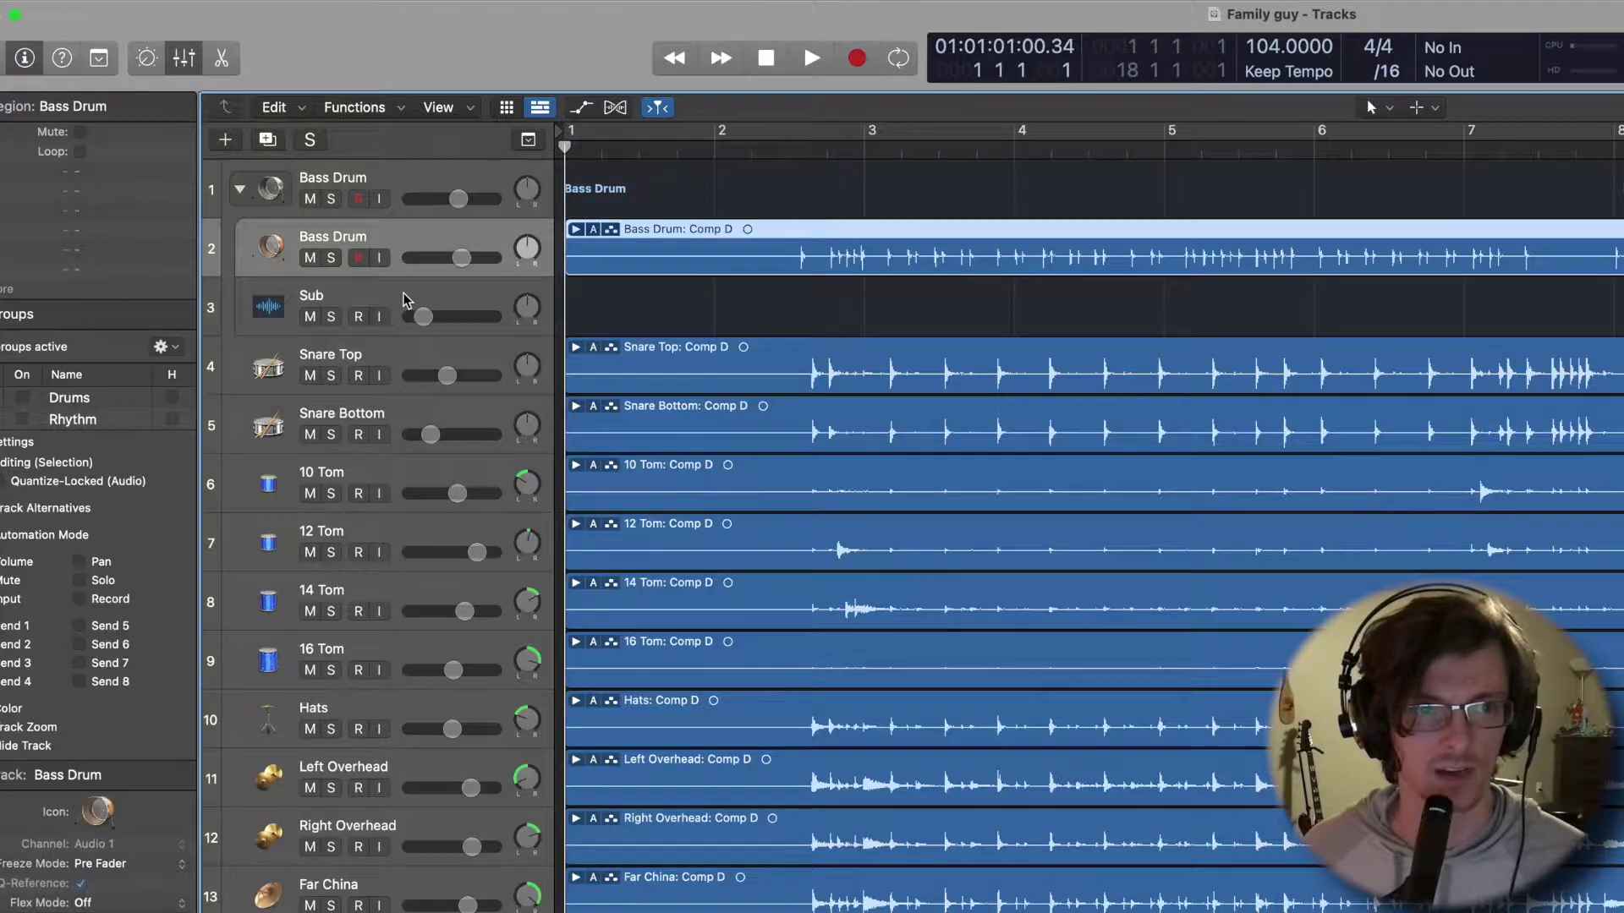
# Go through the drum tracks by selecting each one in order, from Snare Top to Far China.
pyautogui.click(372, 353)
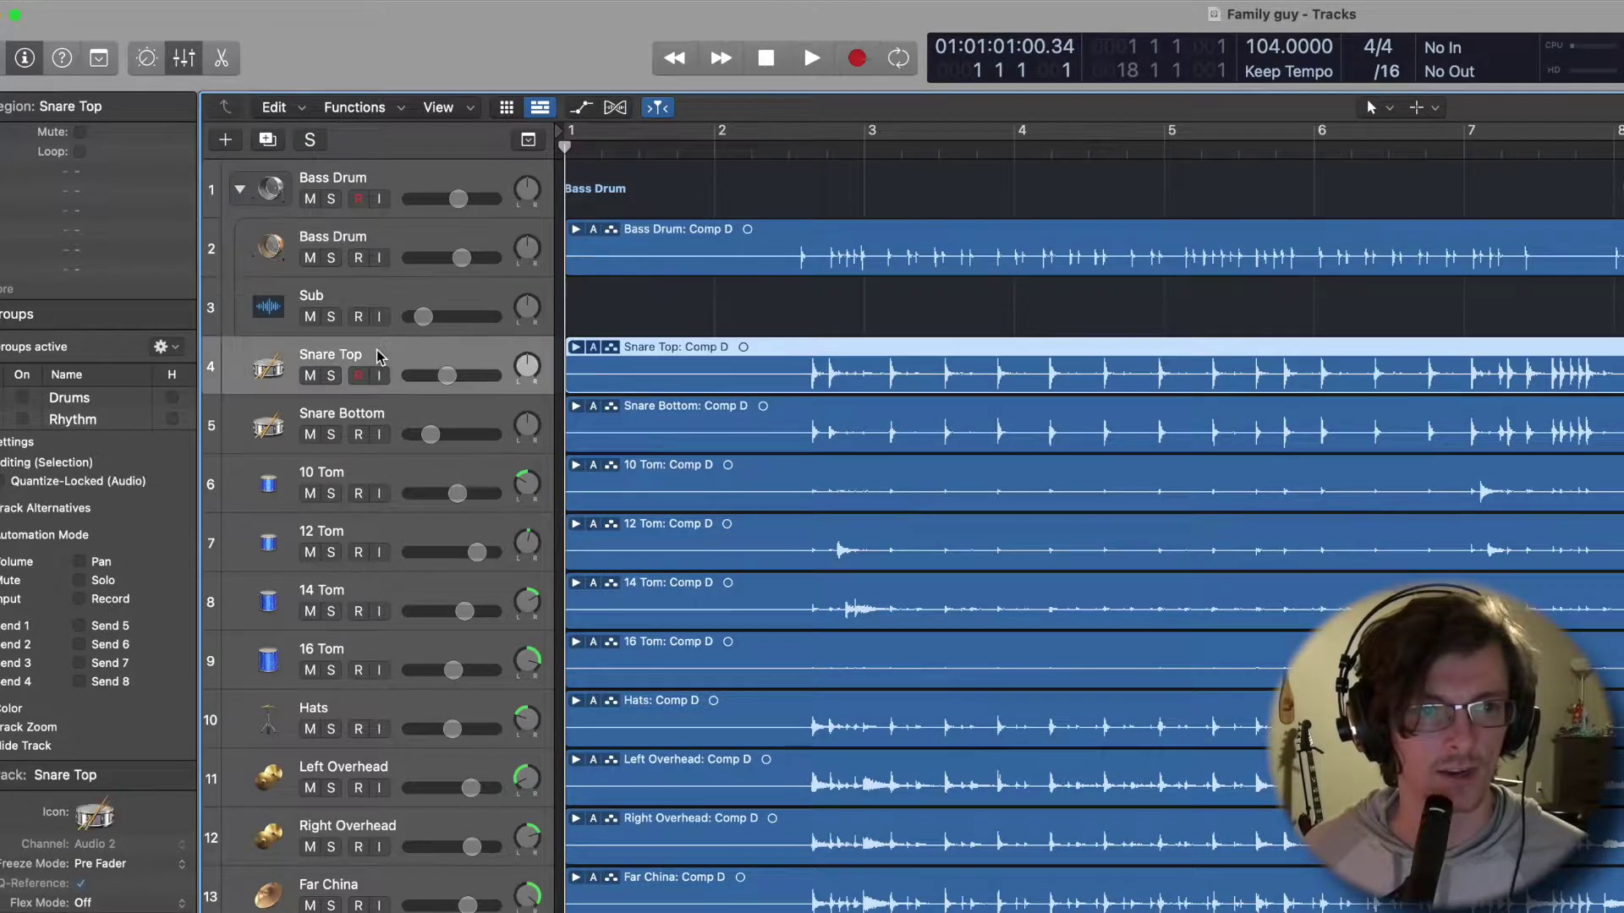
pyautogui.click(376, 414)
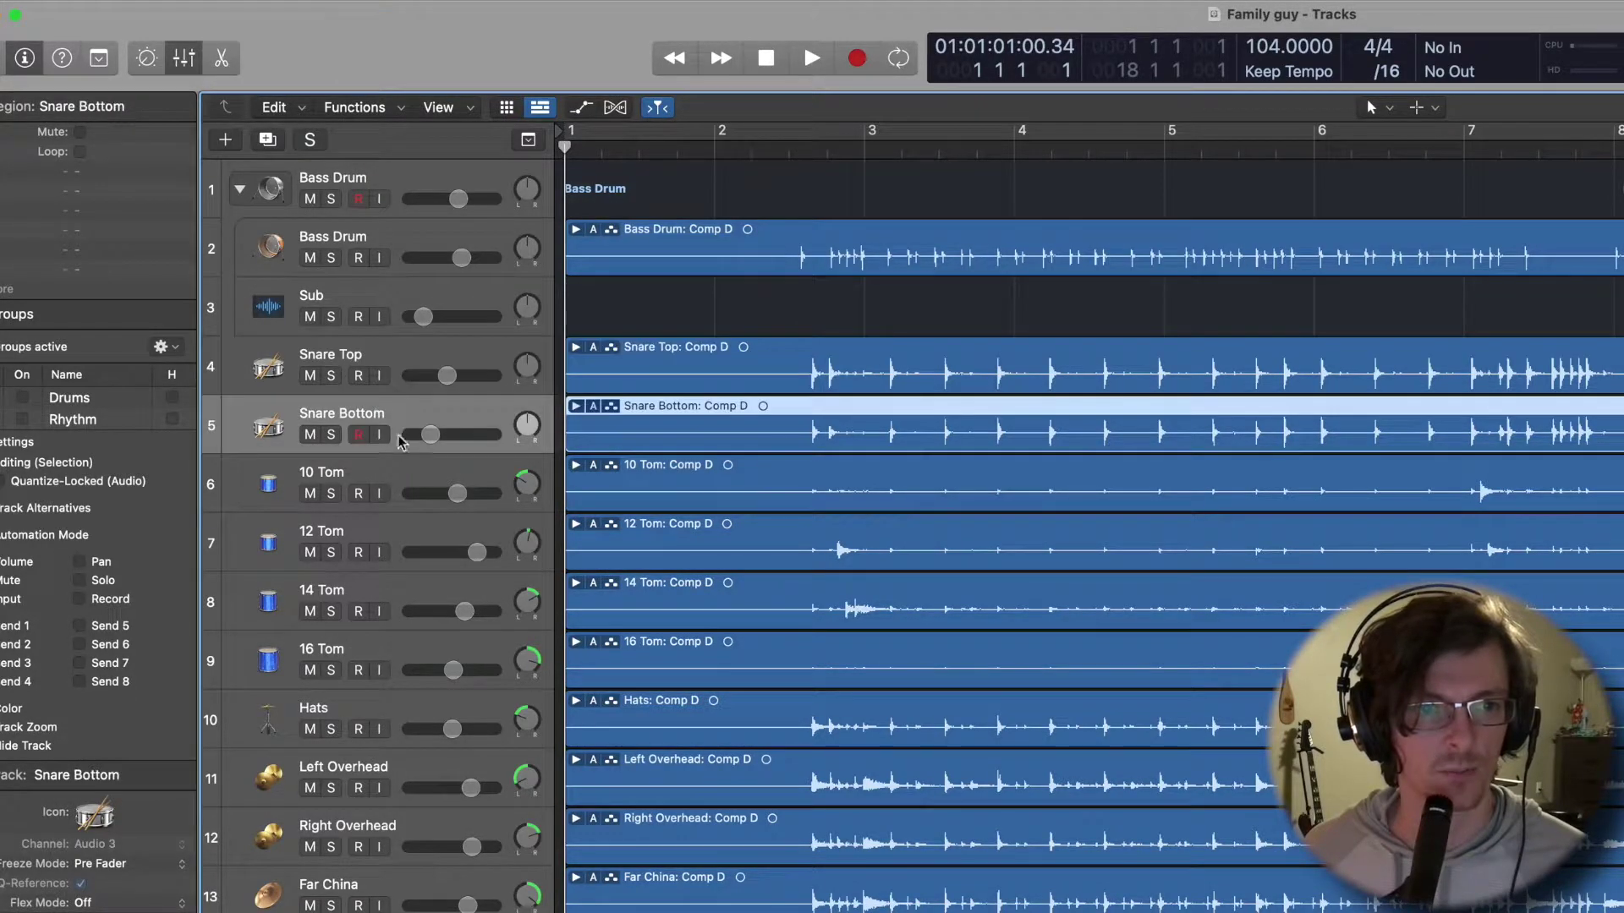
pyautogui.click(380, 477)
pyautogui.click(389, 541)
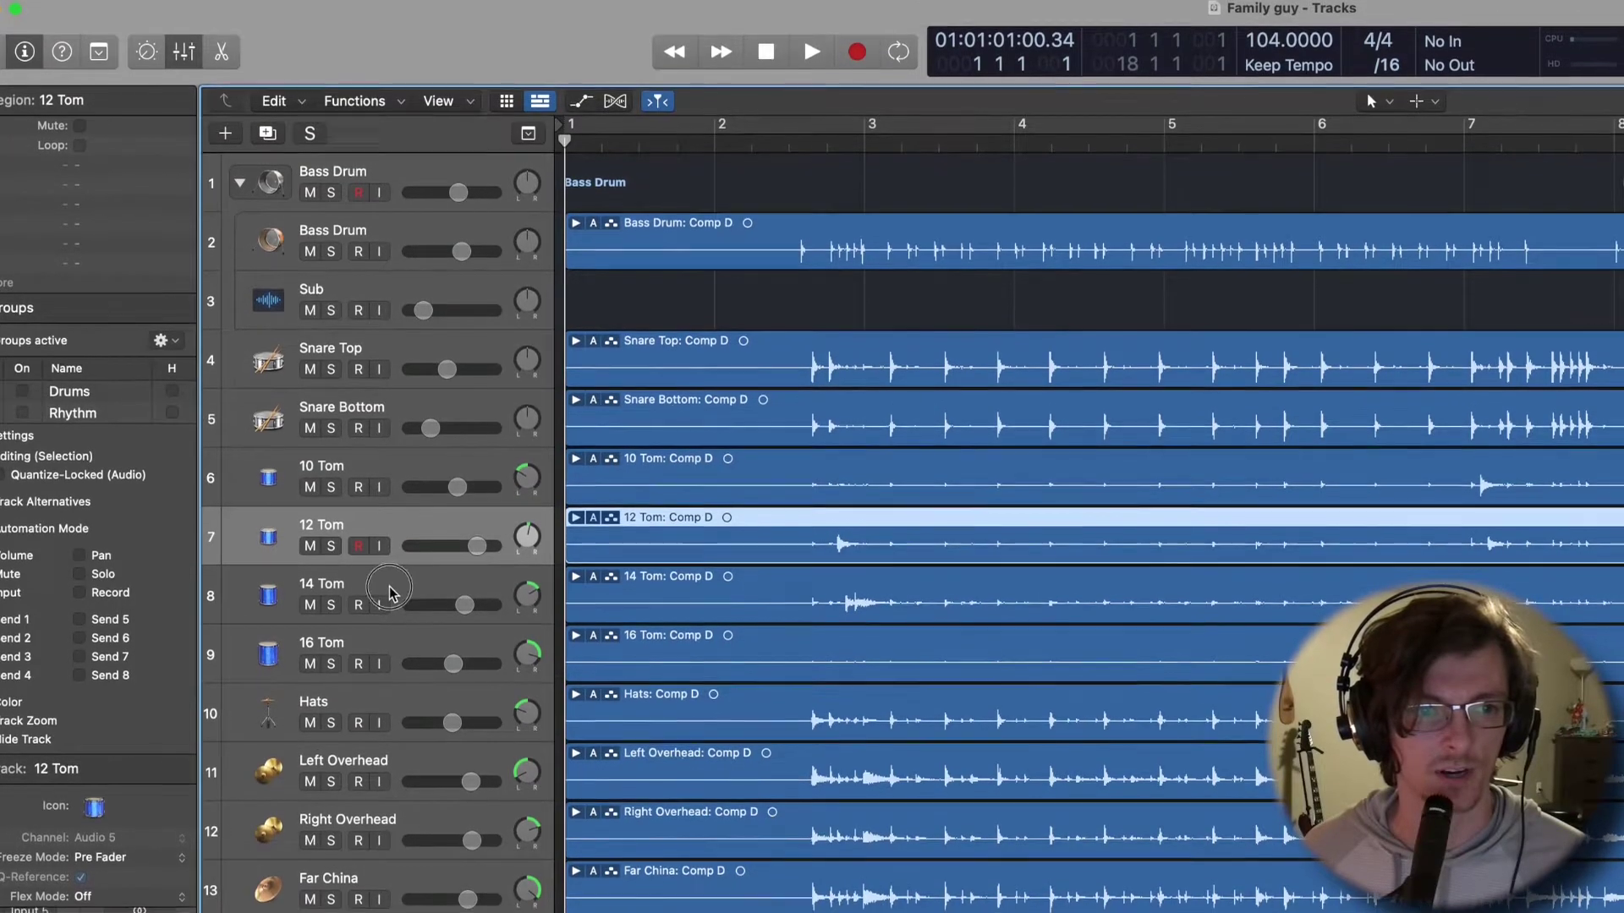
pyautogui.click(390, 592)
pyautogui.click(389, 656)
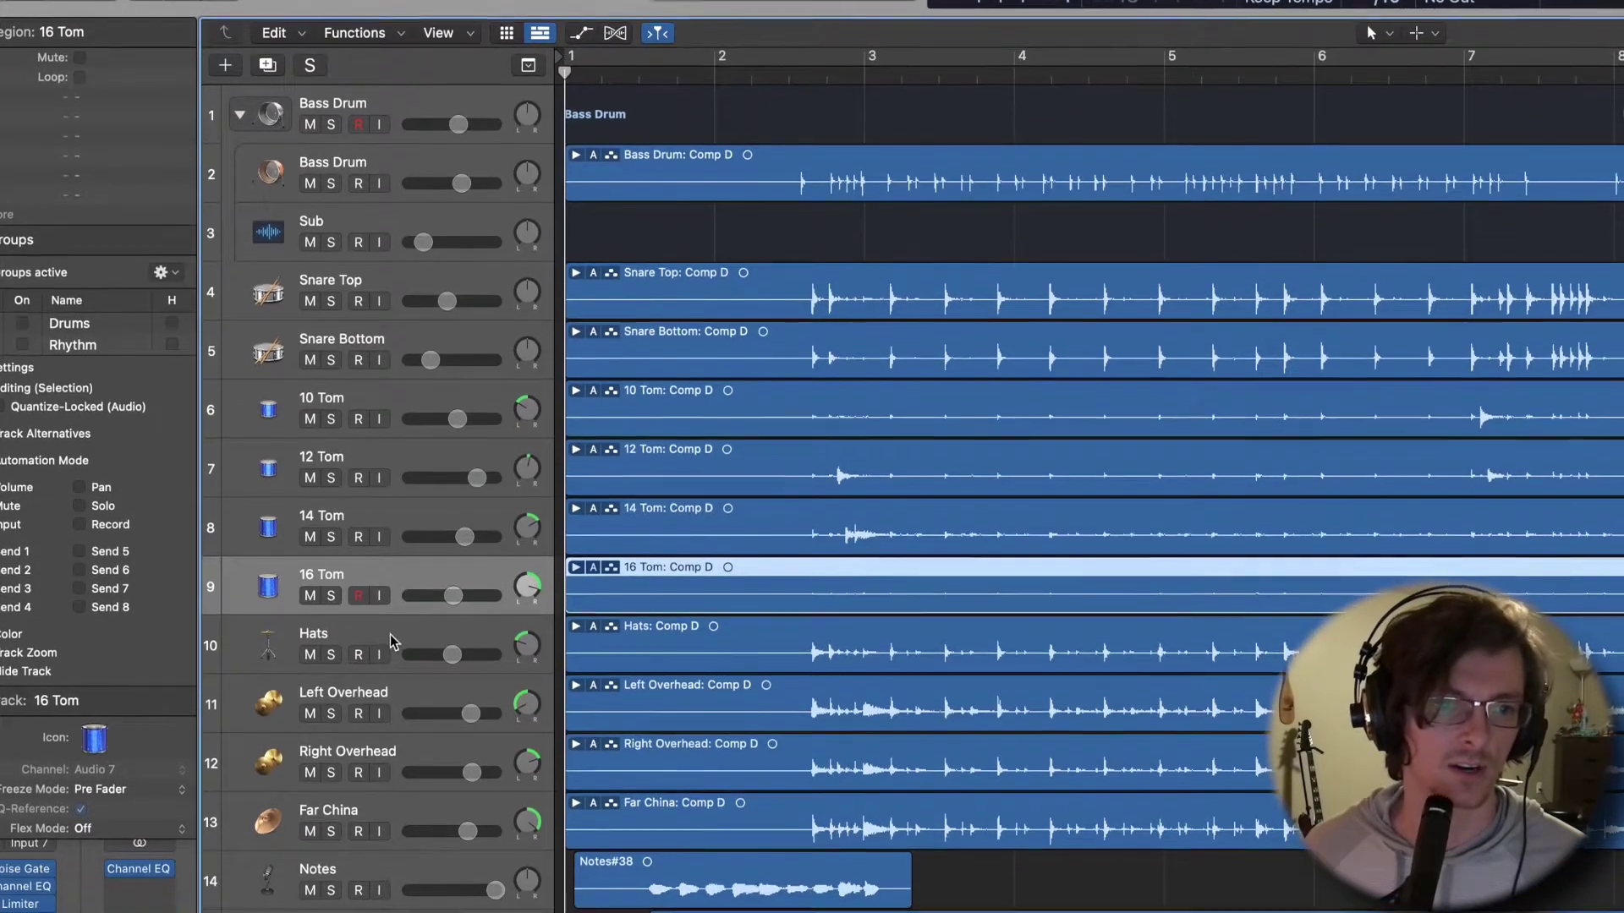
pyautogui.click(391, 640)
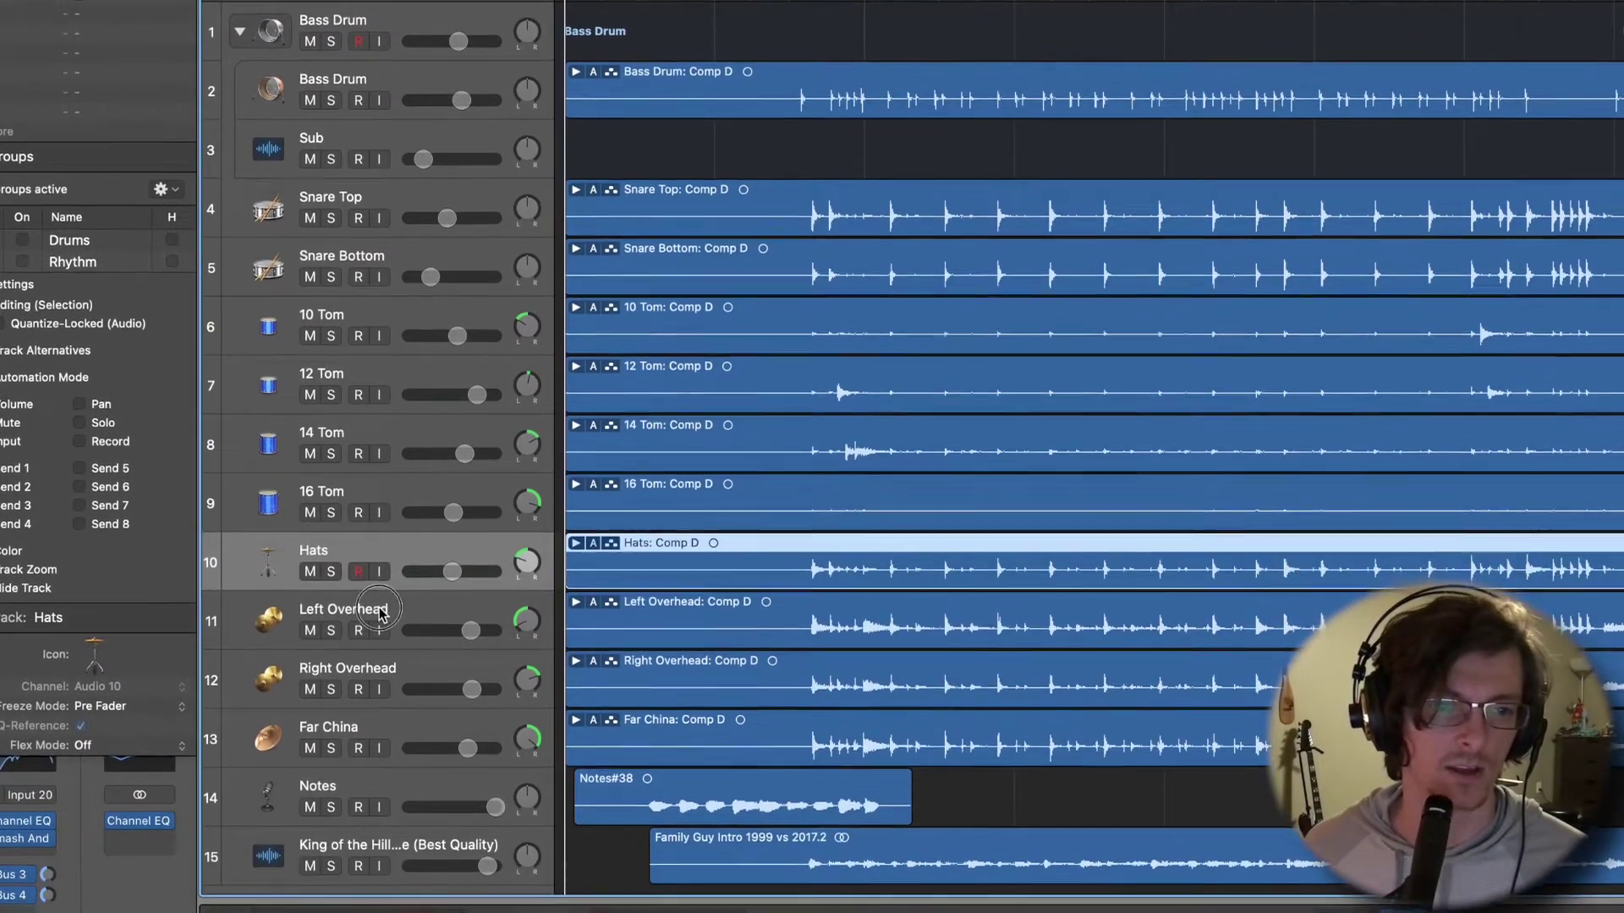
pyautogui.click(381, 697)
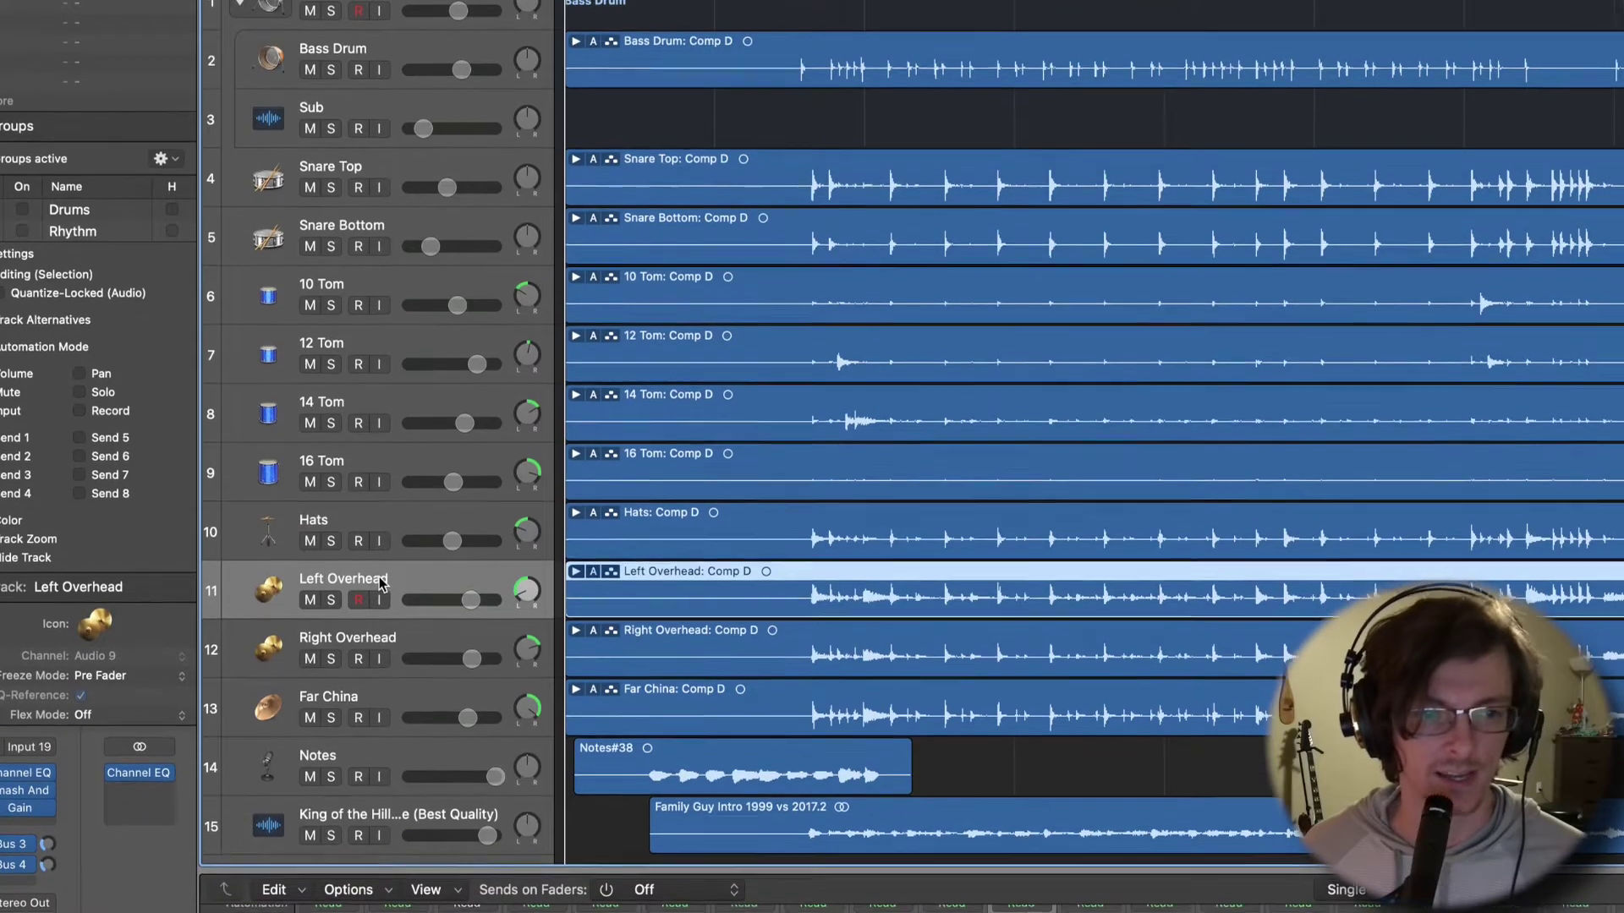
pyautogui.click(380, 643)
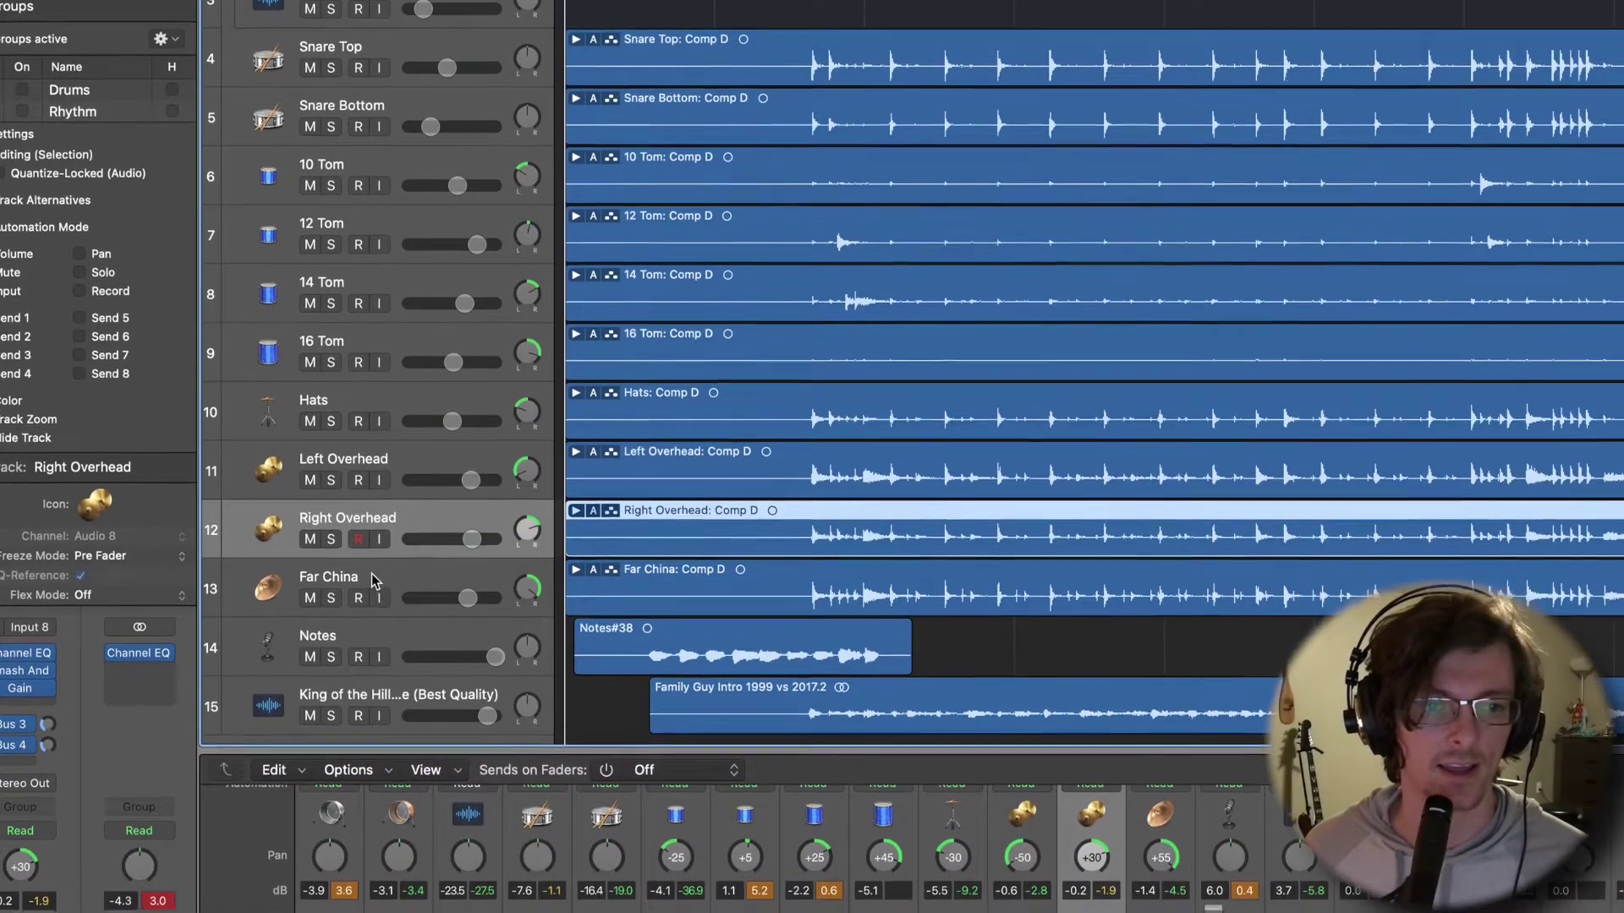
pyautogui.click(372, 583)
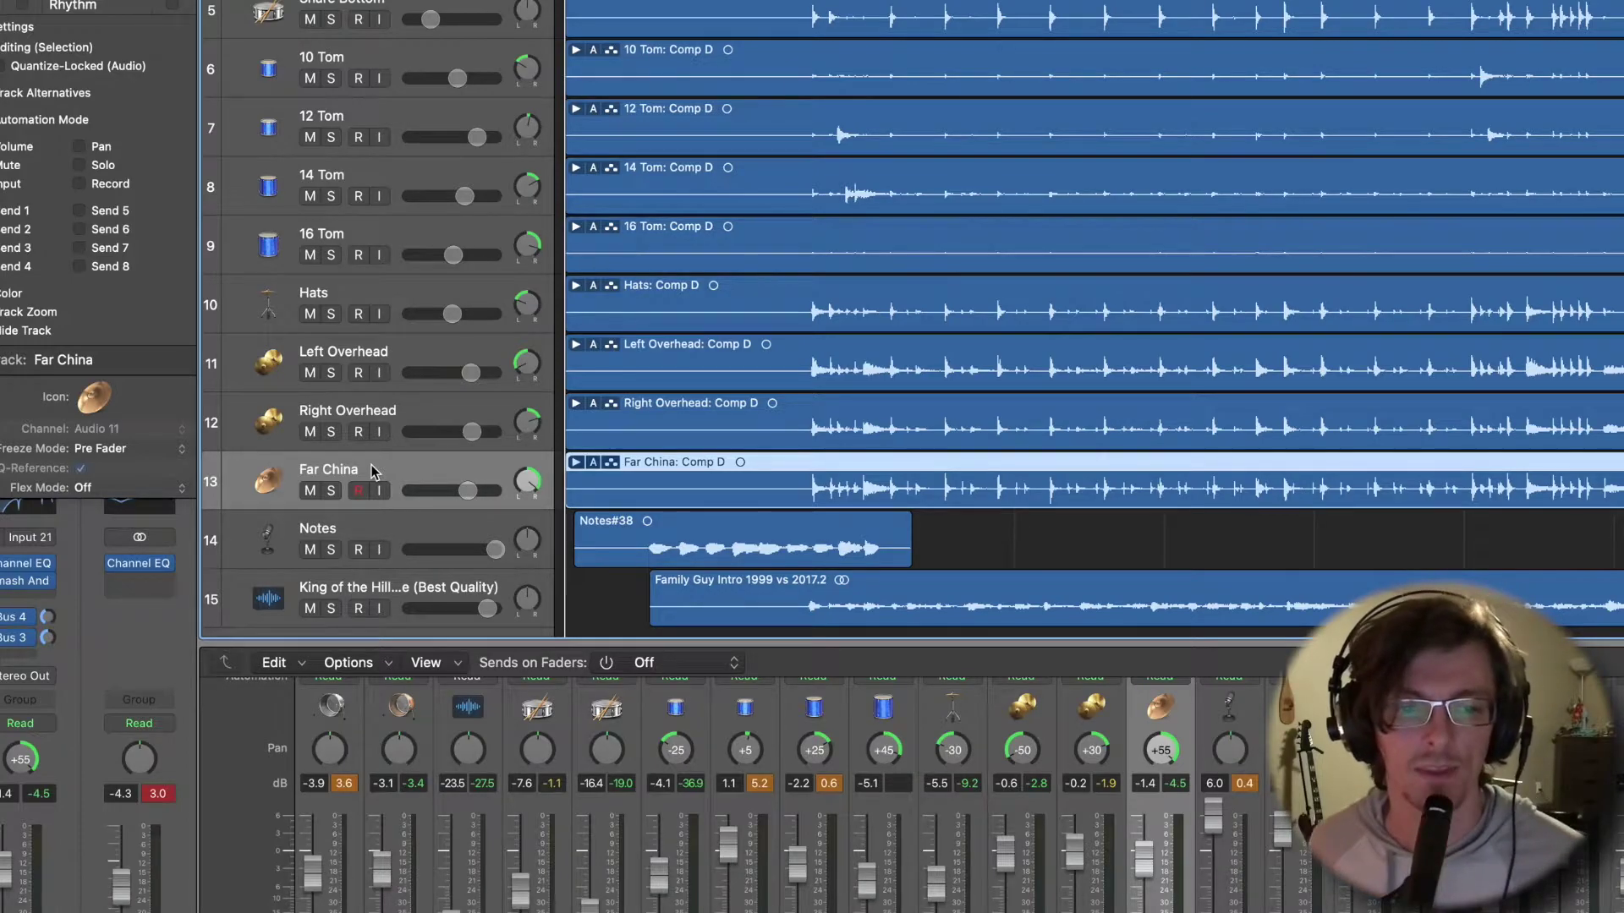
pyautogui.scroll(-1, 636, 434)
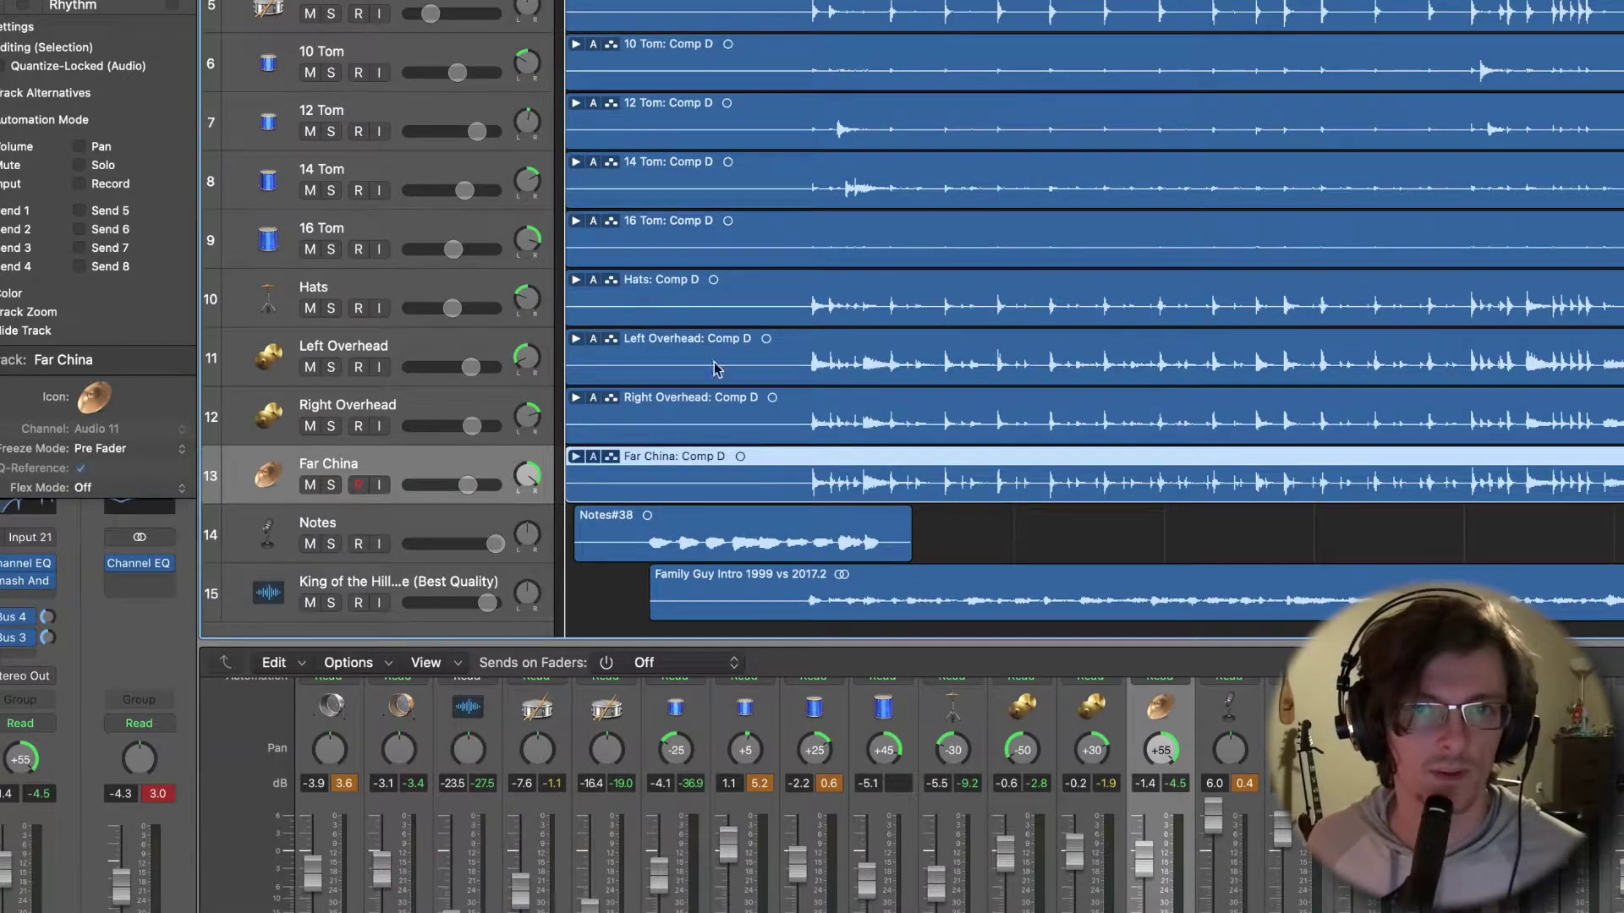
# Select the Notes track and look over the whole arrangement, from the opening bars to the end of the drum regions.
pyautogui.click(388, 519)
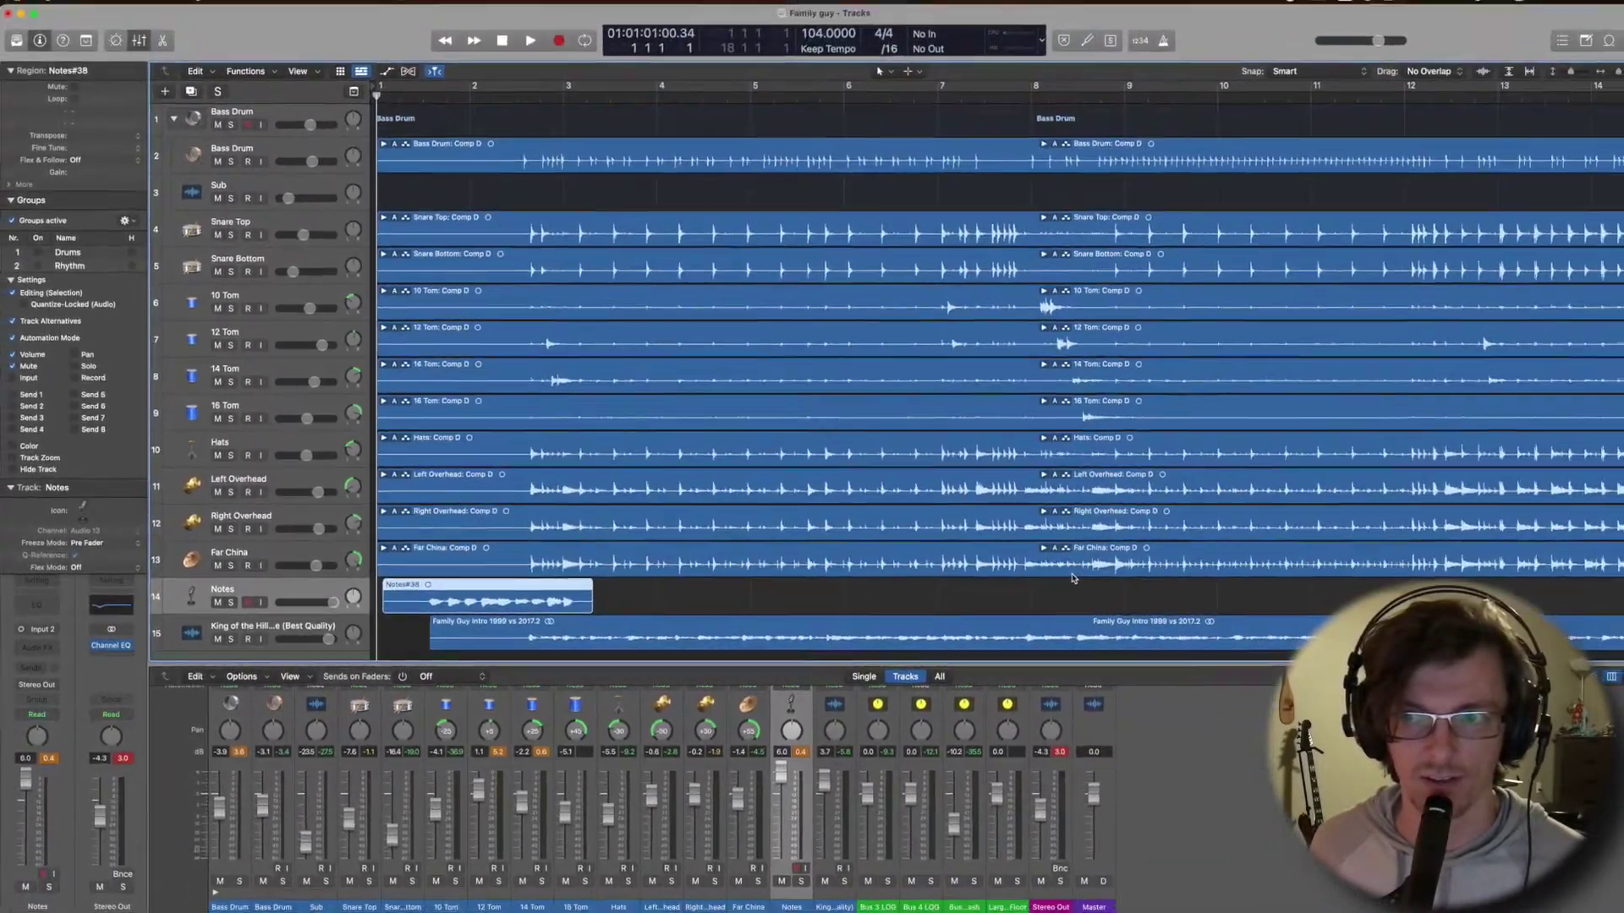
pyautogui.hscroll(5, 1330, 550)
pyautogui.hscroll(3, 1498, 444)
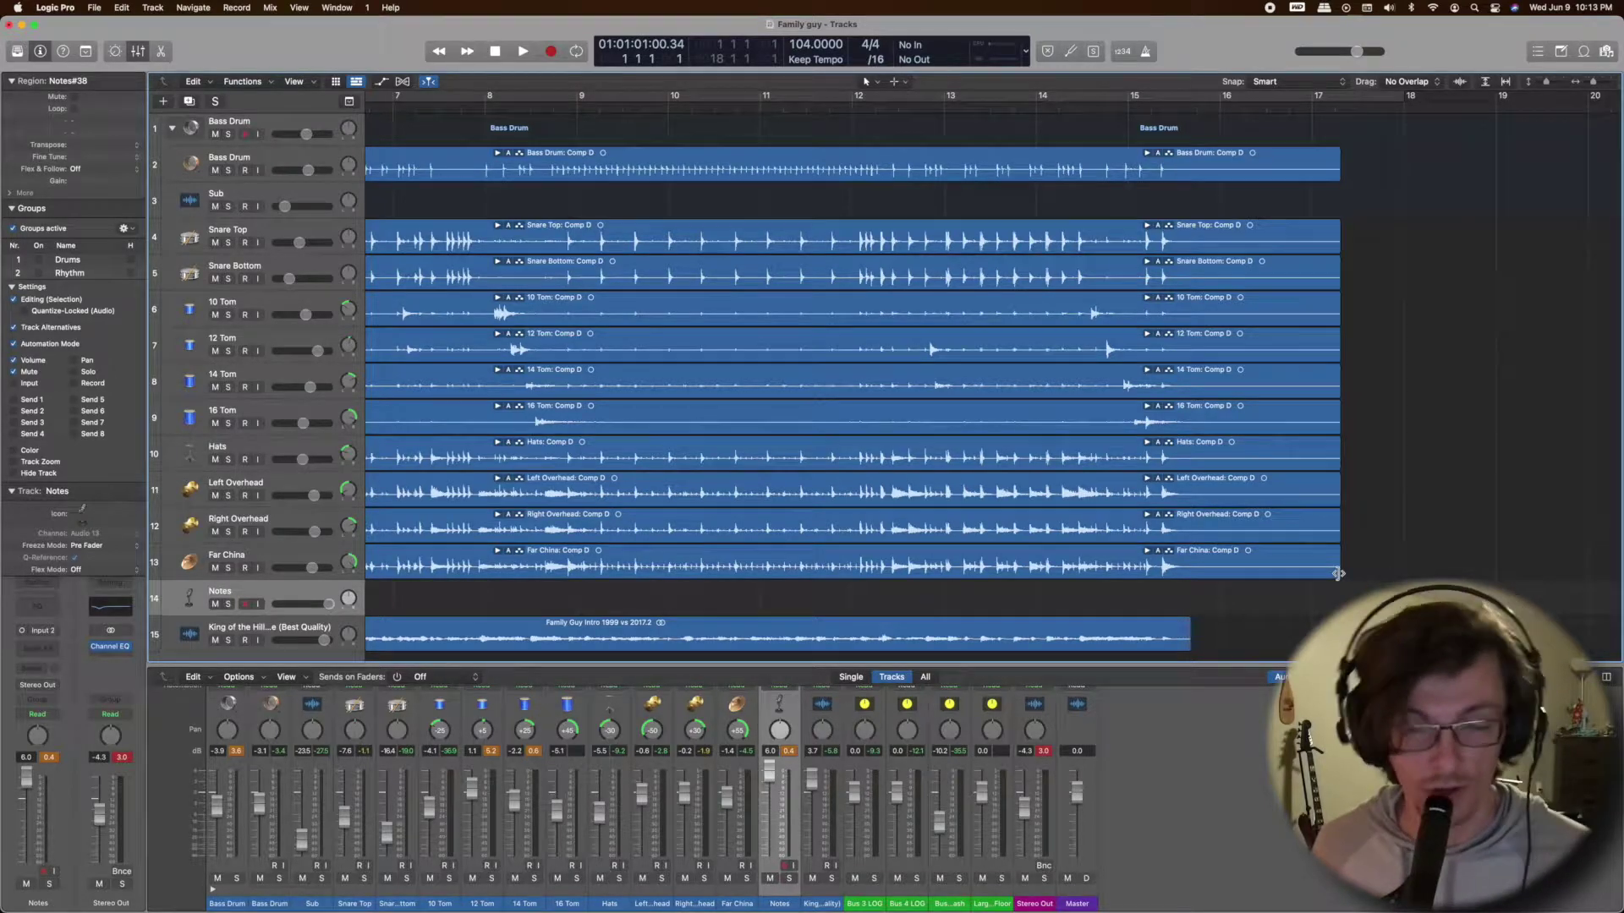
pyautogui.hscroll(-10, 877, 518)
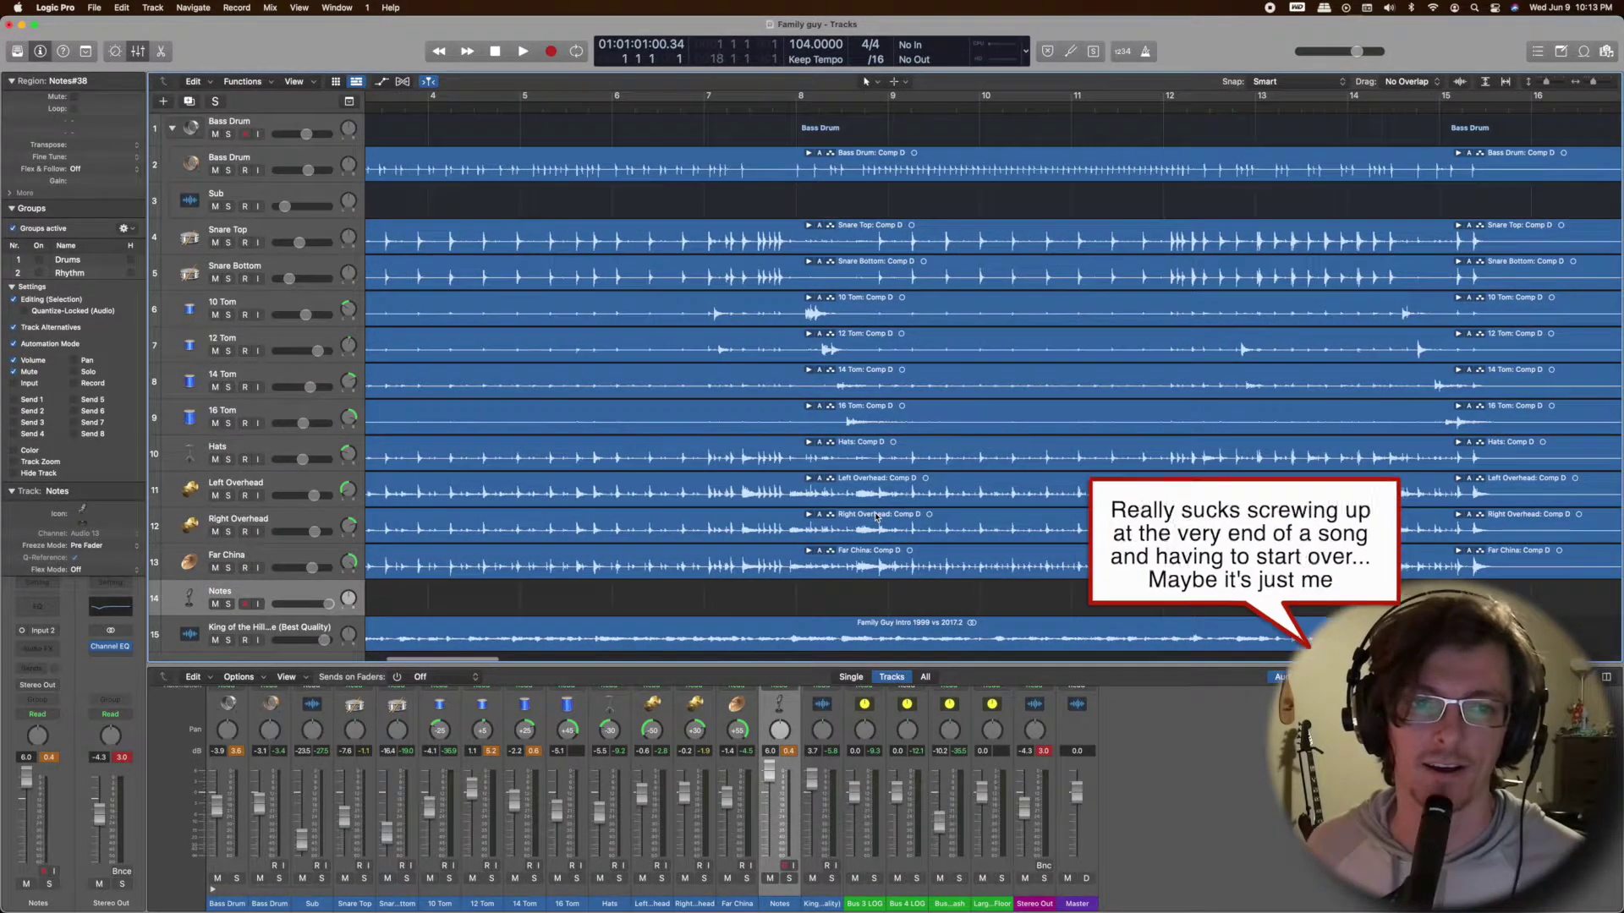
pyautogui.hscroll(-3, 877, 518)
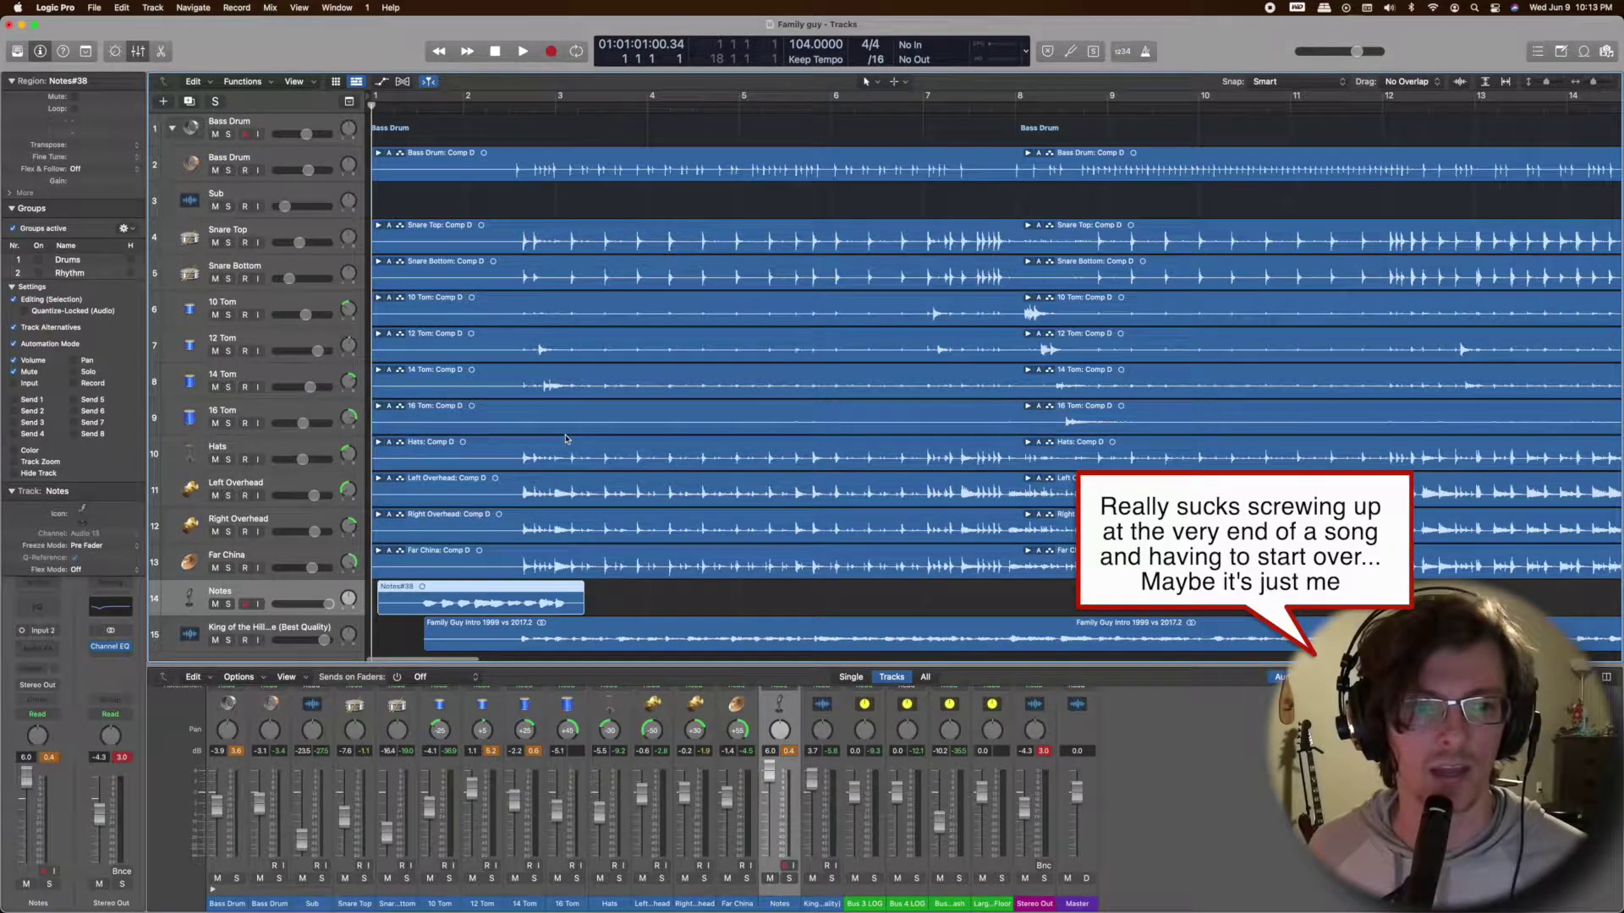
pyautogui.hscroll(6, 488, 306)
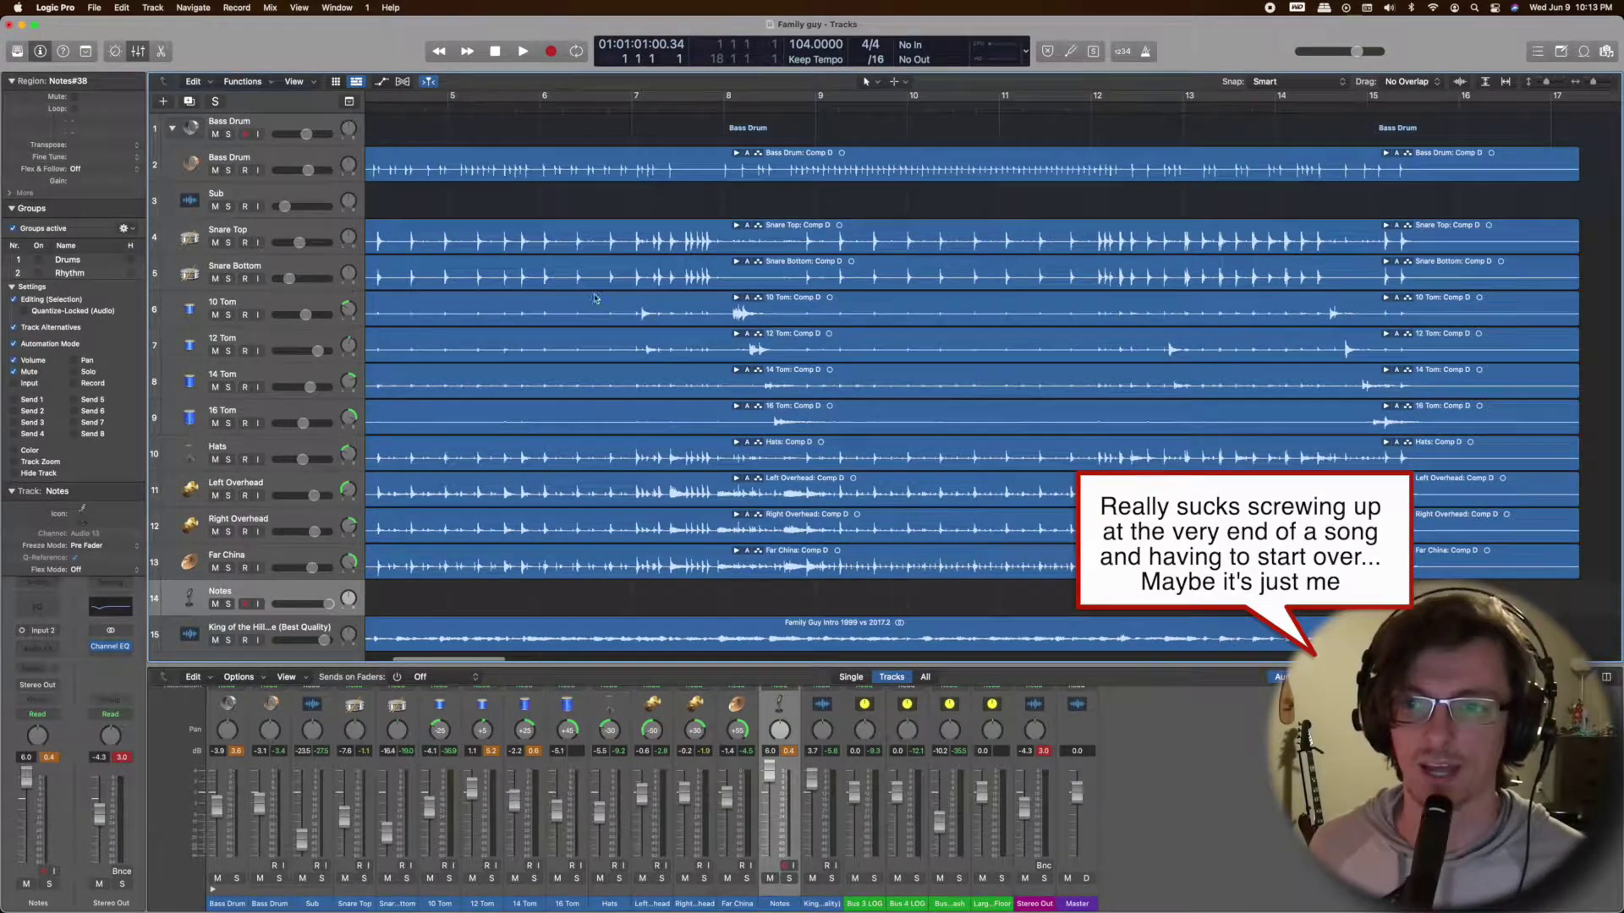
pyautogui.hscroll(-2, 1024, 256)
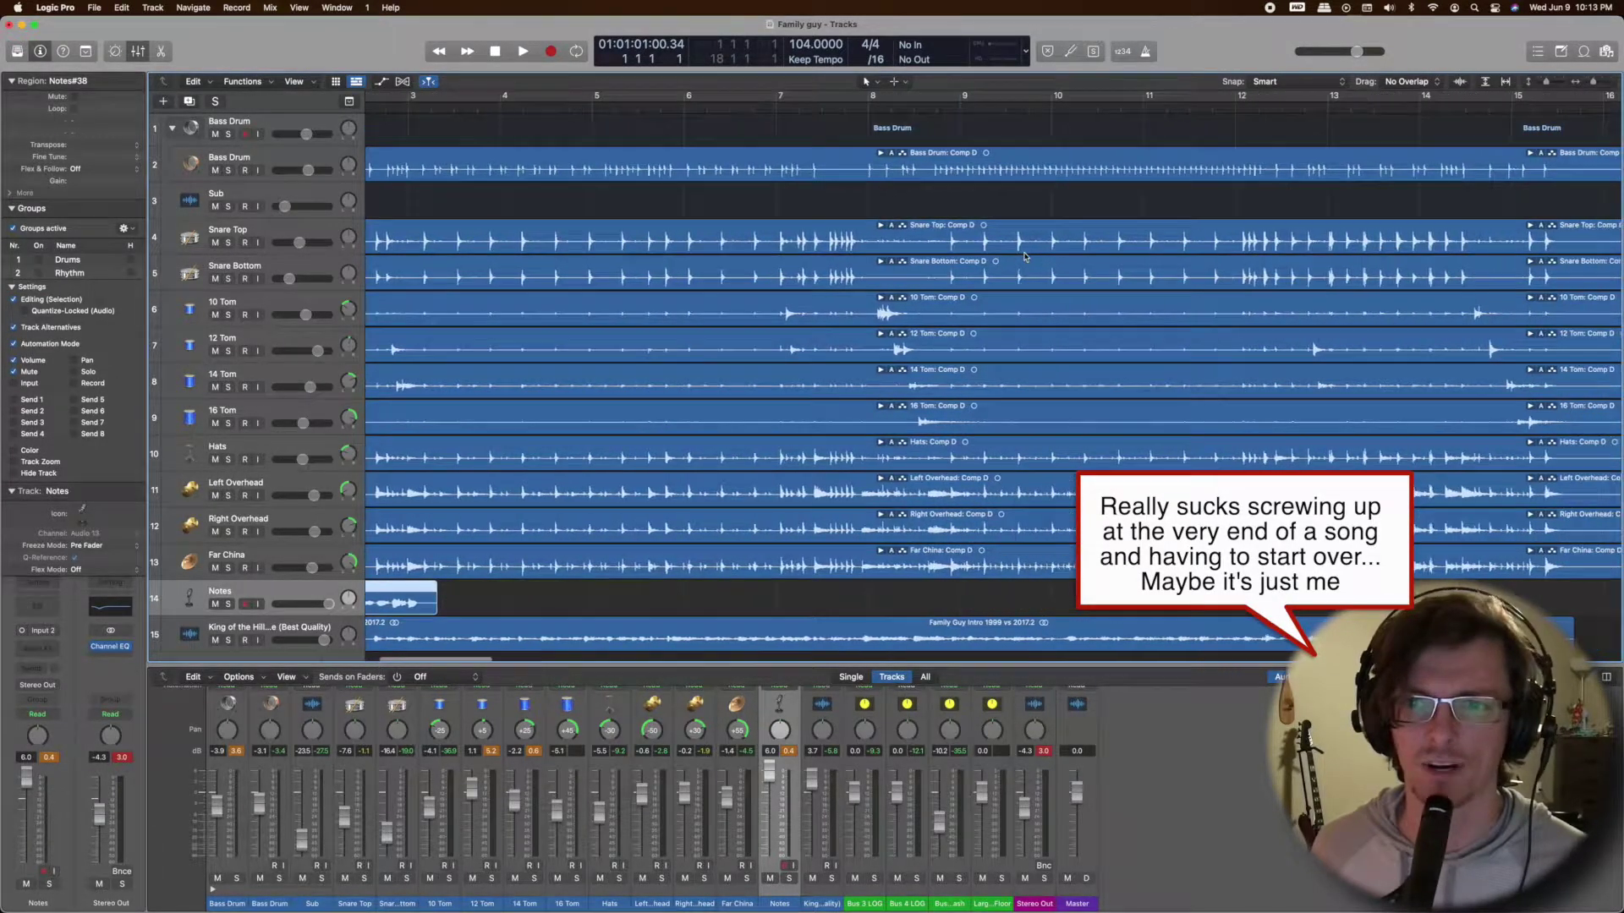
pyautogui.hscroll(-4, 554, 216)
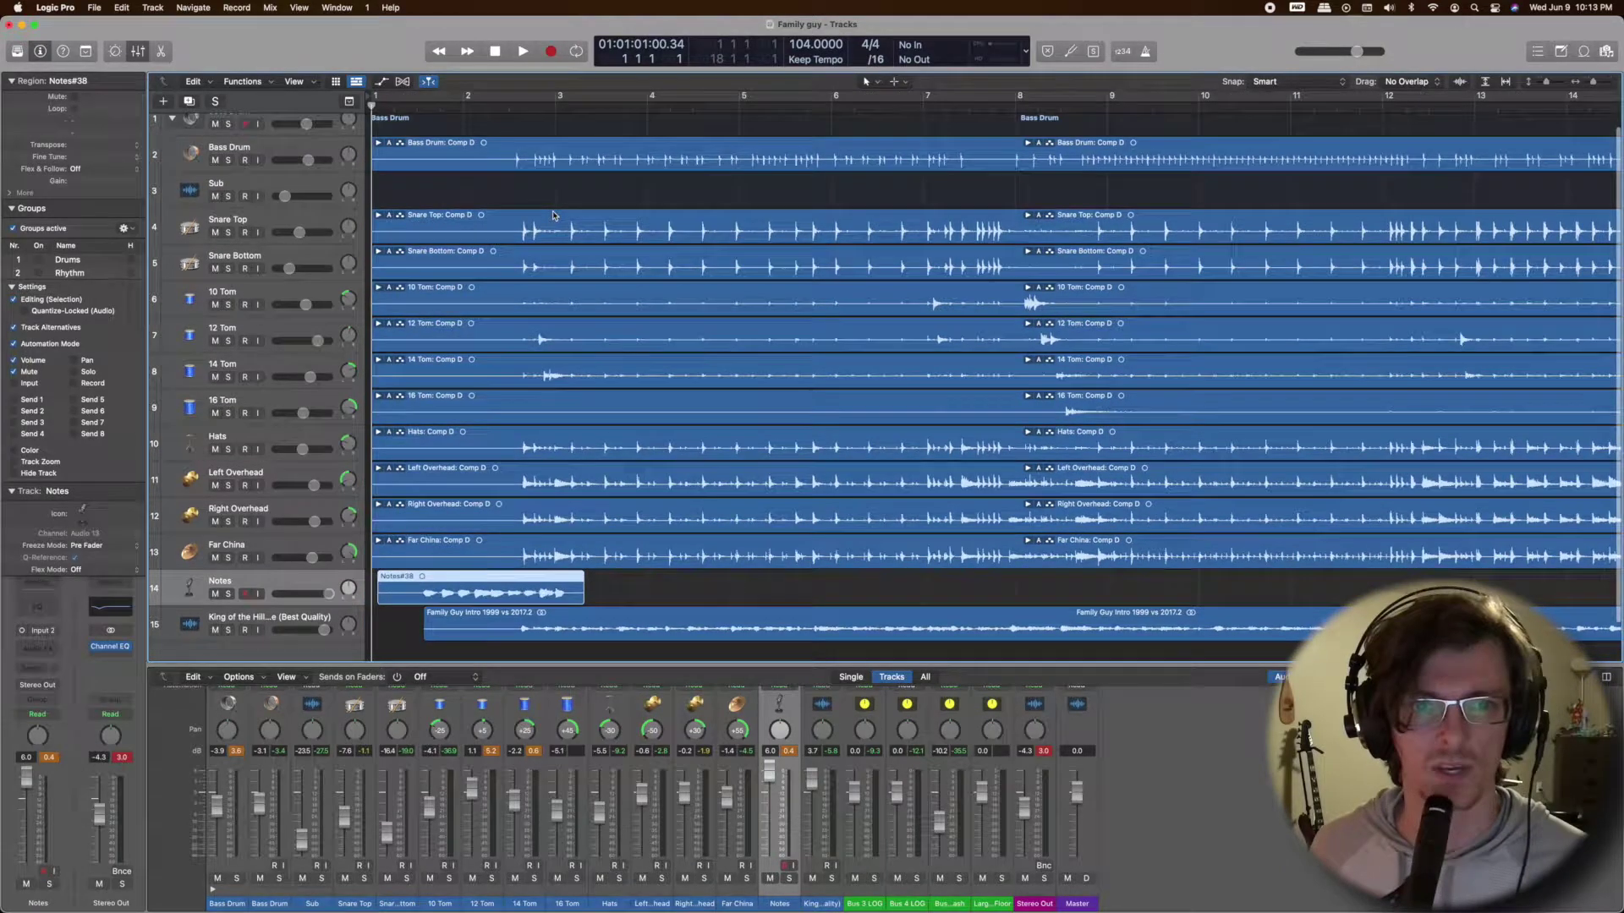
pyautogui.hscroll(2, 554, 215)
pyautogui.hscroll(-3, 554, 216)
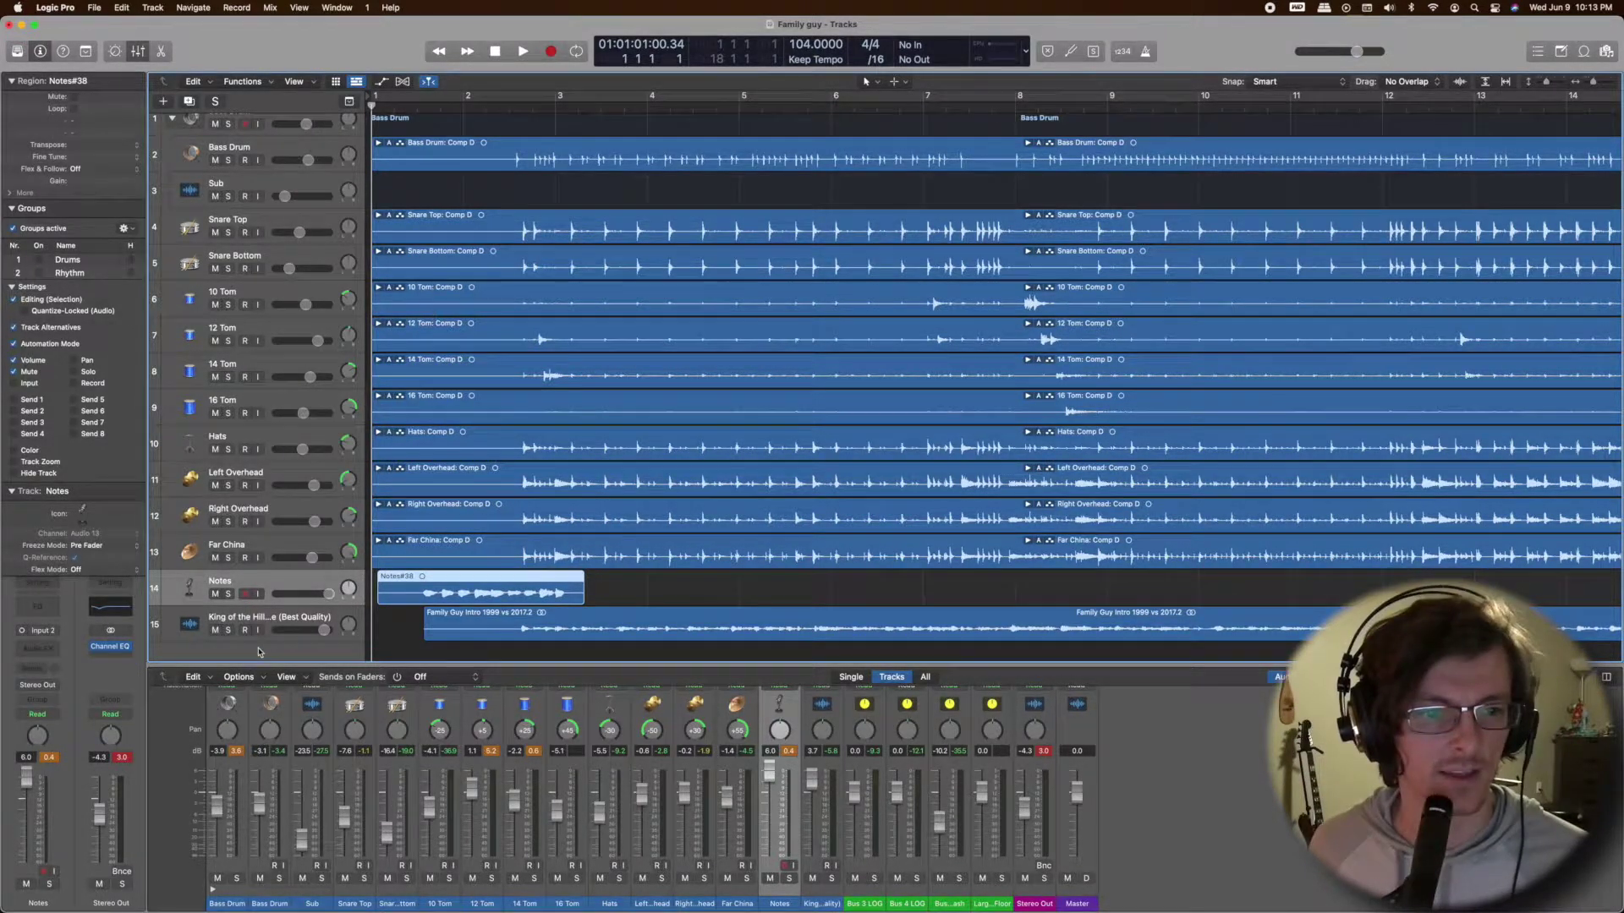
# Select the King of the Hill reference track, play the session from the start and stop playback in bar 4.
pyautogui.click(250, 620)
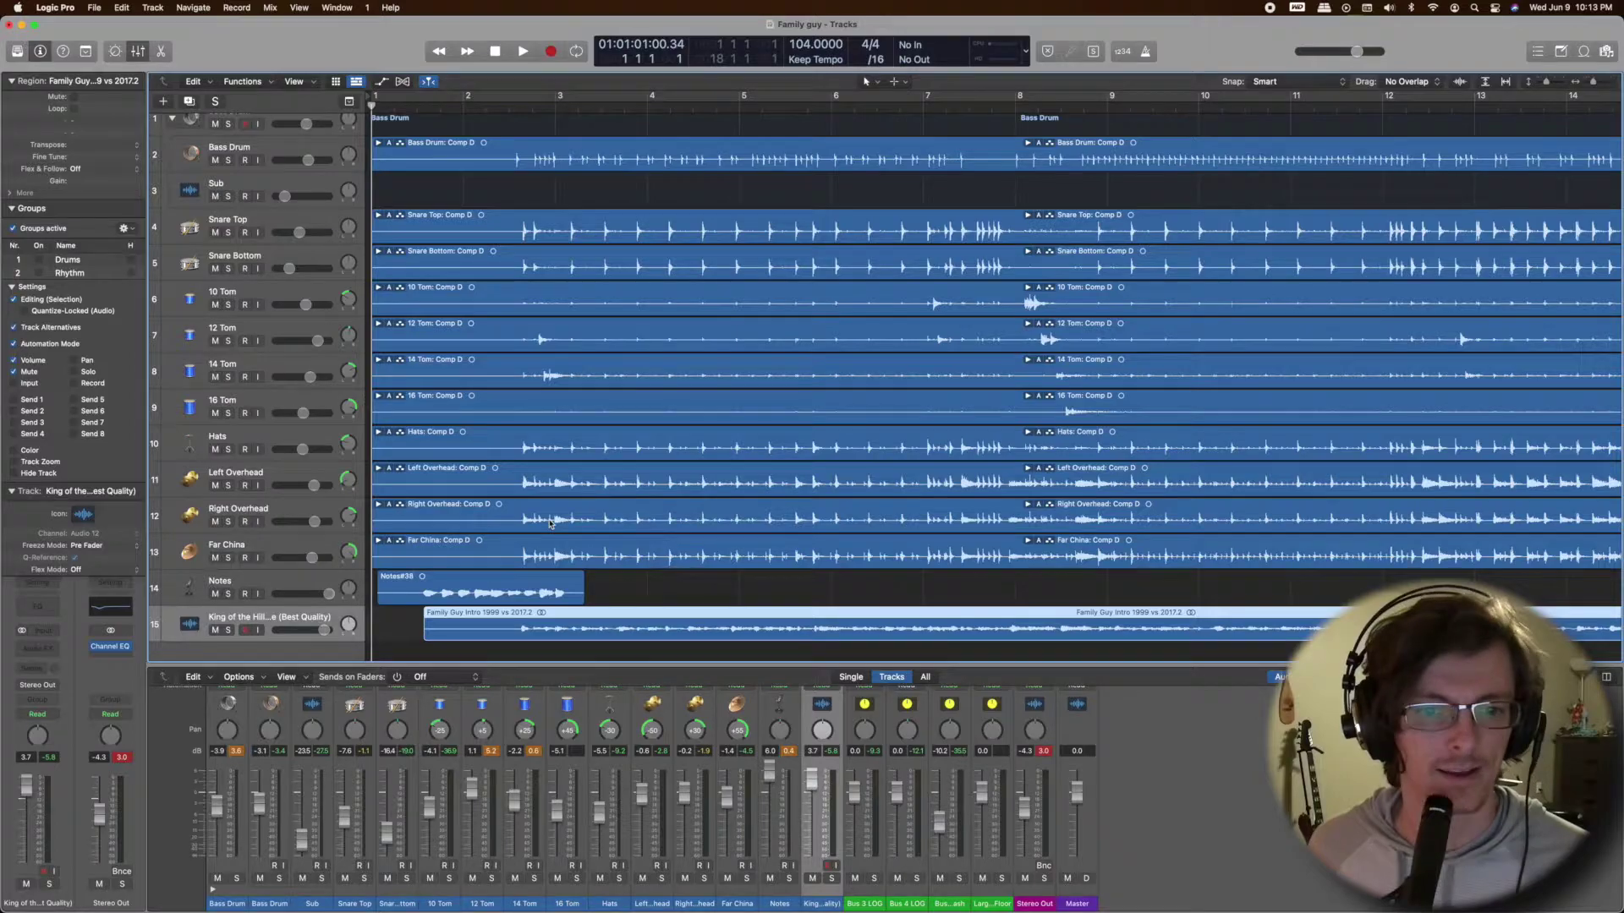
pyautogui.scroll(1, 383, 128)
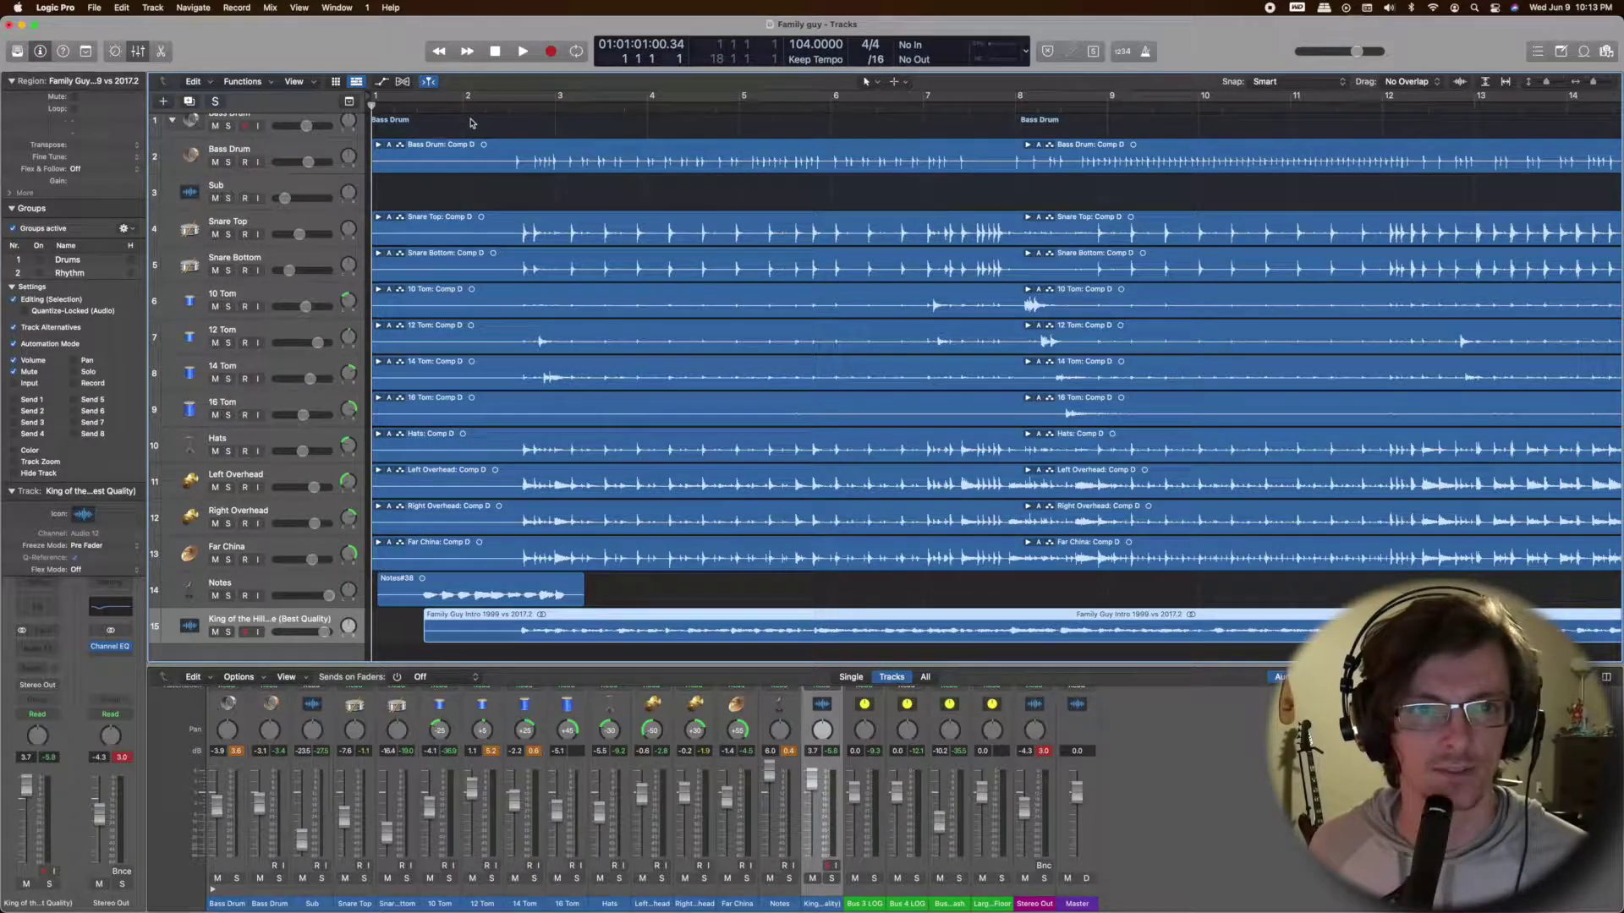
pyautogui.press('space')
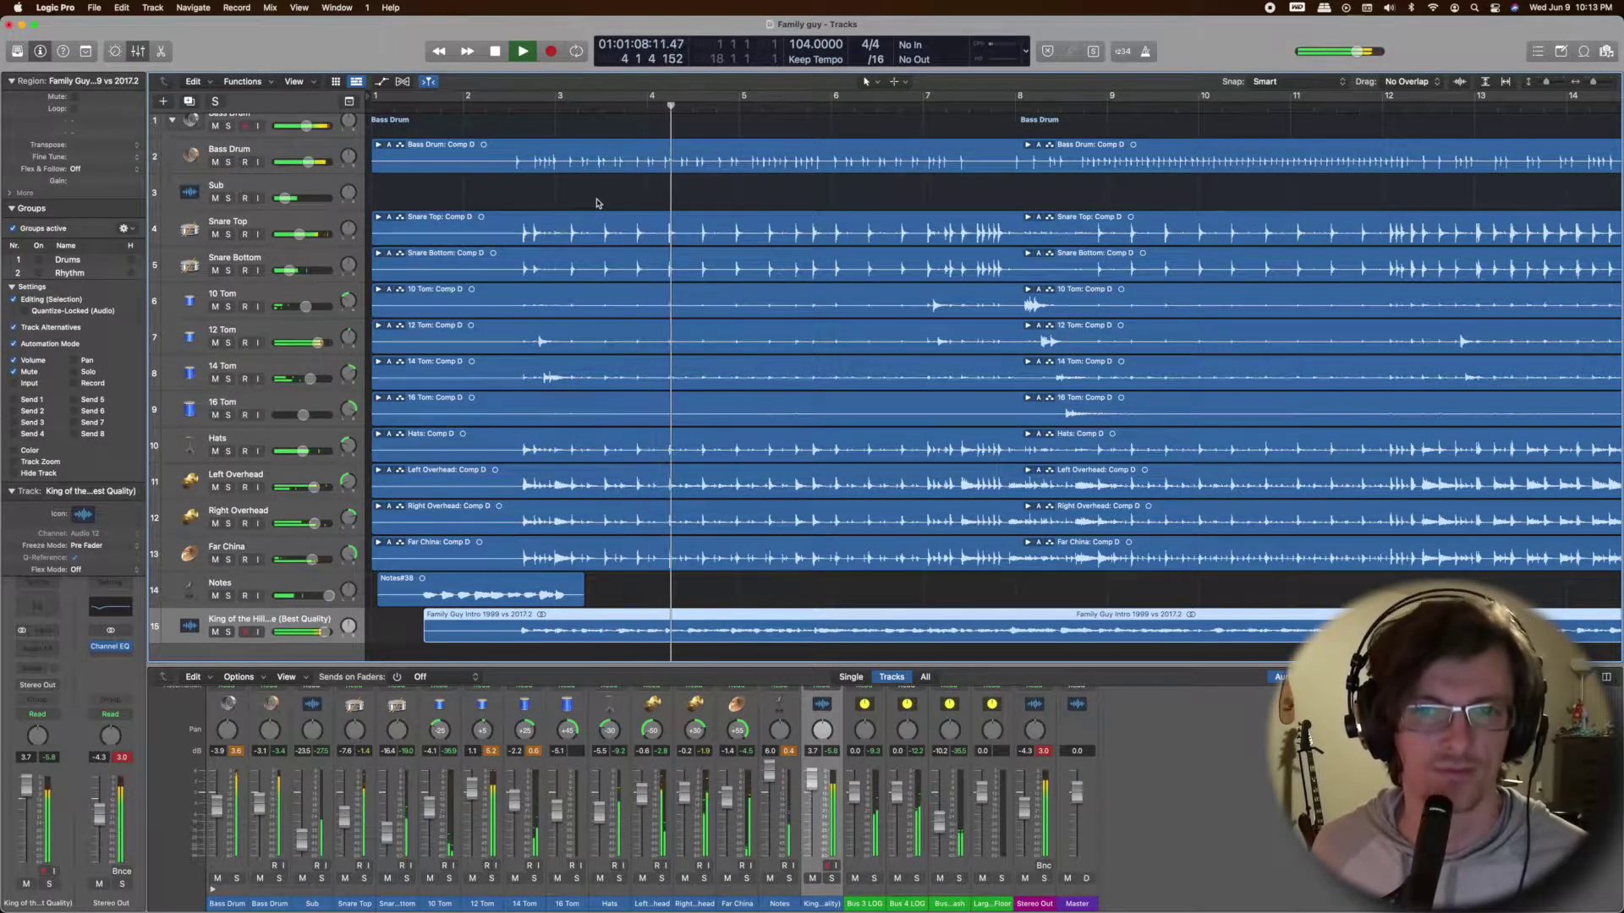
pyautogui.press('space')
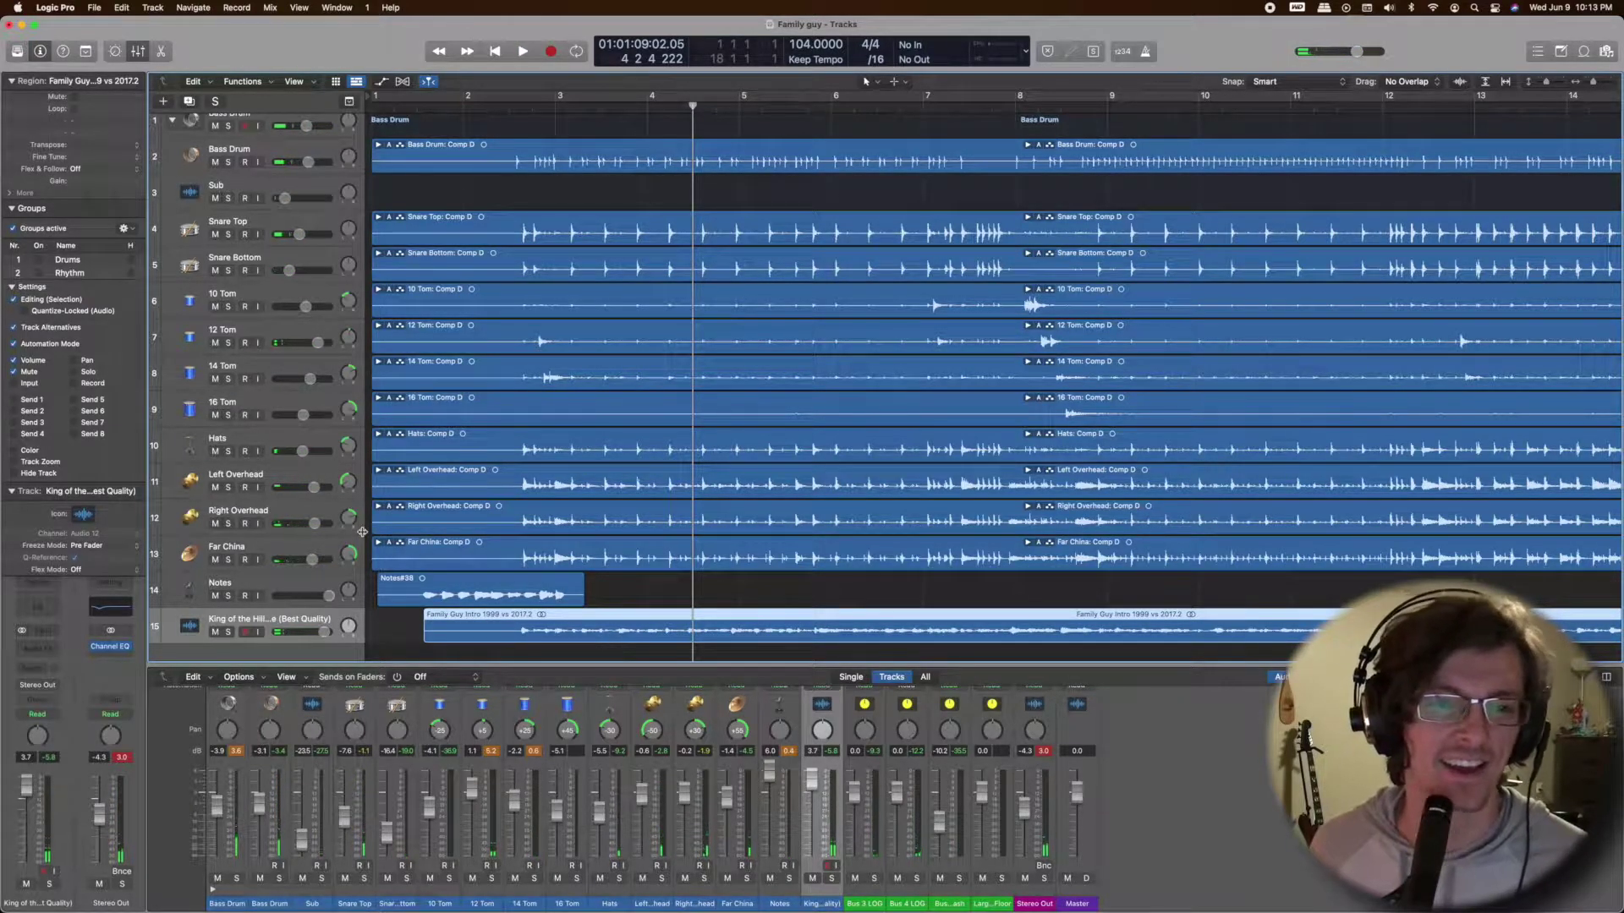
pyautogui.scroll(1, 489, 214)
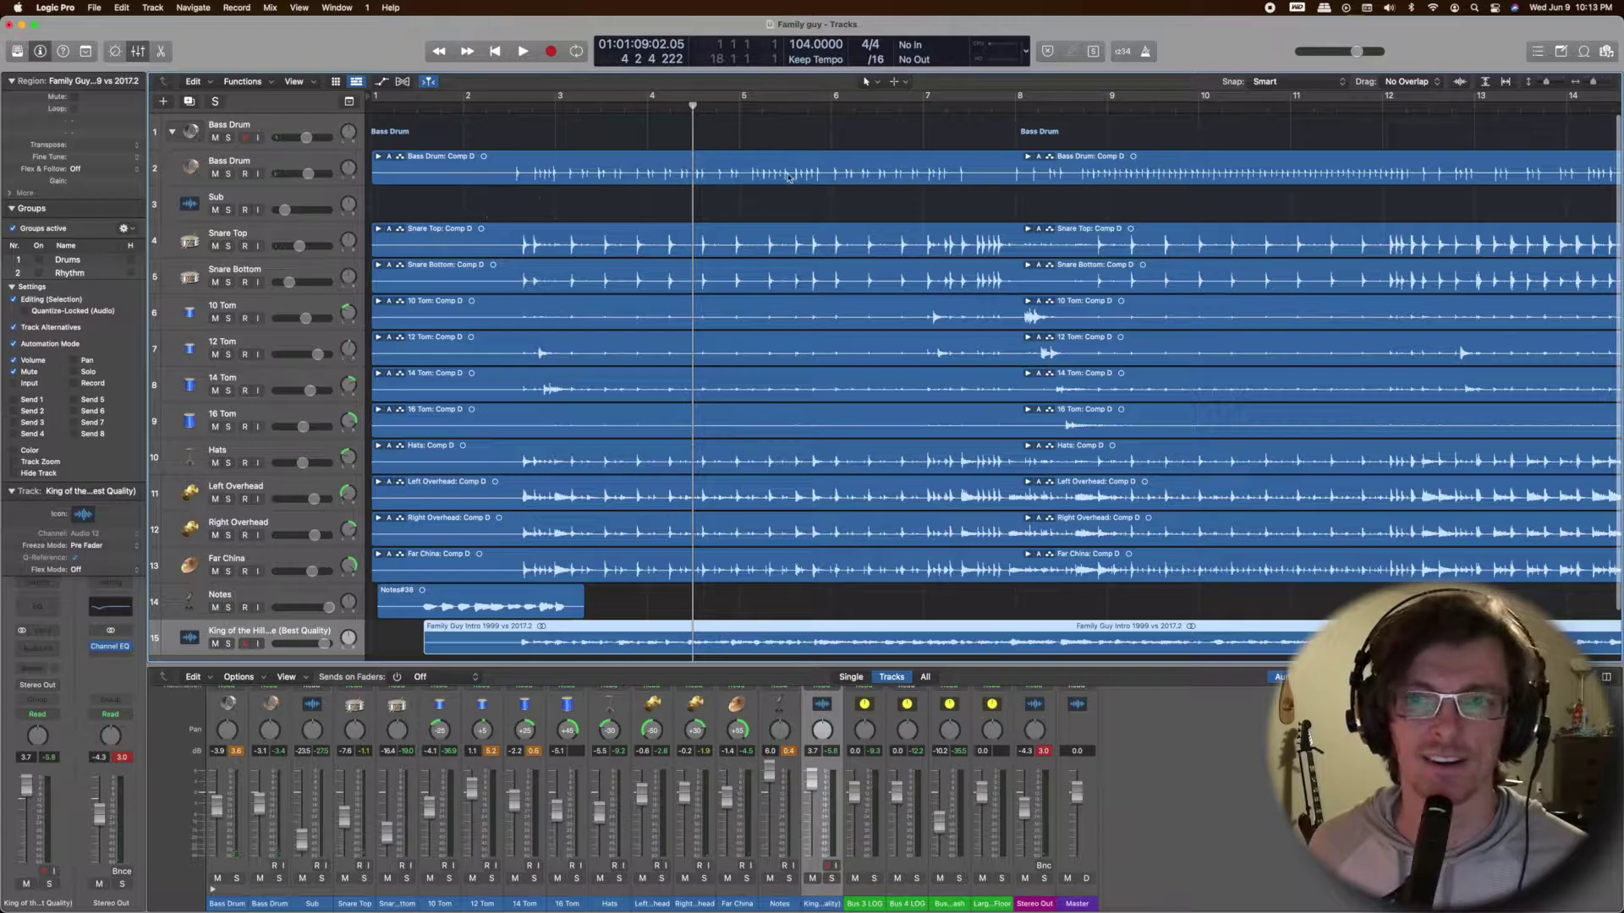
# Switch on the Drums group, keeping its name.
pyautogui.click(40, 262)
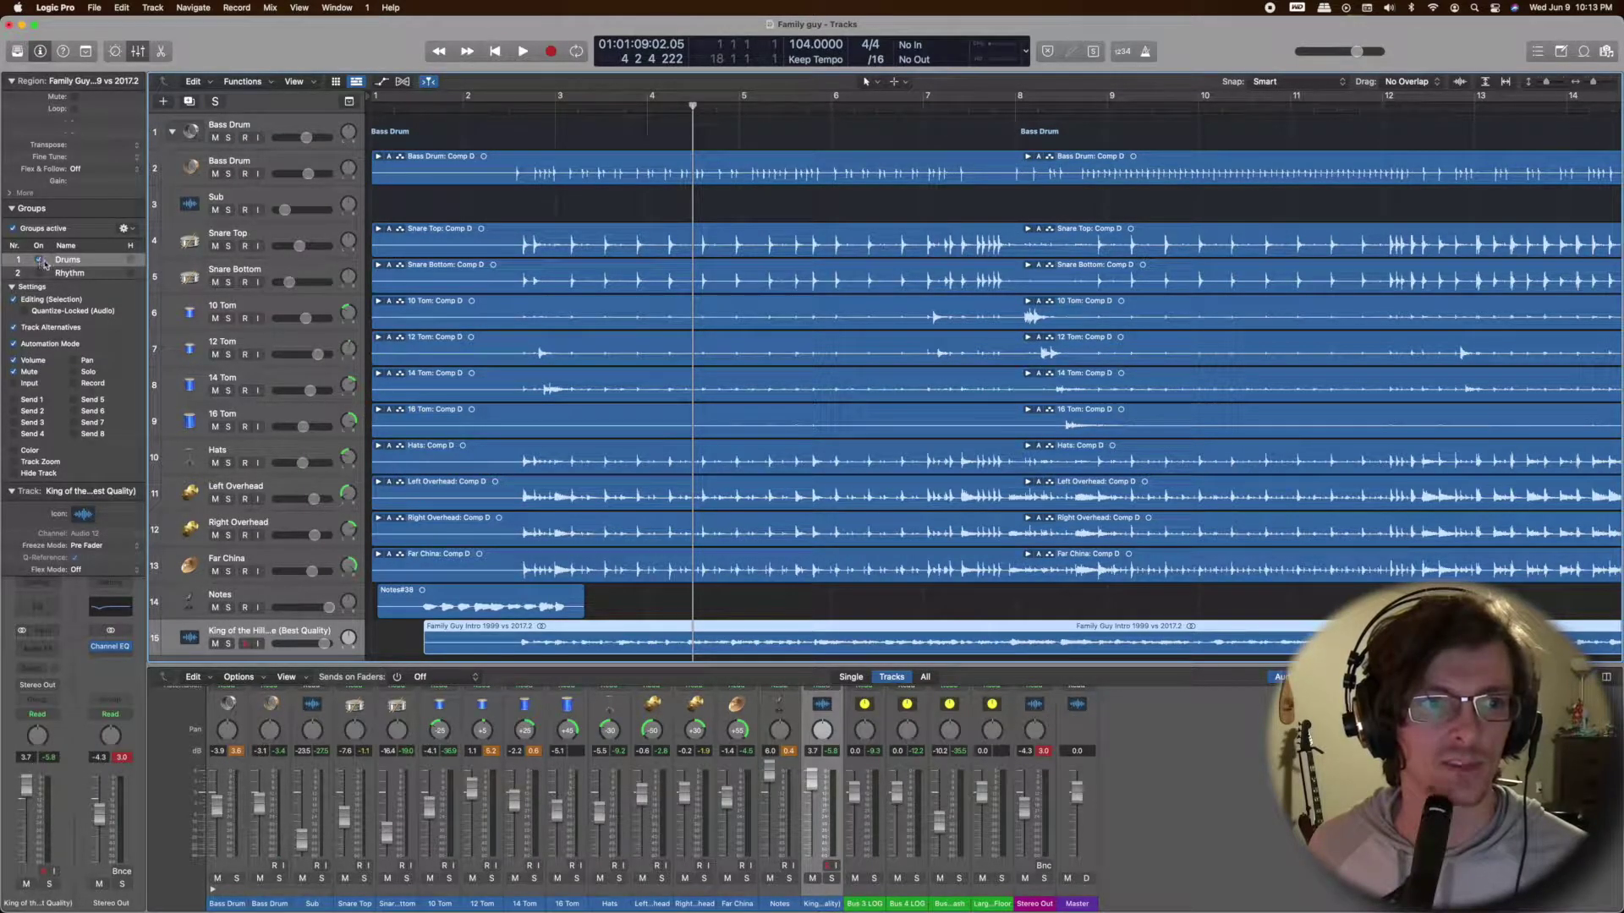
pyautogui.doubleClick(71, 261)
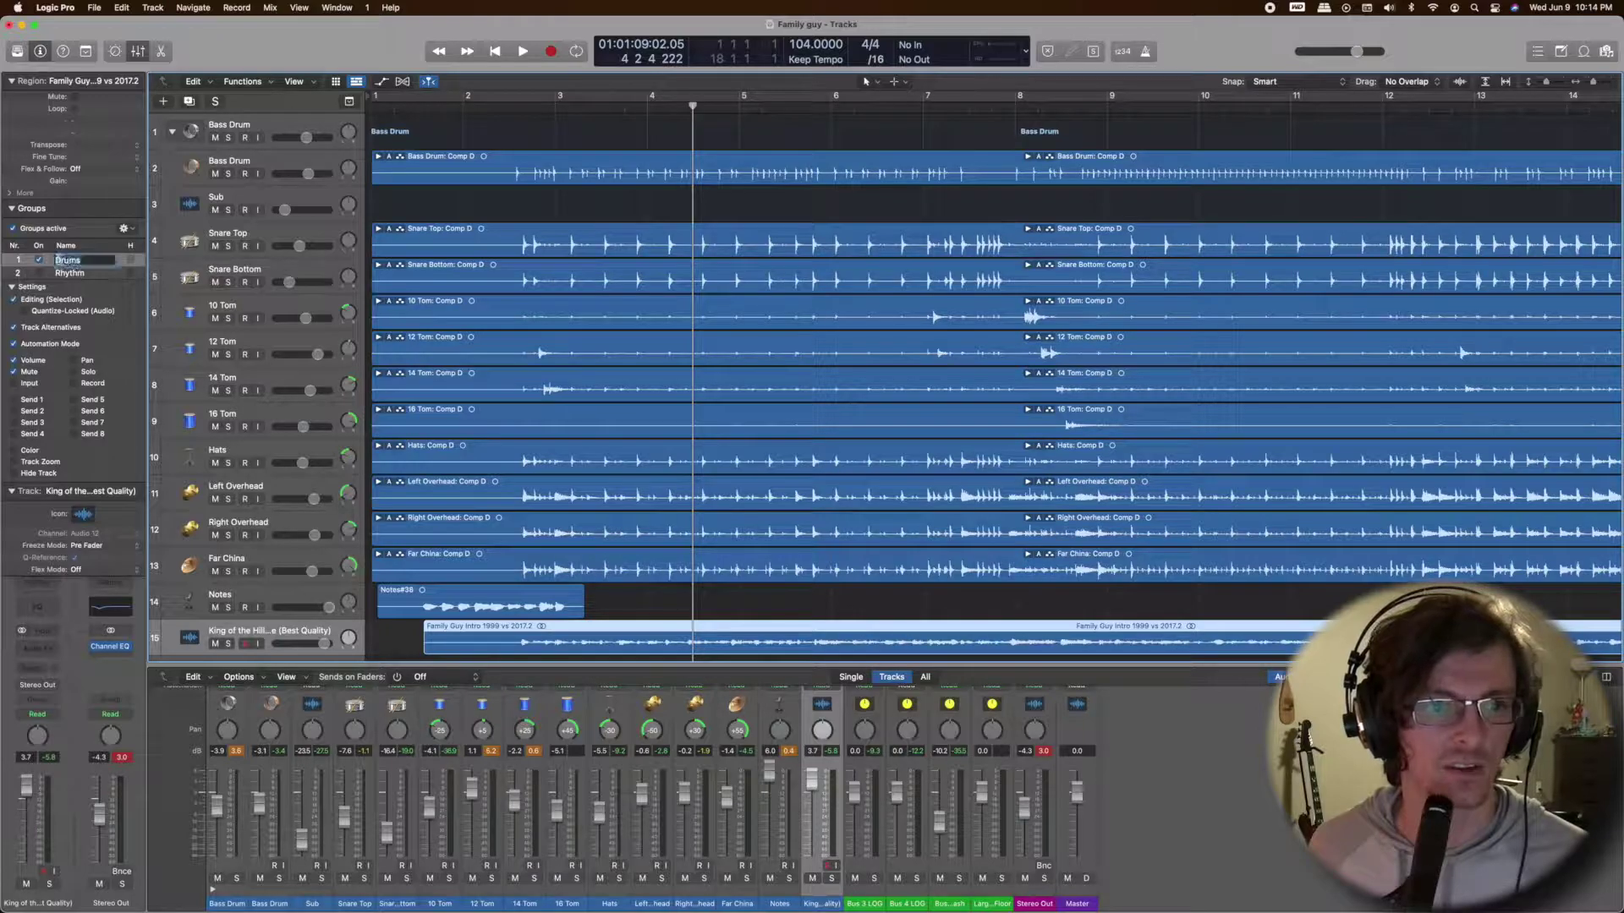
pyautogui.click(15, 266)
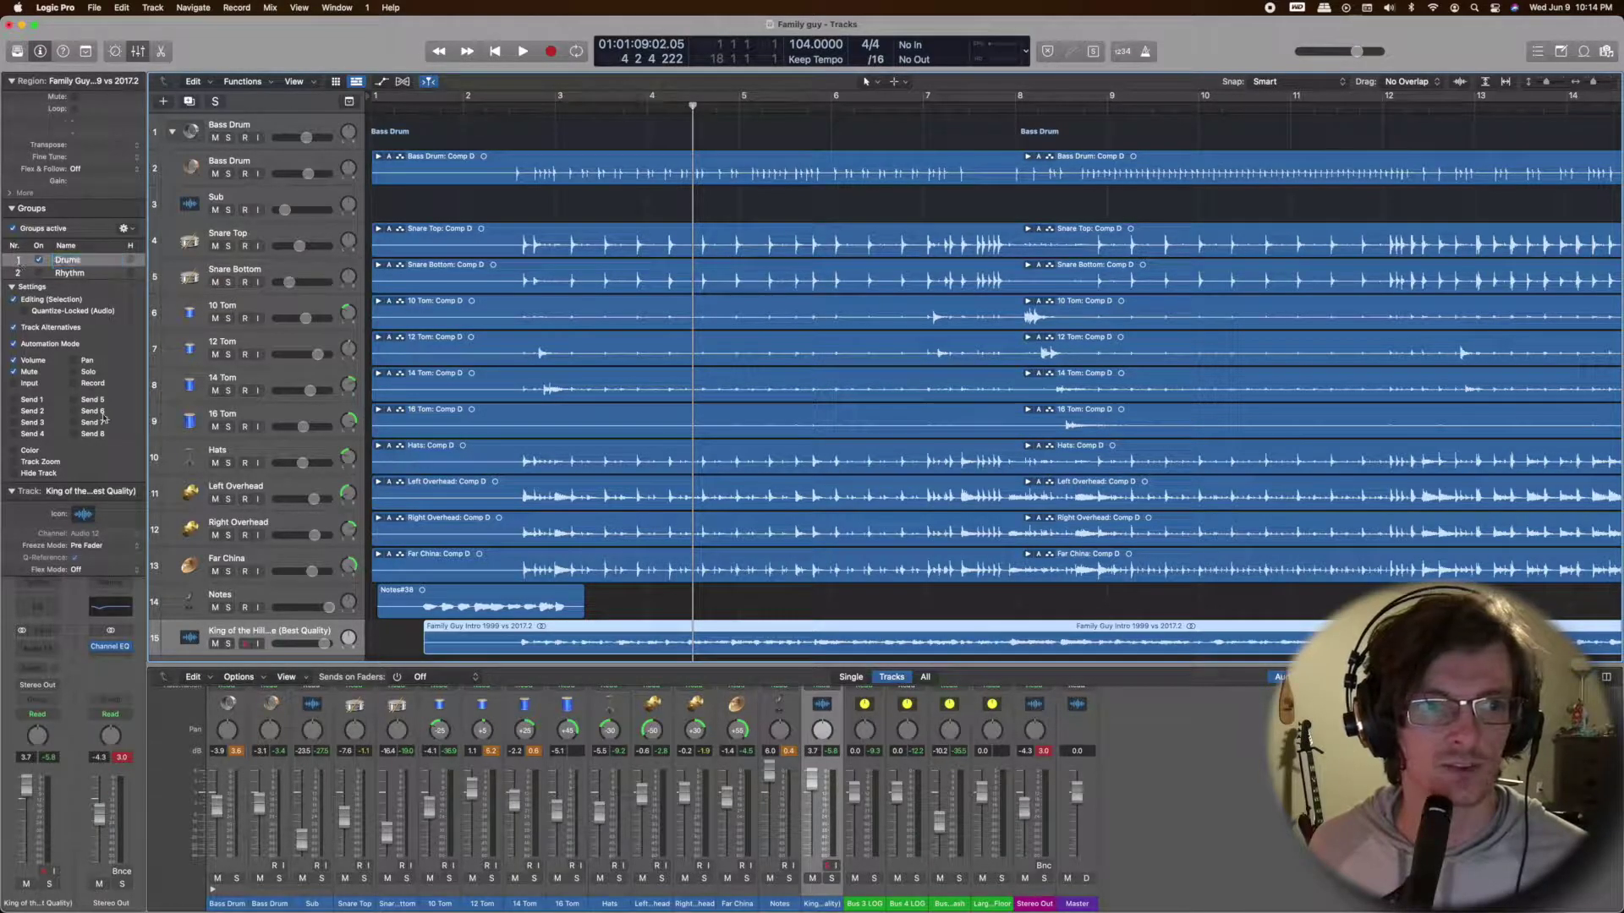
# Select the Bass Drum audio track and try to select the members of the Drums group.
pyautogui.scroll(6, 279, 702)
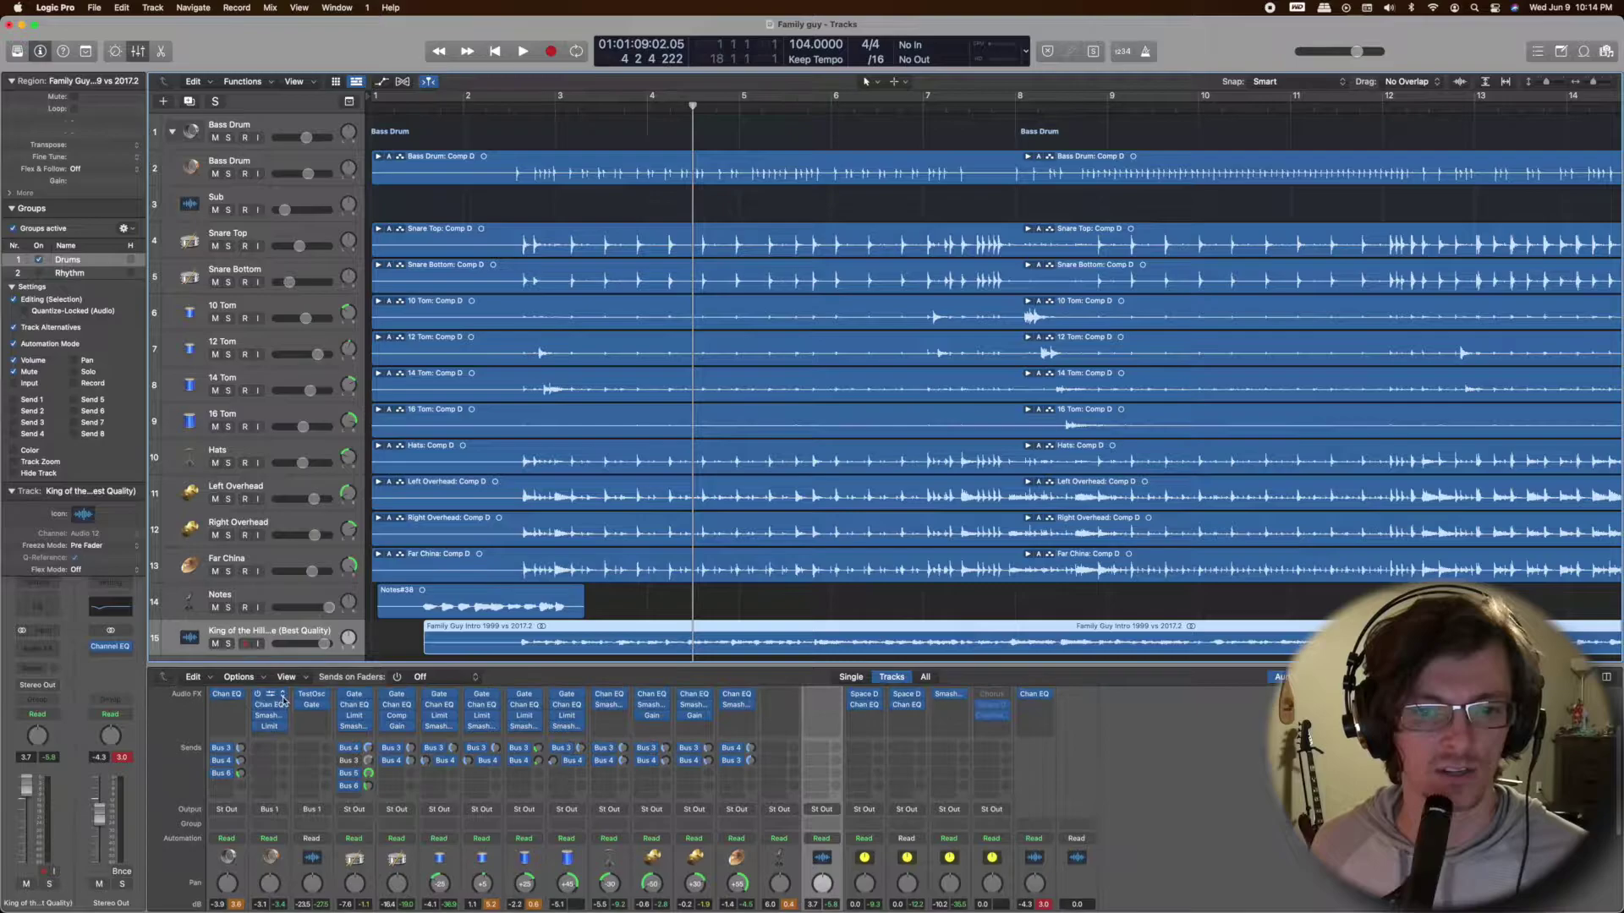
pyautogui.scroll(-3, 418, 837)
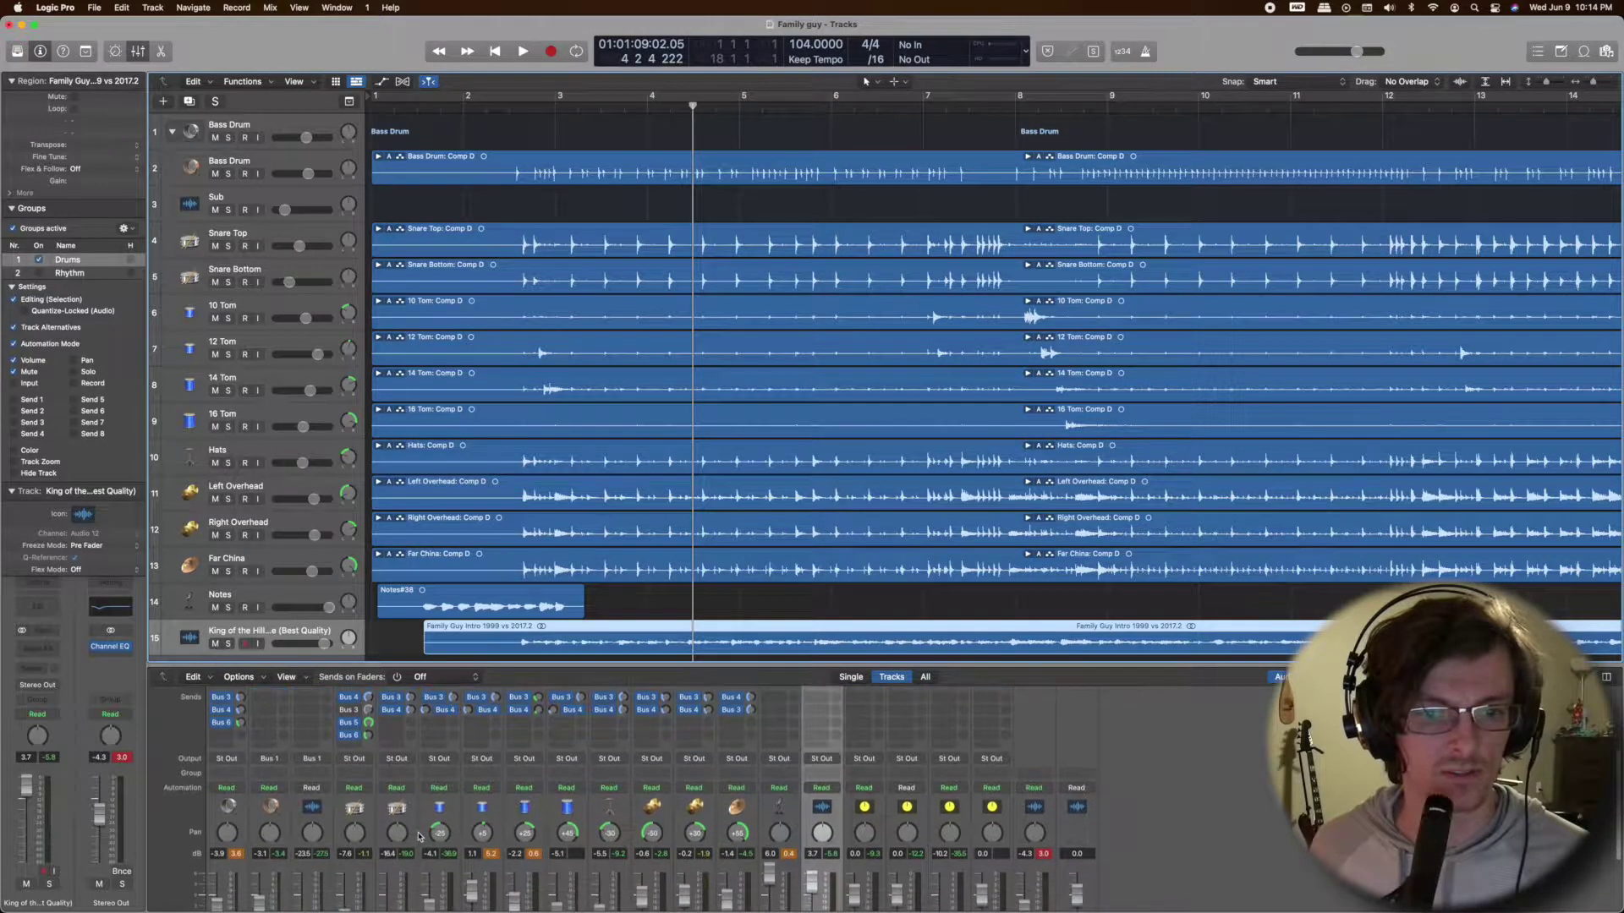
pyautogui.scroll(-1, 418, 838)
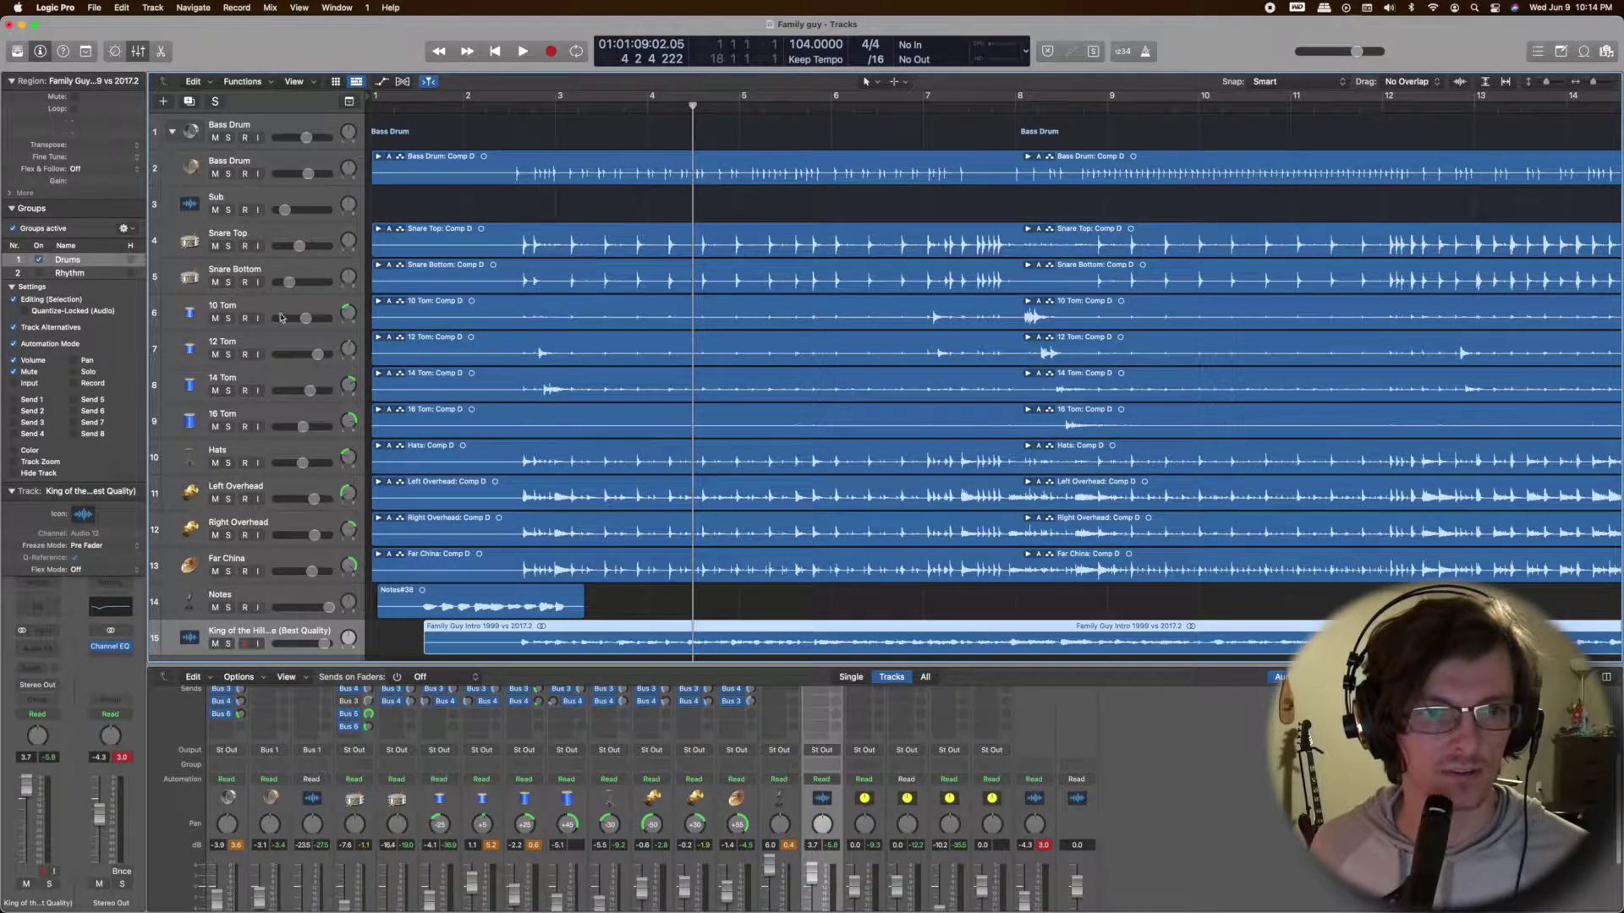
pyautogui.click(230, 161)
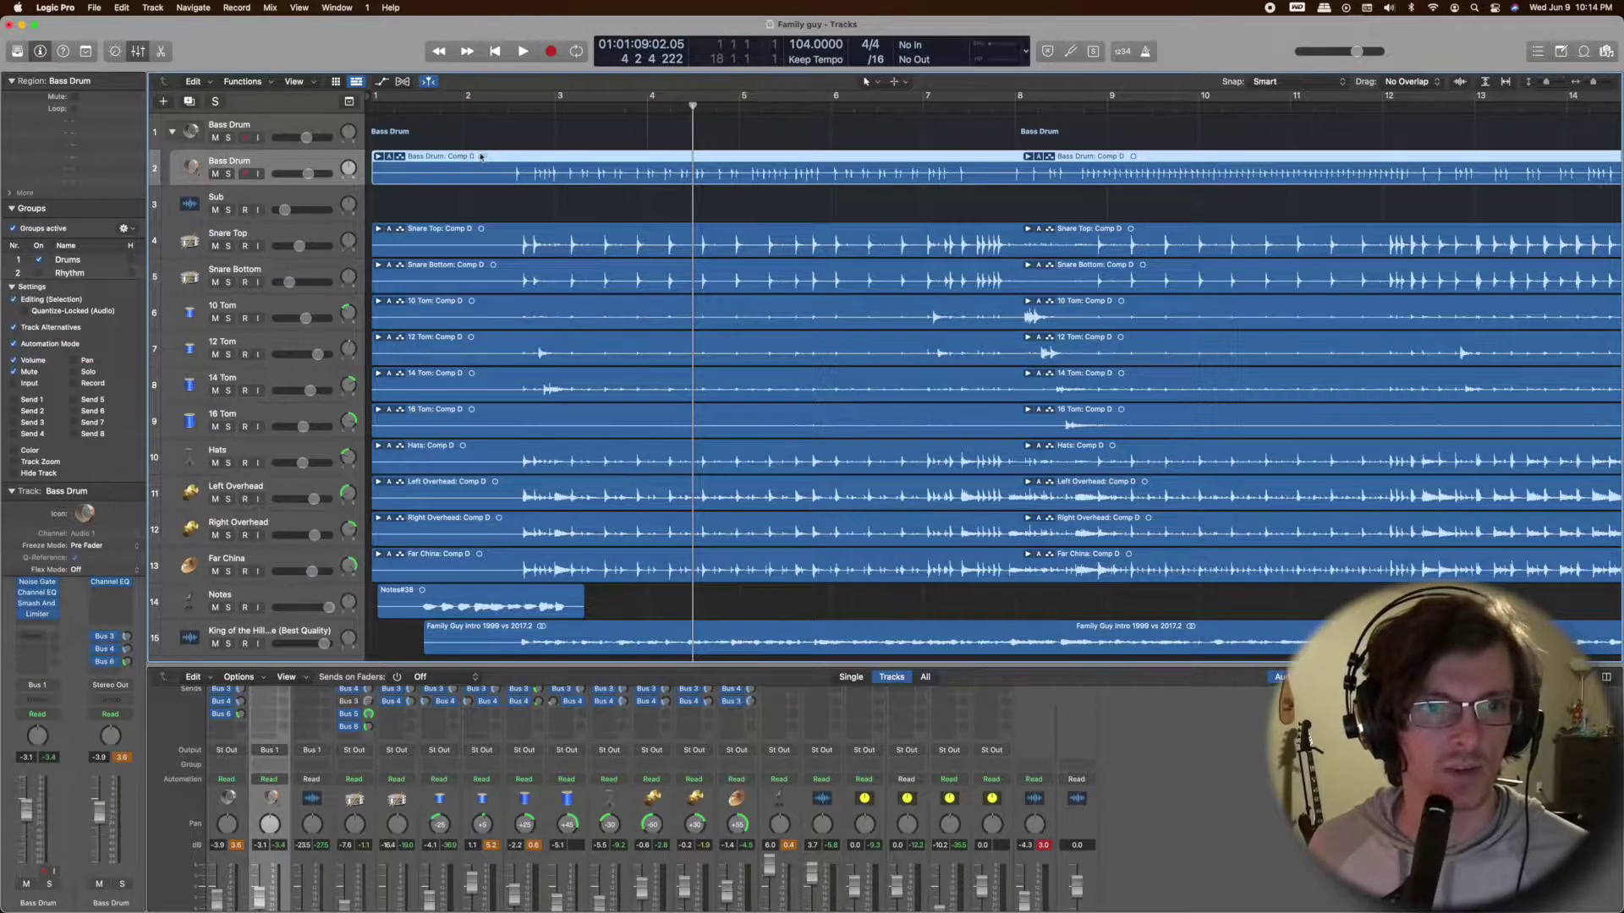
pyautogui.rightClick(59, 261)
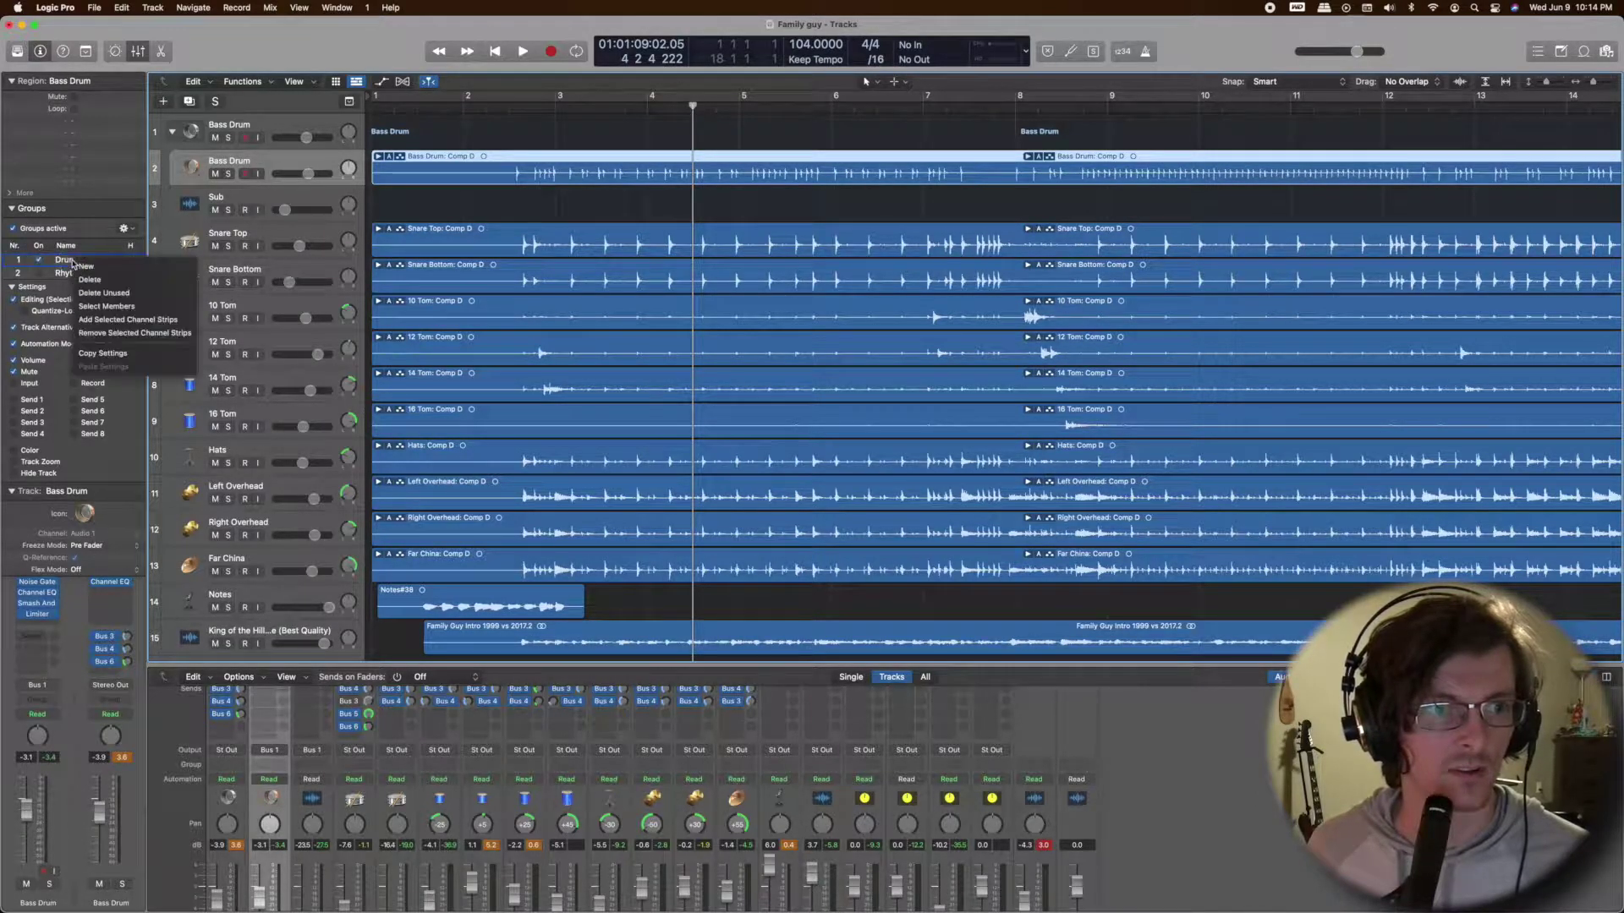
pyautogui.click(114, 308)
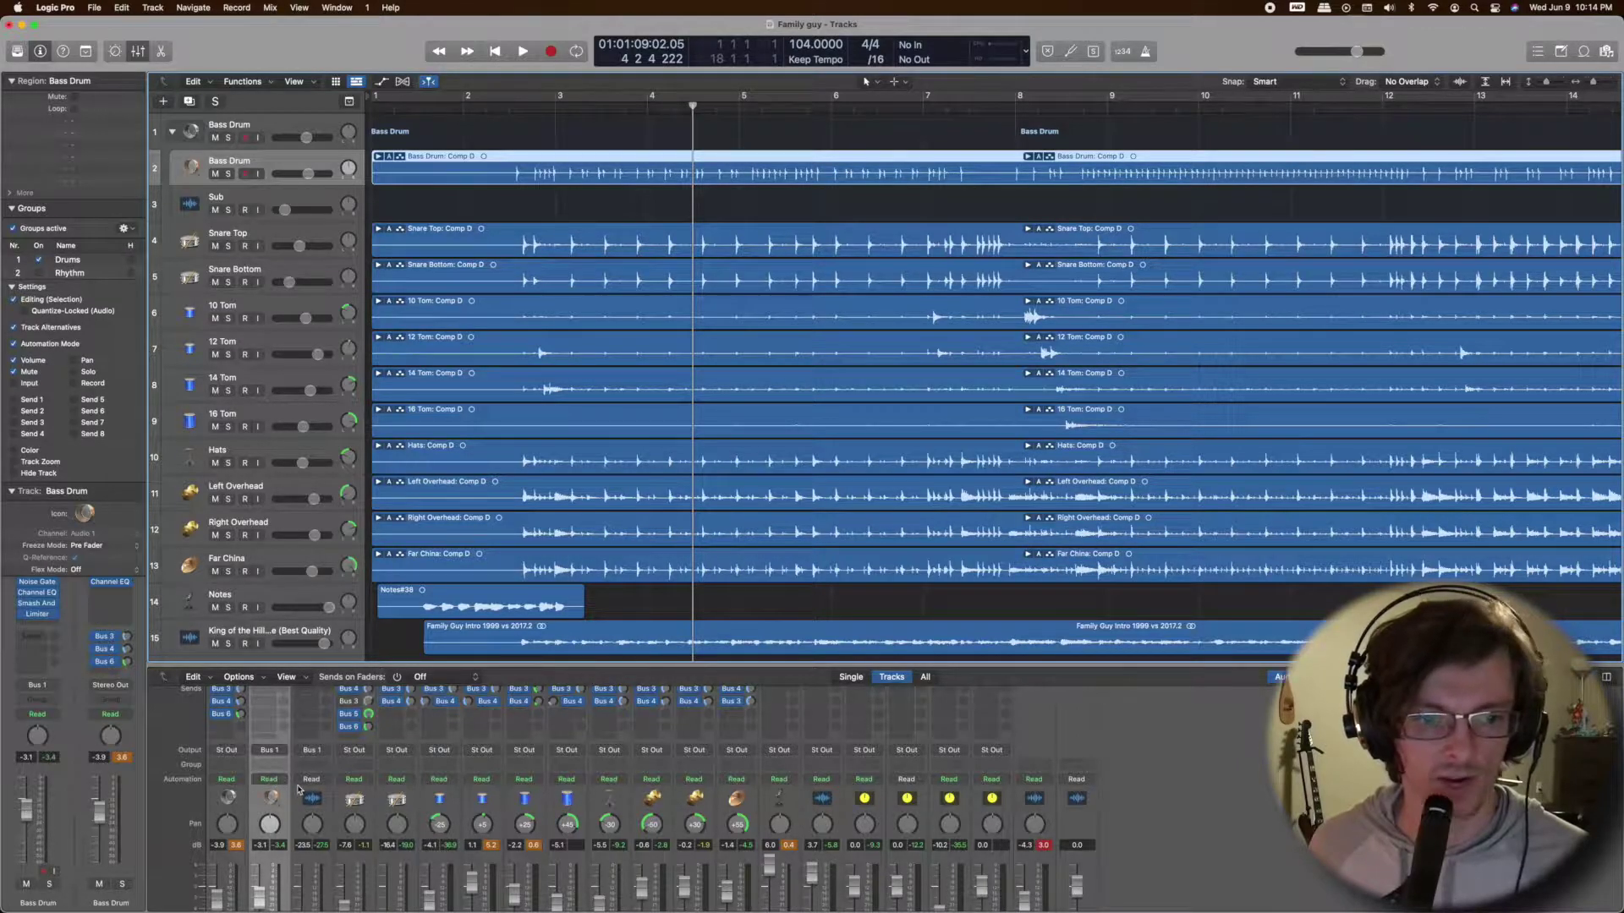
# Enlarge the mixer to show the full channel strips, including the input, effects, sends, output and group slots.
pyautogui.scroll(-1, 289, 782)
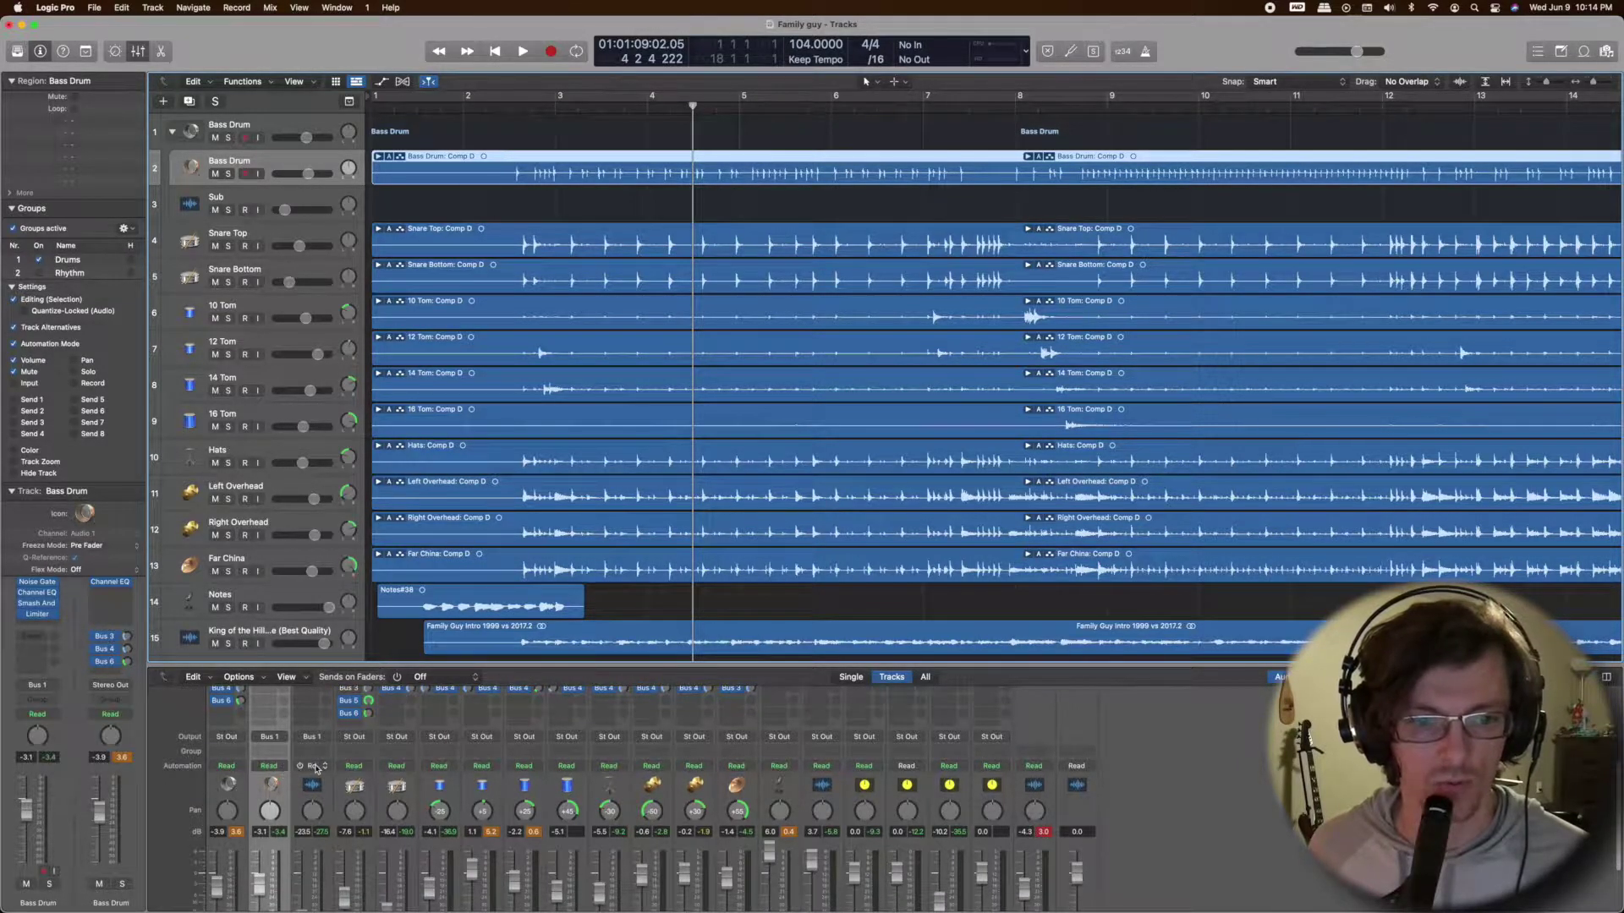
pyautogui.scroll(2, 651, 765)
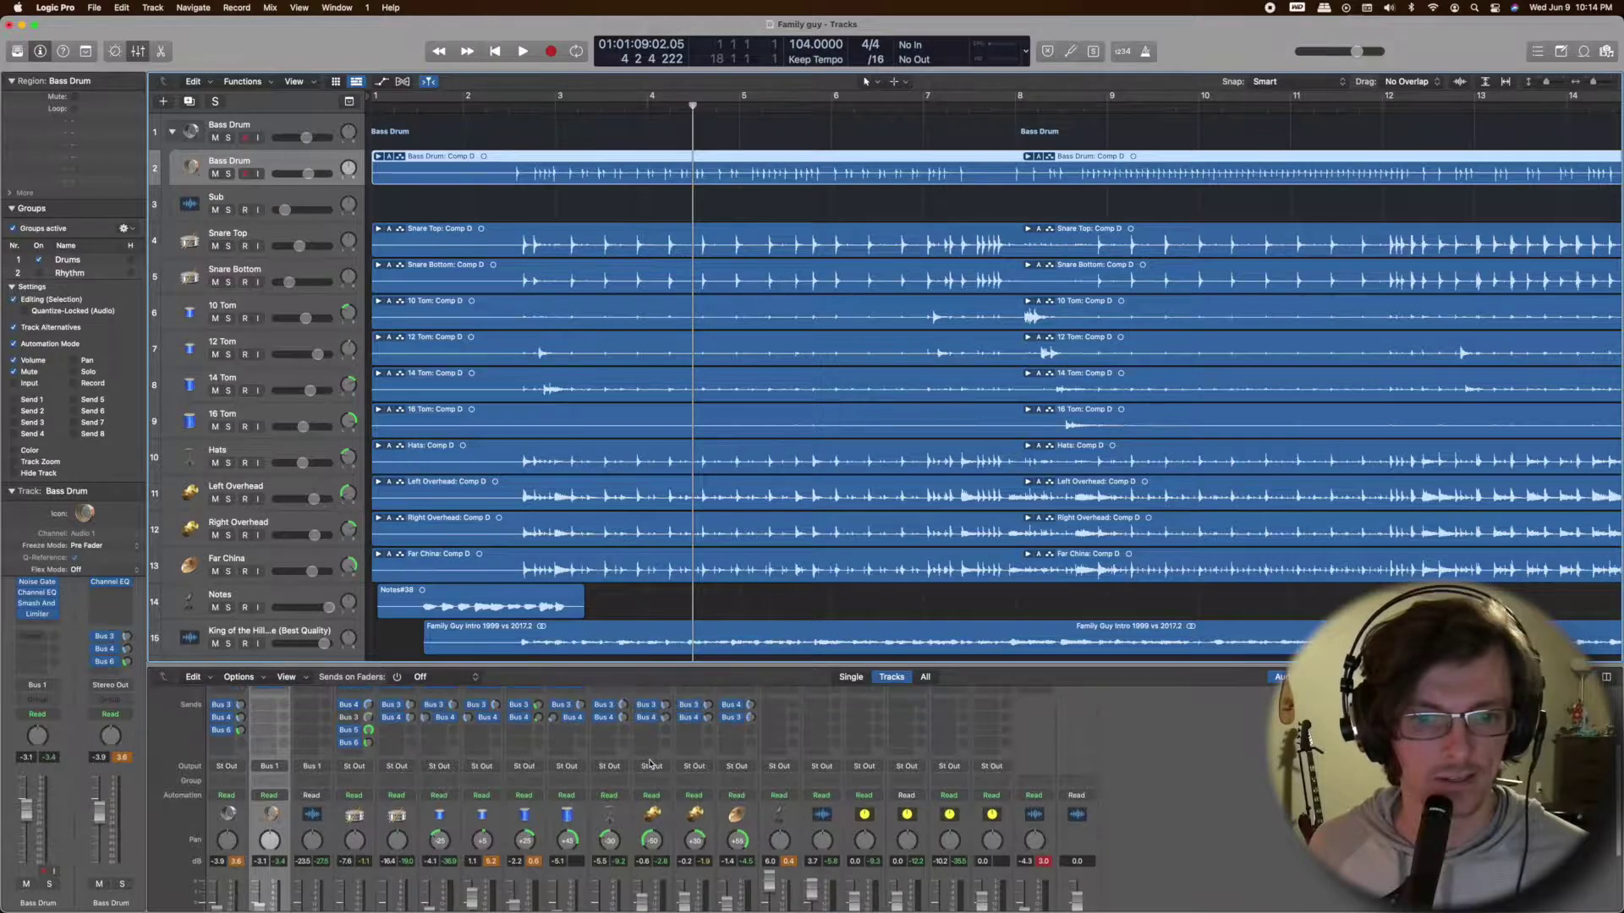
pyautogui.moveTo(744, 665); pyautogui.dragTo(740, 436)
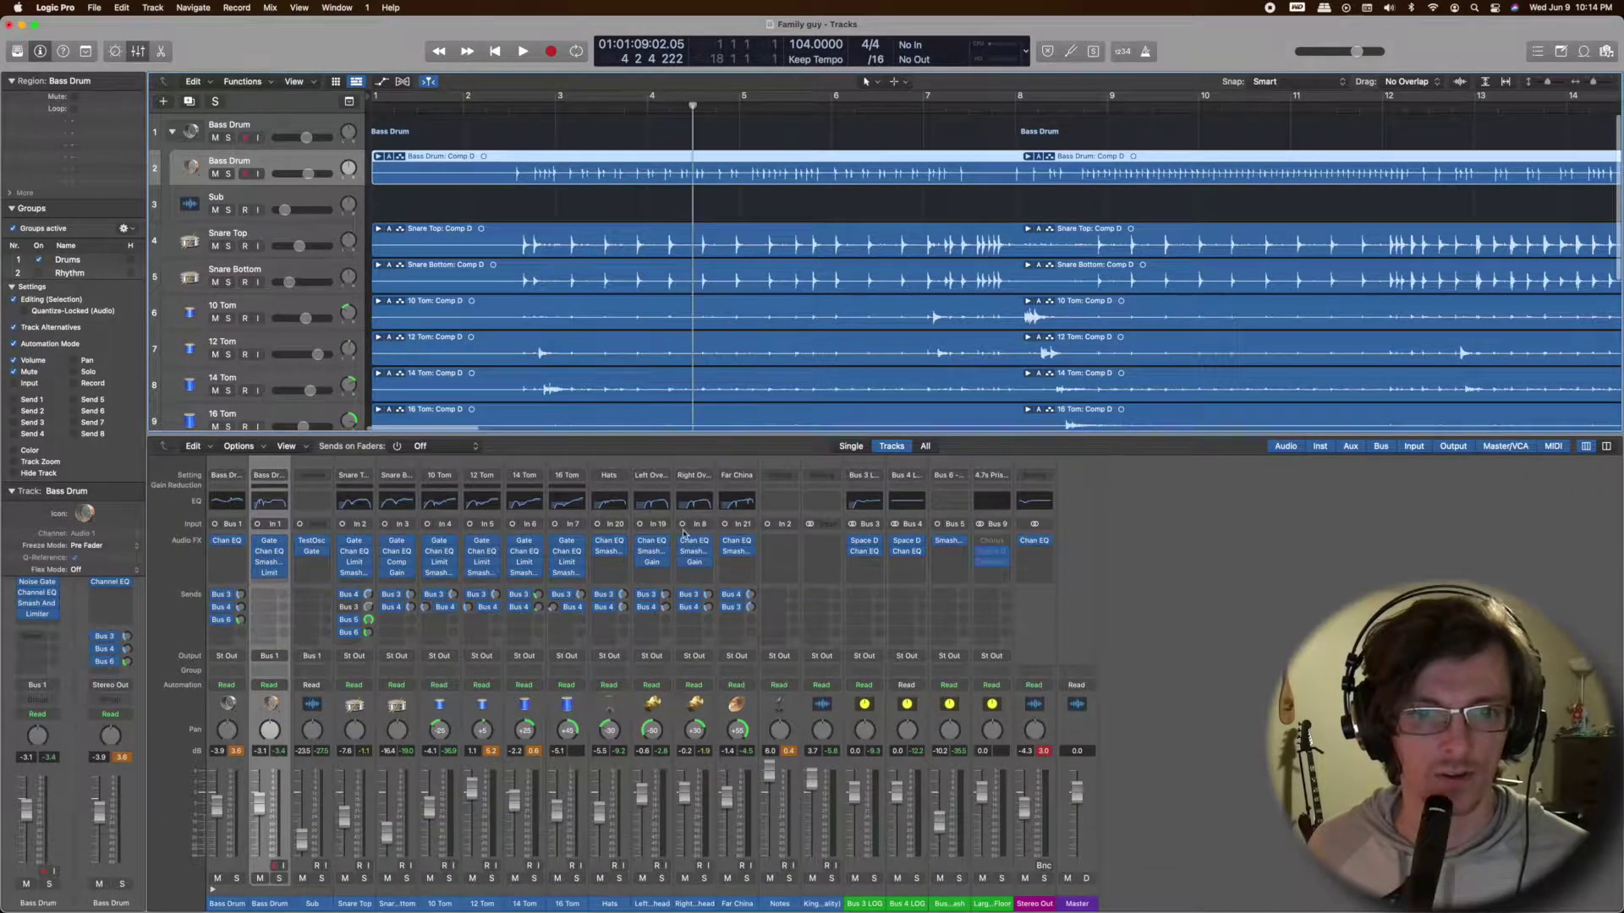
pyautogui.scroll(-4, 520, 318)
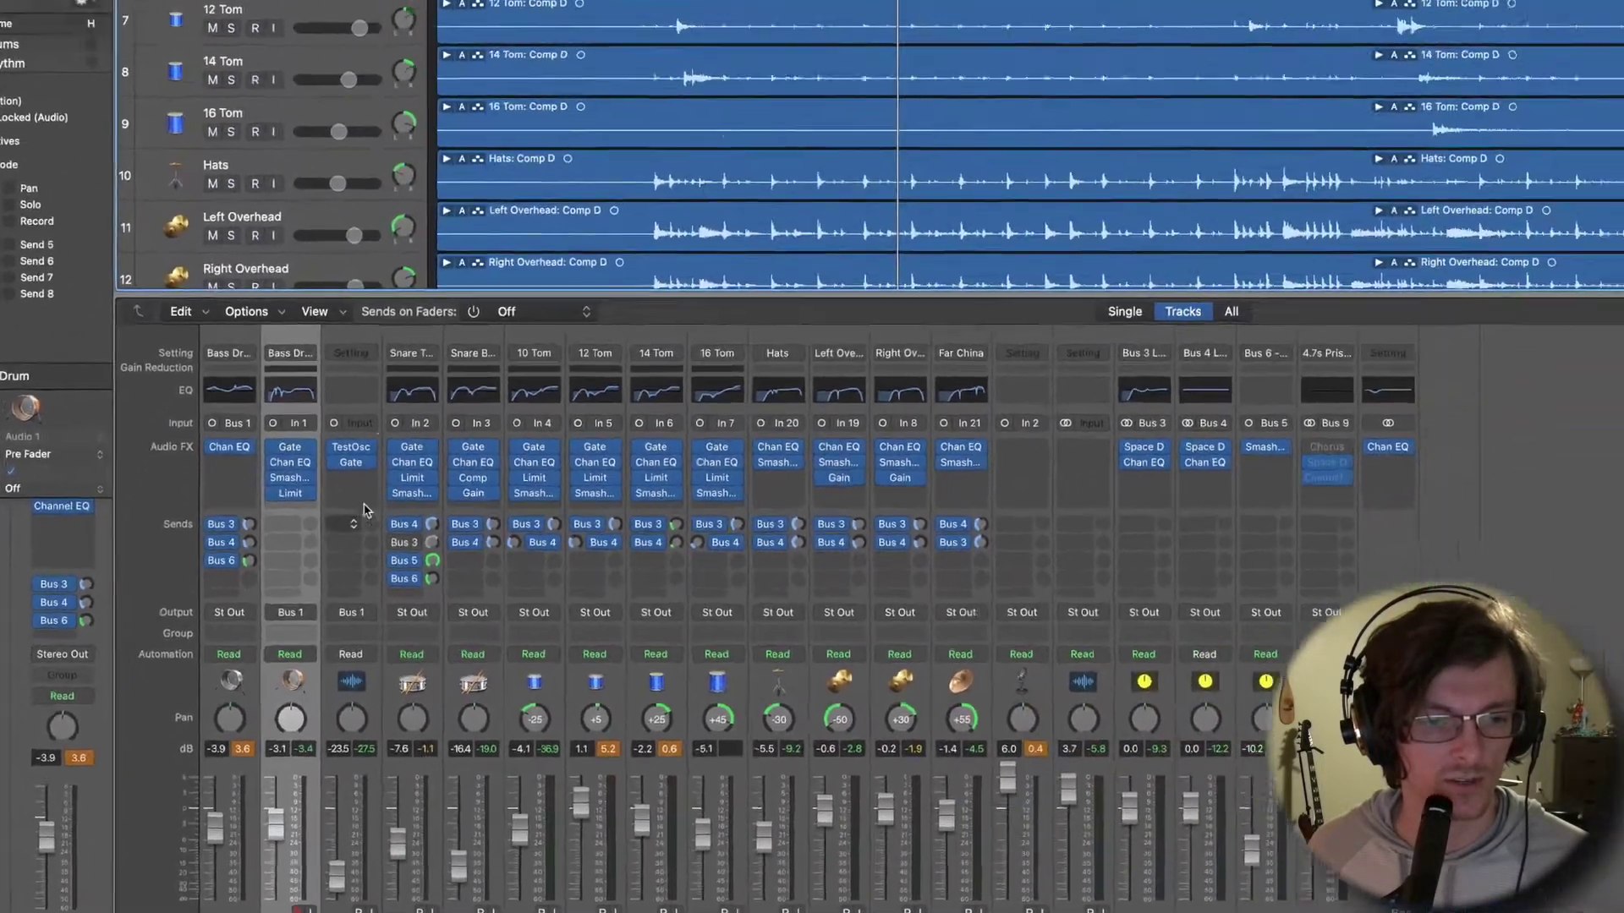
# Assign the drum channels from the Bass Drum stack through Far China to Group 1: Drums and select the group.
pyautogui.scroll(3, 251, 198)
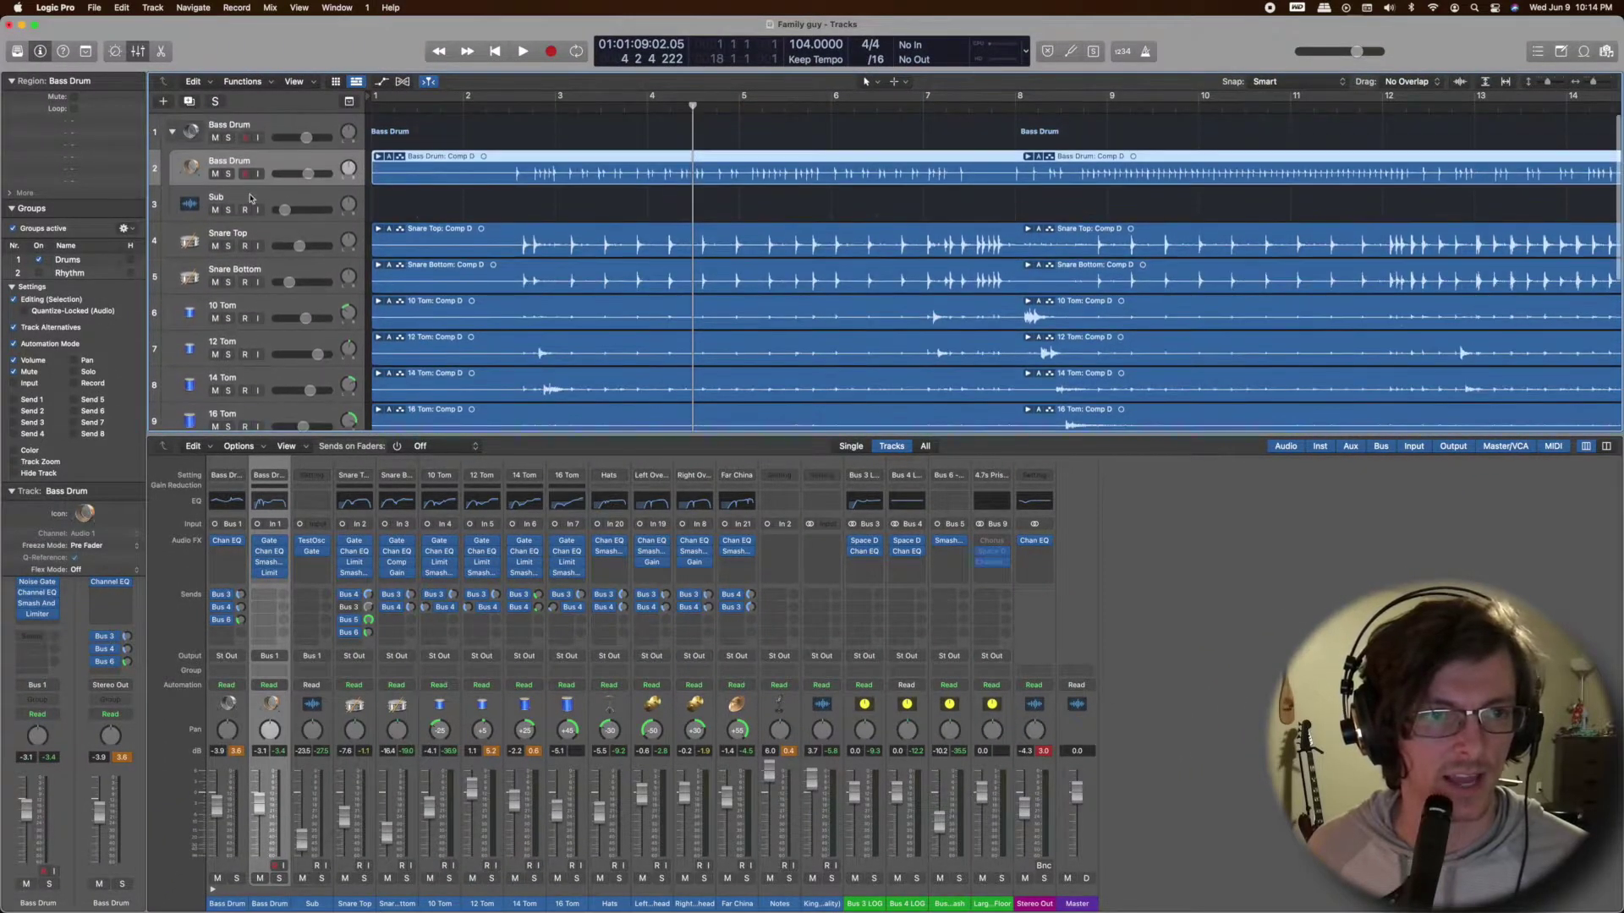
pyautogui.click(266, 125)
pyautogui.scroll(-5, 272, 170)
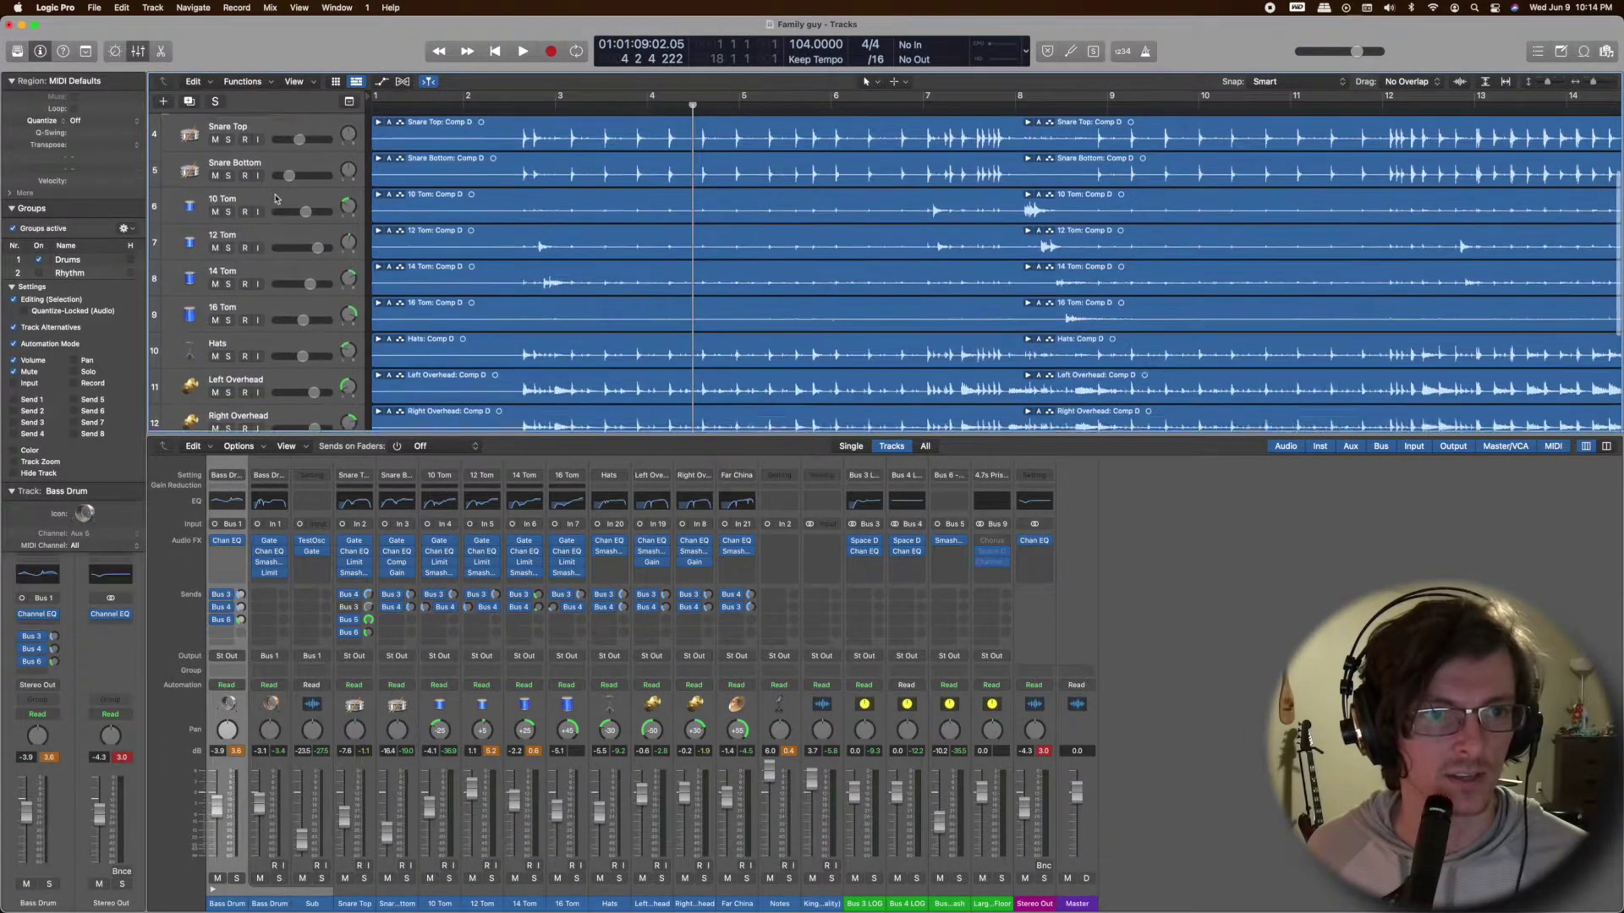
pyautogui.scroll(-1, 276, 199)
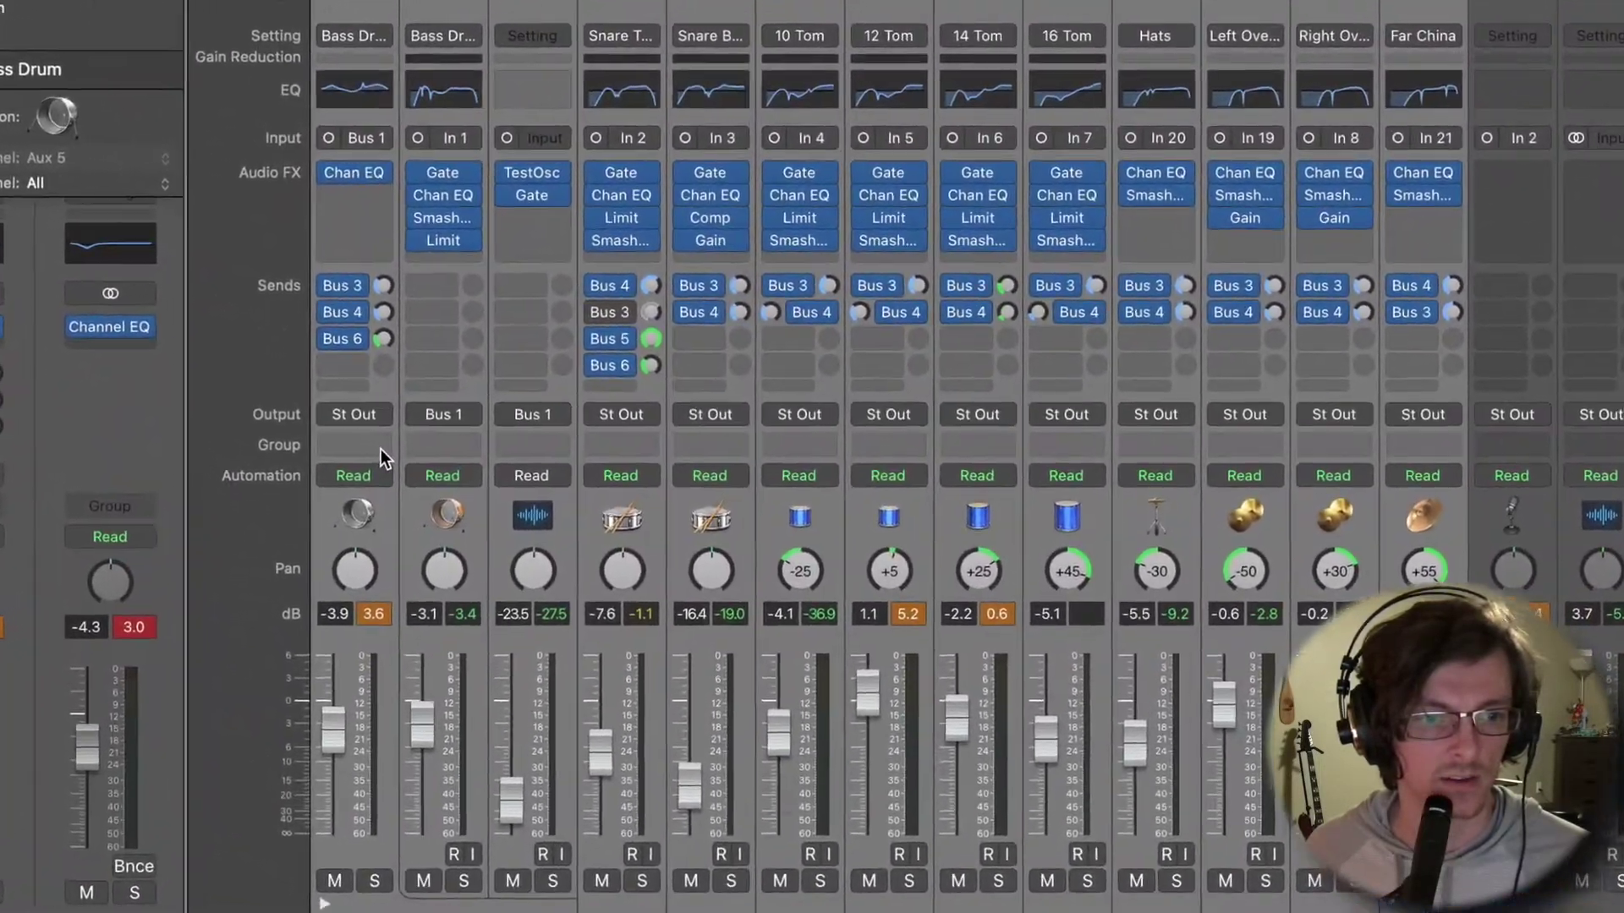
pyautogui.click(333, 535)
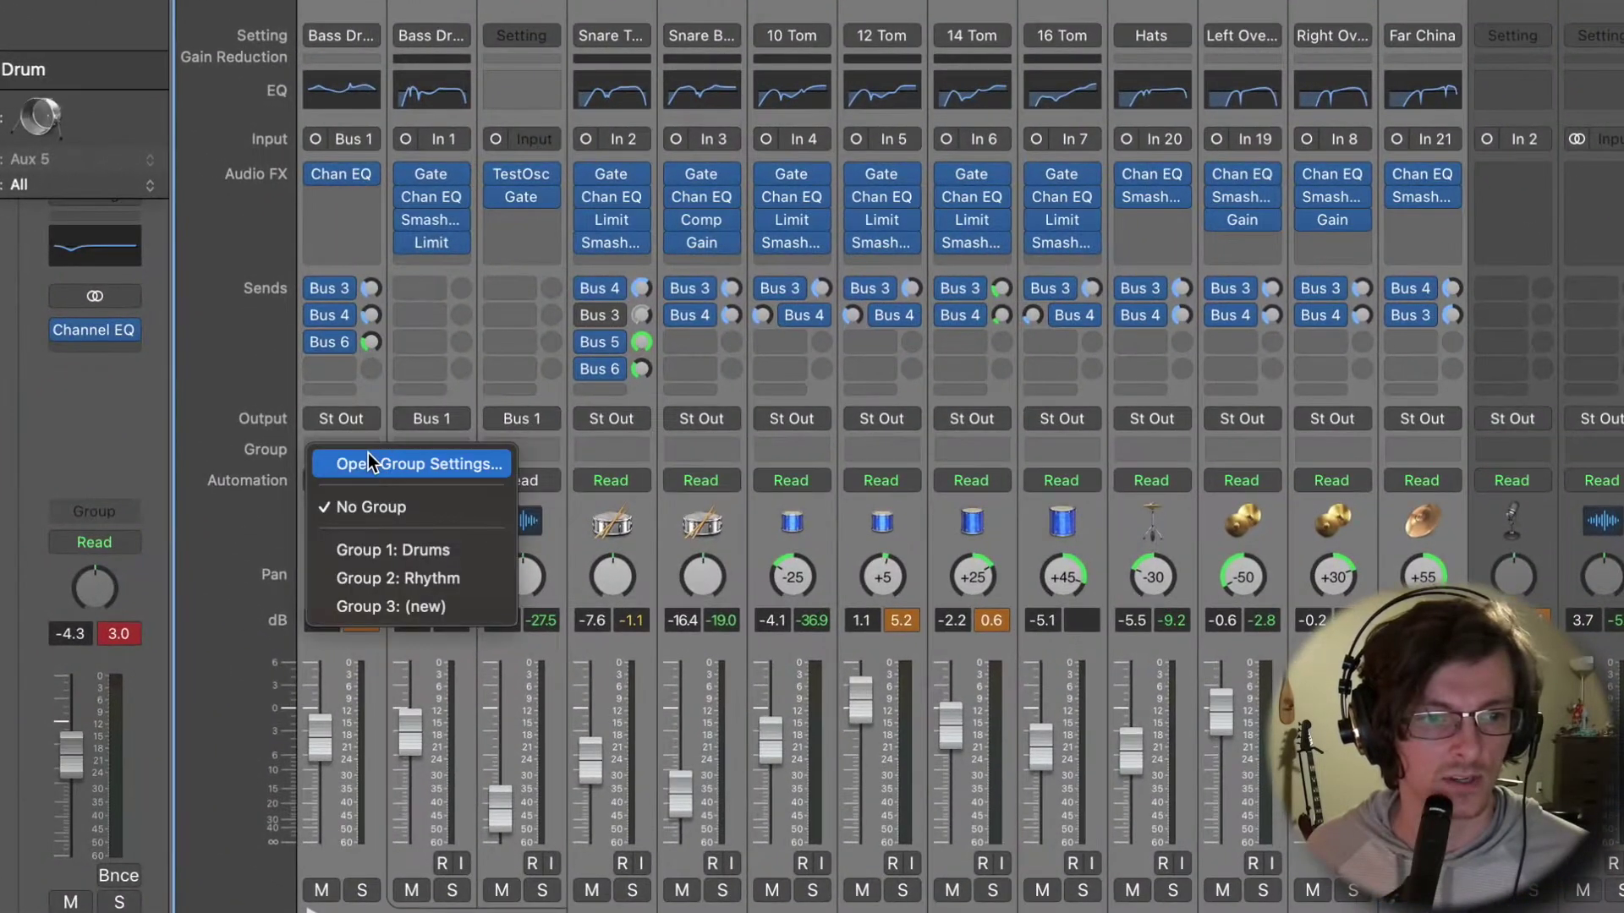
pyautogui.click(442, 551)
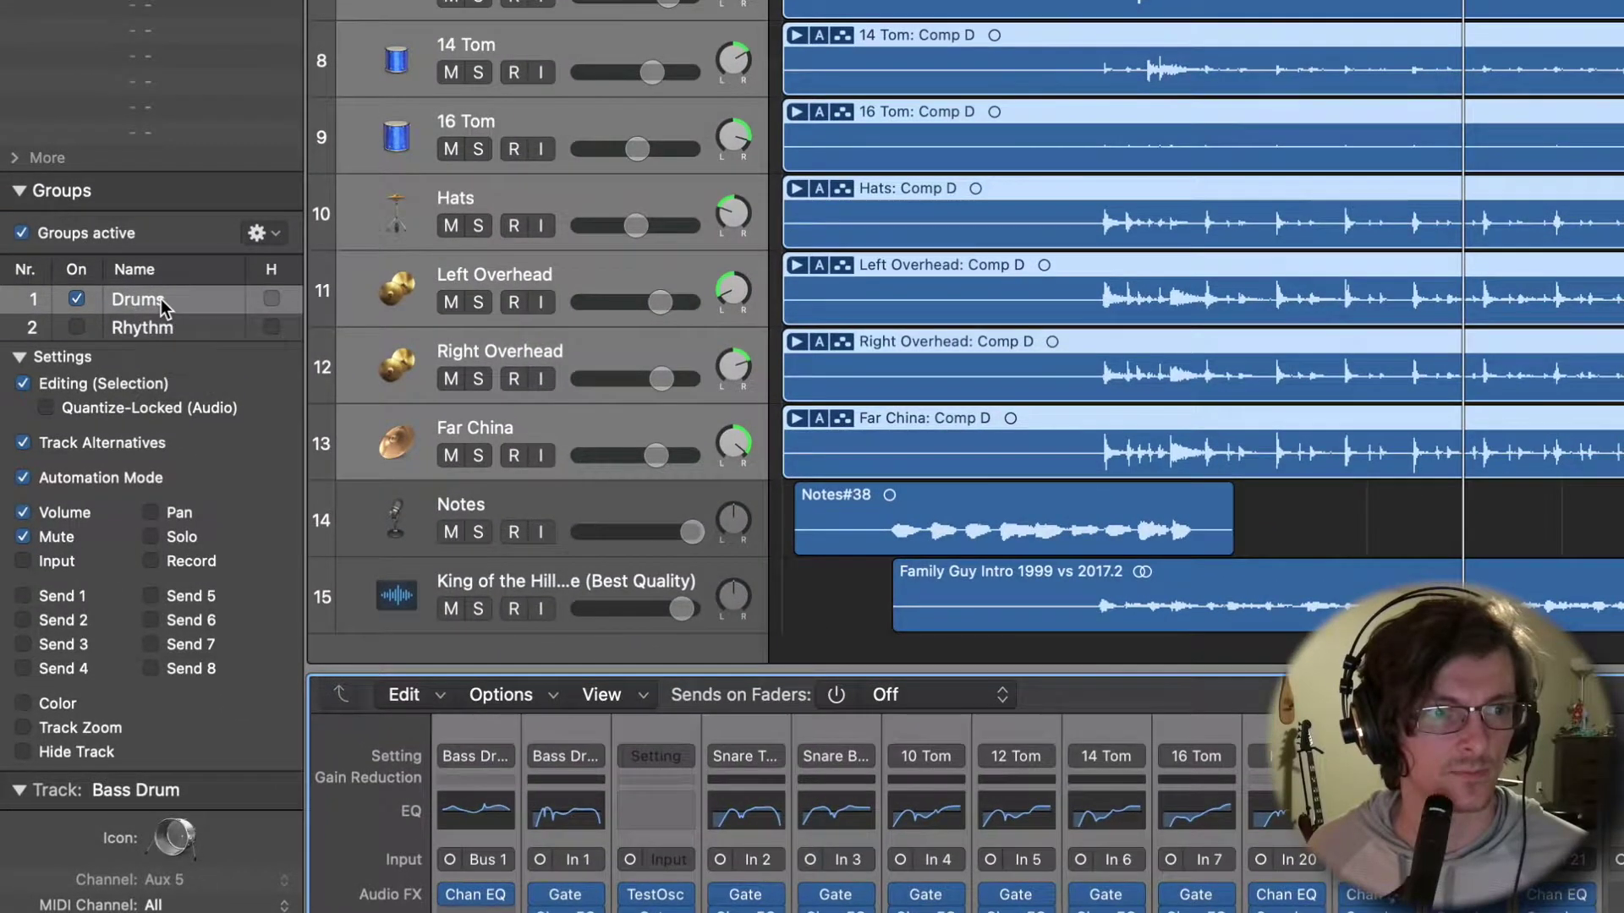
pyautogui.rightClick(160, 299)
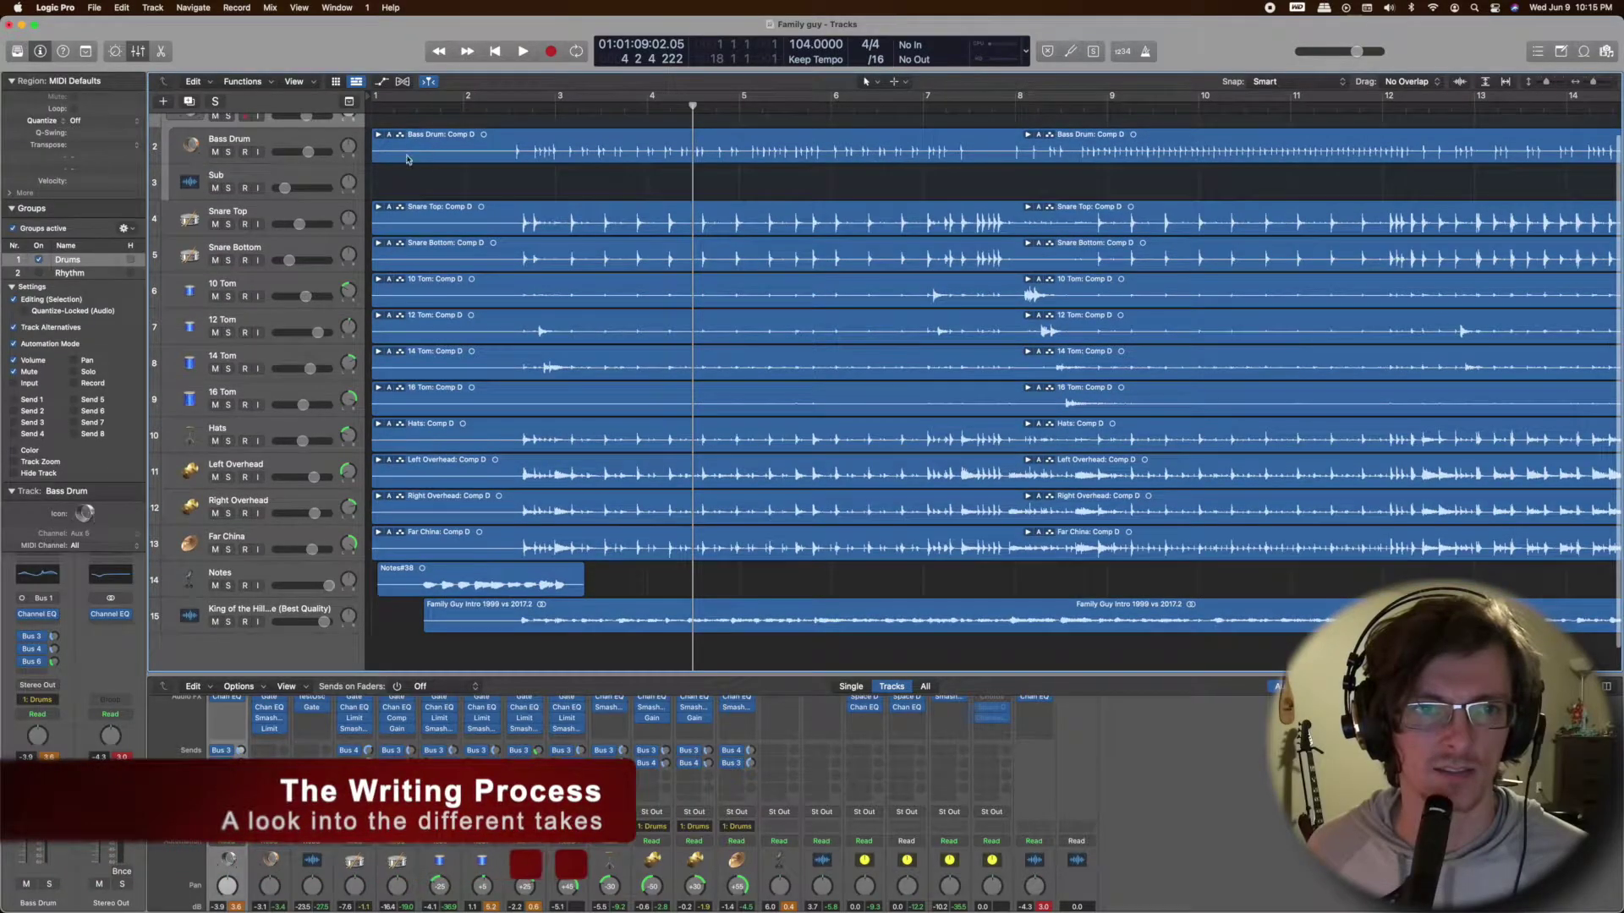
# Expand the Bass Drum take folder and look over its most recent takes across the whole timeline.
pyautogui.scroll(1, 398, 160)
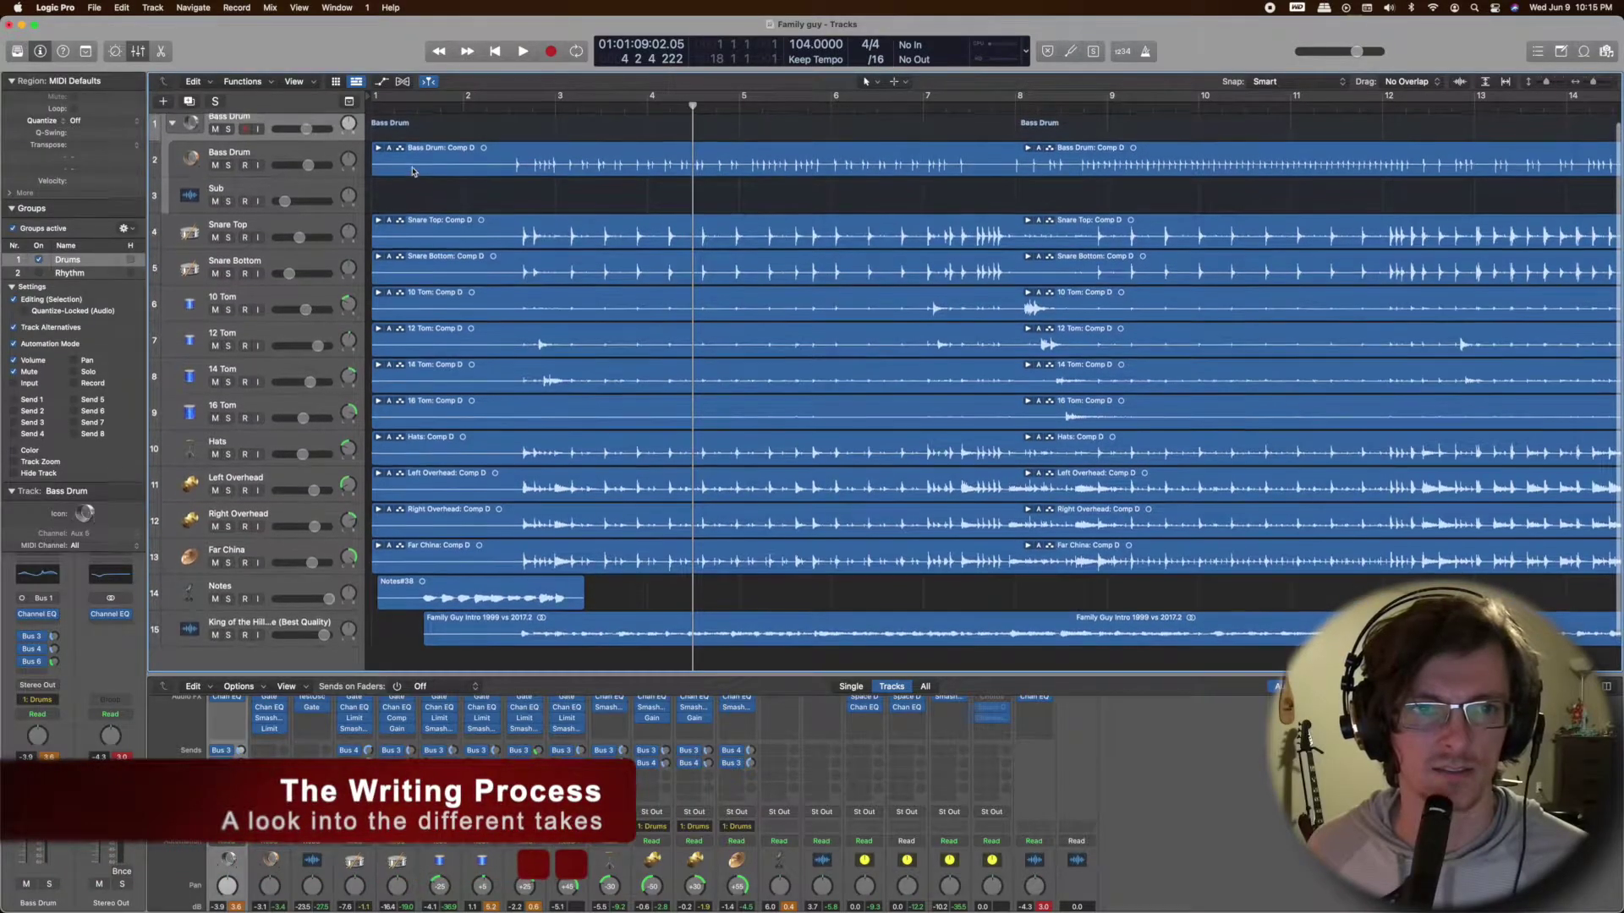
pyautogui.click(378, 155)
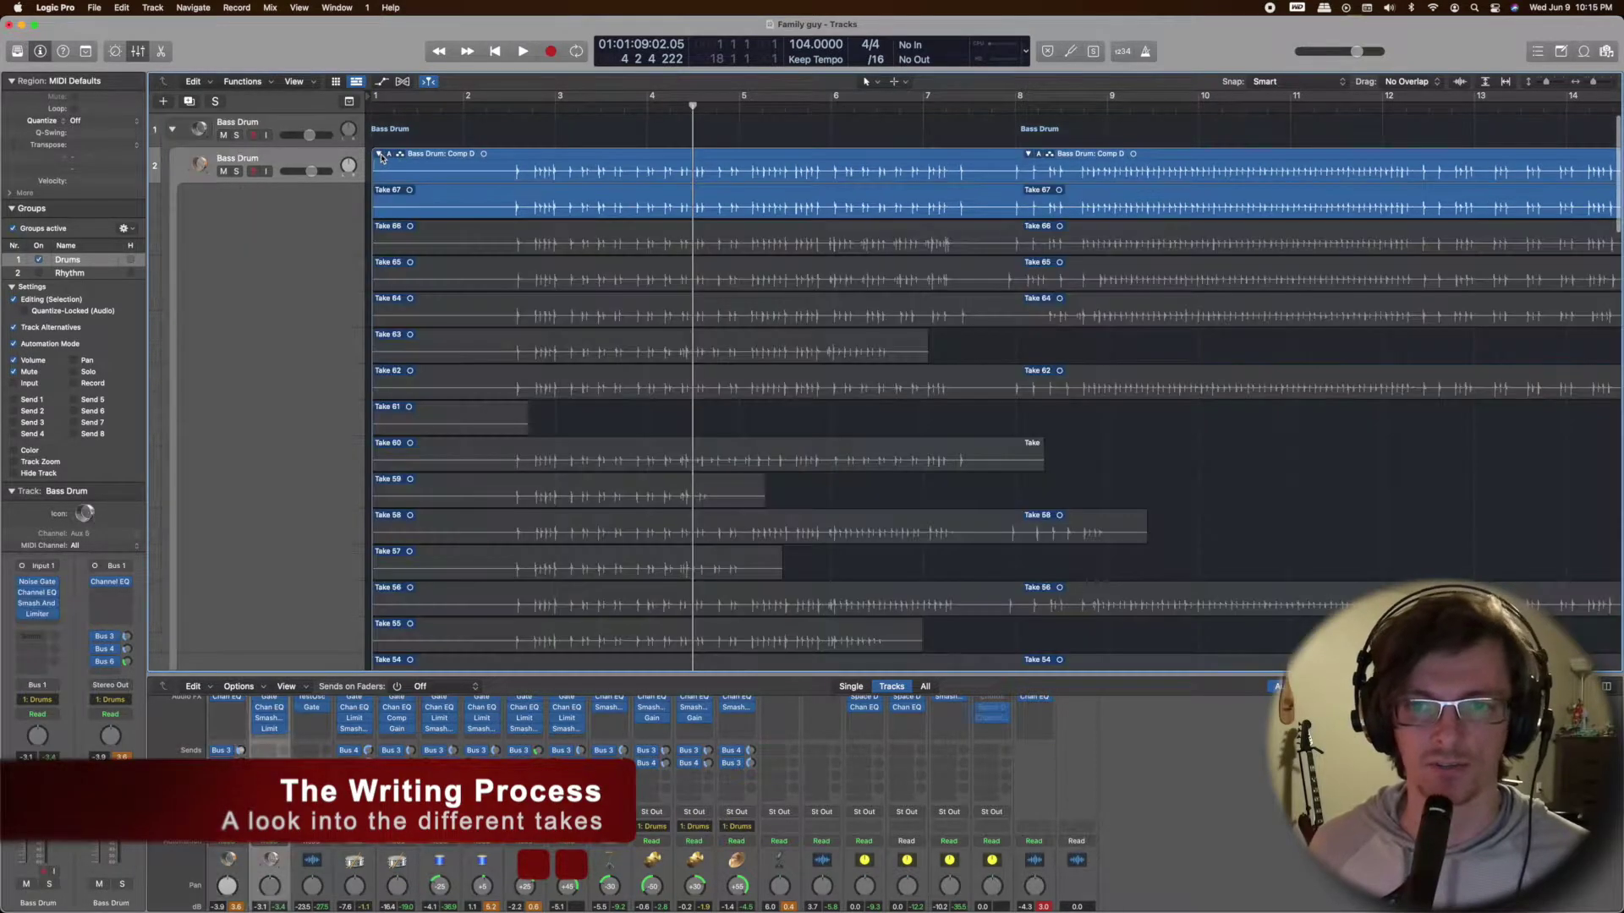
pyautogui.scroll(-1, 669, 230)
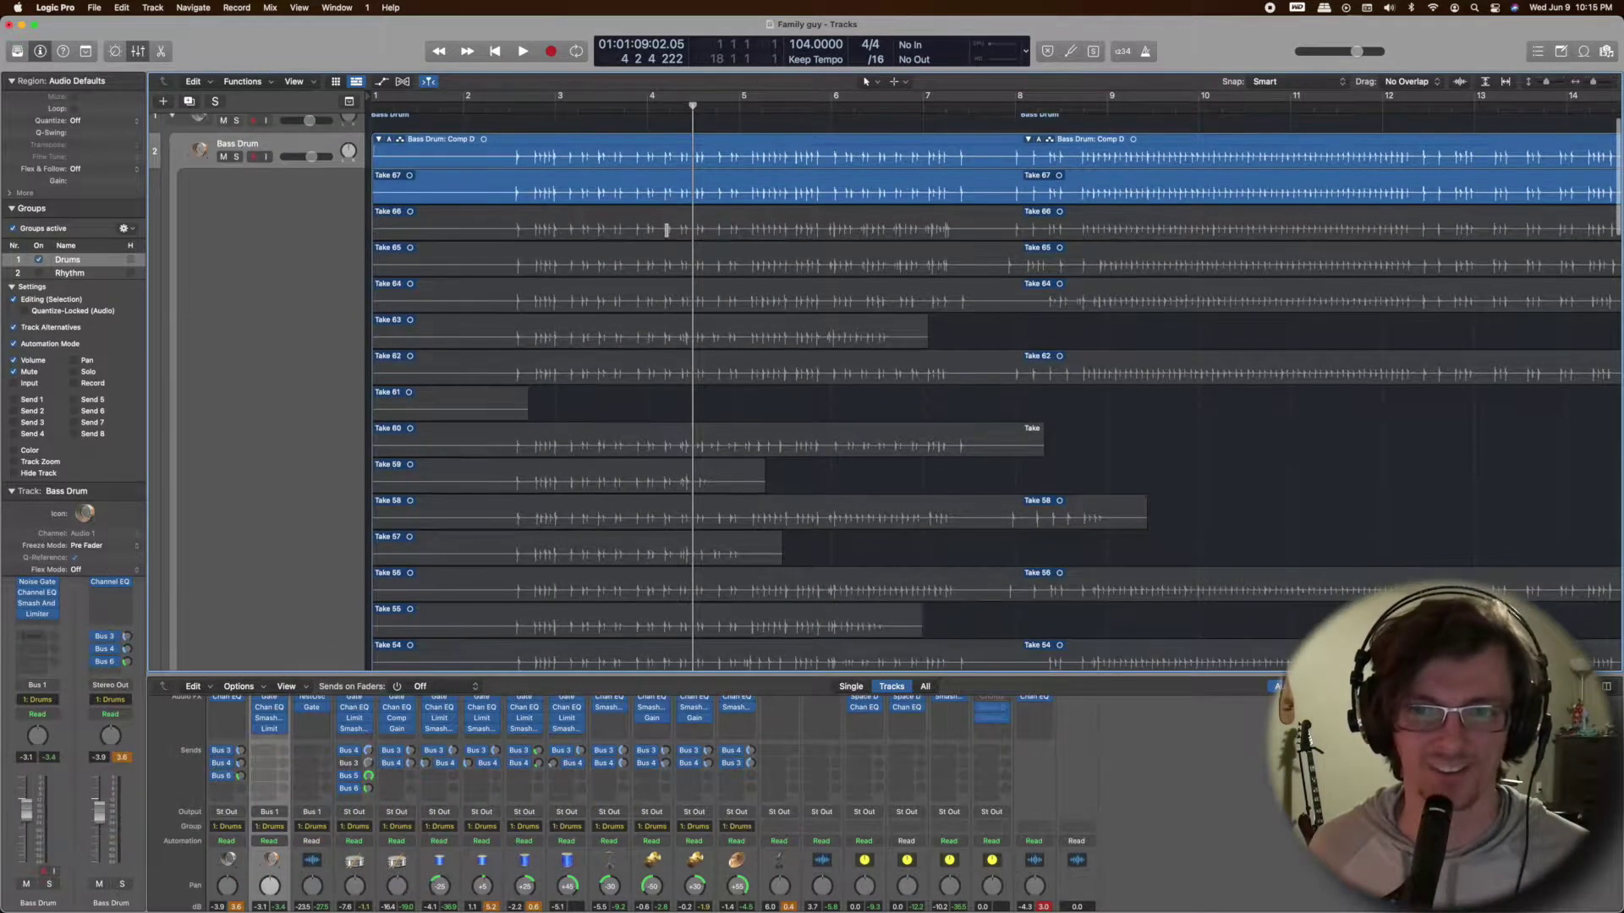
pyautogui.hscroll(5, 667, 230)
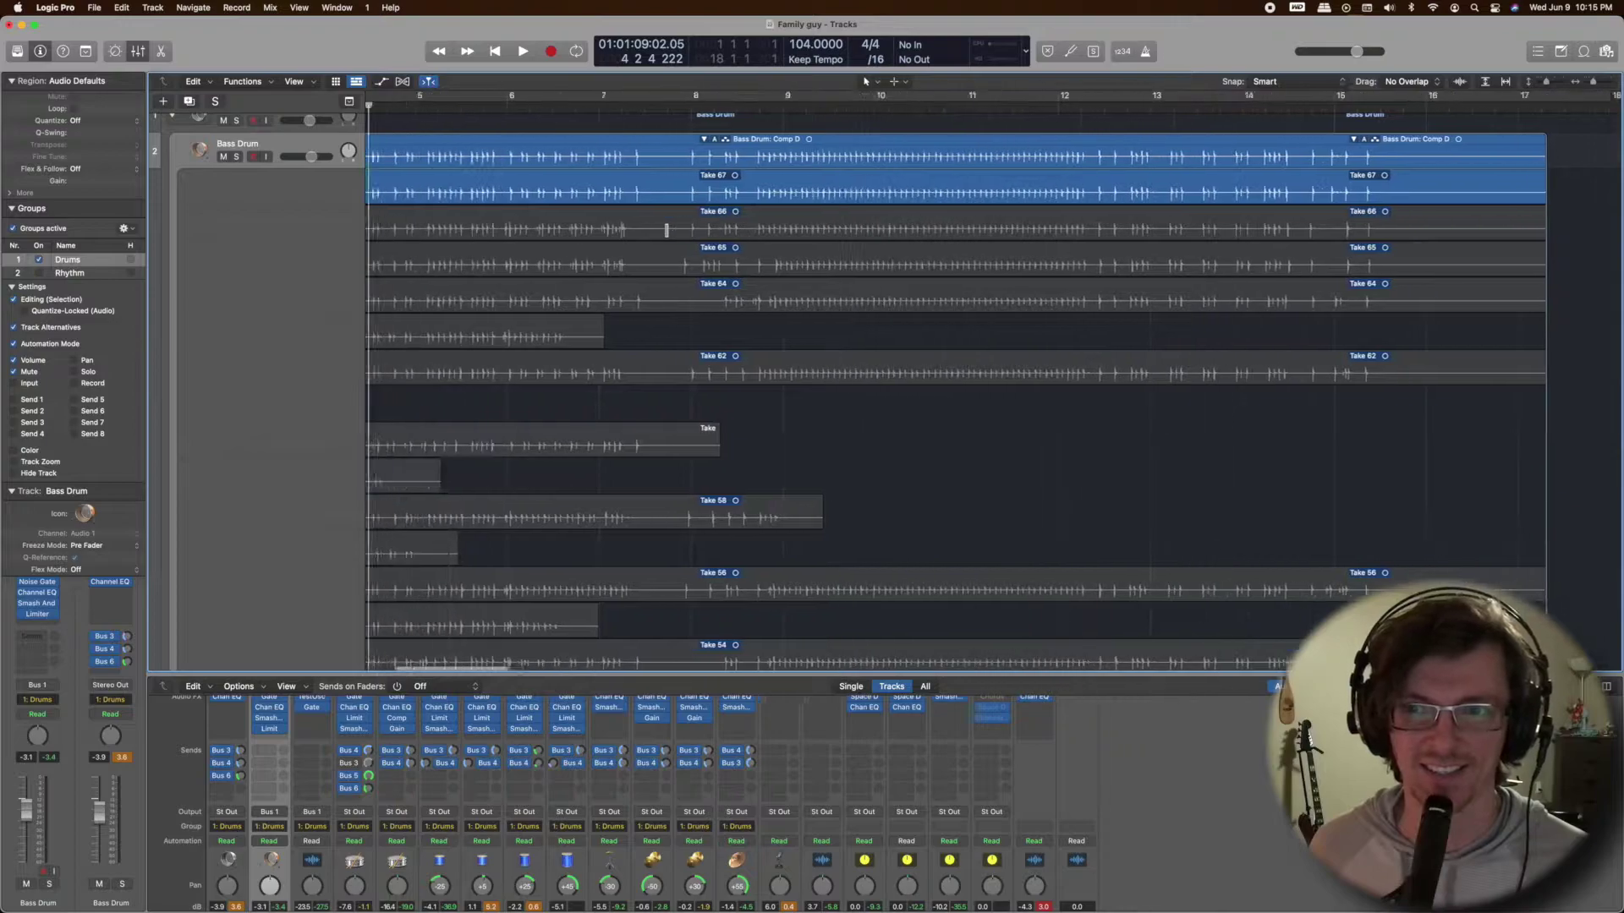
pyautogui.hscroll(-5, 666, 230)
pyautogui.scroll(-3, 666, 230)
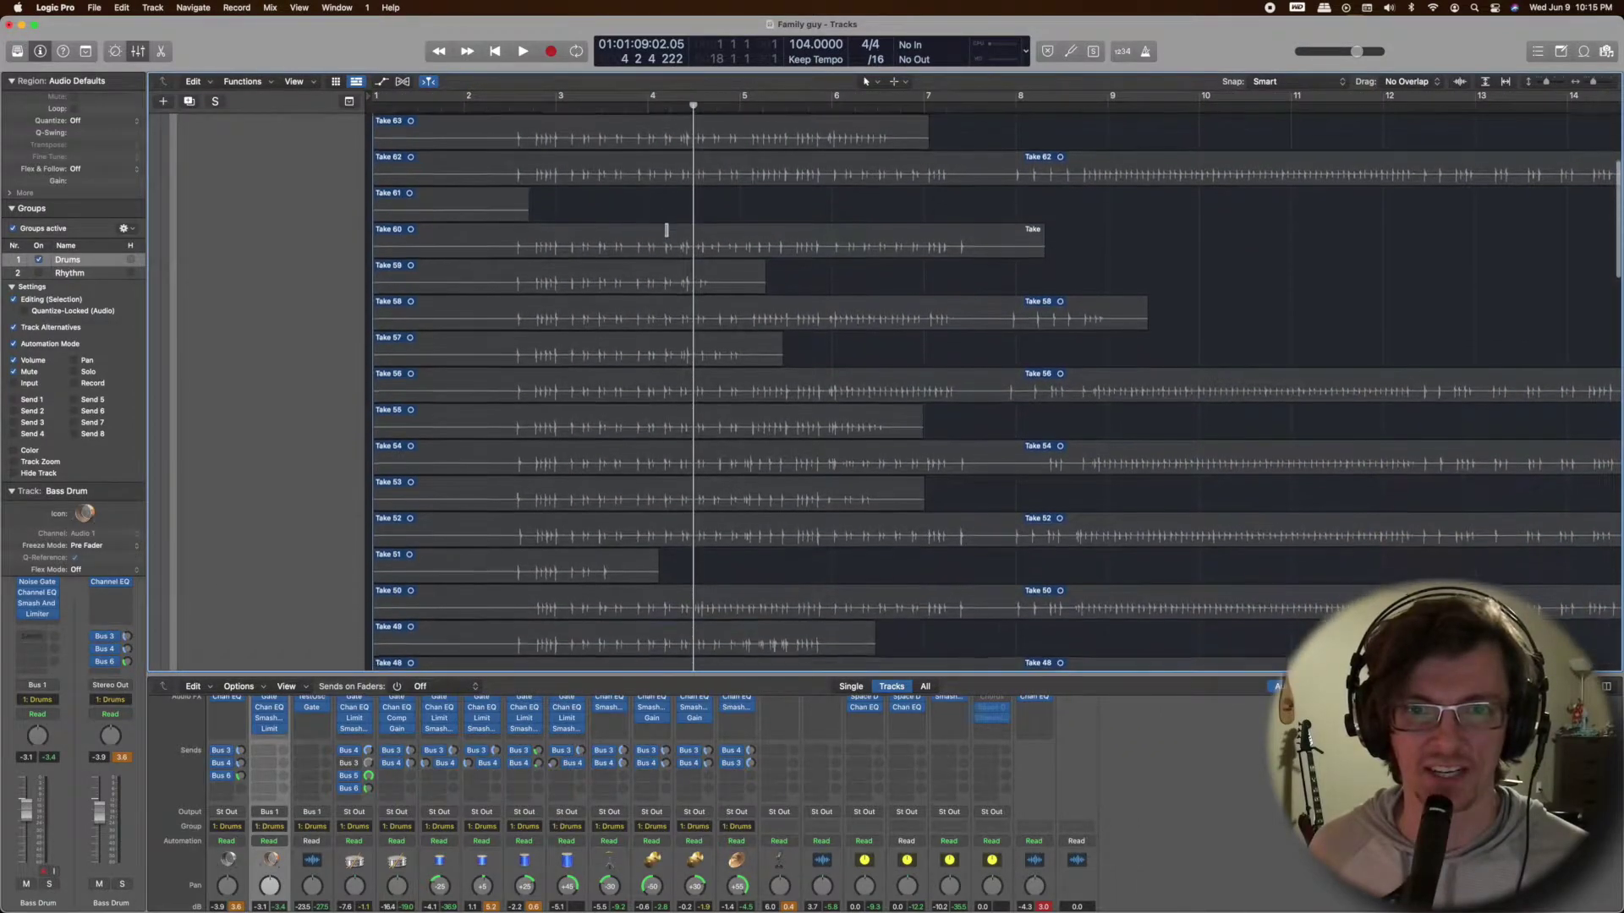
pyautogui.scroll(3, 666, 230)
pyautogui.scroll(2, 667, 230)
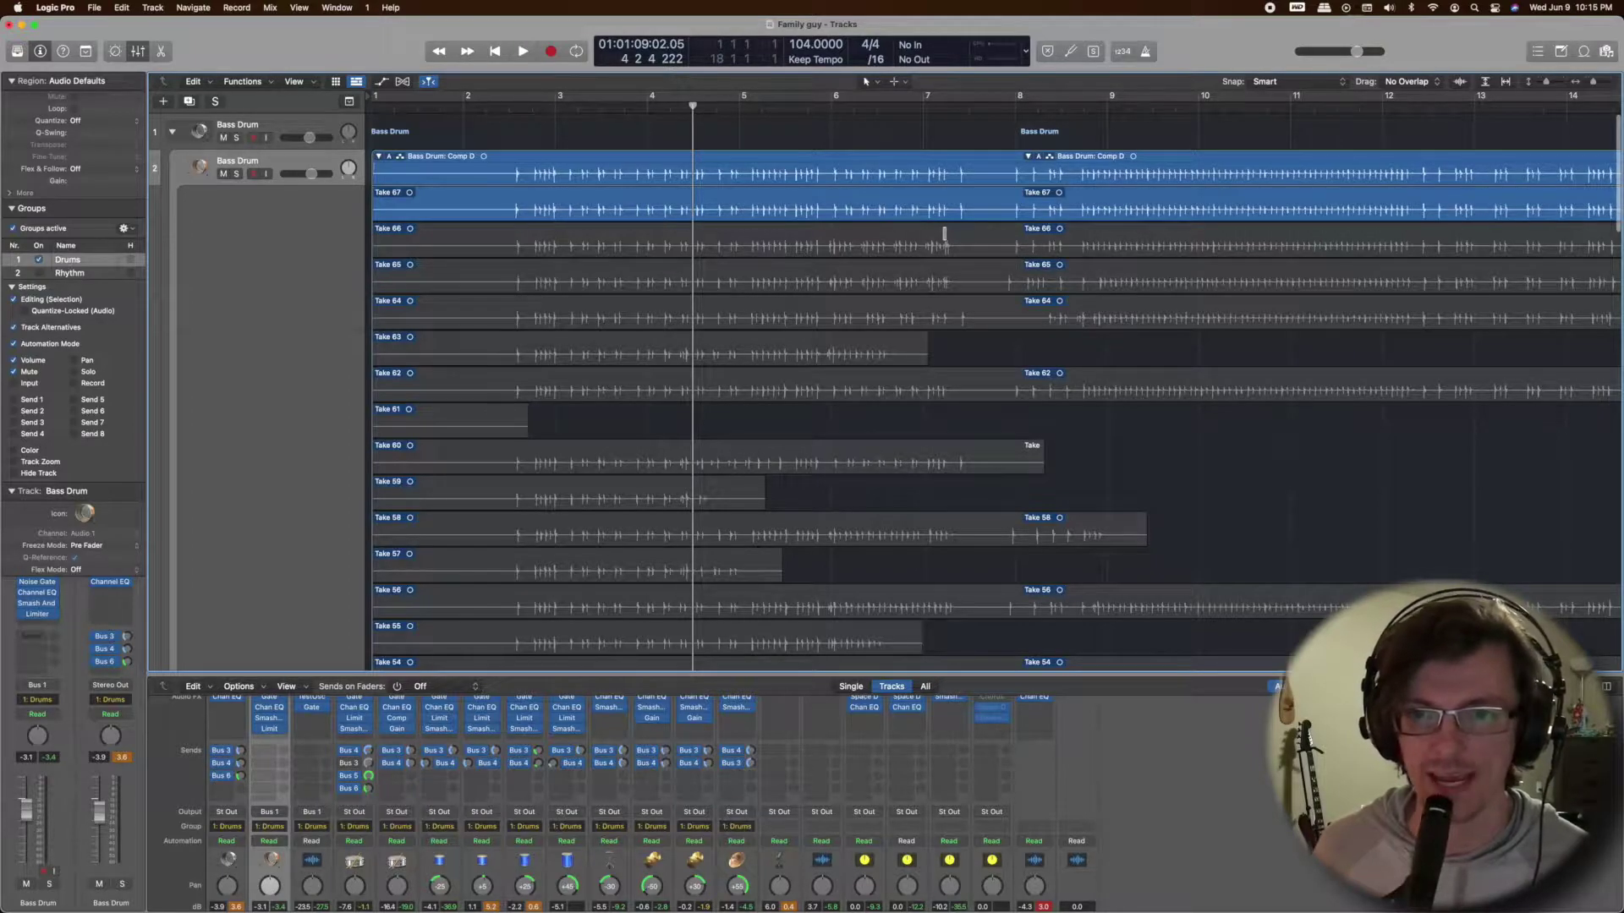
# Move the playhead to bar 8 and choose Take 12, the oldest Bass Drum take, for the grouped drum tracks.
pyautogui.click(1015, 105)
pyautogui.scroll(-3, 1006, 304)
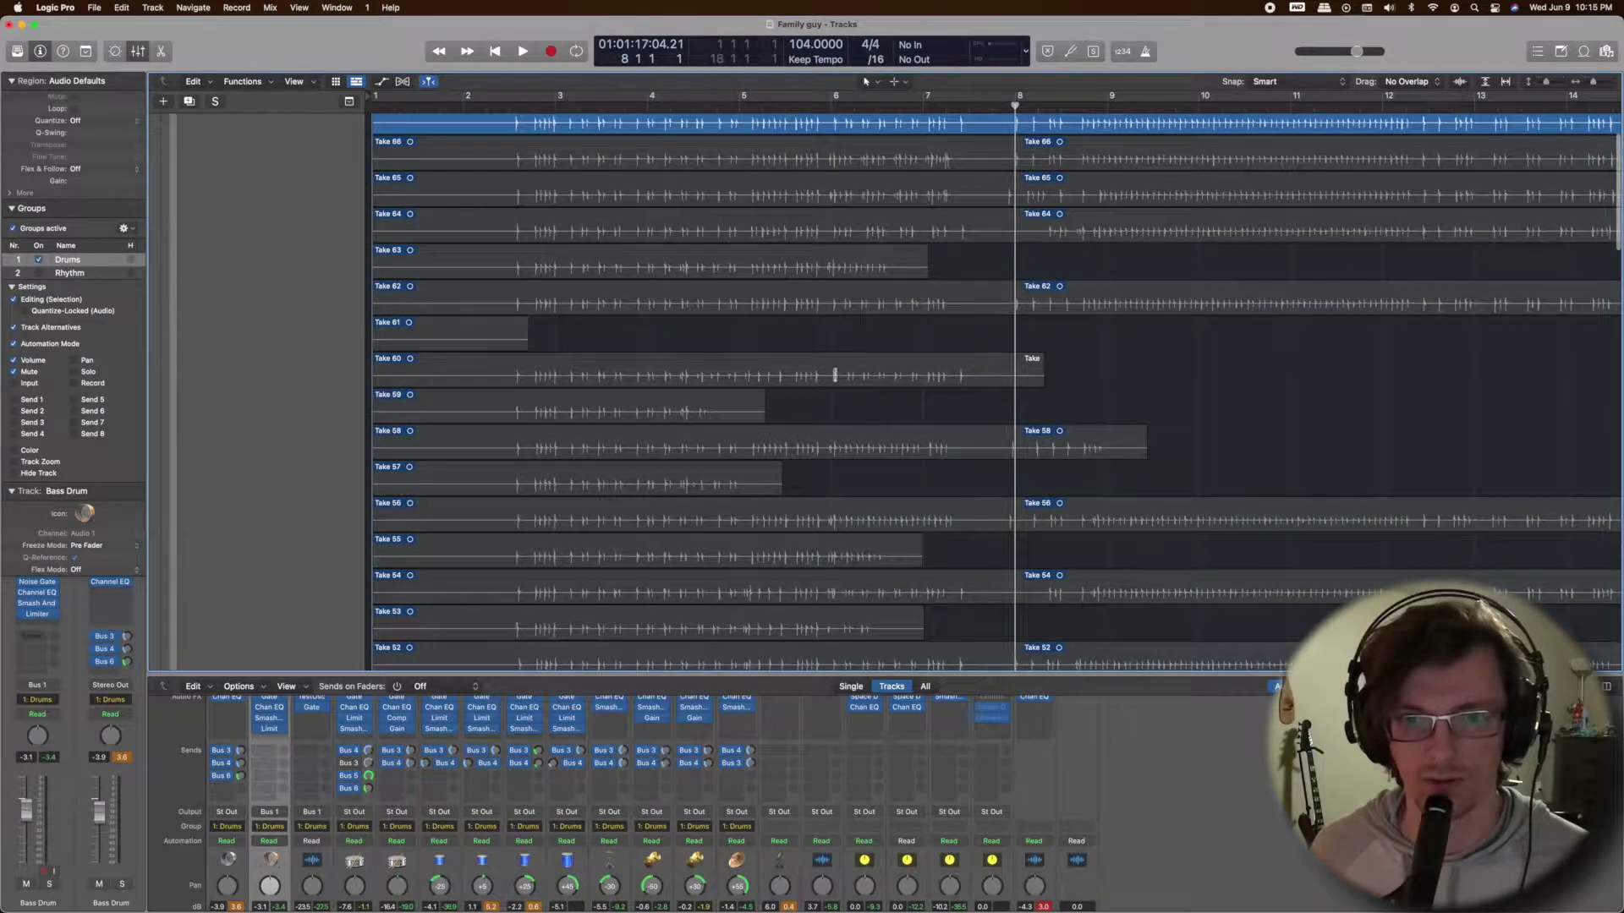
pyautogui.scroll(-6, 846, 374)
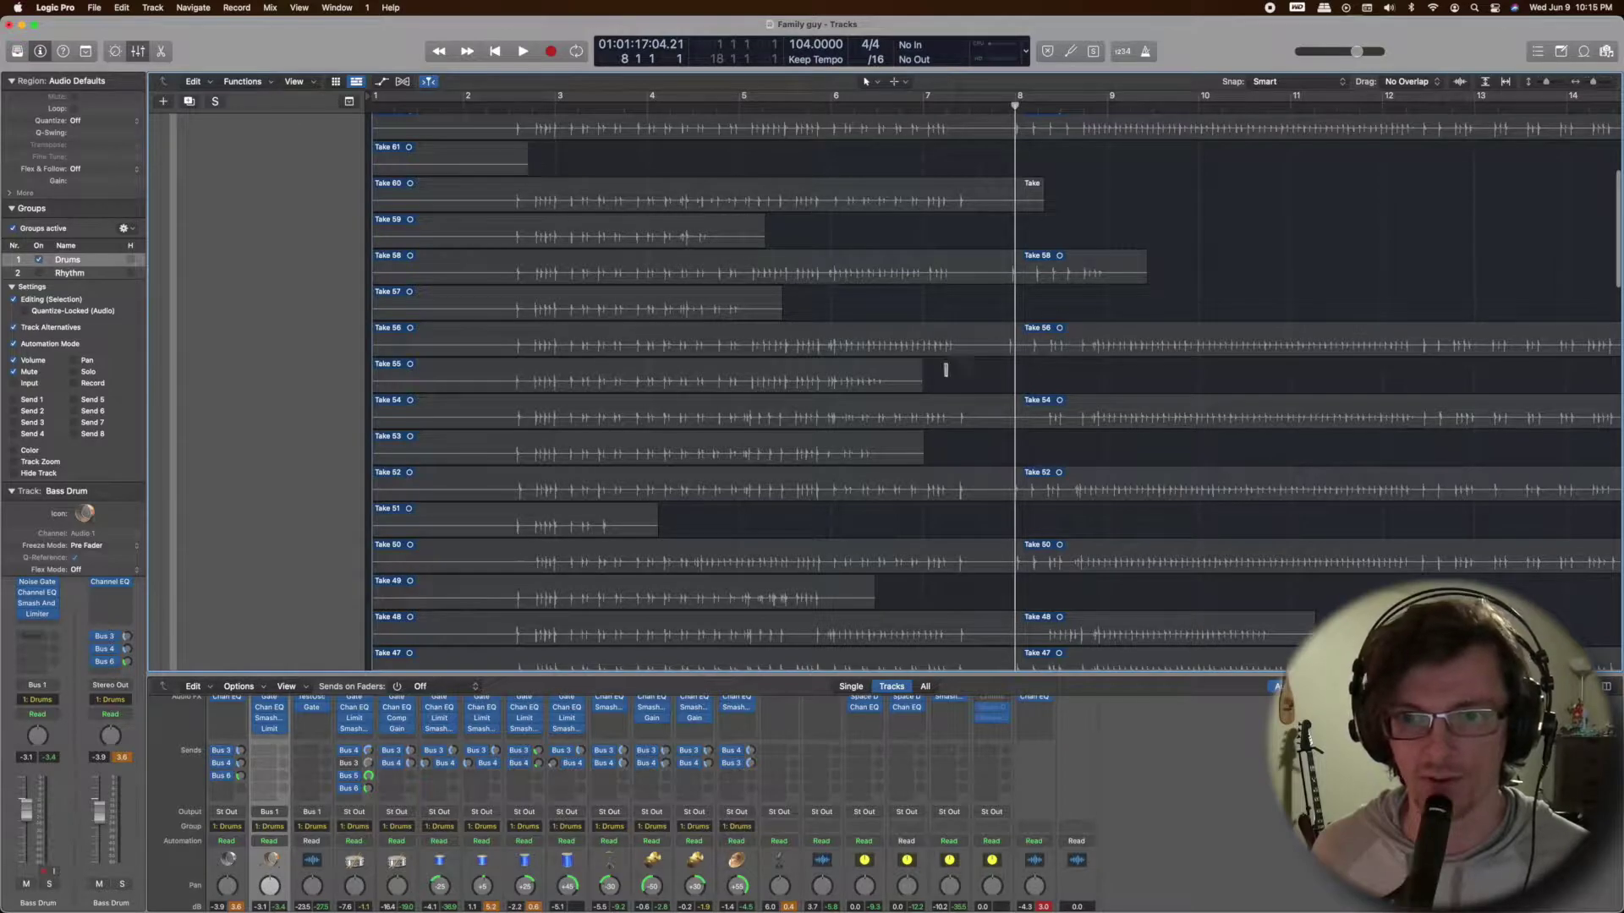
pyautogui.scroll(-9, 830, 390)
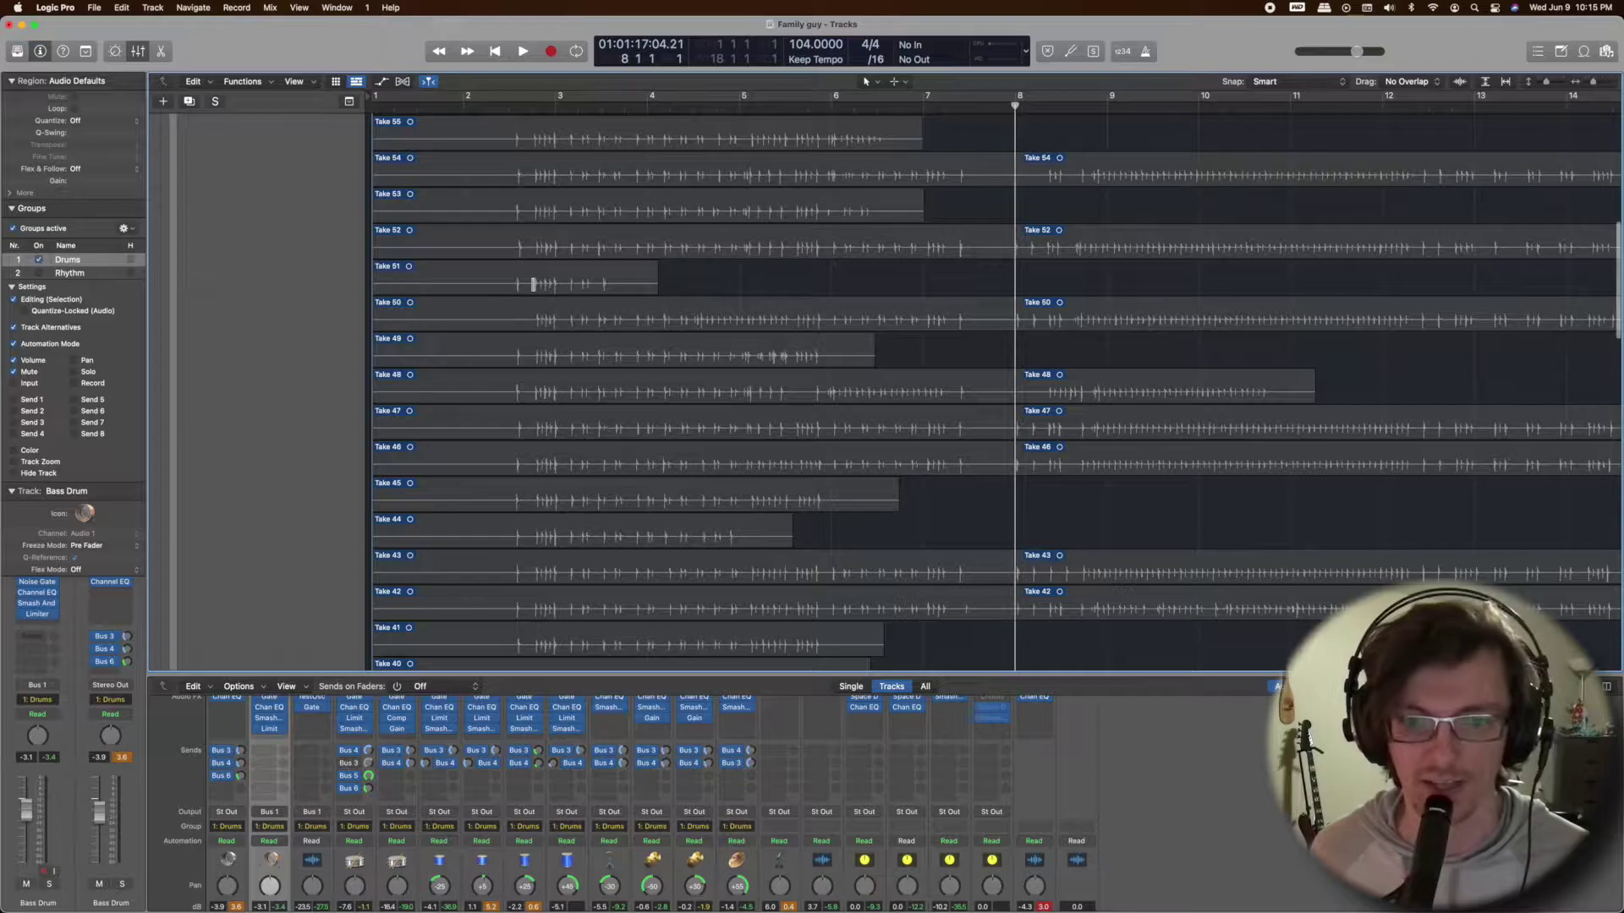
pyautogui.scroll(-12, 533, 284)
pyautogui.scroll(-20, 533, 284)
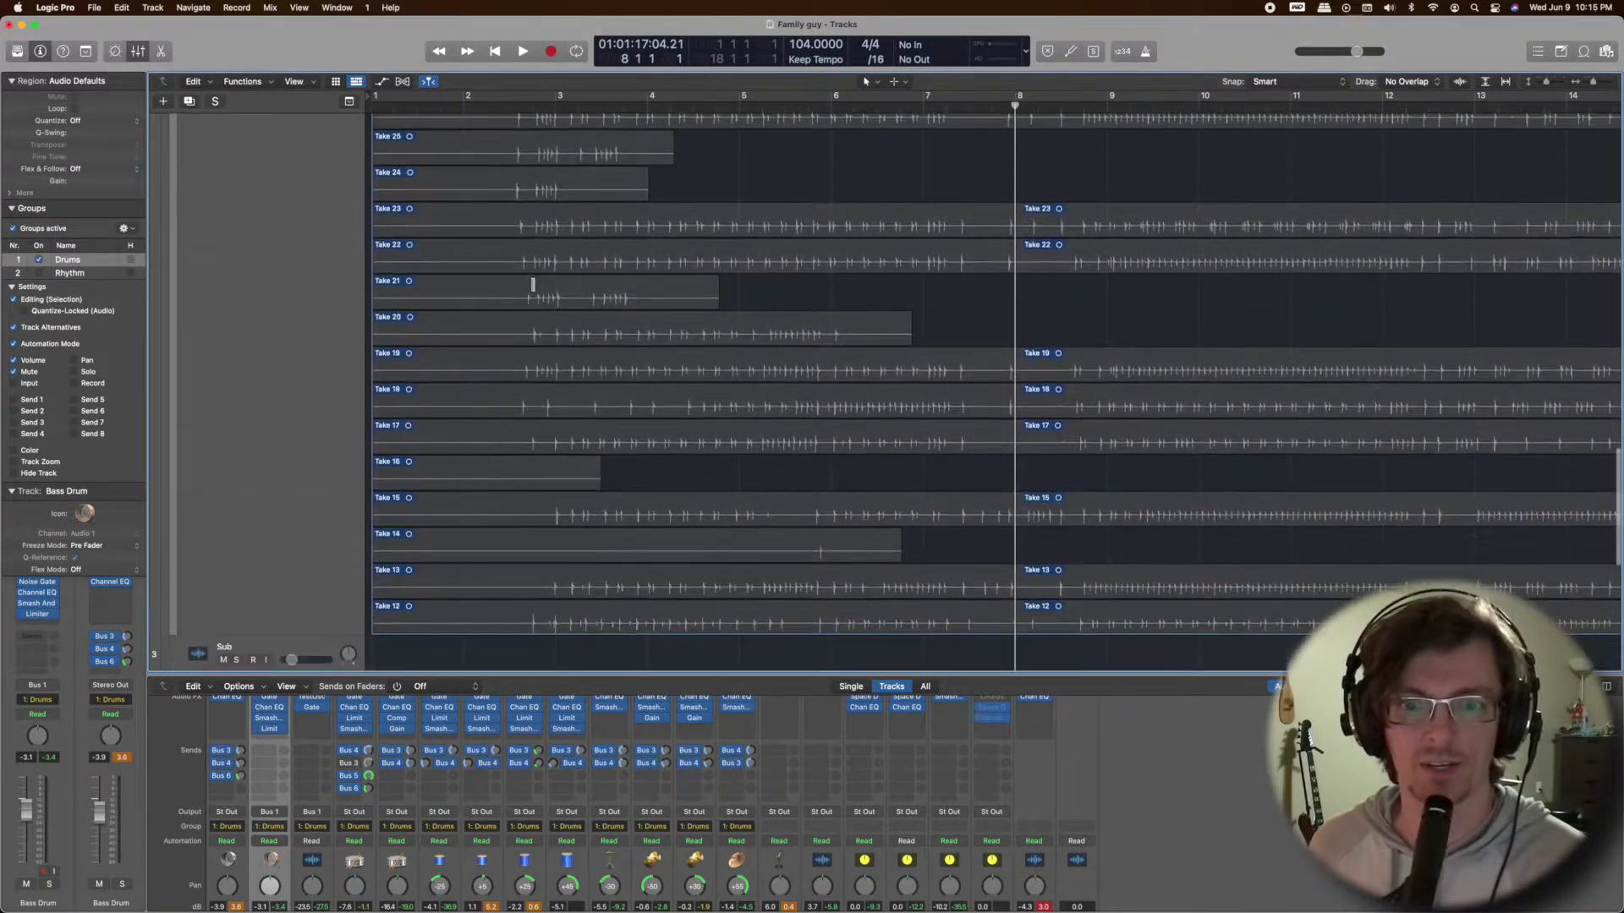
pyautogui.scroll(-5, 533, 284)
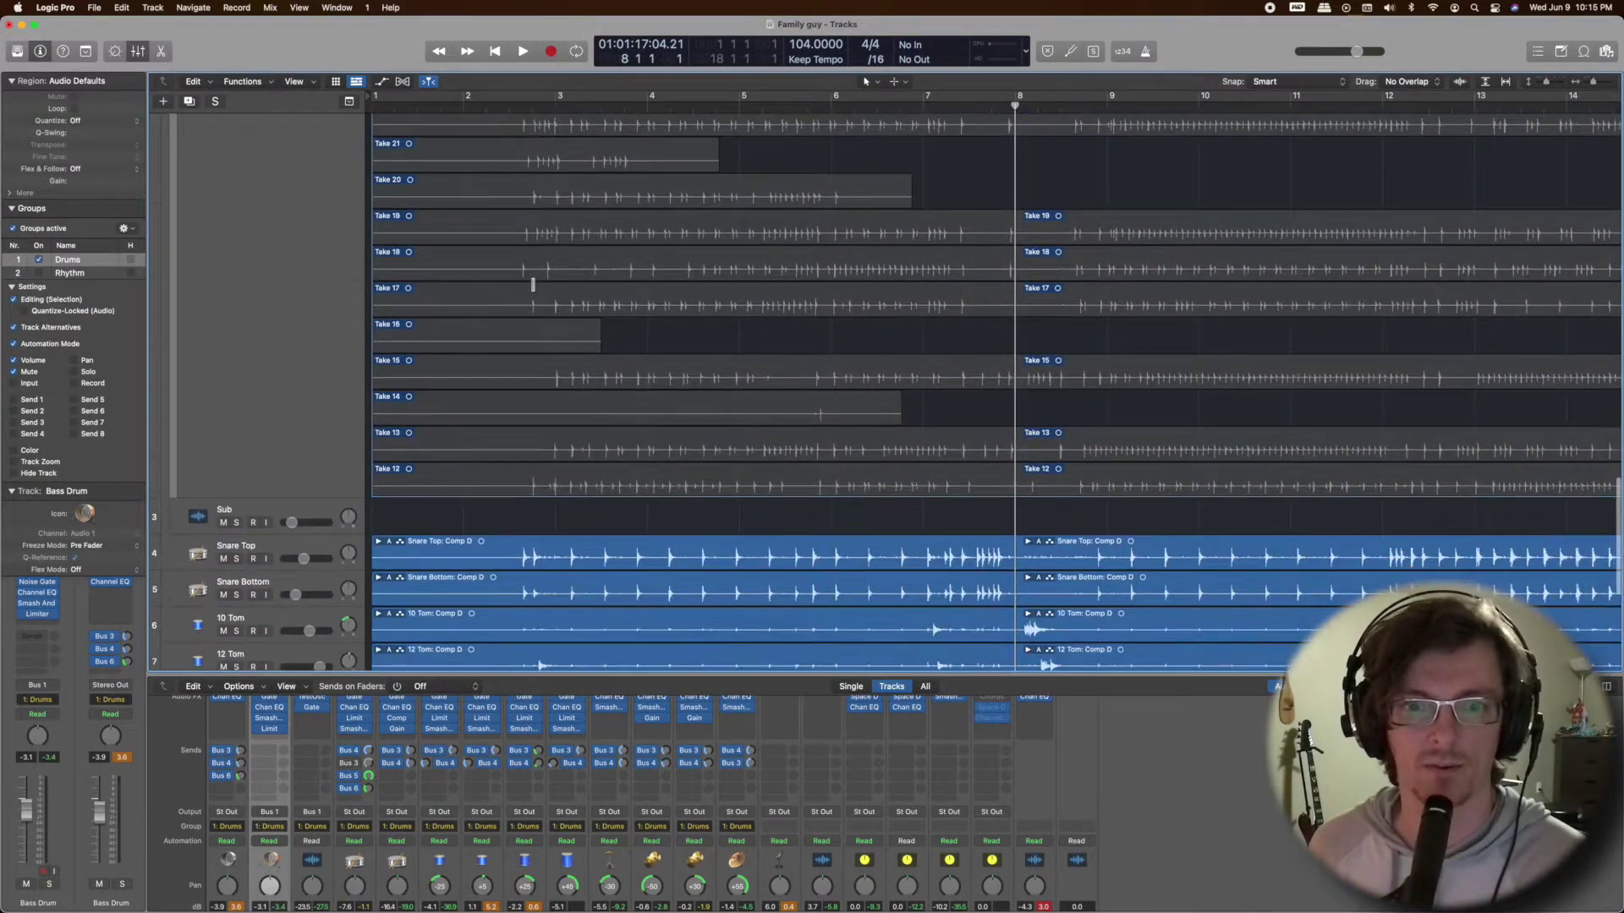
pyautogui.click(670, 482)
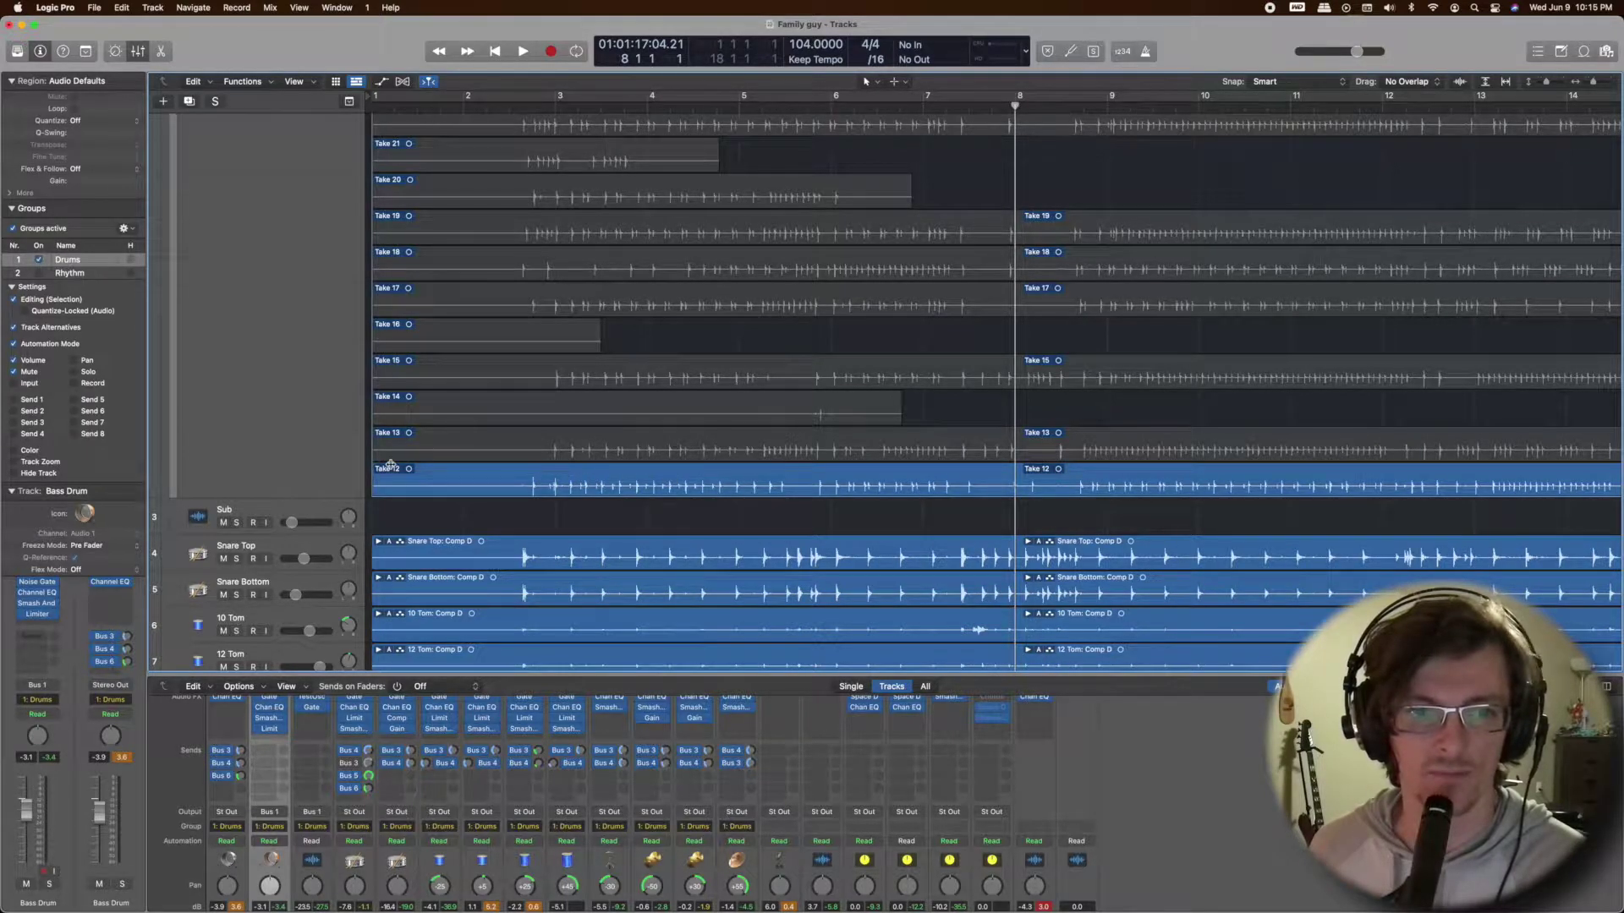
# Look through the Bass Drum takes between Take 67 and Take 12 and collapse the take folder.
pyautogui.scroll(20, 477, 478)
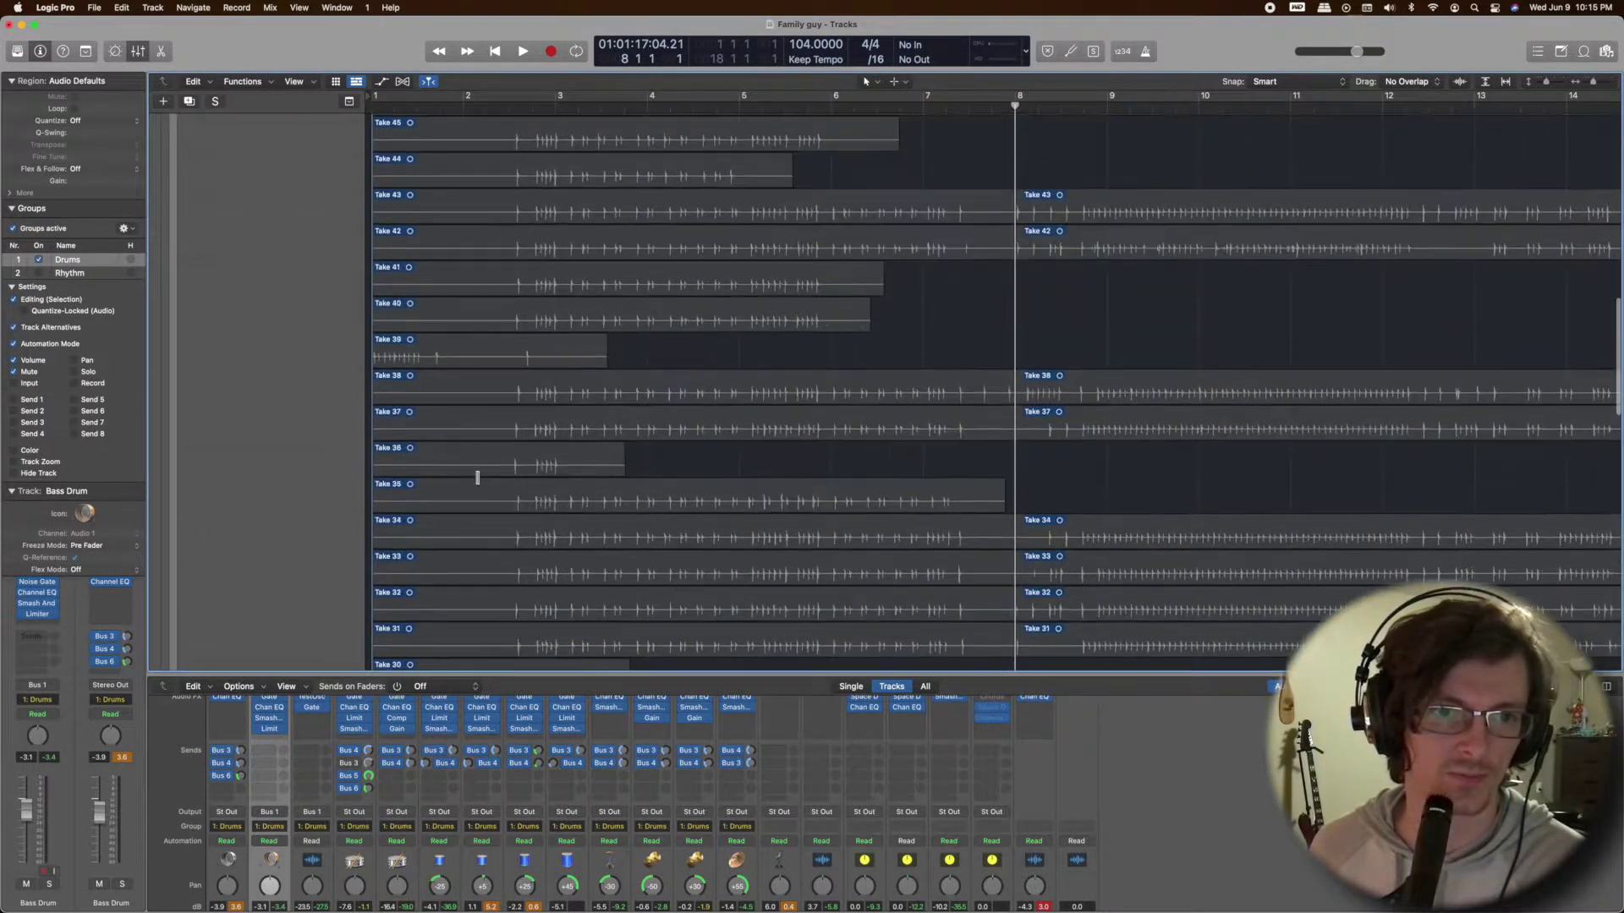
pyautogui.scroll(10, 477, 478)
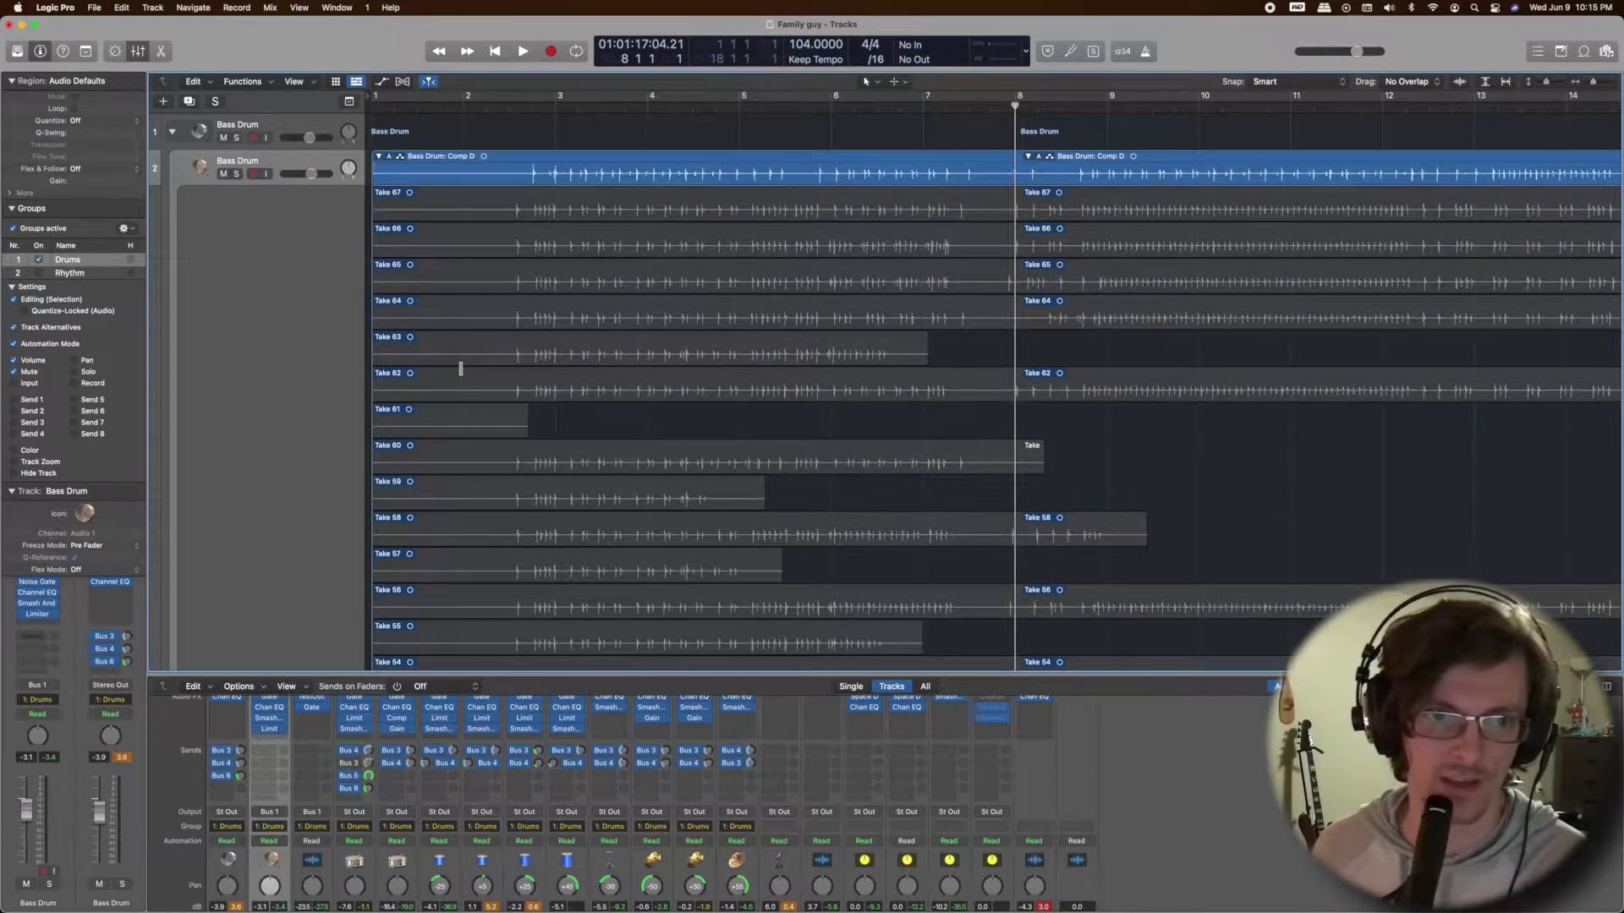
pyautogui.scroll(-20, 692, 318)
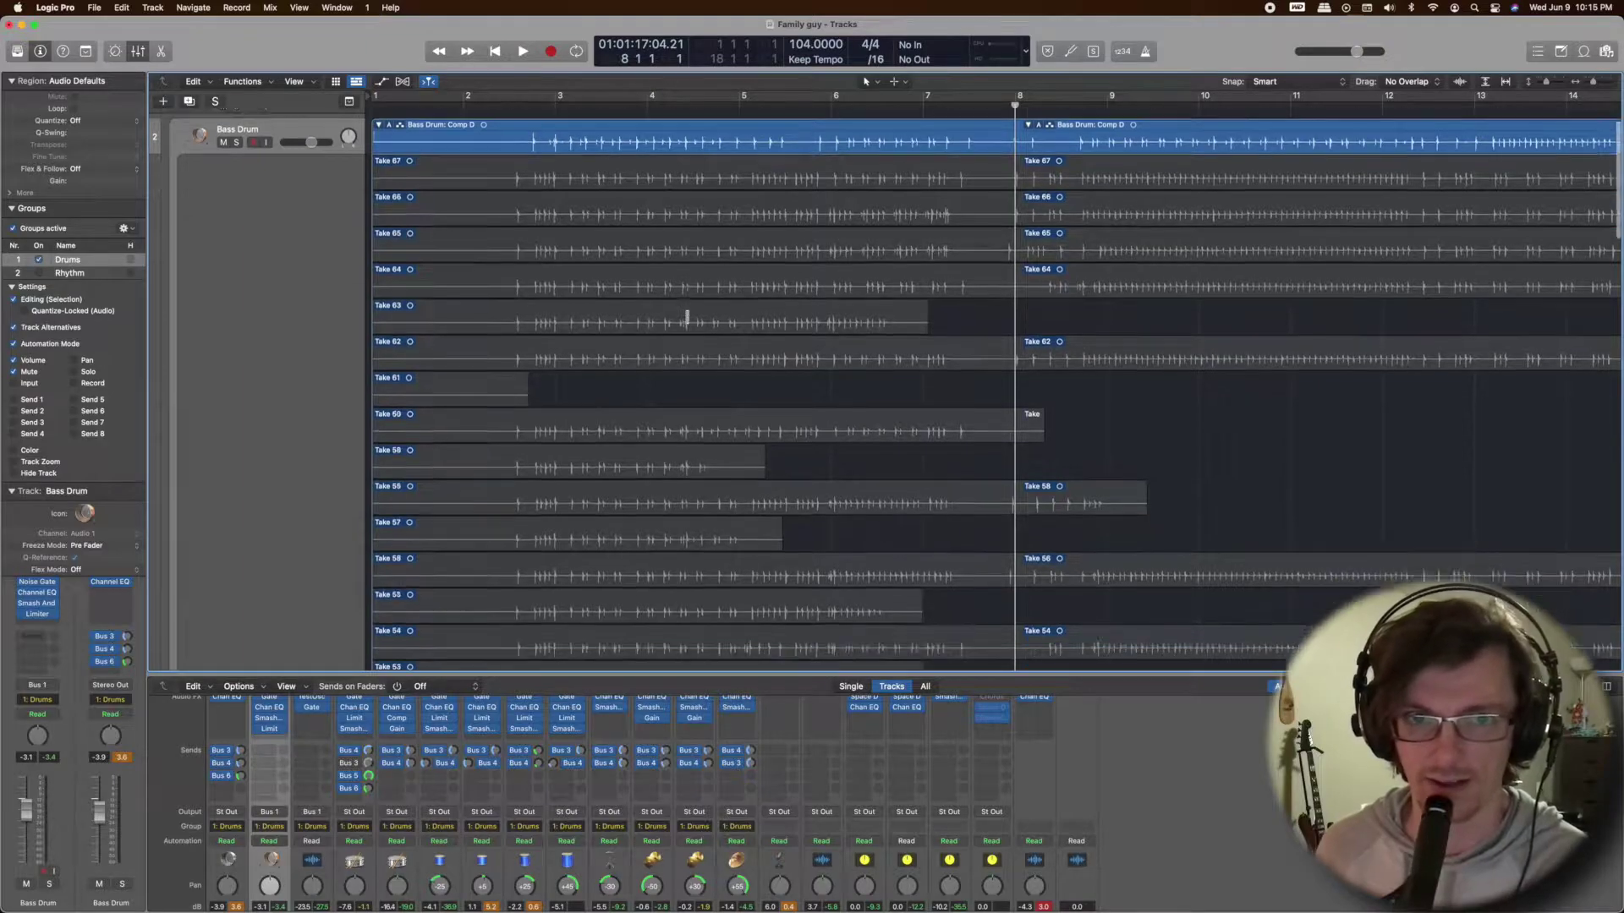
pyautogui.scroll(-2, 690, 318)
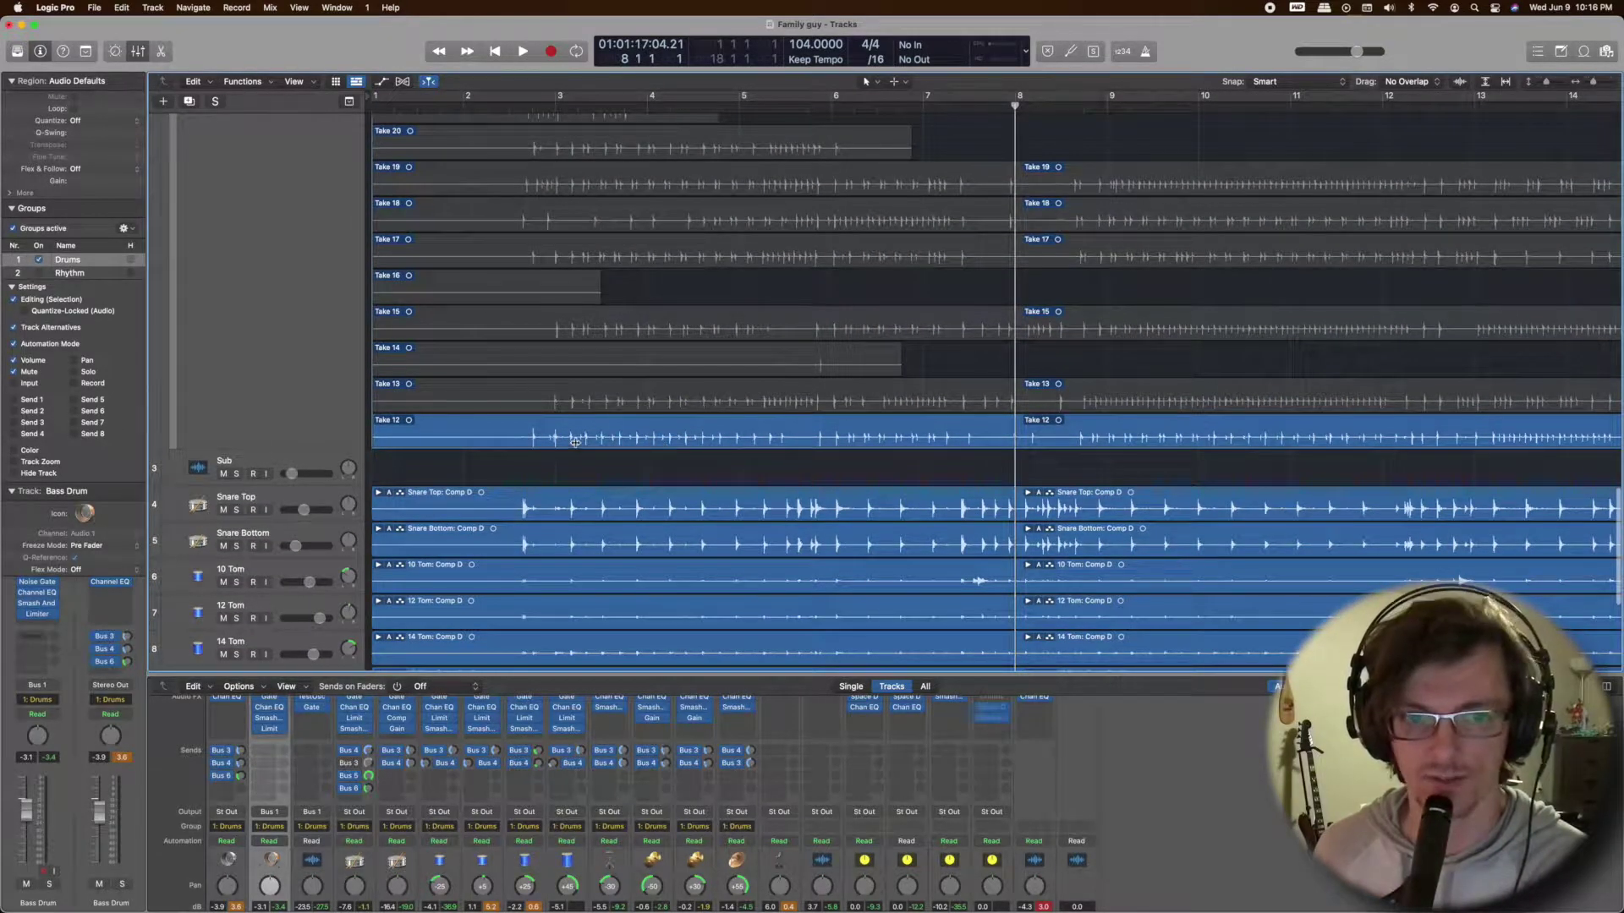
pyautogui.scroll(20, 677, 428)
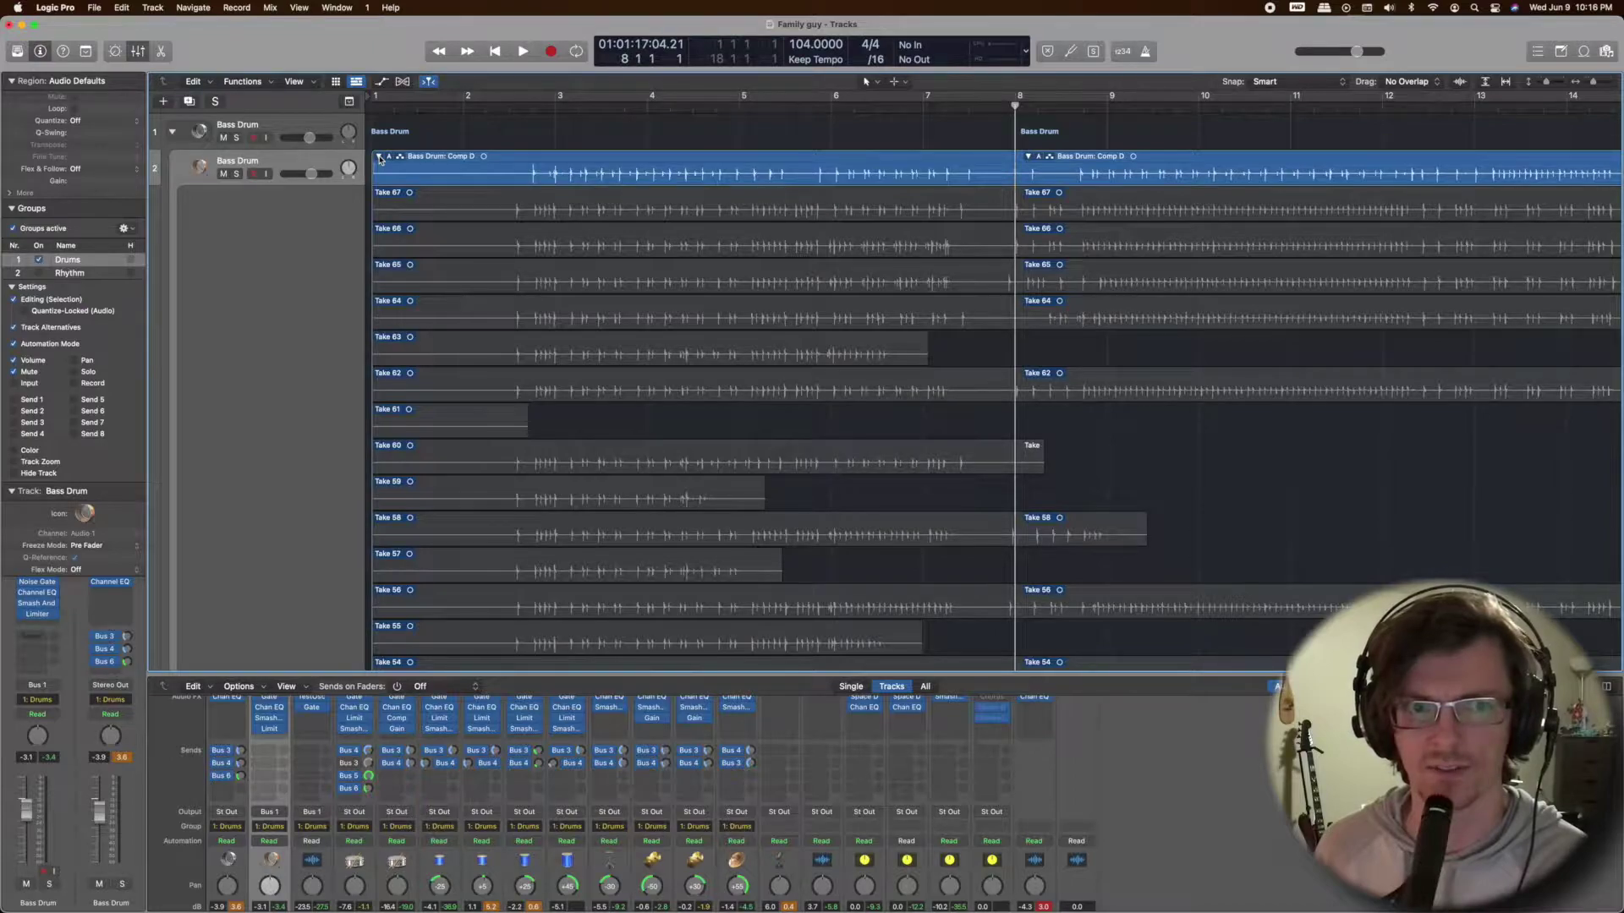
pyautogui.hscroll(1, 607, 244)
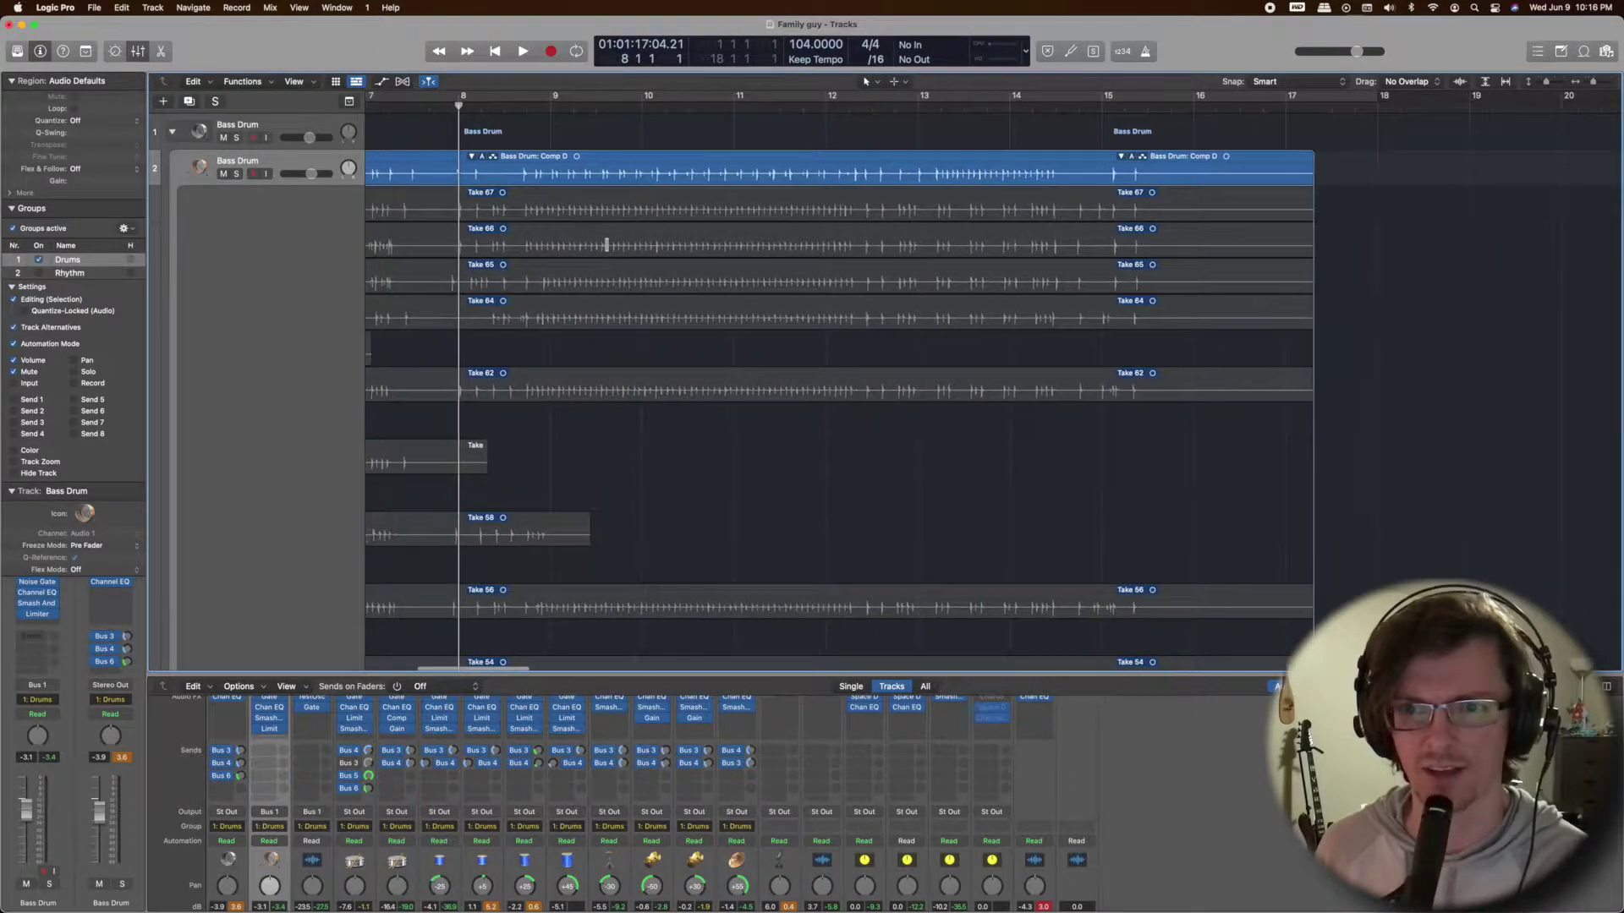
pyautogui.hscroll(-10, 607, 244)
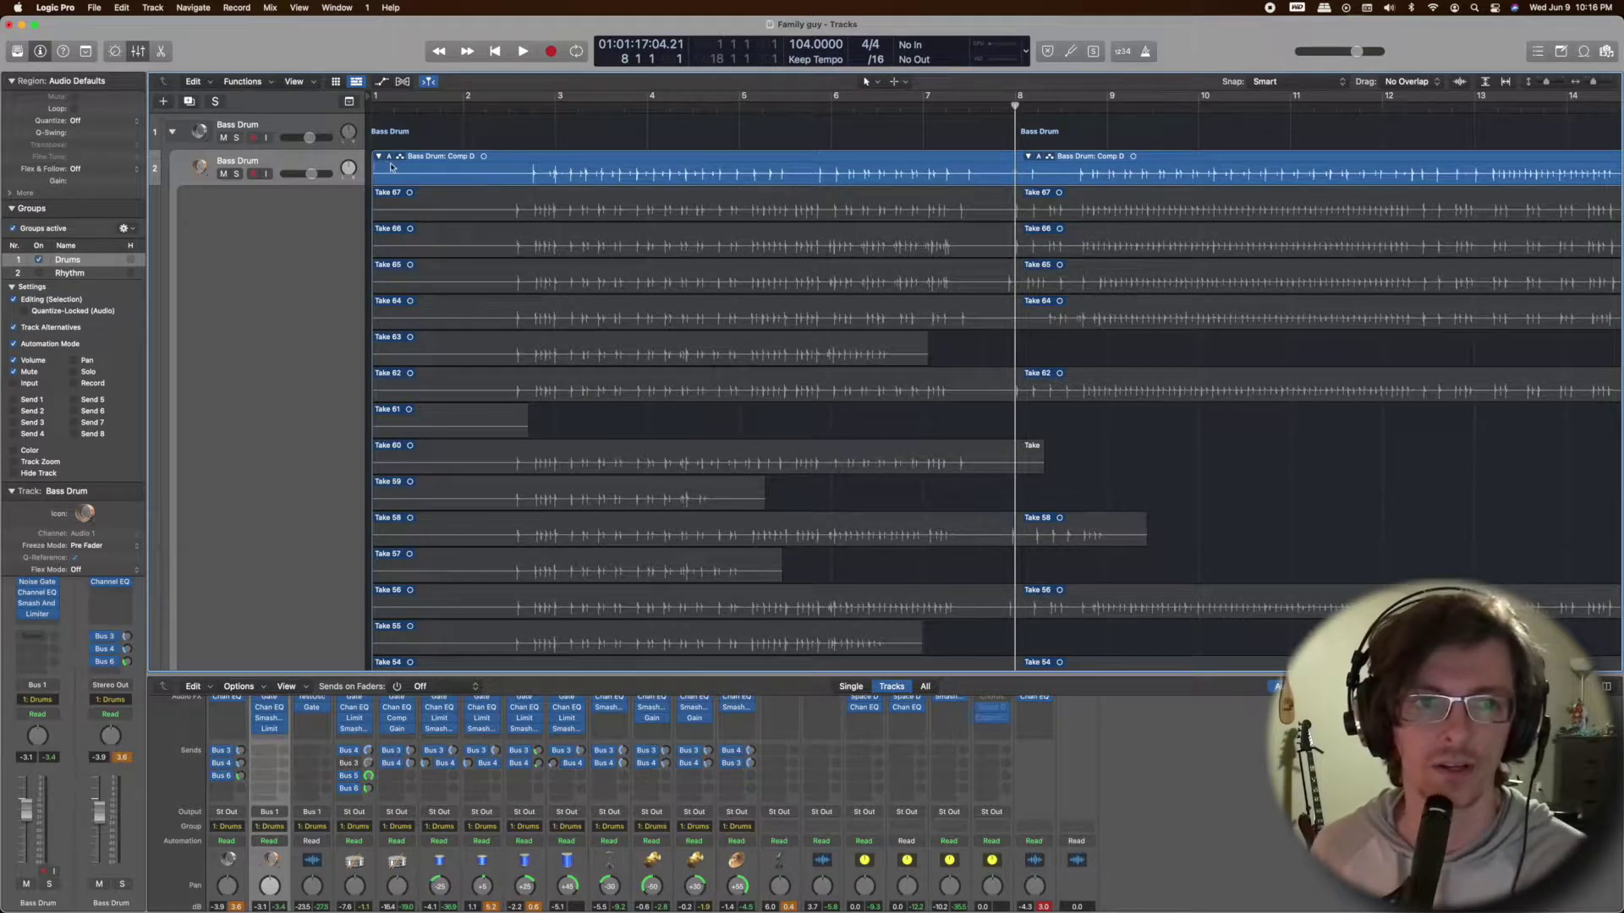
pyautogui.scroll(-15, 696, 372)
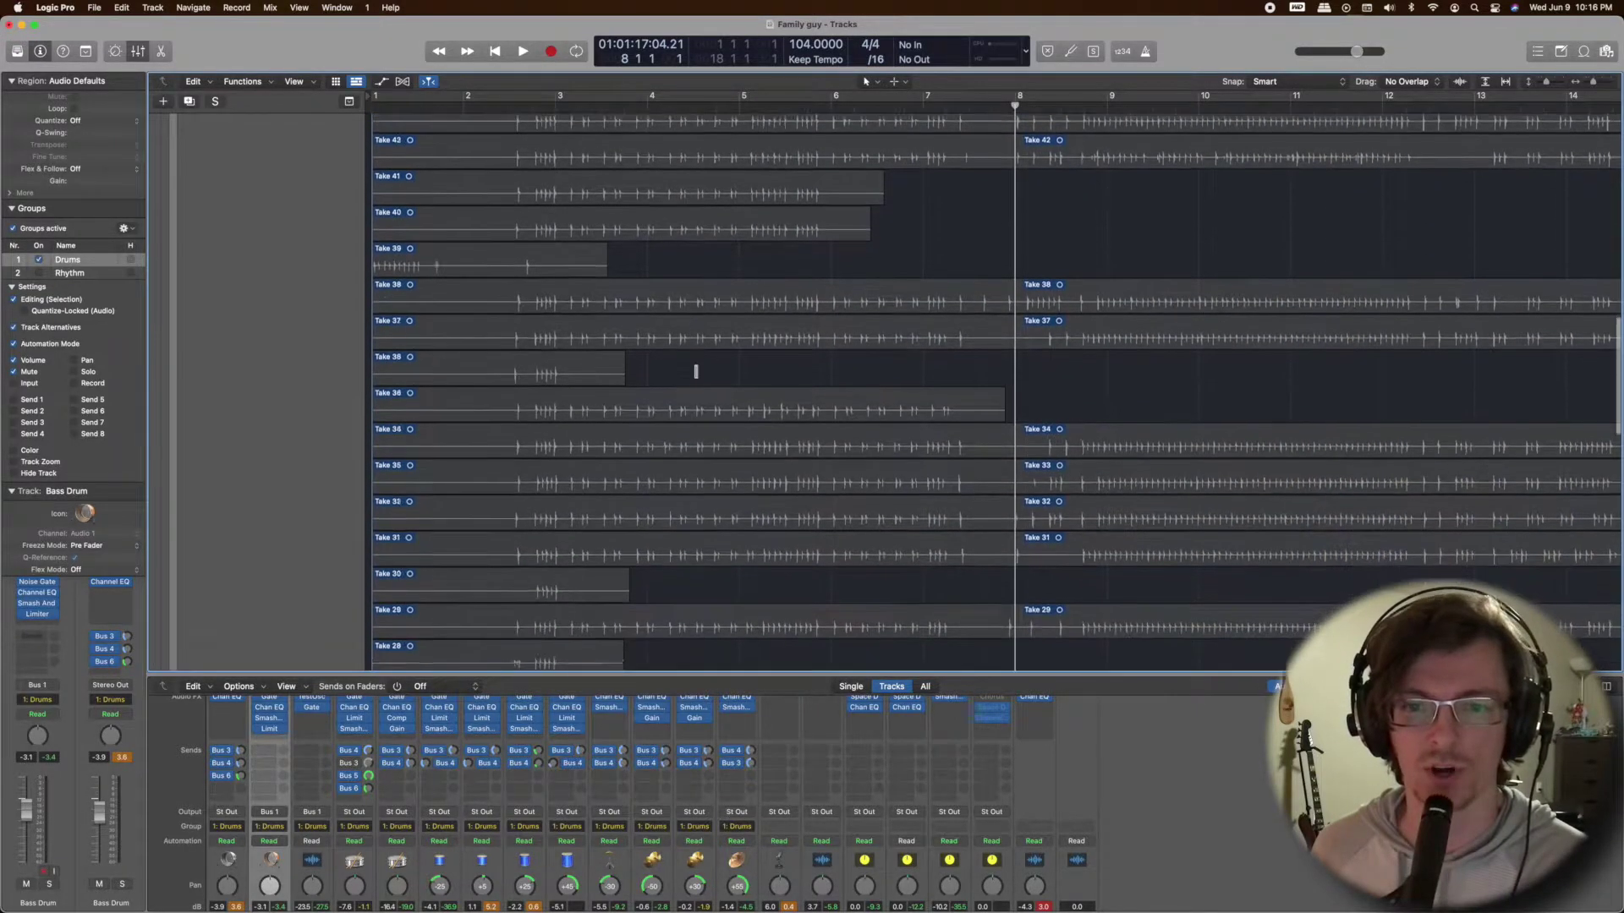
pyautogui.scroll(10, 695, 372)
pyautogui.hscroll(6, 694, 373)
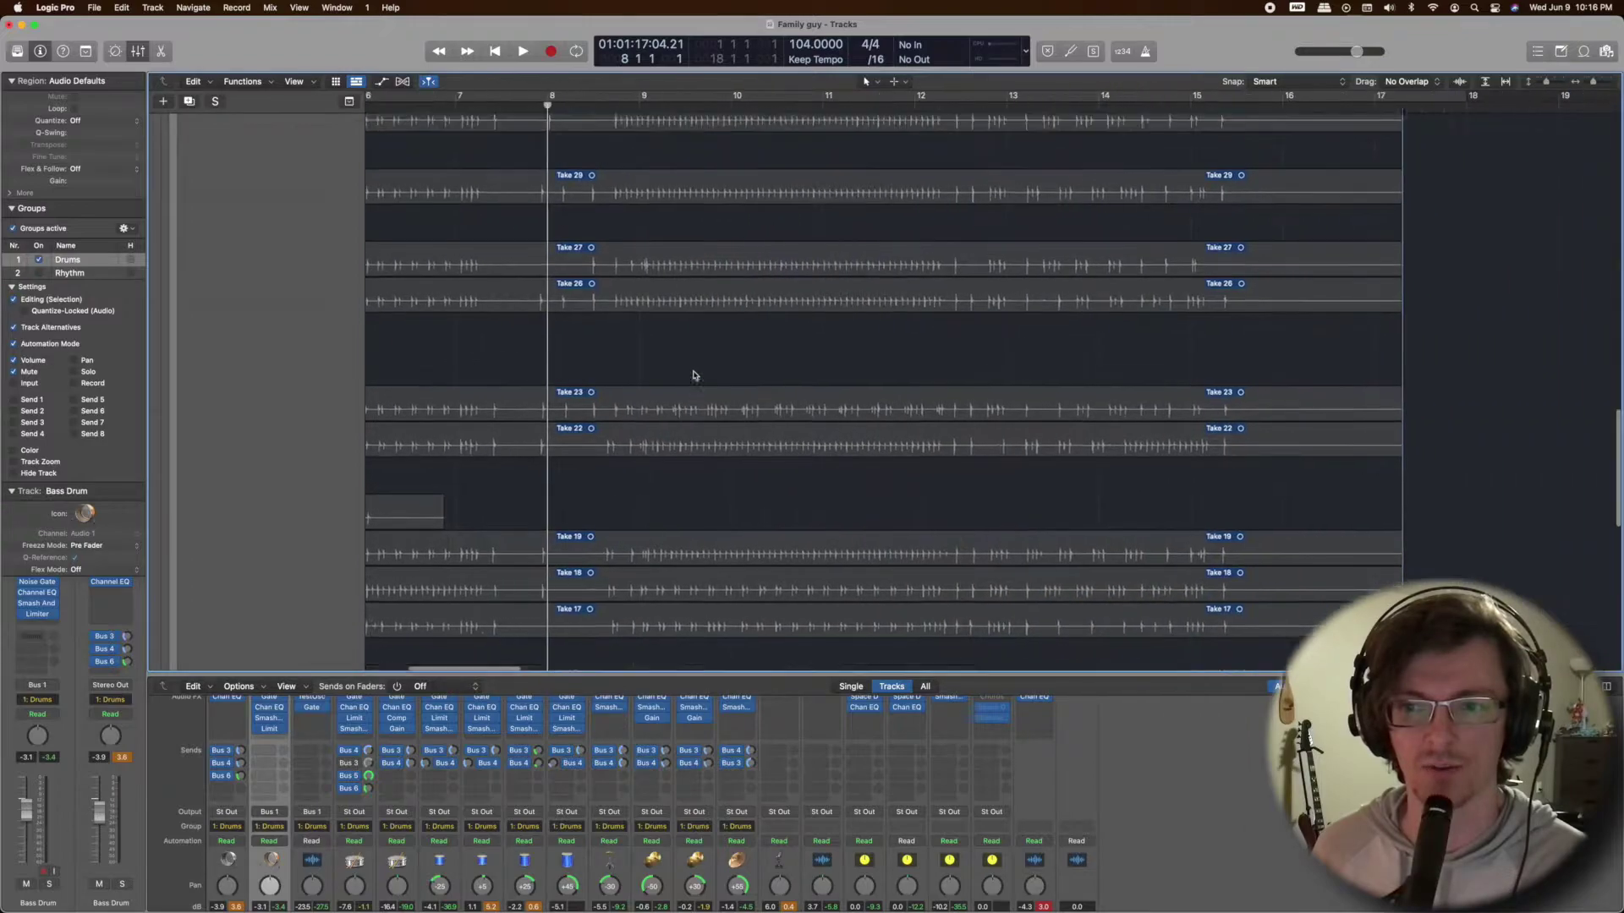
pyautogui.scroll(15, 694, 375)
pyautogui.hscroll(-6, 695, 375)
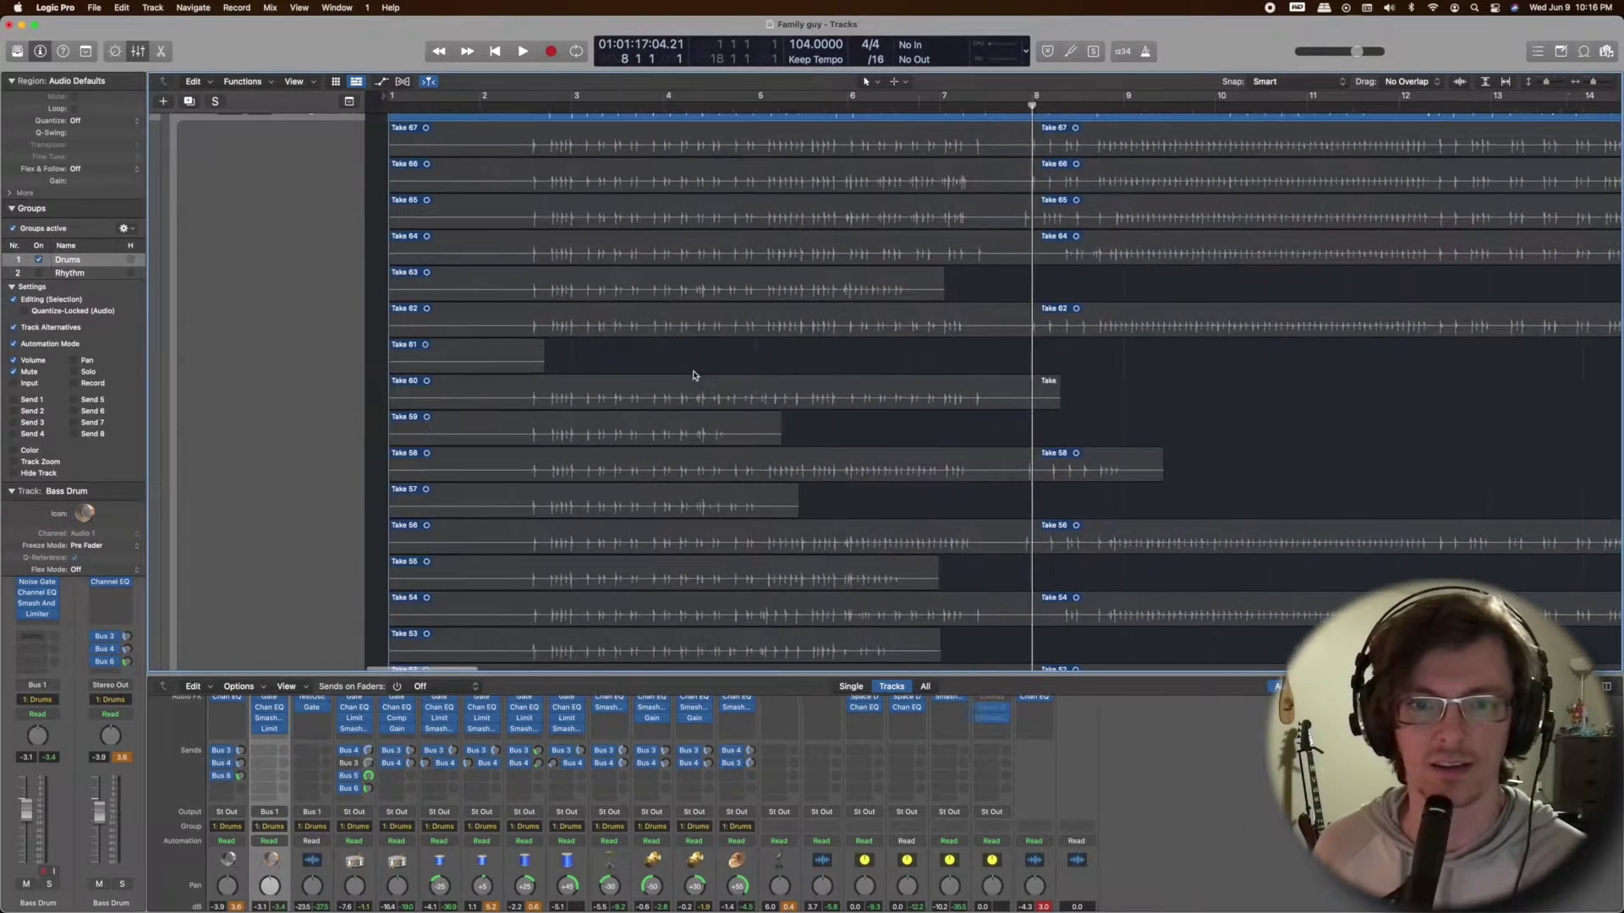
pyautogui.scroll(3, 694, 374)
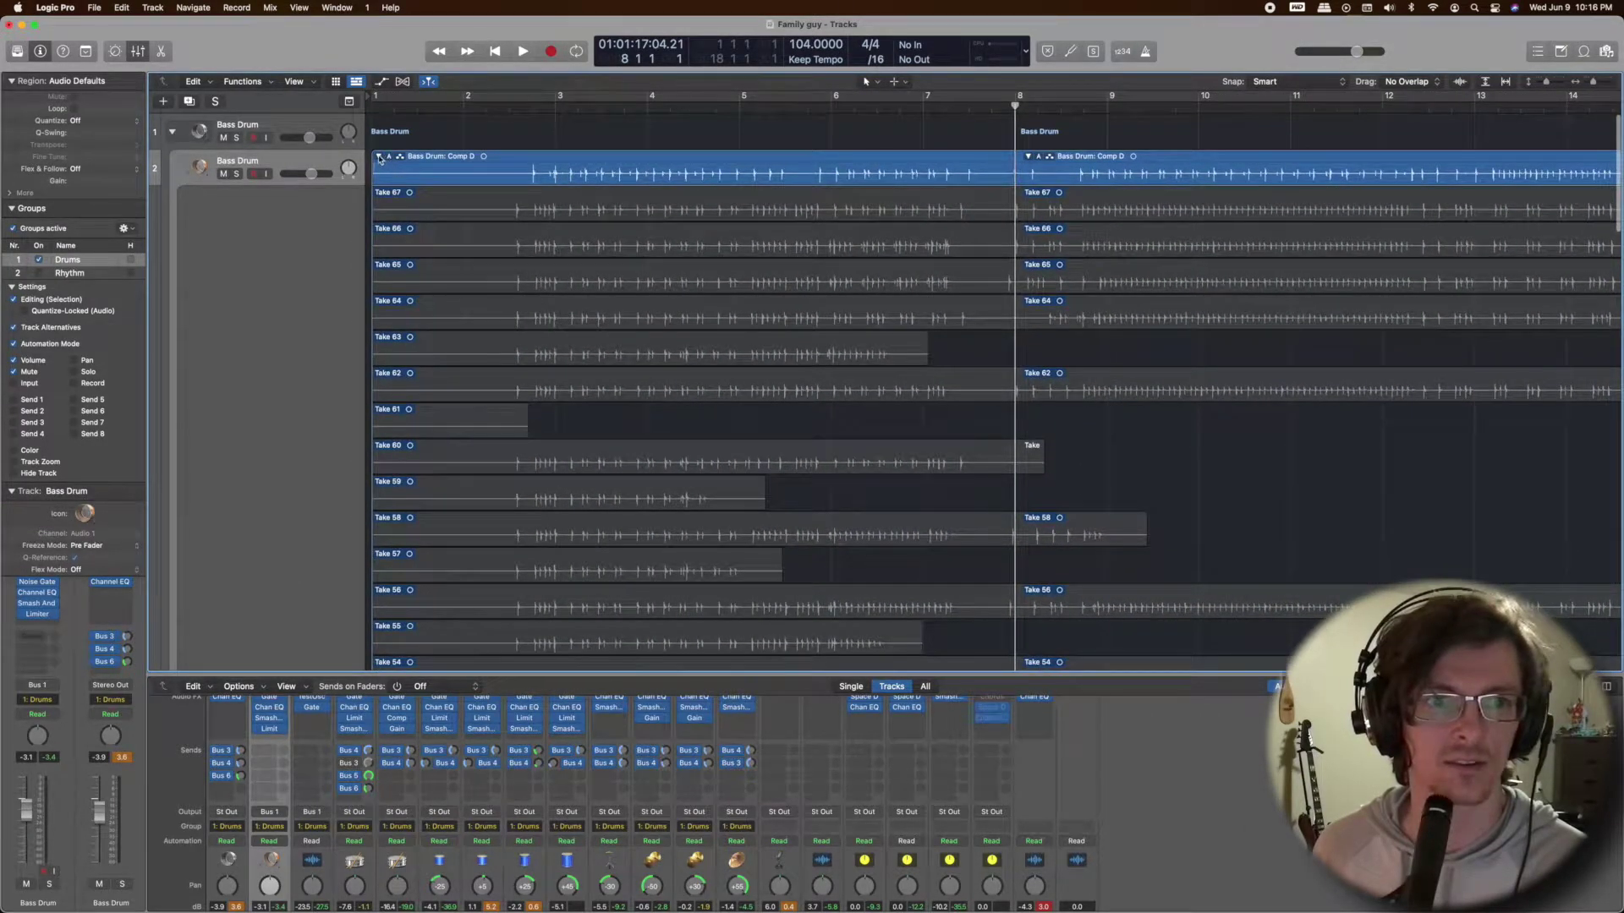
pyautogui.click(379, 157)
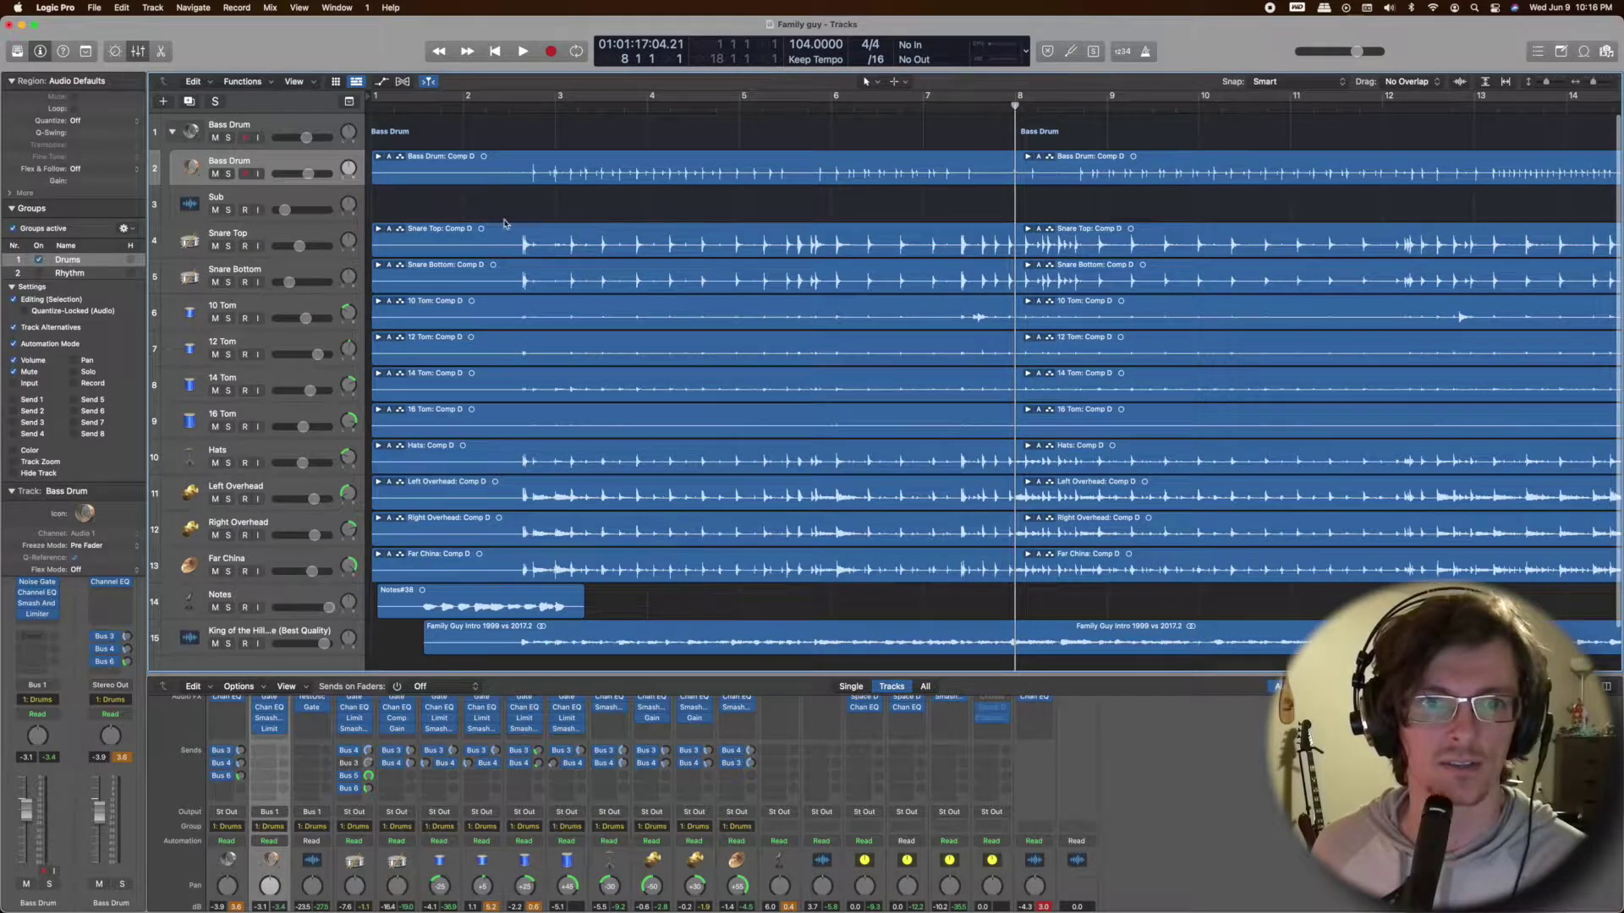
# Play the chosen take from bar 2 beat 3 through bar 4, stop, and return the playhead to bar 3 beat 2.
pyautogui.scroll(-1, 943, 251)
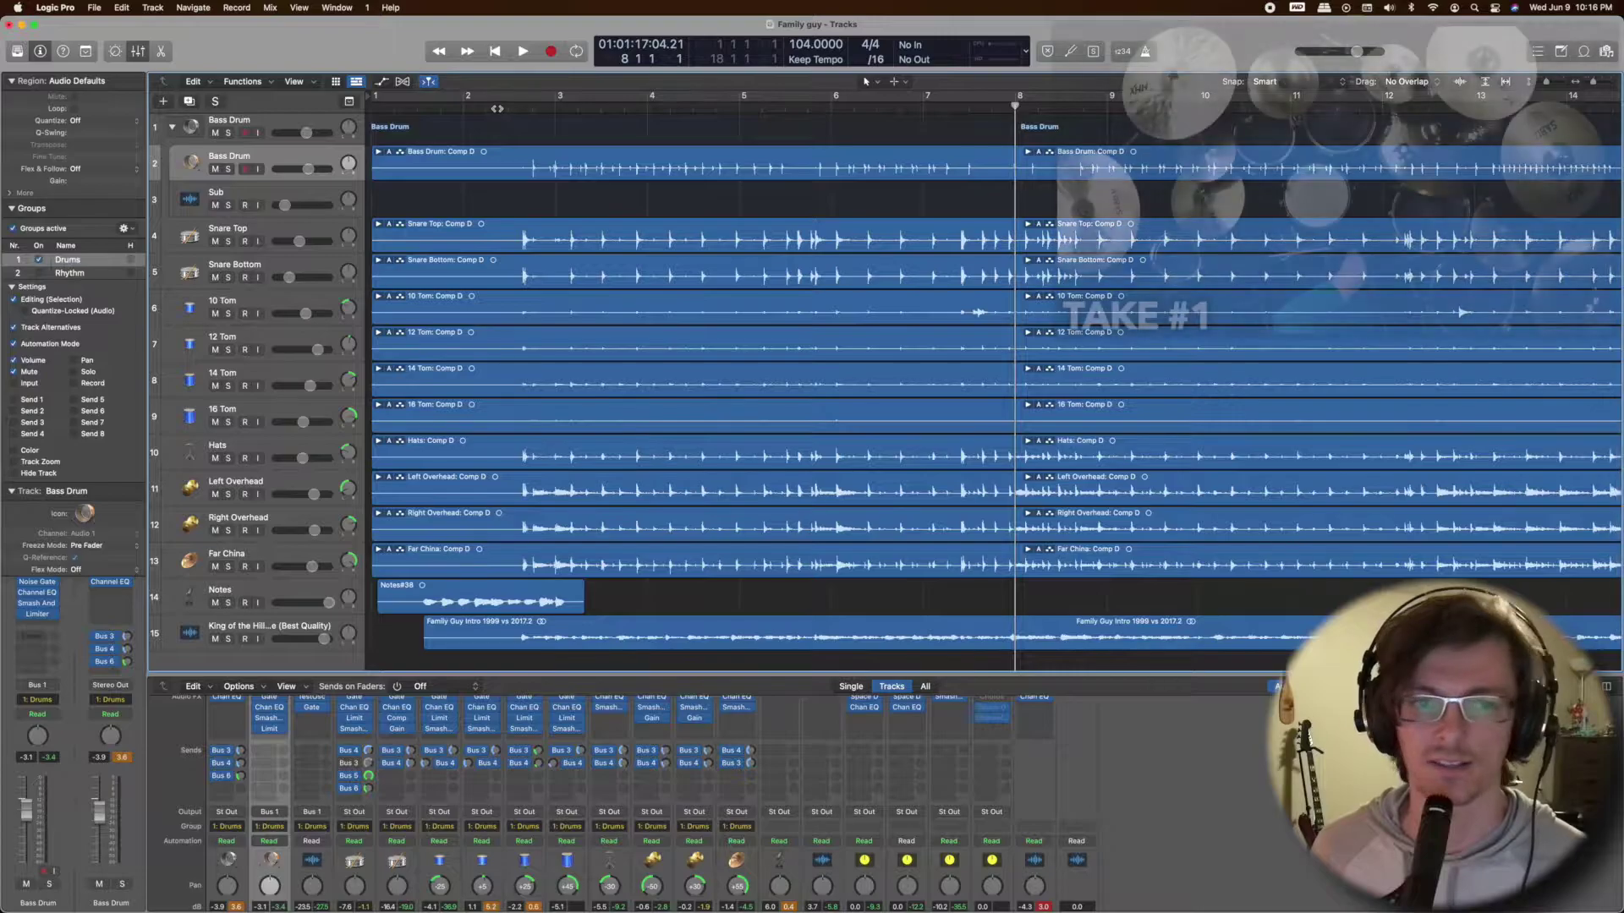
pyautogui.click(508, 107)
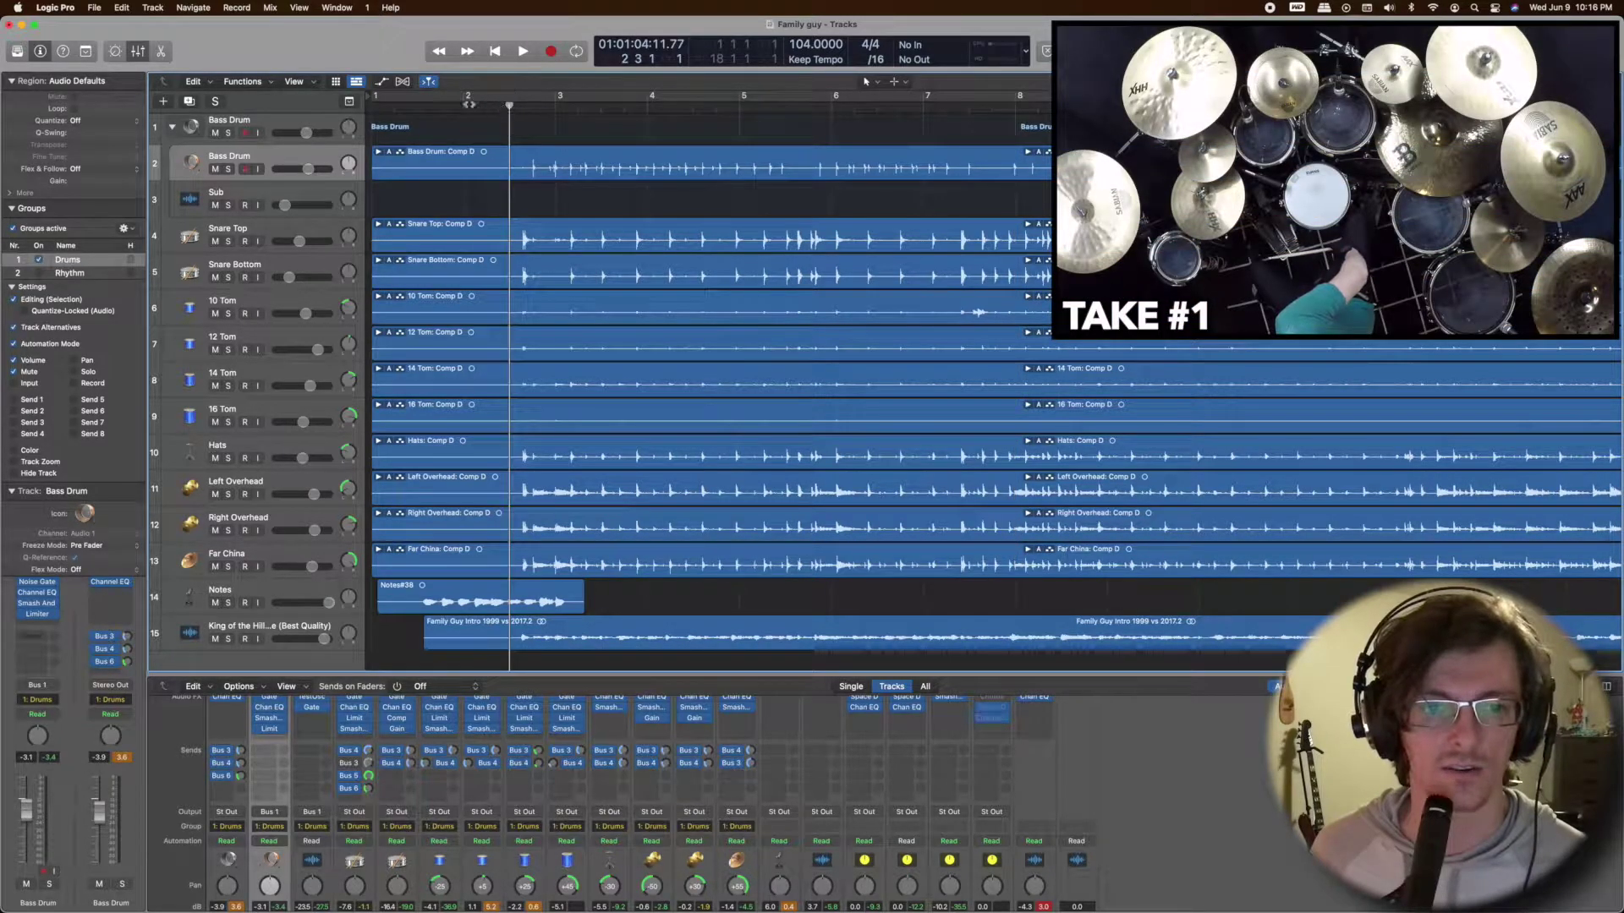
pyautogui.press('space')
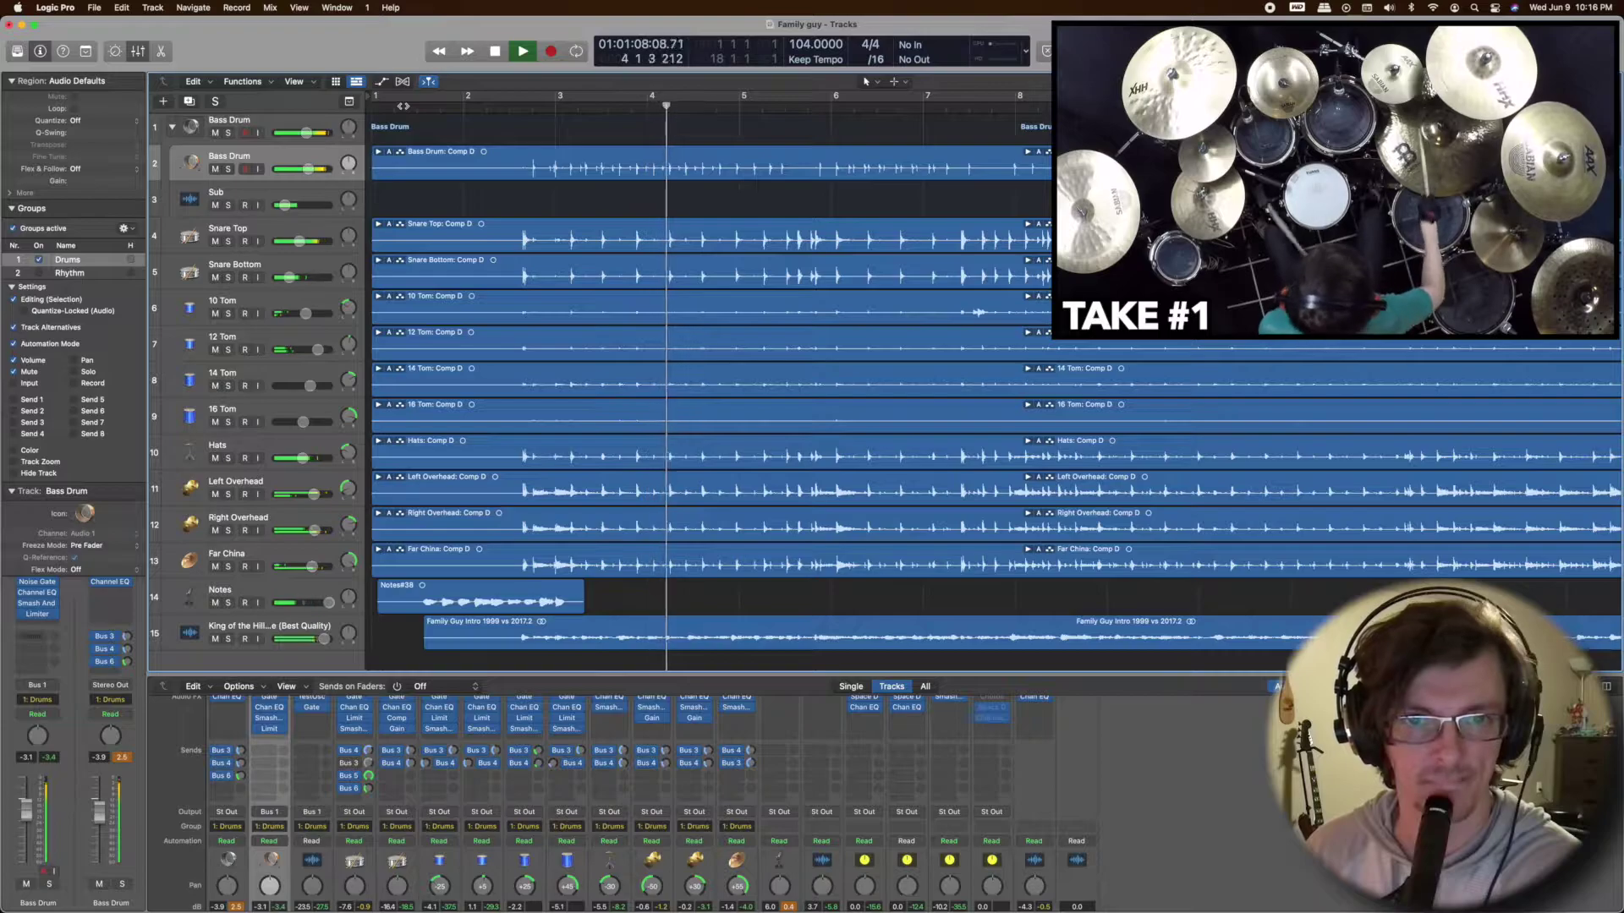
pyautogui.press('space')
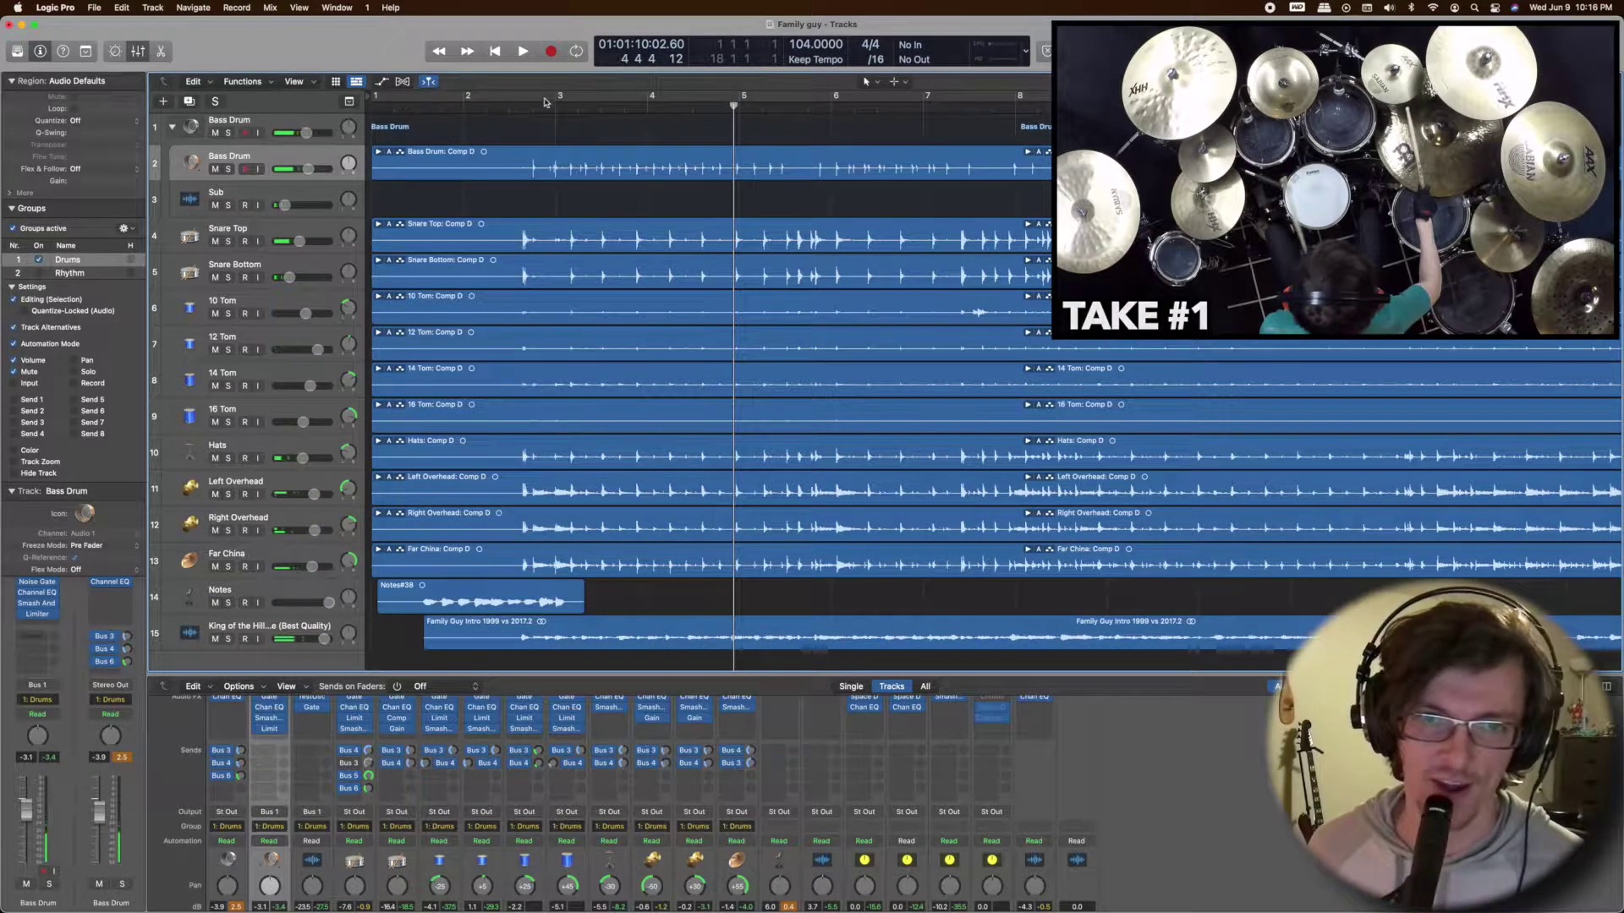
pyautogui.click(578, 109)
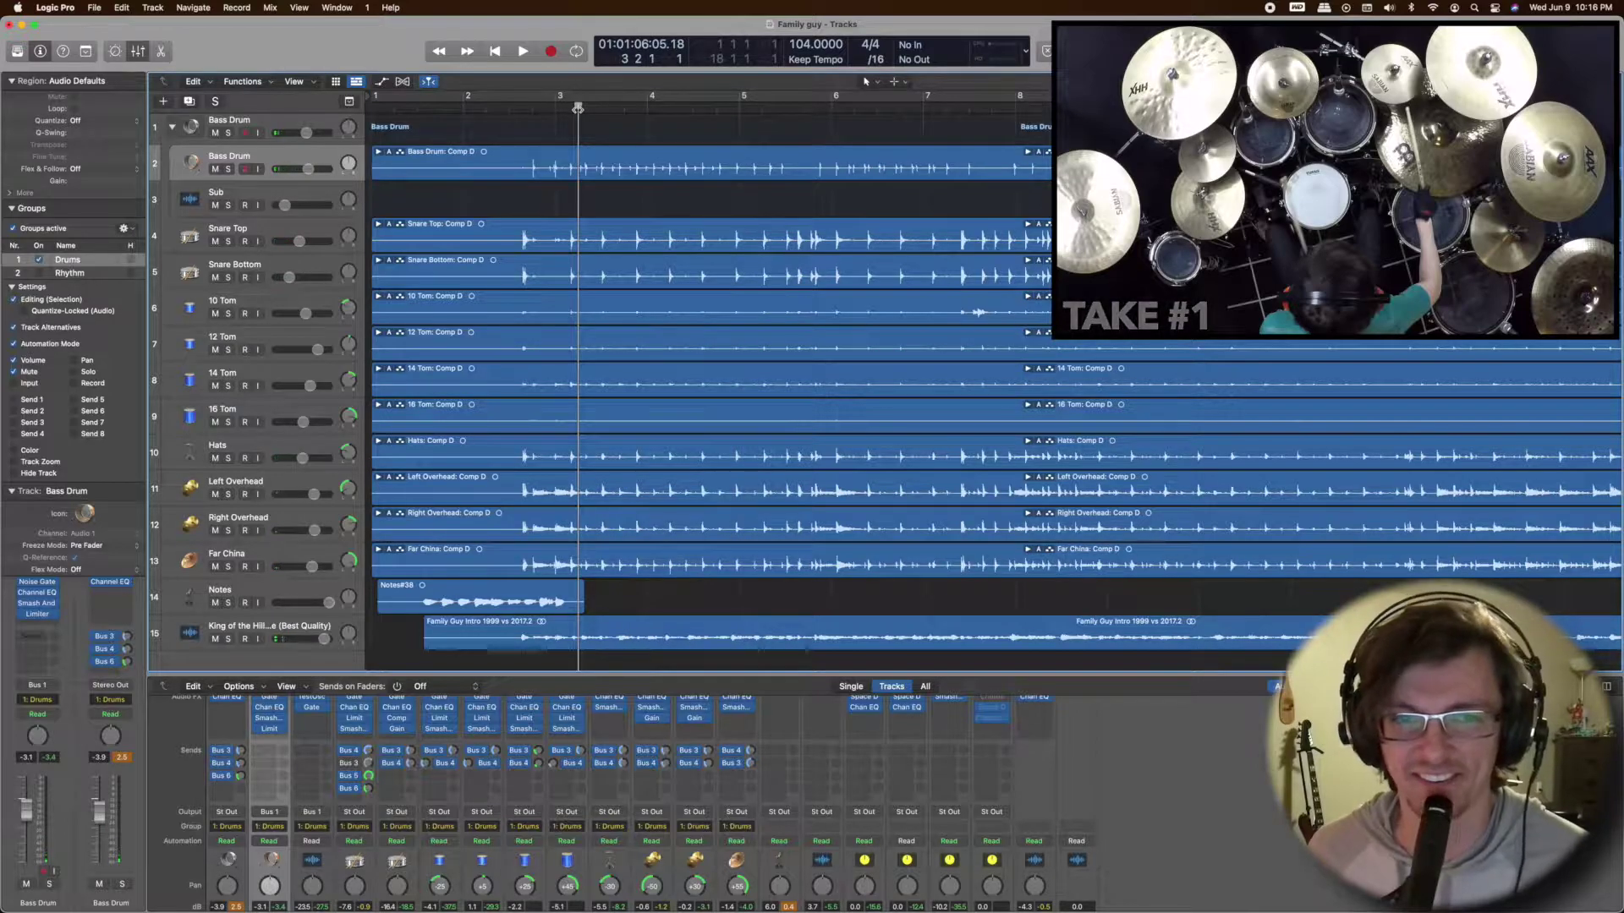
# Play the chosen take from bar 3 beat 2 through bar 16, stop, and return to the start of the timeline.
pyautogui.press('space')
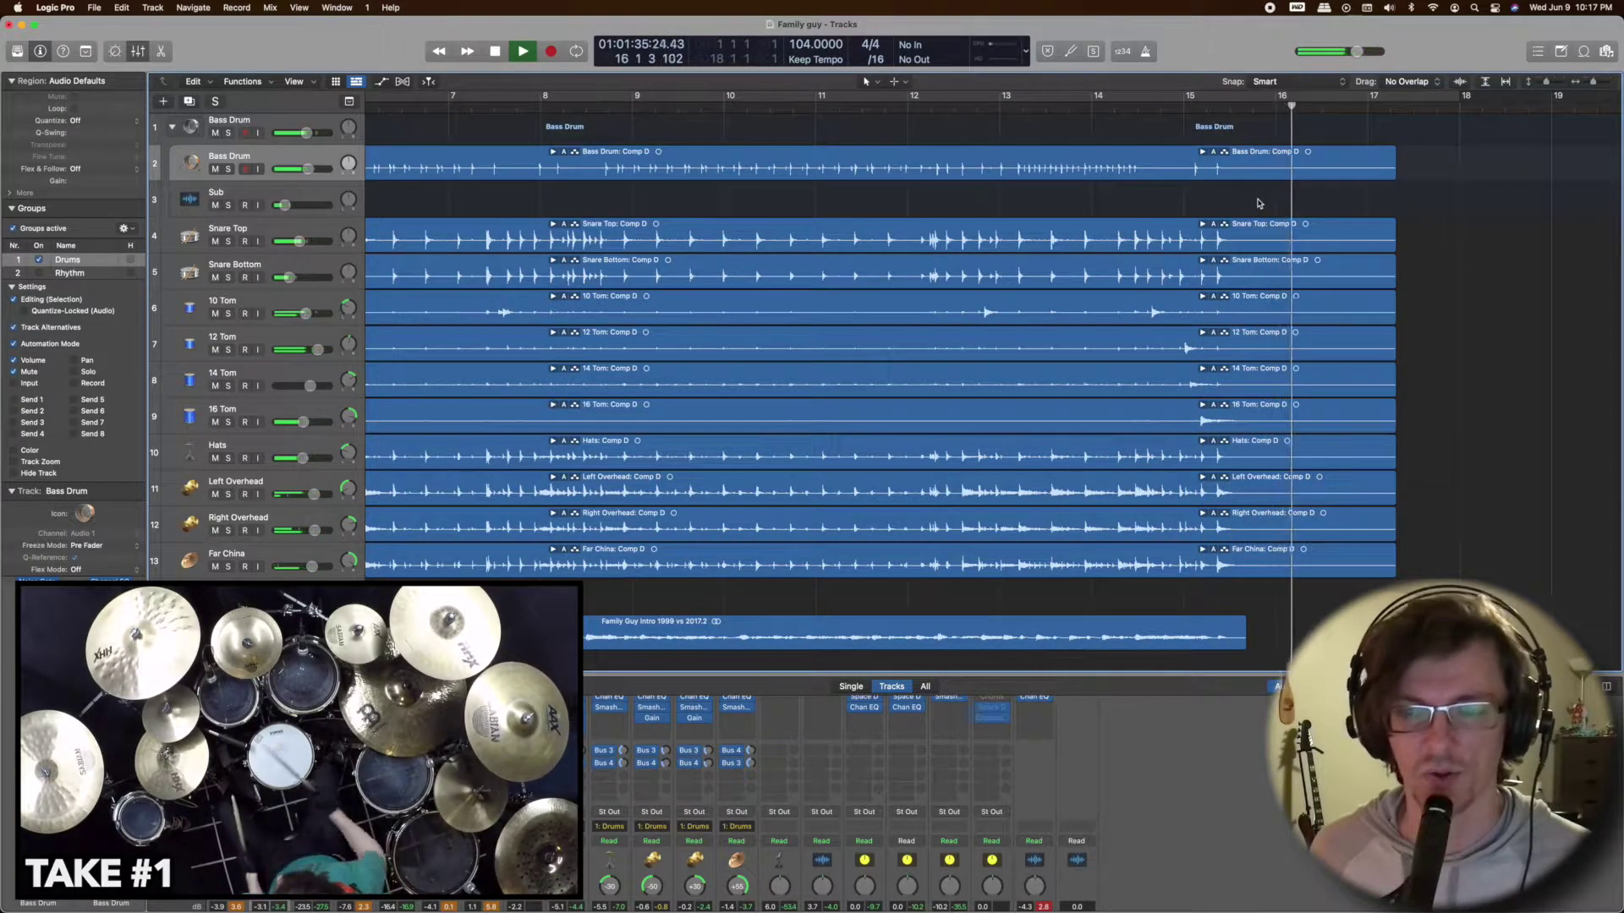
pyautogui.press('space')
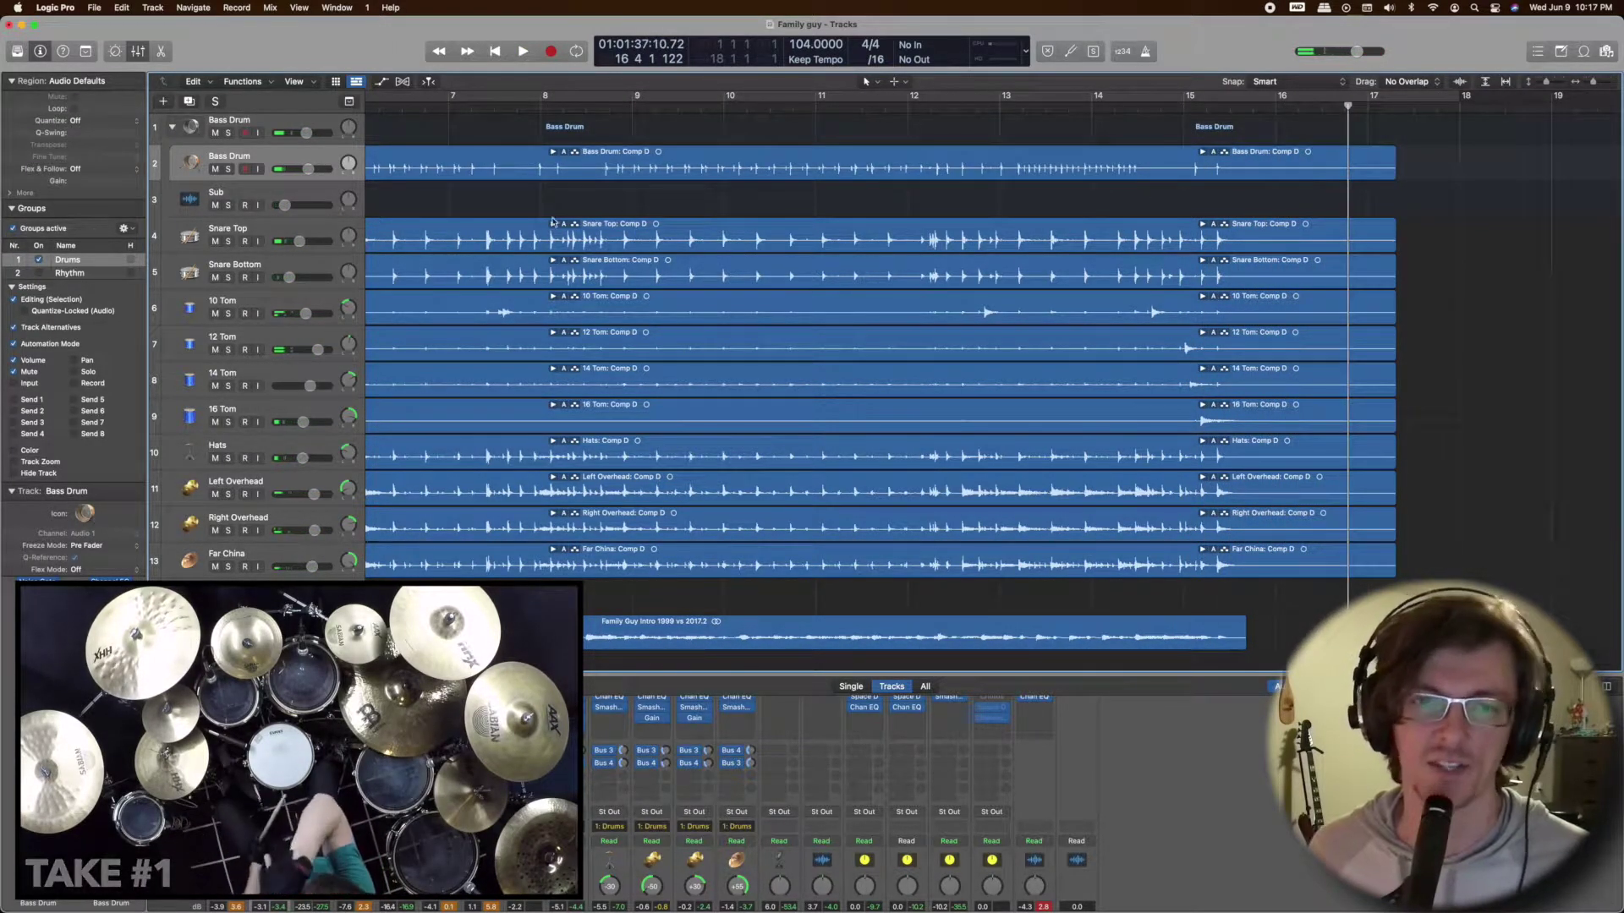
pyautogui.hscroll(-5, 1100, 182)
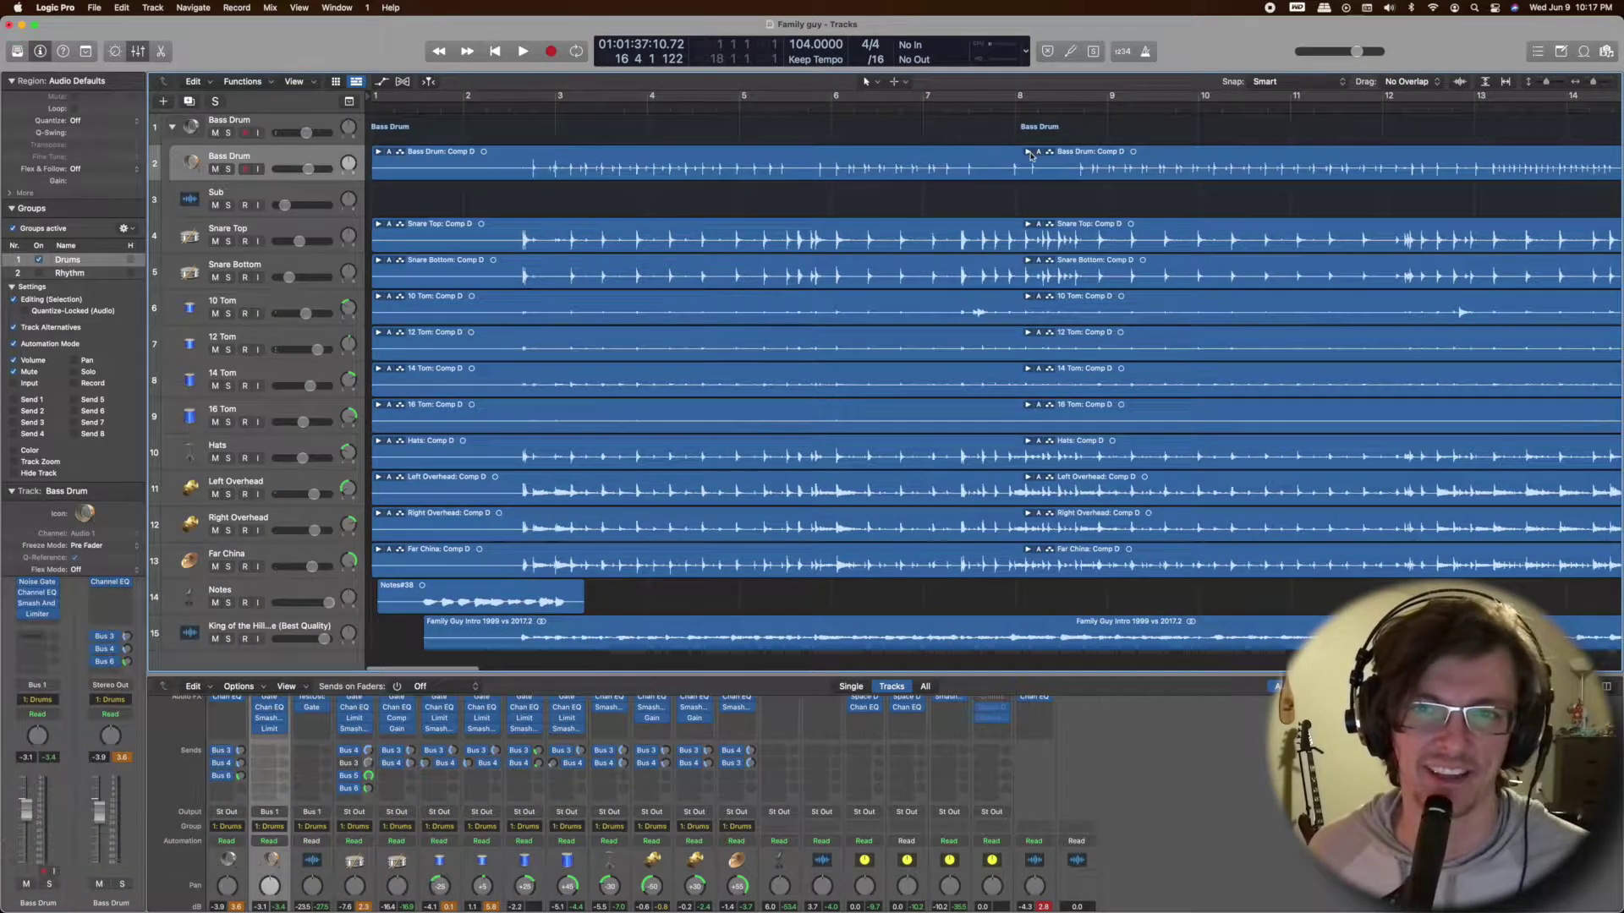
# Expand the Bass Drum take folder, choose Take 44 for the opening section of the grouped drum tracks, and collapse the folder.
pyautogui.click(1027, 152)
pyautogui.scroll(-8, 613, 432)
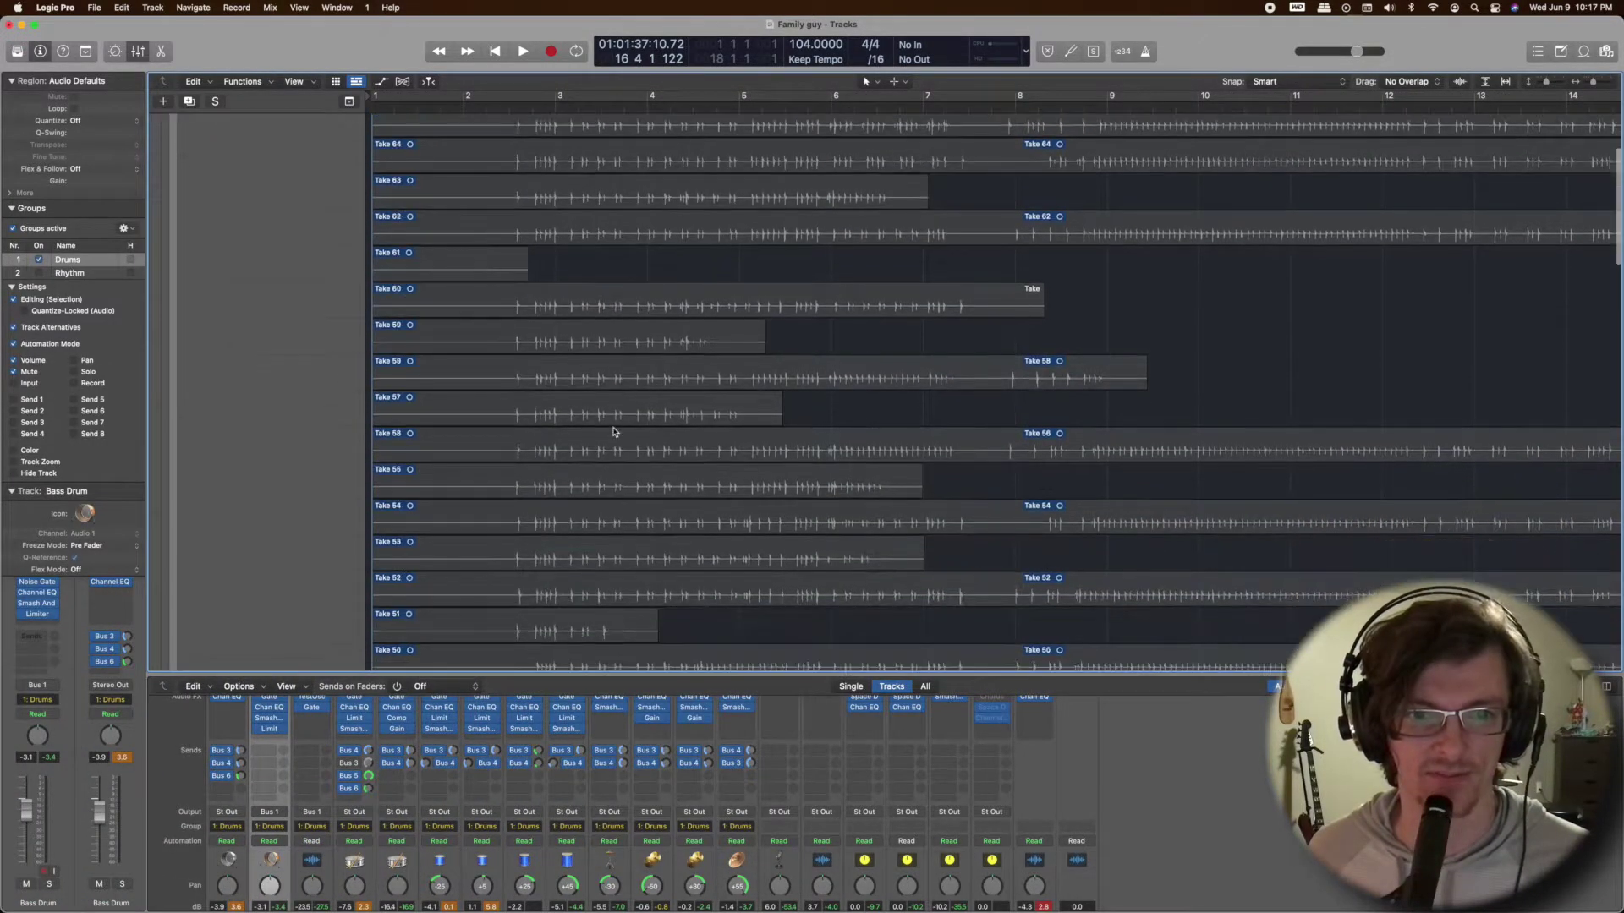
pyautogui.scroll(-3, 614, 431)
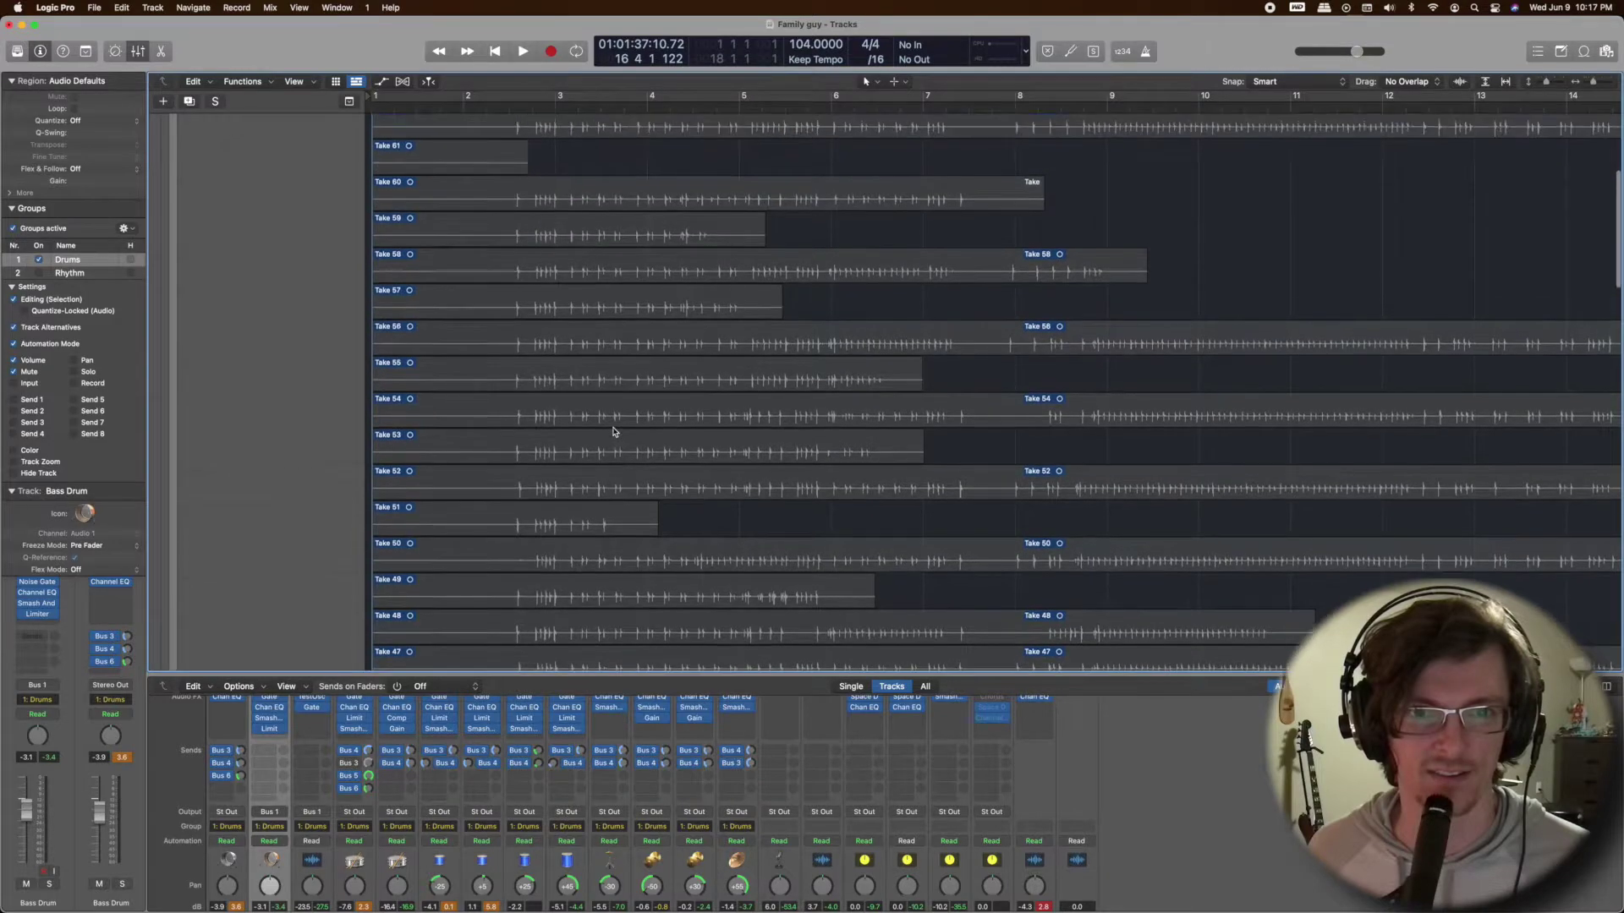
pyautogui.scroll(-6, 613, 431)
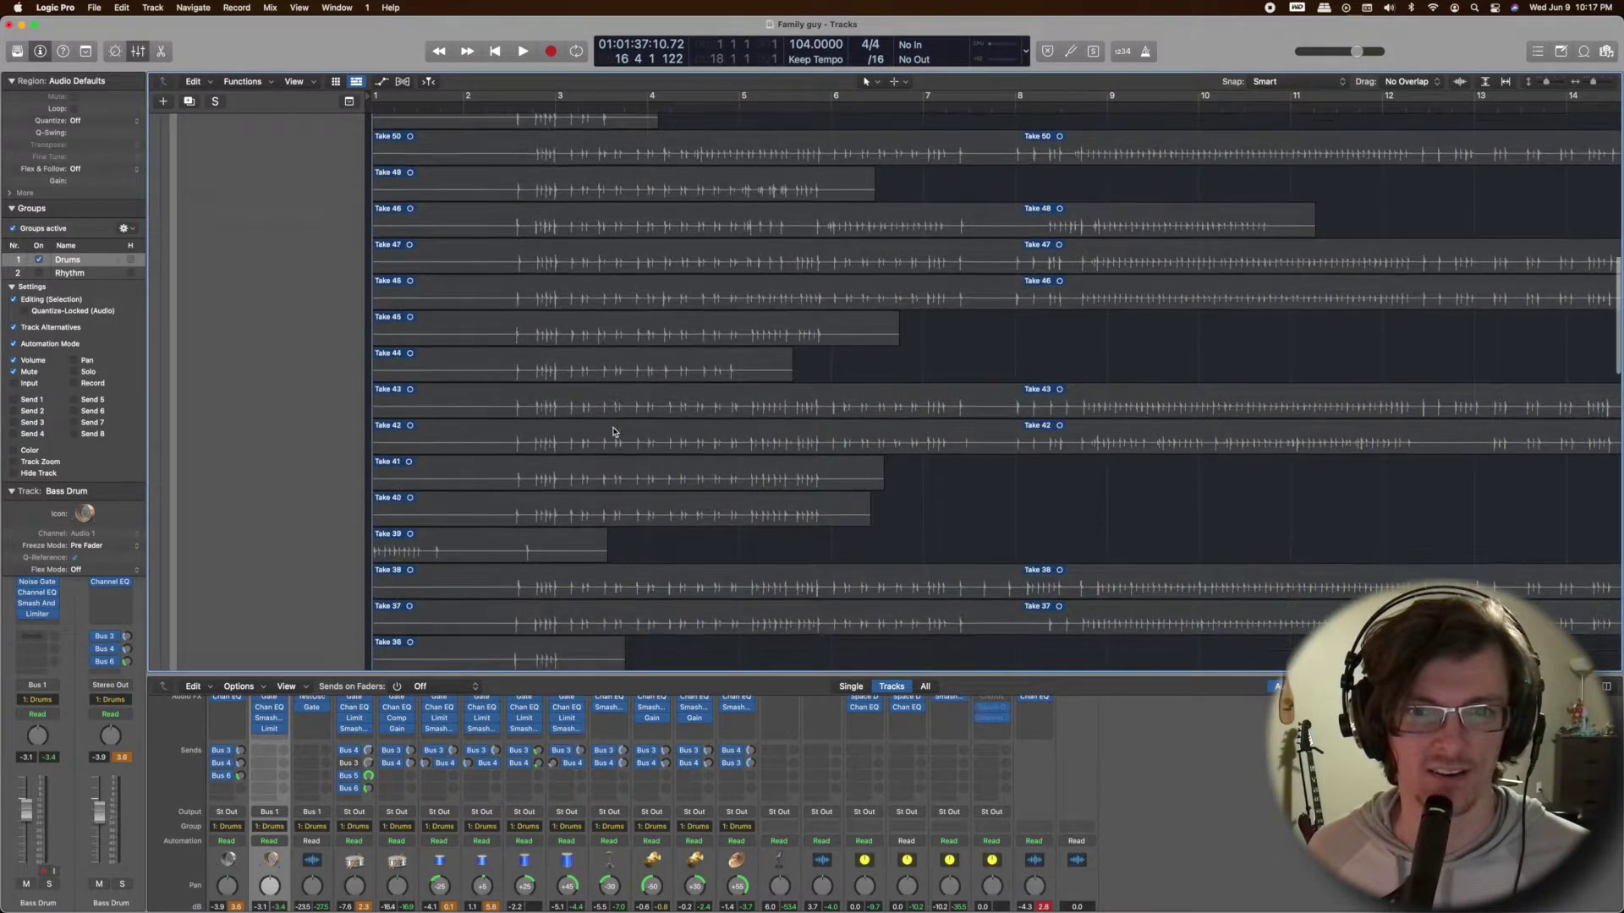
pyautogui.scroll(-1, 614, 431)
pyautogui.click(609, 344)
pyautogui.scroll(15, 605, 344)
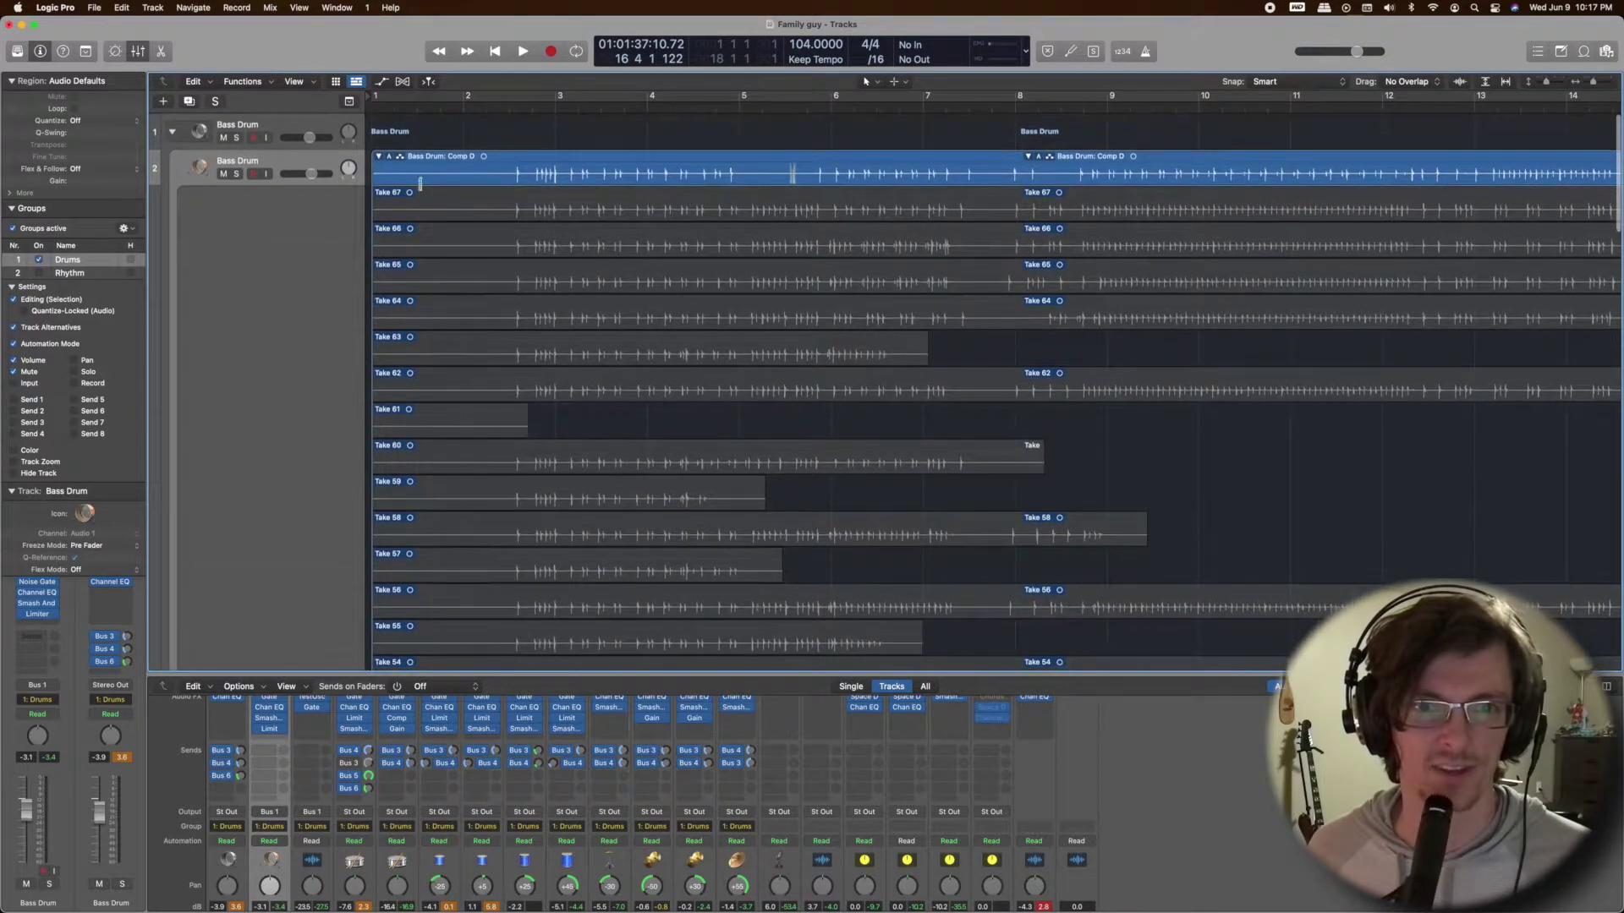
pyautogui.click(379, 156)
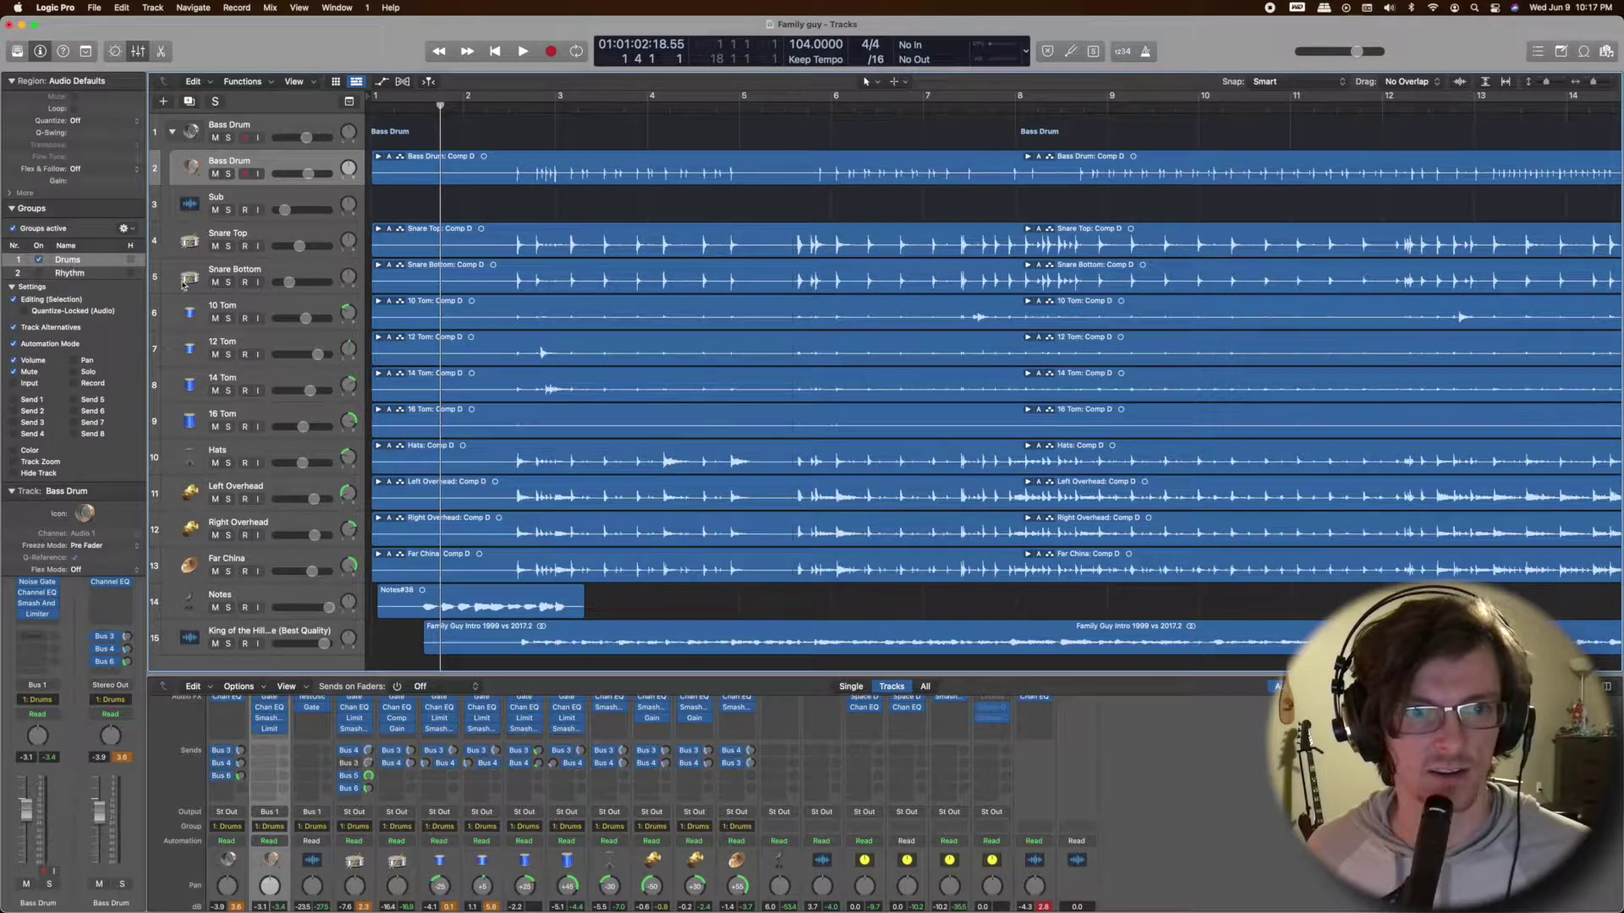
# In the Bass Drum takes, comp Take 45 through to its end and switch the section before the middle of bar 5 back to Take 44.
pyautogui.click(378, 159)
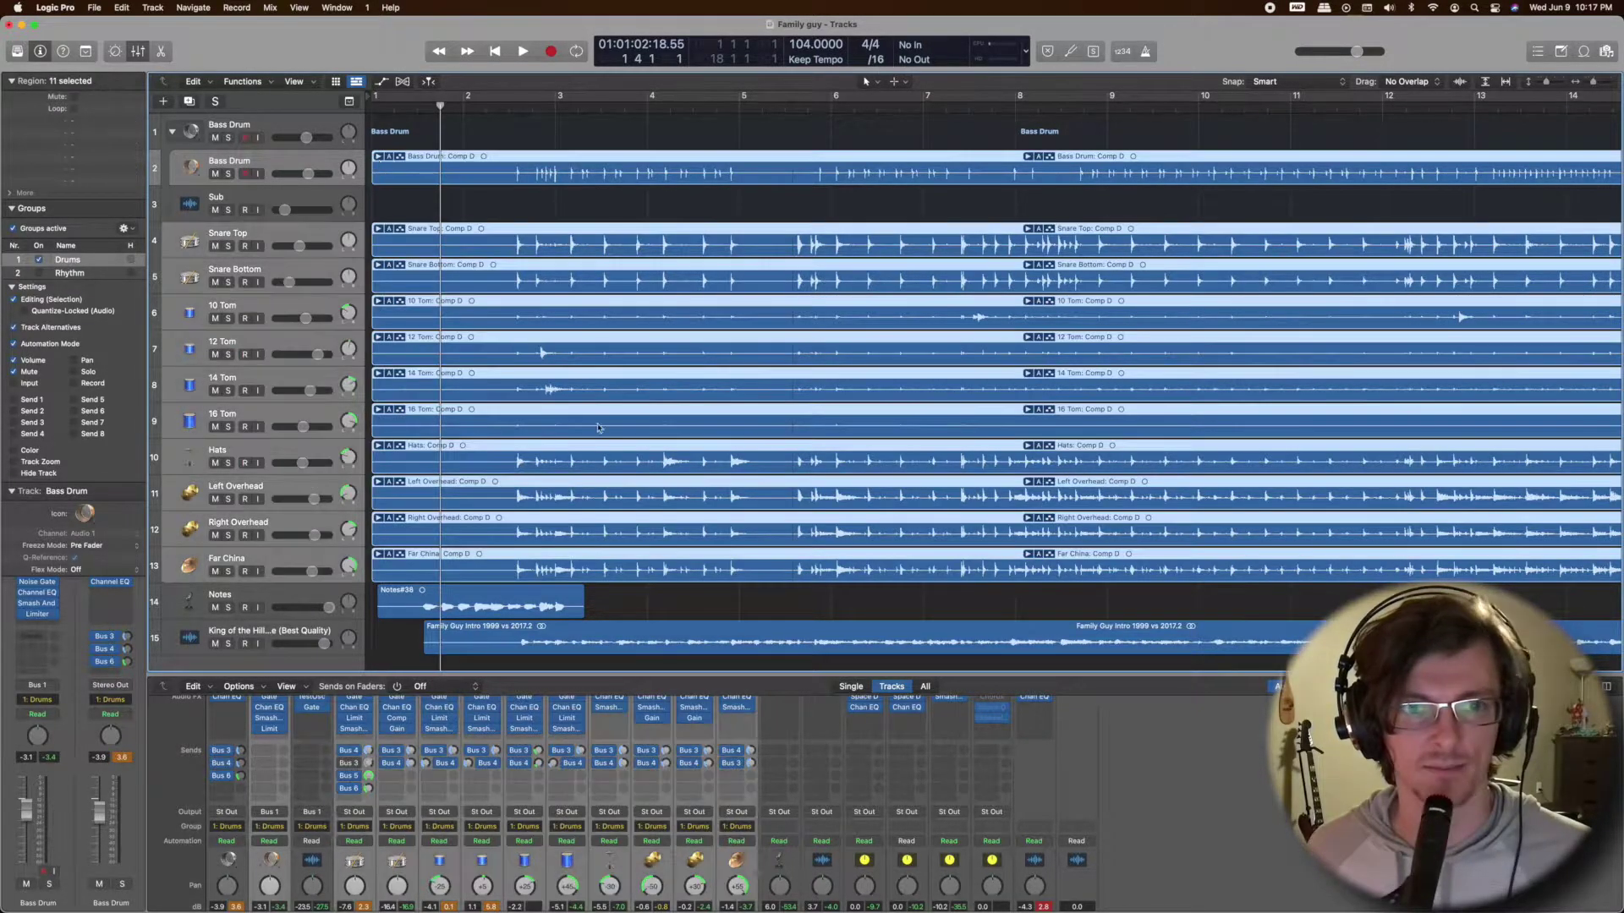
pyautogui.click(378, 157)
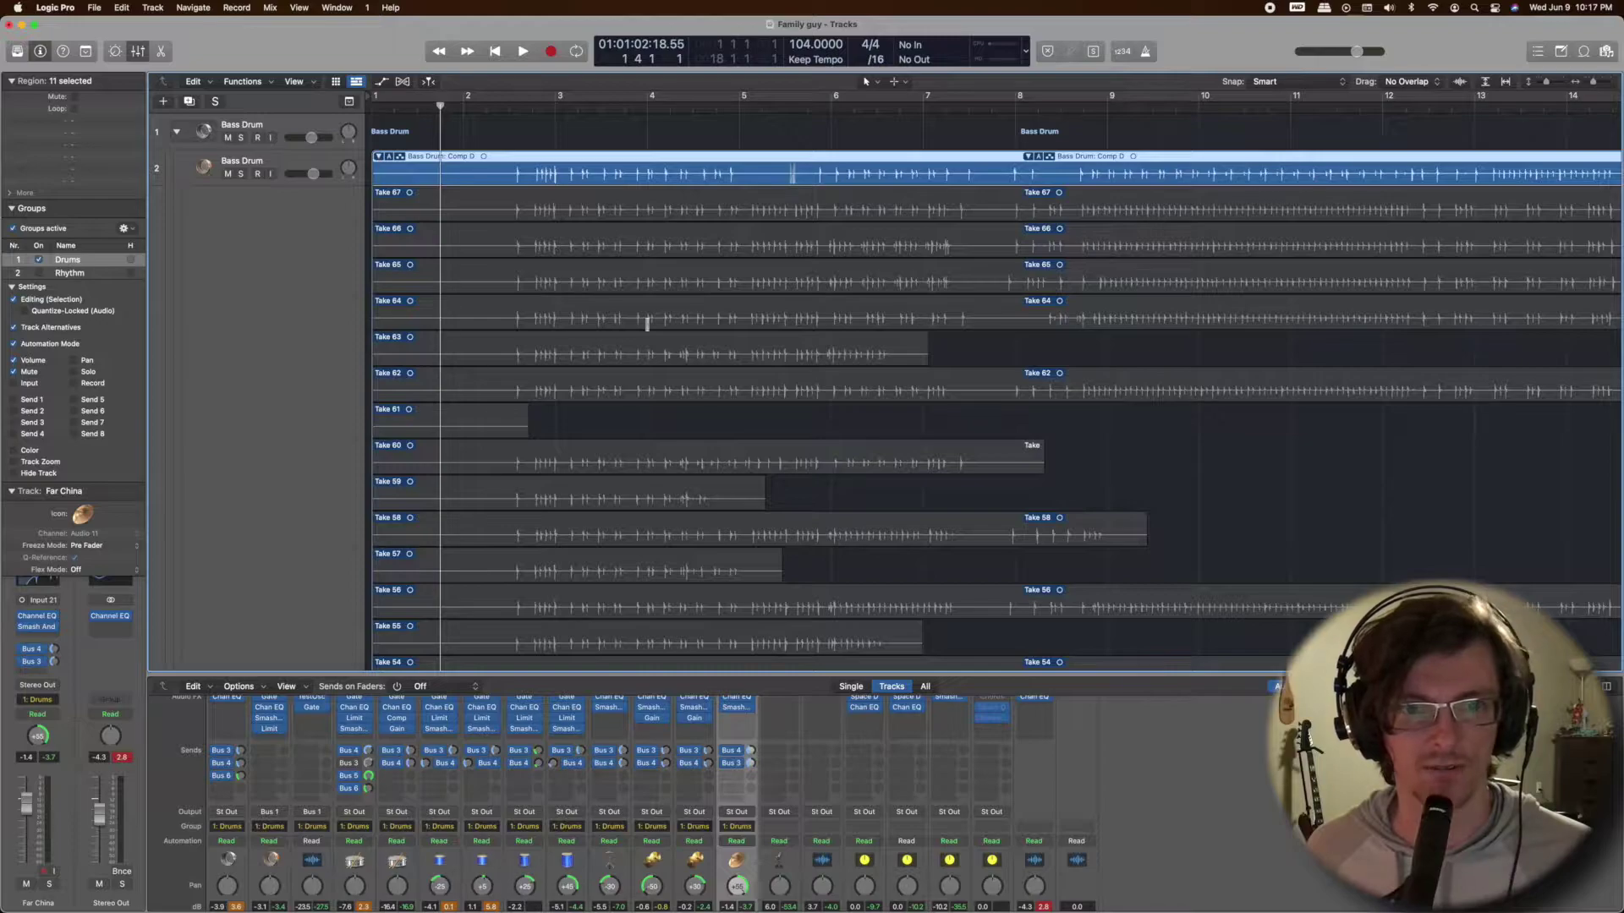
pyautogui.scroll(-2, 629, 289)
pyautogui.scroll(2, 629, 289)
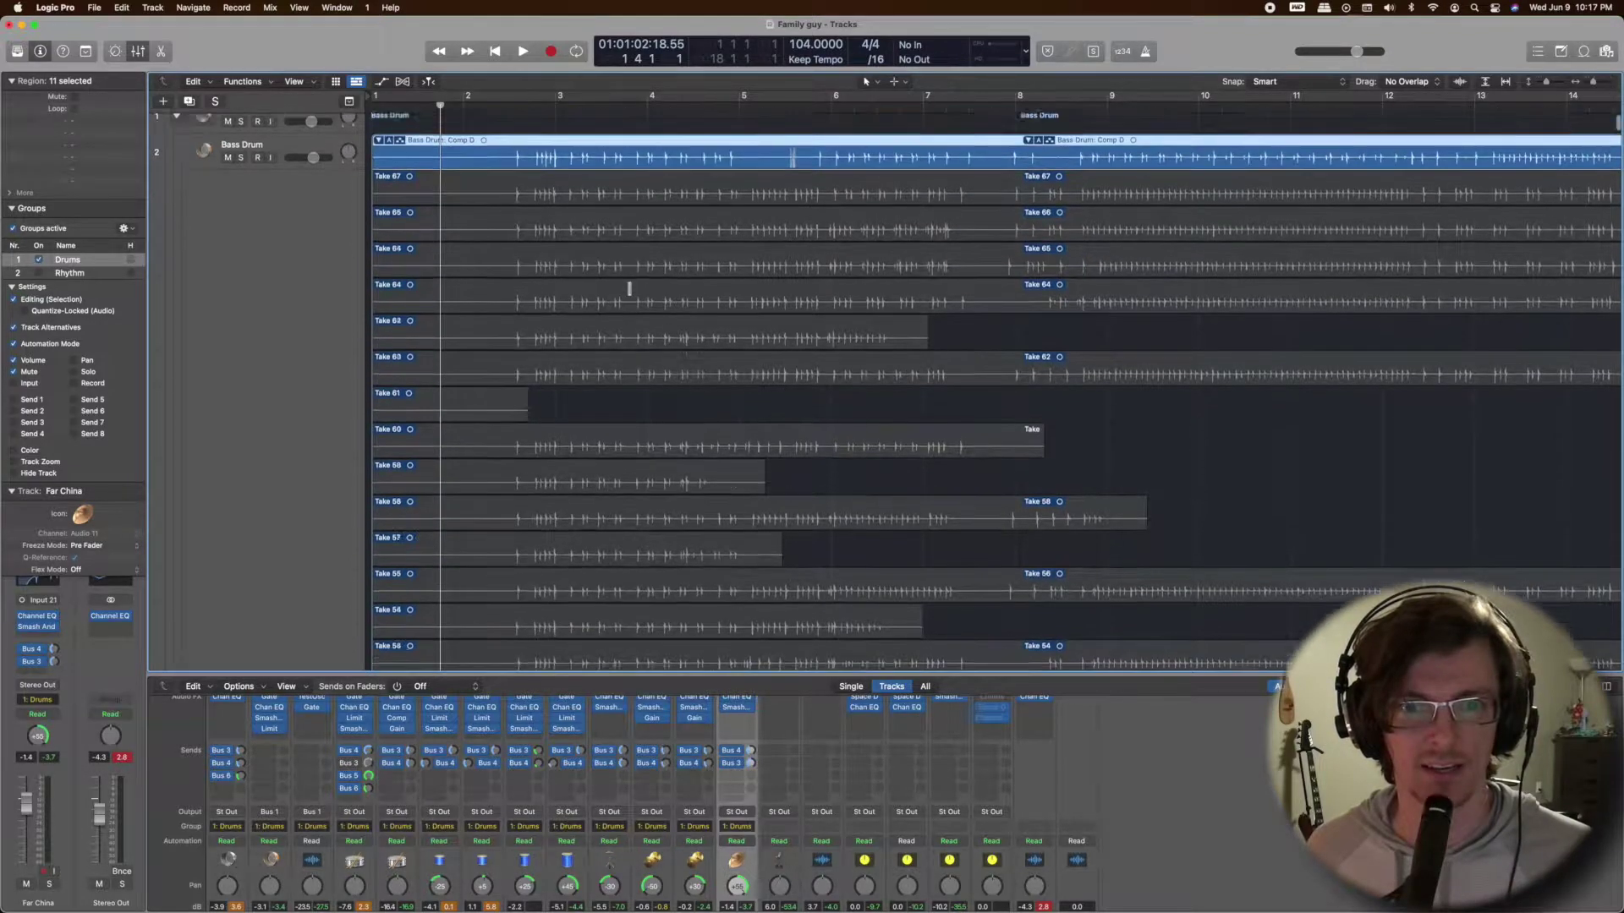
pyautogui.scroll(-10, 685, 296)
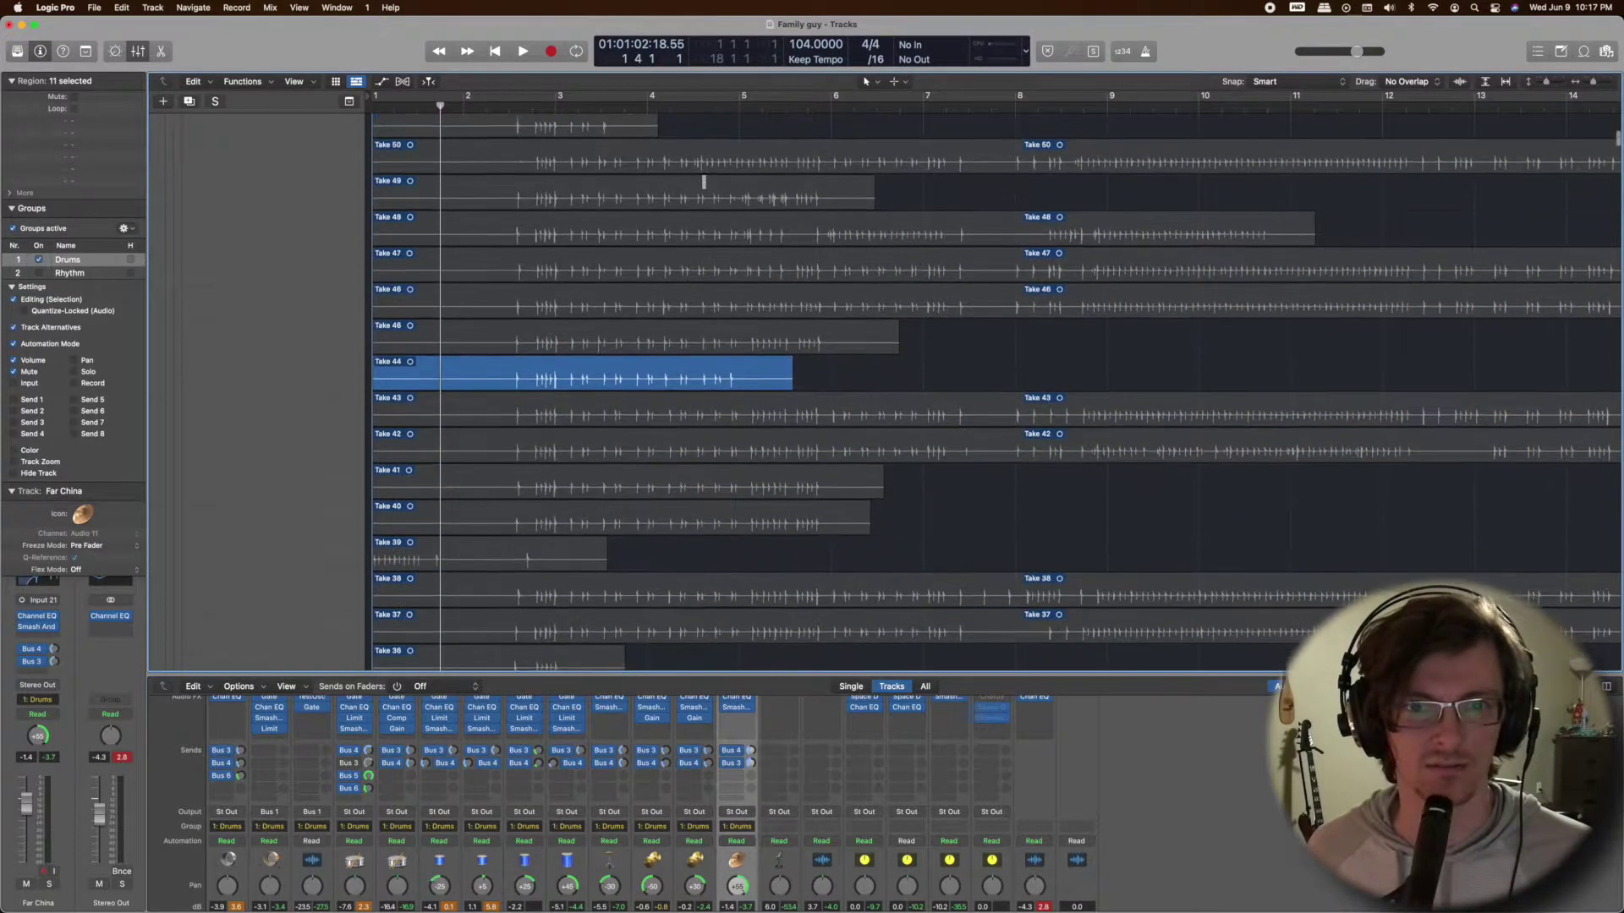
pyautogui.click(784, 326)
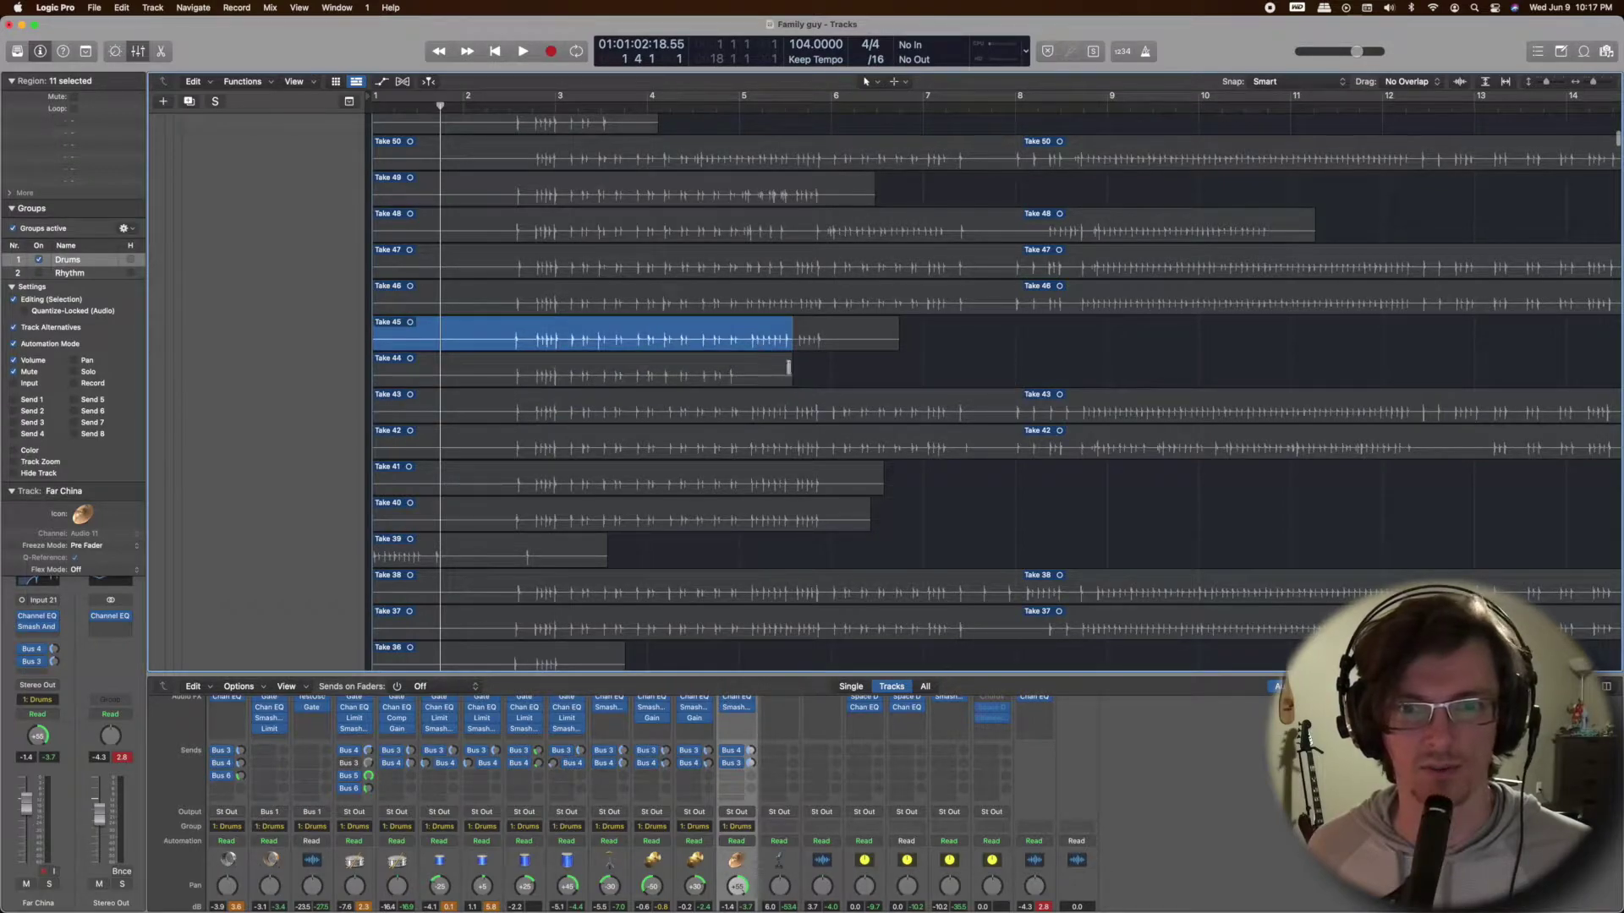
pyautogui.moveTo(793, 340); pyautogui.dragTo(967, 347)
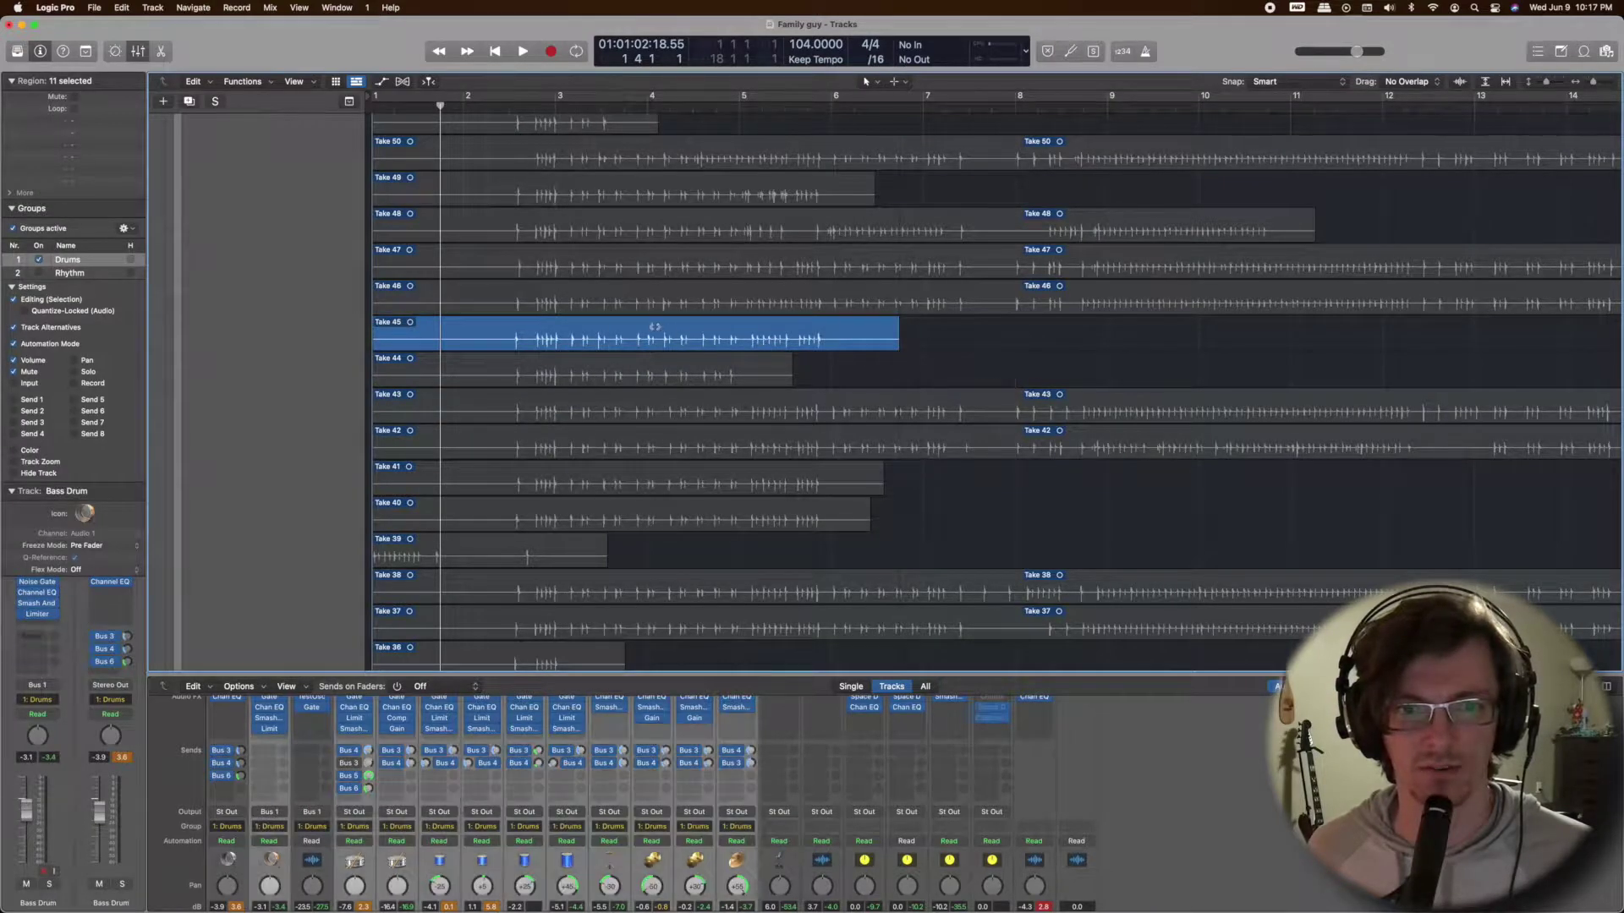
pyautogui.click(546, 365)
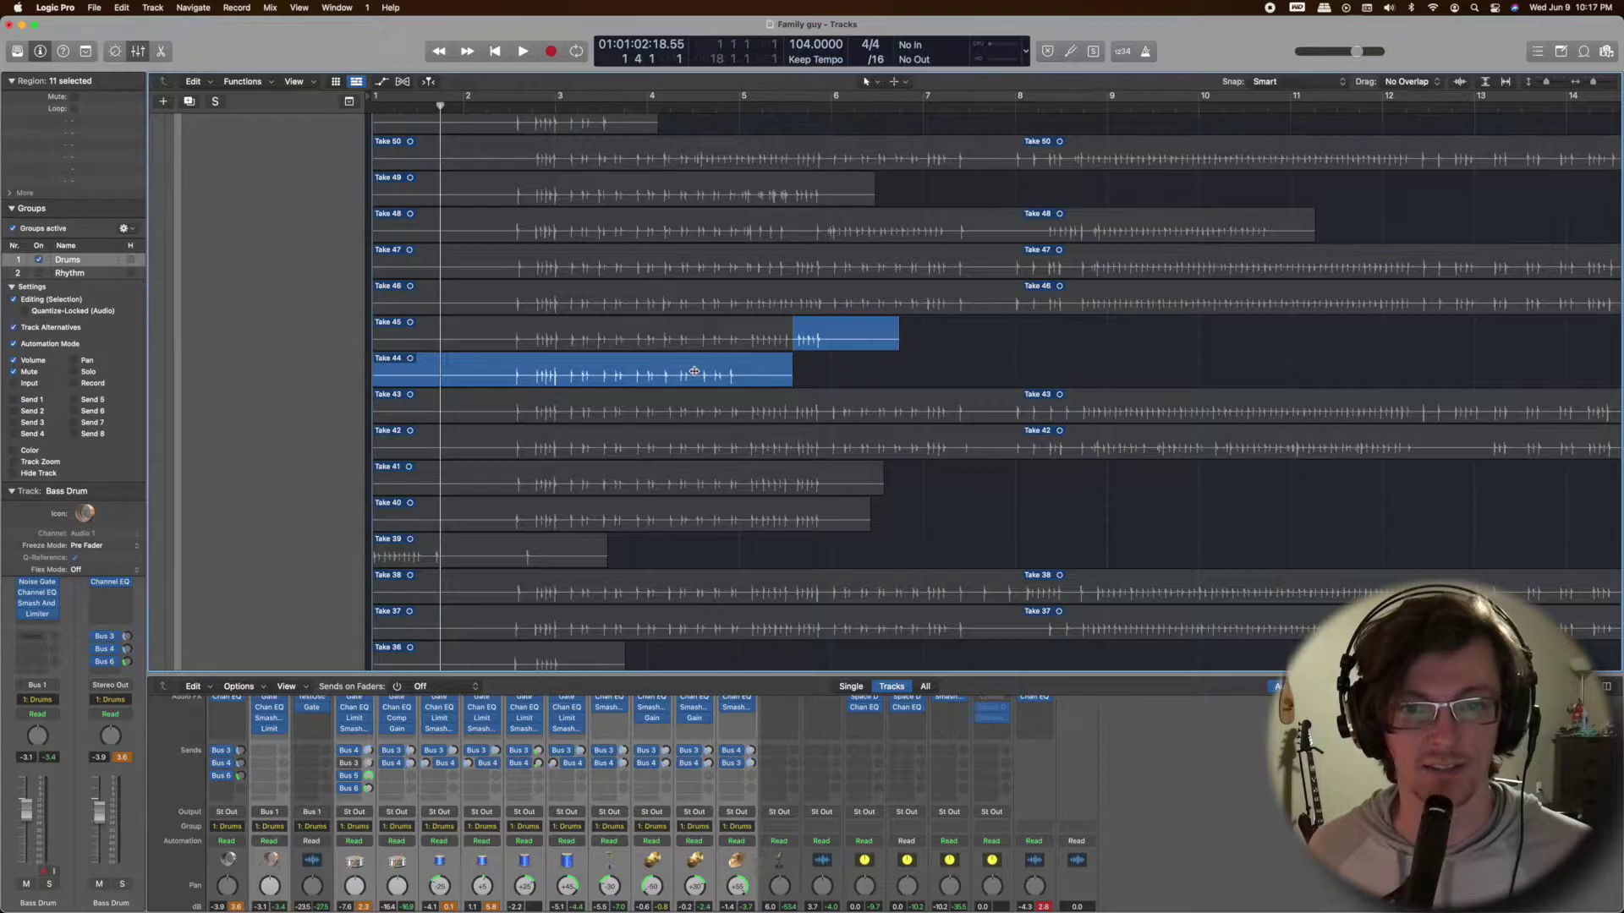
# Look through the remaining Bass Drum and Snare Top takes, then collapse the take folders.
pyautogui.scroll(-3, 693, 372)
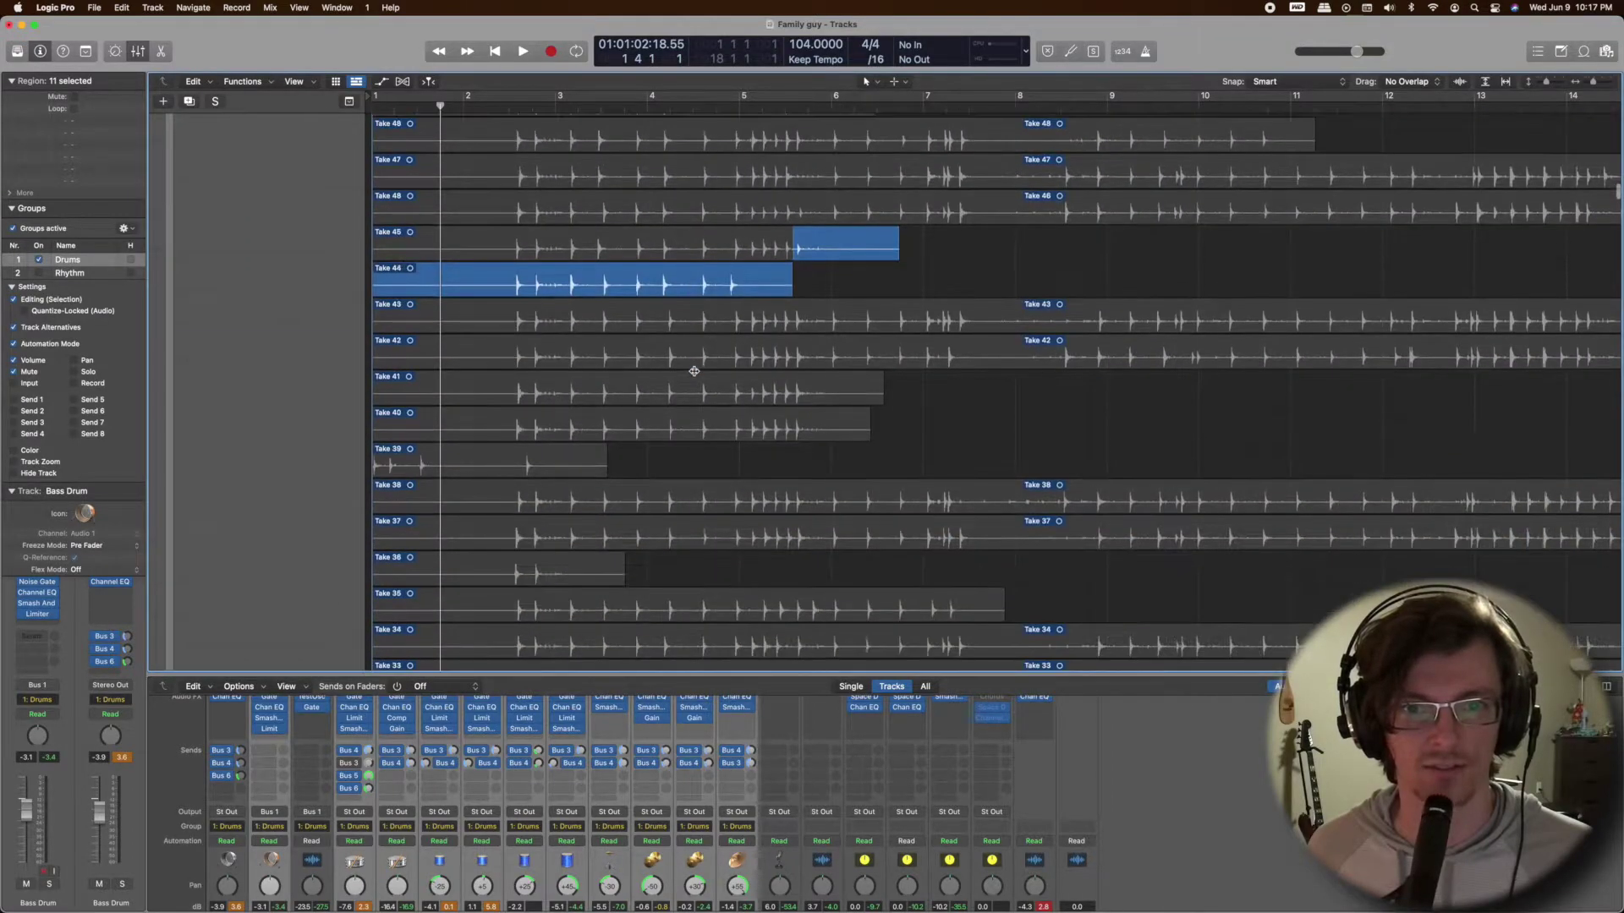
pyautogui.scroll(1, 693, 371)
pyautogui.scroll(-15, 726, 334)
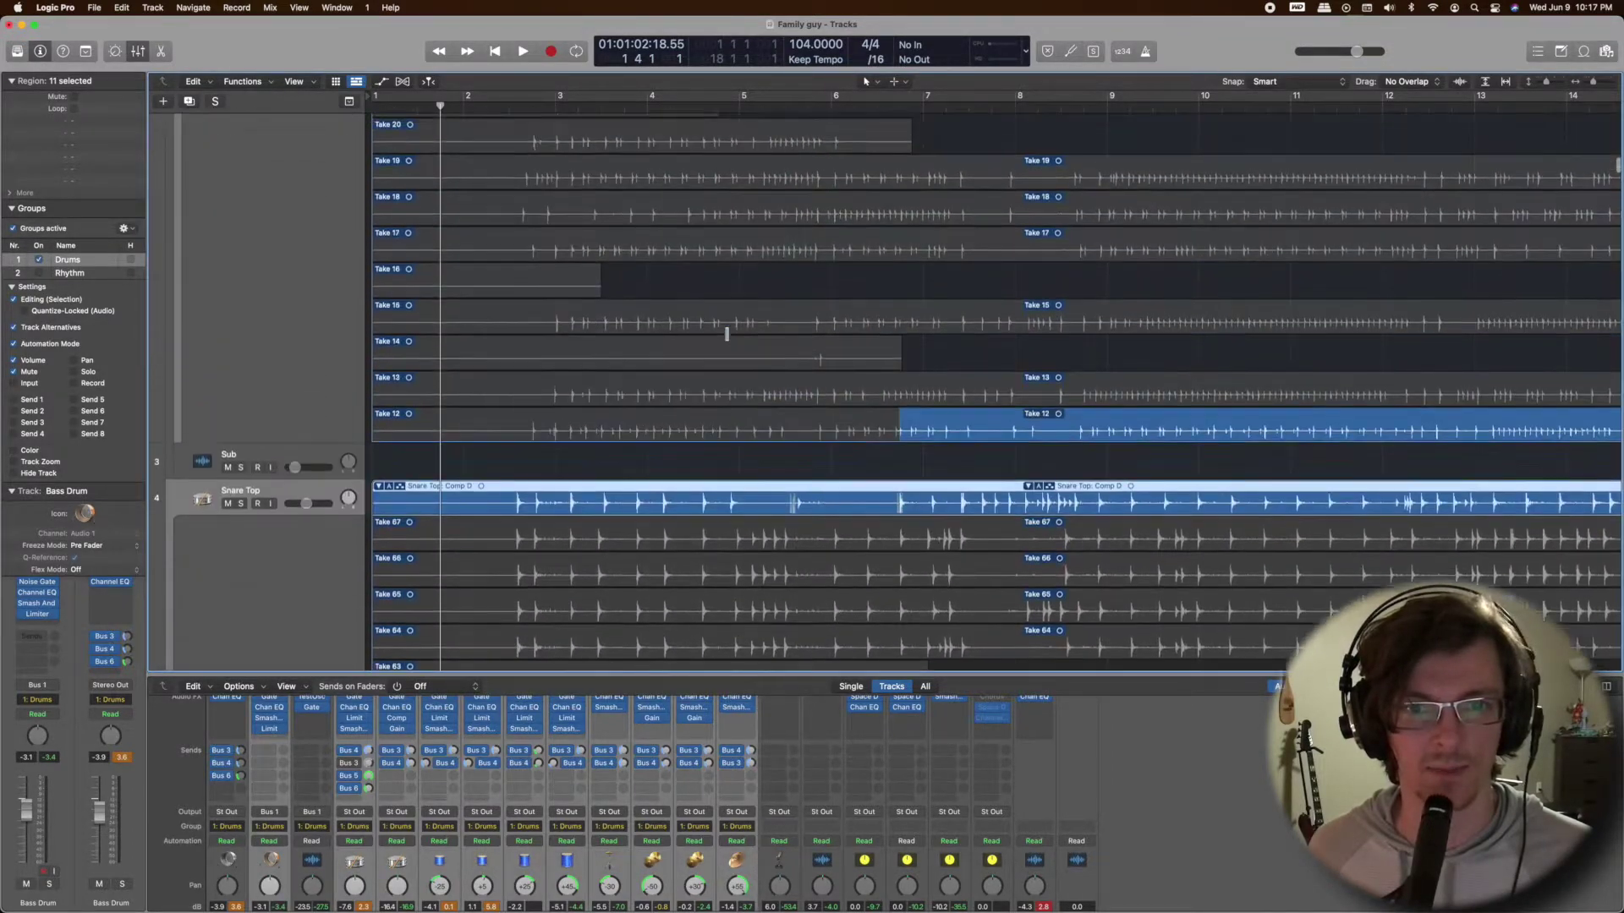
pyautogui.scroll(15, 725, 334)
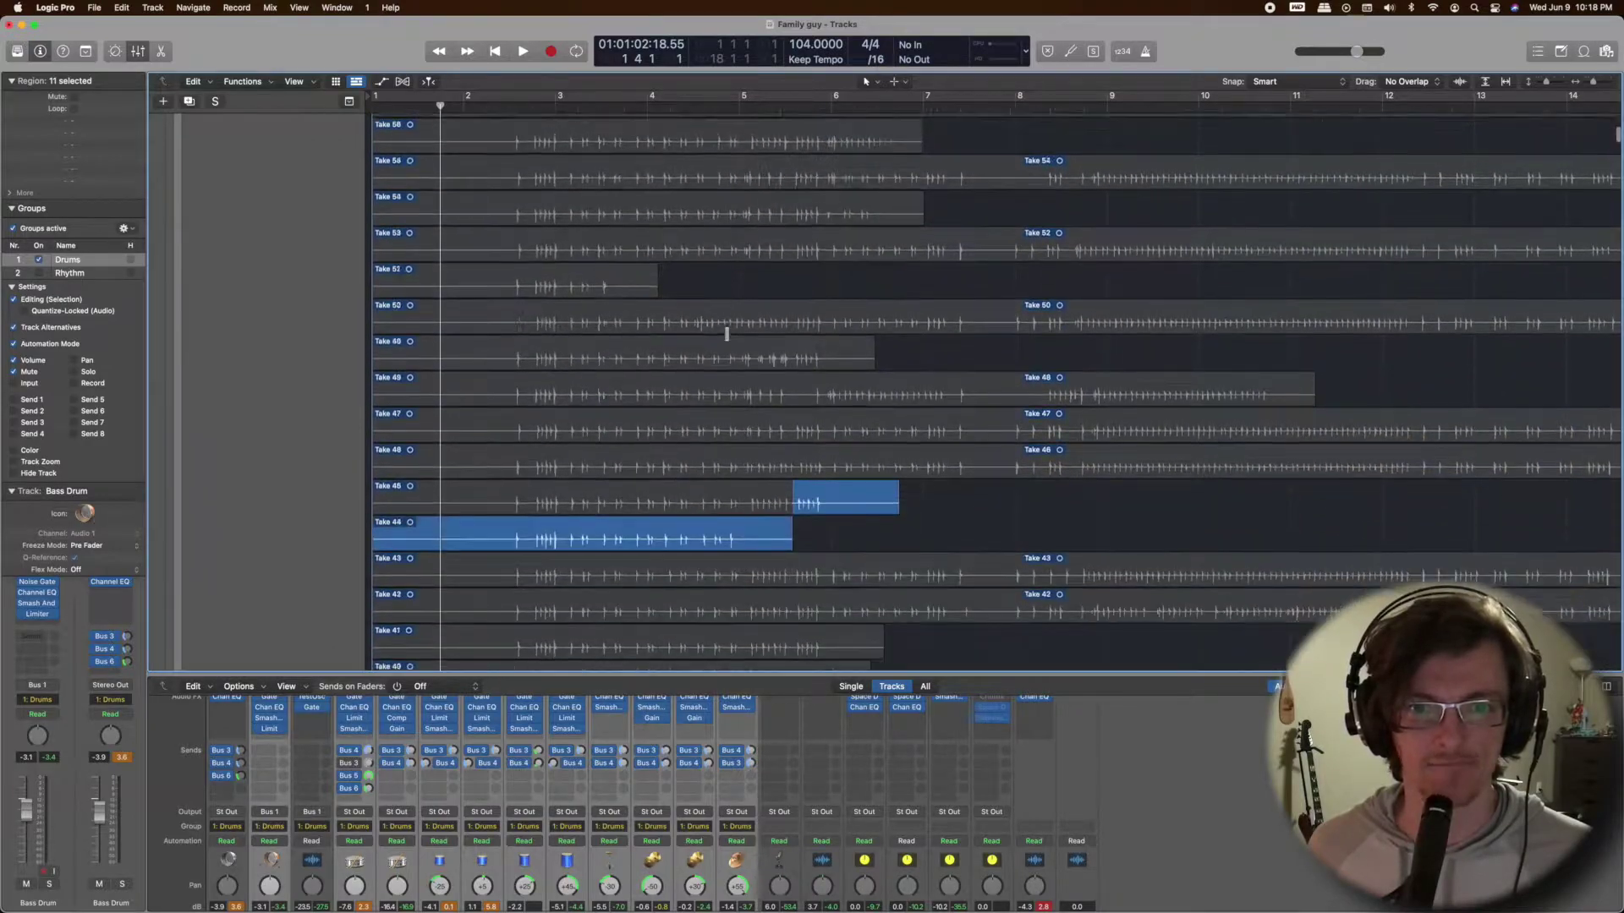
pyautogui.scroll(20, 803, 277)
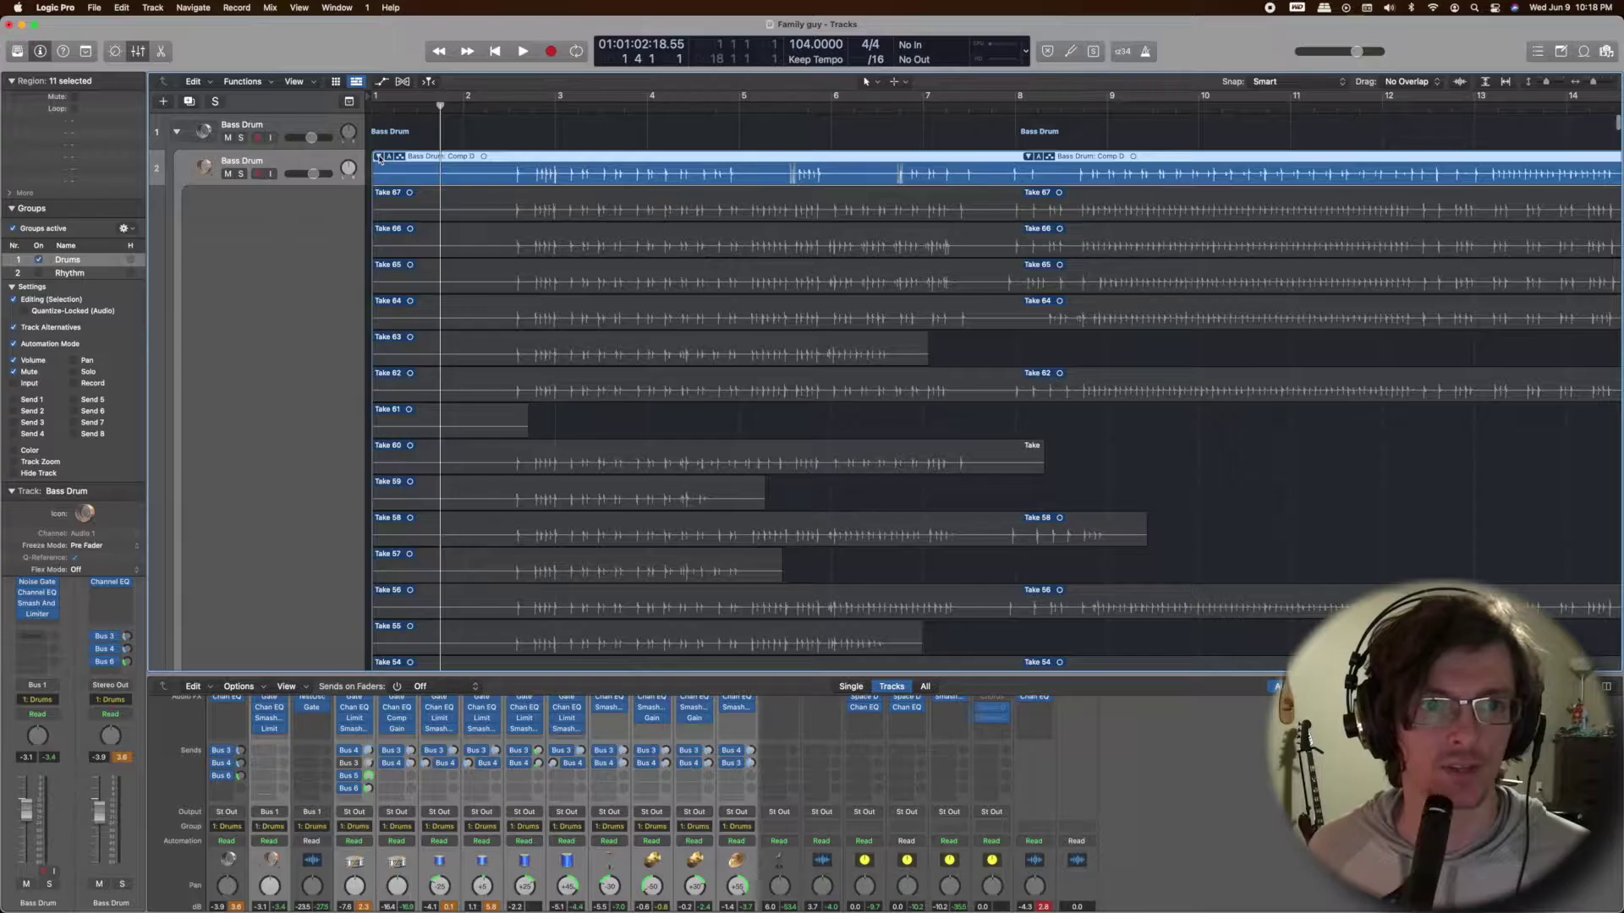
pyautogui.click(378, 157)
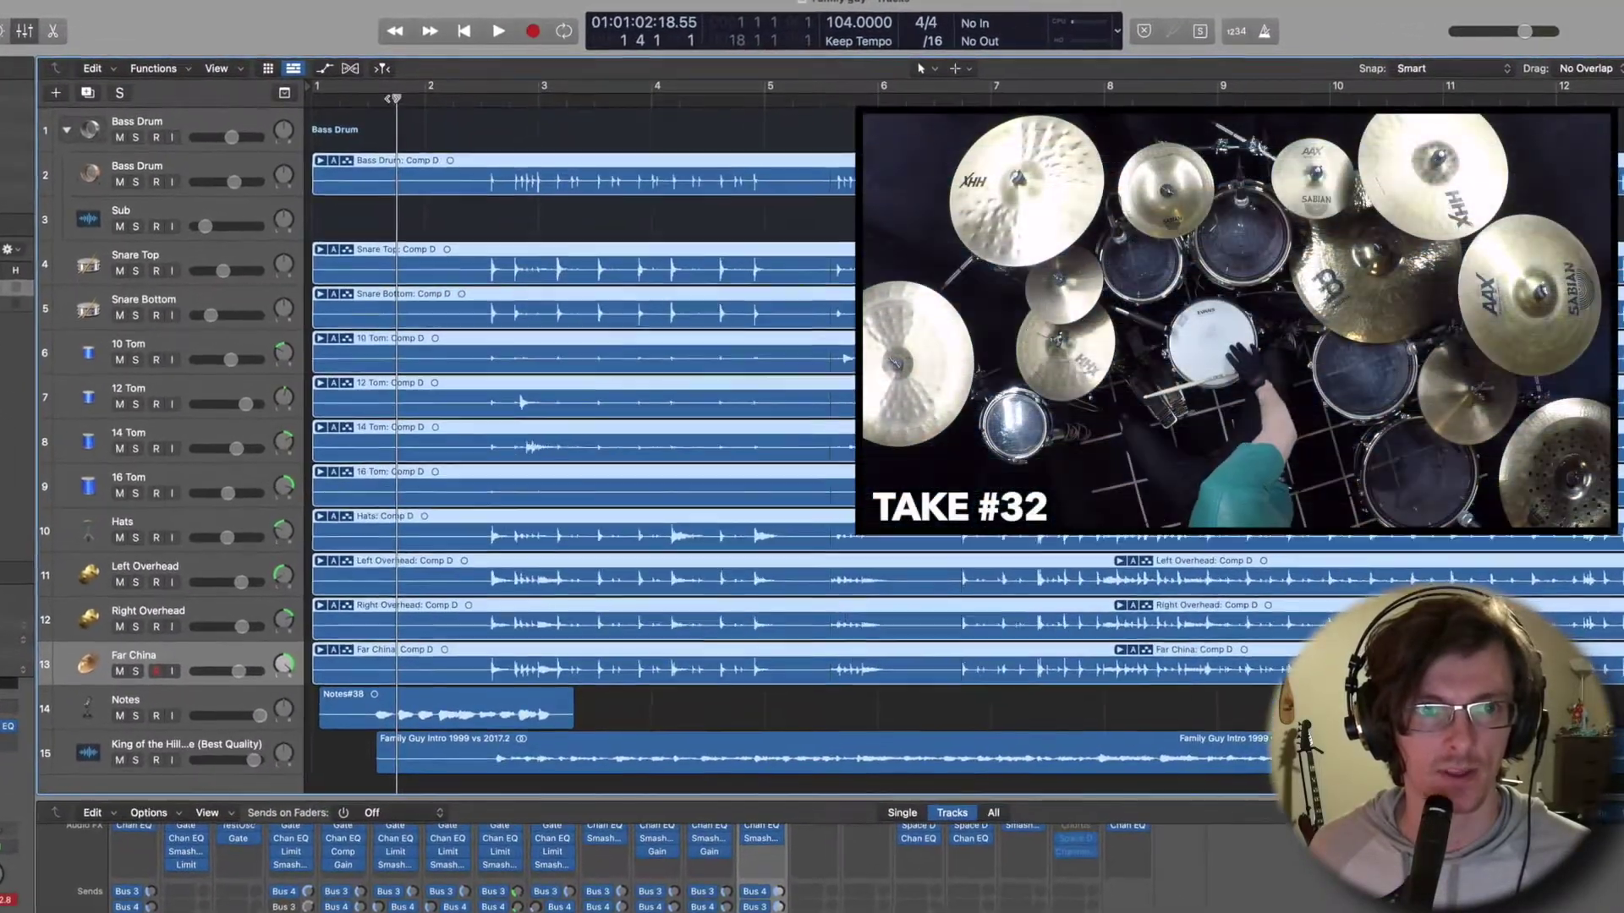
# Move the playhead to bar 1 beat 3, play the drum comp into bar 5, and stop.
pyautogui.moveTo(392, 99)
pyautogui.mouseDown()
pyautogui.moveTo(356, 104)
pyautogui.moveTo(425, 114)
pyautogui.moveTo(379, 116)
pyautogui.mouseUp()
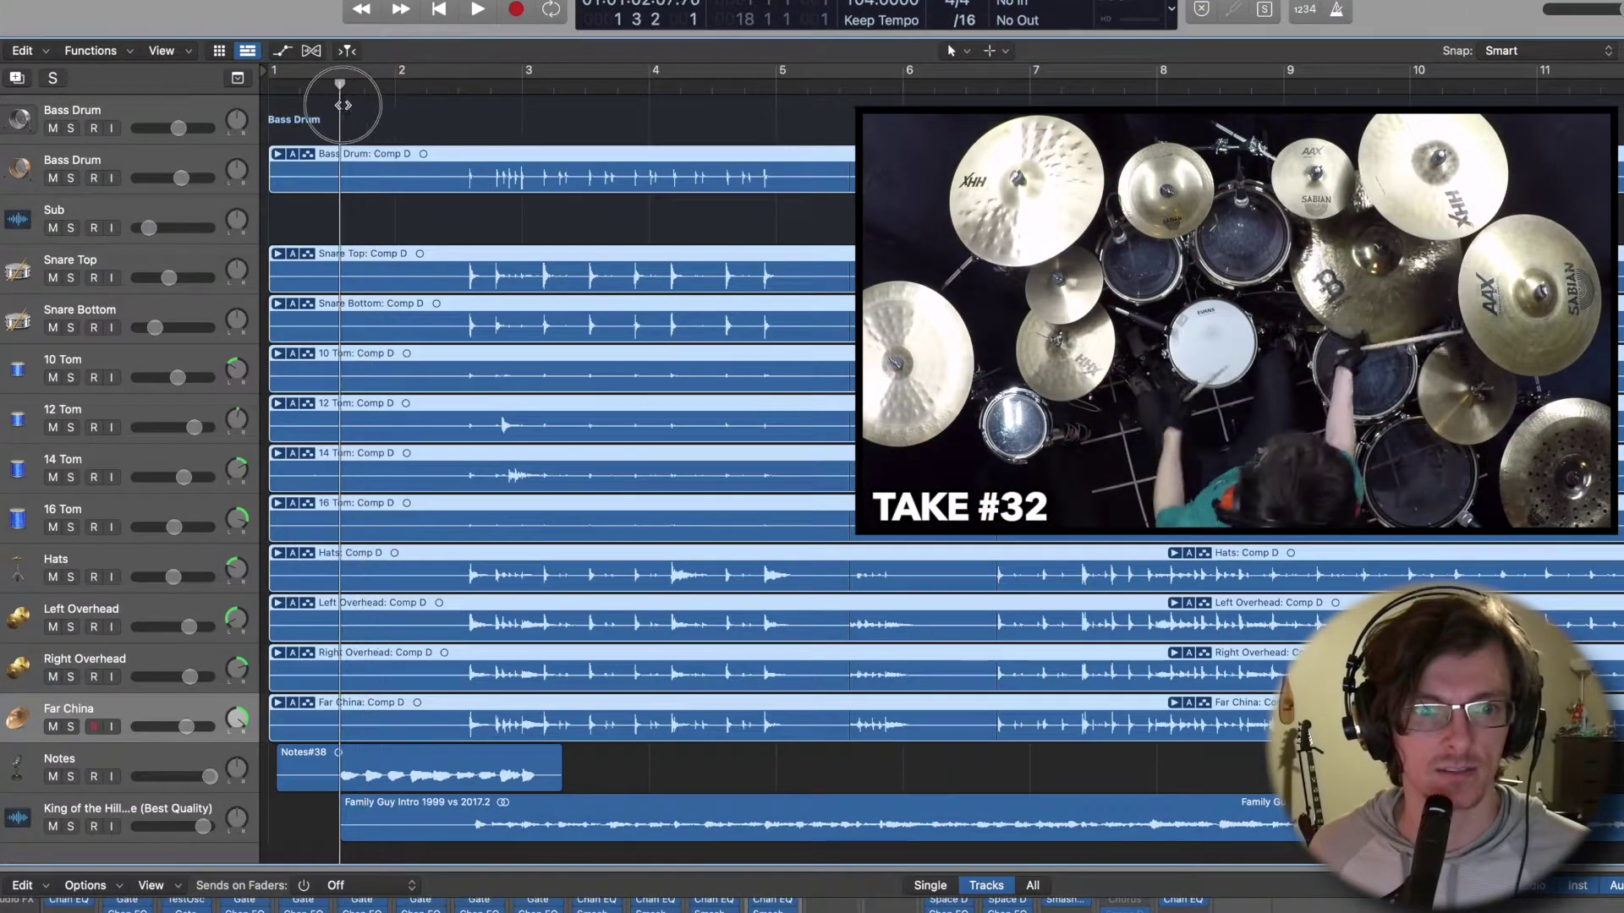
pyautogui.press('space')
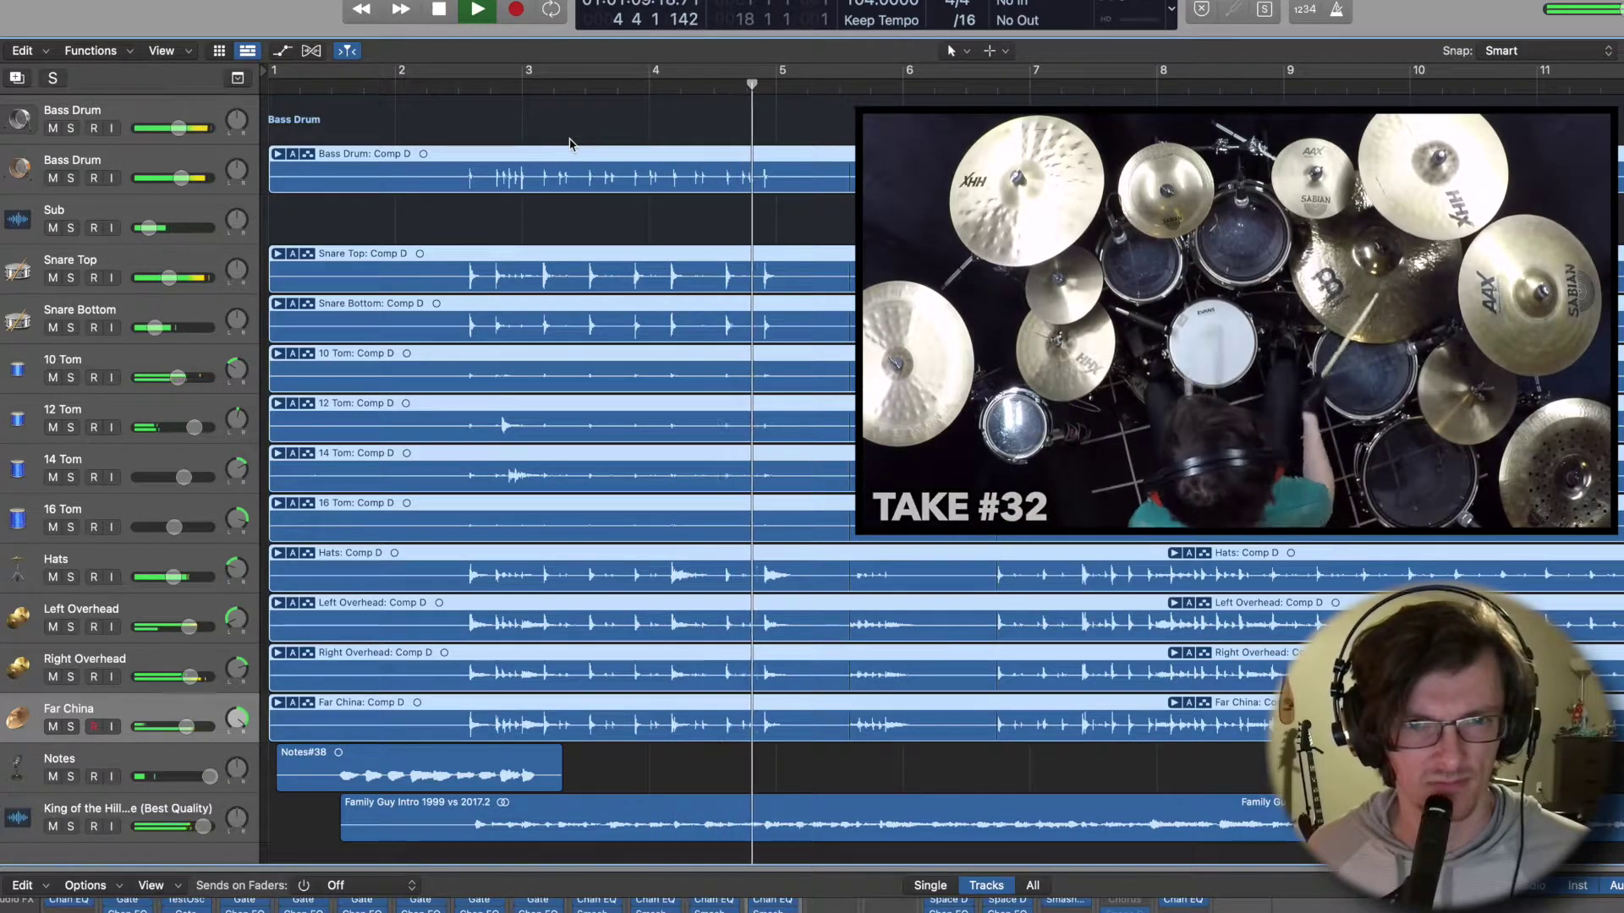
pyautogui.press('space')
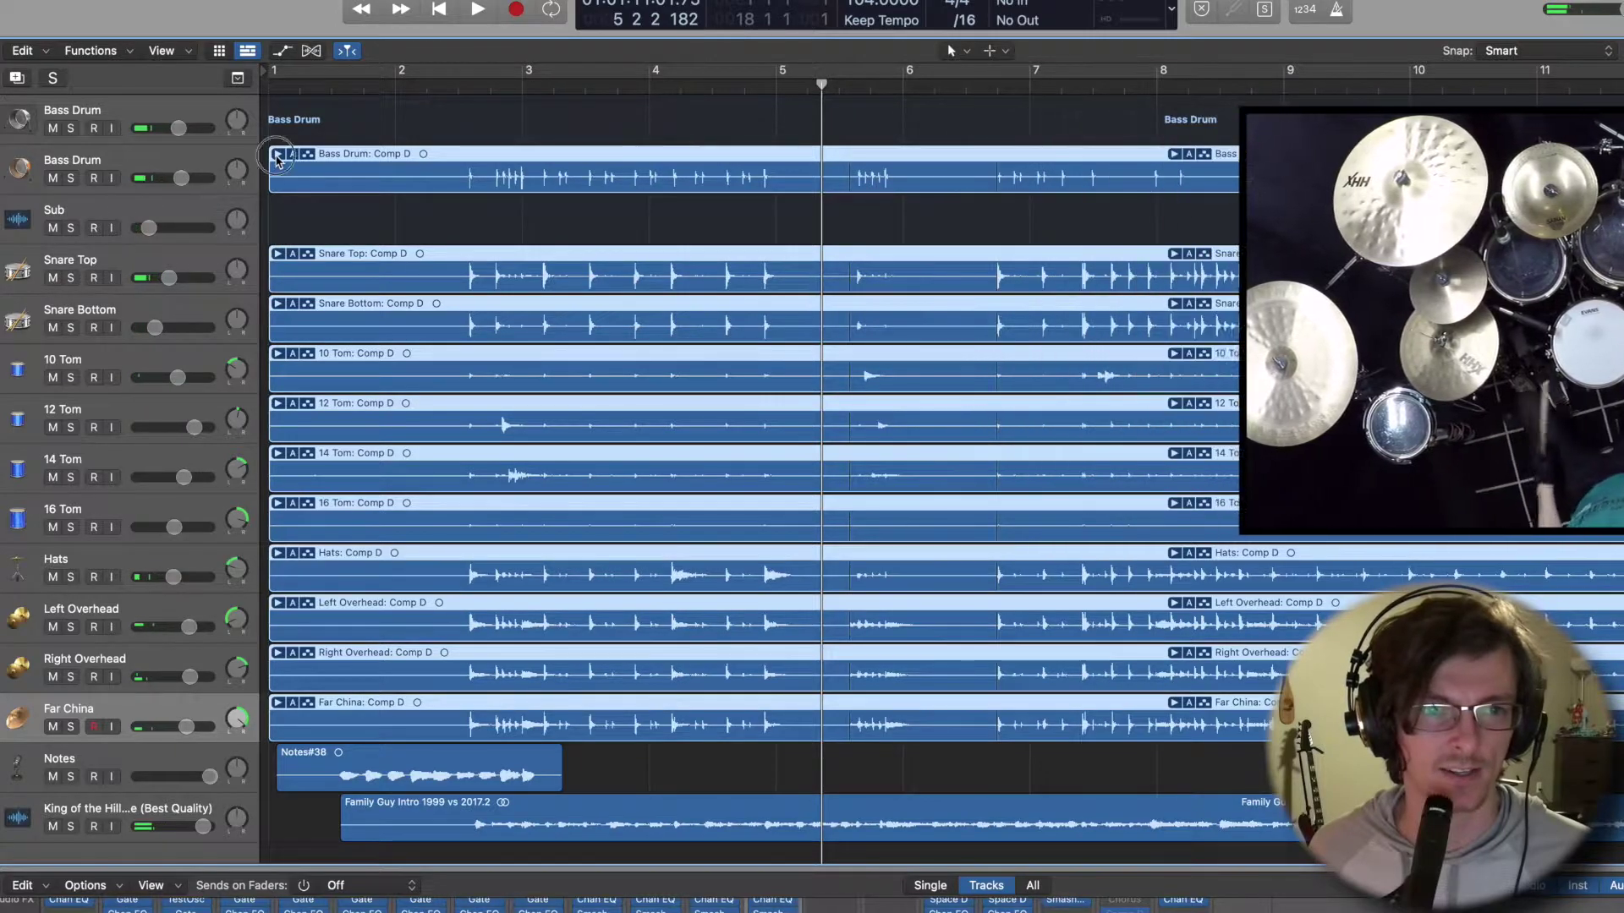
# Reopen the Bass Drum take folder, choose Take 45 for the opening section of the grouped drum tracks, and collapse the folder.
pyautogui.click(278, 154)
pyautogui.scroll(-10, 552, 426)
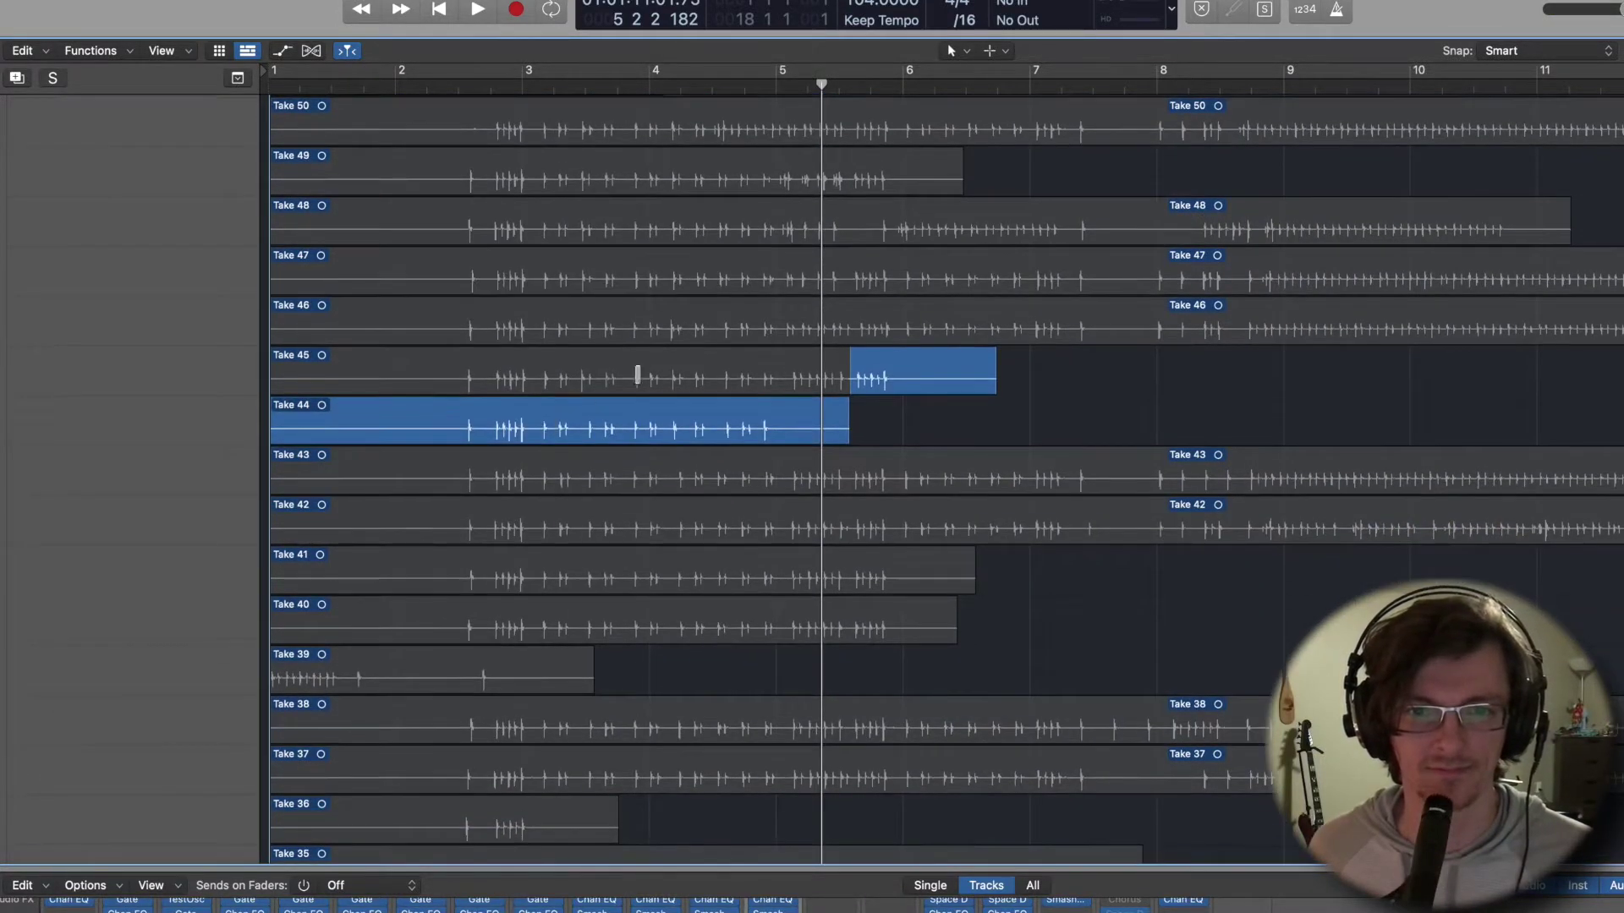
pyautogui.click(640, 369)
pyautogui.scroll(10, 372, 169)
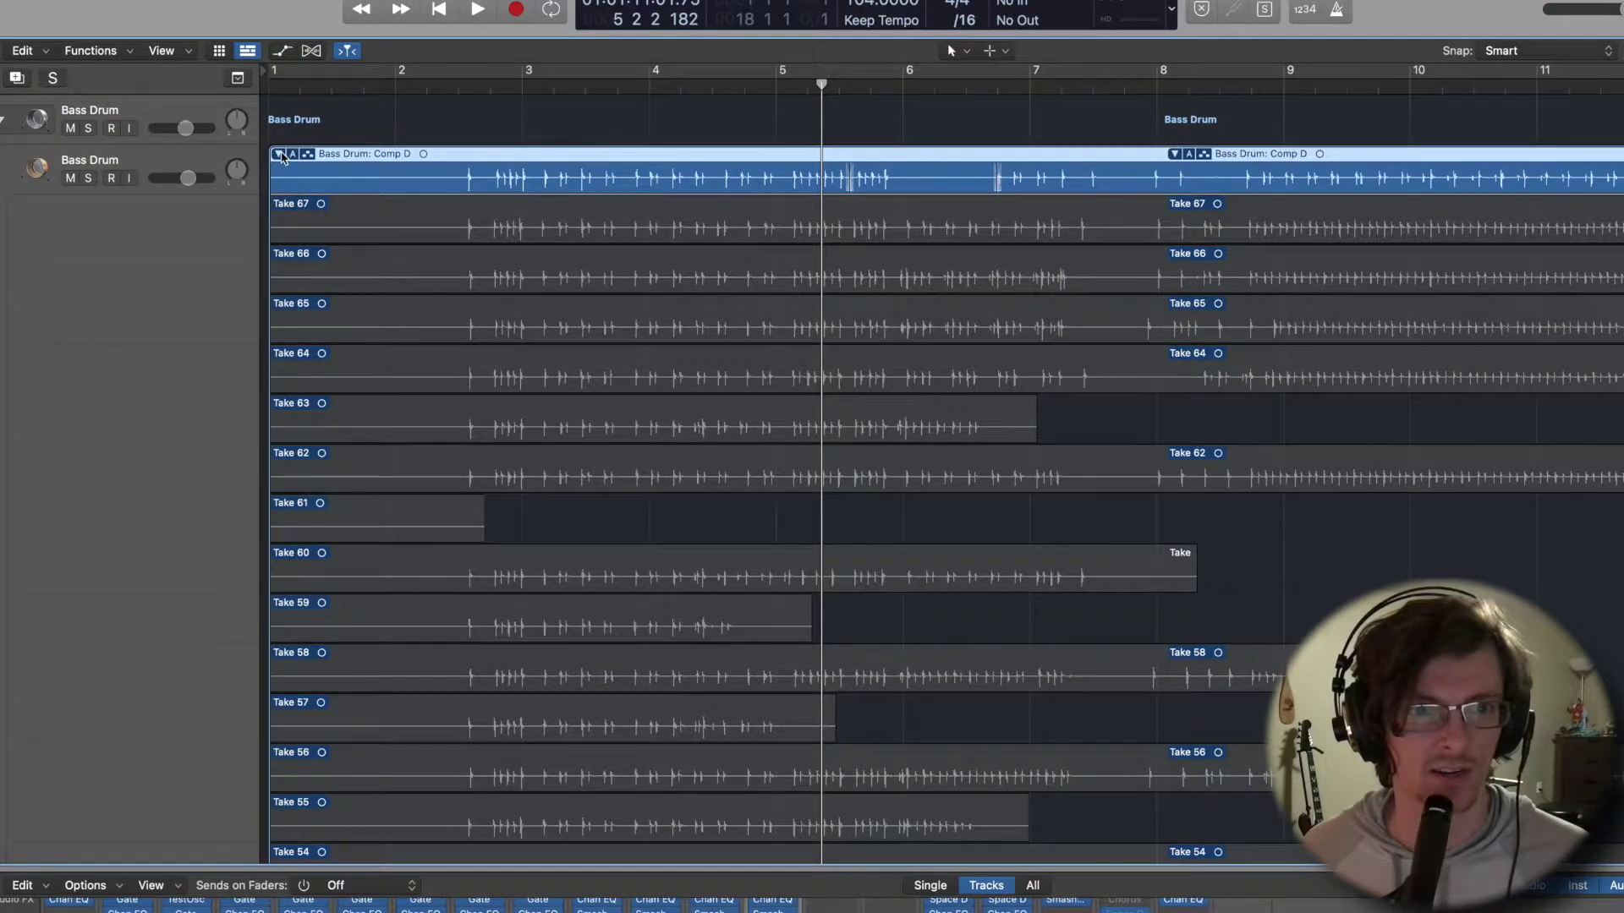
pyautogui.click(279, 154)
# Play the Take 45 comp from bar 1 into bar 6, briefly soloing the King of the Hill backing track, and stop.
pyautogui.moveTo(330, 88); pyautogui.dragTo(271, 88)
pyautogui.press('space')
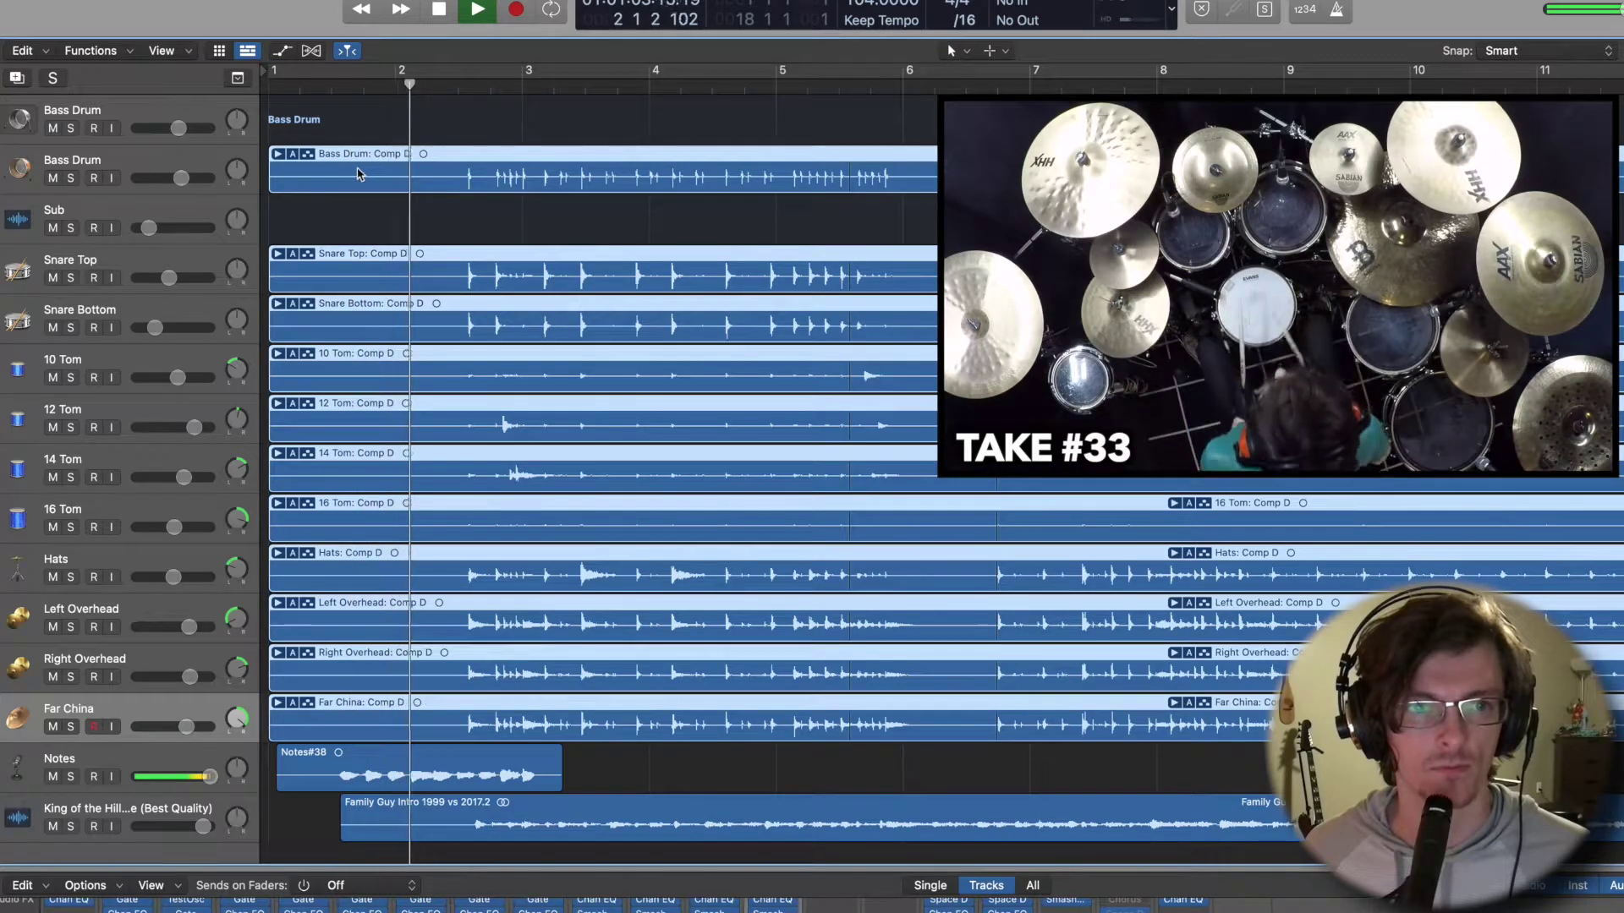
pyautogui.click(383, 142)
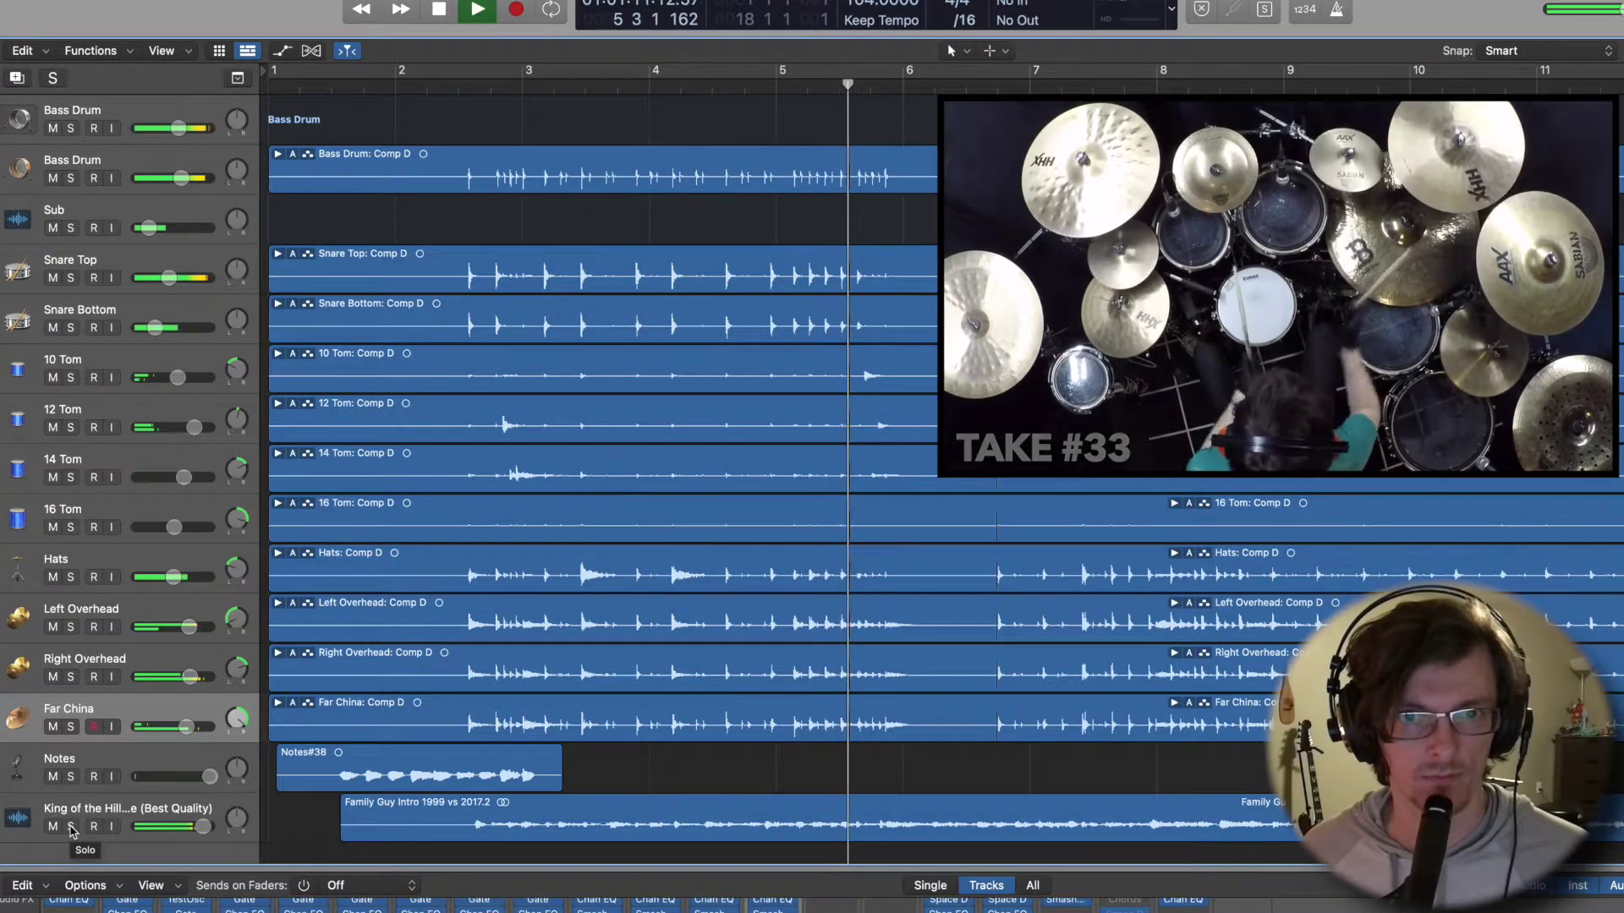
pyautogui.click(71, 827)
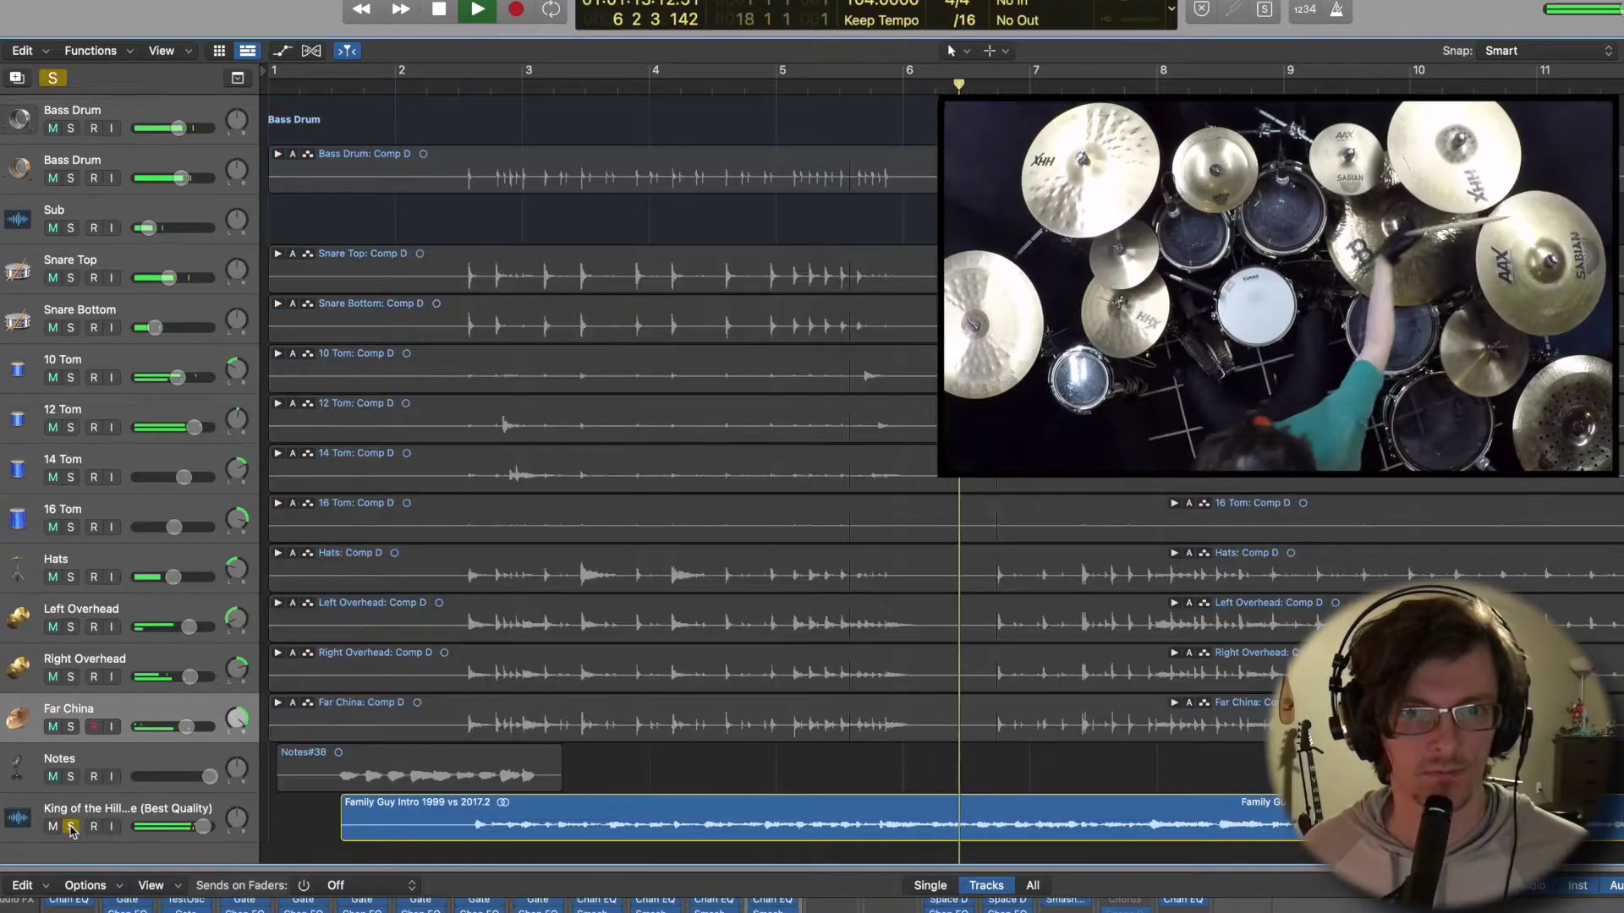
pyautogui.click(71, 827)
pyautogui.press('space')
# Mute the King of the Hill backing track and listen to the drums alone from late in bar 3 and again from about bar 3.
pyautogui.click(52, 827)
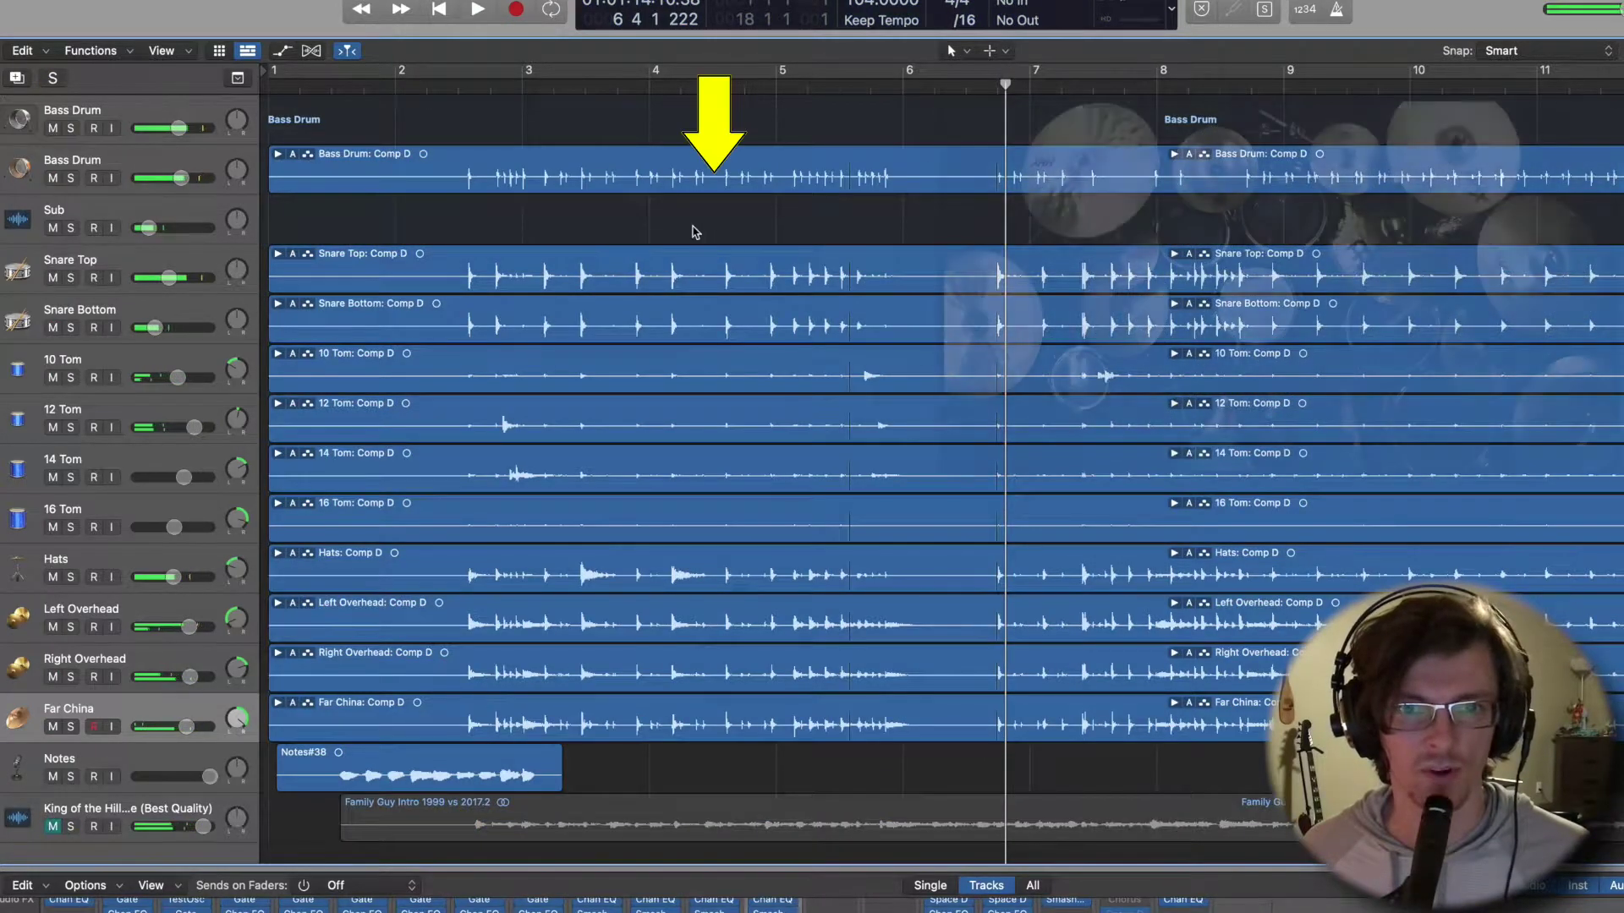
pyautogui.click(627, 88)
pyautogui.press('space')
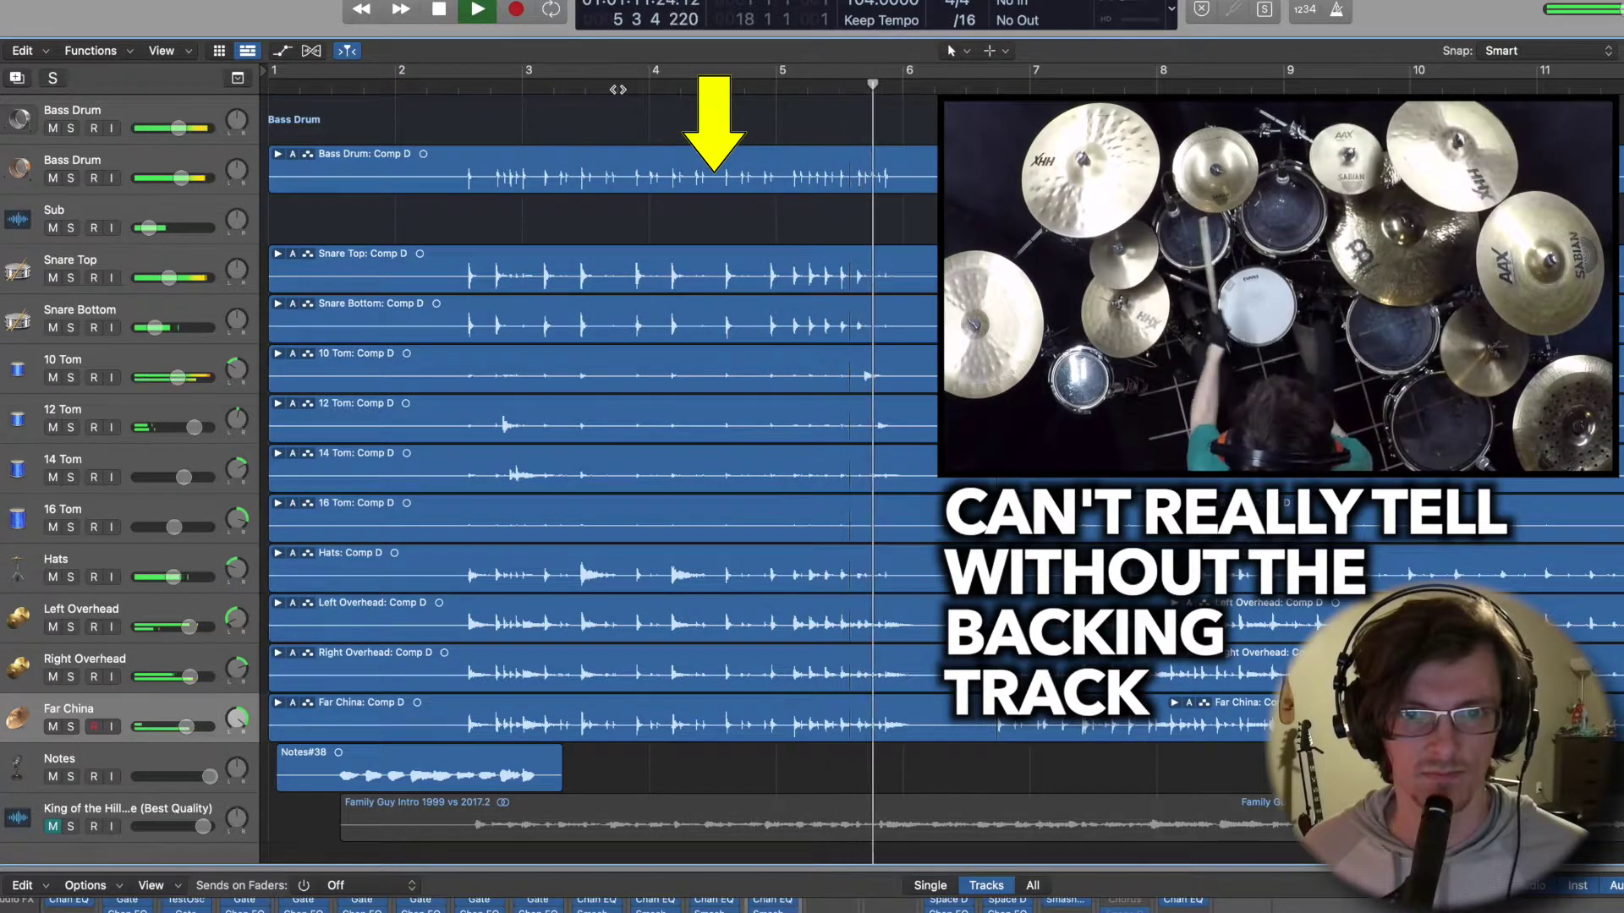
pyautogui.click(522, 88)
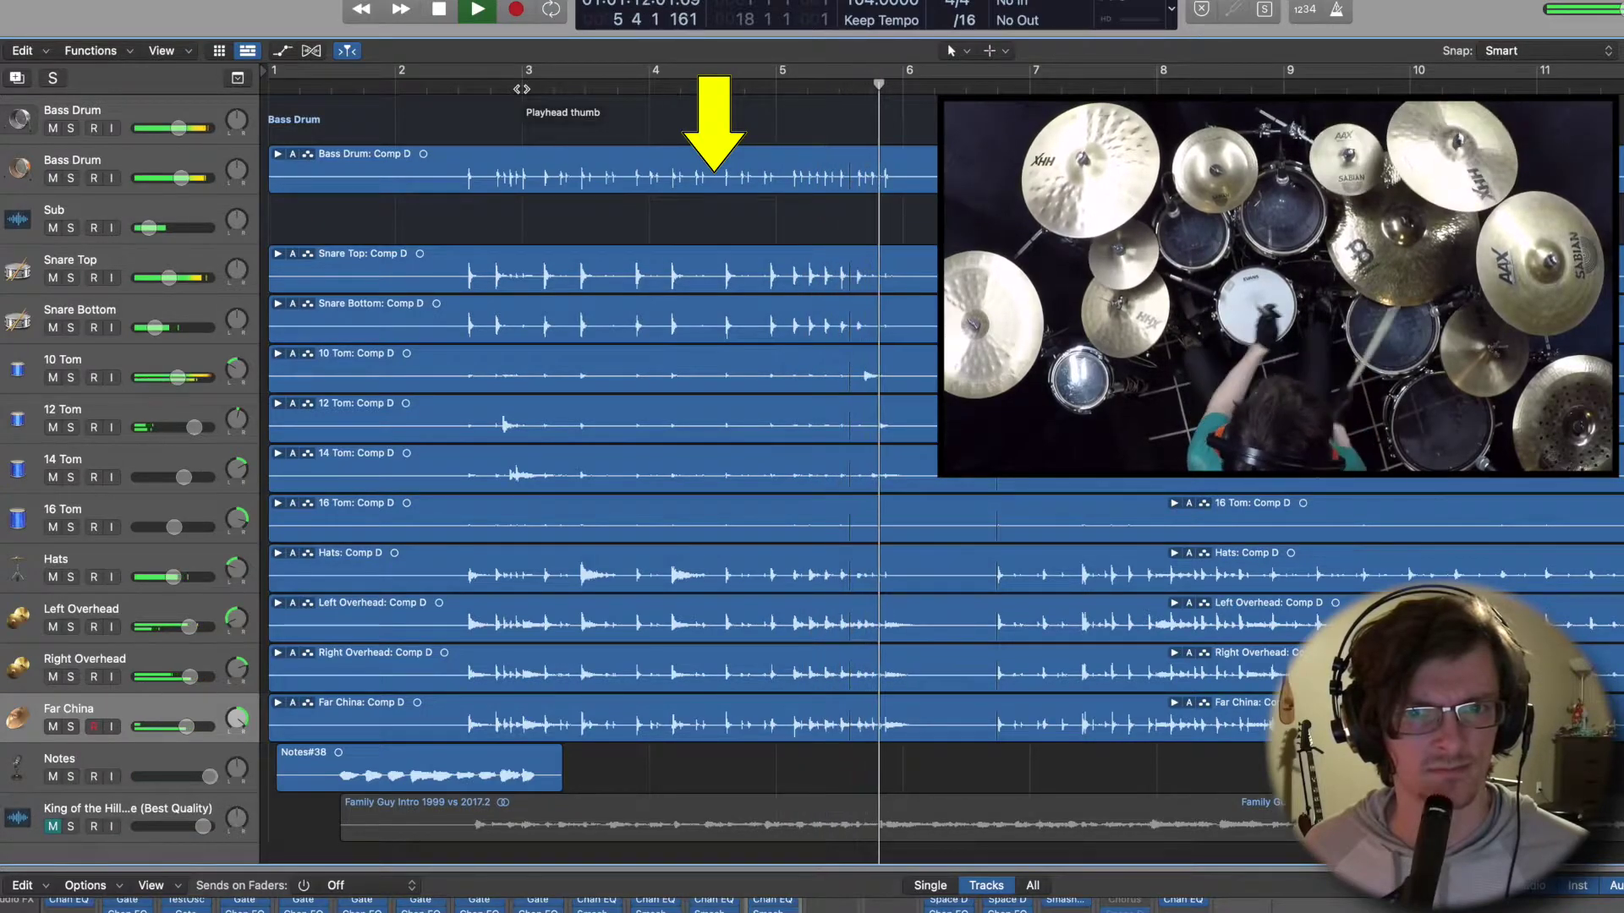
pyautogui.press('space')
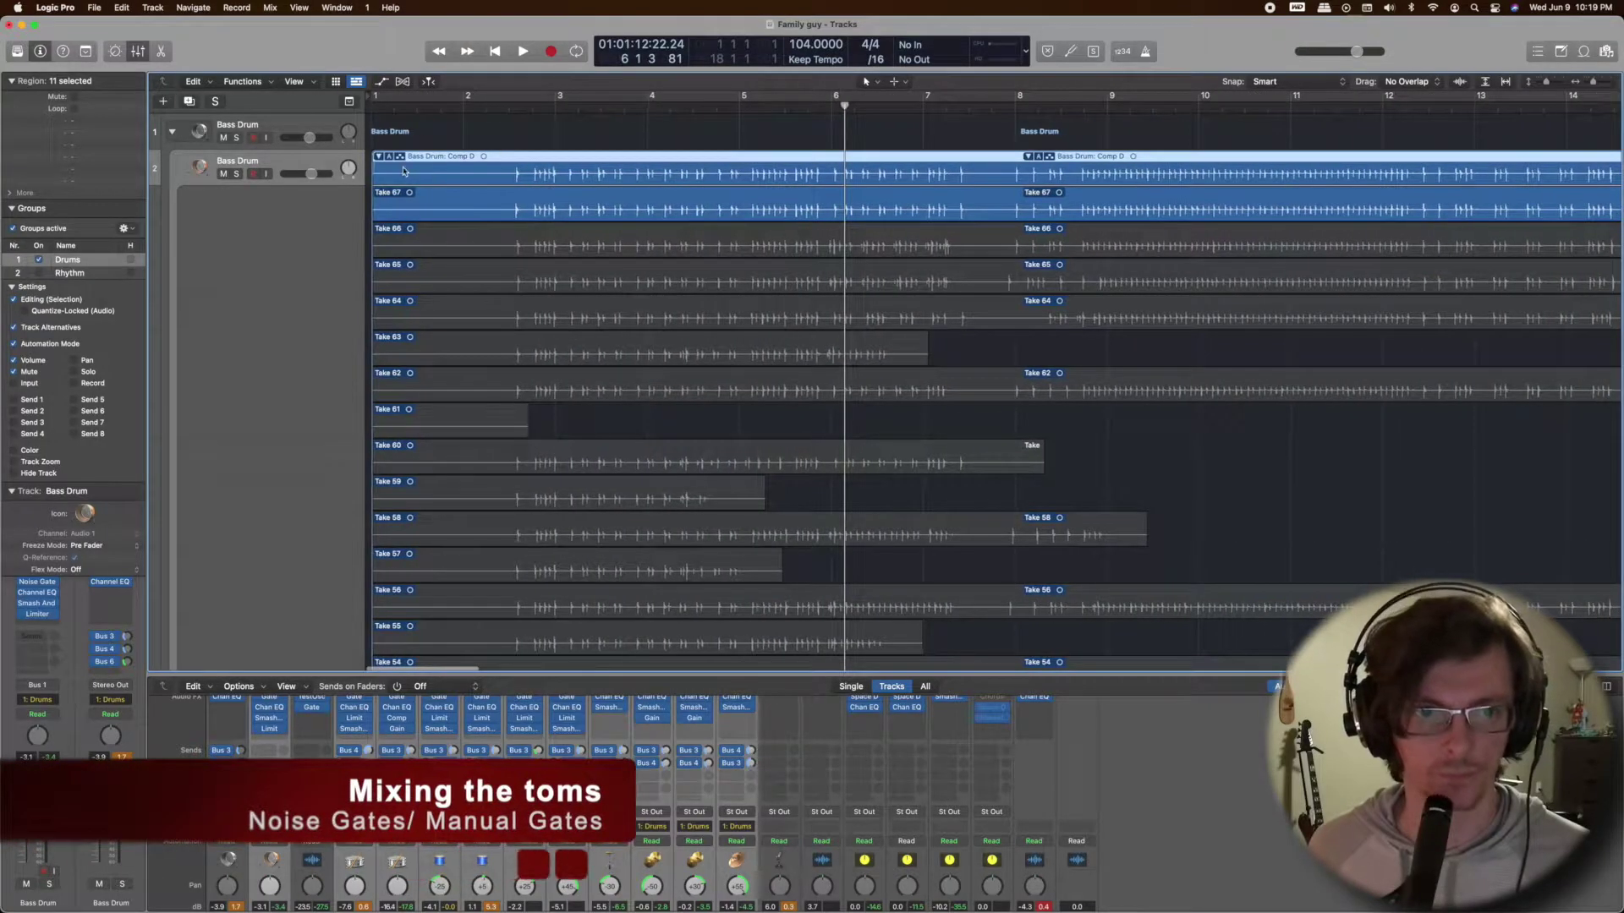
# Collapse the Bass Drum take folder and, with the drum grouping suspended, expand only the 10 Tom take folder.
pyautogui.click(378, 157)
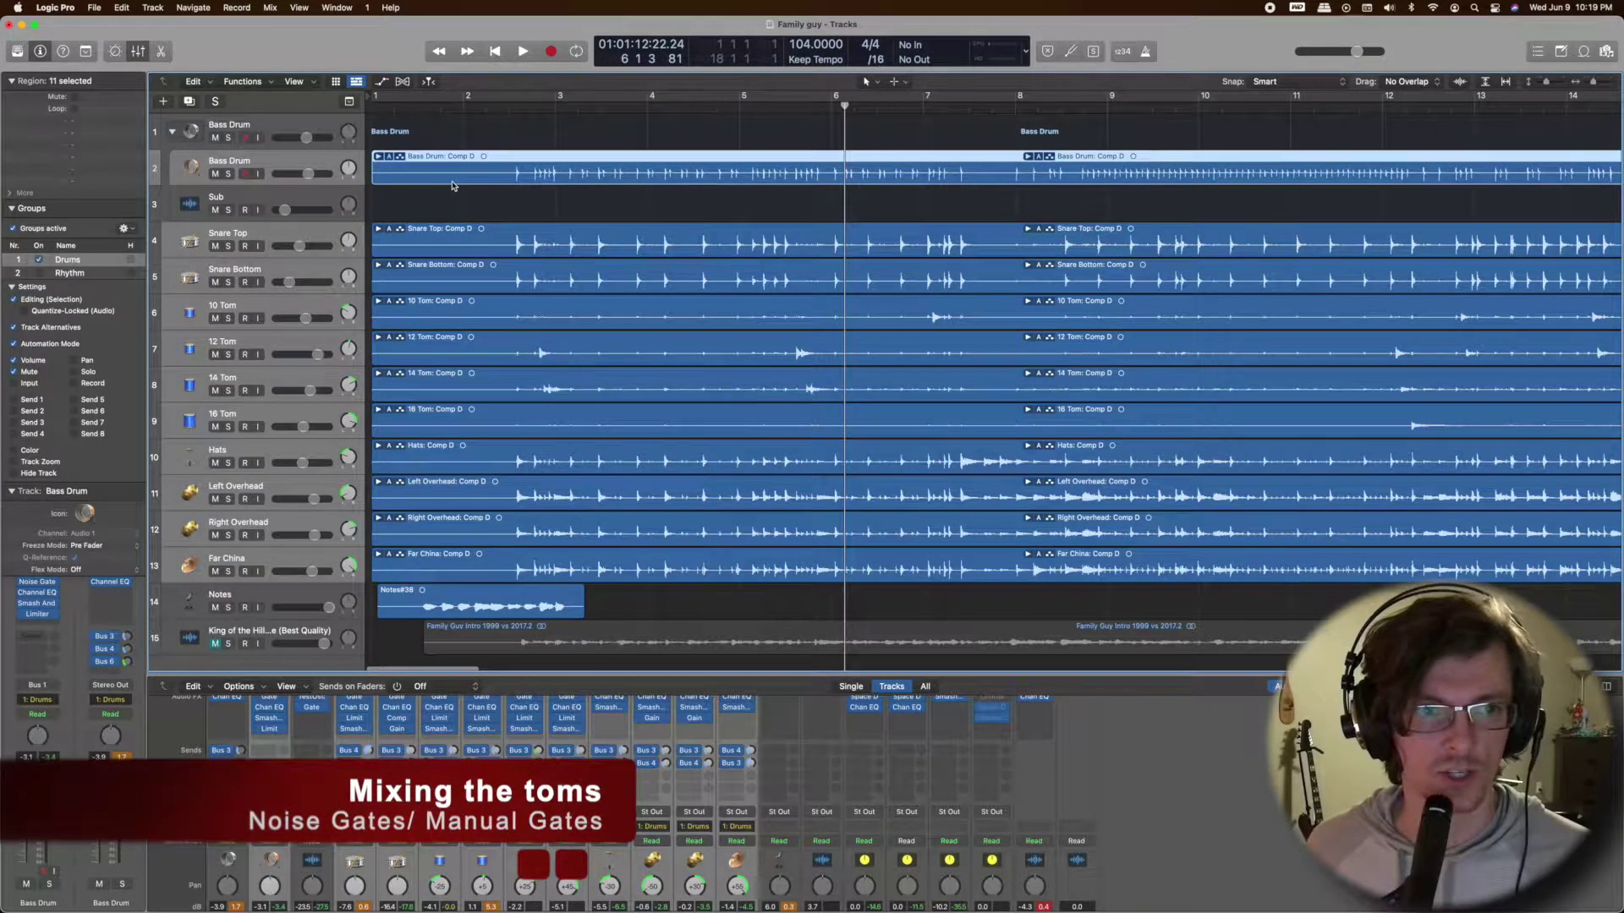
pyautogui.click(446, 132)
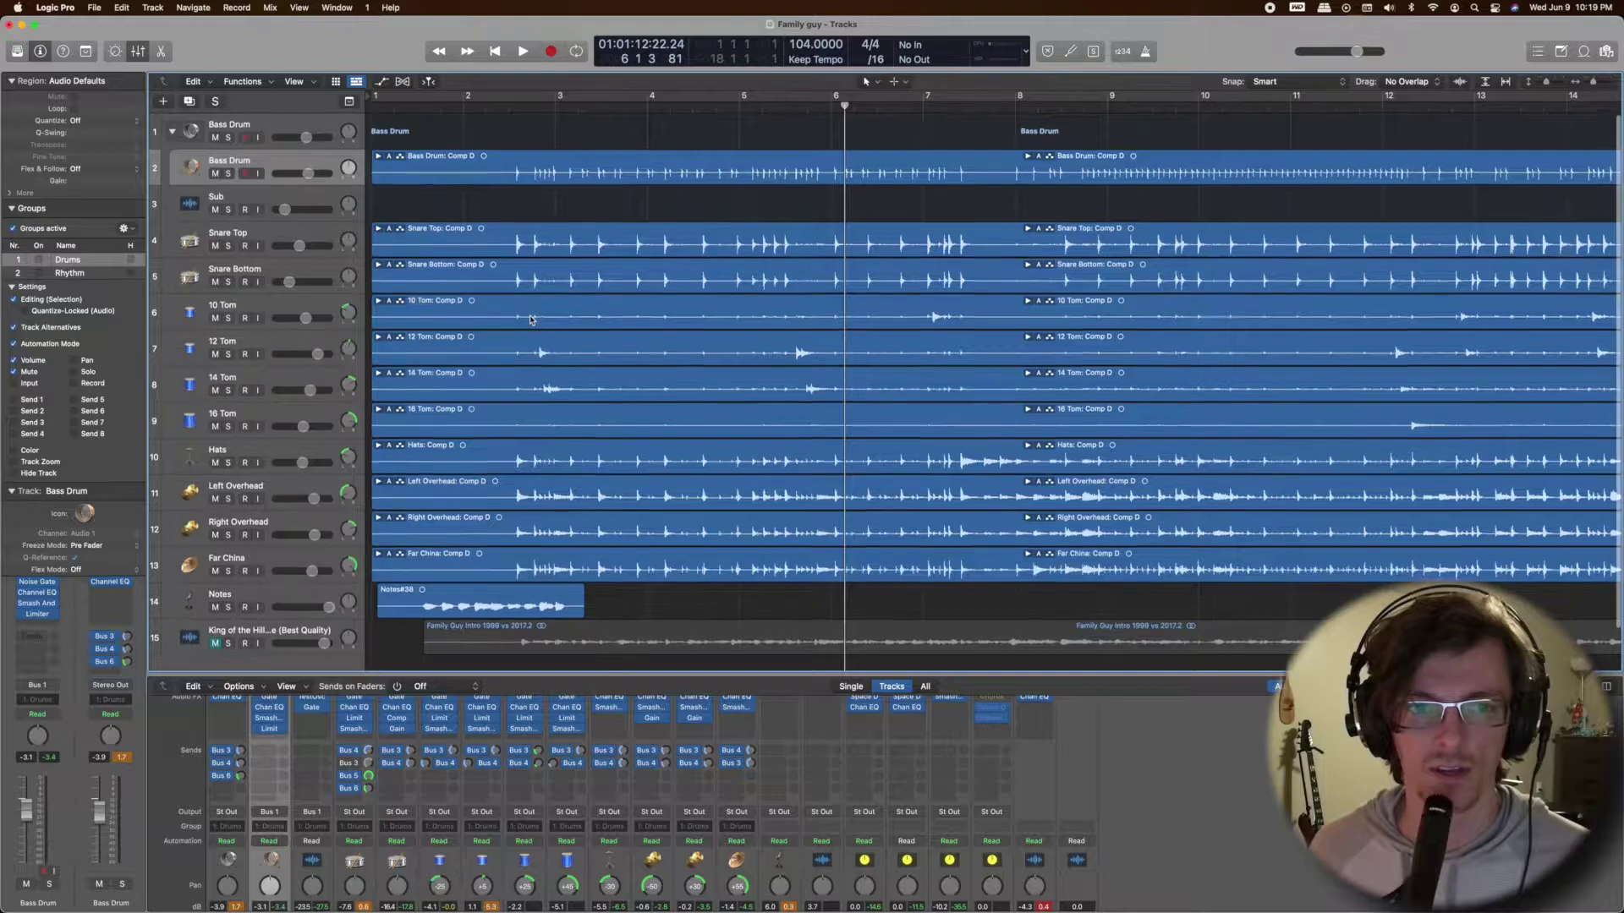
pyautogui.scroll(-1, 525, 321)
pyautogui.click(379, 299)
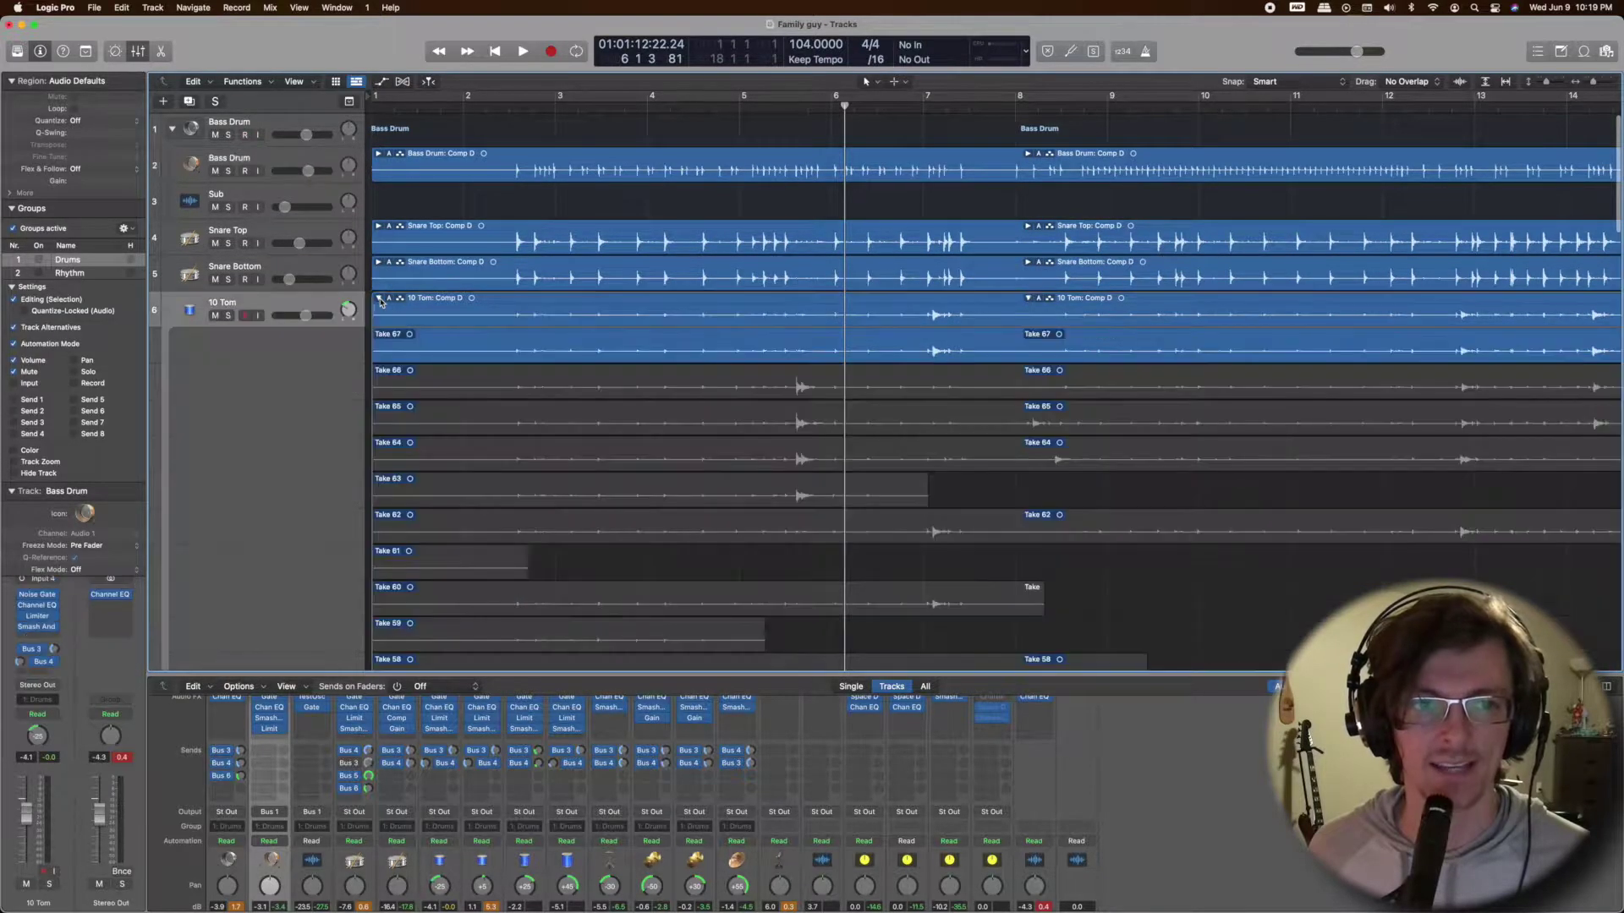
# Solo the 10, 12, 14 and 16 Tom tracks and collapse the 10 Tom take folder.
pyautogui.hscroll(2, 931, 390)
pyautogui.hscroll(-2, 922, 389)
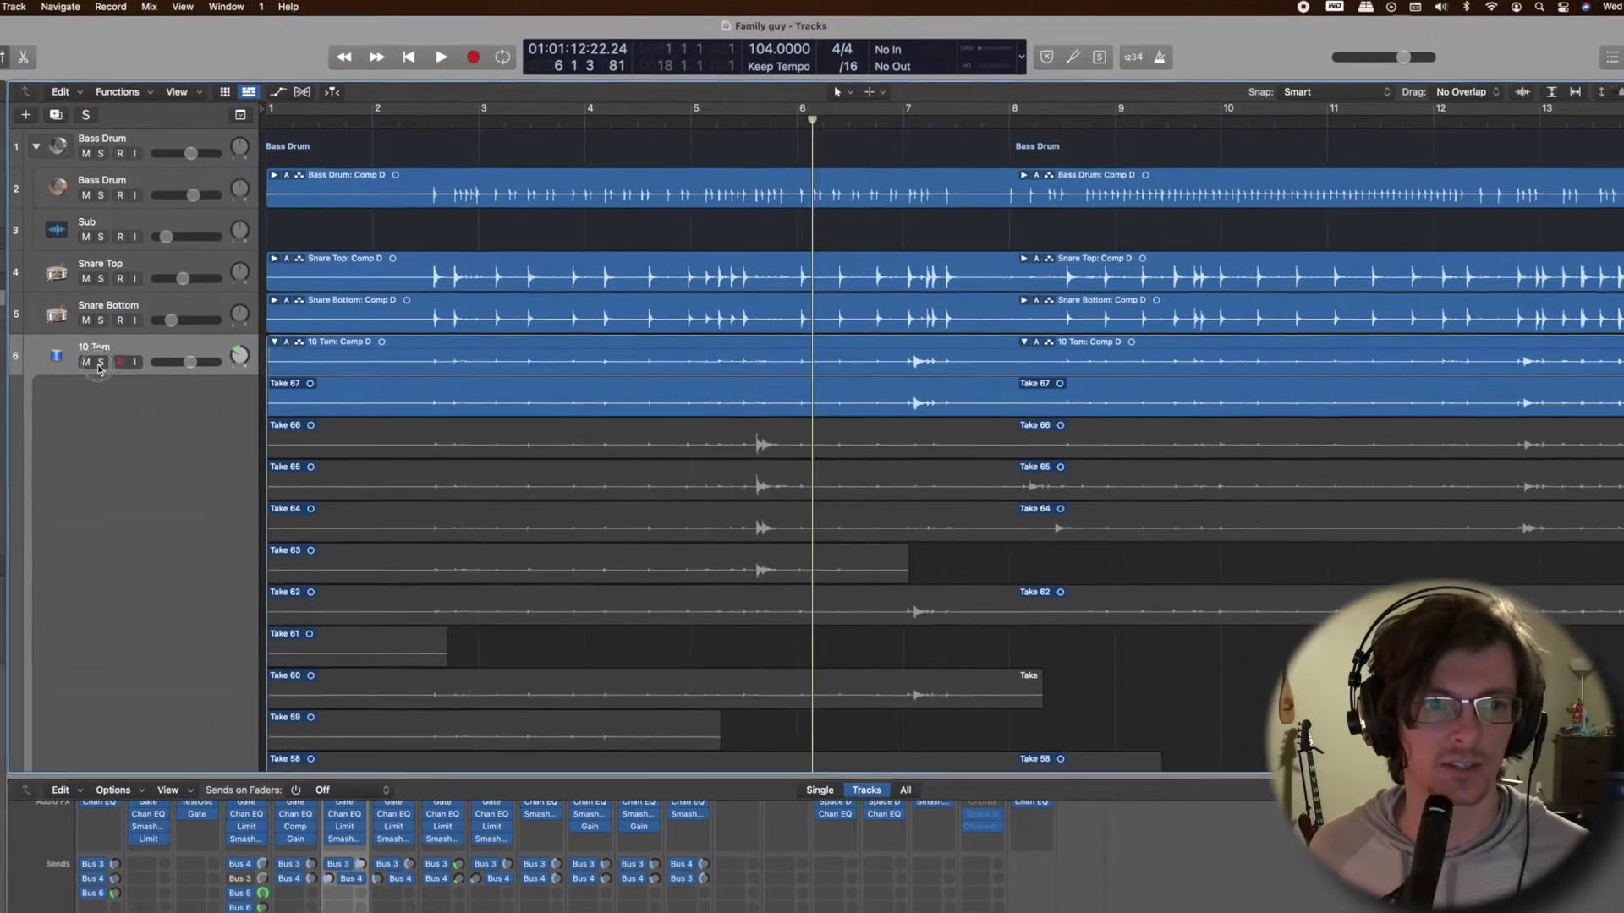
pyautogui.click(229, 316)
pyautogui.scroll(-2, 196, 374)
pyautogui.click(272, 270)
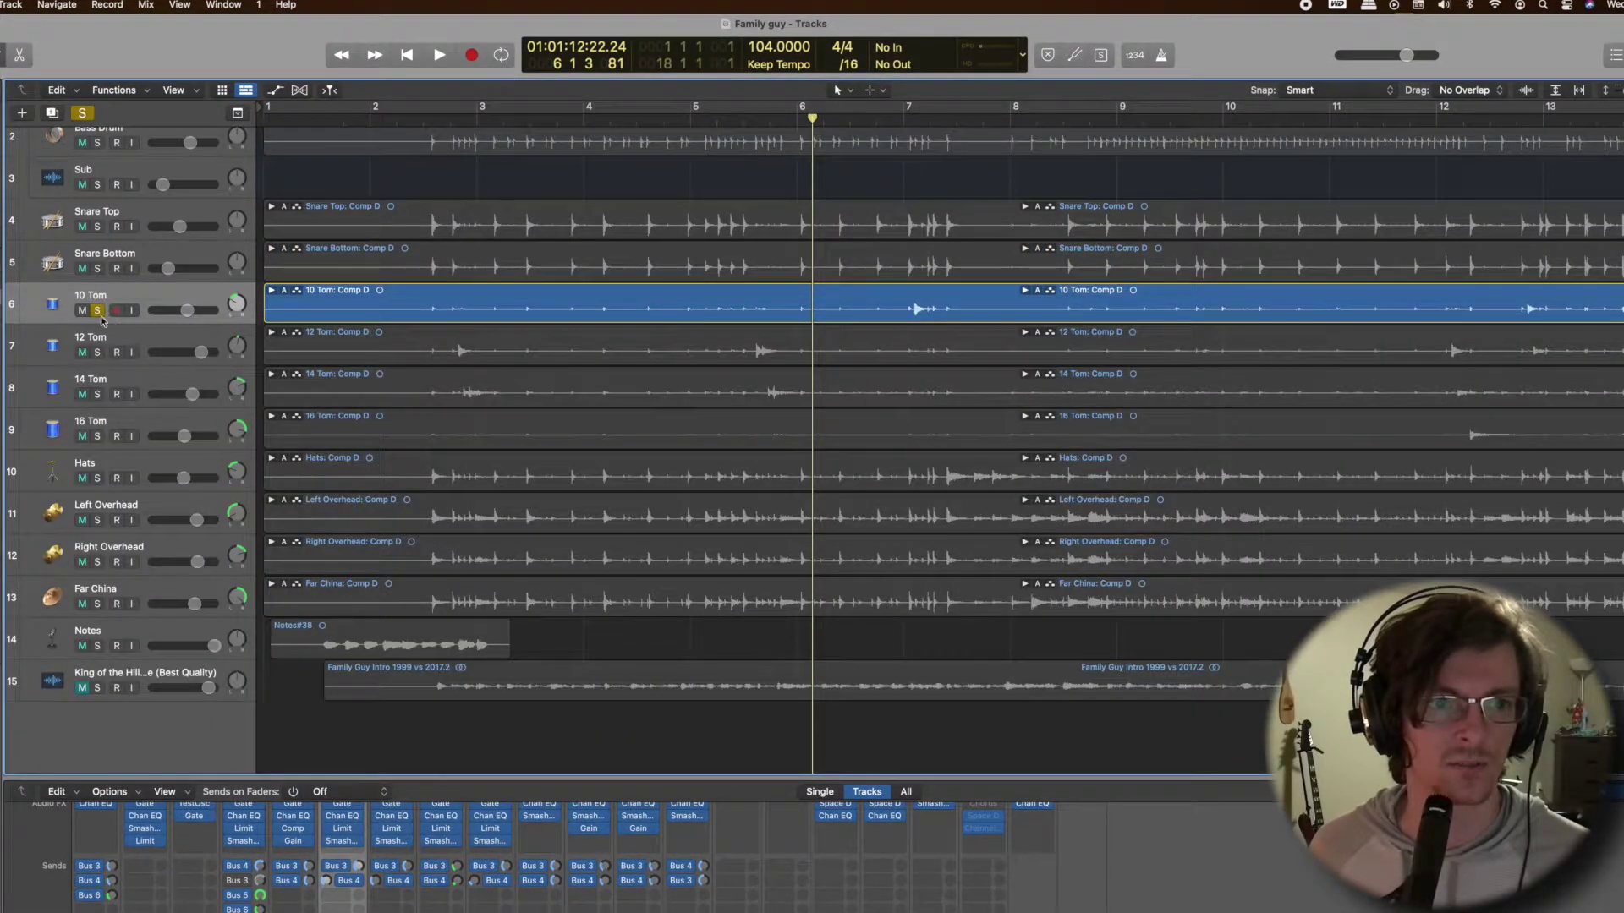
pyautogui.click(97, 353)
pyautogui.click(97, 395)
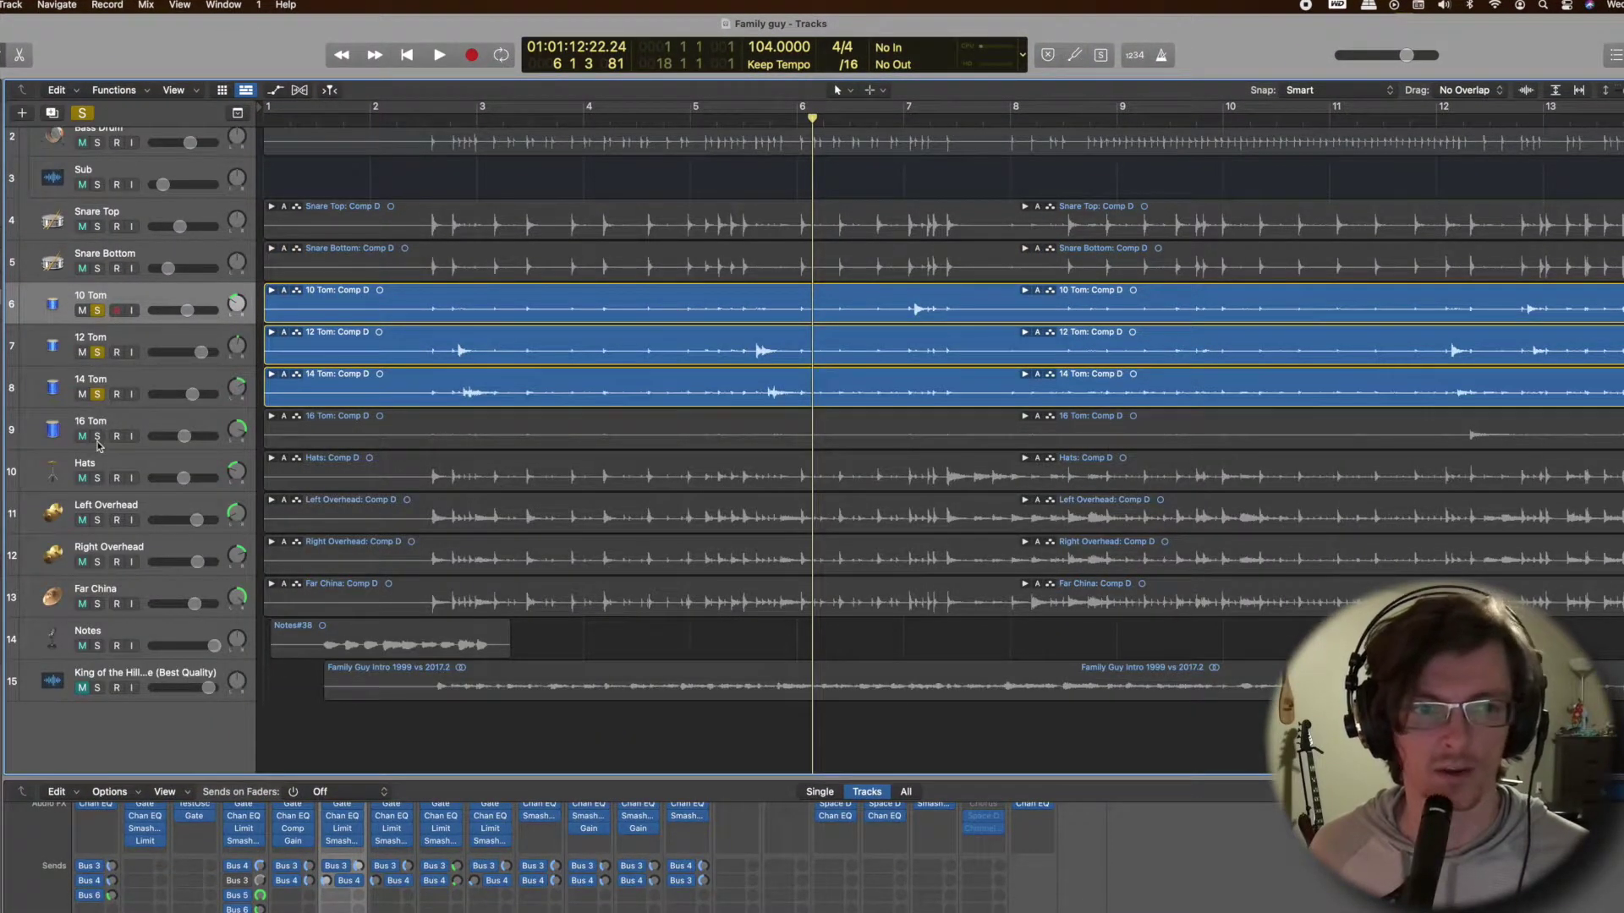
pyautogui.click(98, 436)
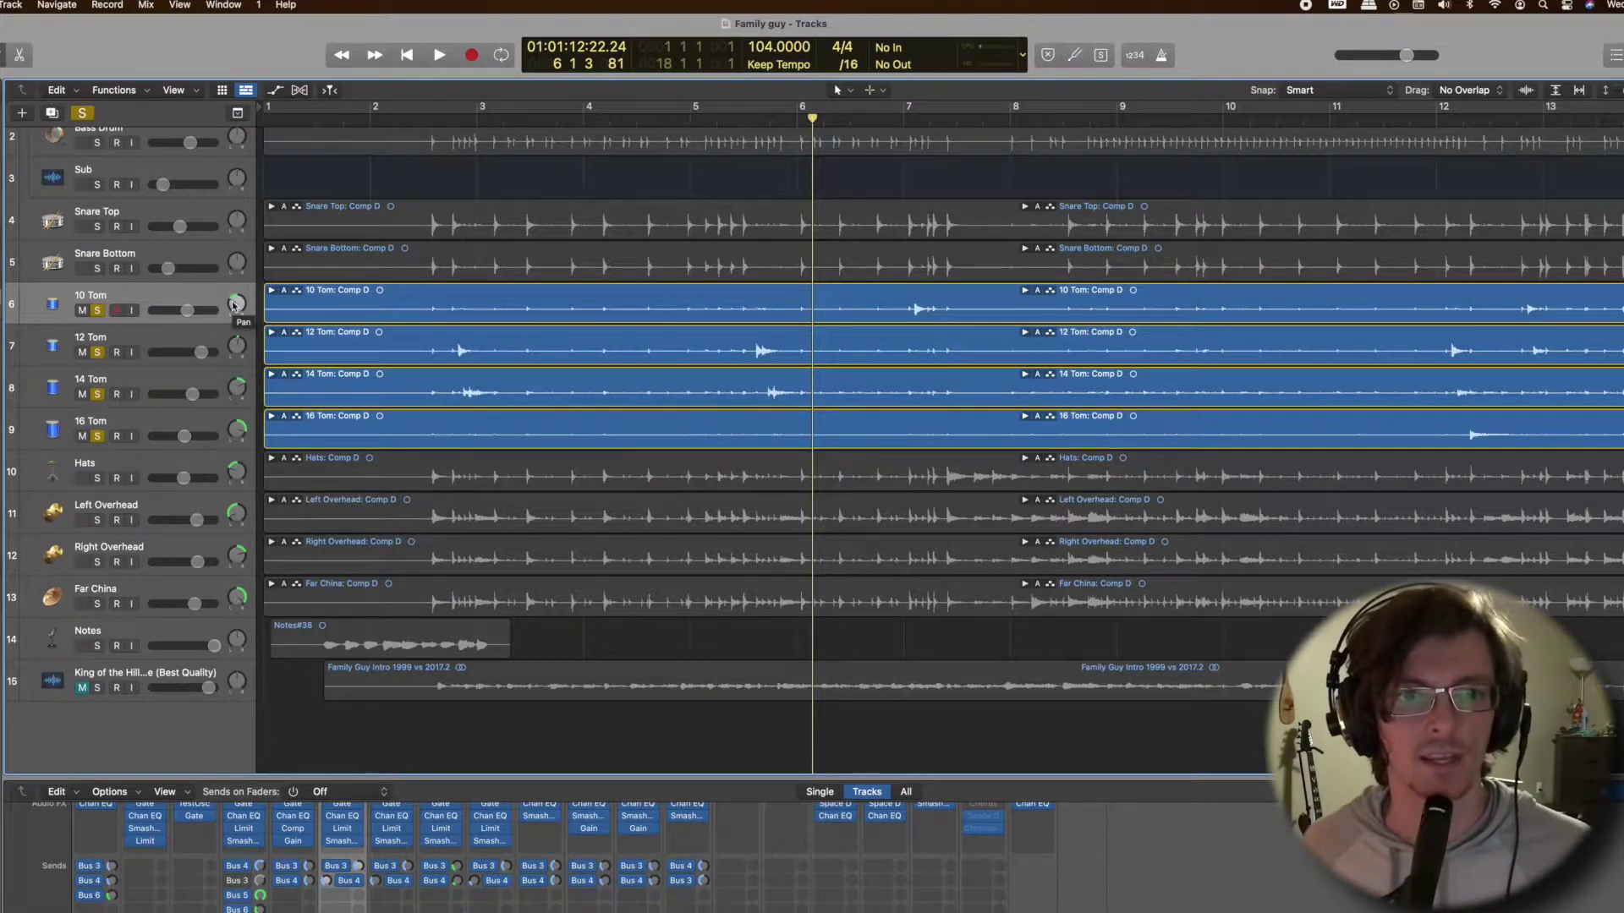
# Place the playhead in bar 2 just before the drums enter, and magnify the tracks and their waveforms.
pyautogui.click(395, 117)
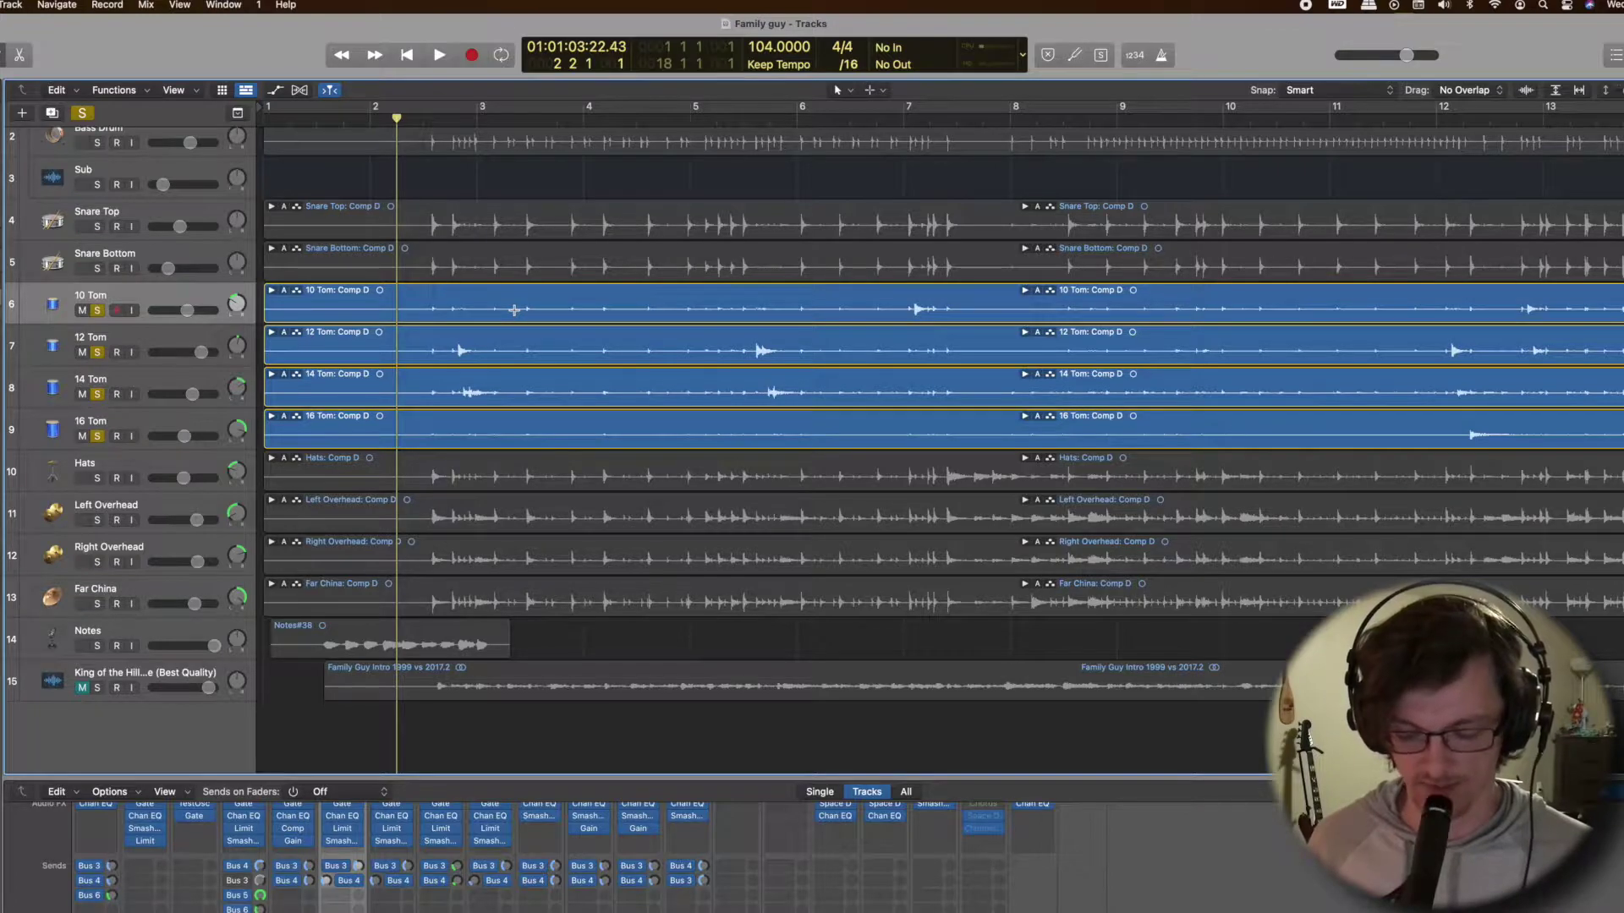
pyautogui.click(411, 119)
pyautogui.press('super+Down')
pyautogui.press('super+Down')
pyautogui.press('super+Down')
pyautogui.press('super+Down')
pyautogui.press('super+Down')
pyautogui.press('super+Down')
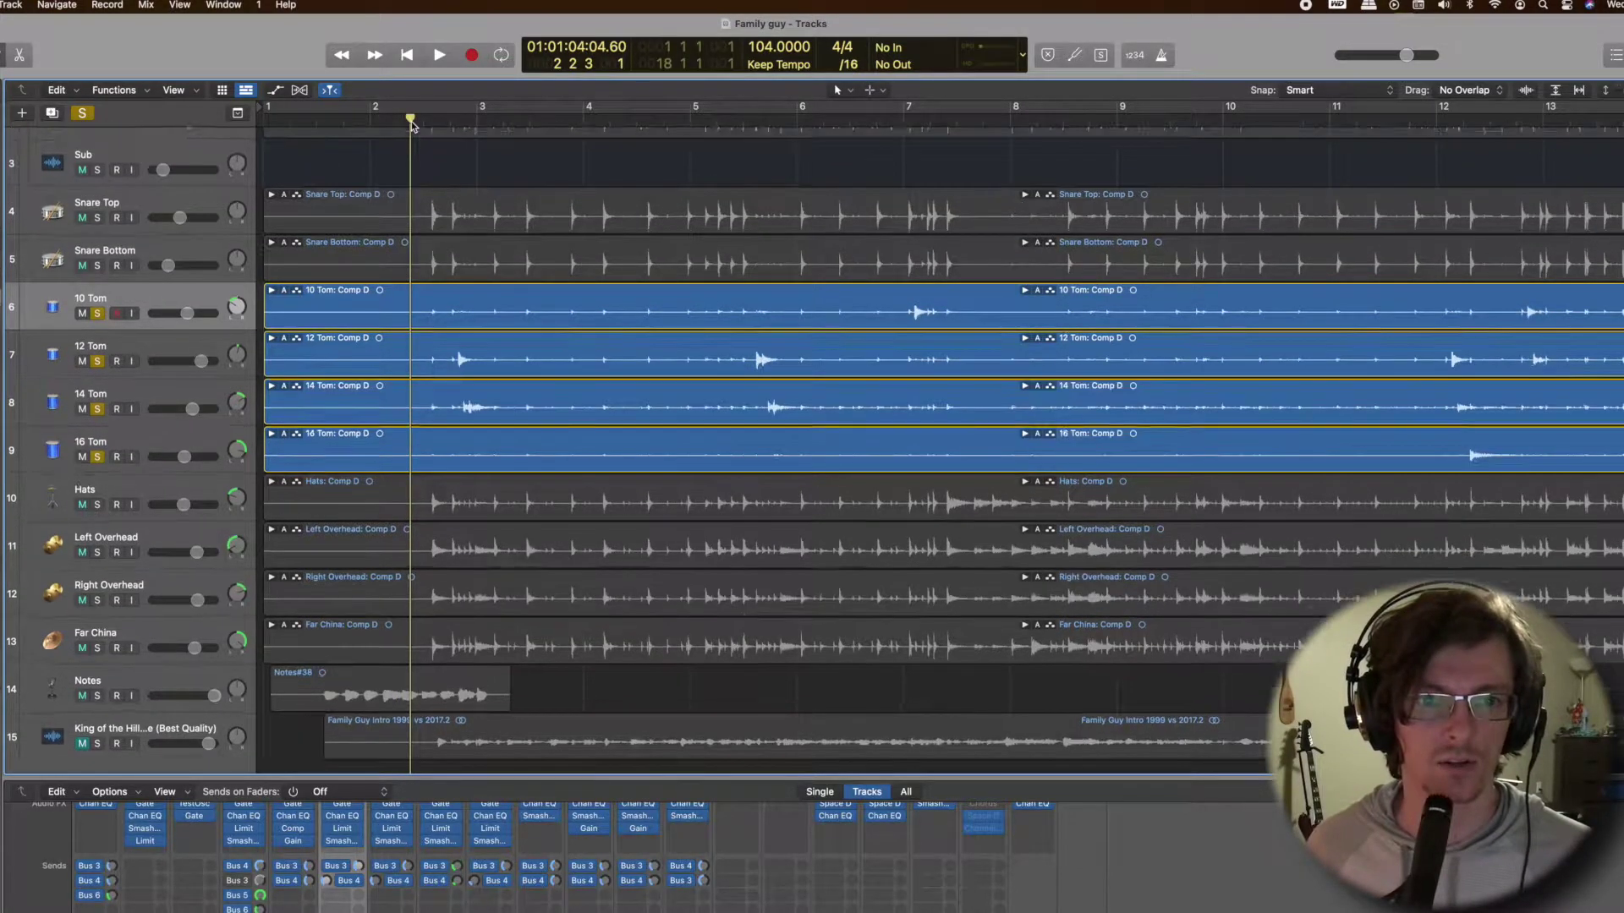
pyautogui.press('super+Down')
pyautogui.press('super+Right')
pyautogui.press('super+Right')
pyautogui.press('super+Right')
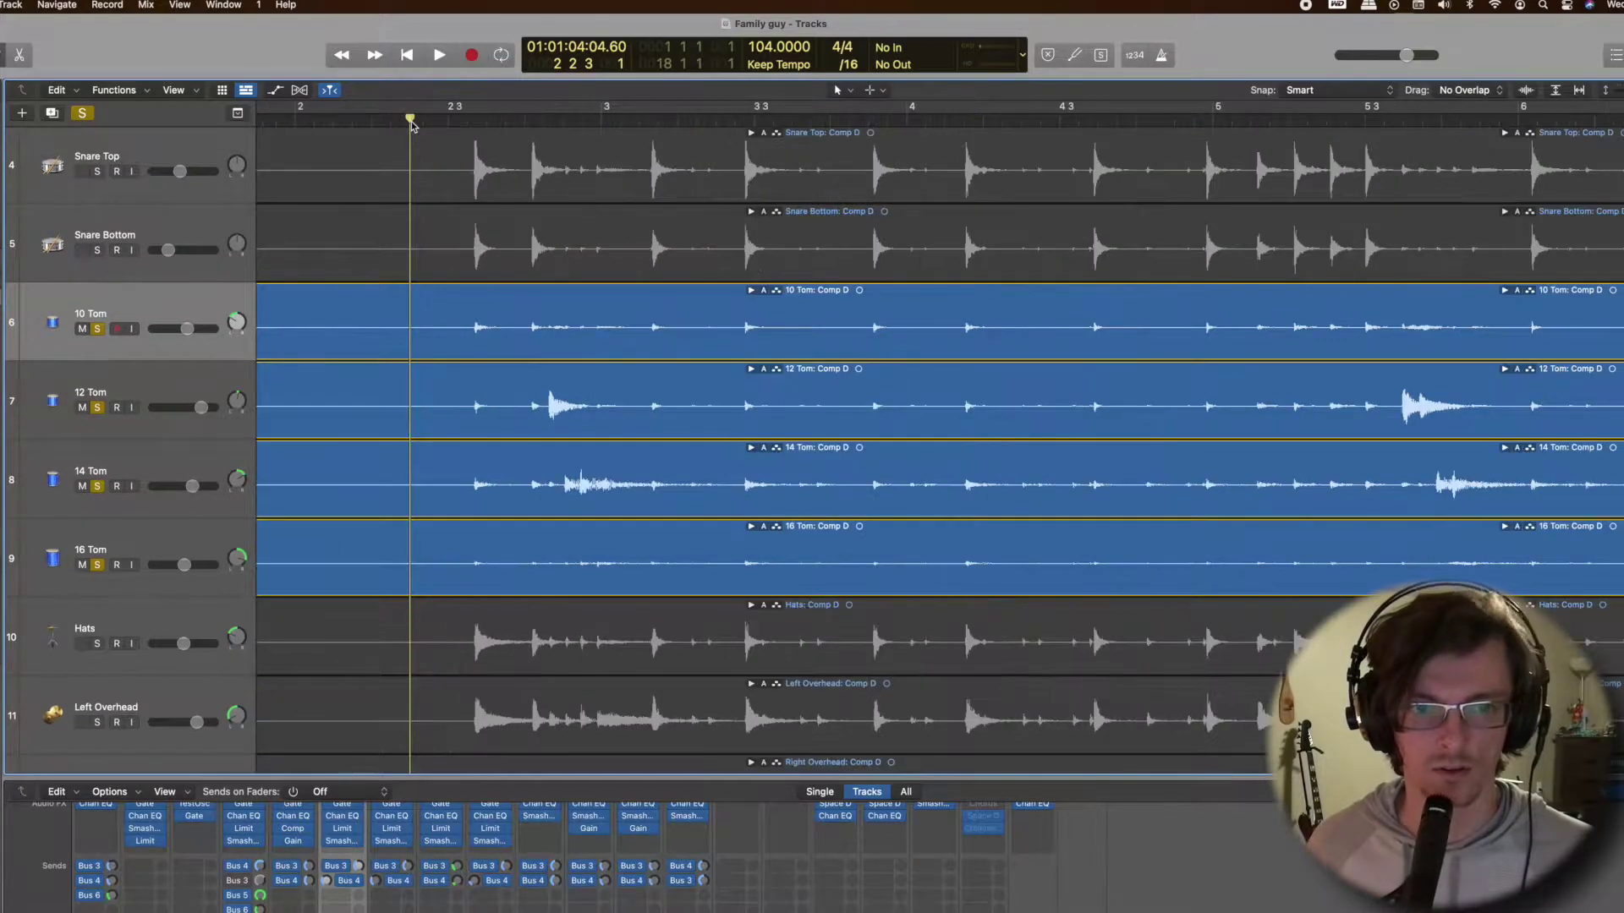
pyautogui.press('ctrl+super+Up')
pyautogui.press('ctrl+super+Up')
pyautogui.press('ctrl+super+Up')
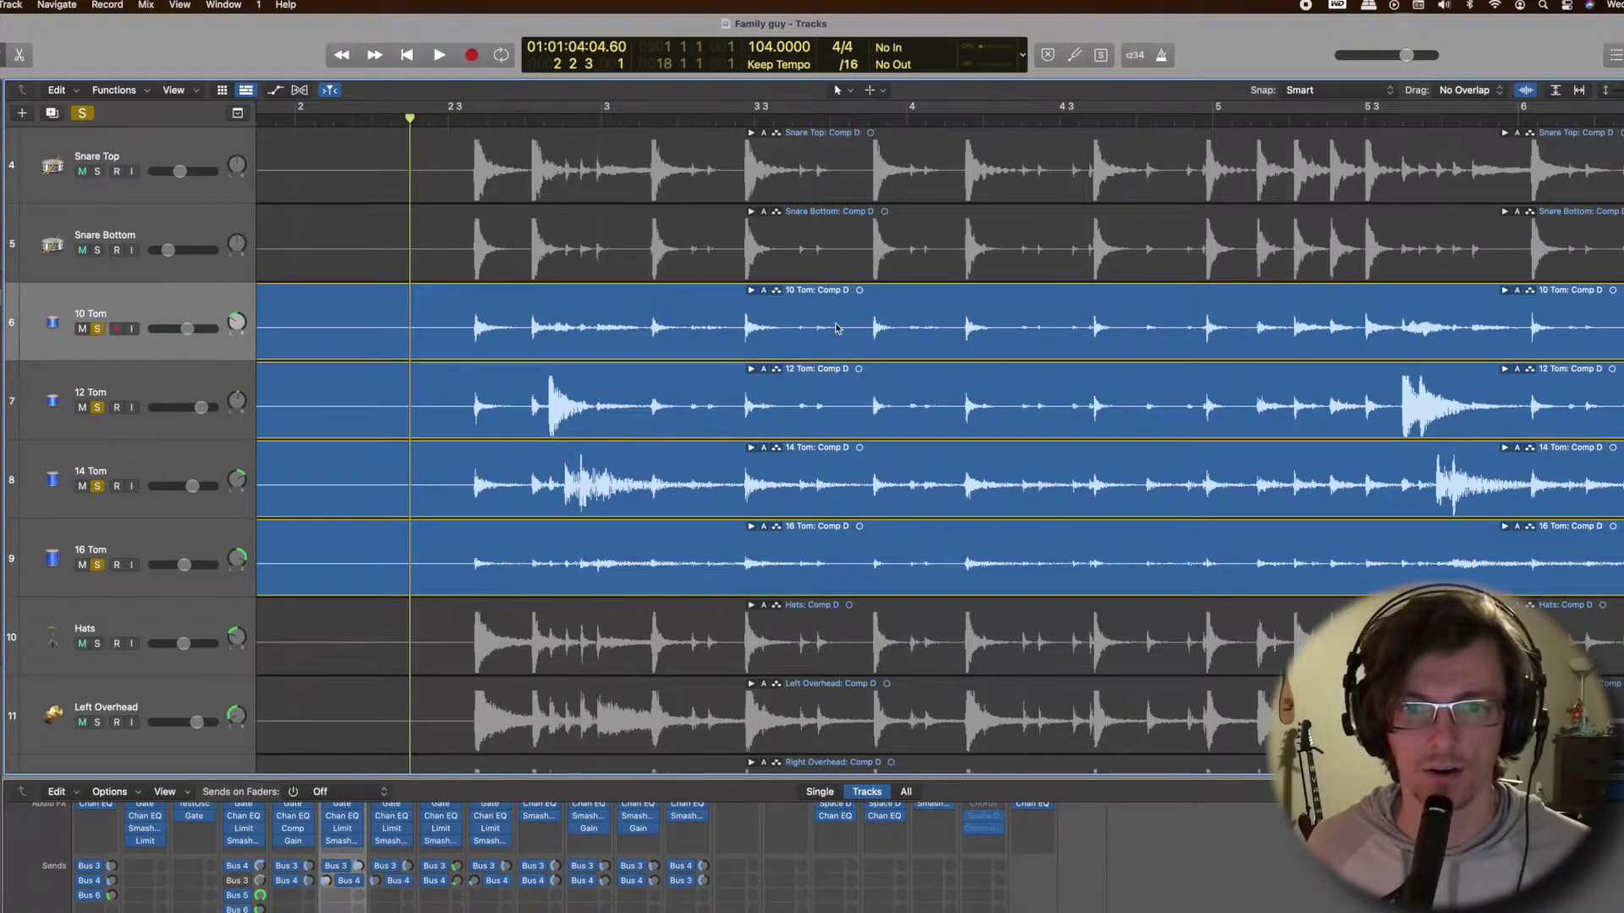
# Reduce the track zoom until bars 2 to 8 and all four toms fit, and enlarge the mixer to show the inserts.
pyautogui.scroll(3, 837, 304)
pyautogui.scroll(3, 837, 328)
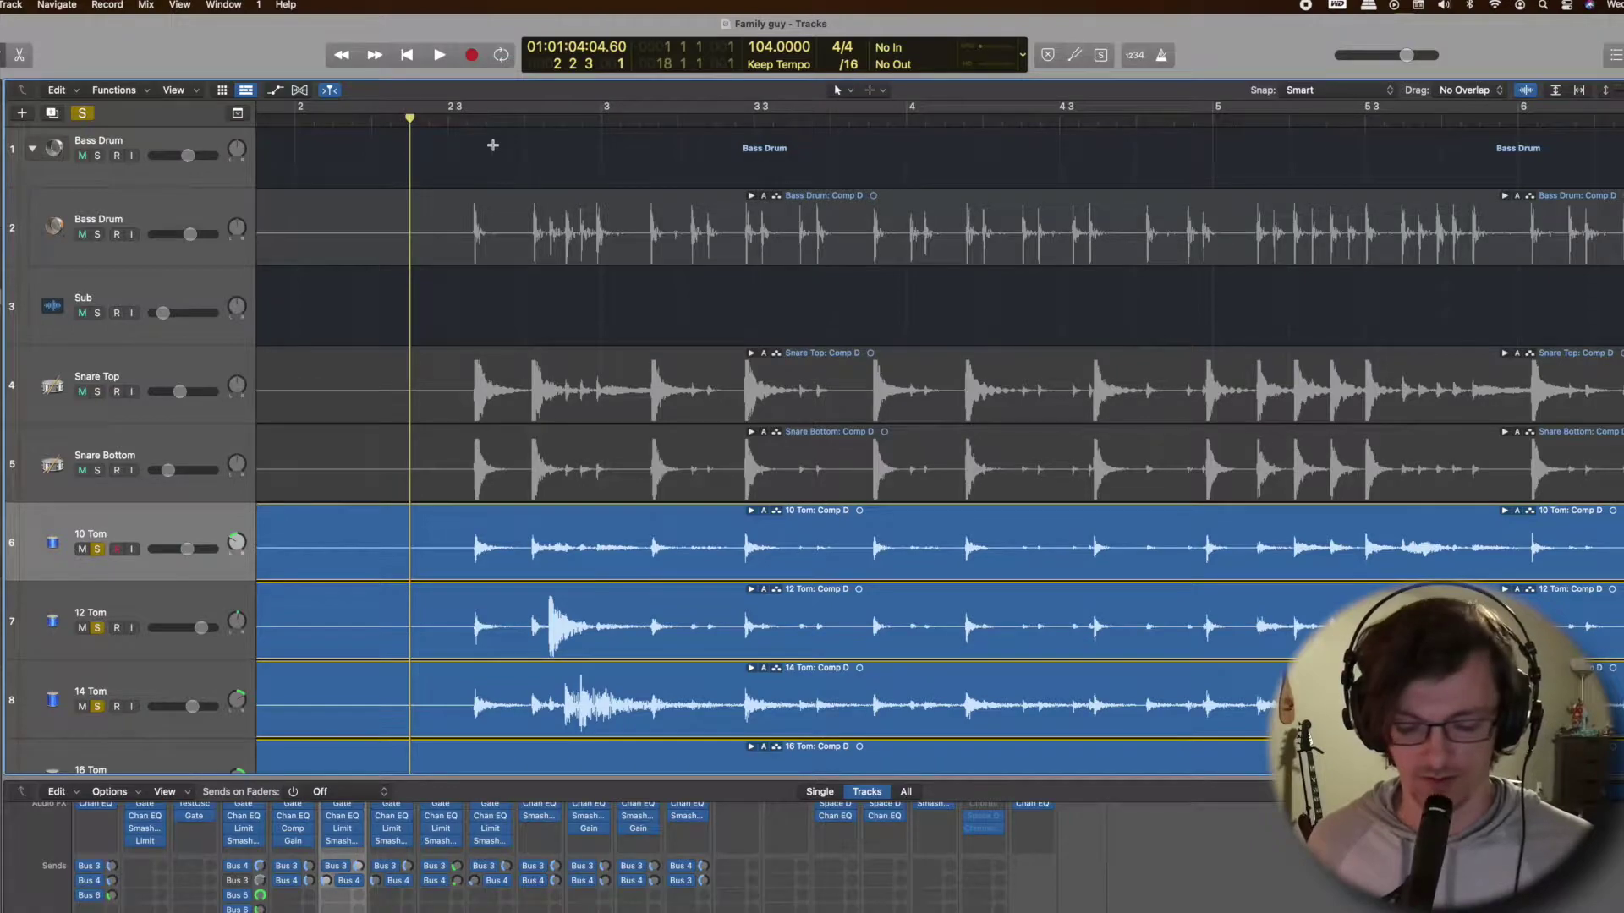
pyautogui.press('super+Right')
pyautogui.press('super+Left')
pyautogui.press('super+Left')
pyautogui.press('super+Left')
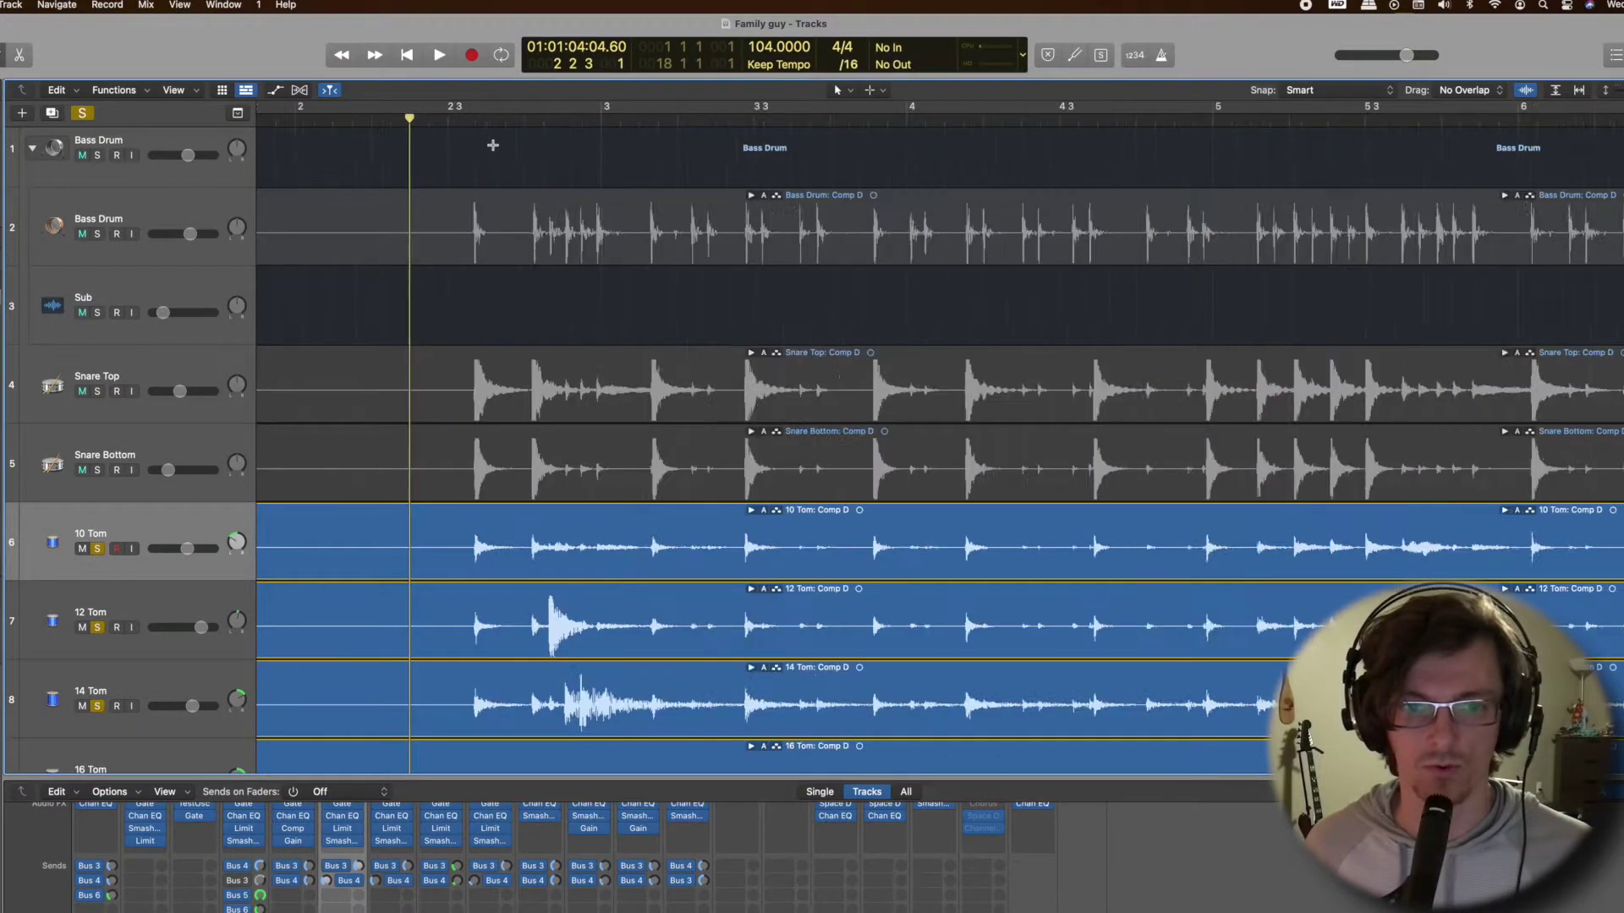
pyautogui.press('super+Down')
pyautogui.press('super+Up')
pyautogui.press('super+Up')
pyautogui.press('super+Up')
pyautogui.press('super+Up')
pyautogui.press('super+Up')
pyautogui.press('super+Up')
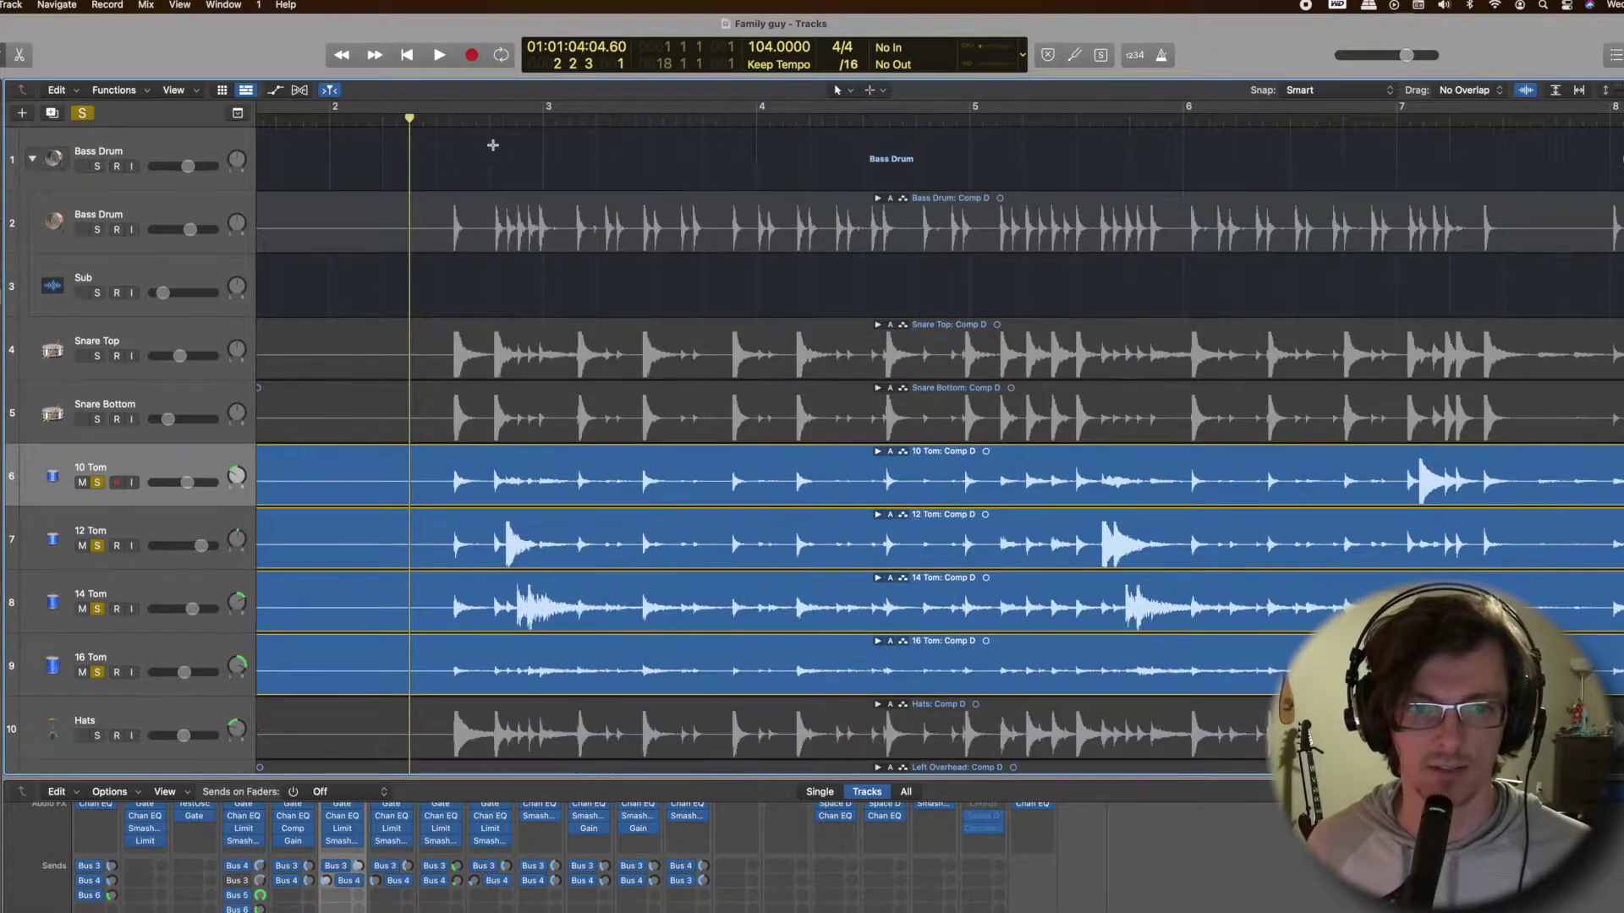
pyautogui.scroll(-1, 515, 402)
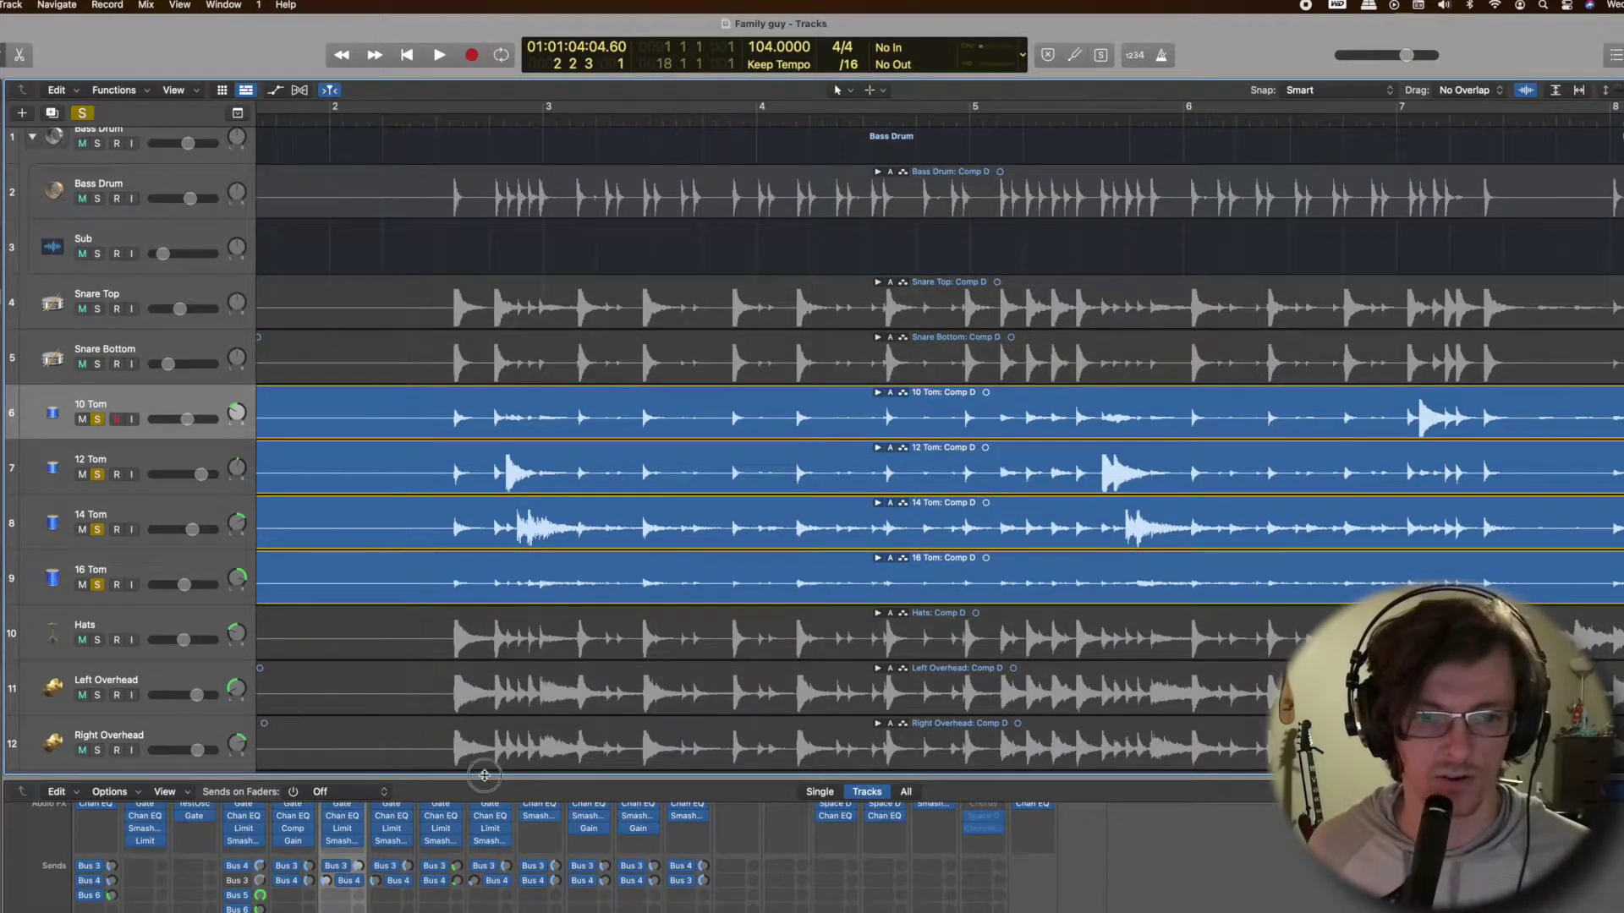
pyautogui.moveTo(484, 778); pyautogui.dragTo(482, 667)
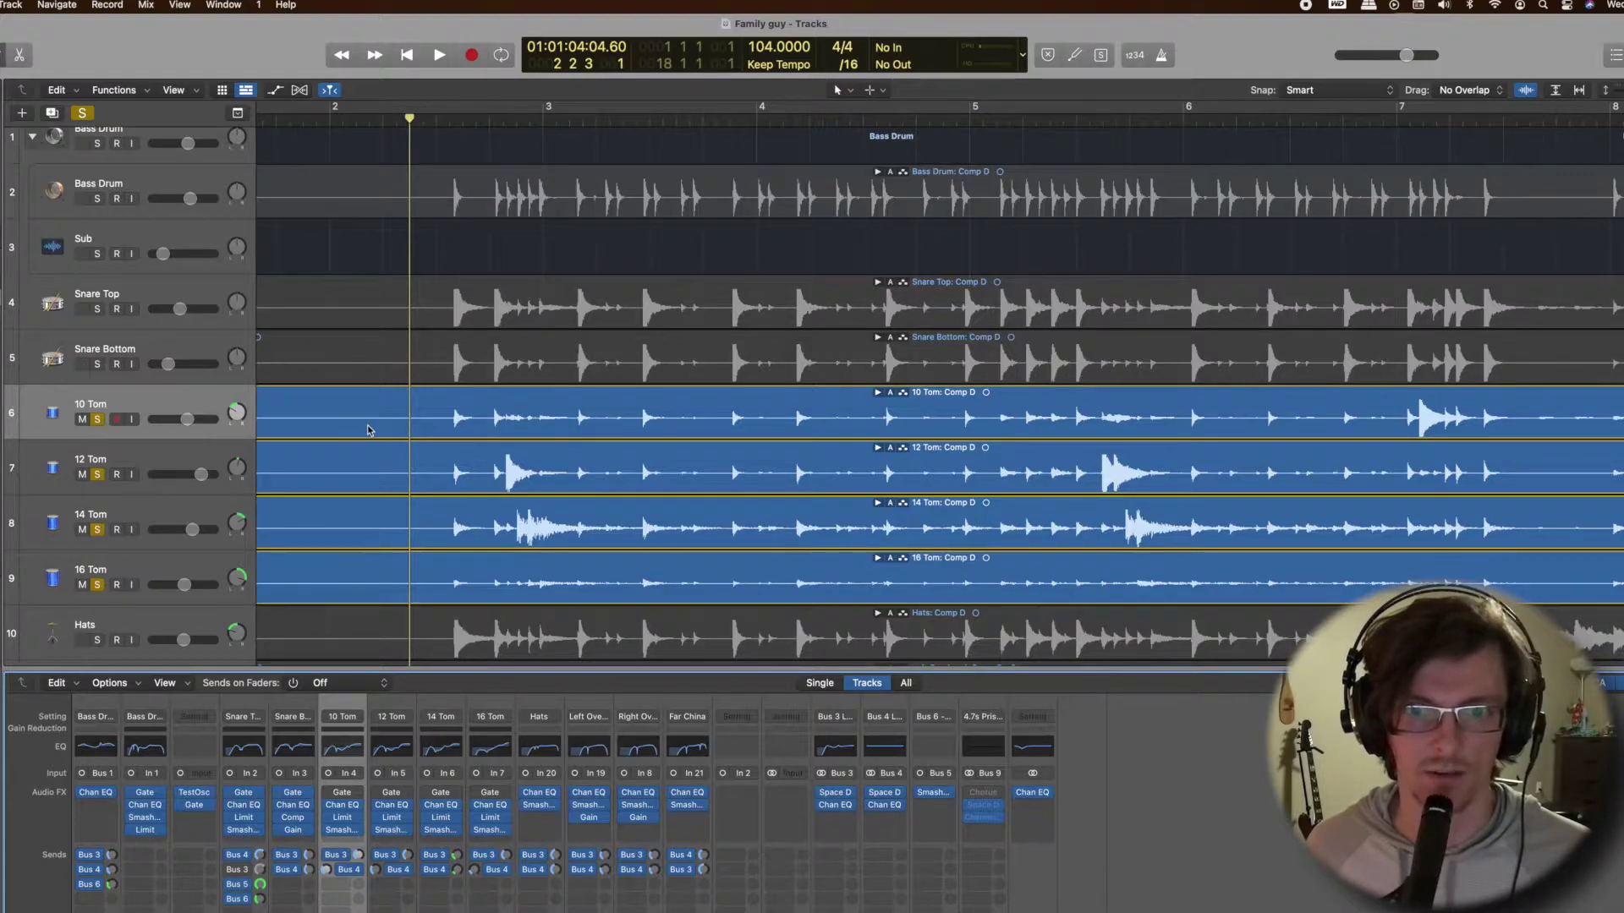
# Play the four soloed toms with their gates bypassed from bar 2 into bar 4, and stop.
pyautogui.scroll(-2, 343, 803)
pyautogui.scroll(2, 498, 507)
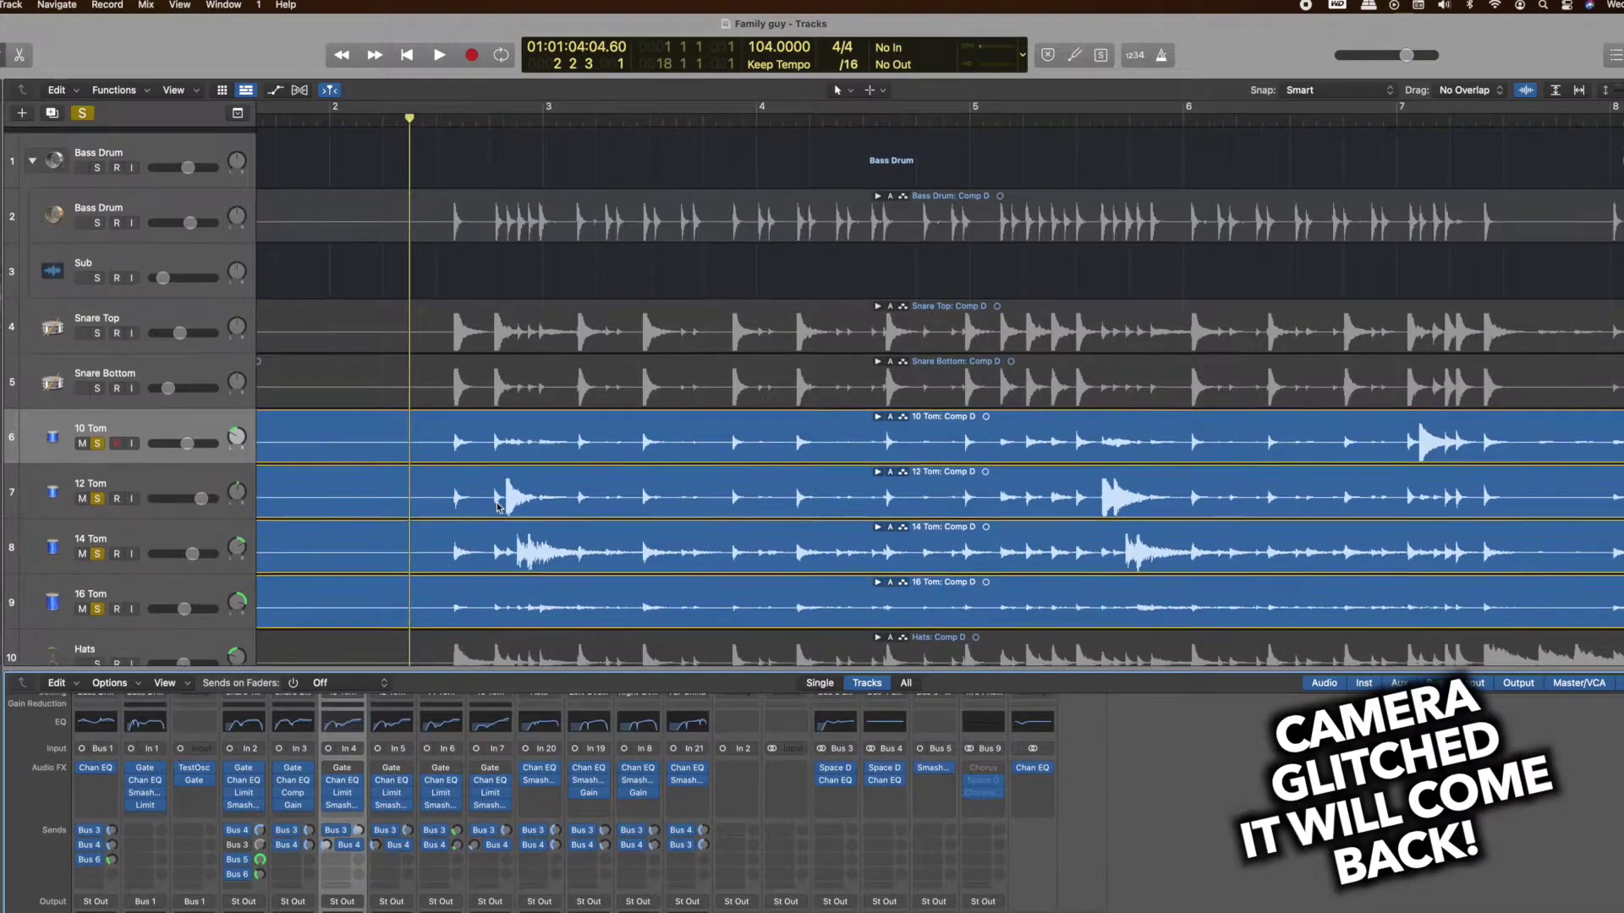
pyautogui.press('space')
pyautogui.scroll(-2, 456, 498)
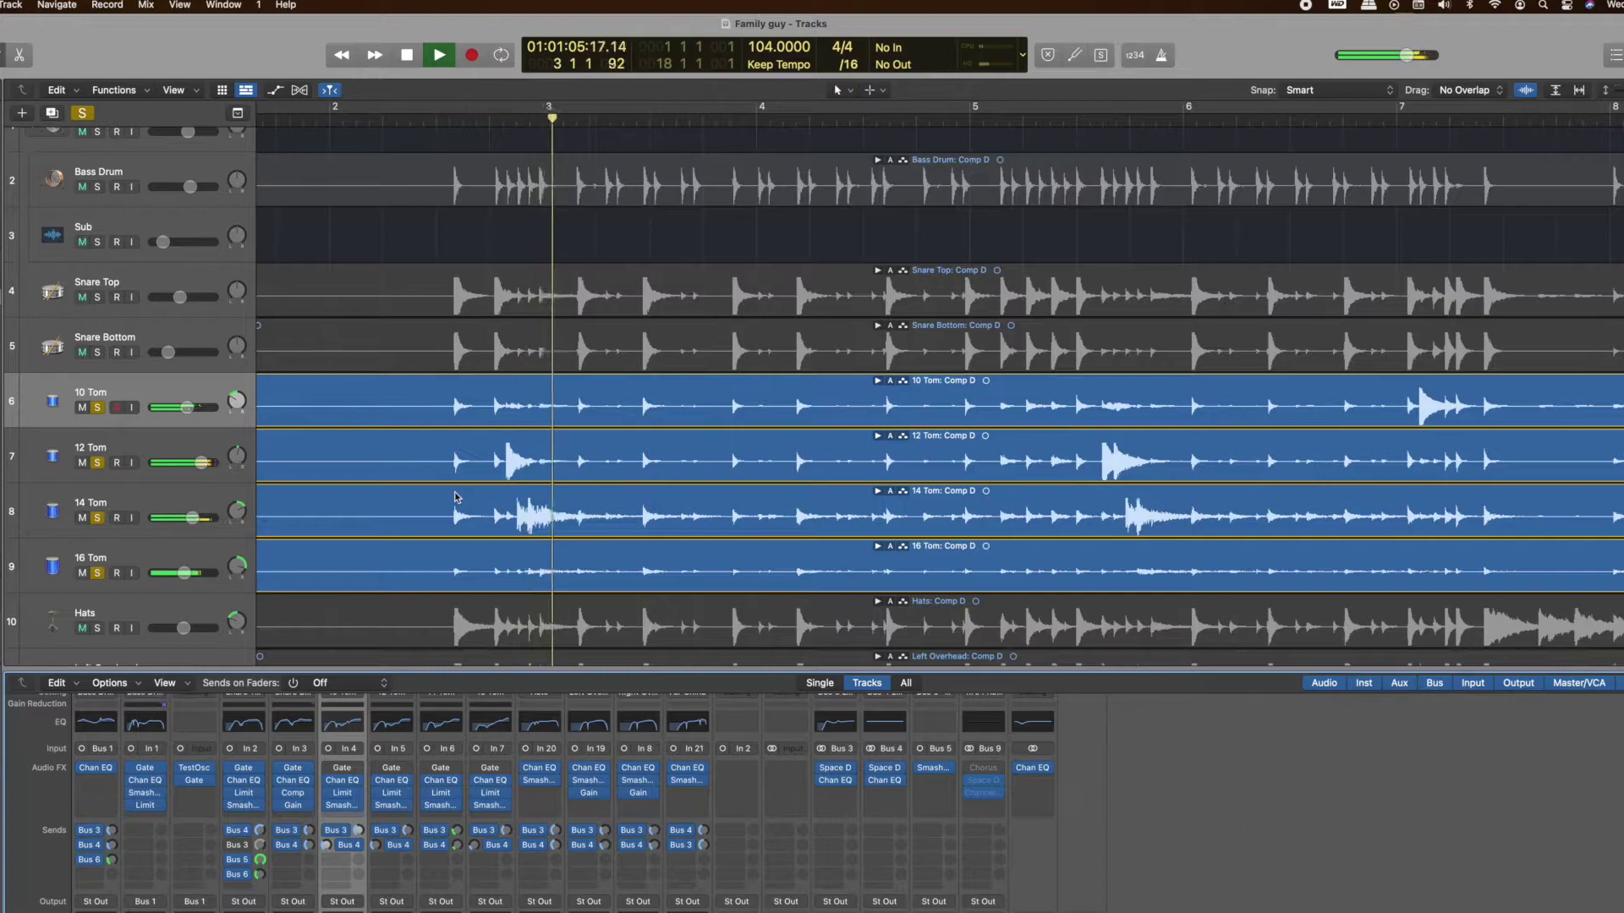
pyautogui.scroll(-3, 455, 497)
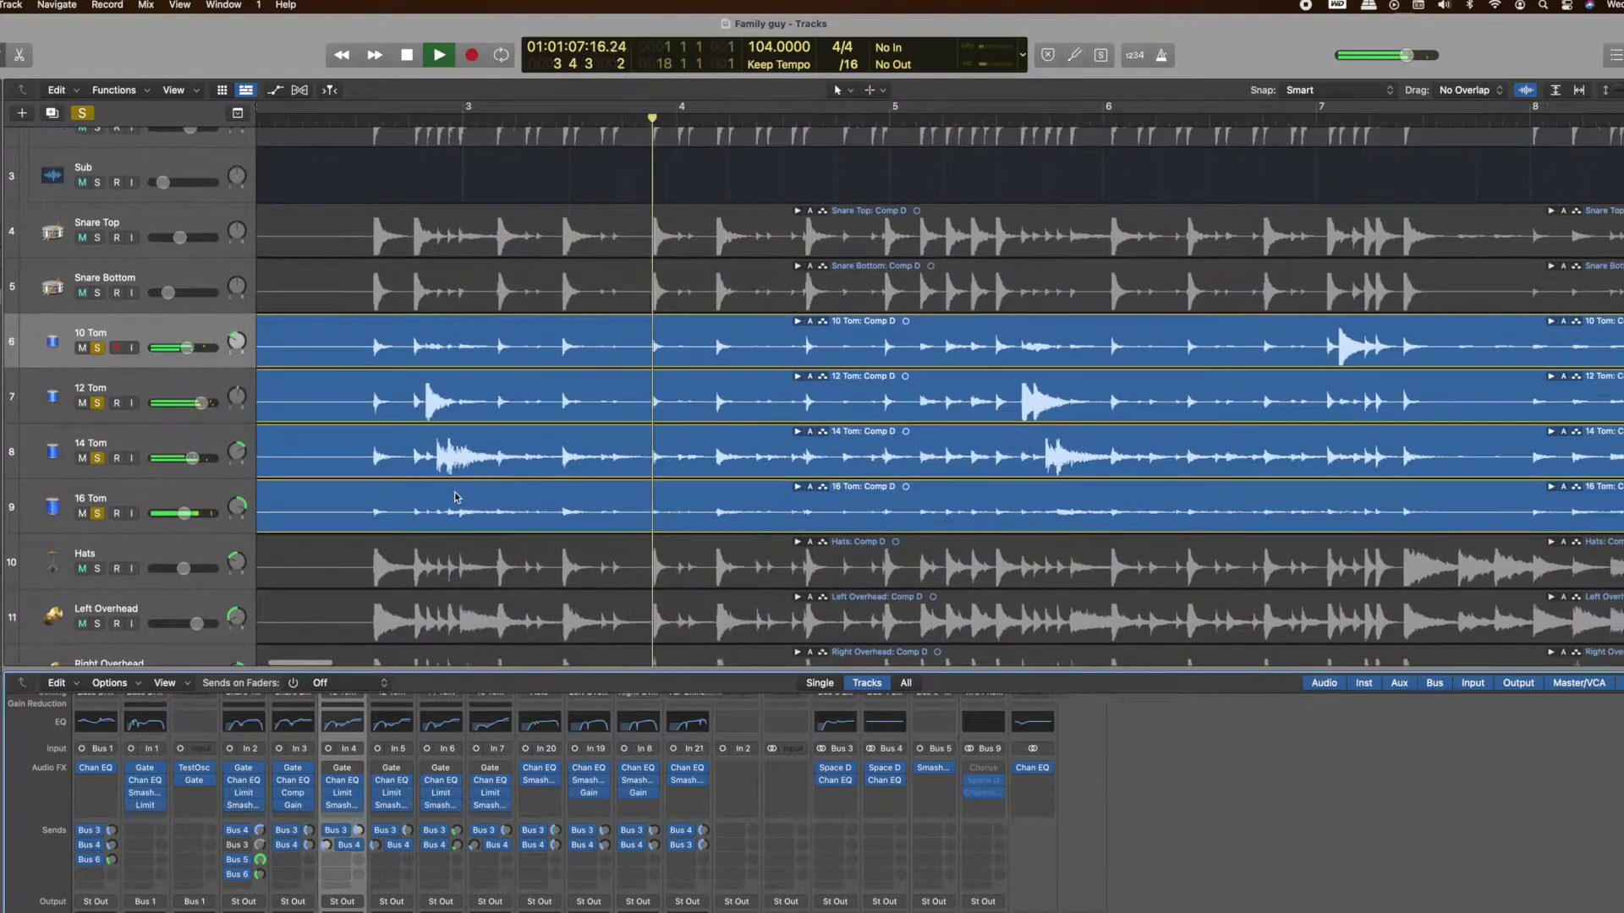
pyautogui.press('space')
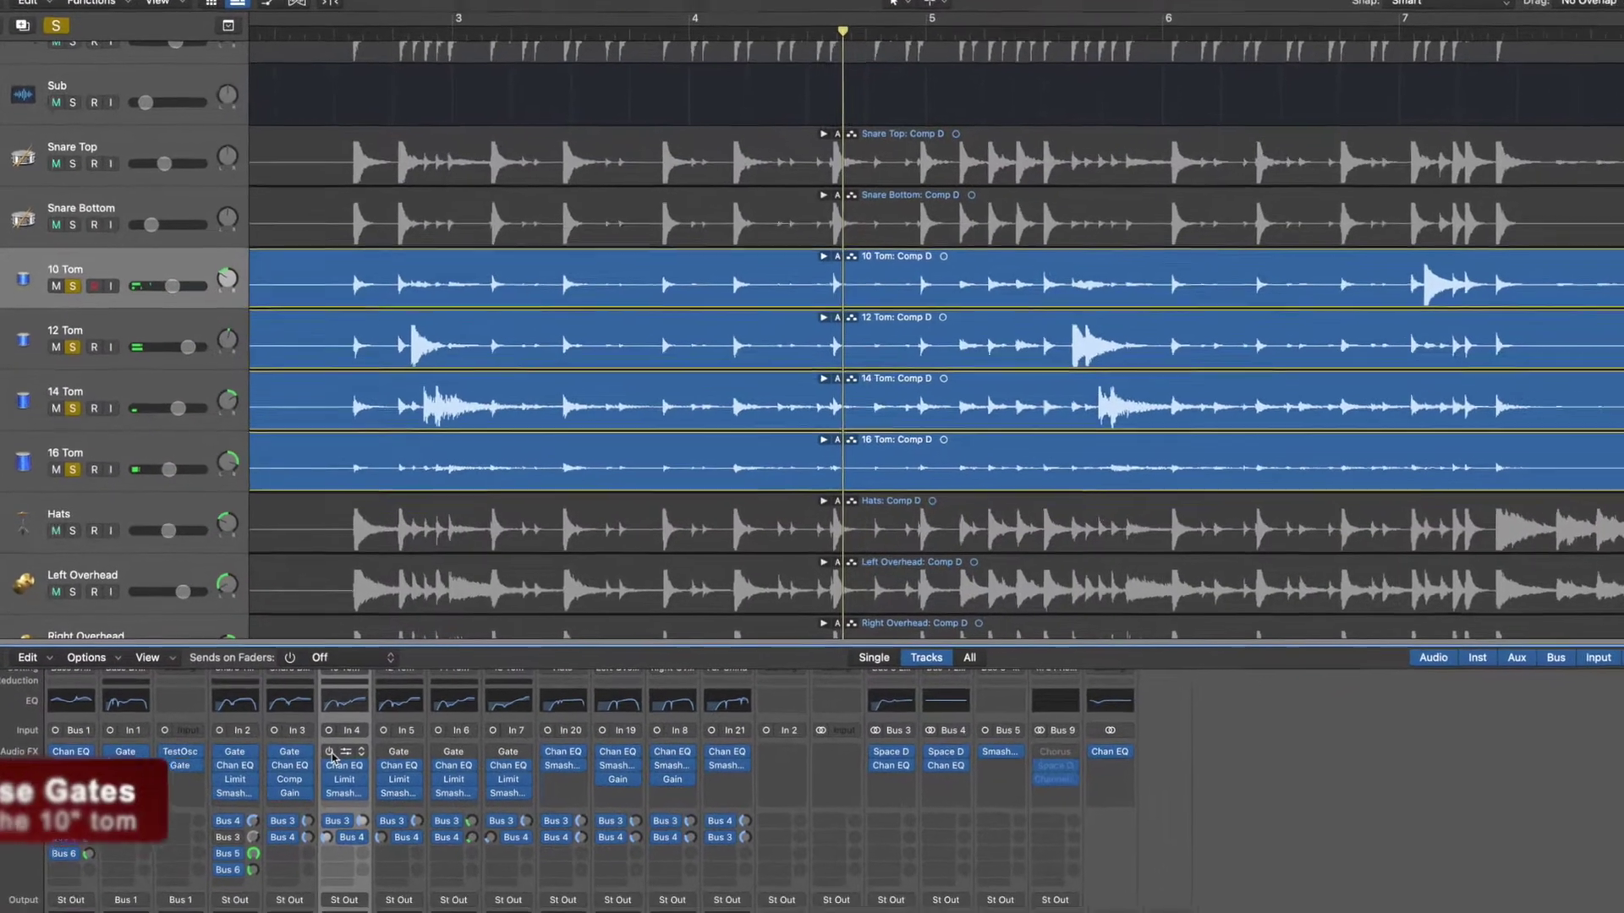
# Enable the Noise Gate plug-ins on the 10, 12, 14 and 16 Tom channels.
pyautogui.click(330, 752)
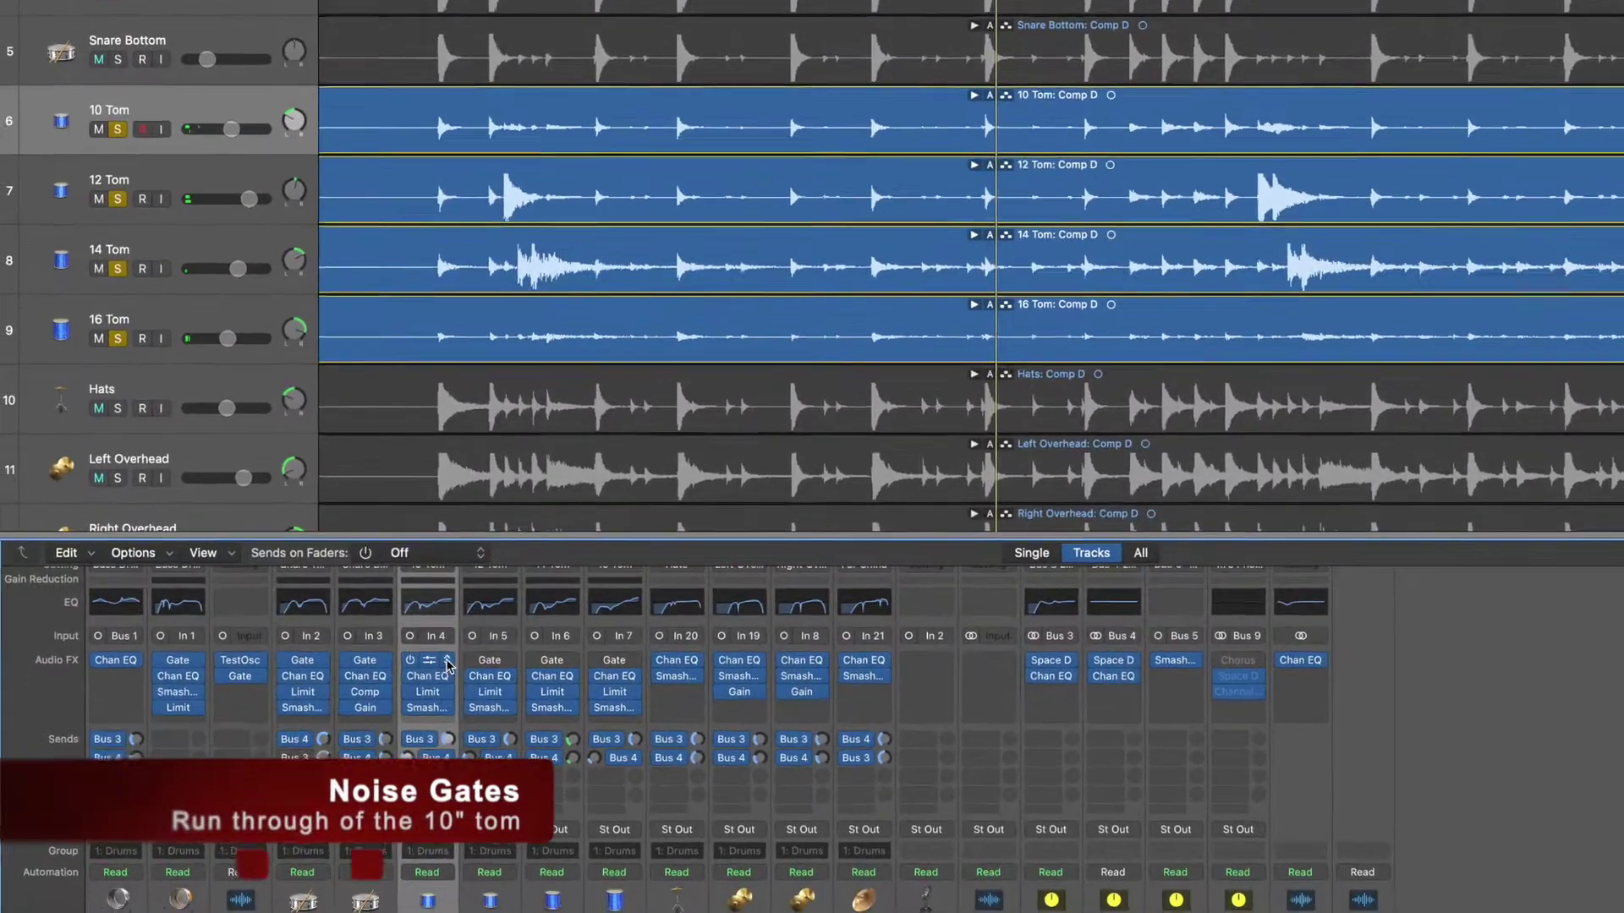
pyautogui.click(384, 752)
pyautogui.click(439, 752)
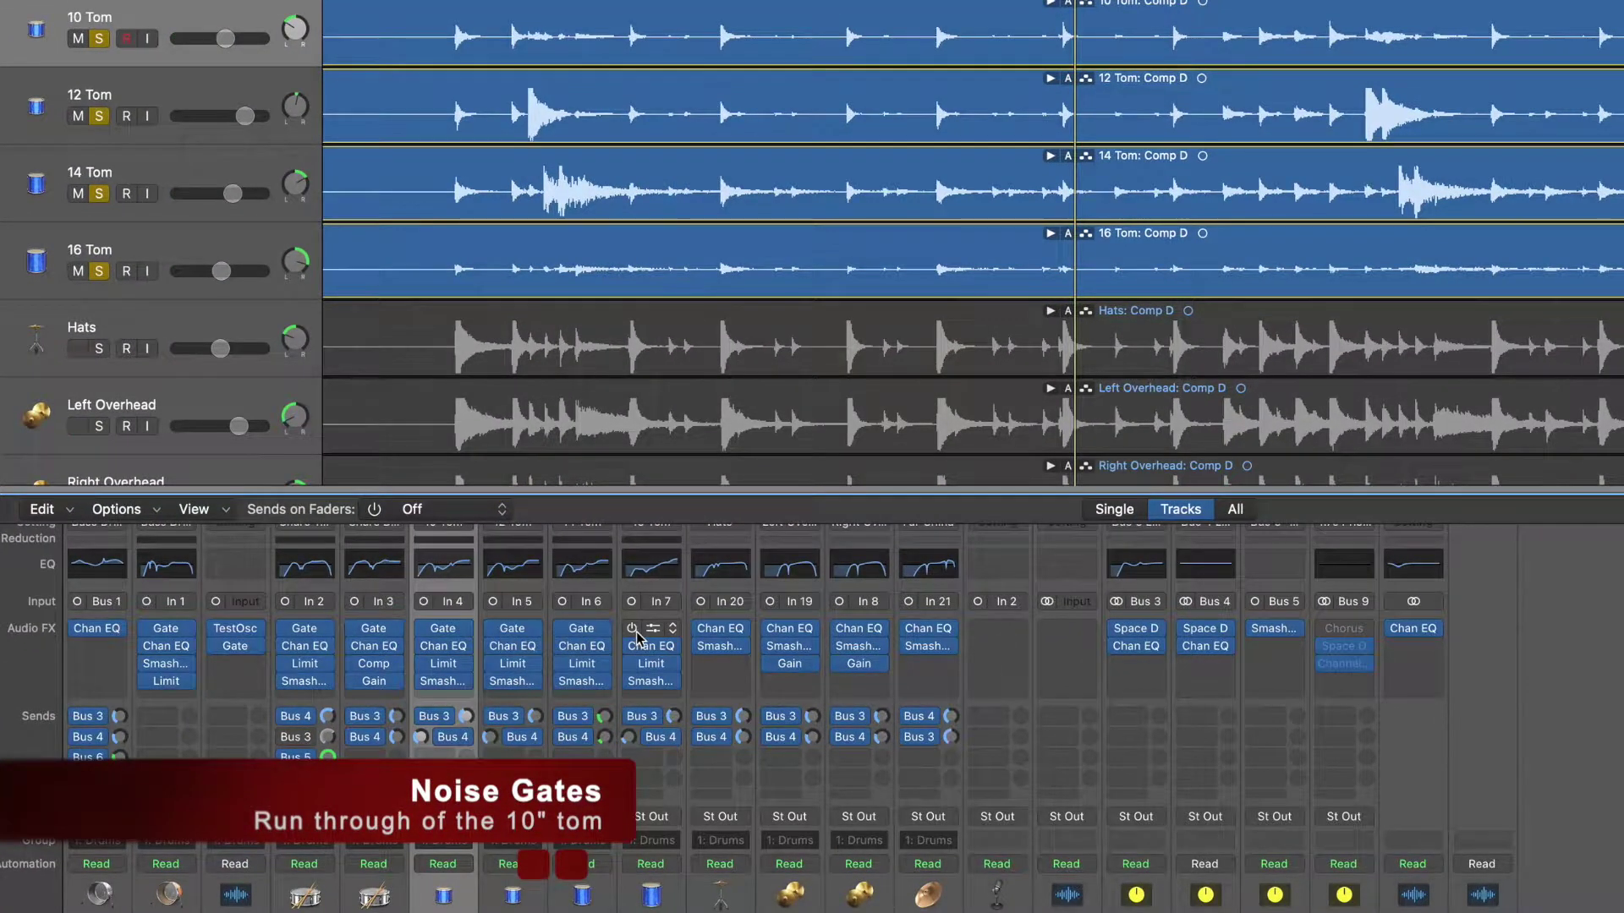
pyautogui.click(632, 628)
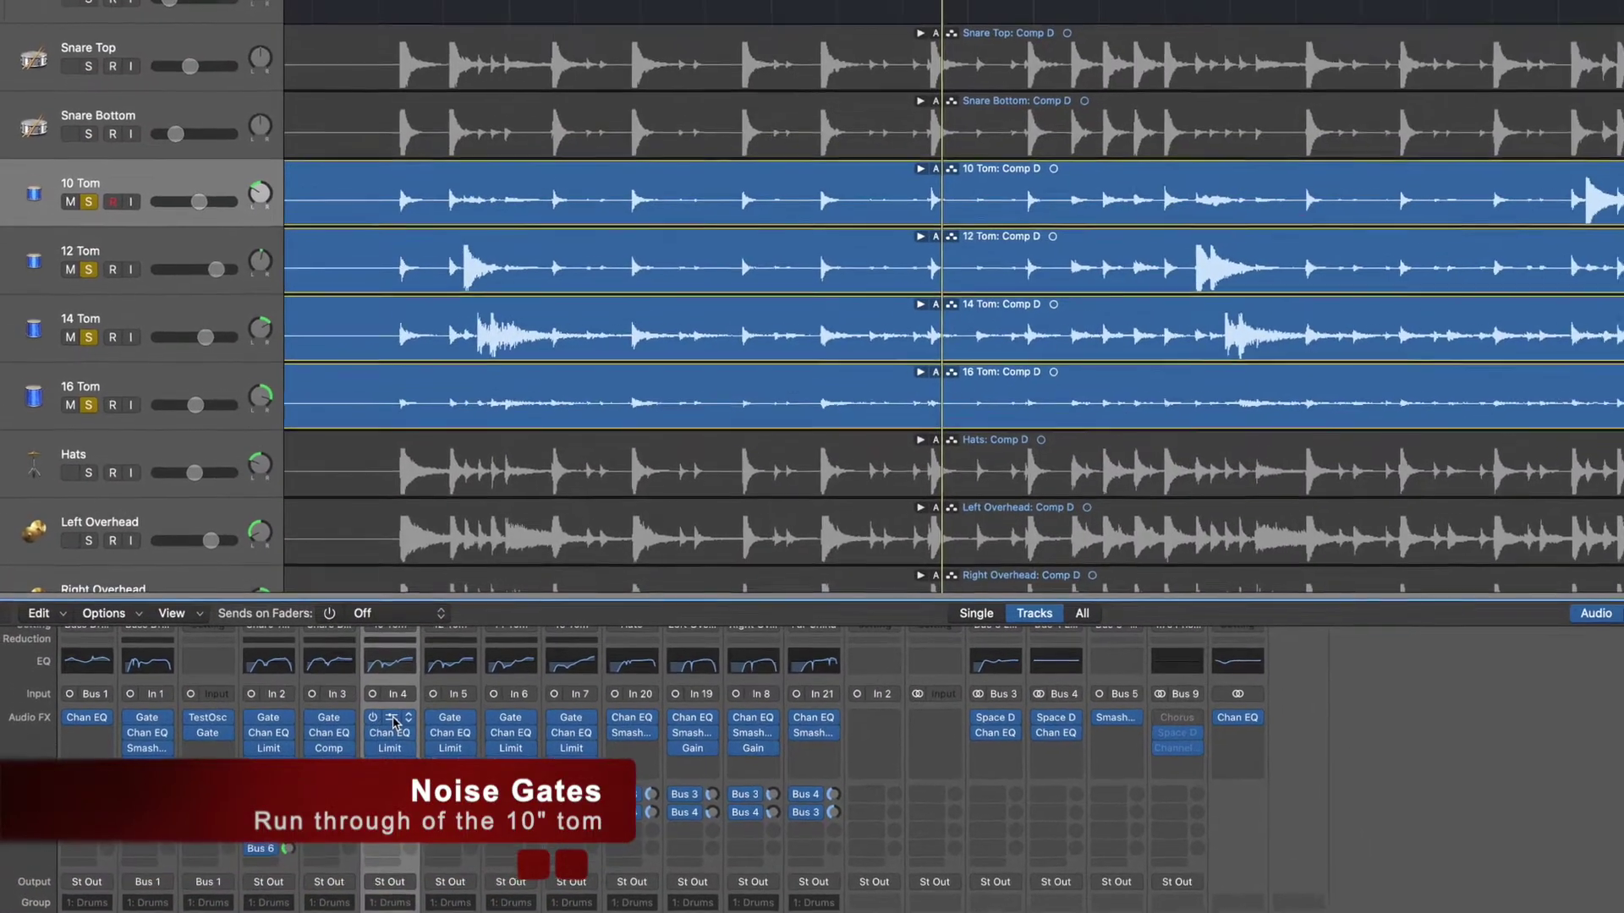
# Open the 10 Tom Noise Gate, move its window clear of the track, and leave only the 10 Tom soloed.
pyautogui.click(394, 721)
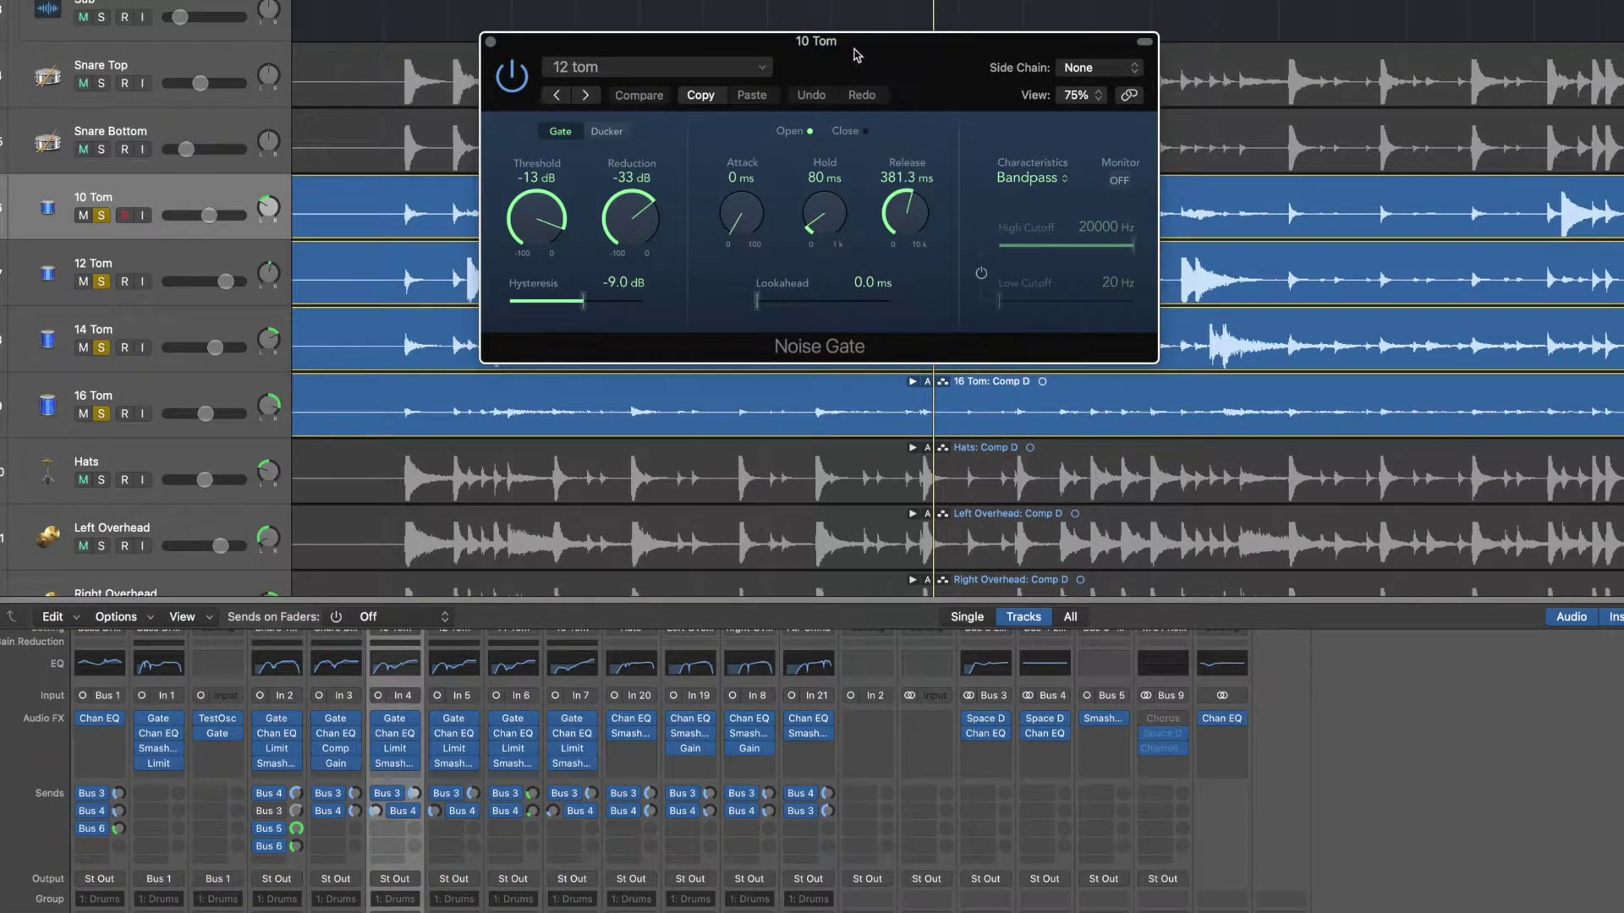
pyautogui.moveTo(854, 55); pyautogui.dragTo(985, 326)
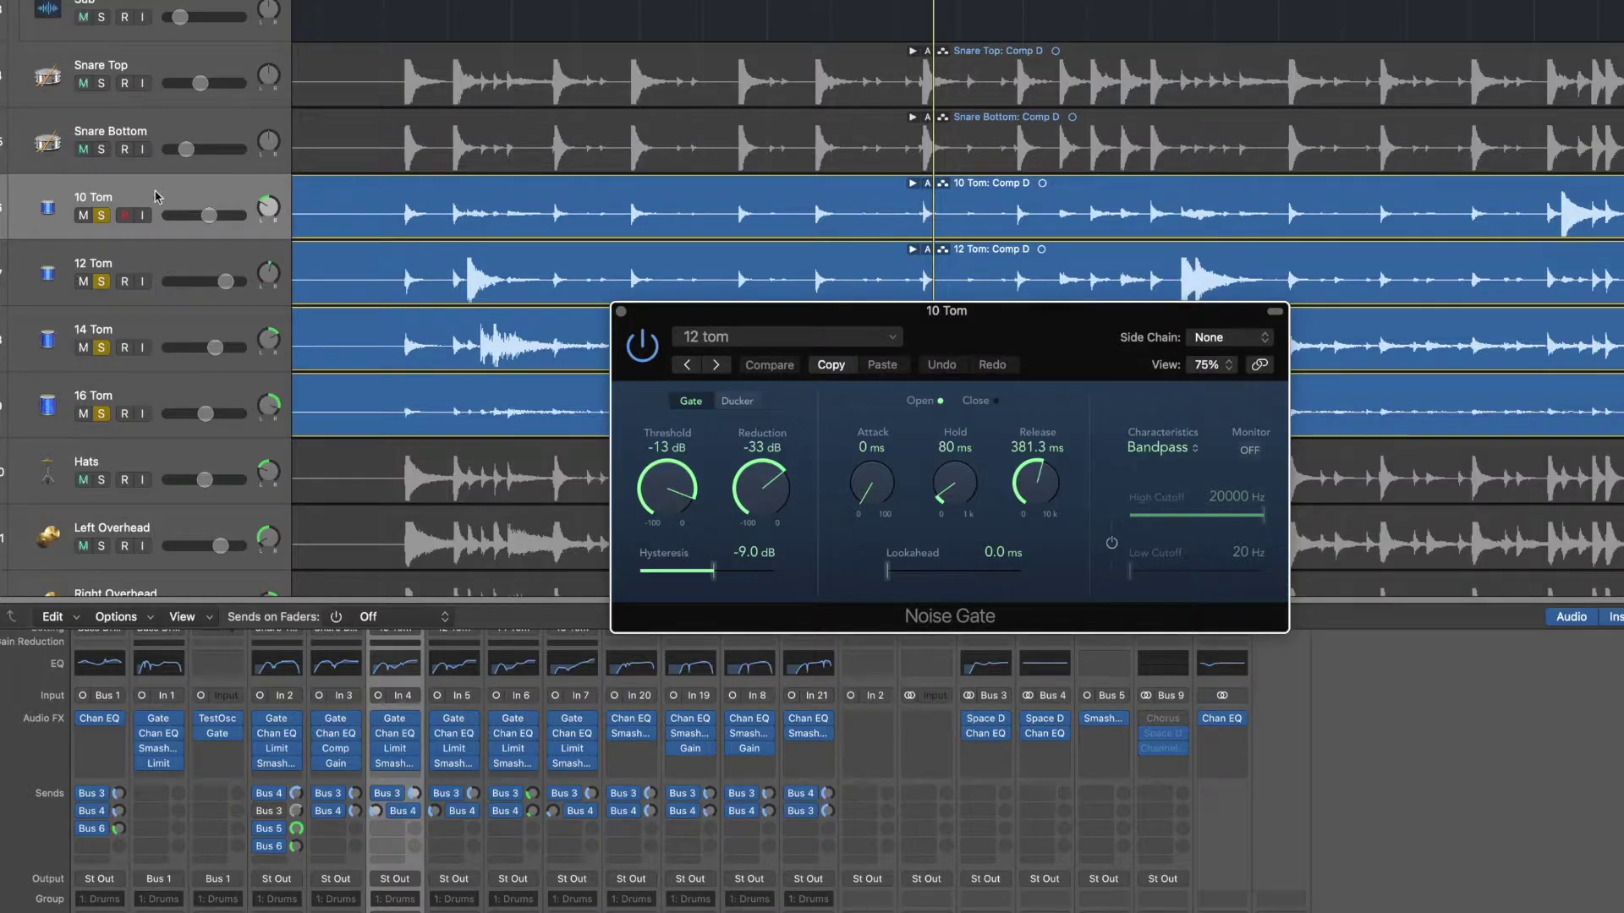
pyautogui.click(151, 218)
pyautogui.click(101, 281)
pyautogui.click(100, 347)
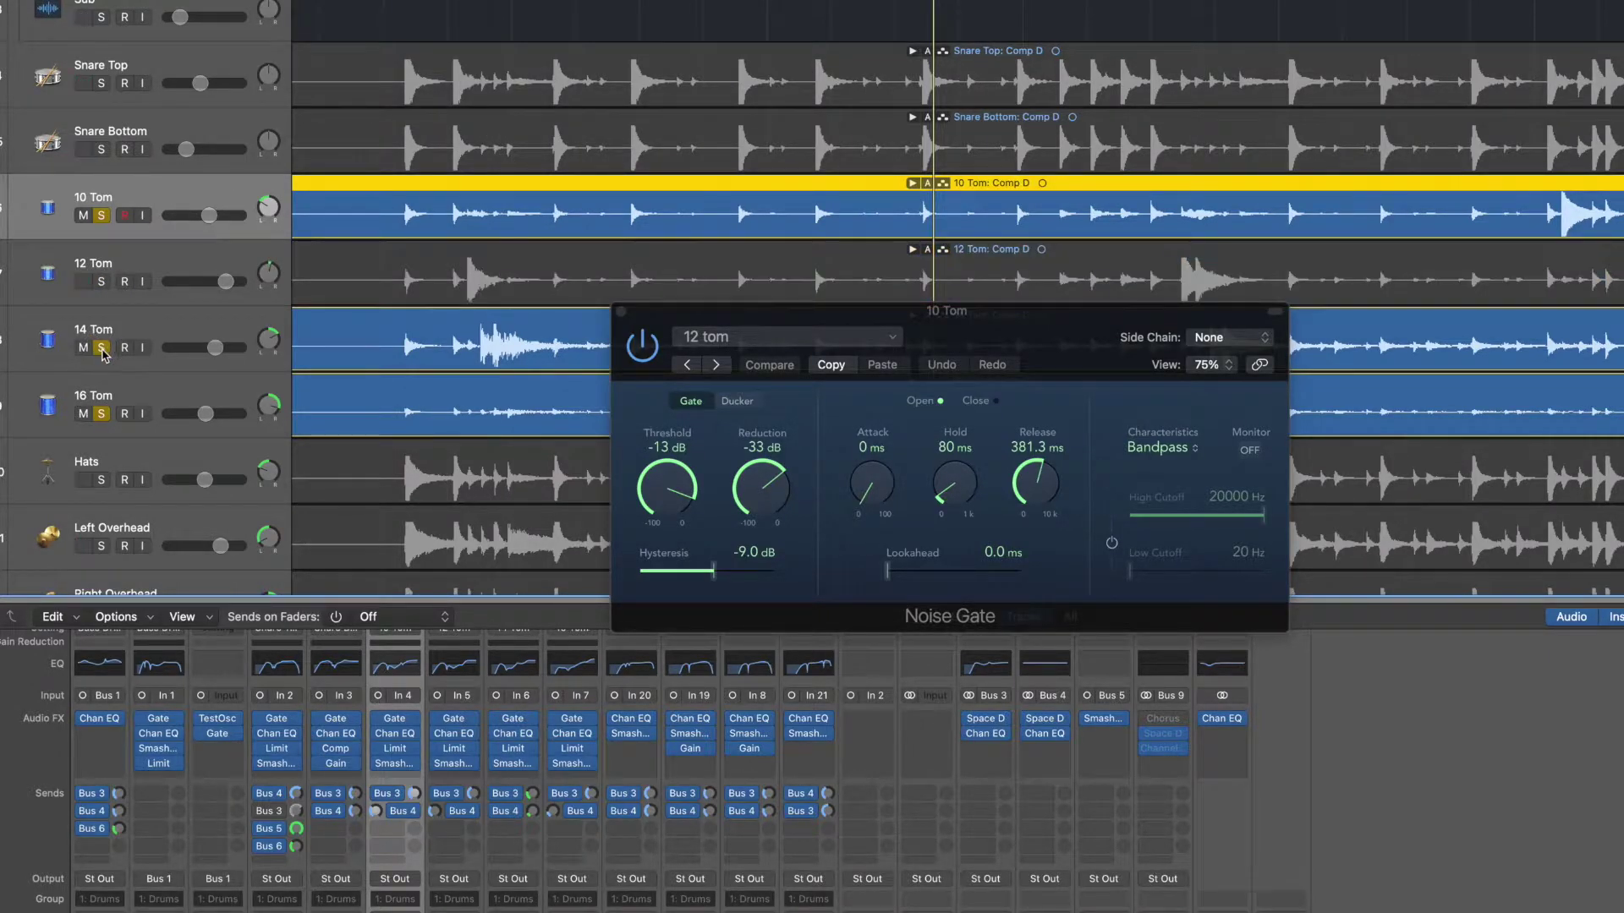
pyautogui.click(100, 413)
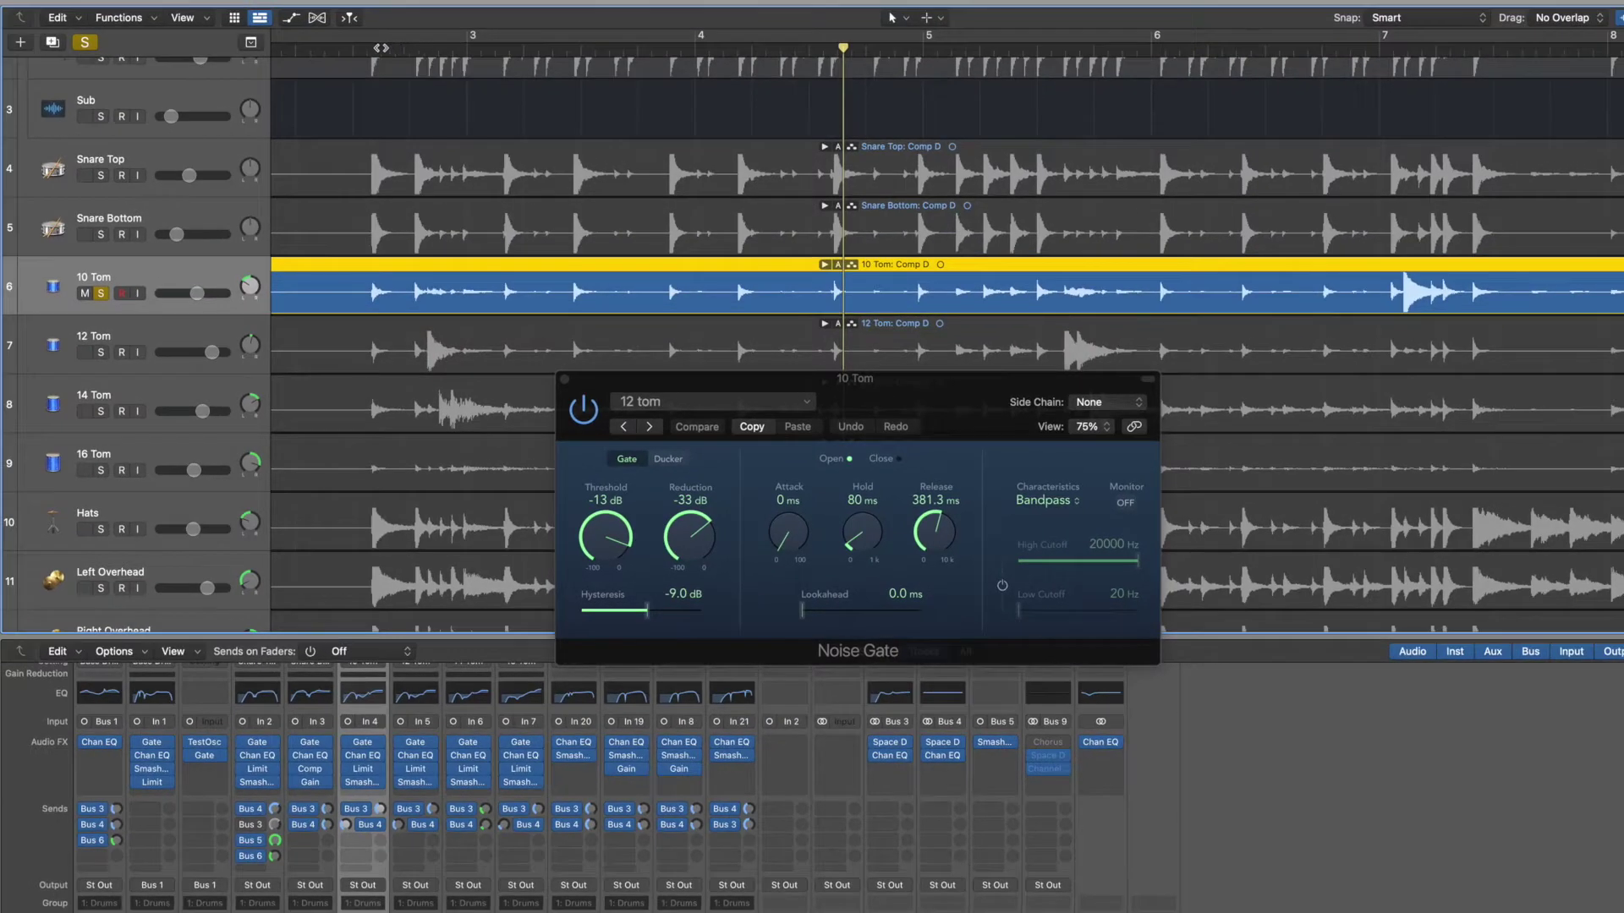
# Set a cycle range around the 10 Tom hit in bar 7, listen to the gated tom, and shift the range slightly later.
pyautogui.moveTo(1287, 36); pyautogui.dragTo(1280, 36)
pyautogui.moveTo(1164, 38); pyautogui.dragTo(1586, 32)
pyautogui.press('space')
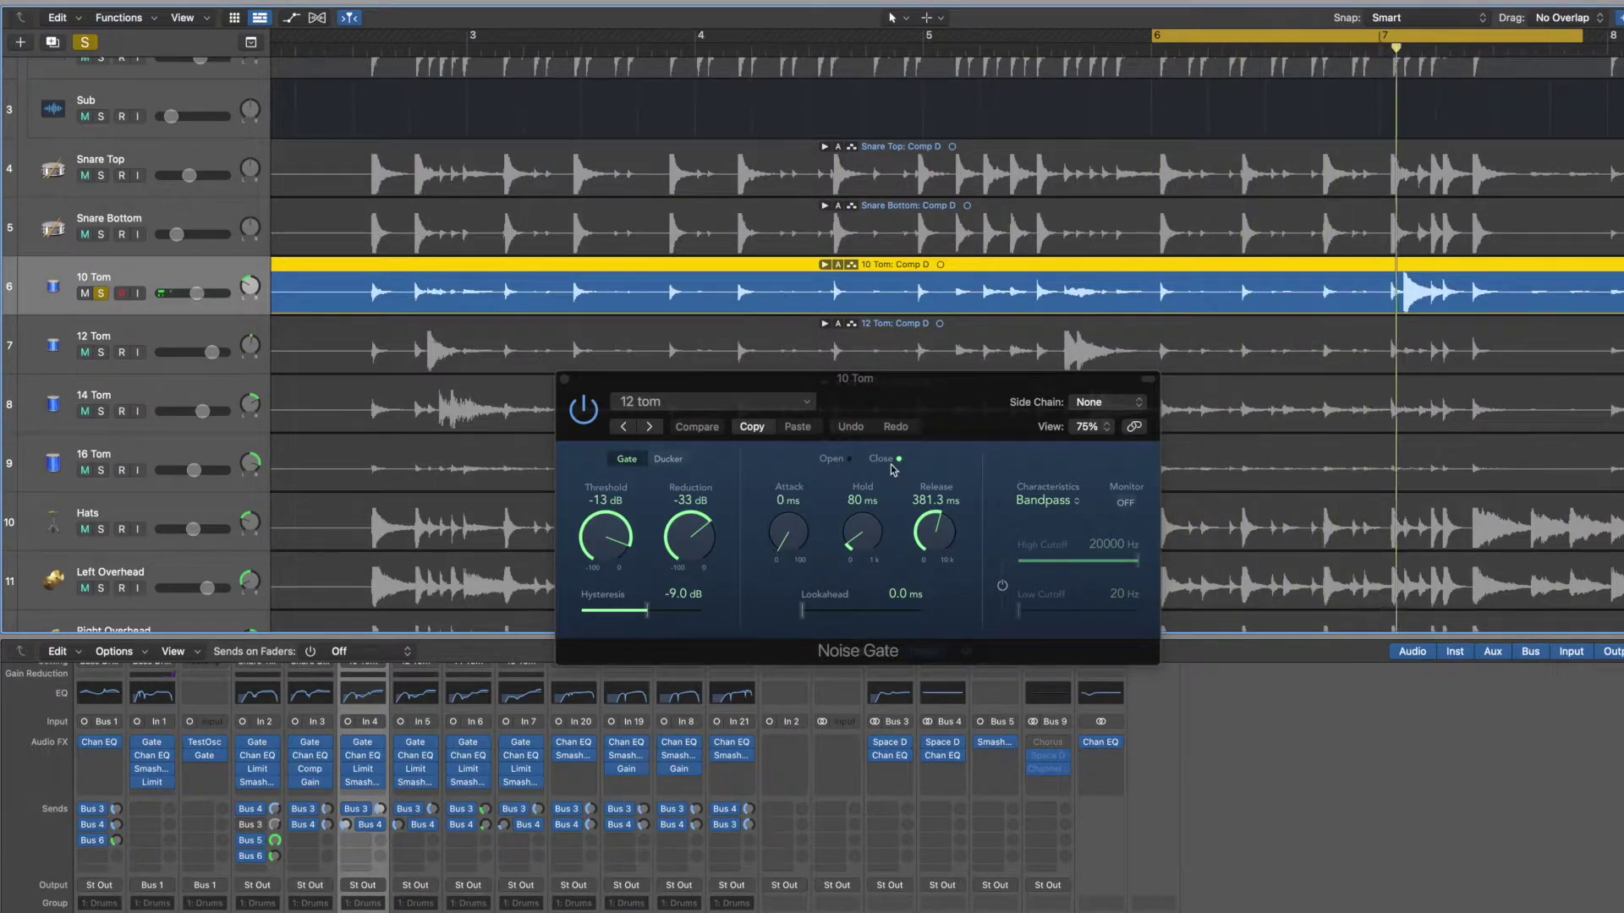
pyautogui.press('space')
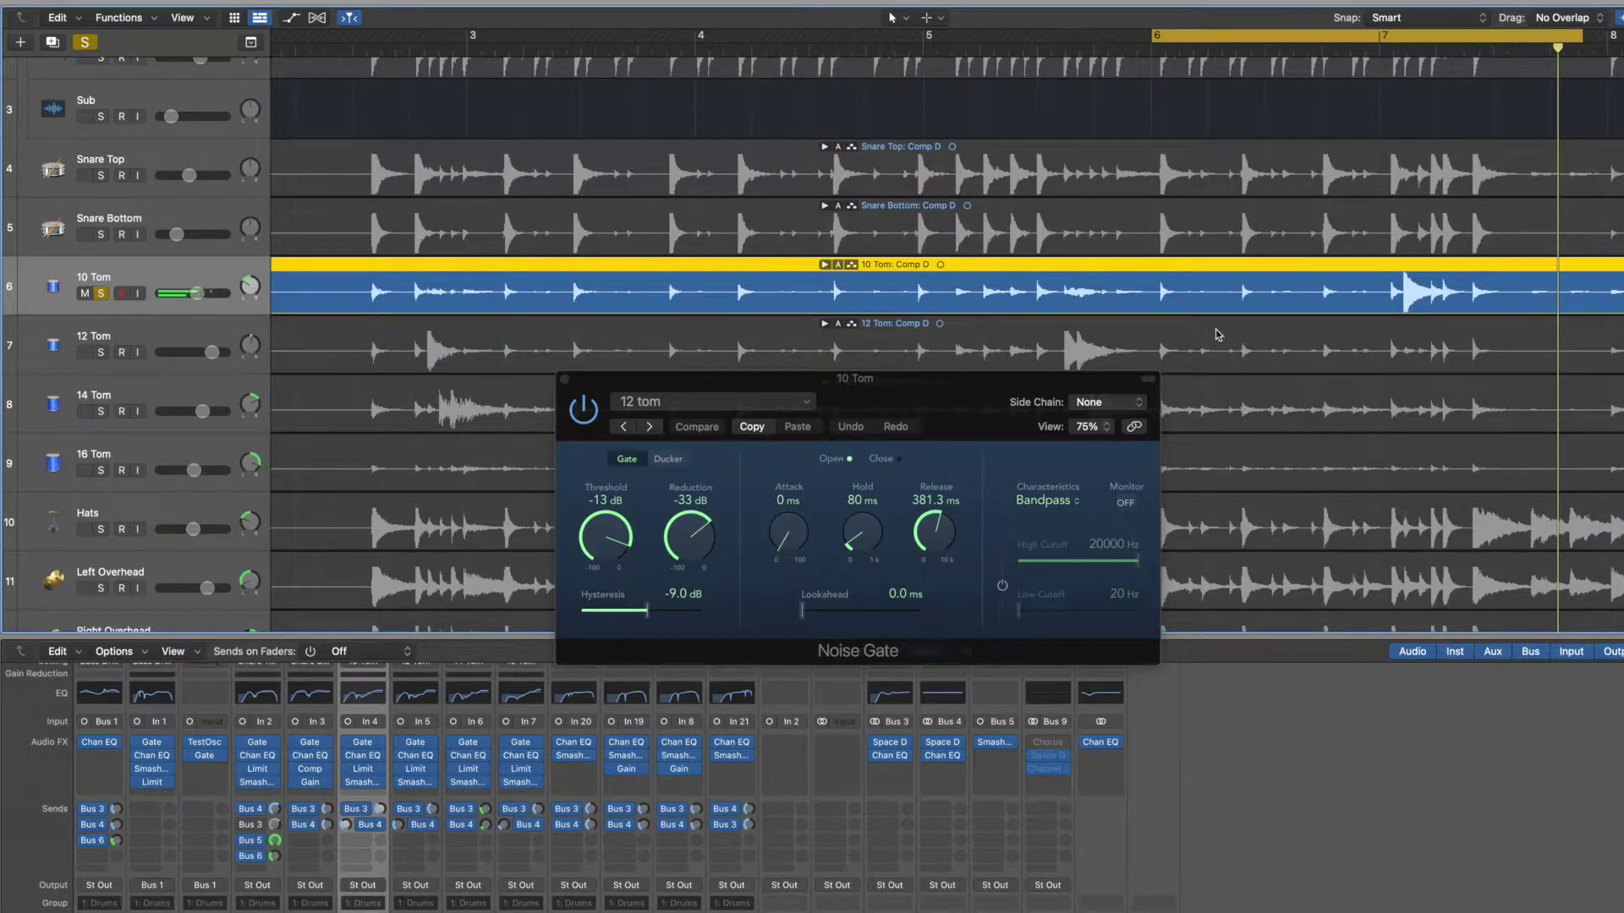
pyautogui.moveTo(1318, 36); pyautogui.dragTo(1387, 37)
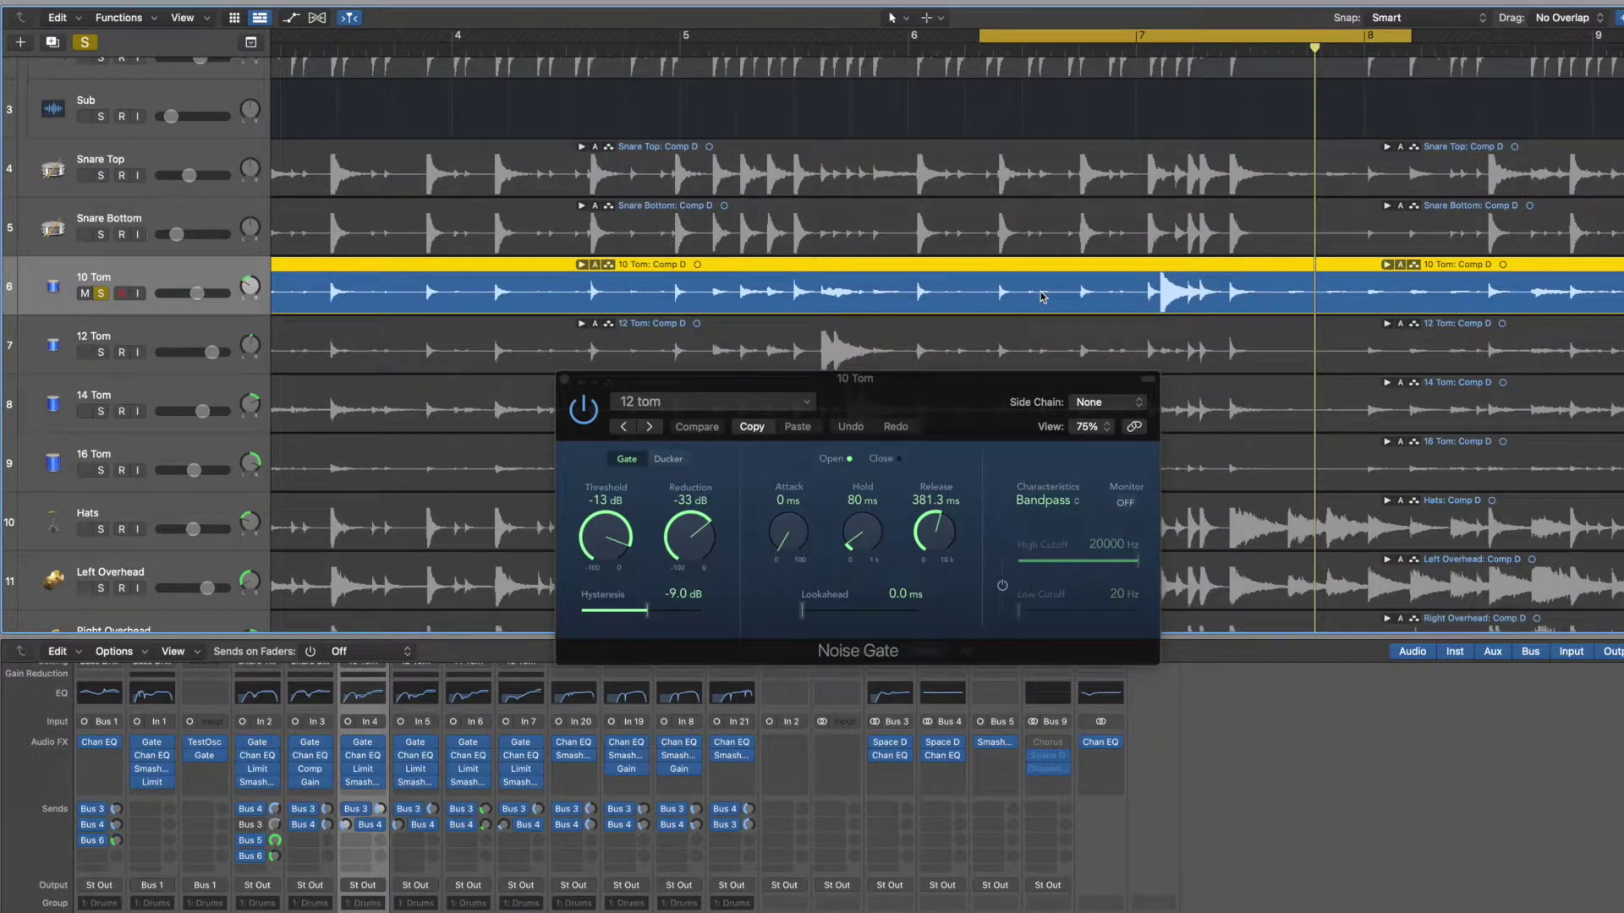
# Try lower and higher thresholds on the 10 Tom gate, return to -13 dB, and set the reduction to -100 dB.
pyautogui.moveTo(622, 548); pyautogui.dragTo(618, 644)
pyautogui.moveTo(609, 550); pyautogui.dragTo(604, 413)
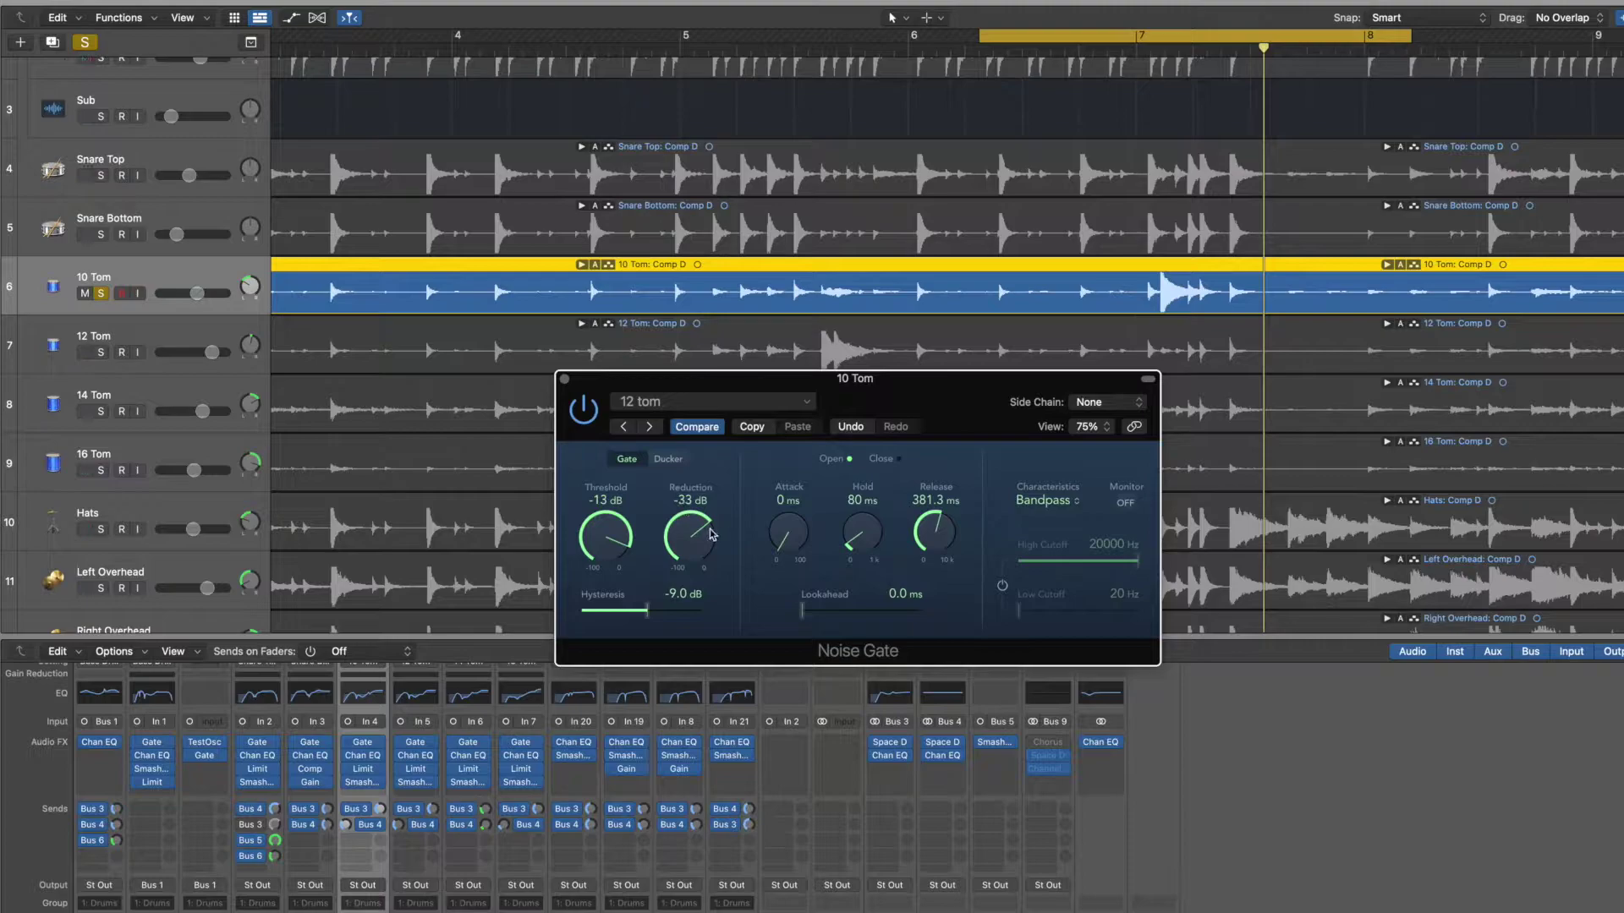
pyautogui.moveTo(705, 531); pyautogui.dragTo(711, 737)
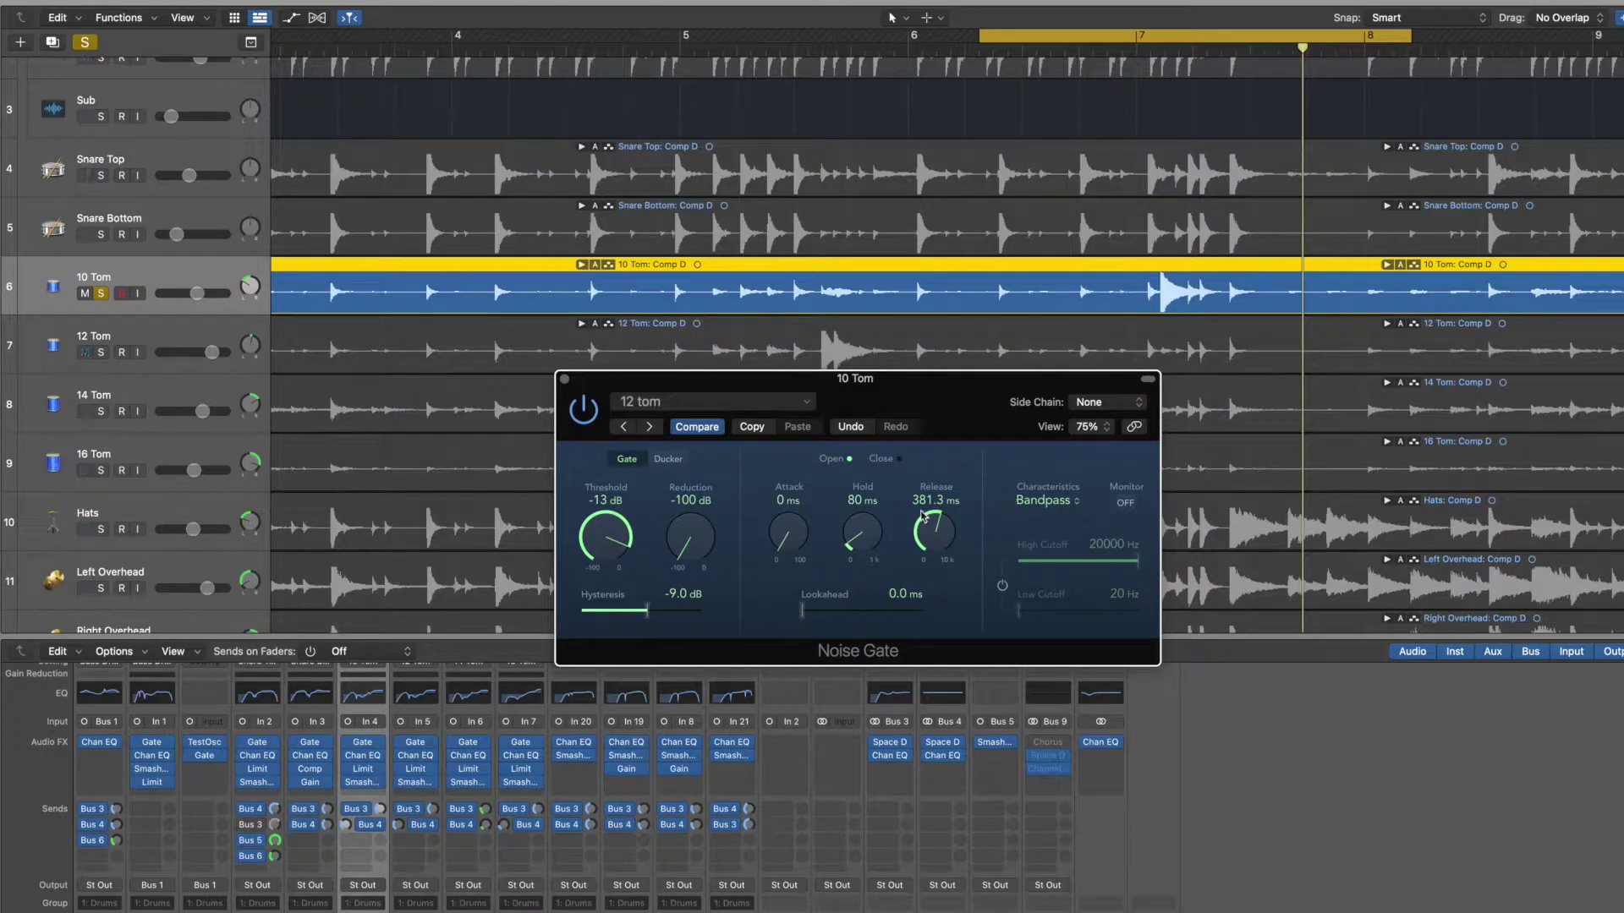
# Try a 5215.9 ms gate release on the 10 Tom, cycling playback from bar 6 beat 3 to bar 9.
pyautogui.moveTo(941, 527); pyautogui.dragTo(916, 446)
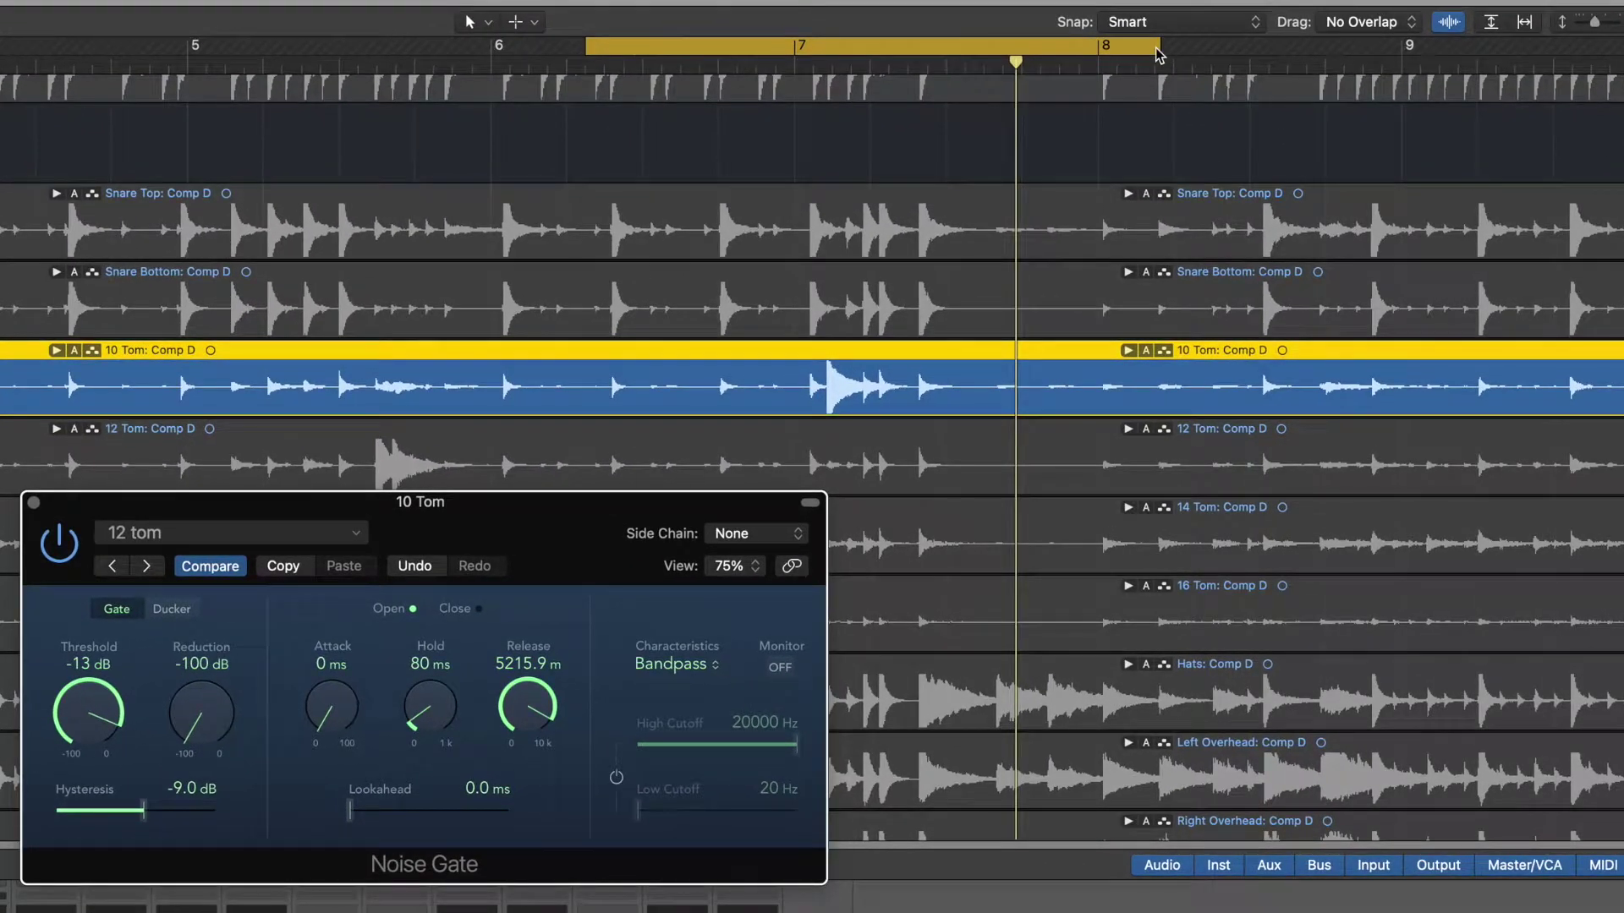
pyautogui.moveTo(1160, 49); pyautogui.dragTo(1419, 49)
pyautogui.moveTo(602, 46); pyautogui.dragTo(1345, 52)
pyautogui.moveTo(949, 49); pyautogui.dragTo(1018, 49)
pyautogui.press('space')
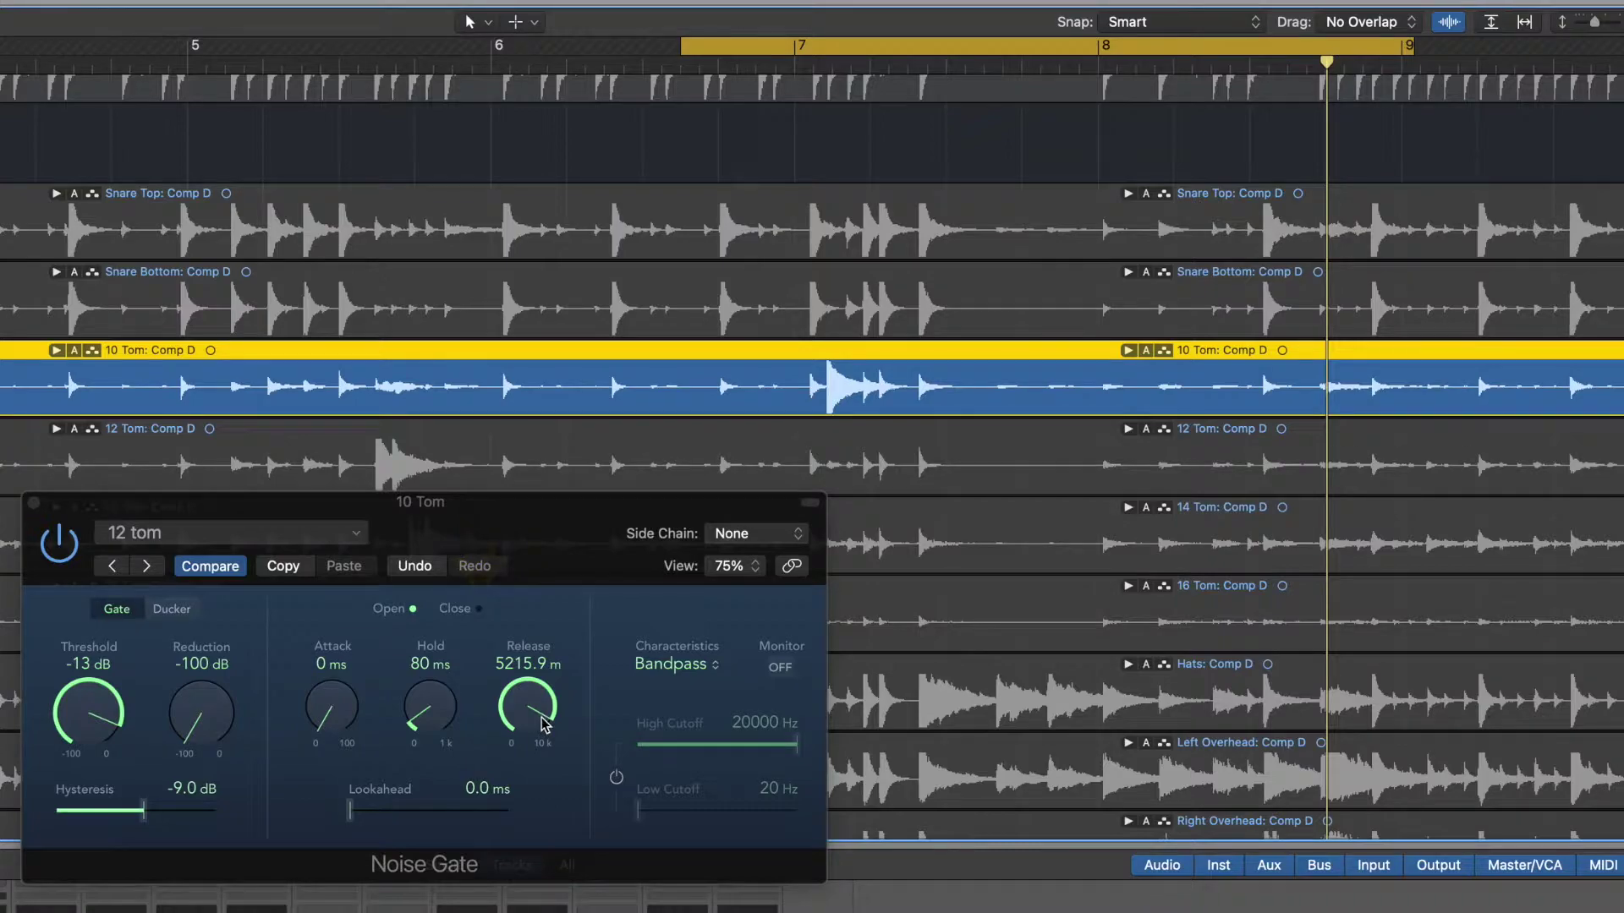
# Set the 10 Tom gate's release to 381.3 ms, close the Noise Gate, and unsolo the track.
pyautogui.moveTo(543, 721); pyautogui.dragTo(543, 824)
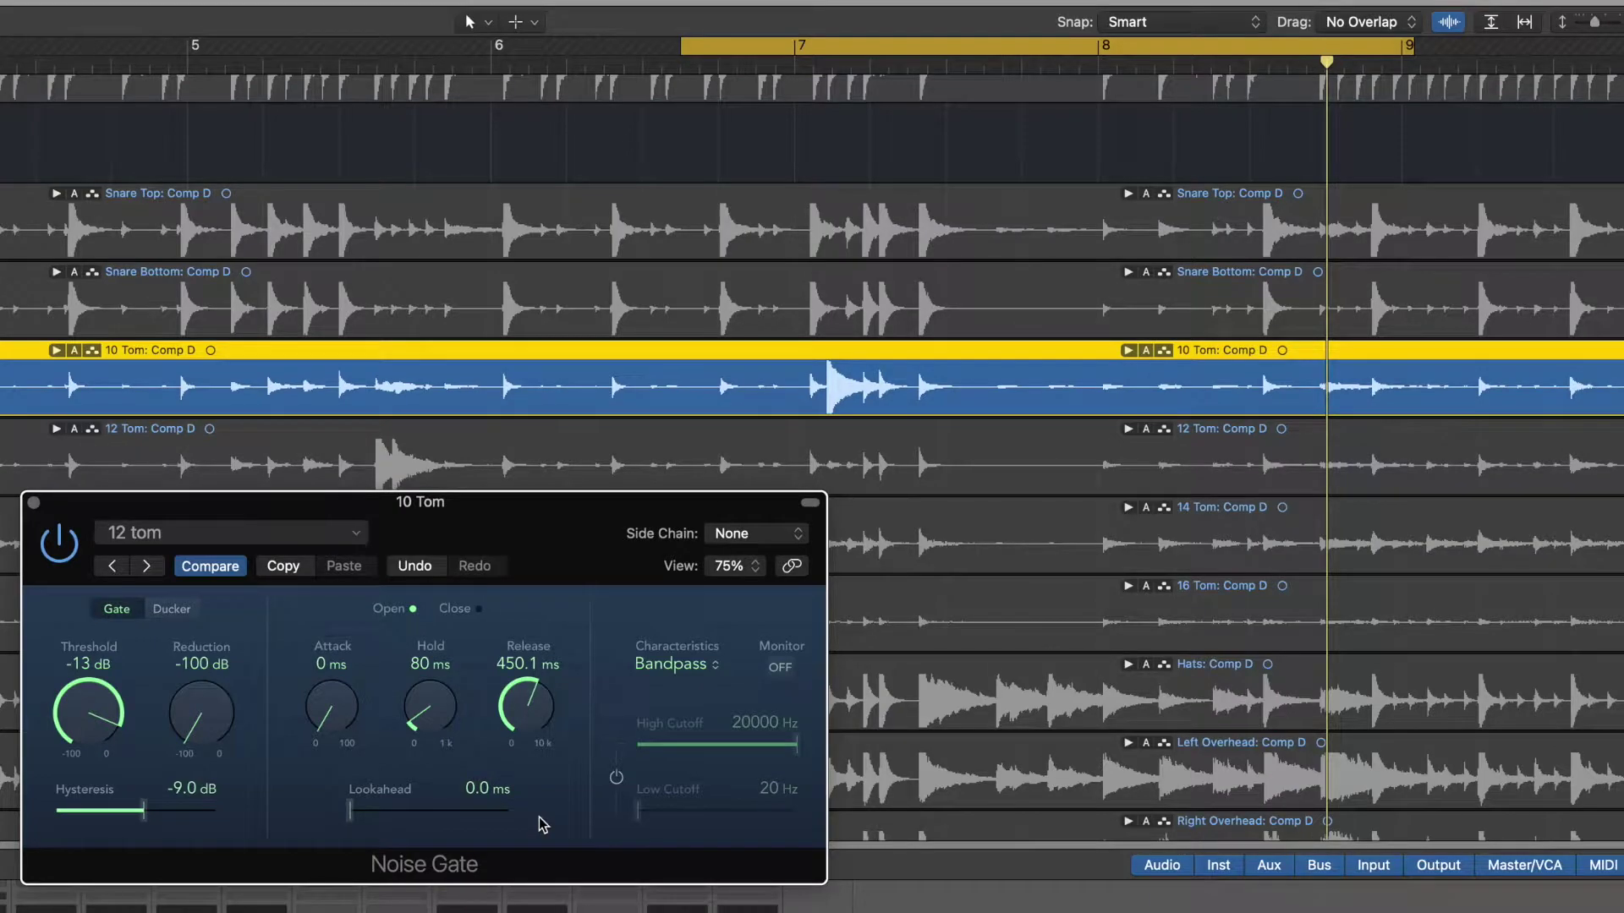
pyautogui.moveTo(538, 701); pyautogui.dragTo(541, 708)
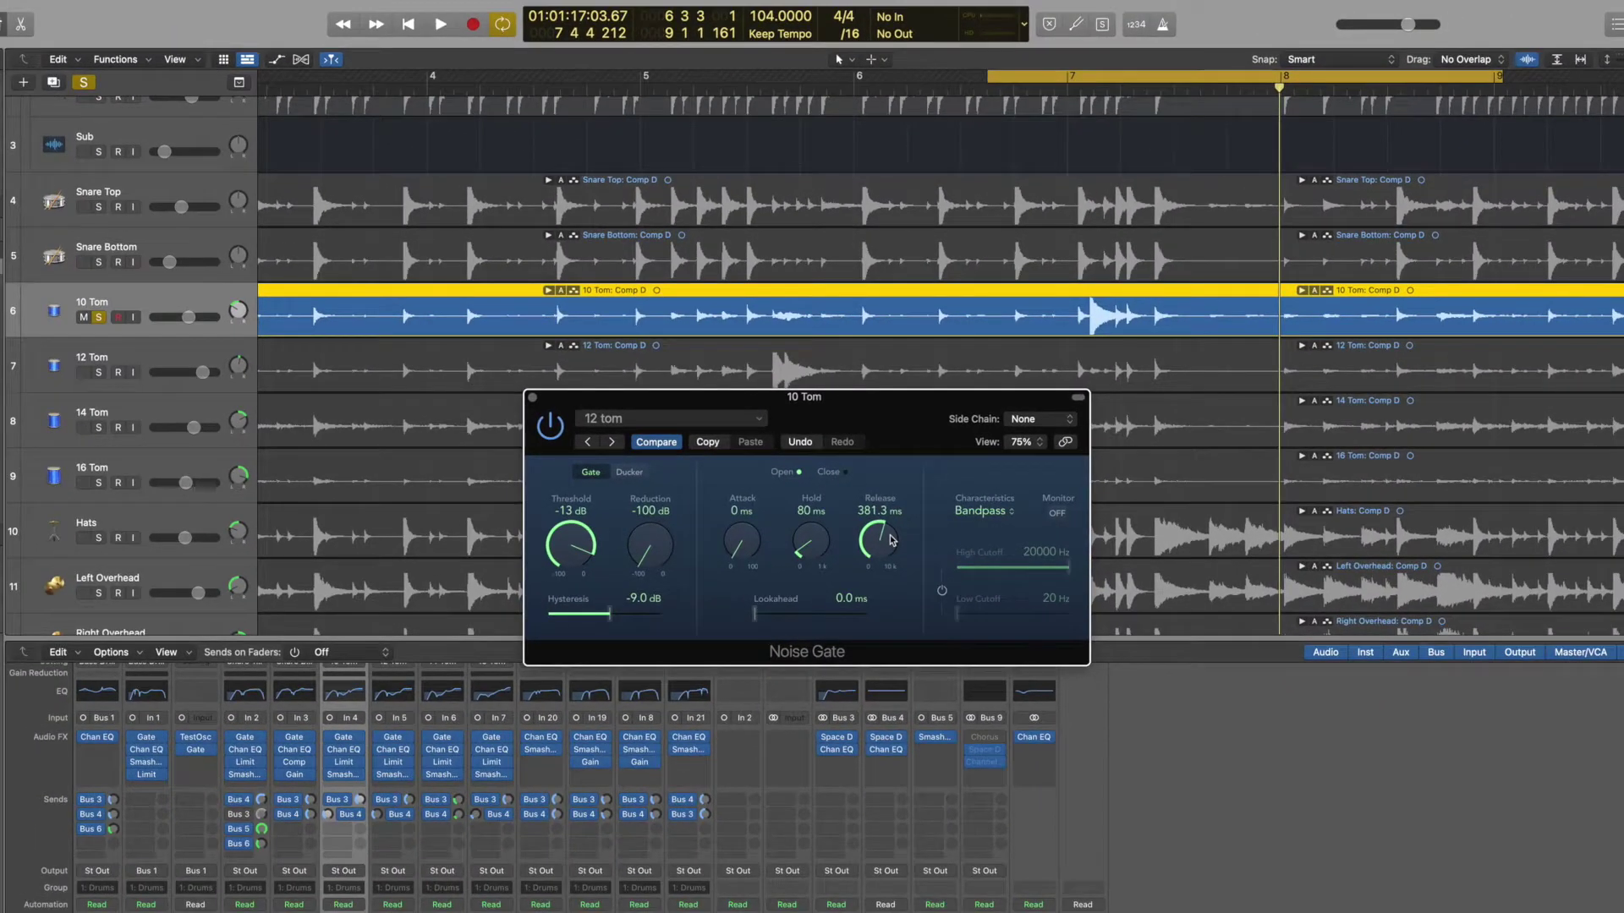
pyautogui.click(532, 397)
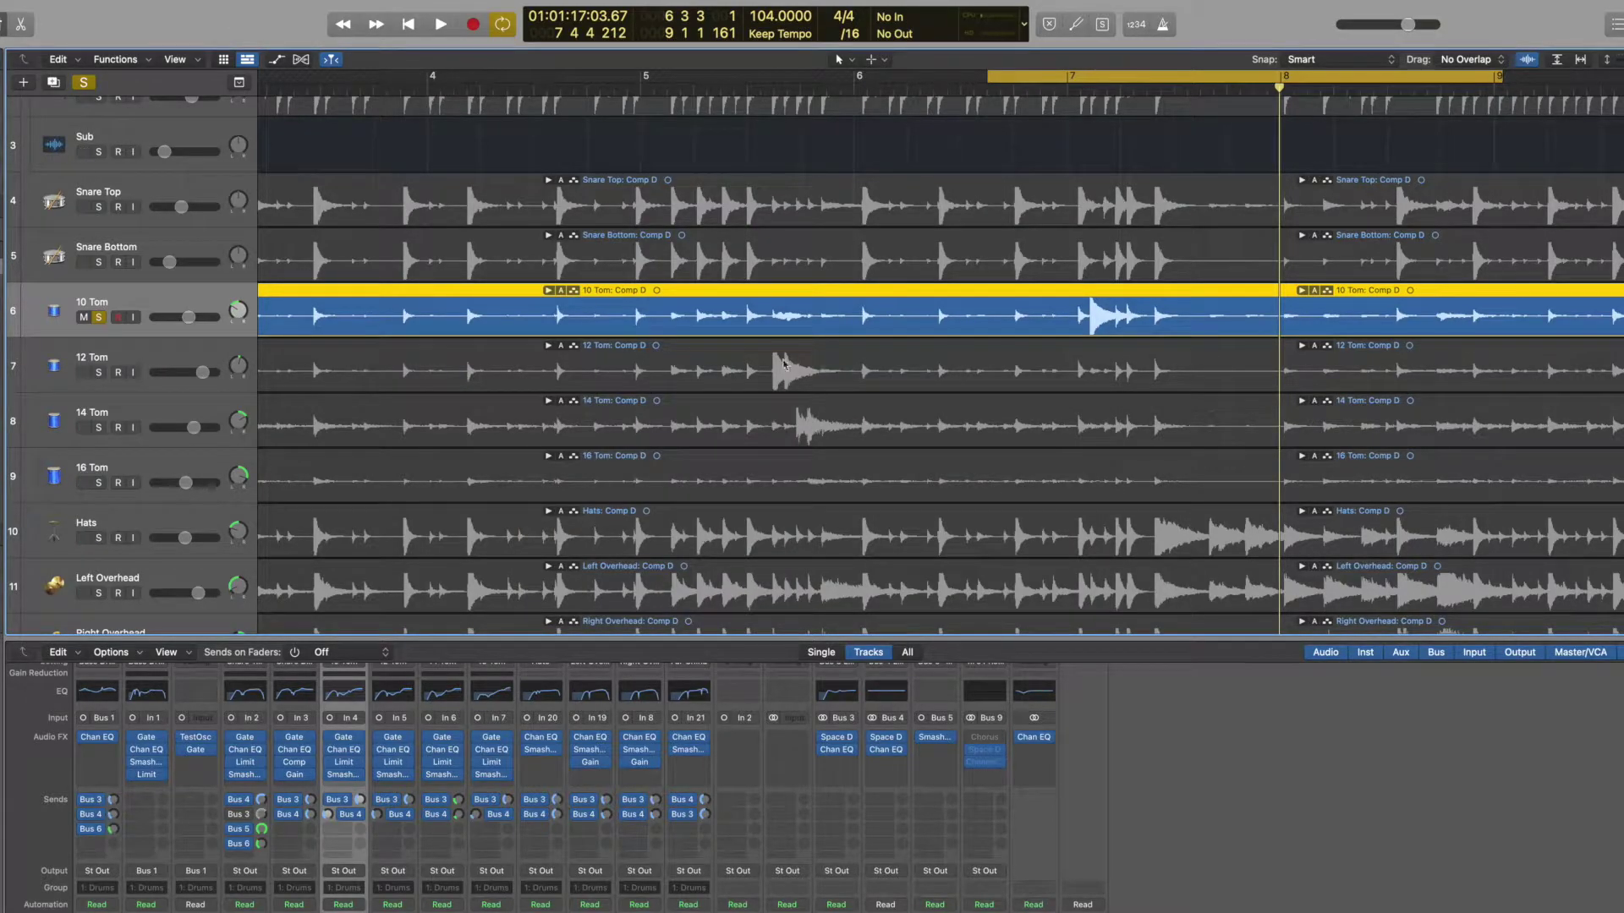
pyautogui.click(99, 318)
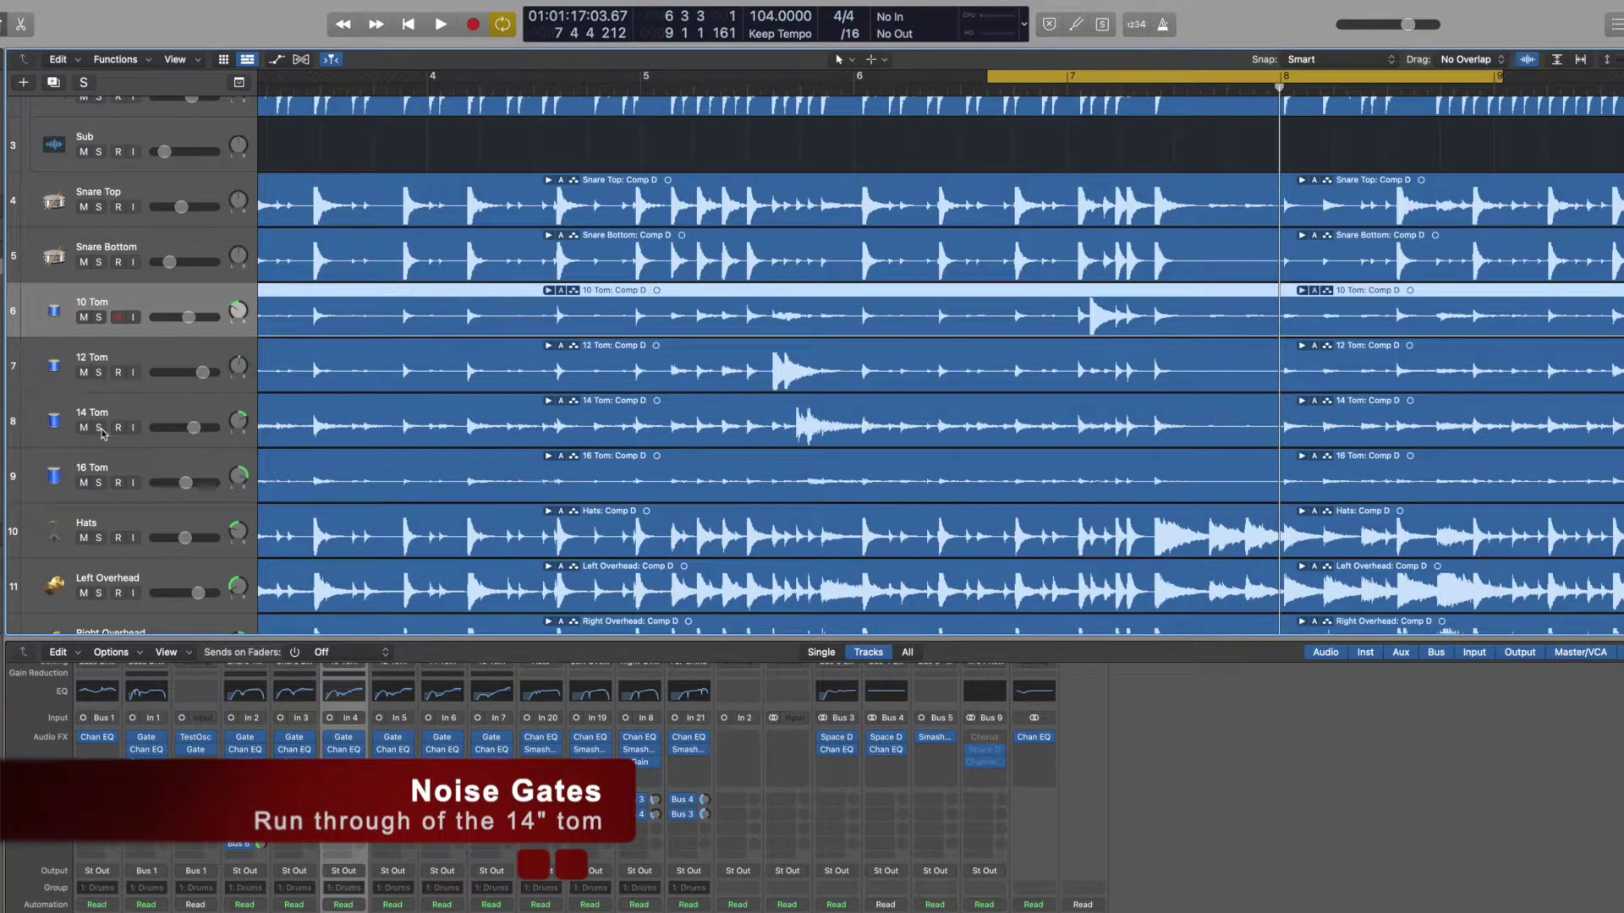
# Solo the 14 Tom, move the cycle range earlier to run from bar 5 to bar 7 beat 3, and listen to it.
pyautogui.click(100, 428)
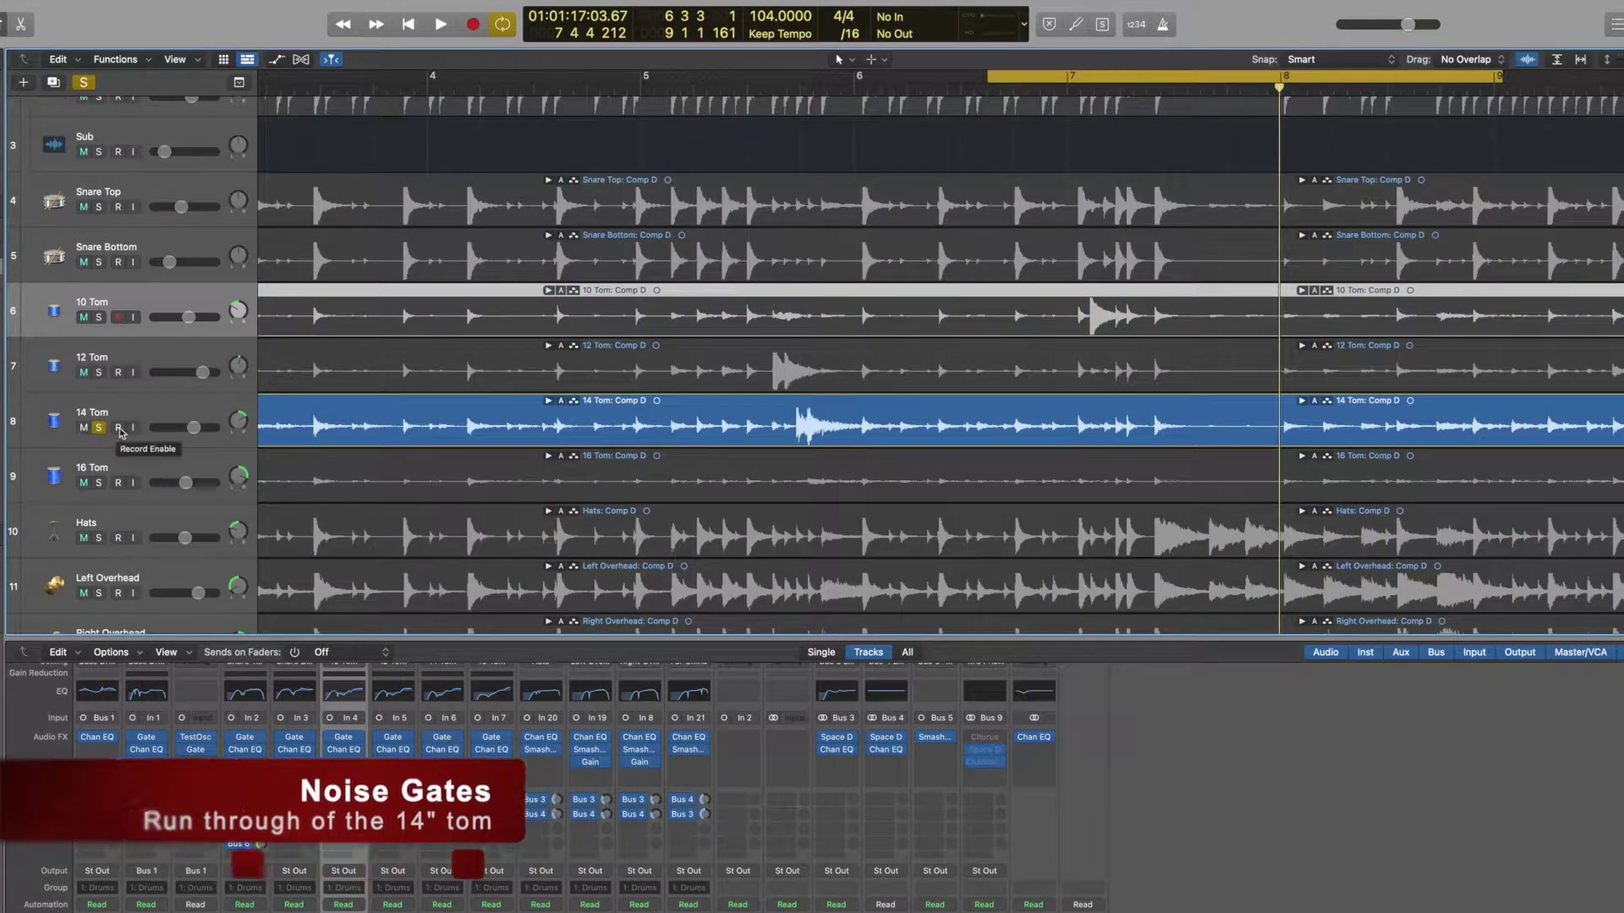
pyautogui.moveTo(1180, 73); pyautogui.dragTo(863, 77)
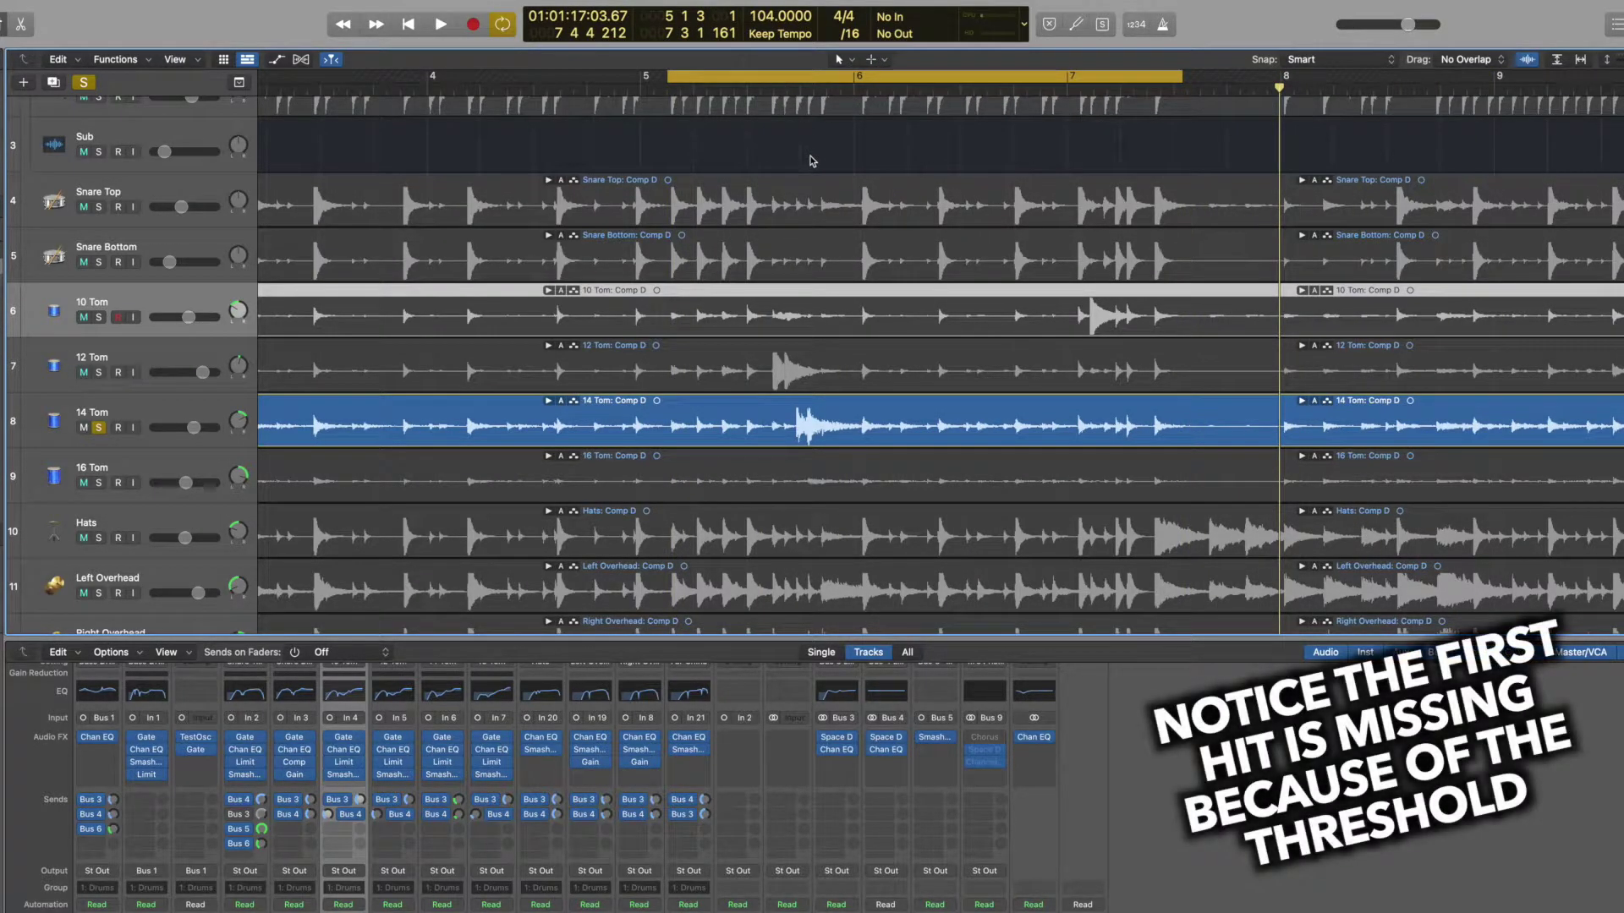
pyautogui.press('space')
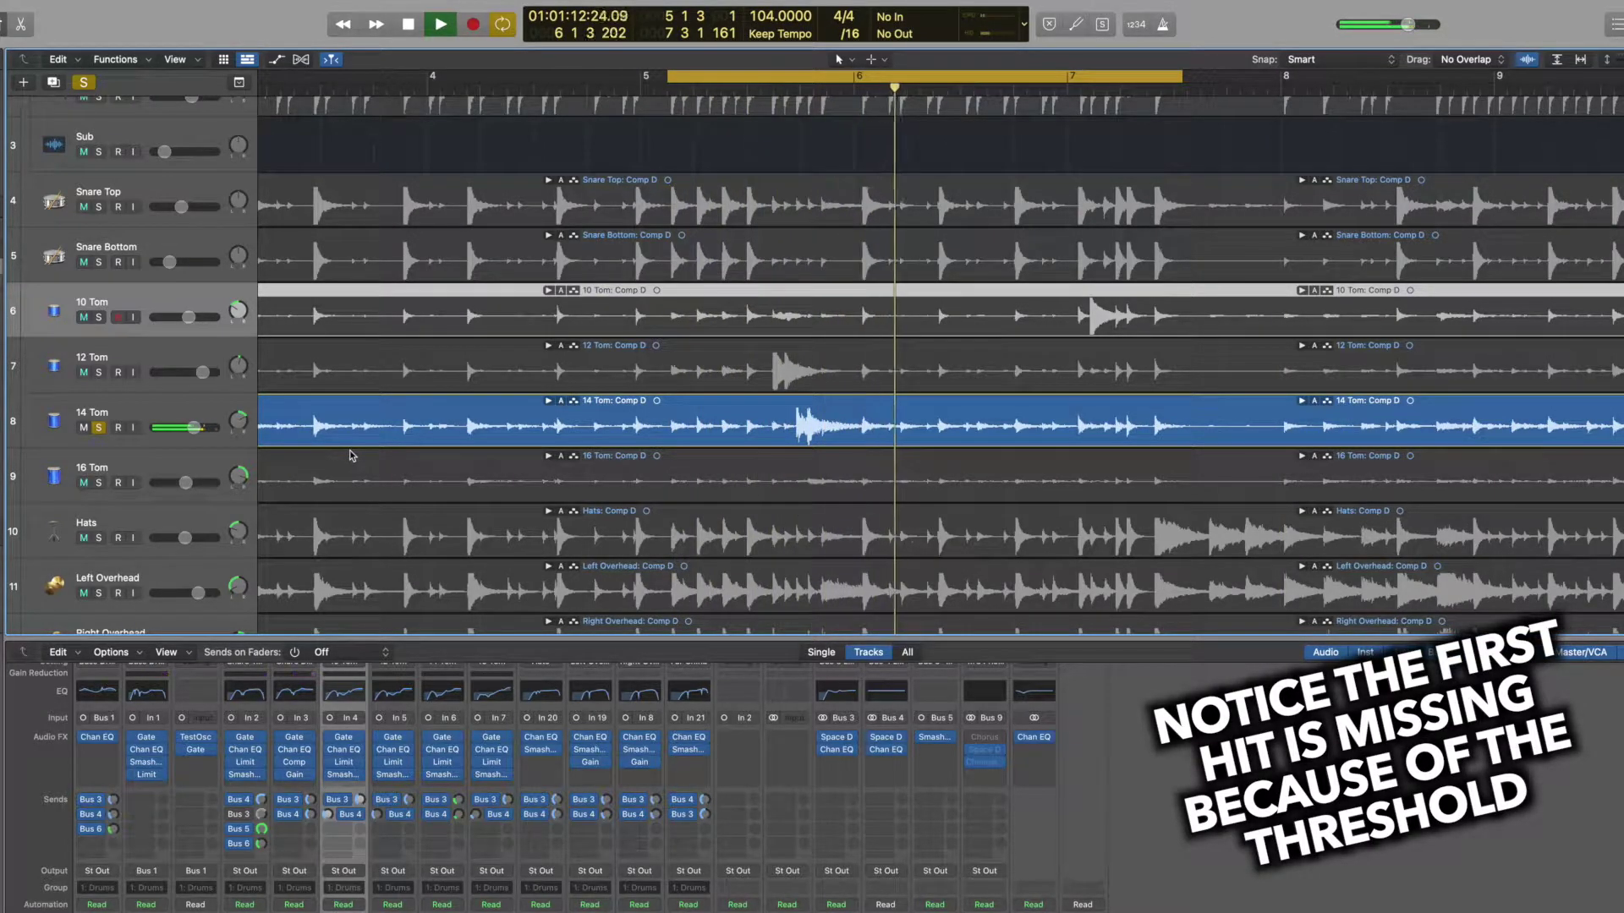
pyautogui.press('space')
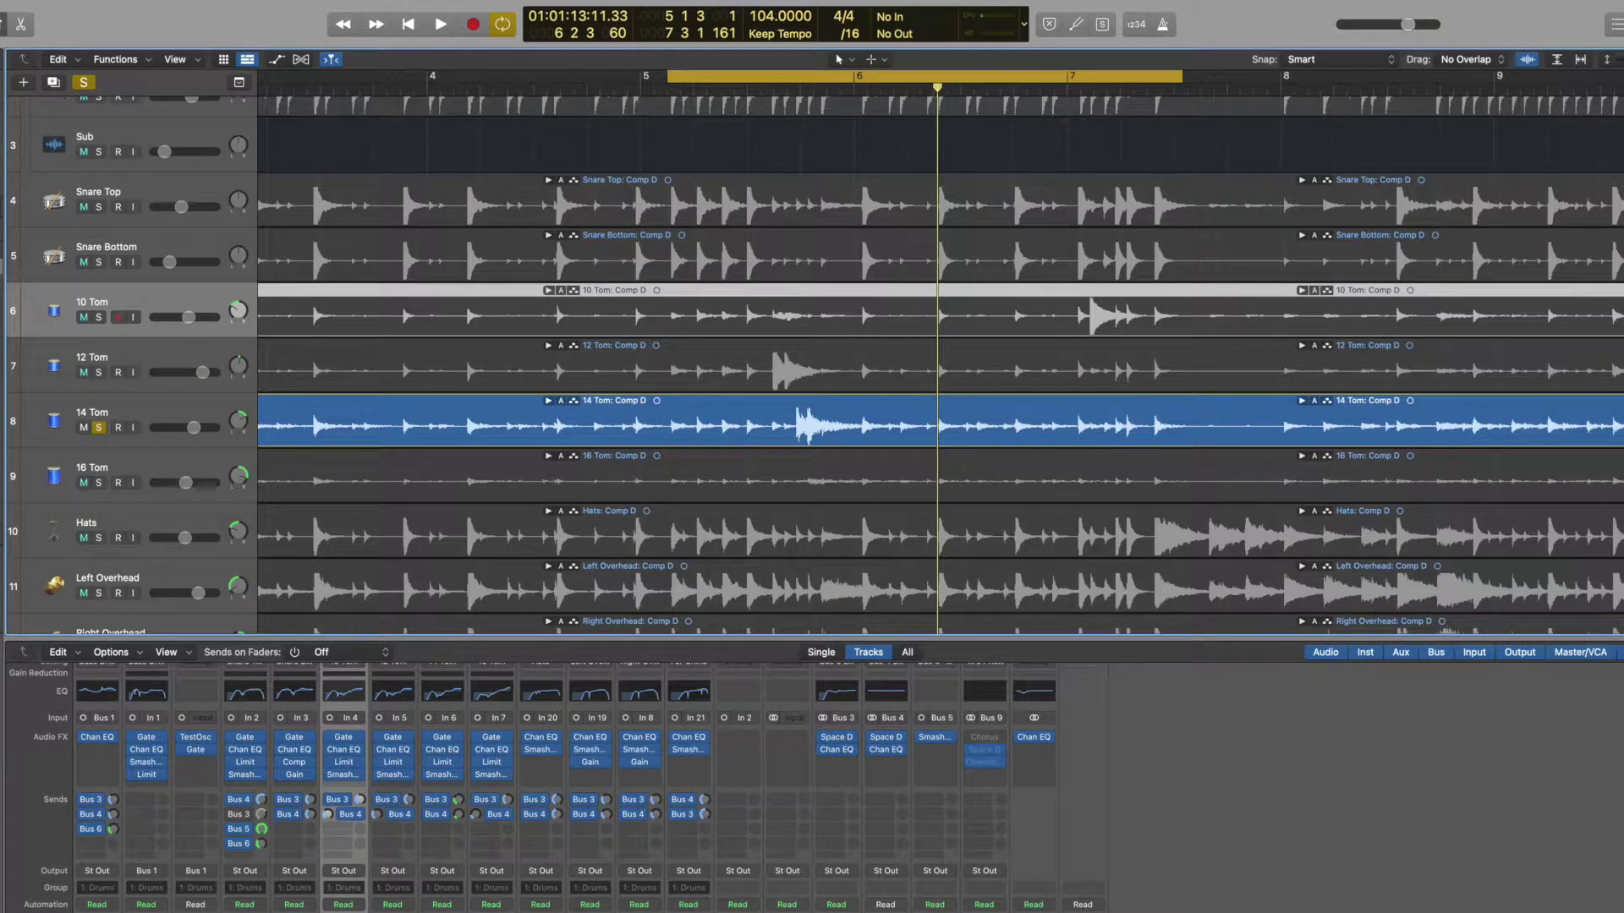
# Open the 14 Tom's Noise Gate, move its window clear of the track, lower the threshold to -8 dB, and listen to the cycle range.
pyautogui.click(442, 910)
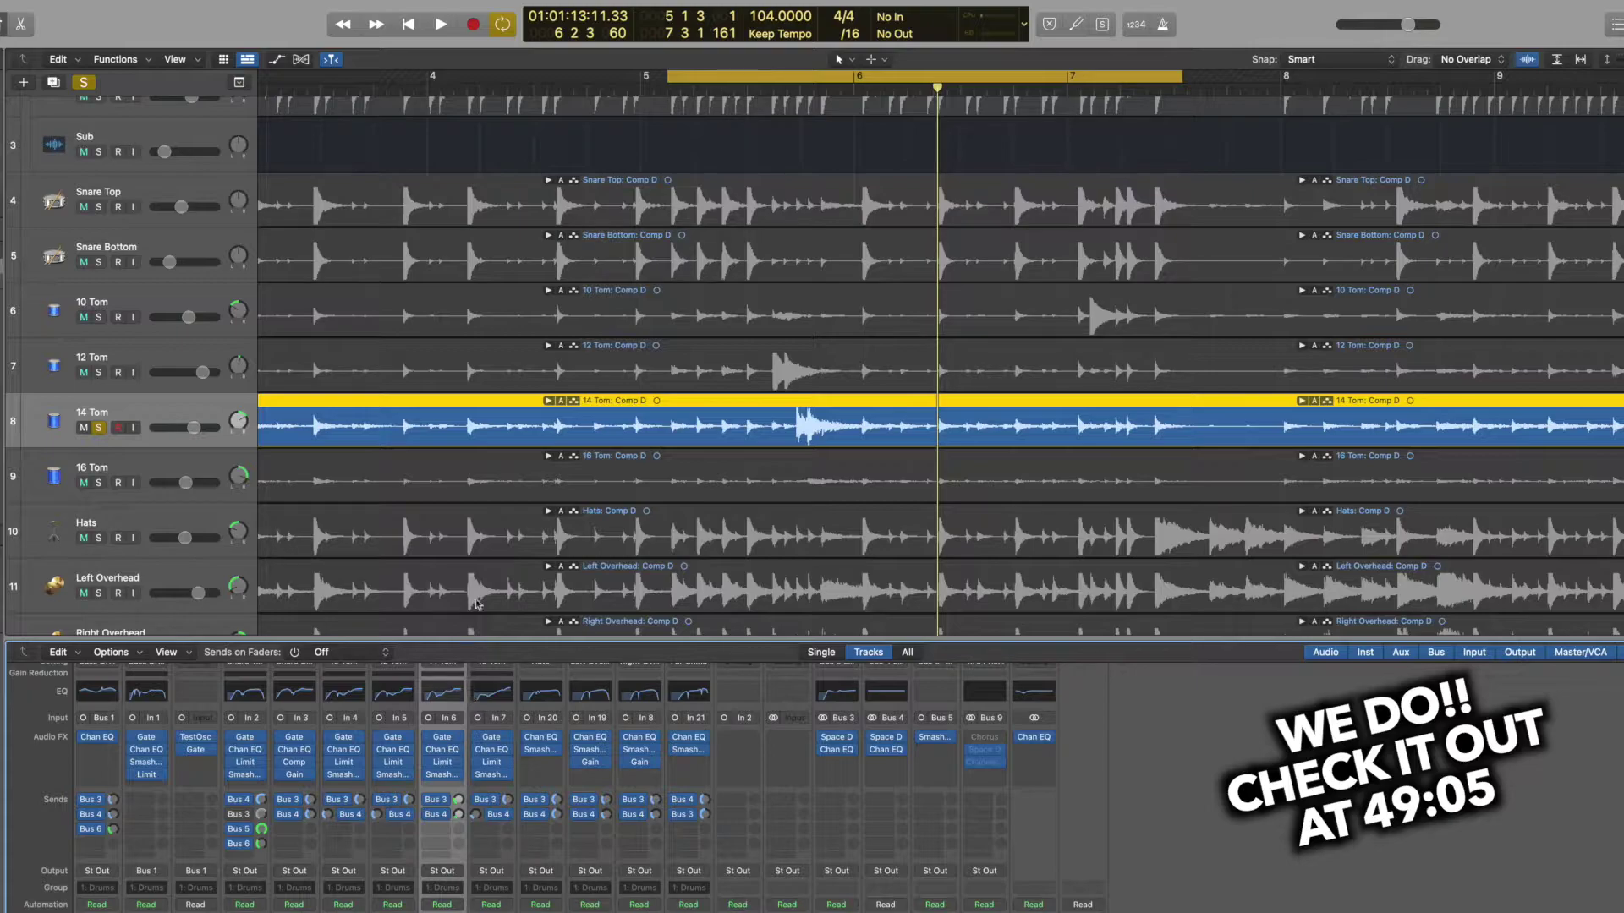
pyautogui.click(443, 740)
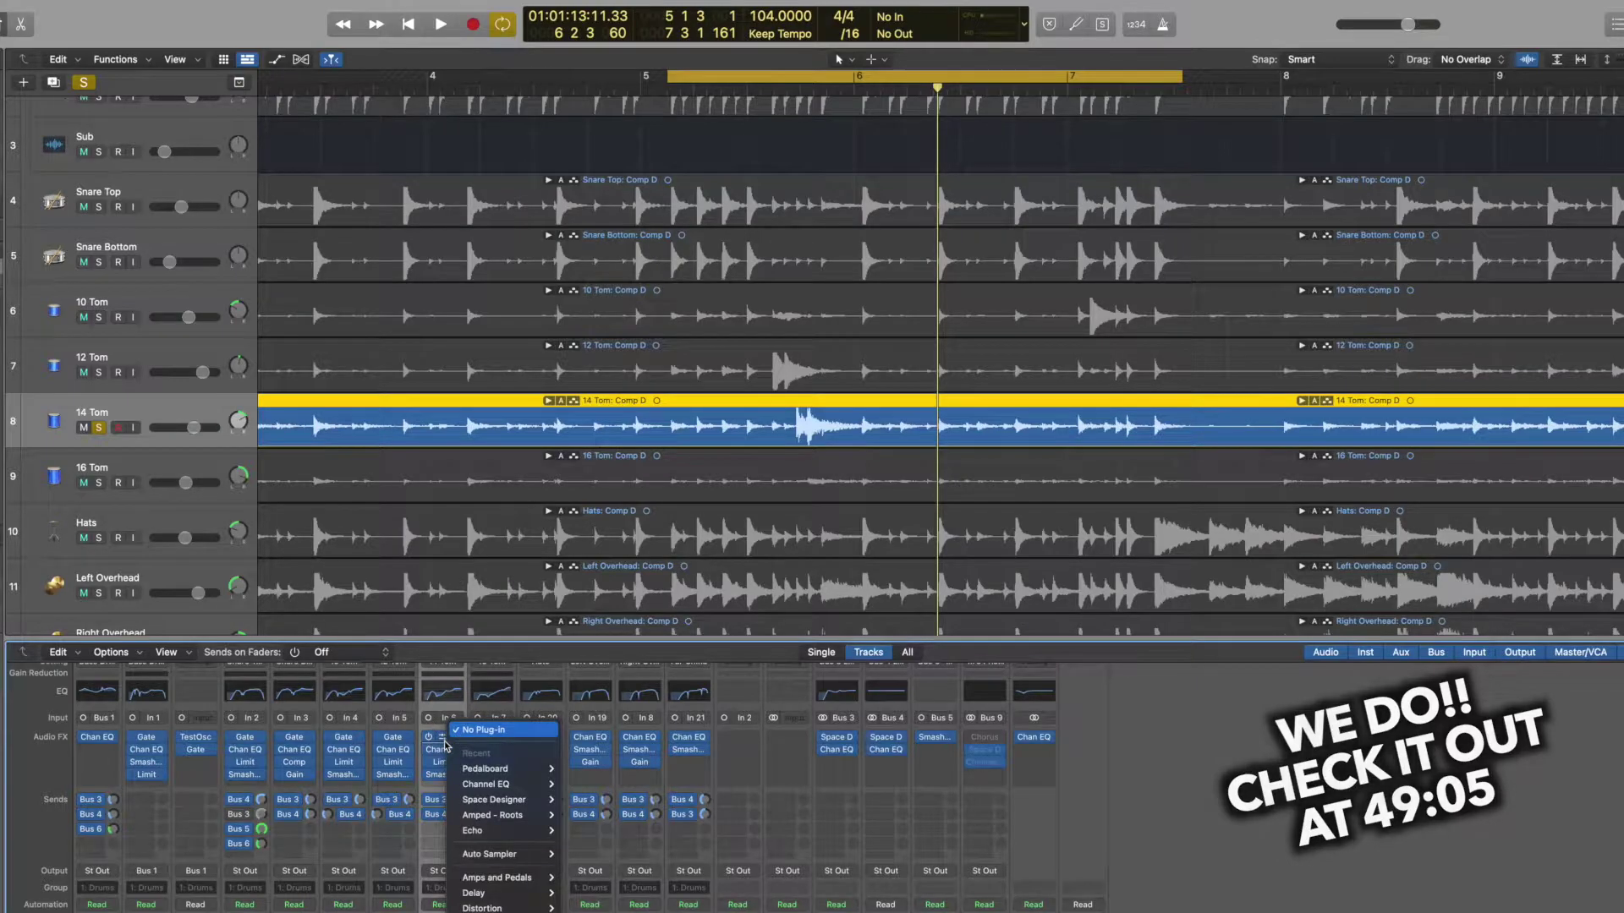
pyautogui.click(443, 741)
pyautogui.click(442, 740)
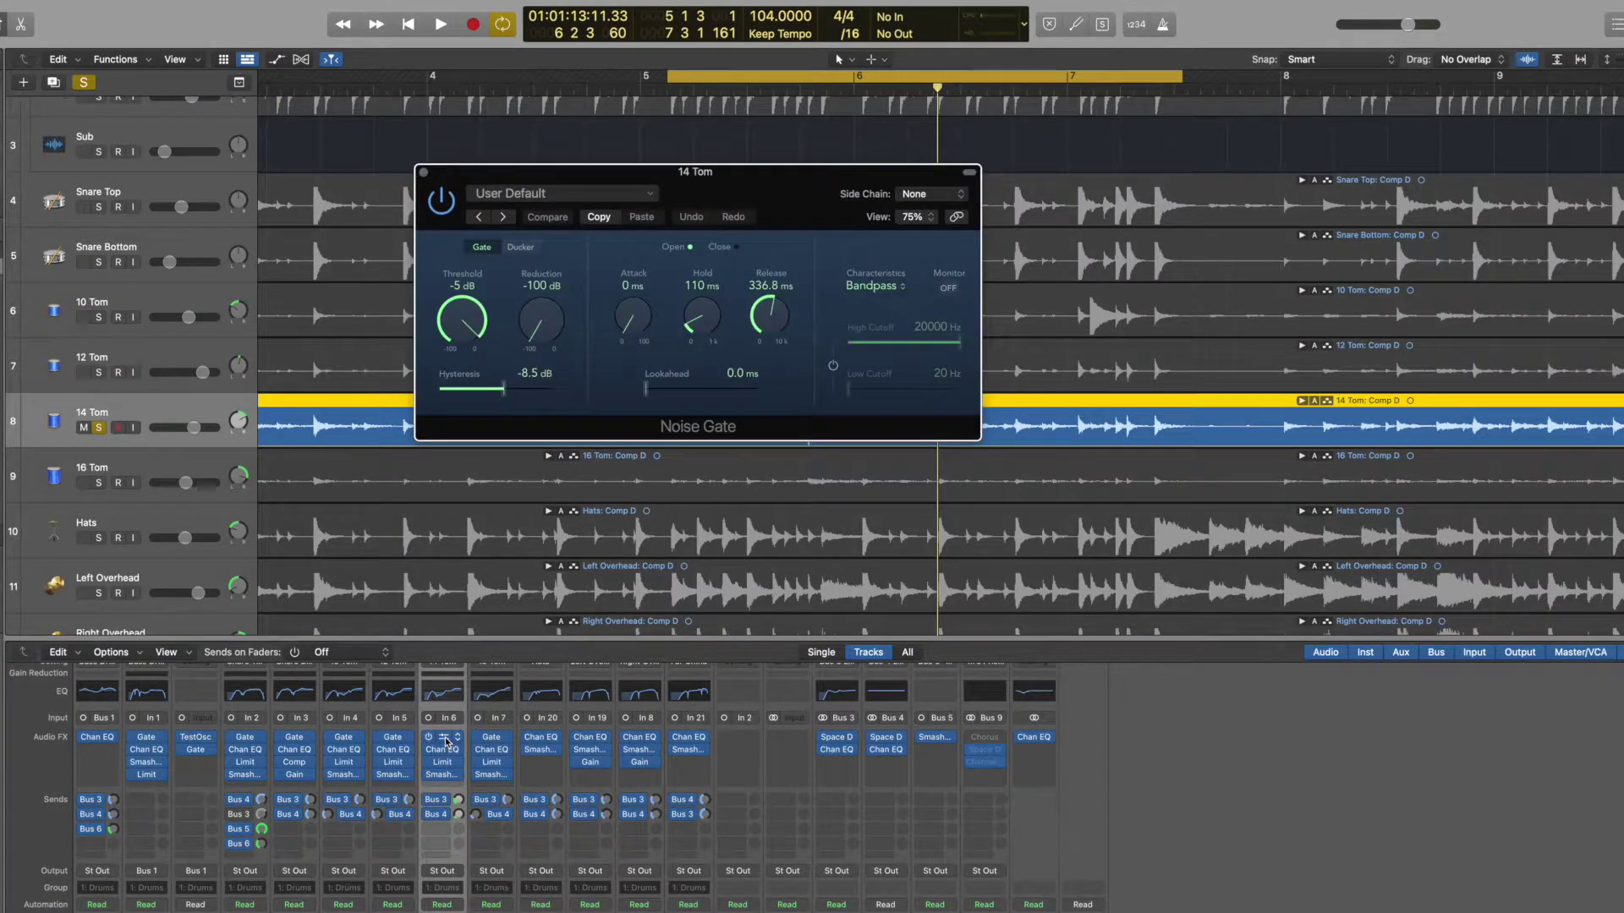
pyautogui.moveTo(746, 175); pyautogui.dragTo(1133, 547)
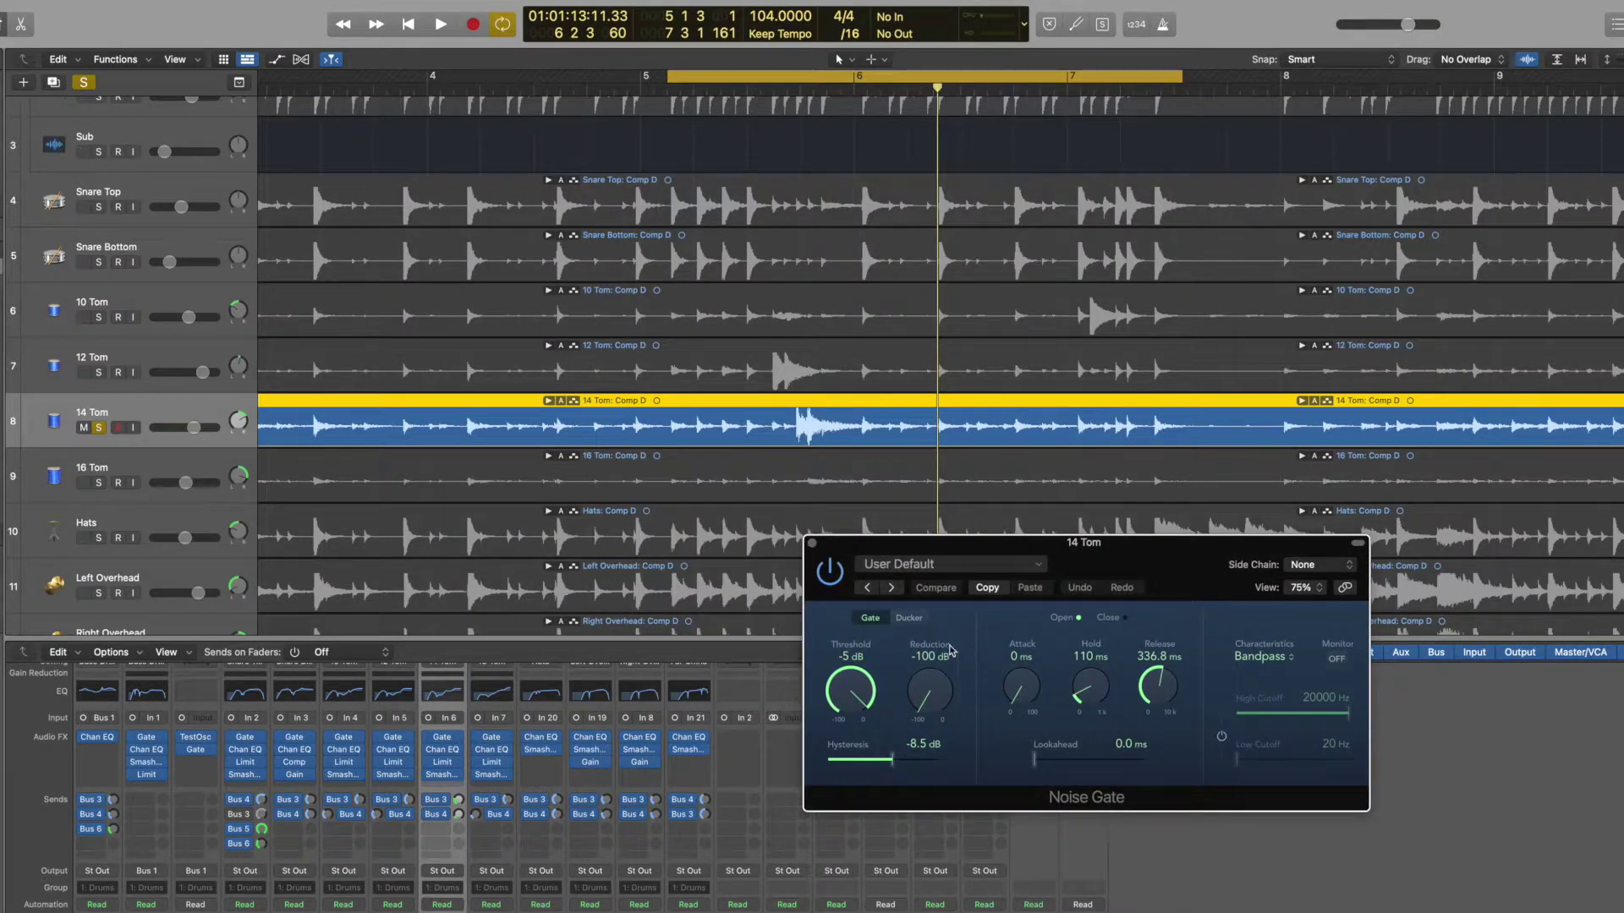
pyautogui.moveTo(861, 708); pyautogui.dragTo(863, 711)
pyautogui.press('space')
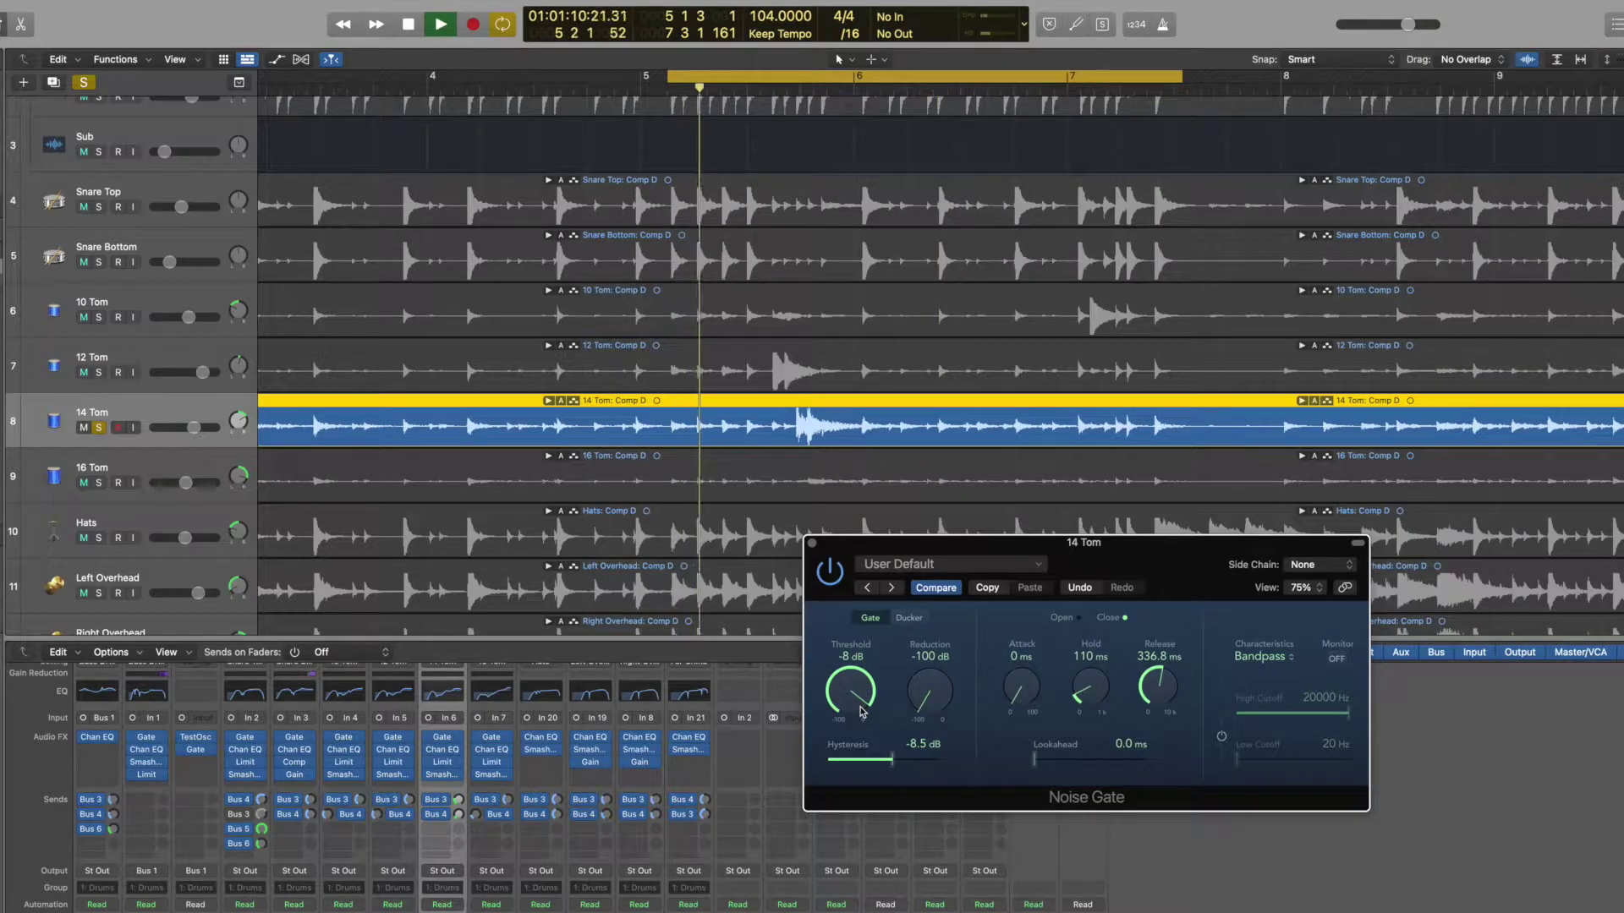
pyautogui.press('space')
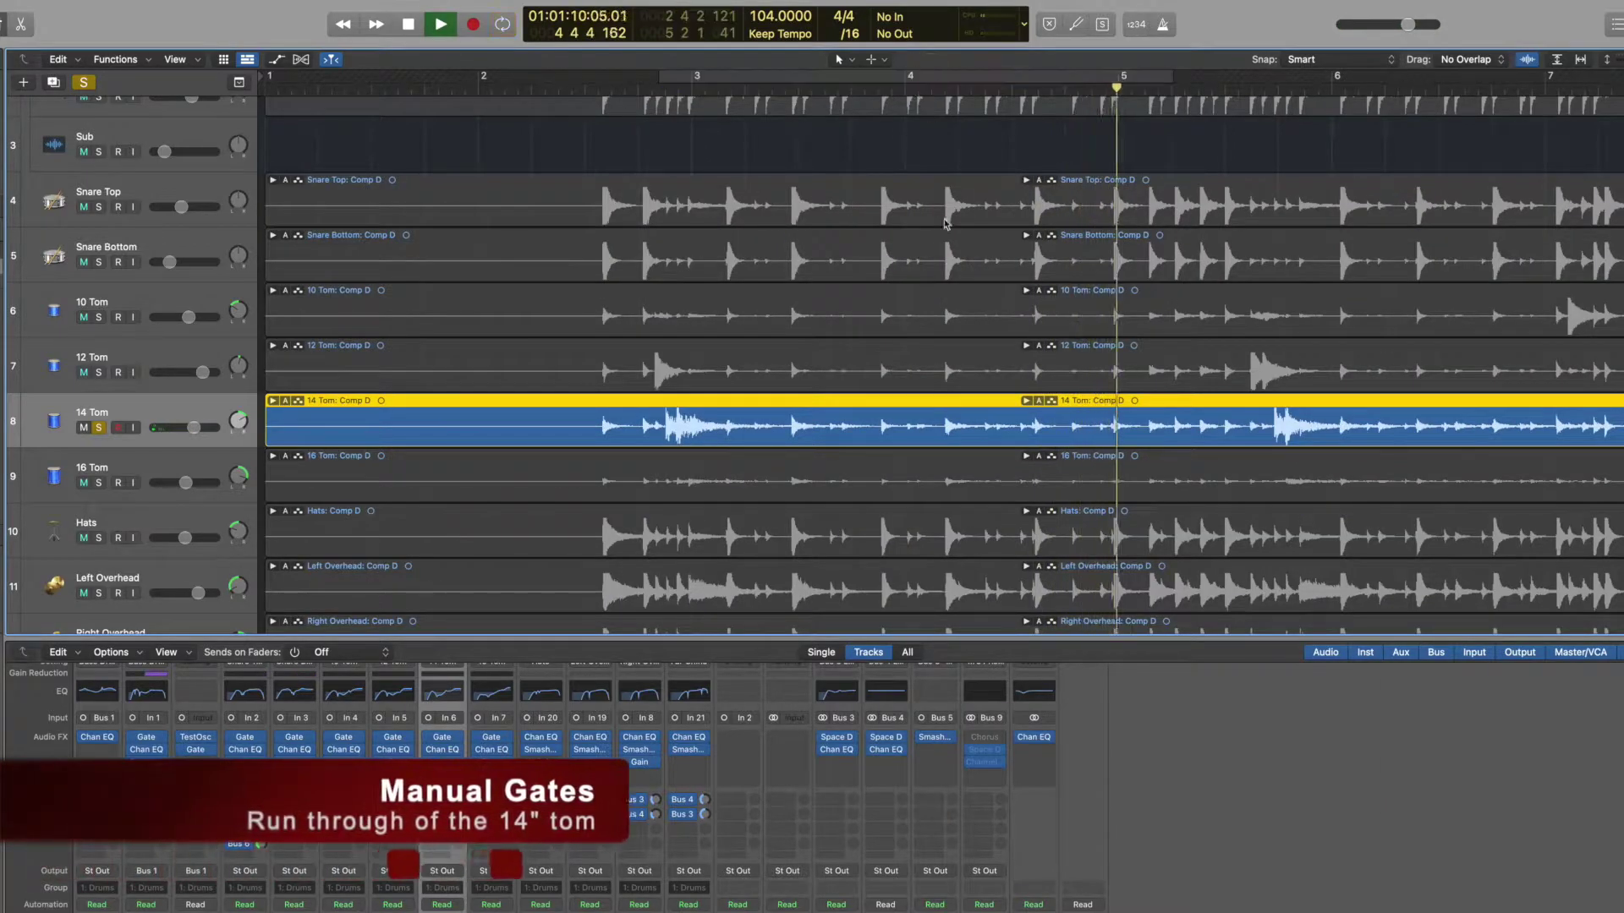
# Stop playback, expand the 14 Tom take folder, and split Take 67 just before the tom hit late in bar 5.
pyautogui.press('space')
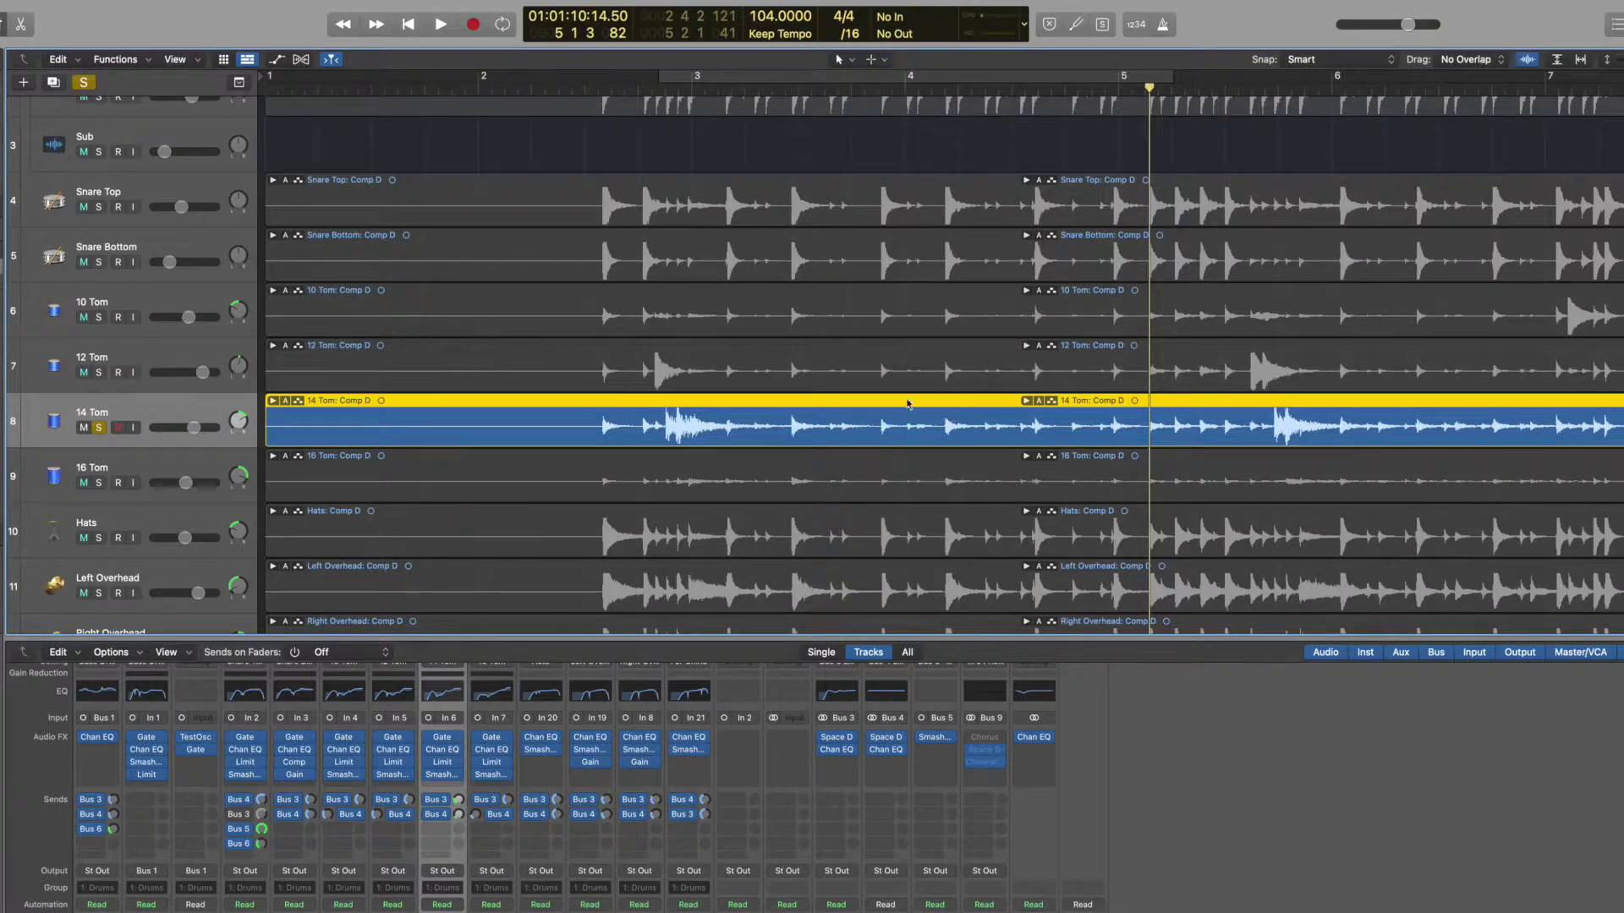
pyautogui.click(1028, 402)
pyautogui.hscroll(3, 1023, 423)
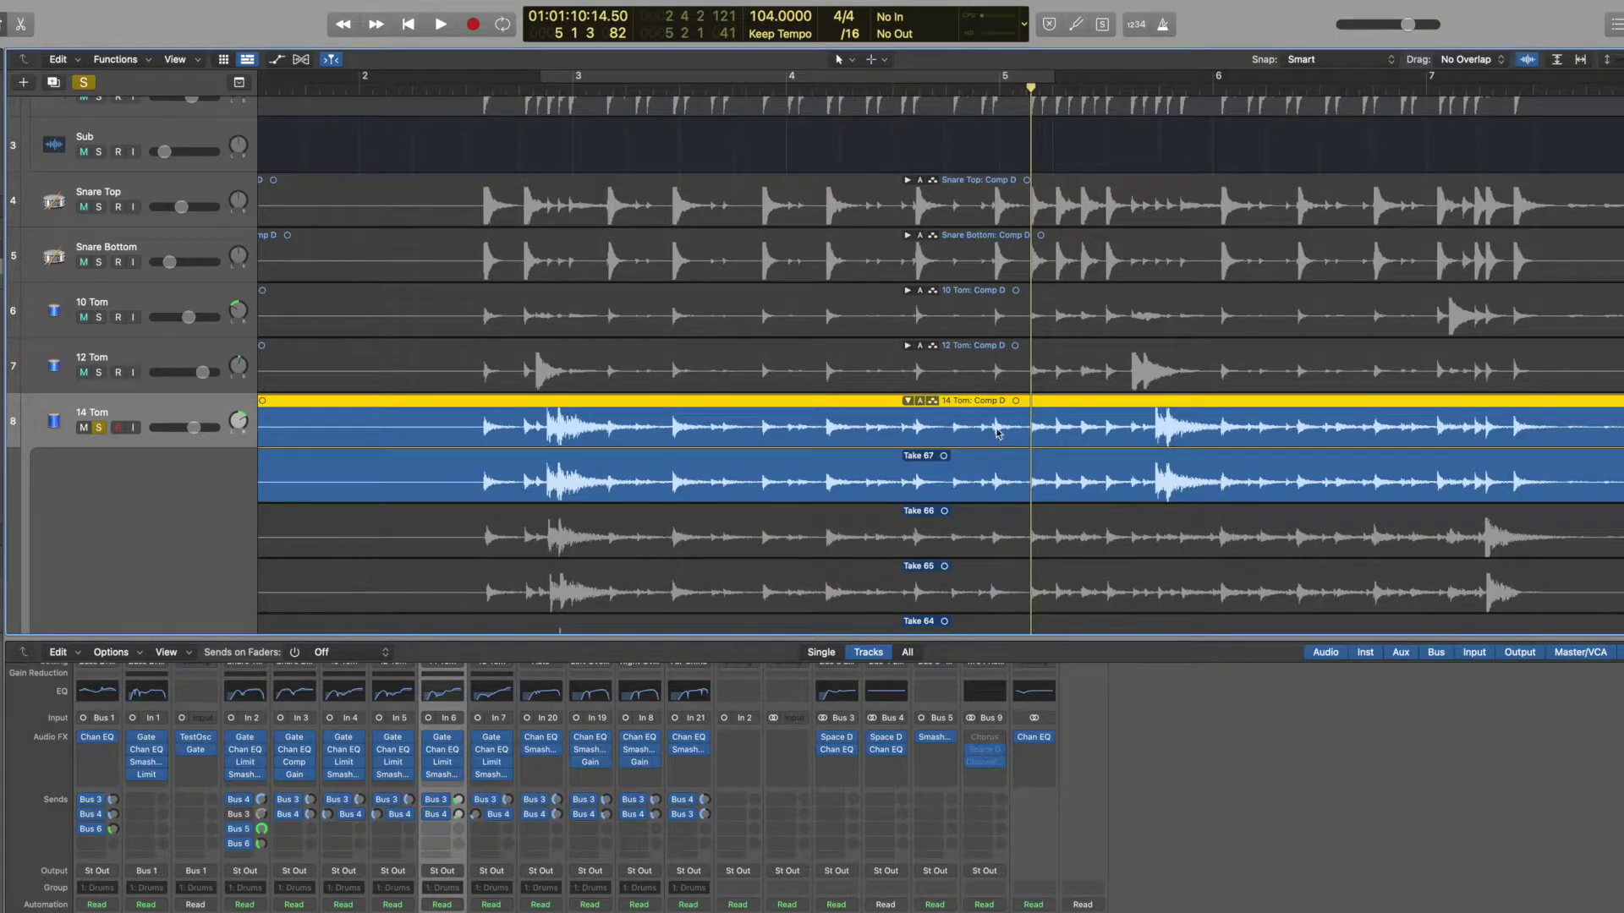
pyautogui.scroll(-2, 962, 578)
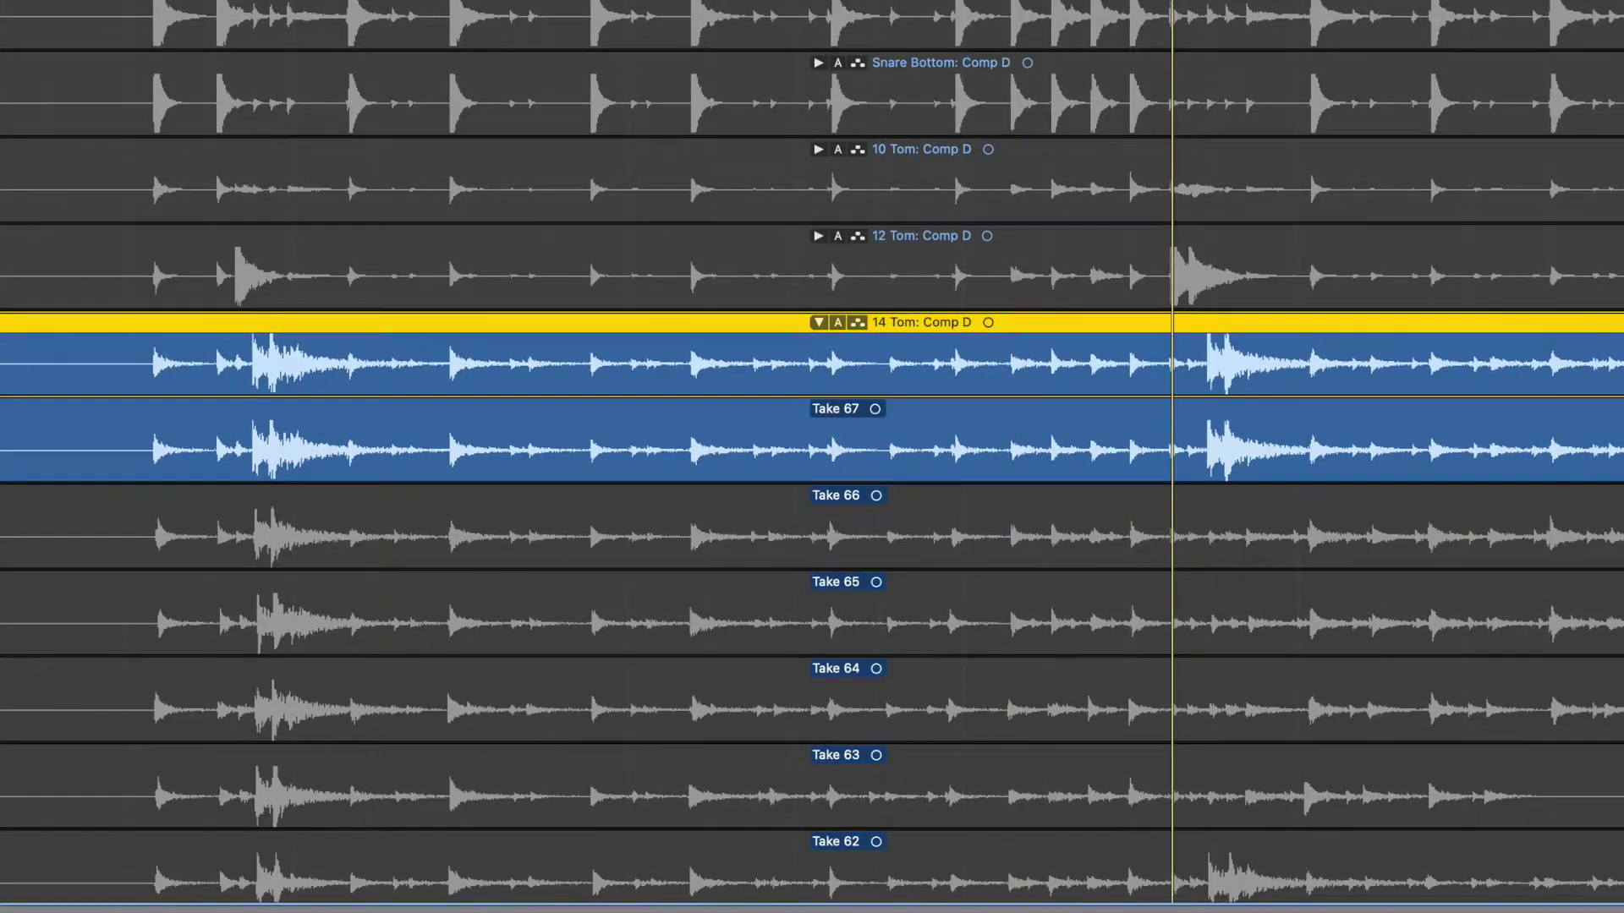
pyautogui.click(1178, 443)
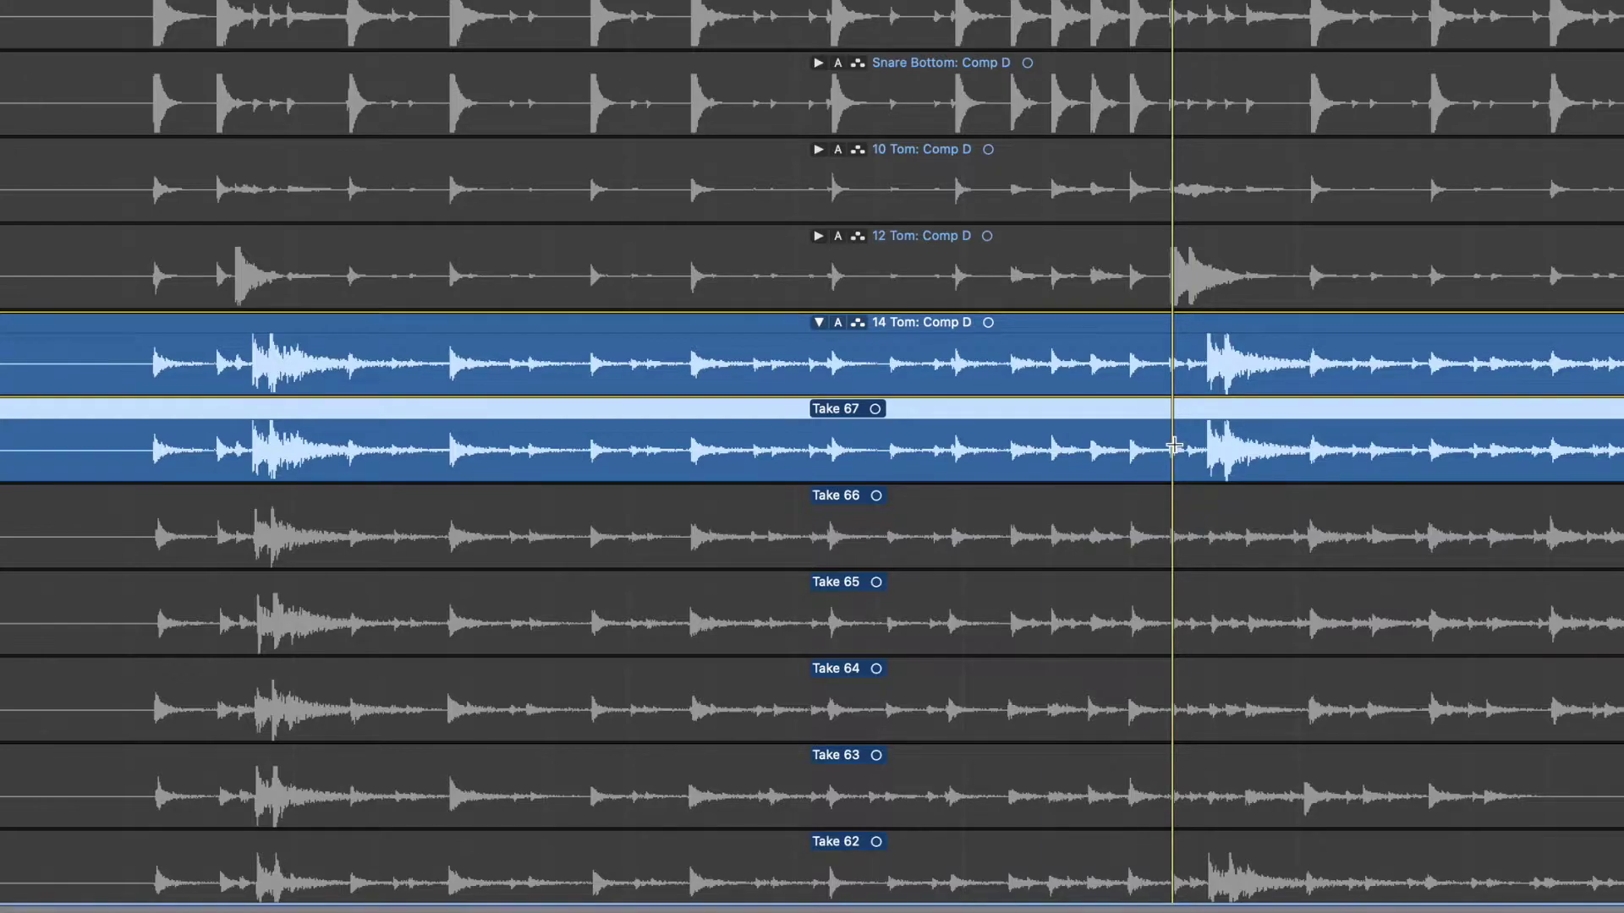
pyautogui.click(1174, 445)
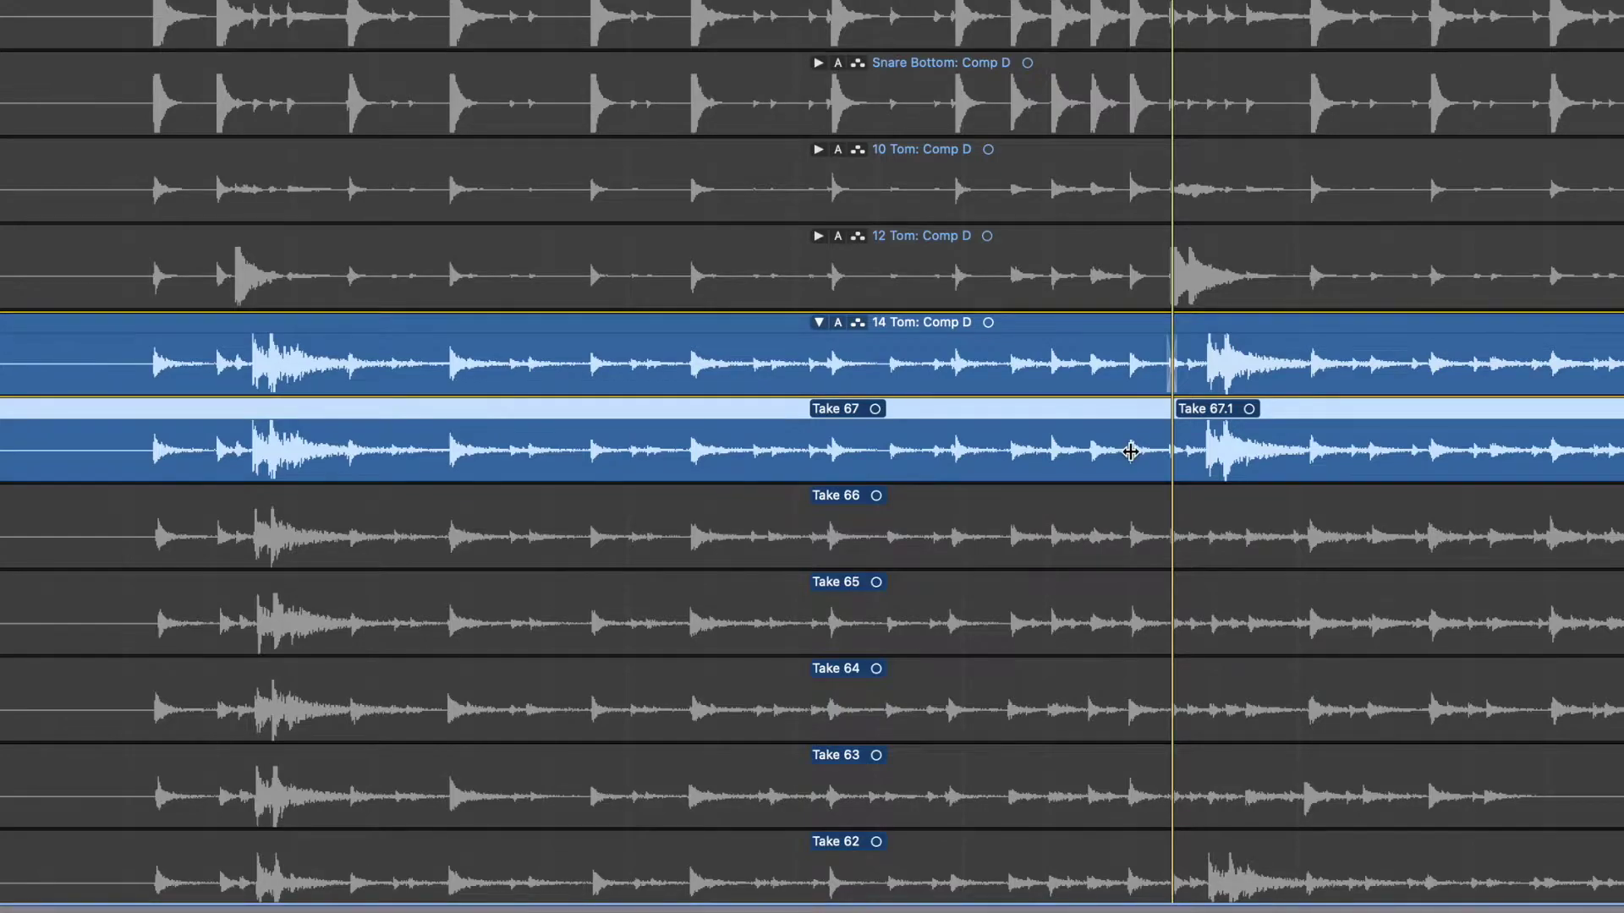
# Trim the selected sections of the 14 Tom's Take 67 tightly around the tom hits, cutting out the bleed between them.
pyautogui.moveTo(1159, 455); pyautogui.dragTo(435, 475)
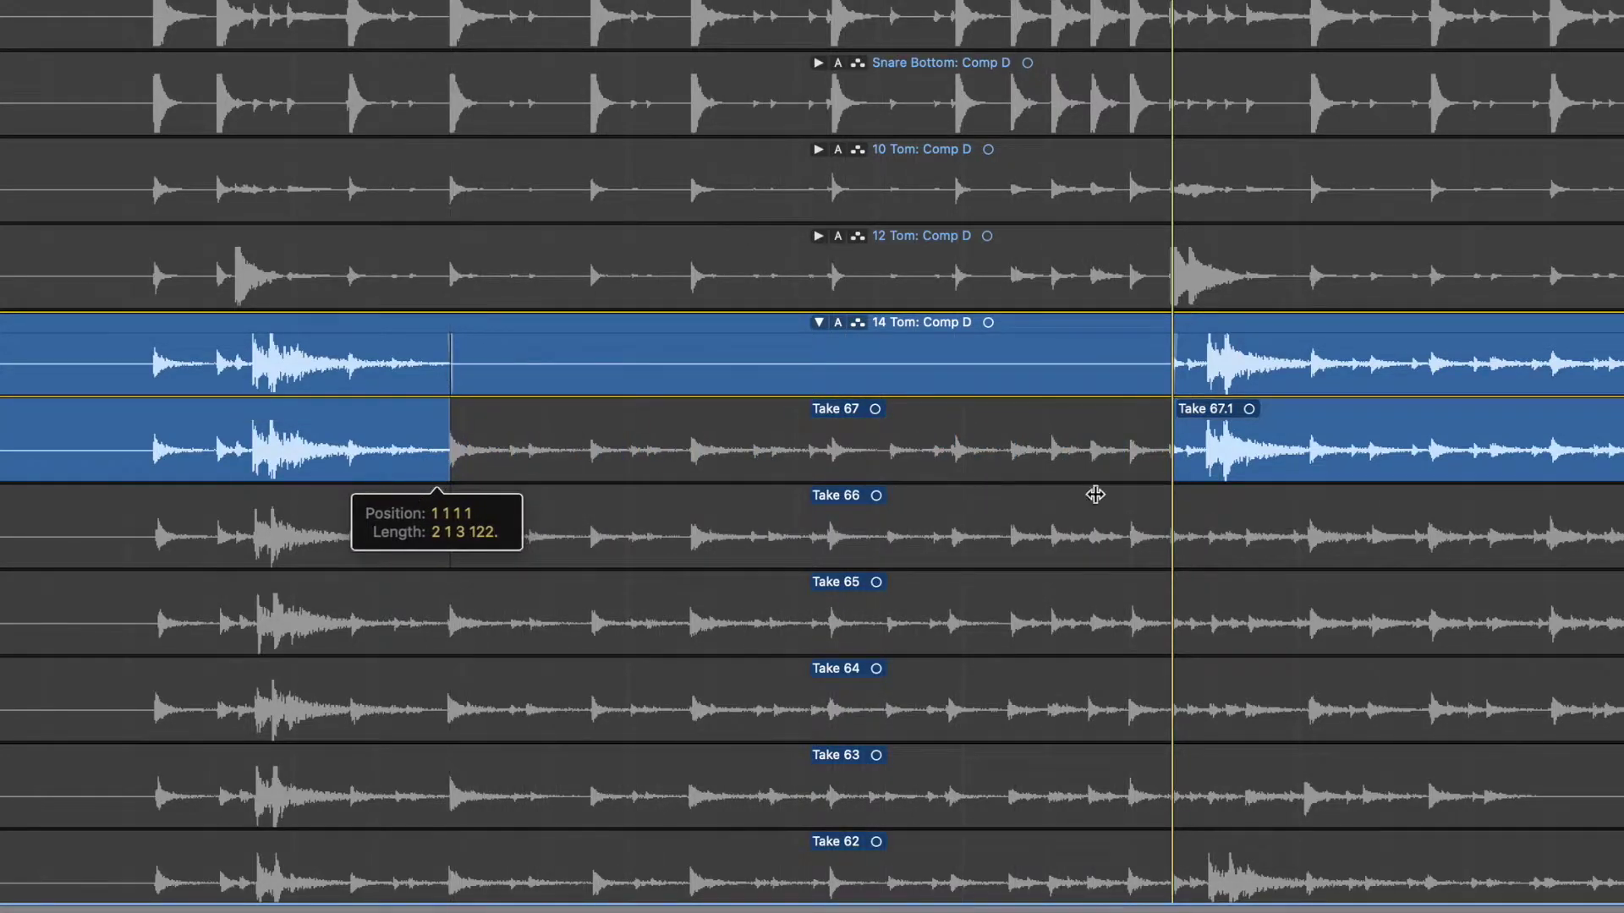
pyautogui.moveTo(1182, 471); pyautogui.dragTo(1203, 464)
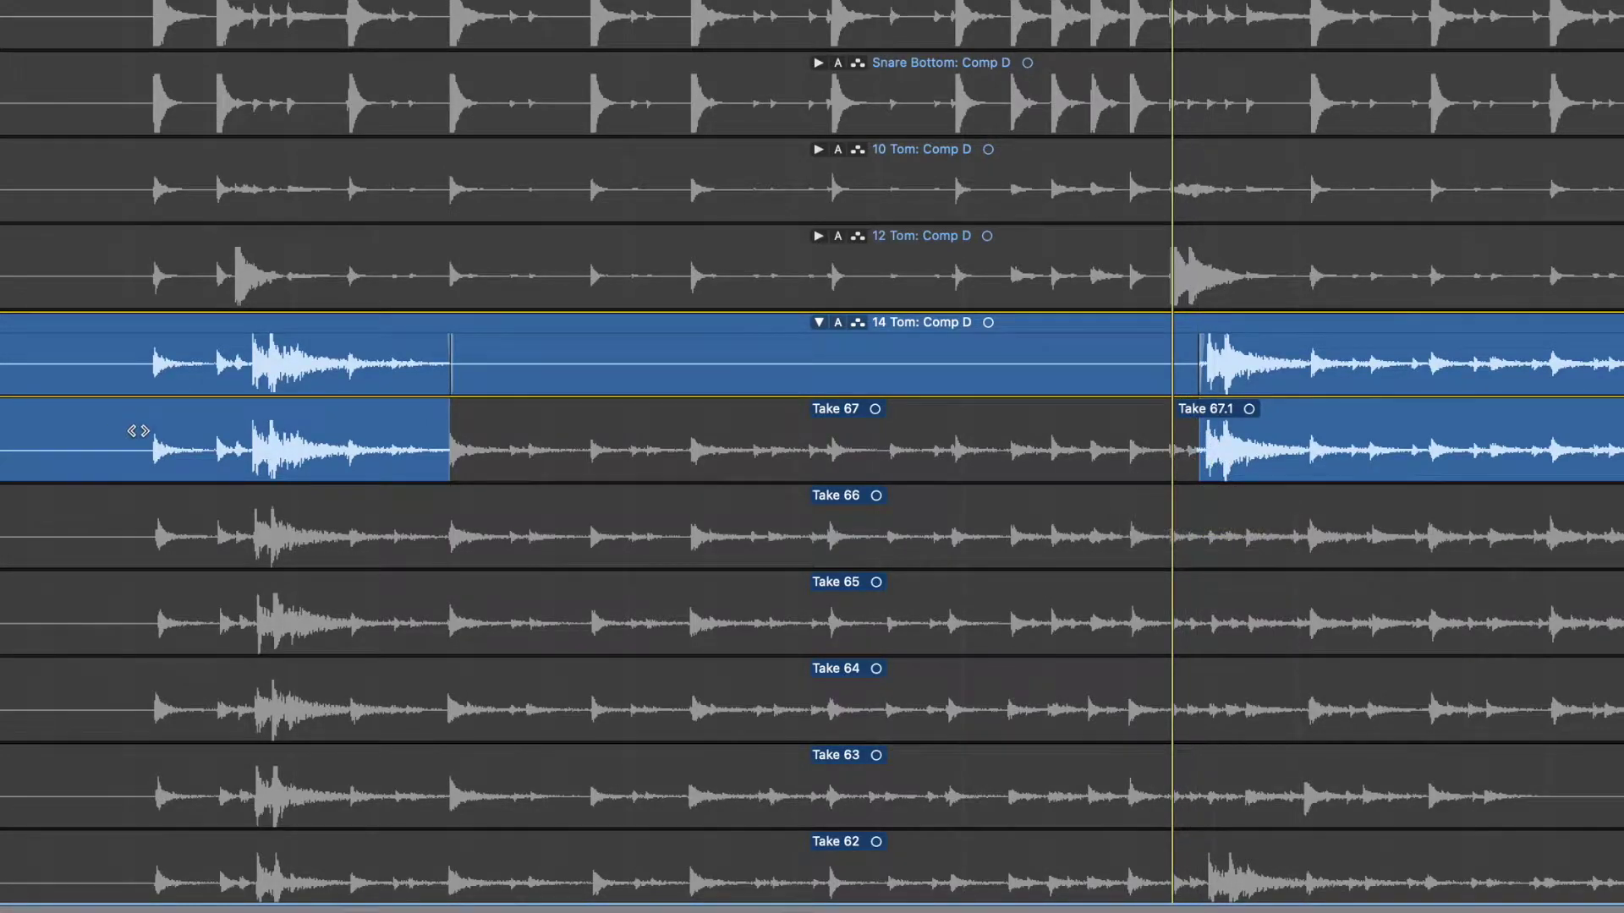
pyautogui.hscroll(-5, 271, 202)
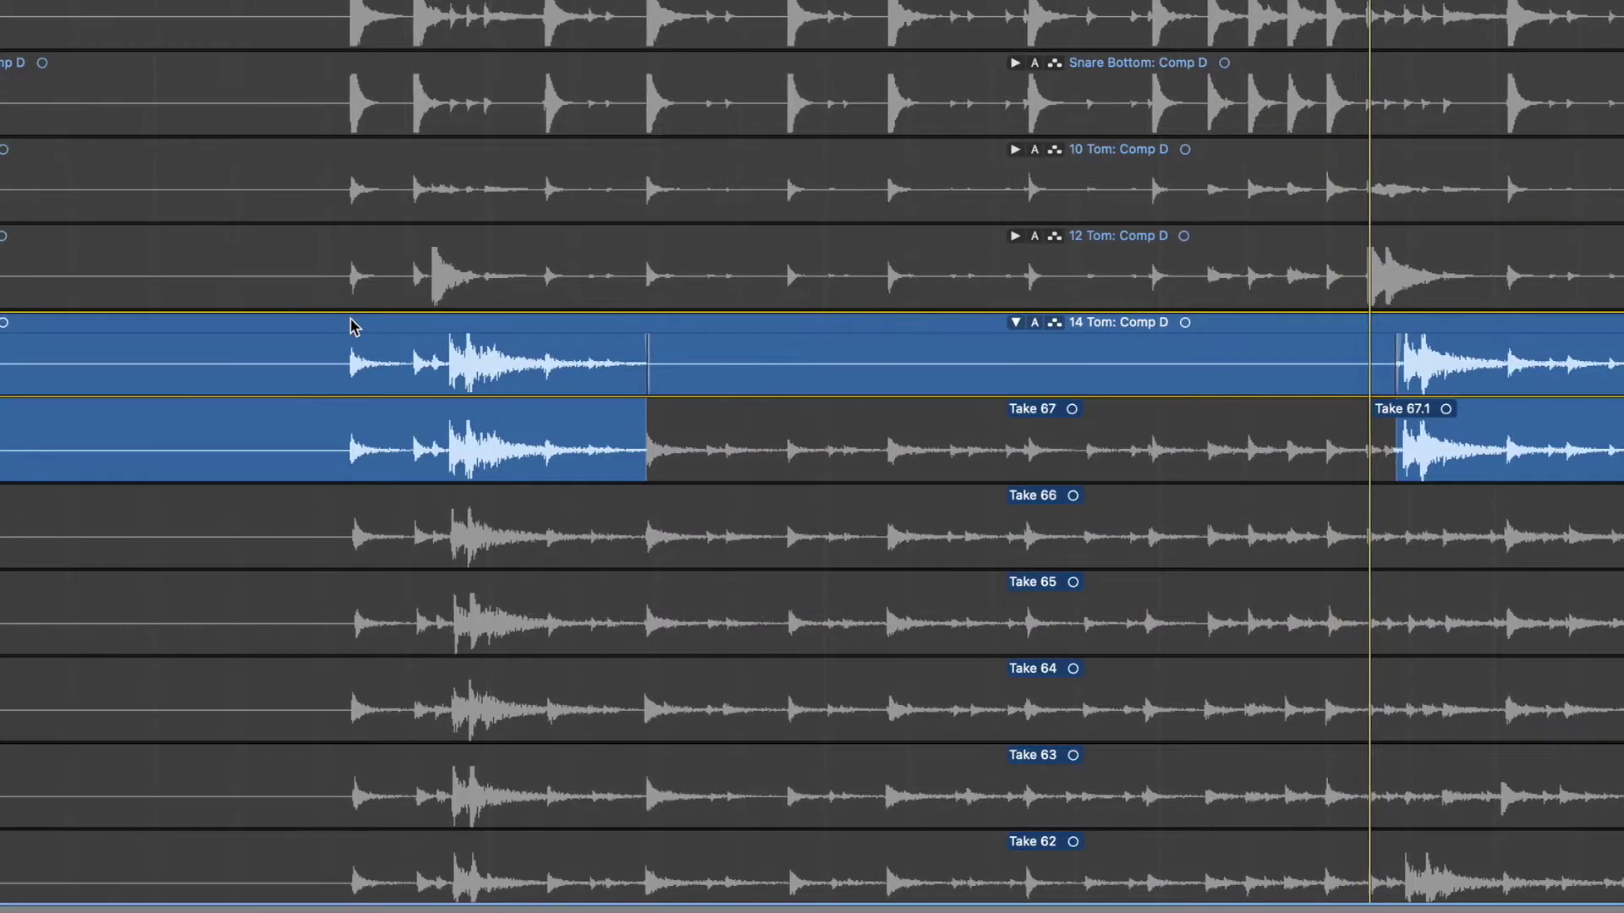
pyautogui.moveTo(9, 471); pyautogui.dragTo(434, 481)
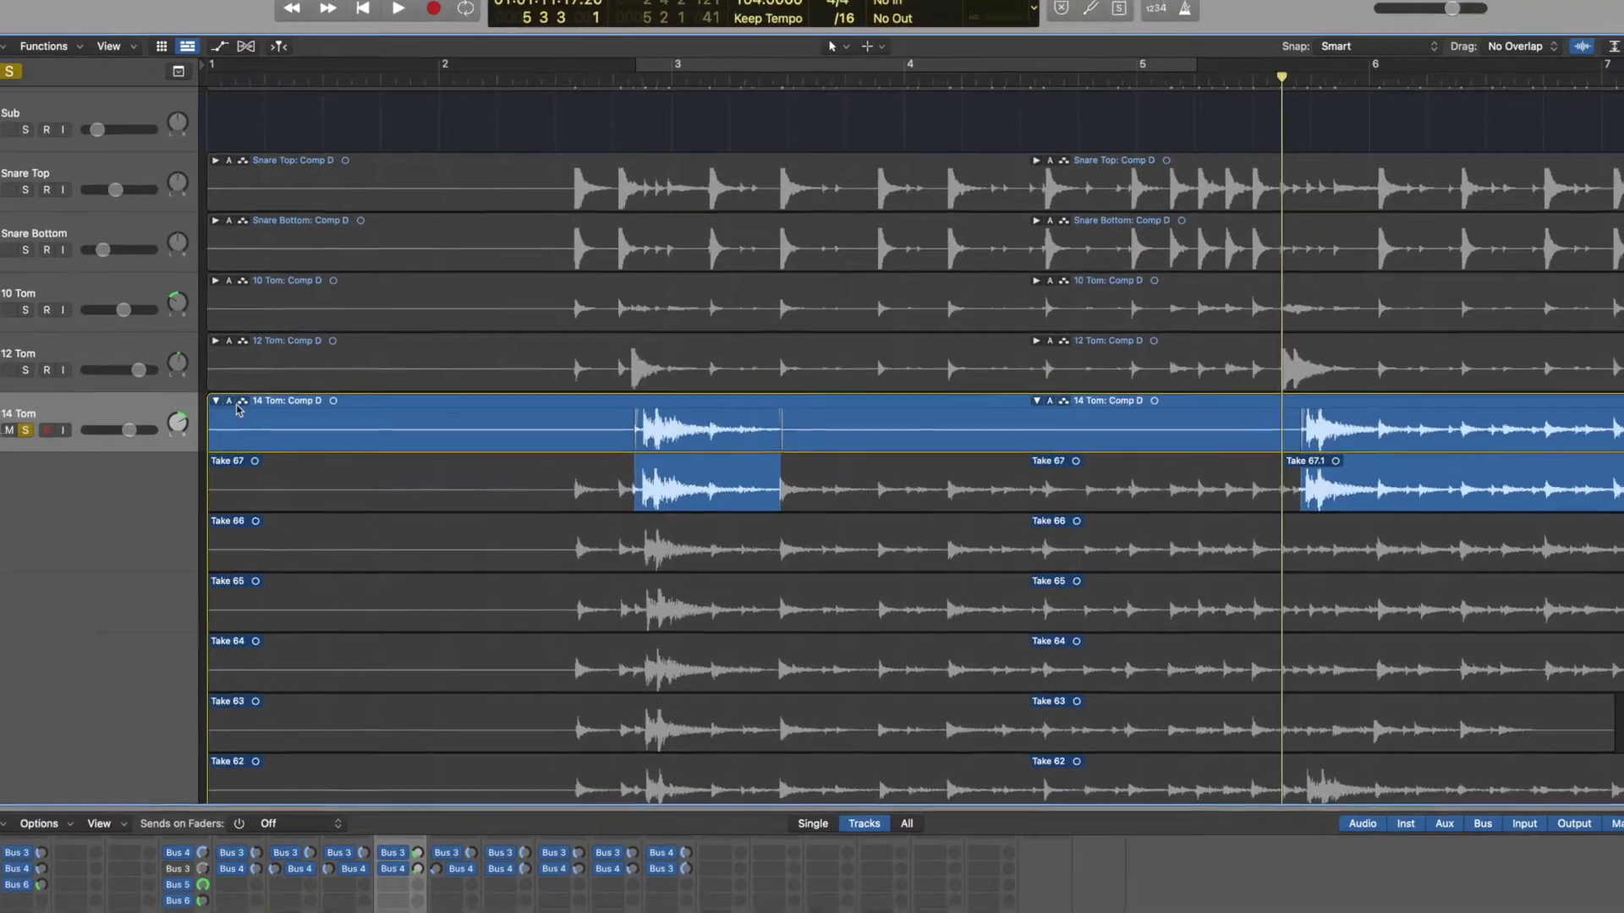
pyautogui.click(33, 366)
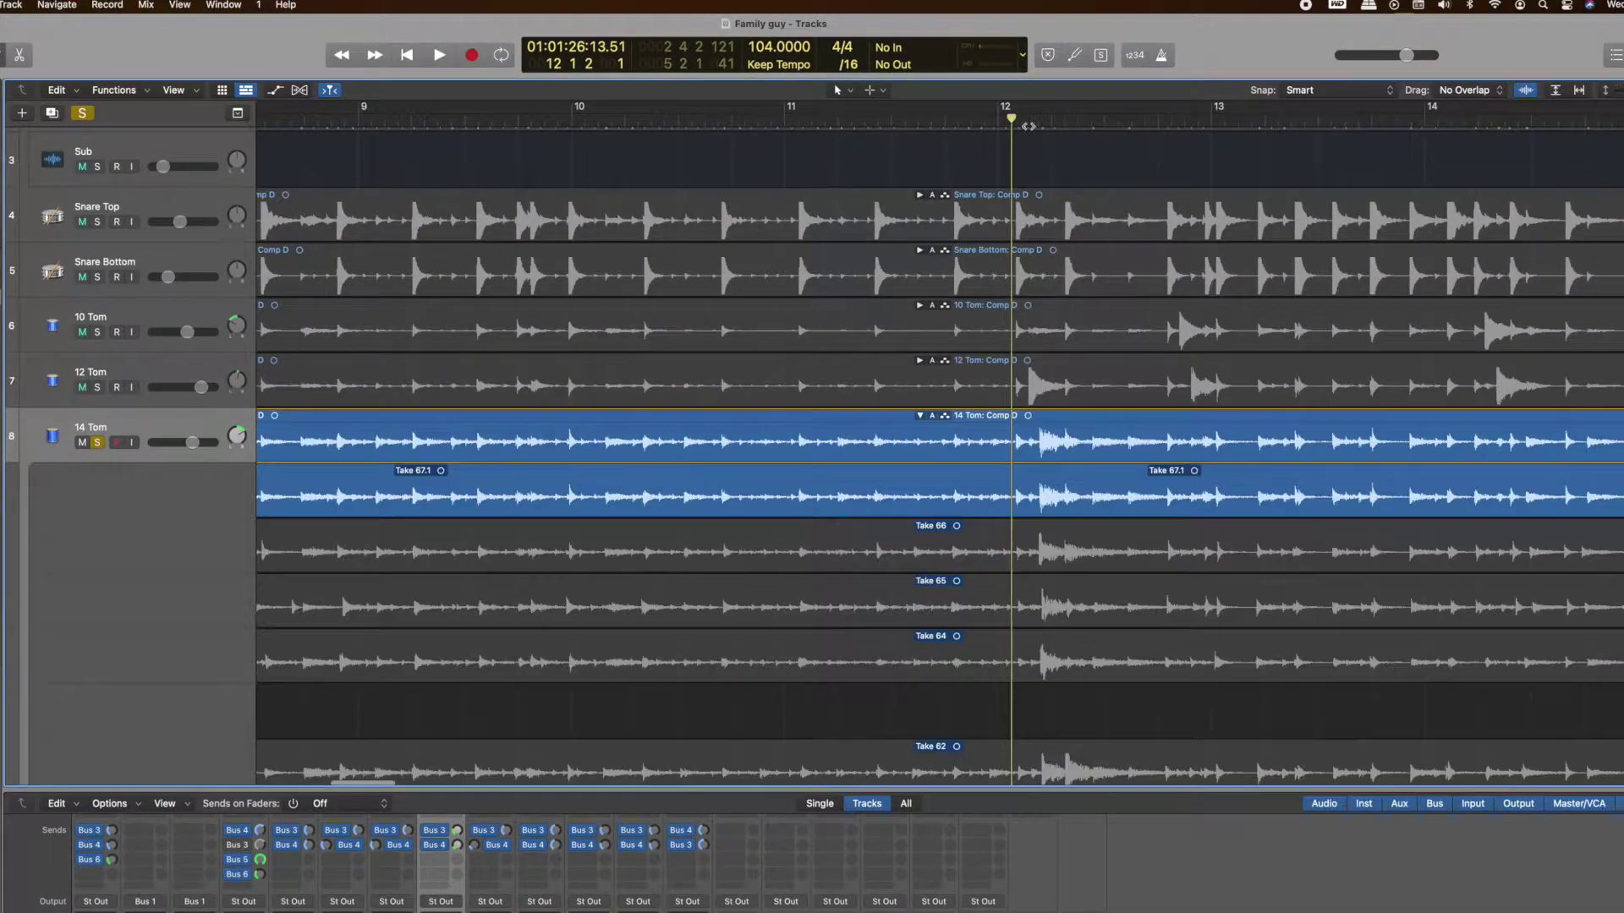
pyautogui.moveTo(406, 499); pyautogui.dragTo(653, 515)
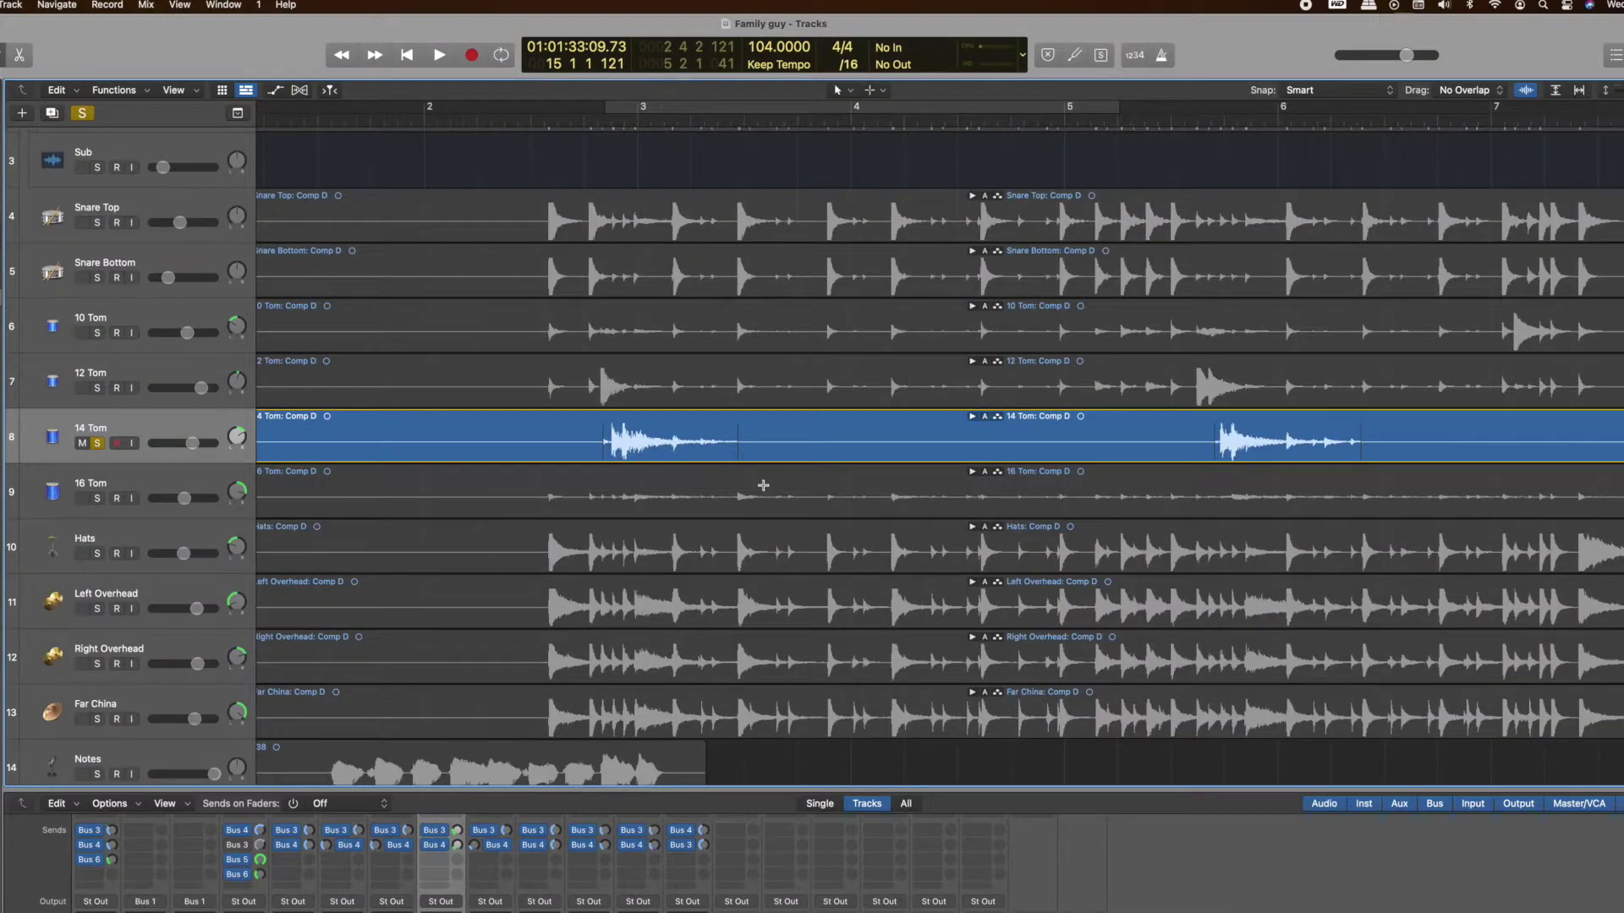
# Review the trimmed 14 Tom hits along the whole track and the plug-ins on its channel strip.
pyautogui.hscroll(5, 640, 455)
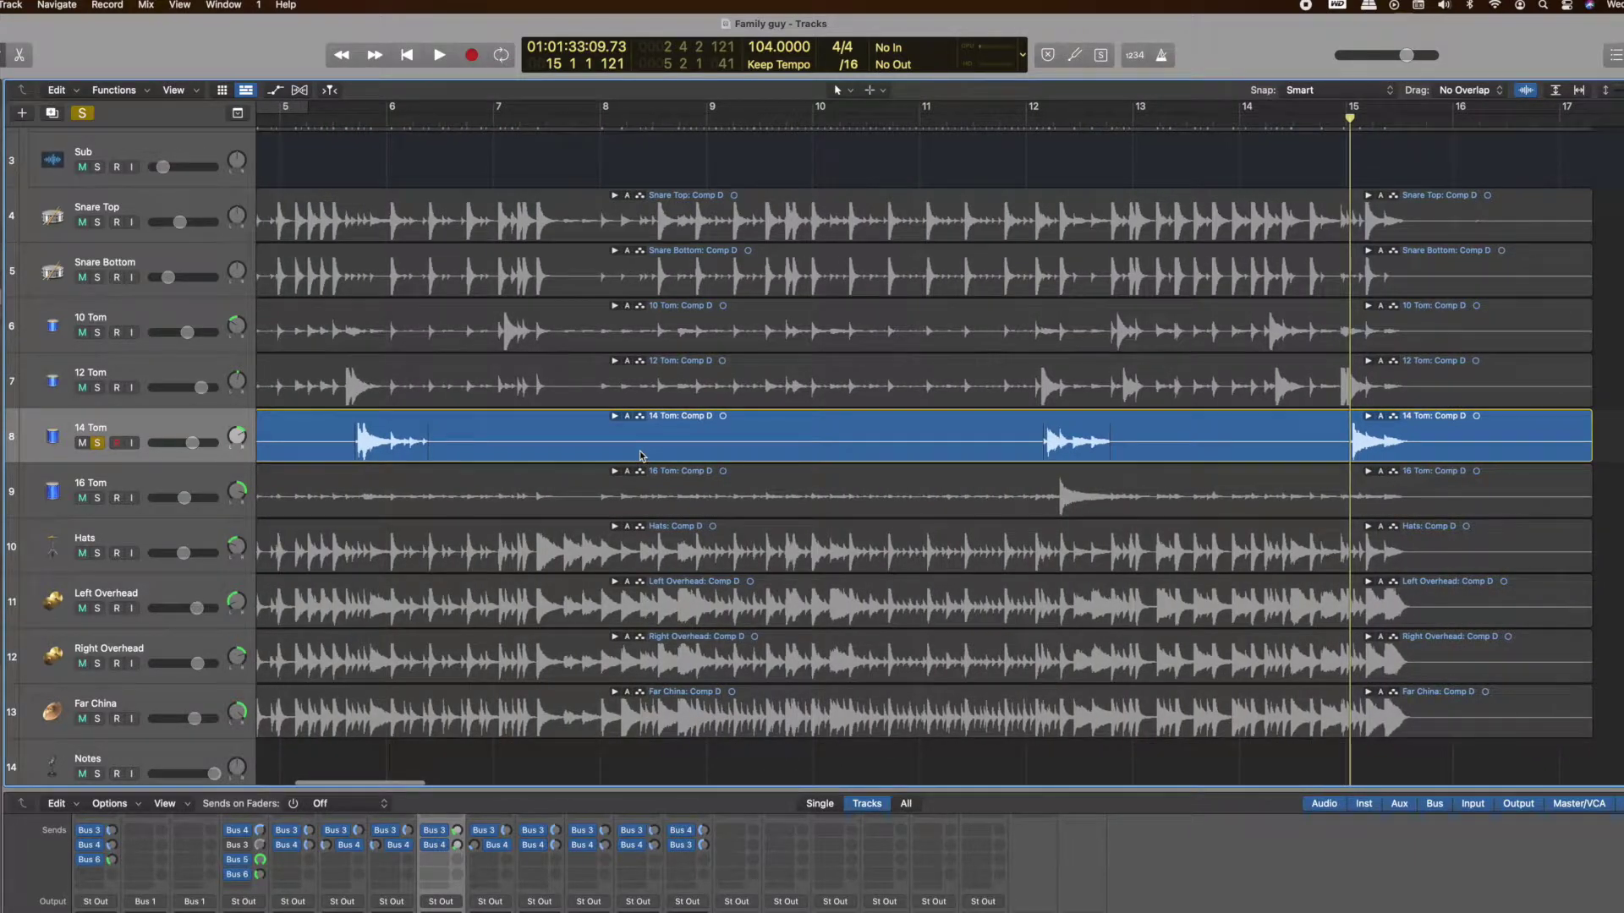
pyautogui.hscroll(-3, 641, 456)
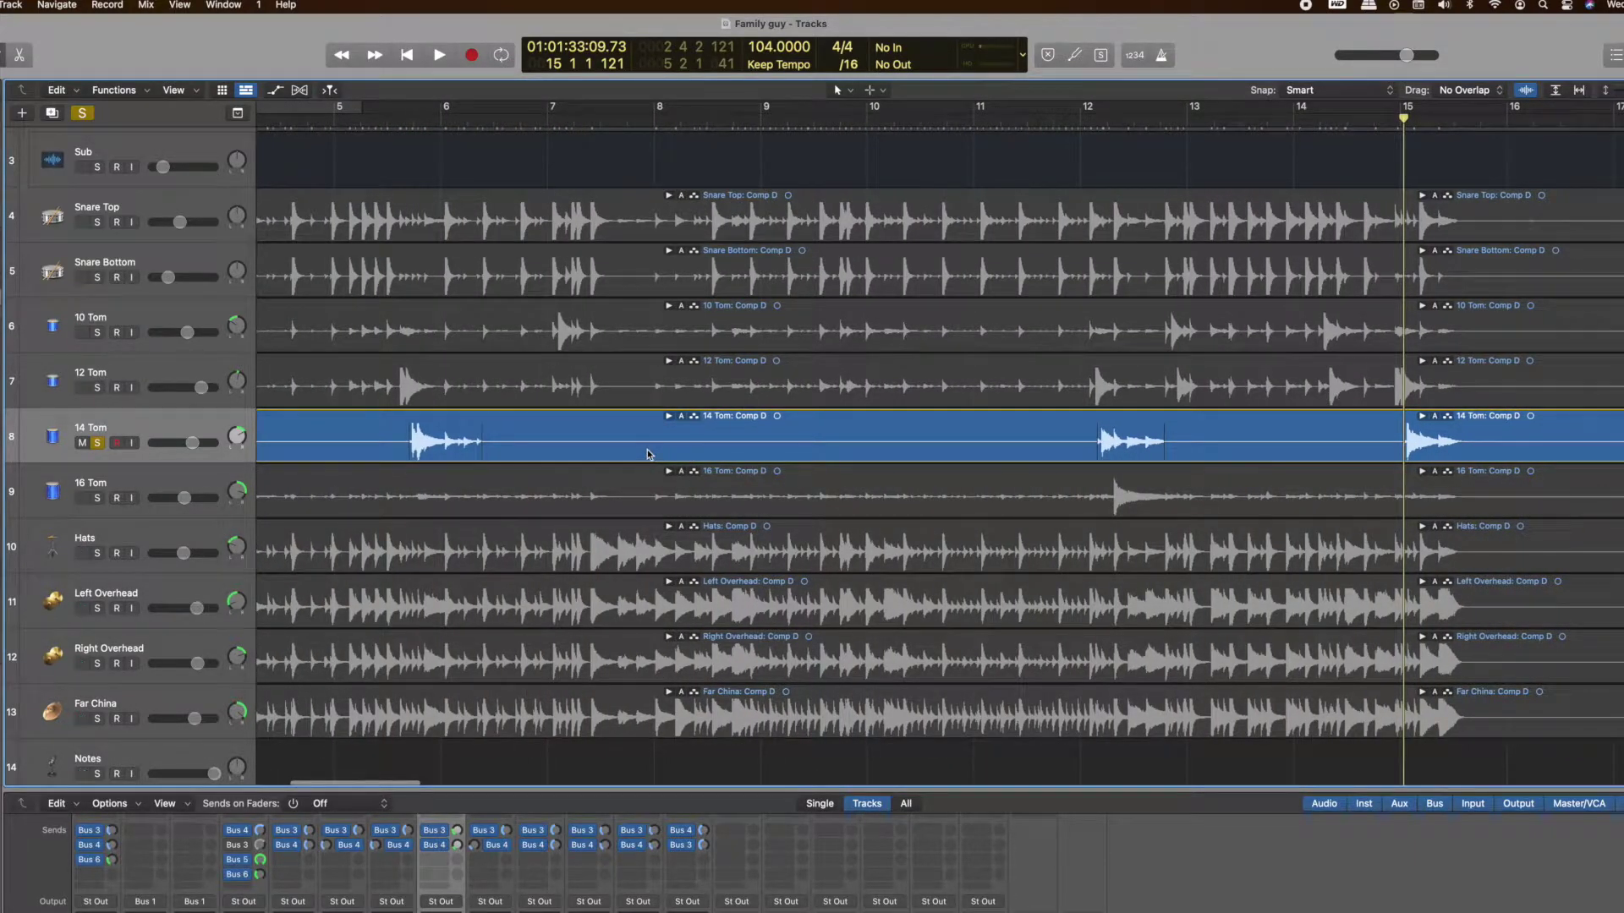
pyautogui.hscroll(-5, 648, 455)
pyautogui.scroll(3, 491, 888)
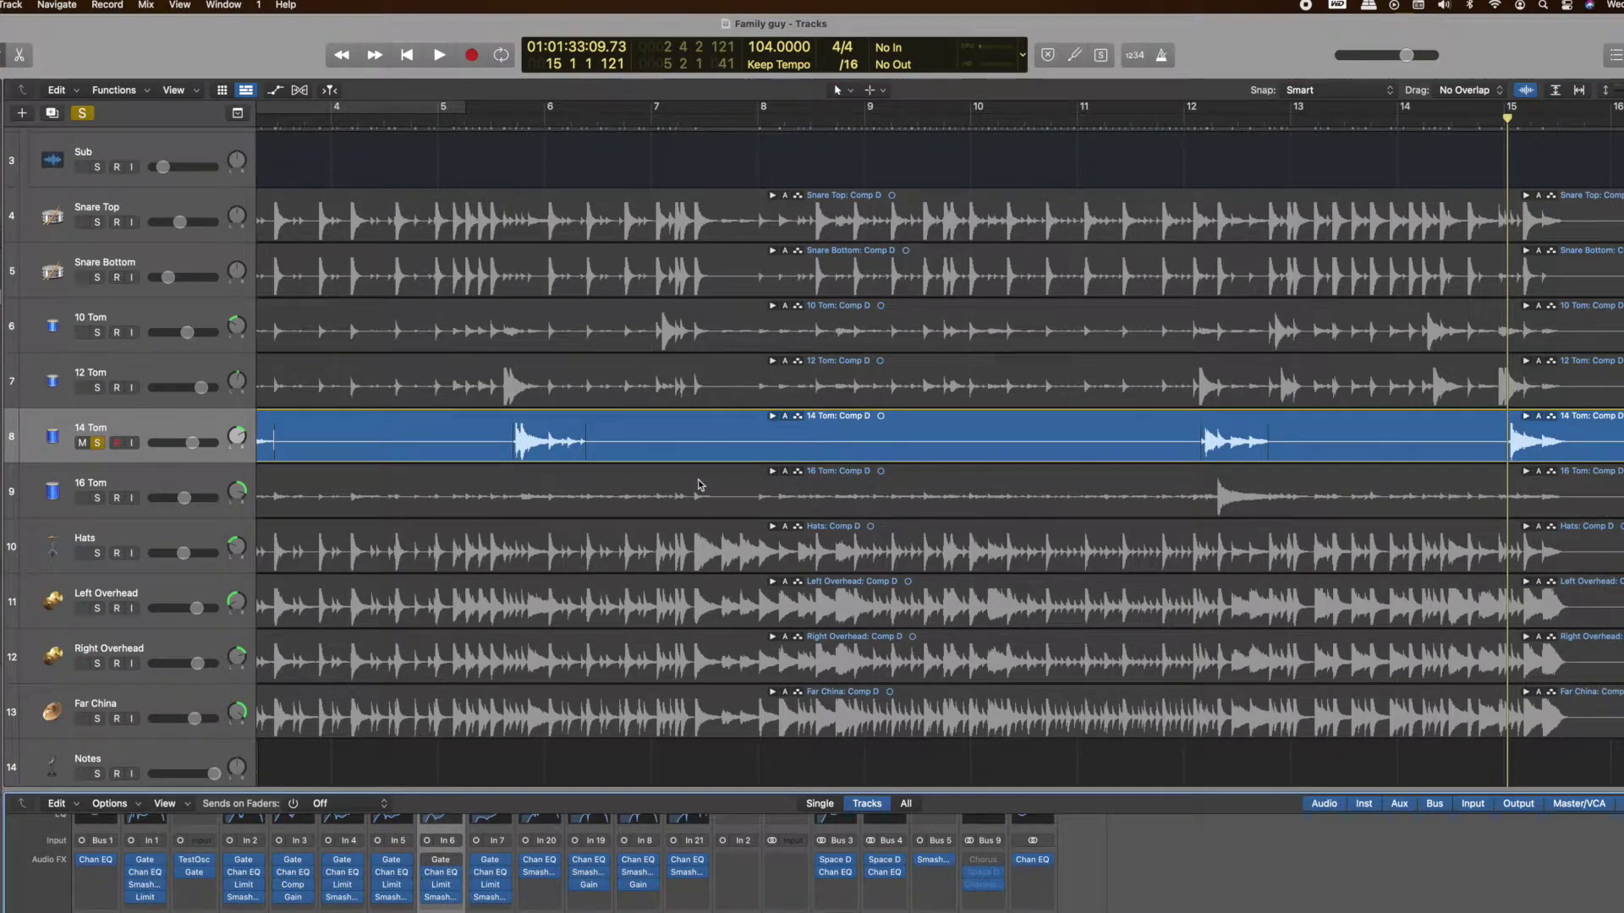
pyautogui.scroll(-3, 479, 851)
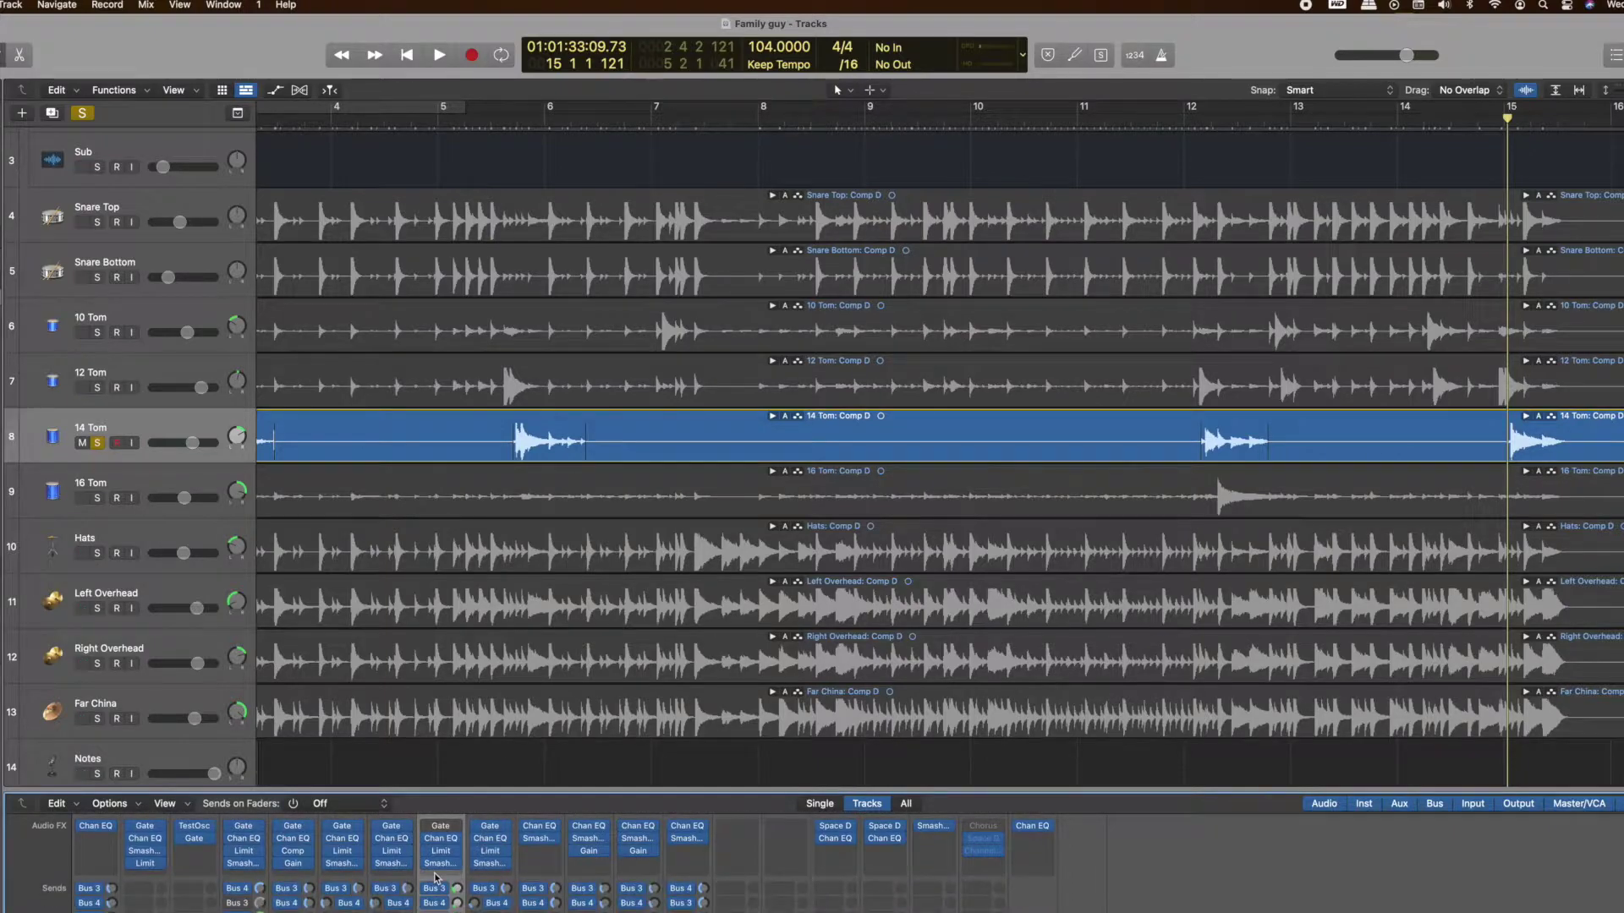
pyautogui.scroll(1, 460, 886)
pyautogui.hscroll(-5, 623, 642)
pyautogui.scroll(1, 624, 643)
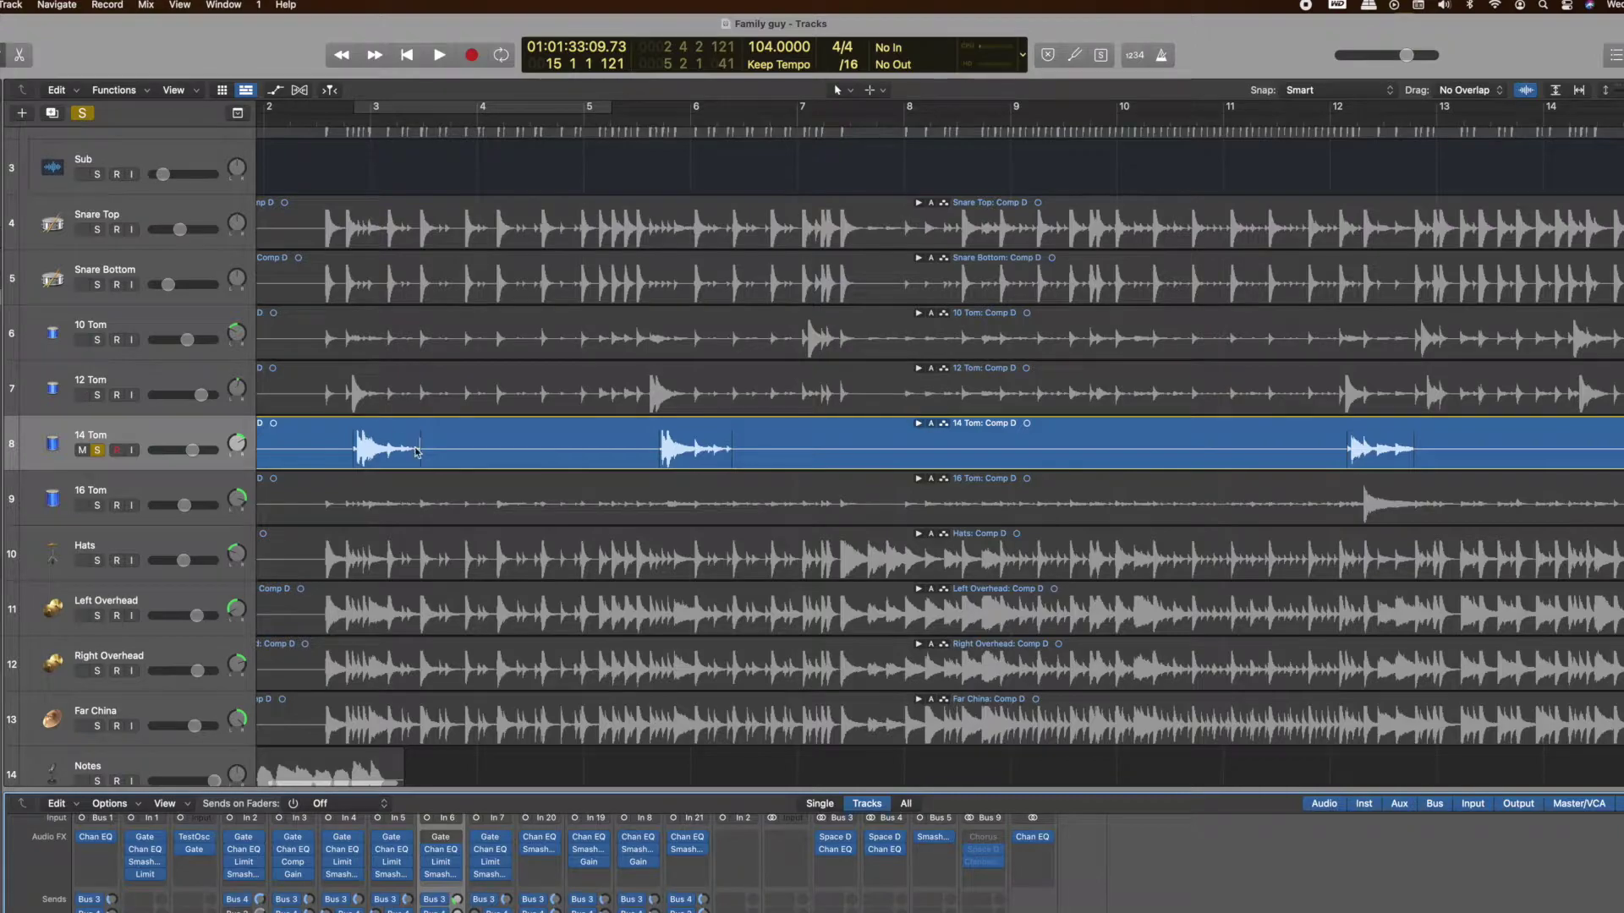
# Place the playhead where the first 14 Tom hit is cut off in bar 3, and inspect that cut and the bar 5 hit.
pyautogui.click(418, 121)
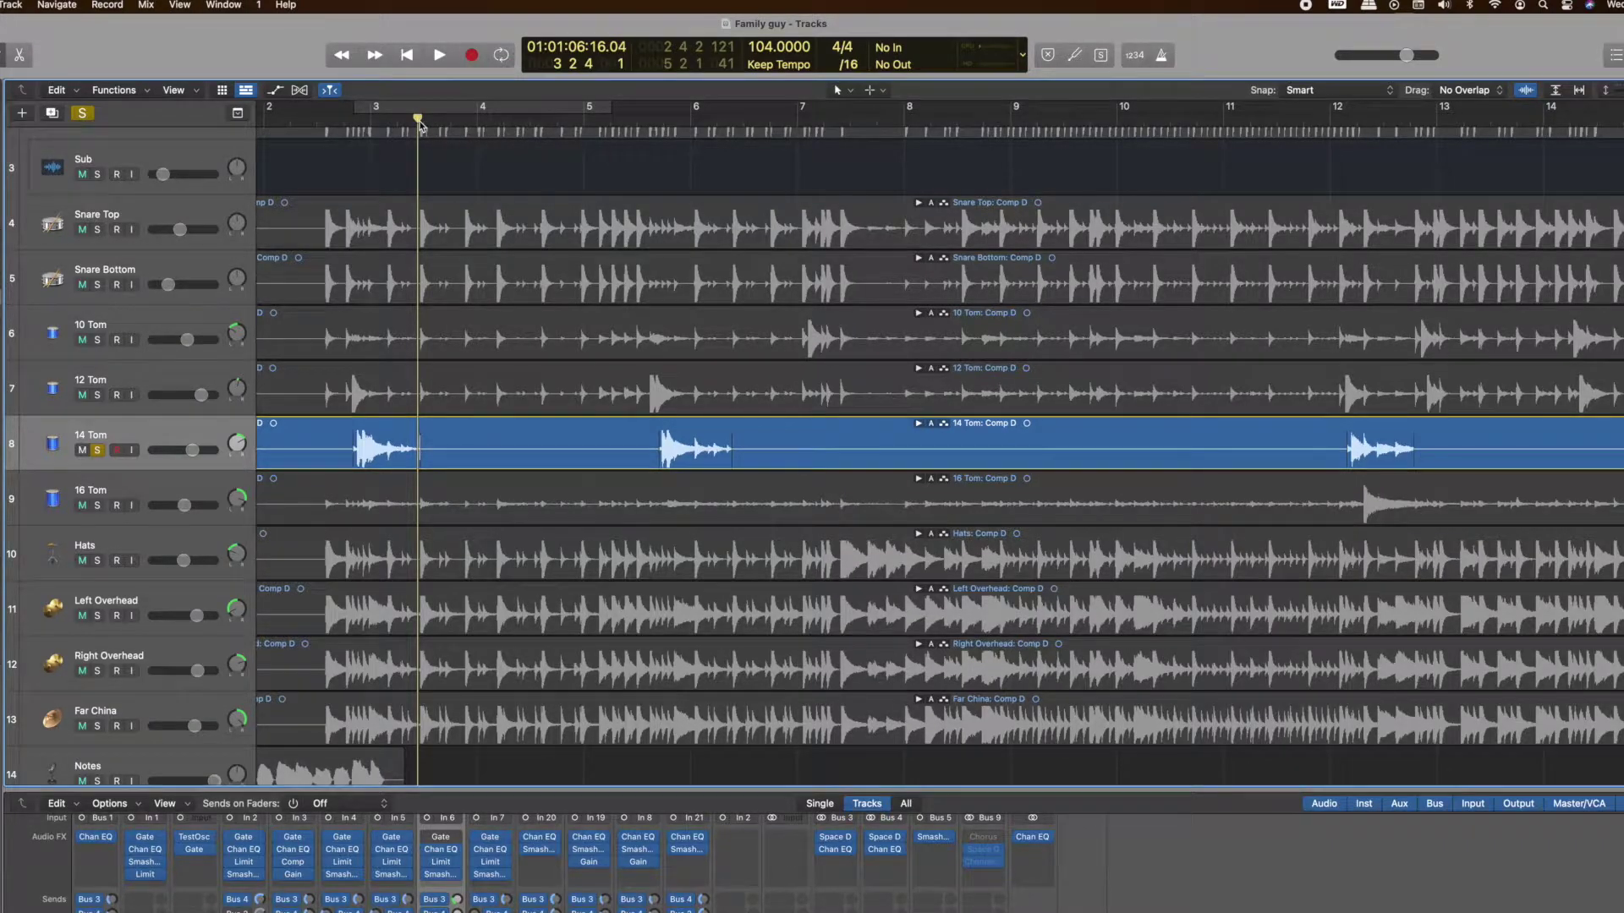
pyautogui.scroll(8, 419, 121)
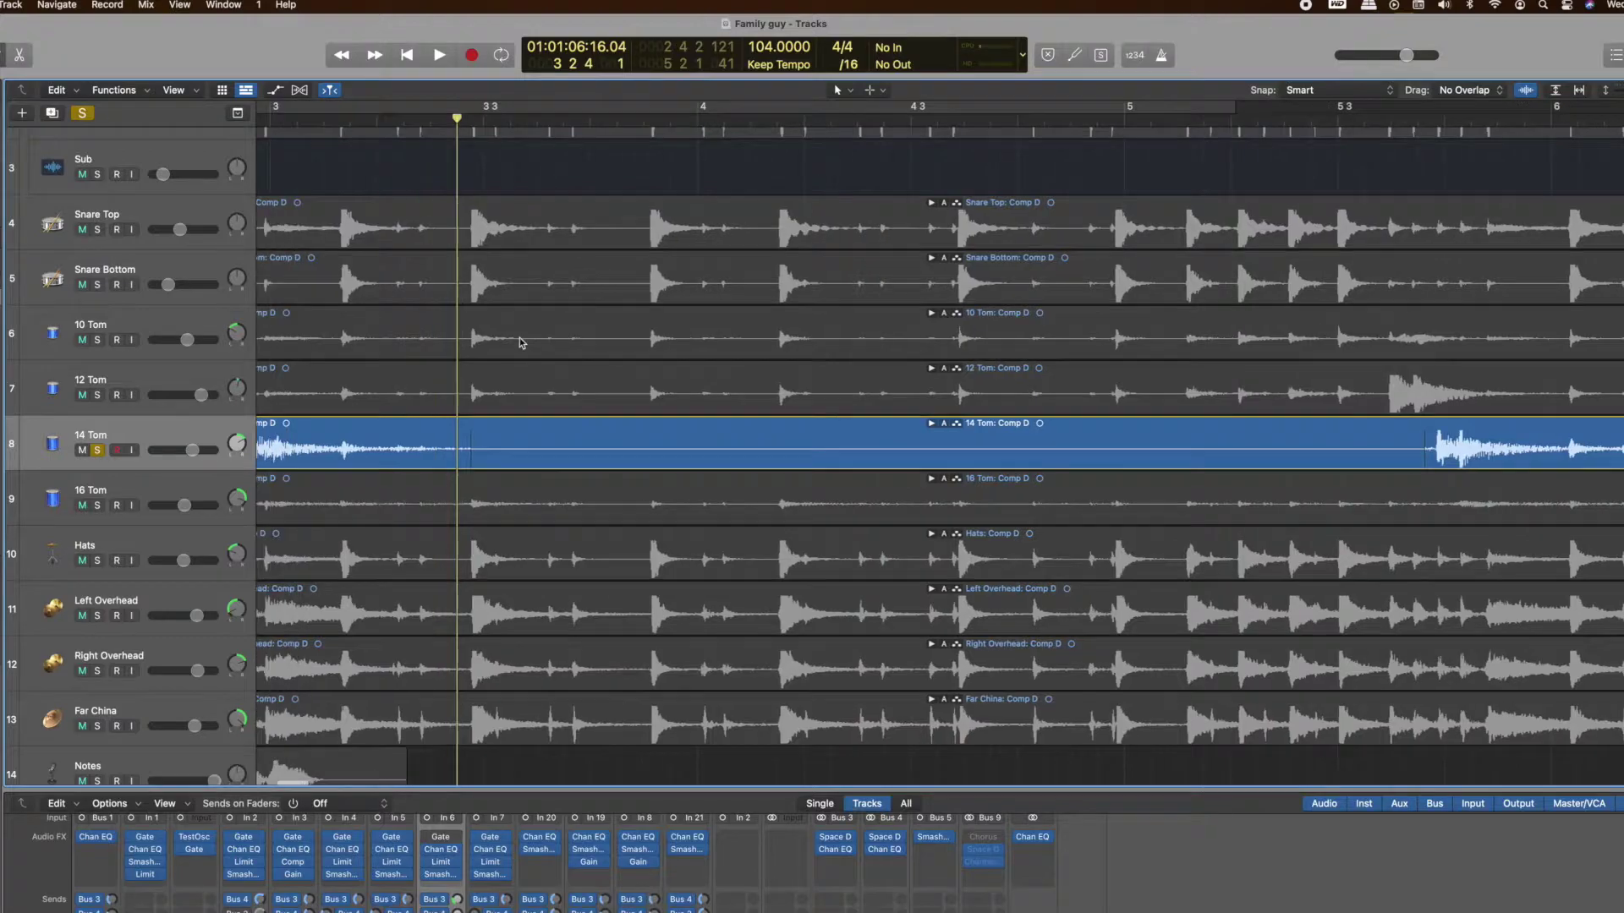
pyautogui.hscroll(-3, 516, 364)
pyautogui.moveTo(568, 119); pyautogui.dragTo(580, 119)
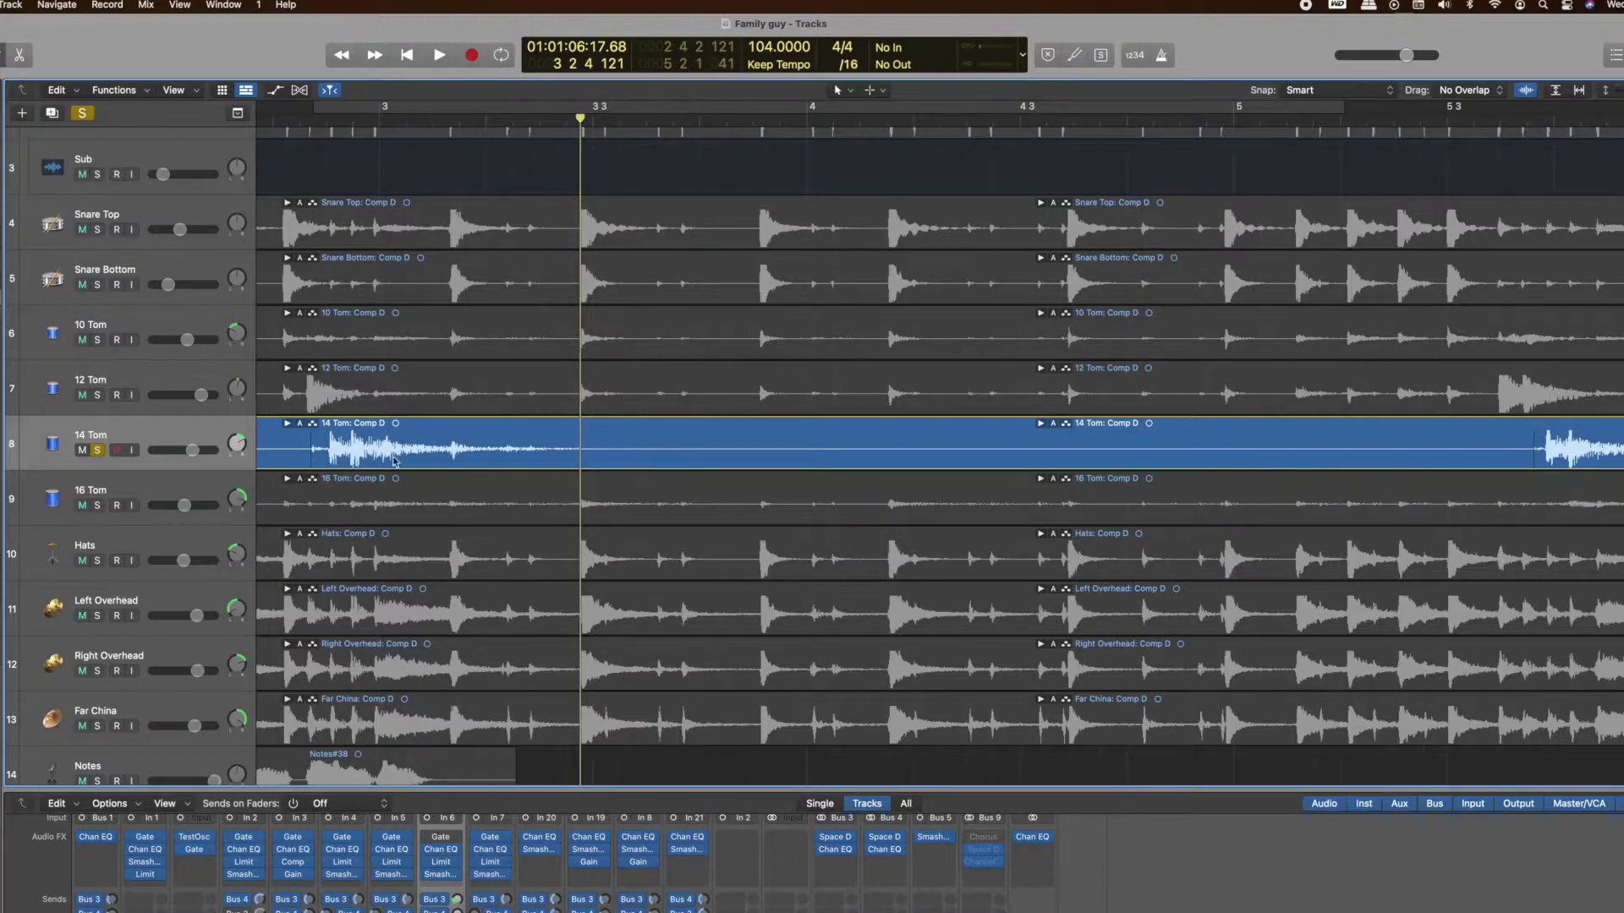
pyautogui.hscroll(10, 831, 422)
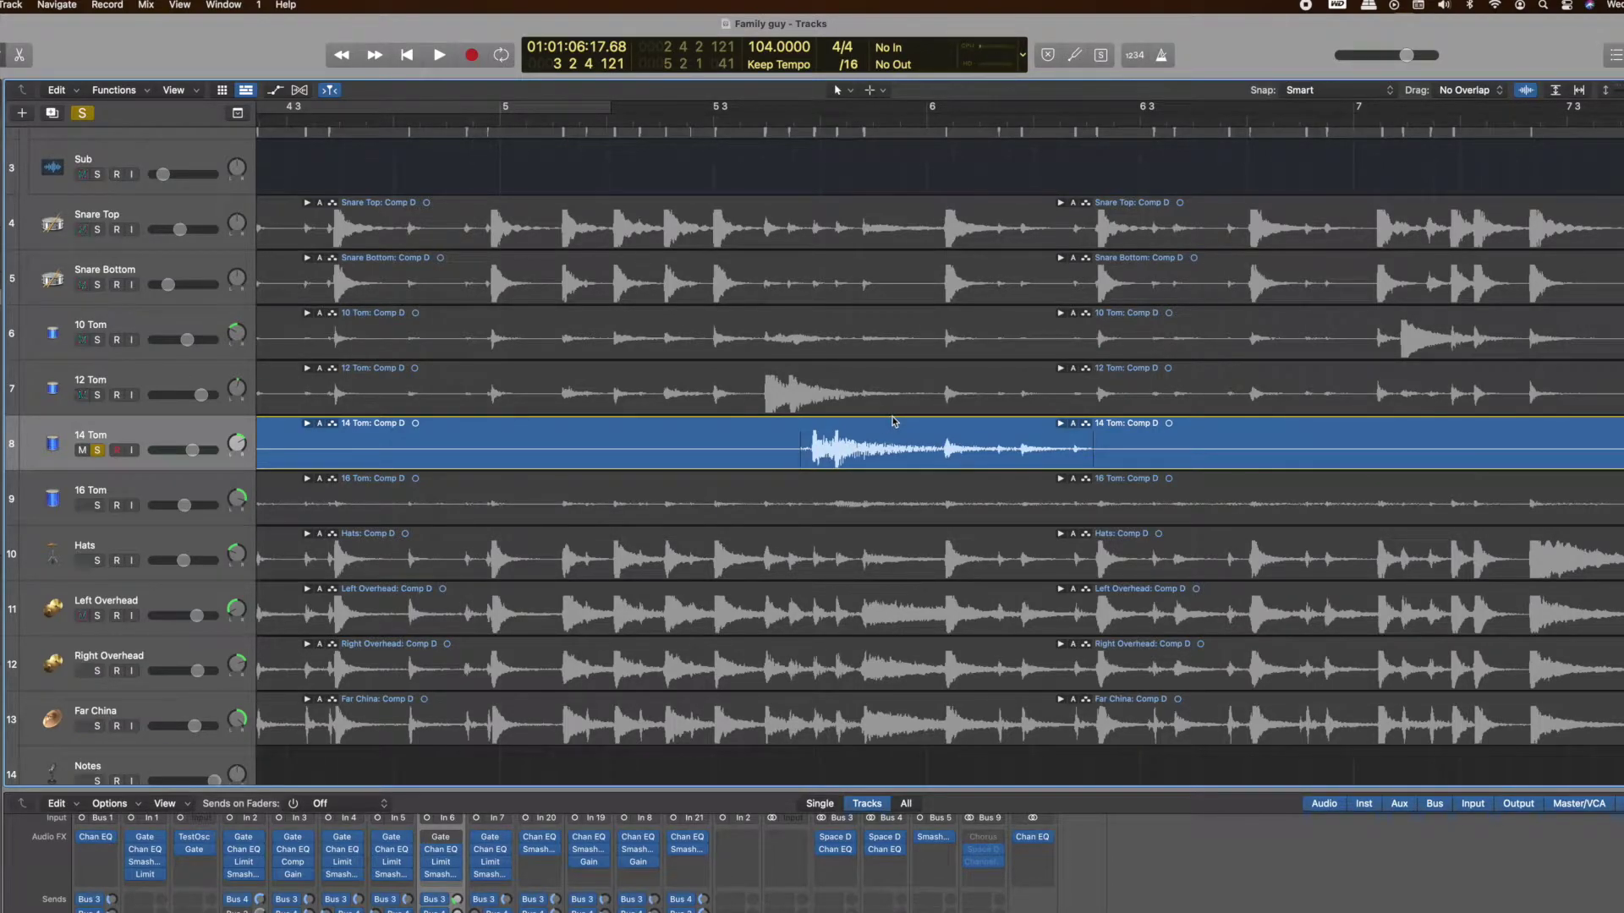
pyautogui.hscroll(-14, 895, 427)
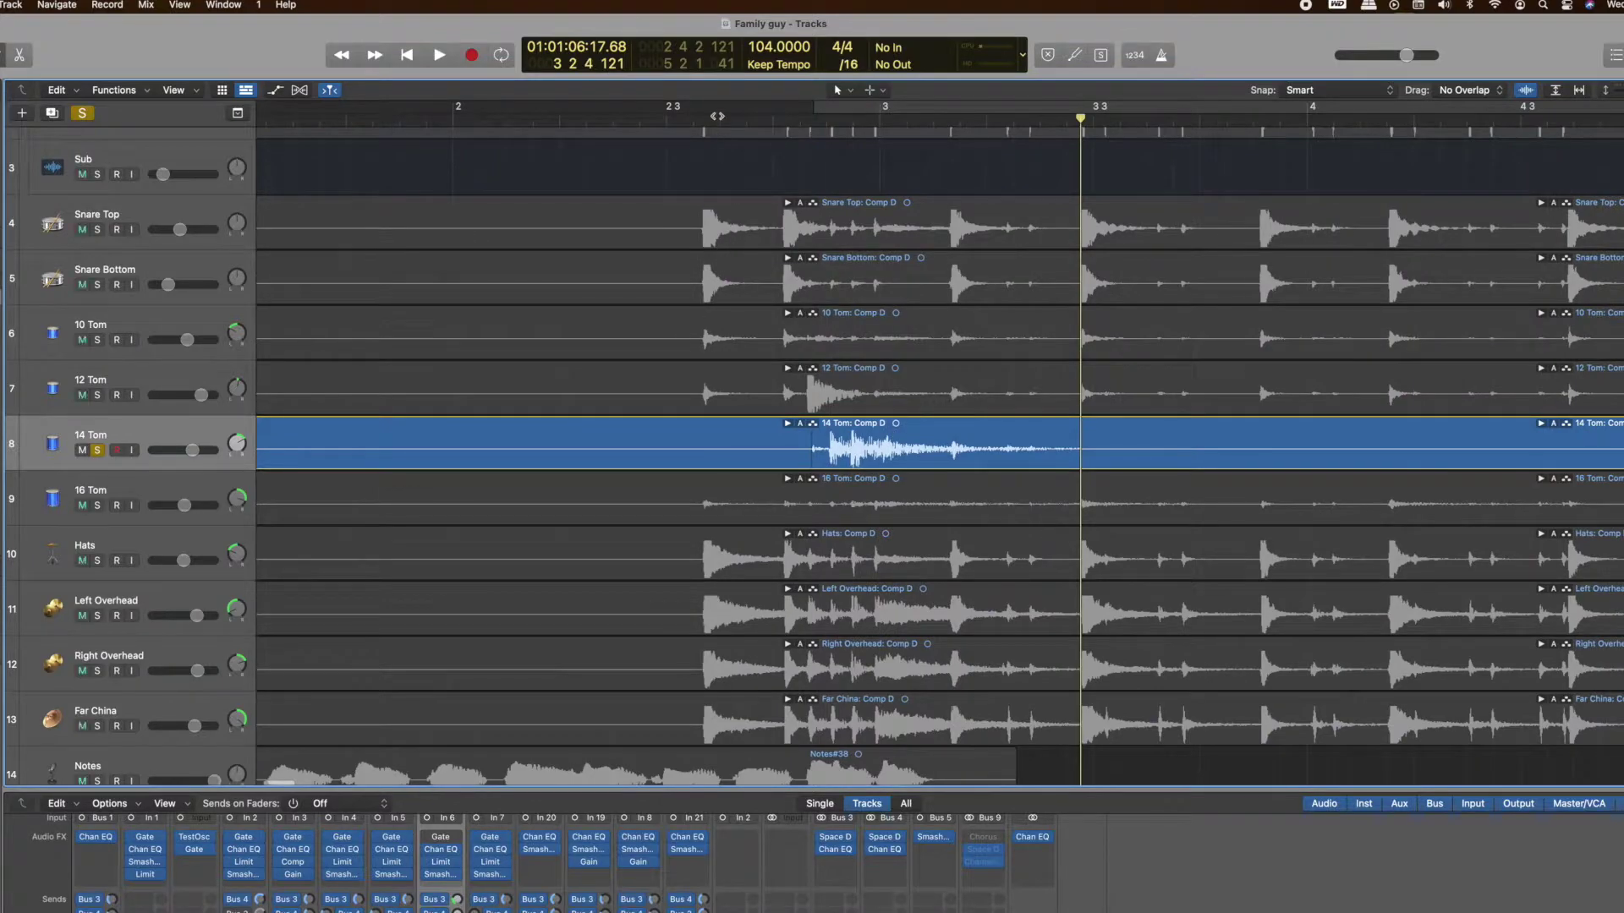
# Play the soloed 14 Tom from just before its first hit, following it through the second hit, and stop in bar 6.
pyautogui.click(707, 124)
pyautogui.press('space')
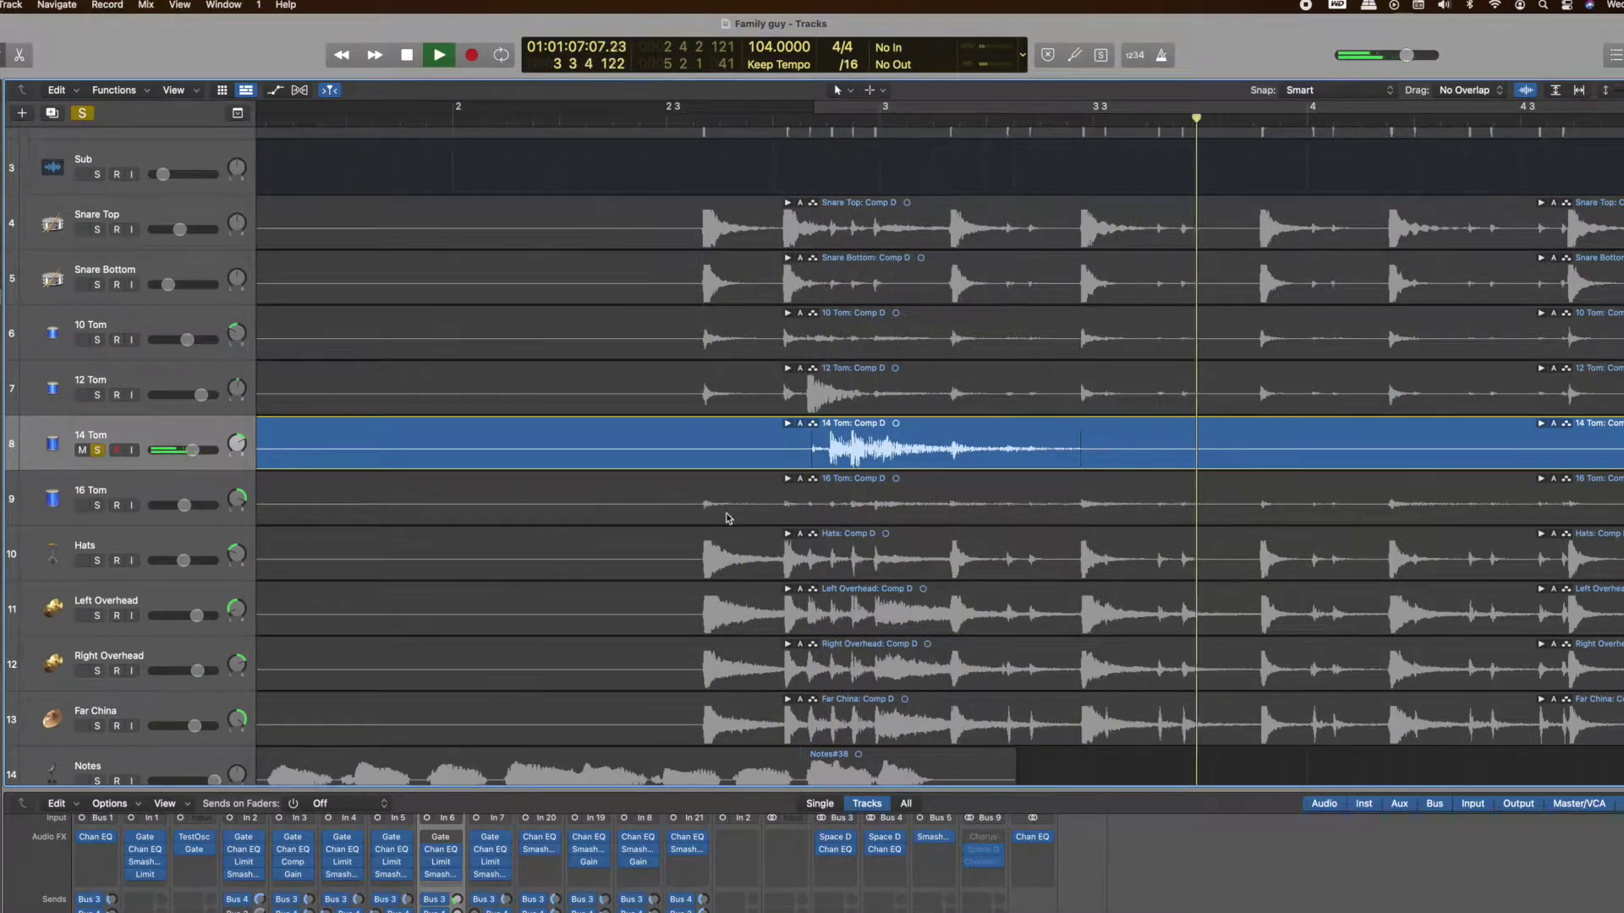
pyautogui.hscroll(10, 727, 518)
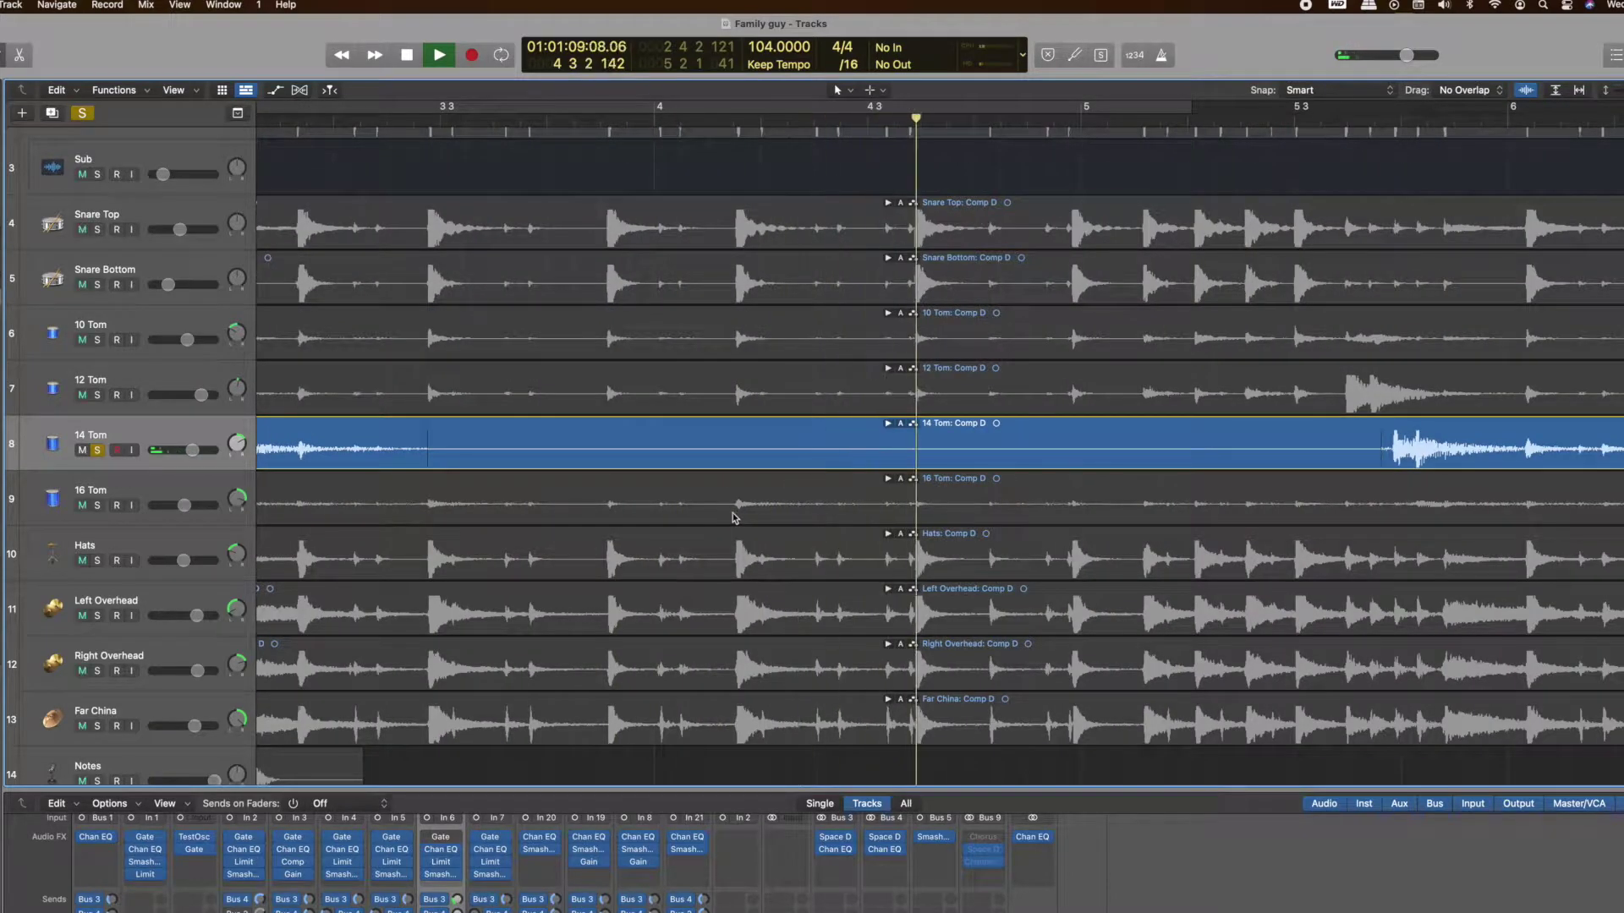
pyautogui.hscroll(8, 973, 542)
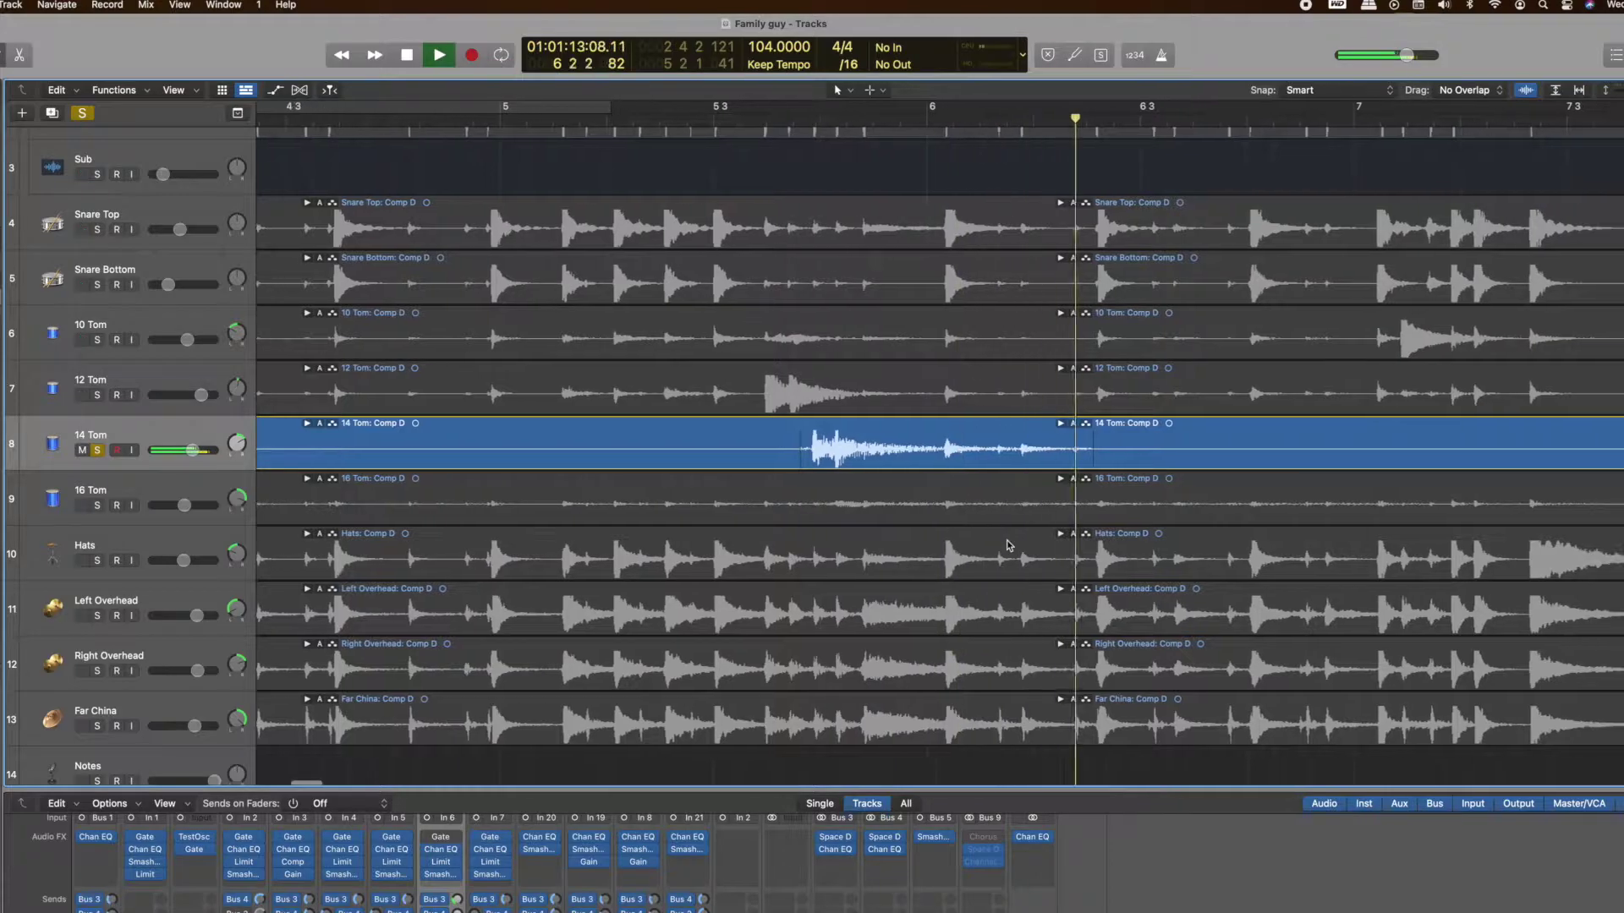
pyautogui.press('space')
pyautogui.hscroll(1, 747, 455)
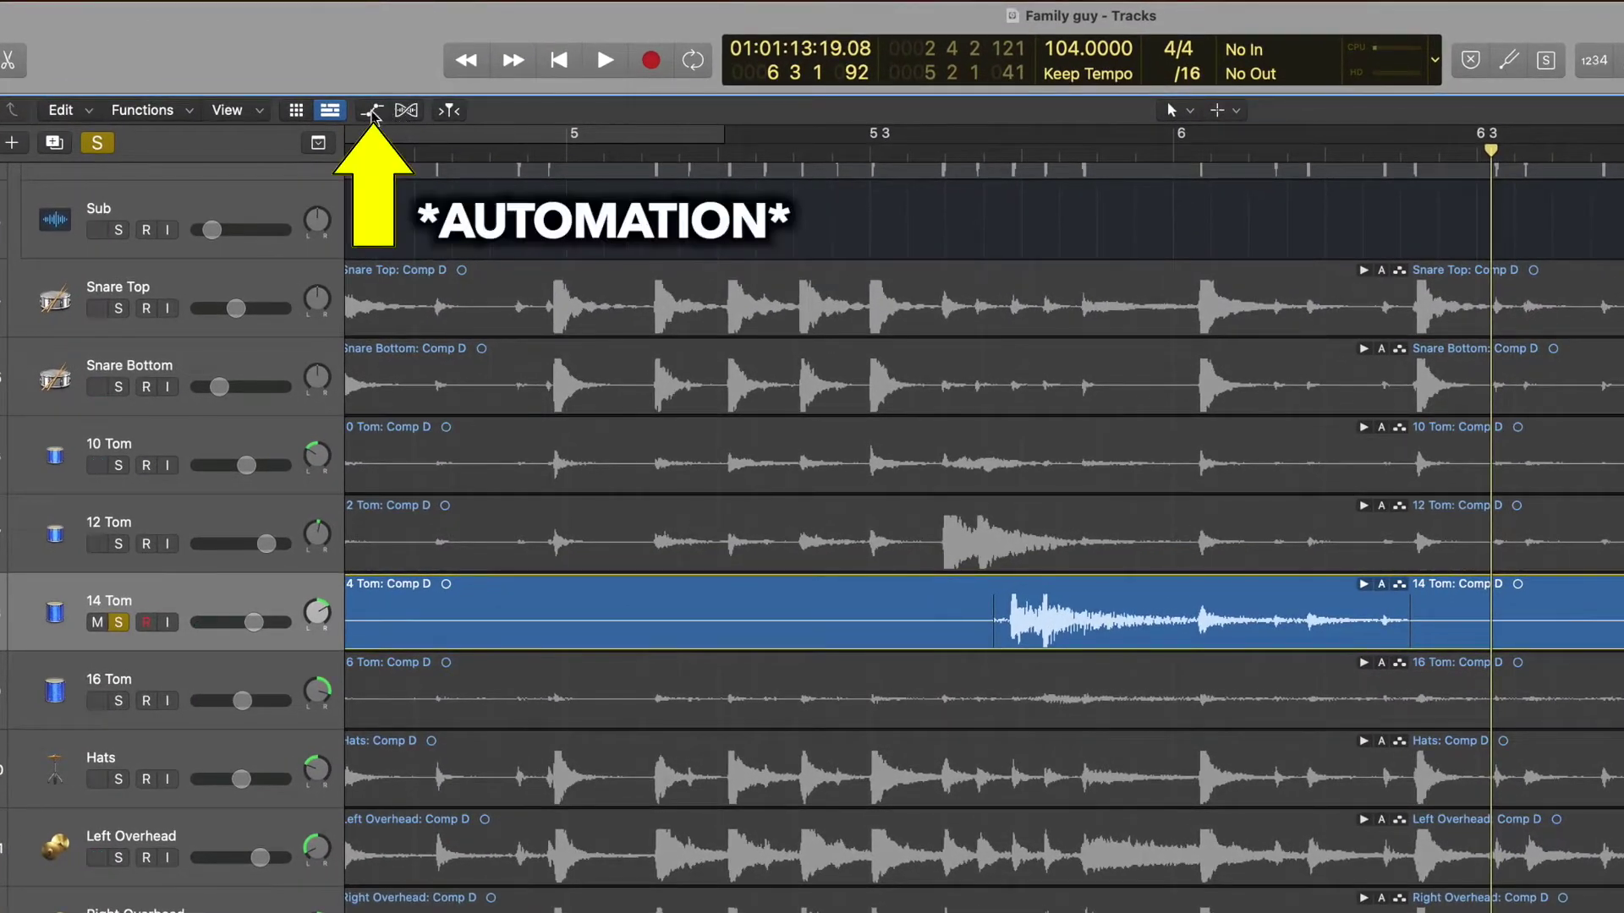
# Show track automation and add four volume points at -2.2 dB to the 14 Tom, from its bar 5 hit into bar 6.
pyautogui.click(372, 113)
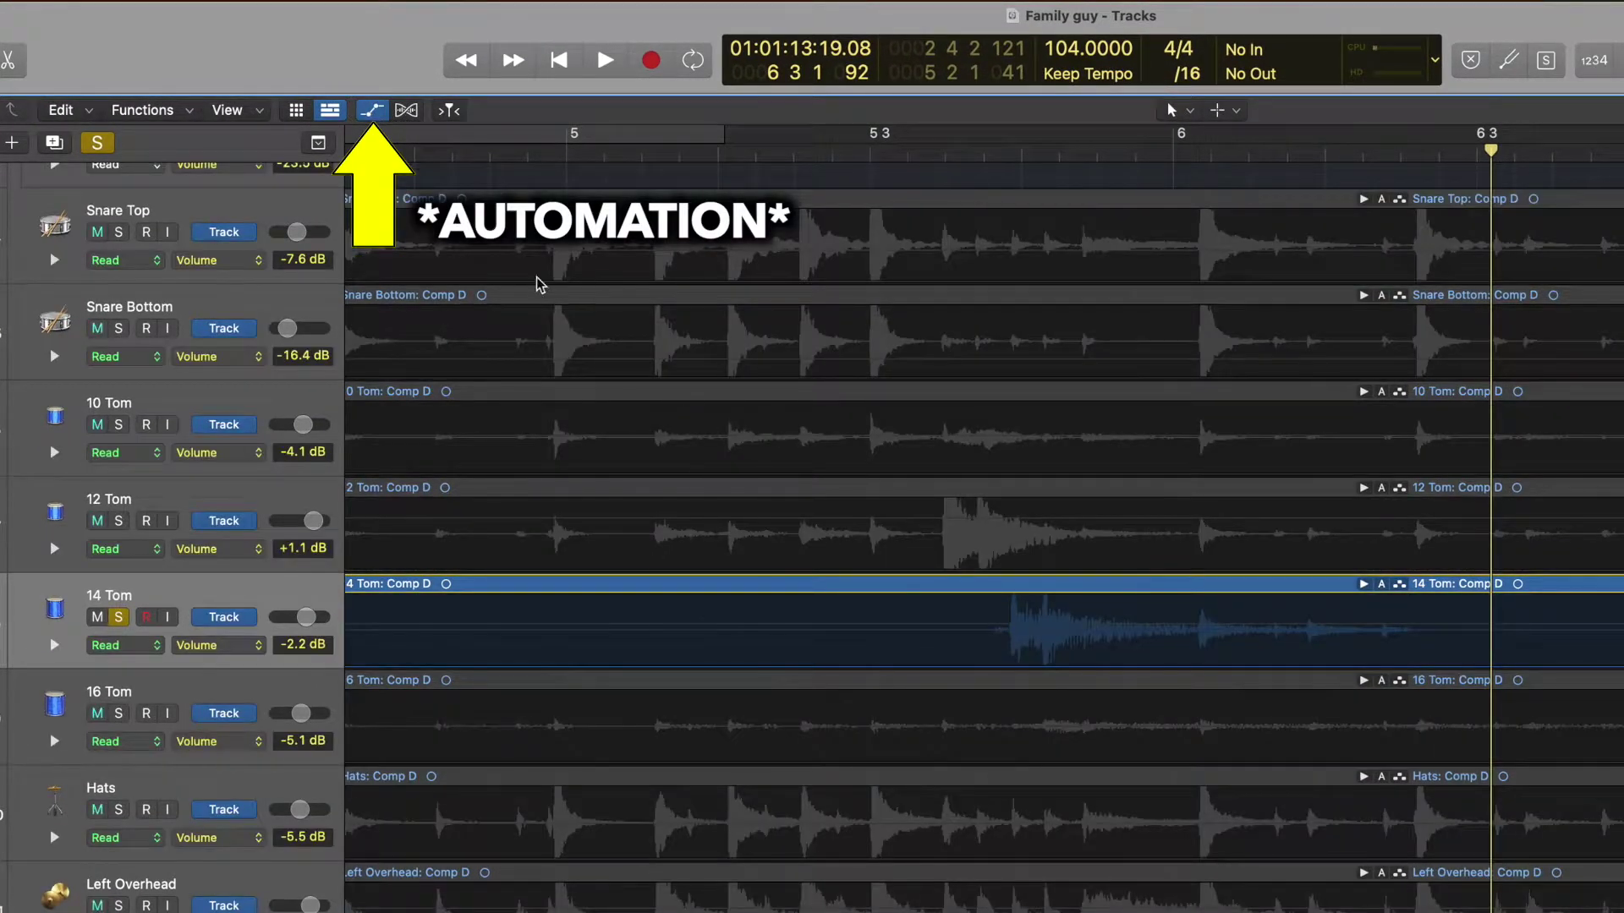
pyautogui.click(977, 626)
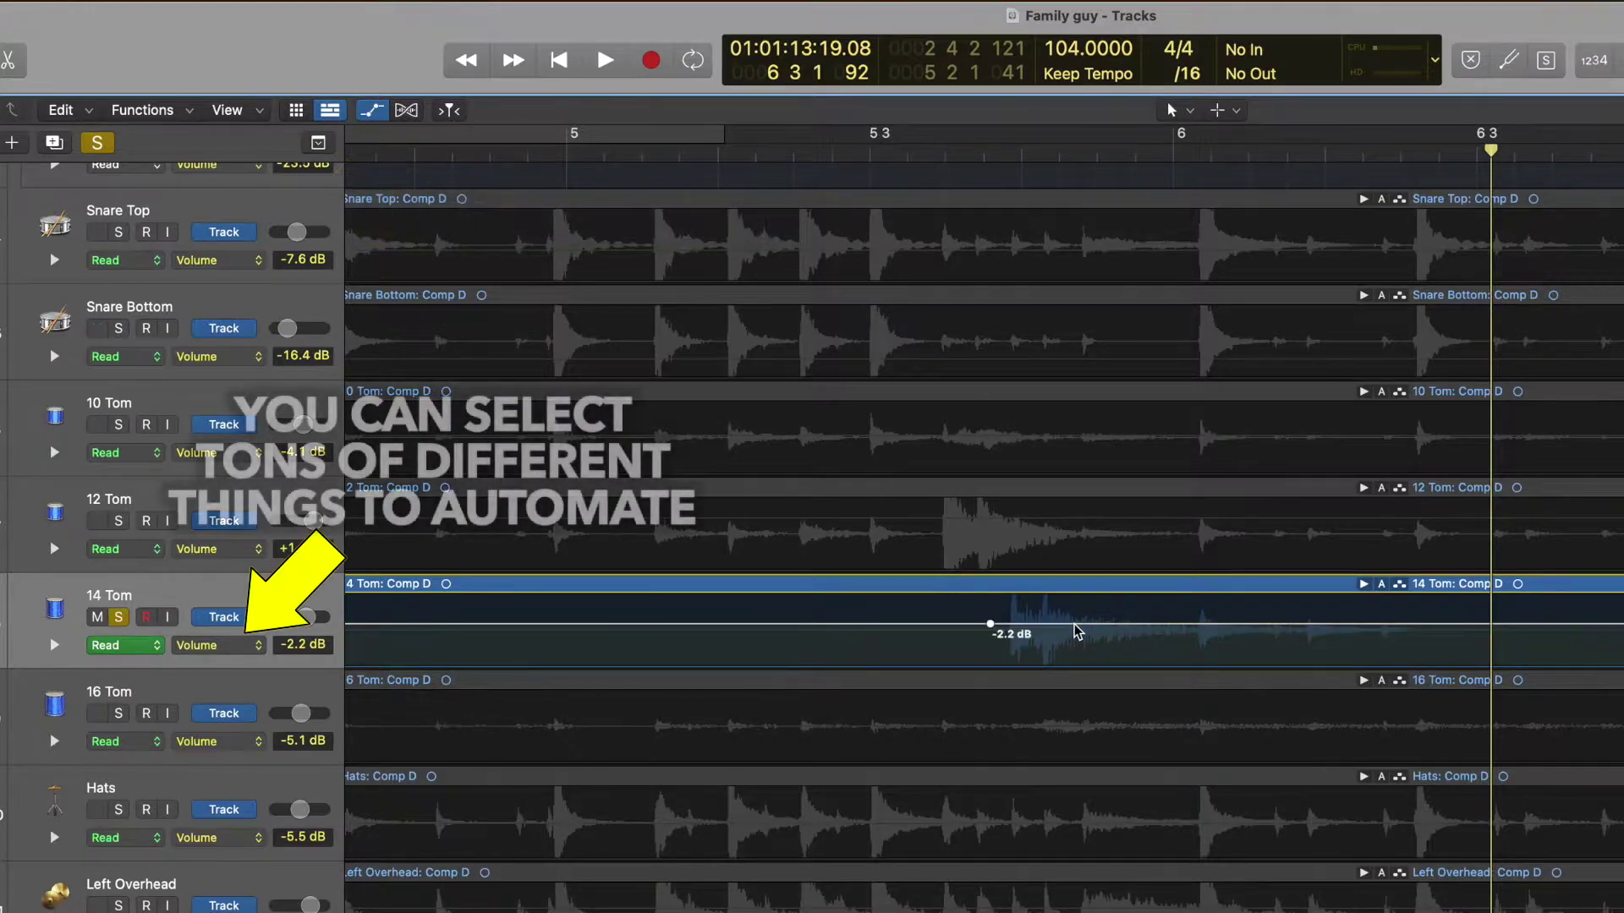
pyautogui.click(1166, 623)
pyautogui.click(1362, 623)
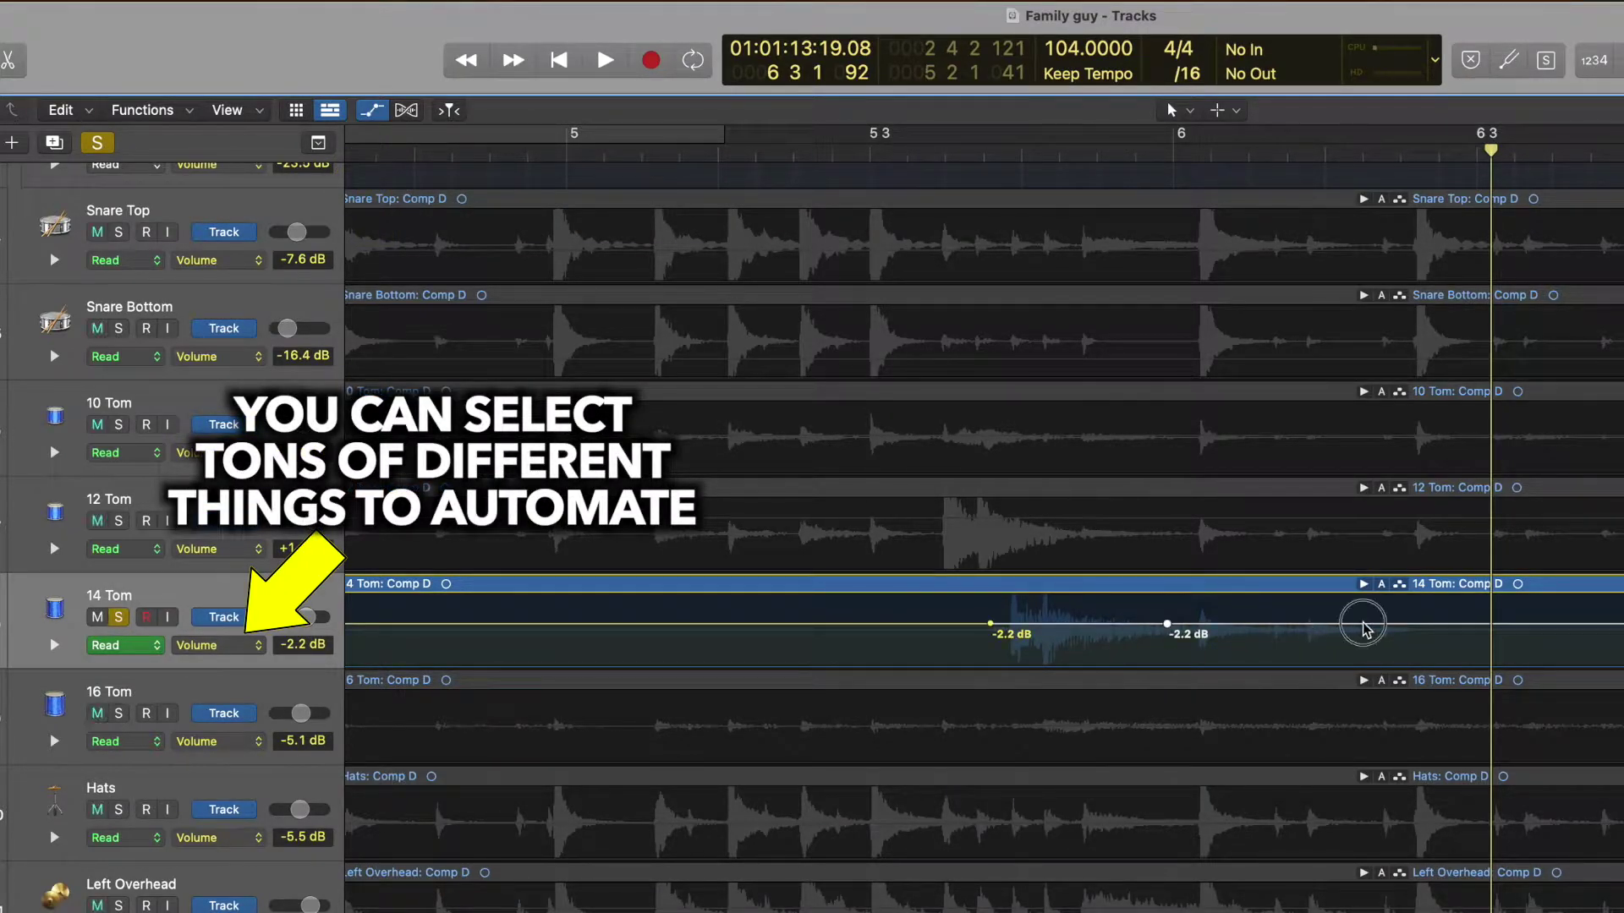
pyautogui.click(1562, 624)
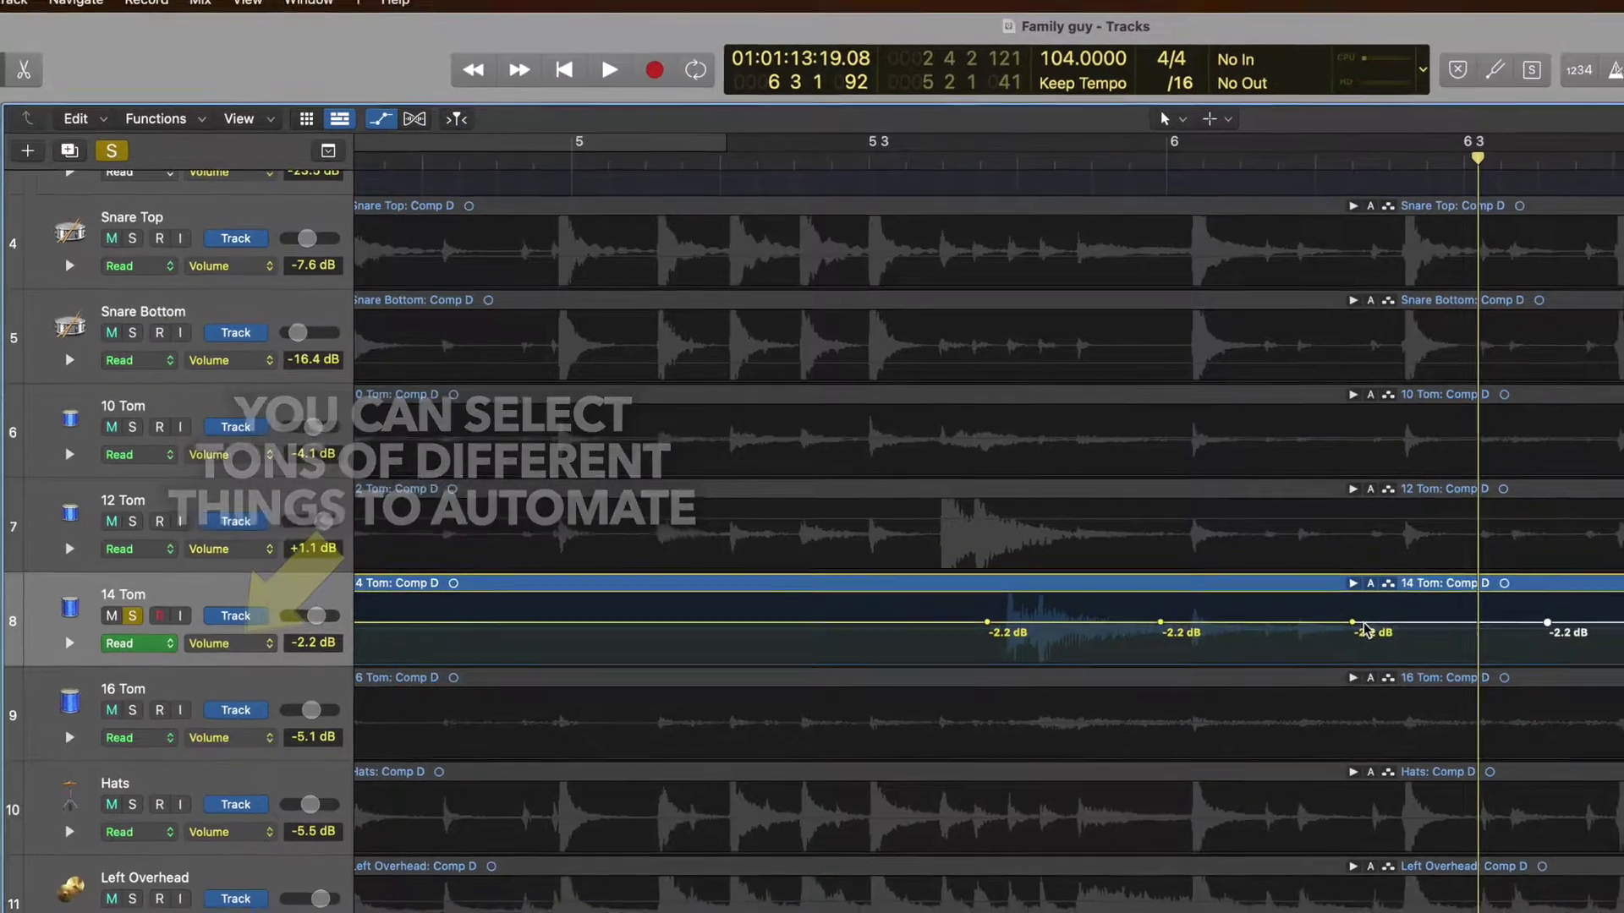
# Pull the 14 Tom's volume automation down to -∞ dB around beat 3 of bar 6, with the fade-out starting just before bar 6.
pyautogui.click(1363, 623)
pyautogui.click(1254, 530)
pyautogui.click(1217, 543)
pyautogui.moveTo(1114, 503); pyautogui.dragTo(1109, 521)
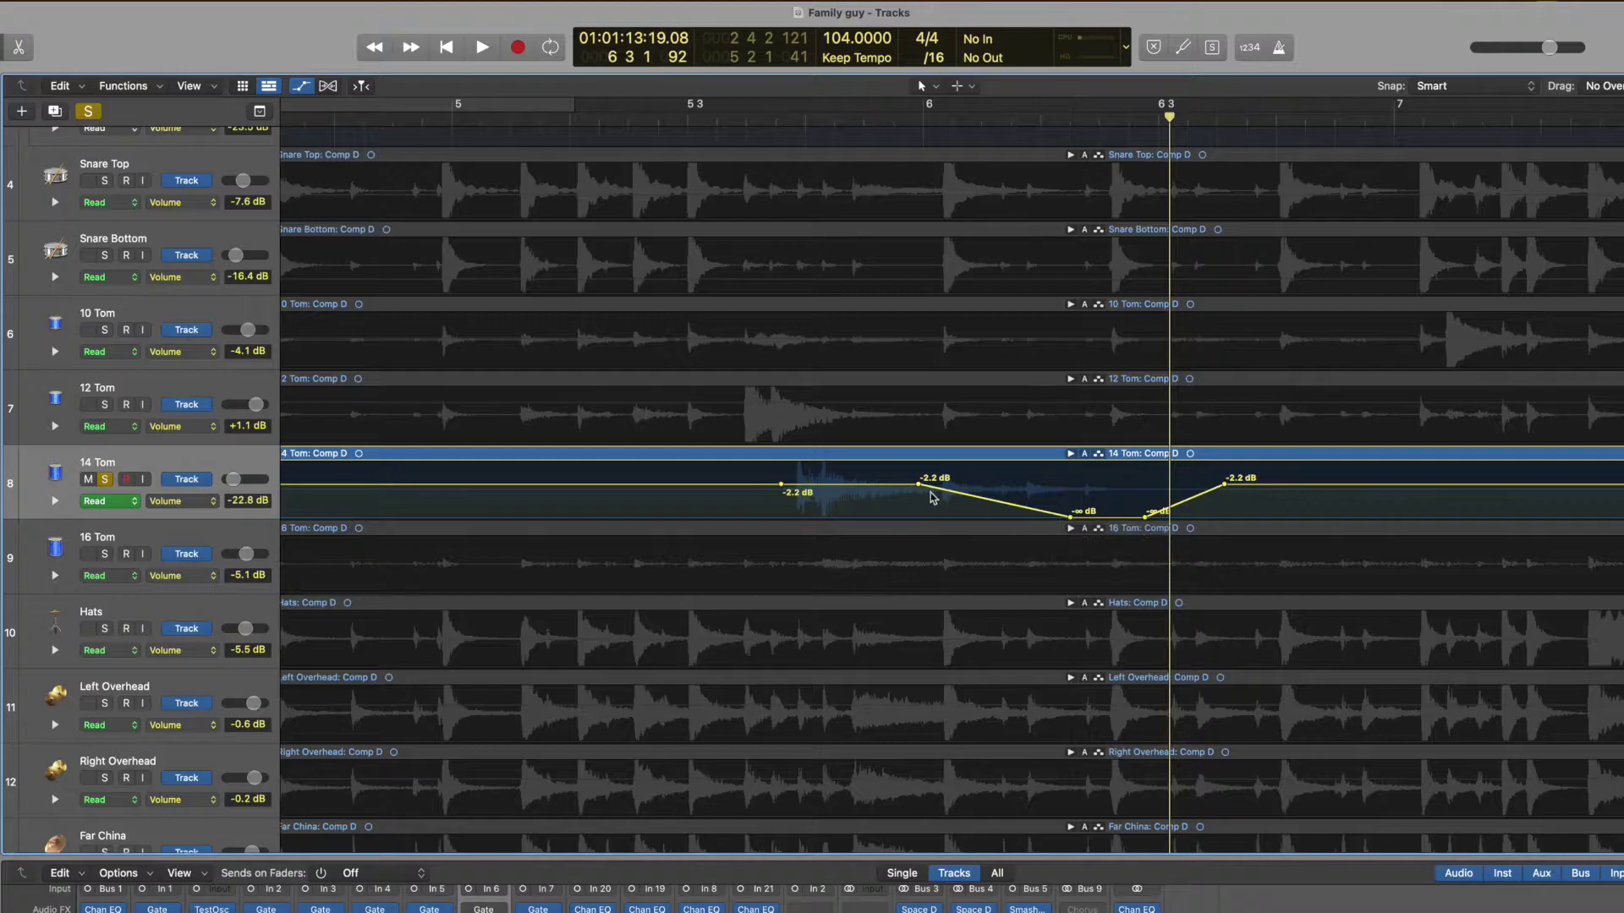
pyautogui.moveTo(919, 486); pyautogui.dragTo(911, 485)
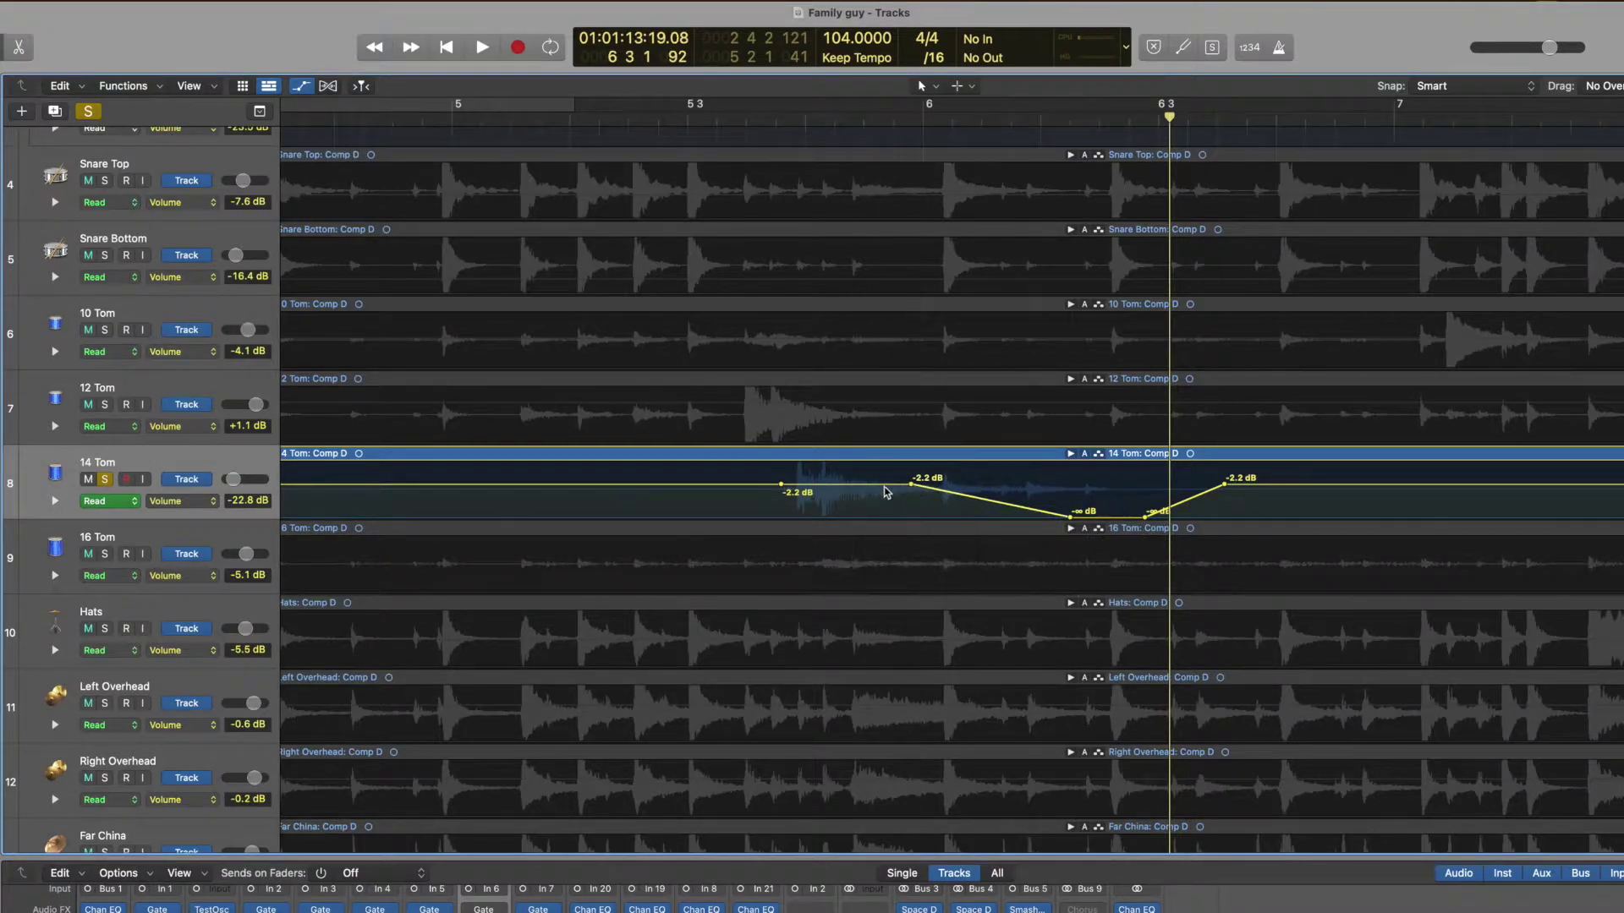
# Play the soloed 14 Tom from beat 3 of bar 5 through the automated fade-out in bar 6.
pyautogui.click(300, 86)
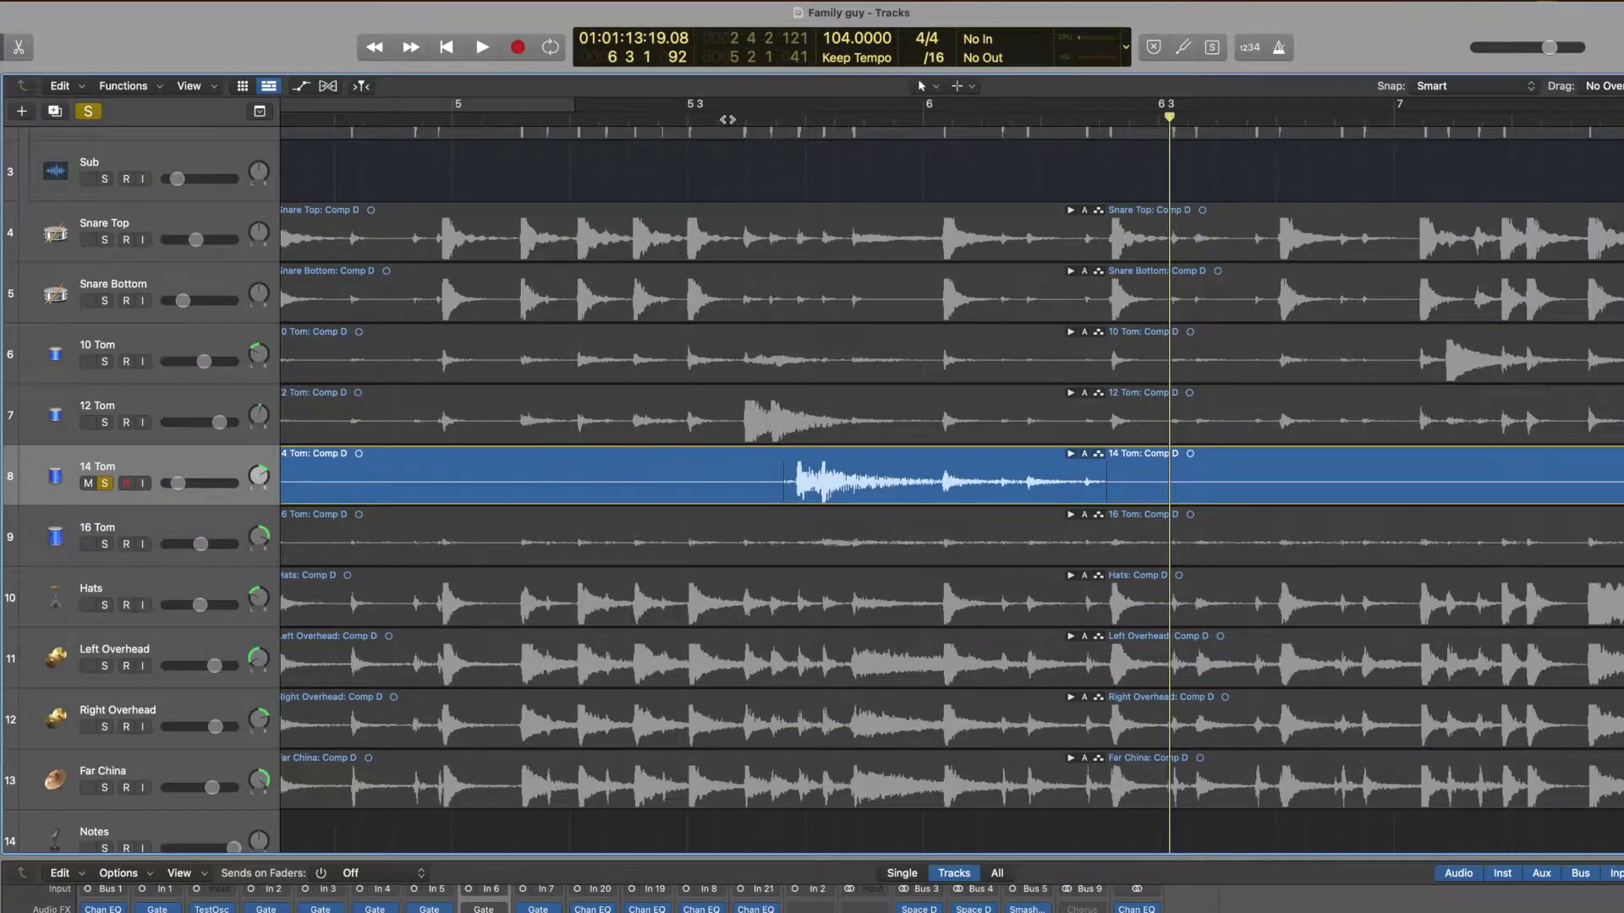
pyautogui.click(725, 119)
pyautogui.click(300, 86)
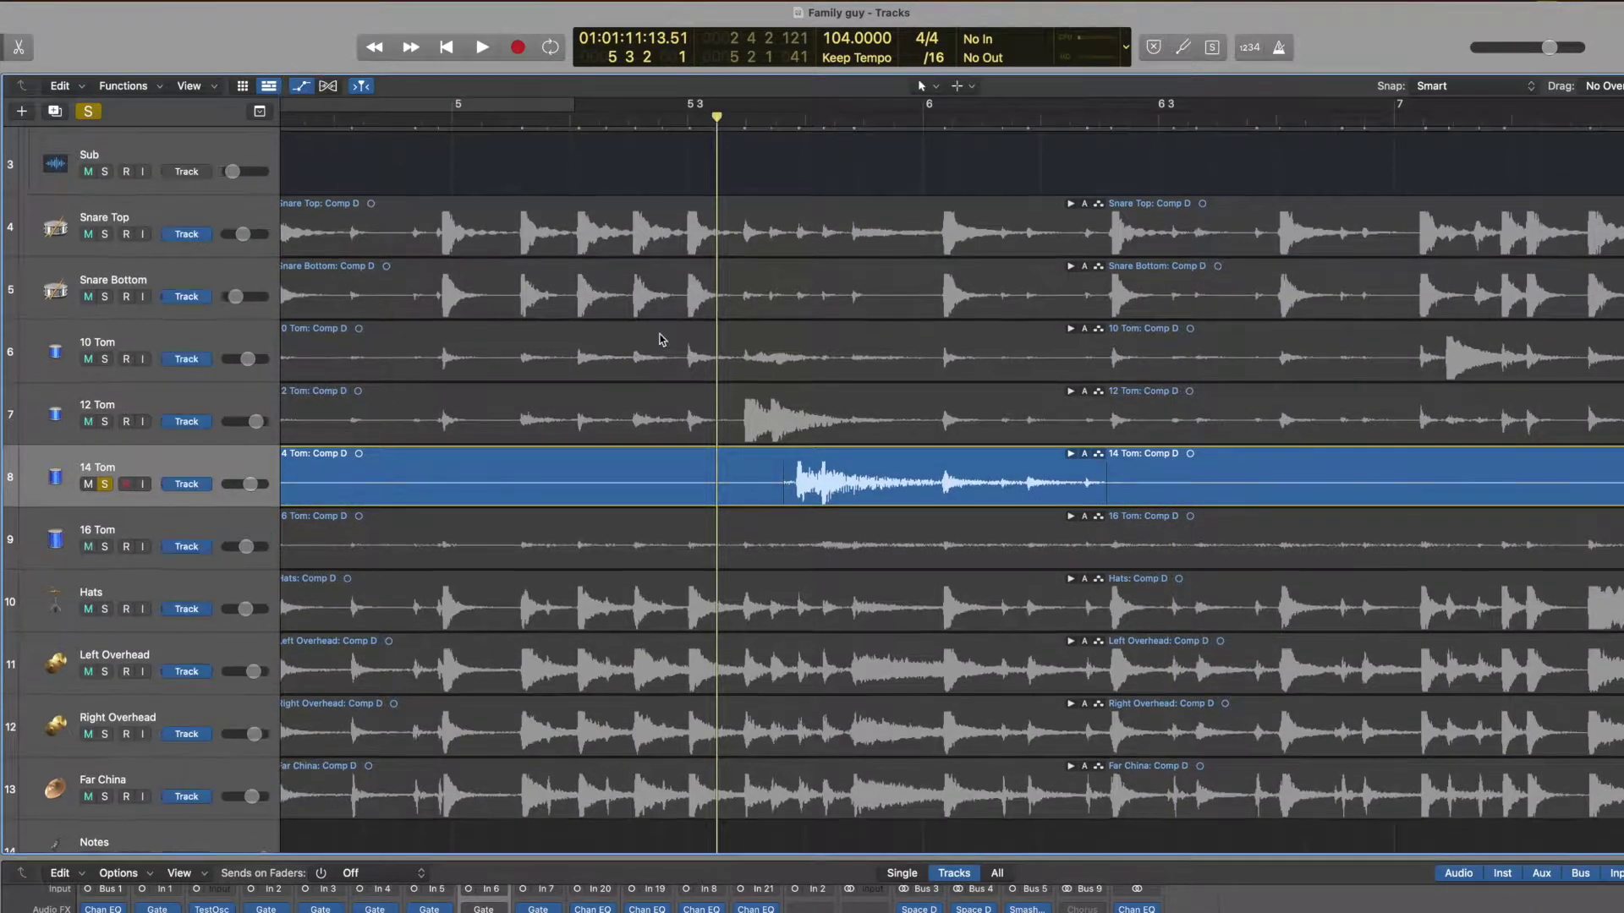
pyautogui.click(690, 122)
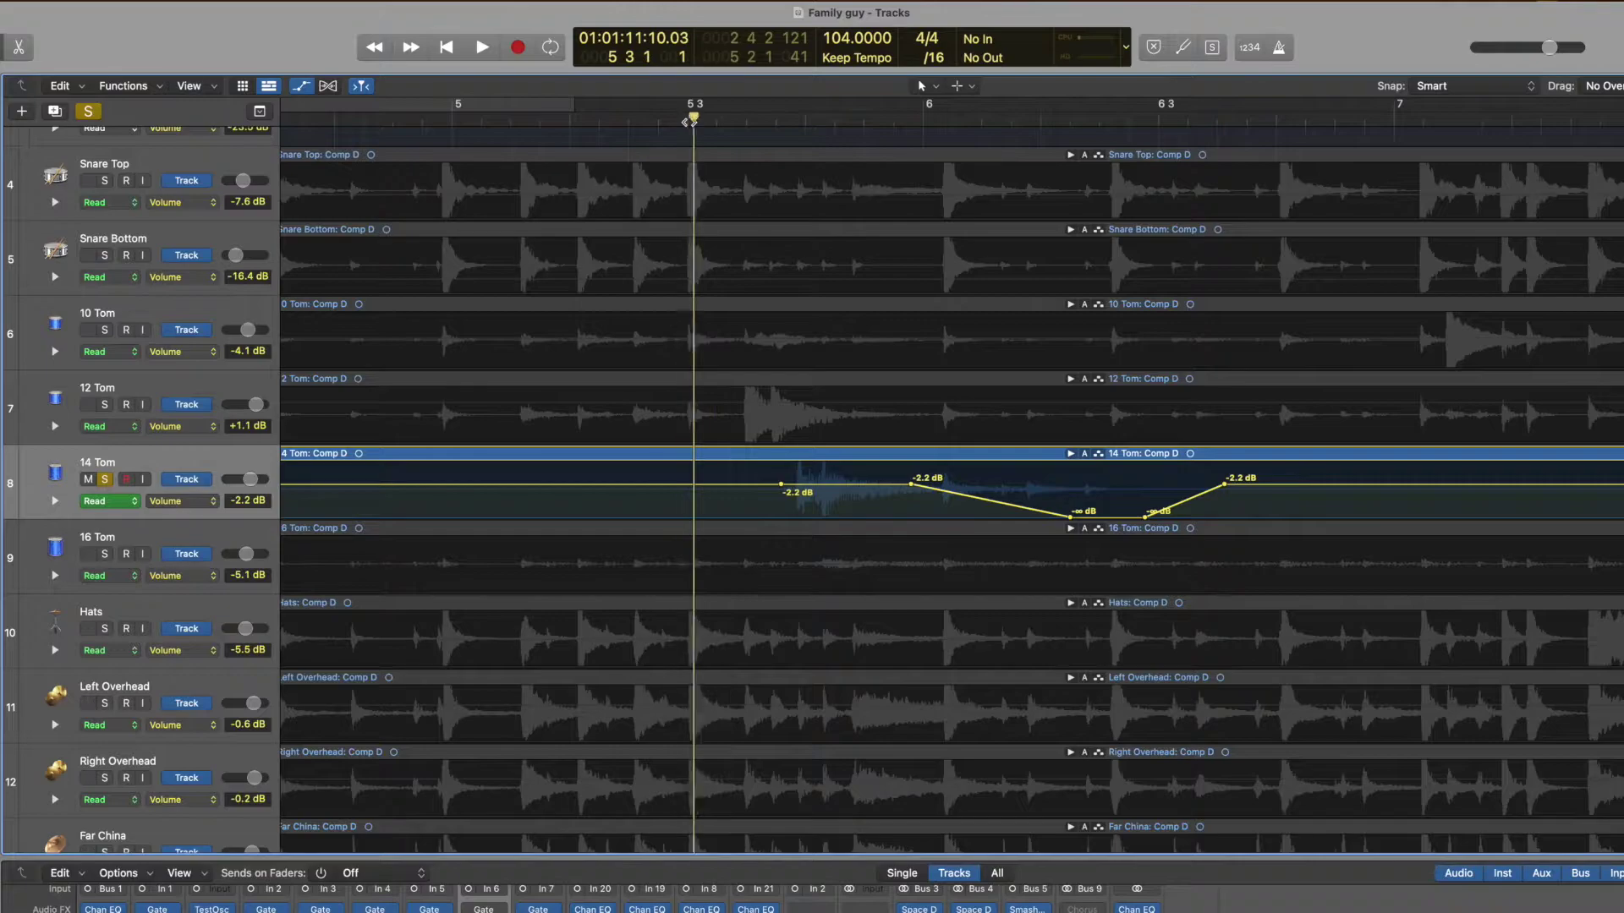
pyautogui.press('space')
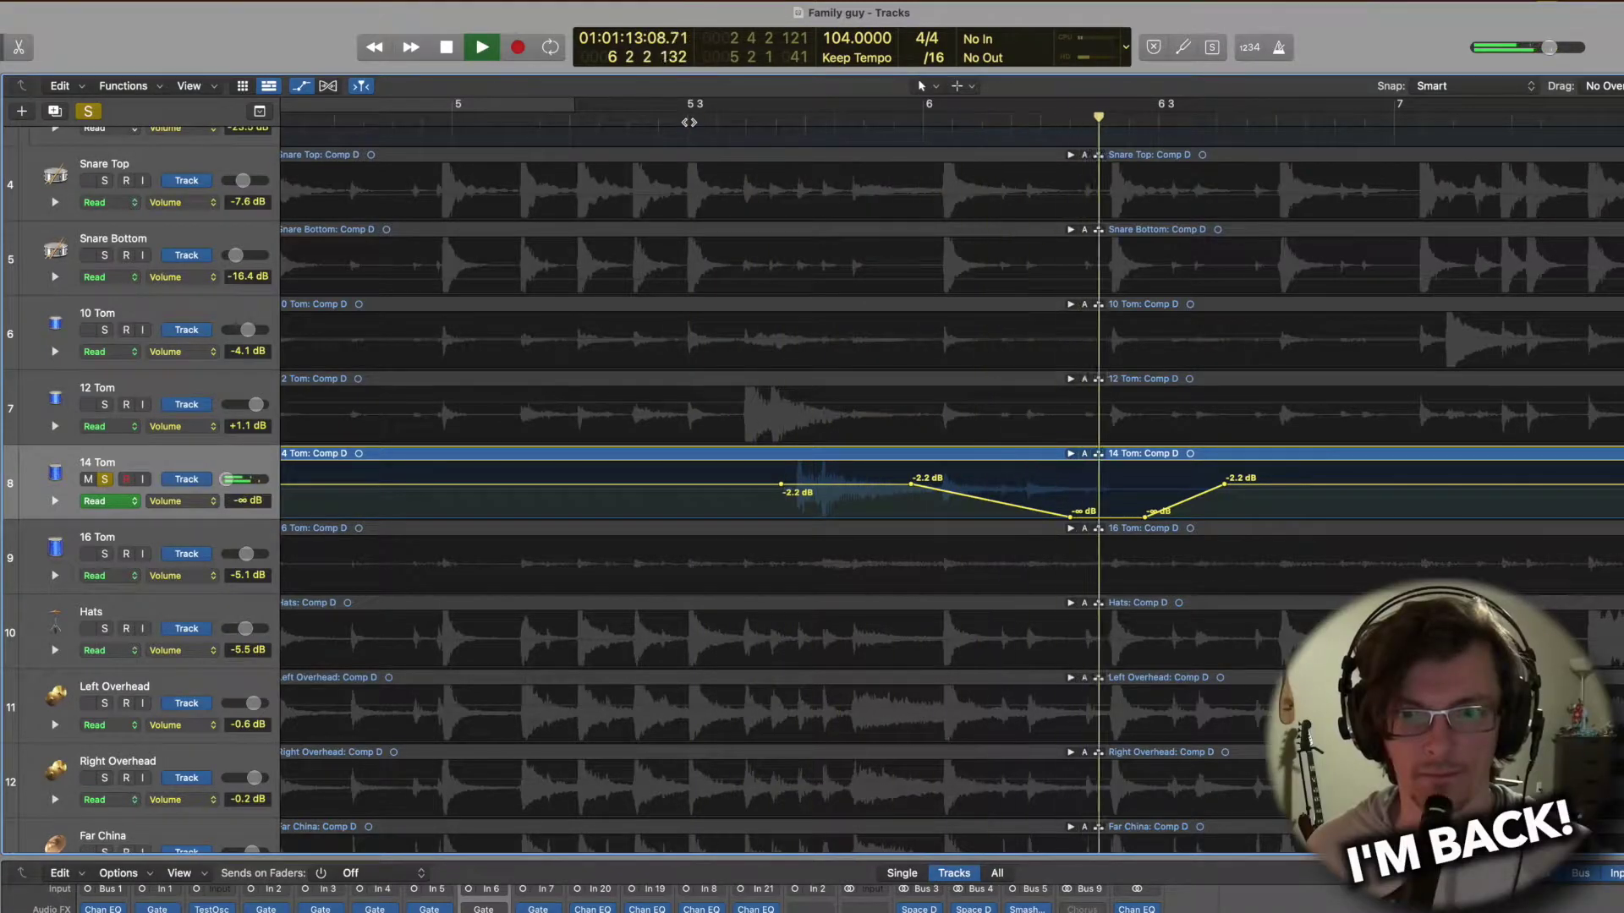
pyautogui.press('space')
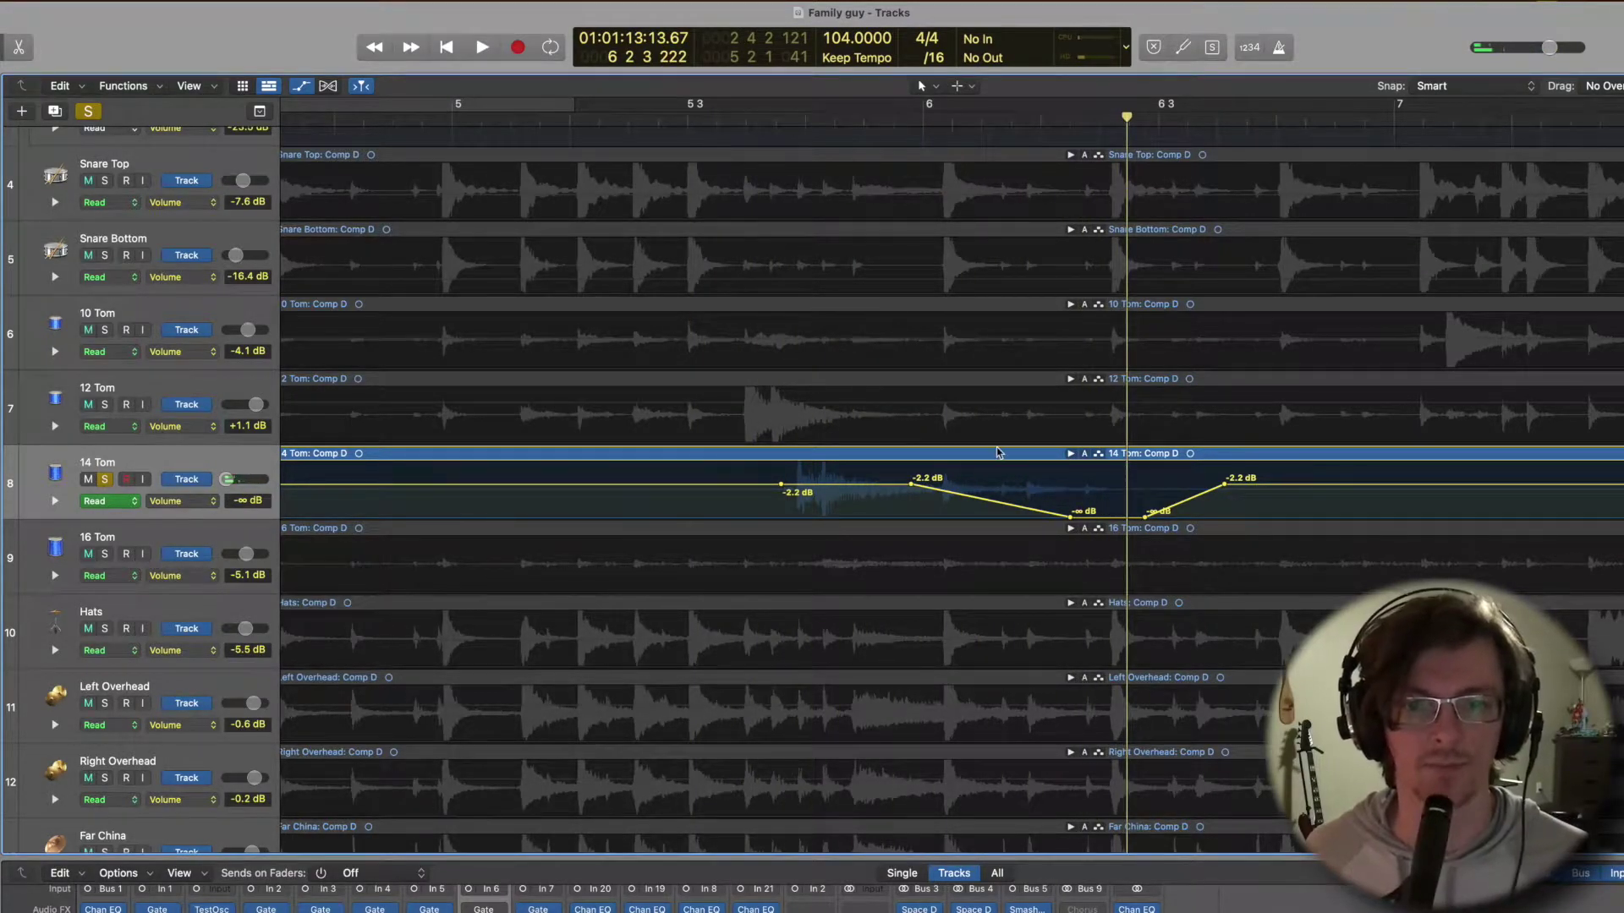
# Compare the volume fade with the trimmed Take 67.1 in the 14 Tom's take folder, and inspect the hit in bar 12.
pyautogui.moveTo(1247, 499); pyautogui.dragTo(1321, 519)
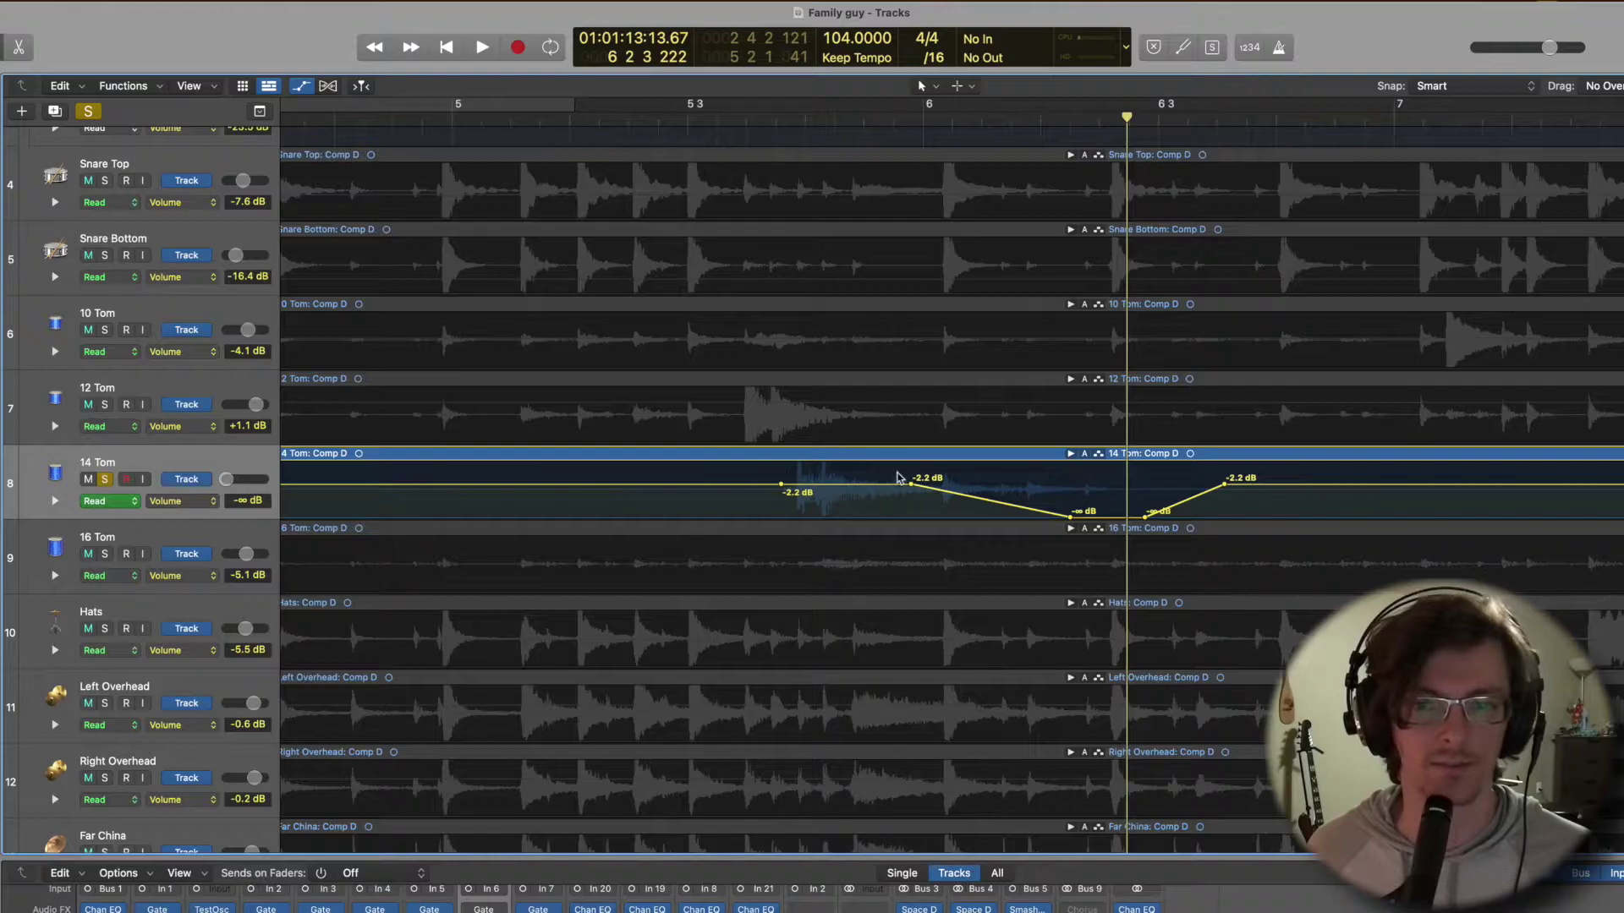
pyautogui.click(1070, 455)
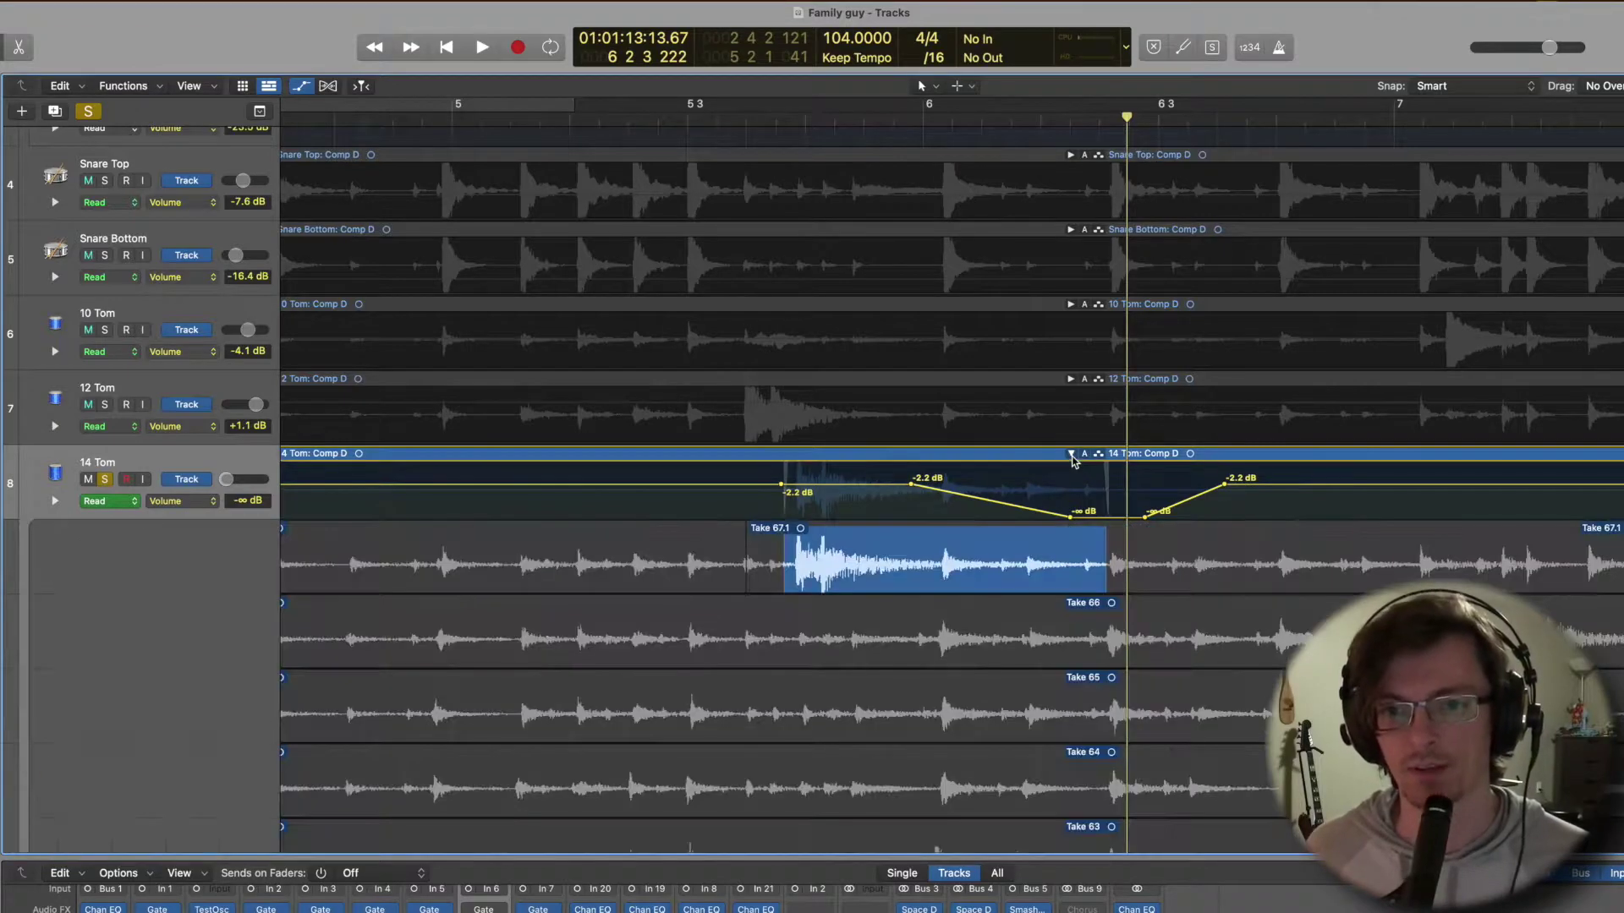
pyautogui.click(1072, 455)
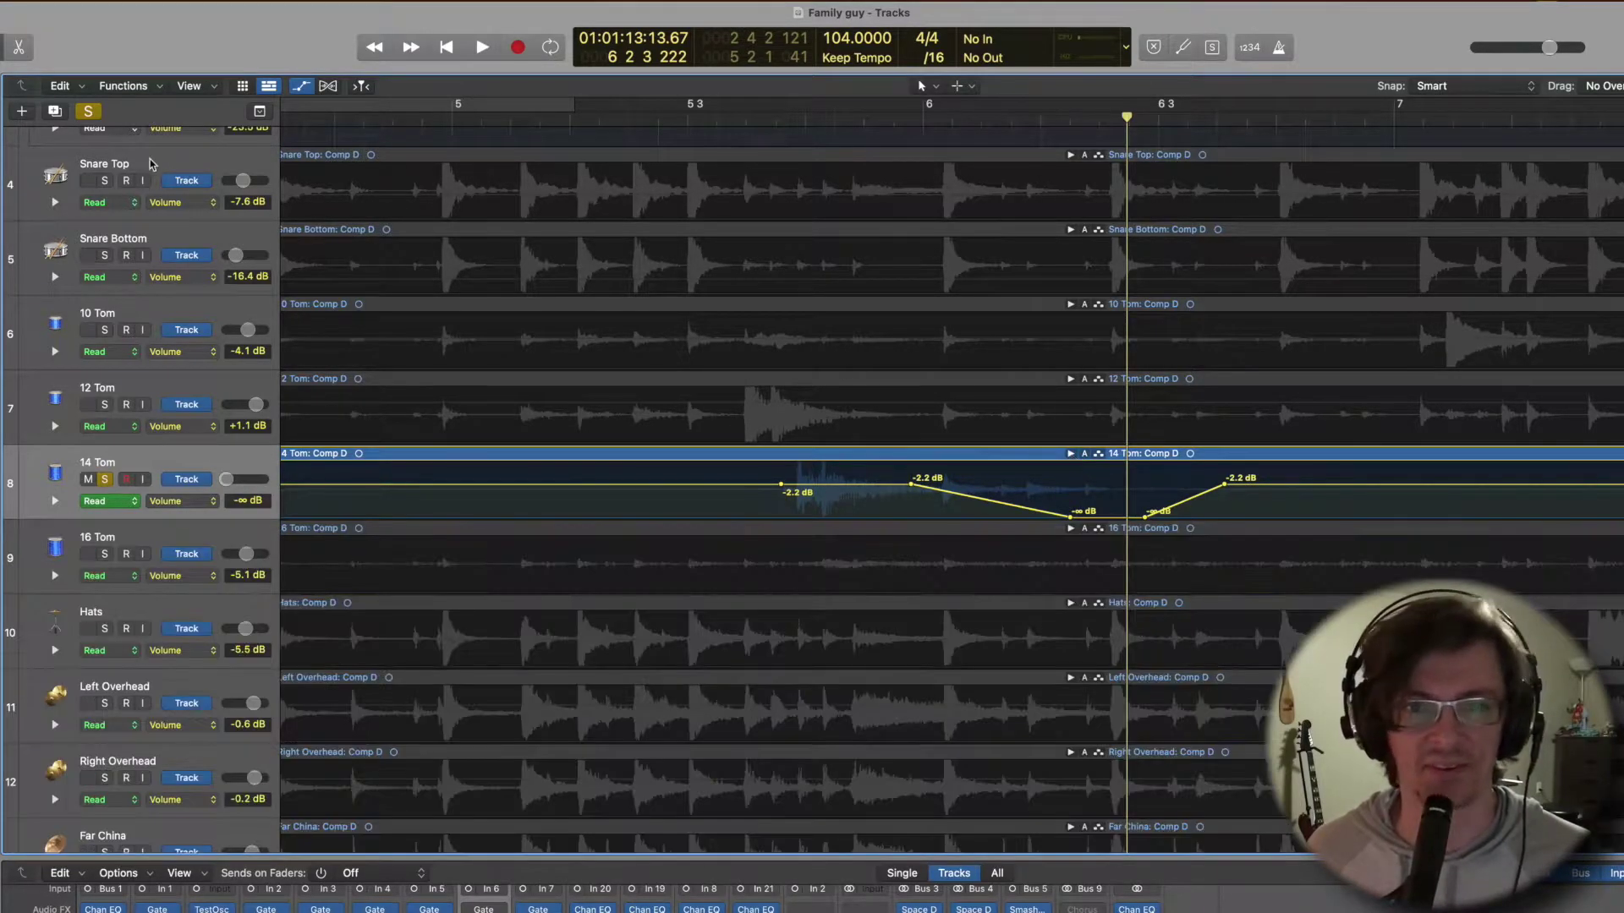
pyautogui.hscroll(10, 846, 435)
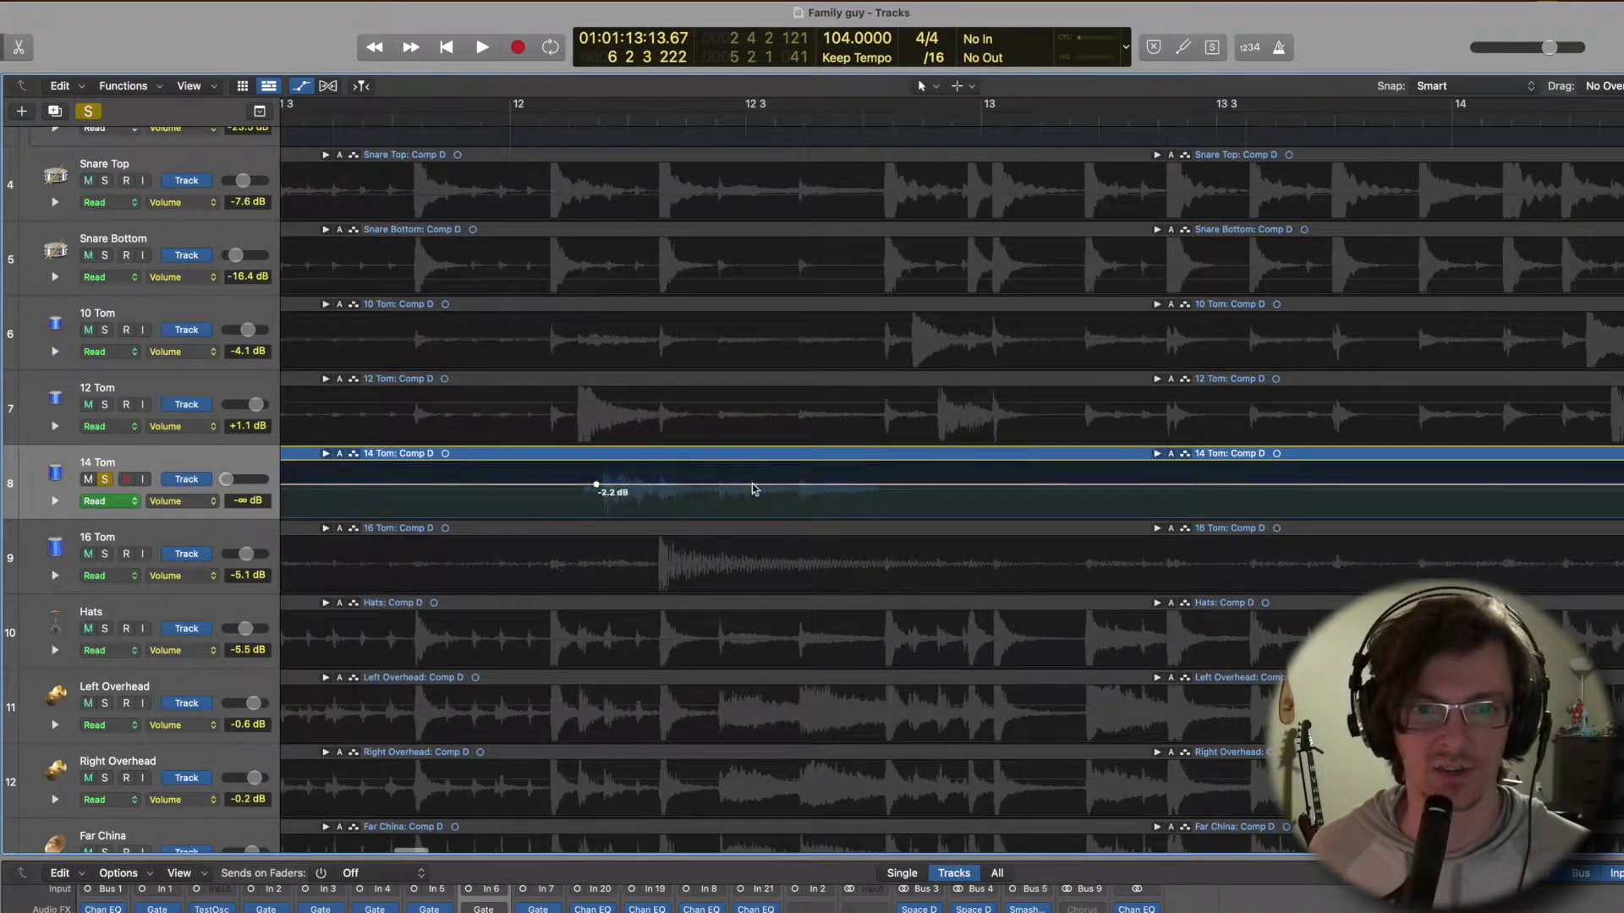
pyautogui.hscroll(-3, 699, 505)
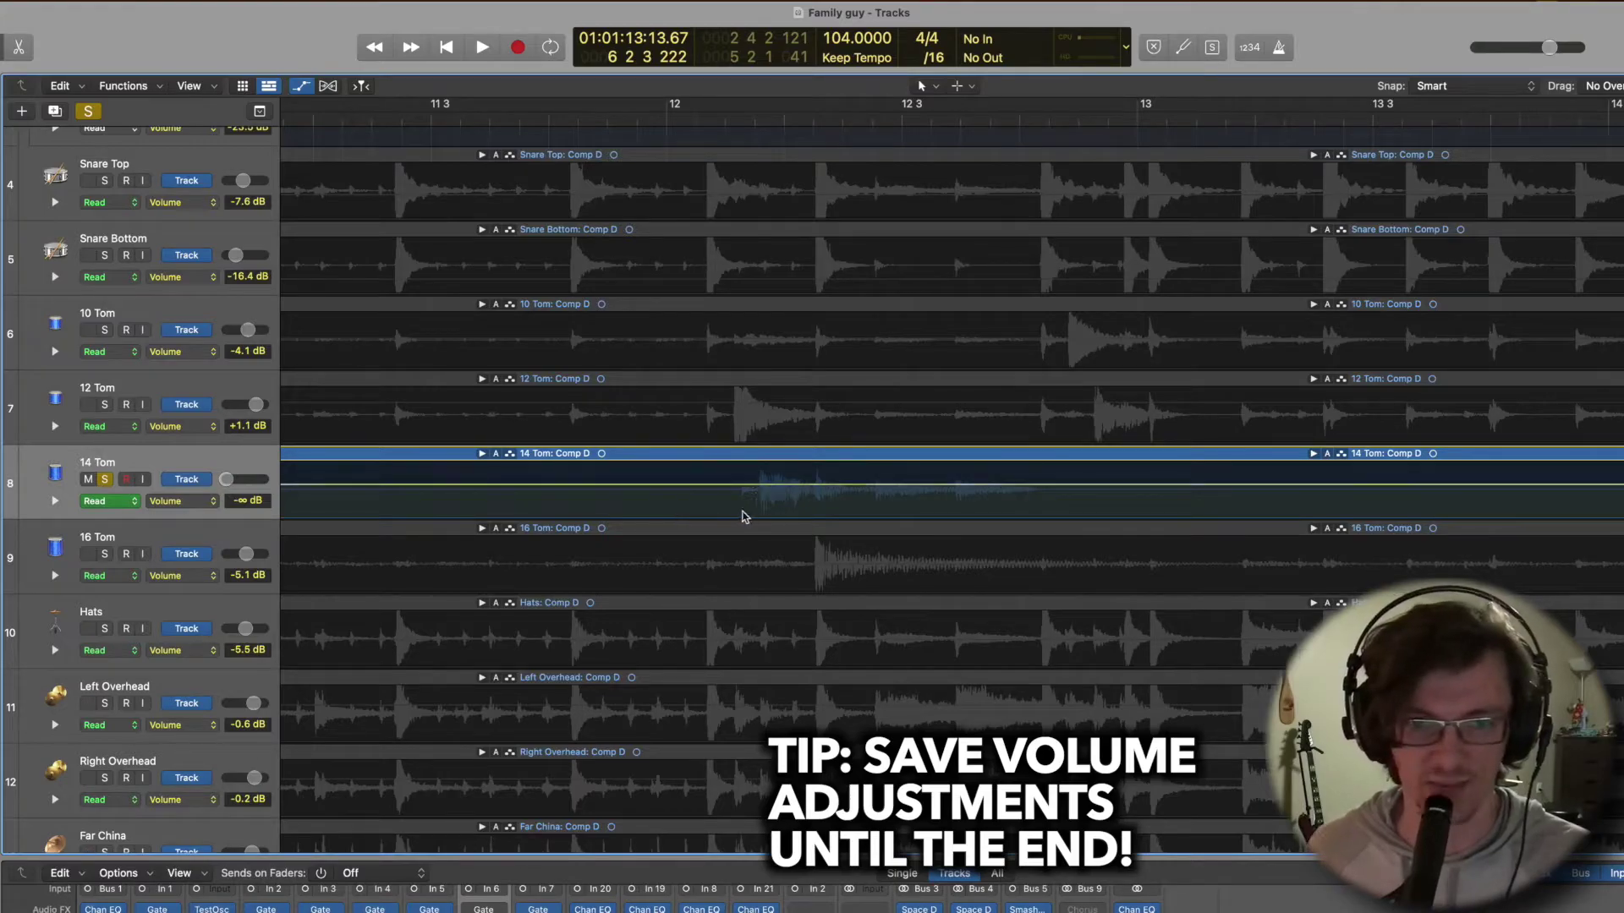
# Delete the 14 Tom's volume automation points around bars 5 and 6, and hide track automation.
pyautogui.hscroll(-15, 742, 516)
pyautogui.moveTo(1062, 517); pyautogui.dragTo(493, 510)
pyautogui.press('Delete')
pyautogui.hscroll(-4, 576, 516)
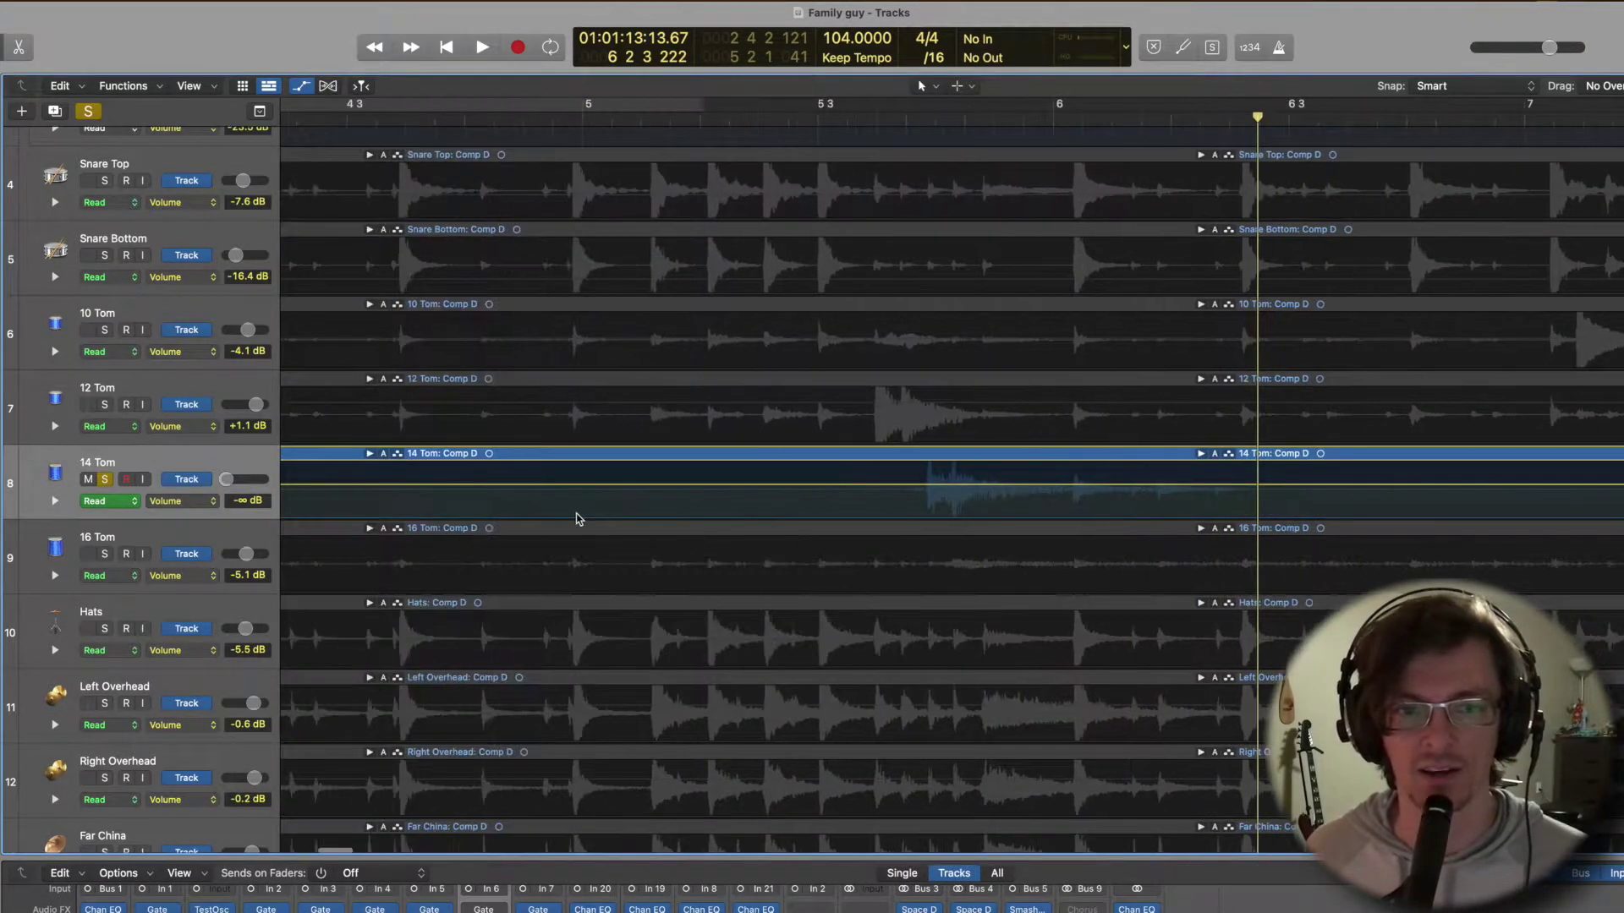
pyautogui.hscroll(-12, 700, 536)
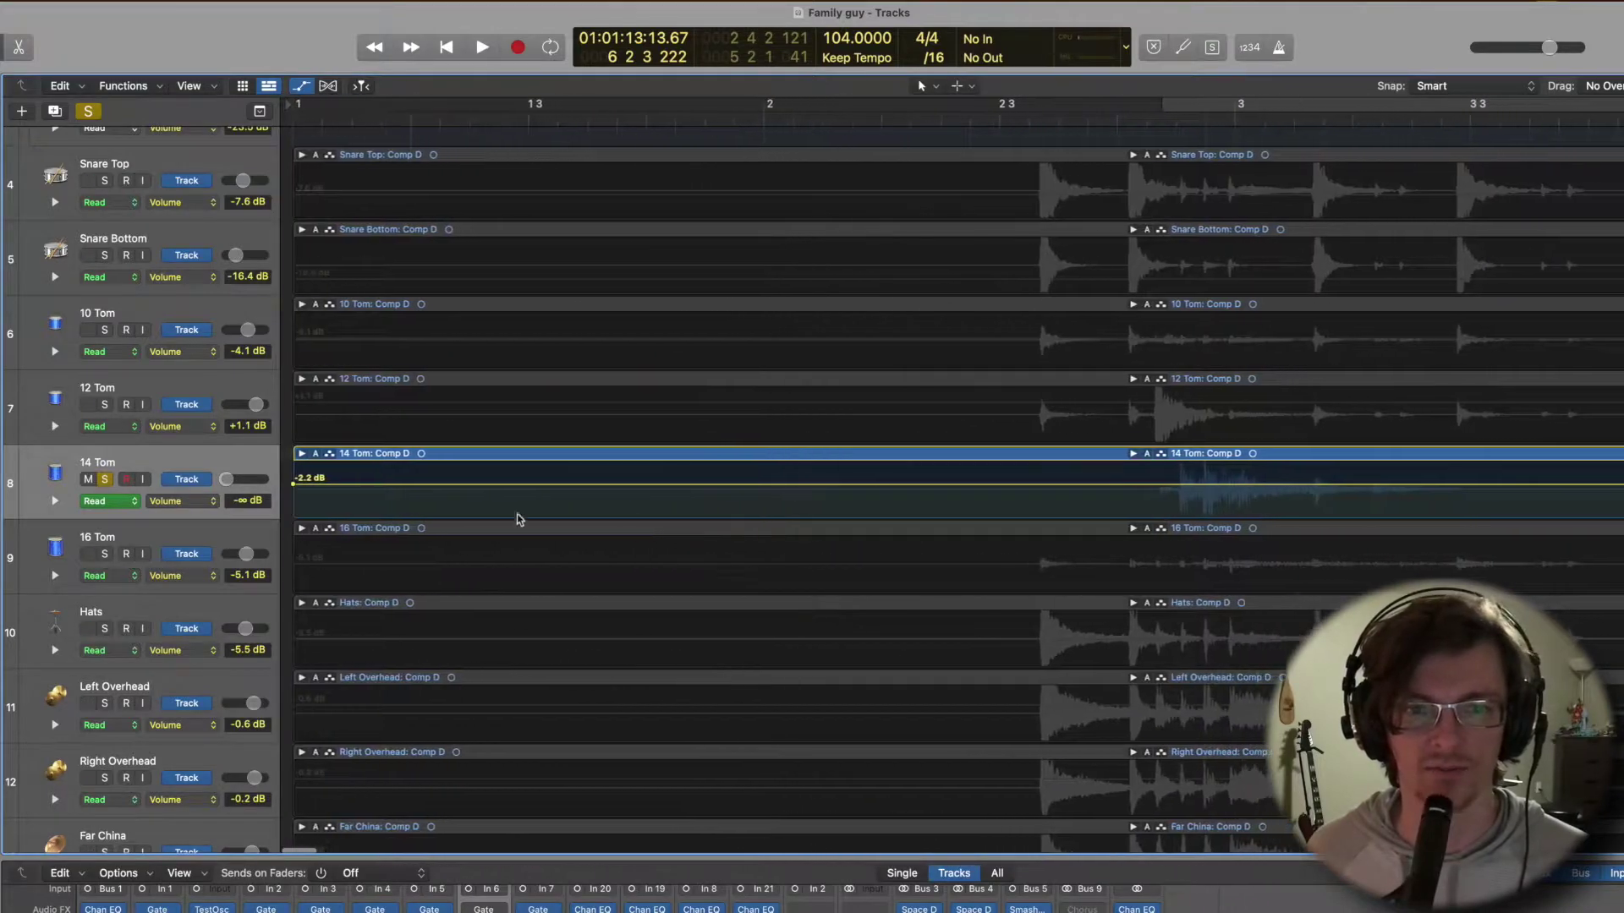
pyautogui.press('a')
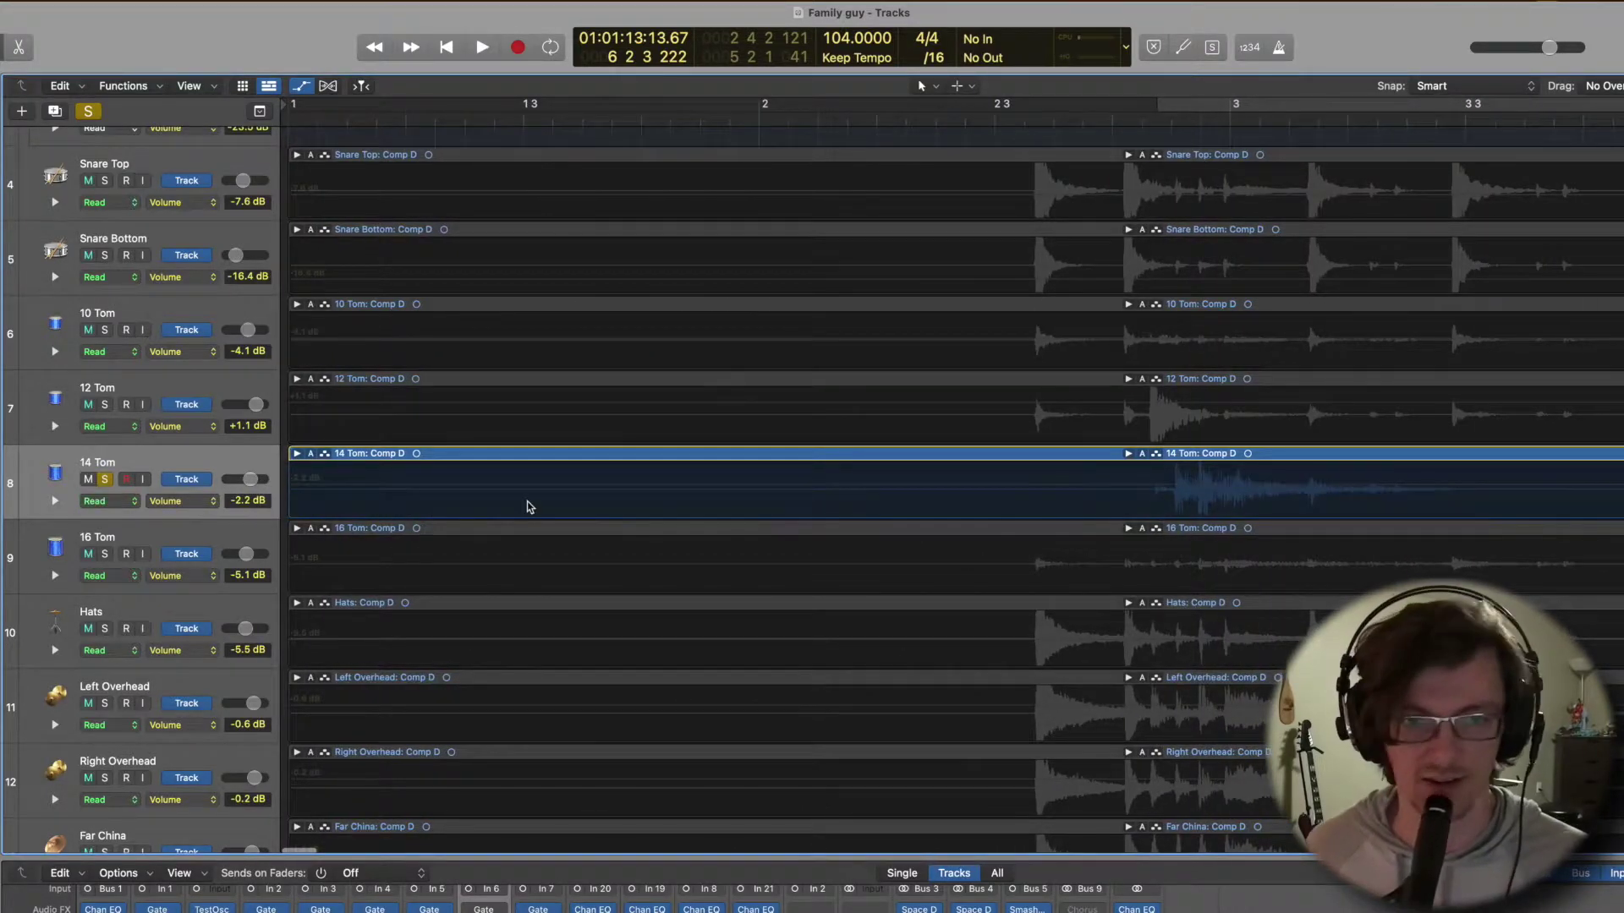
pyautogui.press('a')
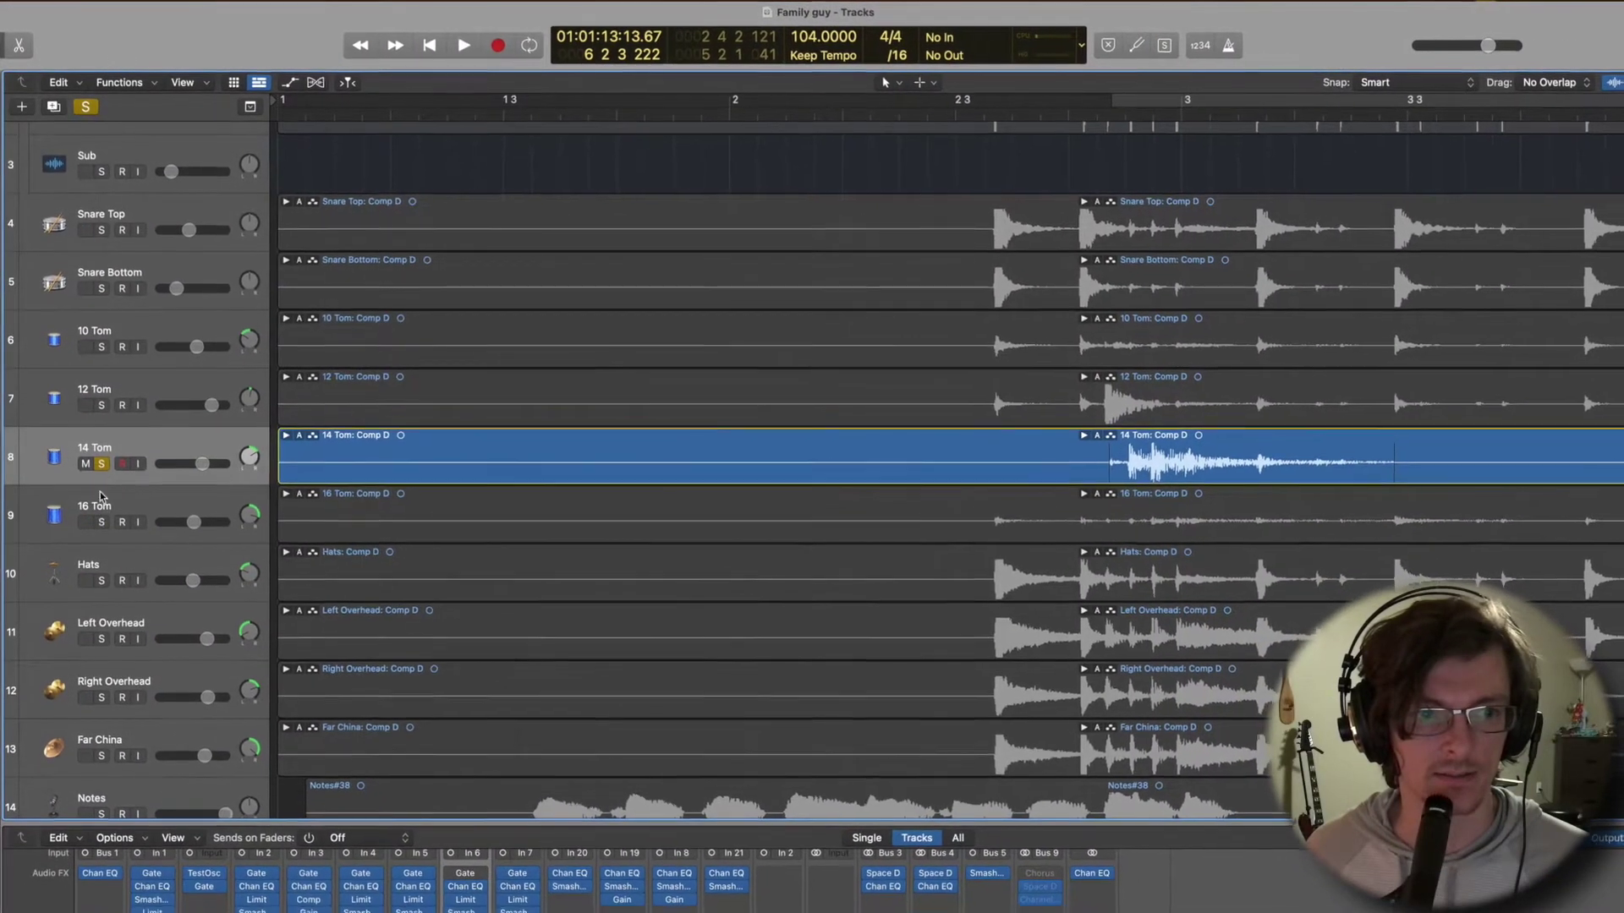
# Solo the 16, 12 and 10 Tom tracks along with the 14 Tom.
pyautogui.click(102, 522)
pyautogui.click(102, 405)
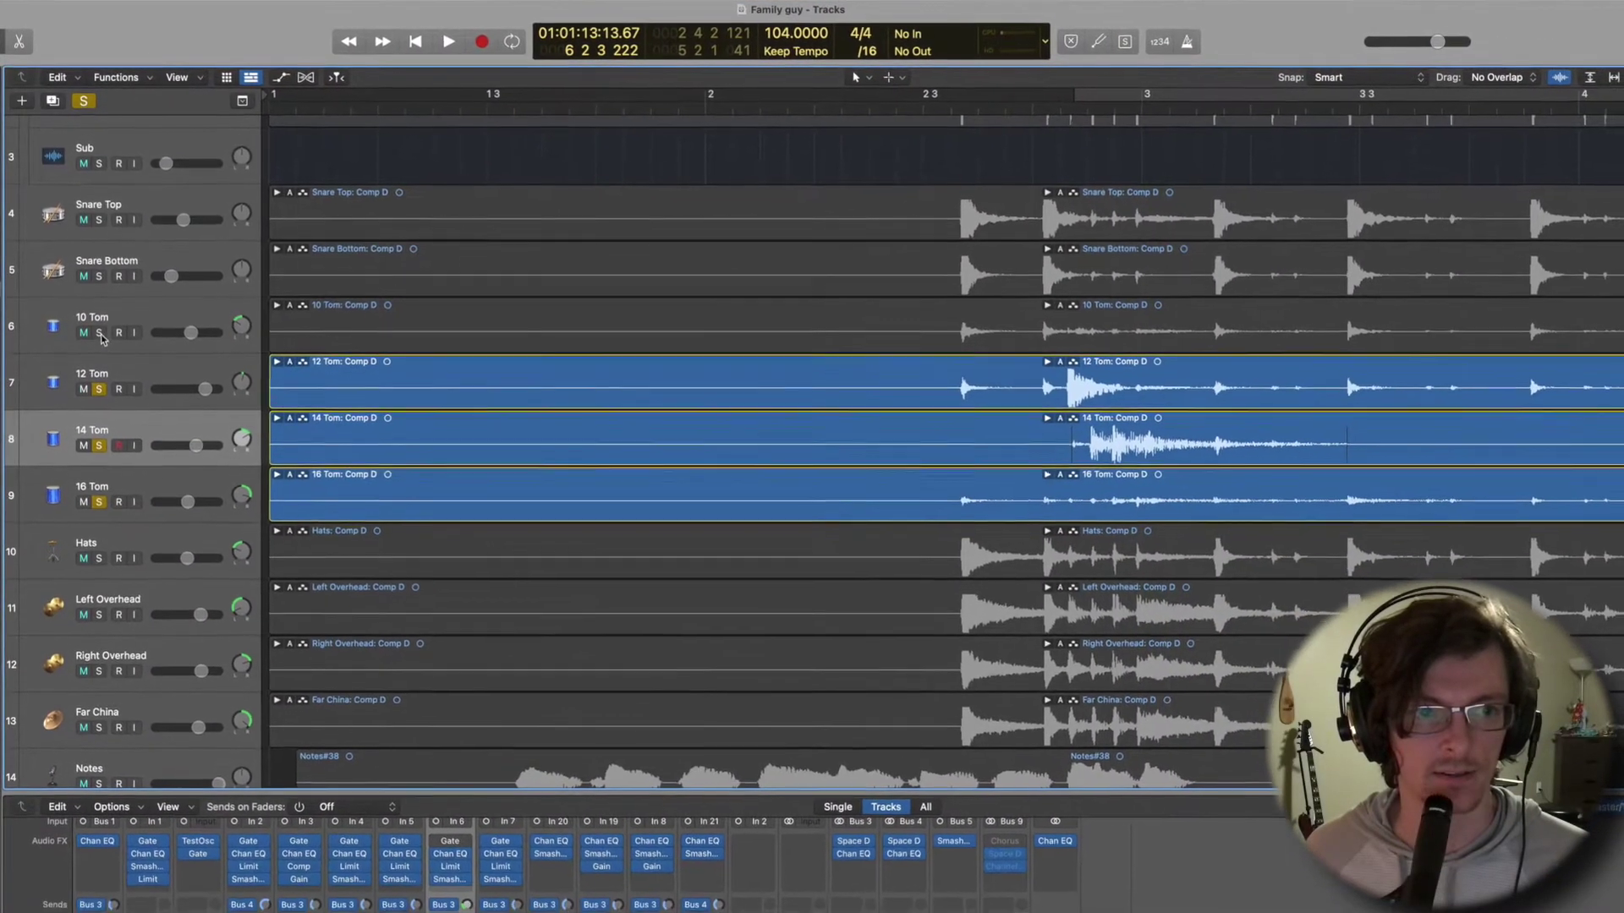
pyautogui.click(102, 347)
# Play the four soloed toms from beat 3 of bar 2 through the tom fill leading into bar 3, twice.
pyautogui.doubleClick(916, 110)
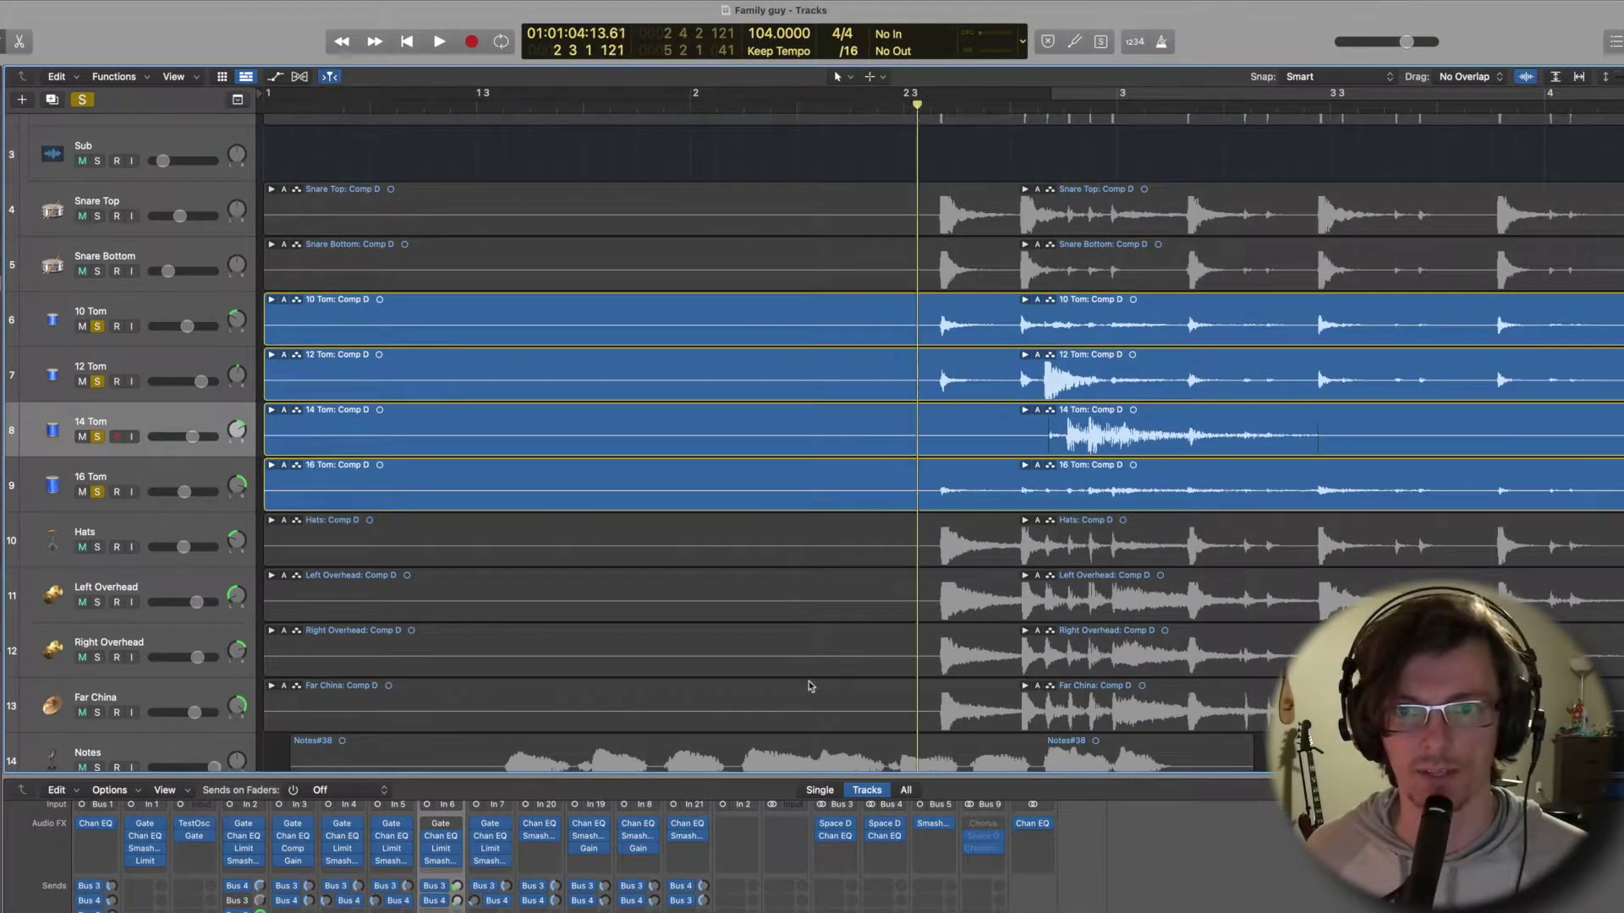
pyautogui.press('space')
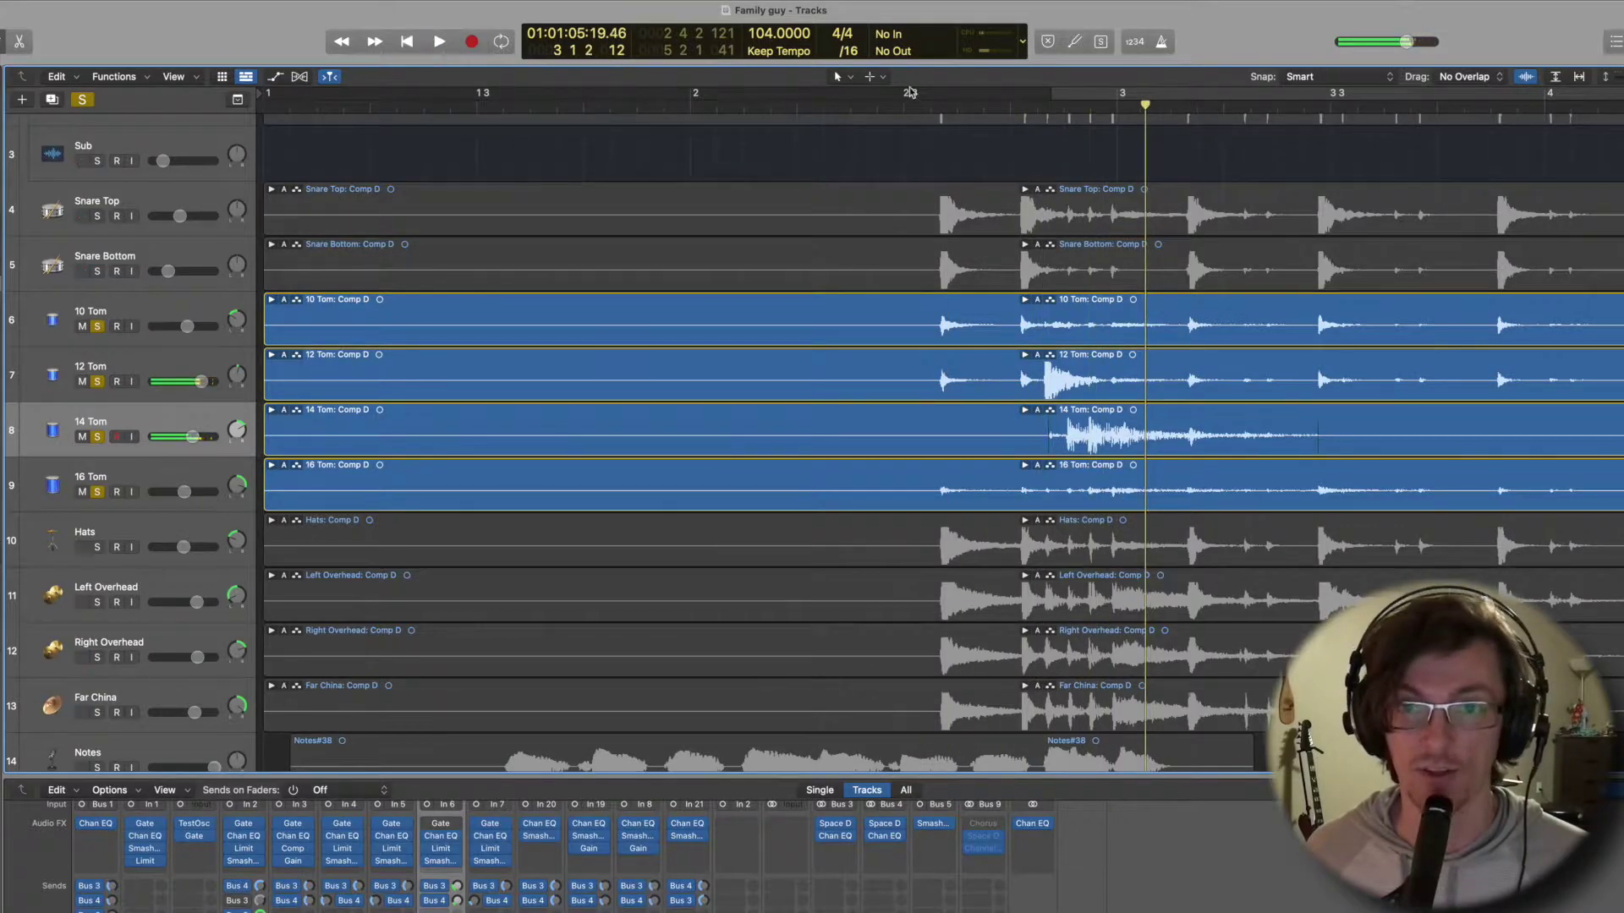
pyautogui.click(911, 101)
pyautogui.hscroll(-5, 840, 218)
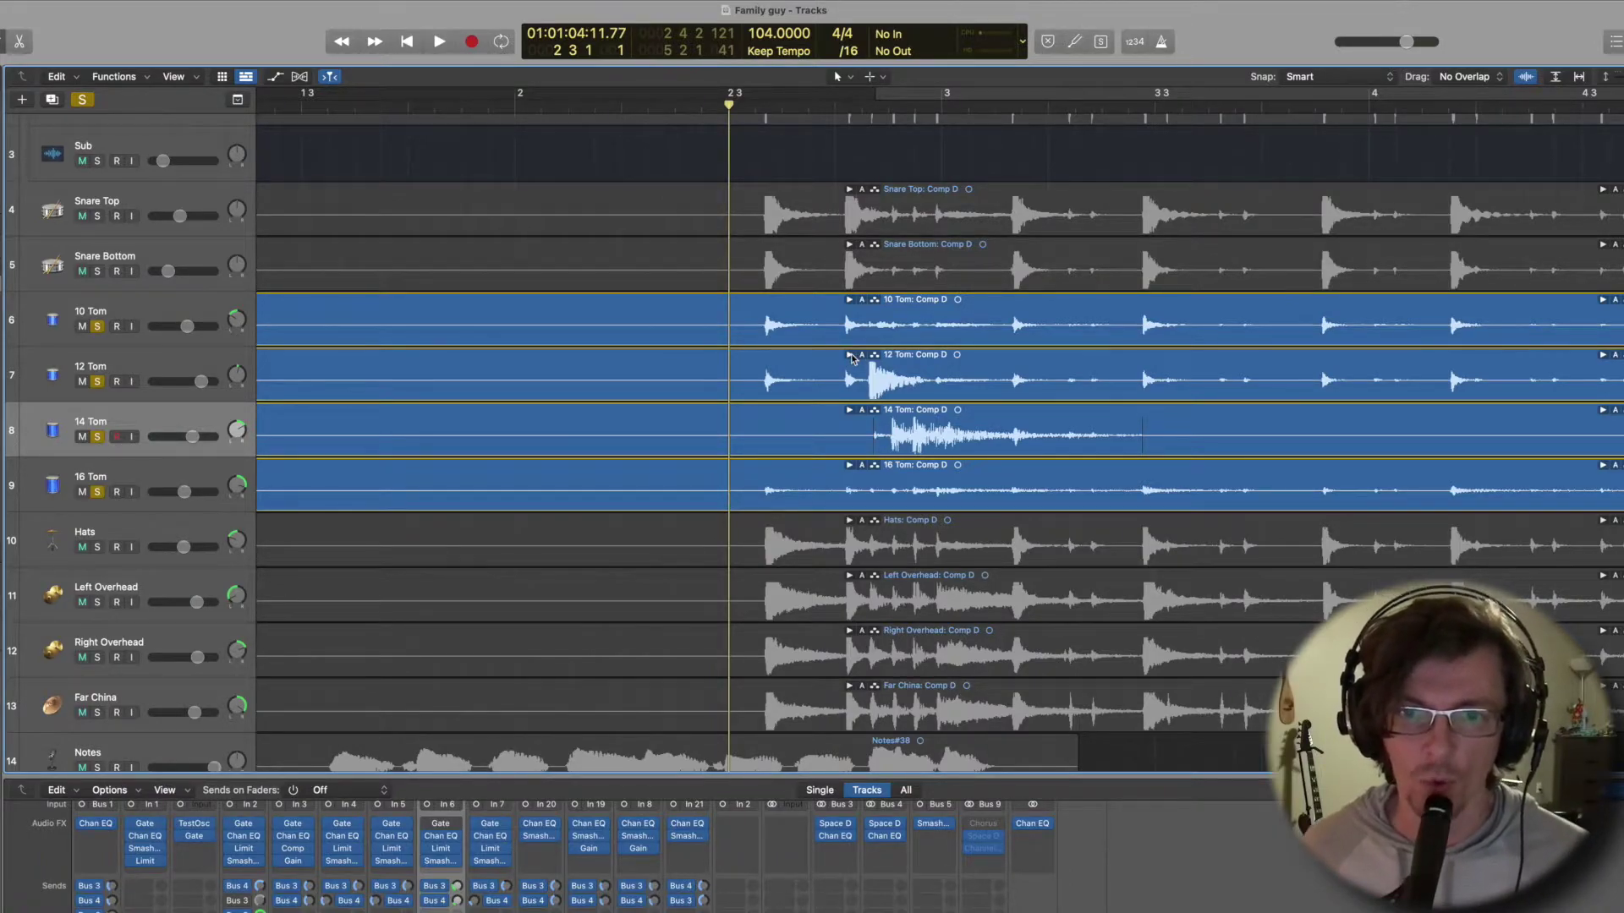
pyautogui.press('space')
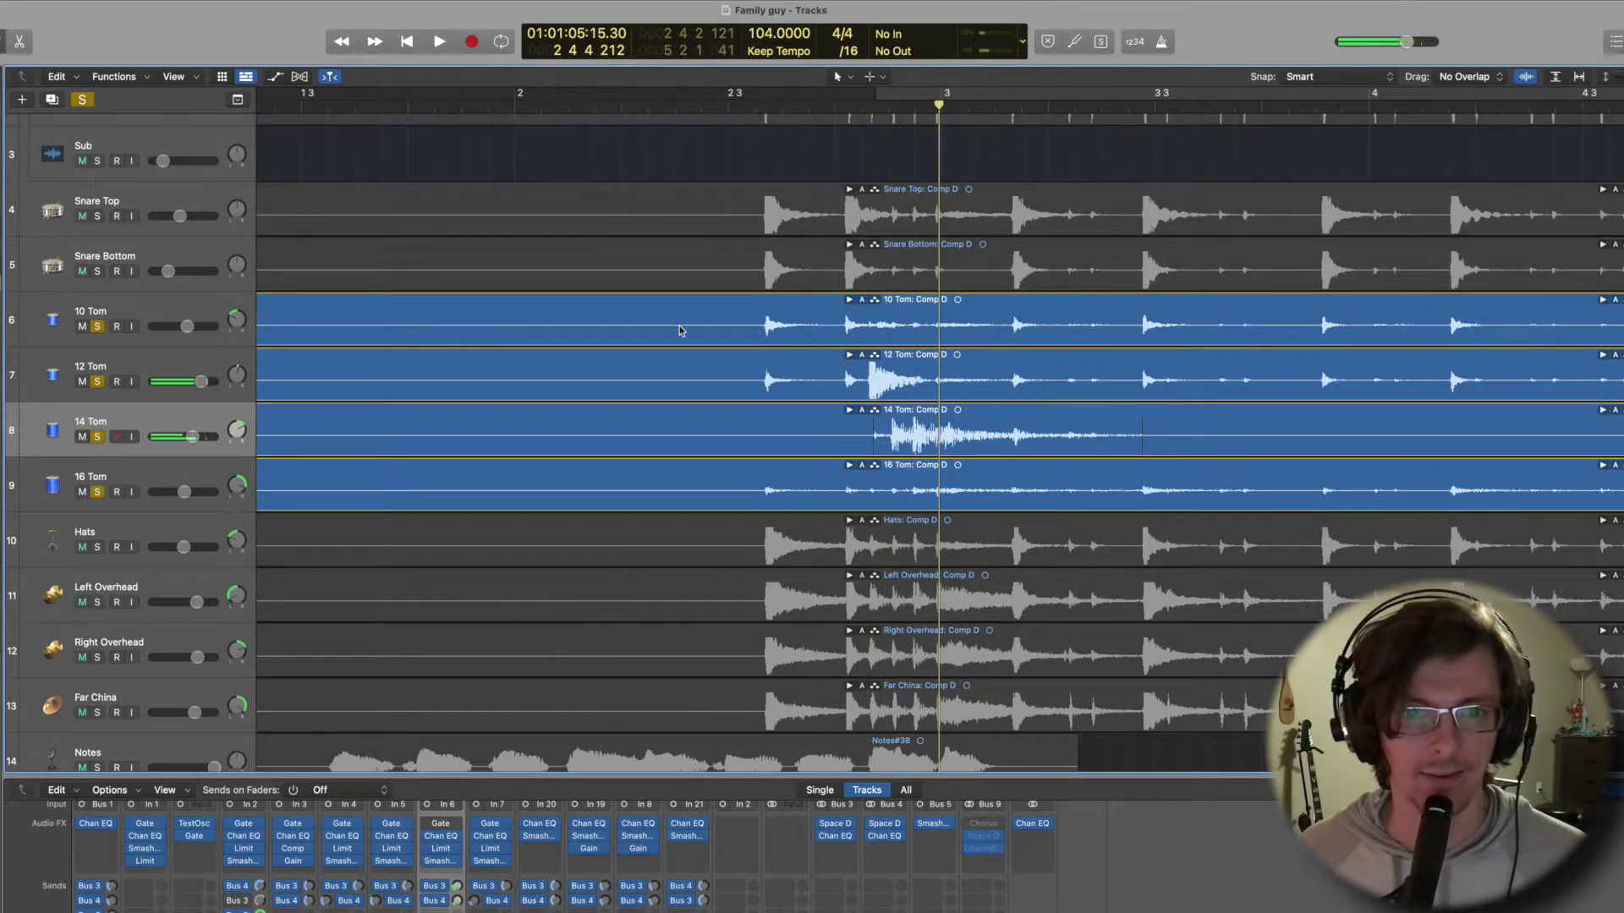
# Select the 12 Tom track and unsolo the 14, 16 and 10 Toms, leaving only the 12 Tom soloed.
pyautogui.click(102, 389)
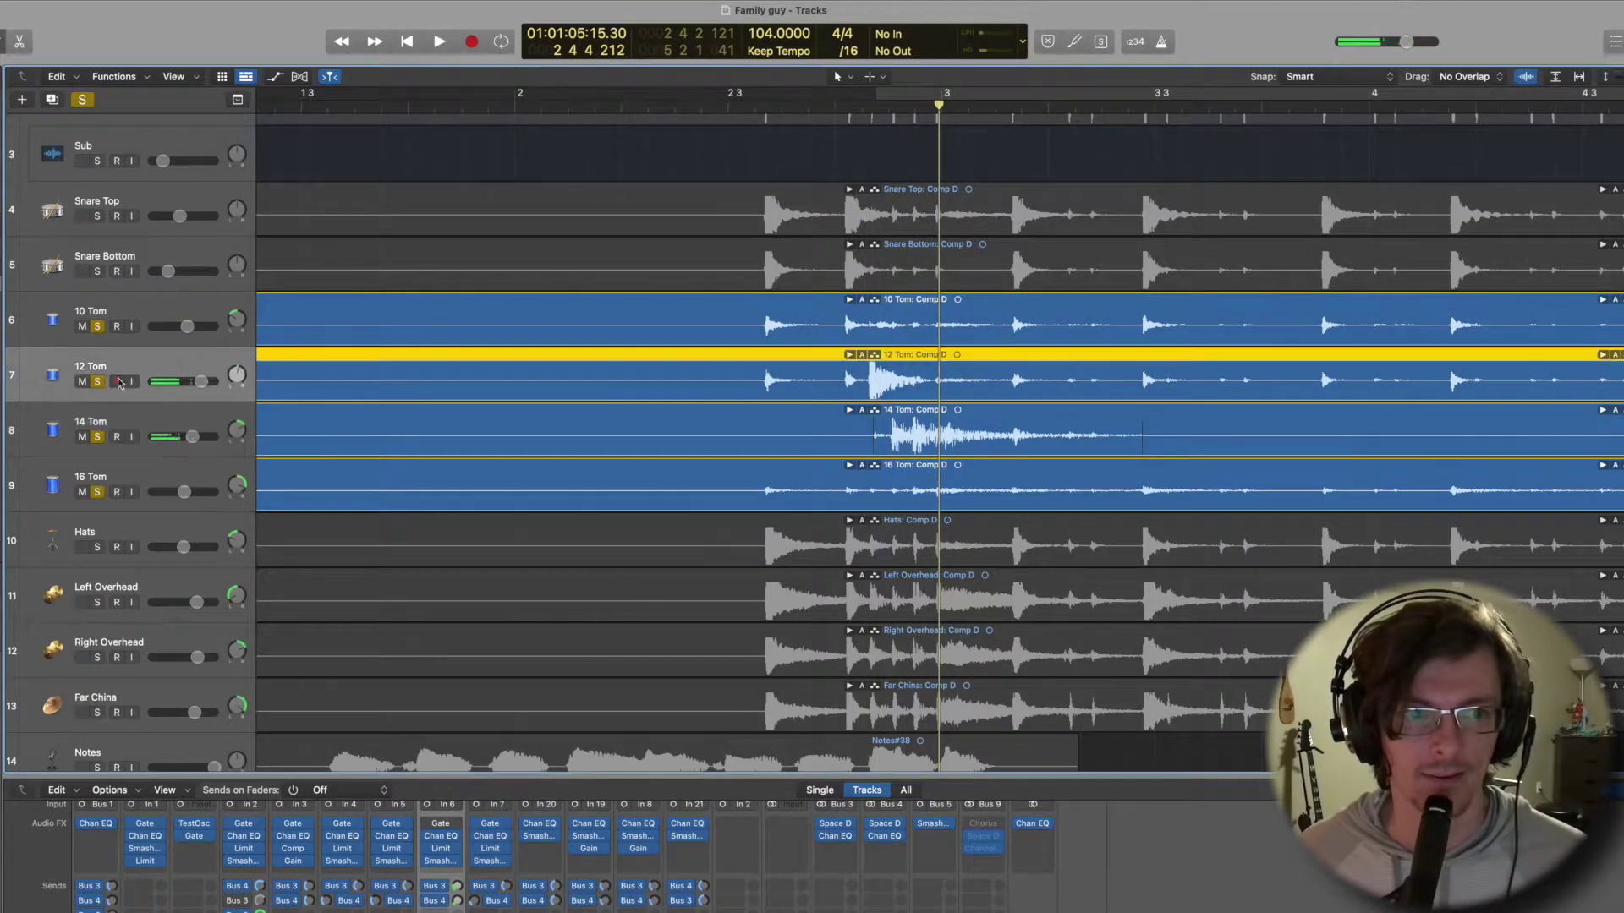
pyautogui.click(98, 437)
pyautogui.click(97, 492)
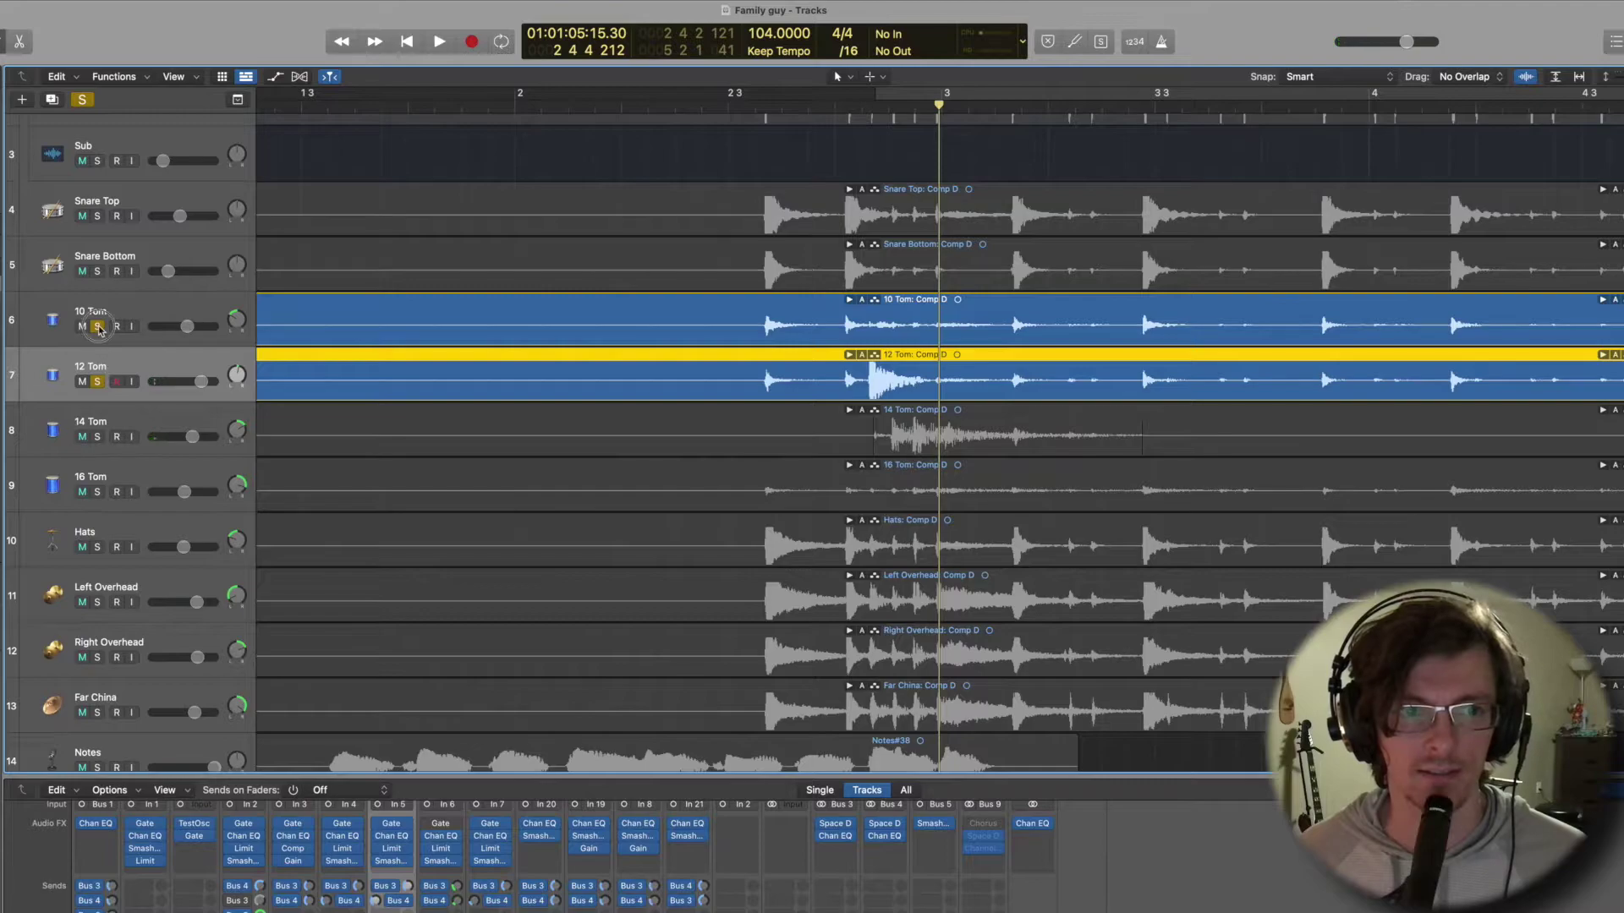
pyautogui.click(97, 327)
# Play the soloed 12 Tom from beat 3 of bar 2 up to its first hit.
pyautogui.doubleClick(733, 108)
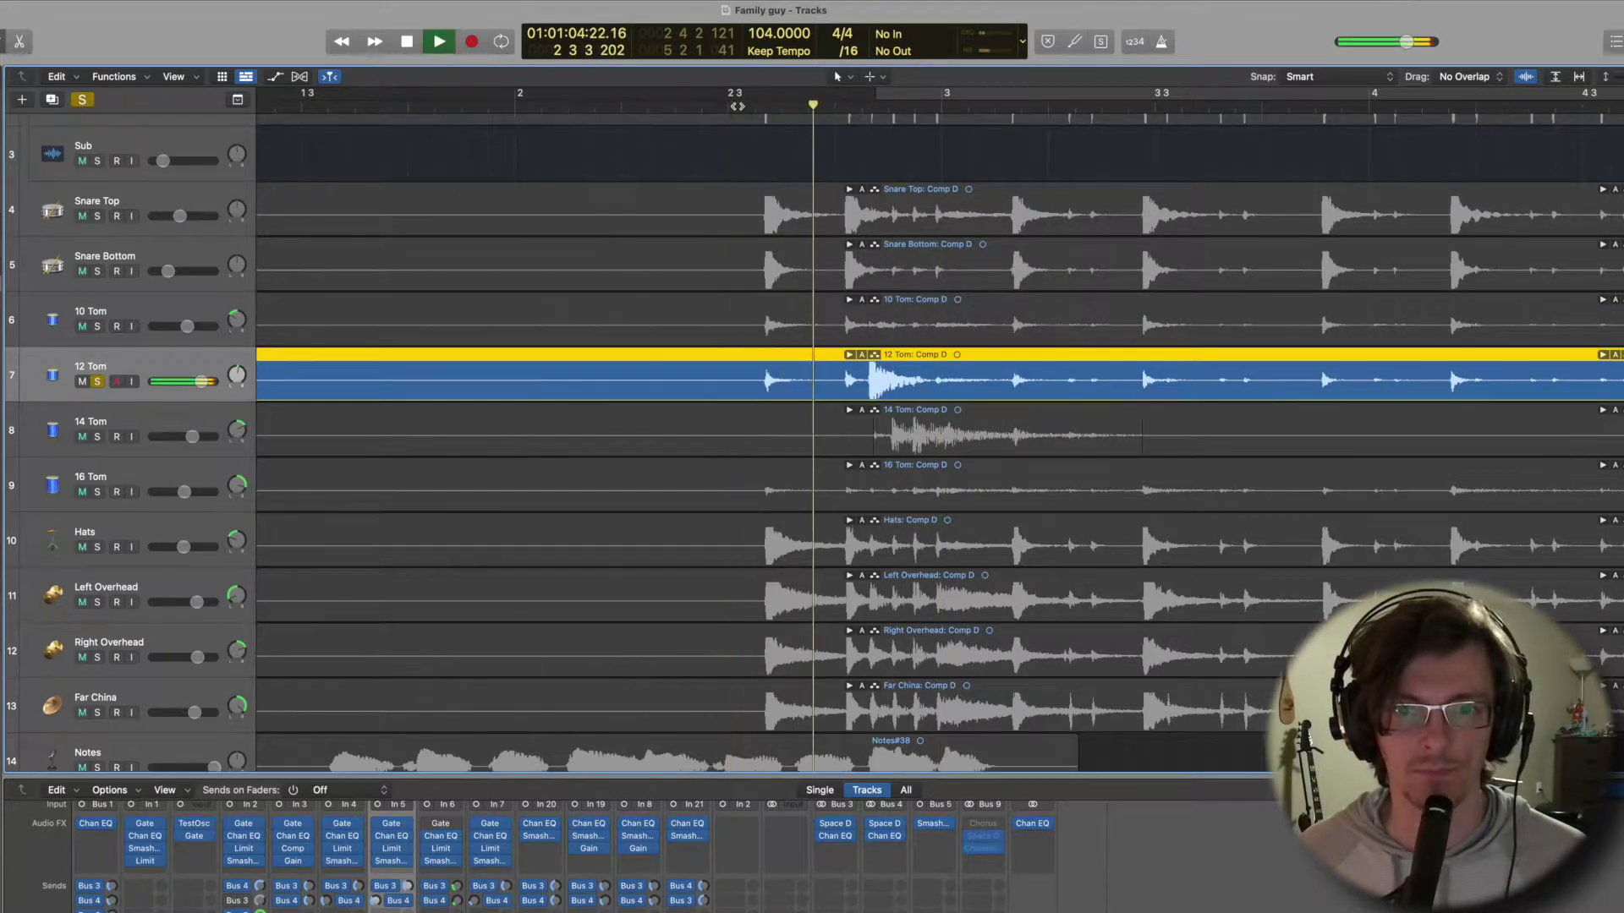
pyautogui.press('space')
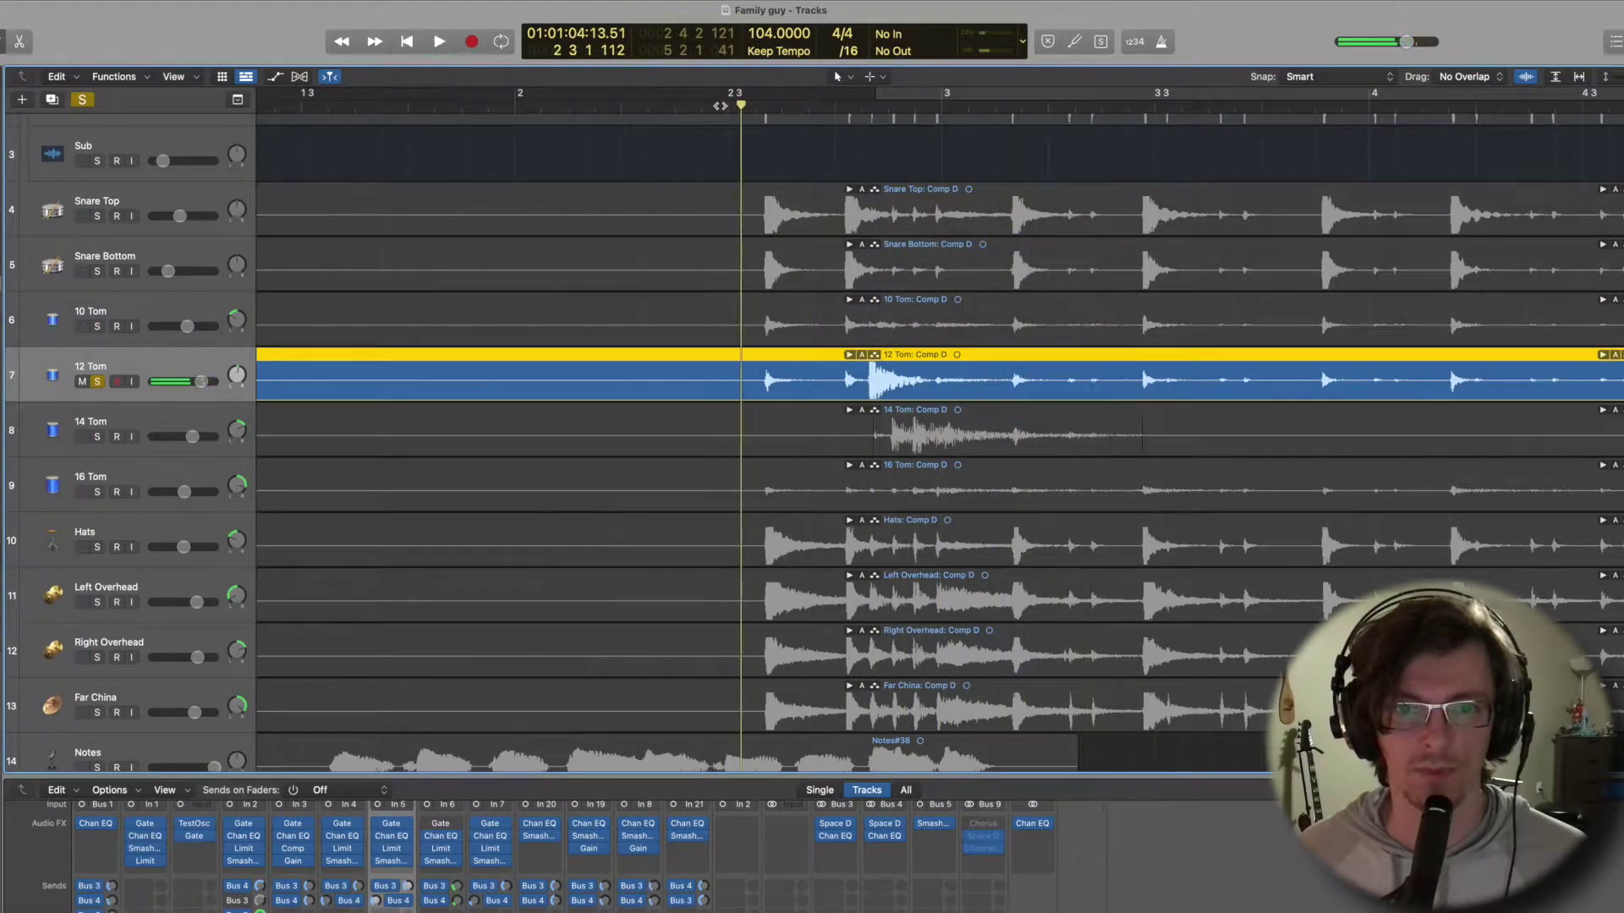
pyautogui.press('space')
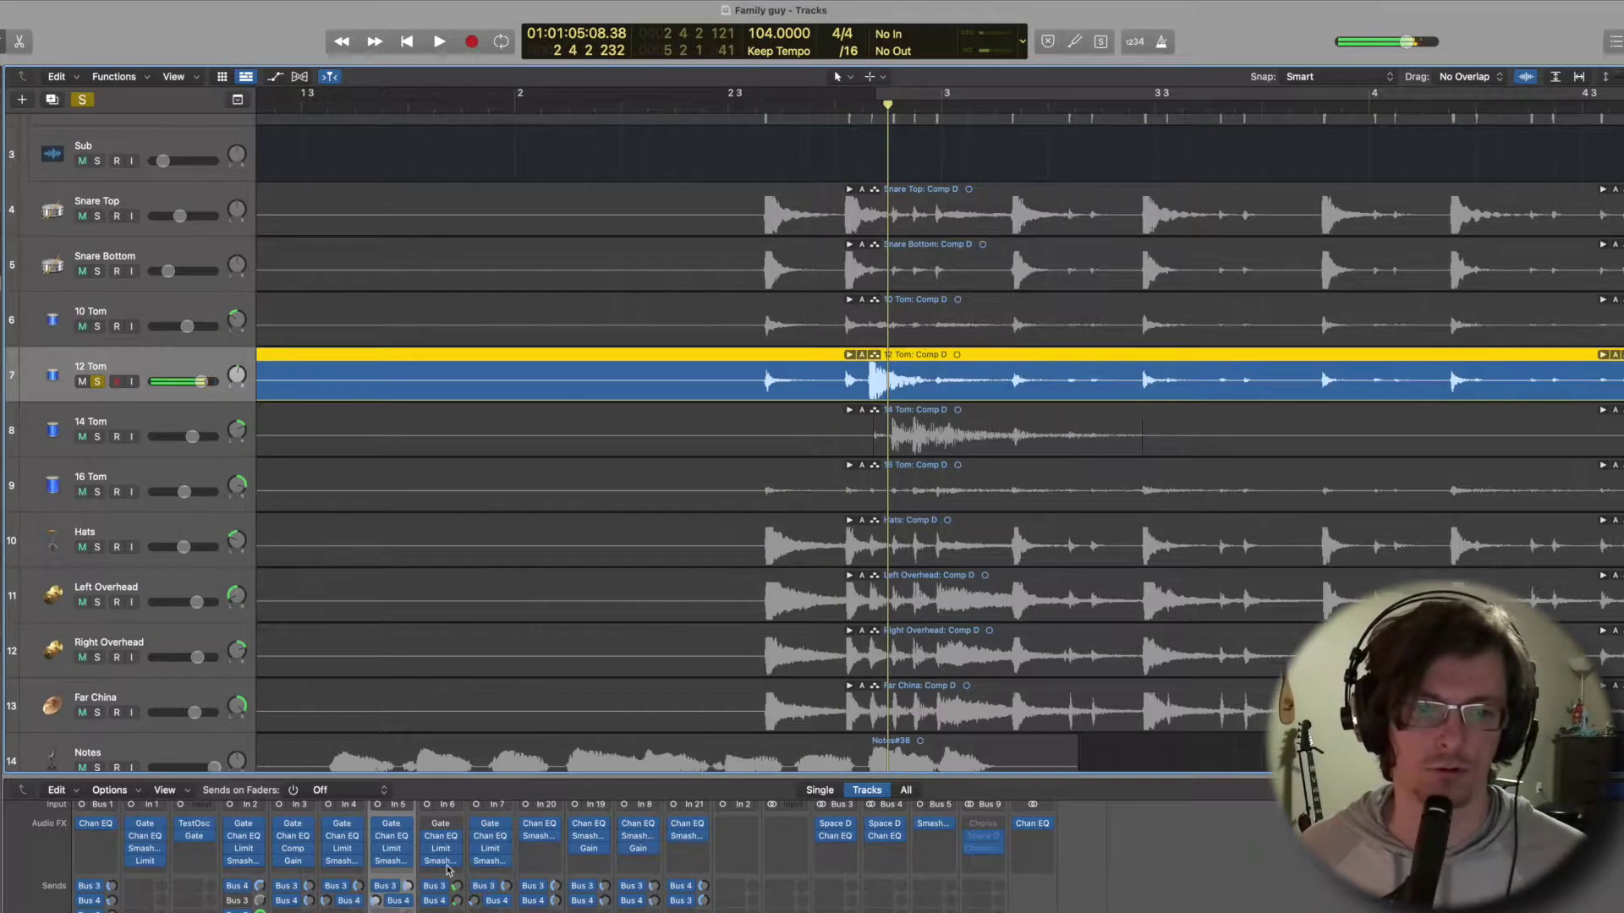
# Open the 12 Tom's Noise Gate, move its window clear of the track, and set the threshold to -15 dB.
pyautogui.scroll(1, 435, 888)
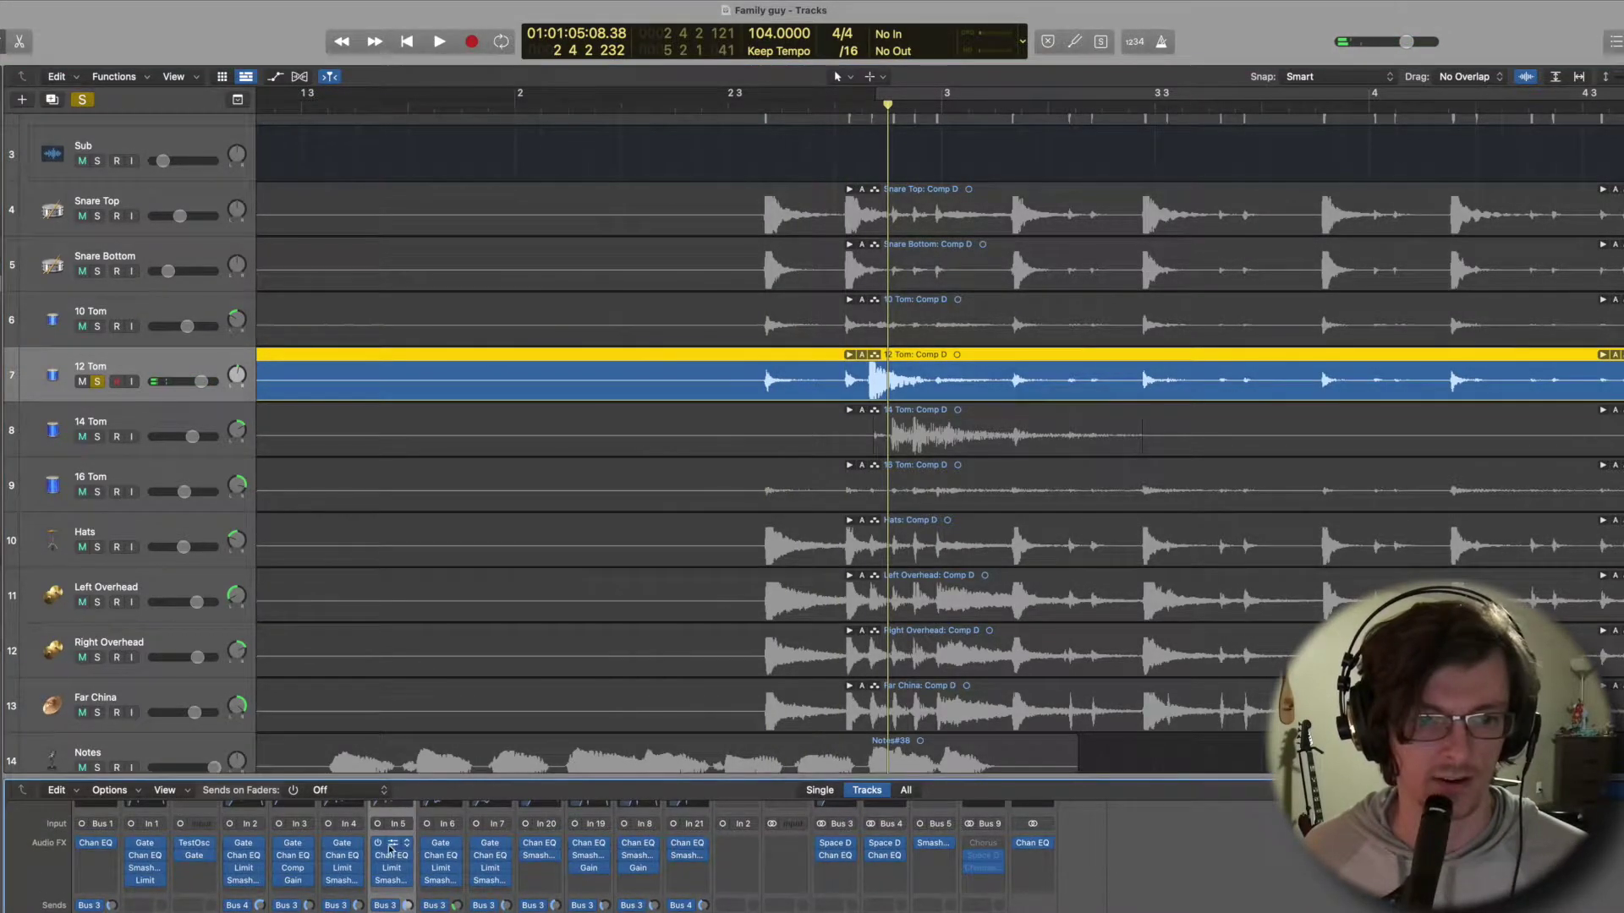
pyautogui.click(391, 844)
pyautogui.moveTo(676, 197); pyautogui.dragTo(798, 491)
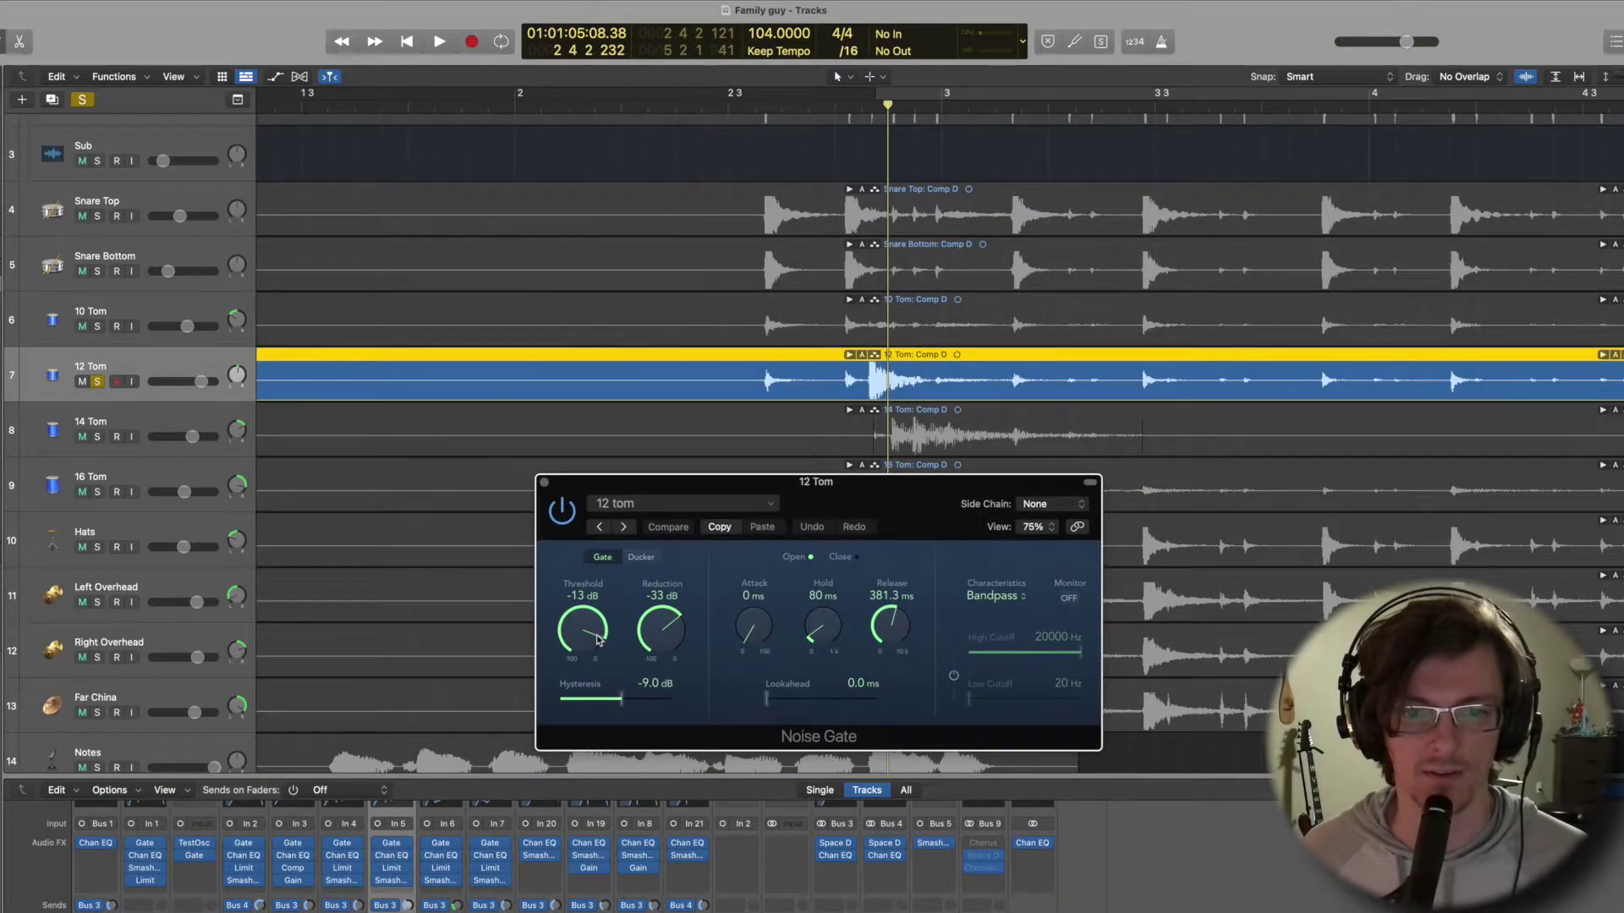
pyautogui.moveTo(594, 636); pyautogui.dragTo(594, 638)
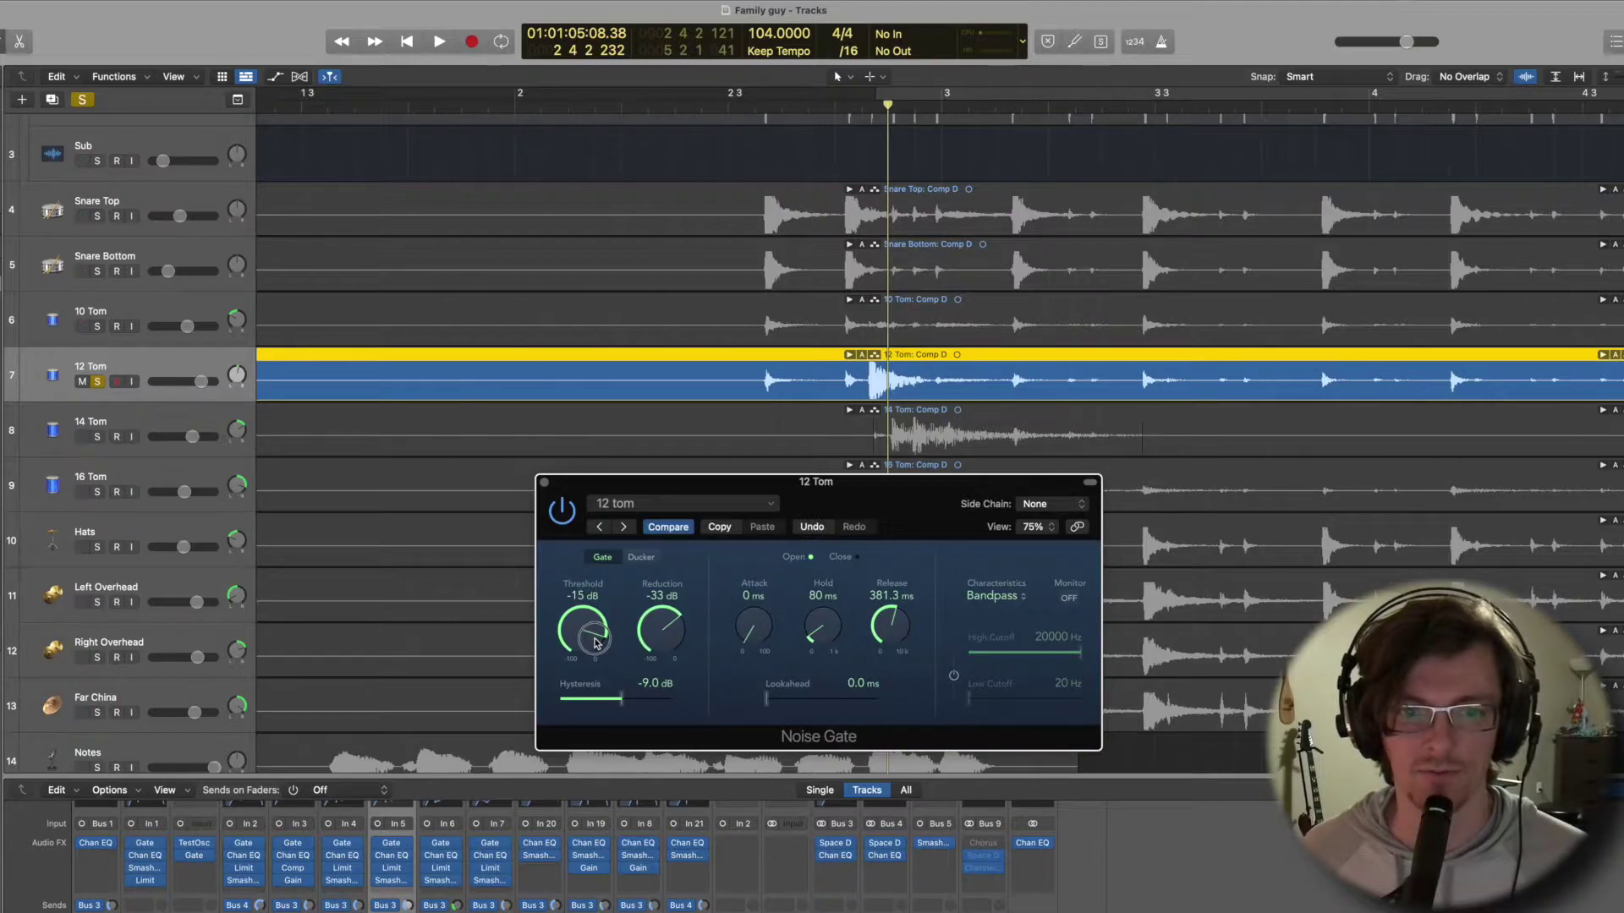
# Set a cycle range from 2 2 3 175 to 3 3 1 137 around the 12 Tom hit and play it in a loop.
pyautogui.moveTo(695, 93); pyautogui.dragTo(1169, 95)
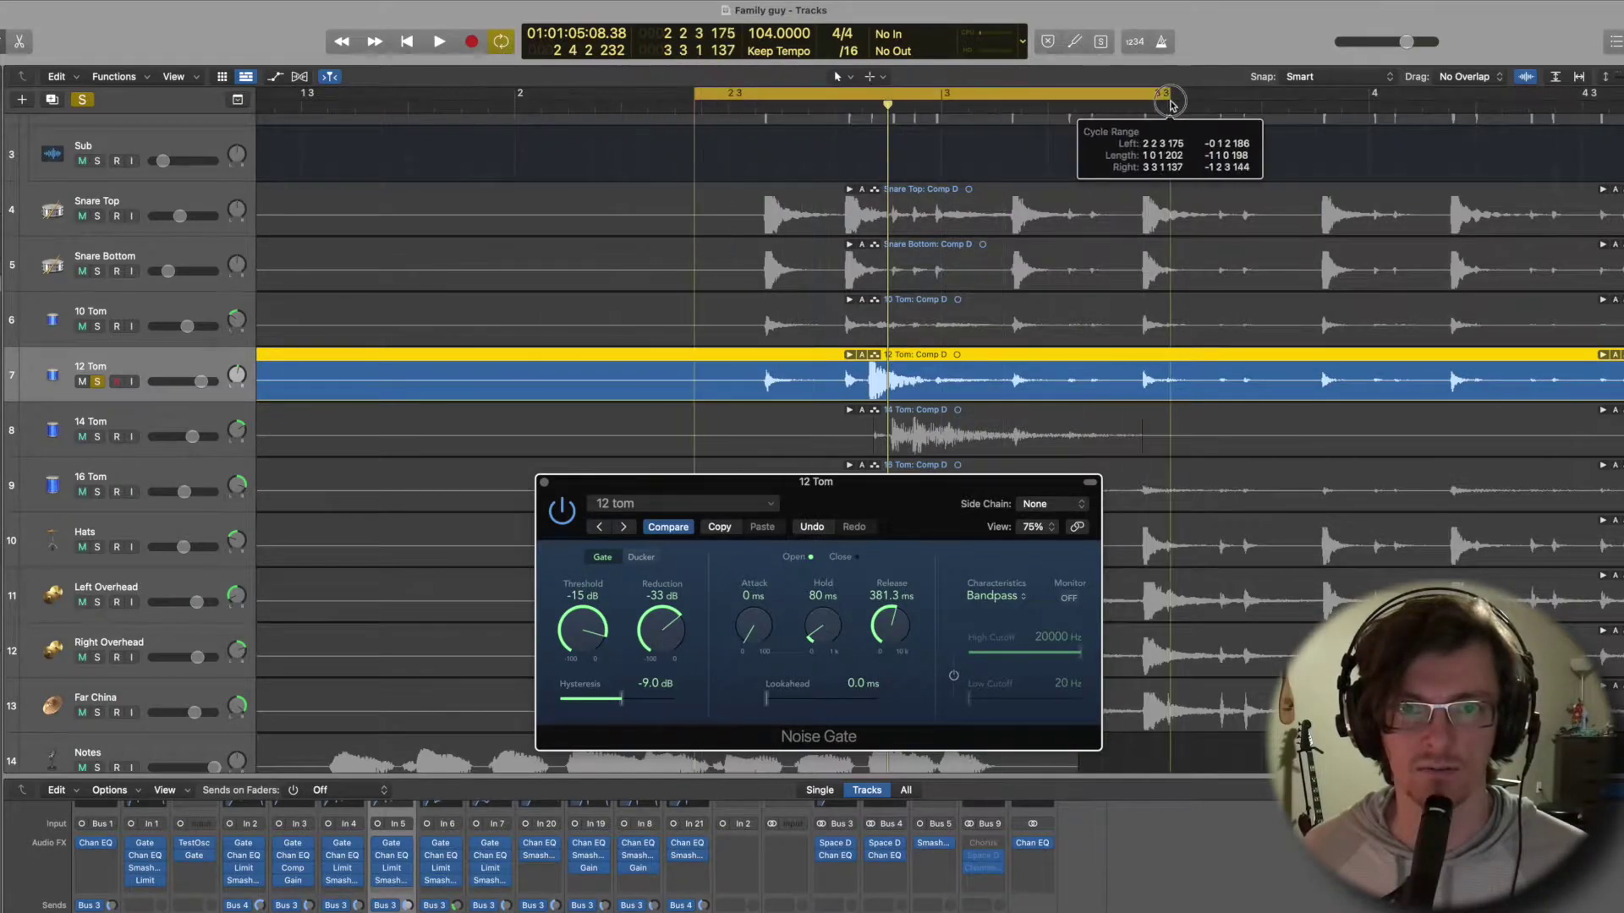
pyautogui.press('space')
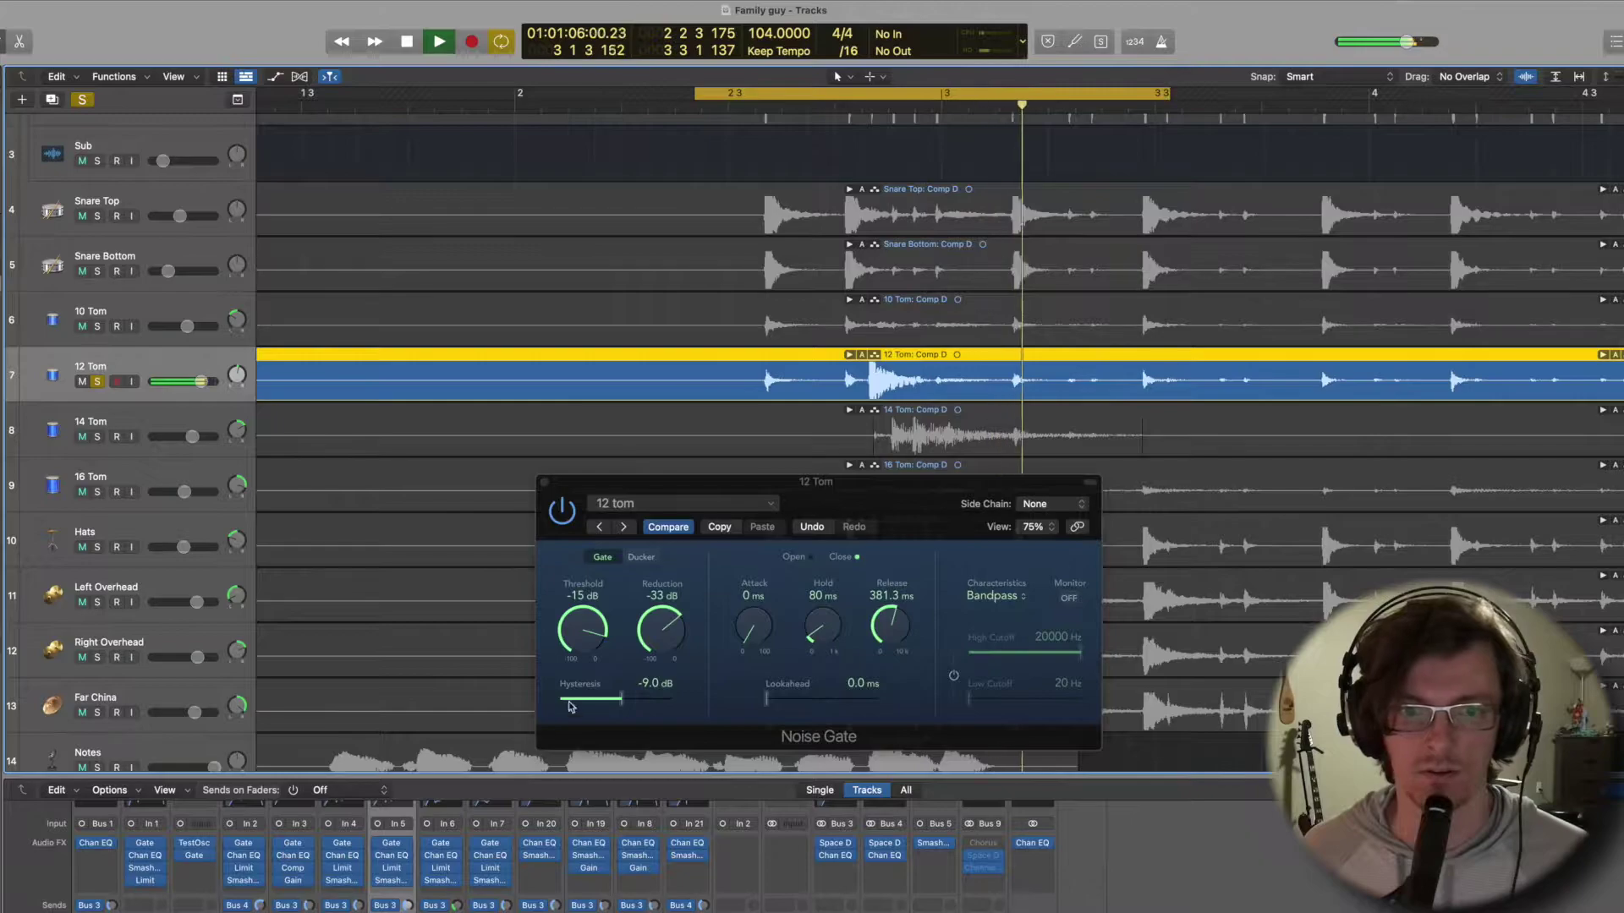
# Set the 12 Tom gate's threshold to -10 dB while the loop plays, stop playback and close the gate window.
pyautogui.moveTo(590, 639); pyautogui.dragTo(589, 650)
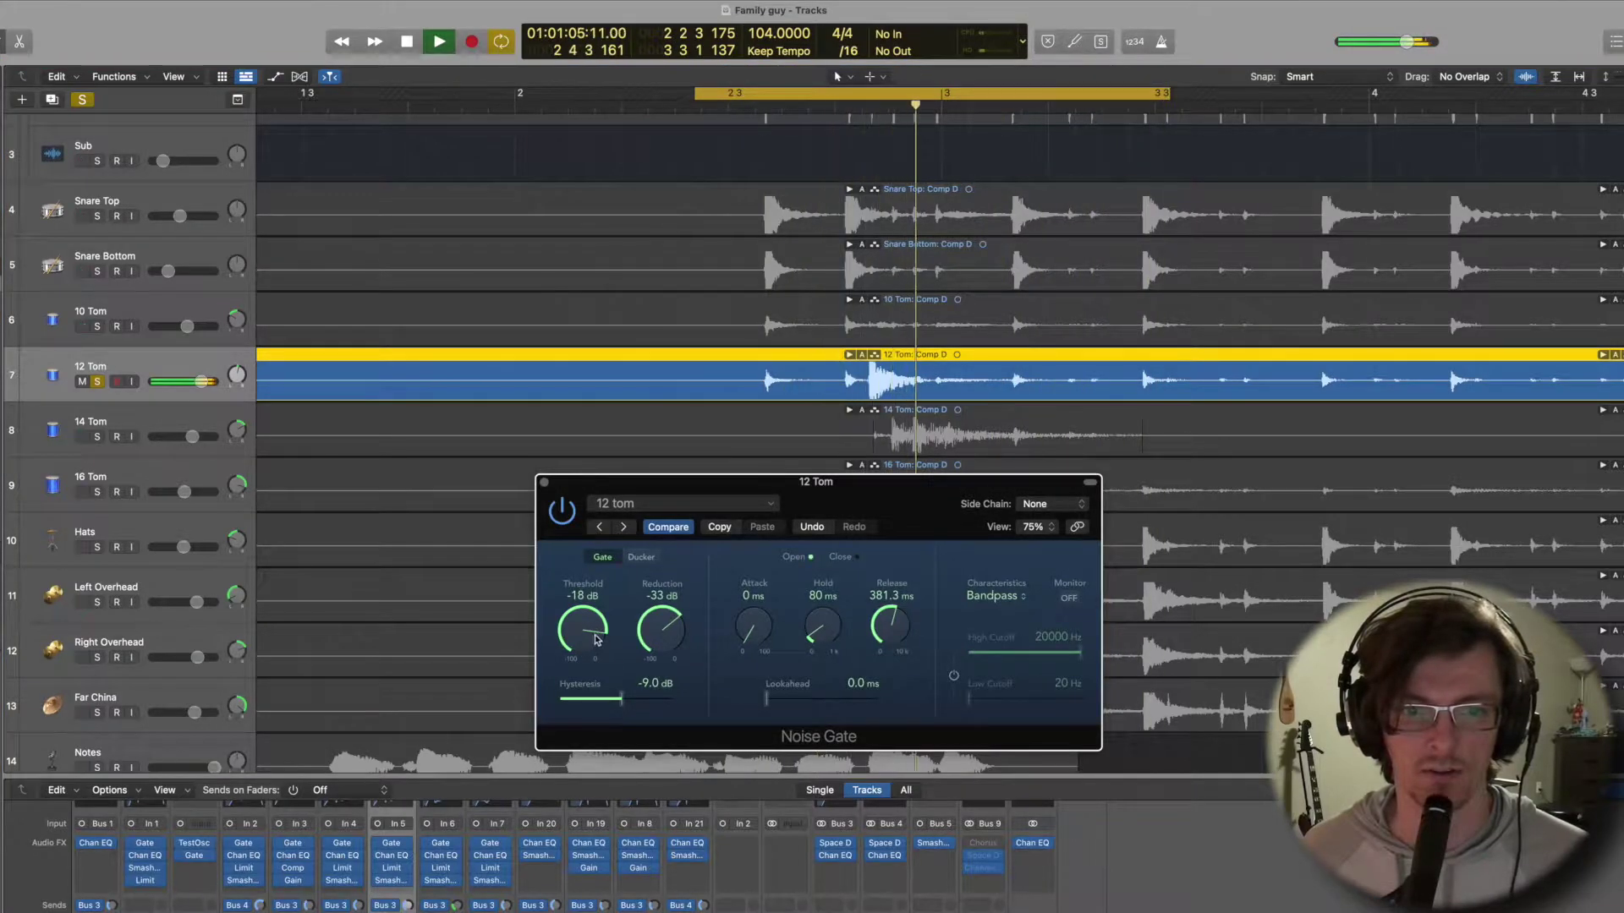
pyautogui.moveTo(599, 636); pyautogui.dragTo(597, 639)
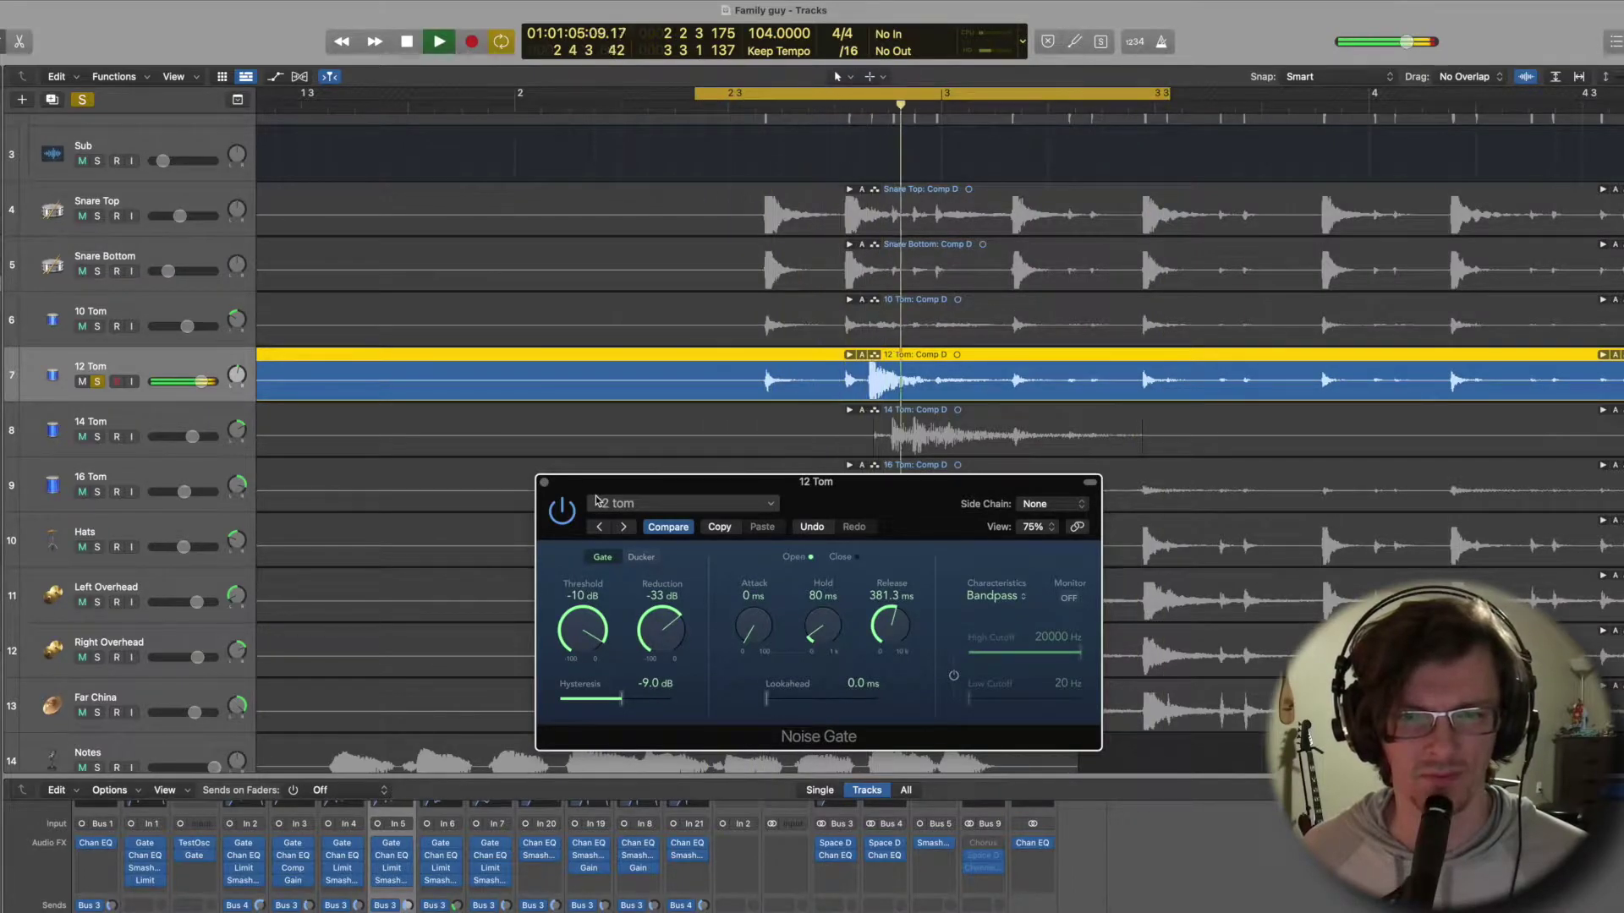
pyautogui.press('space')
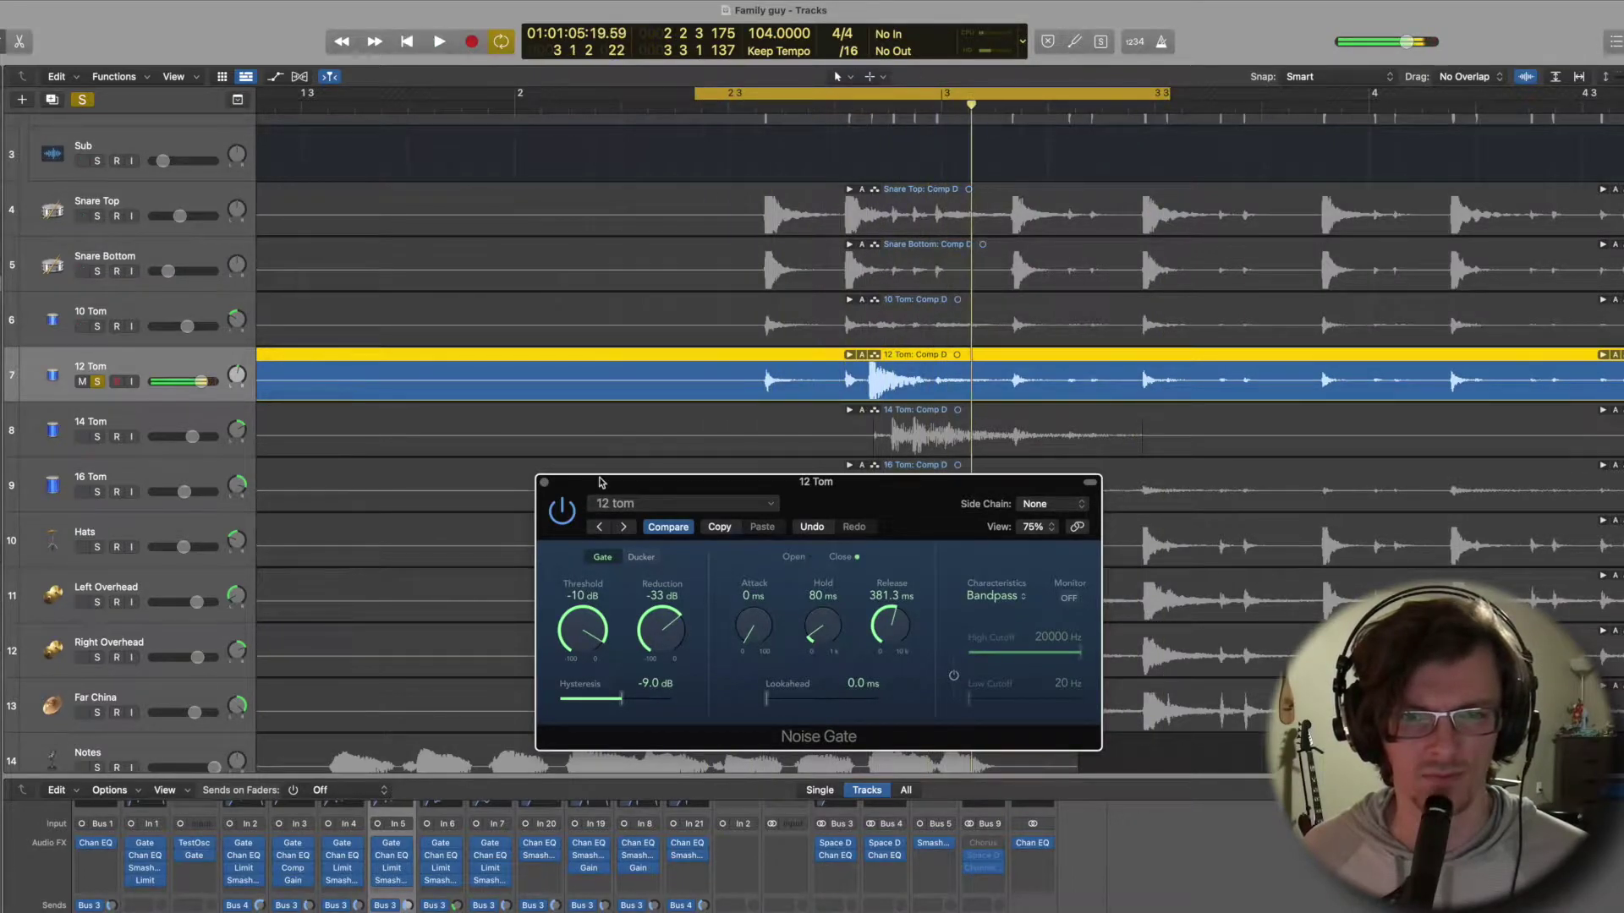
pyautogui.click(544, 484)
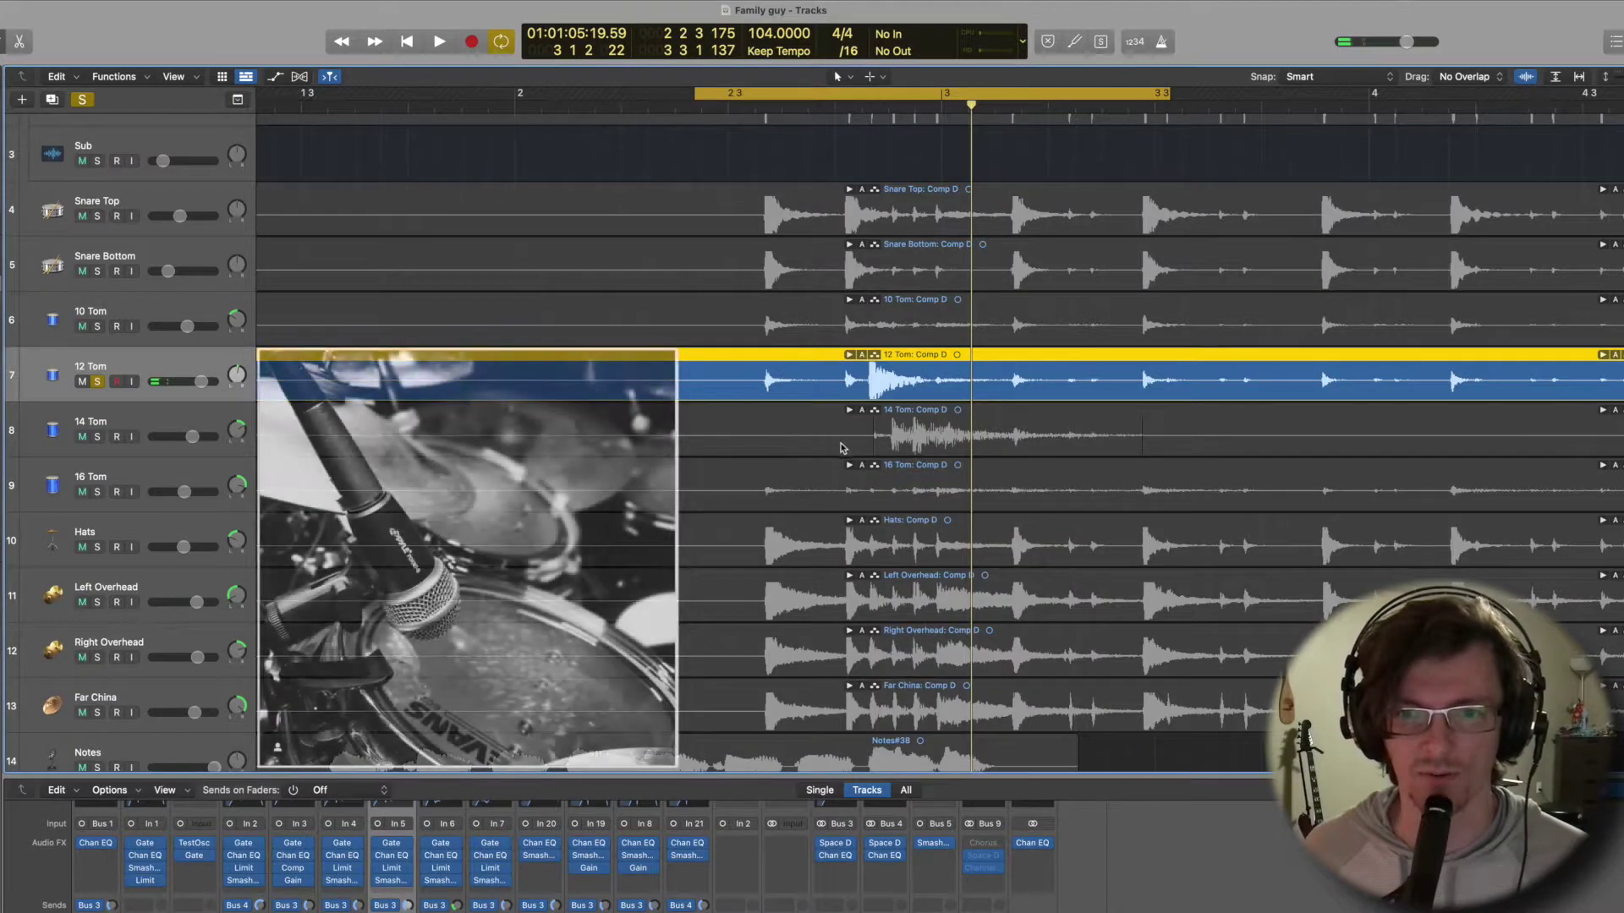
# Loop the 12 Tom hit in bar 5 from 5 2 4 1 to 6 1 2 201, extending the cycle end to 6 4 2 41.
pyautogui.hscroll(1, 941, 290)
pyautogui.hscroll(3, 941, 290)
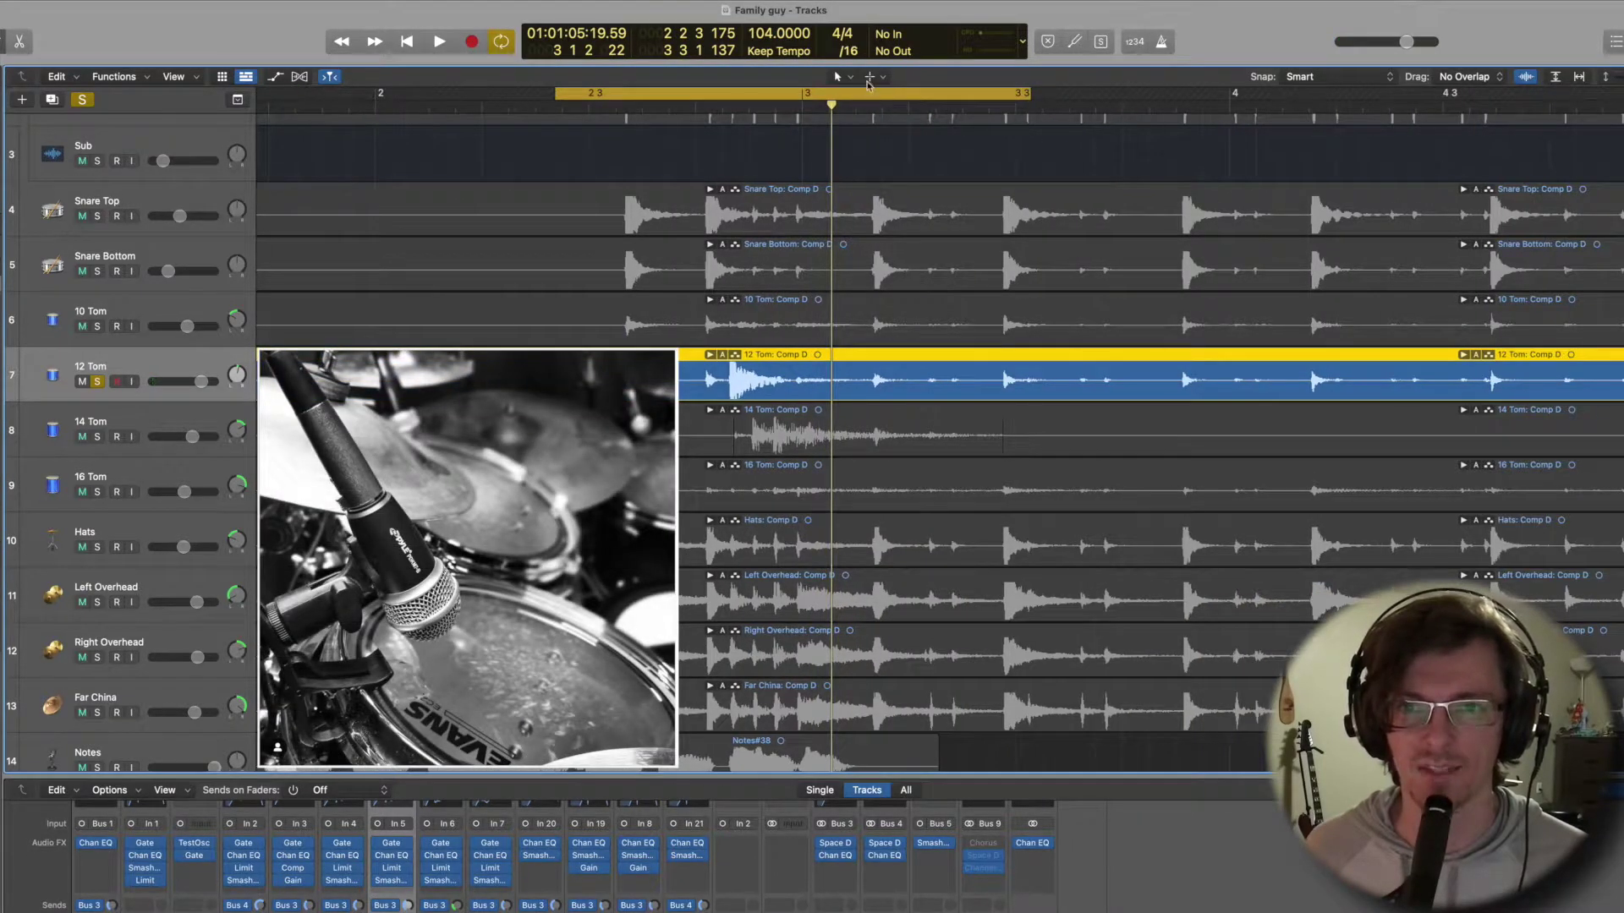
pyautogui.hscroll(20, 880, 149)
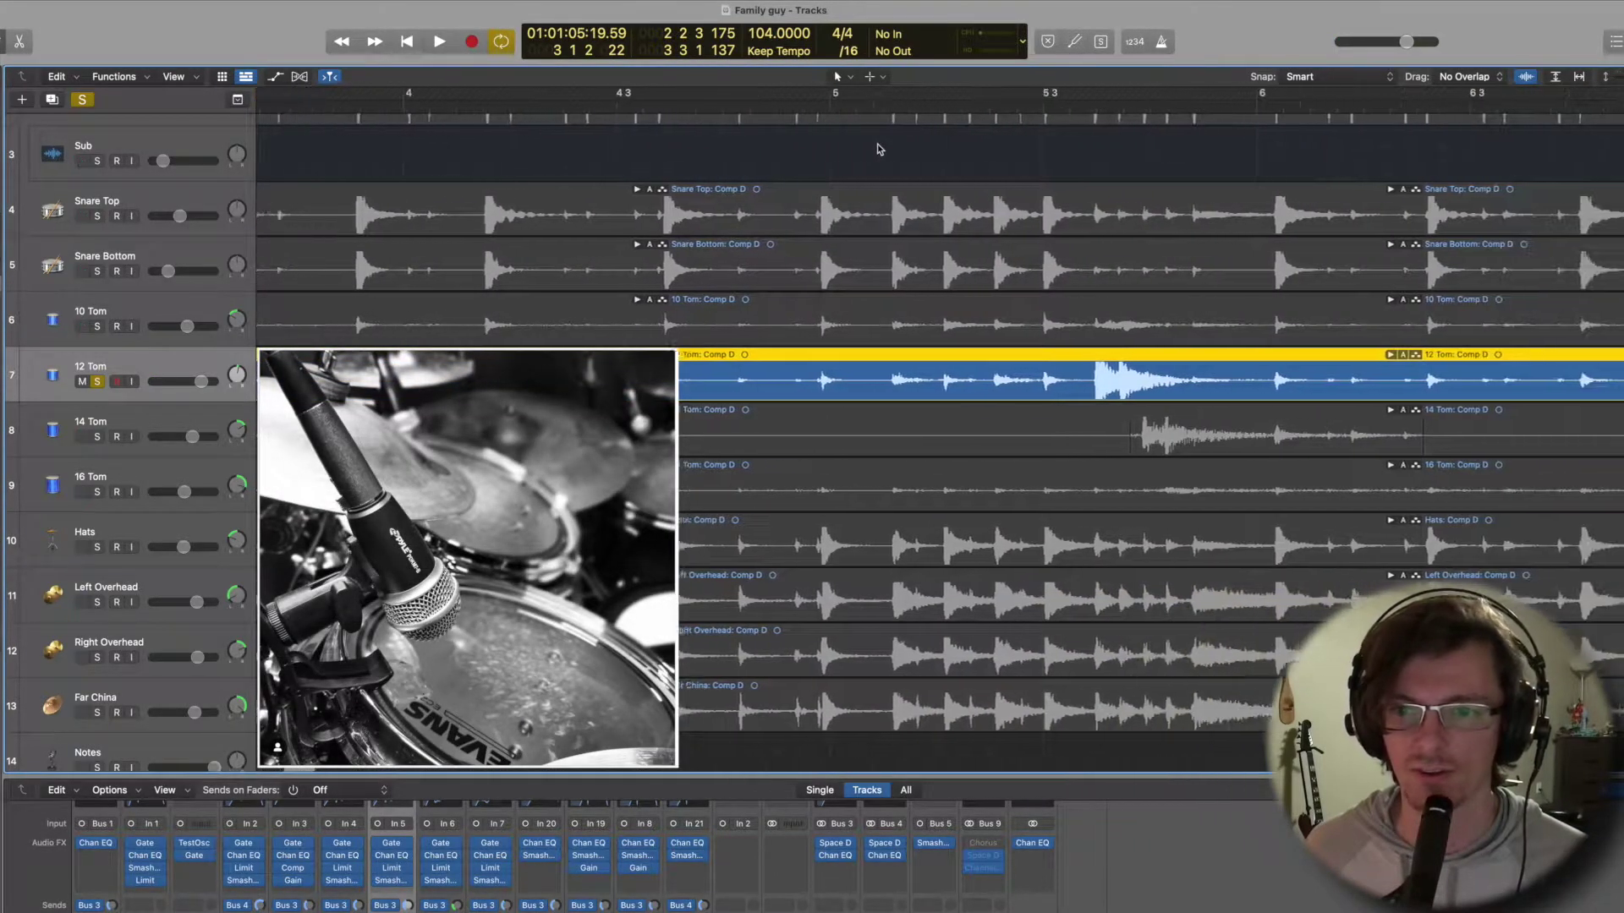
pyautogui.hscroll(3, 888, 145)
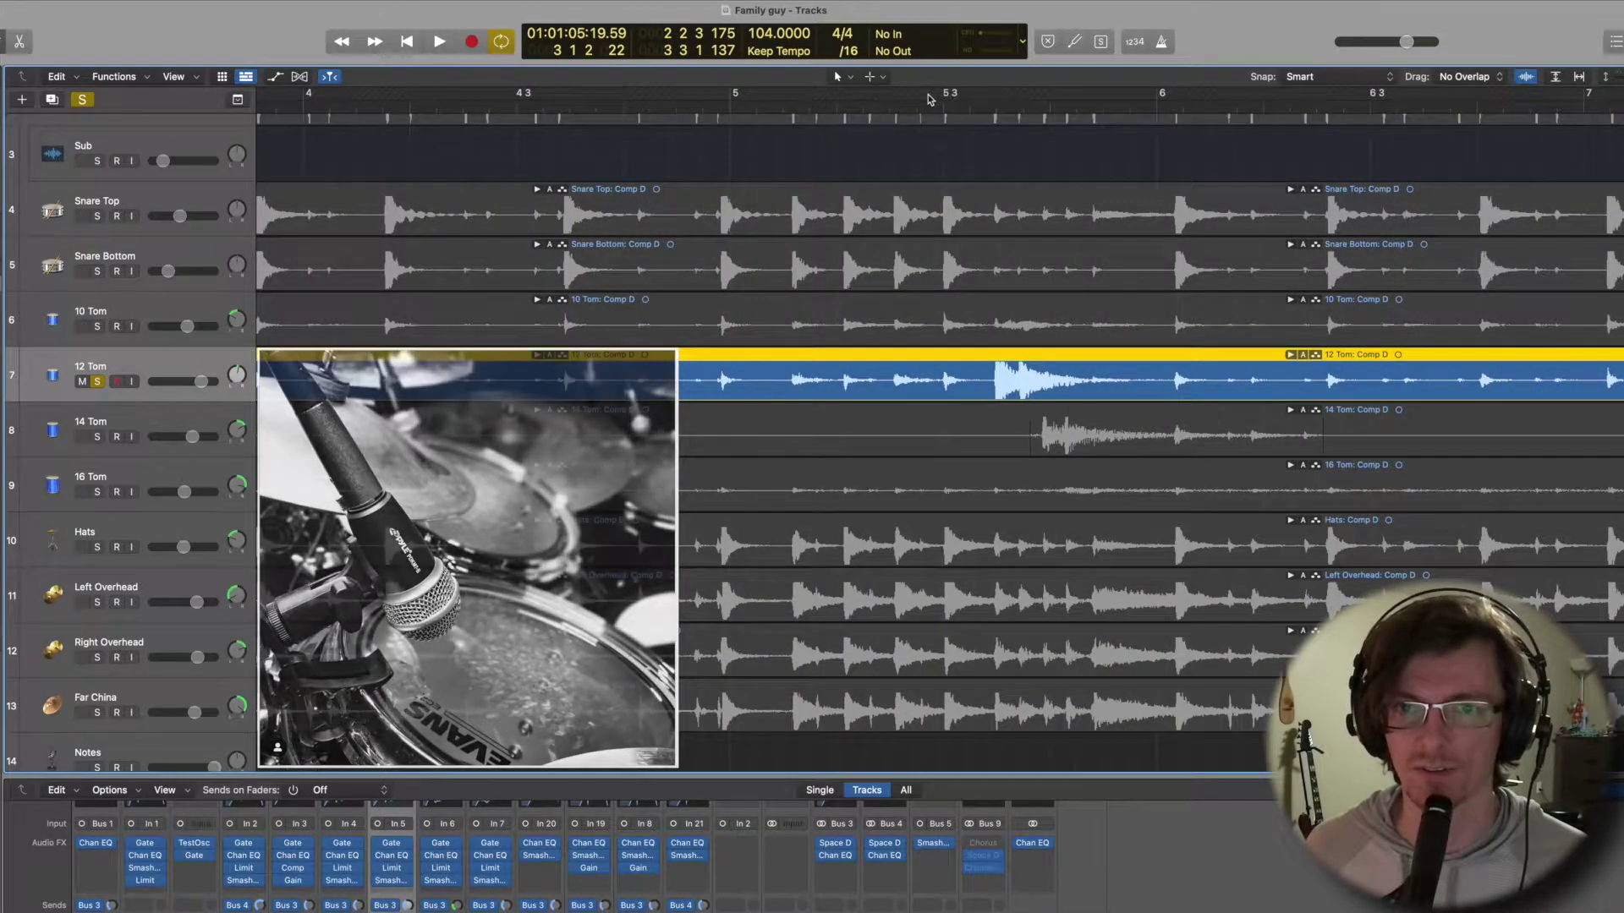
pyautogui.moveTo(918, 100); pyautogui.dragTo(1206, 107)
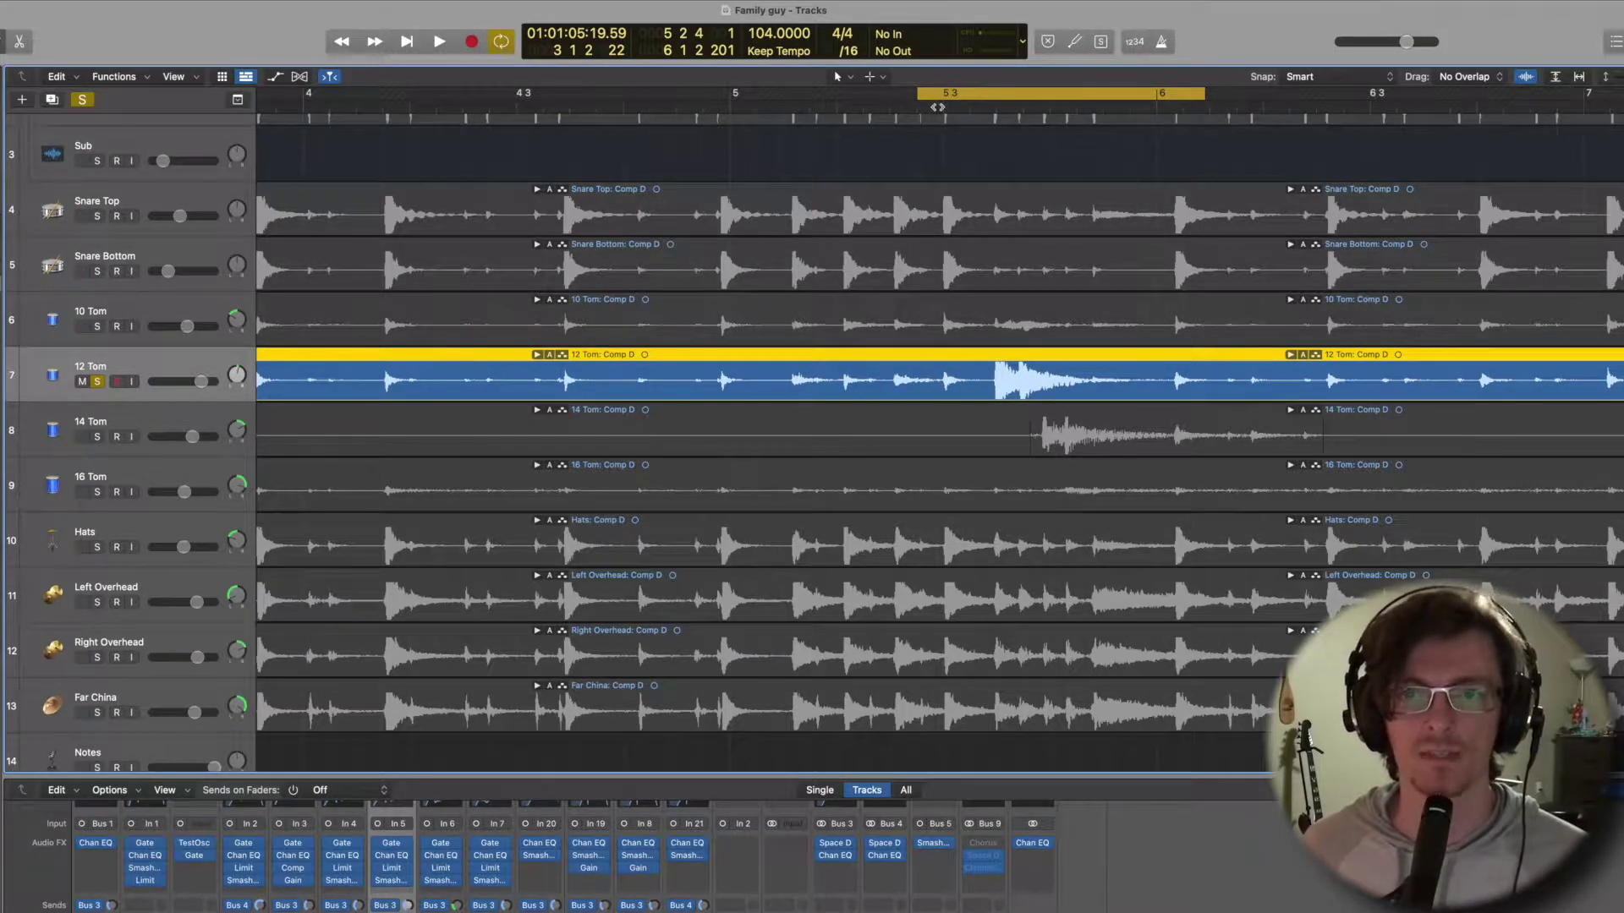
pyautogui.press('space')
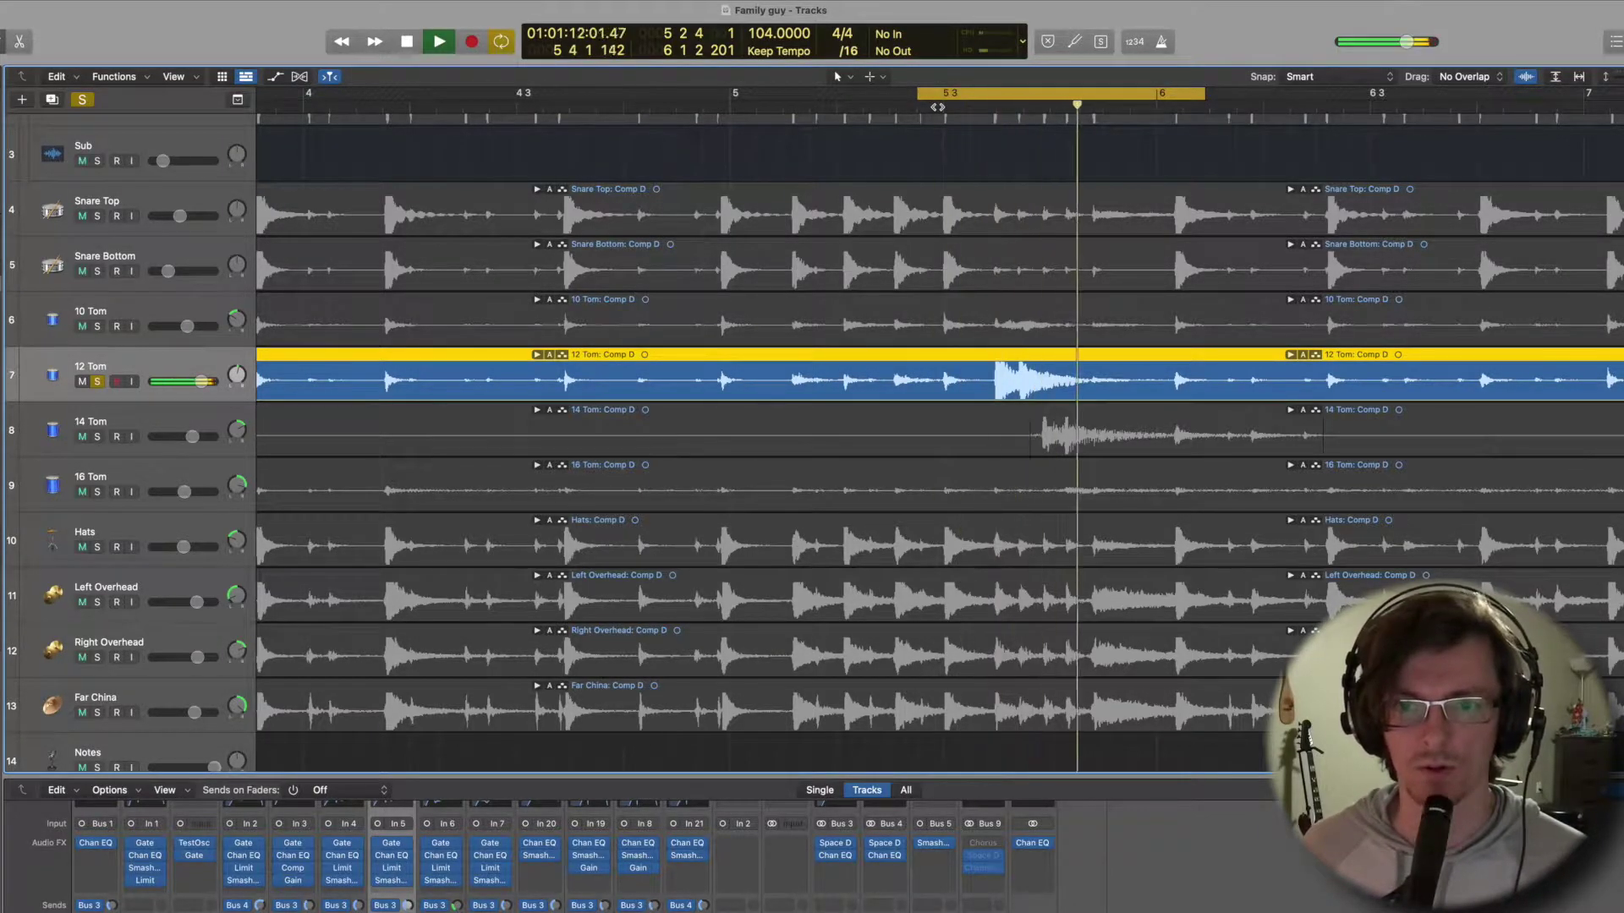
pyautogui.moveTo(1205, 94); pyautogui.dragTo(1507, 94)
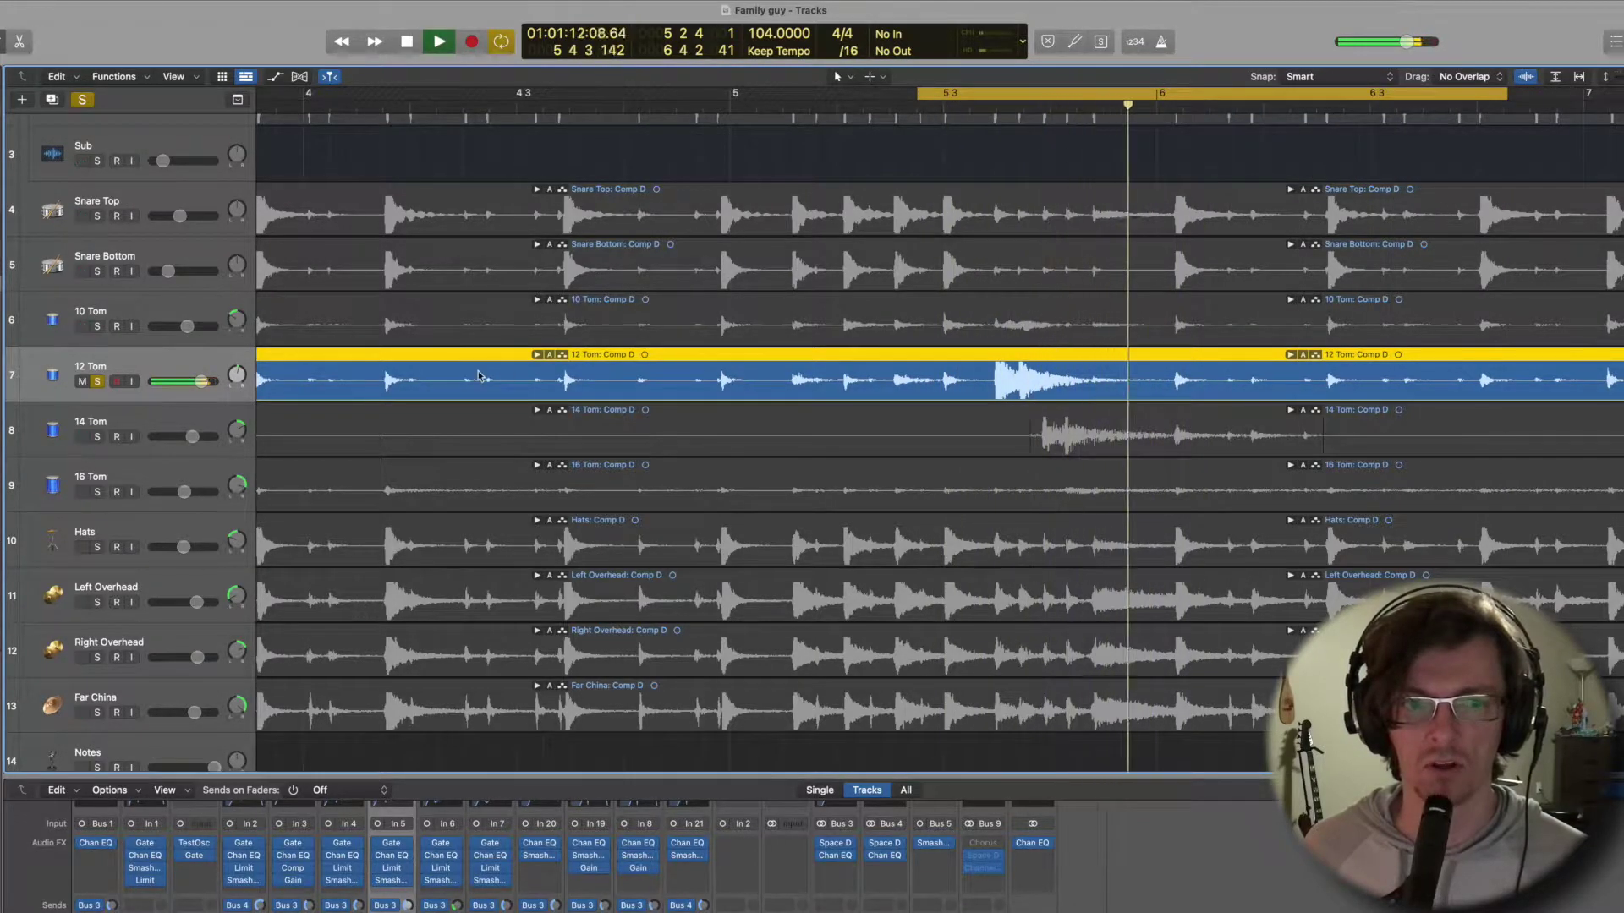
pyautogui.press('space')
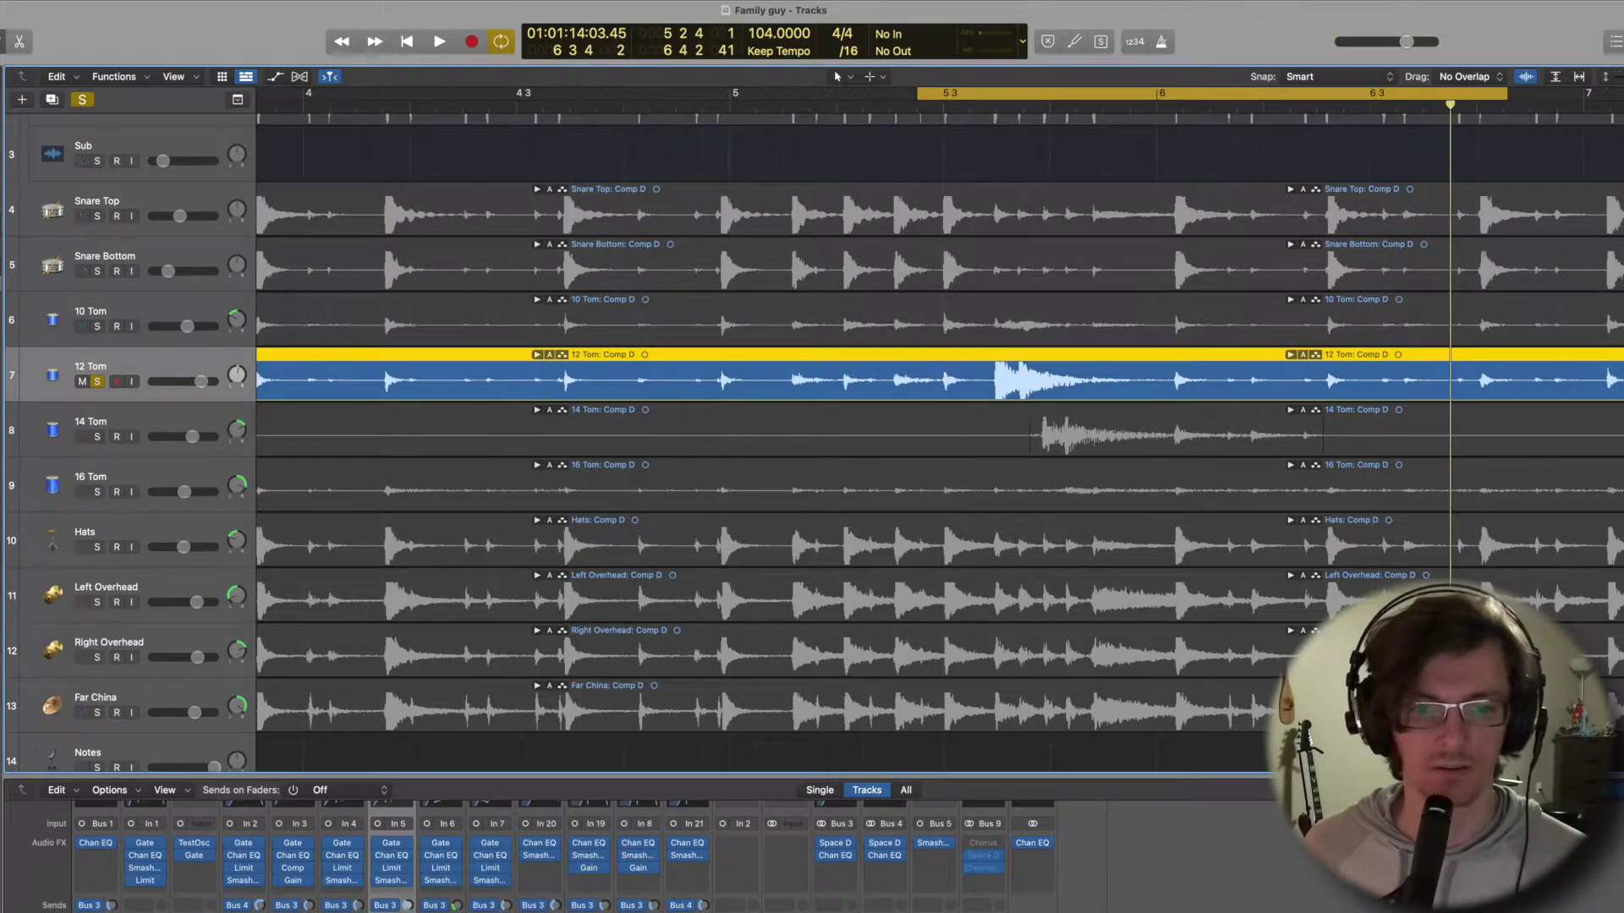
# Set the 12 Tom Noise Gate's reduction to -62 dB, check it in playback and close the gate.
pyautogui.click(392, 844)
pyautogui.moveTo(673, 628); pyautogui.dragTo(676, 687)
pyautogui.press('space')
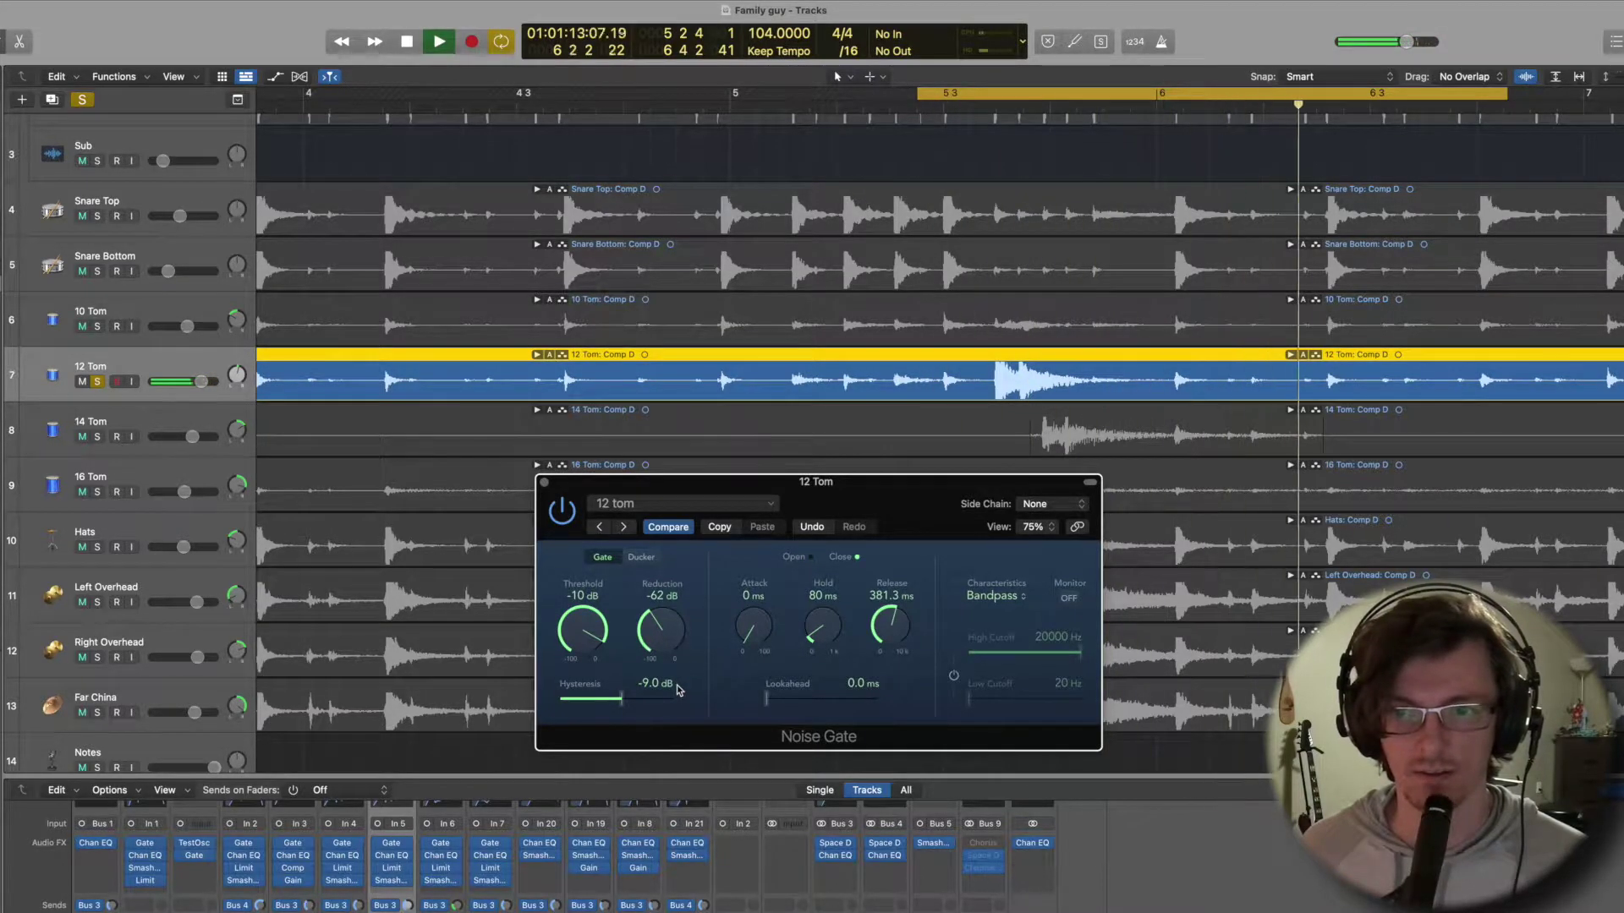
pyautogui.press('space')
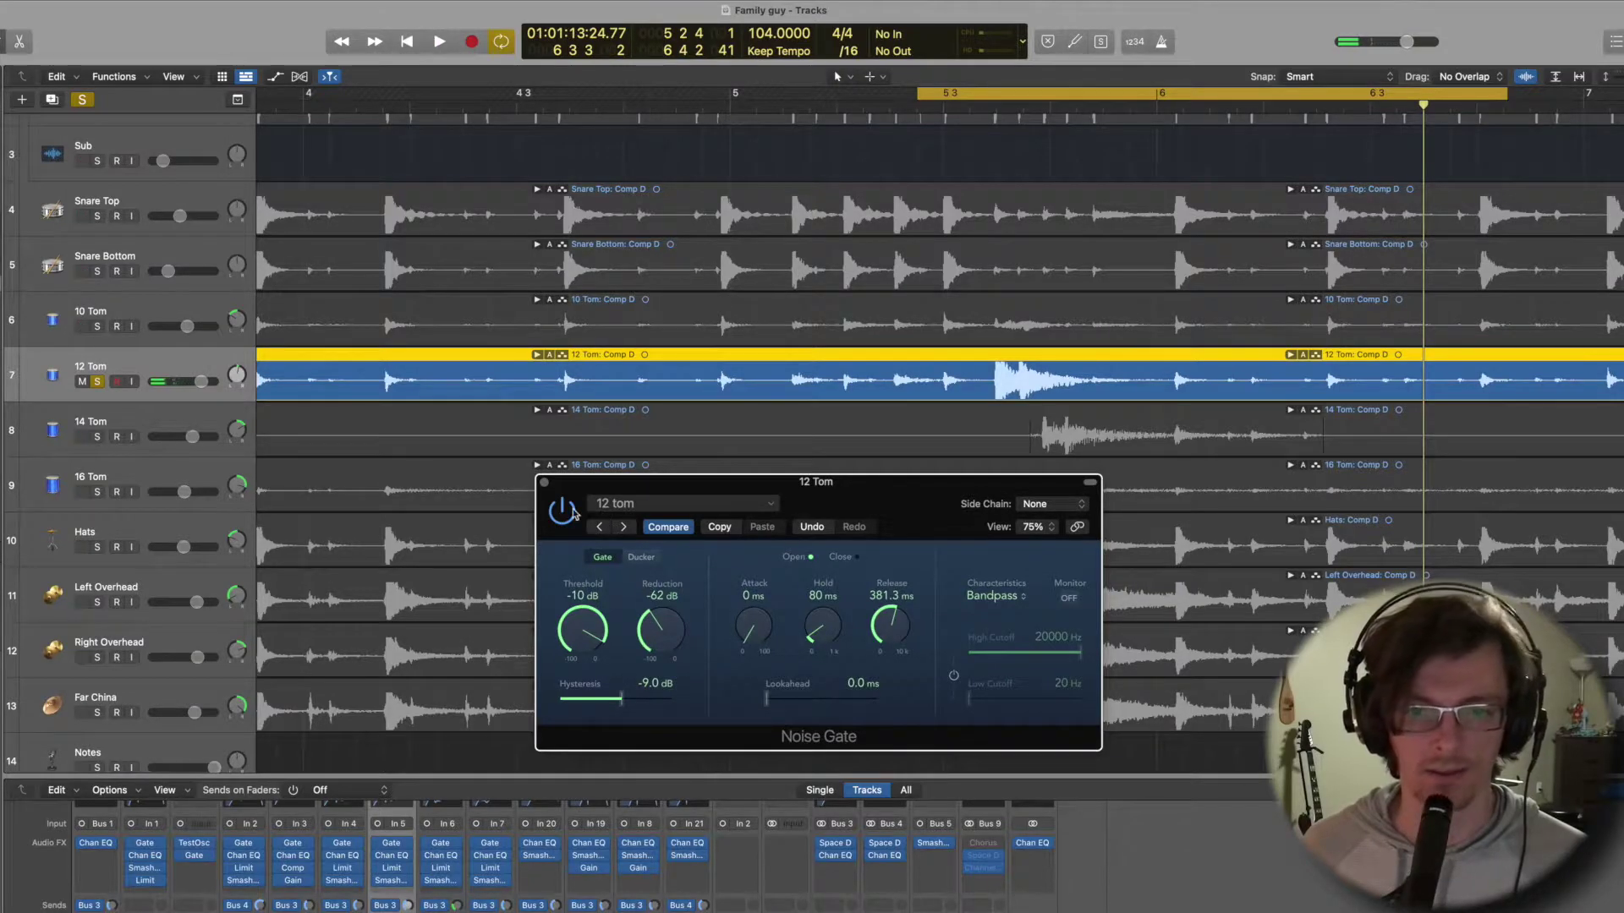
pyautogui.click(546, 485)
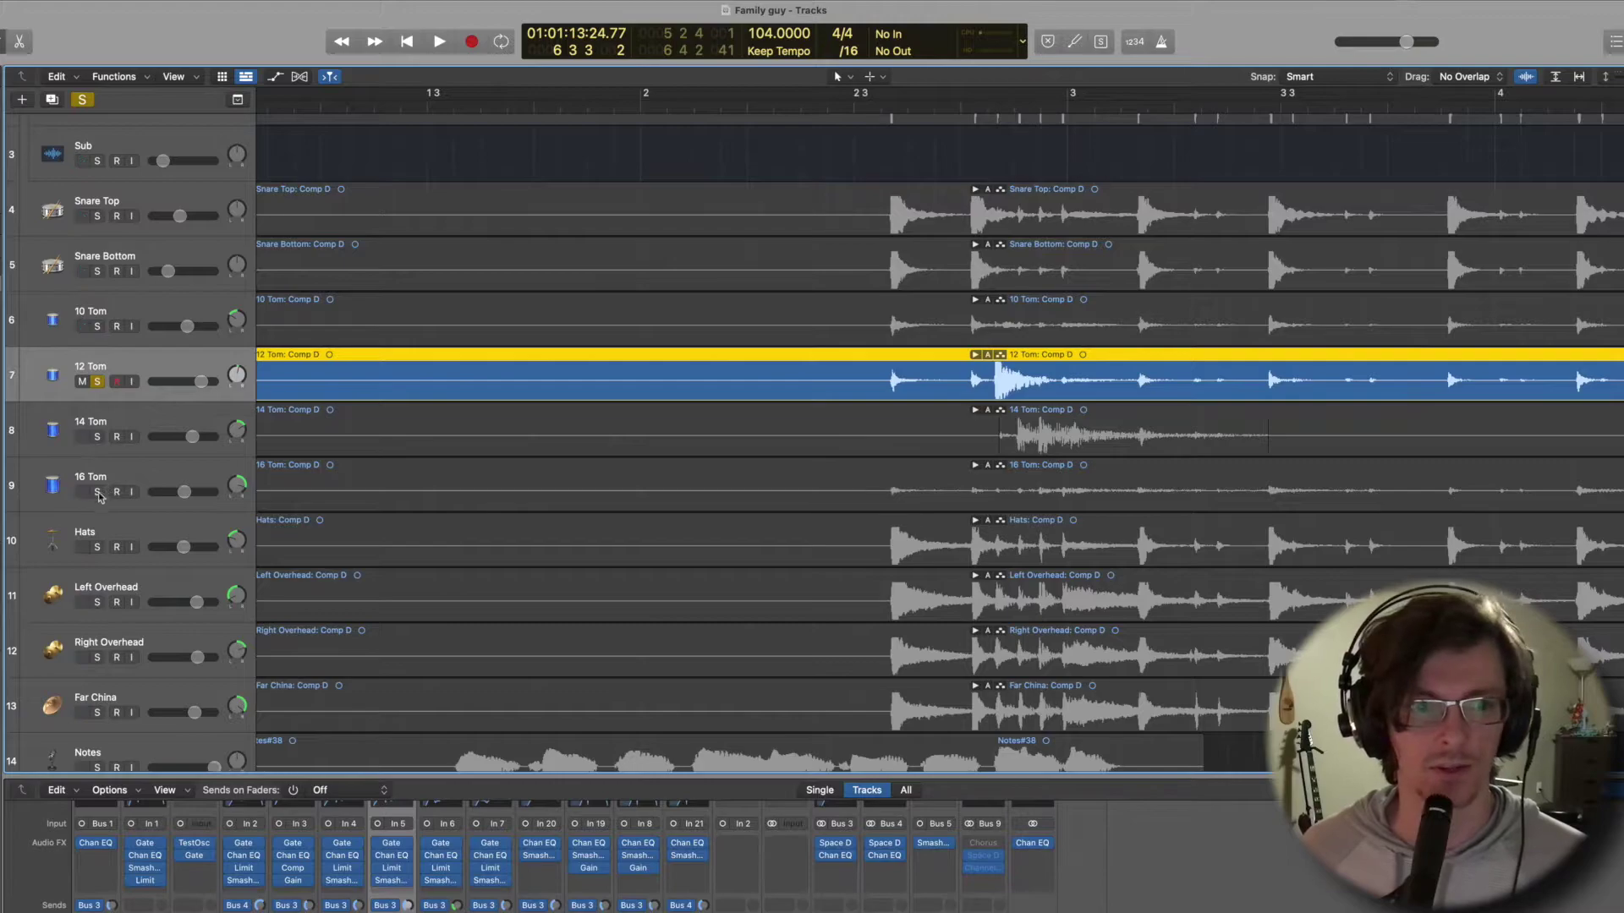
# Solo the 16, 14 and 10 Toms alongside the 12 Tom and play all four from 2 2 3 1.
pyautogui.click(97, 492)
pyautogui.click(98, 436)
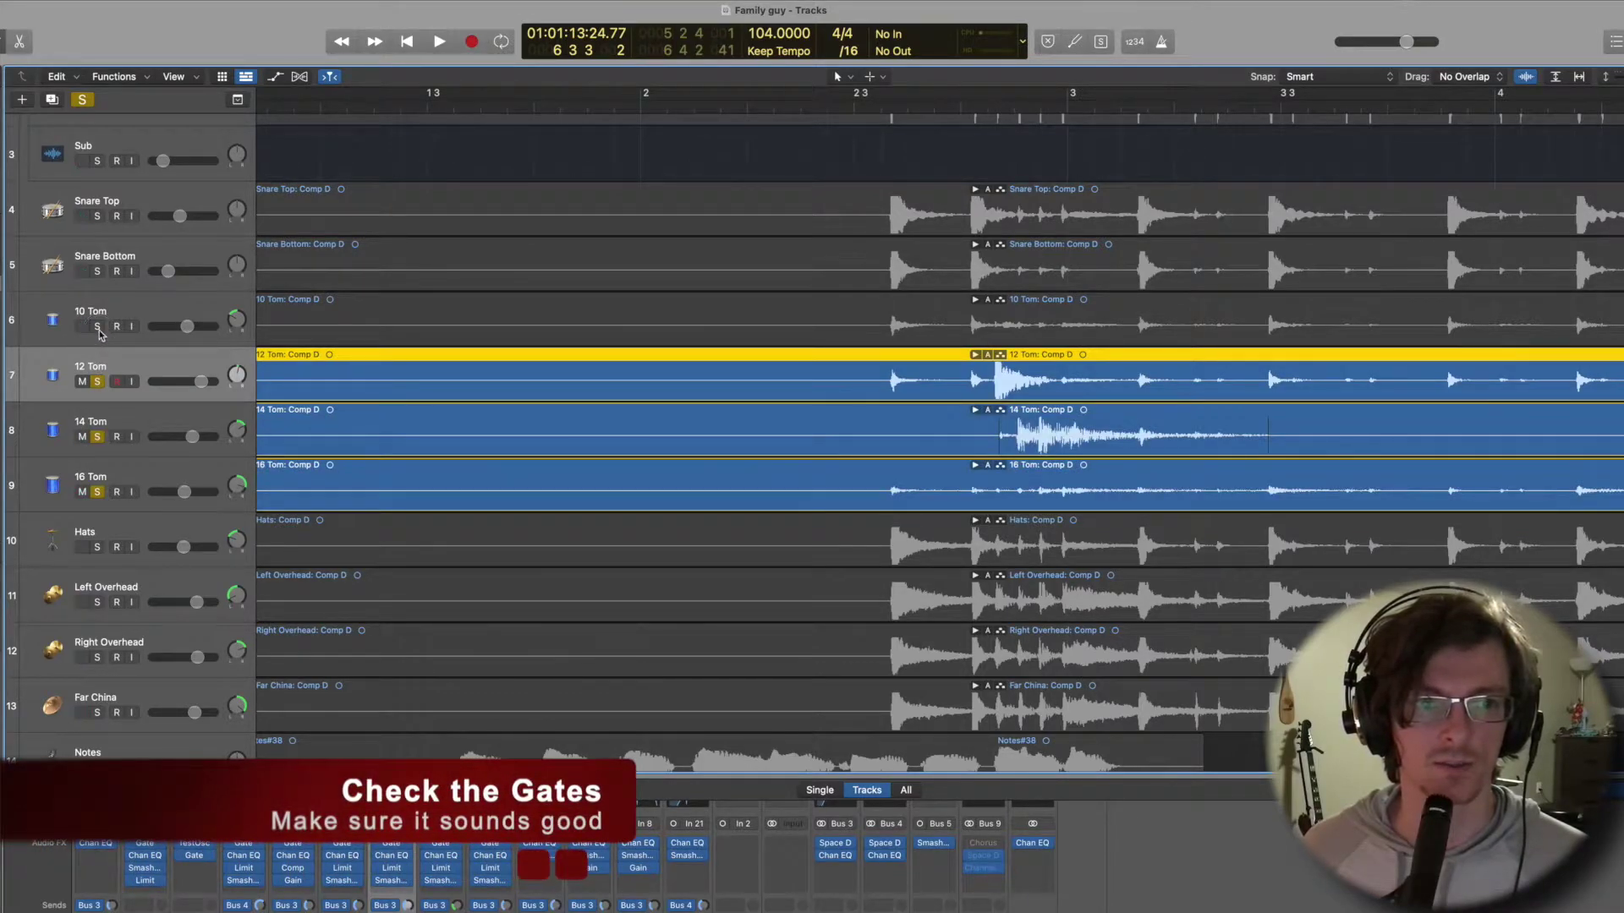
pyautogui.click(97, 327)
pyautogui.click(804, 105)
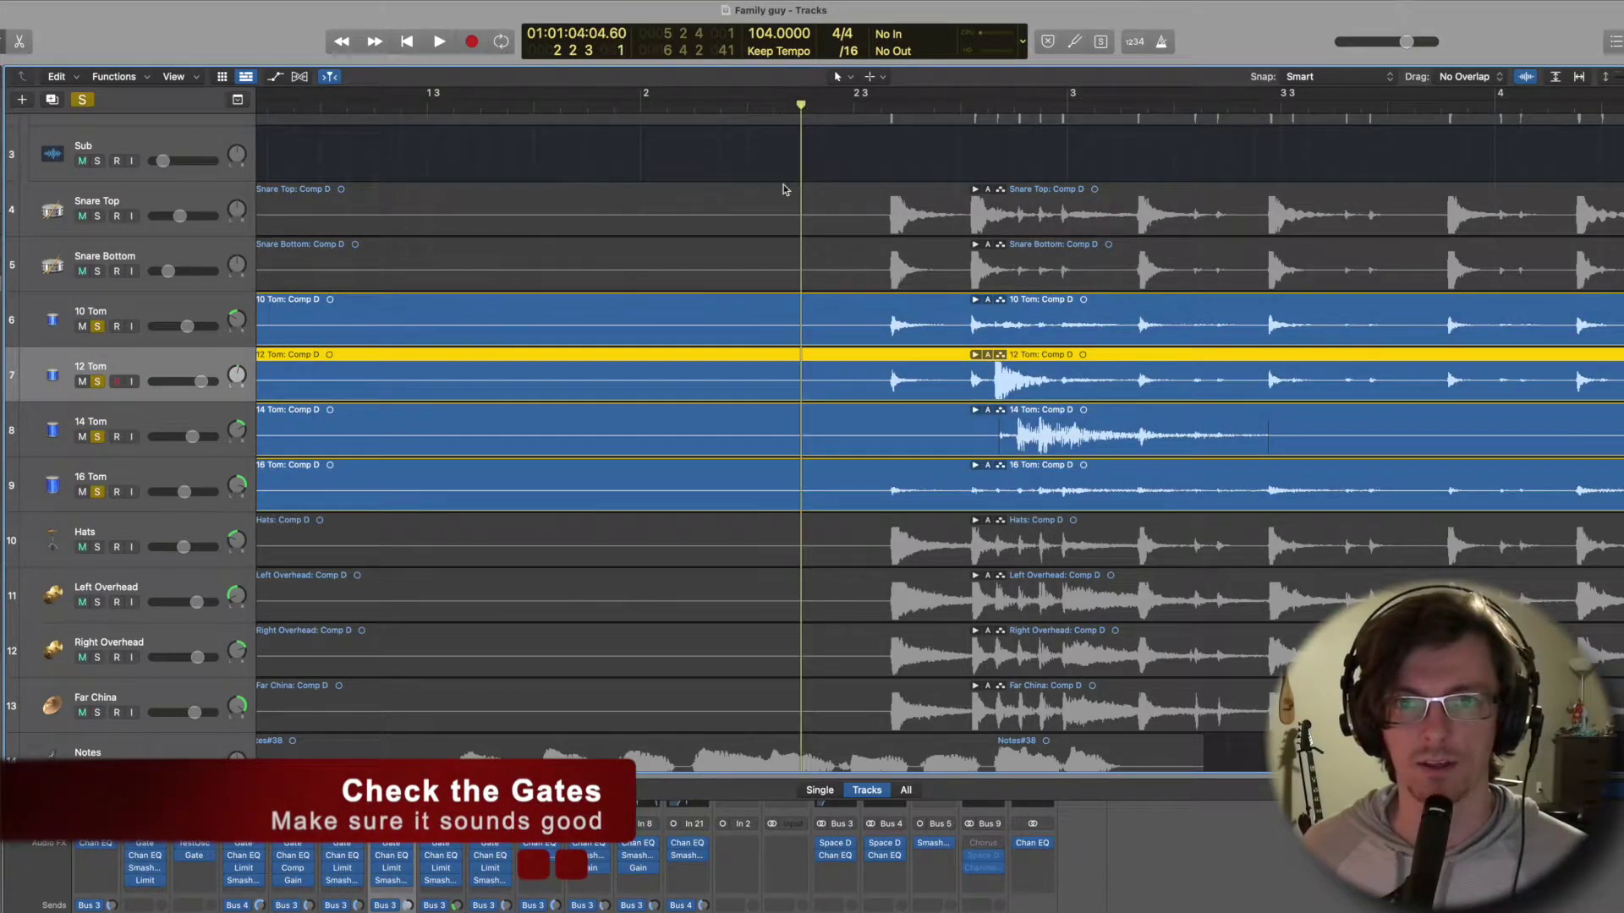
pyautogui.hscroll(5, 780, 185)
pyautogui.press('space')
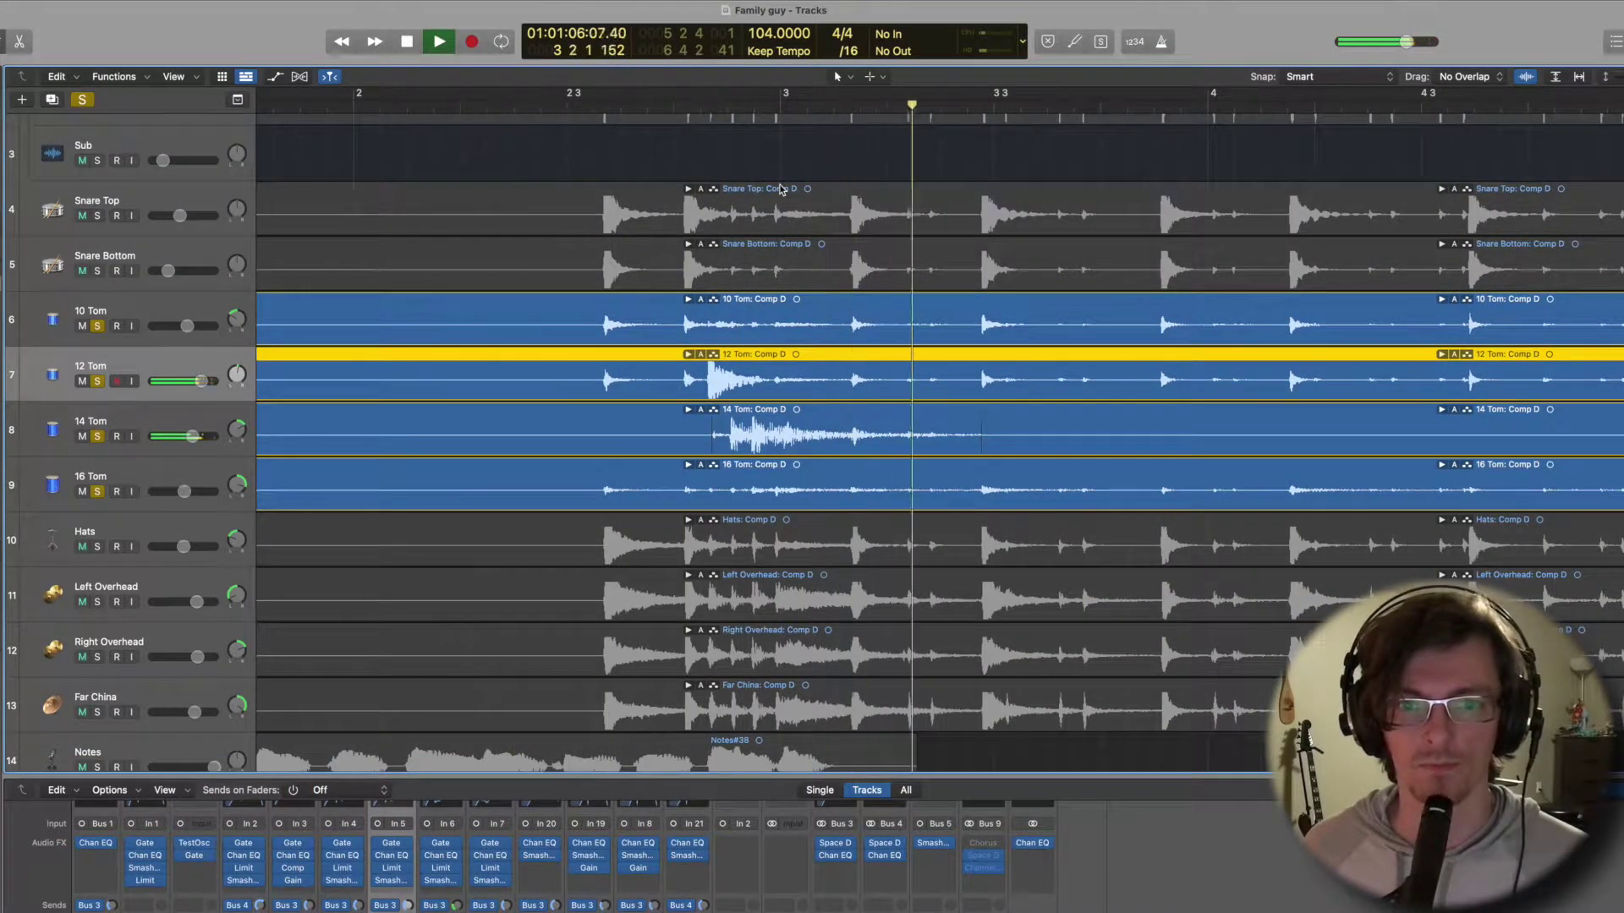
pyautogui.hscroll(10, 780, 188)
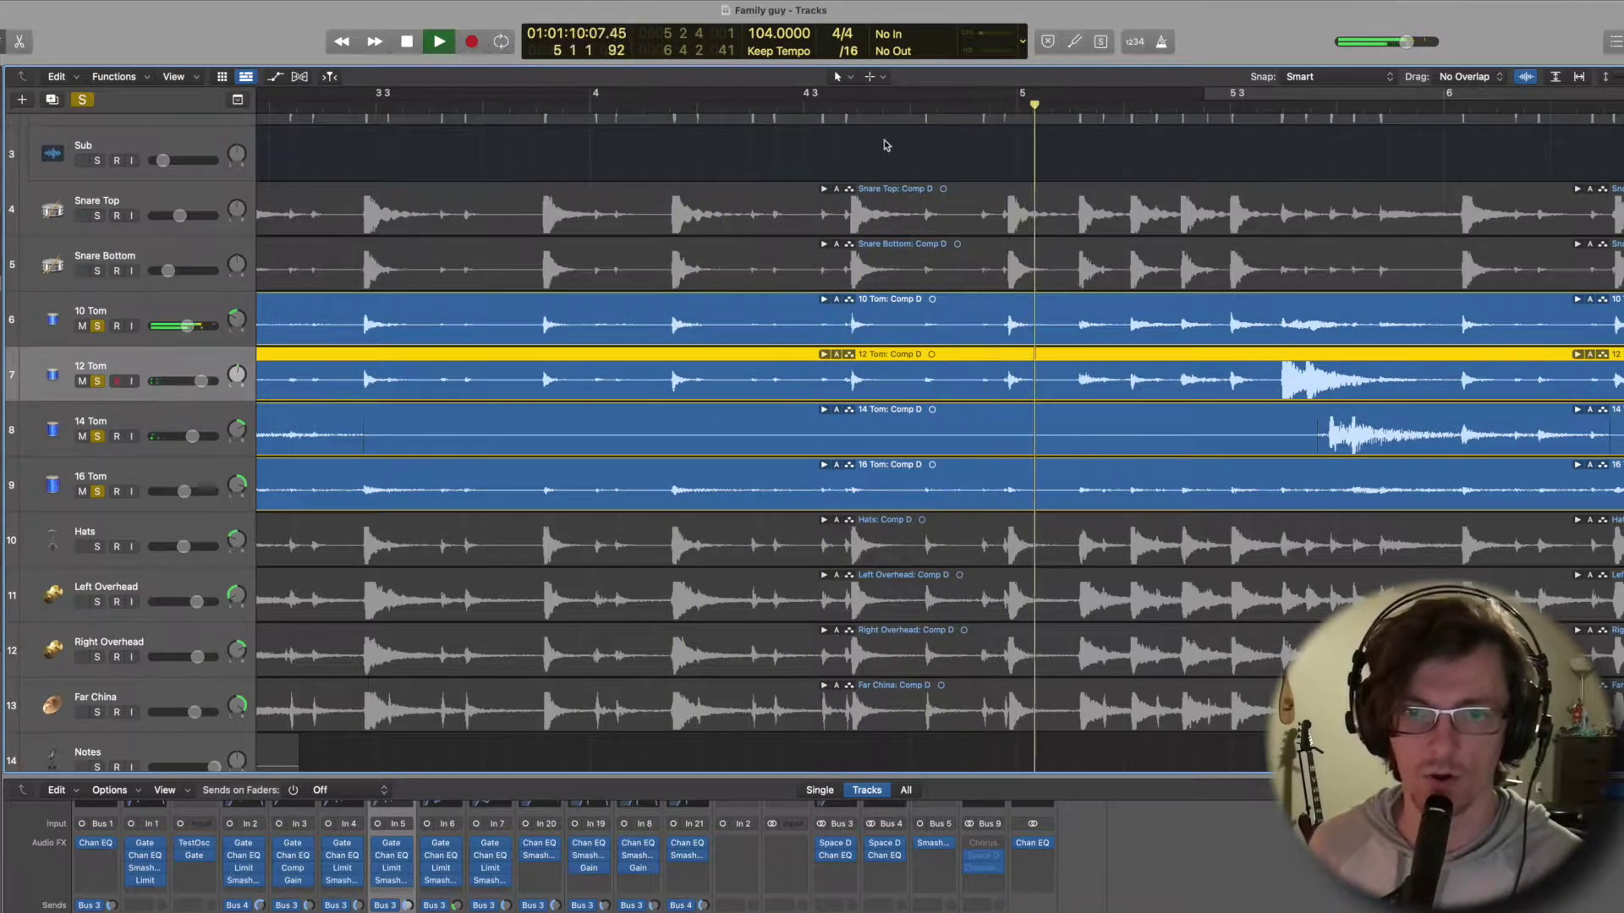
# Replay the soloed toms from around beat 3 of bar 4, stopping with the playhead at 4 3 1 1.
pyautogui.click(816, 106)
pyautogui.click(816, 106)
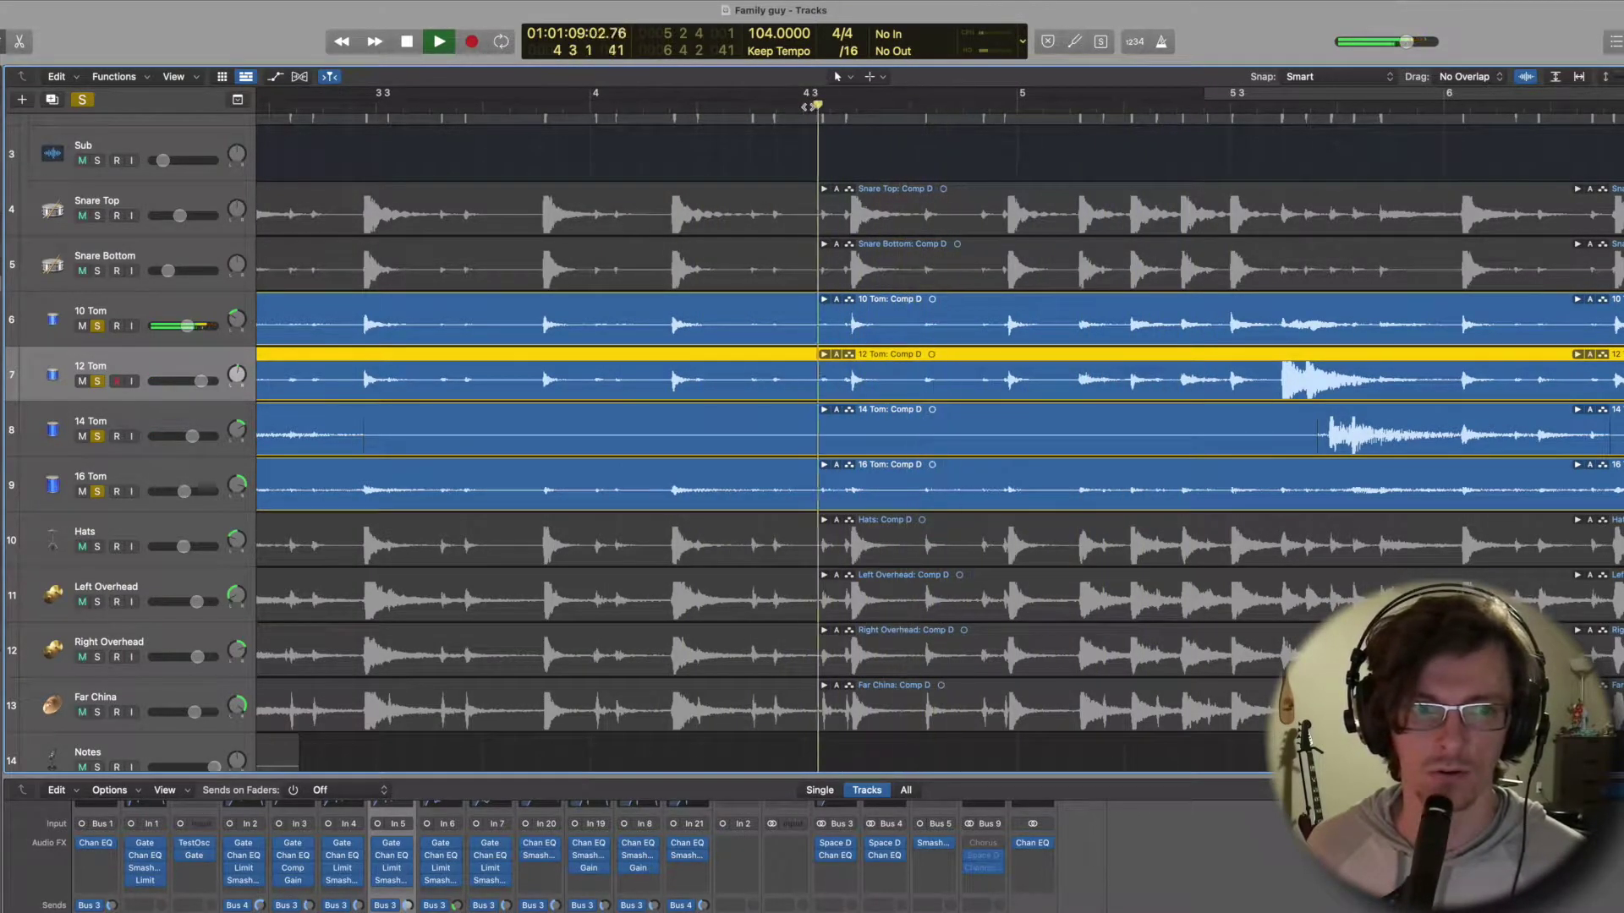
pyautogui.click(801, 106)
pyautogui.press('space')
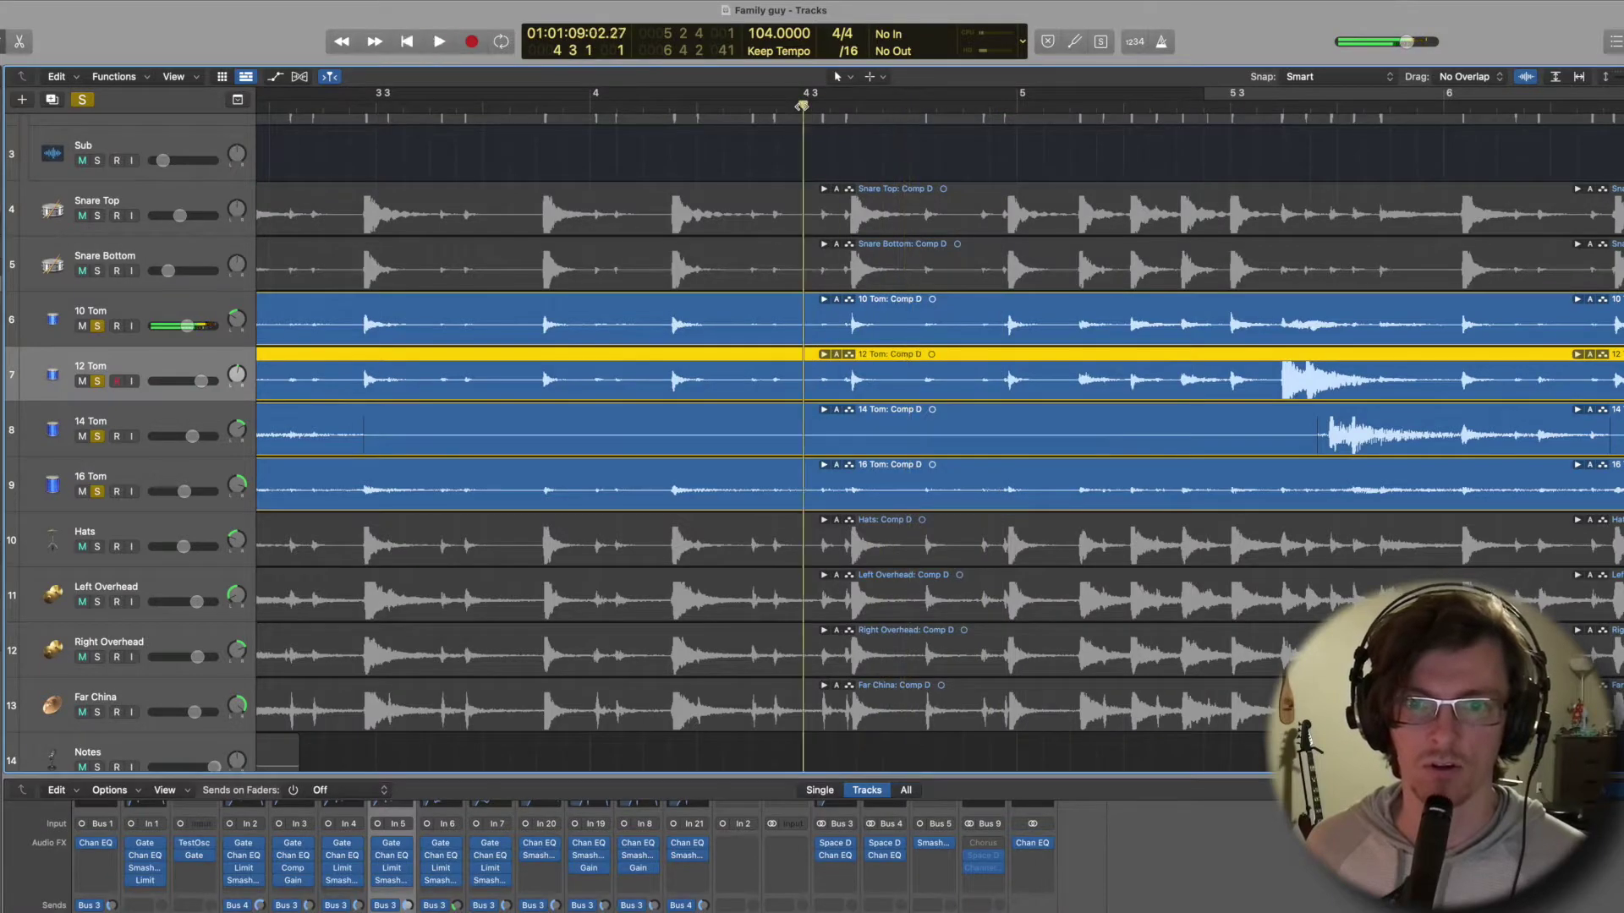
# Set a cycle range from 4 2 3 201 to 5 1 1 1, and inspect the 10 Tom's Noise Gate settings.
pyautogui.moveTo(777, 97); pyautogui.dragTo(1016, 95)
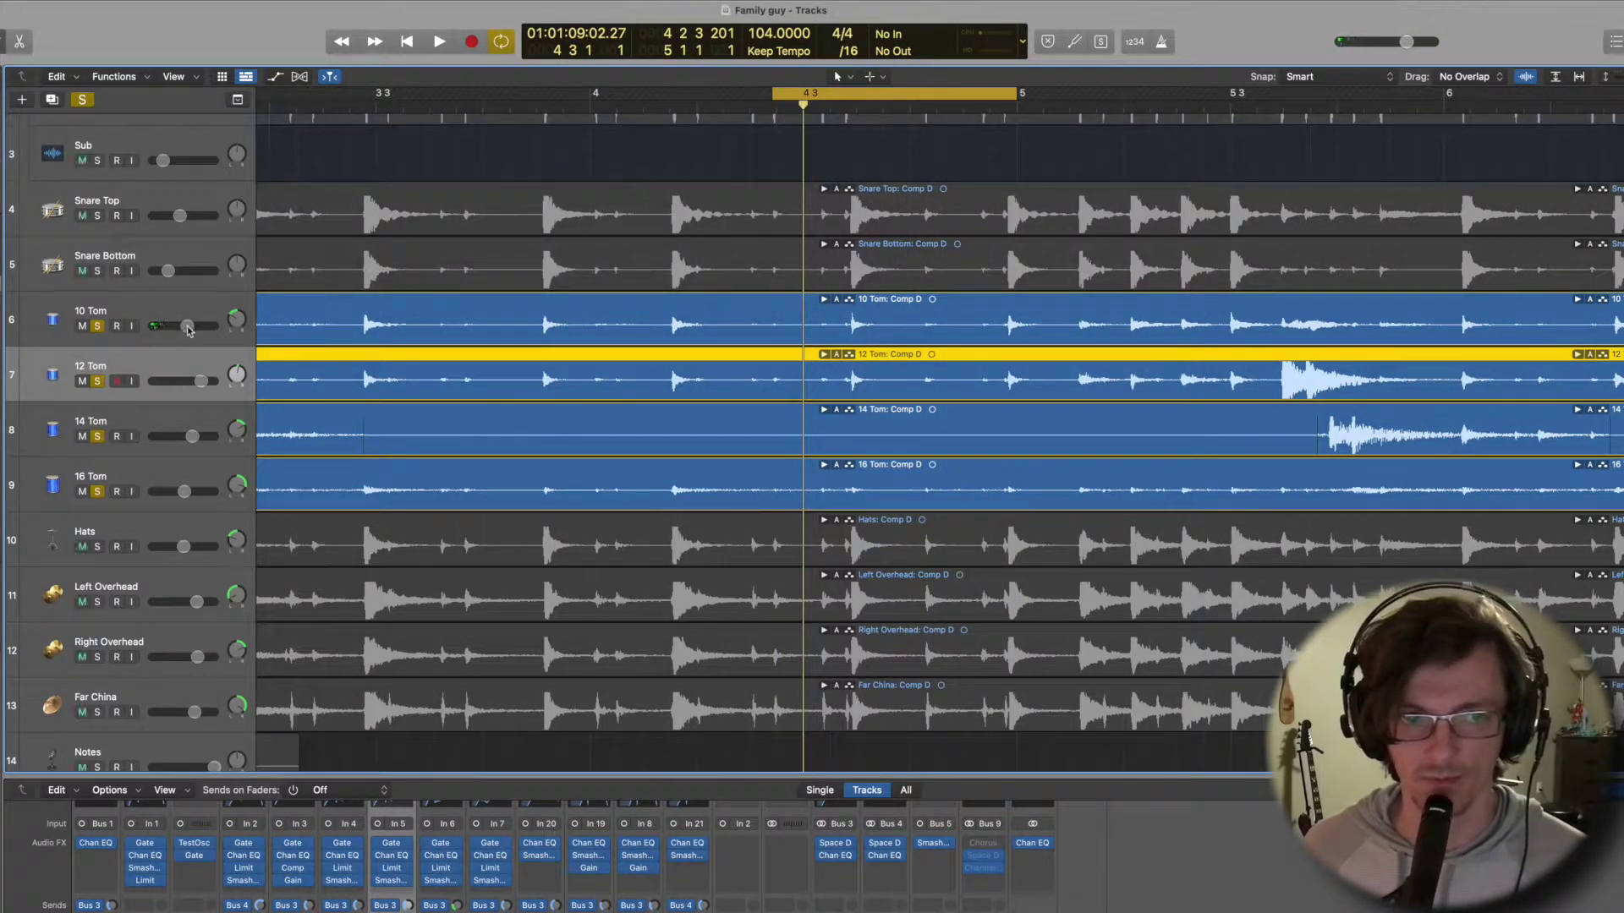
pyautogui.click(149, 305)
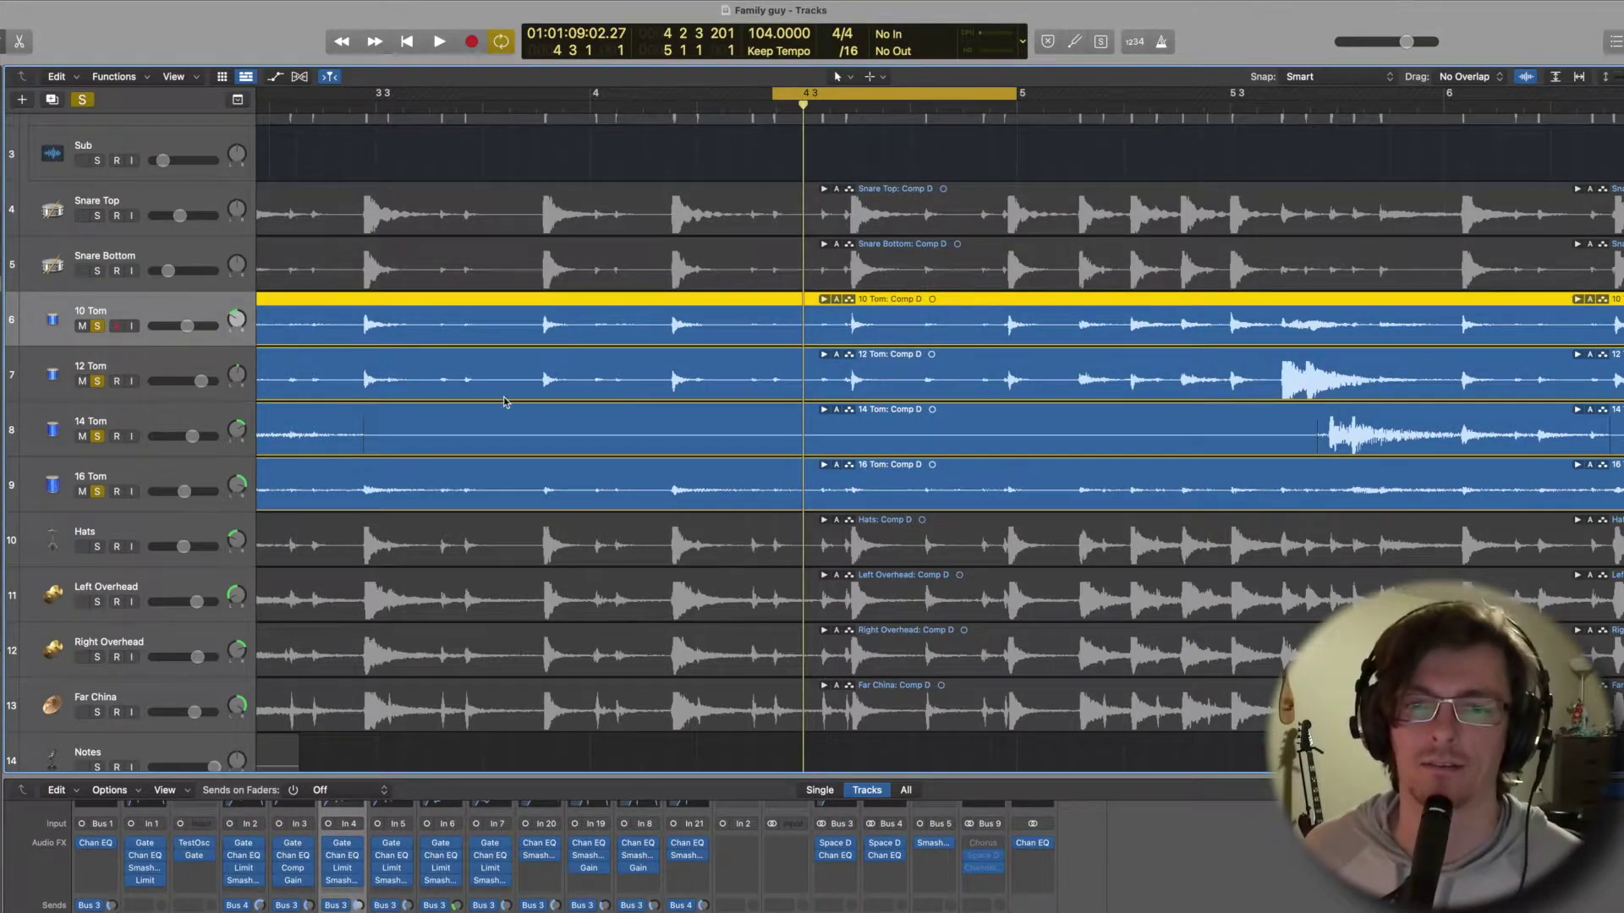
pyautogui.click(341, 845)
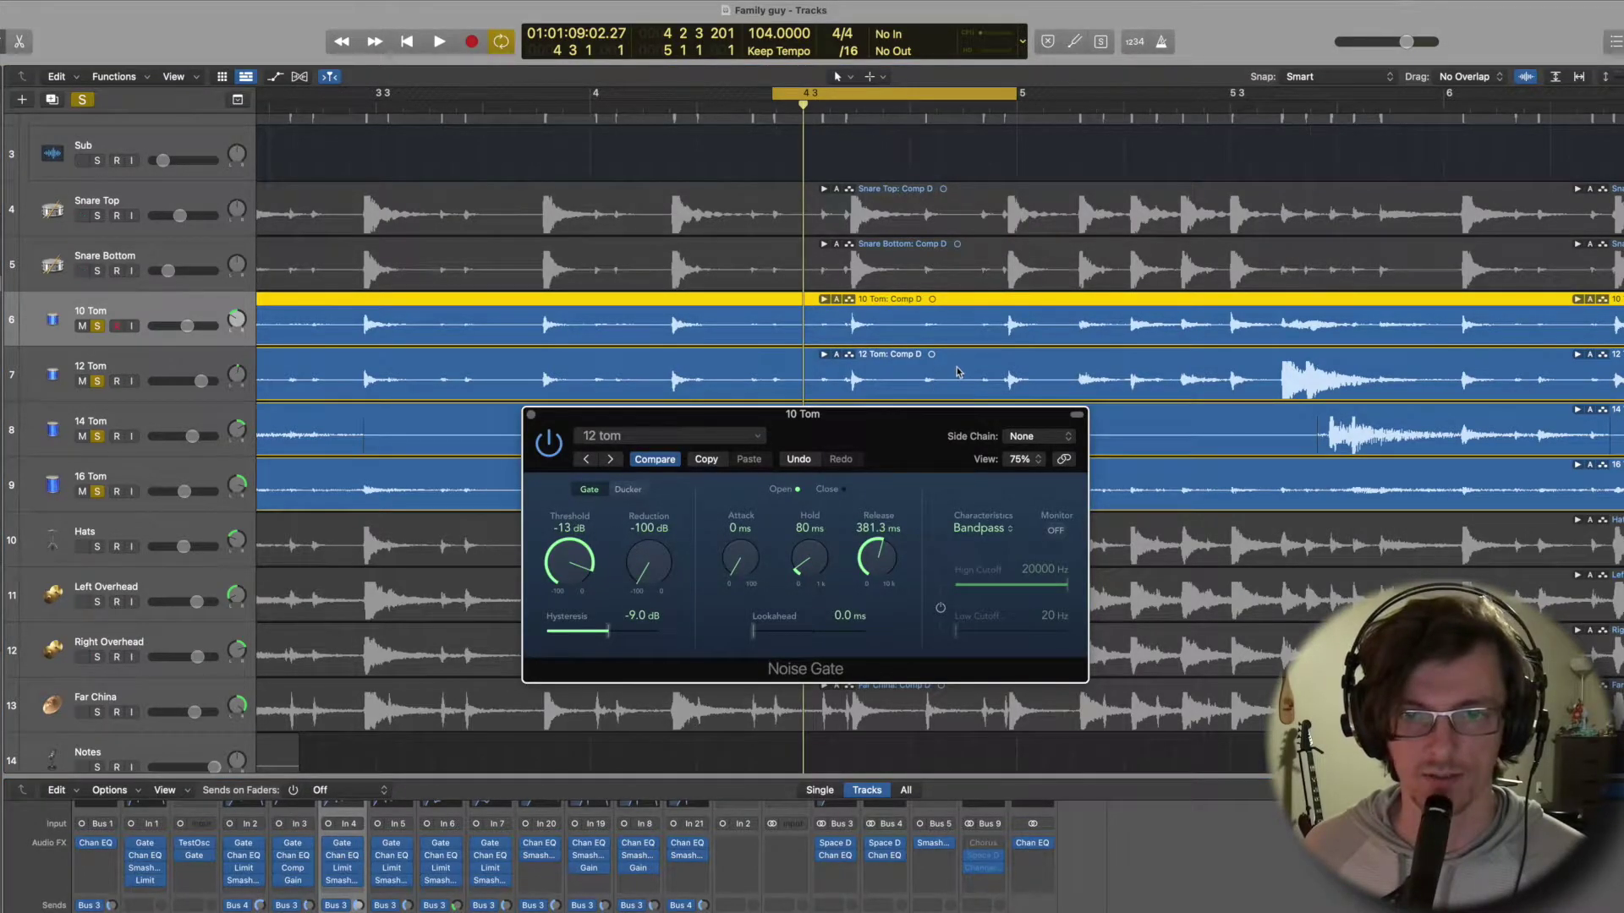
pyautogui.hscroll(-5, 957, 372)
pyautogui.hscroll(8, 956, 372)
pyautogui.hscroll(-2, 953, 370)
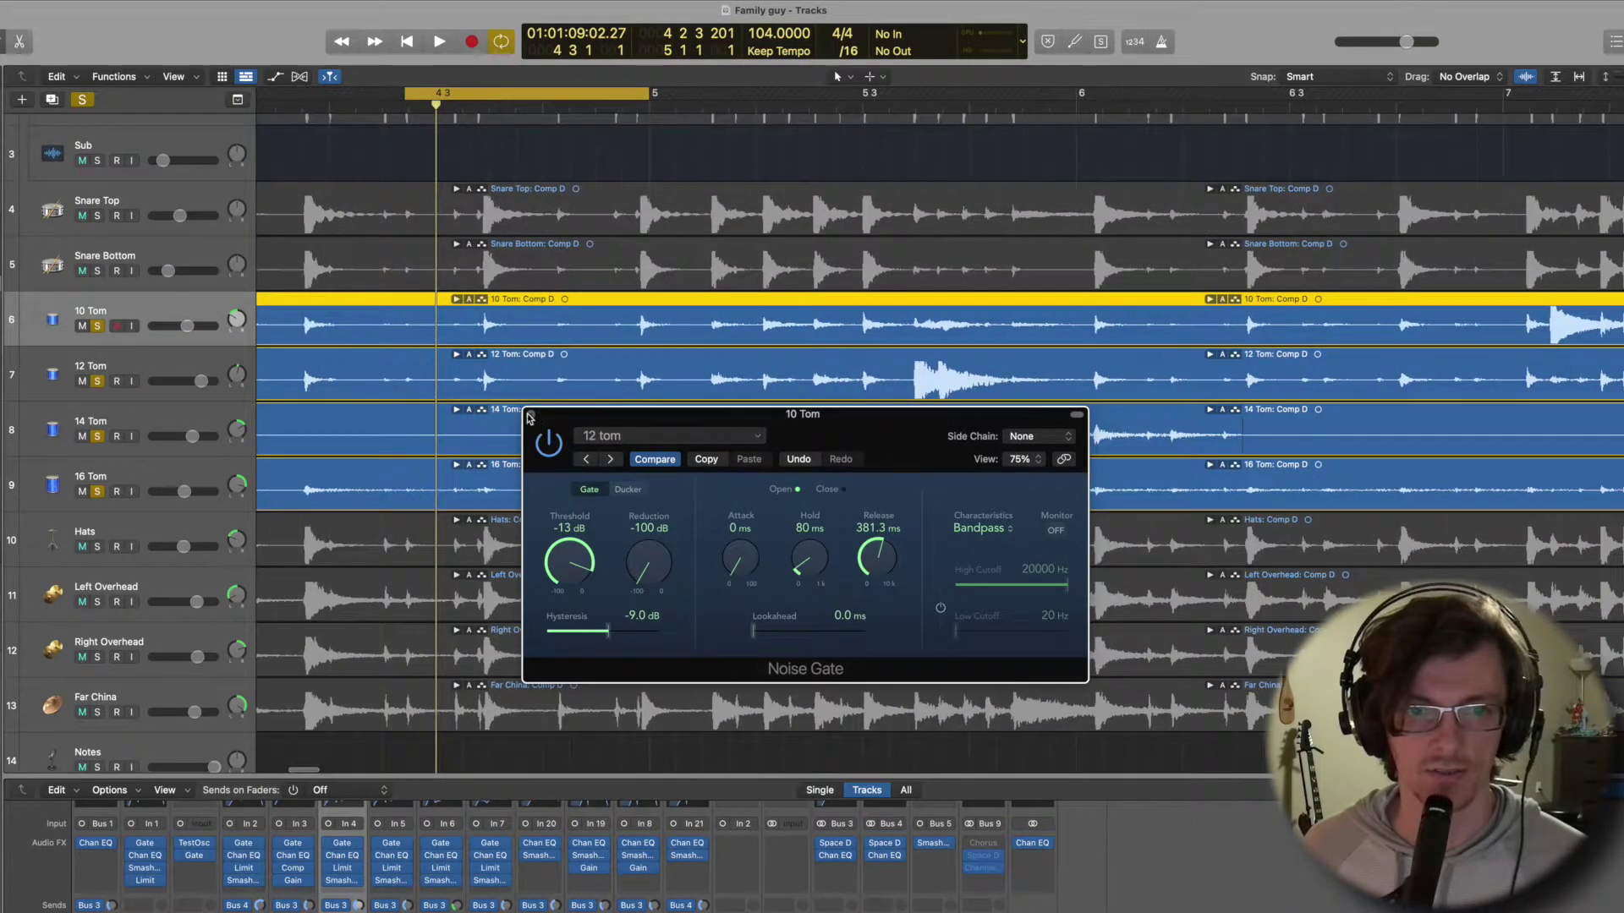
pyautogui.click(531, 416)
# Expand the 10 Tom's takes, clear Take 67's comp from bar 1 up to the hit just after bar 7, and collapse them.
pyautogui.doubleClick(809, 381)
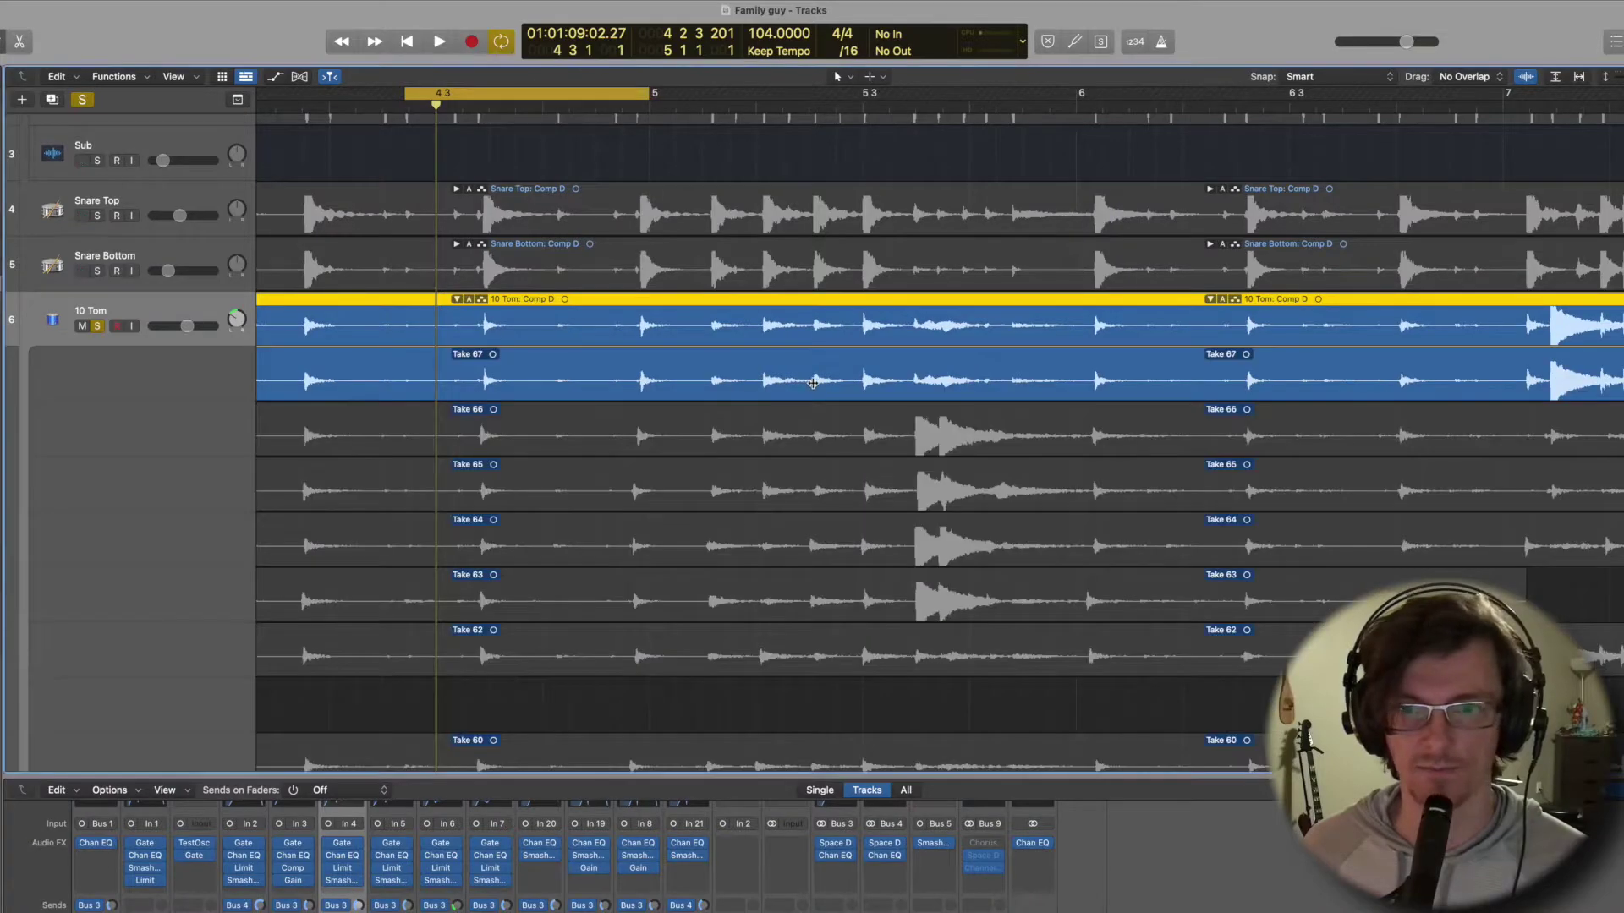
pyautogui.hscroll(-15, 811, 381)
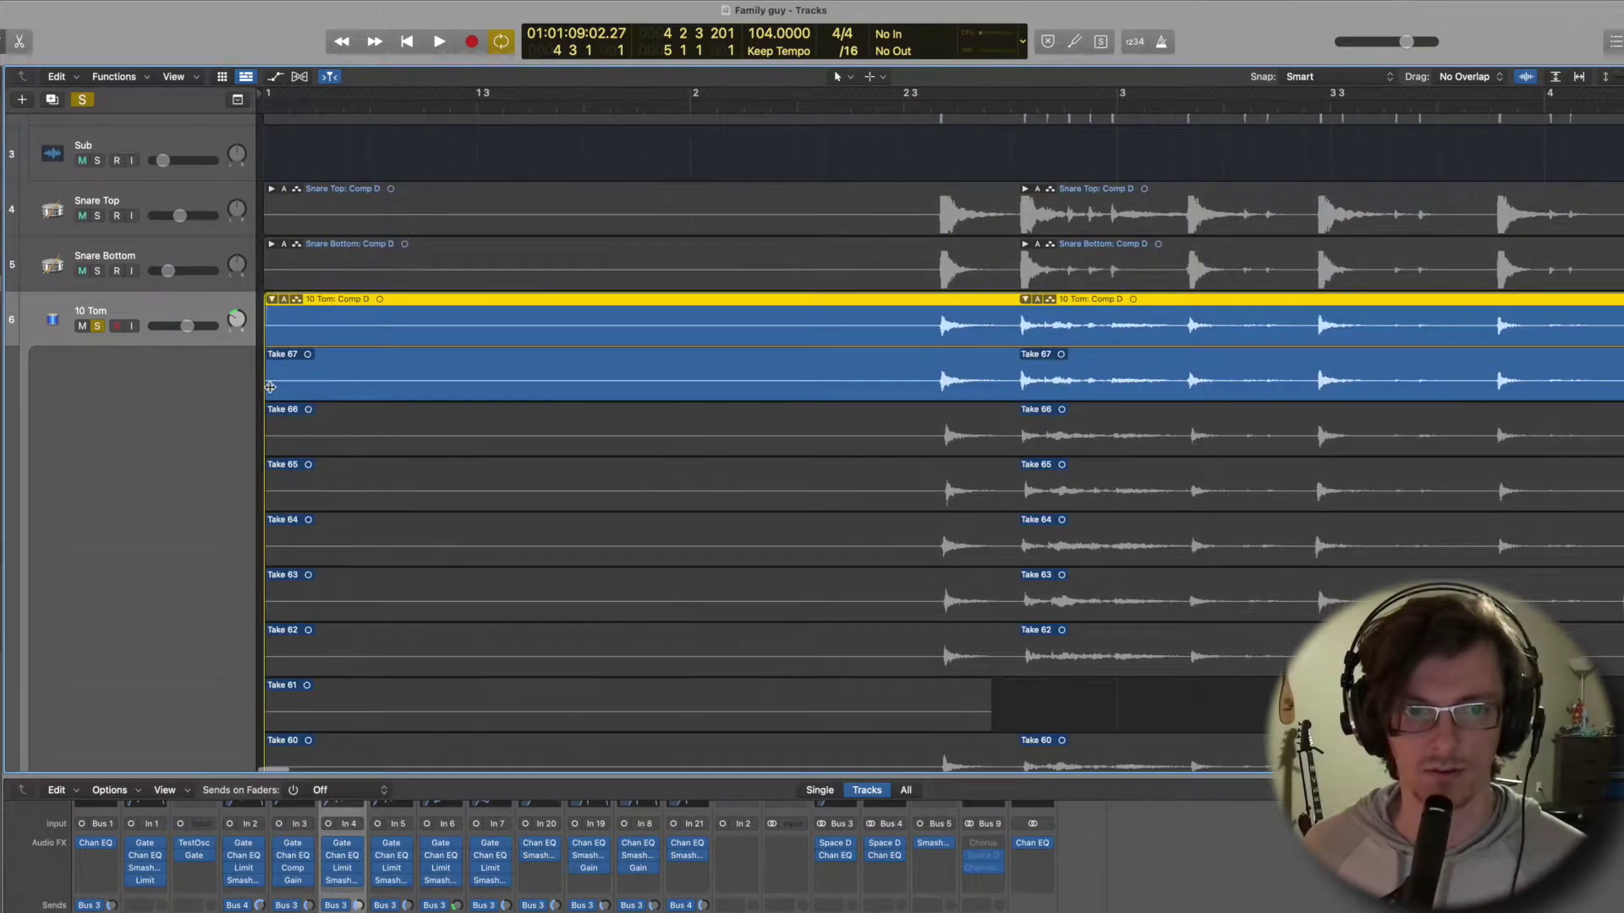
pyautogui.press('super+Left')
pyautogui.press('super+Left')
pyautogui.press('super+Left')
pyautogui.moveTo(270, 388); pyautogui.dragTo(1197, 391)
pyautogui.press('super+Right')
pyautogui.press('super+Right')
pyautogui.hscroll(6, 587, 352)
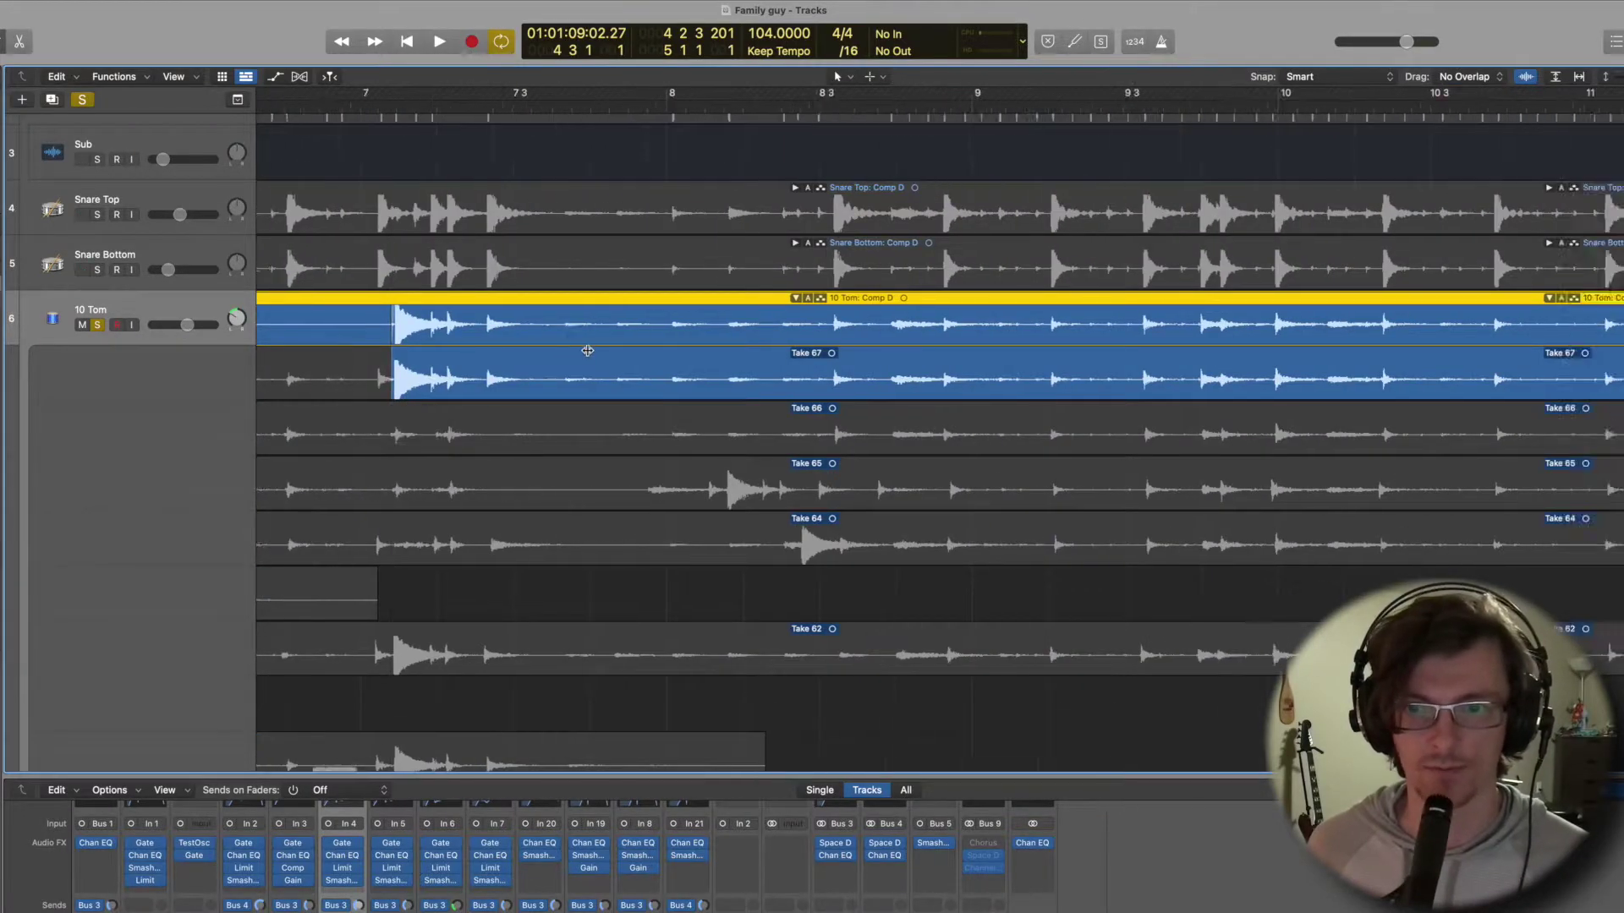
pyautogui.hscroll(-7, 616, 352)
pyautogui.doubleClick(643, 325)
# Review the cleared 10 Tom comp around bars 2 to 6 and turn off the cycle range.
pyautogui.hscroll(-12, 713, 251)
pyautogui.hscroll(-10, 713, 250)
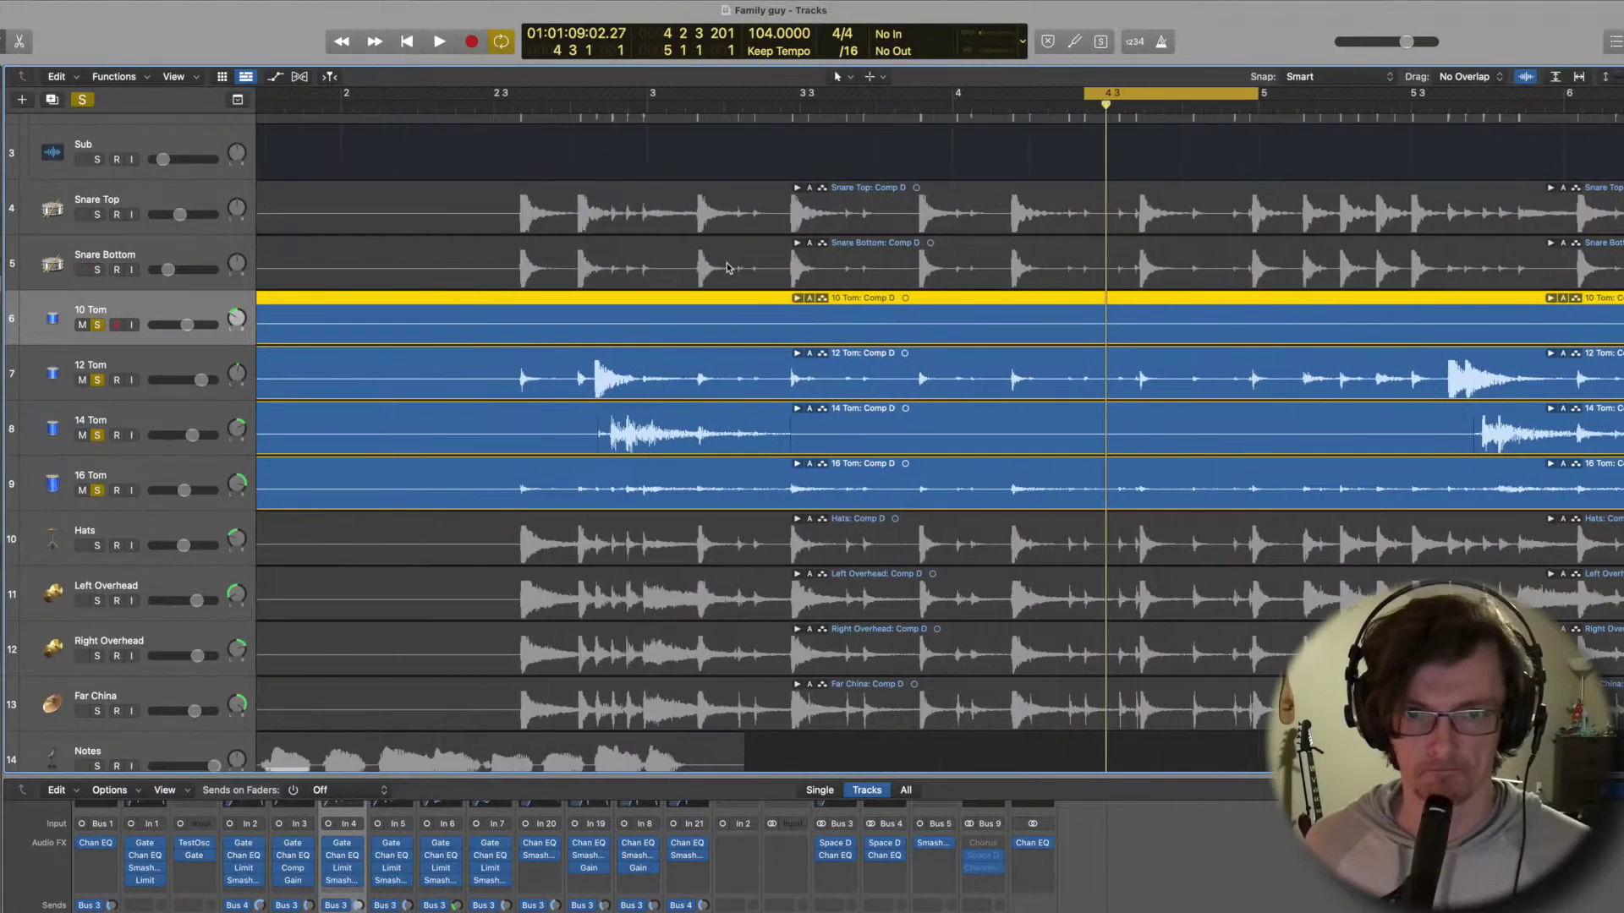
pyautogui.hscroll(4, 1018, 312)
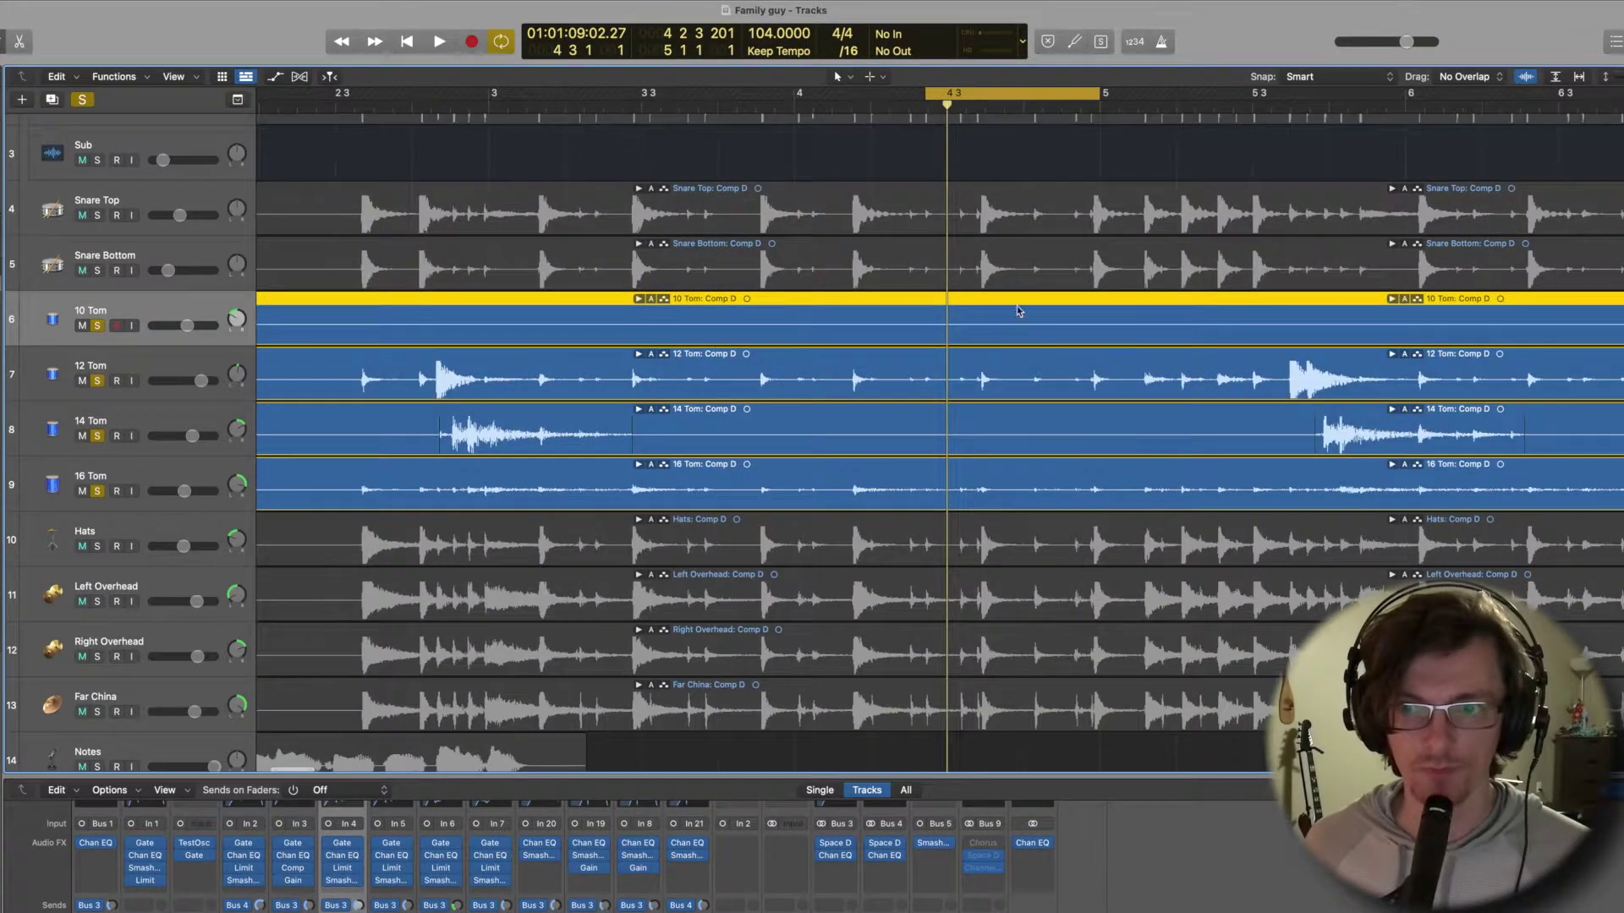
pyautogui.click(975, 92)
pyautogui.hscroll(-3, 678, 254)
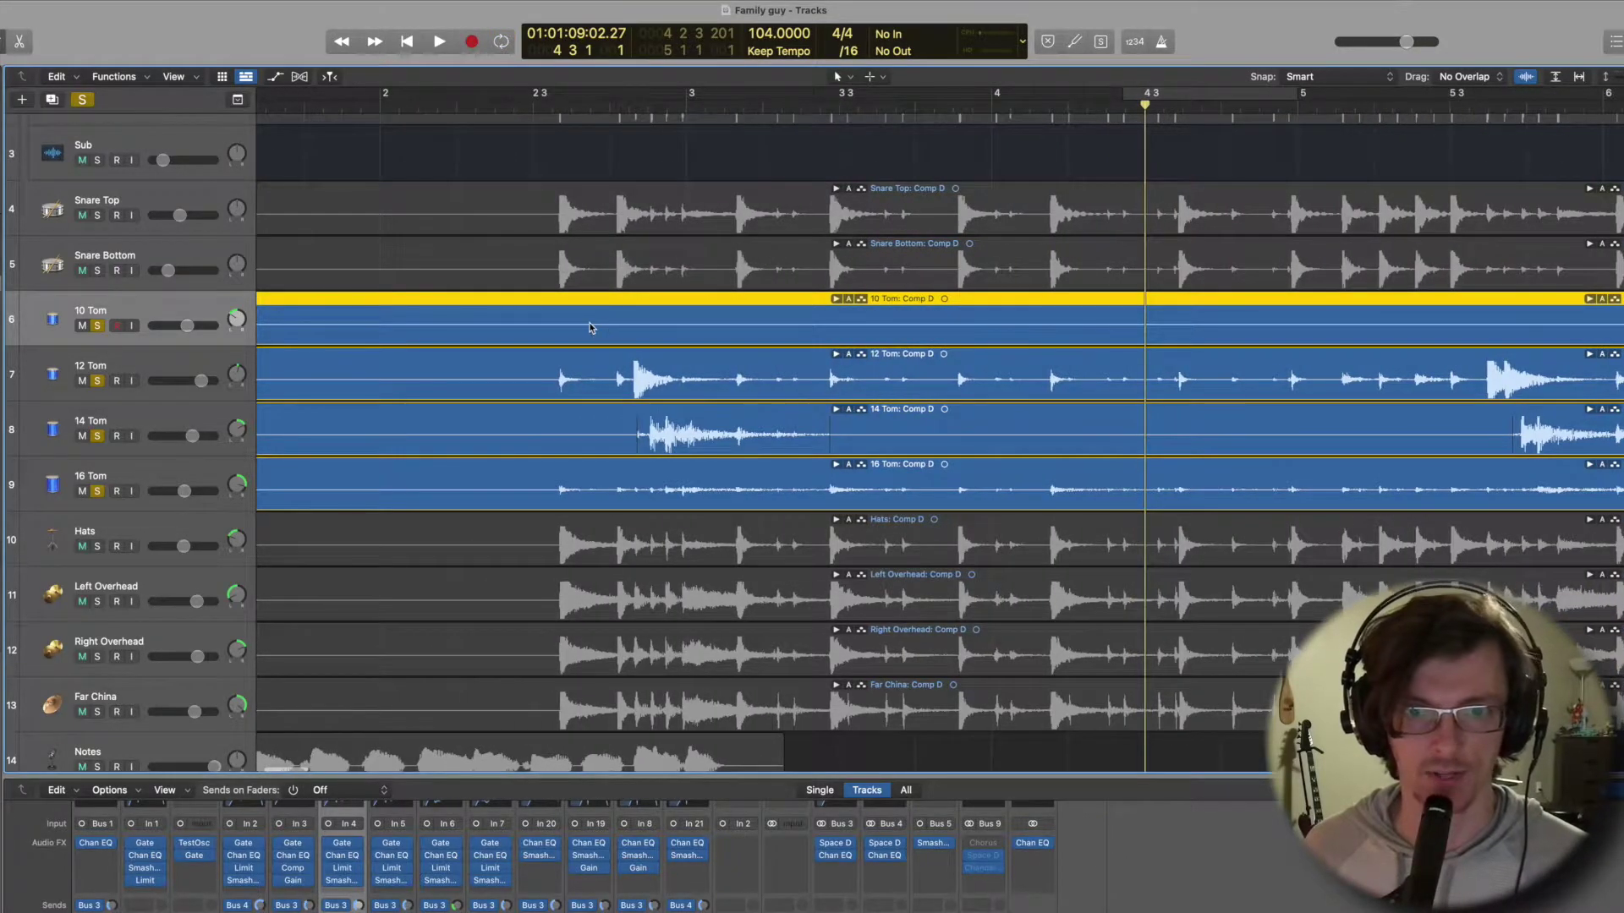
# Expand the 10 Tom's takes again and clear the bleed from Take 67's comp between the hits in bars 7 and 12.
pyautogui.hscroll(15, 590, 327)
pyautogui.doubleClick(1022, 314)
pyautogui.hscroll(10, 1022, 314)
pyautogui.click(1072, 116)
pyautogui.hscroll(-10, 1447, 384)
pyautogui.moveTo(1446, 384); pyautogui.dragTo(522, 373)
# Slice the 10 Tom comp at 14 2 1 1, clear the bleed before and after that hit, and collapse the takes.
pyautogui.hscroll(15, 695, 338)
pyautogui.click(950, 116)
pyautogui.press('super+t')
pyautogui.moveTo(944, 398); pyautogui.dragTo(634, 398)
pyautogui.hscroll(4, 635, 398)
pyautogui.moveTo(1502, 392); pyautogui.dragTo(700, 398)
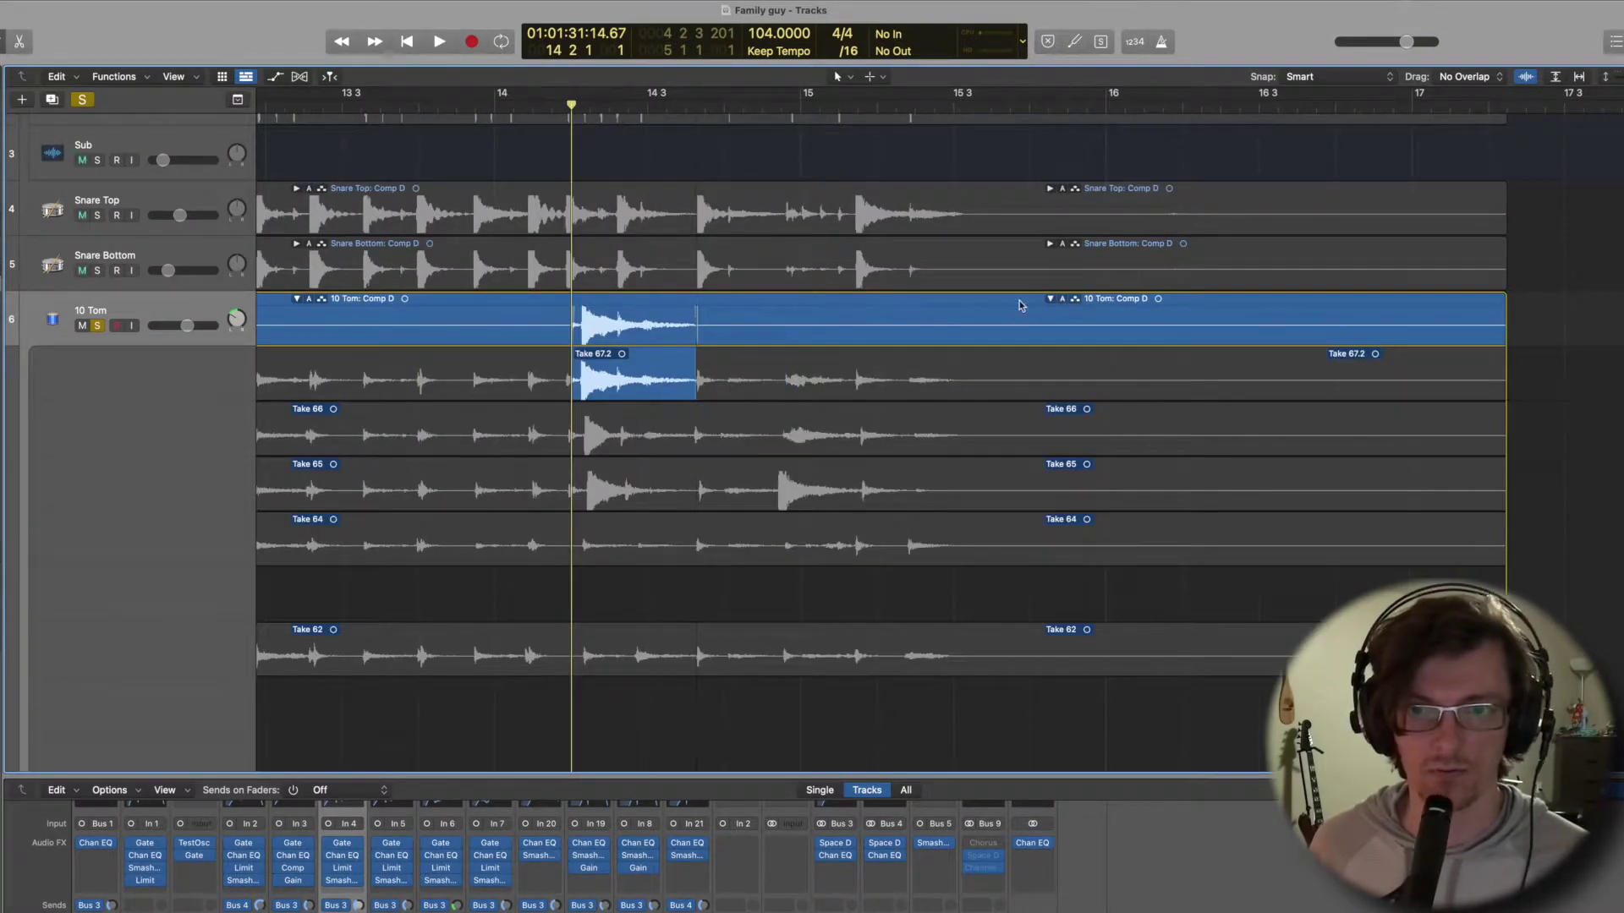
pyautogui.doubleClick(1019, 305)
# Expand the 12 Tom's takes and clear Take 67's comp after the last hit's decay in bar 15.
pyautogui.hscroll(-10, 1020, 305)
pyautogui.doubleClick(626, 353)
pyautogui.hscroll(10, 627, 353)
pyautogui.moveTo(1450, 445); pyautogui.dragTo(854, 436)
pyautogui.hscroll(-4, 855, 436)
# Slice the 12 Tom comp just before the hit on beat 2 of bar 14 and clear the bleed back to early bar 13.
pyautogui.click(837, 108)
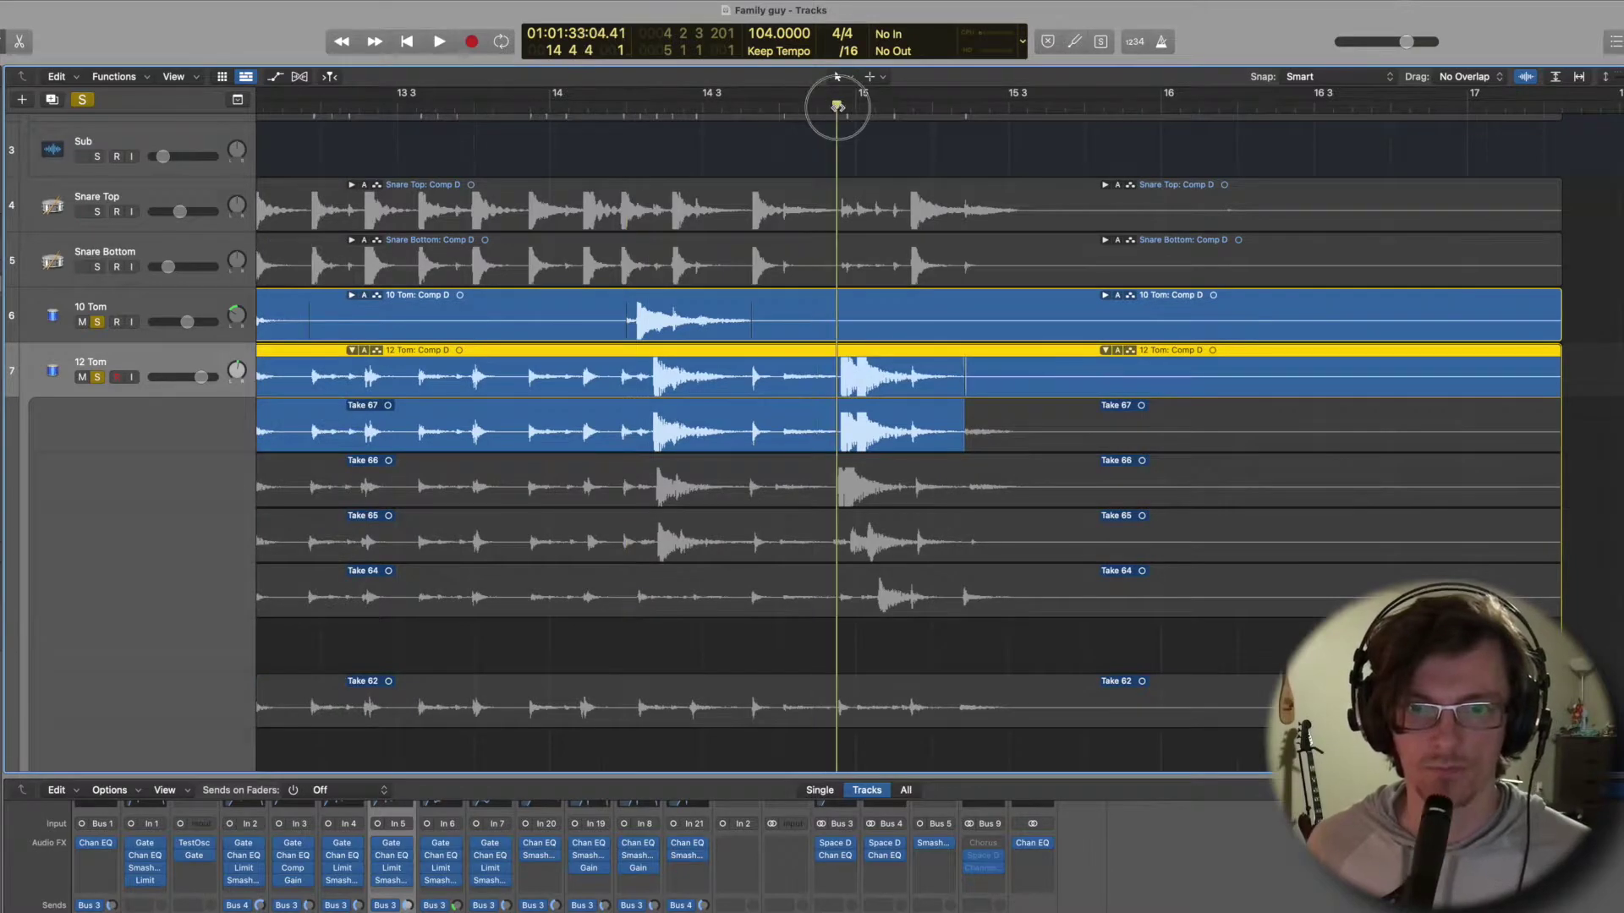
pyautogui.click(645, 108)
pyautogui.press('super+t')
pyautogui.hscroll(-12, 722, 456)
pyautogui.moveTo(1314, 440); pyautogui.dragTo(982, 441)
# Slice the 12 Tom comp just before the hit on beat 4 of bar 12 and clear the bleed back to the previous hit's decay.
pyautogui.press('super+equal')
pyautogui.press('super+minus')
pyautogui.click(885, 108)
pyautogui.press('super+t')
pyautogui.moveTo(878, 441); pyautogui.dragTo(737, 450)
# Slice the 12 Tom comp at 12 1 3 1 and clear the bleed back to the decay of the bar 5 hit.
pyautogui.click(647, 107)
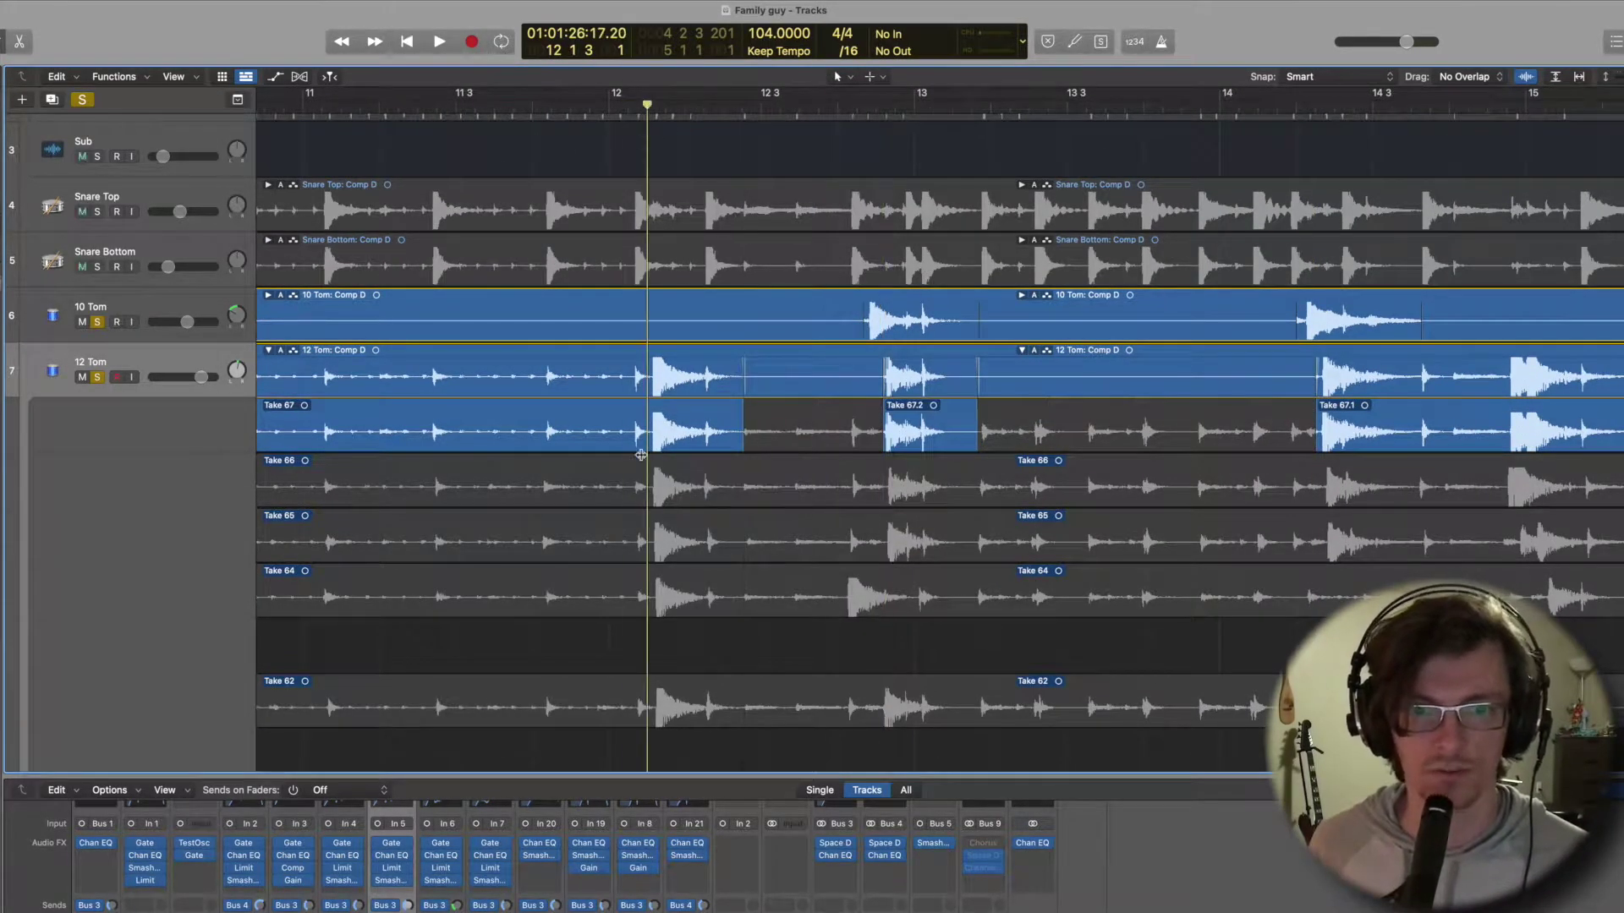
pyautogui.press('super+t')
pyautogui.hscroll(-10, 641, 455)
pyautogui.moveTo(1286, 449); pyautogui.dragTo(871, 447)
pyautogui.hscroll(-10, 436, 449)
pyautogui.moveTo(986, 432); pyautogui.dragTo(791, 445)
# Slice the 12 Tom comp at 5 3 2 121 and clear the bleed back to the first hit's decay in bar 3.
pyautogui.click(699, 111)
pyautogui.moveTo(699, 110); pyautogui.dragTo(655, 111)
pyautogui.press('super+t')
pyautogui.hscroll(-10, 674, 439)
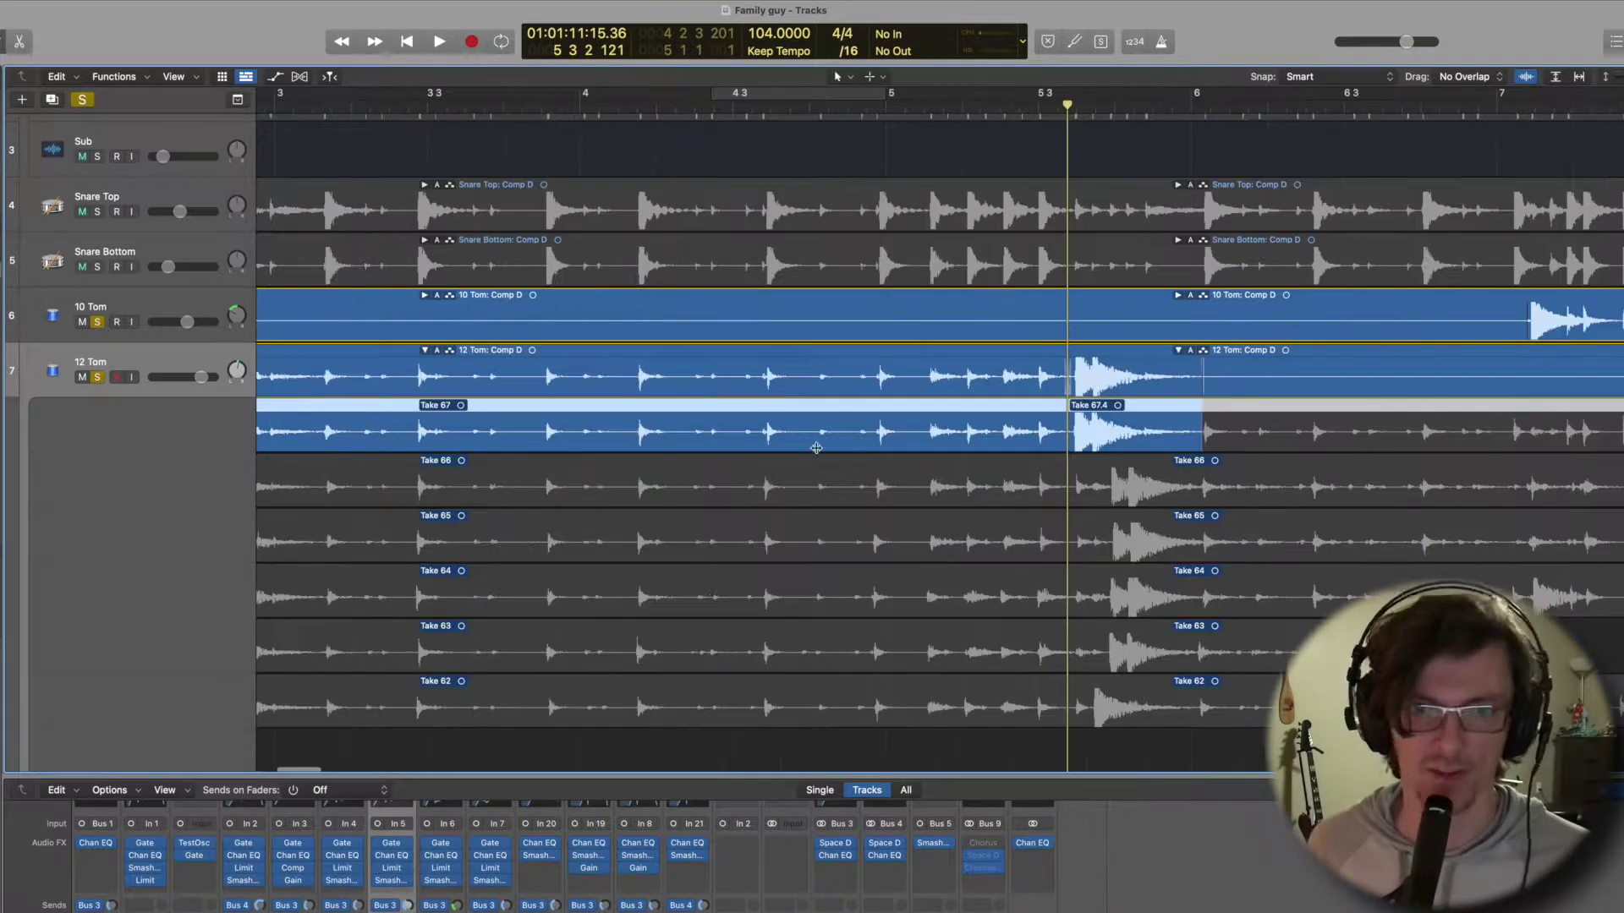
pyautogui.moveTo(1068, 441); pyautogui.dragTo(547, 446)
pyautogui.hscroll(-10, 547, 447)
pyautogui.moveTo(1010, 448); pyautogui.dragTo(783, 444)
# Clear the 12 Tom comp from bar 1 up to its first hit at the end of bar 2 and collapse the takes.
pyautogui.hscroll(-4, 678, 385)
pyautogui.moveTo(267, 441); pyautogui.dragTo(822, 442)
pyautogui.click(271, 351)
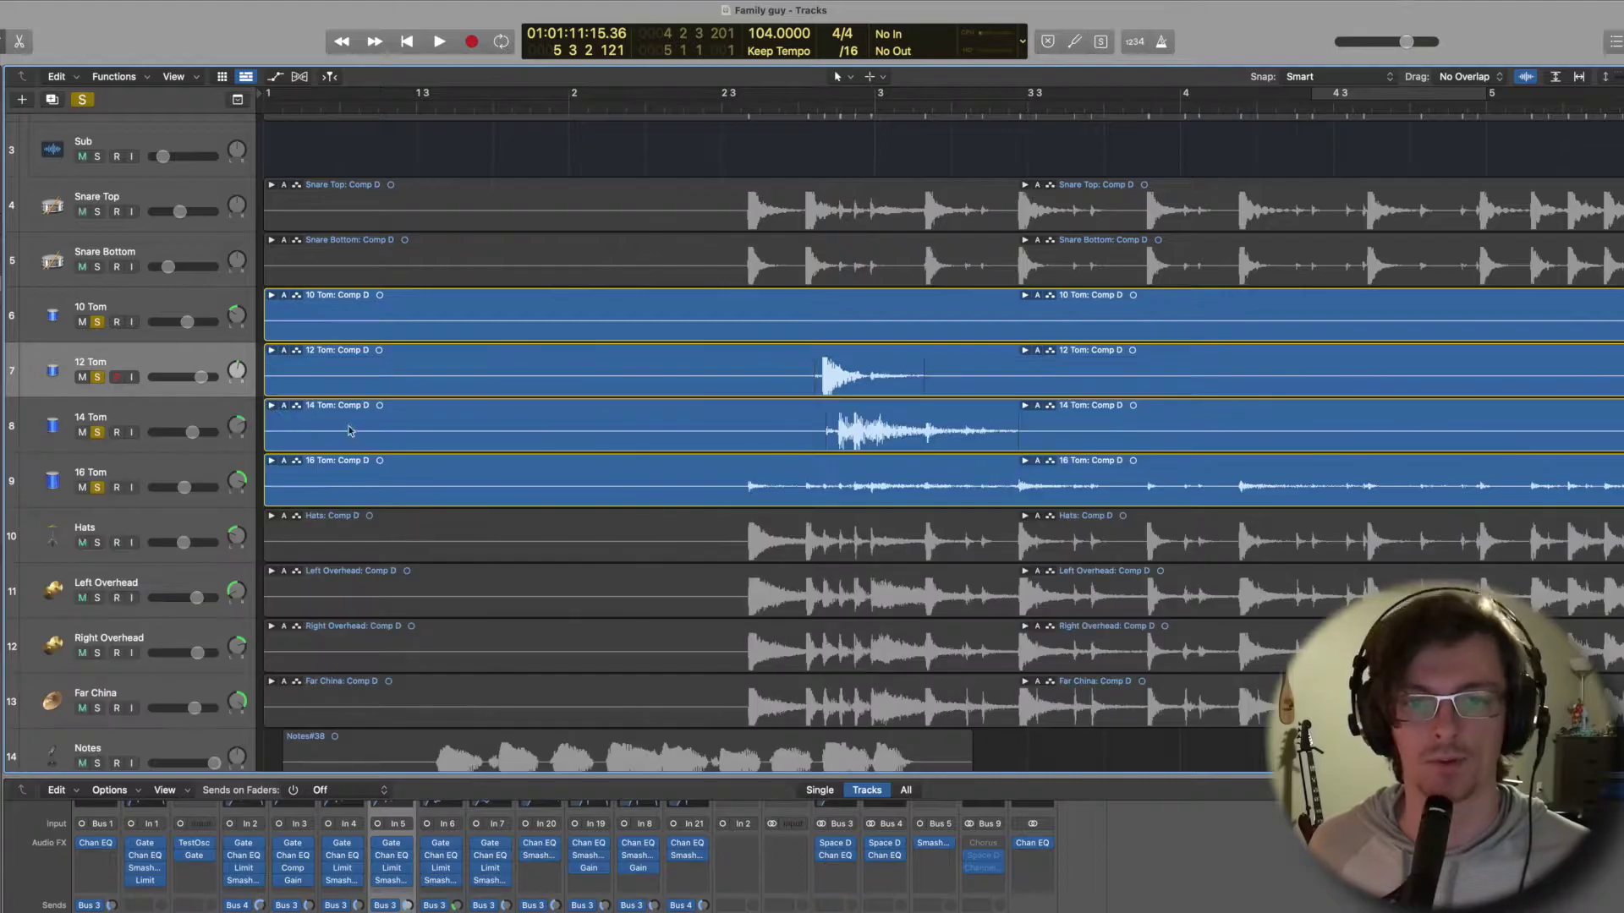
# Move the start of the 14 Tom comp's first section closer to the hit before bar 3 and collapse the takes.
pyautogui.click(271, 406)
pyautogui.moveTo(826, 497); pyautogui.dragTo(839, 499)
pyautogui.click(271, 406)
# Slice the 16 Tom comp near its bar 12 hit and clear the bleed from bar 1 up to that hit.
pyautogui.click(272, 461)
pyautogui.hscroll(20, 308, 551)
pyautogui.click(638, 111)
pyautogui.click(628, 549)
pyautogui.press('super+t')
pyautogui.hscroll(-20, 628, 550)
pyautogui.moveTo(269, 552); pyautogui.dragTo(1559, 554)
pyautogui.hscroll(10, 1559, 554)
pyautogui.moveTo(554, 545); pyautogui.dragTo(1417, 545)
pyautogui.hscroll(10, 1418, 546)
pyautogui.moveTo(295, 546); pyautogui.dragTo(1584, 554)
# Clear the 16 Tom comp after the decay of its bar 12 hit, audition the fill, and collapse the takes.
pyautogui.hscroll(15, 1488, 555)
pyautogui.moveTo(1100, 555); pyautogui.dragTo(454, 558)
pyautogui.hscroll(-4, 507, 556)
pyautogui.press('space')
pyautogui.click(394, 106)
pyautogui.hscroll(-8, 394, 106)
pyautogui.click(696, 106)
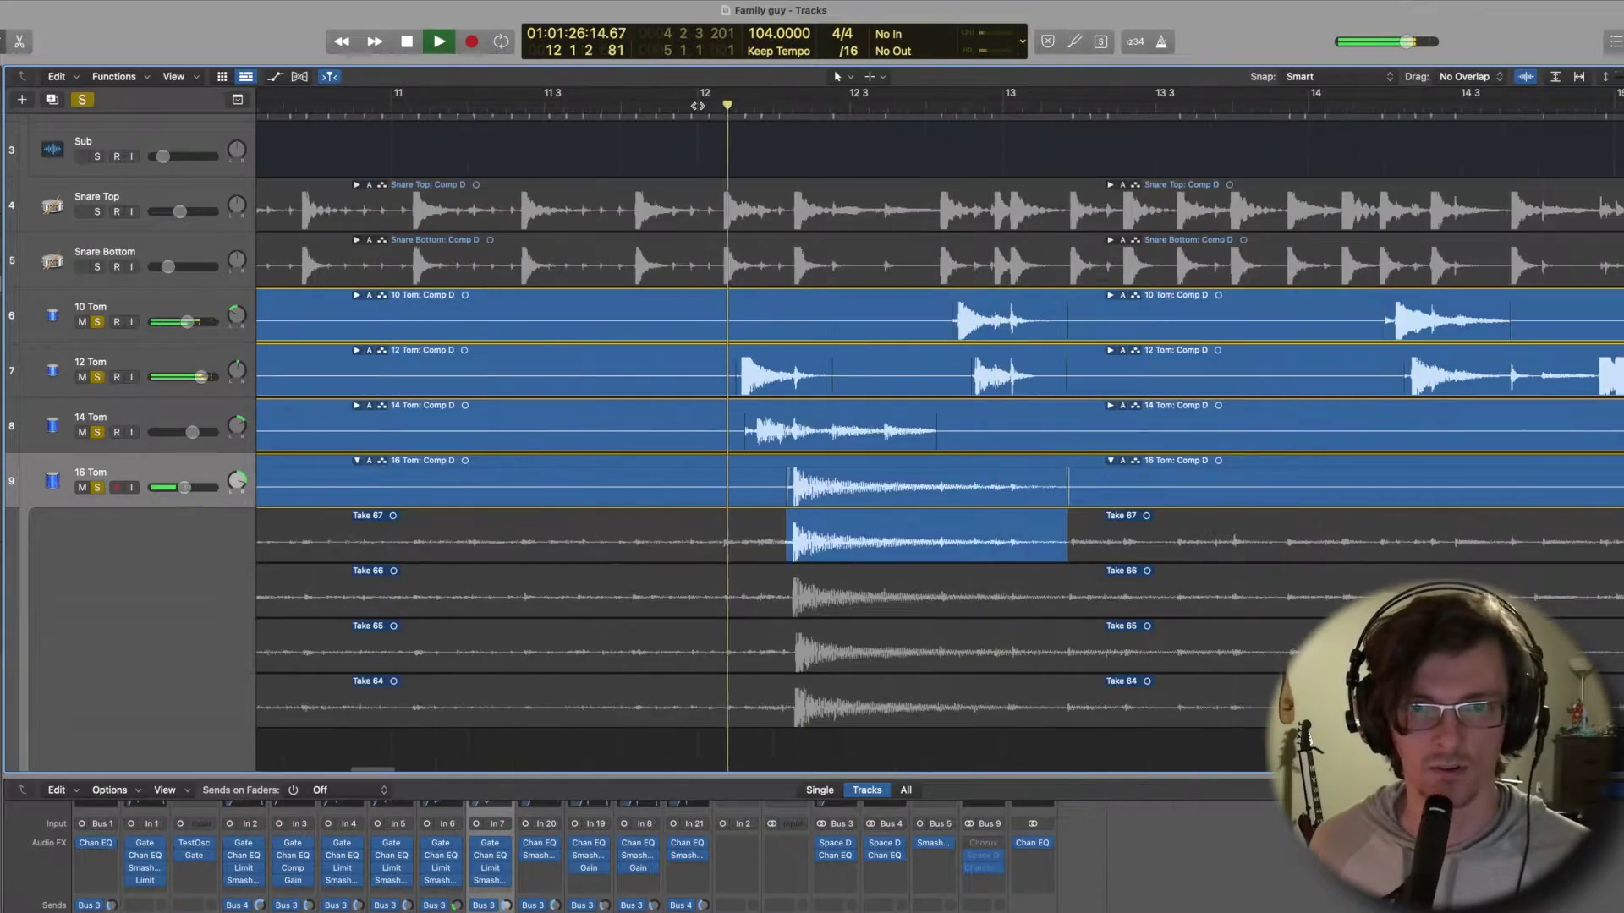
pyautogui.press('space')
pyautogui.click(1107, 463)
# Set a cycle range over bar 12 and play back the soloed toms within it.
pyautogui.hscroll(-15, 1106, 464)
pyautogui.hscroll(20, 1106, 463)
pyautogui.press('super+Left')
pyautogui.press('super+Left')
pyautogui.press('super+Left')
pyautogui.hscroll(-10, 1107, 463)
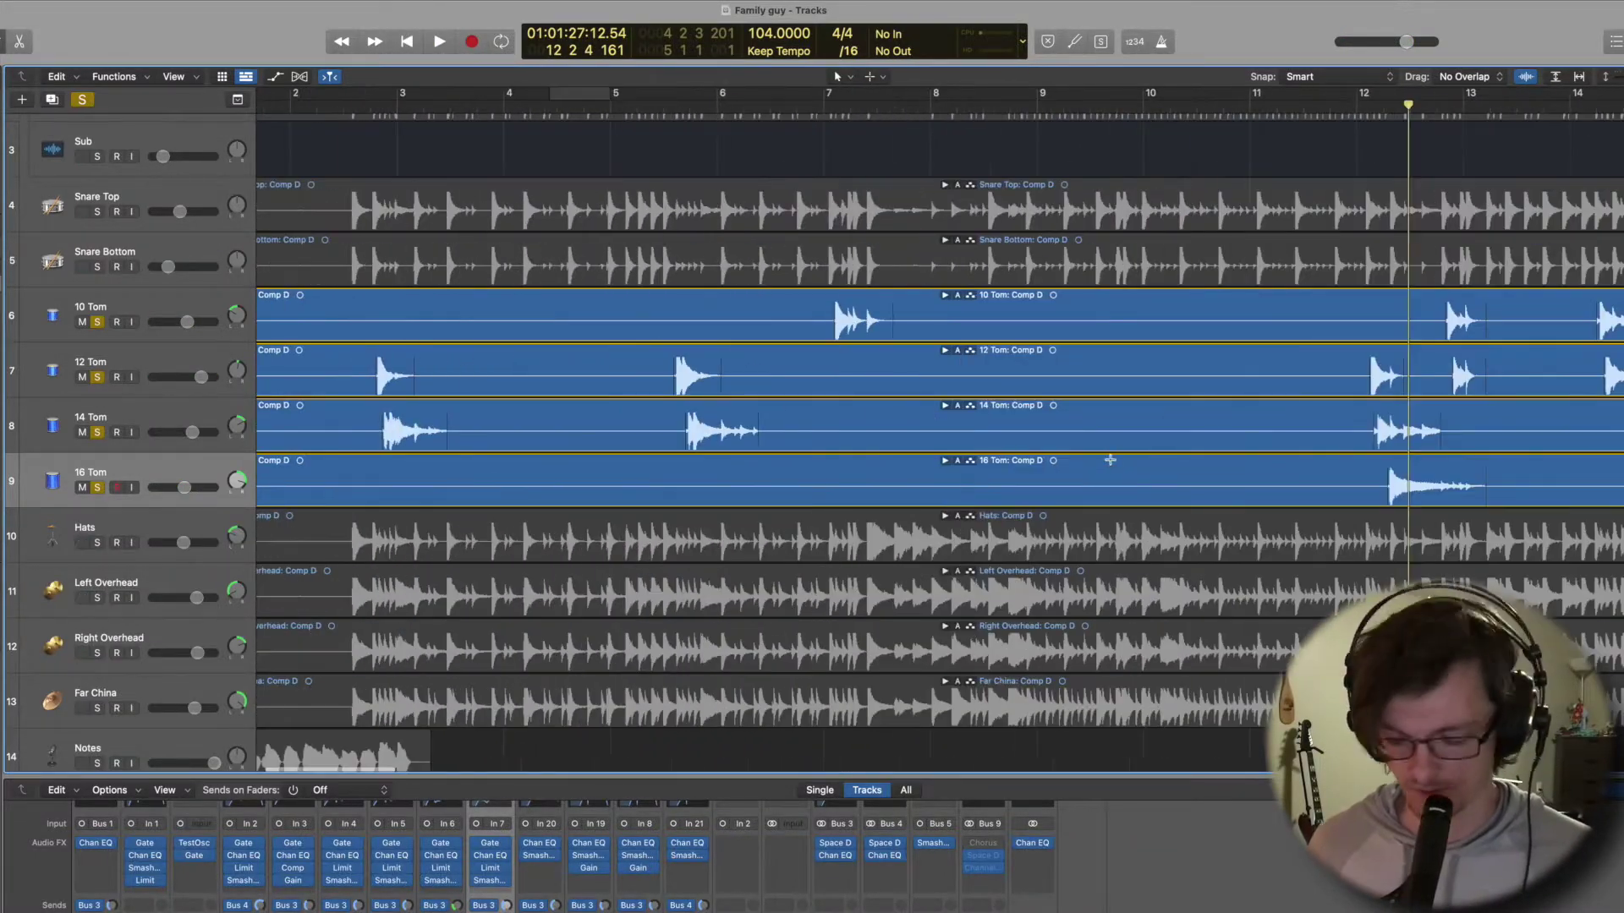
pyautogui.press('super+Left')
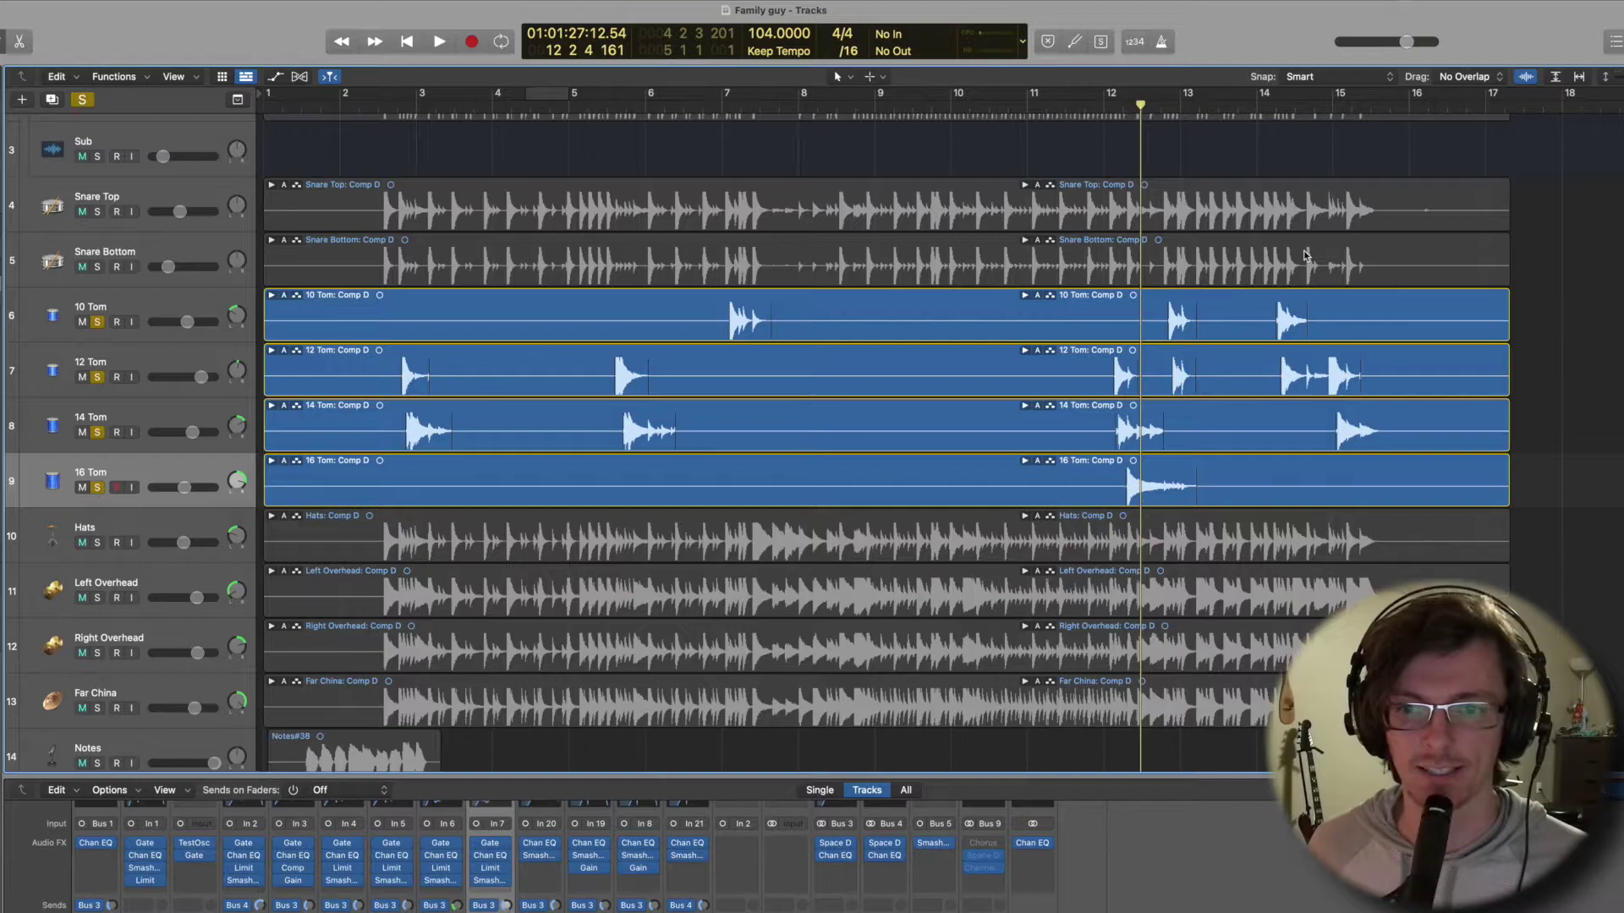
pyautogui.moveTo(1104, 95); pyautogui.dragTo(1168, 96)
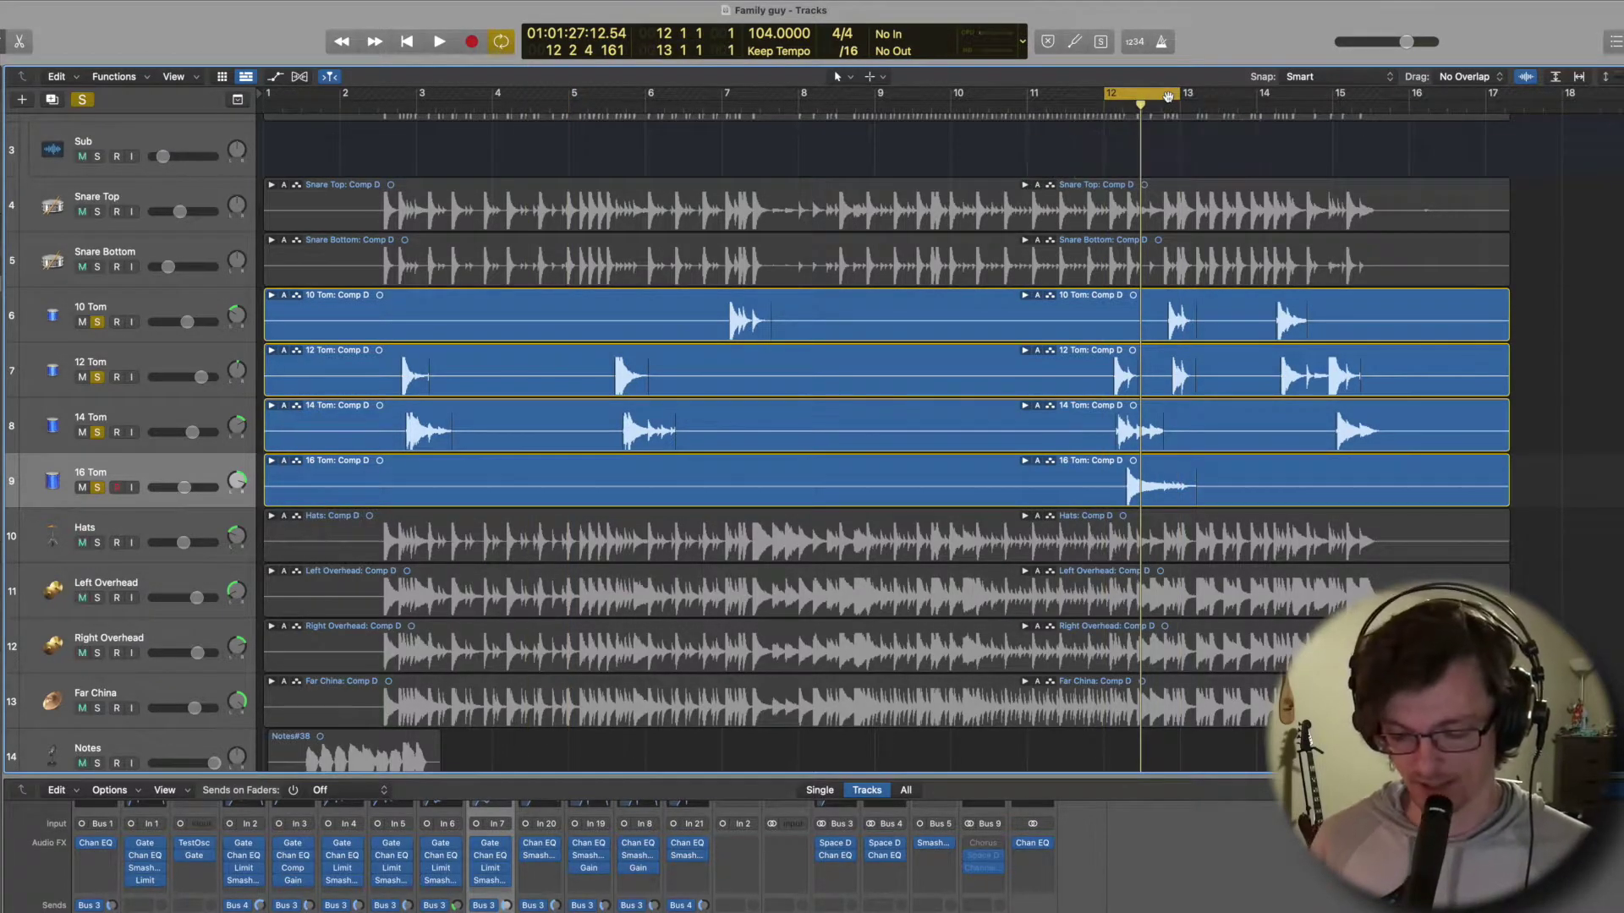
pyautogui.press('super+Right')
pyautogui.press('super+Right')
pyautogui.press('super+Right')
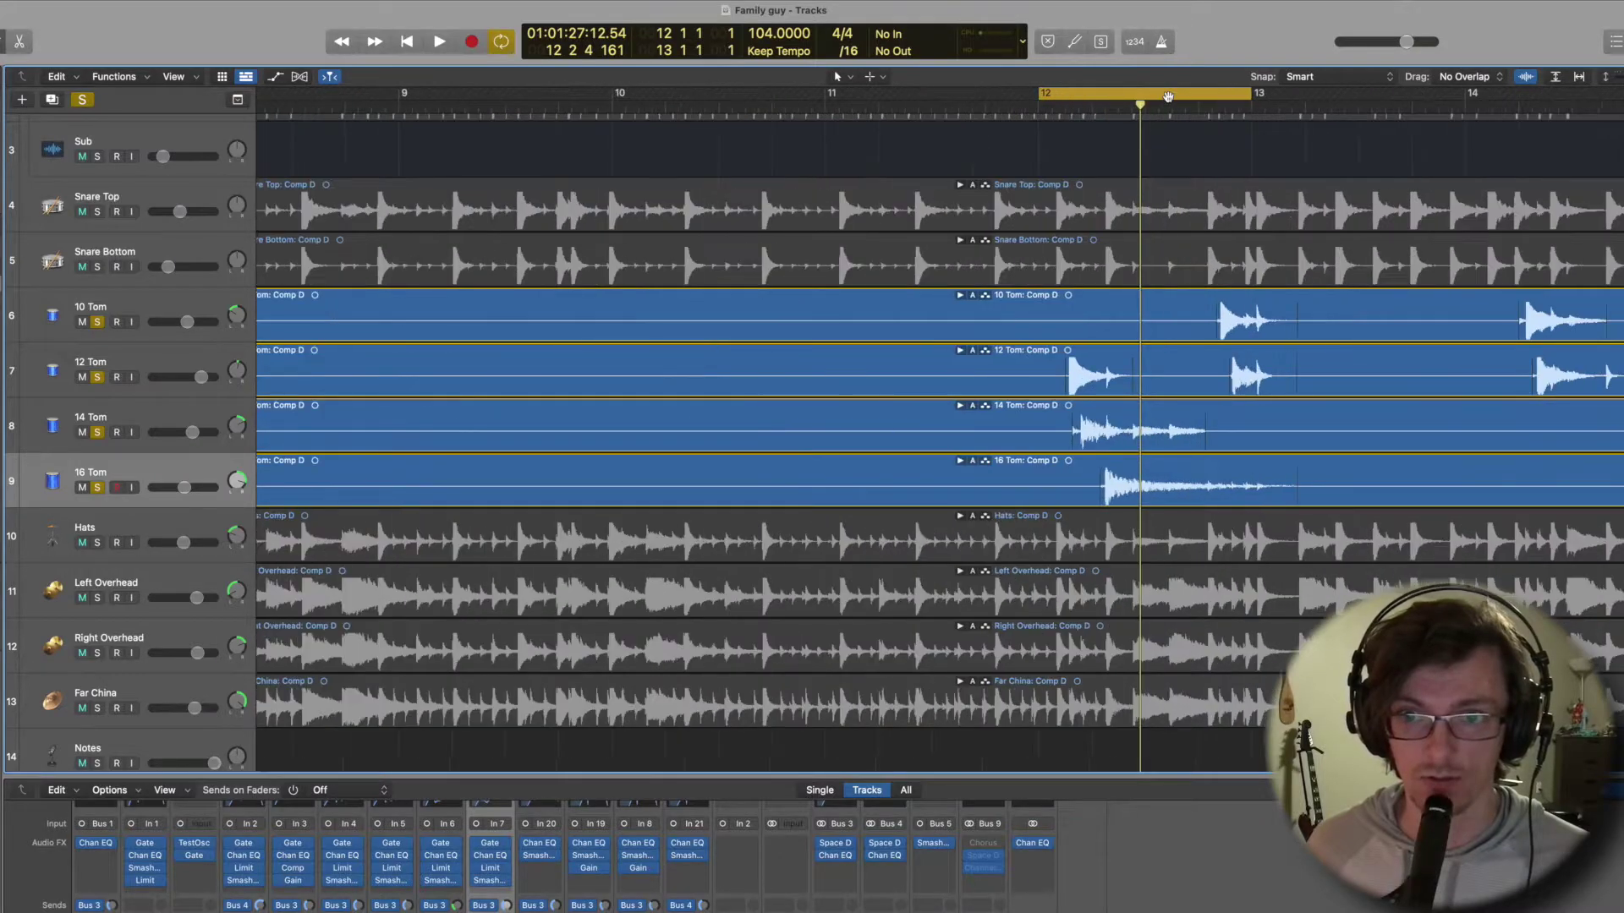
pyautogui.press('space')
pyautogui.hscroll(5, 649, 351)
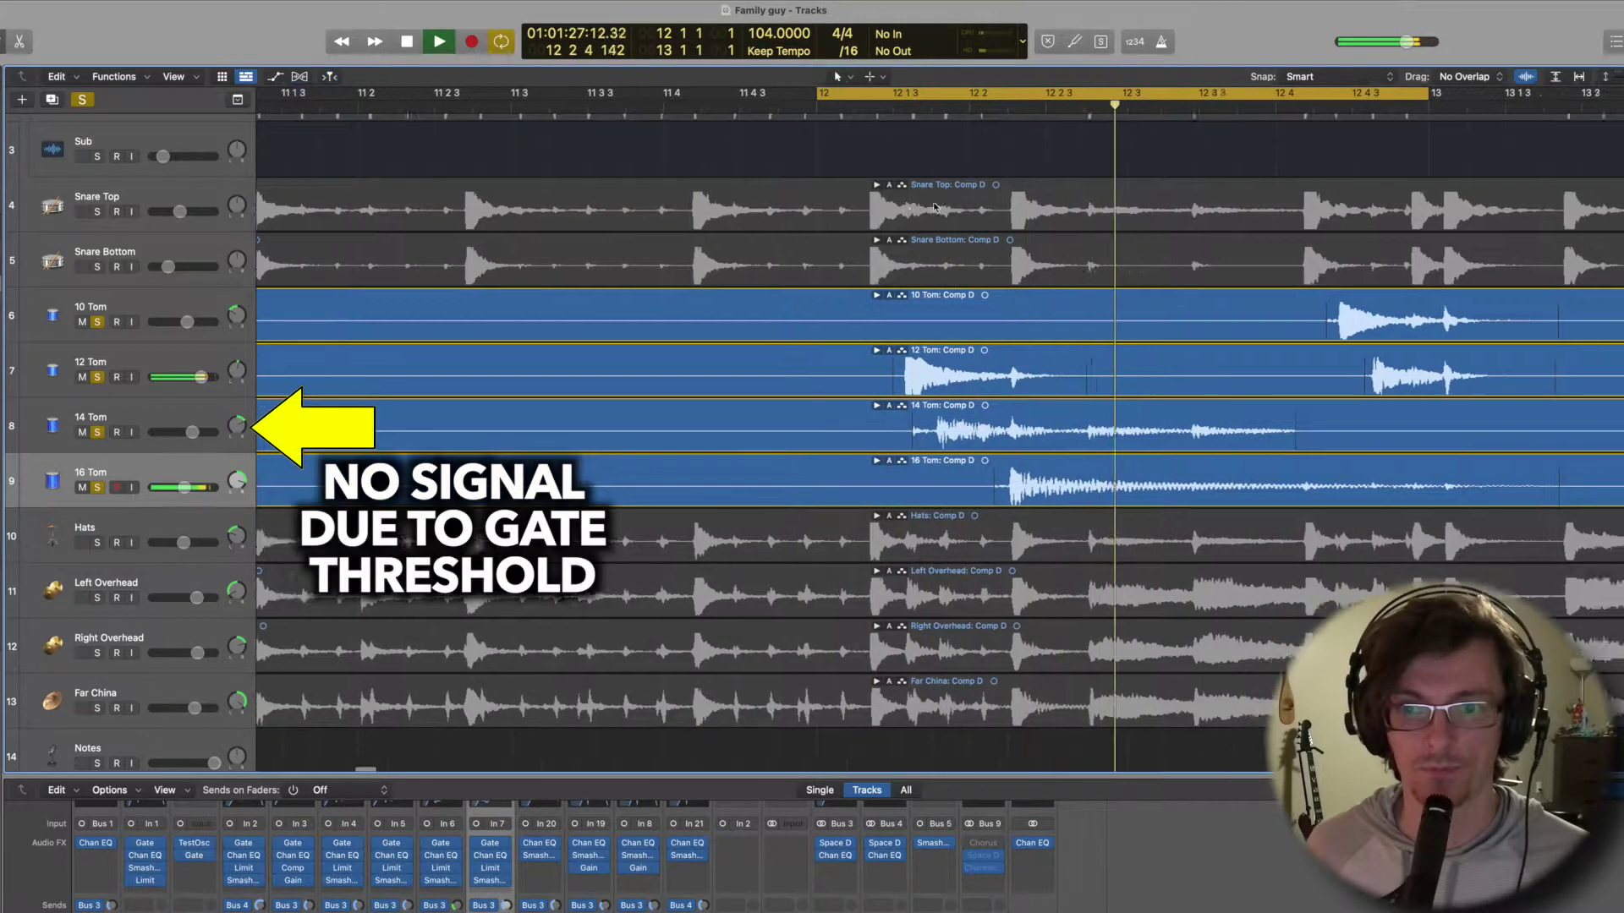
pyautogui.press('space')
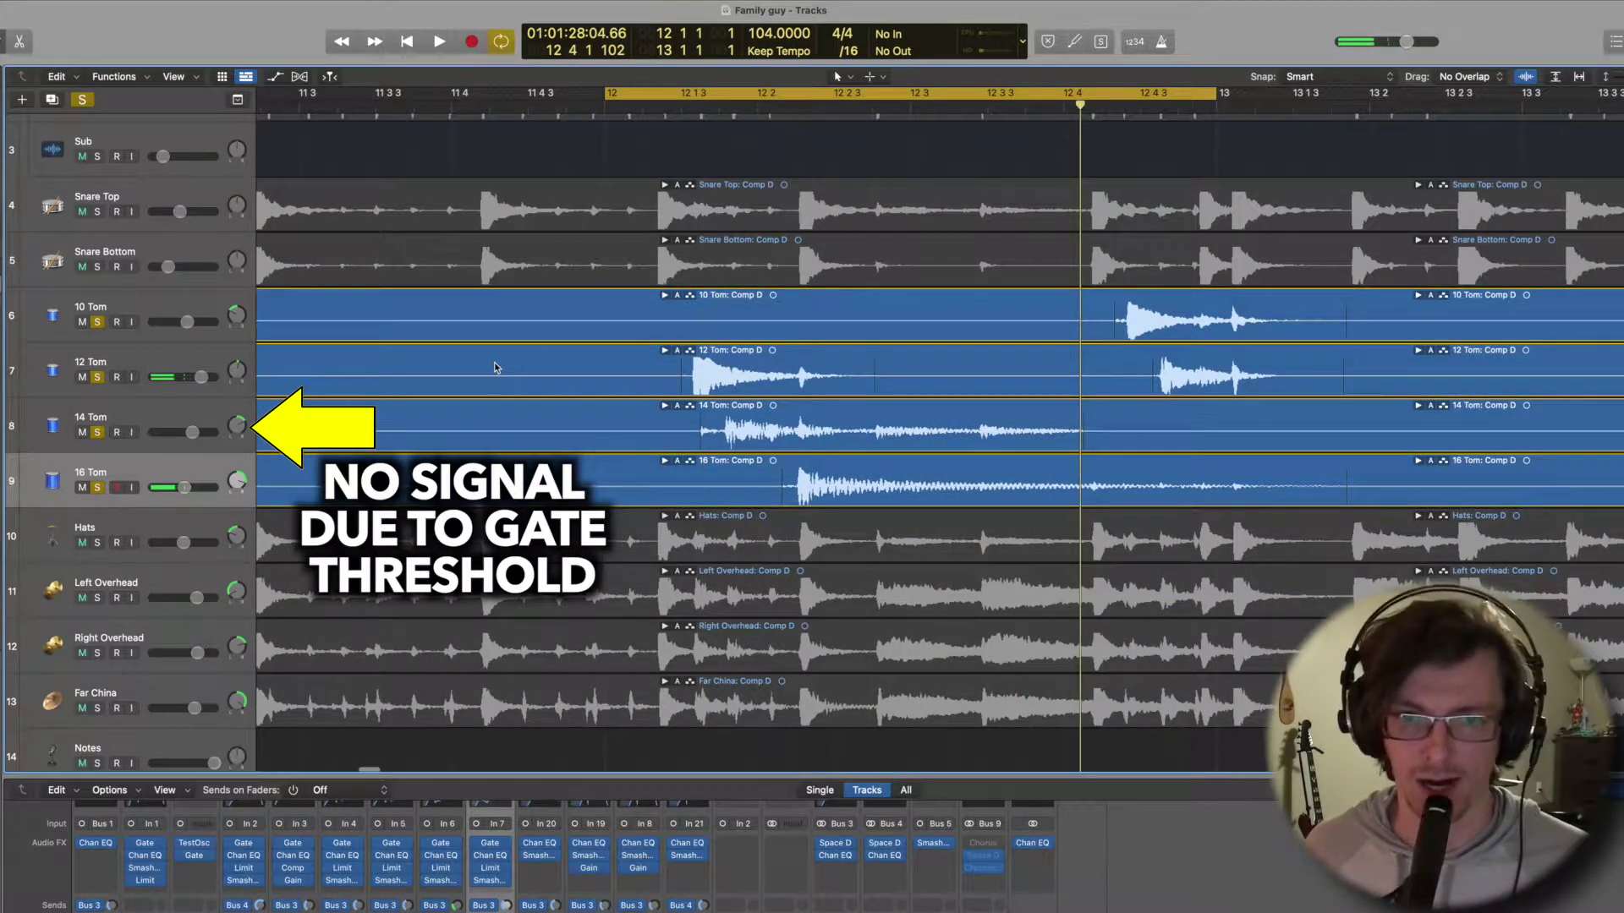
# Leave only the 14 Tom soloed and play the bar 12 cycle.
pyautogui.click(118, 412)
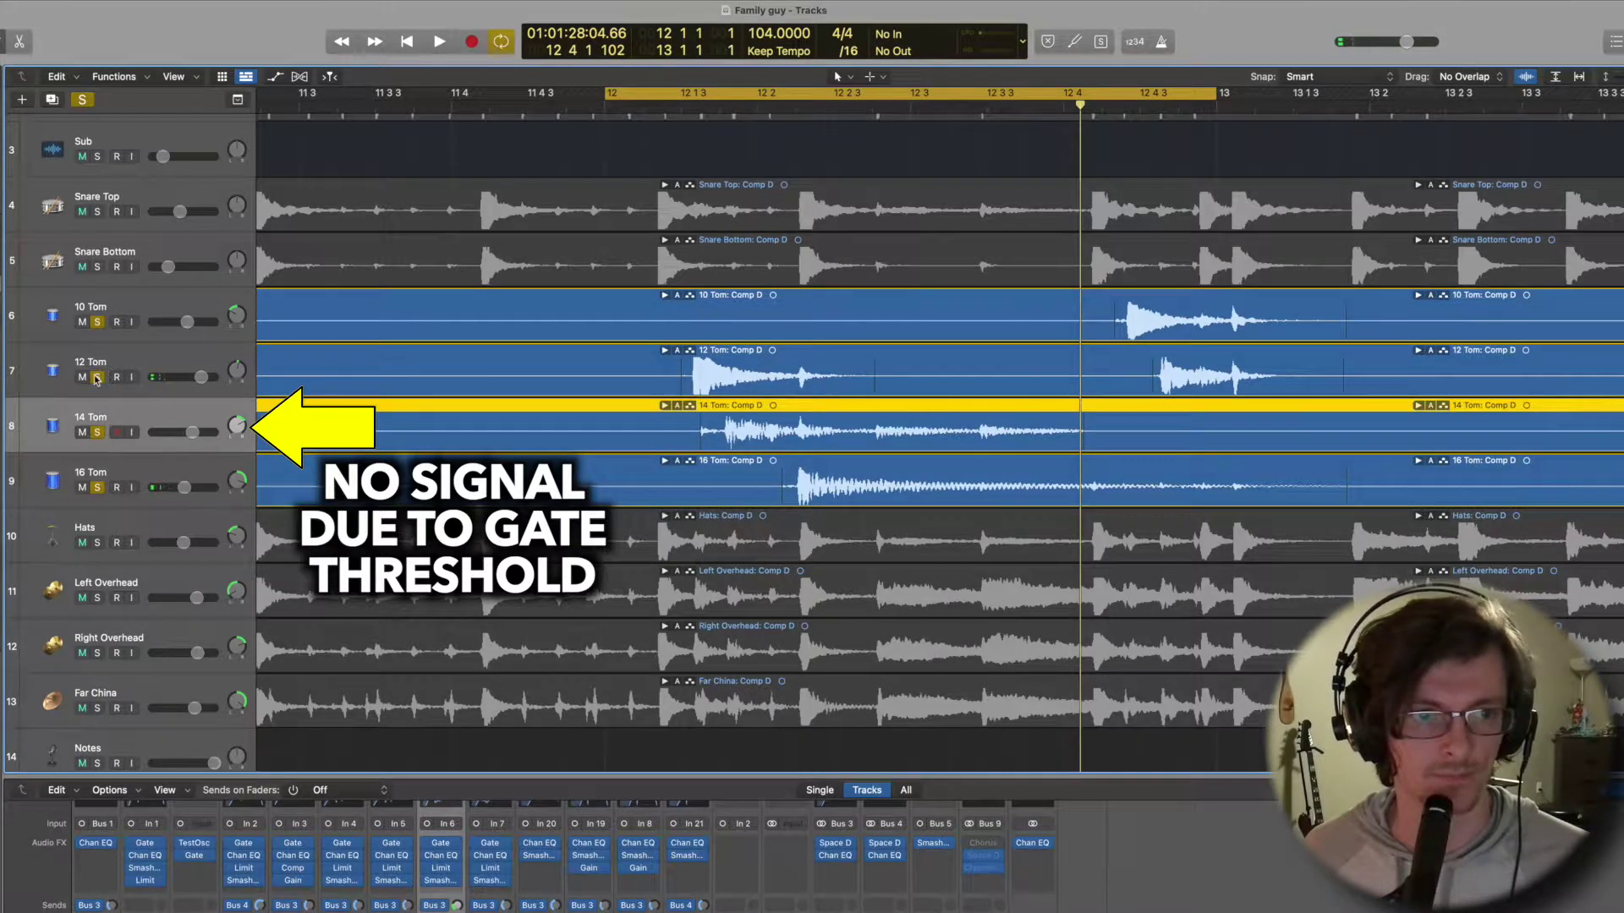
pyautogui.click(97, 377)
pyautogui.click(97, 323)
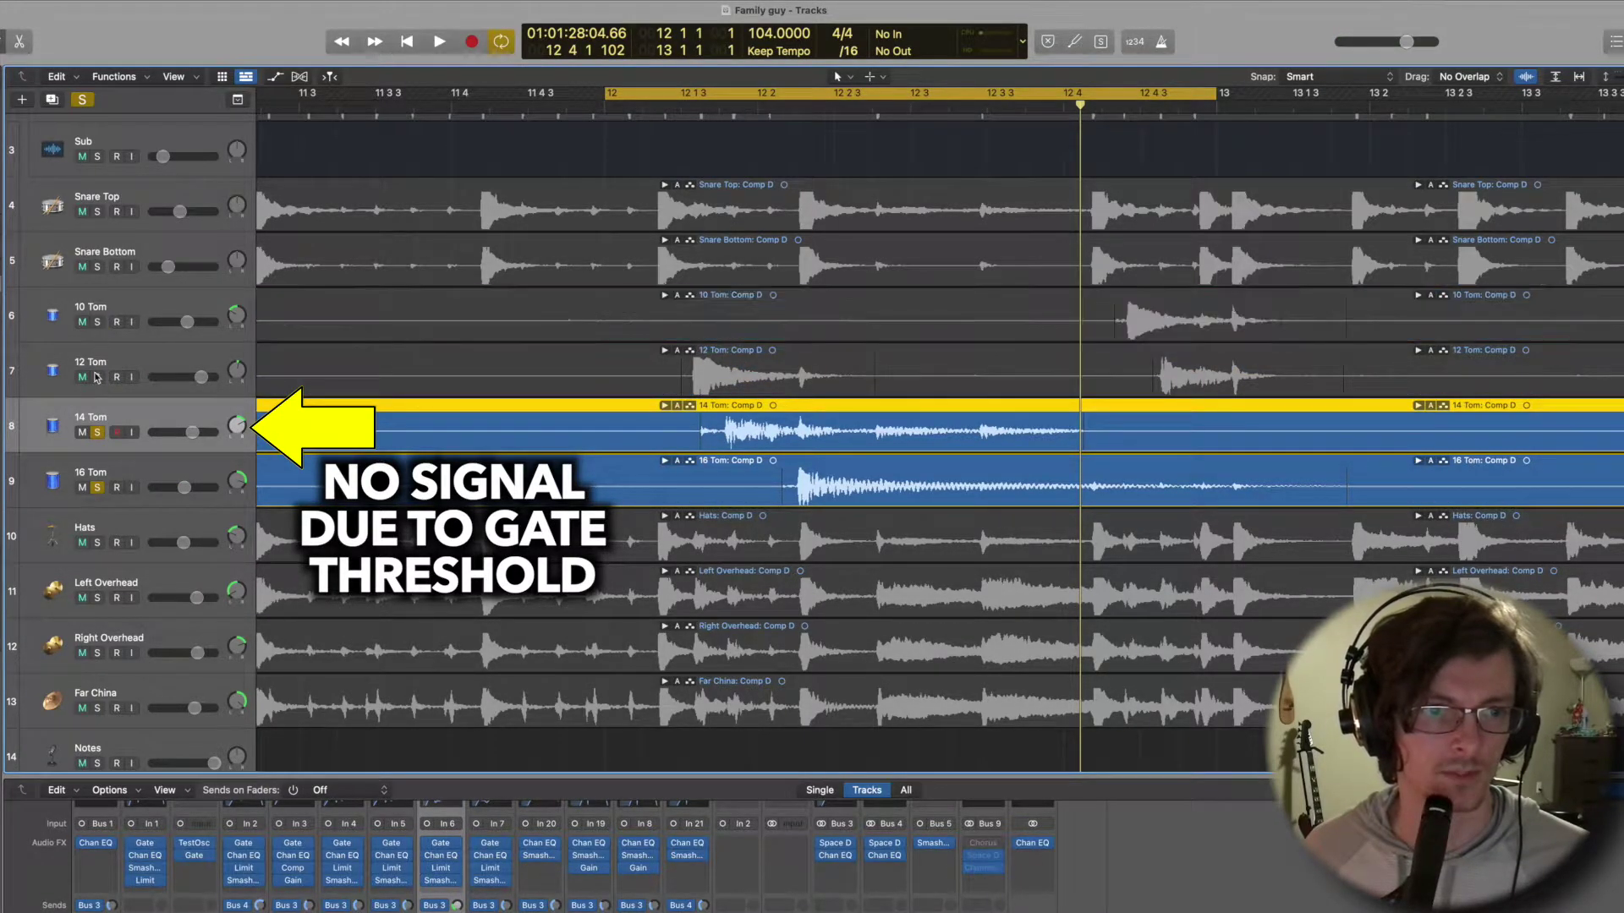
pyautogui.click(97, 377)
pyautogui.click(98, 323)
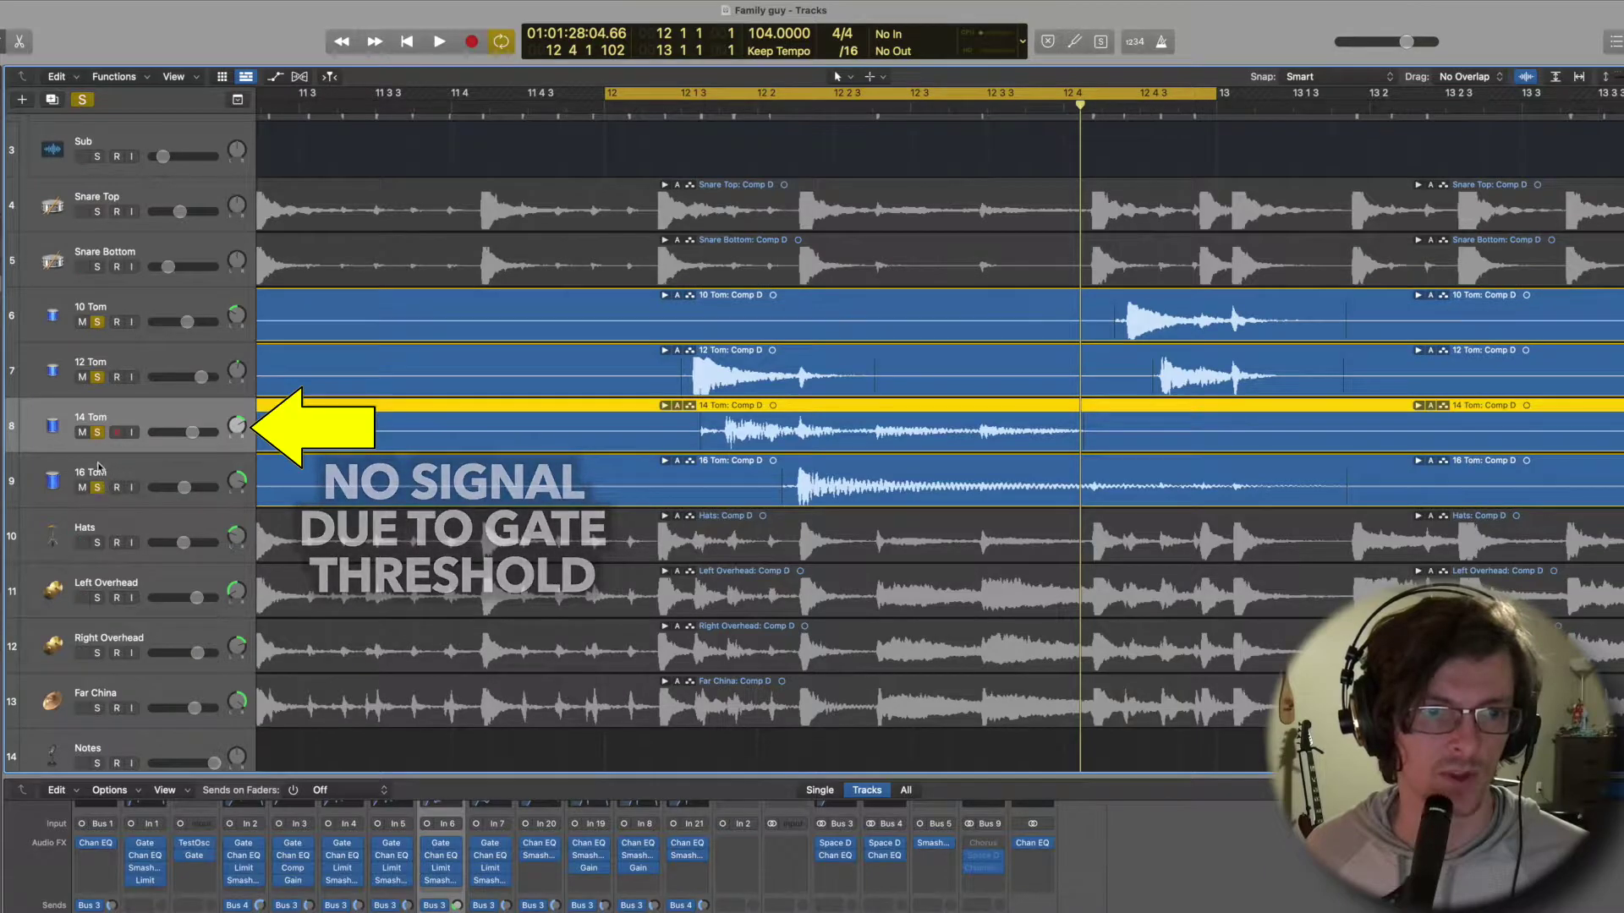
pyautogui.click(105, 472)
pyautogui.click(97, 378)
pyautogui.click(97, 322)
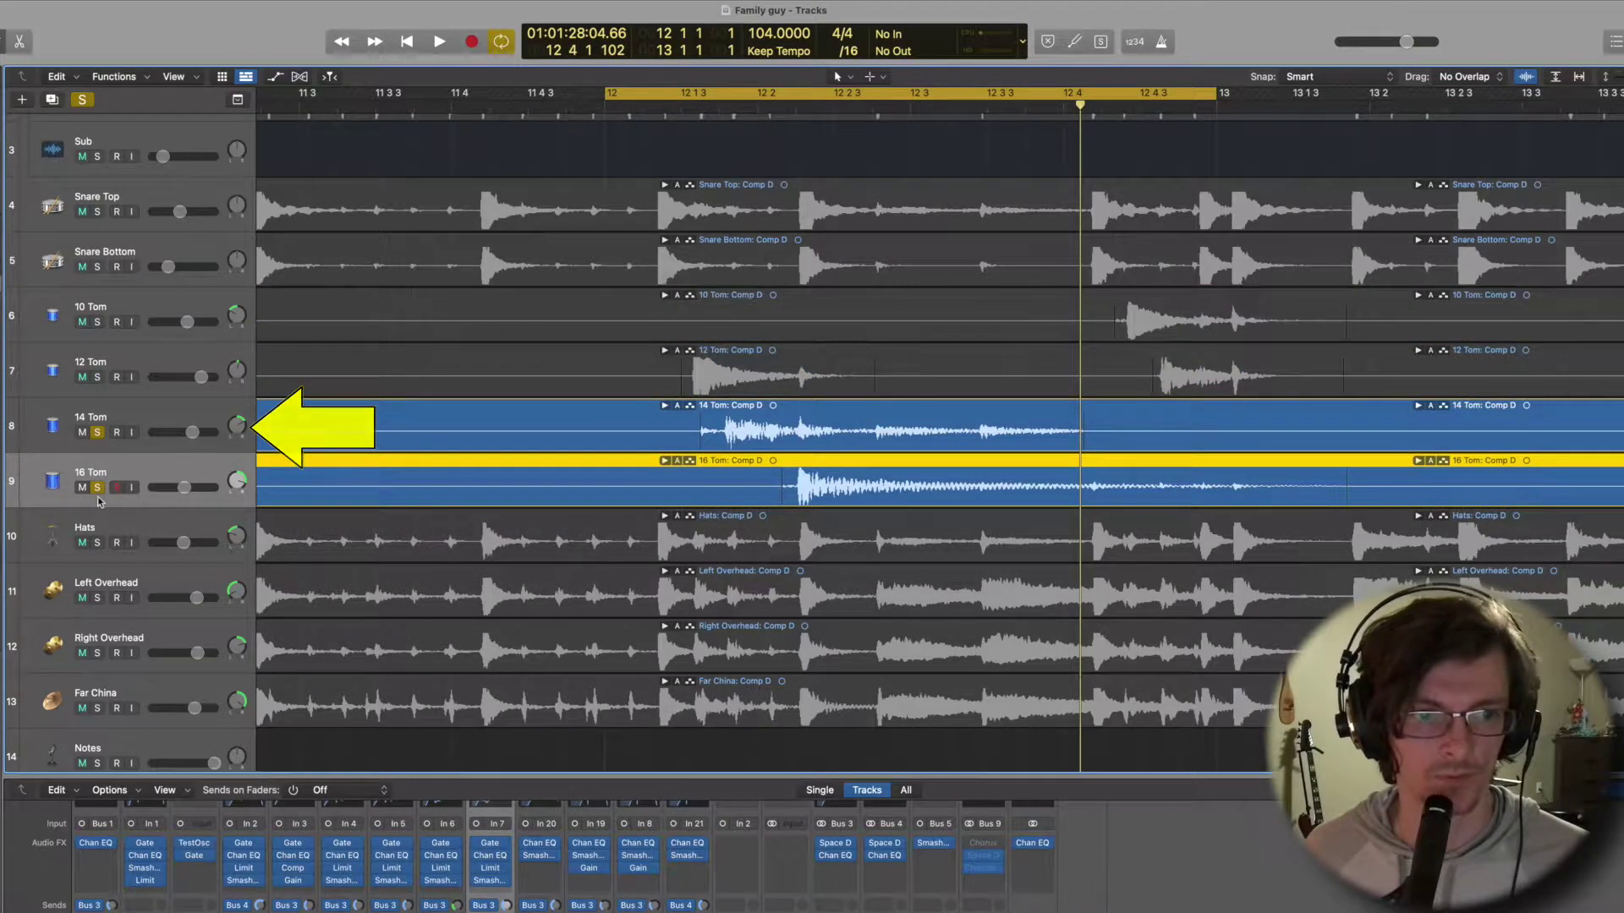
pyautogui.click(97, 487)
pyautogui.press('space')
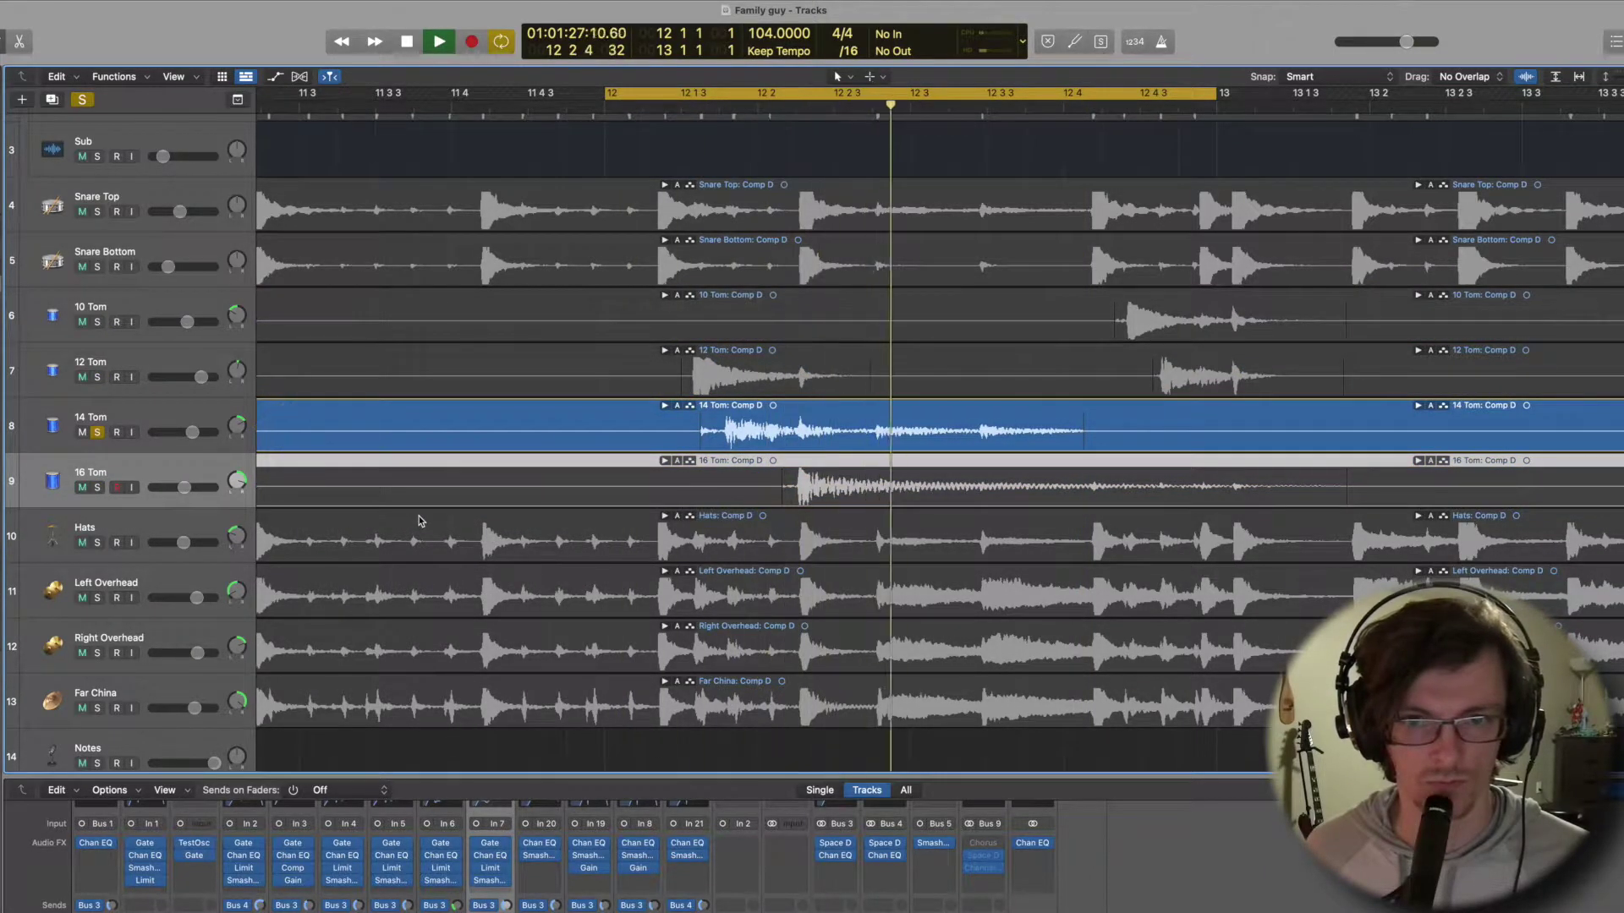
pyautogui.press('space')
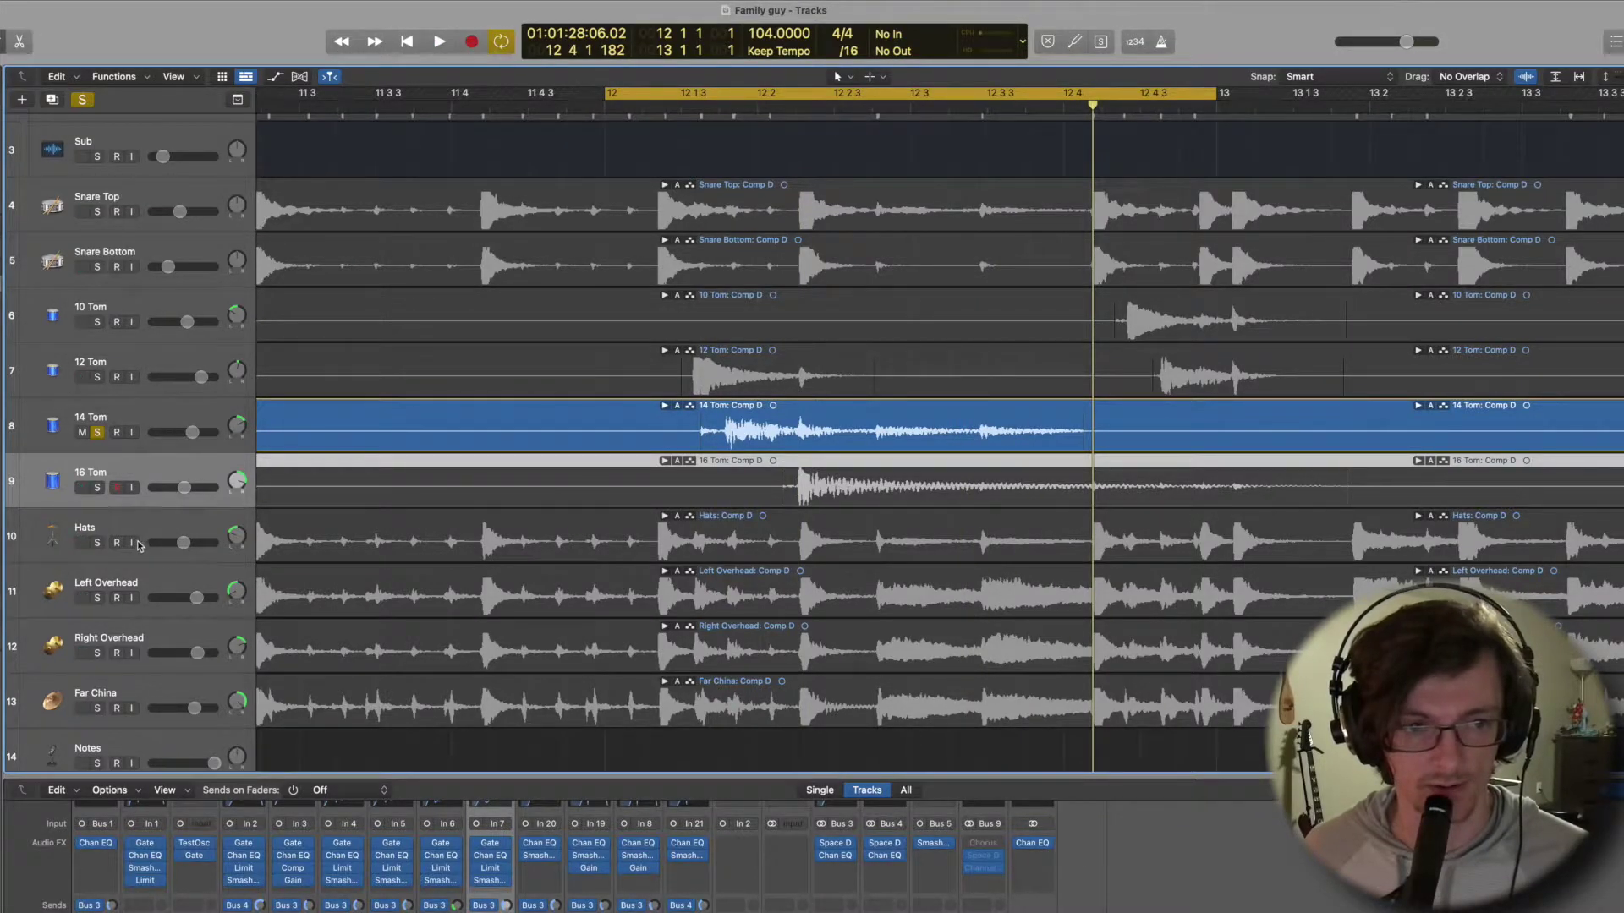
# Lower the 14 Tom Noise Gate threshold to -11 dB while playing the bar 12 cycle.
pyautogui.click(441, 845)
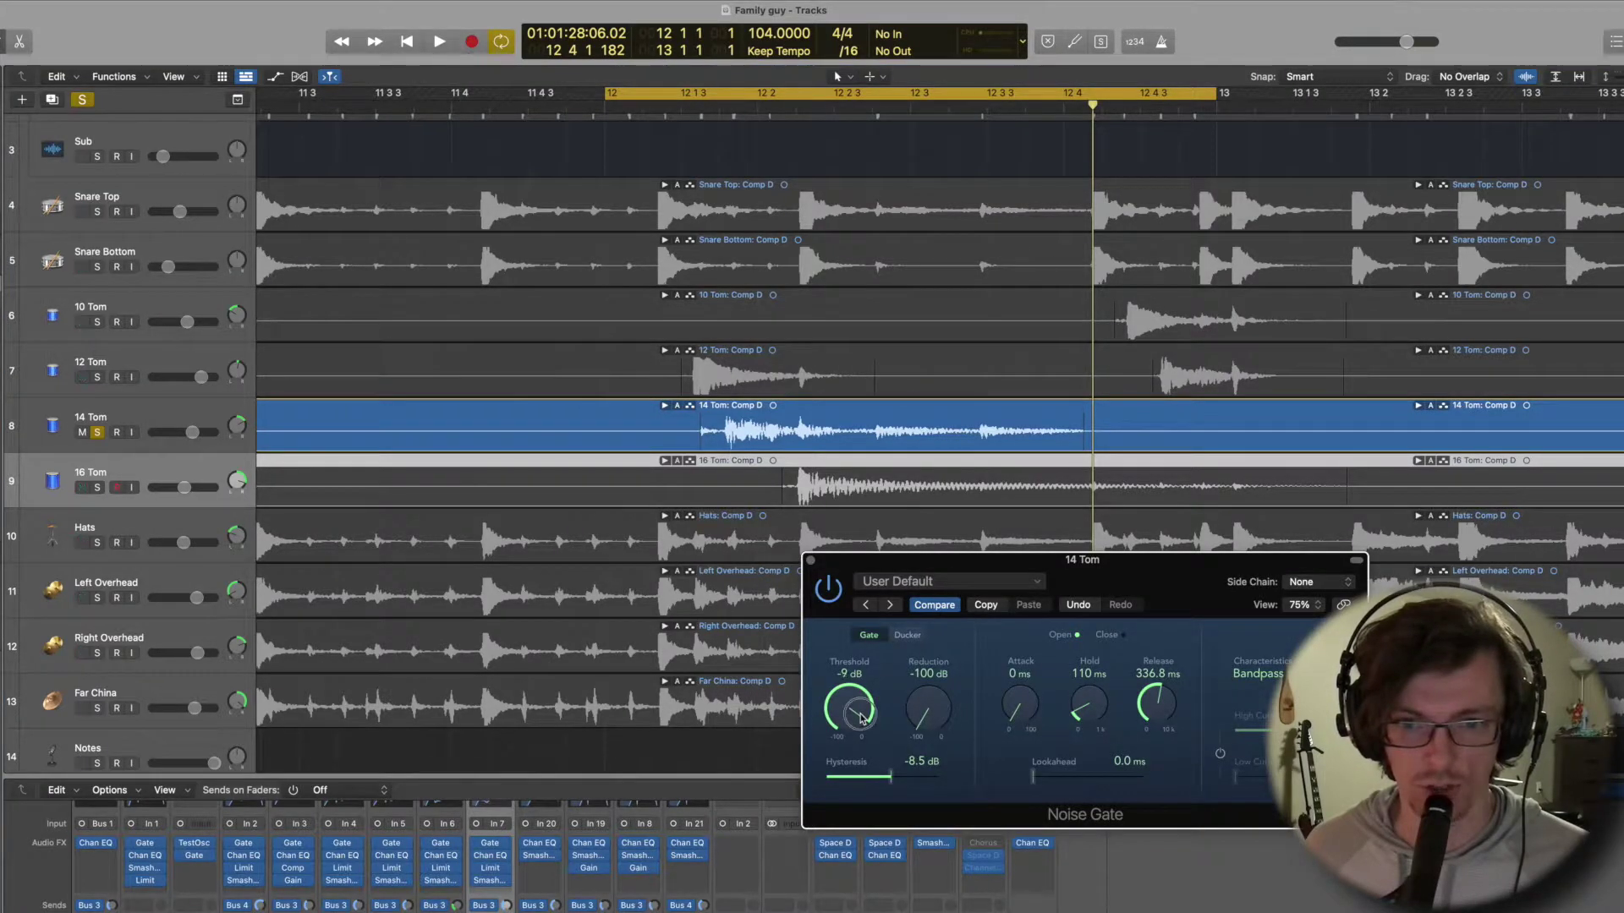
pyautogui.moveTo(861, 718); pyautogui.dragTo(859, 720)
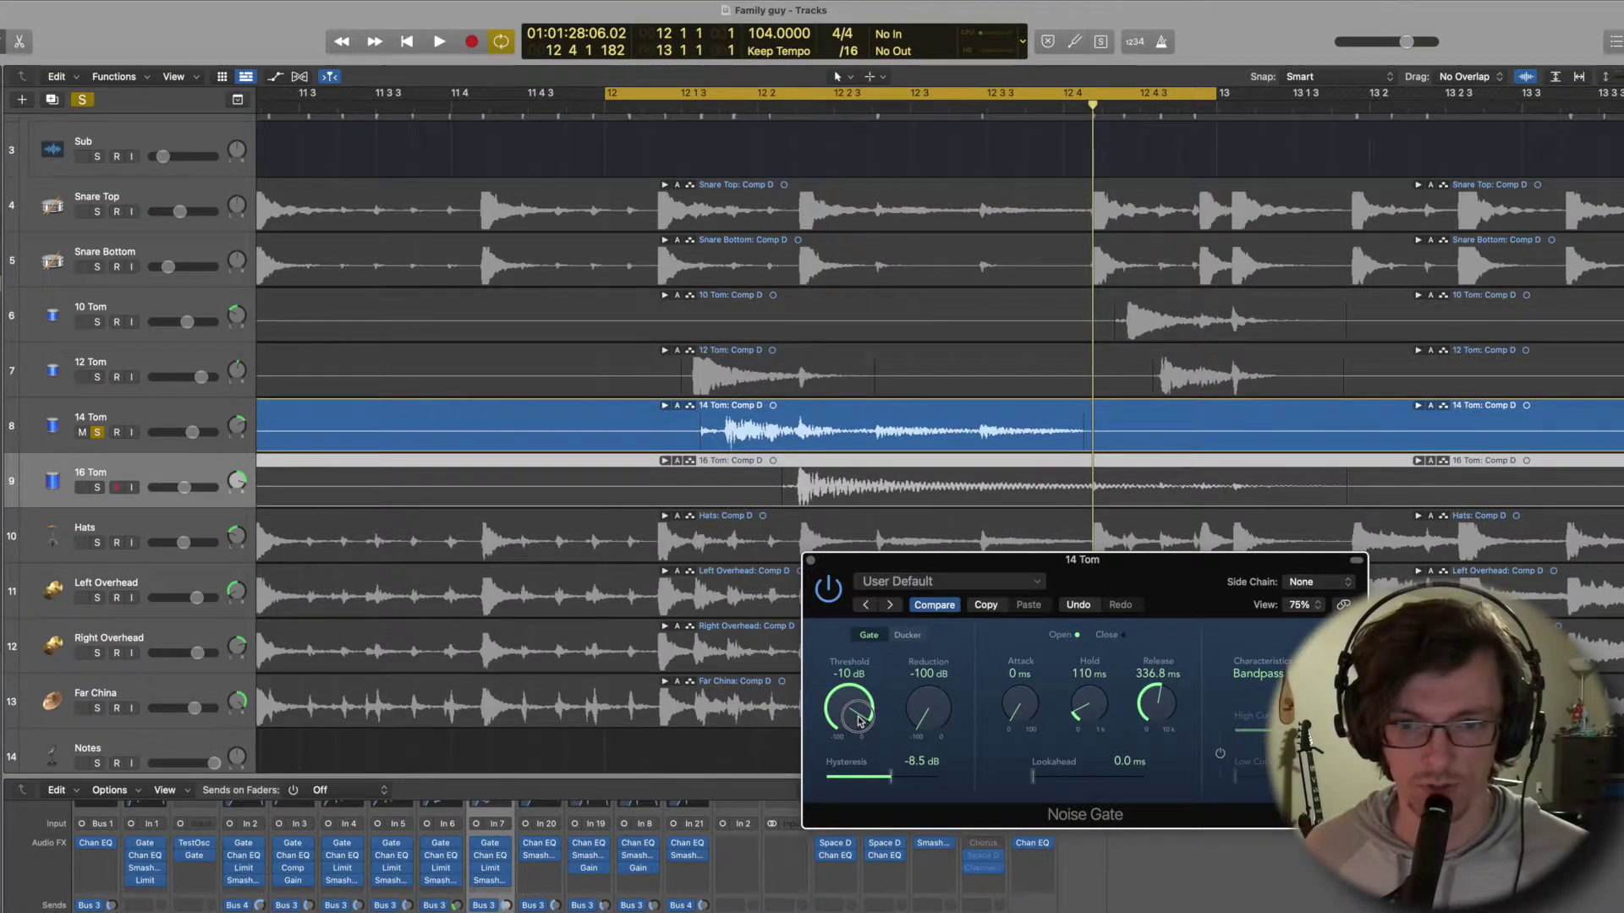
pyautogui.press('space')
pyautogui.moveTo(865, 718); pyautogui.dragTo(860, 720)
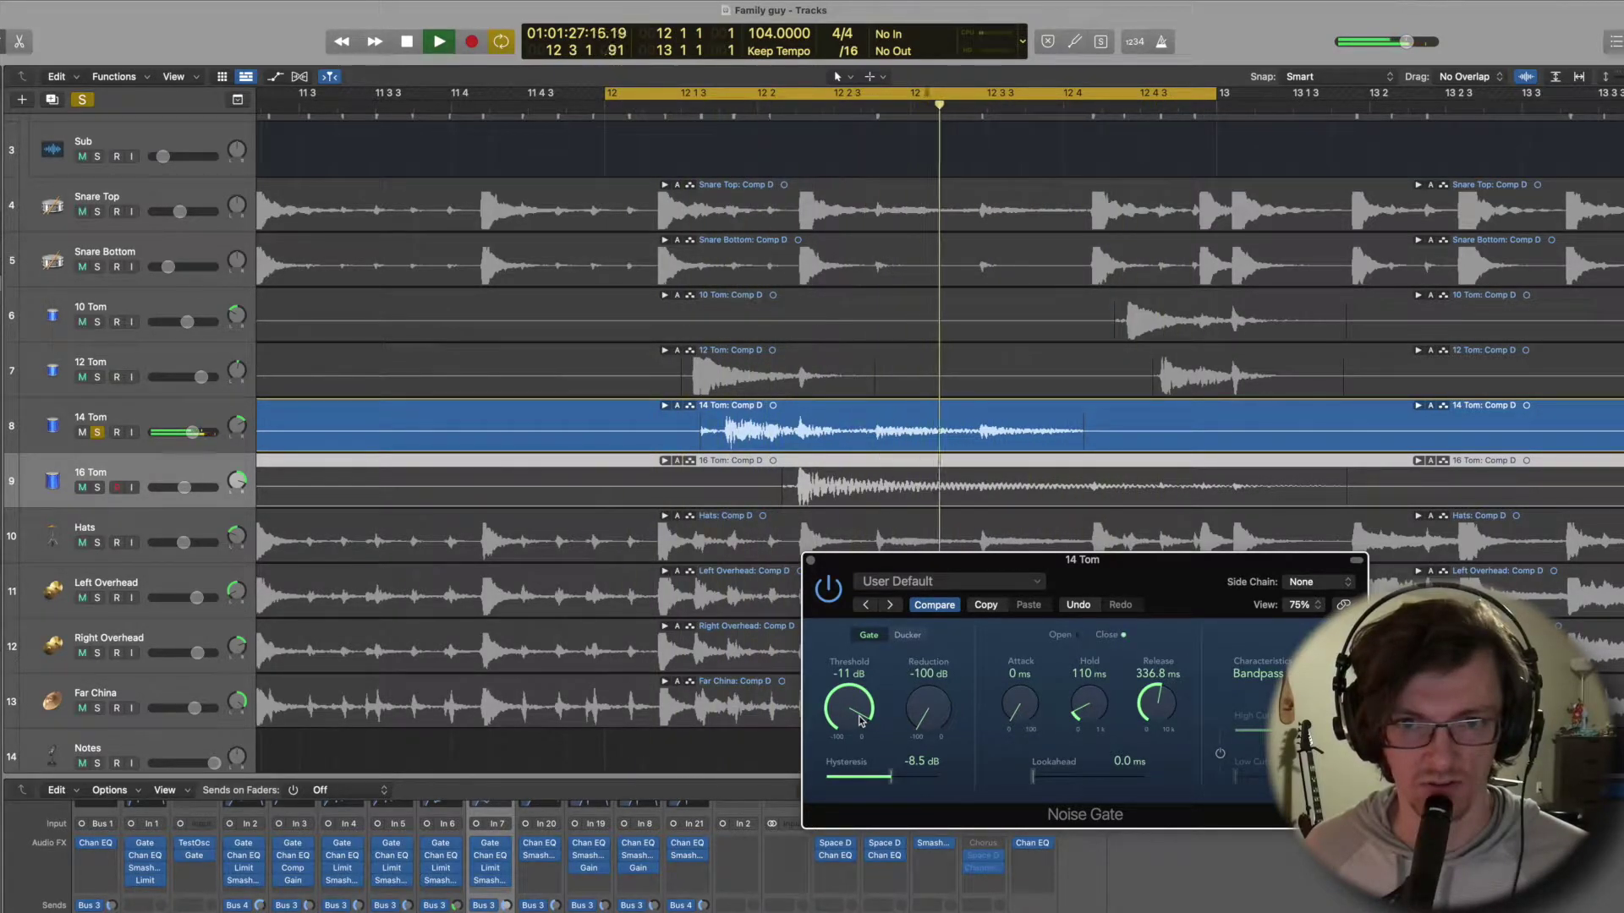
pyautogui.press('space')
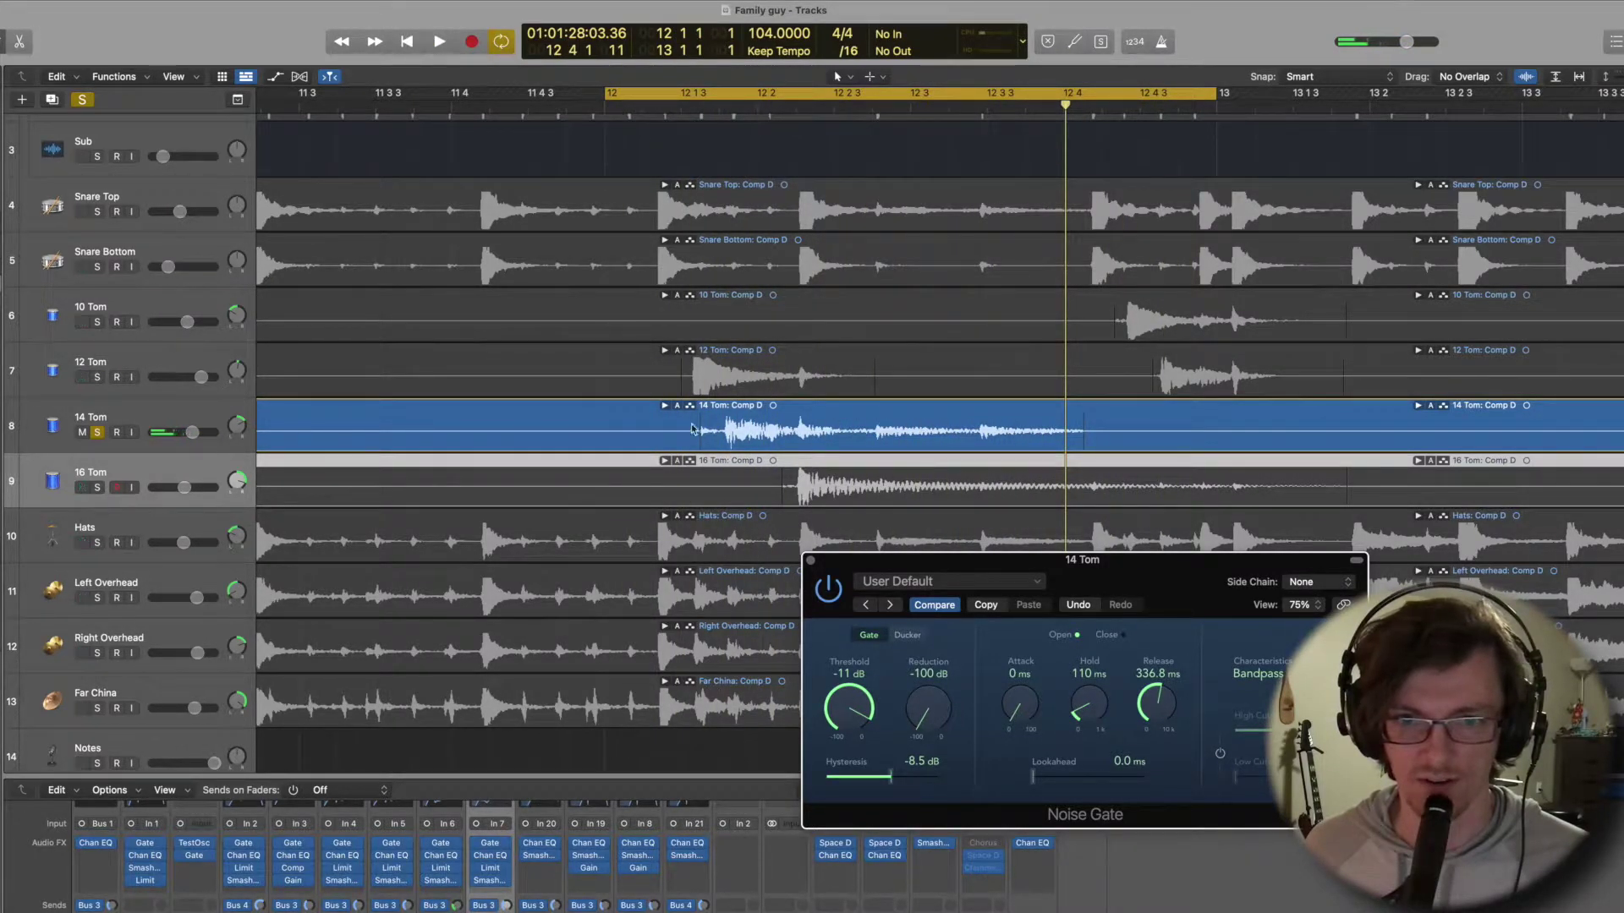
# Trim the end of the 14 Tom comp's bar 12 section back to just before 12 3 3 and audition it.
pyautogui.click(664, 406)
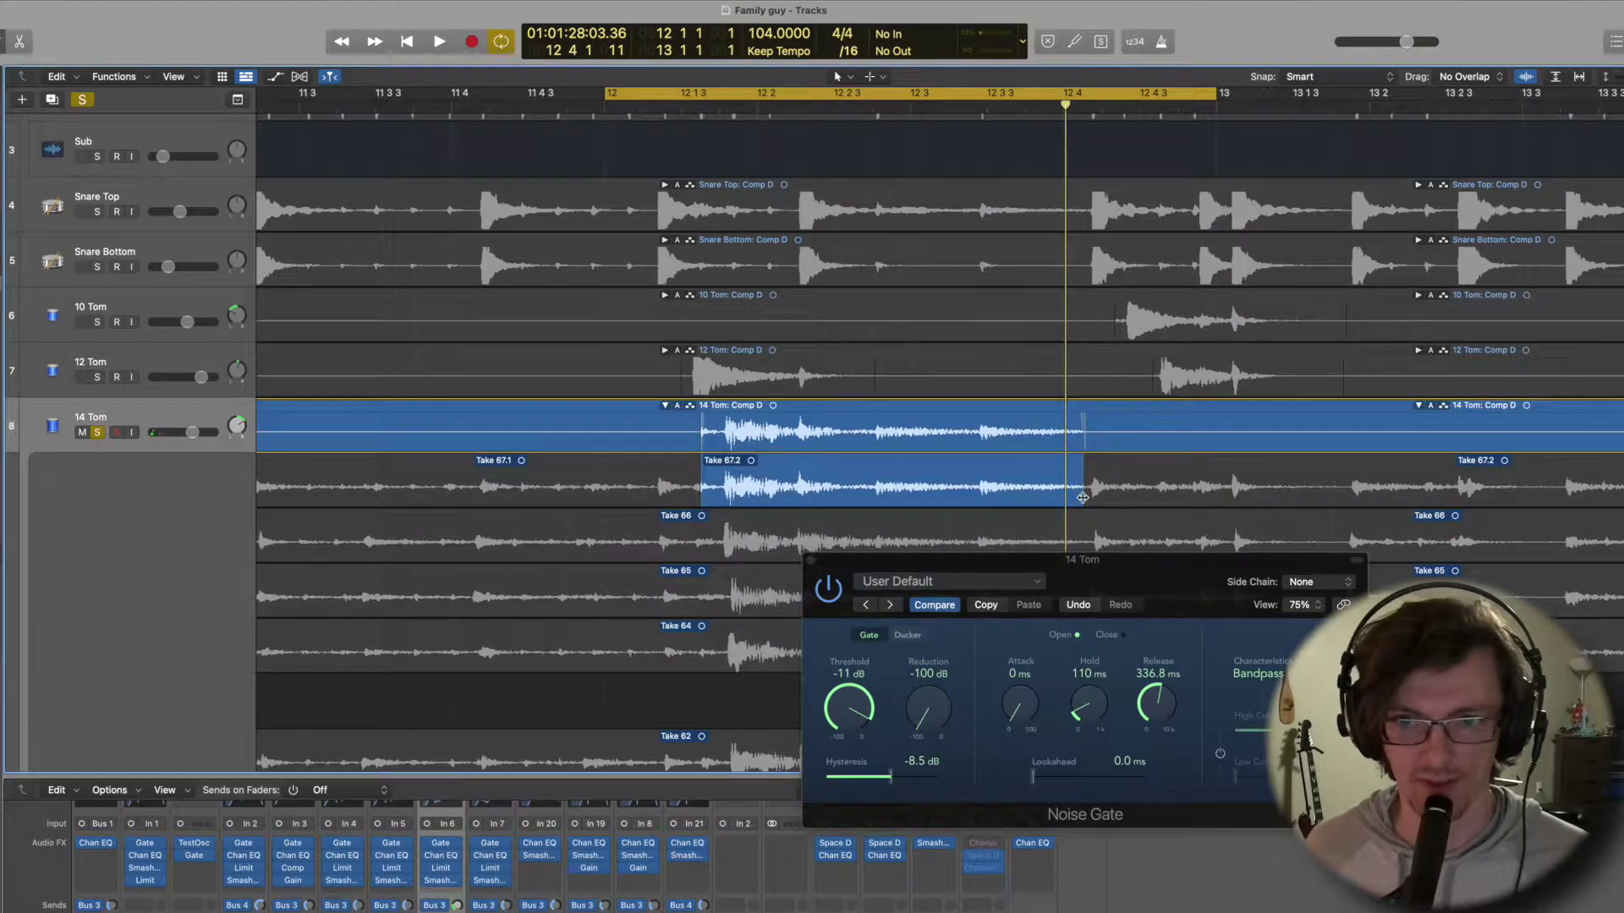
pyautogui.moveTo(1083, 499); pyautogui.dragTo(981, 503)
pyautogui.scroll(-10, 953, 496)
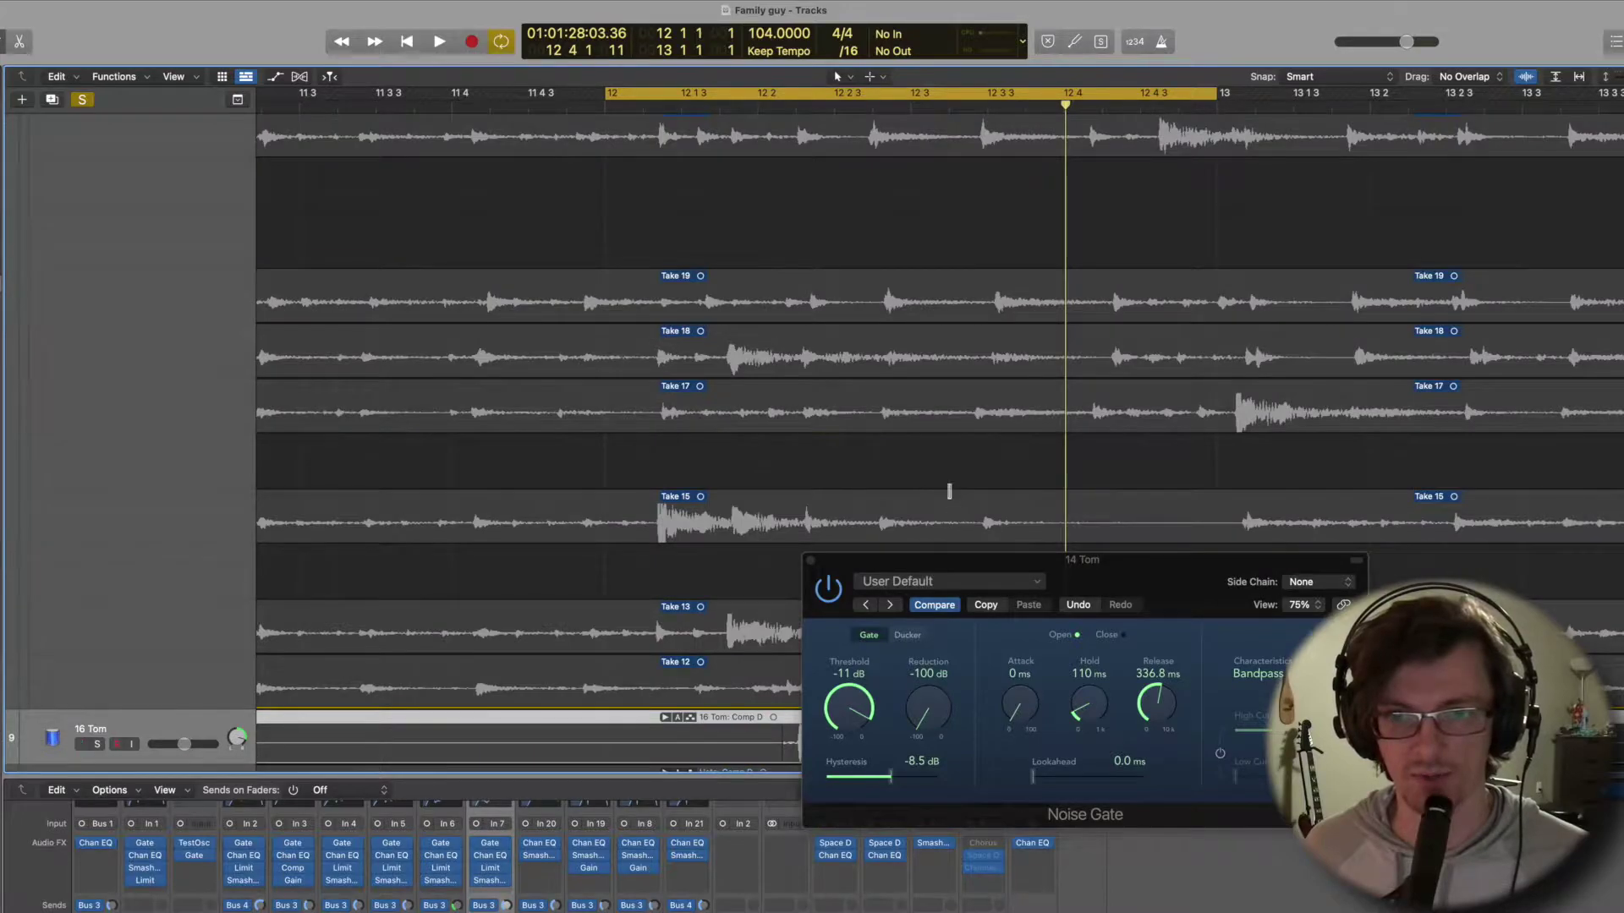
pyautogui.scroll(-10, 934, 409)
pyautogui.scroll(20, 934, 409)
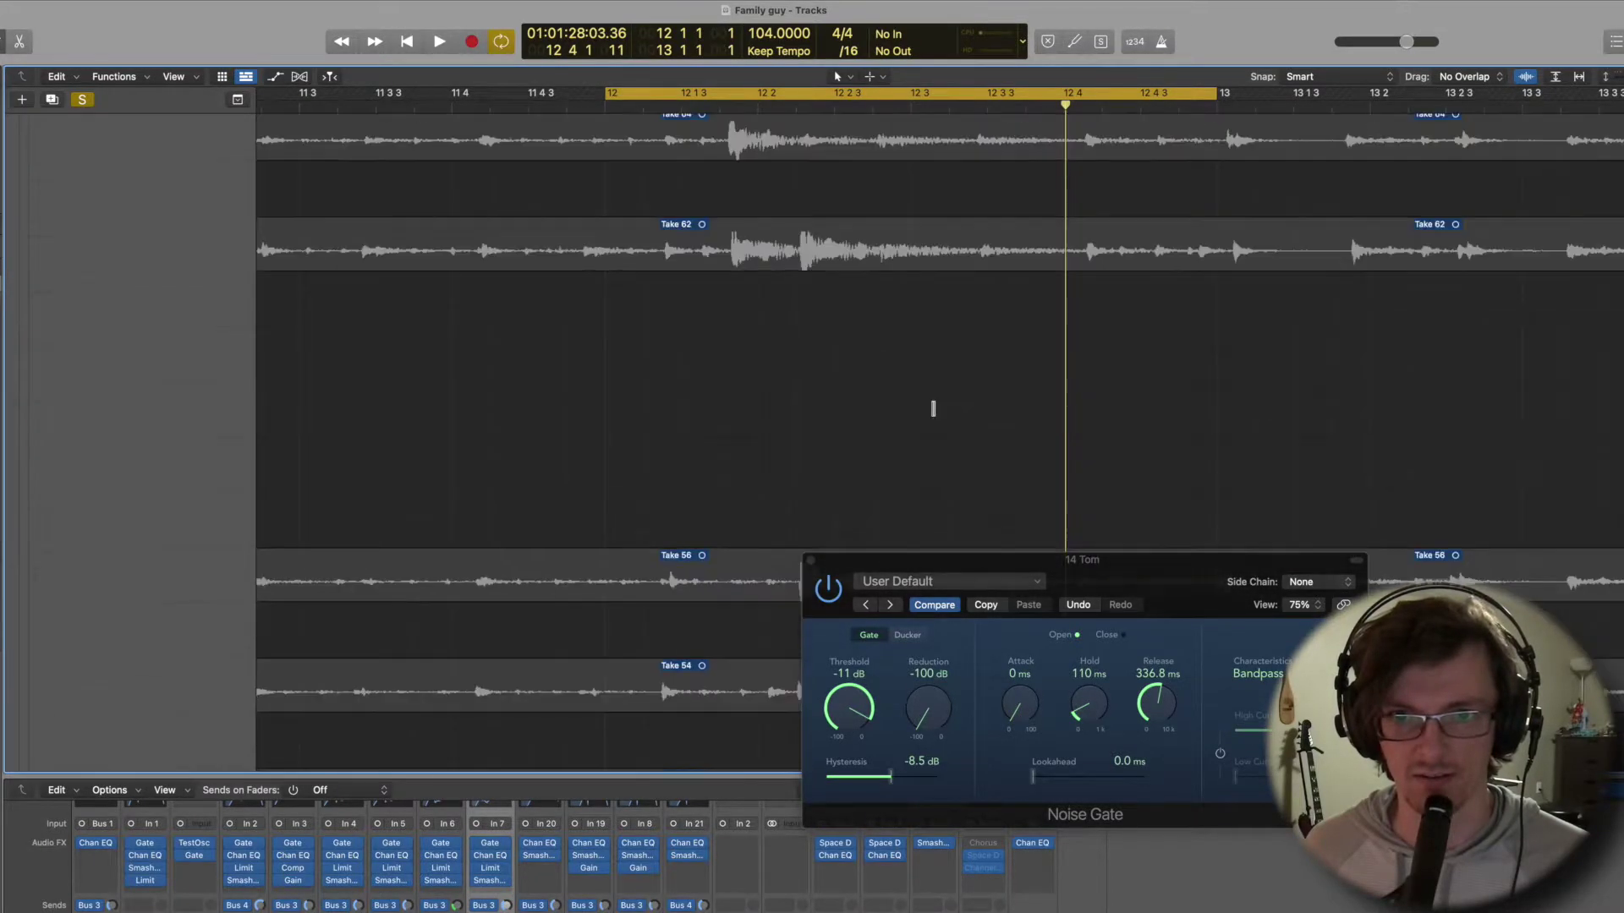
pyautogui.scroll(-2, 934, 410)
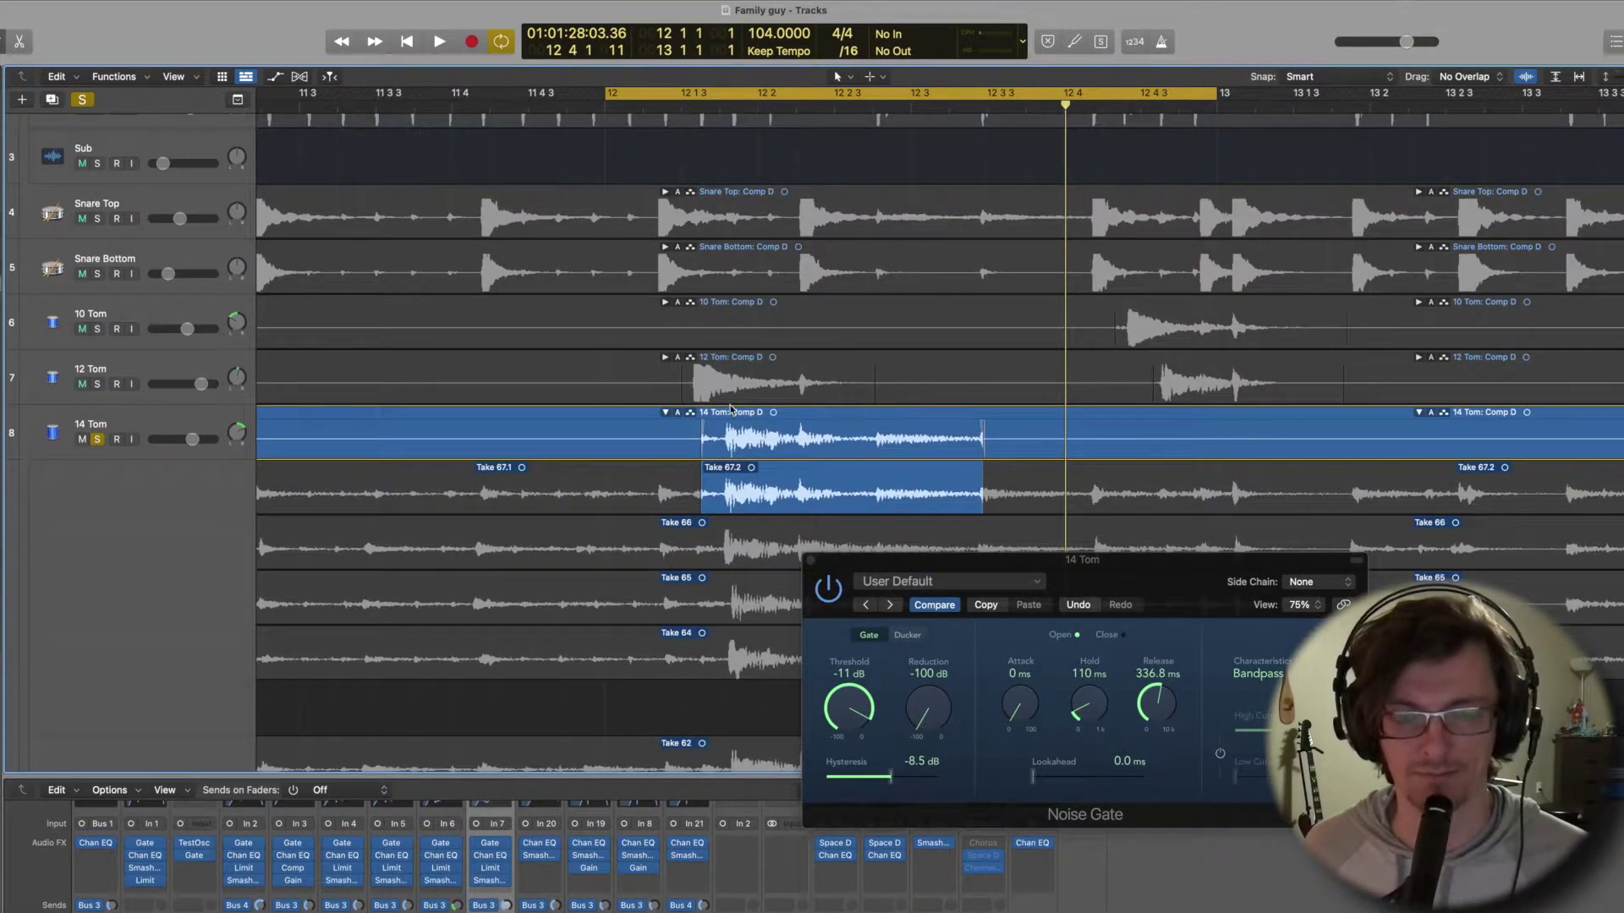
pyautogui.click(665, 413)
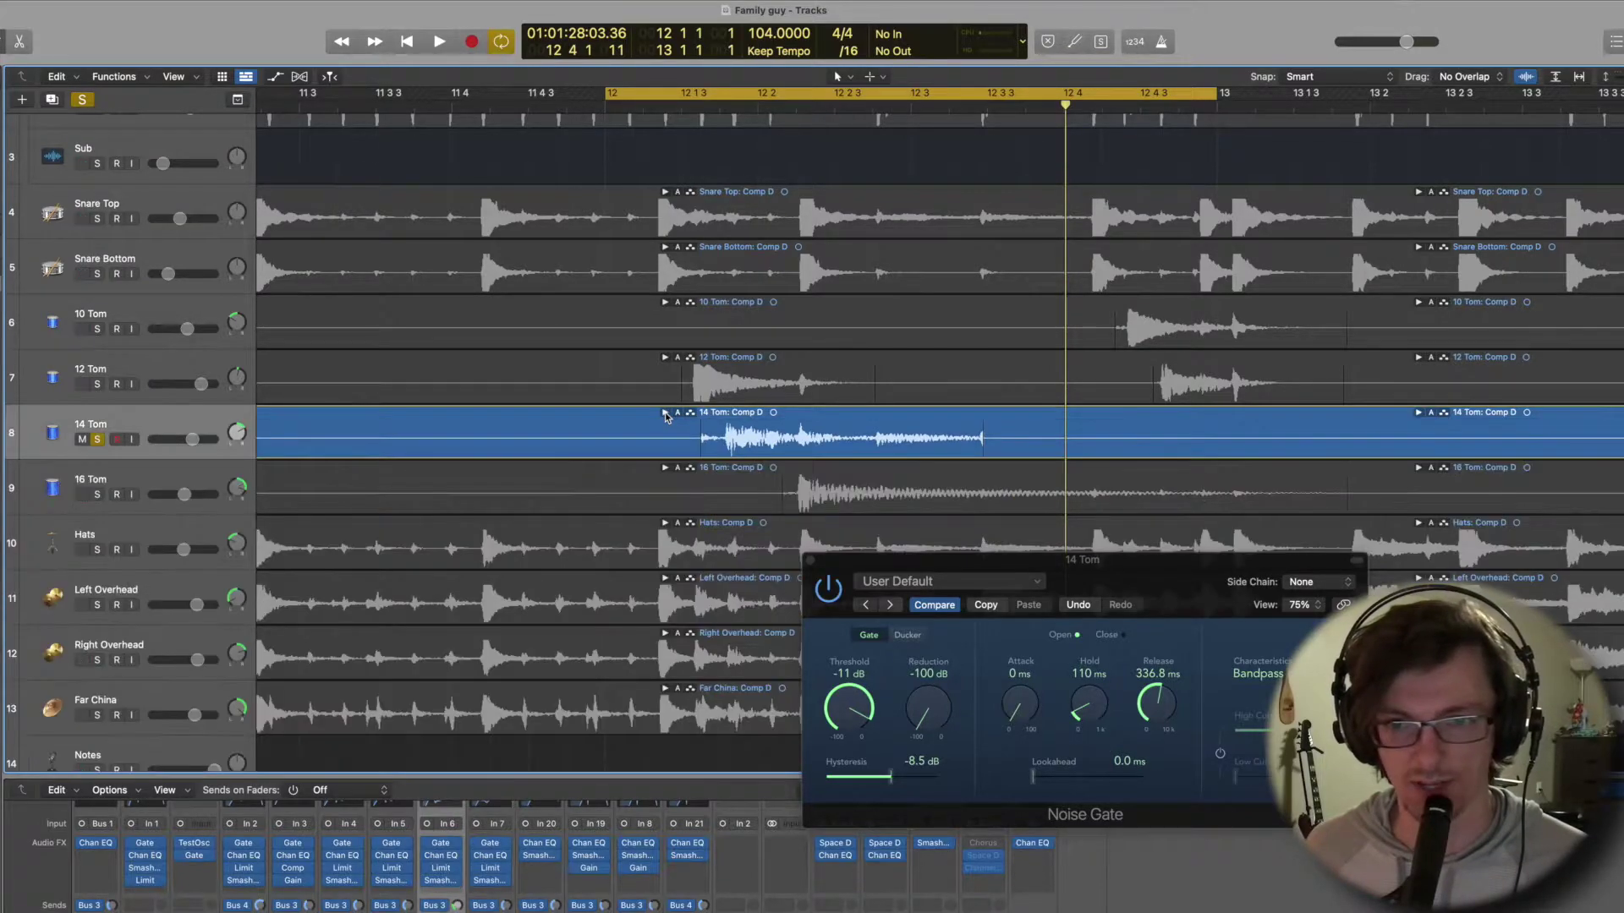
pyautogui.press('space')
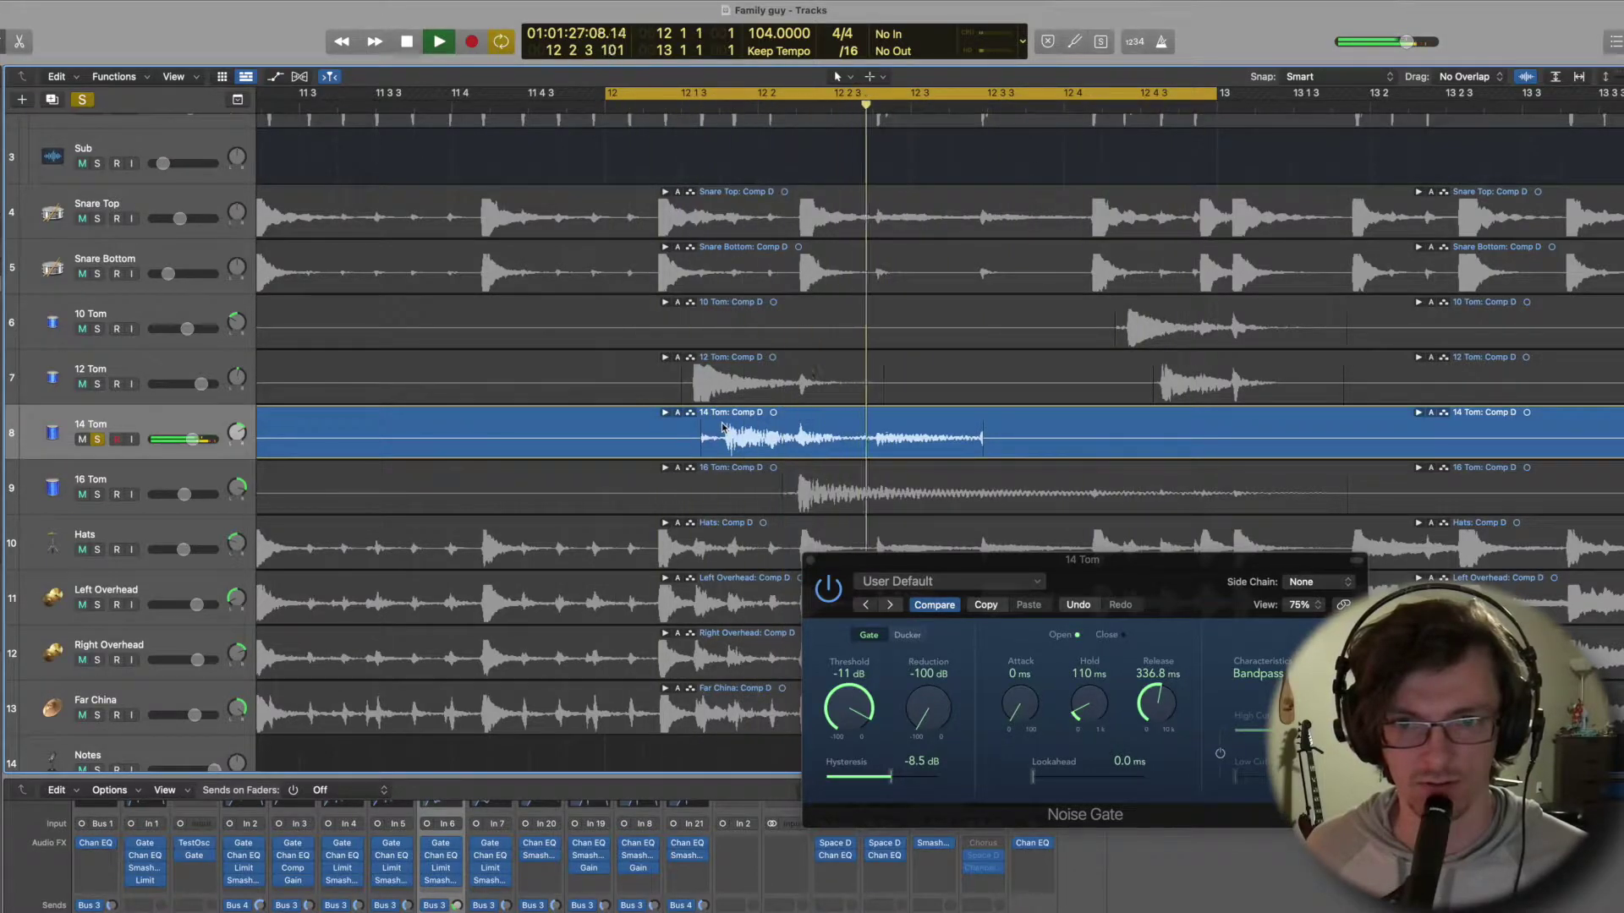
pyautogui.press('space')
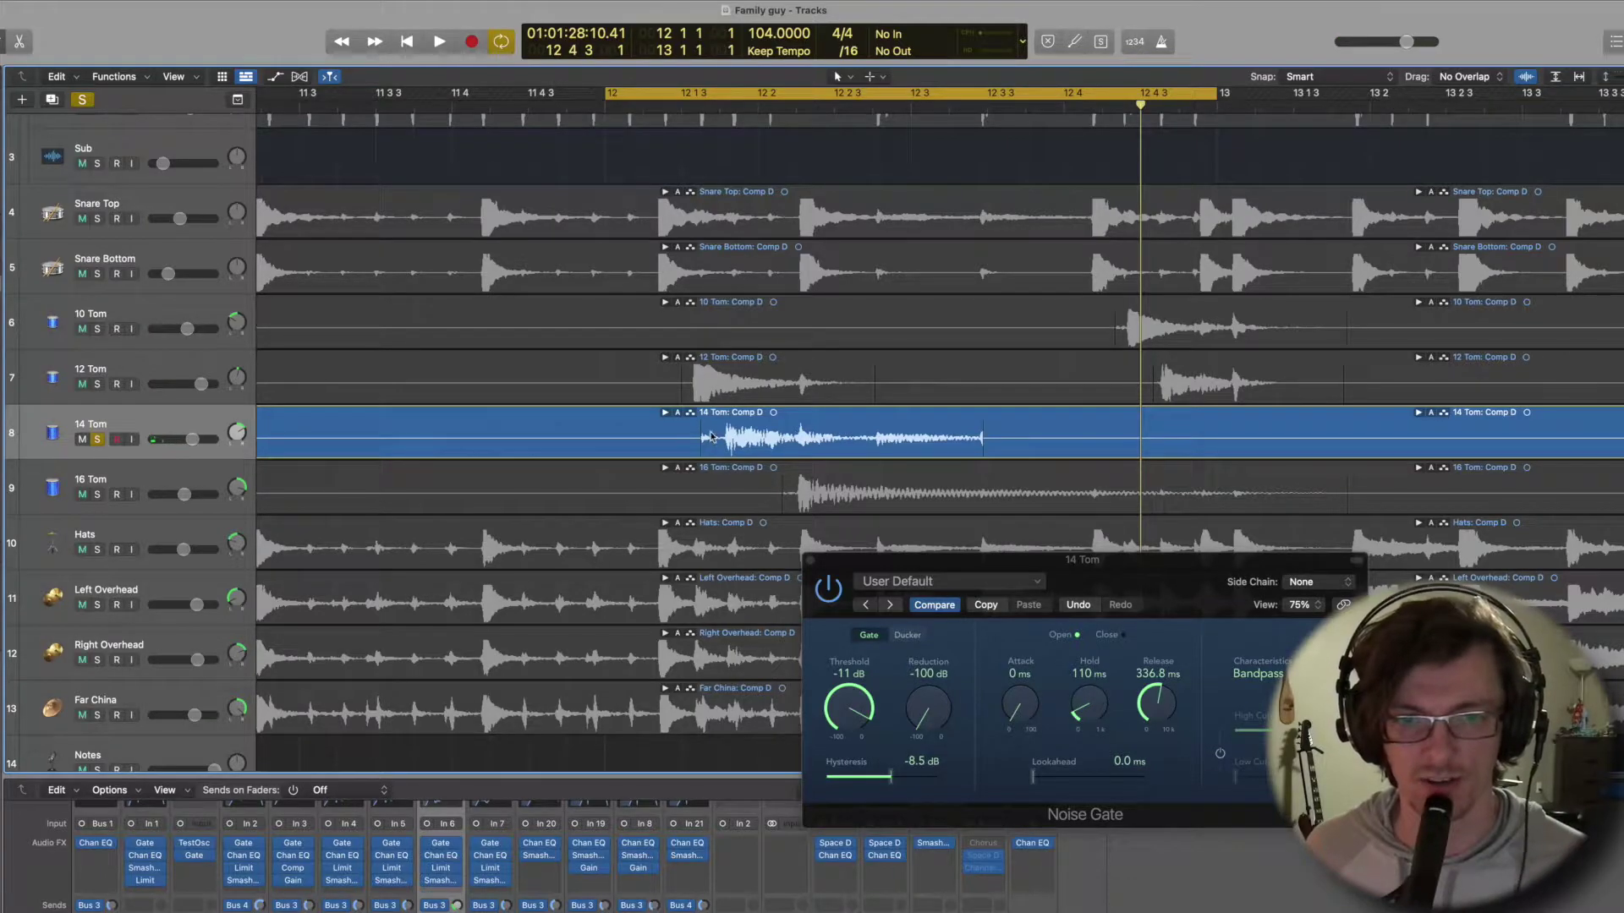
# Move the start of the 14 Tom comp's bar 12 section closer to its hit, collapse the takes, and replay the cycle.
pyautogui.click(666, 412)
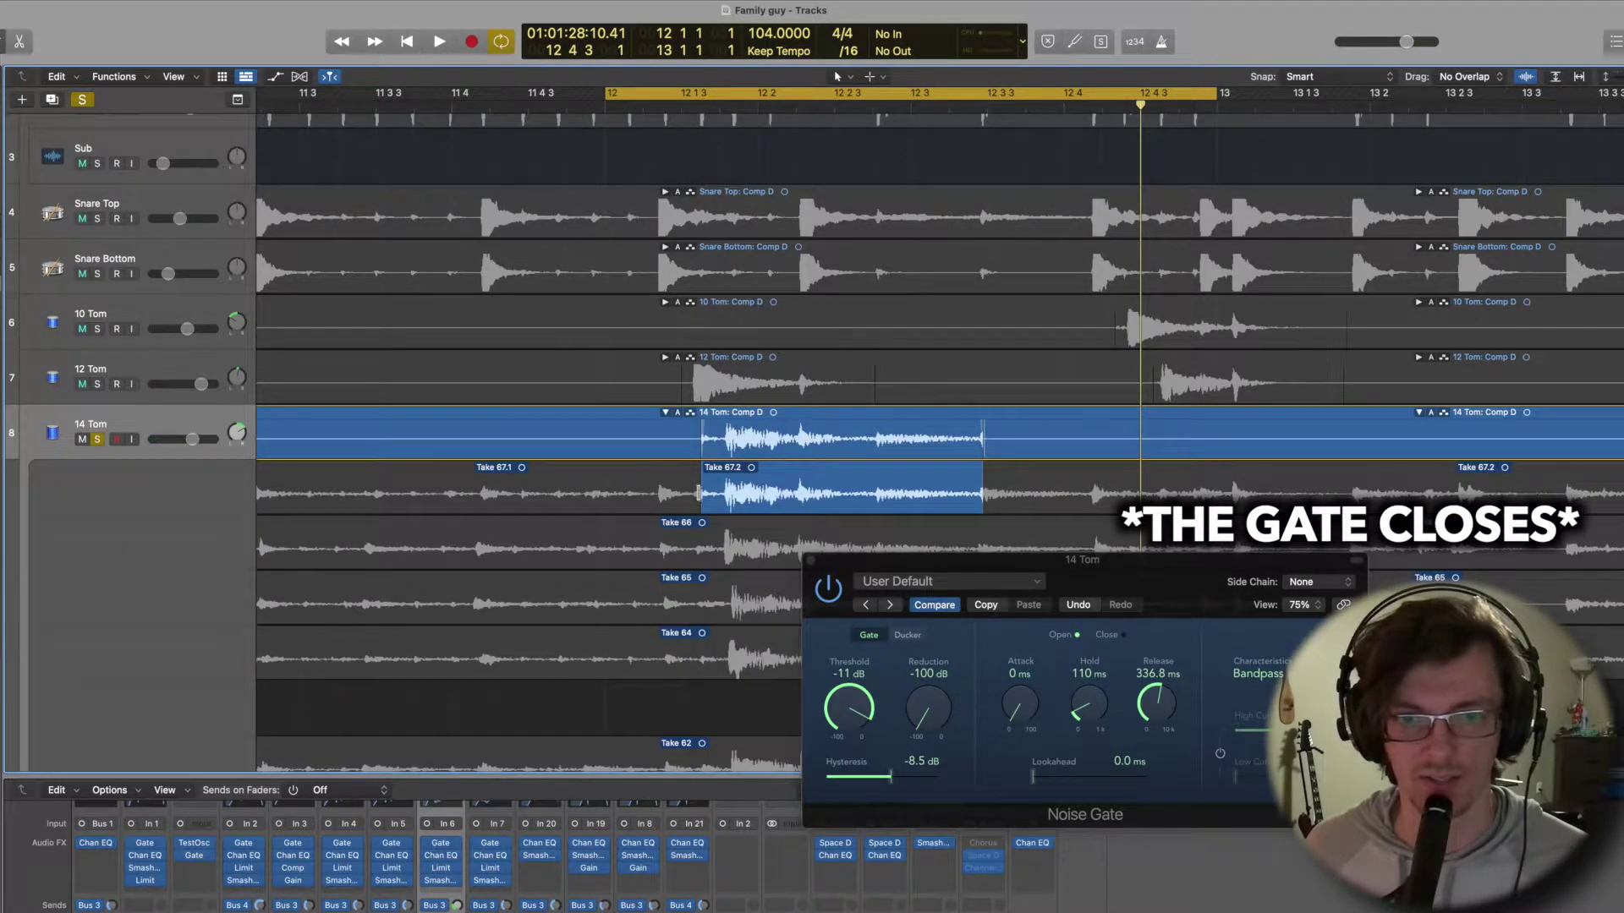
pyautogui.moveTo(702, 496); pyautogui.dragTo(714, 496)
pyautogui.click(666, 412)
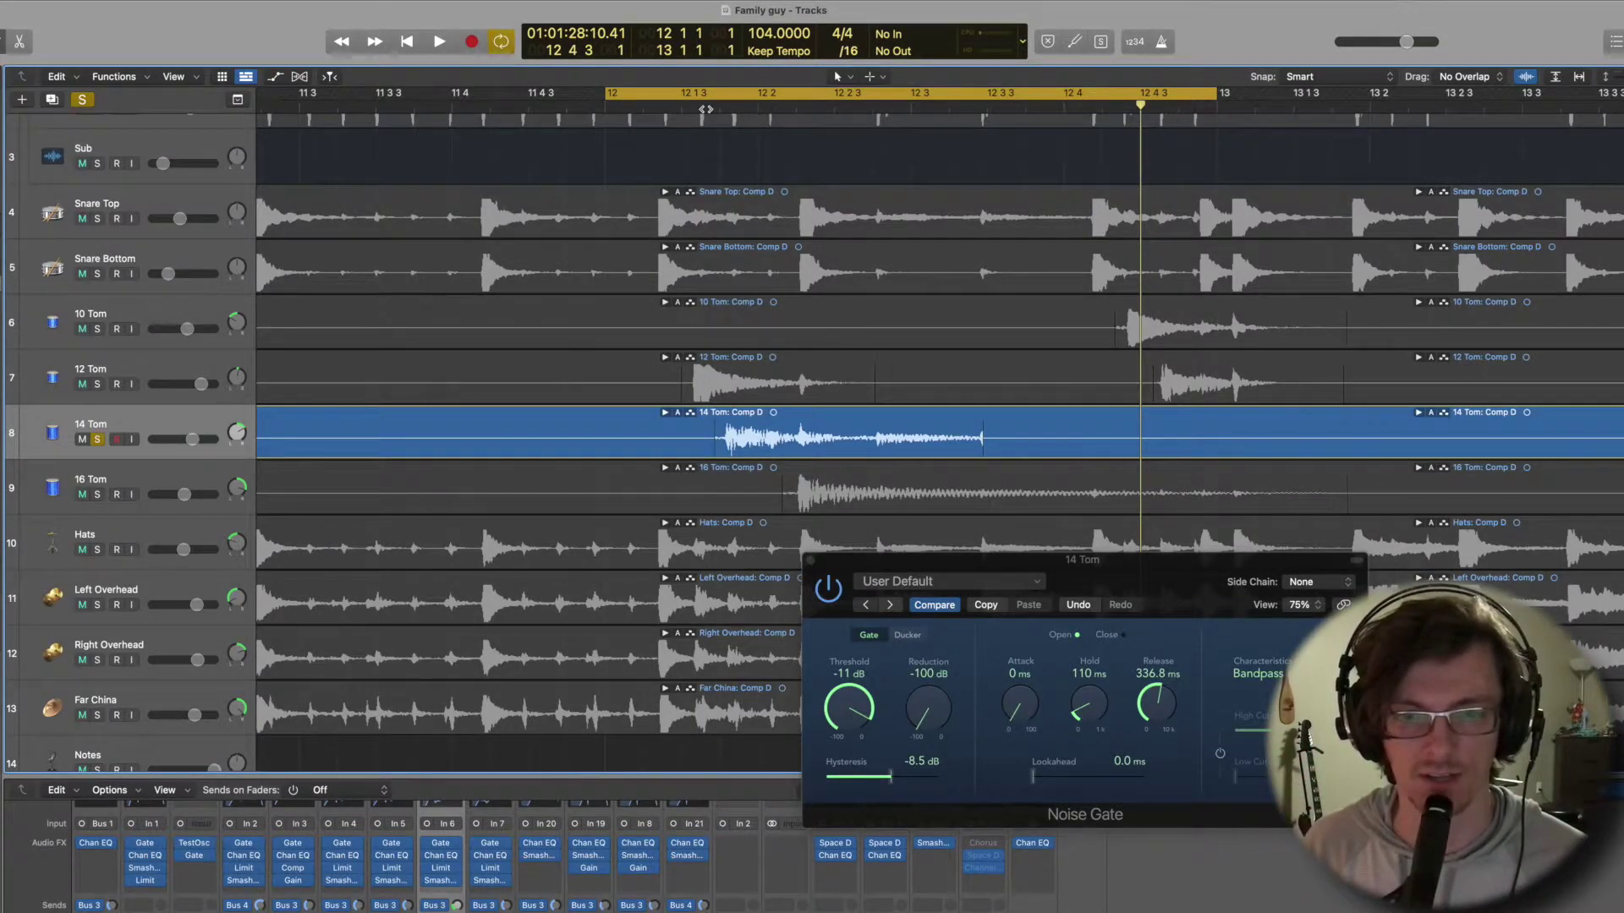
pyautogui.press('space')
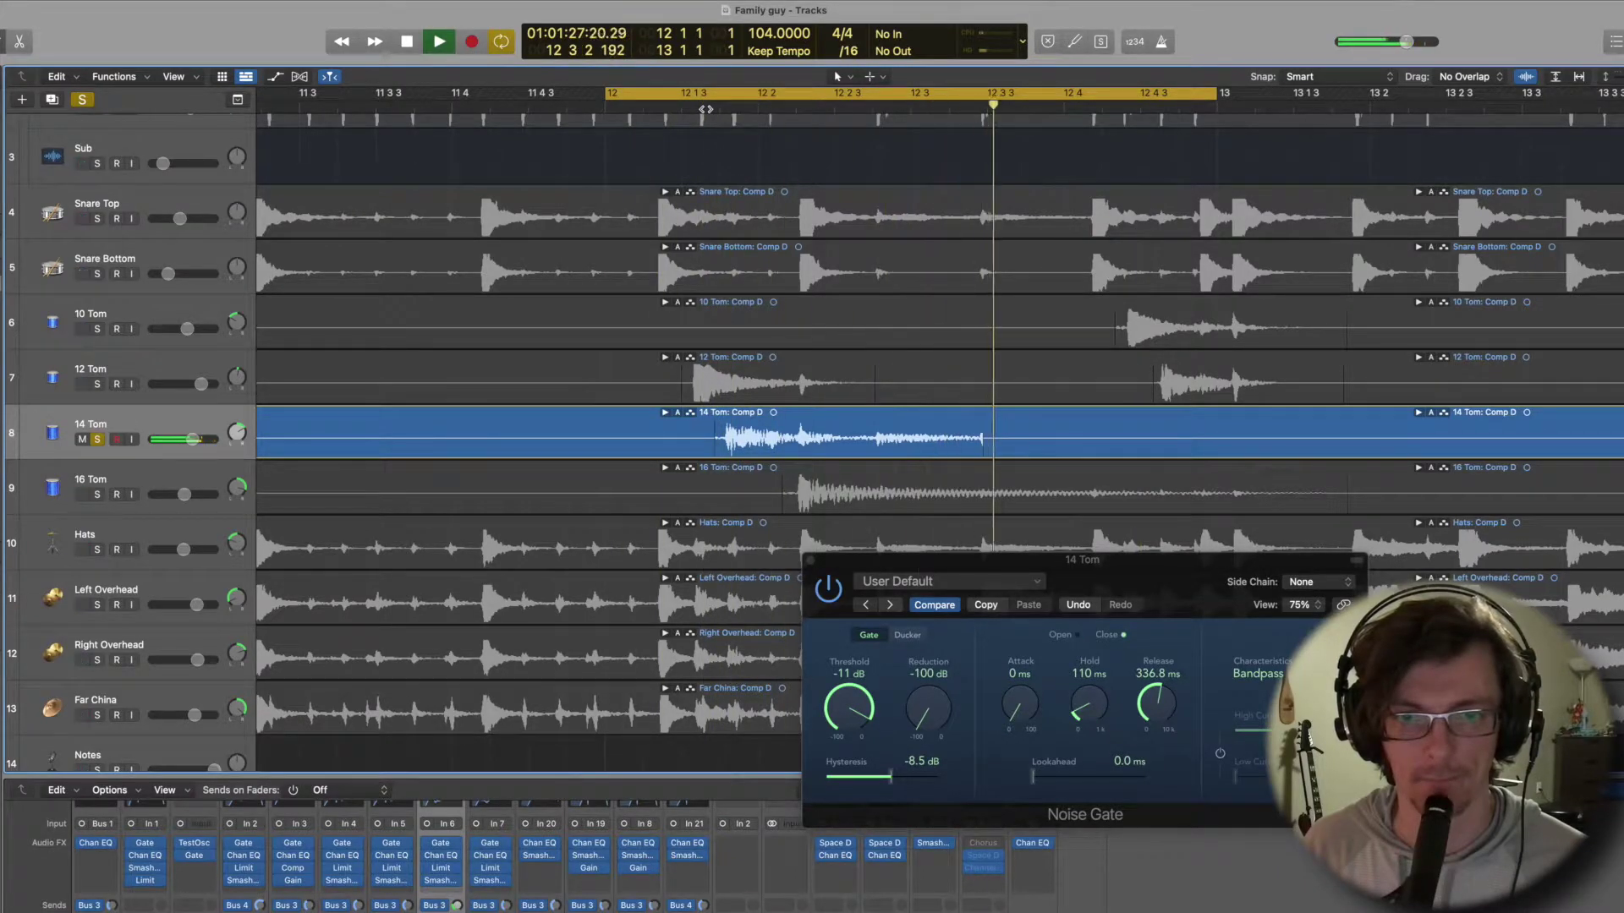
# Solo the 12 and 16 Toms with the 14 Tom and raise the 14 Tom's volume to -0.3 dB during cycle playback.
pyautogui.click(97, 384)
pyautogui.click(98, 494)
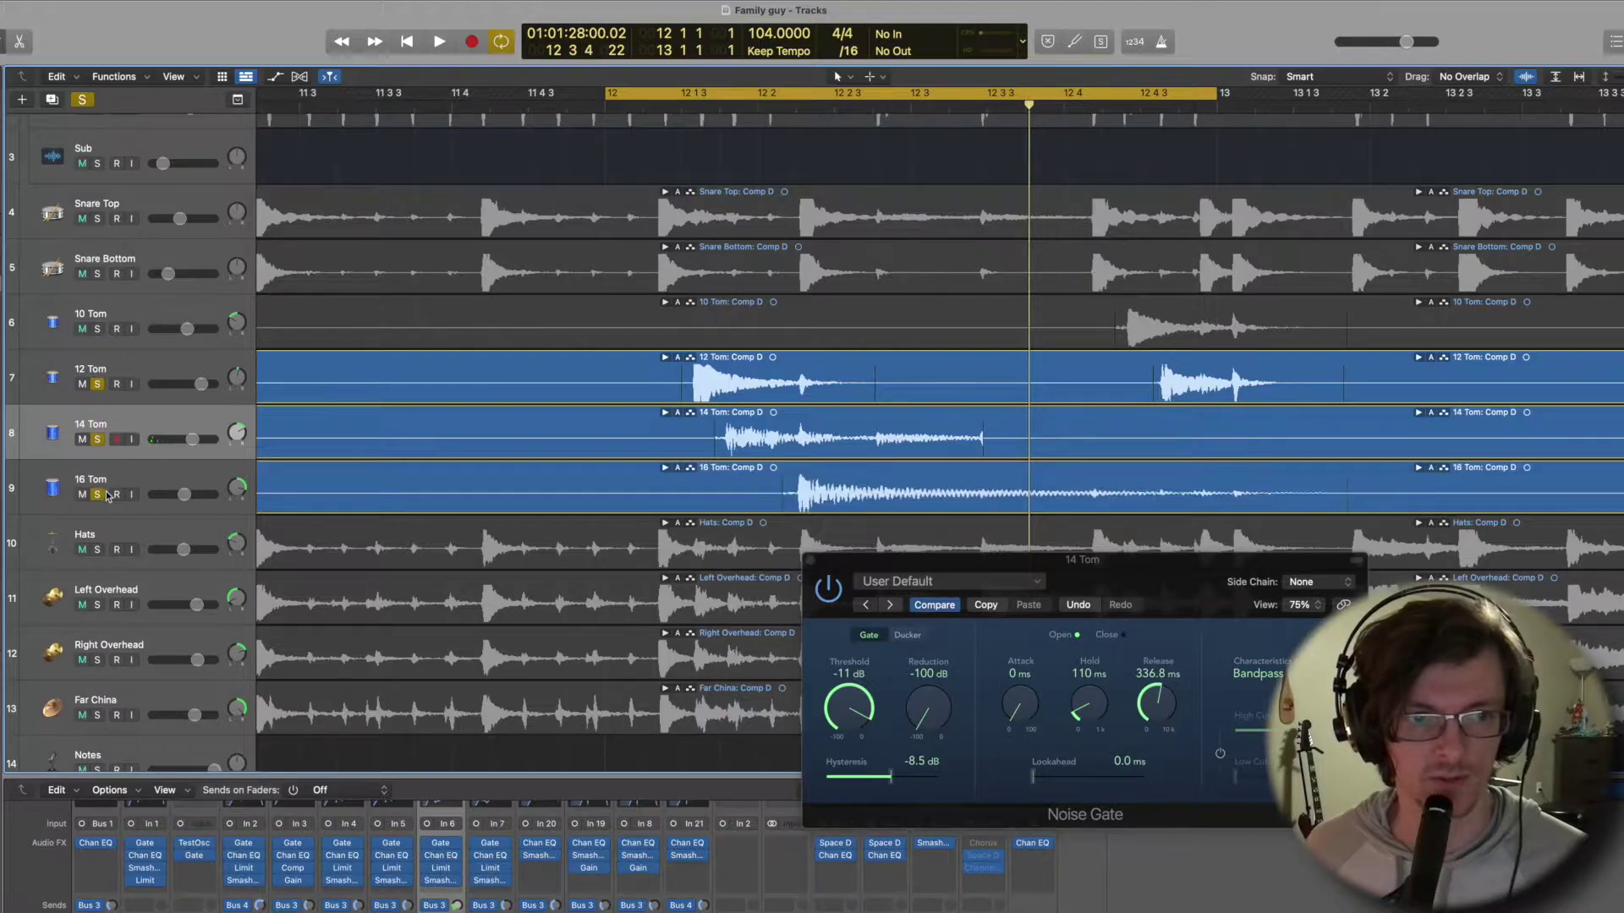
pyautogui.press('space')
pyautogui.press('space')
pyautogui.moveTo(193, 439); pyautogui.dragTo(197, 439)
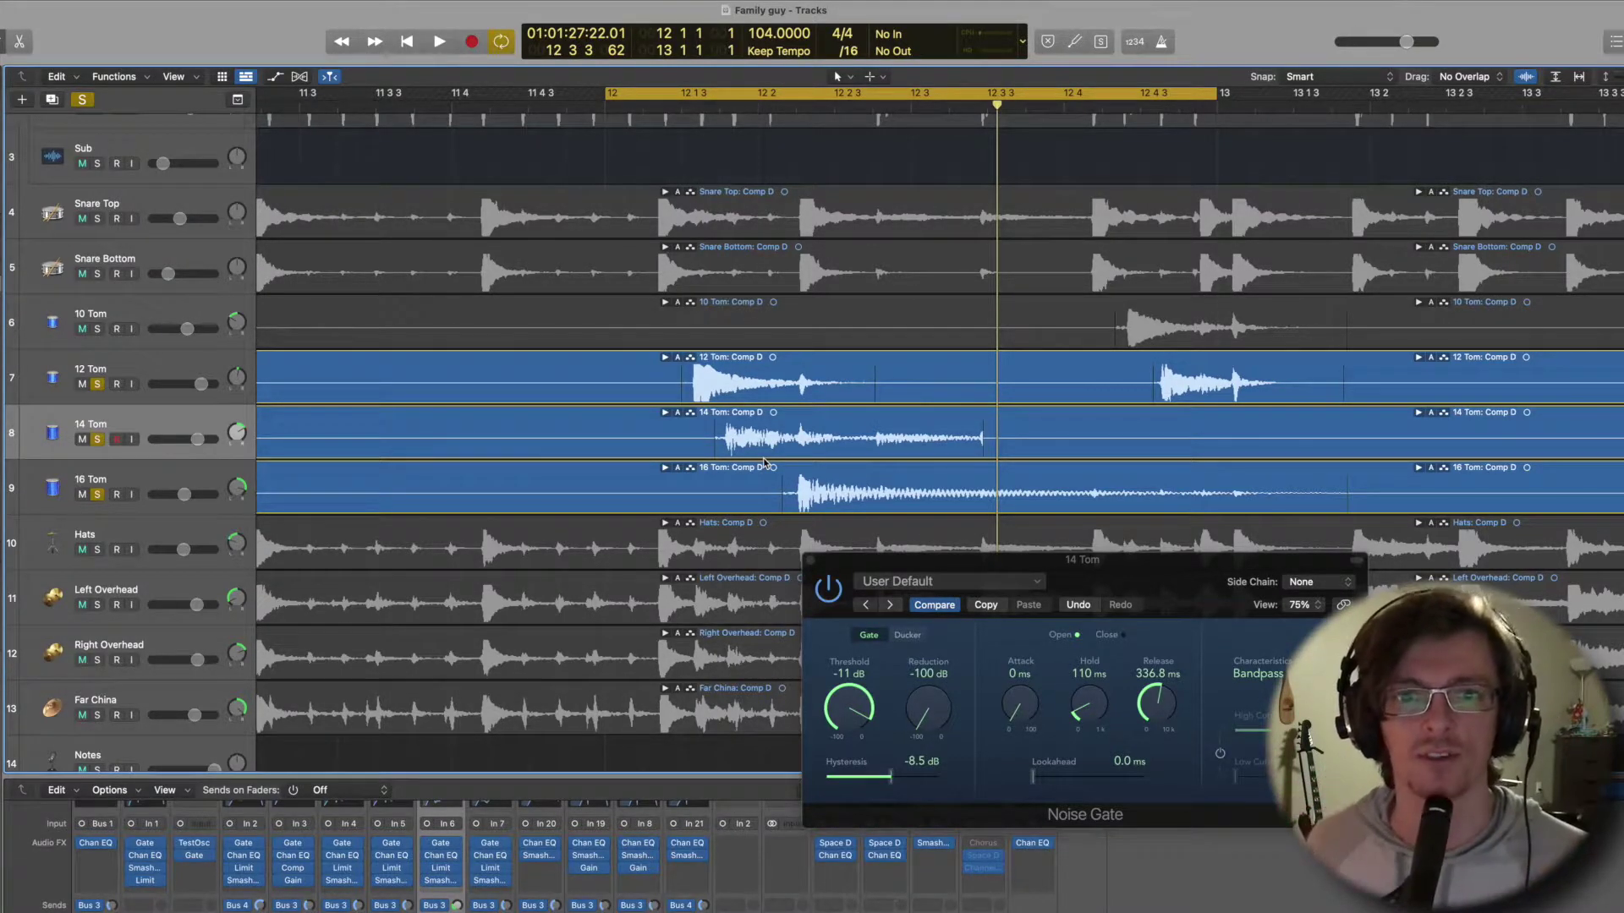
pyautogui.press('space')
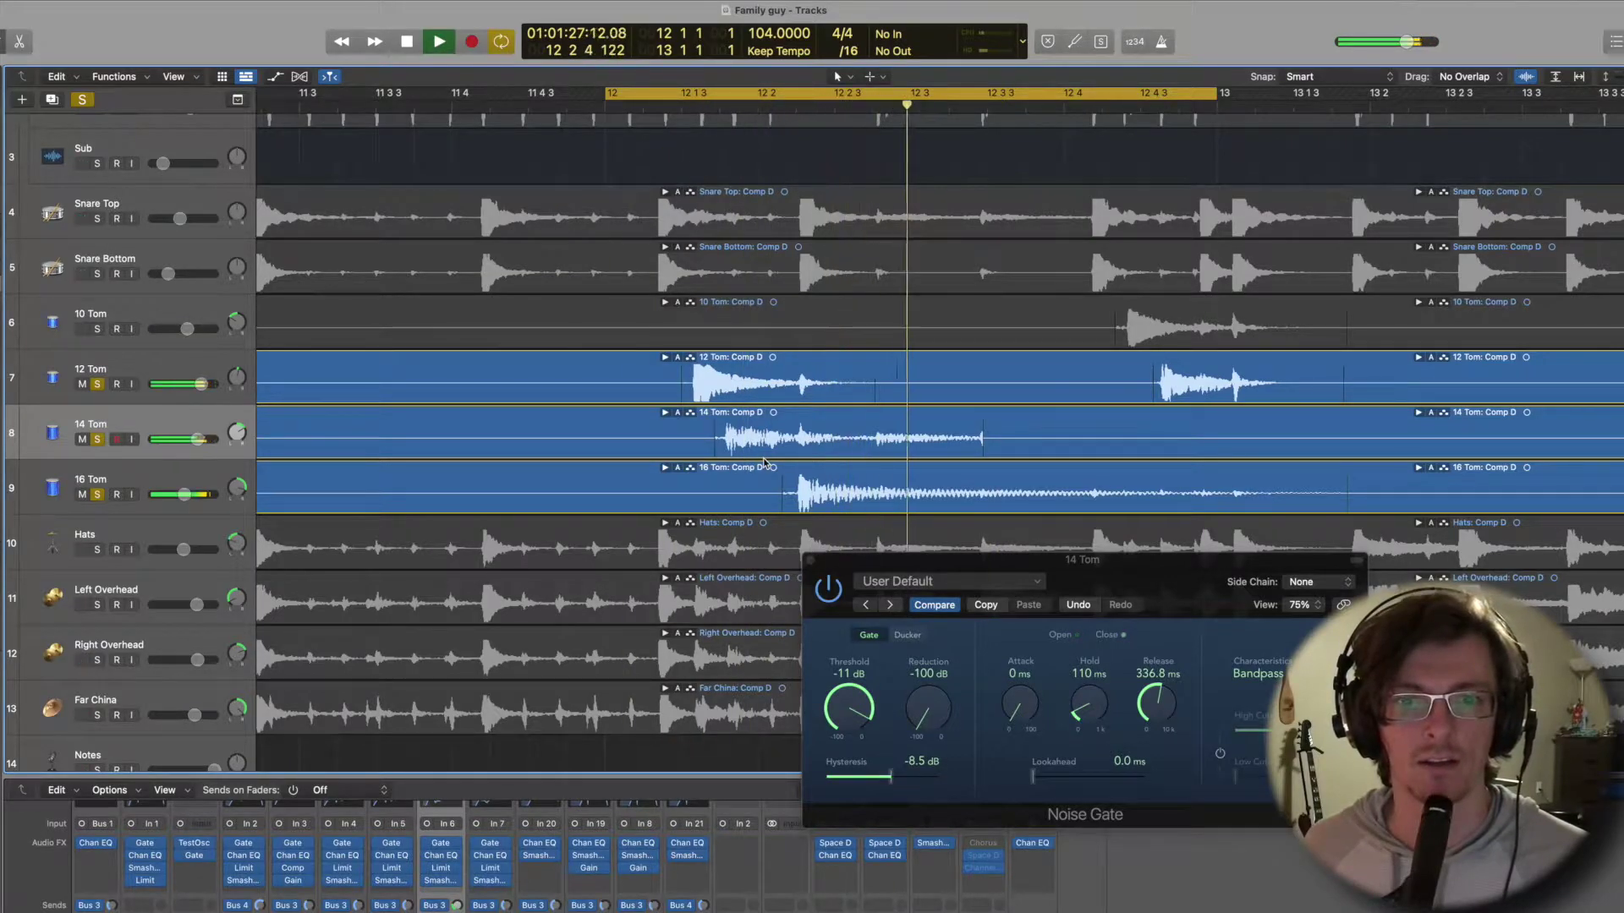
pyautogui.press('space')
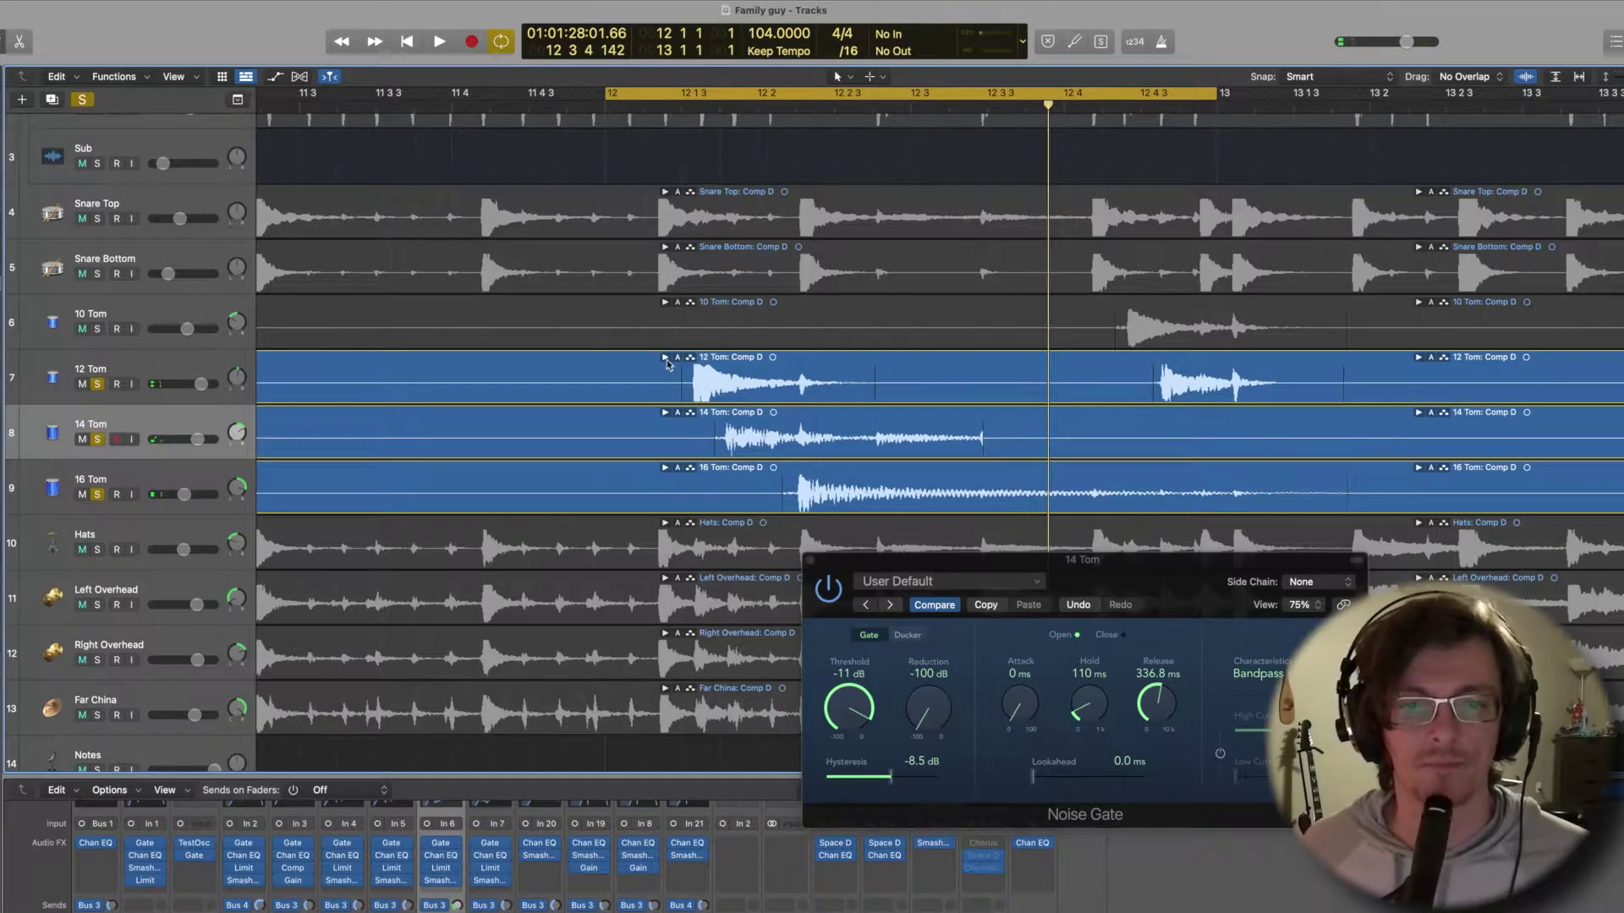
# Close the 14 Tom Noise Gate and enlarge the mixer to show the sends, outputs, pans and fader levels.
pyautogui.scroll(3, 668, 363)
pyautogui.click(809, 560)
pyautogui.moveTo(730, 776); pyautogui.dragTo(729, 690)
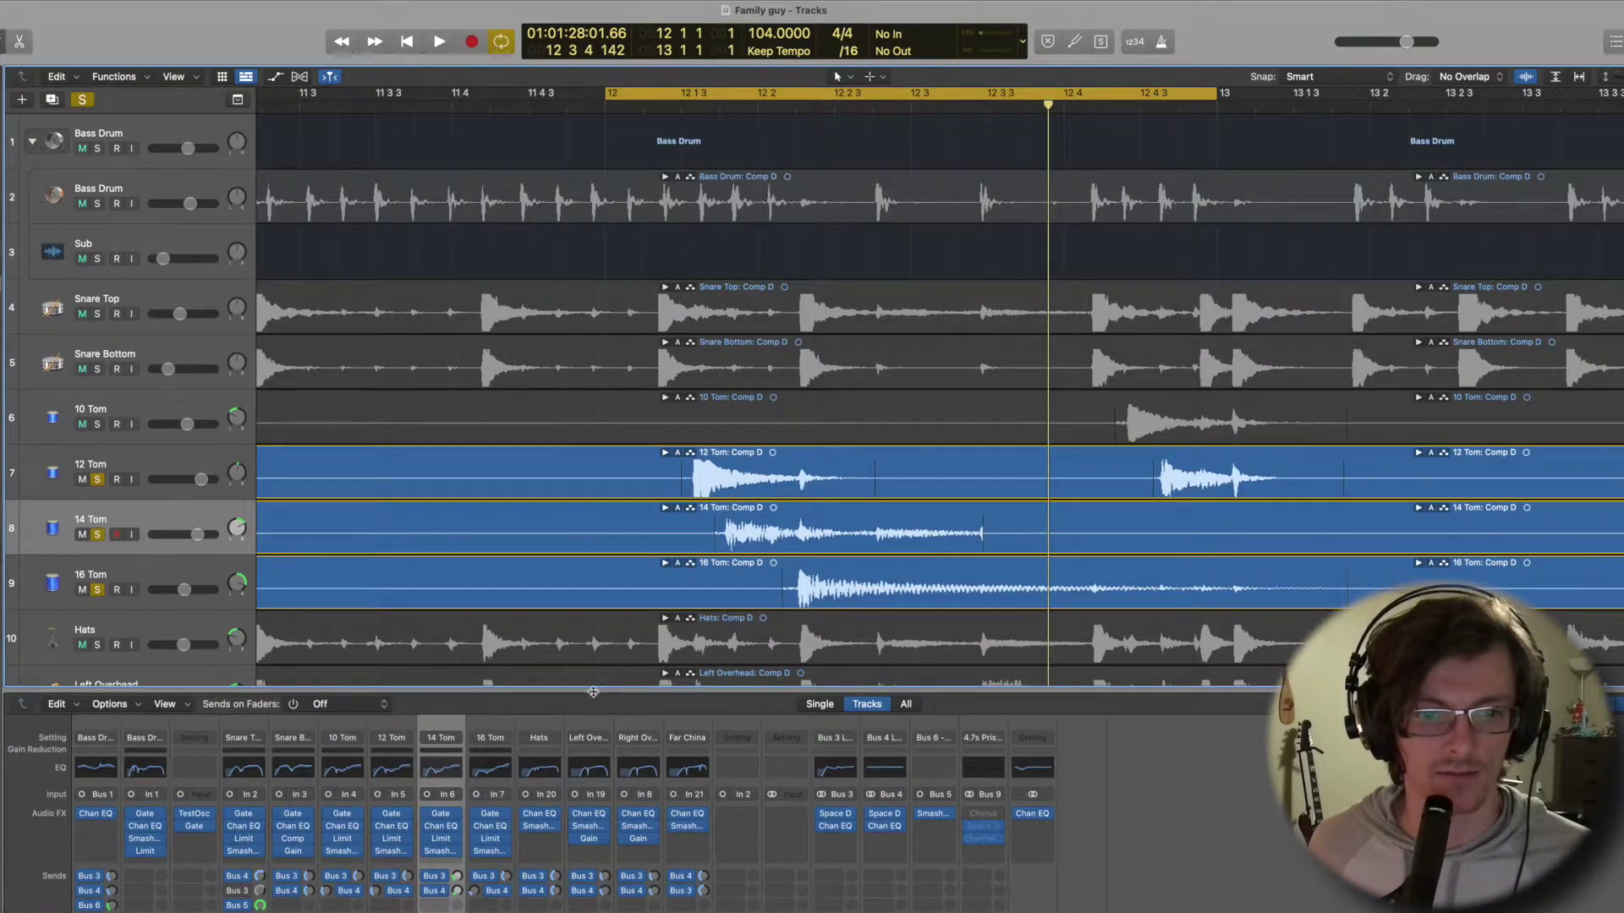
pyautogui.moveTo(596, 690); pyautogui.dragTo(595, 388)
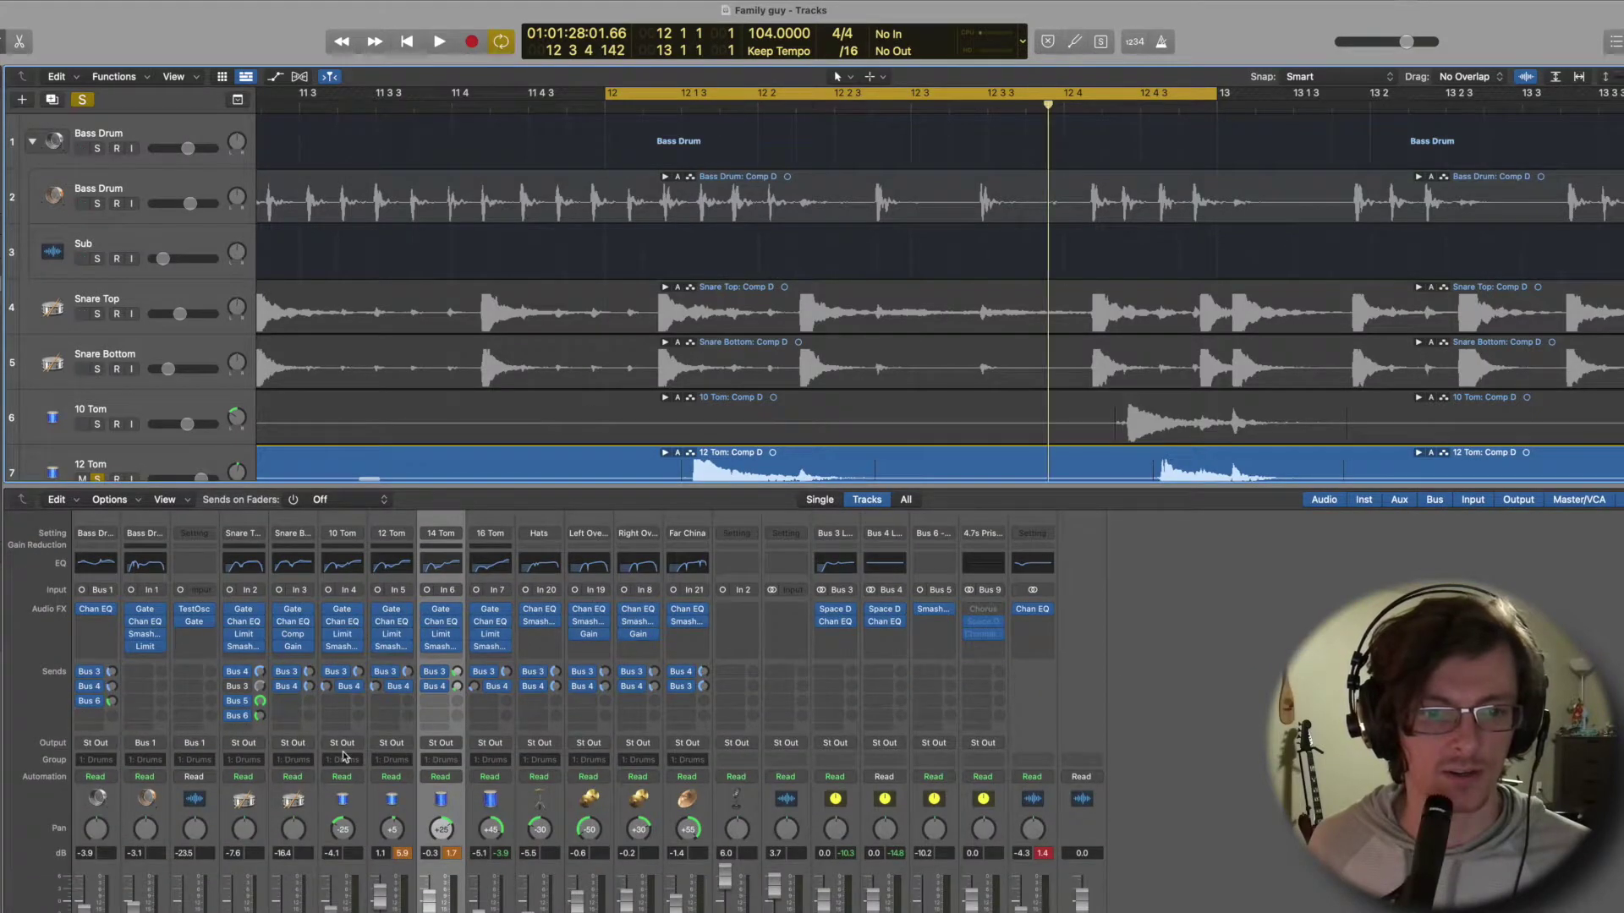
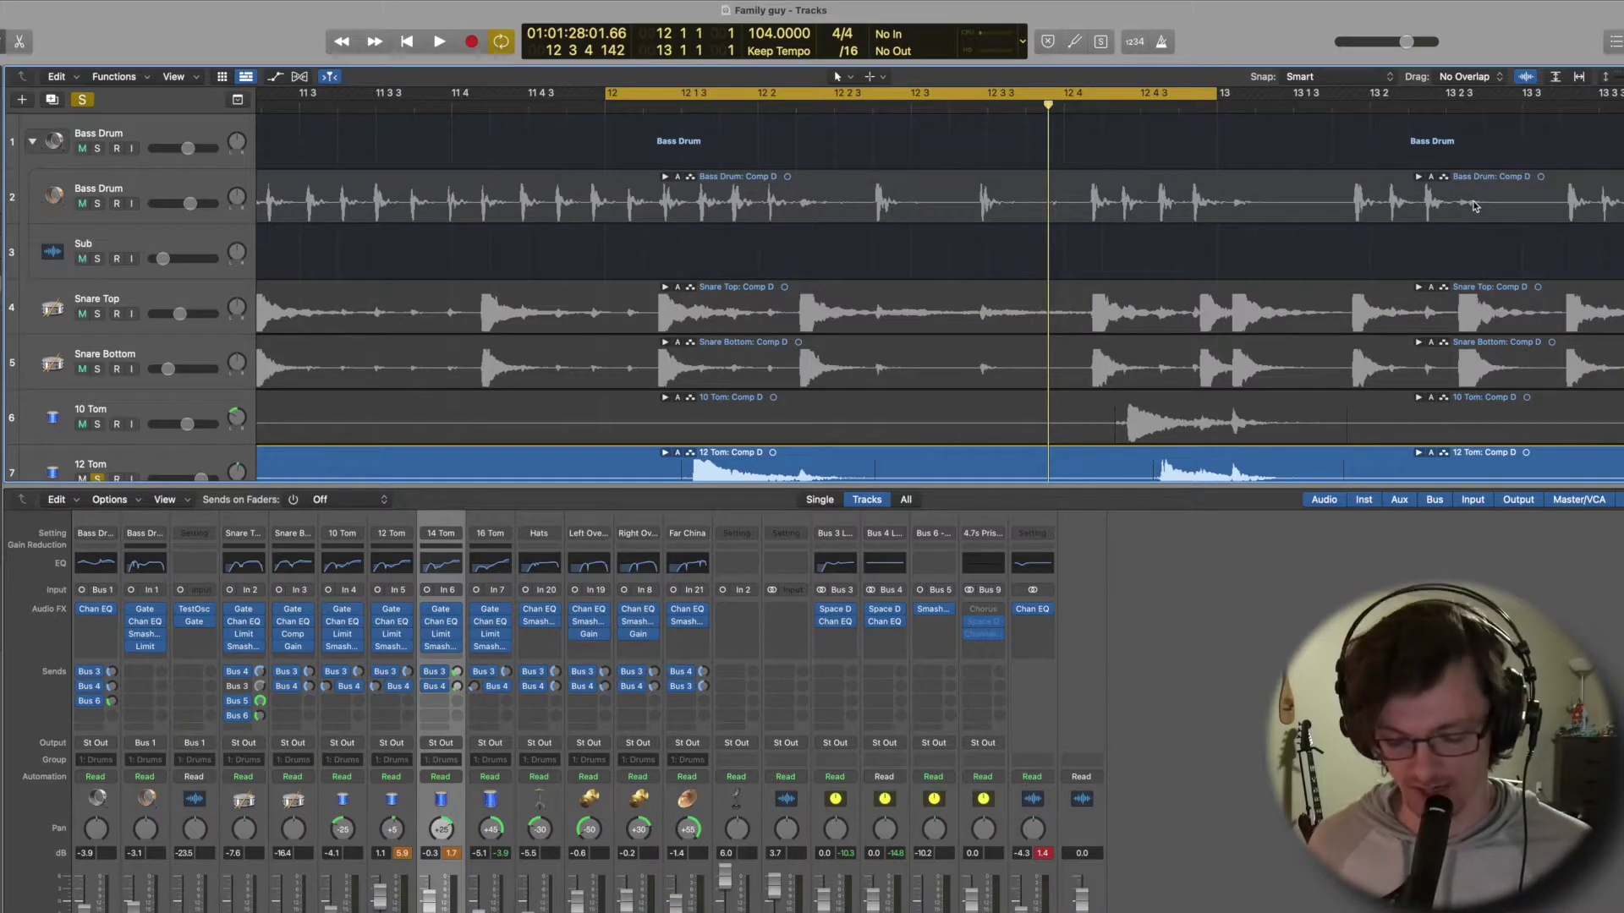
# Examine the bass drum, snare and 12 Tom waveforms across the bar 12 fill at closer and wider zoom.
pyautogui.press('super+Right')
pyautogui.press('super+Right')
pyautogui.press('super+Right')
pyautogui.press('super+Right')
pyautogui.hscroll(-1, 1469, 204)
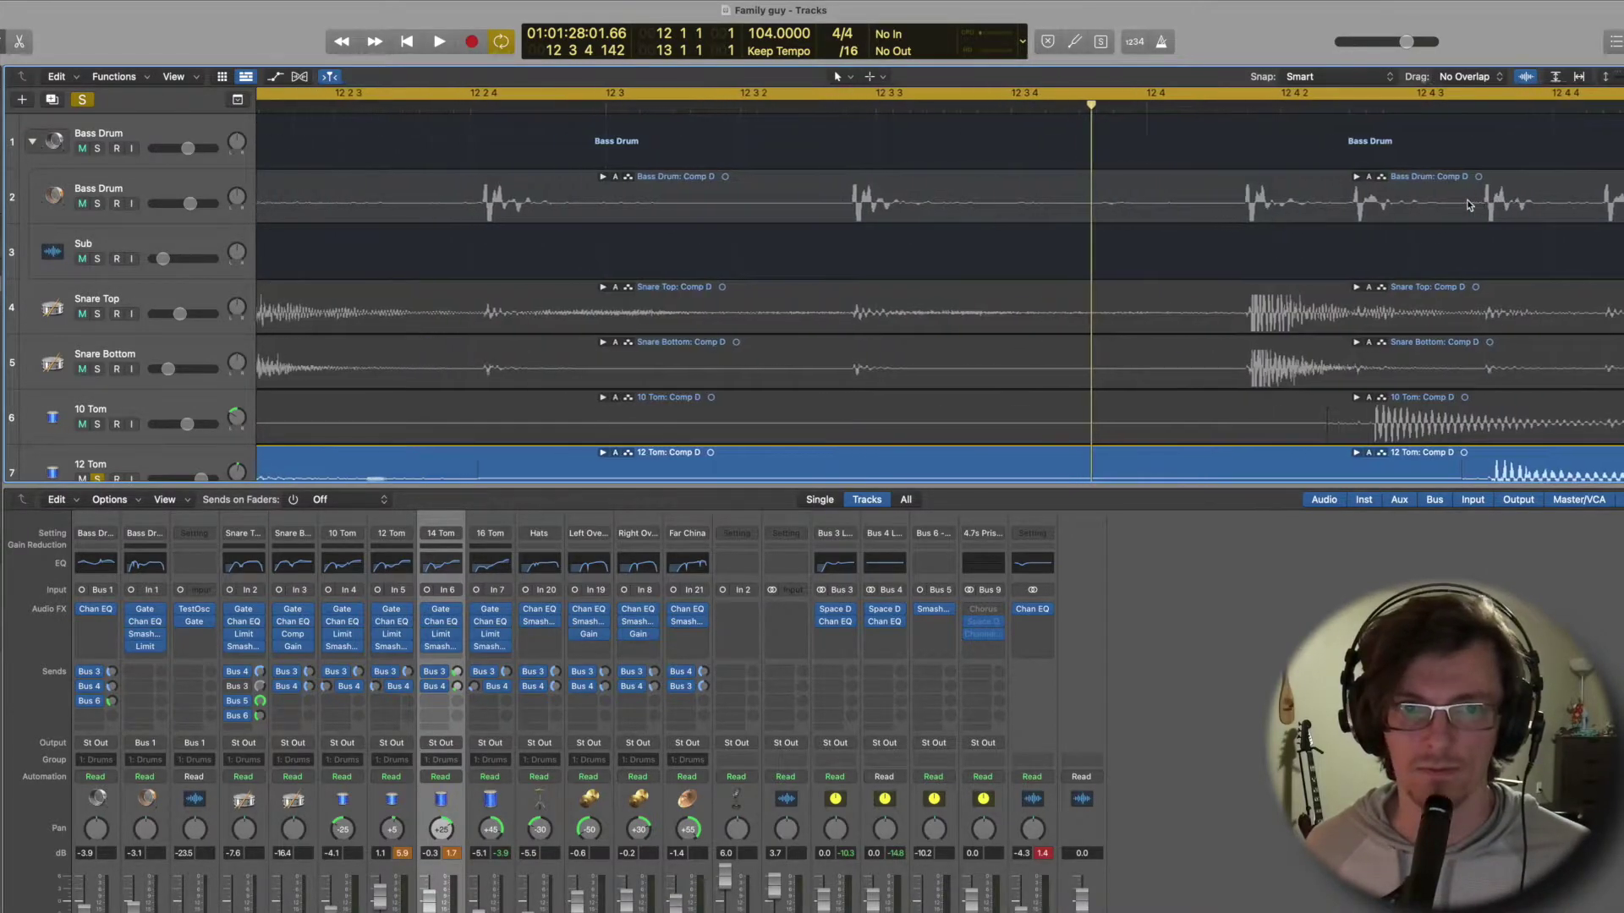
pyautogui.hscroll(-5, 1469, 205)
pyautogui.hscroll(4, 1469, 205)
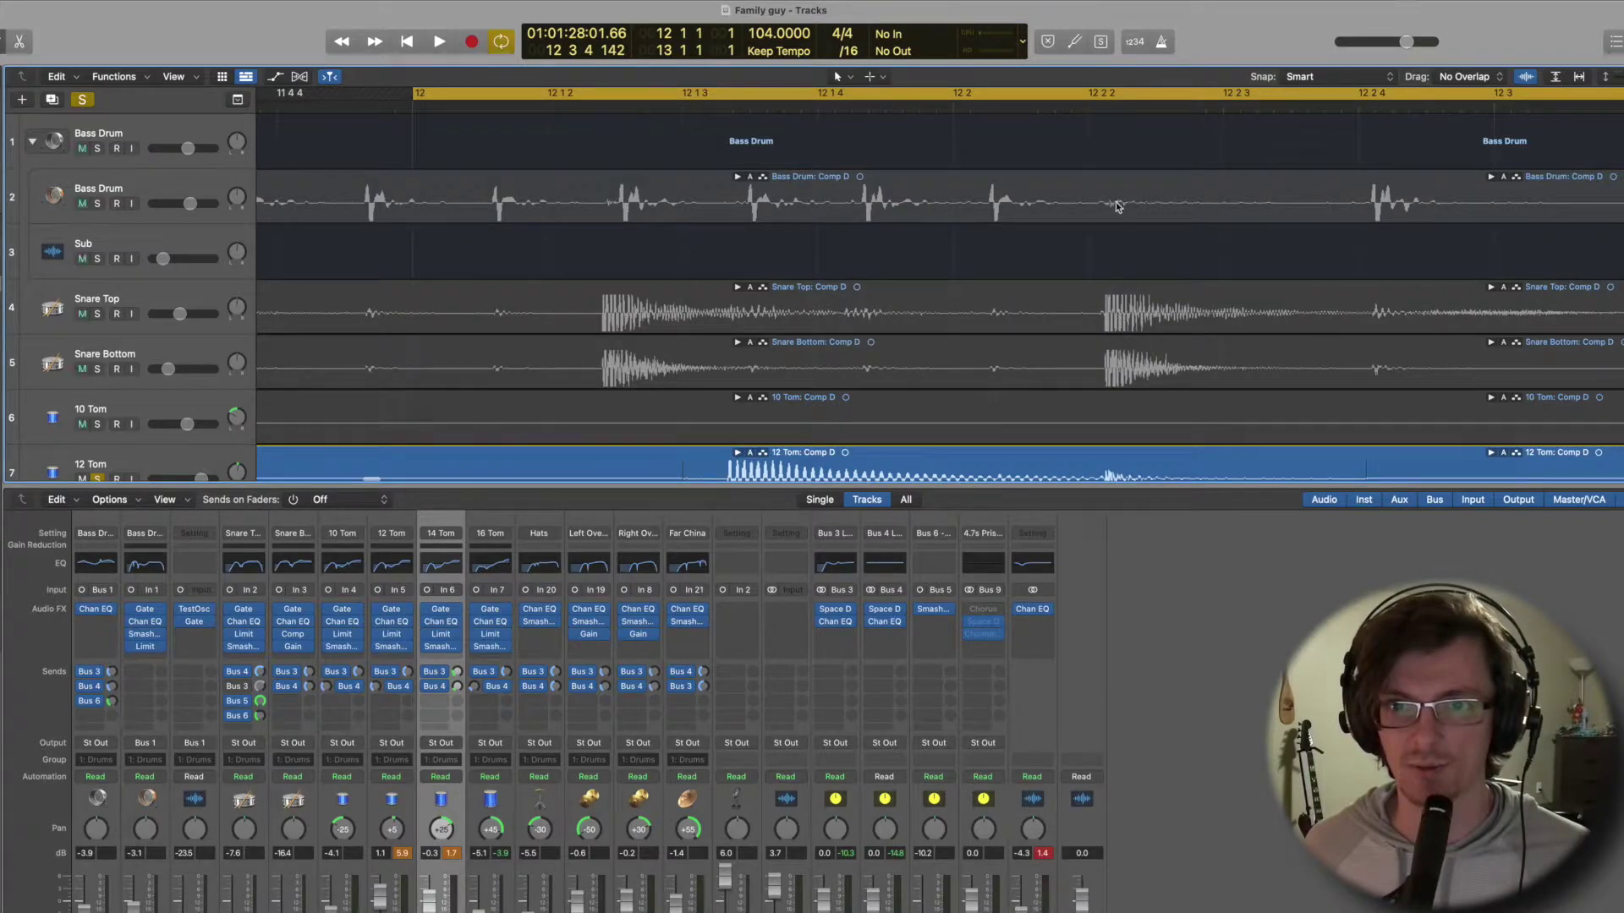
pyautogui.press('super+Left')
pyautogui.press('super+Left')
pyautogui.press('super+Left')
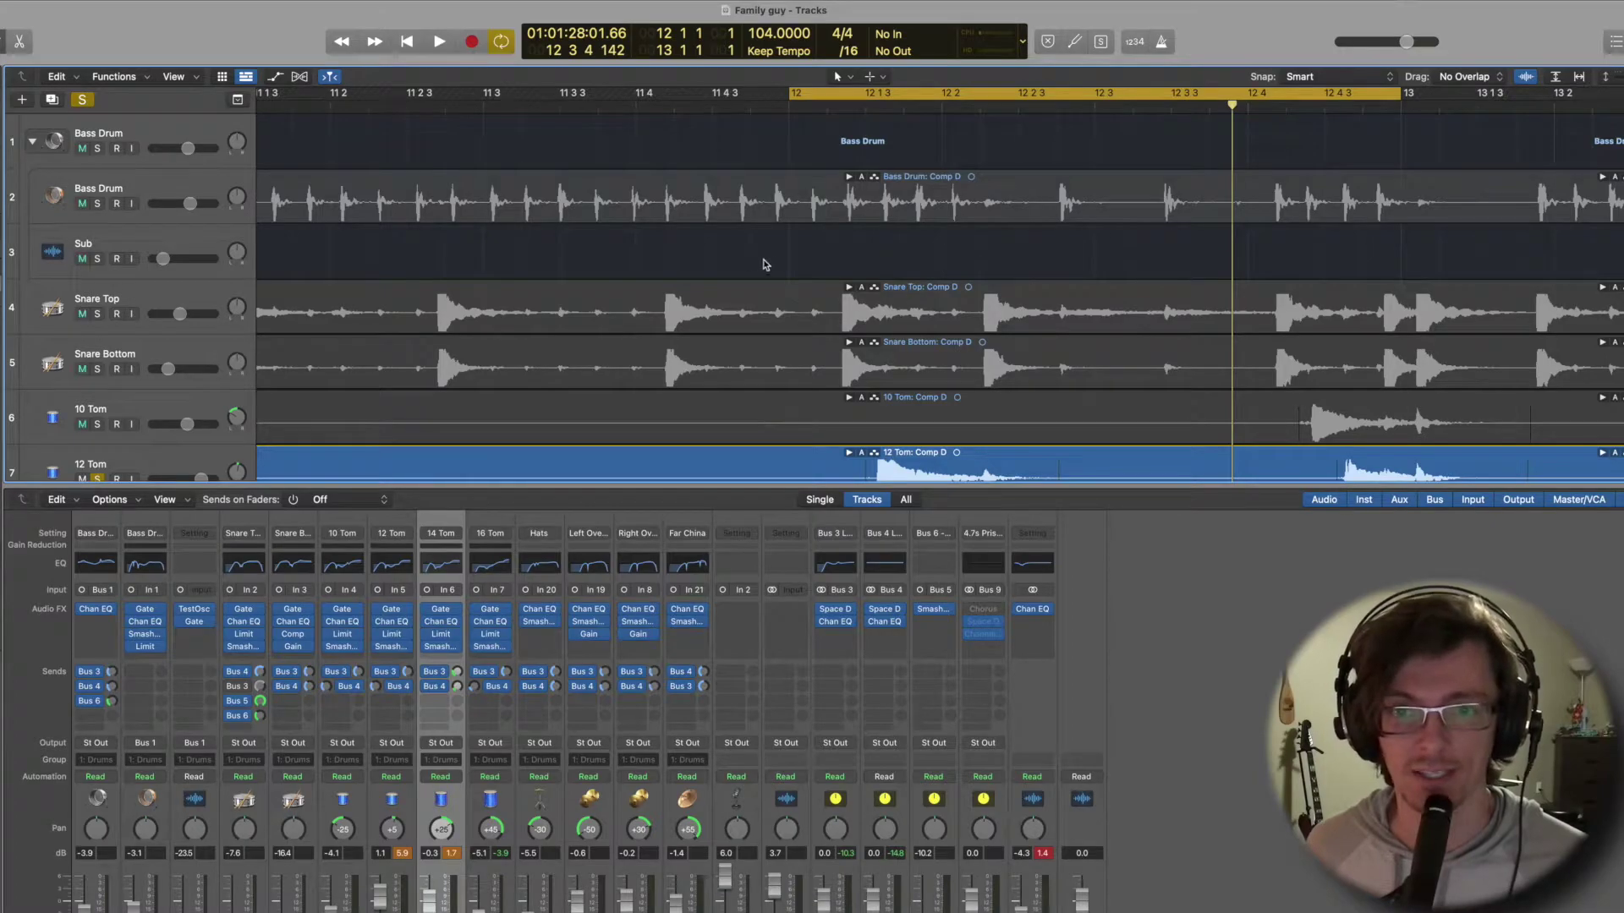
# Turn off the cycle, enlarge the tracks area, and select the Bass Drum audio track near the opening bars.
pyautogui.click(881, 95)
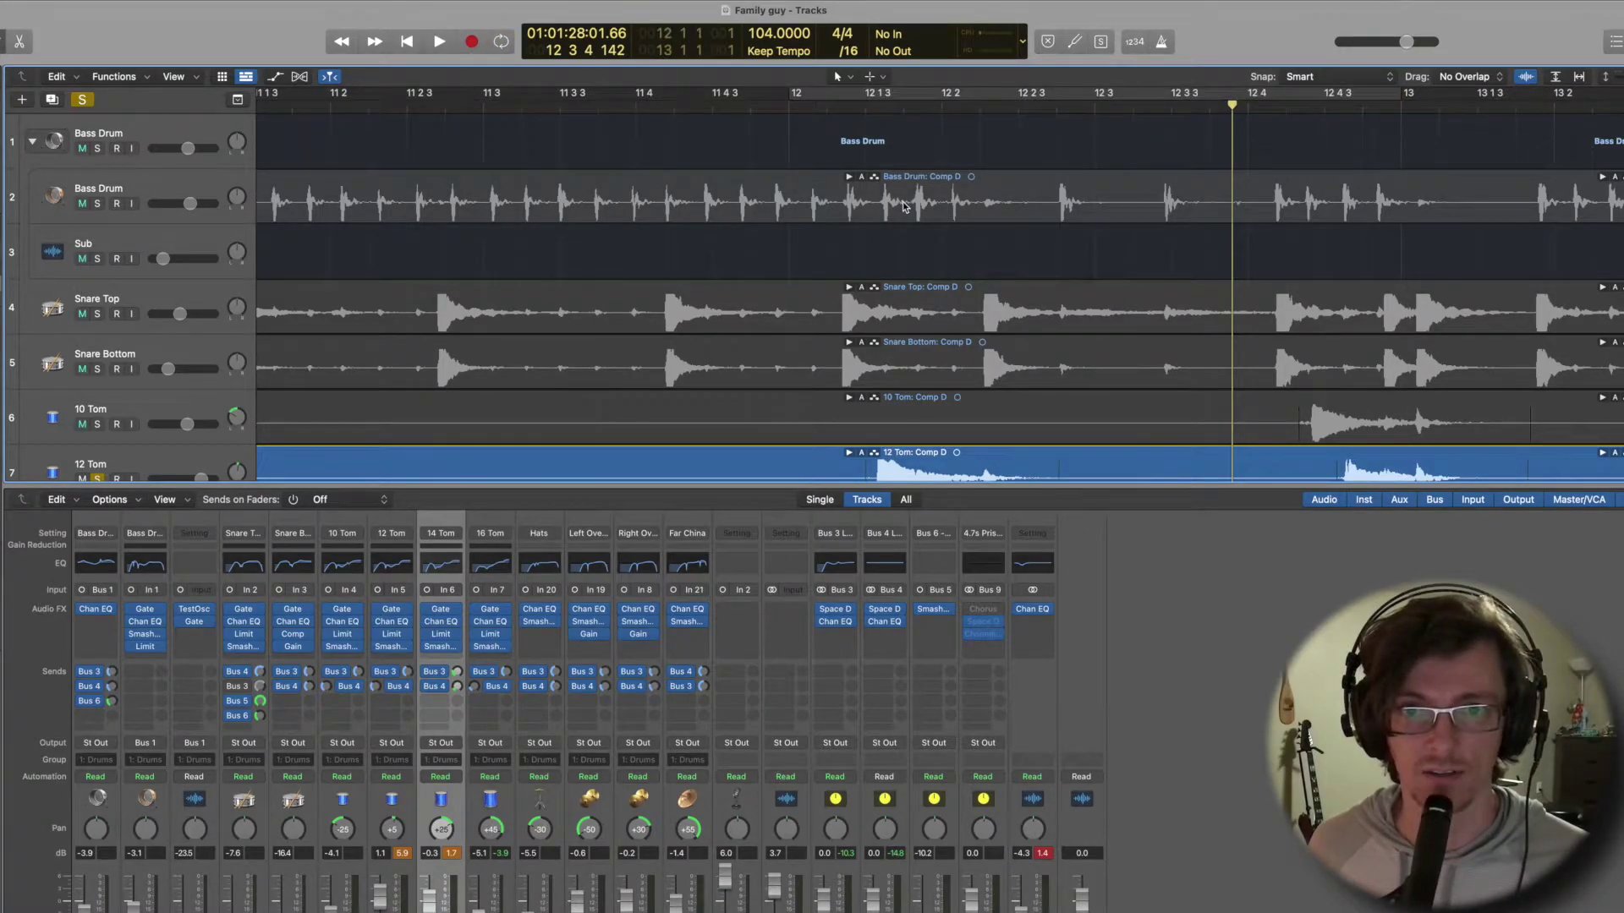
pyautogui.hscroll(-15, 904, 206)
pyautogui.hscroll(3, 904, 206)
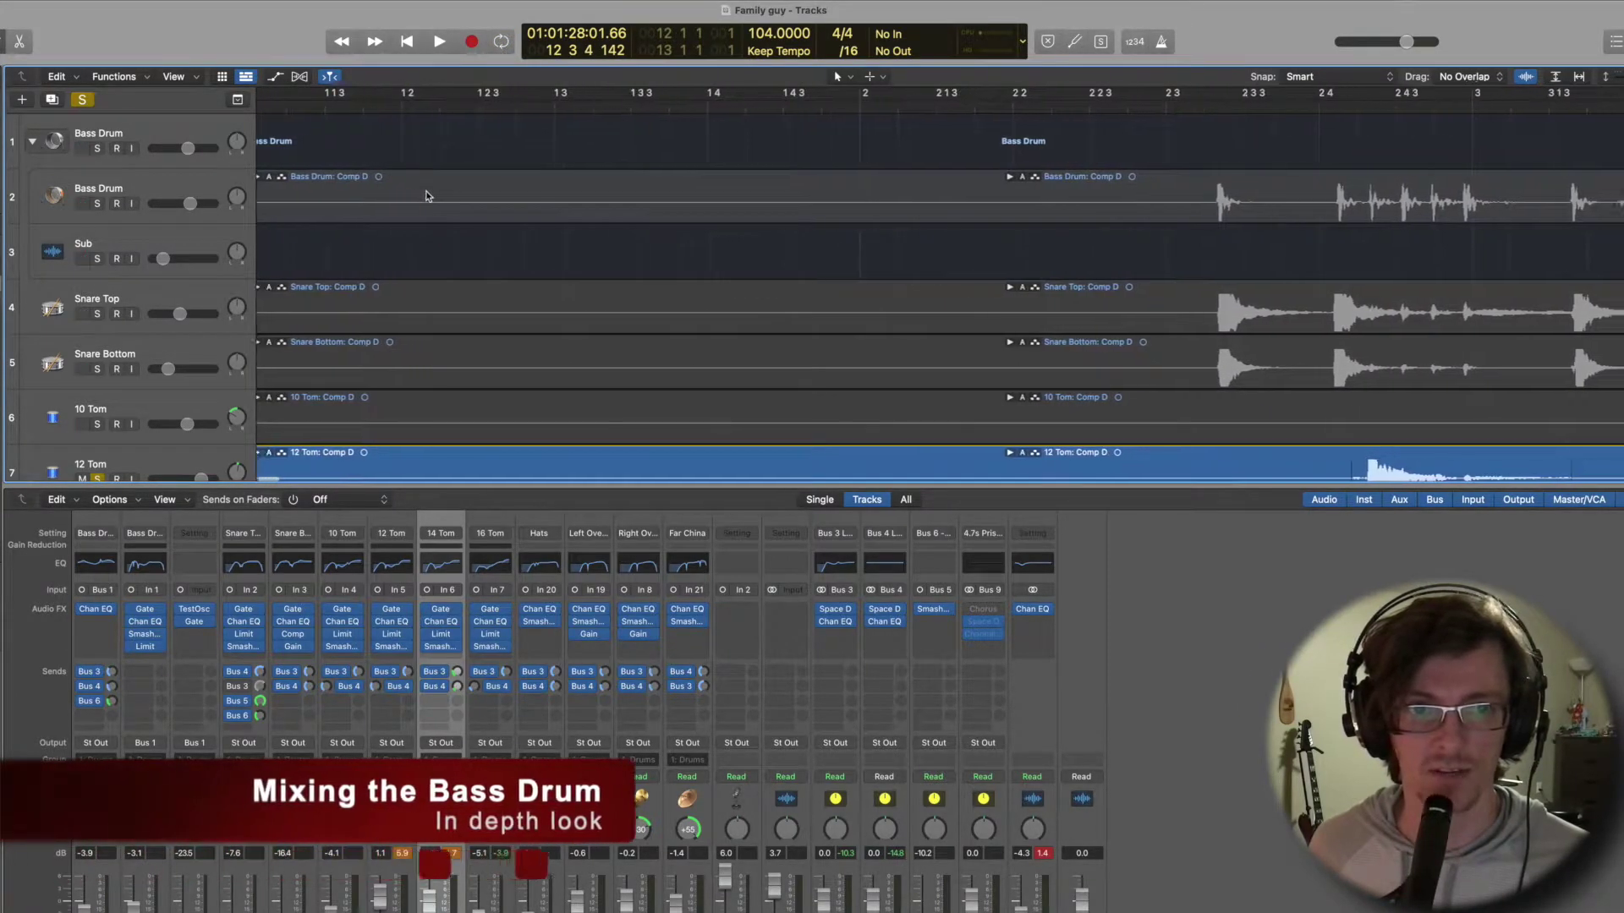
pyautogui.scroll(5, 811, 232)
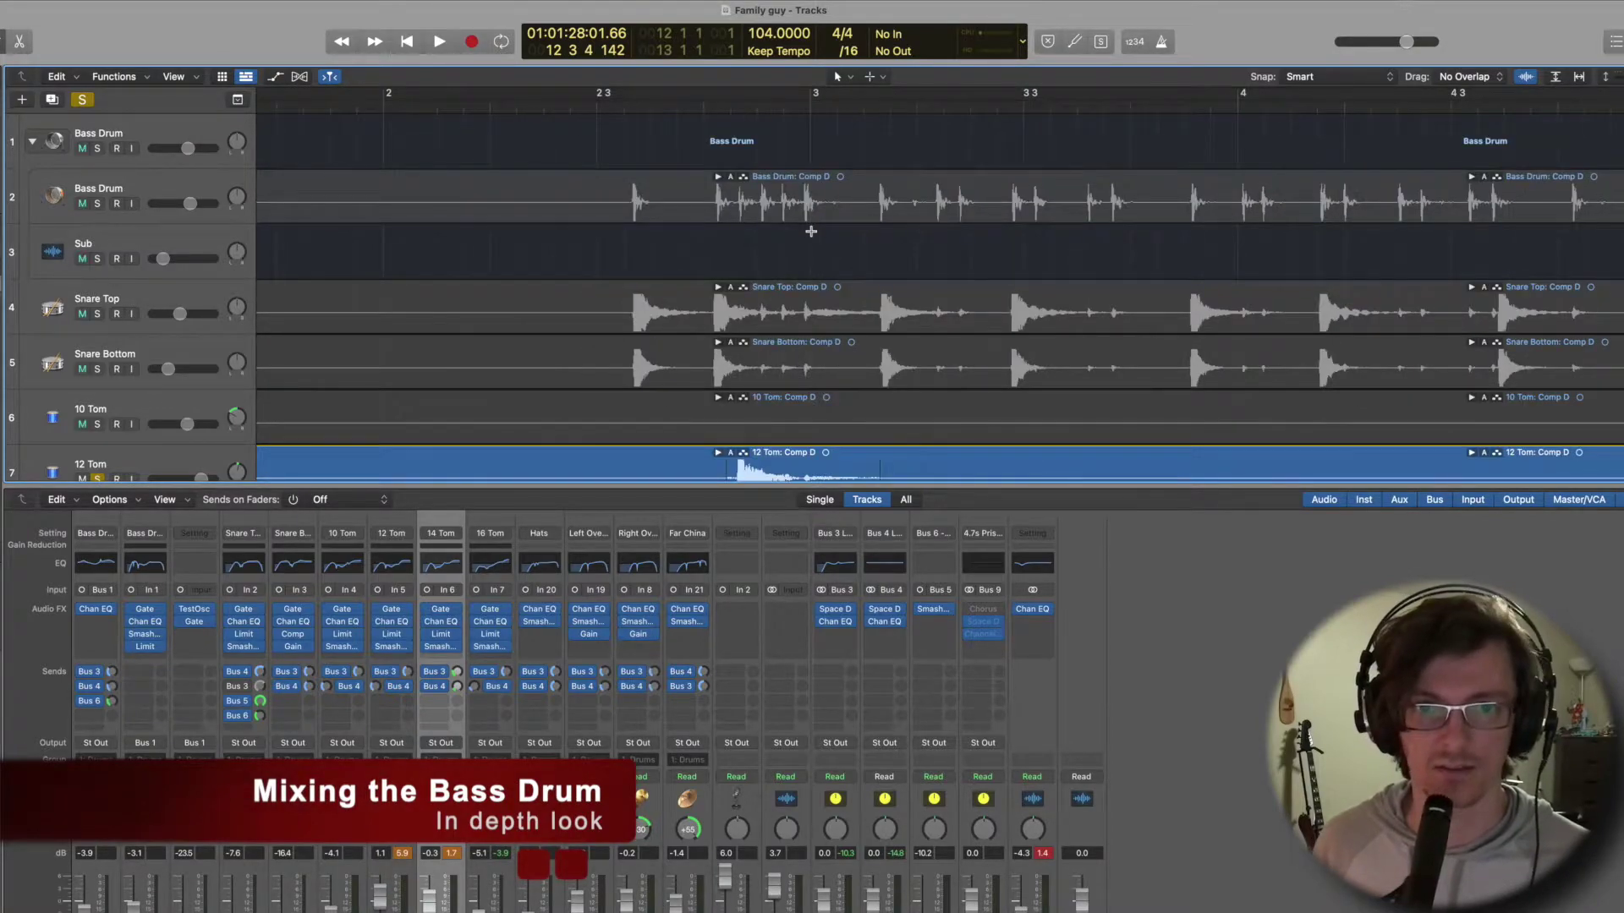
pyautogui.scroll(4, 810, 231)
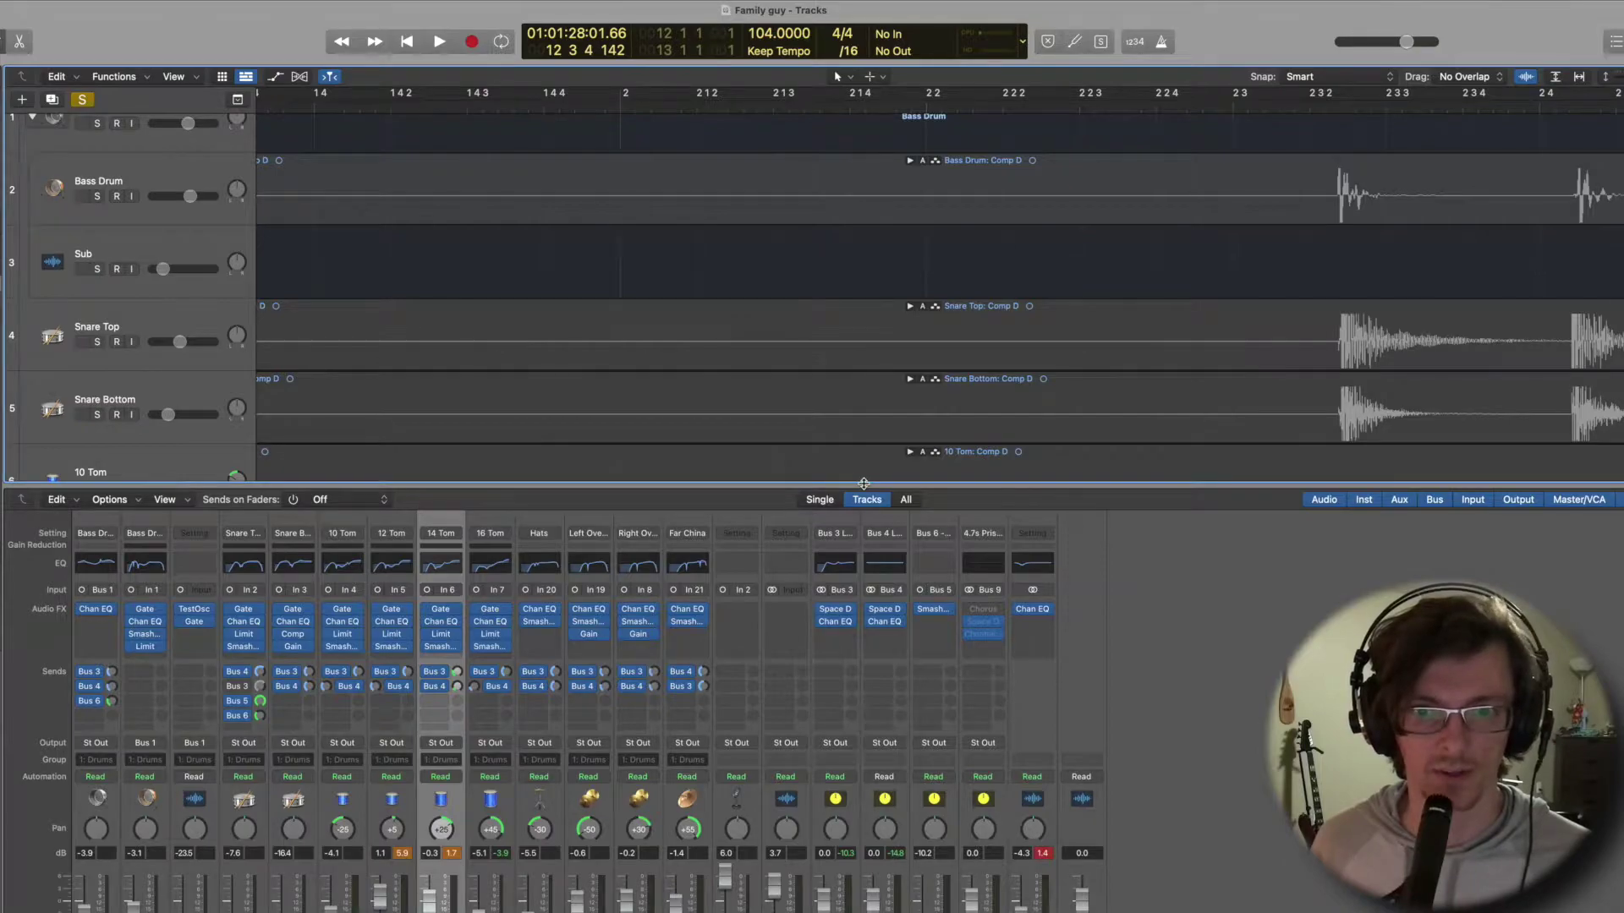
pyautogui.moveTo(863, 484); pyautogui.dragTo(864, 549)
pyautogui.click(340, 186)
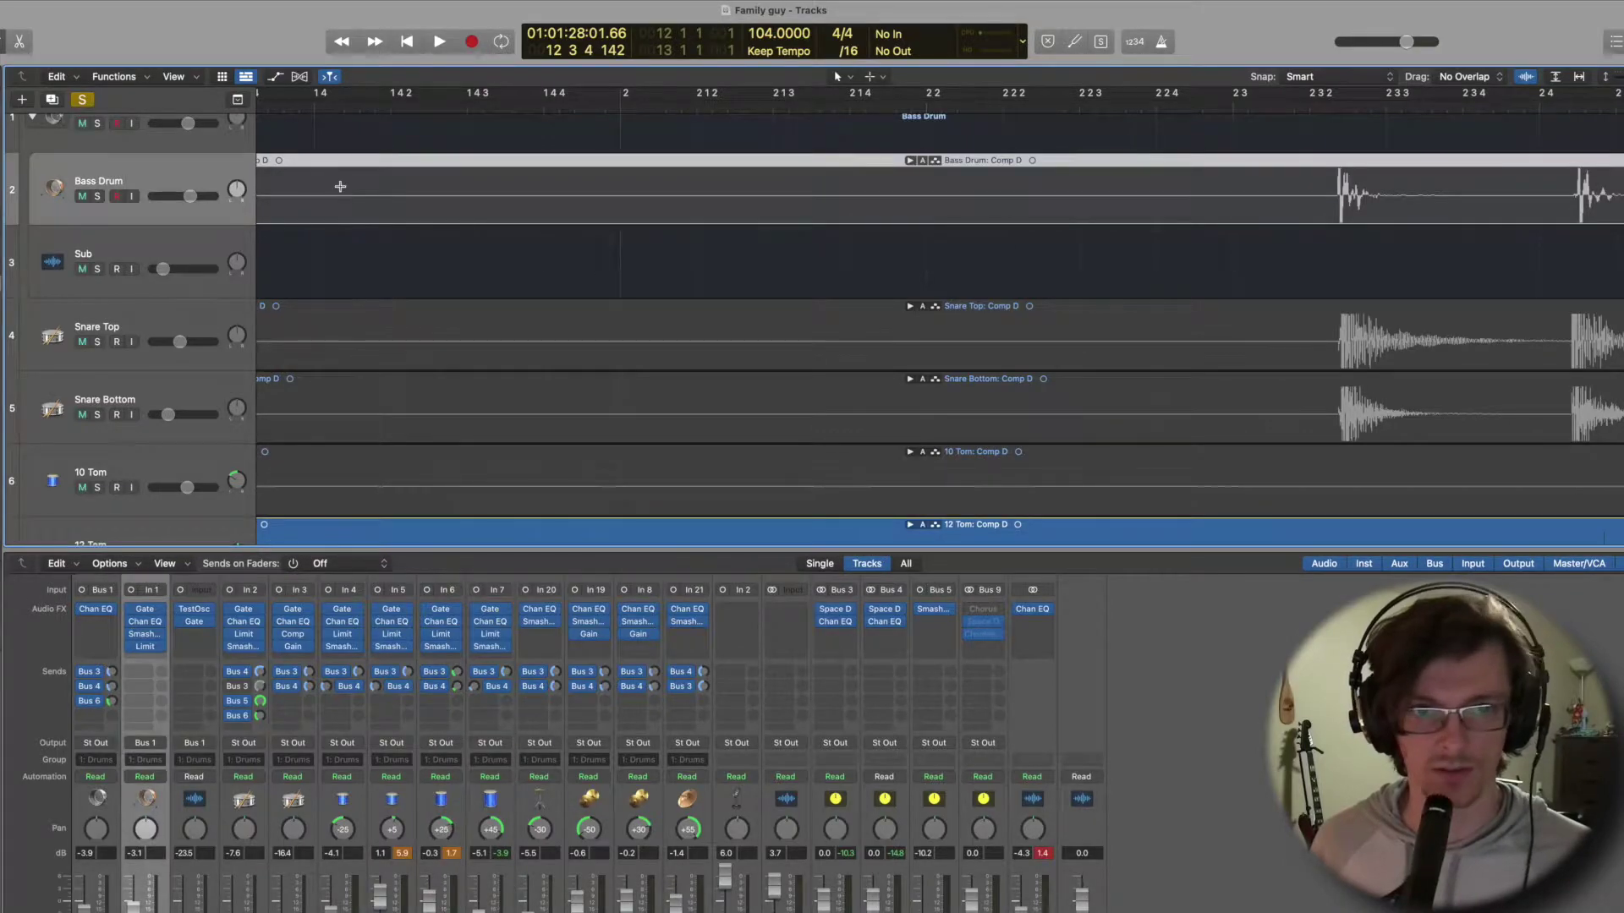
# Unsolo the 12, 14 and 16 Toms.
pyautogui.scroll(-8, 340, 186)
pyautogui.scroll(-5, 340, 187)
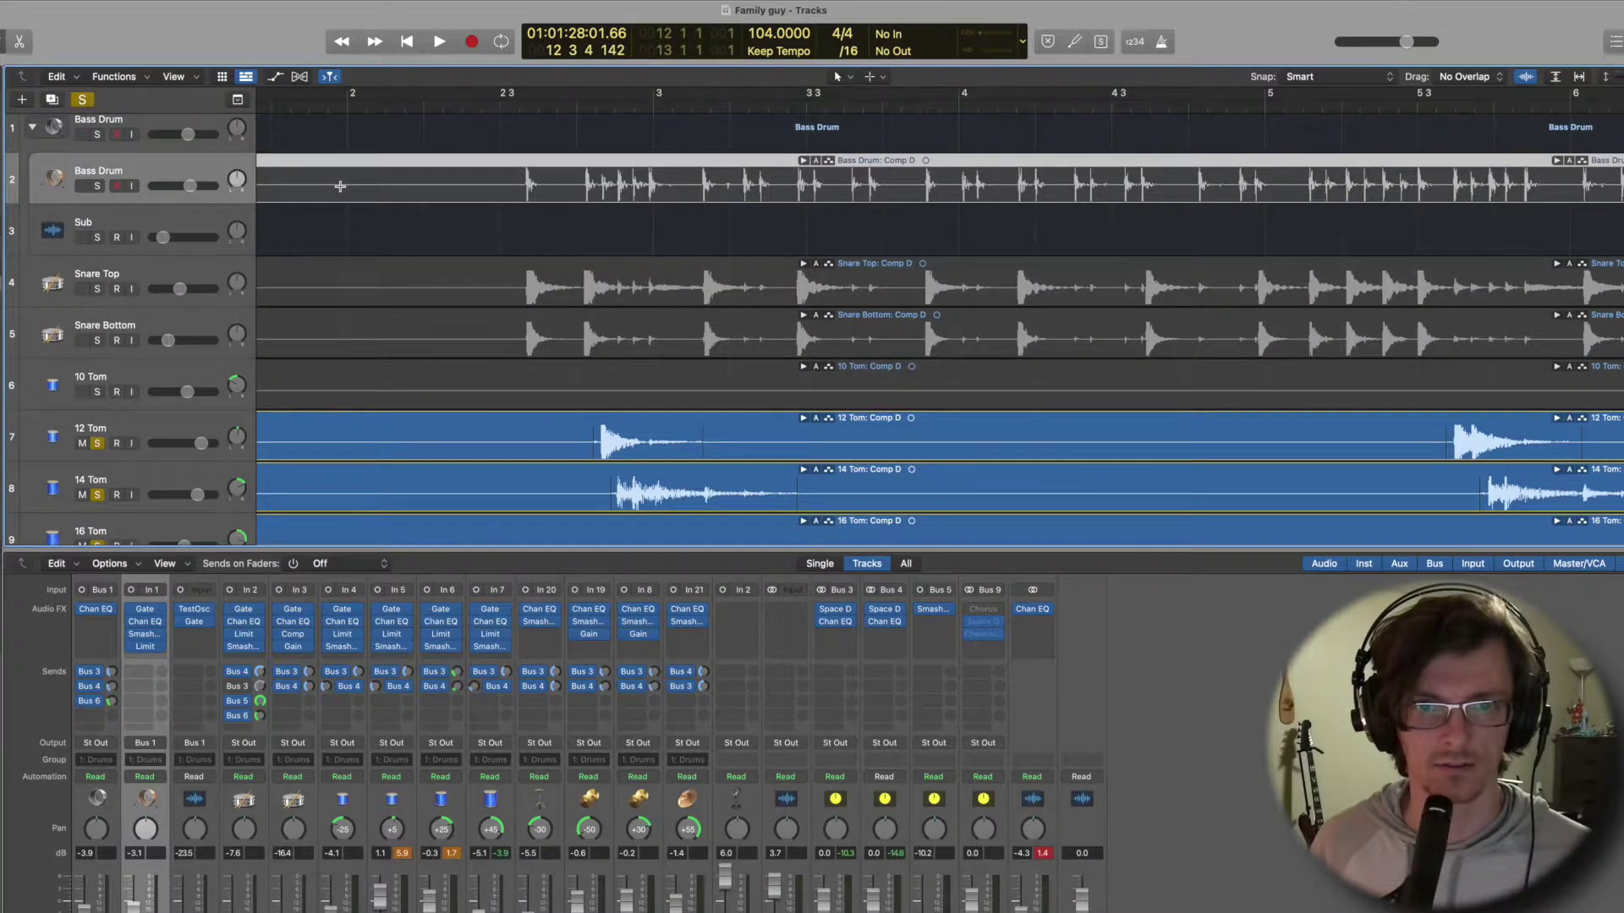
pyautogui.click(100, 441)
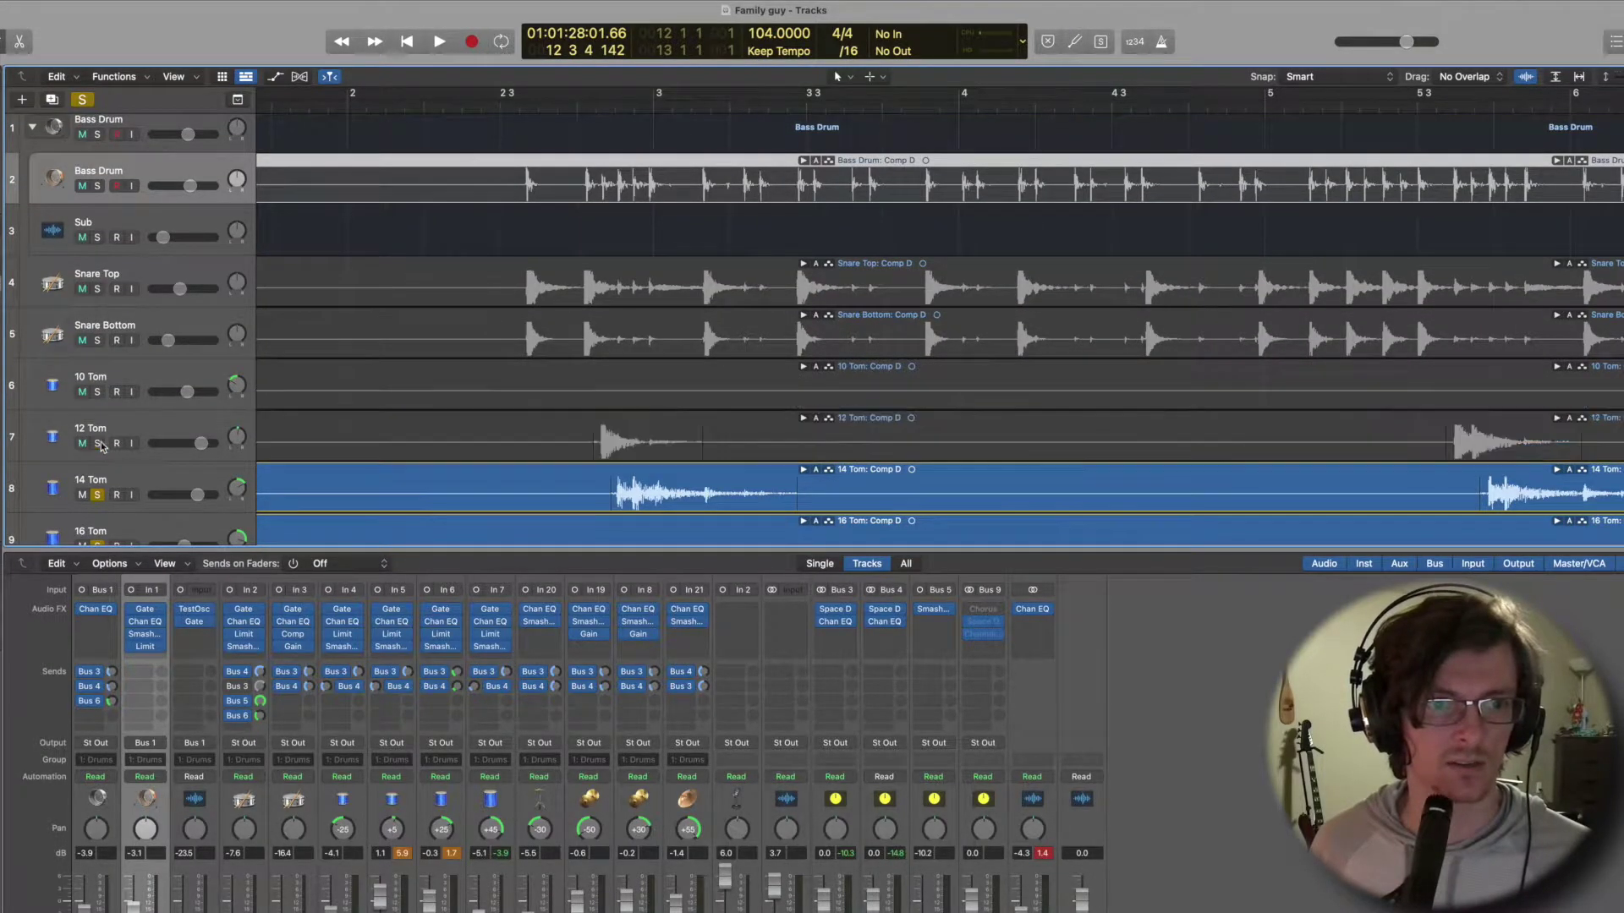
pyautogui.scroll(-1, 99, 482)
pyautogui.click(97, 459)
pyautogui.click(100, 512)
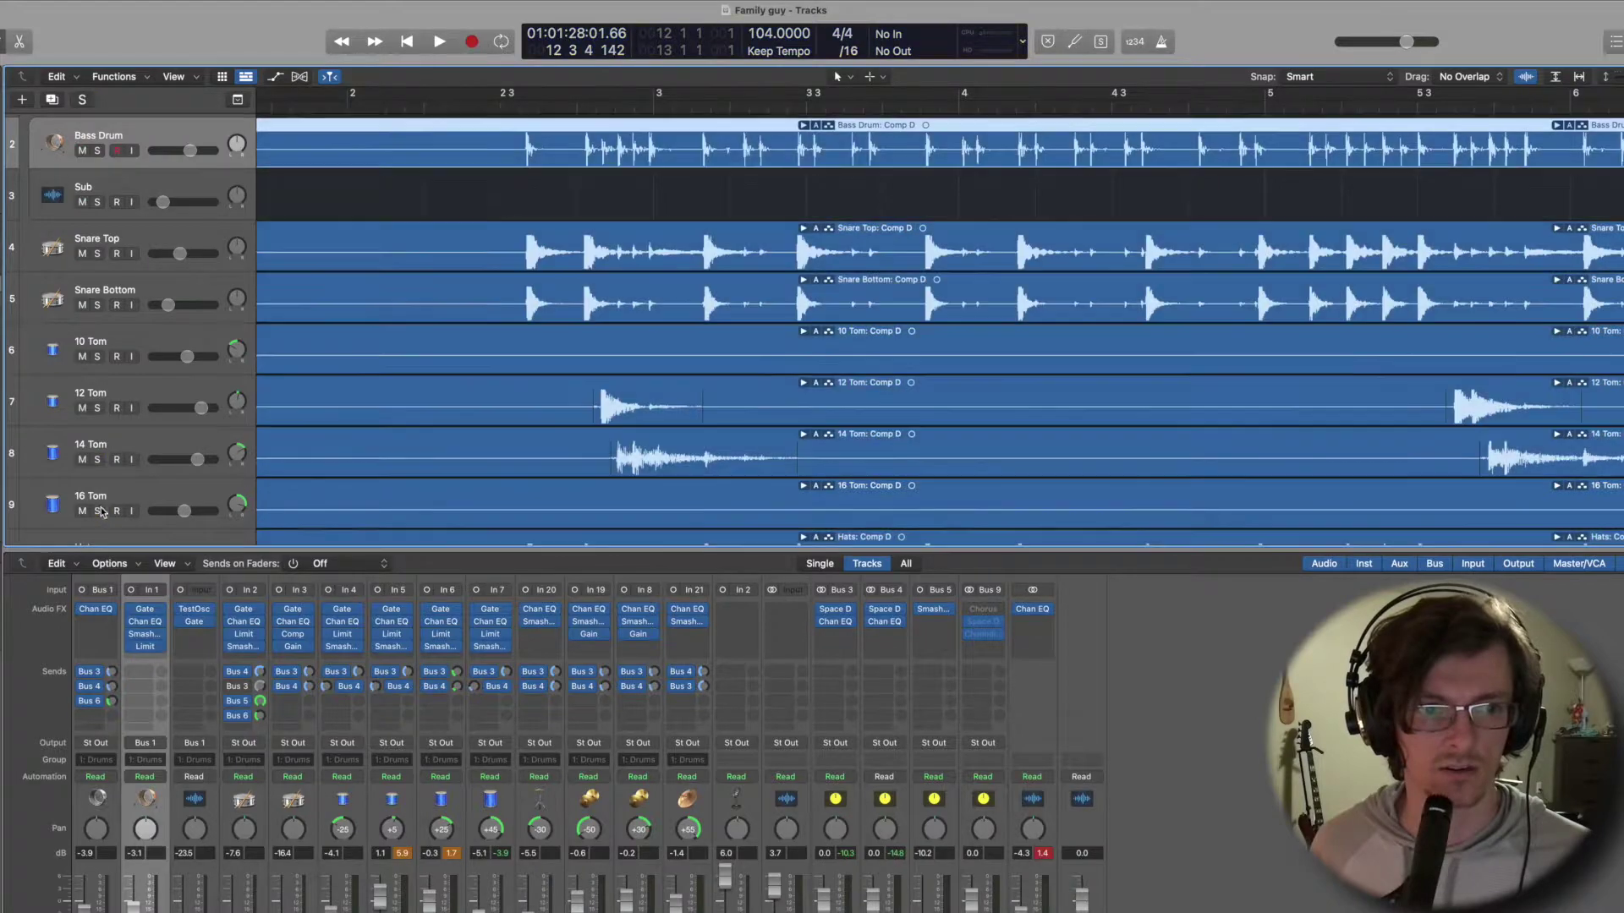
# Review the threshold, reduction, attack, hold and release of the Bass Drum's Noise Gate, and close the plug-in.
pyautogui.scroll(-2, 103, 507)
pyautogui.scroll(3, 277, 153)
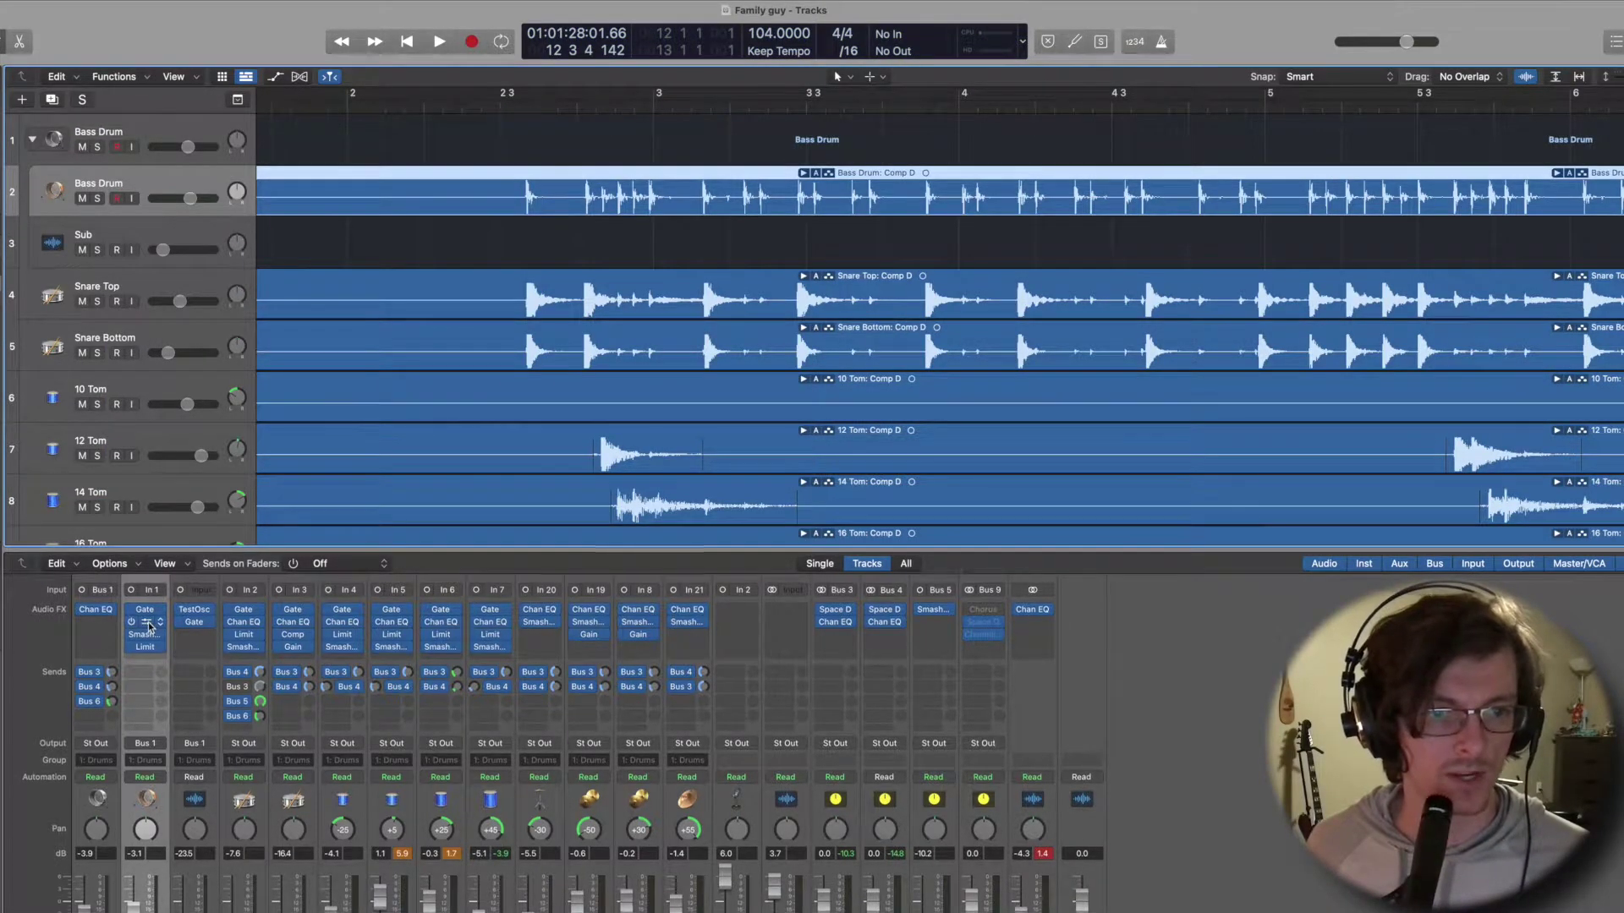
pyautogui.scroll(1, 149, 626)
pyautogui.scroll(2, 149, 627)
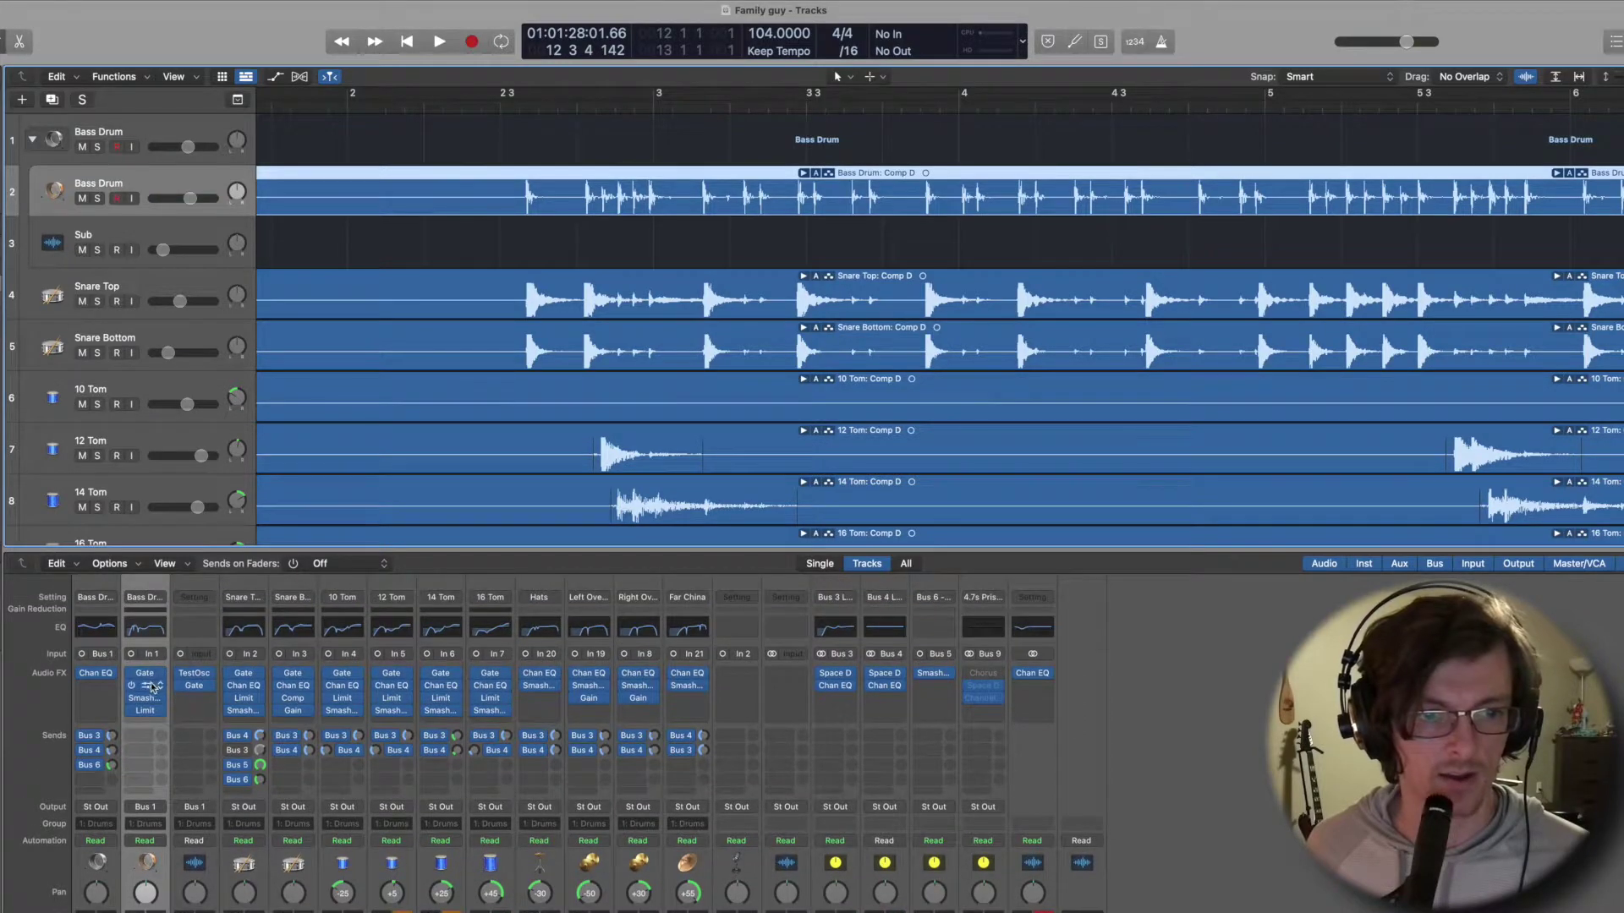
pyautogui.click(148, 675)
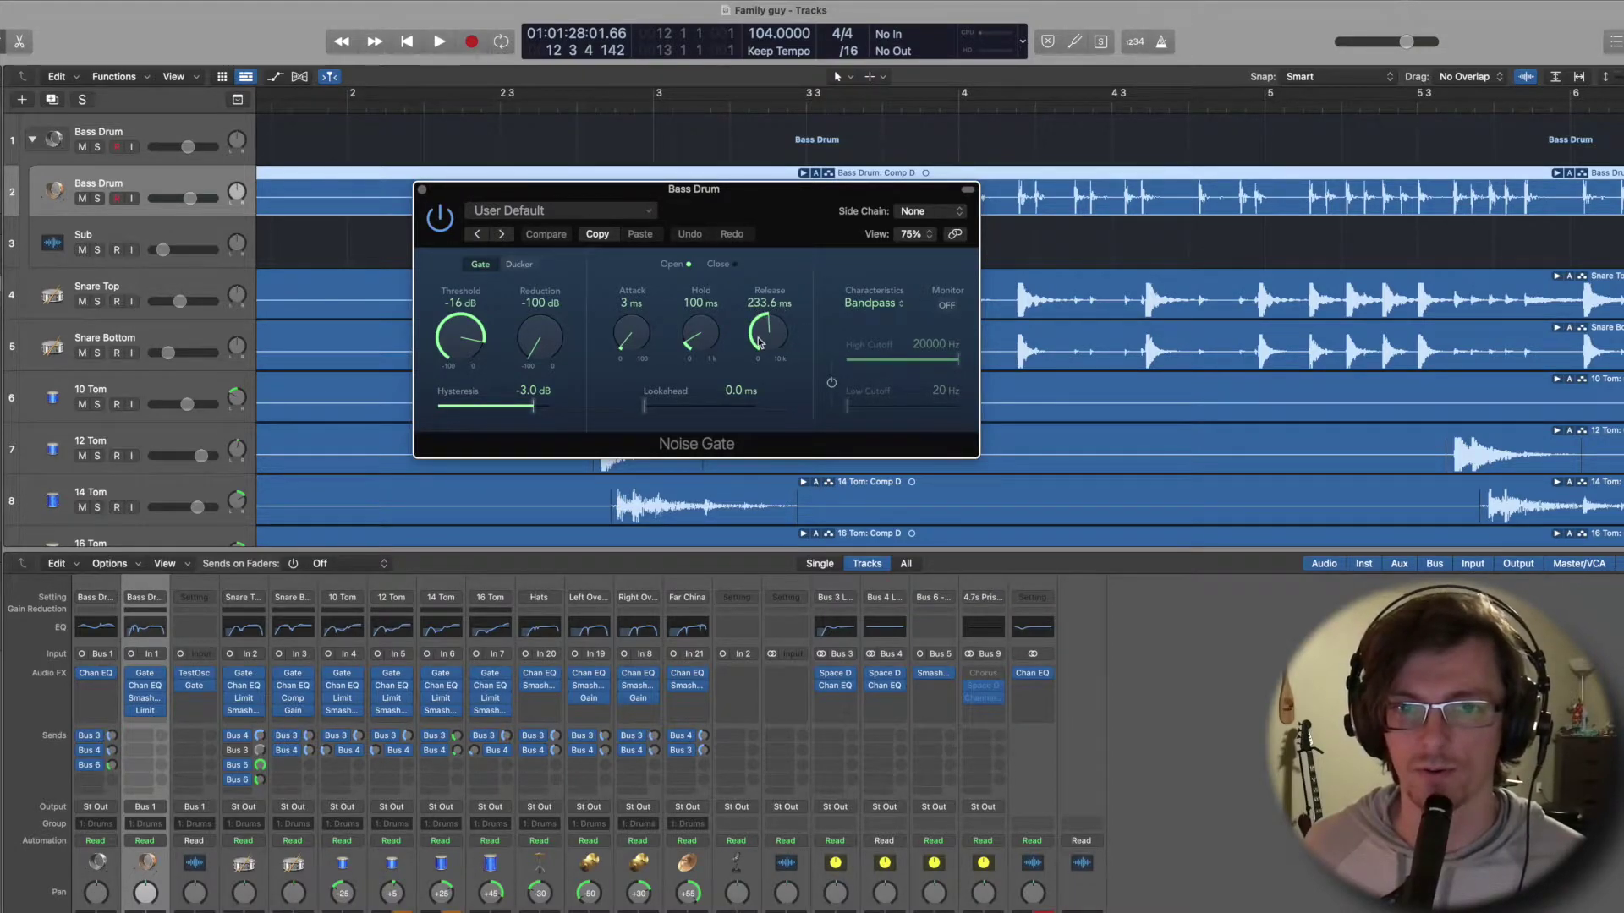
pyautogui.moveTo(696, 195); pyautogui.dragTo(789, 301)
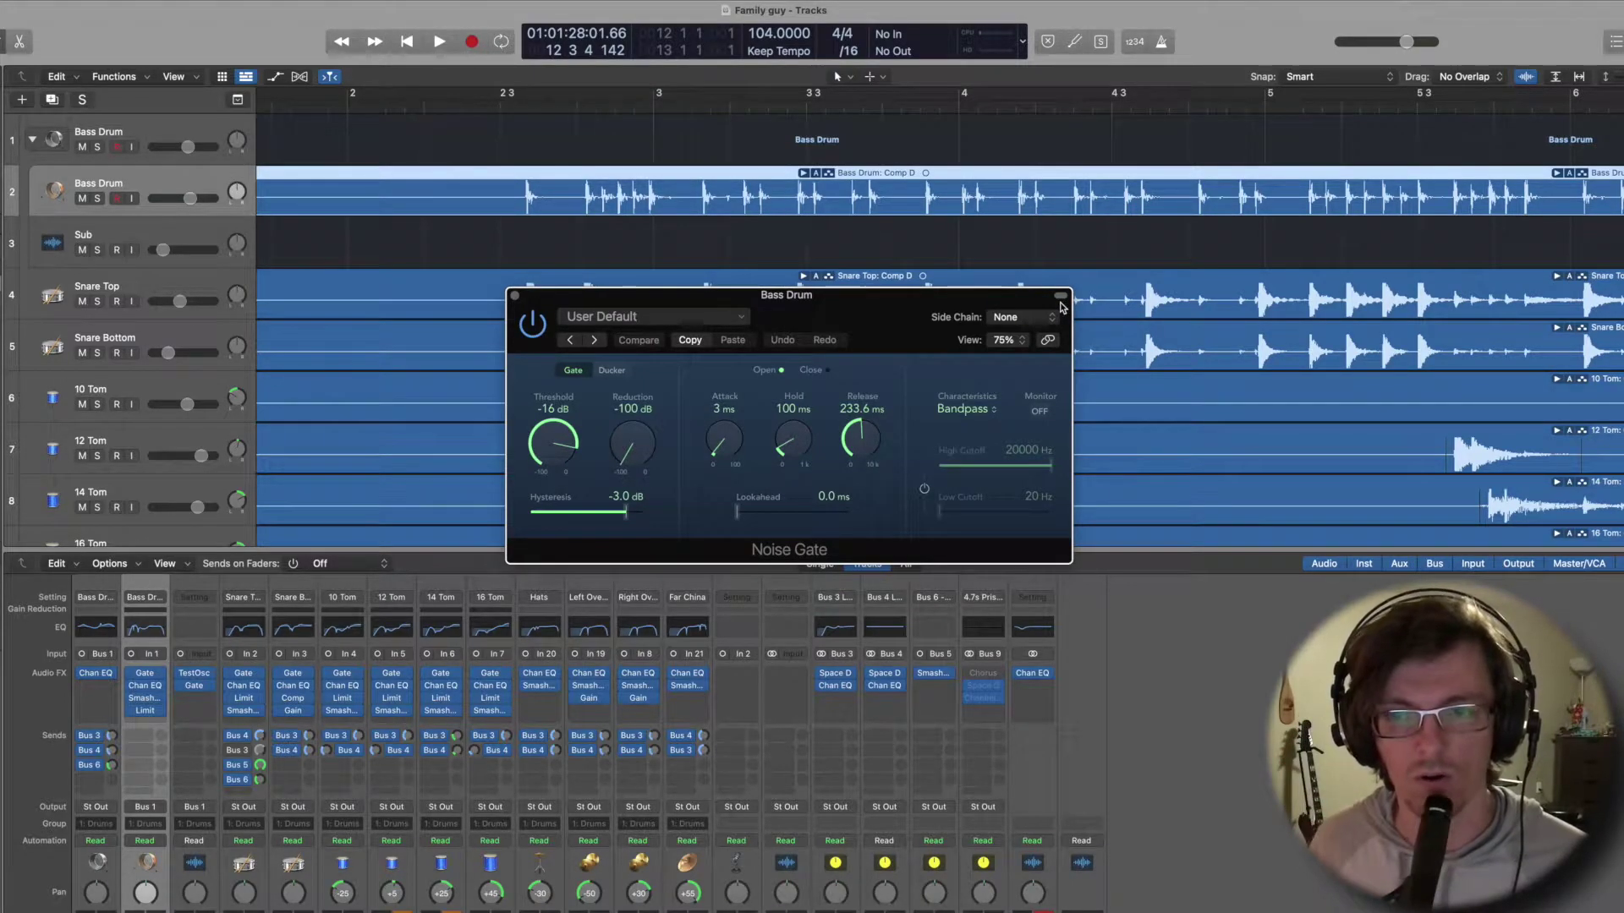
pyautogui.click(515, 297)
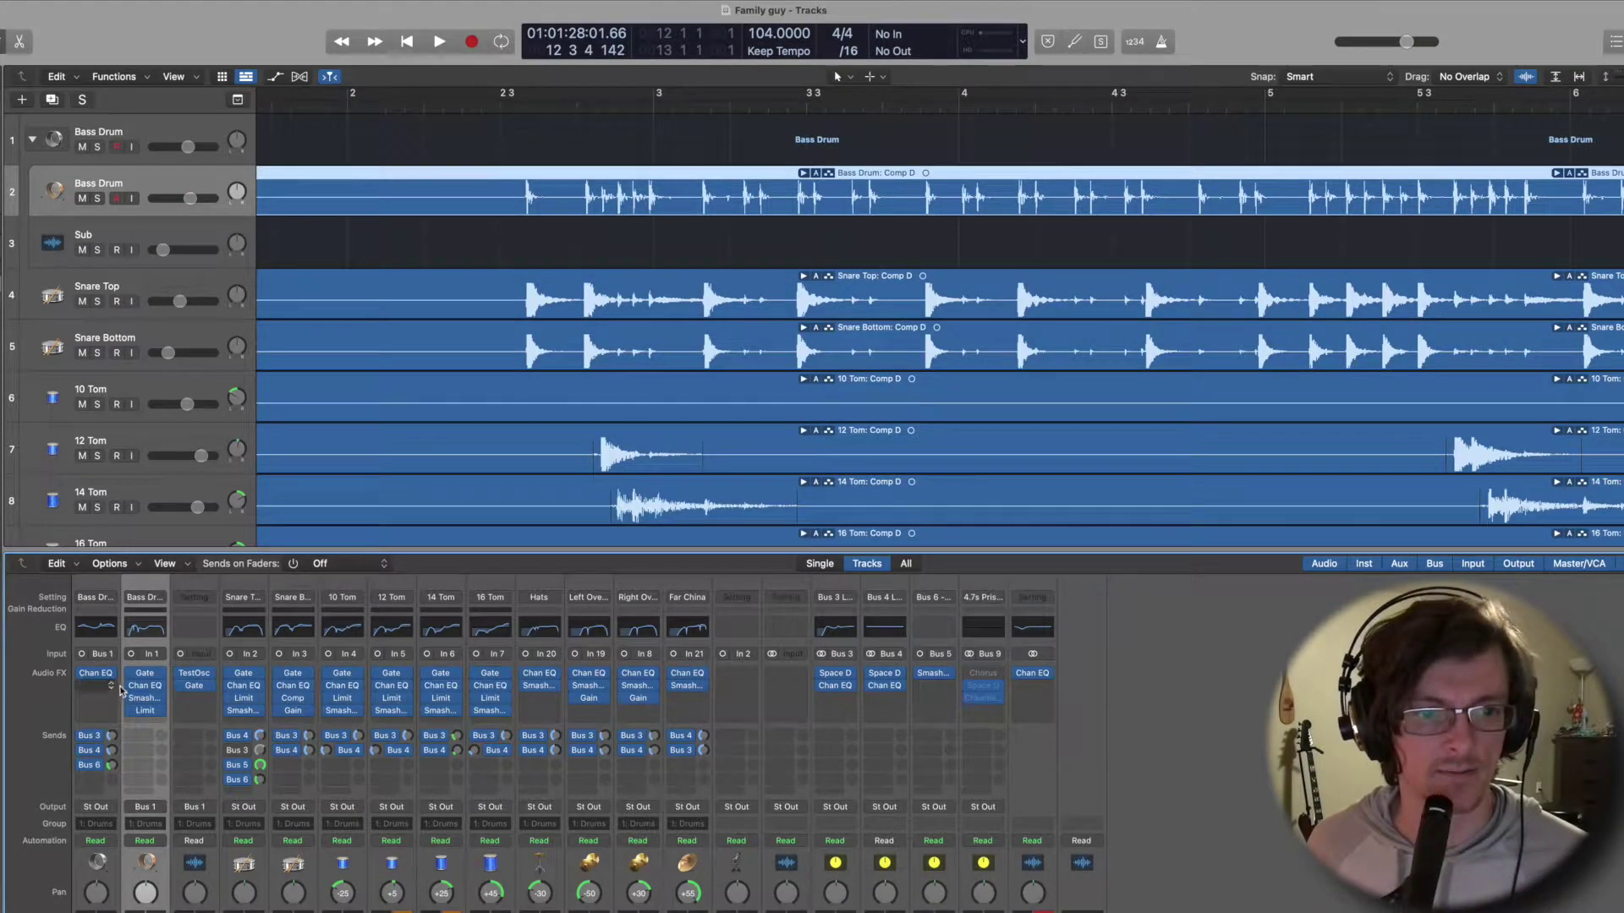
# Open the Bass Drum's Channel EQ, set a cycle from about 2 4 1 to 3 2 3, and briefly play it.
pyautogui.click(145, 686)
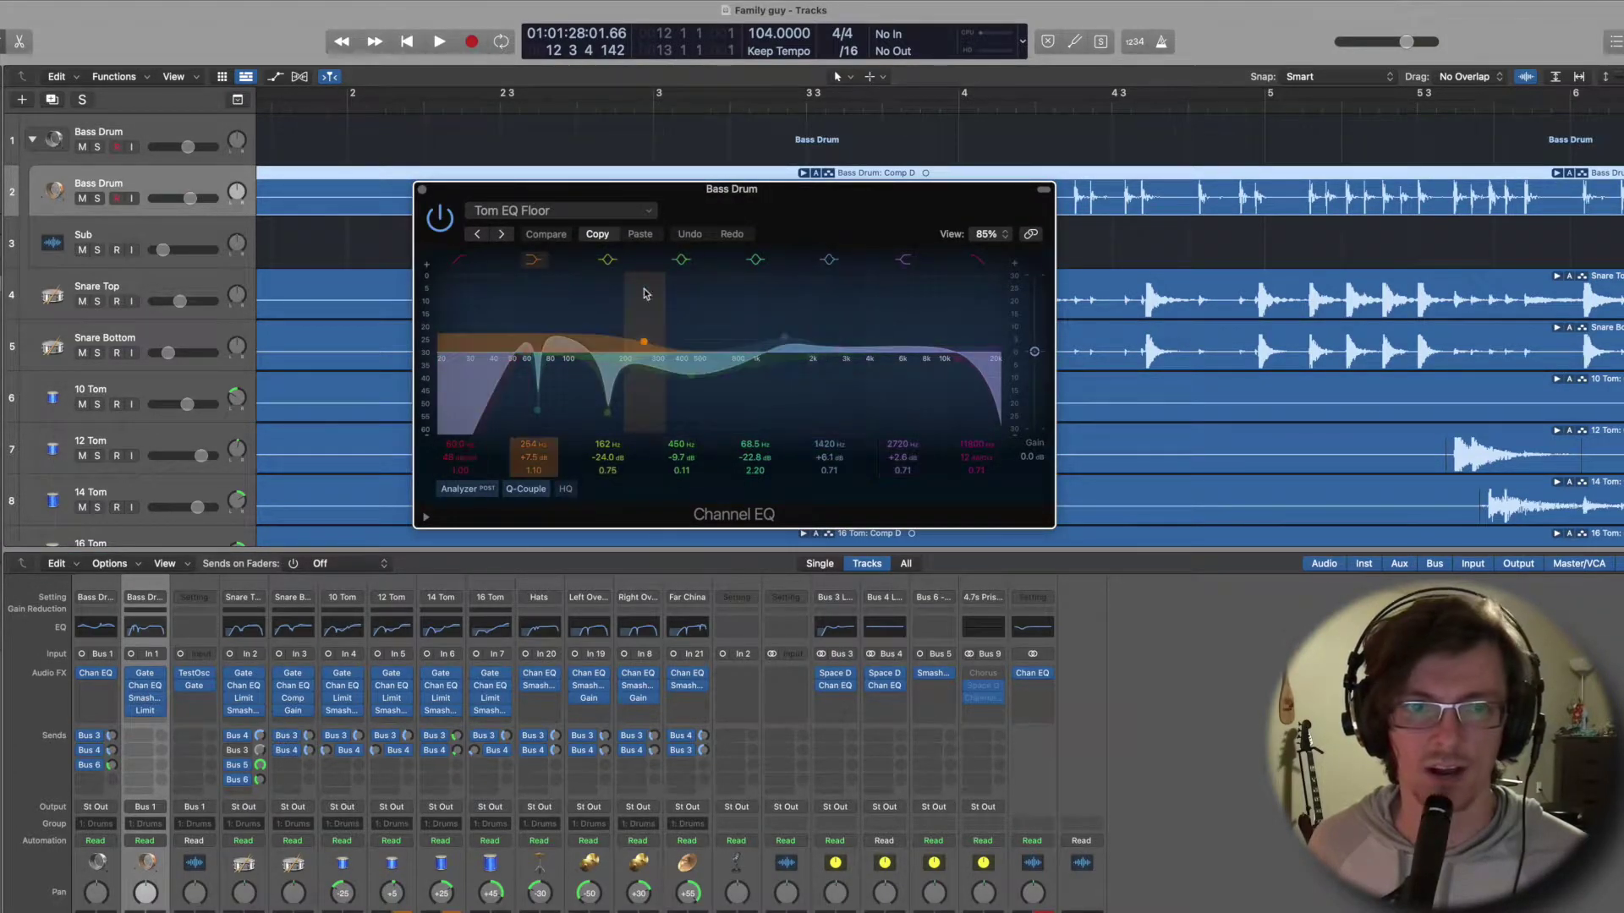
pyautogui.moveTo(642, 192); pyautogui.dragTo(645, 309)
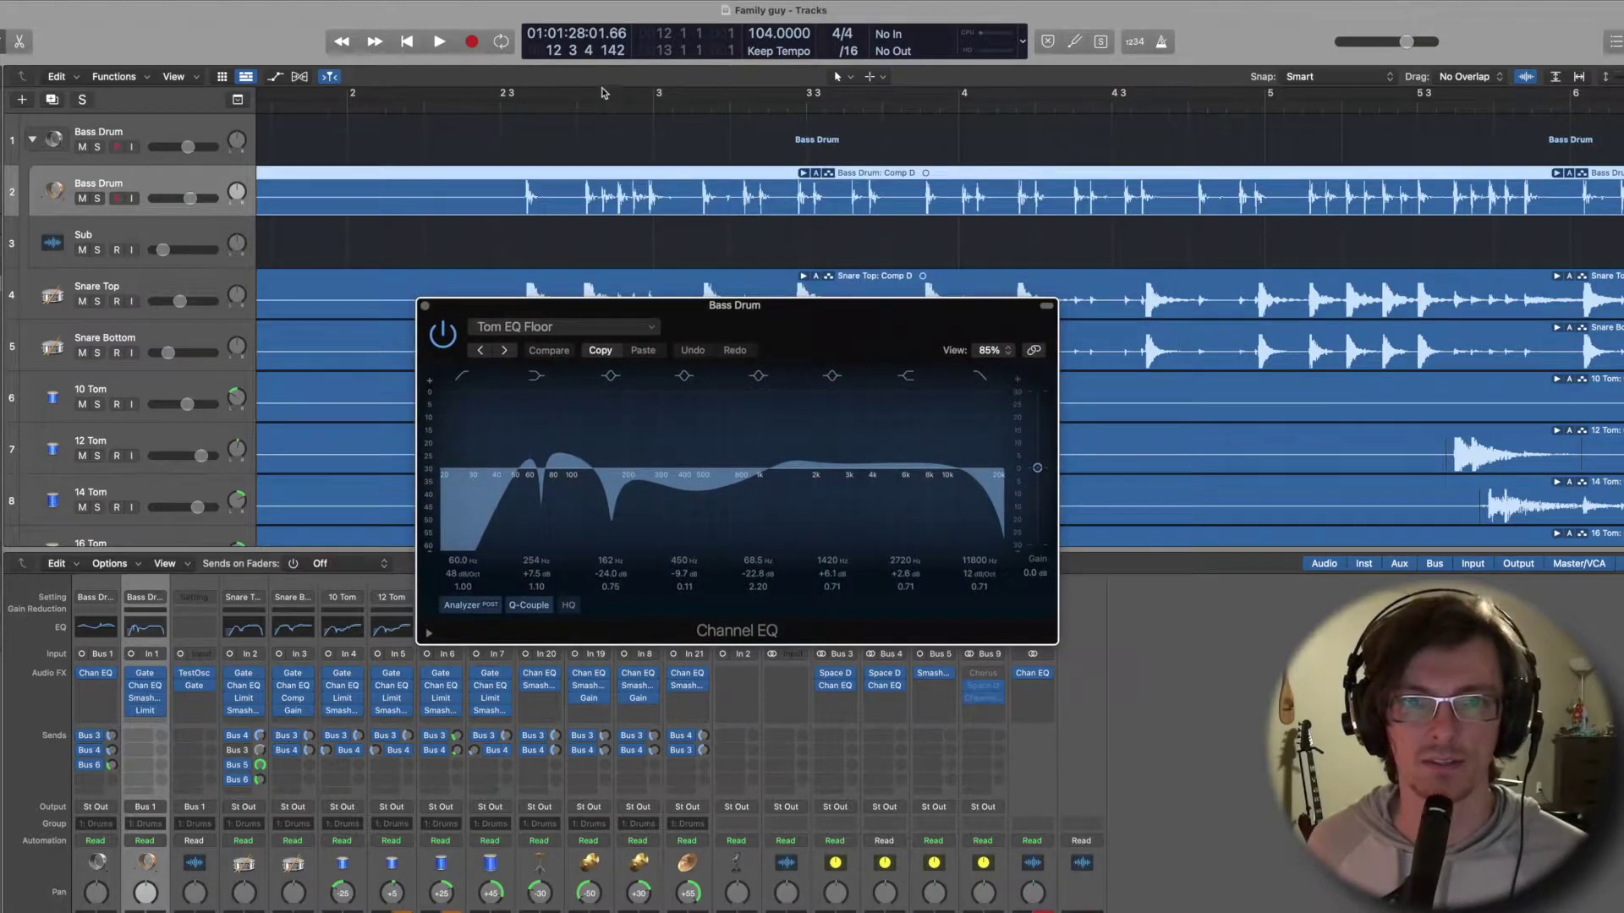
pyautogui.moveTo(584, 103); pyautogui.dragTo(781, 99)
pyautogui.press('space')
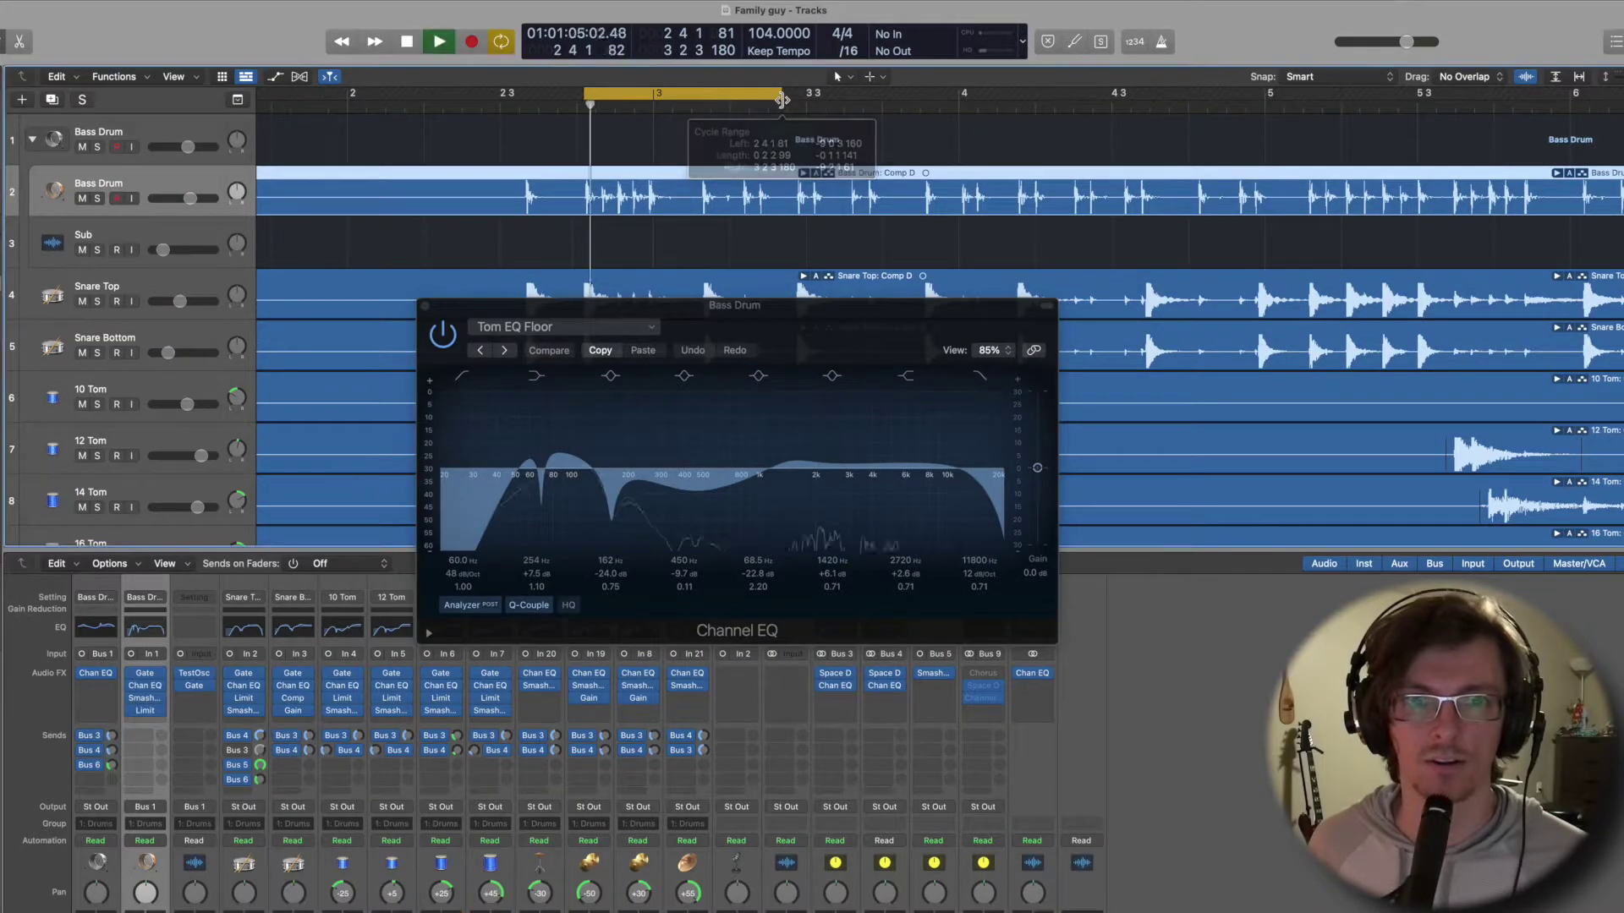
pyautogui.press('space')
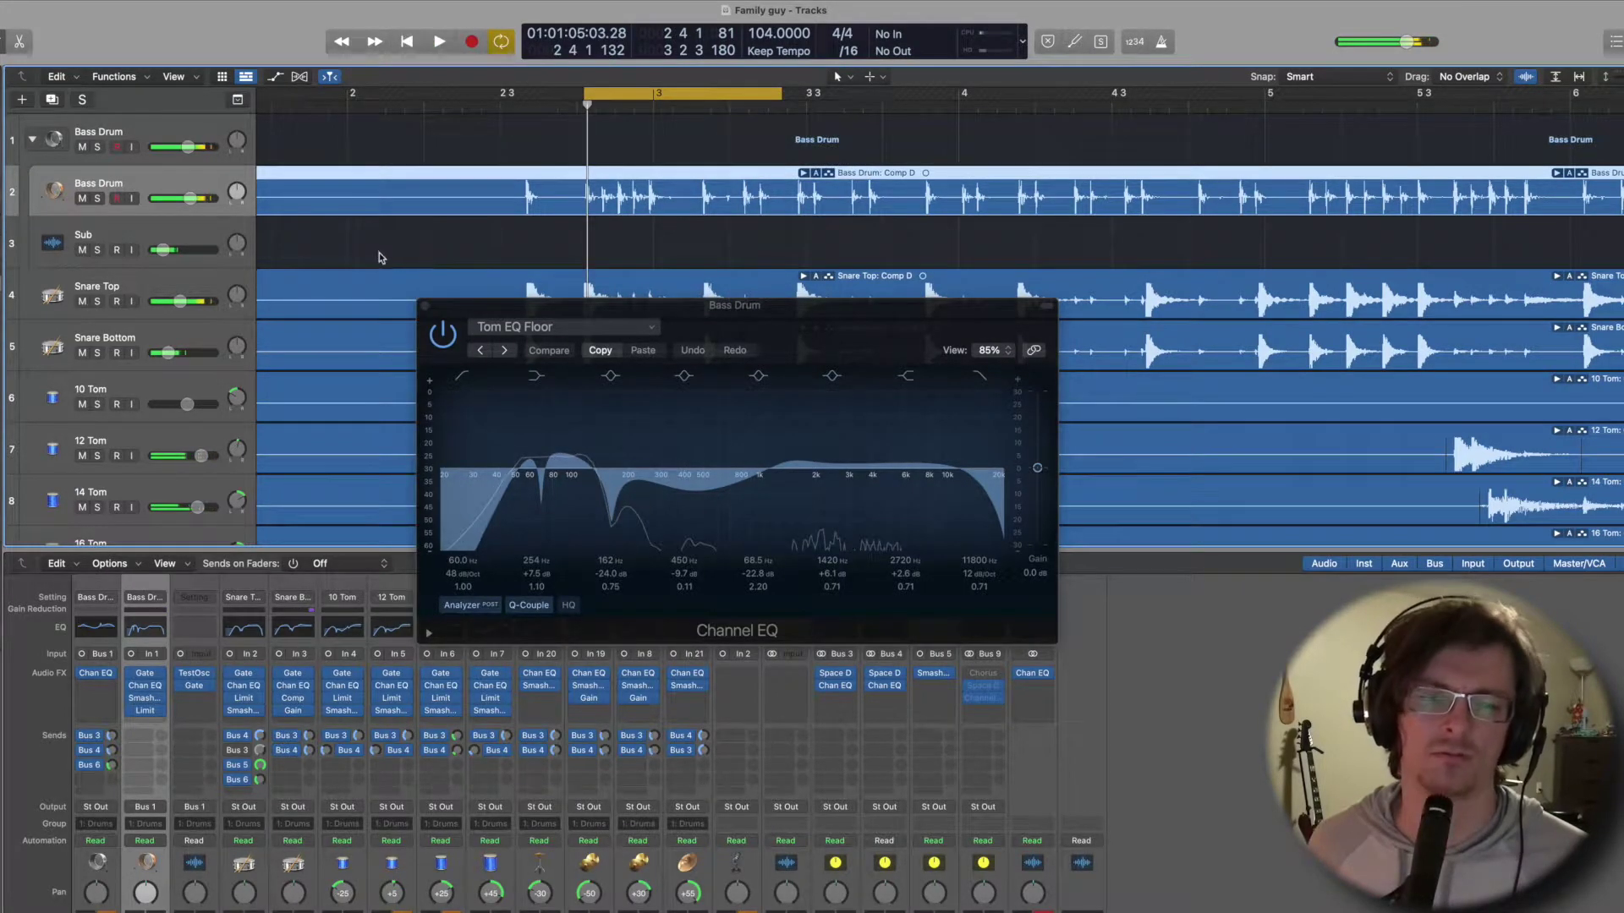
# Solo the Bass Drum stack and audition it with the cycle extended to about 4 3 3.
pyautogui.click(97, 147)
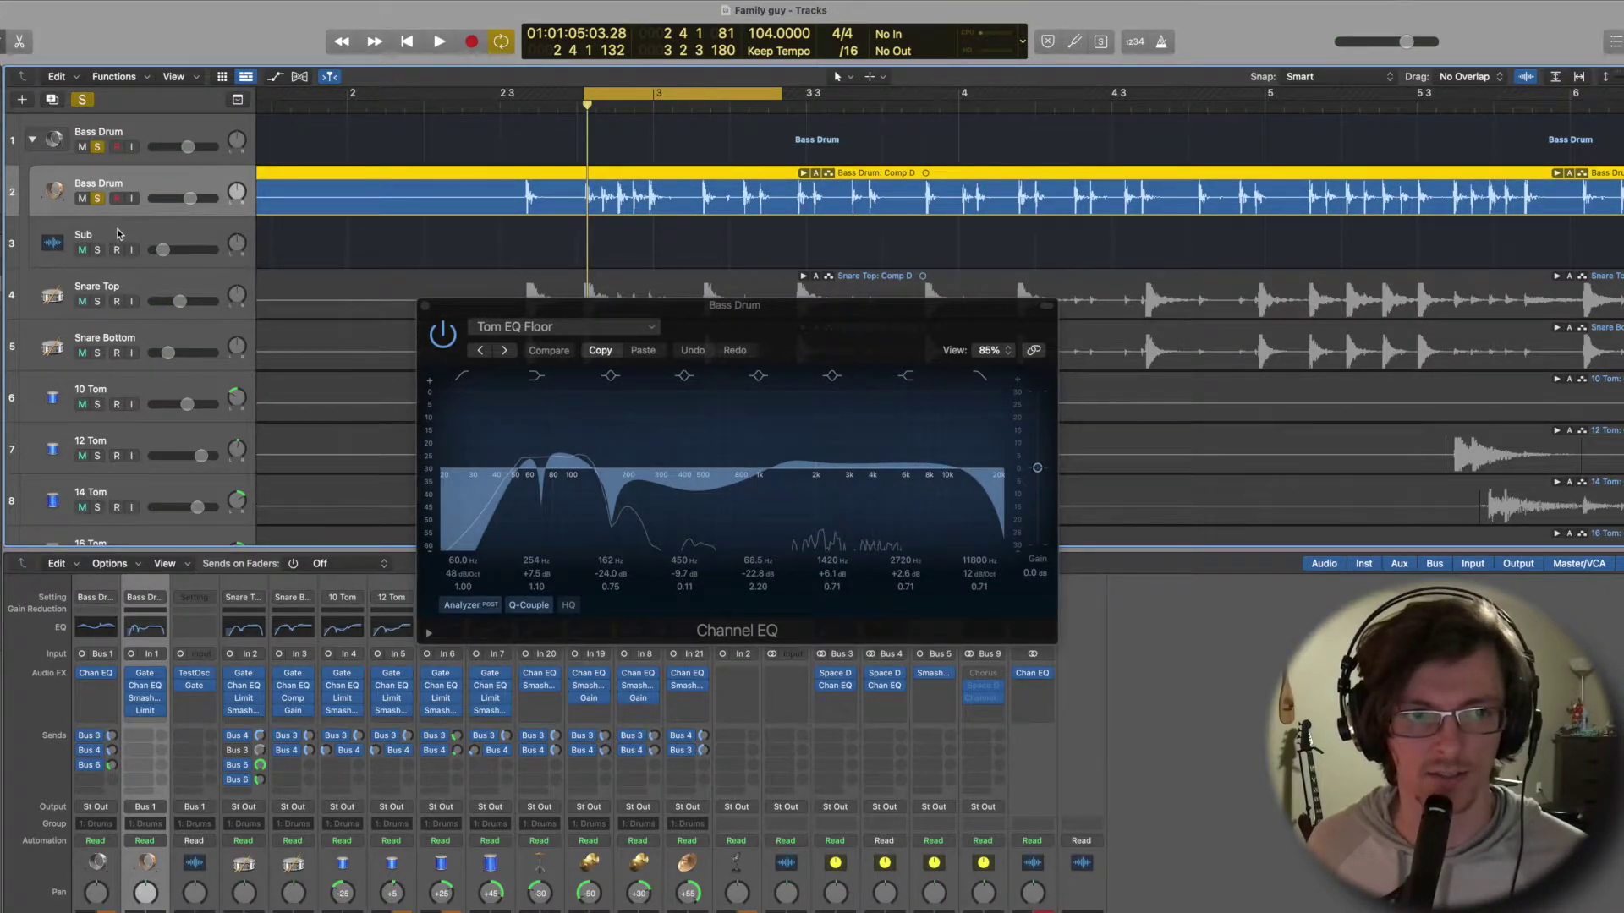
pyautogui.press('space')
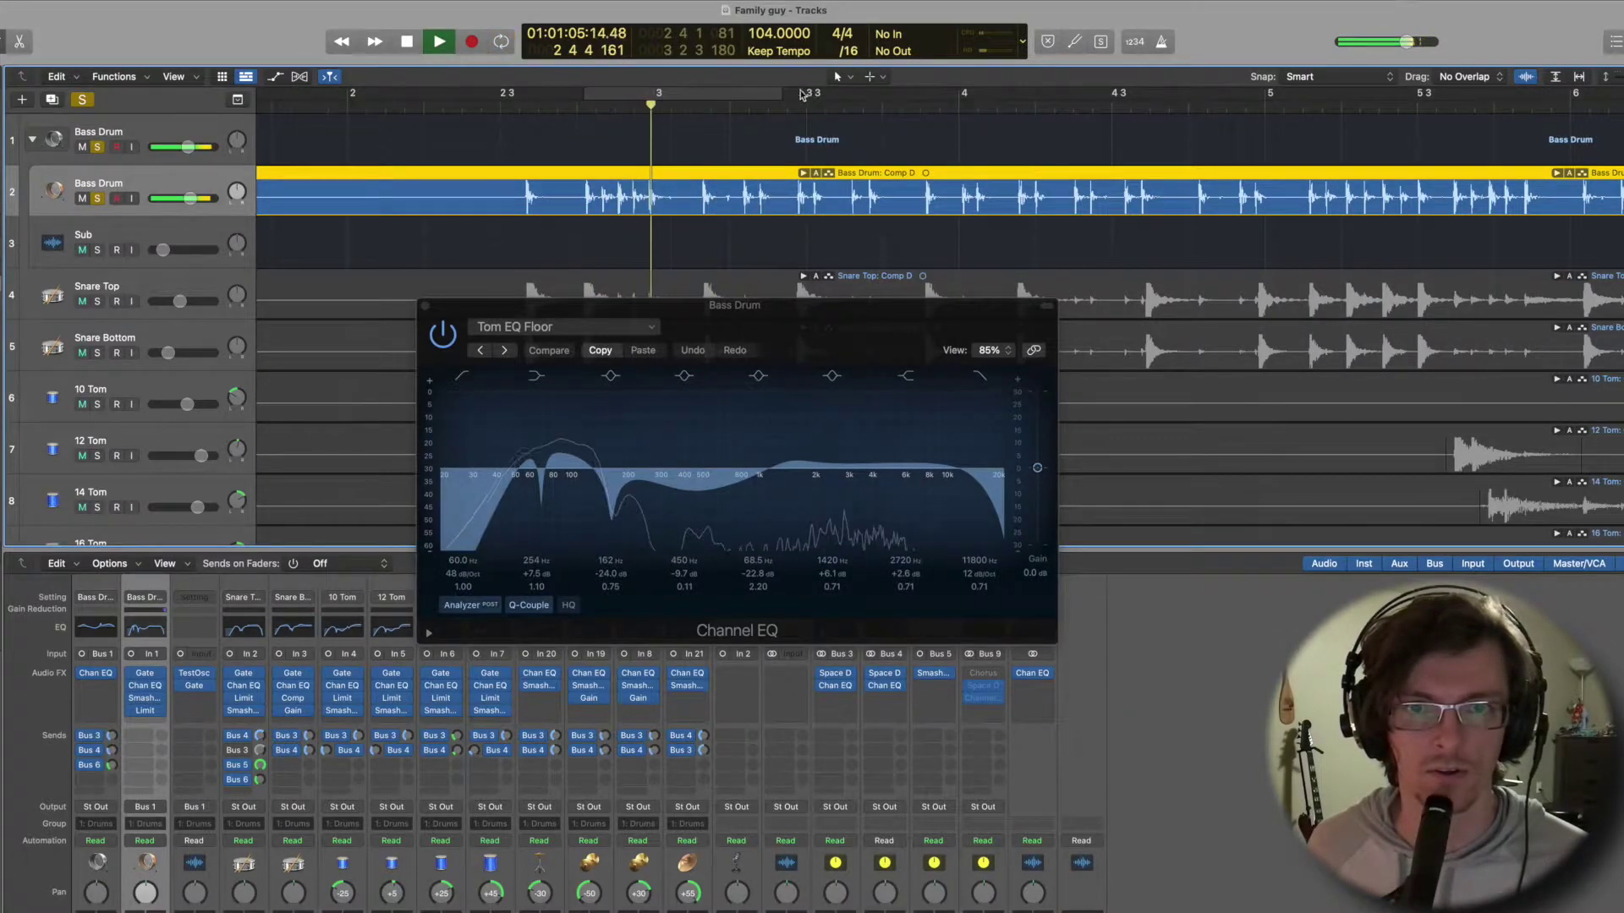
pyautogui.moveTo(780, 93); pyautogui.dragTo(1149, 84)
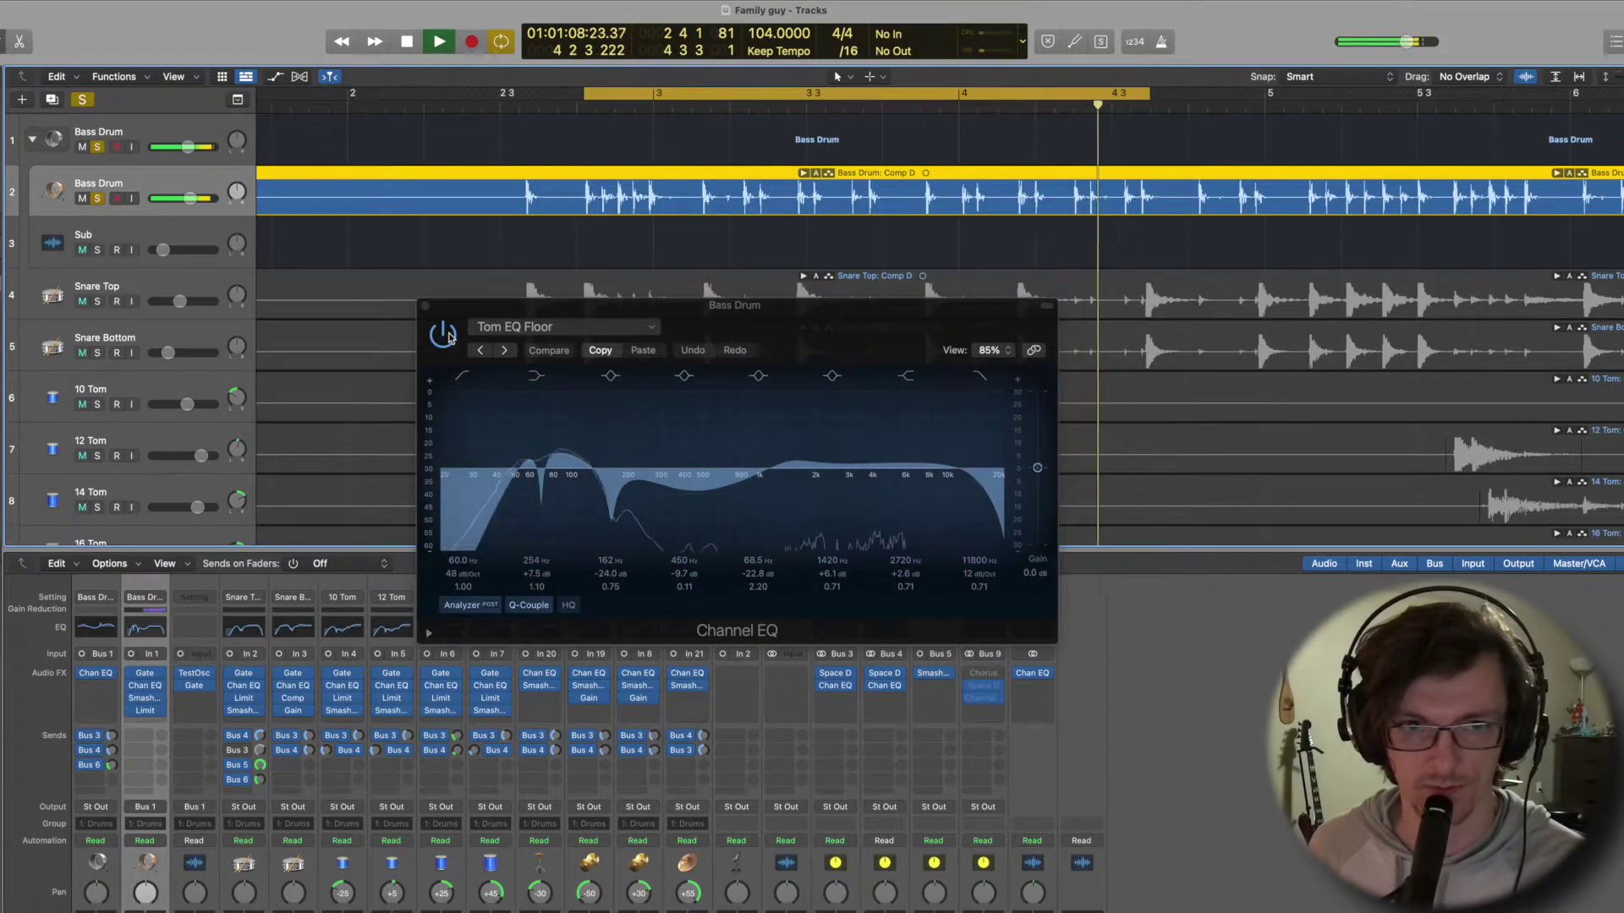
pyautogui.press('space')
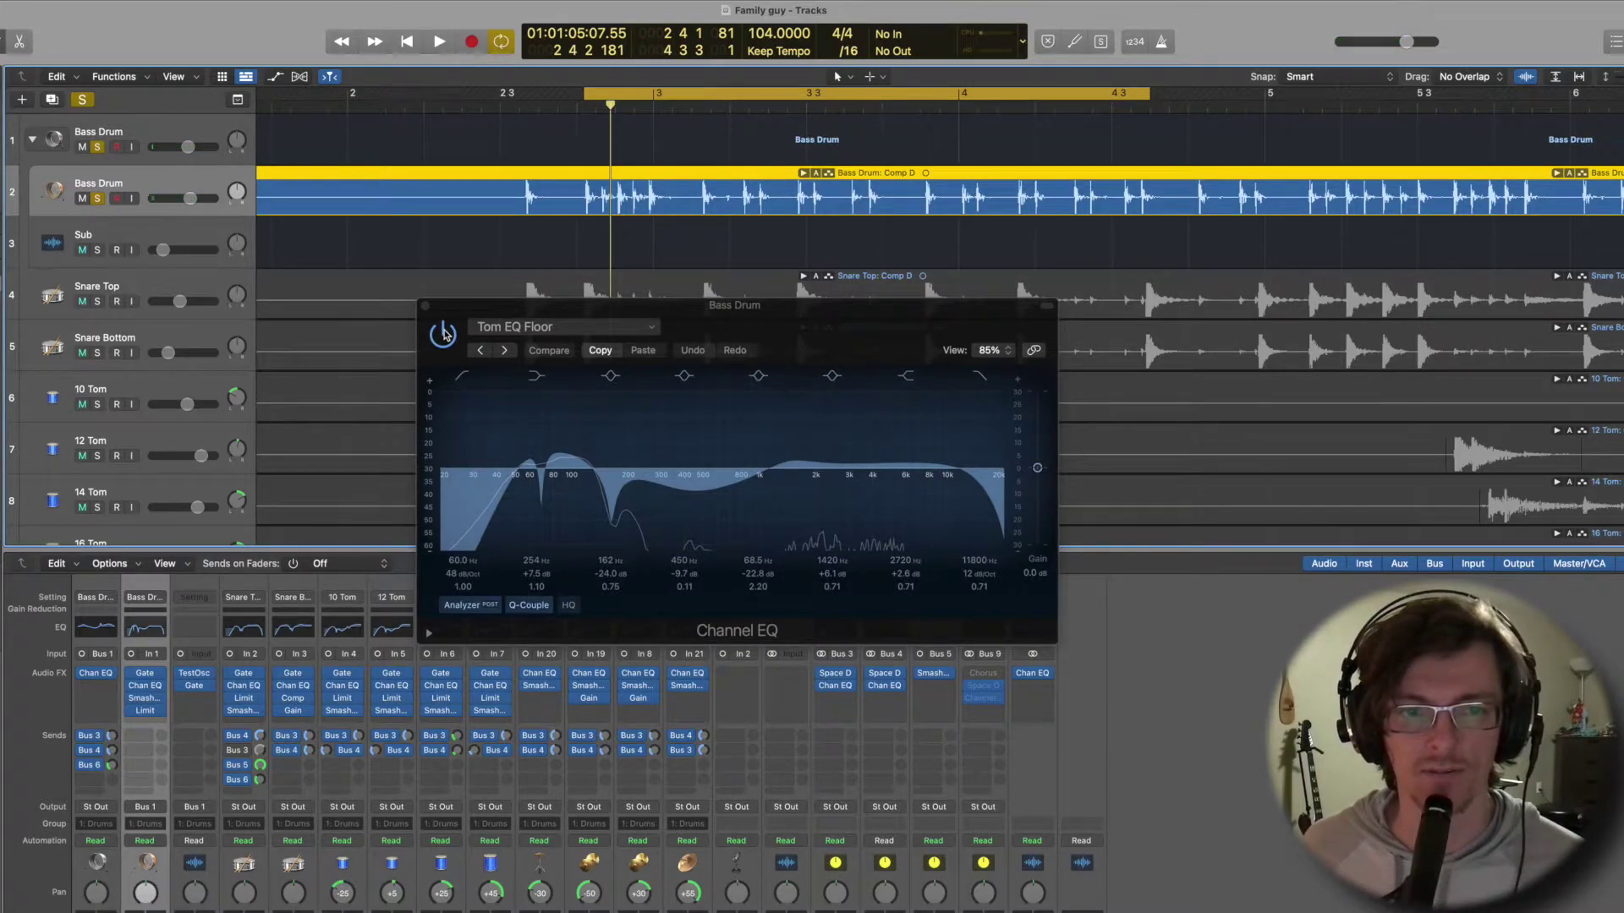
# Bypass the Gate, Channel EQ, Smash and Limit plug-ins on the Bass Drum and audition only that unprocessed track.
pyautogui.click(131, 674)
pyautogui.click(132, 686)
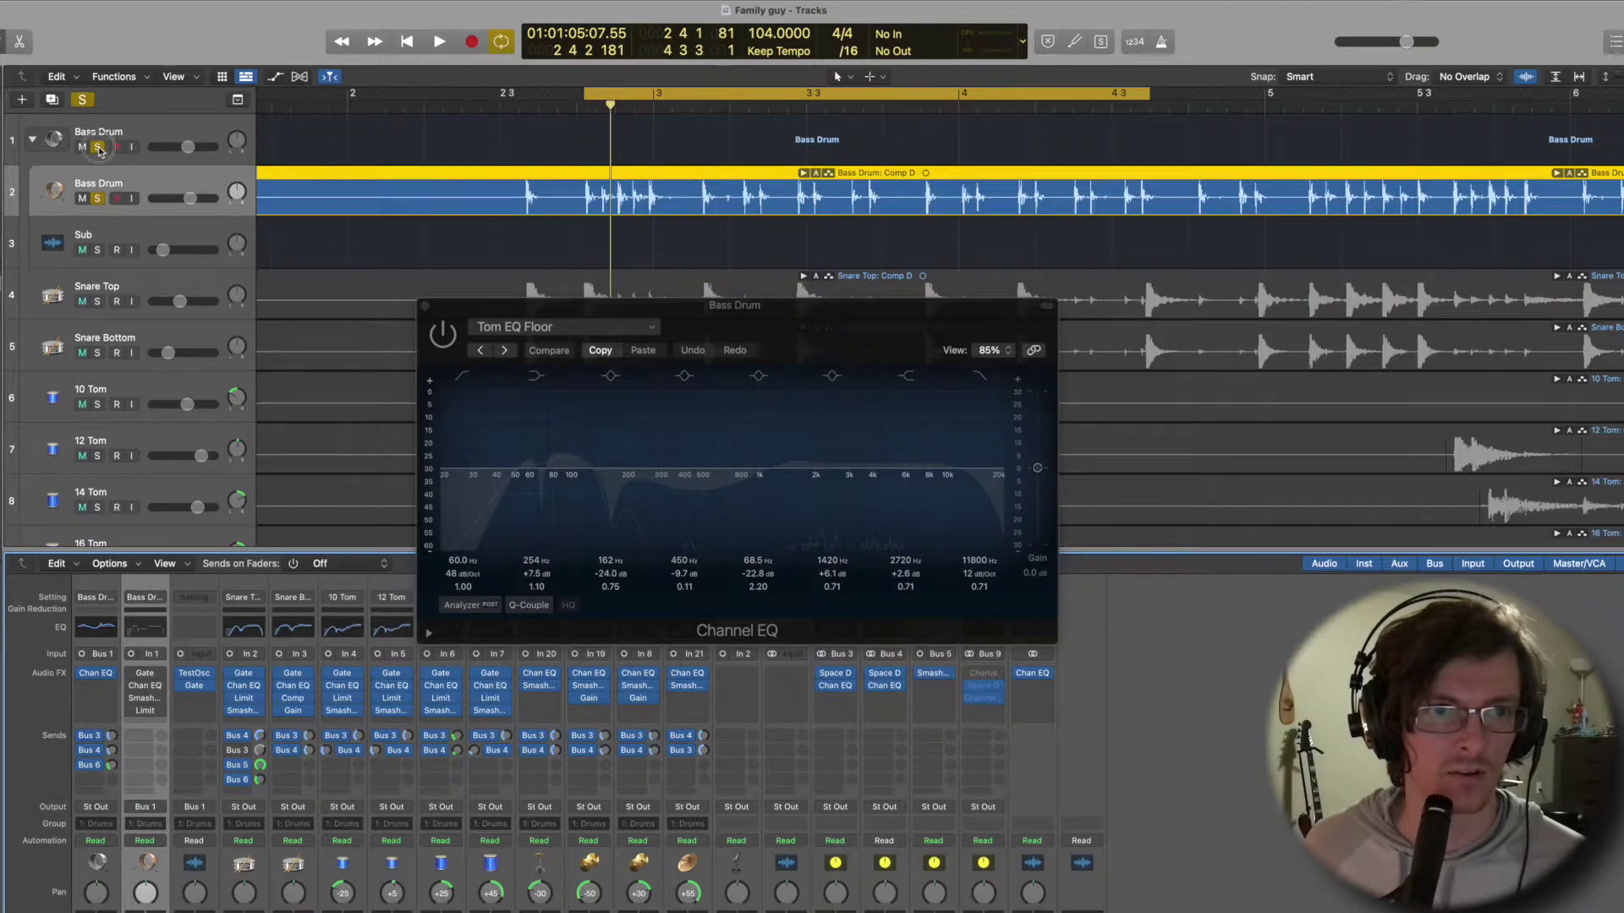
pyautogui.press('space')
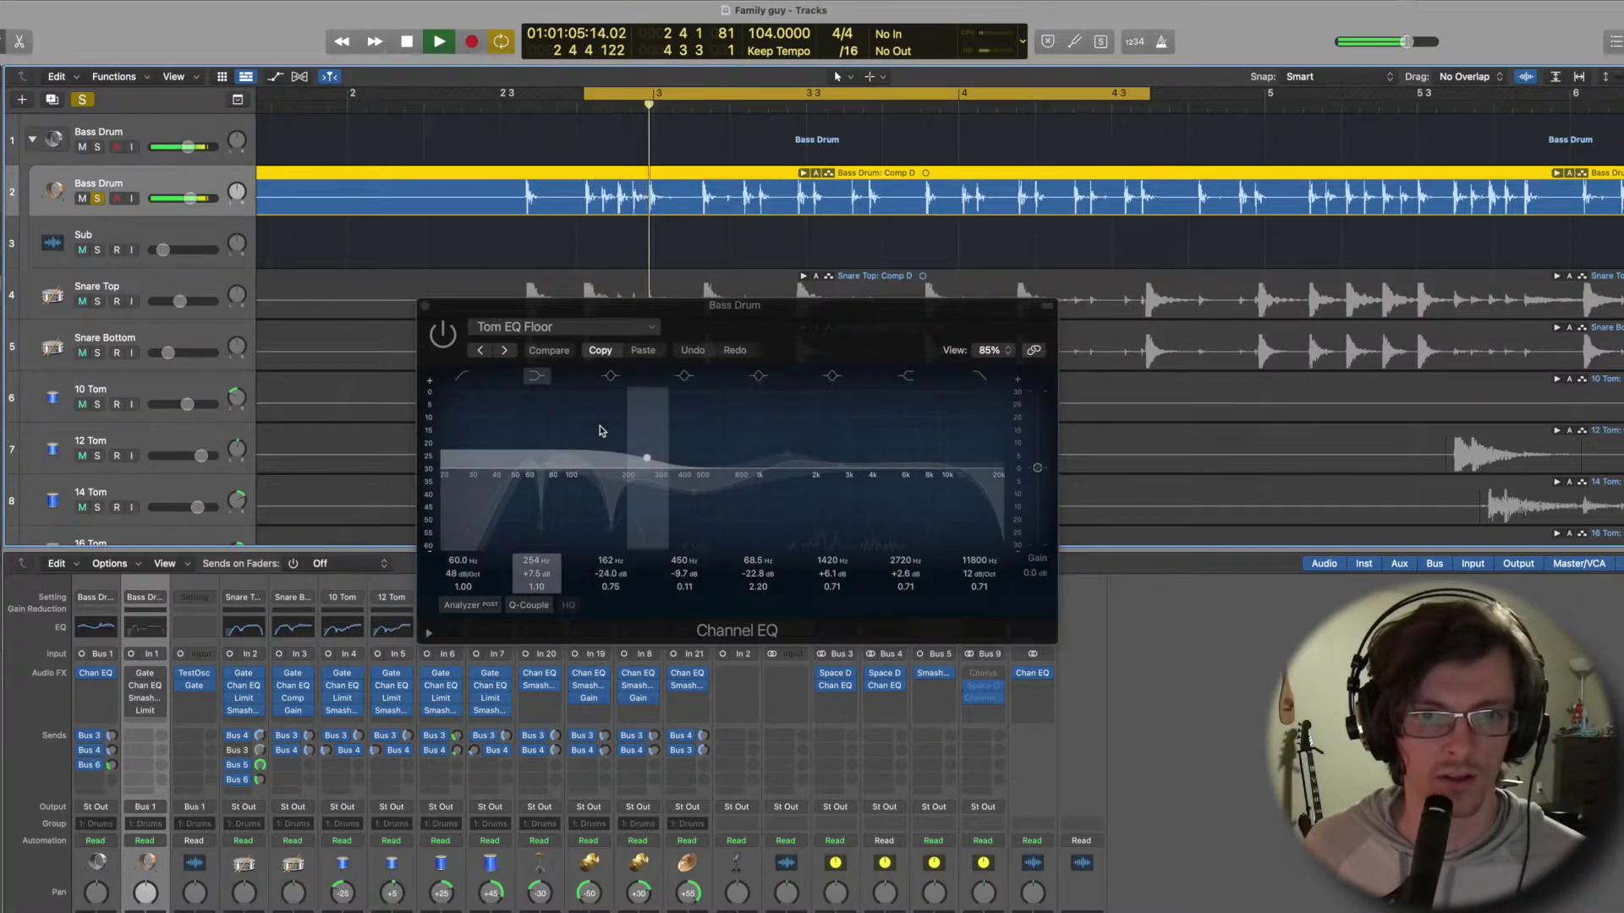
pyautogui.press('XF86AudioRaiseVolume')
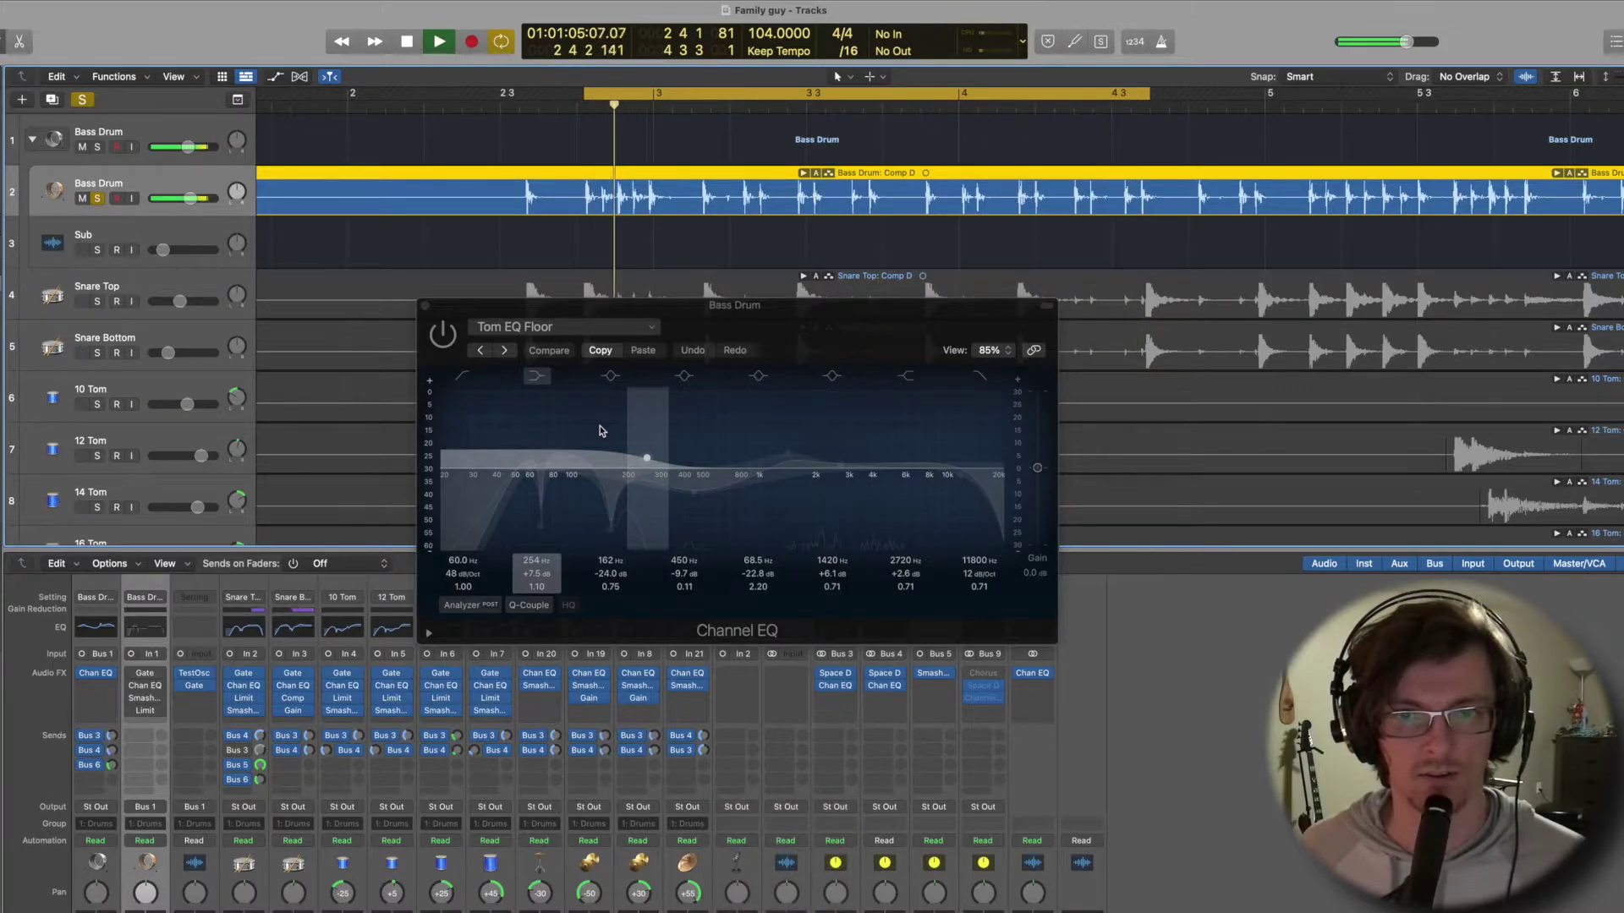
pyautogui.press('space')
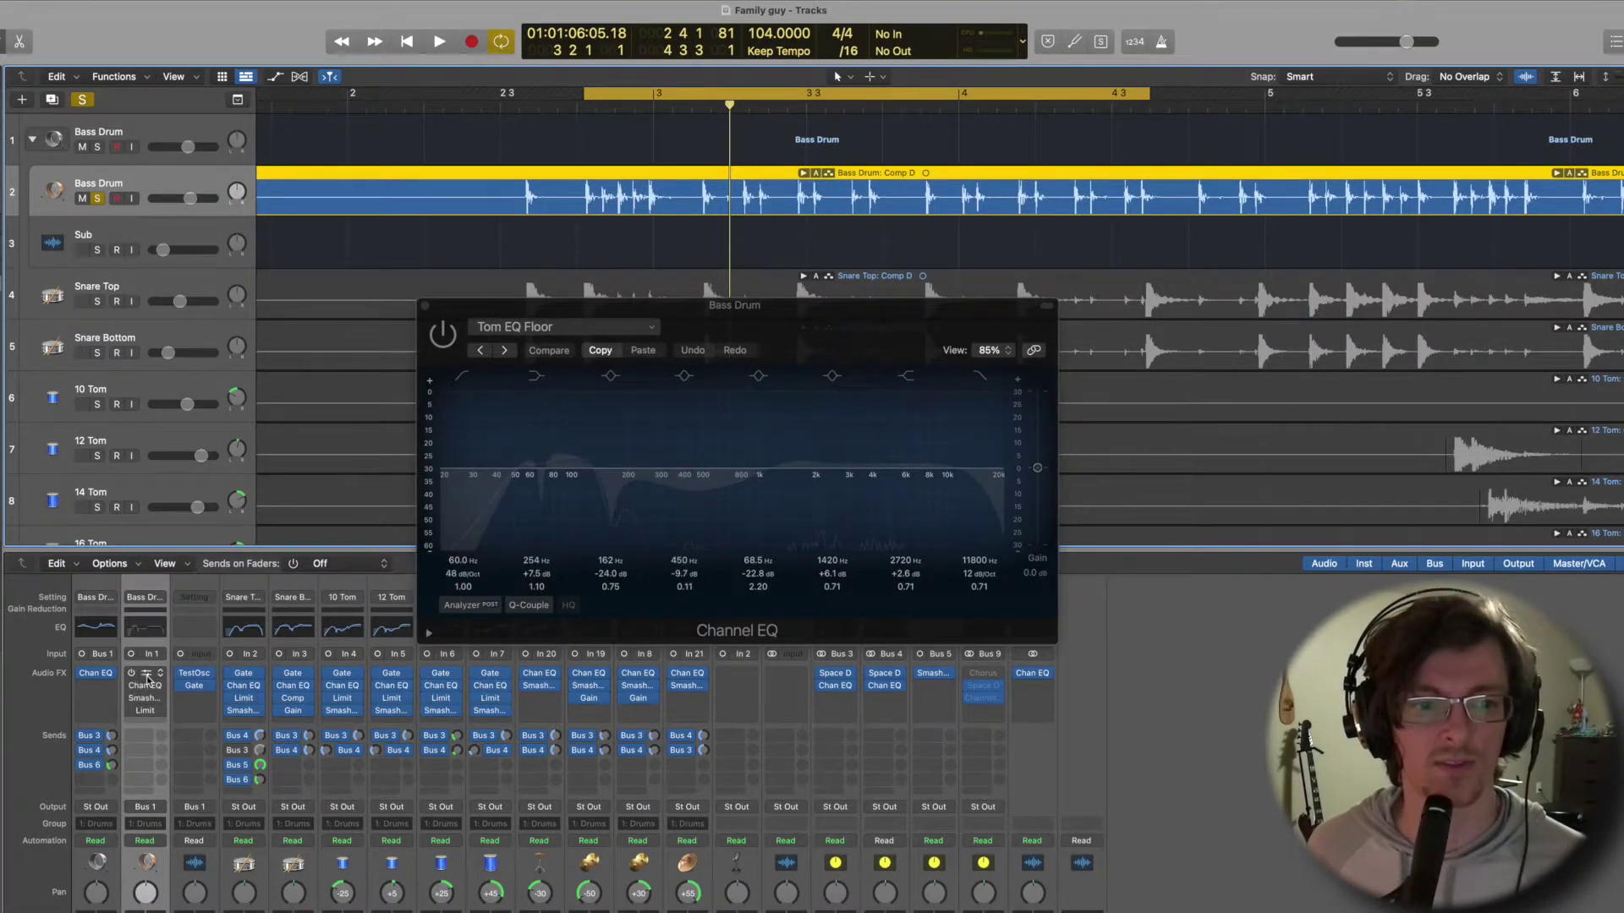
# Re-enable the Bass Drum's Gate and Channel EQ one at a time, auditioning the cycle with each.
pyautogui.press('space')
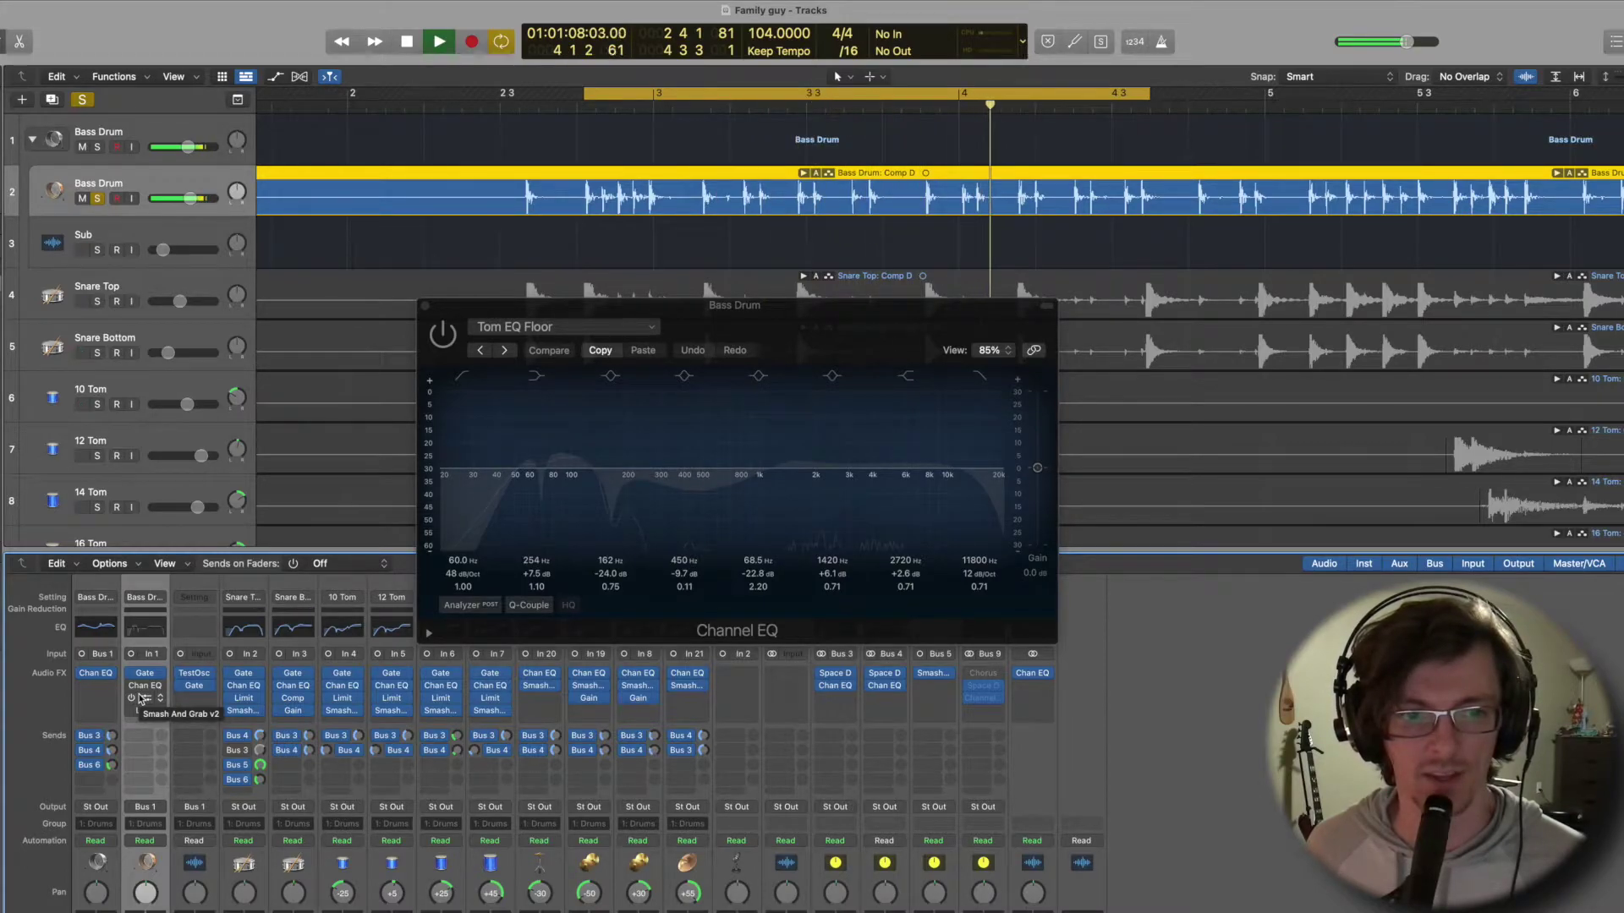
pyautogui.press('space')
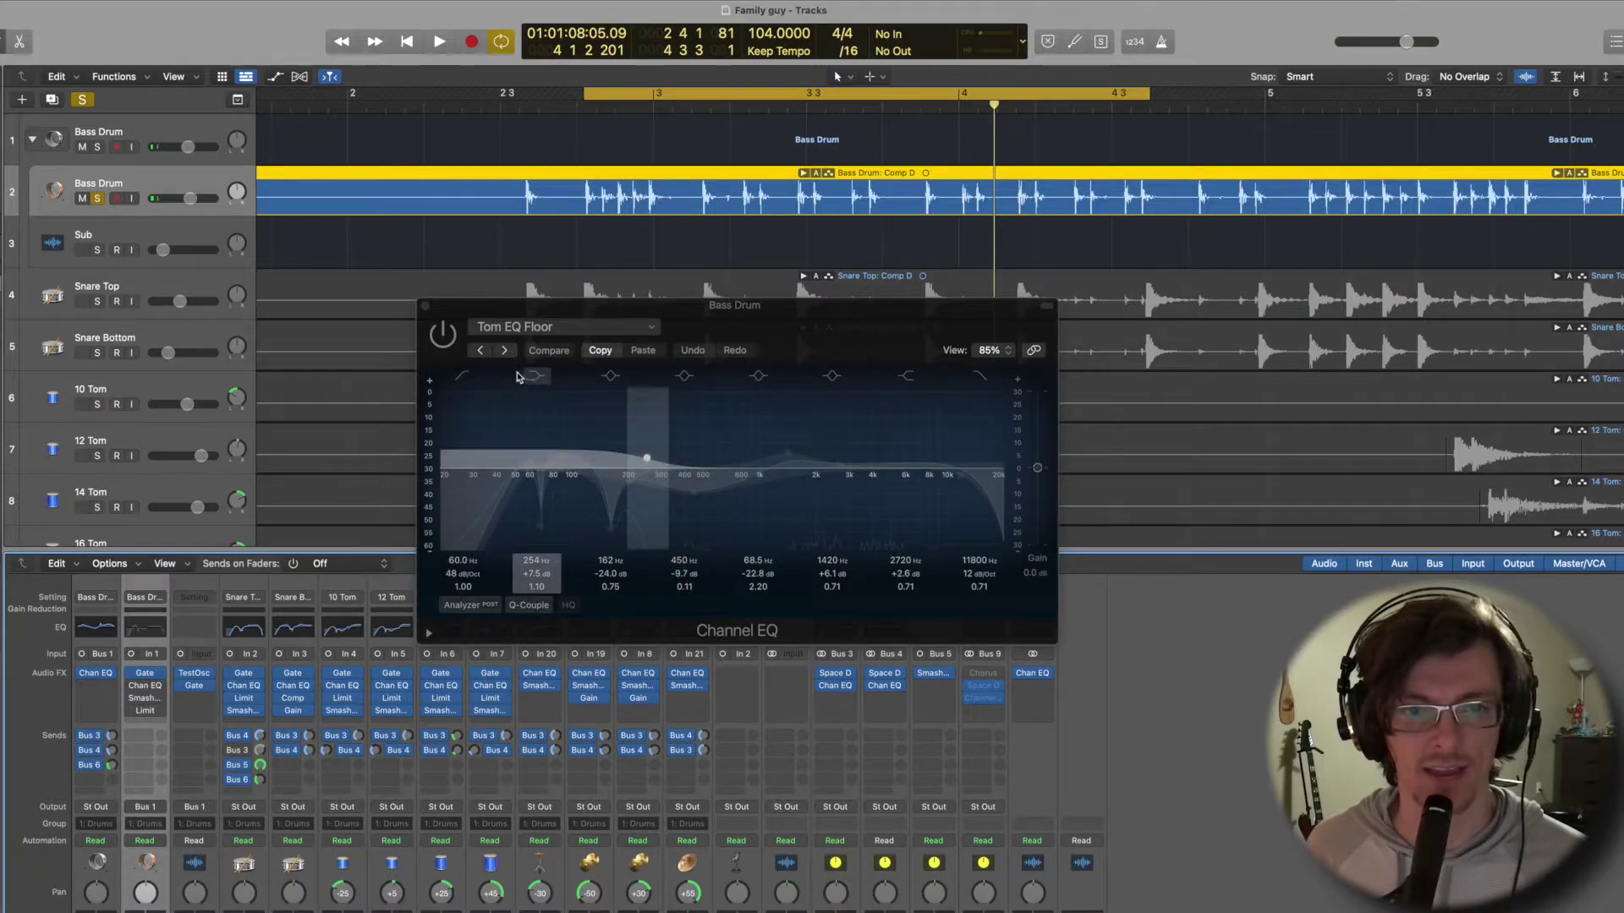
pyautogui.click(444, 334)
pyautogui.press('space')
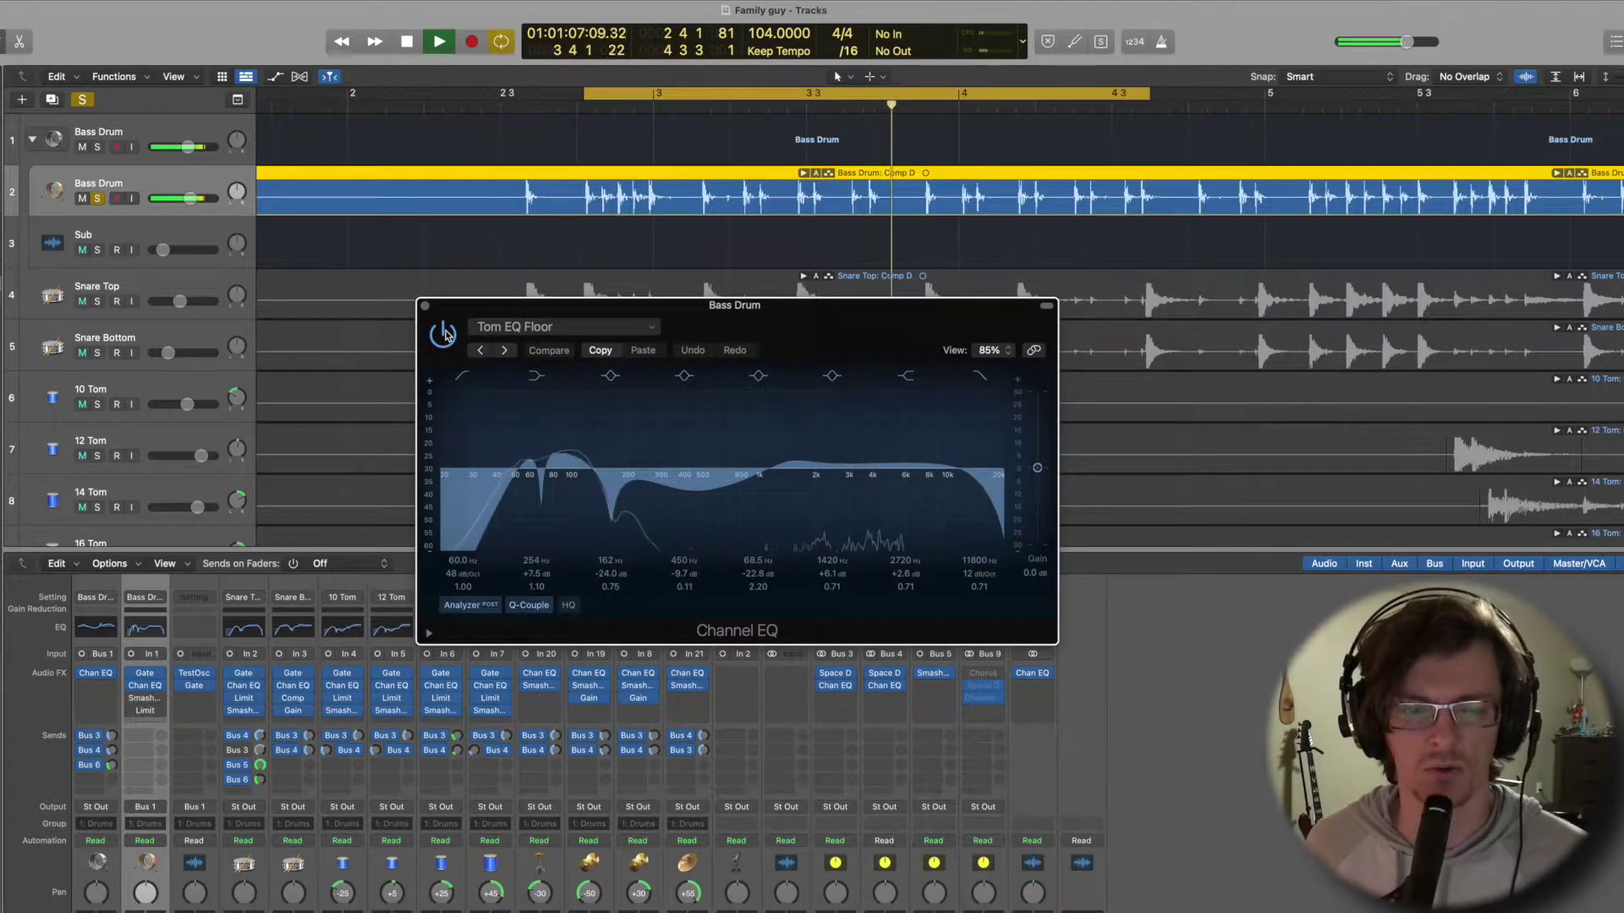
pyautogui.press('space')
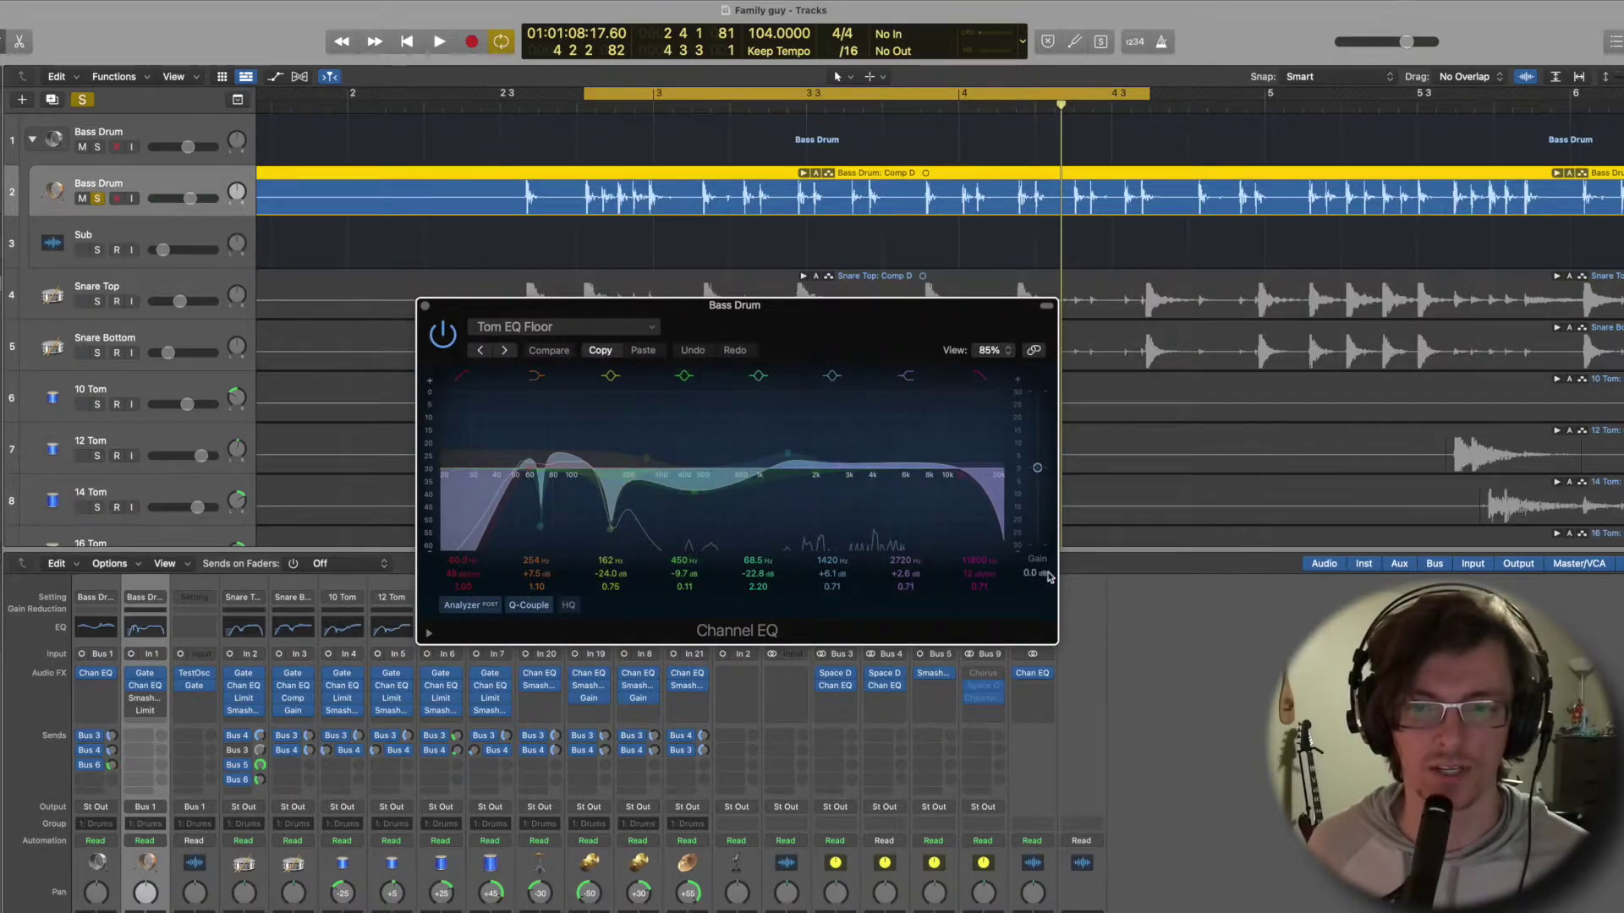
# Reposition the Bass Drum's Channel EQ window and enlarge its view to 125% to examine the bands.
pyautogui.moveTo(893, 322); pyautogui.dragTo(744, 258)
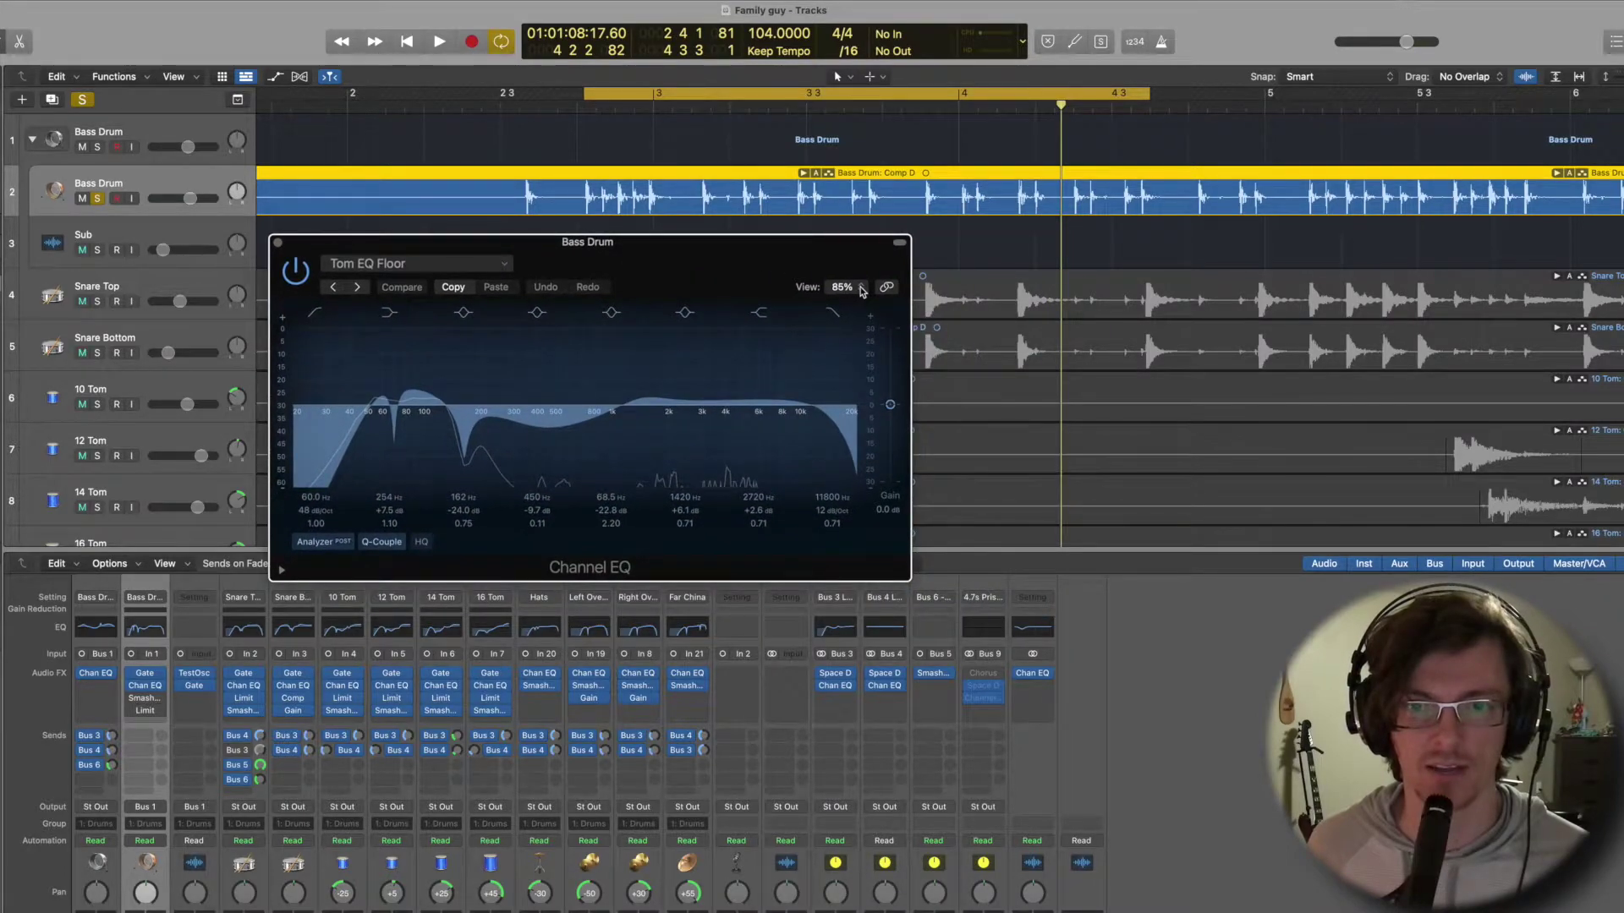
pyautogui.click(861, 291)
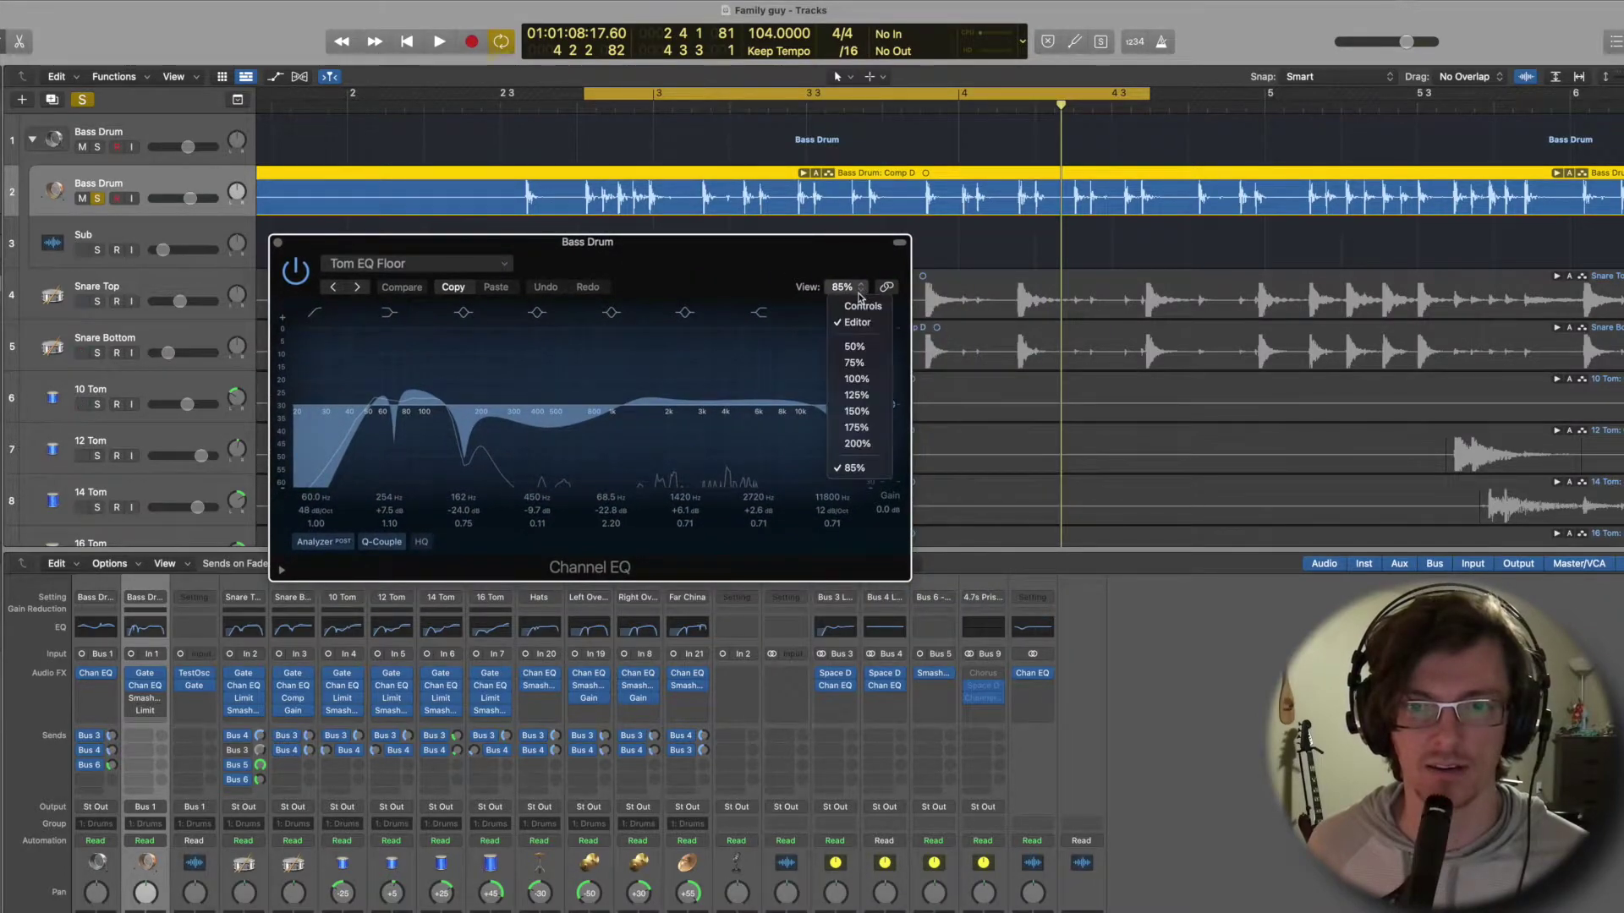
pyautogui.click(867, 396)
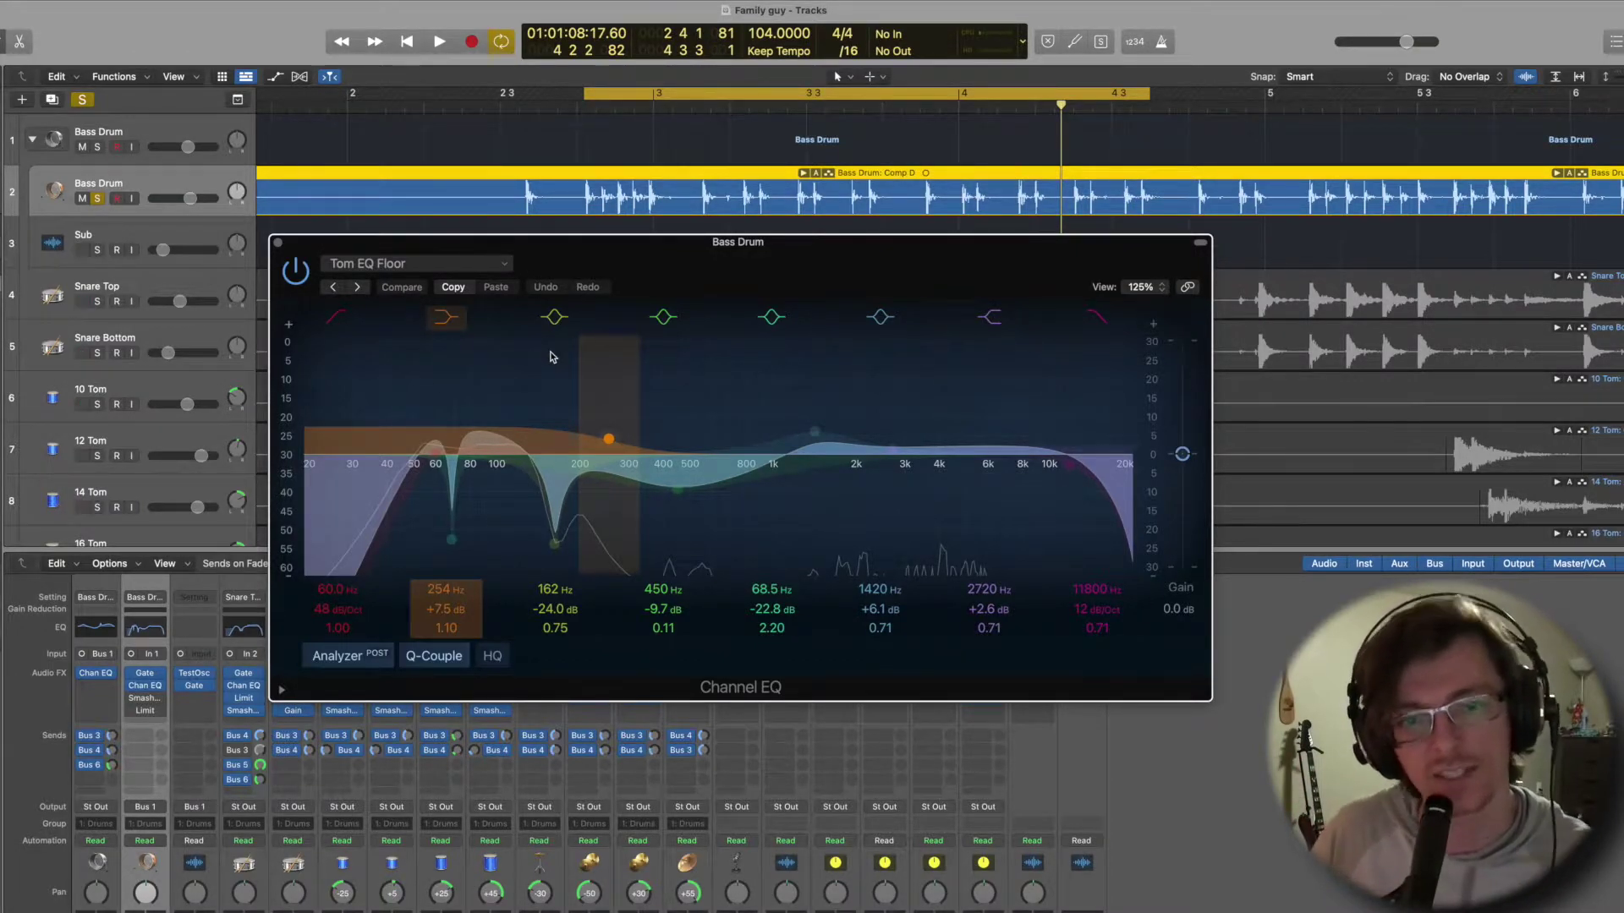
# Audition the cycle while switching the Bass Drum Channel EQ's 162 Hz band off and on for comparison.
pyautogui.press('space')
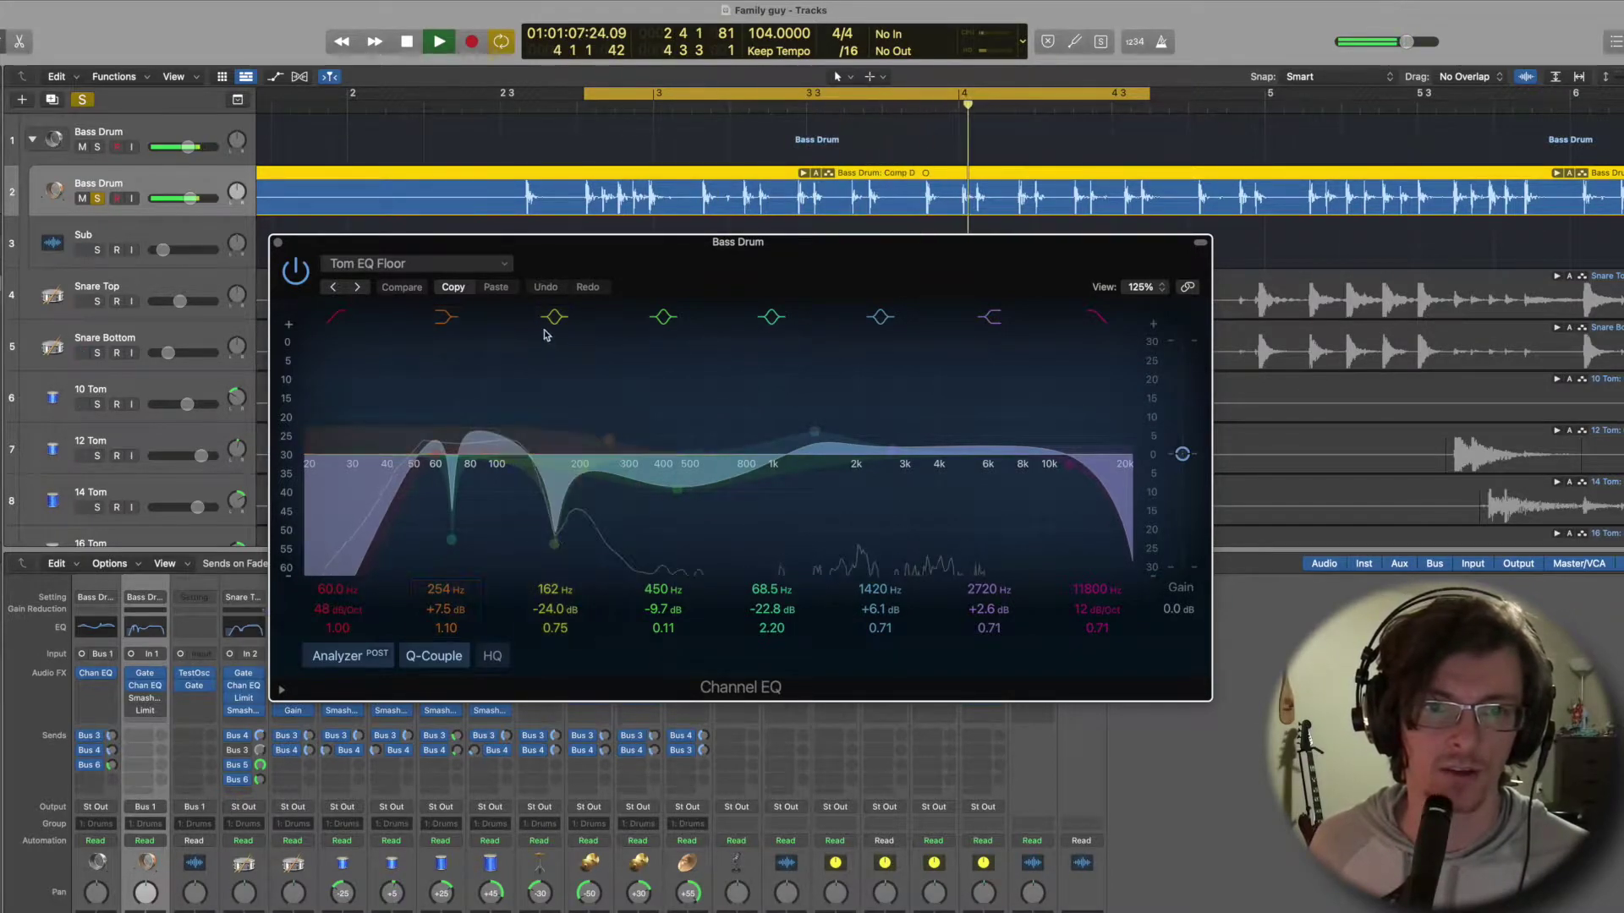
pyautogui.click(554, 318)
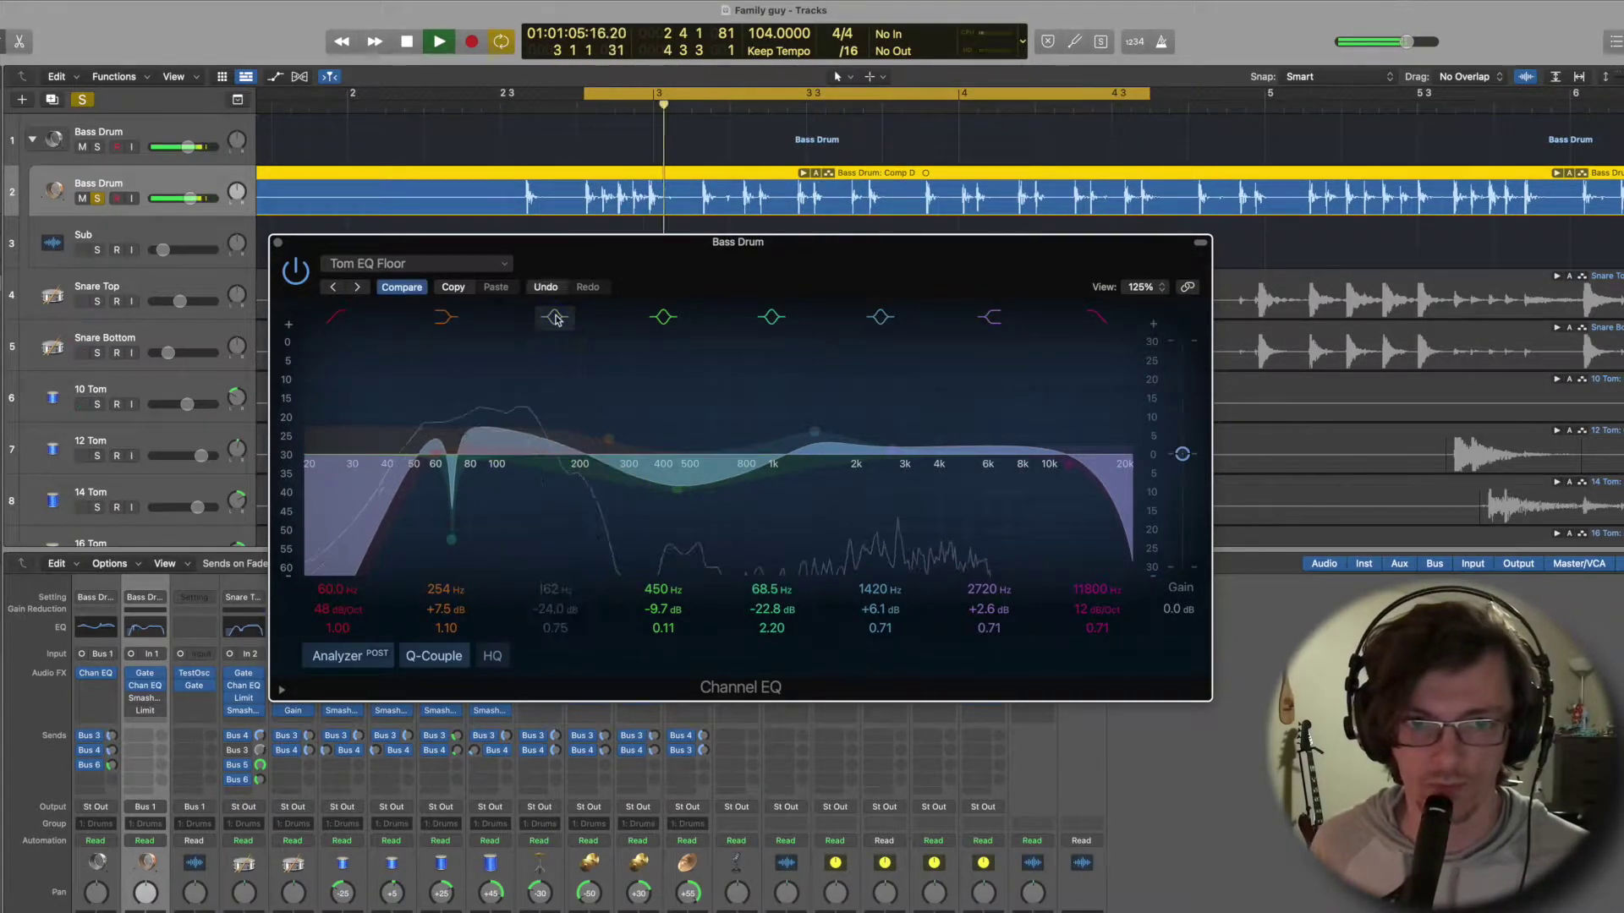
pyautogui.press('space')
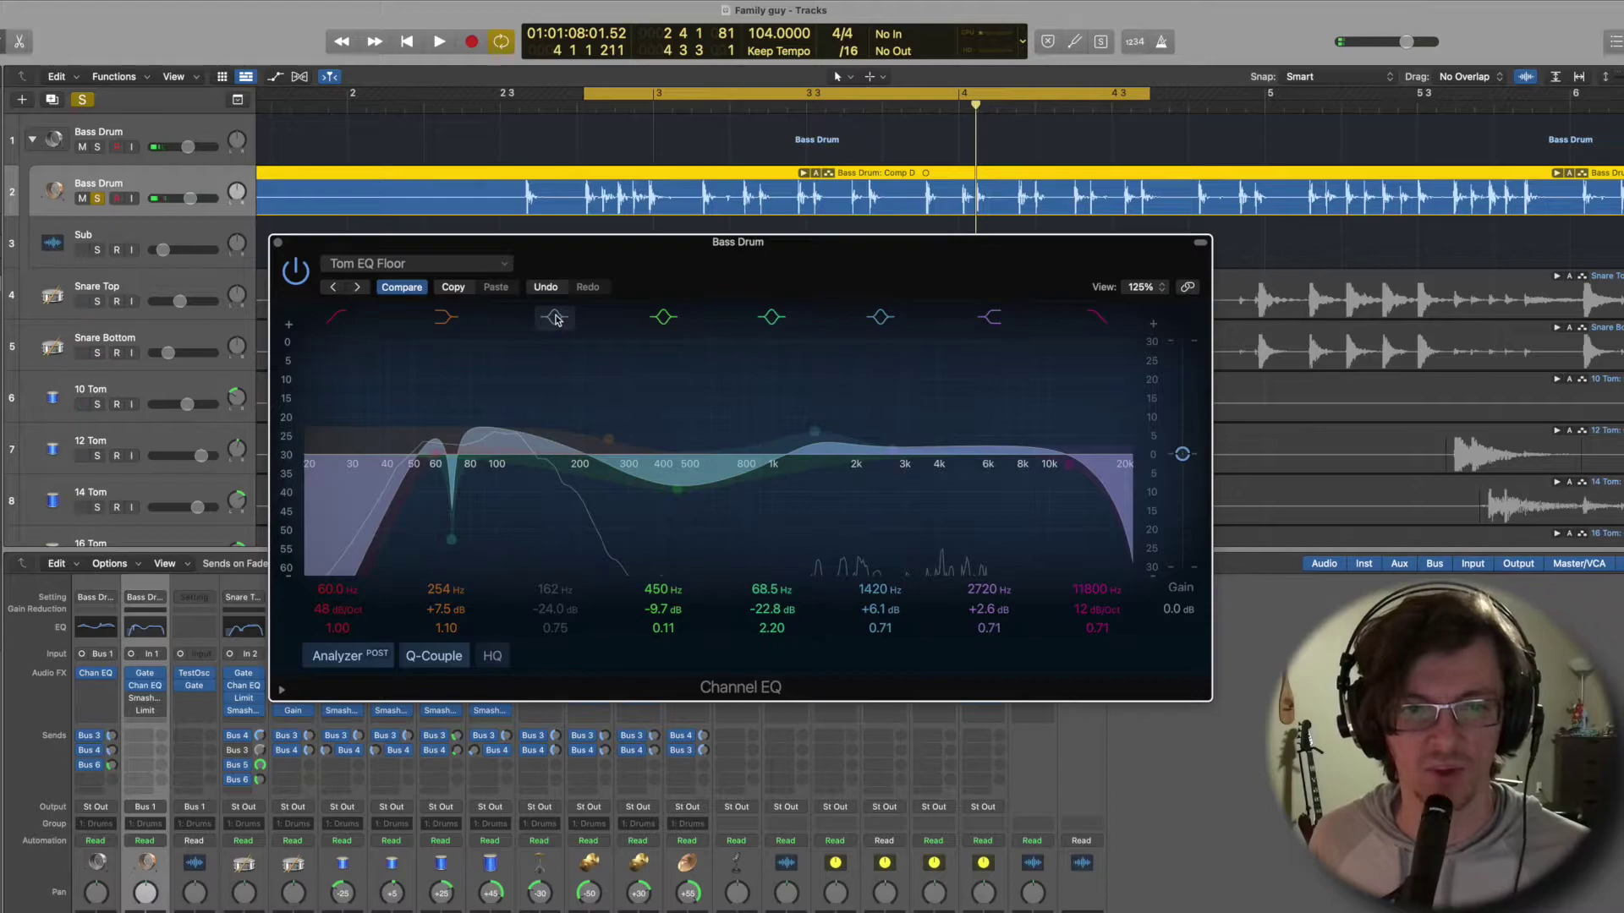
pyautogui.click(555, 318)
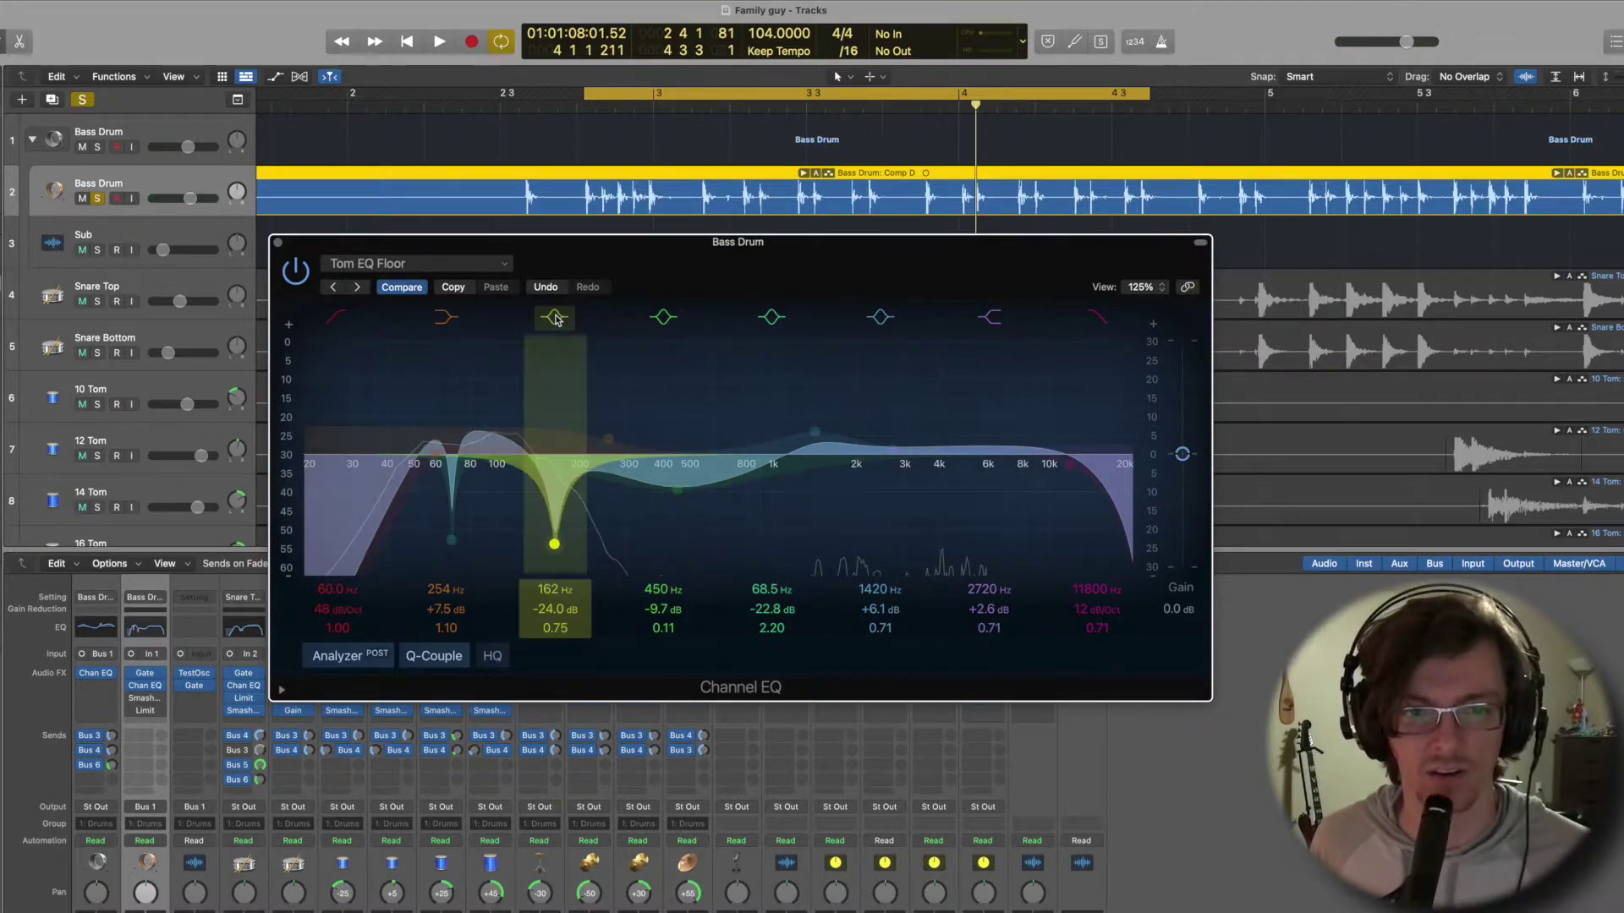
pyautogui.press('space')
pyautogui.click(555, 318)
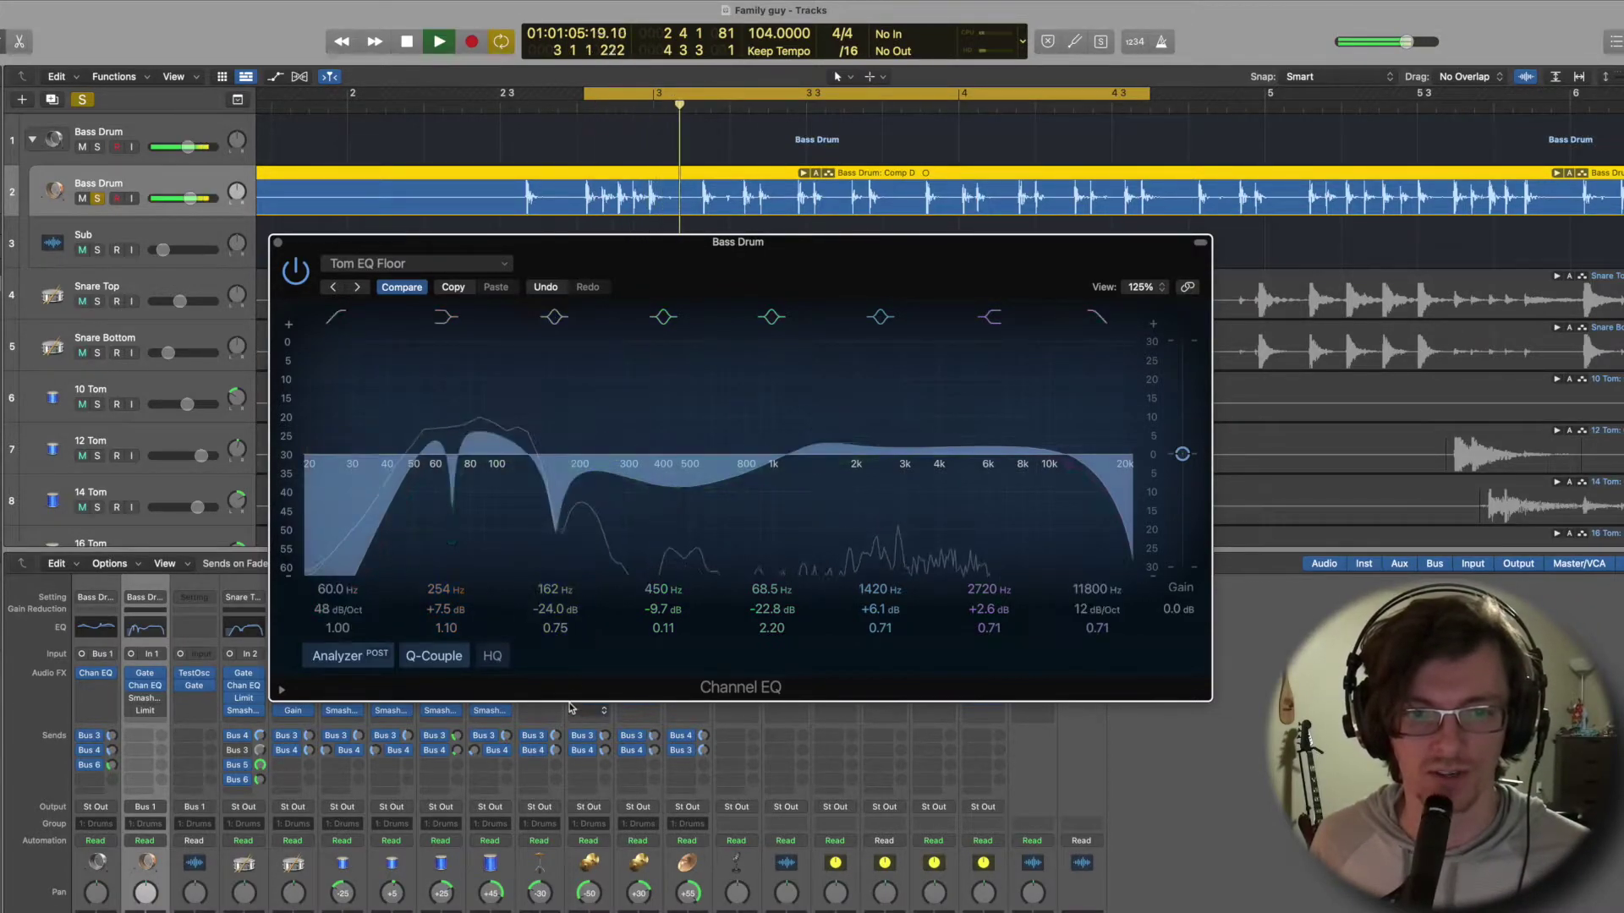
pyautogui.click(555, 318)
# Boost the 162 Hz band to about +23.5 dB and higher, audition the exaggerated resonance, and undo the boosts.
pyautogui.moveTo(554, 544); pyautogui.dragTo(554, 366)
pyautogui.press('space')
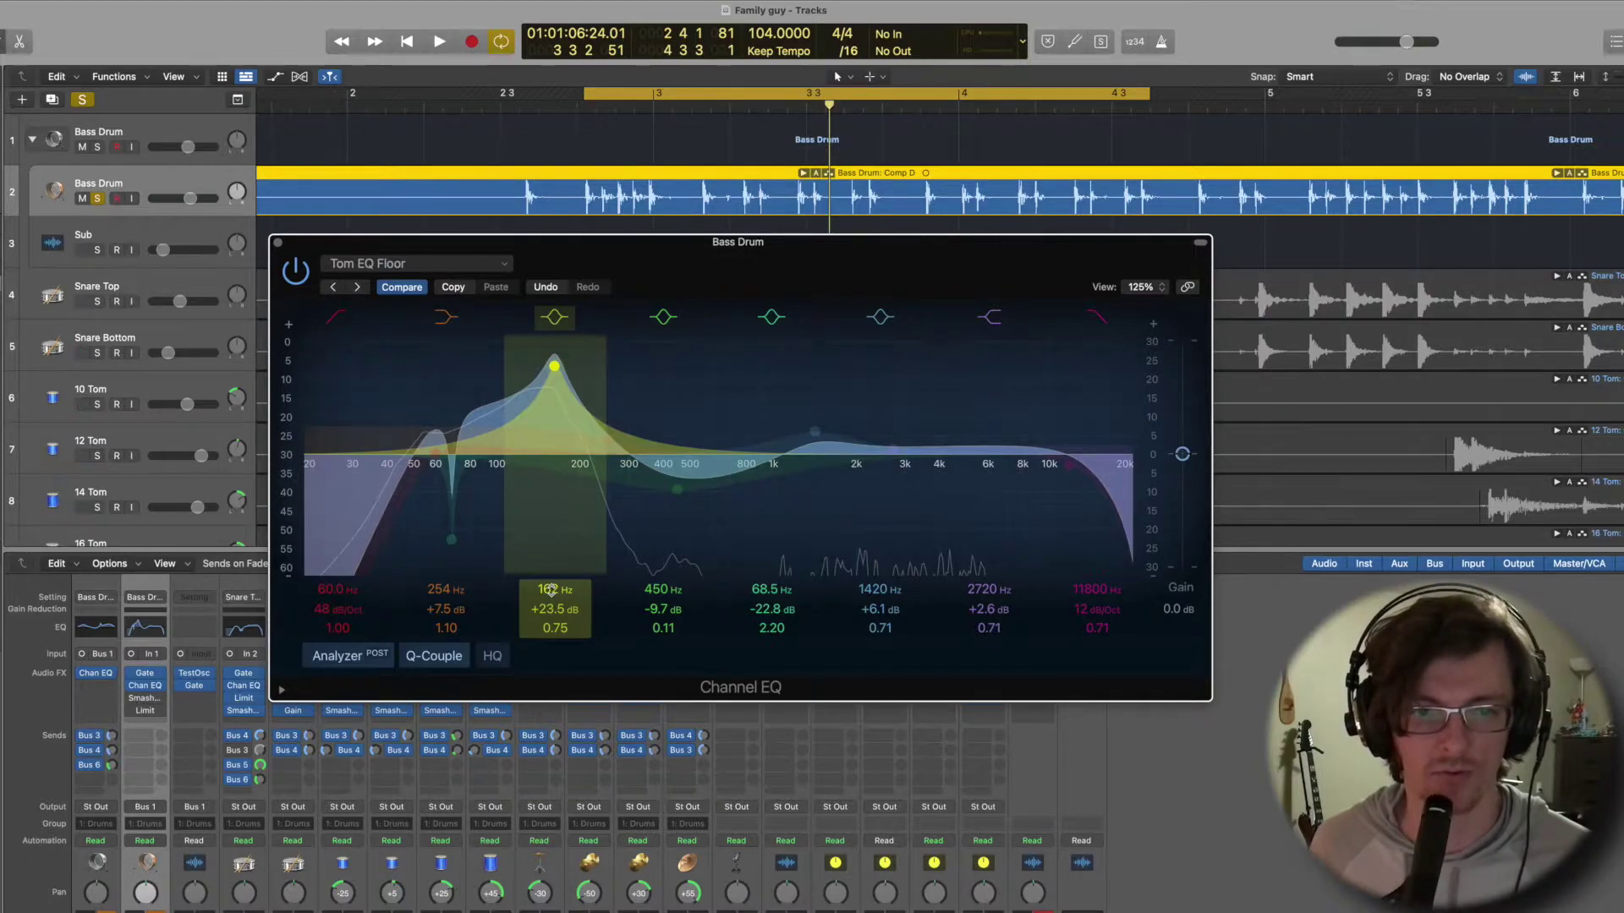
pyautogui.press('space')
pyautogui.moveTo(557, 369); pyautogui.dragTo(547, 324)
pyautogui.press('space')
pyautogui.press('space')
pyautogui.press('space')
pyautogui.click(548, 286)
pyautogui.click(549, 289)
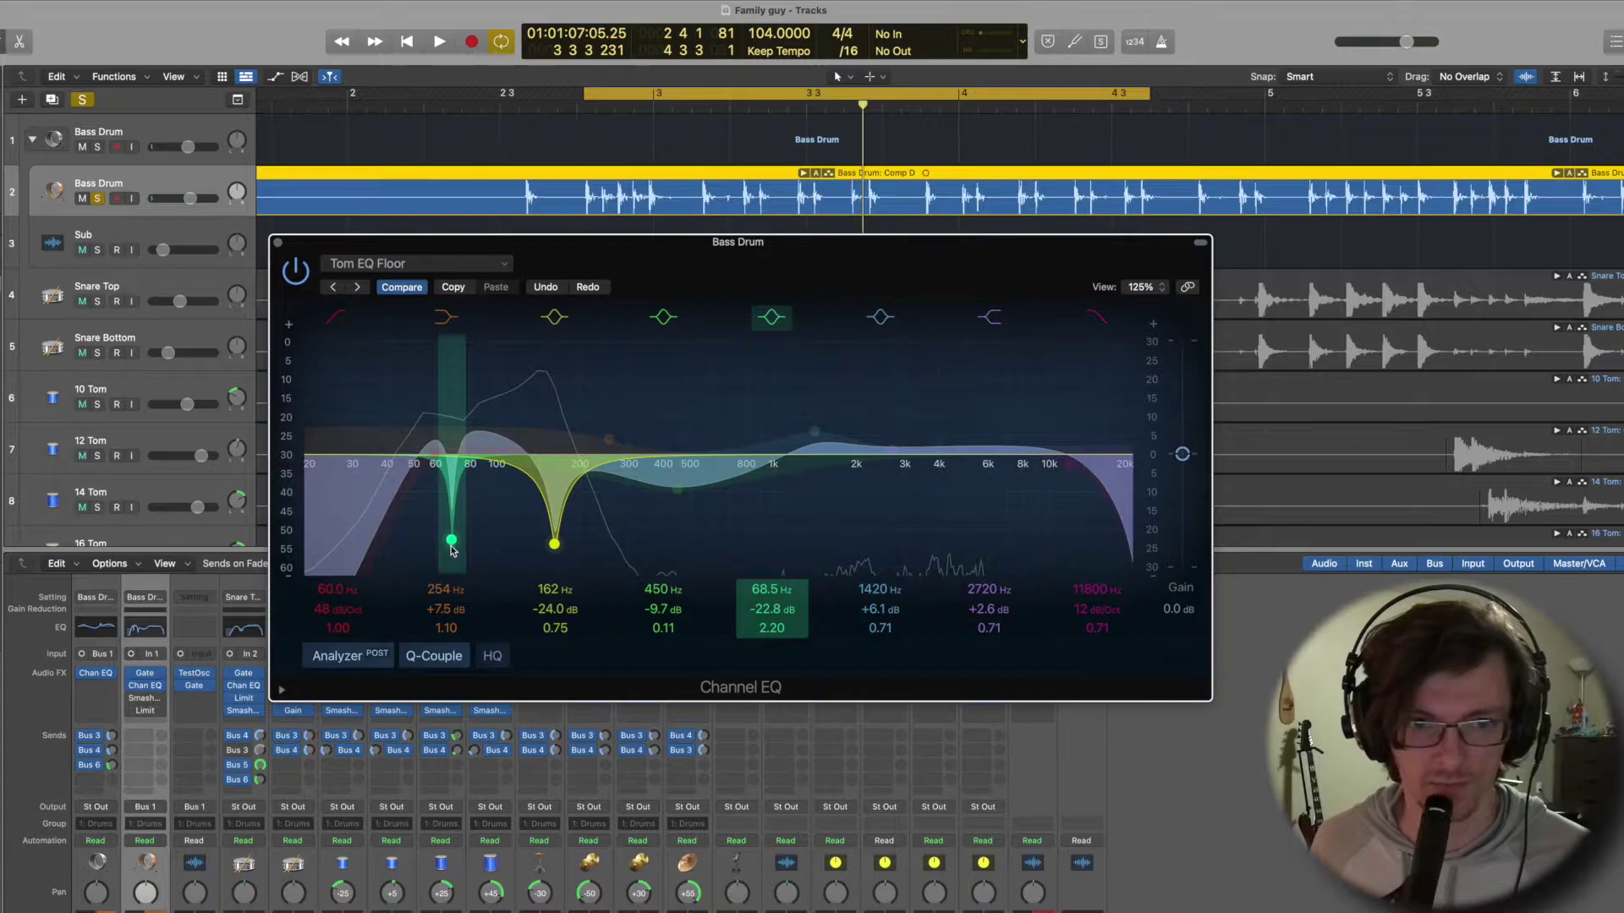
# Audition the cycle with the narrow 68.5 Hz band switched off and back on.
pyautogui.press('space')
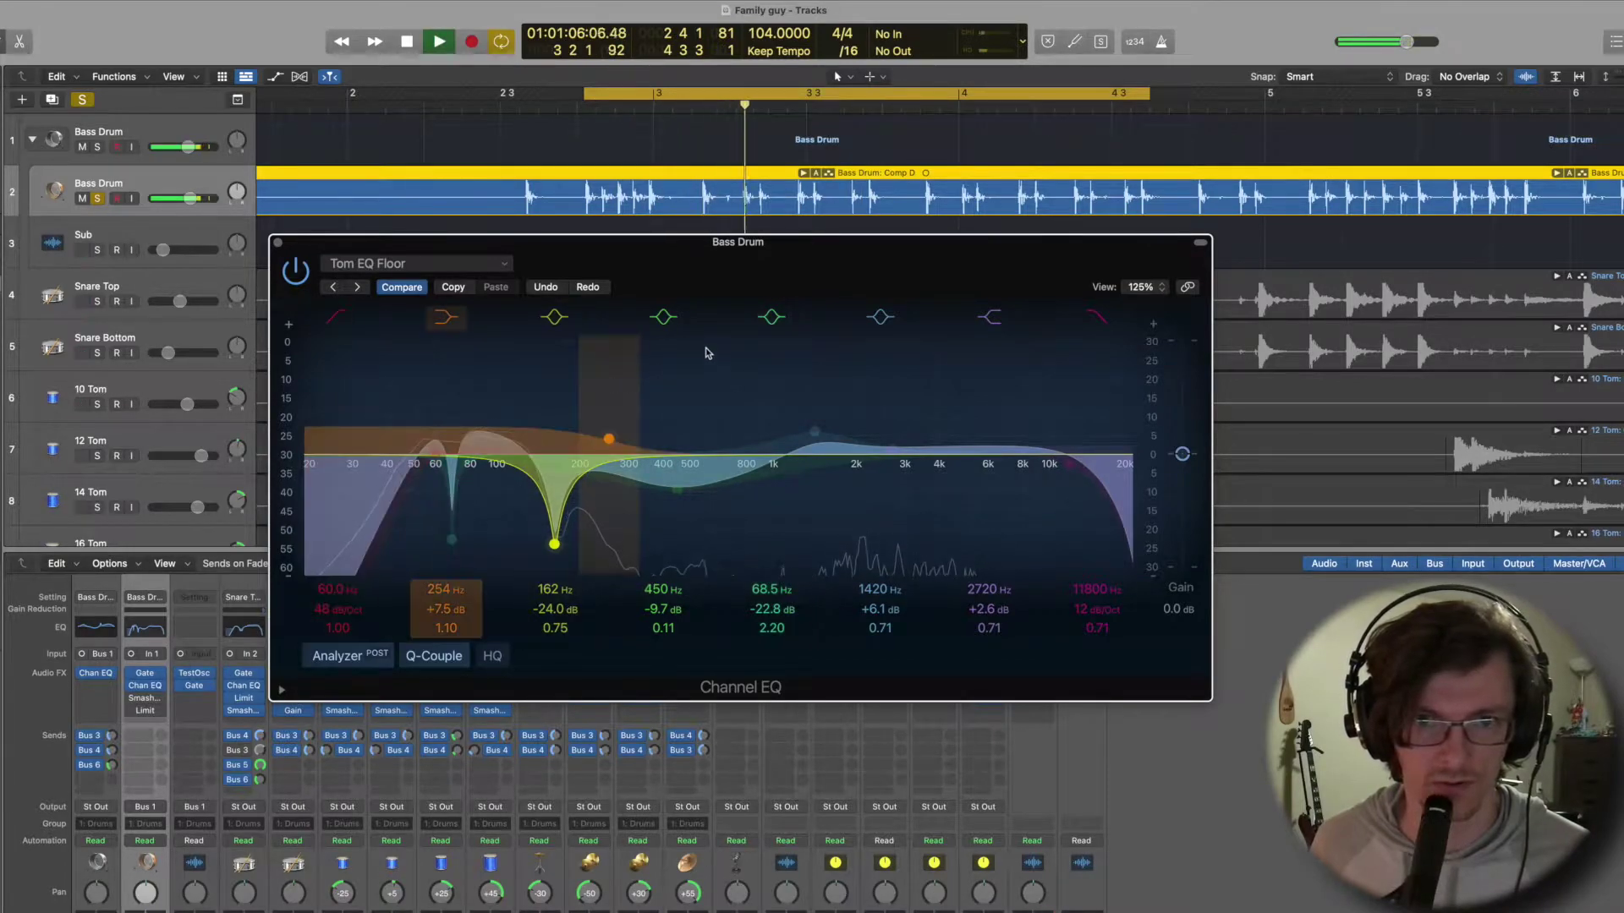
pyautogui.click(771, 318)
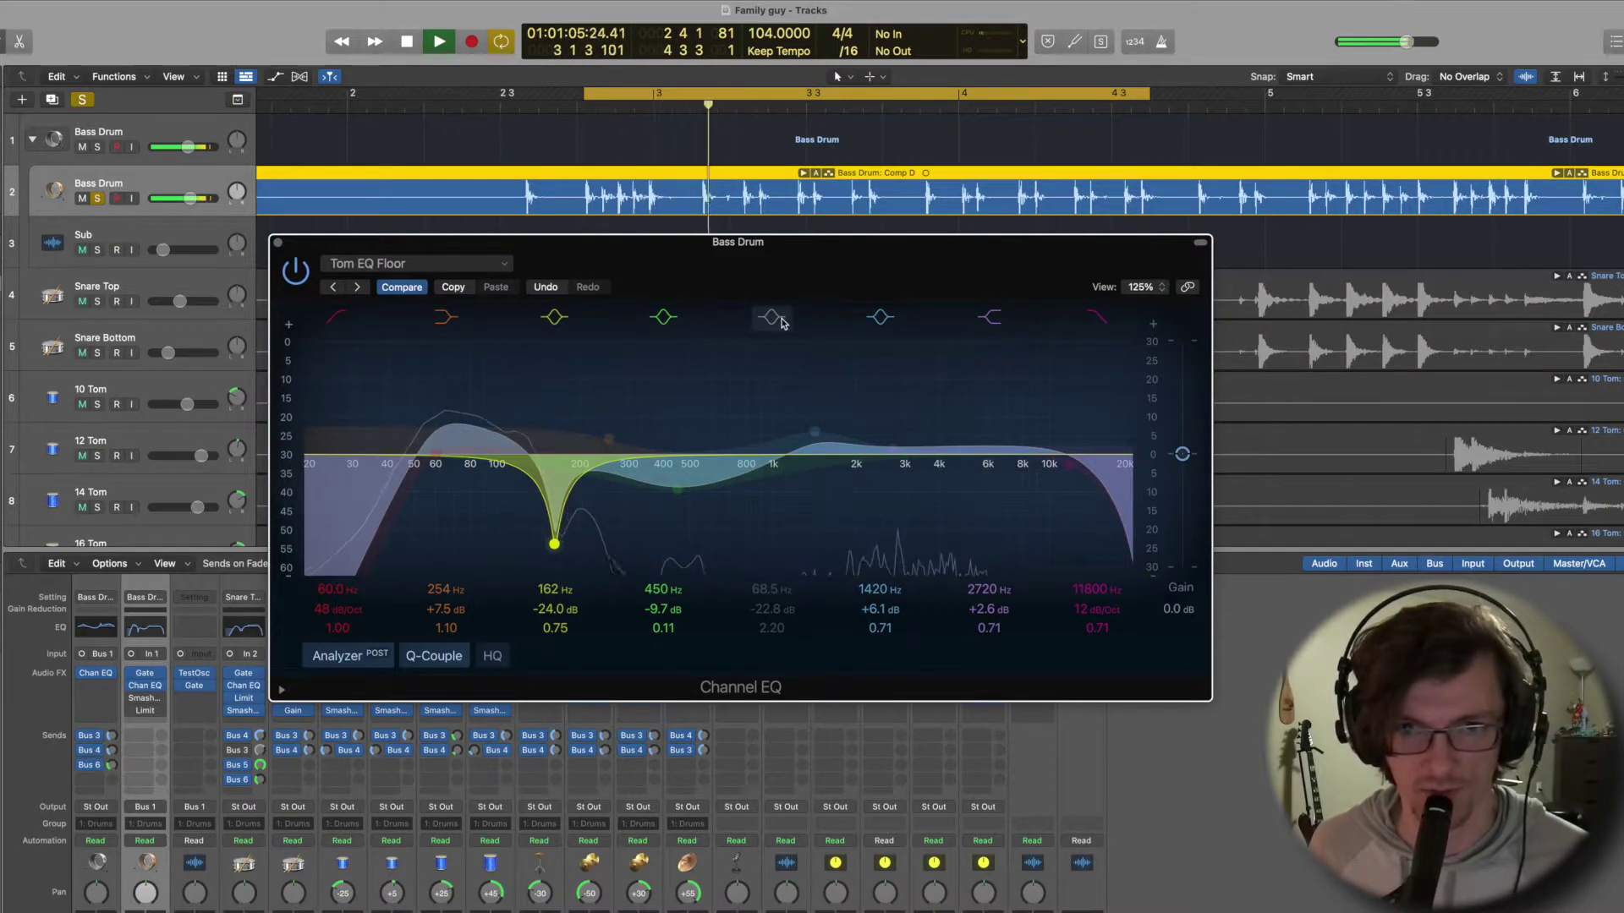
pyautogui.click(774, 319)
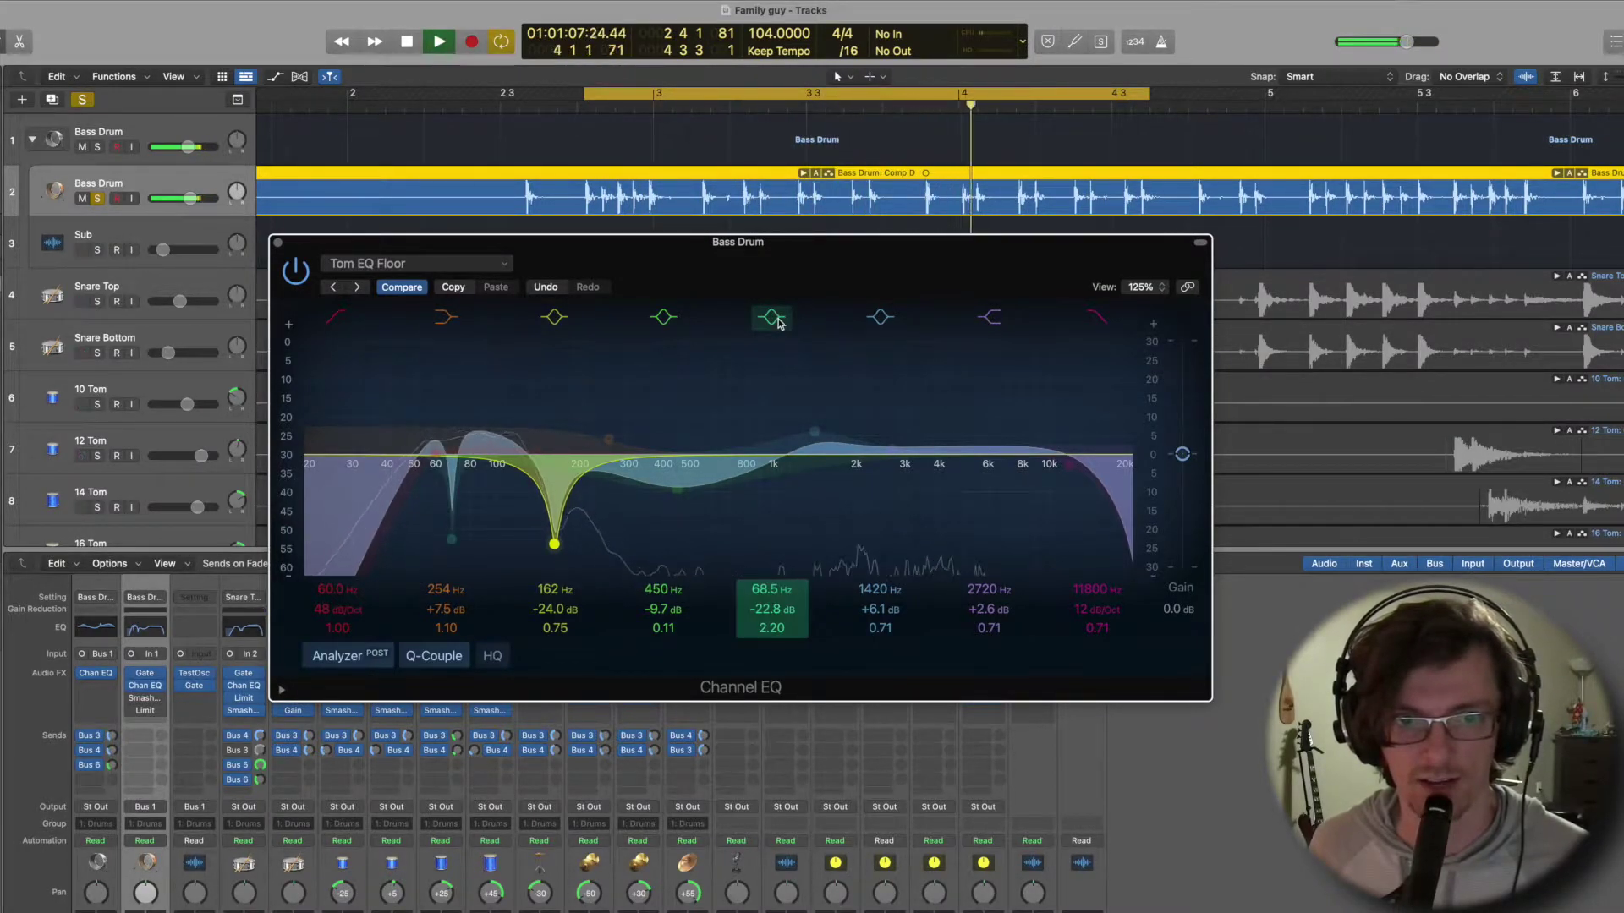
# Boost the 68.5 Hz band during playback, pull its gain back down to -23.6 dB, and undo the gain changes.
pyautogui.moveTo(451, 539); pyautogui.dragTo(451, 374)
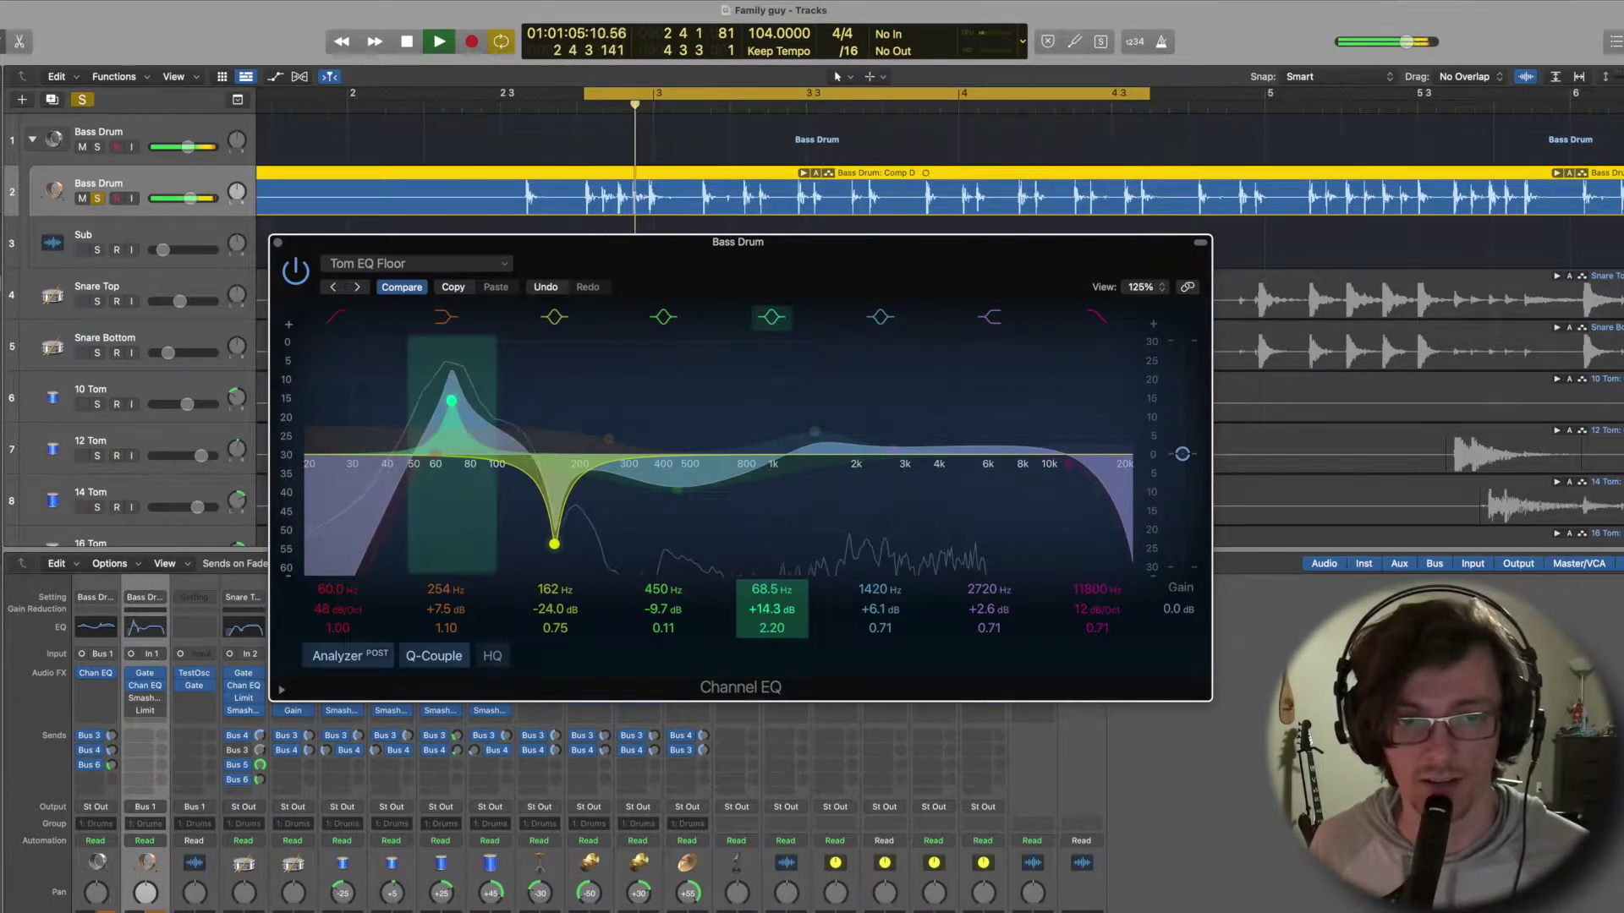
pyautogui.moveTo(452, 374); pyautogui.dragTo(452, 544)
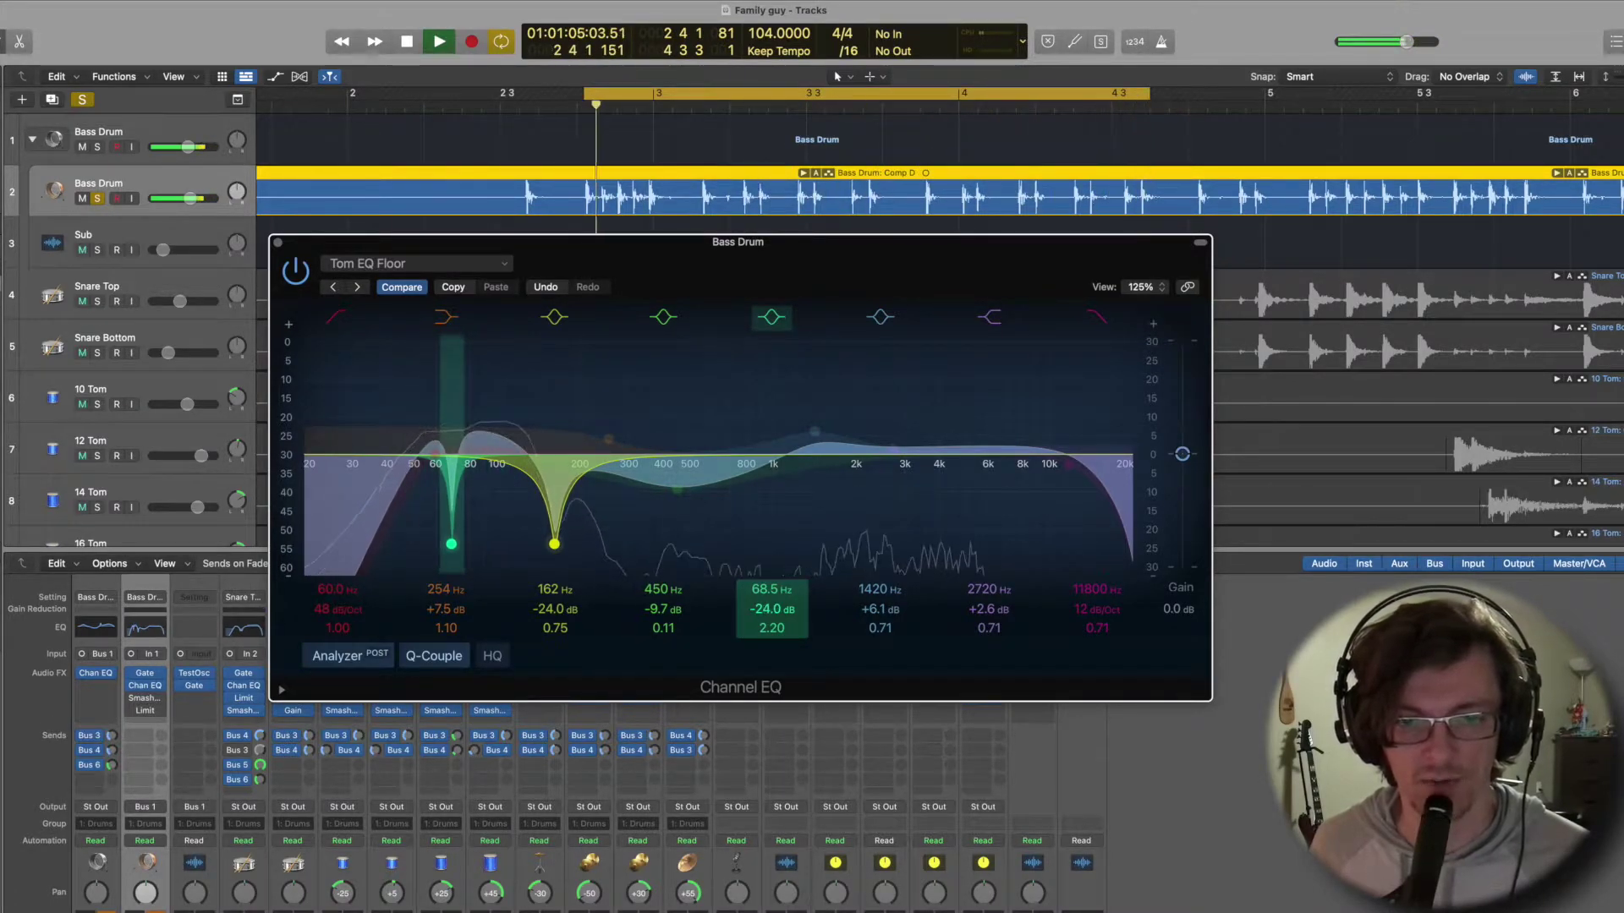
pyautogui.moveTo(770, 612); pyautogui.dragTo(770, 610)
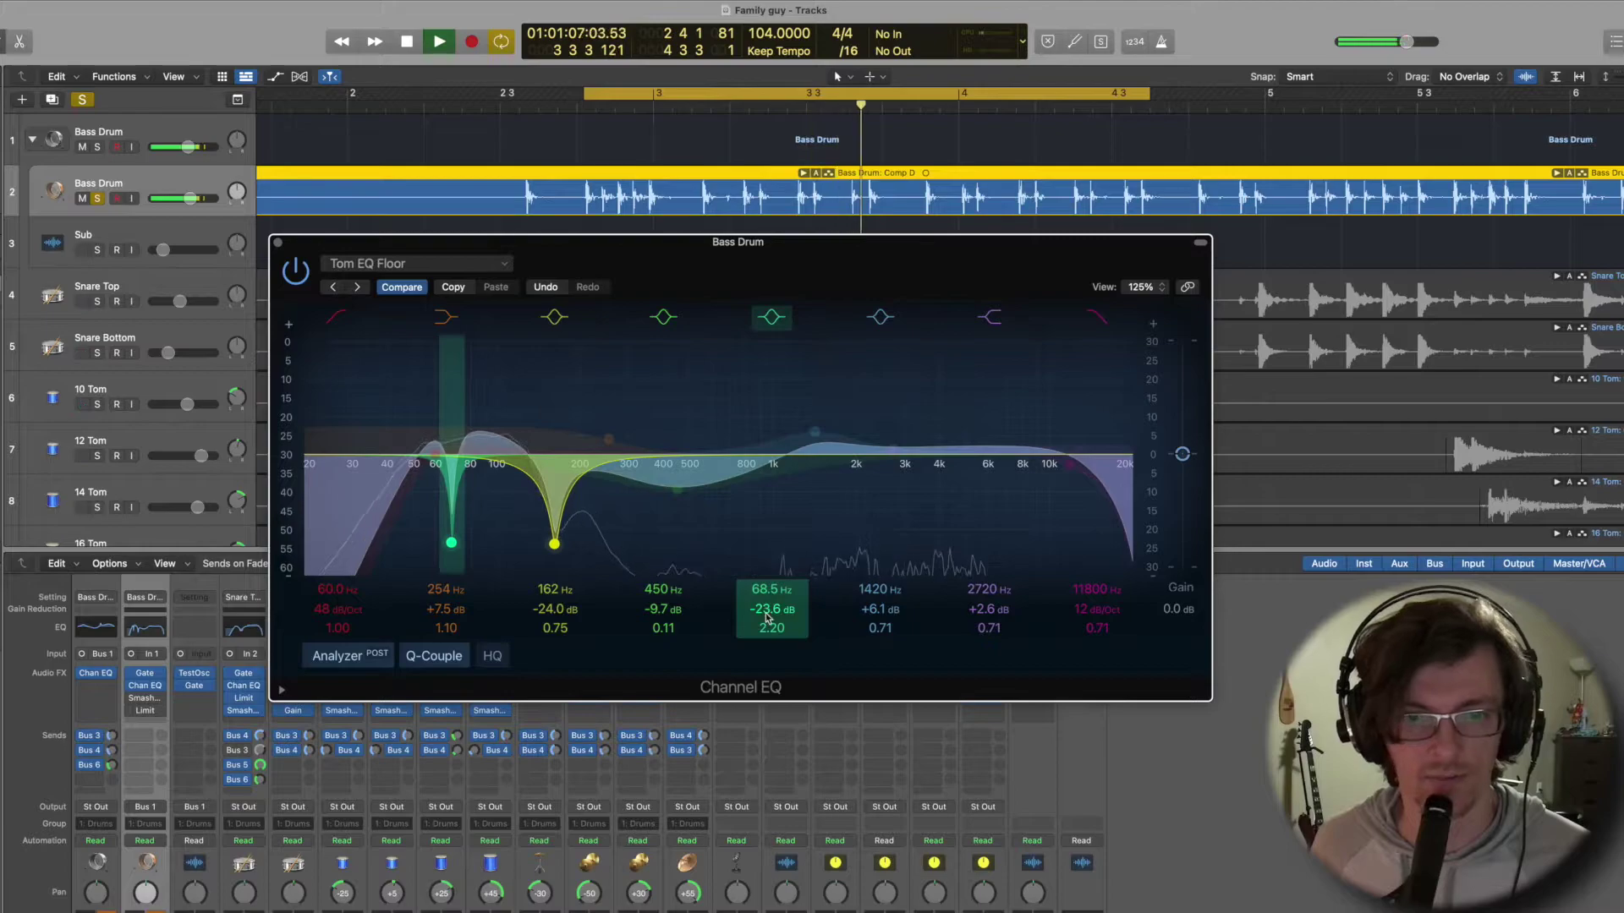
pyautogui.press('space')
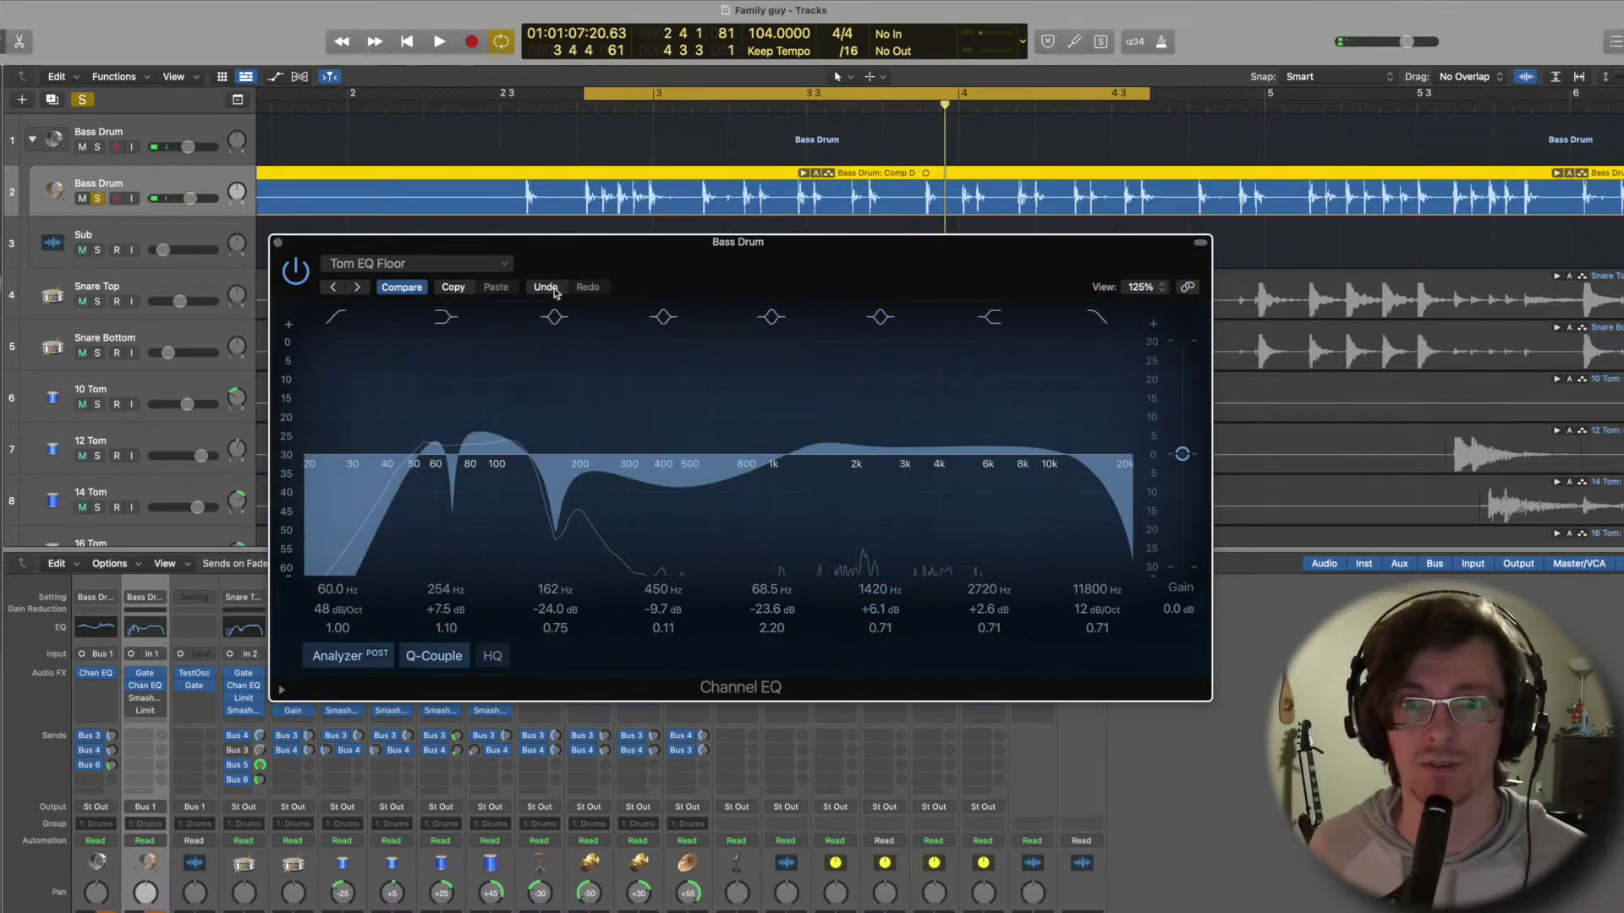
pyautogui.click(546, 288)
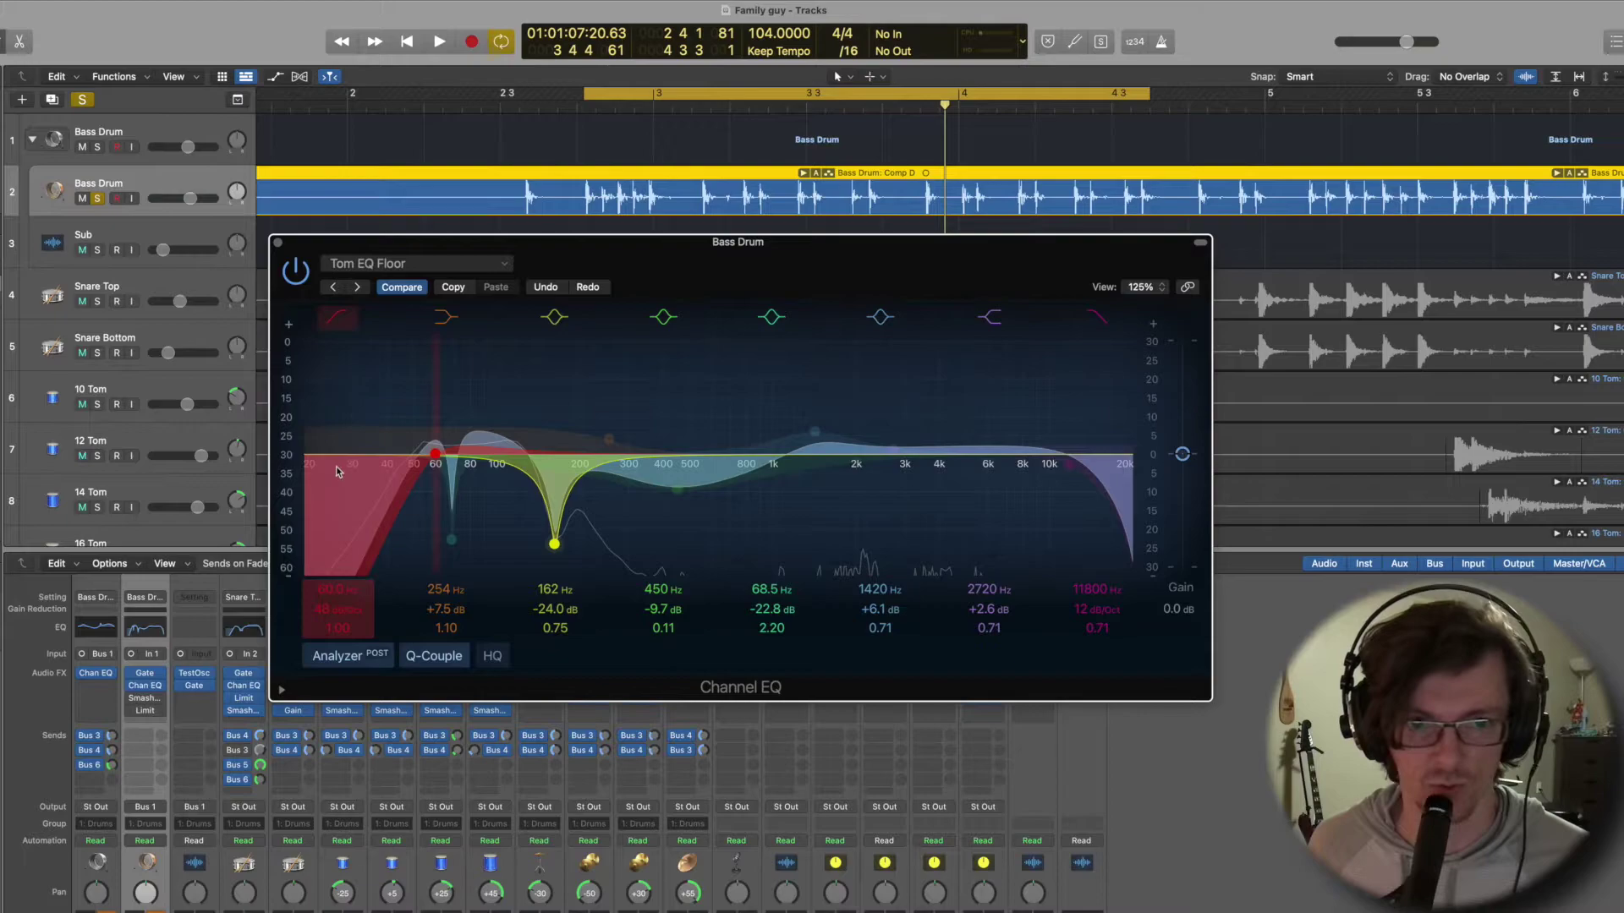
# Compare the cycle with the 60 Hz low cut off and on, and briefly bypass and re-enable the Channel EQ.
pyautogui.click(334, 322)
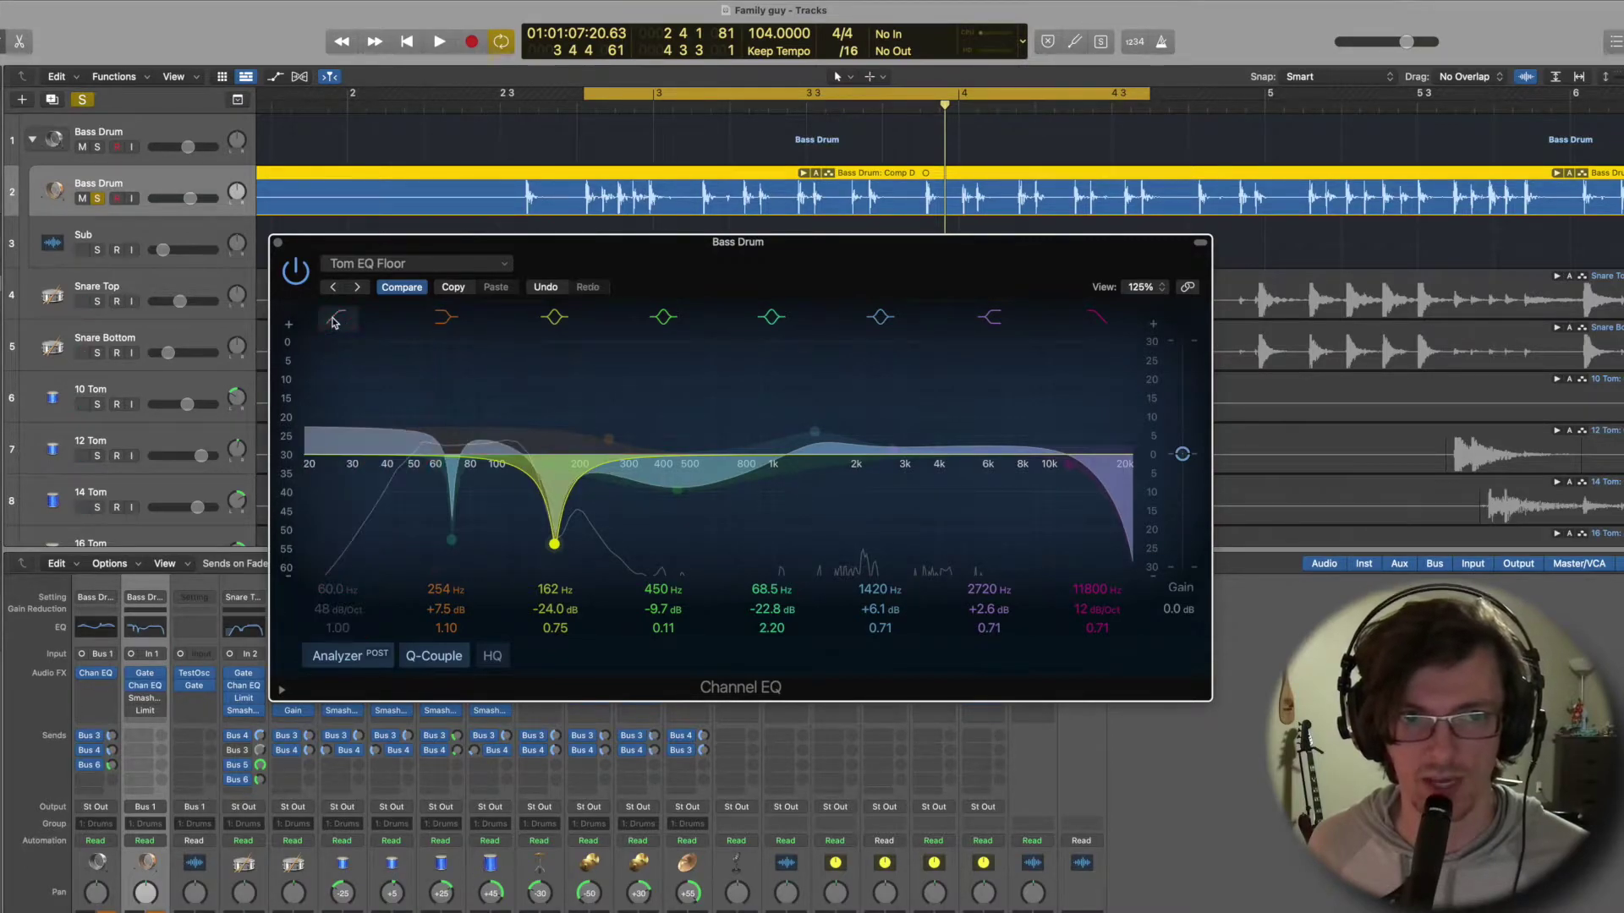
pyautogui.press('space')
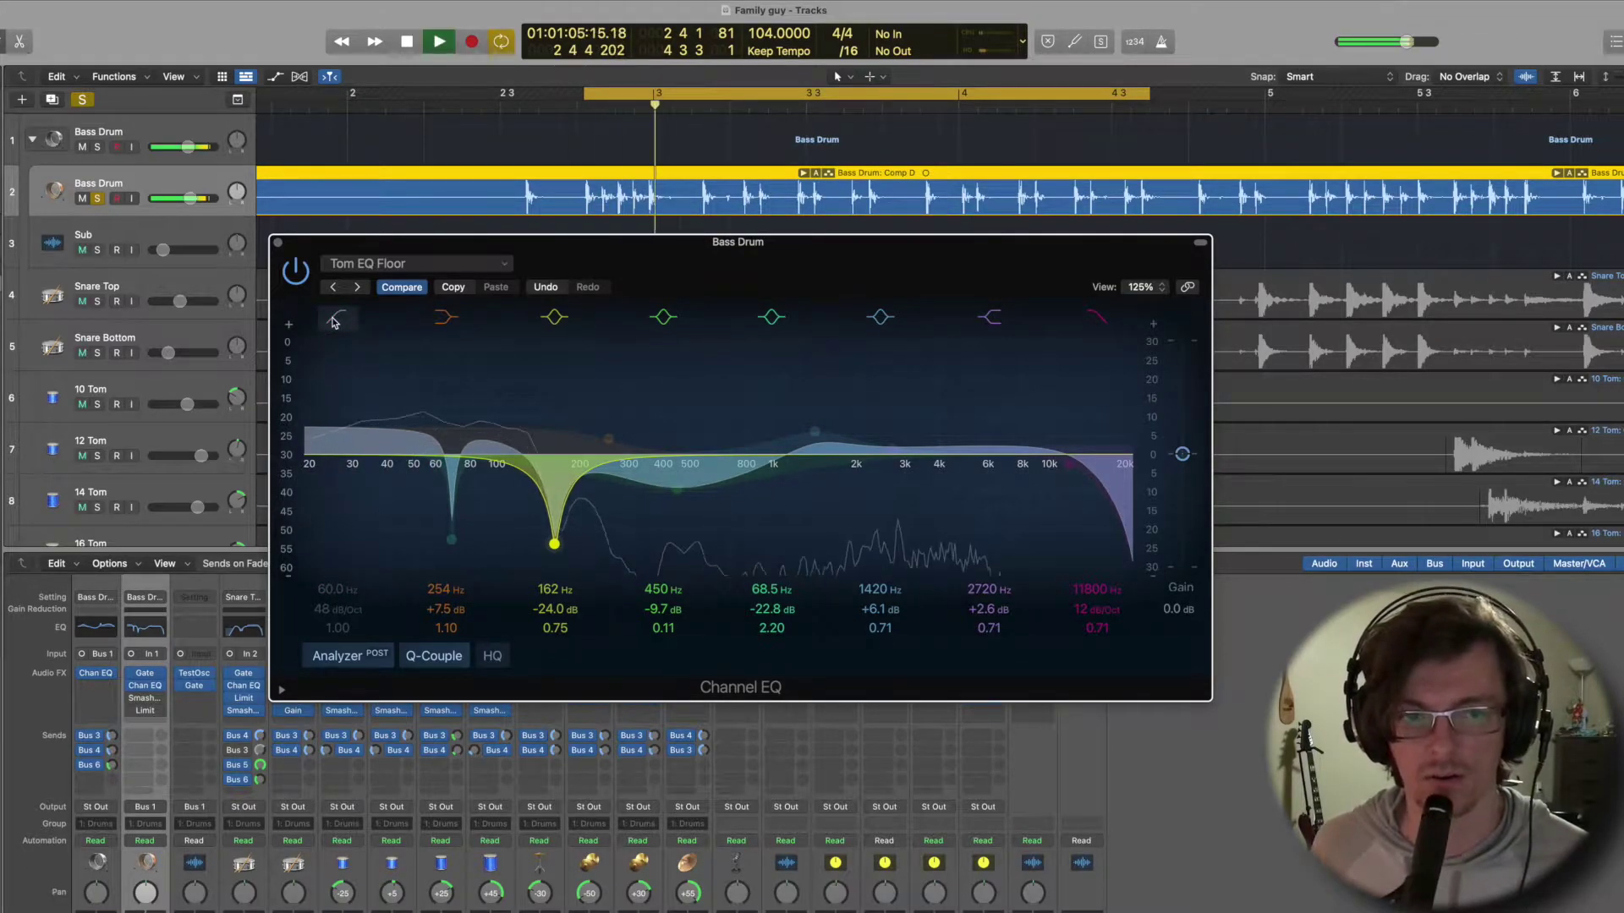
pyautogui.click(334, 321)
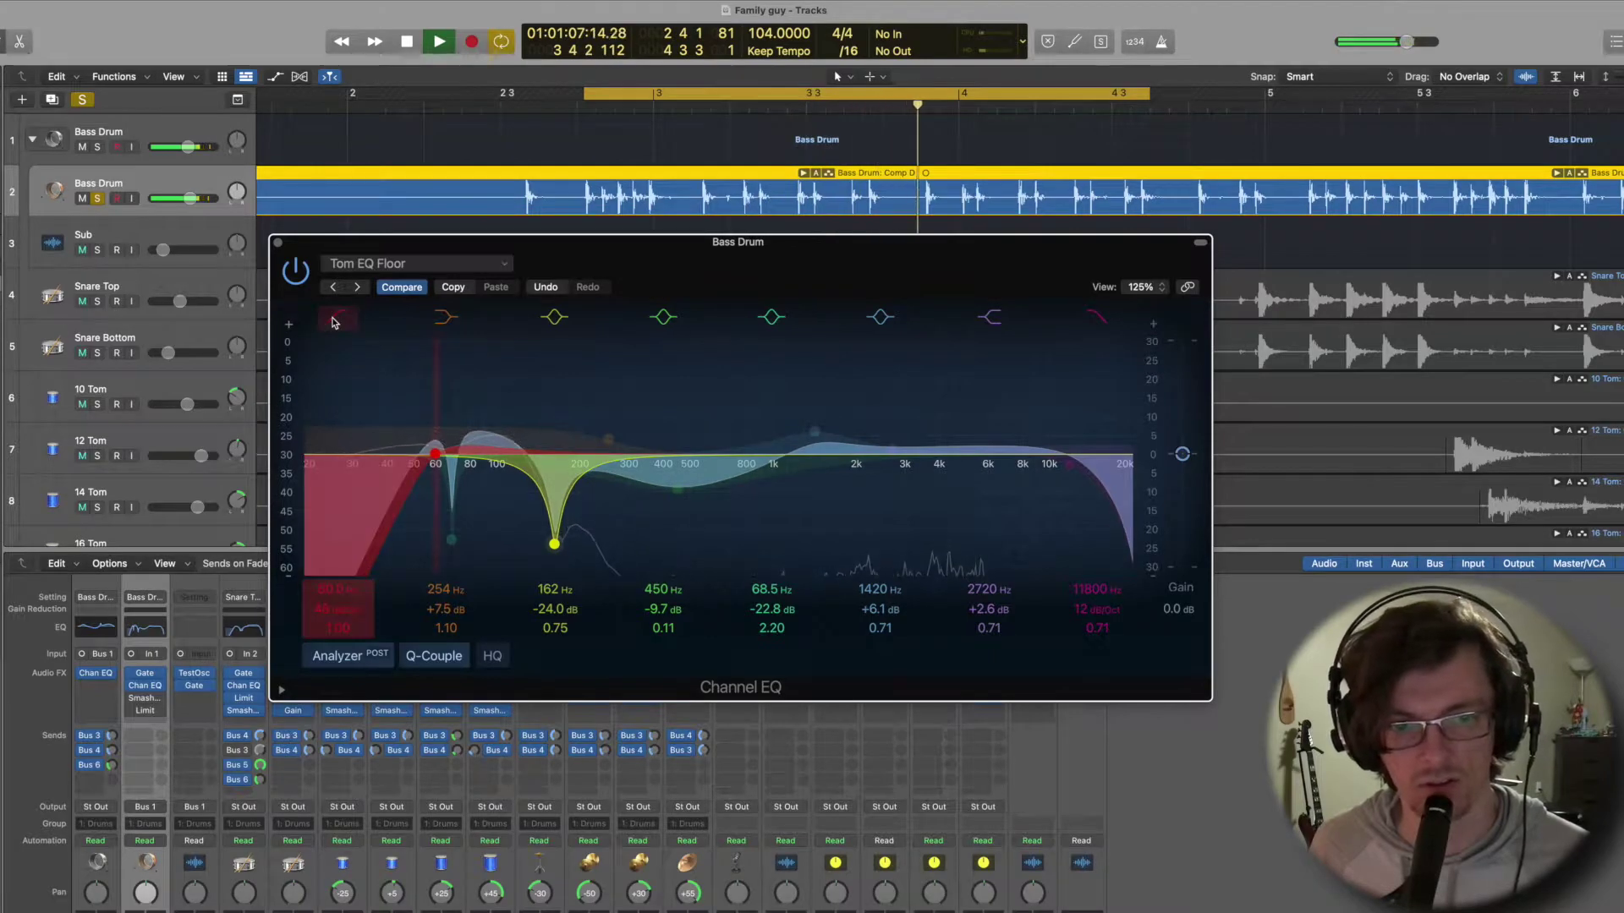
pyautogui.click(334, 322)
pyautogui.click(334, 322)
pyautogui.press('space')
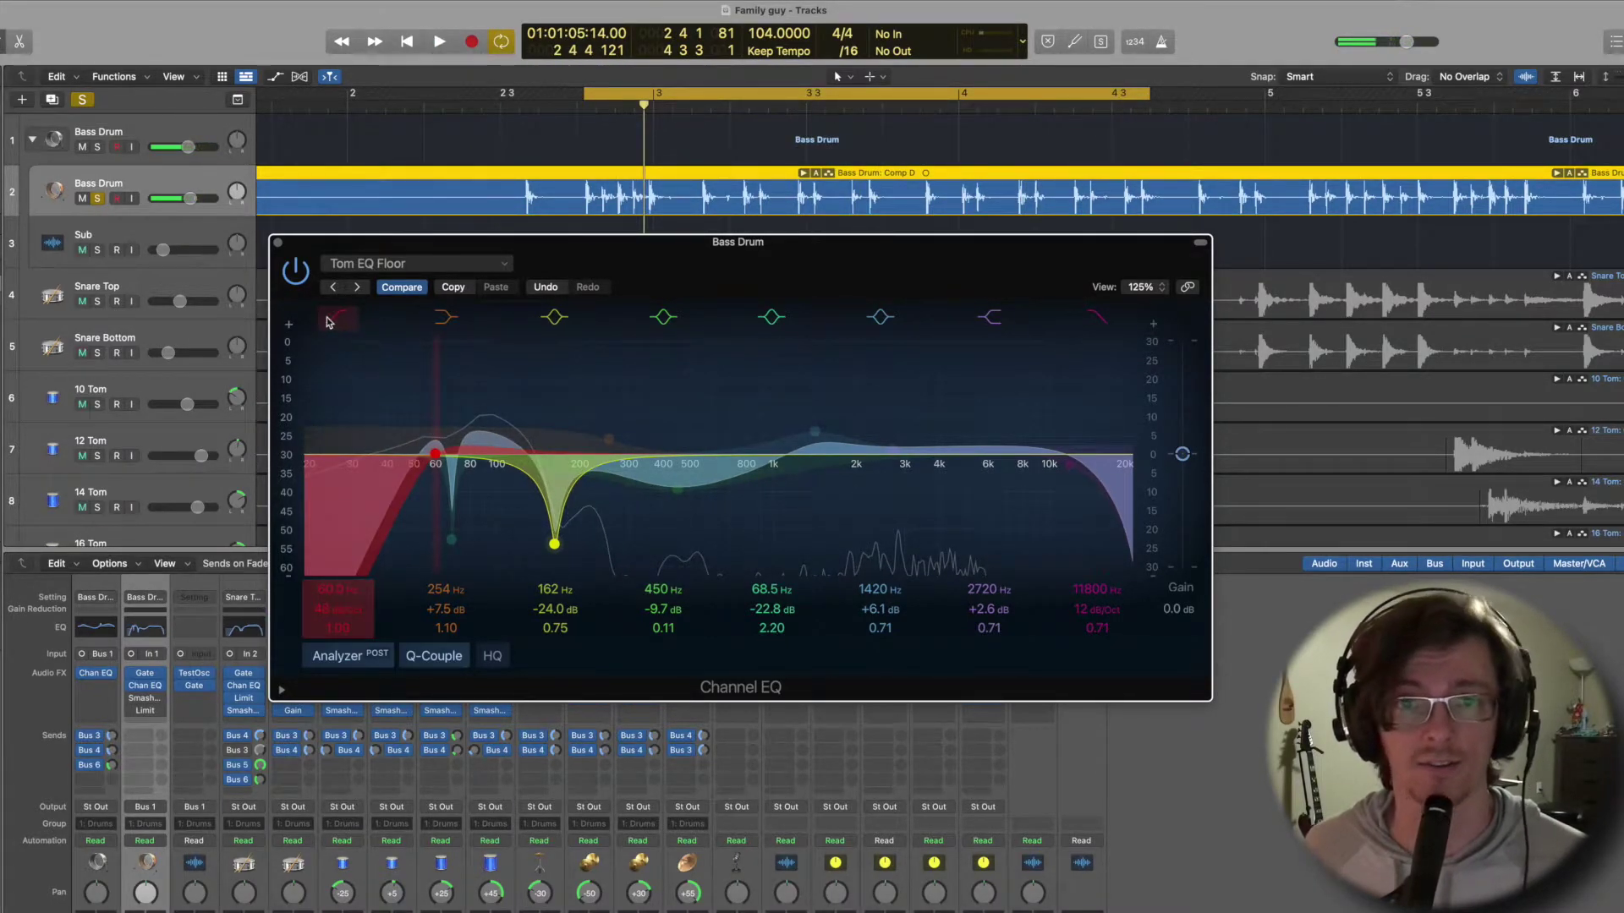
pyautogui.click(295, 269)
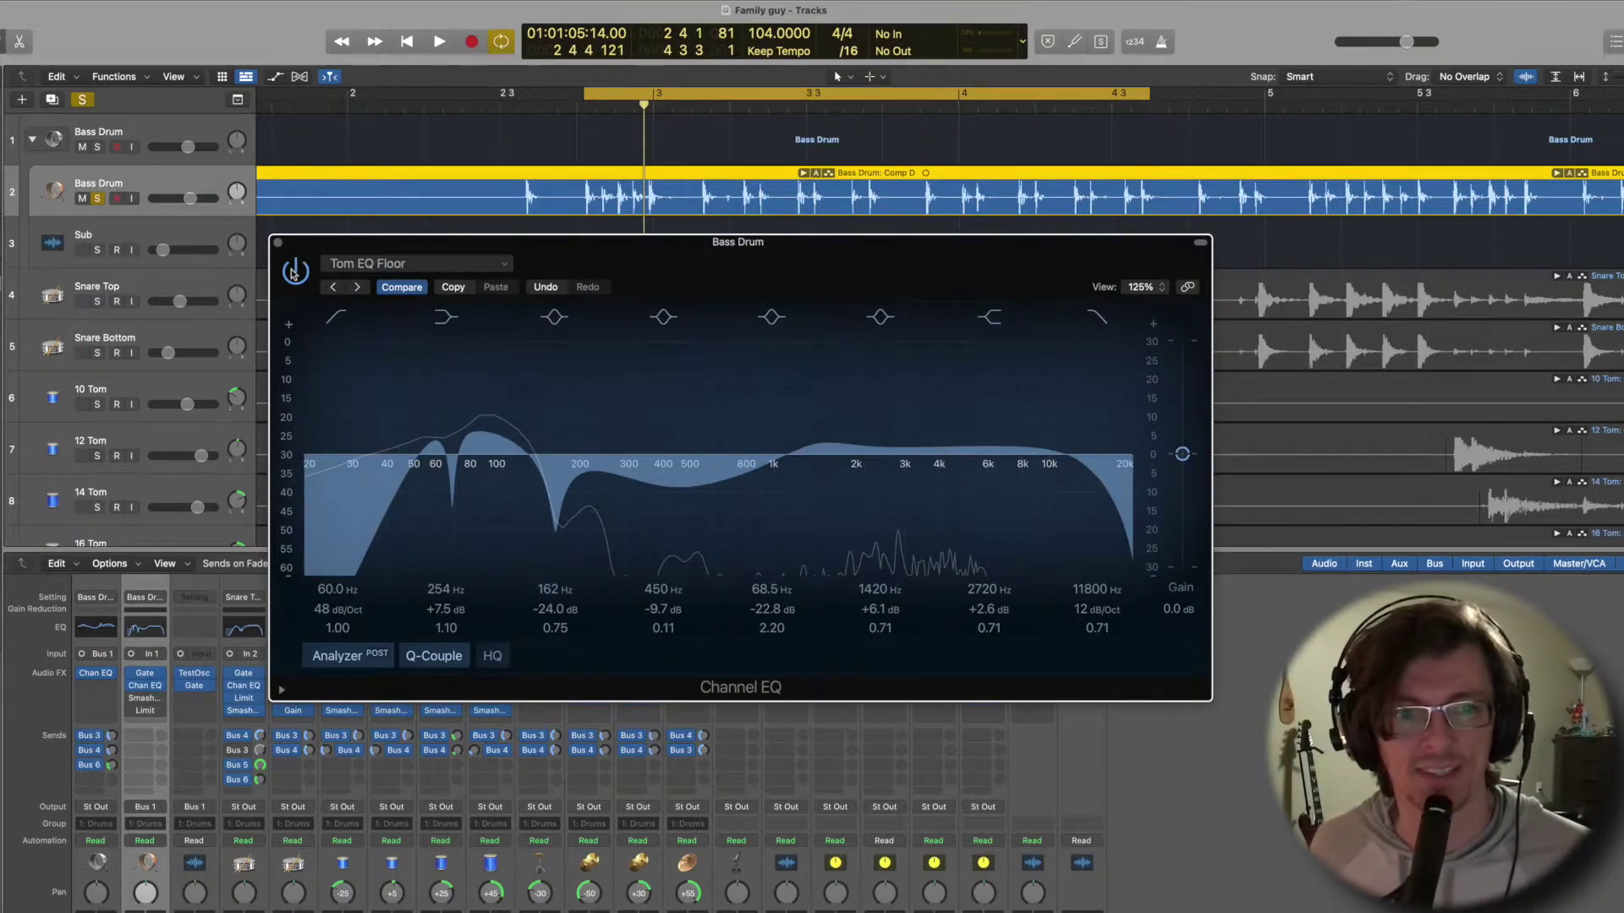
pyautogui.click(295, 269)
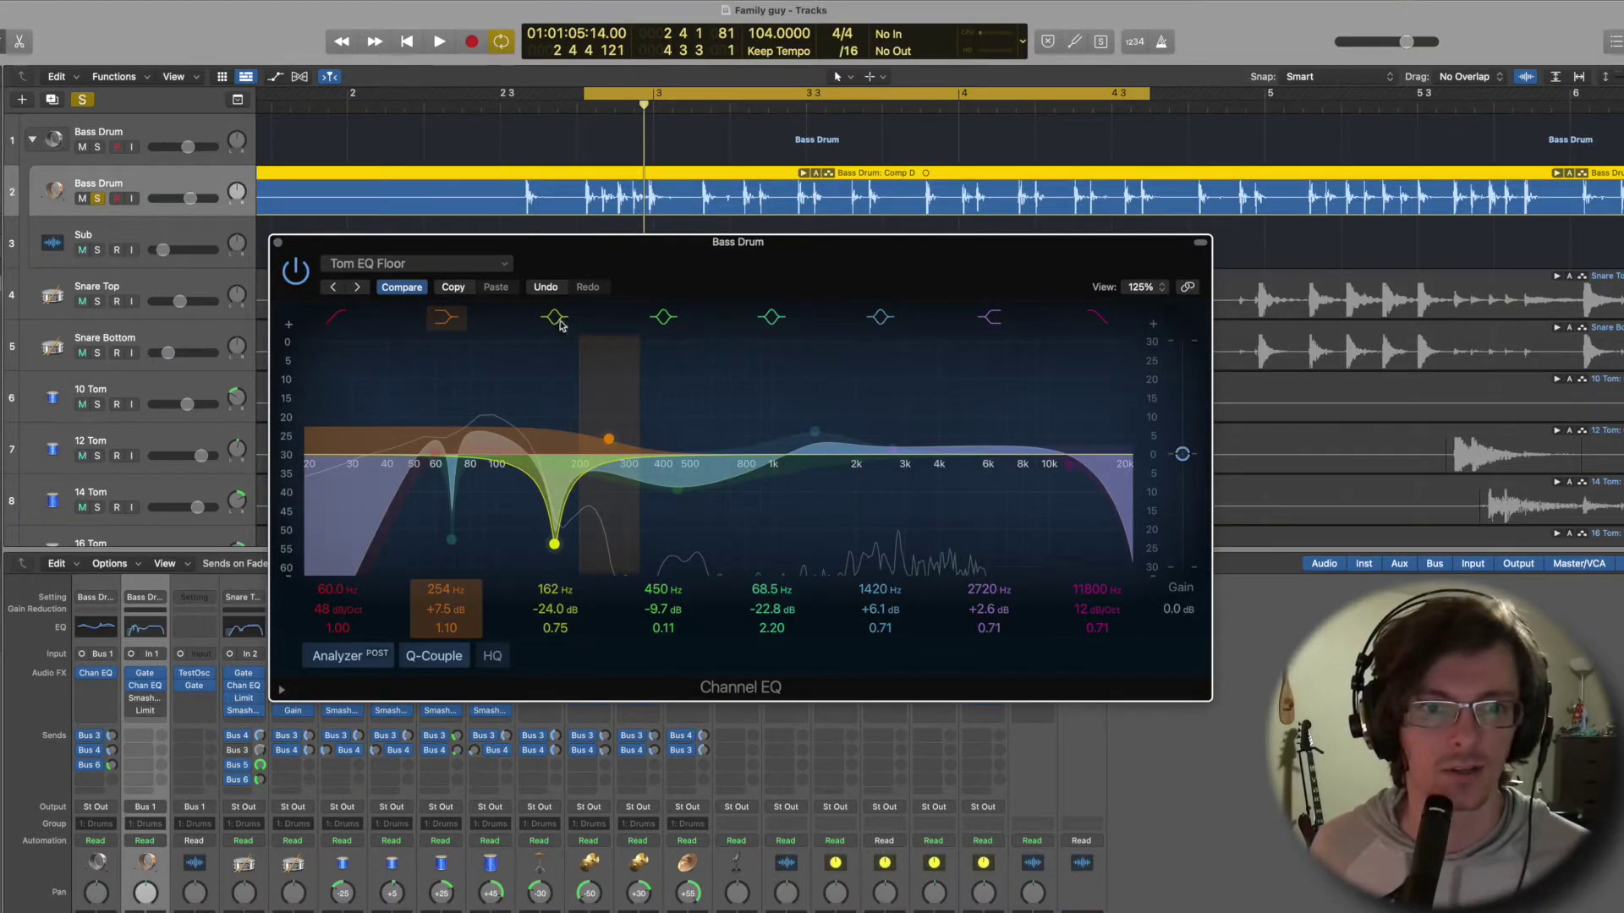
# Close the bass drum's Channel EQ, open its Smash And Grab compressor and audition the soloed track.
pyautogui.click(278, 244)
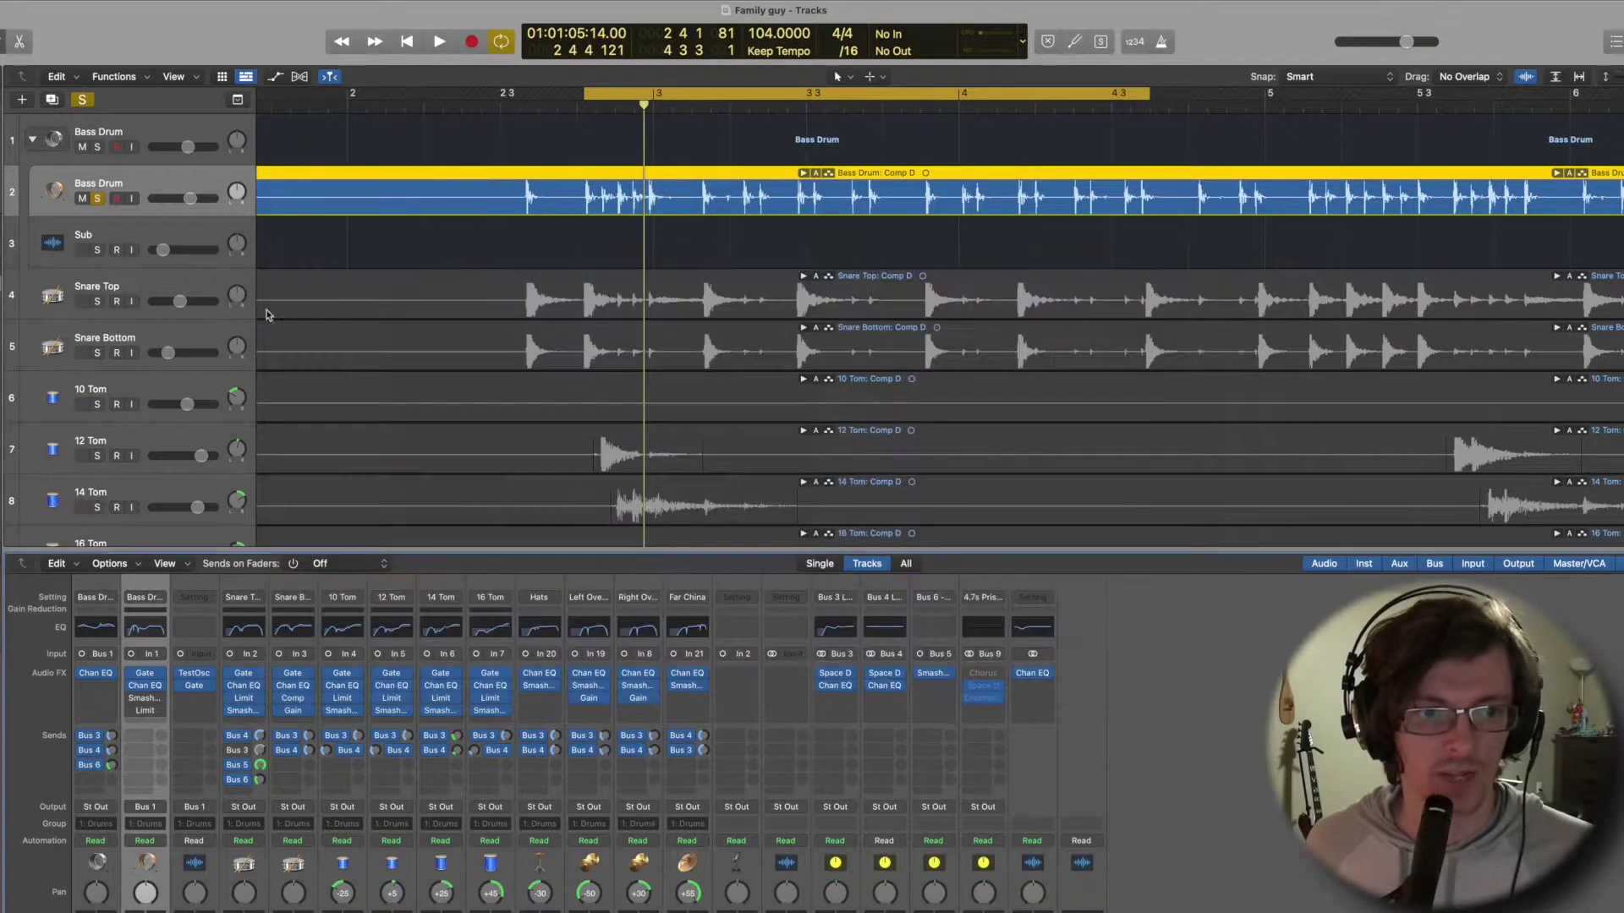
pyautogui.click(146, 698)
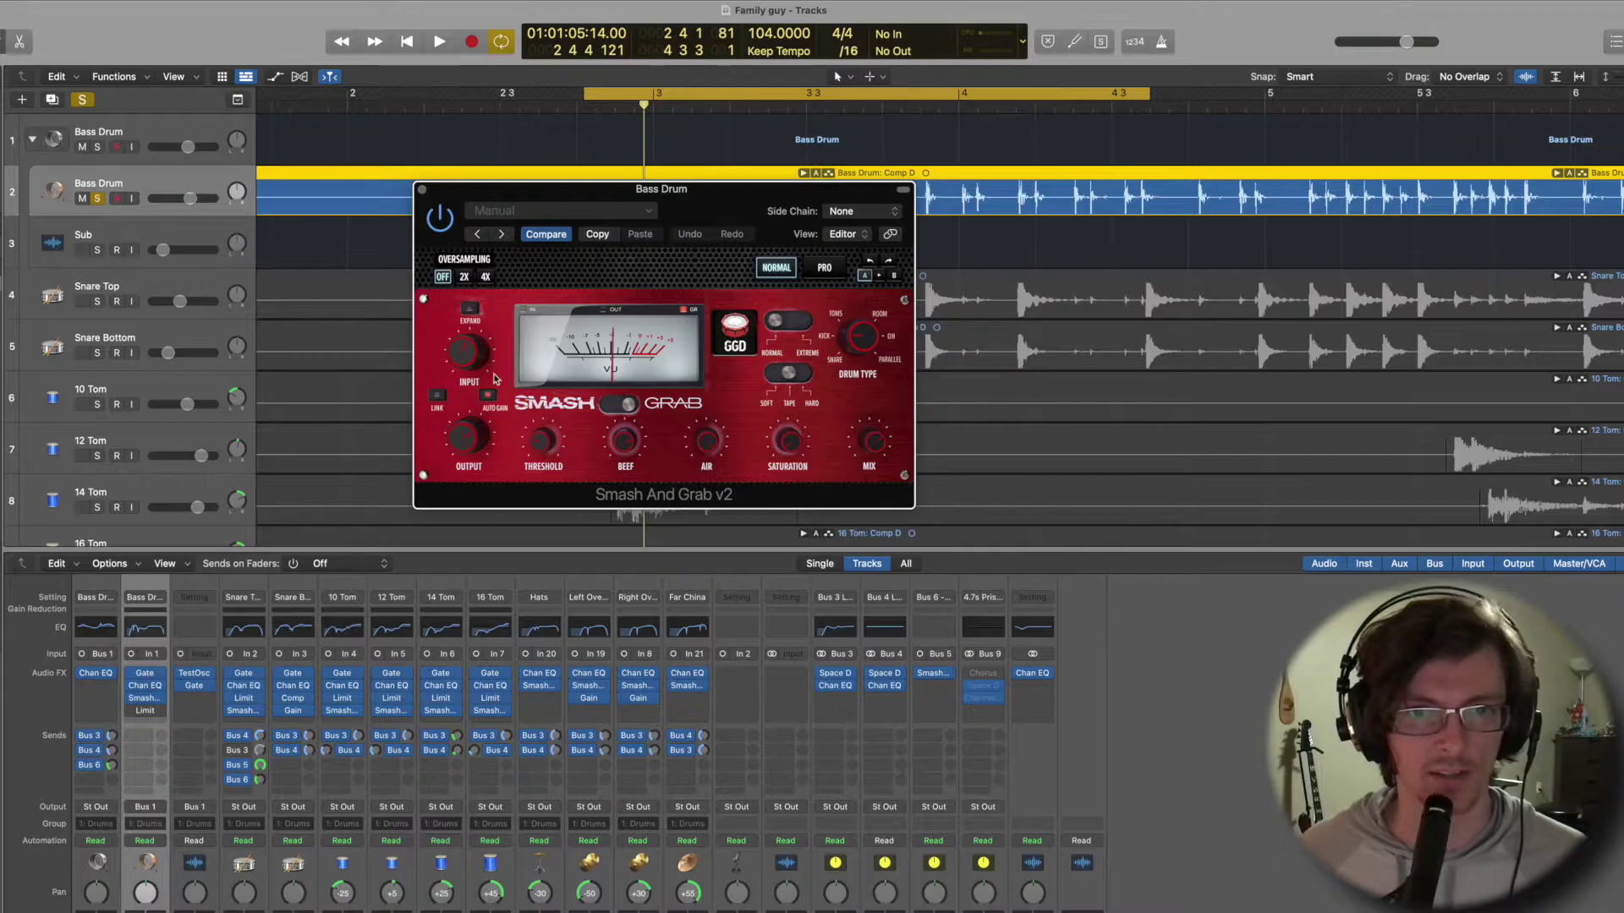
pyautogui.press('space')
pyautogui.moveTo(609, 188); pyautogui.dragTo(708, 432)
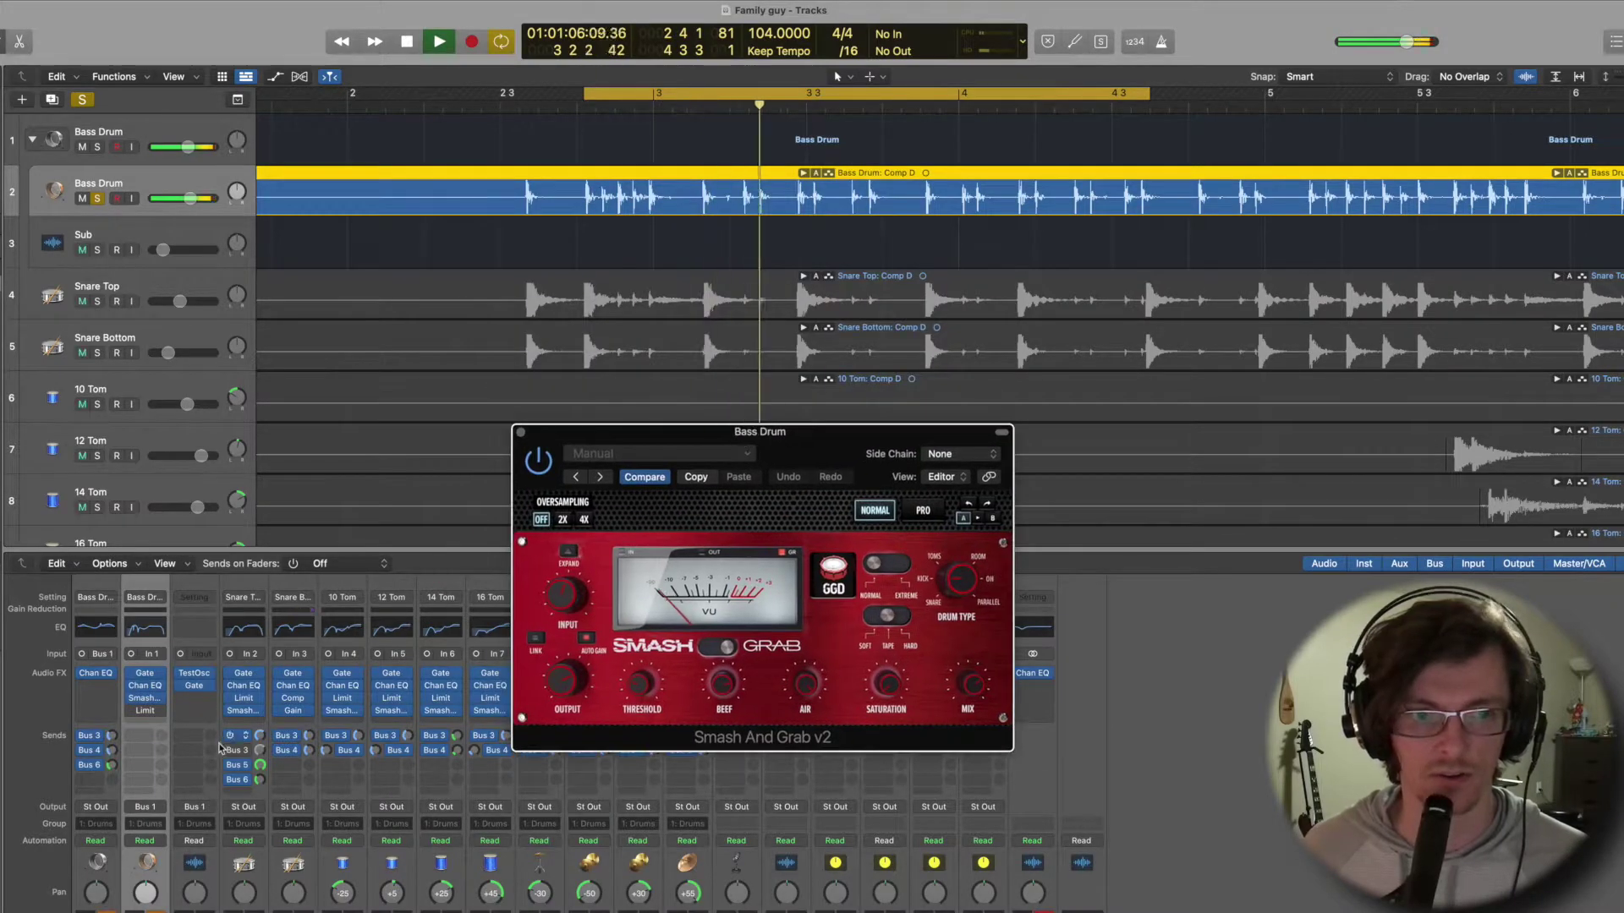
pyautogui.press('space')
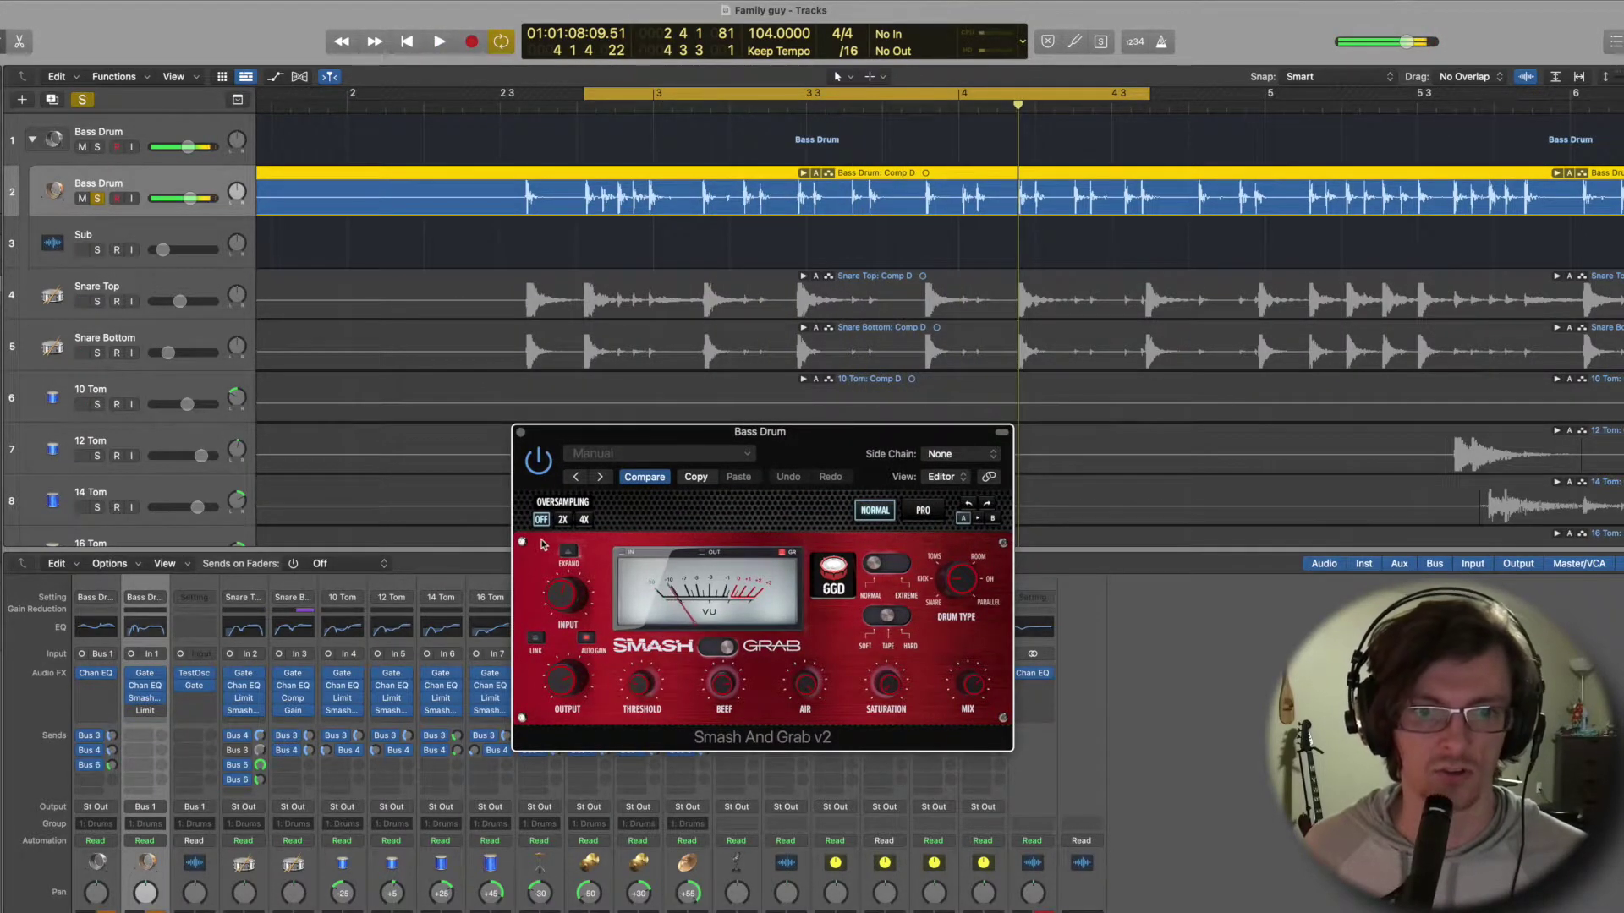
# Check the bass drum's Noise Gate settings, close the gate and return to the Smash And Grab compressor.
pyautogui.click(146, 674)
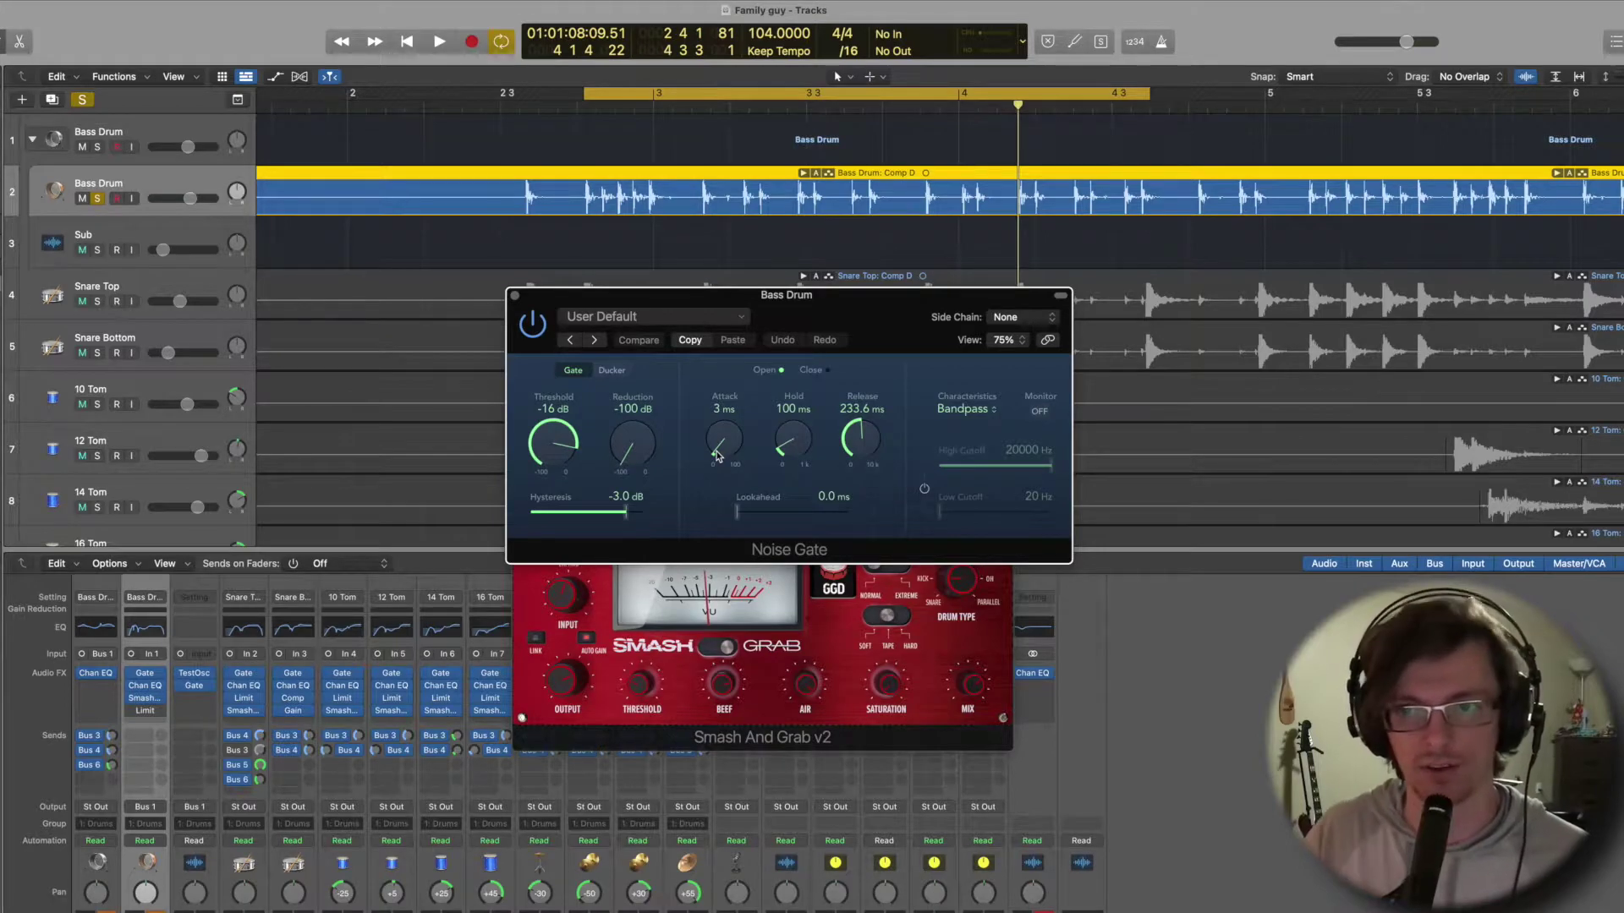
pyautogui.click(514, 298)
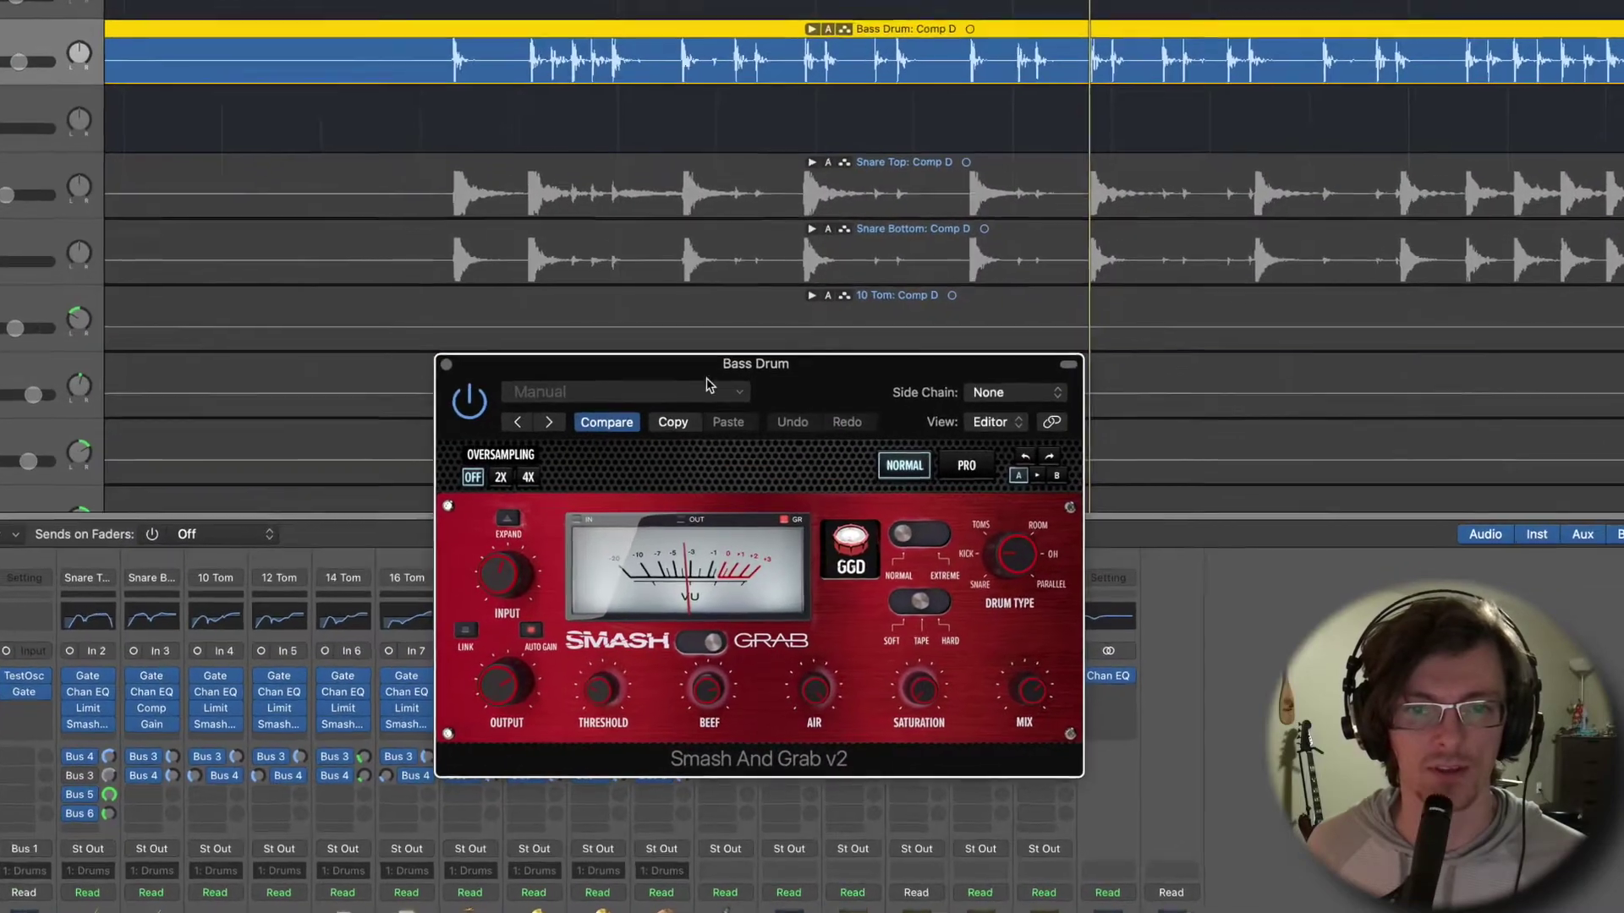
pyautogui.moveTo(771, 438); pyautogui.dragTo(765, 415)
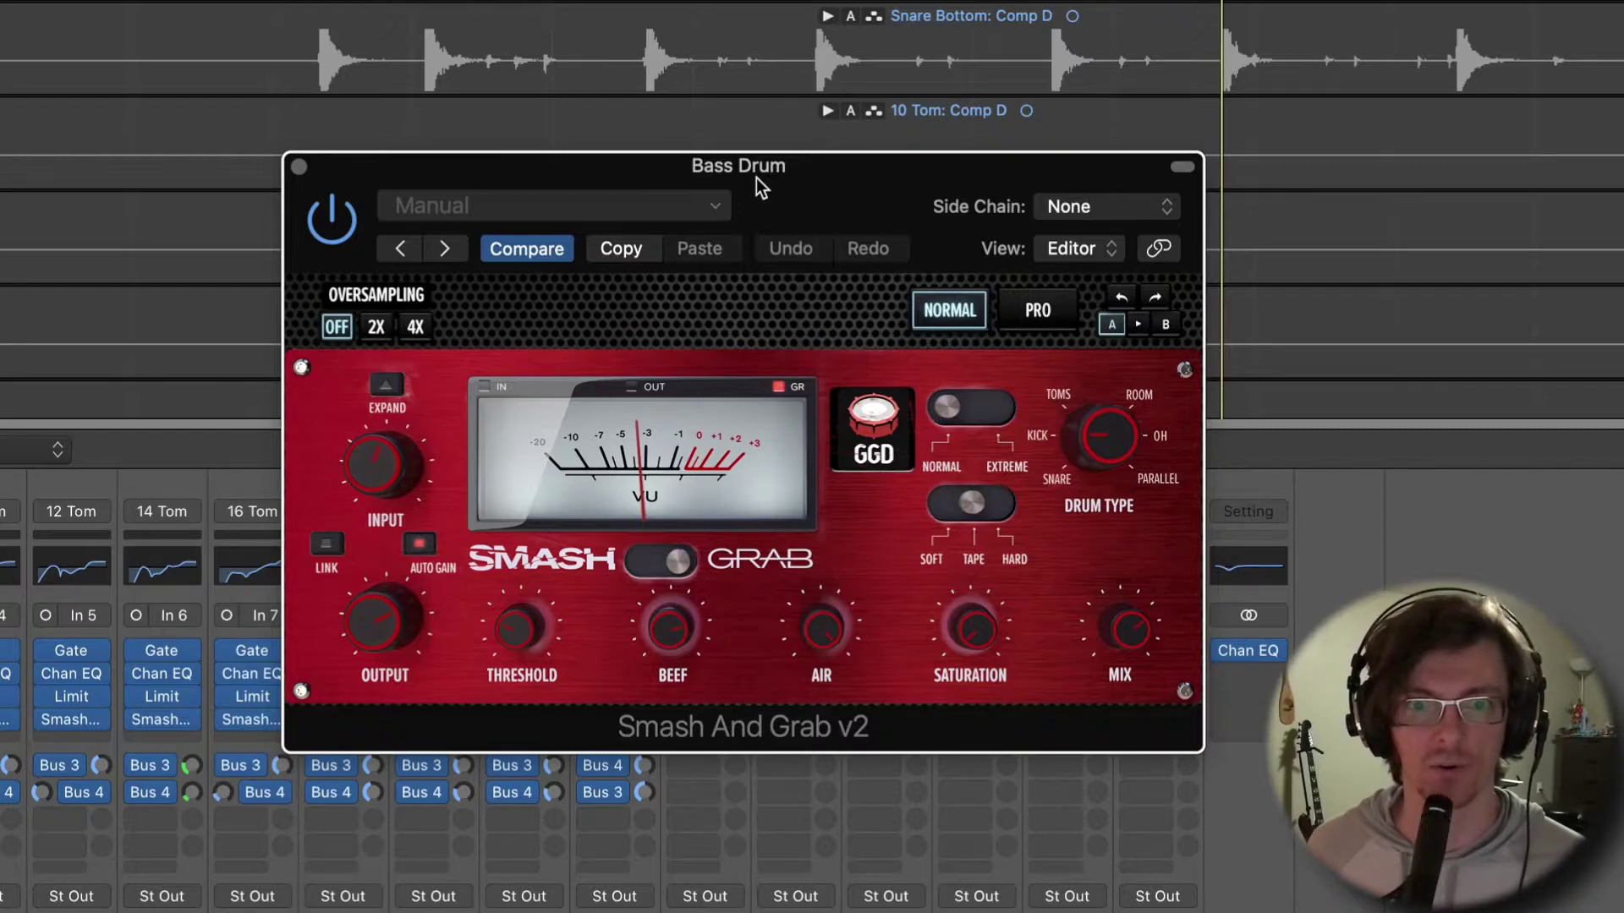
pyautogui.moveTo(756, 175); pyautogui.dragTo(779, 174)
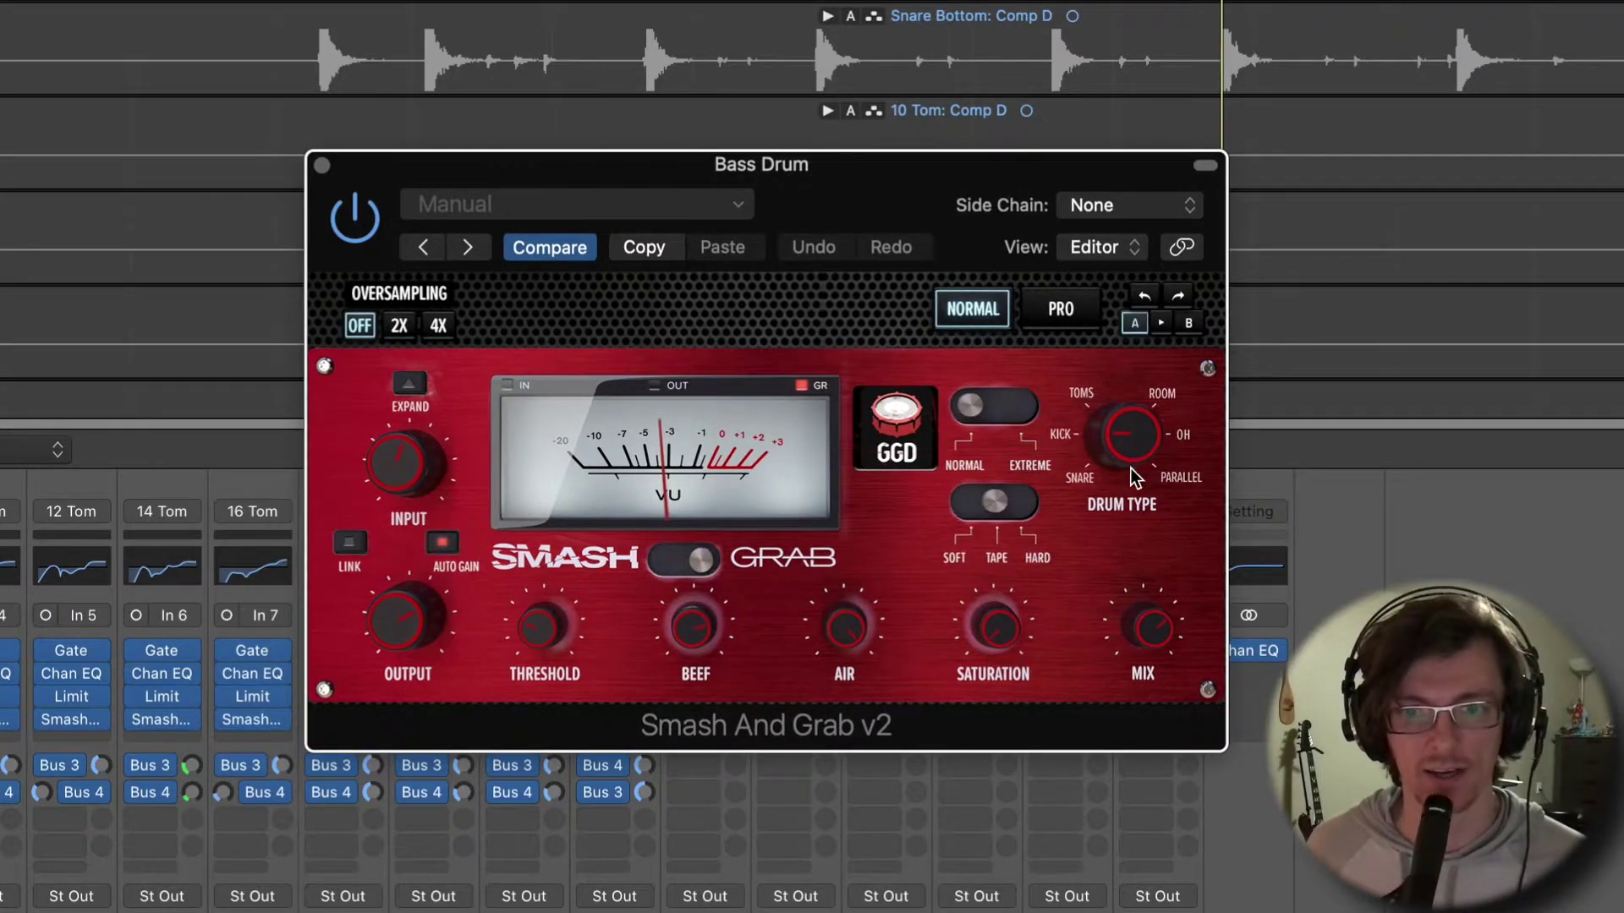
# Inspect Smash And Grab's saturation, mix, air, threshold, output and input settings and audition the compressed bass drum.
pyautogui.moveTo(999, 640); pyautogui.dragTo(995, 647)
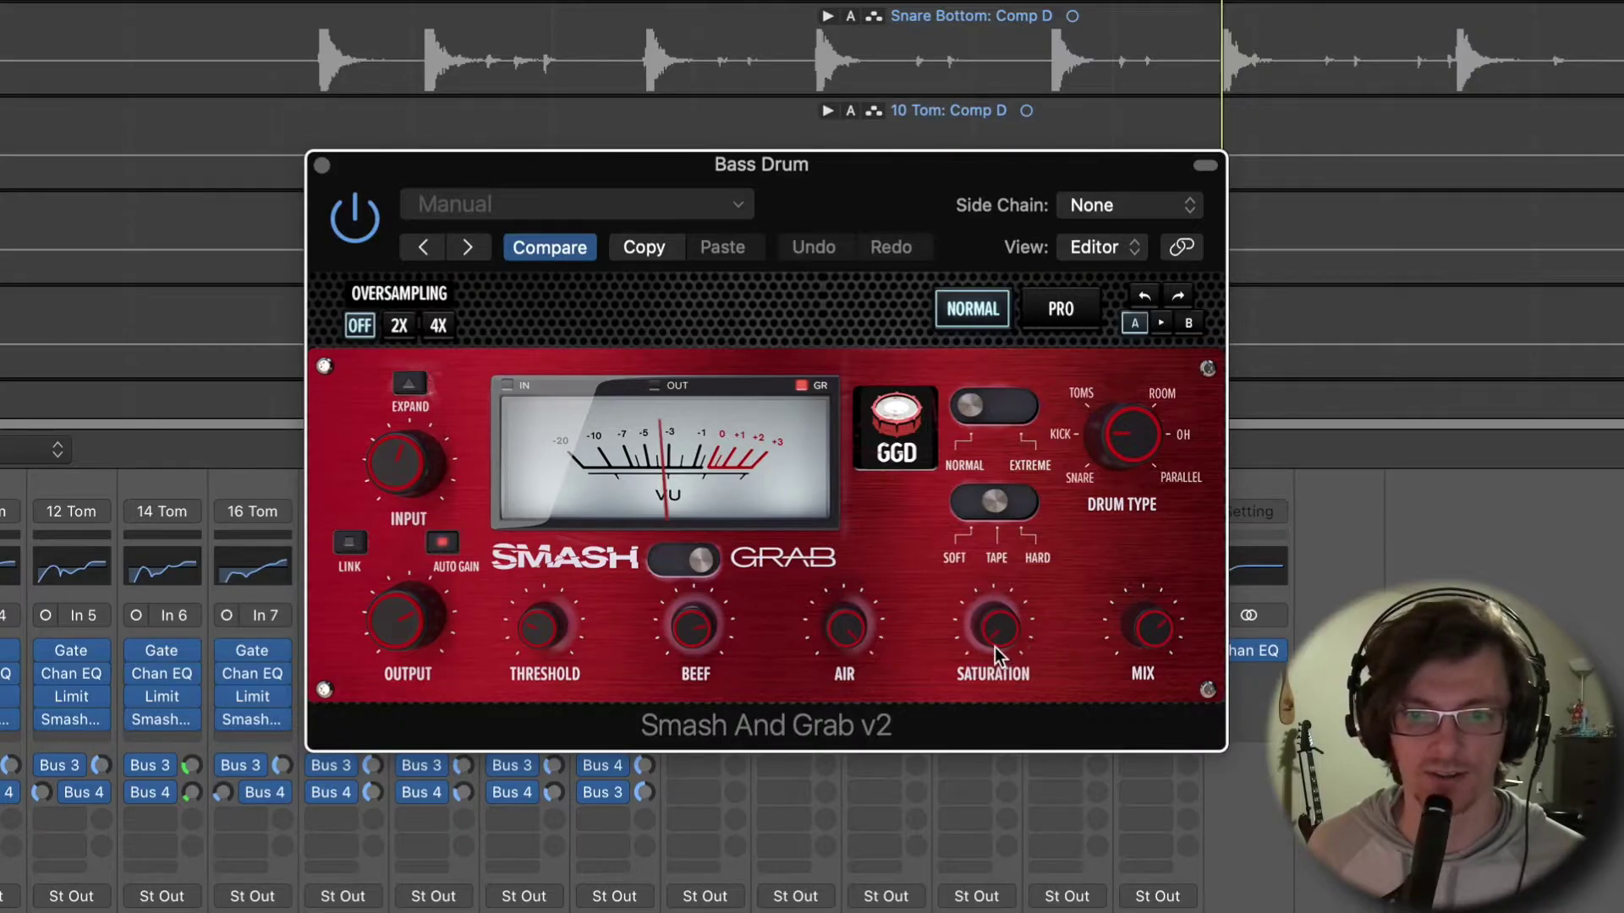
pyautogui.click(1161, 633)
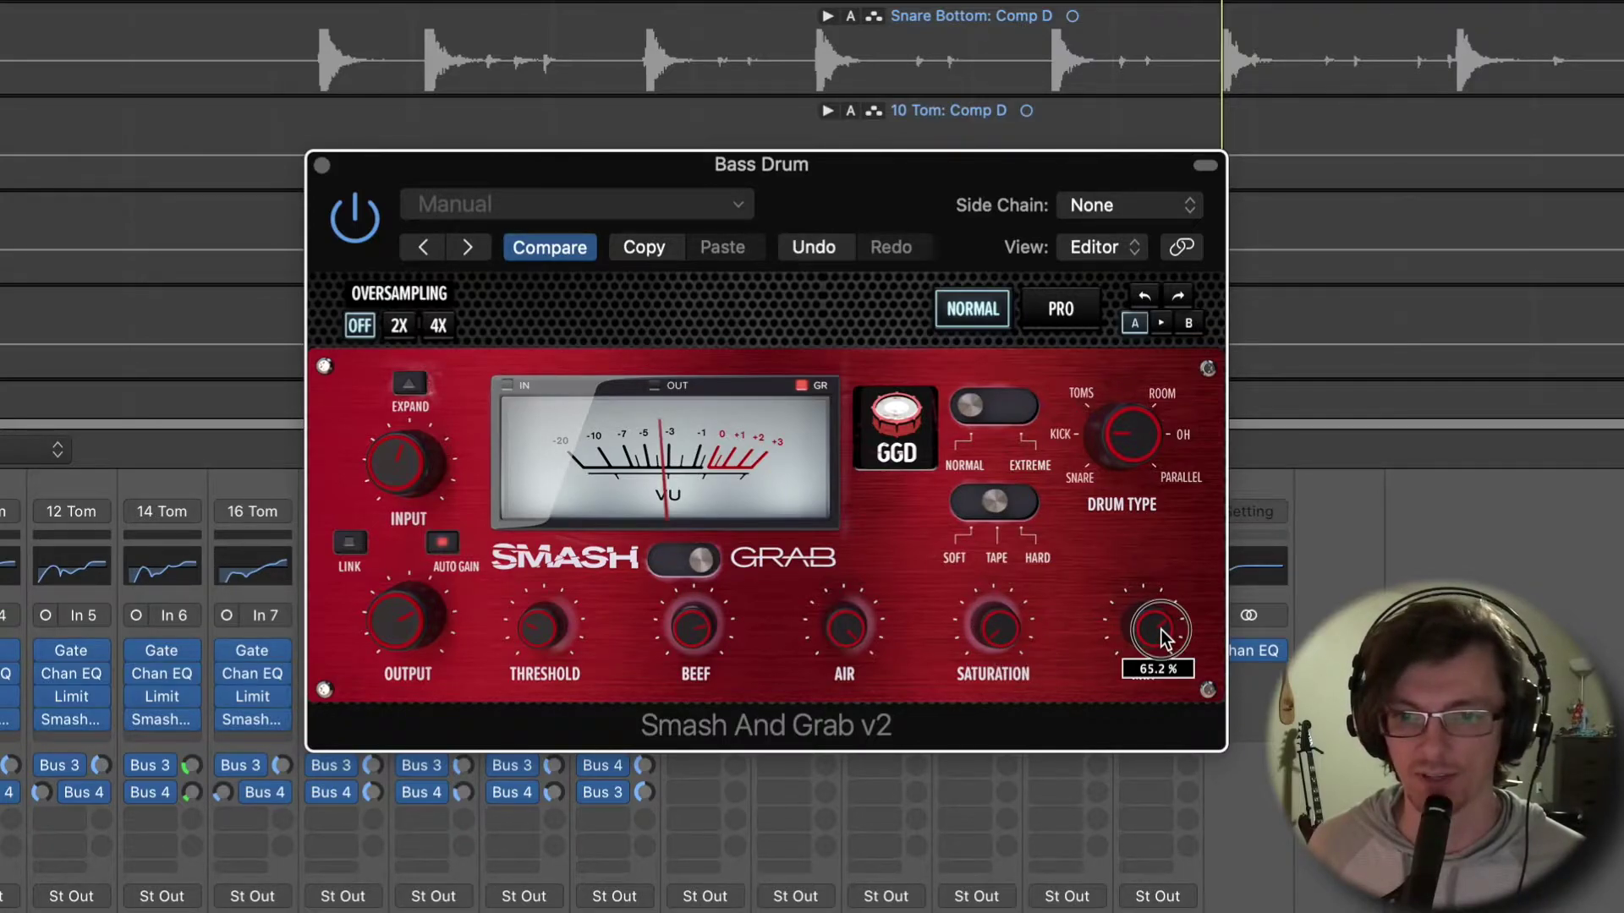
pyautogui.click(846, 631)
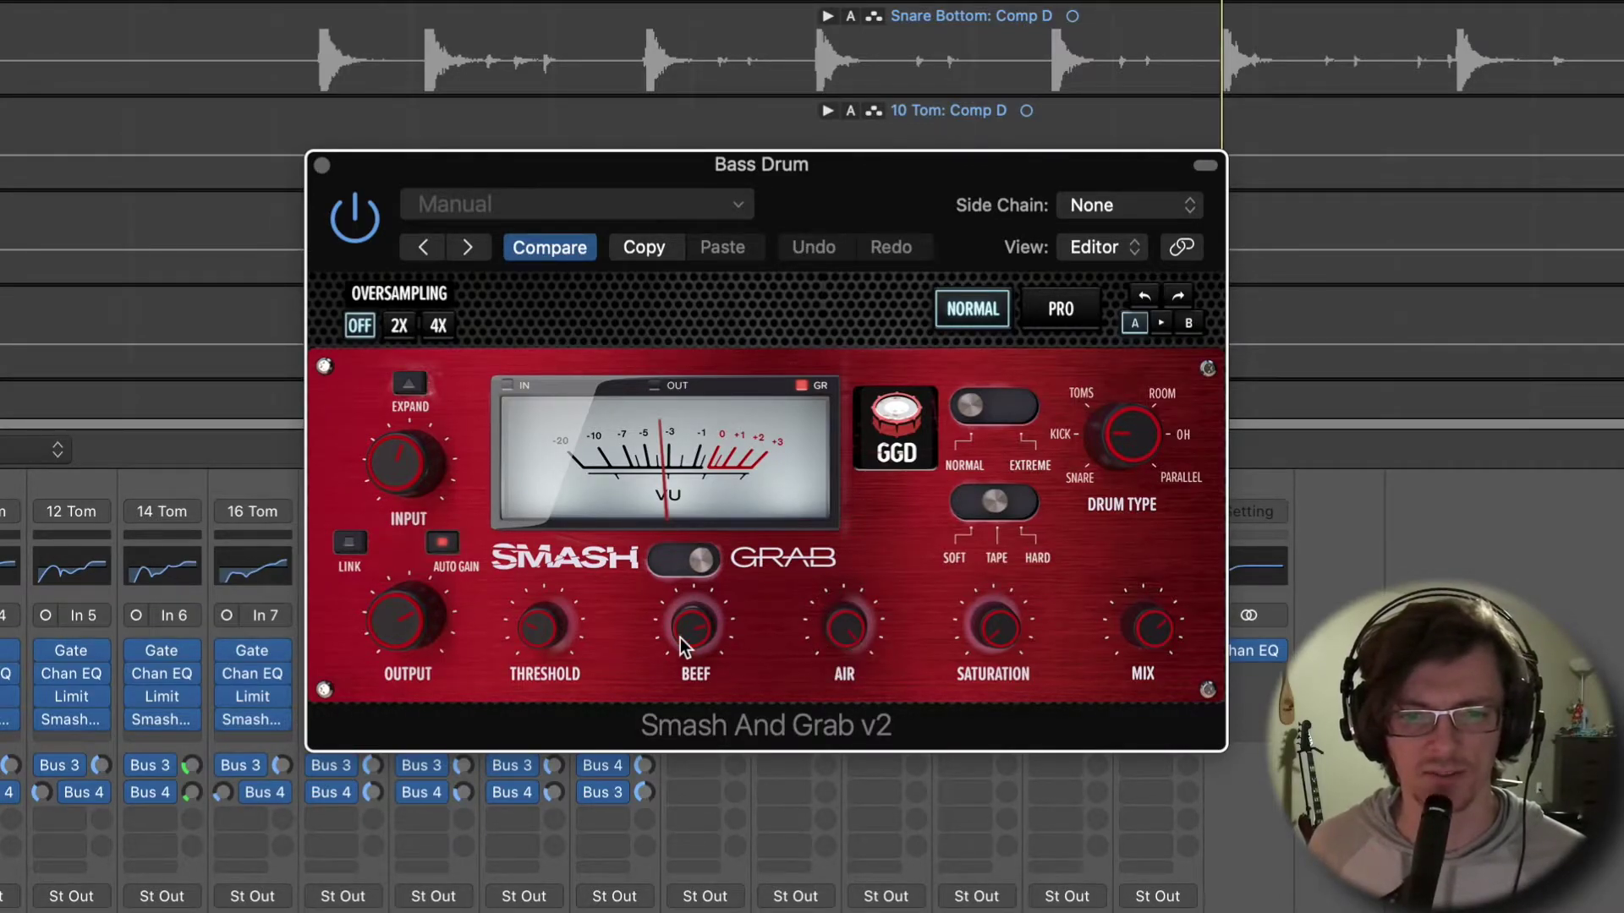
pyautogui.click(534, 633)
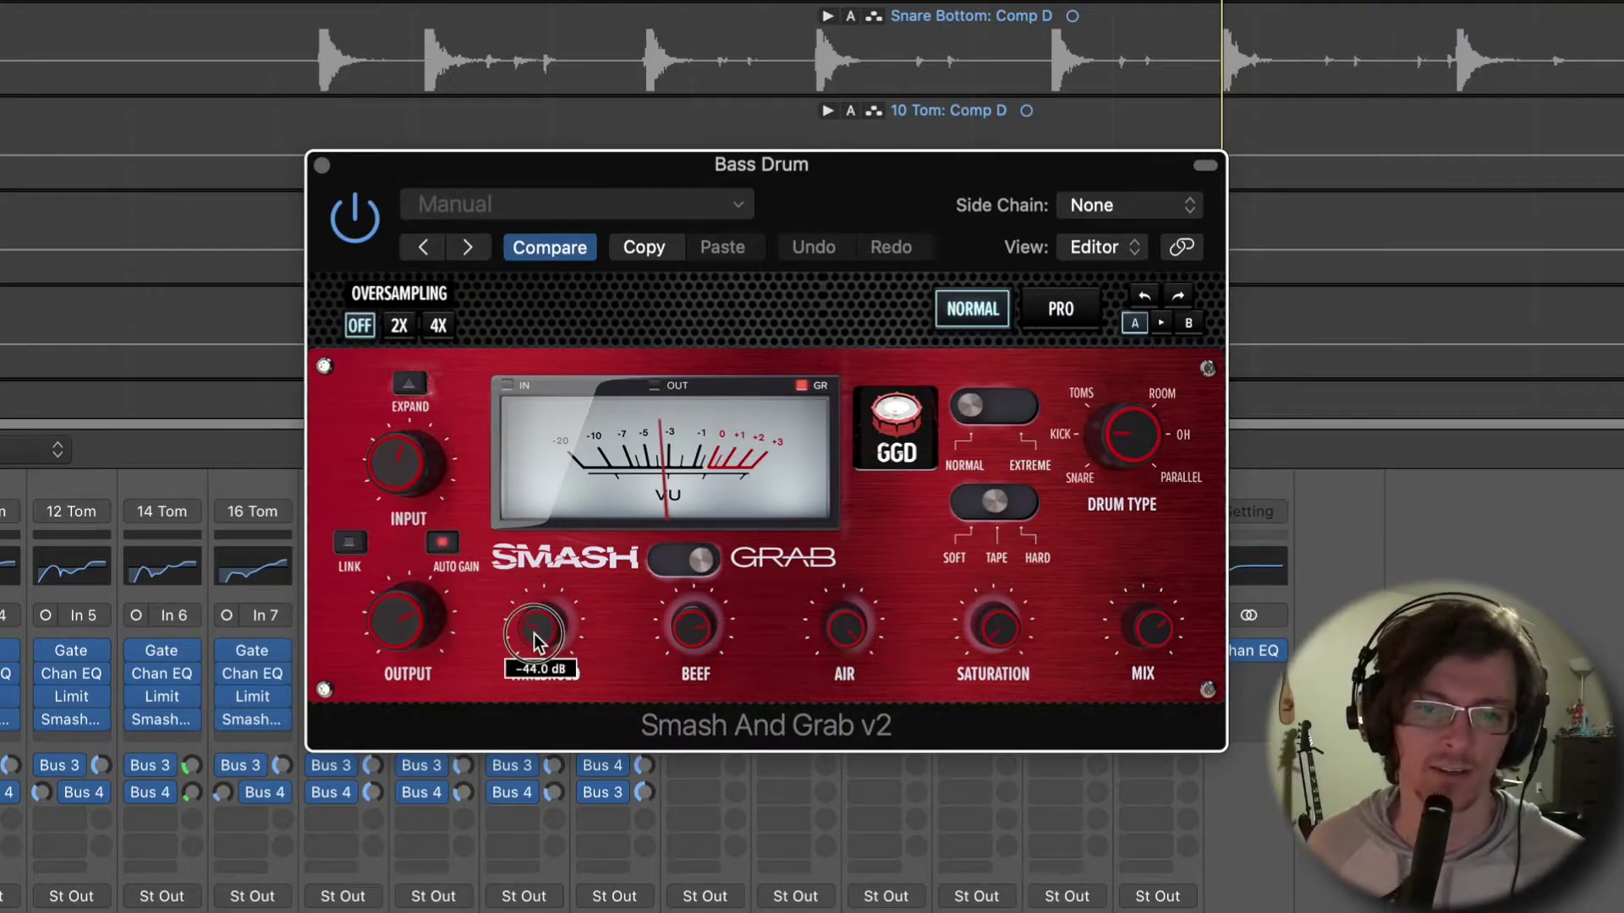
pyautogui.click(392, 623)
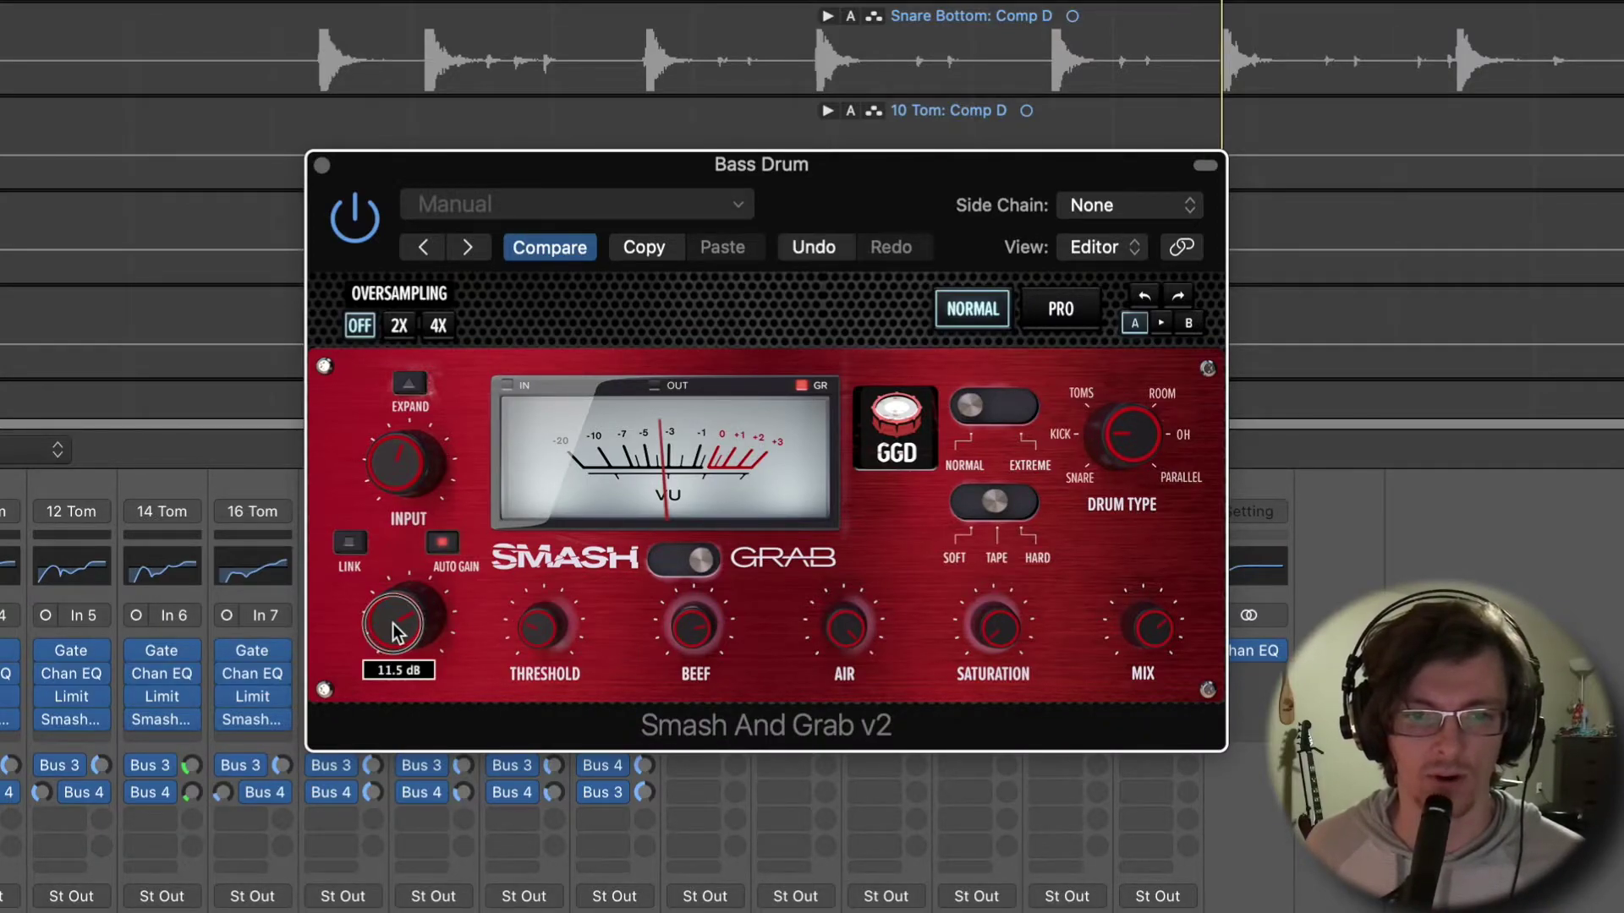
pyautogui.click(392, 476)
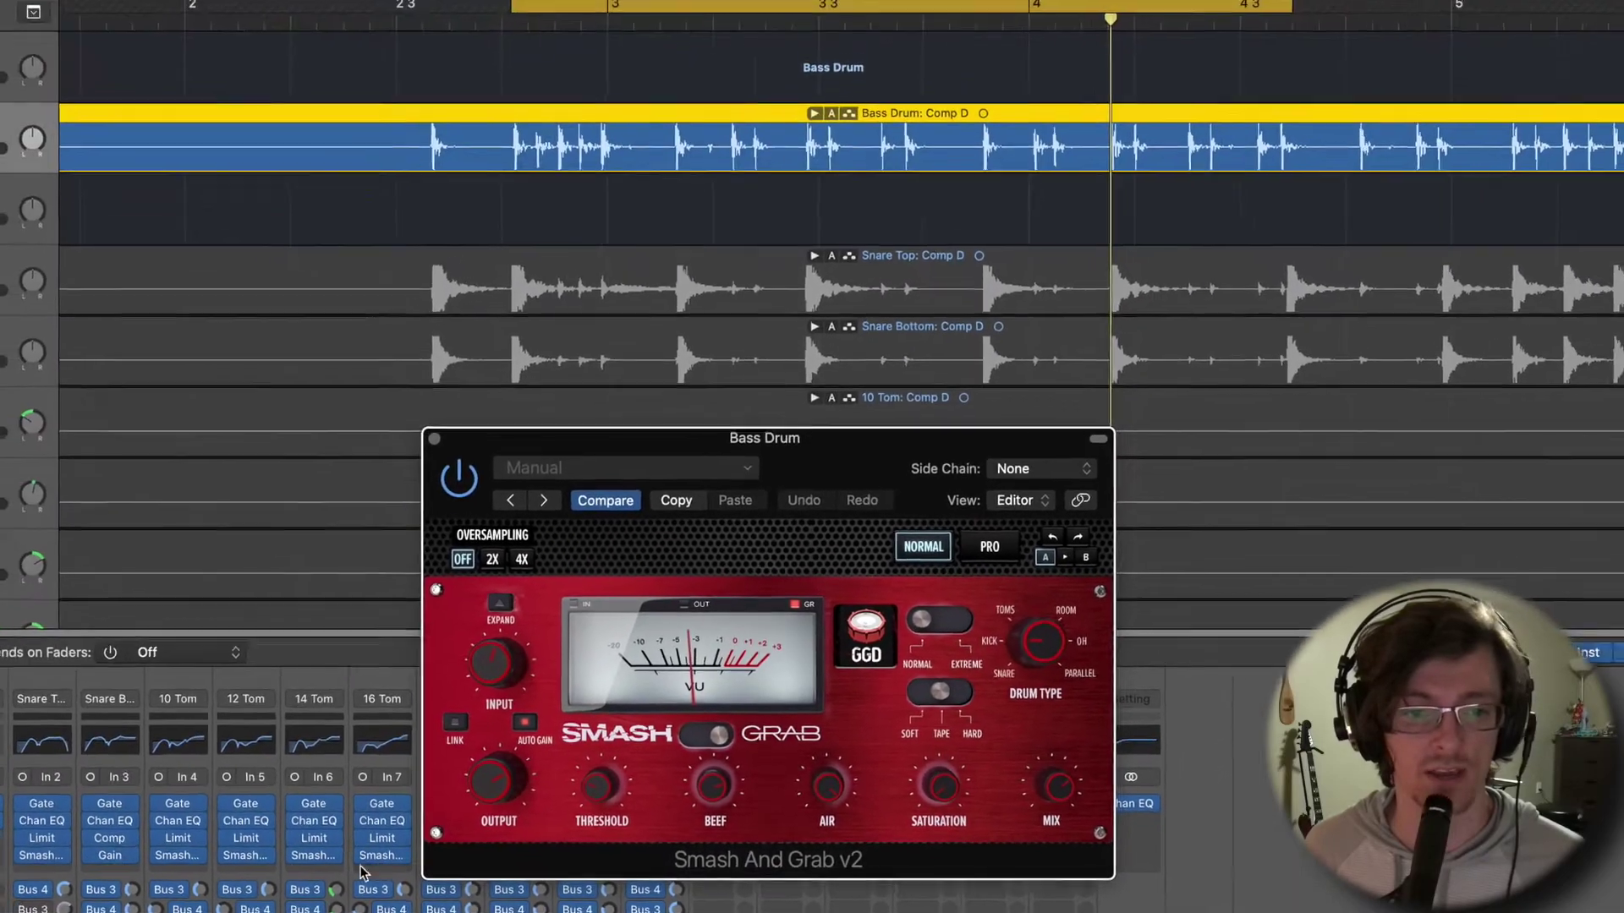
pyautogui.press('space')
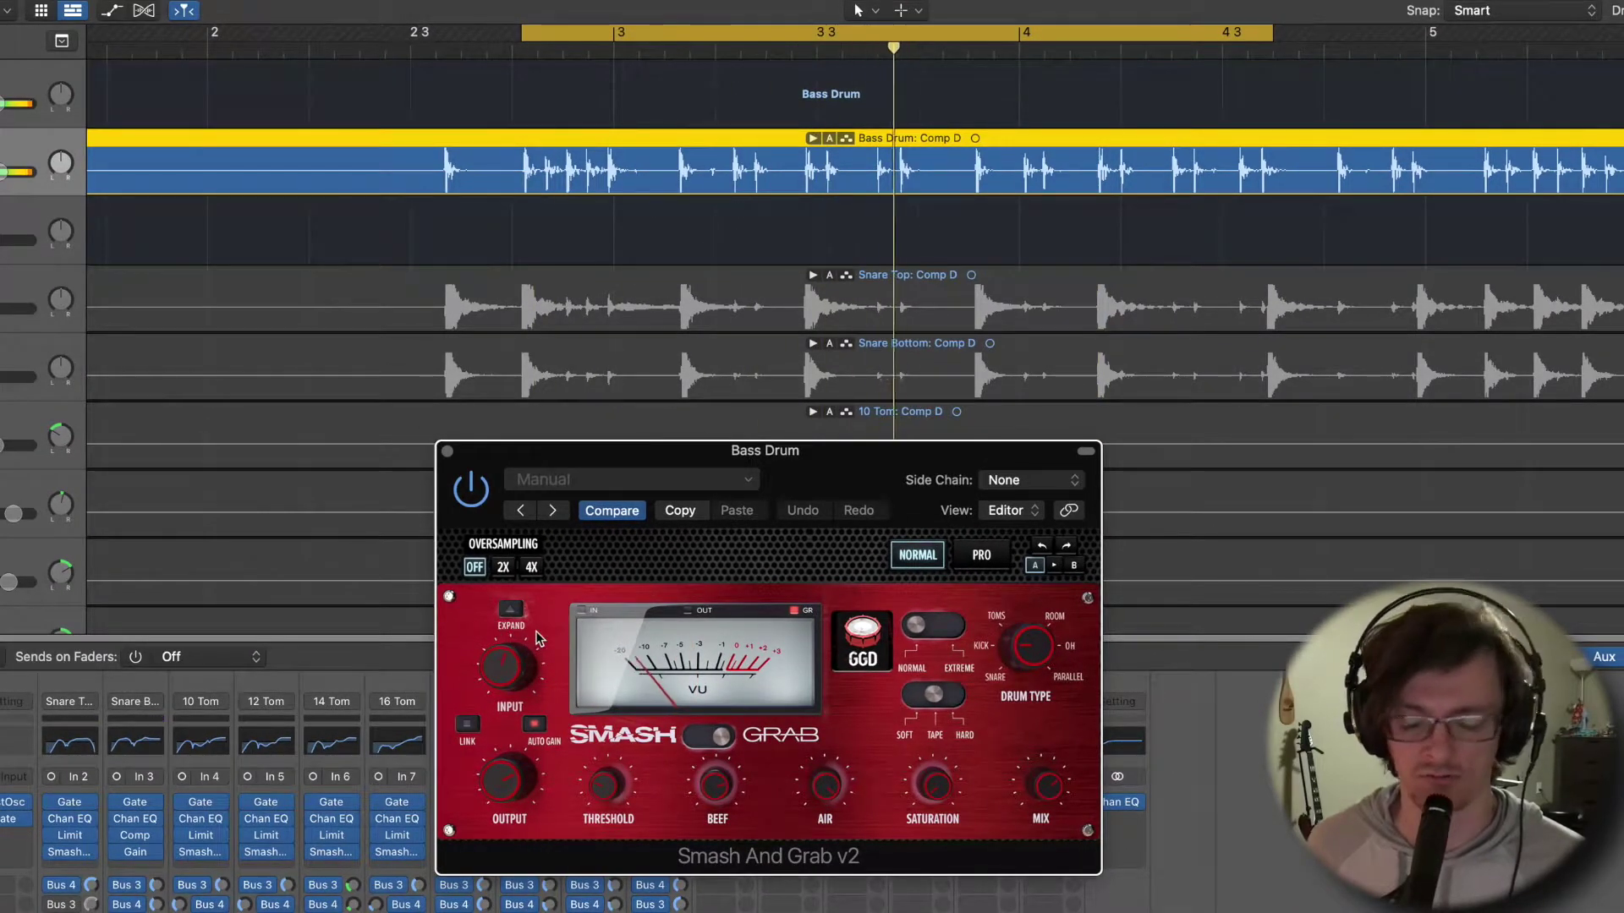
pyautogui.press('space')
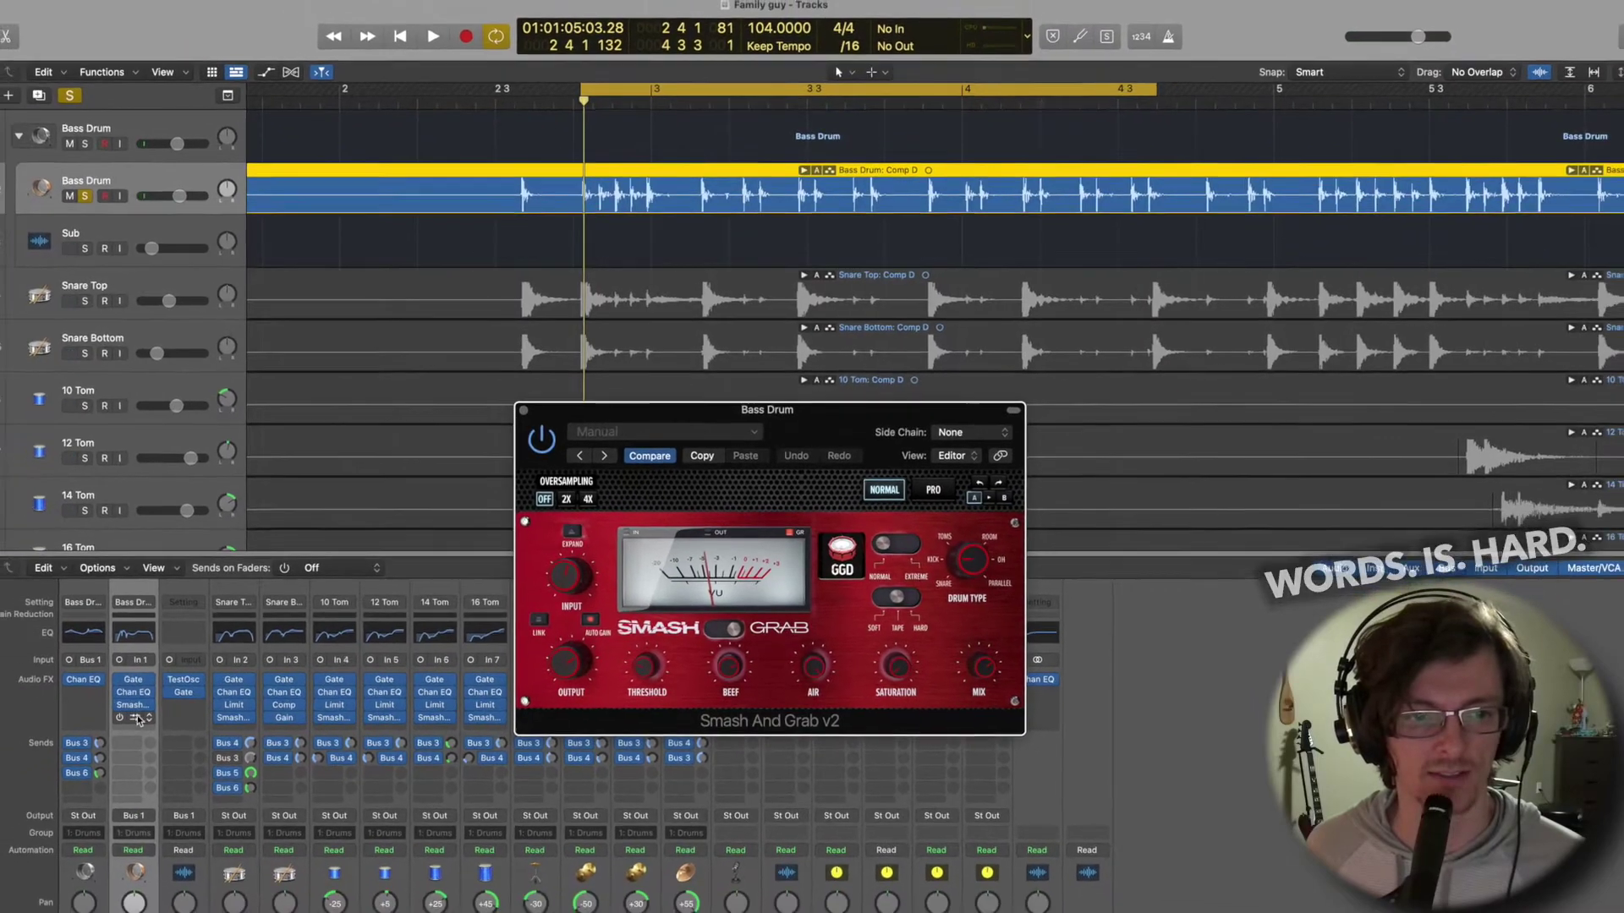
# Open the bass drum's Limiter beside Smash And Grab and audition the track while watching its meters.
pyautogui.click(138, 718)
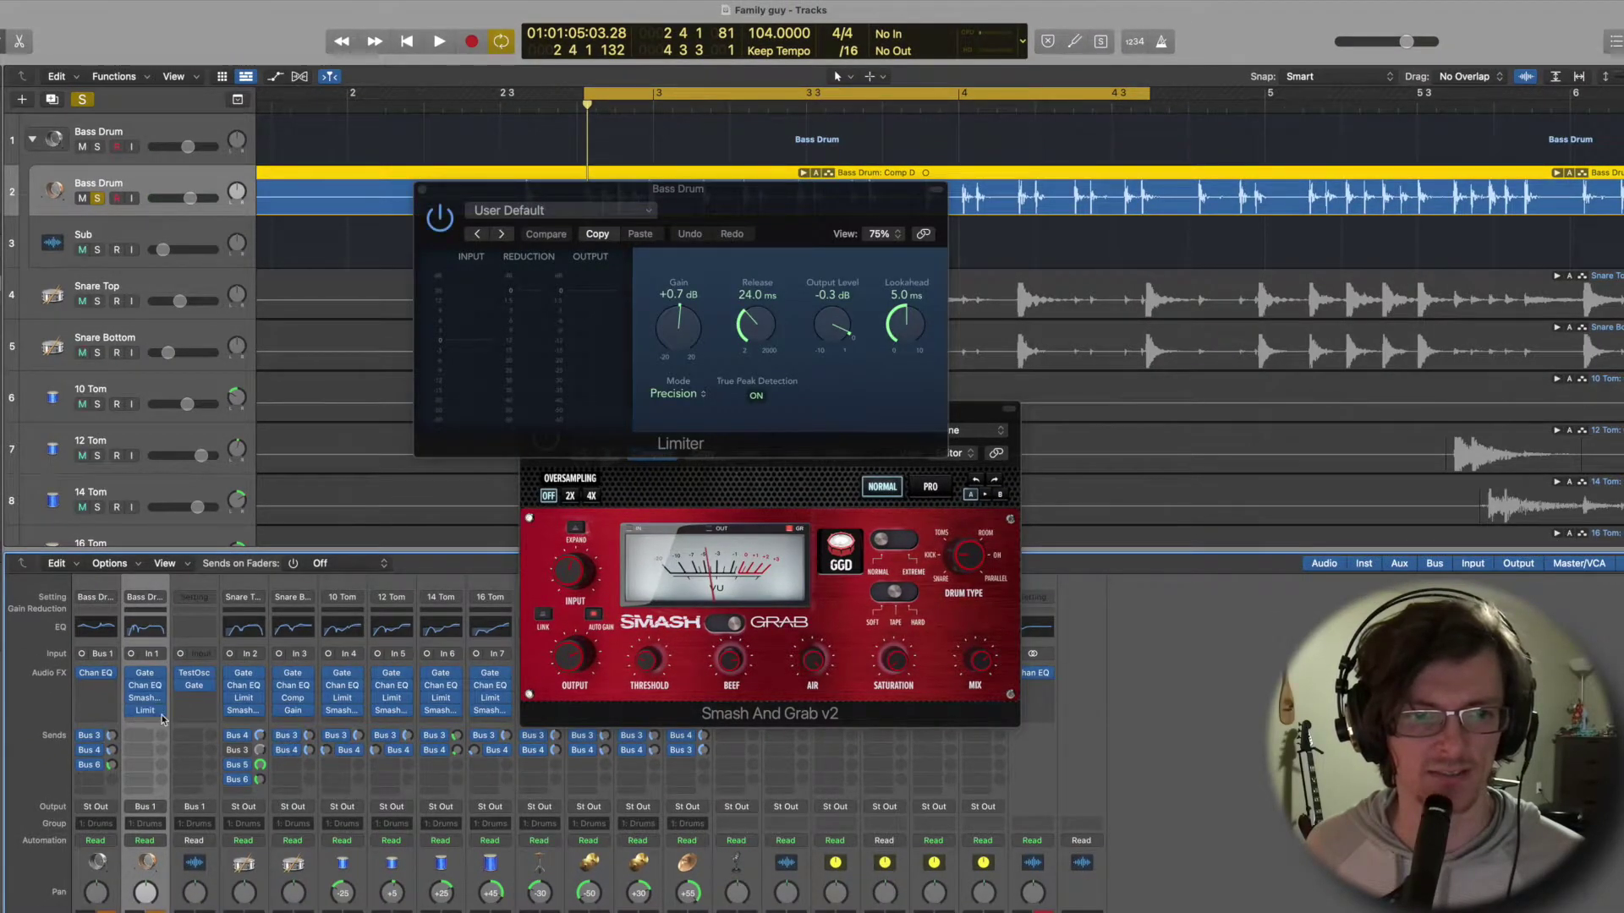
pyautogui.moveTo(768, 196); pyautogui.dragTo(1359, 422)
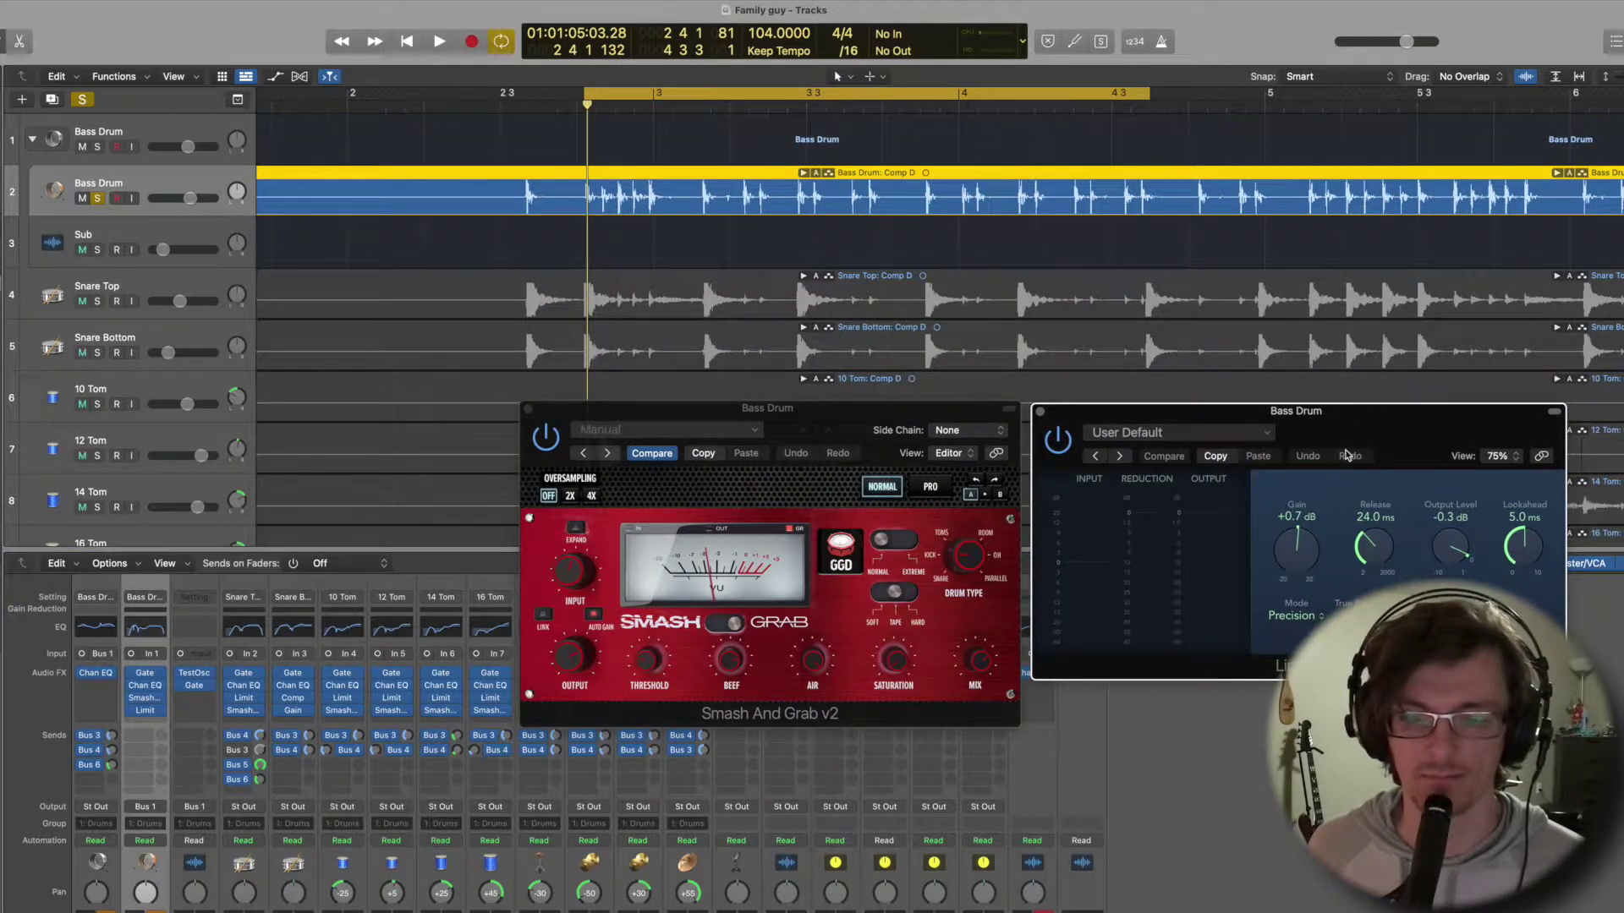
pyautogui.press('space')
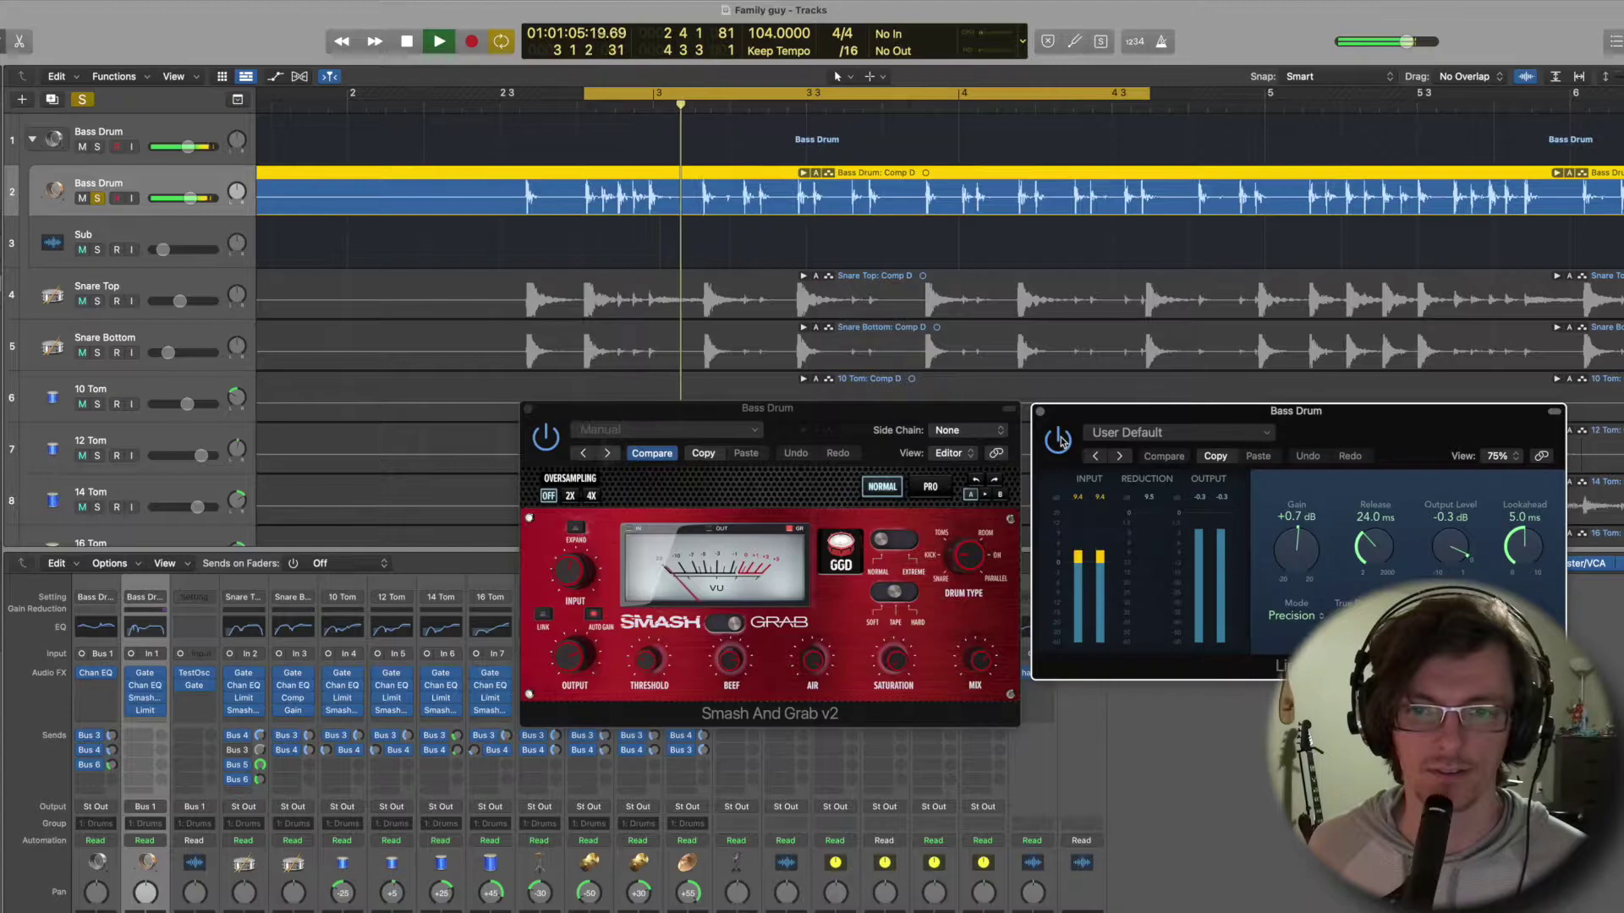
pyautogui.press('space')
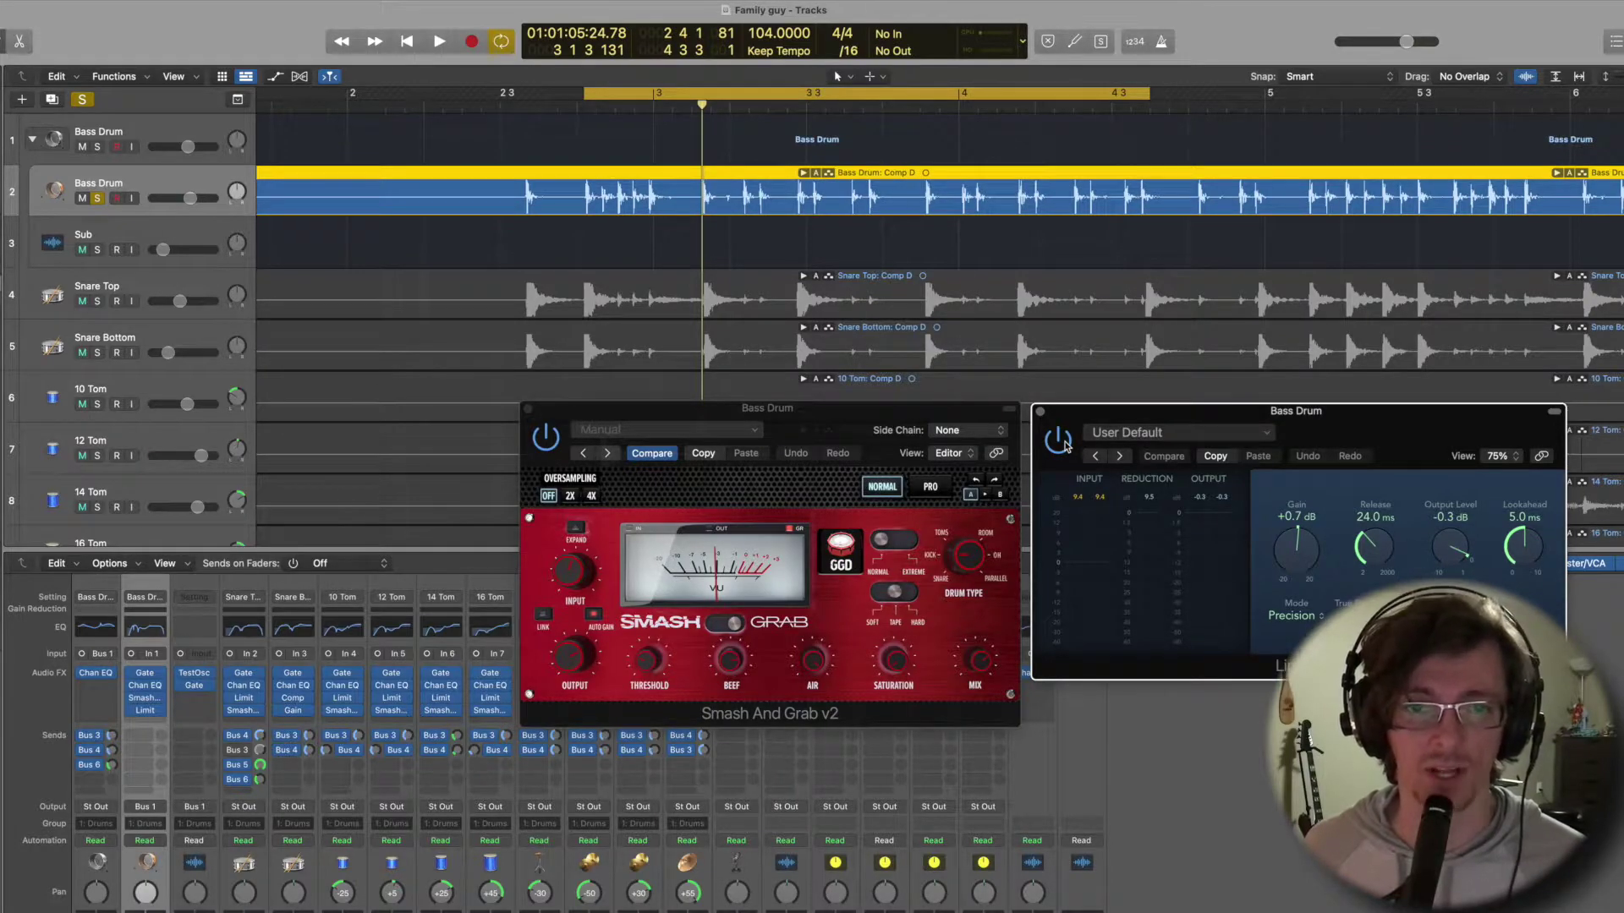
# Compare the bass drum with the Limiter bypassed and re-enabled, and close both plug-in windows.
pyautogui.press('space')
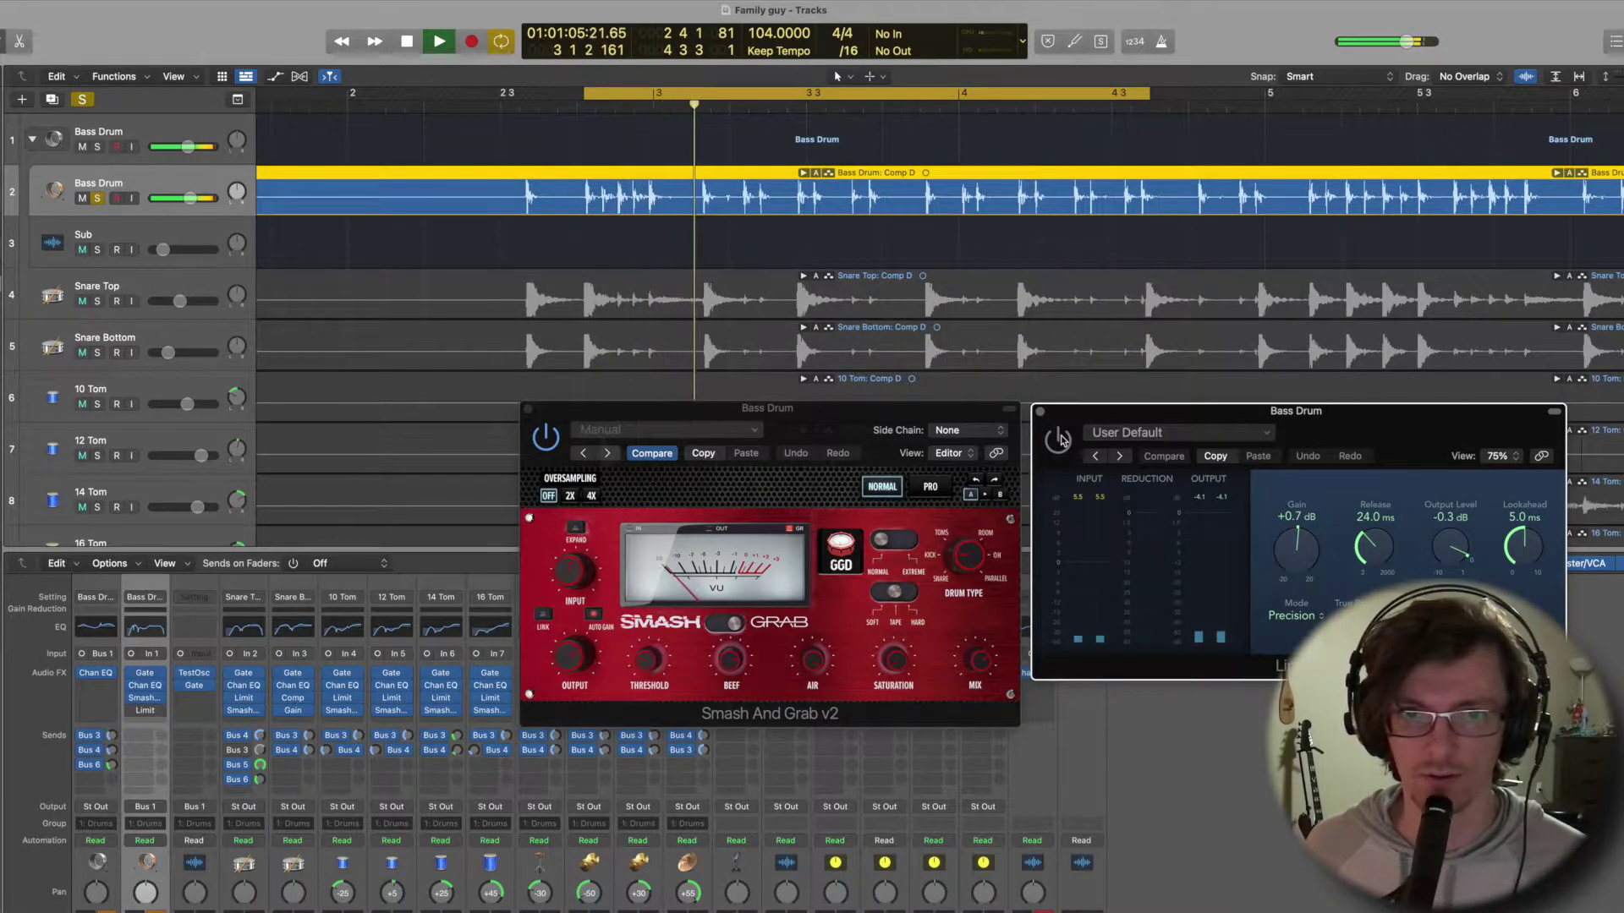
pyautogui.press('space')
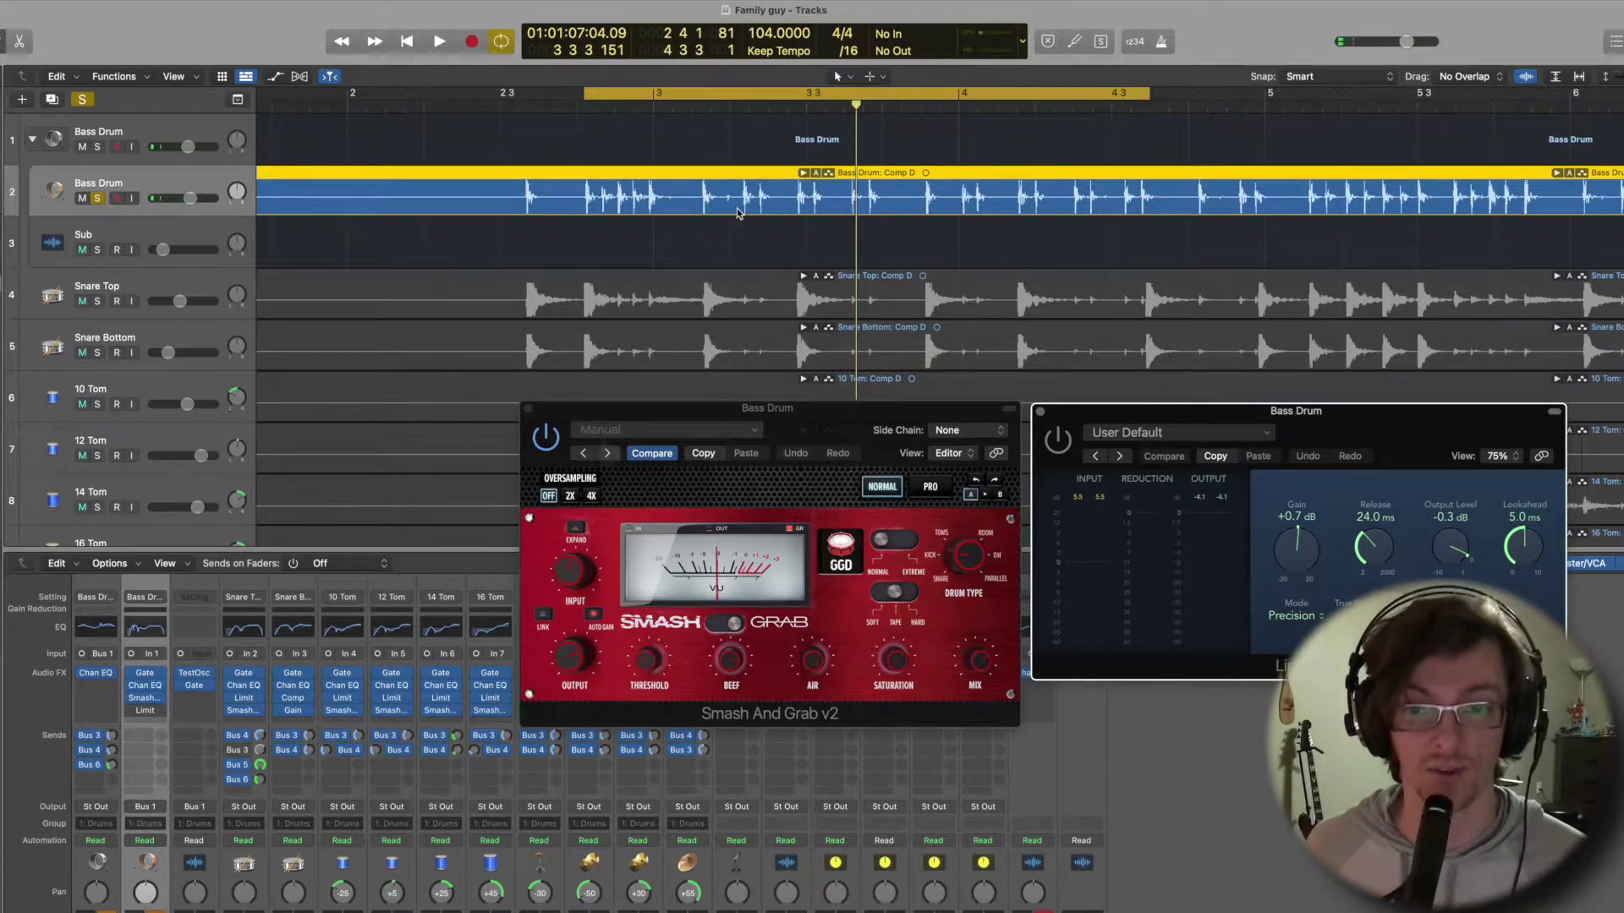
pyautogui.click(1059, 439)
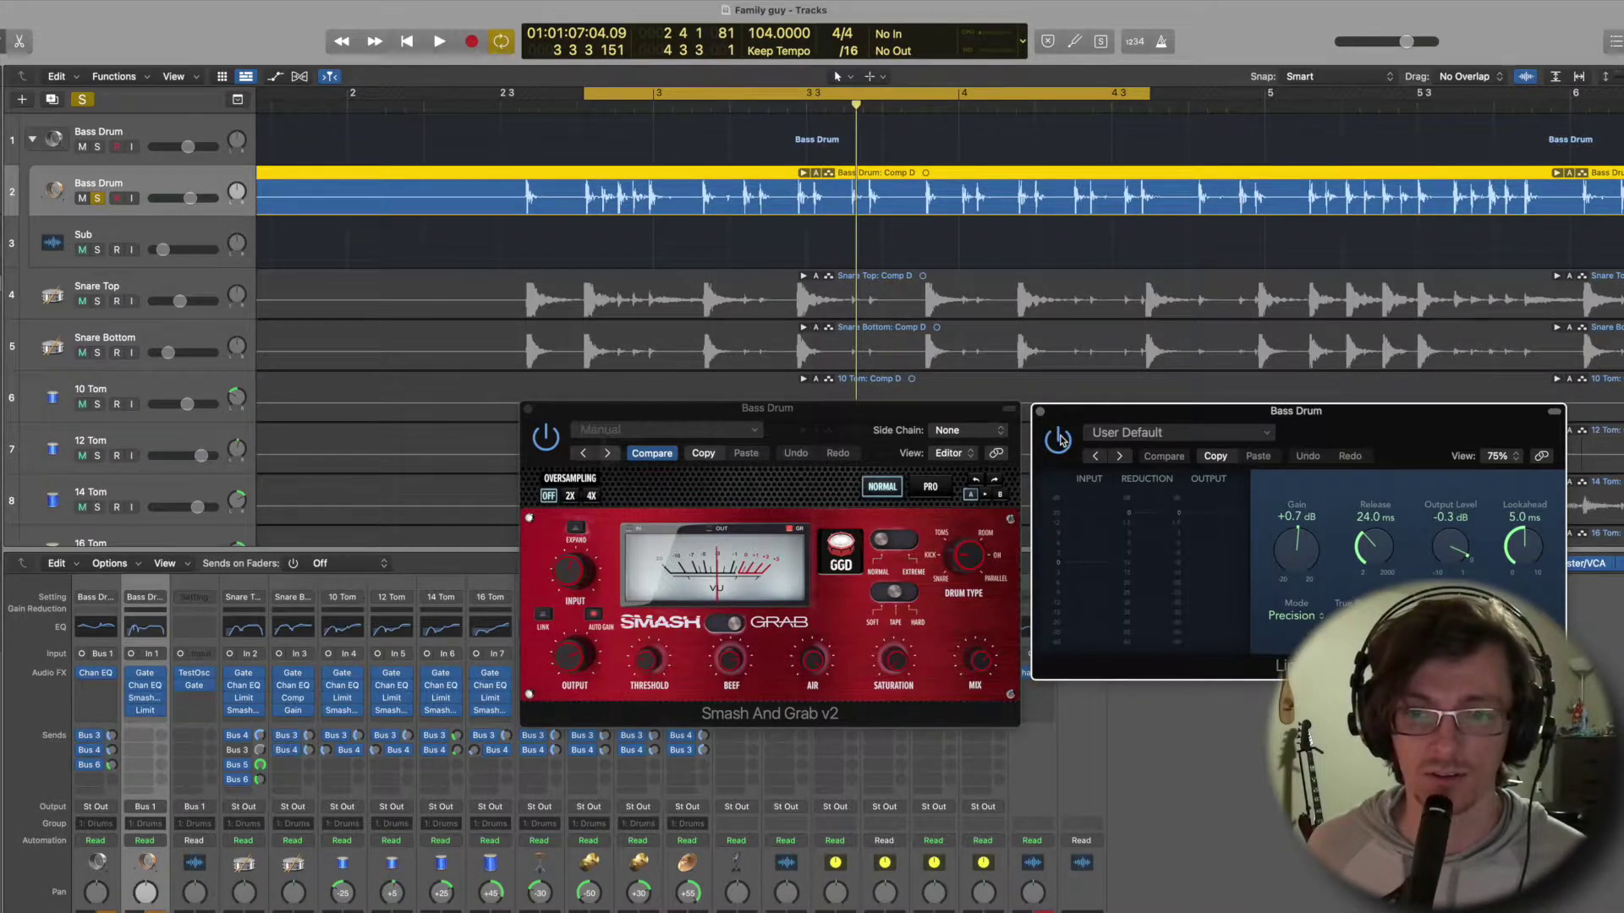
pyautogui.press('space')
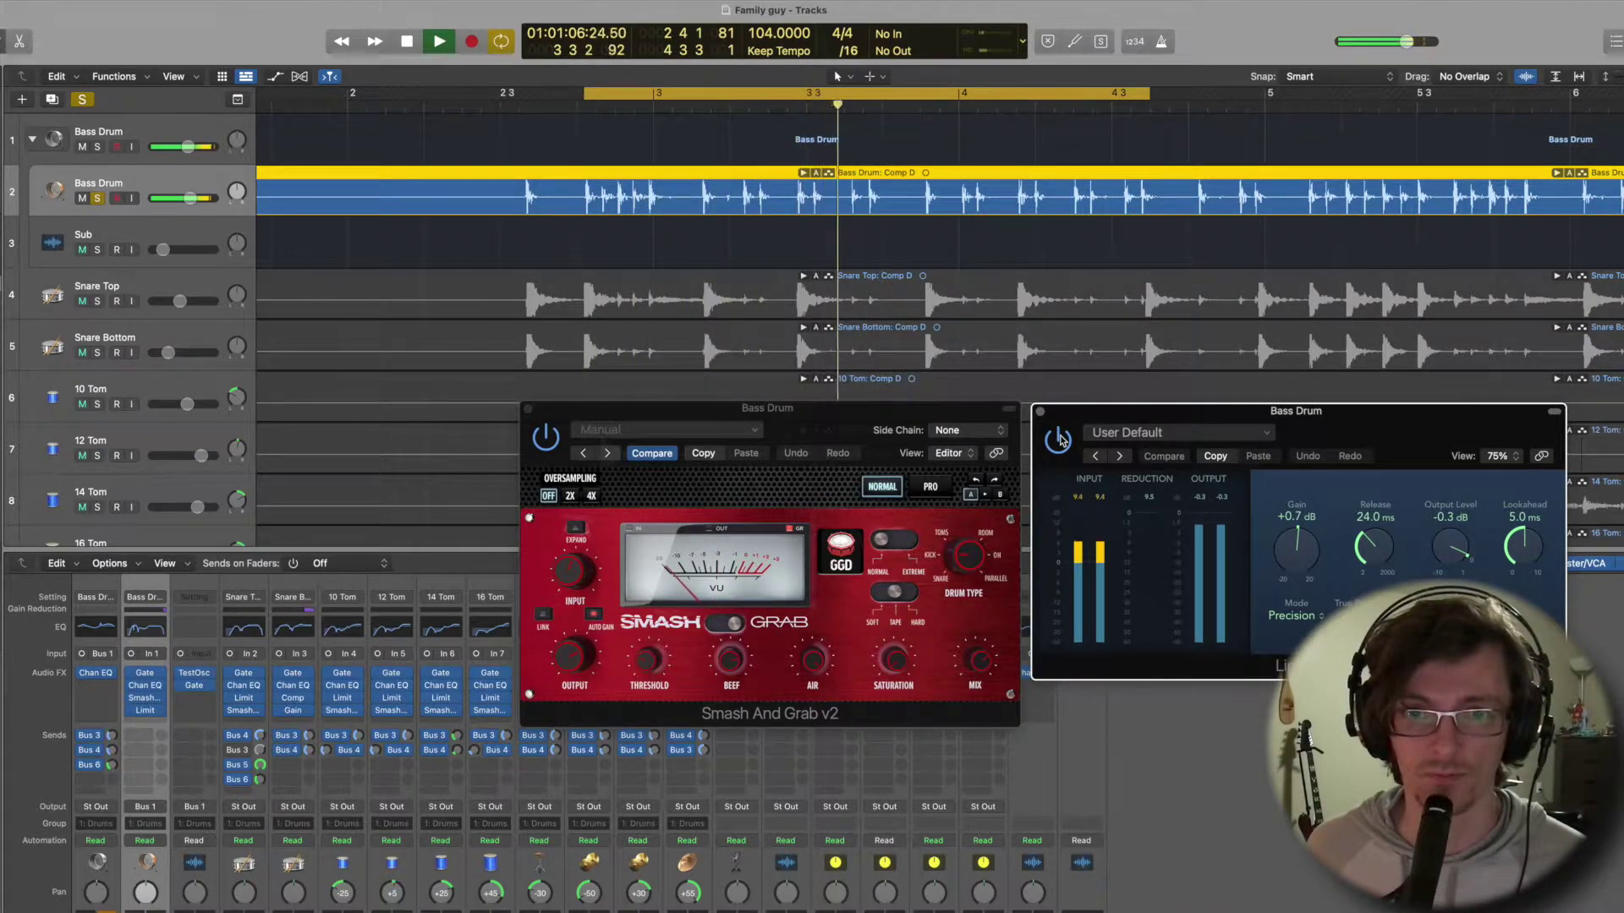
pyautogui.press('space')
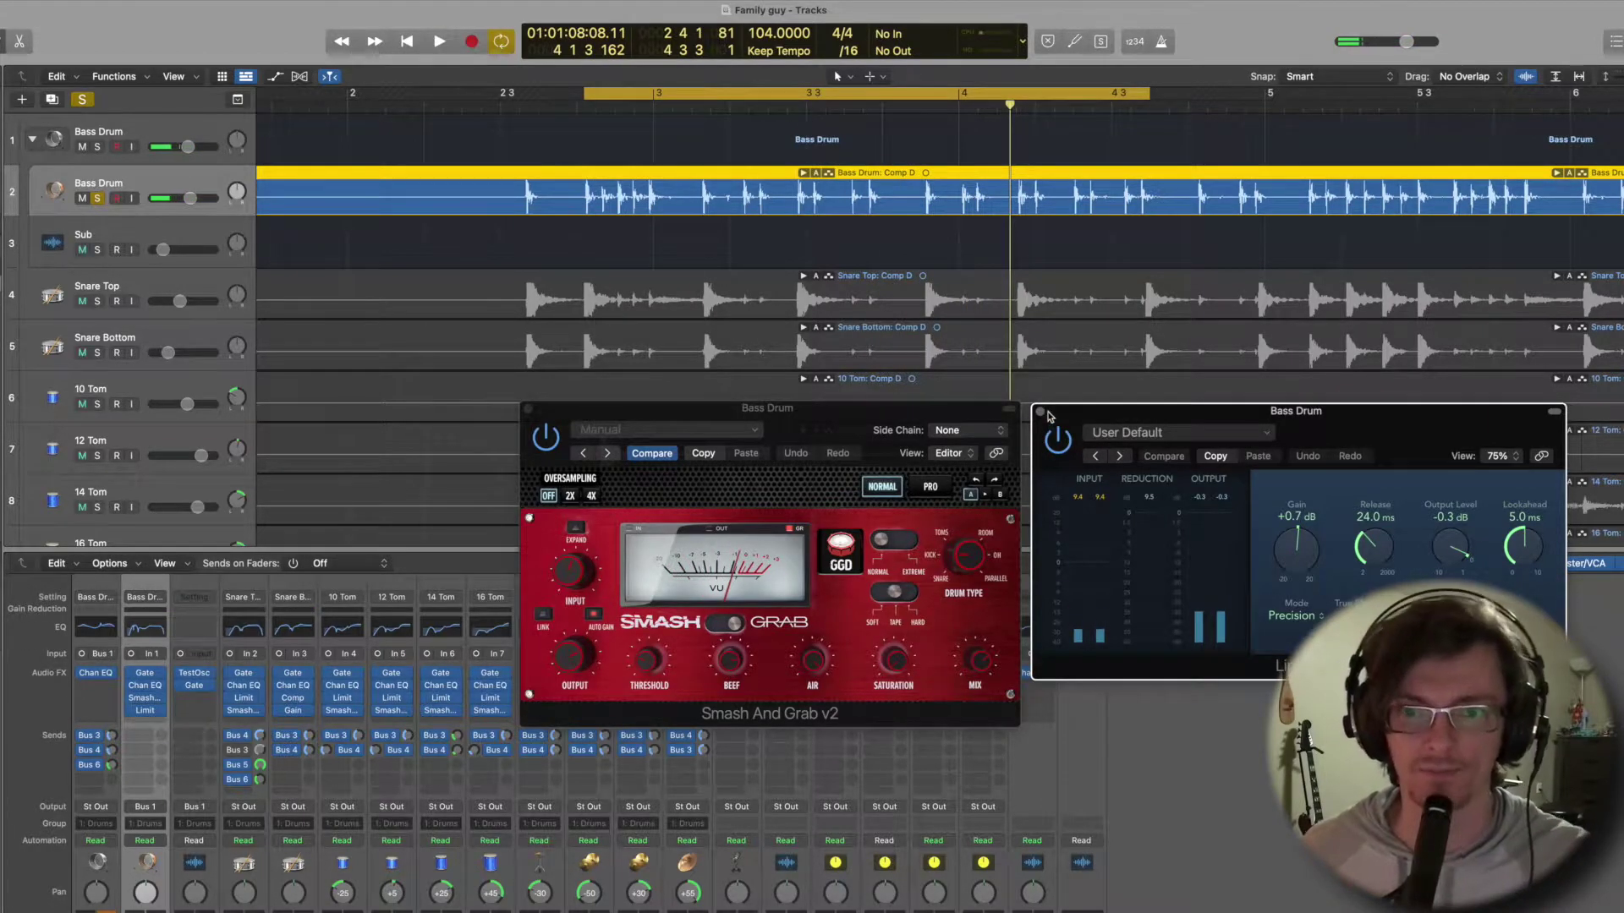
pyautogui.click(1040, 414)
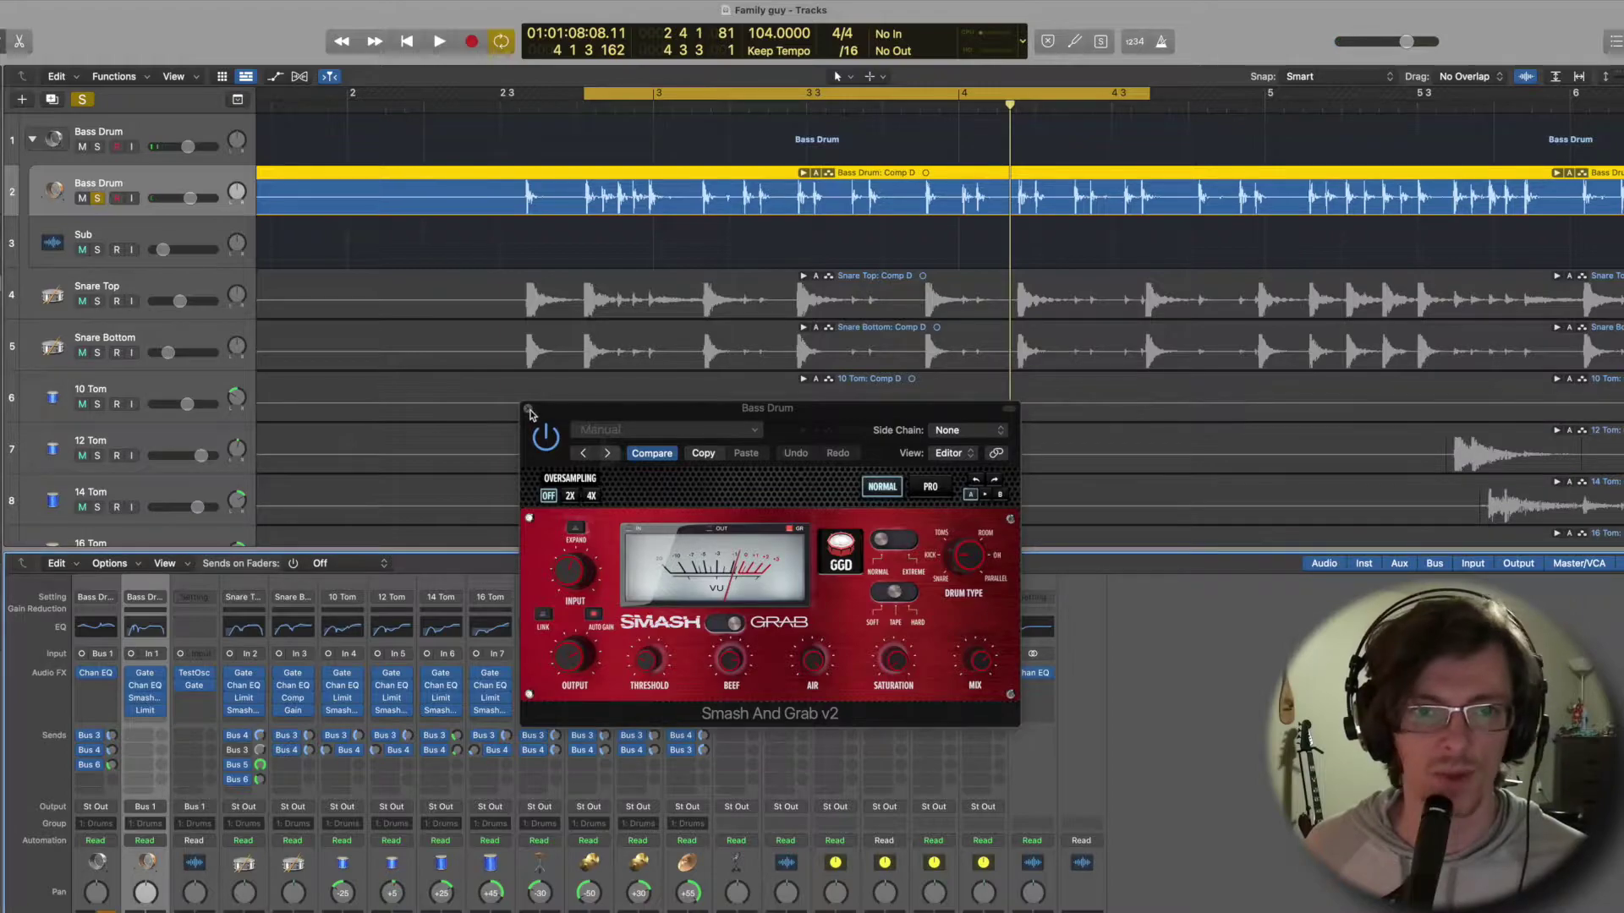
pyautogui.click(529, 411)
# Select the Sub track and open its Test Oscillator and Noise Gate plug-ins.
pyautogui.click(113, 235)
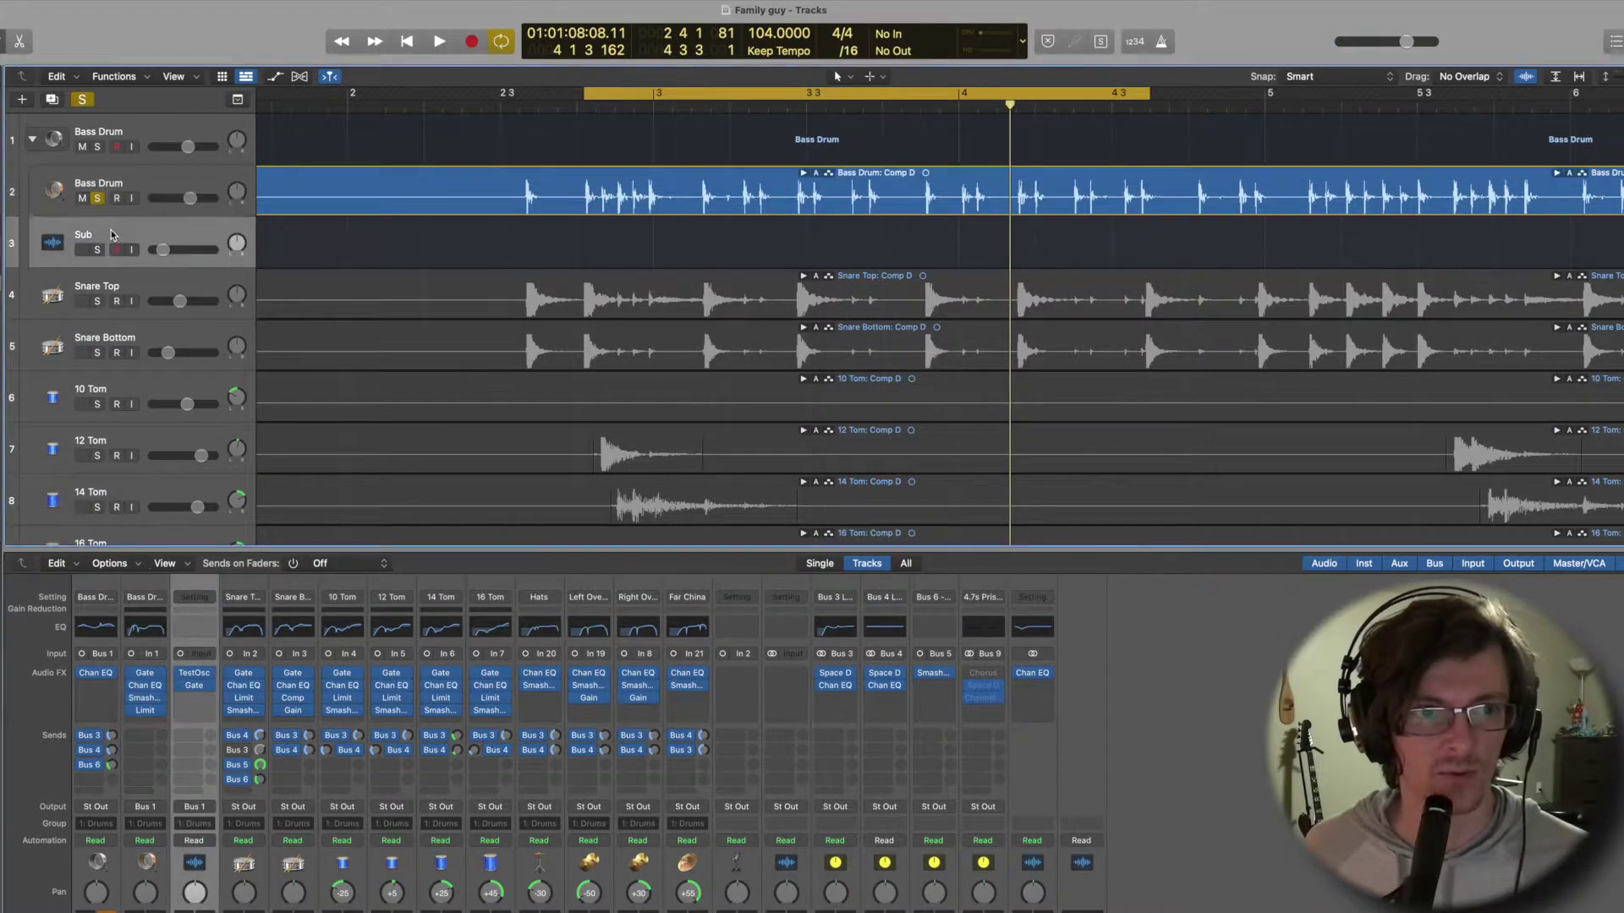
pyautogui.click(194, 673)
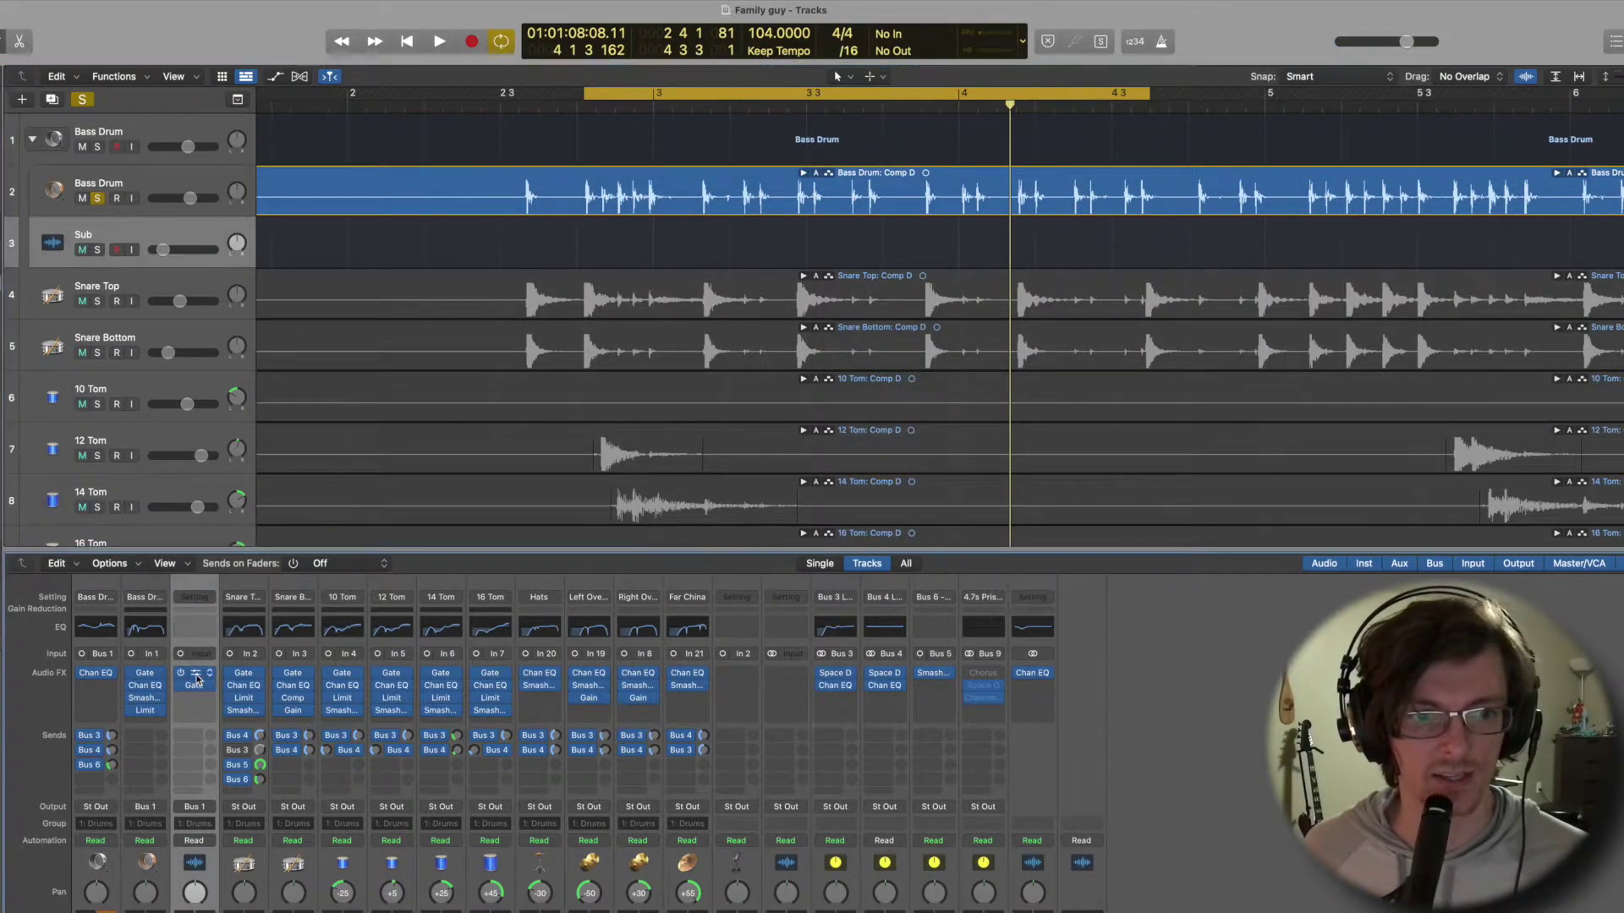
pyautogui.click(194, 686)
pyautogui.moveTo(751, 204); pyautogui.dragTo(998, 475)
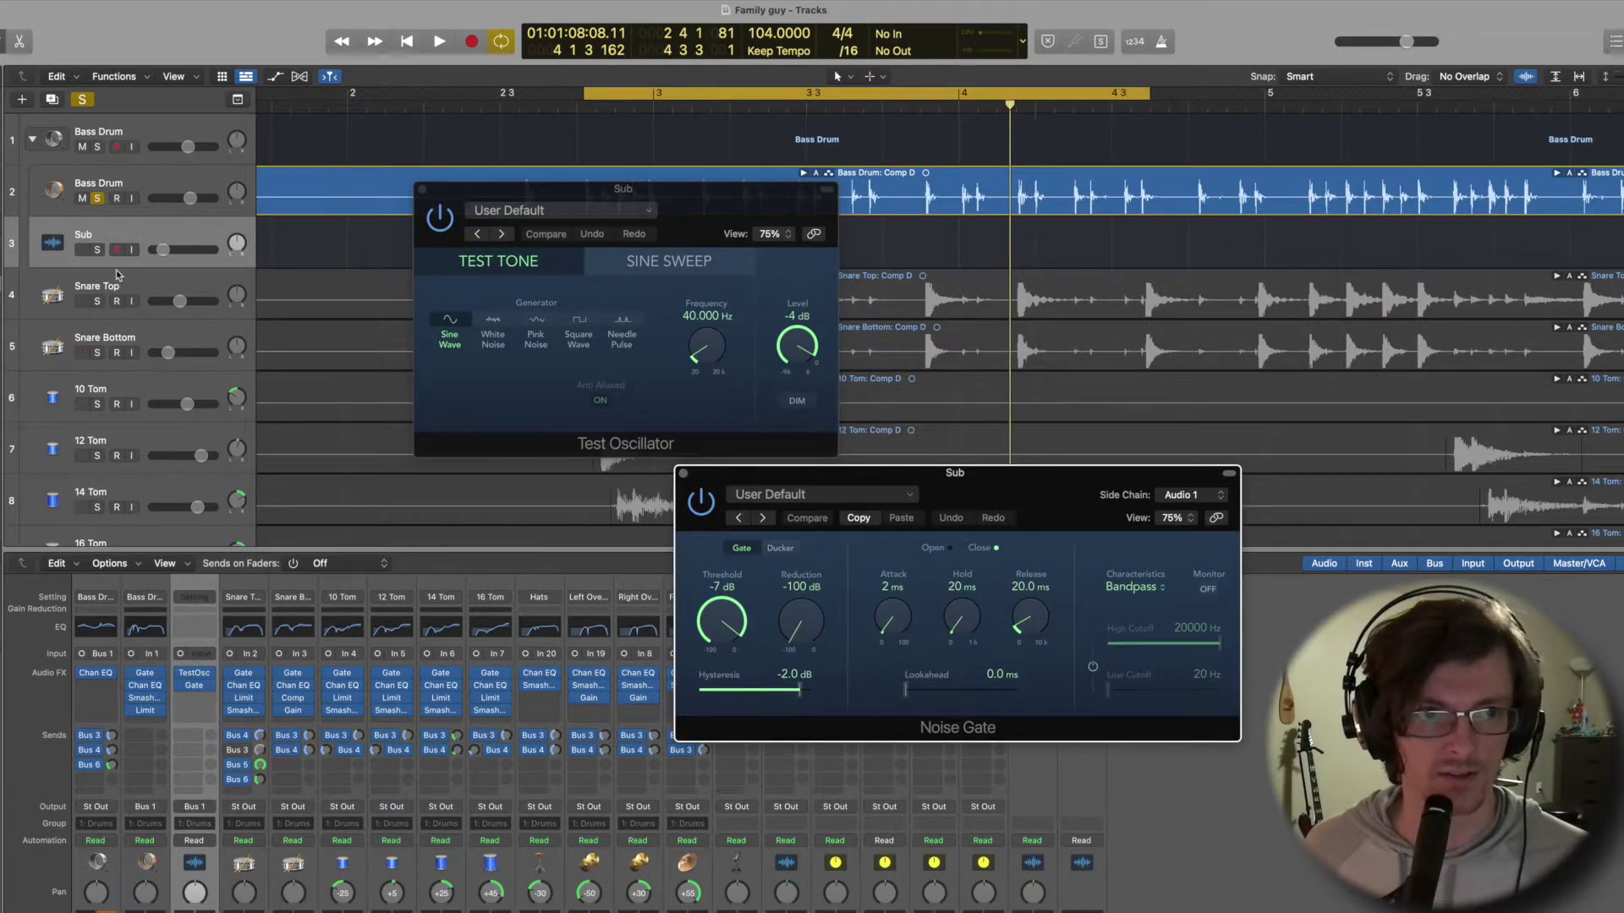
# Solo the Sub track instead of the Bass Drum and raise the Sub's volume to 0.0 dB during playback.
pyautogui.click(99, 208)
pyautogui.click(98, 200)
pyautogui.press('space')
pyautogui.moveTo(162, 249); pyautogui.dragTo(199, 250)
# Arrange the Sub's Test Oscillator and Noise Gate windows side by side above the mixer and stop playback.
pyautogui.moveTo(710, 190); pyautogui.dragTo(532, 419)
pyautogui.moveTo(906, 480); pyautogui.dragTo(914, 427)
pyautogui.press('space')
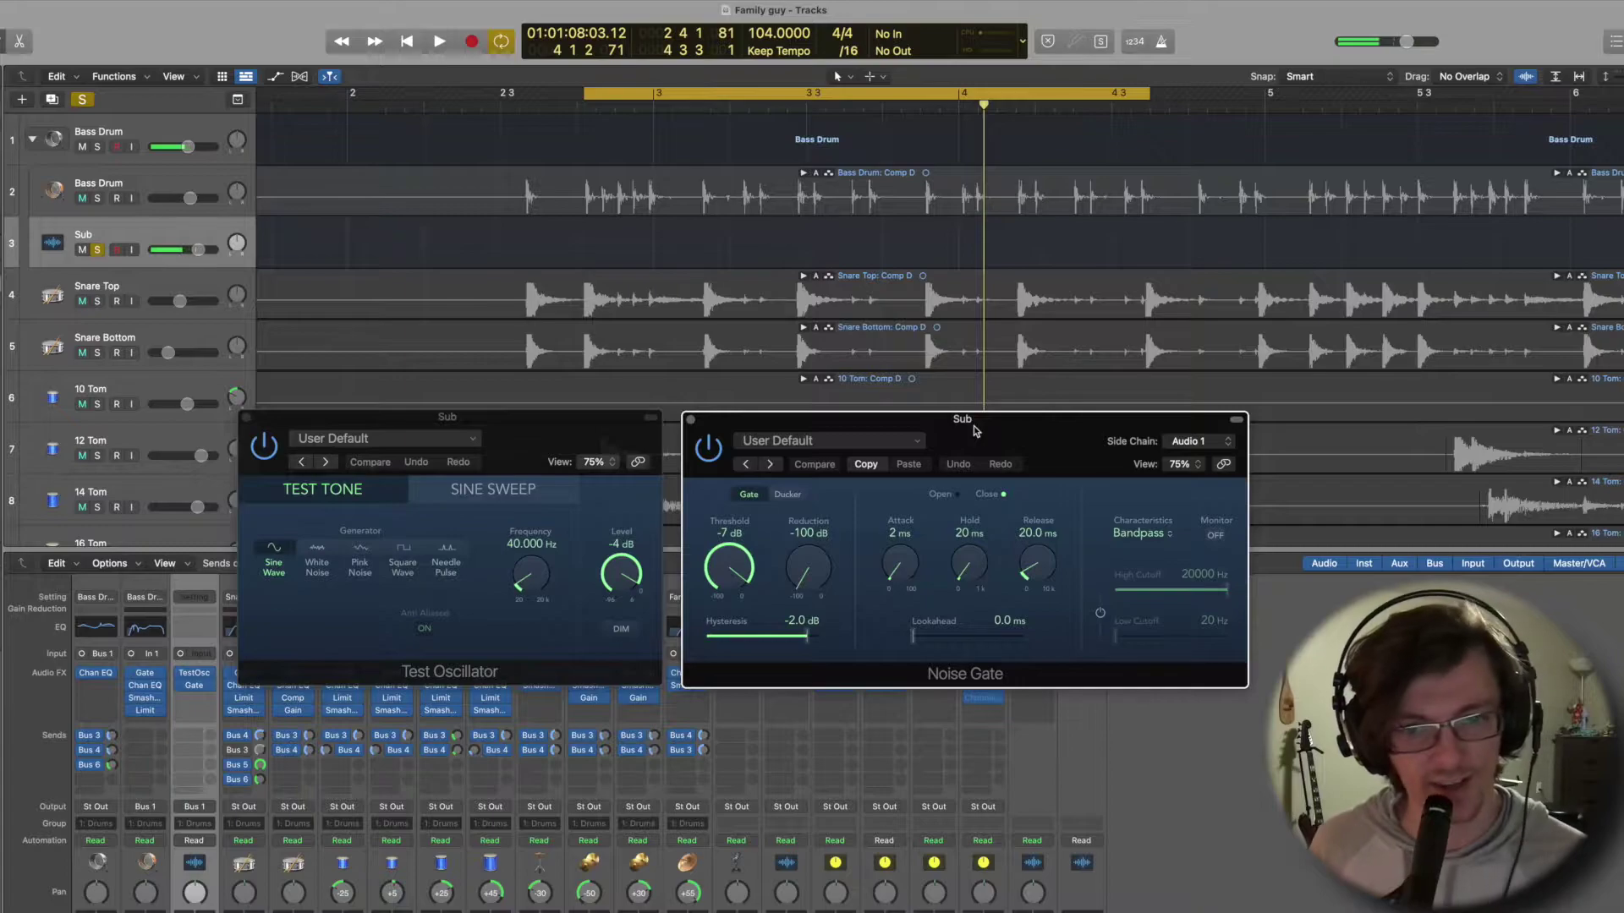
pyautogui.moveTo(939, 422); pyautogui.dragTo(969, 338)
pyautogui.moveTo(487, 422); pyautogui.dragTo(516, 283)
pyautogui.moveTo(985, 341); pyautogui.dragTo(966, 282)
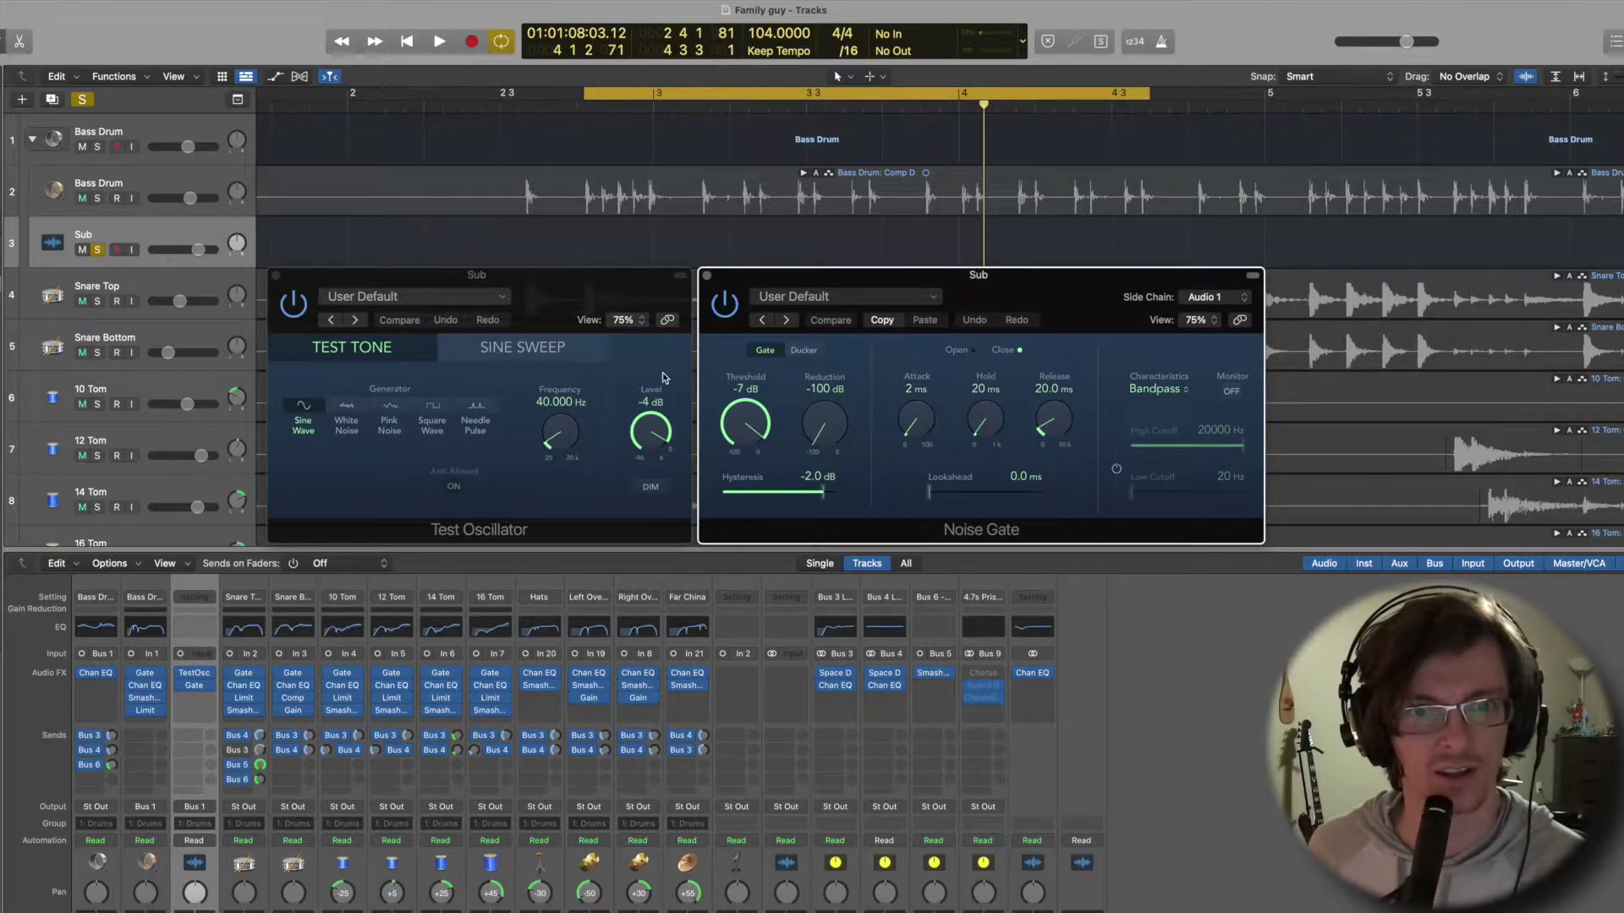
pyautogui.click(545, 286)
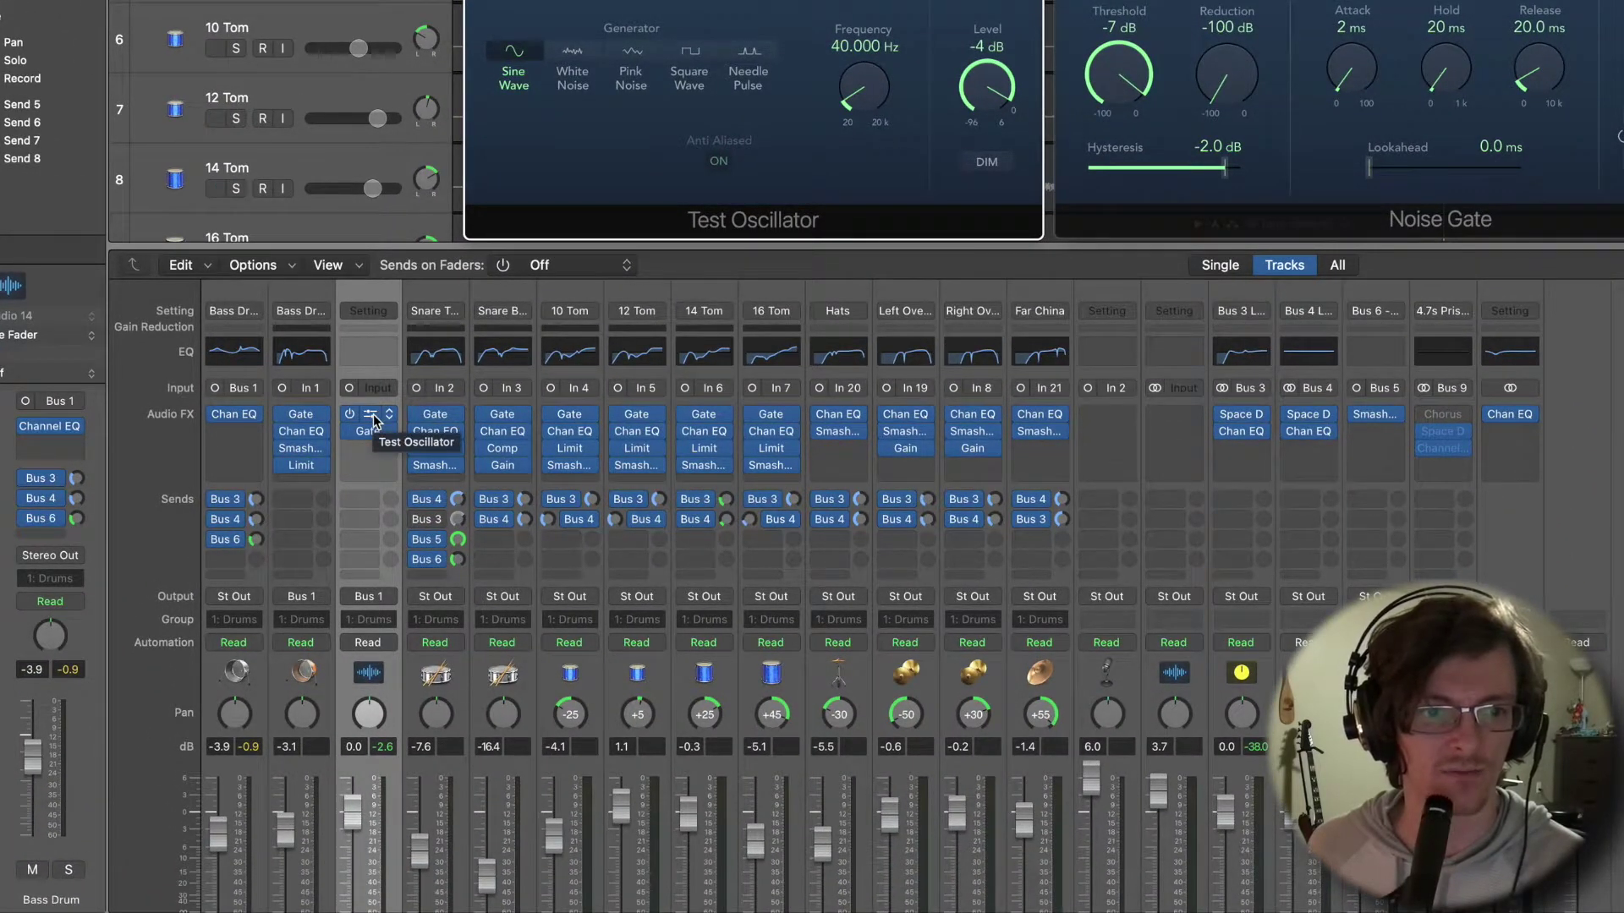
# Look up the Test Oscillator among the Utility plug-ins for the Sub, reopen it, and view its Sine Sweep mode before returning to Test Tone.
pyautogui.click(372, 420)
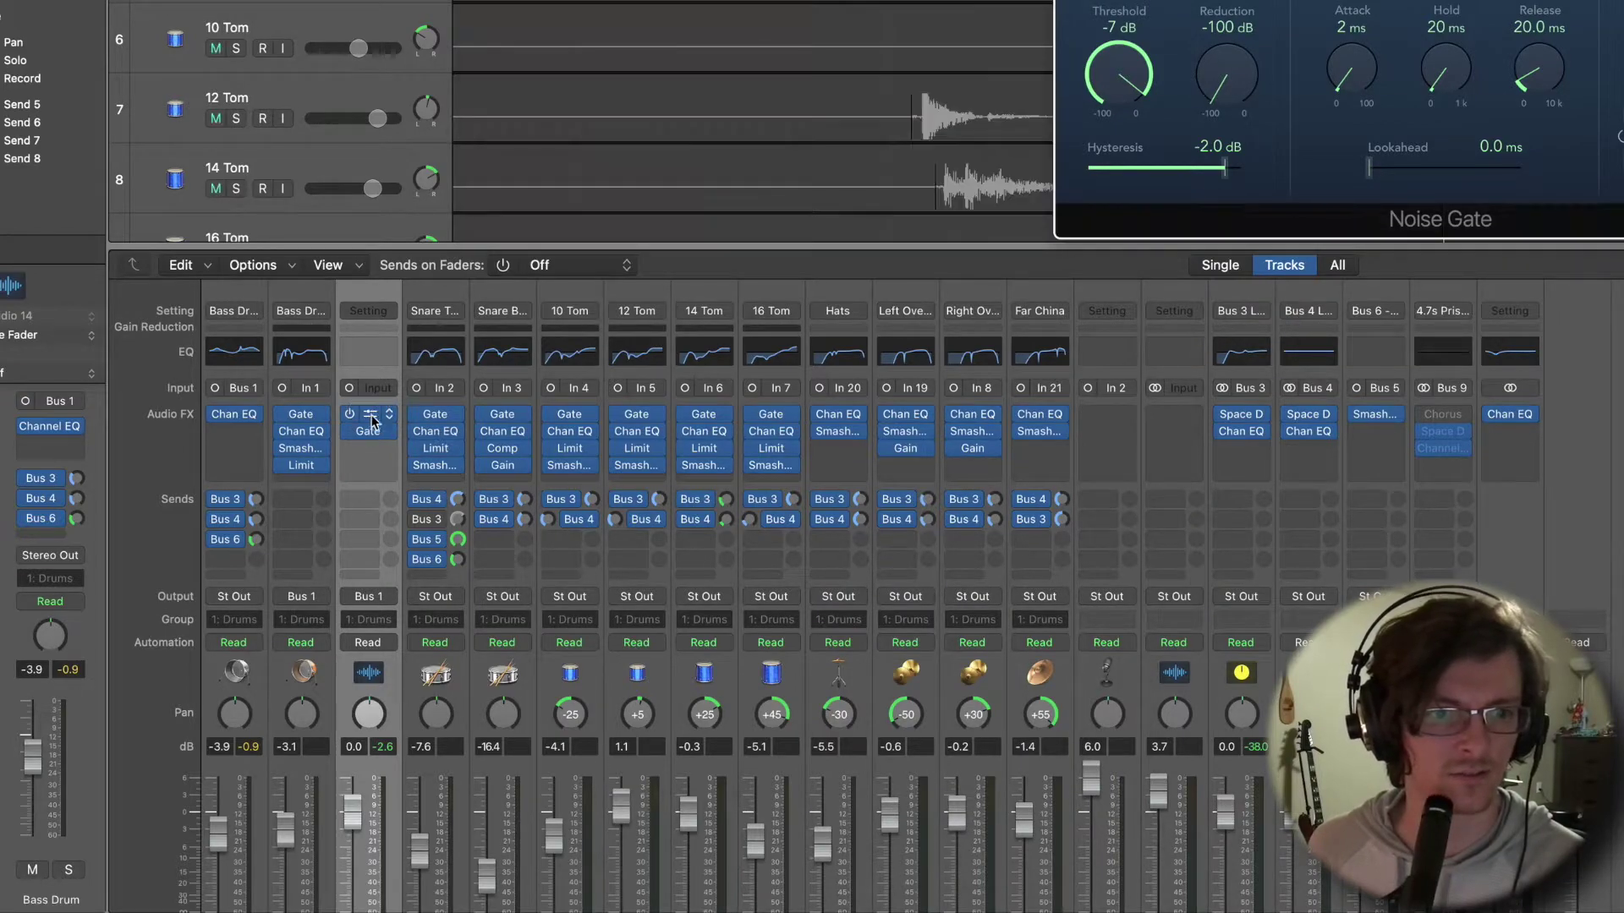
pyautogui.click(389, 419)
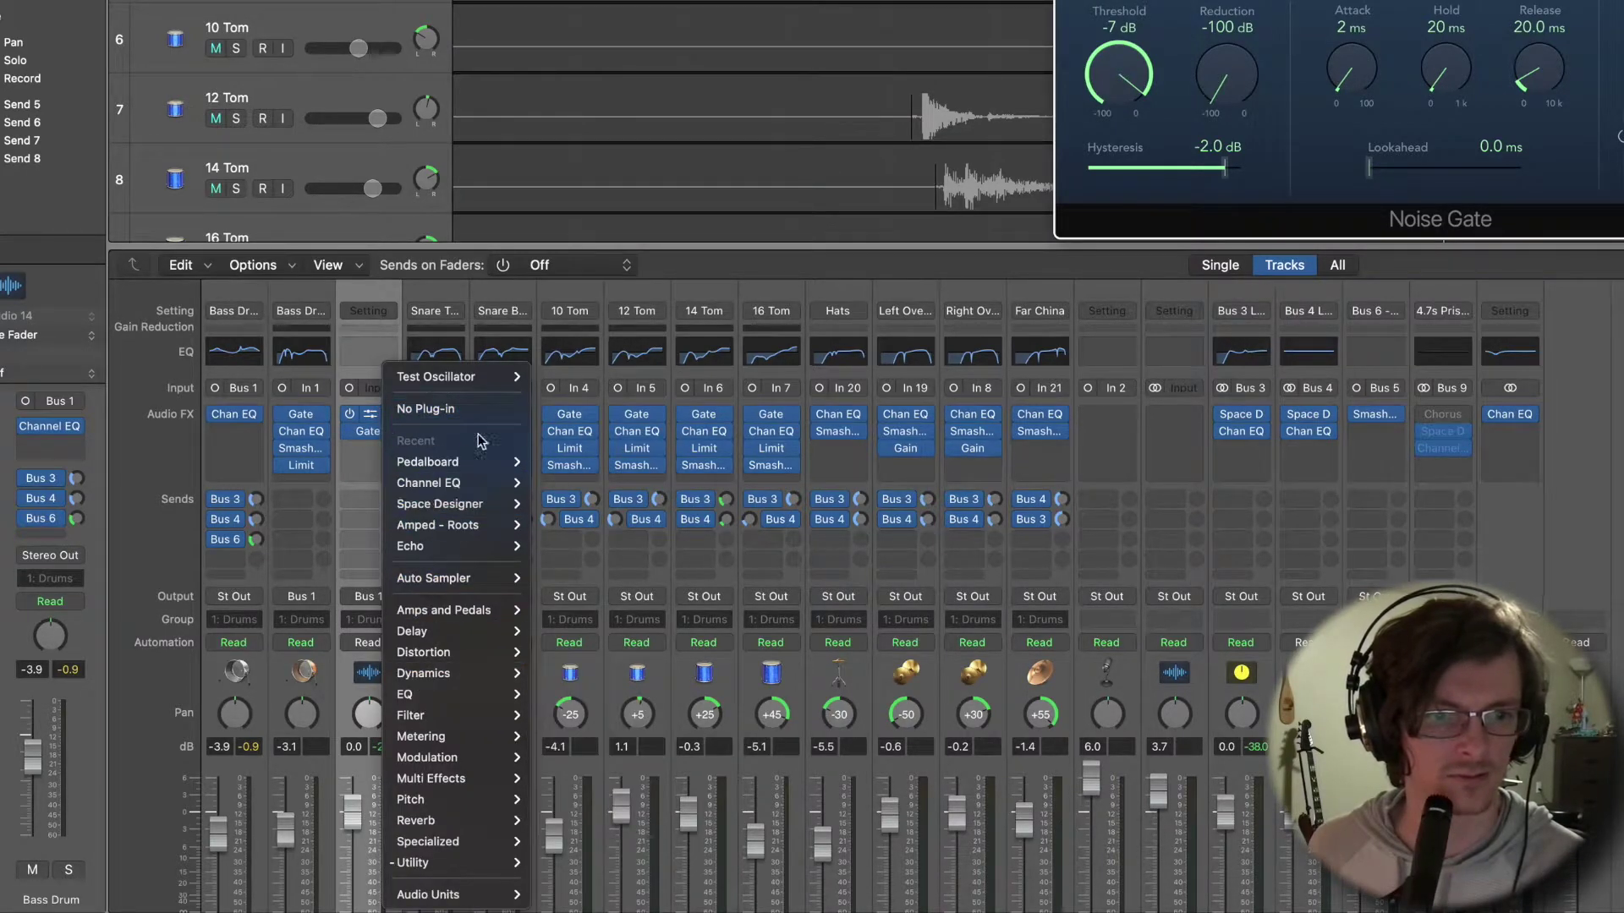
pyautogui.moveTo(464, 862)
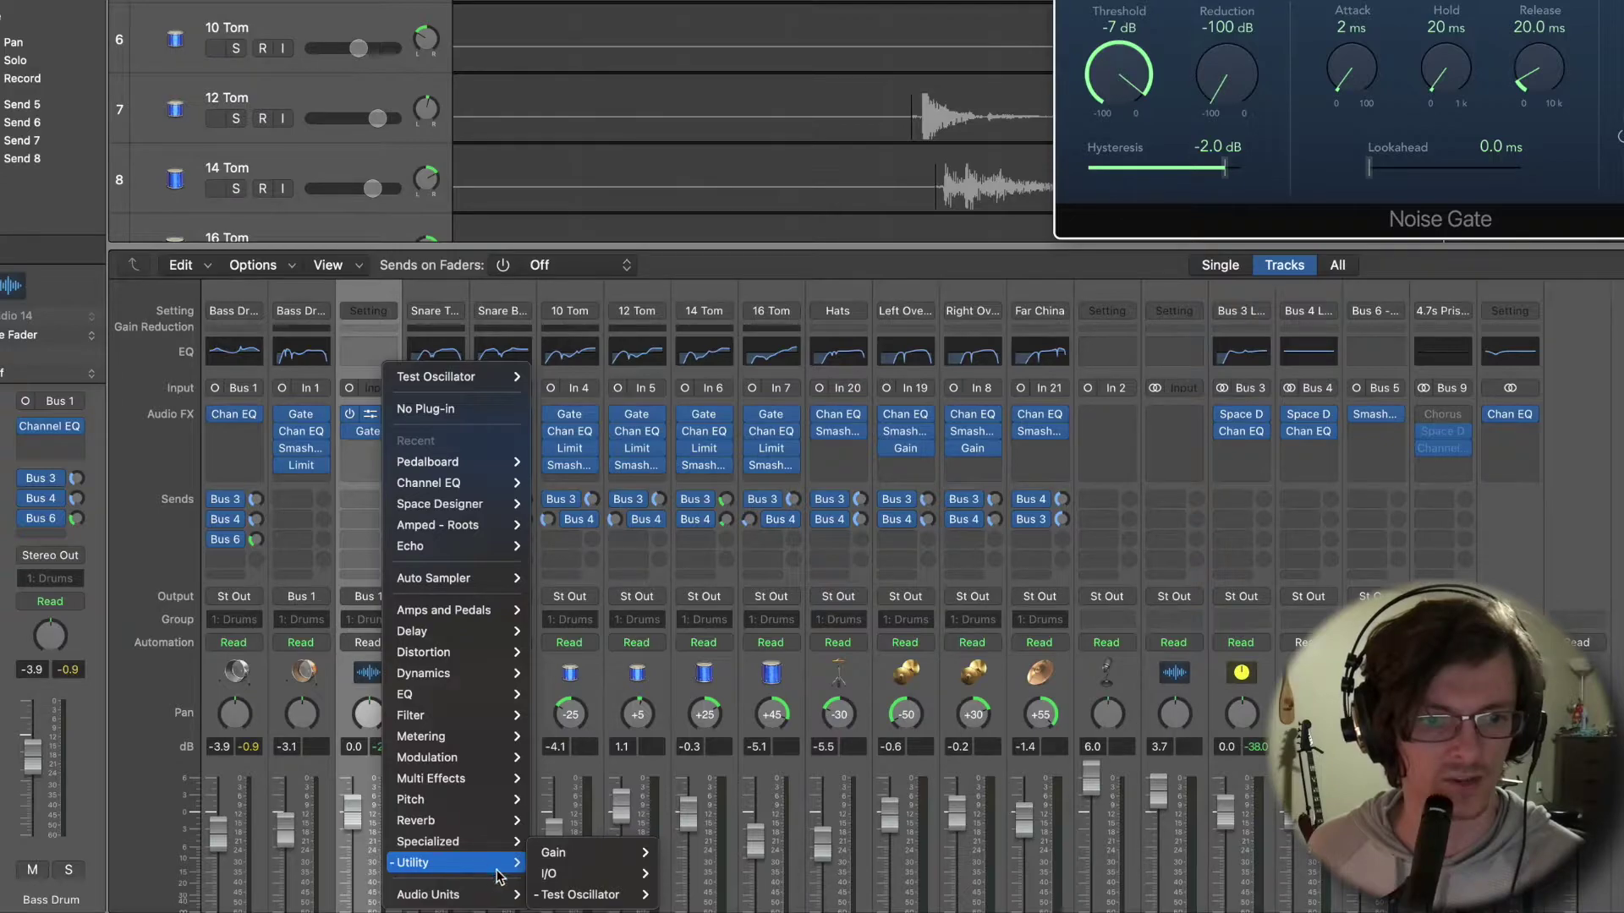
pyautogui.moveTo(575, 897)
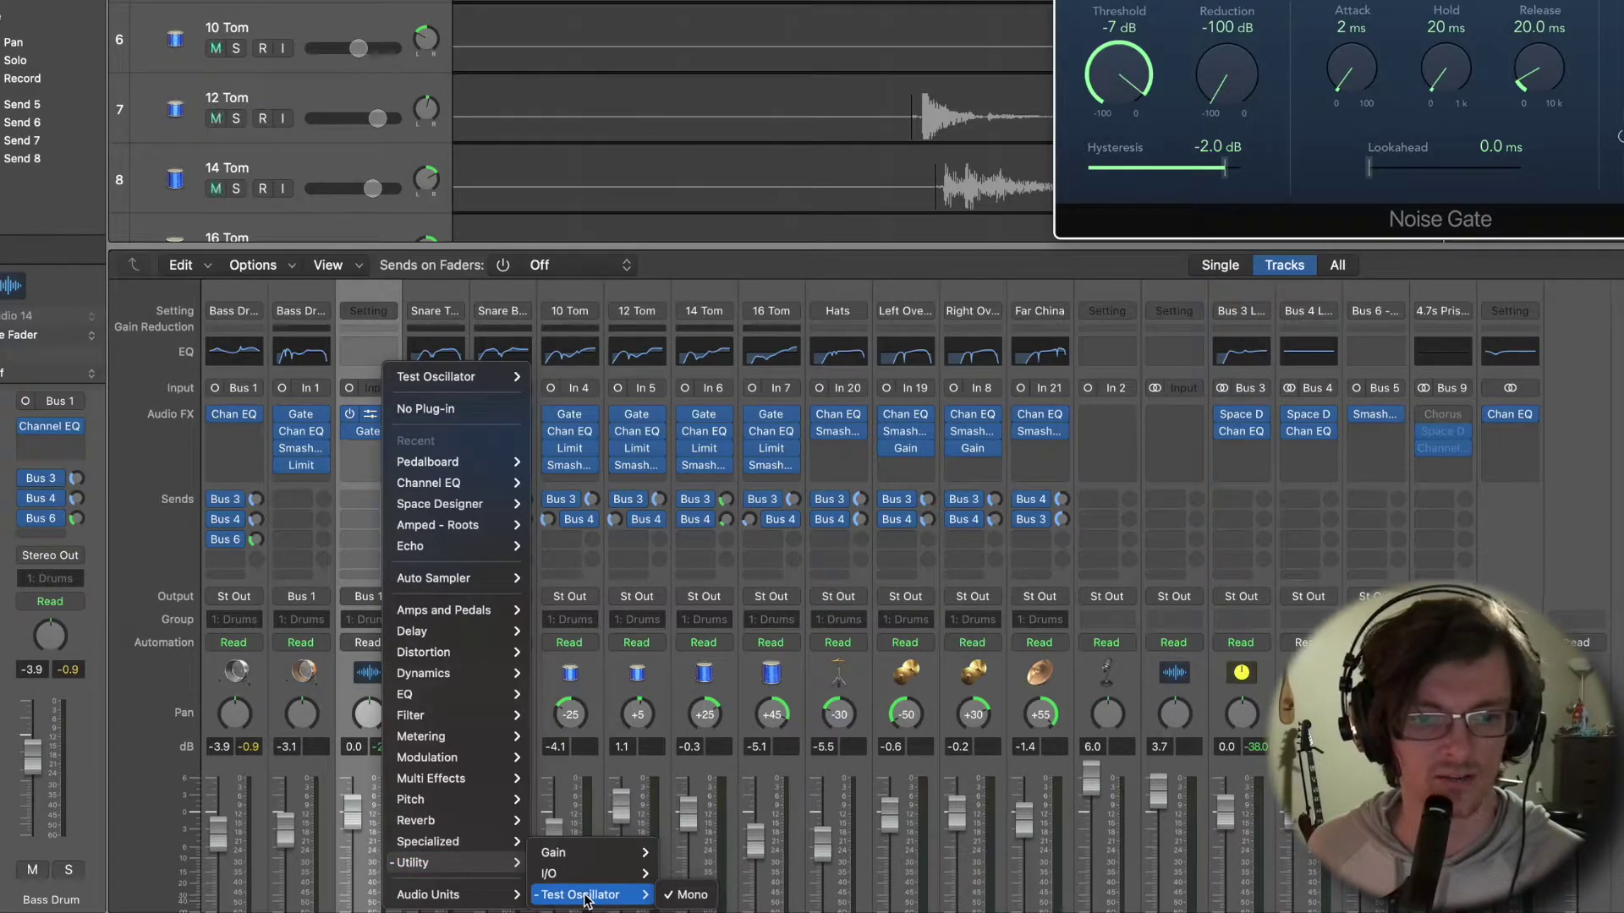
pyautogui.click(369, 417)
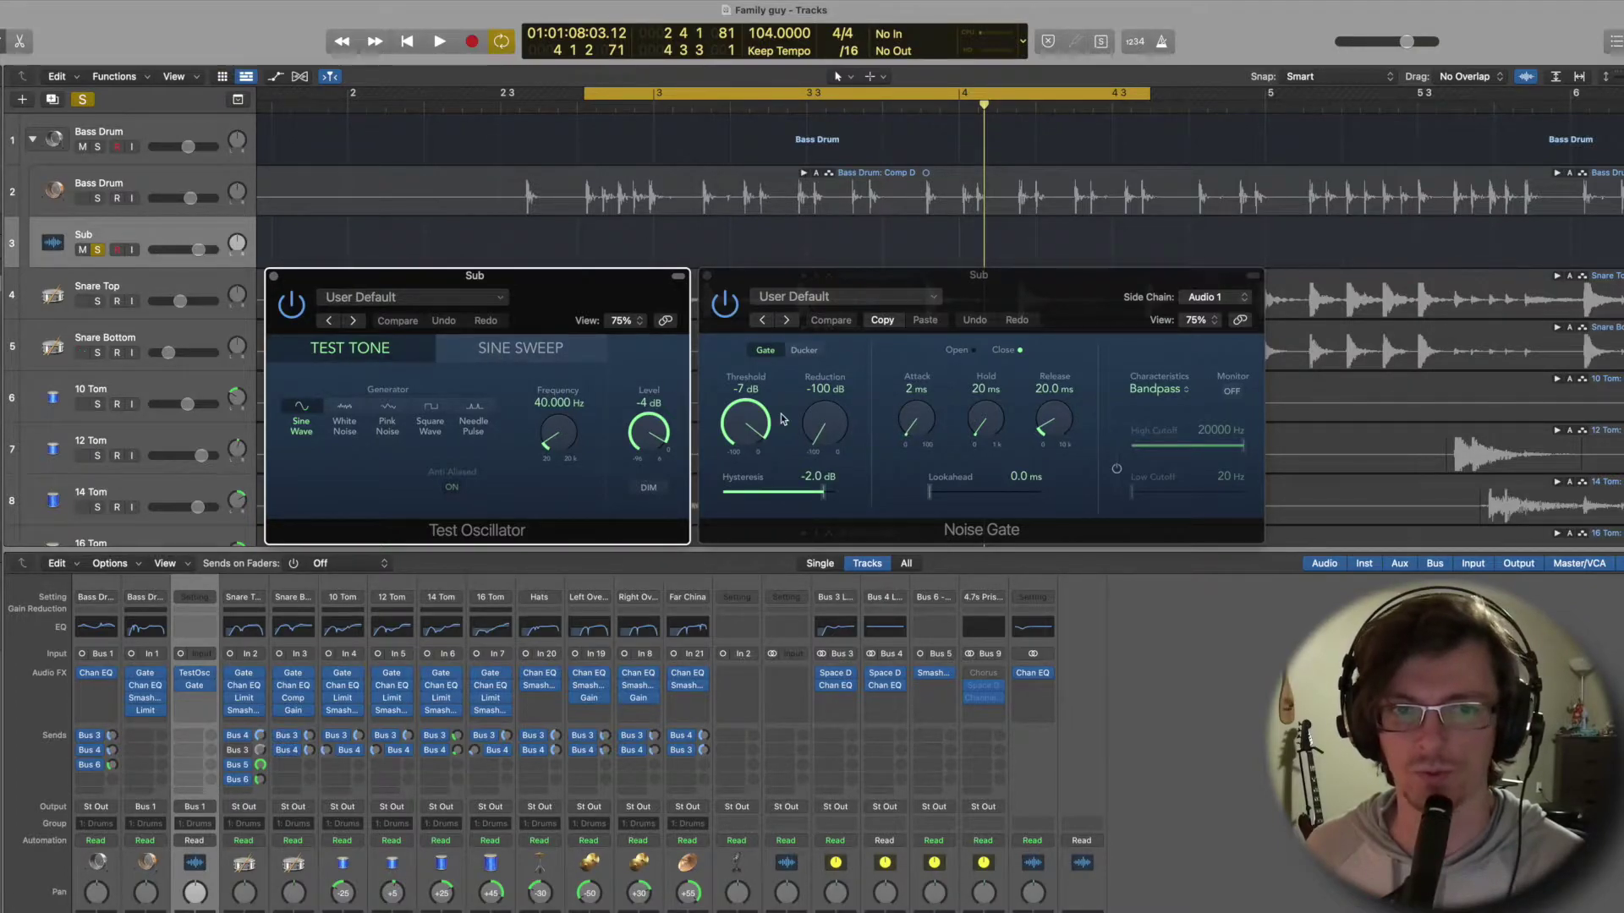
pyautogui.click(554, 355)
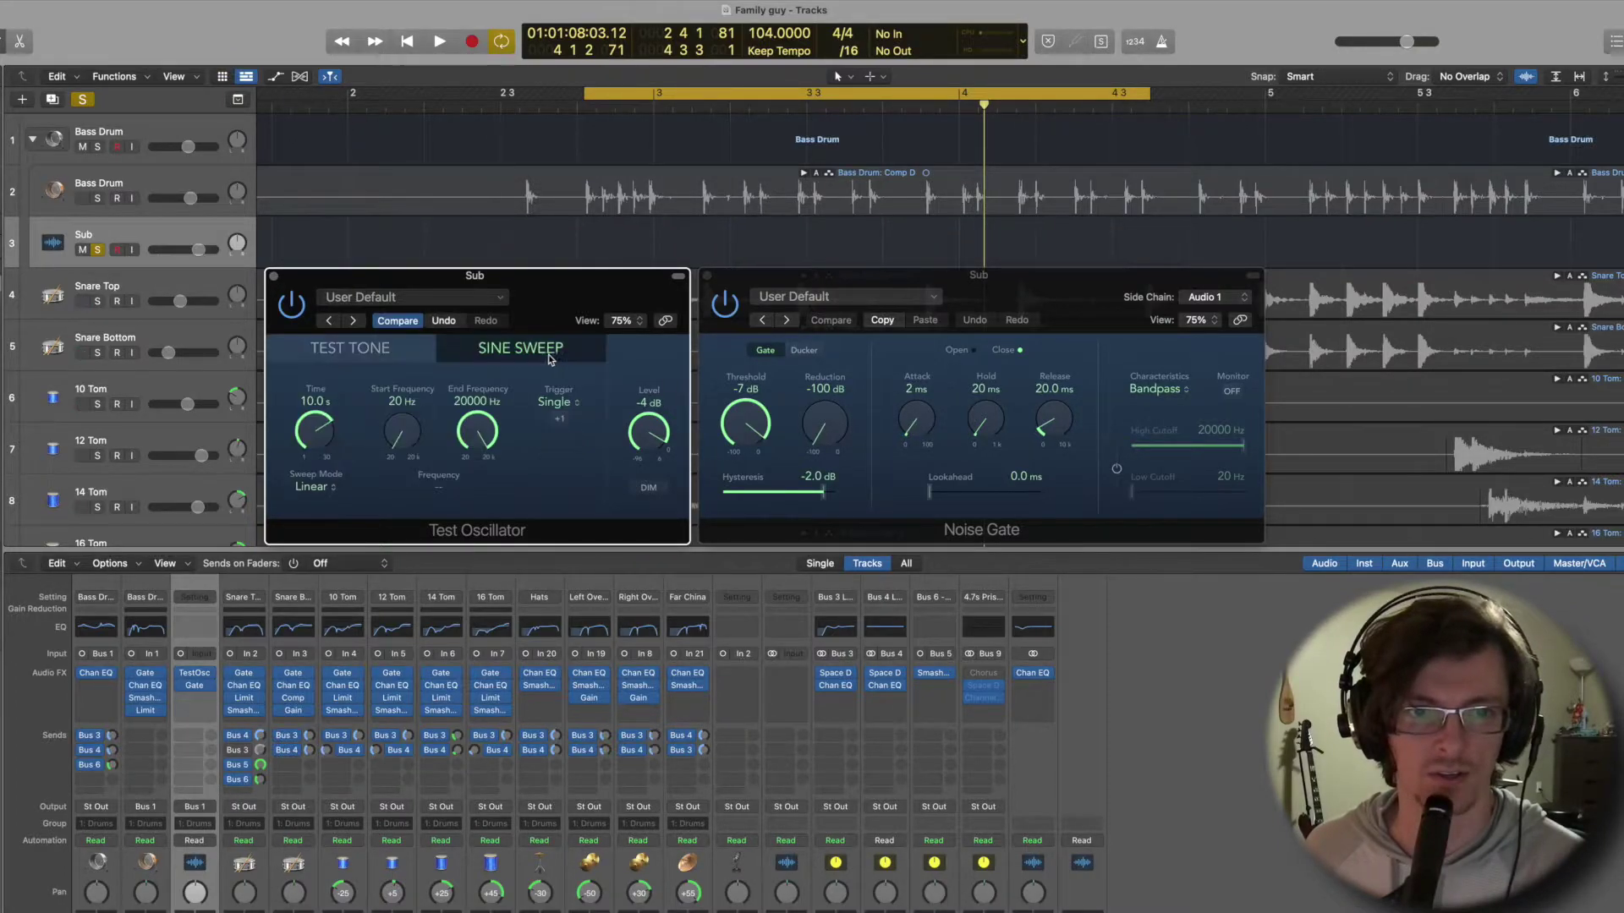
pyautogui.click(367, 354)
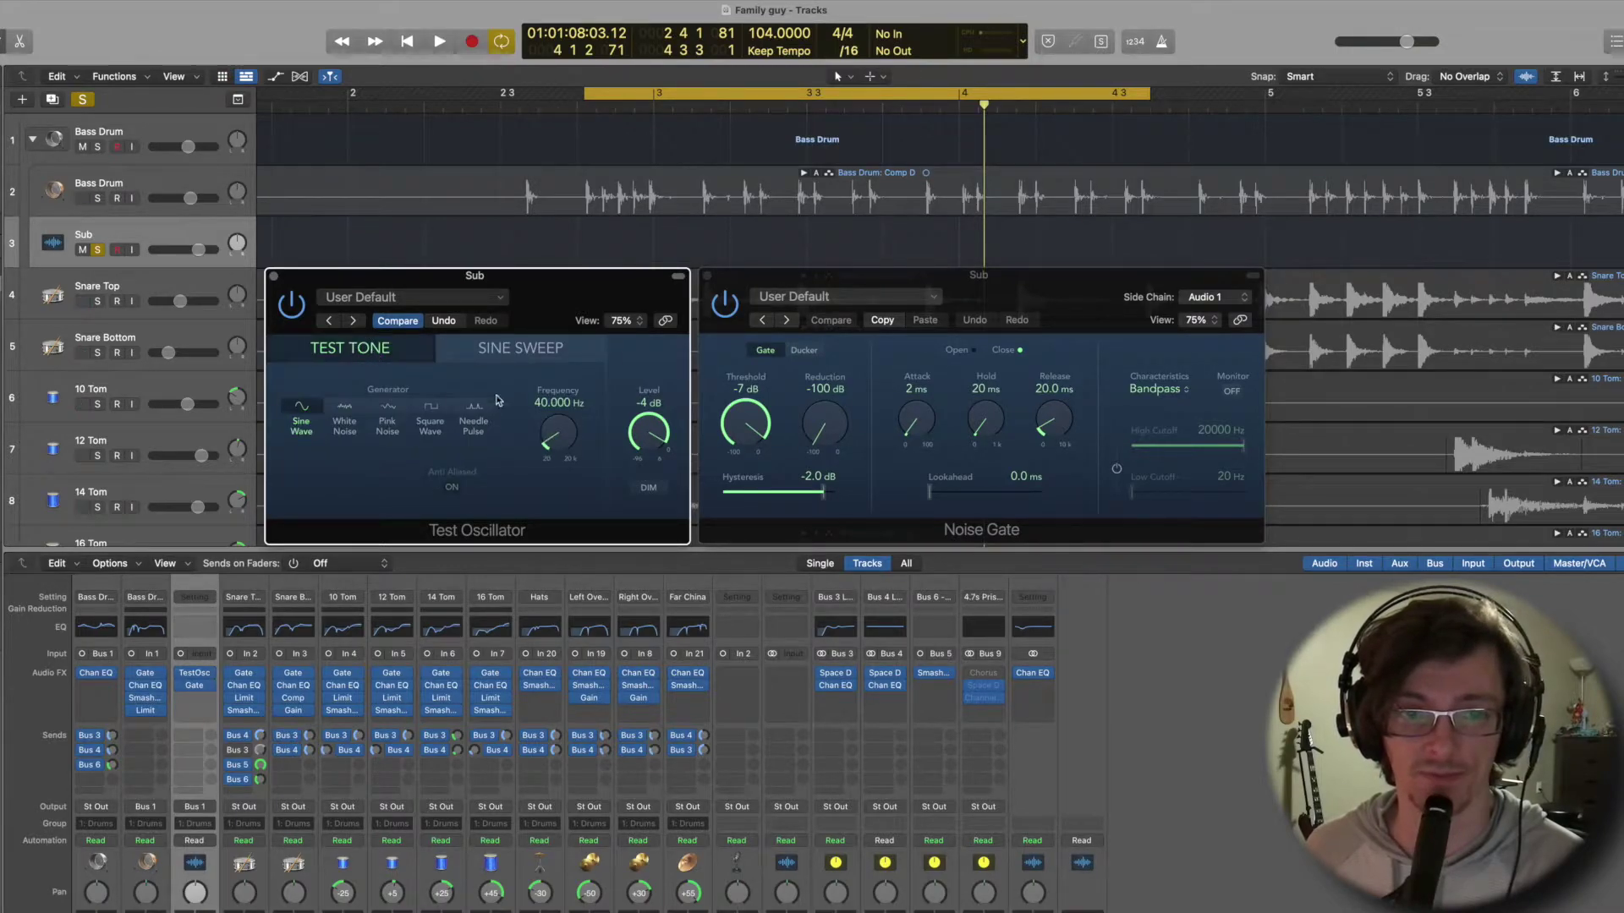
# Move the Sub's Noise Gate window slightly and compare the sound with the gate bypassed and re-enabled.
pyautogui.moveTo(1053, 295); pyautogui.dragTo(1060, 296)
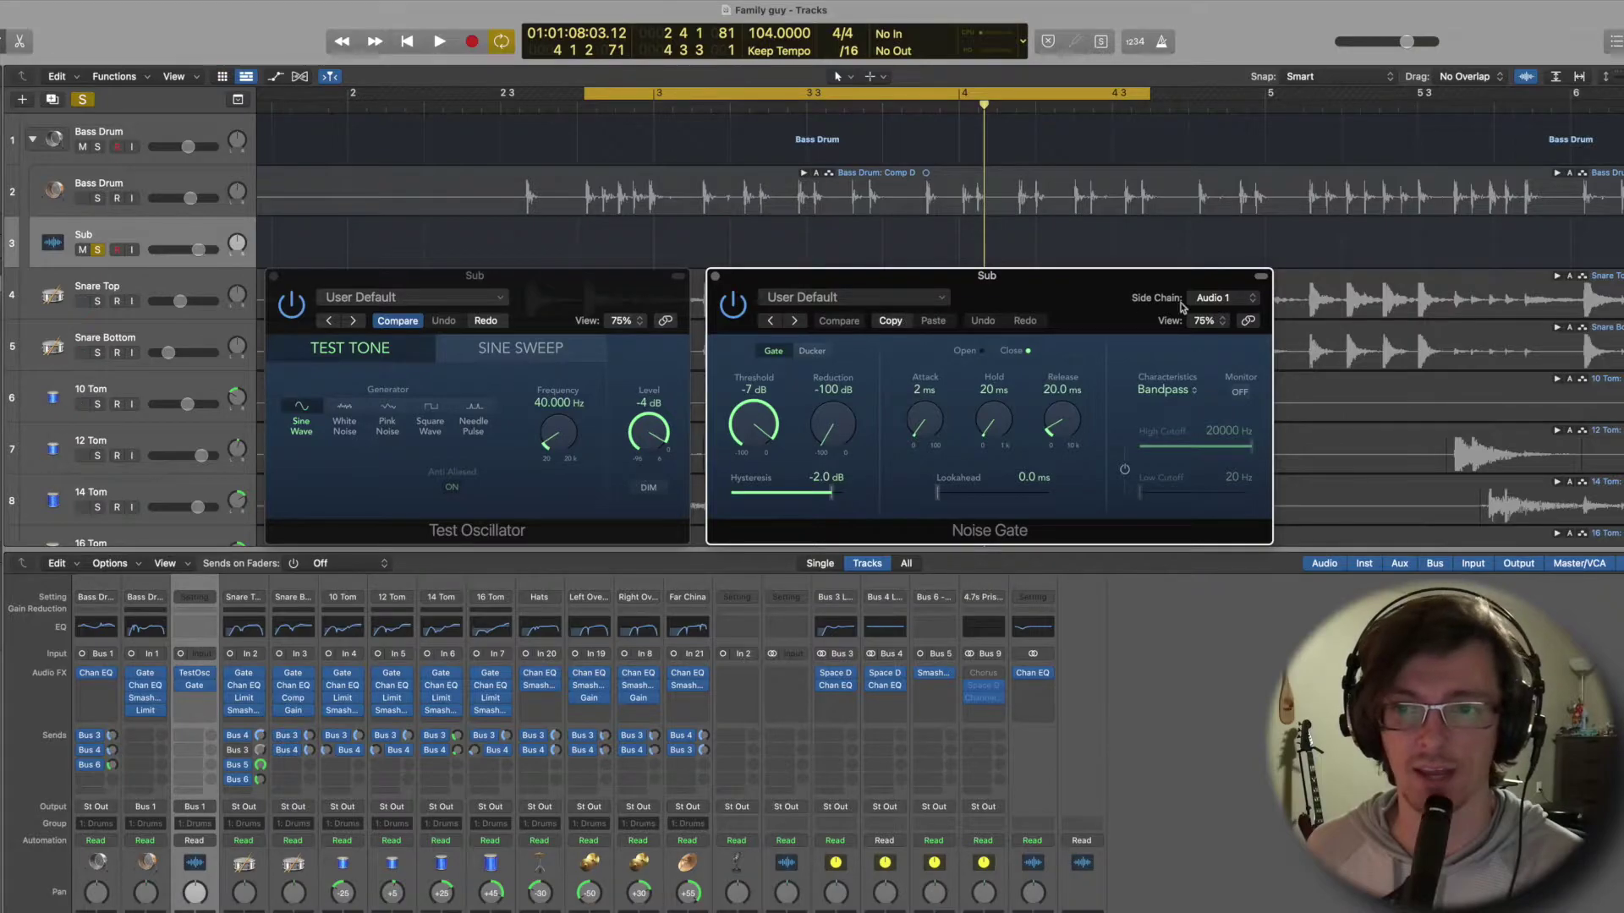
pyautogui.moveTo(1058, 278); pyautogui.dragTo(1055, 289)
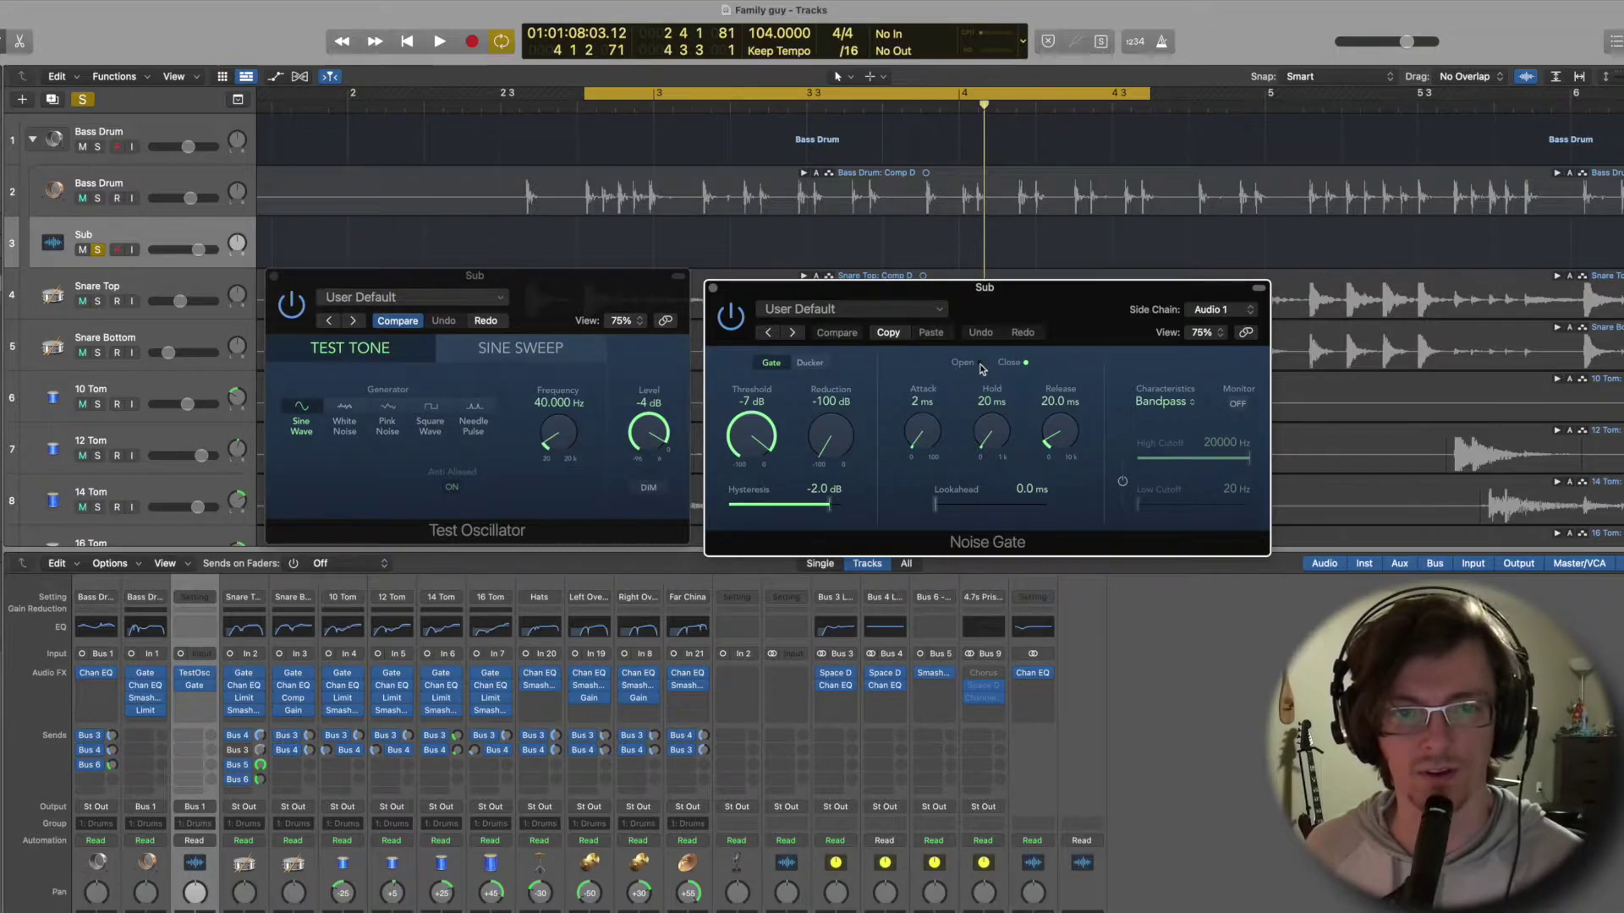
pyautogui.click(731, 317)
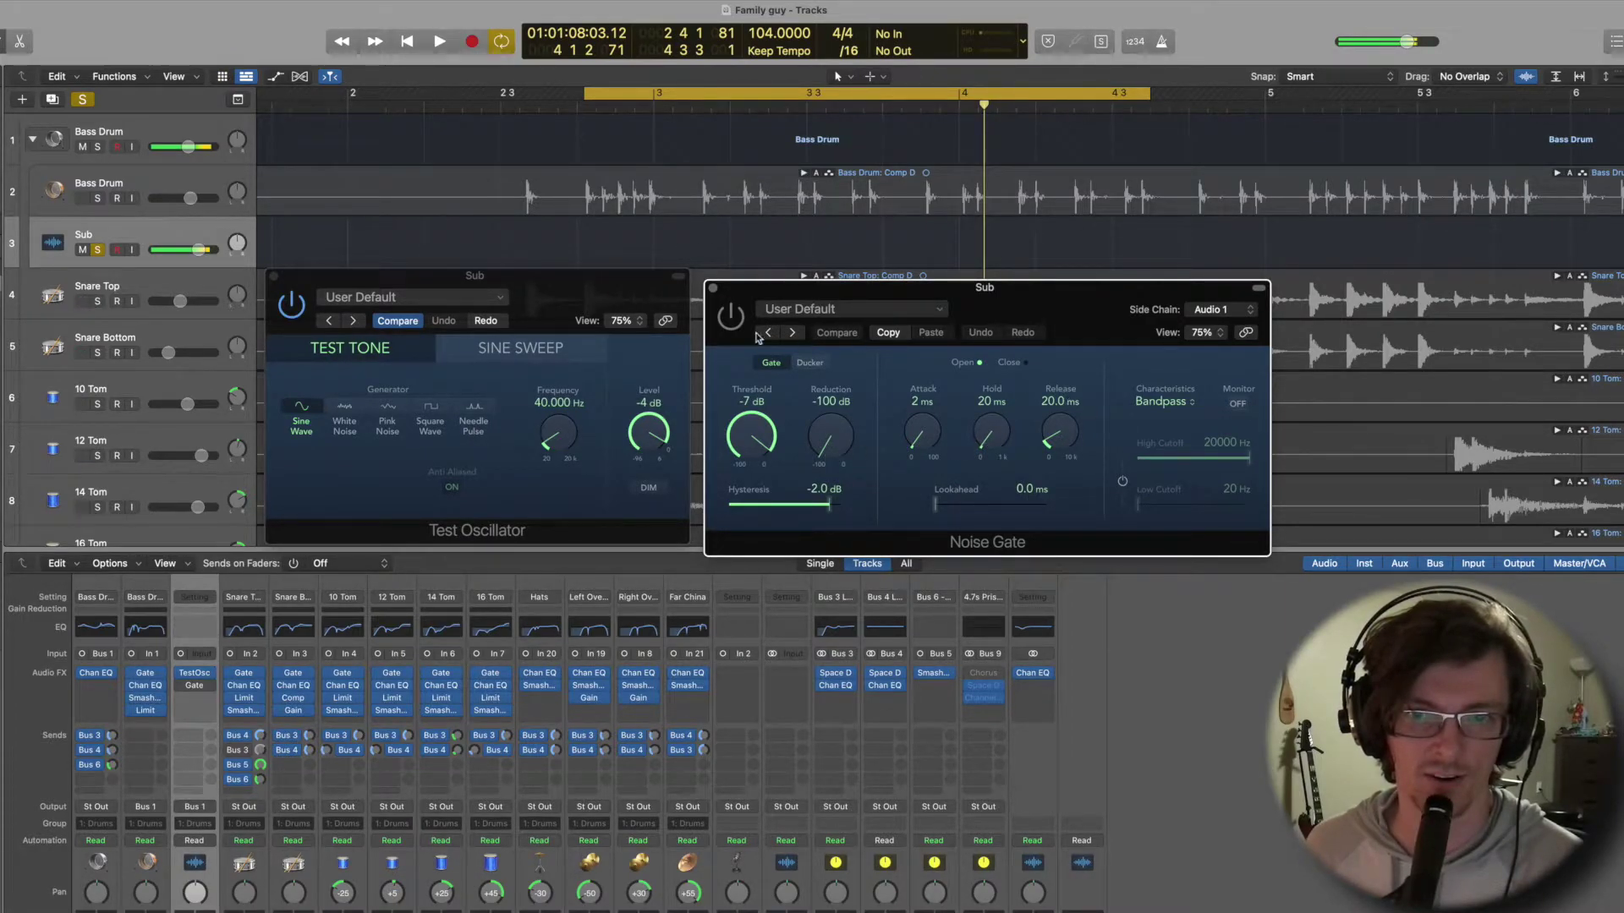
pyautogui.click(731, 317)
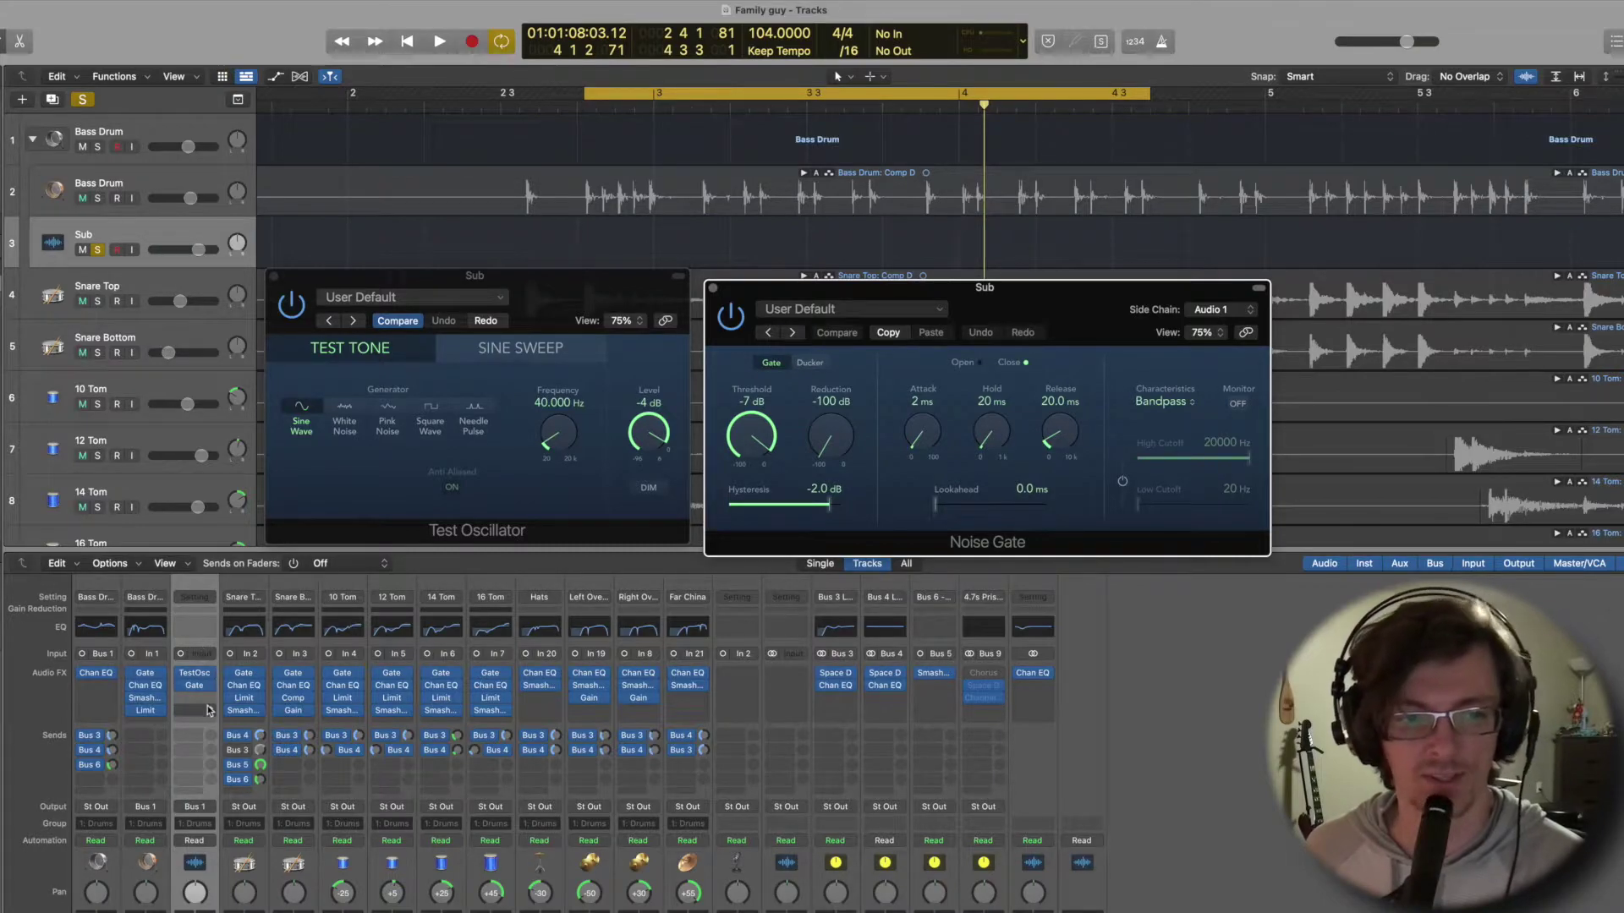
pyautogui.moveTo(200, 689)
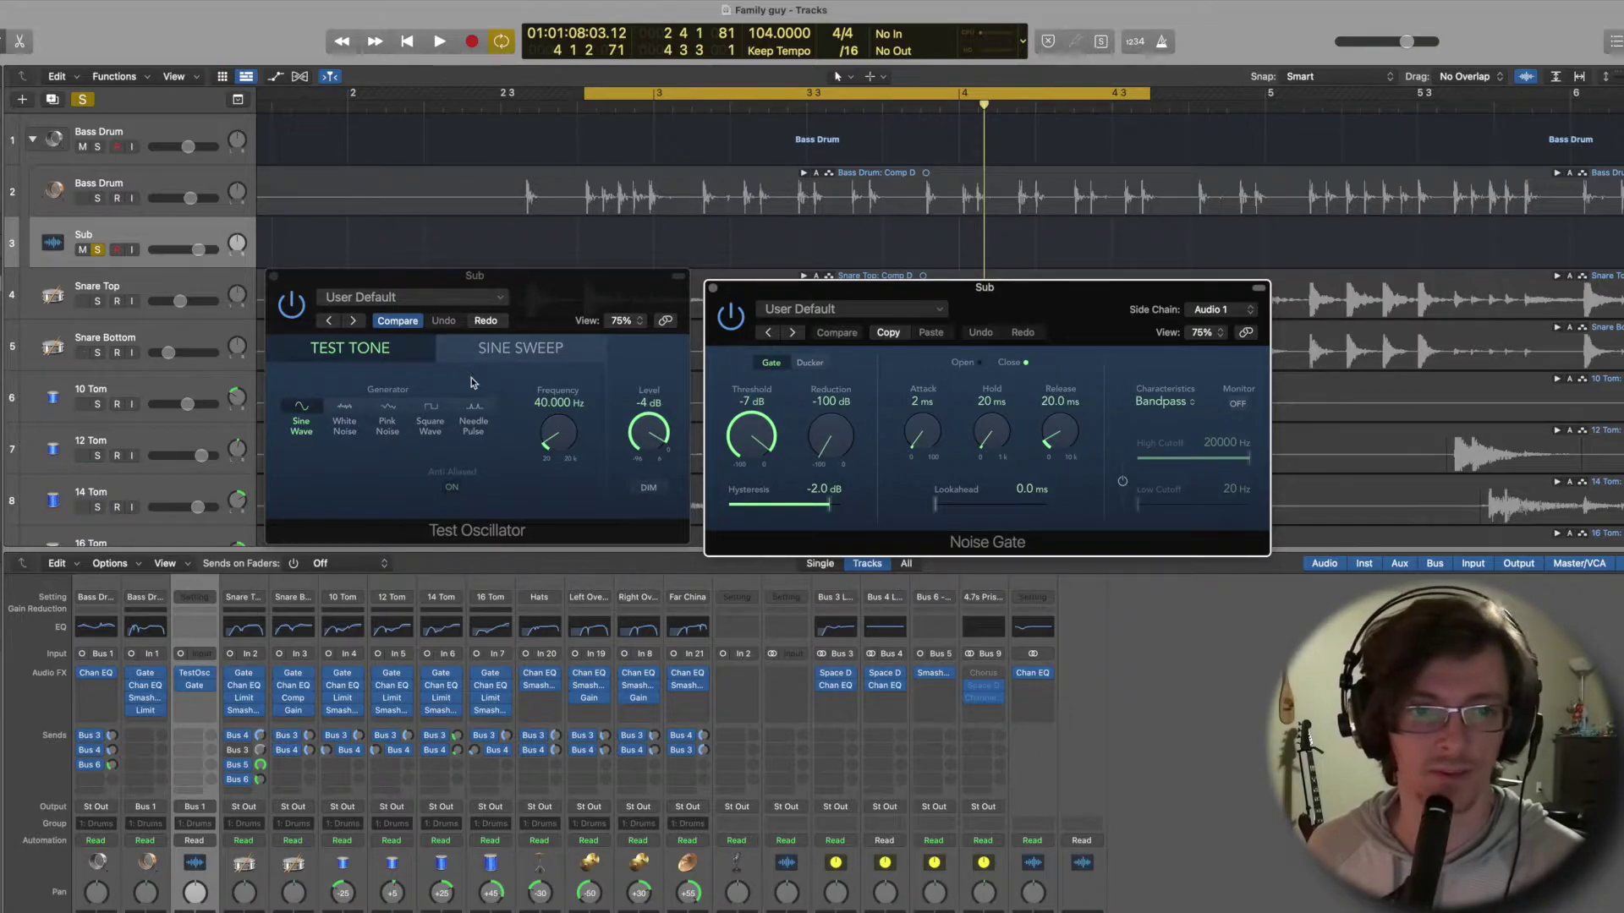
# During playback, try raising the Sub's Test Oscillator frequency to 115 Hz, and return it to 40 Hz.
pyautogui.click(455, 290)
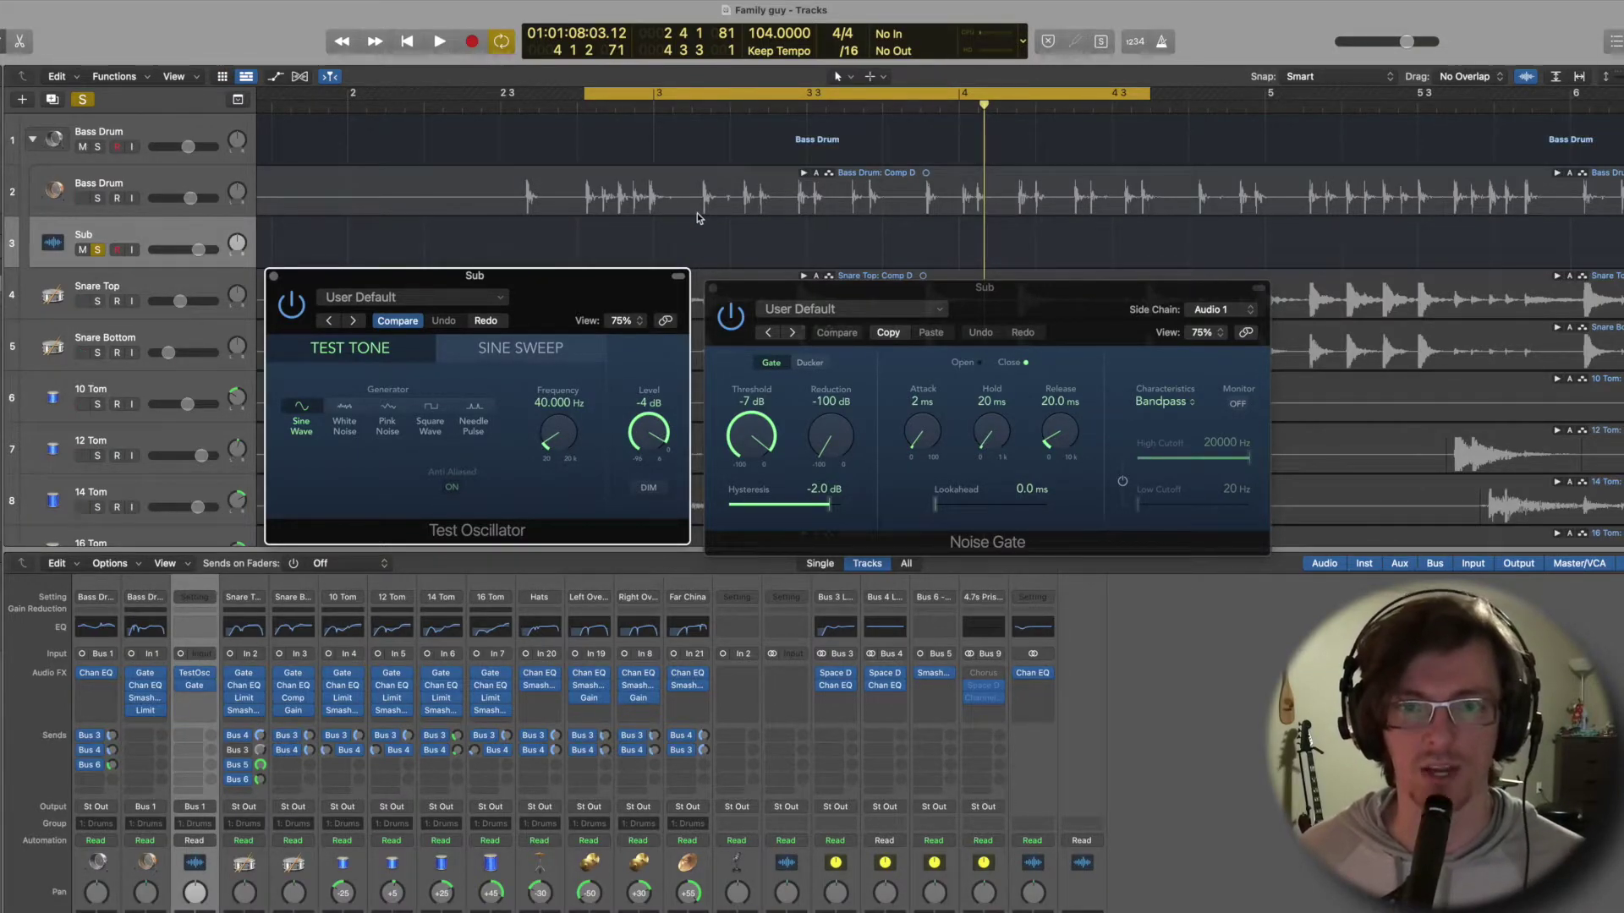
pyautogui.press('space')
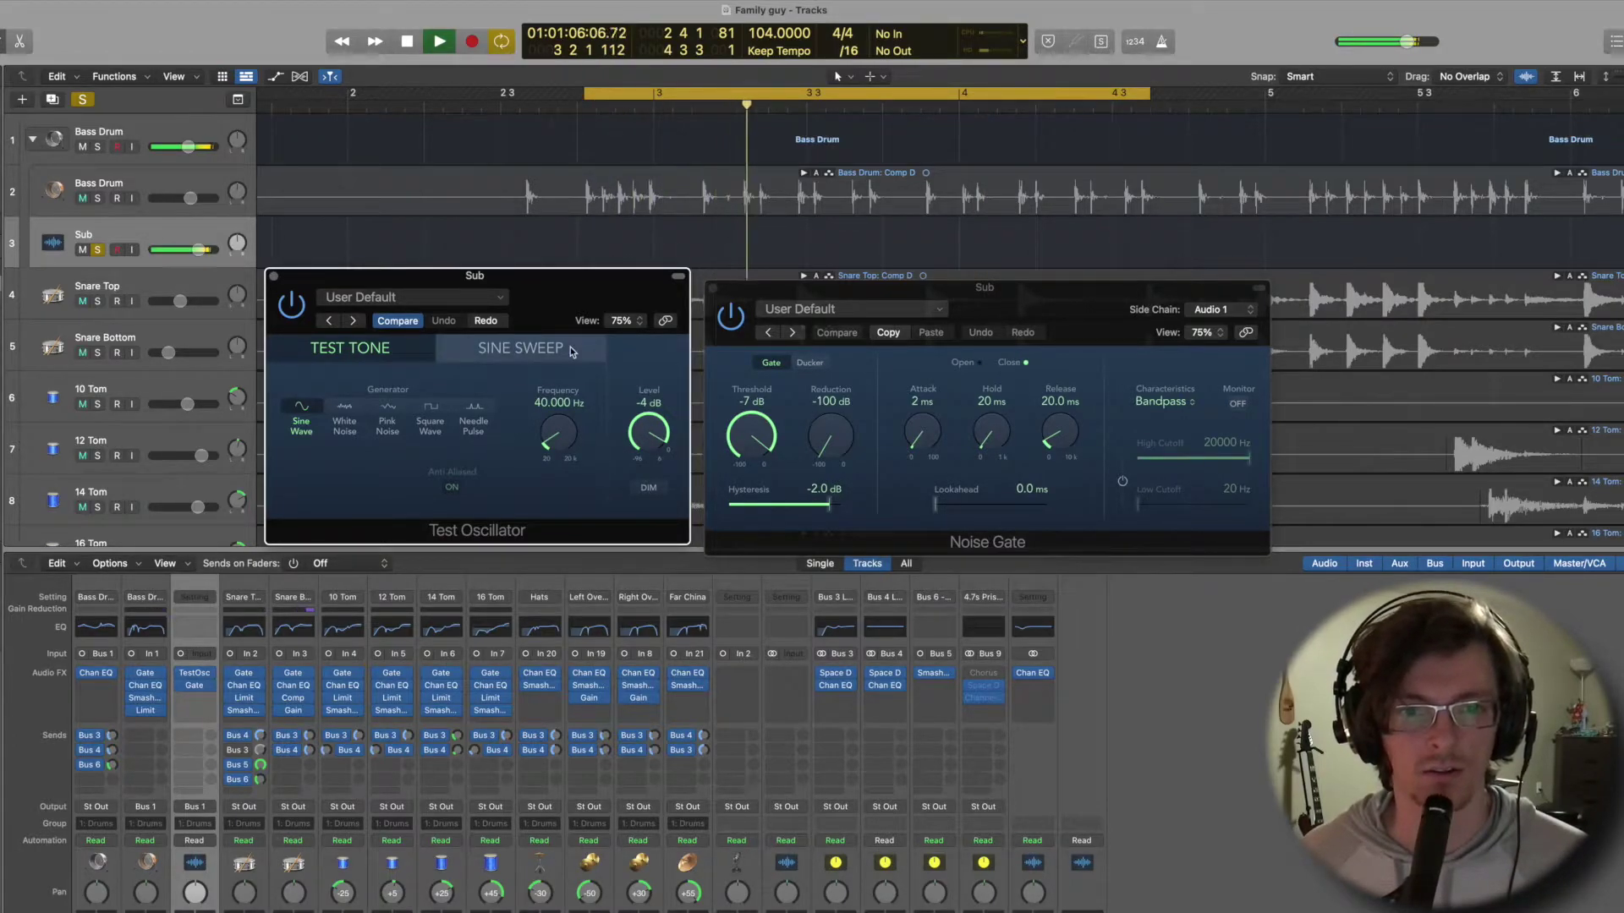
pyautogui.moveTo(557, 434); pyautogui.dragTo(569, 490)
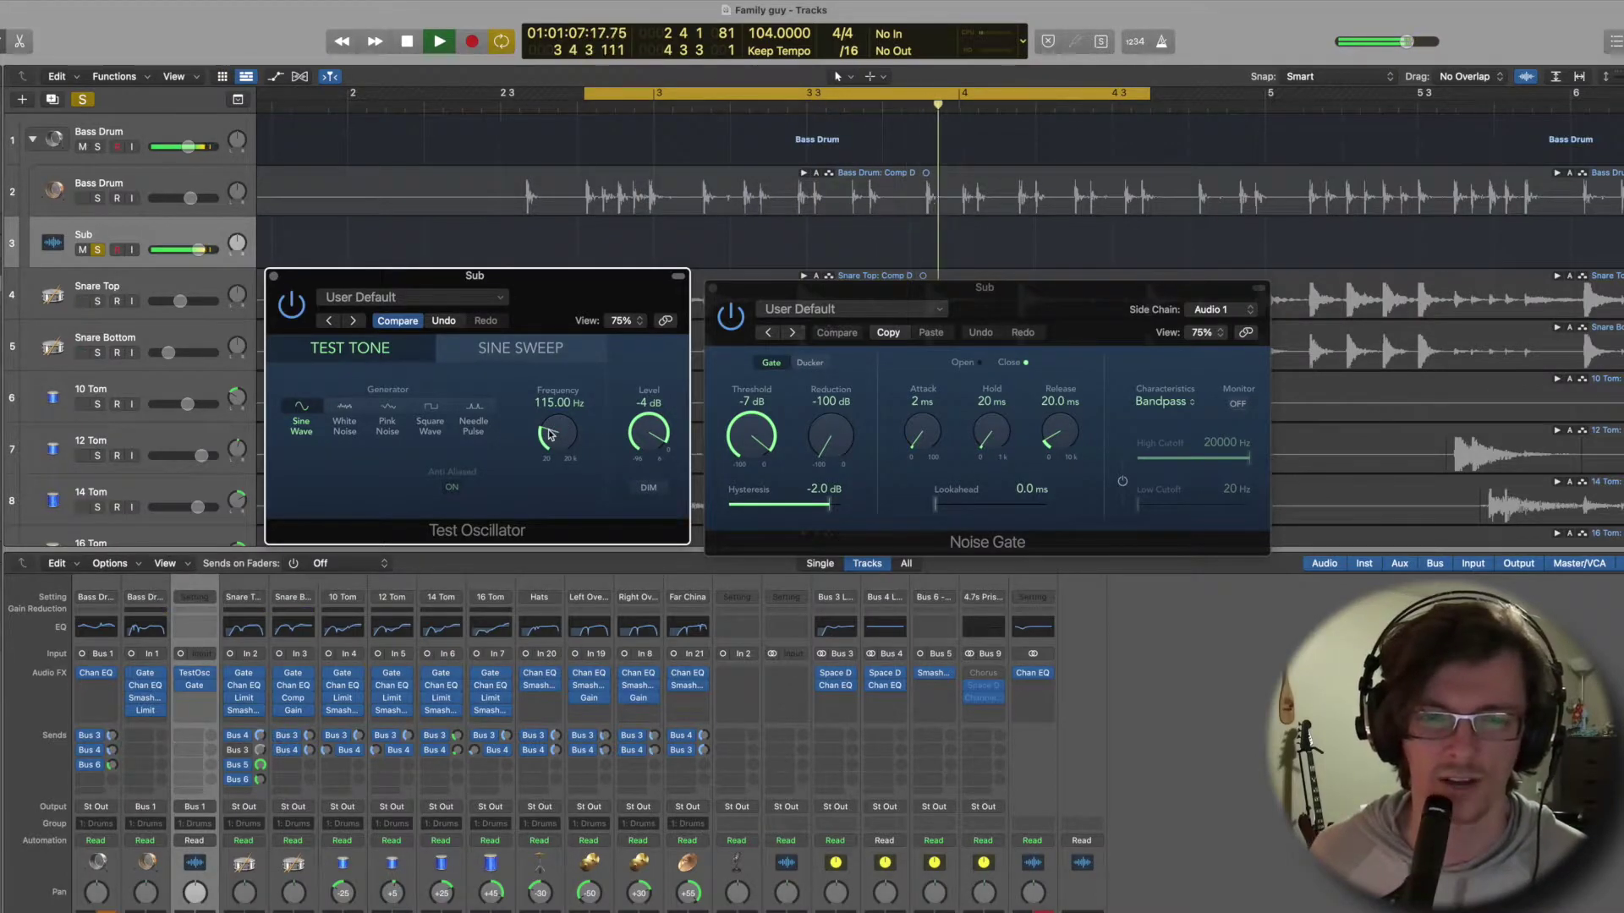
pyautogui.moveTo(549, 435); pyautogui.dragTo(560, 469)
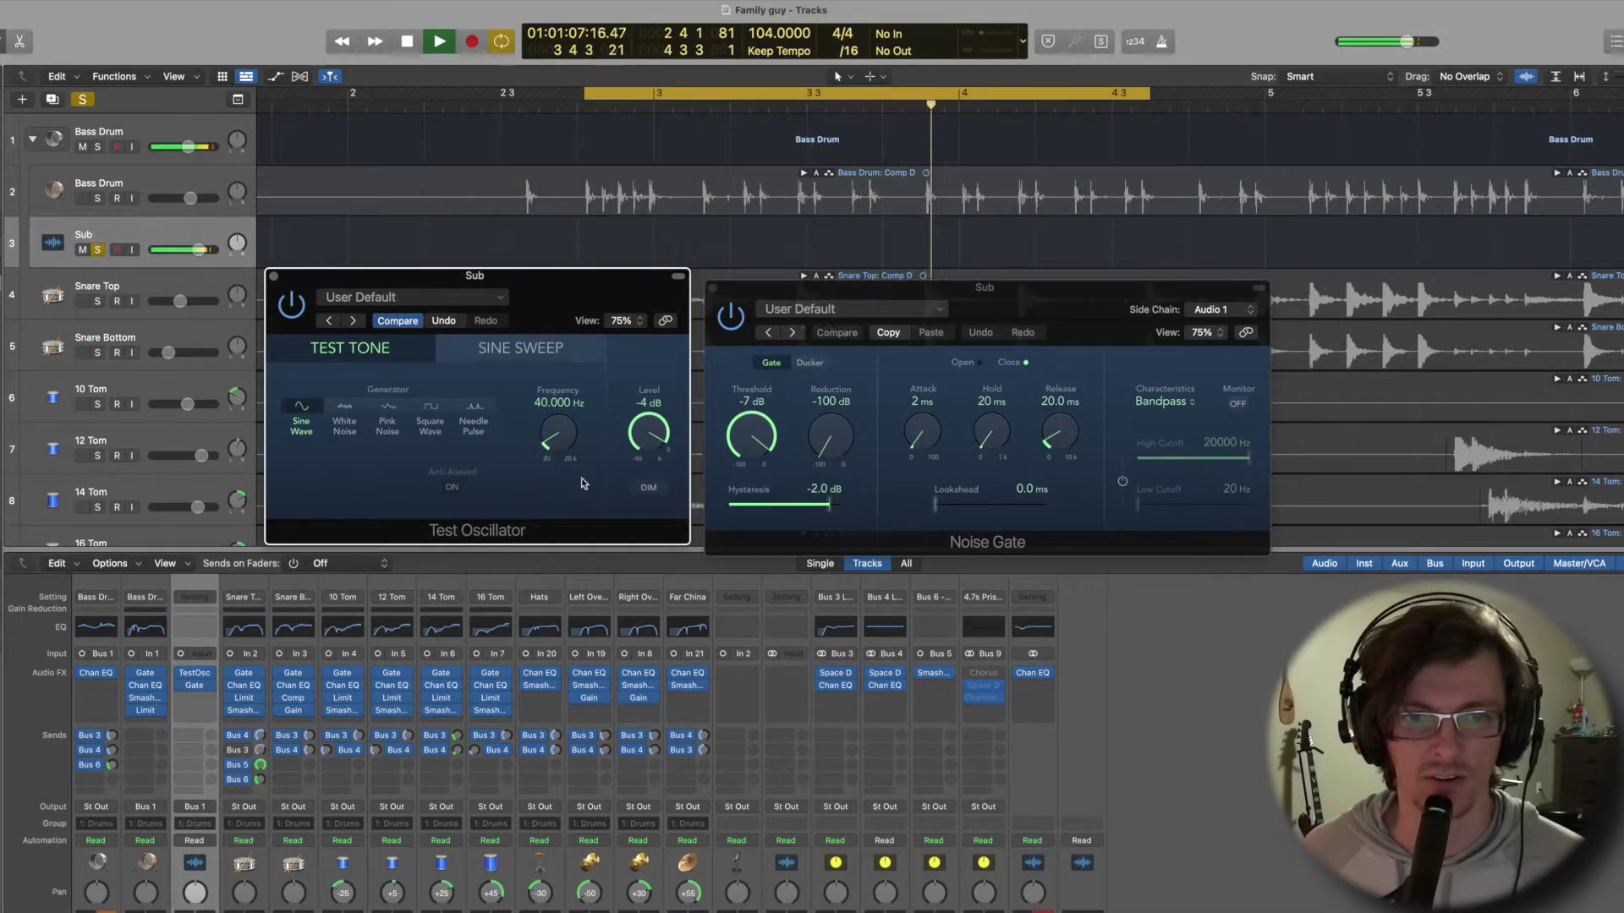
# Solo the Bass Drum alongside the Sub, lower the Sub's volume during playback, and close both Sub plug-in windows after stopping.
pyautogui.click(97, 198)
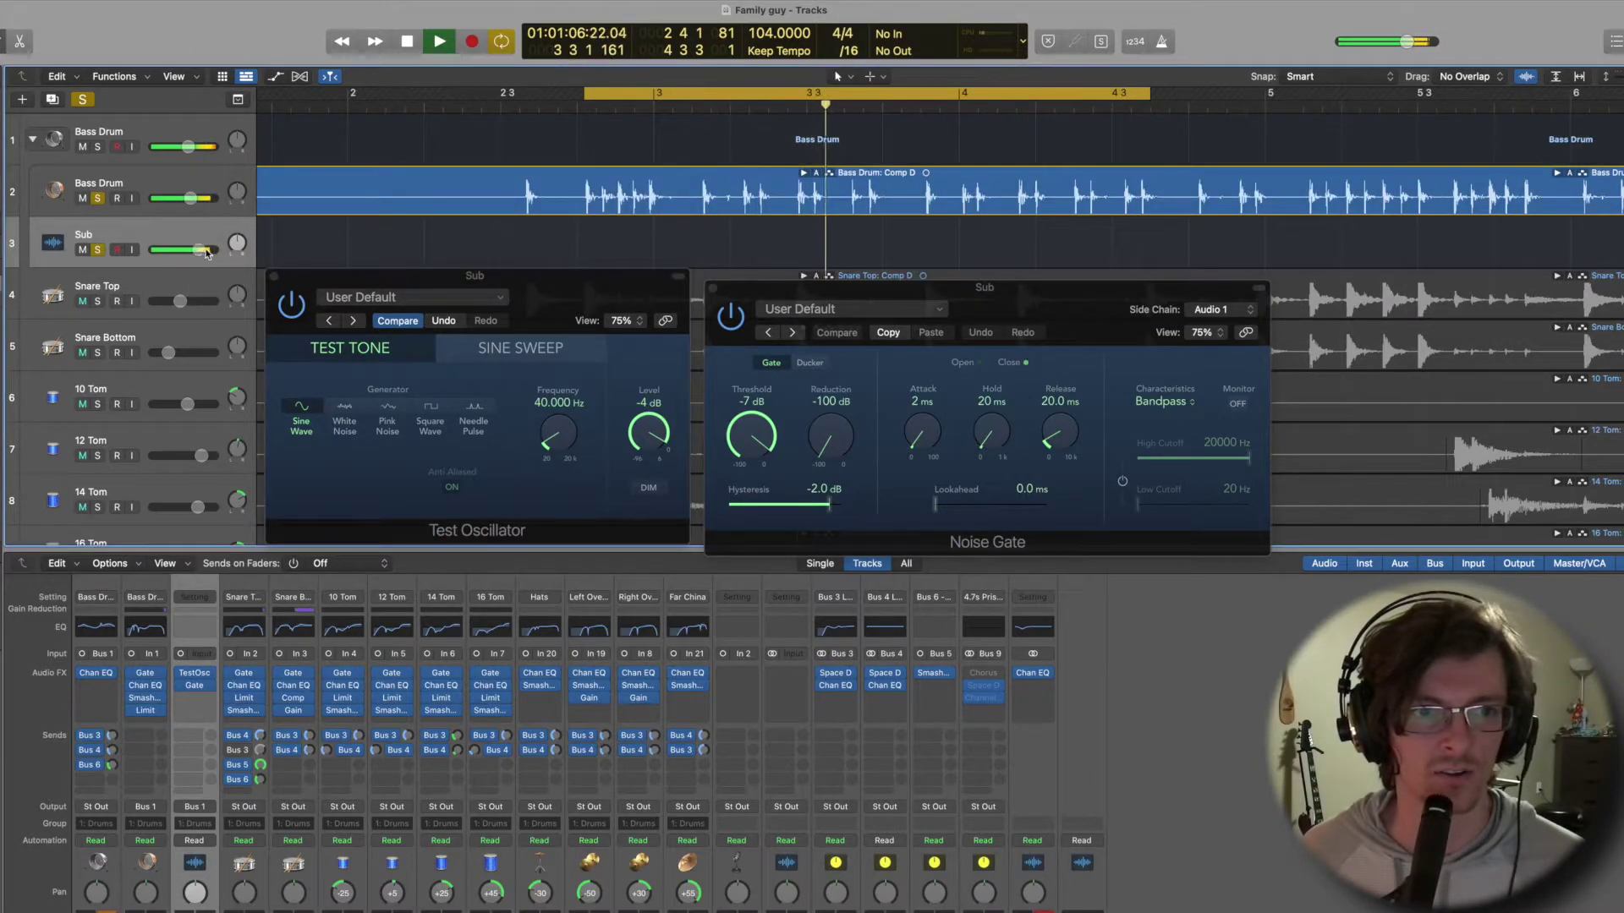
pyautogui.moveTo(202, 253); pyautogui.dragTo(128, 265)
pyautogui.press('space')
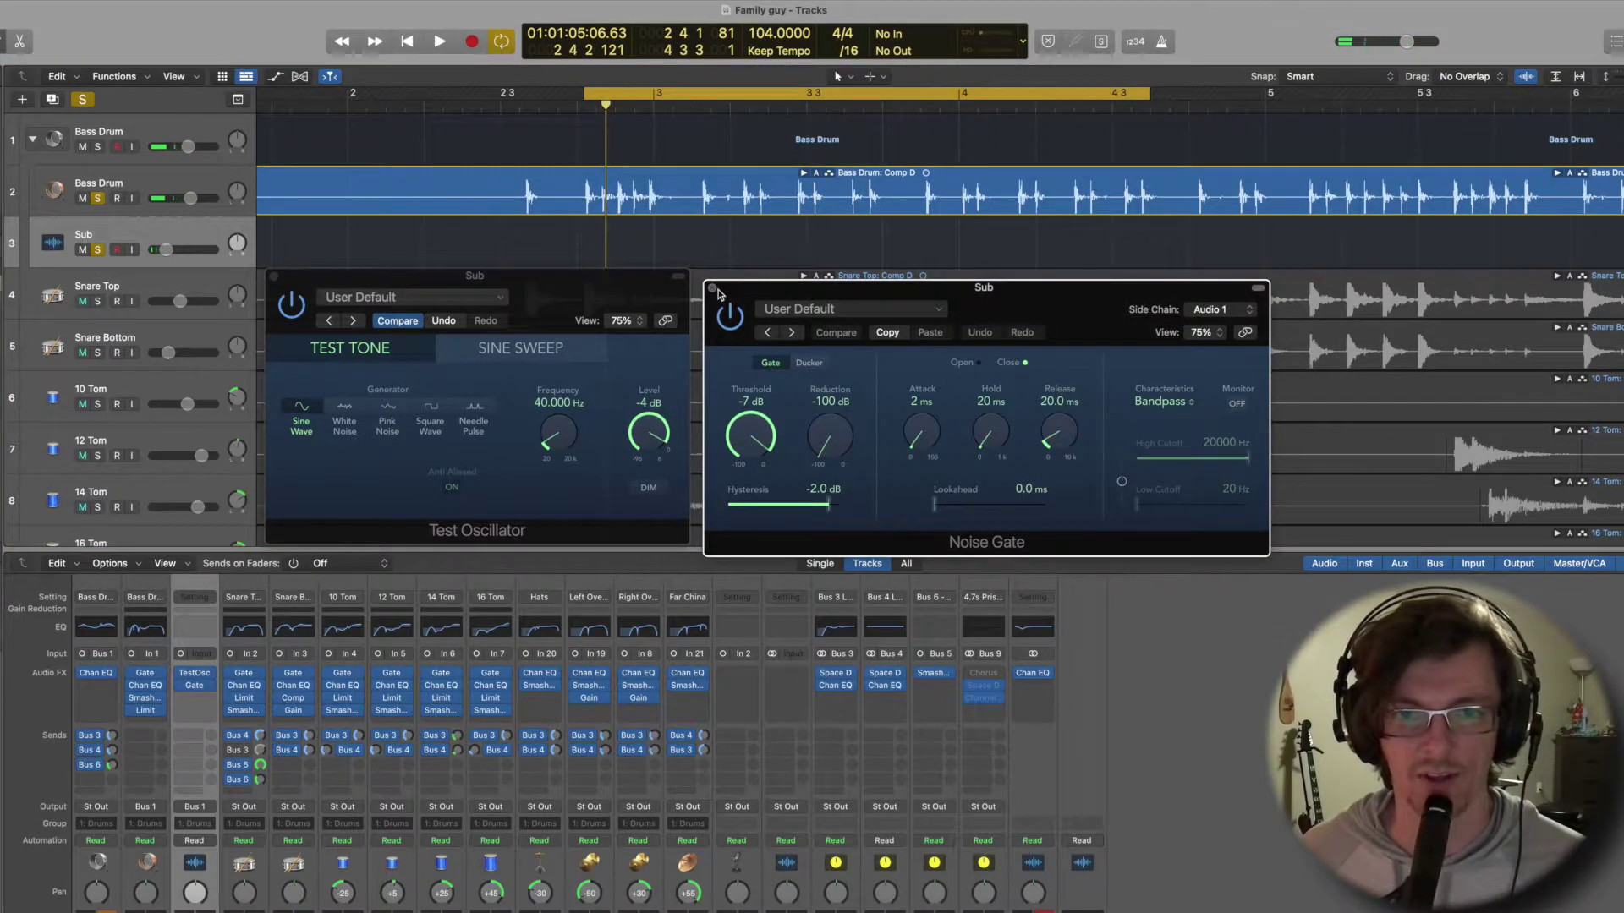
pyautogui.click(713, 288)
pyautogui.click(274, 277)
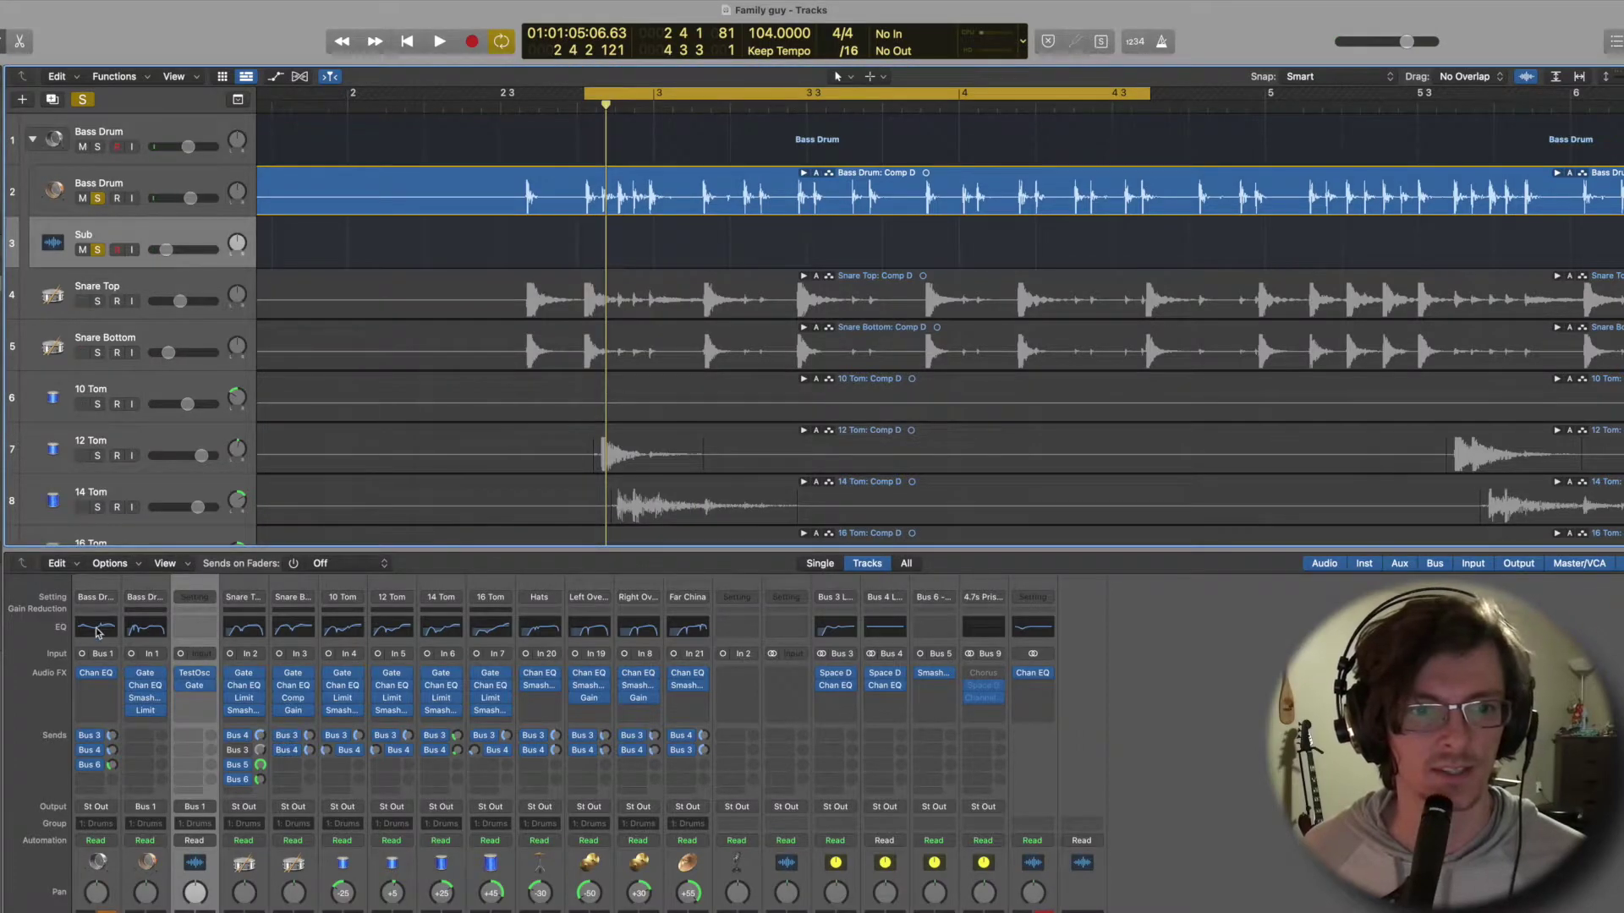
# Select the Bass Drum stack's main track and view the Create Track Stack command without running it.
pyautogui.click(120, 131)
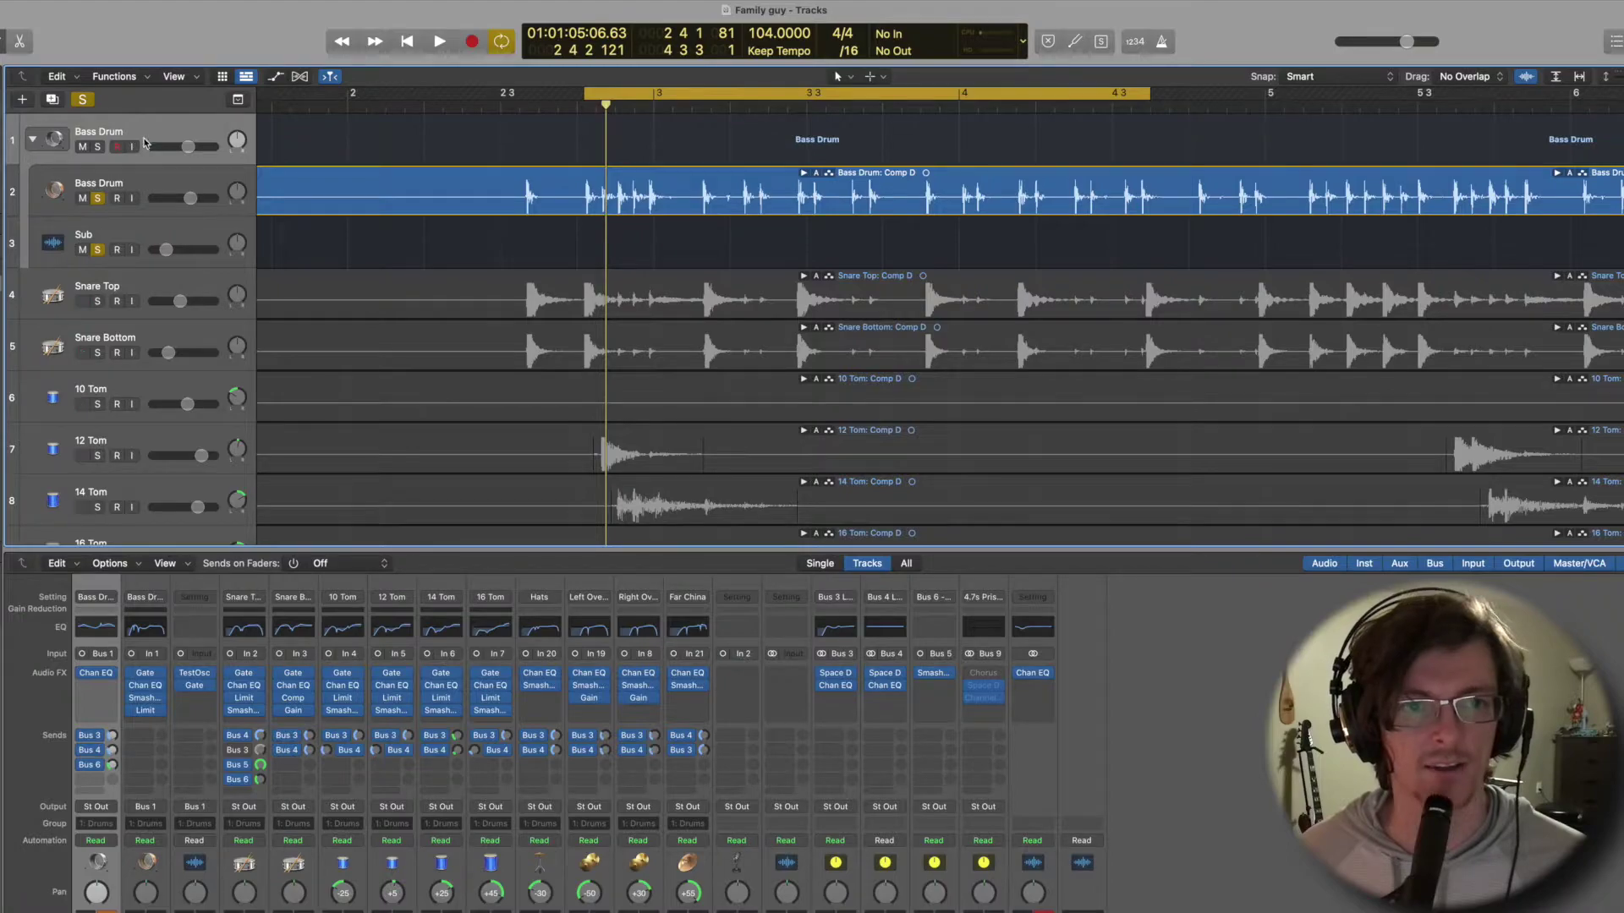
pyautogui.rightClick(148, 130)
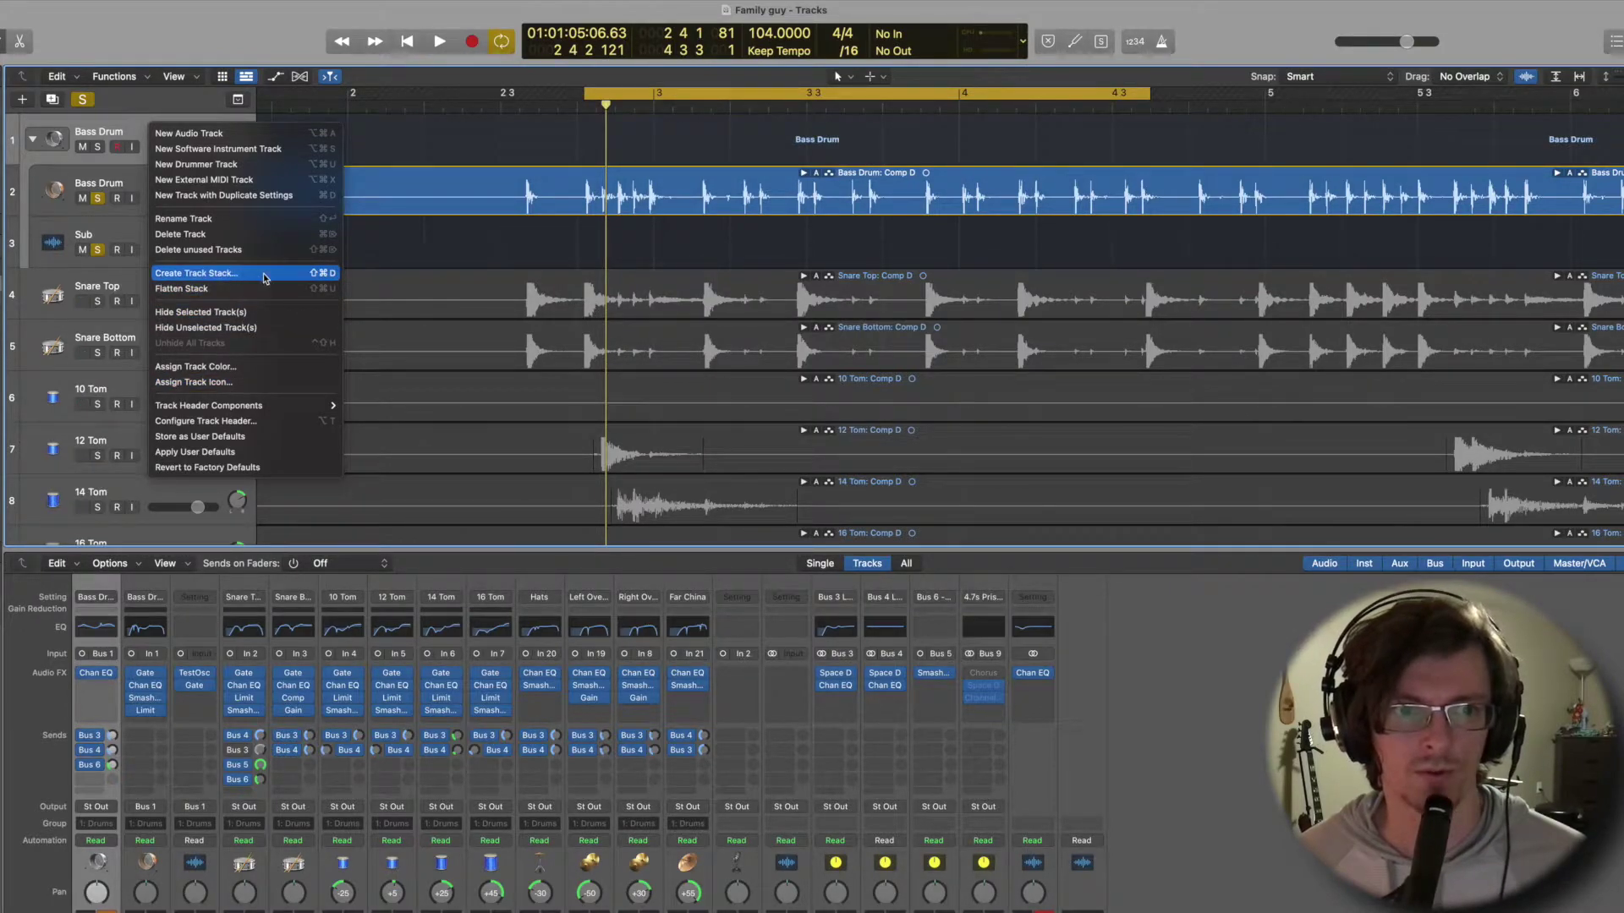
pyautogui.click(136, 133)
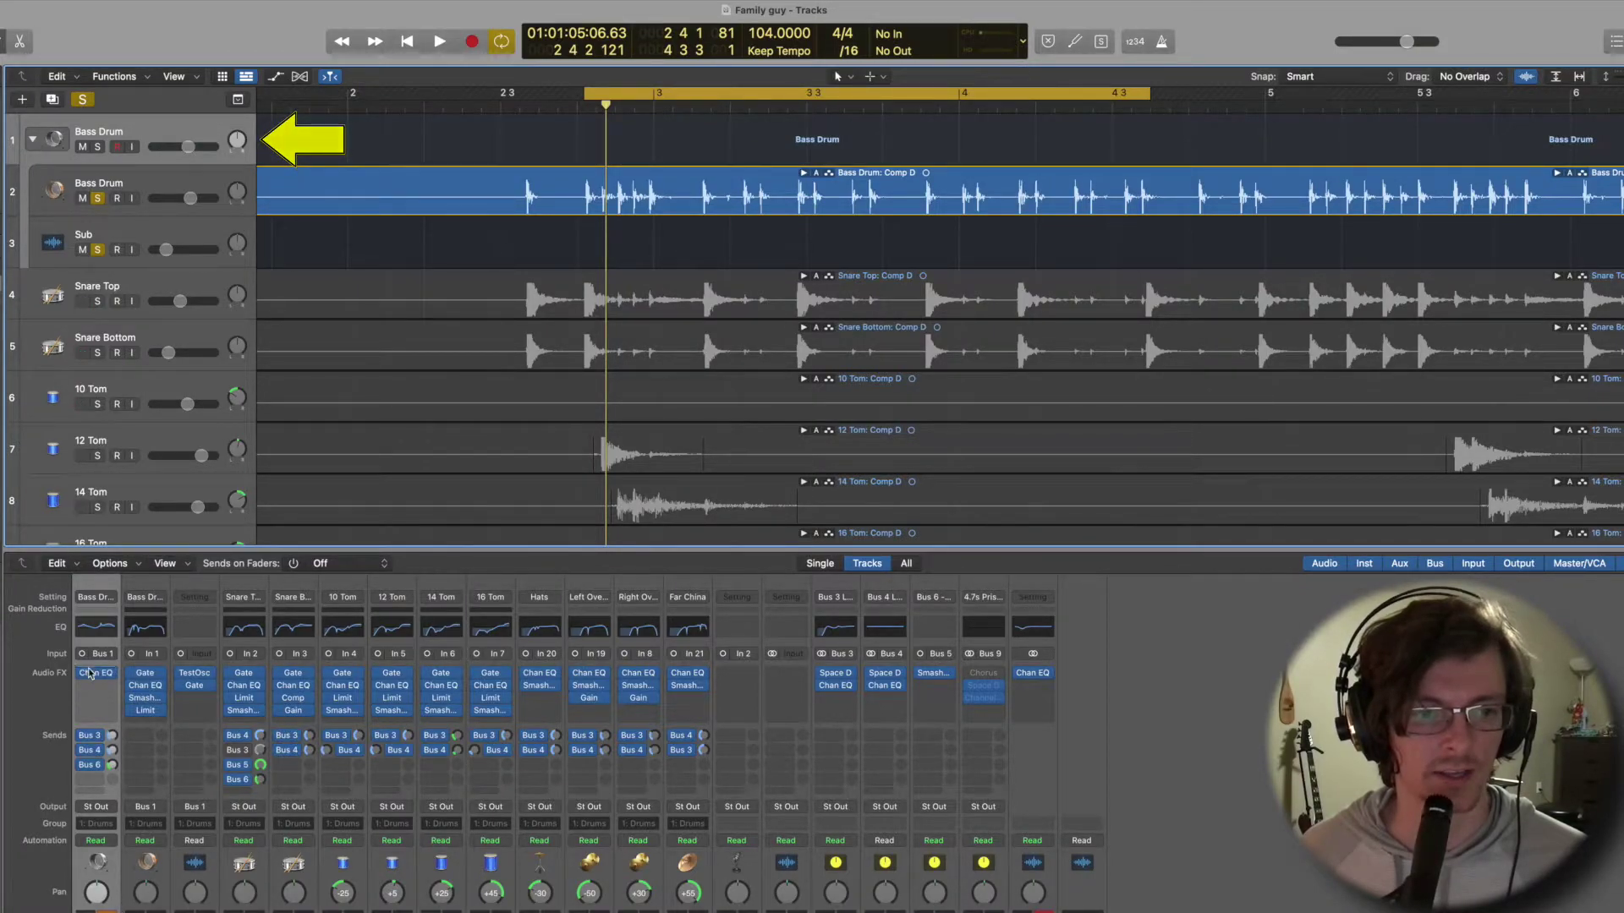
# Open the Bass Drum stack's Channel EQ, examine its curve, close it and point out the stack's bus sends.
pyautogui.click(93, 629)
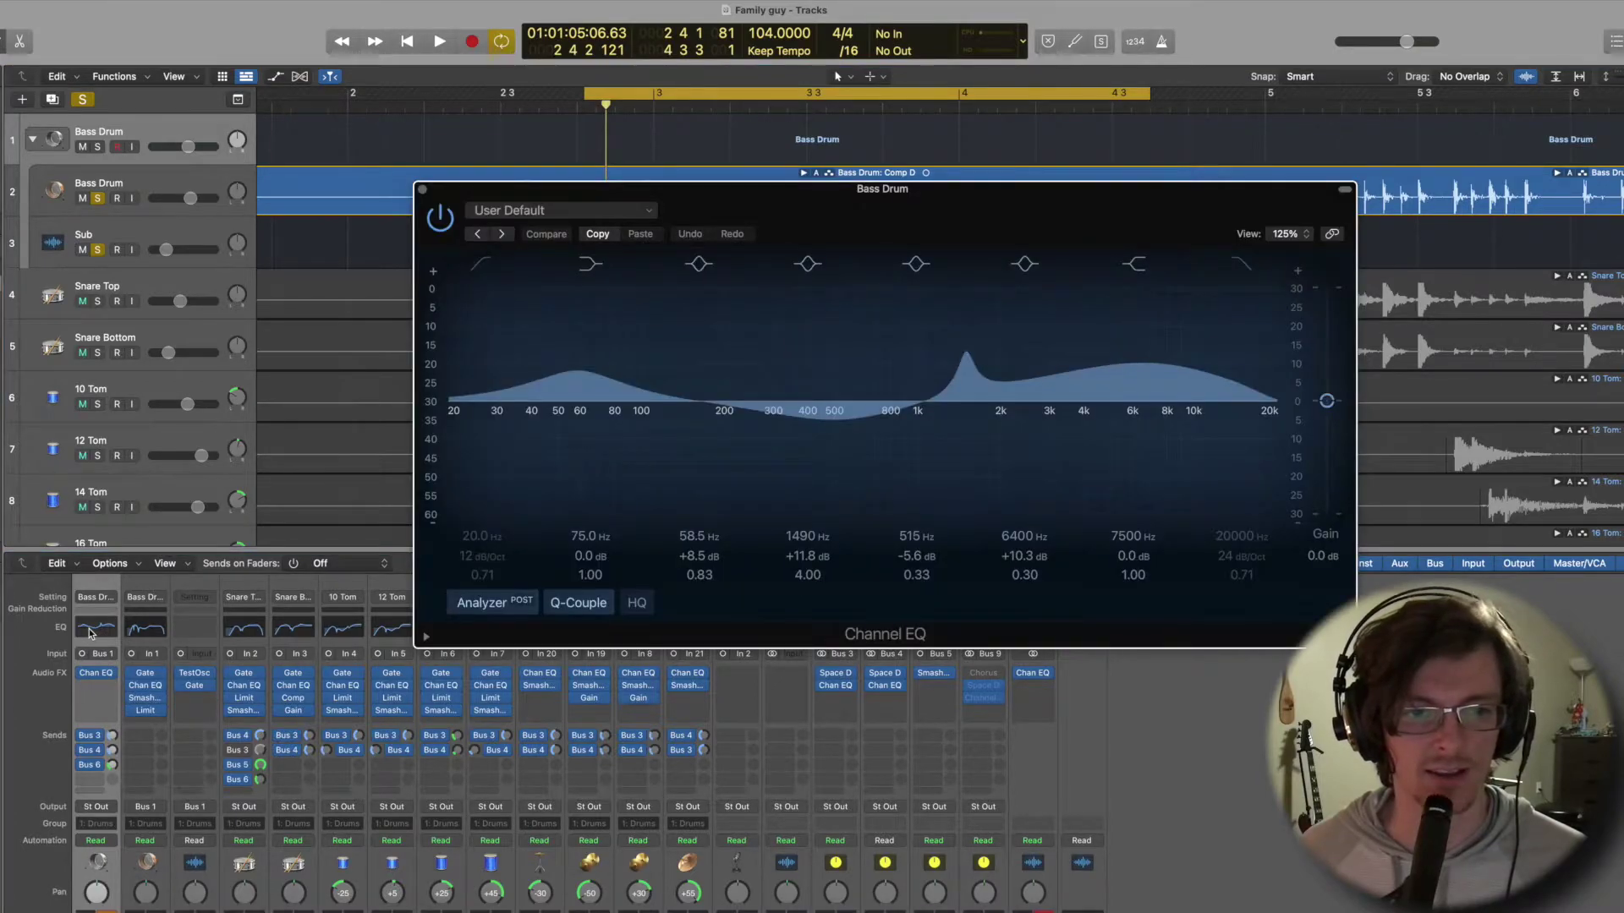
pyautogui.moveTo(808, 204); pyautogui.dragTo(808, 451)
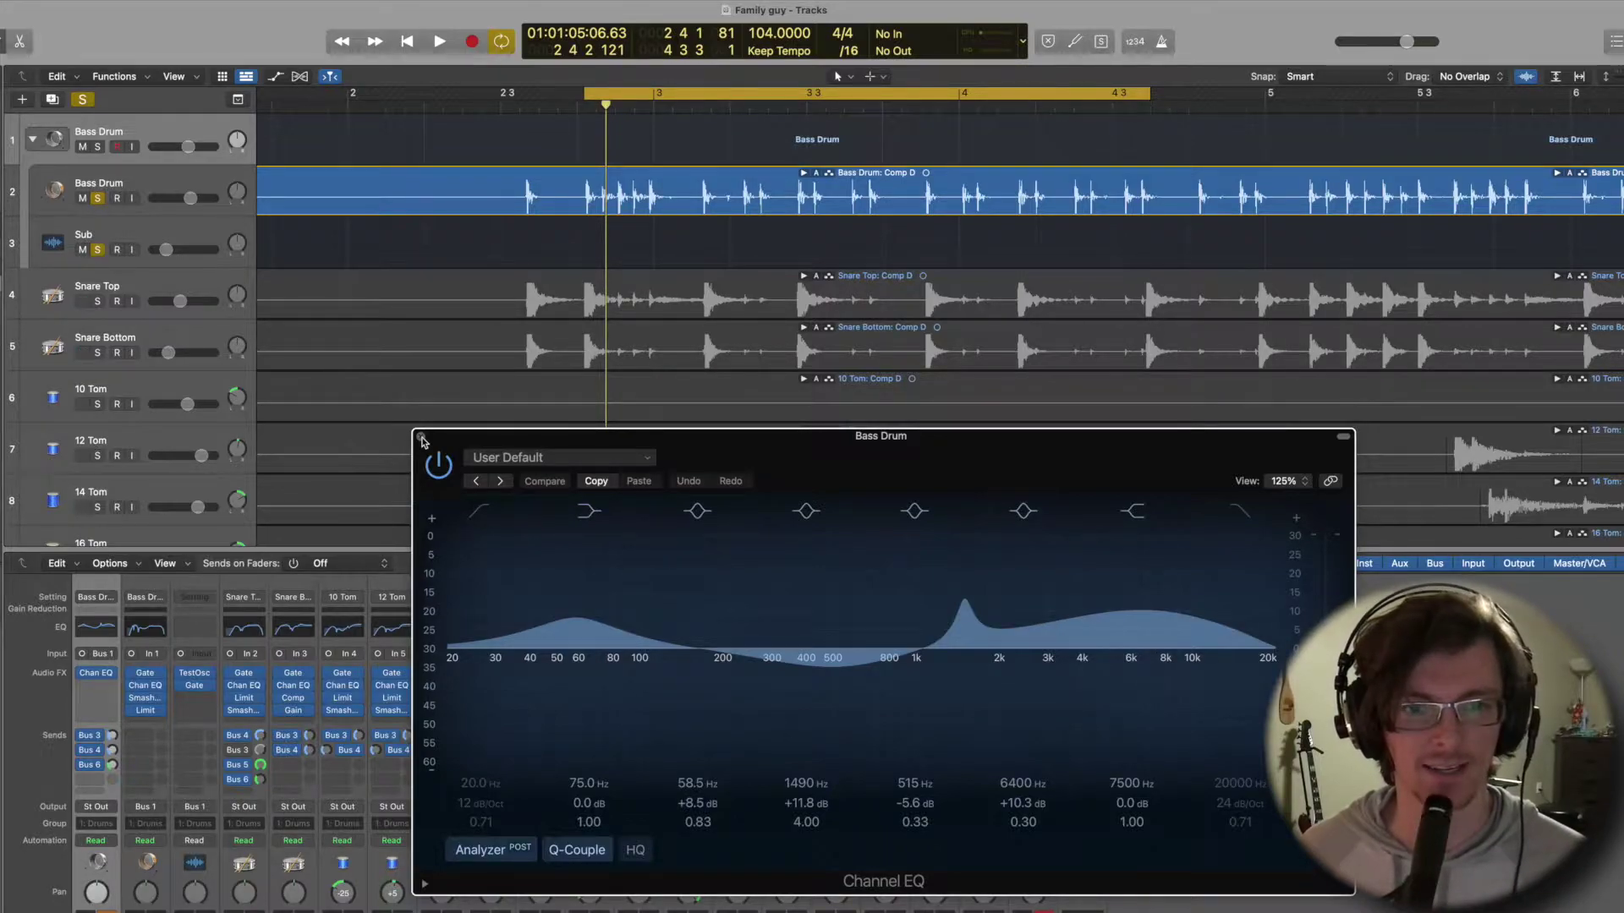
pyautogui.click(421, 438)
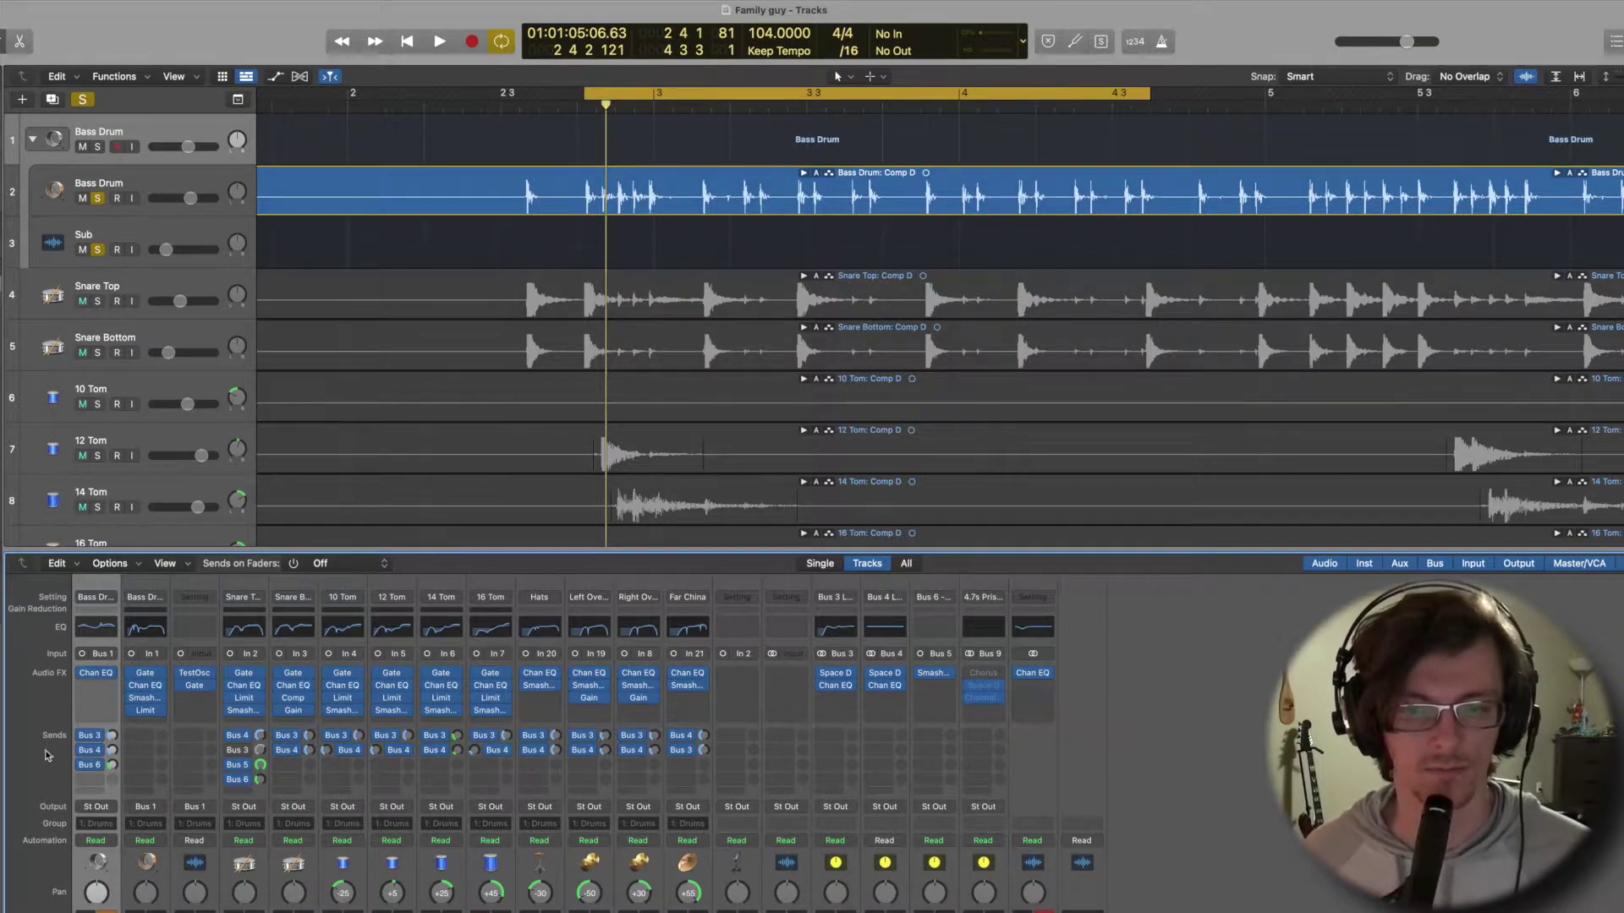
pyautogui.click(89, 767)
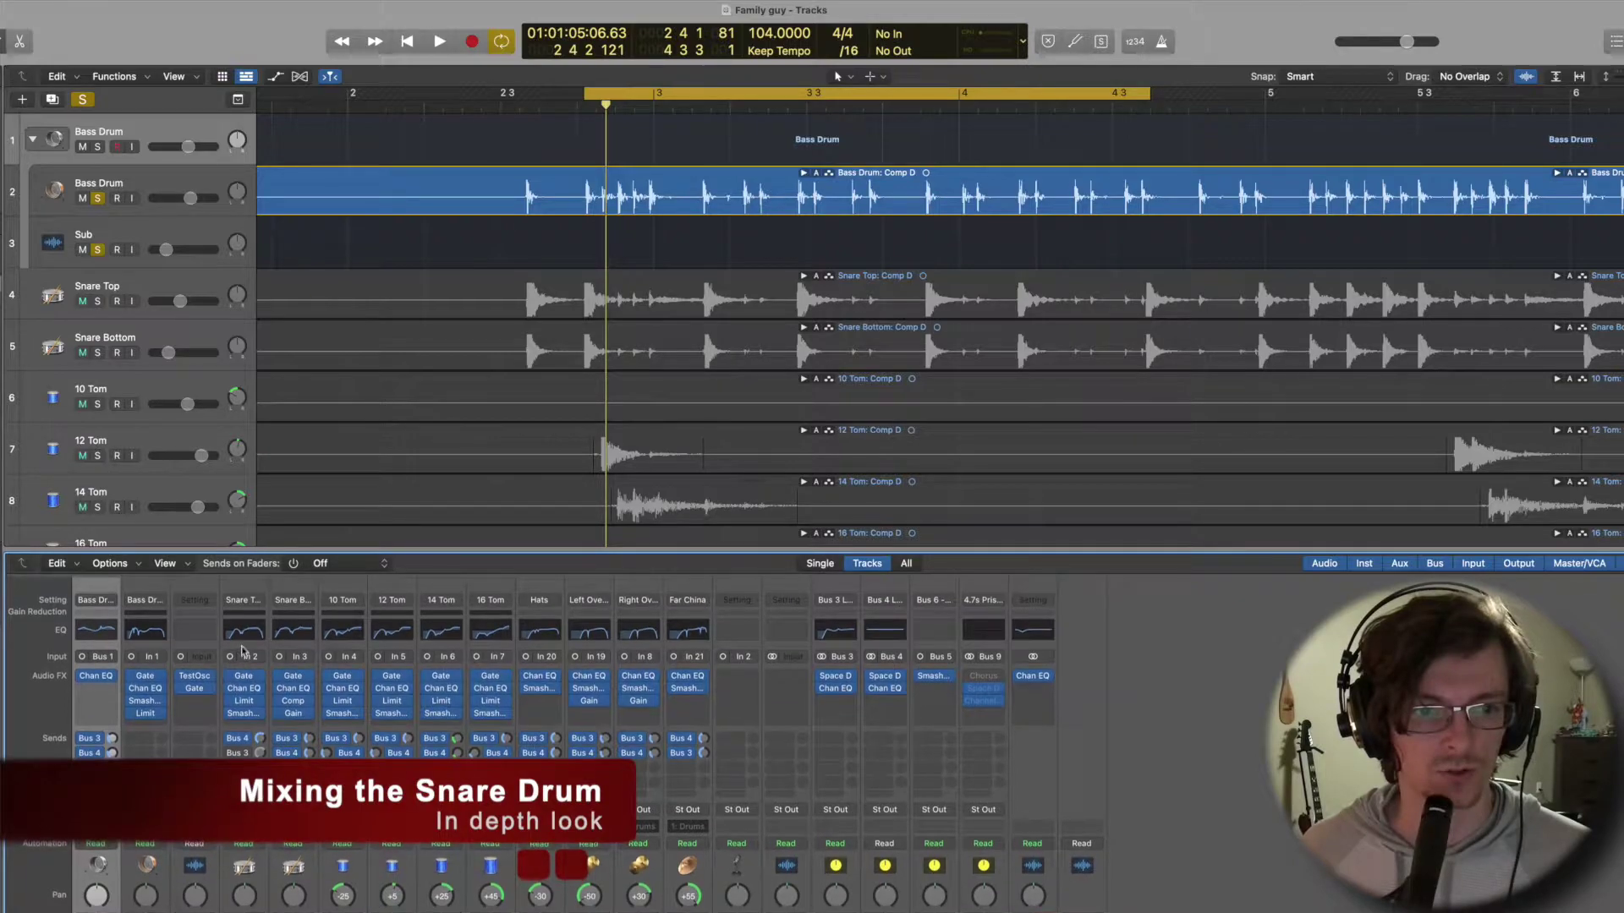
# Turn off the solos on the Bass Drum and Sub tracks and select the Snare Top track.
pyautogui.click(98, 197)
pyautogui.click(100, 279)
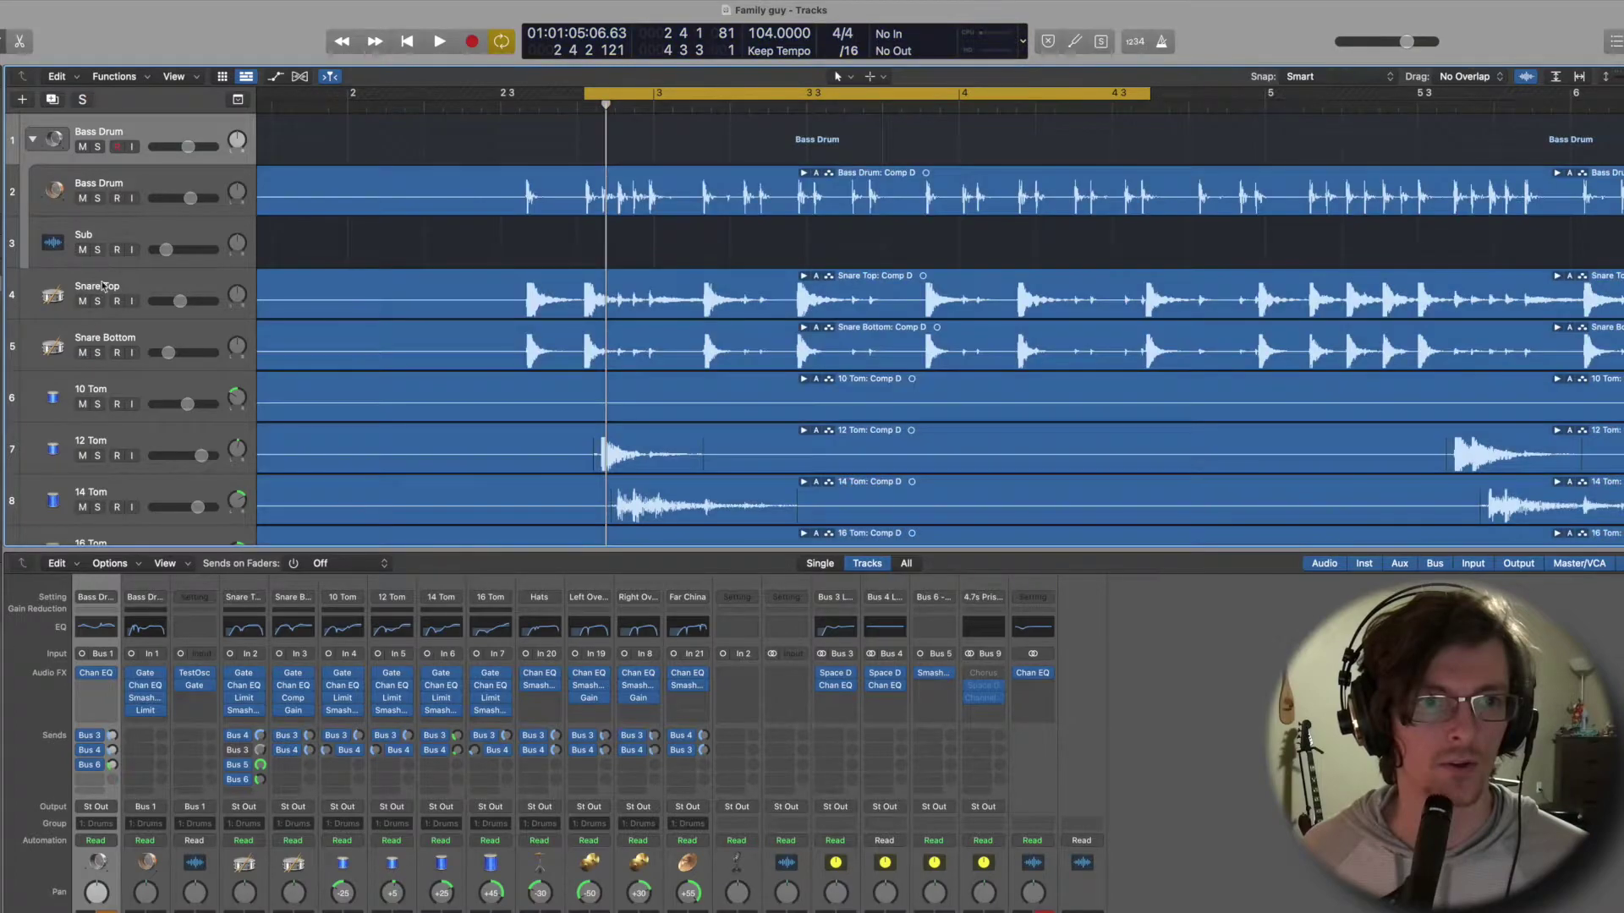
pyautogui.click(103, 279)
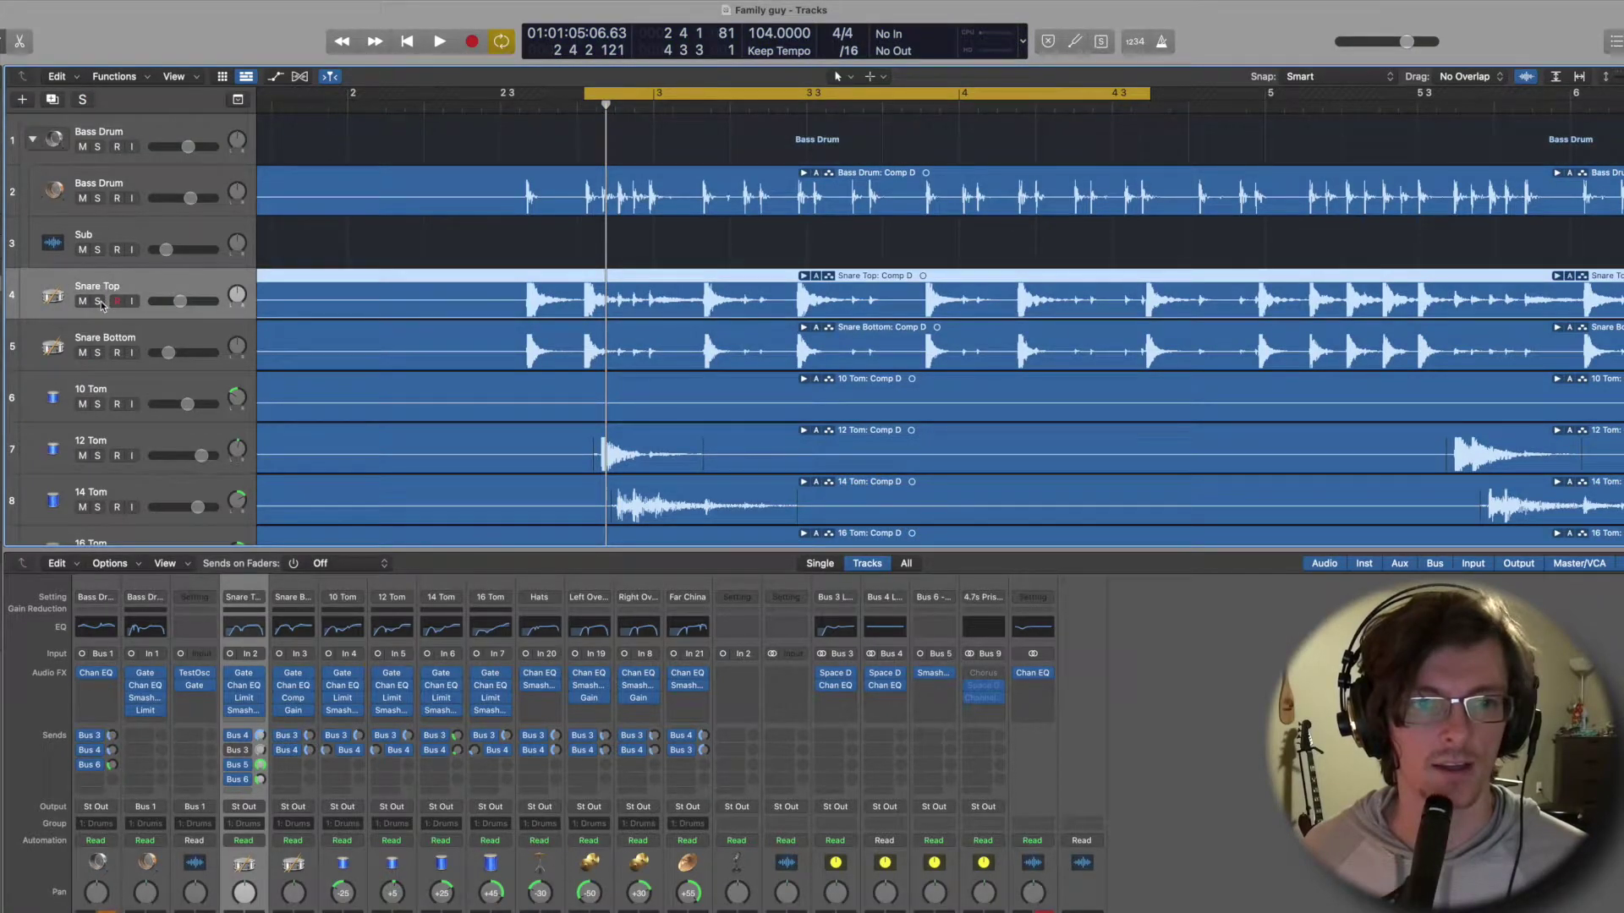
# Move the cycle range earlier to start just before the first snare hit, and enlarge the snare tracks and their waveforms.
pyautogui.moveTo(658, 95); pyautogui.dragTo(594, 93)
pyautogui.press('super+minus')
pyautogui.press('super+minus')
pyautogui.press('super+minus')
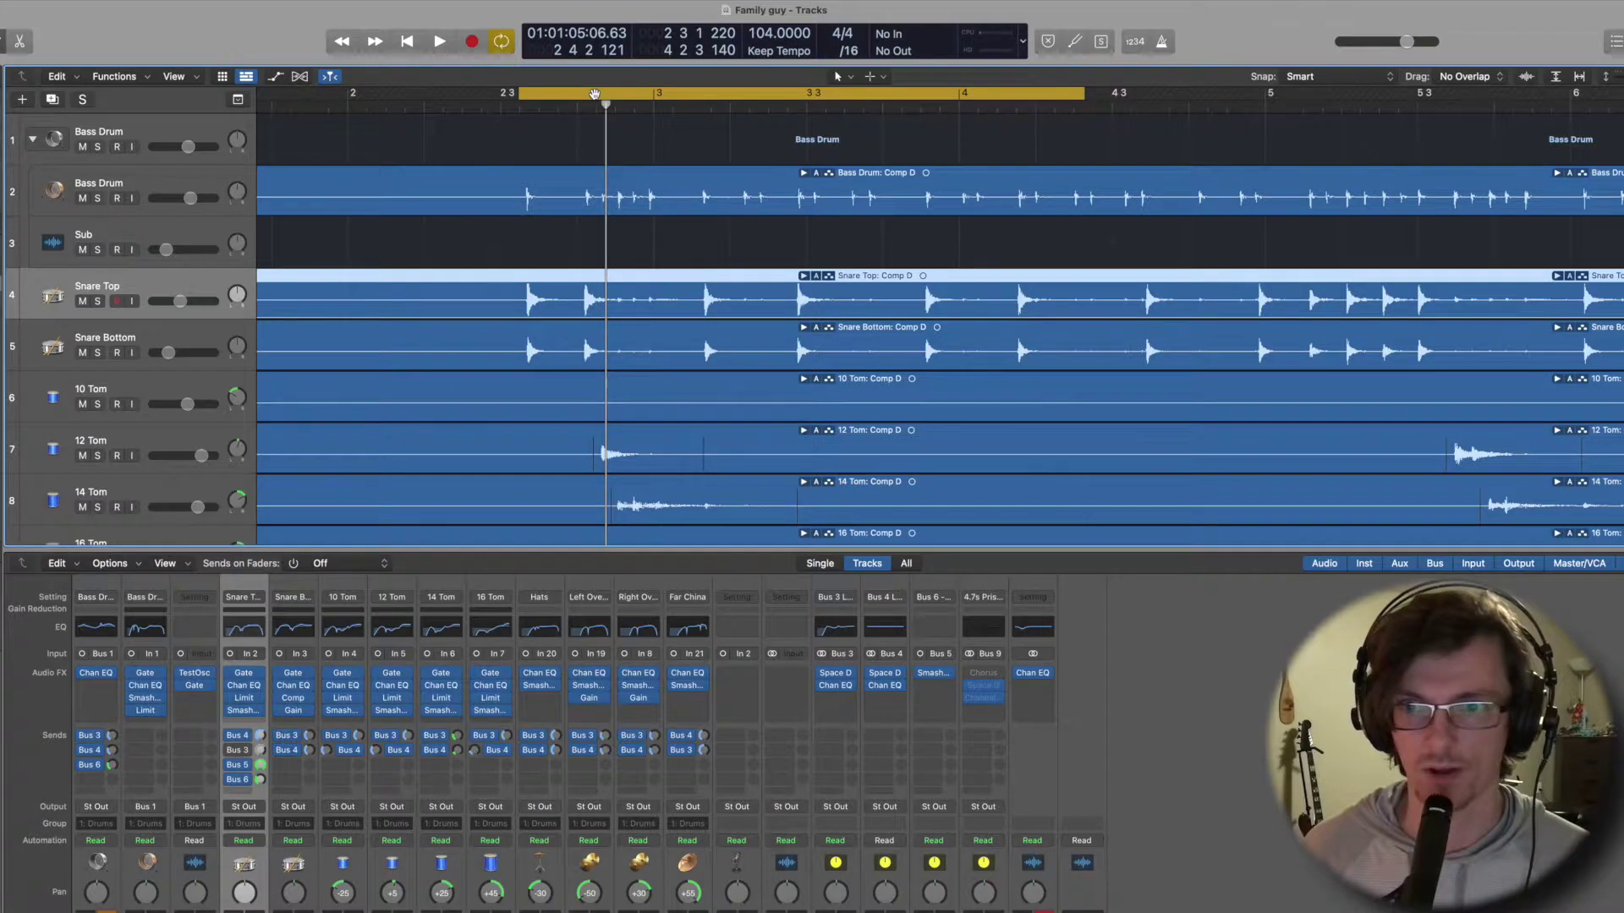
pyautogui.press('ctrl+alt+super+Up')
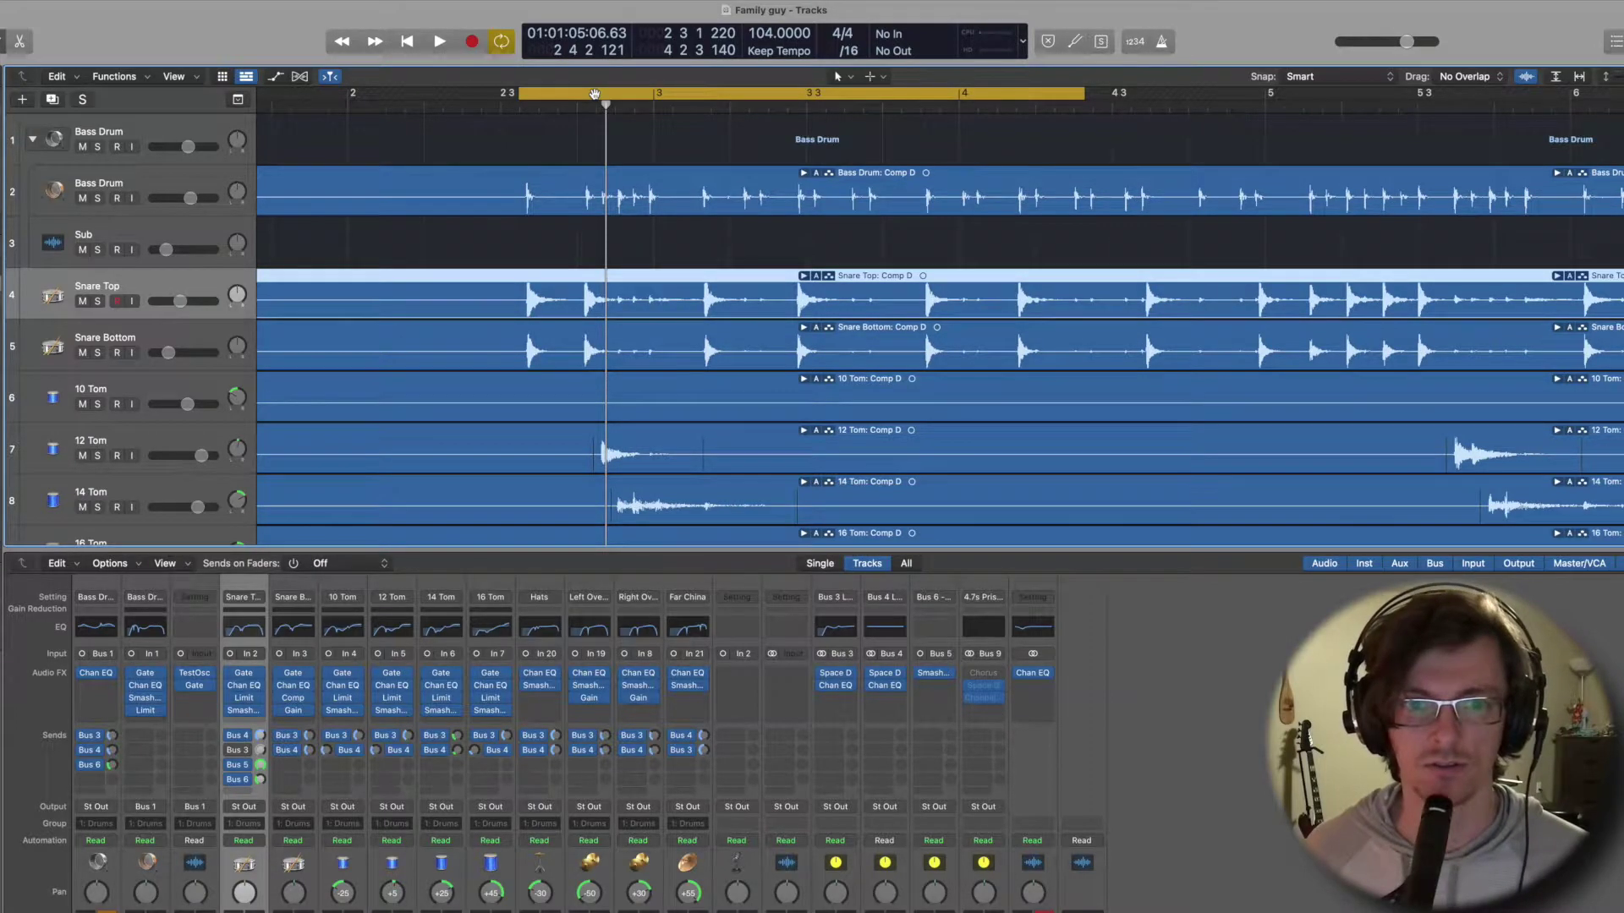
pyautogui.press('super+Down')
pyautogui.press('super+Down')
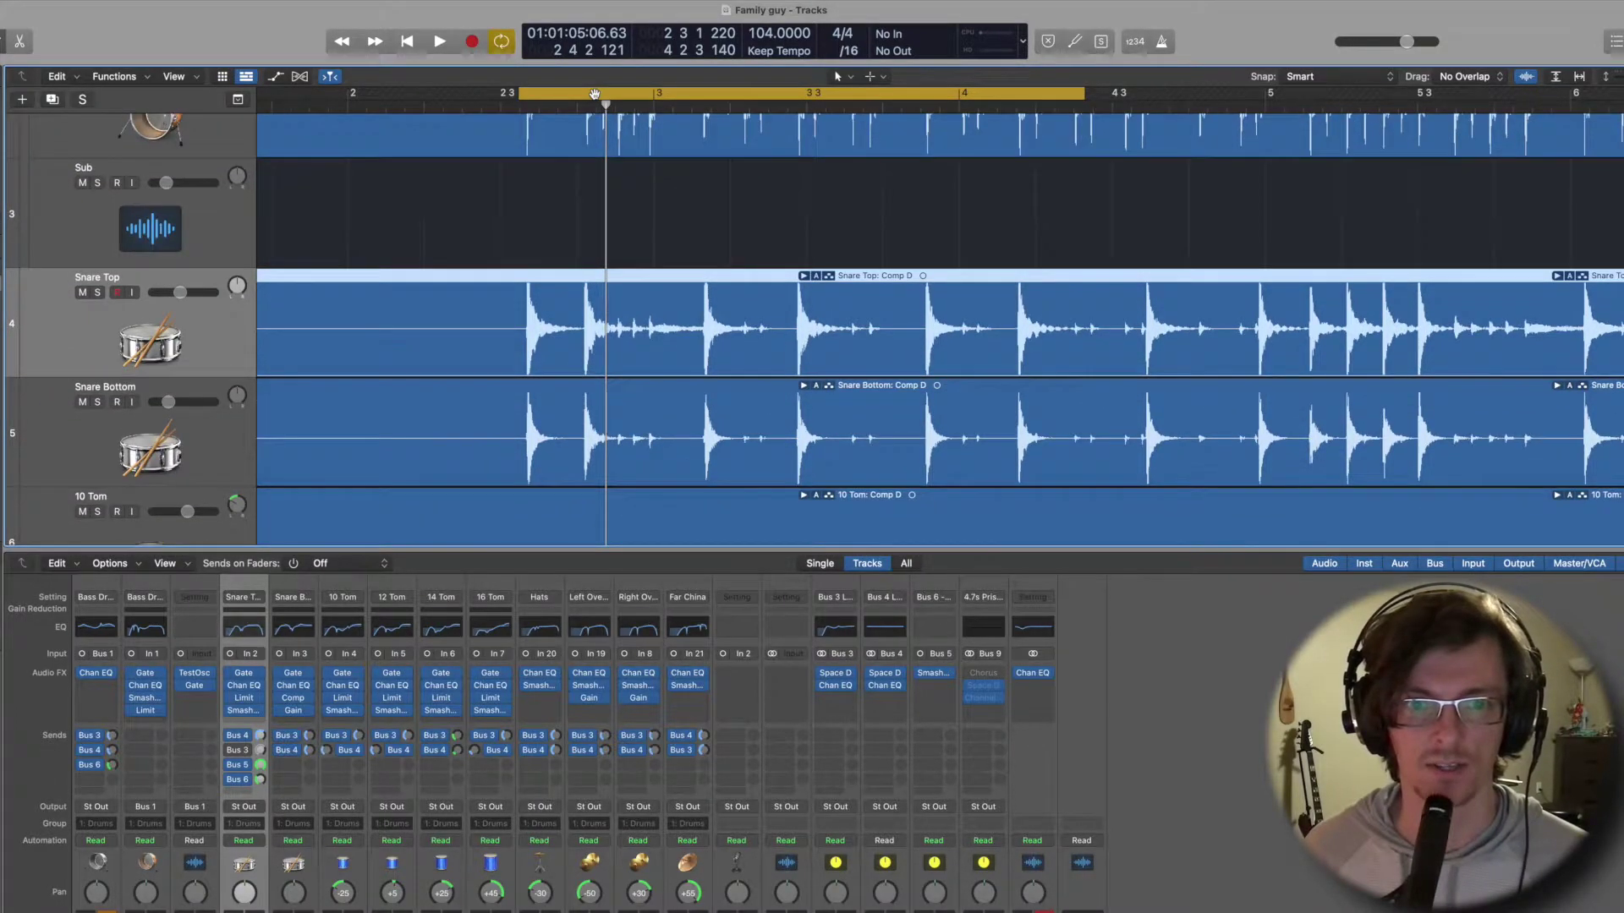
pyautogui.press('super+Right')
pyautogui.press('super+Right')
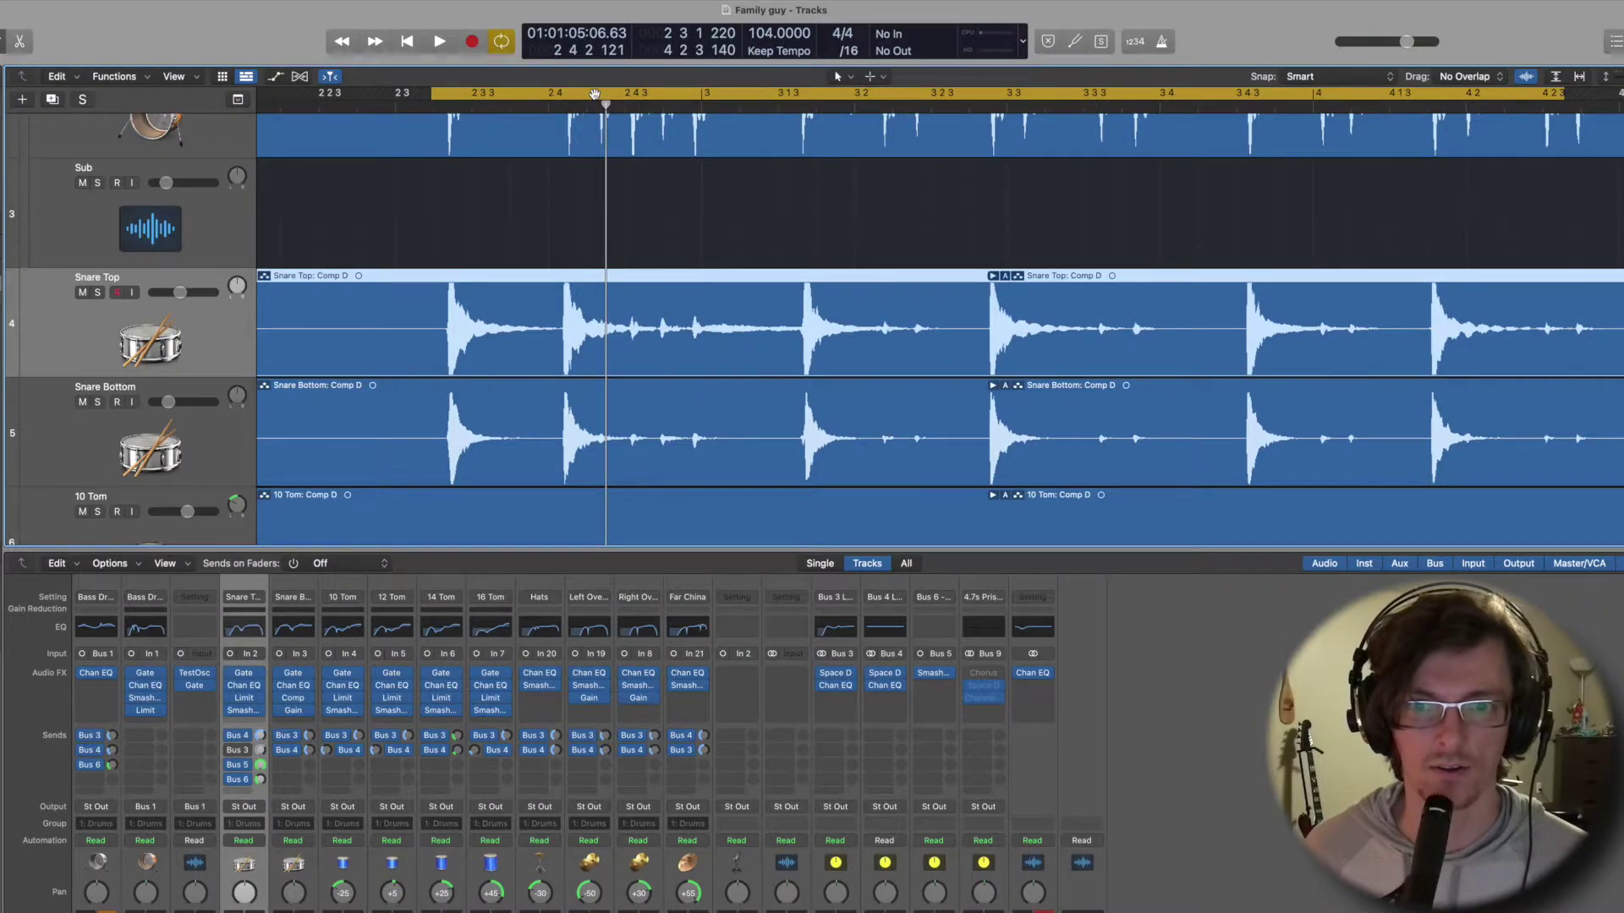
# Open the Snare Top's Noise Gate, examine its settings, and close it to bring both snare tracks into view.
pyautogui.click(245, 676)
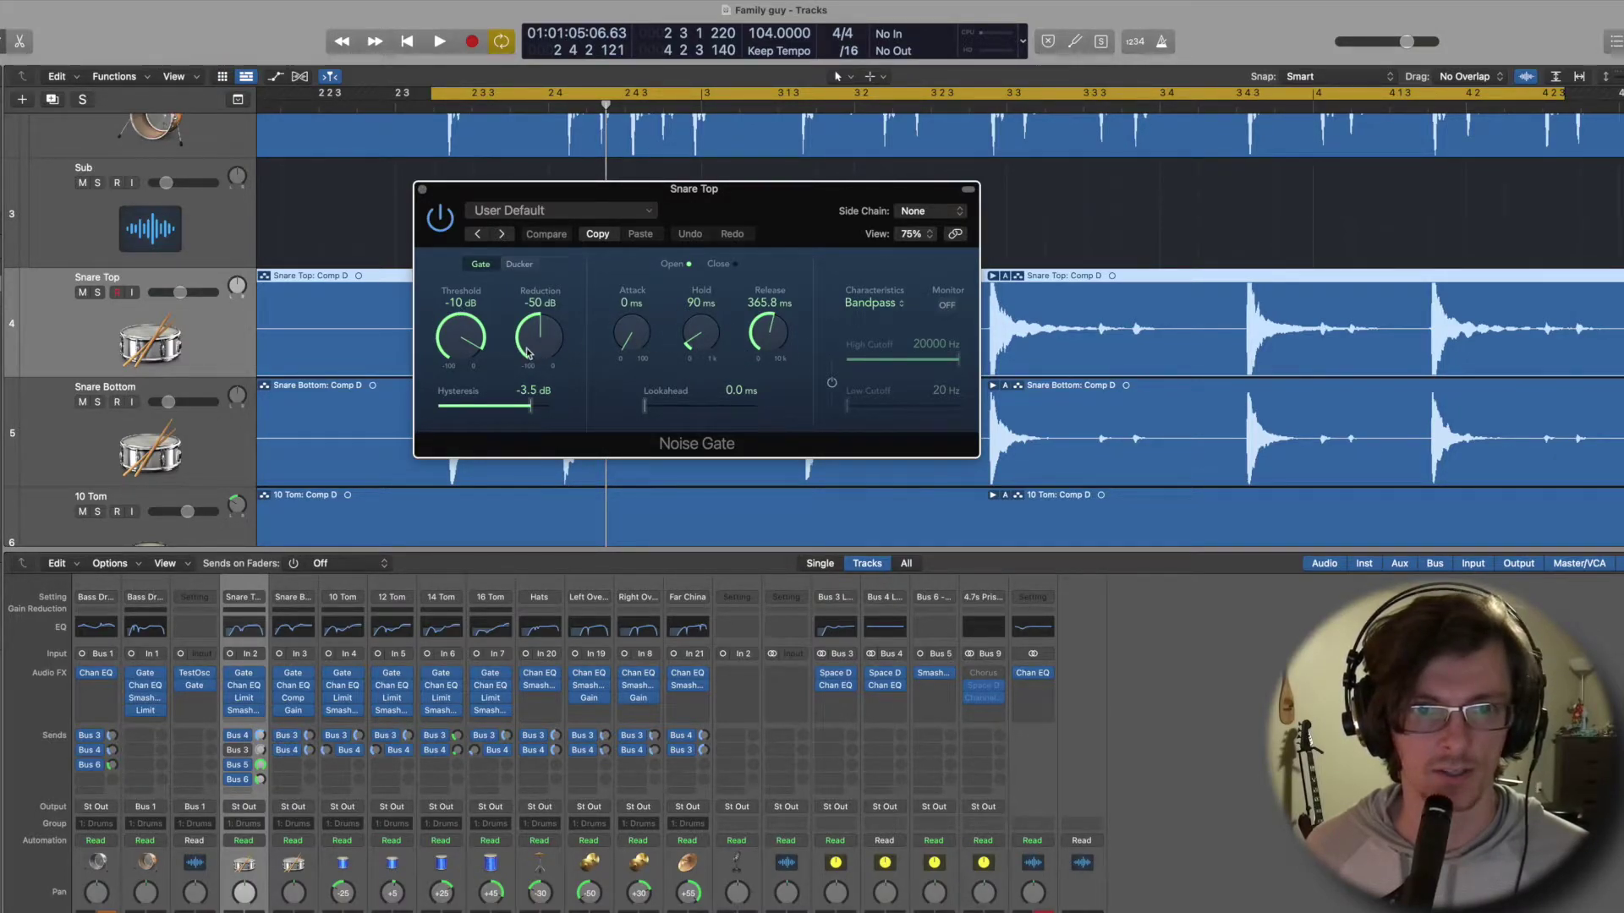
pyautogui.click(422, 191)
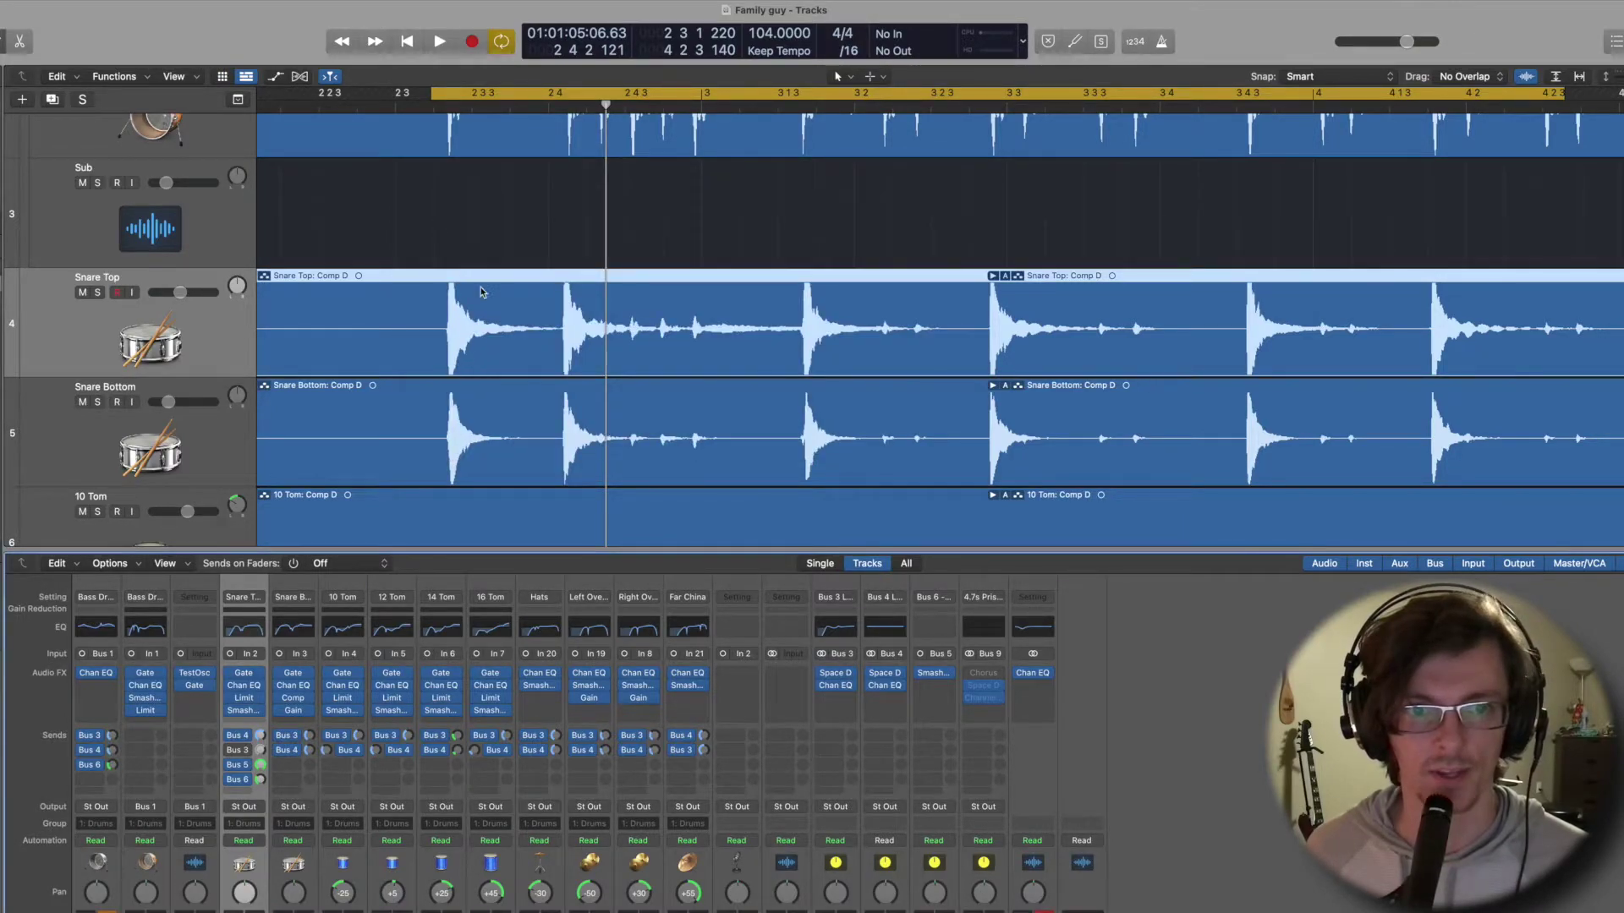
pyautogui.scroll(-2, 495, 355)
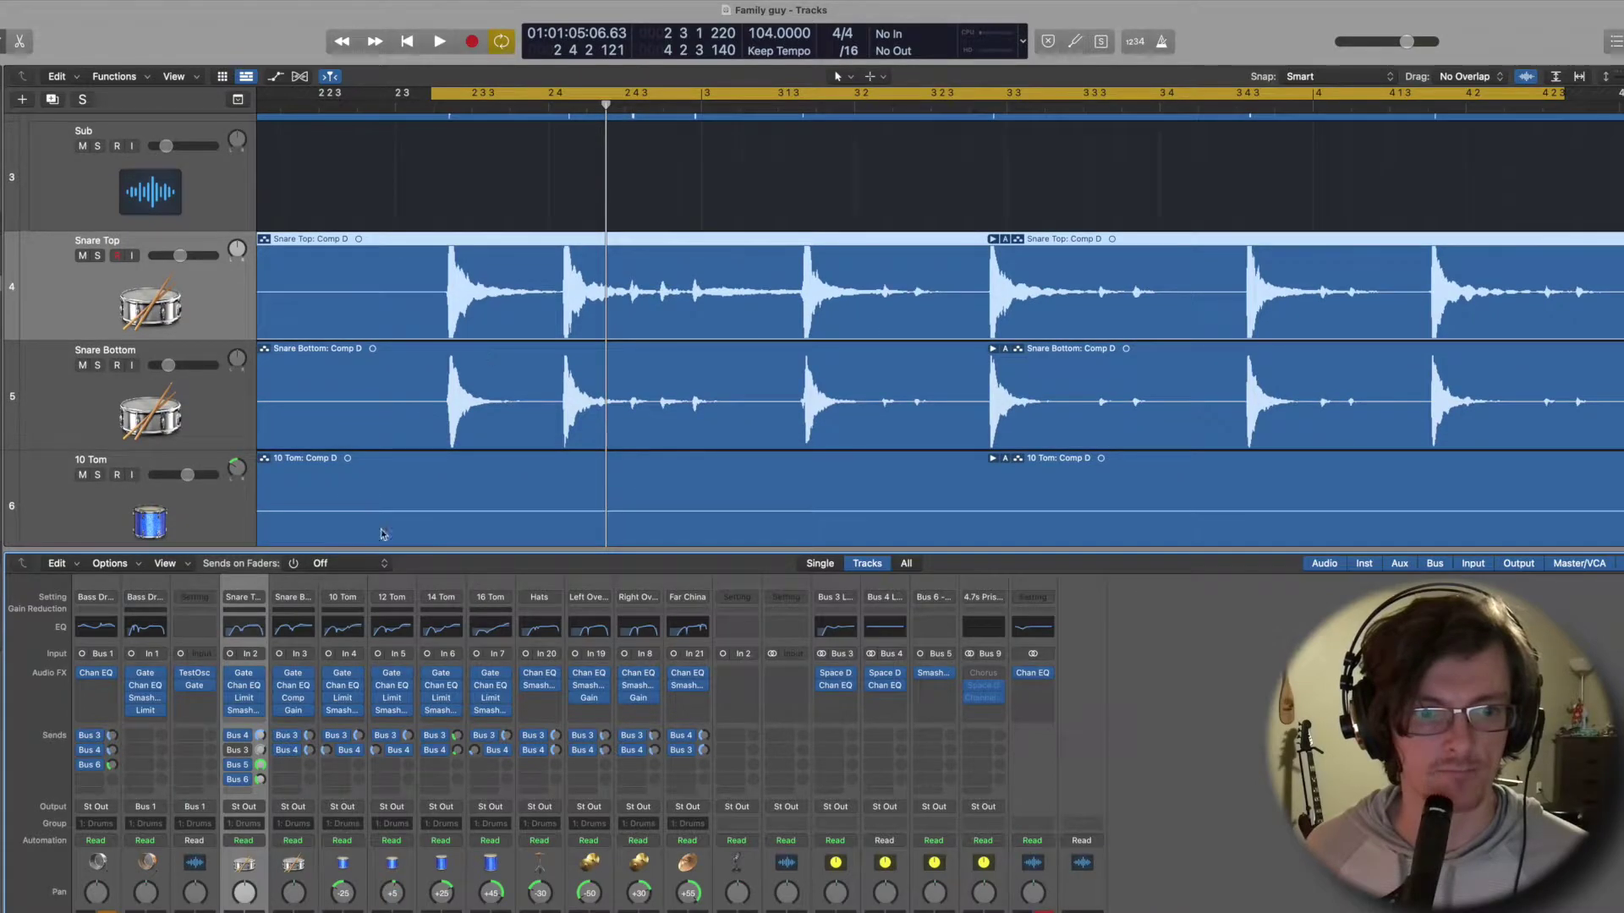
# Open the Snare Top's Channel EQ, solo the track and play the cycled section to hear the equalised snare.
pyautogui.moveTo(245, 690)
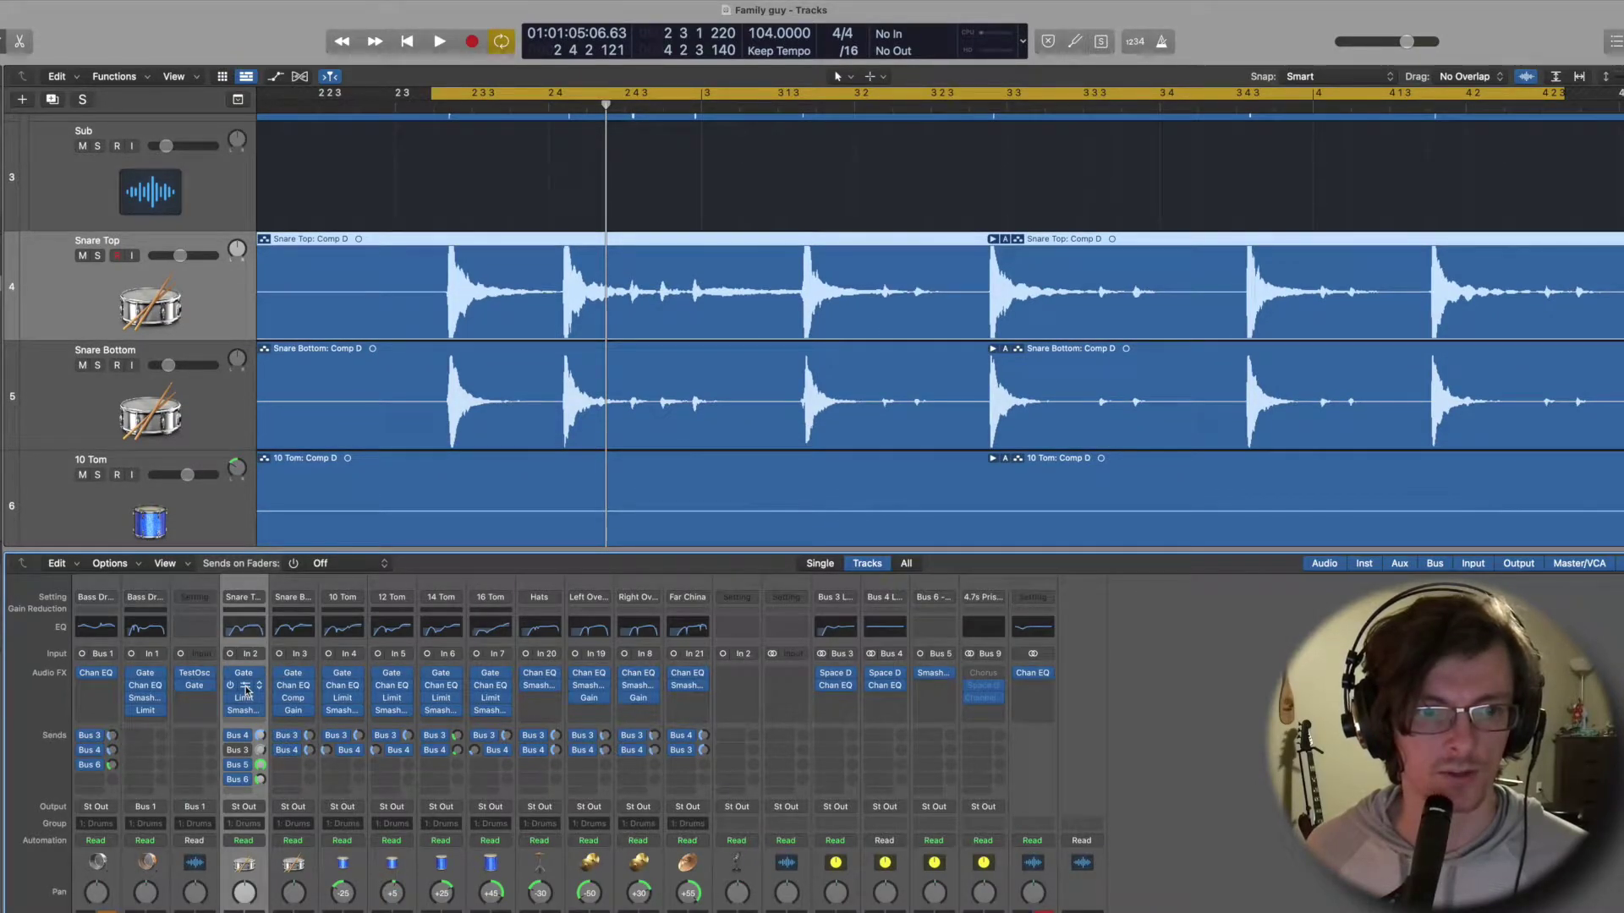
pyautogui.click(245, 691)
pyautogui.moveTo(704, 191); pyautogui.dragTo(668, 484)
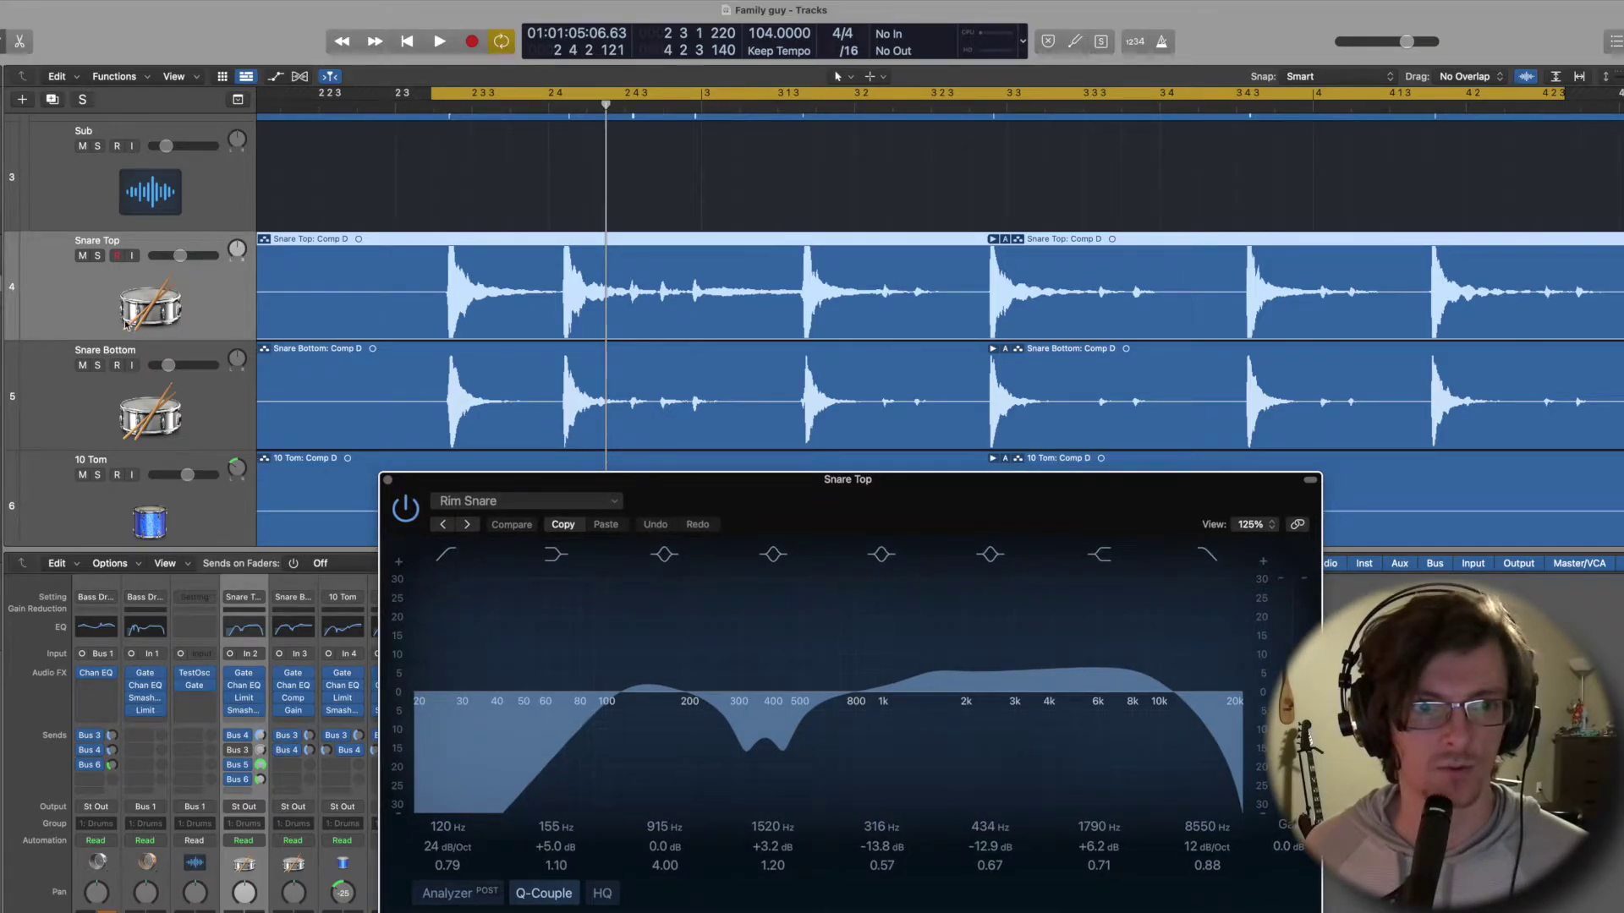
pyautogui.click(100, 258)
pyautogui.press('space')
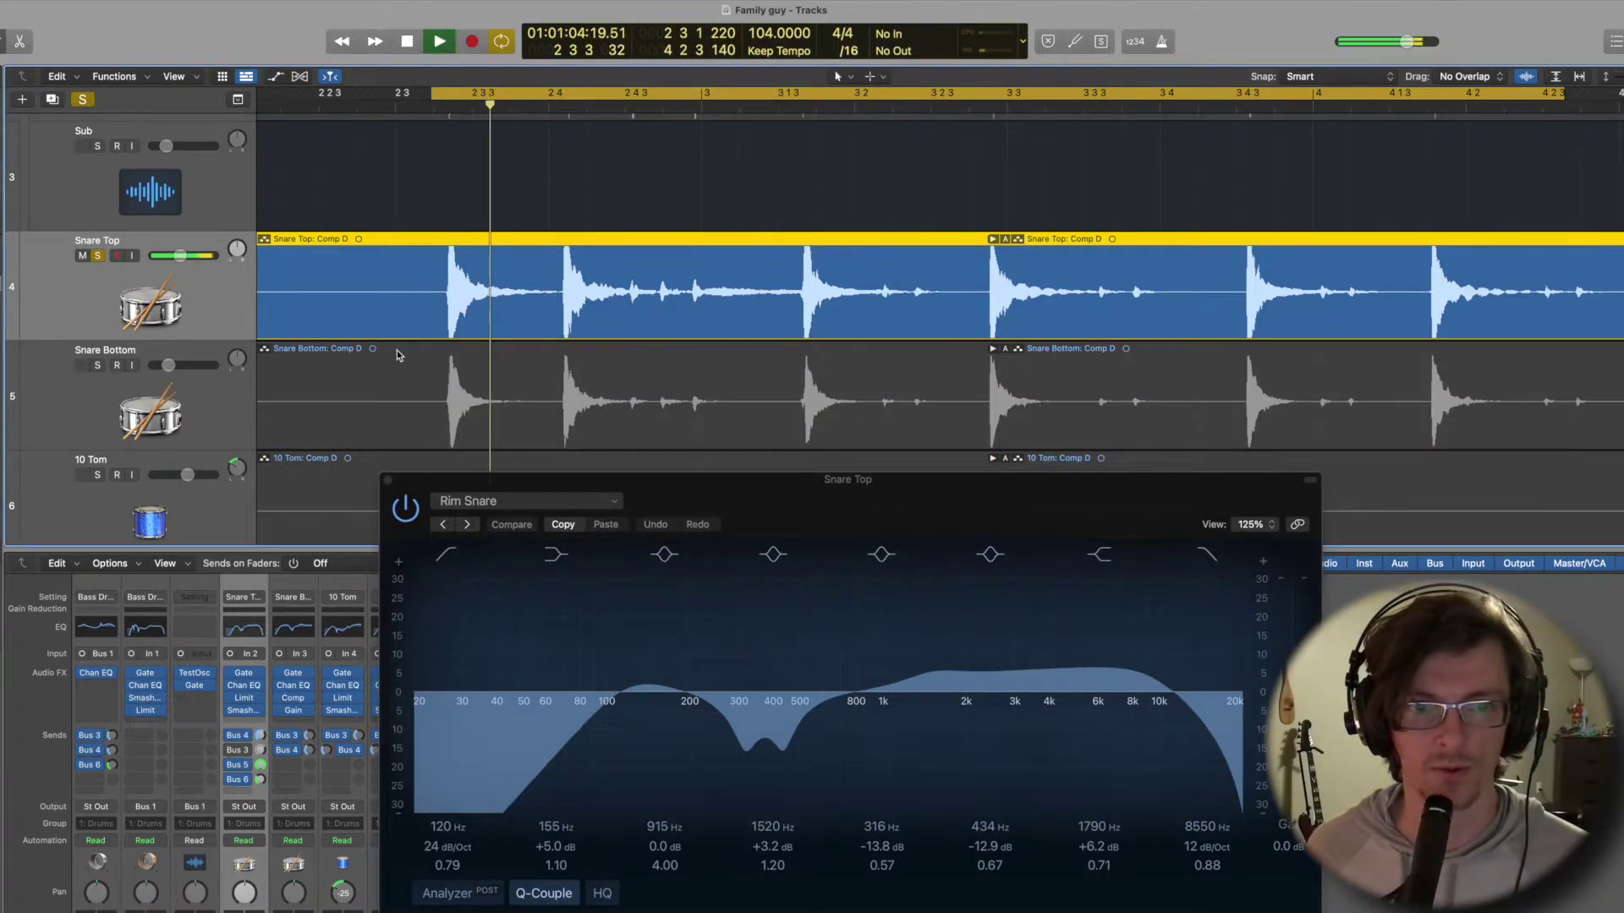
pyautogui.moveTo(795, 476); pyautogui.dragTo(888, 486)
pyautogui.press('space')
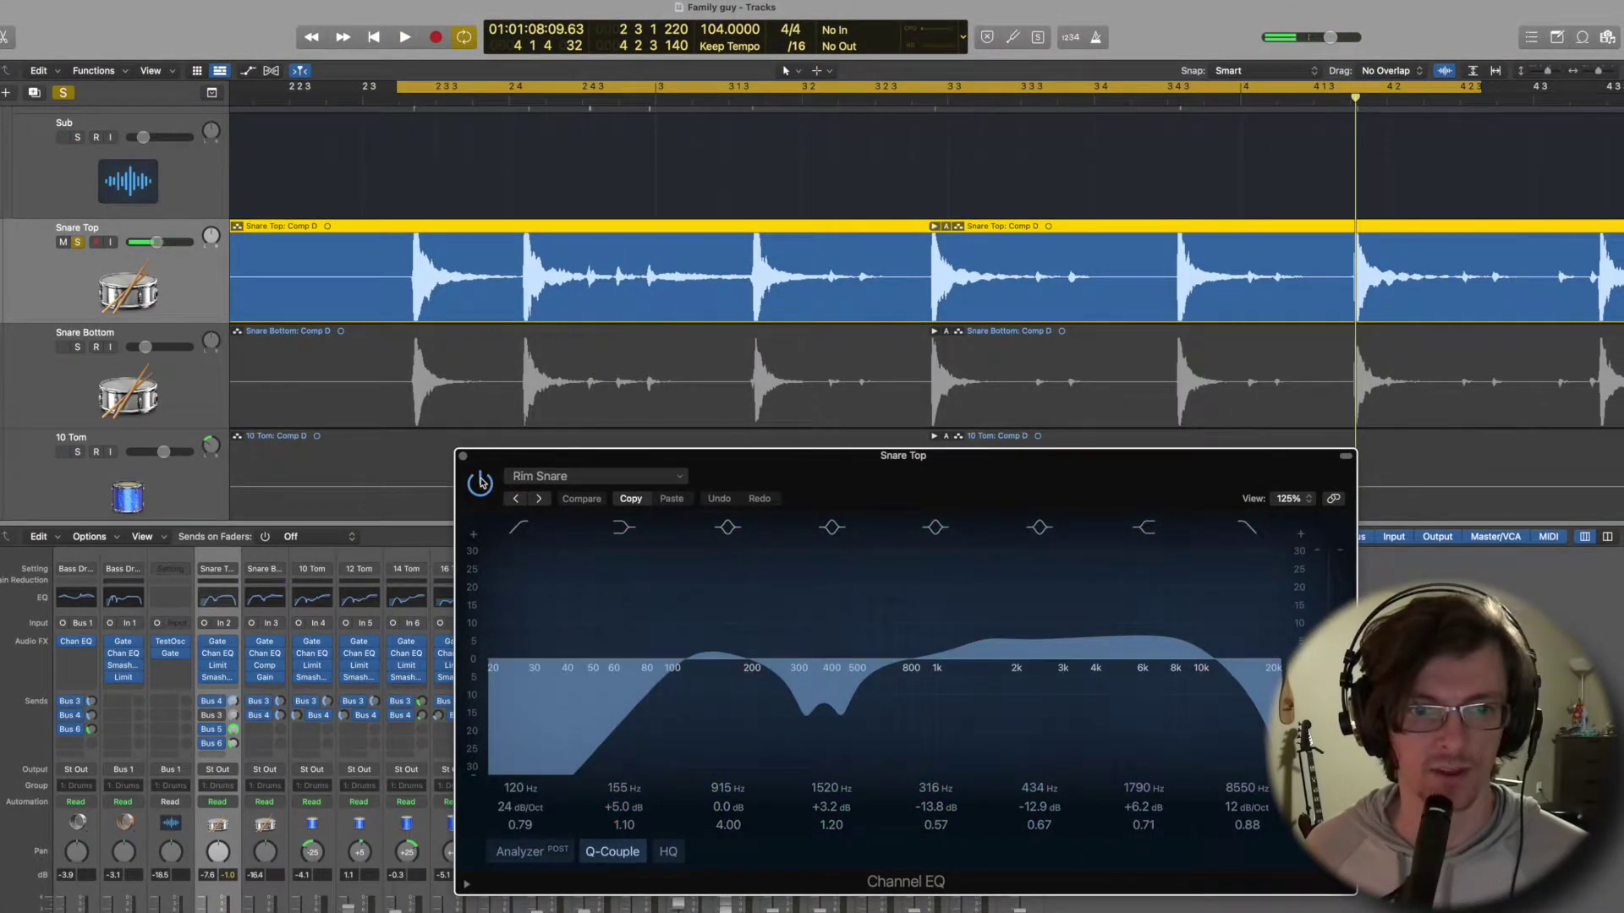
# Bypass the Snare Top's Channel EQ, Limiter and Smash And Grab plug-ins and play the loop to hear the unprocessed snare.
pyautogui.click(480, 482)
pyautogui.press('space')
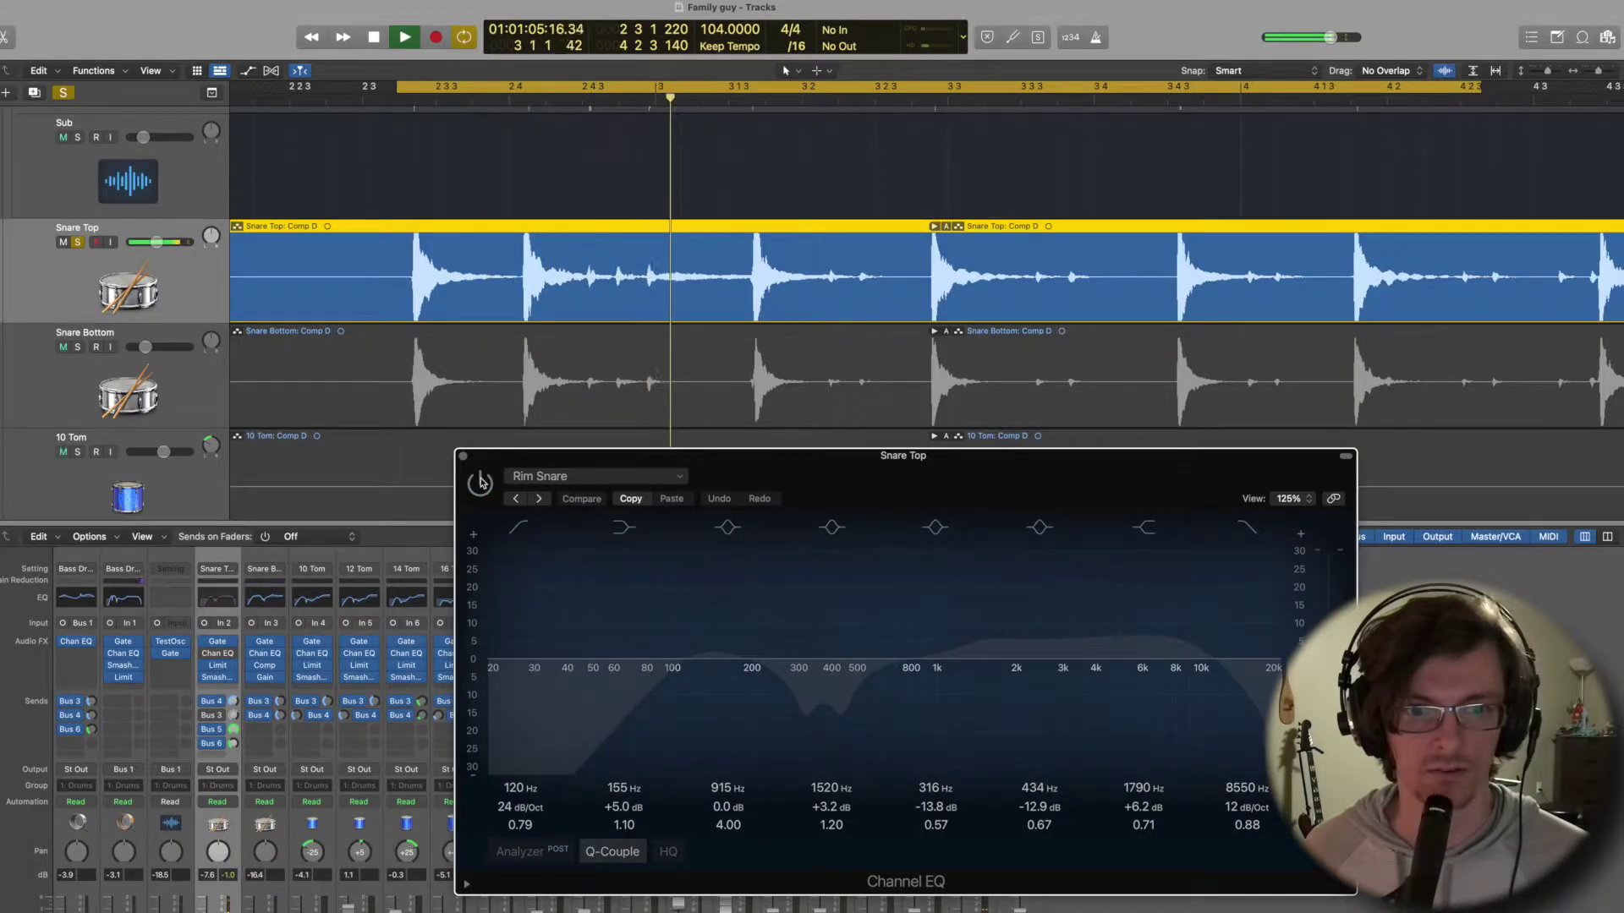
pyautogui.press('space')
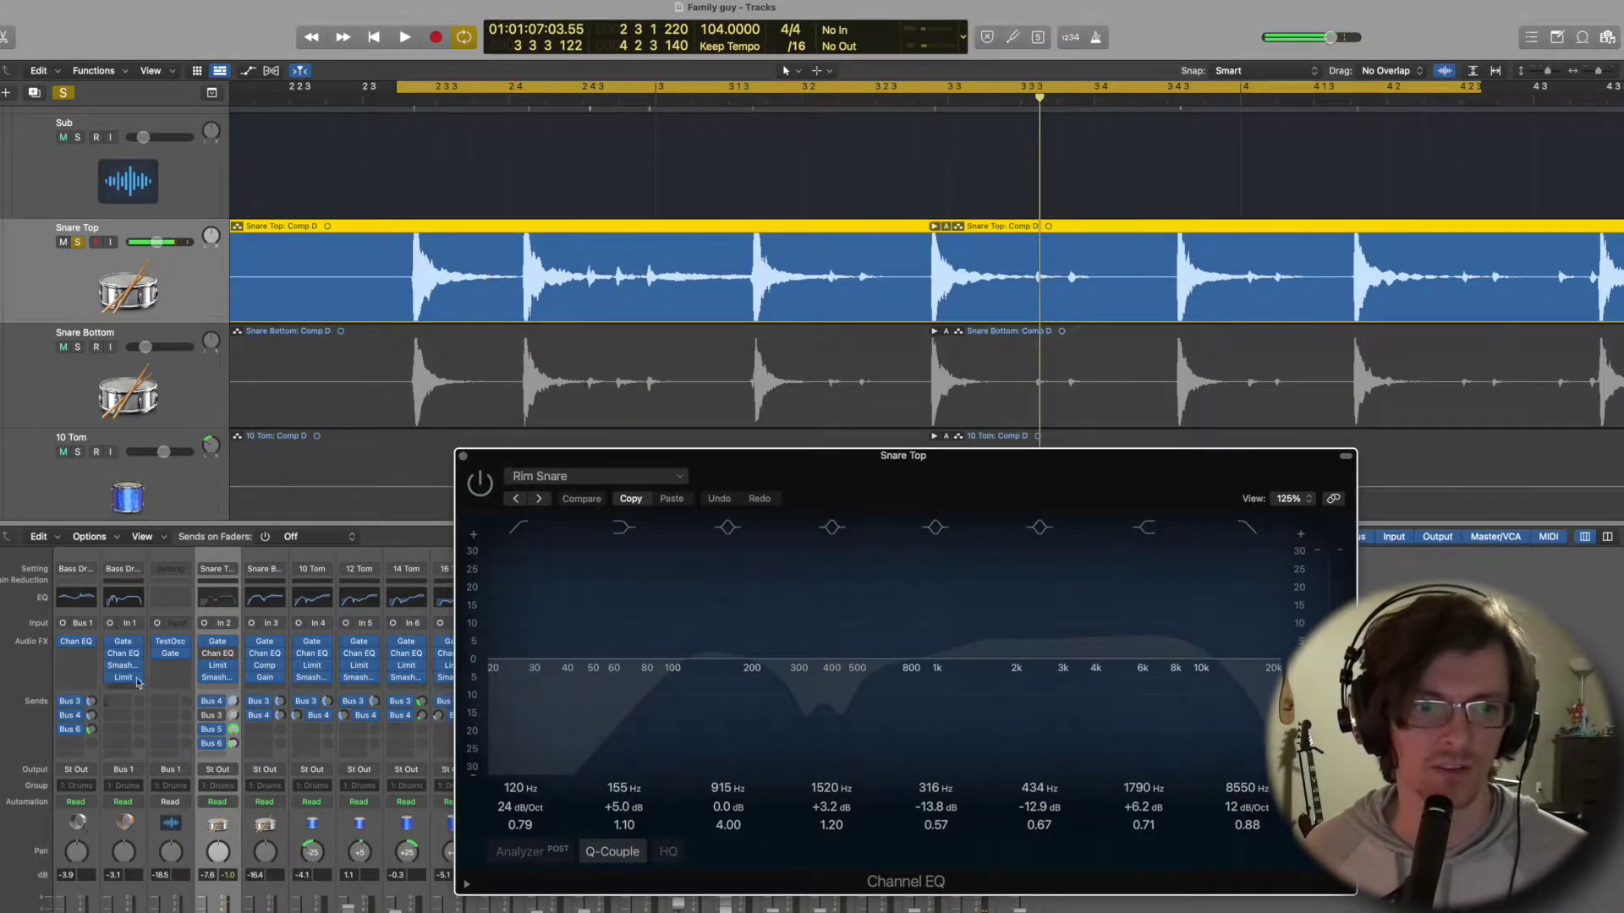
pyautogui.click(206, 678)
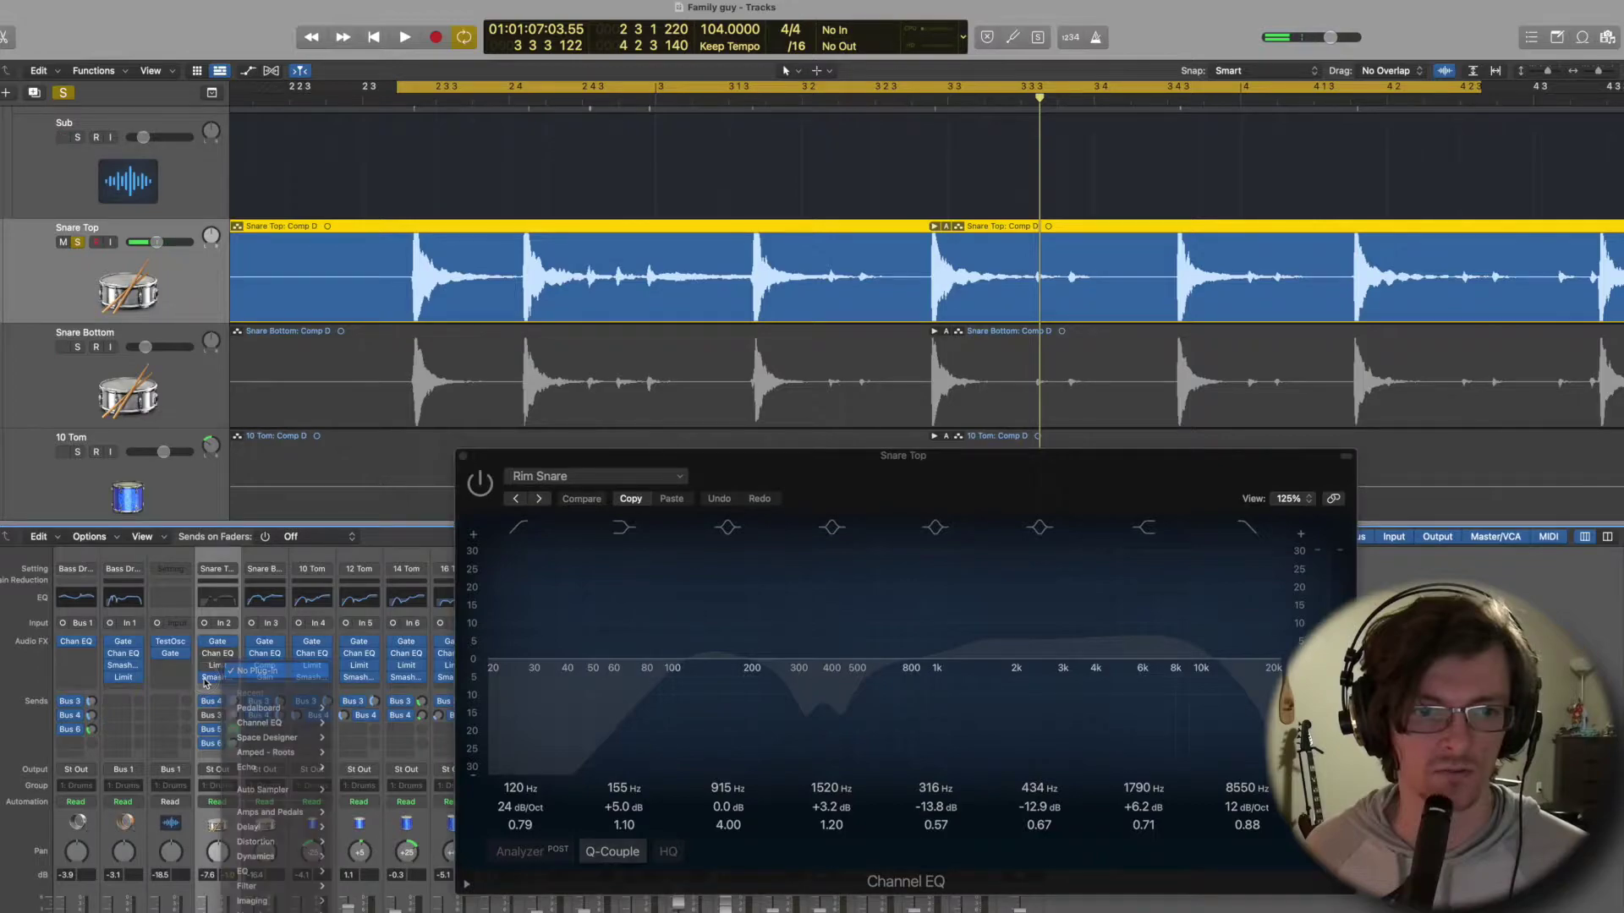
pyautogui.click(204, 678)
pyautogui.press('space')
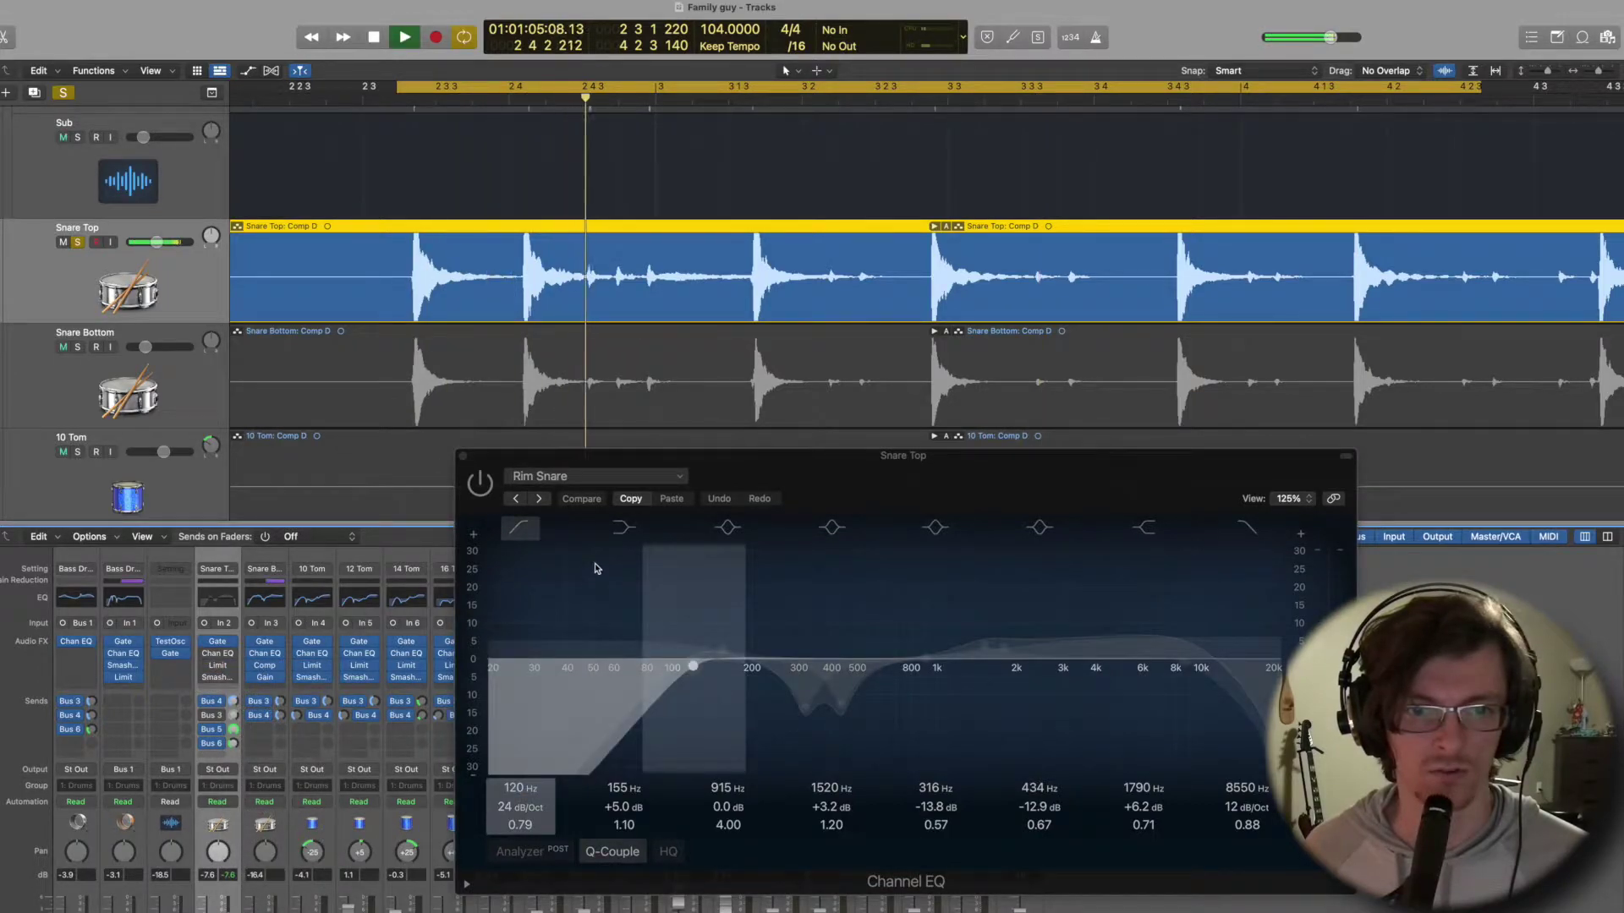
pyautogui.press('space')
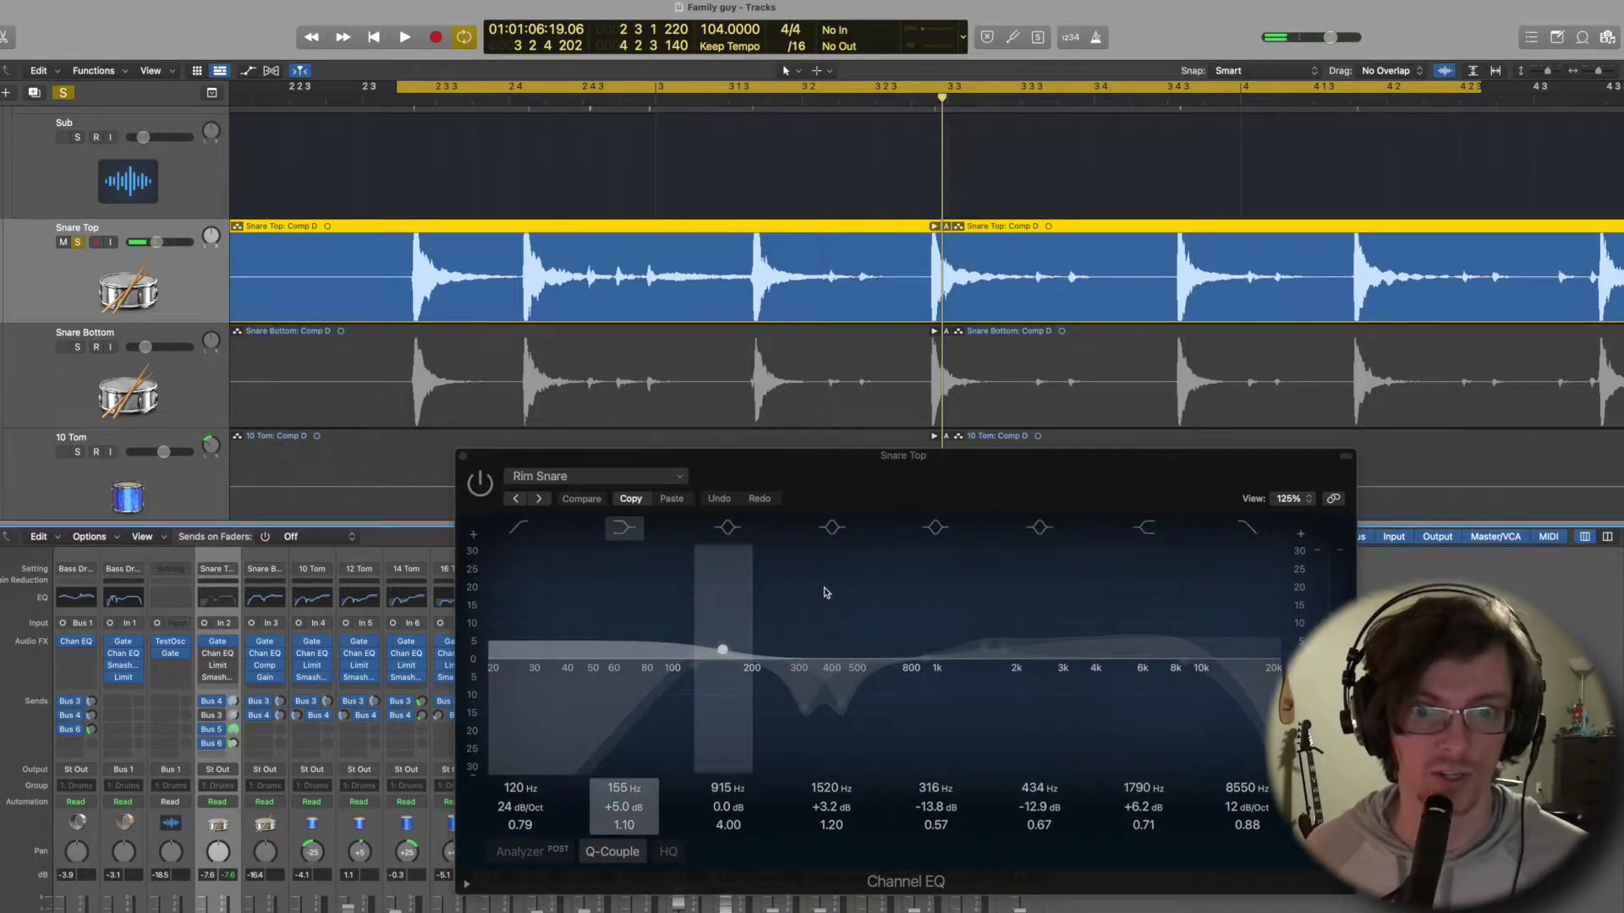
# Turn the Snare Top's Channel EQ back on during playback to compare the equalised sound, and stop the loop.
pyautogui.press('space')
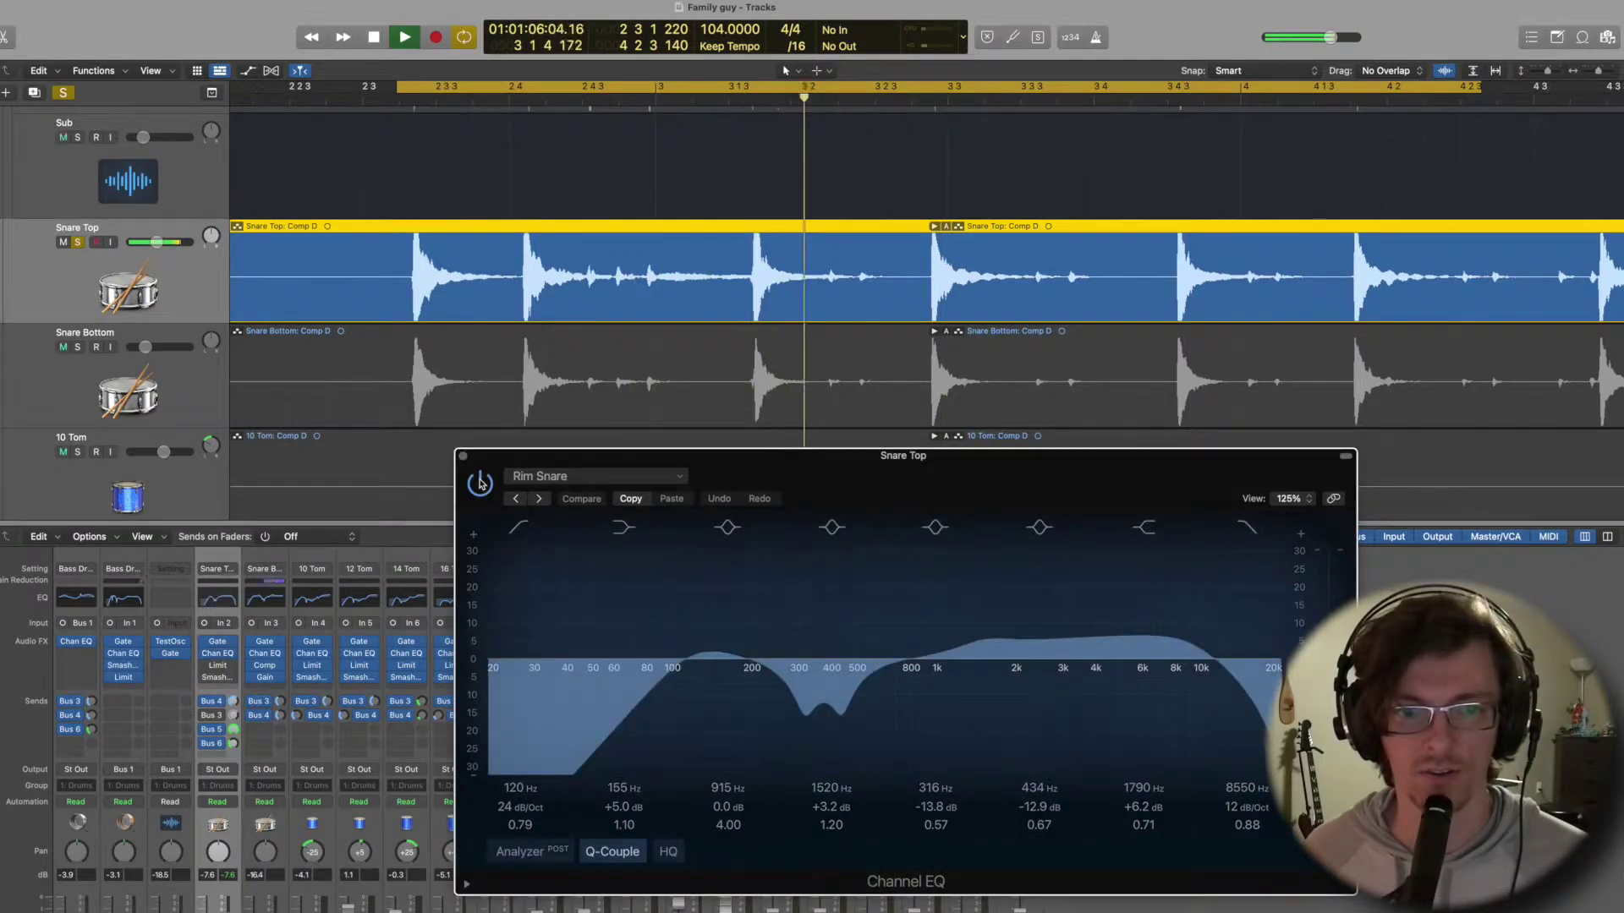
pyautogui.click(479, 482)
pyautogui.press('space')
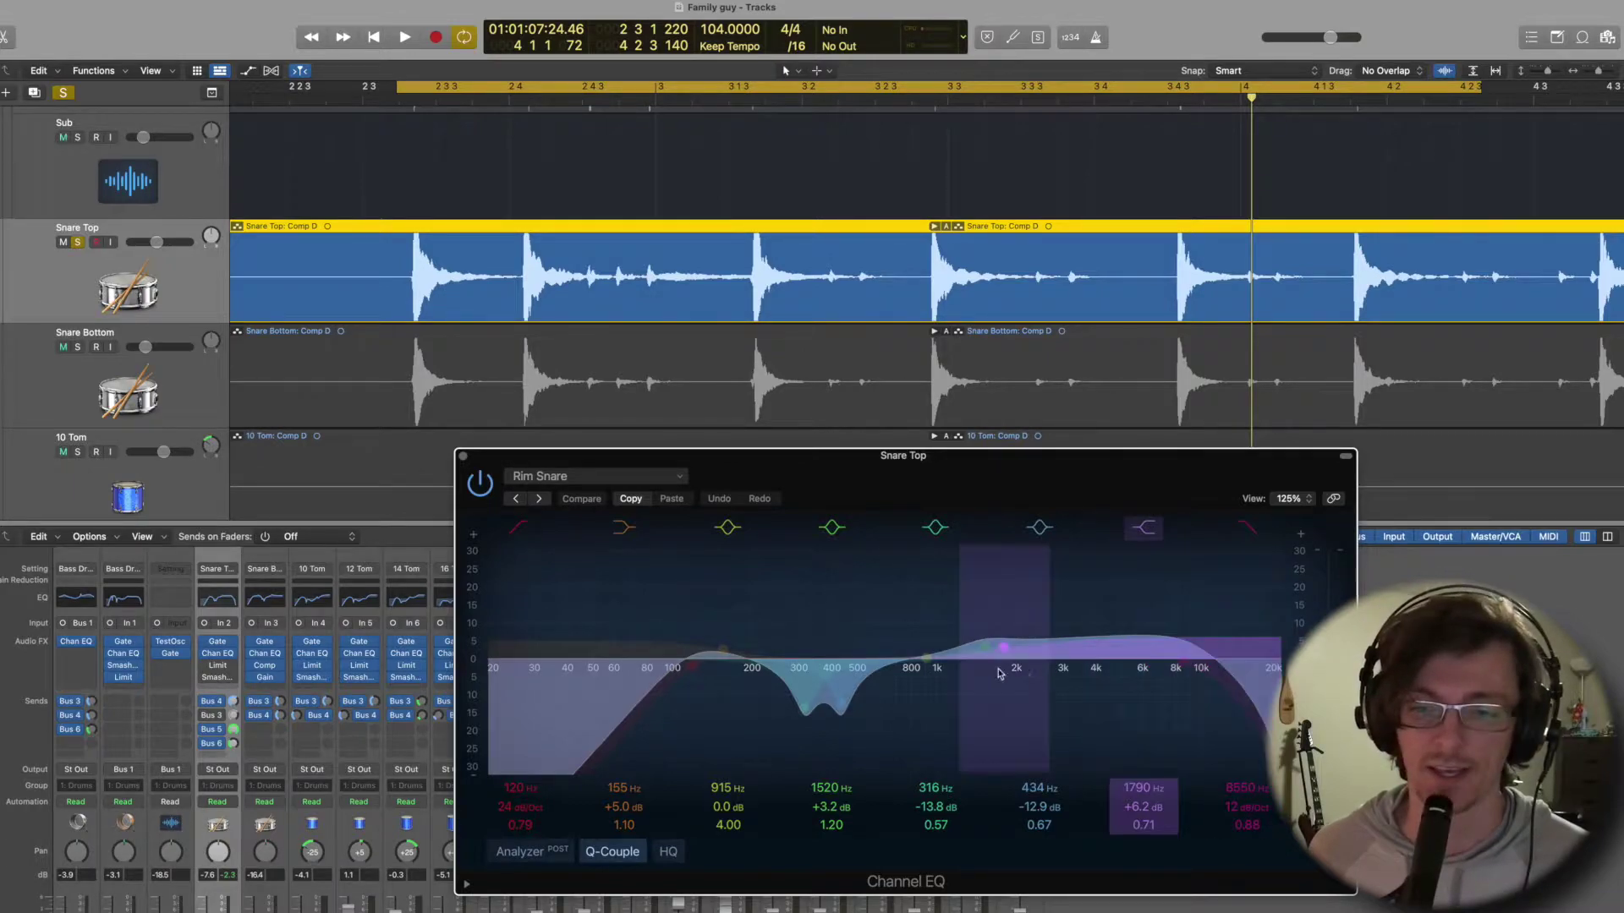
# Play the loop and switch the EQ's 434 Hz and 316 Hz cut bands off and on again to compare.
pyautogui.moveTo(893, 458); pyautogui.dragTo(750, 243)
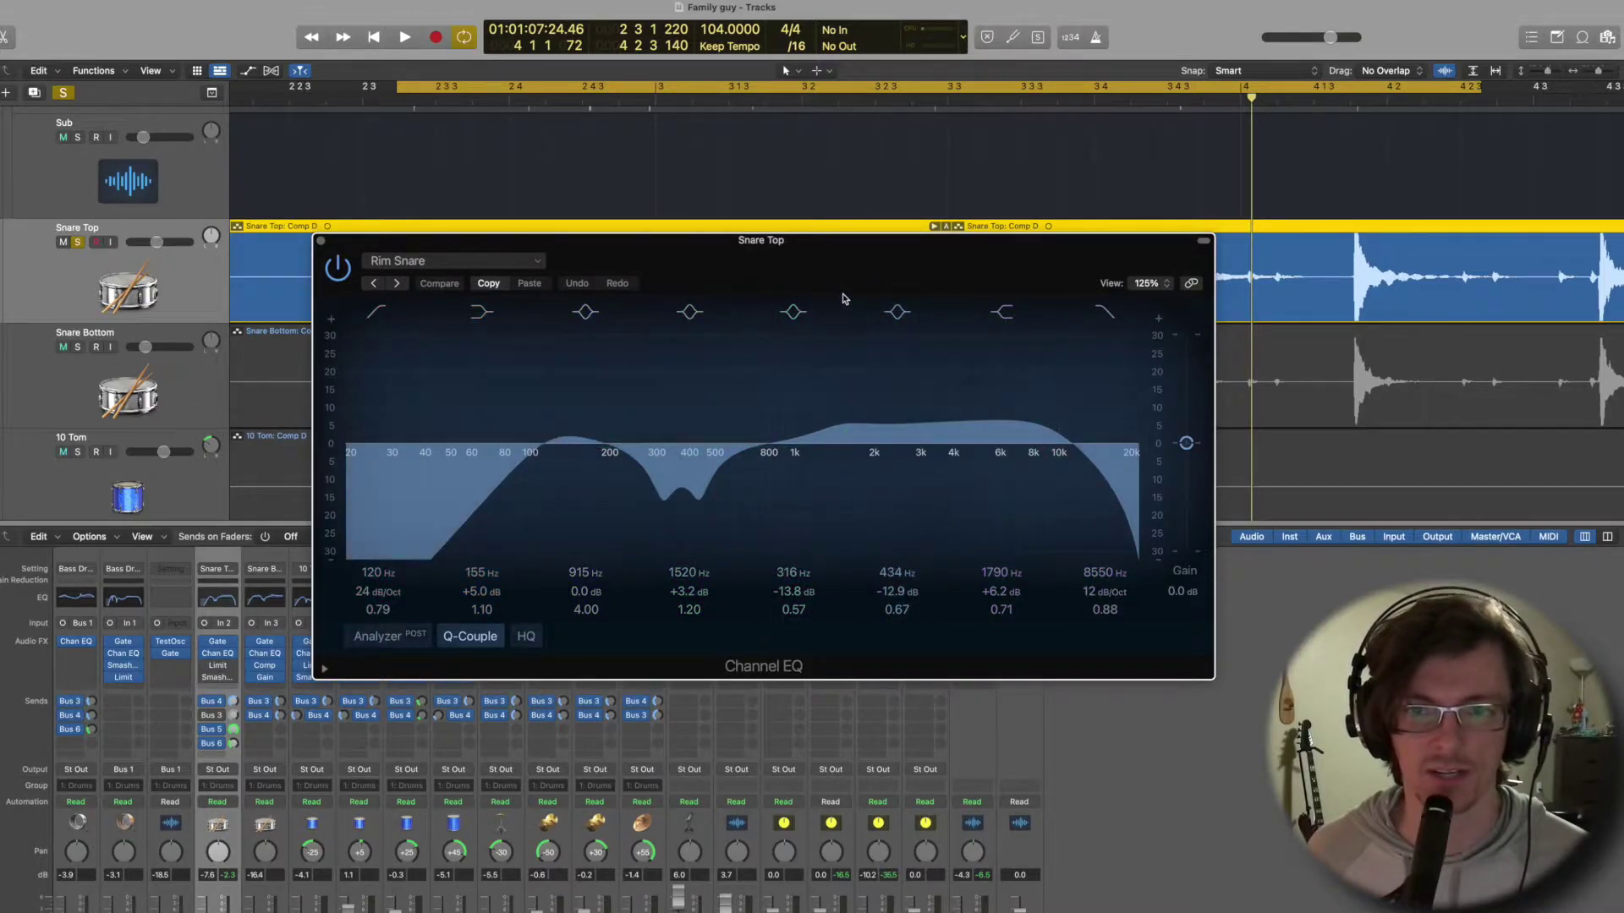
pyautogui.press('space')
pyautogui.click(895, 313)
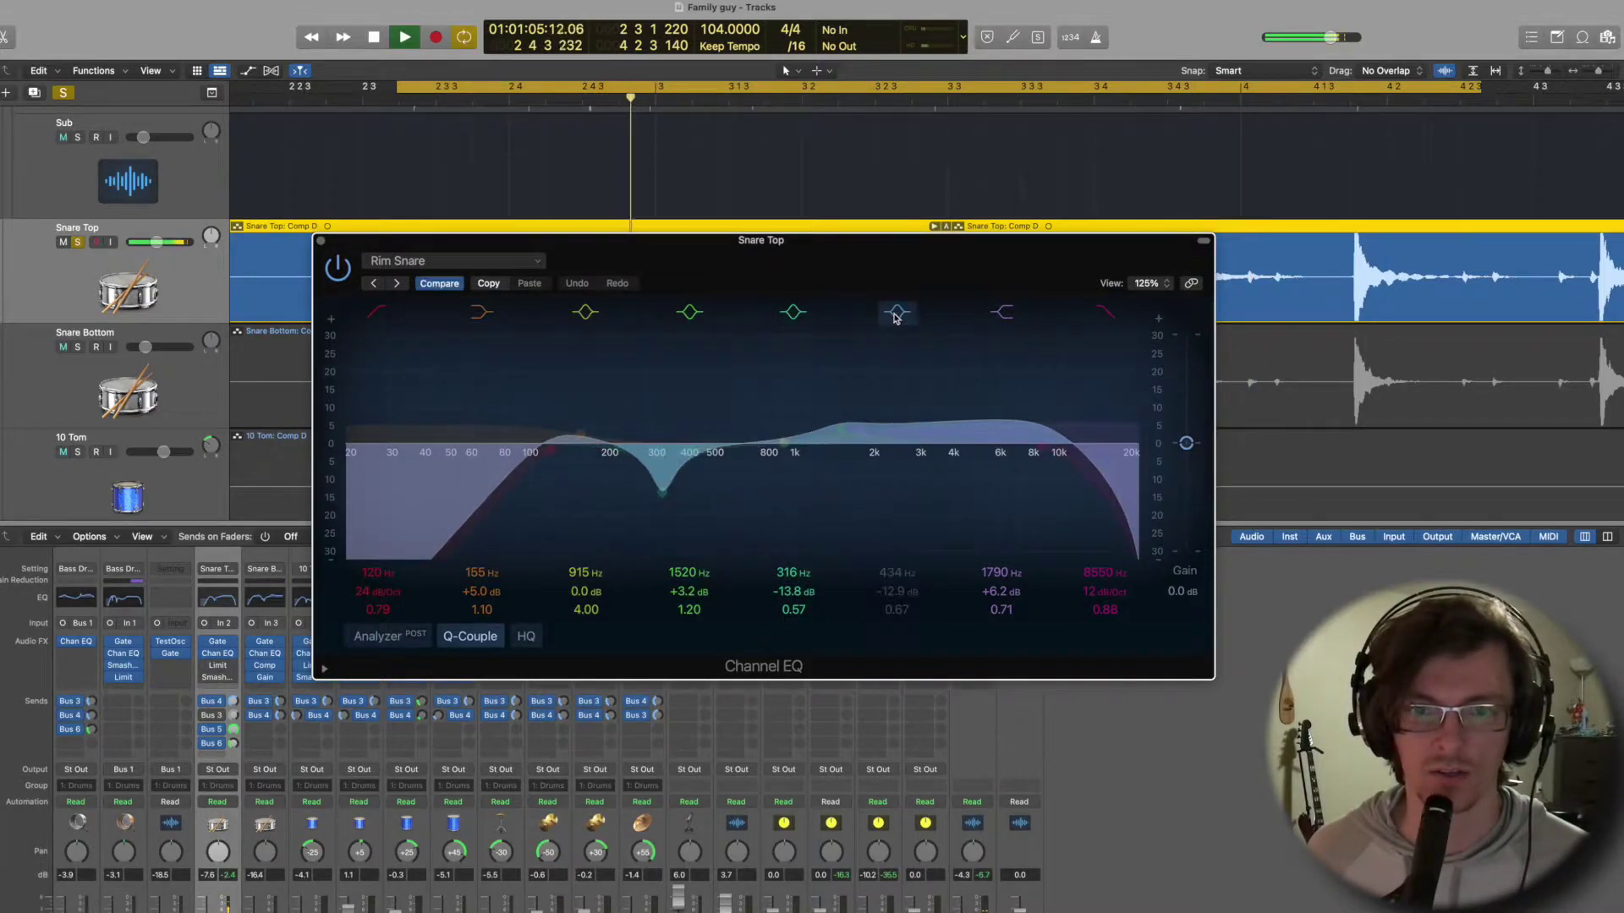
pyautogui.click(794, 315)
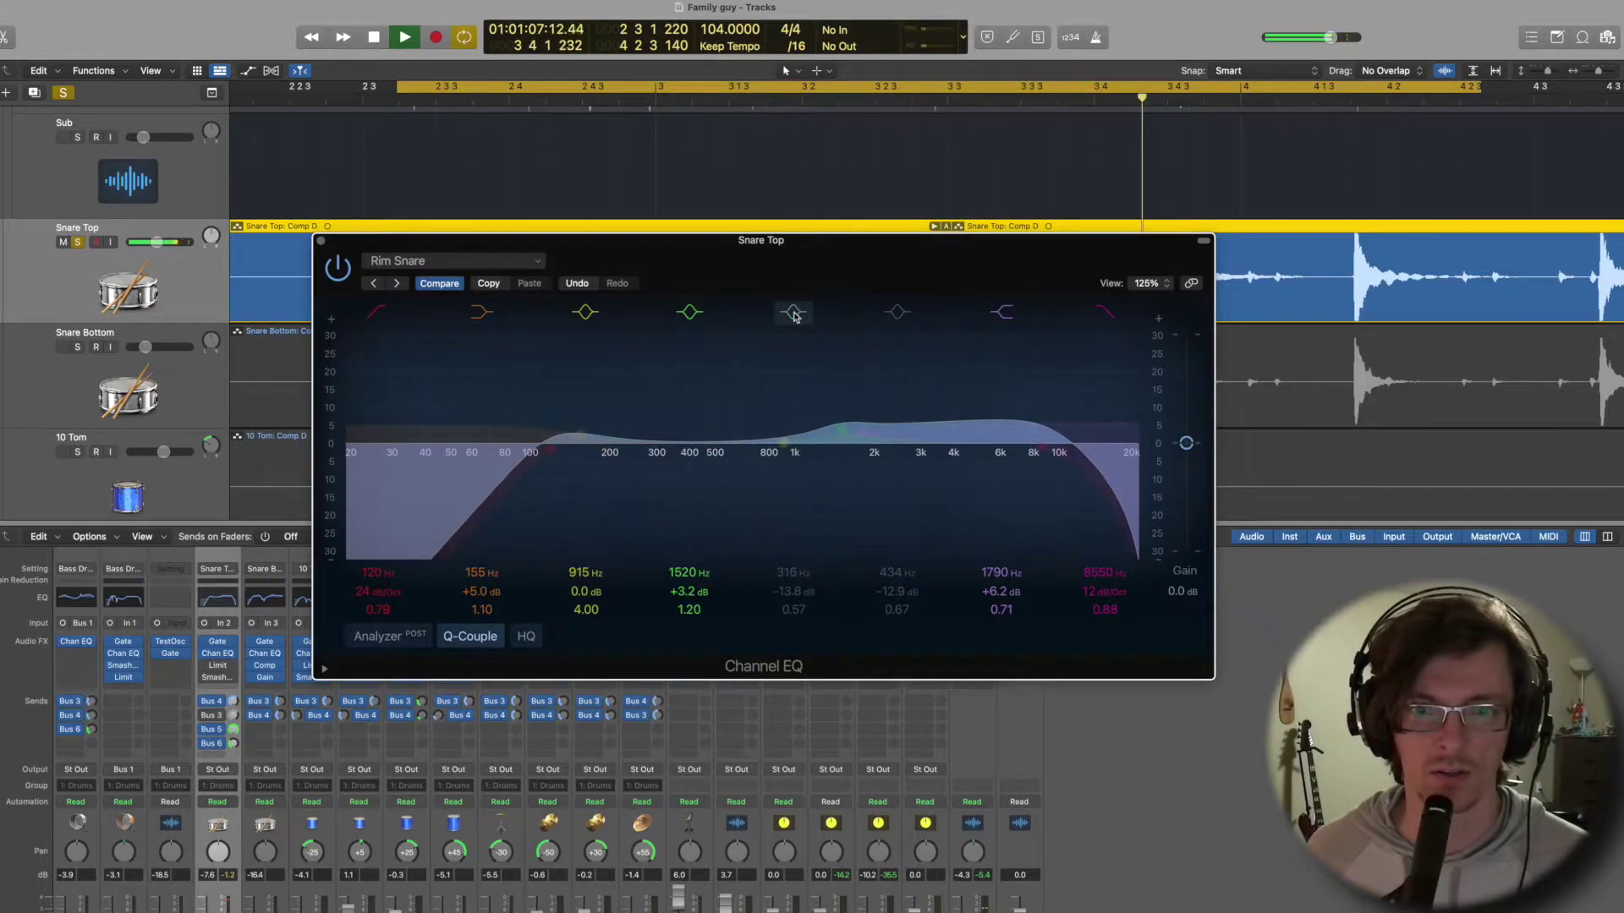
pyautogui.click(795, 315)
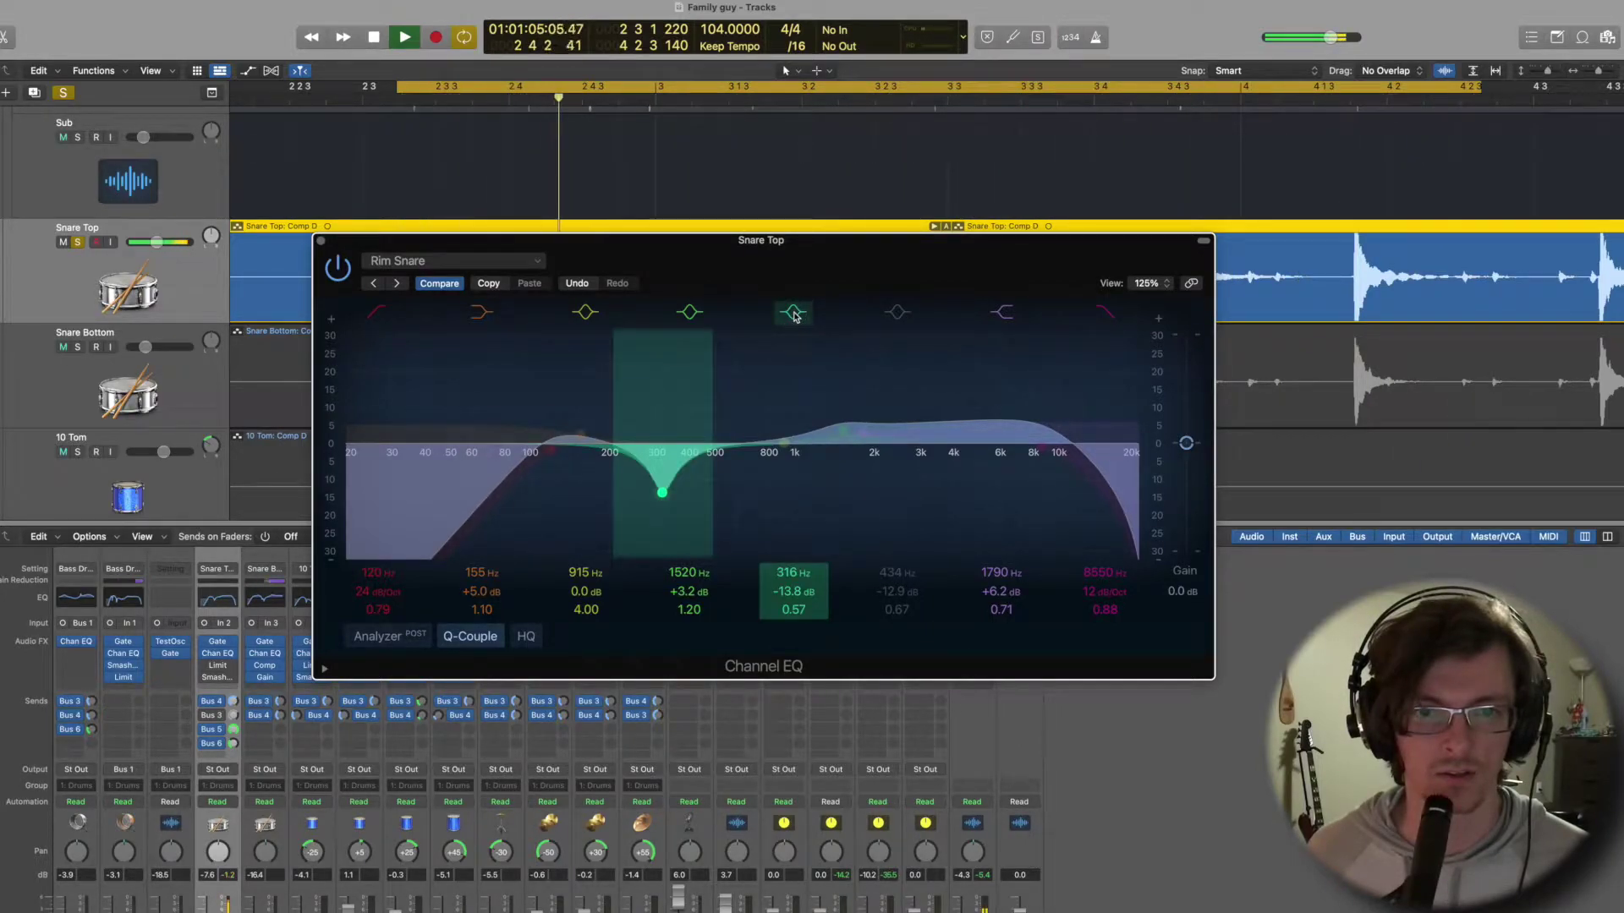
pyautogui.click(898, 313)
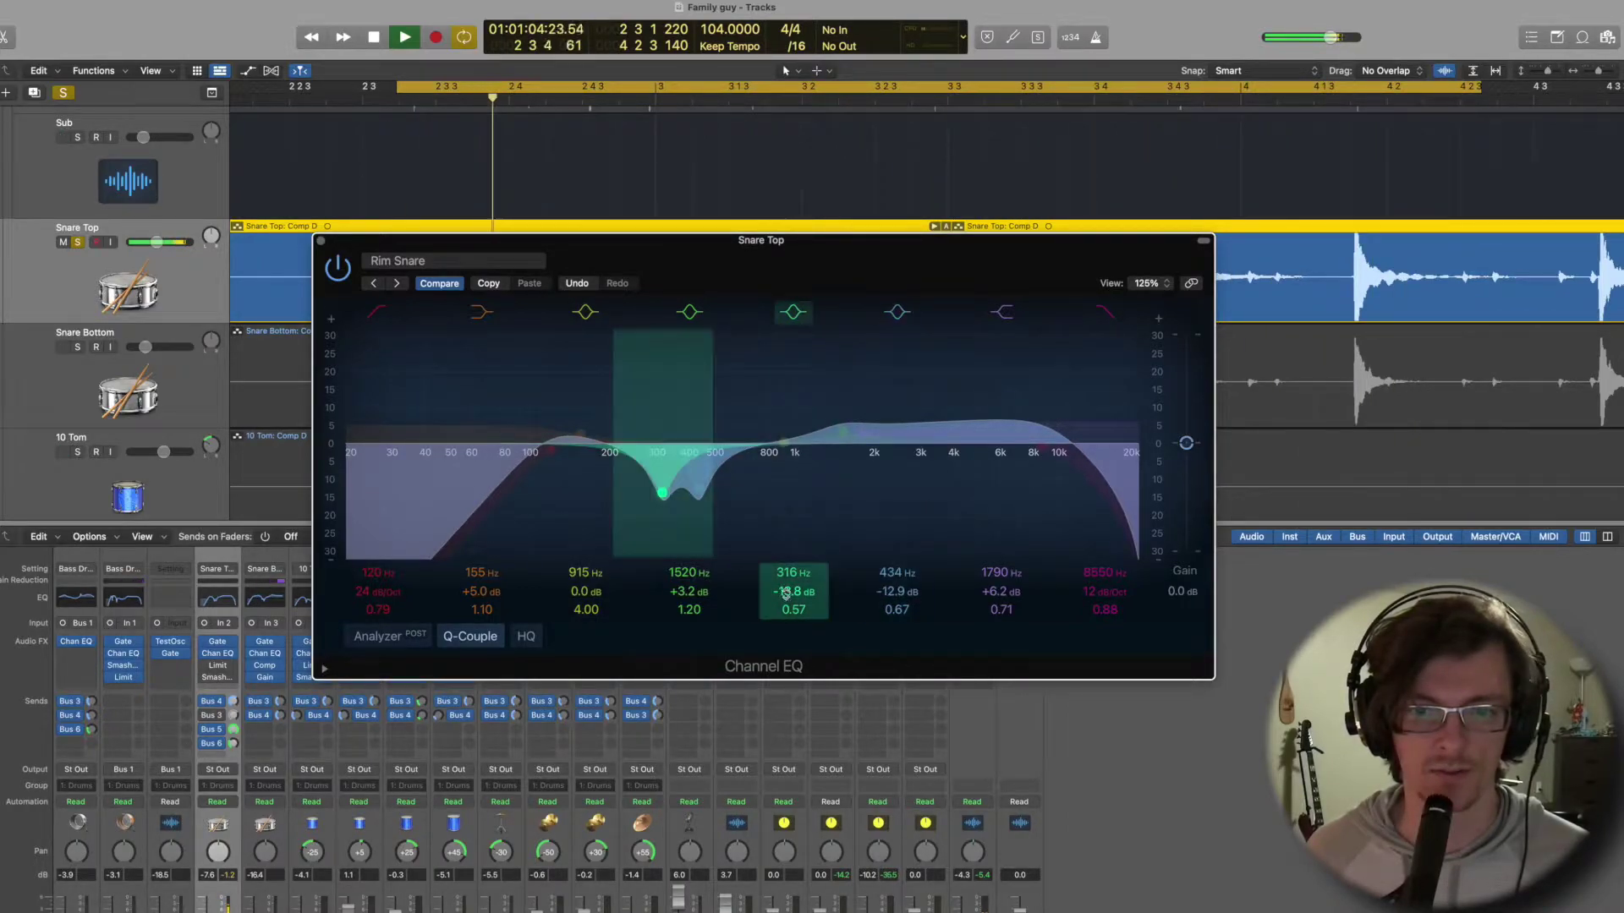
pyautogui.press('space')
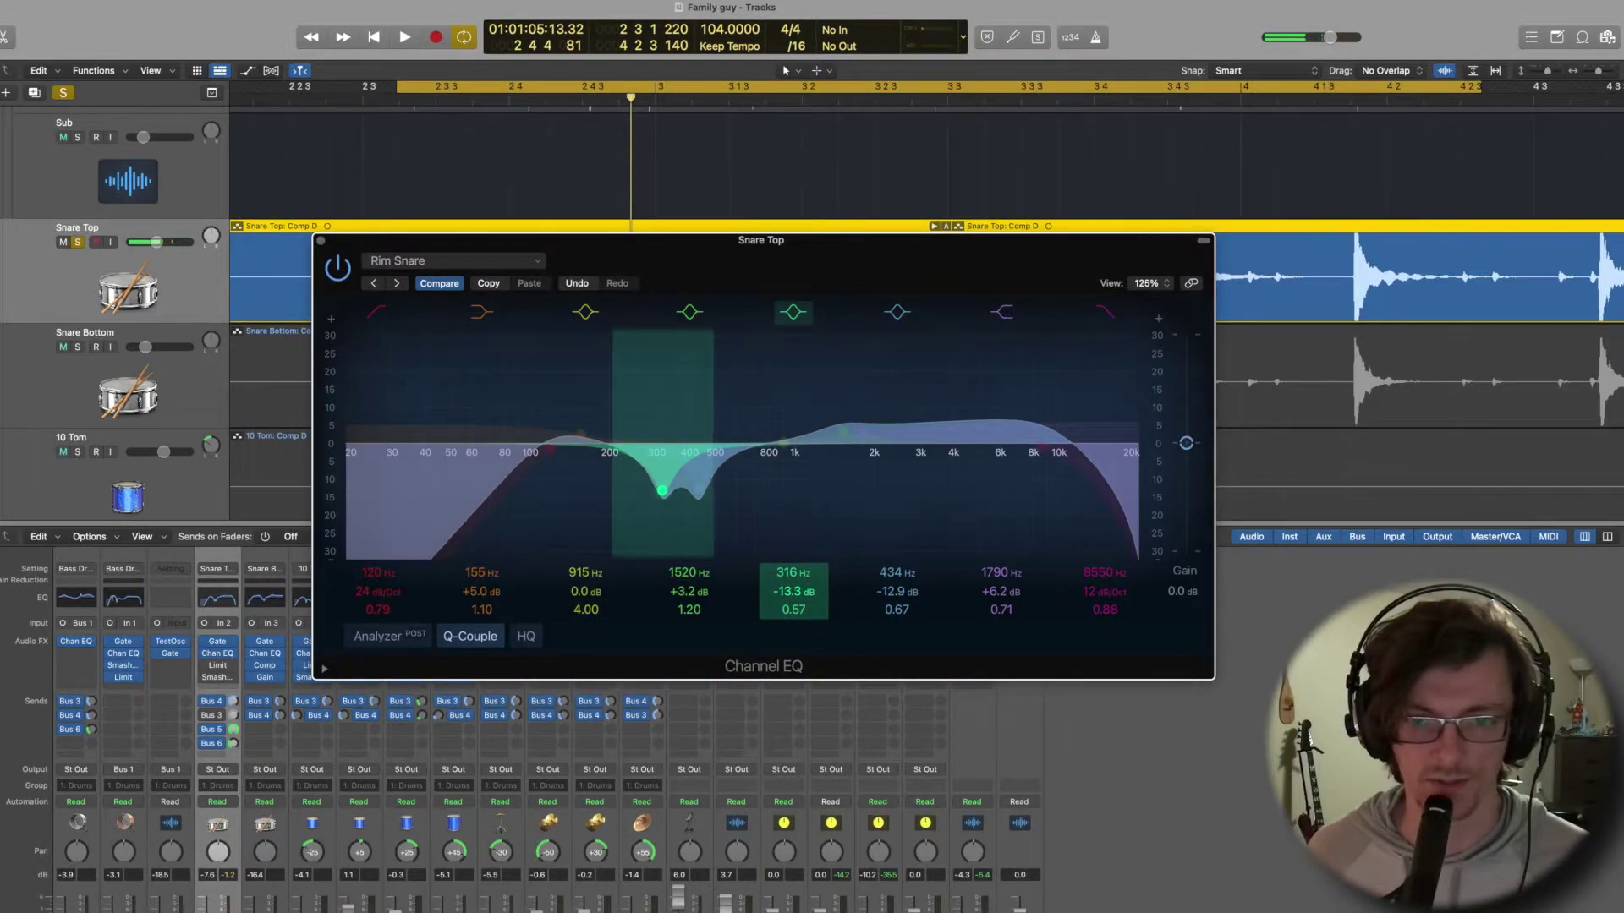
# Try a shallower 316 Hz cut of -13.0 dB with a Q of 0.67 against the playing loop, and undo the change.
pyautogui.moveTo(793, 592)
pyautogui.mouseDown()
pyautogui.moveTo(793, 560)
pyautogui.moveTo(793, 583)
pyautogui.mouseUp()
pyautogui.press('space')
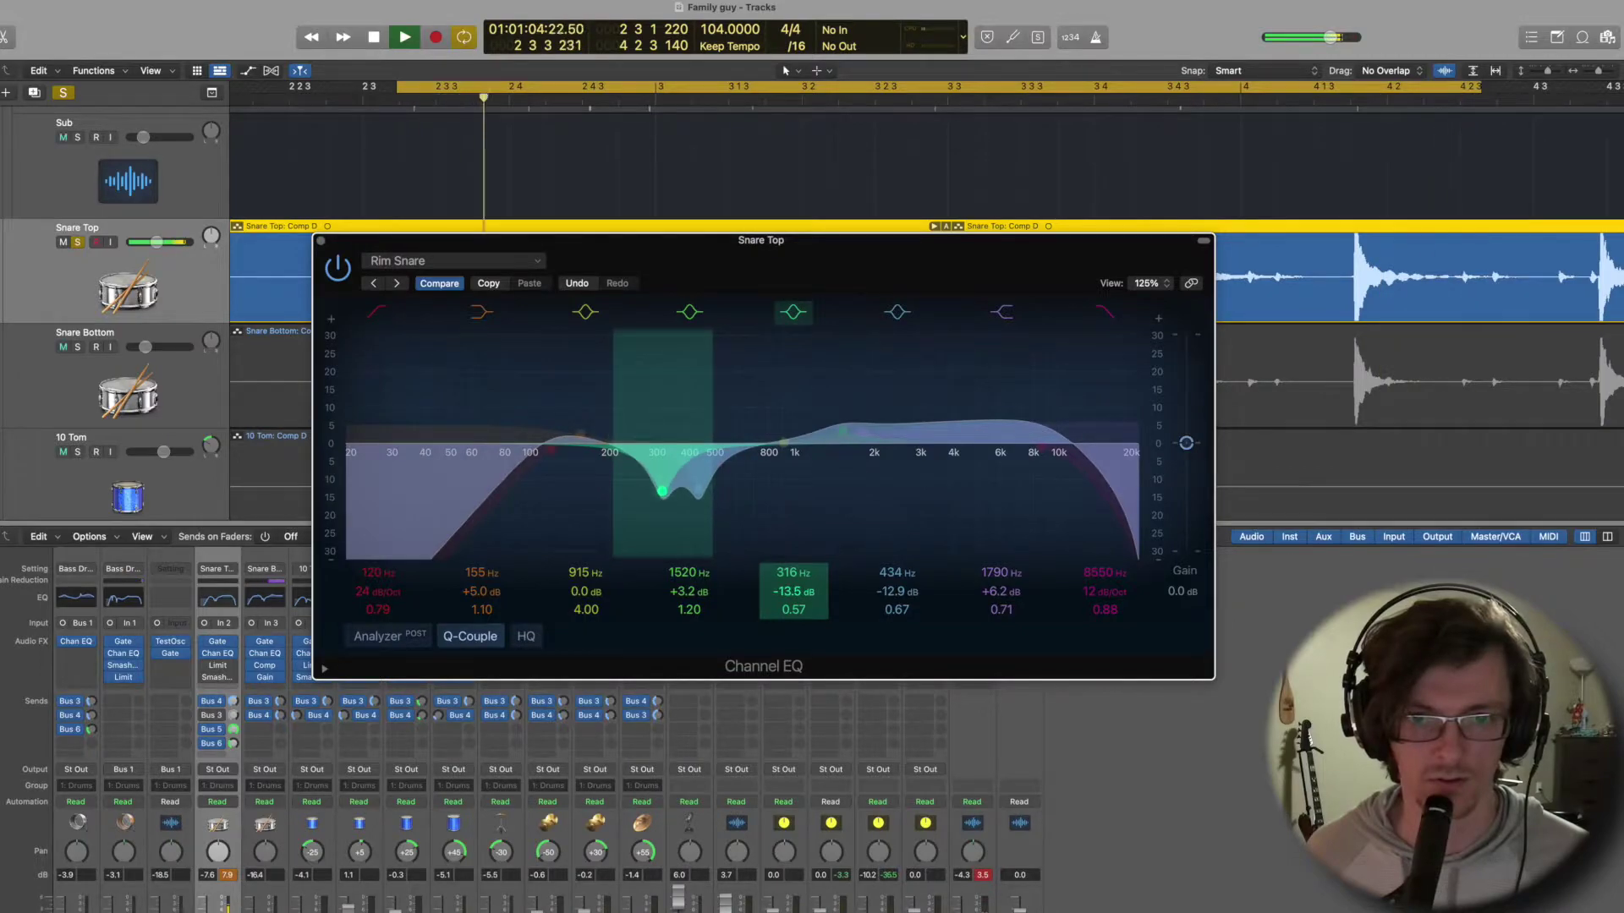
pyautogui.moveTo(794, 583)
pyautogui.mouseDown()
pyautogui.moveTo(793, 568)
pyautogui.moveTo(793, 594)
pyautogui.mouseUp()
pyautogui.press('space')
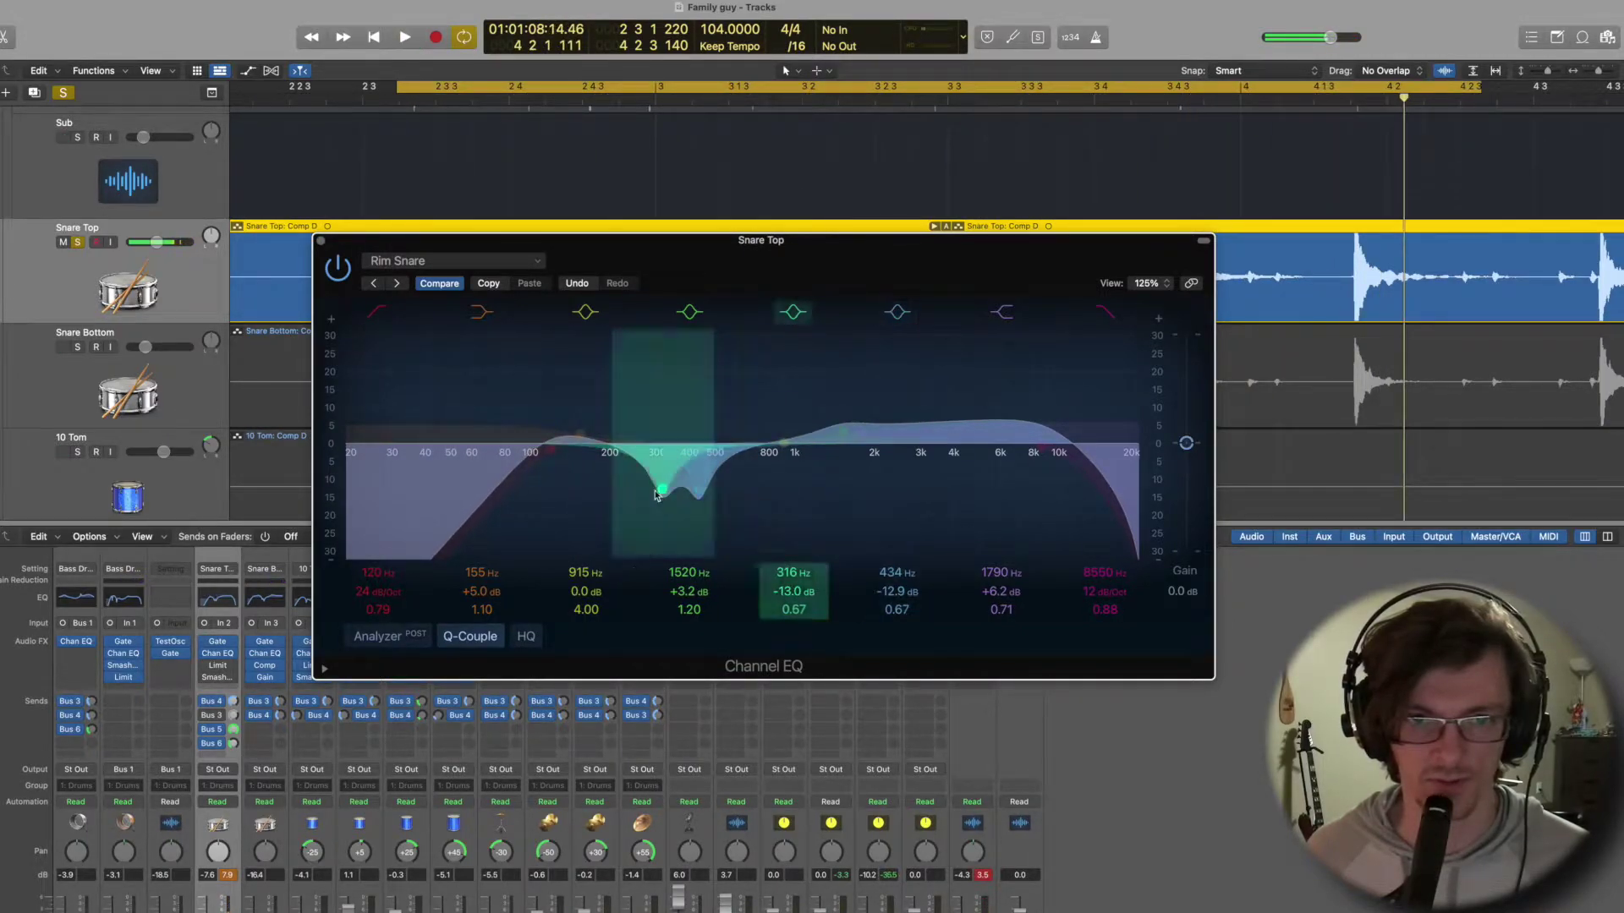
pyautogui.click(577, 283)
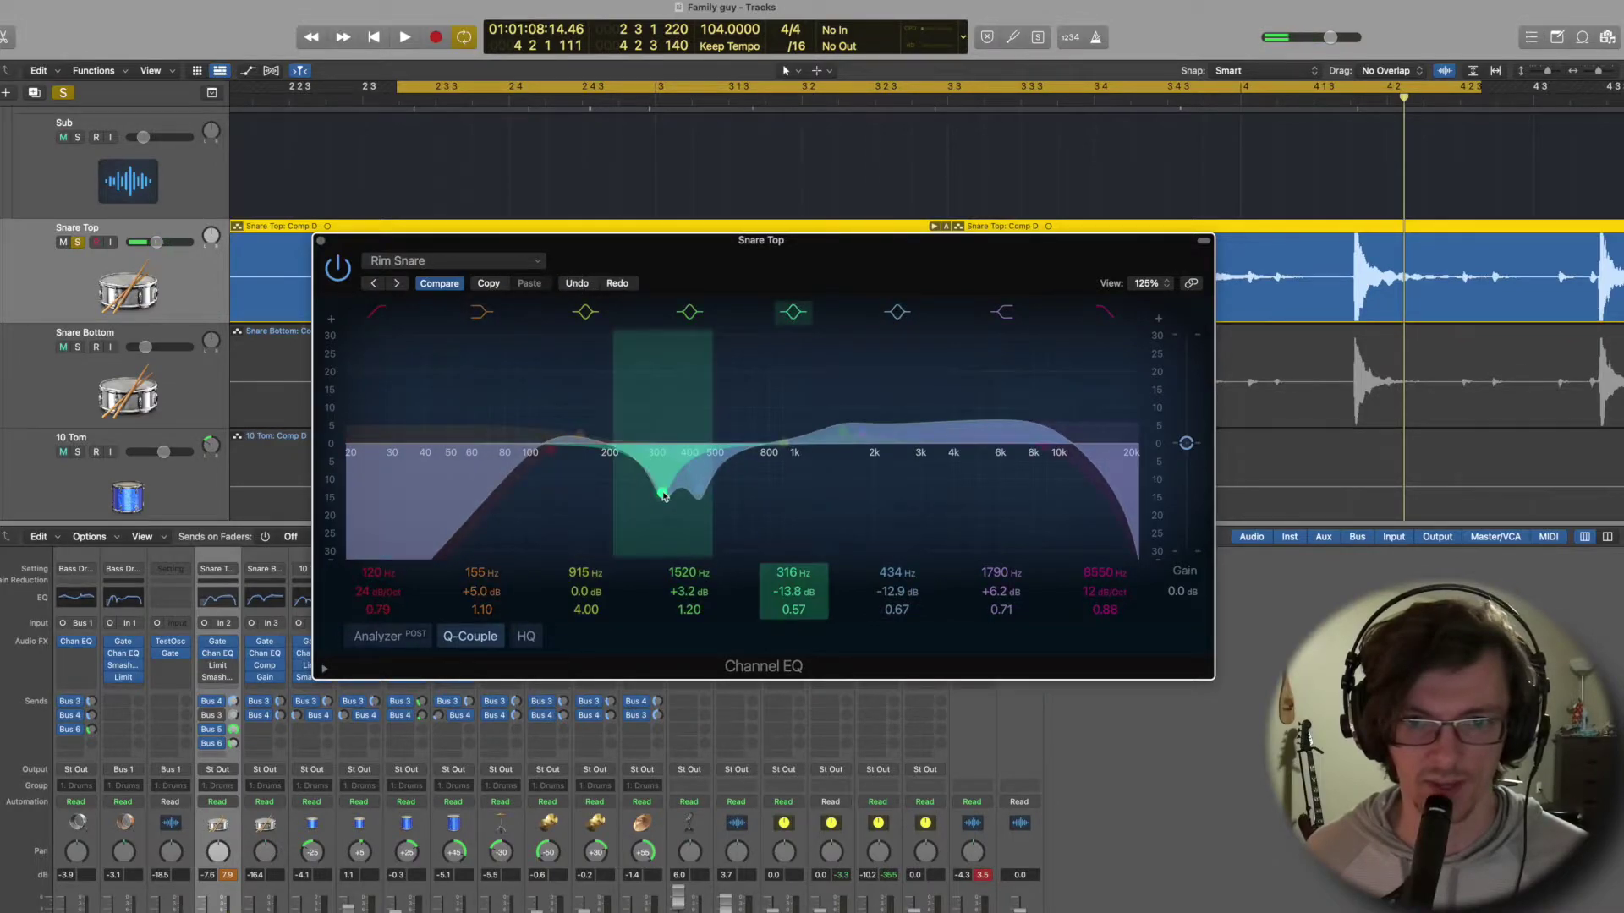
# Try the 434 Hz cut band at 474 Hz and -12.8 dB during playback, undo the change and close the Channel EQ.
pyautogui.press('space')
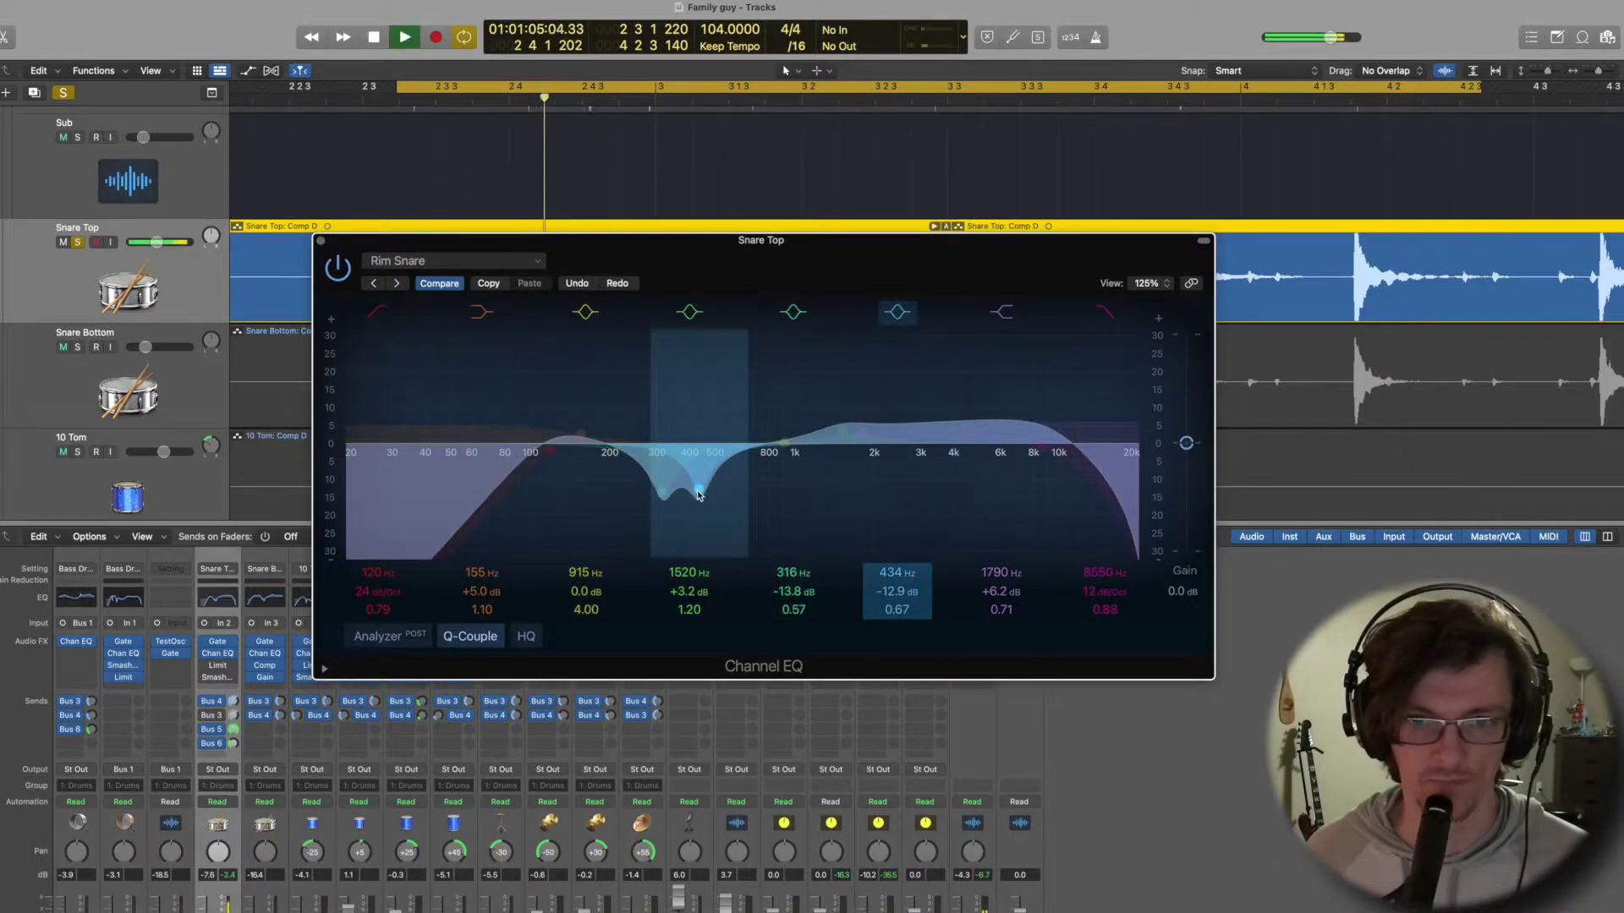
pyautogui.moveTo(699, 494)
pyautogui.mouseDown()
pyautogui.moveTo(699, 333)
pyautogui.moveTo(709, 494)
pyautogui.mouseUp()
pyautogui.press('space')
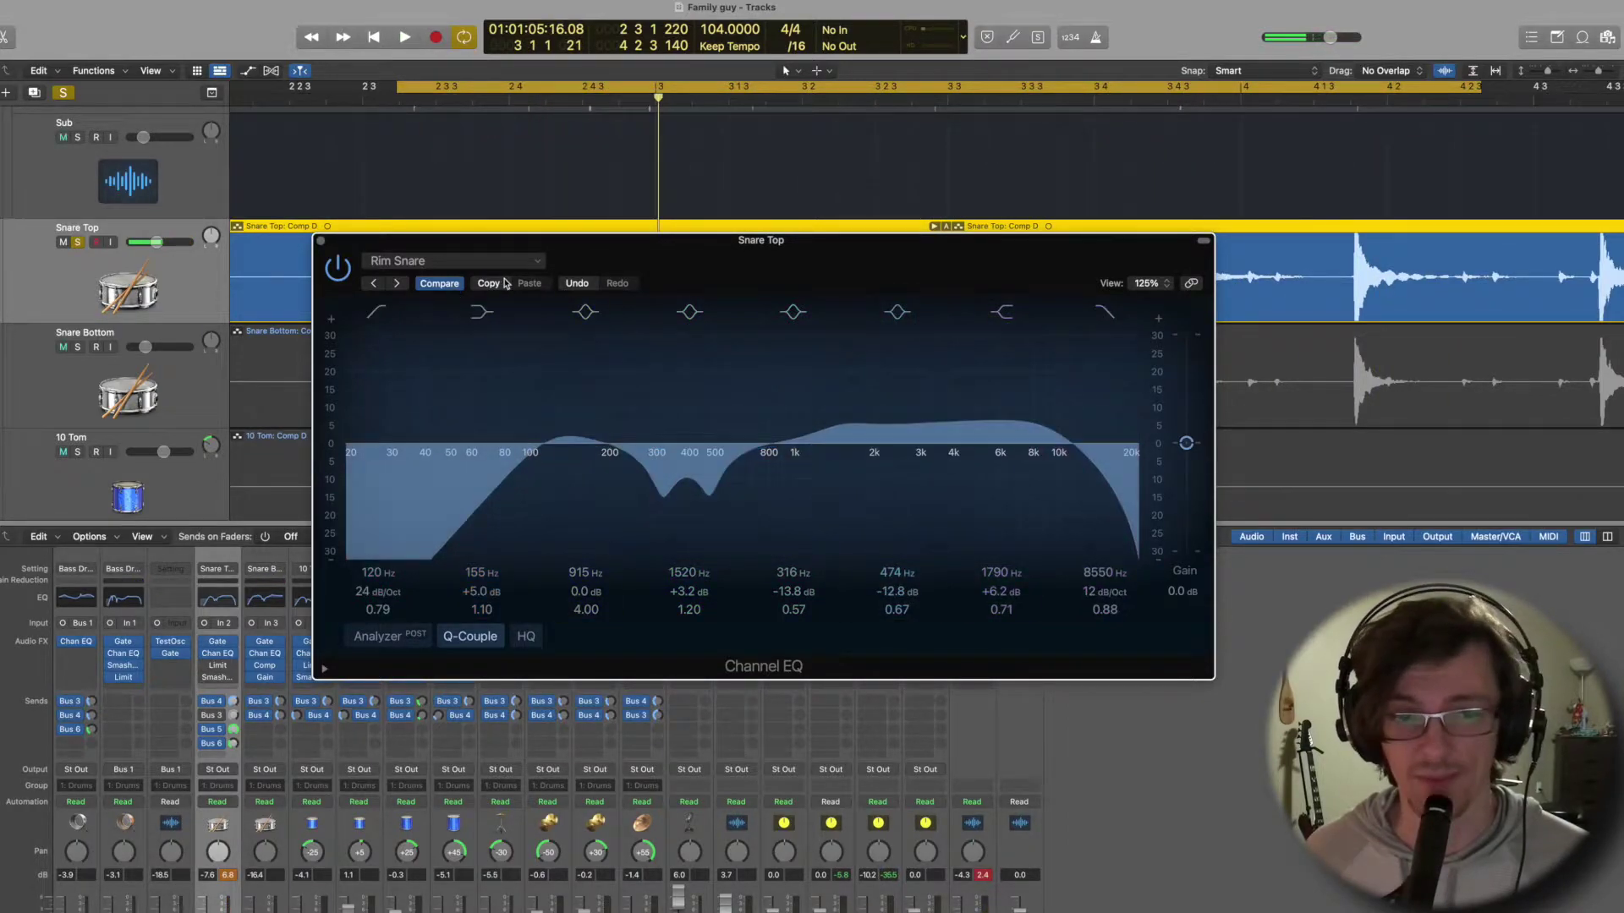
pyautogui.click(578, 285)
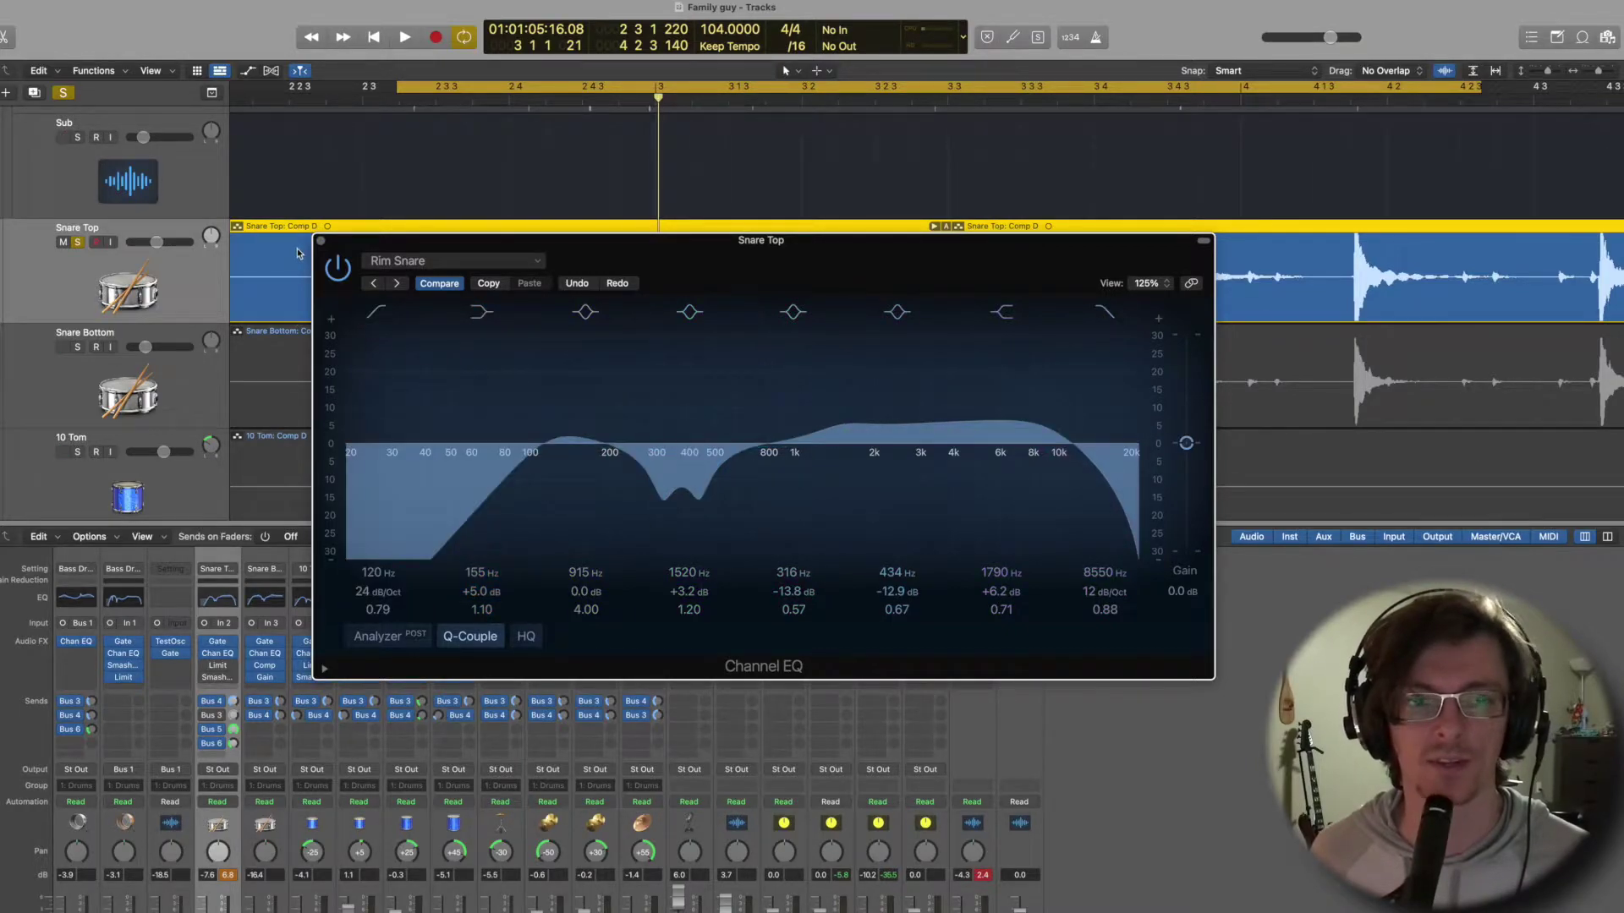
pyautogui.click(321, 243)
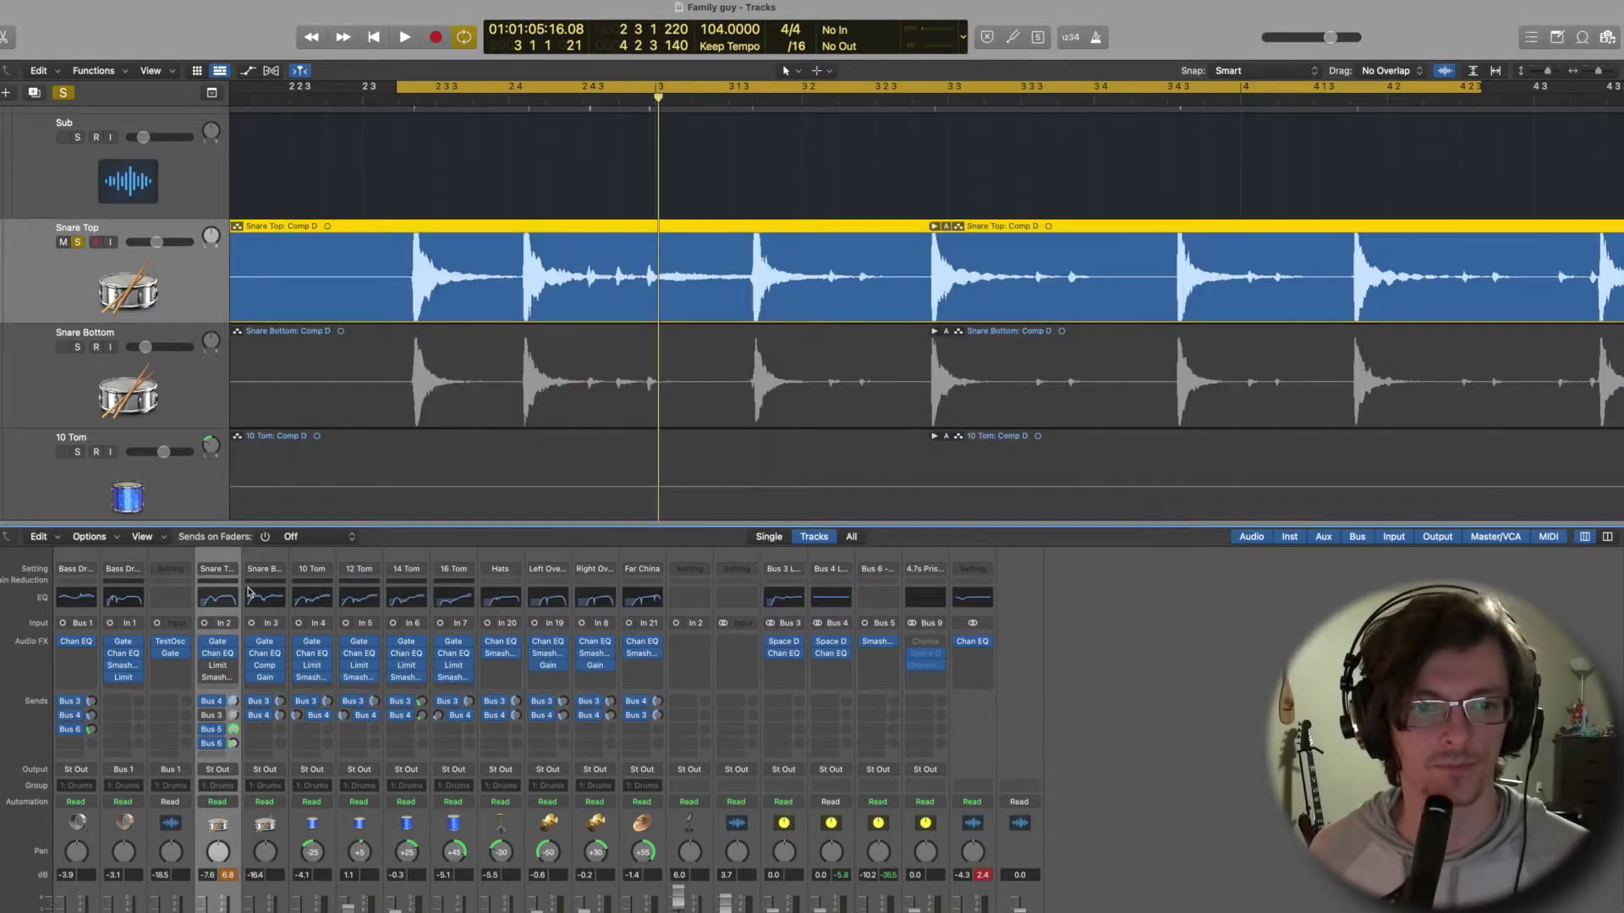
# Open the Snare Top's Limiter and turn both the Limiter and Smash And Grab plug-ins back on.
pyautogui.click(218, 667)
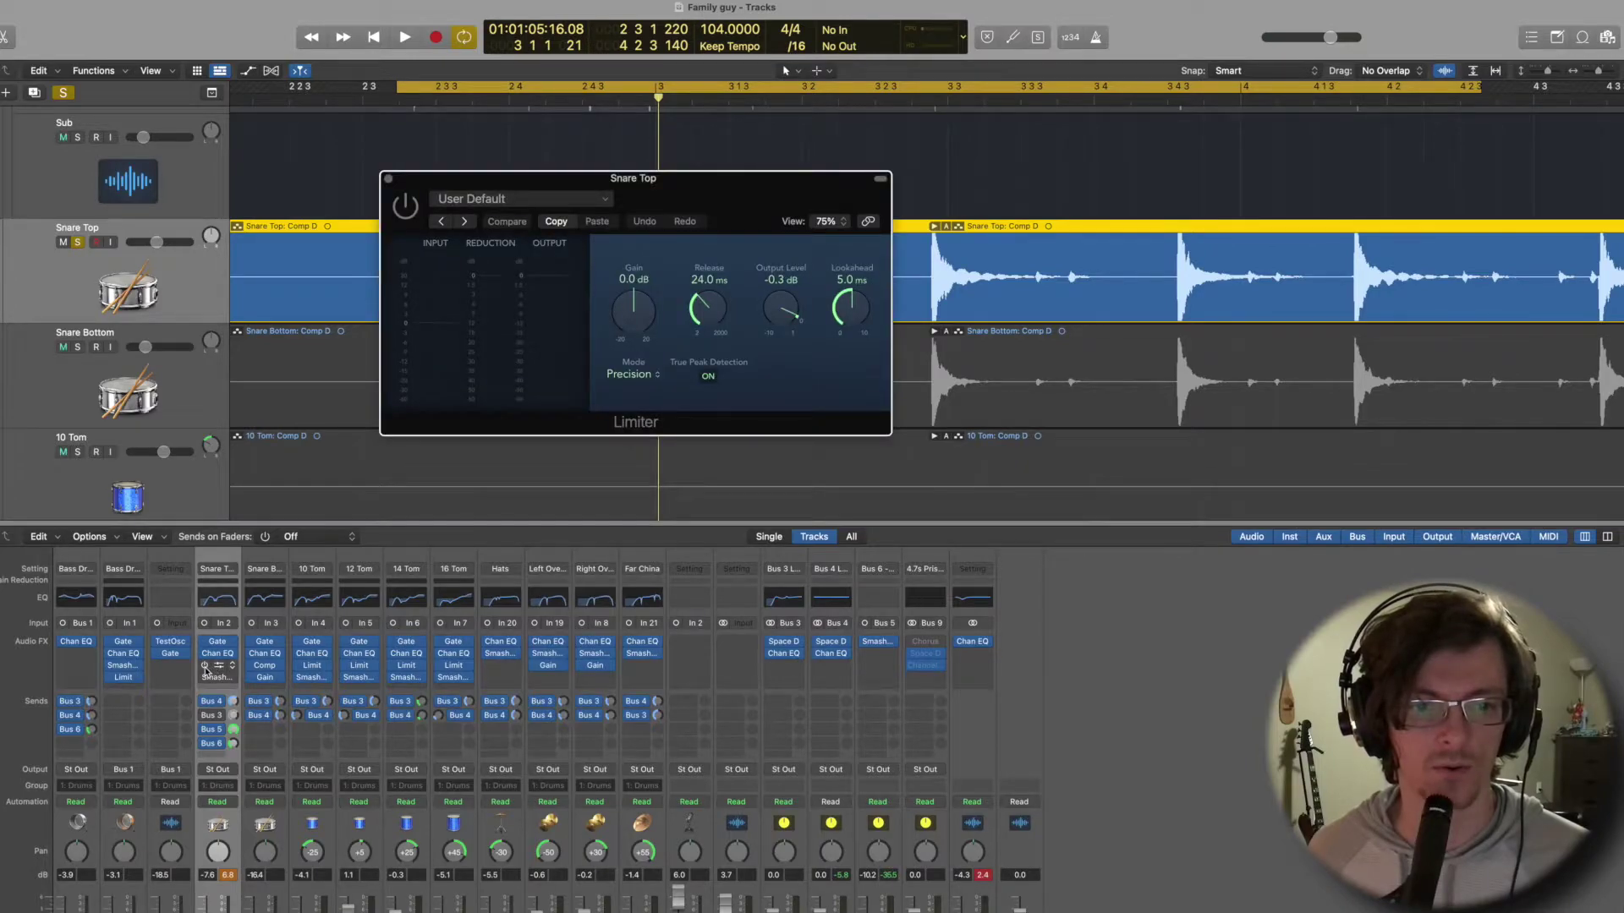
pyautogui.click(206, 680)
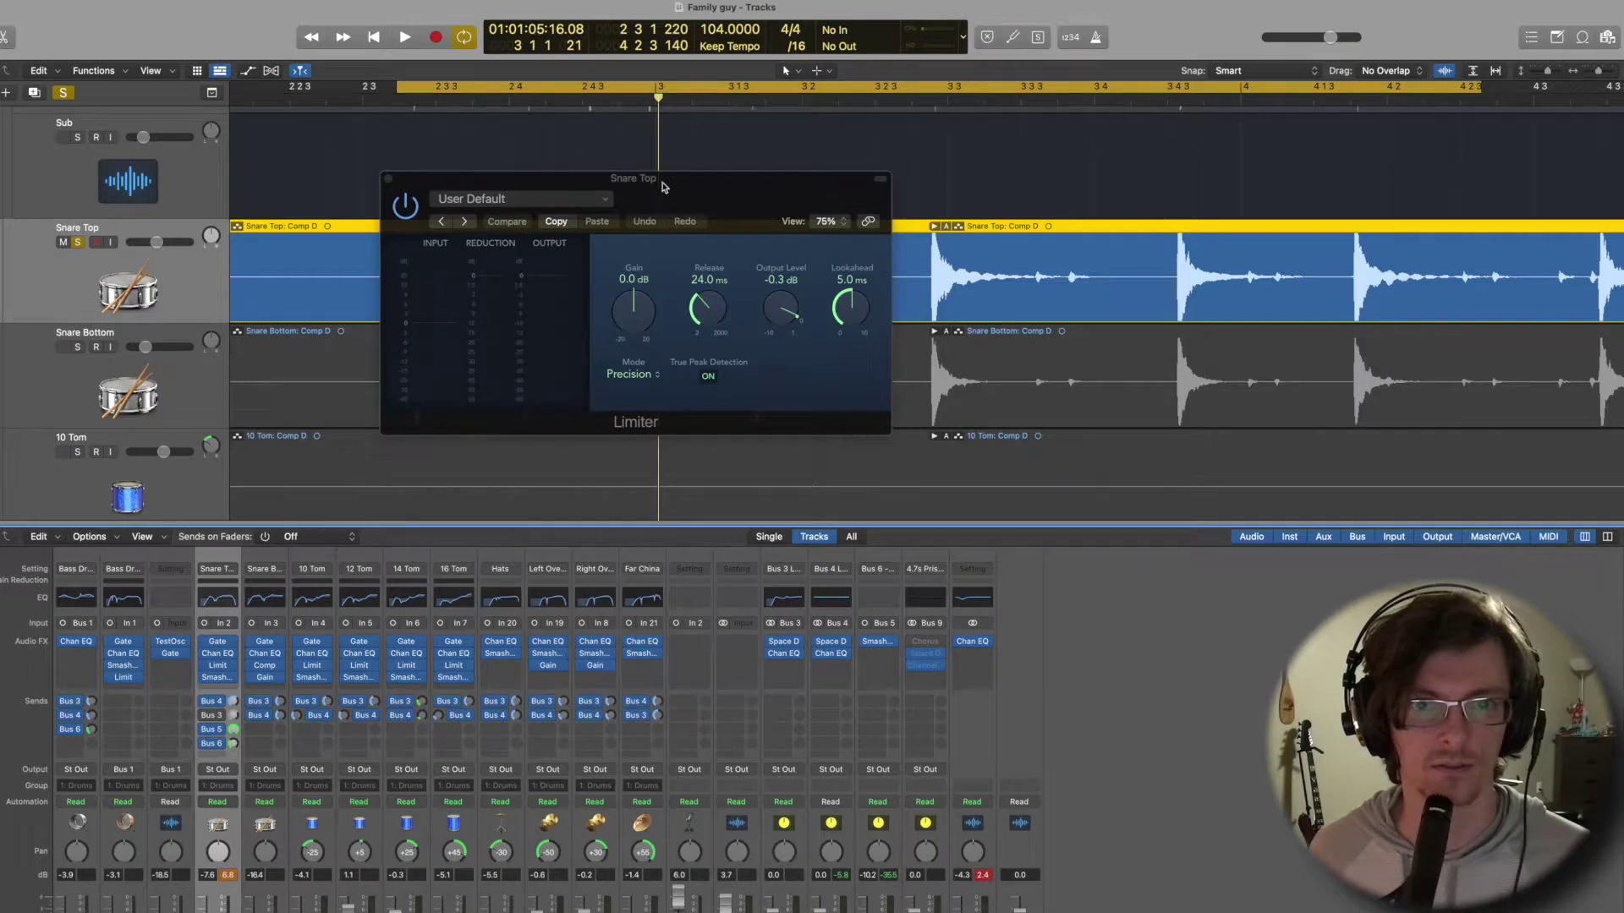
pyautogui.moveTo(661, 186); pyautogui.dragTo(519, 172)
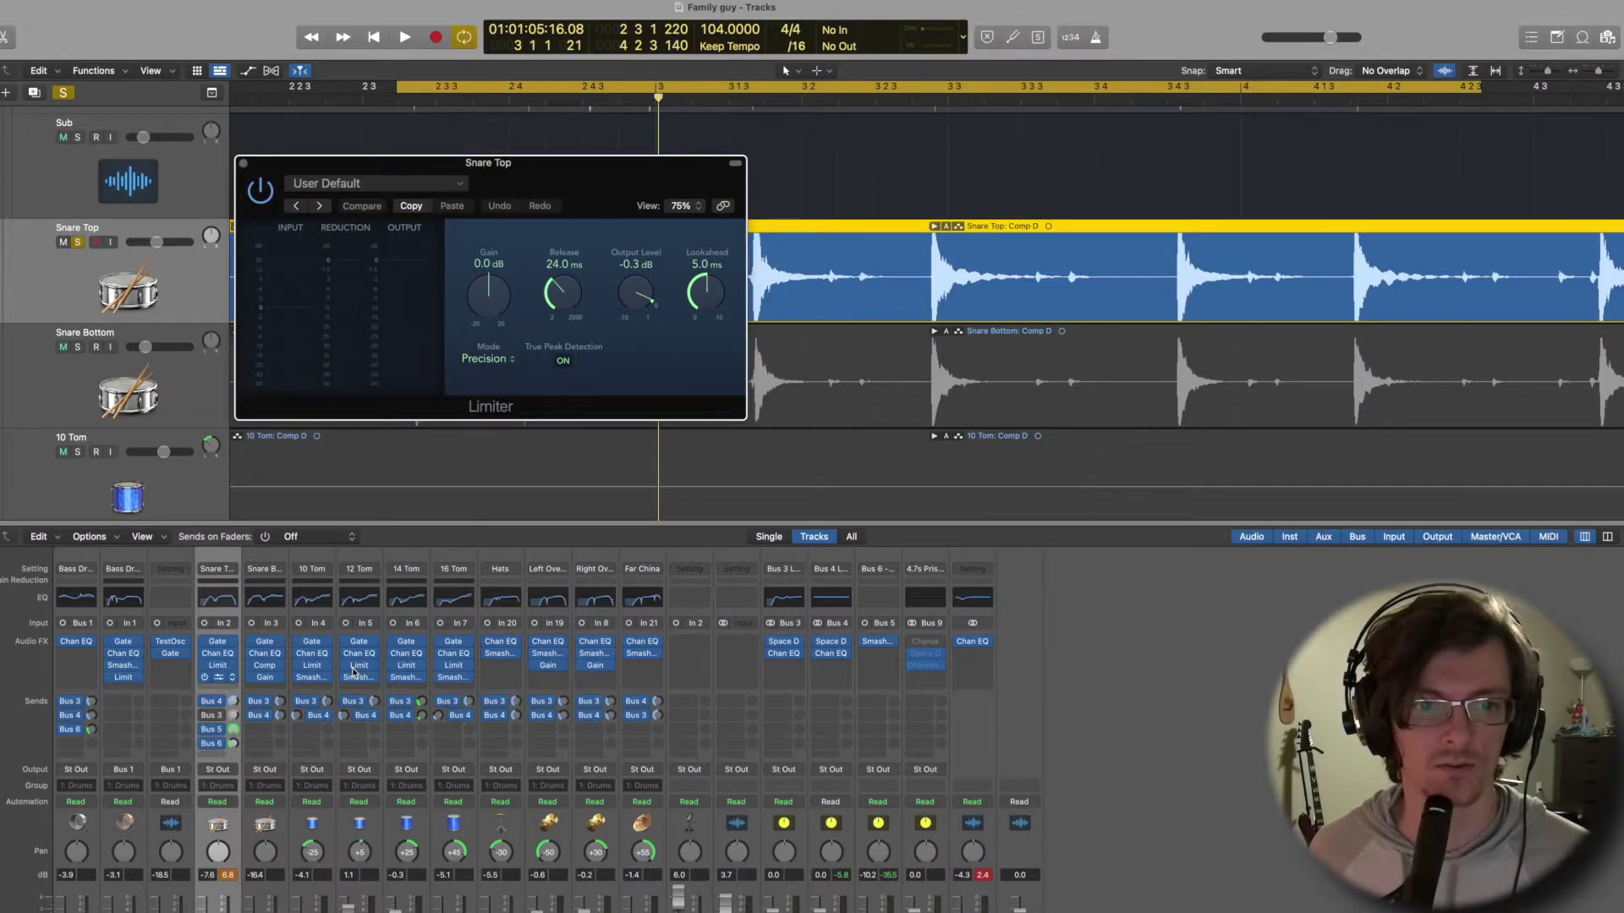
# Open the Snare Top's Smash And Grab, check its mix amount, play the loop to watch both plug-ins' meters, and close both windows.
pyautogui.click(218, 678)
pyautogui.moveTo(639, 163); pyautogui.dragTo(842, 229)
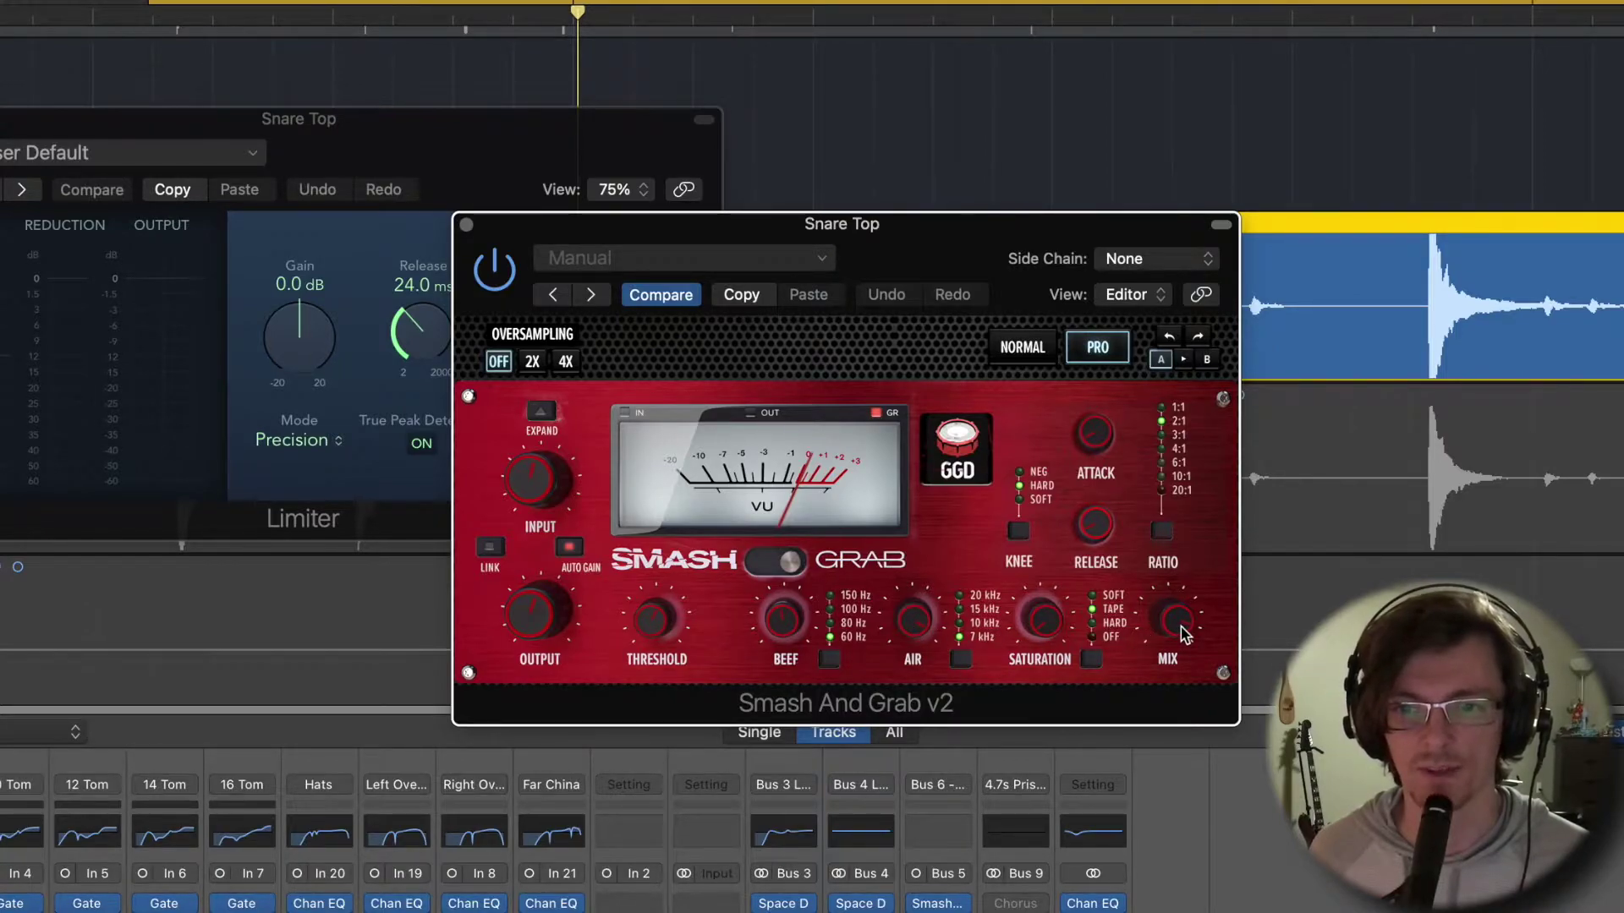
pyautogui.moveTo(1181, 635); pyautogui.dragTo(1181, 632)
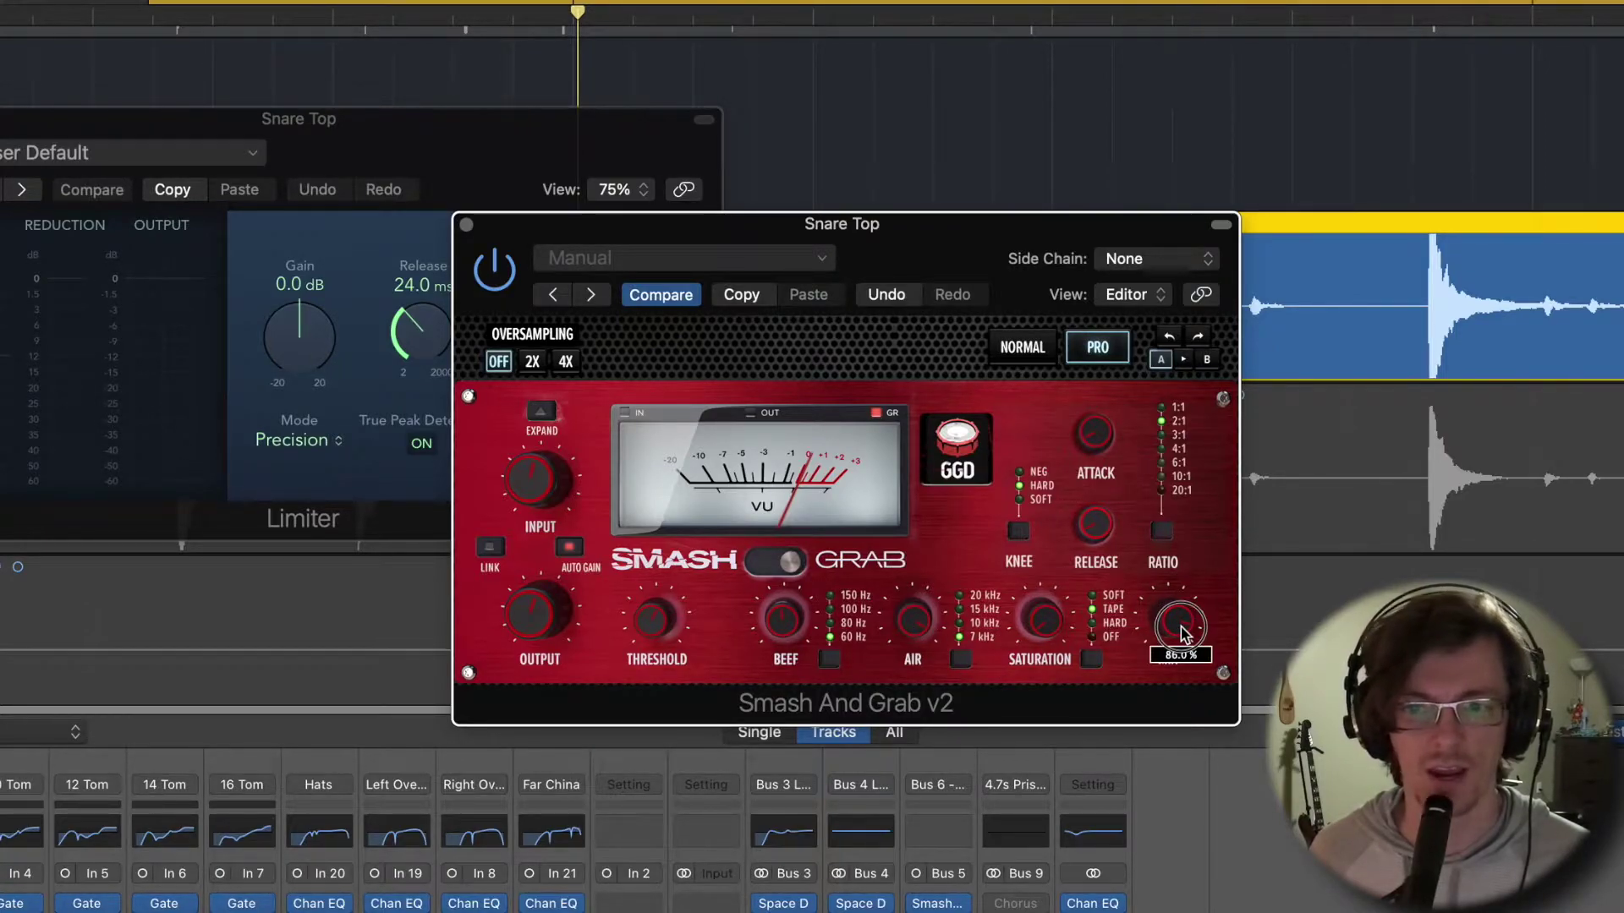
pyautogui.press('space')
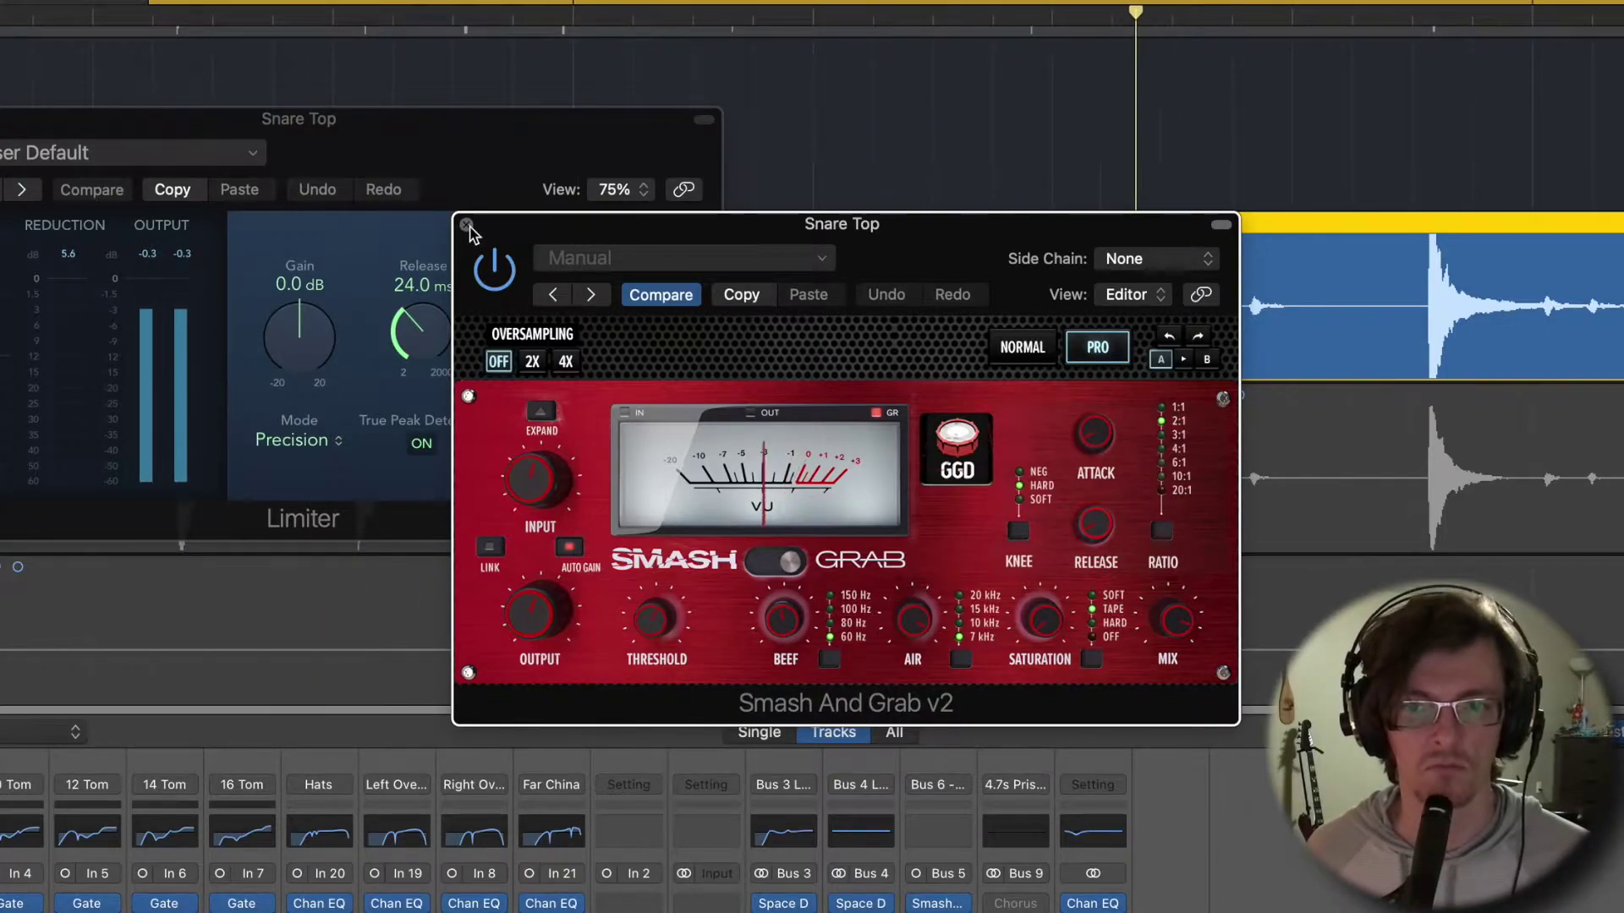
pyautogui.click(467, 226)
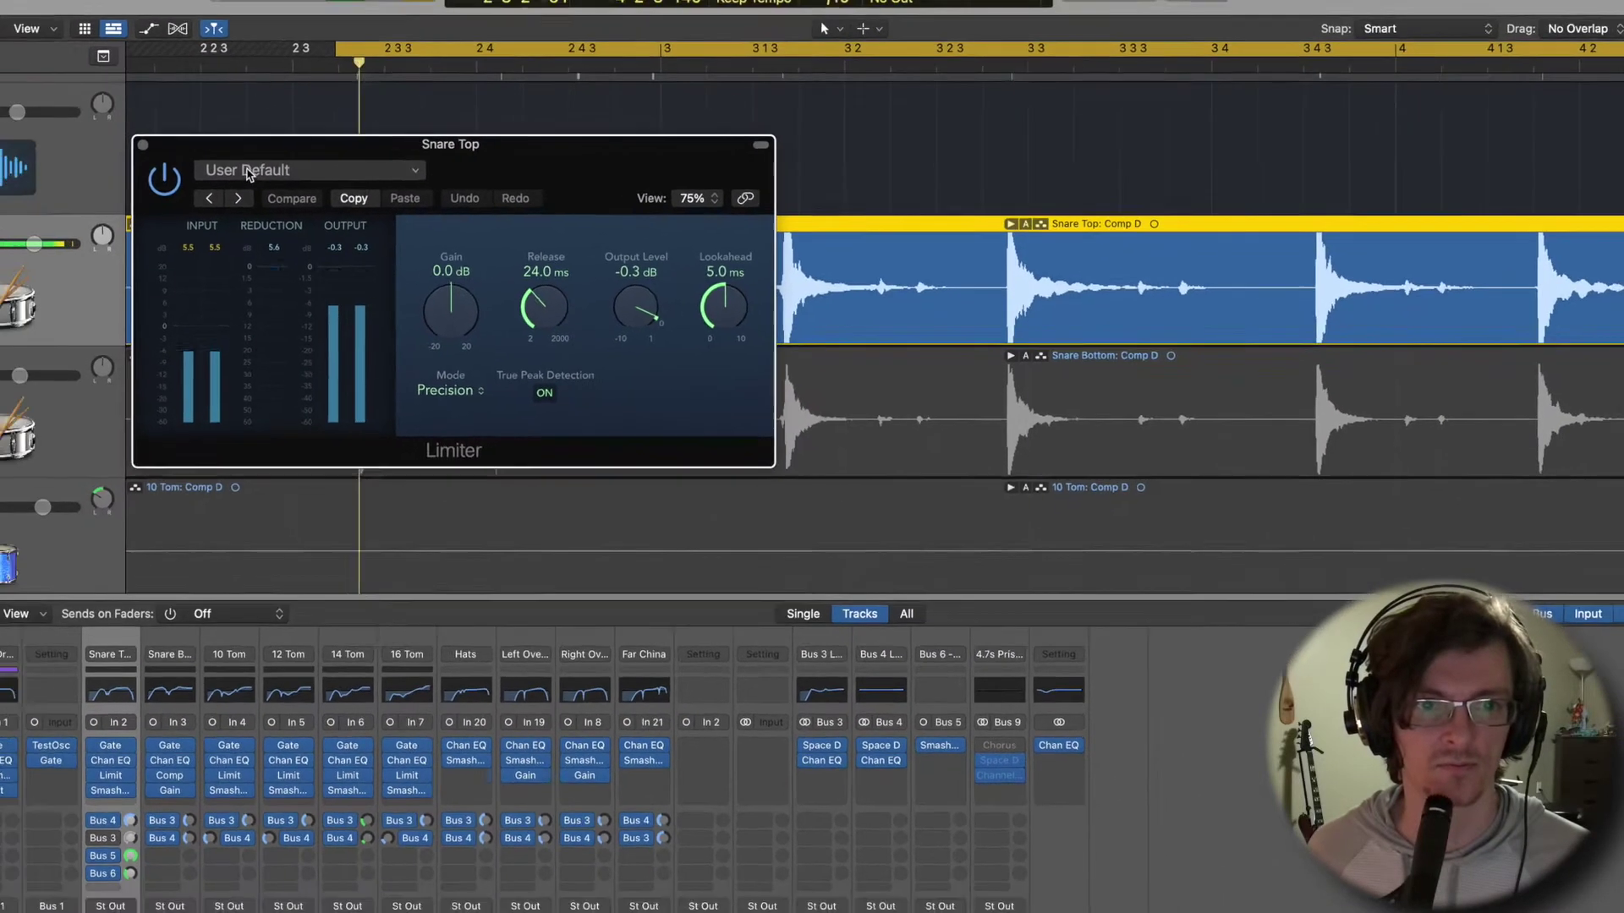
pyautogui.click(143, 145)
pyautogui.press('space')
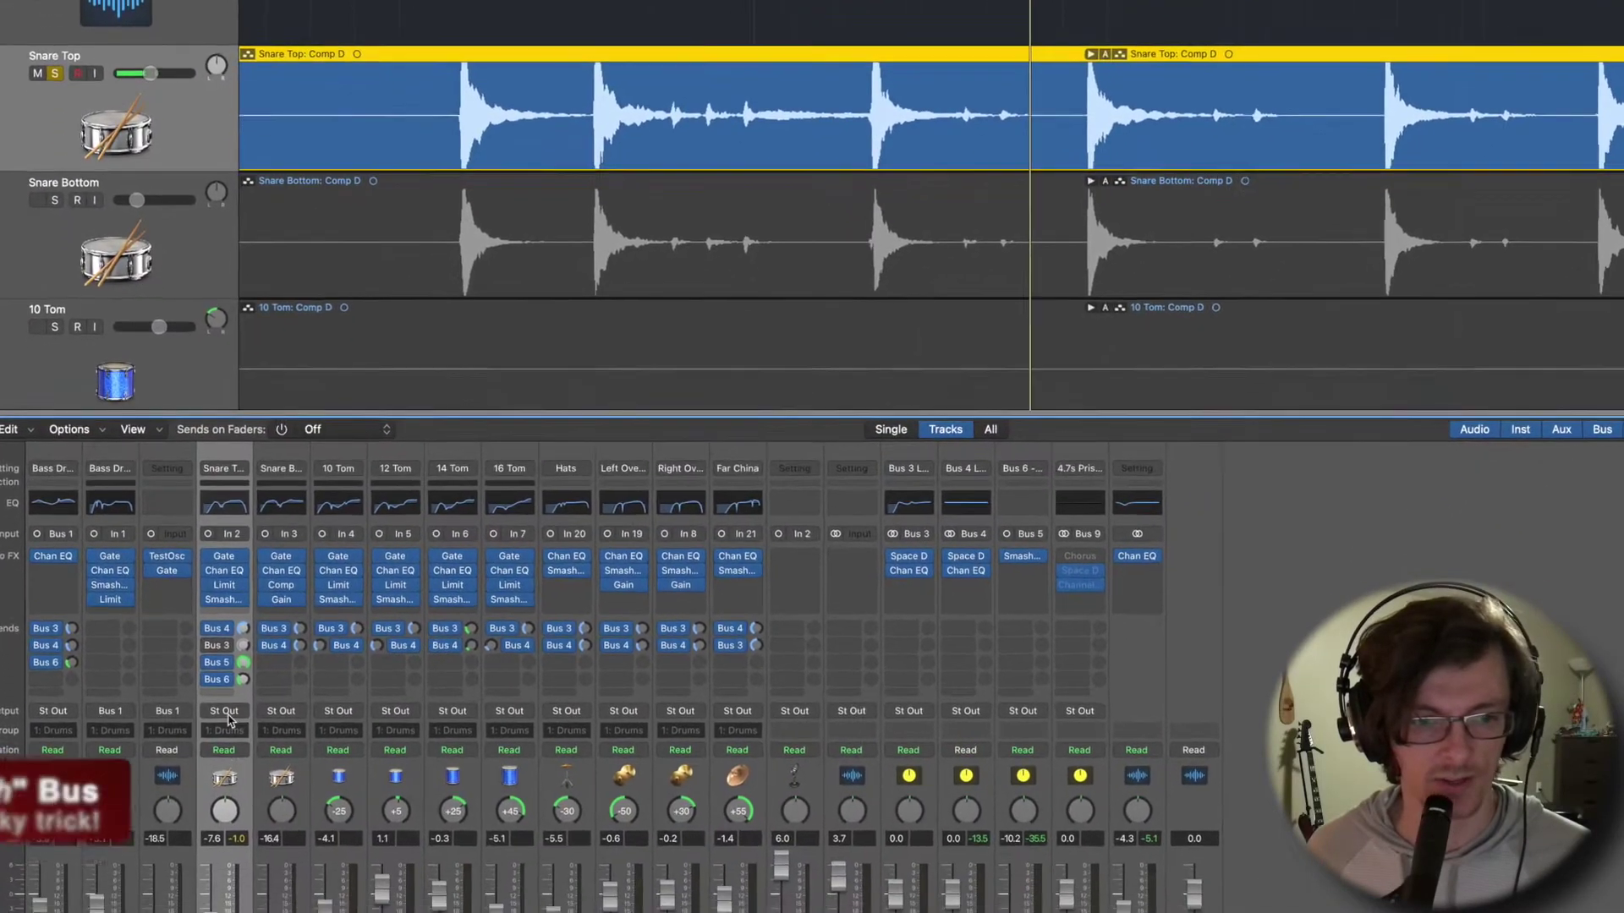
# Examine the Snare Top's Bus 5 send and the Snare Smash aux channel it feeds, including its level and plug-in slot.
pyautogui.click(232, 581)
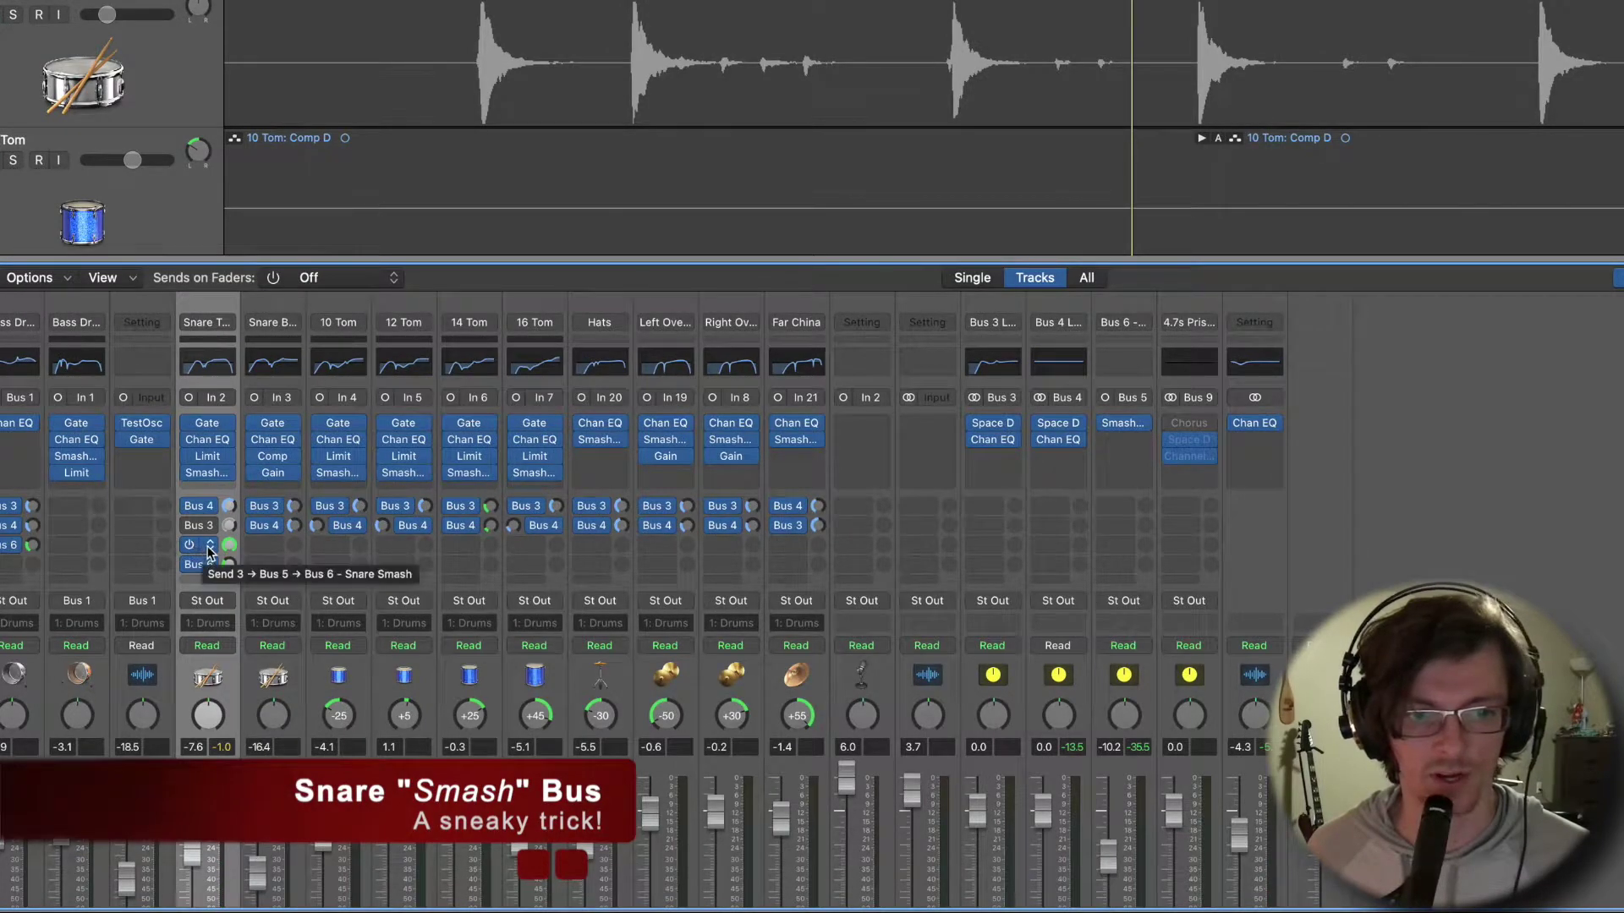
pyautogui.moveTo(229, 545); pyautogui.dragTo(229, 532)
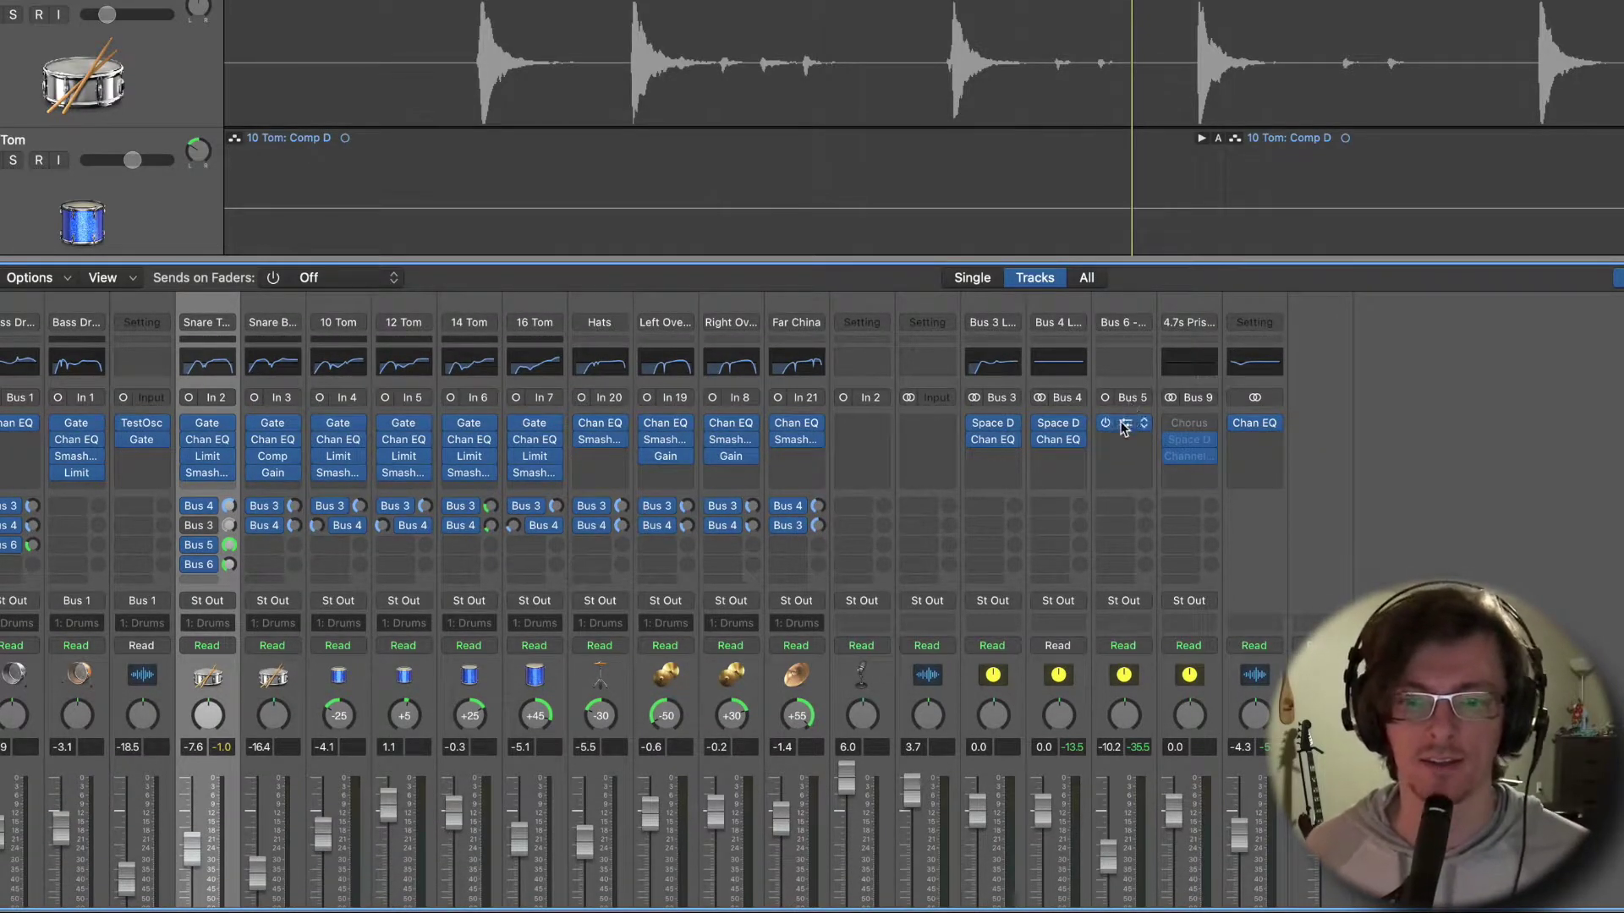
pyautogui.scroll(-3, 1126, 427)
pyautogui.click(1139, 859)
pyautogui.scroll(3, 1143, 612)
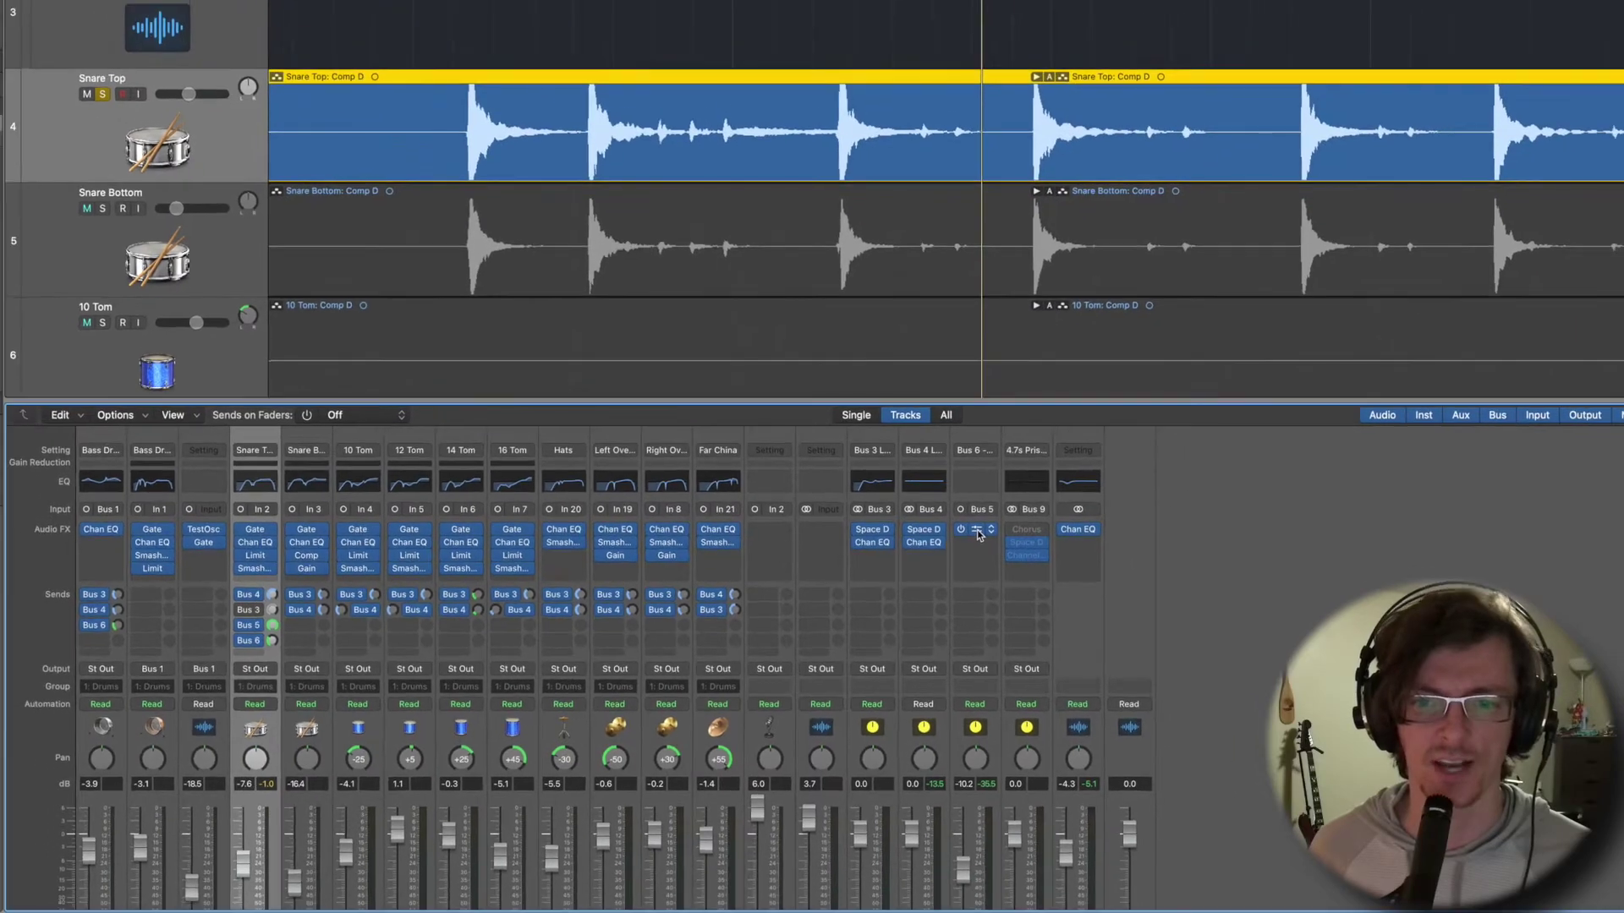
# Open the Snare Smash bus's Smash And Grab, unsolo the Snare Top, set the bus level to -9.8 dB during playback and close the plug-in.
pyautogui.click(1002, 521)
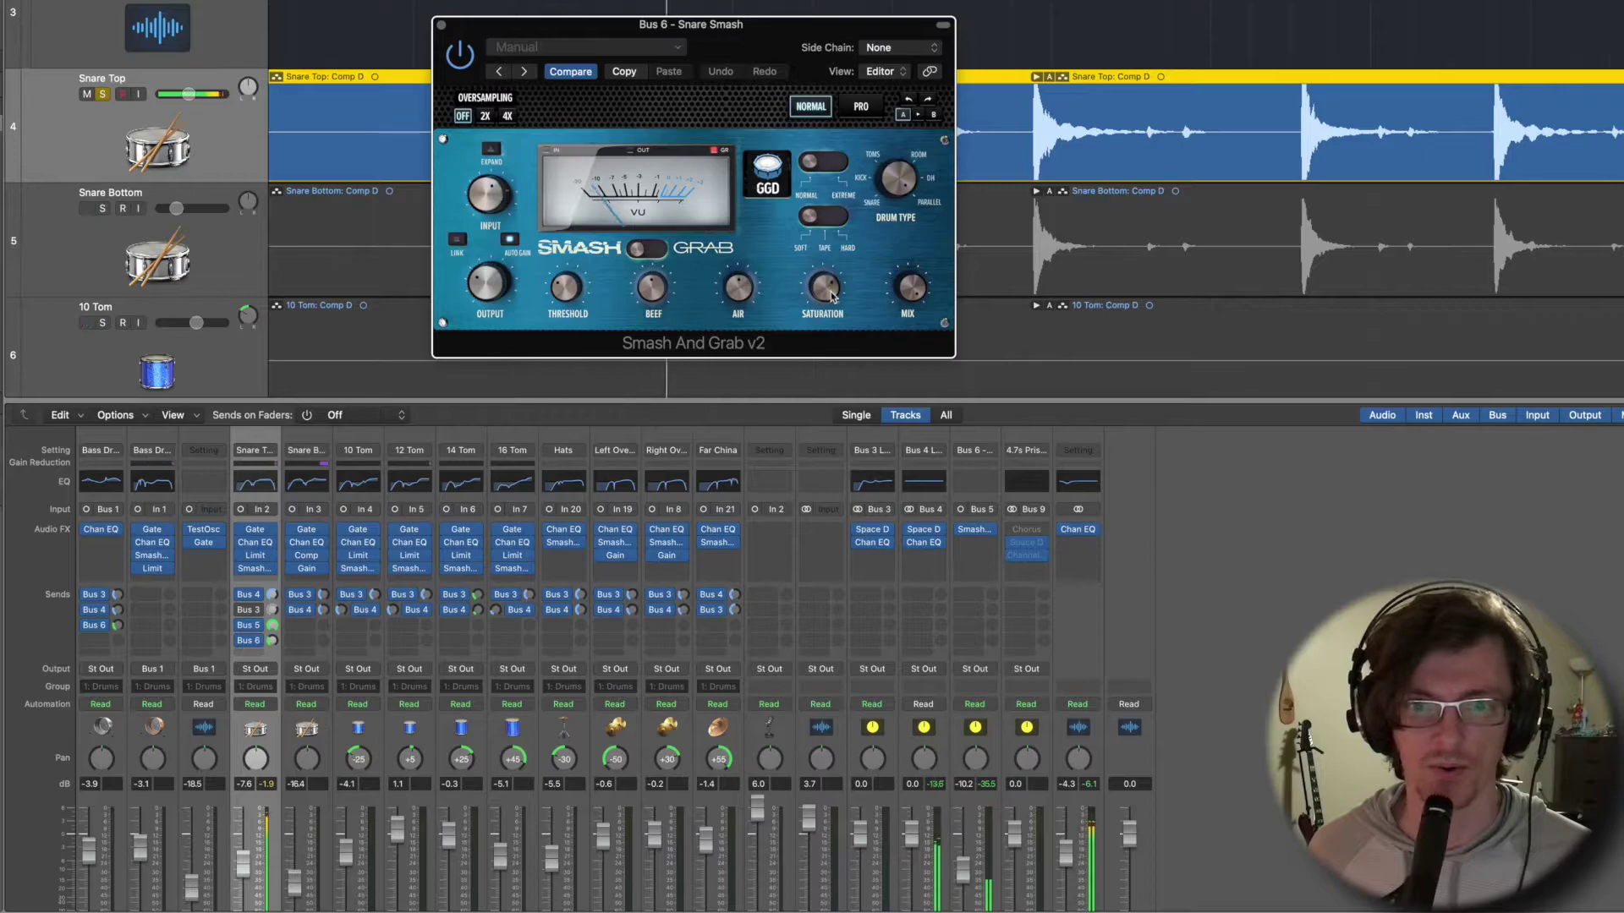
pyautogui.scroll(-2, 939, 526)
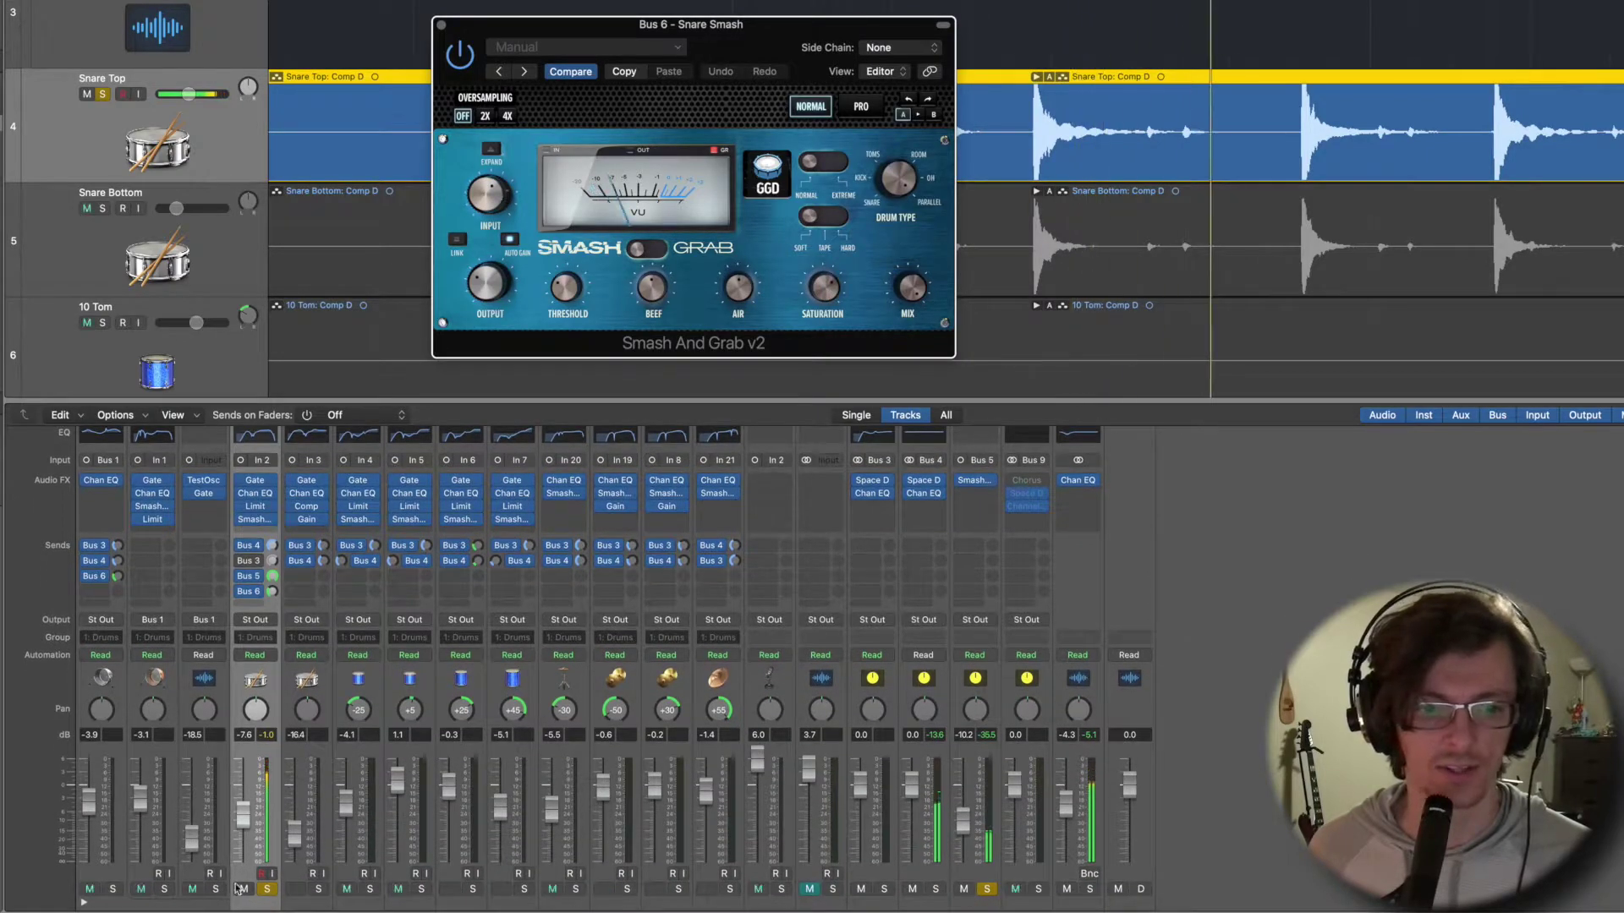
pyautogui.click(266, 892)
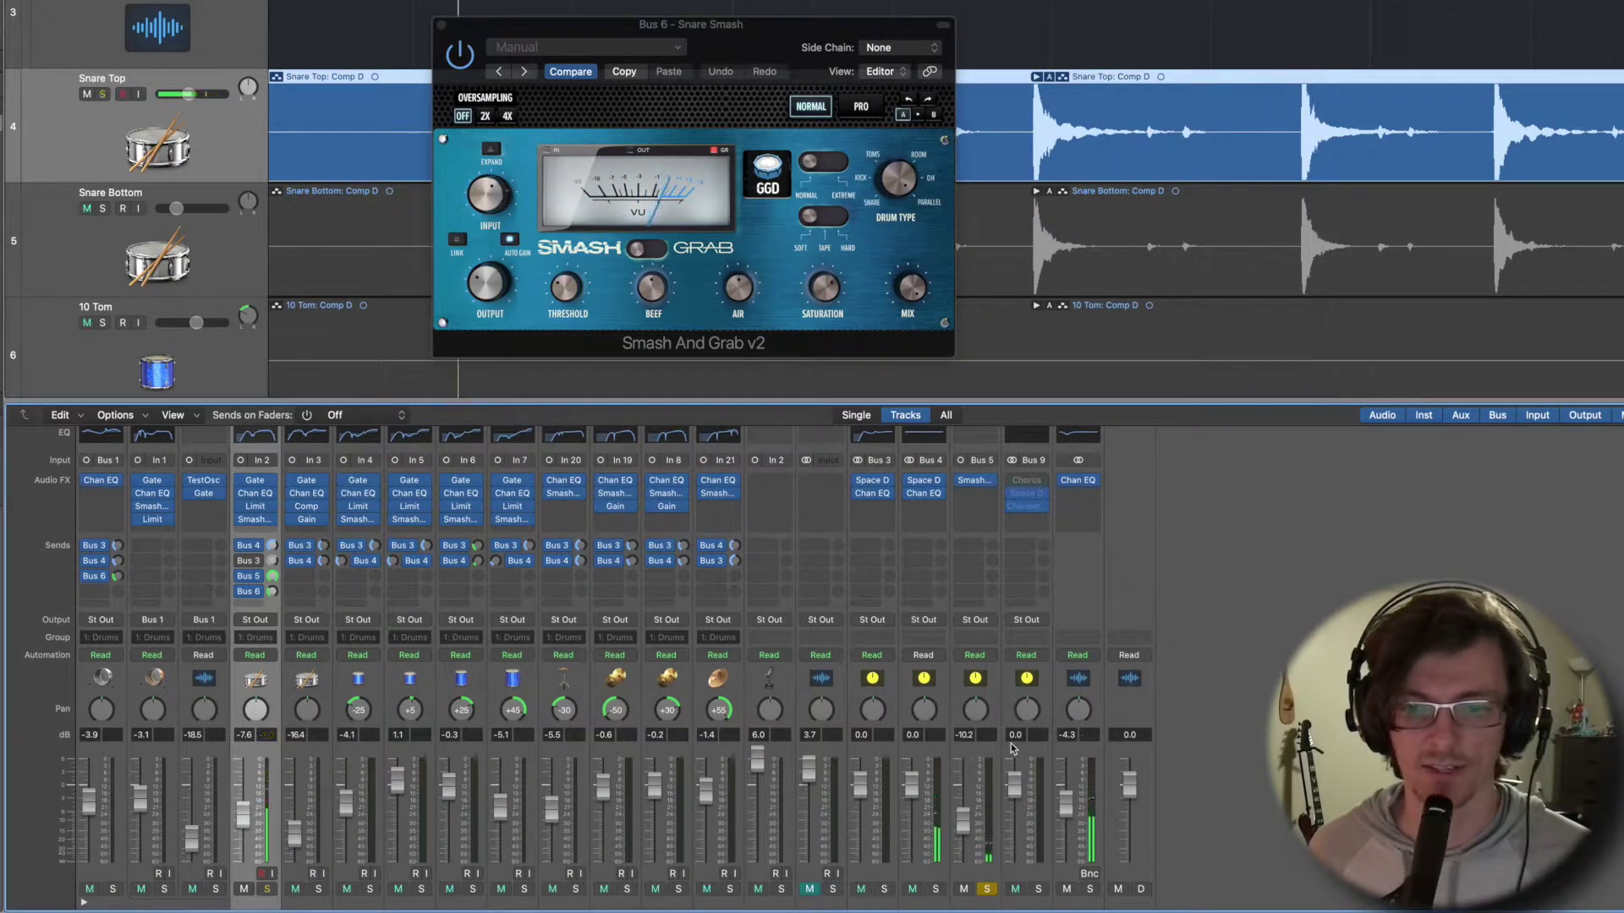
pyautogui.moveTo(962, 817)
pyautogui.mouseDown()
pyautogui.moveTo(971, 751)
pyautogui.moveTo(966, 845)
pyautogui.mouseUp()
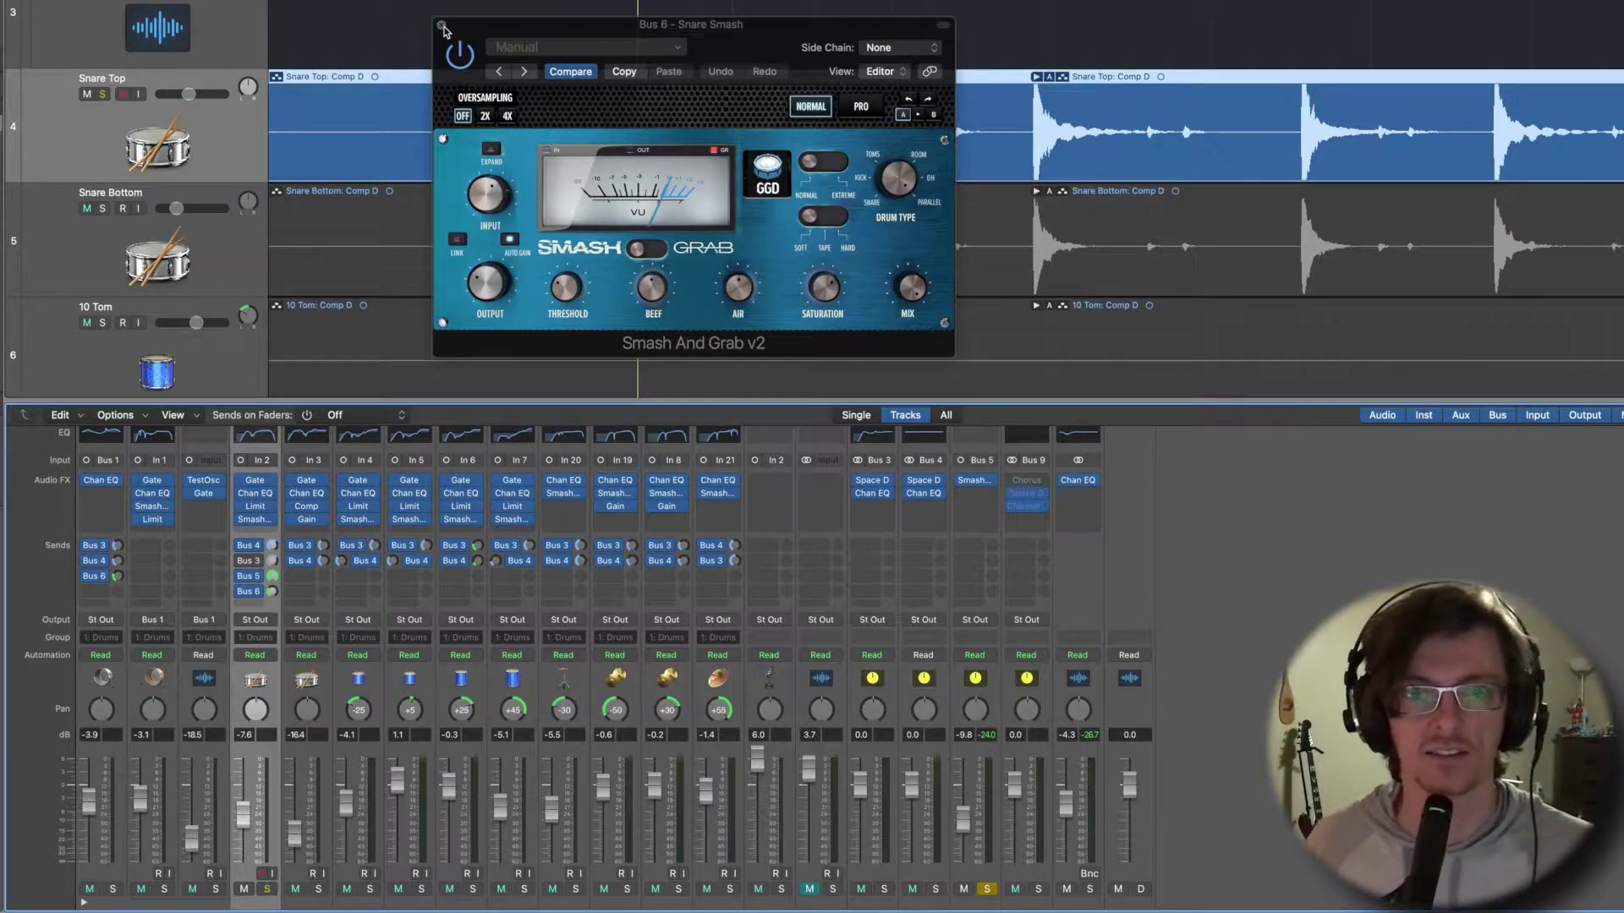
pyautogui.click(442, 26)
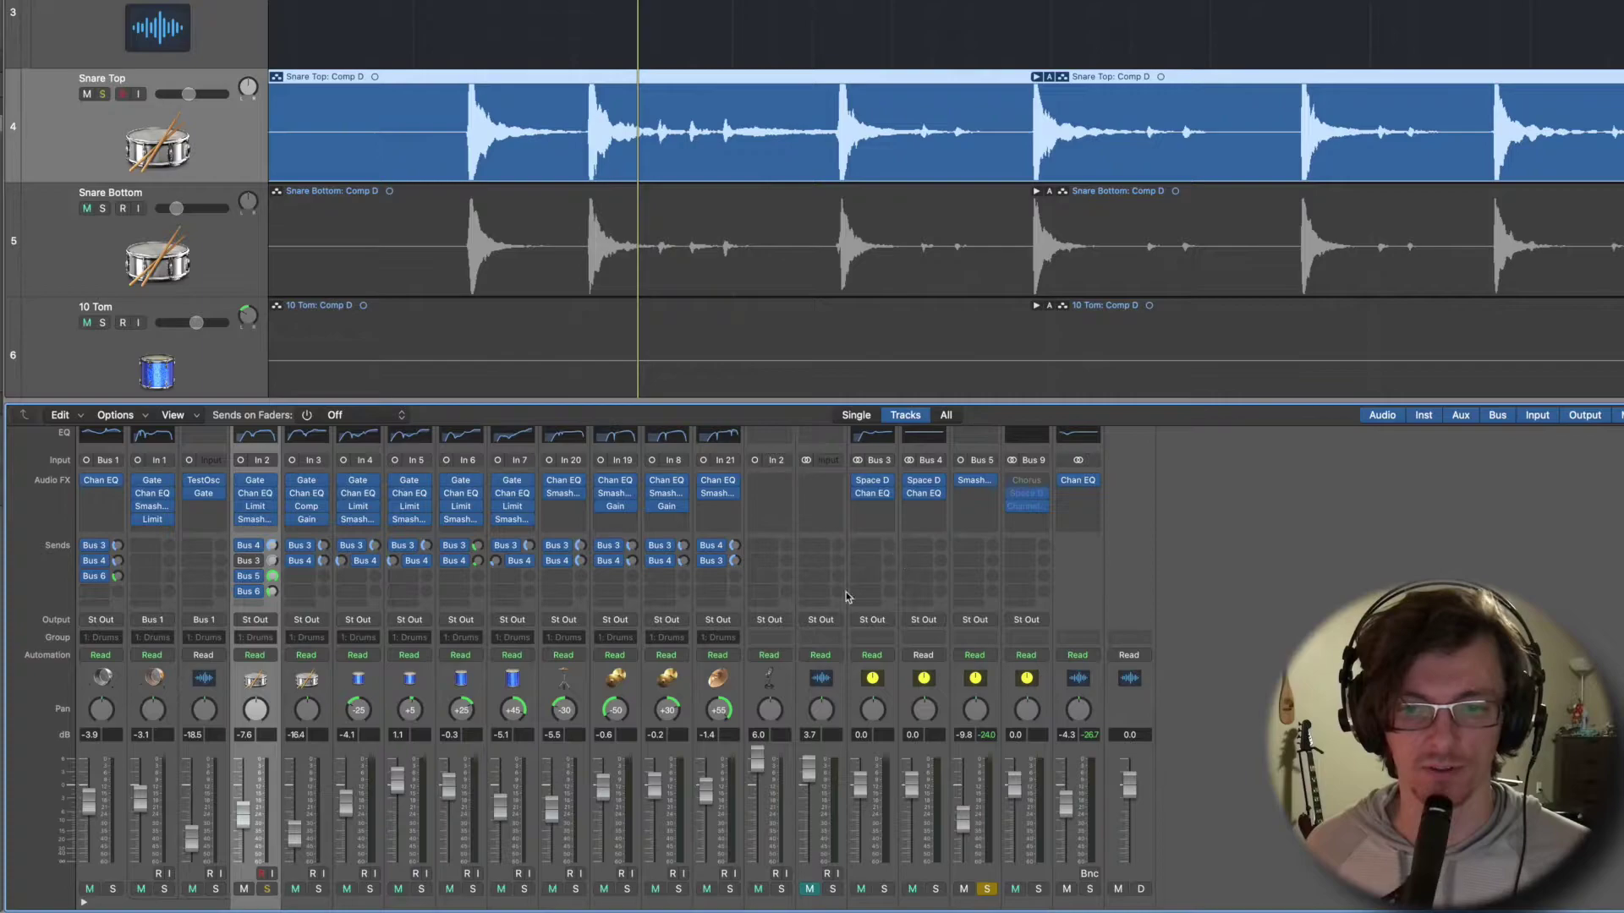
# Remove the Bus 3 send from the Snare Top channel.
pyautogui.click(258, 563)
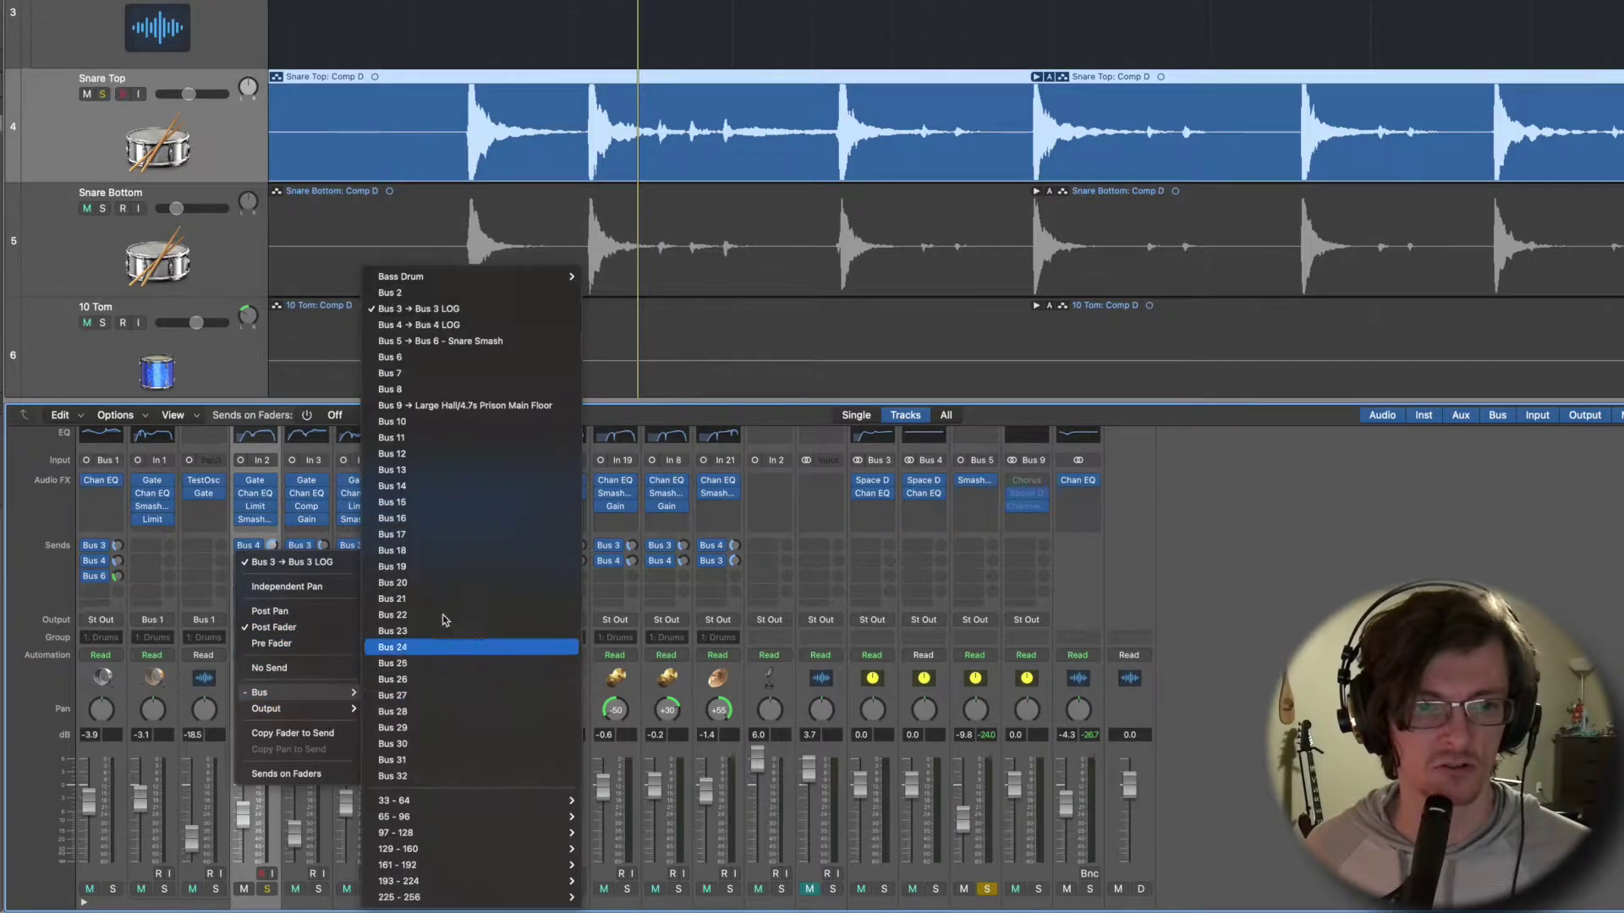
pyautogui.moveTo(266, 709)
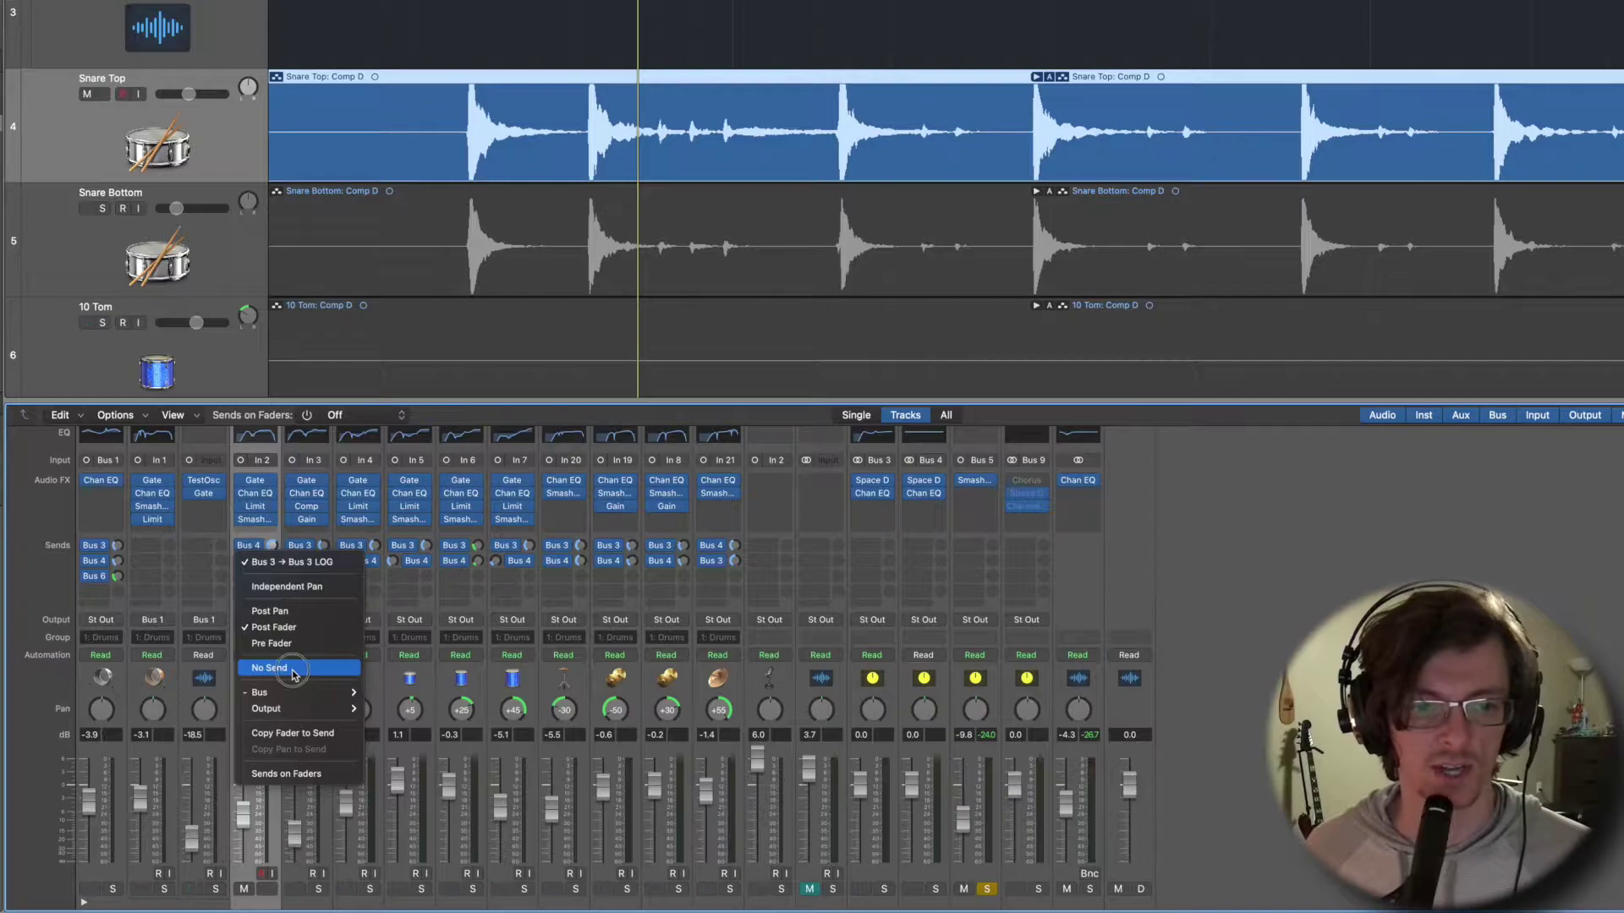
pyautogui.click(294, 672)
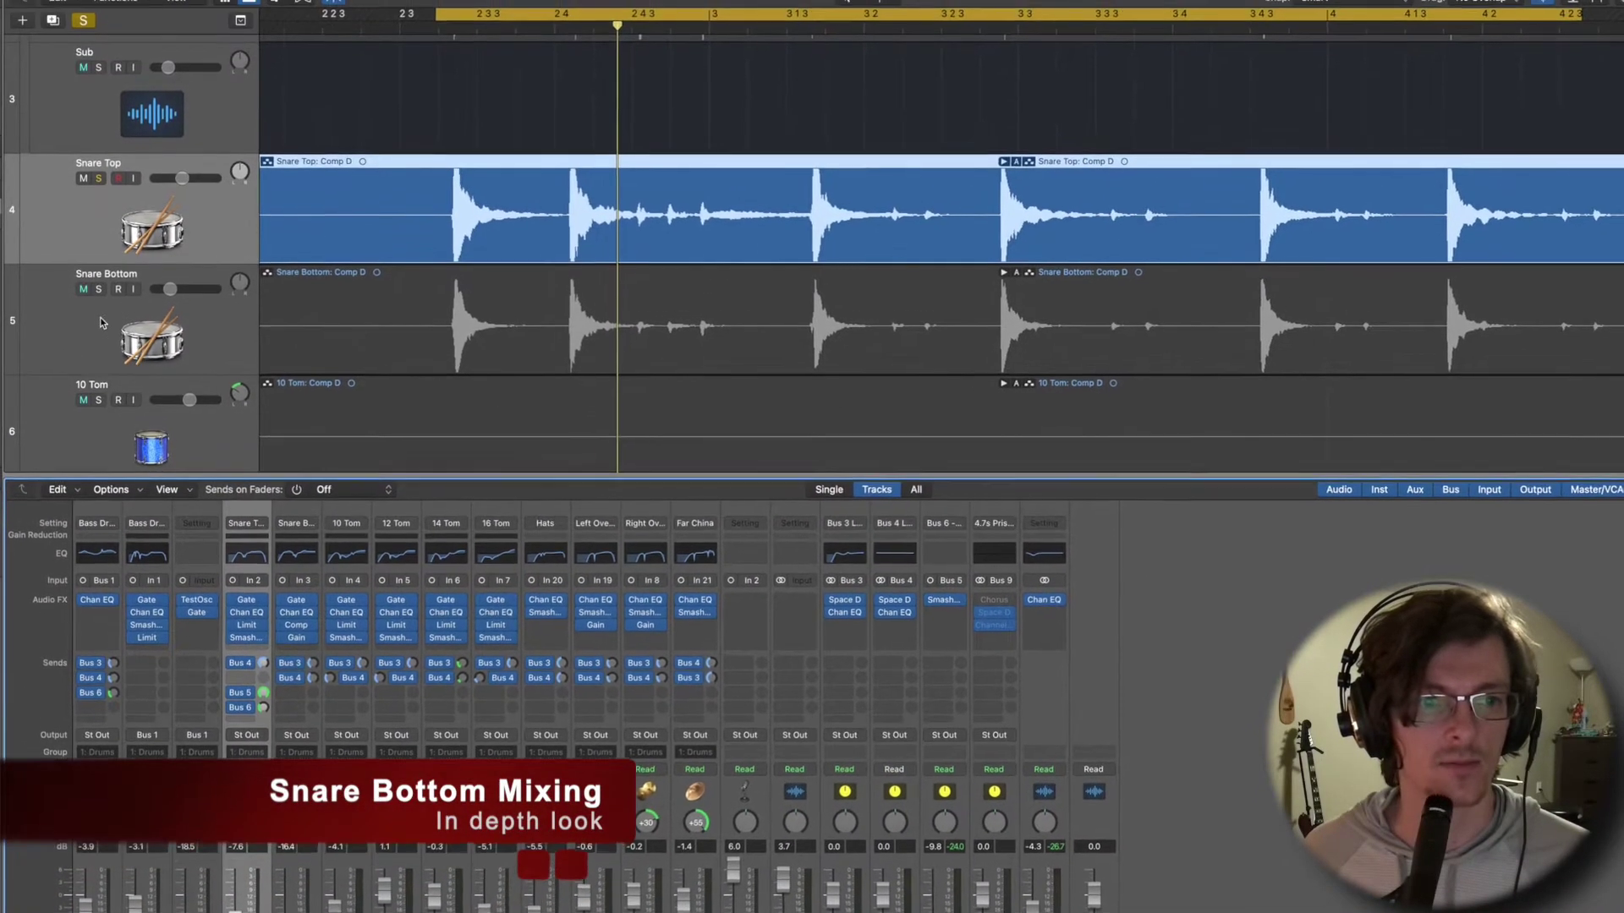
# Solo the Snare Bottom track, raise its volume to -1.0 dB and play the loop.
pyautogui.click(102, 313)
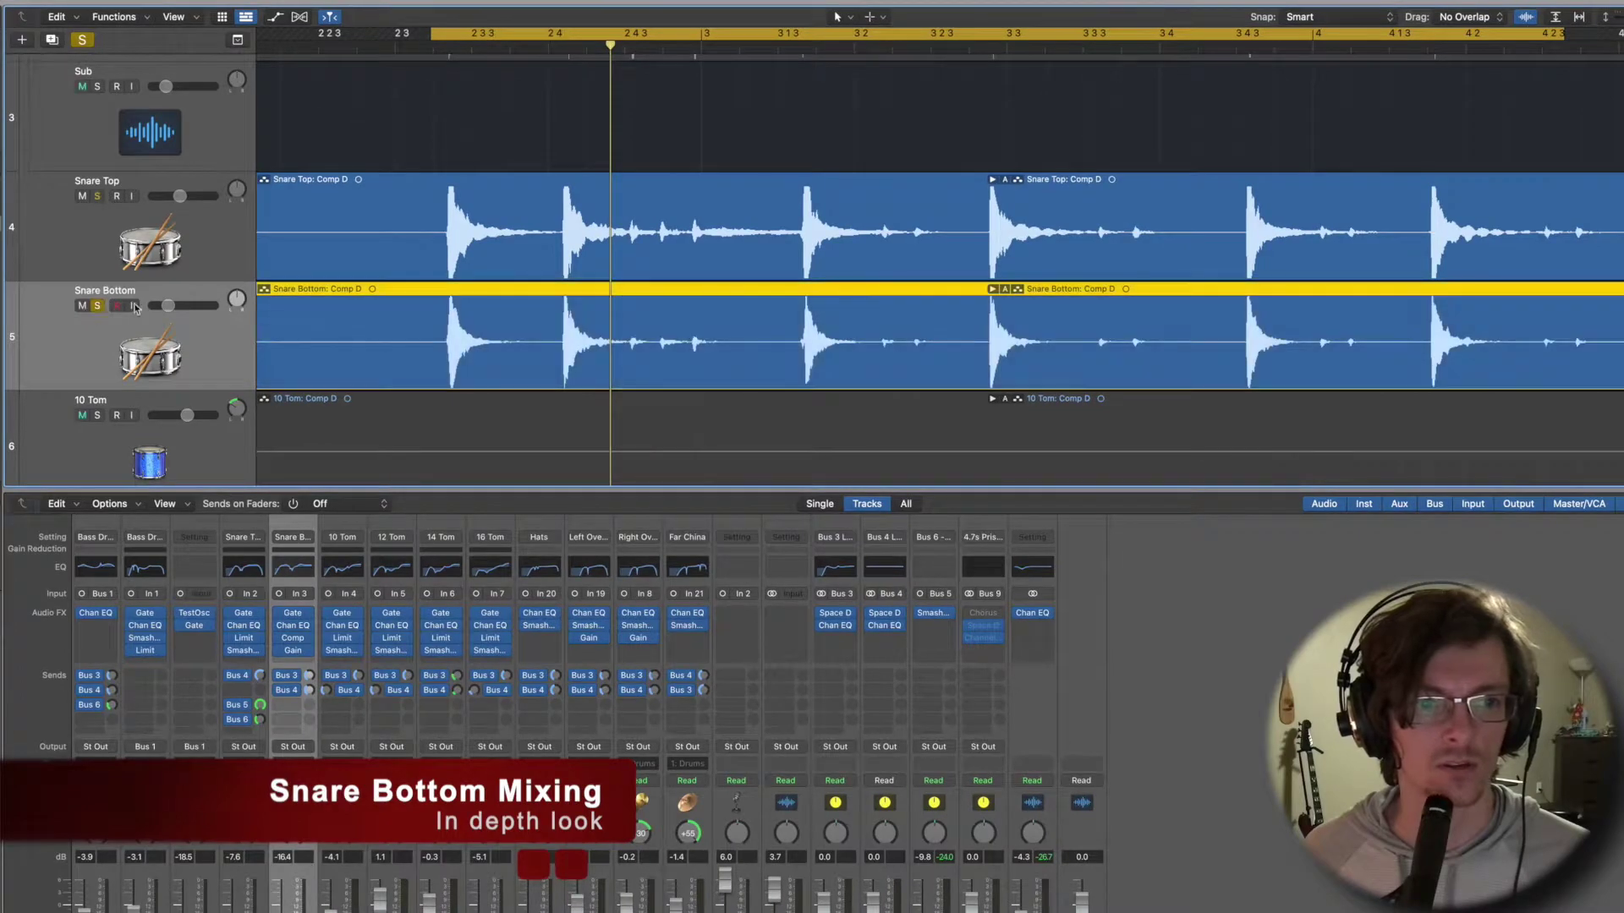
pyautogui.moveTo(164, 308); pyautogui.dragTo(244, 316)
pyautogui.press('space')
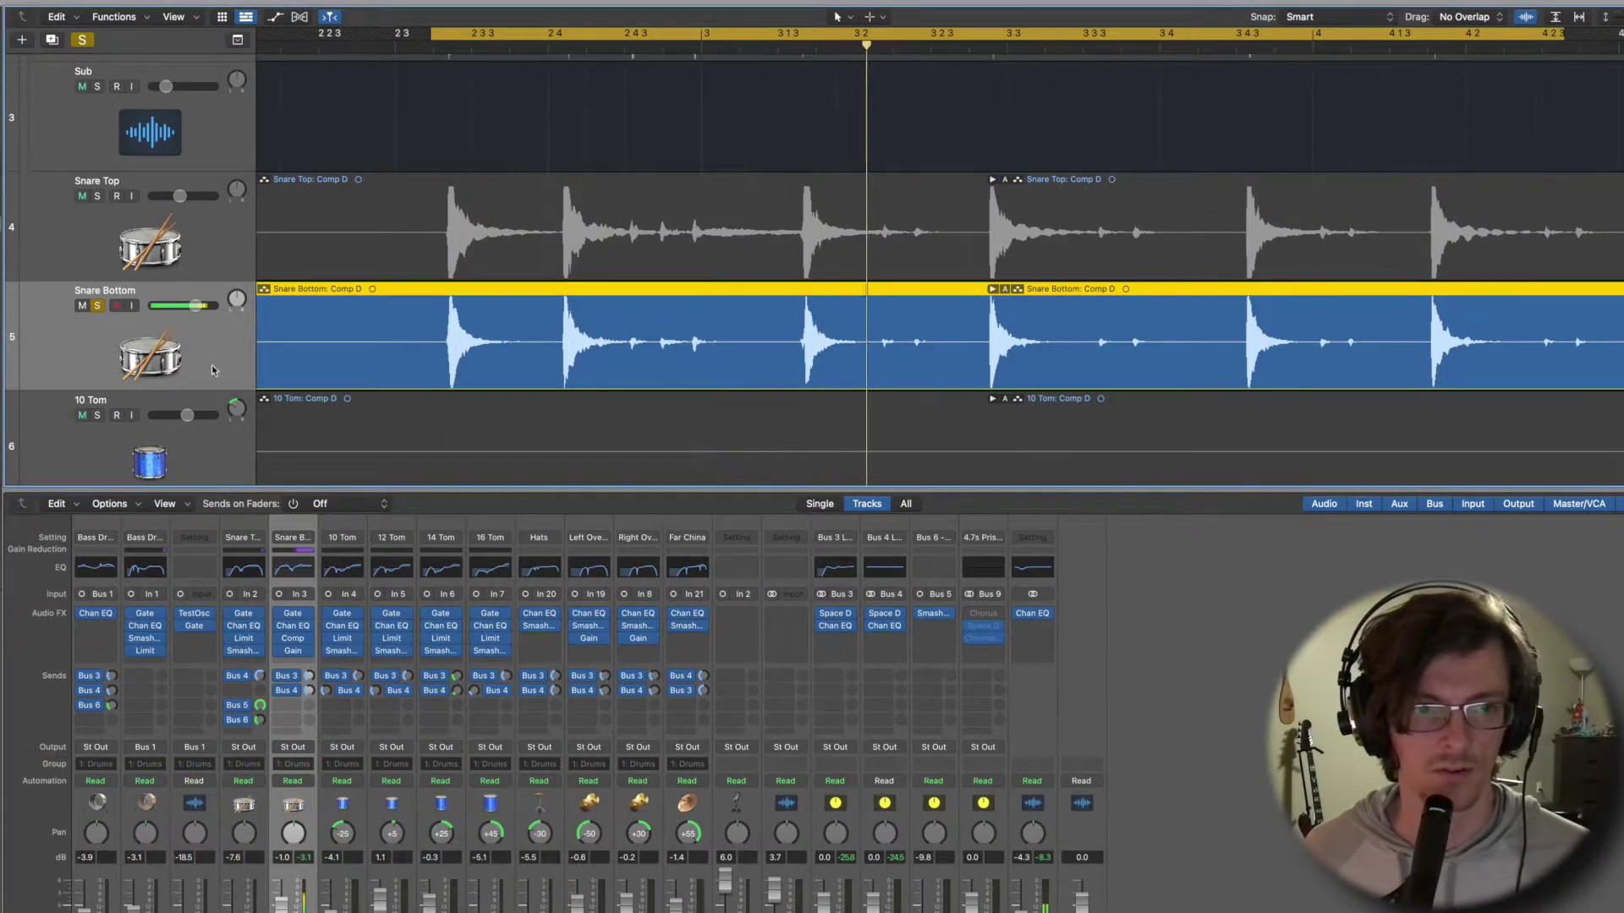
# Bypass the Snare Bottom's Gate, Channel EQ, Compressor and Gain plug-ins along with its Bus 3 and Bus 4 sends.
pyautogui.click(280, 614)
pyautogui.click(280, 626)
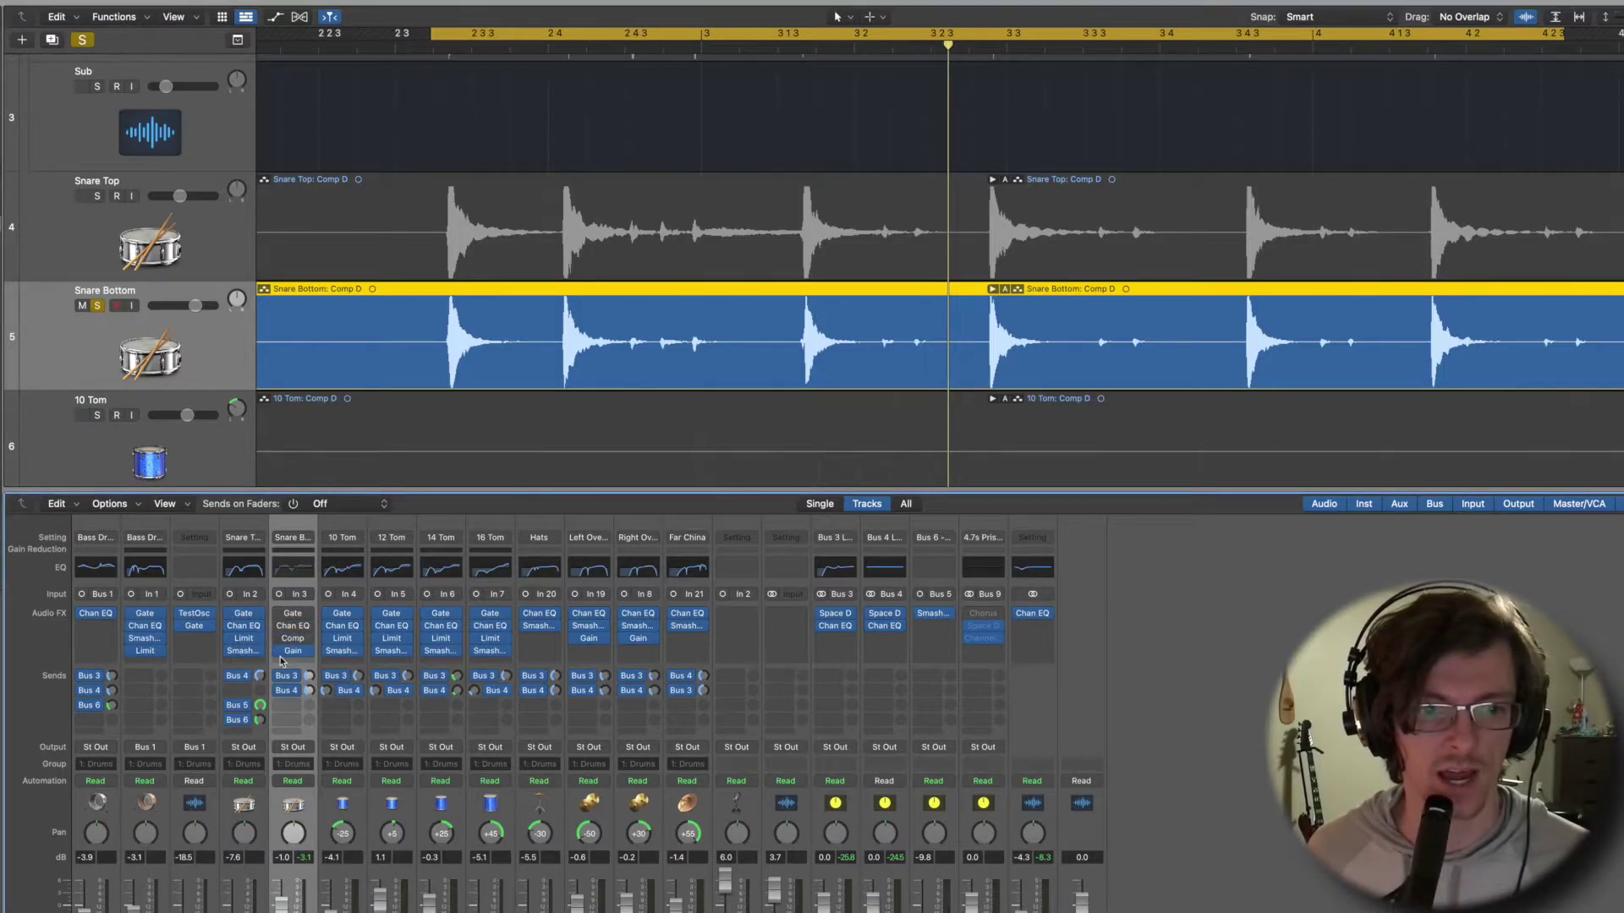
pyautogui.click(280, 652)
pyautogui.click(286, 692)
# Listen to the unprocessed Snare Bottom, turn its Gate and both bus sends back on, and play the loop again.
pyautogui.press('space')
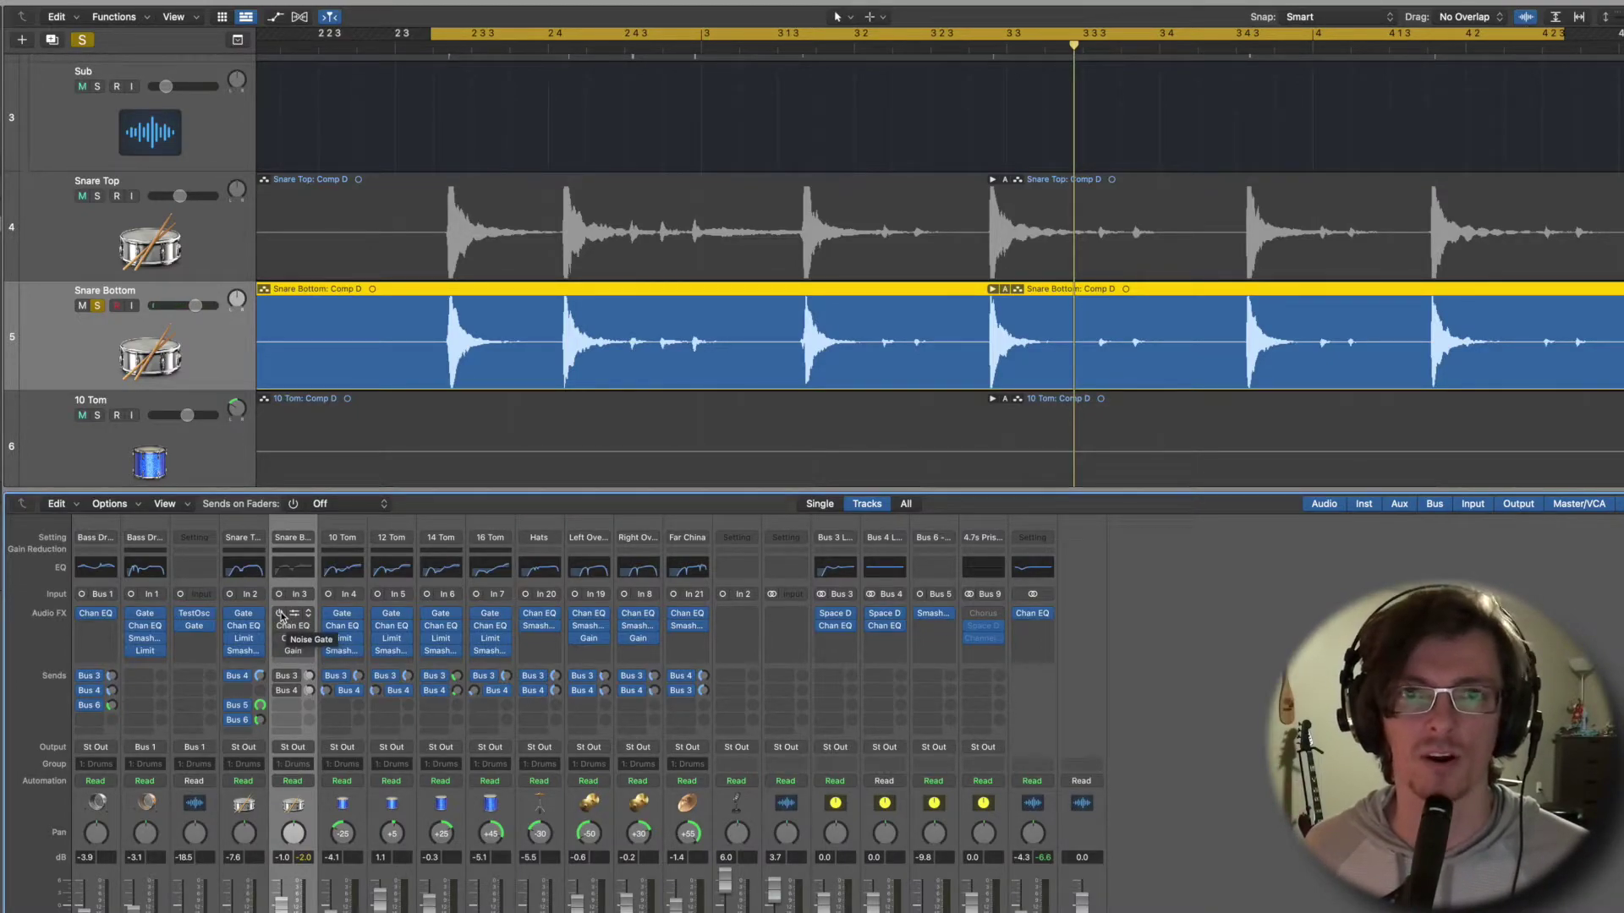
pyautogui.press('space')
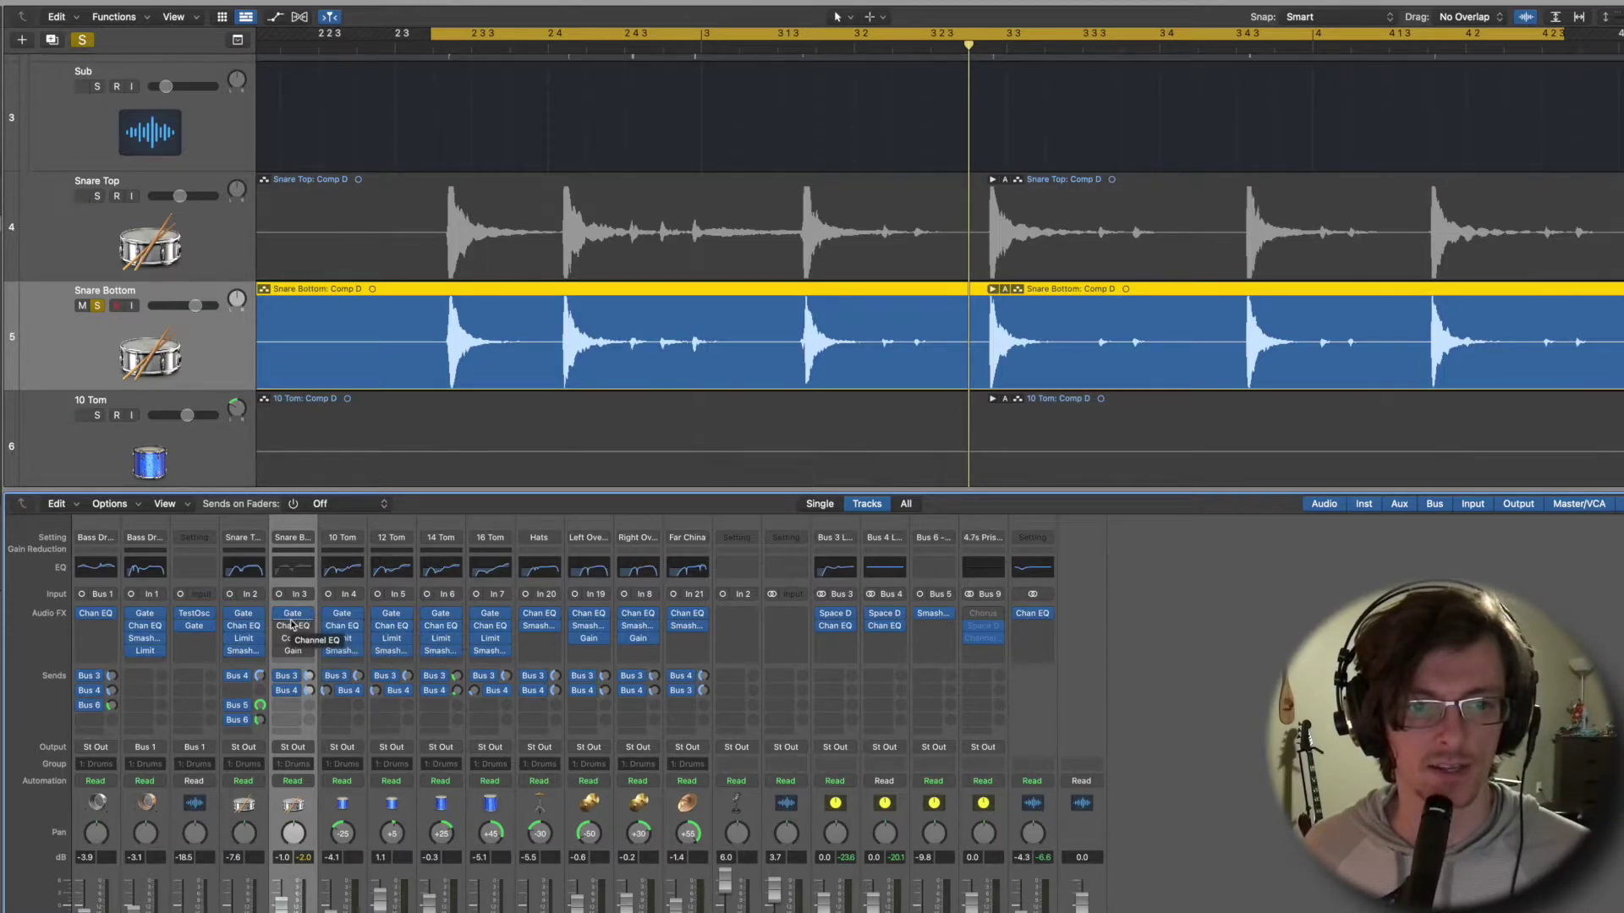
pyautogui.press('space')
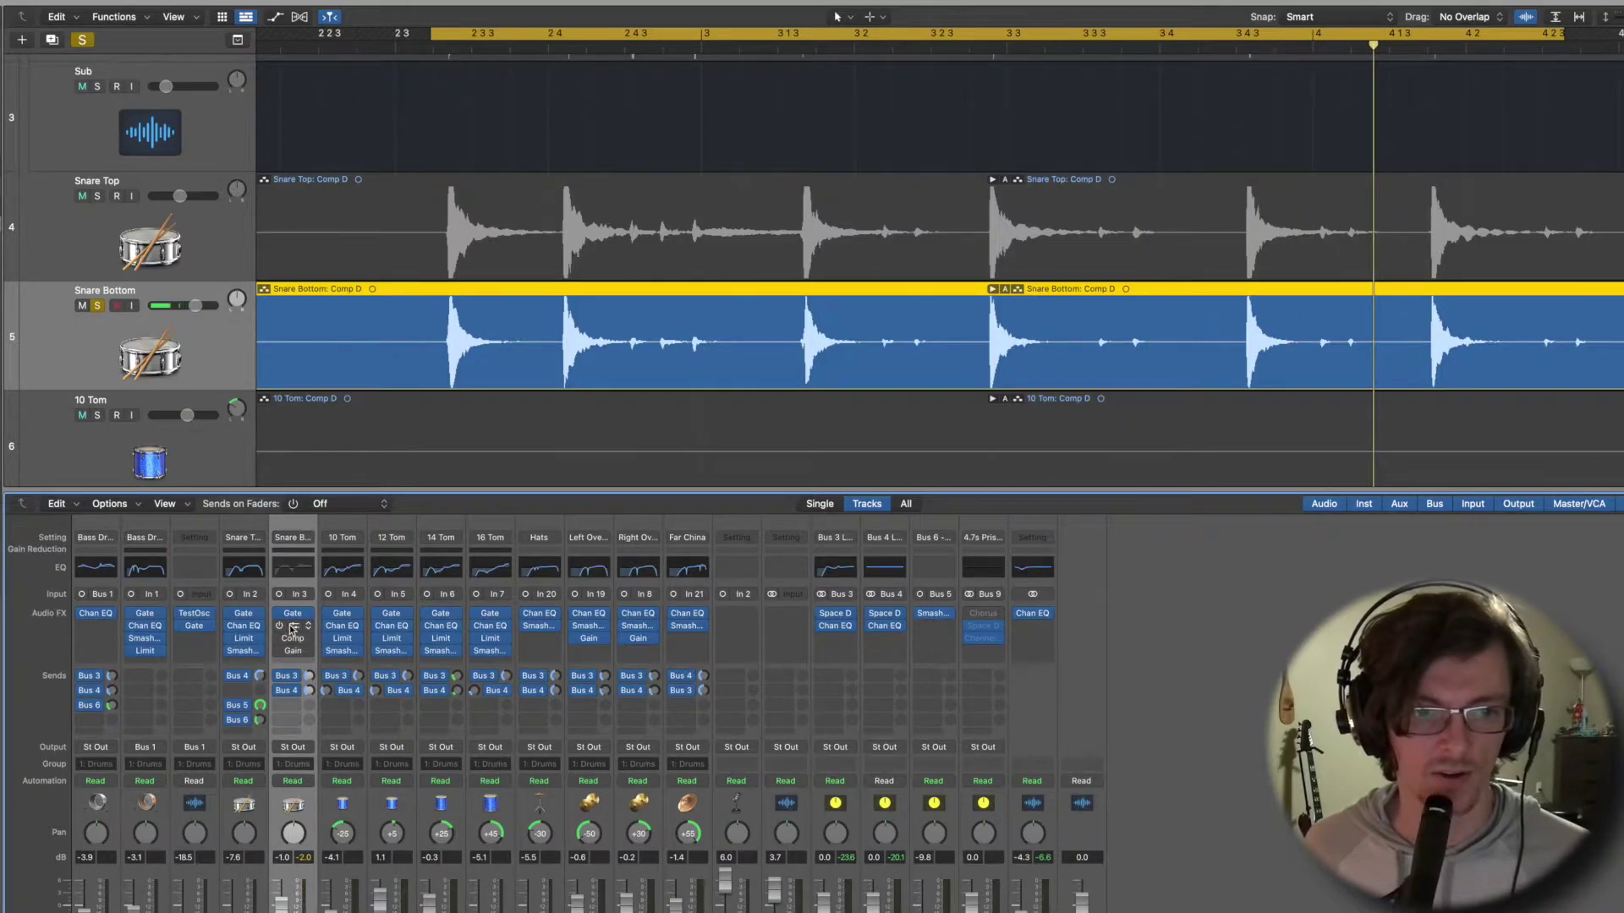
# Turn on the Snare Bottom's Channel EQ, compare its curve with the Snare Top's by stacking both windows, and close them.
pyautogui.click(291, 626)
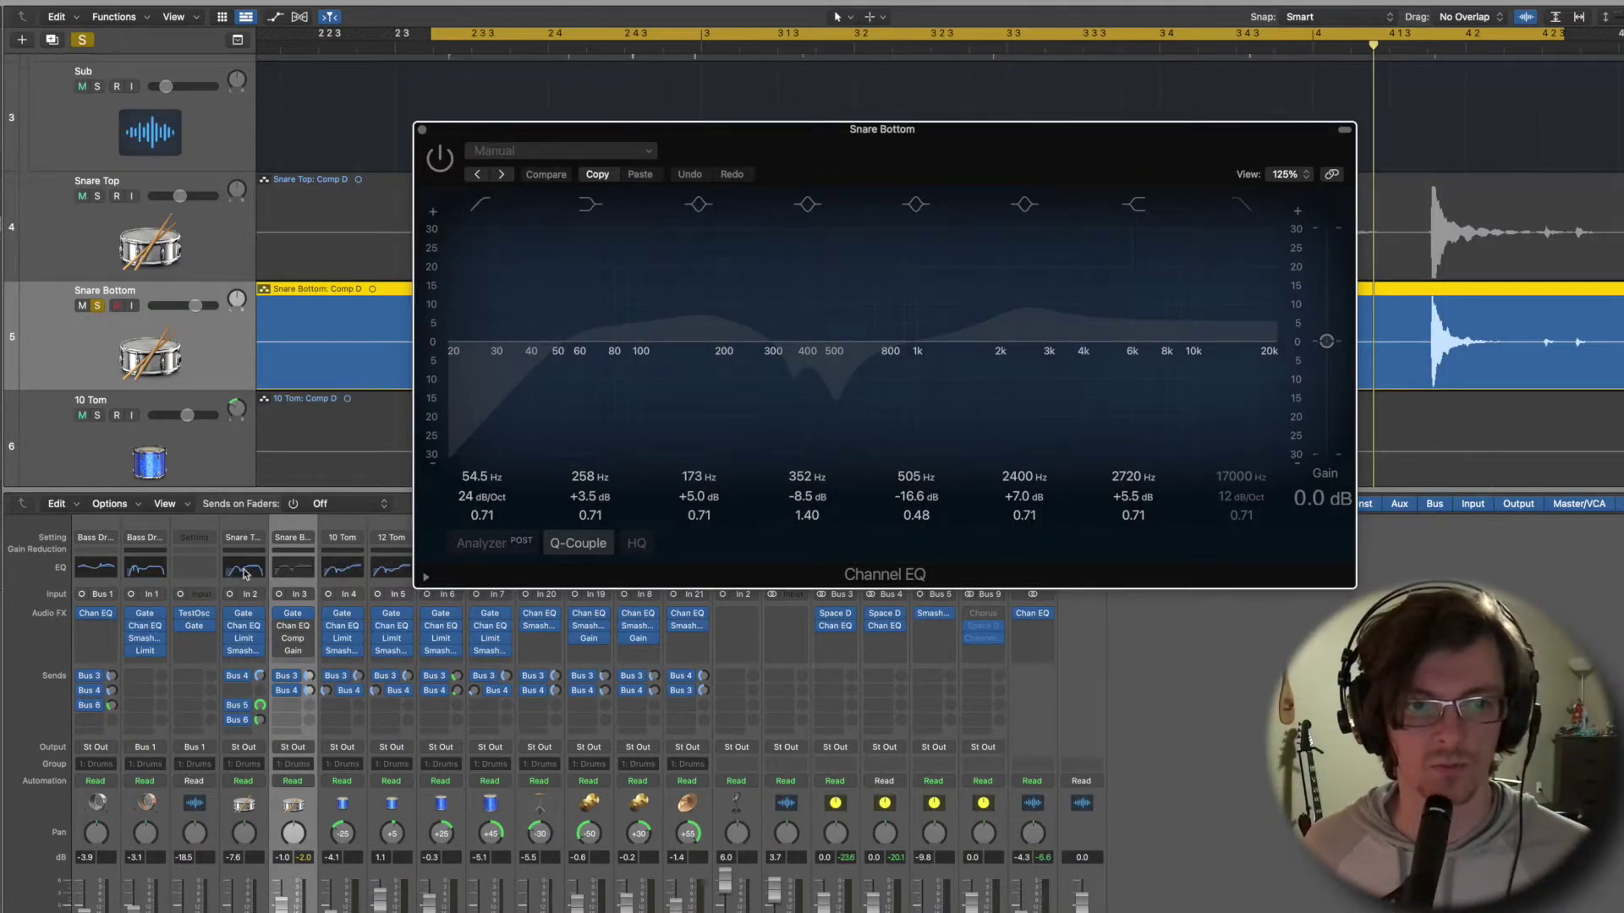
pyautogui.click(280, 627)
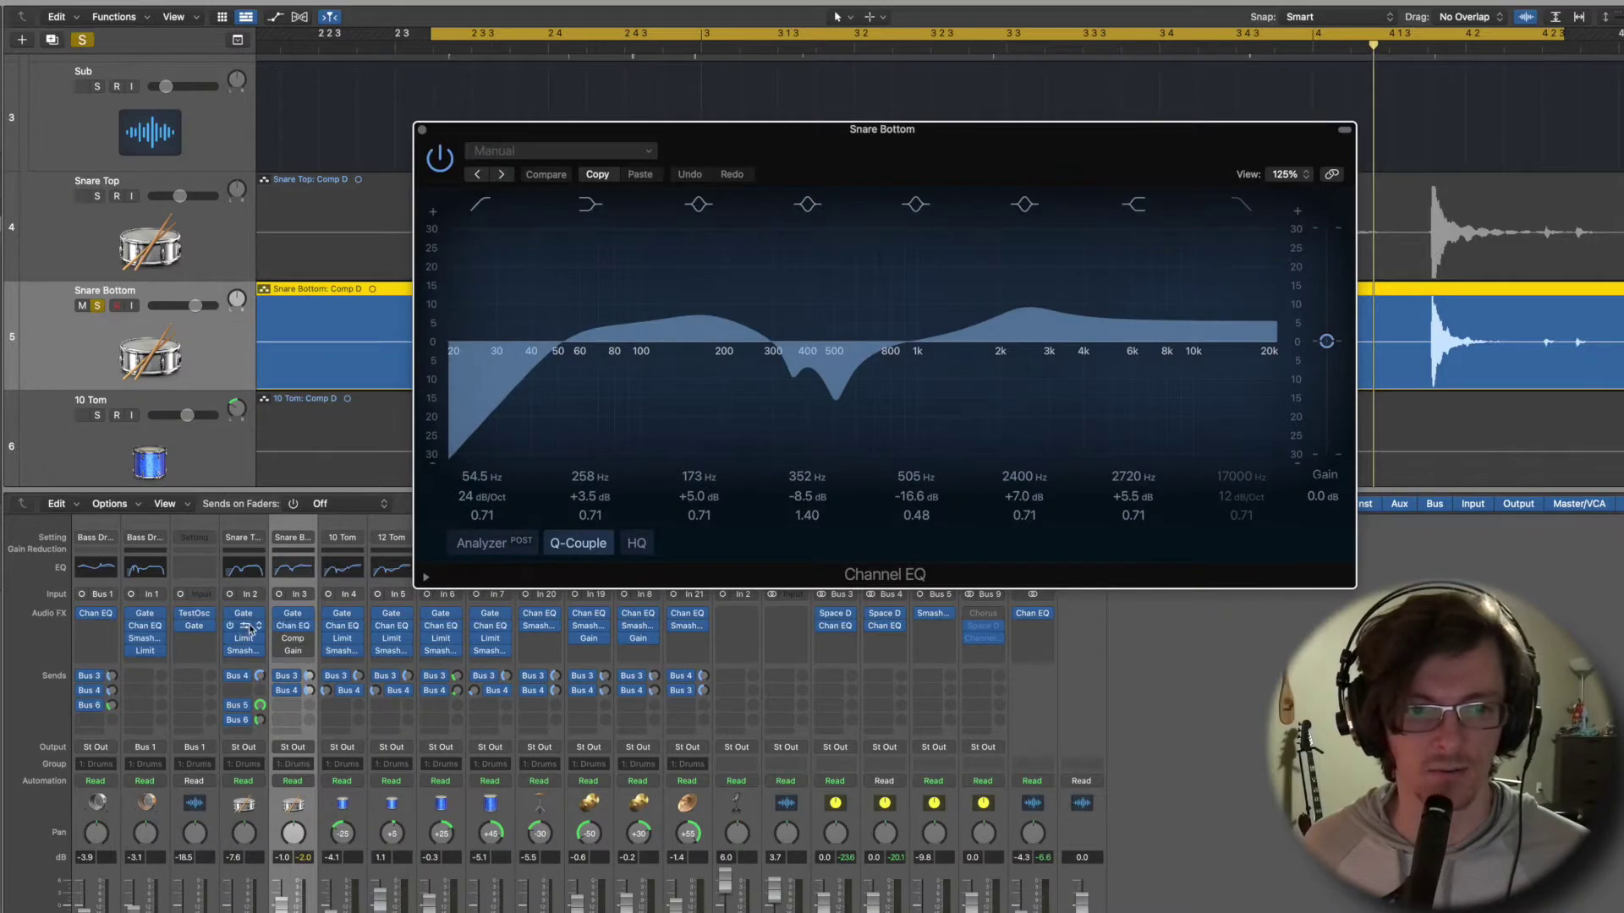
pyautogui.click(244, 626)
pyautogui.moveTo(795, 206); pyautogui.dragTo(336, 206)
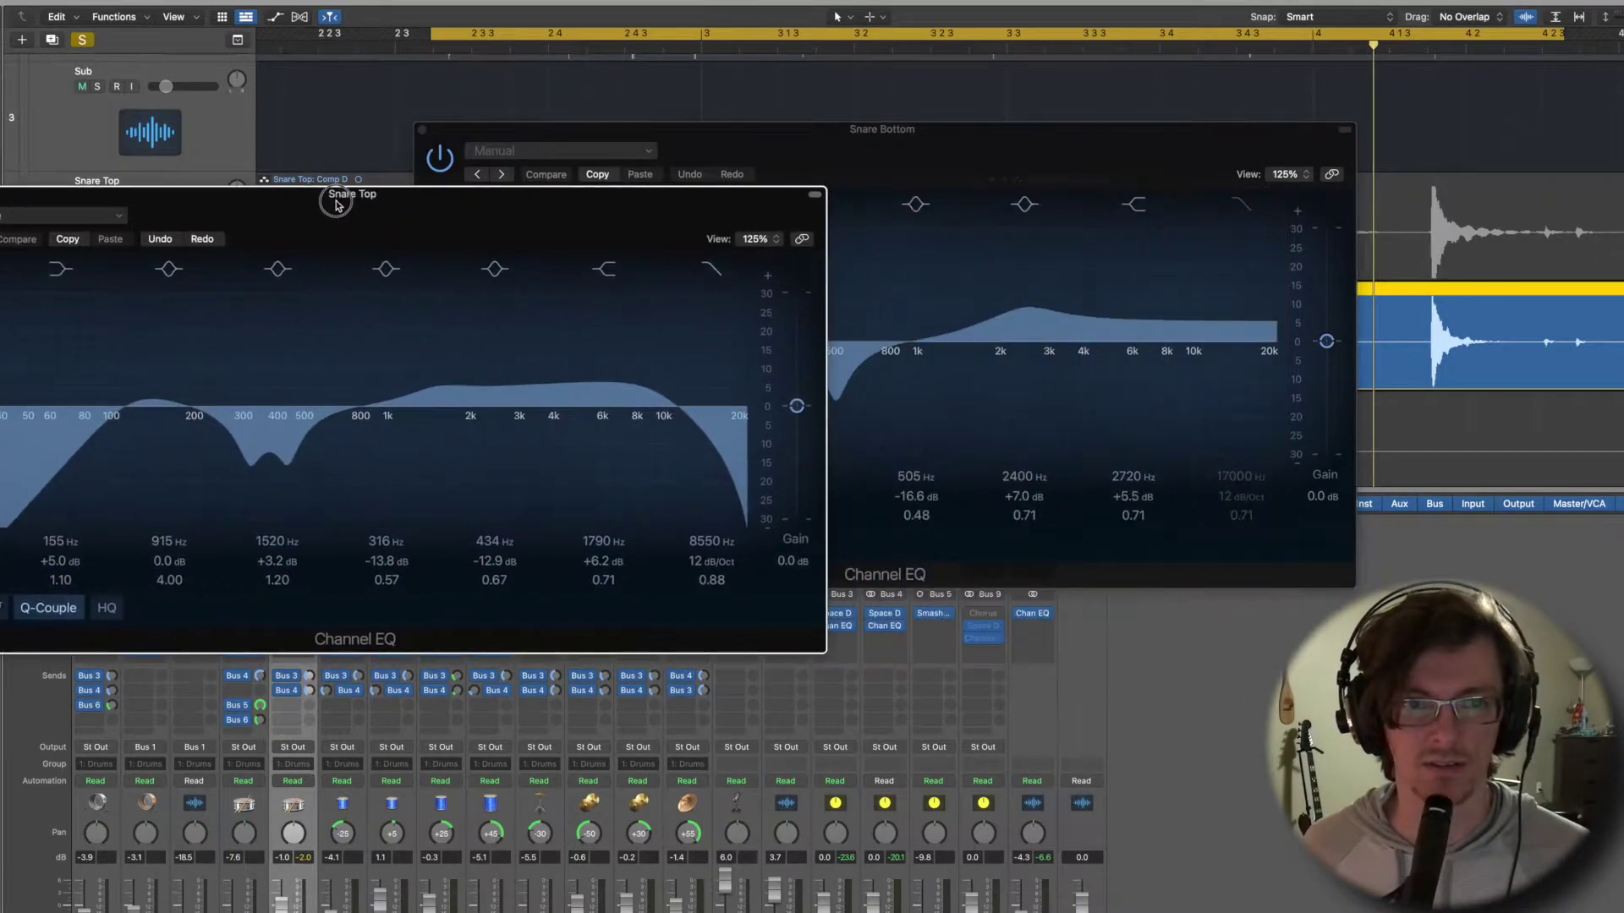
pyautogui.moveTo(906, 133); pyautogui.dragTo(792, 475)
pyautogui.moveTo(461, 199); pyautogui.dragTo(876, 8)
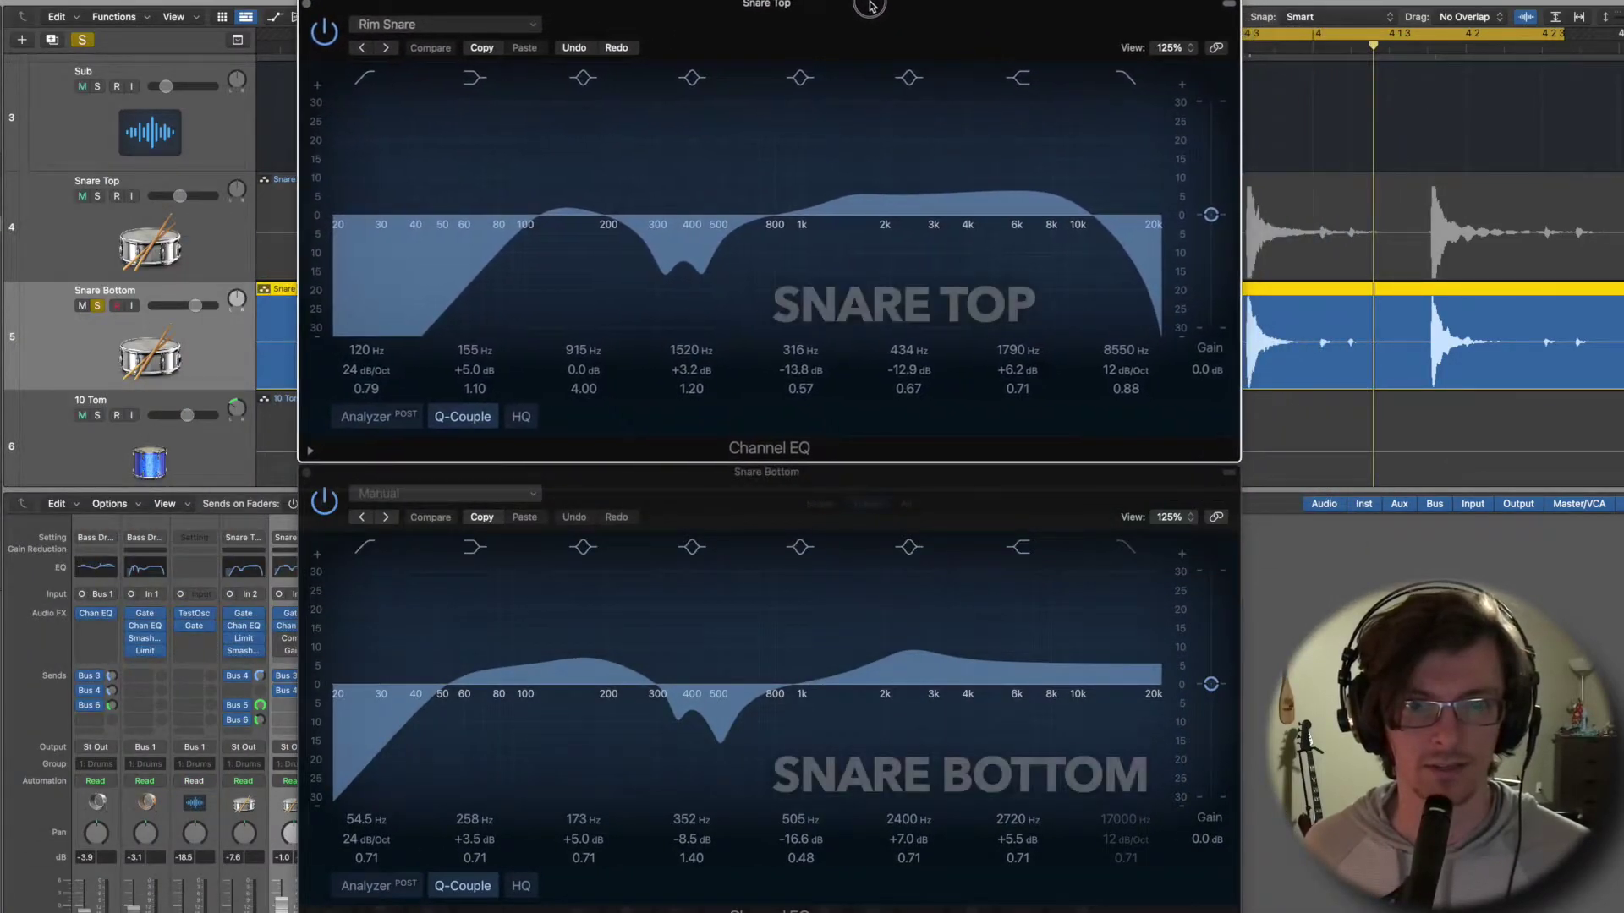
pyautogui.moveTo(877, 5); pyautogui.dragTo(875, 5)
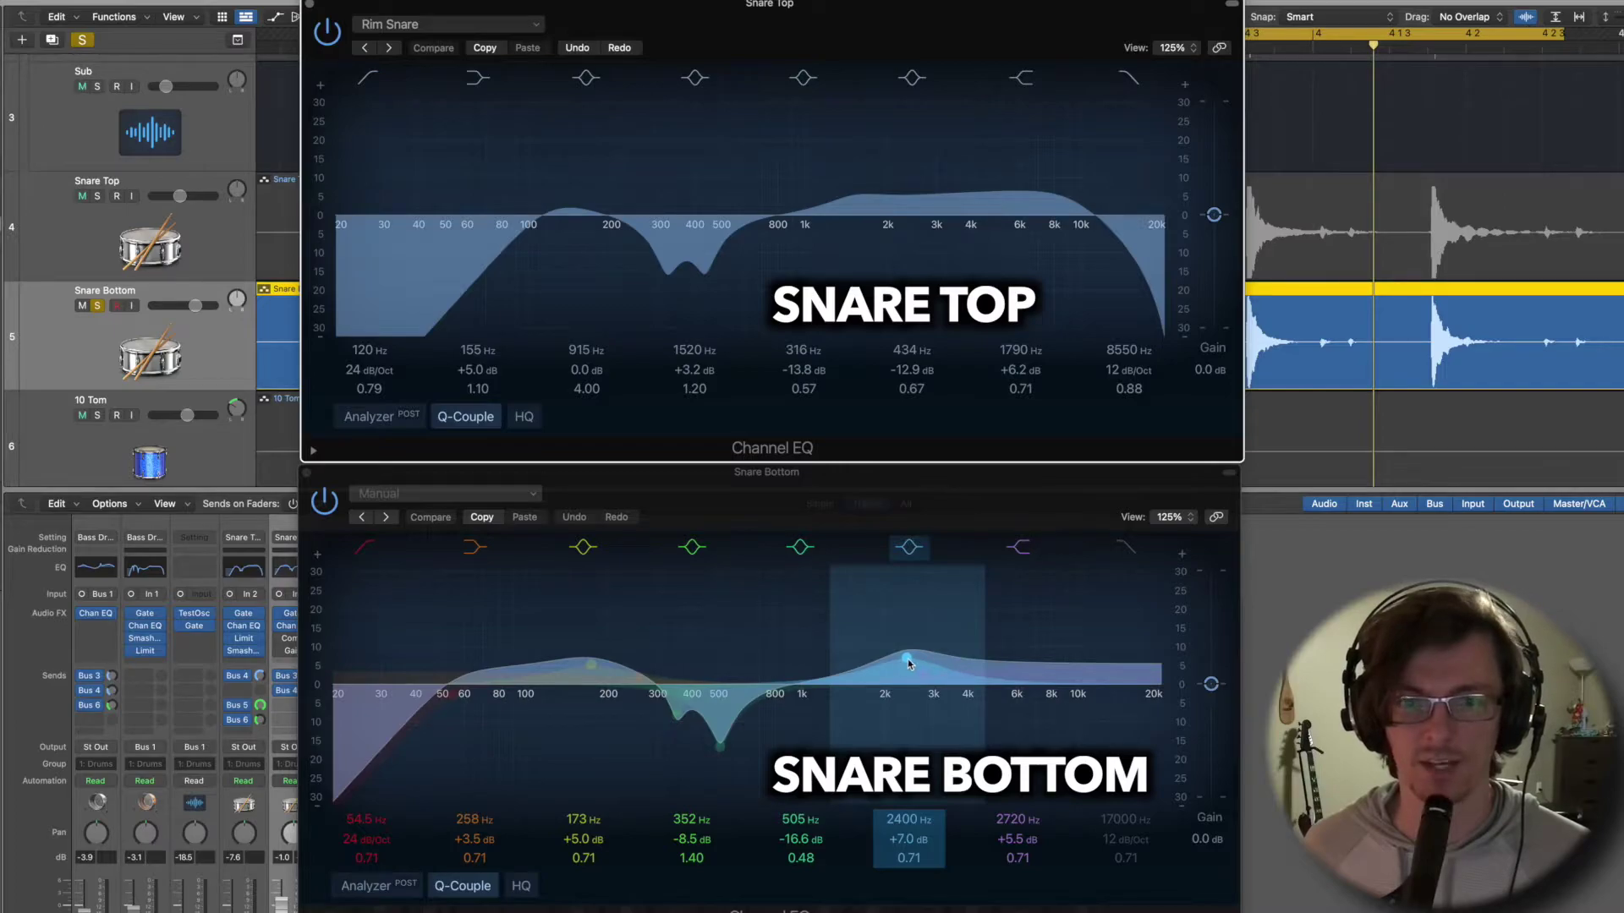
pyautogui.click(309, 5)
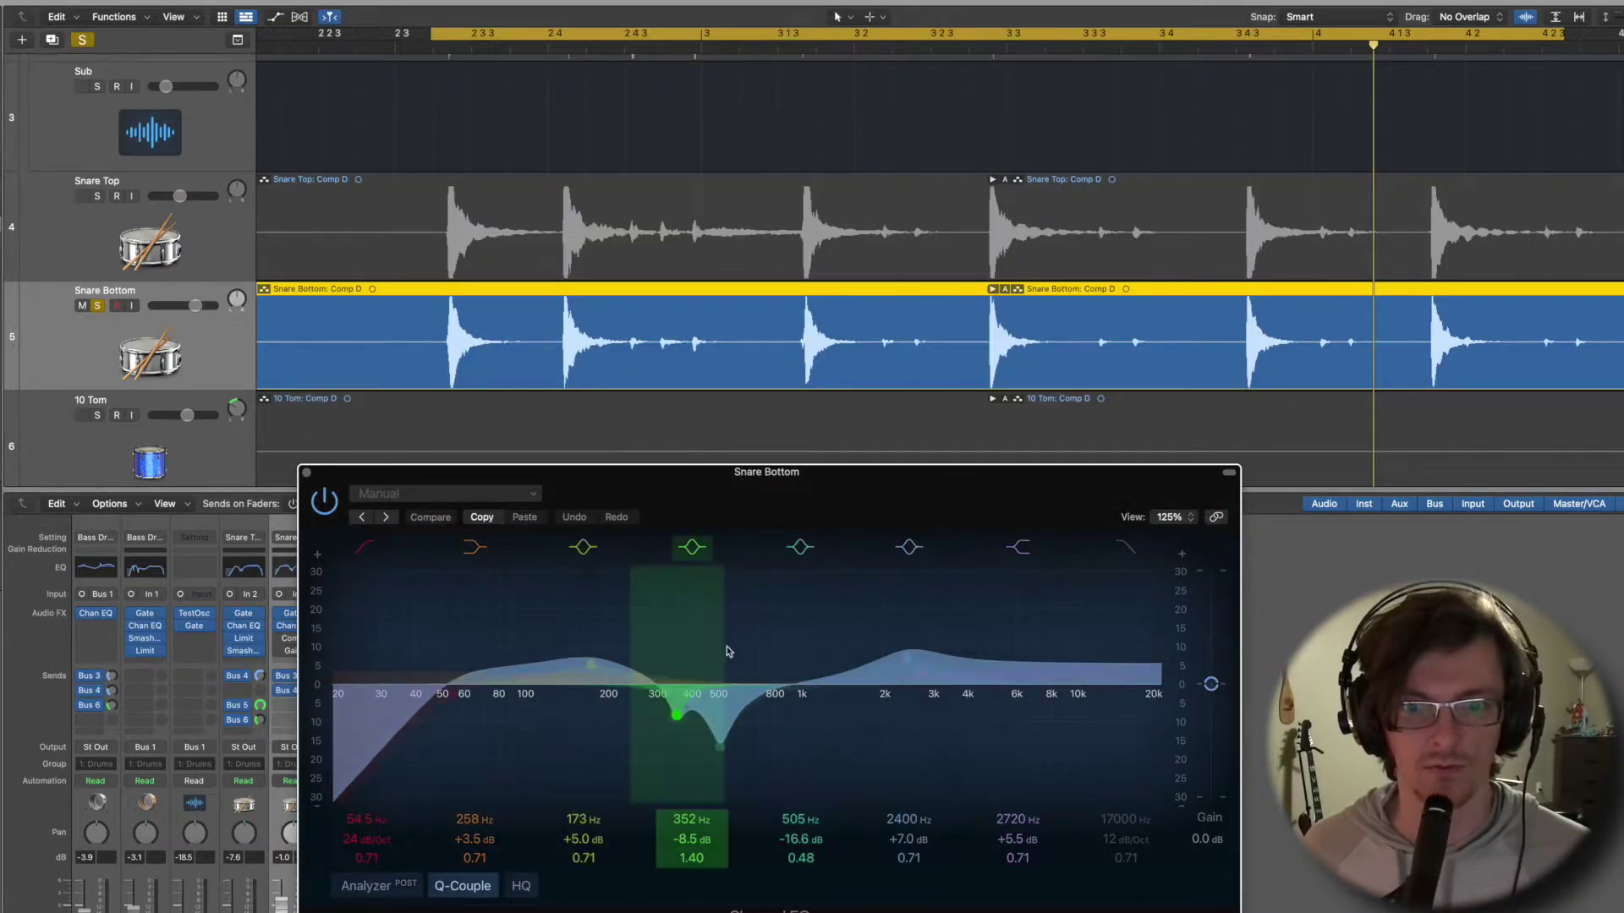
pyautogui.click(306, 472)
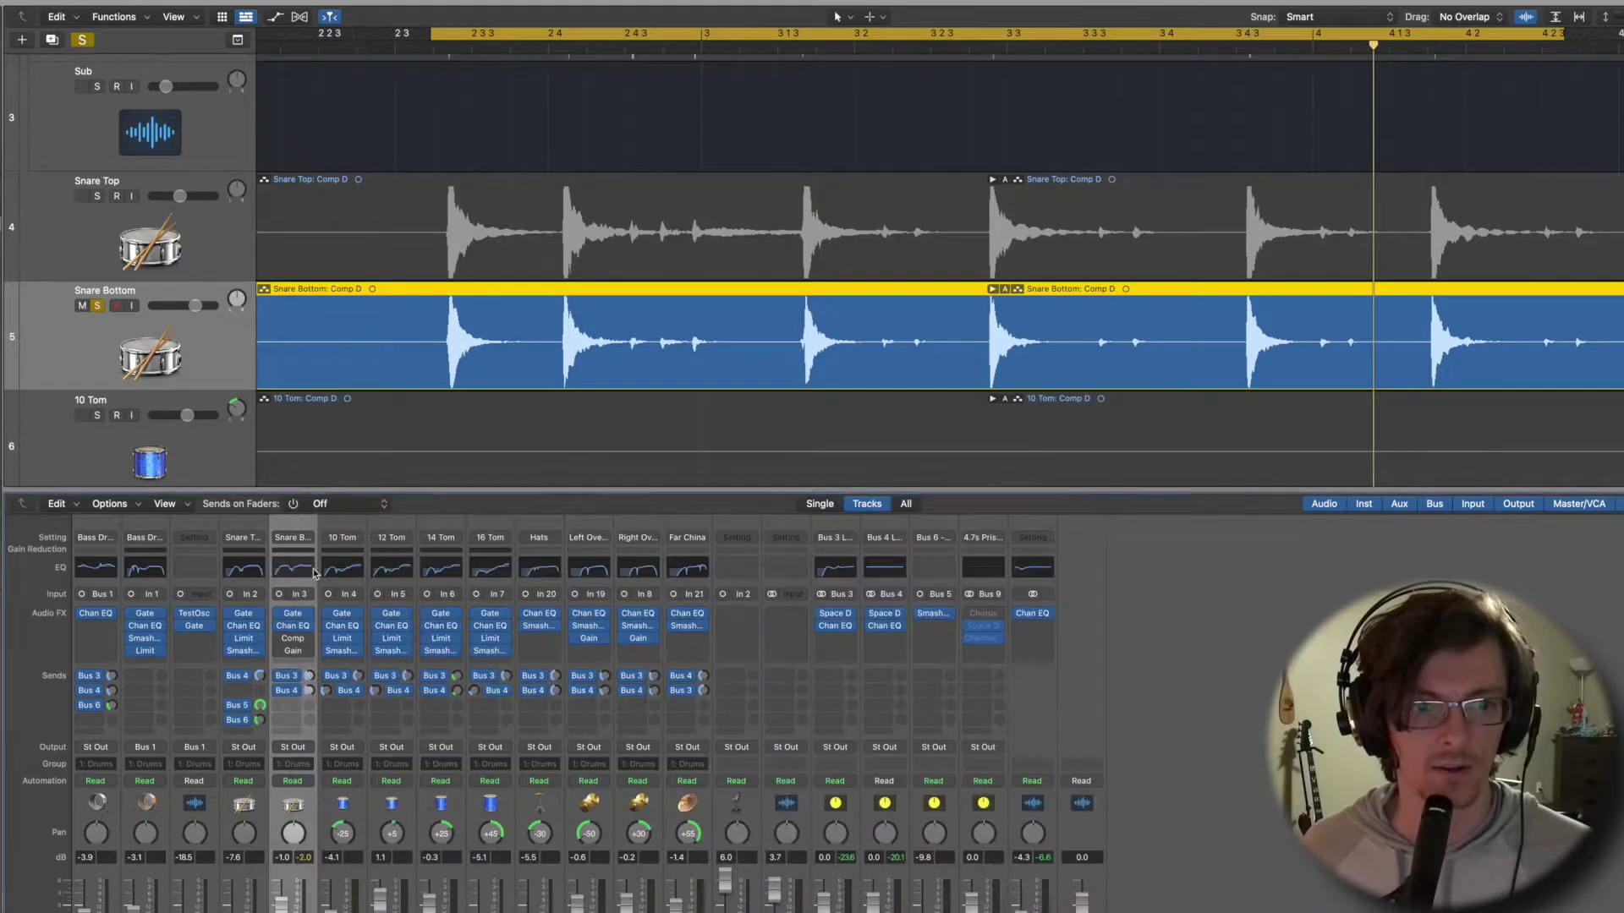
# Turn on and open the Snare Bottom's Compressor, and browse its drum presets without loading one.
pyautogui.click(293, 640)
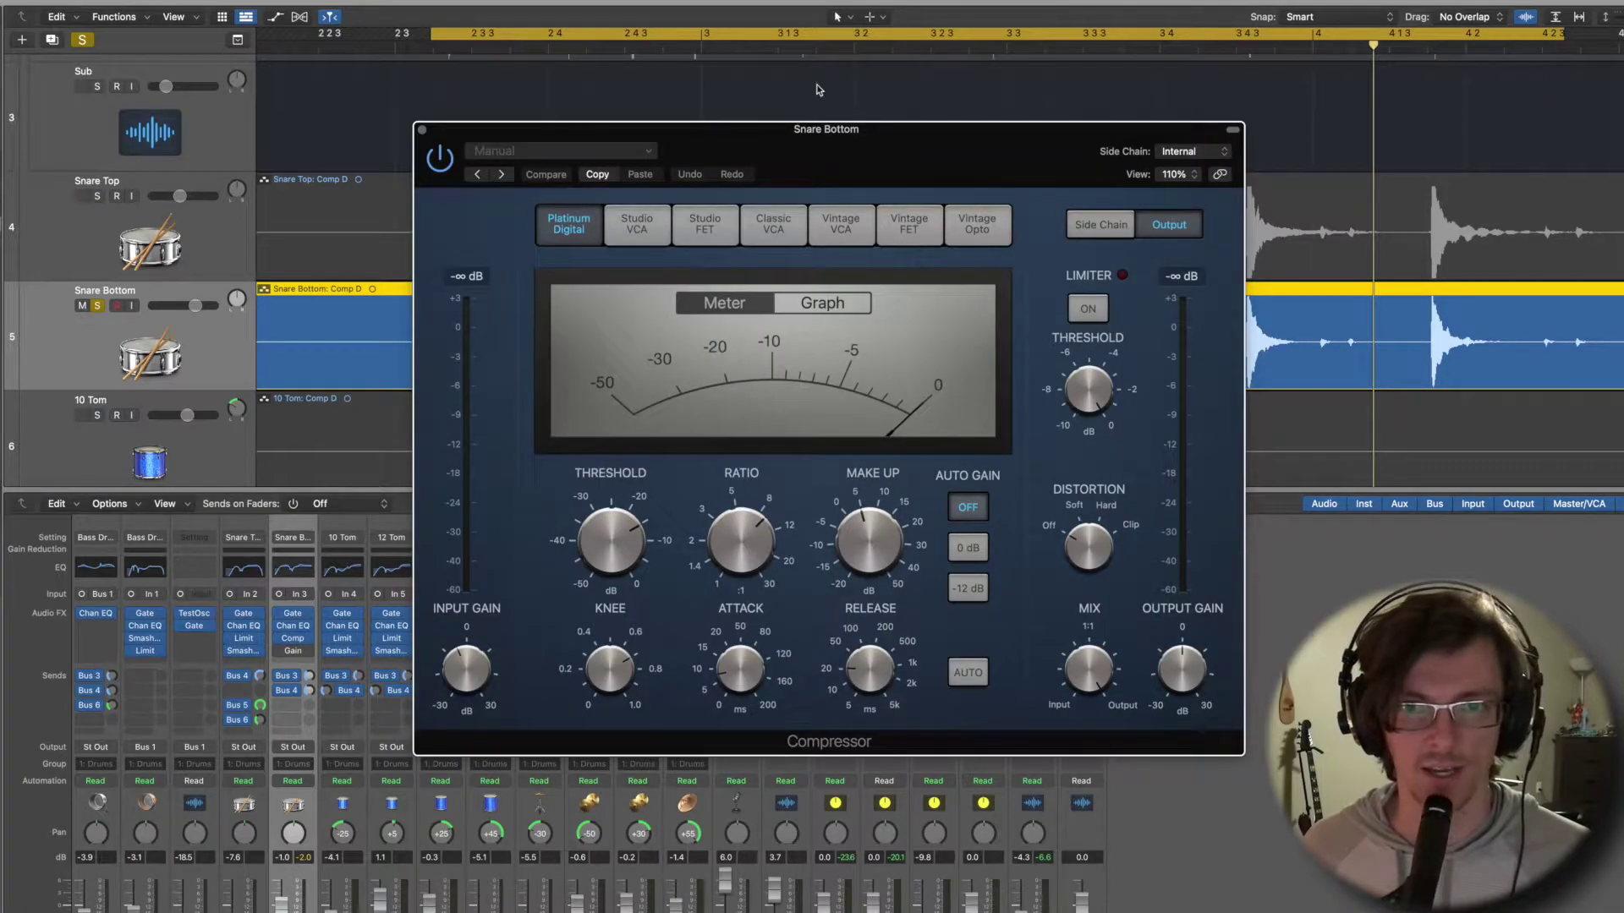
pyautogui.moveTo(823, 148); pyautogui.dragTo(817, 105)
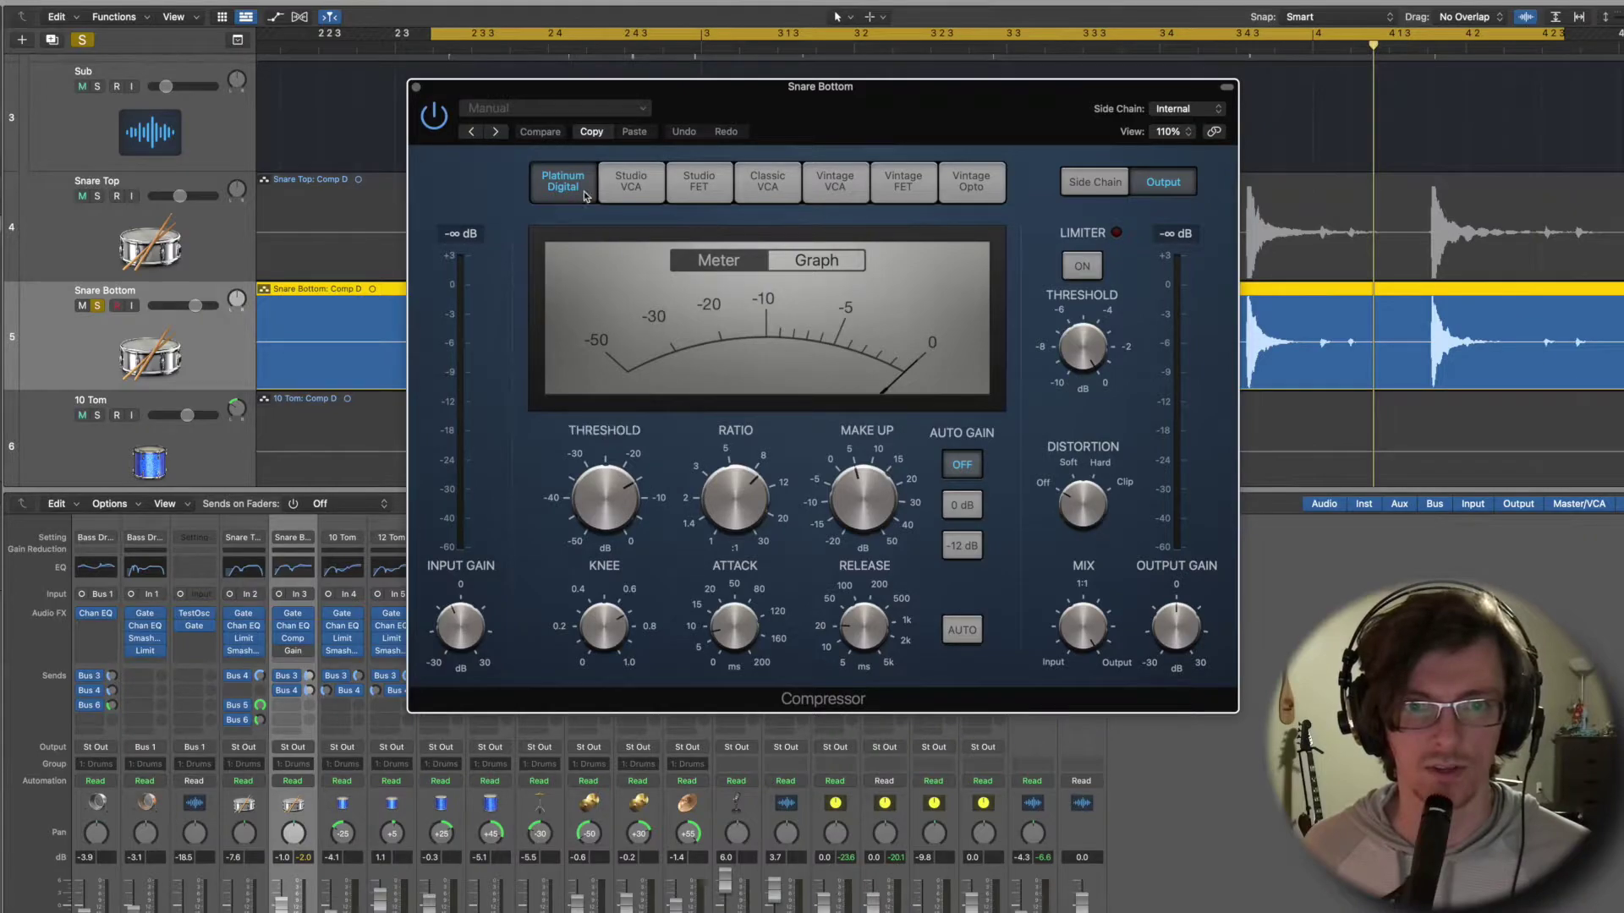
pyautogui.click(639, 112)
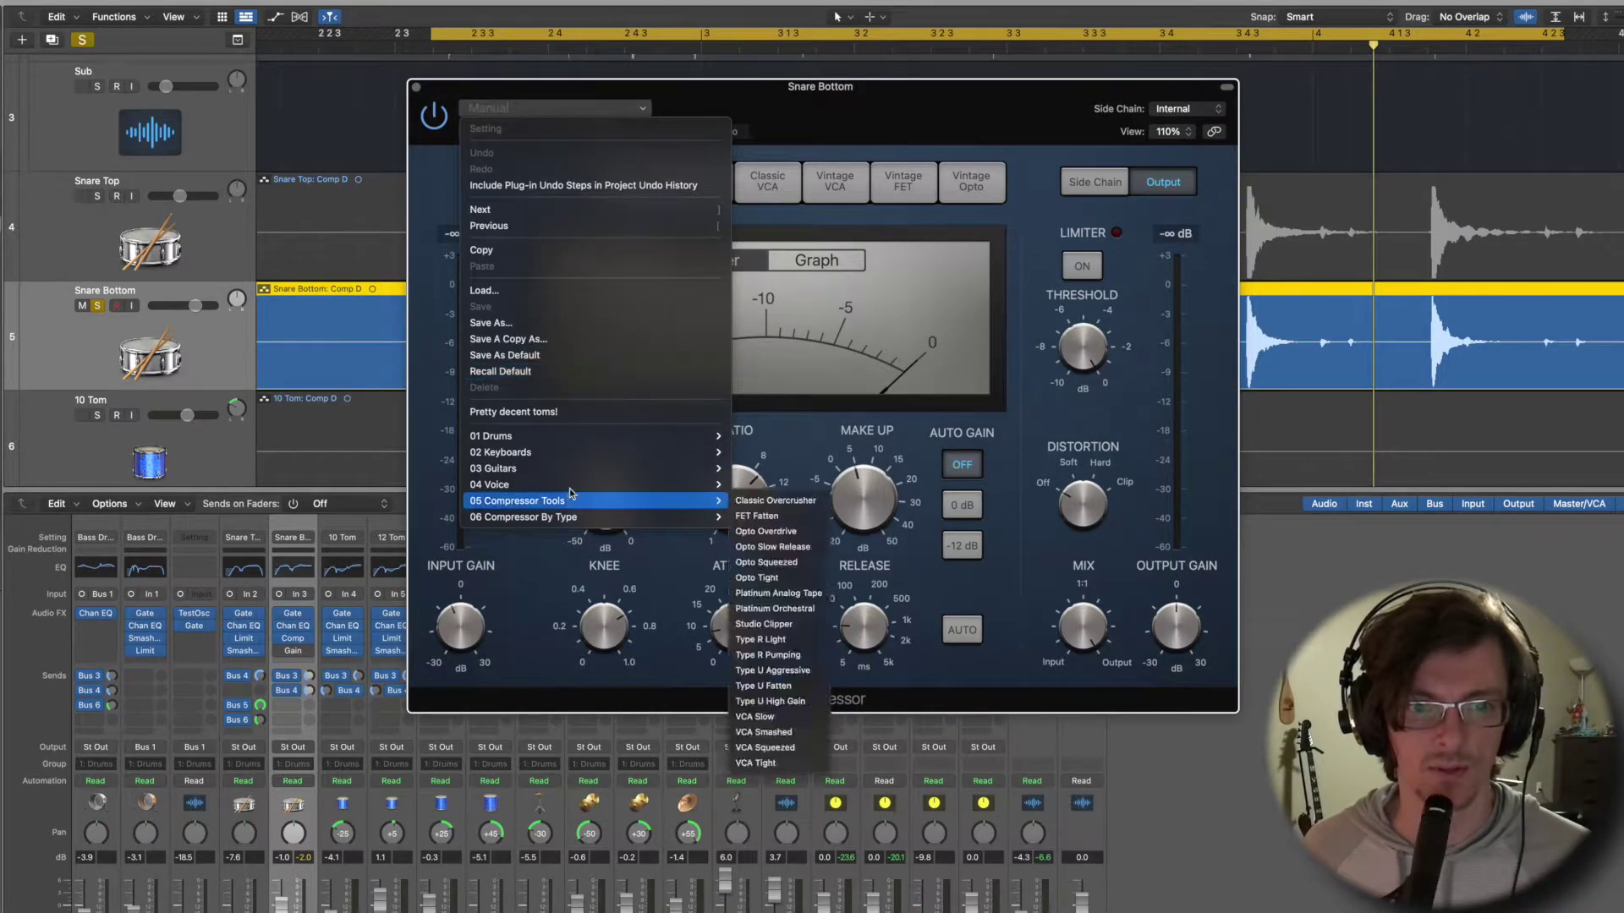
pyautogui.moveTo(573, 444)
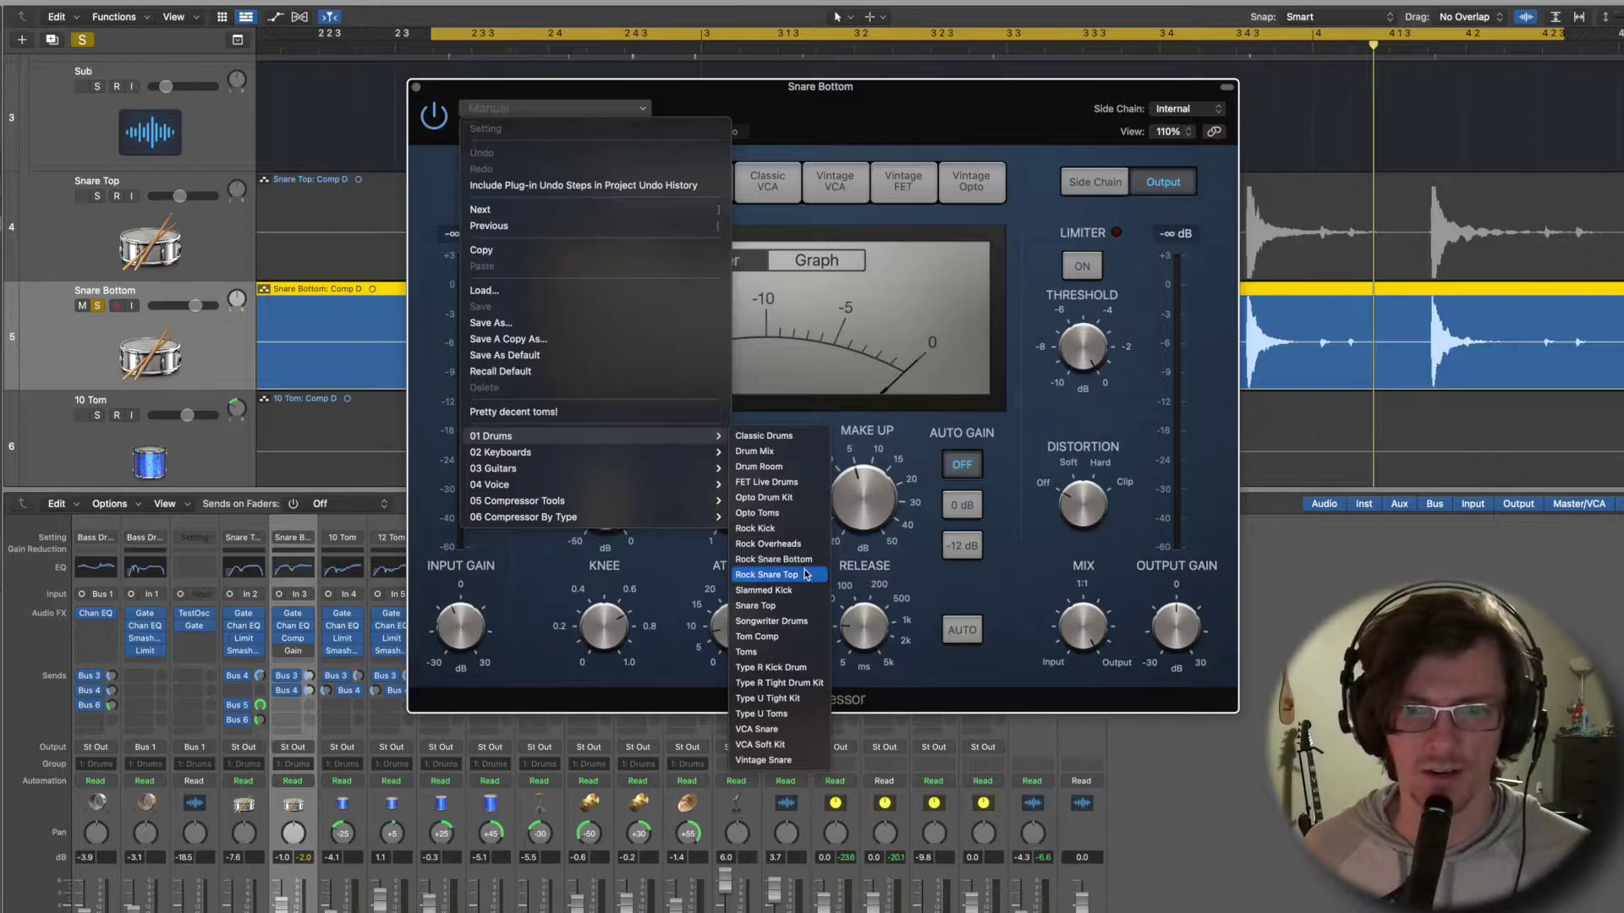
pyautogui.click(1006, 663)
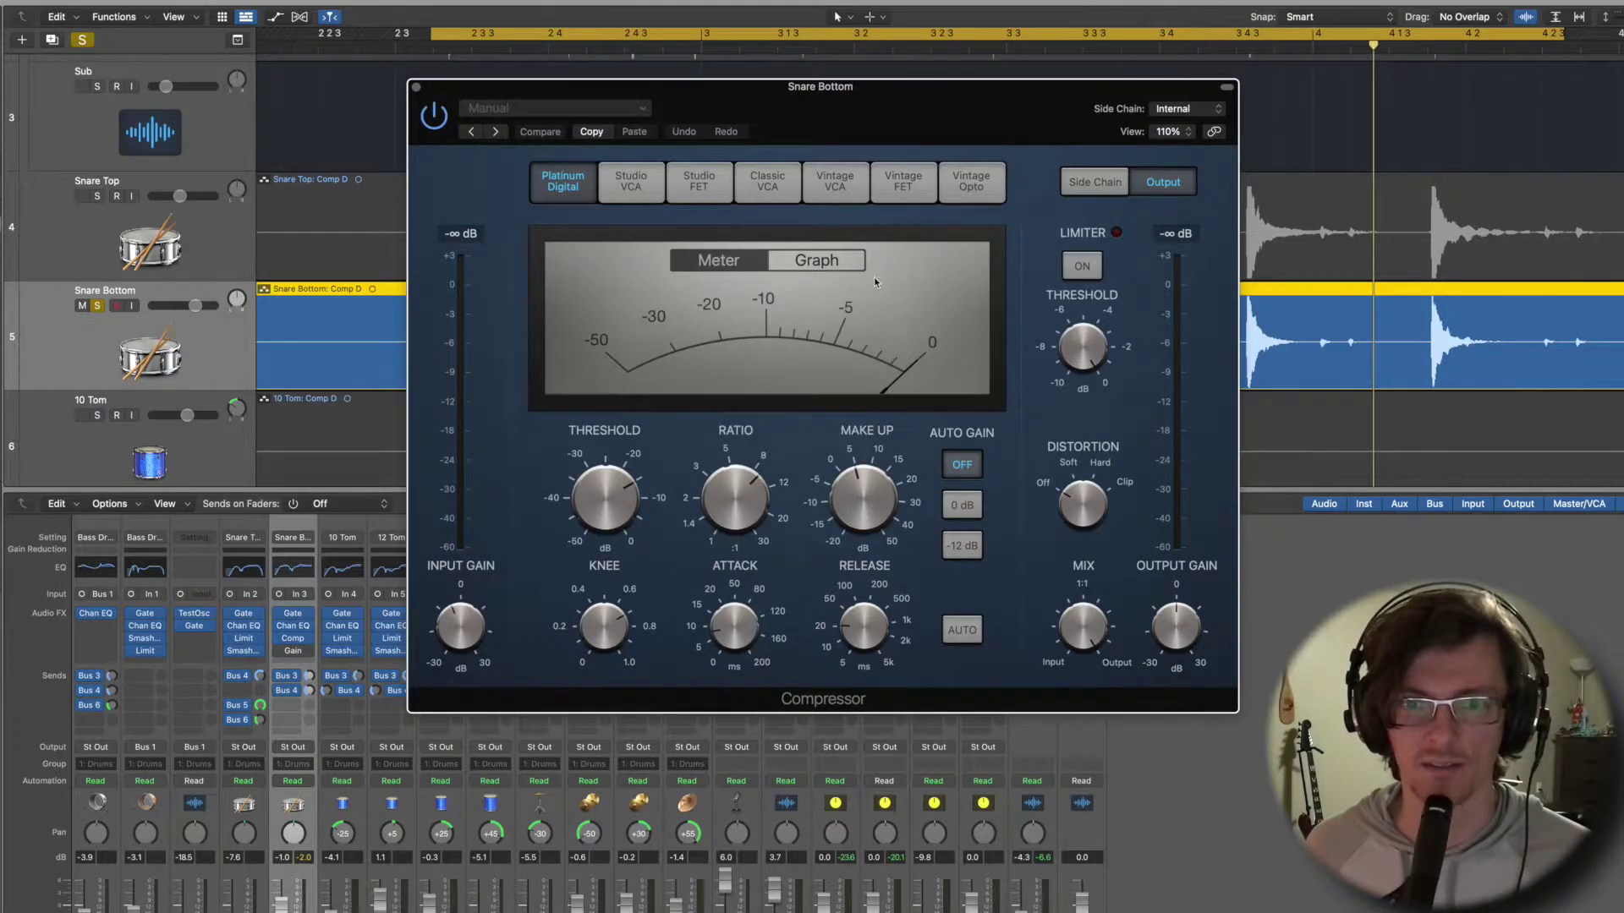
# Play the loop while watching the Snare Bottom Compressor's meters, stop playback and close the plug-in.
pyautogui.moveTo(793, 93); pyautogui.dragTo(899, 93)
pyautogui.press('space')
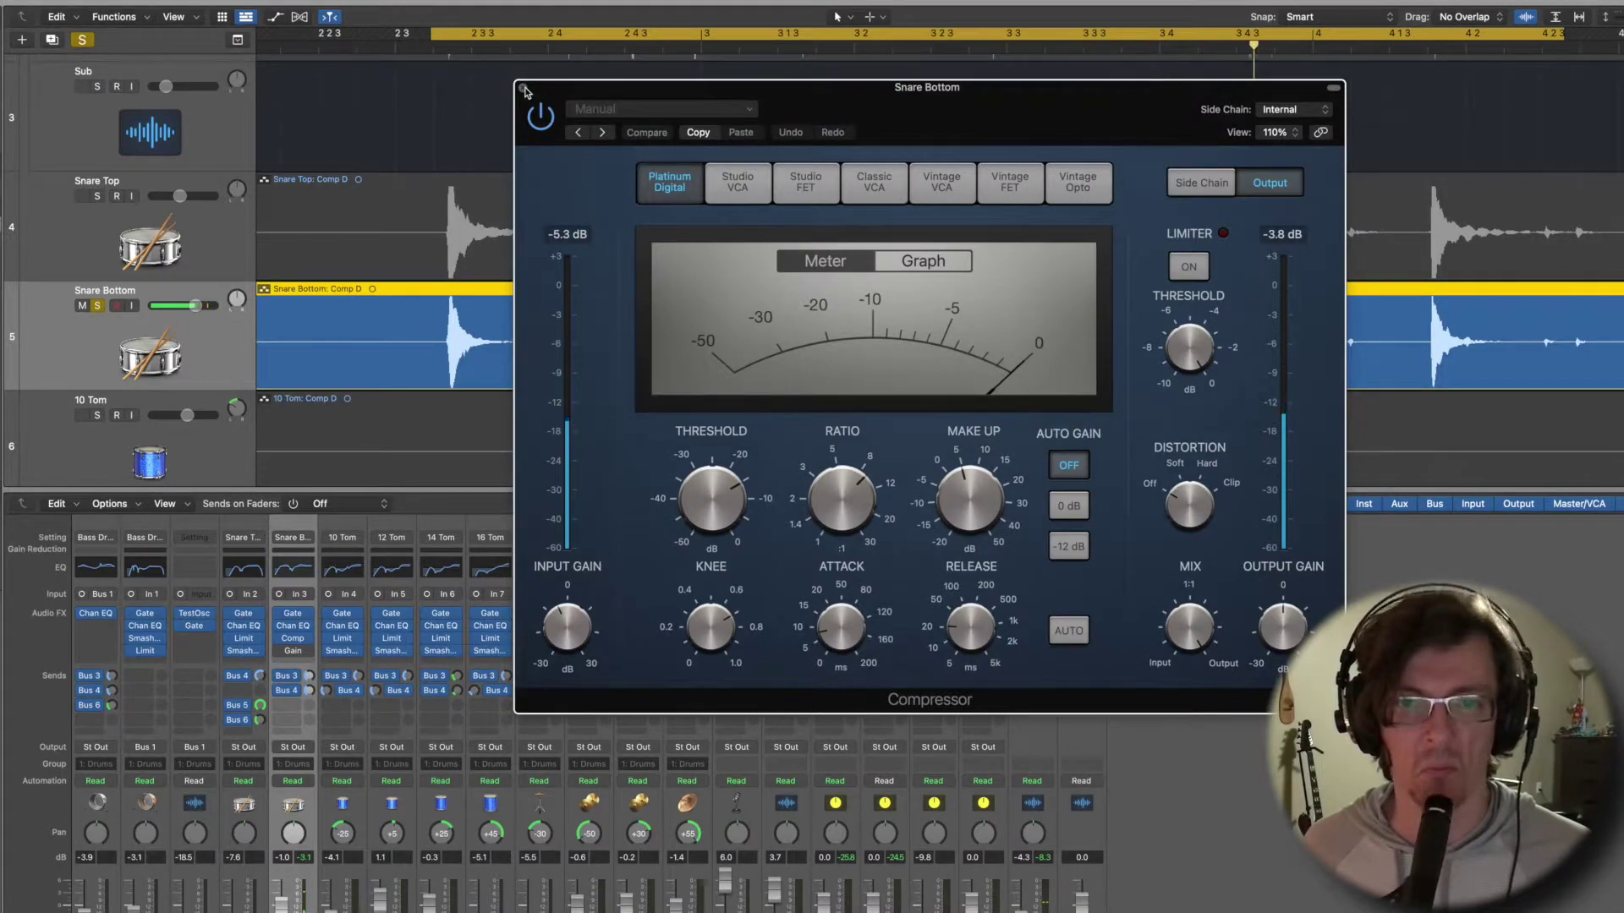
pyautogui.press('space')
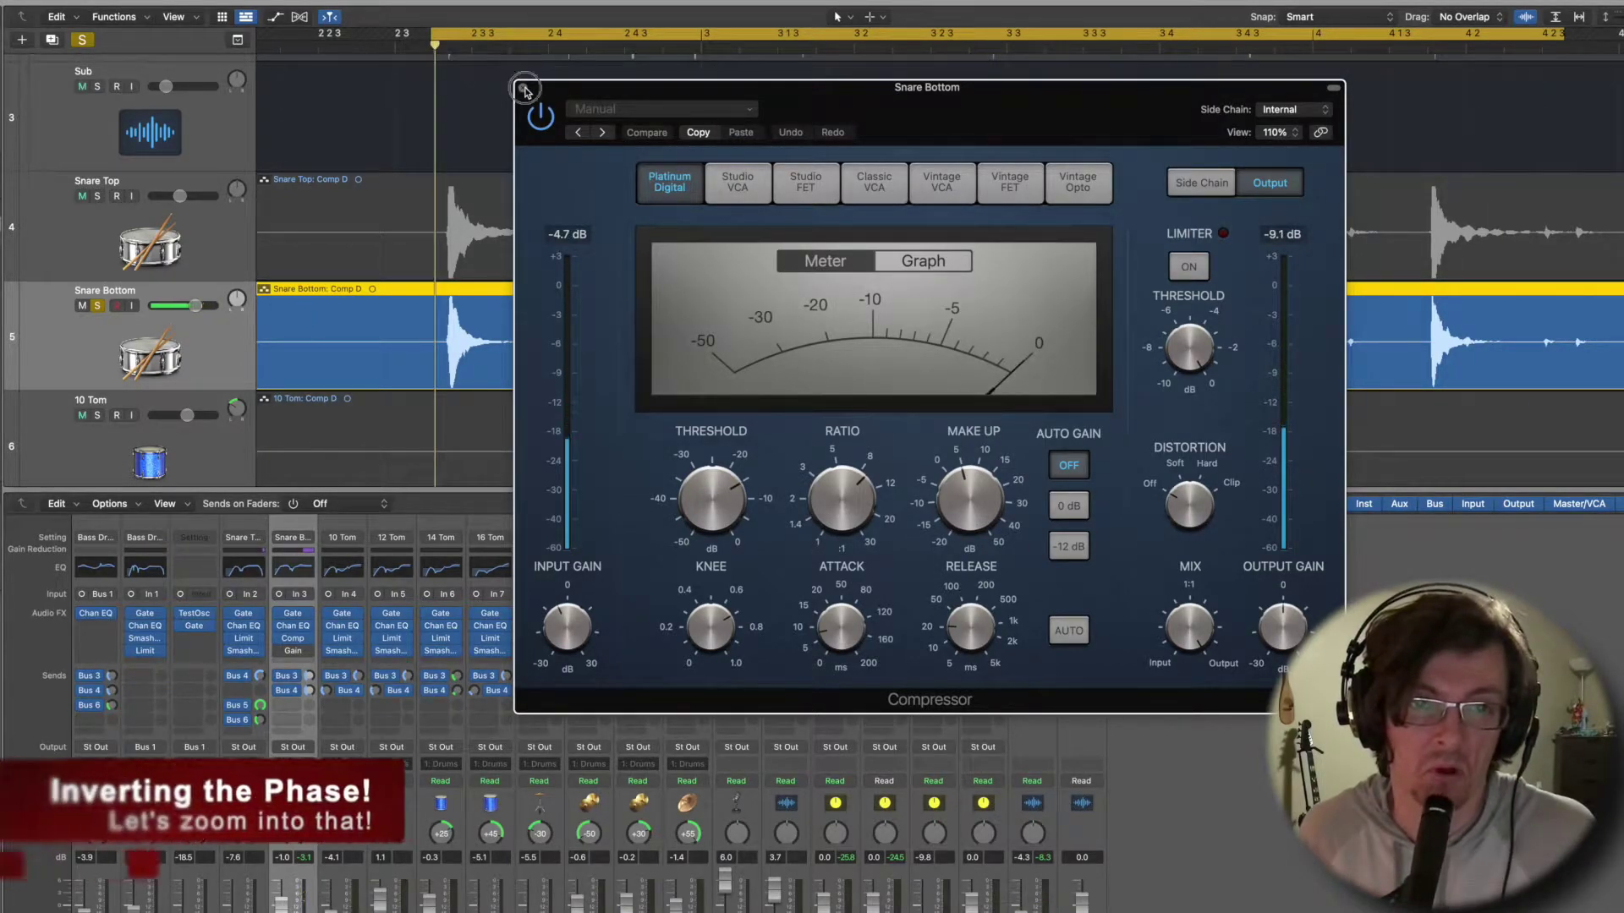
pyautogui.click(524, 90)
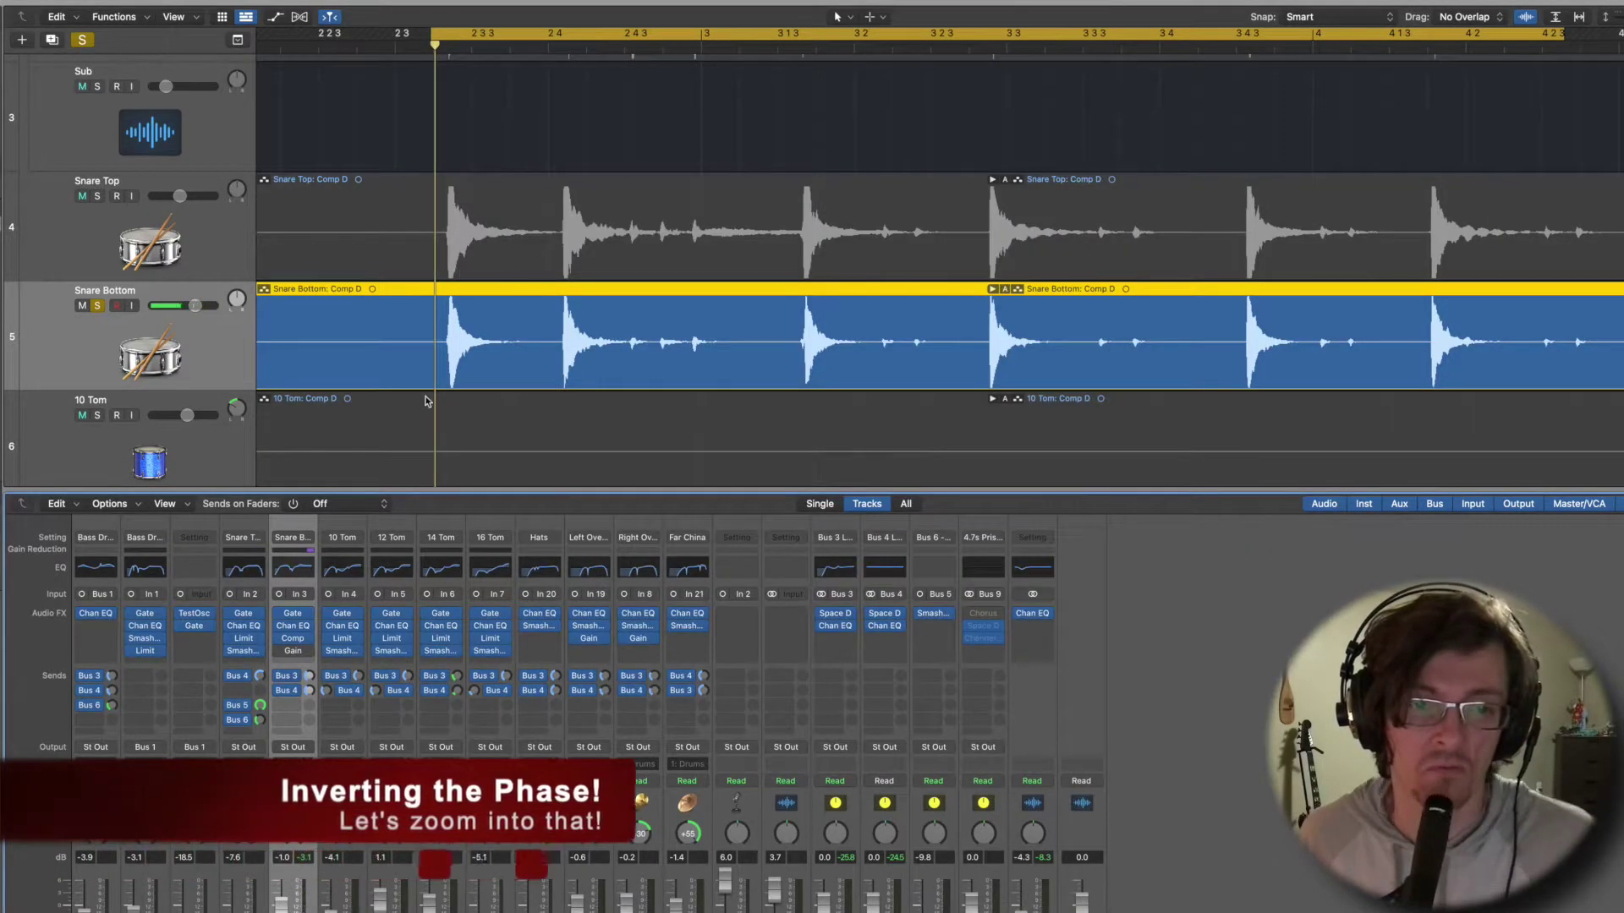
# Open the Snare Bottom's Gain plug-in and toggle its Phase Invert.
pyautogui.click(296, 657)
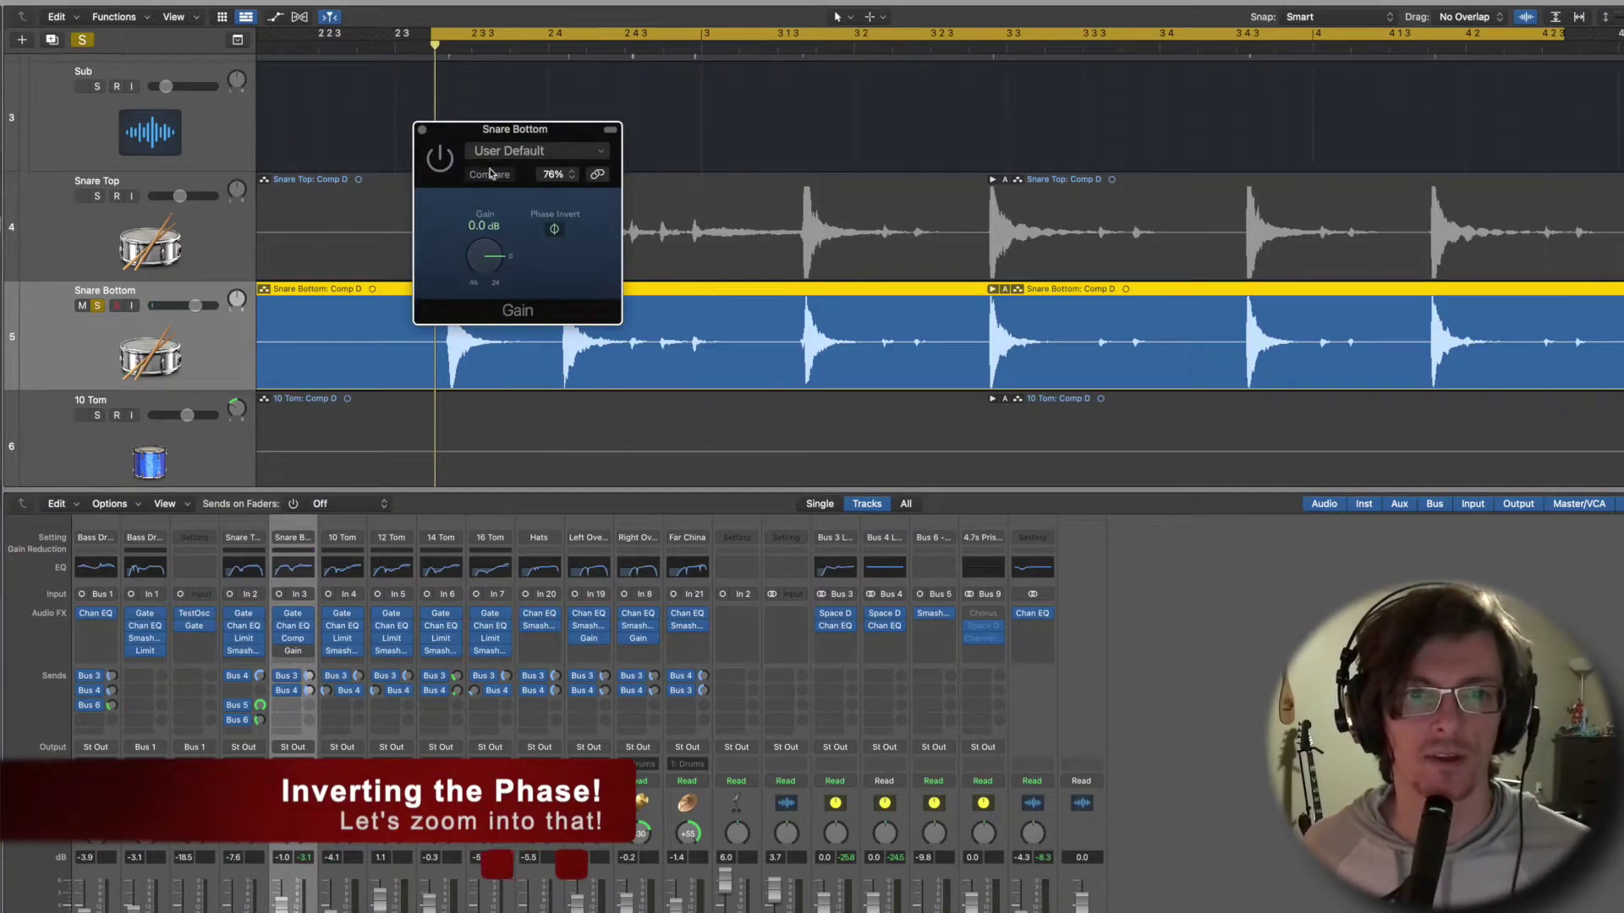
pyautogui.moveTo(516, 128); pyautogui.dragTo(440, 130)
pyautogui.click(479, 230)
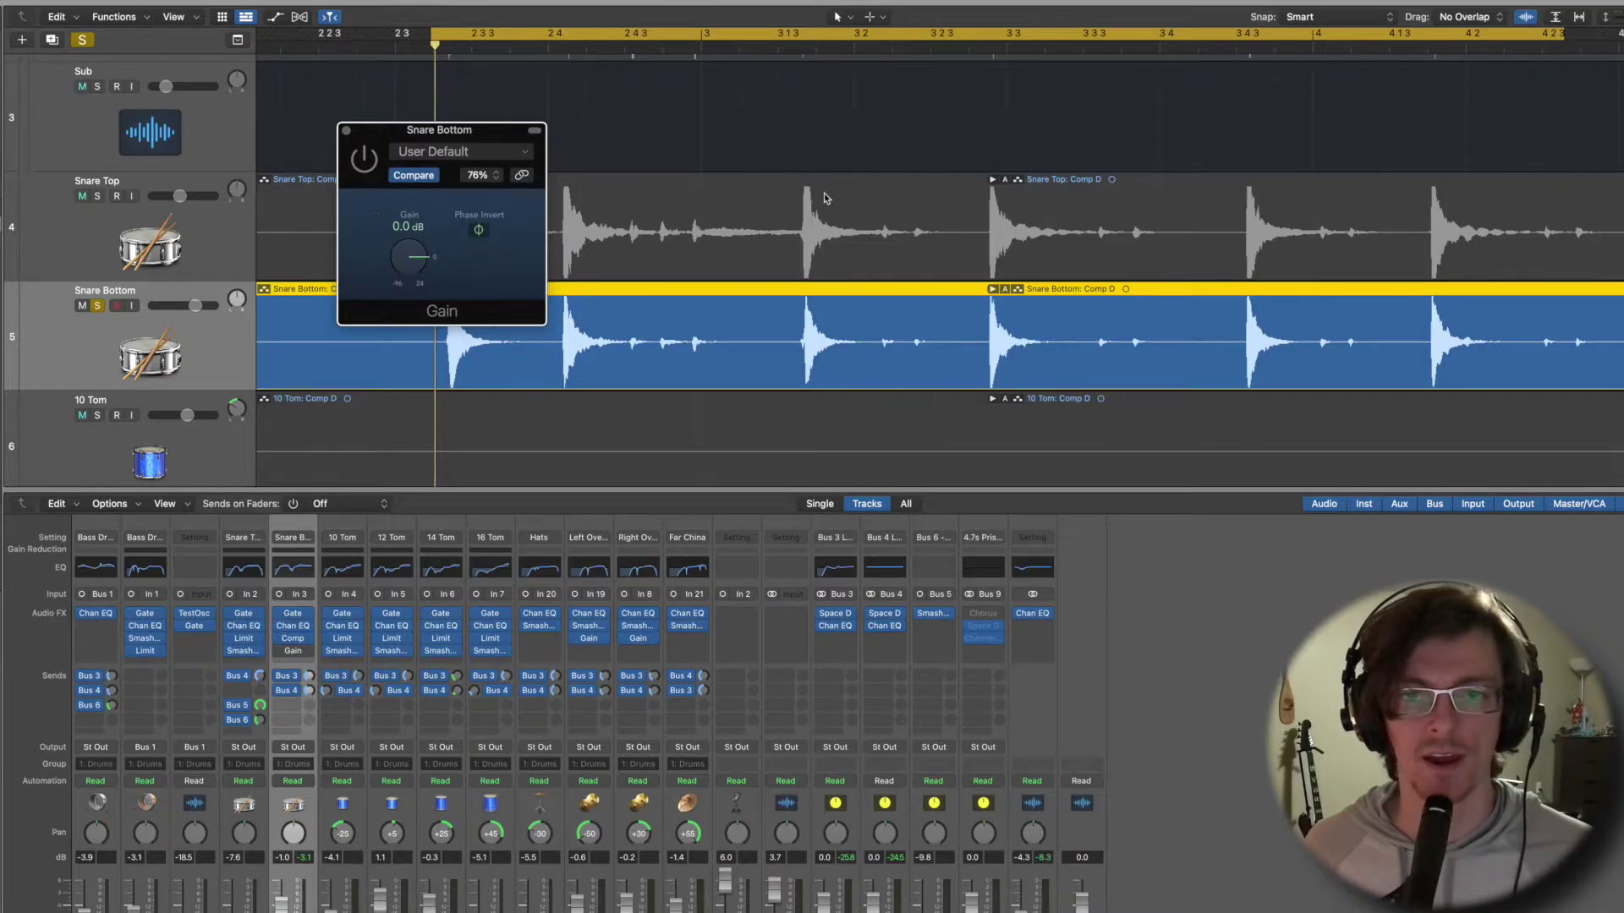
# Place the playhead just before a snare hit and zoom in to compare the Snare Top and Snare Bottom waveforms' phase.
pyautogui.moveTo(444, 128); pyautogui.dragTo(500, 193)
pyautogui.click(181, 129)
pyautogui.click(179, 120)
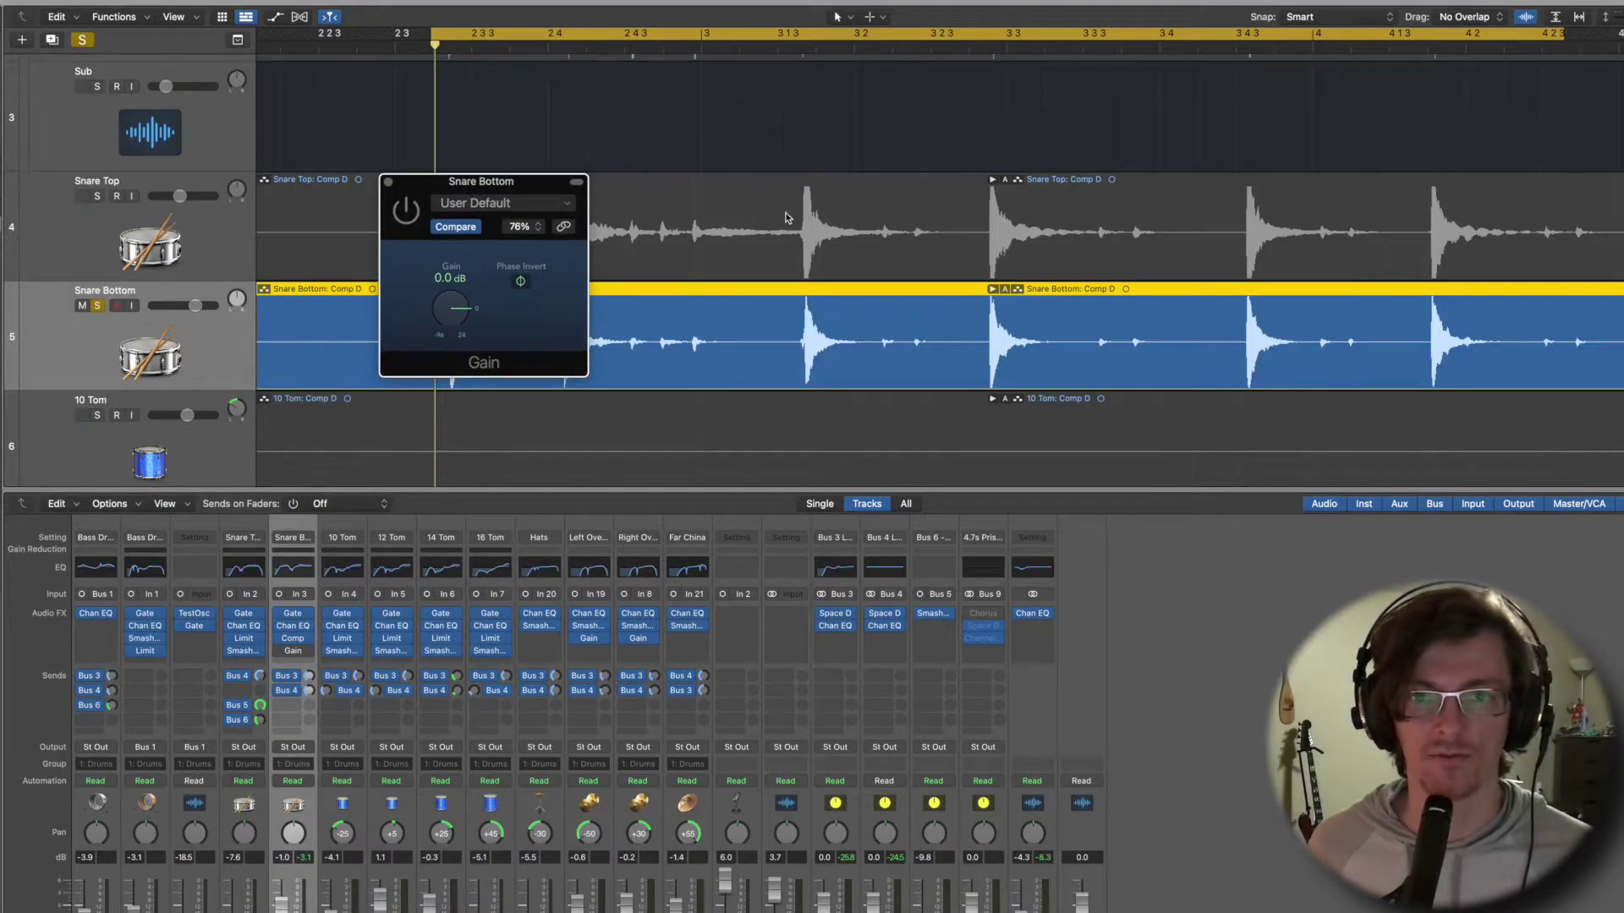
pyautogui.click(787, 136)
pyautogui.click(803, 46)
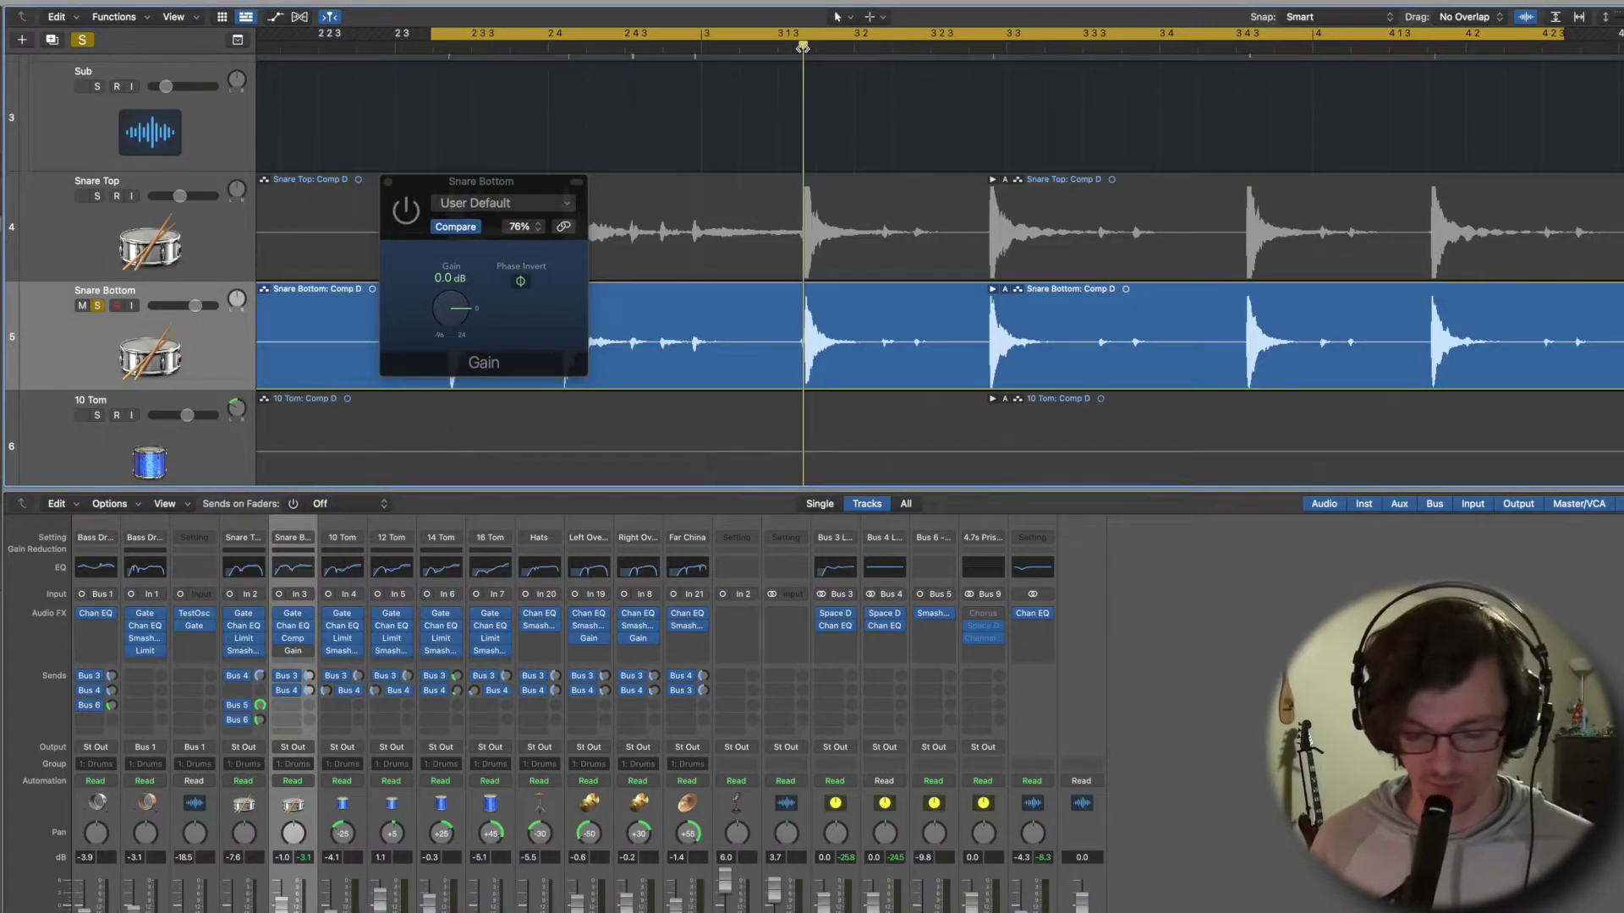
pyautogui.scroll(10, 802, 48)
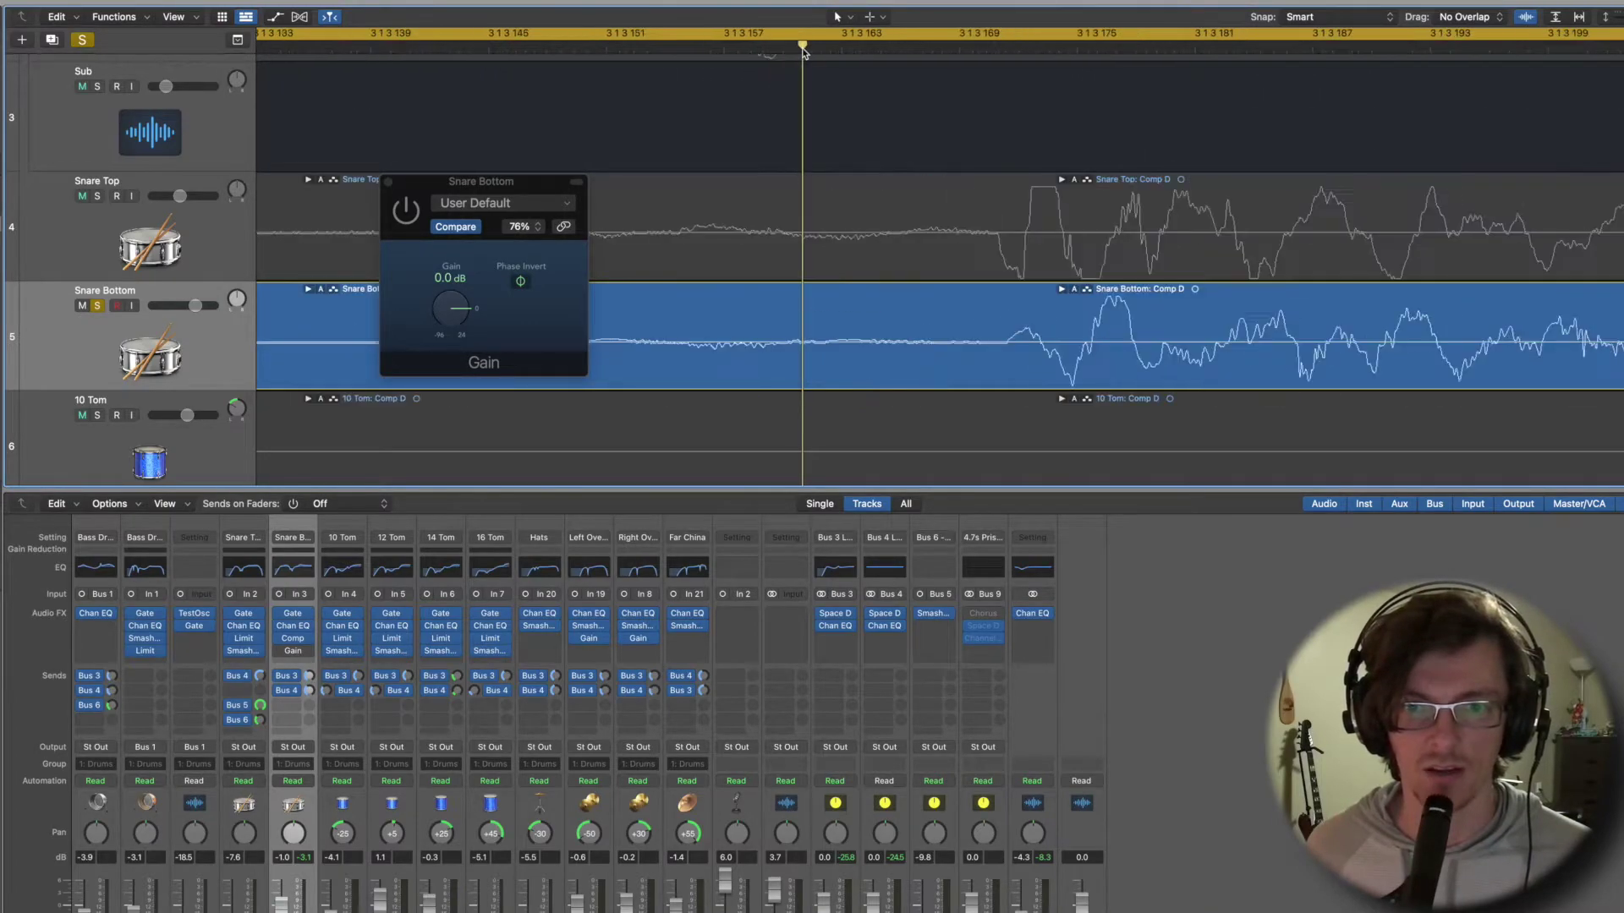
pyautogui.hscroll(10, 834, 93)
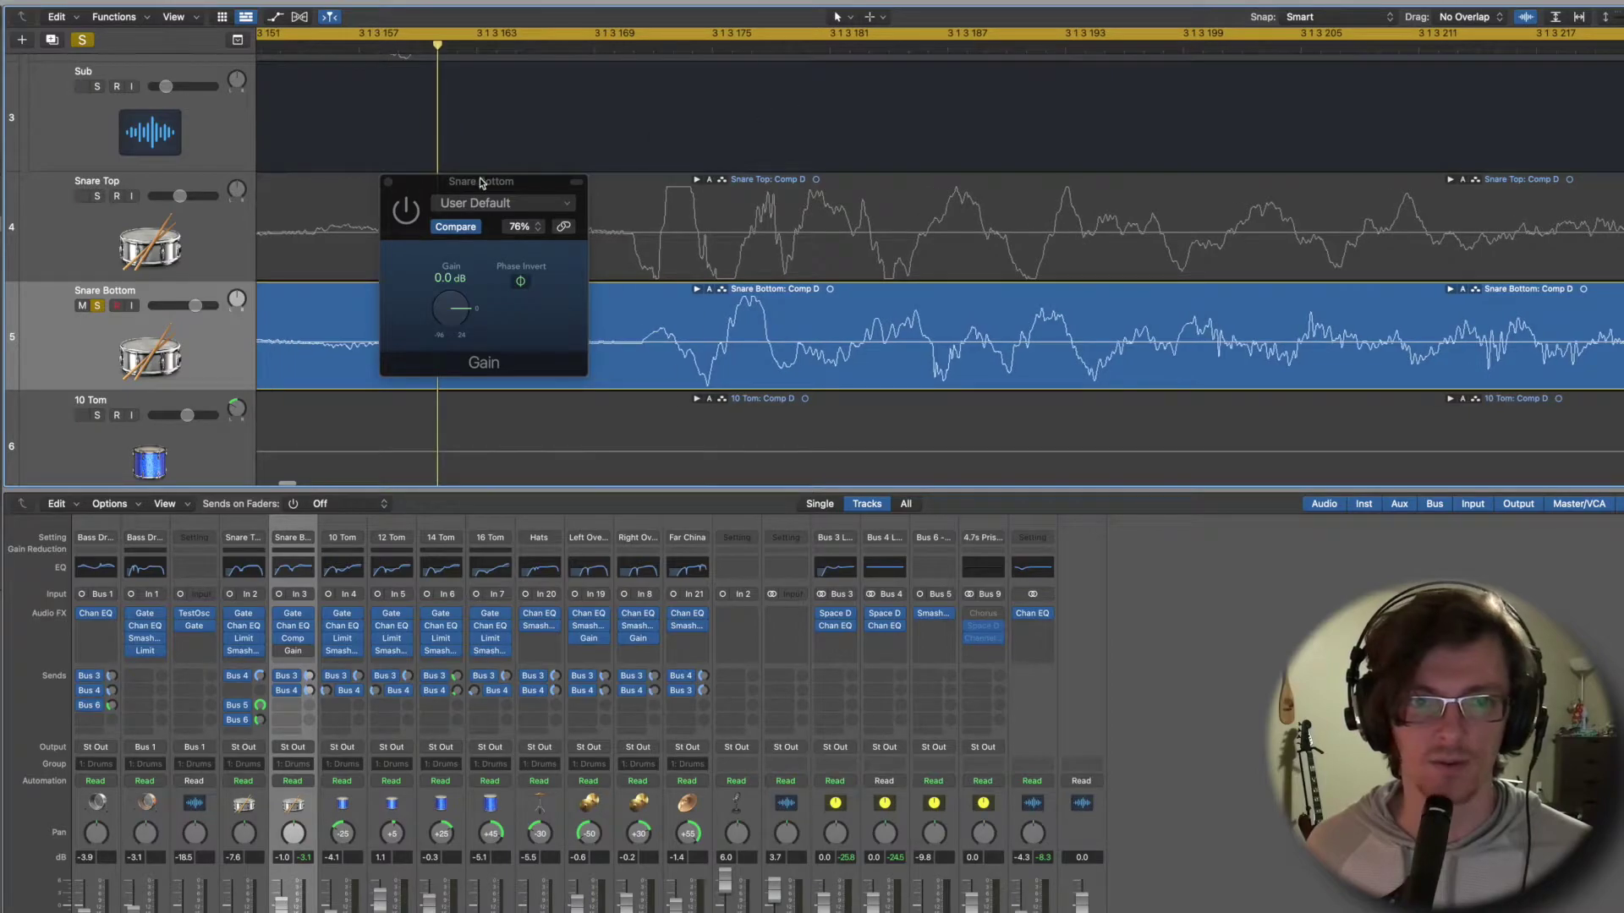
# Move the Gain window off the waveforms to compare the Snare Top and Snare Bottom hits over a wider range, and close the plug-in.
pyautogui.moveTo(480, 181); pyautogui.dragTo(263, 179)
pyautogui.press('super+Left')
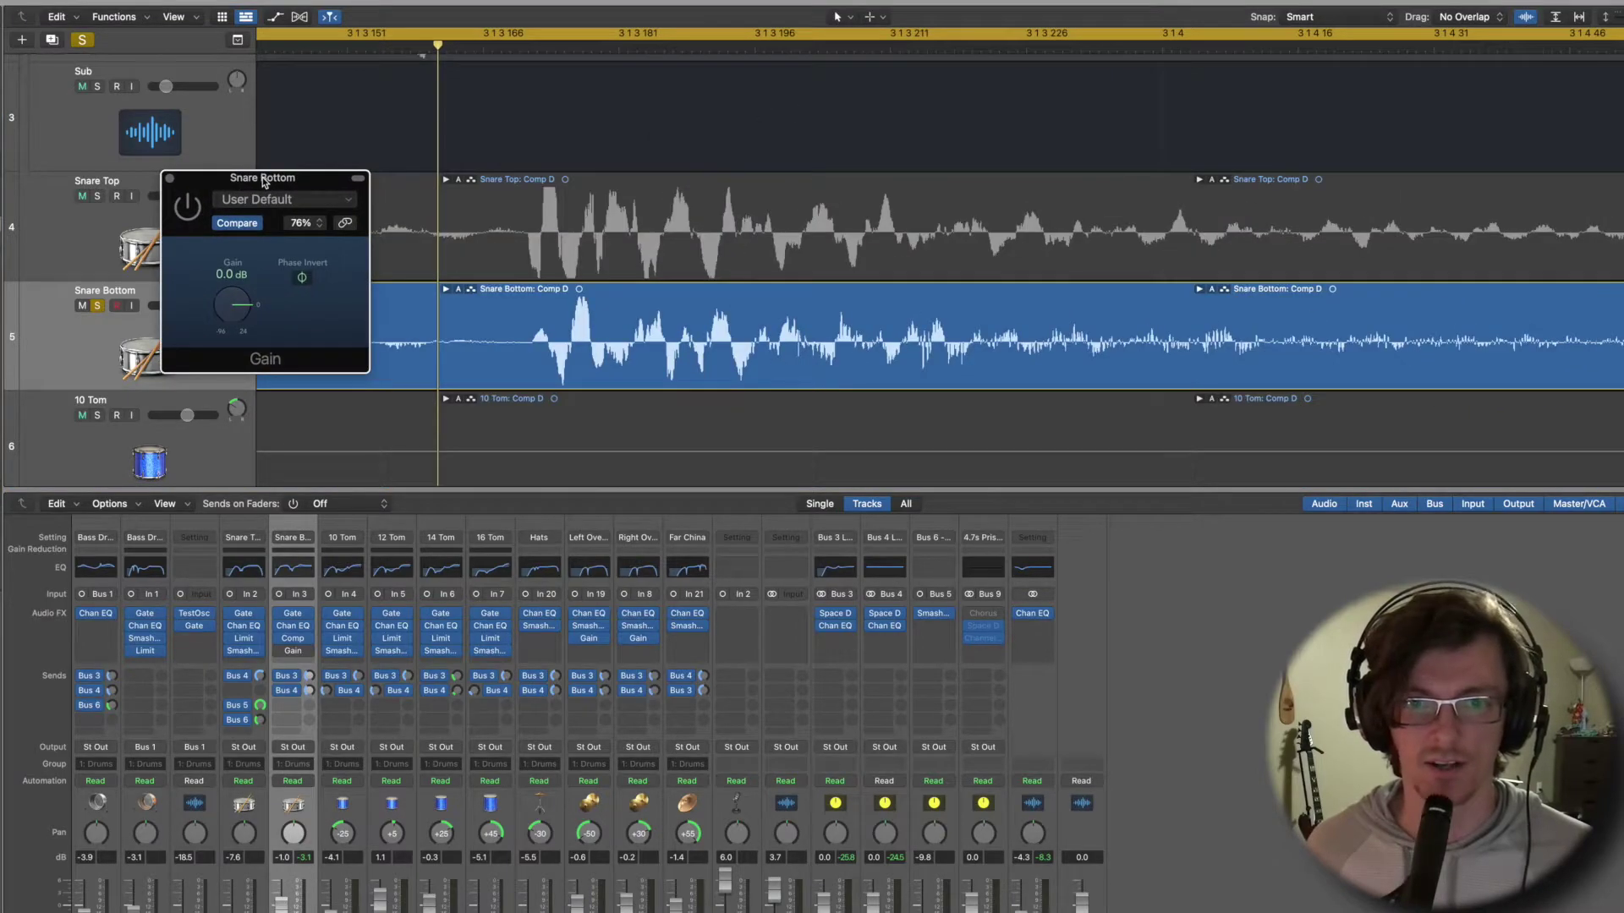
pyautogui.hscroll(1, 550, 254)
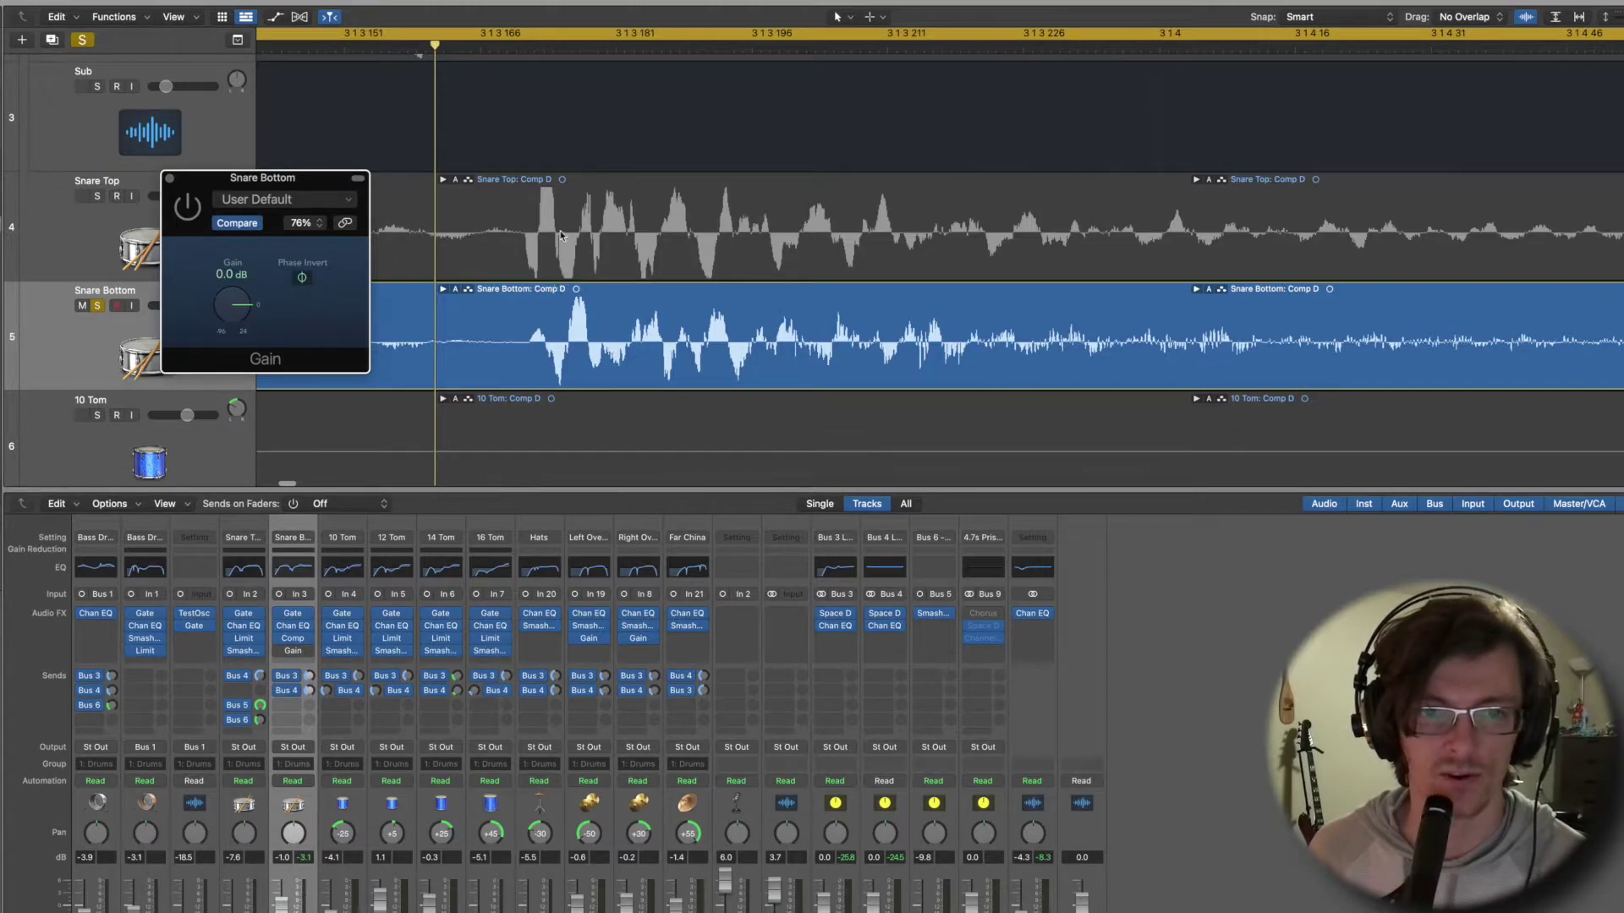
pyautogui.moveTo(292, 181); pyautogui.dragTo(785, 487)
pyautogui.click(762, 481)
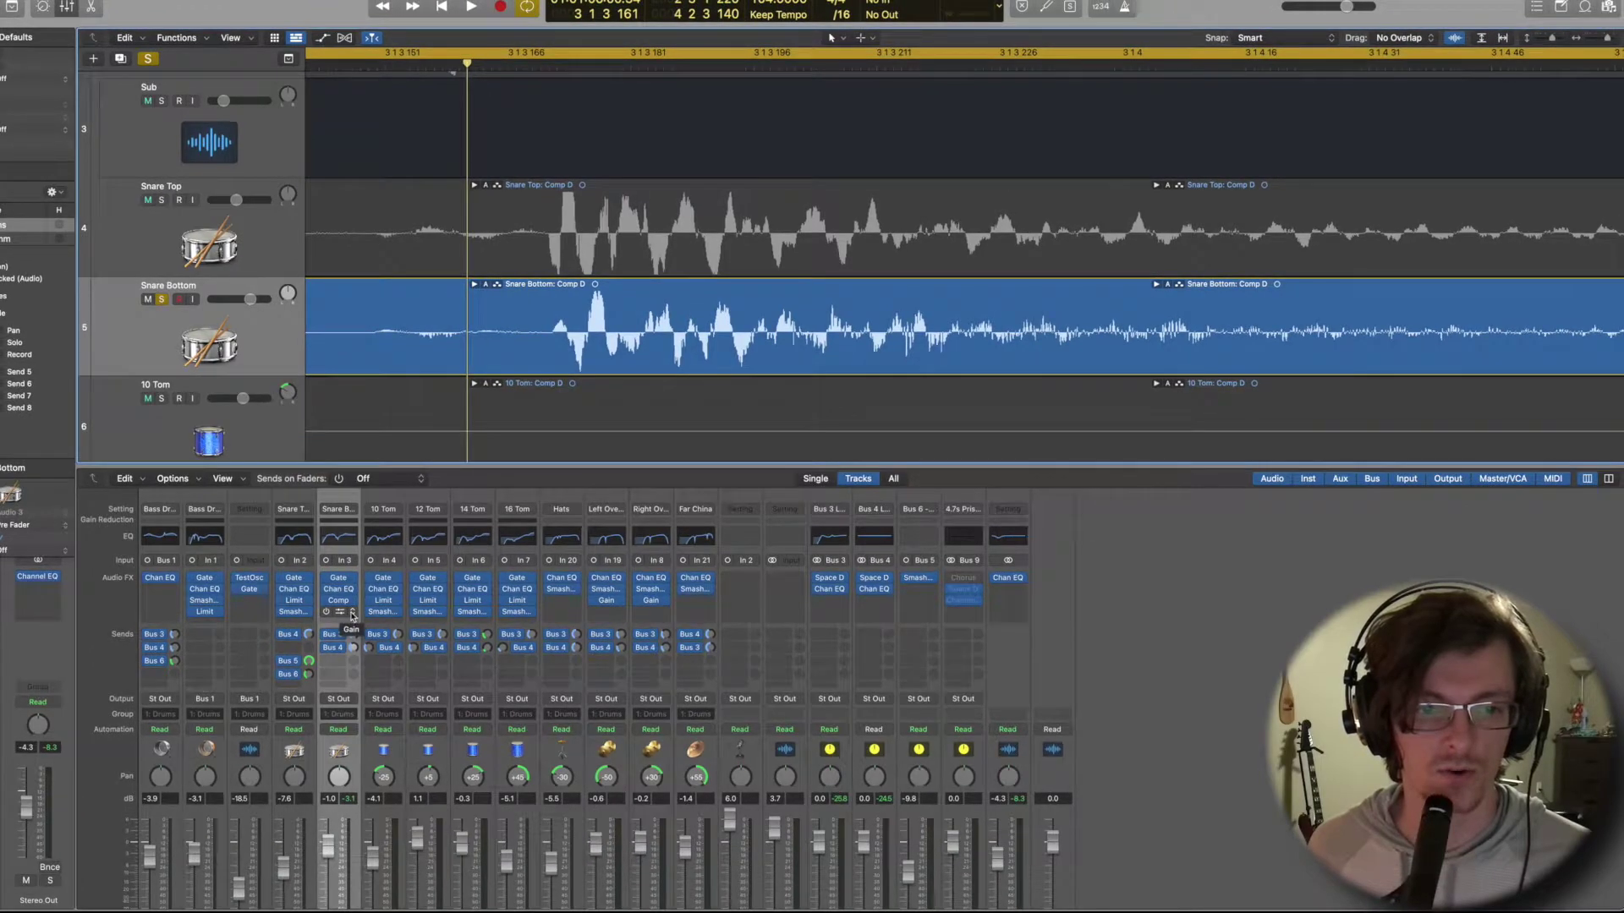
# Choose the mono Utility Gain plug-in again in the Snare Bottom's last insert slot, open it to review Phase Invert, and close it.
pyautogui.click(353, 613)
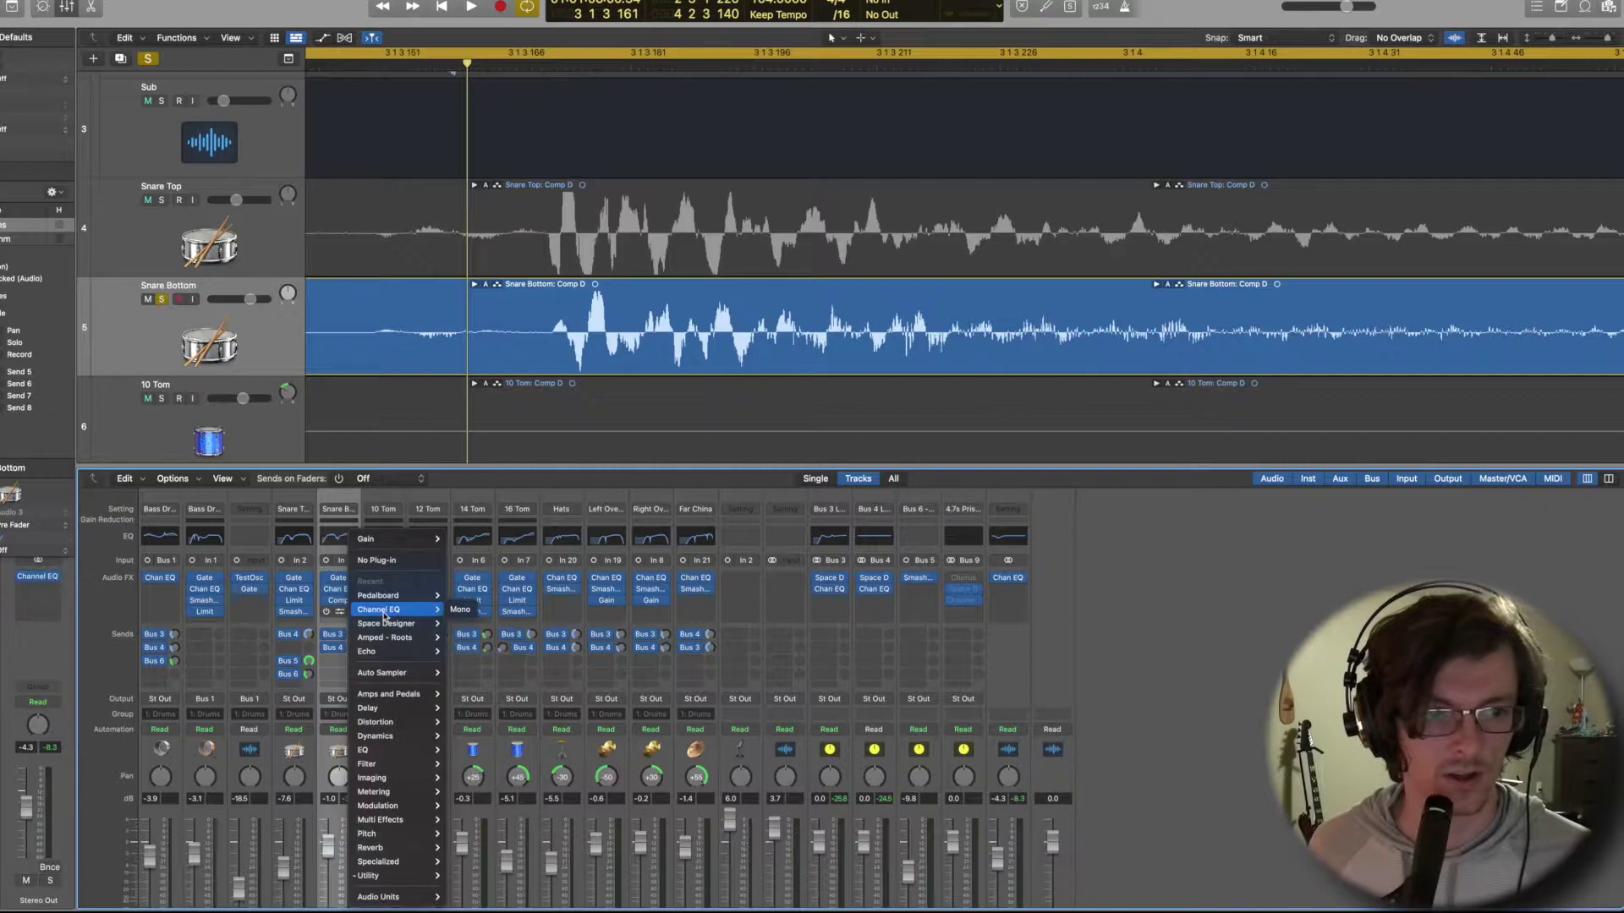
pyautogui.moveTo(403, 879)
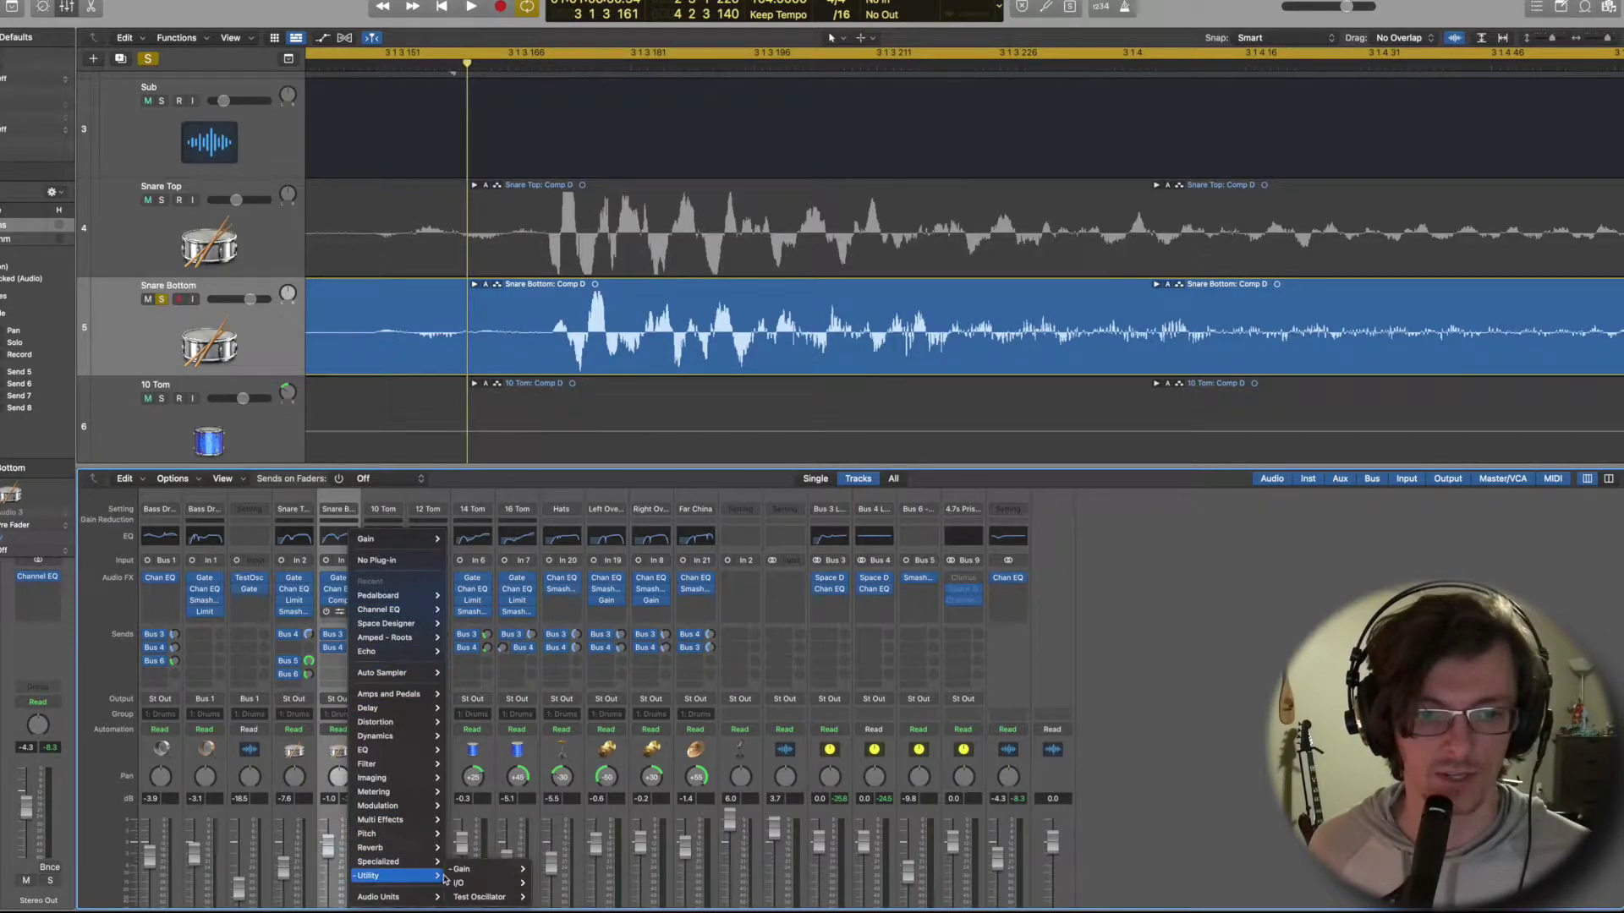
pyautogui.moveTo(470, 869)
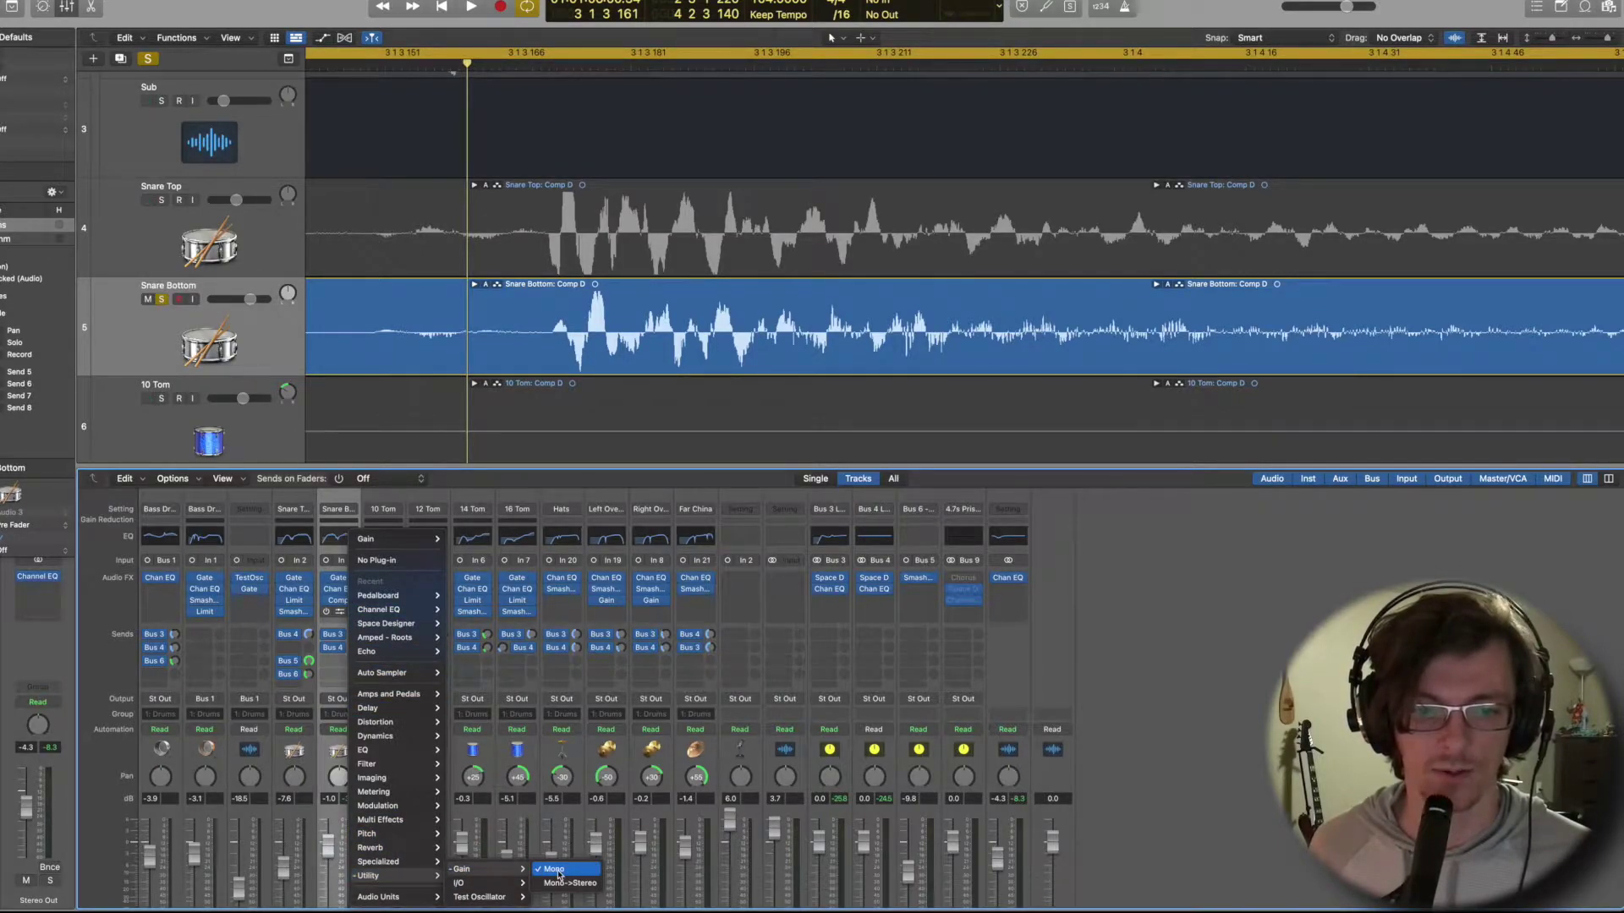
pyautogui.click(558, 871)
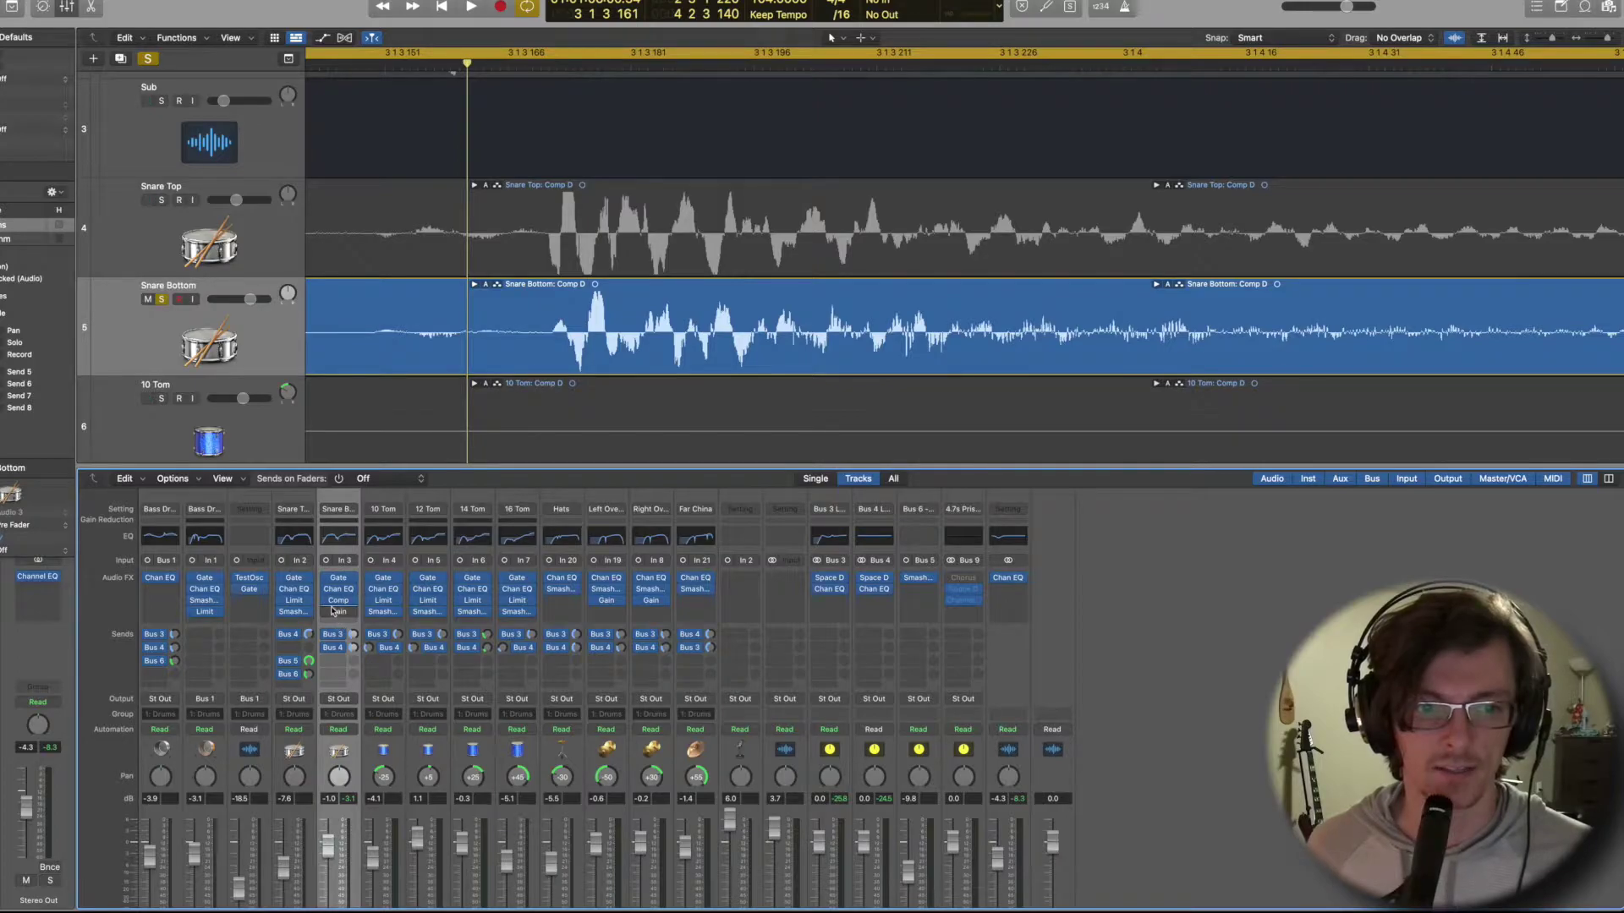
pyautogui.click(339, 614)
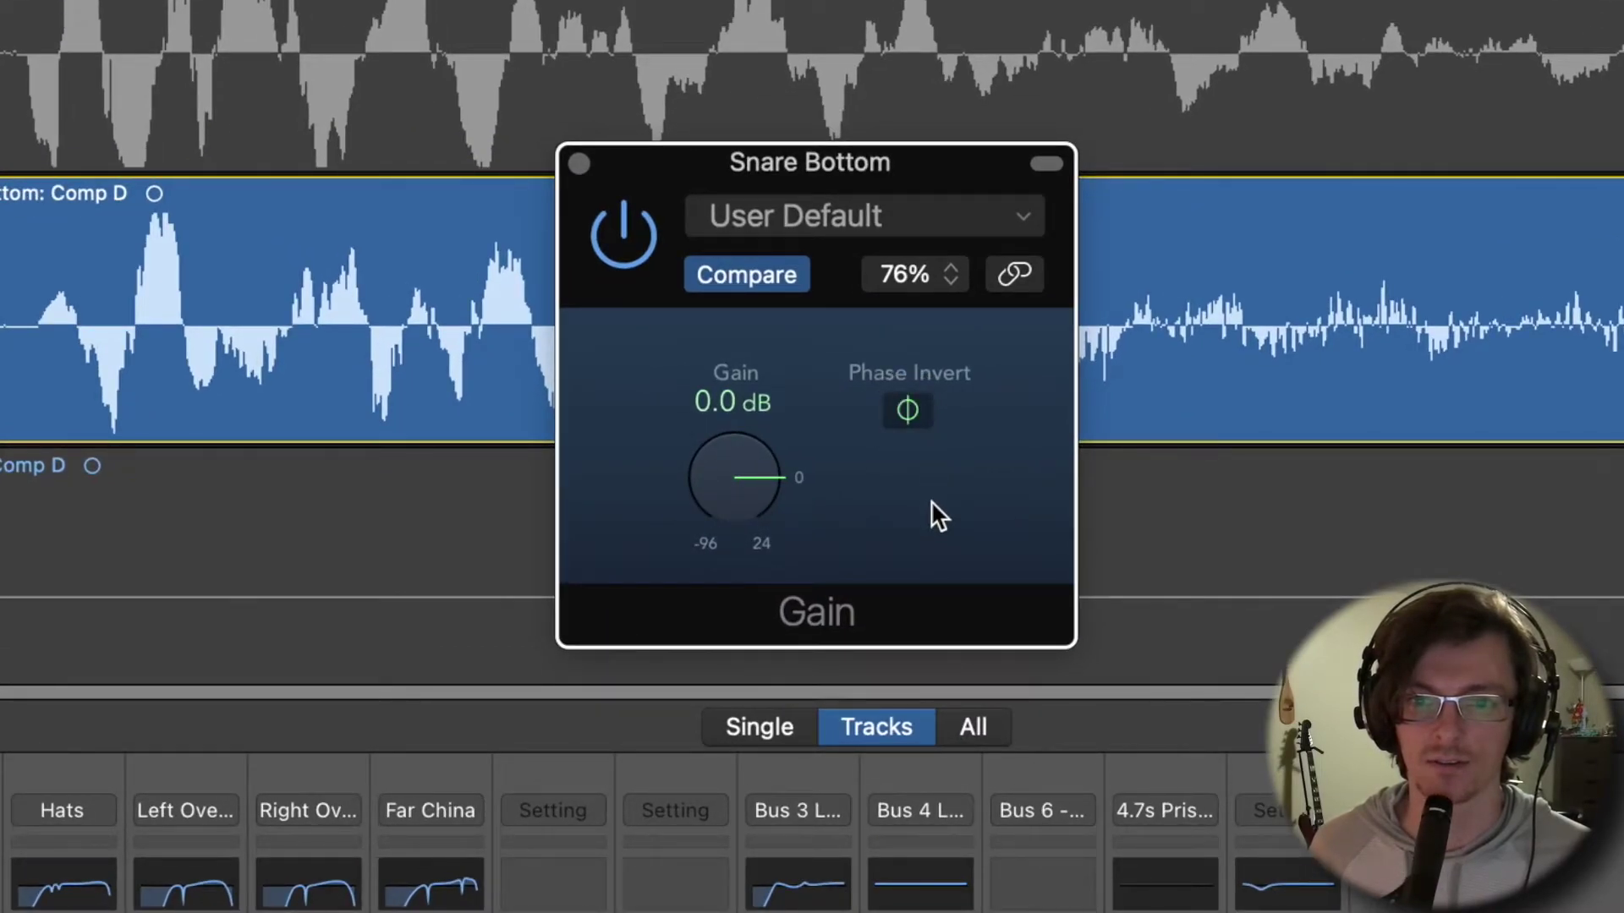
pyautogui.click(576, 162)
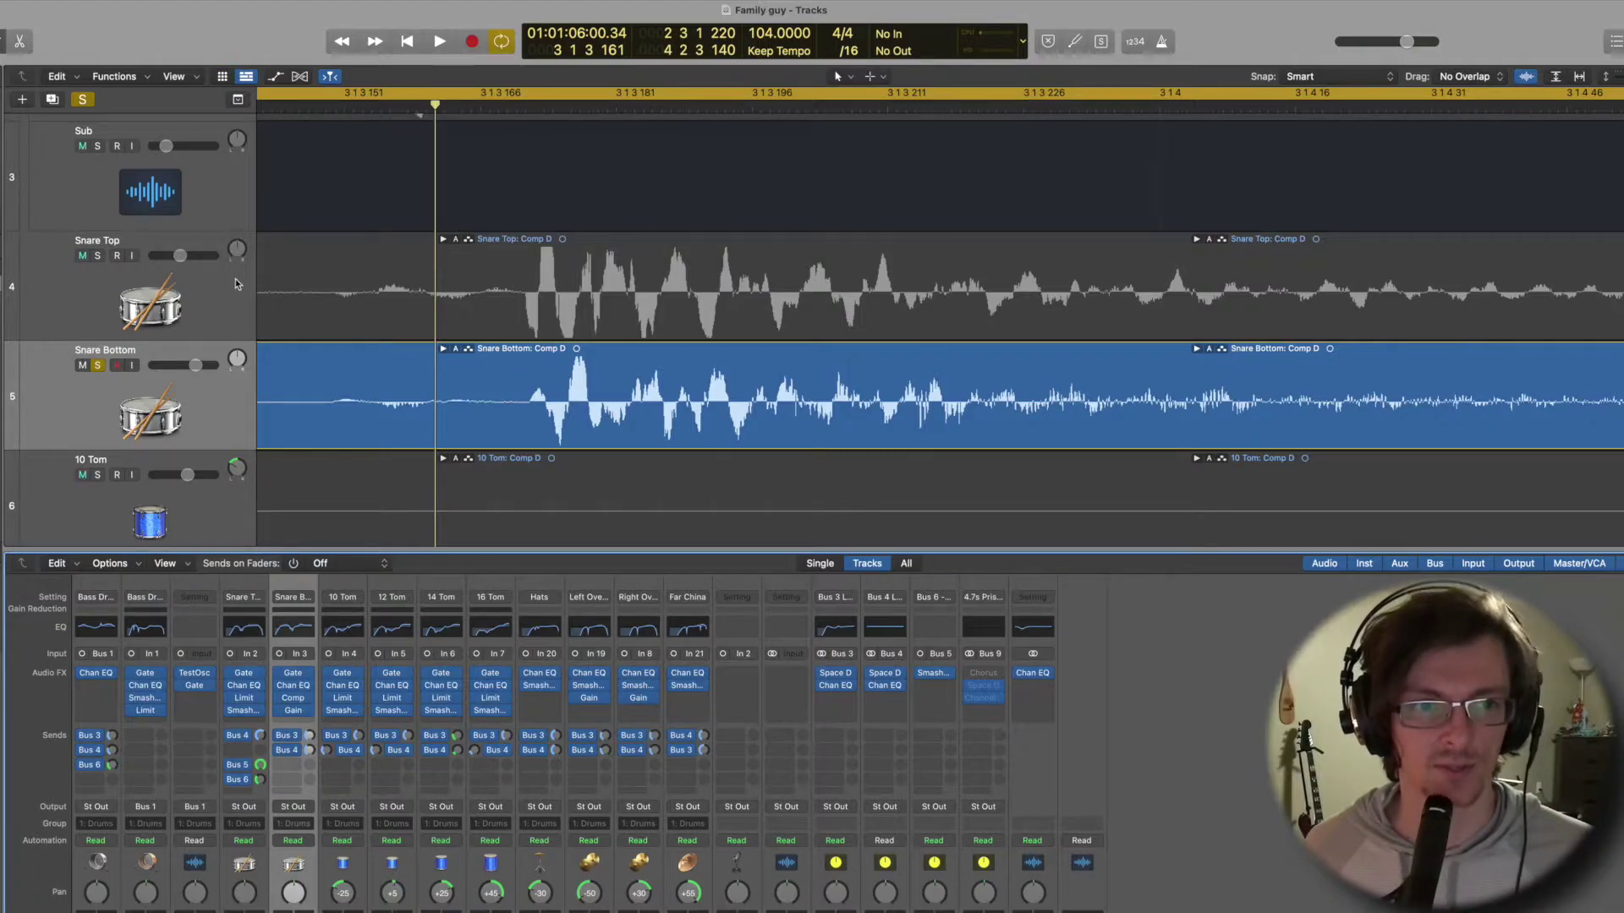
# Solo Snare Top alongside Snare Bottom, pull Snare Bottom's volume all the way down and play the loop.
pyautogui.click(97, 257)
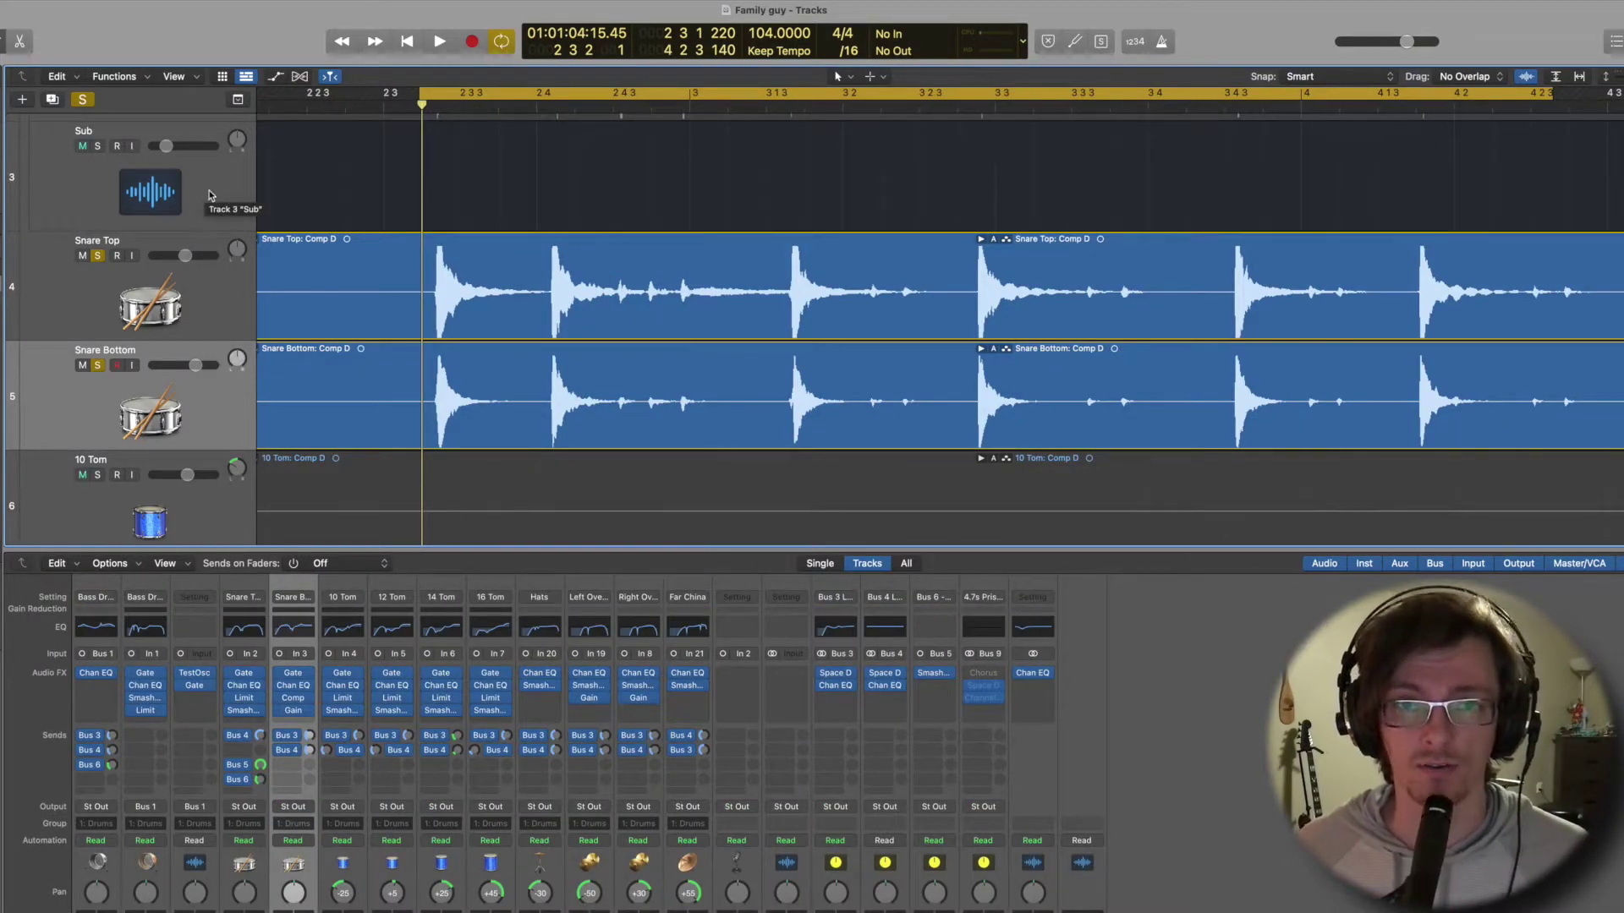
pyautogui.moveTo(195, 365); pyautogui.dragTo(88, 382)
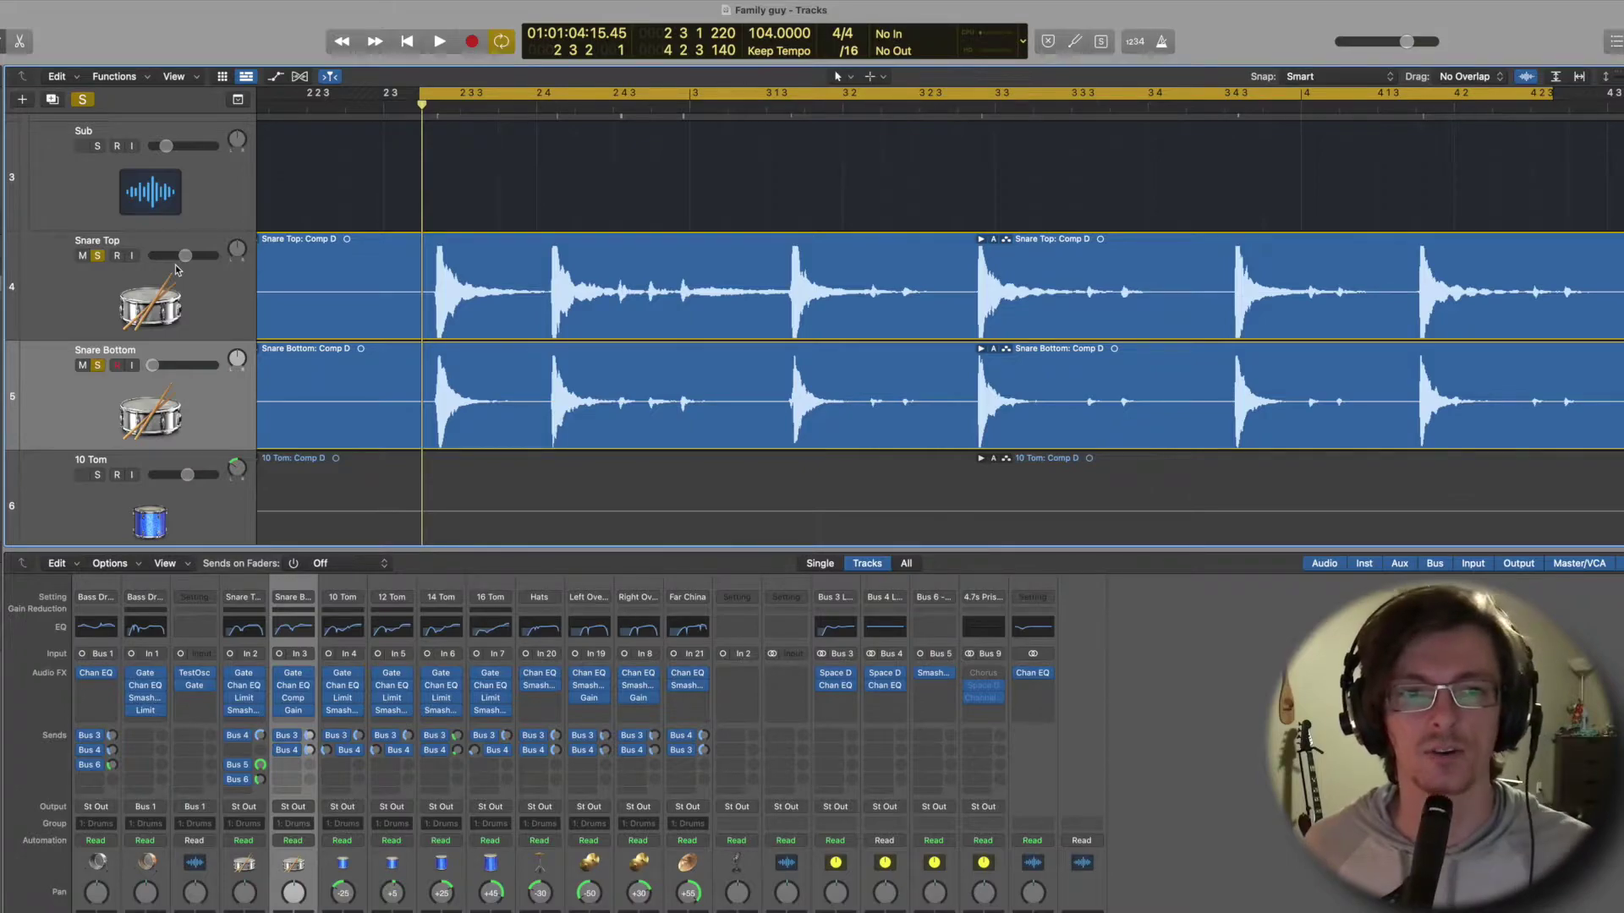
pyautogui.press('space')
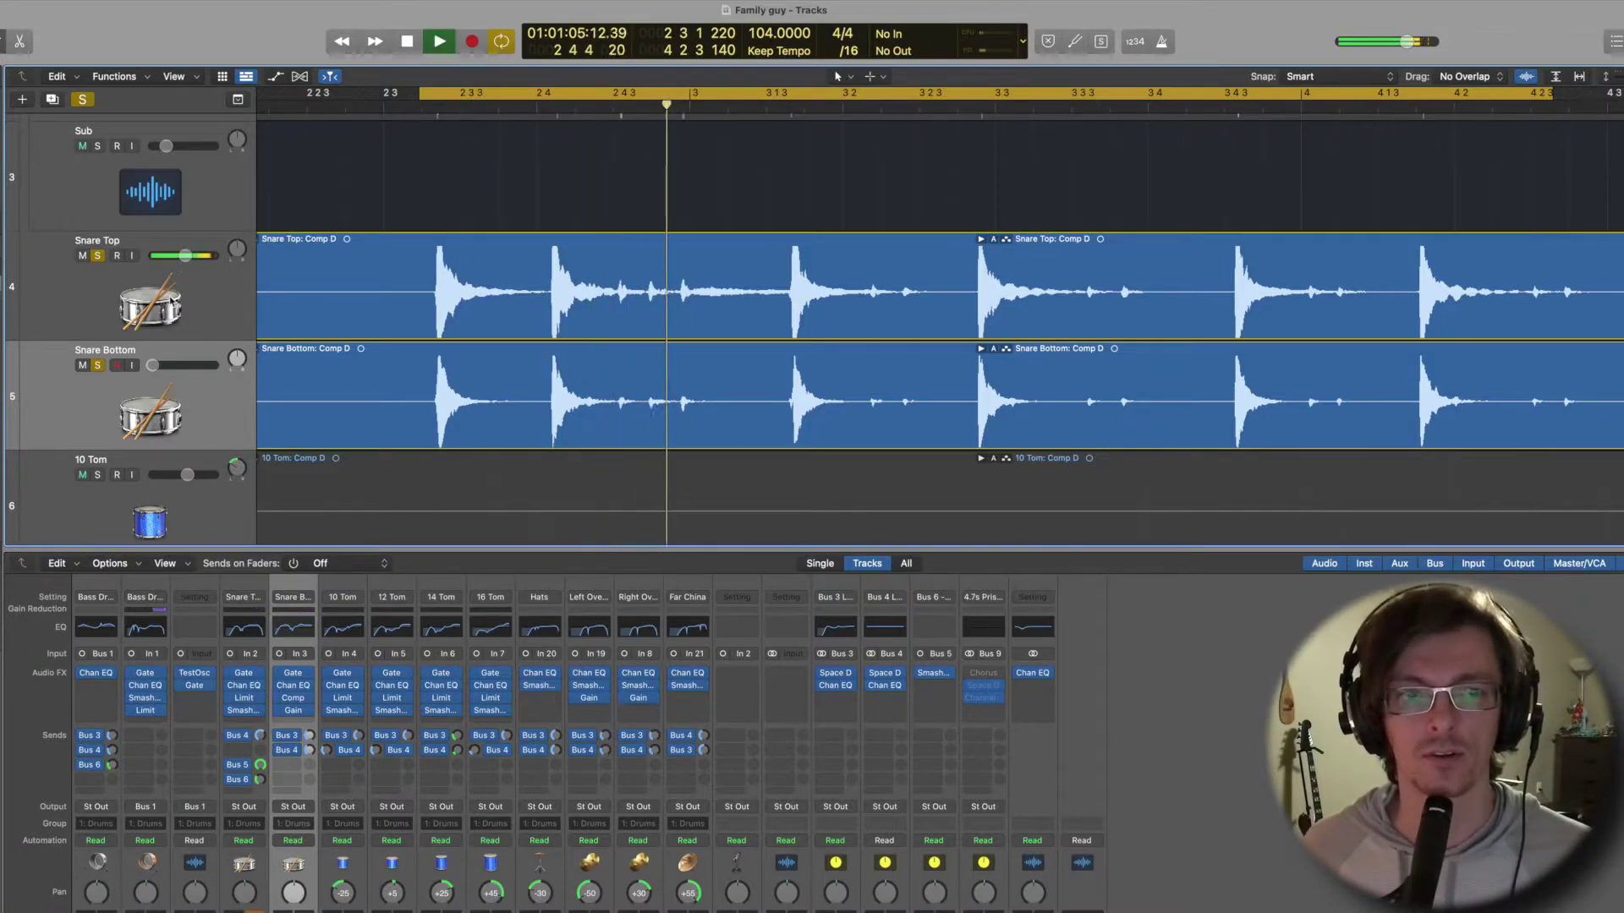
pyautogui.press('space')
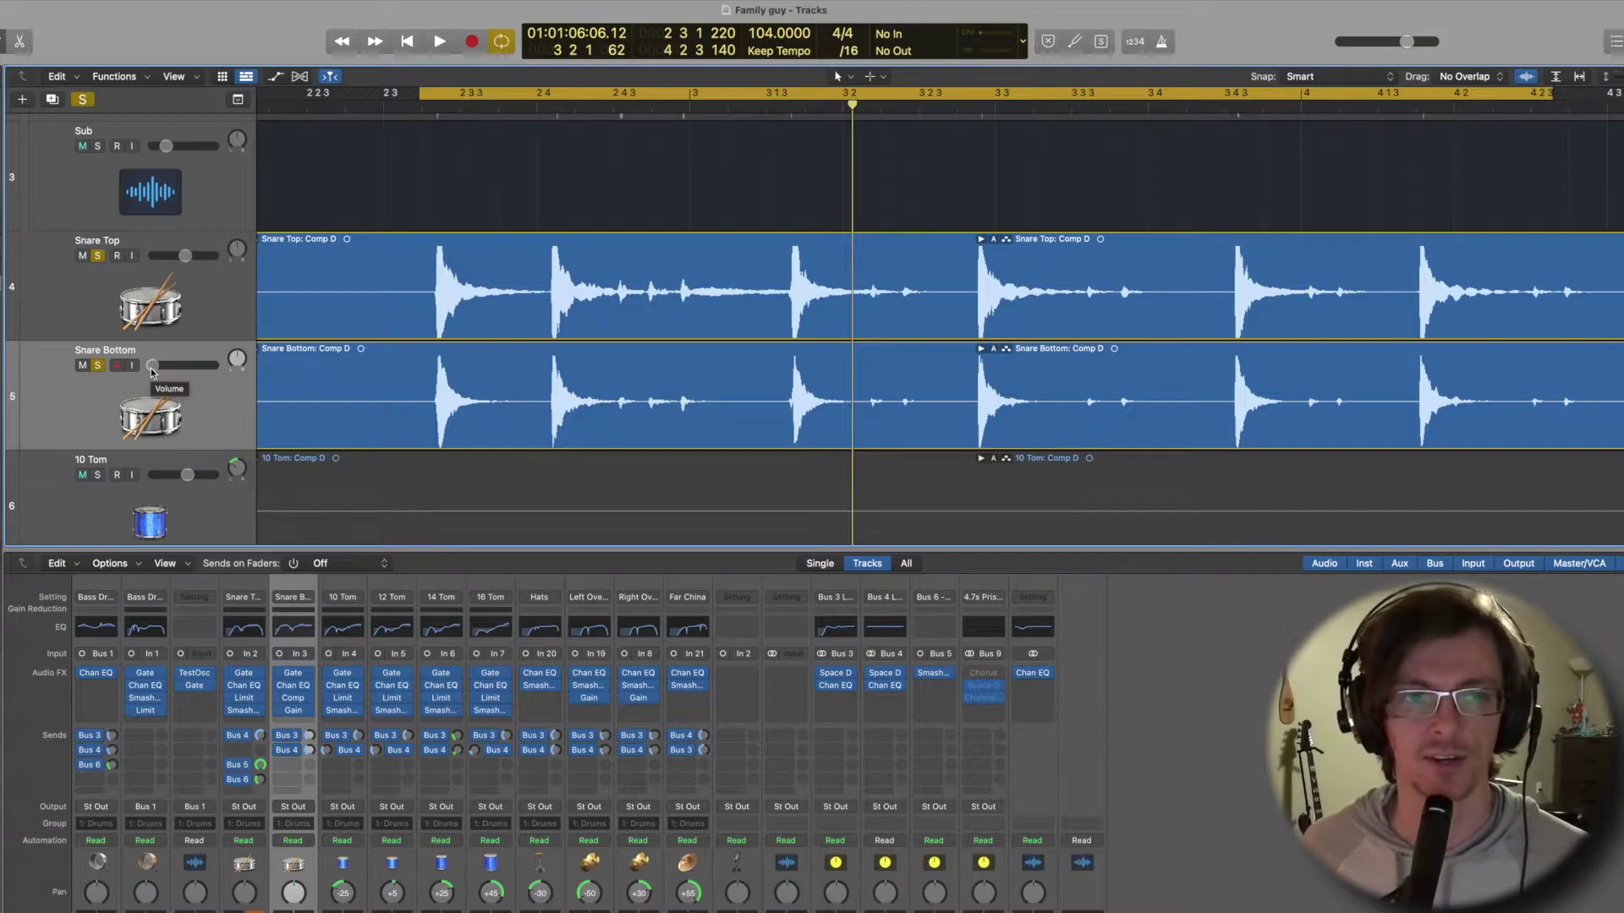
# Raise Snare Bottom's volume to maximum while the loop plays, and stop playback.
pyautogui.press('space')
pyautogui.moveTo(151, 371); pyautogui.dragTo(337, 368)
pyautogui.press('space')
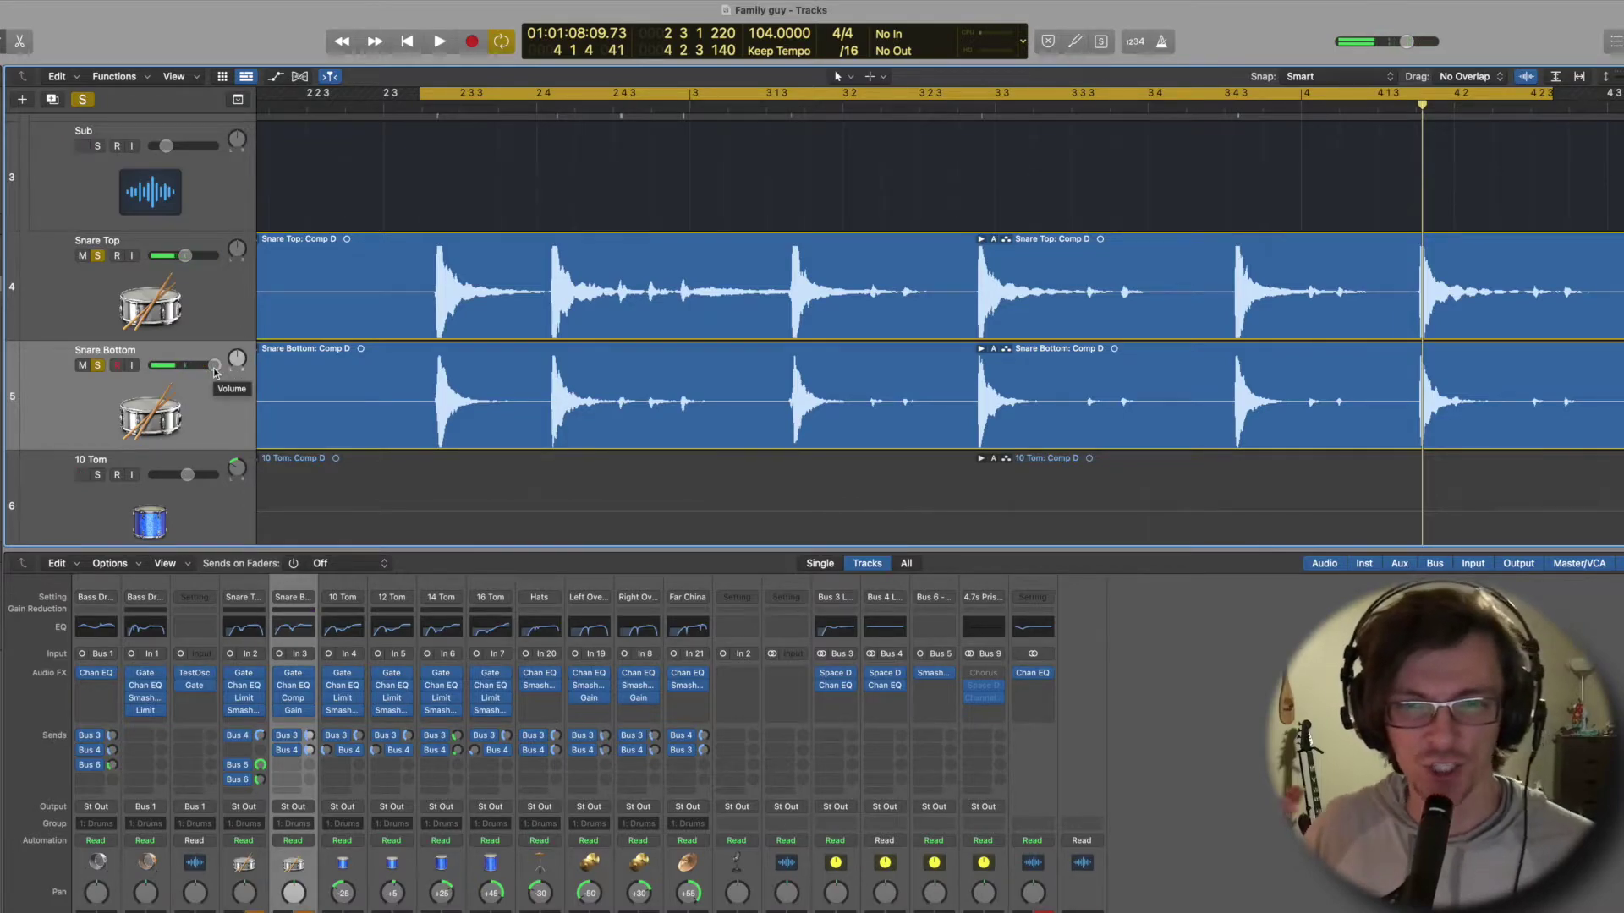
# Lower Snare Bottom's volume to about -12.2 dB and toggle each snare track's solo during playback to compare them.
pyautogui.moveTo(215, 373); pyautogui.dragTo(172, 366)
pyautogui.press('space')
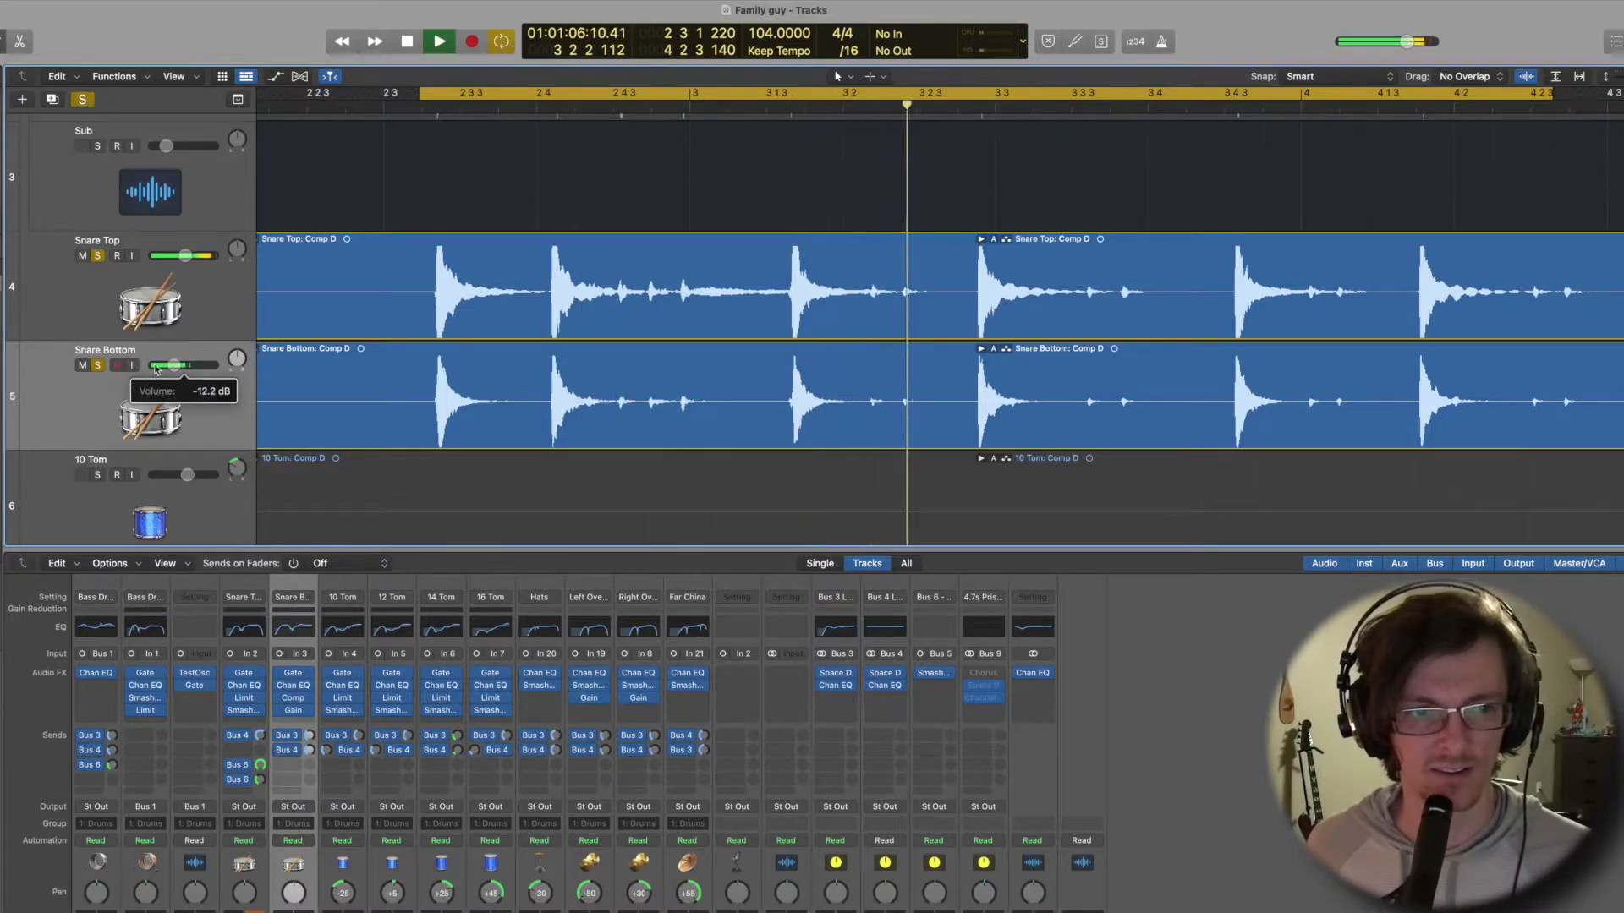
pyautogui.click(97, 256)
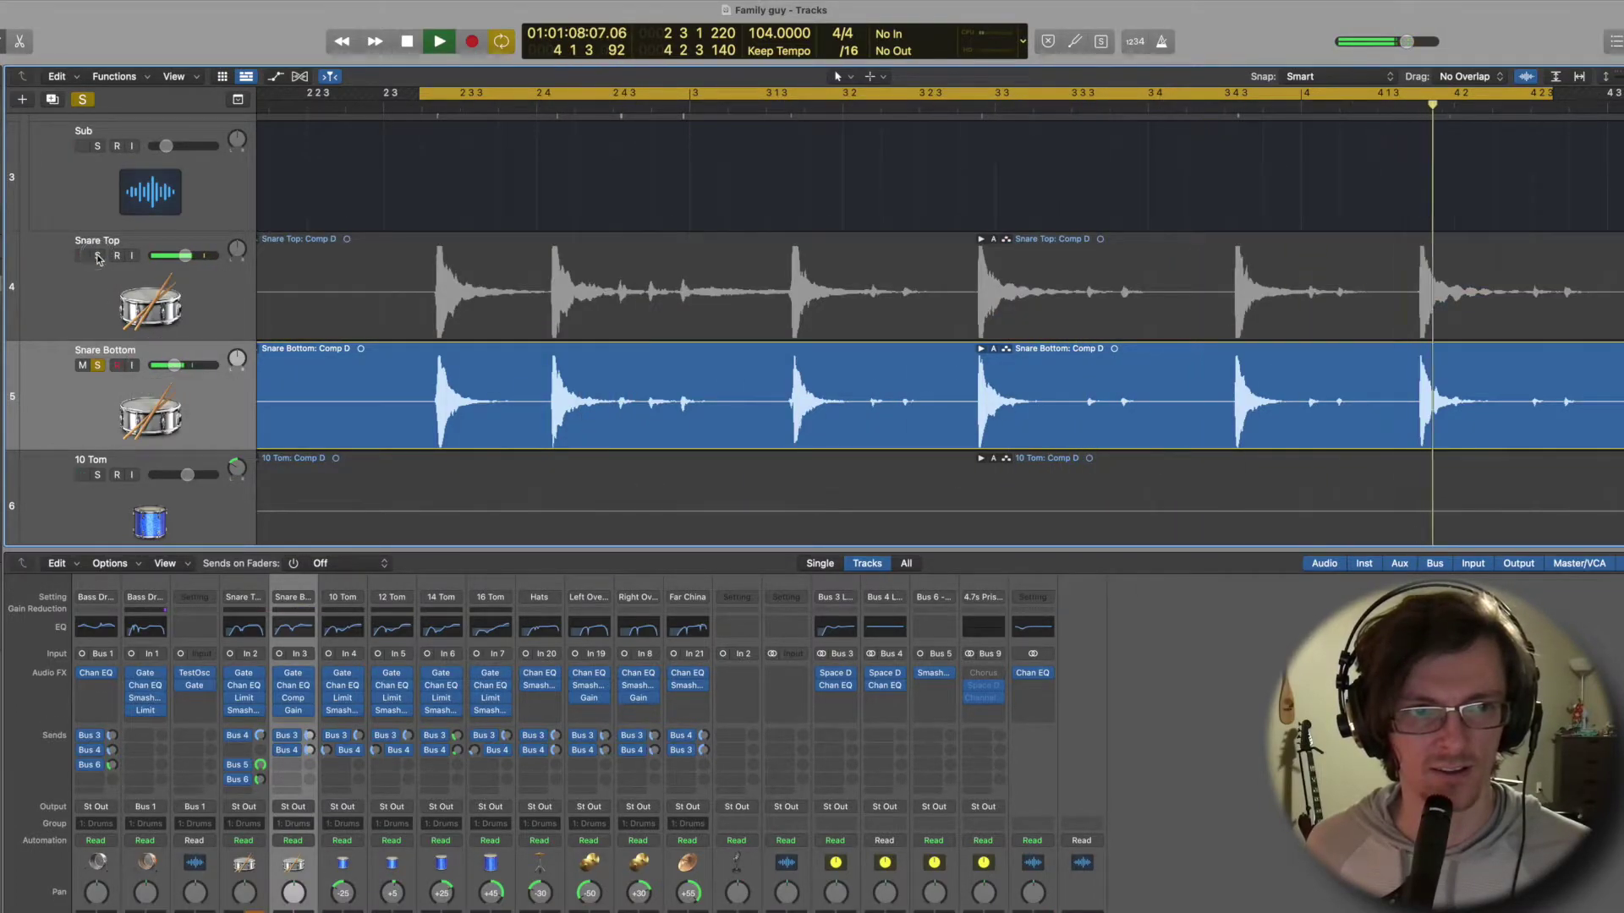
pyautogui.click(97, 256)
pyautogui.click(98, 366)
pyautogui.click(98, 367)
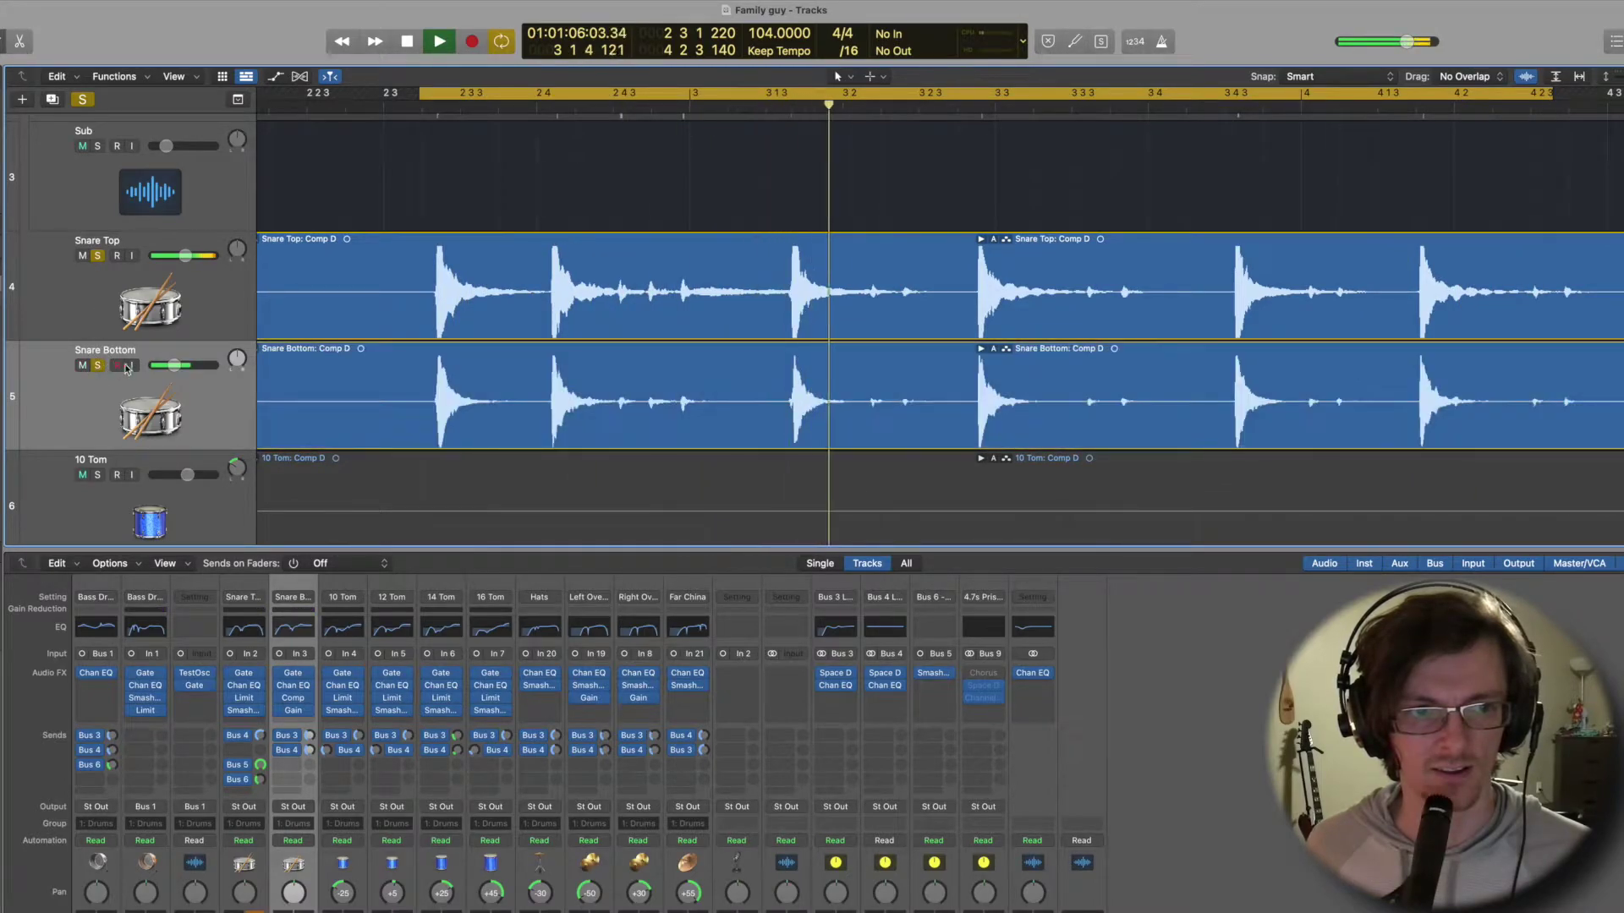
# Set Snare Bottom's volume to about -6.8 dB, audition it with and without Snare Top, and stop playback.
pyautogui.moveTo(174, 366); pyautogui.dragTo(179, 365)
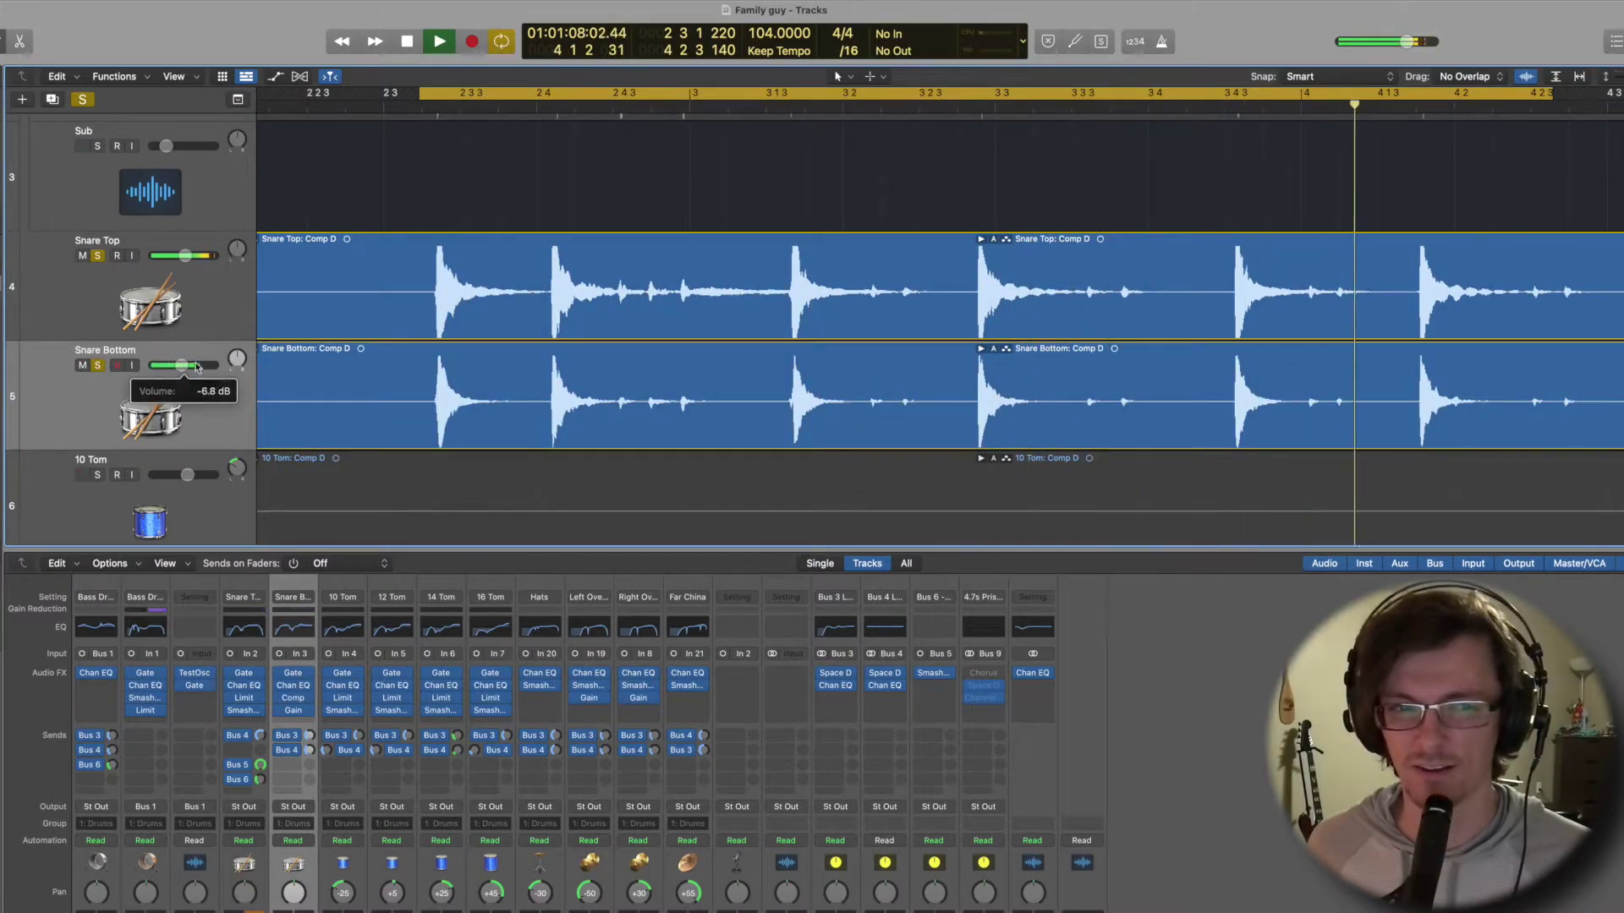
pyautogui.click(97, 256)
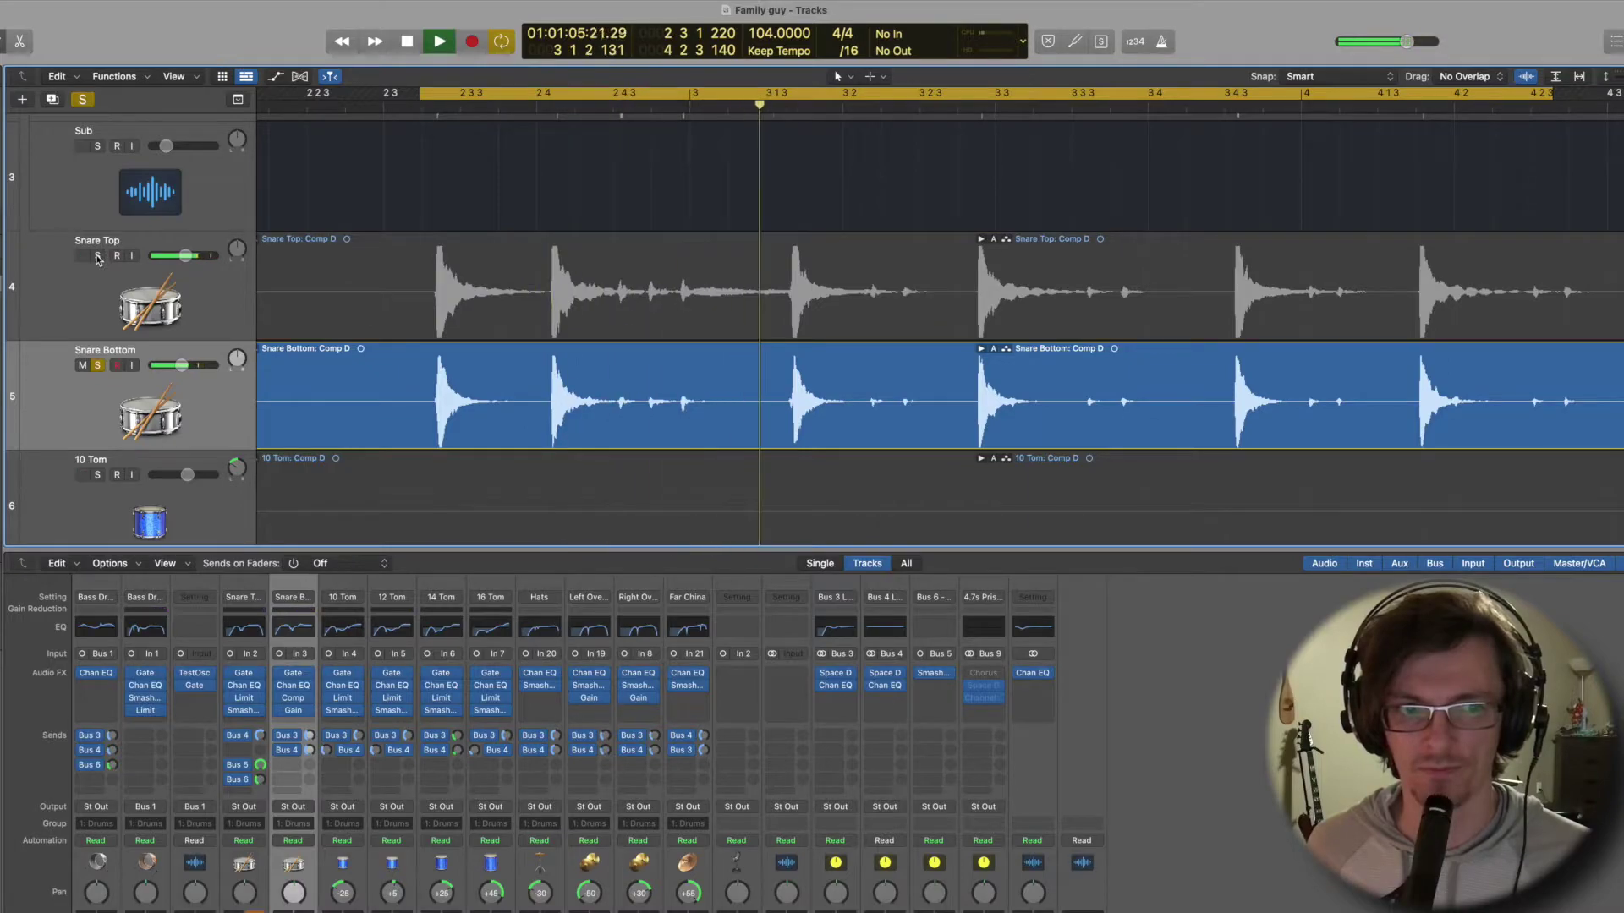
pyautogui.click(97, 257)
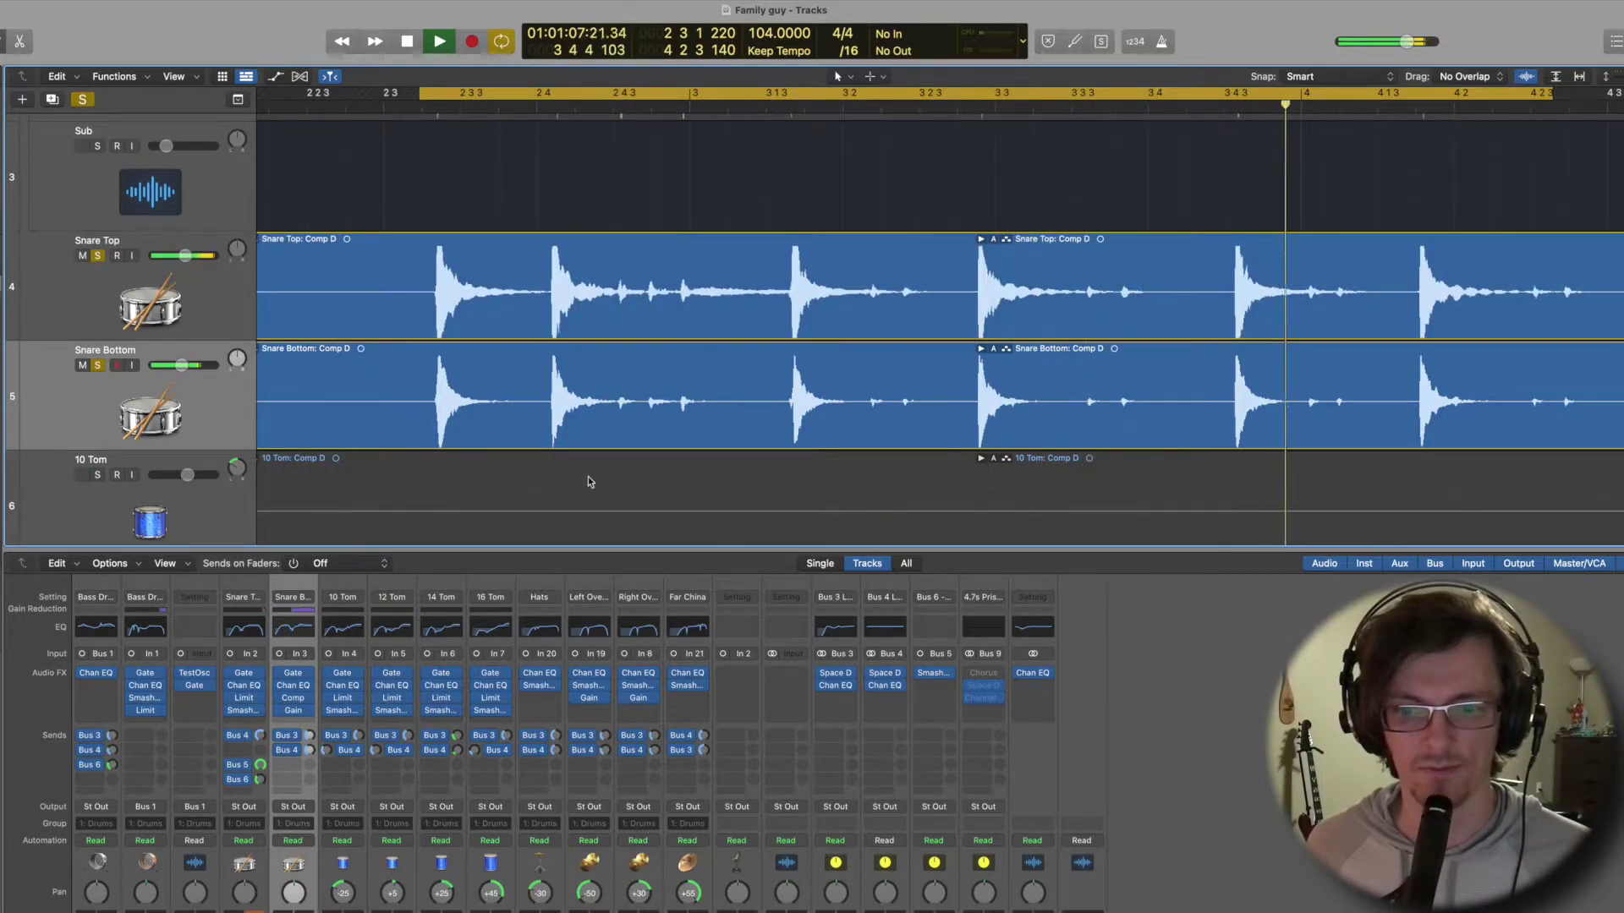
pyautogui.press('space')
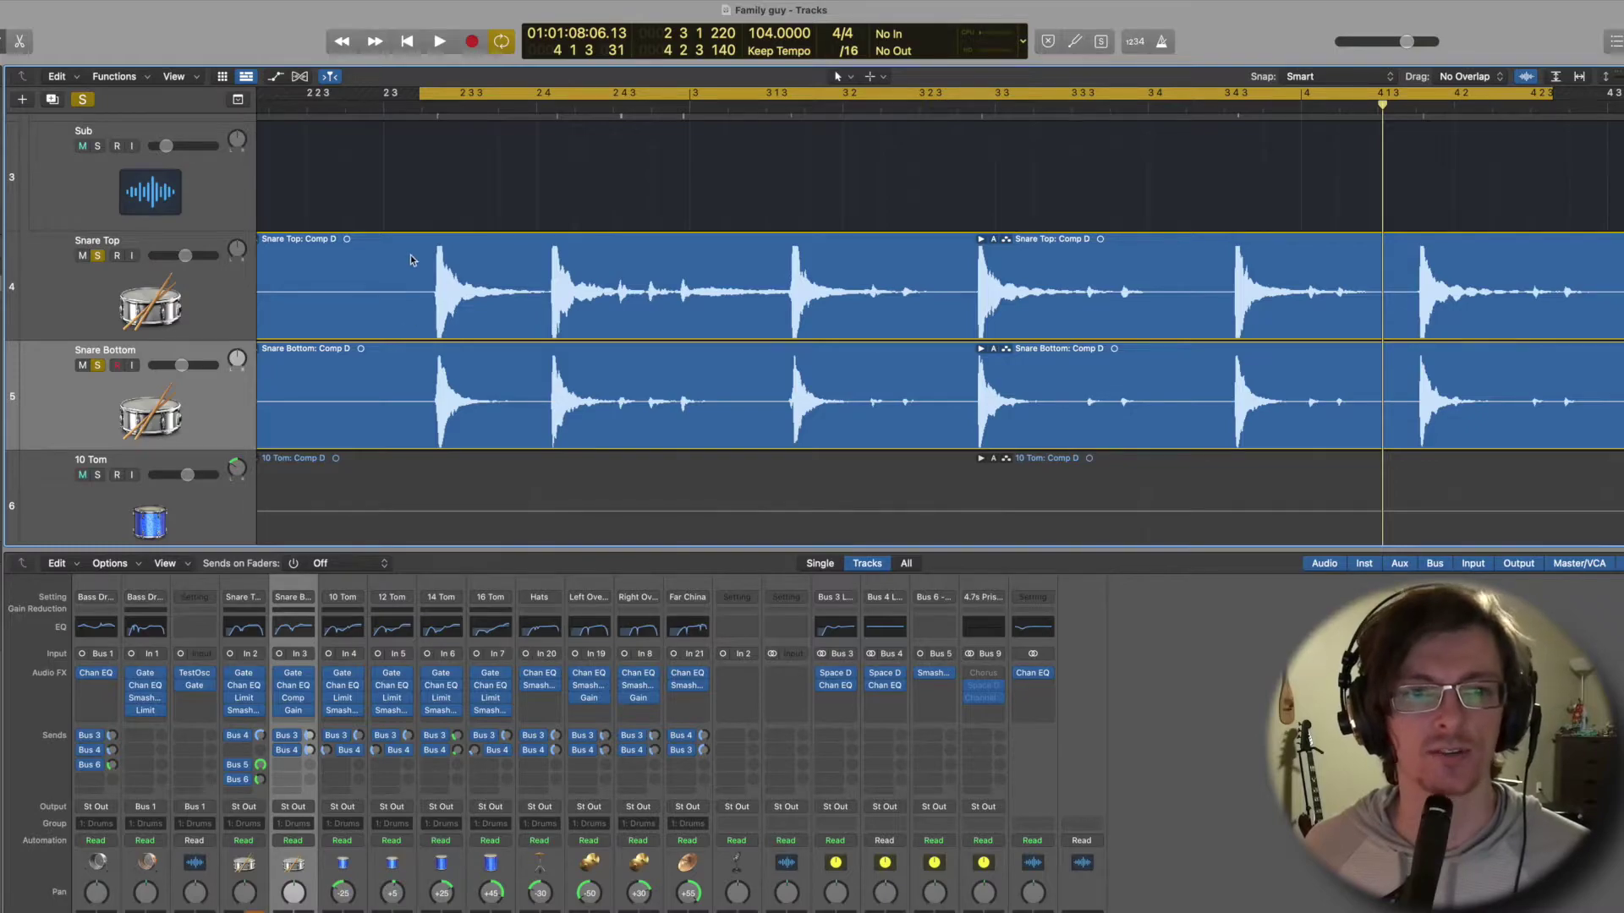
# Set the cycle range around the 10 Tom hit in bar 7, from 7 1 1 179 to 7 3 4 57, and play it.
pyautogui.scroll(-6, 379, 252)
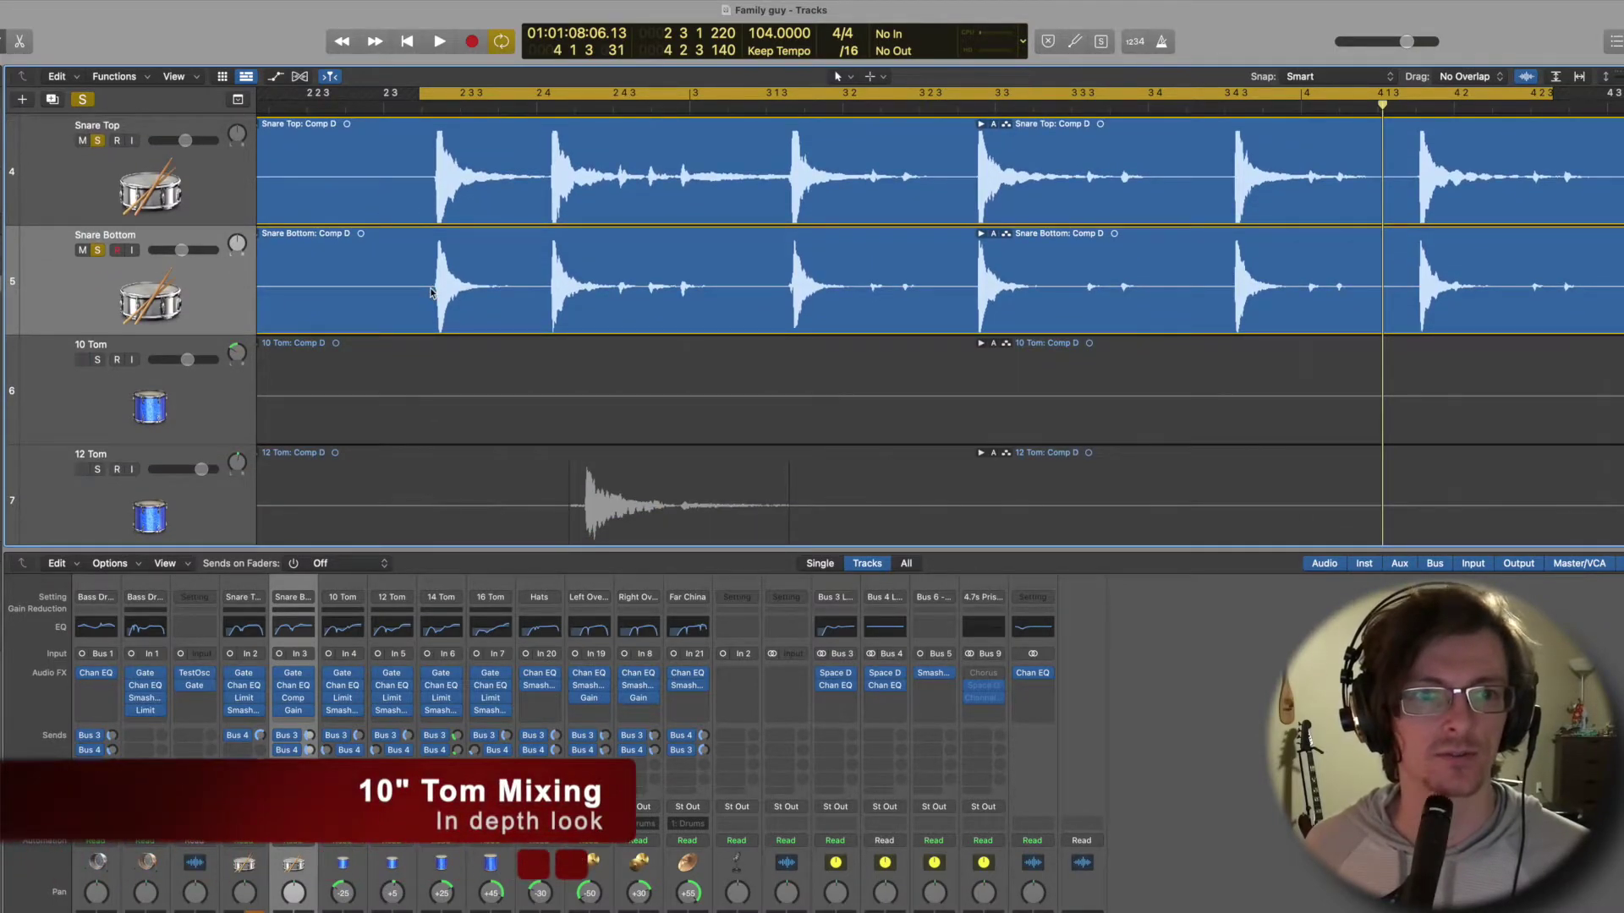
pyautogui.scroll(10, 430, 293)
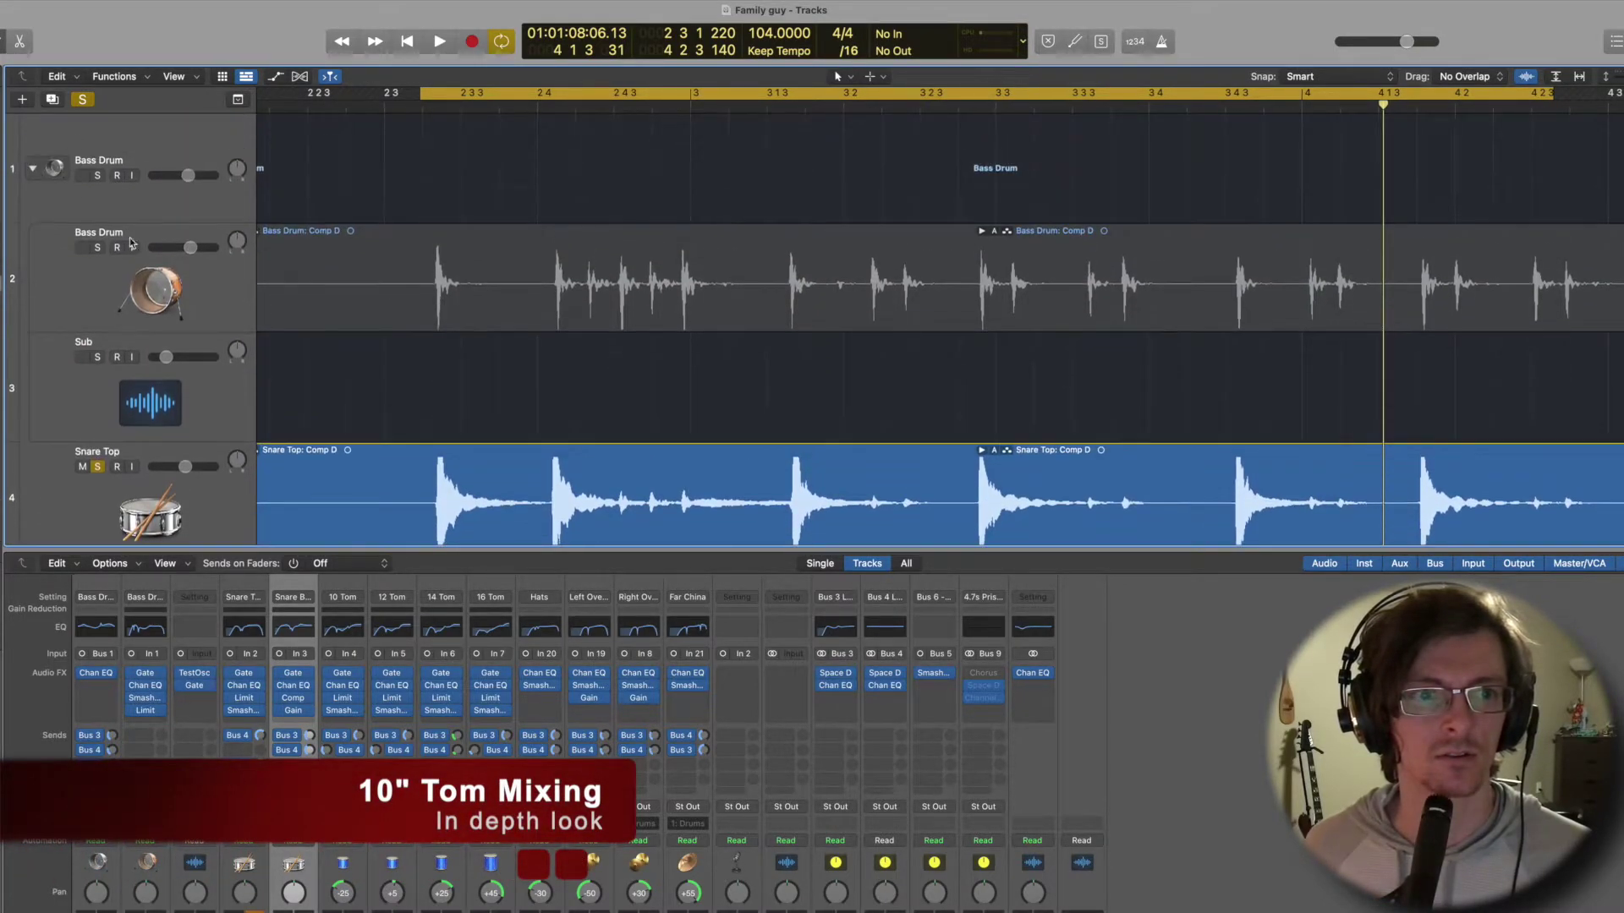
pyautogui.scroll(-12, 113, 235)
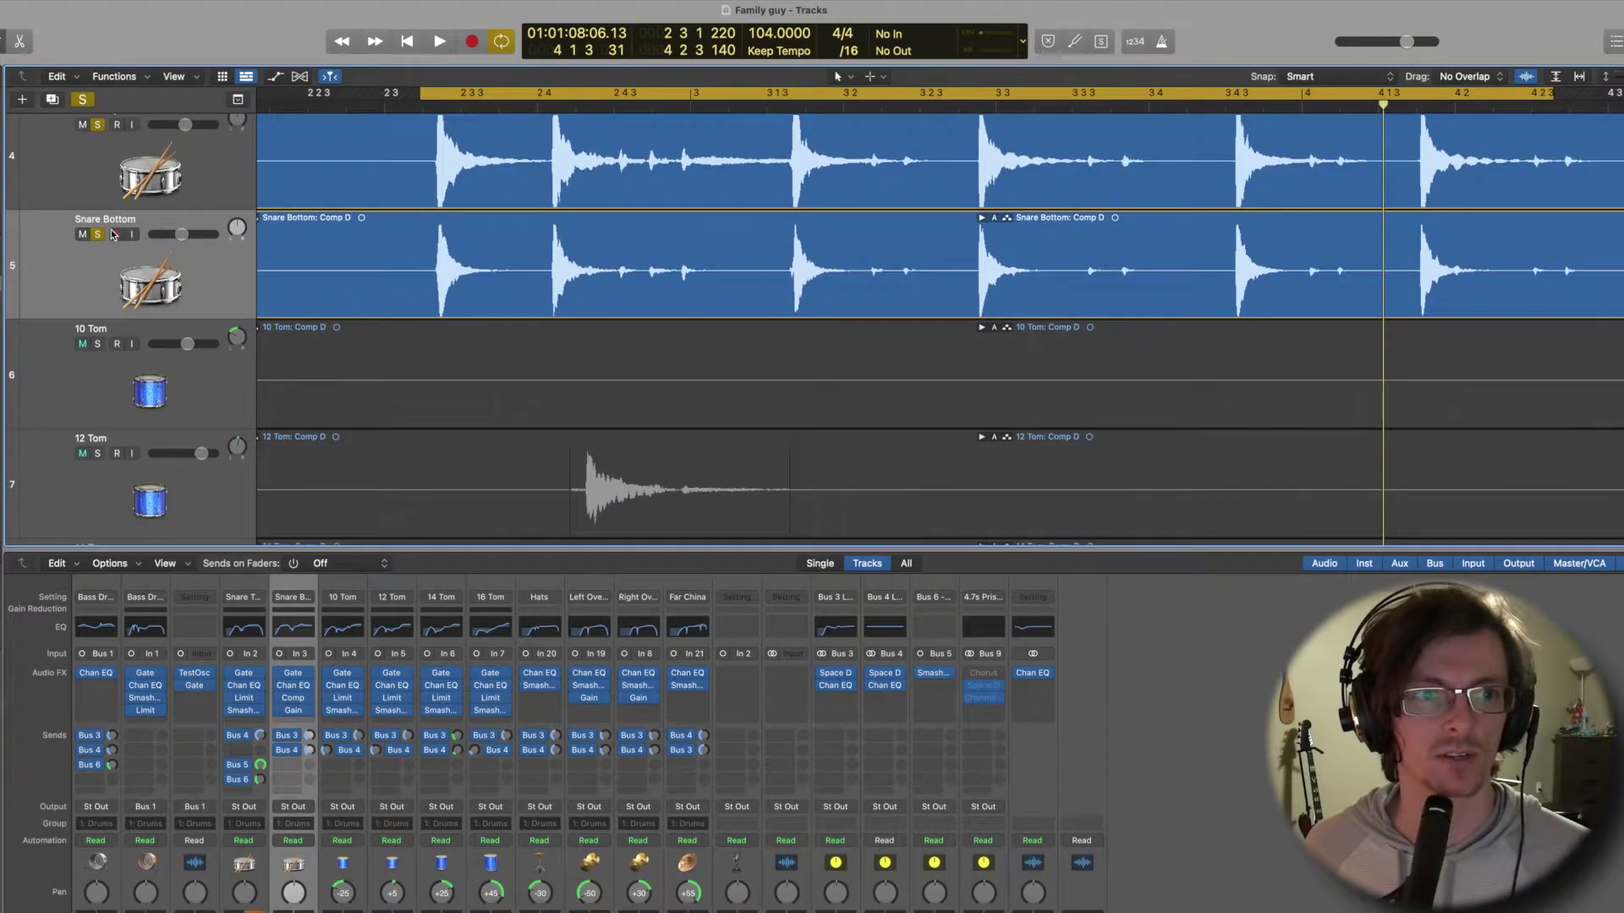
pyautogui.scroll(2, 457, 313)
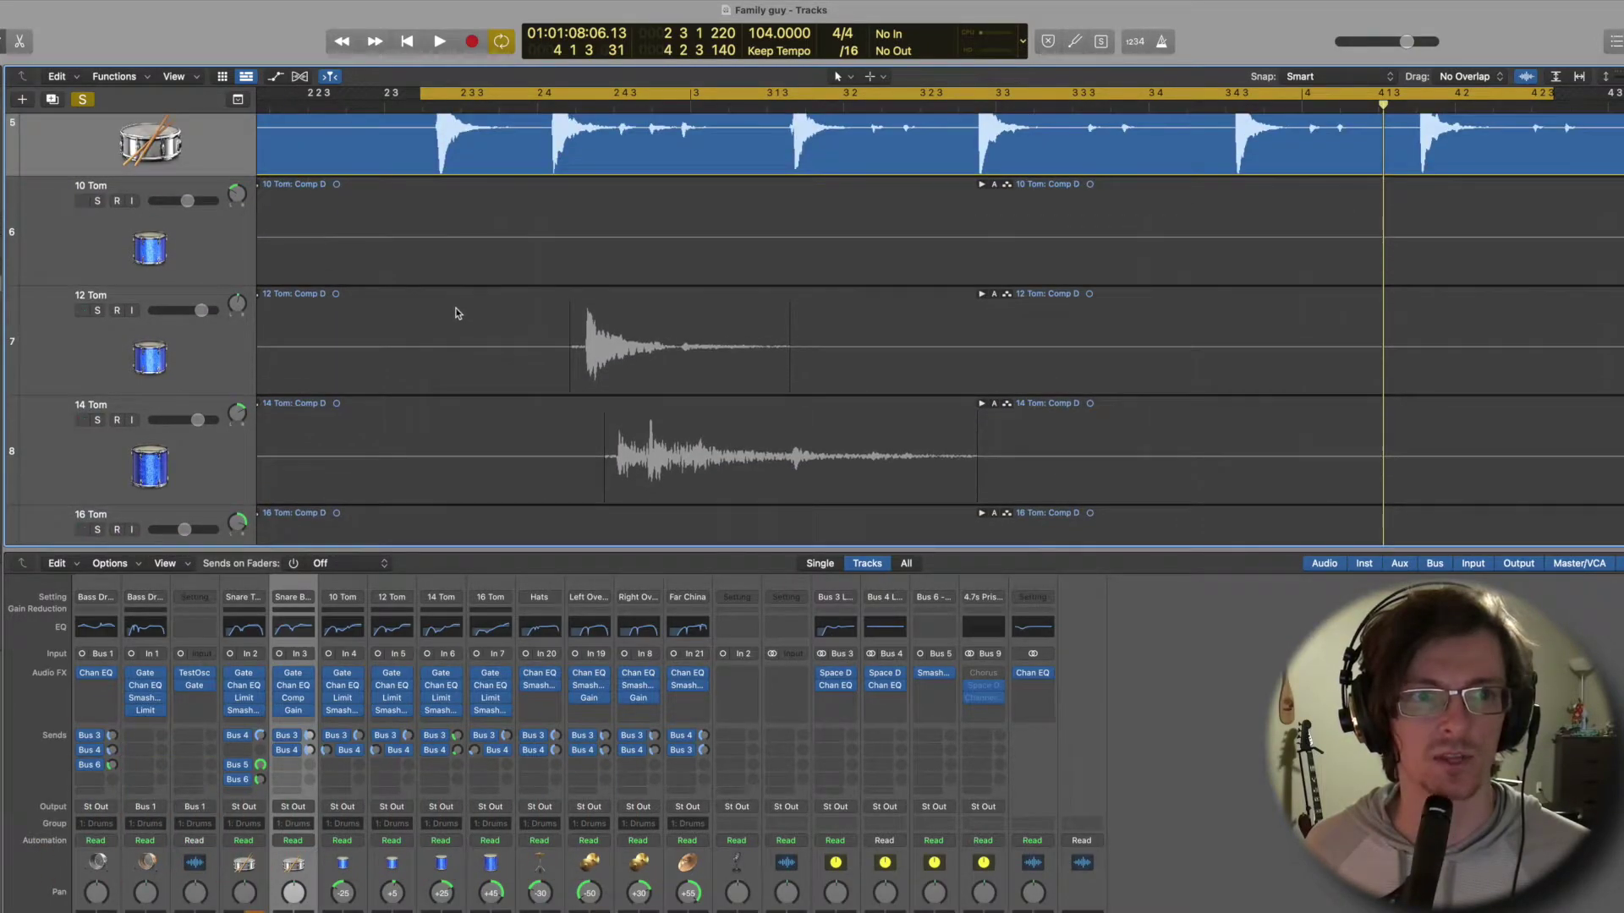
pyautogui.hscroll(20, 359, 274)
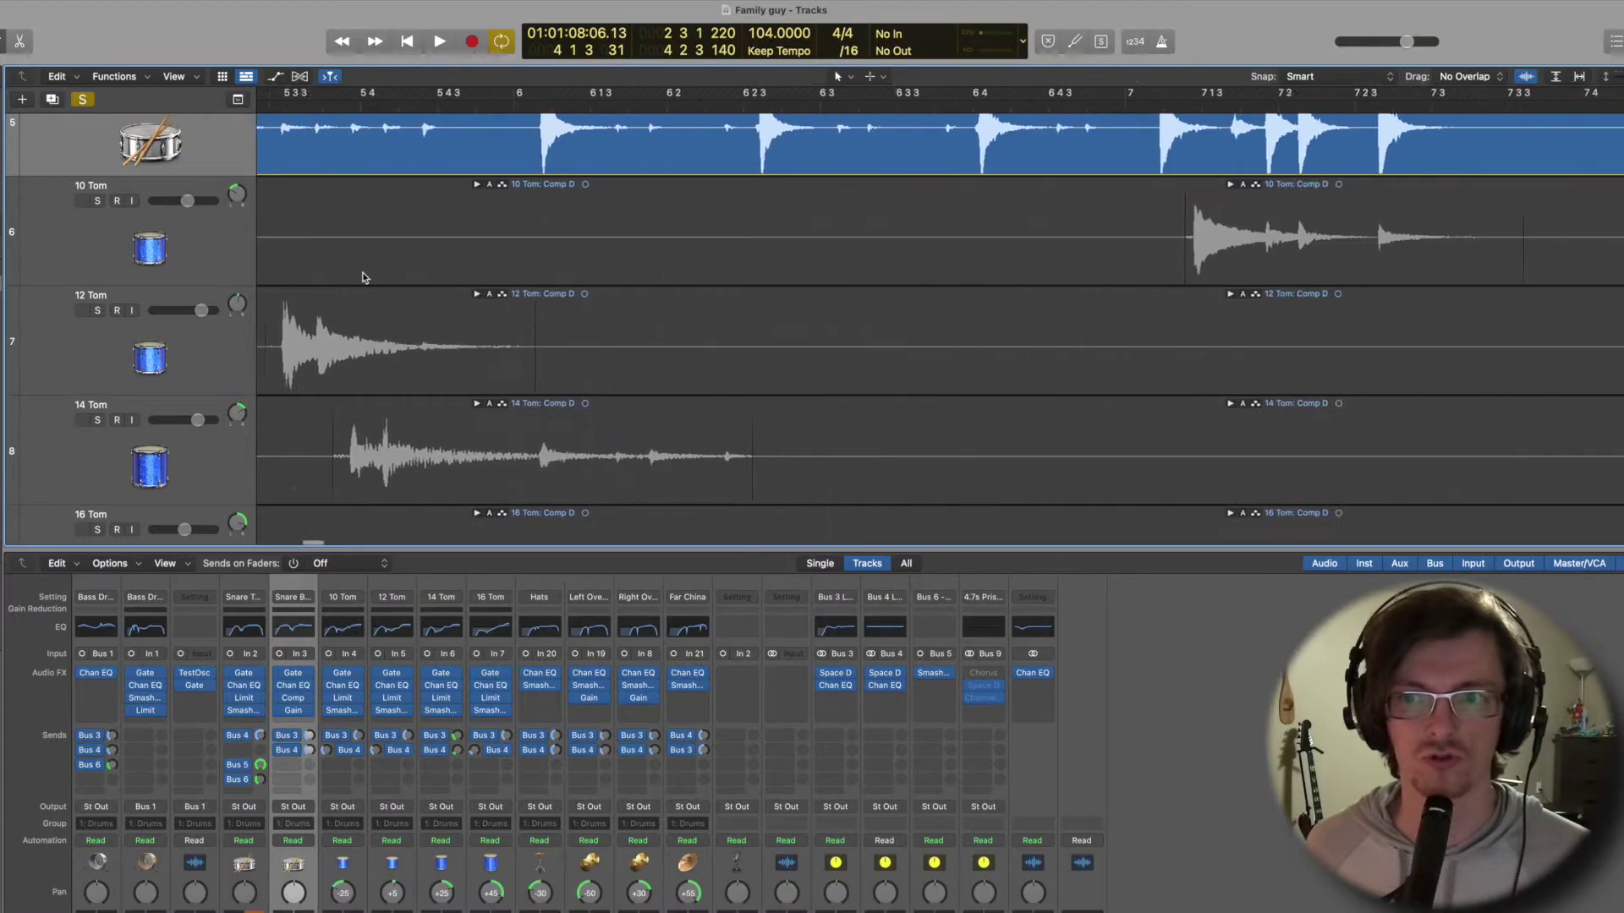
pyautogui.hscroll(3, 363, 273)
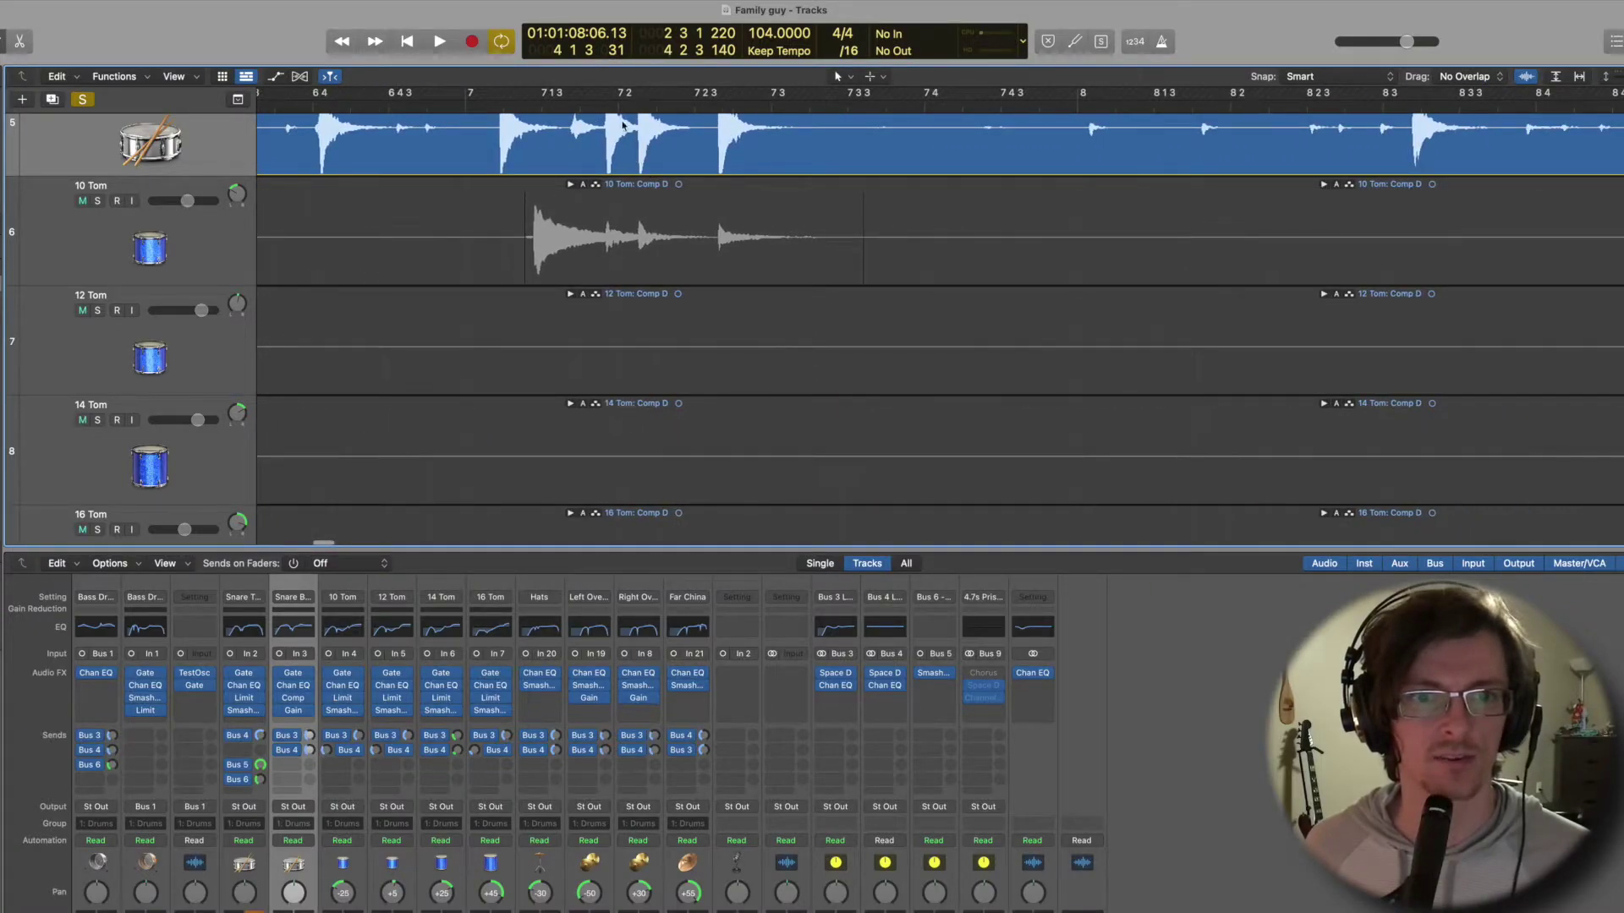
pyautogui.moveTo(495, 96); pyautogui.dragTo(894, 96)
pyautogui.press('space')
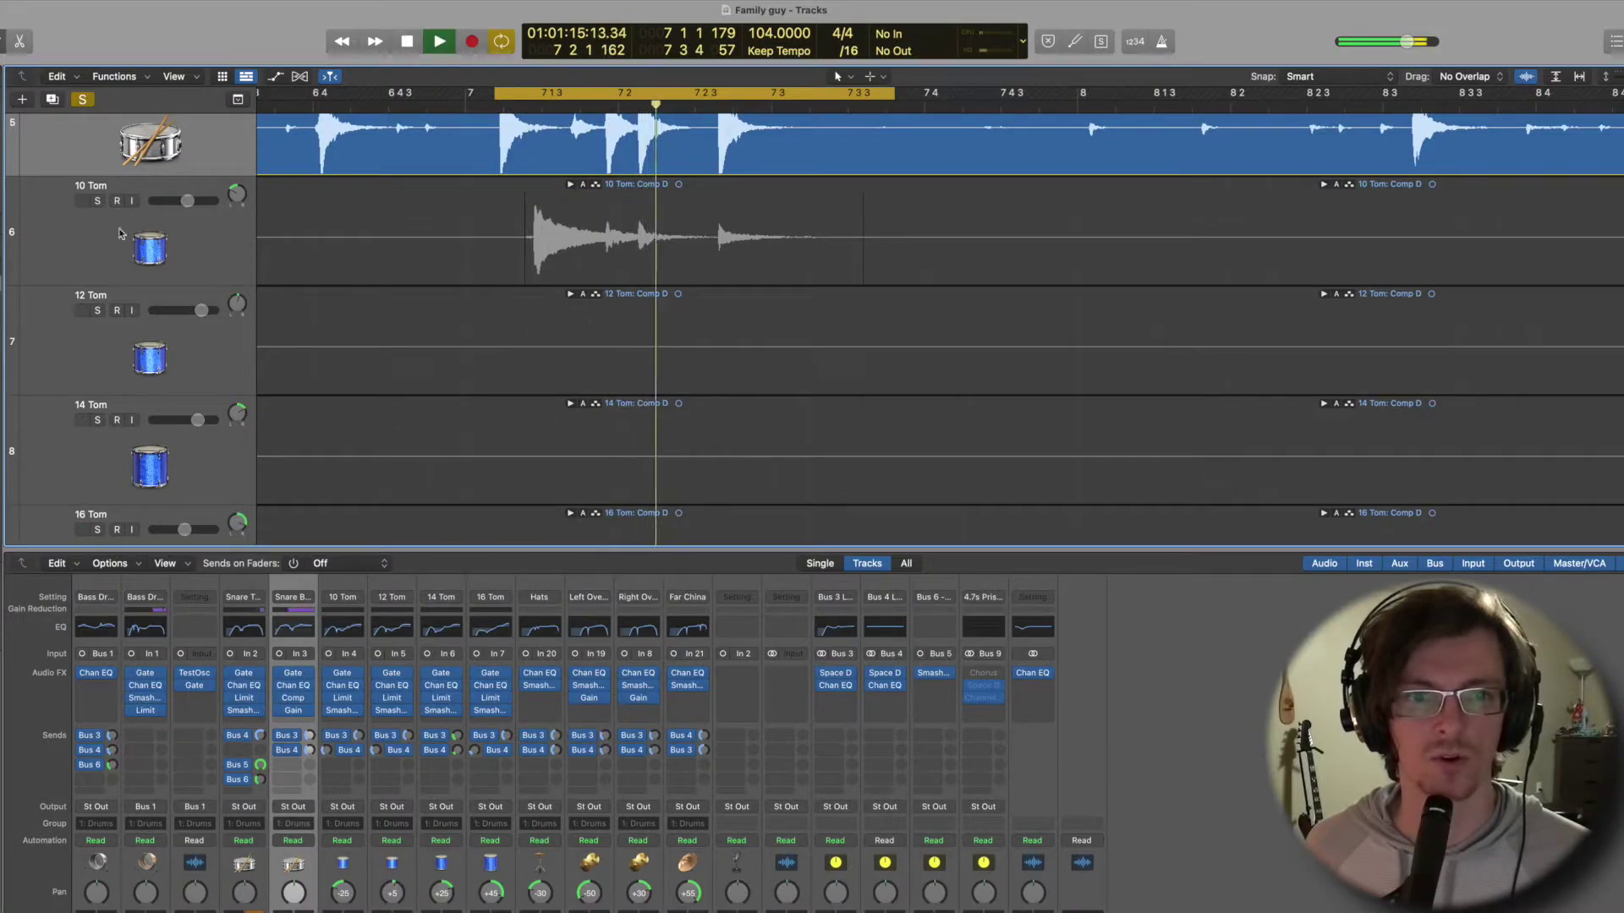
# Take both snare tracks off solo, solo the 10 Tom instead and audition it over the cycle range.
pyautogui.scroll(4, 136, 218)
pyautogui.click(97, 275)
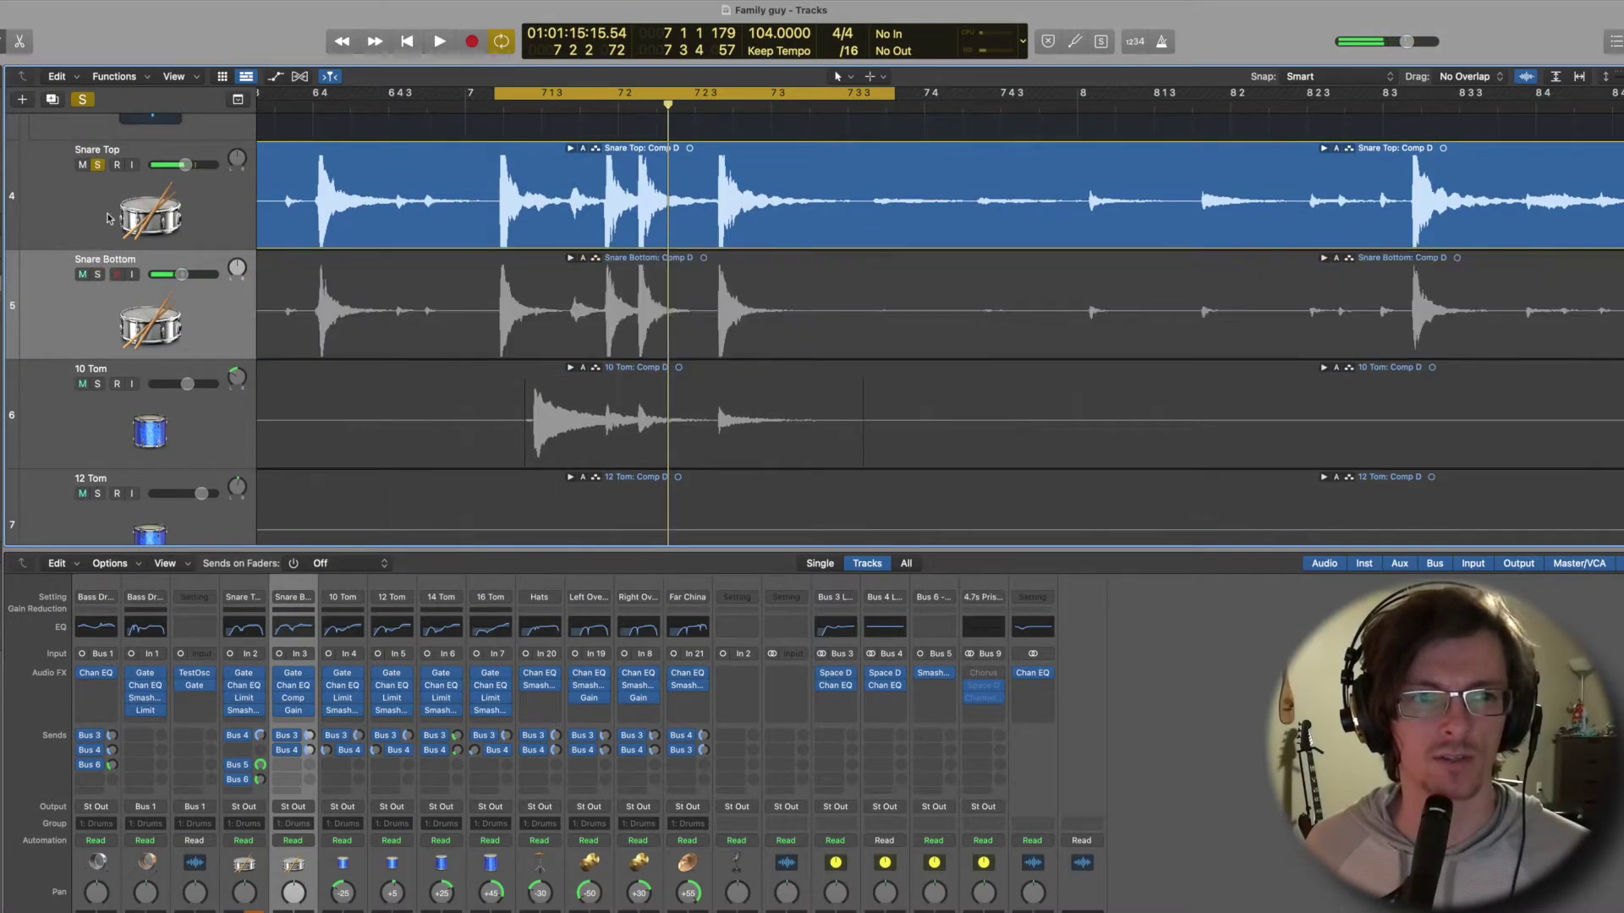
pyautogui.click(97, 165)
pyautogui.scroll(-3, 568, 331)
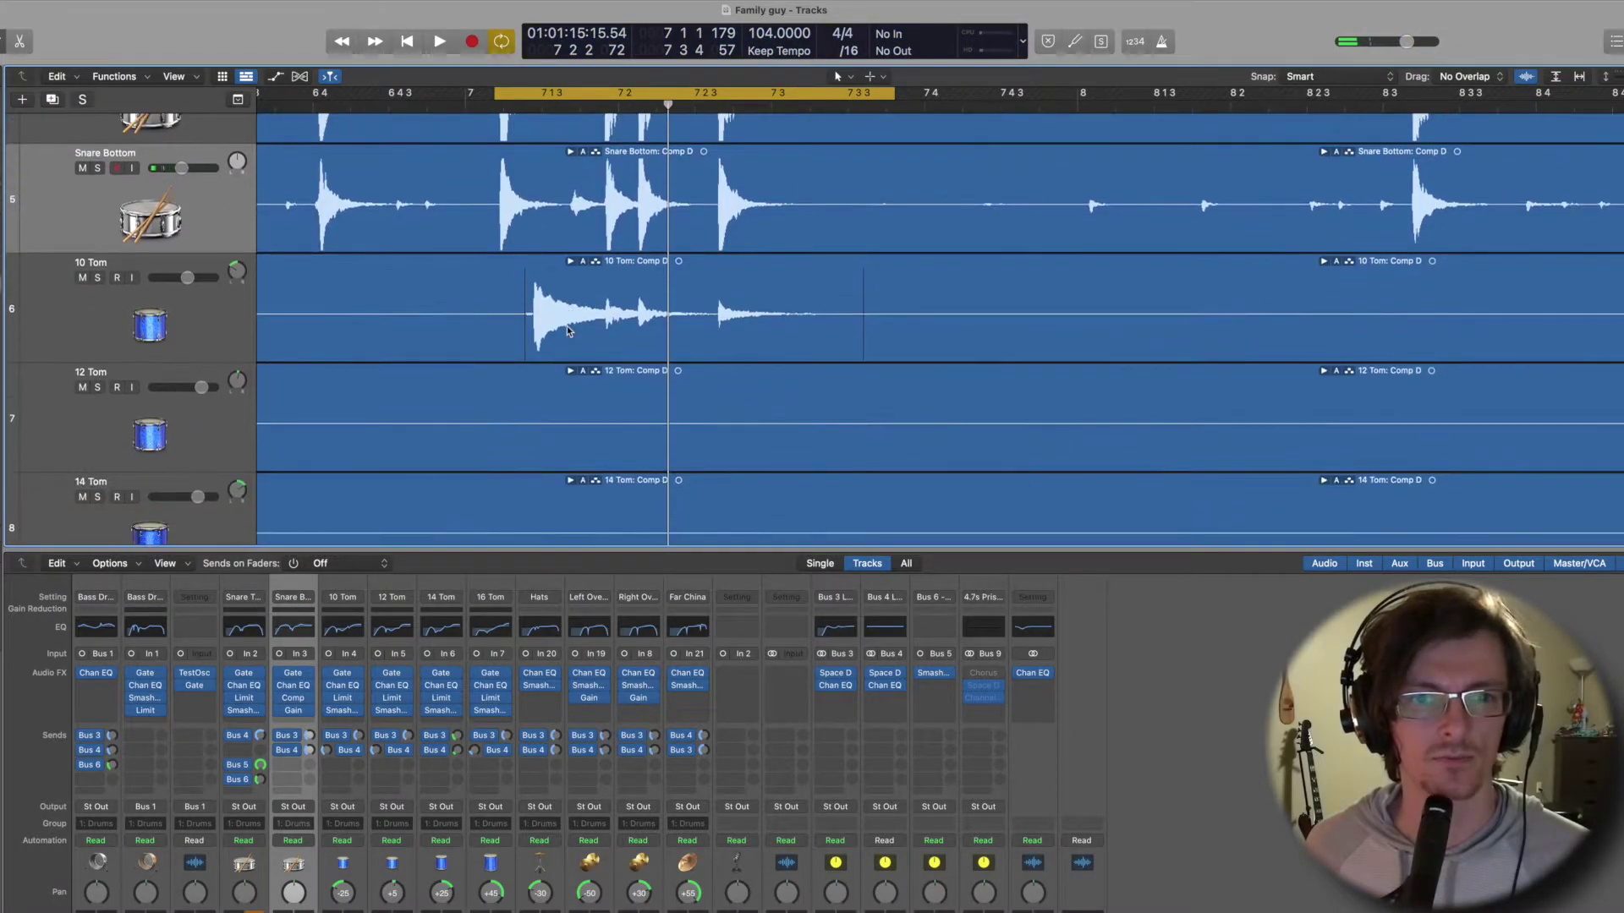
pyautogui.click(98, 278)
pyautogui.press('space')
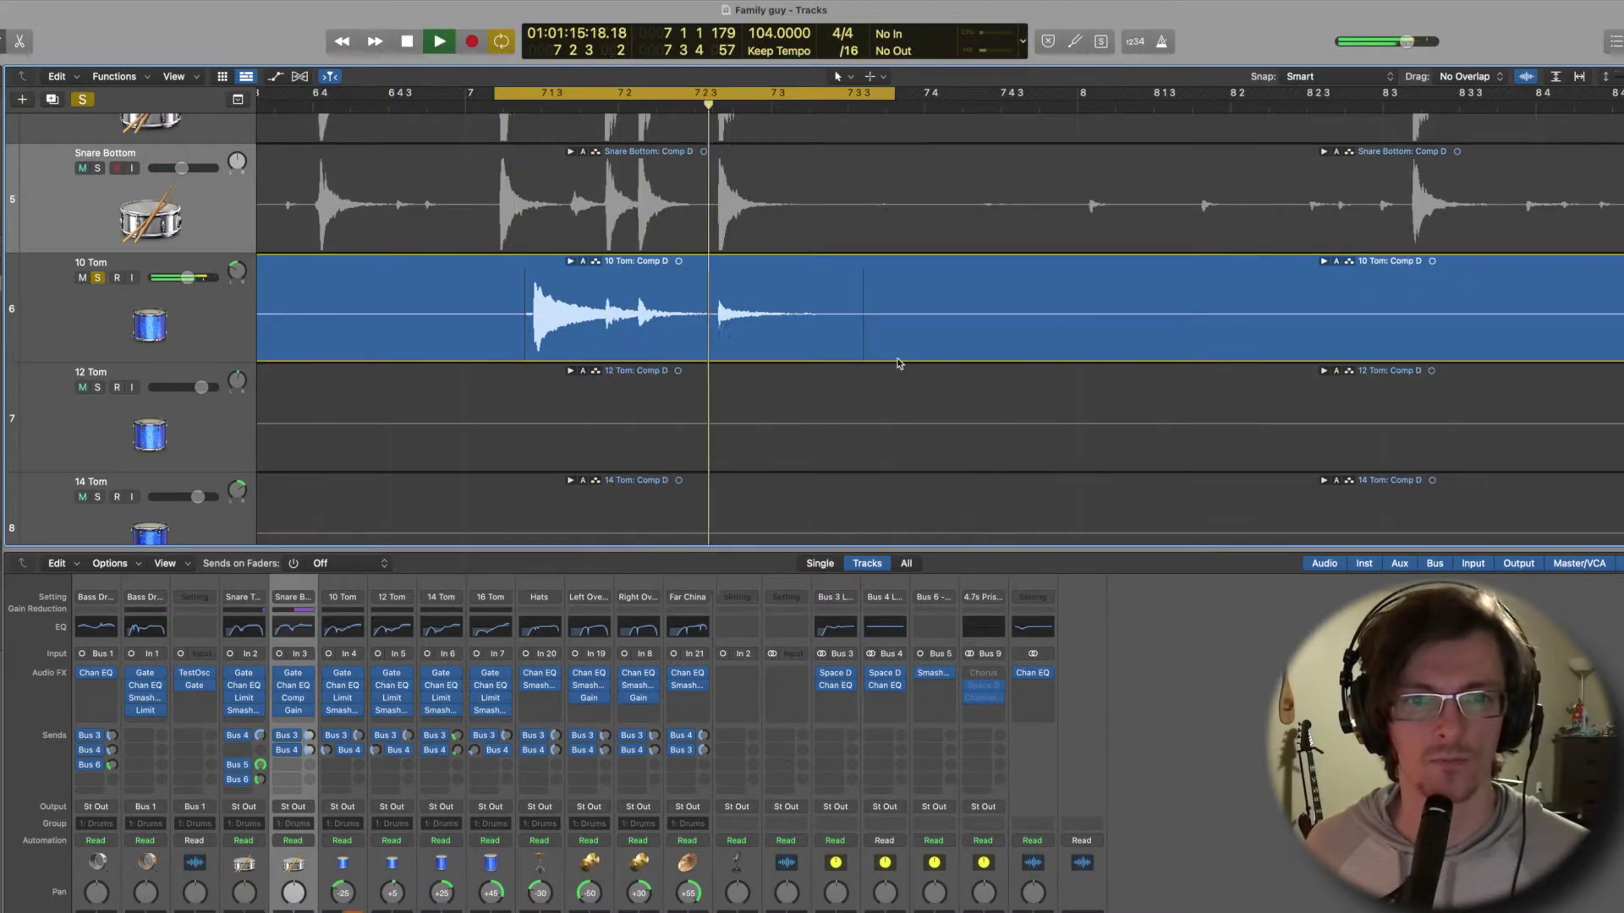
pyautogui.press('space')
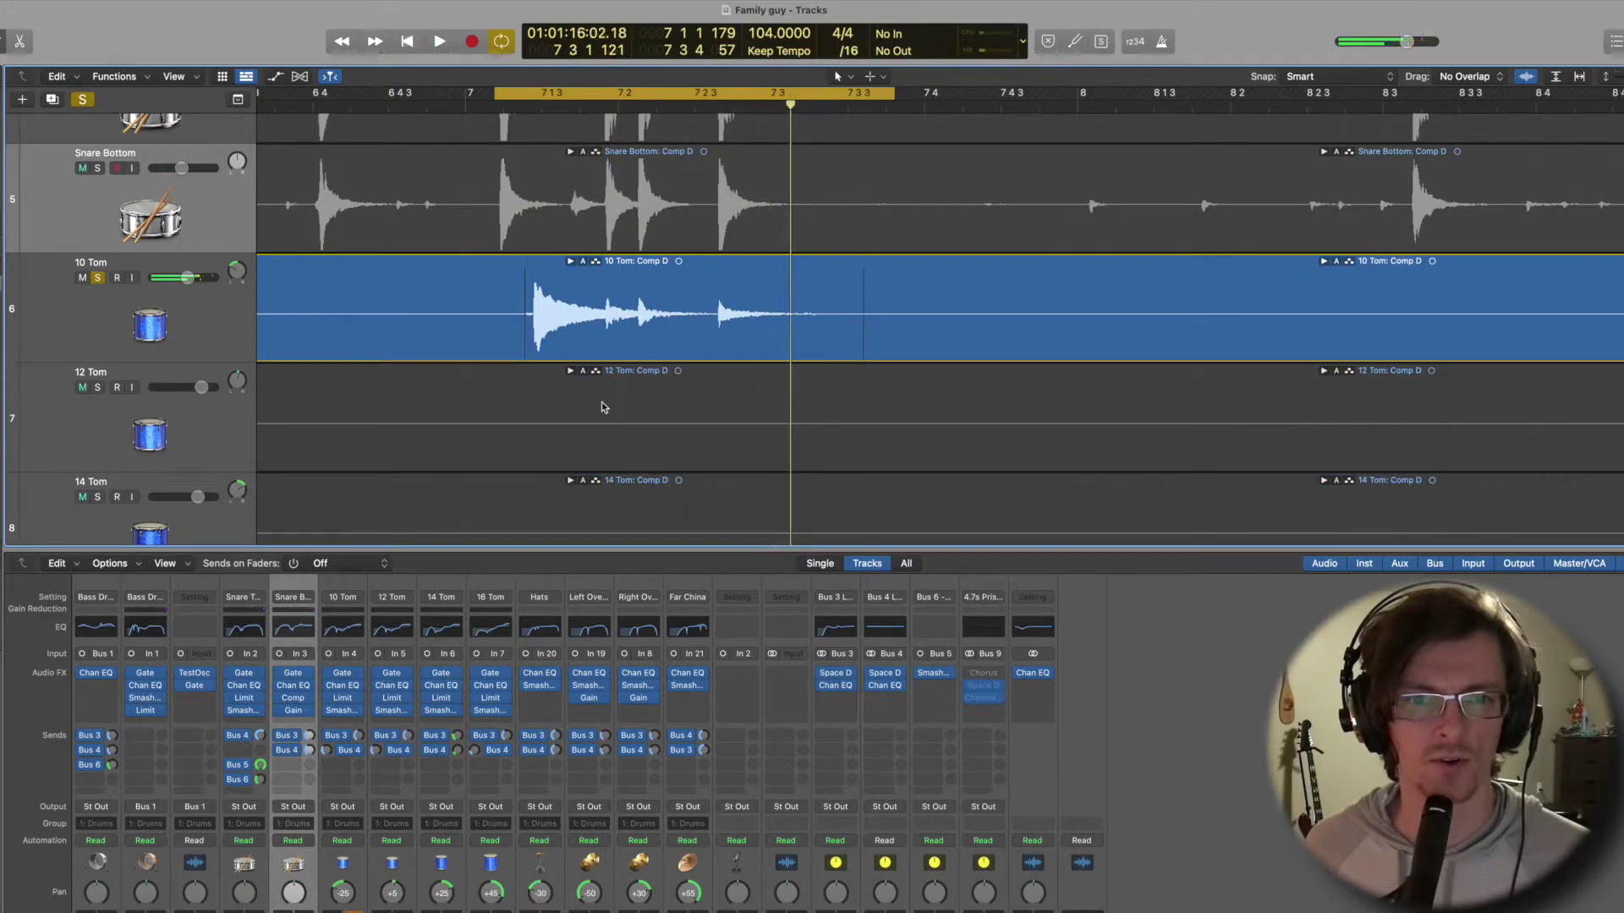
# Select the 10 Tom track, open its Channel EQ and place the plug-in window below the tom's waveform.
pyautogui.click(178, 322)
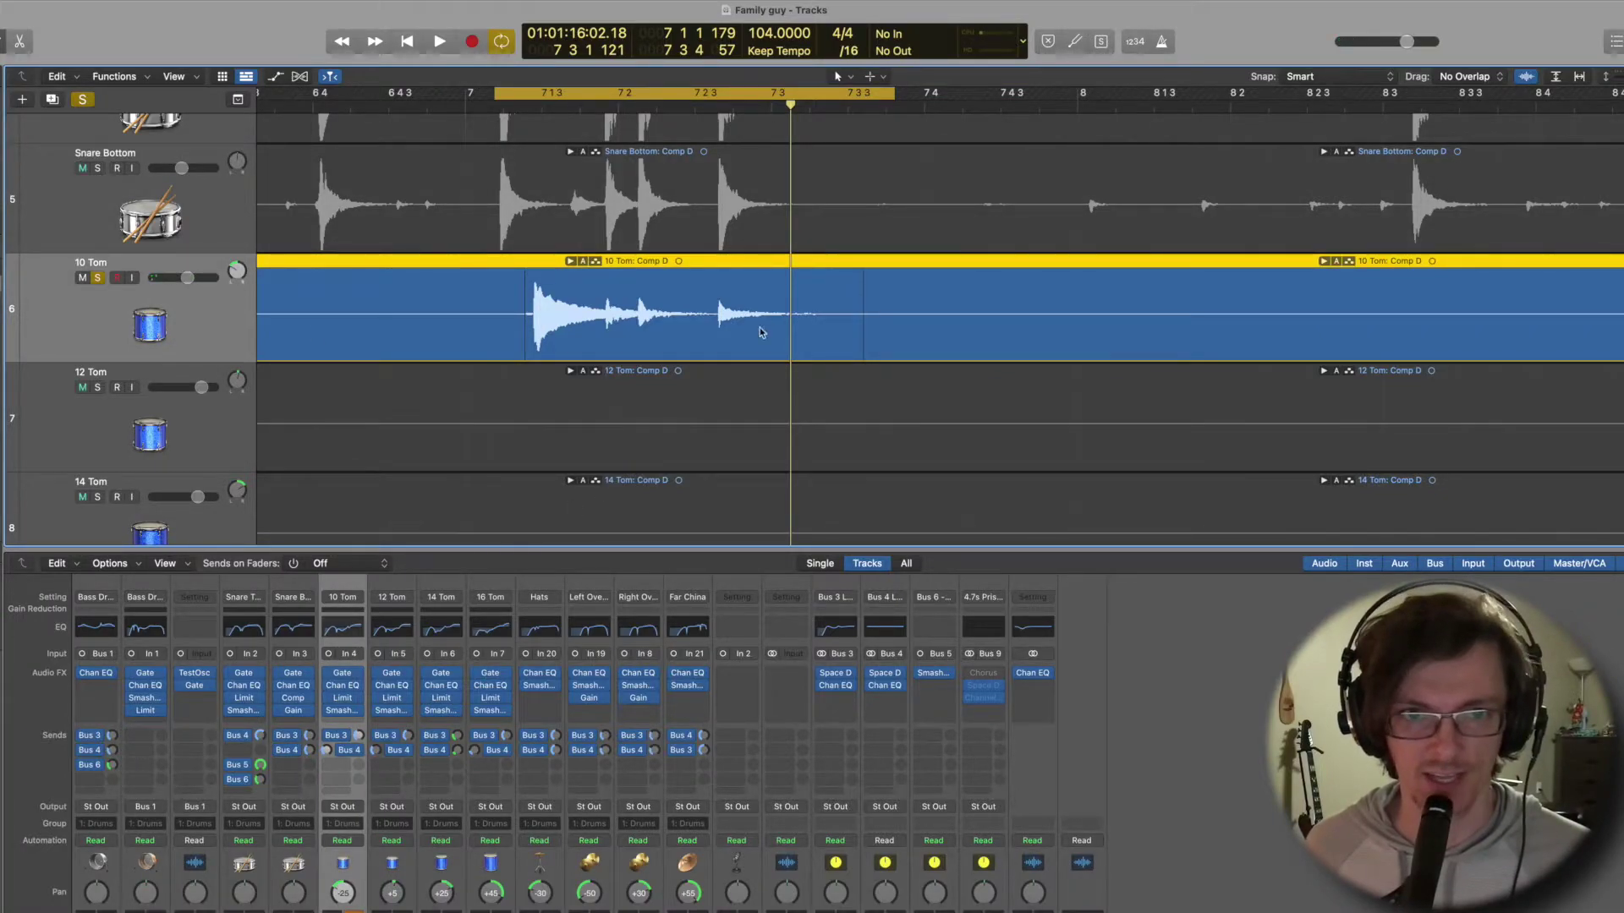
pyautogui.click(347, 687)
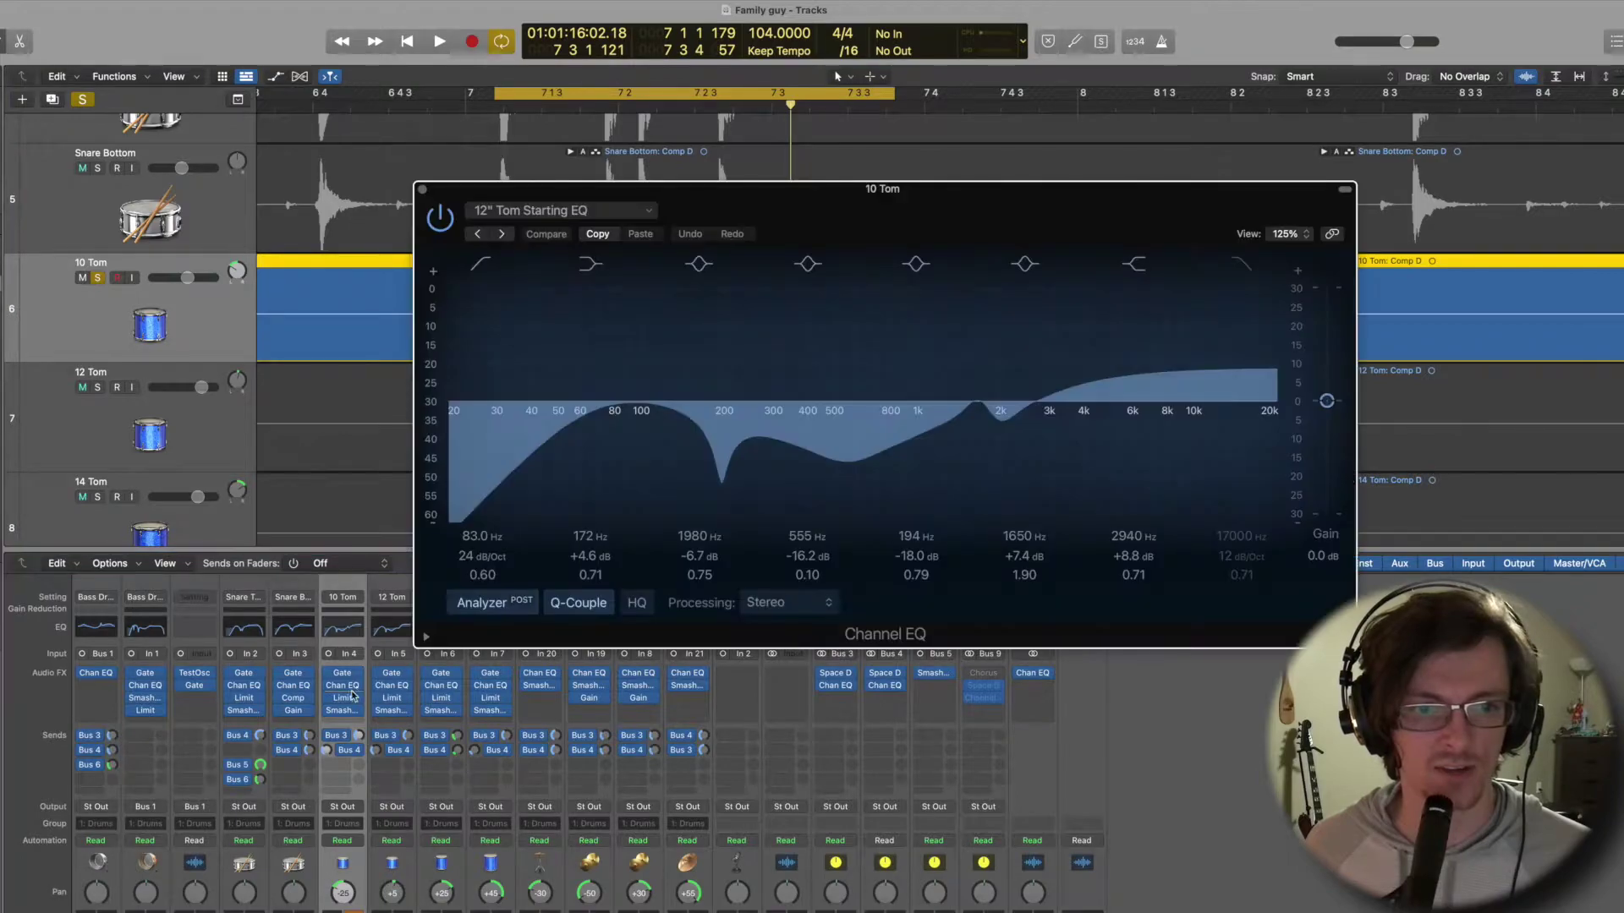
pyautogui.moveTo(874, 195); pyautogui.dragTo(752, 404)
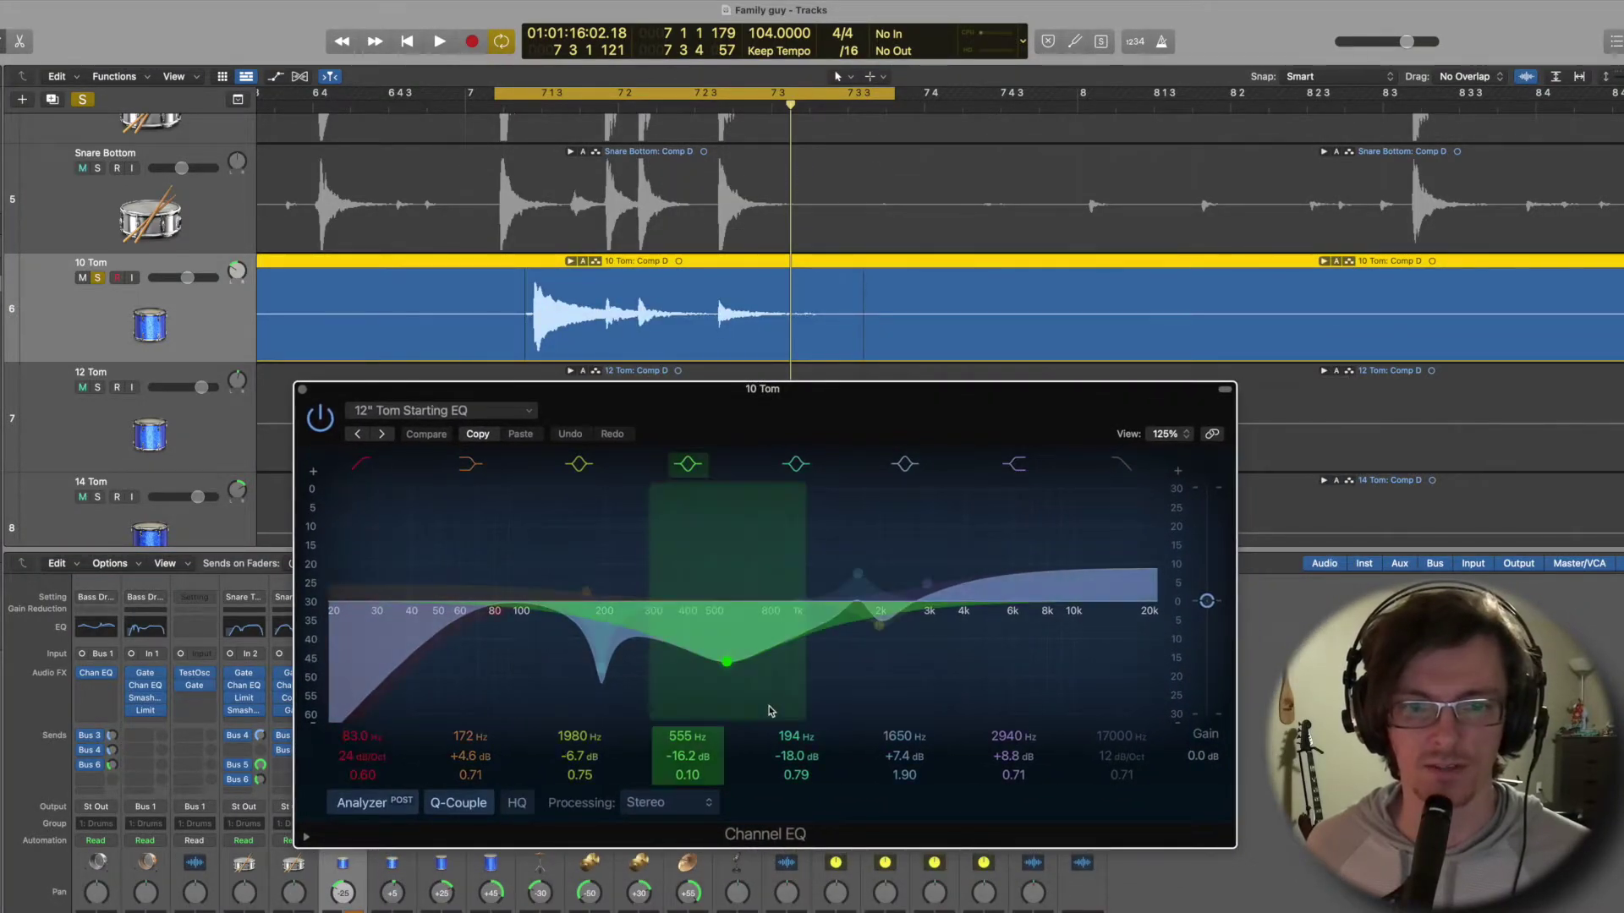
pyautogui.moveTo(749, 391)
pyautogui.mouseDown()
pyautogui.moveTo(905, 398)
pyautogui.moveTo(774, 403)
pyautogui.mouseUp()
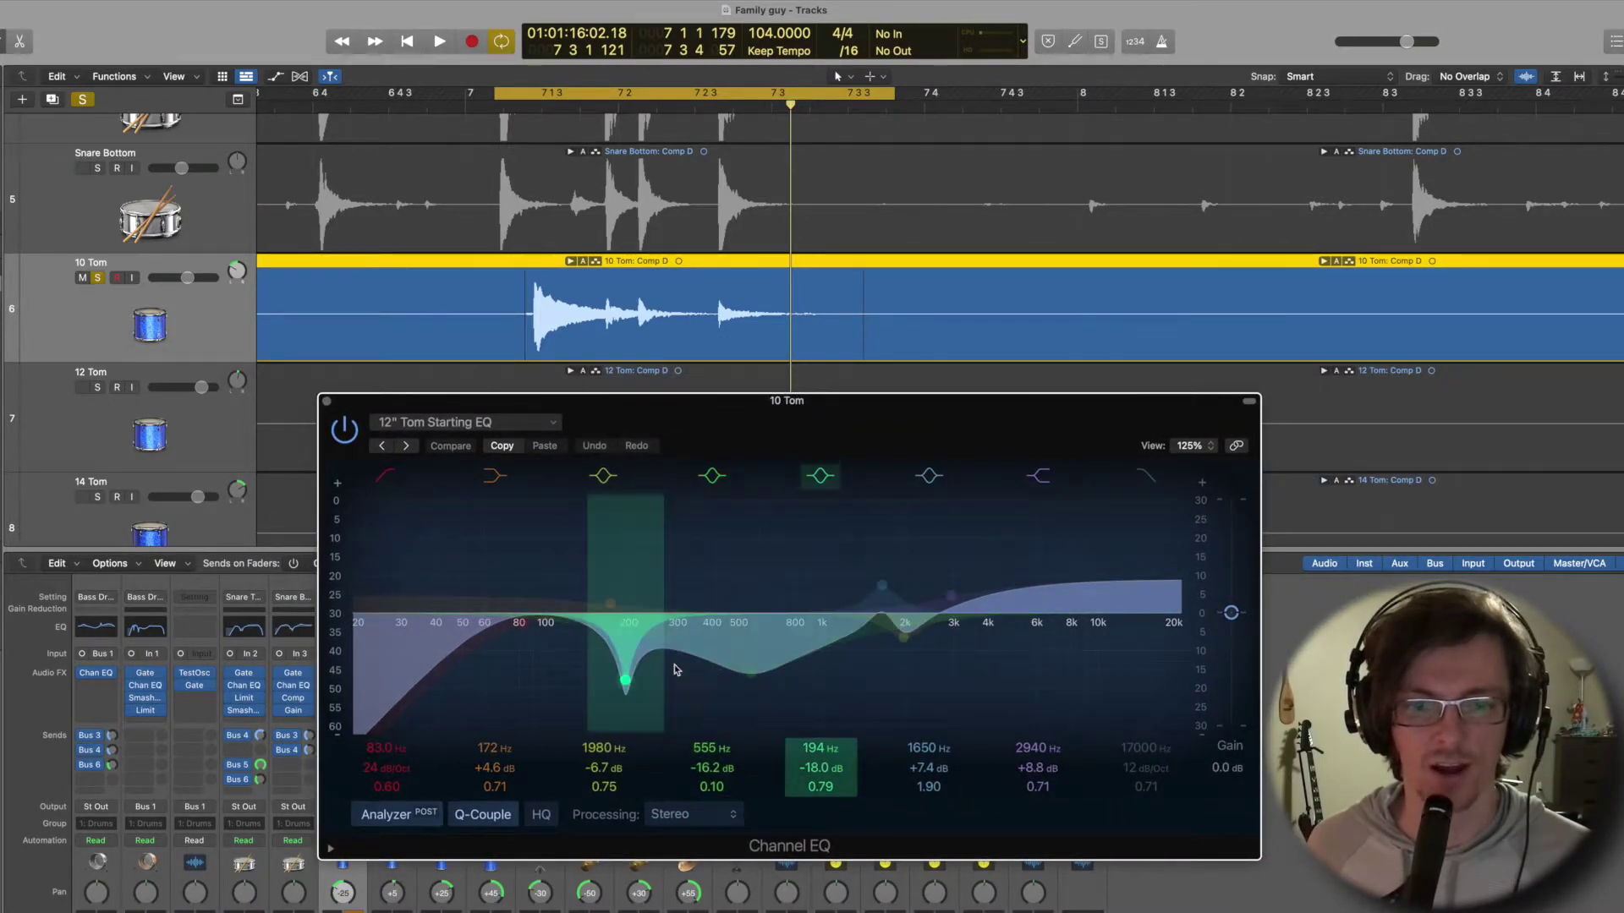
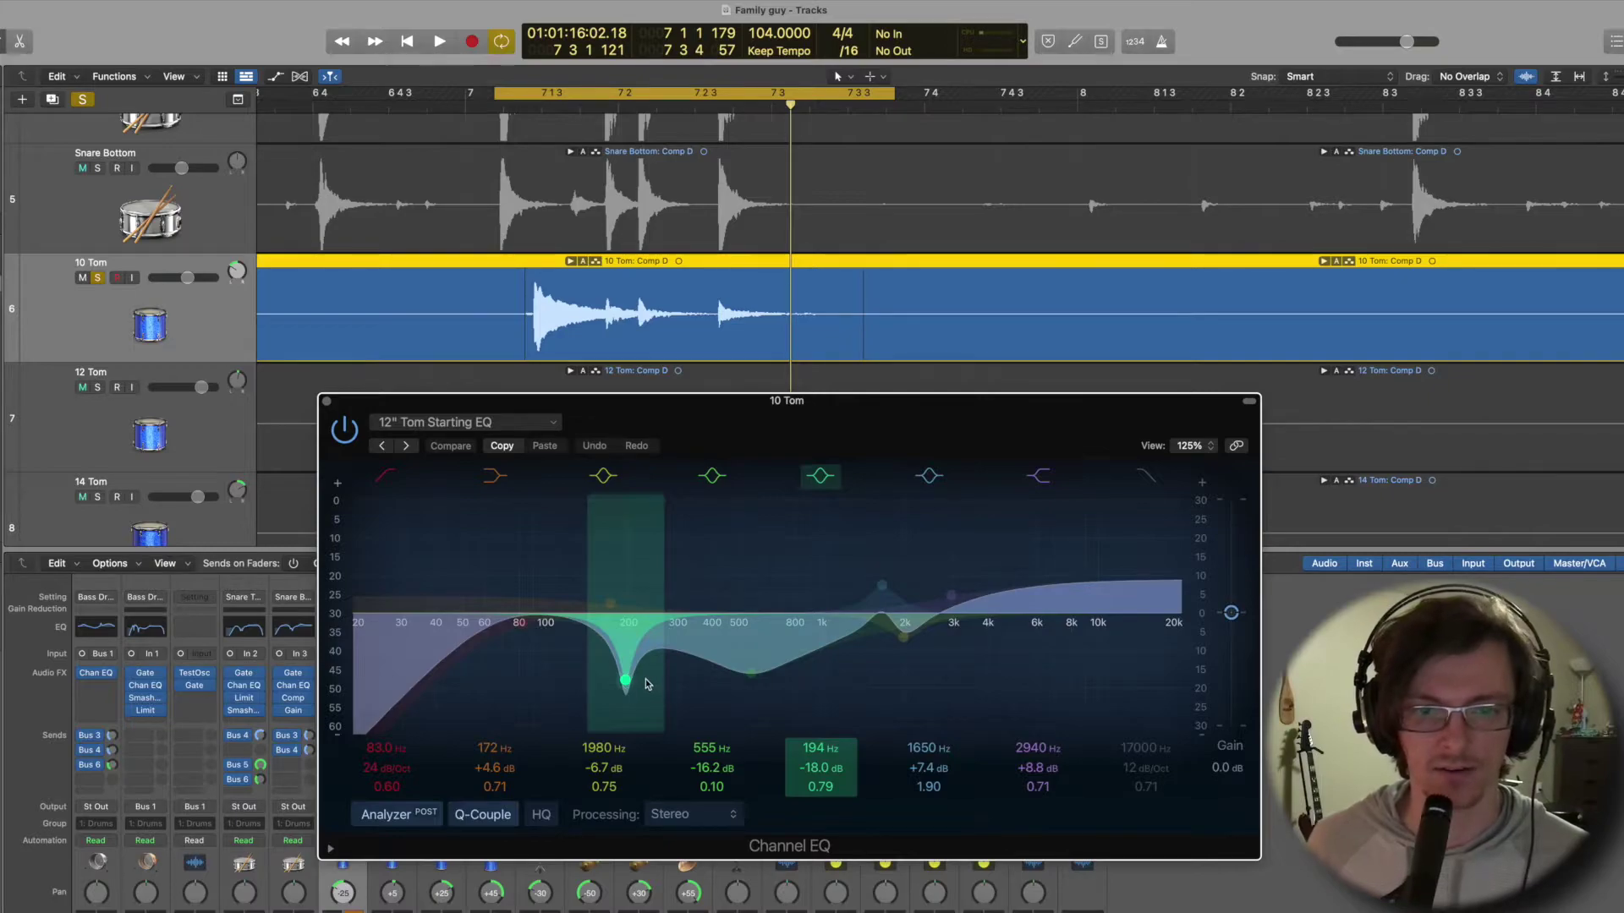
pyautogui.click(346, 431)
pyautogui.moveTo(428, 417); pyautogui.dragTo(579, 395)
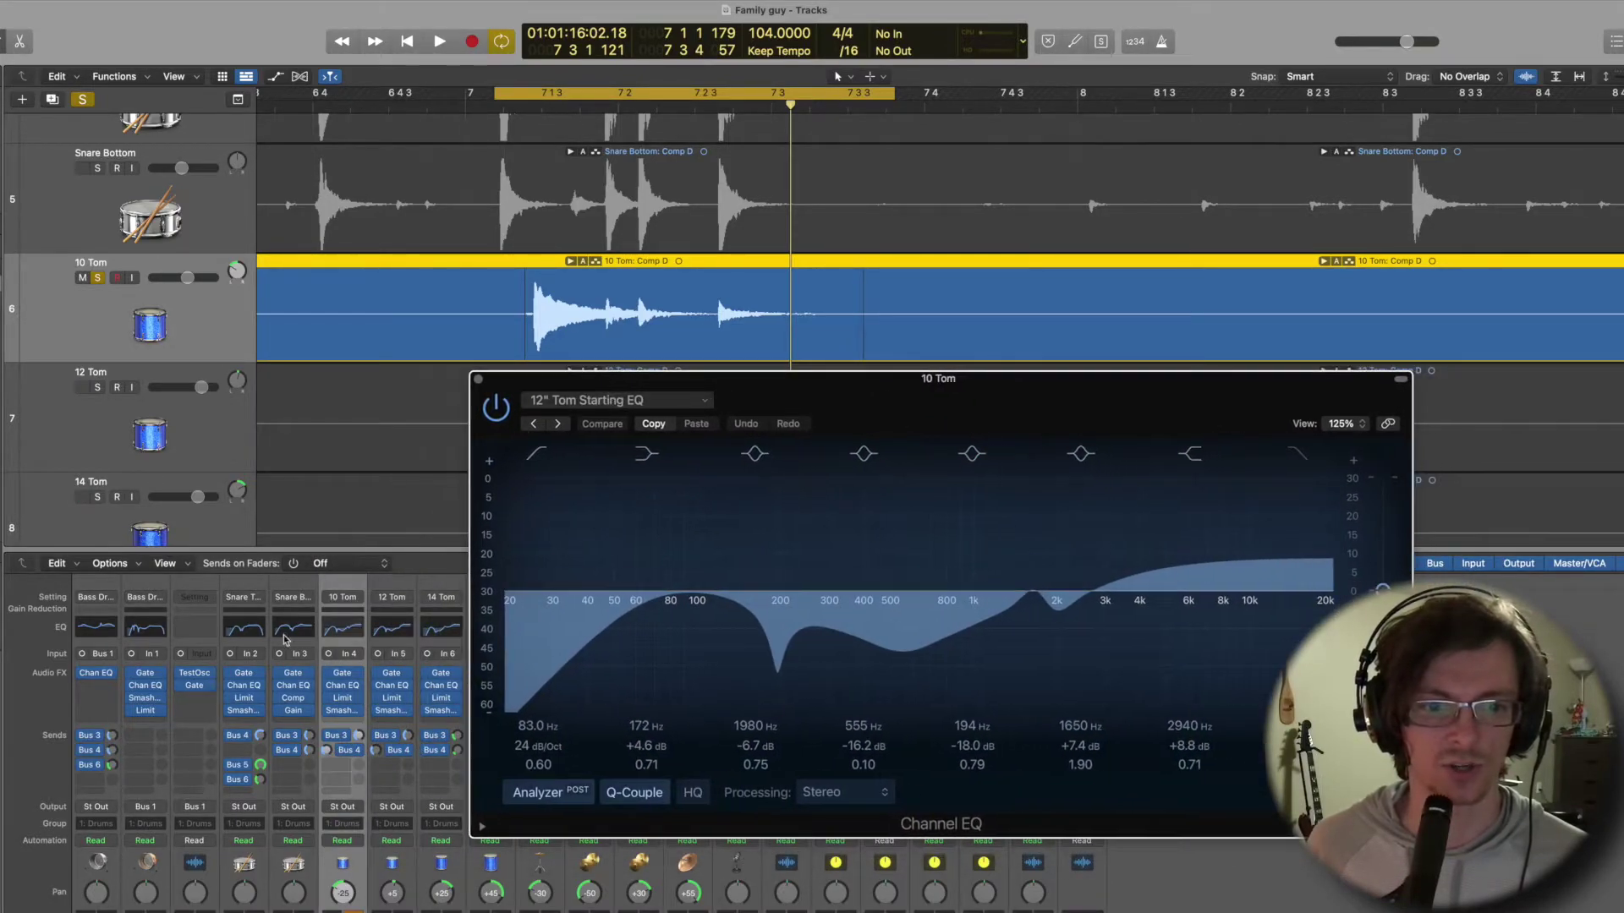
pyautogui.click(329, 685)
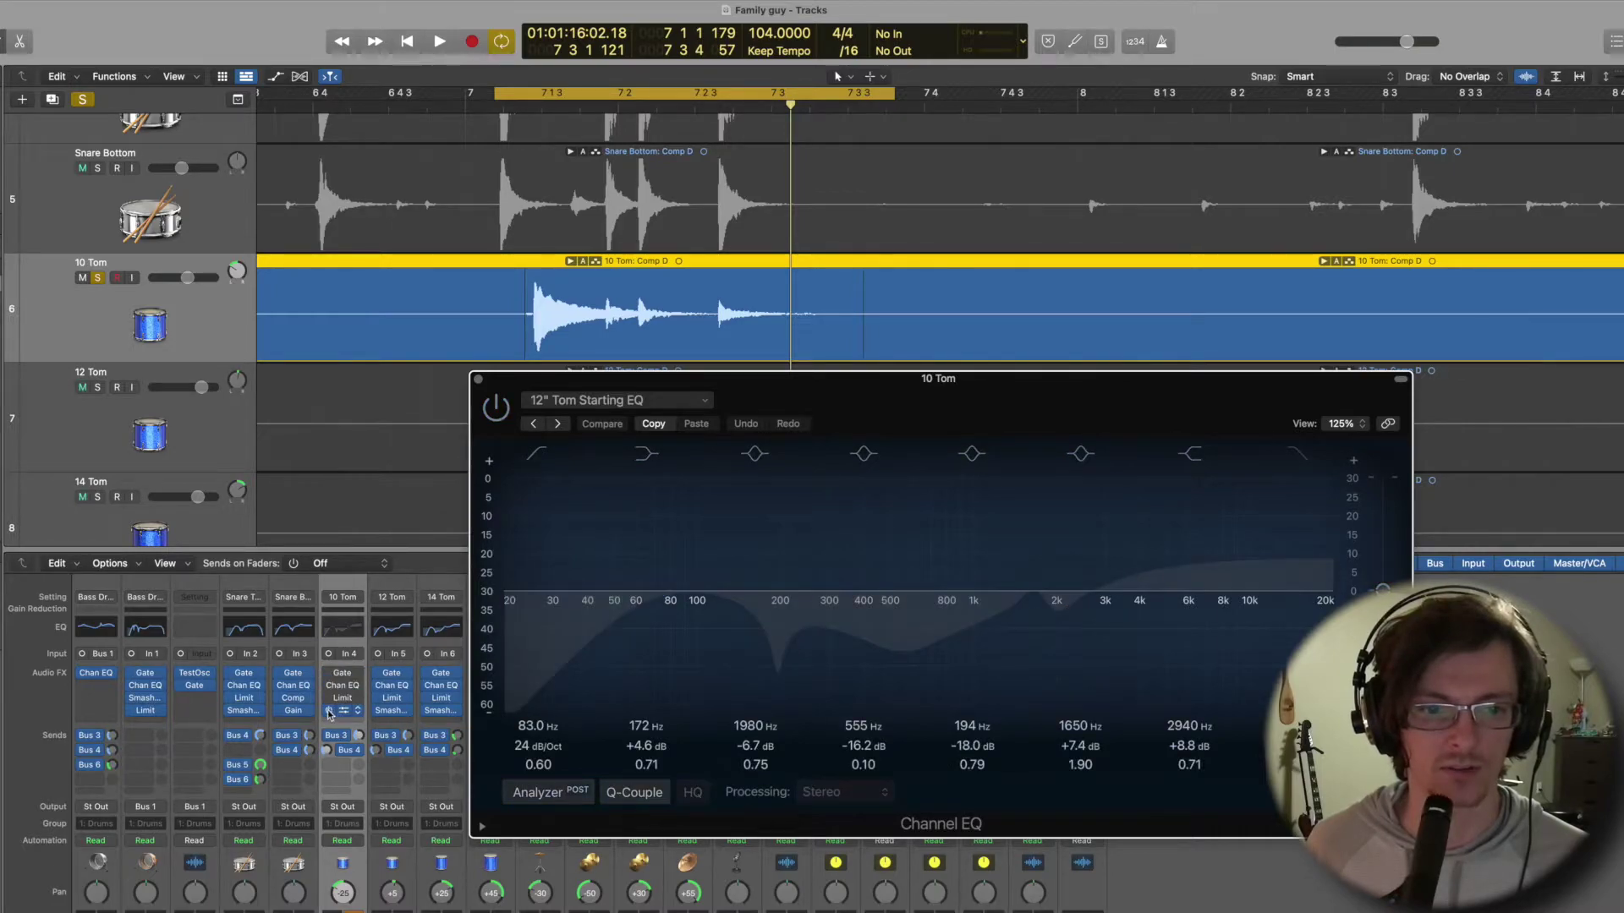
pyautogui.click(329, 736)
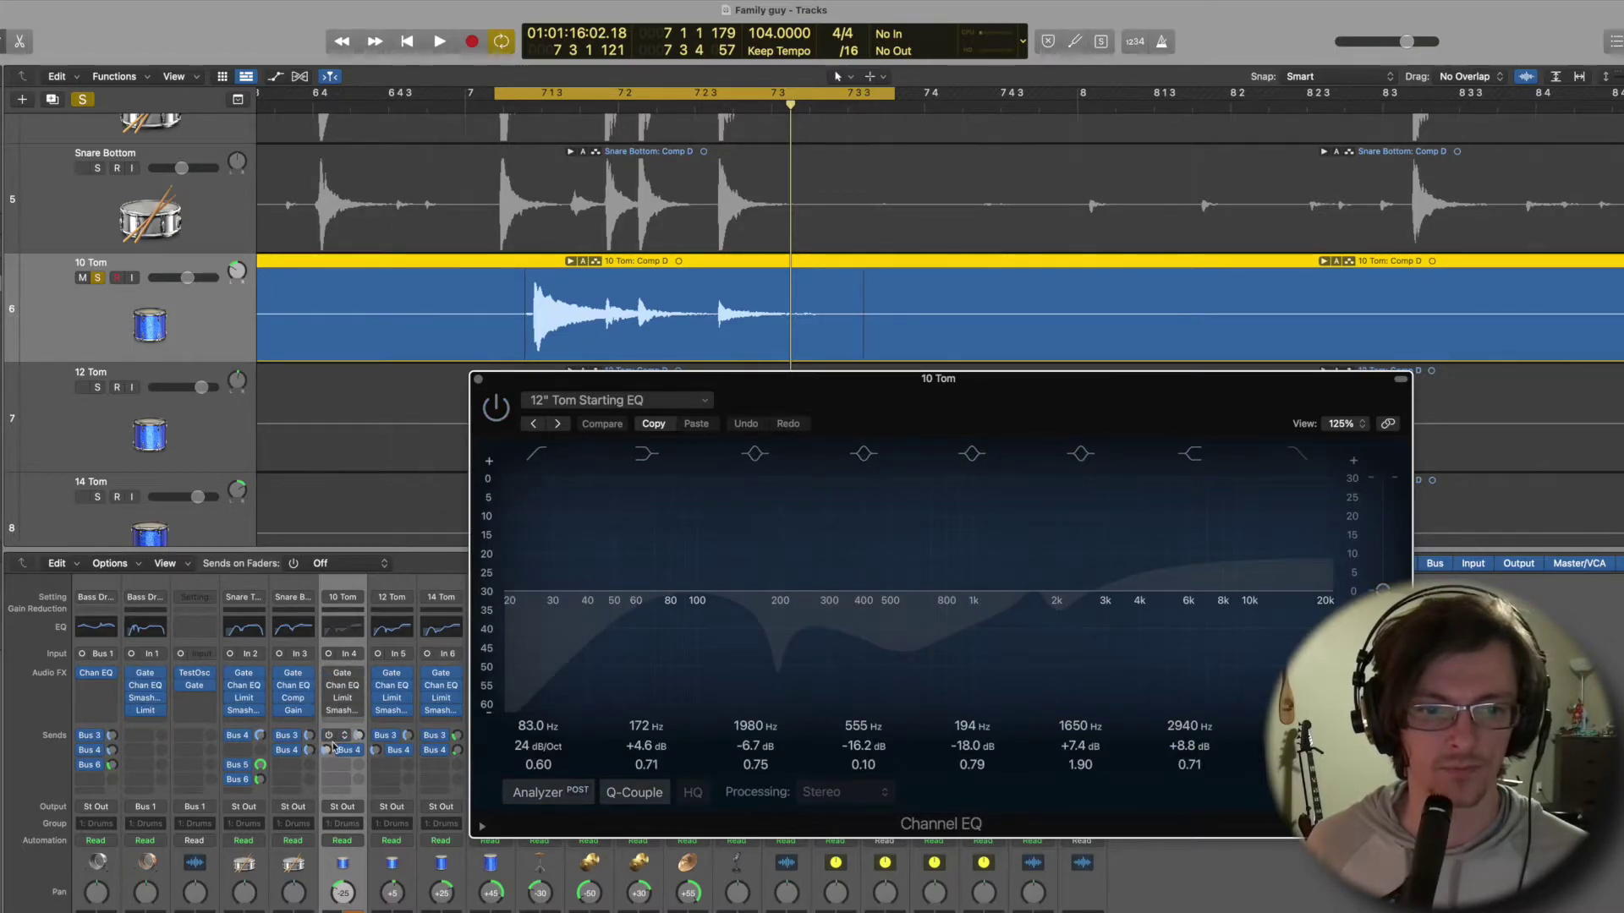
pyautogui.click(342, 751)
# Audition the unprocessed 10 Tom over the cycle range at a raised system volume, ending with playback stopped.
pyautogui.press('space')
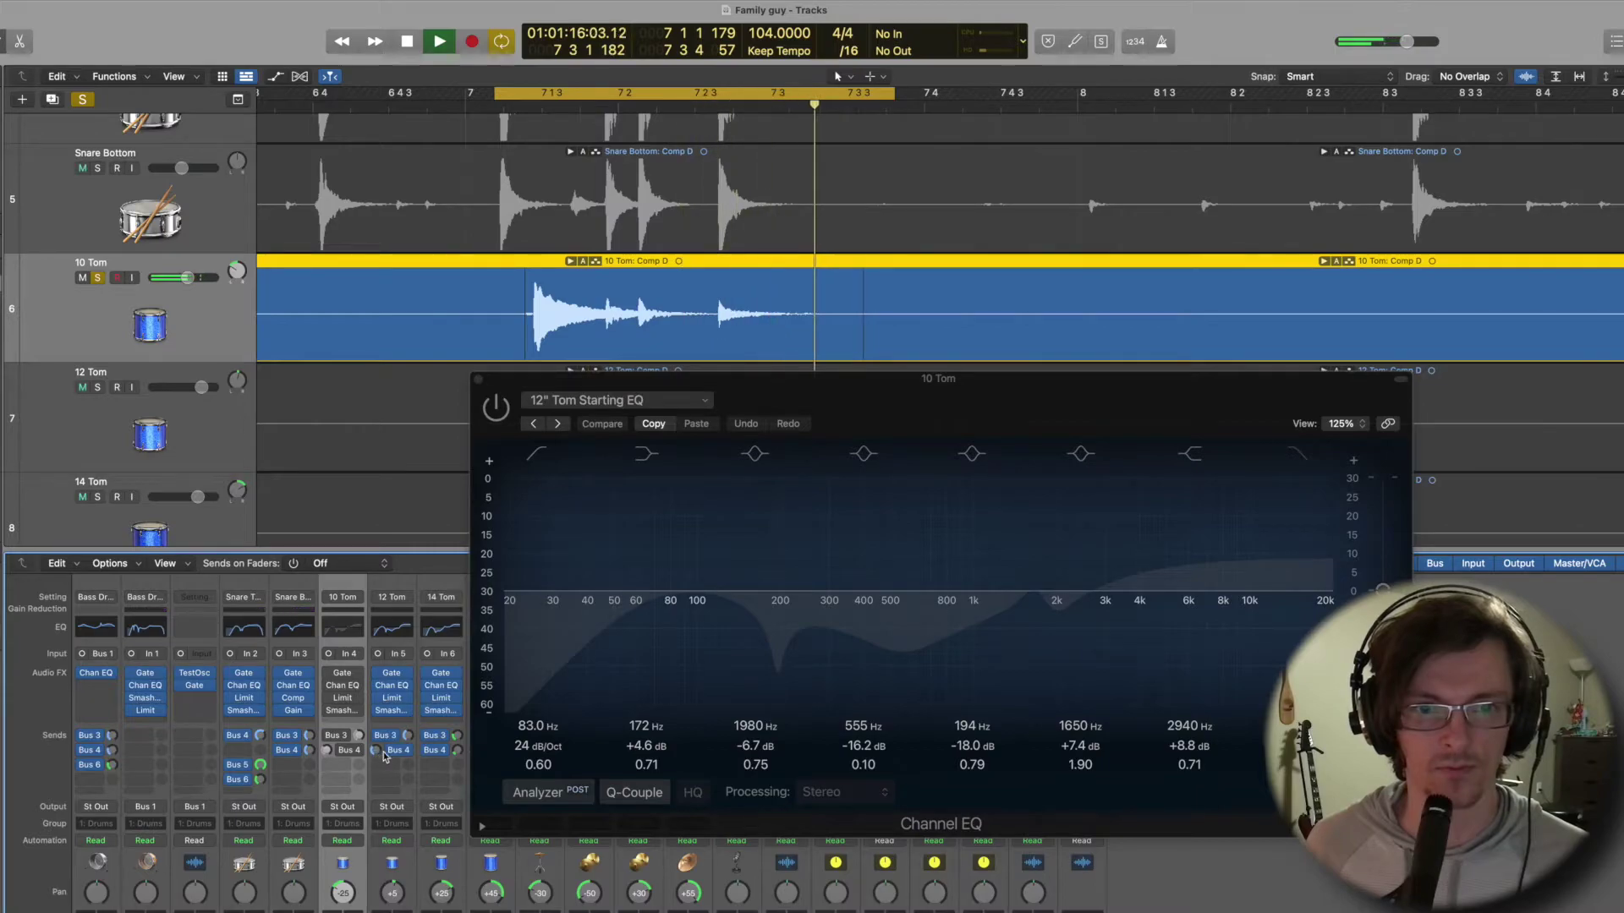
pyautogui.press('XF86AudioRaiseVolume')
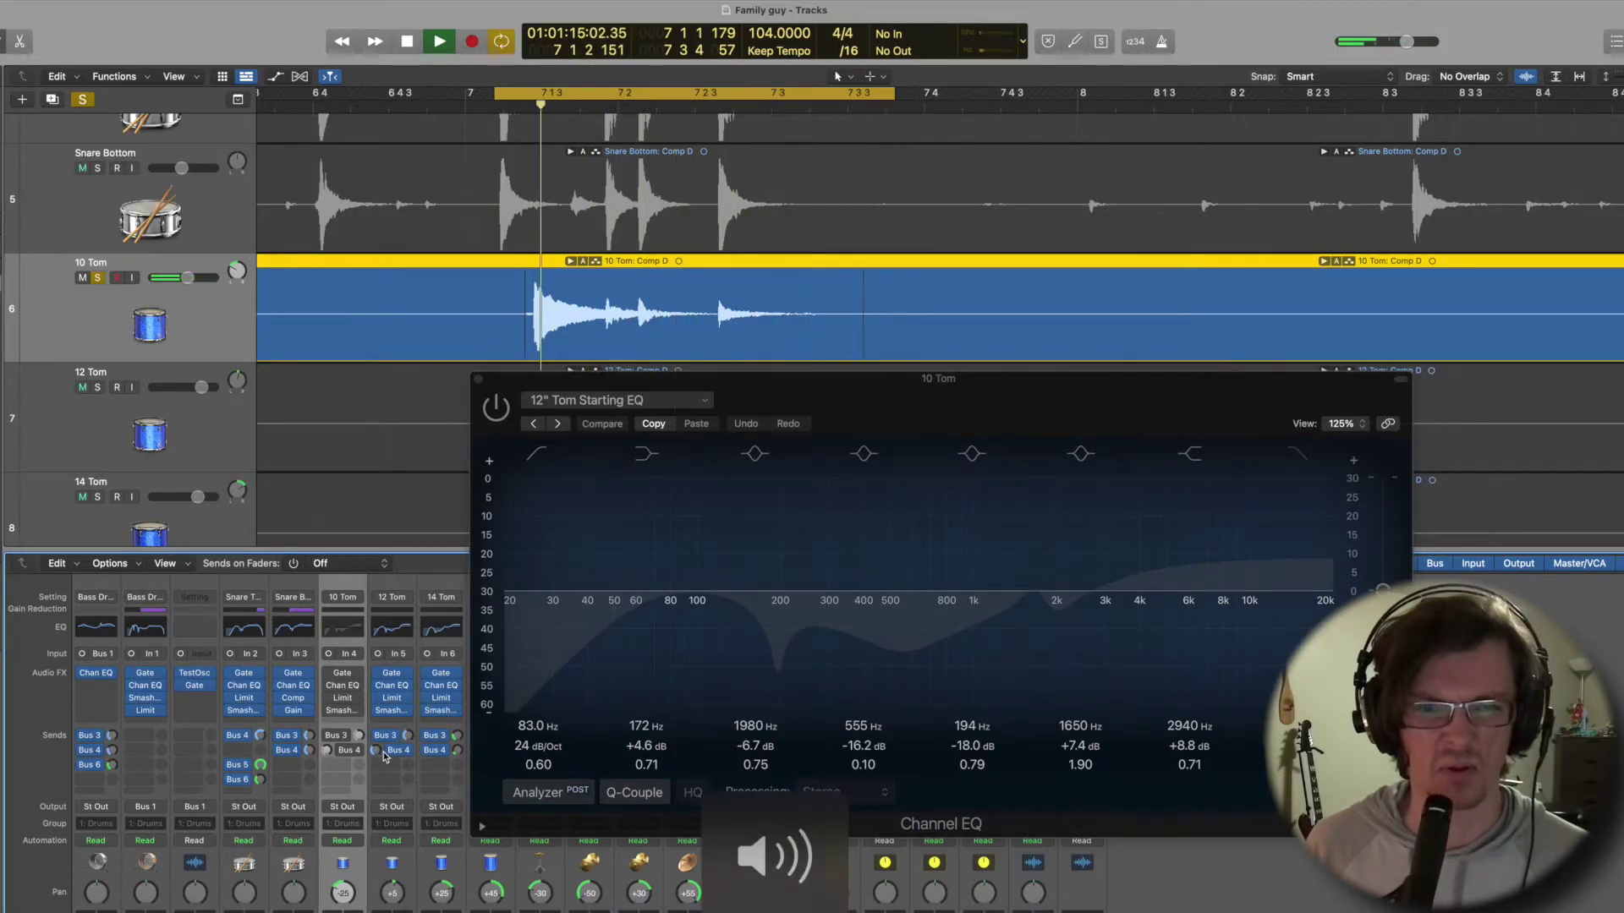
pyautogui.press('space')
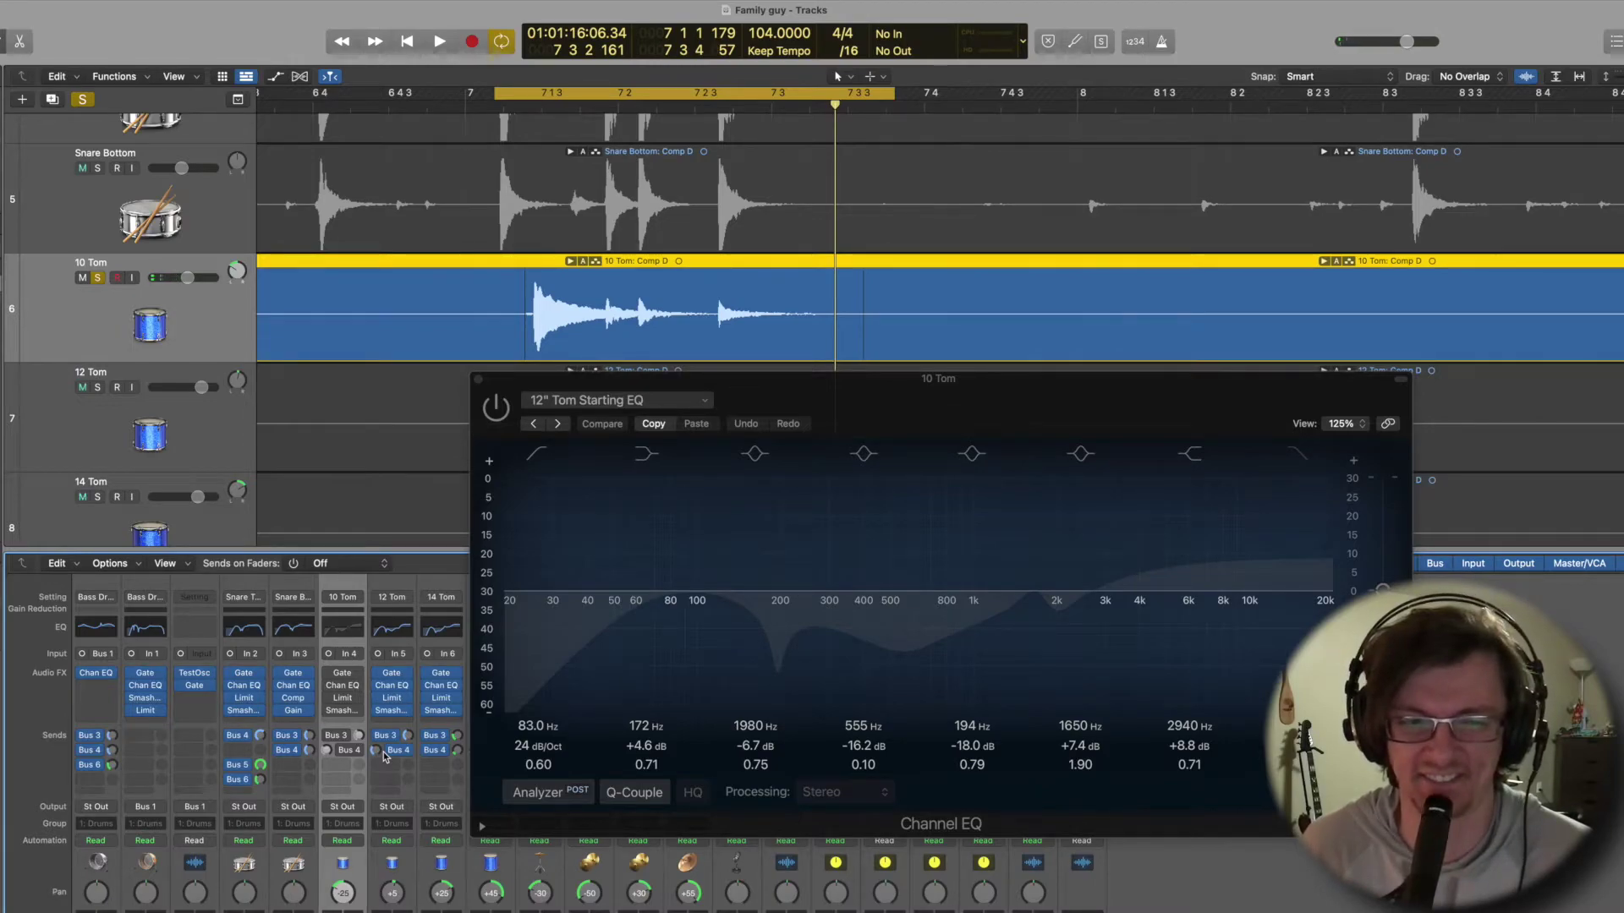
# Re-enable the 10 Tom's Noise Gate during playback, inspect its settings while listening, stop and close its window.
pyautogui.moveTo(329, 676)
pyautogui.press('space')
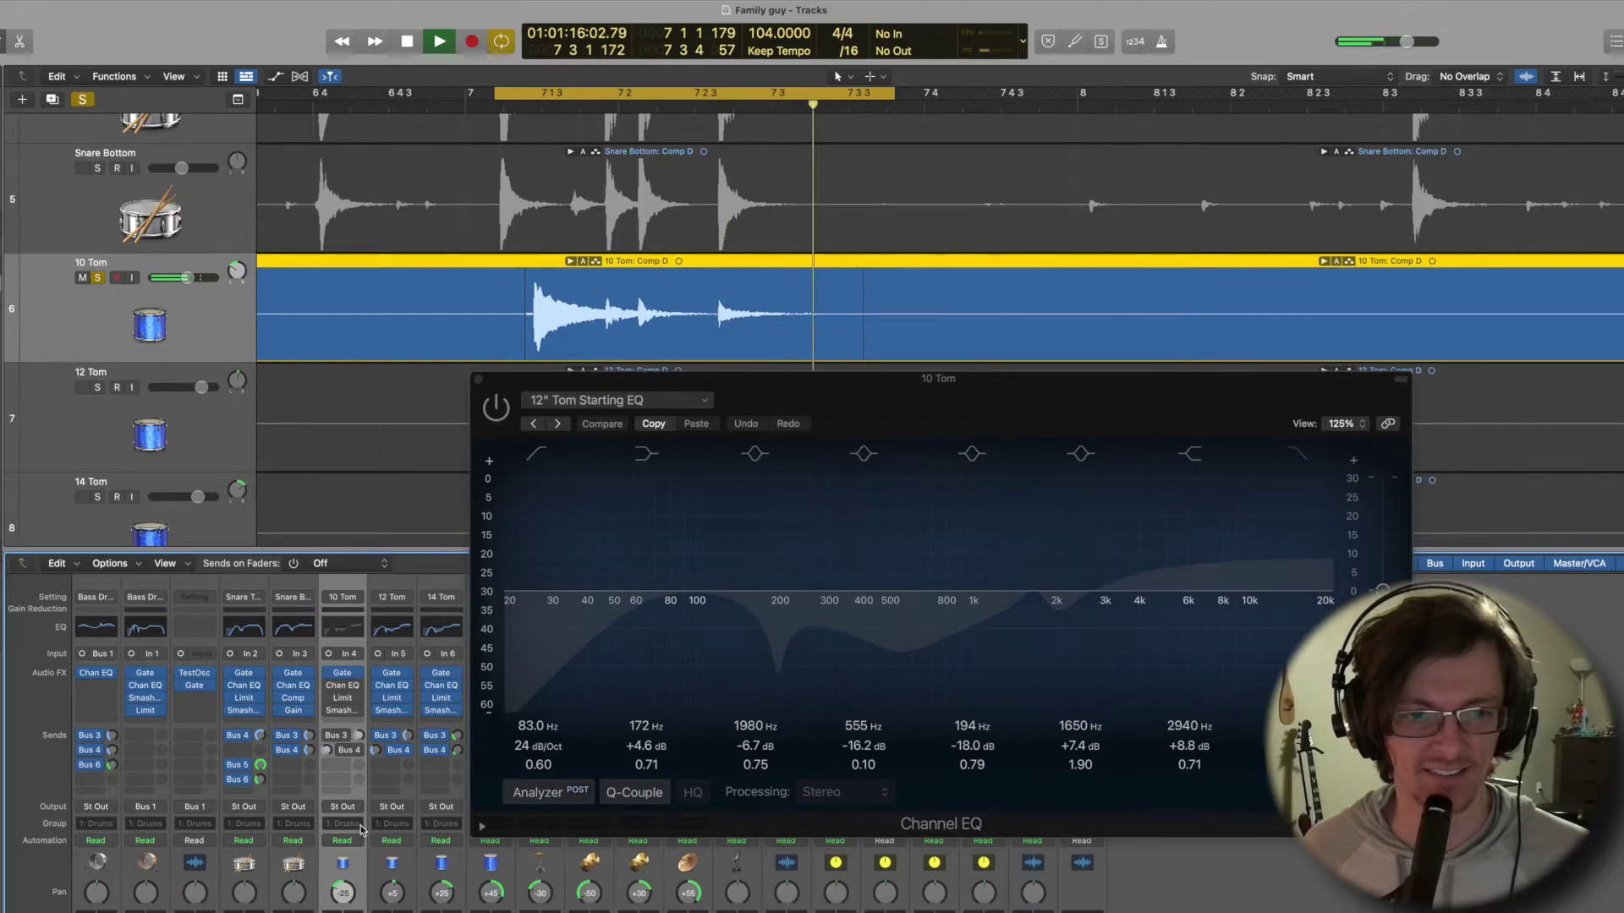
pyautogui.click(345, 677)
pyautogui.moveTo(802, 415); pyautogui.dragTo(555, 233)
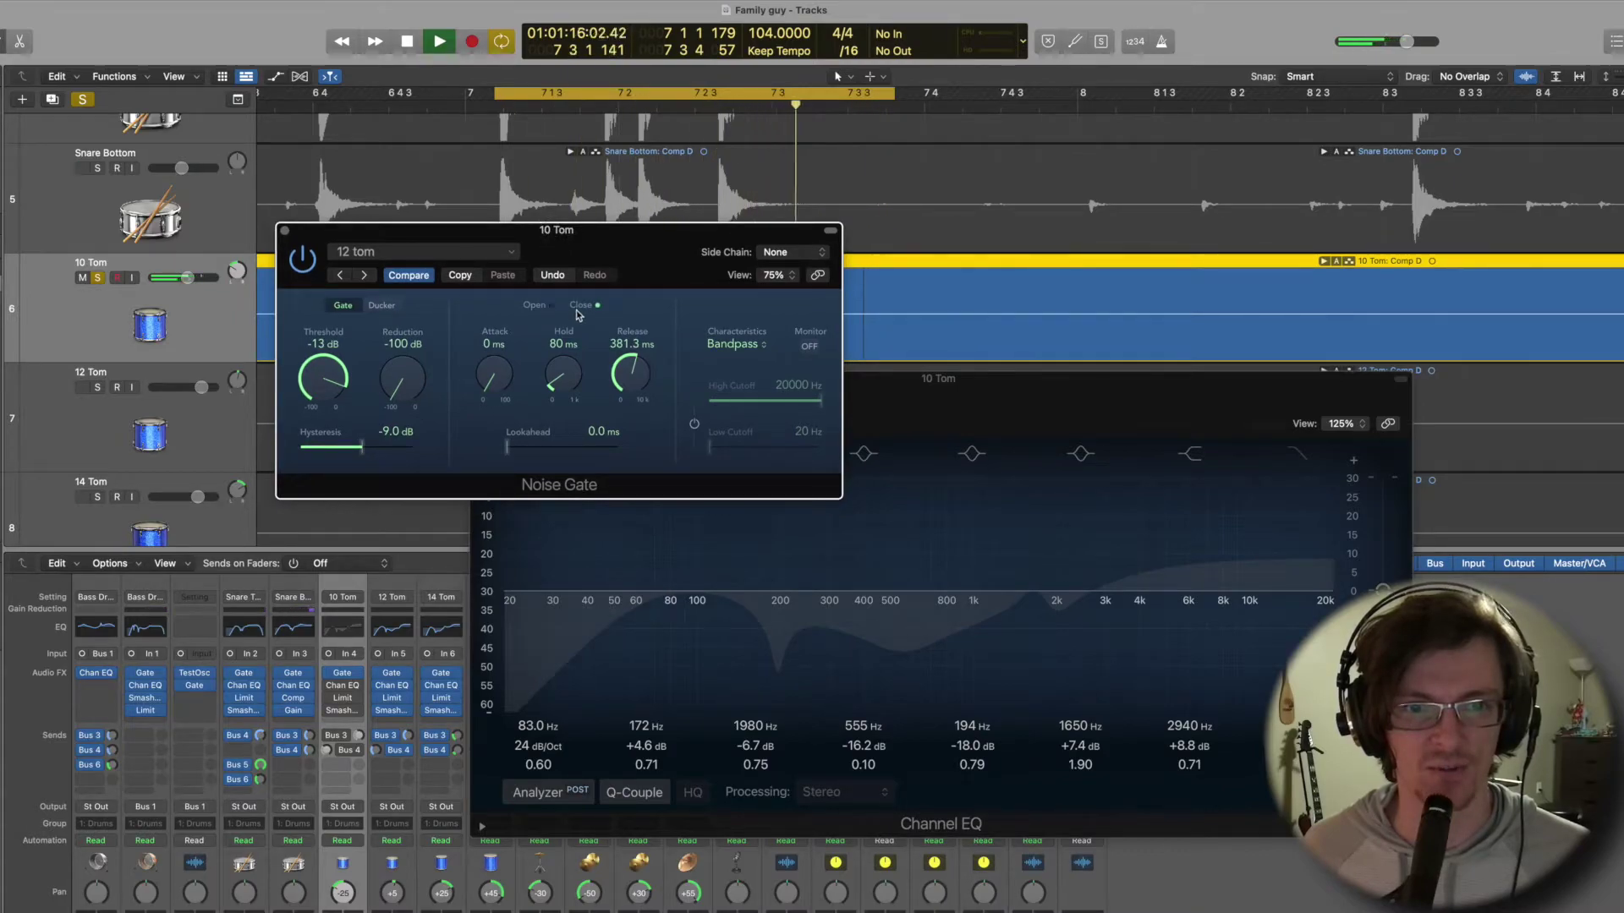
pyautogui.press('space')
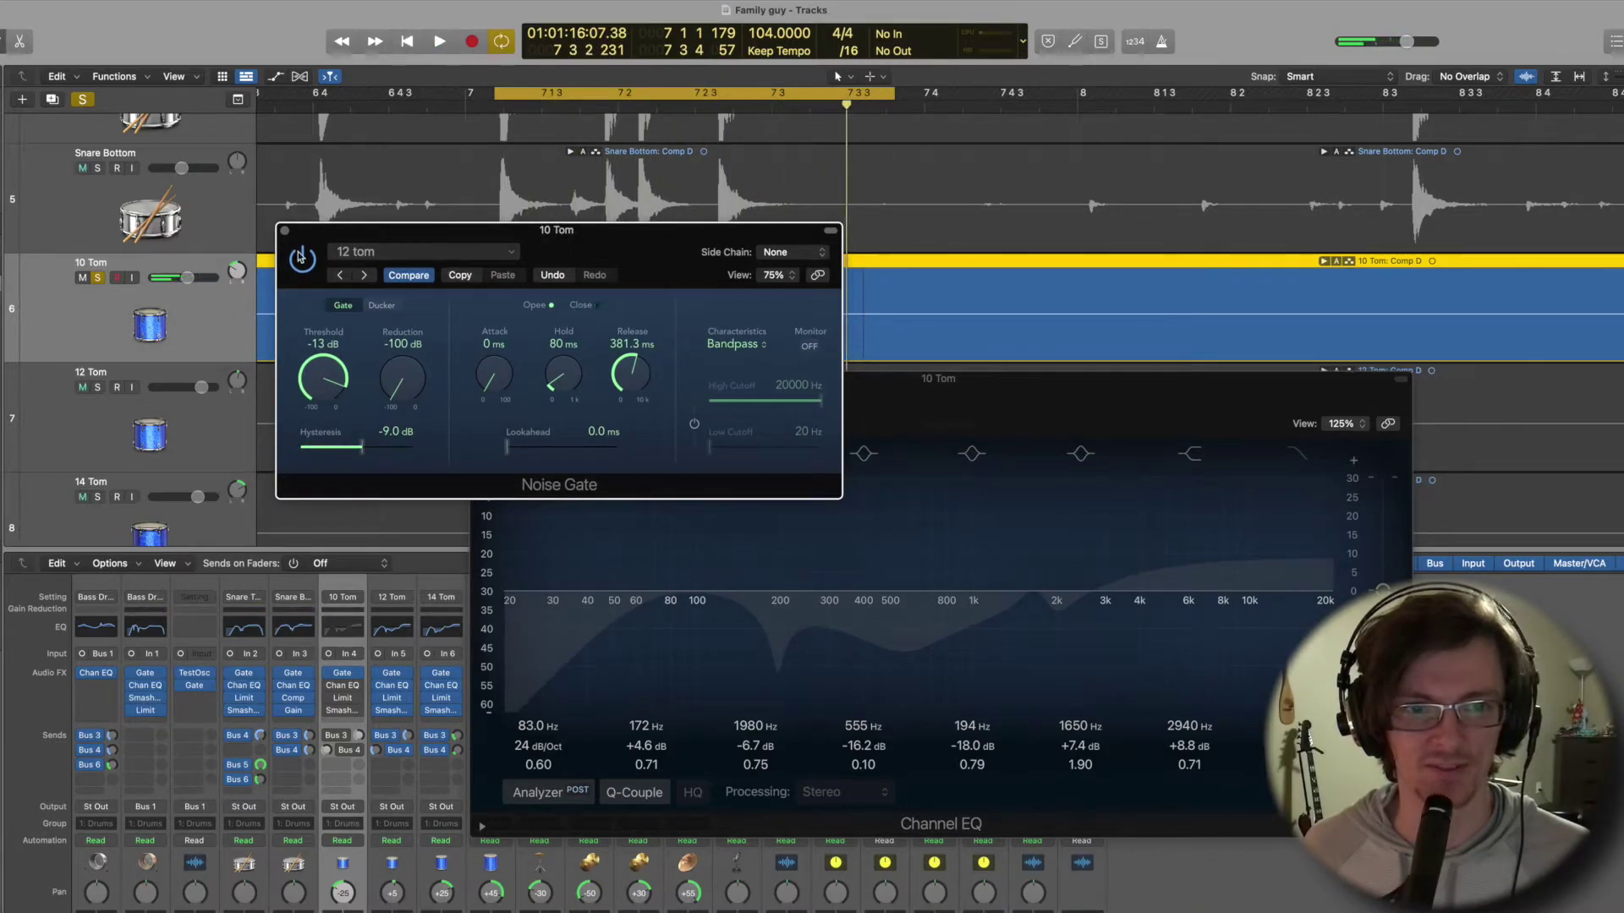
pyautogui.click(285, 231)
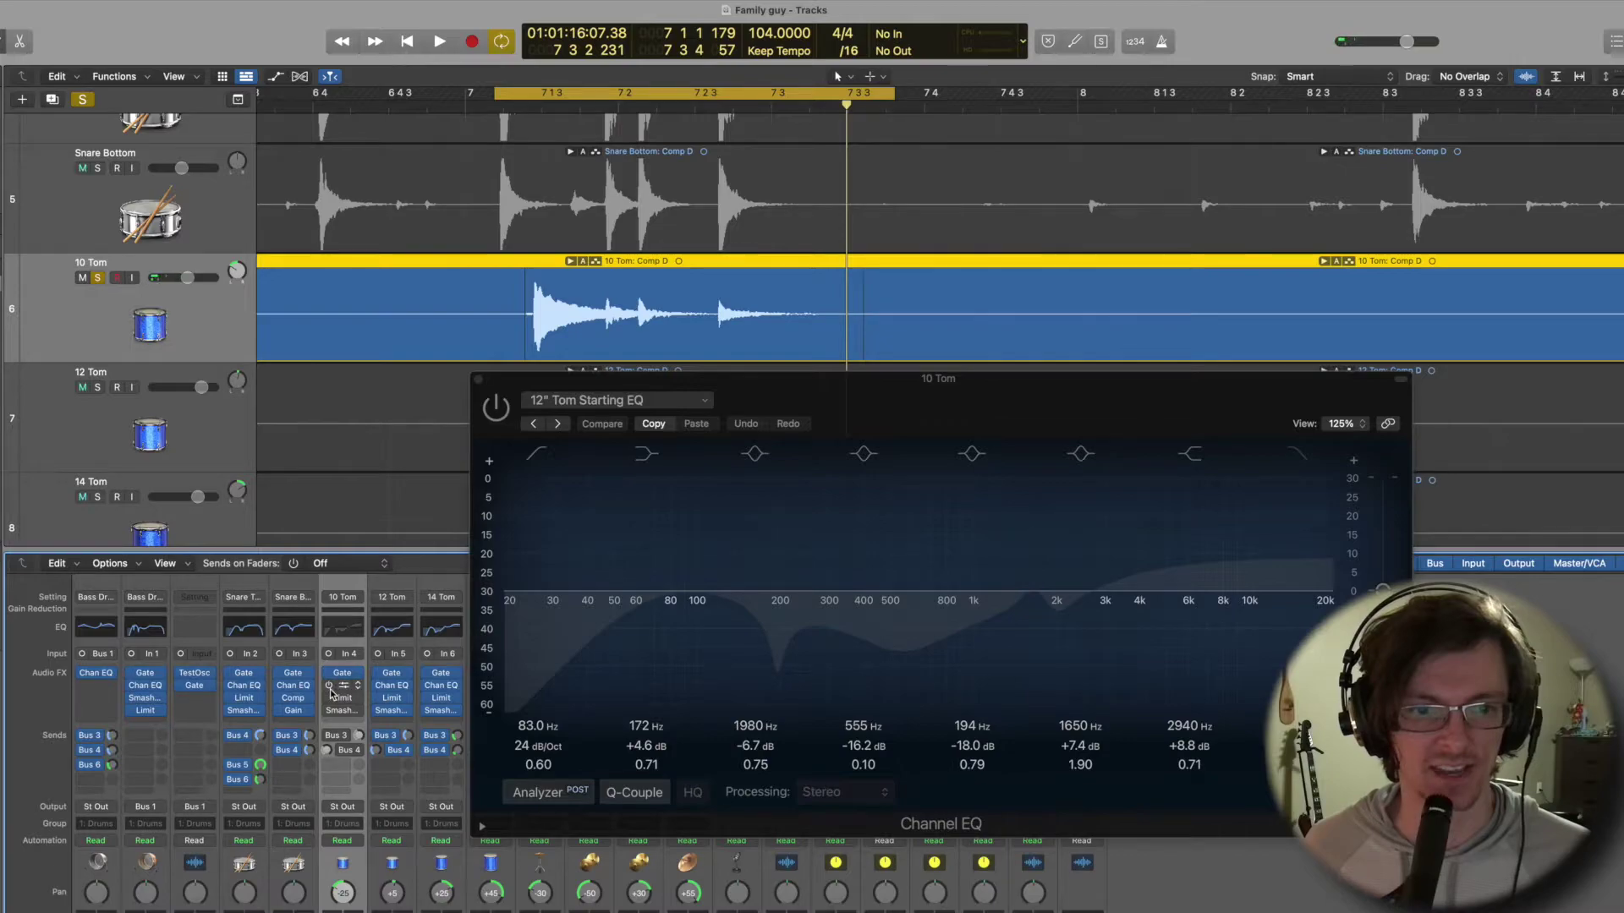
# Re-enable the 10 Tom's Channel EQ while the cycle range plays, listen to the equalized tom and stop playback.
pyautogui.moveTo(330, 693)
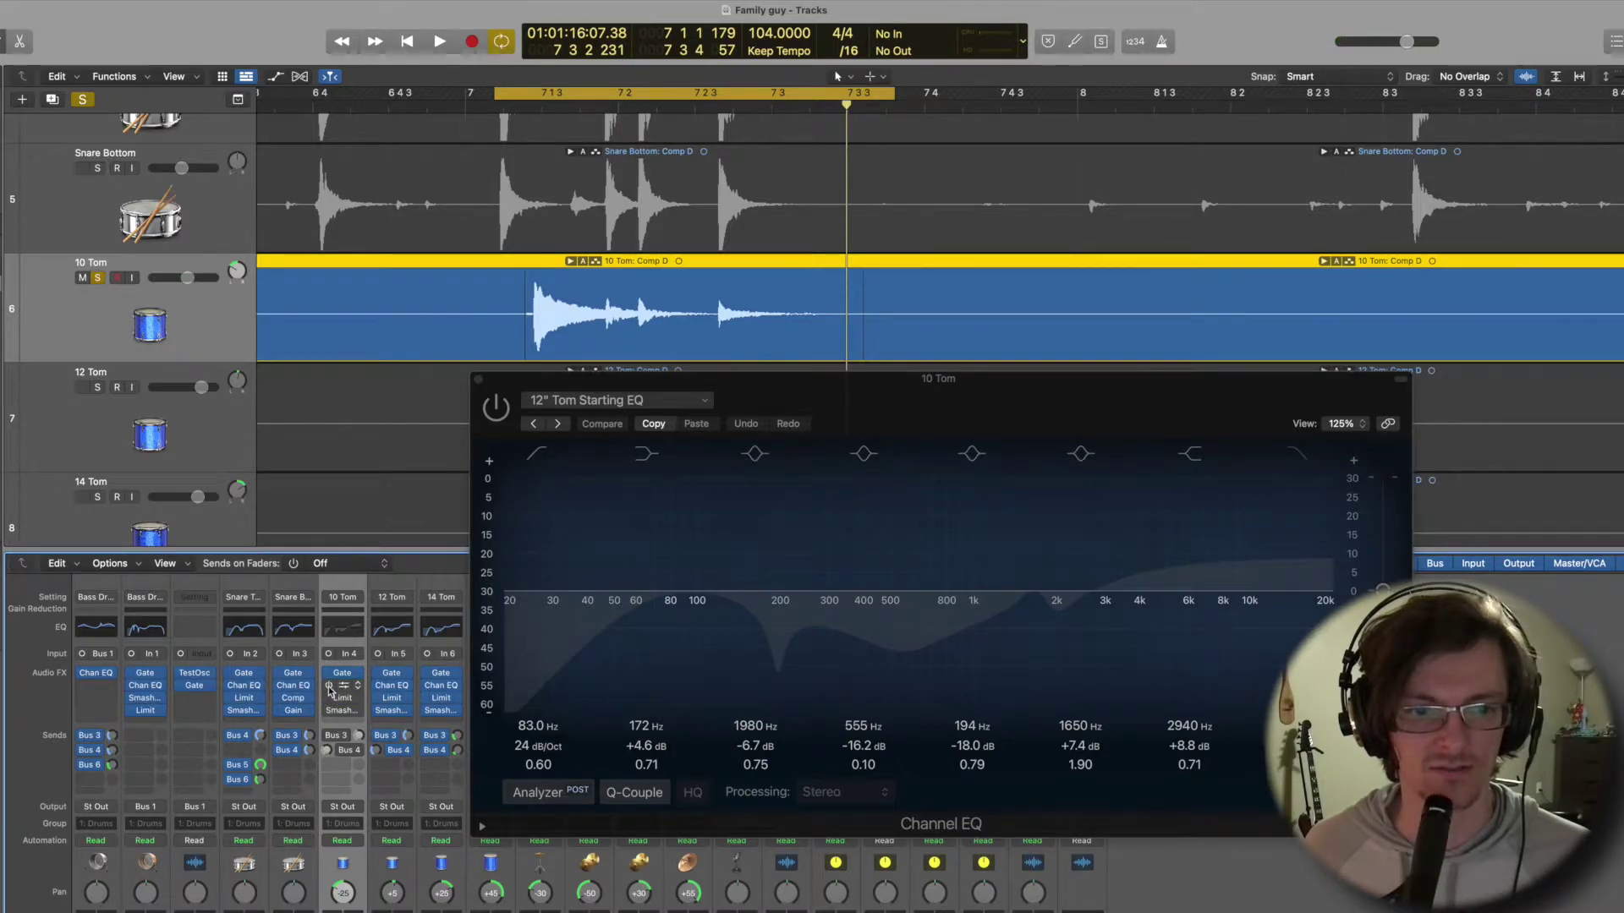
pyautogui.press('space')
pyautogui.click(329, 685)
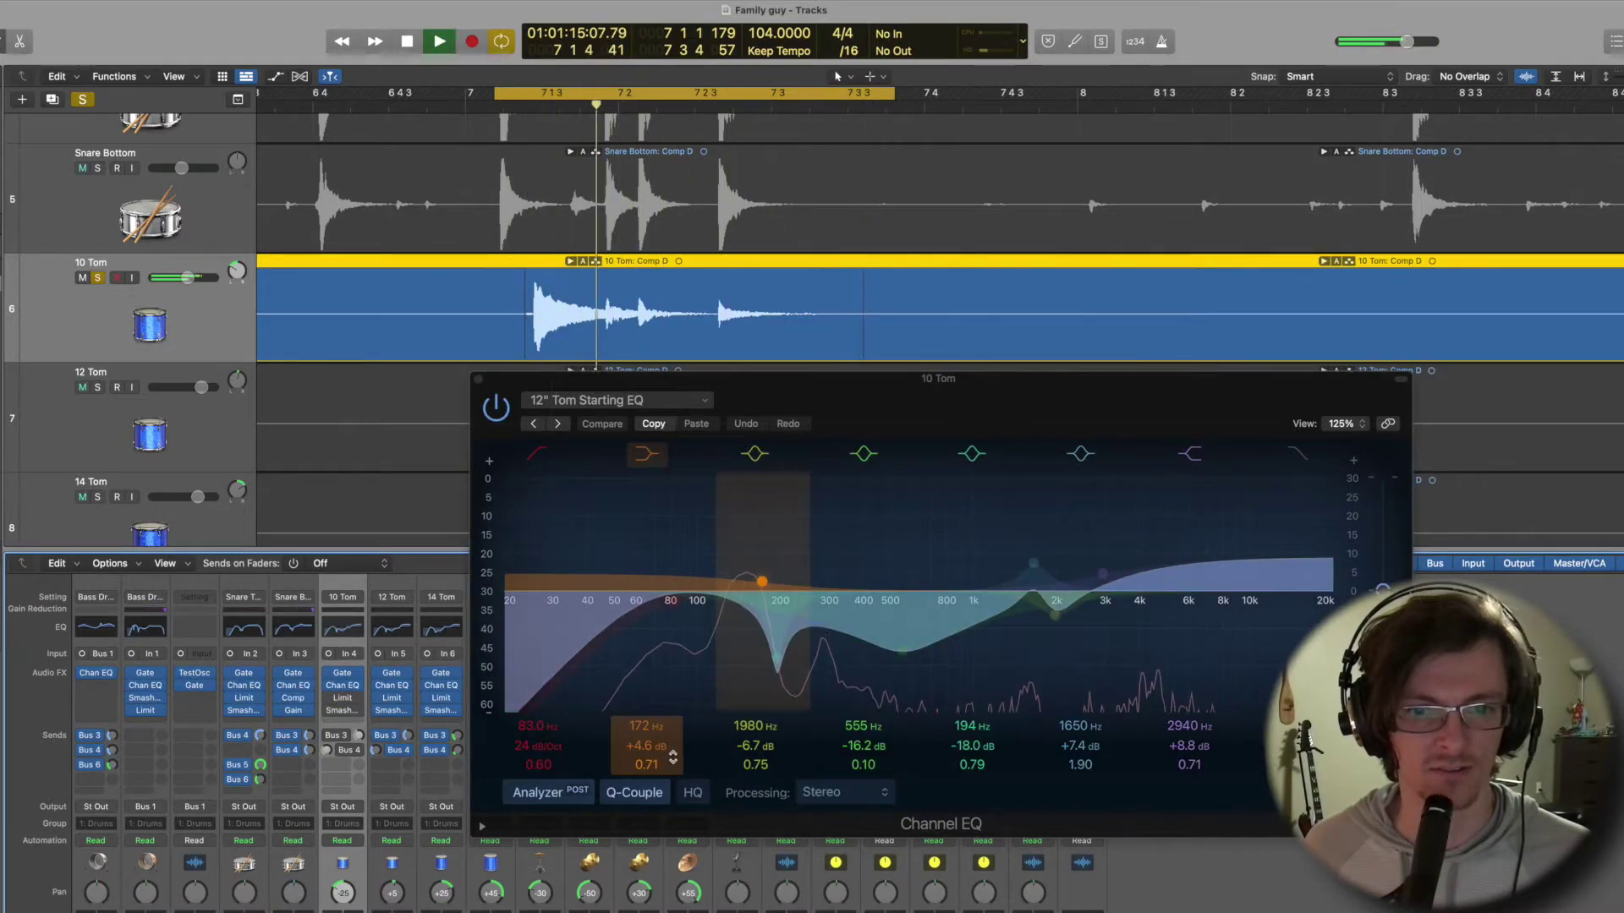
pyautogui.press('space')
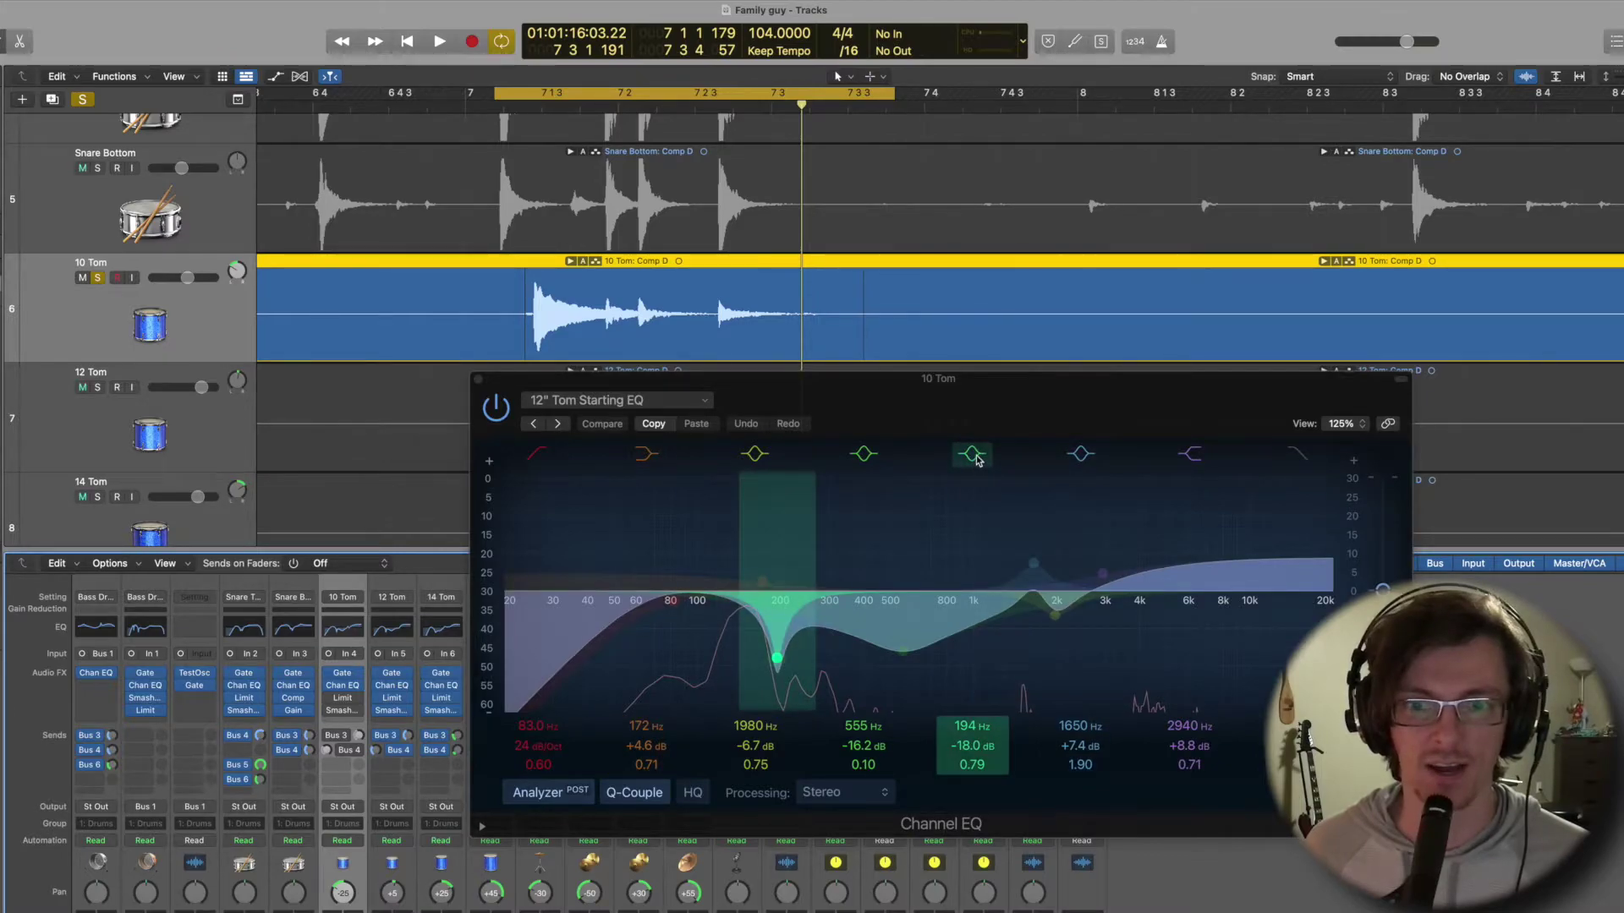
# Compare the tom with the Channel EQ's 194 Hz band switched off and back on.
pyautogui.press('space')
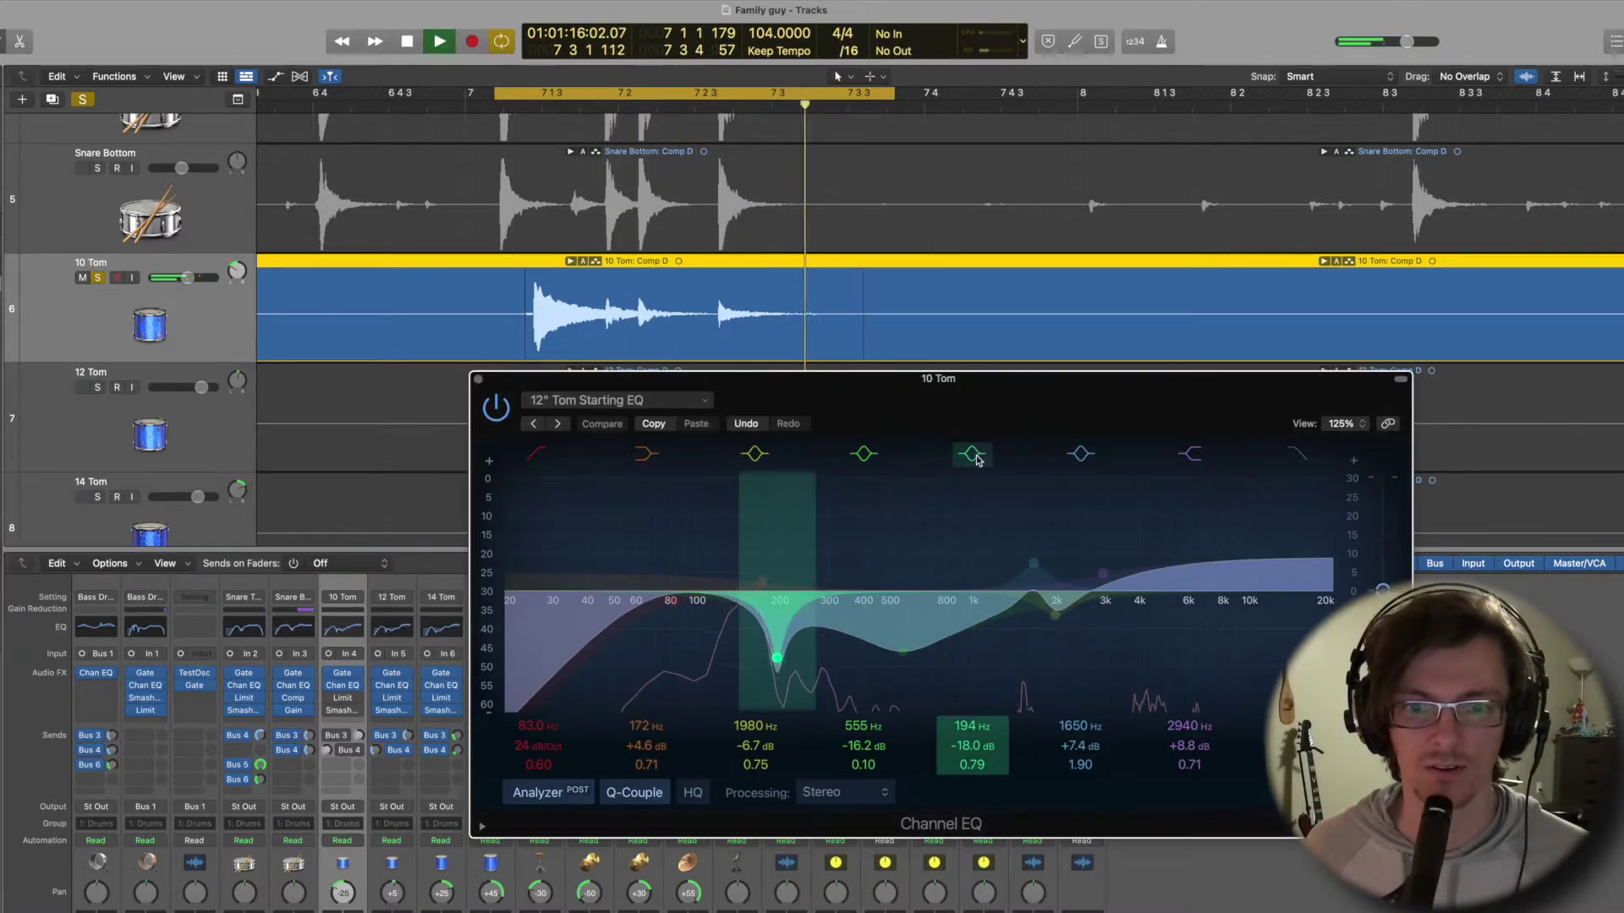
pyautogui.click(973, 455)
pyautogui.press('space')
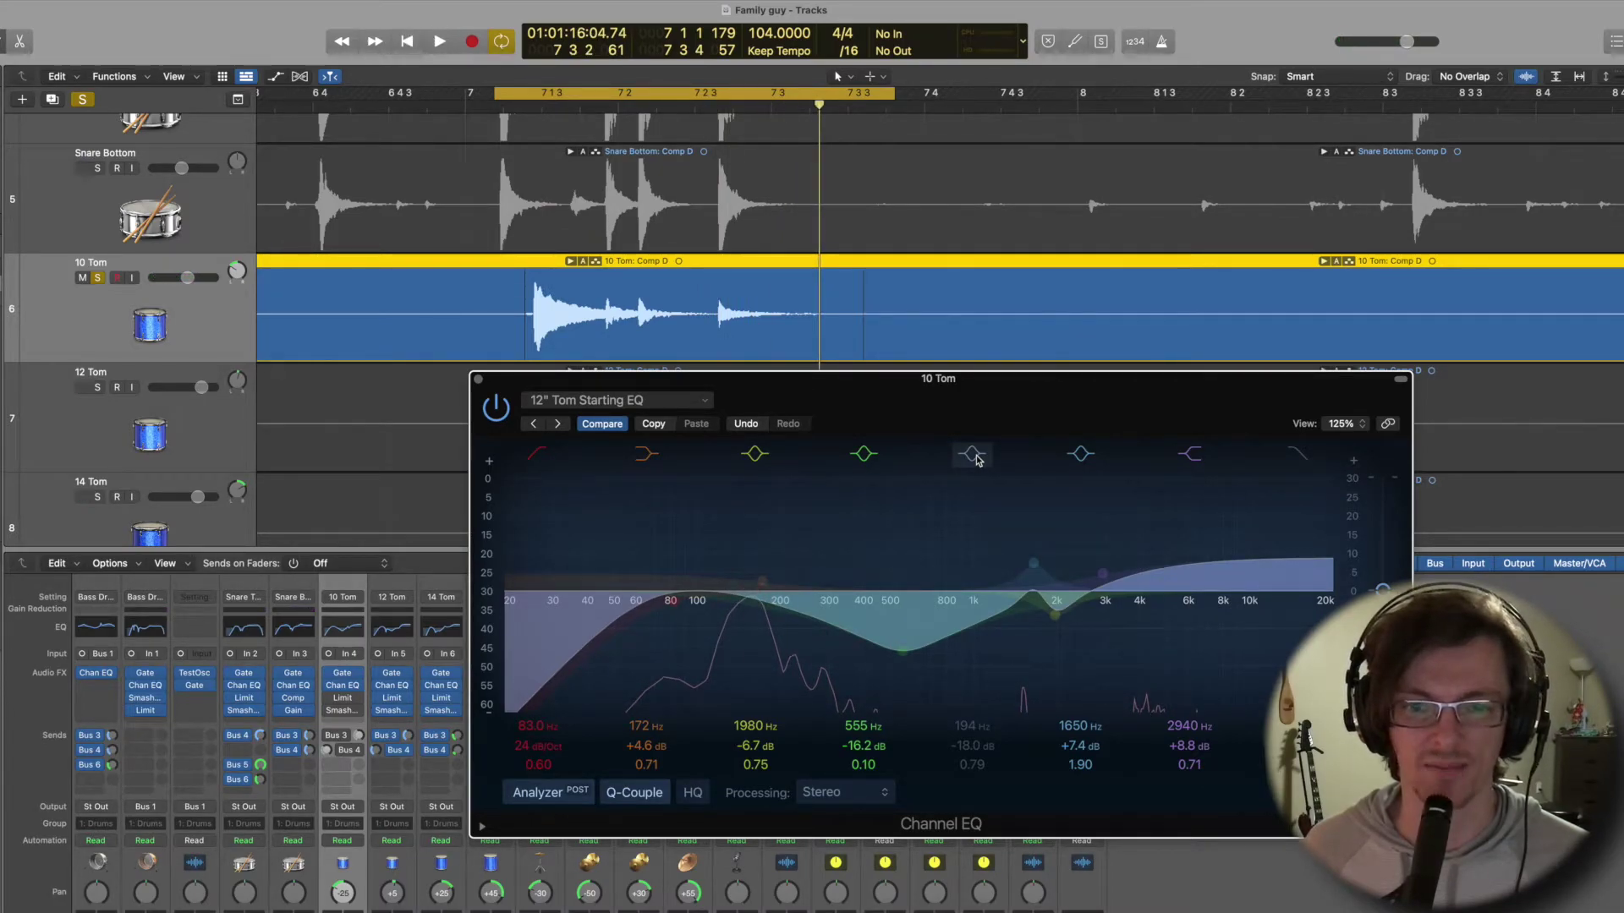
pyautogui.click(975, 456)
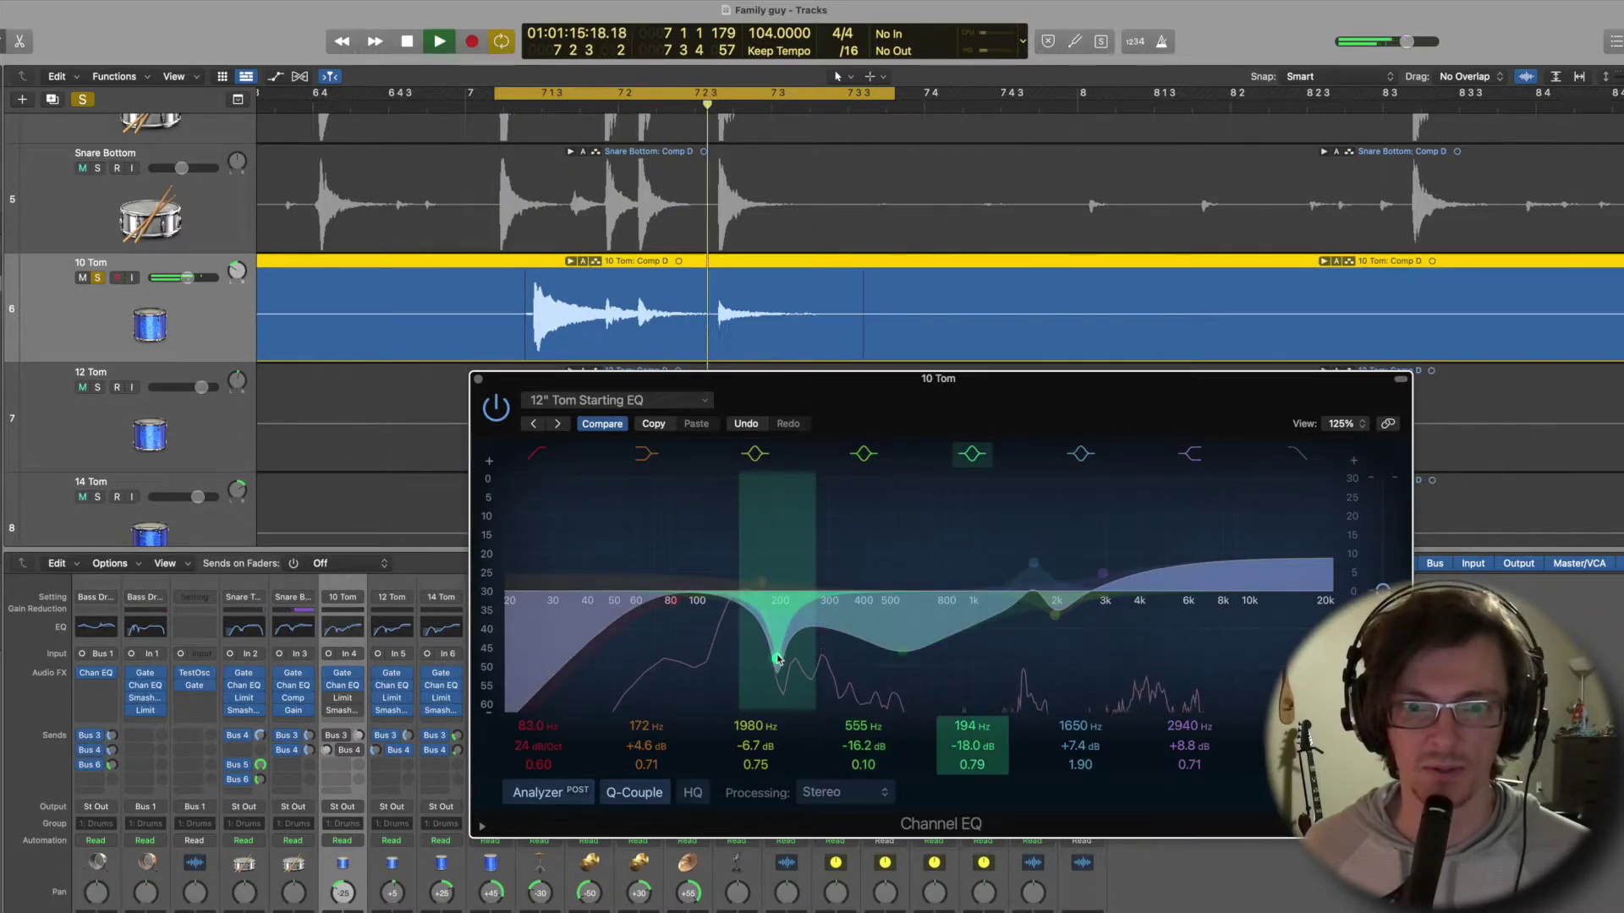
# Try the 194 Hz band at about -9.9 dB during playback, stop and undo the gain change.
pyautogui.moveTo(777, 658)
pyautogui.mouseDown()
pyautogui.moveTo(777, 501)
pyautogui.moveTo(777, 627)
pyautogui.mouseUp()
pyautogui.press('space')
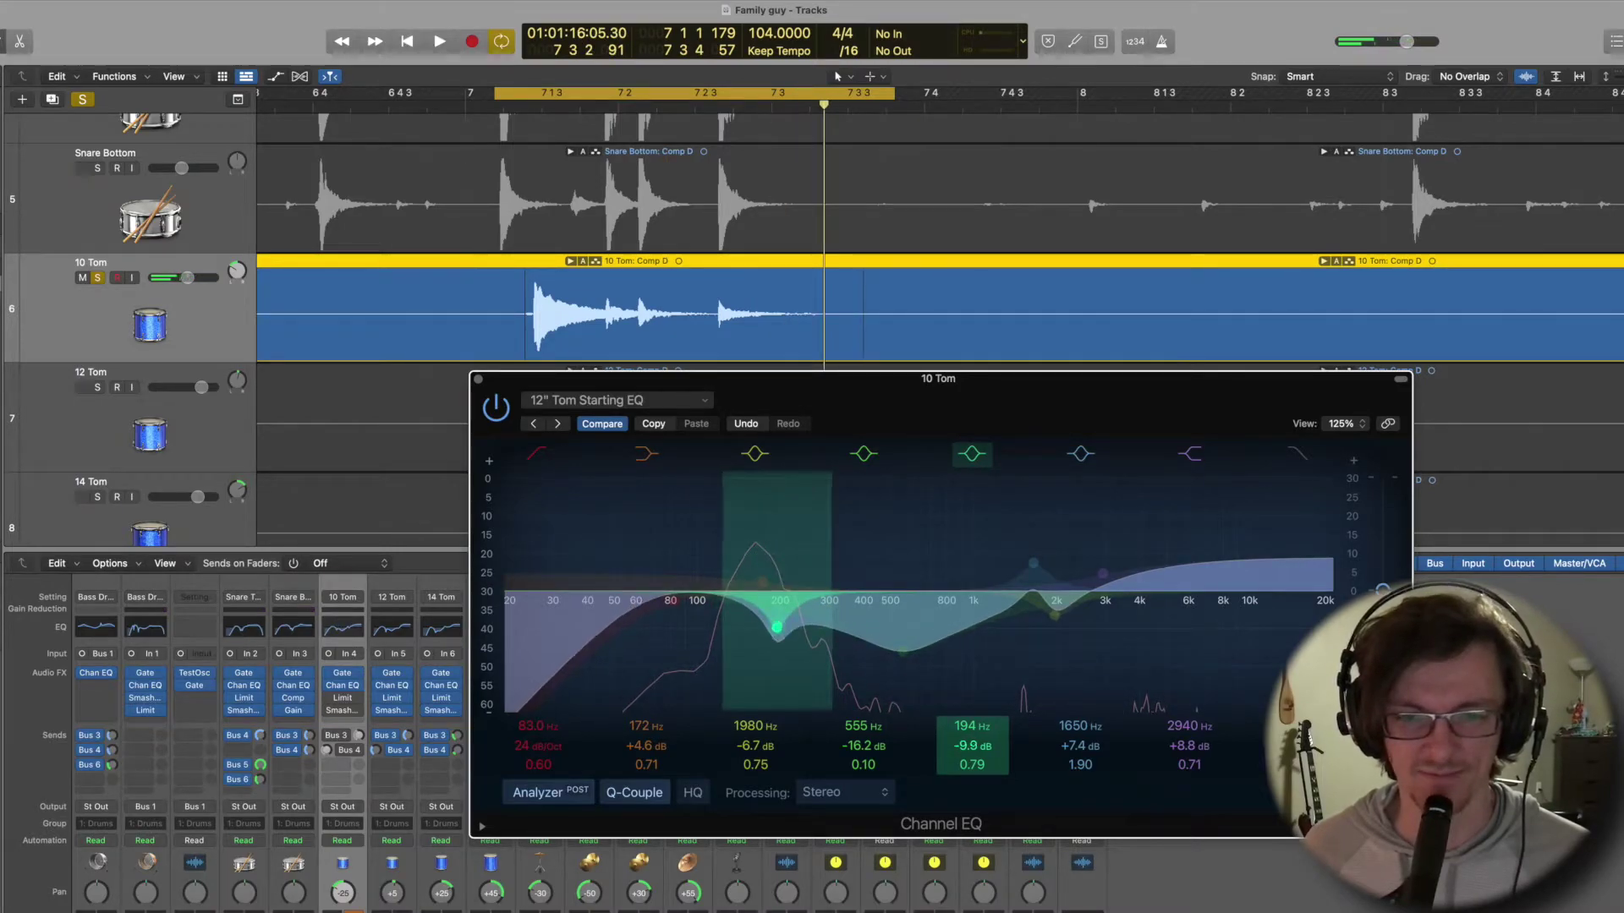
pyautogui.click(746, 424)
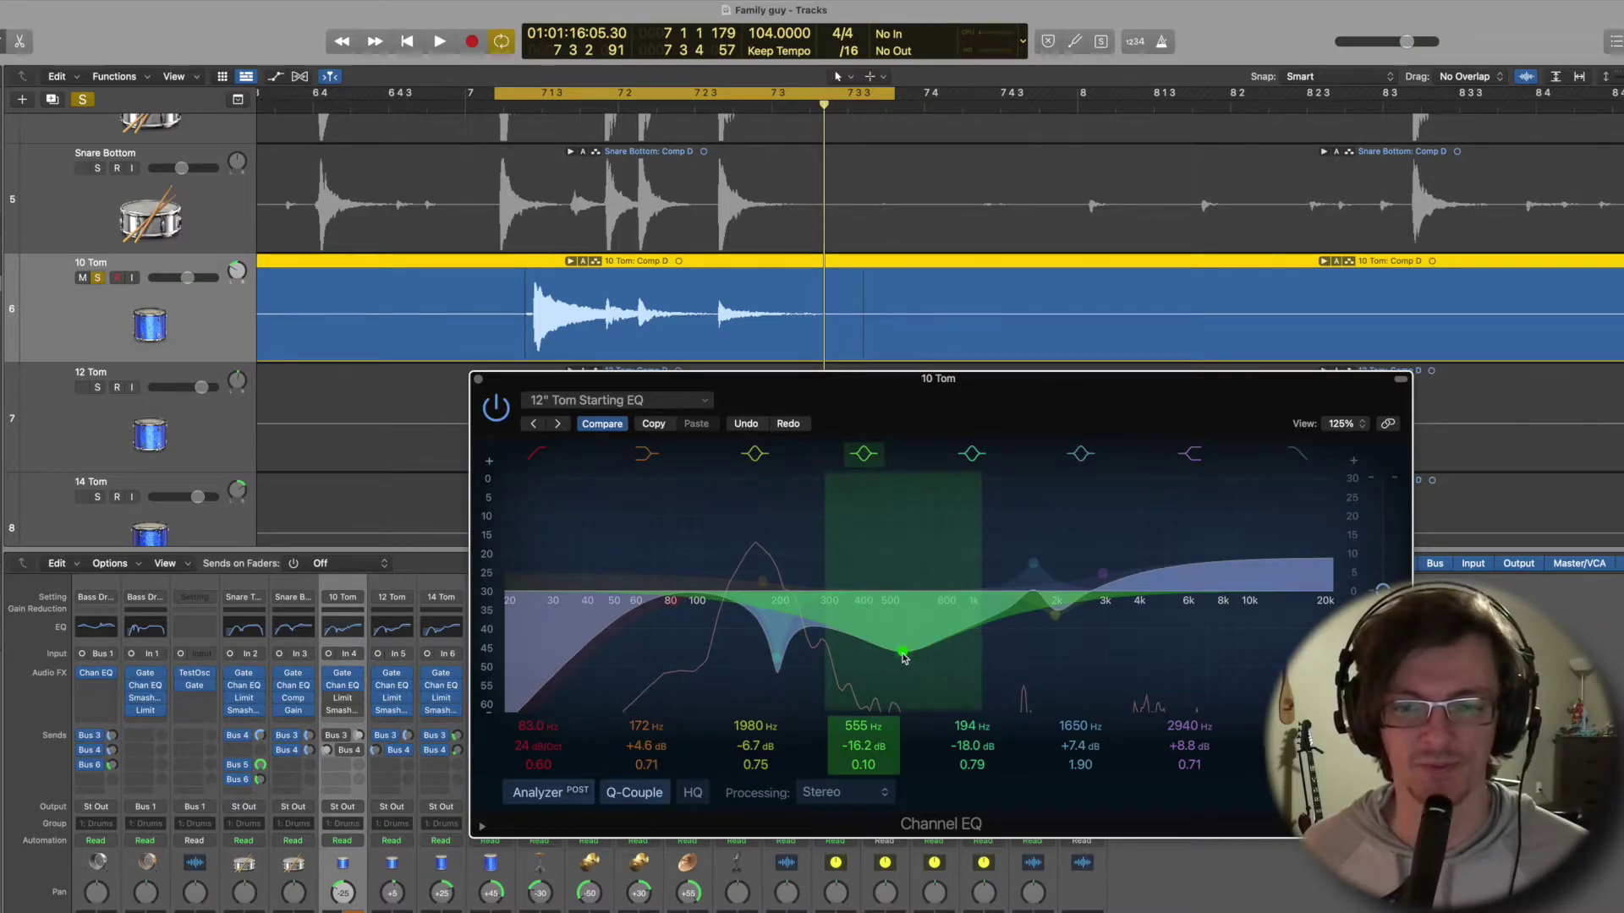
# Try raising the 555 Hz band's gain to about -0.2 dB during playback and undo the changes to that band.
pyautogui.press('space')
pyautogui.moveTo(903, 659); pyautogui.dragTo(902, 582)
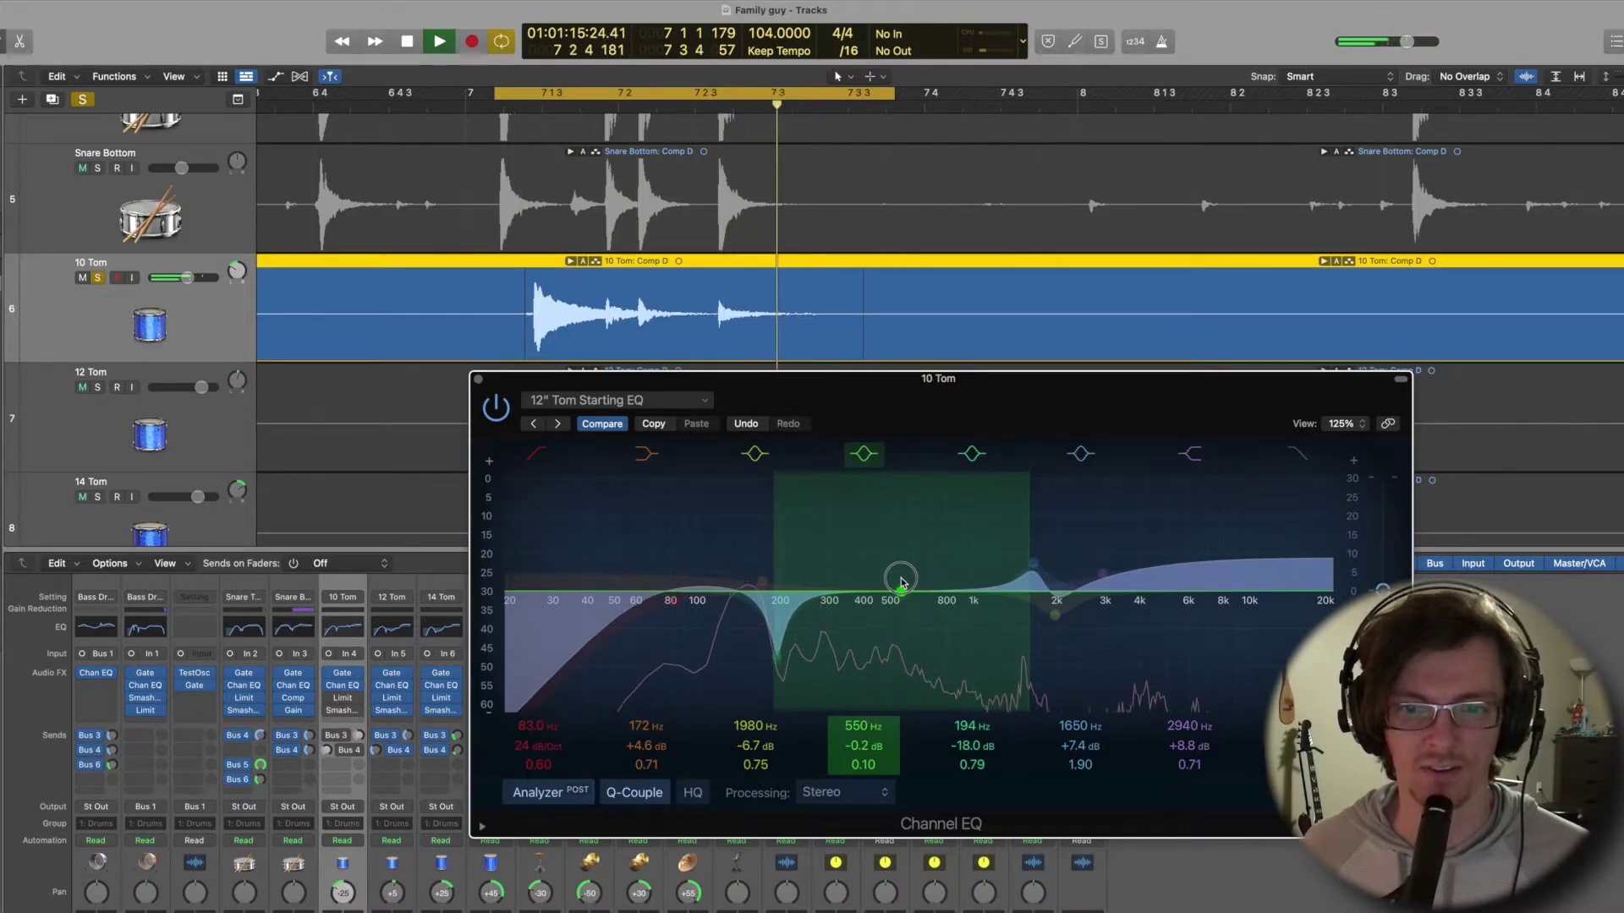
pyautogui.press('space')
pyautogui.moveTo(902, 582); pyautogui.dragTo(902, 640)
pyautogui.click(742, 423)
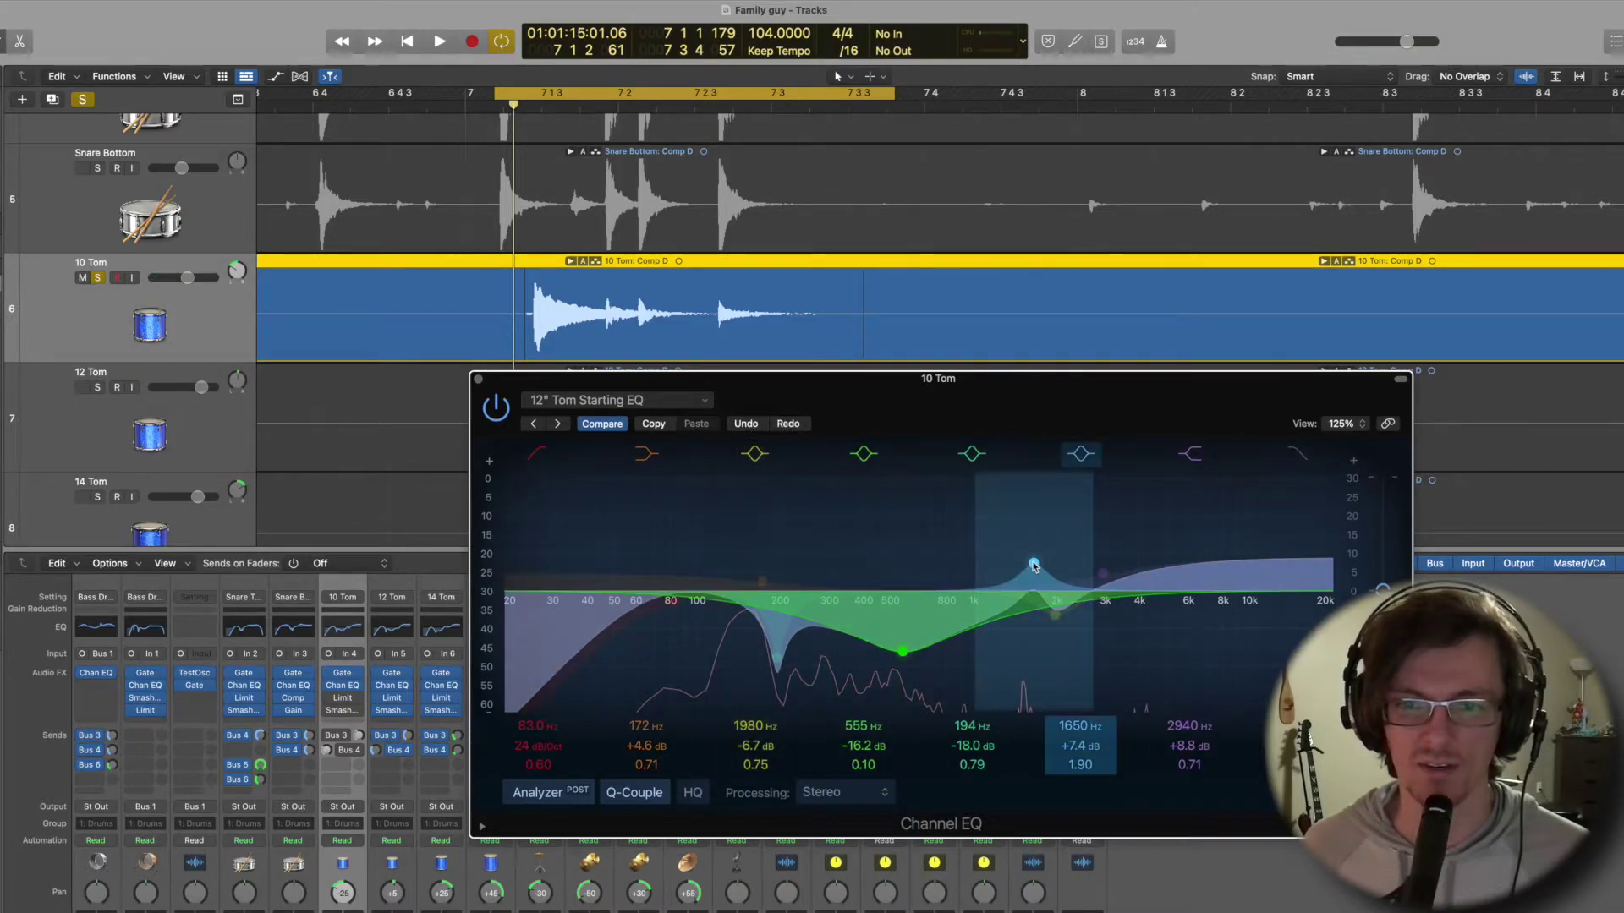
# Try the 1980 Hz band at about 2040 Hz and -5.7 dB during playback, stop and undo the change.
pyautogui.press('space')
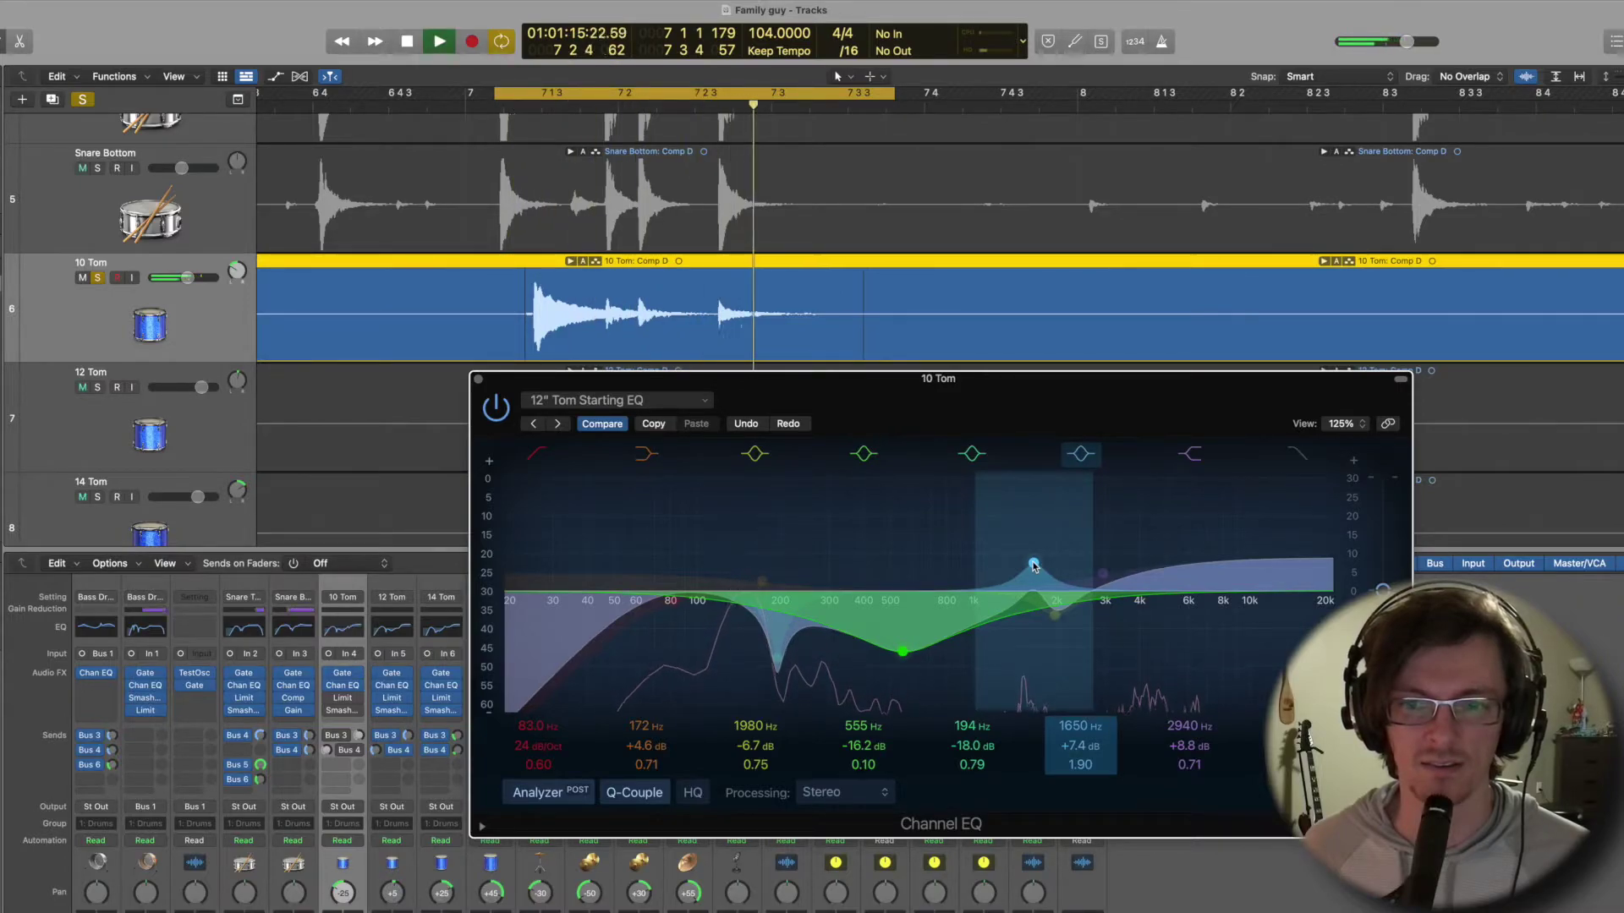
pyautogui.moveTo(1055, 620)
pyautogui.mouseDown()
pyautogui.moveTo(1052, 485)
pyautogui.moveTo(1057, 615)
pyautogui.mouseUp()
pyautogui.press('space')
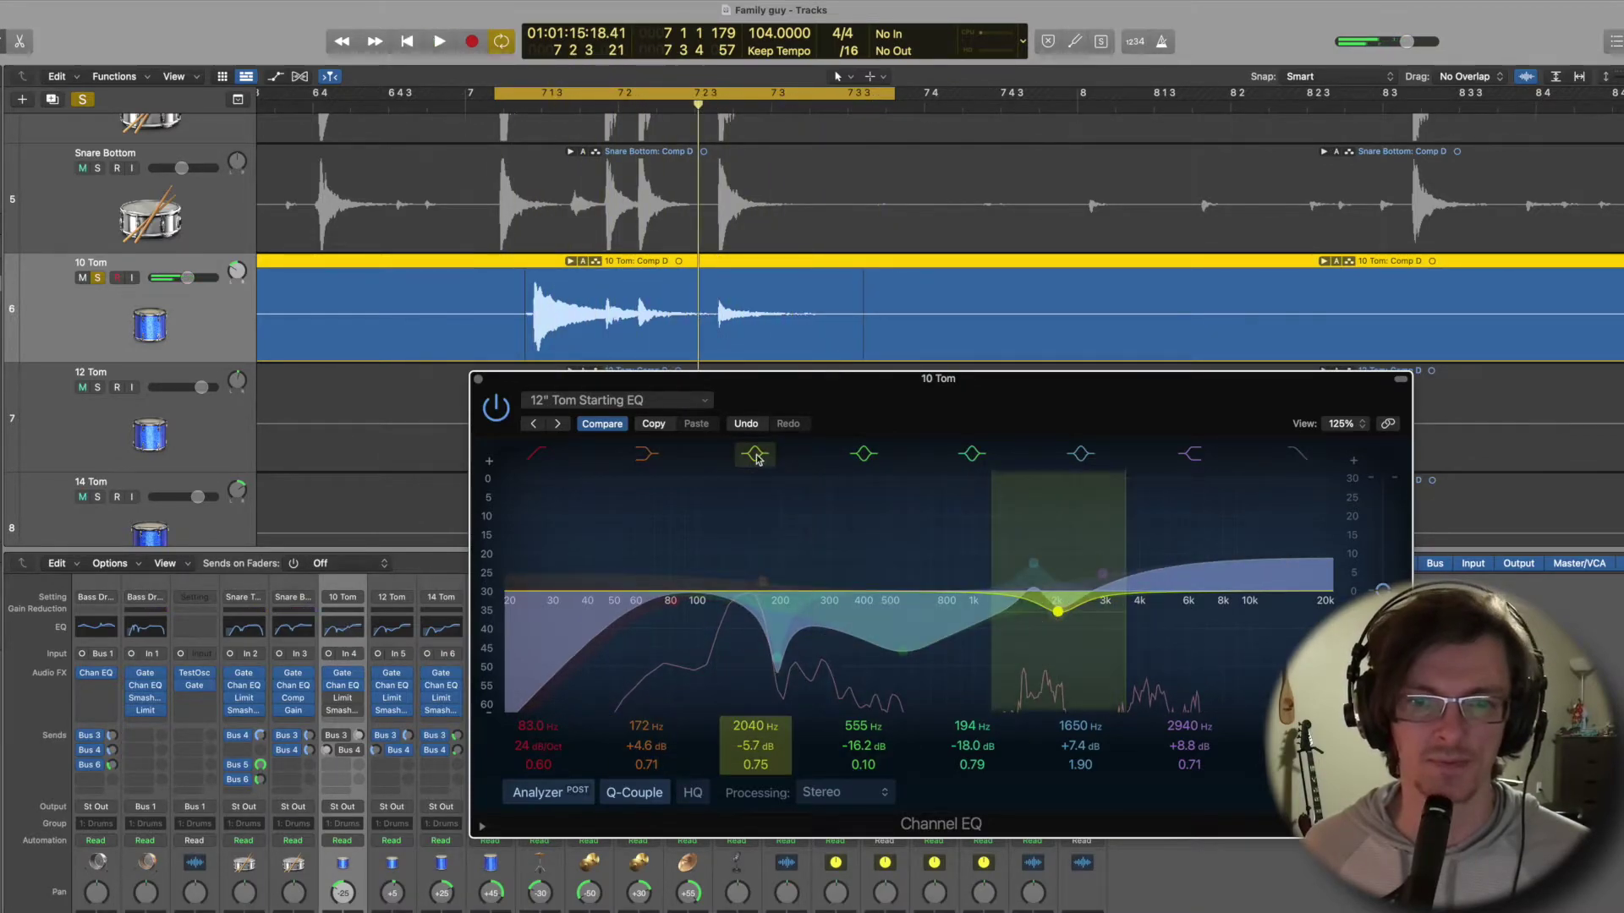
pyautogui.click(746, 425)
pyautogui.click(748, 427)
pyautogui.click(791, 427)
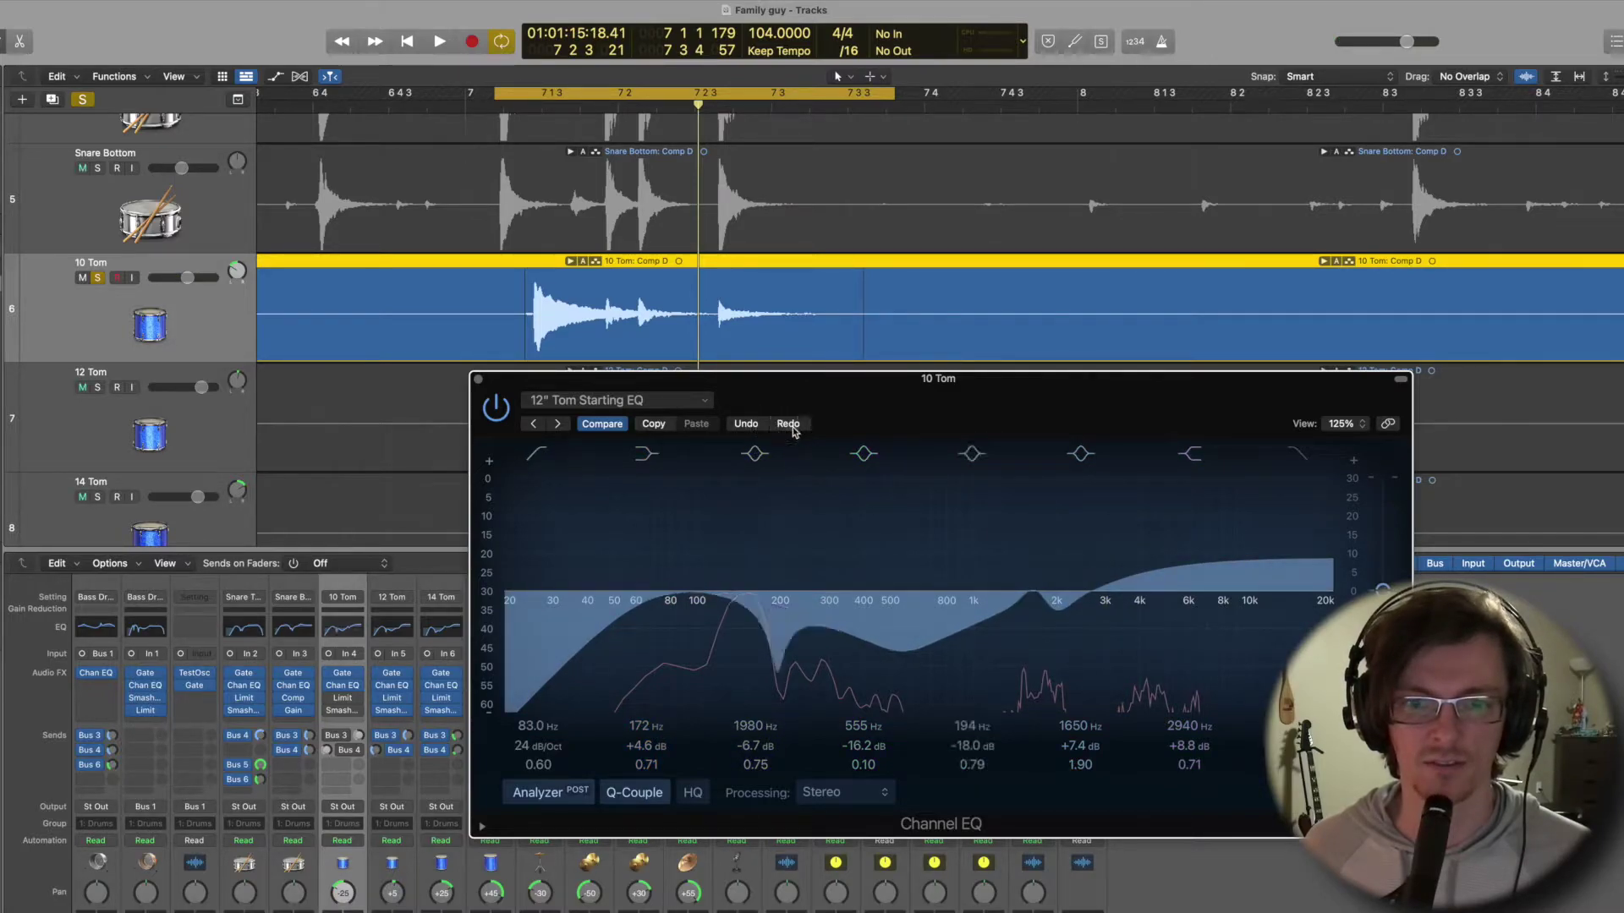
# Close the Channel EQ, re-enable and open the 10 Tom's Limiter, audition it while watching its meters and close it.
pyautogui.click(478, 380)
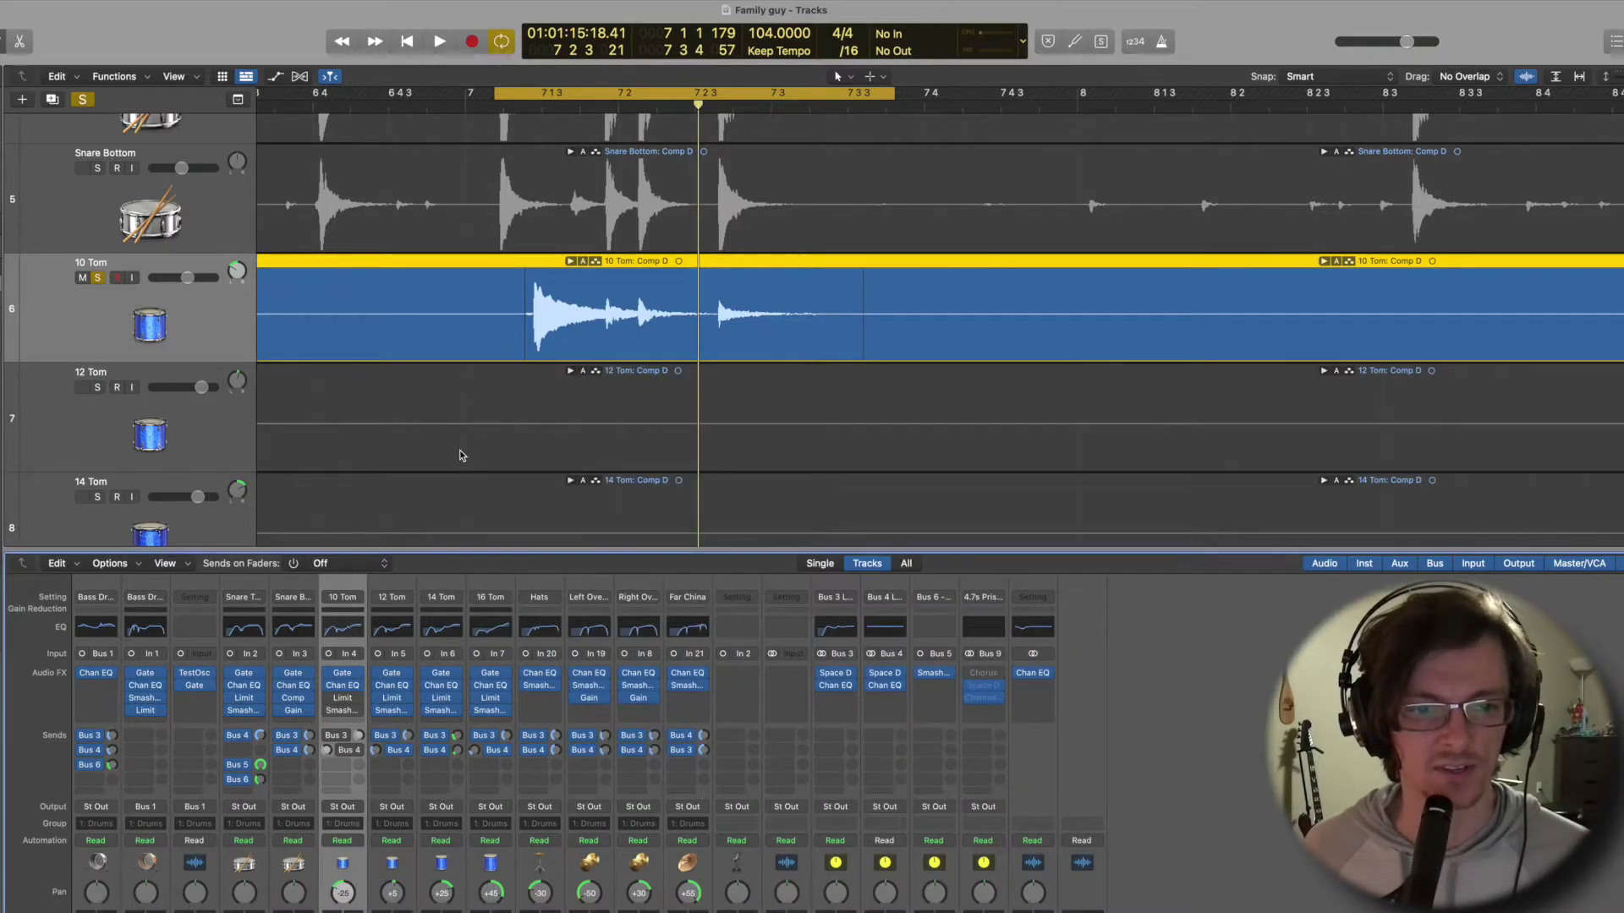
pyautogui.press('space')
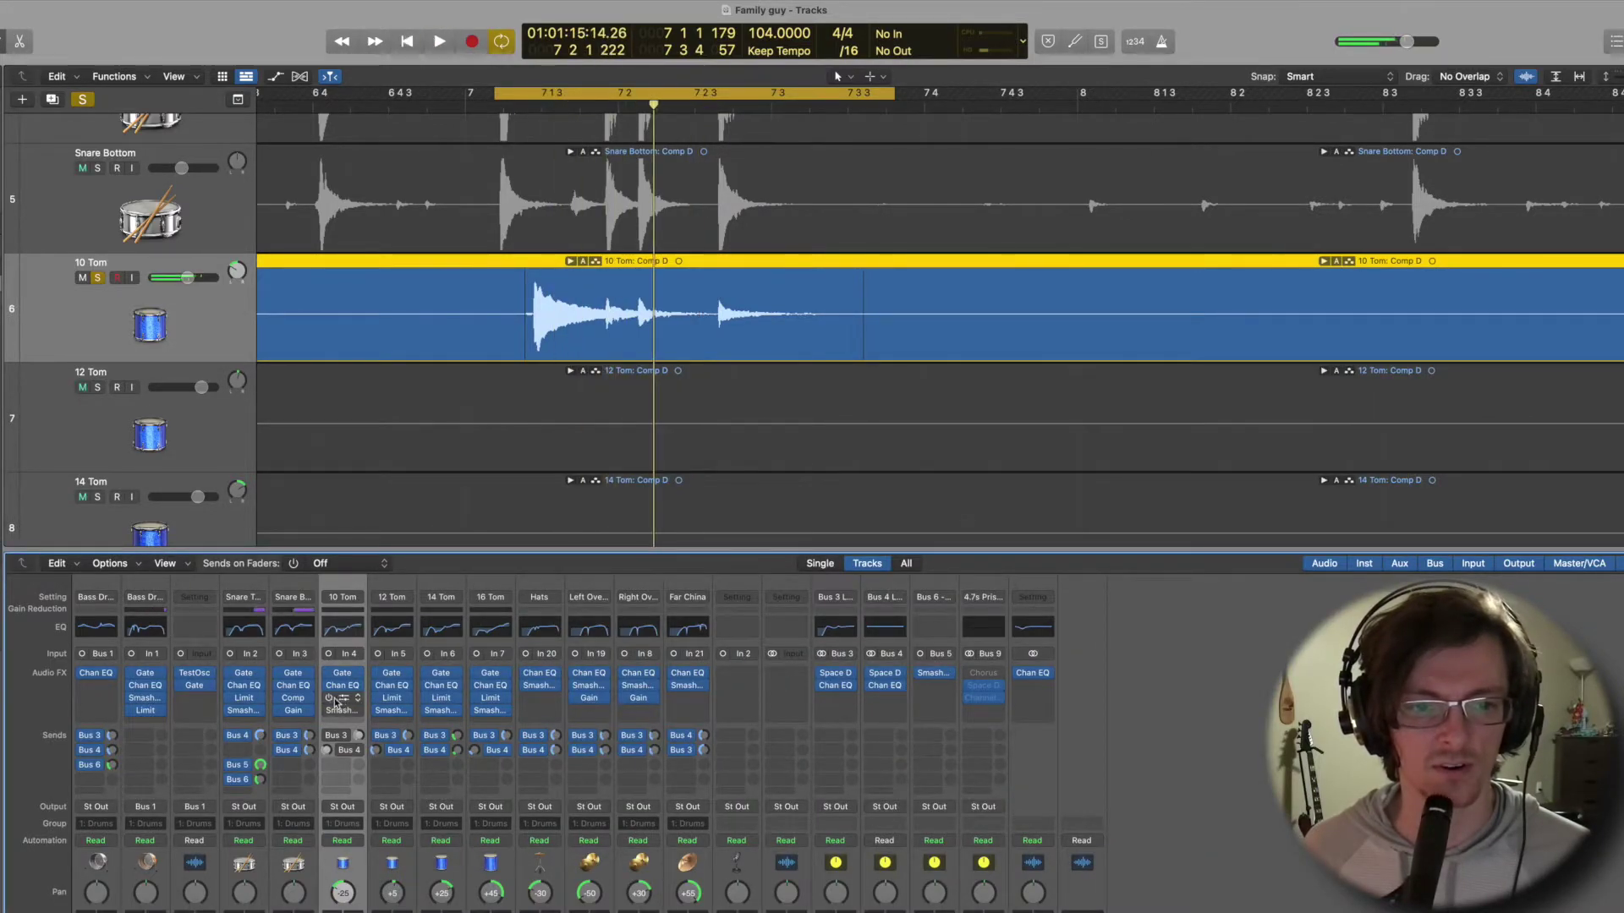
pyautogui.click(344, 699)
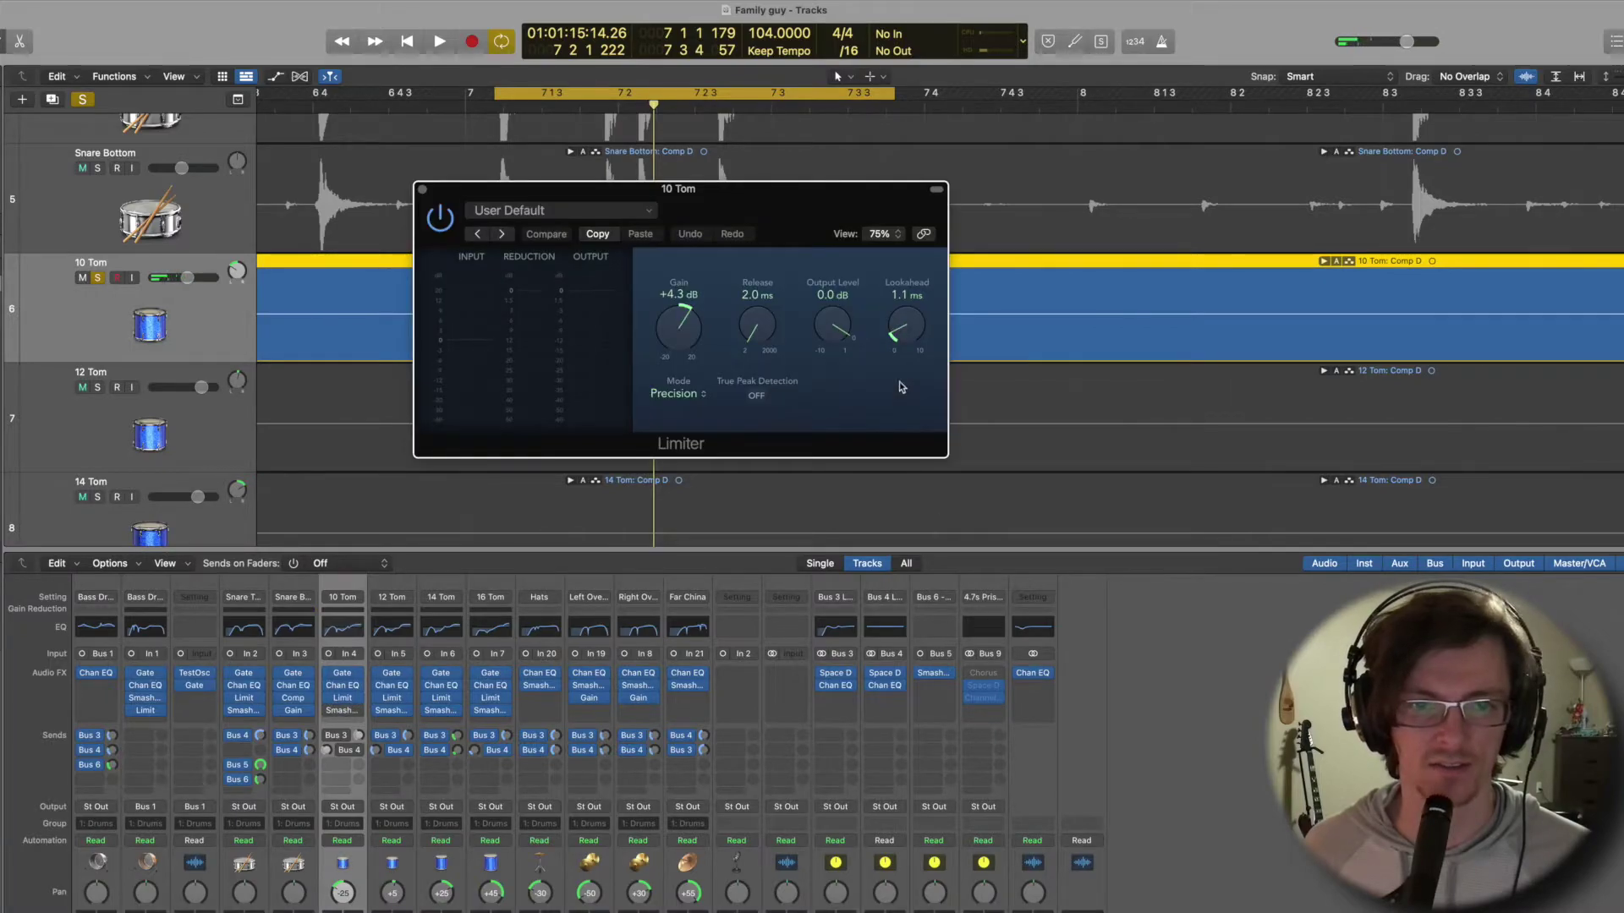
pyautogui.moveTo(692, 209); pyautogui.dragTo(1022, 325)
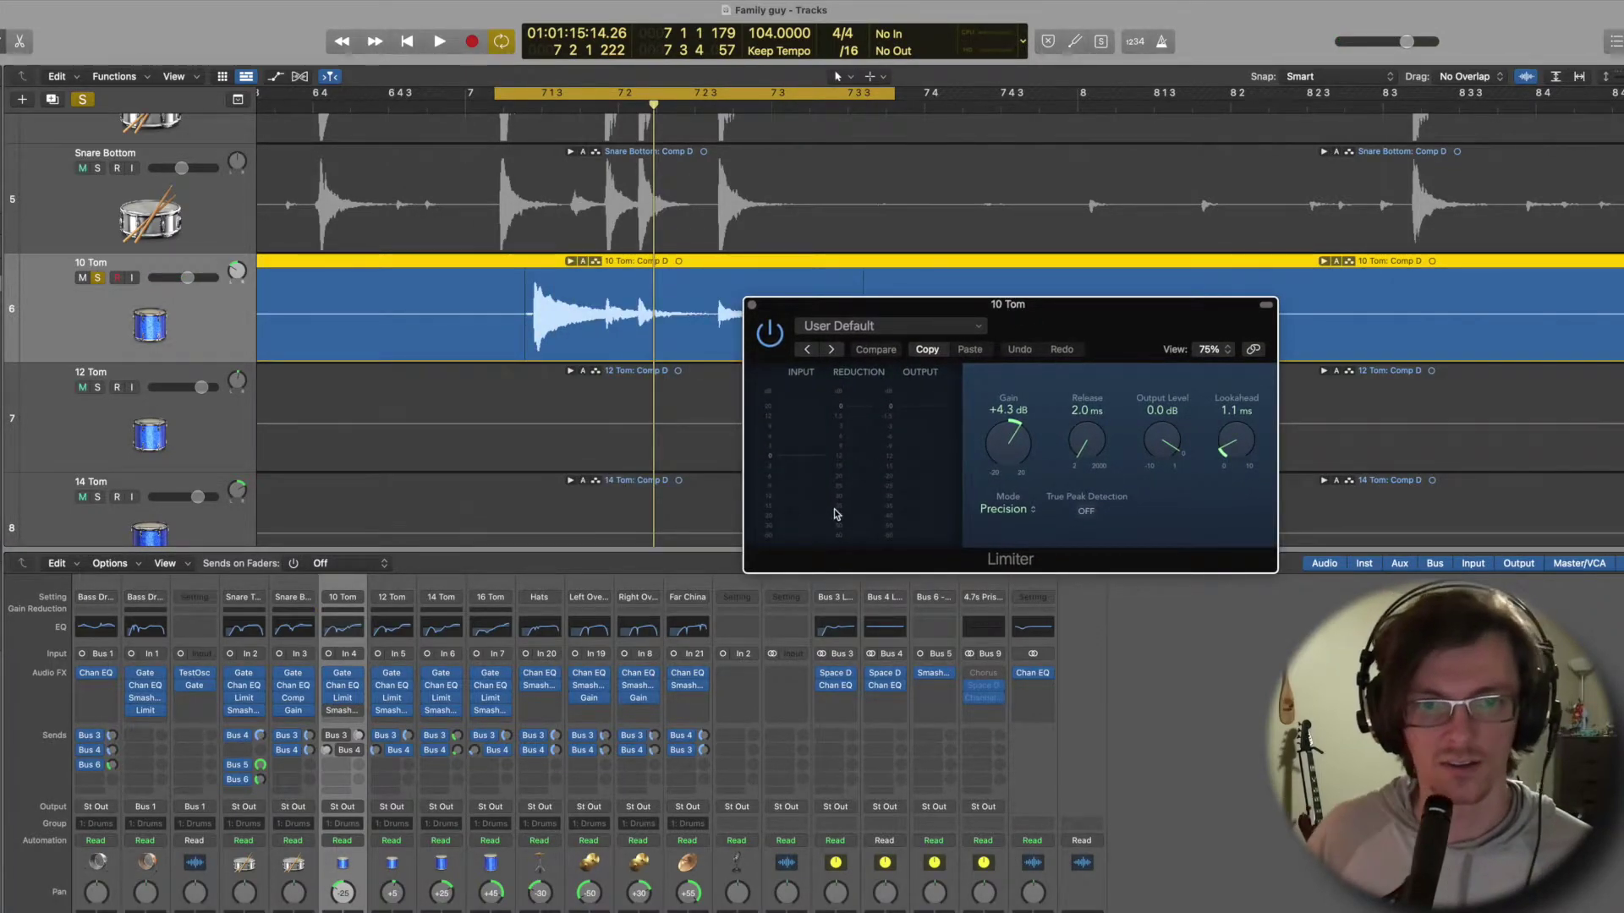
pyautogui.press('space')
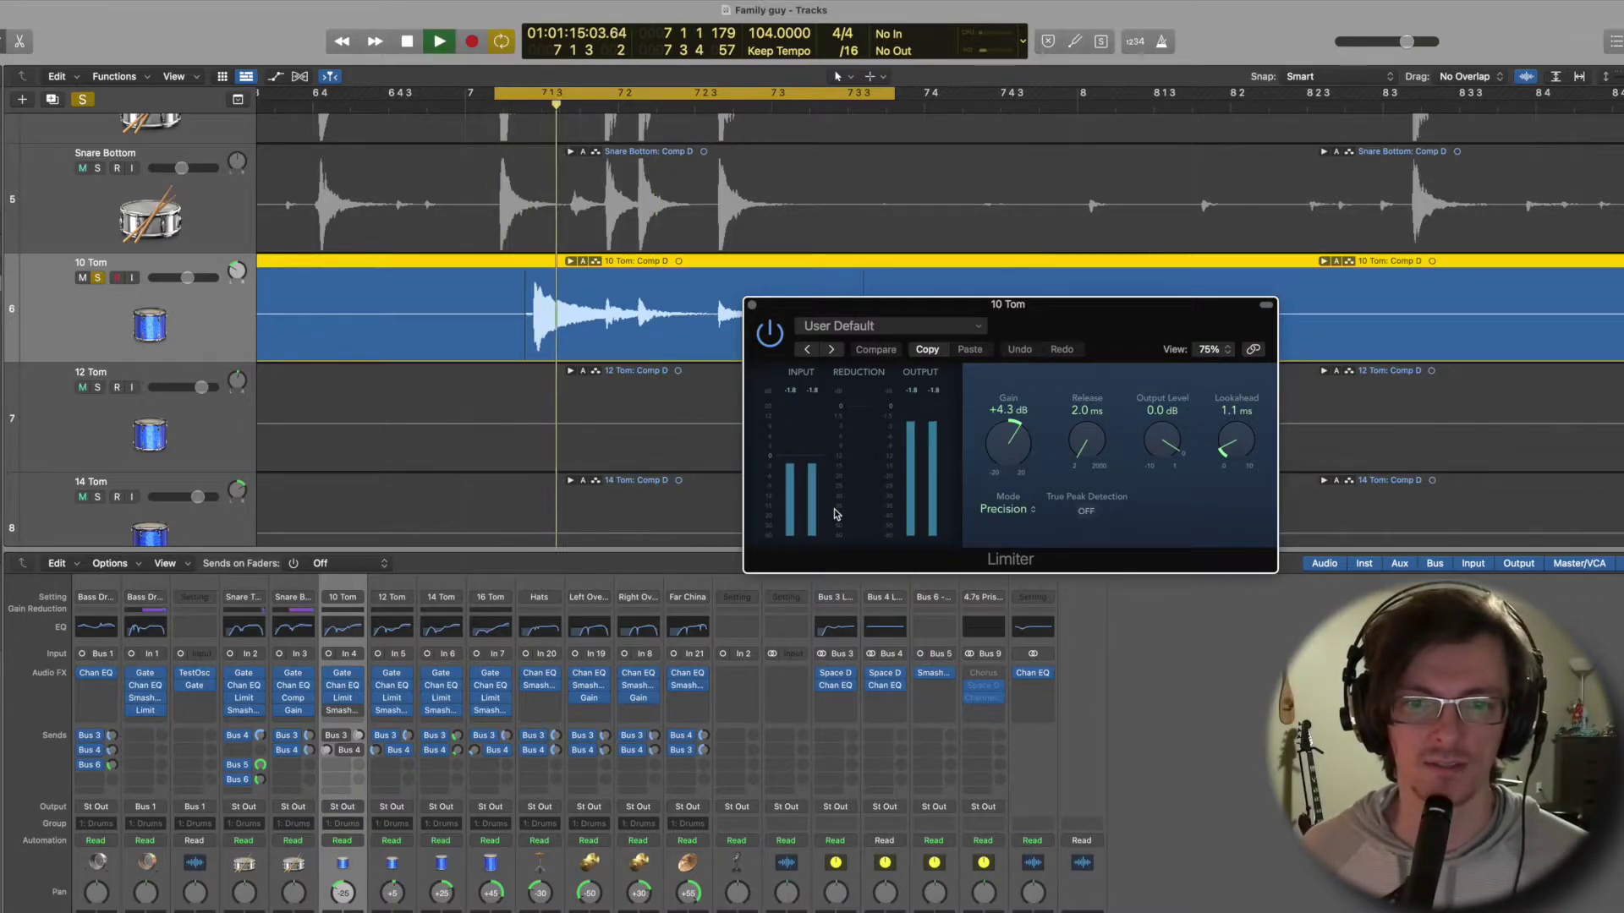
pyautogui.press('space')
pyautogui.click(753, 306)
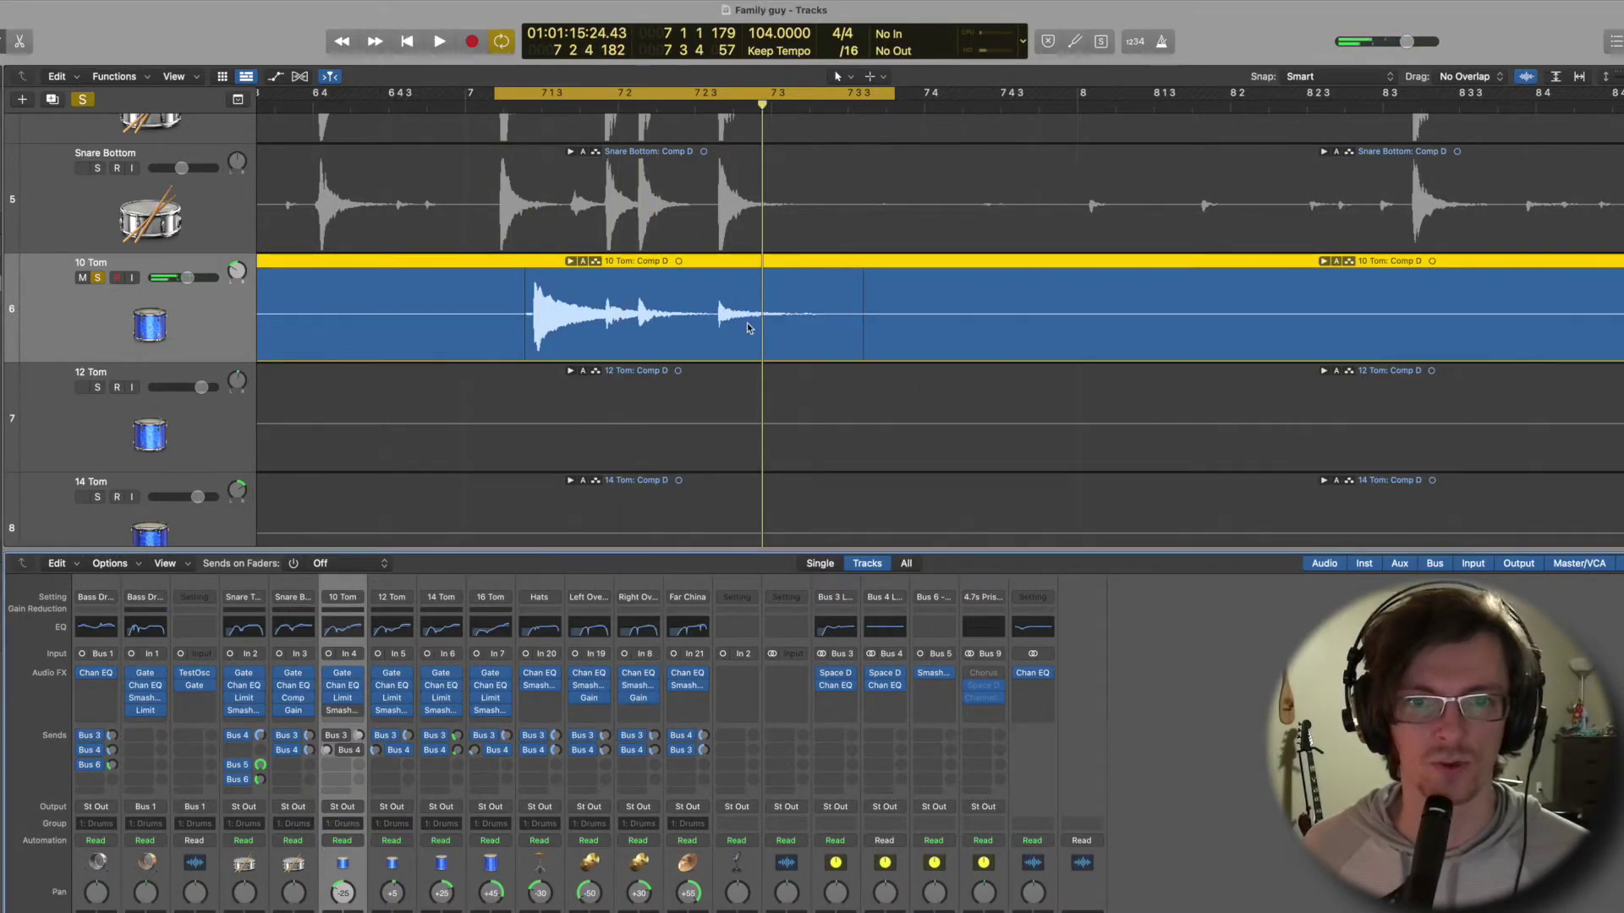
# Re-enable and open the 10 Tom's Smash And Grab v2, reposition its window and review its Saturation, Mix and Air controls.
pyautogui.click(343, 712)
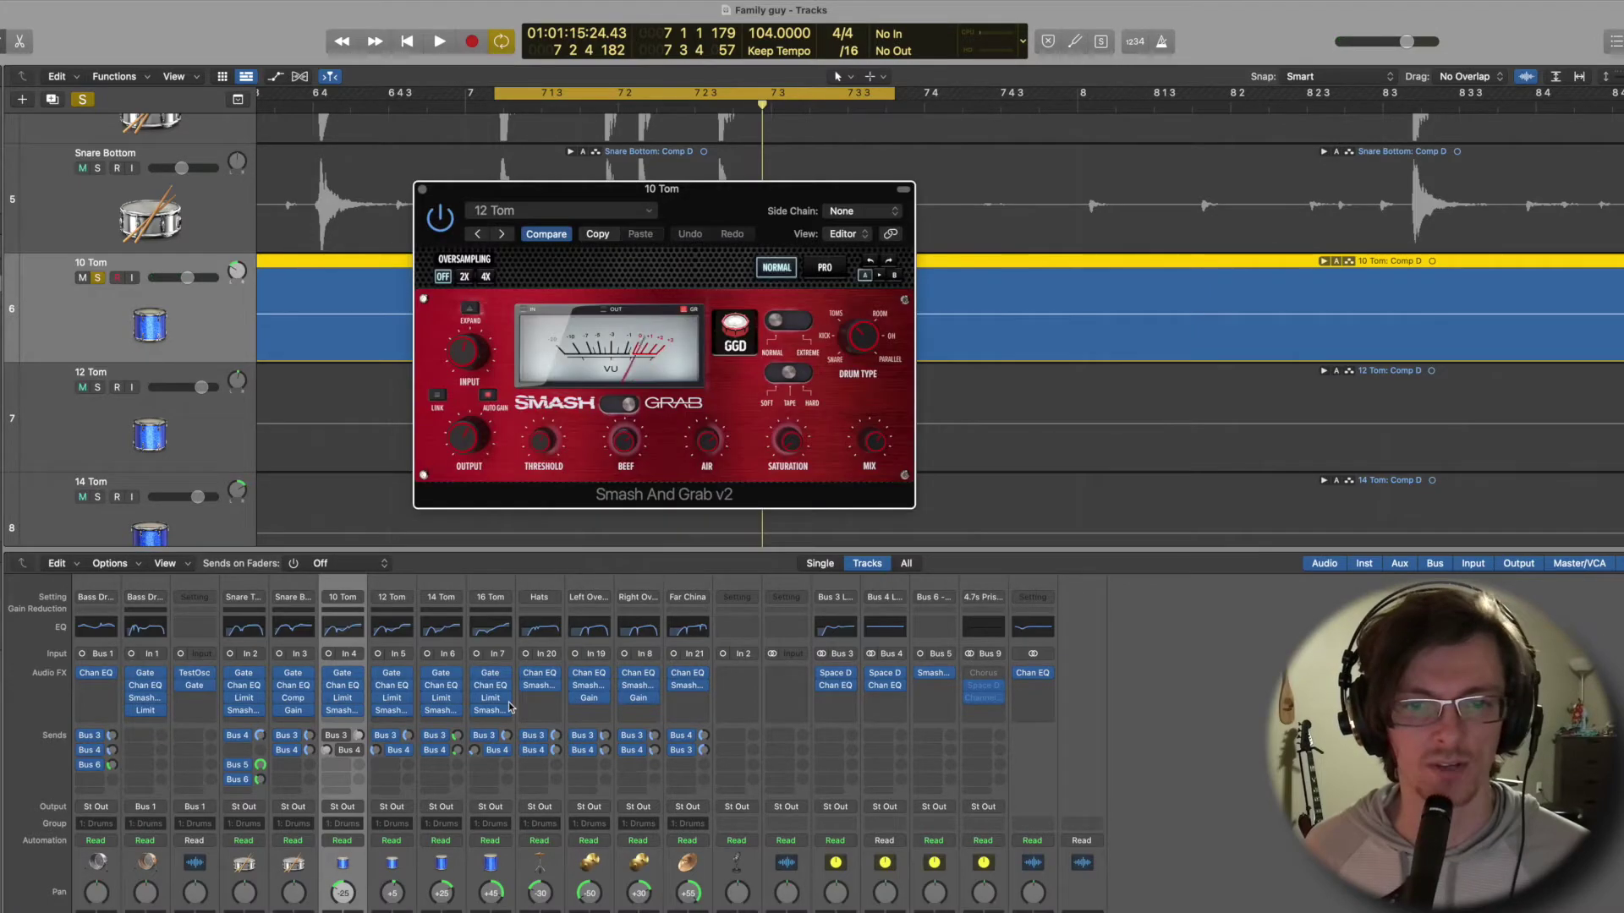
pyautogui.moveTo(696, 190); pyautogui.dragTo(794, 267)
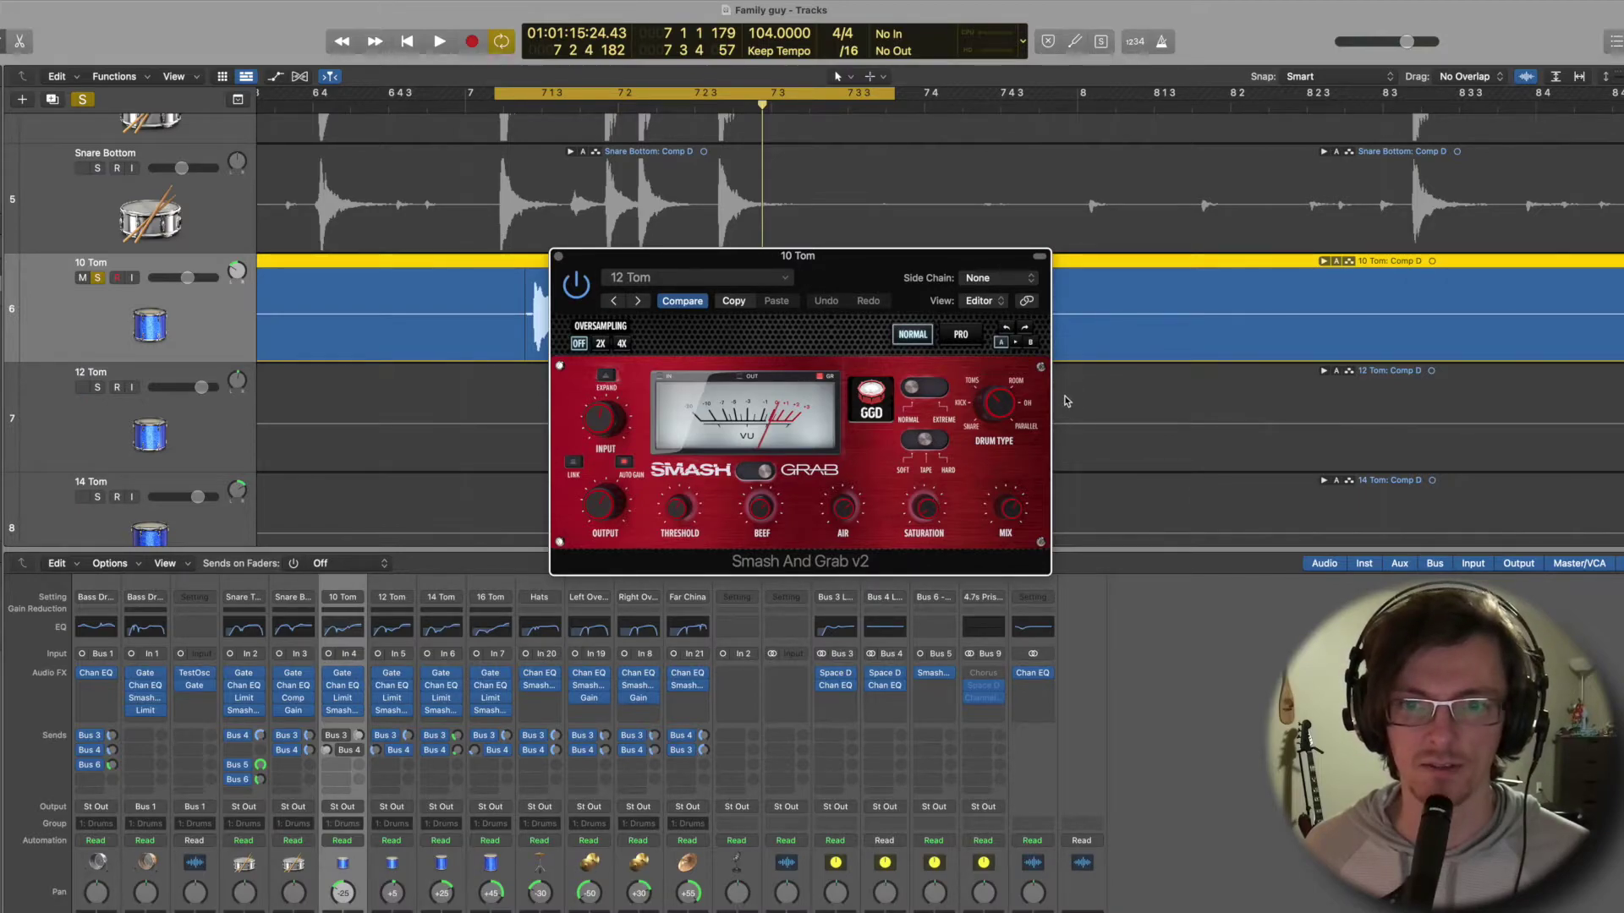
pyautogui.moveTo(925, 514); pyautogui.dragTo(930, 544)
pyautogui.moveTo(1017, 516); pyautogui.dragTo(1018, 519)
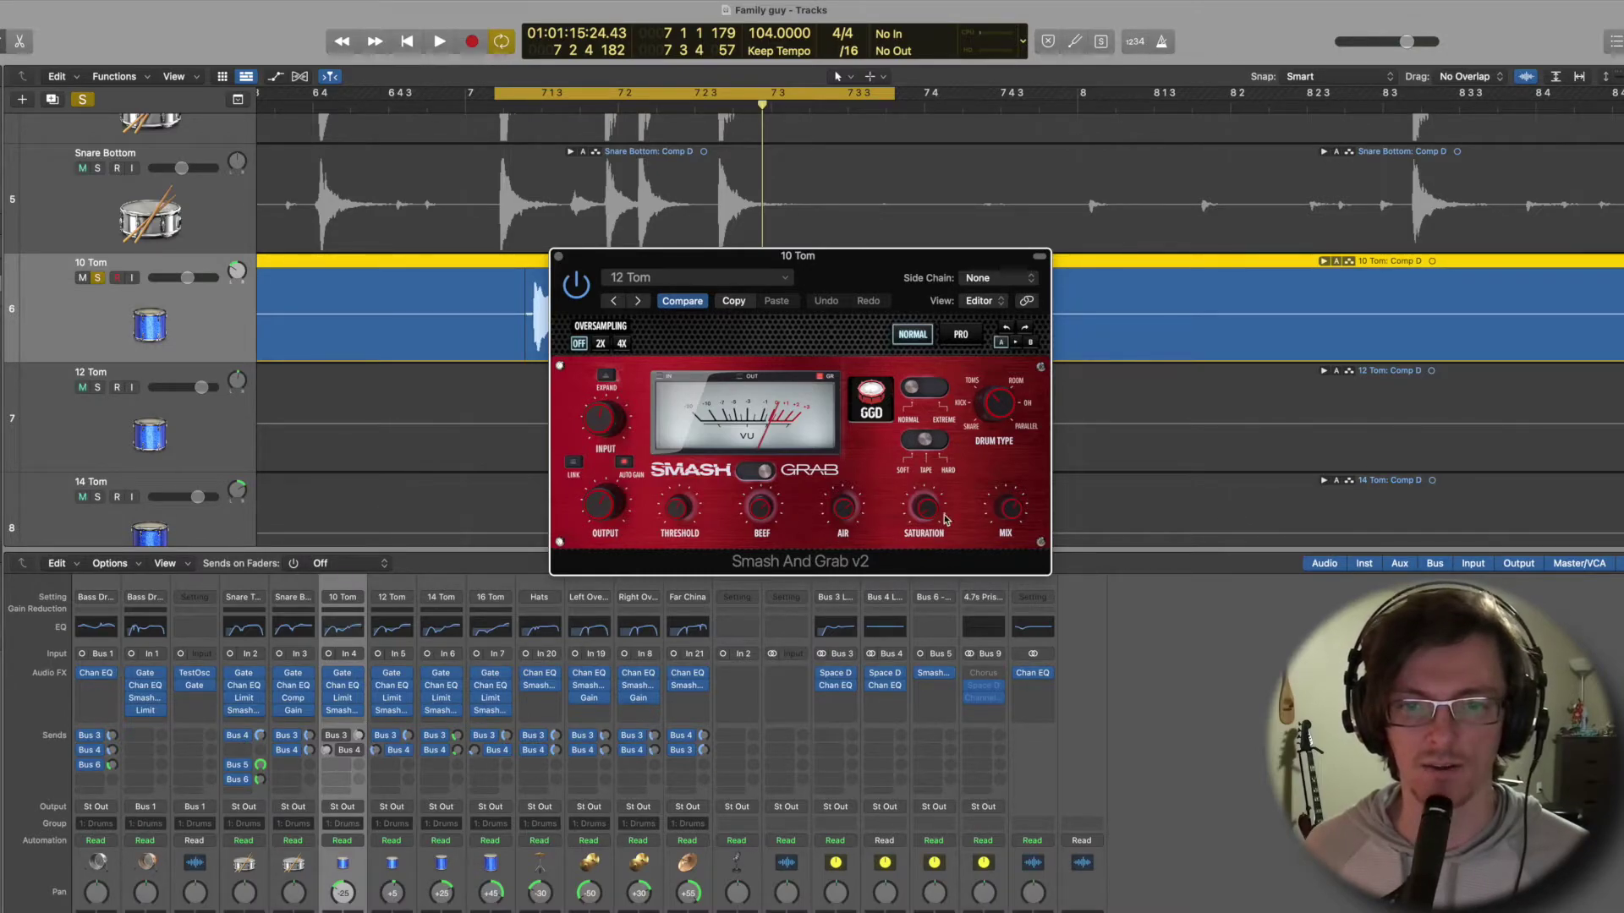
pyautogui.click(844, 515)
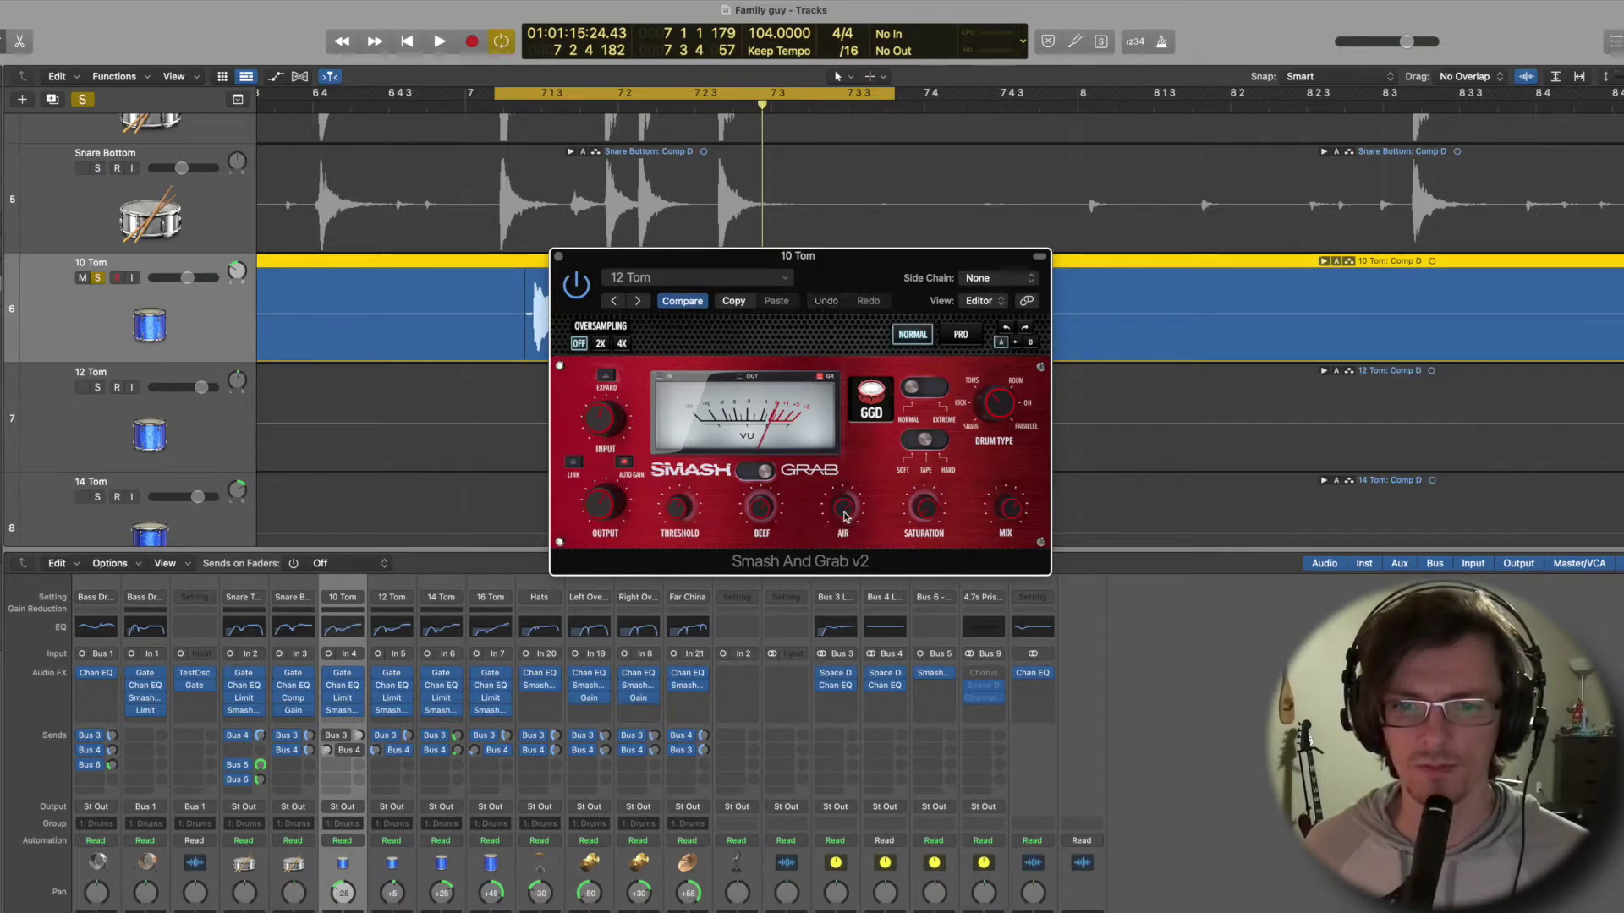
# Review the Beef, Threshold, Output and Input controls of the 10 Tom's Smash And Grab v2.
pyautogui.click(764, 515)
pyautogui.click(679, 515)
pyautogui.click(604, 510)
pyautogui.click(600, 420)
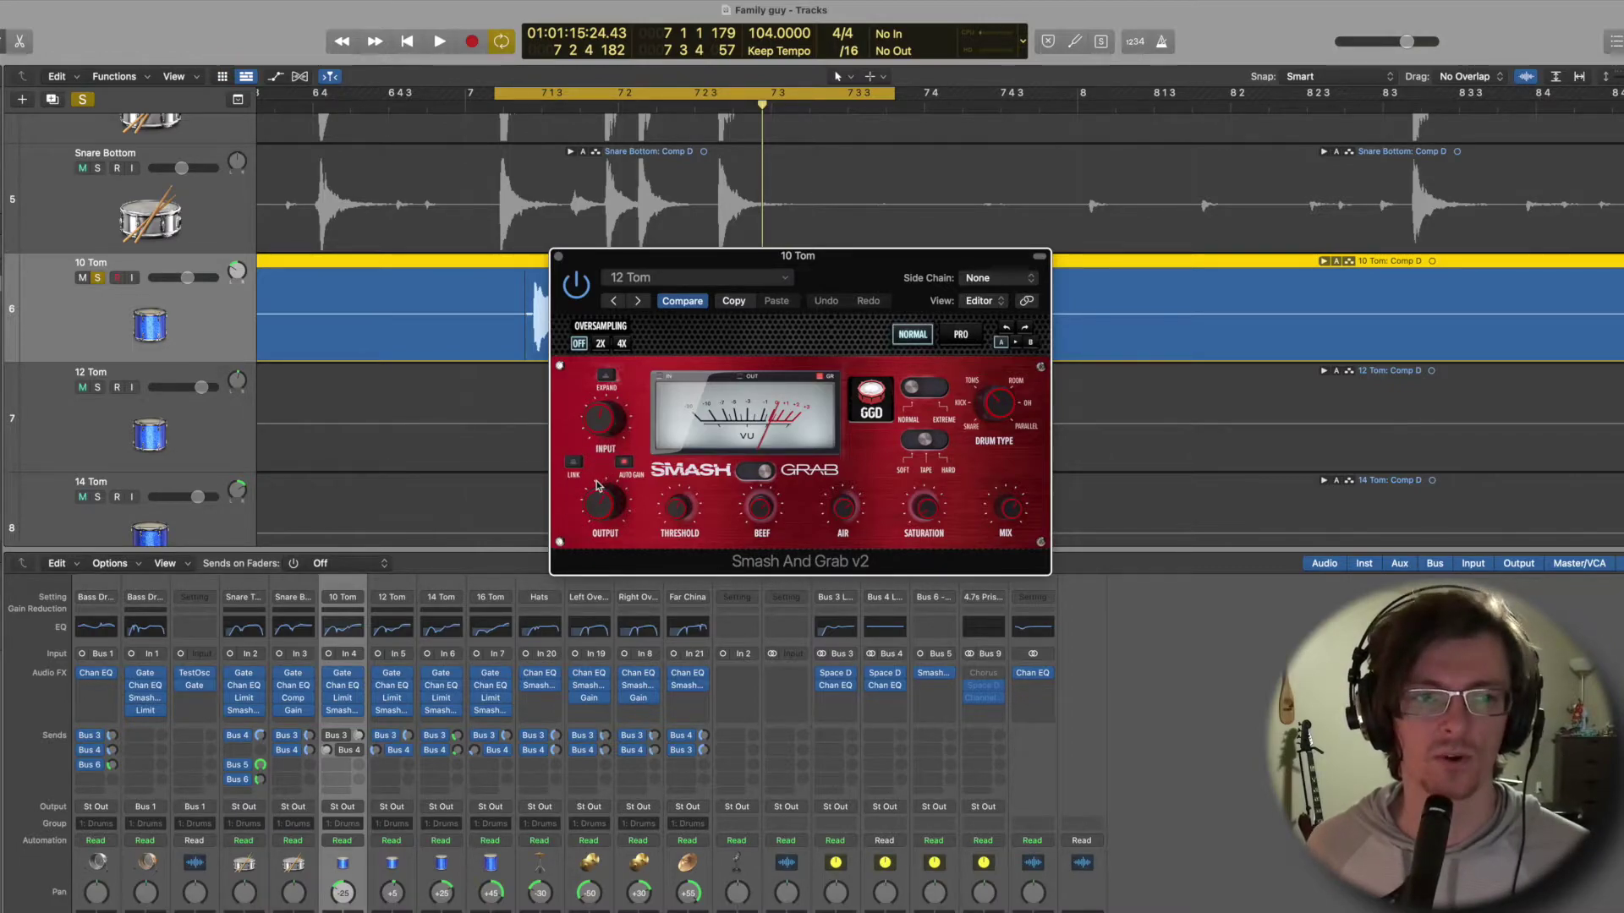
# Audition the 10 Tom, re-enable its Bus 3 and Bus 4 sends, and close the Smash And Grab v2 window.
pyautogui.press('space')
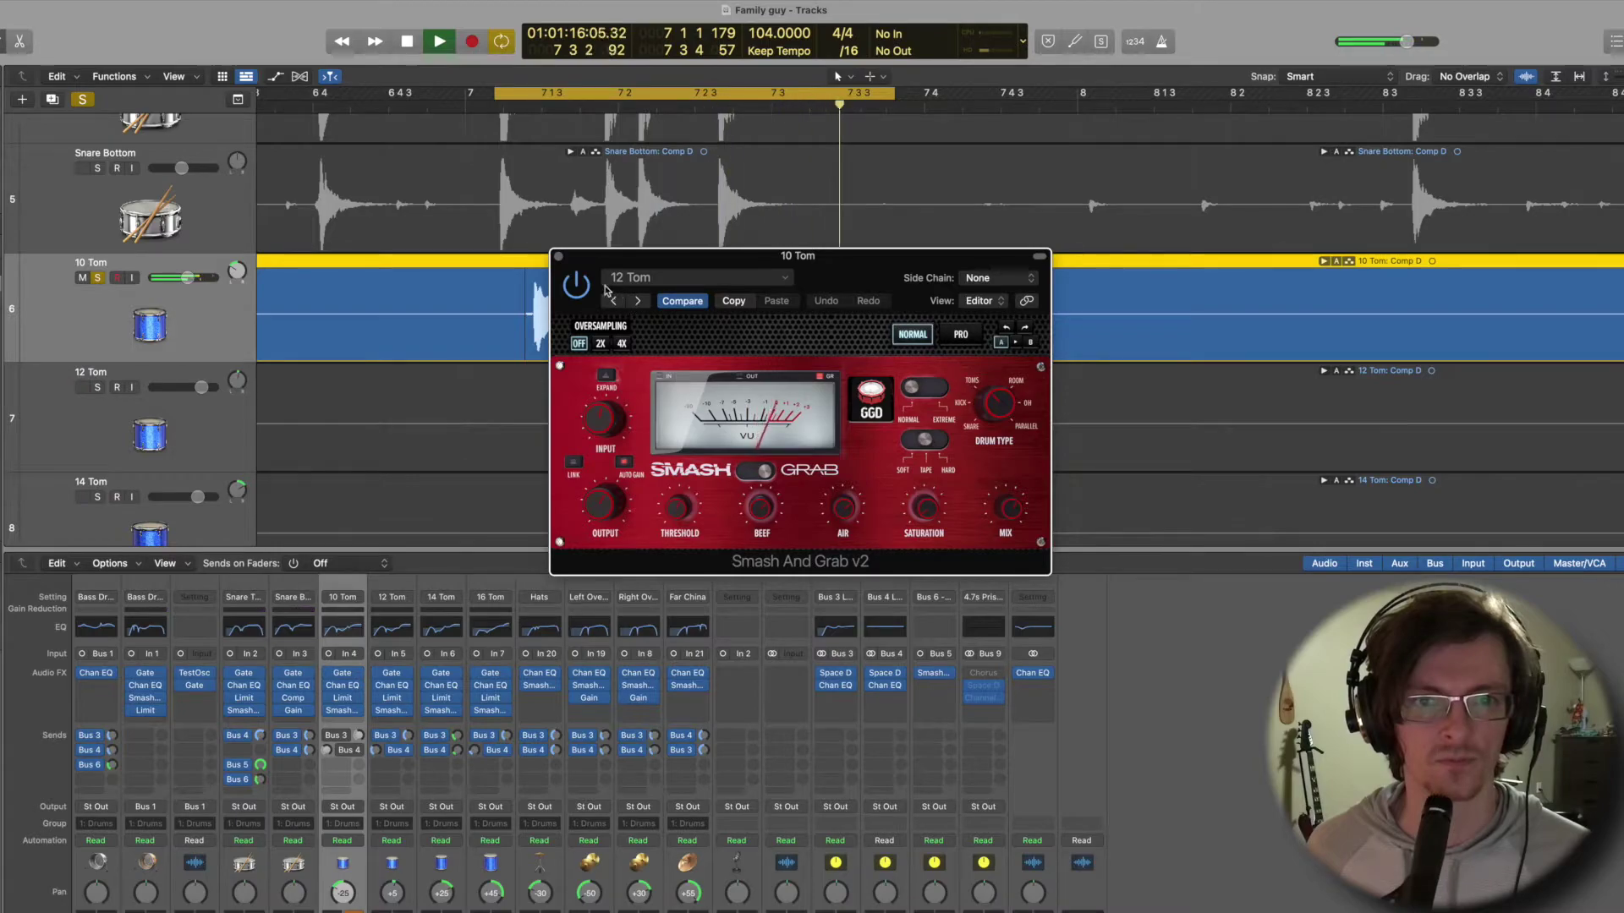
pyautogui.press('space')
pyautogui.press('space')
pyautogui.press('space')
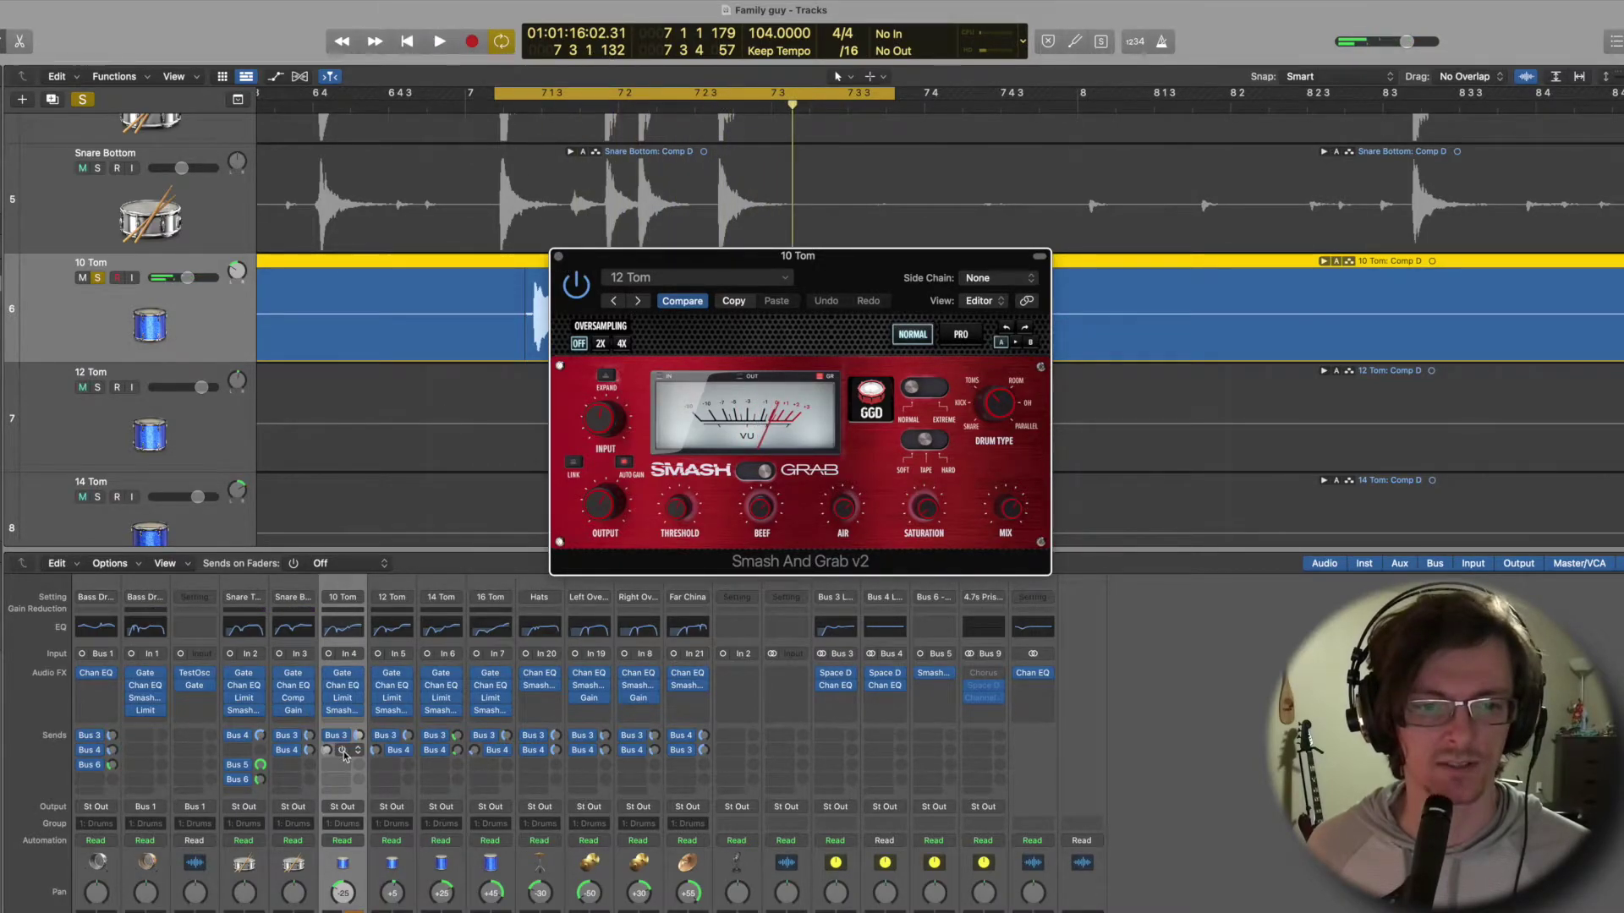
pyautogui.click(1093, 703)
pyautogui.press('space')
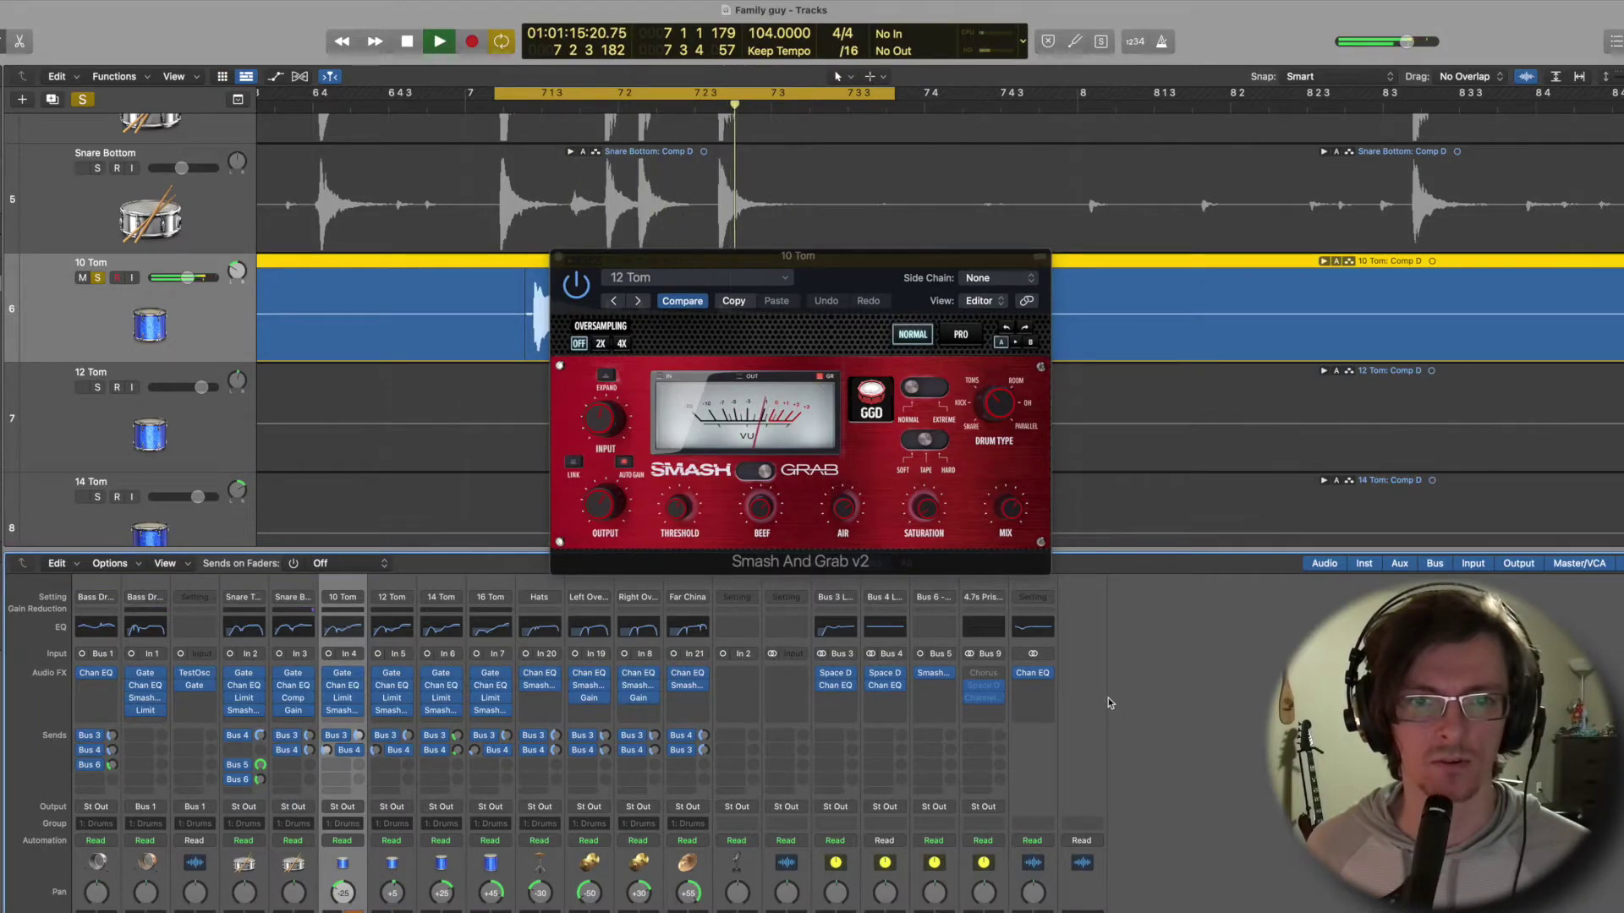
pyautogui.press('space')
pyautogui.click(558, 256)
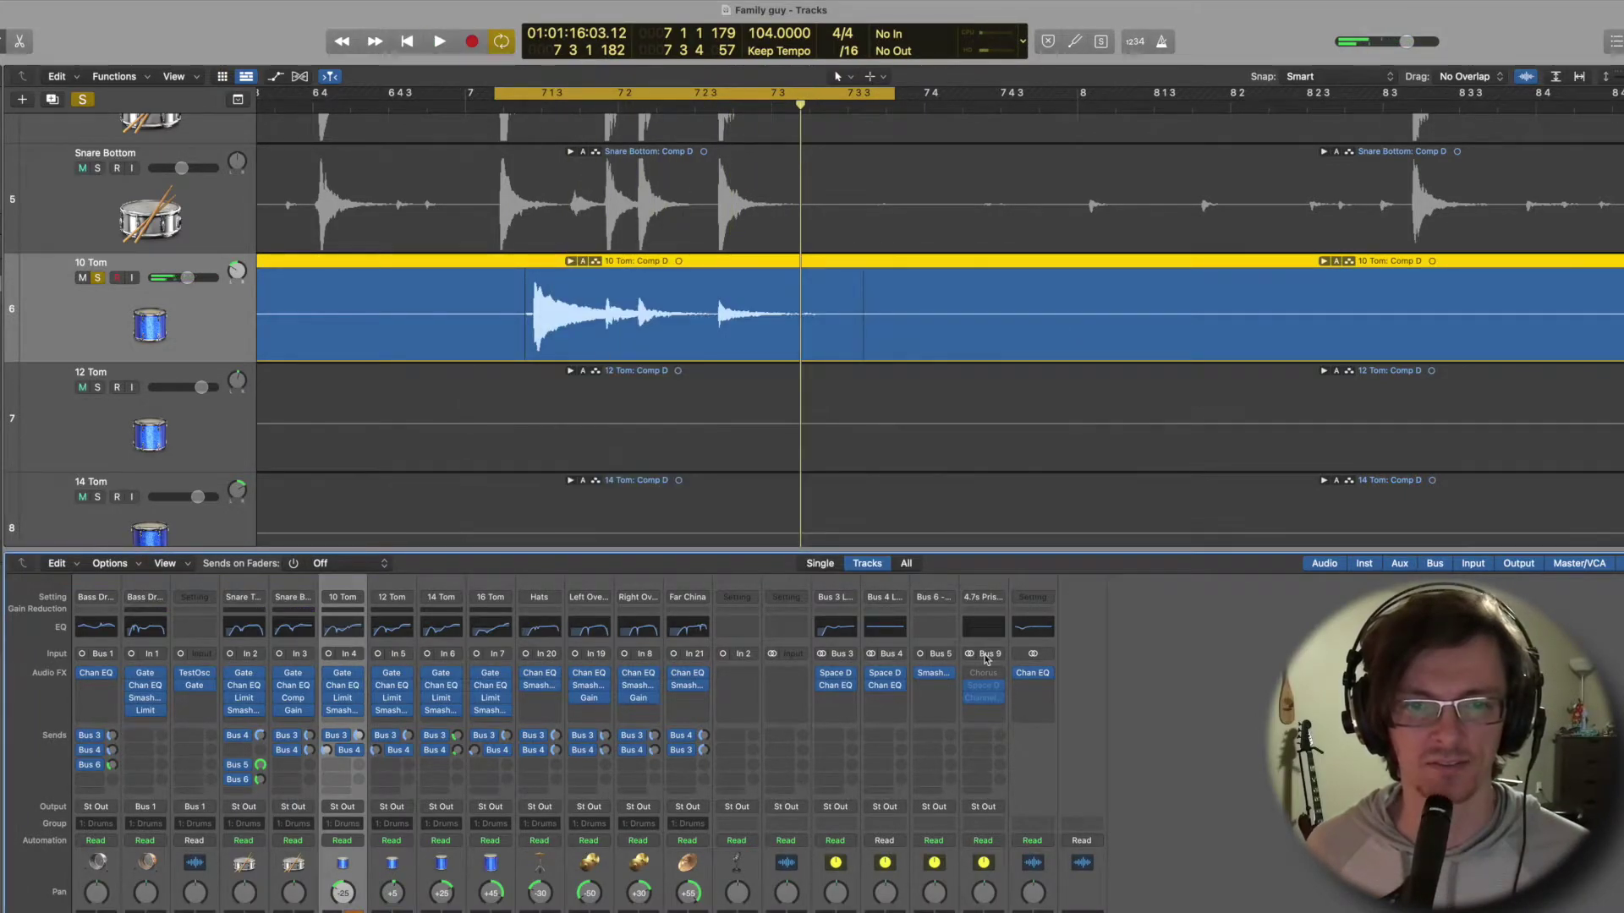
# Select the 12 Tom channel, open its Channel EQ to examine the curve, and close it.
pyautogui.scroll(-3, 640, 474)
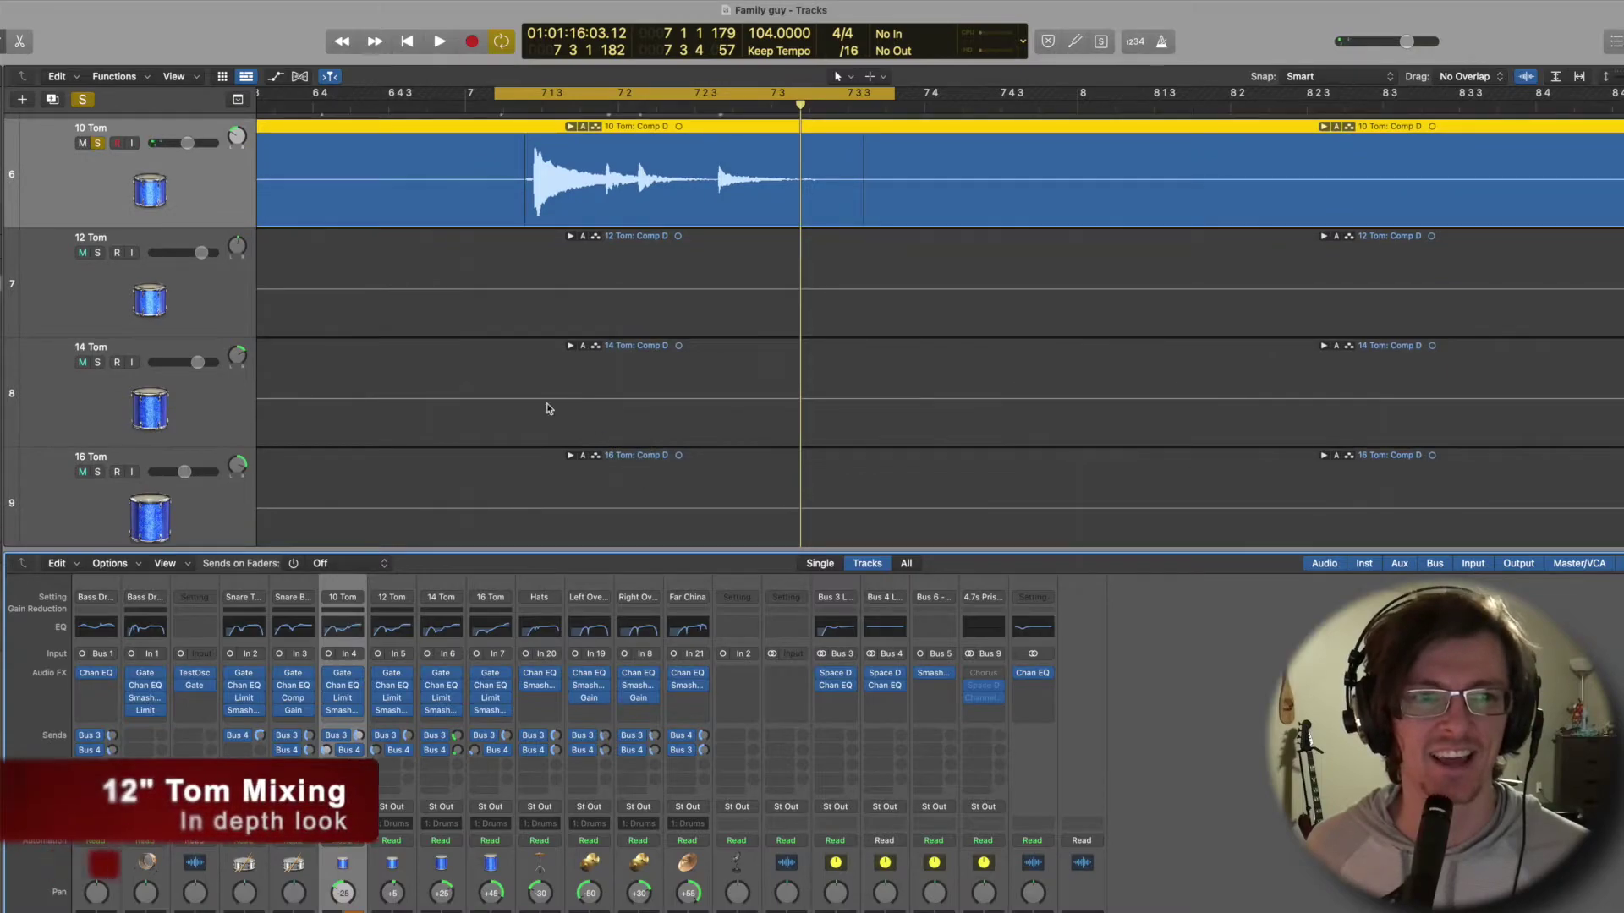
pyautogui.click(395, 595)
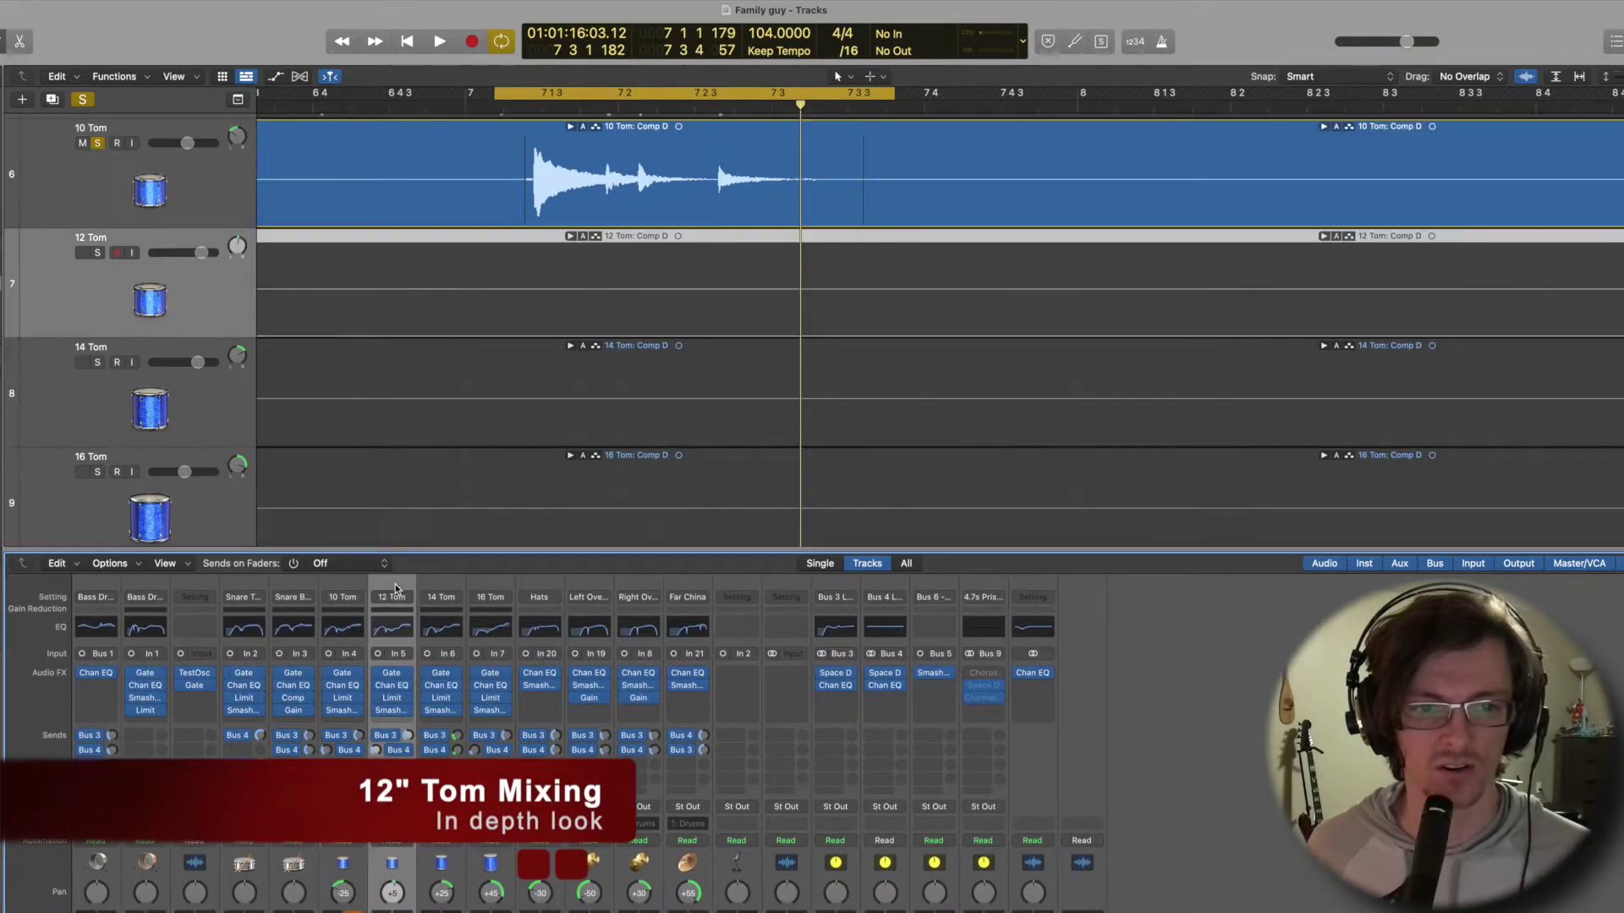
pyautogui.doubleClick(396, 633)
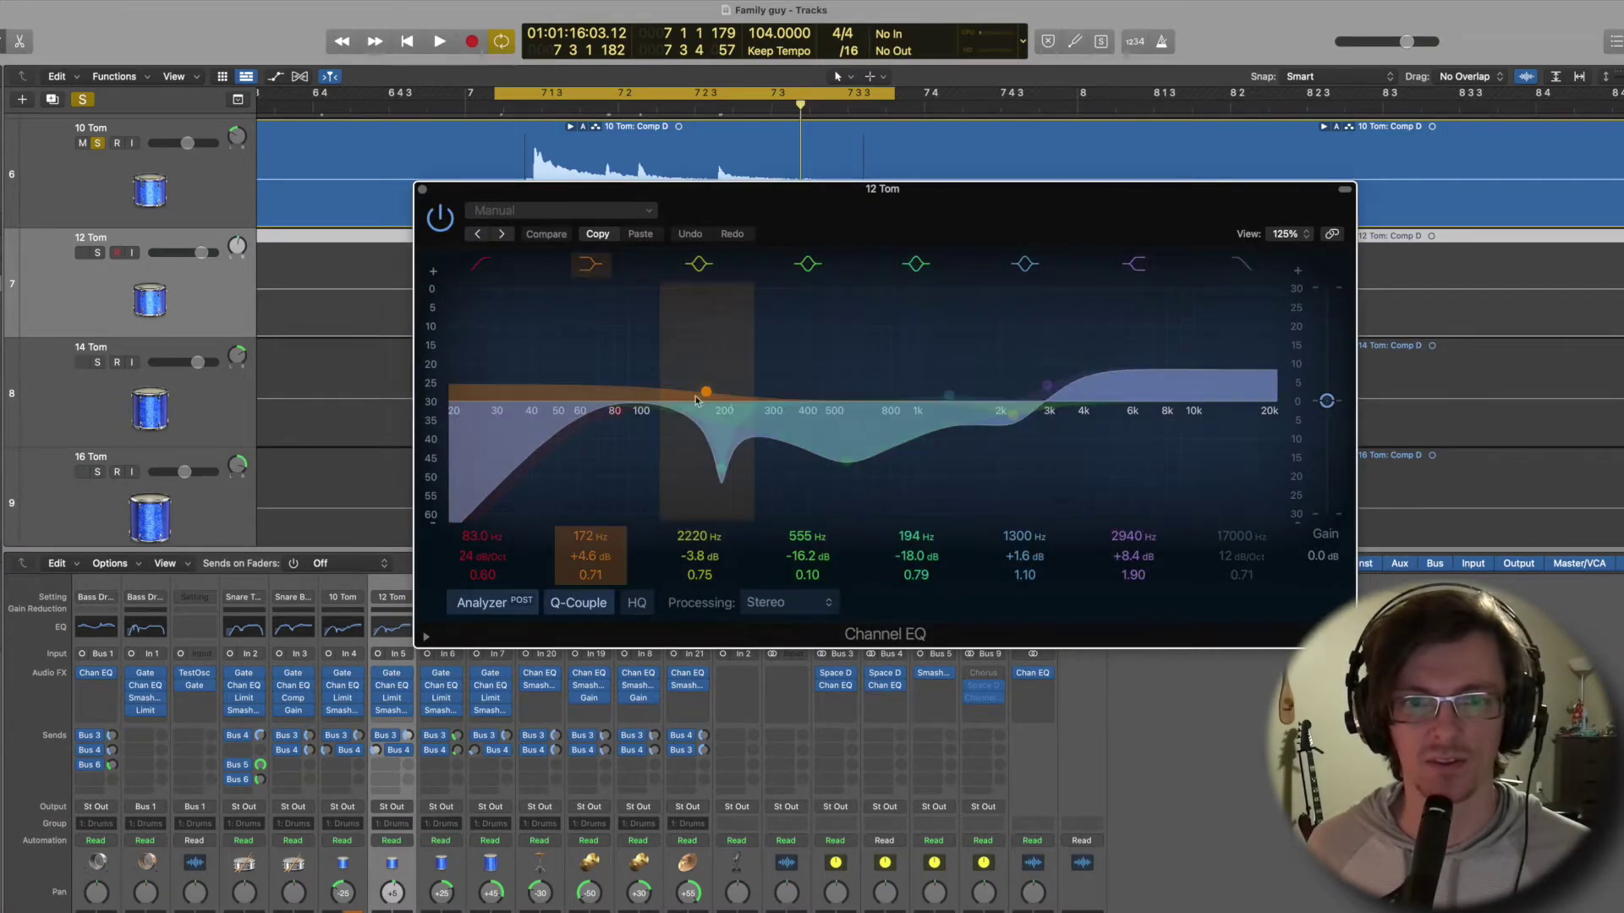
pyautogui.click(423, 191)
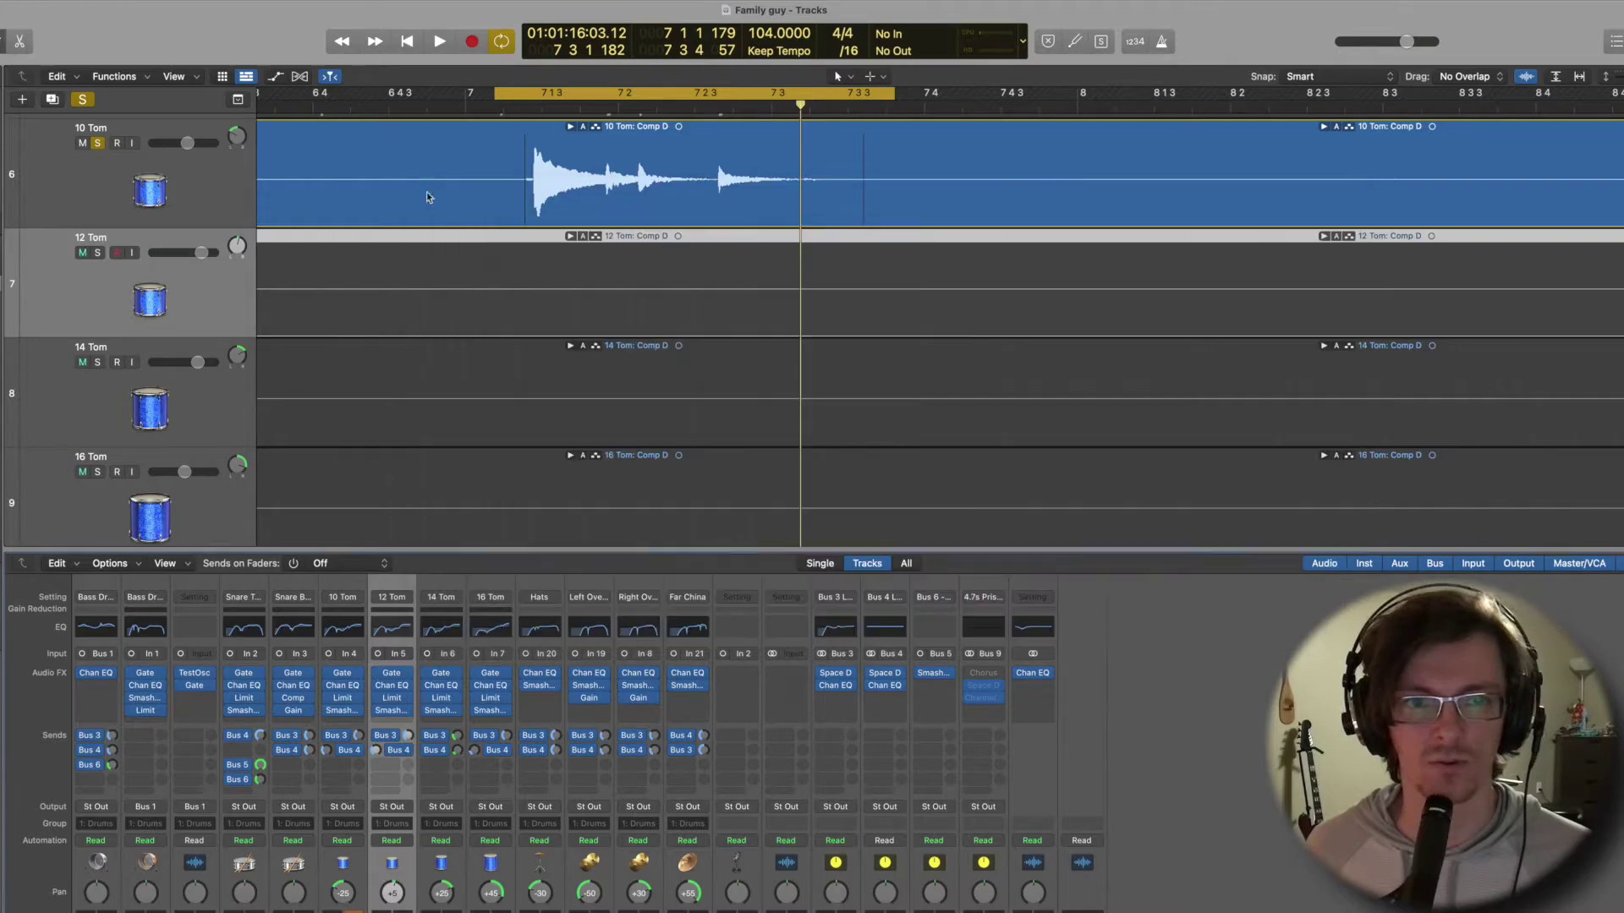
# Set the cycle range around the 12 Tom hits, from 5 3 1 81 to 6 1 2 1, and start a brief playback.
pyautogui.hscroll(-10, 621, 394)
pyautogui.hscroll(2, 752, 321)
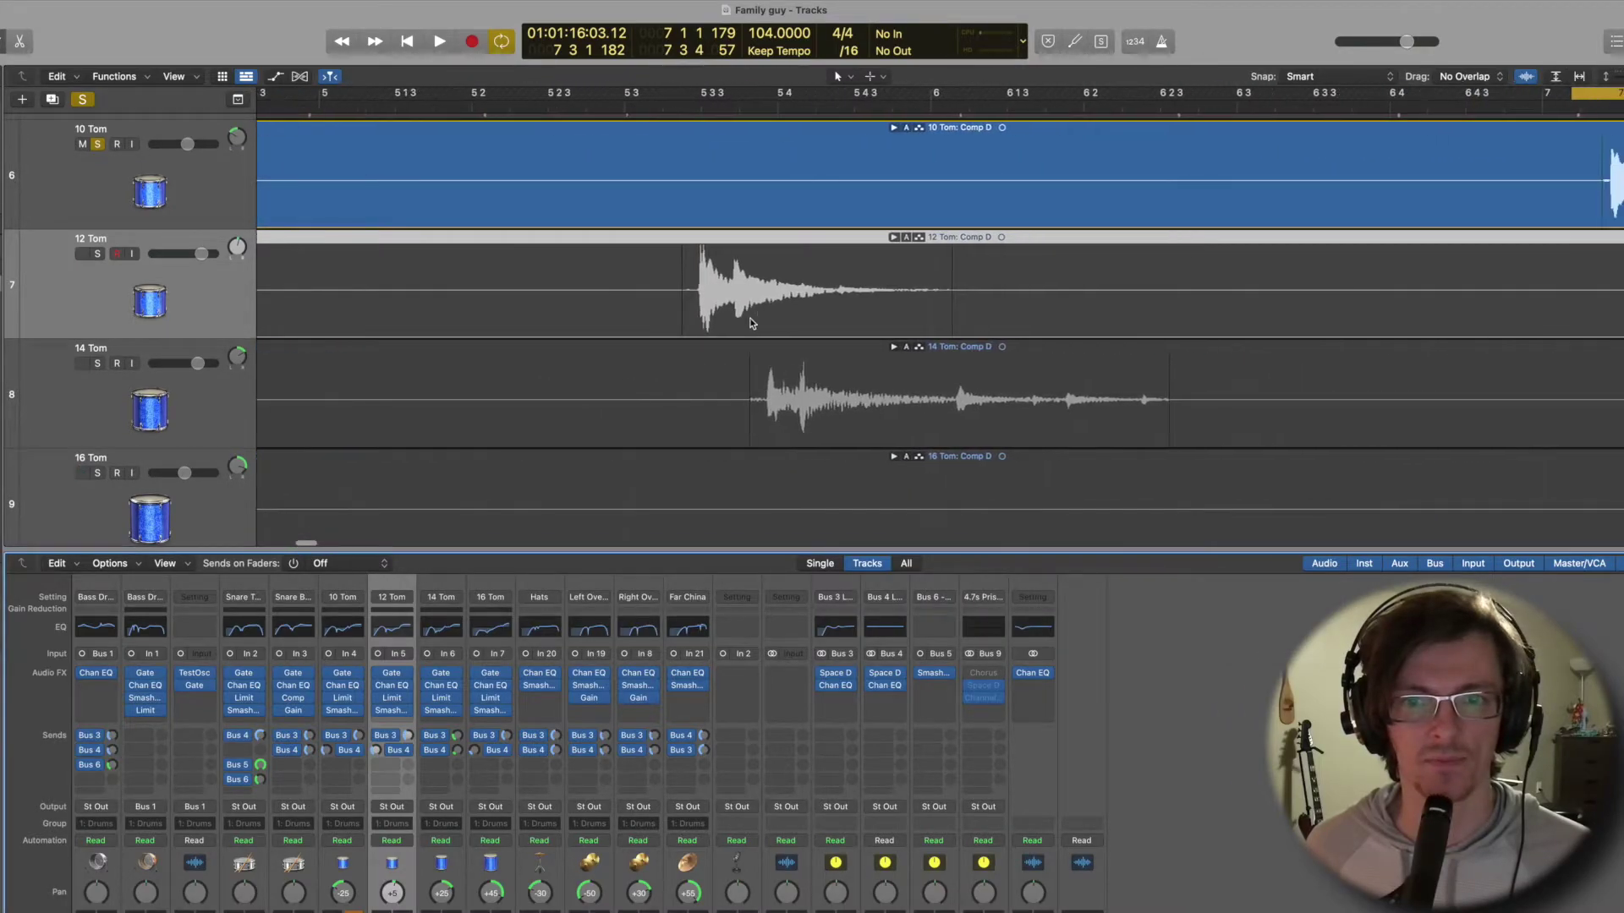
pyautogui.moveTo(632, 103); pyautogui.dragTo(968, 103)
pyautogui.press('space')
pyautogui.press('space')
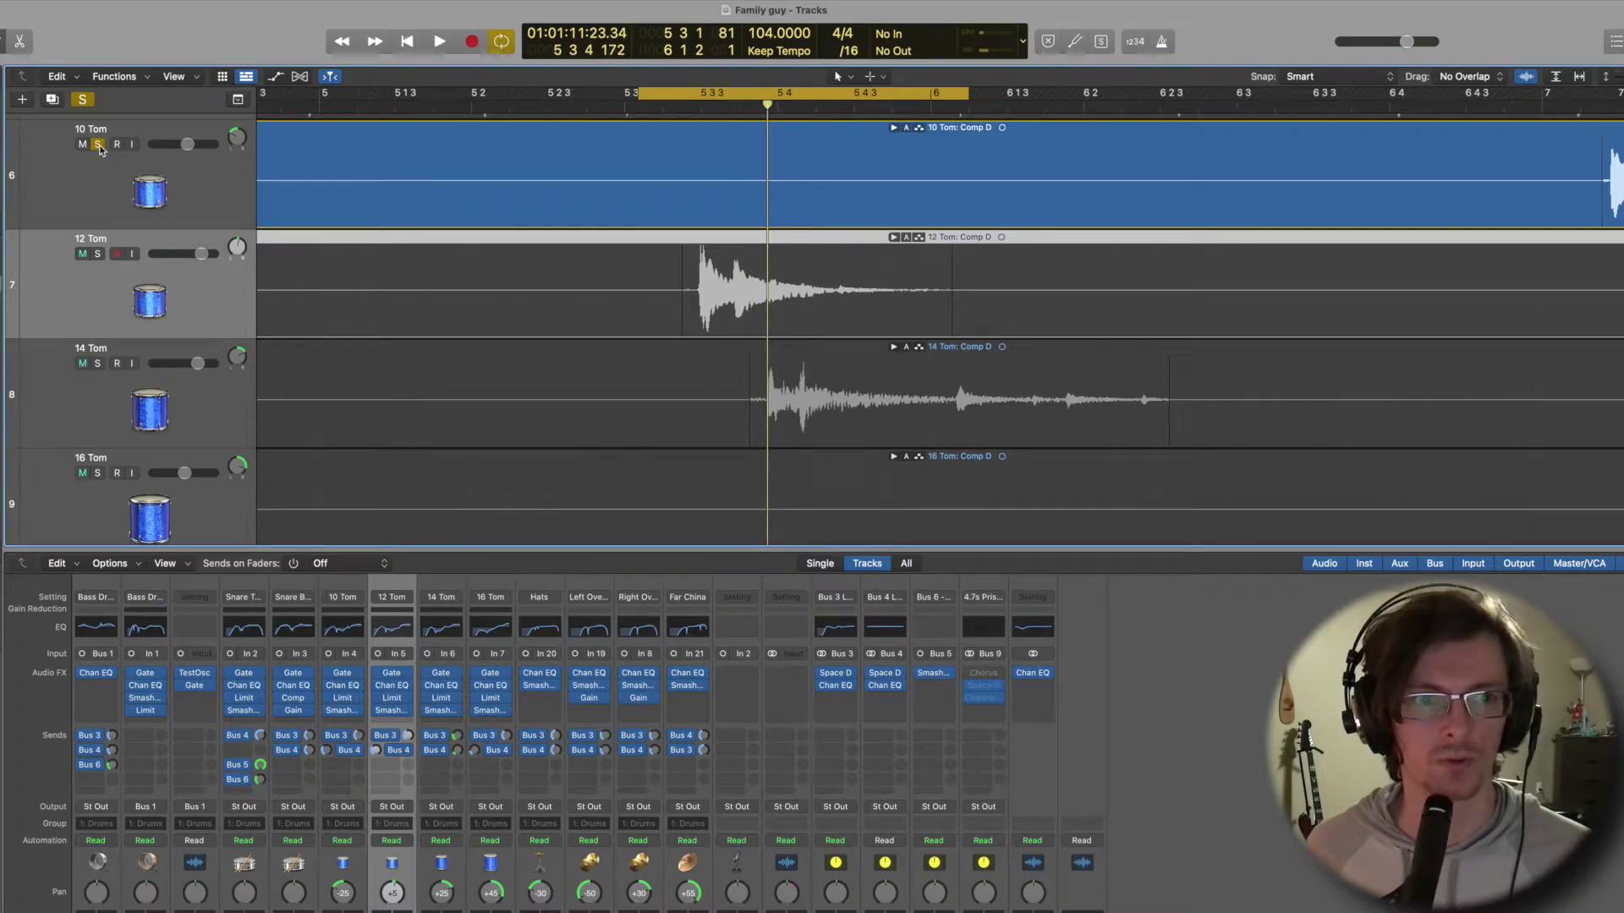
# Switch the solo from the 10 Tom to the 12 Tom and audition its processed sound at a raised system volume.
pyautogui.click(99, 145)
pyautogui.click(98, 253)
pyautogui.press('space')
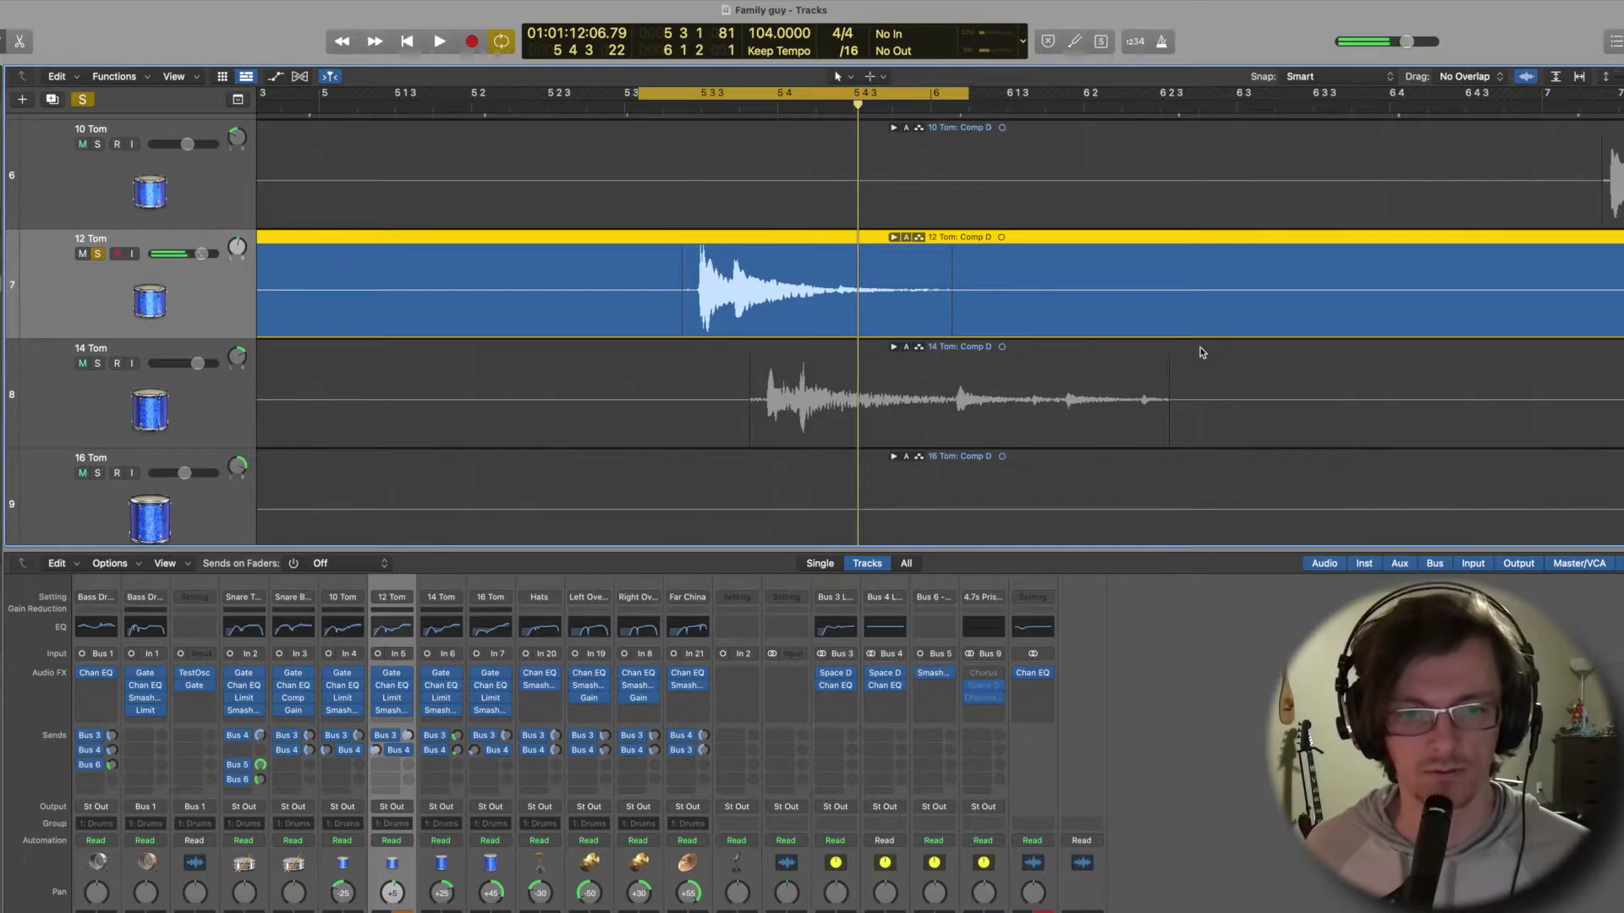
pyautogui.press('XF86AudioRaiseVolume')
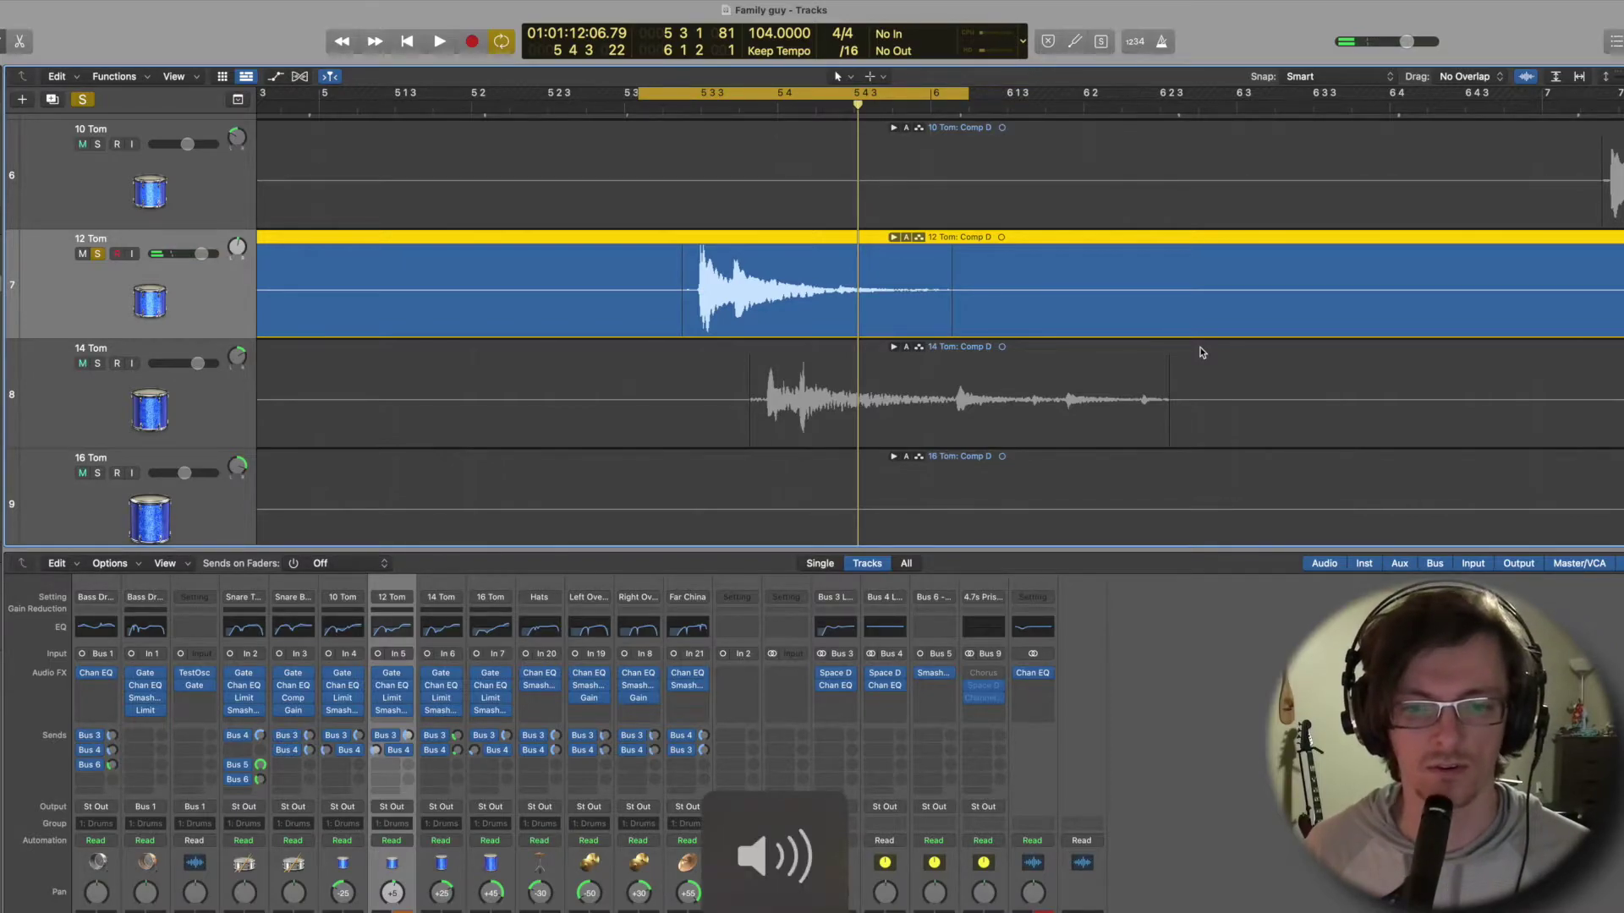
pyautogui.press('space')
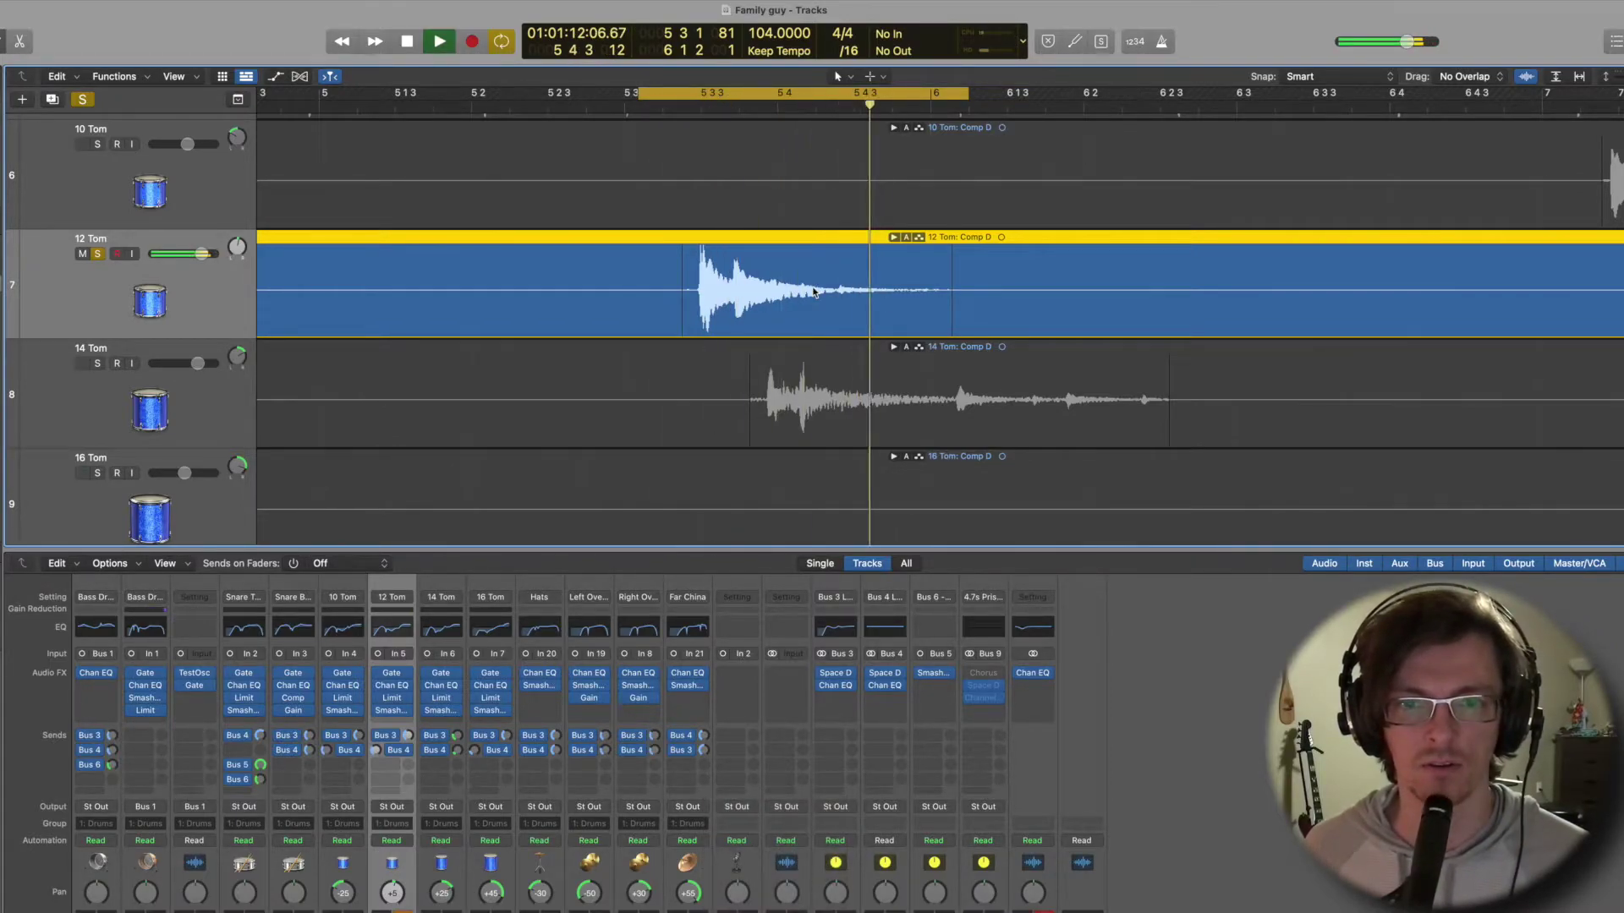
pyautogui.press('space')
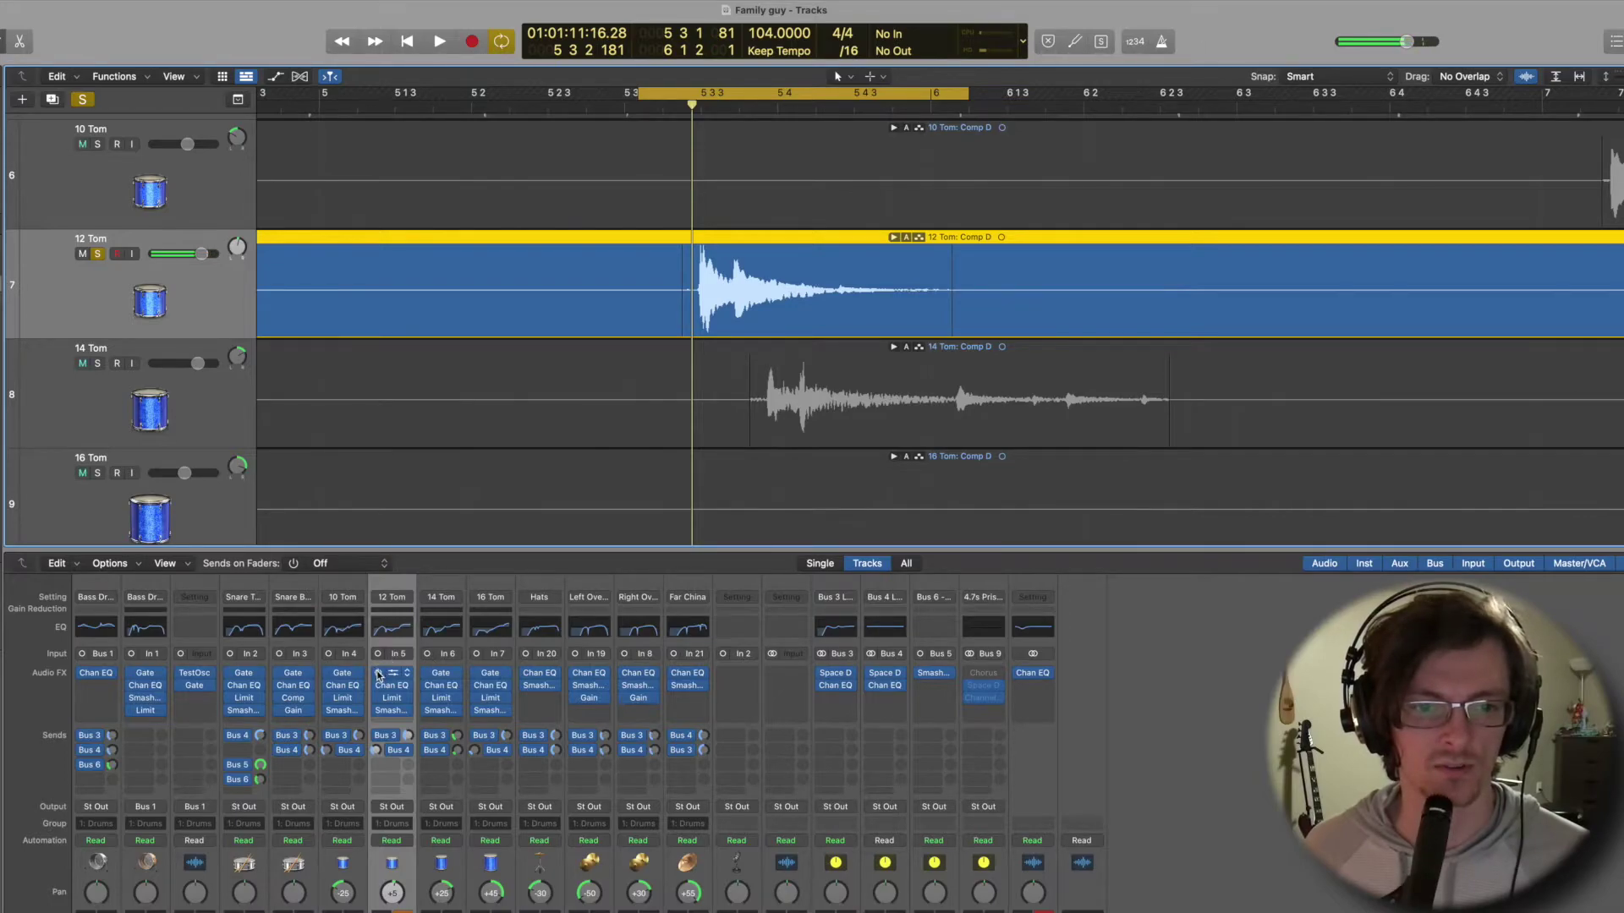
# Bypass the 12 Tom's Noise Gate, Channel EQ, Limiter and Smash And Grab v2, along with its Bus 3 and Bus 4 sends.
pyautogui.click(379, 674)
pyautogui.click(378, 686)
pyautogui.click(379, 698)
pyautogui.click(379, 711)
pyautogui.click(378, 736)
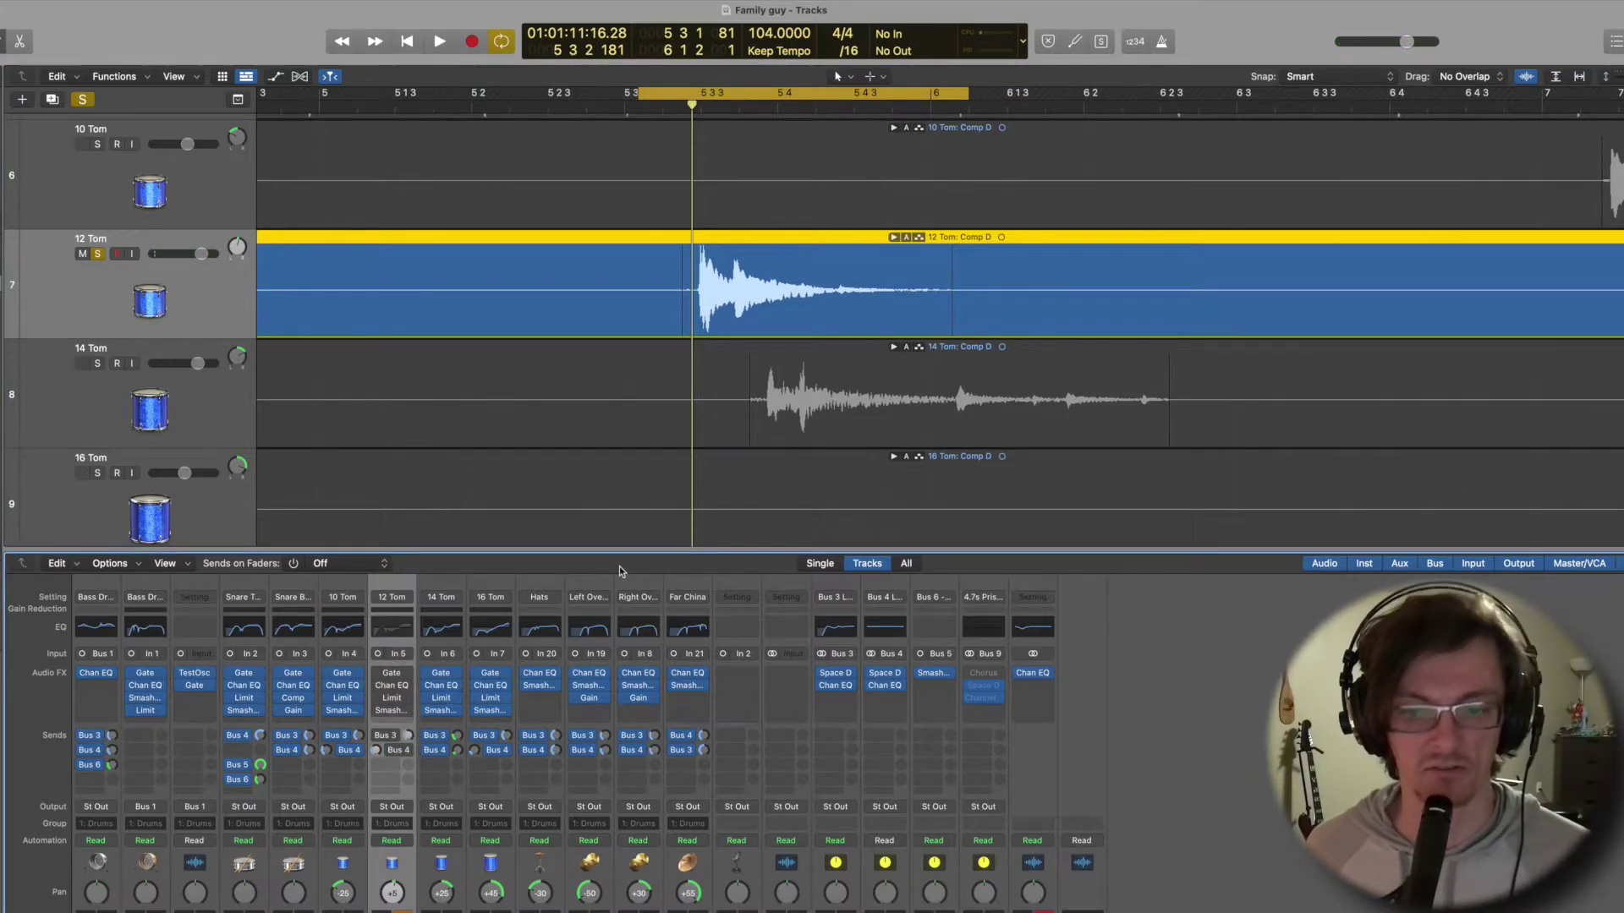
# Raise the system volume and audition the unprocessed 12 Tom within the cycle range.
pyautogui.press('XF86AudioRaiseVolume')
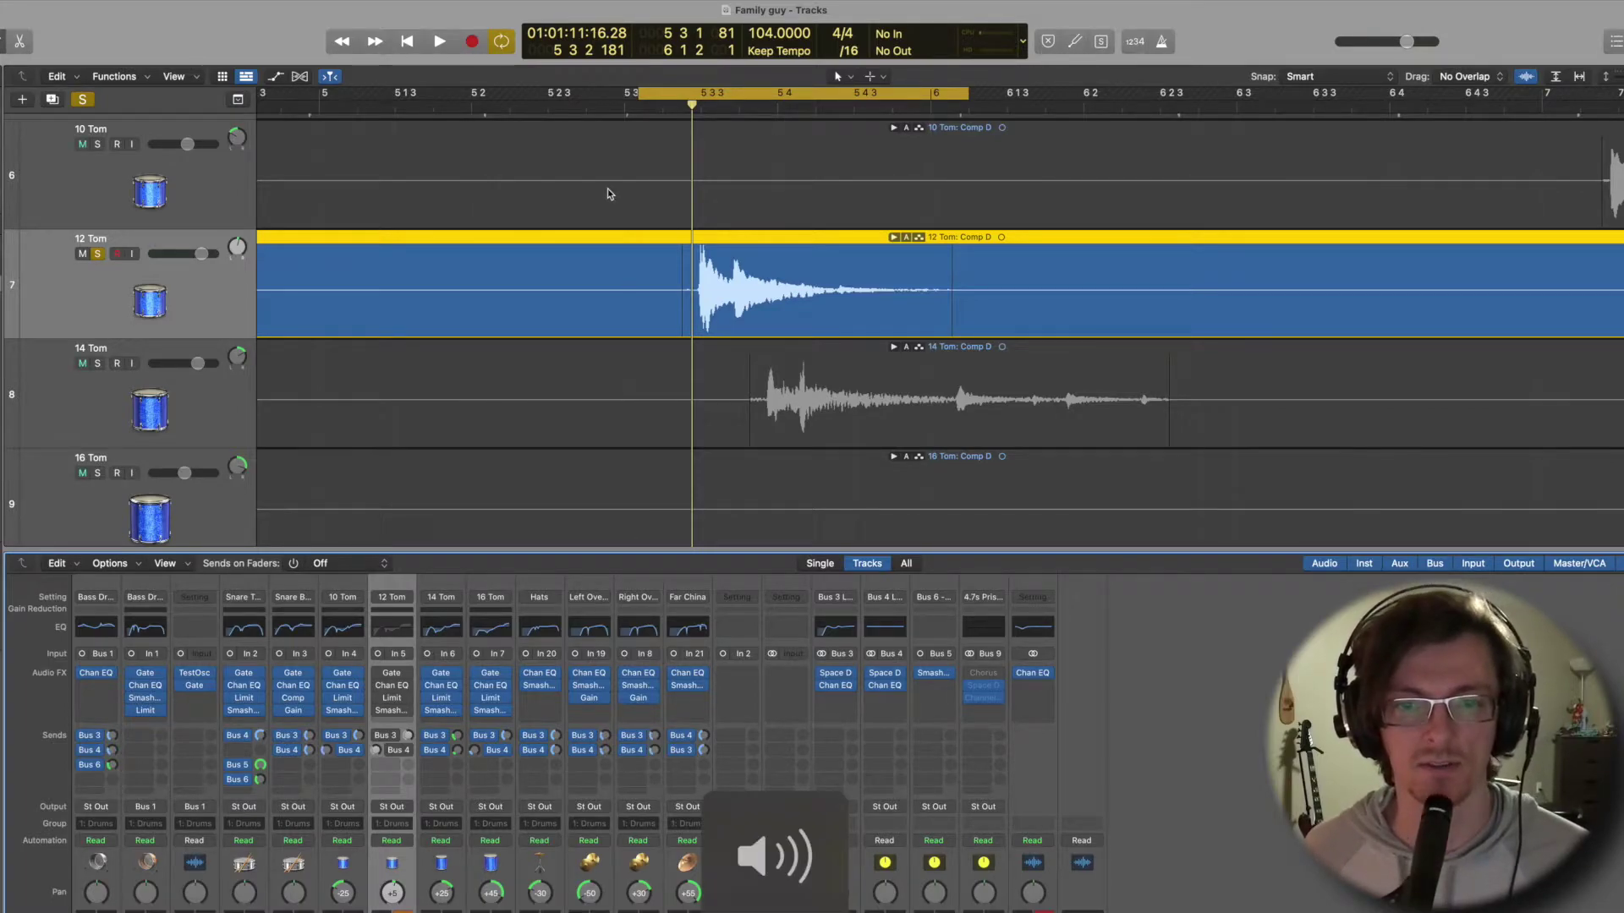
pyautogui.scroll(1, 626, 224)
pyautogui.press('space')
pyautogui.press('space')
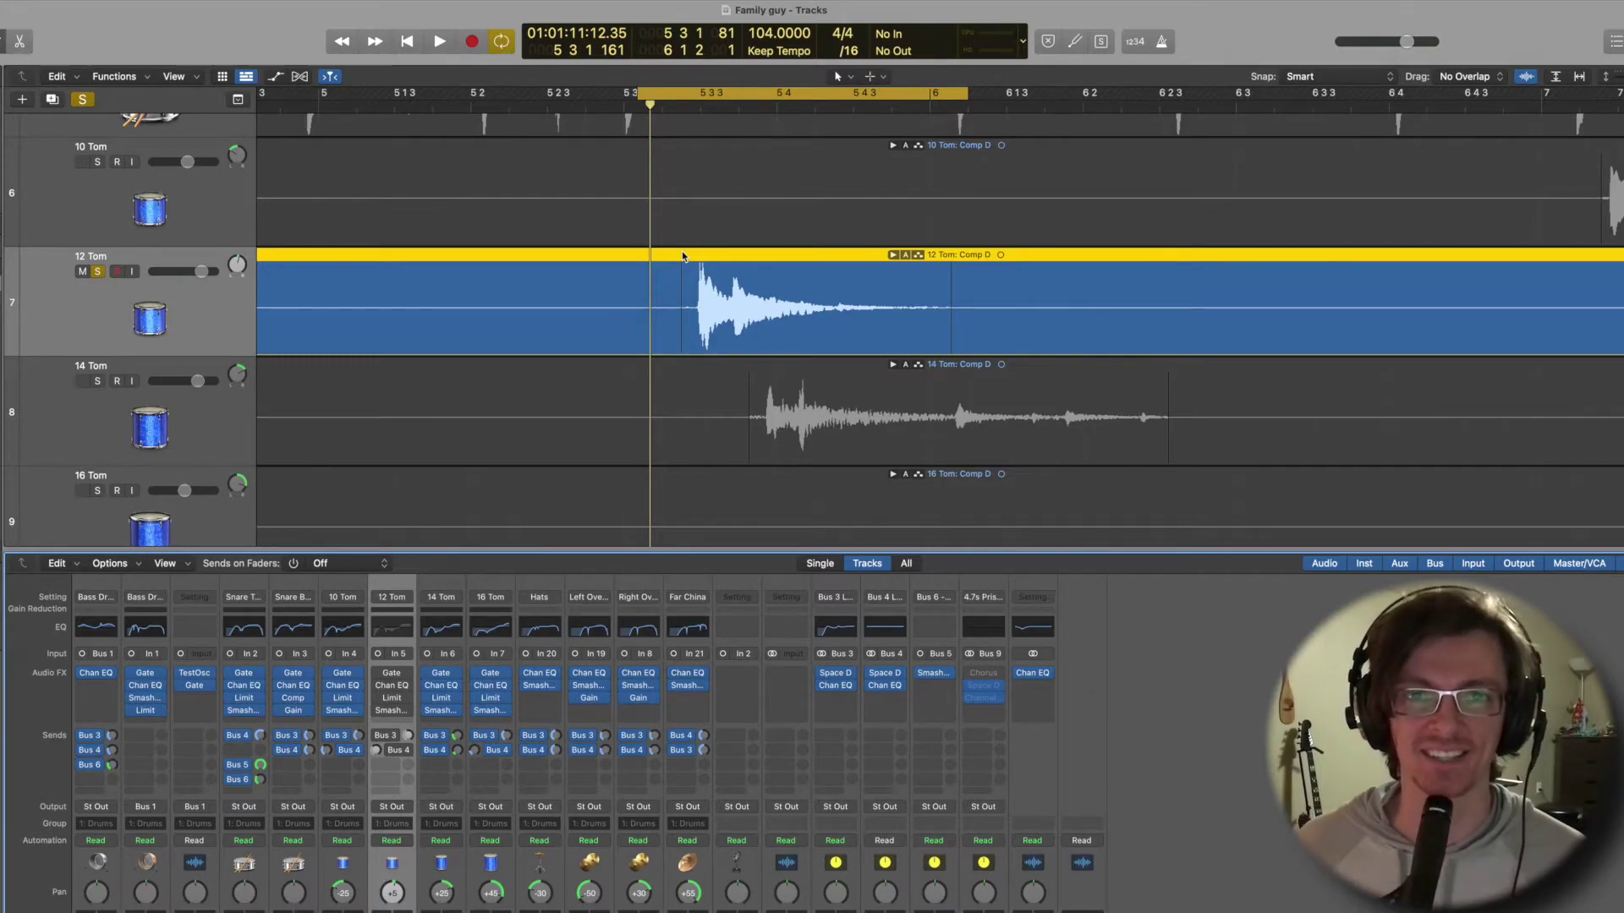
pyautogui.press('space')
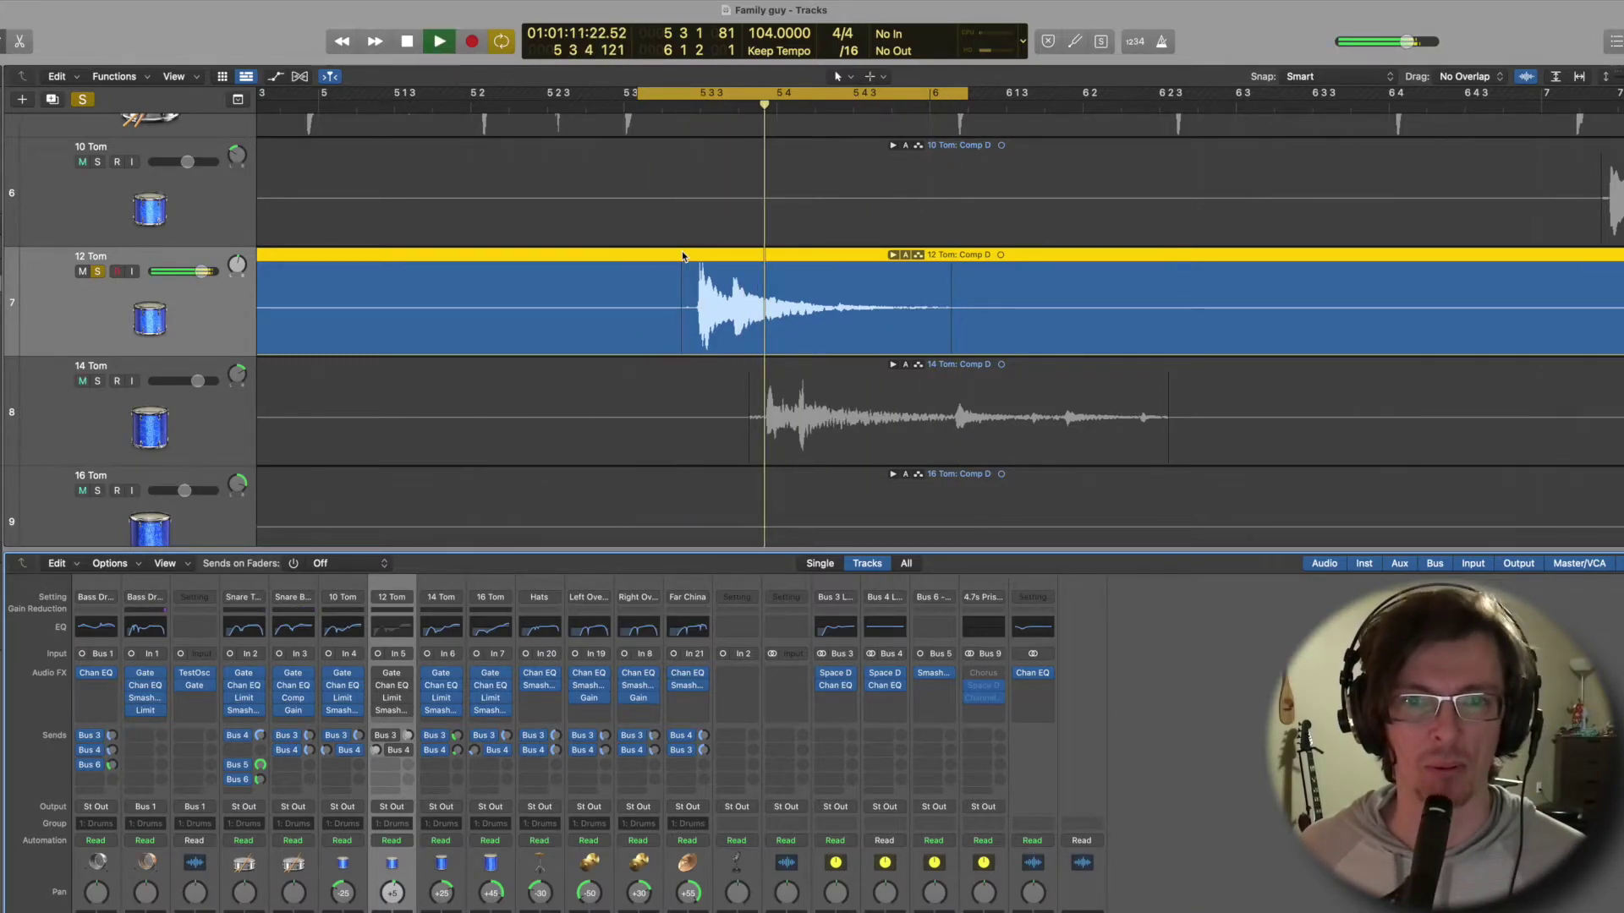
pyautogui.press('space')
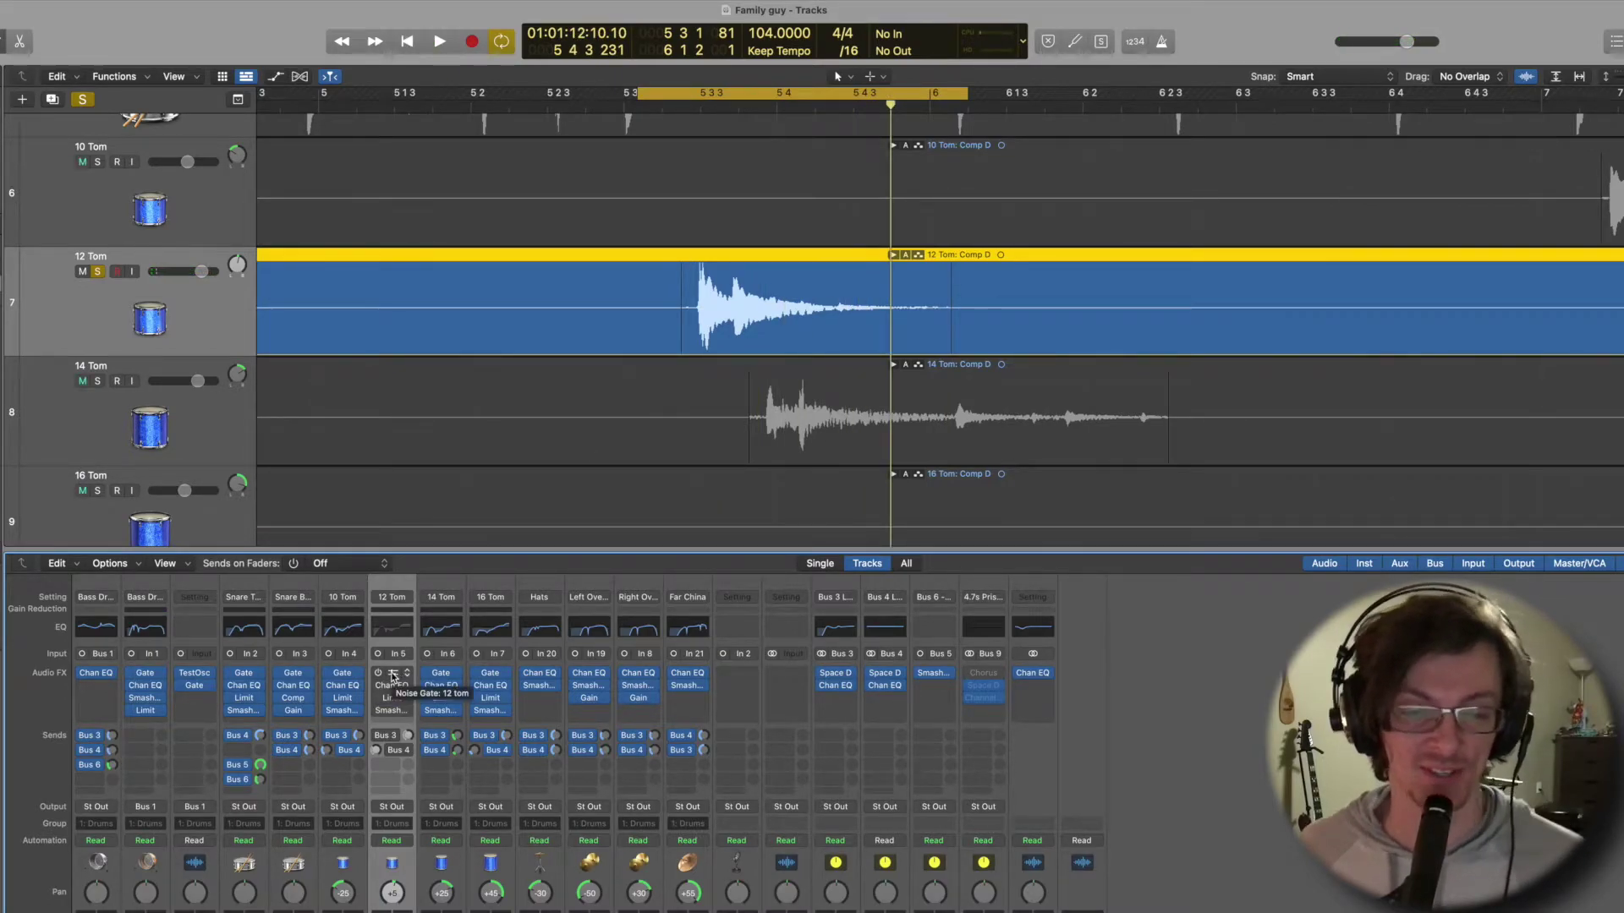
# Re-enable the 12 Tom's Noise Gate and Channel EQ in turn, auditioning the tom after each.
pyautogui.press('space')
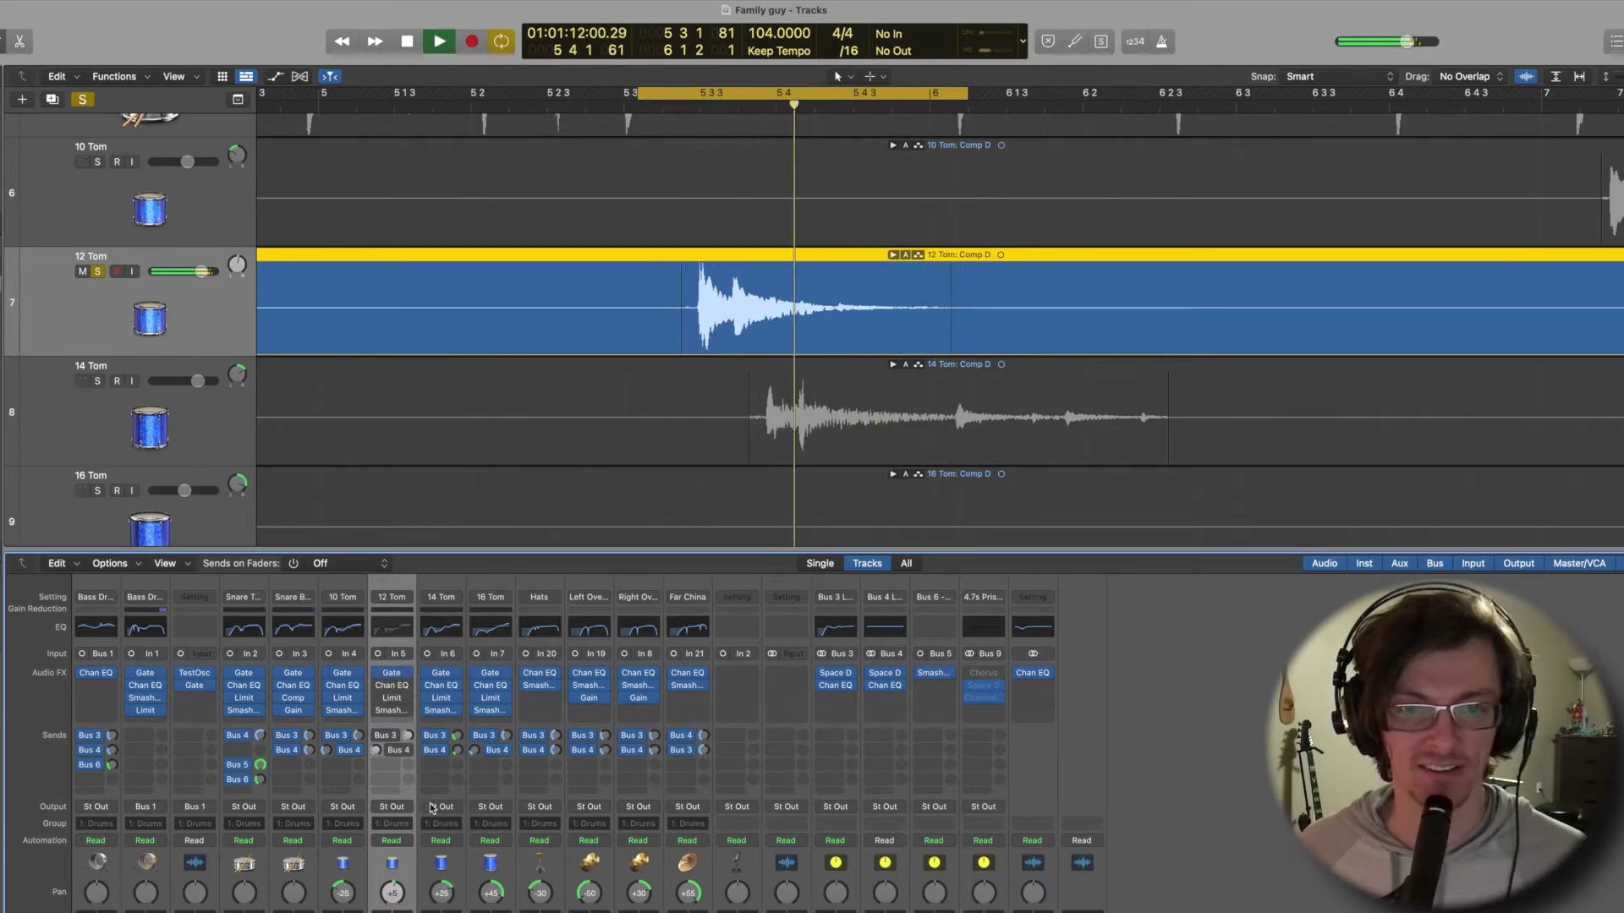
pyautogui.press('space')
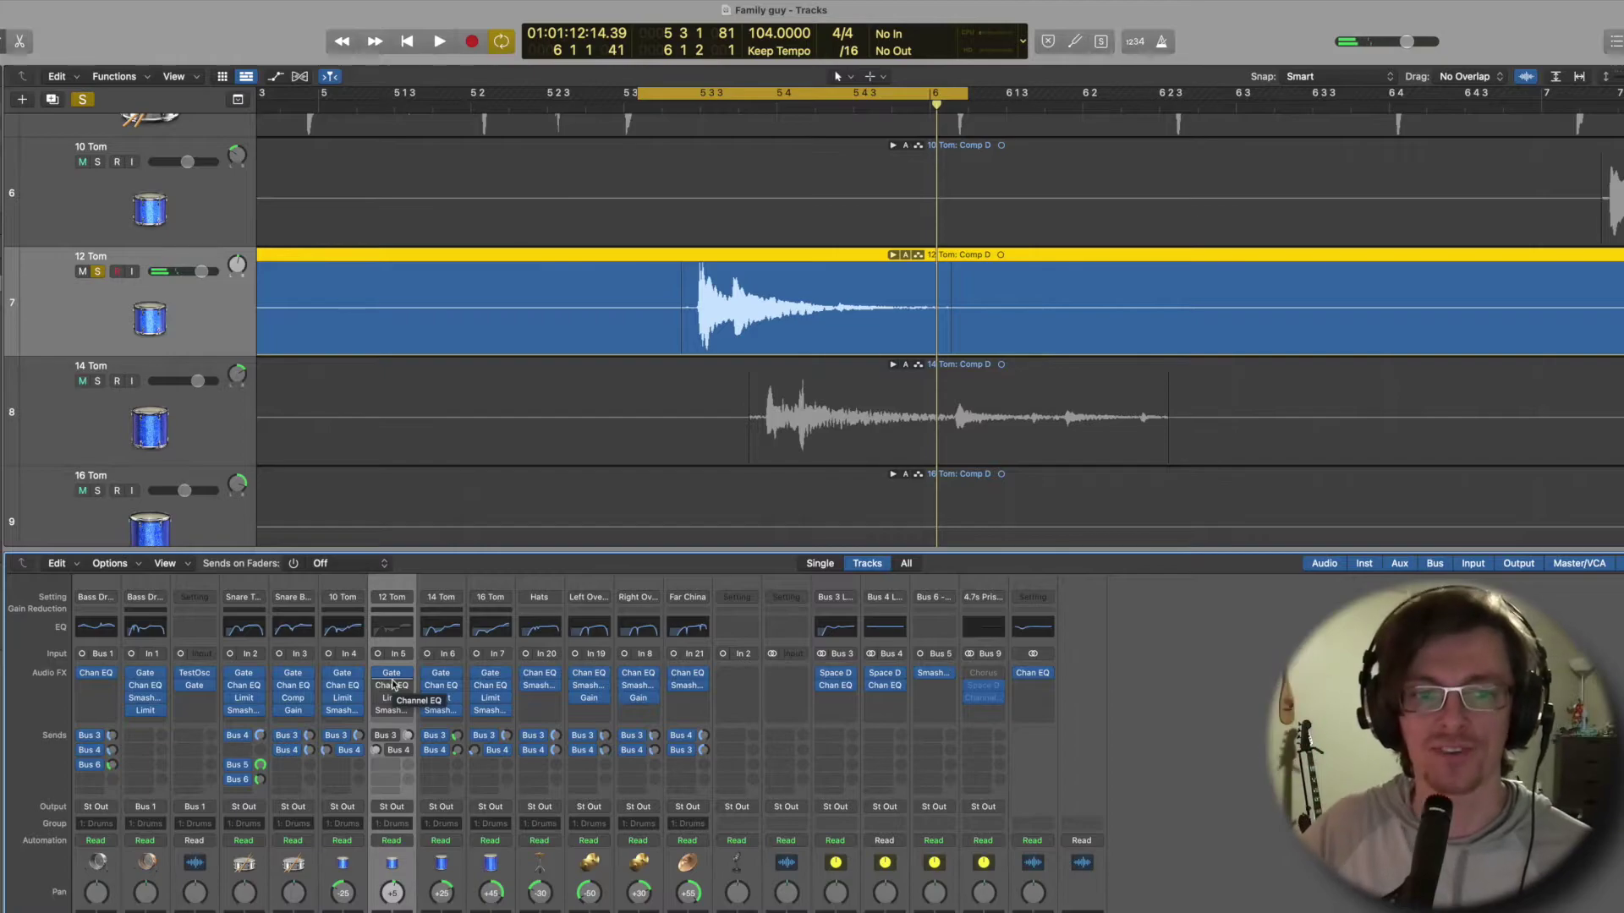
pyautogui.click(379, 687)
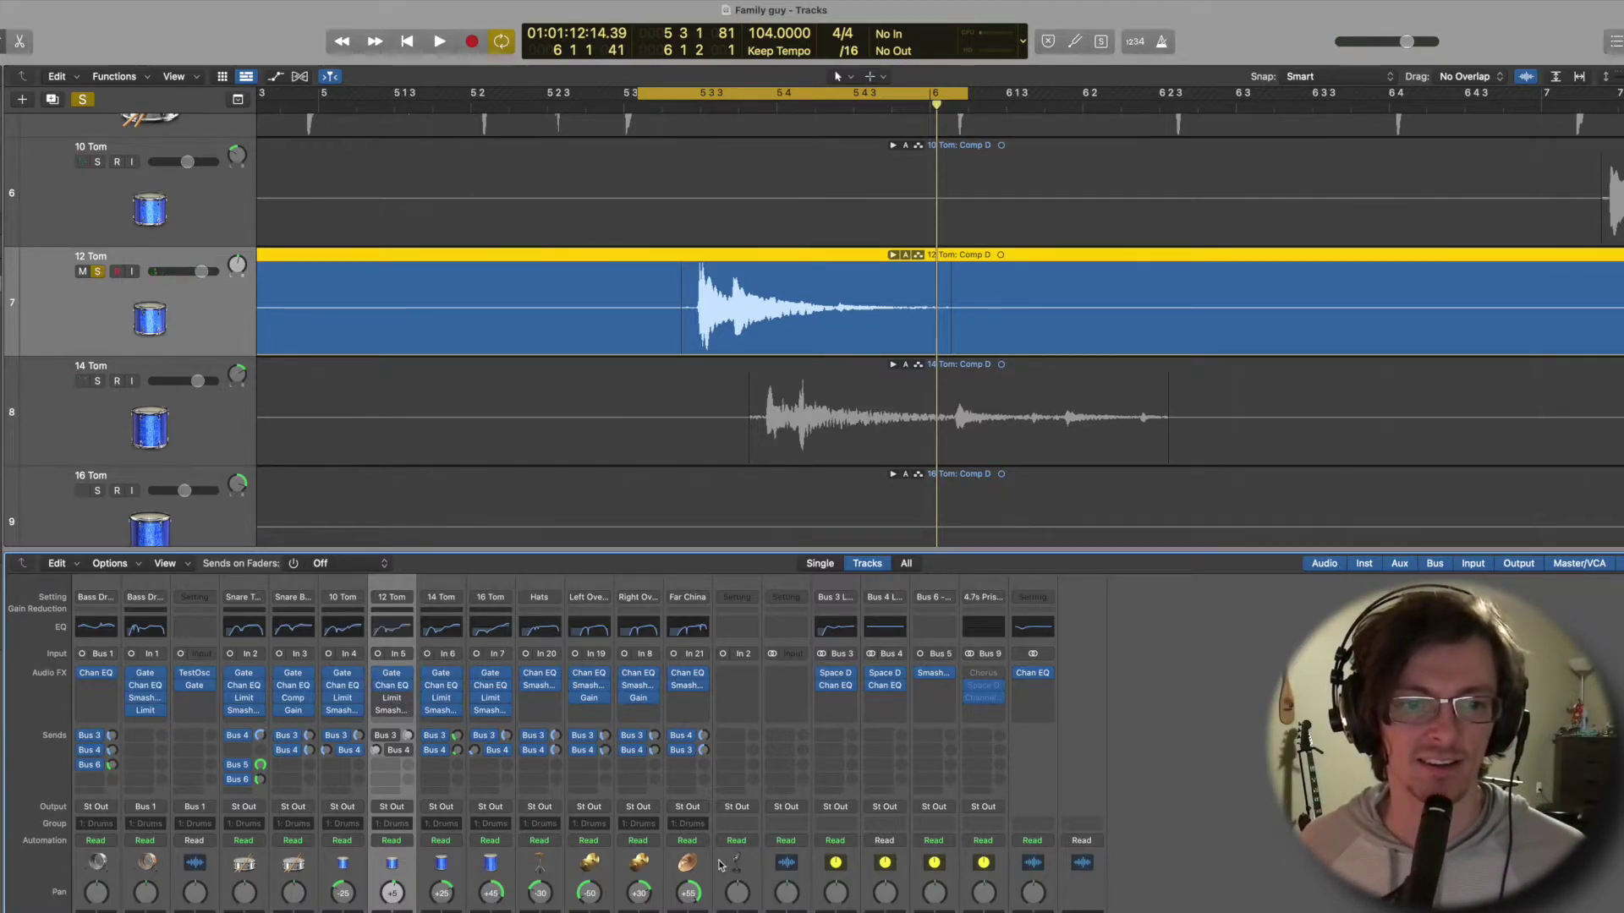
pyautogui.press('space')
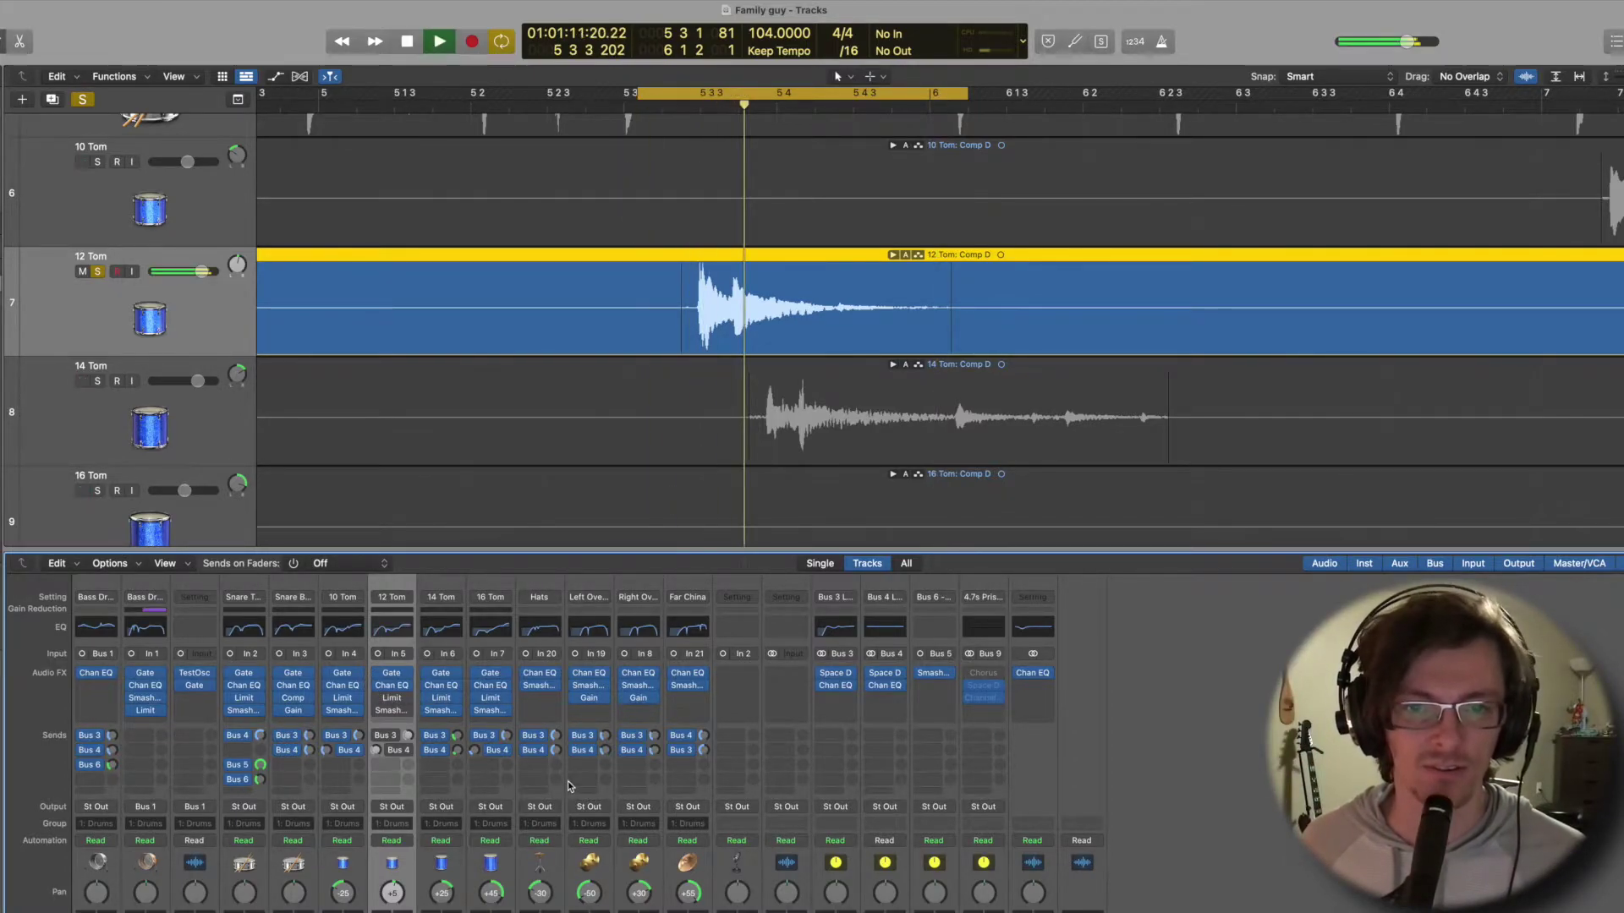
pyautogui.press('space')
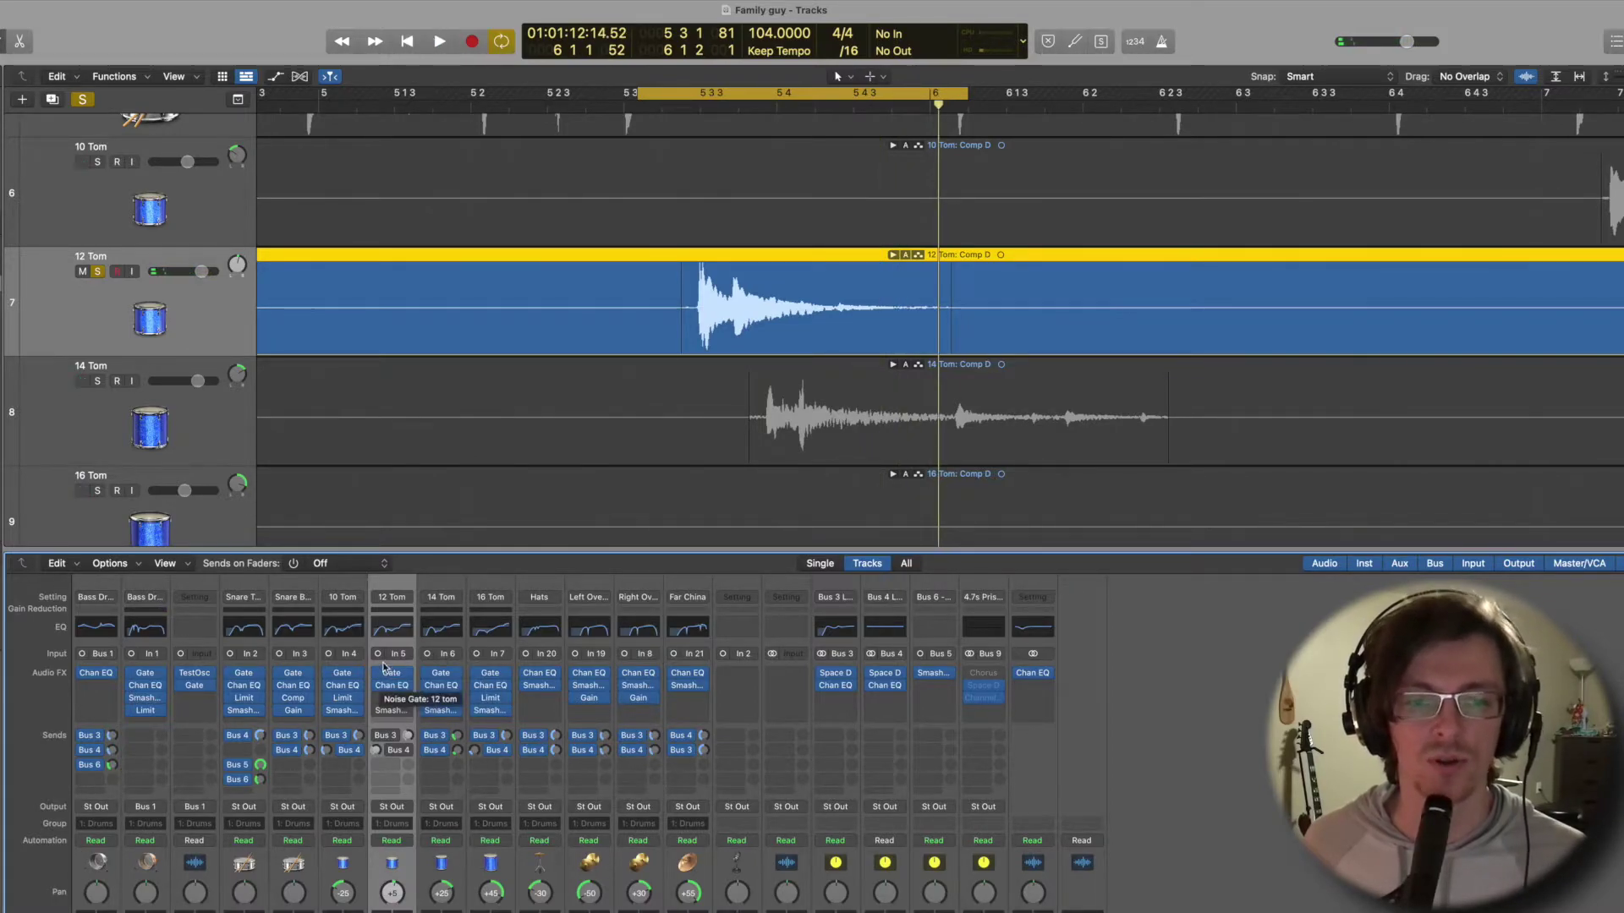
# Compare the 12 Tom with its Channel EQ bypassed and enabled during playback, and re-enable and audition its Limiter.
pyautogui.press('space')
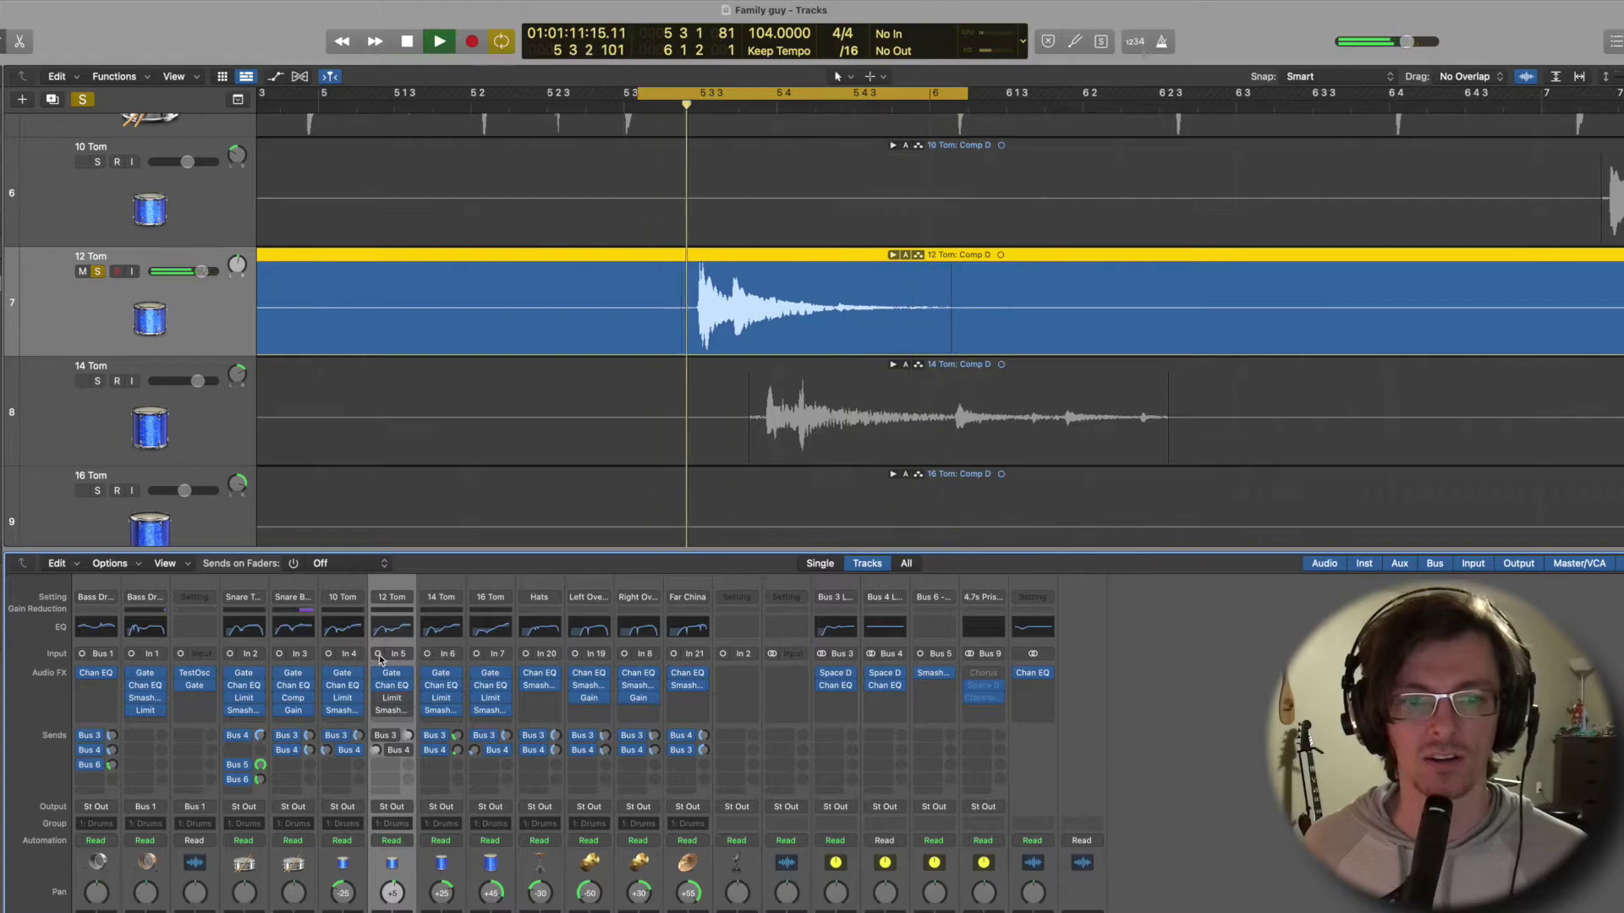
pyautogui.click(379, 686)
pyautogui.click(379, 685)
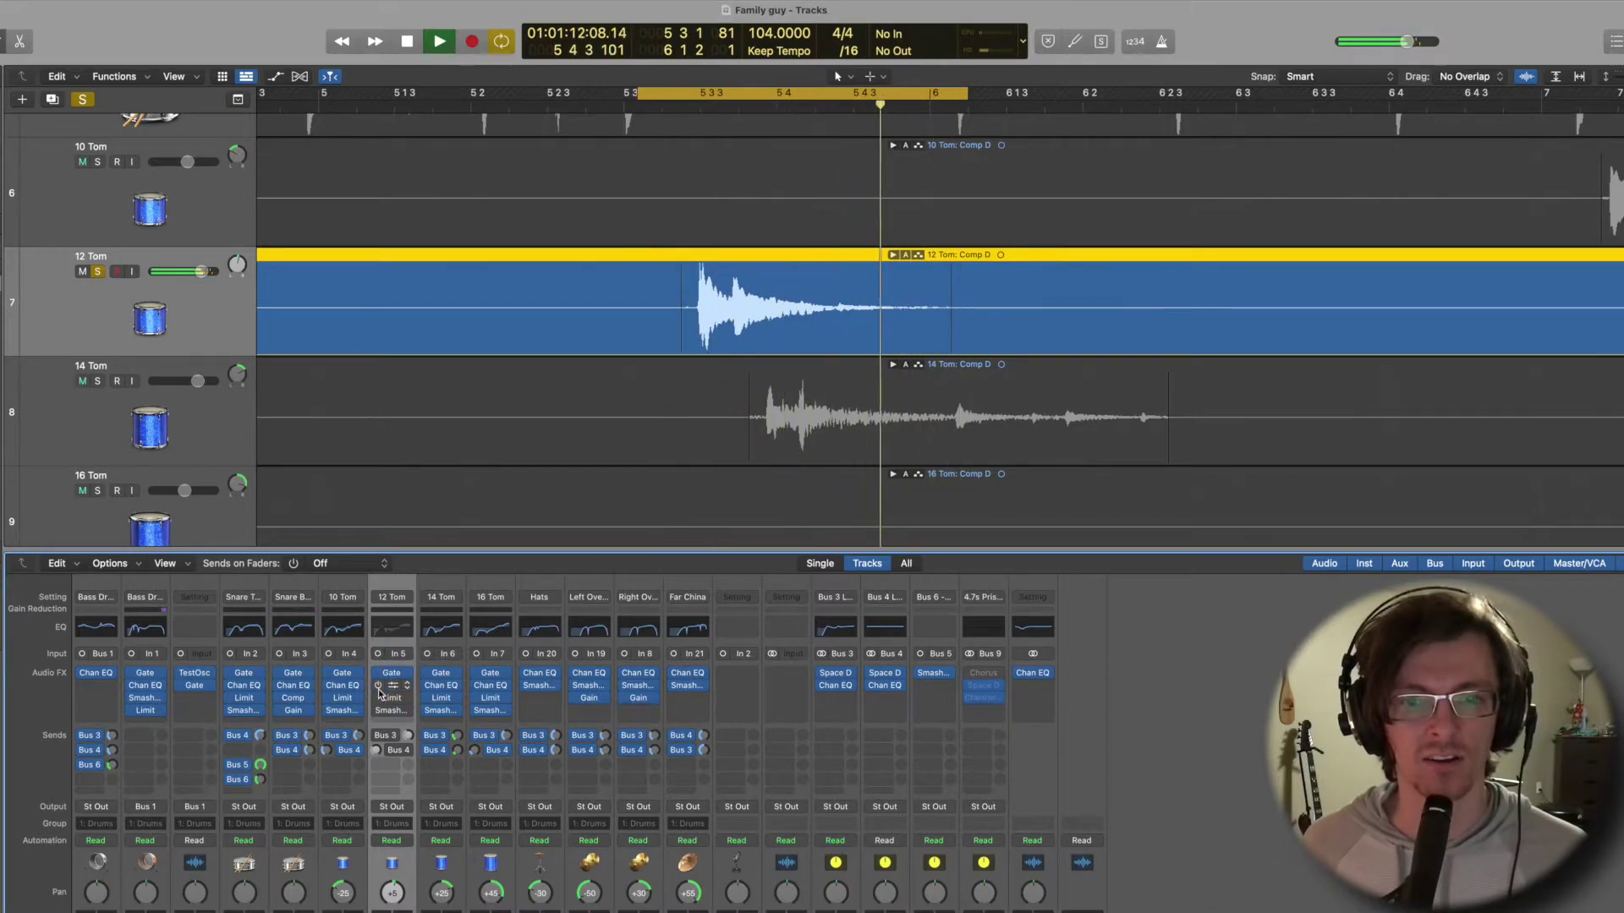
pyautogui.press('space')
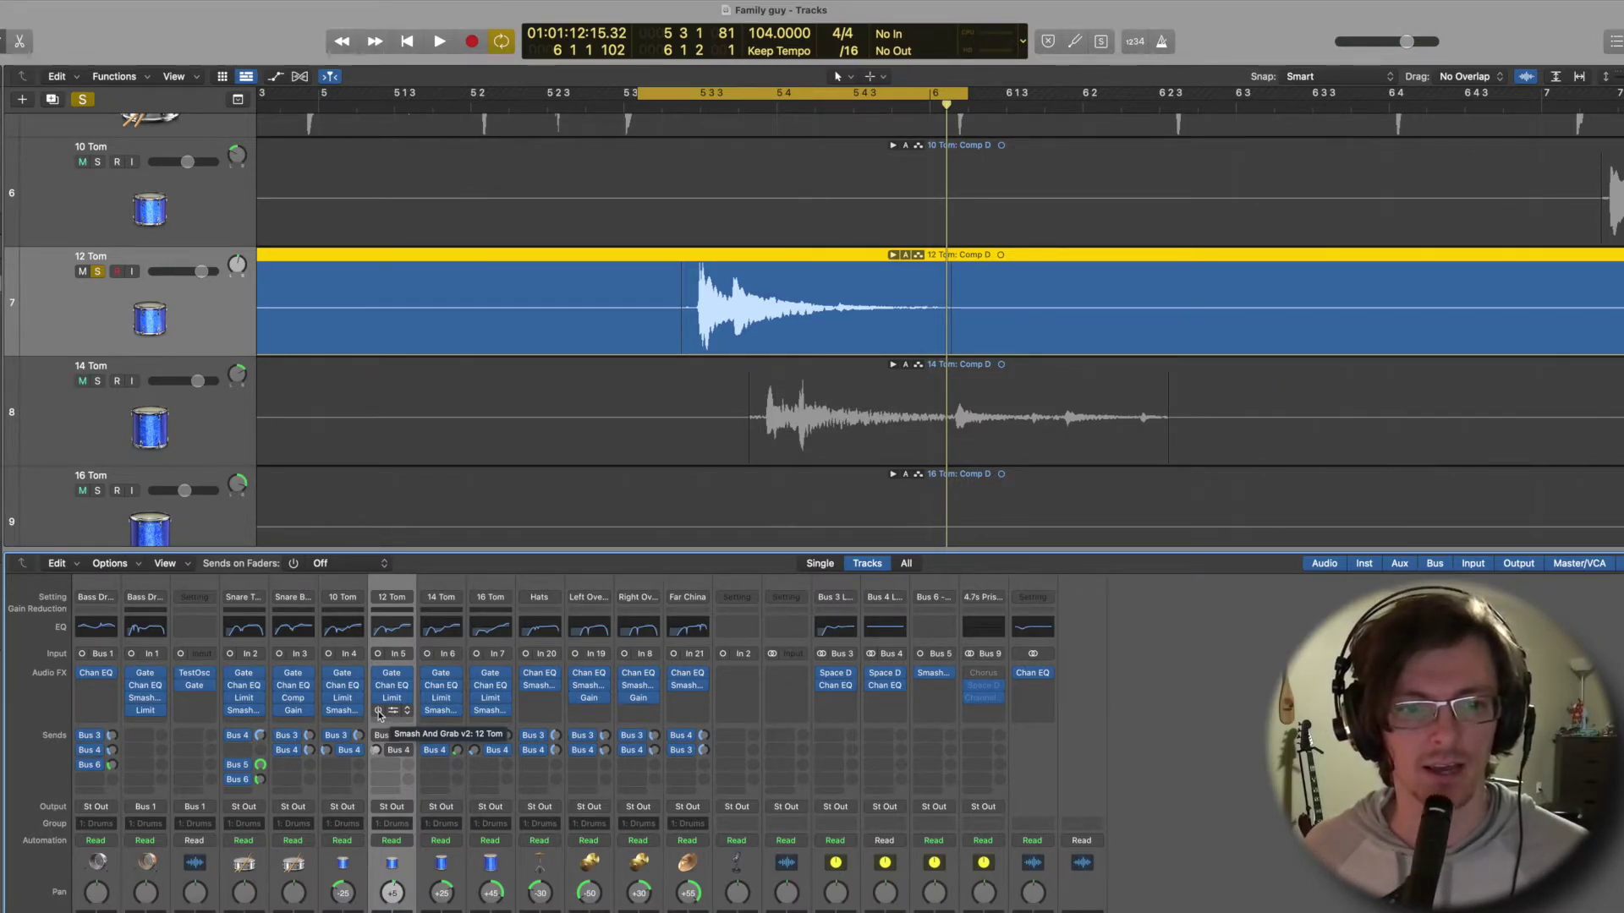
pyautogui.press('space')
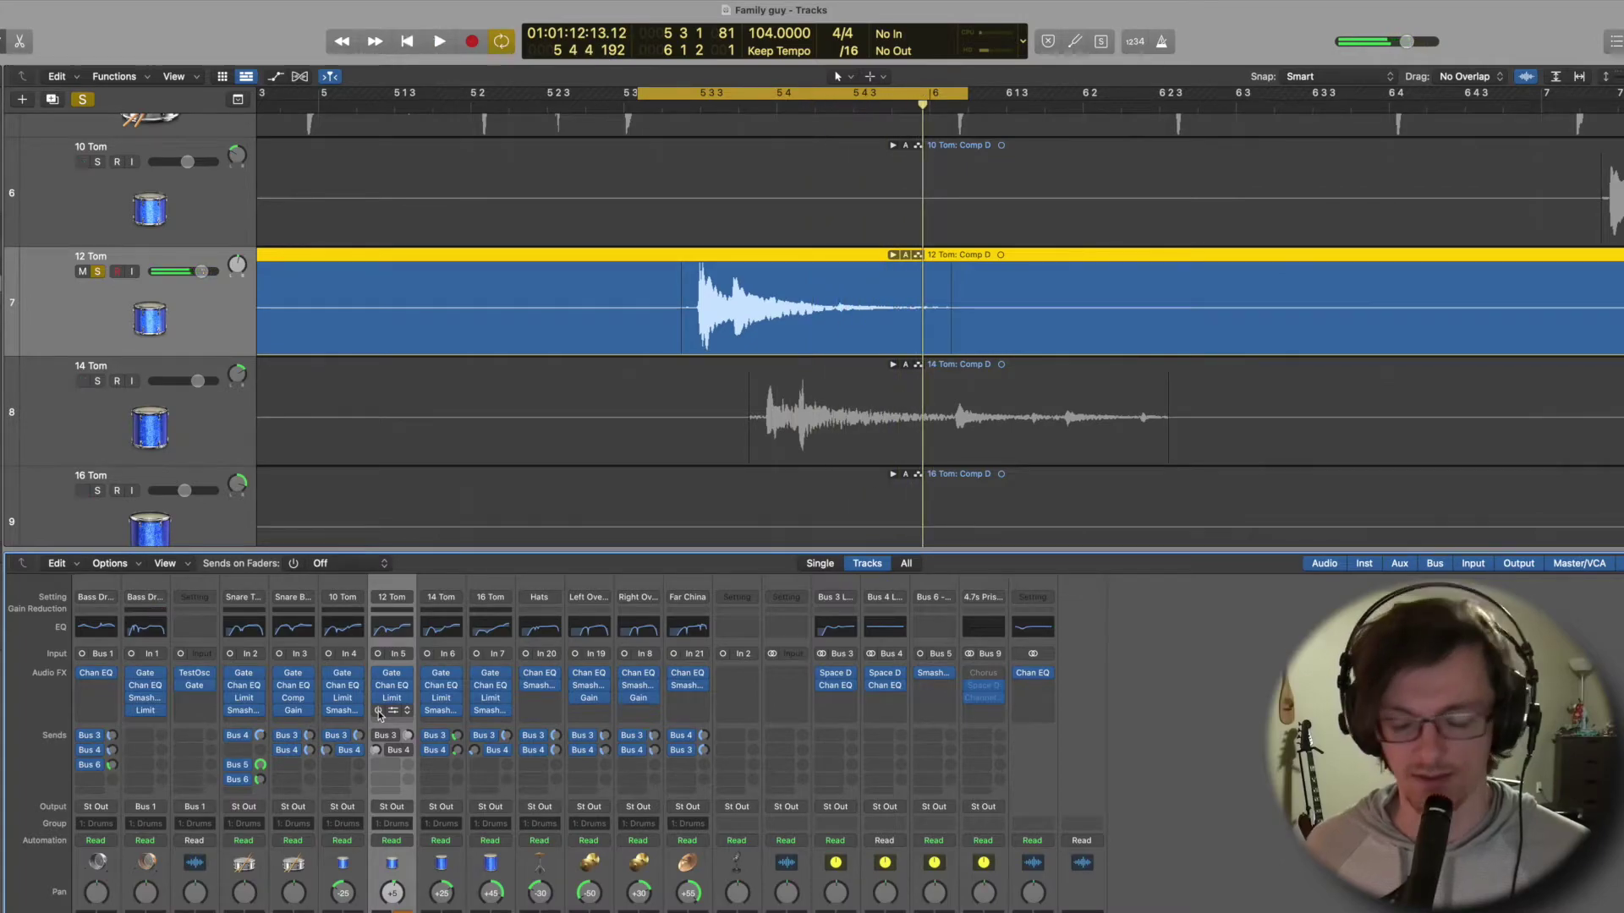
# Re-enable and open the 12 Tom's Smash And Grab v2, move its window clear of the waveform, audition it and close it.
pyautogui.press('XF86AudioRaiseVolume')
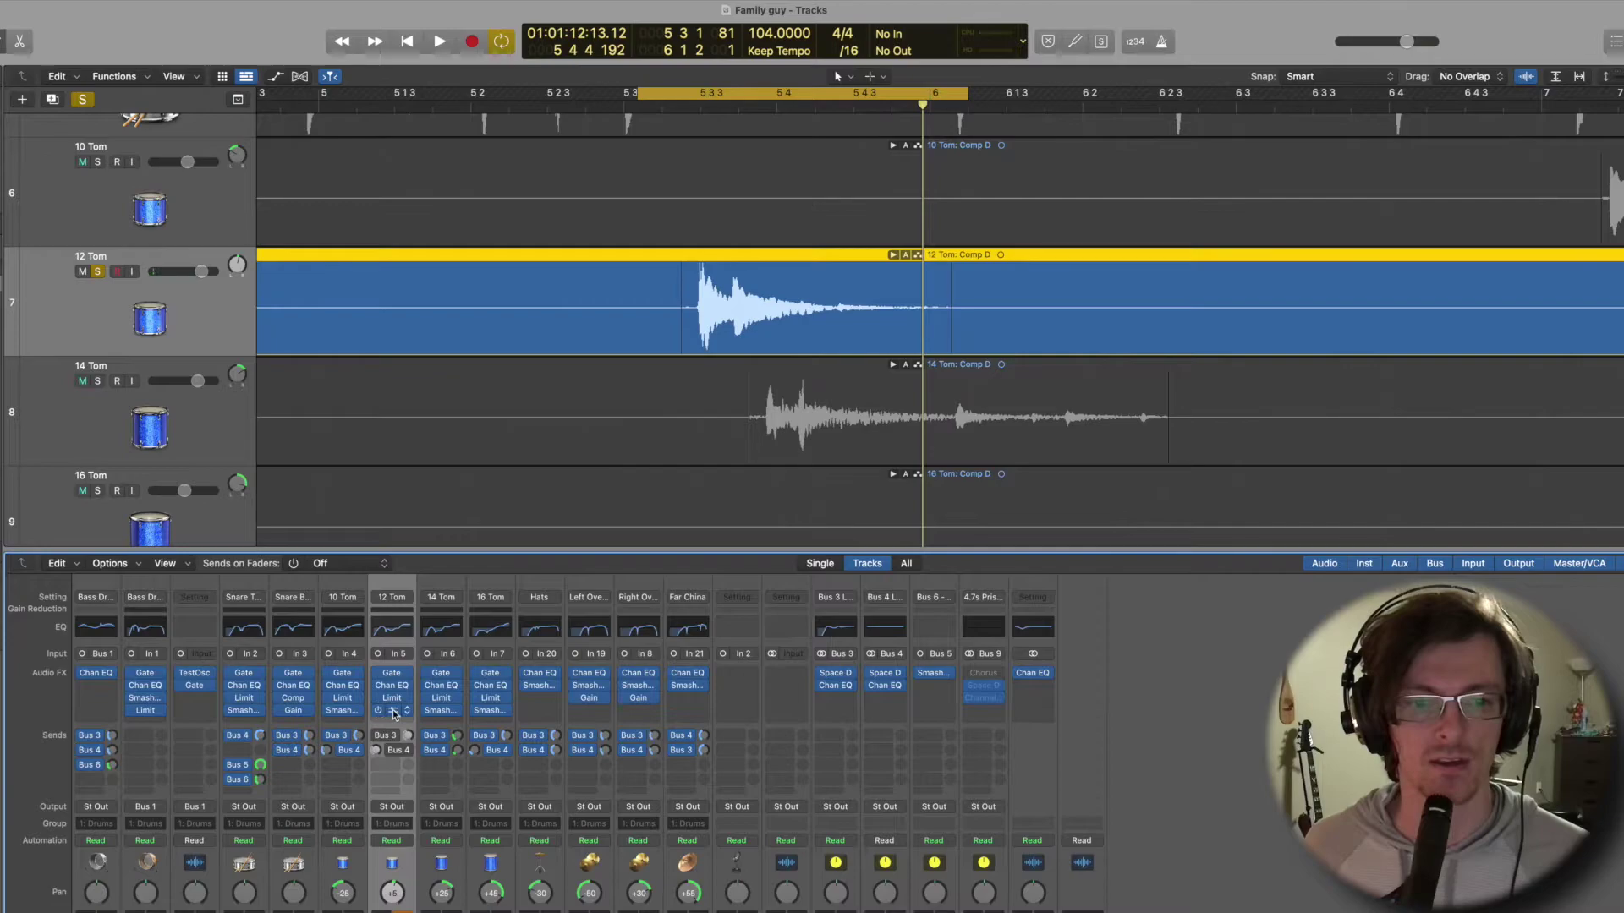
pyautogui.click(393, 713)
pyautogui.moveTo(703, 195); pyautogui.dragTo(1033, 399)
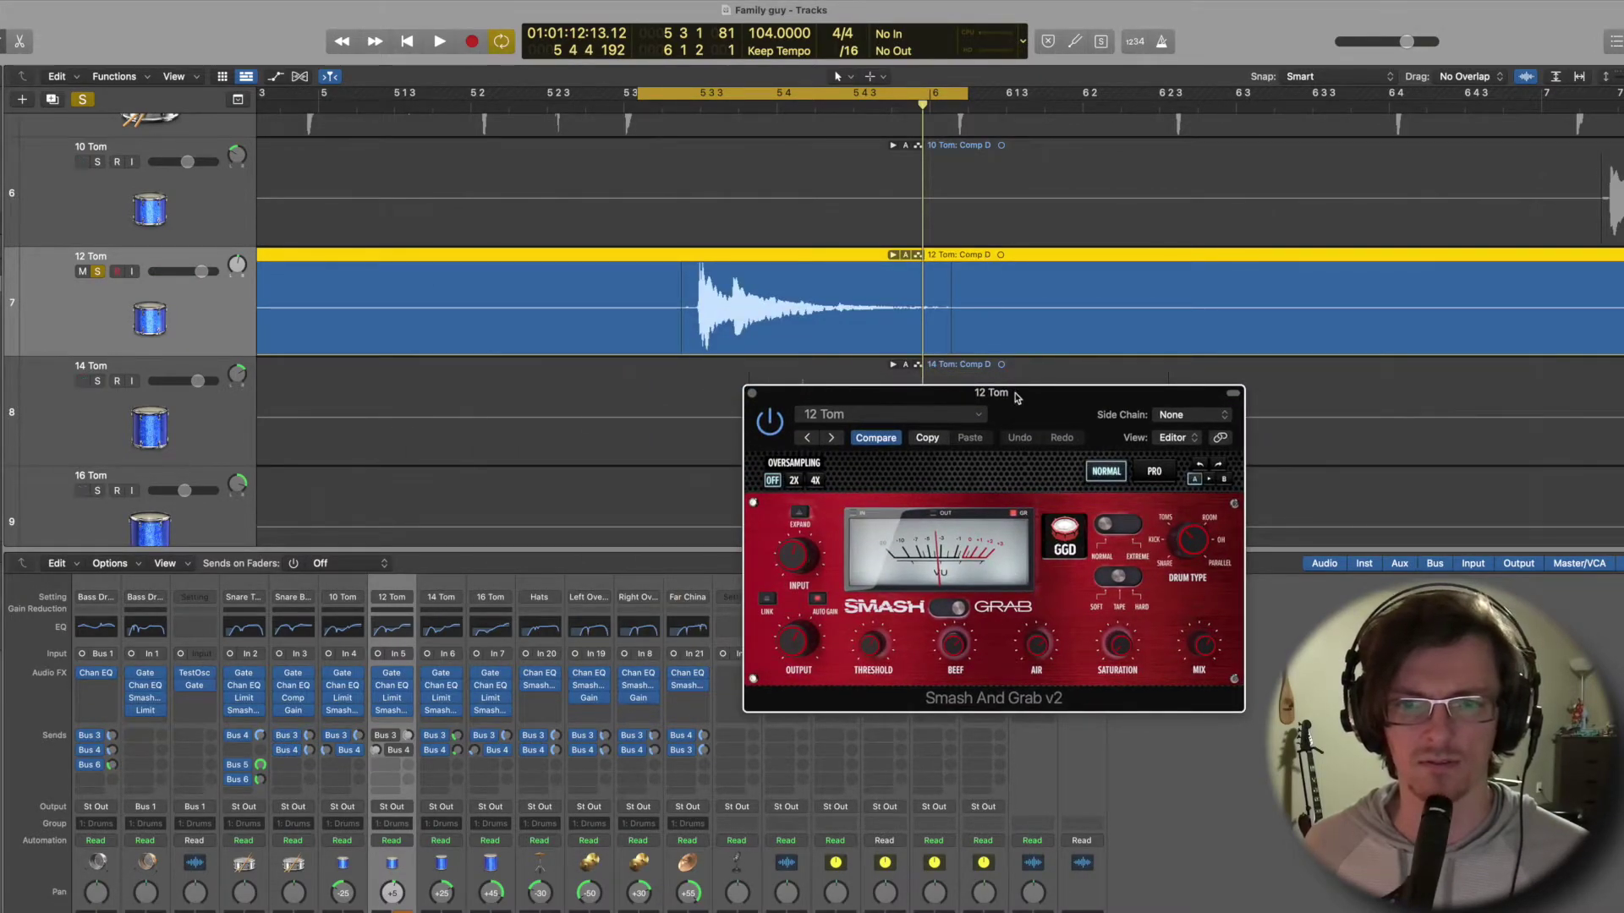
pyautogui.moveTo(1015, 396); pyautogui.dragTo(1095, 411)
pyautogui.press('space')
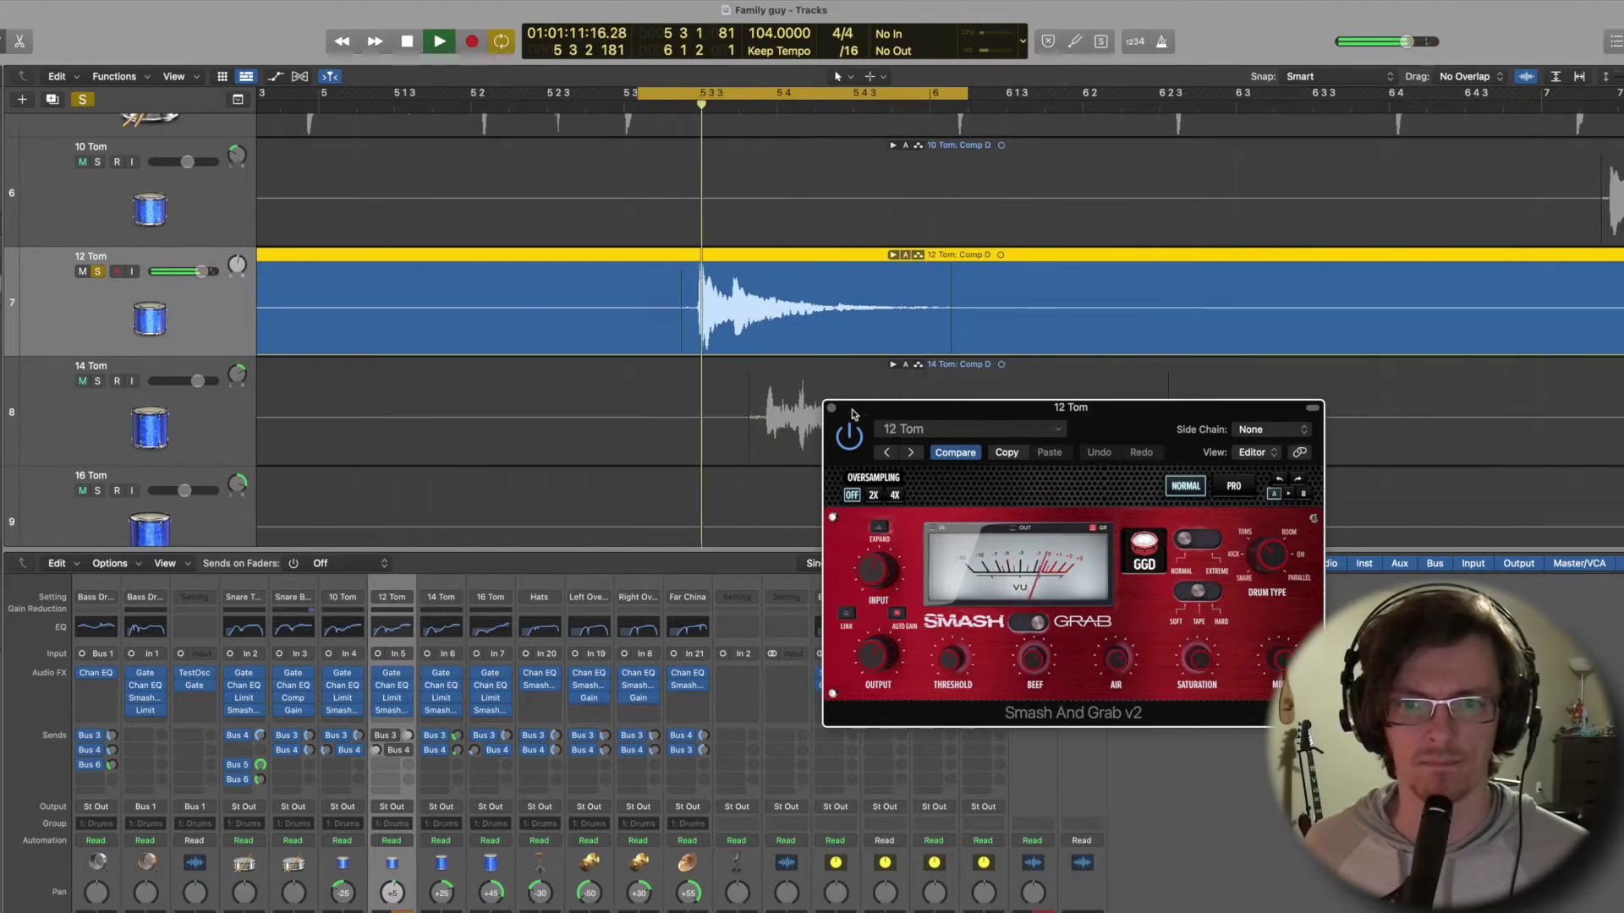
pyautogui.click(831, 408)
pyautogui.press('space')
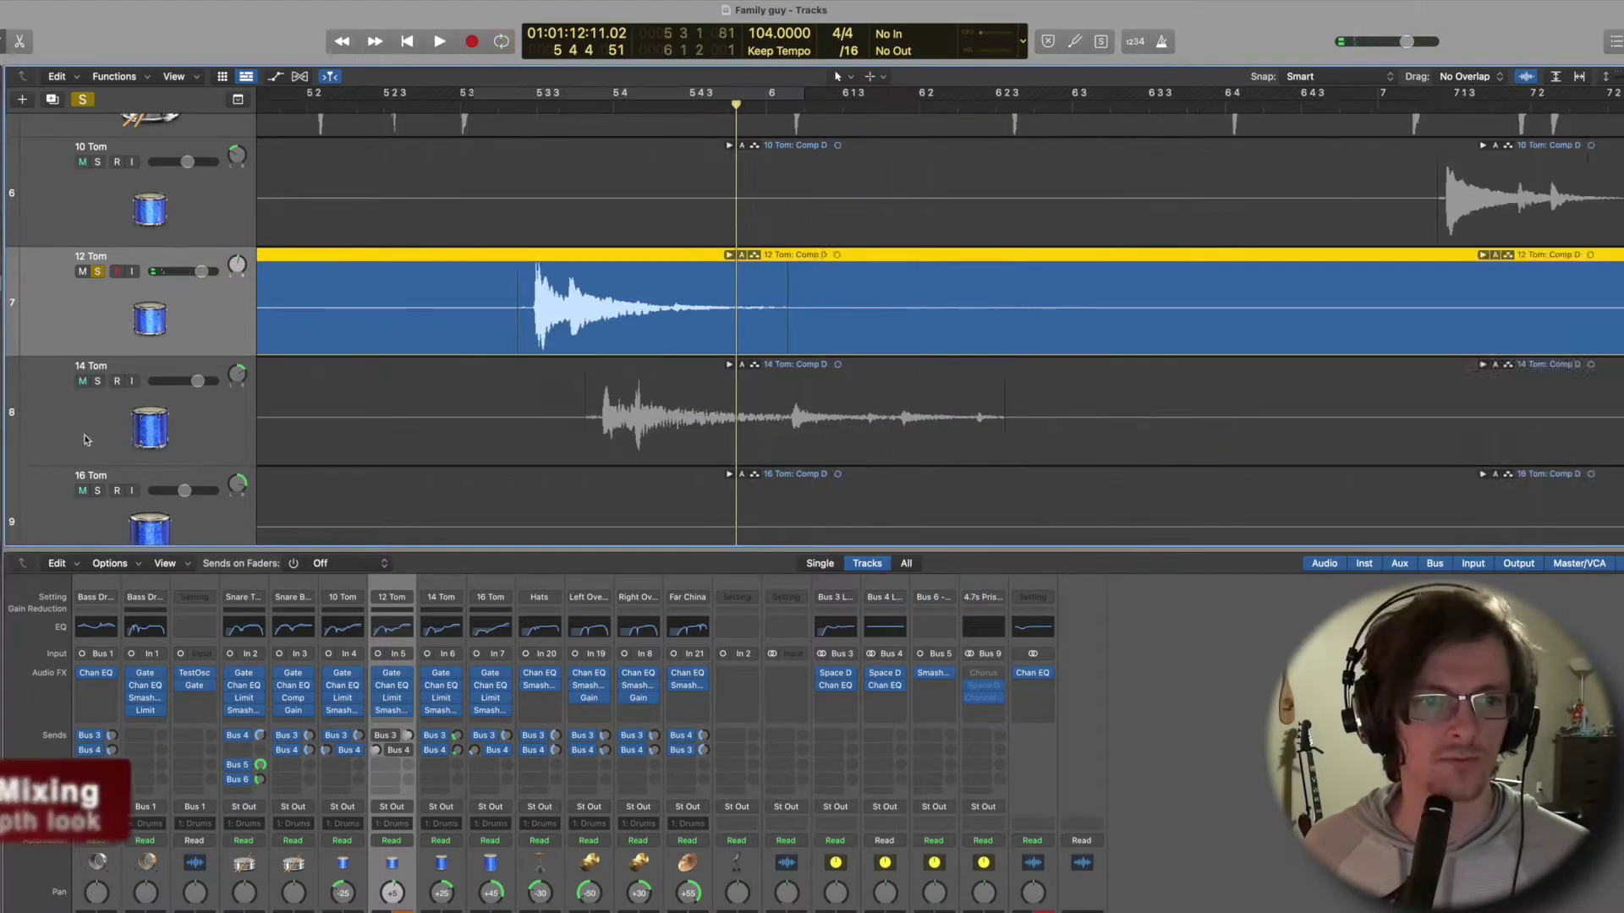
# Select the 14 Tom track, set the cycle range around its hits from 5 3 4 41 to 6 2 3 67, and solo it.
pyautogui.click(87, 439)
pyautogui.moveTo(620, 96)
pyautogui.mouseDown()
pyautogui.moveTo(1034, 99)
pyautogui.moveTo(988, 98)
pyautogui.mouseUp()
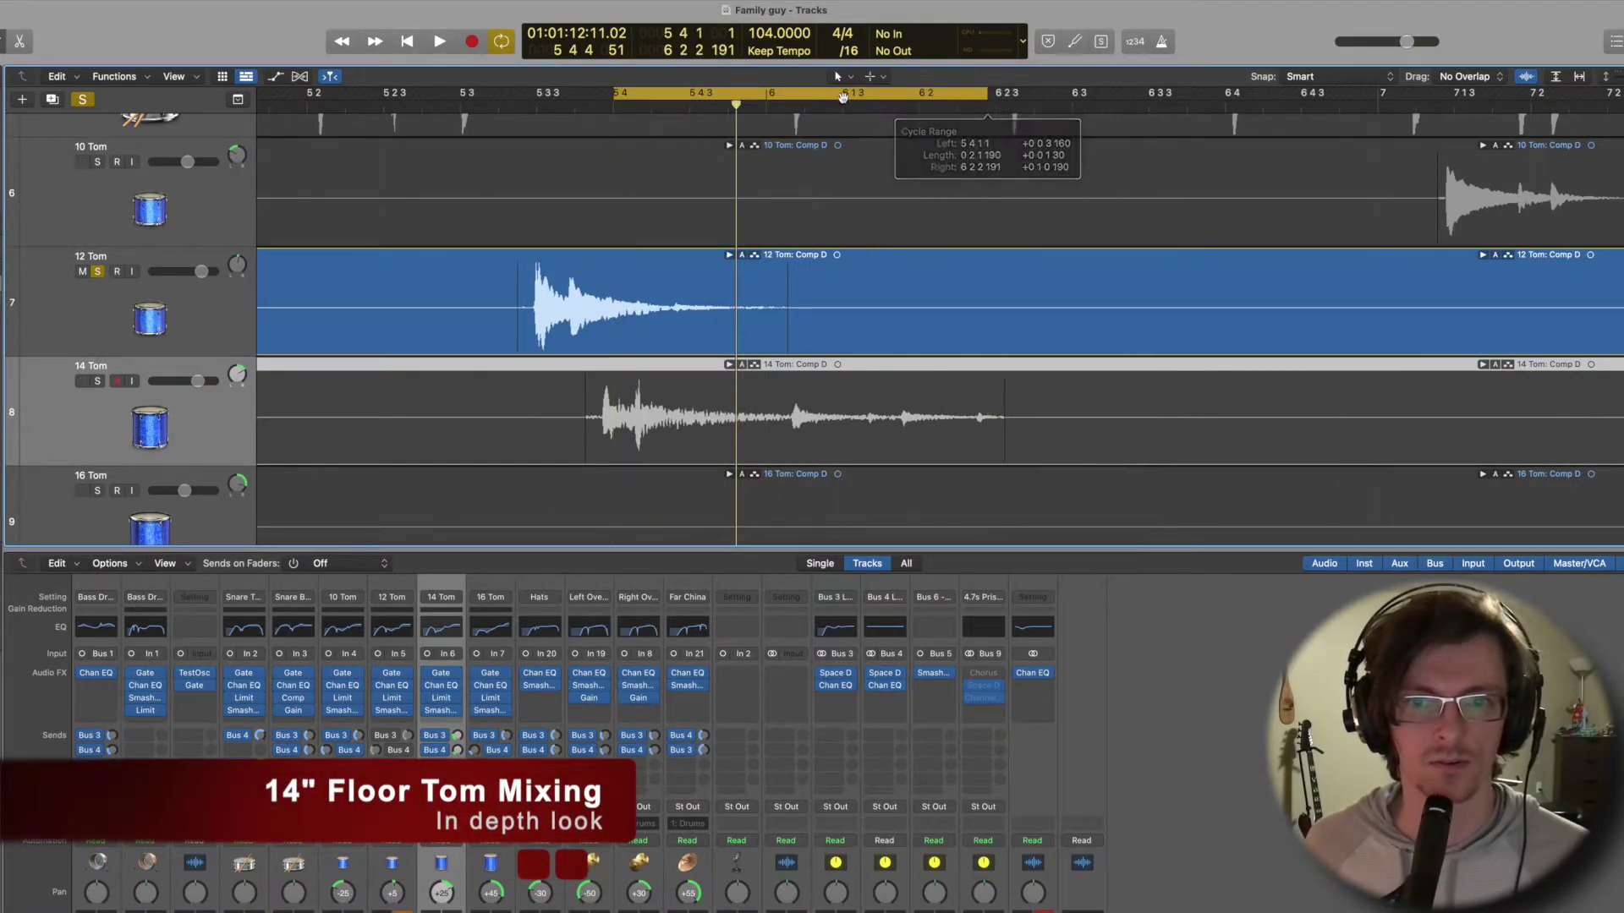
pyautogui.moveTo(617, 94); pyautogui.dragTo(616, 93)
pyautogui.moveTo(580, 94); pyautogui.dragTo(586, 94)
pyautogui.moveTo(983, 95); pyautogui.dragTo(1003, 98)
pyautogui.moveTo(589, 95); pyautogui.dragTo(580, 95)
pyautogui.click(98, 381)
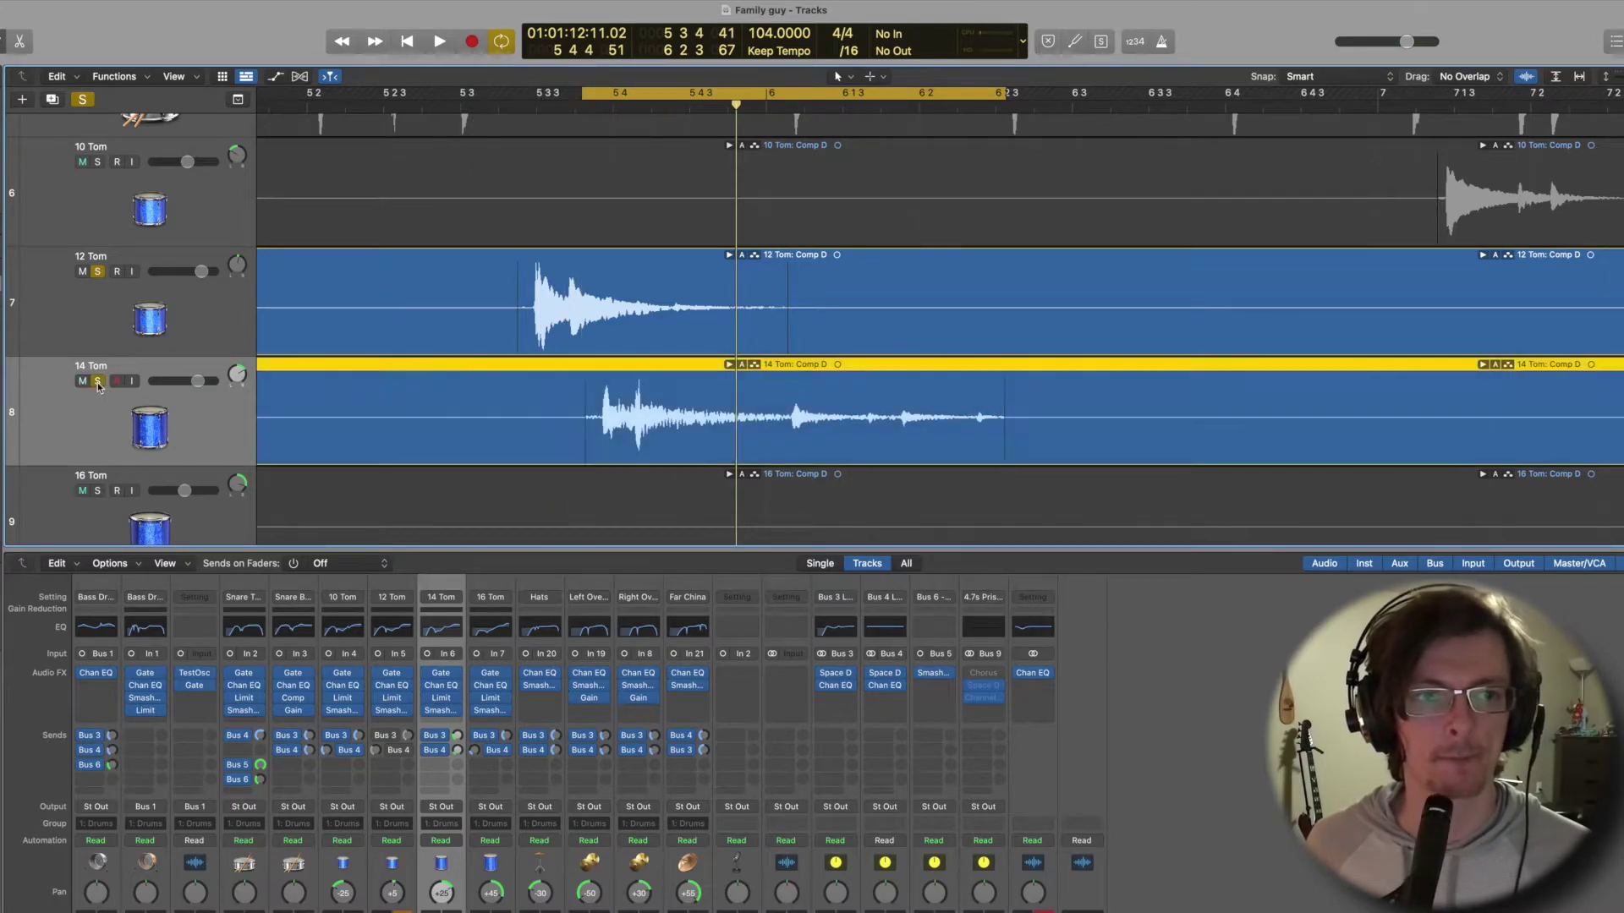
# Audition the 14 Tom's hits and raise its track volume to +1.0 dB.
pyautogui.press('space')
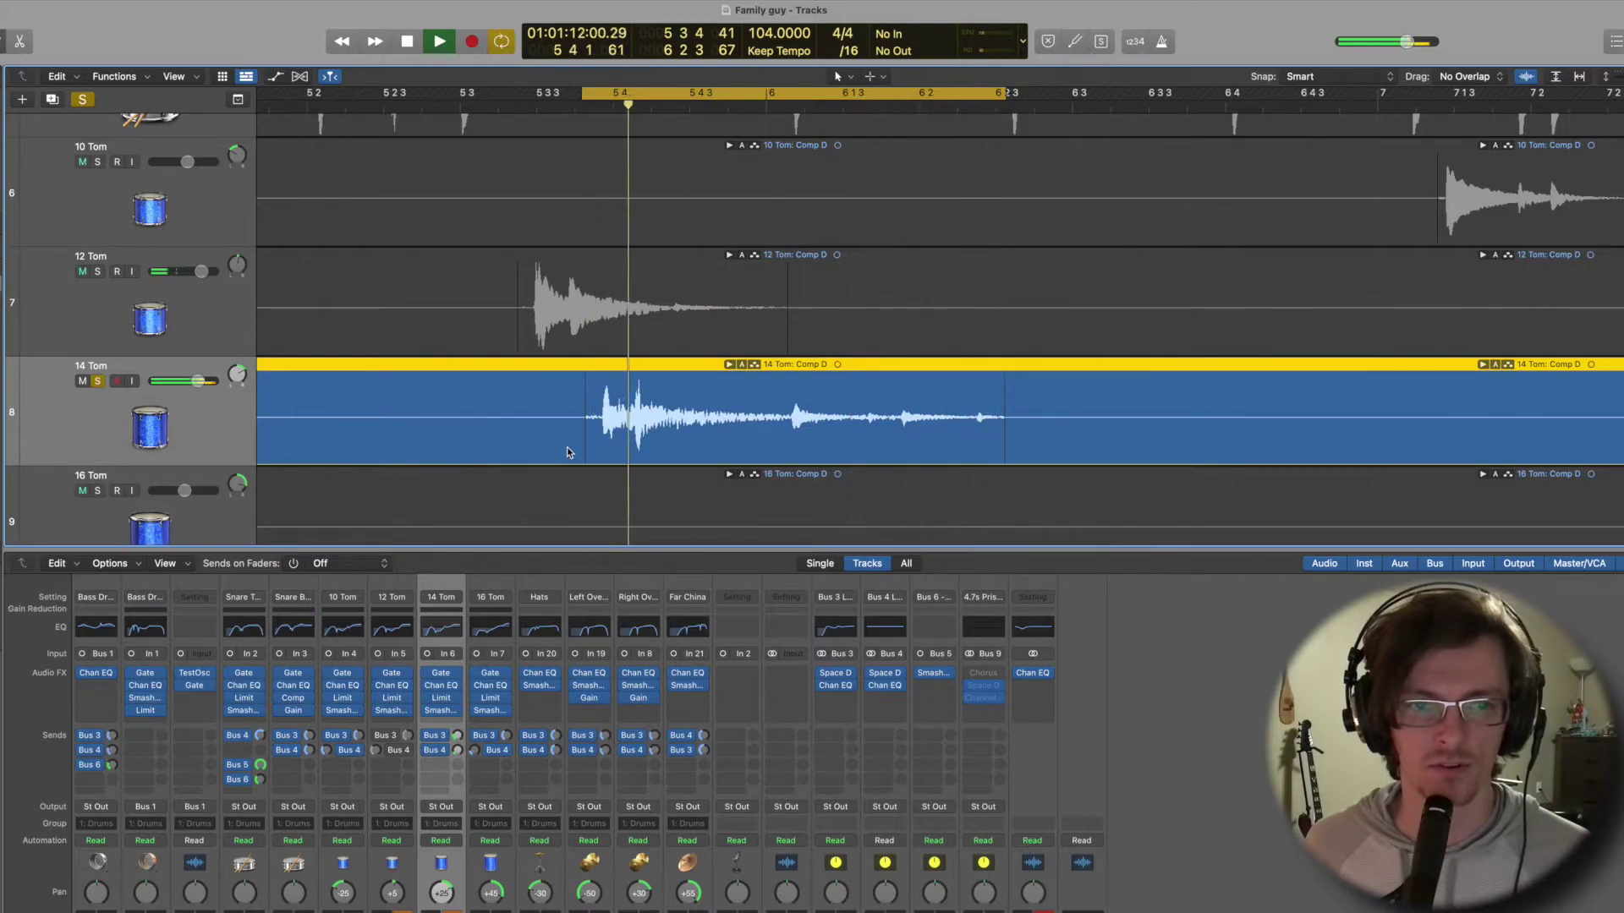
pyautogui.press('space')
pyautogui.click(199, 380)
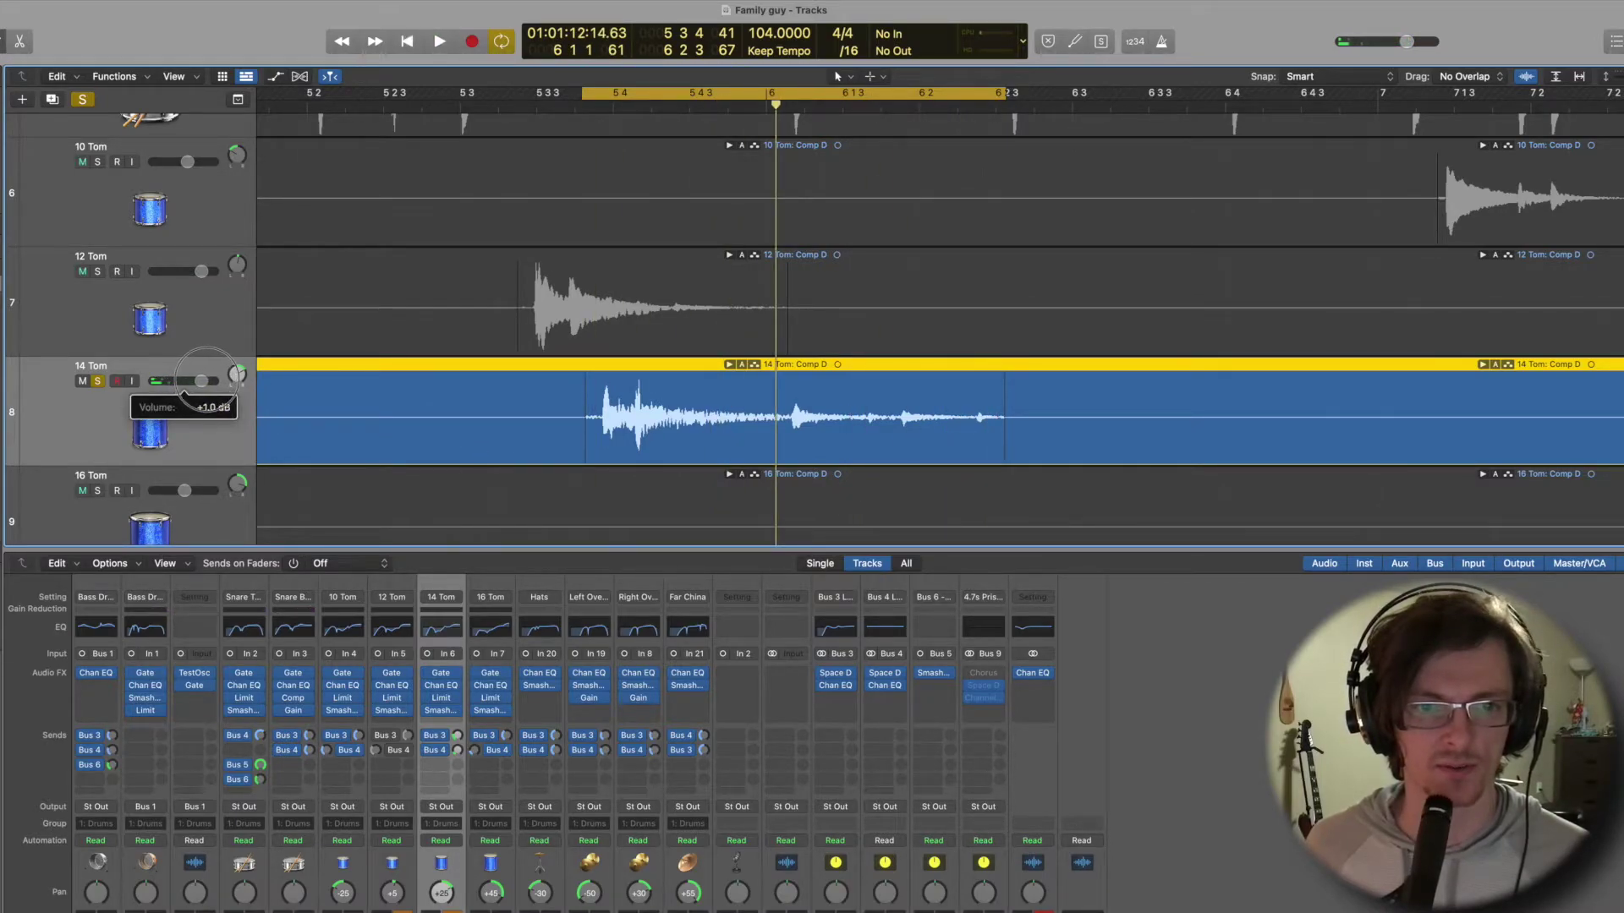
pyautogui.moveTo(200, 380); pyautogui.dragTo(202, 381)
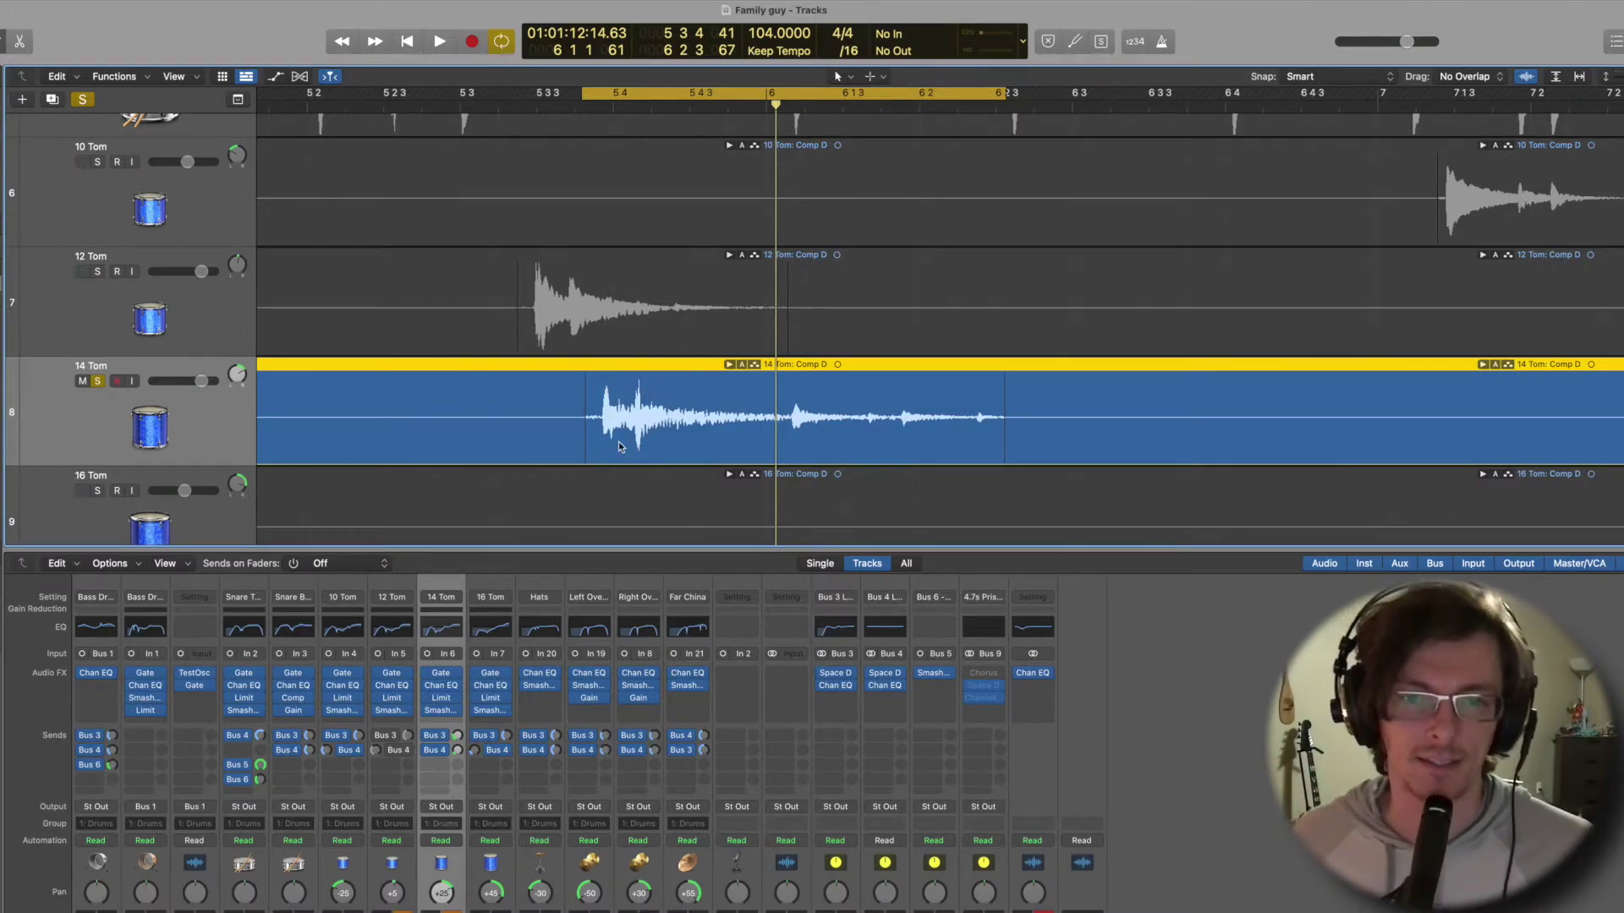
# Audition the 14 Tom again, replaying it with the playhead placed at its first hit, 5 3 4 161.
pyautogui.press('space')
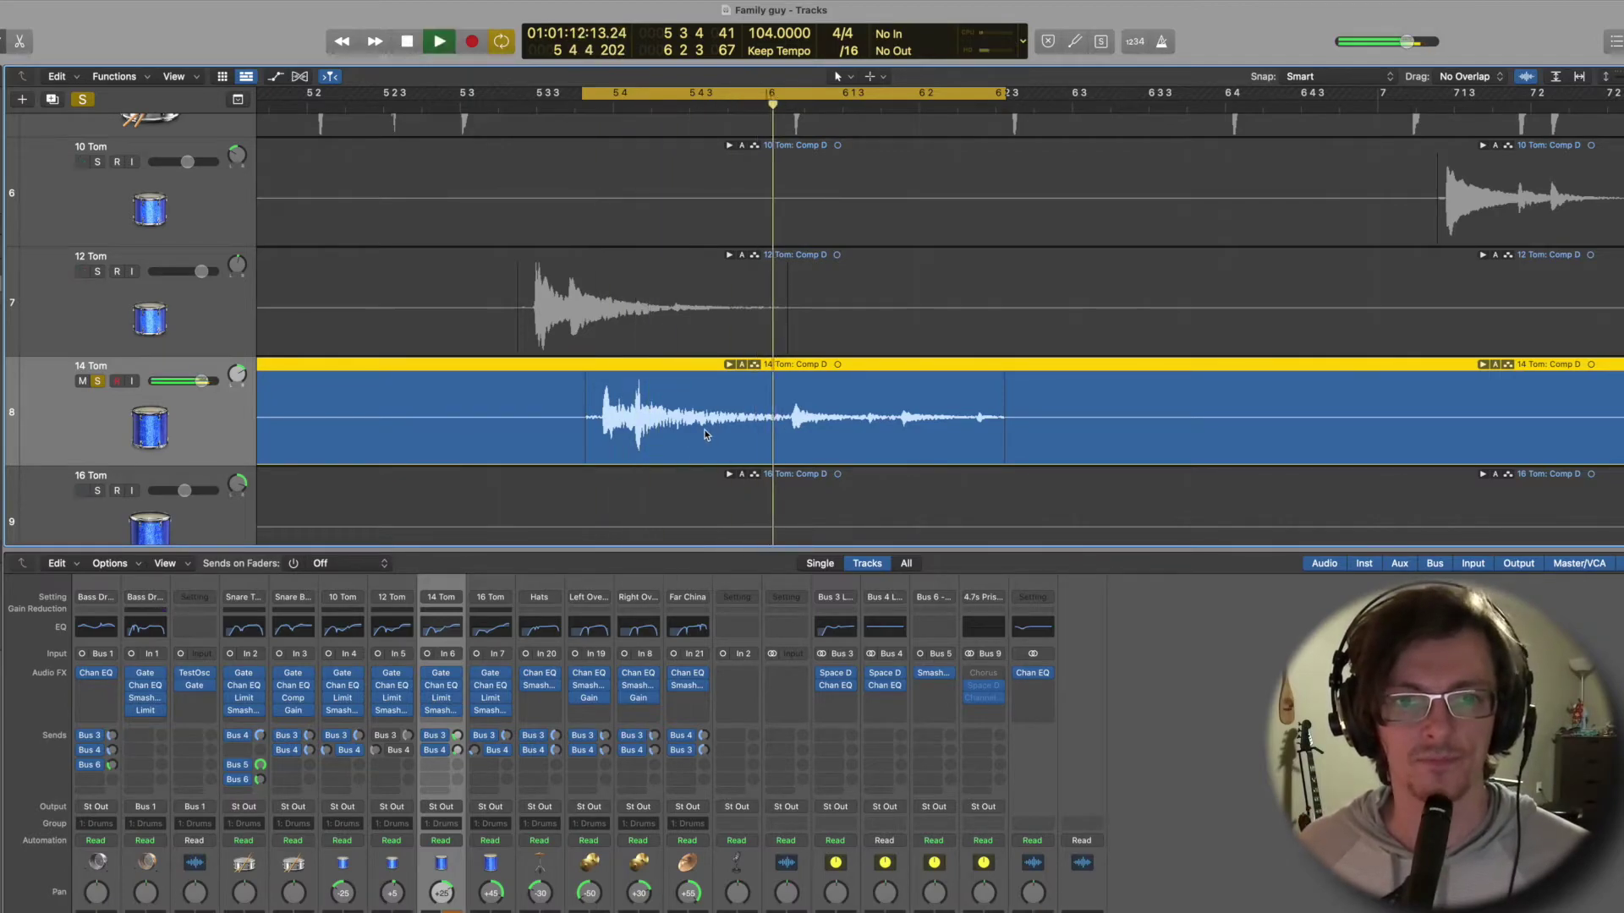
pyautogui.press('space')
pyautogui.click(601, 105)
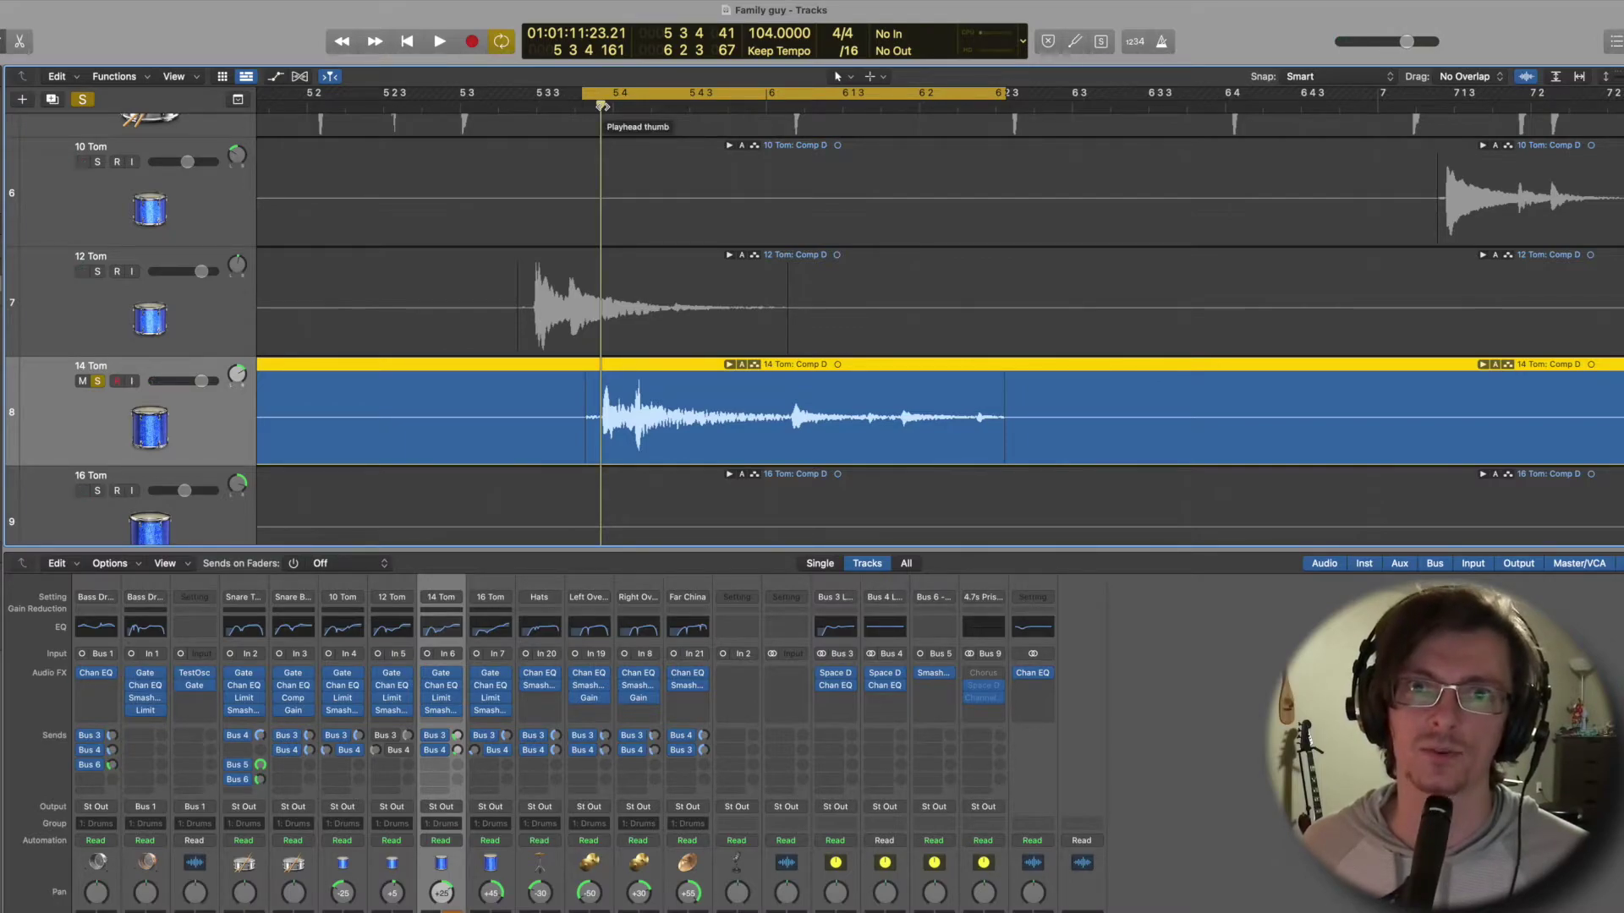
pyautogui.press('space')
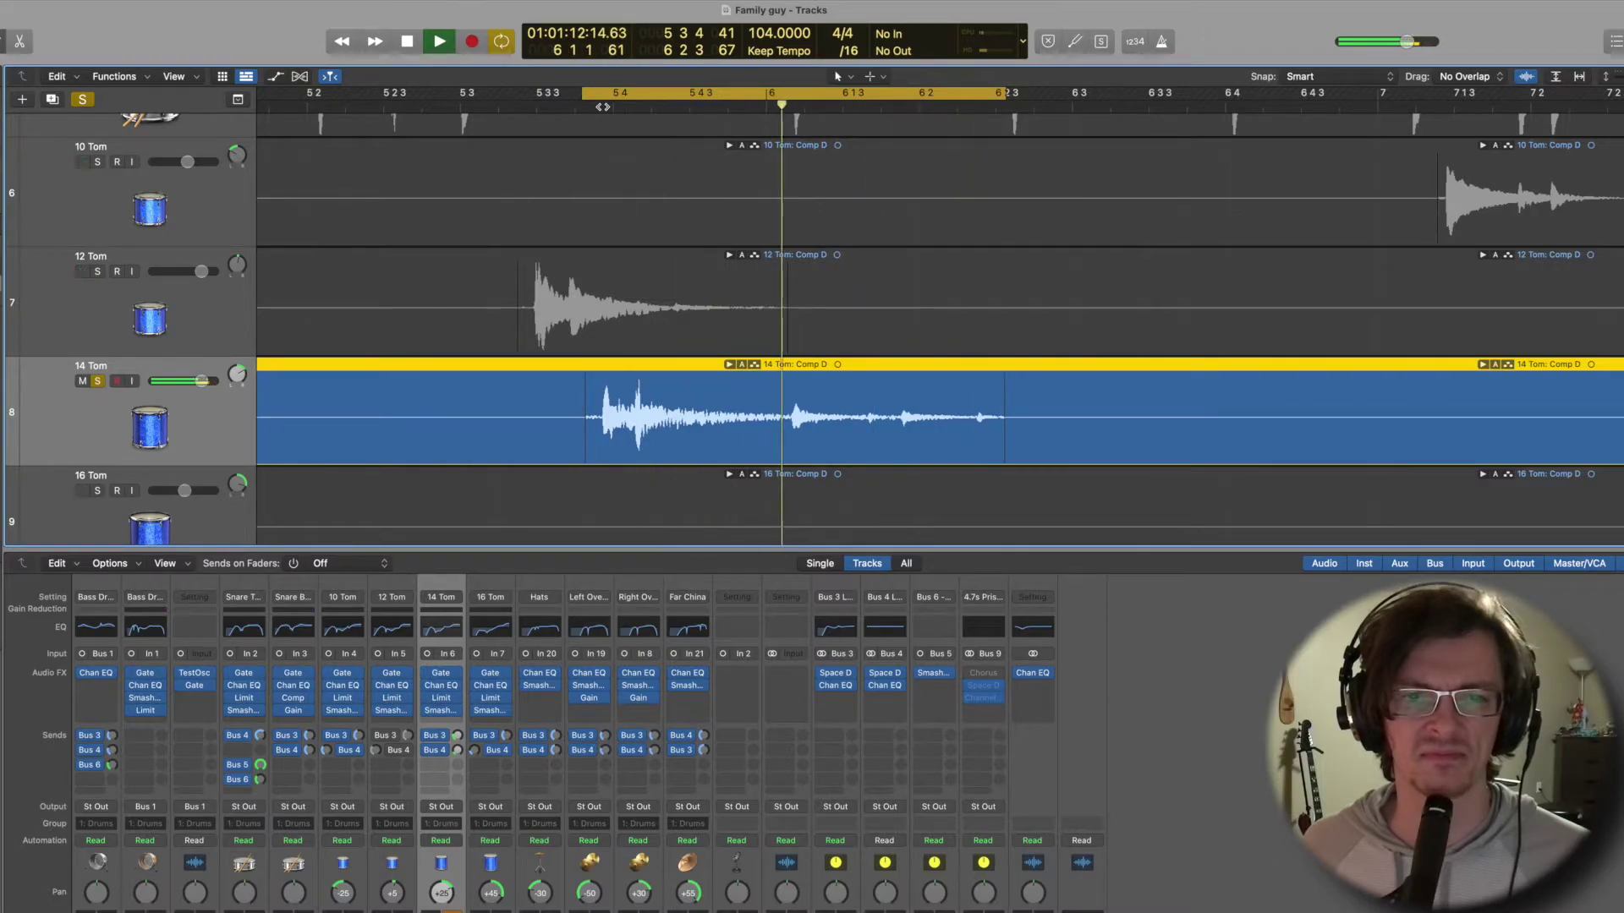
pyautogui.press('space')
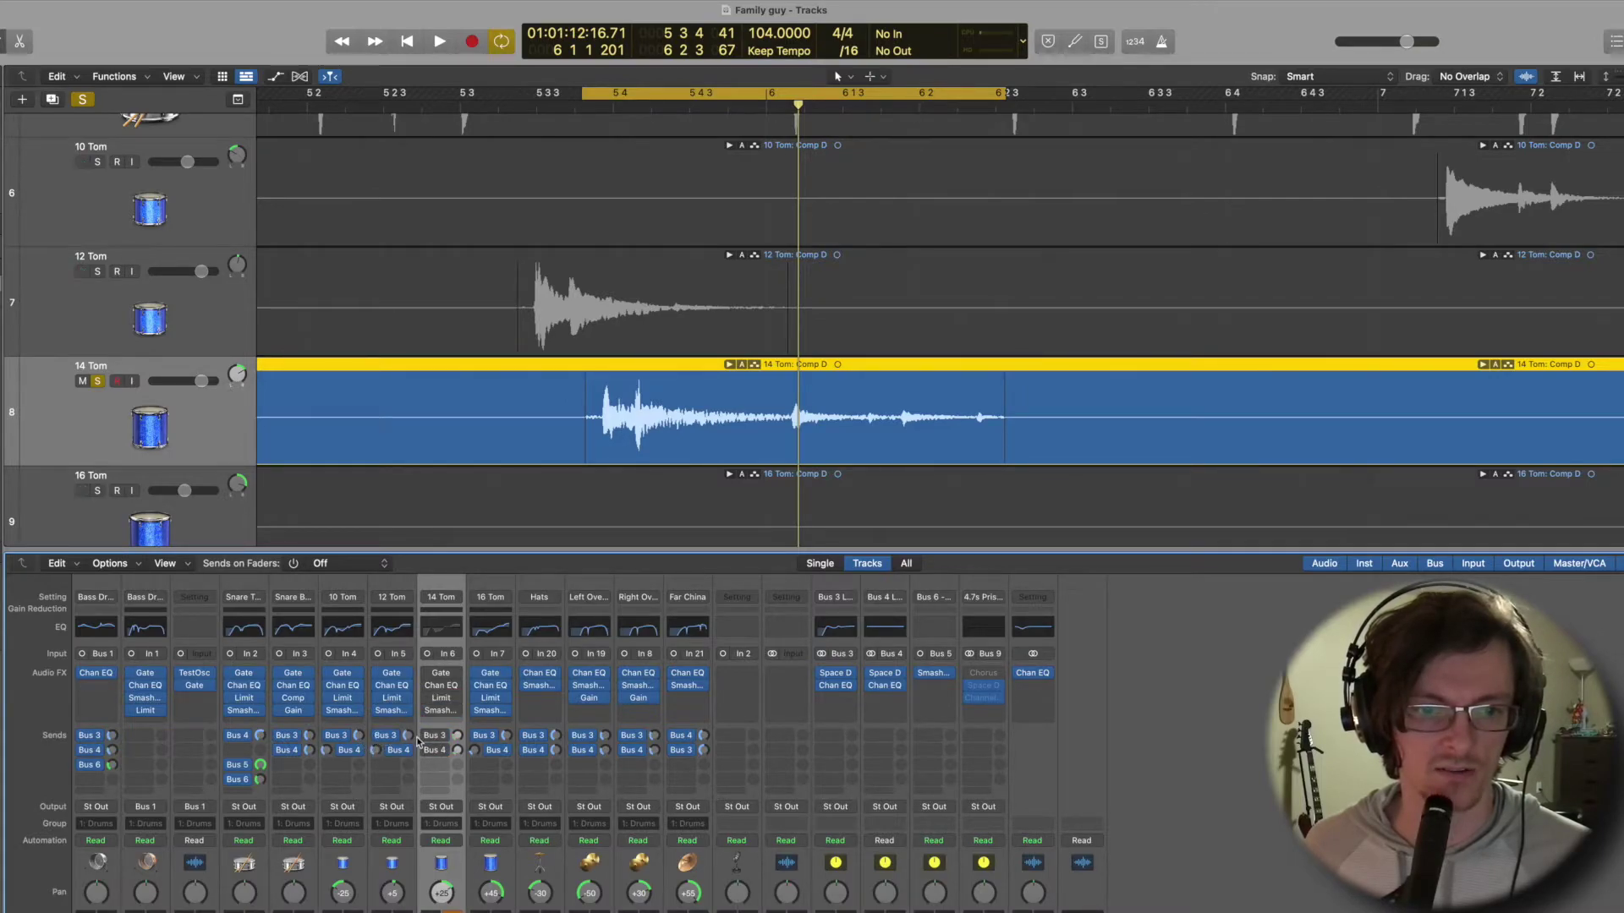
# Audition the 14 Tom dry with all its plug-ins and sends bypassed, and raise the system volume.
pyautogui.press('space')
pyautogui.press('space')
pyautogui.press('XF86AudioRaiseVolume')
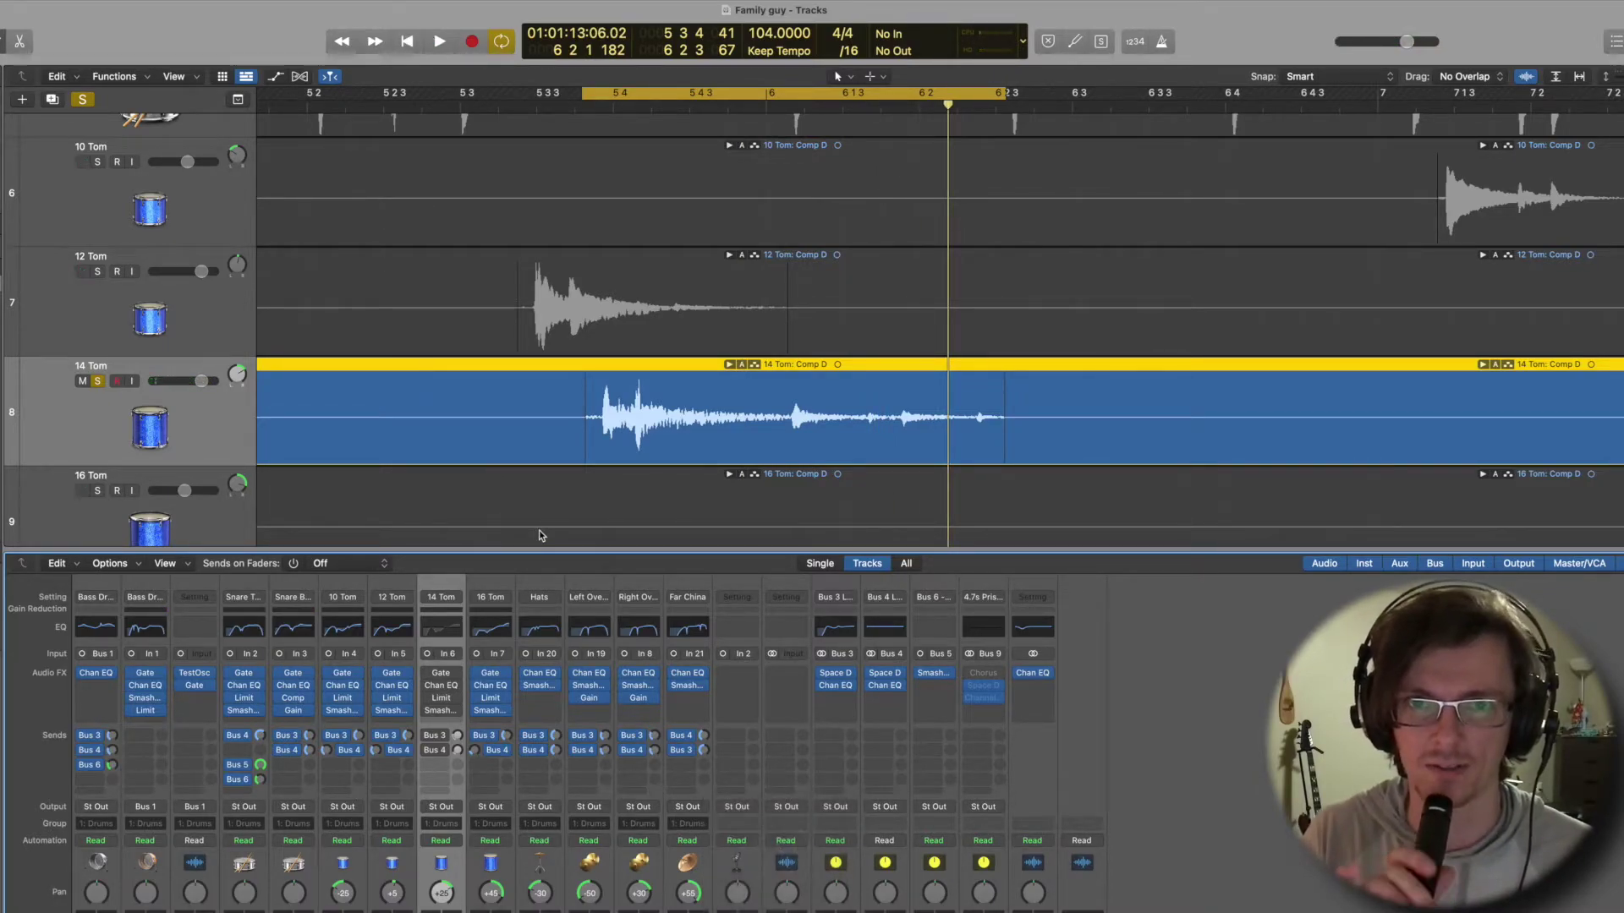
# Re-enable the 14 Tom's Noise Gate and Channel EQ in turn, auditioning the tom after each.
pyautogui.press('space')
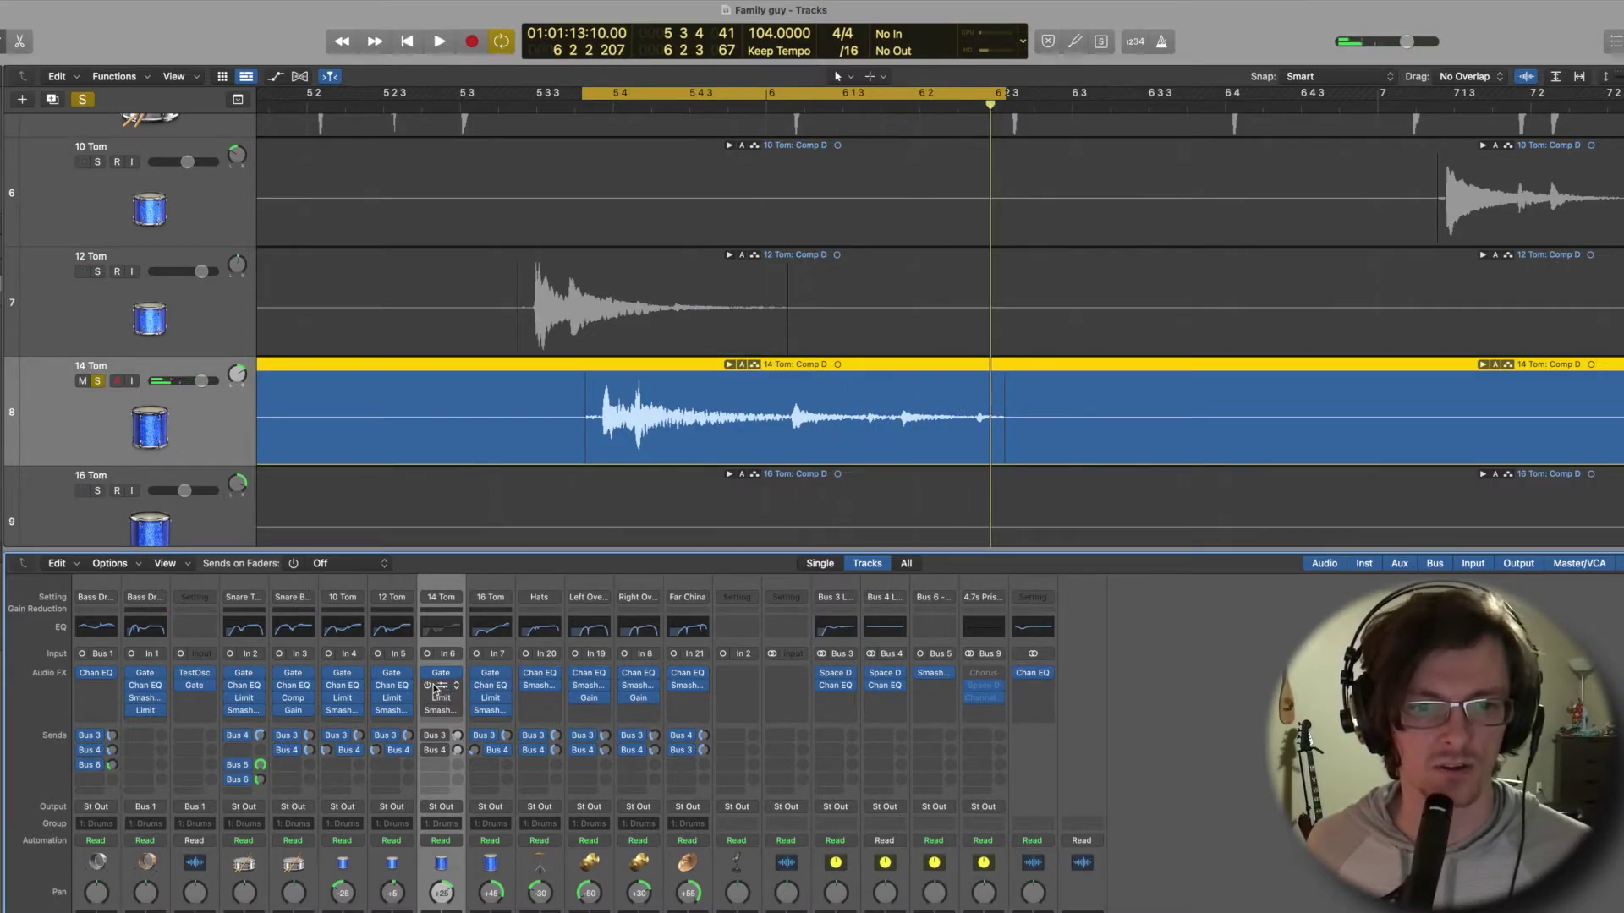
pyautogui.press('space')
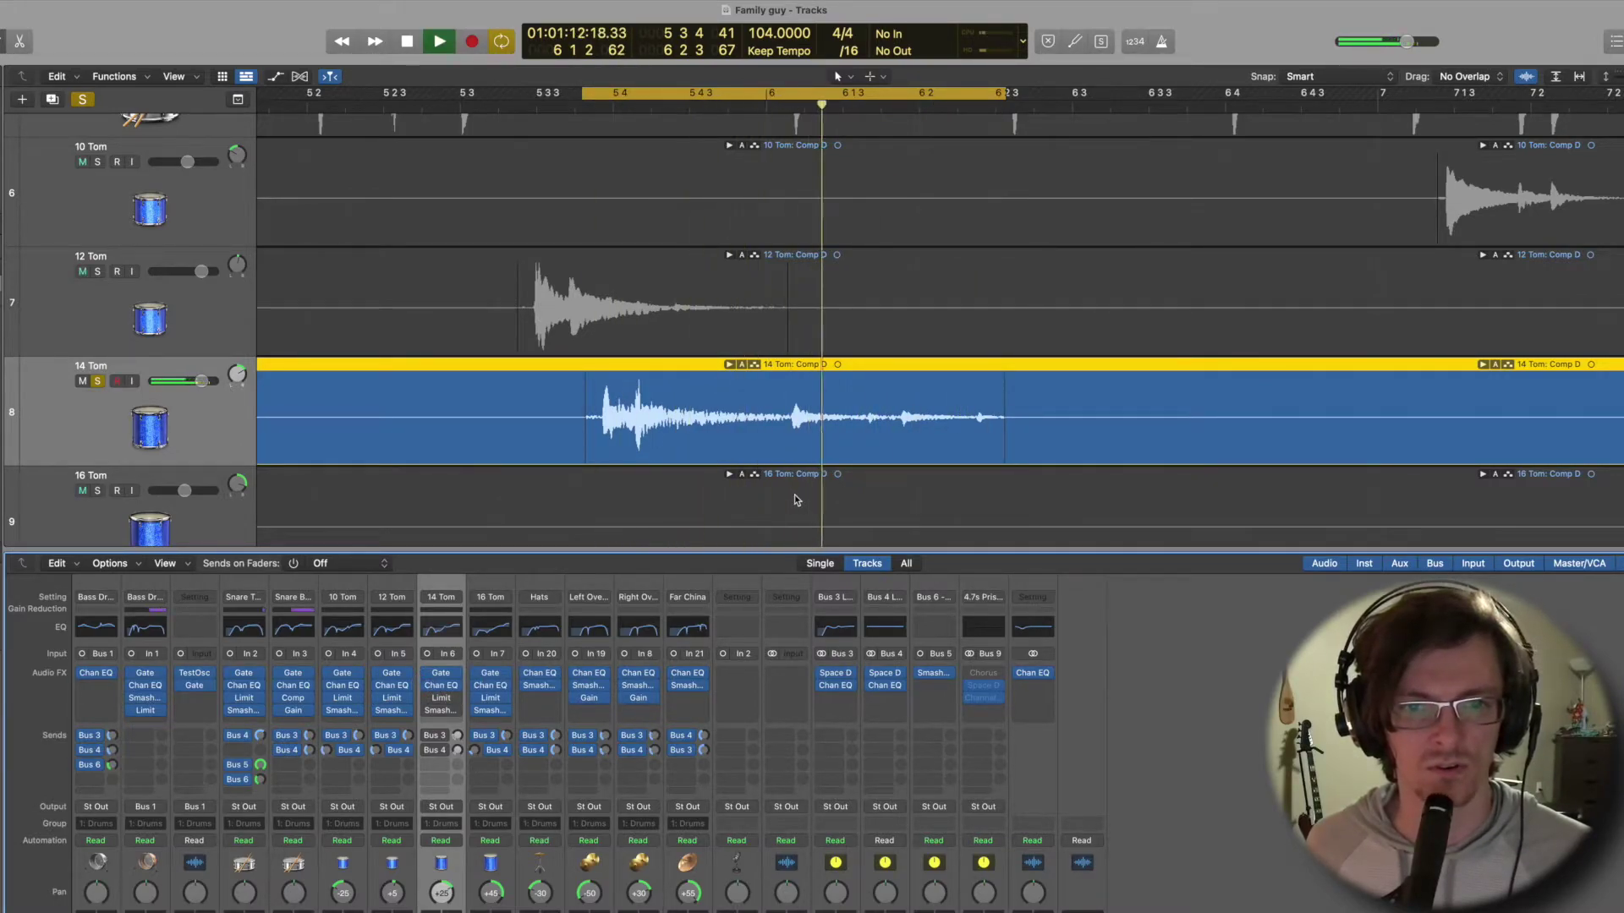
pyautogui.press('space')
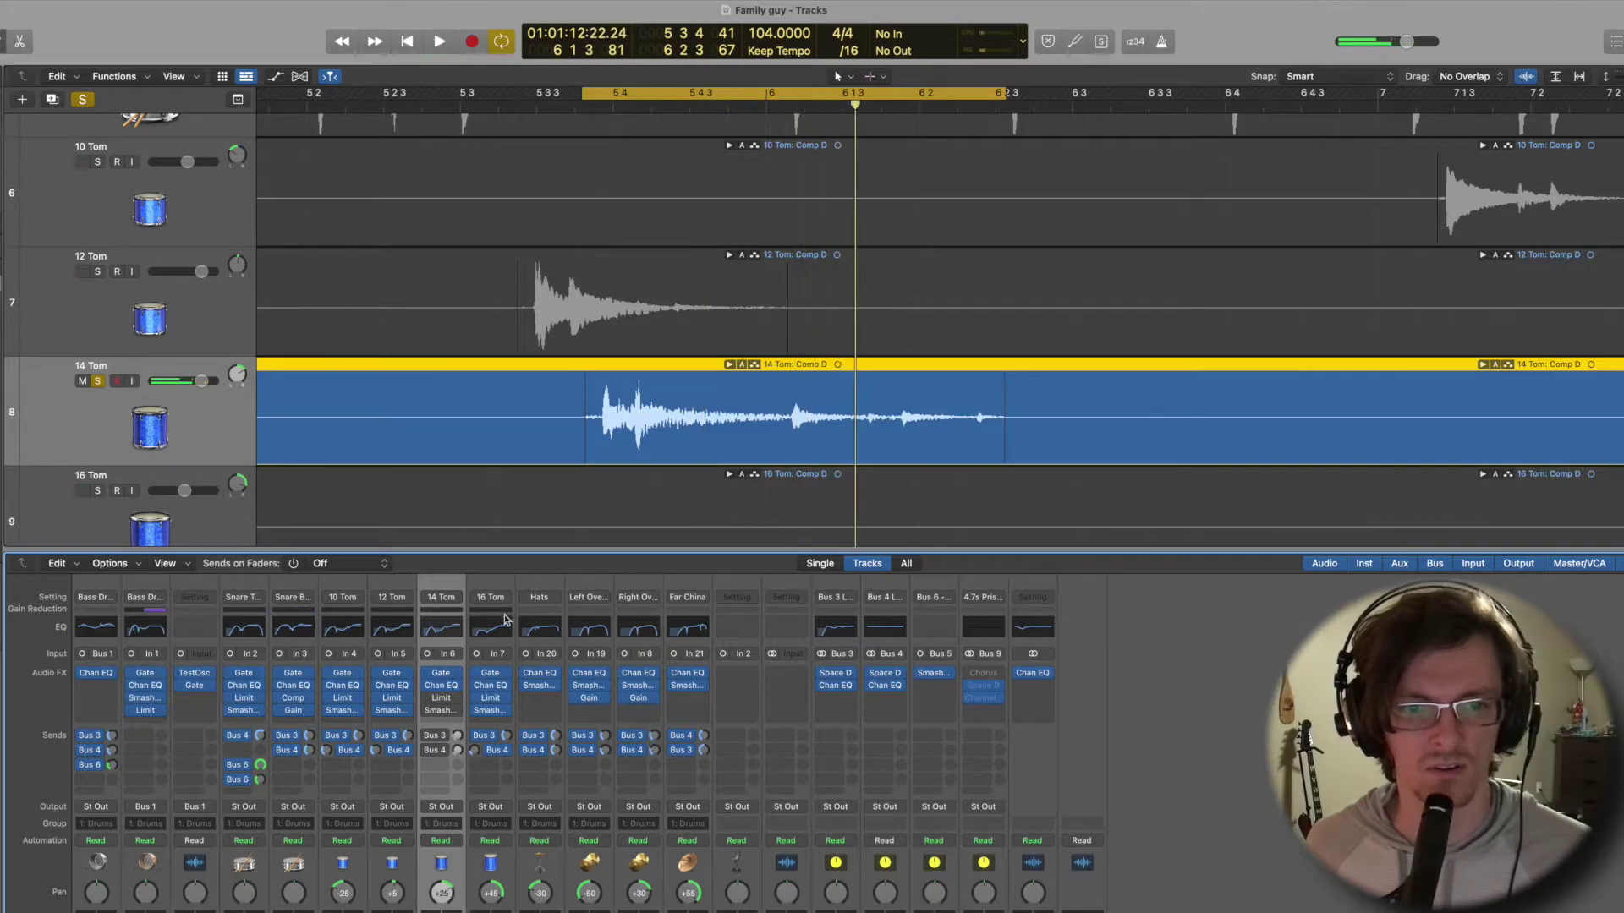
# Open the 14 Tom's Channel EQ and audition it with the sixth band at 2220 Hz, -0.3 dB and Q 7.80.
pyautogui.click(454, 636)
pyautogui.moveTo(903, 201); pyautogui.dragTo(748, 272)
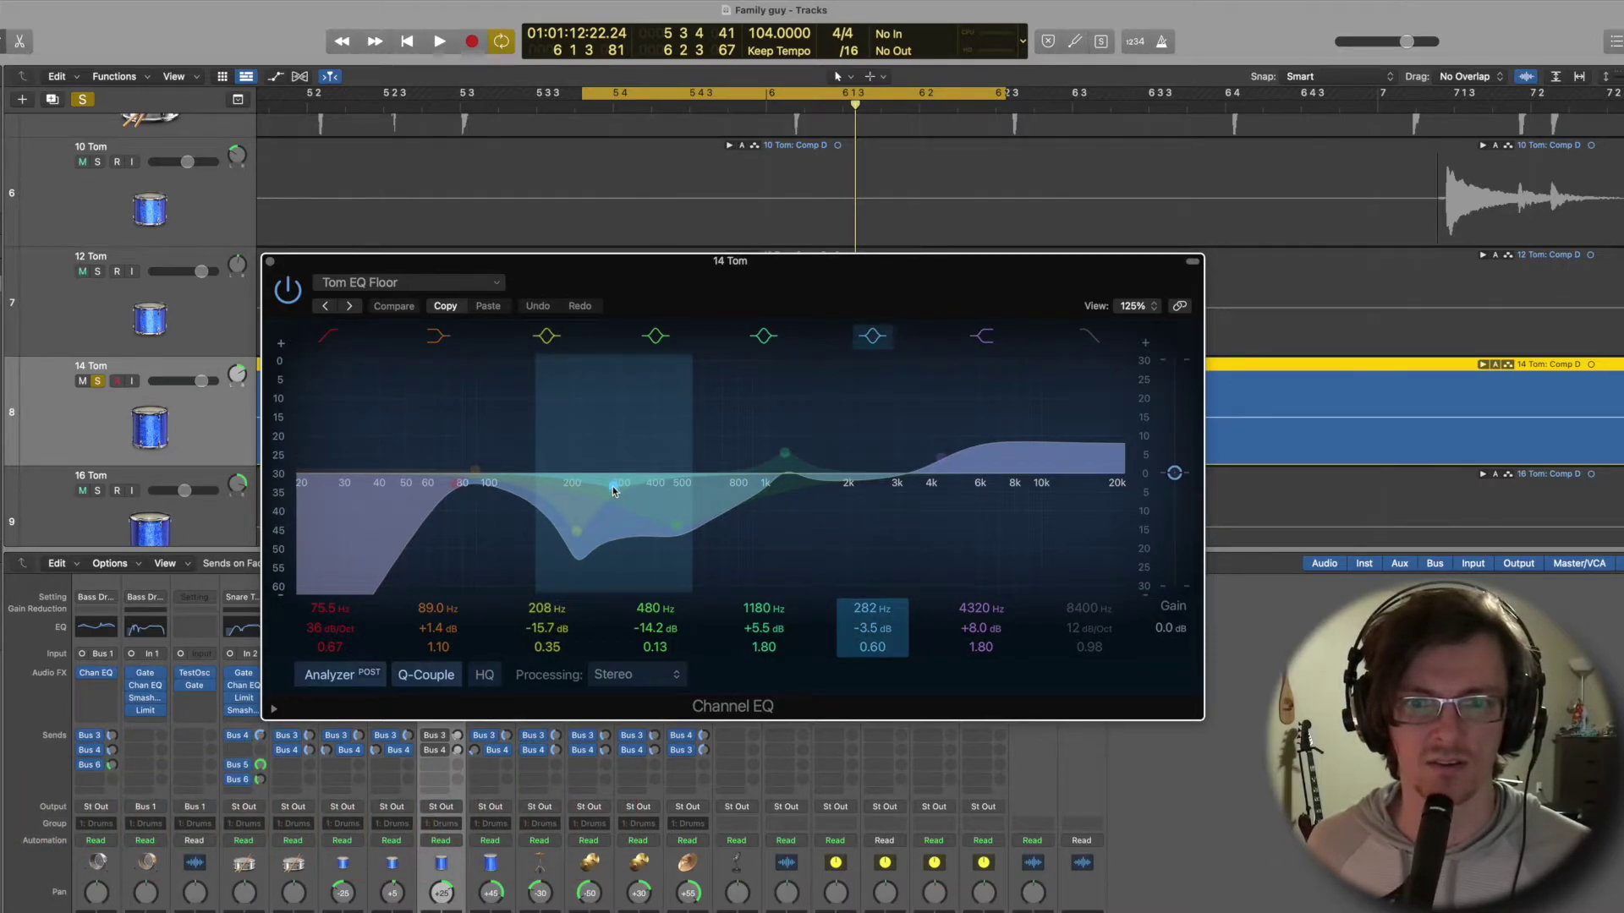
pyautogui.moveTo(612, 486); pyautogui.dragTo(864, 492)
pyautogui.press('space')
pyautogui.press('space')
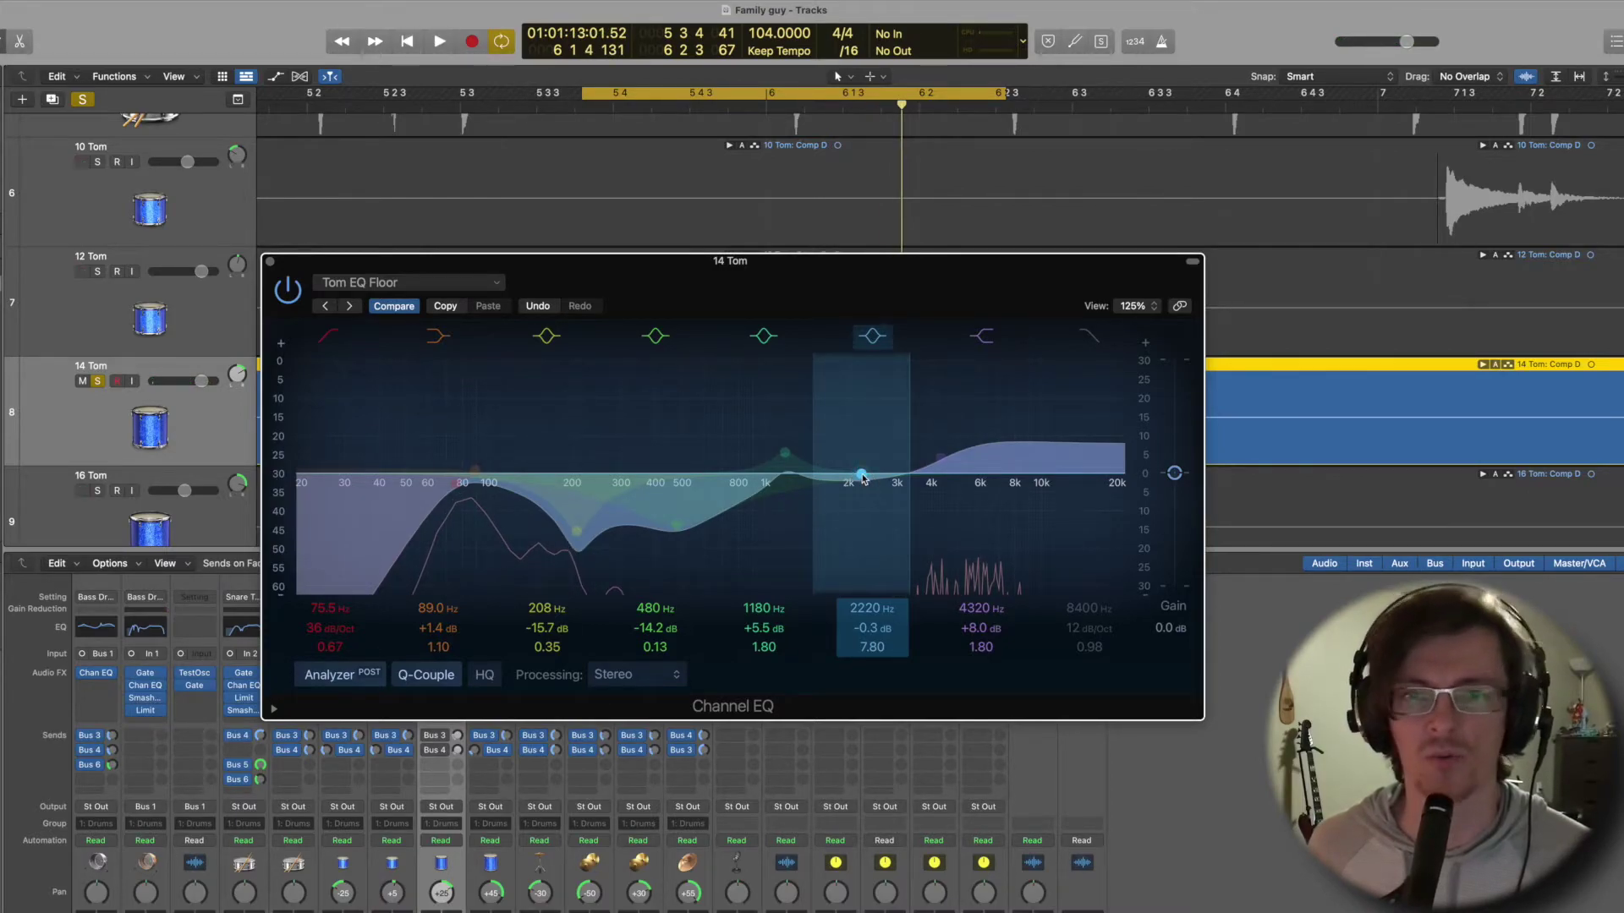
# Turn the sixth band into a deep cut at 995 Hz, set its Q to 2.50, and sweep it to 2380 Hz, -23.6 dB, during playback.
pyautogui.moveTo(863, 470); pyautogui.dragTo(765, 598)
pyautogui.press('space')
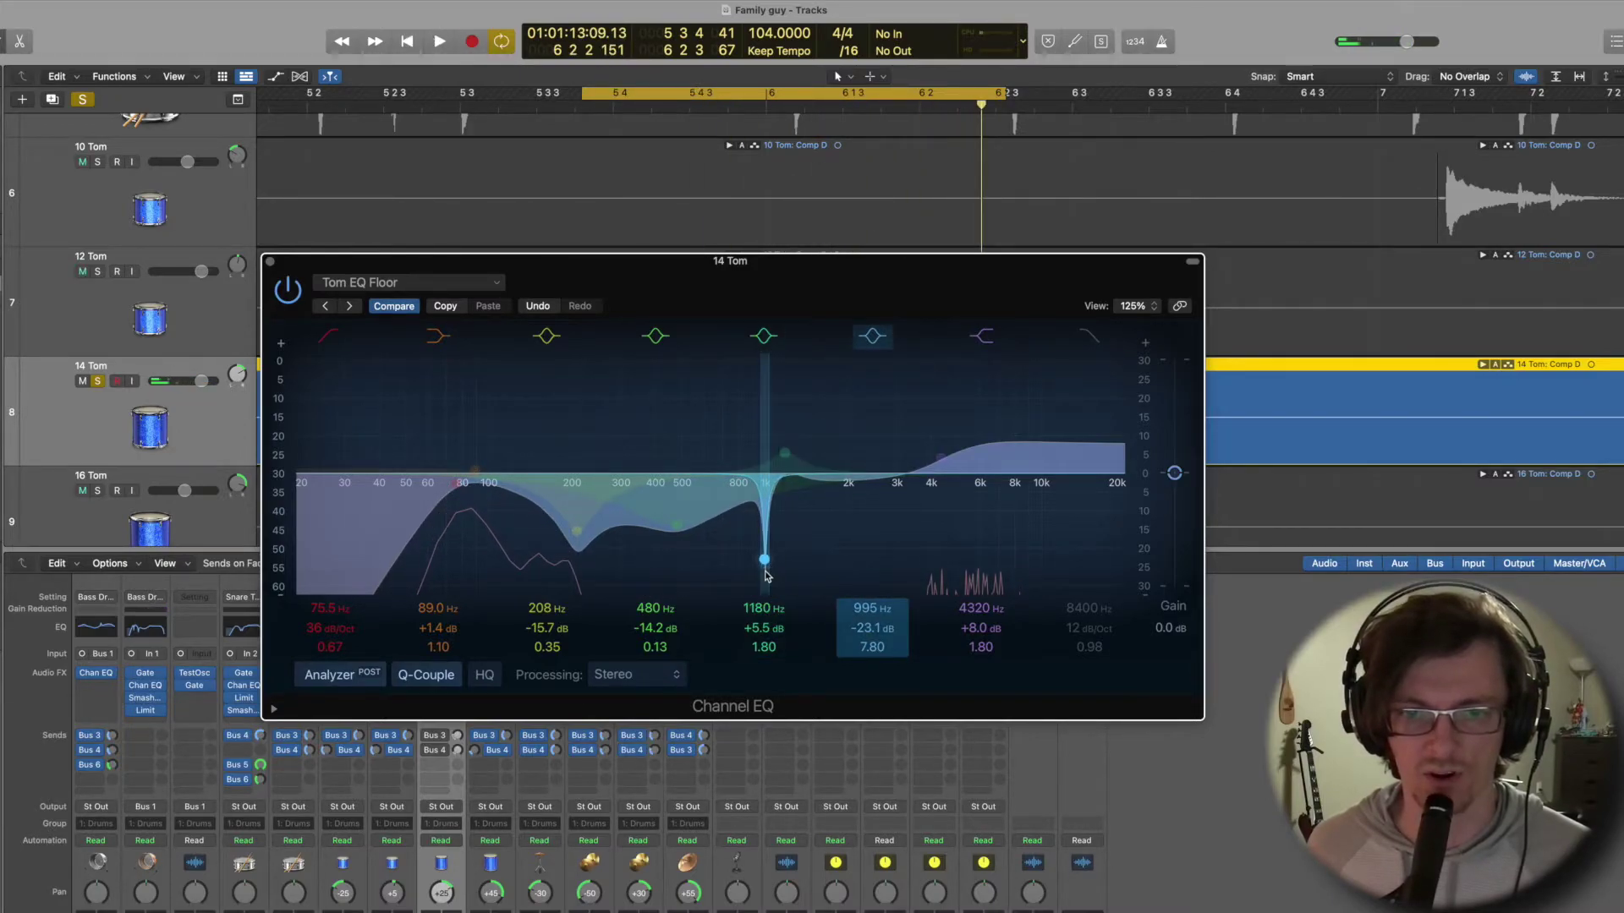
pyautogui.moveTo(768, 571); pyautogui.dragTo(764, 567)
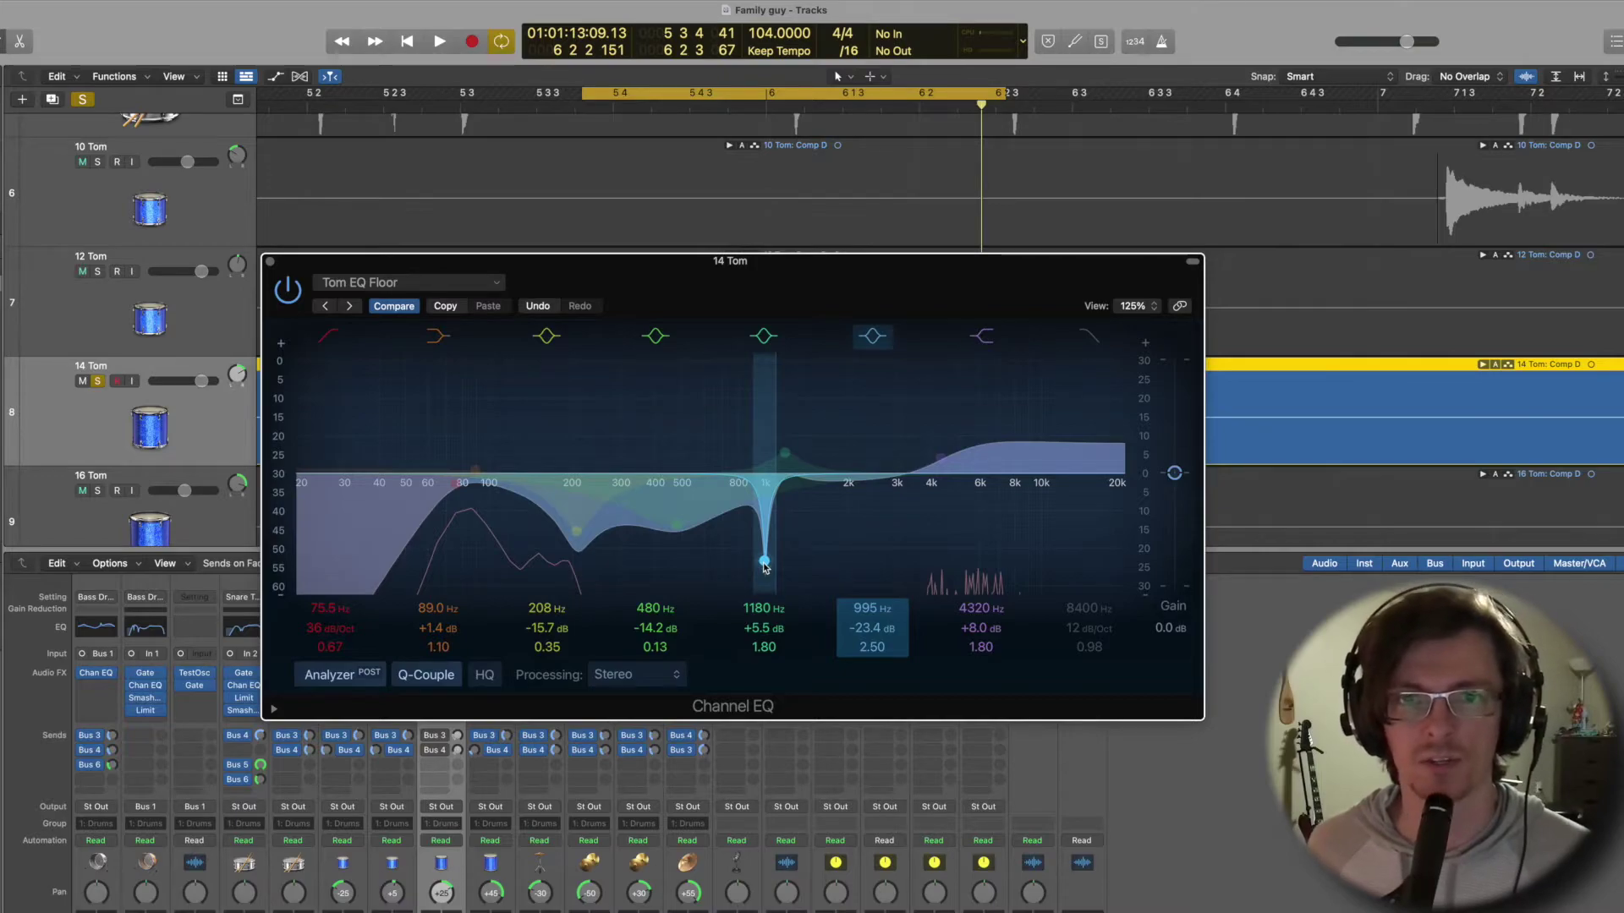
pyautogui.press('space')
pyautogui.moveTo(764, 565); pyautogui.dragTo(869, 575)
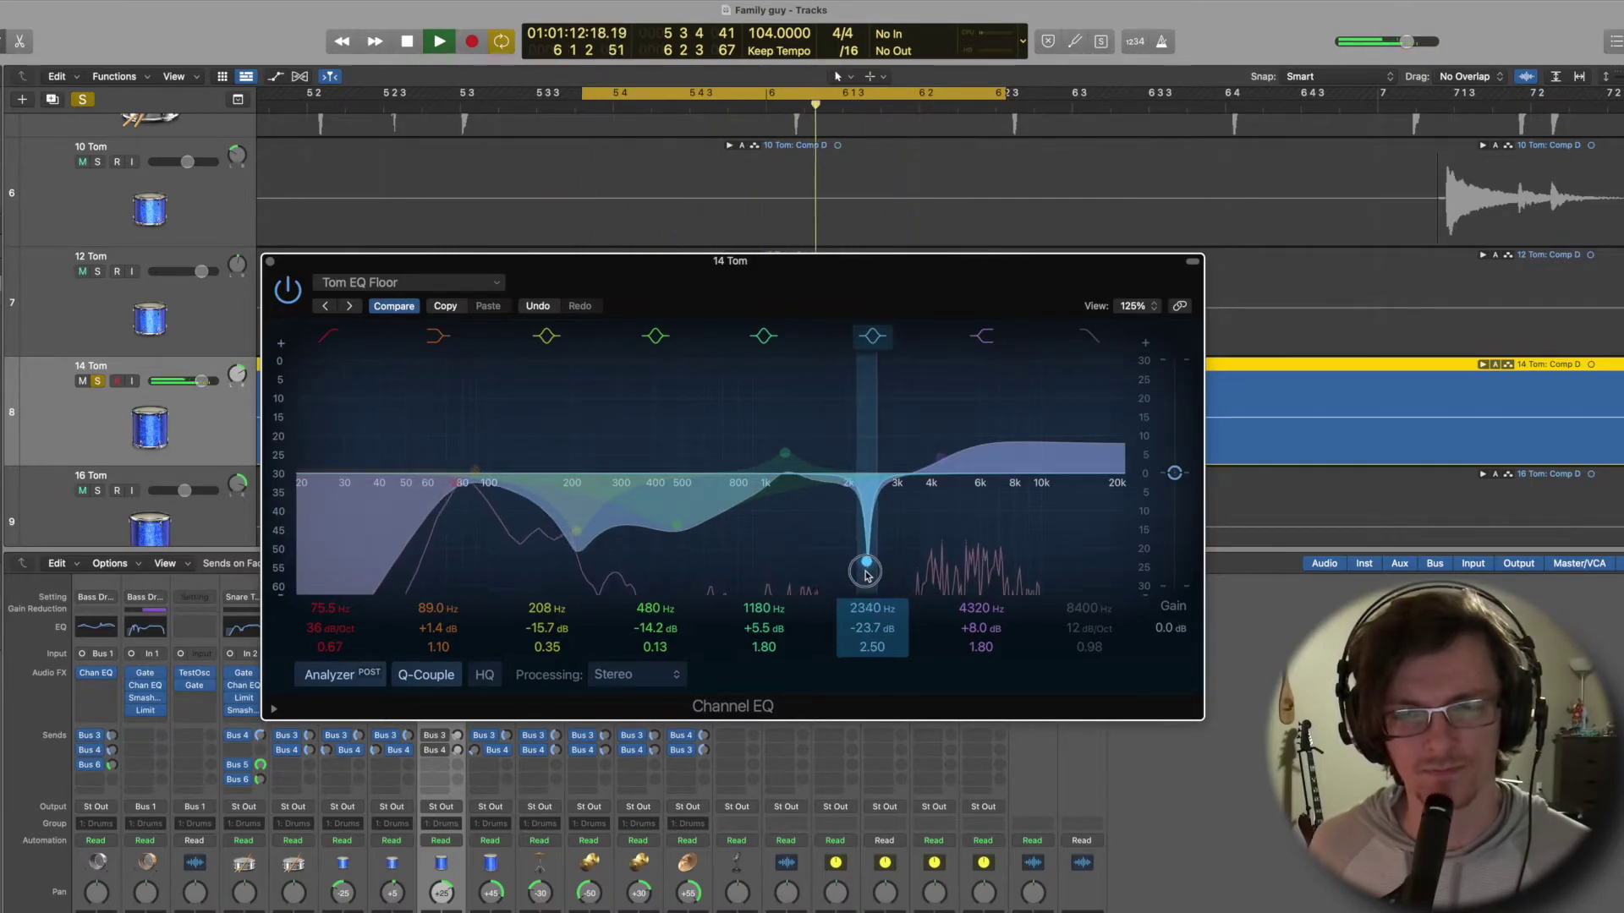
pyautogui.press('space')
# Move the Channel EQ window clear of the track header and pan the 14 Tom to centre.
pyautogui.moveTo(543, 269); pyautogui.dragTo(788, 280)
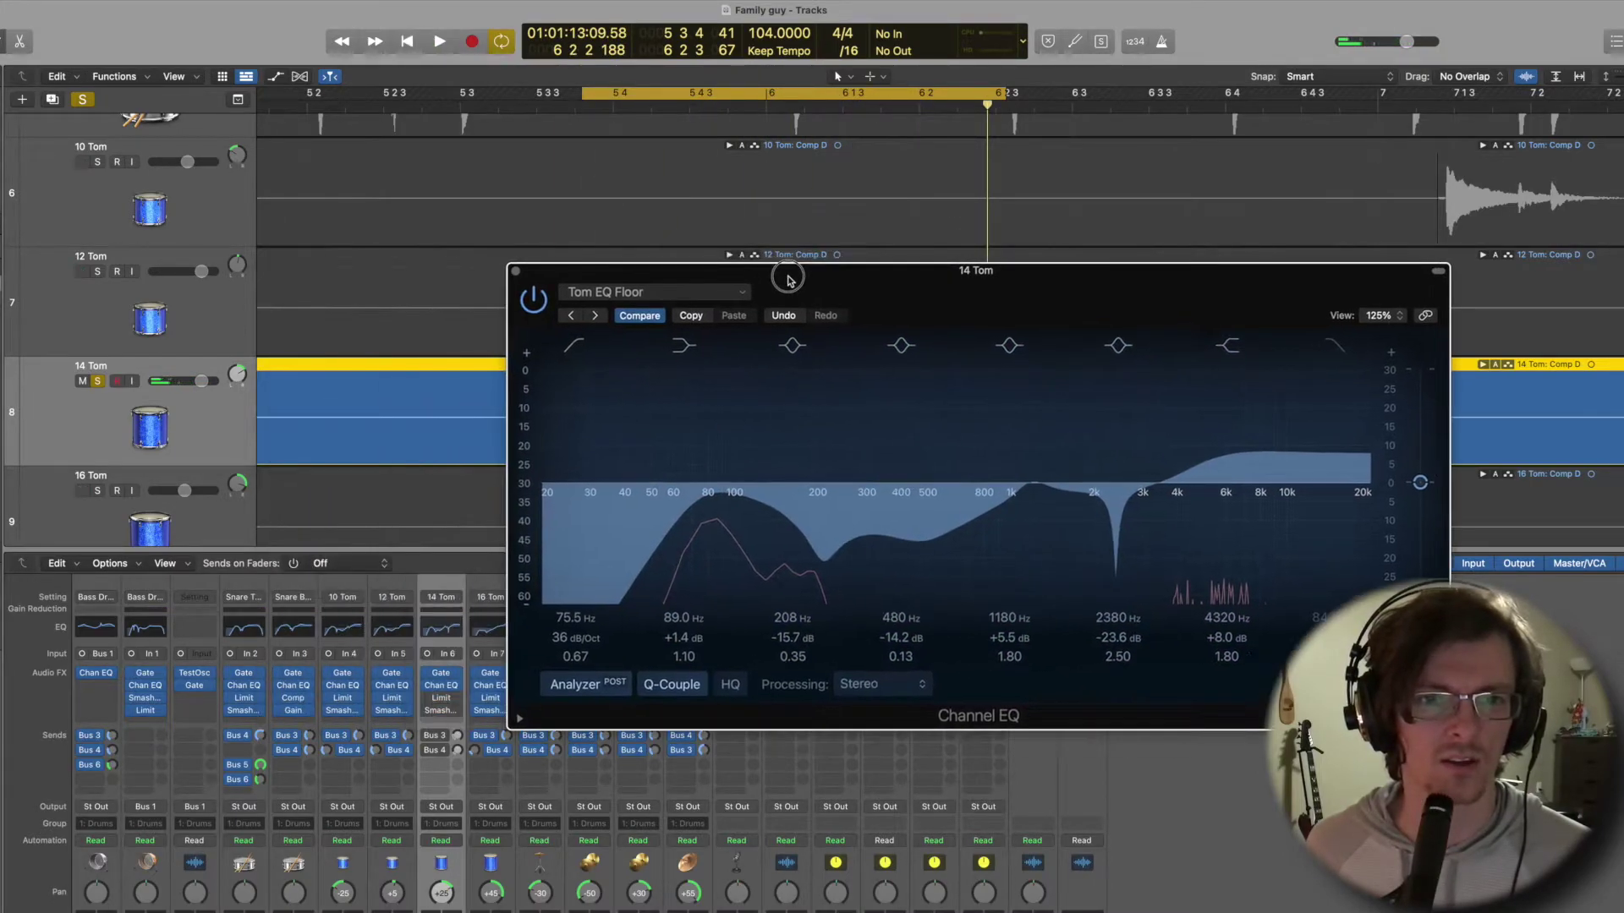
pyautogui.moveTo(242, 380); pyautogui.dragTo(239, 406)
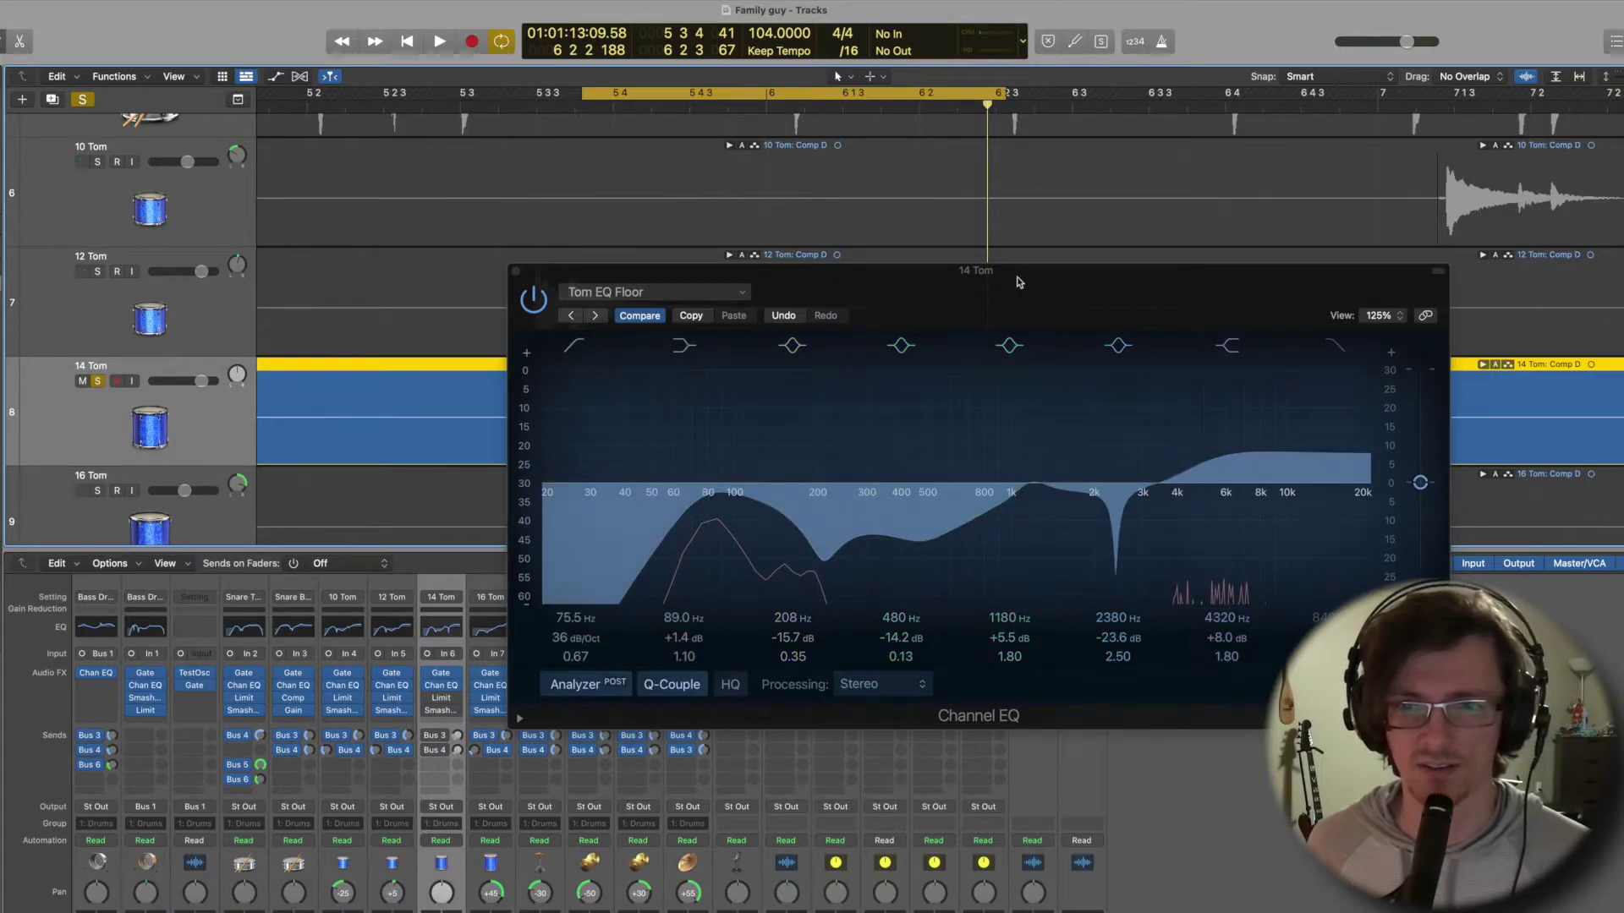
pyautogui.moveTo(1012, 277); pyautogui.dragTo(915, 281)
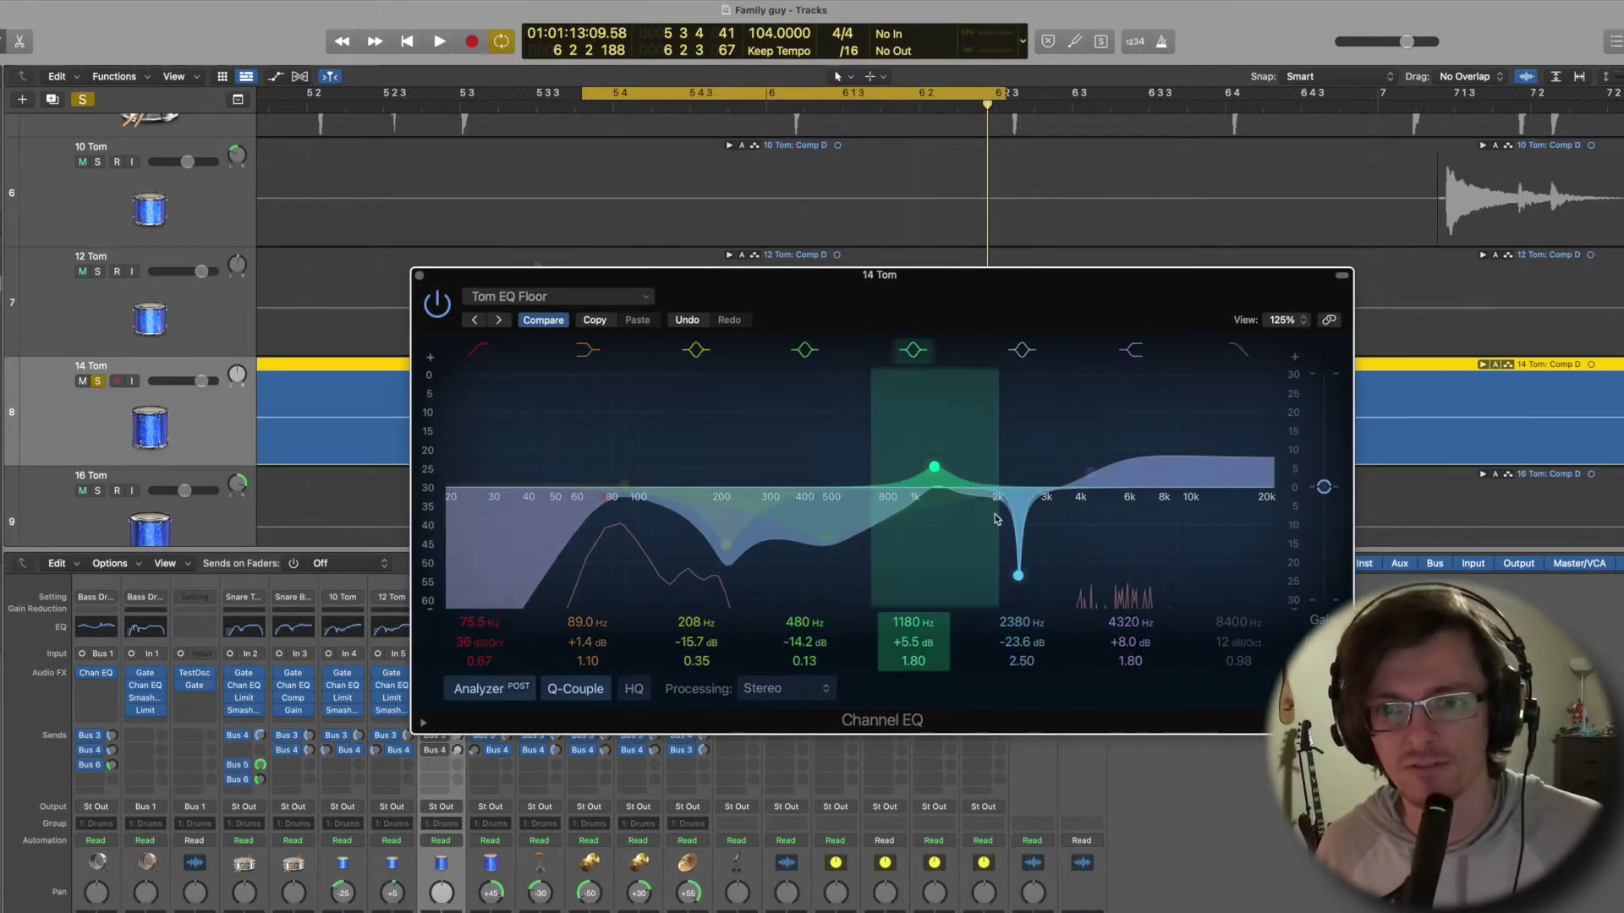
# Sweep the sixth band's cut to 7200 Hz, -22.1 dB, and enable the high-cut filter at 10100 Hz with Q 0.88, auditioning the tom.
pyautogui.press('space')
pyautogui.moveTo(1020, 581); pyautogui.dragTo(1152, 588)
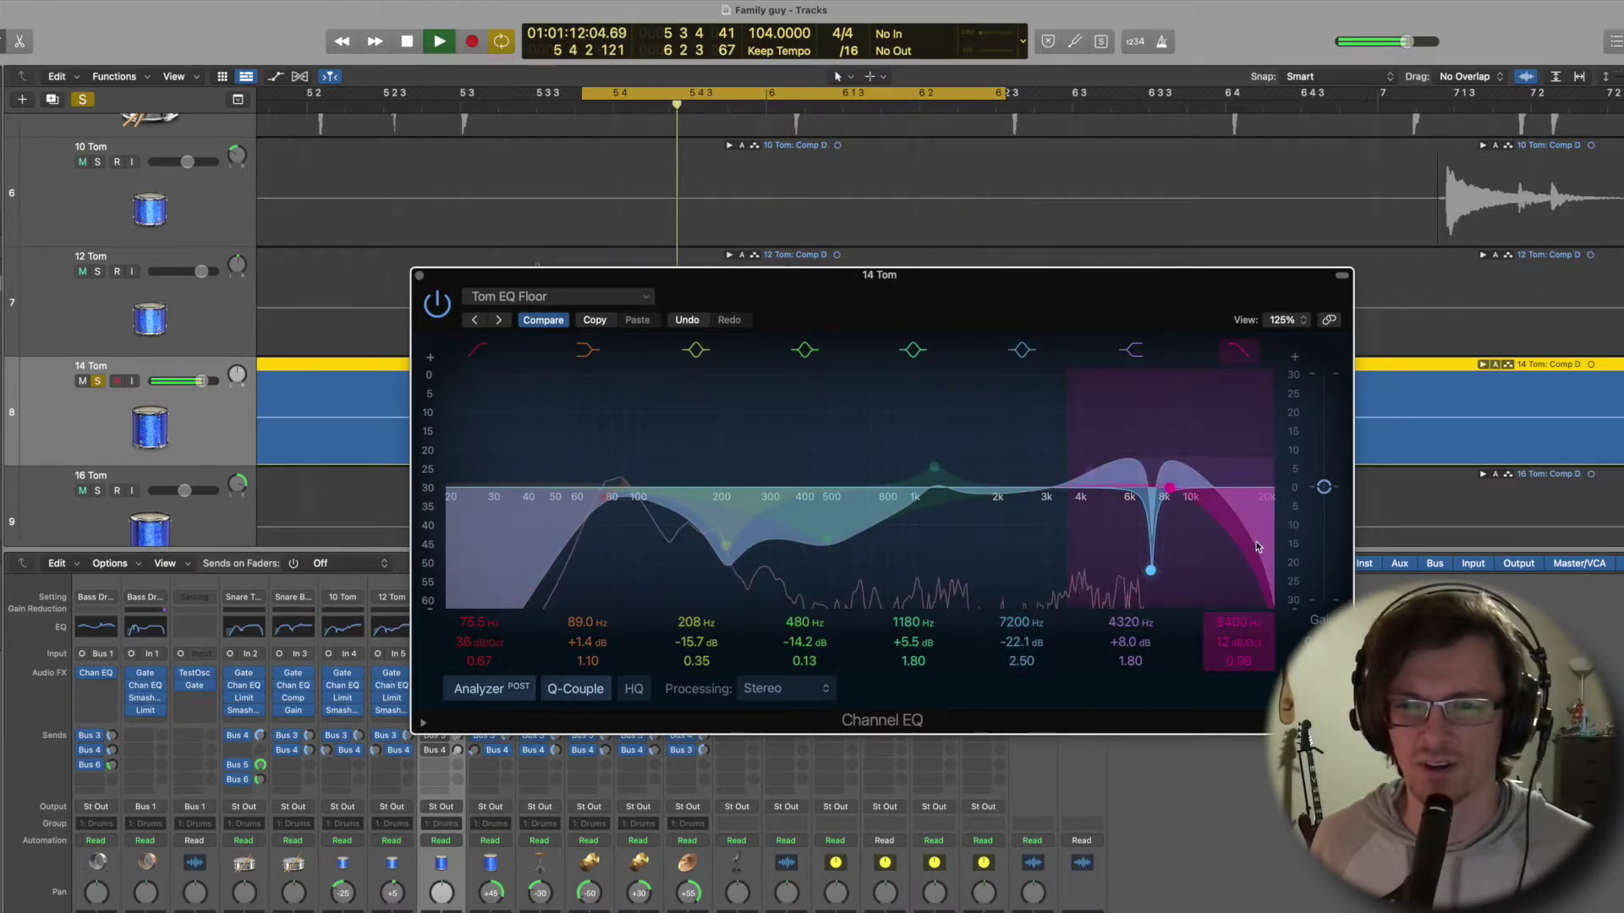
pyautogui.press('space')
pyautogui.moveTo(1169, 489); pyautogui.dragTo(1227, 494)
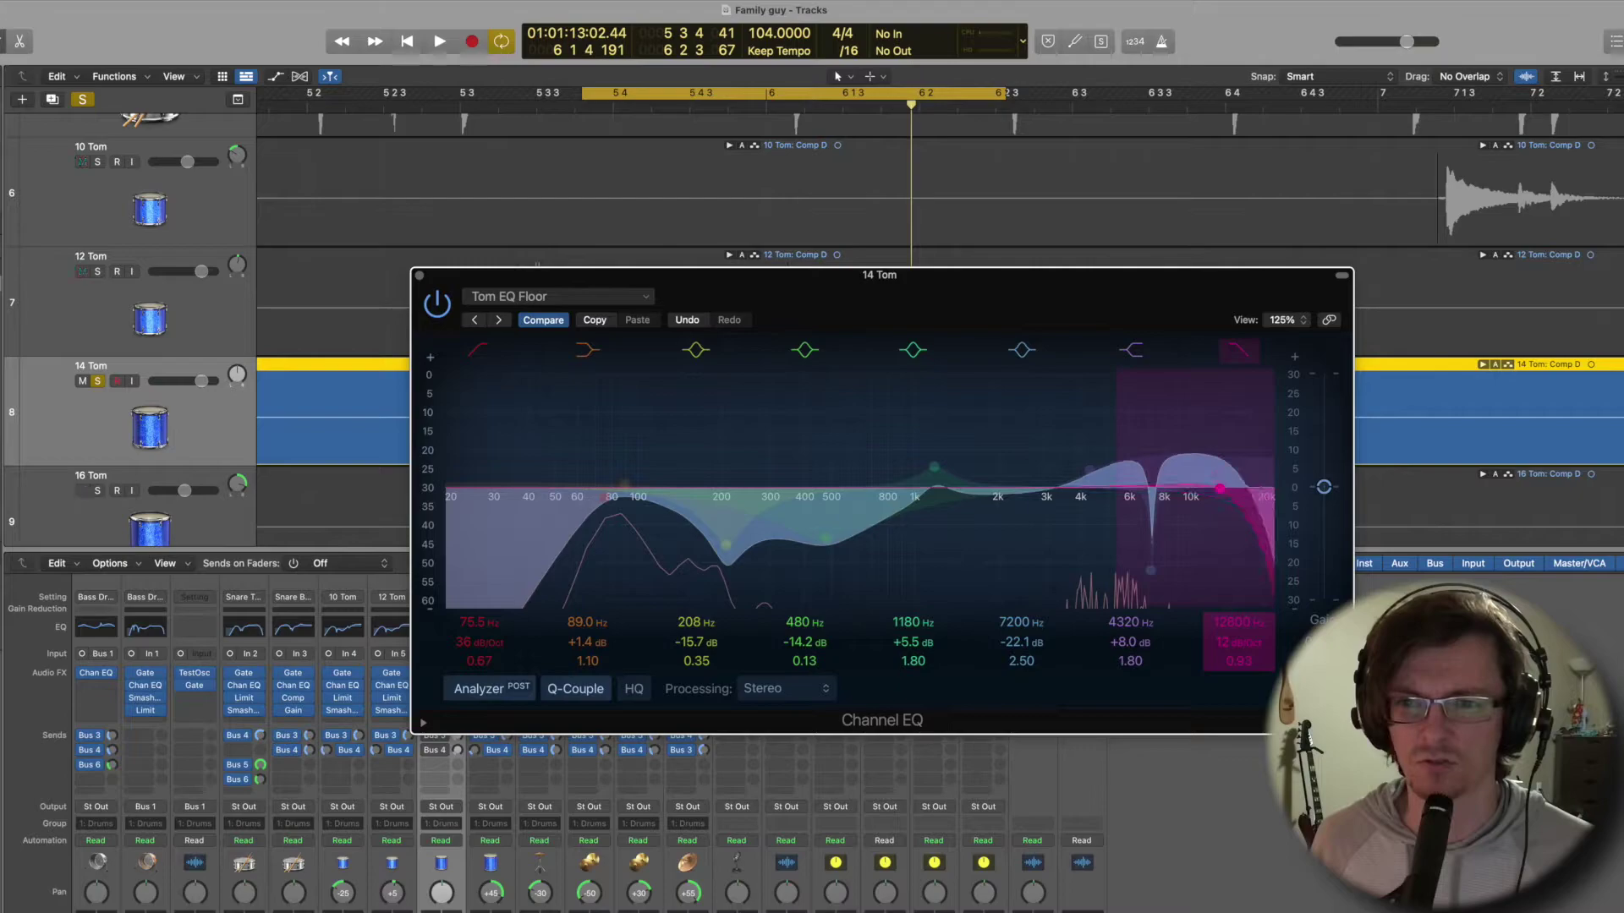
pyautogui.moveTo(1225, 633); pyautogui.dragTo(1224, 647)
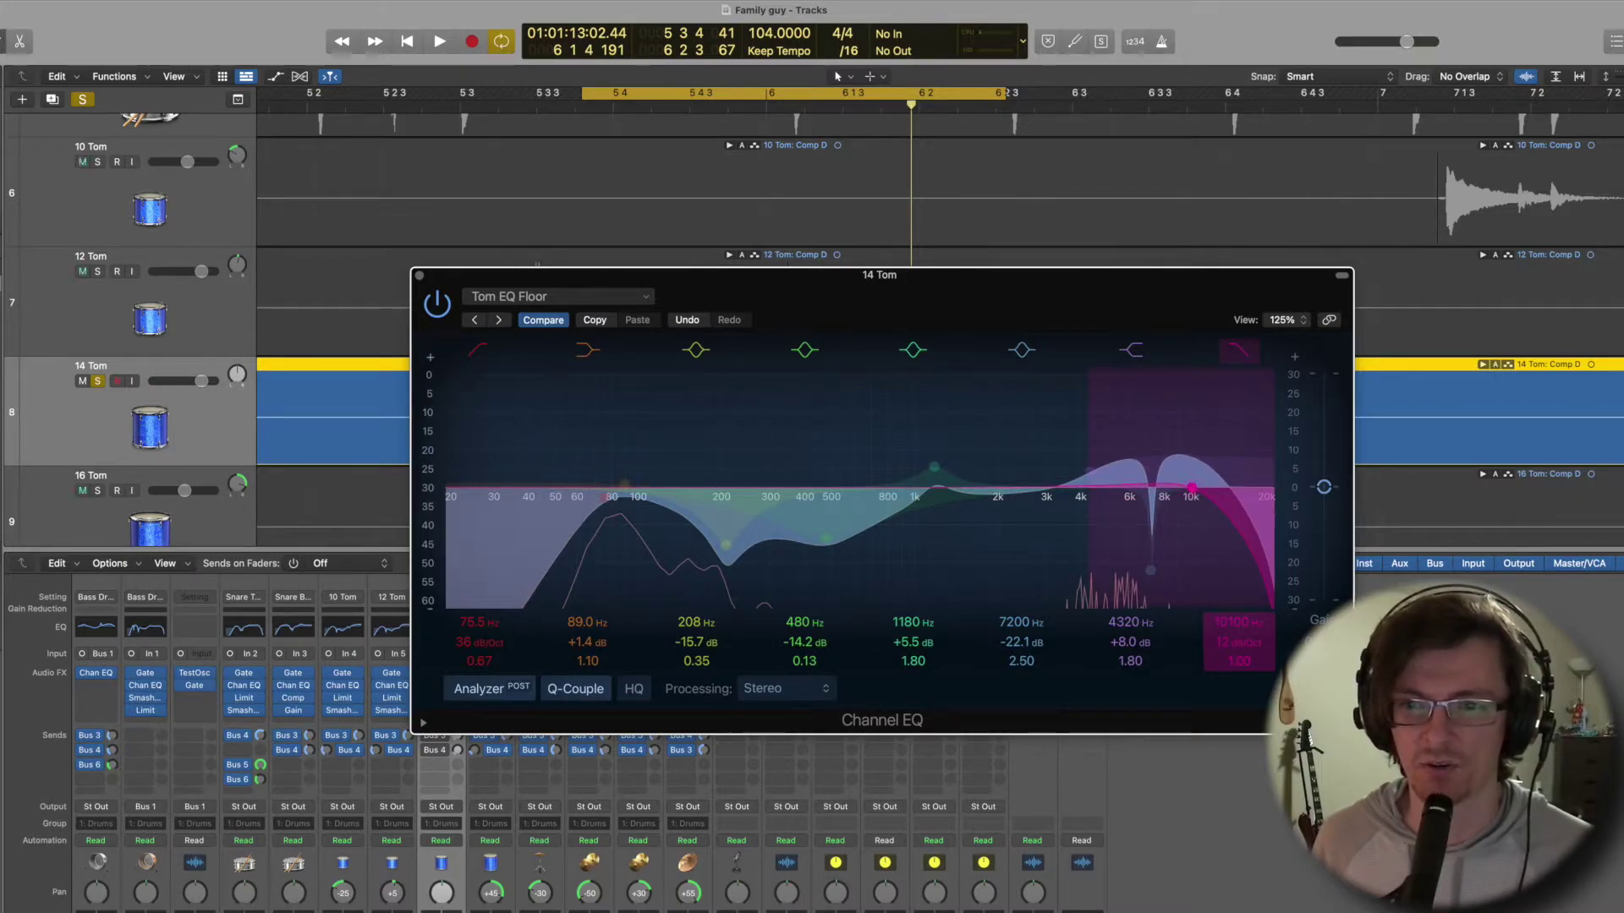
pyautogui.press('space')
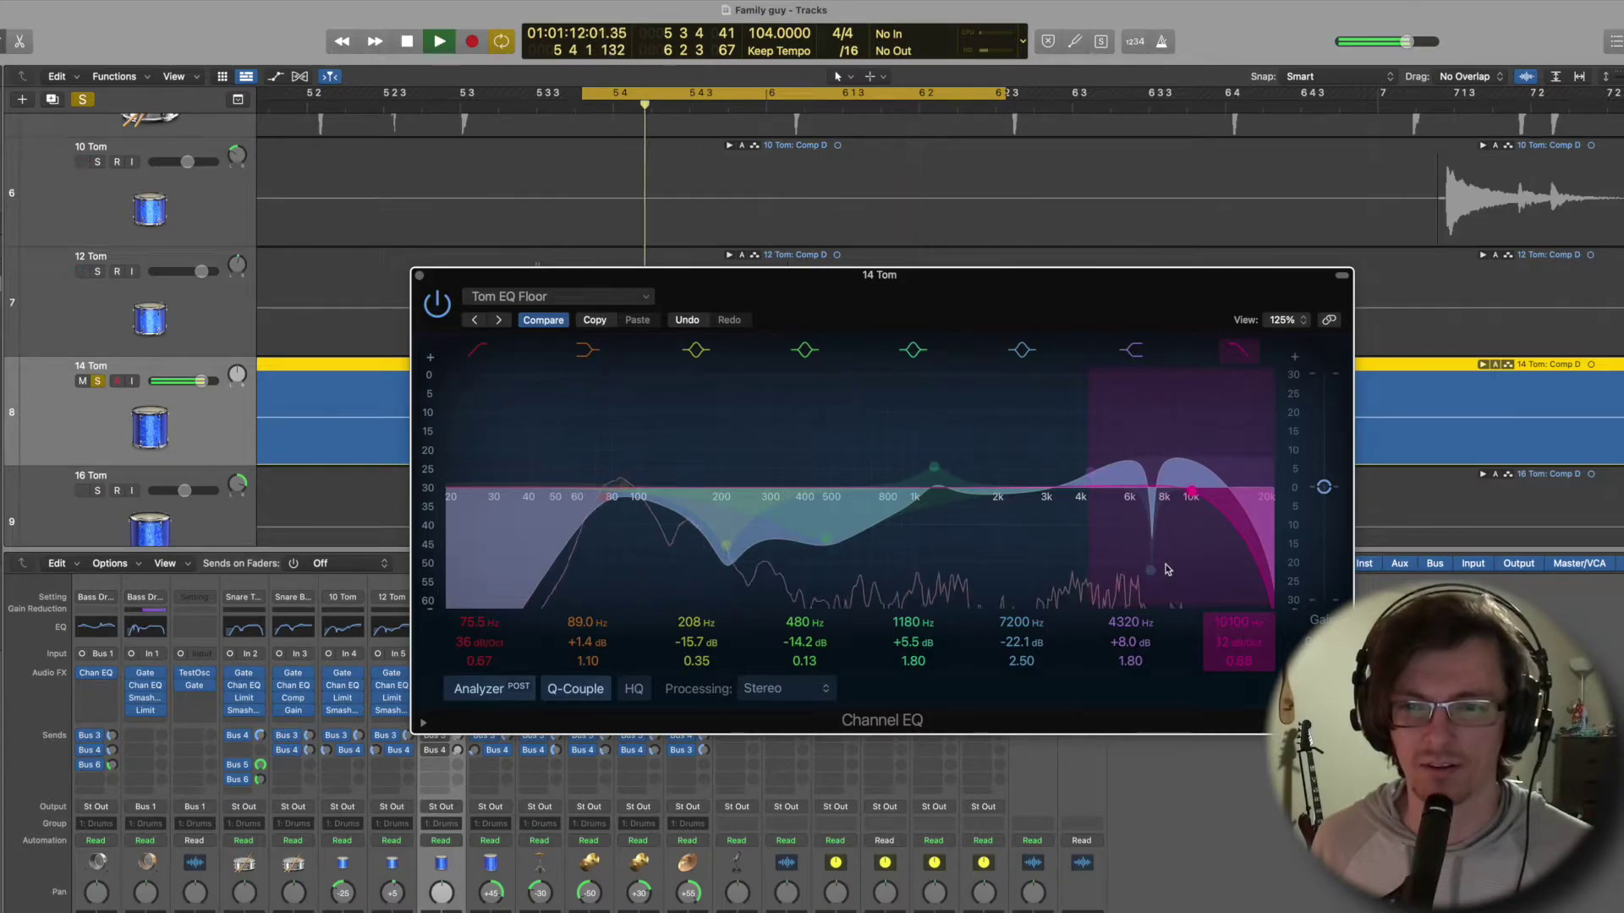
# Compare the 14 Tom with the sixth band's 7200 Hz cut bypassed and enabled during playback.
pyautogui.click(1021, 352)
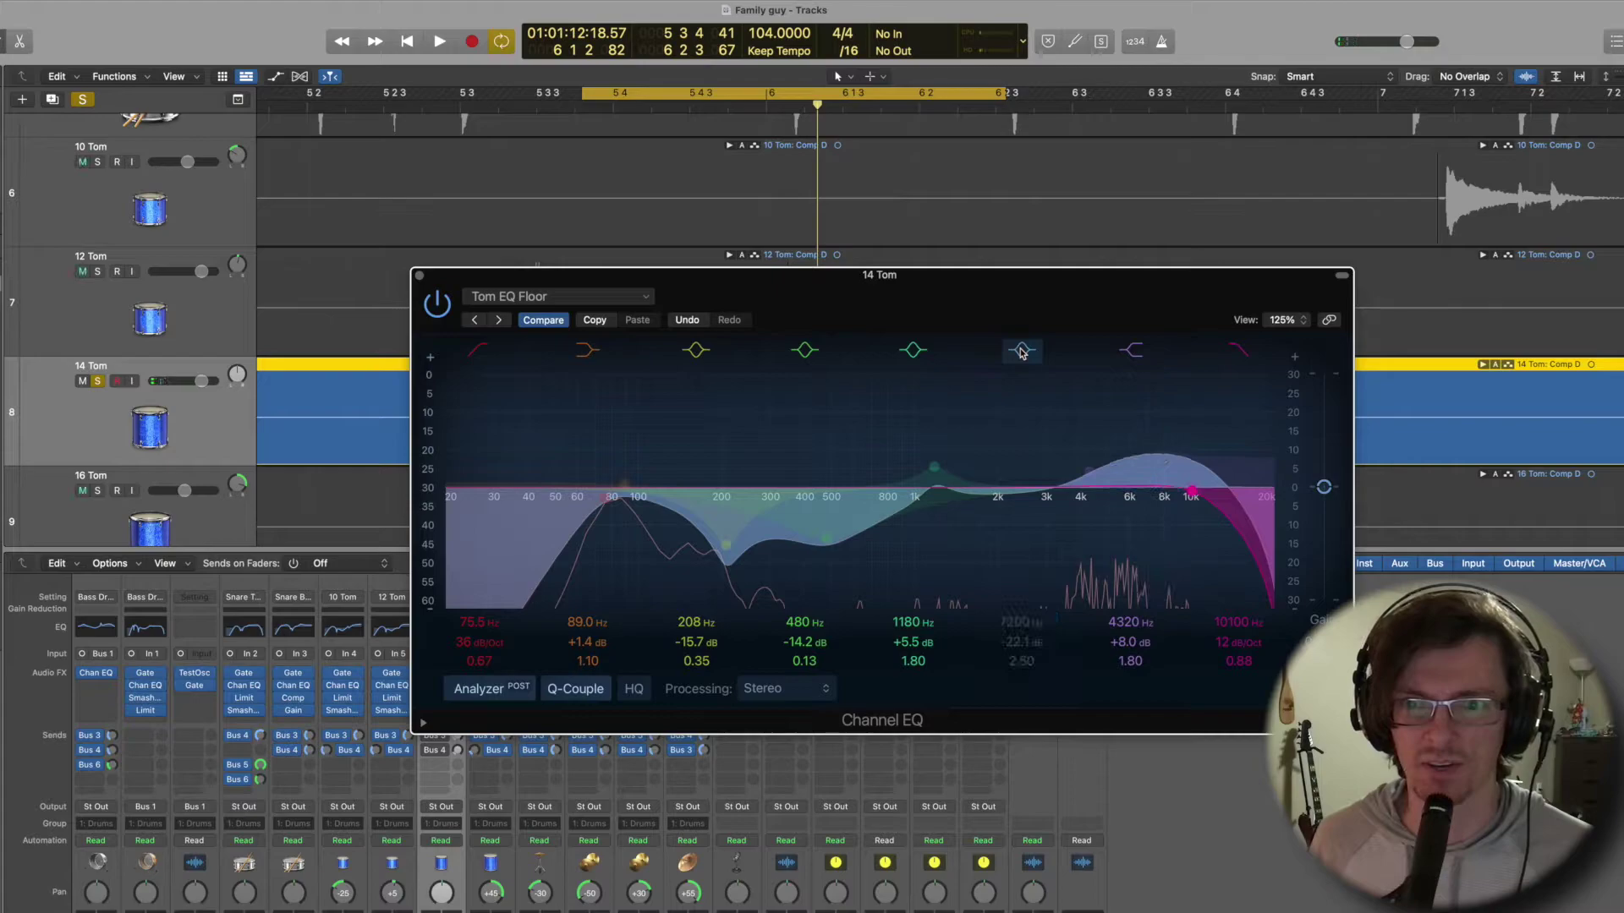
pyautogui.press('space')
pyautogui.click(1021, 352)
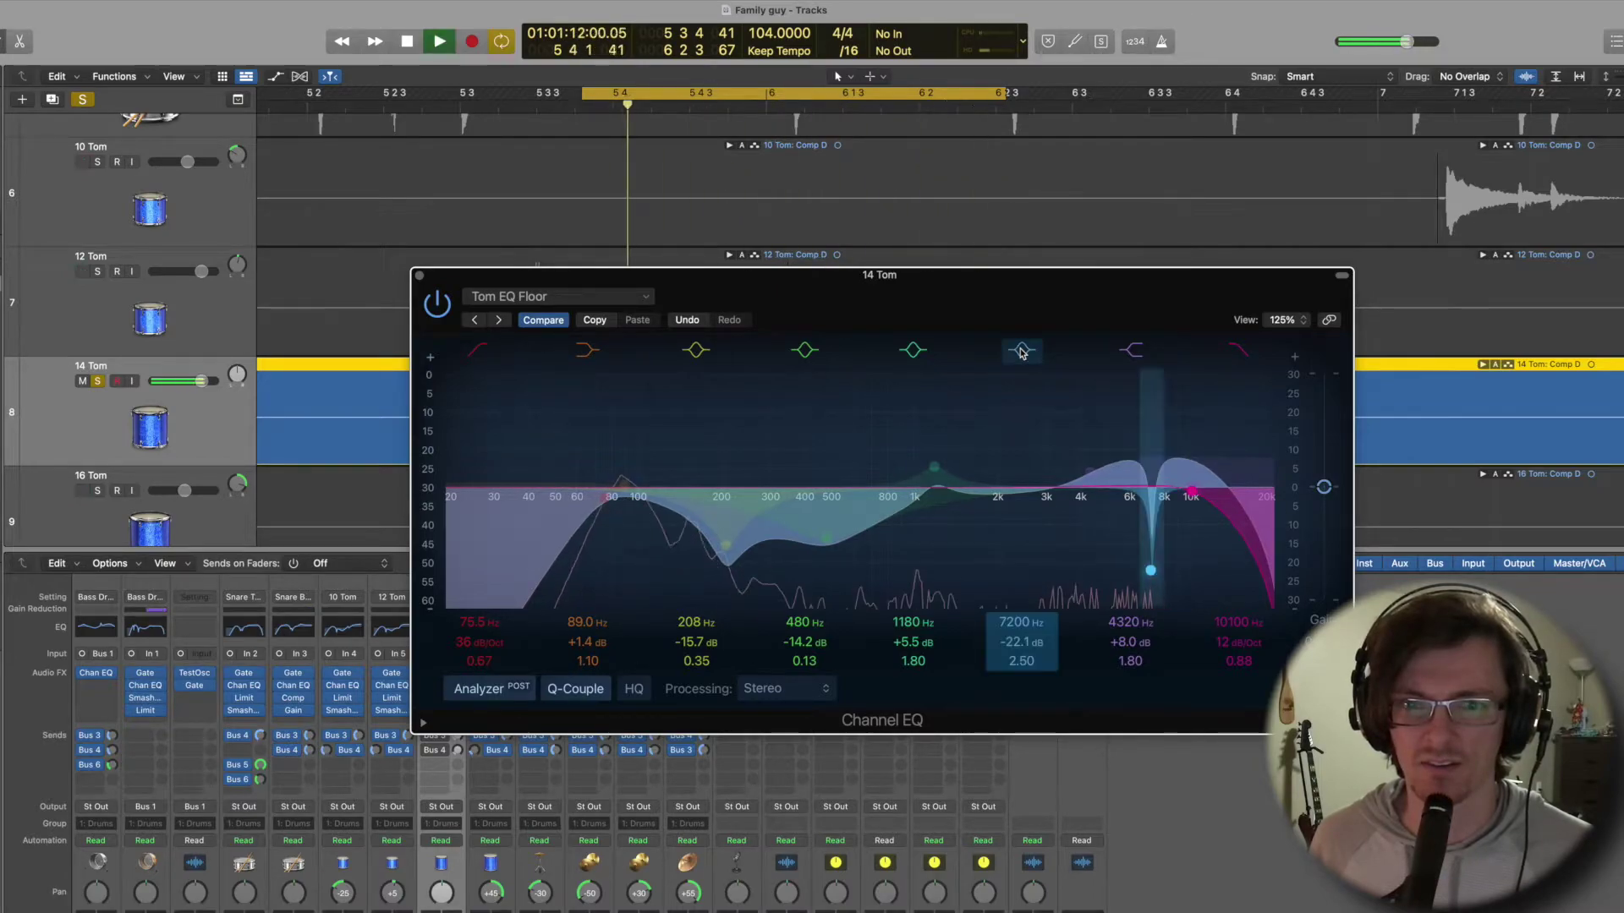
pyautogui.press('space')
pyautogui.press('space')
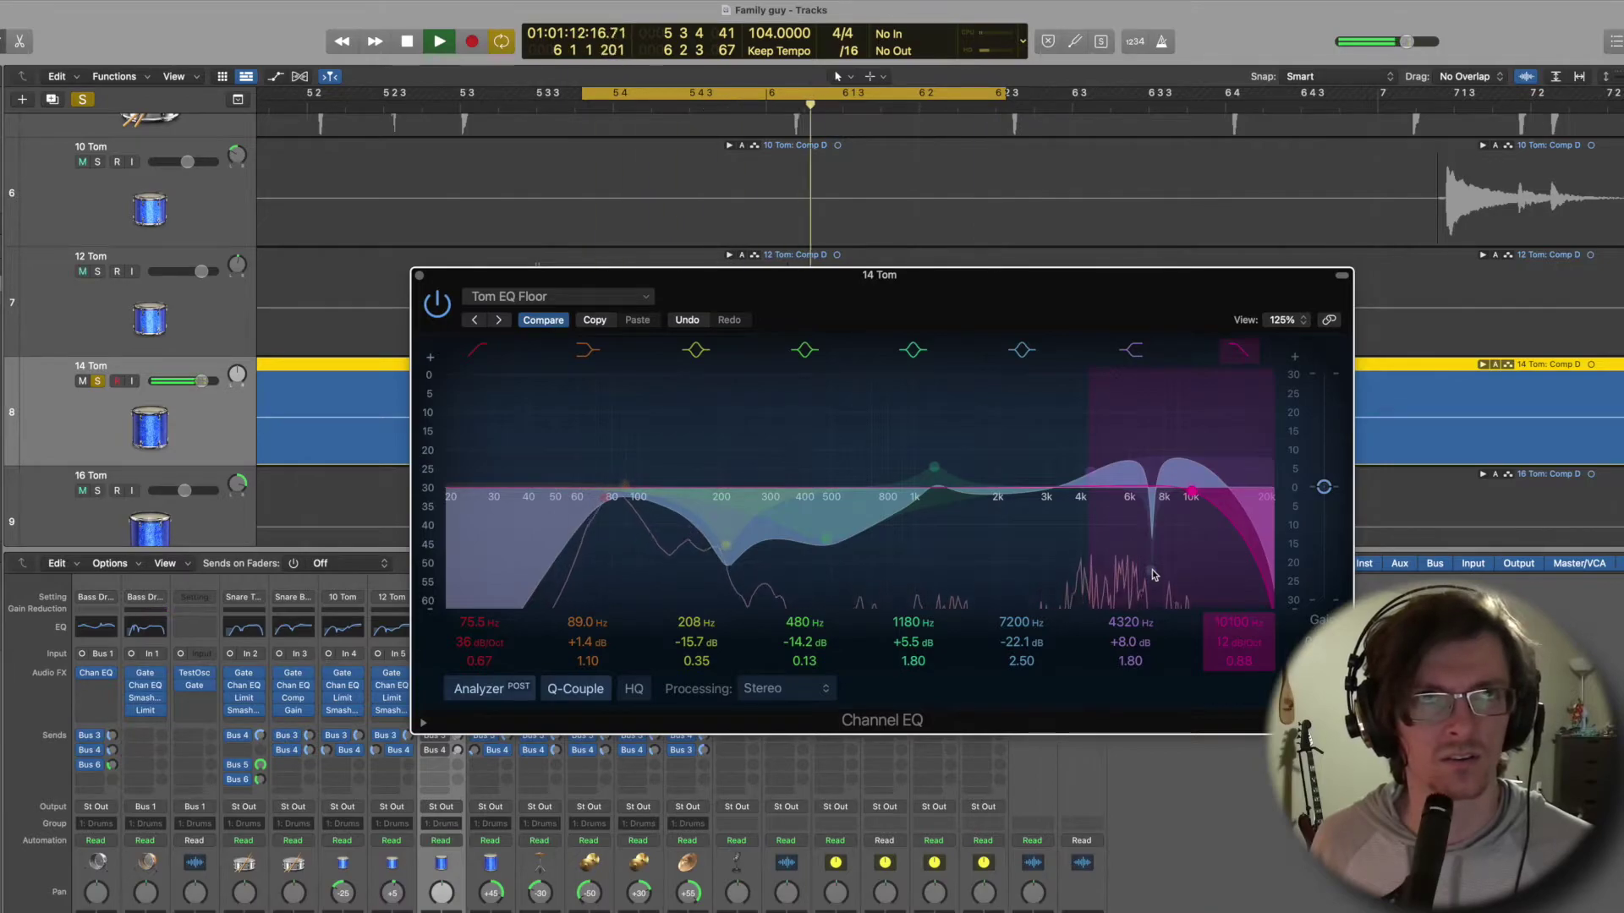
pyautogui.press('space')
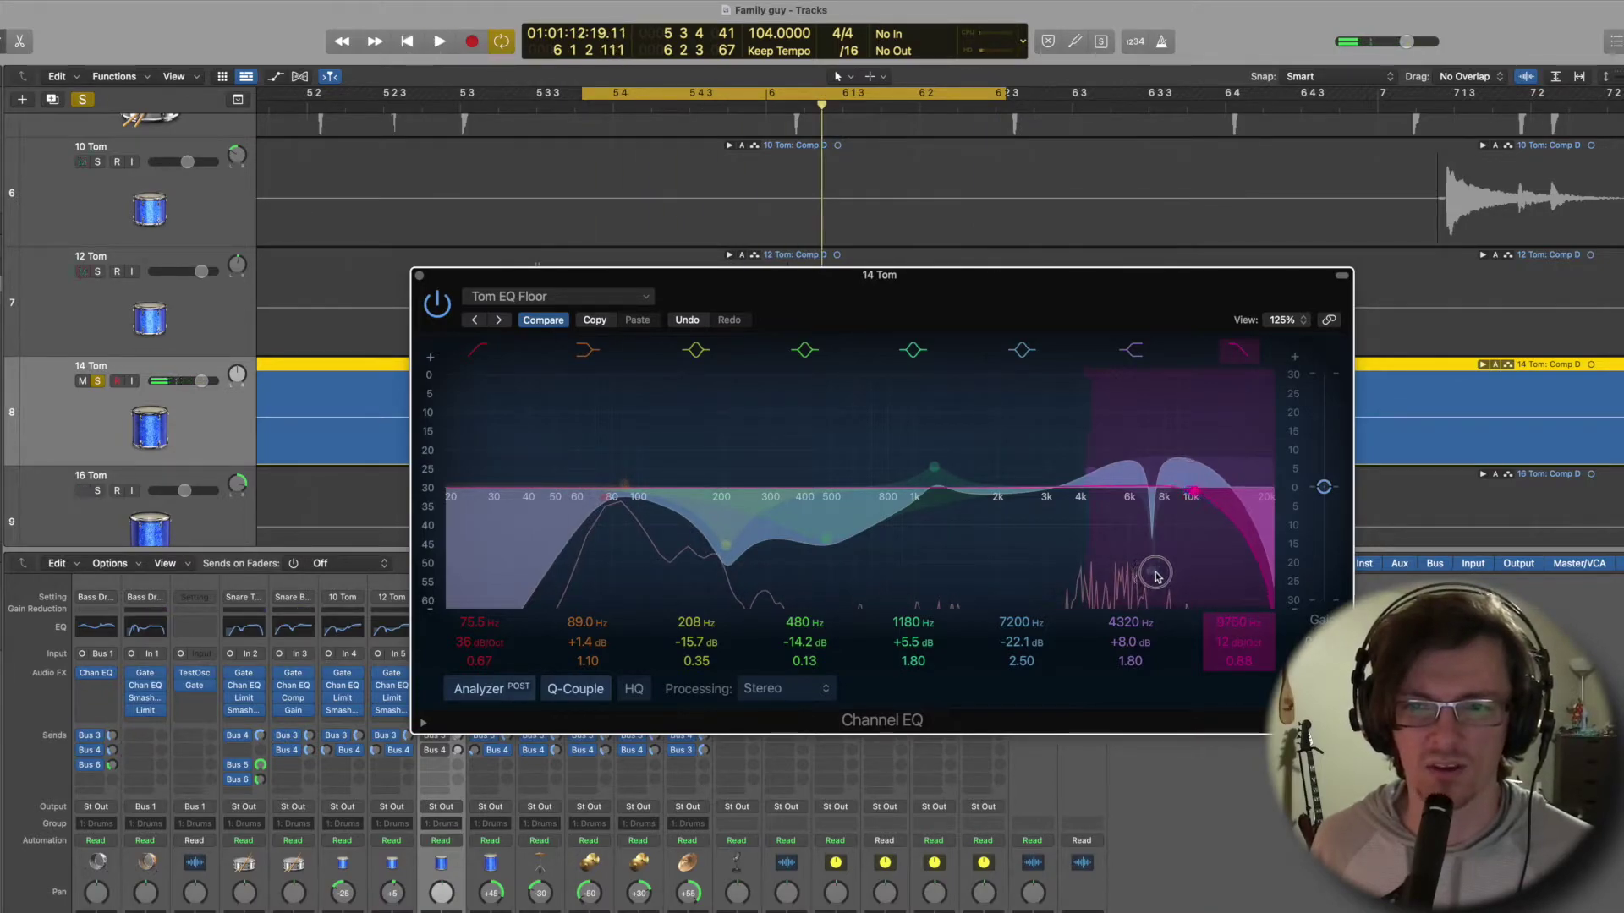
# Set the sixth band's cut to 12500 Hz, -22.8 dB and Q 1.80 and the high-cut filter to 10400 Hz, auditioning the tom.
pyautogui.click(1151, 572)
pyautogui.press('space')
pyautogui.moveTo(1144, 576); pyautogui.dragTo(1211, 585)
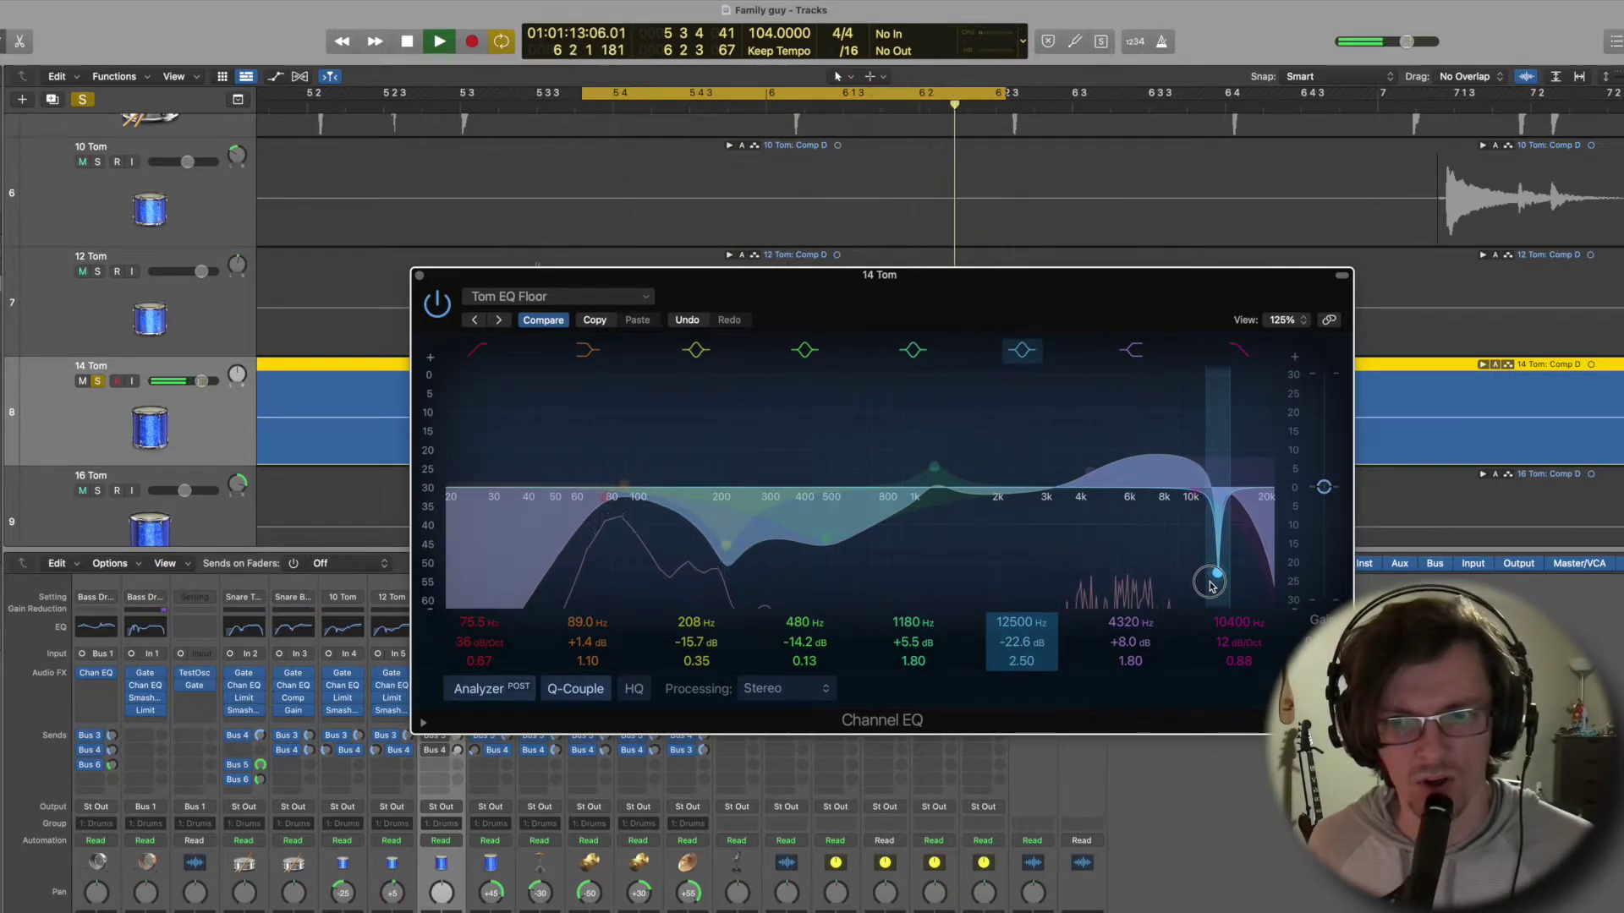
pyautogui.press('space')
pyautogui.moveTo(1218, 582); pyautogui.dragTo(1226, 578)
pyautogui.press('space')
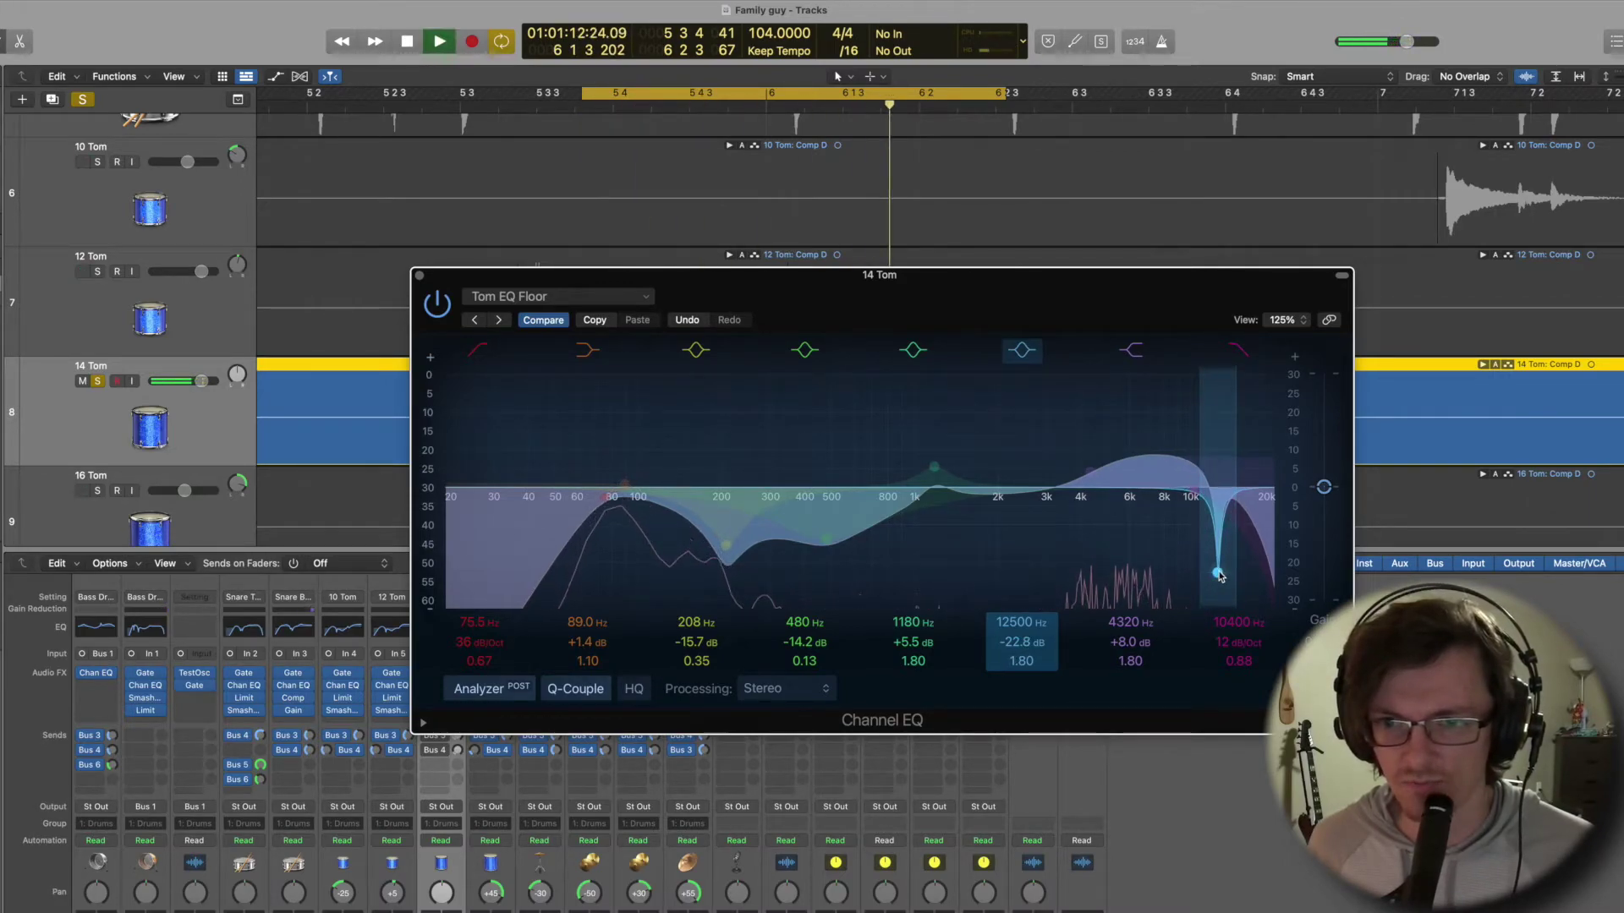
pyautogui.press('space')
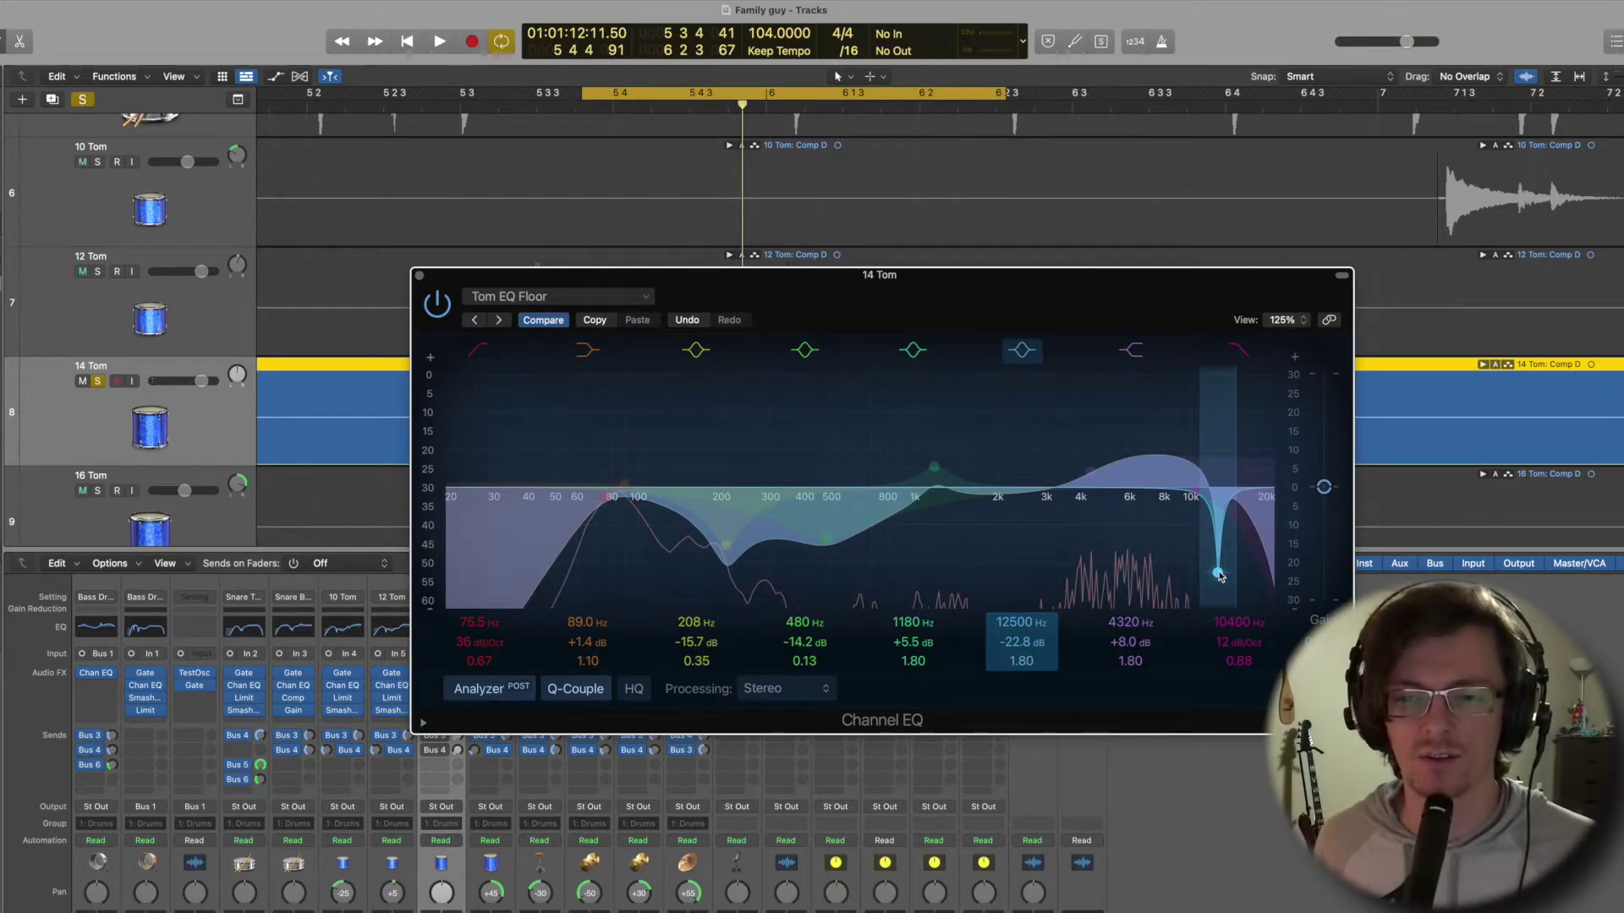
# Audition the 14 Tom twice with the 12500 Hz cut and the high-cut filter active.
pyautogui.press('space')
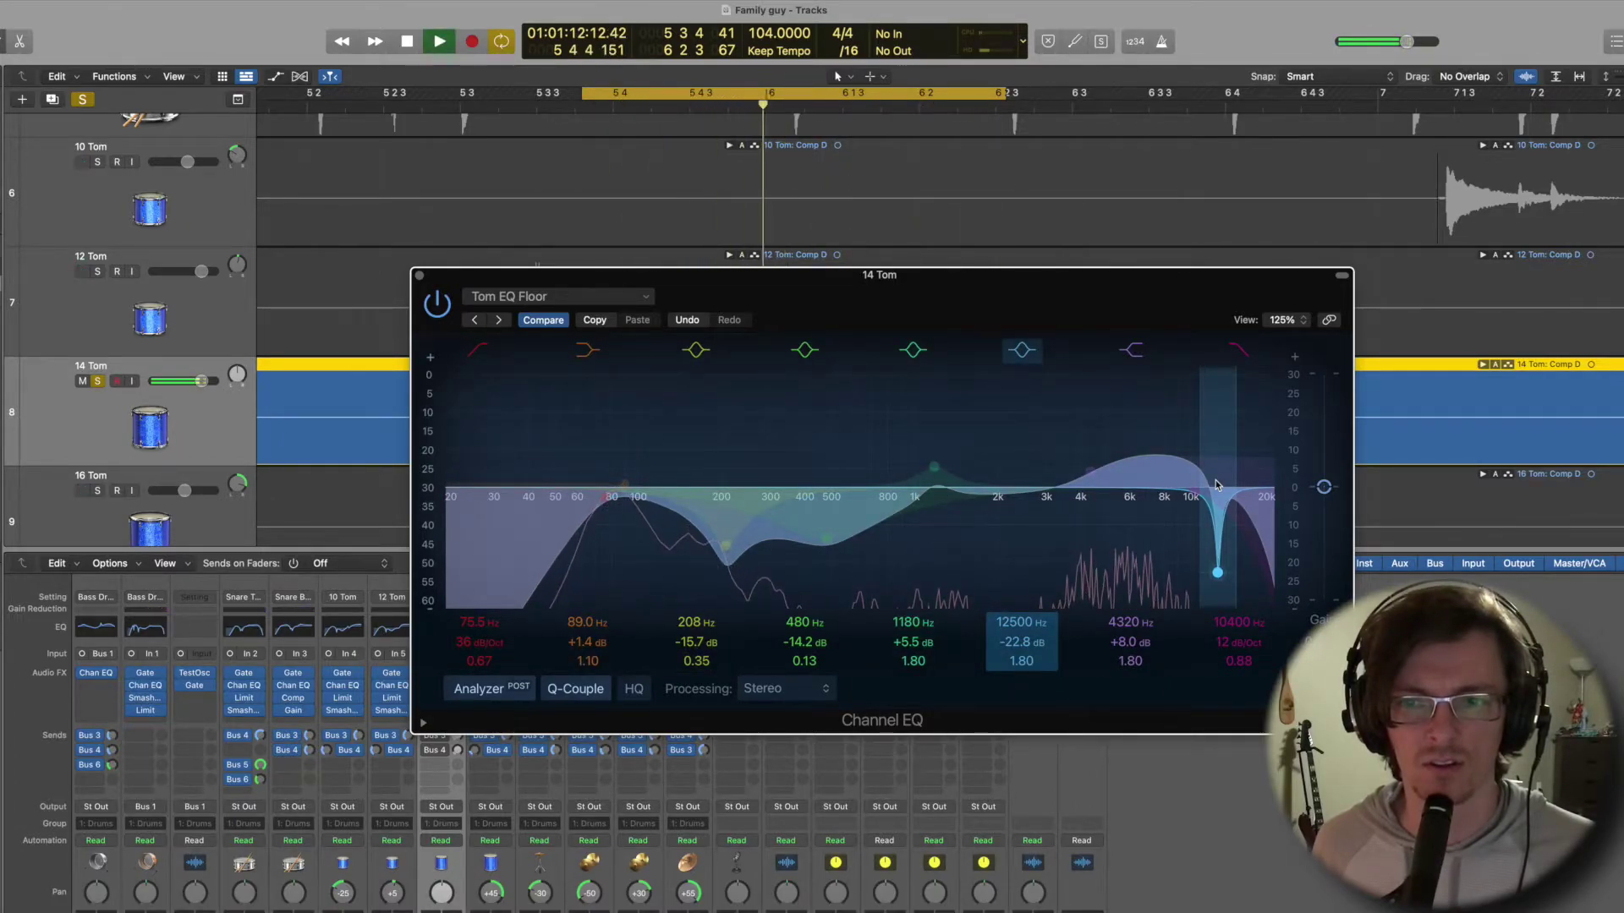
pyautogui.press('space')
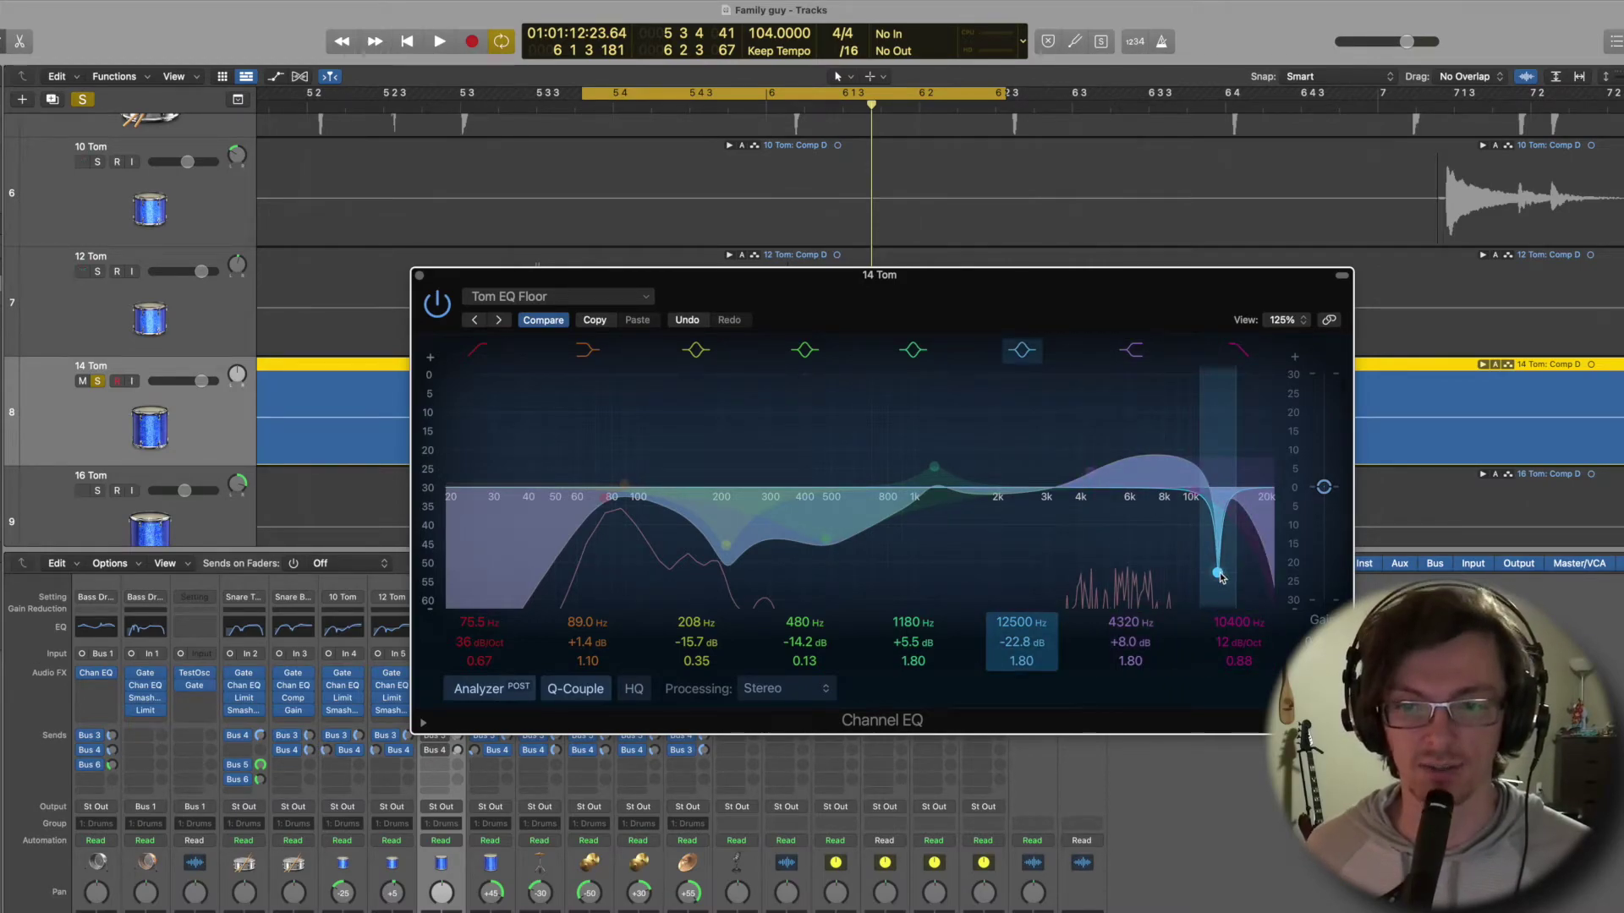
pyautogui.press('space')
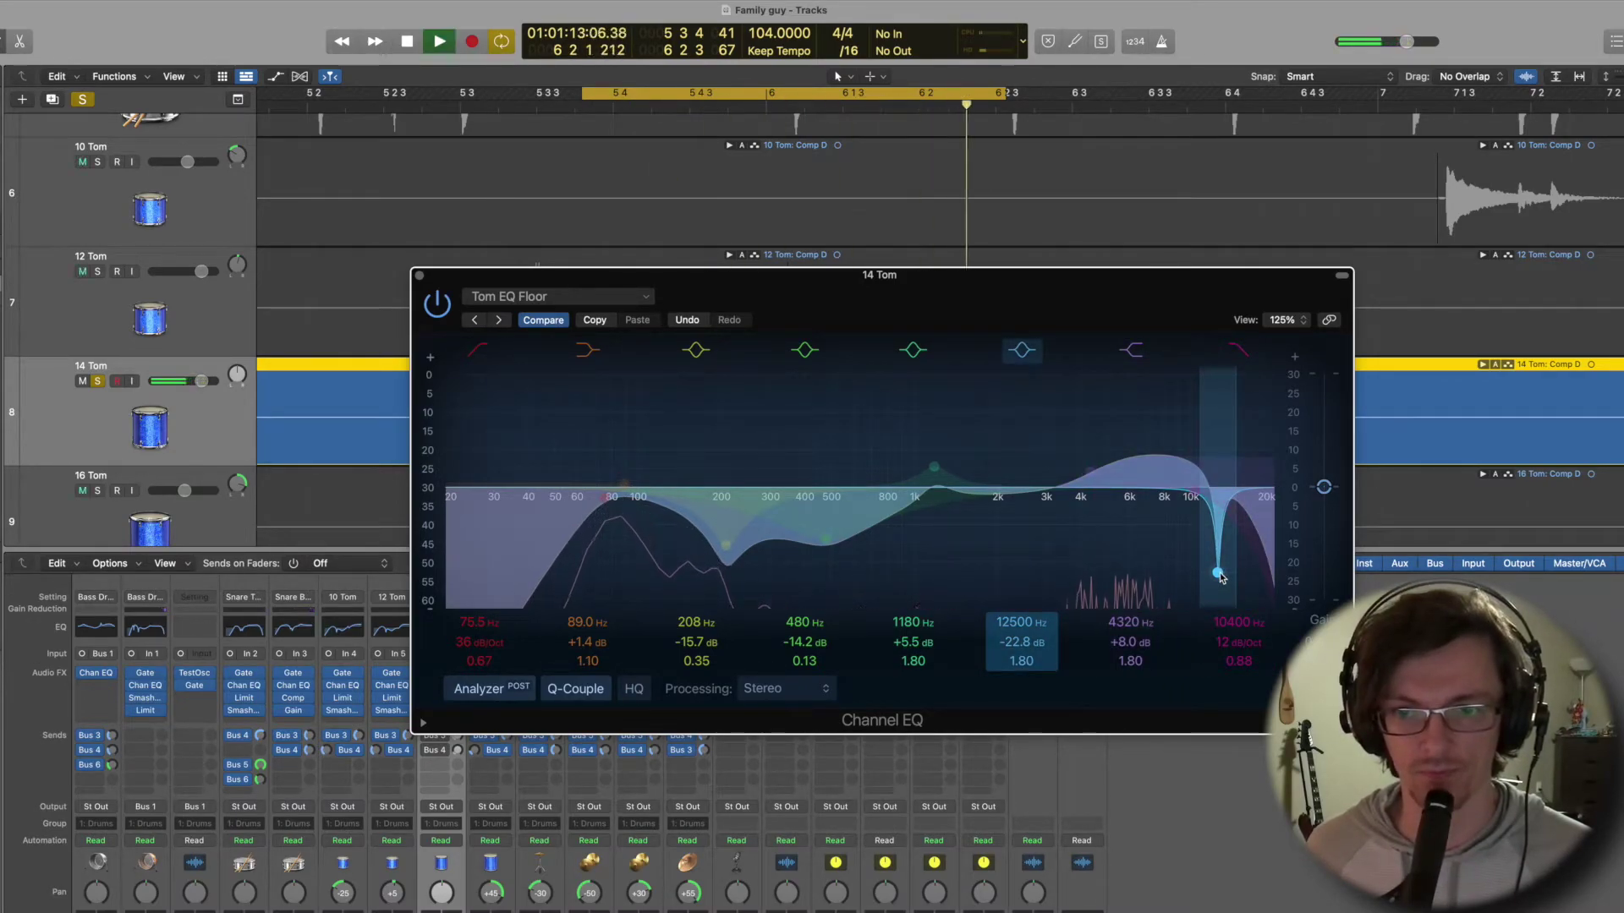
pyautogui.press('space')
# Disable the Channel EQ's sixth band and high-cut filter and audition the 14 Tom without them.
pyautogui.click(1020, 350)
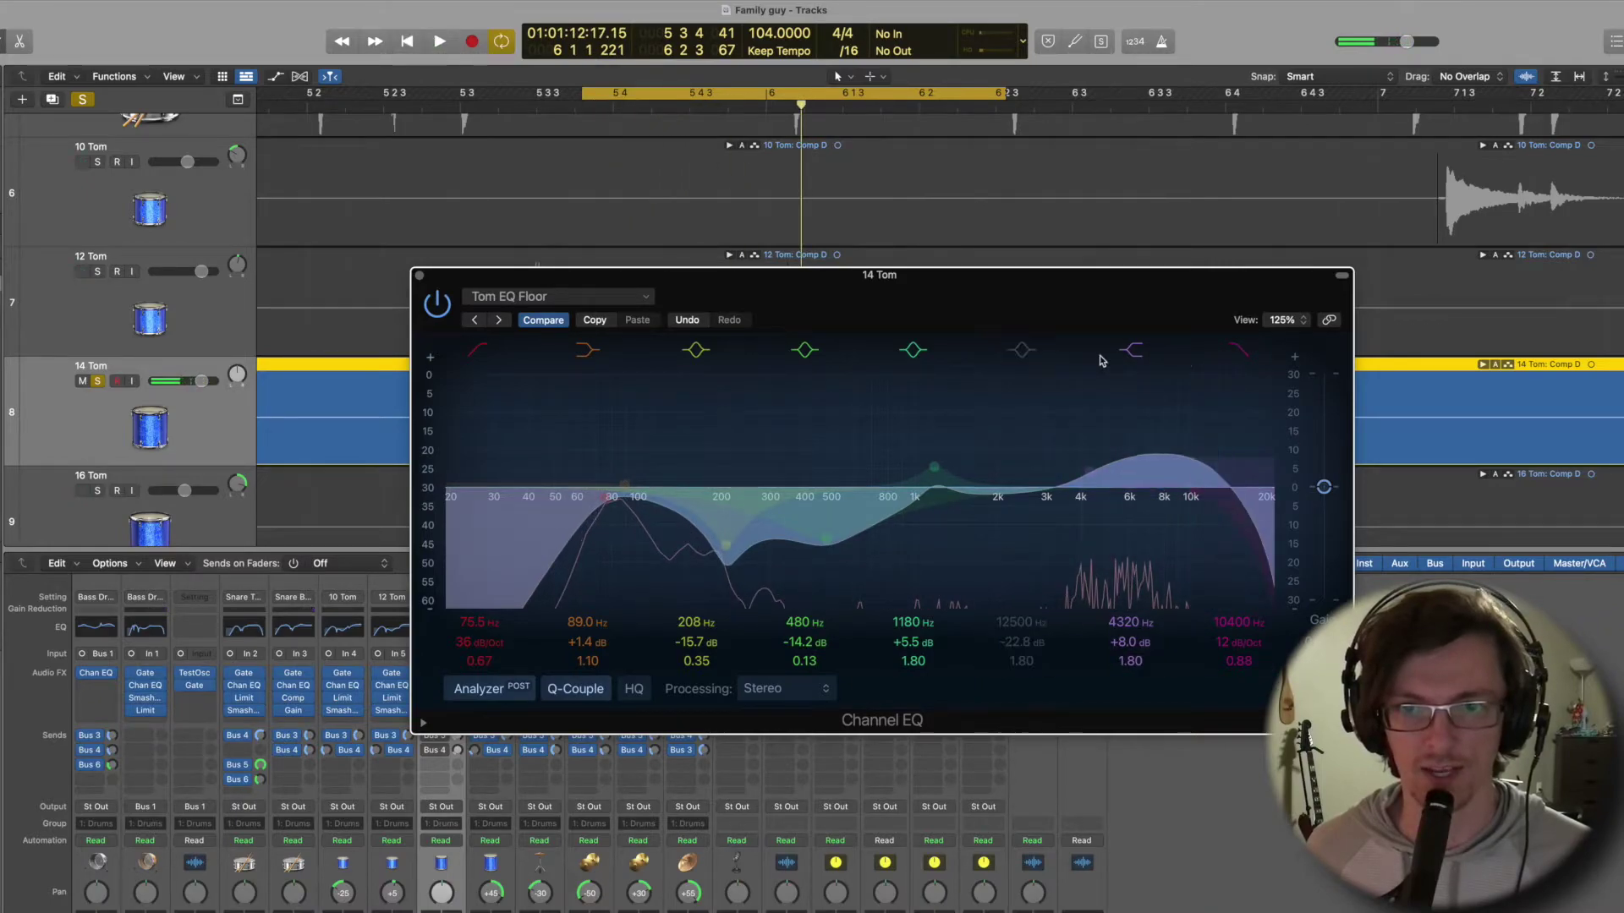
pyautogui.click(1231, 354)
pyautogui.press('space')
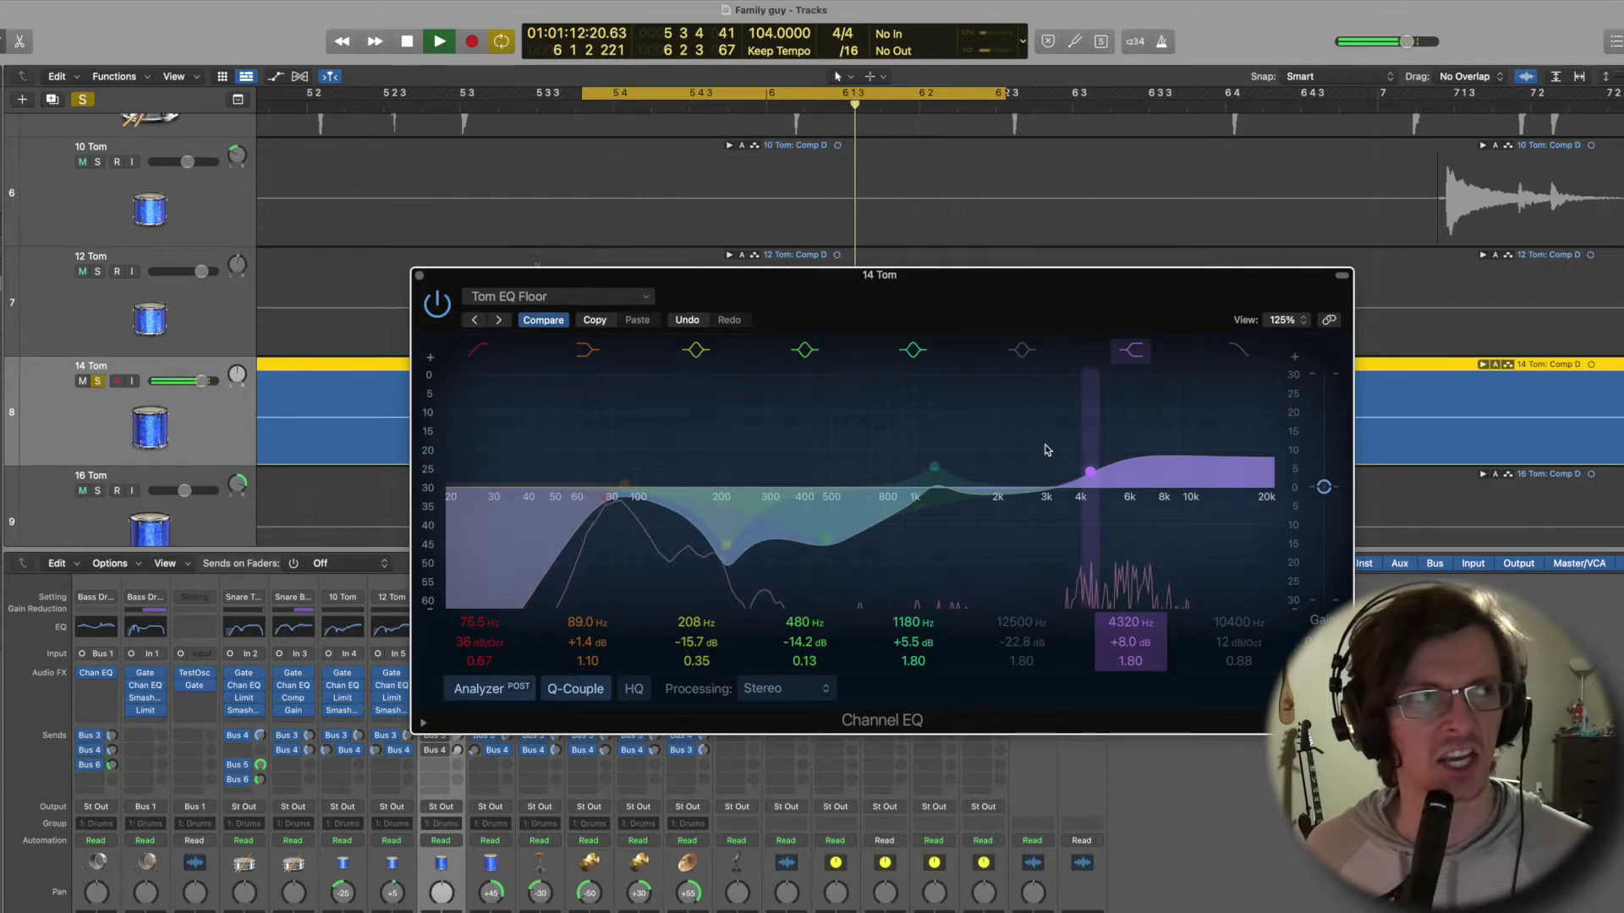
# Re-enable the 14 Tom Channel EQ's sixth band and high-cut filter and audition the tom with both active.
pyautogui.press('space')
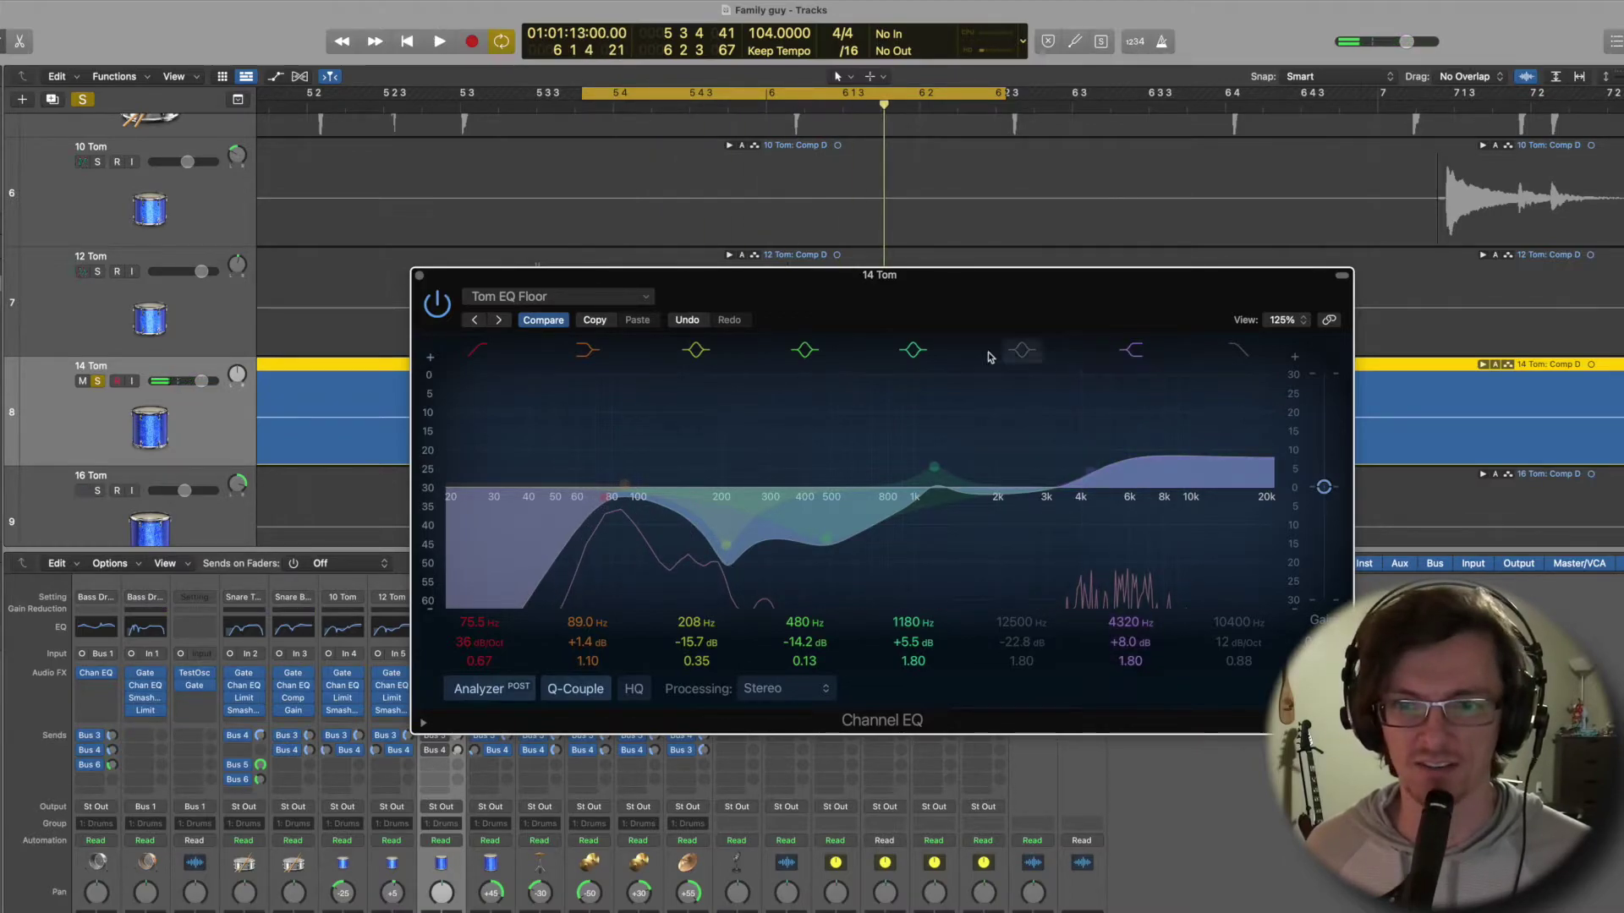
pyautogui.click(1025, 351)
pyautogui.click(1245, 352)
pyautogui.press('space')
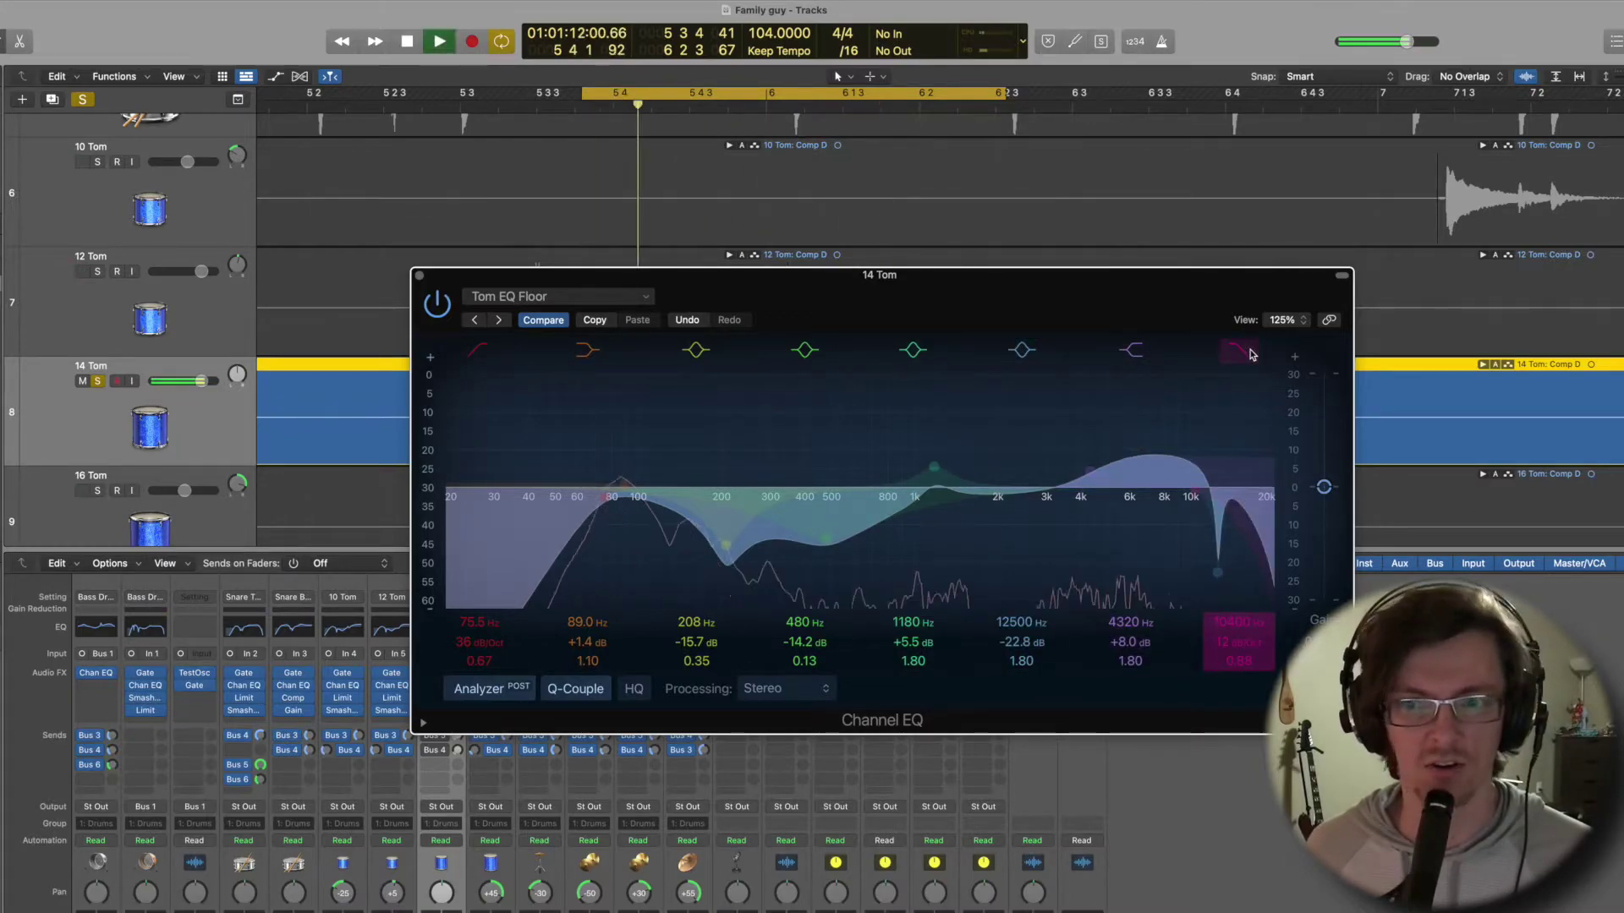
pyautogui.press('space')
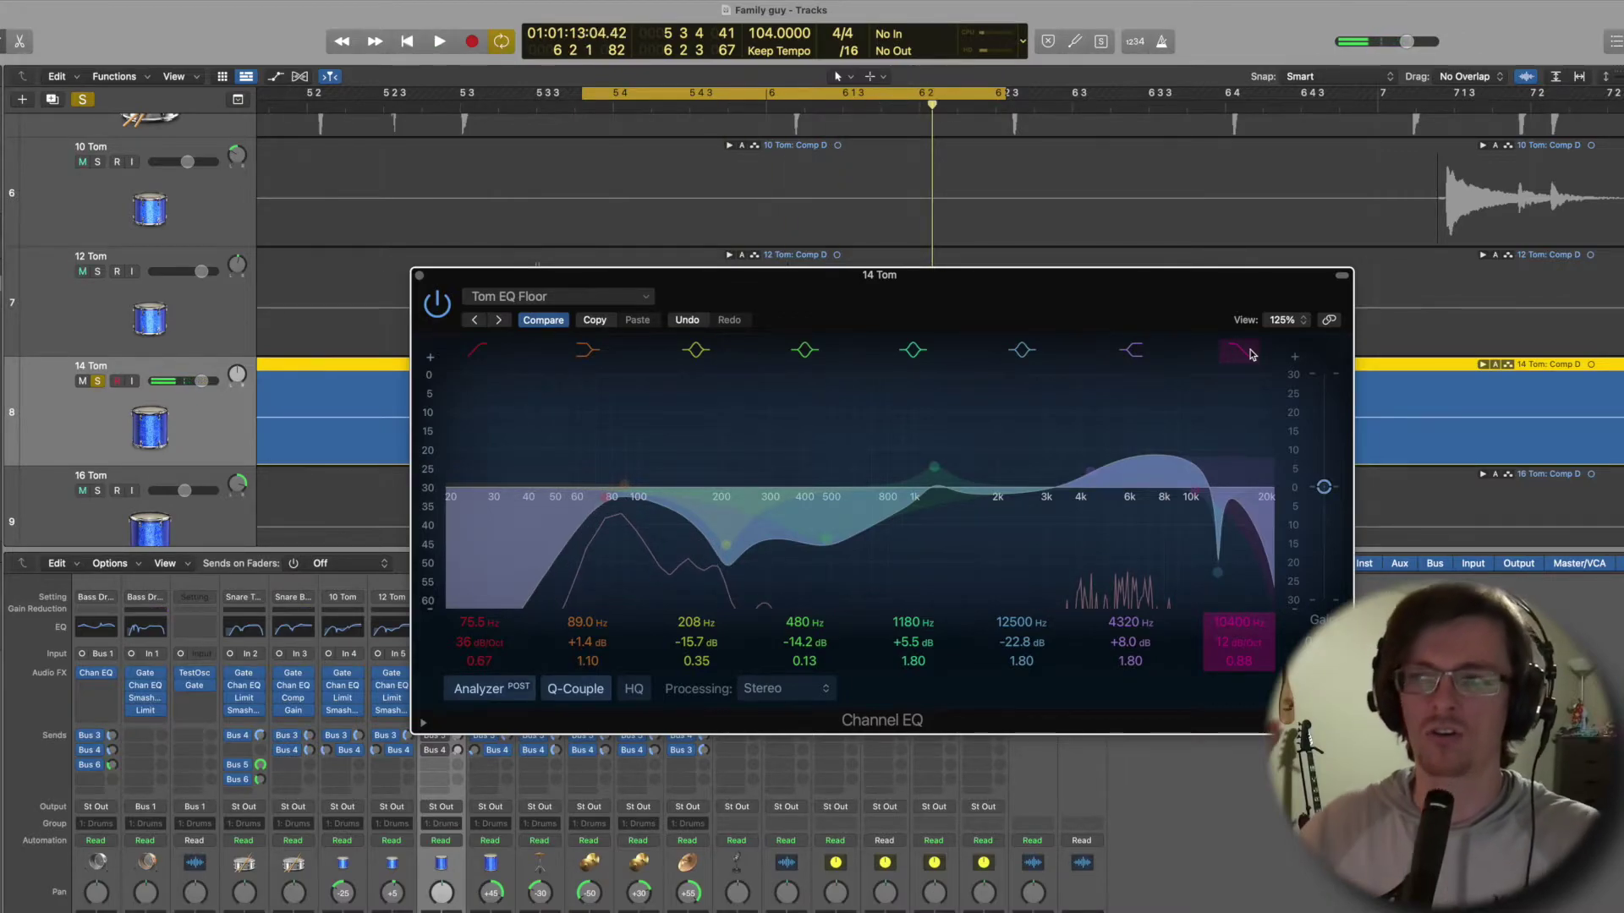
# Save the 14 Tom's EQ setting as a new preset named "Tom EQ Floor - No Rattle" and close the Channel EQ.
pyautogui.click(648, 298)
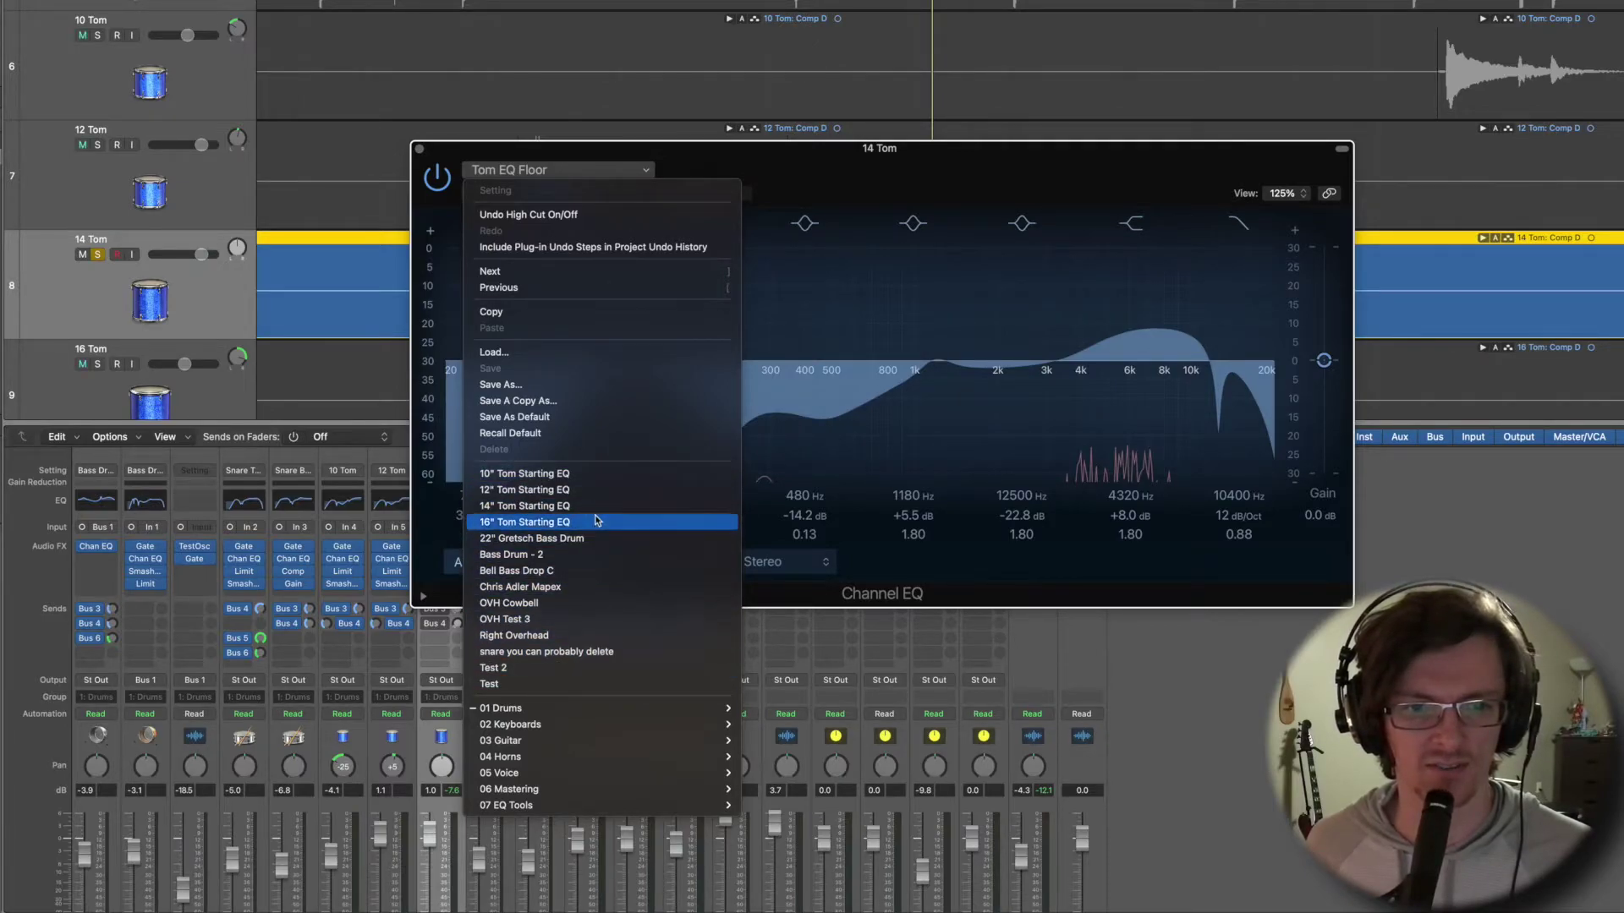
pyautogui.click(576, 386)
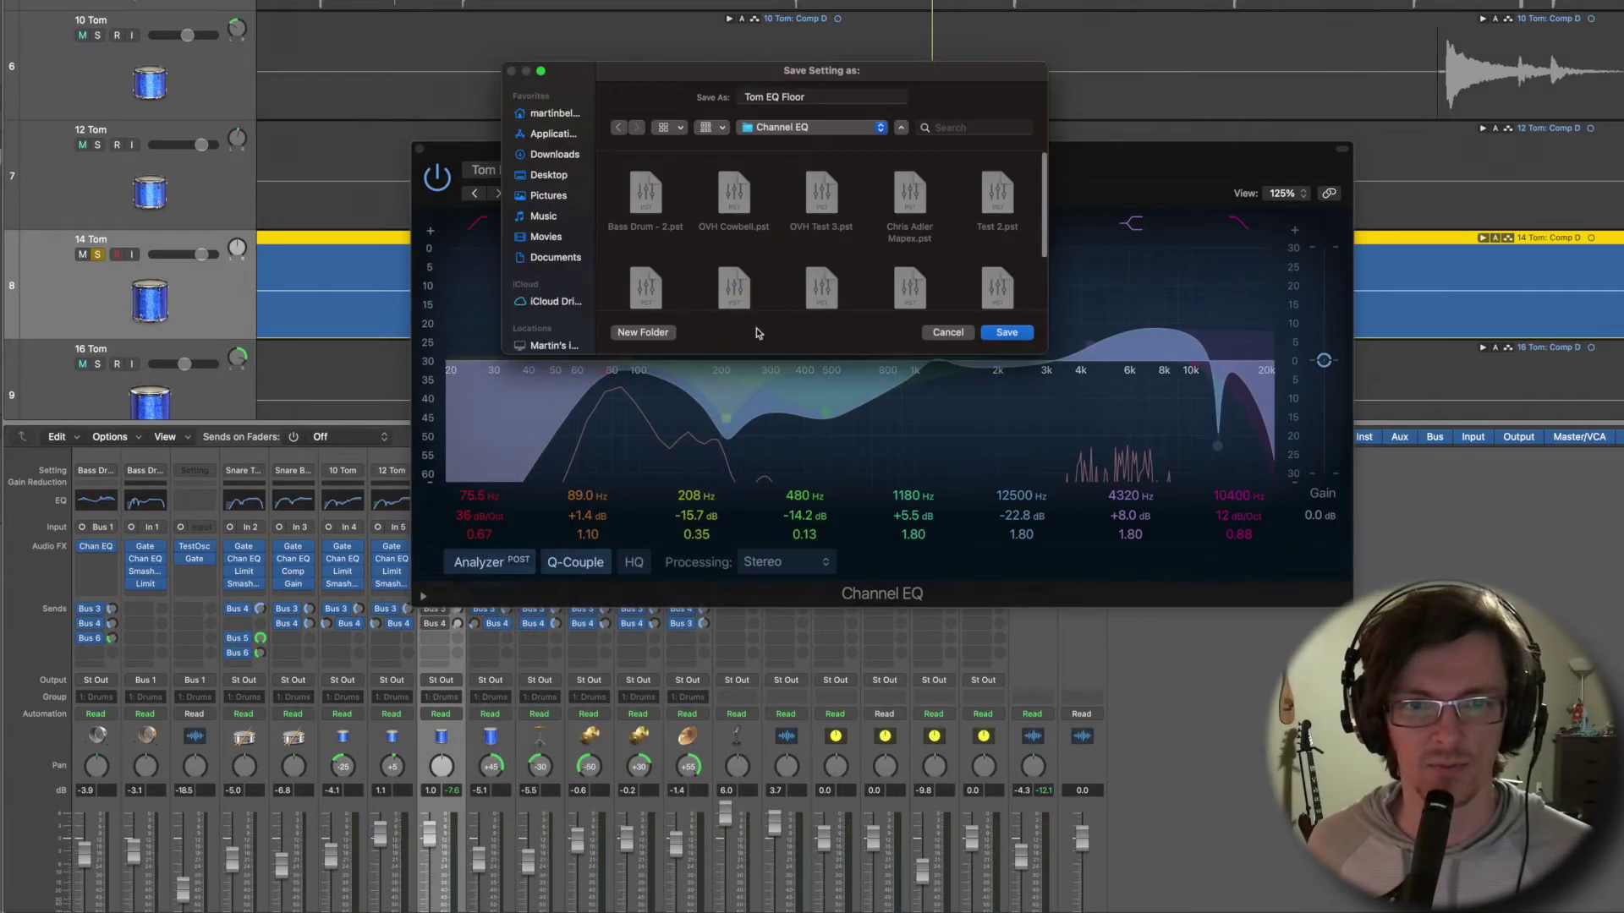
pyautogui.click(813, 97)
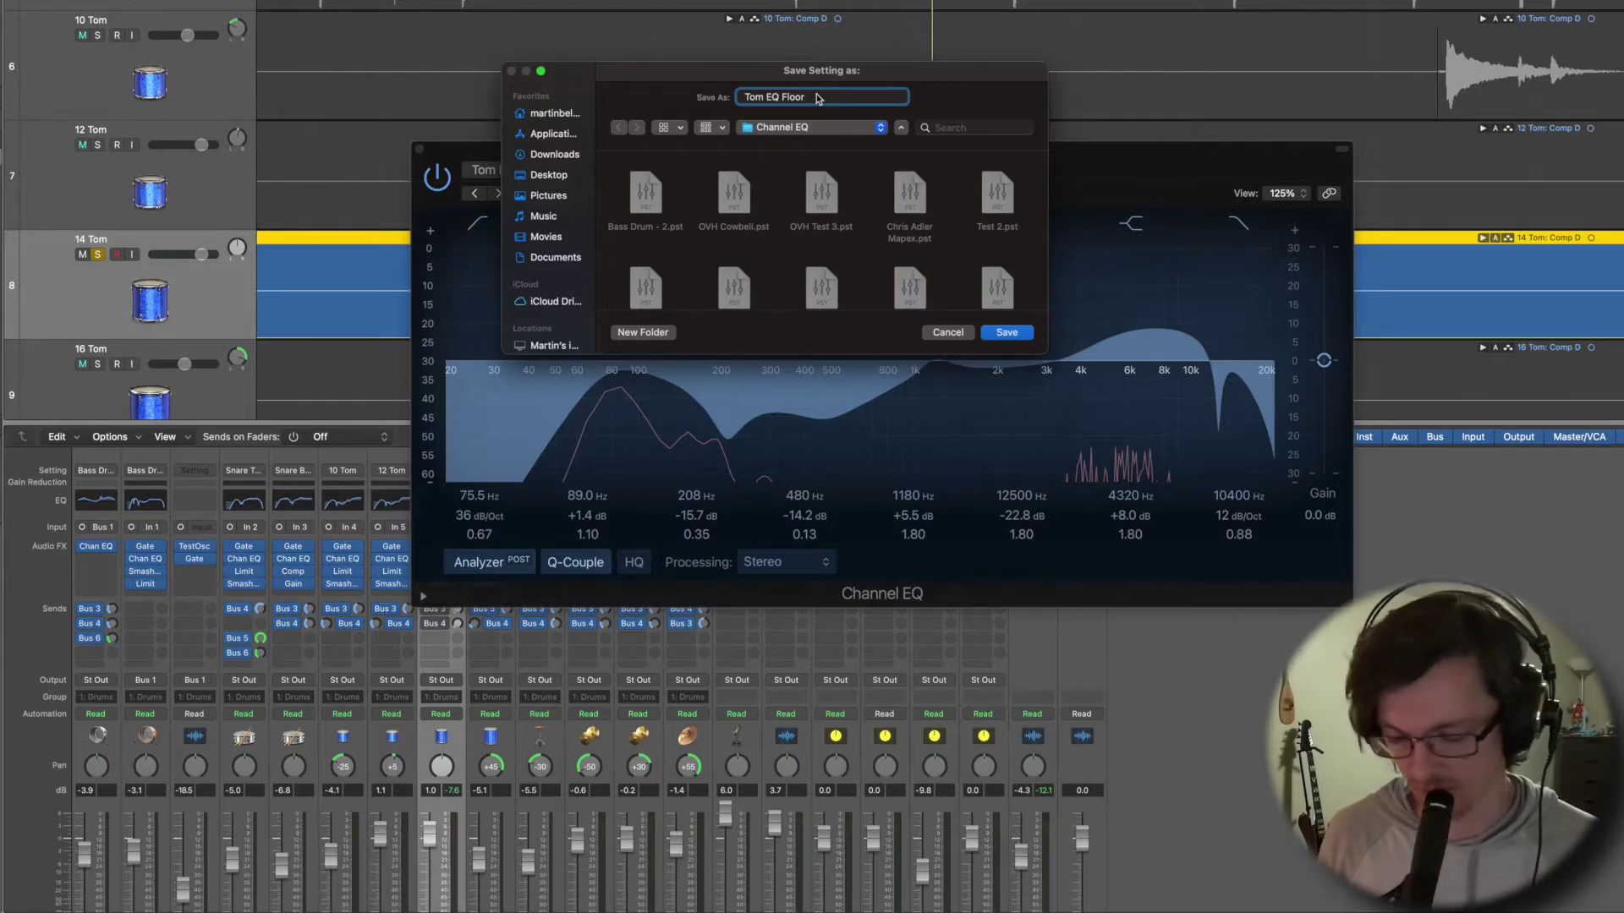
pyautogui.write('- No Rattle')
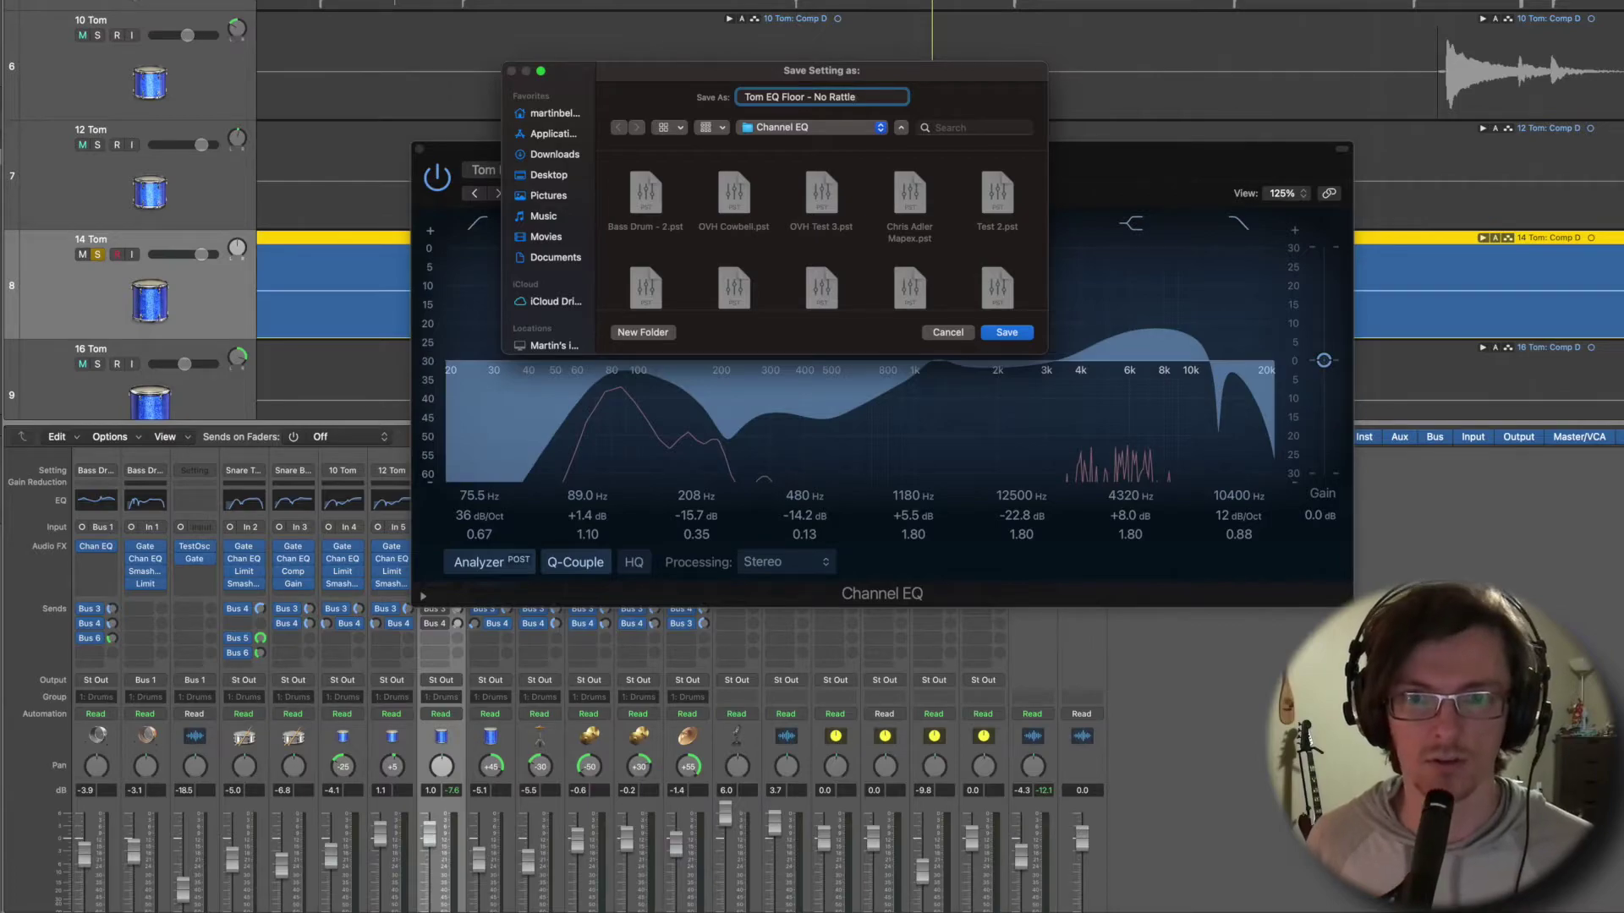
pyautogui.press('Return')
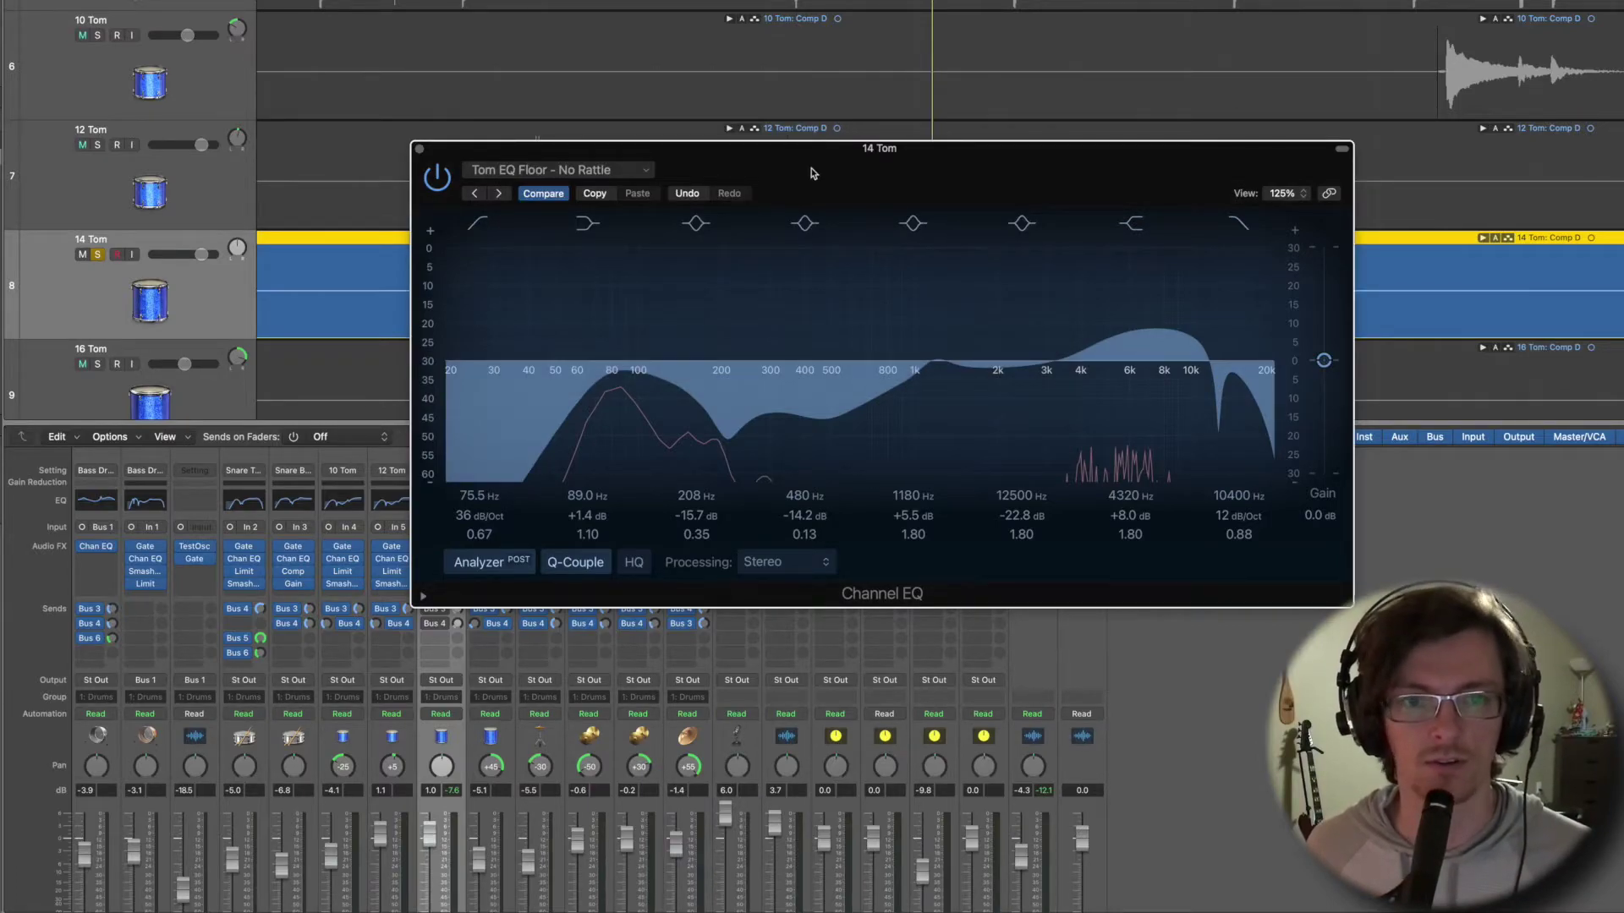
pyautogui.click(426, 153)
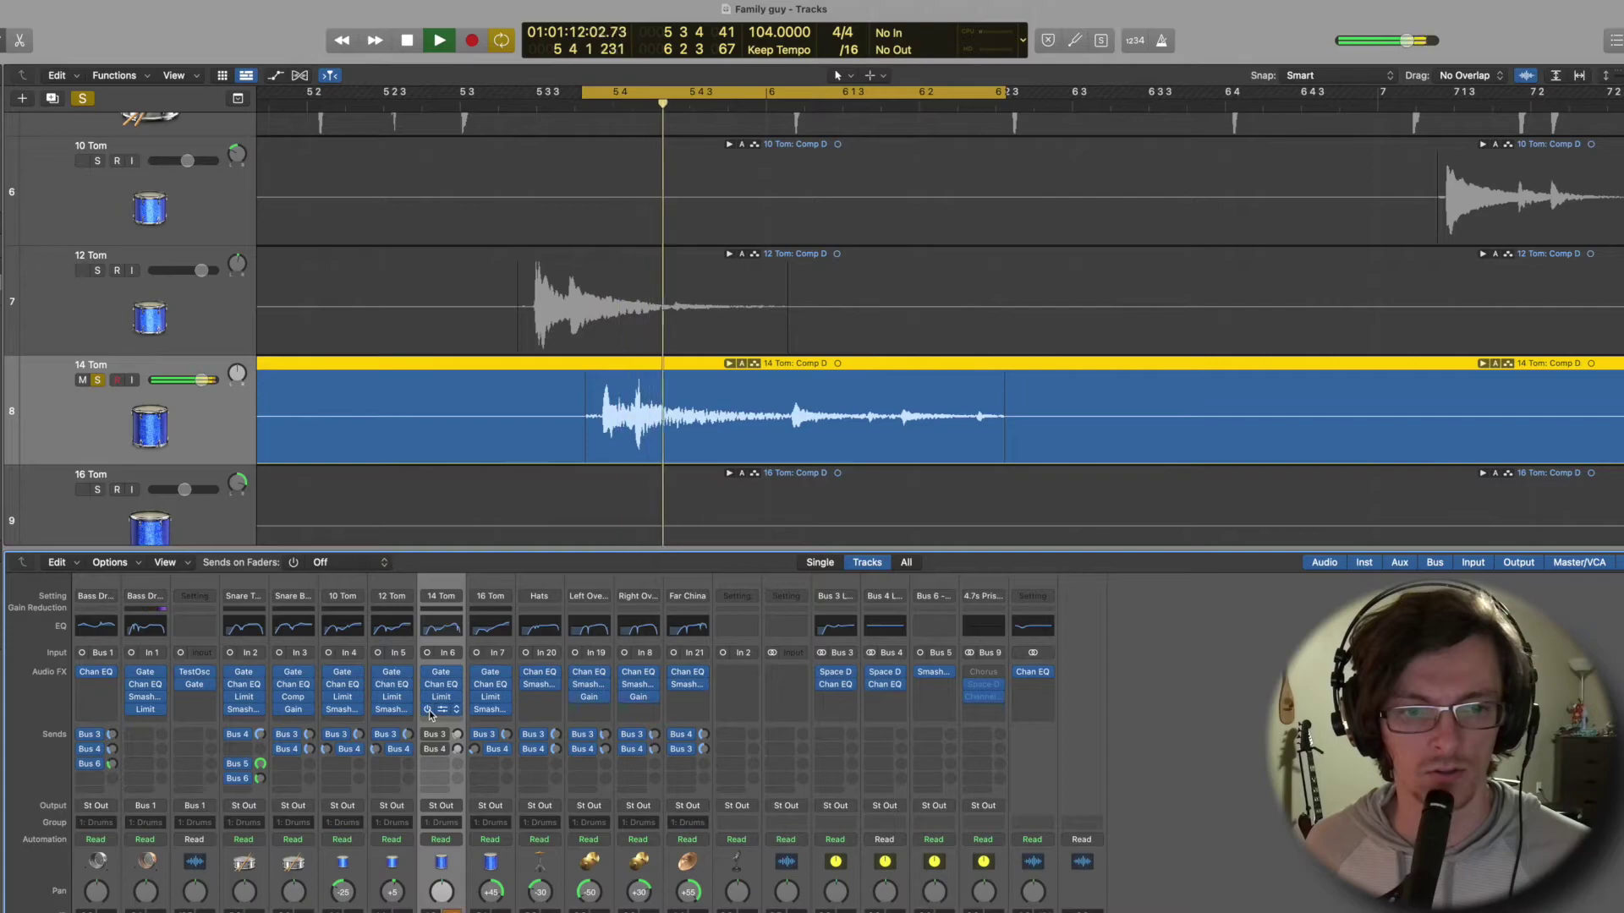
# Stop playback and examine the 14 Tom's Smash And Grab threshold, beef, air, saturation, mix, input and output settings.
pyautogui.press('space')
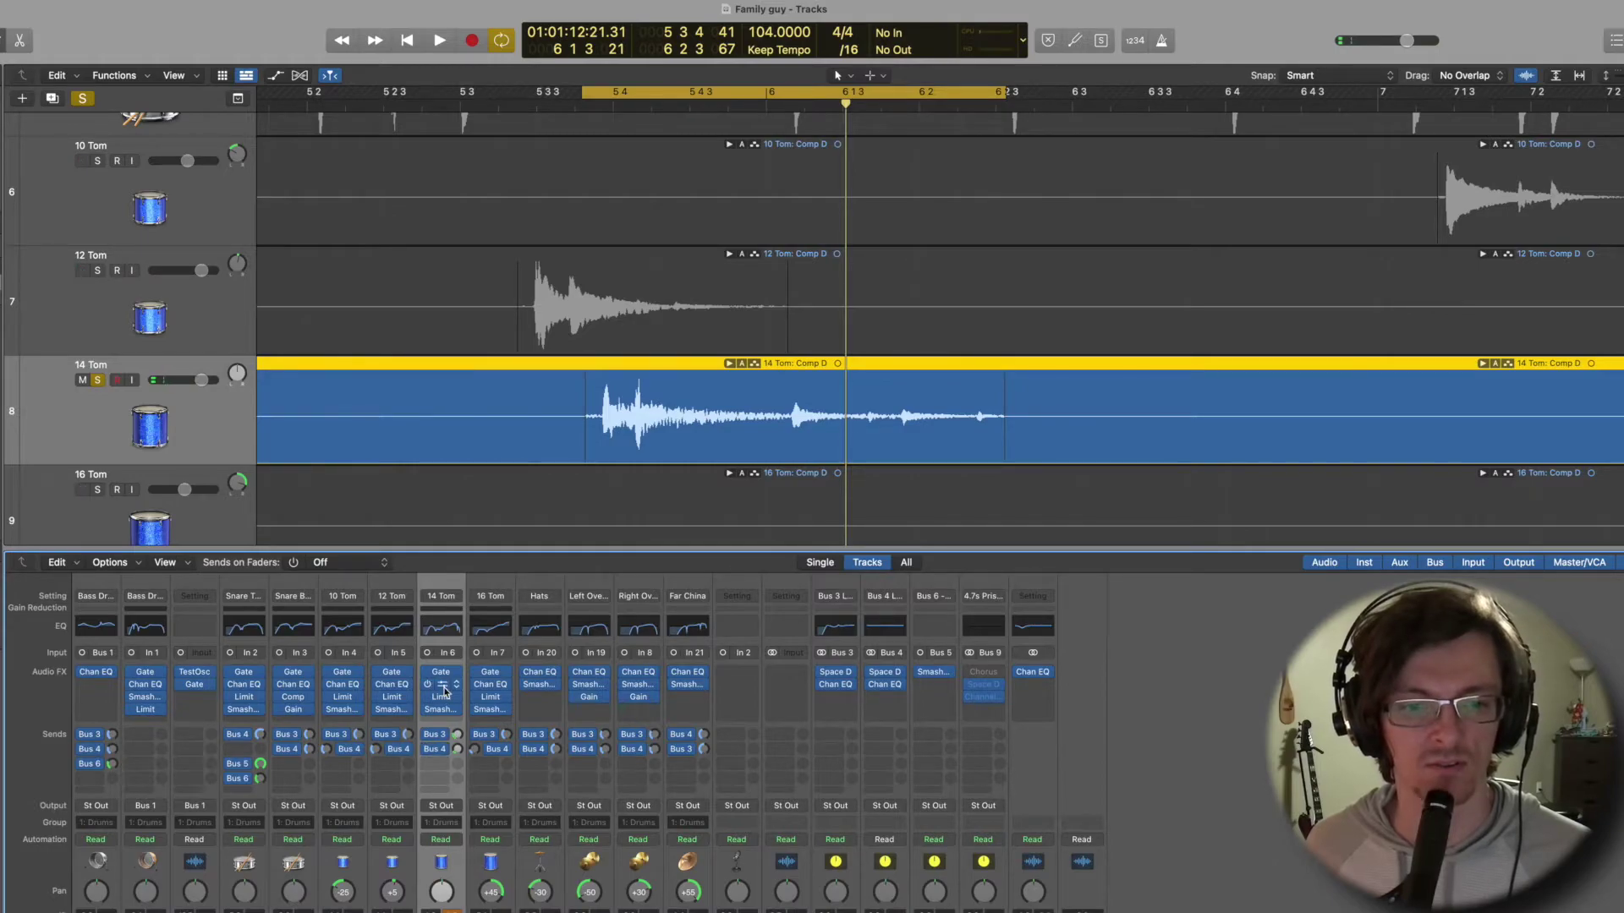
pyautogui.moveTo(696, 194); pyautogui.dragTo(865, 260)
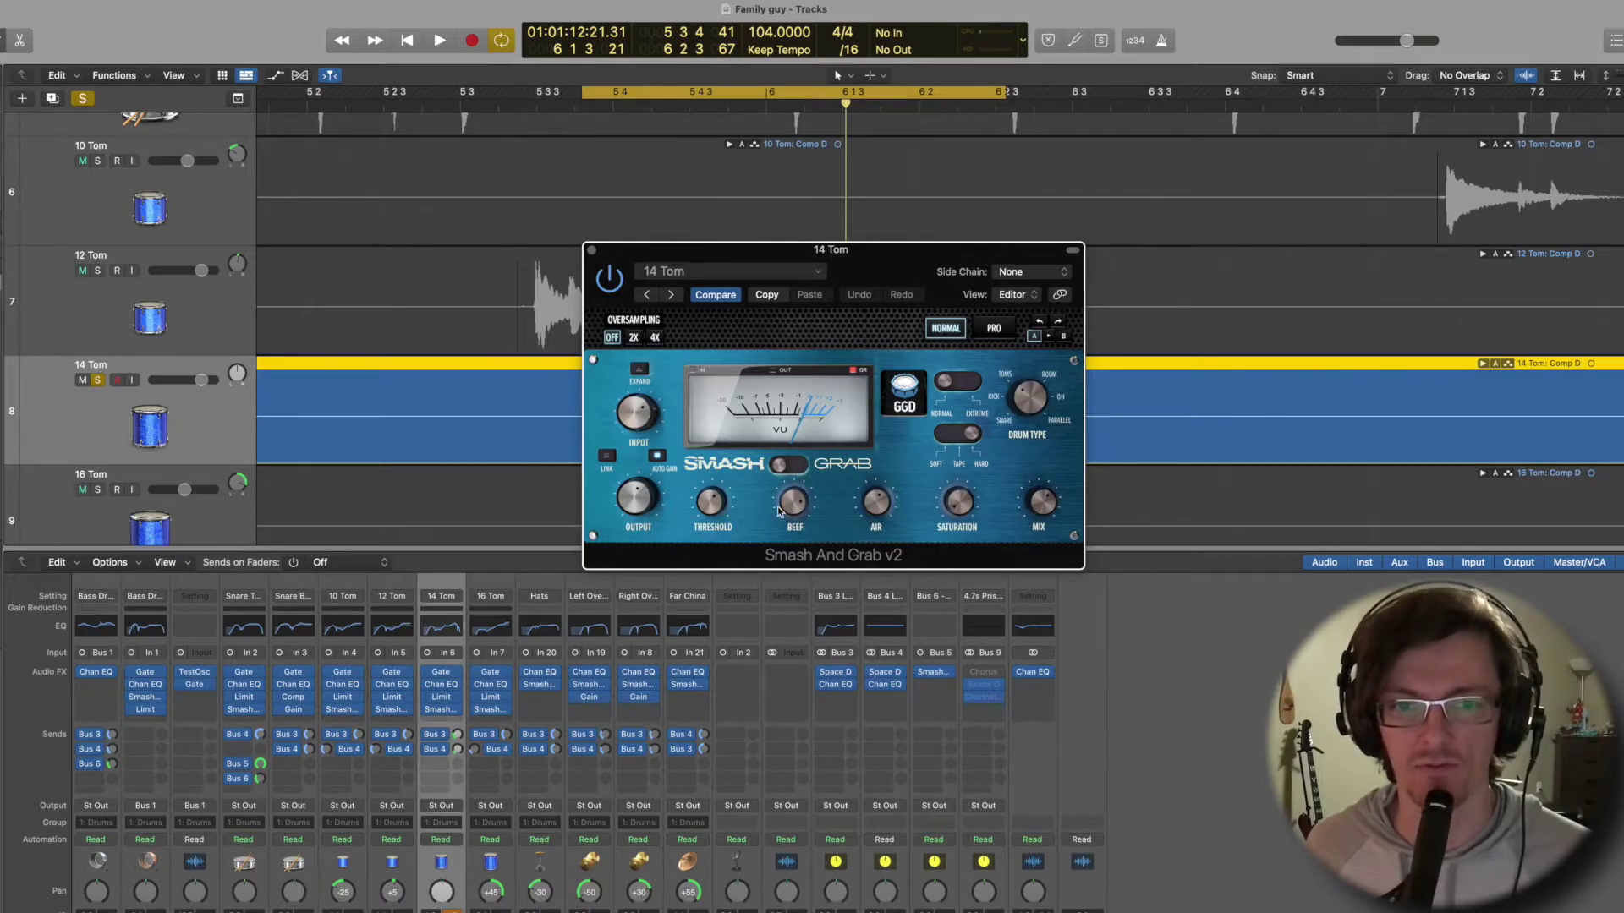
pyautogui.click(715, 509)
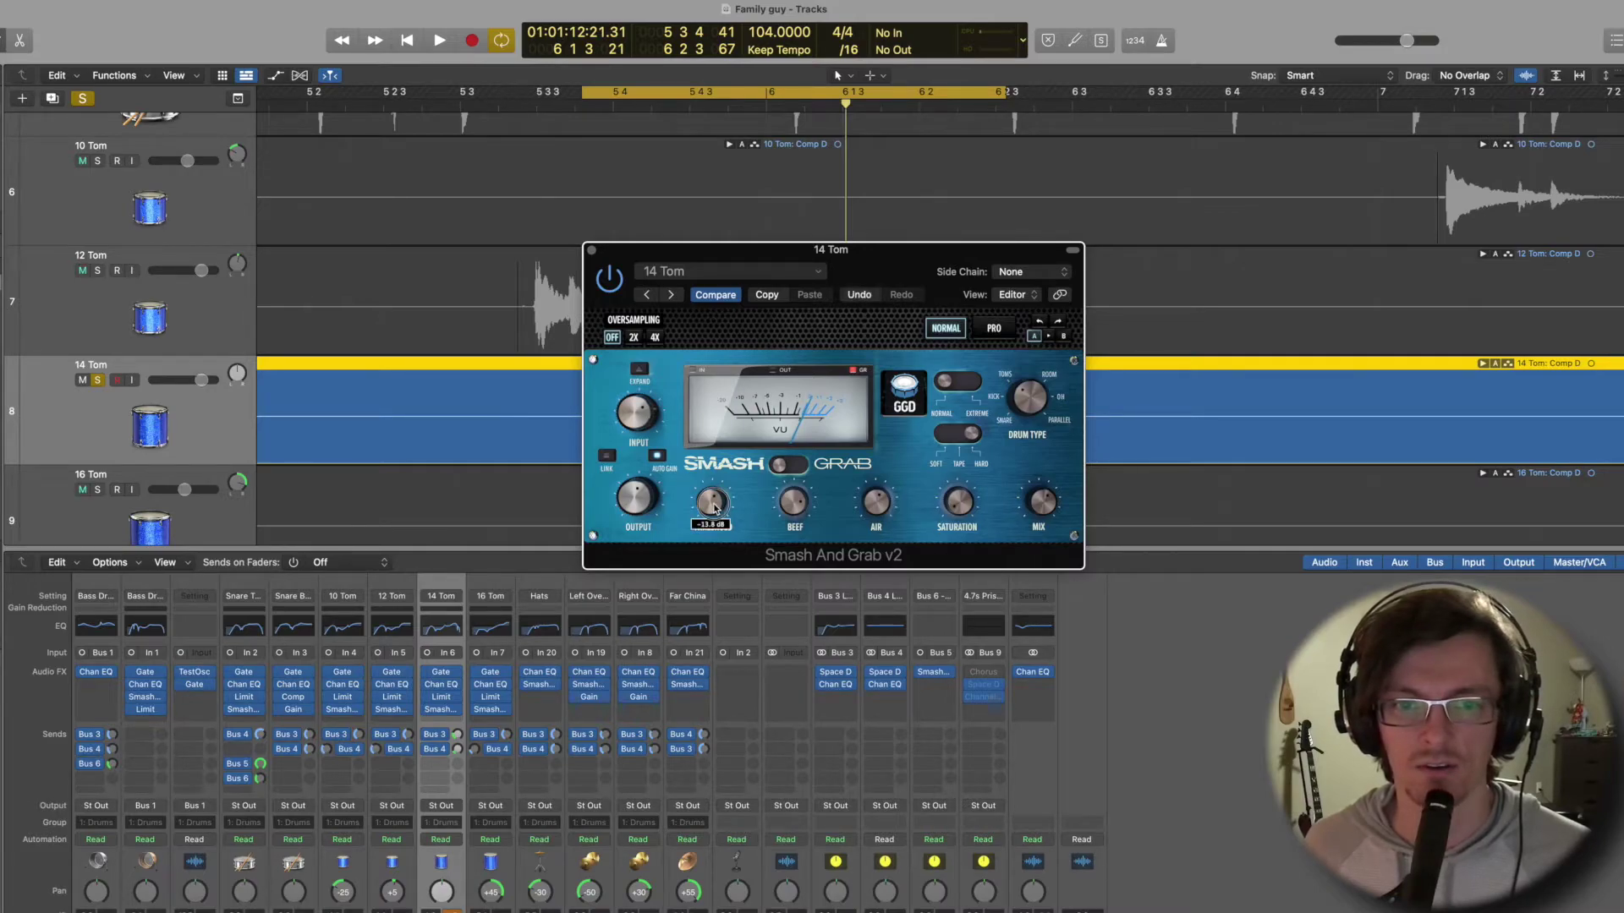
pyautogui.click(793, 507)
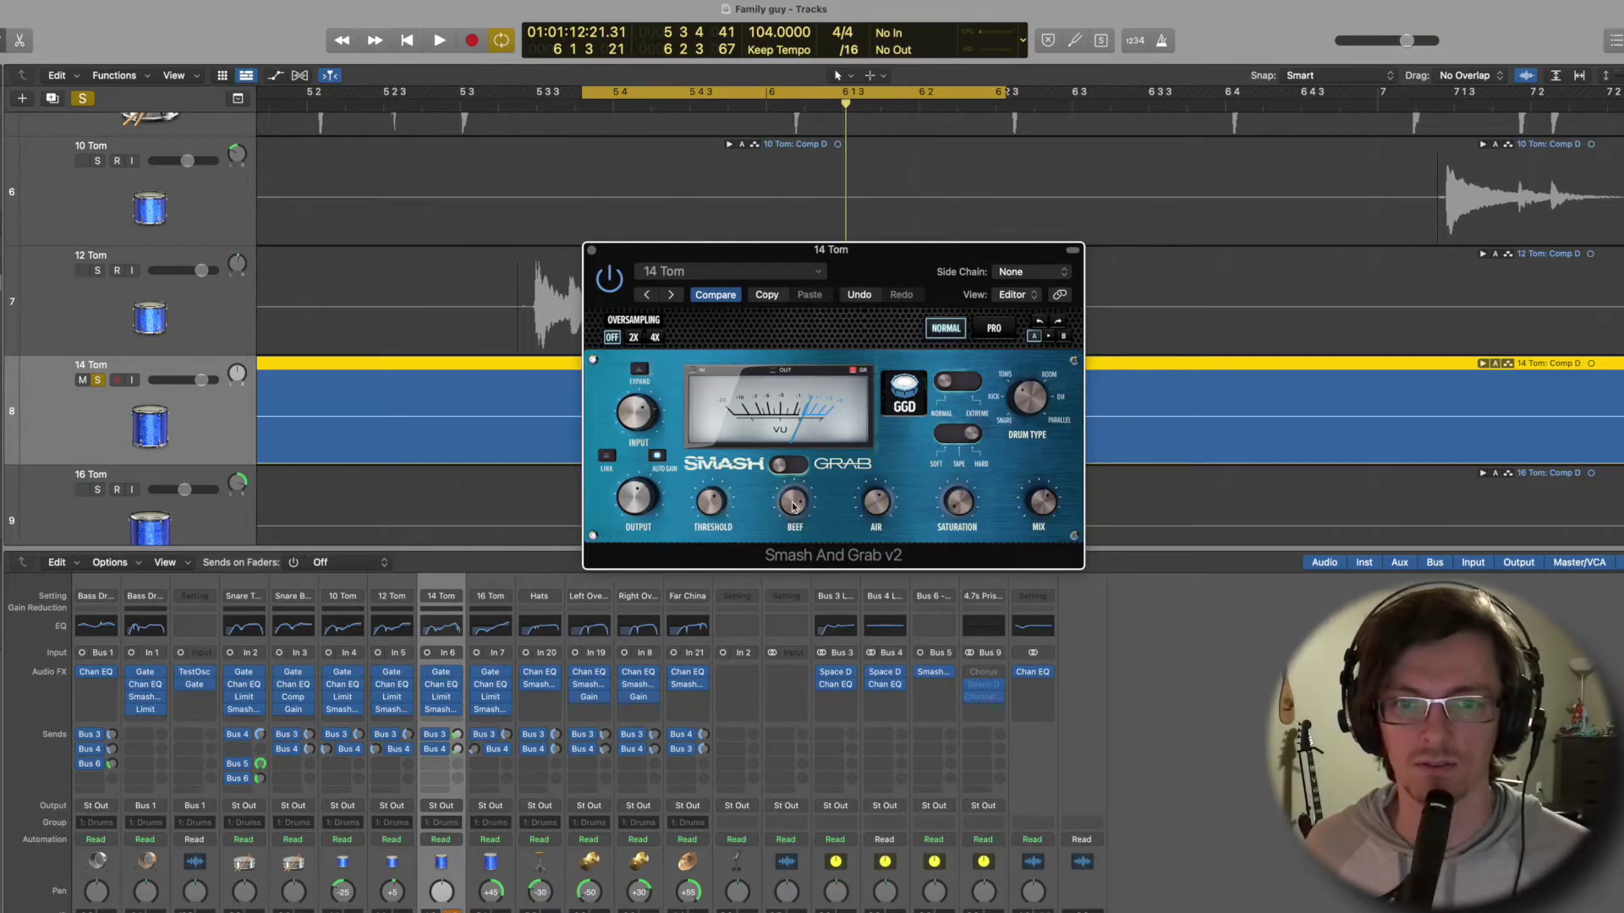
pyautogui.click(871, 509)
pyautogui.click(960, 506)
pyautogui.click(1044, 504)
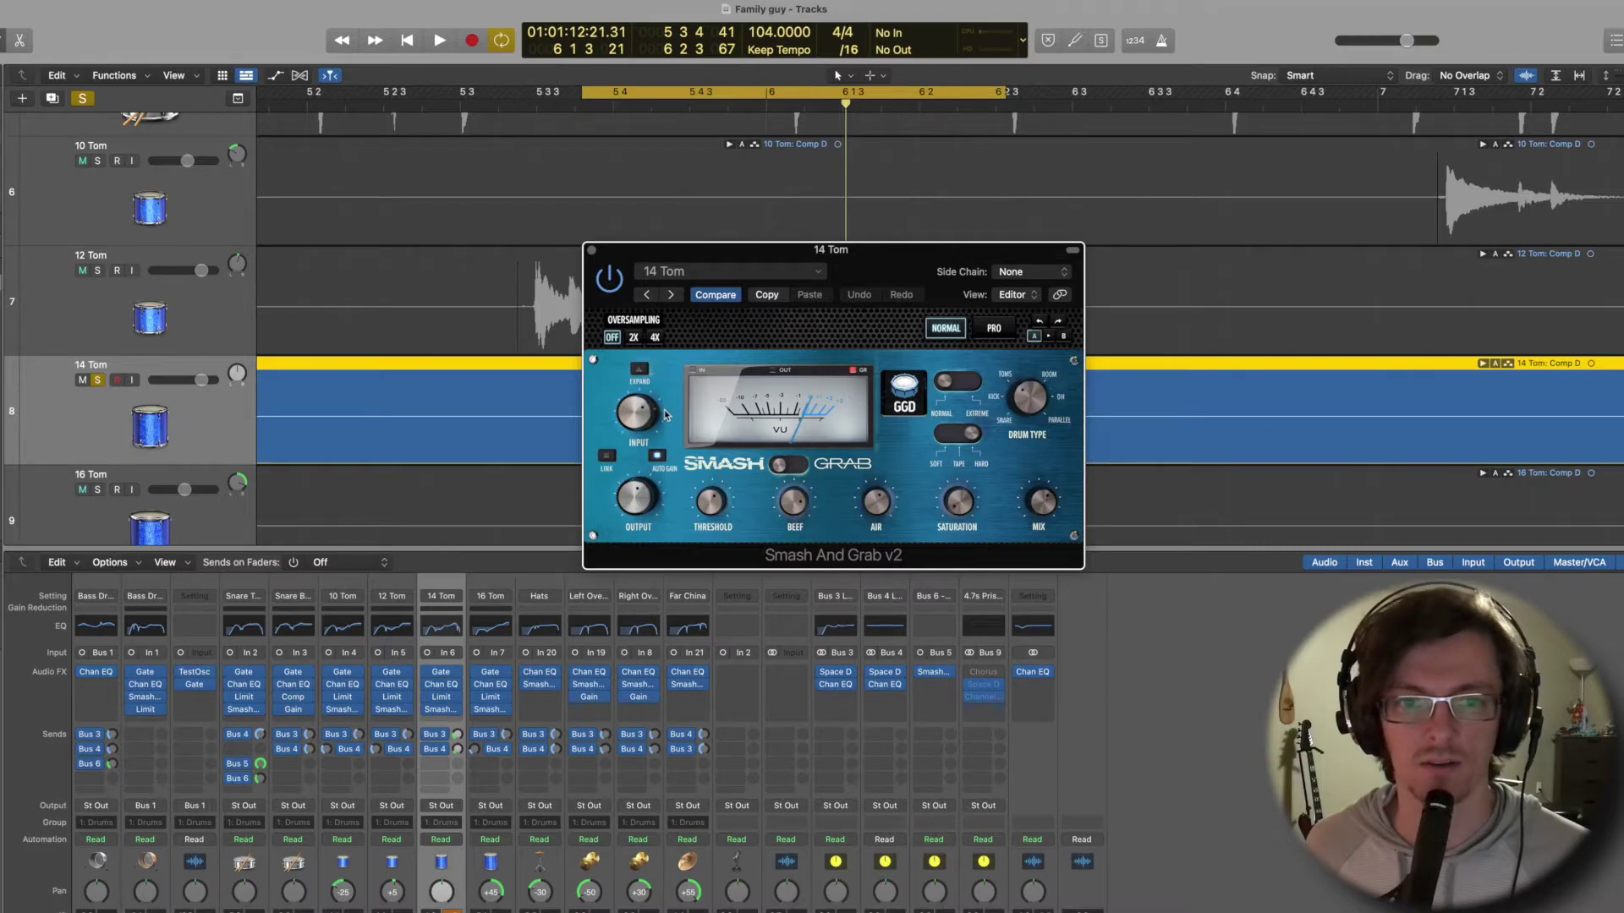
pyautogui.click(631, 416)
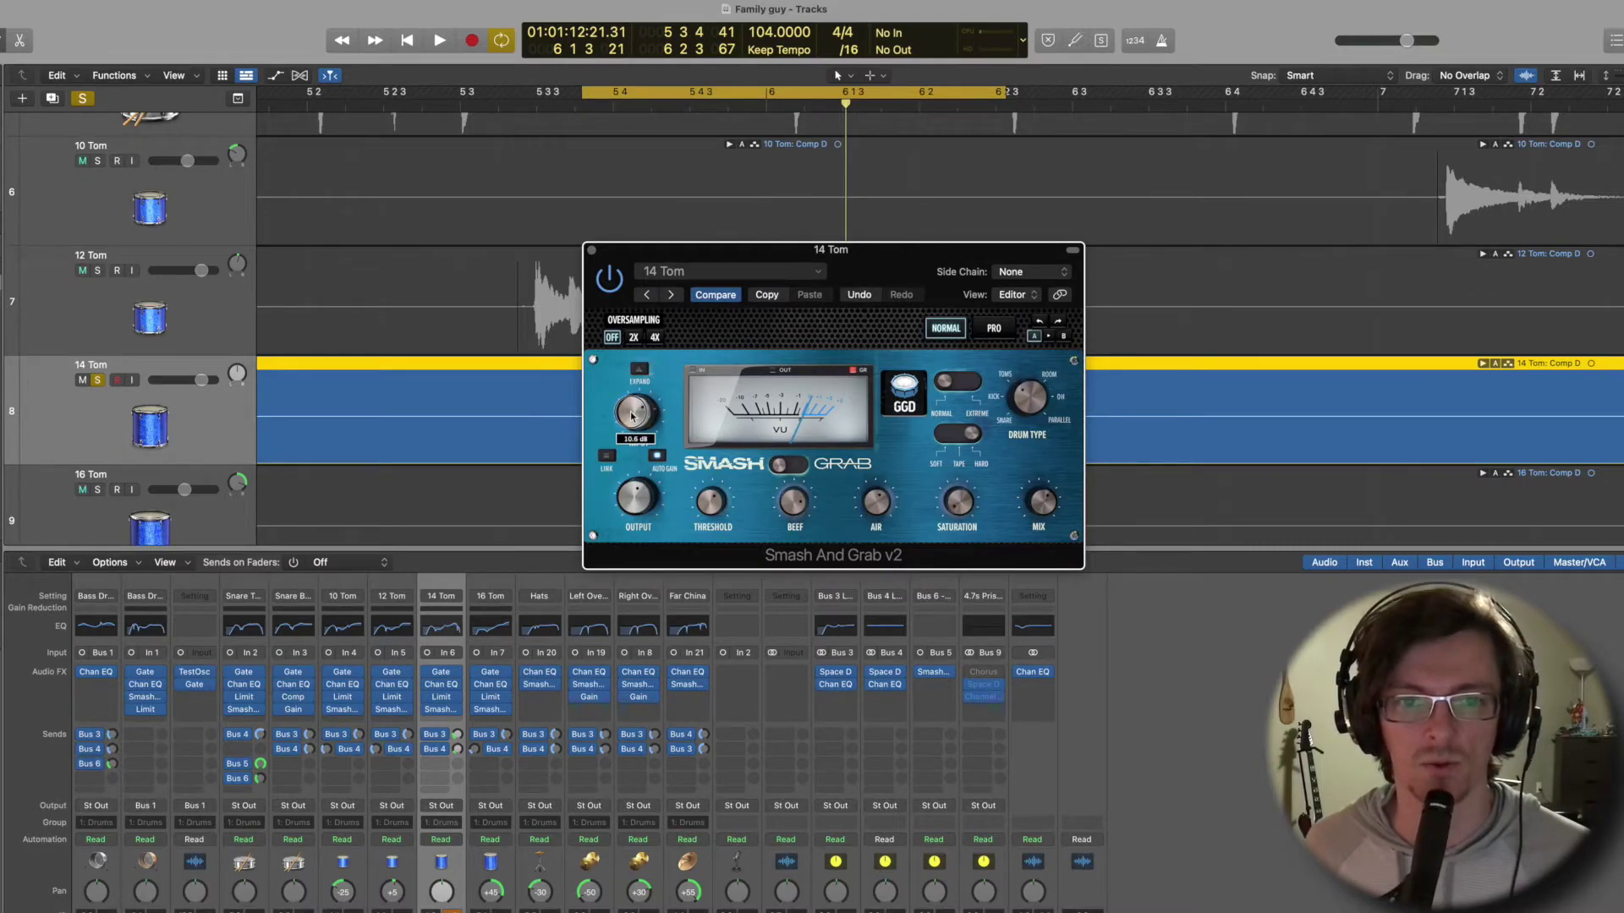
pyautogui.click(630, 501)
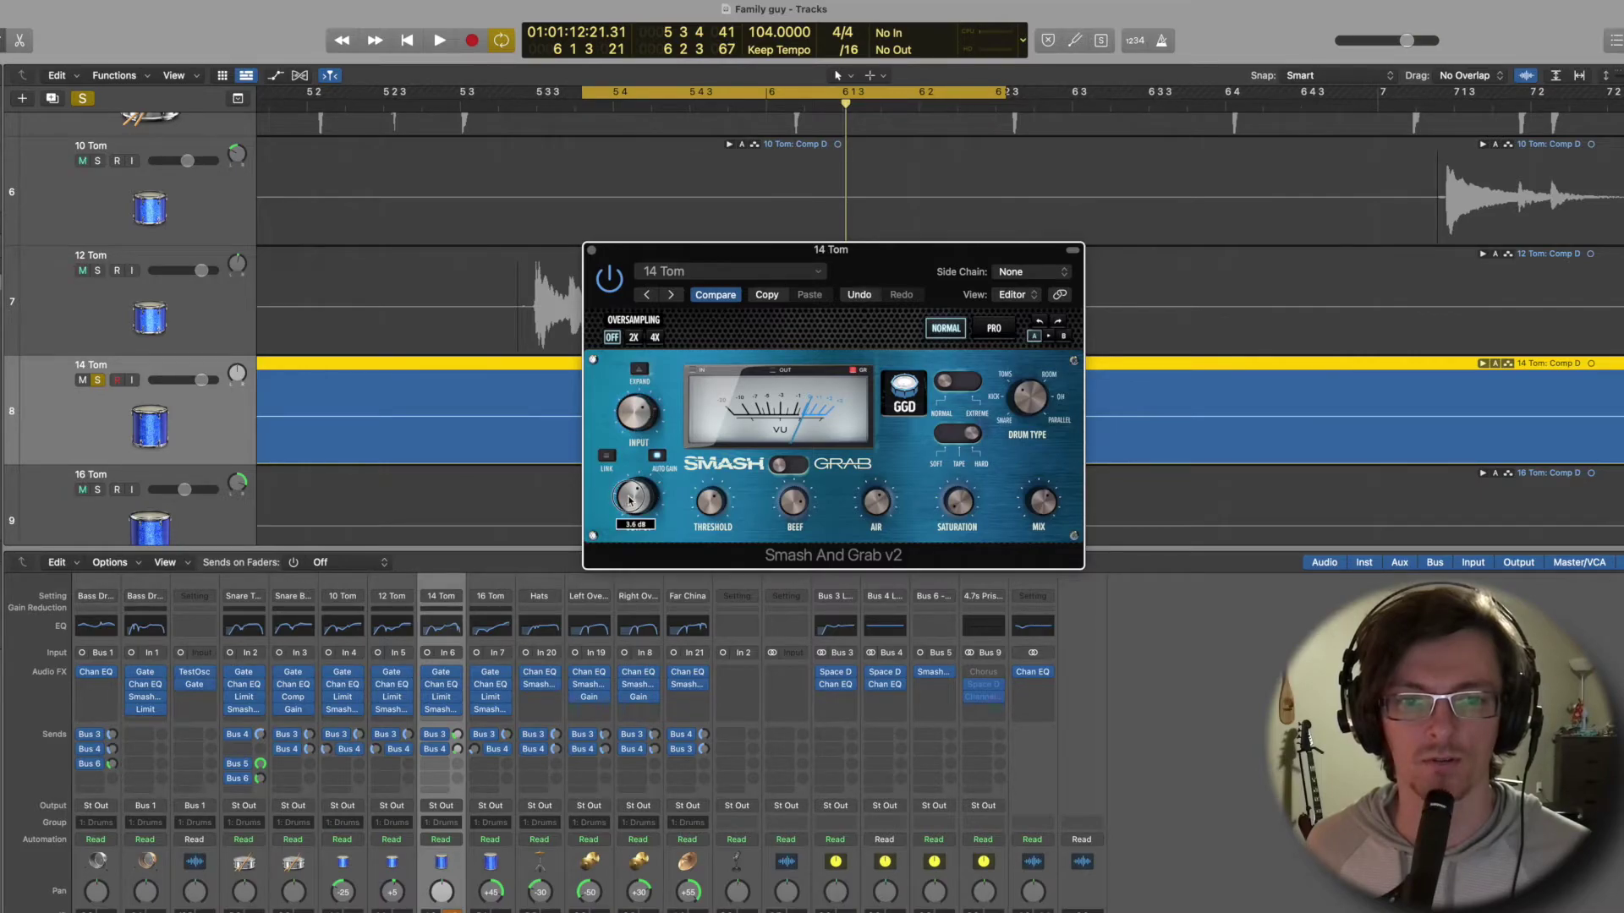
# Audition the 14 Tom with Smash And Grab active and close the plug-in window.
pyautogui.press('space')
pyautogui.press('space')
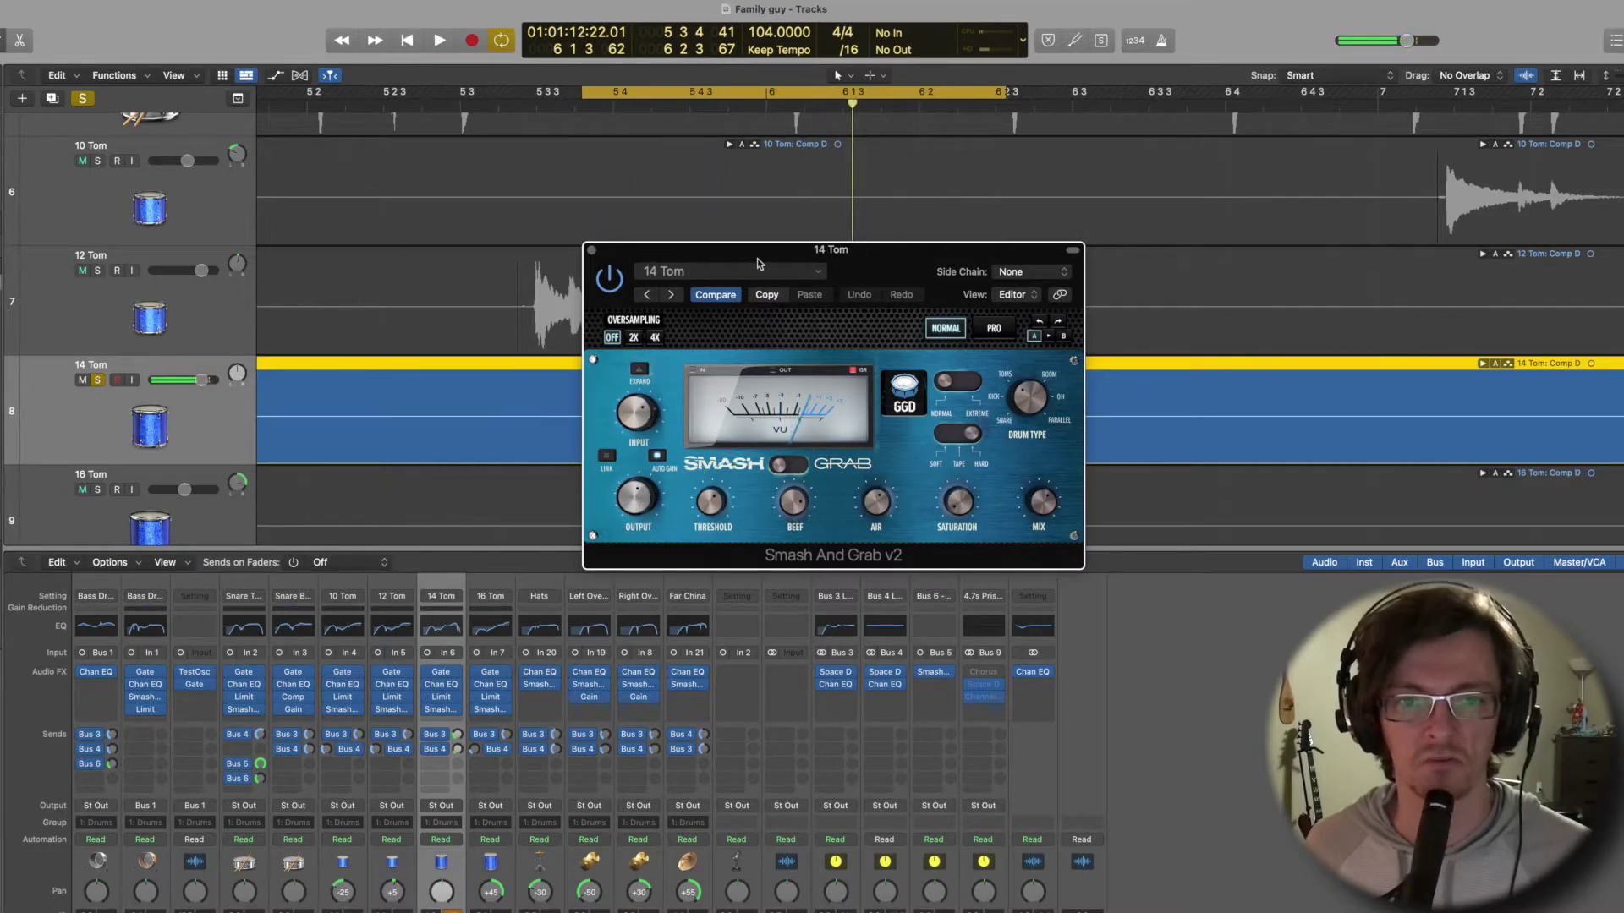
pyautogui.click(593, 253)
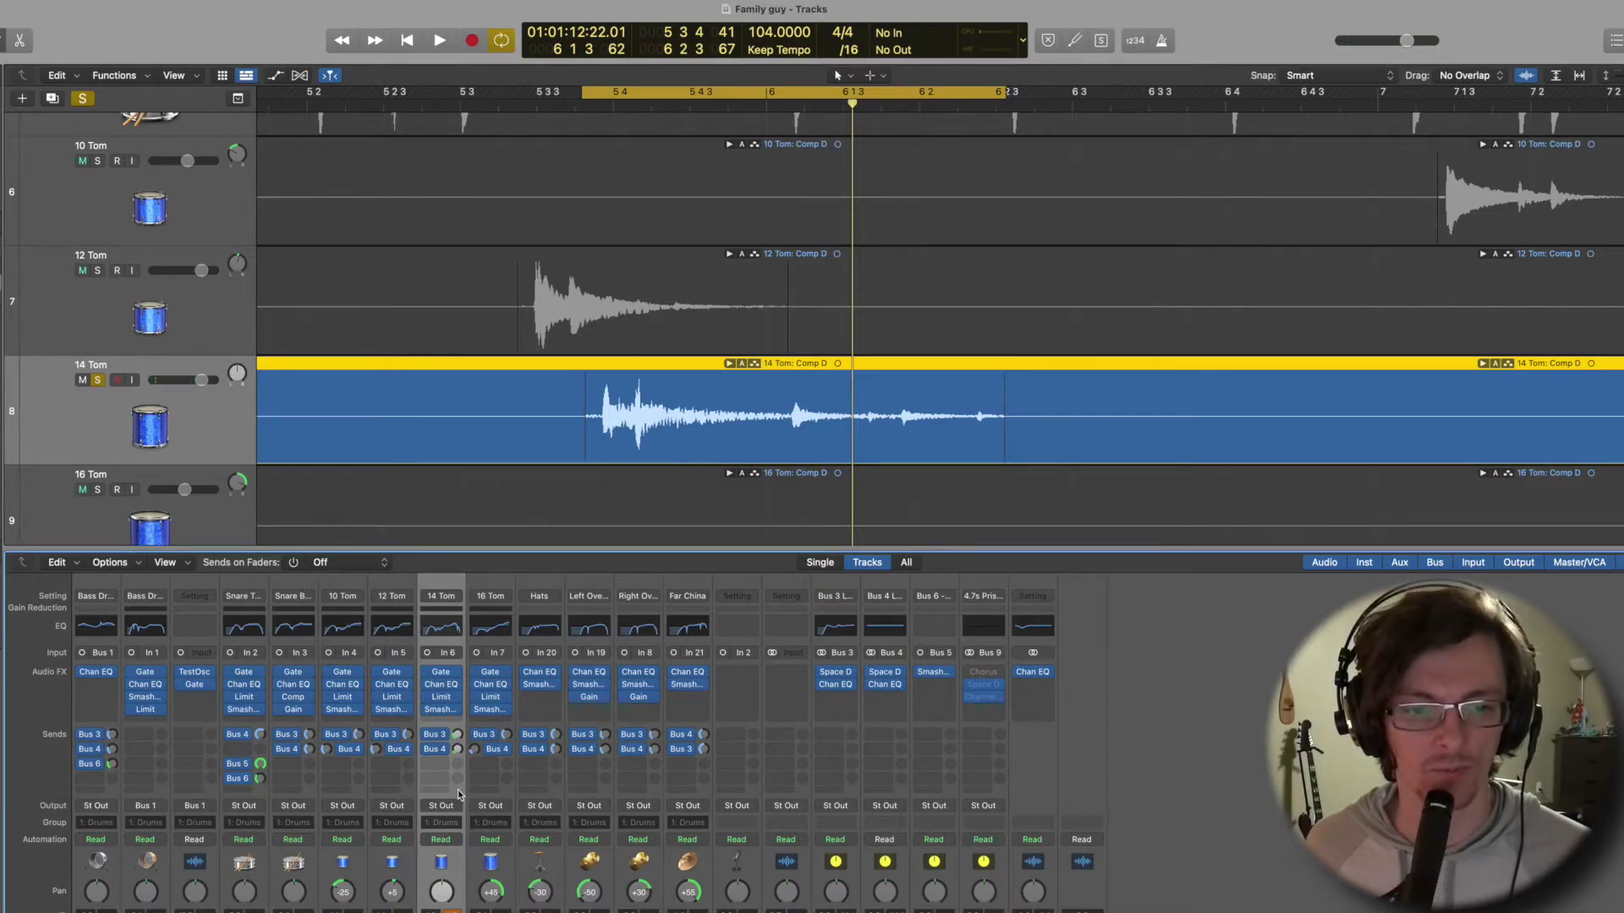
# Solo the 16 Tom in place of the 14 Tom and cycle its bar 12 hit from 12 2 1 1 to 13 1 4 141.
pyautogui.click(490, 903)
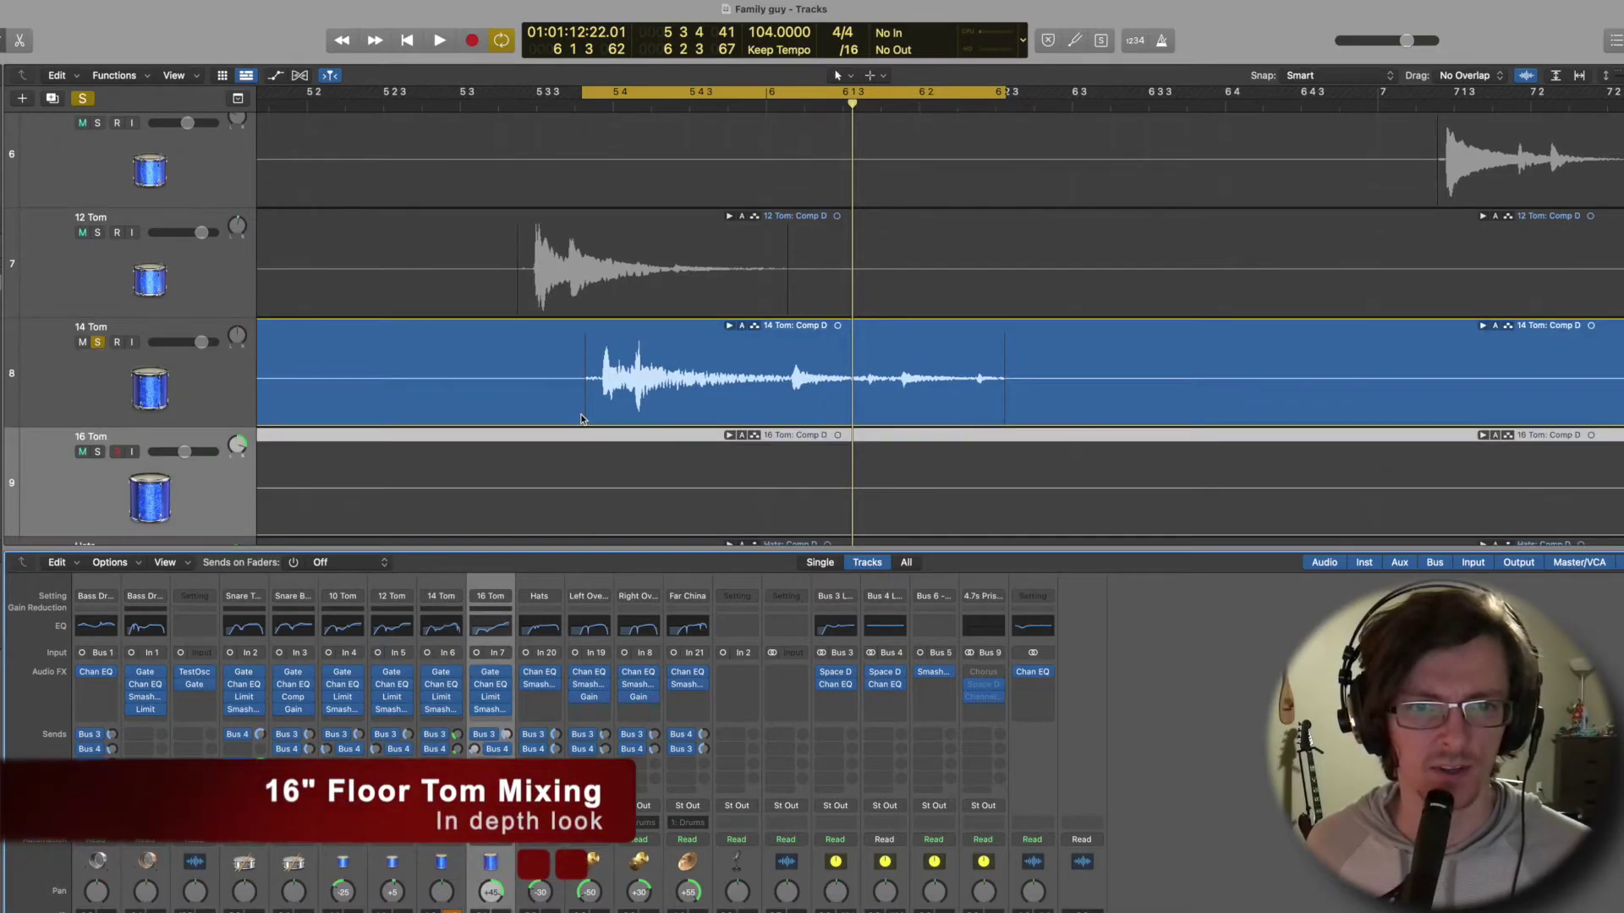
pyautogui.scroll(-3, 581, 419)
pyautogui.scroll(3, 581, 419)
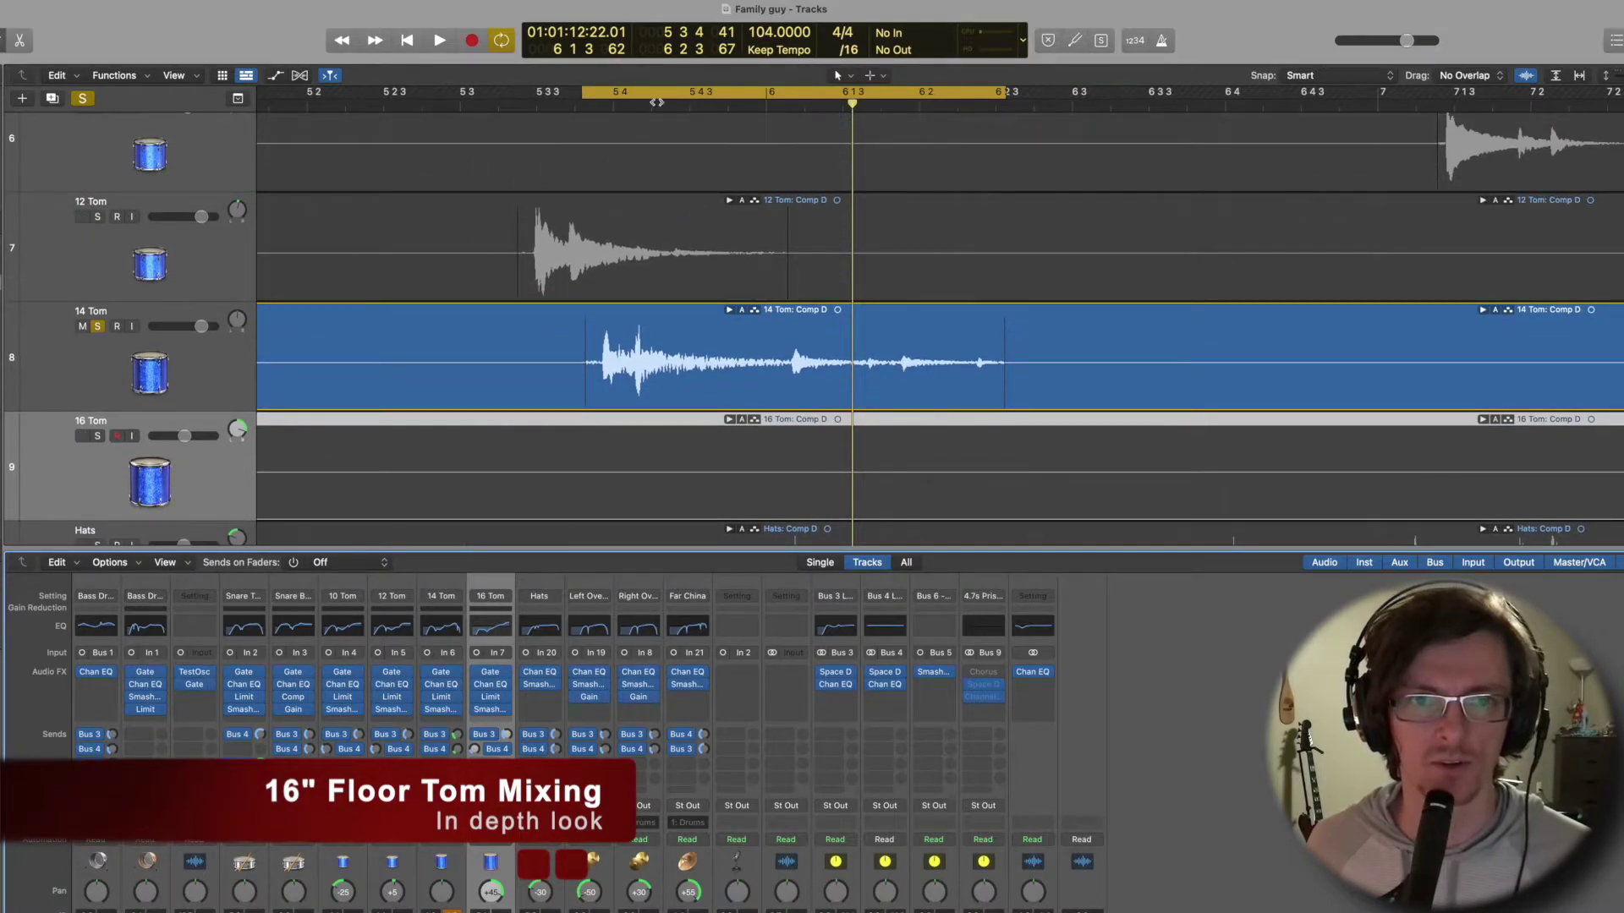
pyautogui.click(657, 95)
pyautogui.hscroll(10, 639, 253)
pyautogui.hscroll(20, 639, 252)
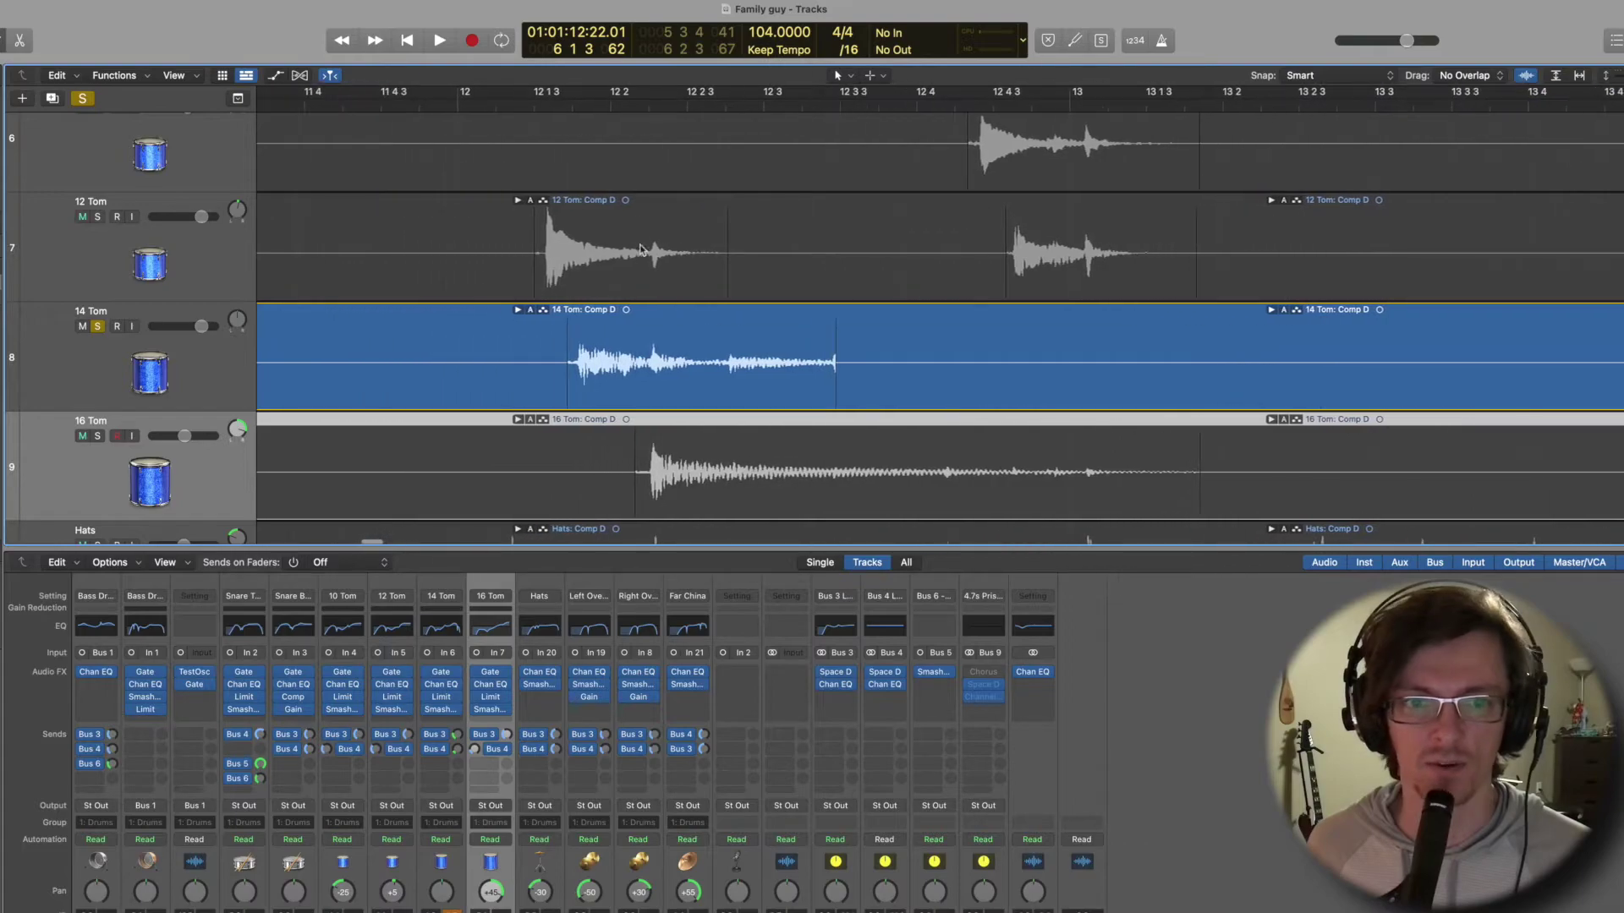
pyautogui.click(98, 437)
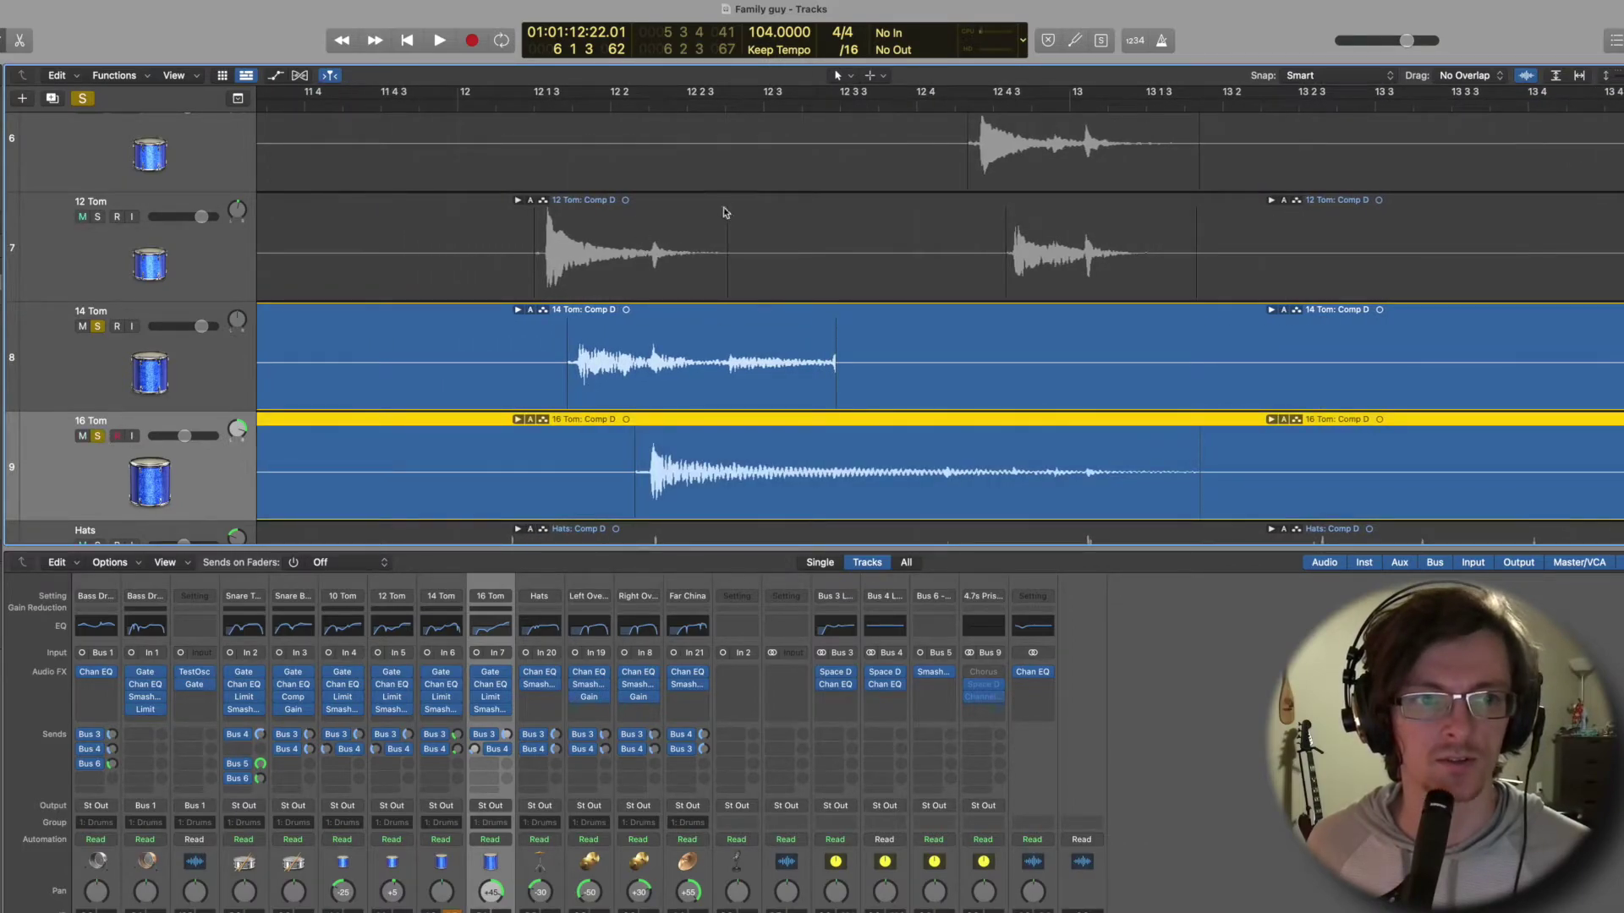
pyautogui.click(98, 326)
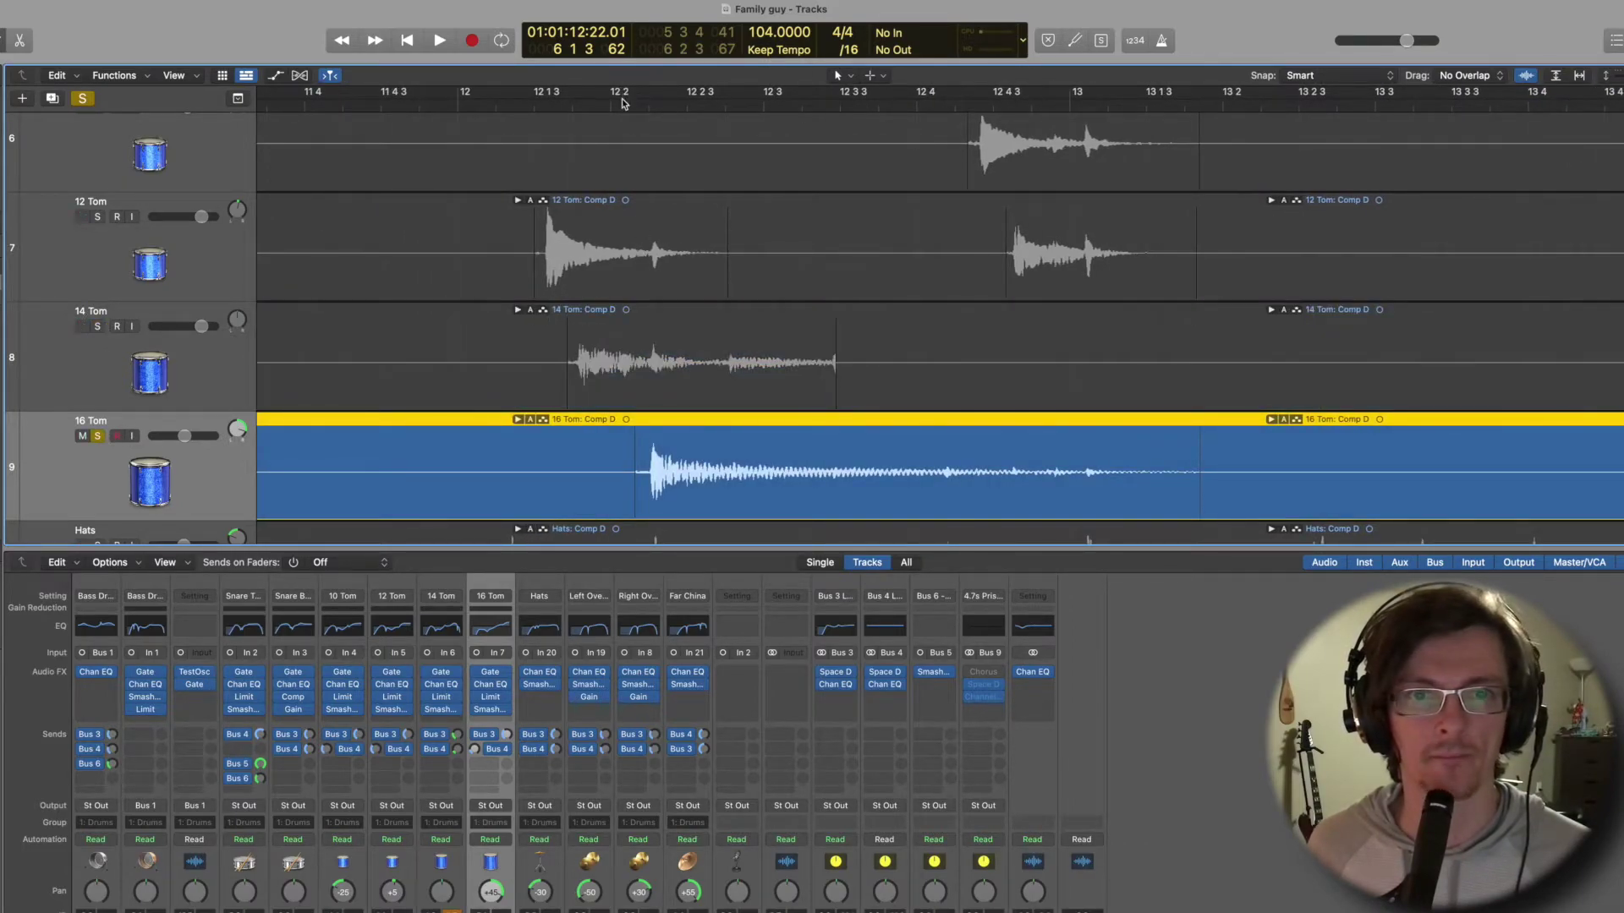
pyautogui.moveTo(615, 91); pyautogui.dragTo(1206, 114)
pyautogui.scroll(-1, 662, 413)
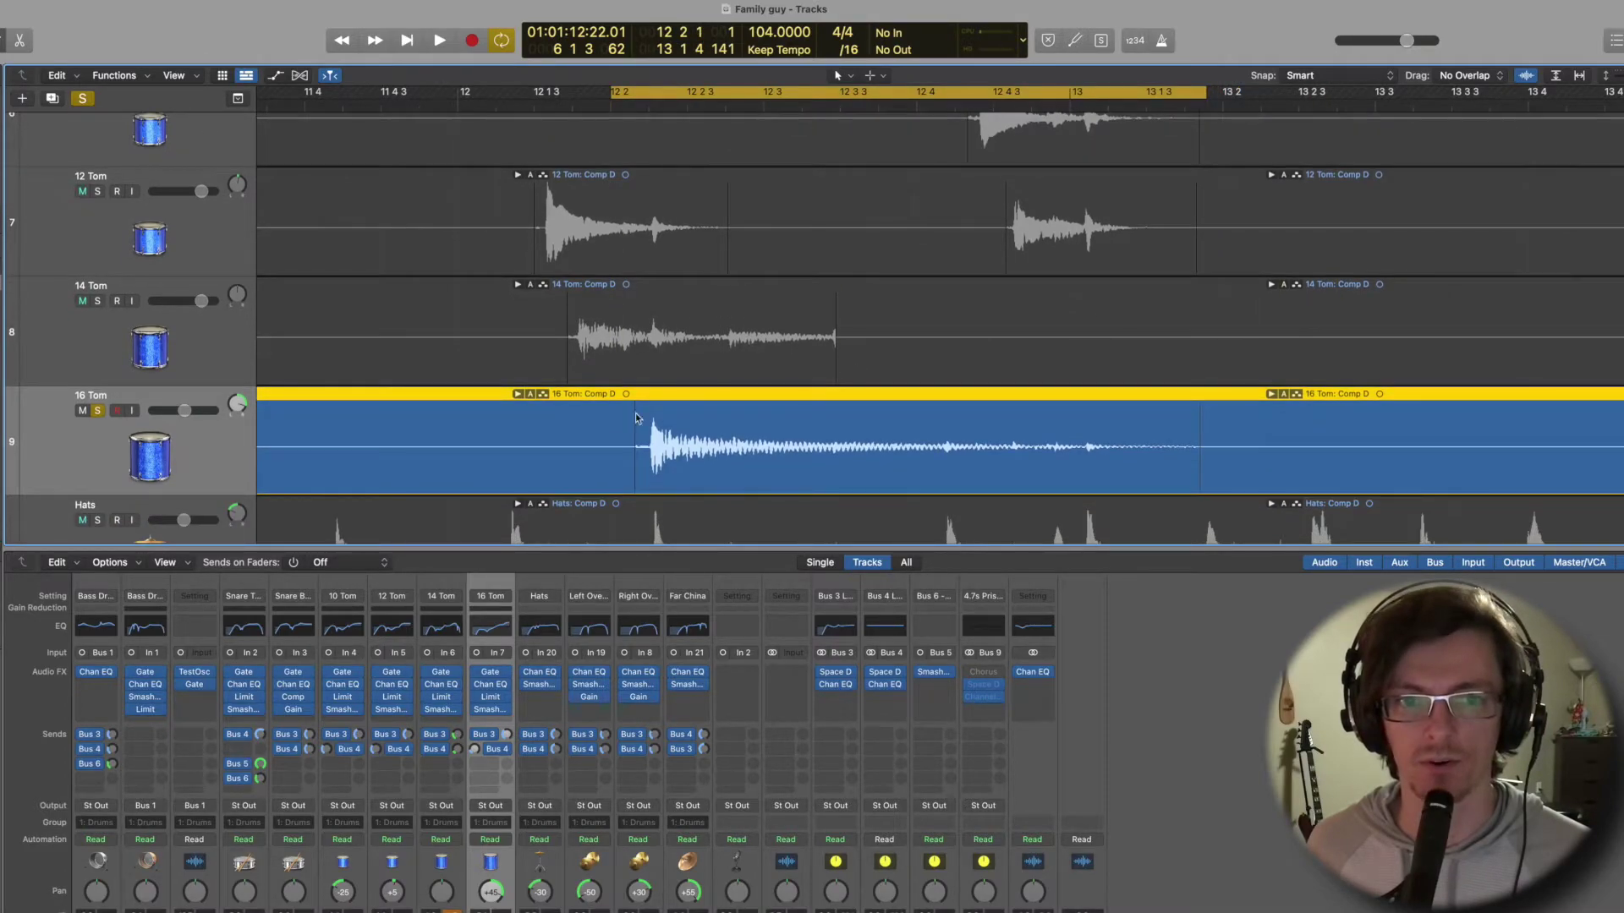
# Expand the 16 Tom's take folder to view the takes behind the comp, and collapse it again.
pyautogui.click(519, 394)
pyautogui.scroll(-5, 642, 441)
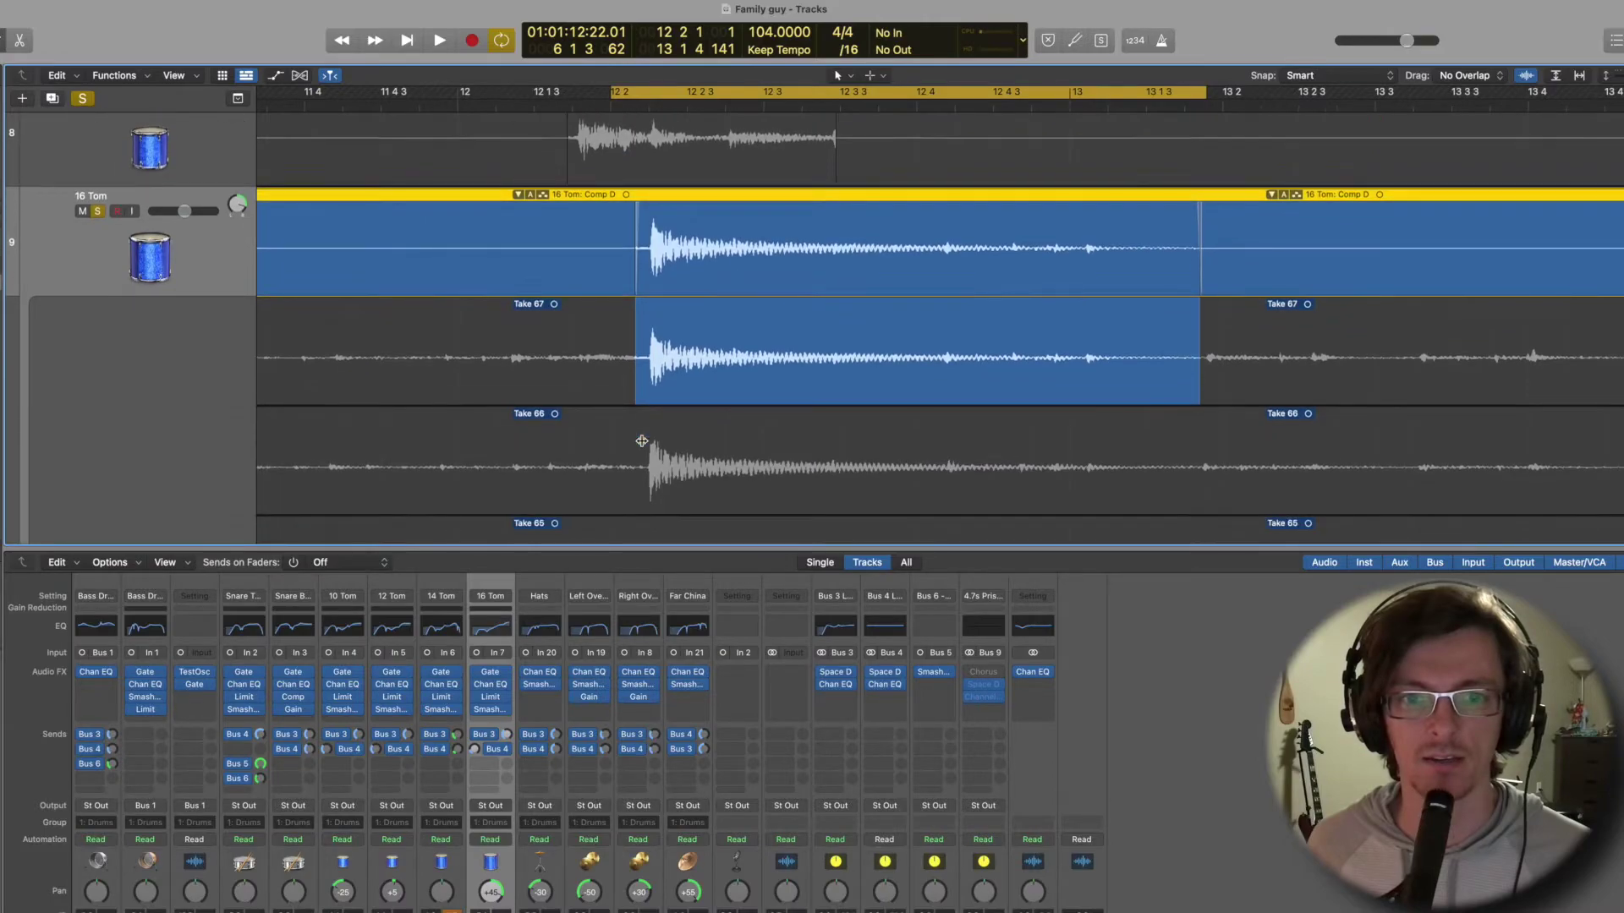
pyautogui.scroll(5, 568, 431)
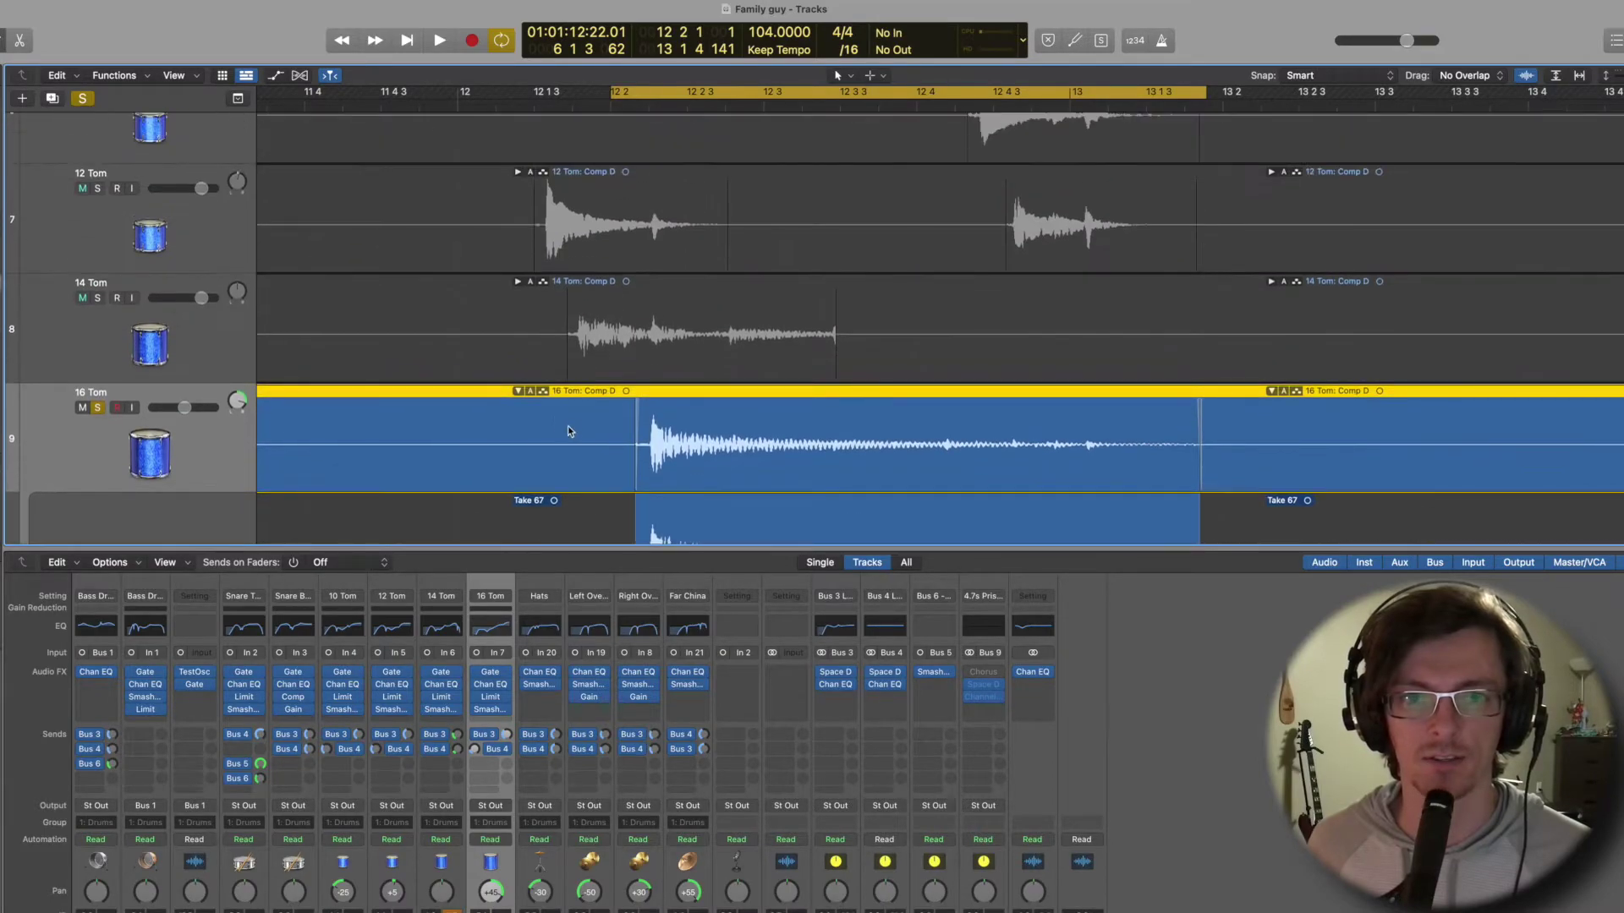
pyautogui.click(518, 394)
pyautogui.scroll(2, 614, 410)
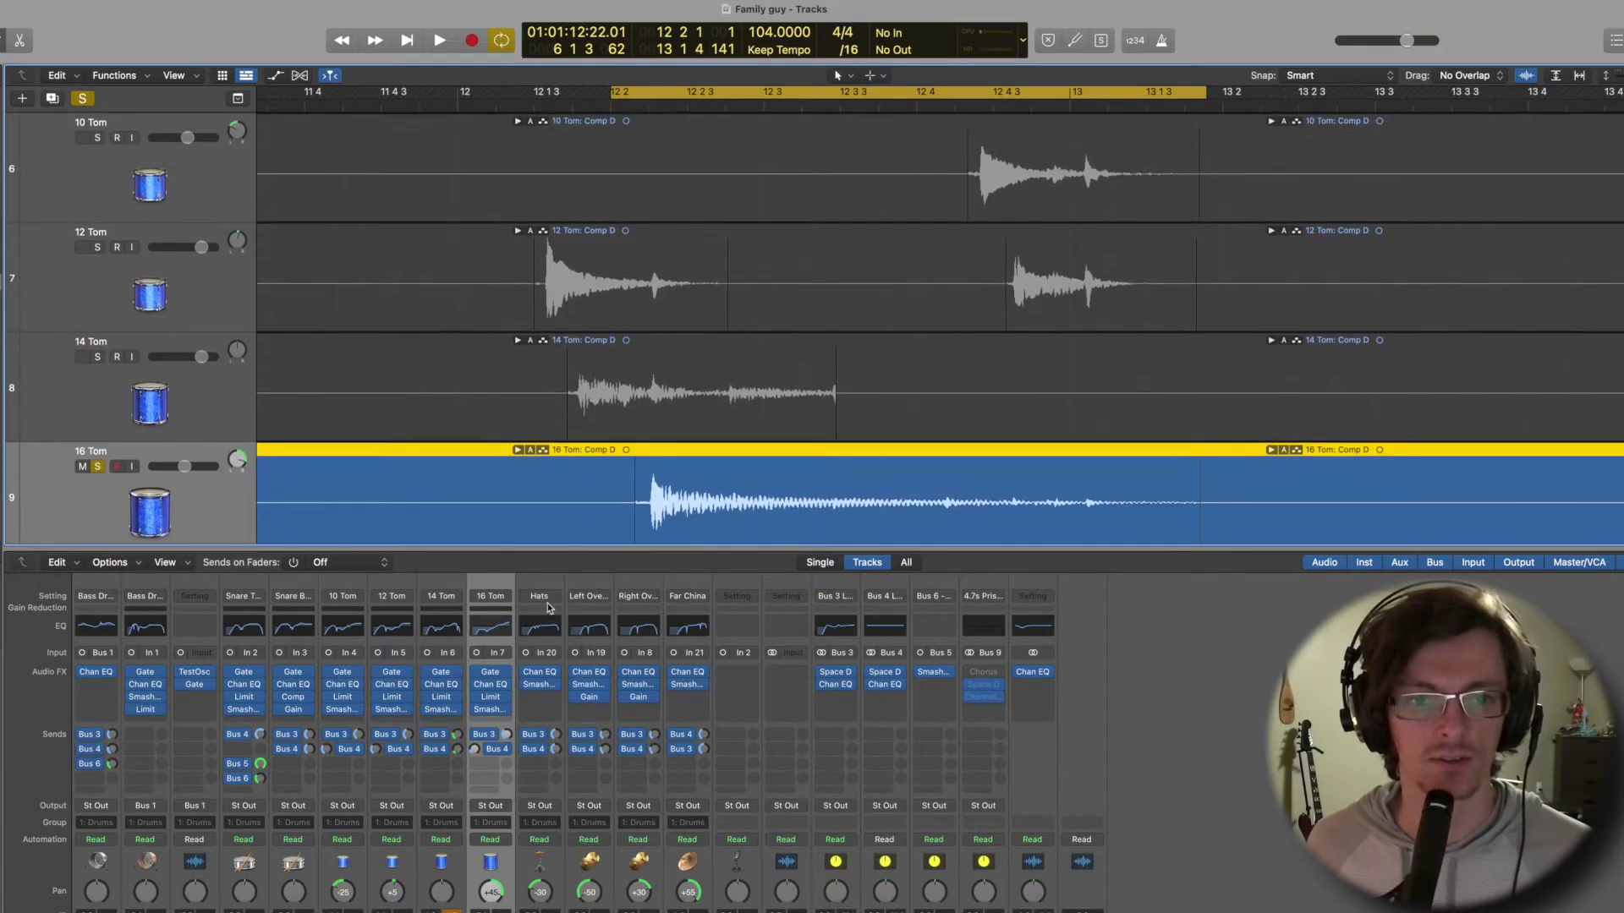
# Bypass the 16 Tom's gate, Channel EQ, limiter, Smash And Grab and both bus sends, and audition the dry tom.
pyautogui.click(475, 673)
pyautogui.click(476, 686)
pyautogui.click(476, 698)
pyautogui.click(476, 711)
pyautogui.click(476, 735)
pyautogui.click(490, 750)
pyautogui.press('space')
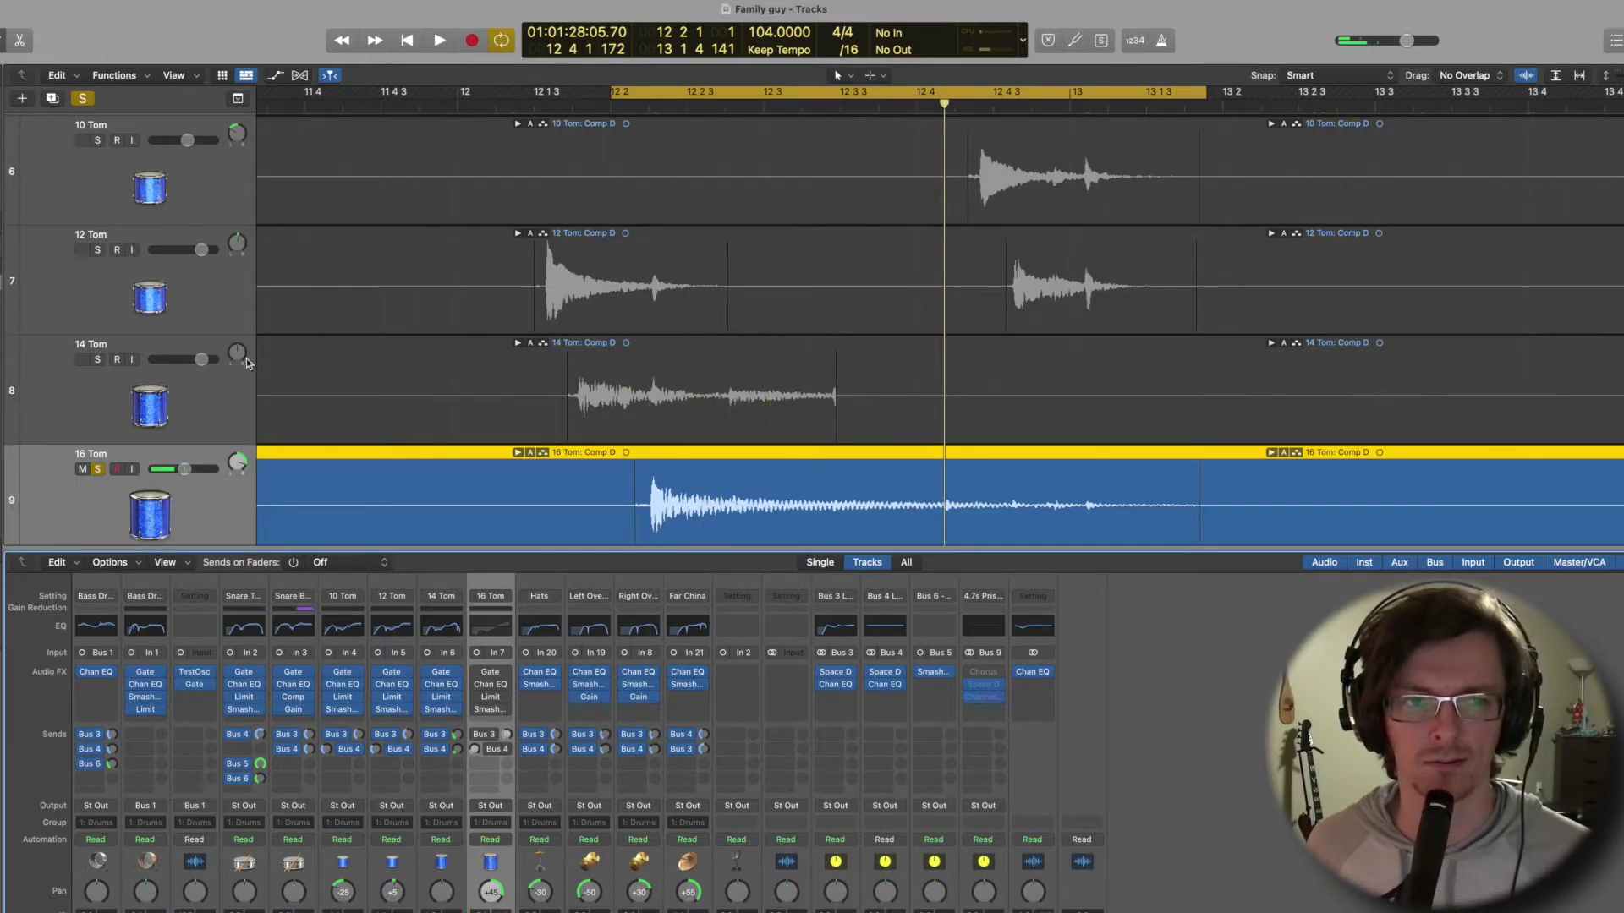
# Pan the 14 Tom to +25 and centre the 16 Tom's pan, auditioning the dry 16 Tom.
pyautogui.moveTo(238, 355); pyautogui.dragTo(236, 339)
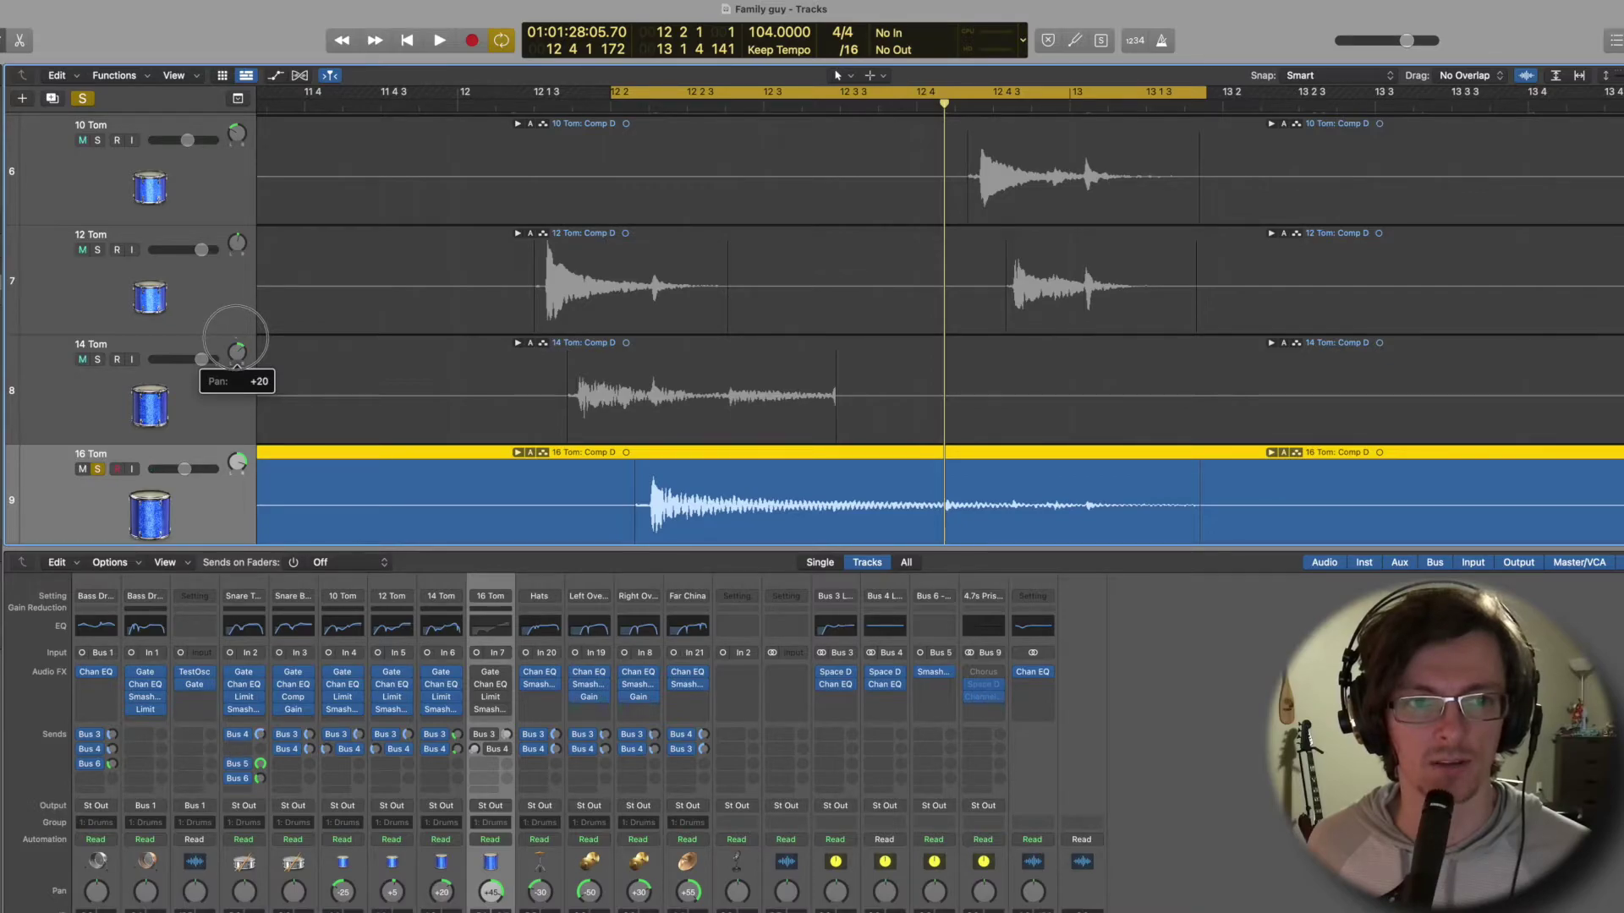
pyautogui.moveTo(235, 338); pyautogui.dragTo(236, 334)
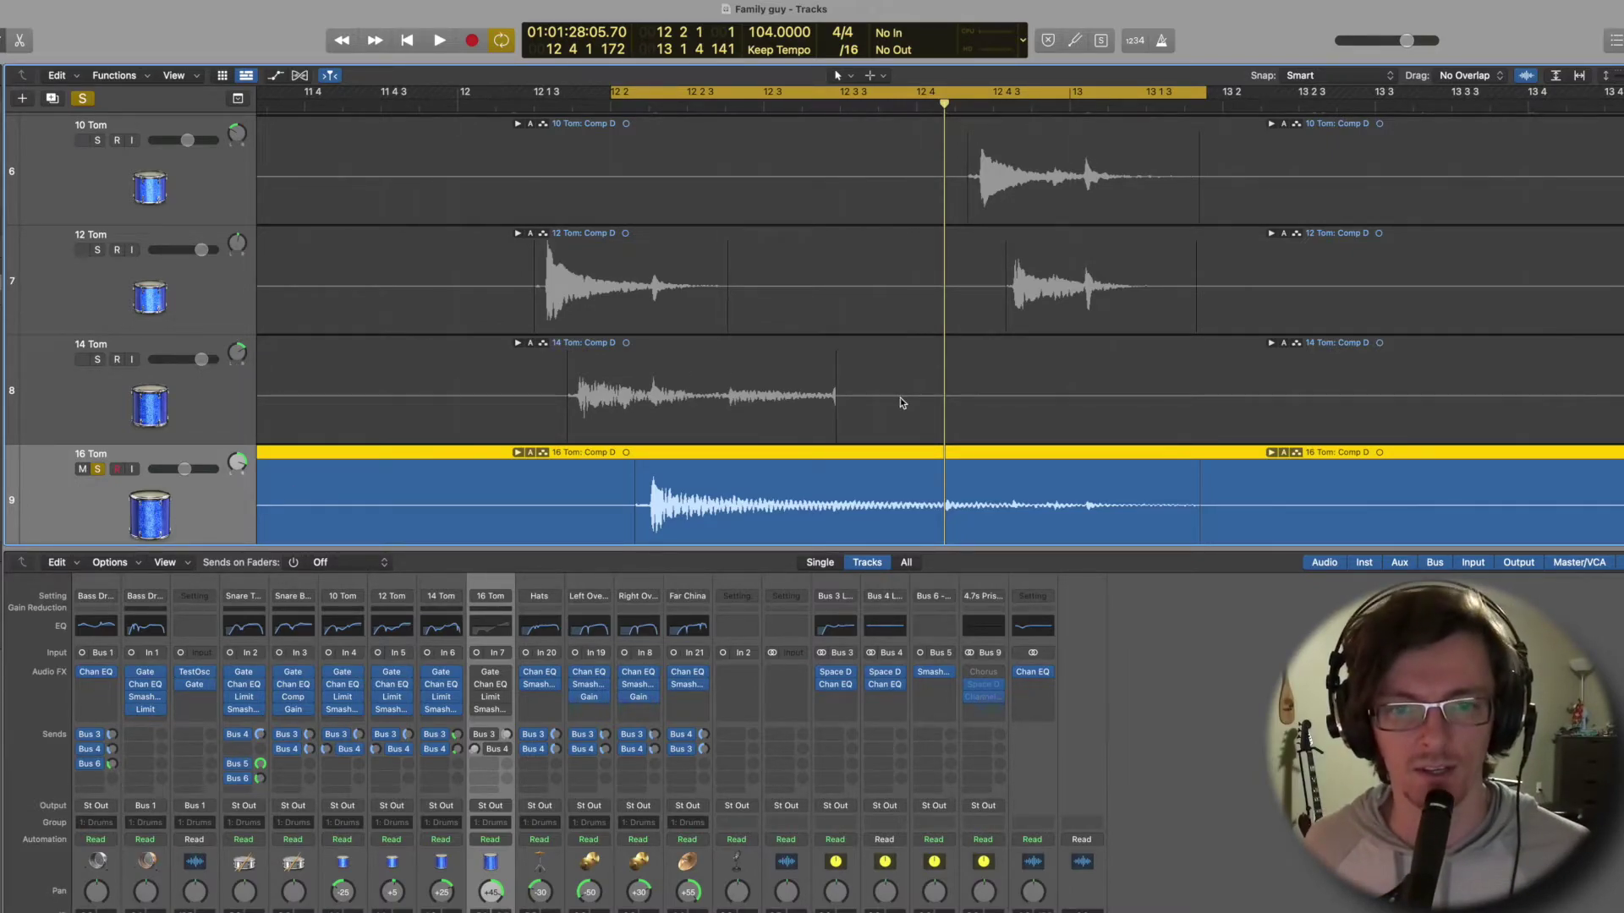
pyautogui.press('space')
pyautogui.moveTo(238, 464); pyautogui.dragTo(239, 507)
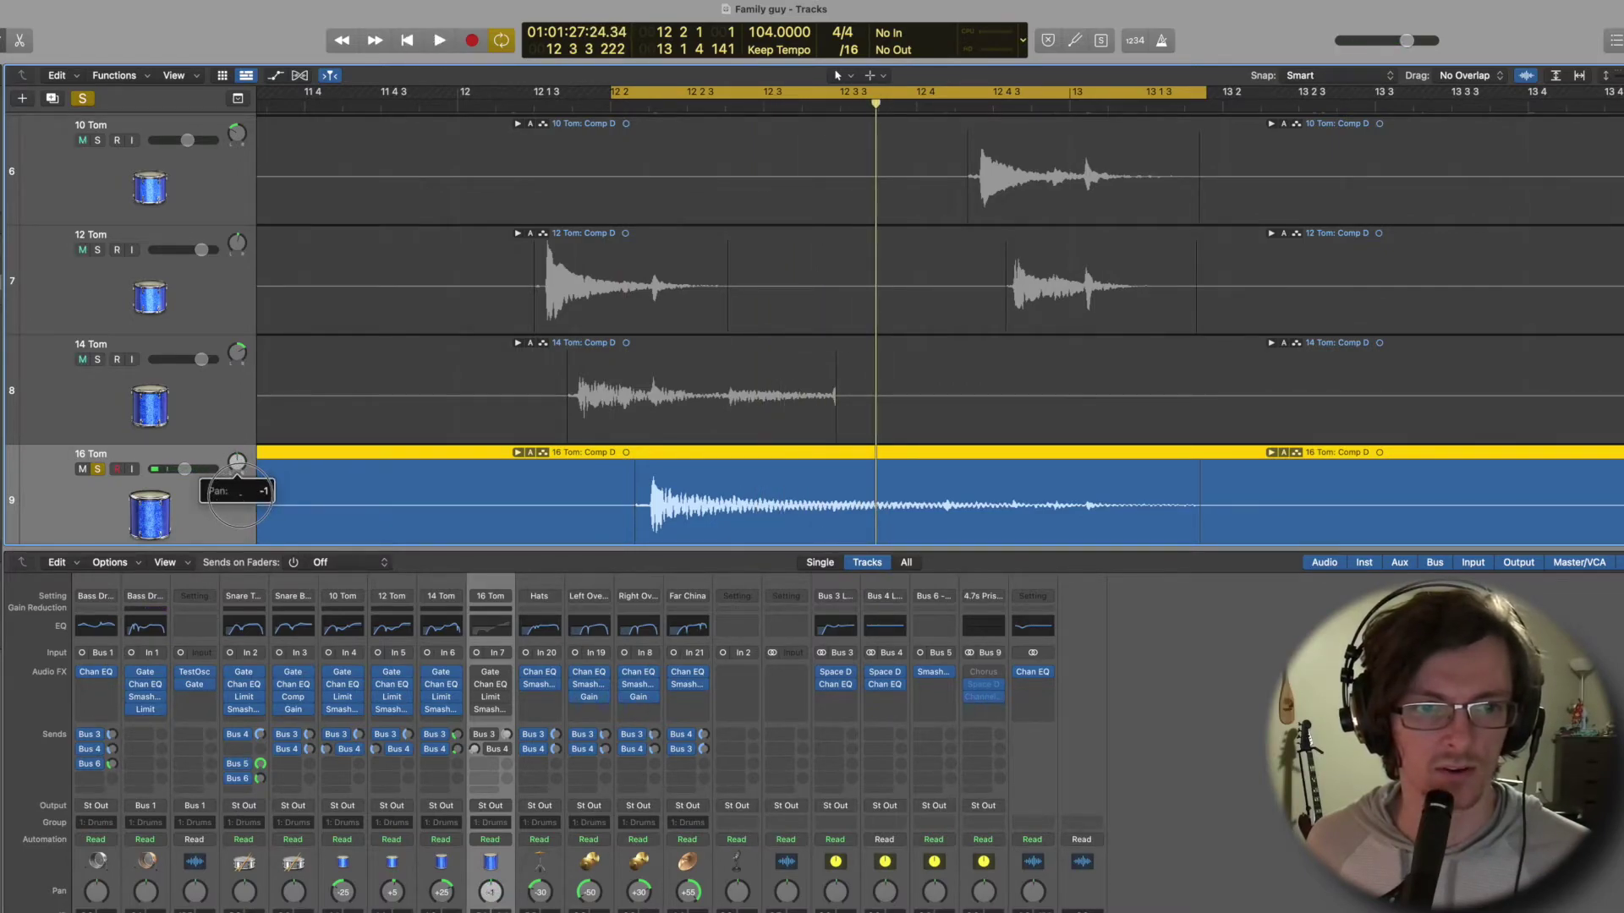
pyautogui.press('space')
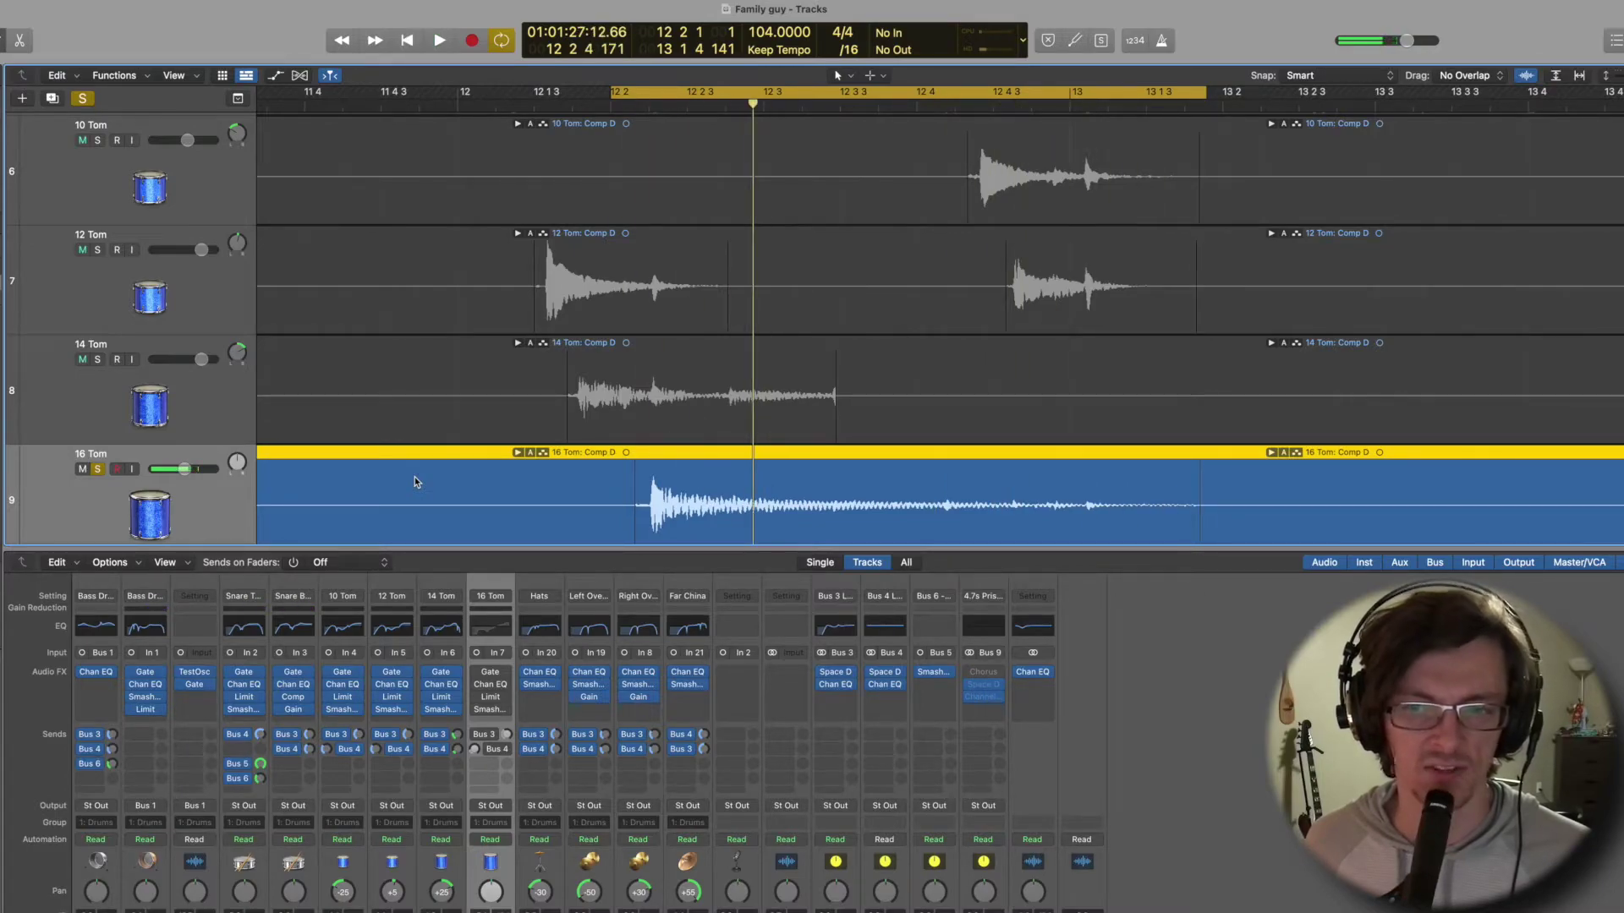
# Enable the 16 Tom's Noise Gate and open its settings clear of the tom's waveform during playback.
pyautogui.press('space')
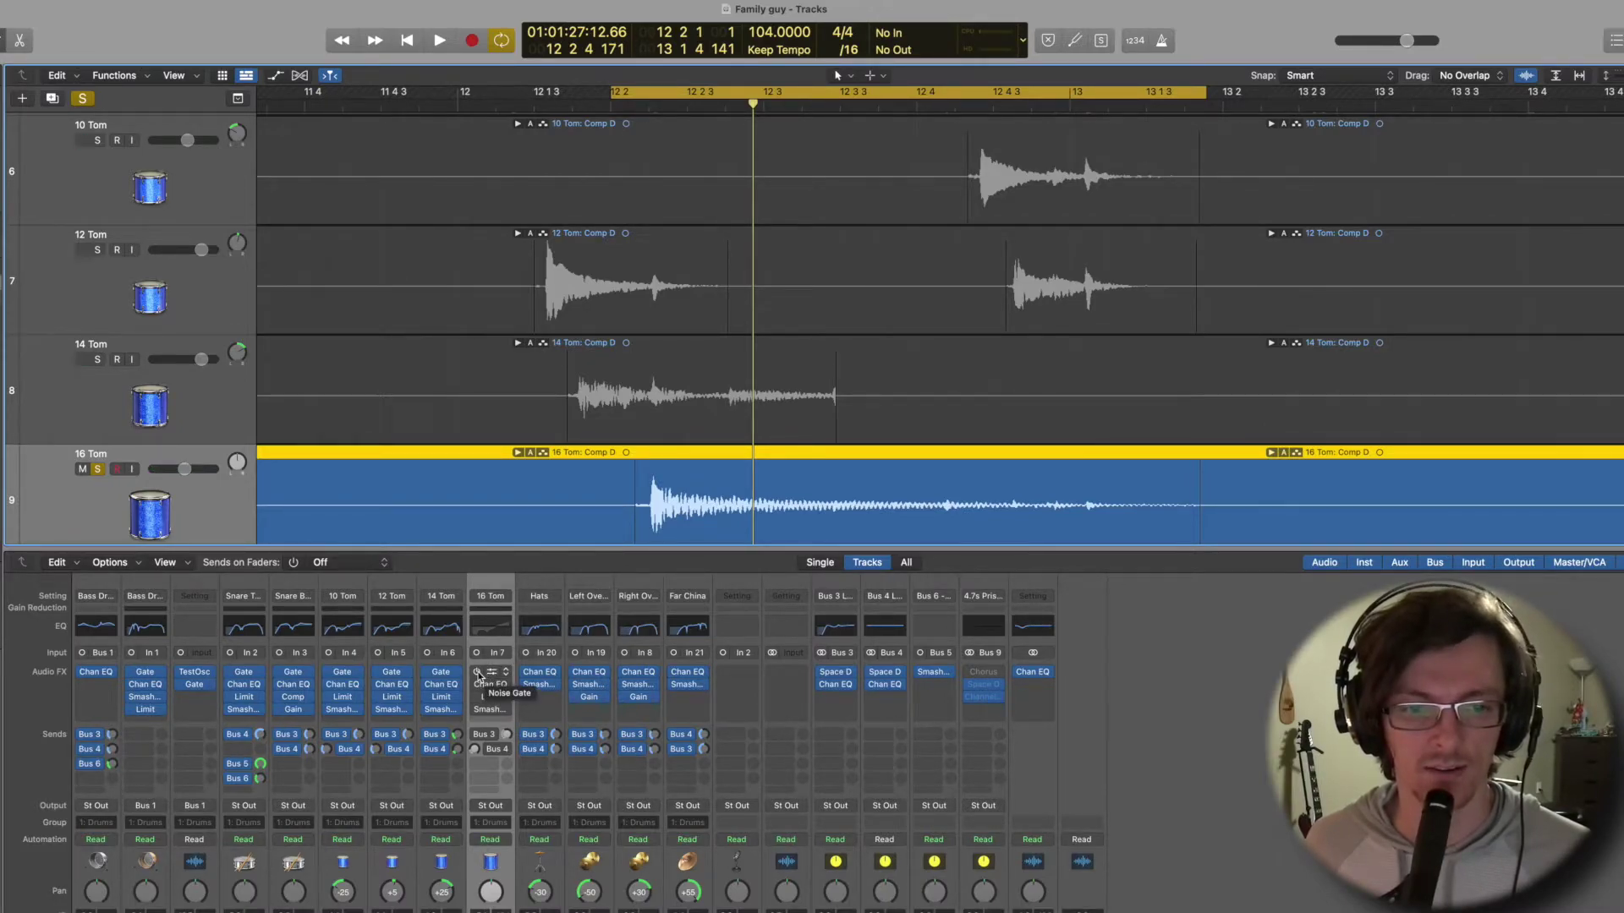
pyautogui.press('space')
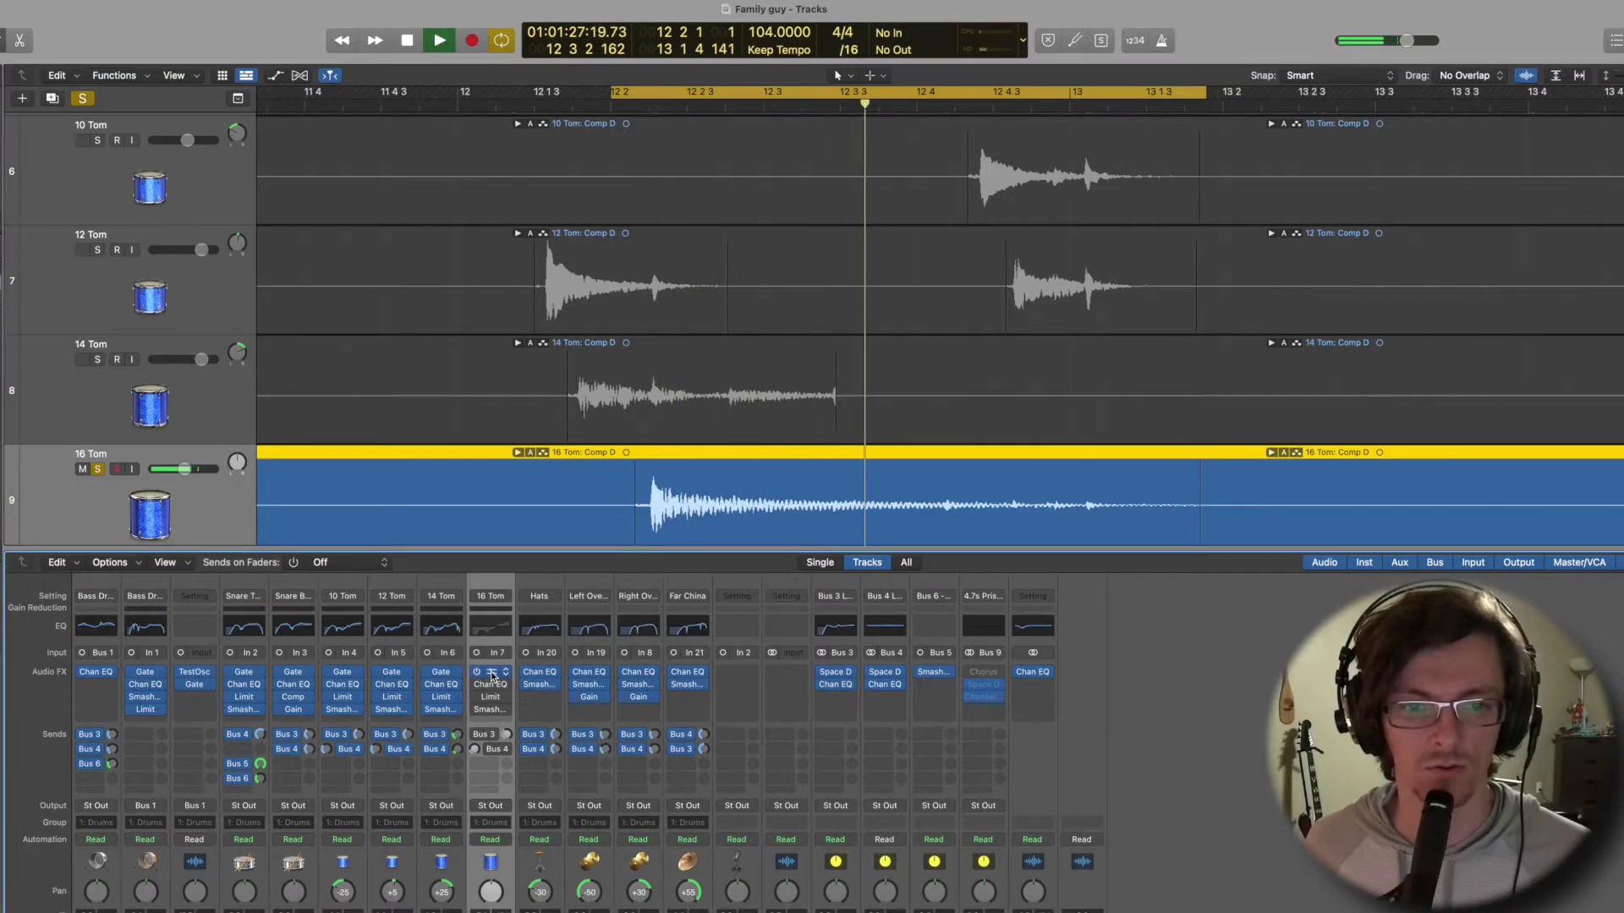
pyautogui.click(490, 674)
pyautogui.moveTo(609, 193); pyautogui.dragTo(370, 158)
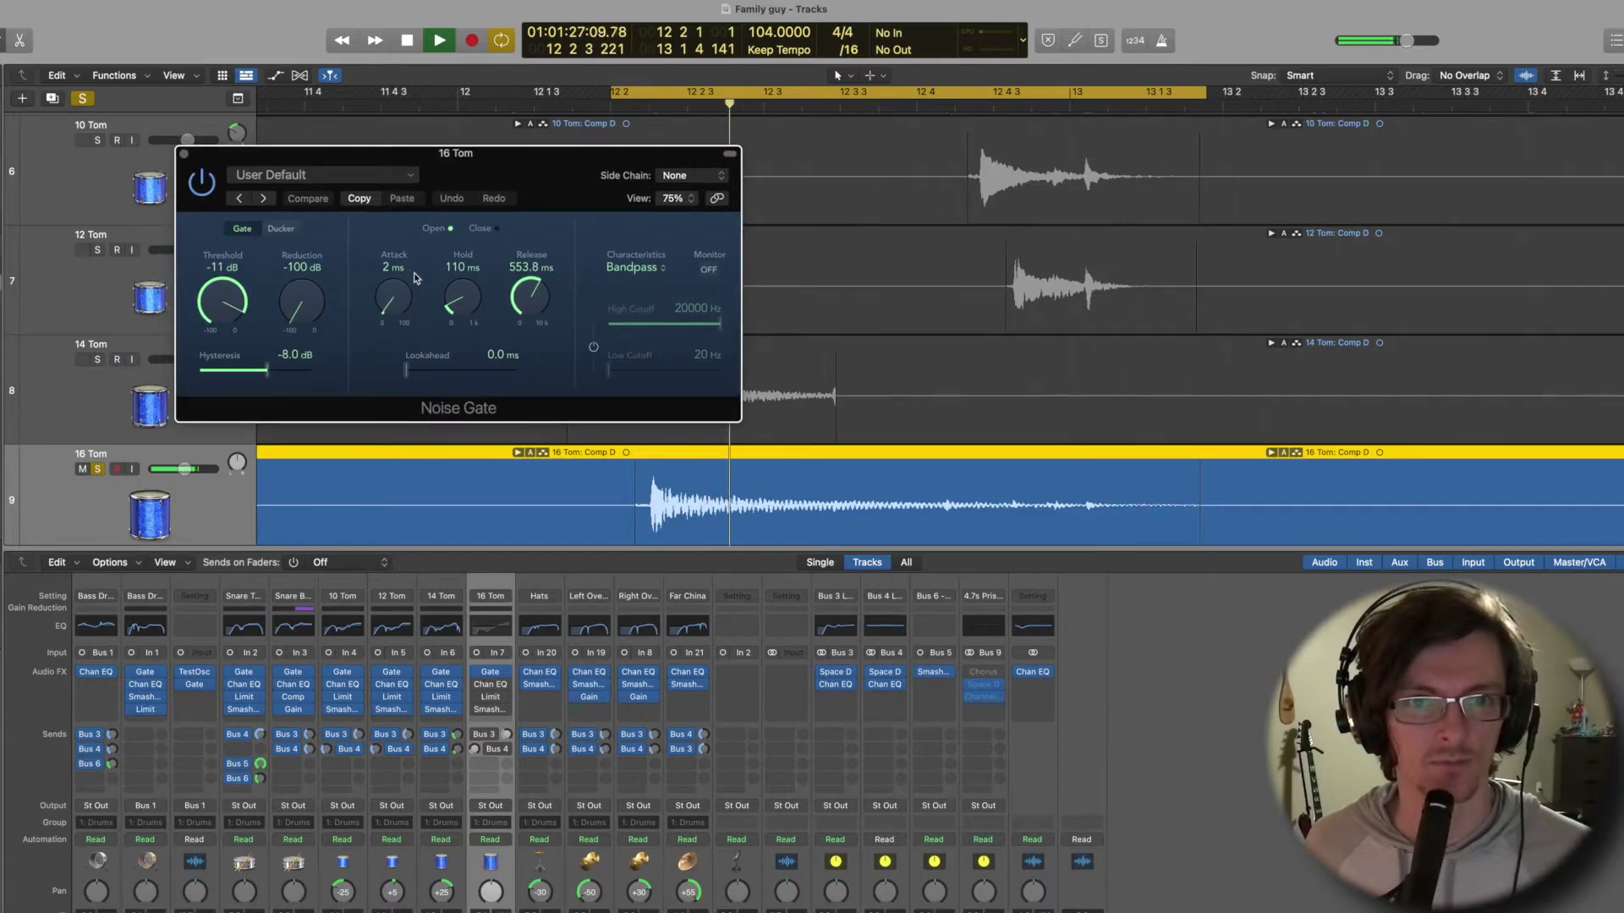
# Enlarge the 16 Tom's Noise Gate view to 125% clear of the waveforms to review its settings, and close it.
pyautogui.click(677, 200)
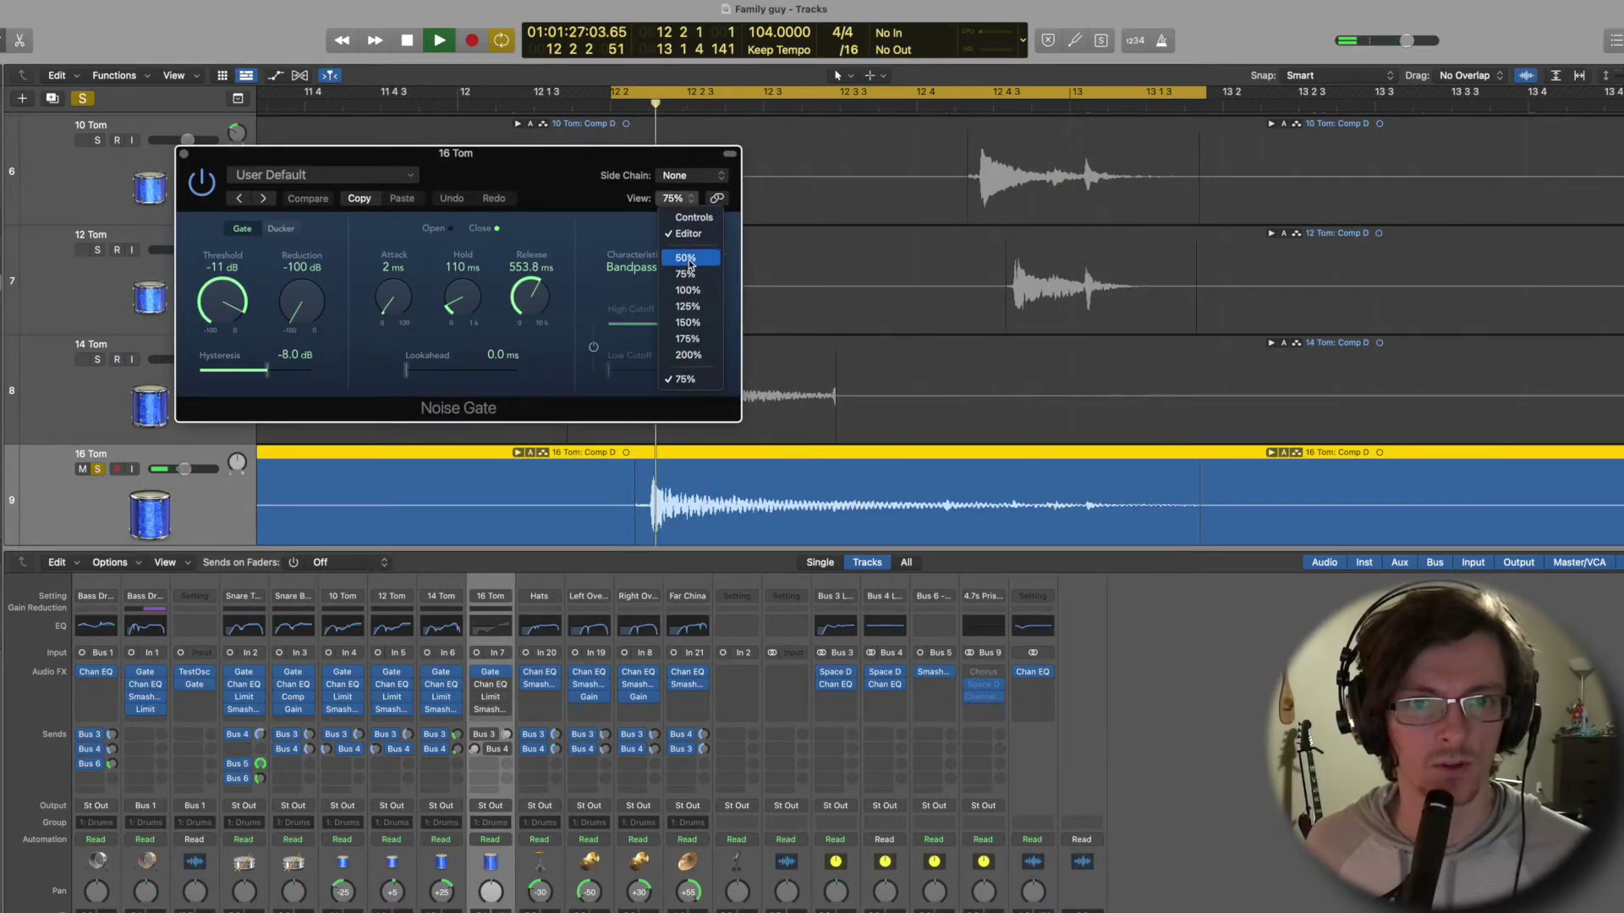
pyautogui.click(687, 306)
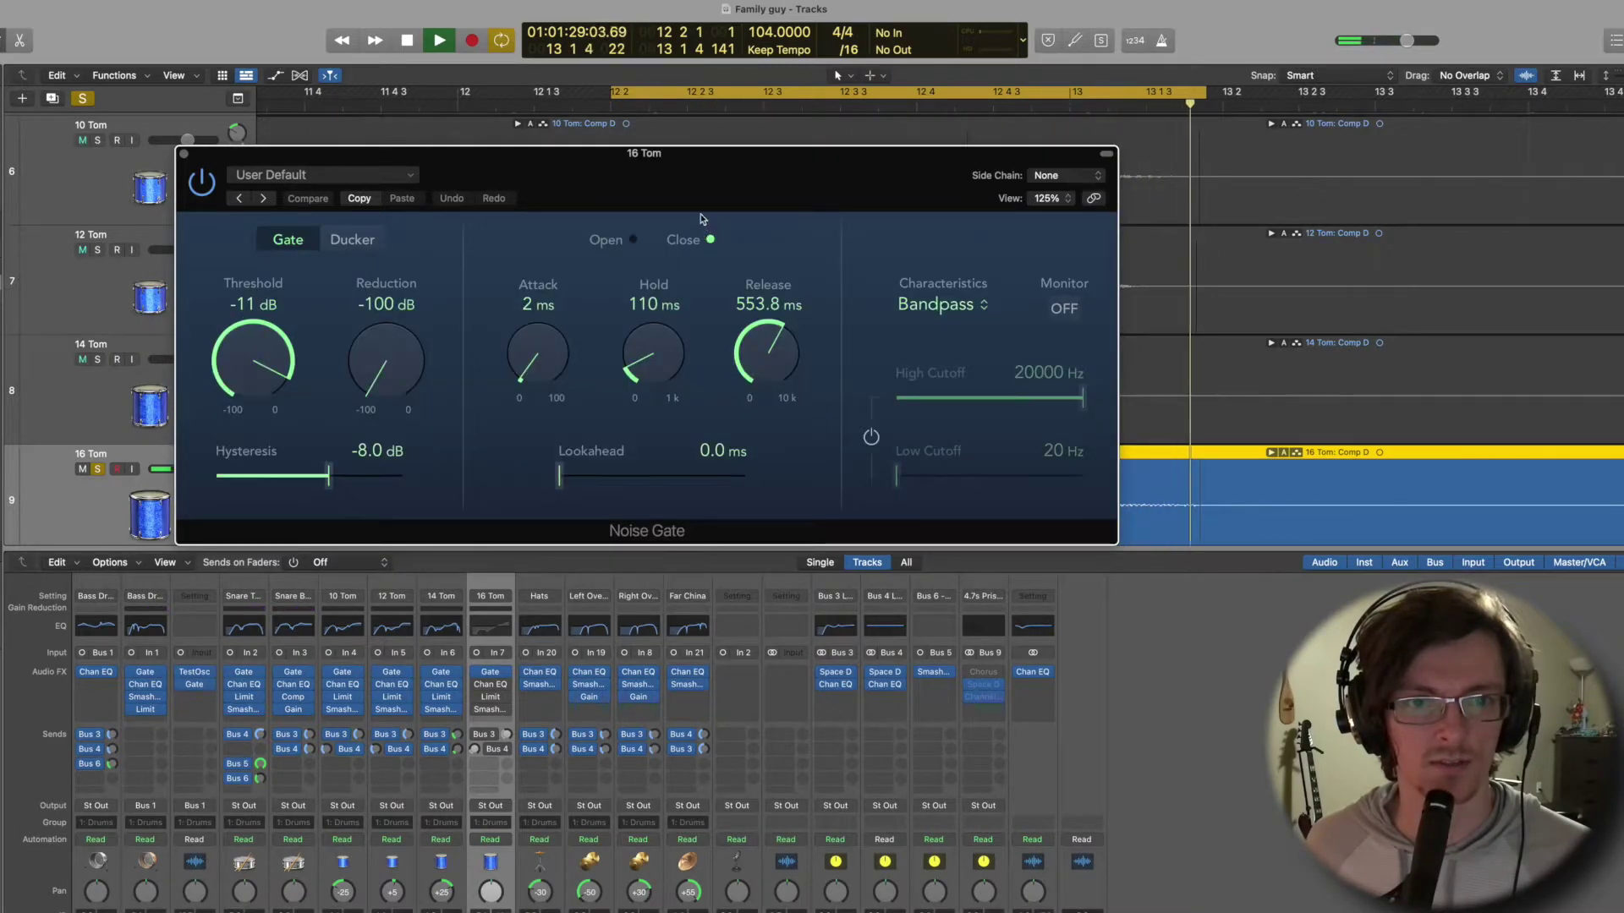
pyautogui.moveTo(681, 177); pyautogui.dragTo(887, 569)
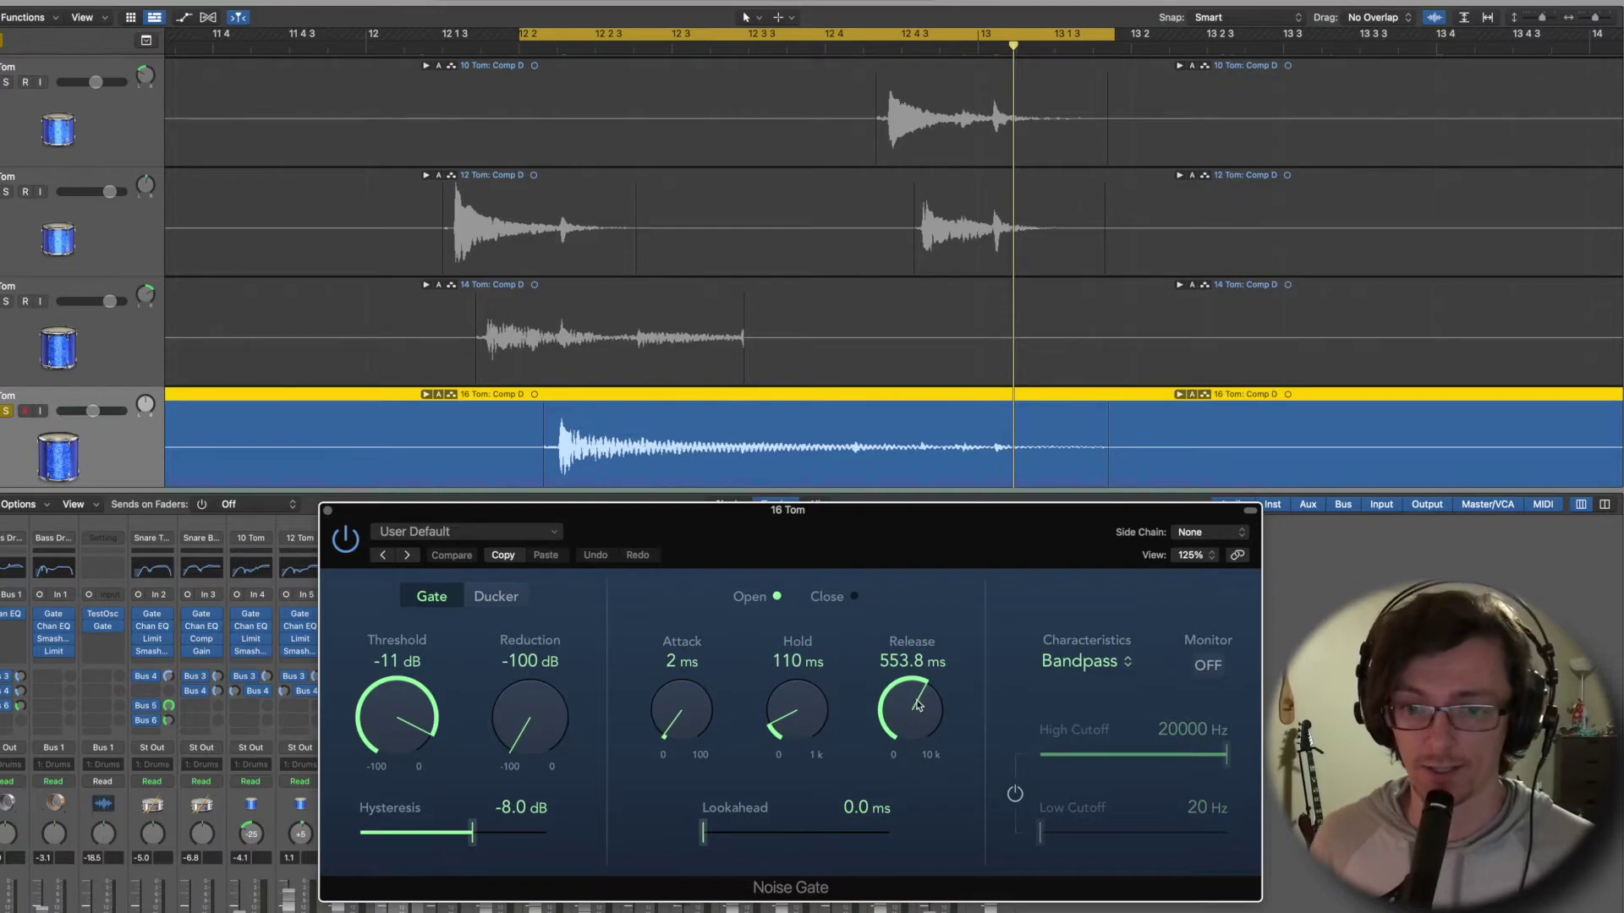
pyautogui.click(329, 513)
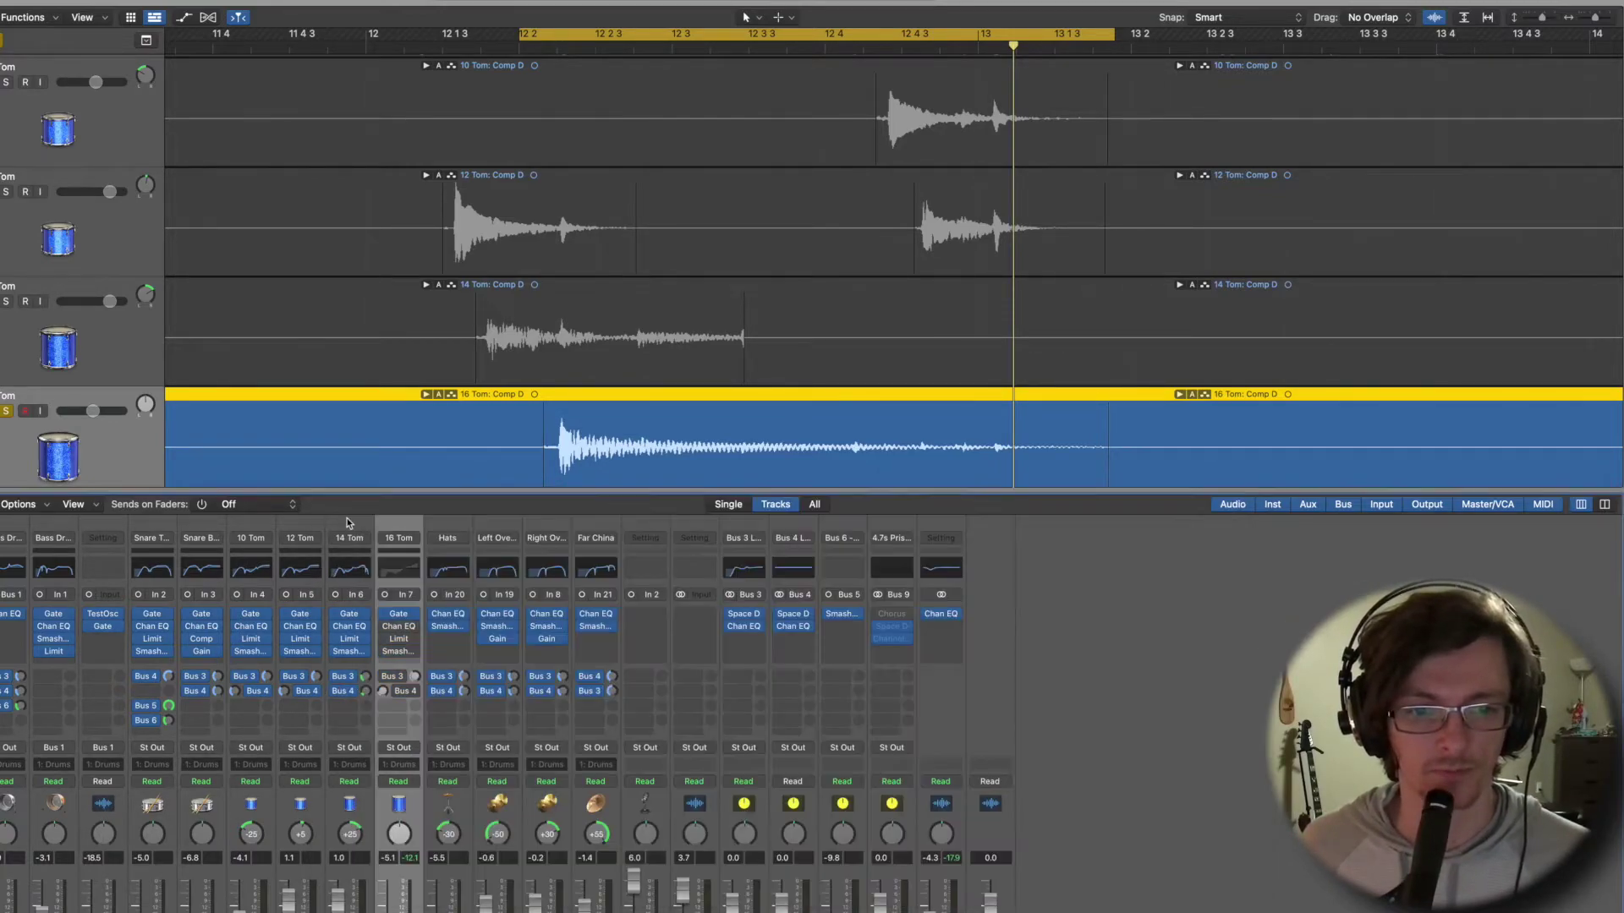
# Open the 16 Tom's Channel EQ, place it below the tom's waveform, and enable it during playback.
pyautogui.click(398, 627)
pyautogui.moveTo(638, 147); pyautogui.dragTo(616, 512)
pyautogui.scroll(-6, 615, 366)
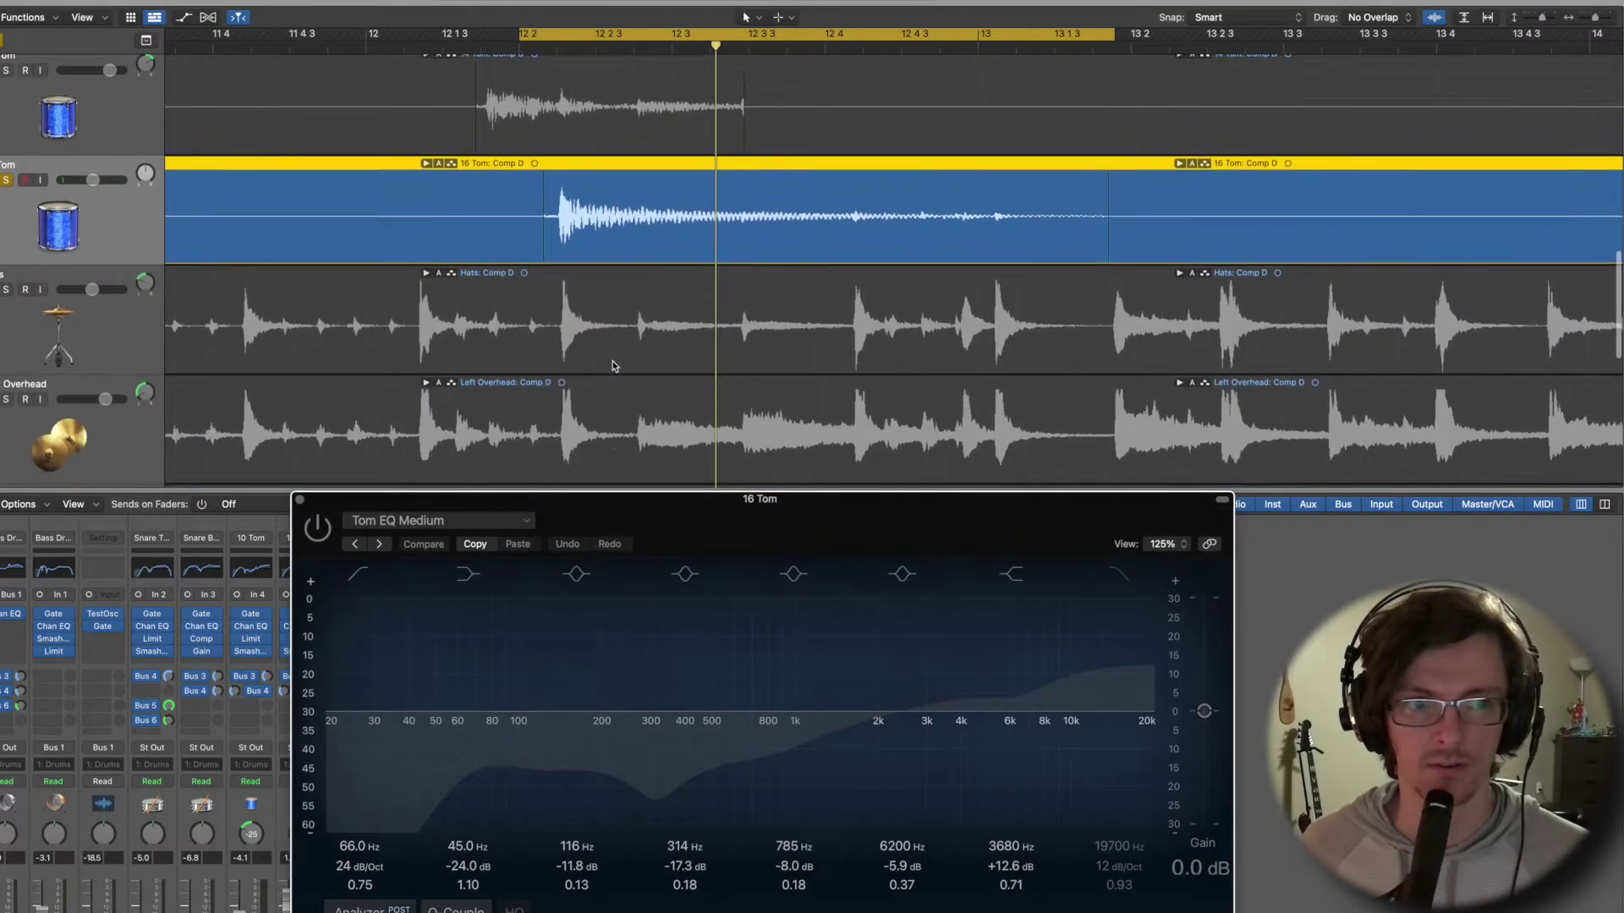
pyautogui.moveTo(649, 512); pyautogui.dragTo(601, 254)
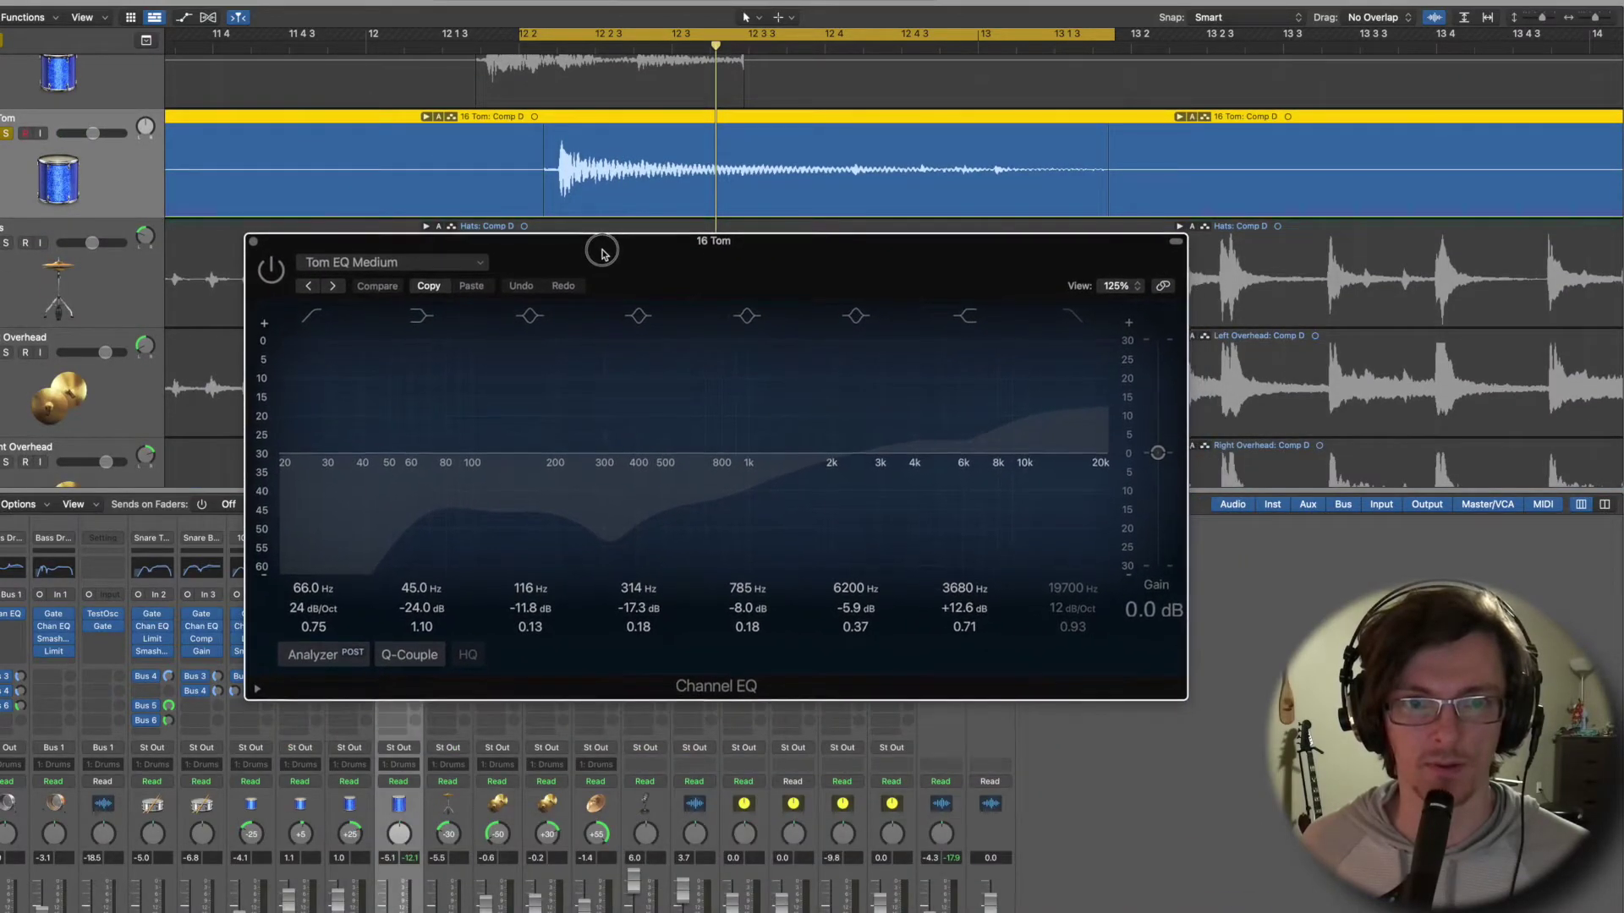
pyautogui.press('space')
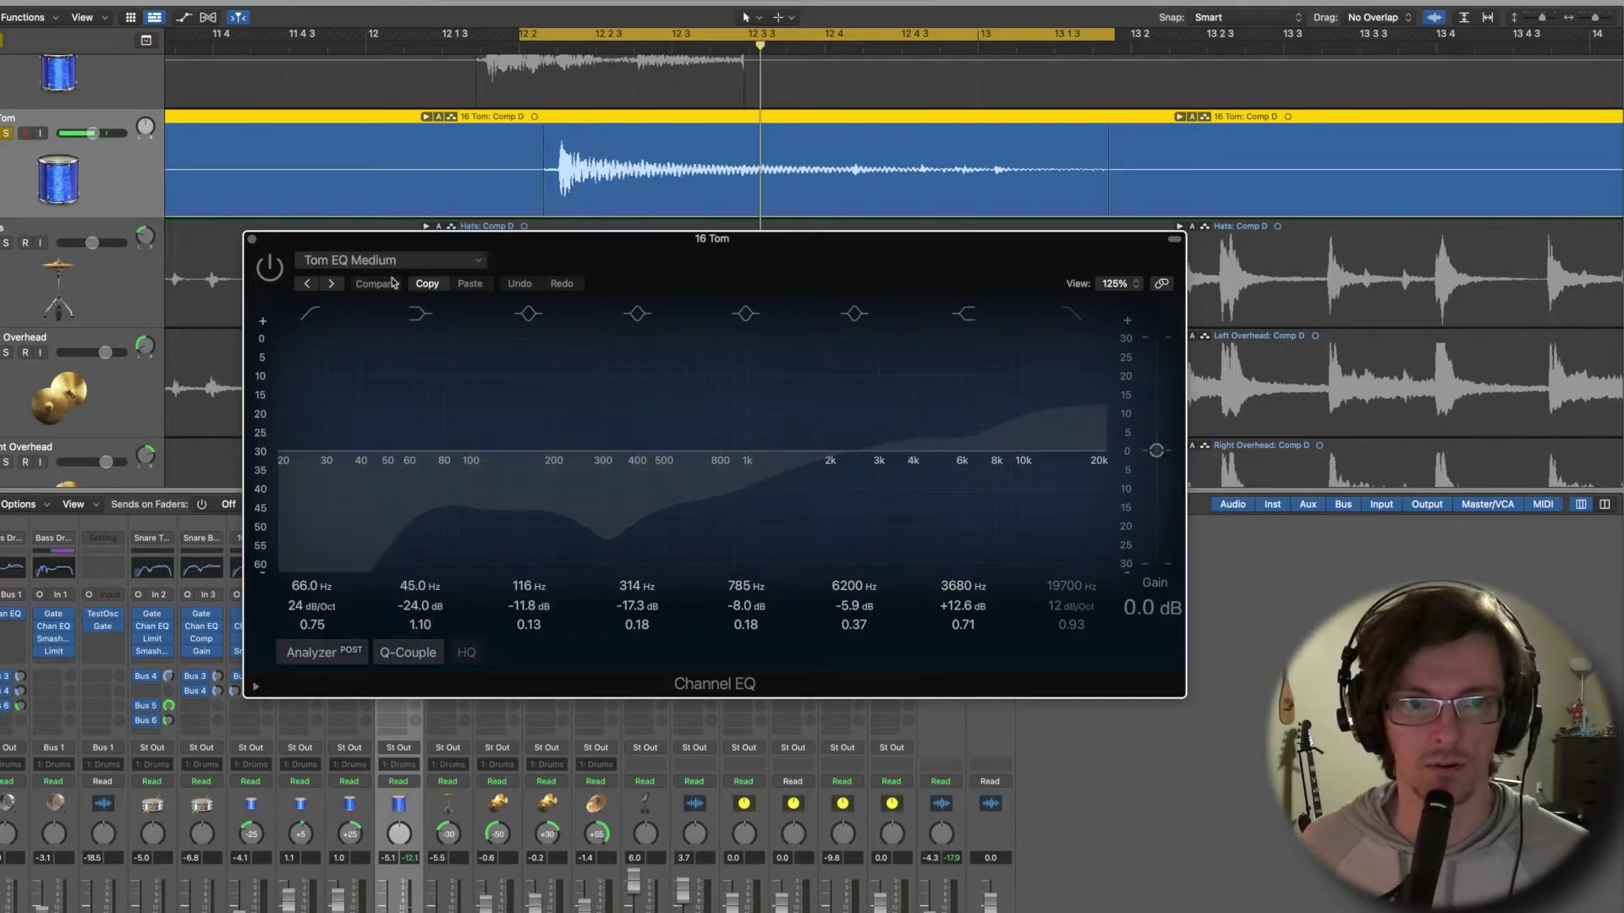
pyautogui.click(271, 268)
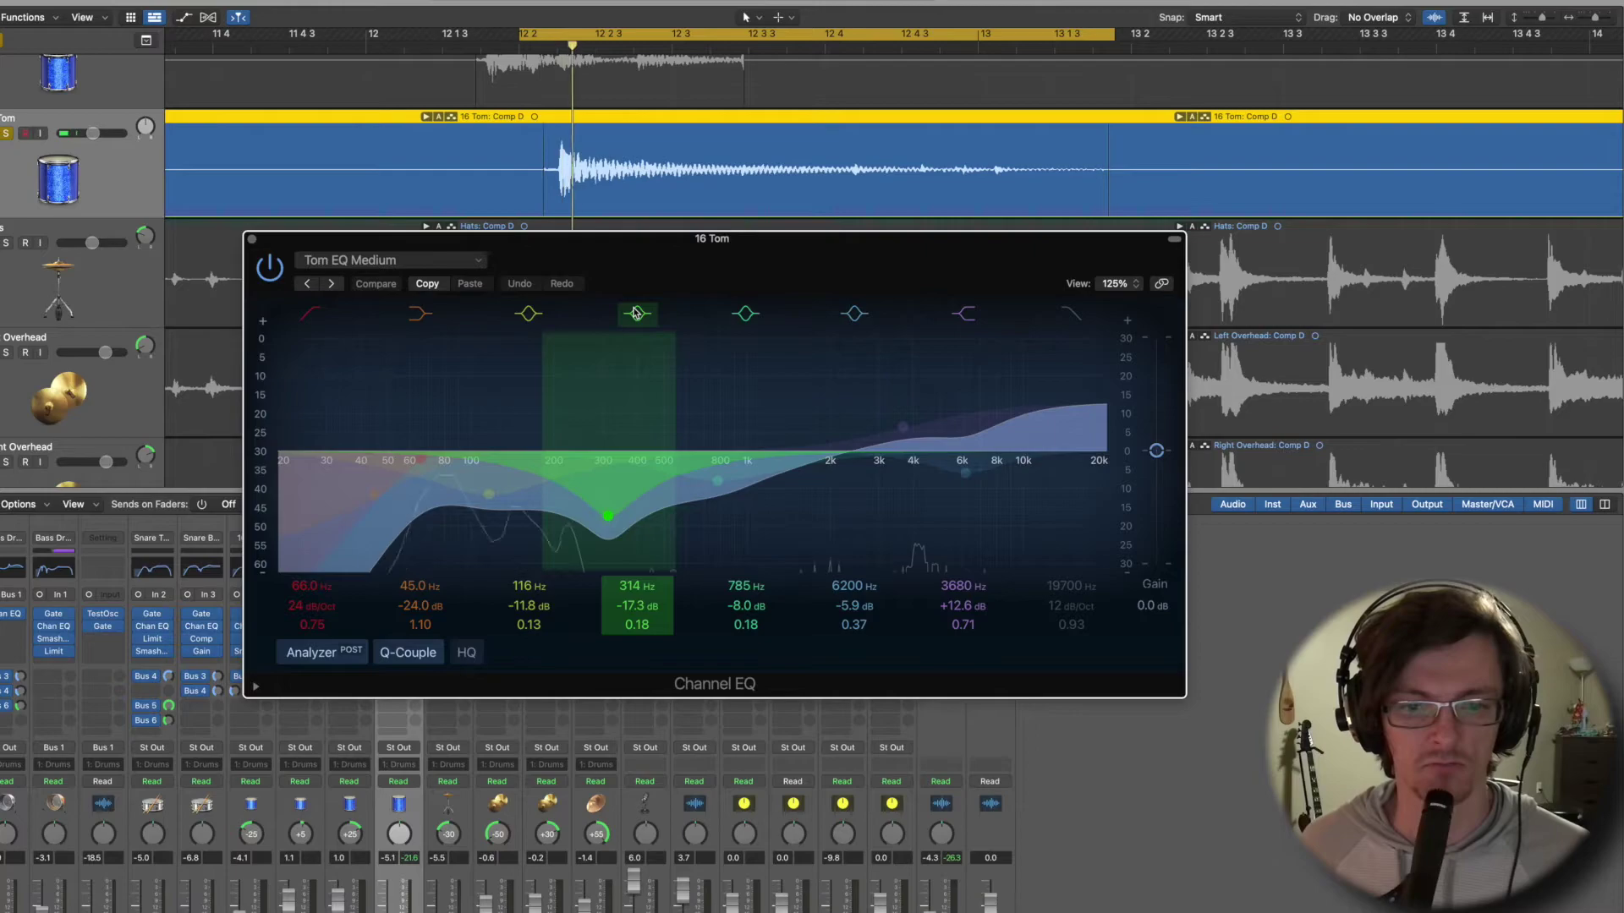
pyautogui.press('XF86AudioRaiseVolume')
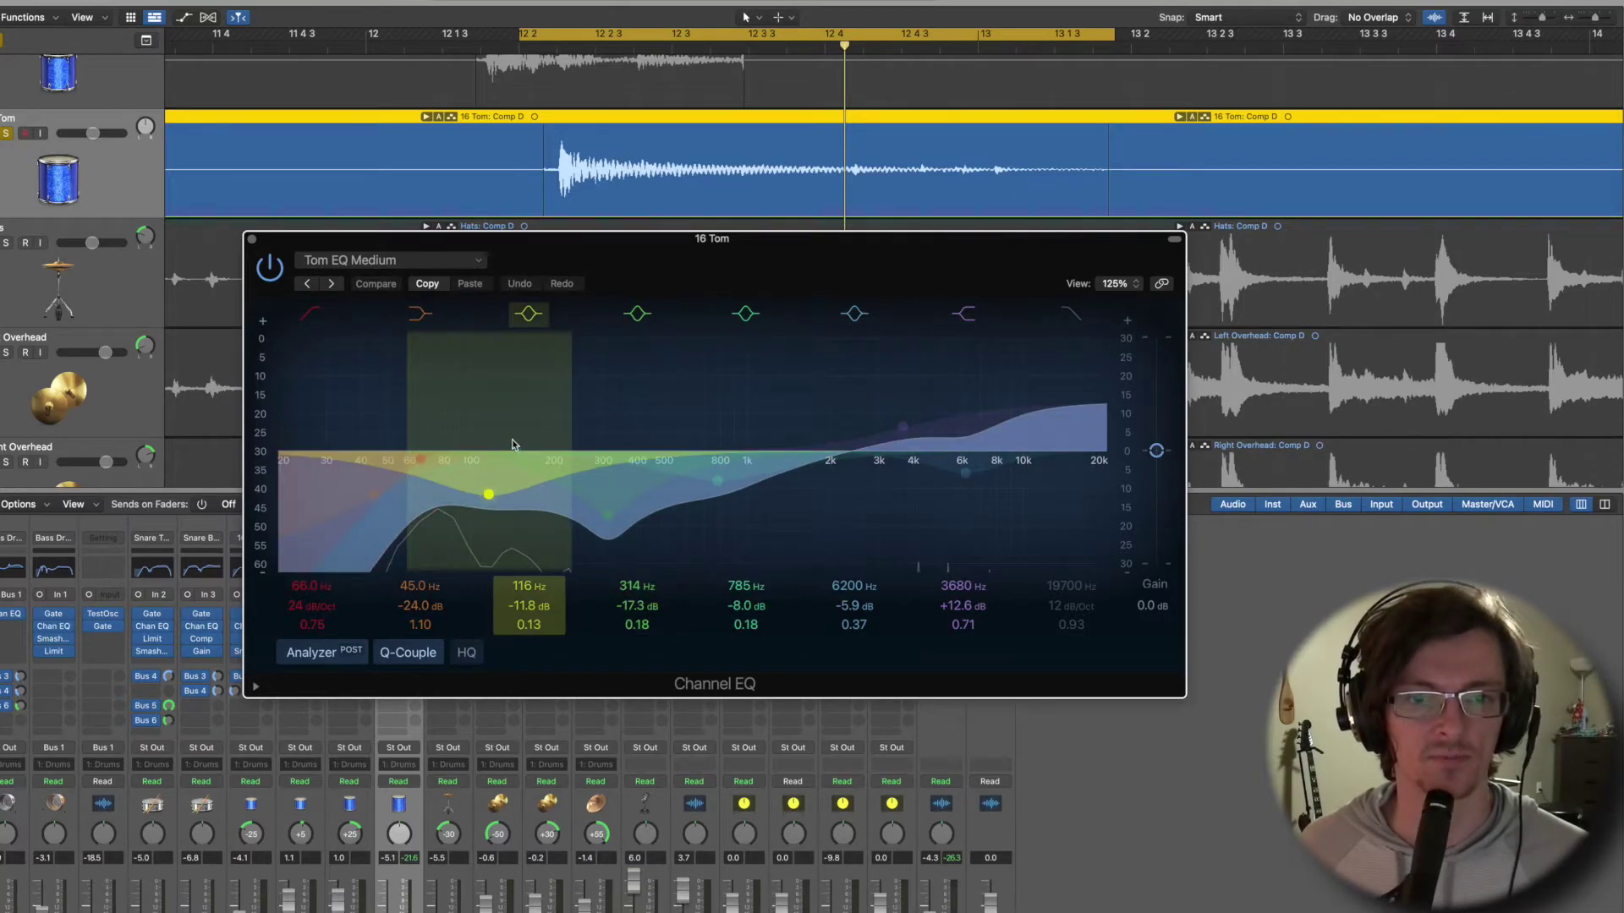
# Audition the 16 Tom with the EQ's 116 Hz band switched off, restore the band, and close the EQ.
pyautogui.click(528, 313)
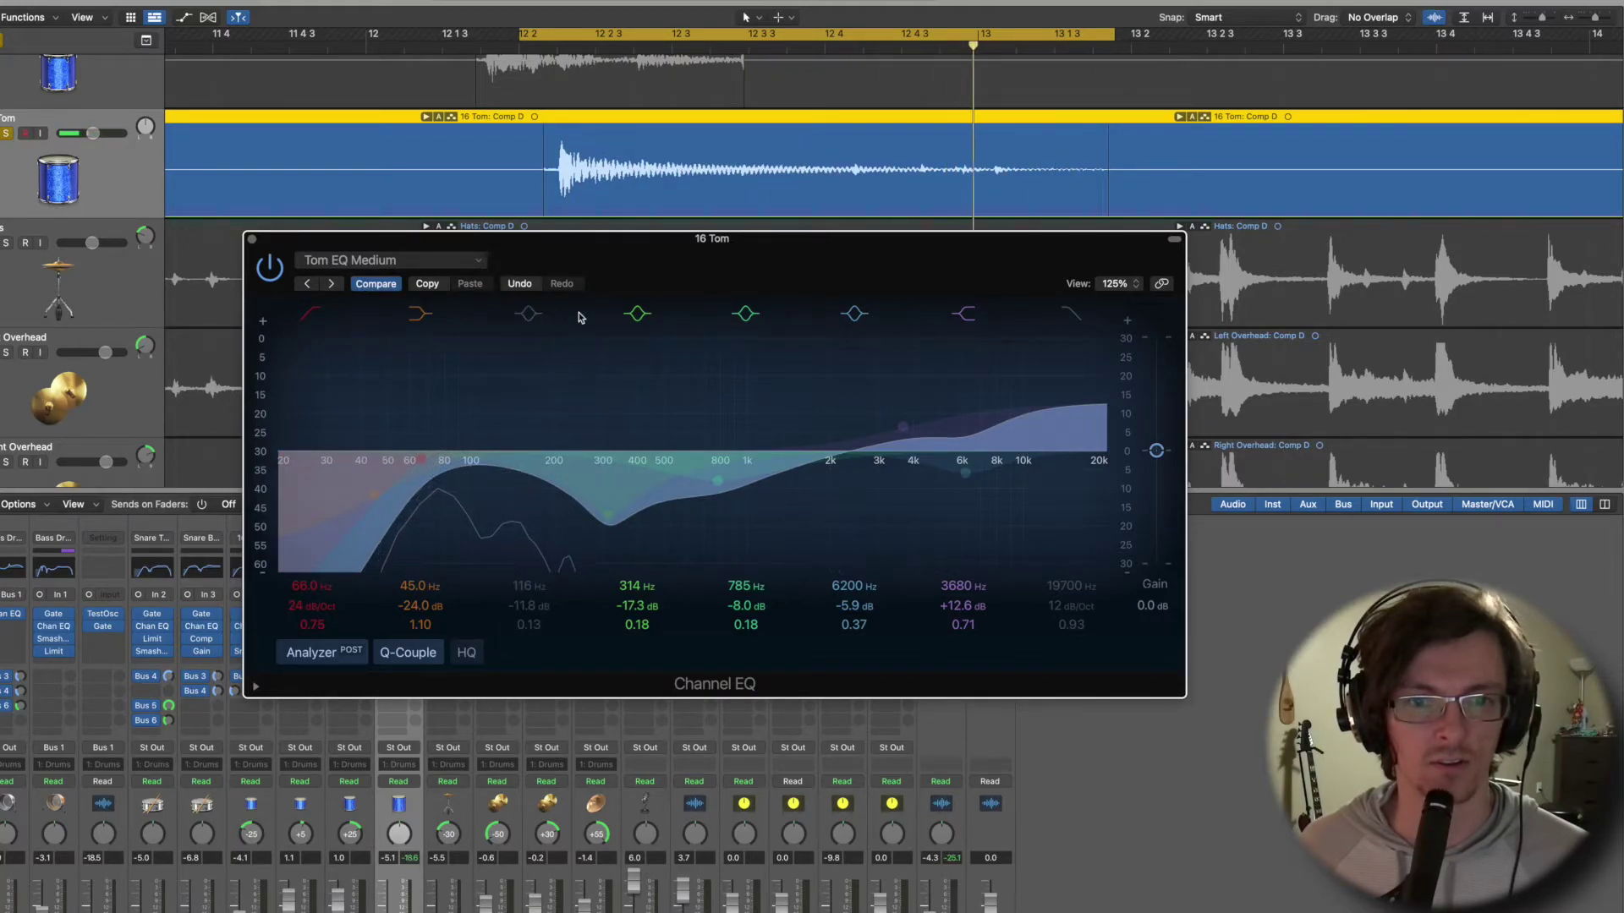
pyautogui.click(528, 314)
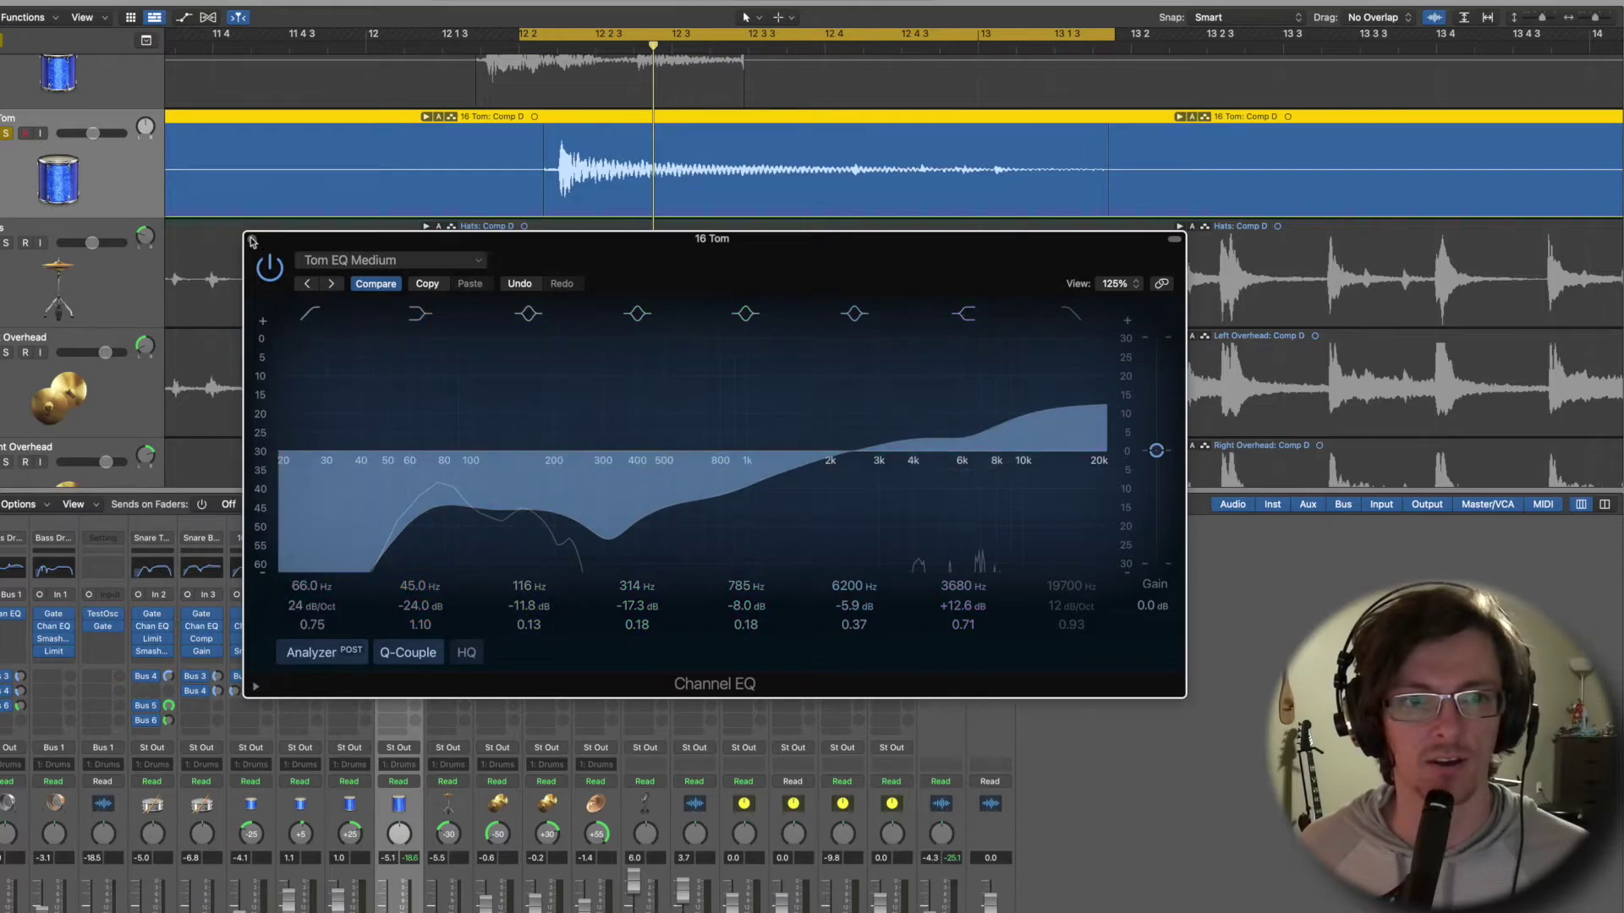
pyautogui.moveTo(288, 243)
pyautogui.mouseDown()
pyautogui.moveTo(305, 396)
pyautogui.moveTo(295, 252)
pyautogui.mouseUp()
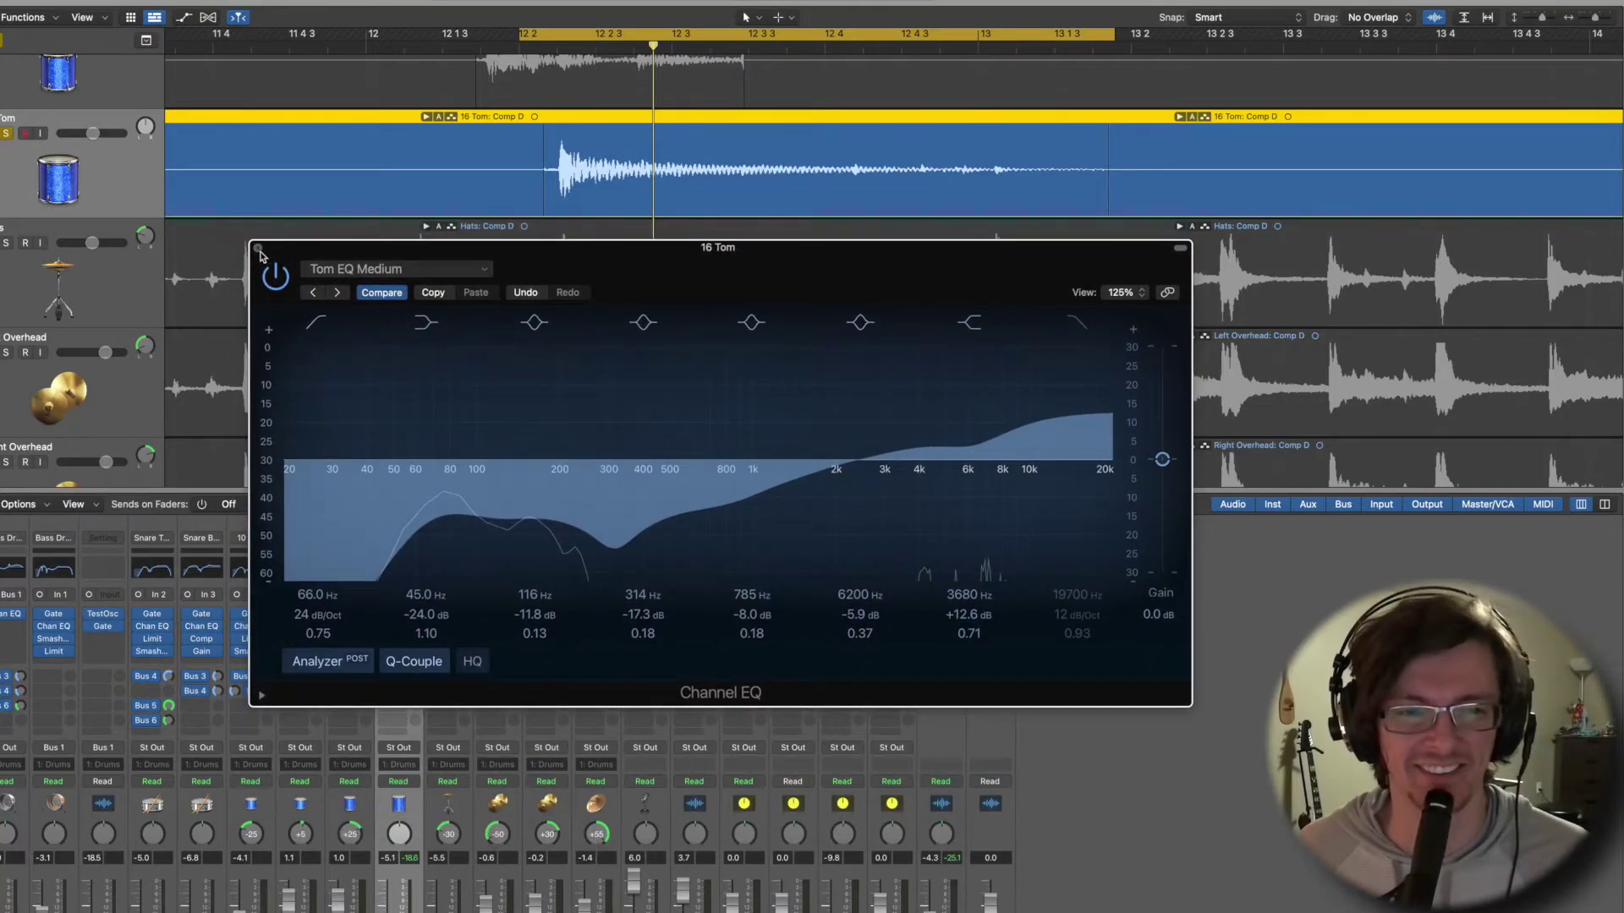
pyautogui.click(260, 251)
# Review the 16 Tom's Channel EQ curve once more and enable the tom's limiter.
pyautogui.click(399, 626)
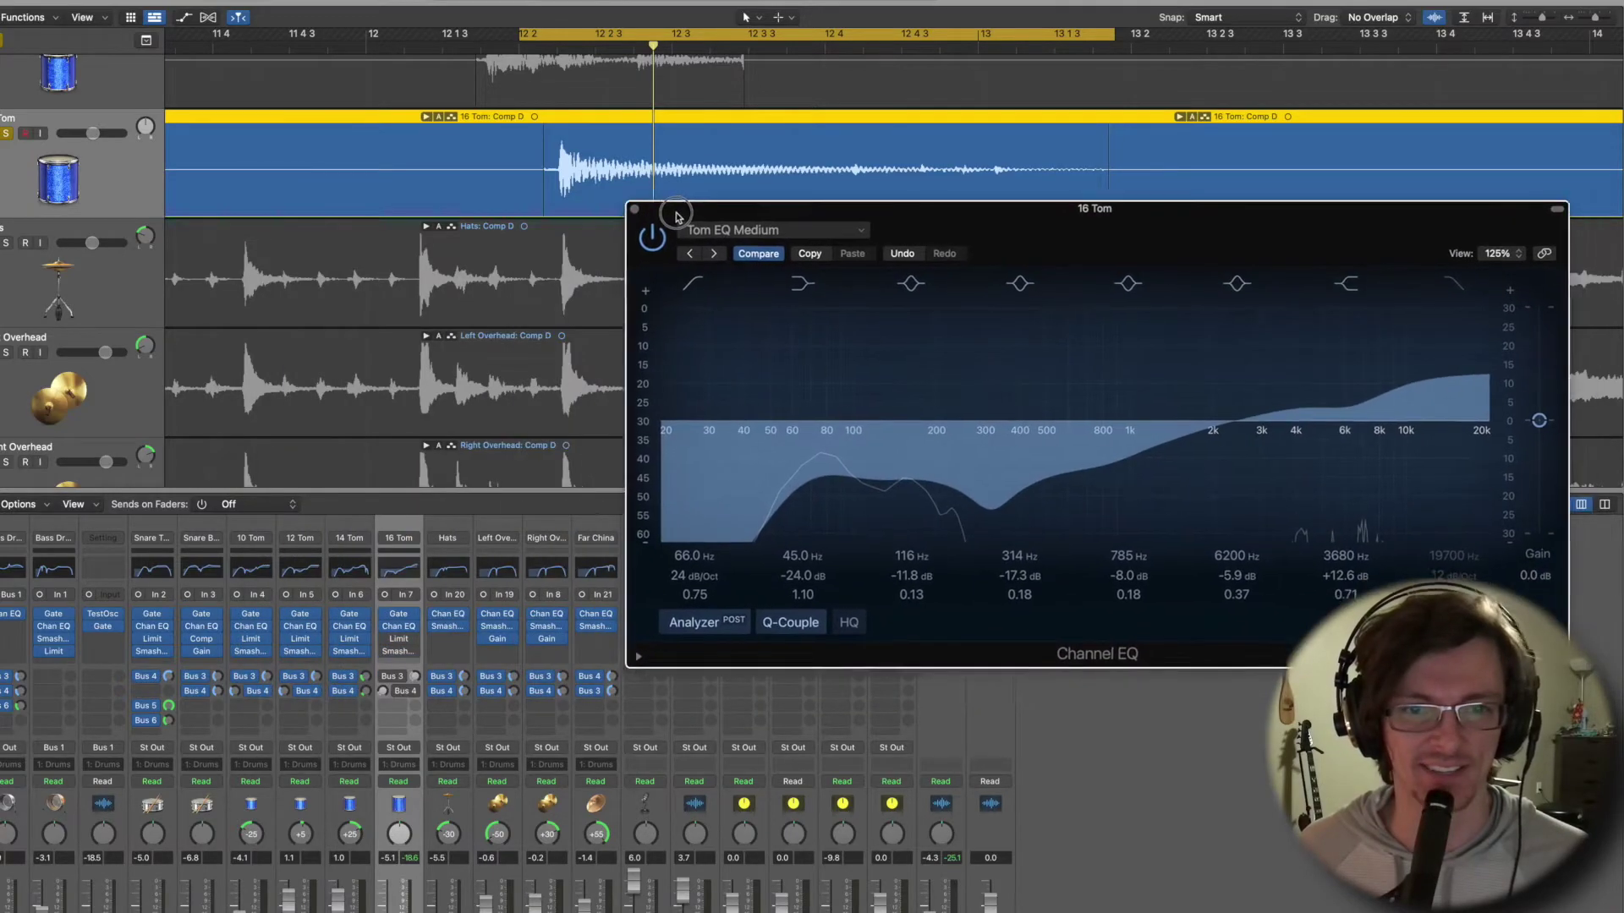
pyautogui.click(386, 641)
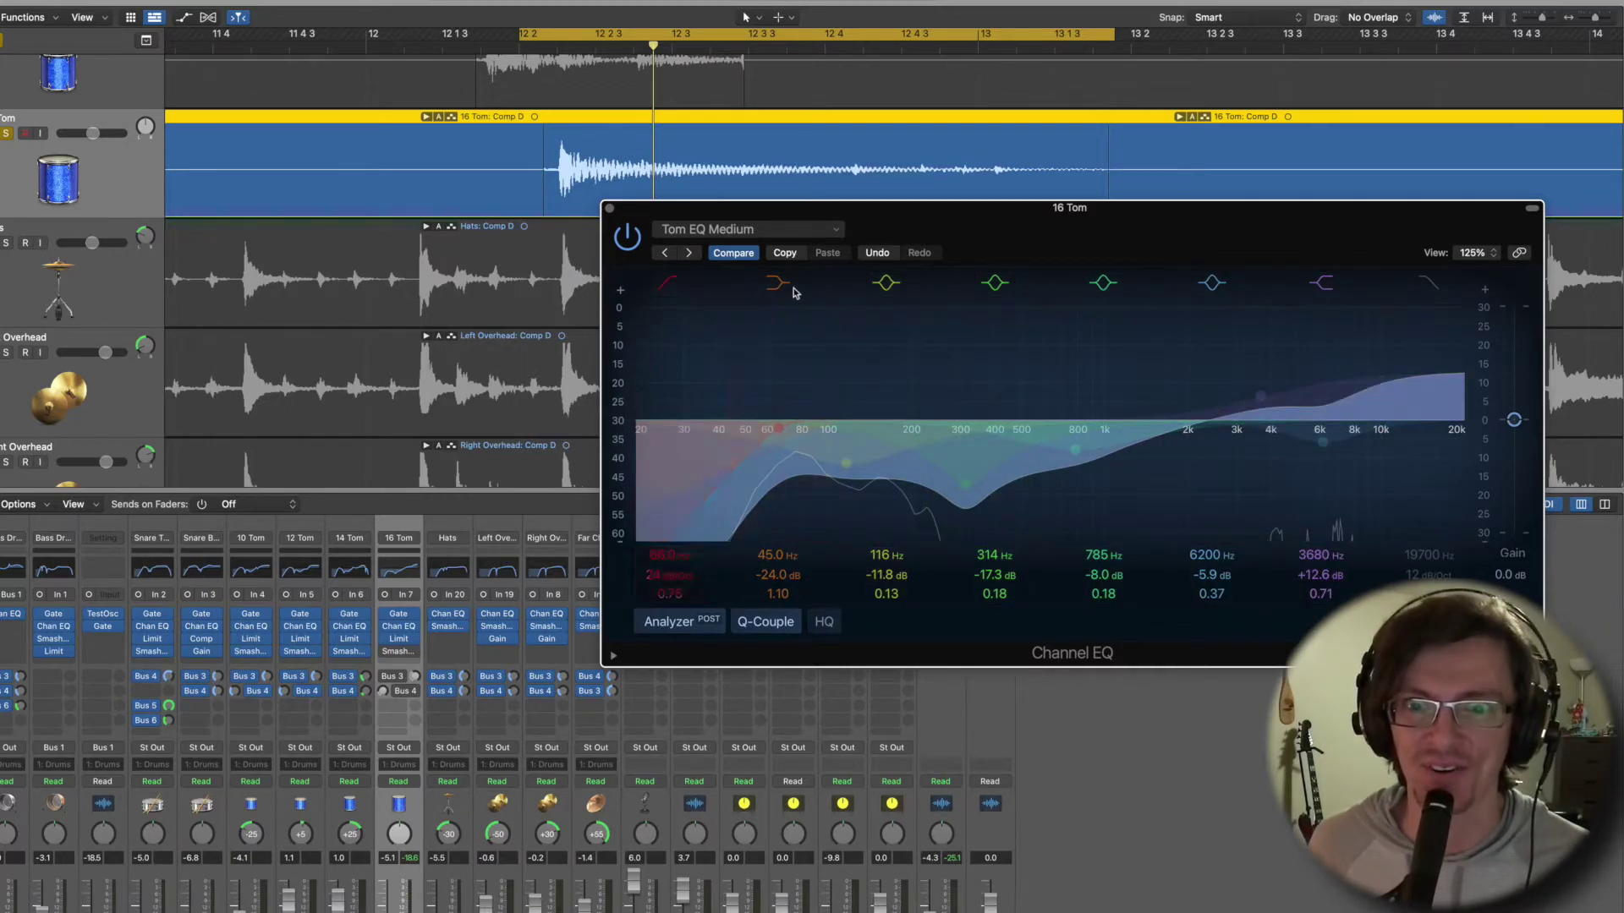
pyautogui.click(609, 209)
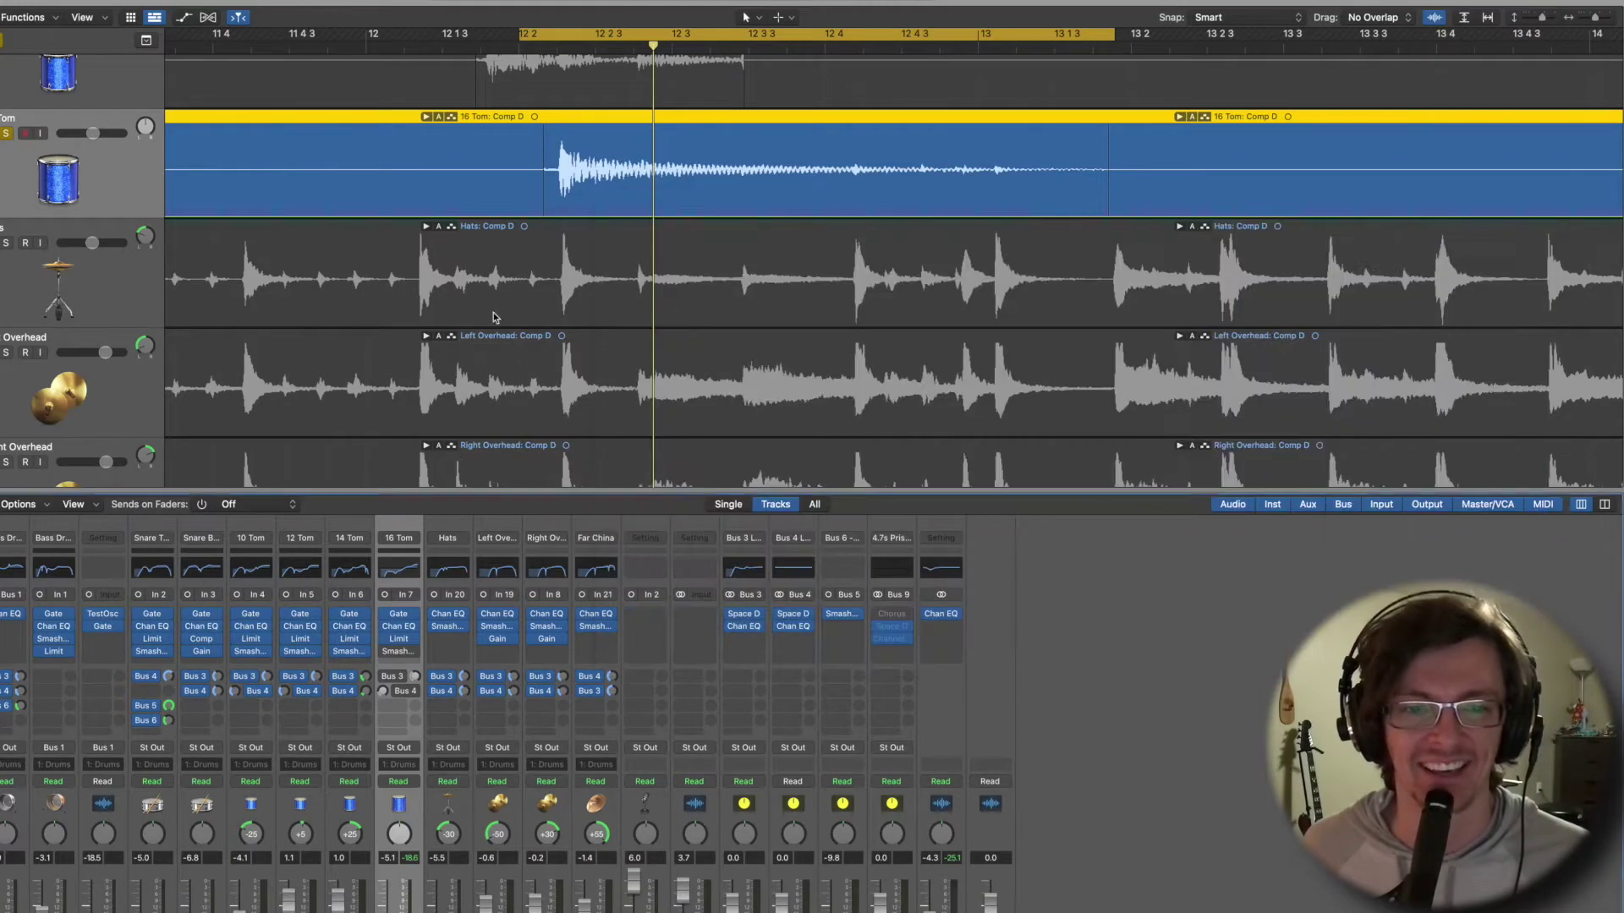
# Open the 16 Tom's Smash And Grab clear of the waveform and enable it during playback.
pyautogui.click(396, 653)
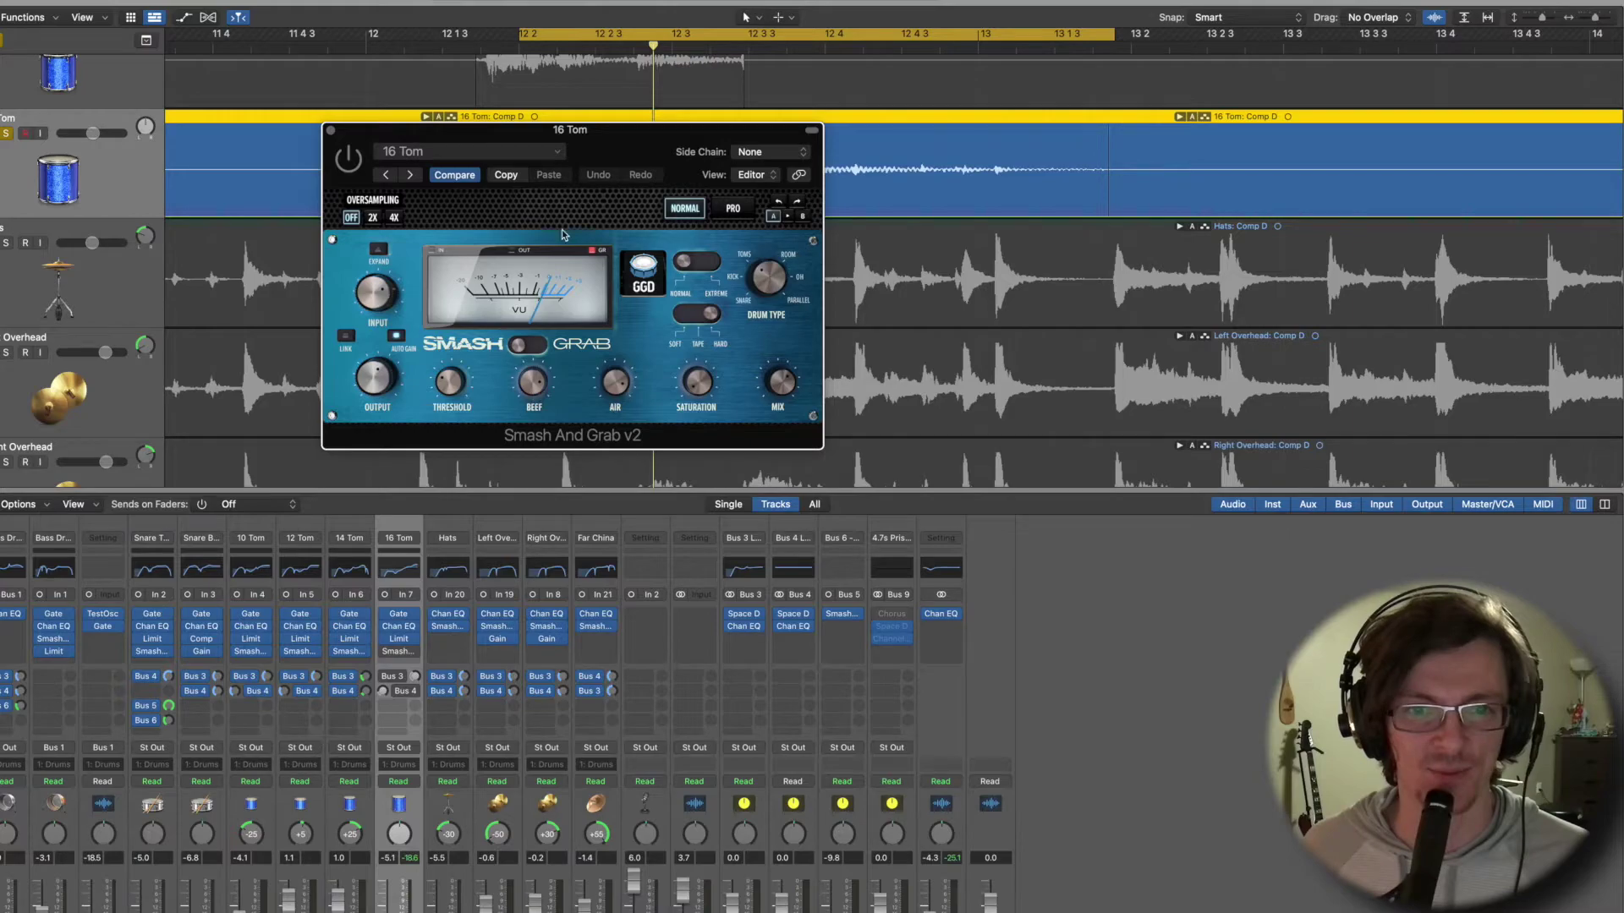
pyautogui.moveTo(605, 142); pyautogui.dragTo(838, 227)
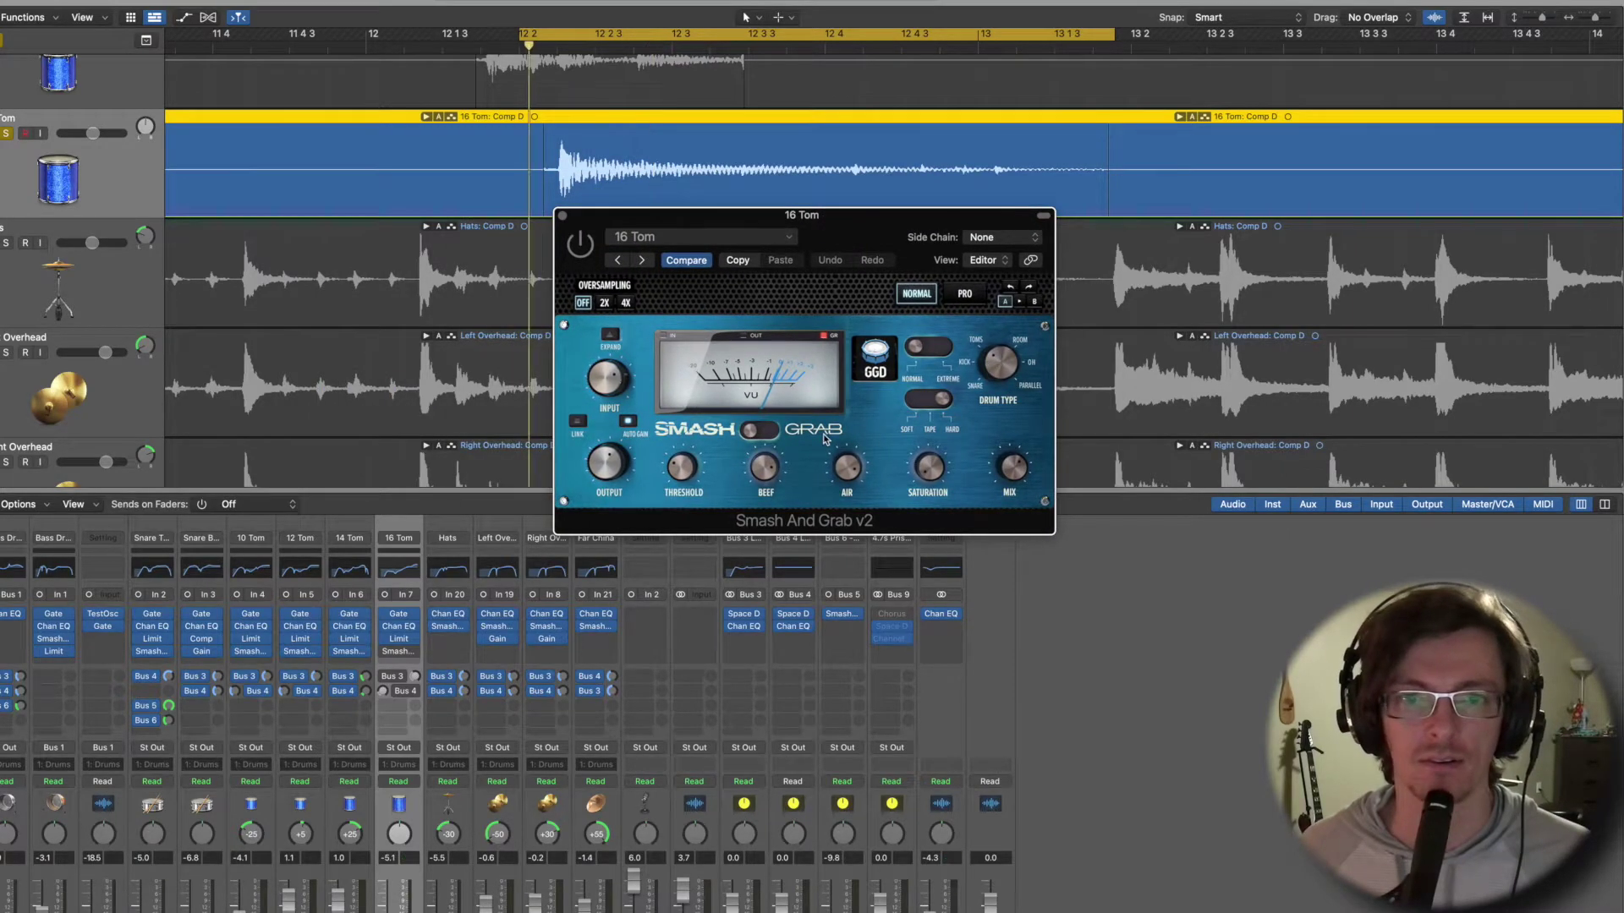
pyautogui.moveTo(398, 653)
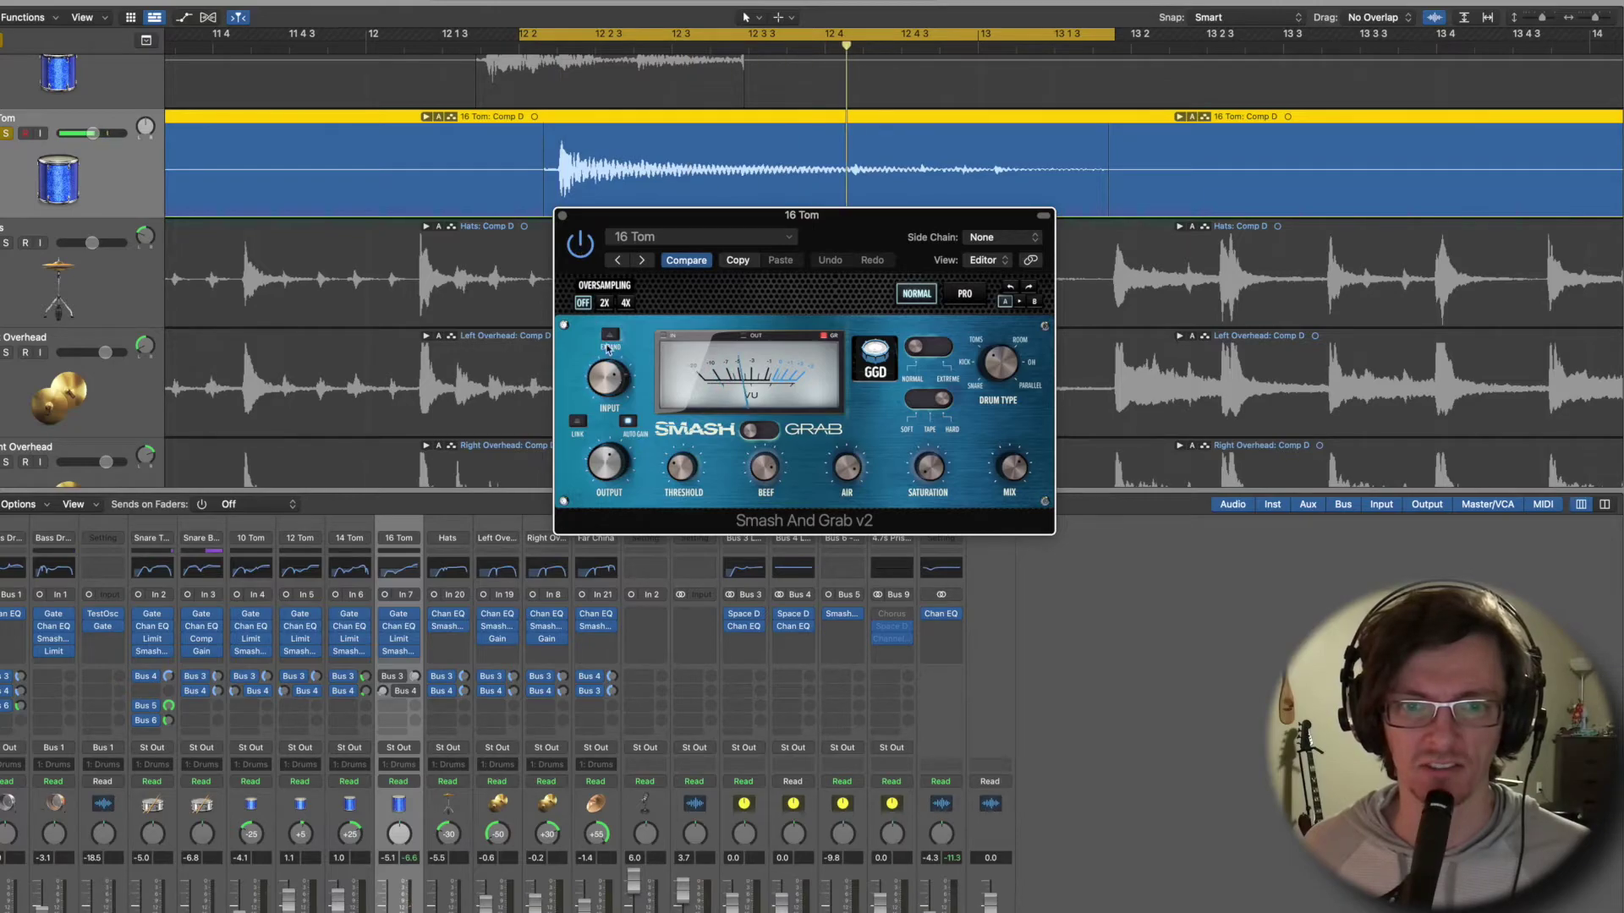
# Check the Smash And Grab's input, output, threshold, beef and mix values on the 16 Tom.
pyautogui.moveTo(607, 381); pyautogui.dragTo(607, 379)
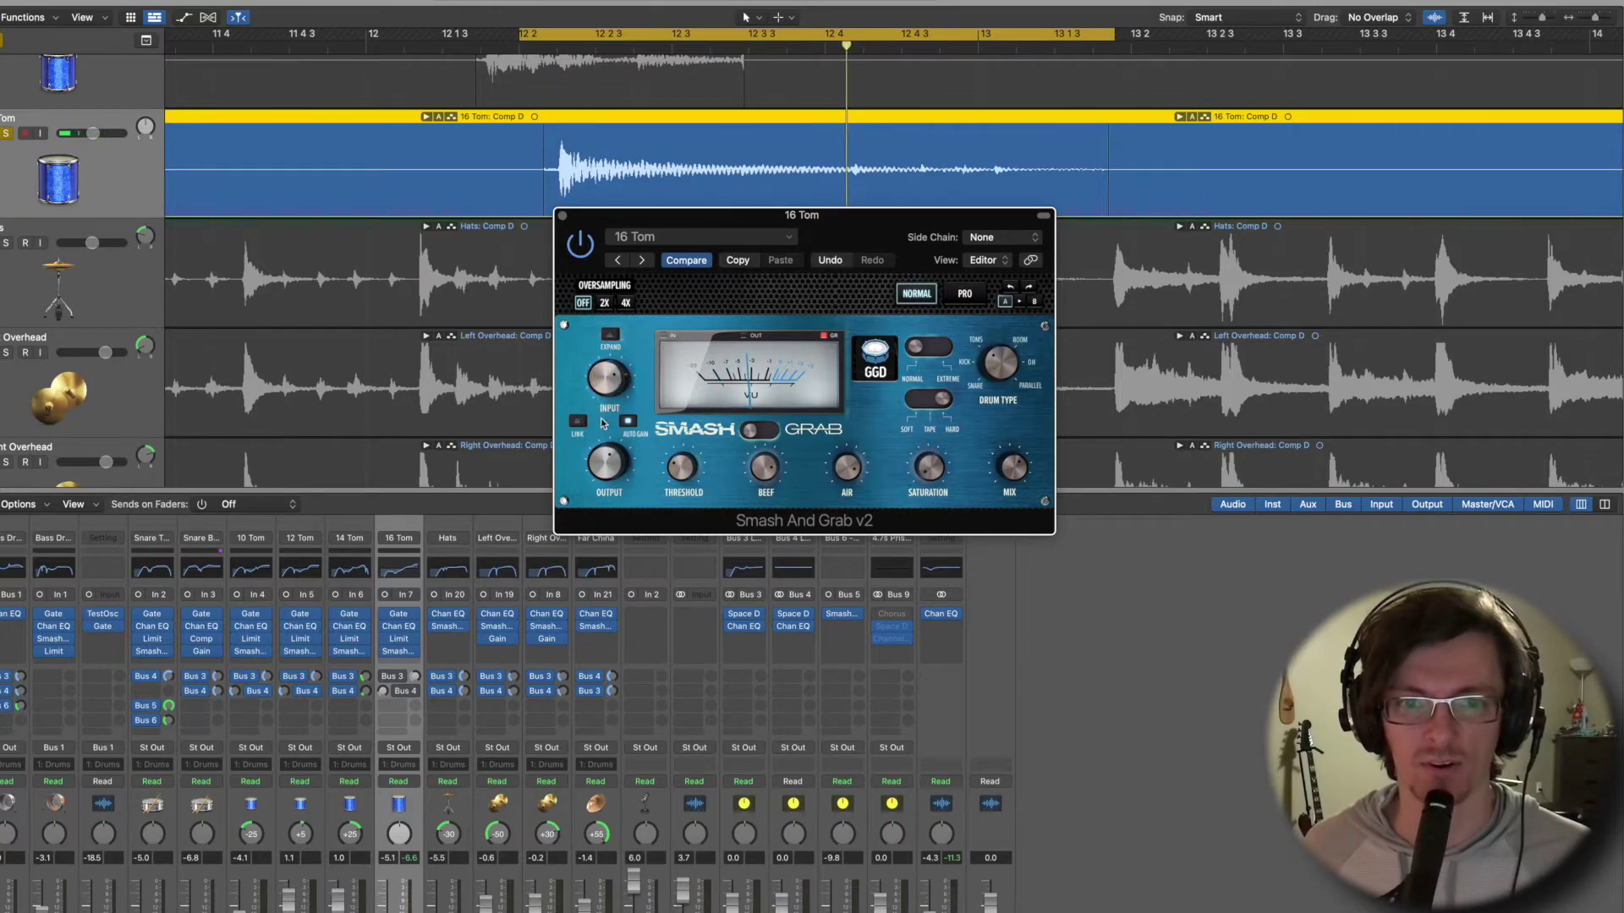
pyautogui.click(606, 458)
pyautogui.click(681, 467)
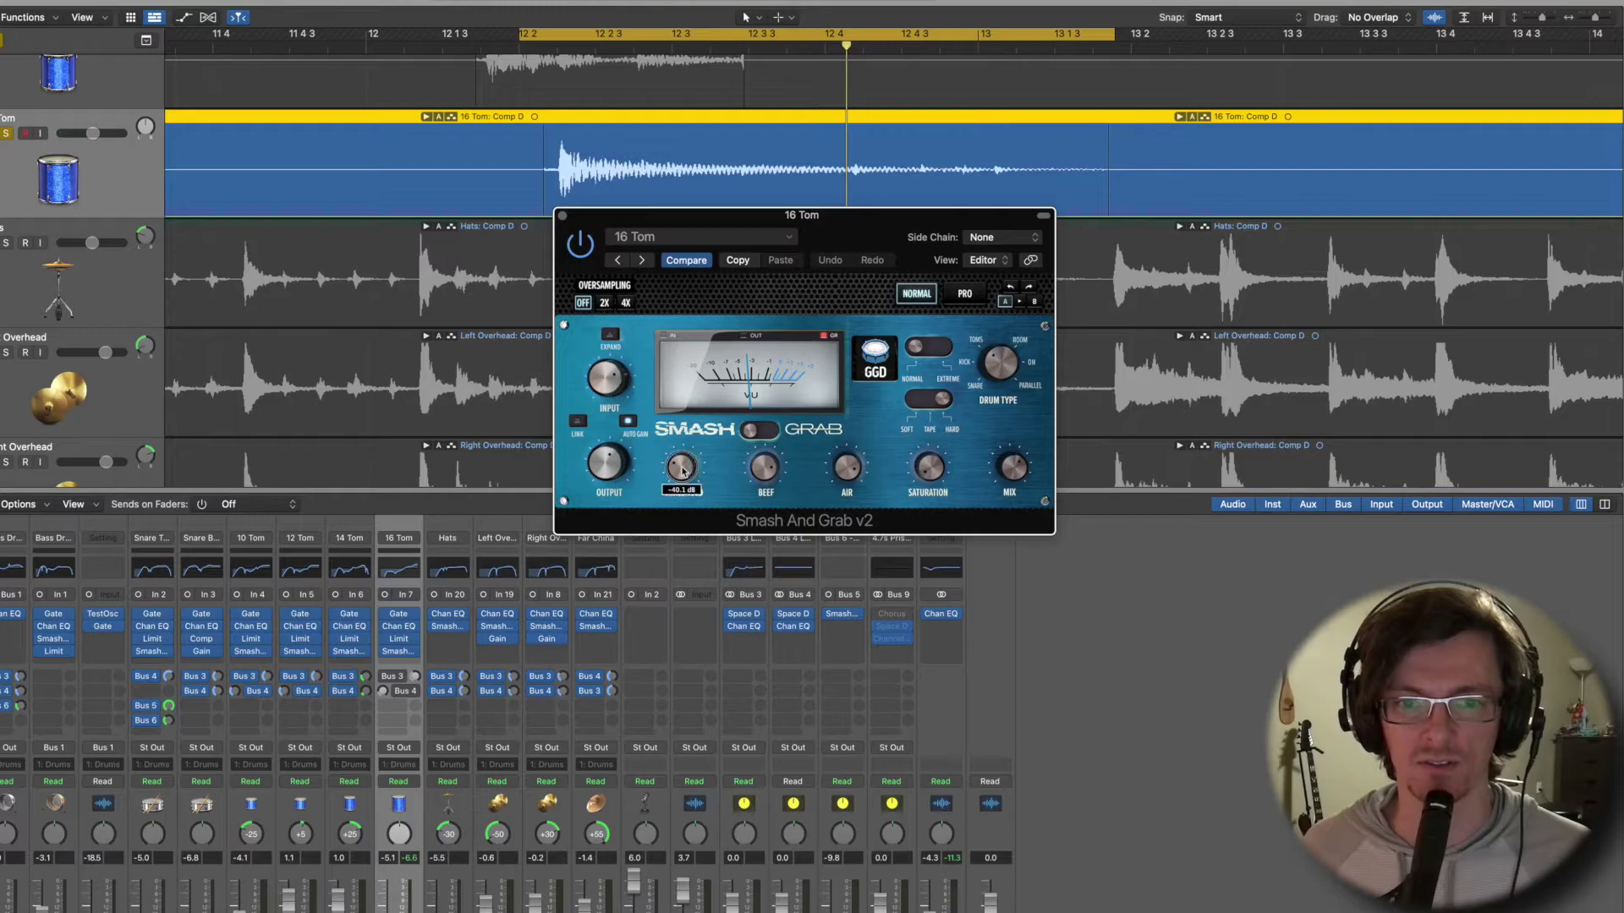
pyautogui.click(764, 471)
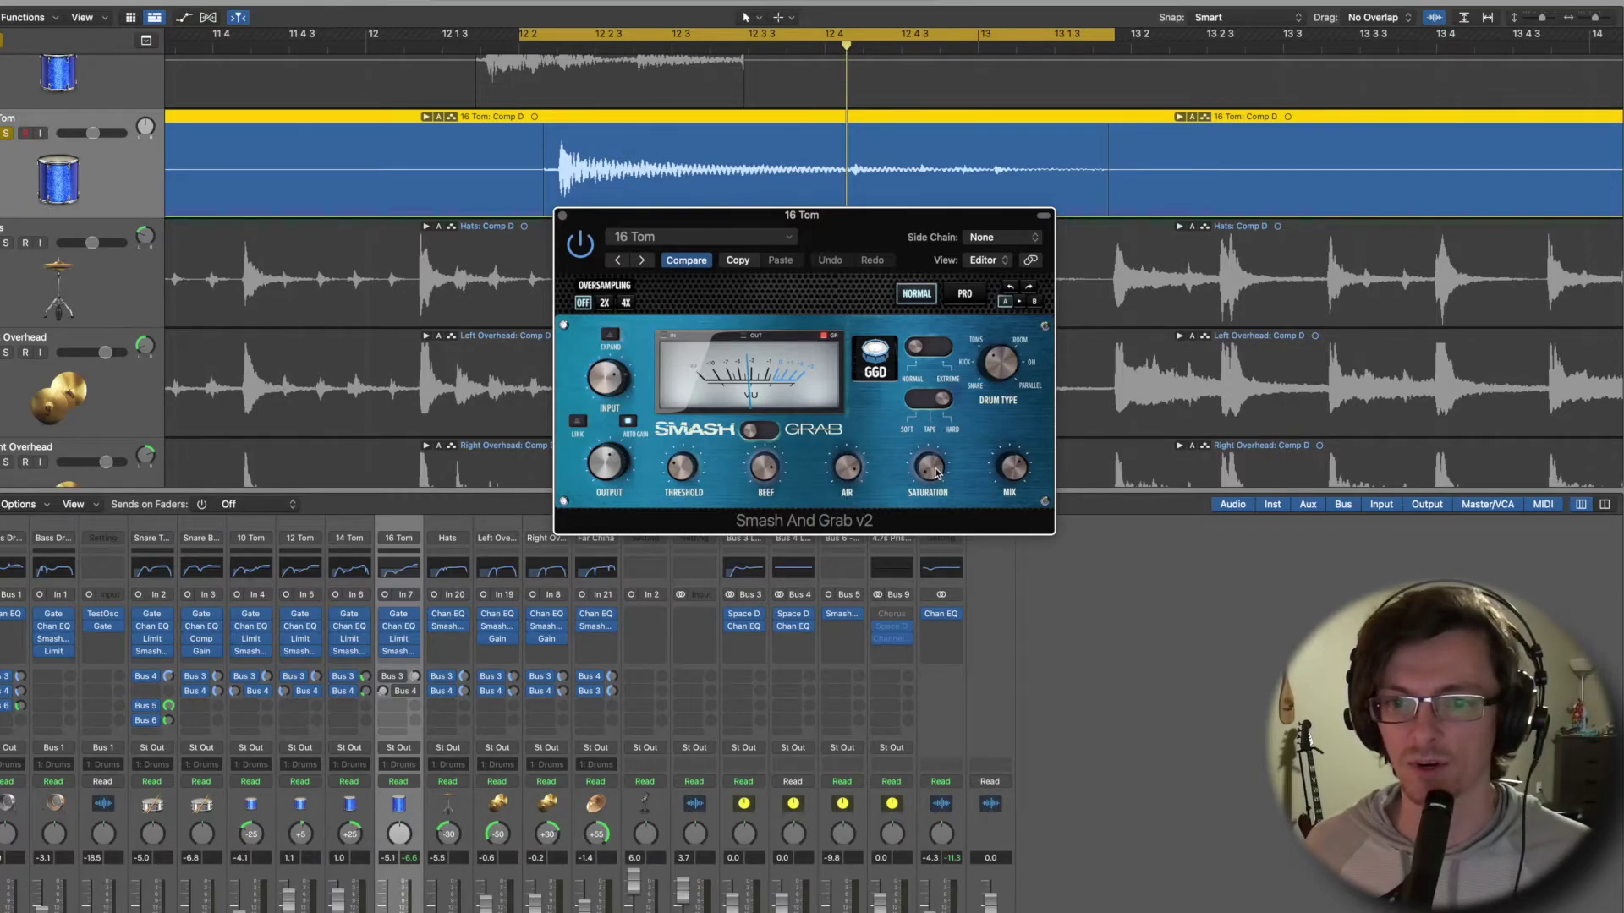
pyautogui.click(1017, 469)
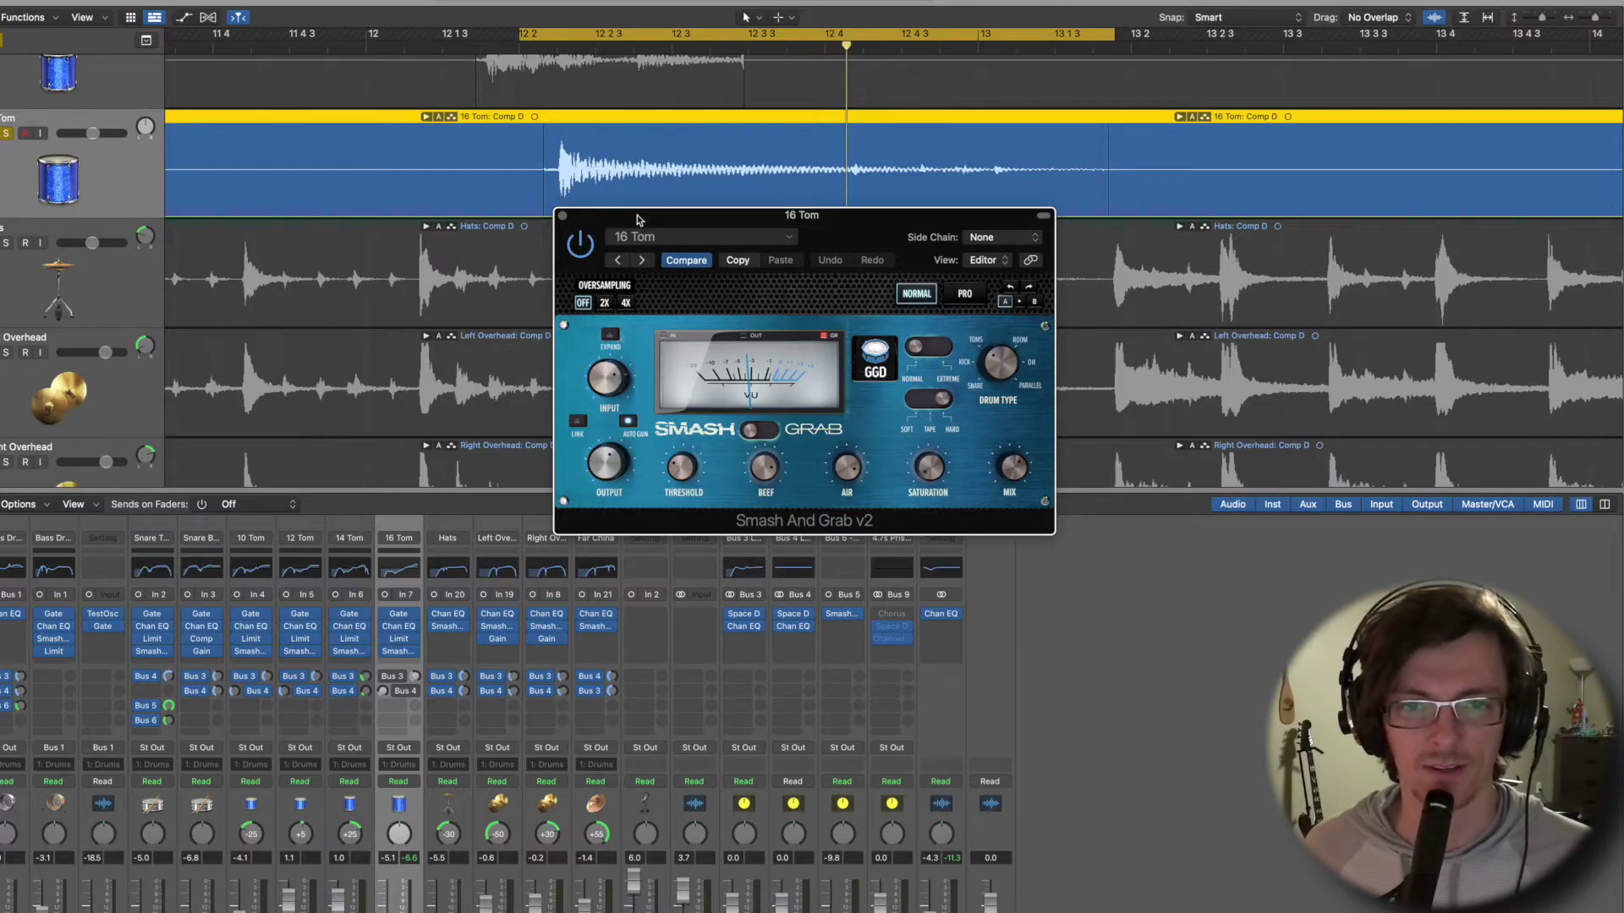
# Pan the 16 Tom track to +40, audition its hit in the cycle range, and turn cycling off.
pyautogui.click(563, 218)
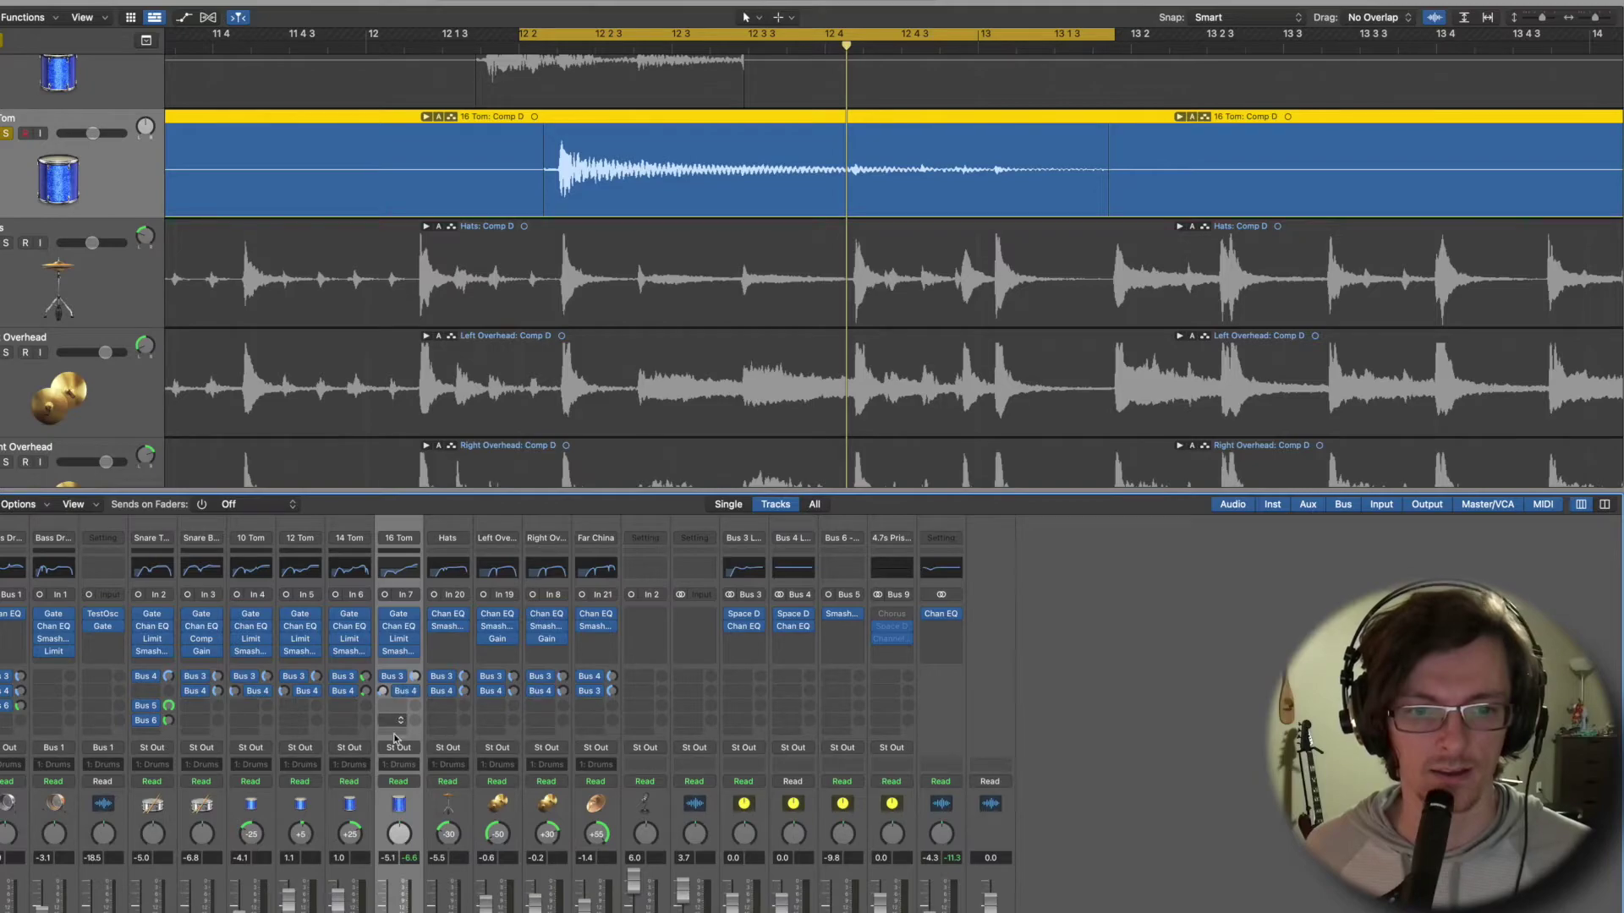
pyautogui.press('space')
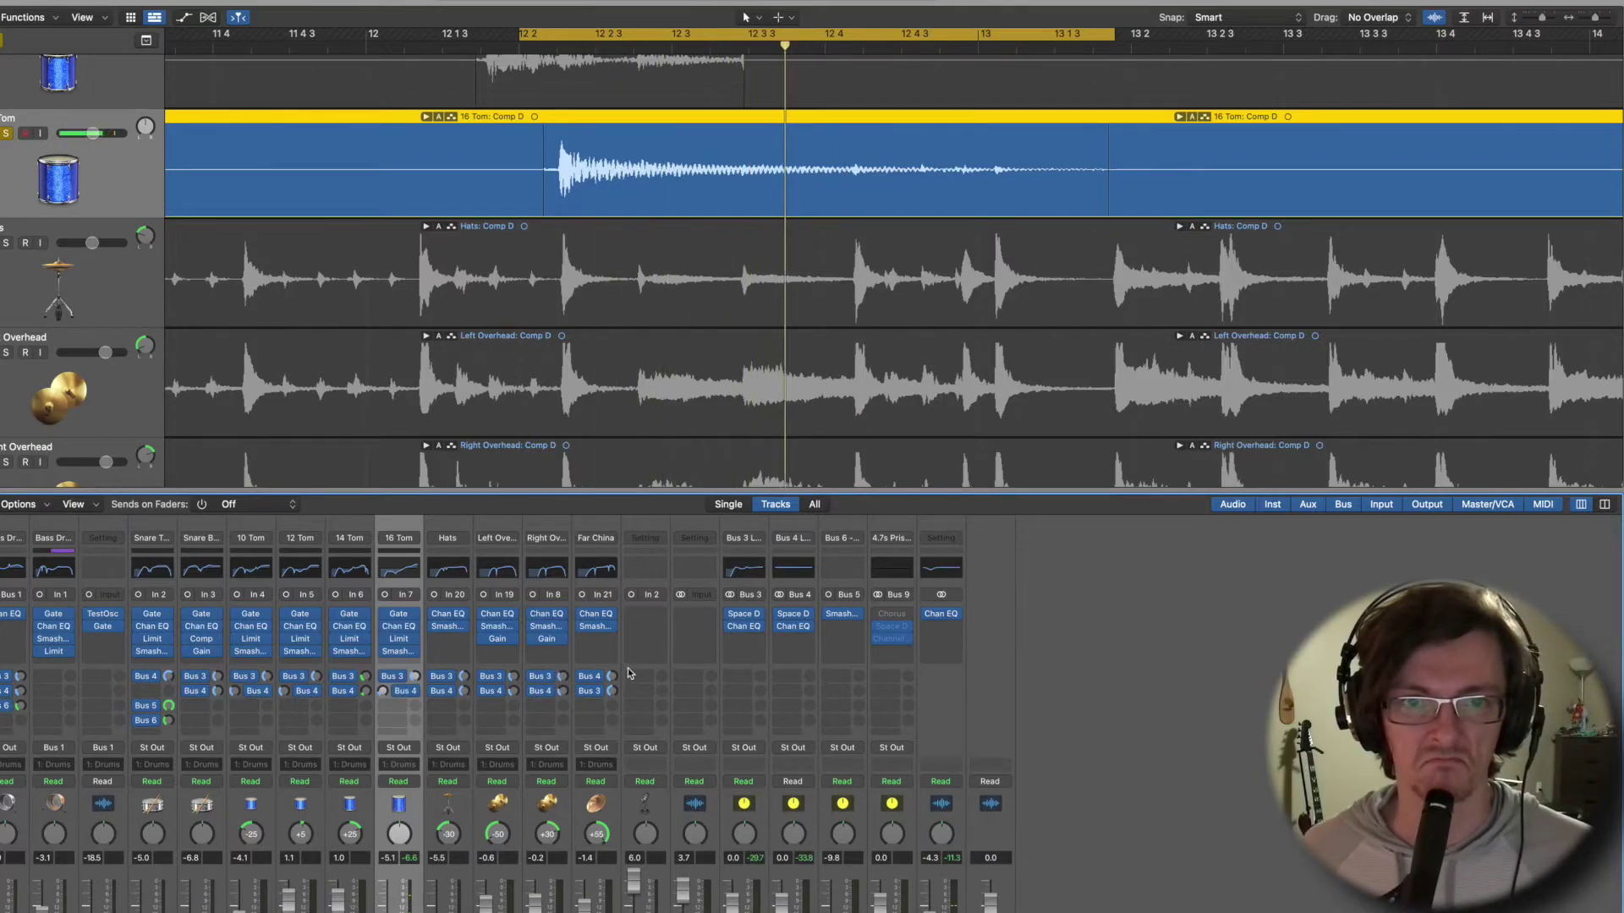
pyautogui.press('space')
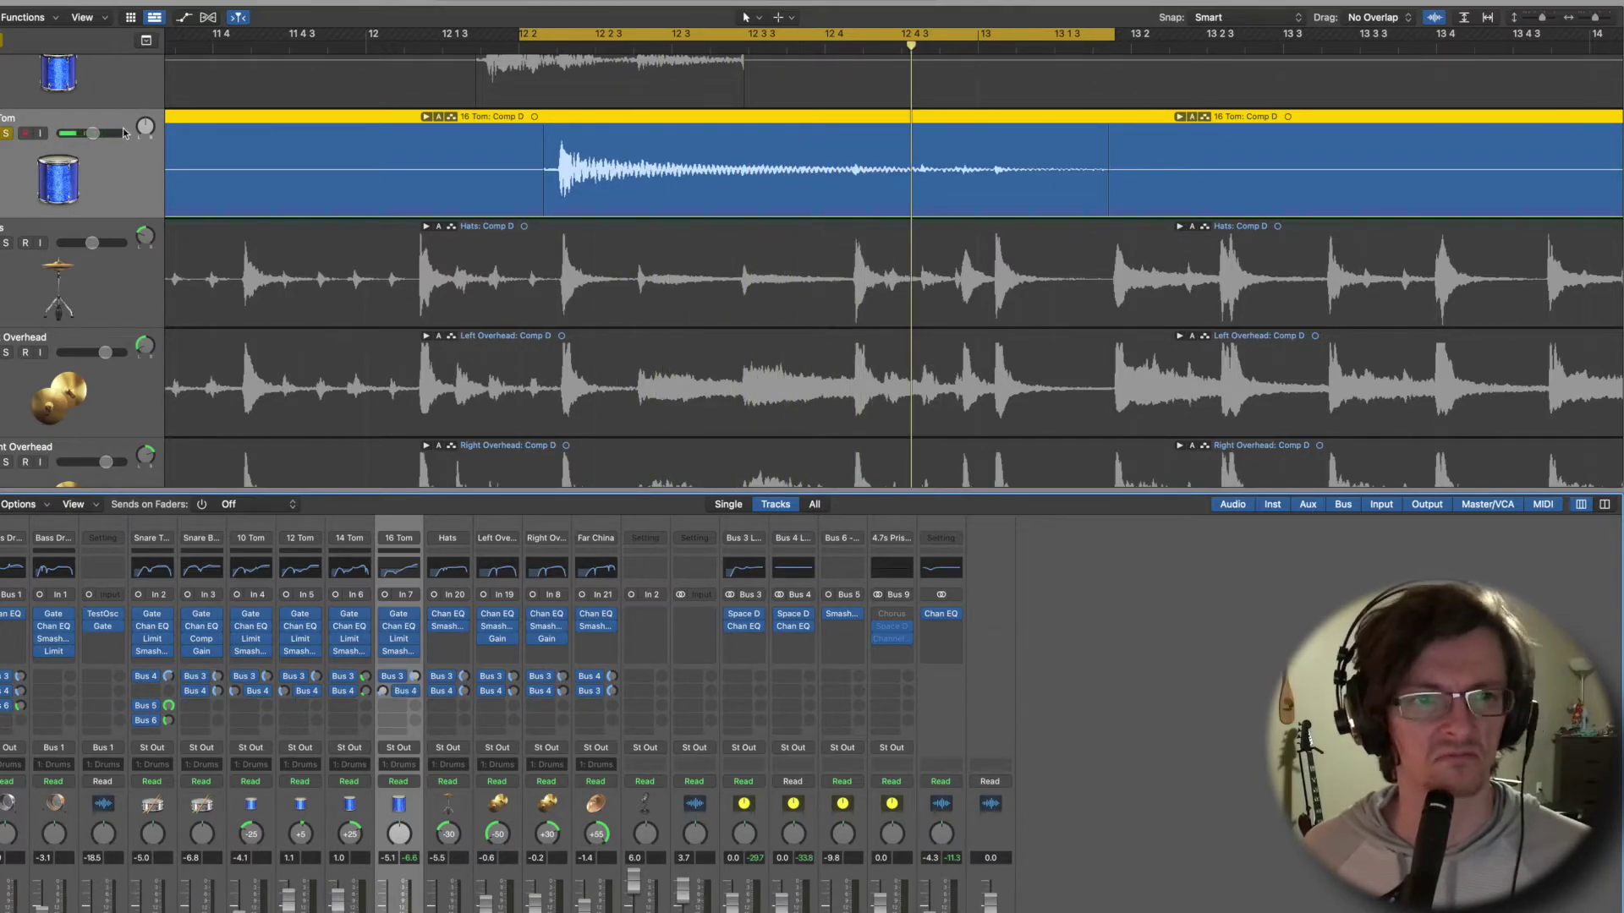
pyautogui.moveTo(146, 131); pyautogui.dragTo(142, 100)
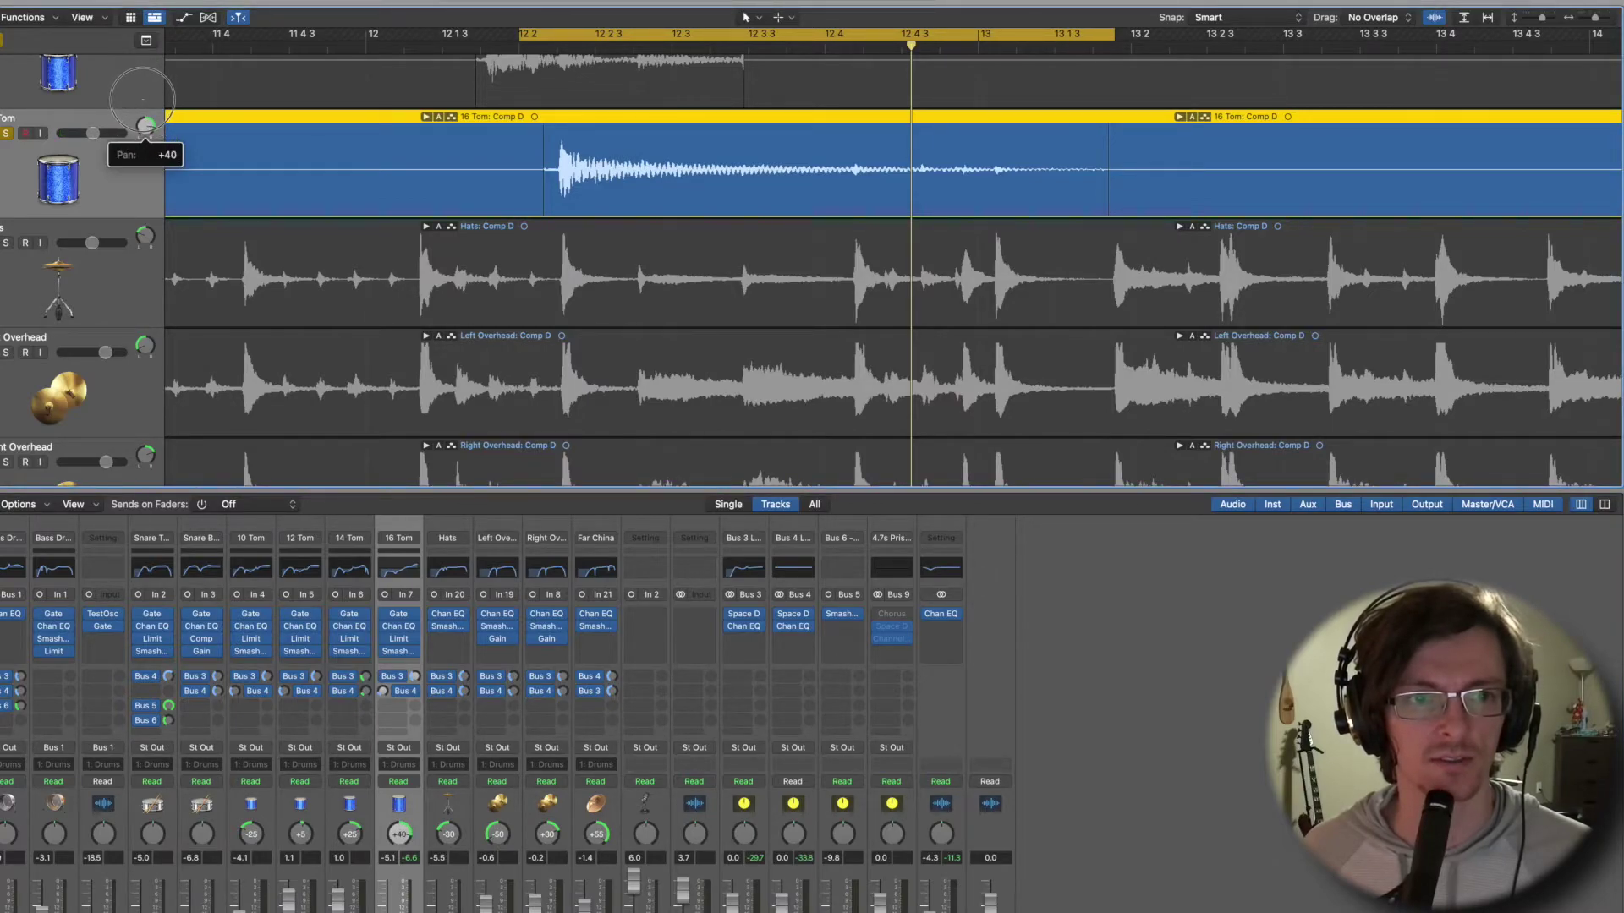
pyautogui.press('space')
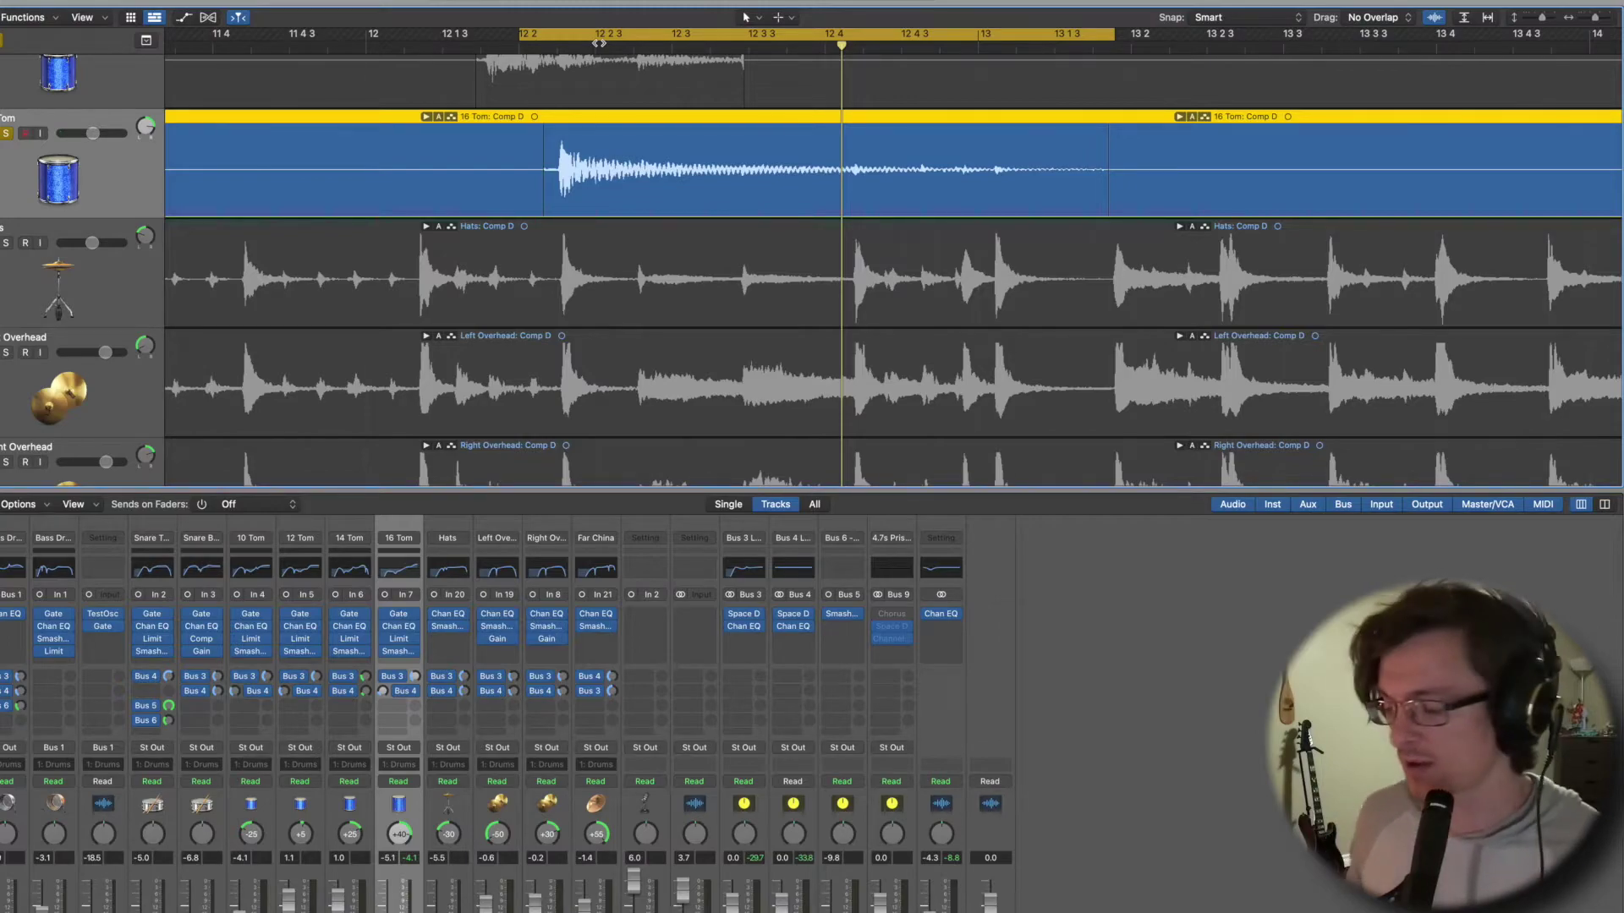
pyautogui.click(644, 36)
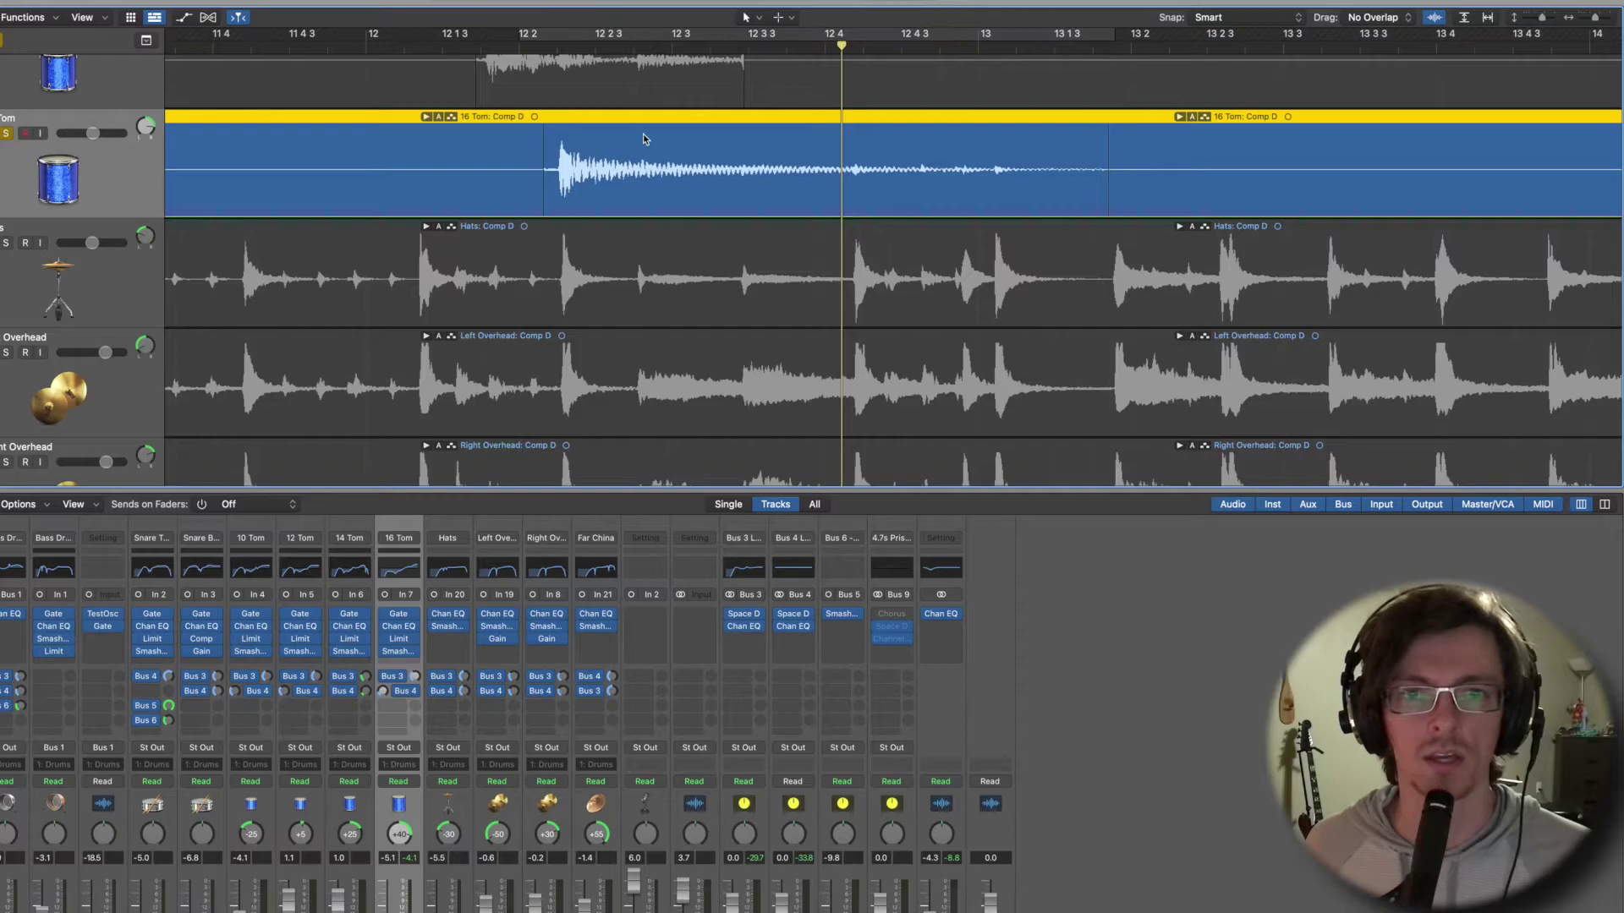
# Select the Hats track and take the 16 Tom track out of solo.
pyautogui.scroll(6, 643, 135)
pyautogui.scroll(-4, 644, 138)
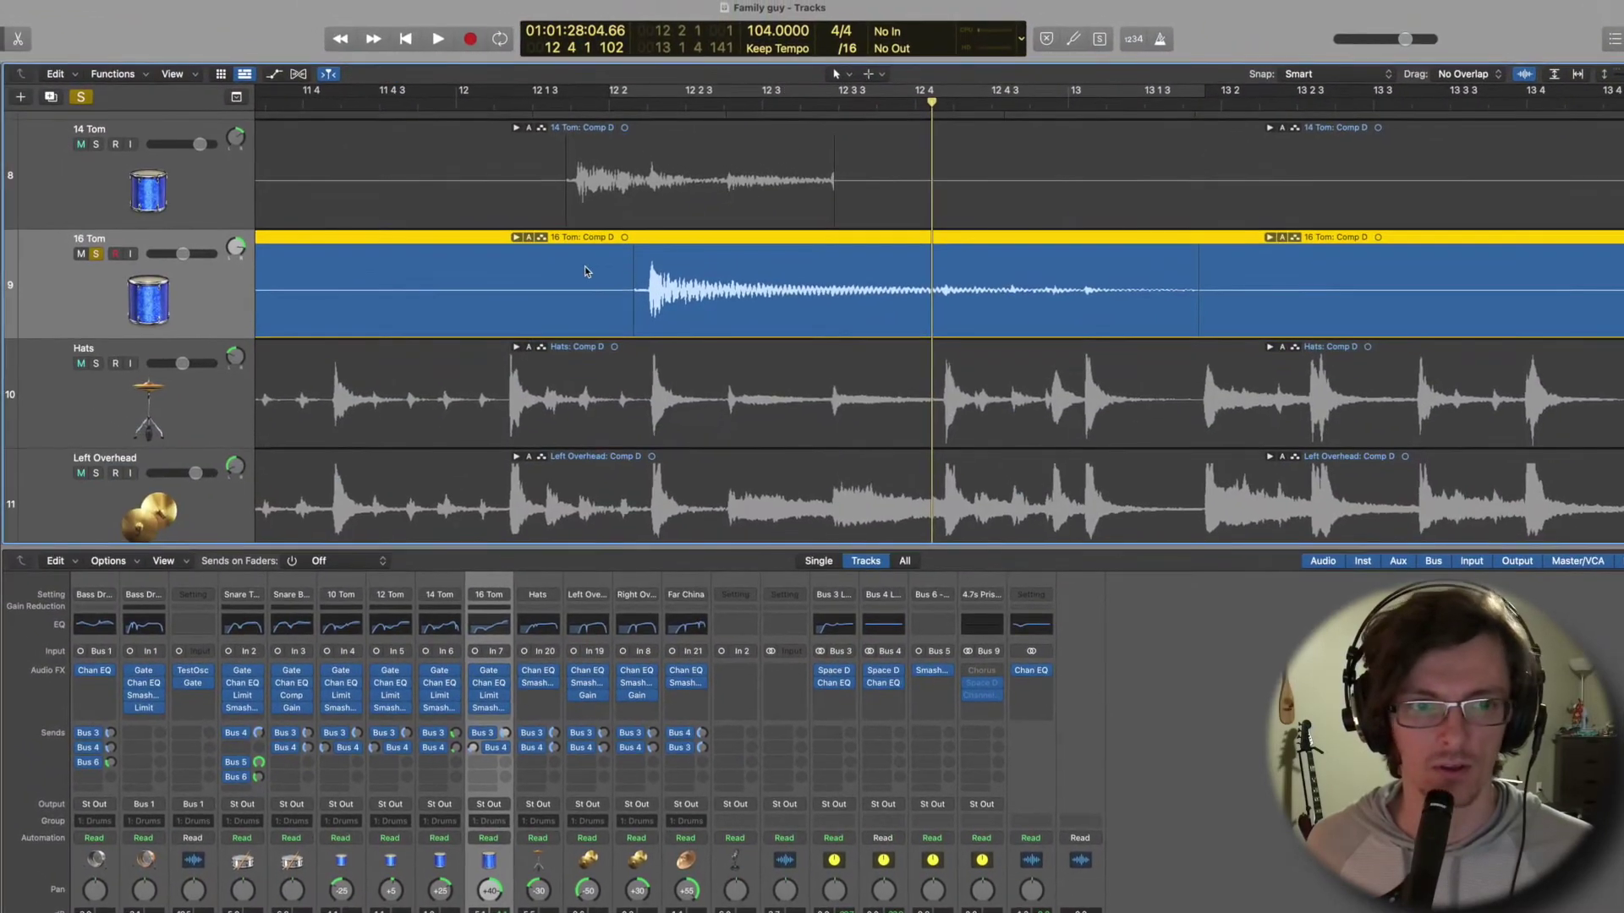
pyautogui.scroll(-6, 560, 250)
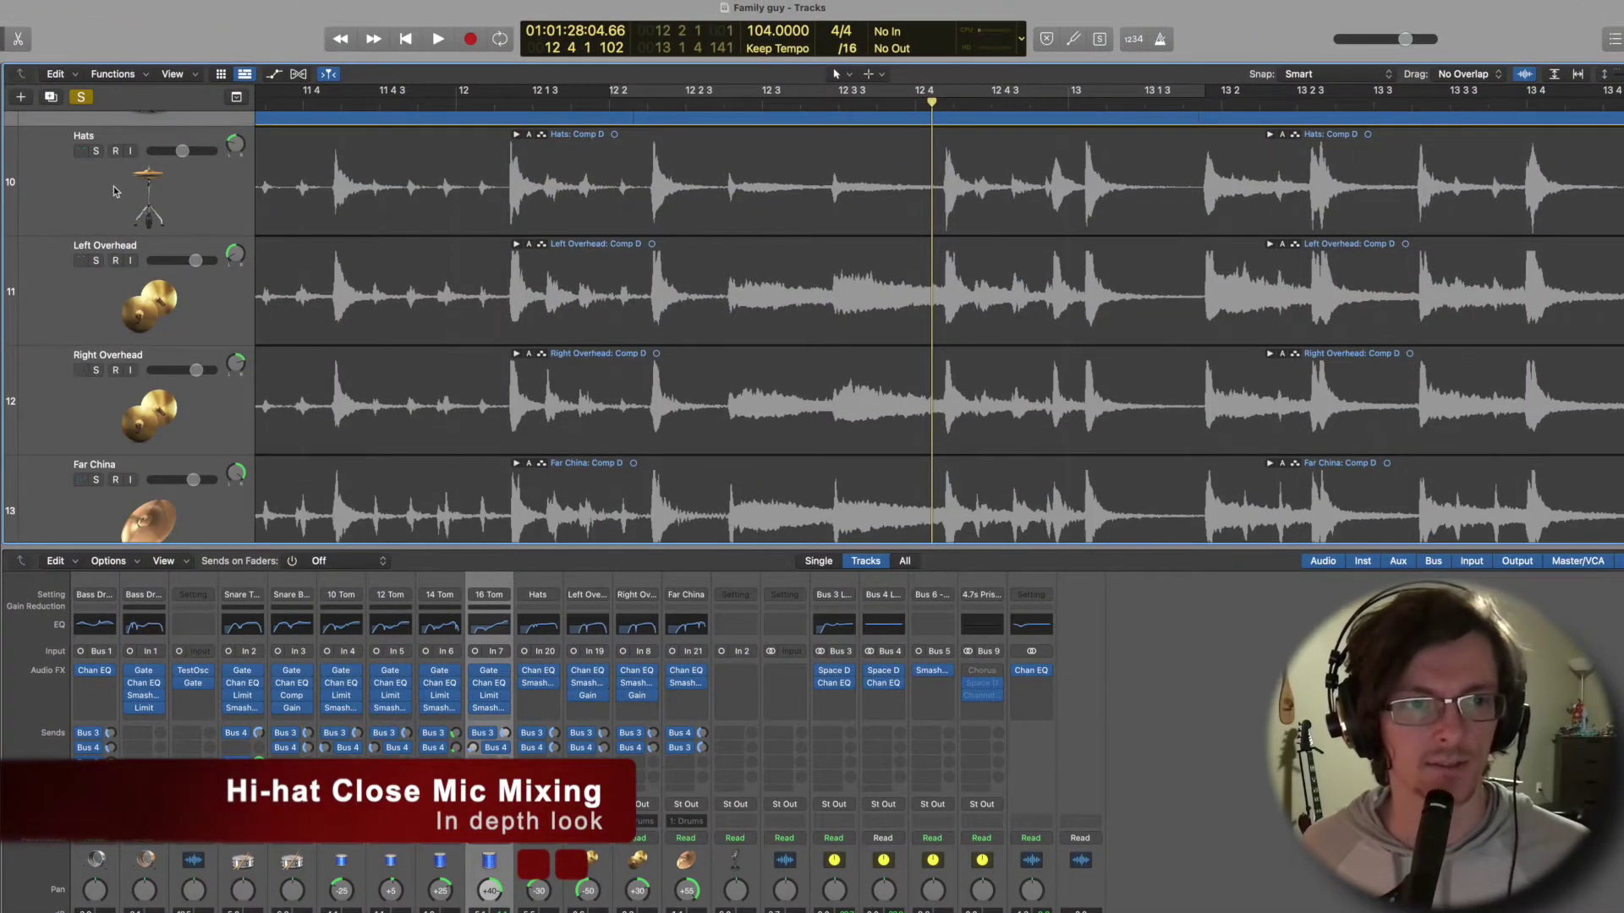
pyautogui.click(99, 160)
pyautogui.click(97, 138)
pyautogui.scroll(3, 97, 140)
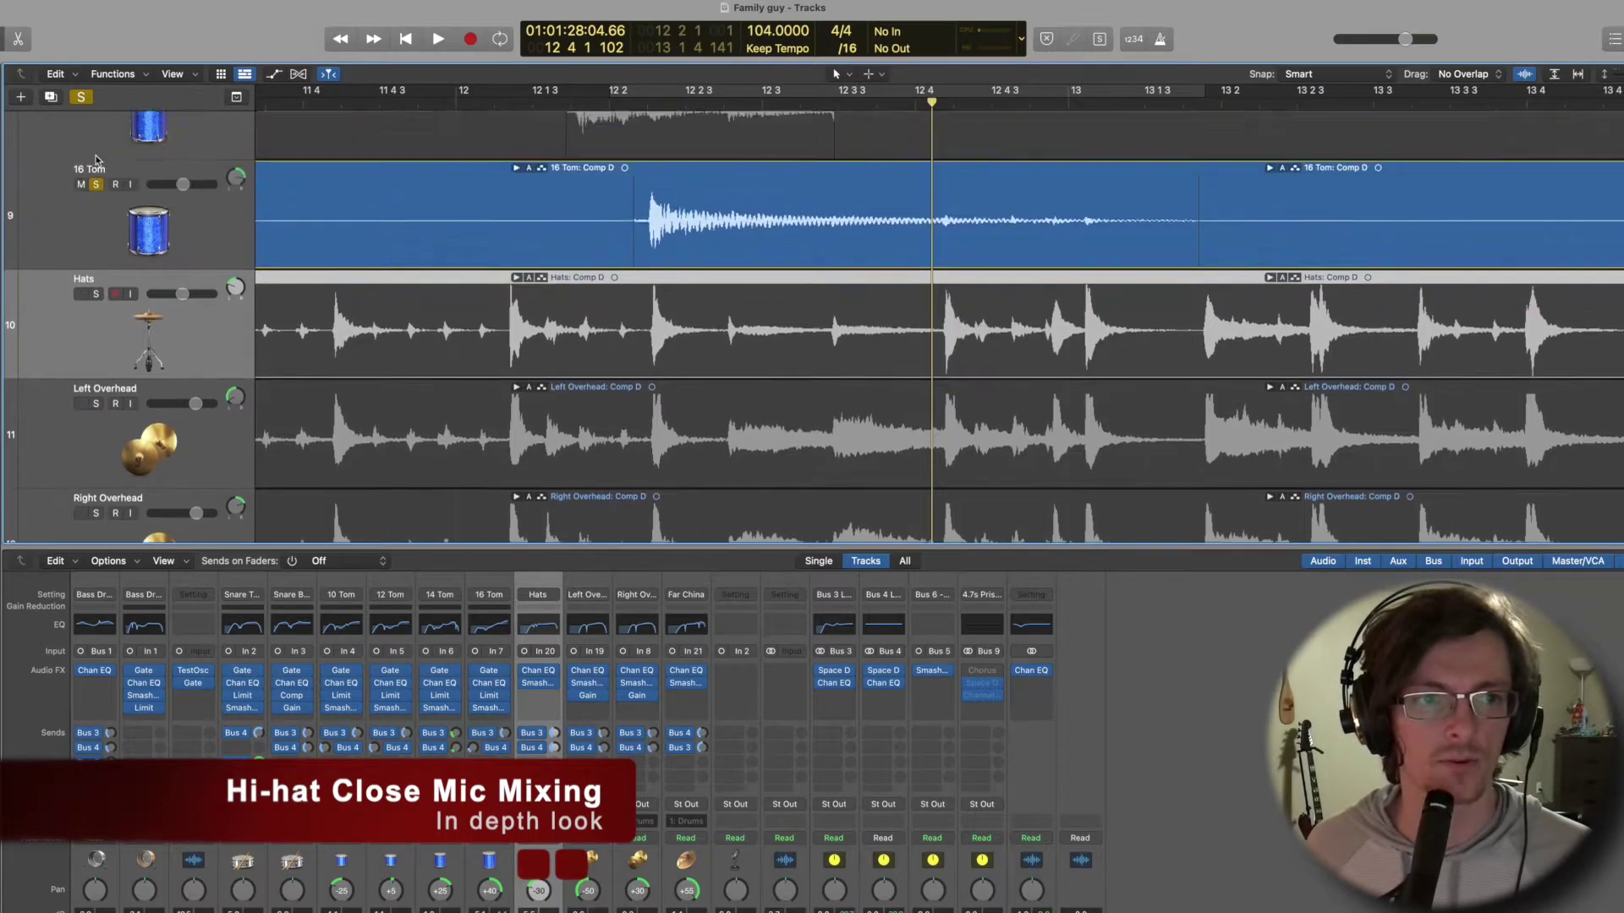
pyautogui.click(96, 245)
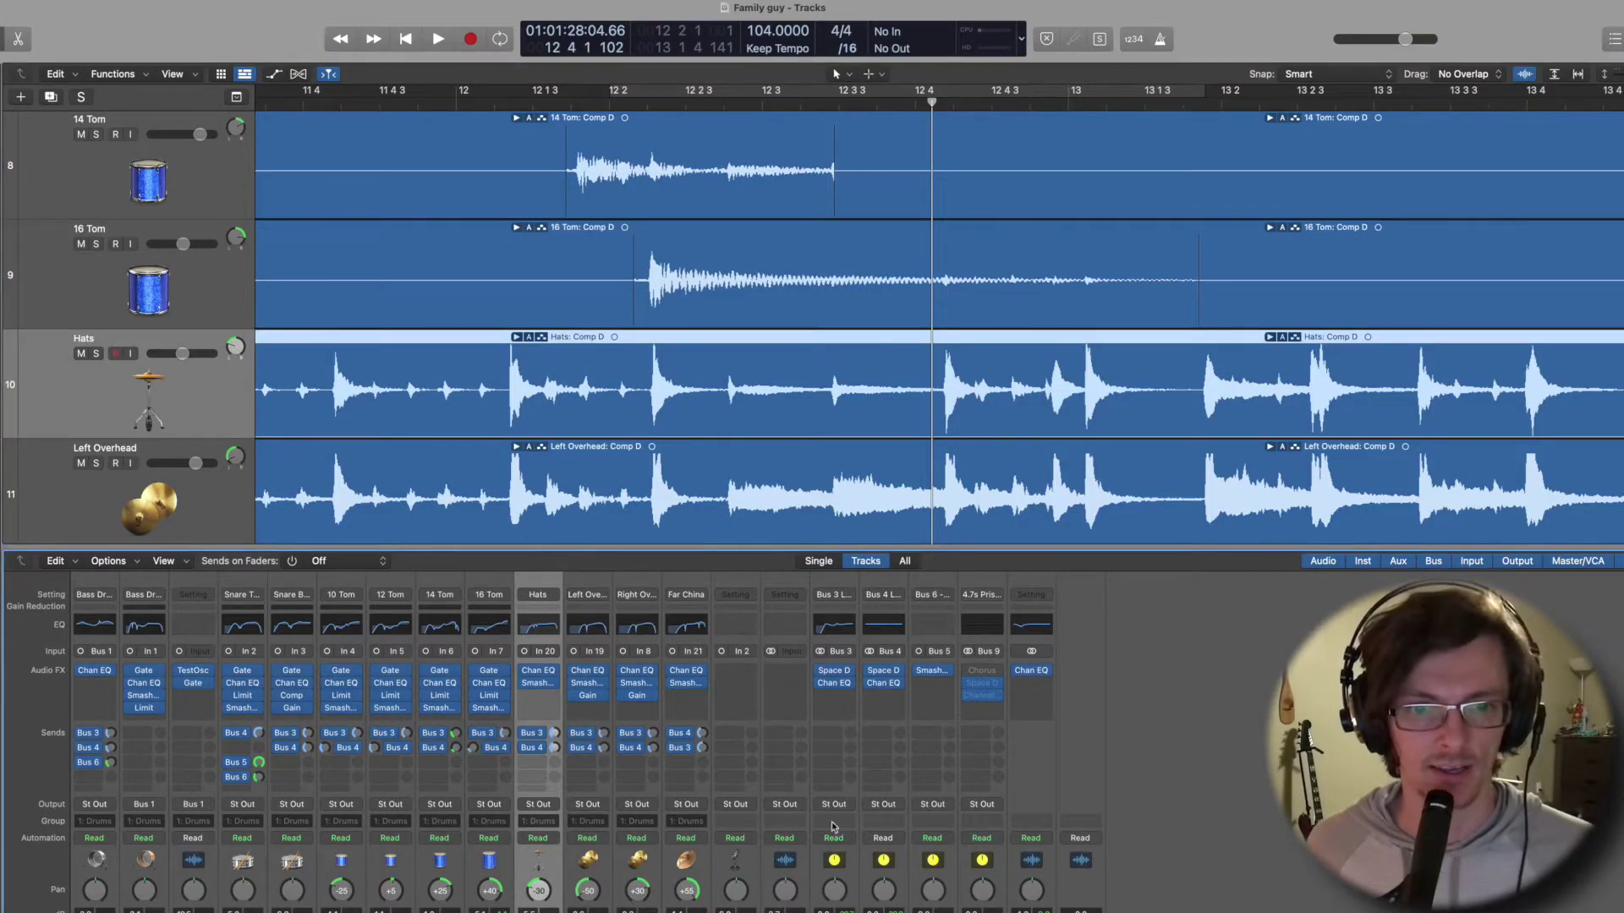
# Raise the system volume and play the full drum mix around bar 7 to hear the open hi-hats in context.
pyautogui.hscroll(-20, 855, 482)
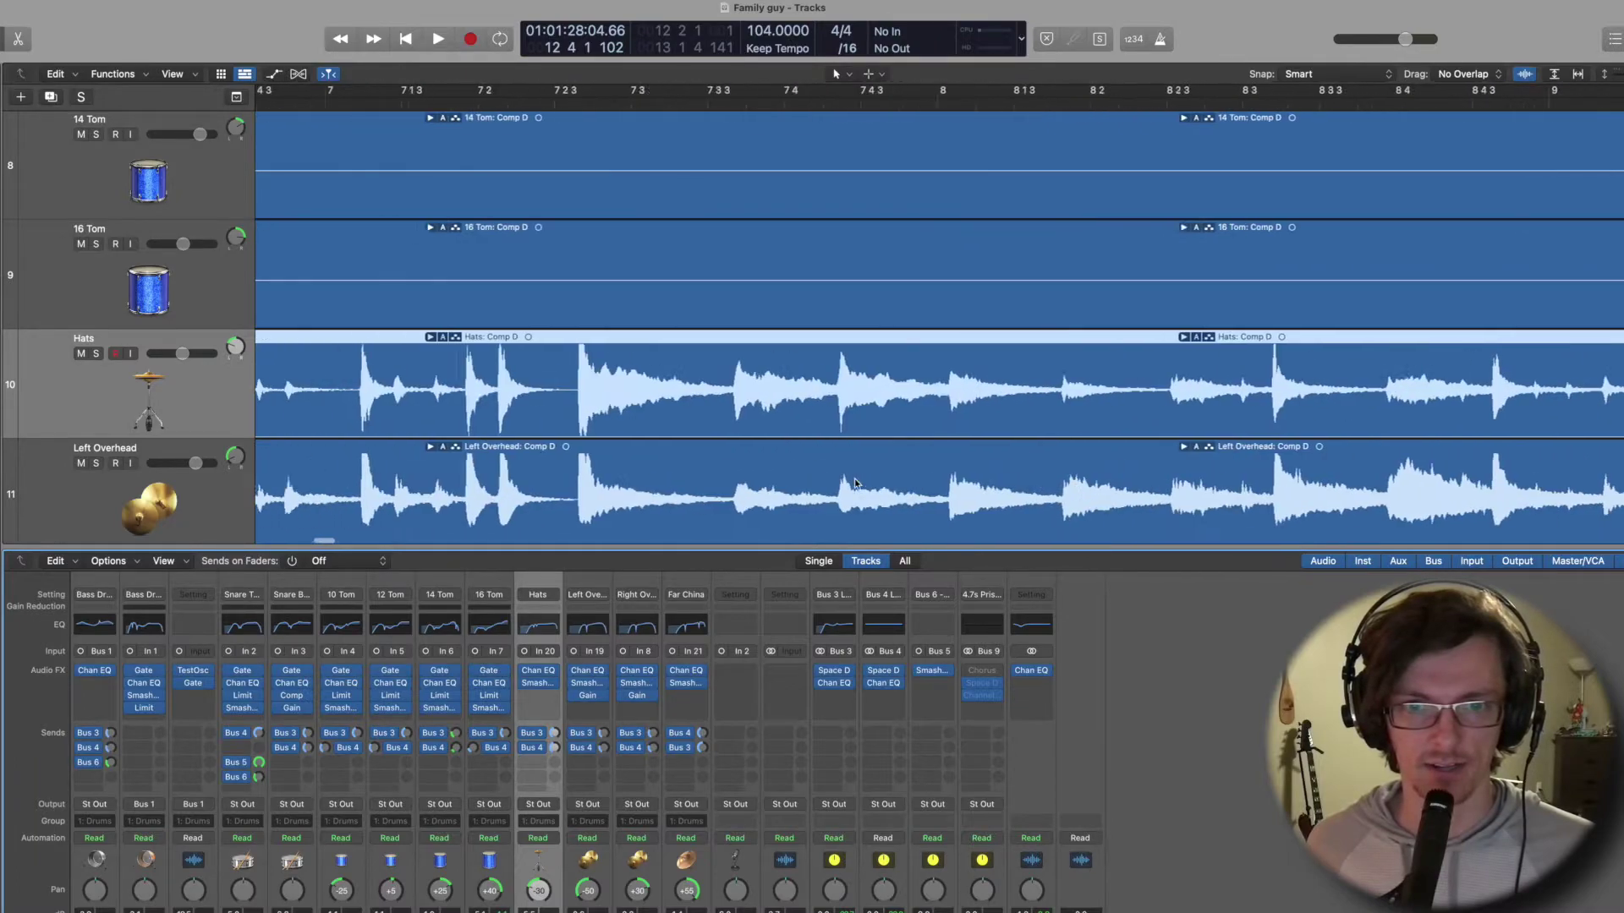
pyautogui.hscroll(-8, 855, 483)
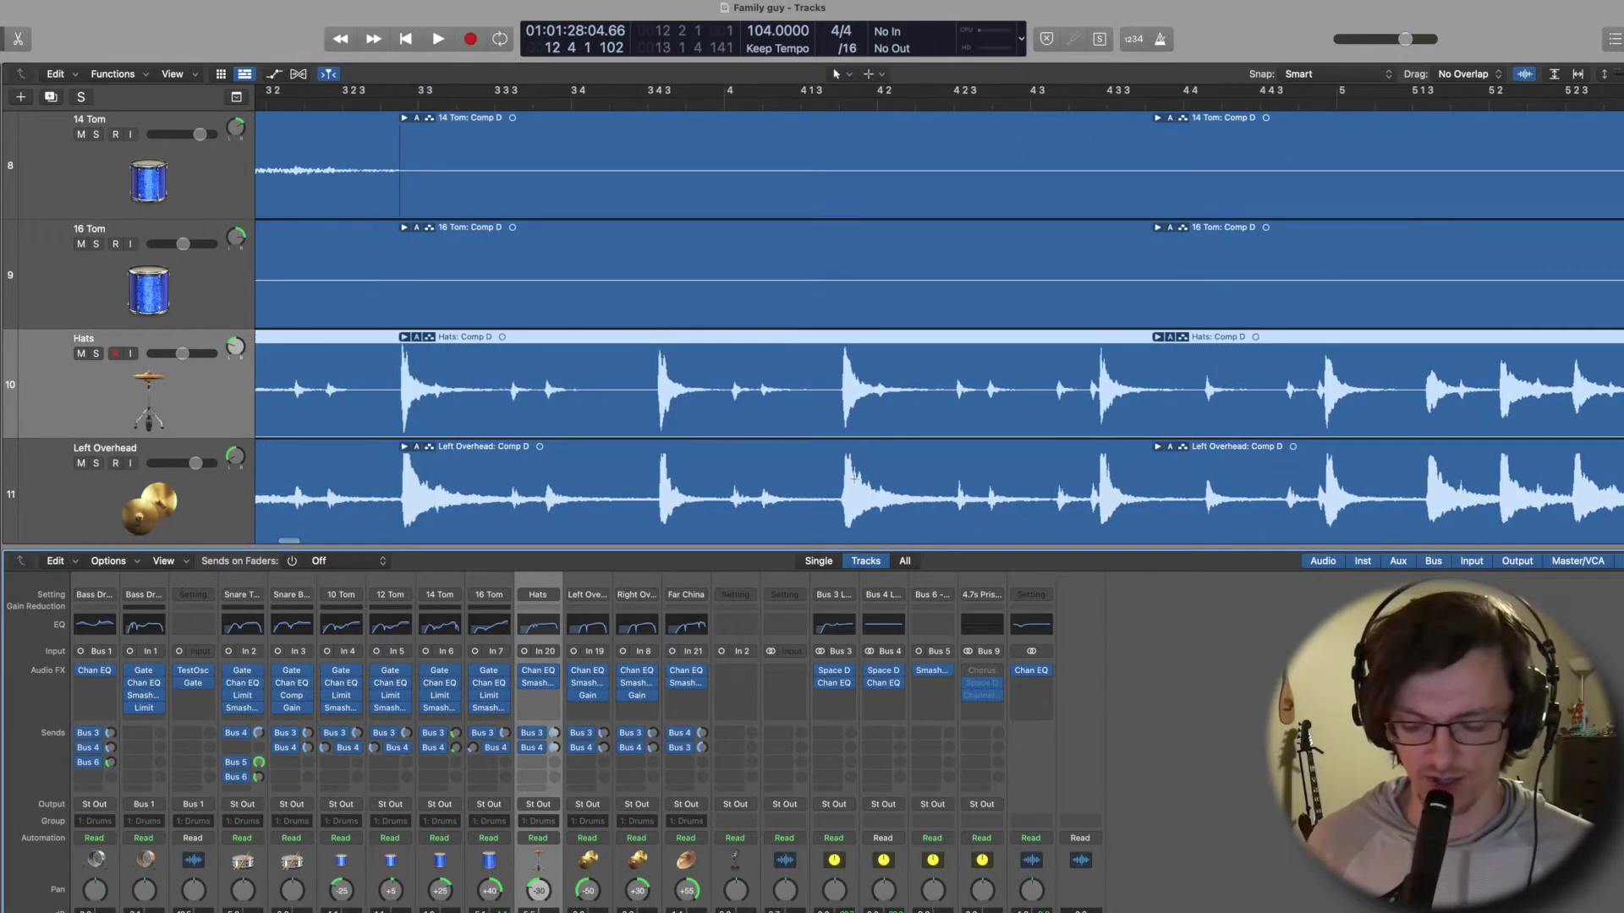
pyautogui.press('XF86AudioRaiseVolume')
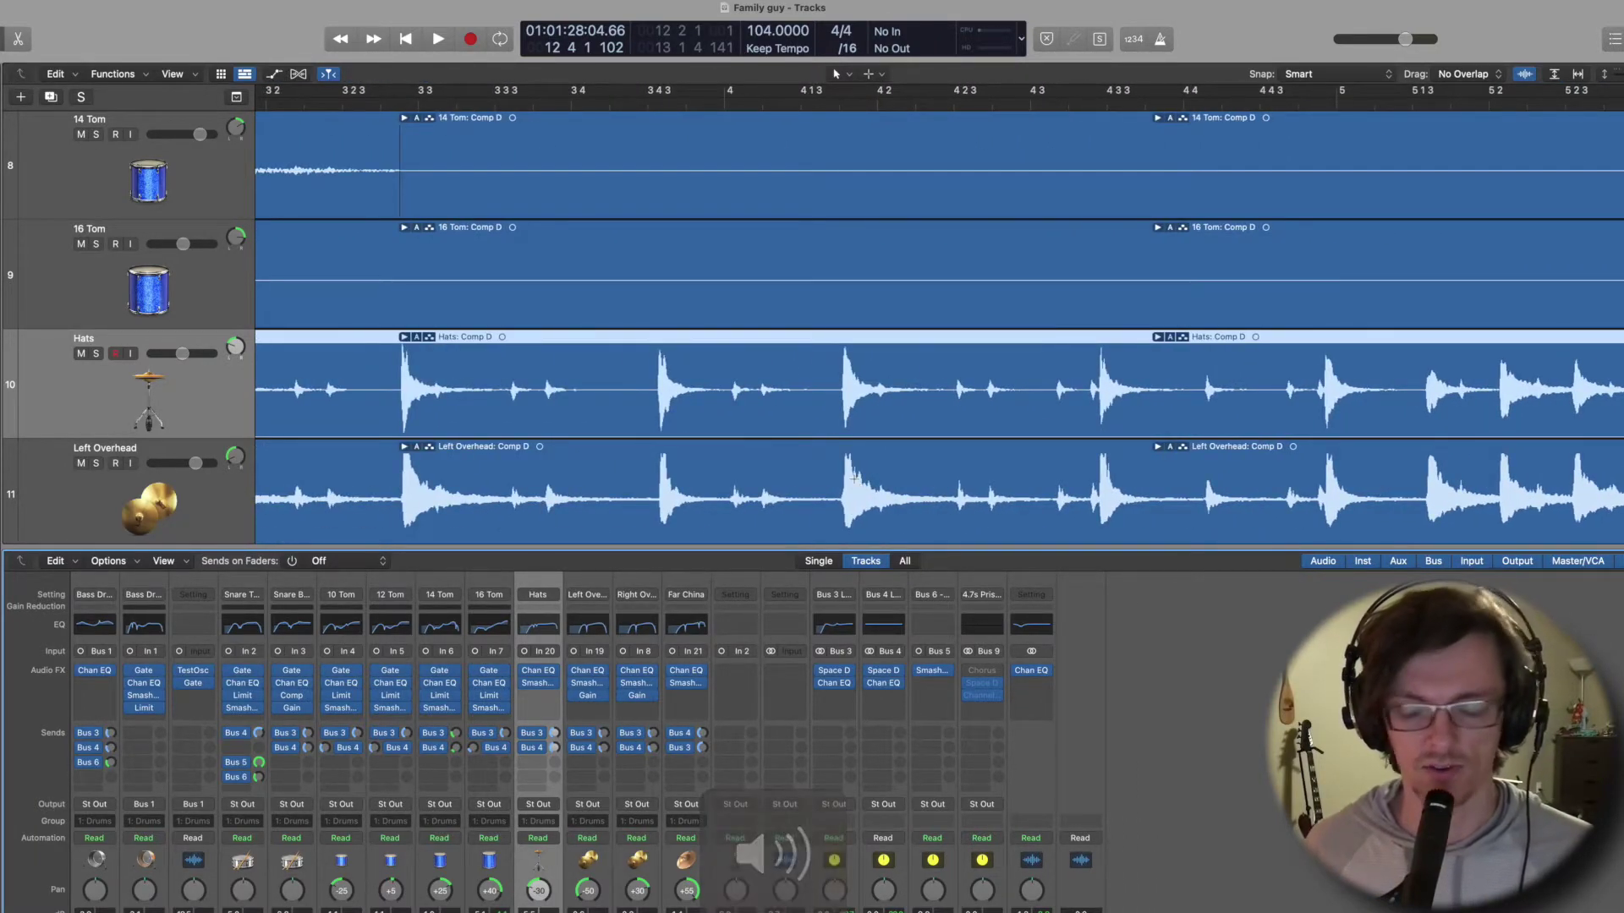
pyautogui.press('XF86AudioRaiseVolume')
pyautogui.press('super+Left')
pyautogui.press('super+Left')
pyautogui.press('super+Left')
pyautogui.press('super+Left')
pyautogui.press('super+Left')
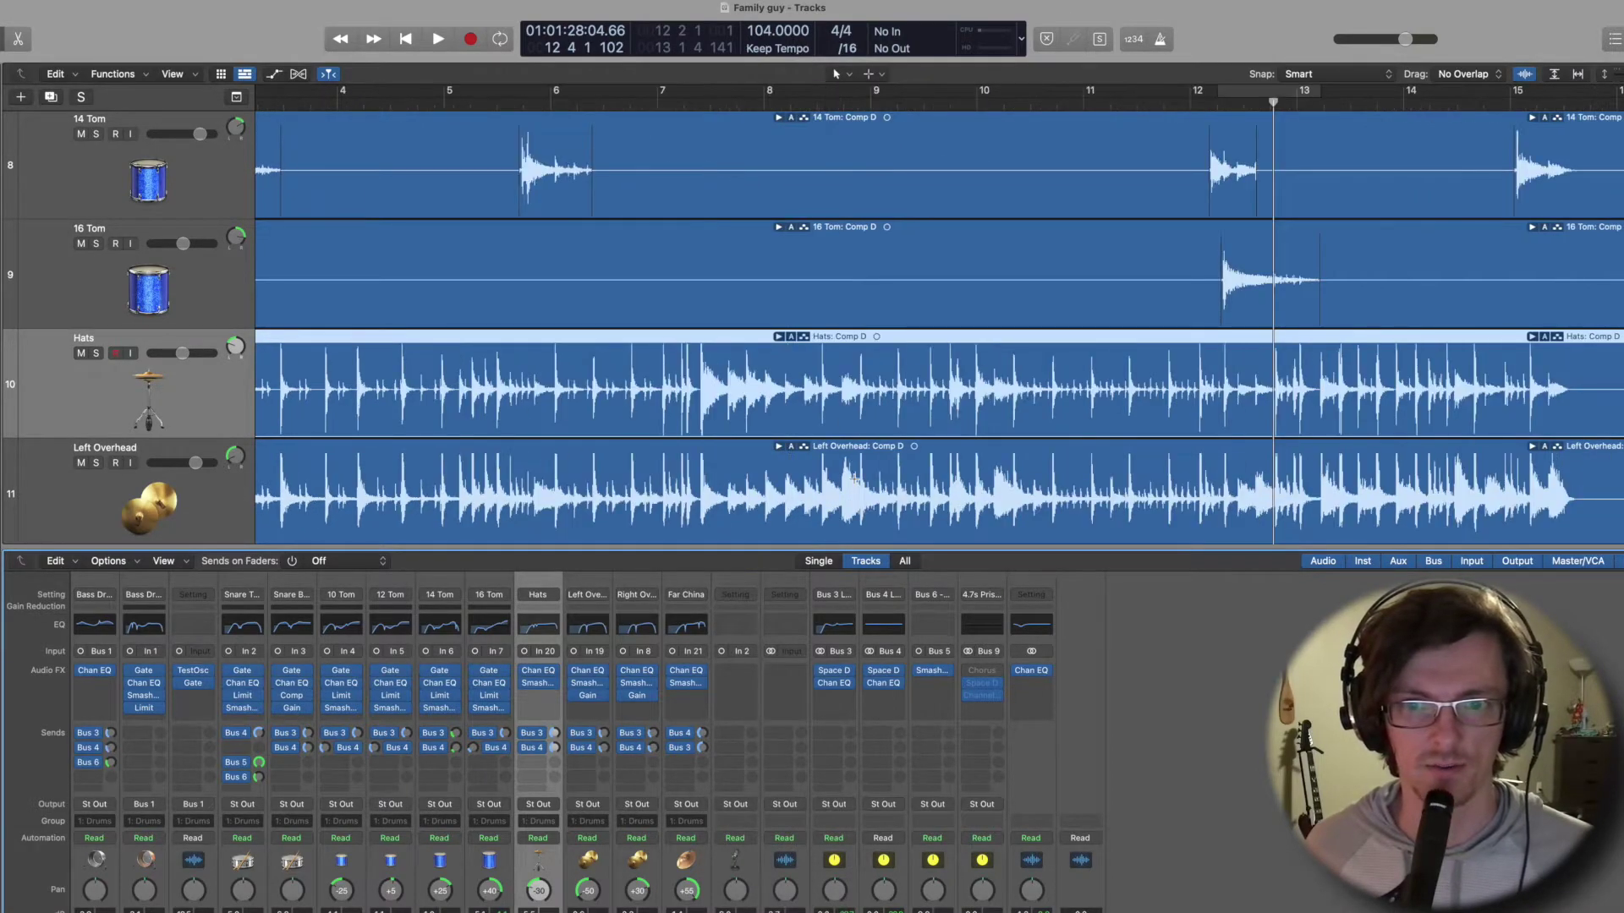
pyautogui.hscroll(-5, 433, 167)
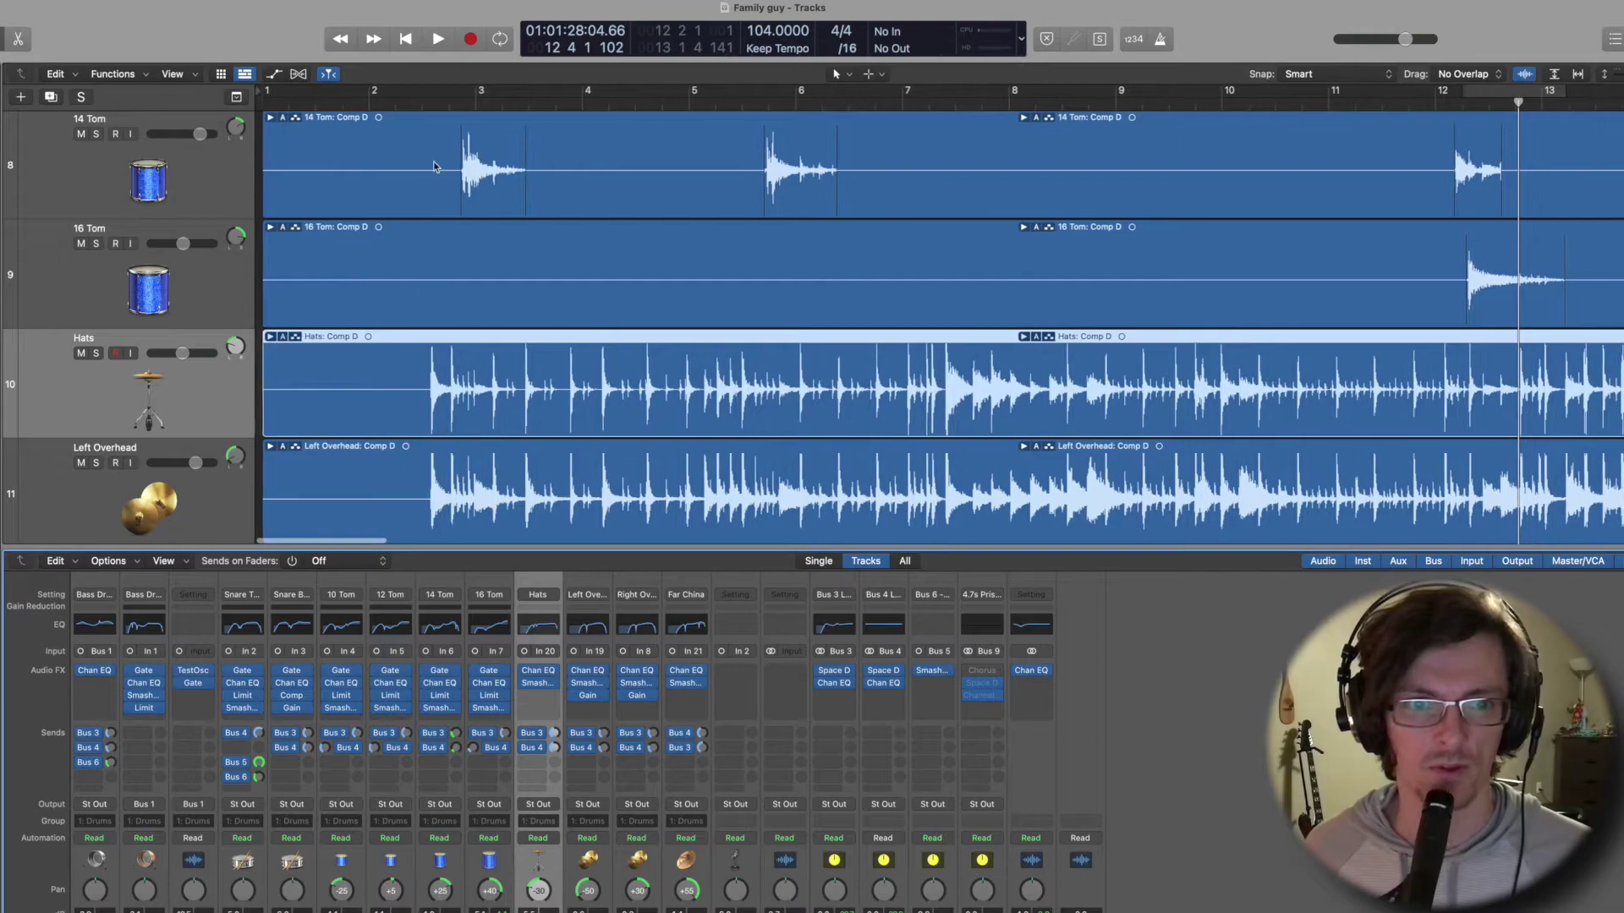
pyautogui.click(414, 103)
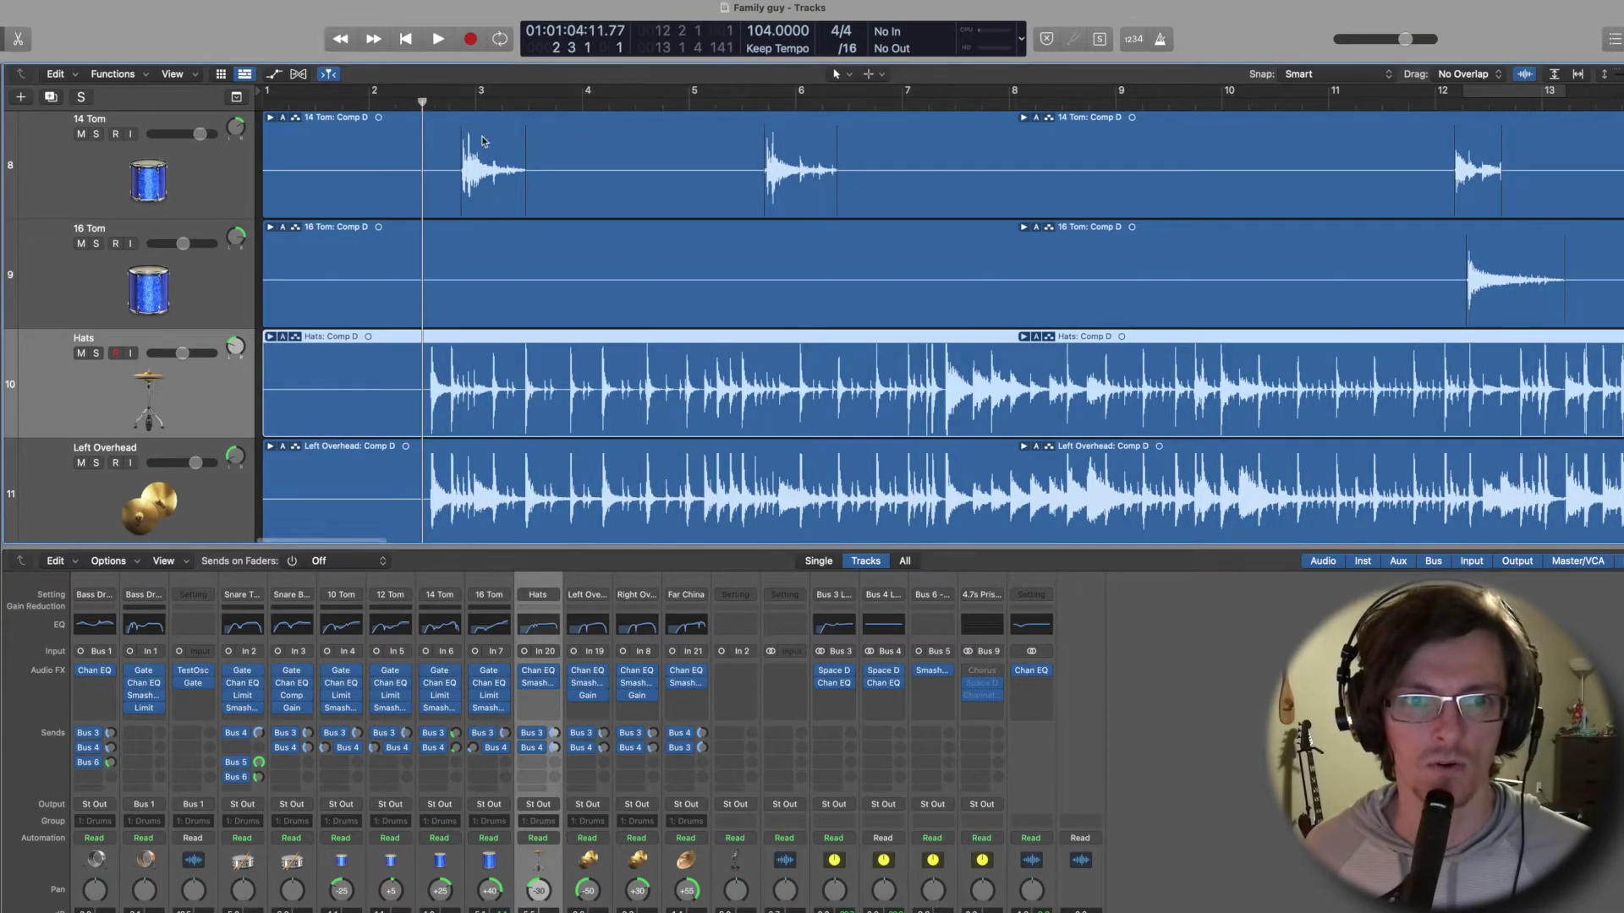
pyautogui.doubleClick(944, 105)
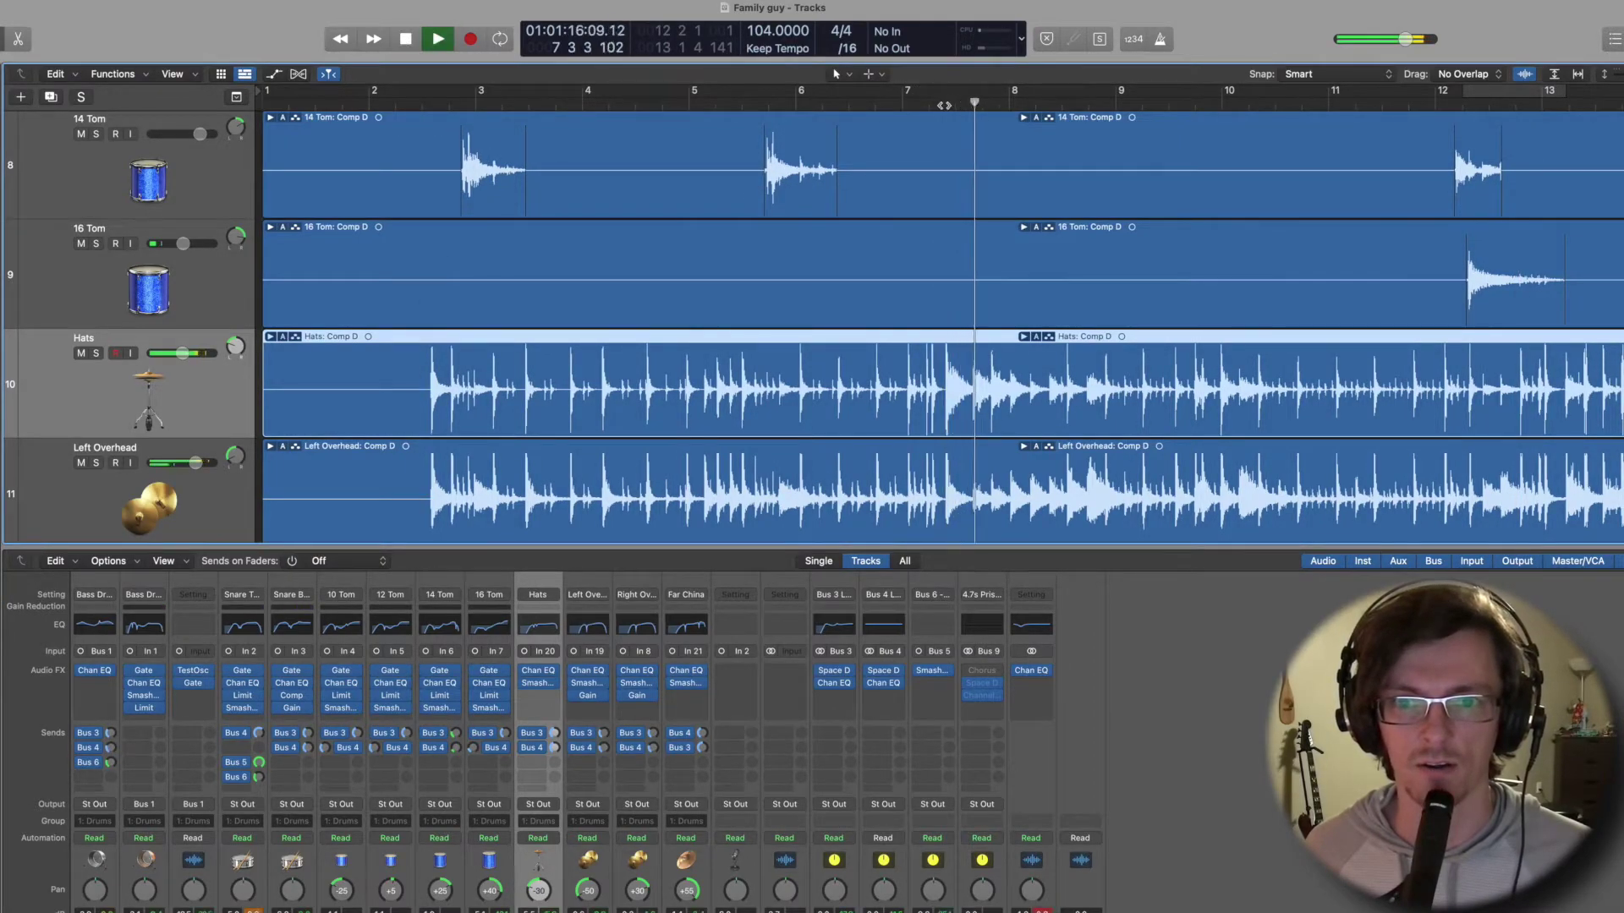
pyautogui.click(934, 104)
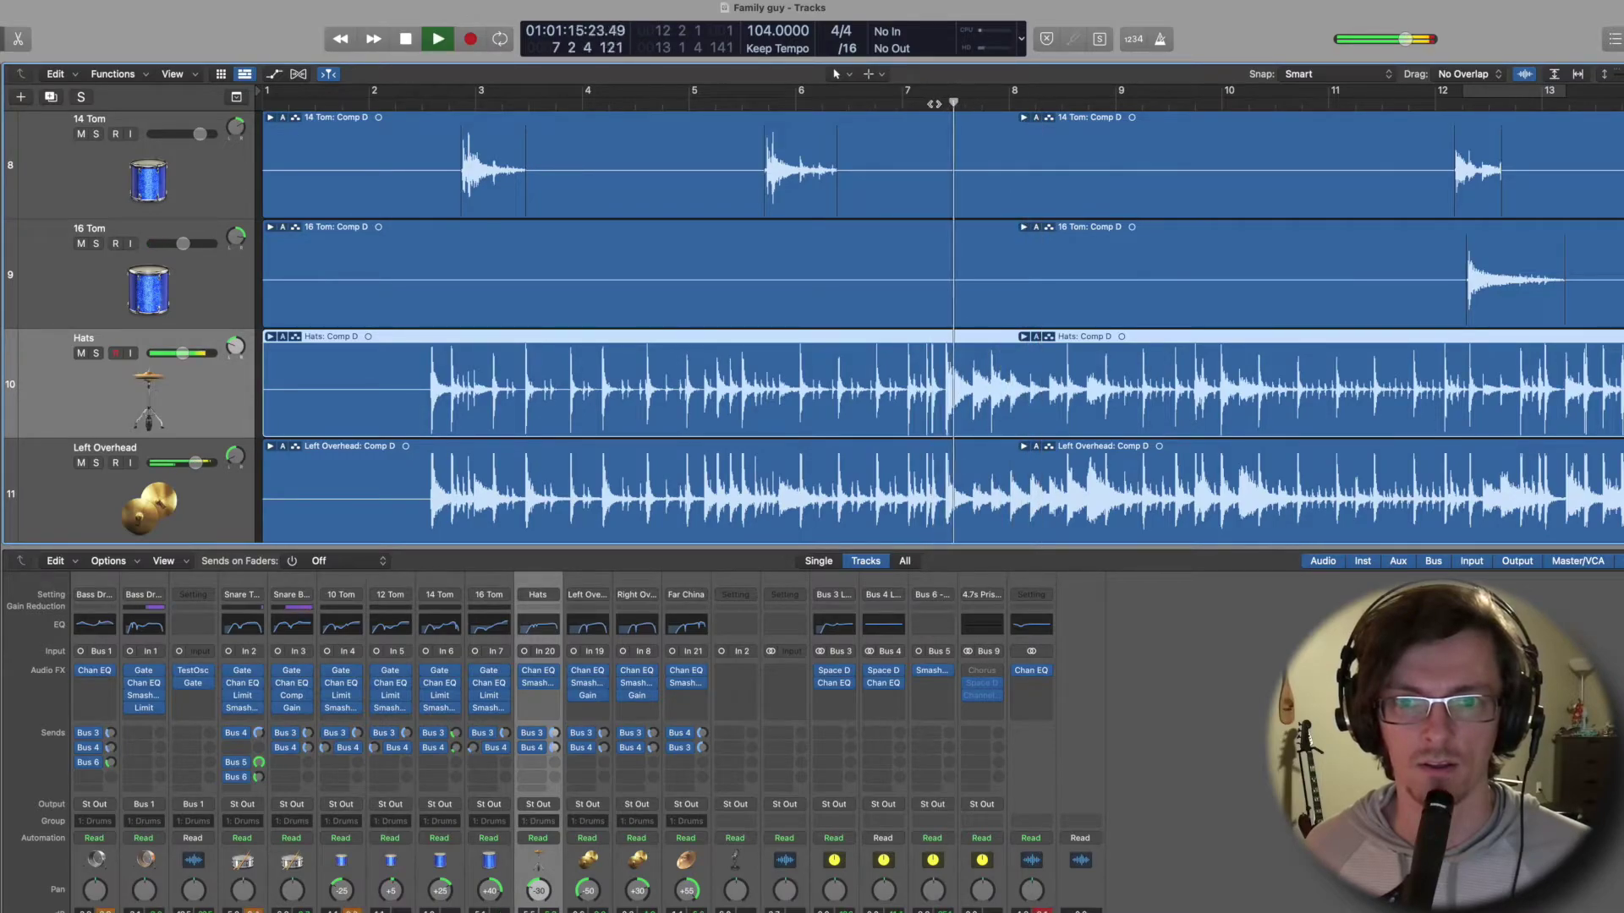
pyautogui.press('space')
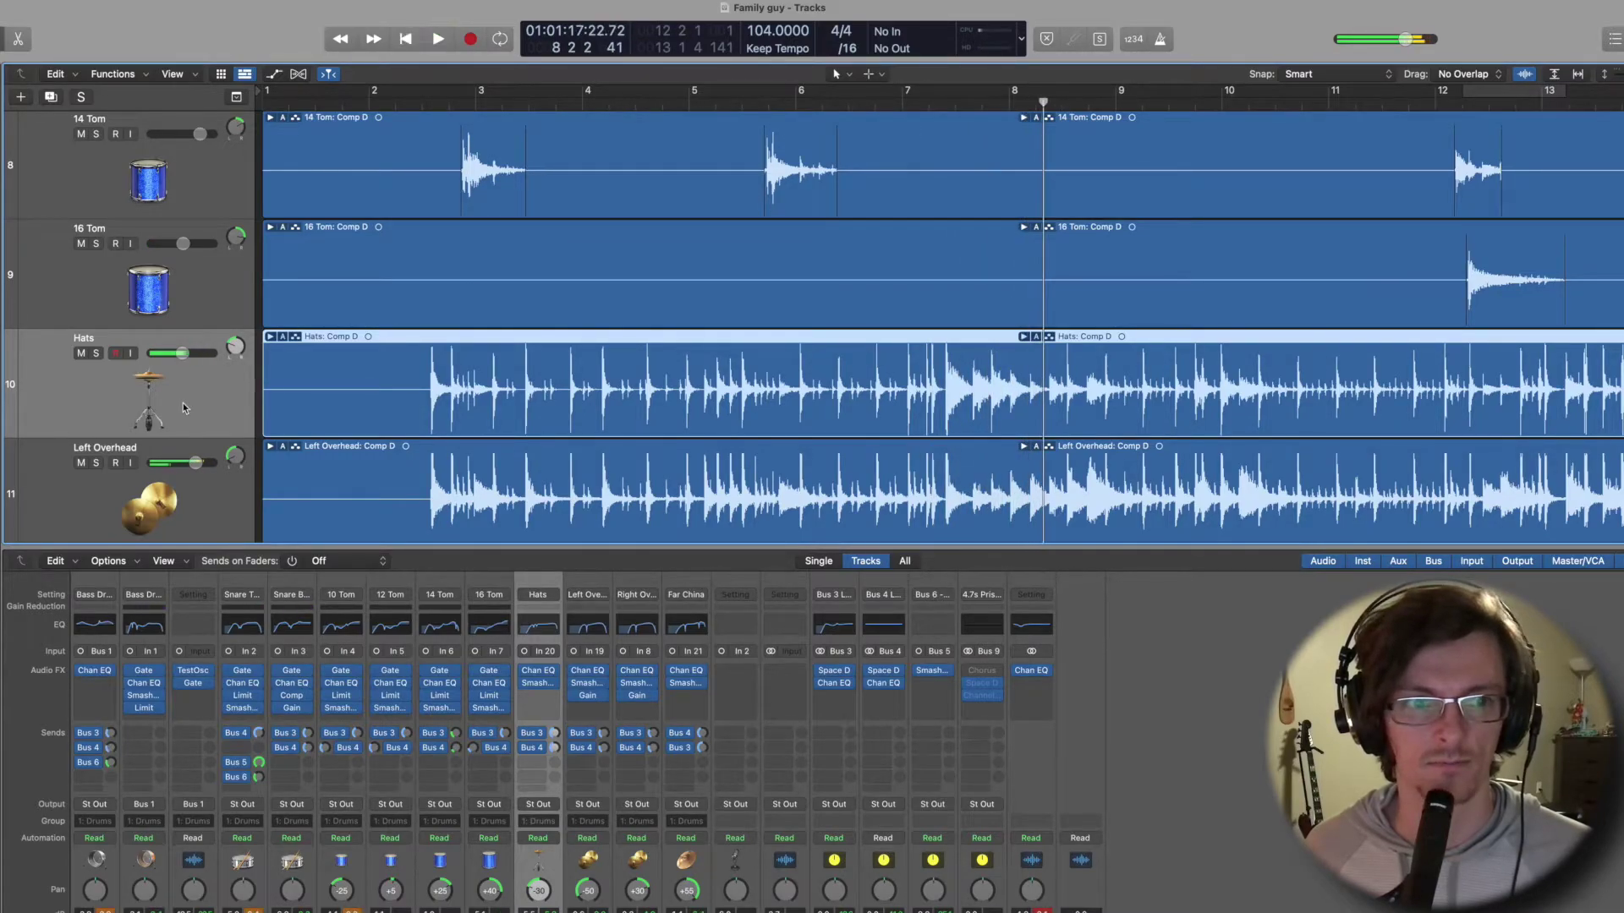
# Solo the Hats track and play the open hi-hat passage from bar 7 beat 2.
pyautogui.scroll(-1, 127, 391)
pyautogui.scroll(-3, 127, 390)
pyautogui.click(98, 221)
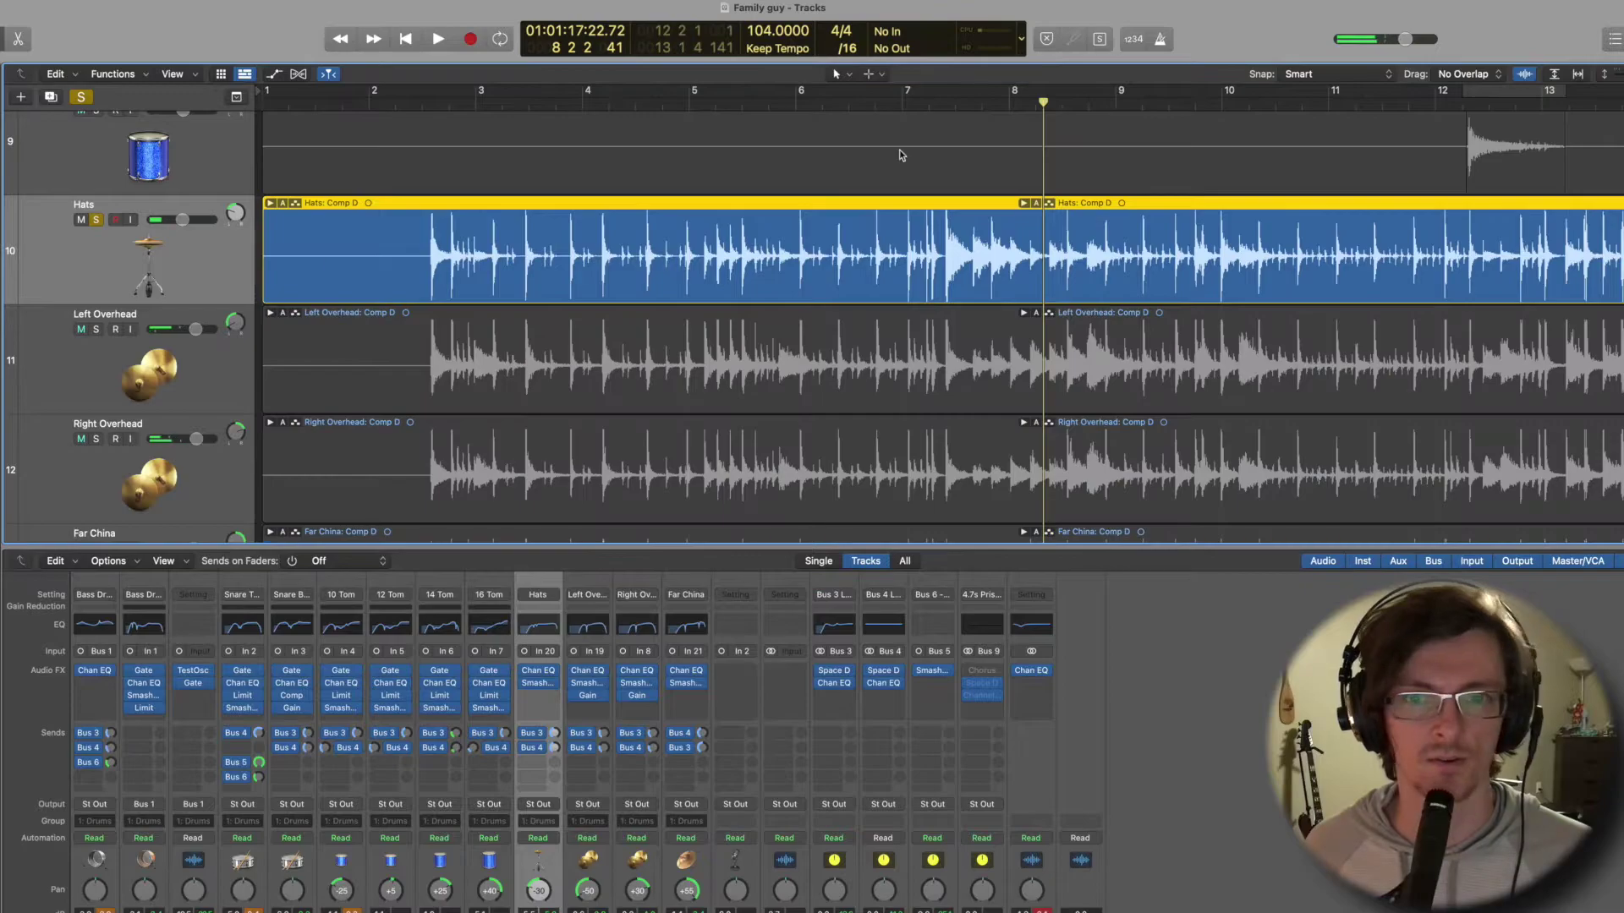
pyautogui.click(930, 103)
pyautogui.press('super+Right')
pyautogui.press('super+Right')
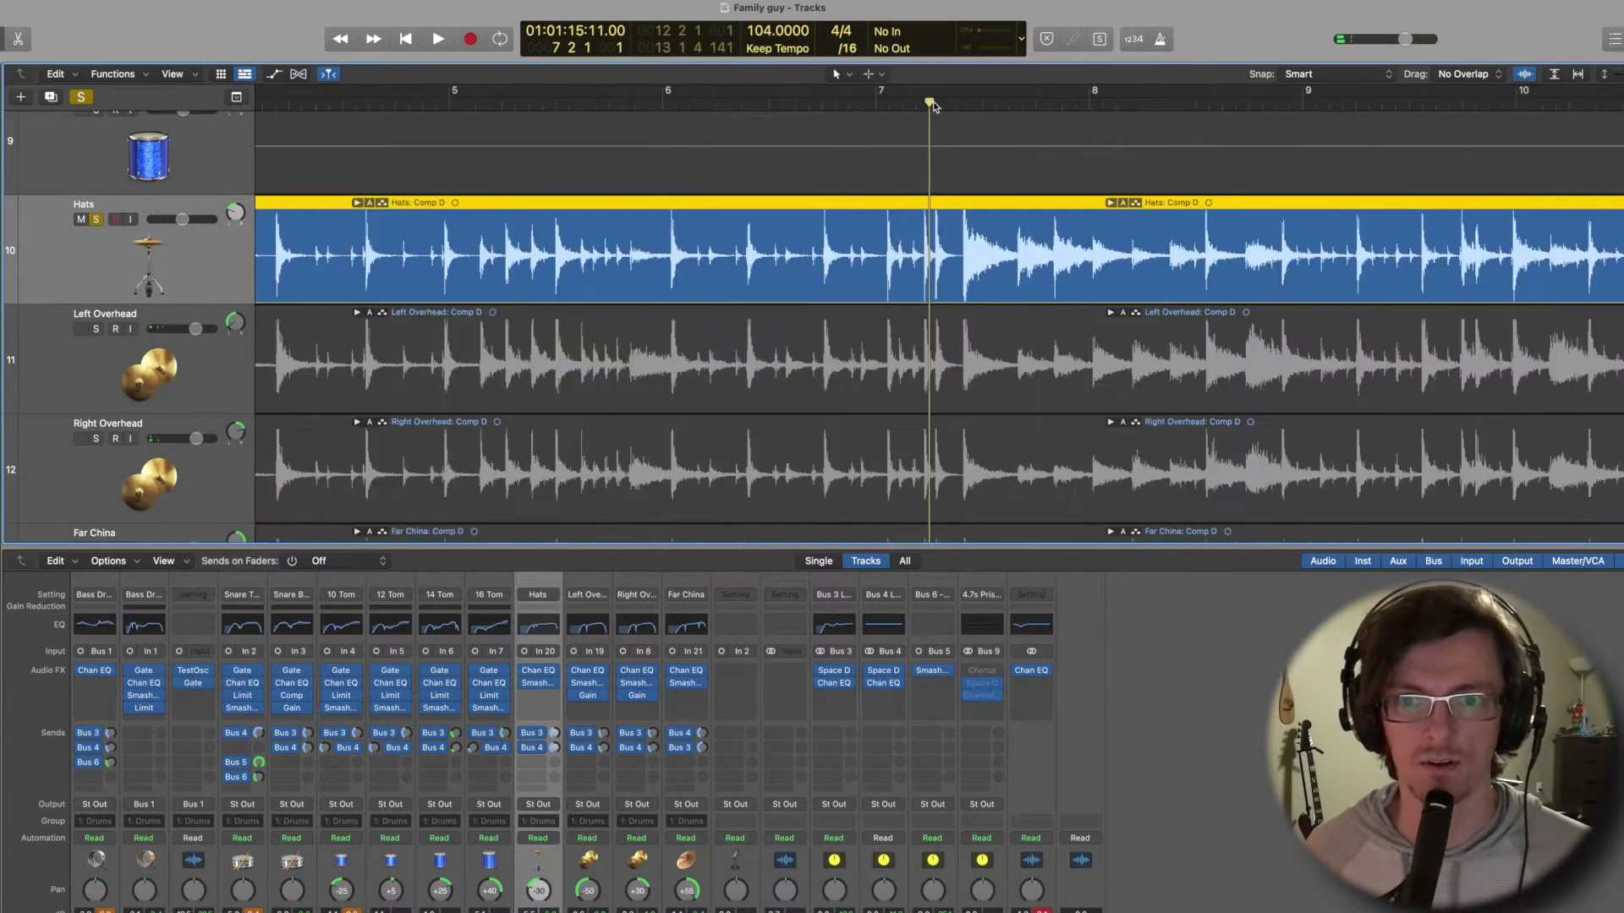
pyautogui.press('super+Down')
pyautogui.press('super+Down')
pyautogui.press('super+Down')
pyautogui.press('super+Down')
pyautogui.press('super+Down')
pyautogui.press('super+Right')
pyautogui.press('super+Right')
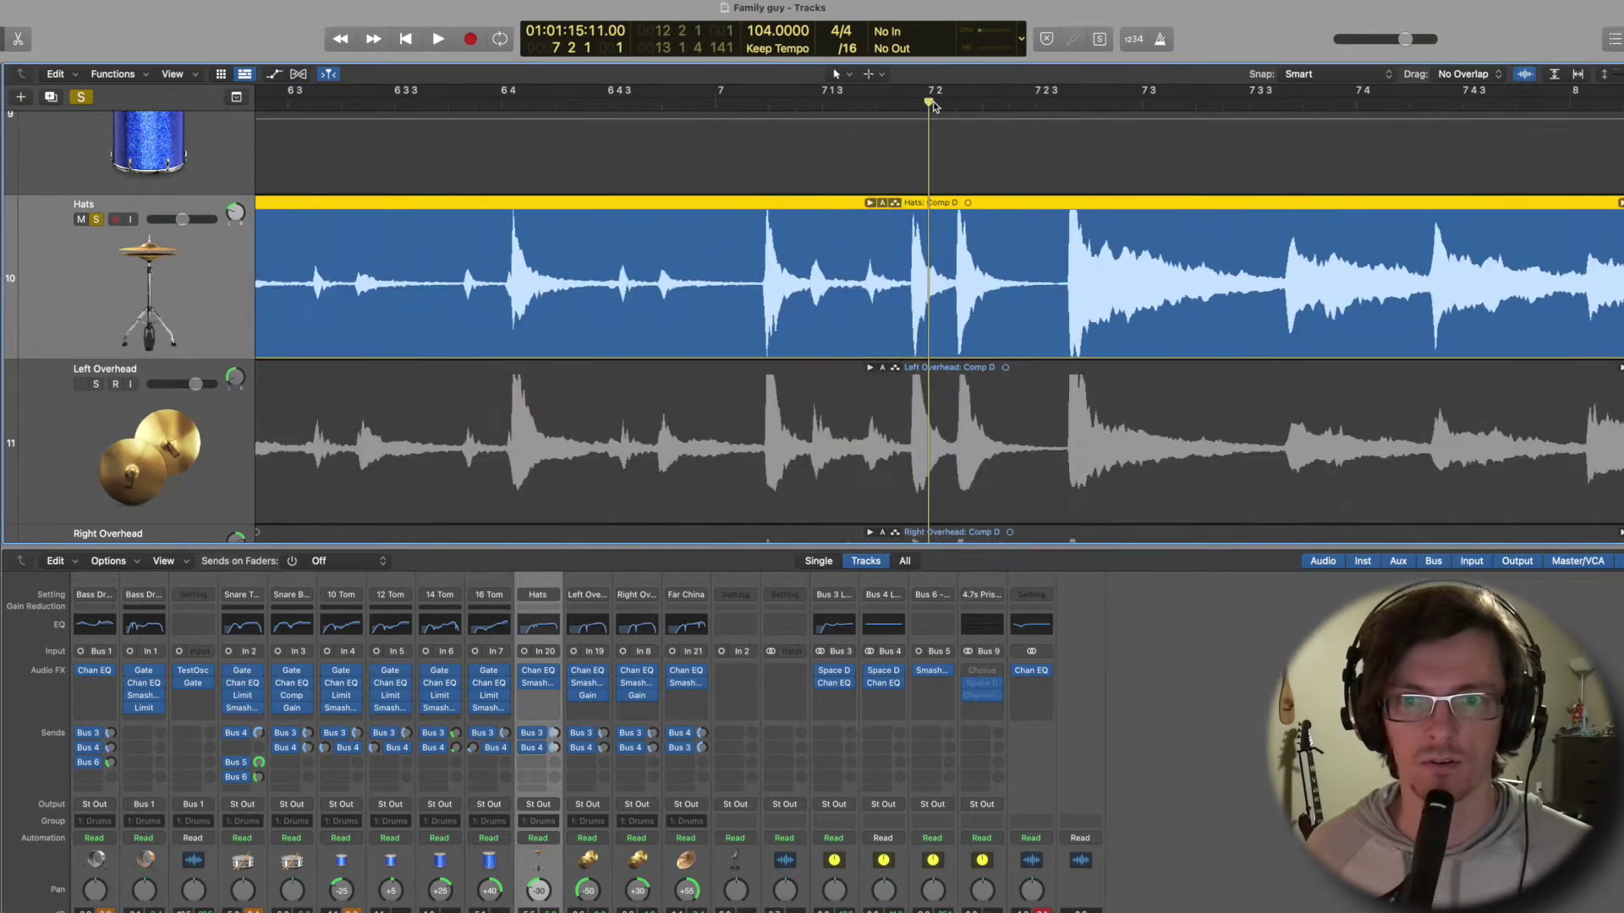
pyautogui.hscroll(5, 935, 101)
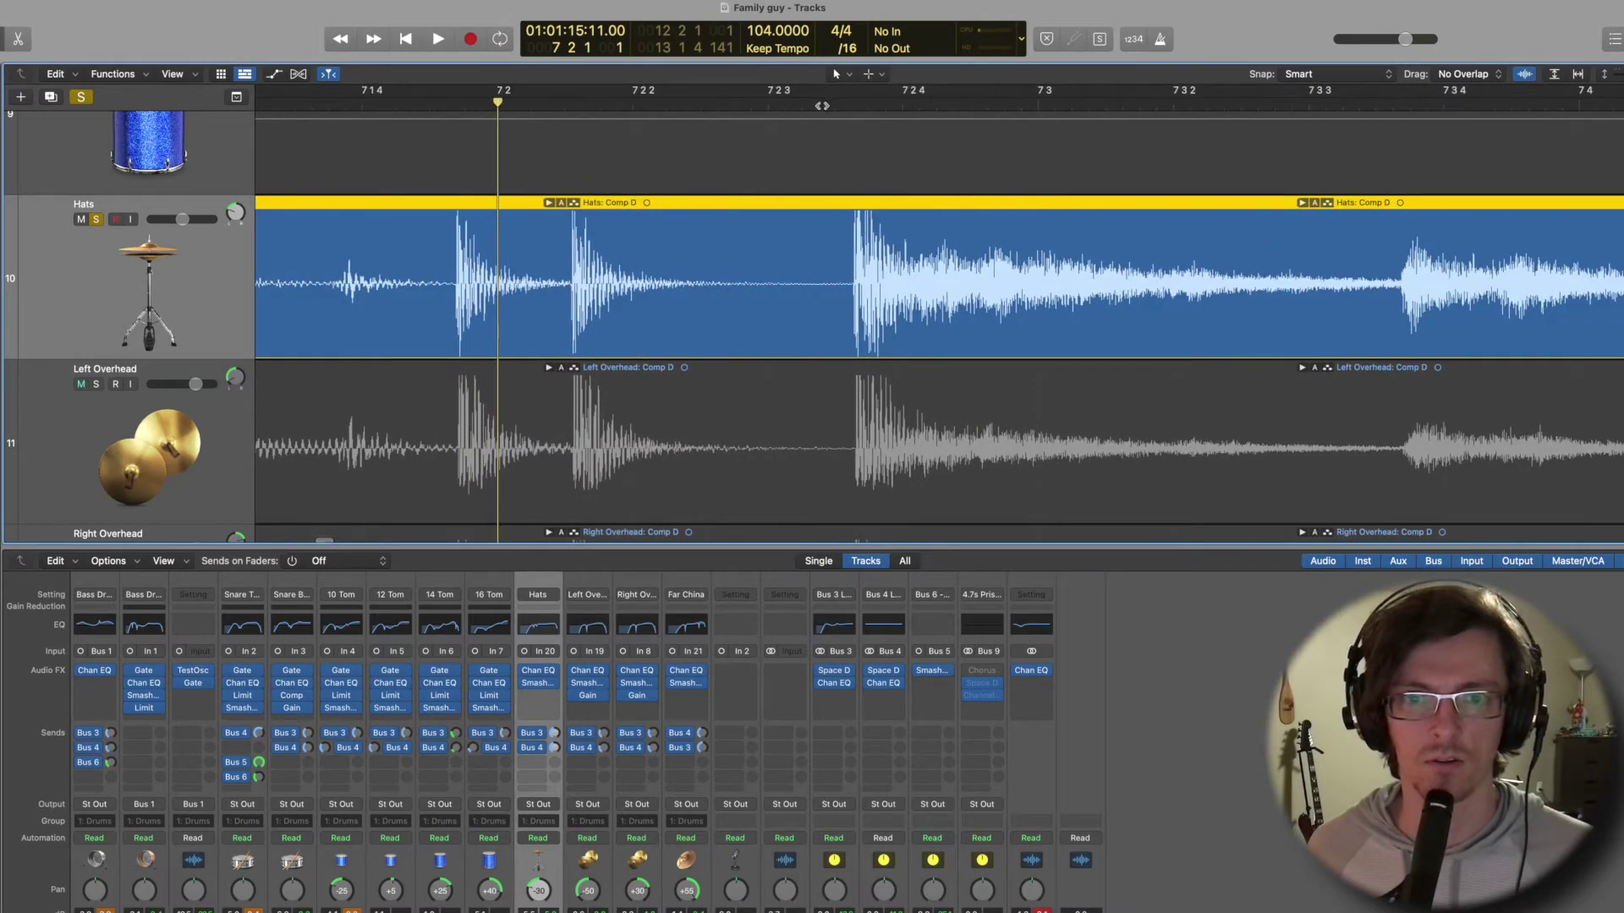
pyautogui.press('space')
pyautogui.press('space')
# Set a cycle range over the open hi-hat hits from about 7 2 3 to 8 1 2 and audition it.
pyautogui.hscroll(-6, 886, 164)
pyautogui.press('super+Left')
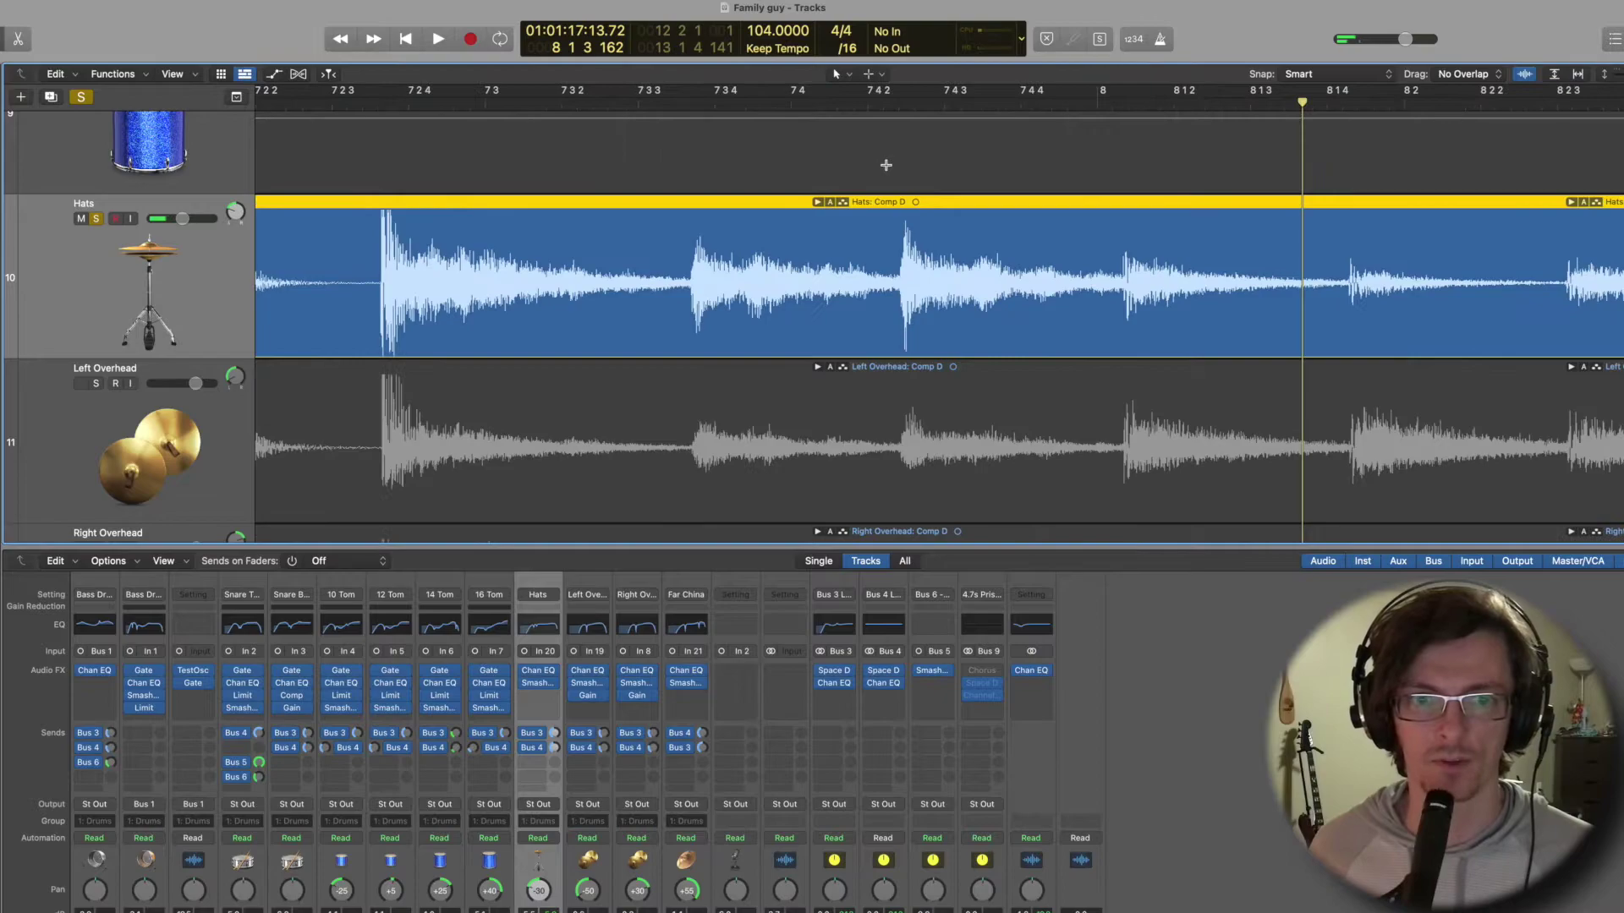
pyautogui.press('super+Left')
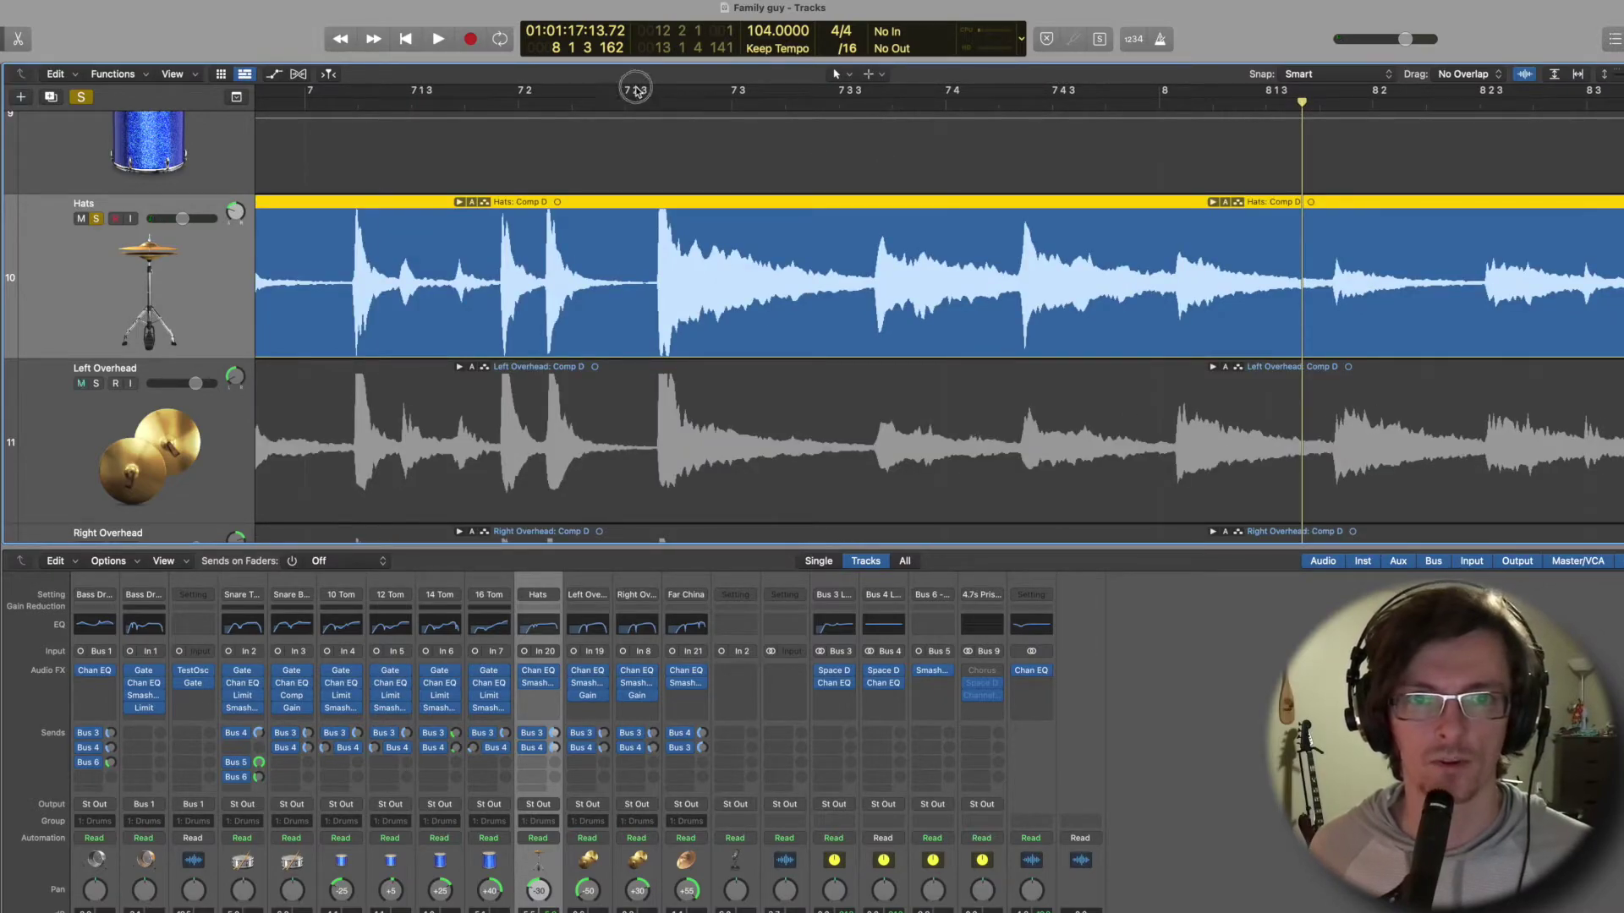
pyautogui.moveTo(636, 91); pyautogui.dragTo(1247, 90)
pyautogui.press('space')
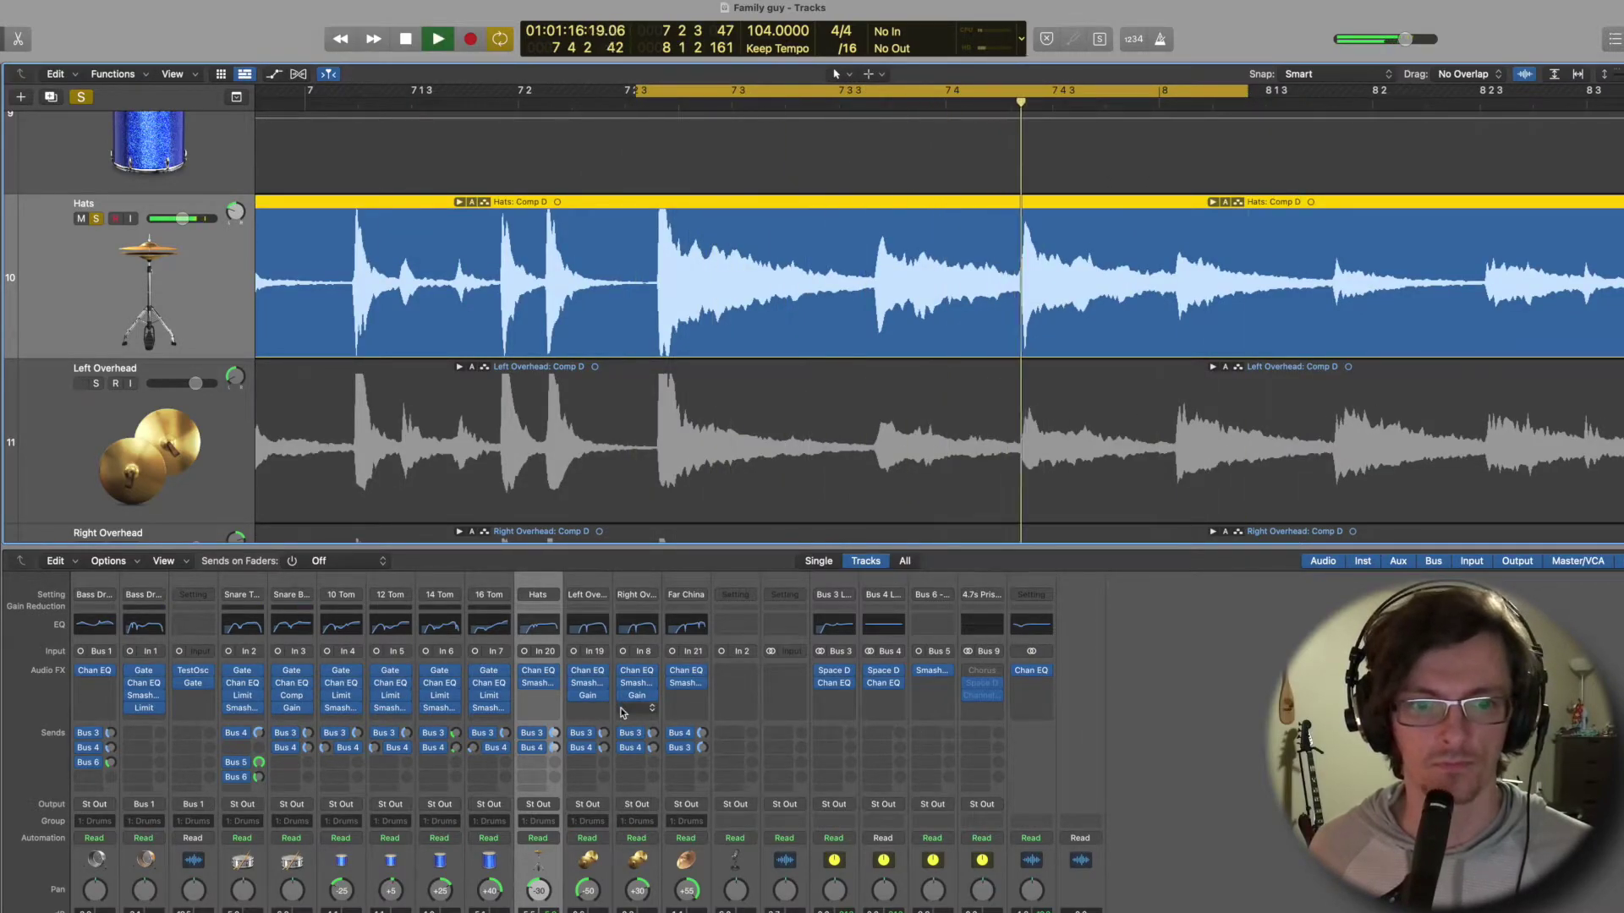
pyautogui.press('space')
# Compare the Channel EQ curves of the Hats and Snare Top tracks in stacked windows, then close the snare's EQ.
pyautogui.click(543, 631)
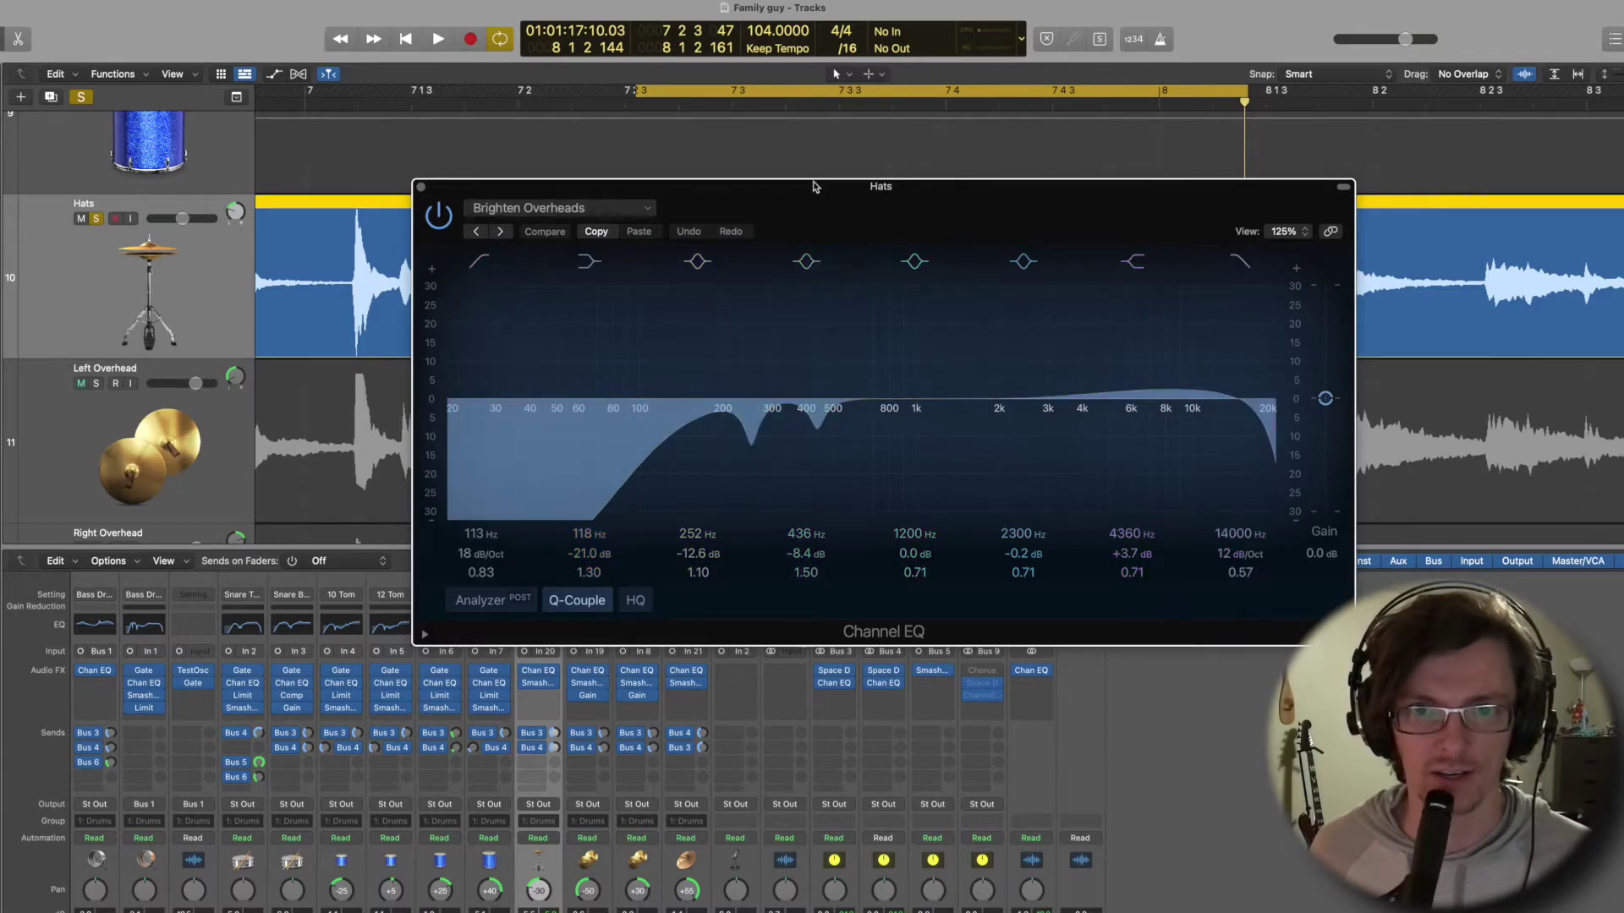
pyautogui.moveTo(817, 185); pyautogui.dragTo(920, 124)
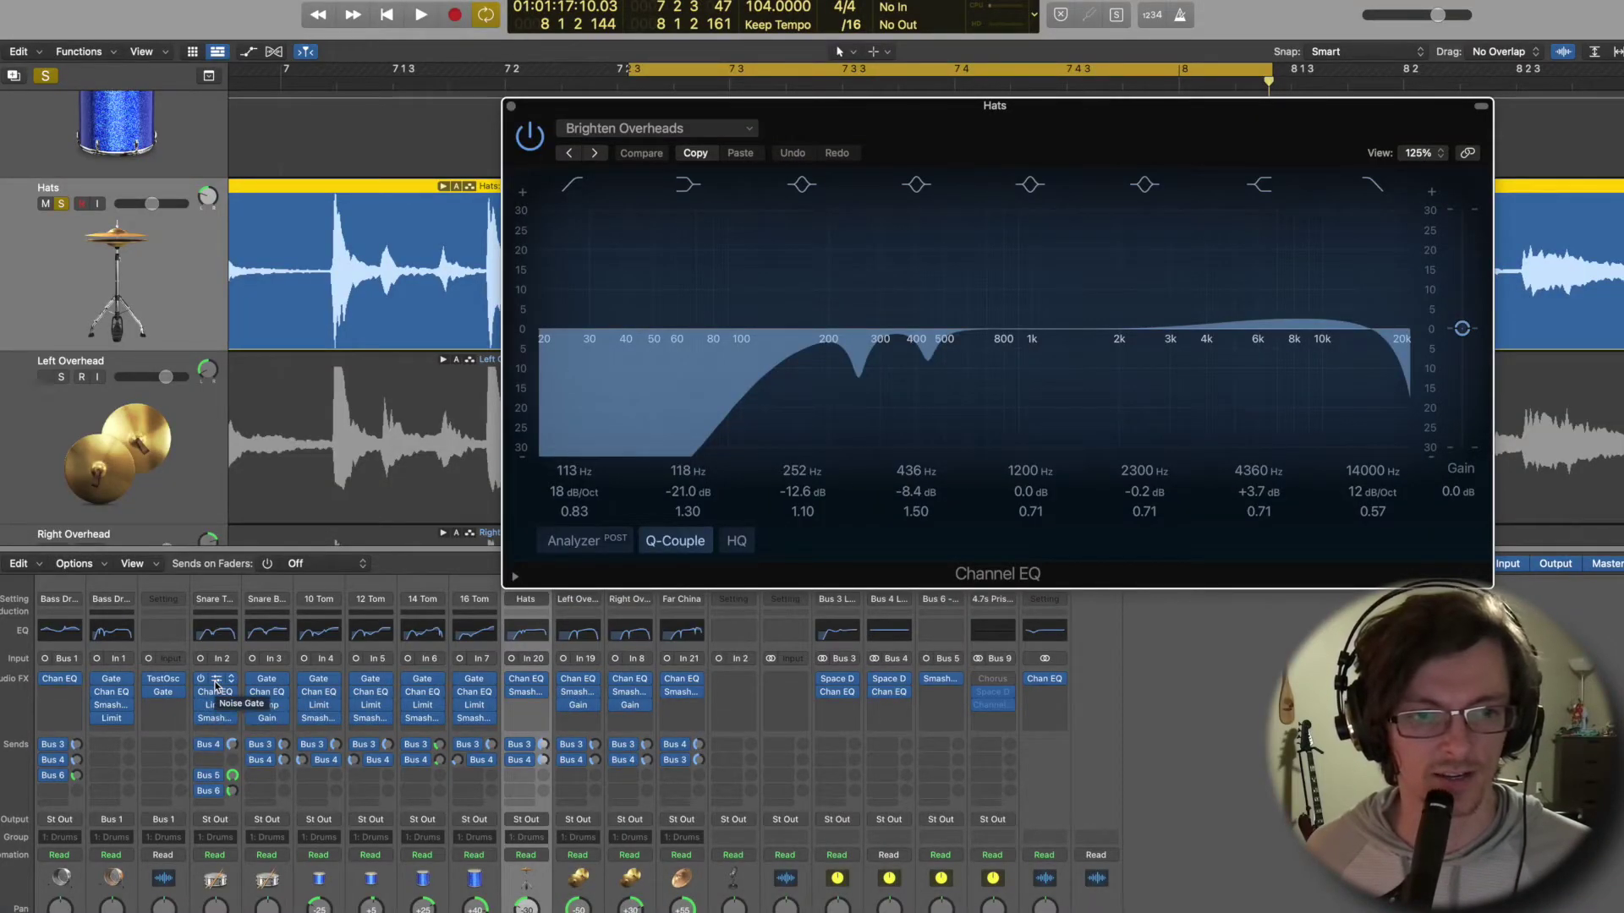
pyautogui.click(214, 692)
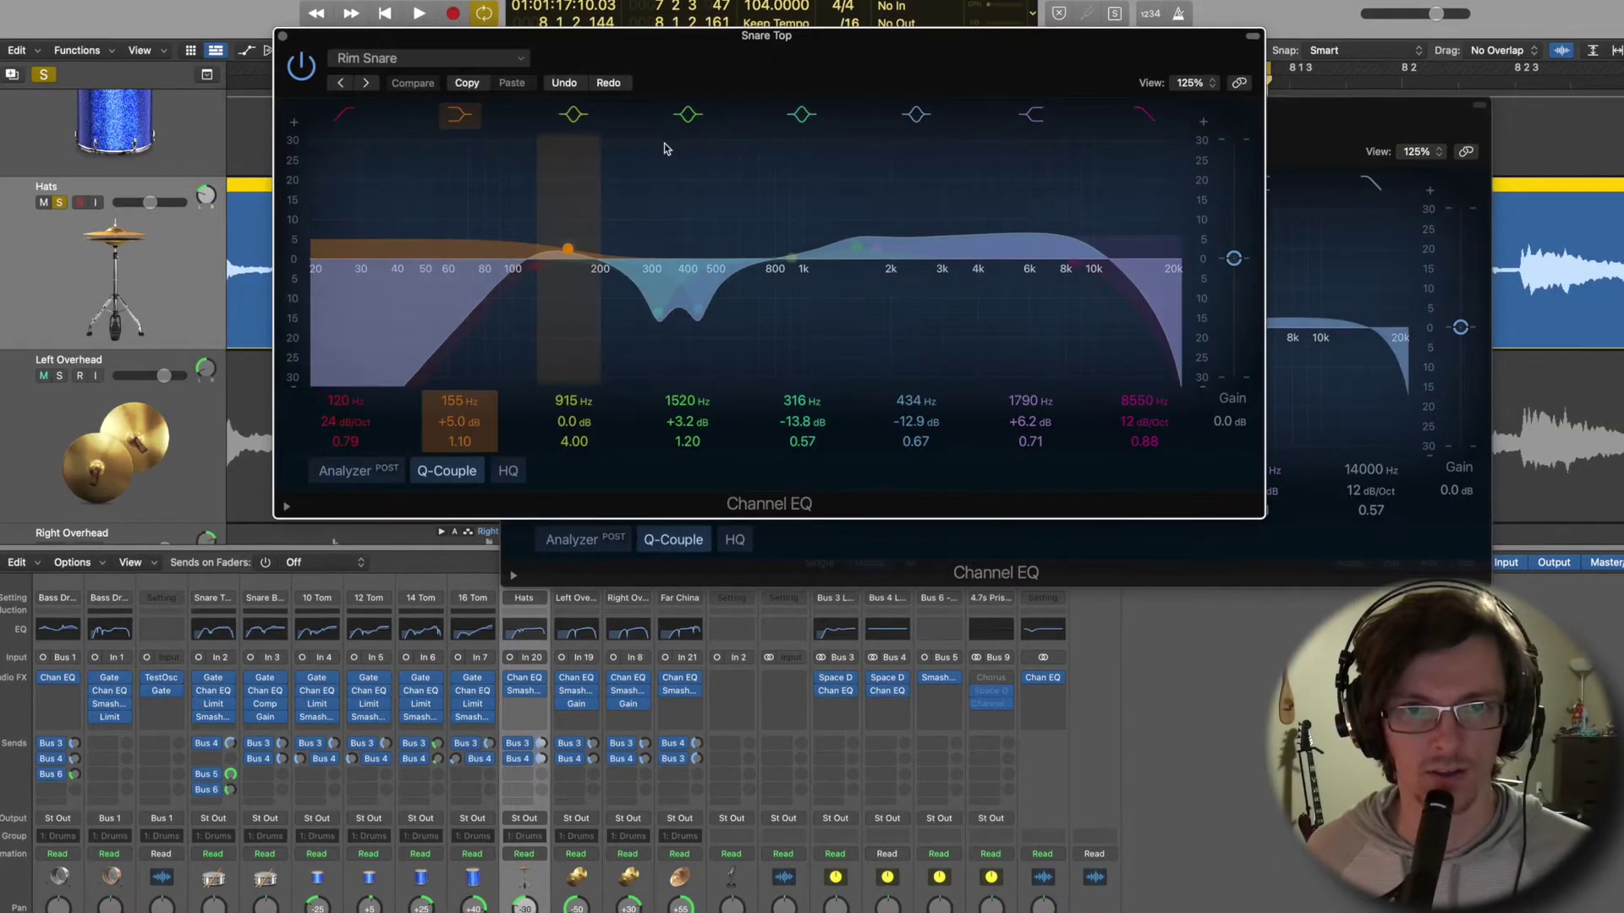
pyautogui.moveTo(749, 40); pyautogui.dragTo(970, 533)
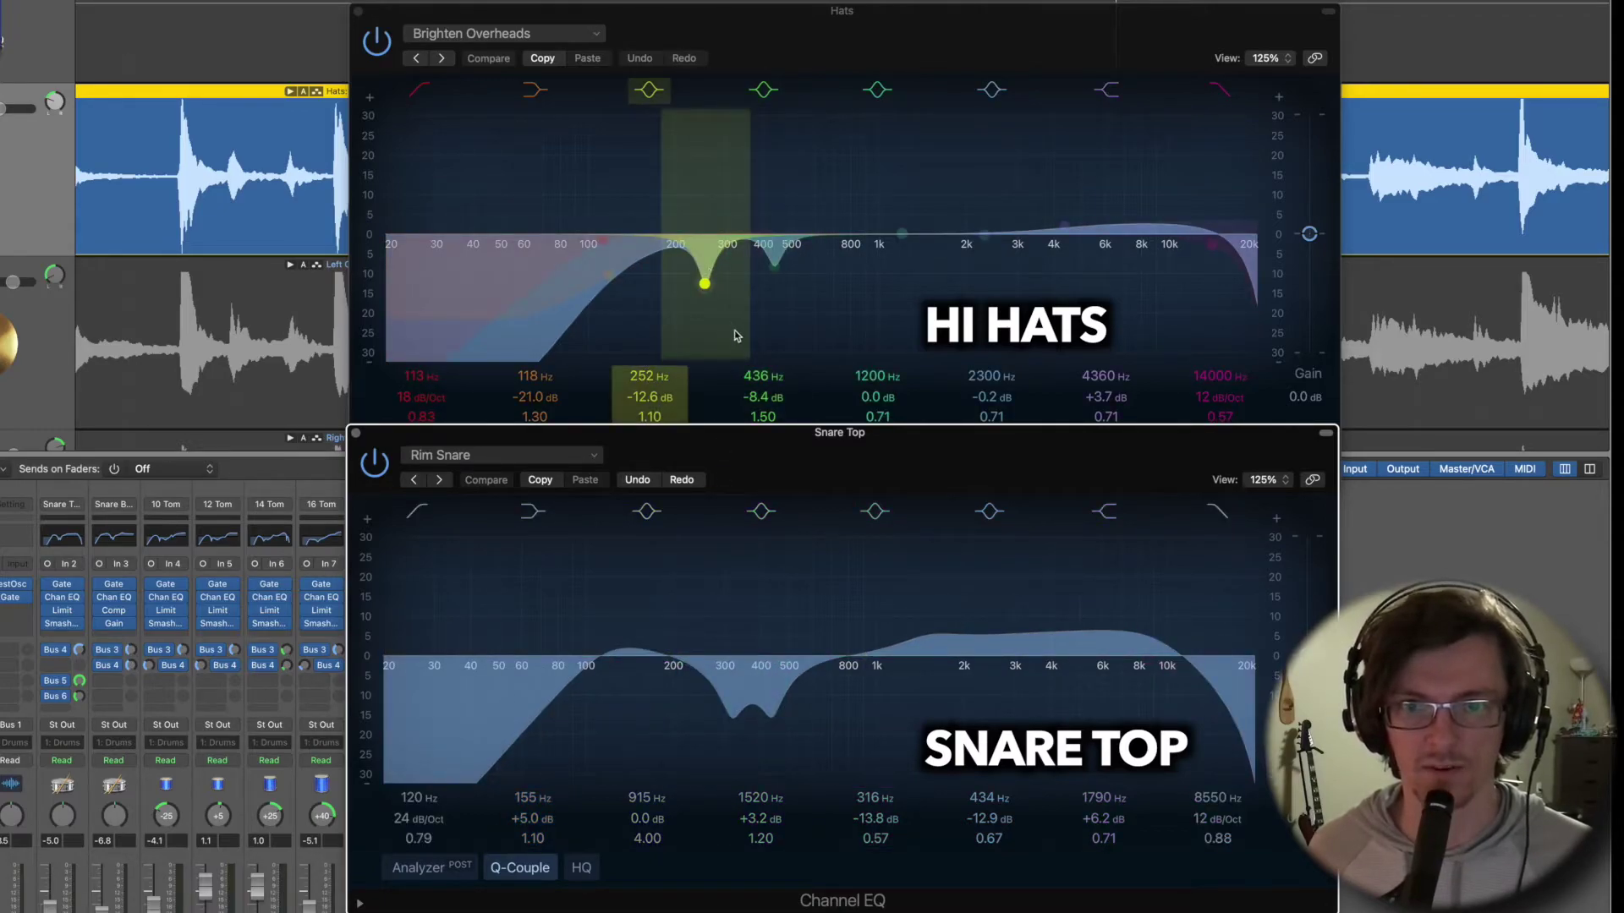
pyautogui.click(356, 434)
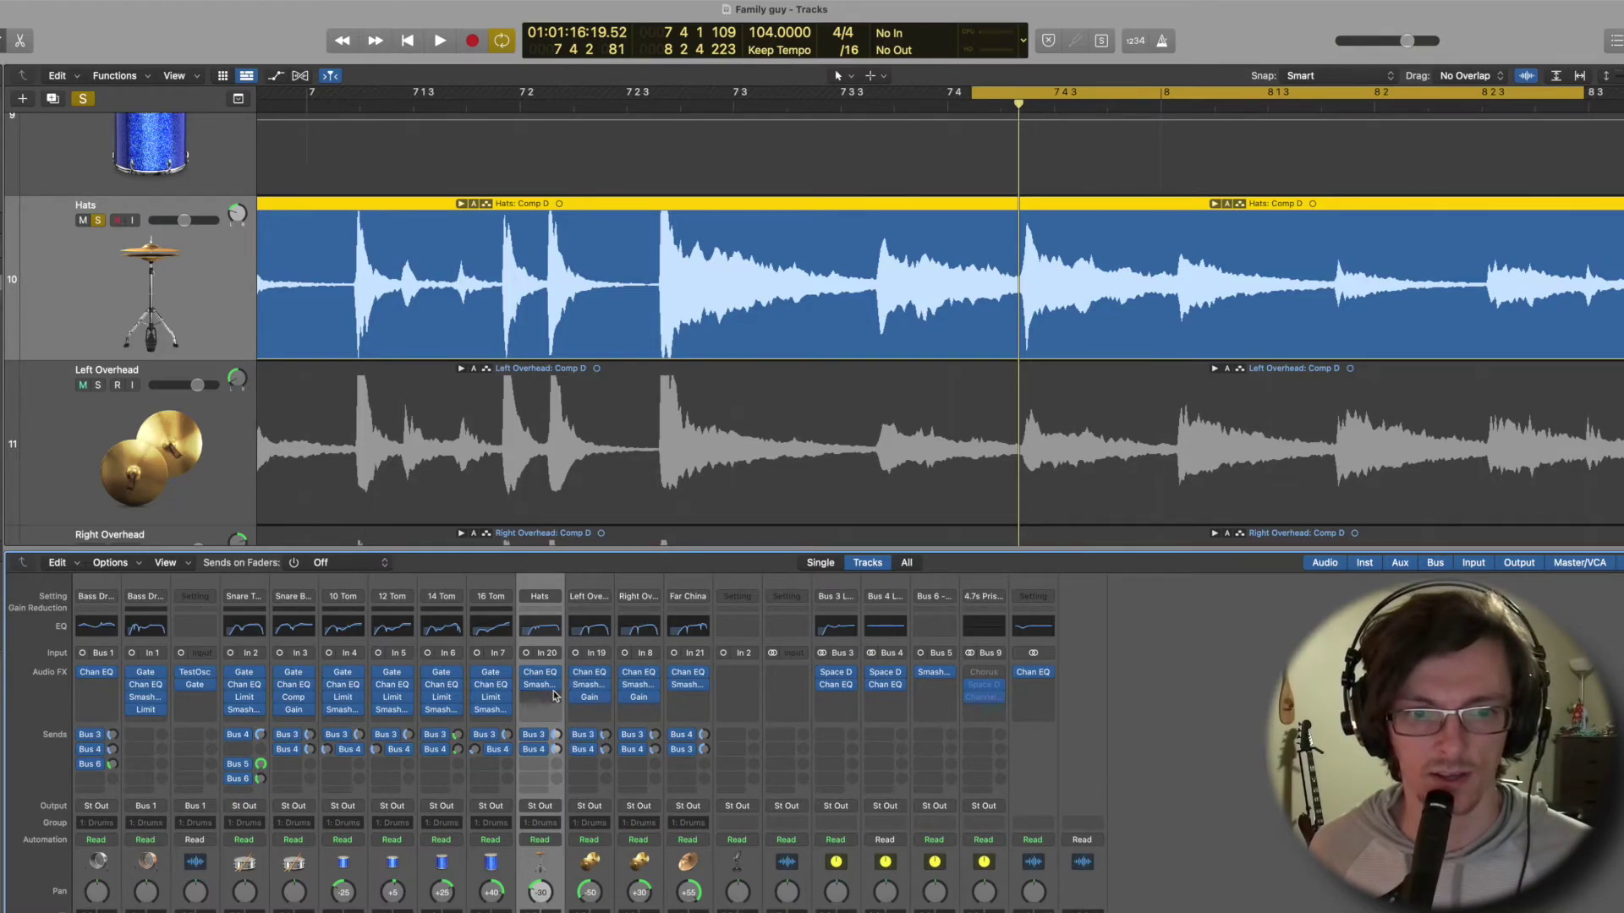
# Open the Hats track's Smash And Grab v2 compressor and play the looped open hi-hat passage through it.
pyautogui.click(544, 689)
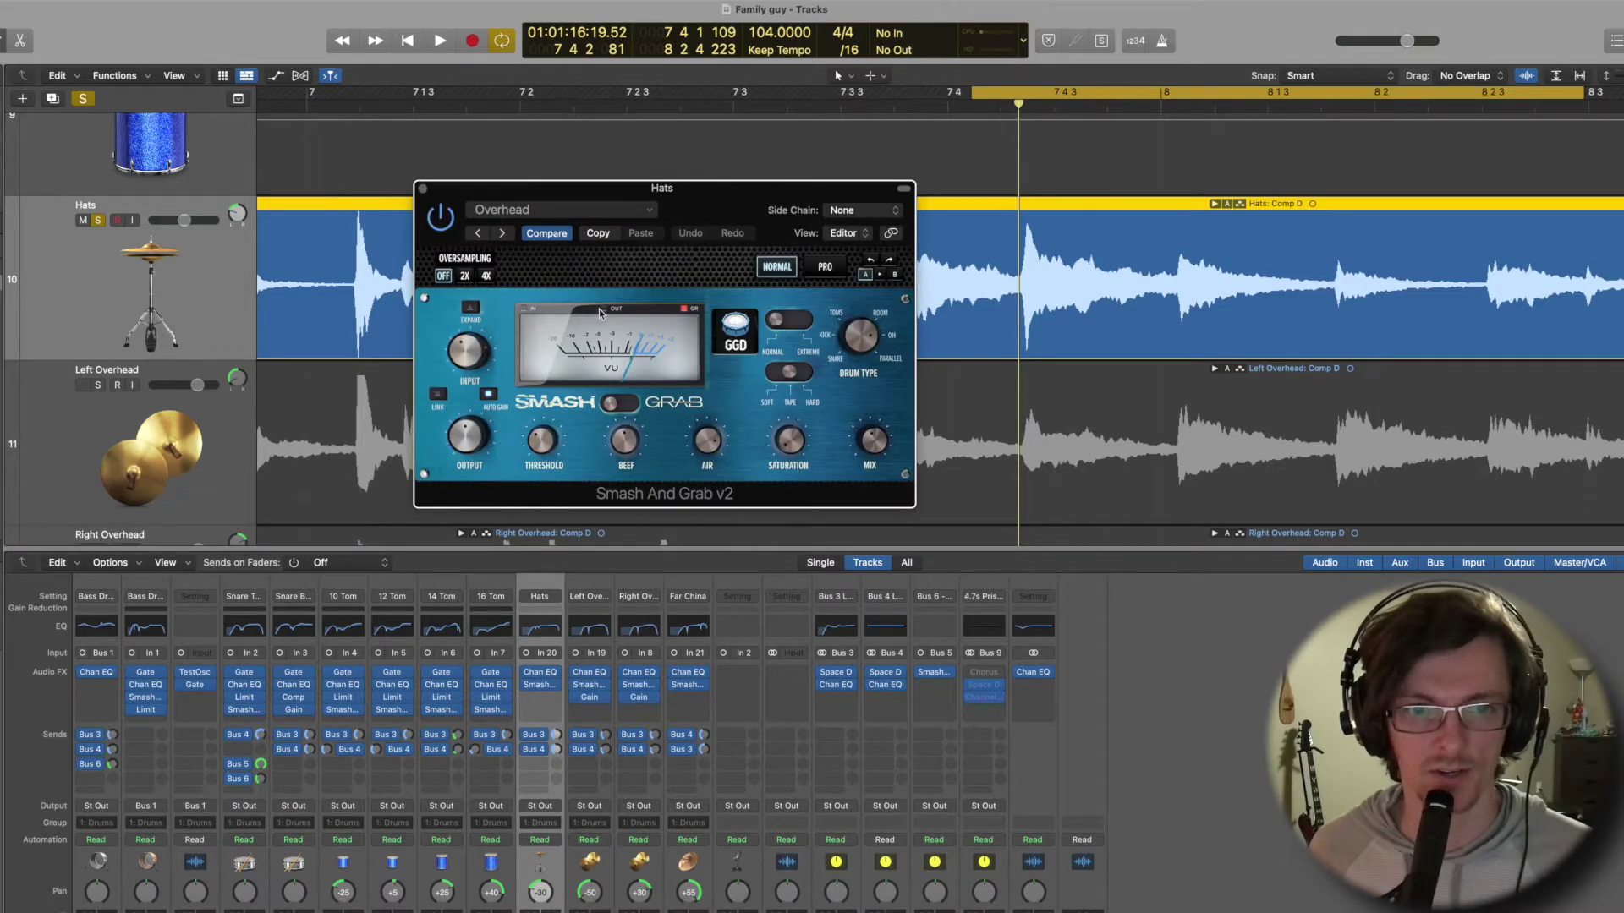
pyautogui.press('space')
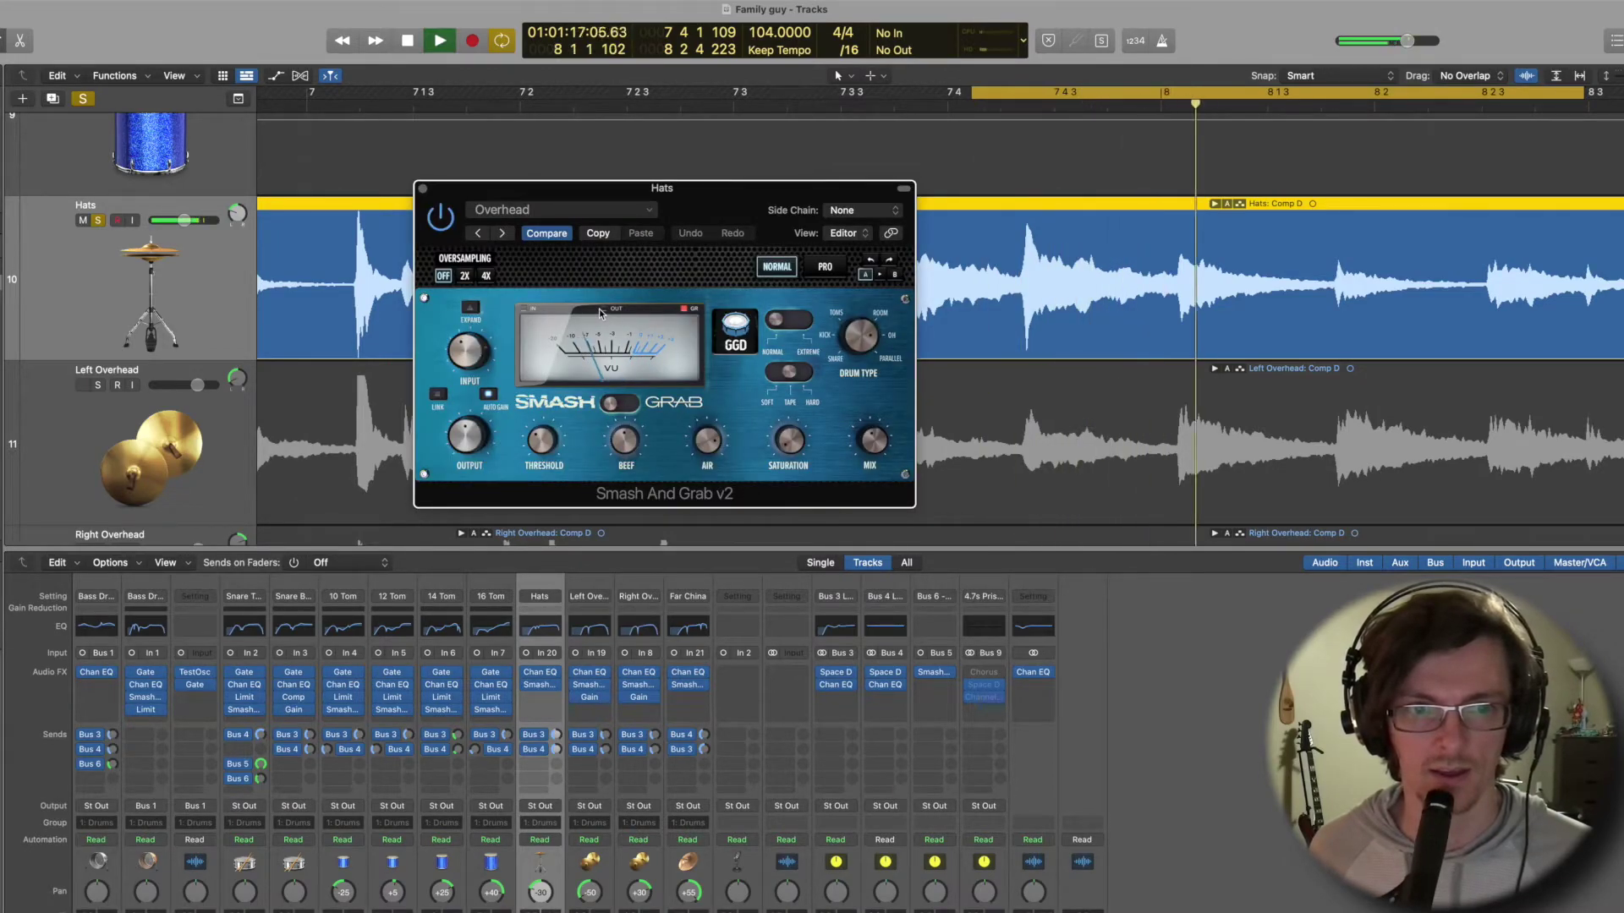
pyautogui.press('space')
# Check the Input, Output, Threshold, Beef, Air and Mix settings of the Hats compressor, then close its window.
pyautogui.click(468, 352)
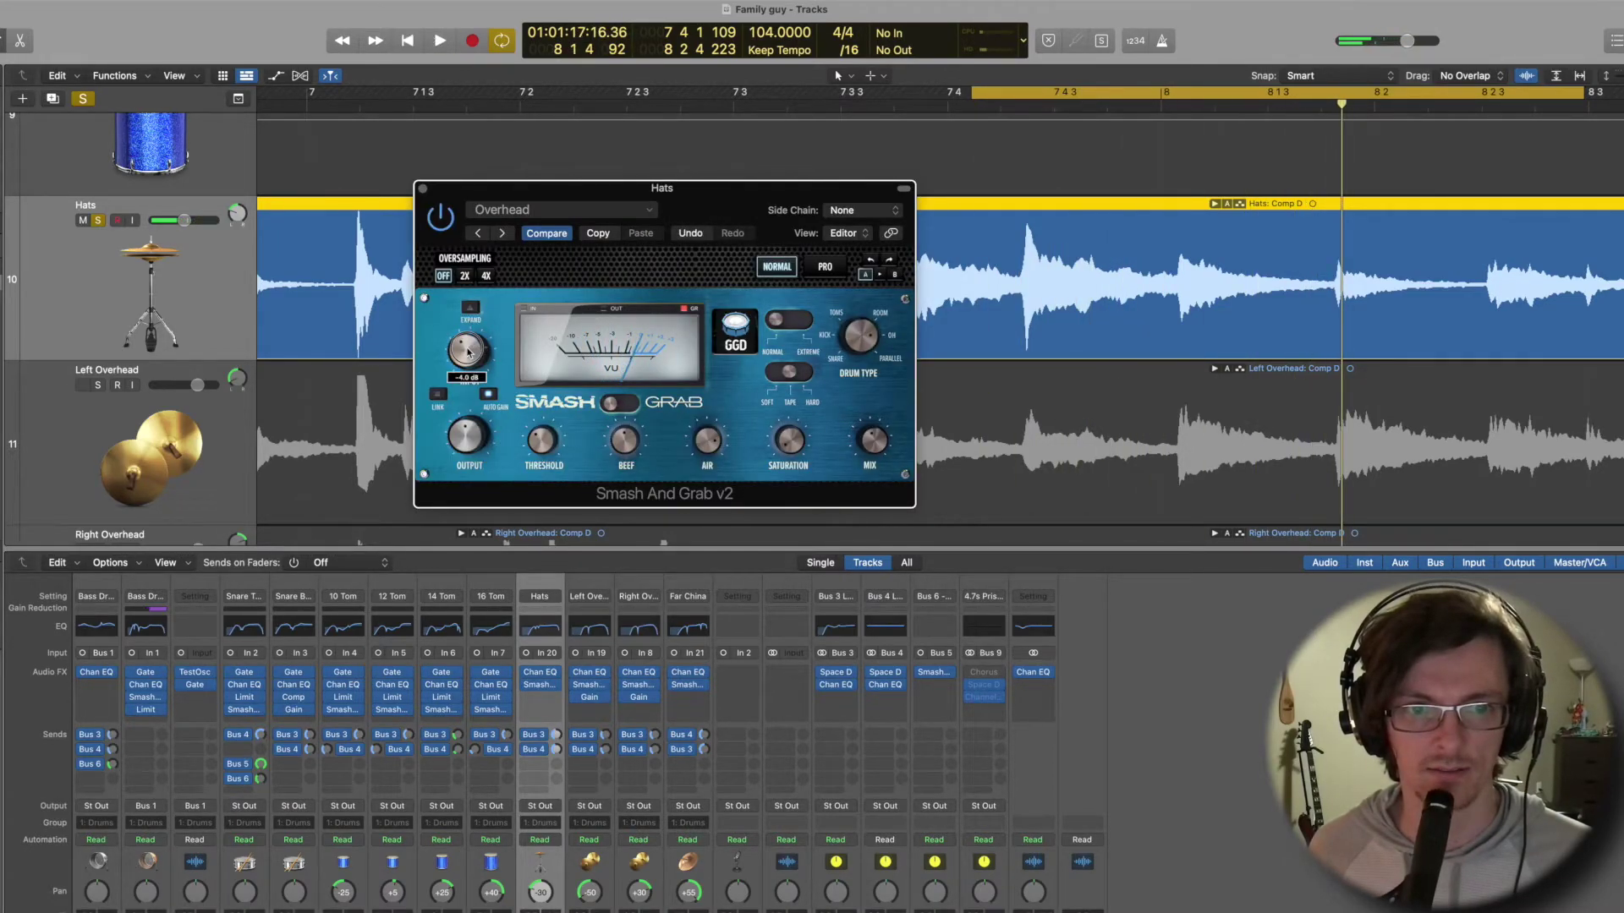
pyautogui.click(469, 455)
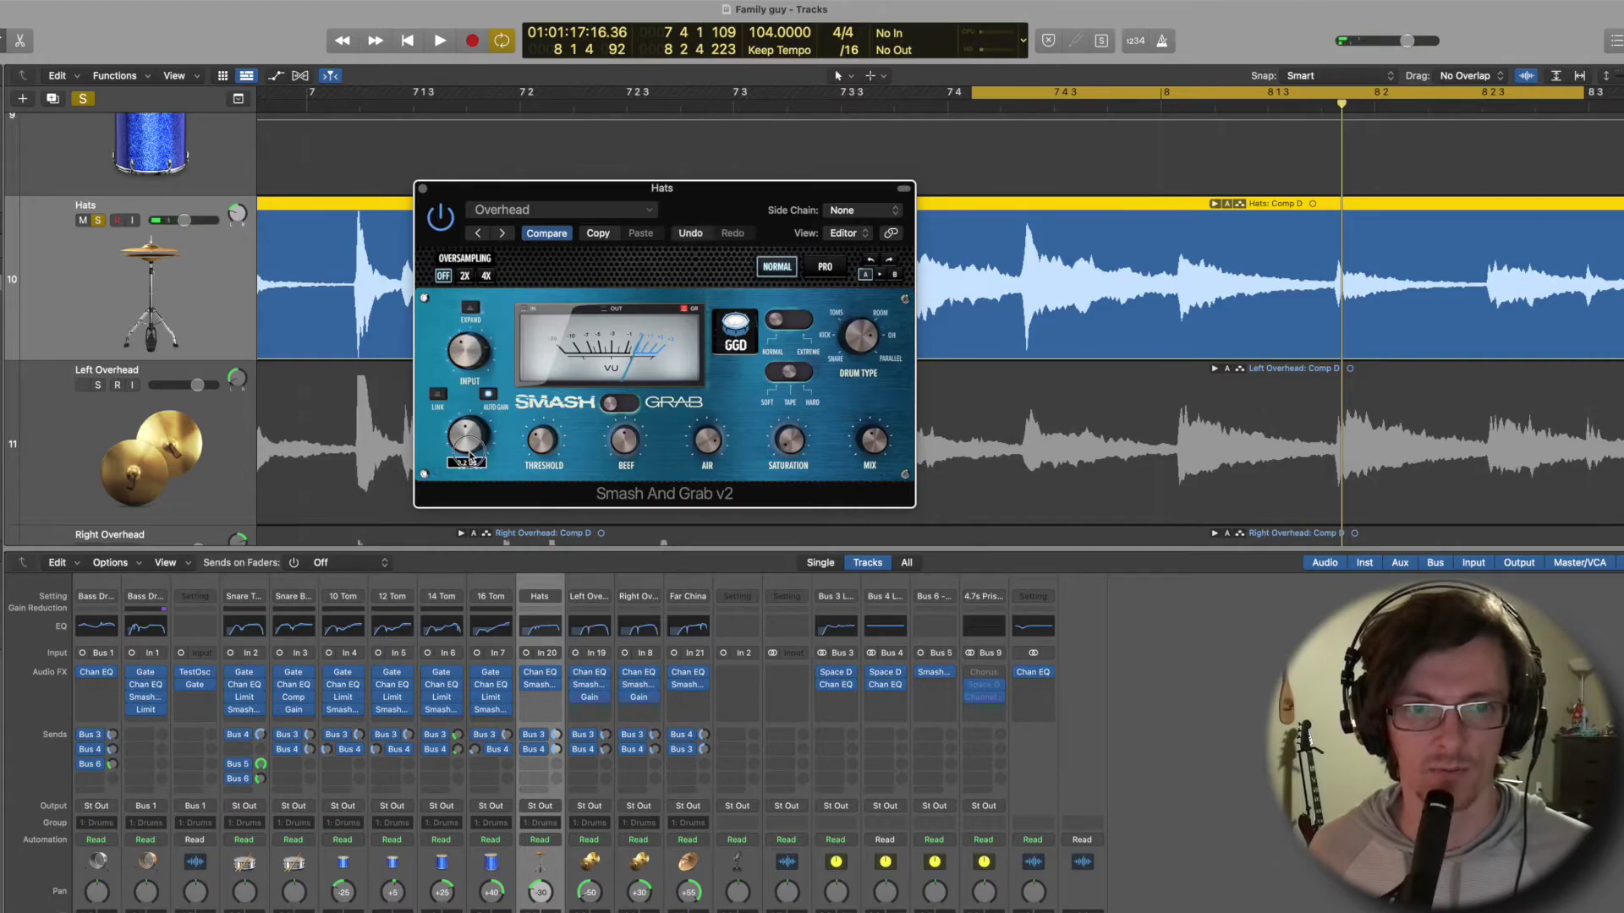
pyautogui.click(548, 449)
pyautogui.click(628, 445)
pyautogui.click(708, 443)
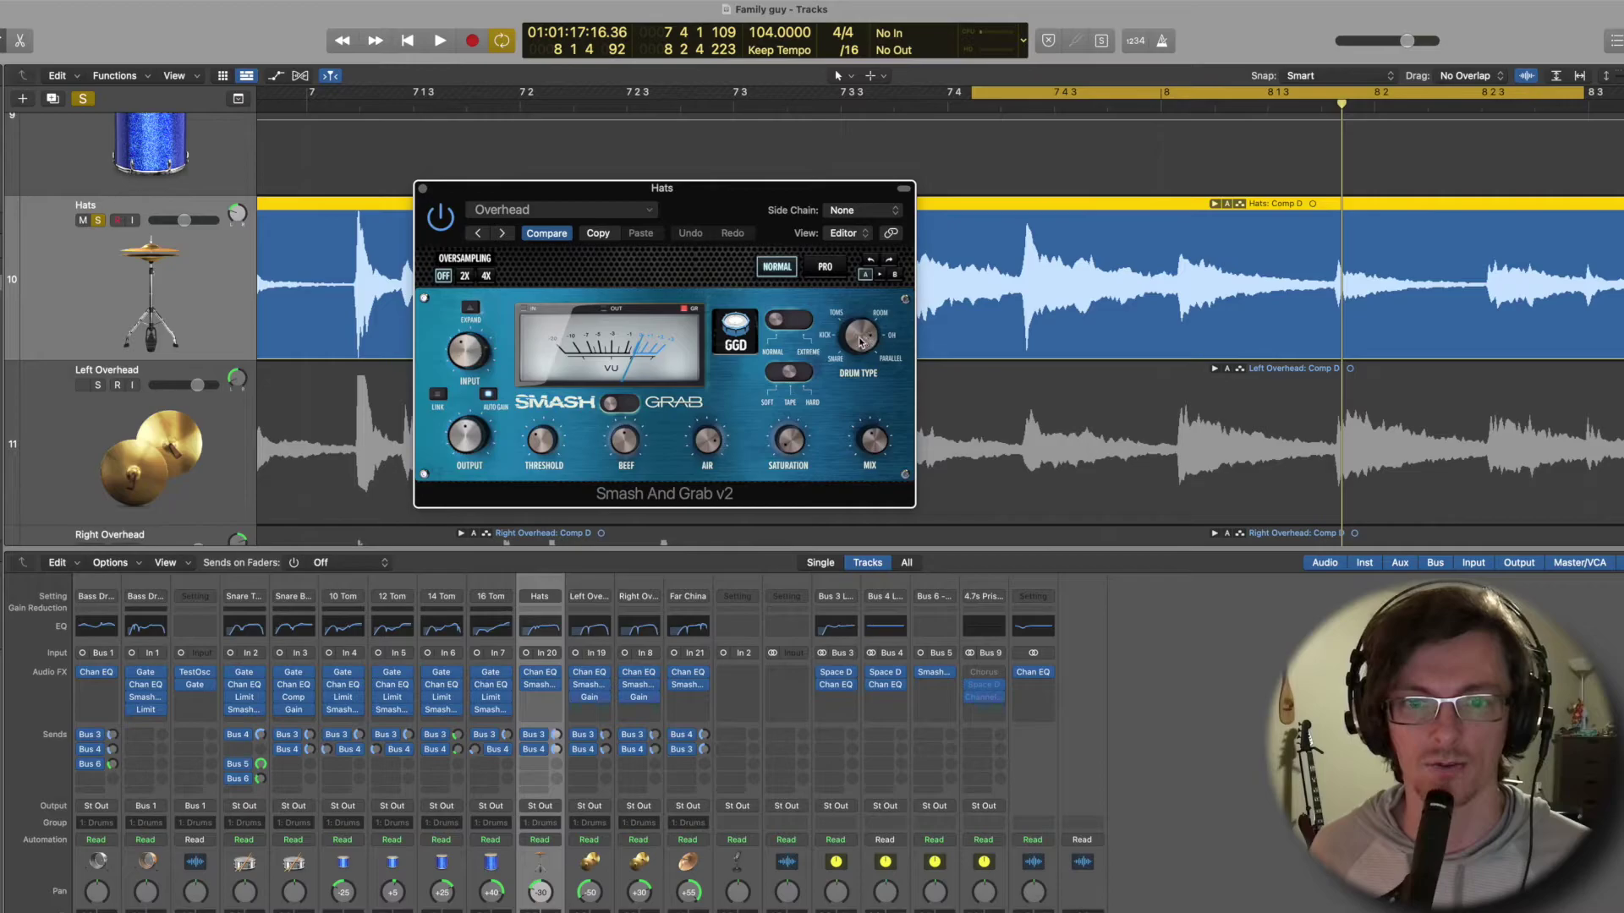
pyautogui.click(871, 439)
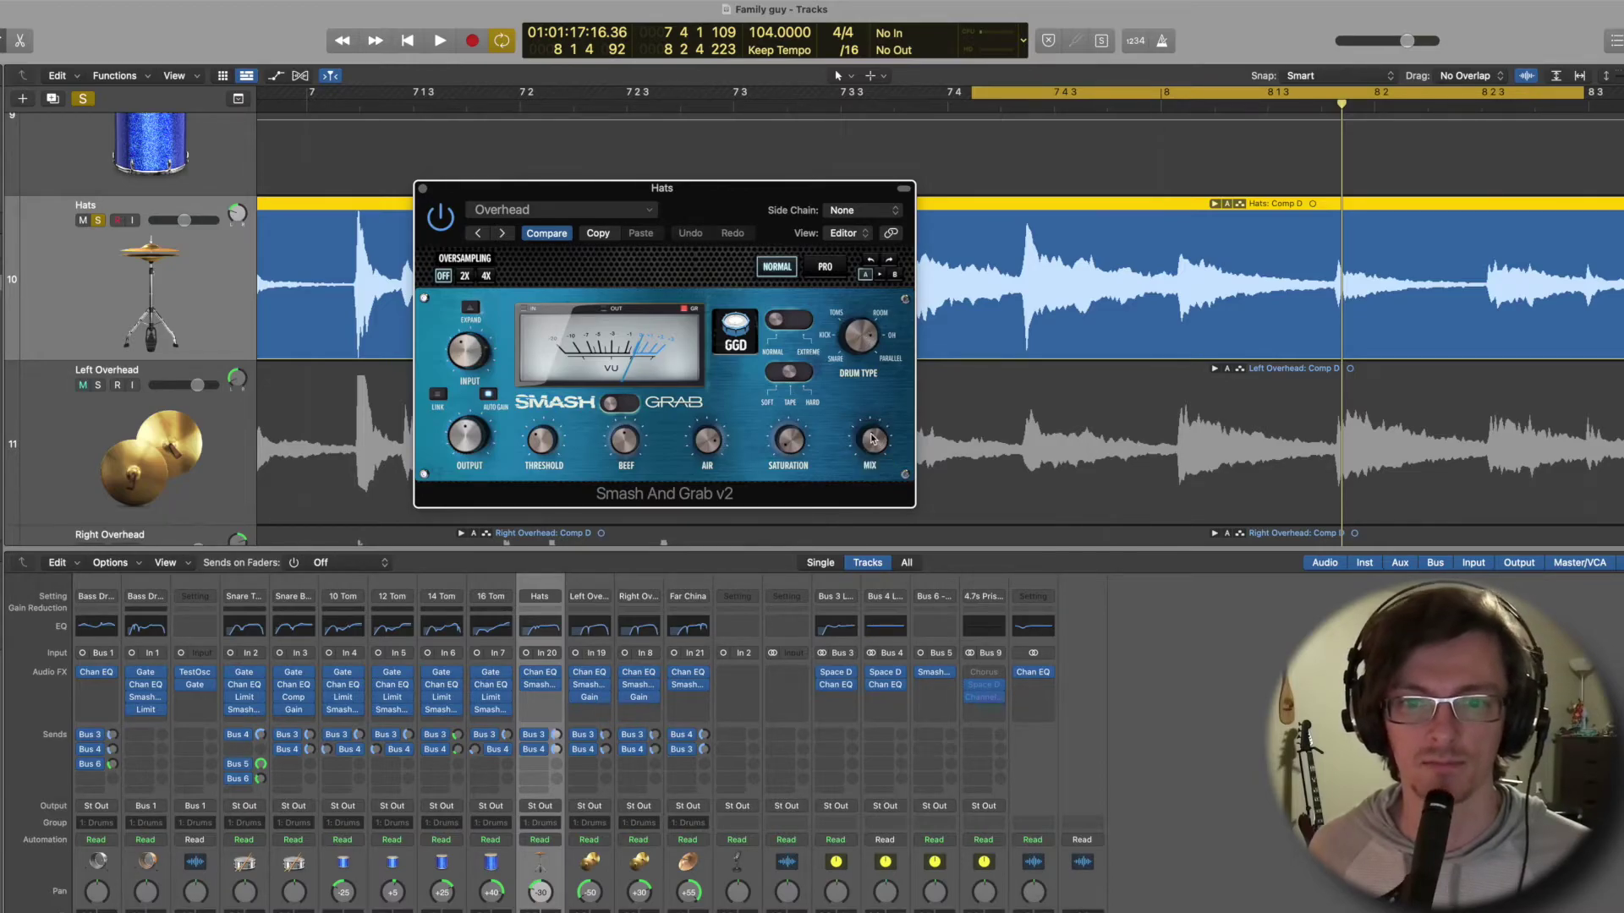
pyautogui.click(423, 189)
# Play the soloed hi-hat loop once more, then turn cycle mode off.
pyautogui.press('space')
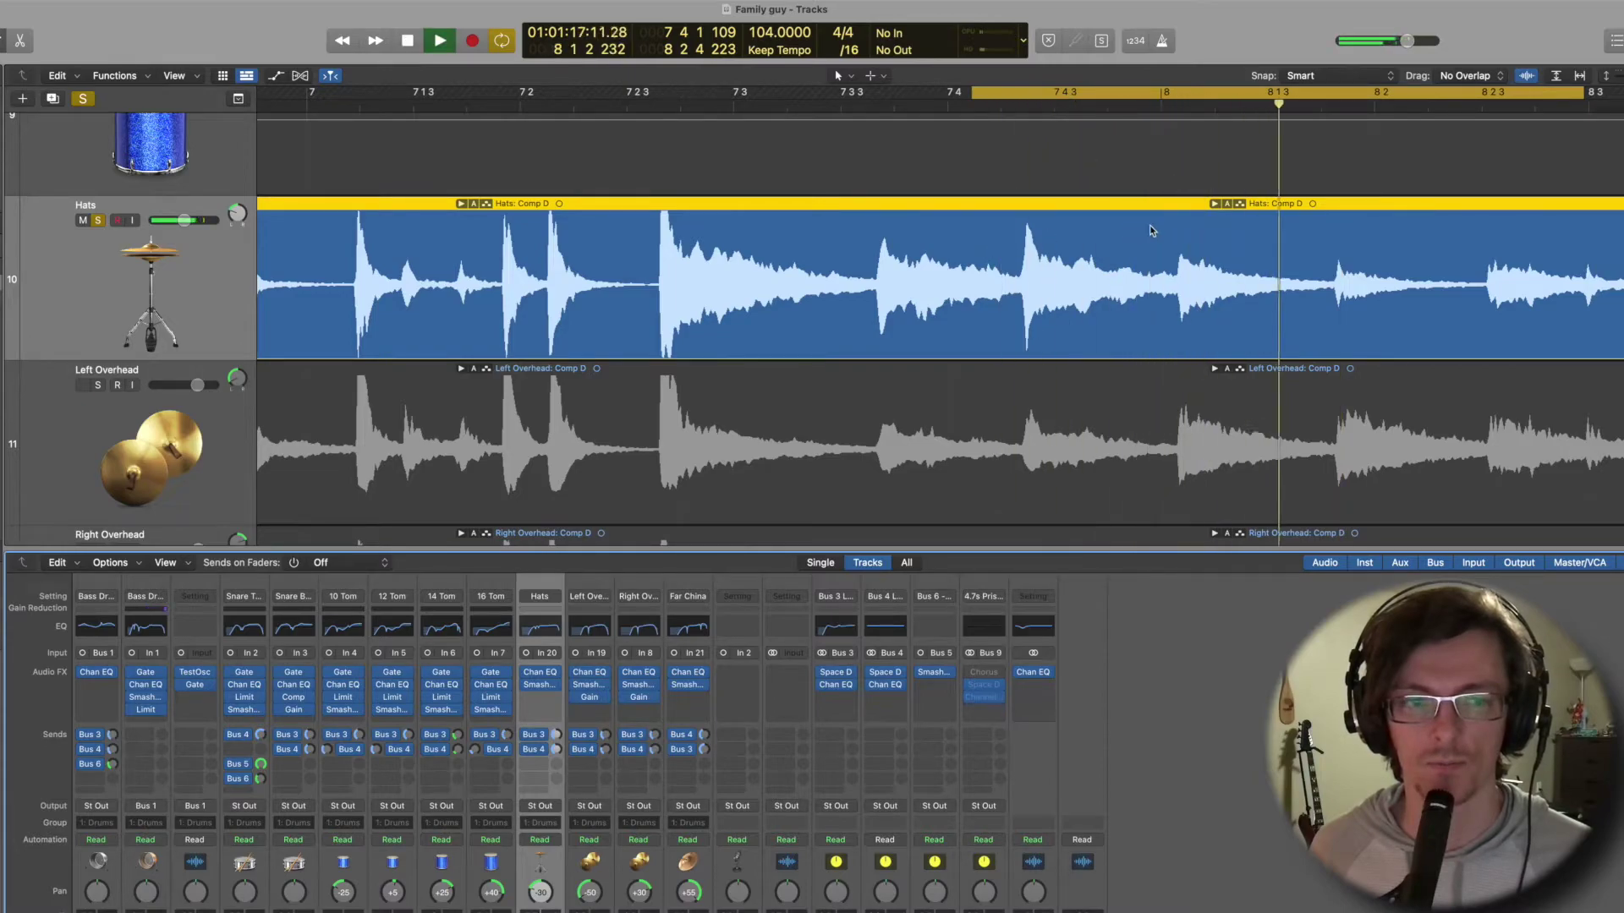
pyautogui.press('space')
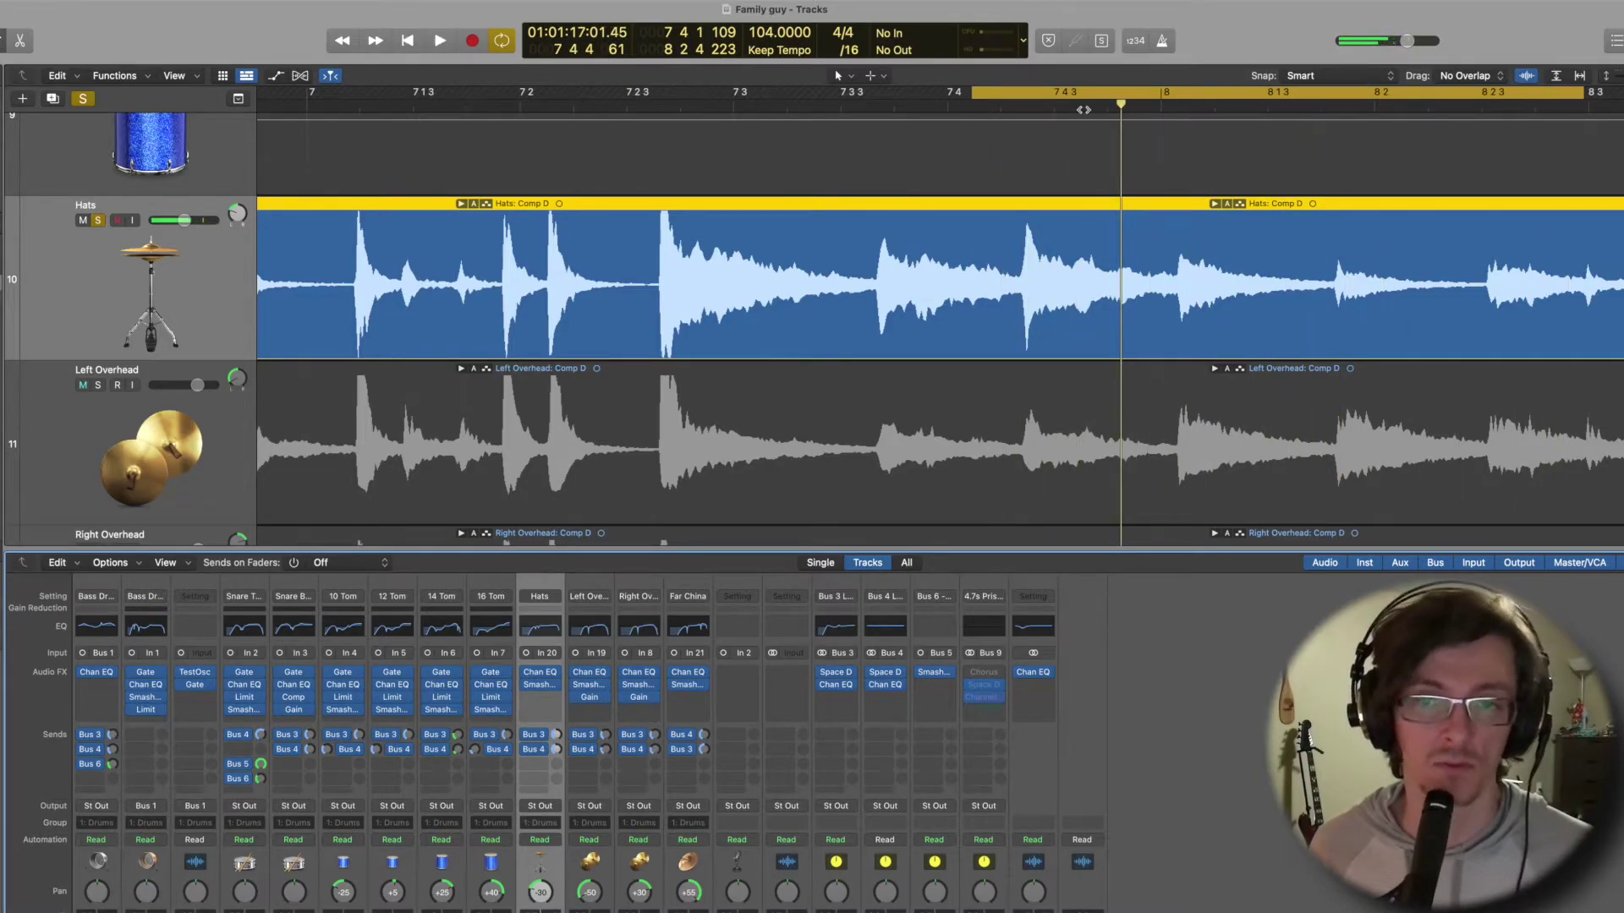
pyautogui.press('c')
# Select the Left Overhead and Right Overhead tracks in turn and check the panning of each.
pyautogui.scroll(-5, 93, 272)
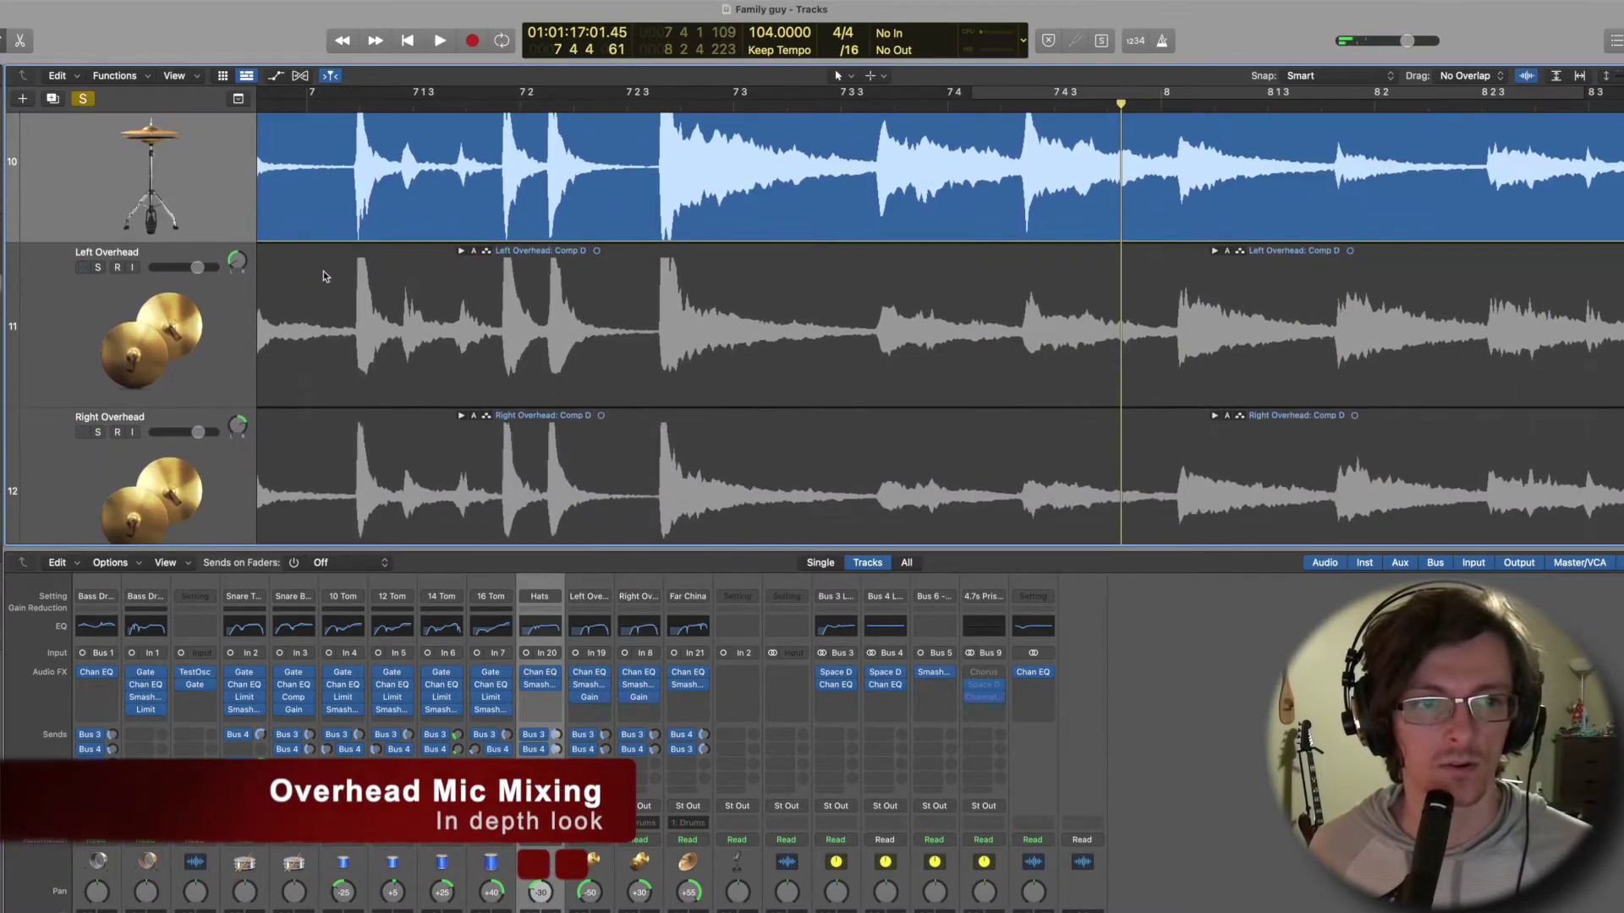
pyautogui.click(93, 273)
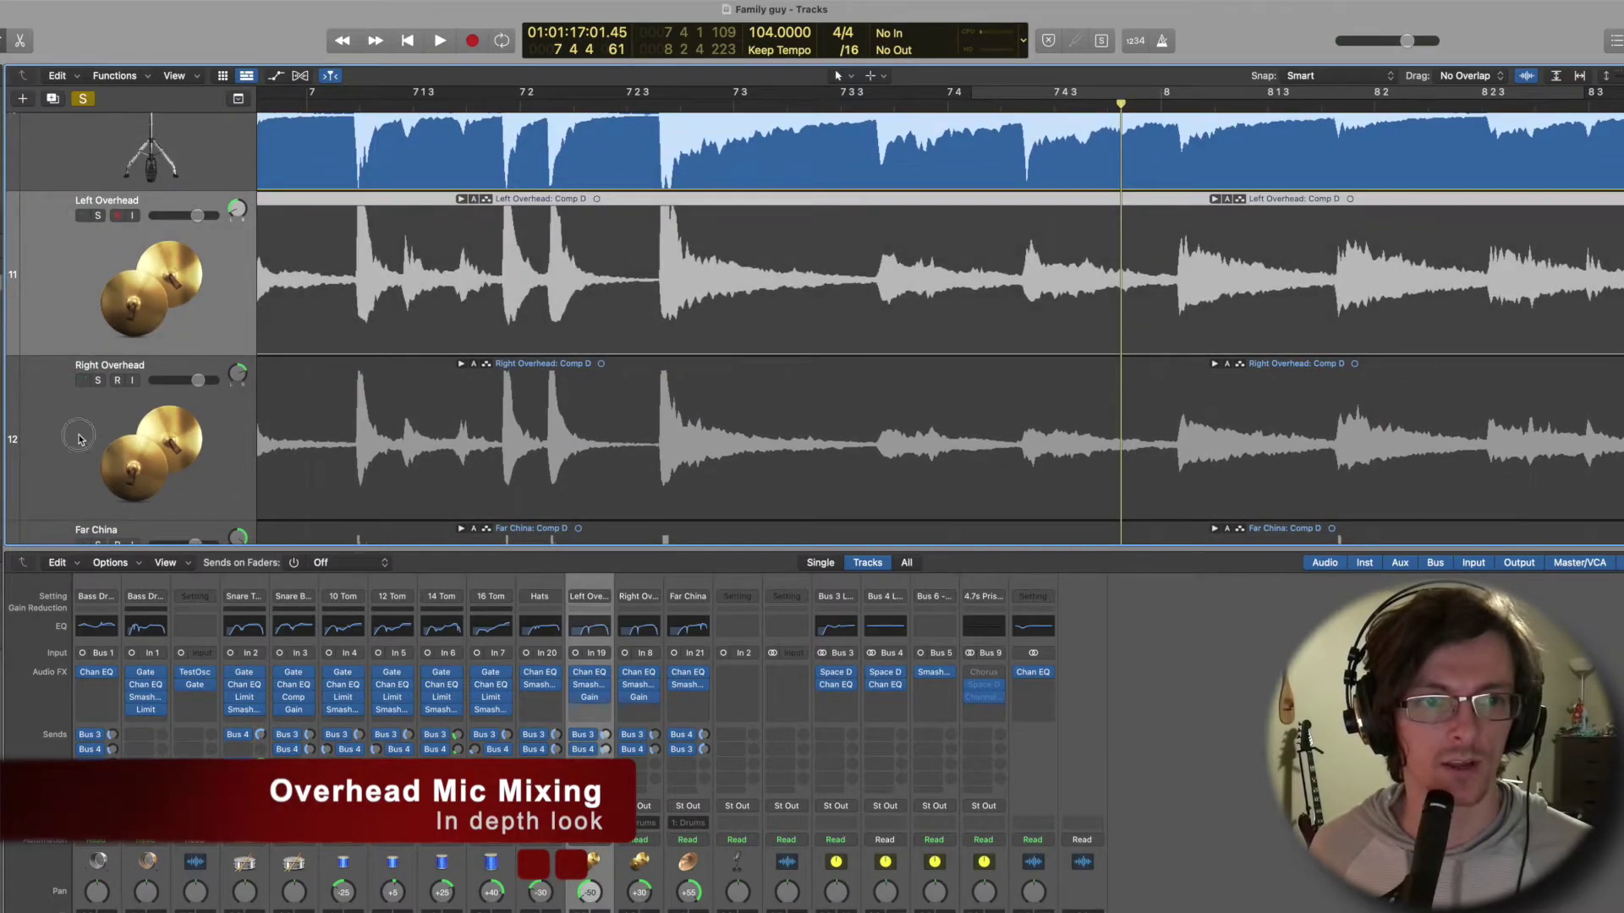
pyautogui.click(84, 438)
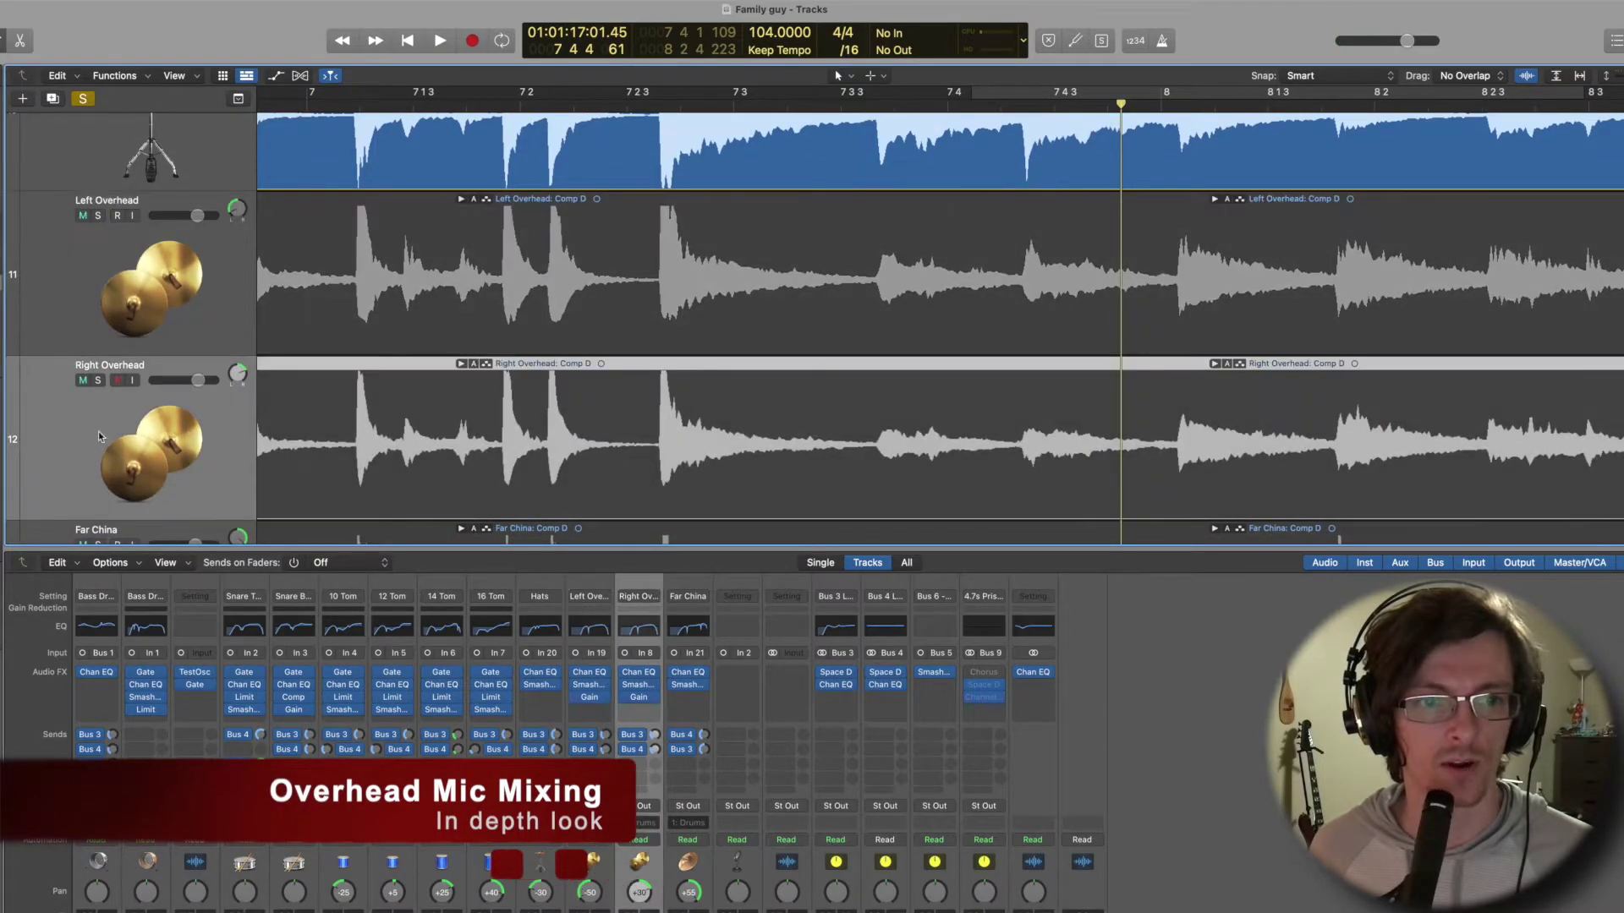
pyautogui.click(237, 209)
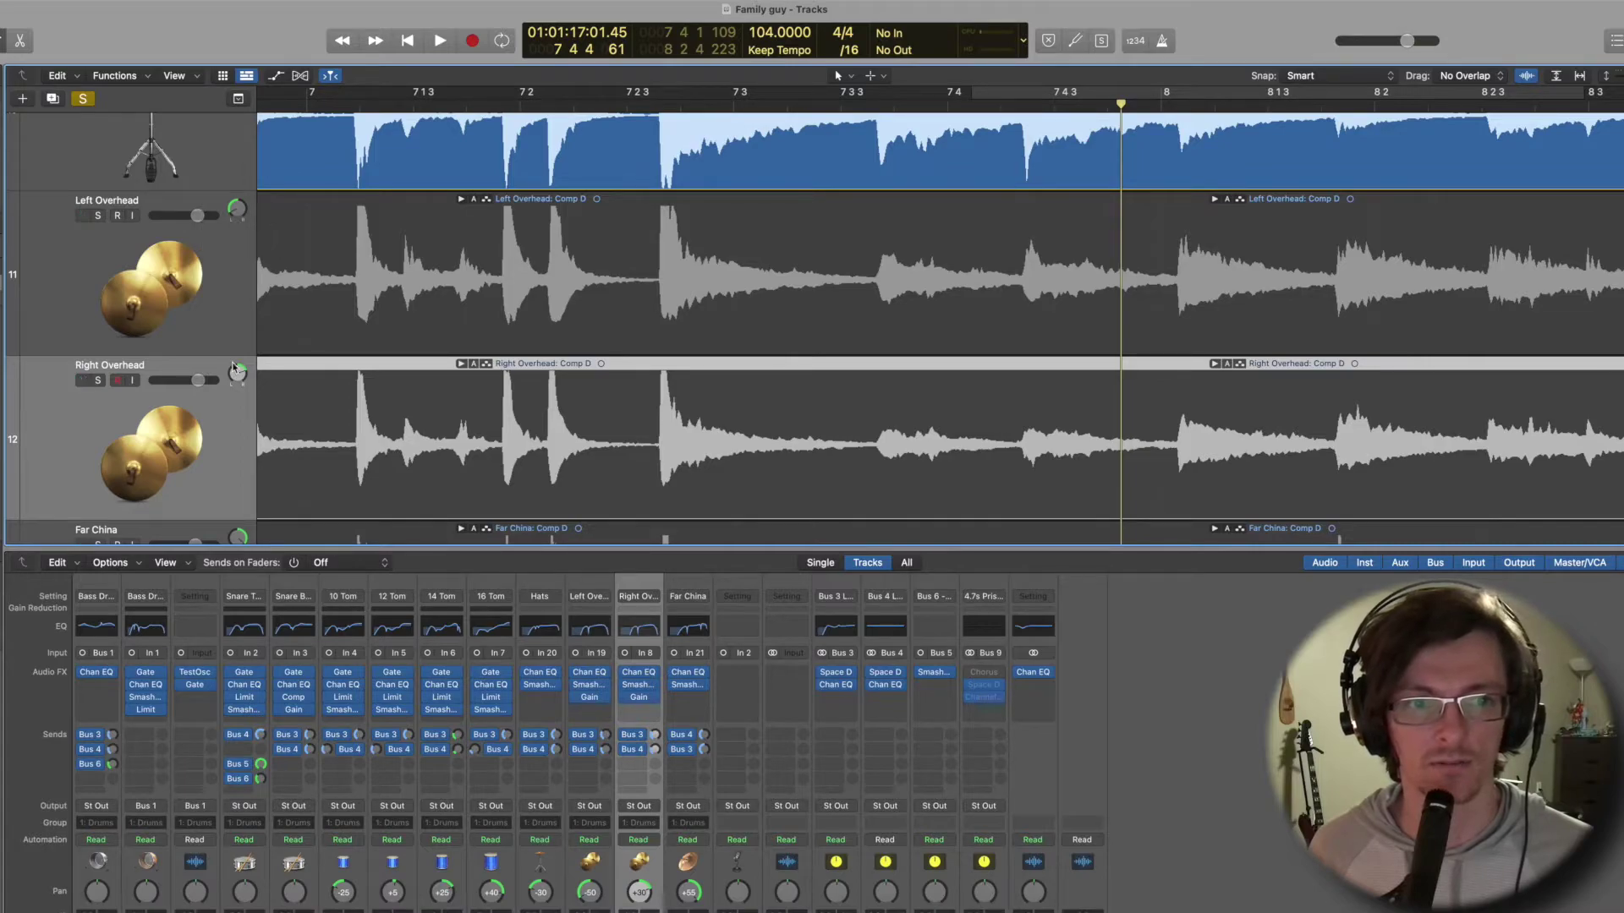
pyautogui.click(240, 378)
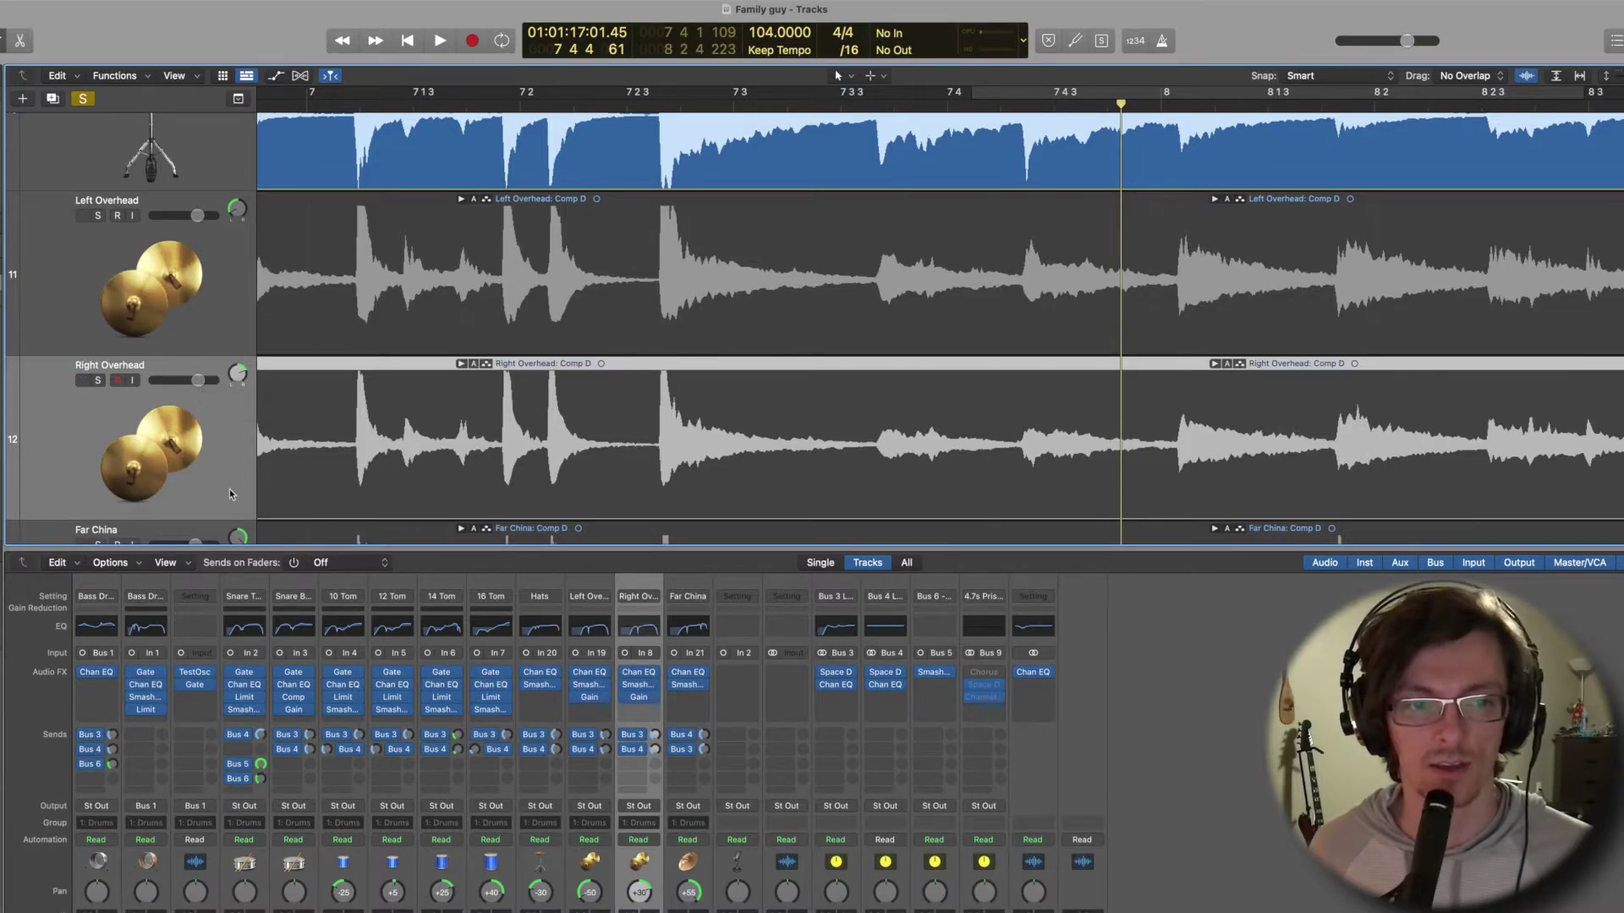
# Select the Far China track and set the Left Overhead track's pan to -49.
pyautogui.scroll(-3, 231, 494)
pyautogui.scroll(-2, 229, 495)
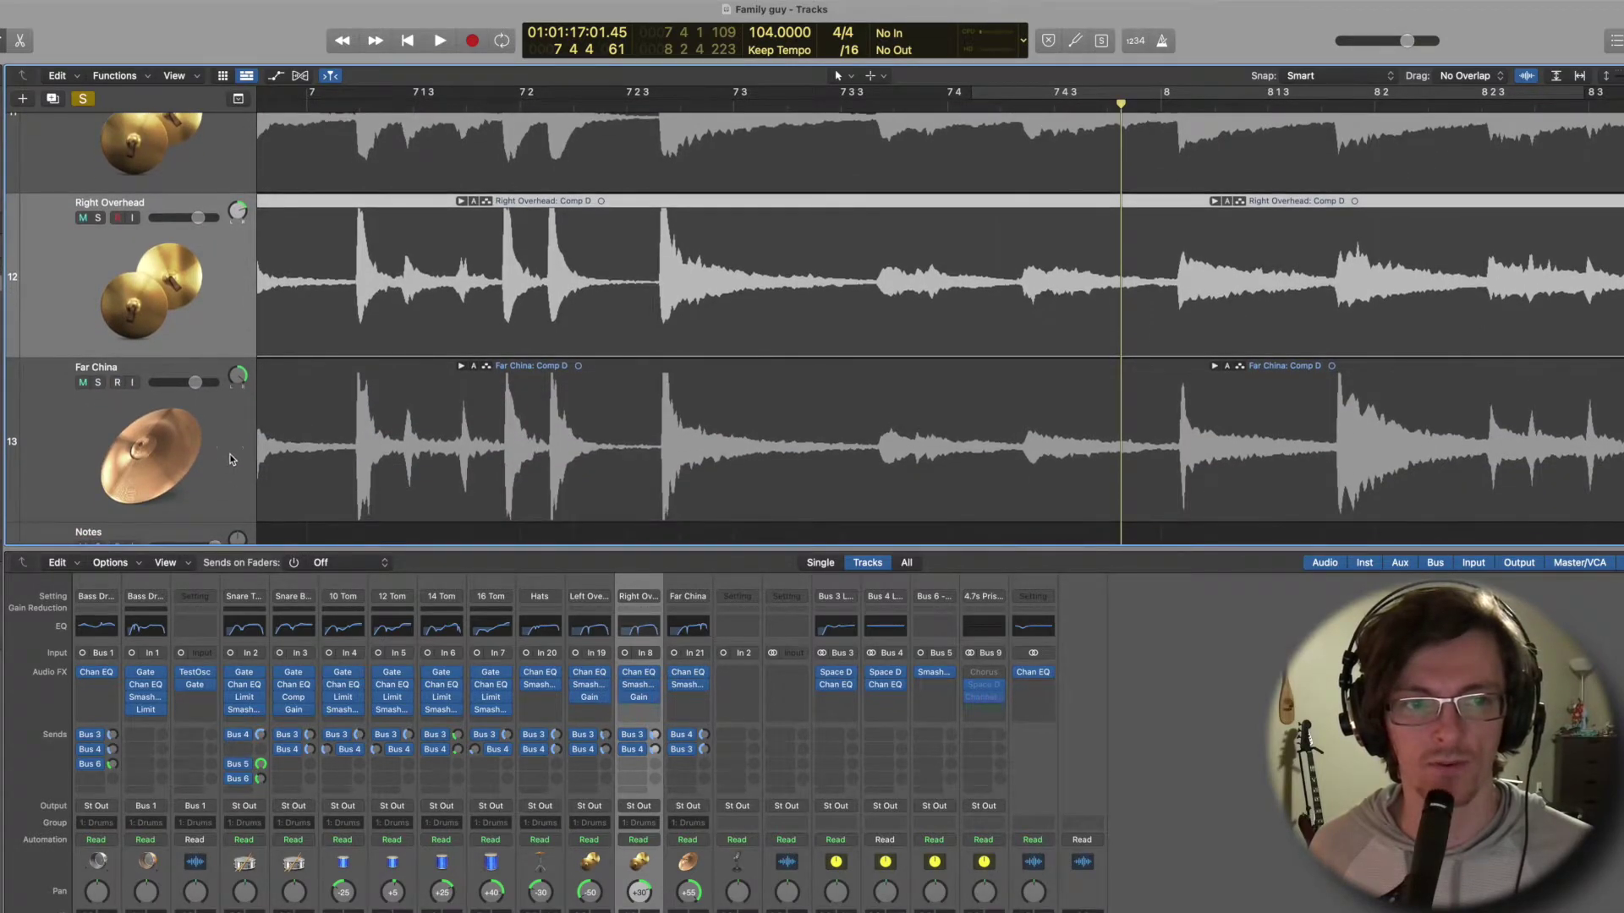
pyautogui.click(90, 365)
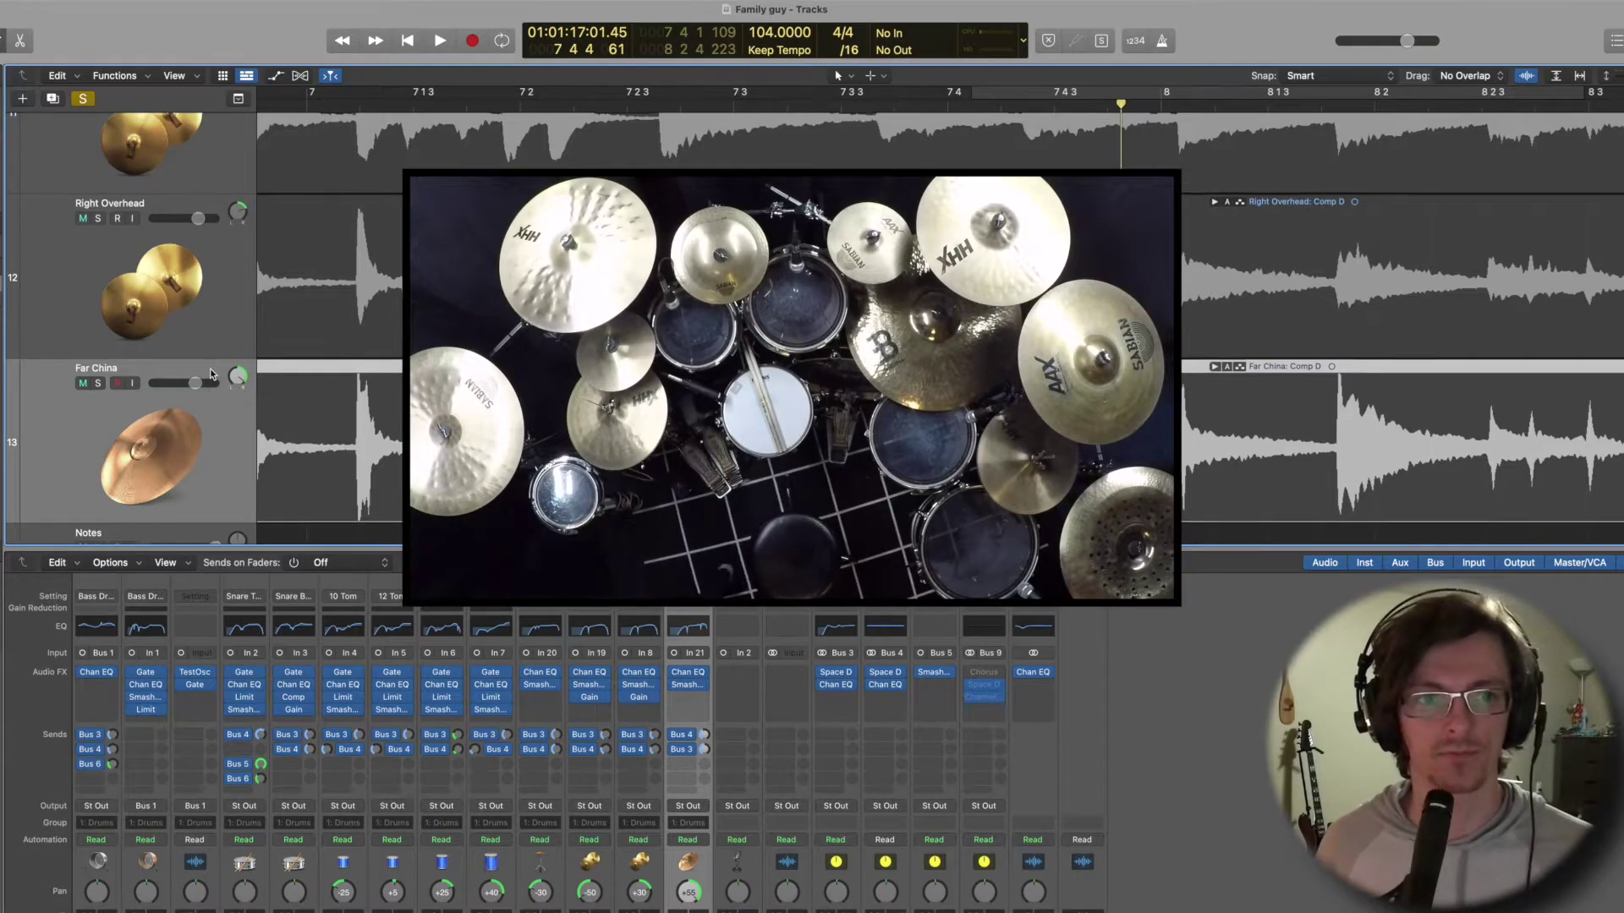
pyautogui.scroll(3, 220, 254)
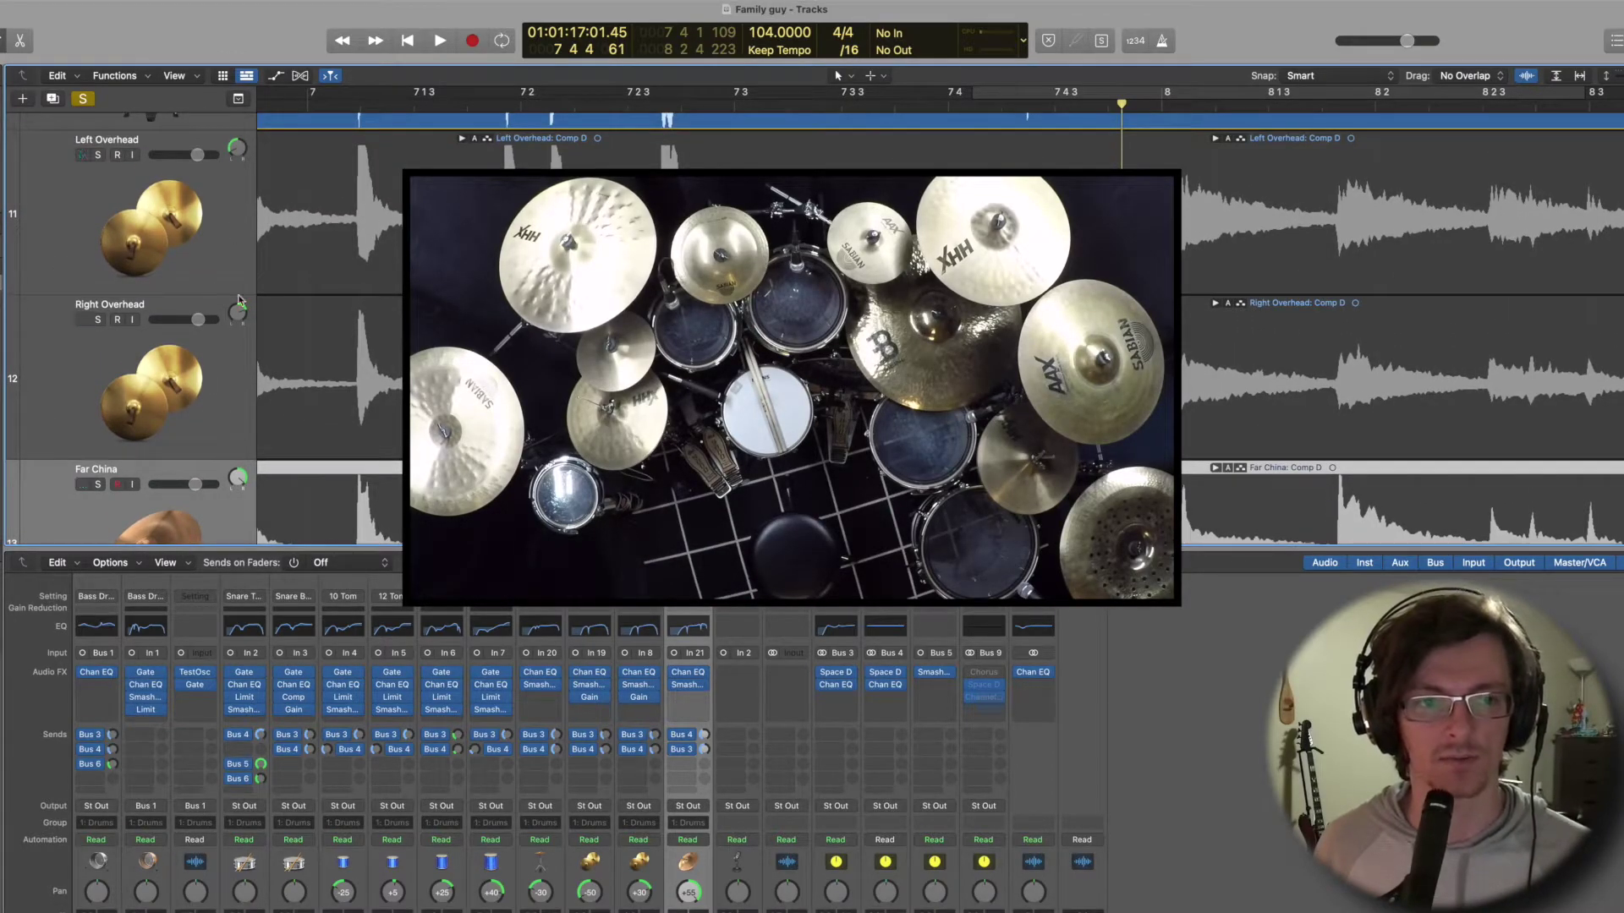
pyautogui.click(236, 148)
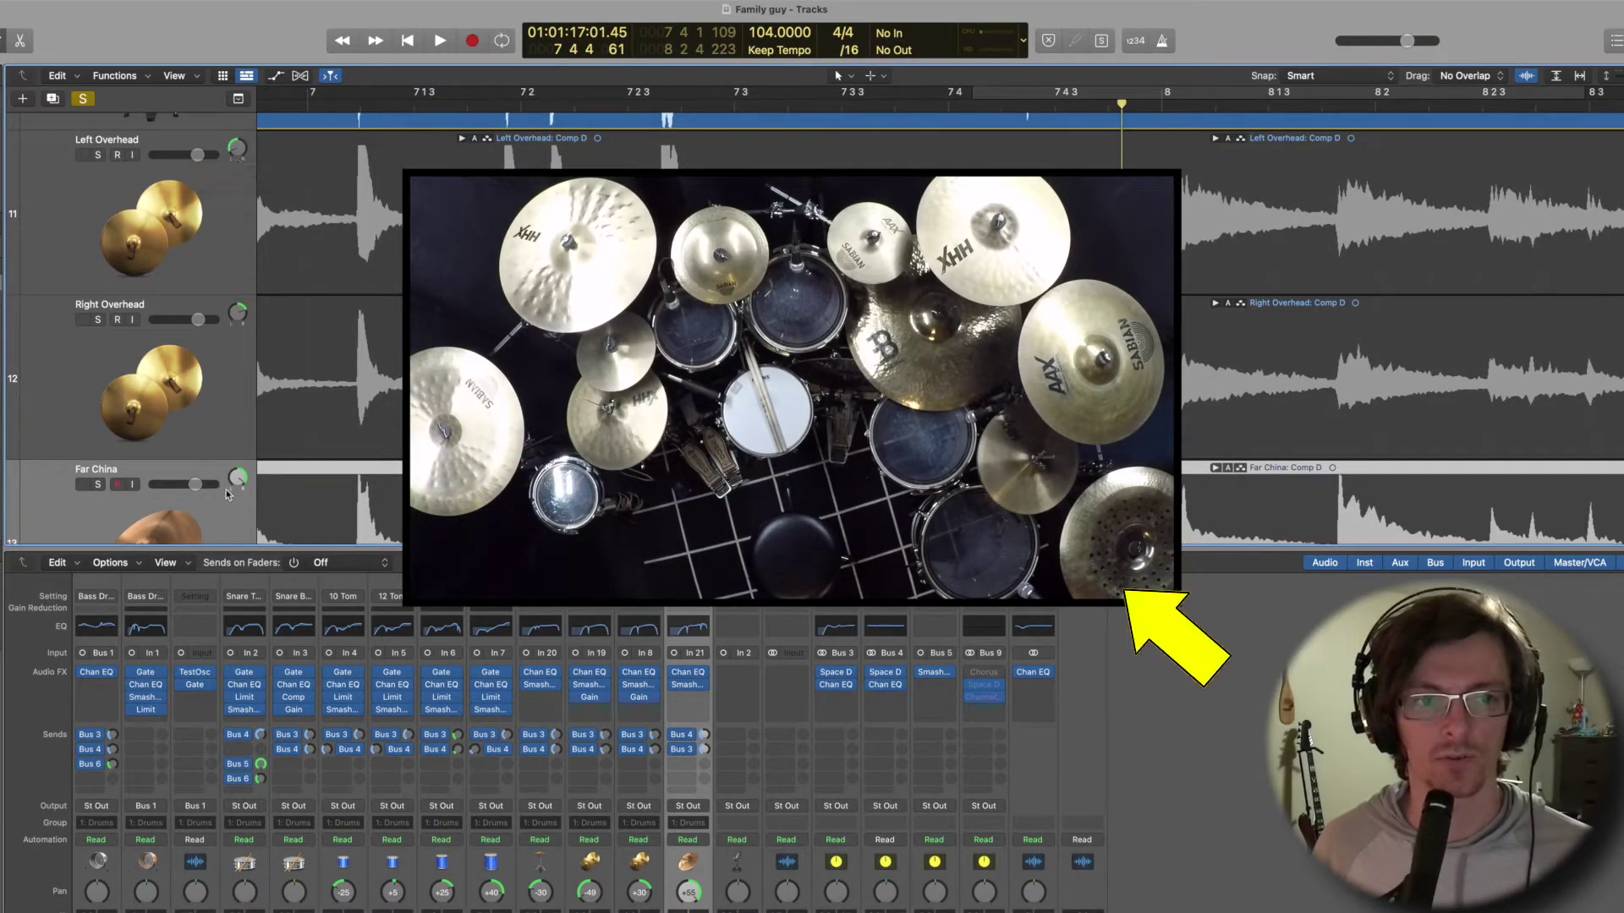
pyautogui.scroll(-2, 232, 511)
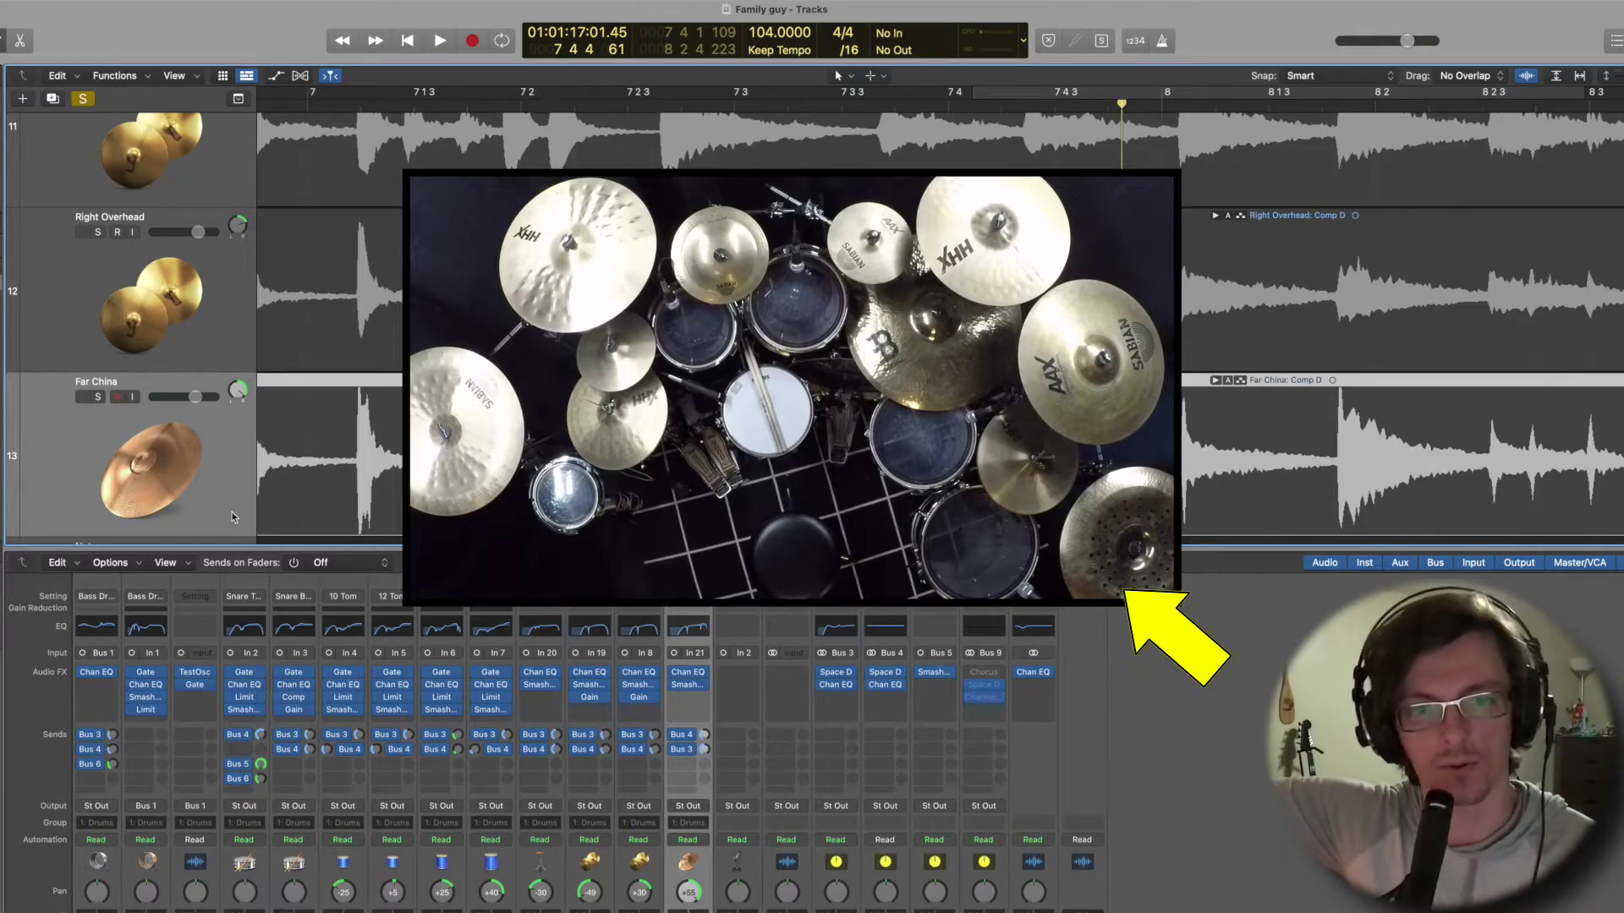
# Select the Right Overhead and Left Overhead tracks in turn, and take the Hats track out of solo.
pyautogui.click(82, 270)
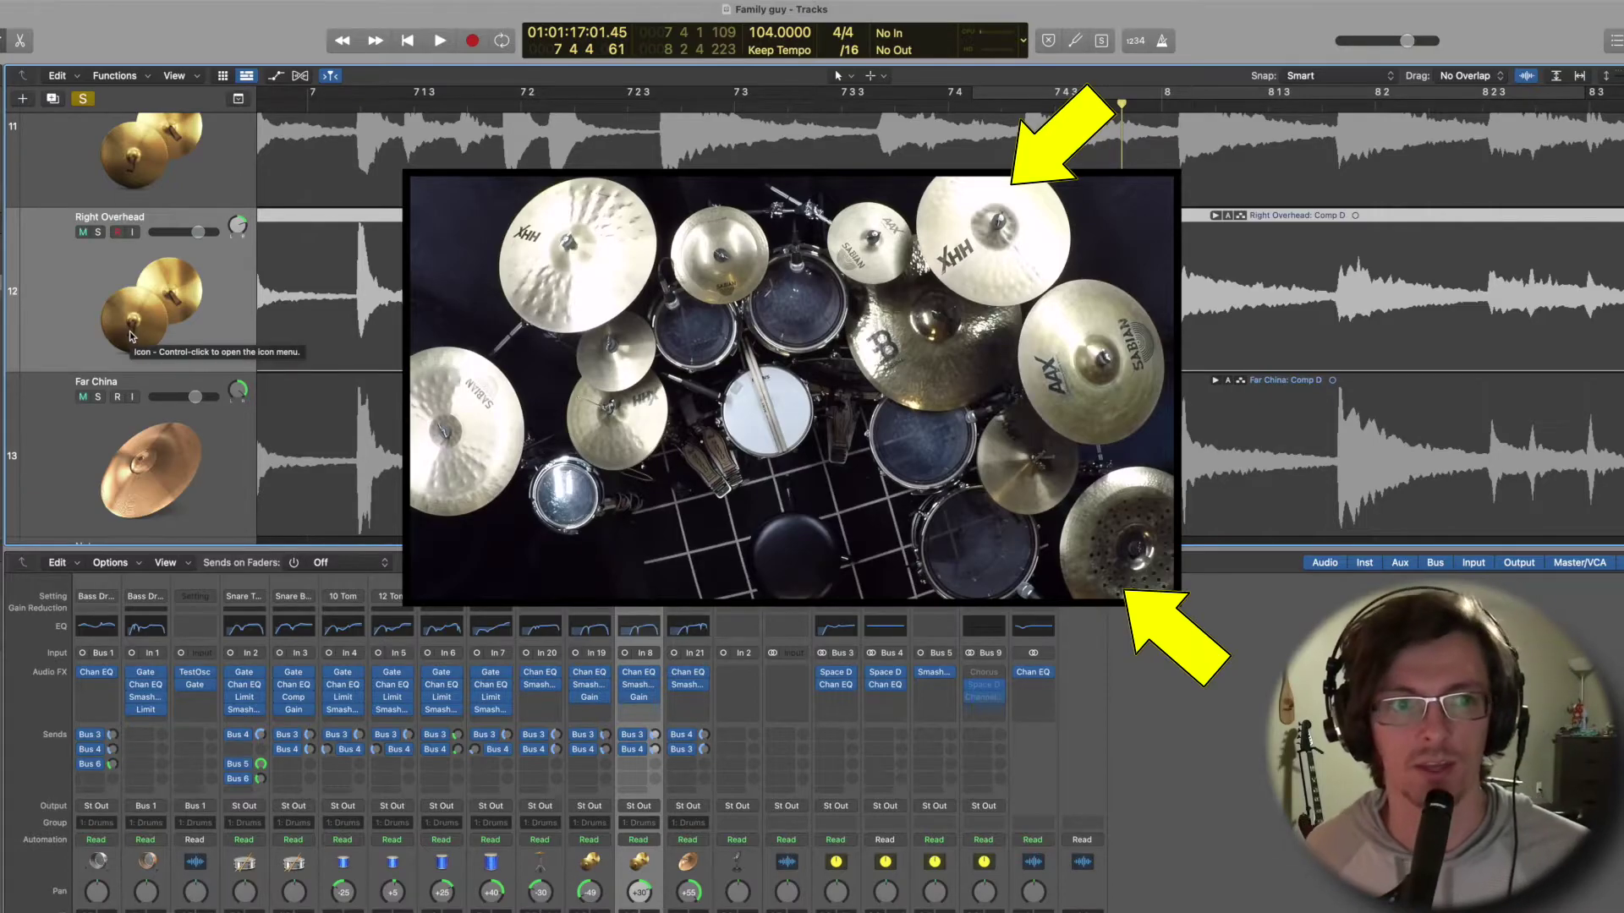
pyautogui.scroll(2, 131, 336)
pyautogui.click(77, 233)
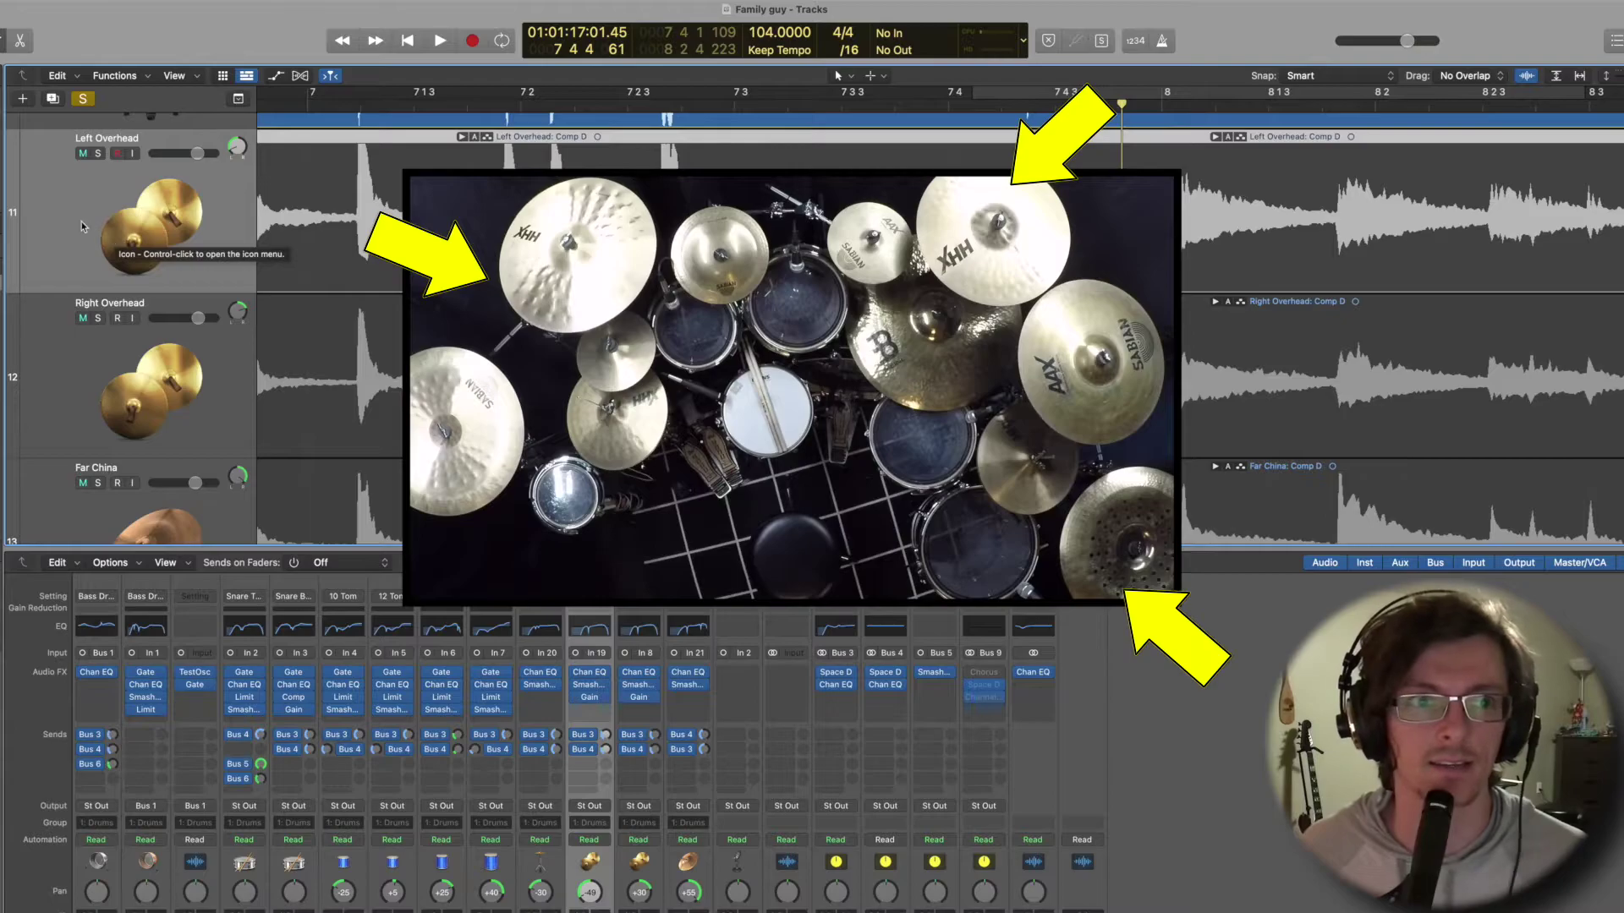
pyautogui.scroll(3, 83, 221)
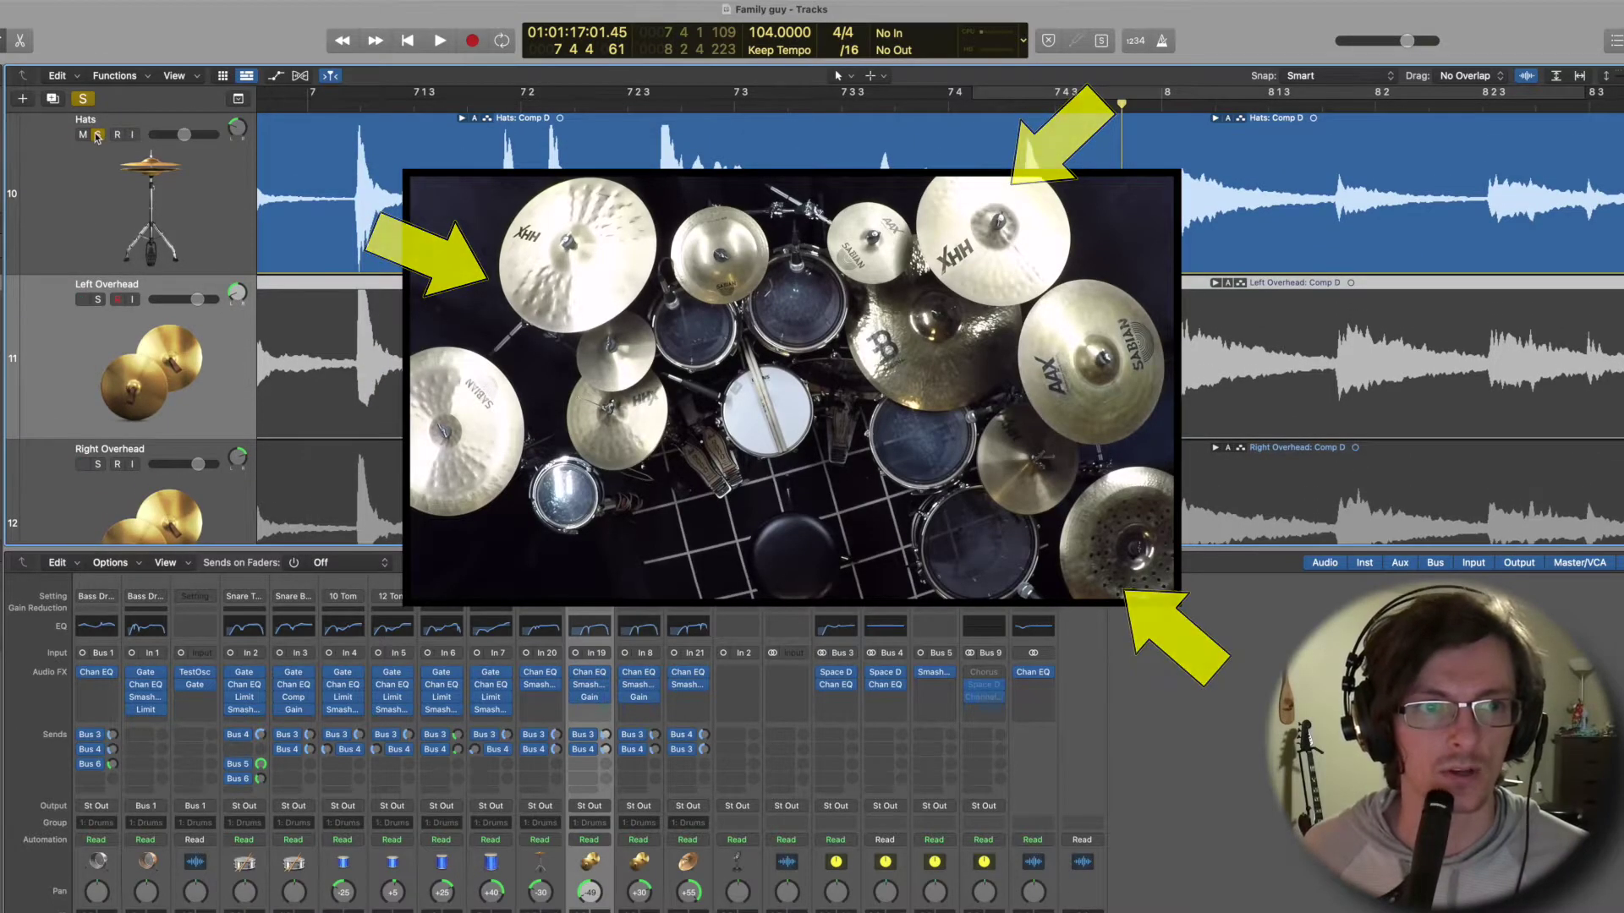
pyautogui.click(97, 137)
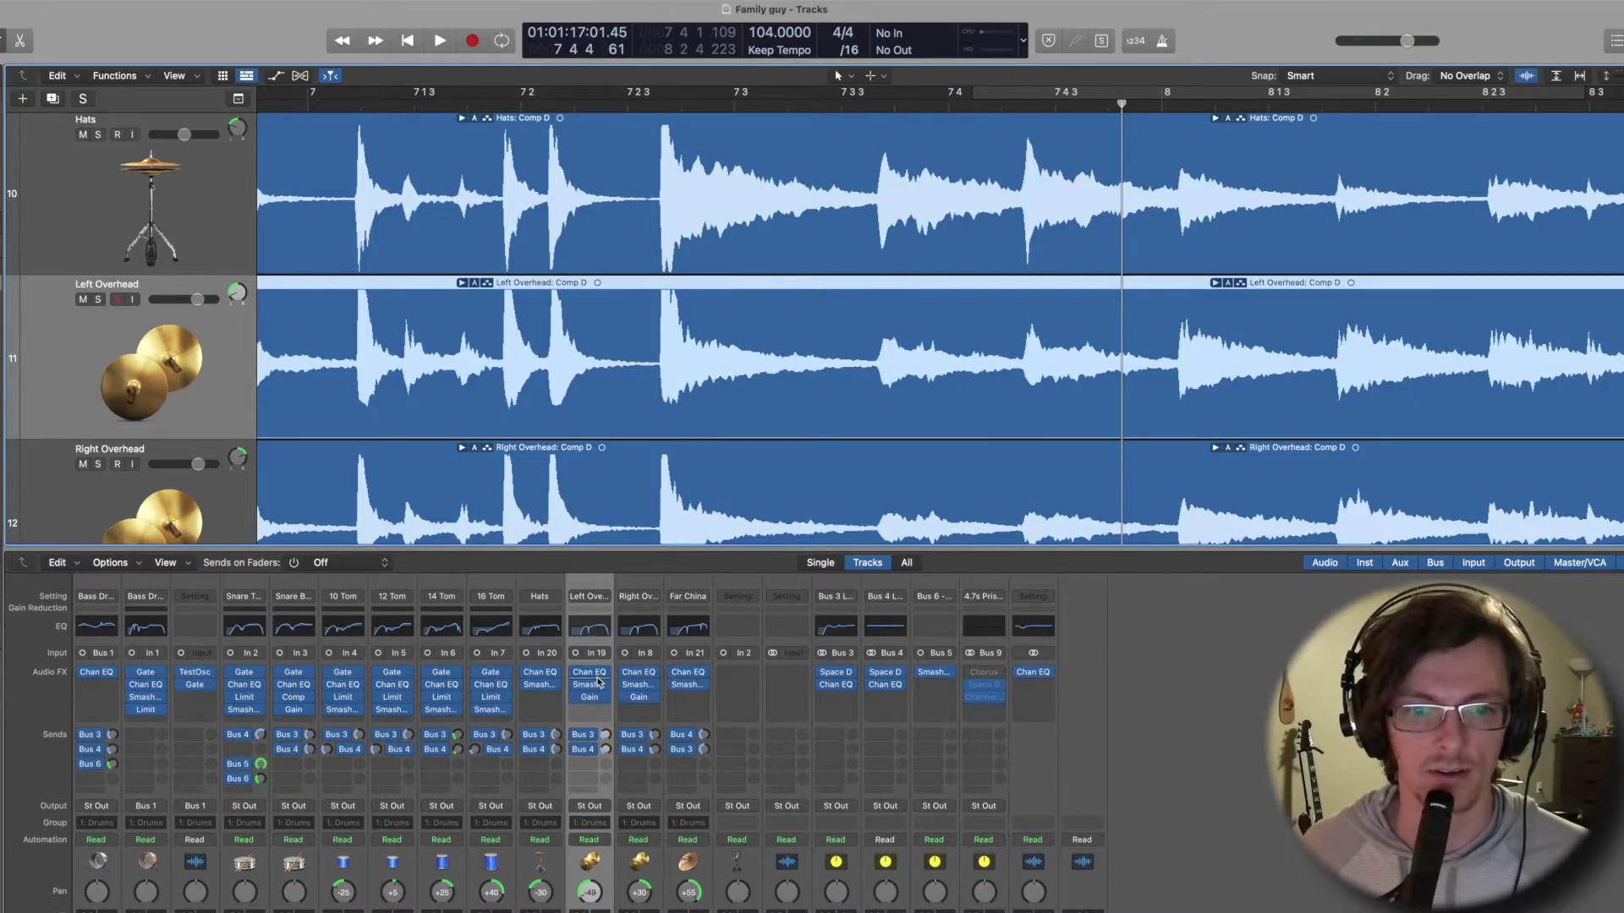
# Open the Channel EQs of the Left Overhead and Right Overhead tracks and arrange them side by side.
pyautogui.click(594, 674)
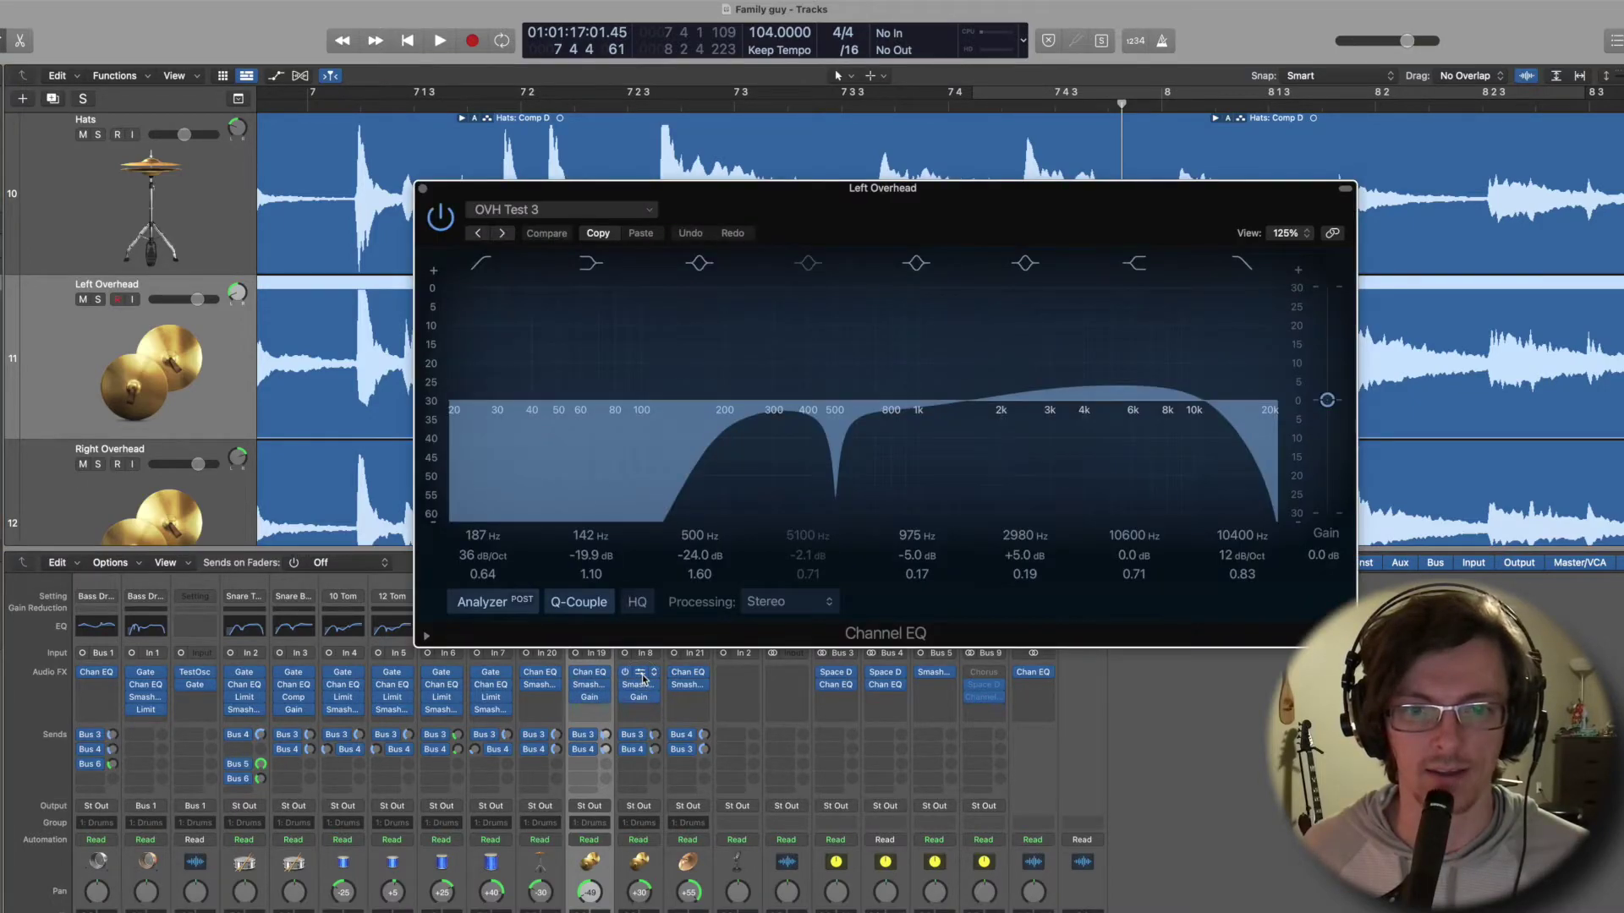
pyautogui.click(640, 674)
pyautogui.moveTo(826, 261); pyautogui.dragTo(1043, 155)
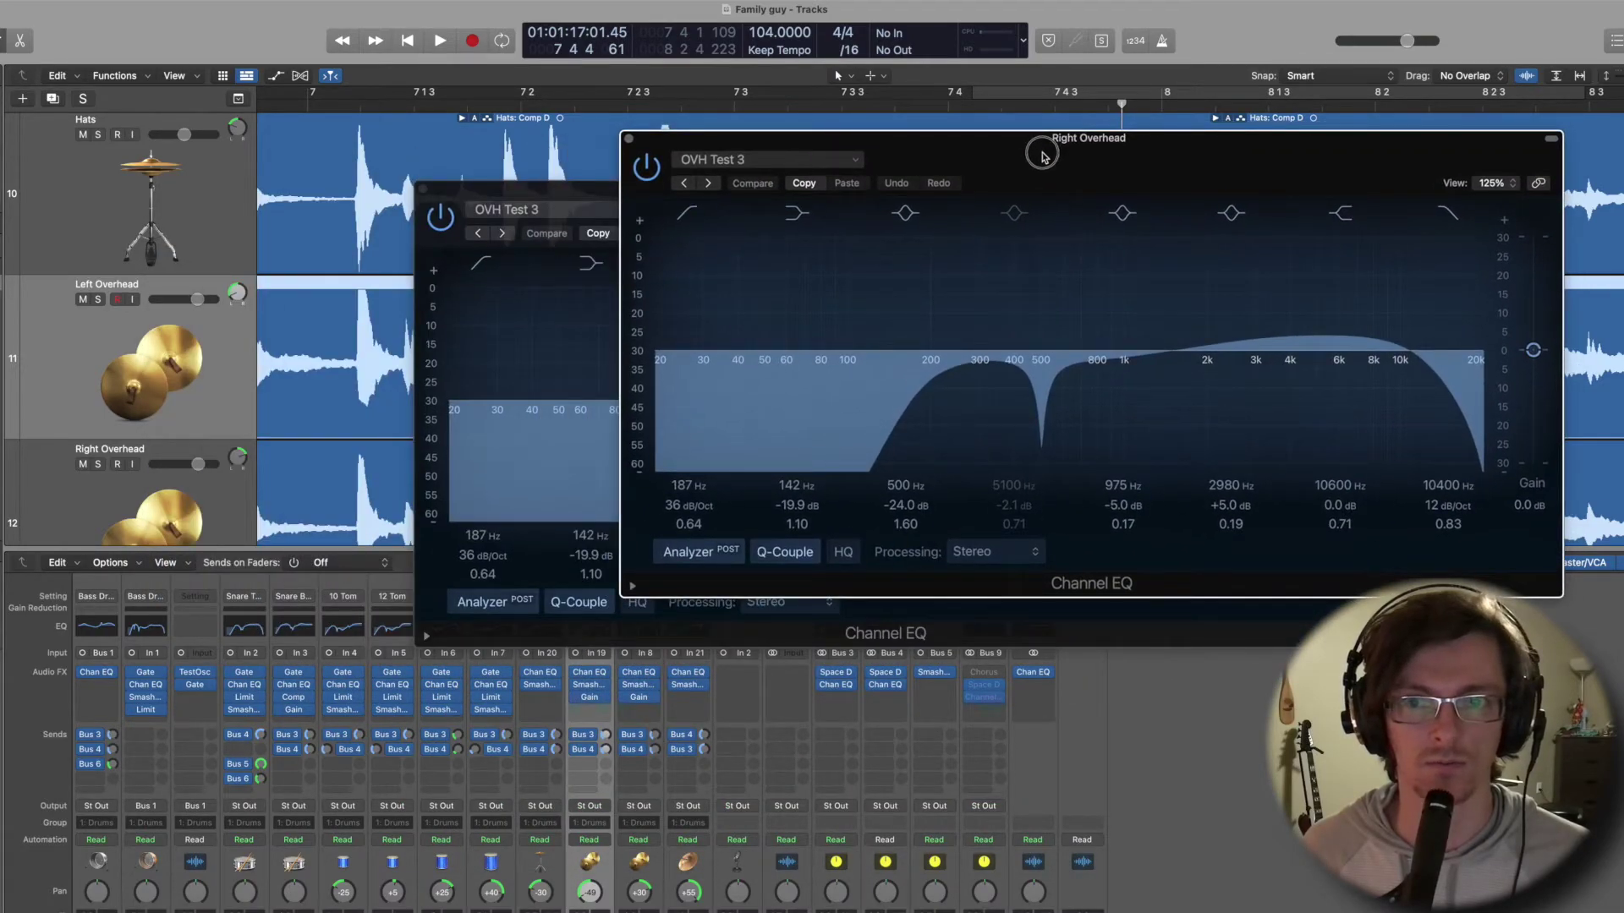
pyautogui.moveTo(605, 194); pyautogui.dragTo(52, 127)
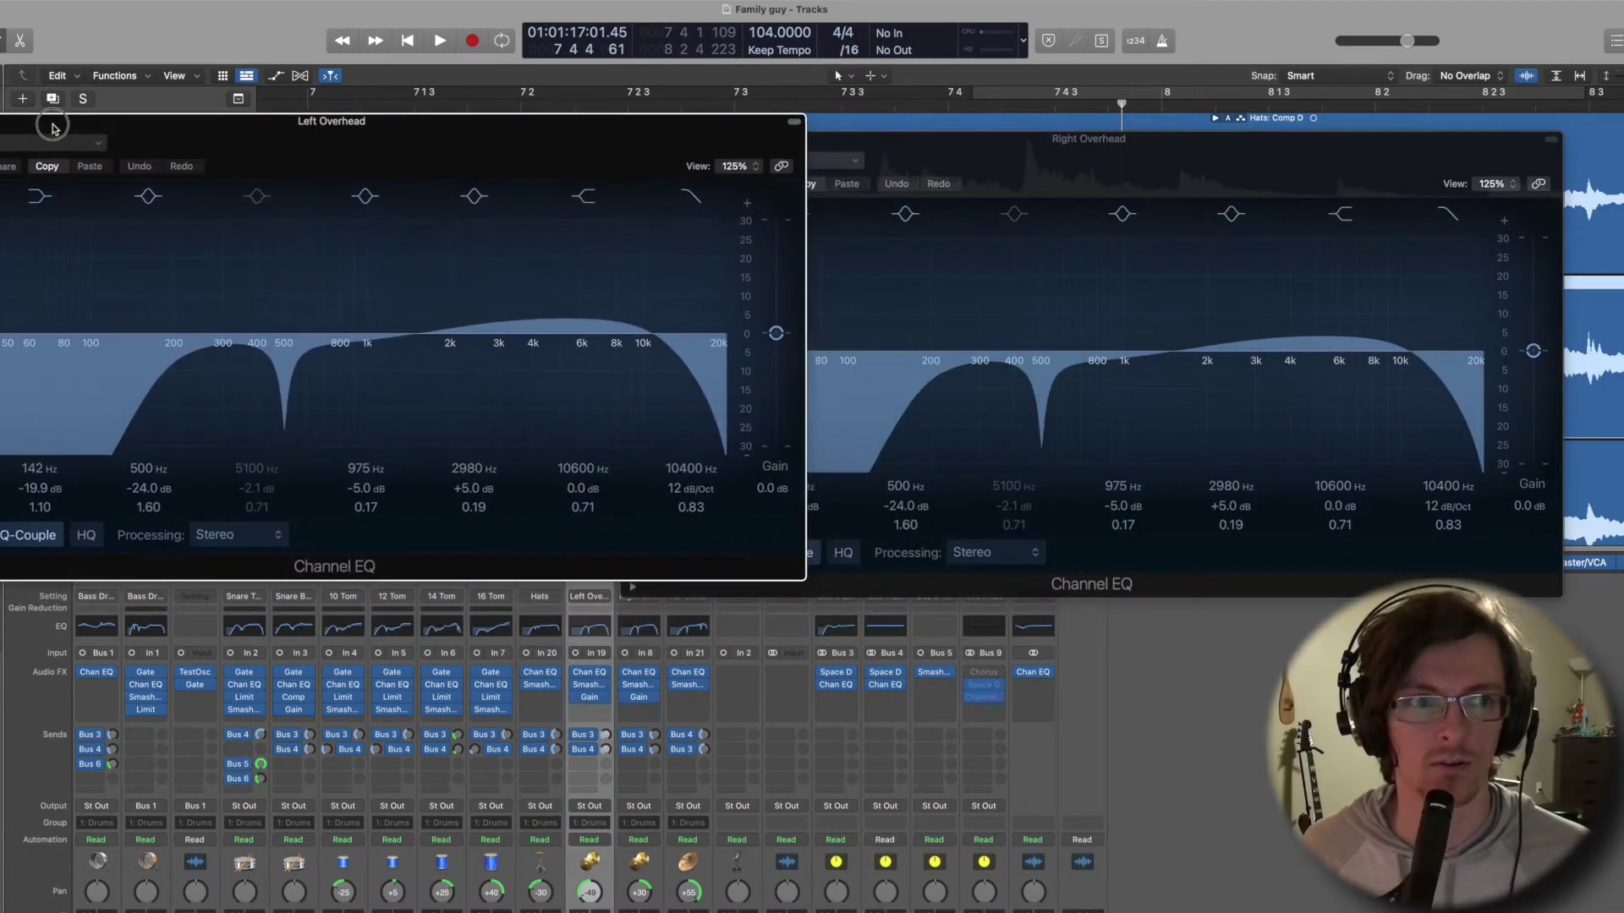
pyautogui.moveTo(1113, 145); pyautogui.dragTo(1221, 122)
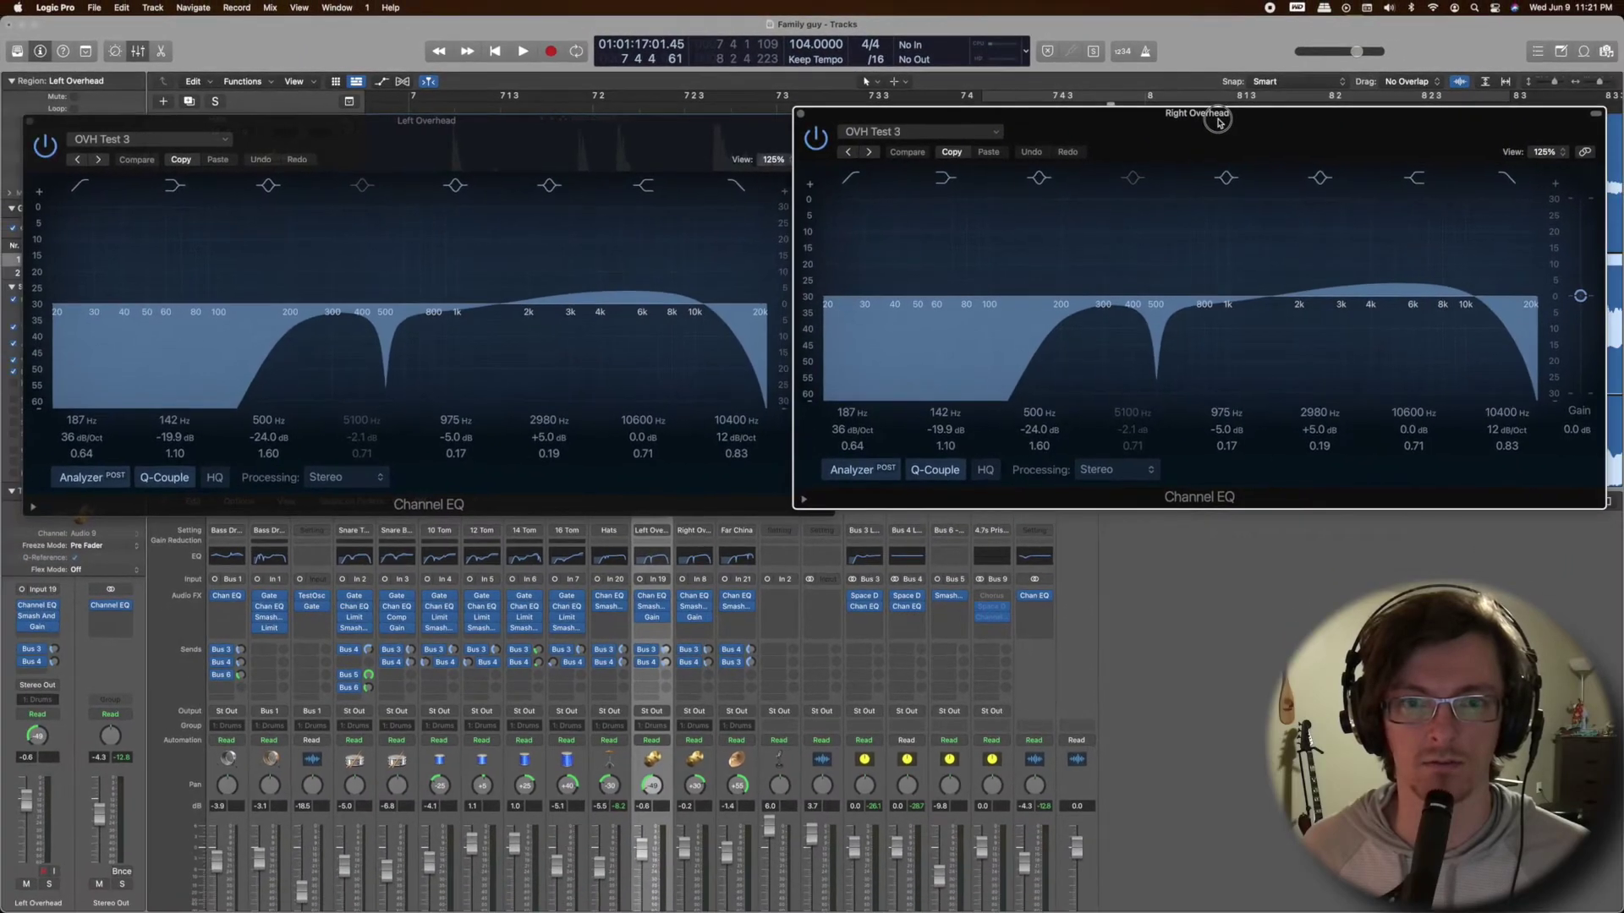
# Compare the Far China track's Channel EQ with both overhead EQs, then close all three EQ windows.
pyautogui.click(736, 596)
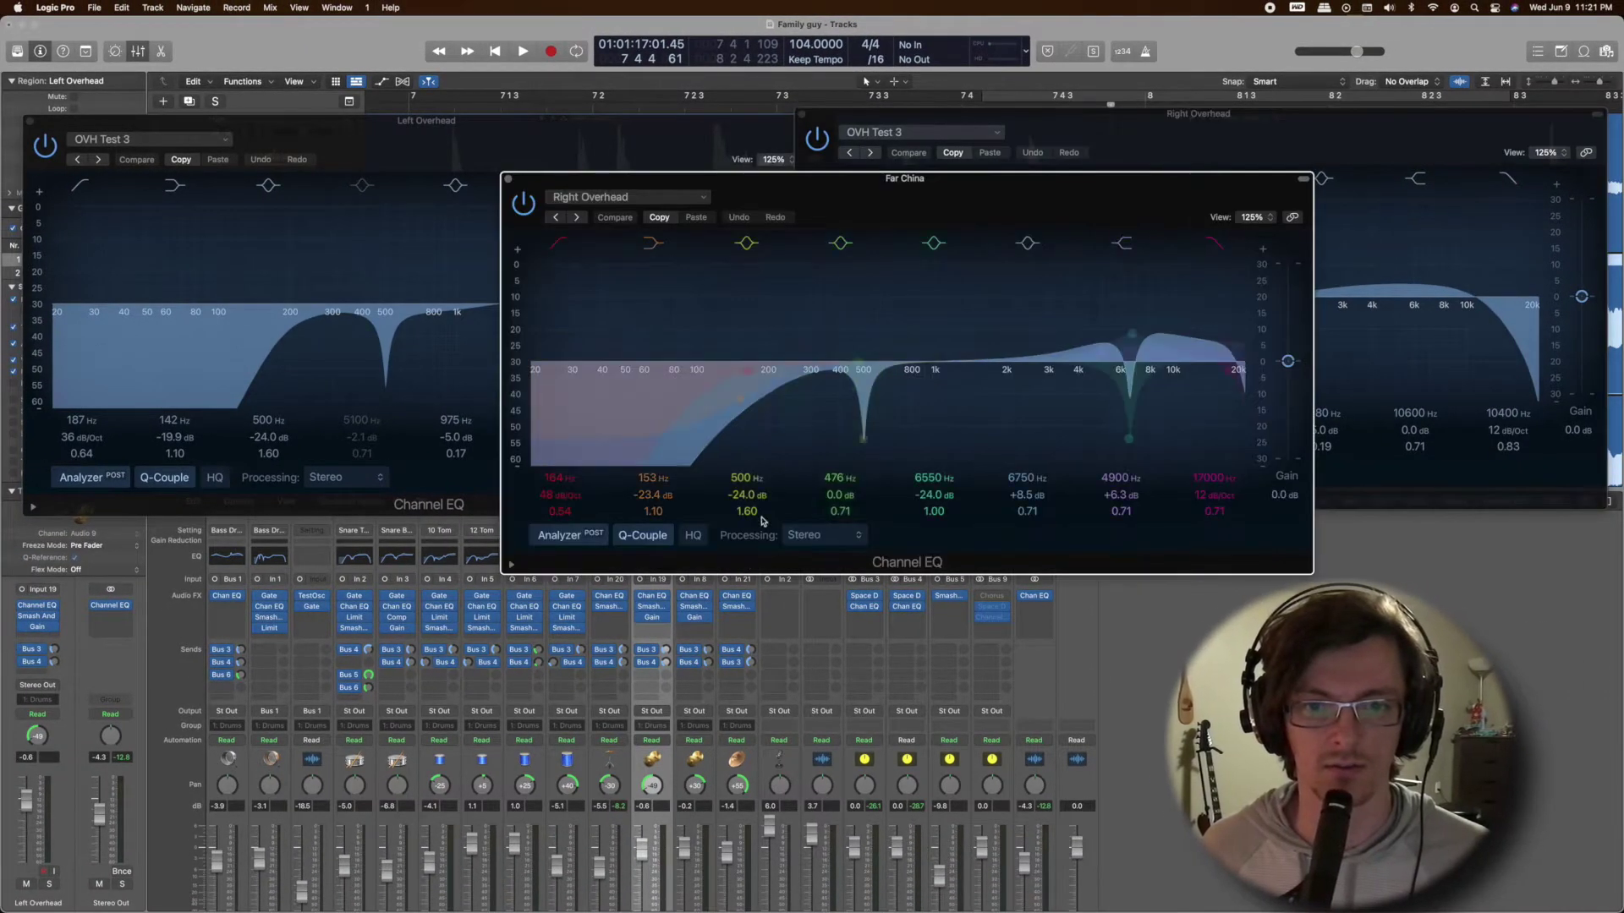
pyautogui.moveTo(967, 180); pyautogui.dragTo(1262, 489)
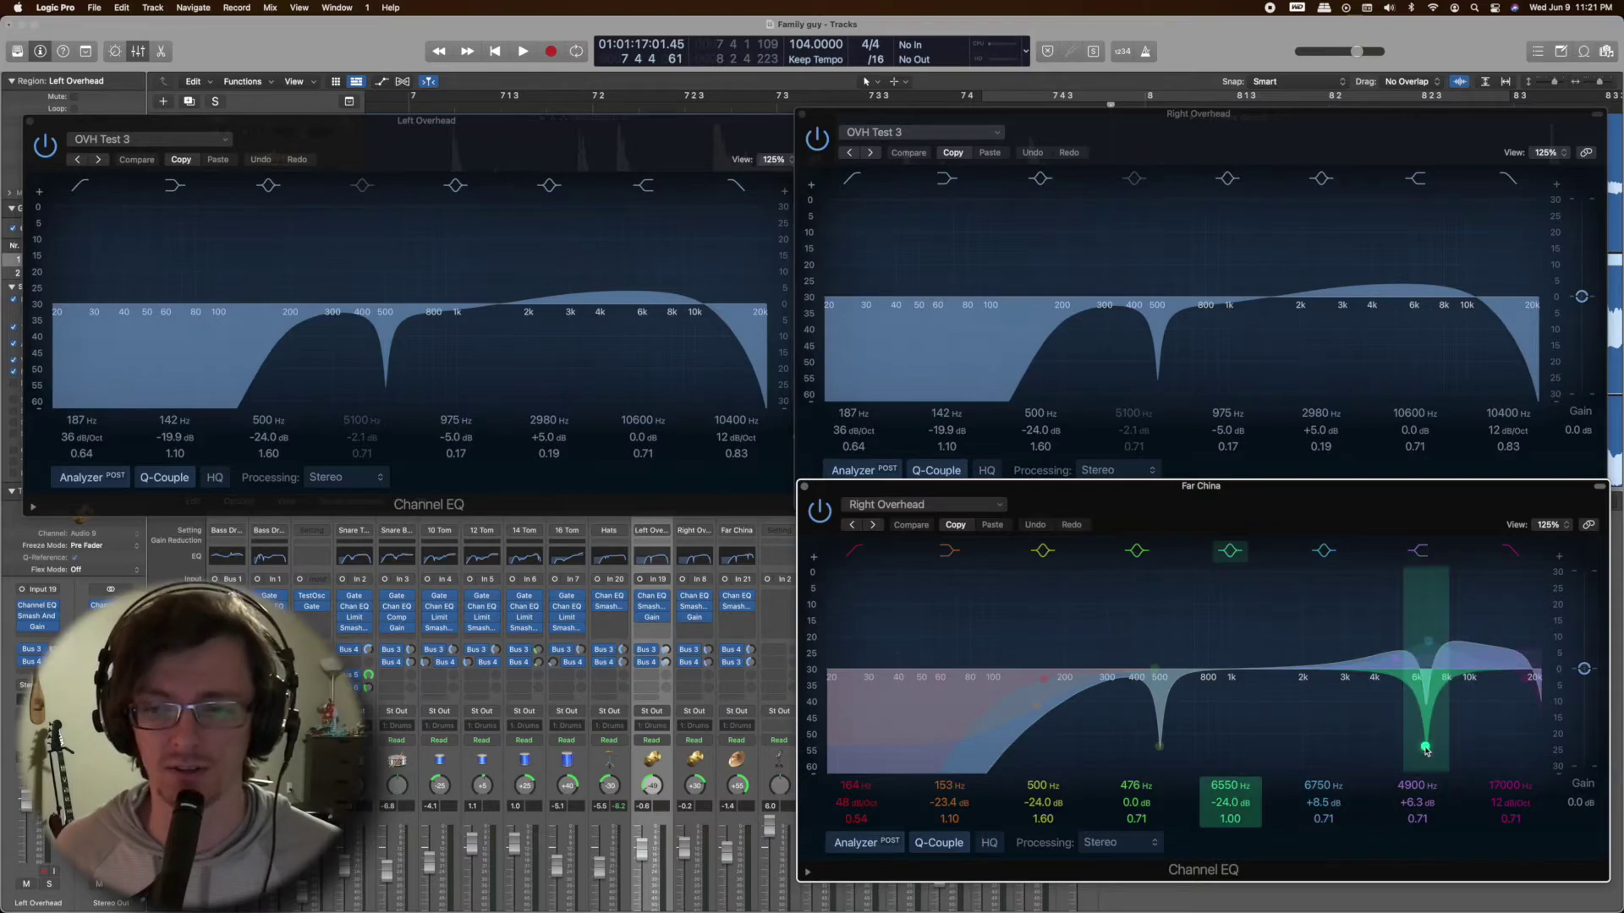
pyautogui.click(804, 487)
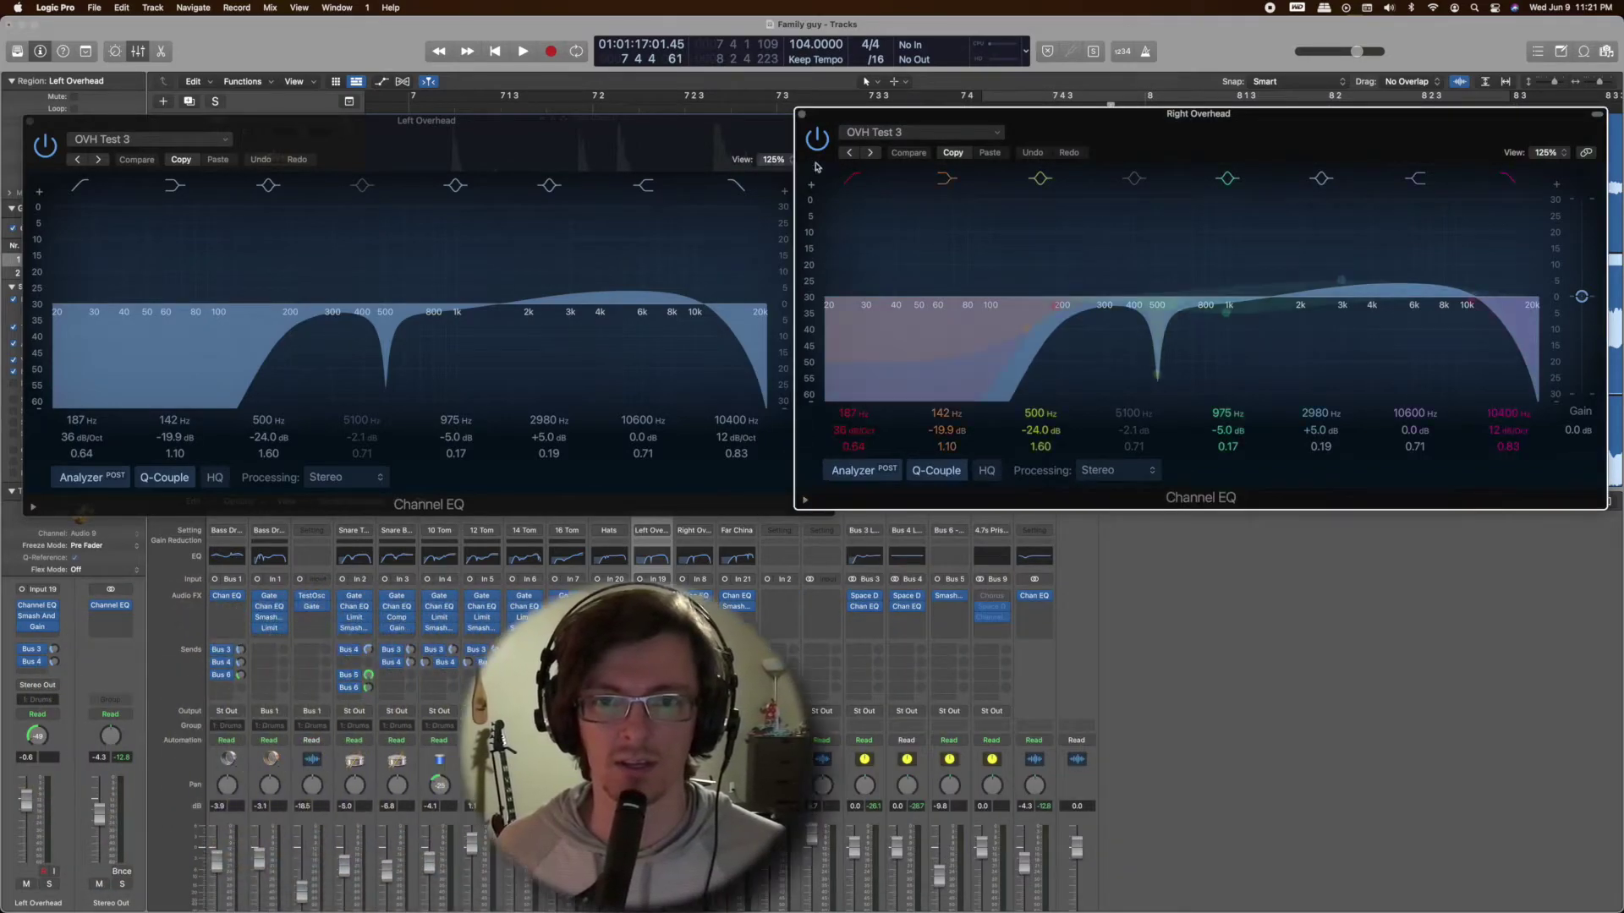
pyautogui.click(802, 113)
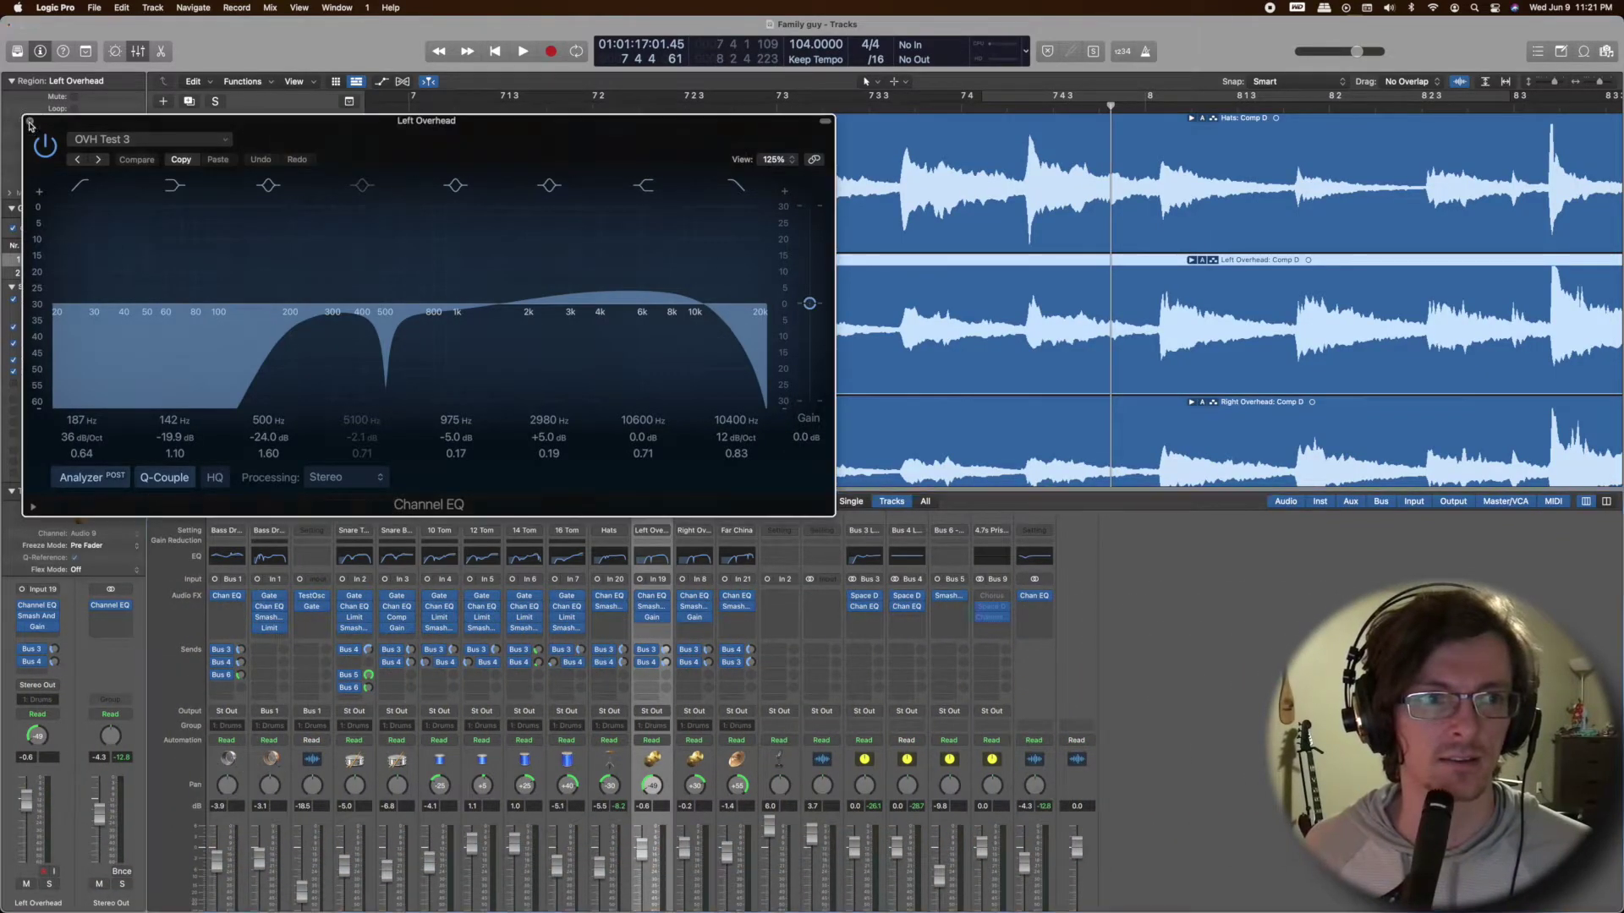
pyautogui.click(30, 121)
# Solo the Left Overhead, Right Overhead and Far China tracks together.
pyautogui.scroll(3, 197, 284)
pyautogui.scroll(-3, 197, 284)
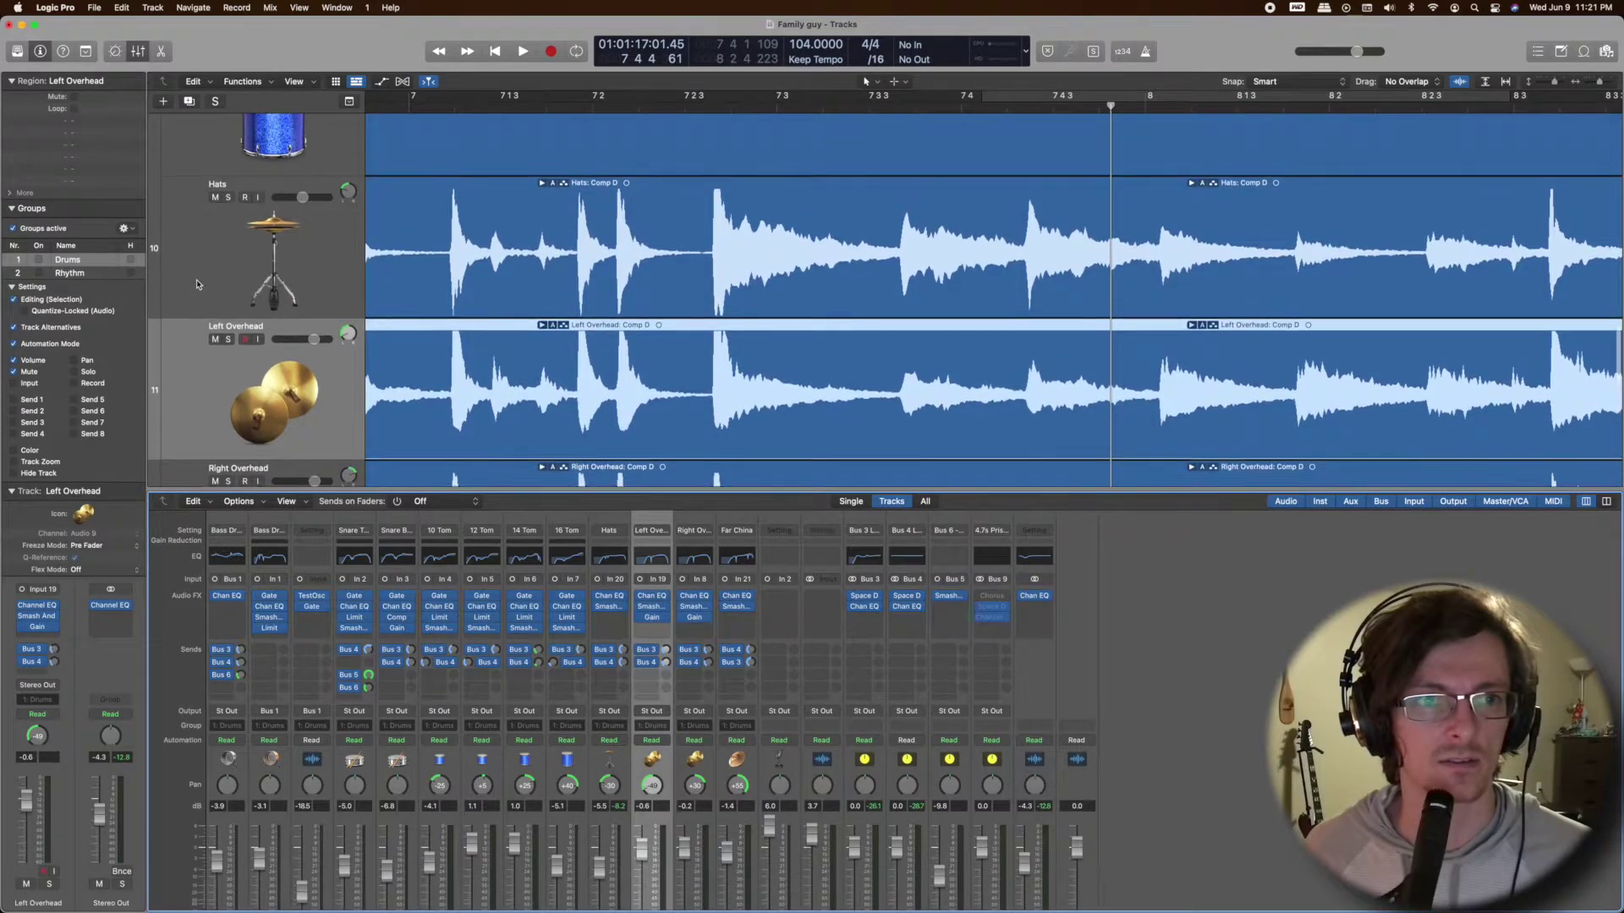
pyautogui.click(228, 262)
pyautogui.scroll(-3, 231, 253)
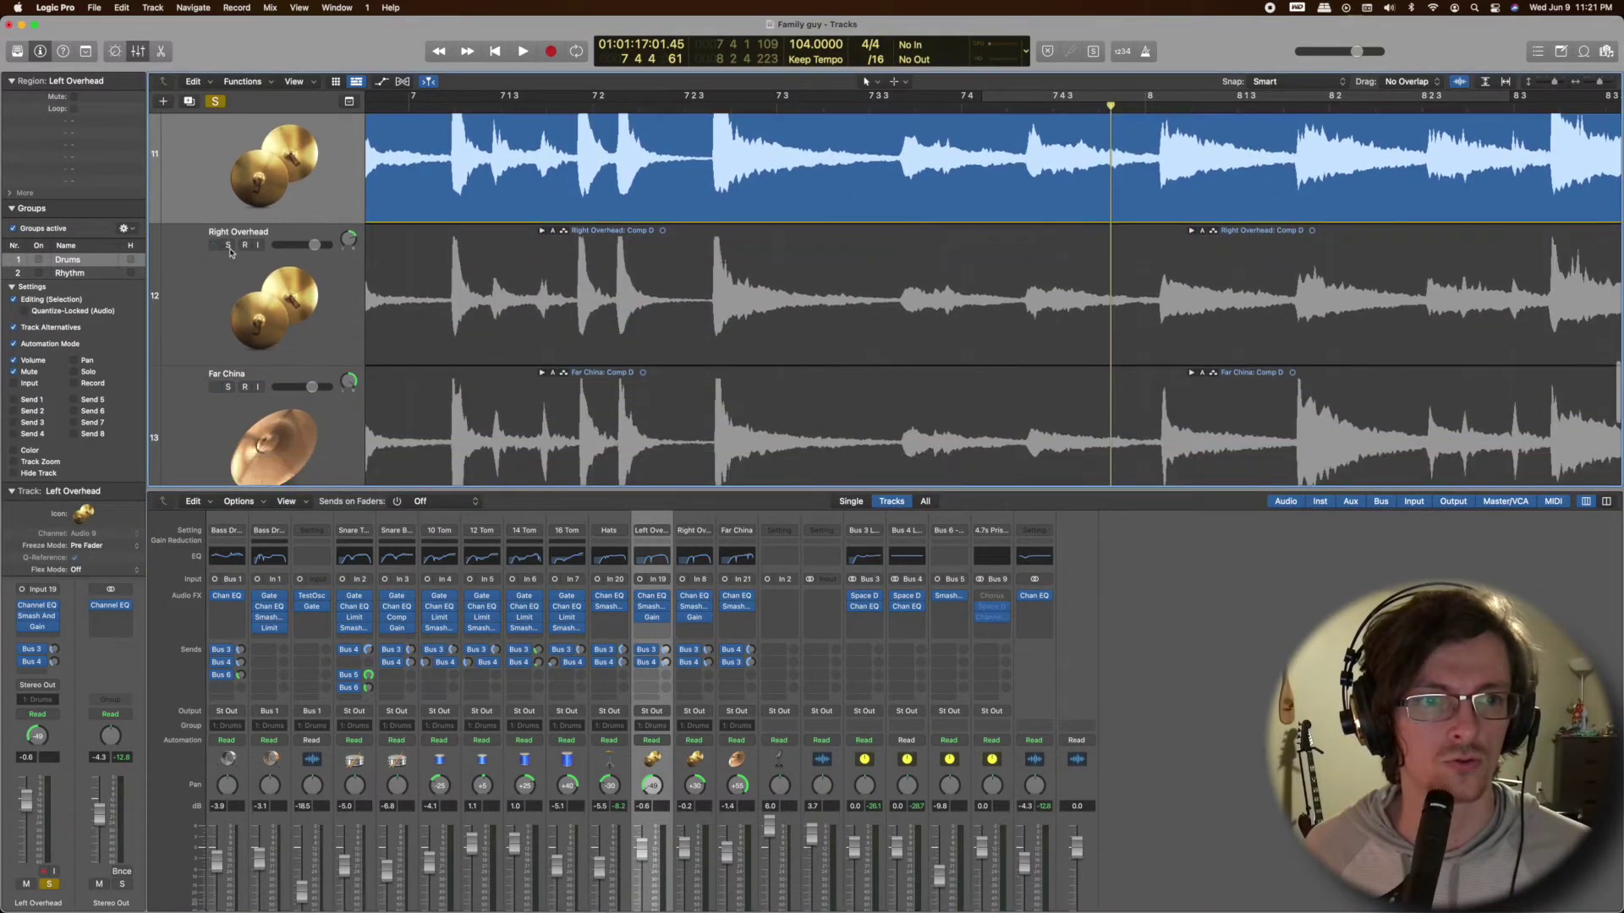
pyautogui.click(228, 244)
pyautogui.click(227, 386)
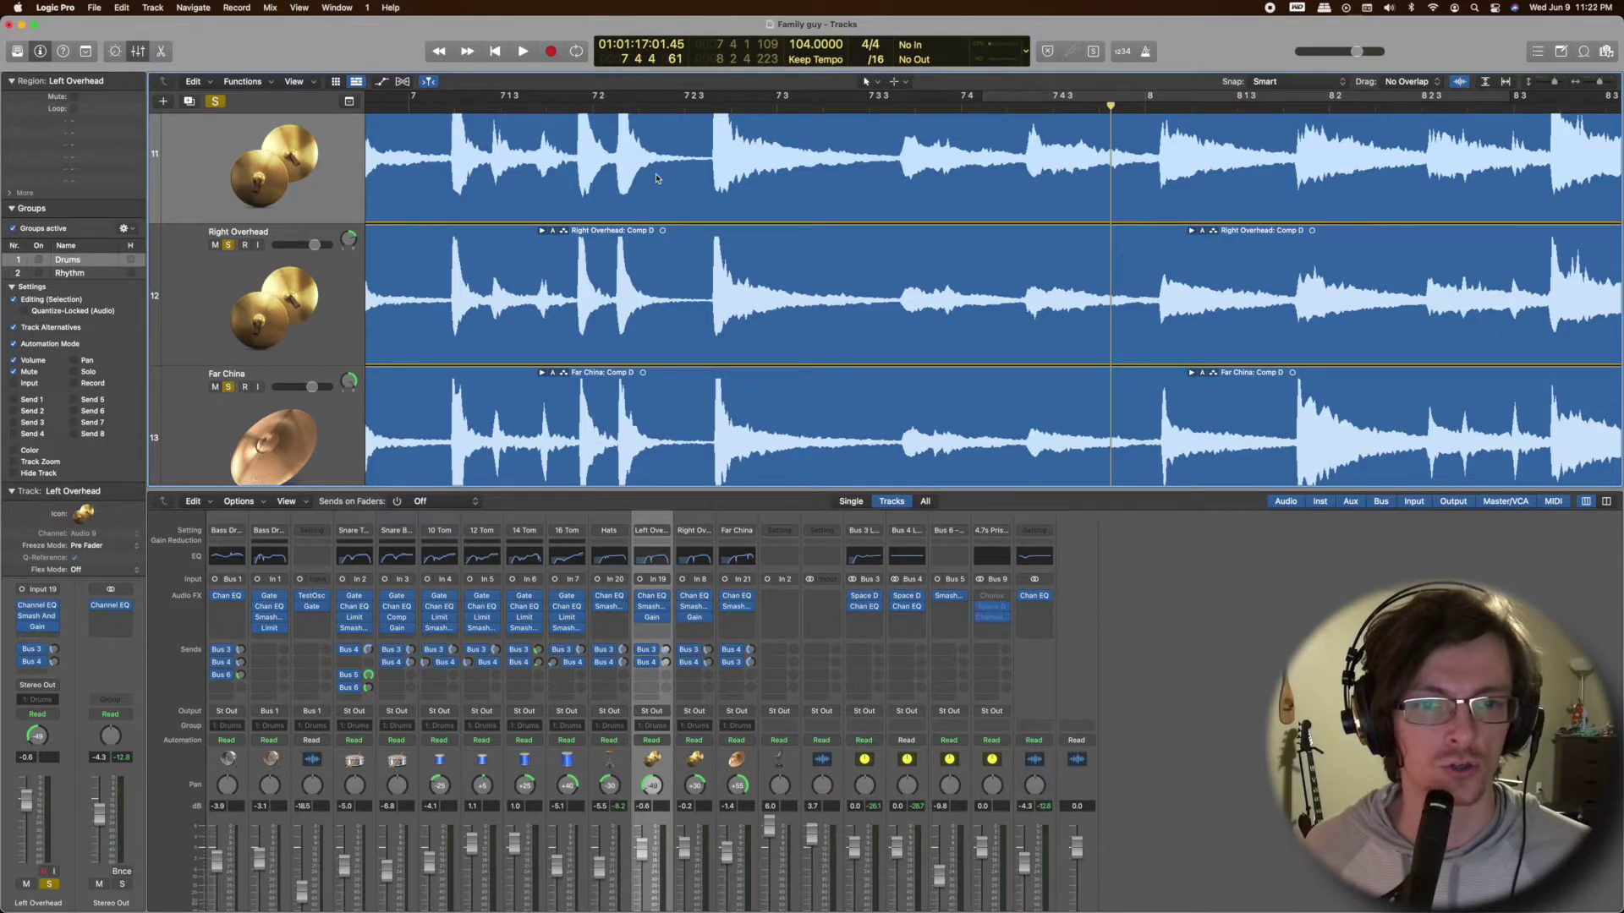
# Play the soloed overhead and Far China tracks from just before the first drum hit after bar 2 beat 3, then stop playback.
pyautogui.press('super+Left')
pyautogui.press('super+Right')
pyautogui.press('super+Right')
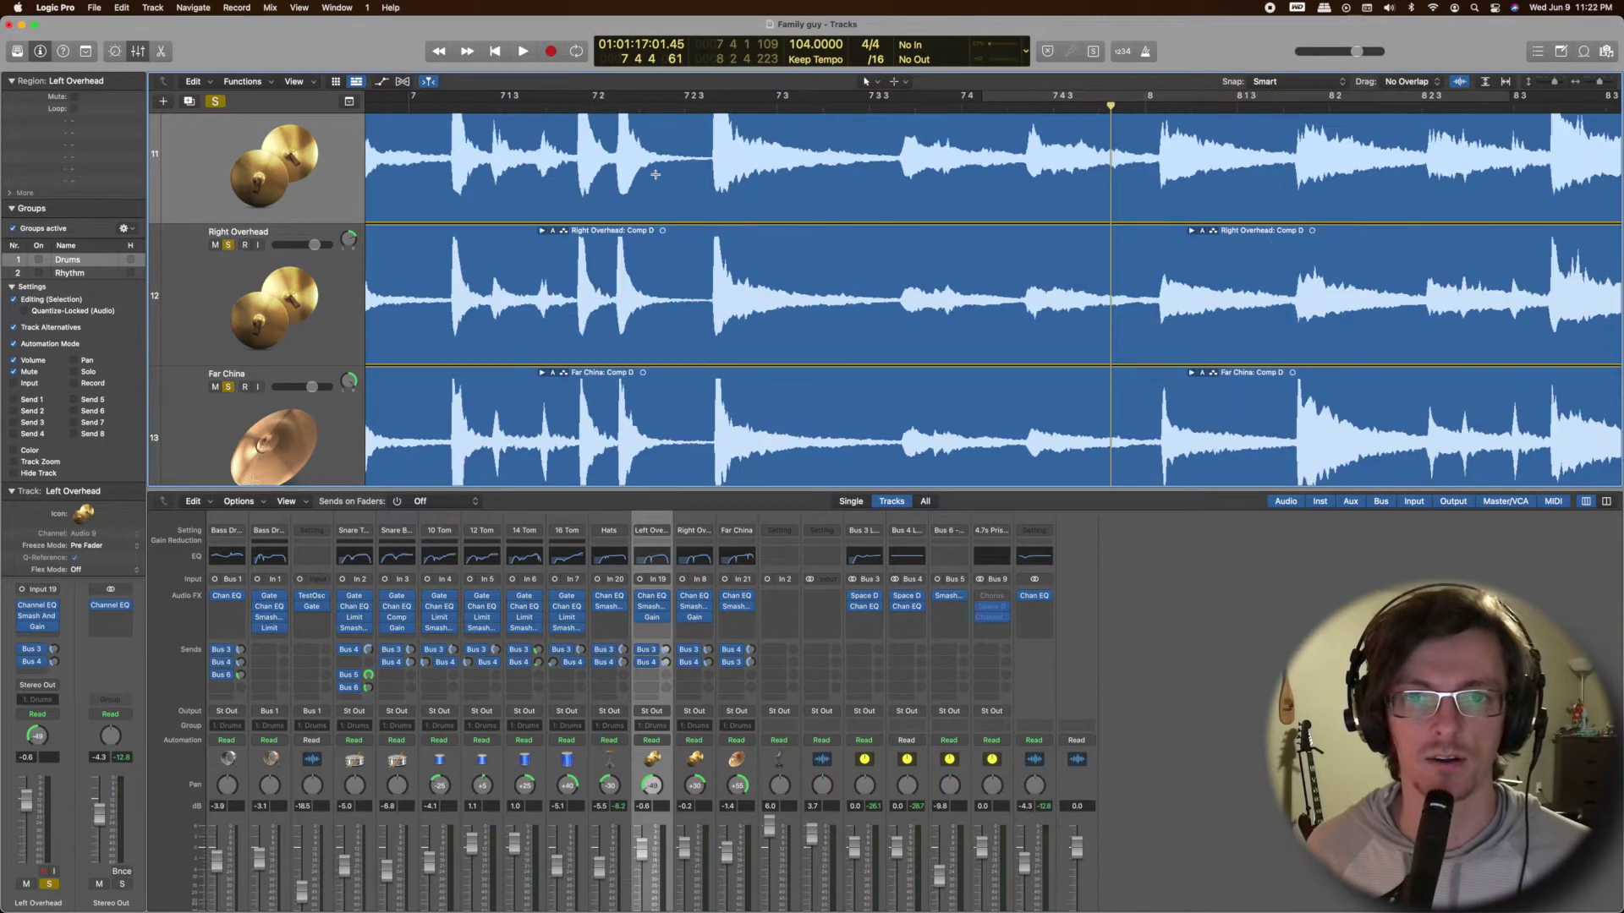
pyautogui.press('super+Left')
pyautogui.press('super+Left')
pyautogui.press('super+Left')
pyautogui.press('super+Down')
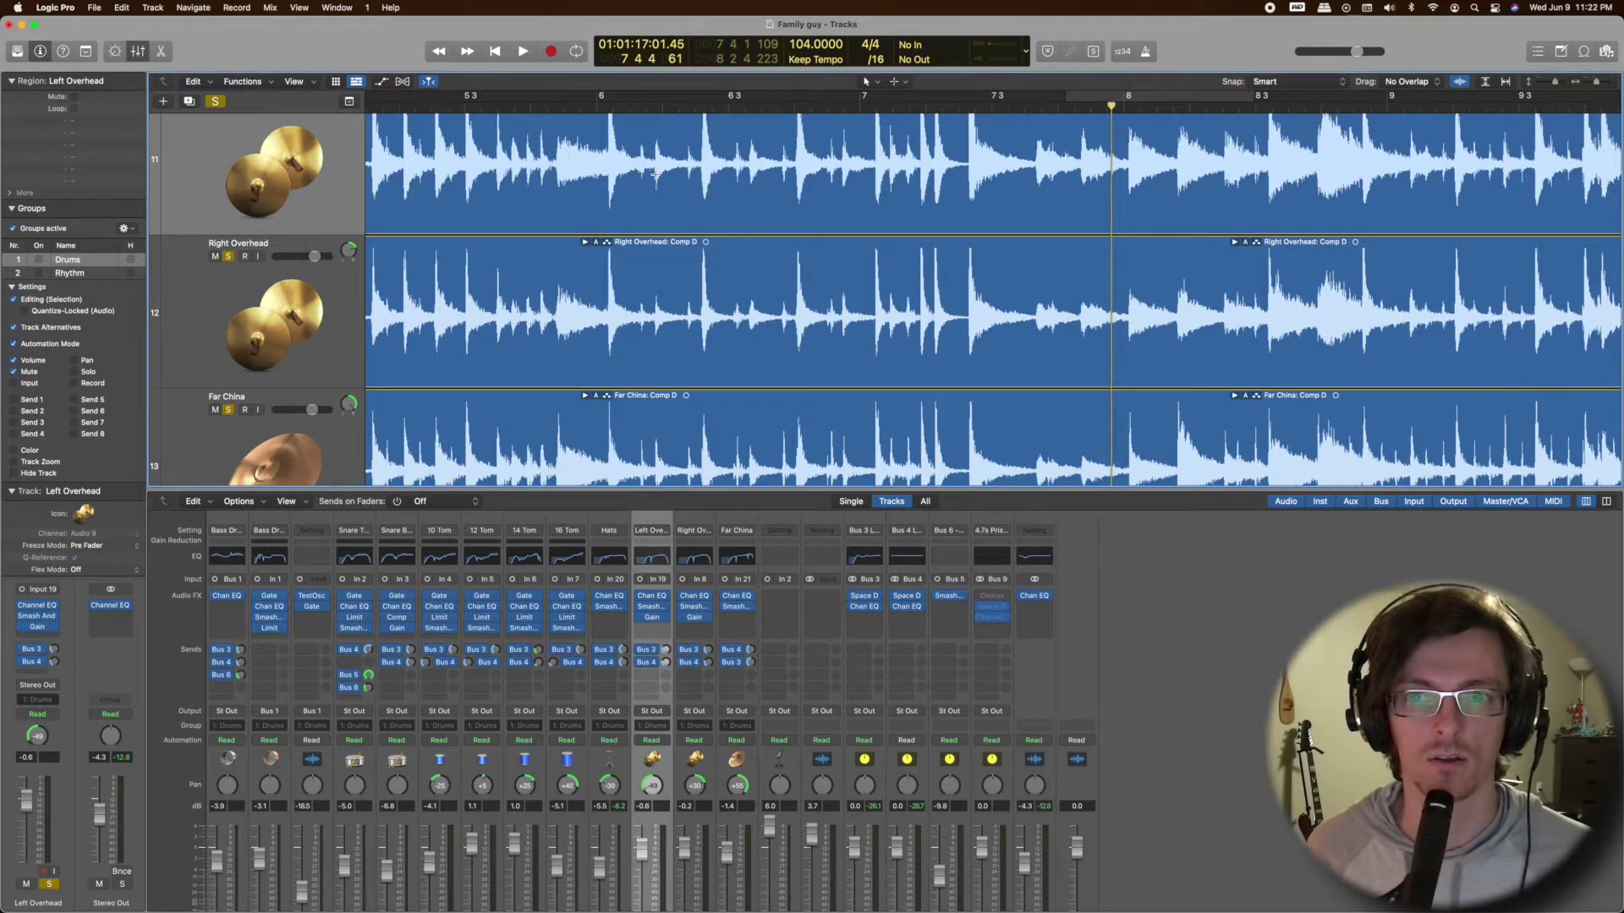
pyautogui.press('super+Up')
pyautogui.scroll(4, 657, 178)
pyautogui.hscroll(-8, 658, 179)
pyautogui.hscroll(-8, 657, 179)
pyautogui.scroll(3, 657, 179)
pyautogui.scroll(-5, 657, 178)
pyautogui.hscroll(-2, 657, 178)
pyautogui.hscroll(6, 657, 179)
pyautogui.scroll(3, 656, 178)
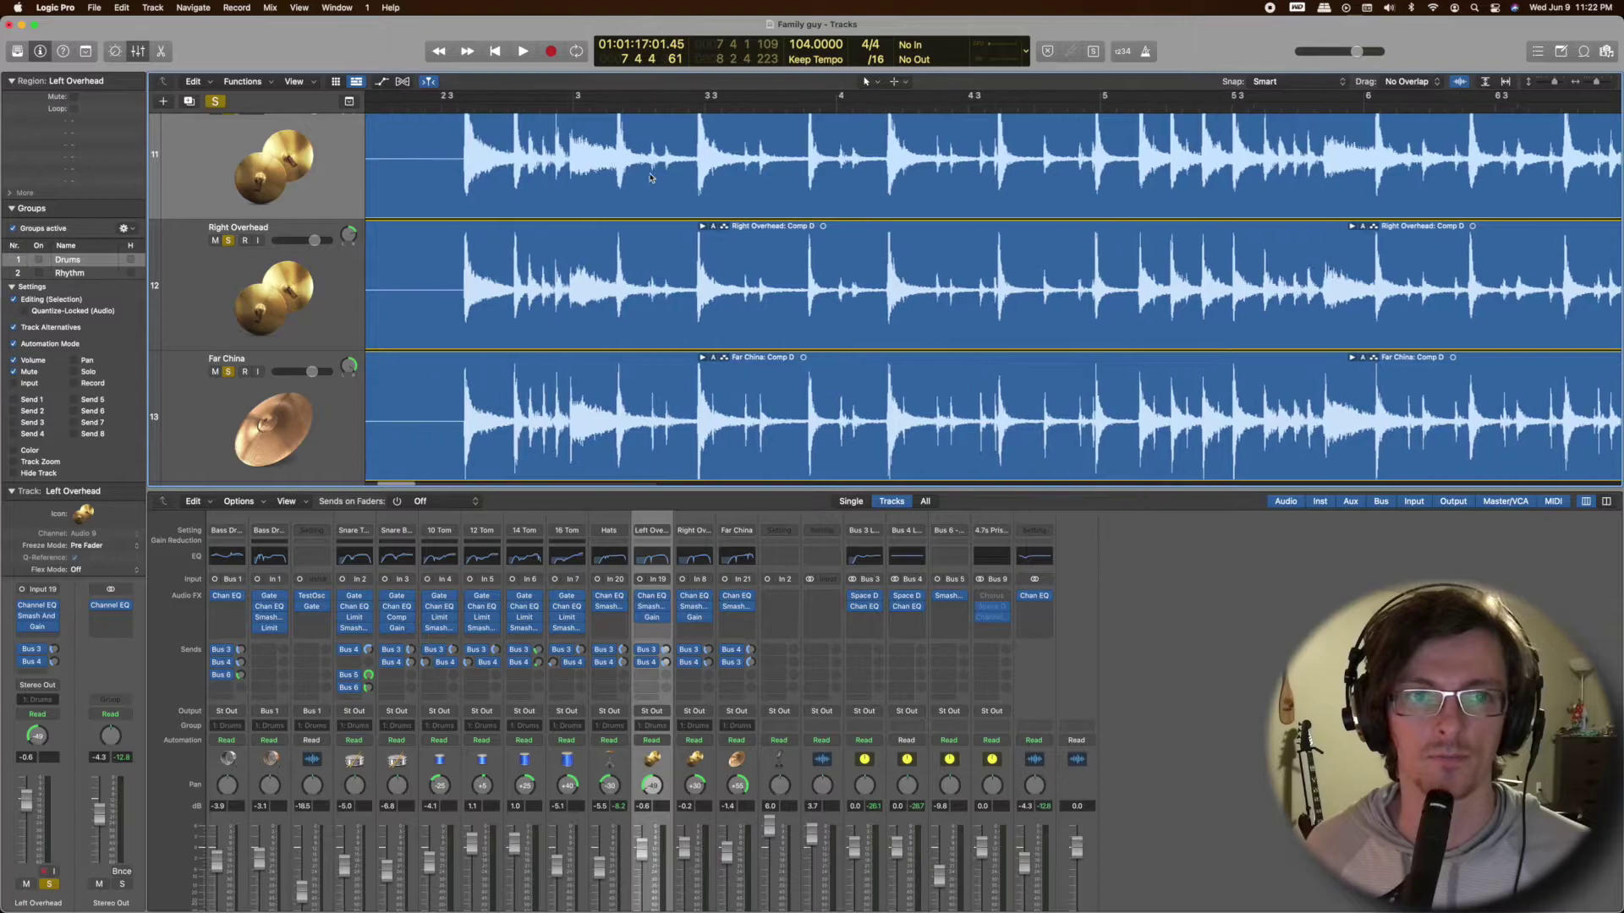
pyautogui.click(459, 105)
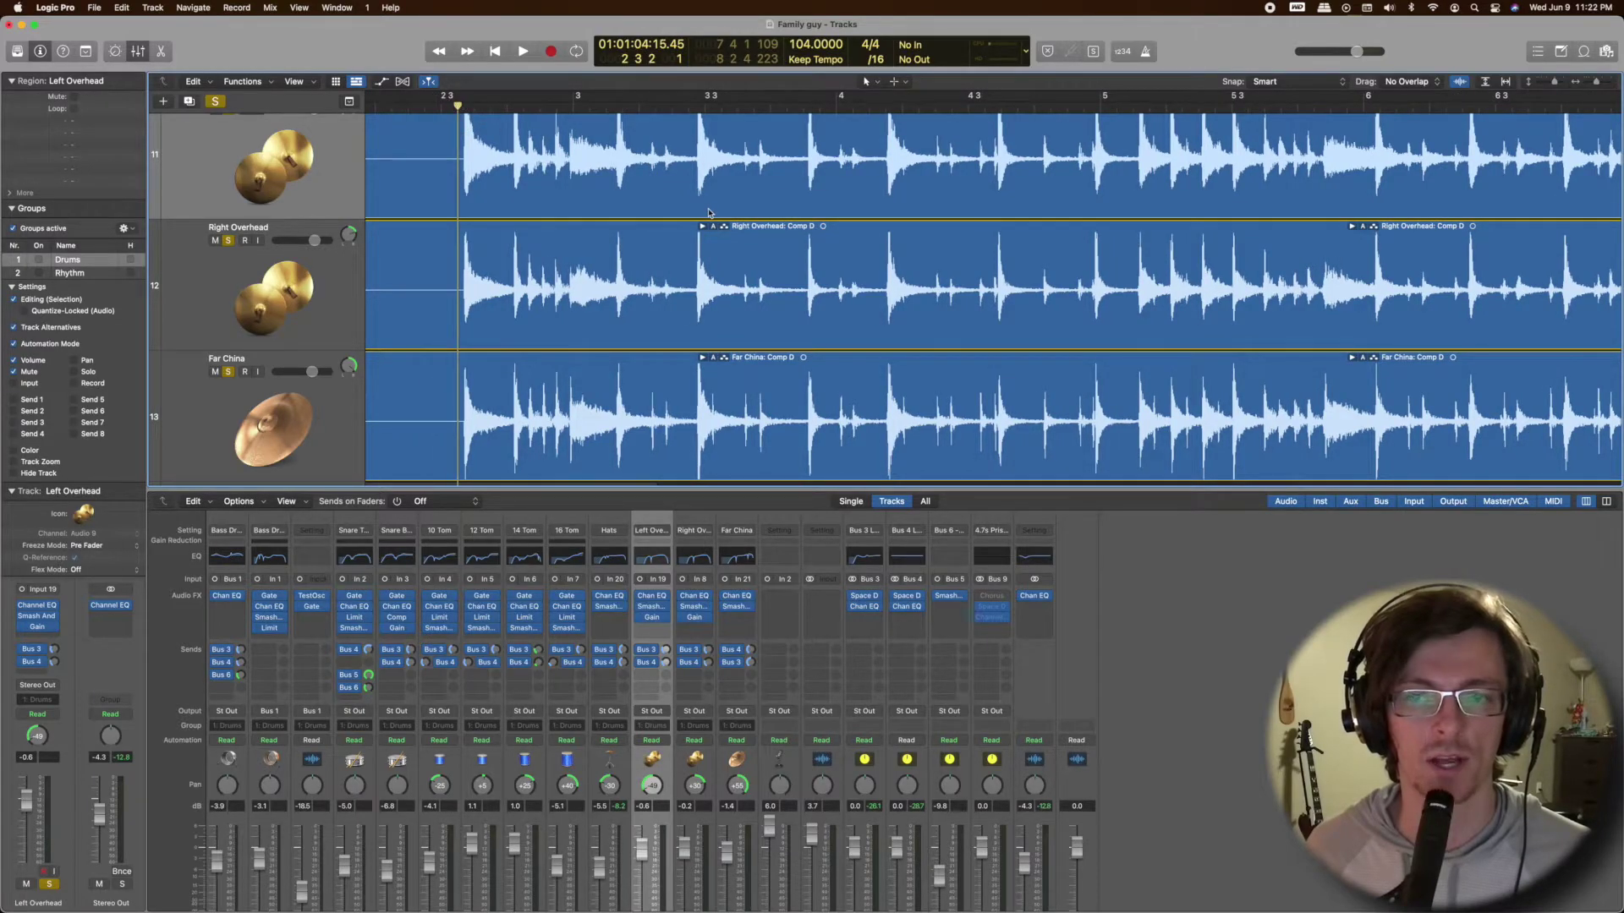
pyautogui.press('space')
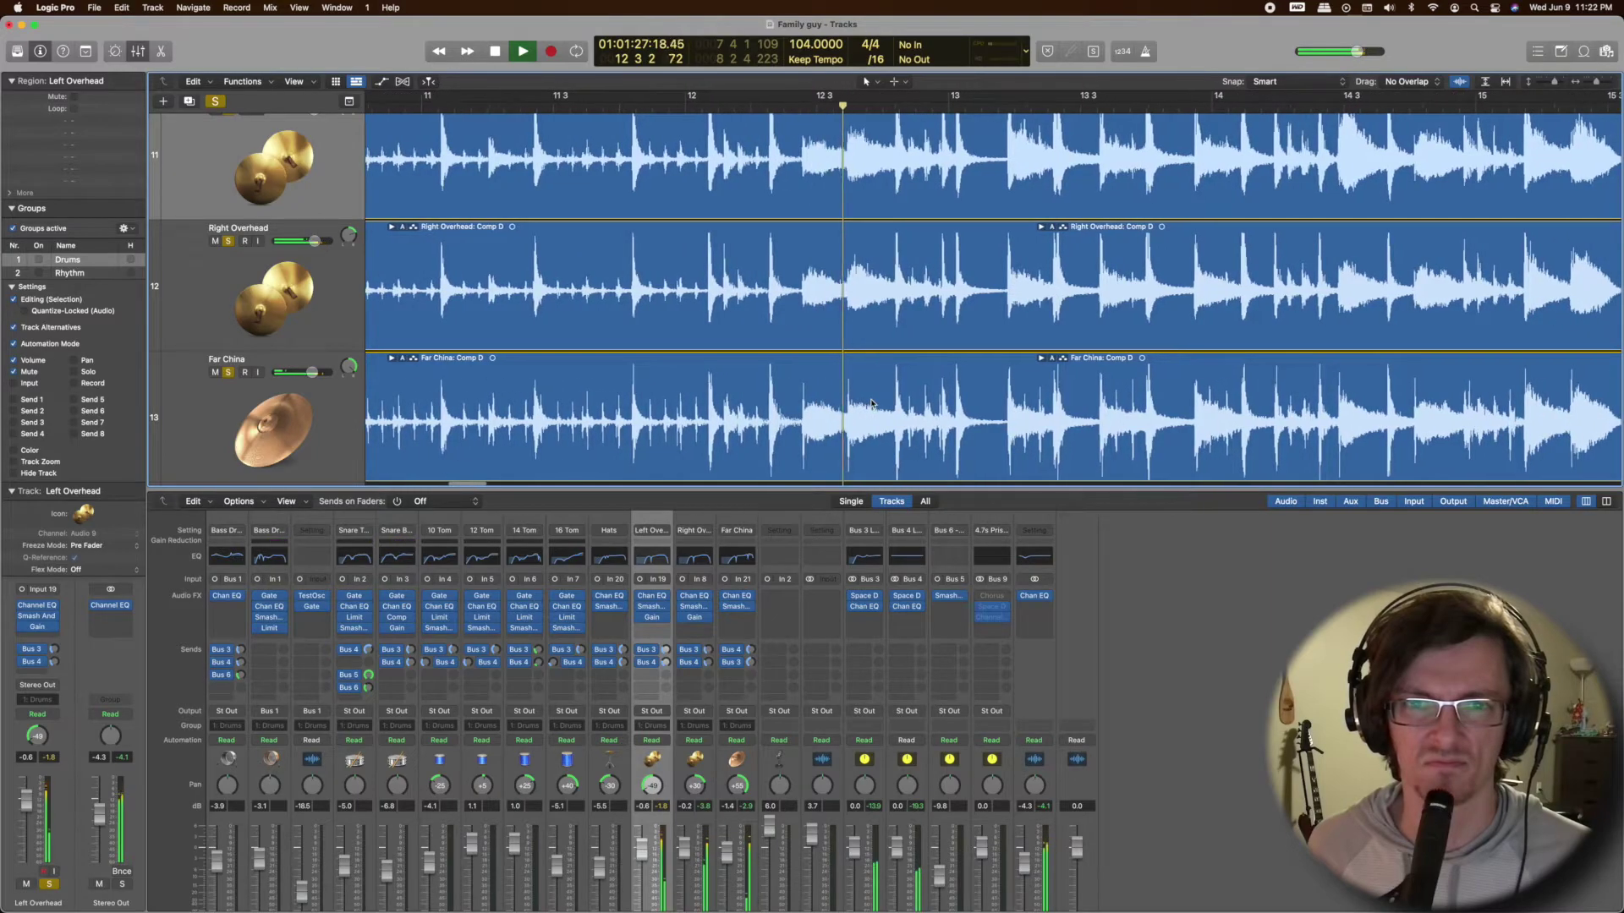
pyautogui.press('space')
# Zoom in on the passage around bar 11 and audition it from shortly after bar 10 beat 3, then stop playback.
pyautogui.hscroll(-5, 871, 397)
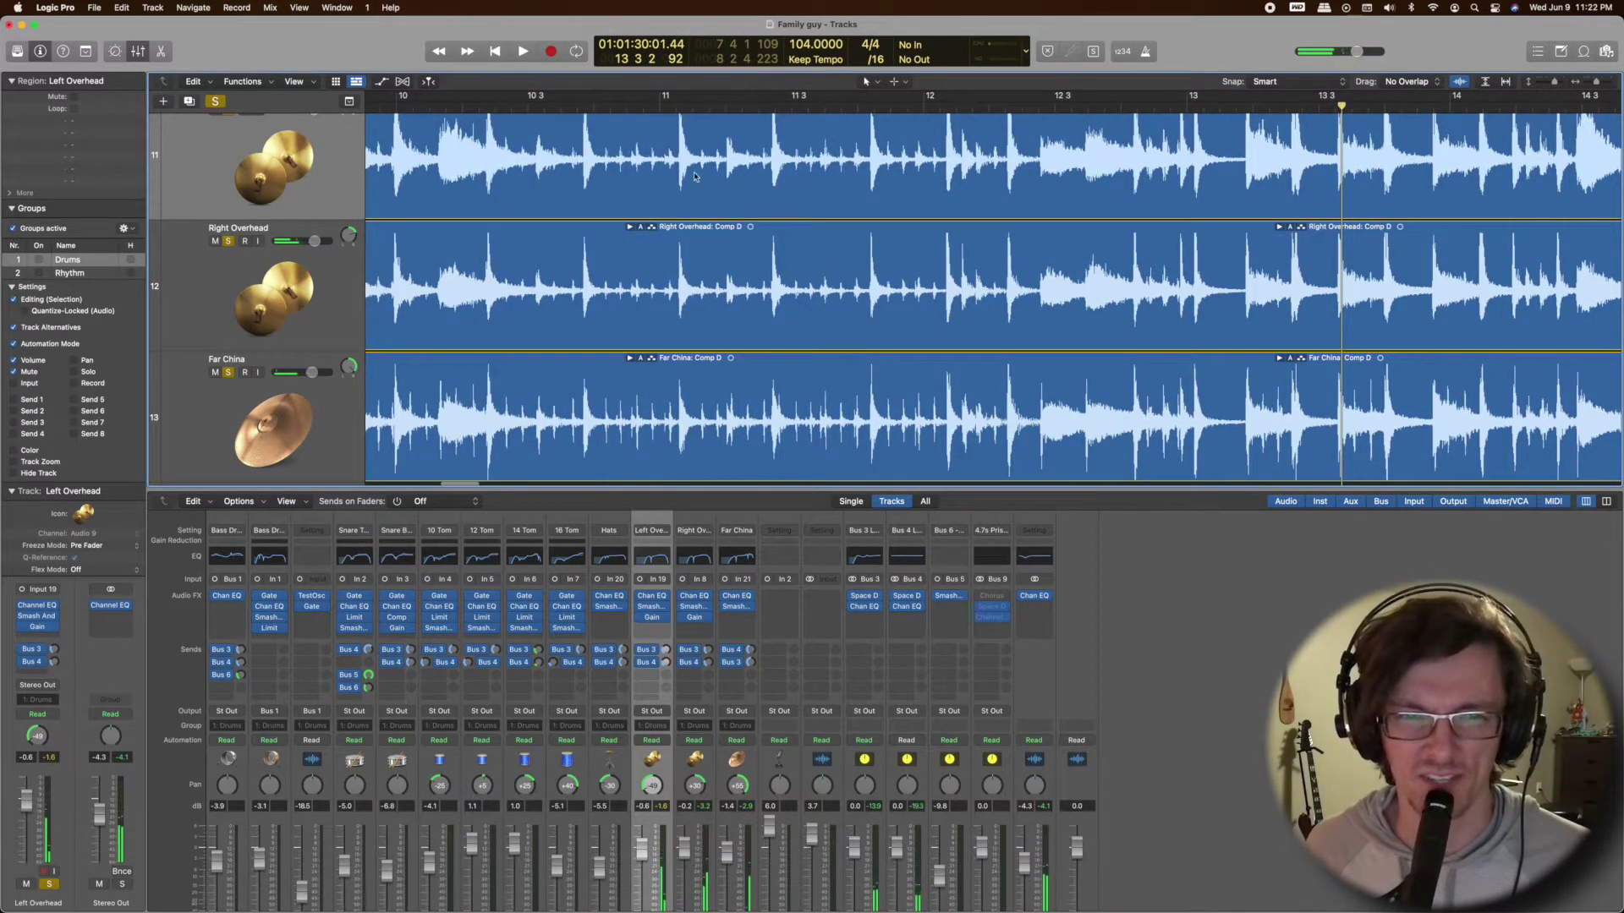
pyautogui.click(627, 108)
pyautogui.moveTo(628, 107); pyautogui.dragTo(635, 112)
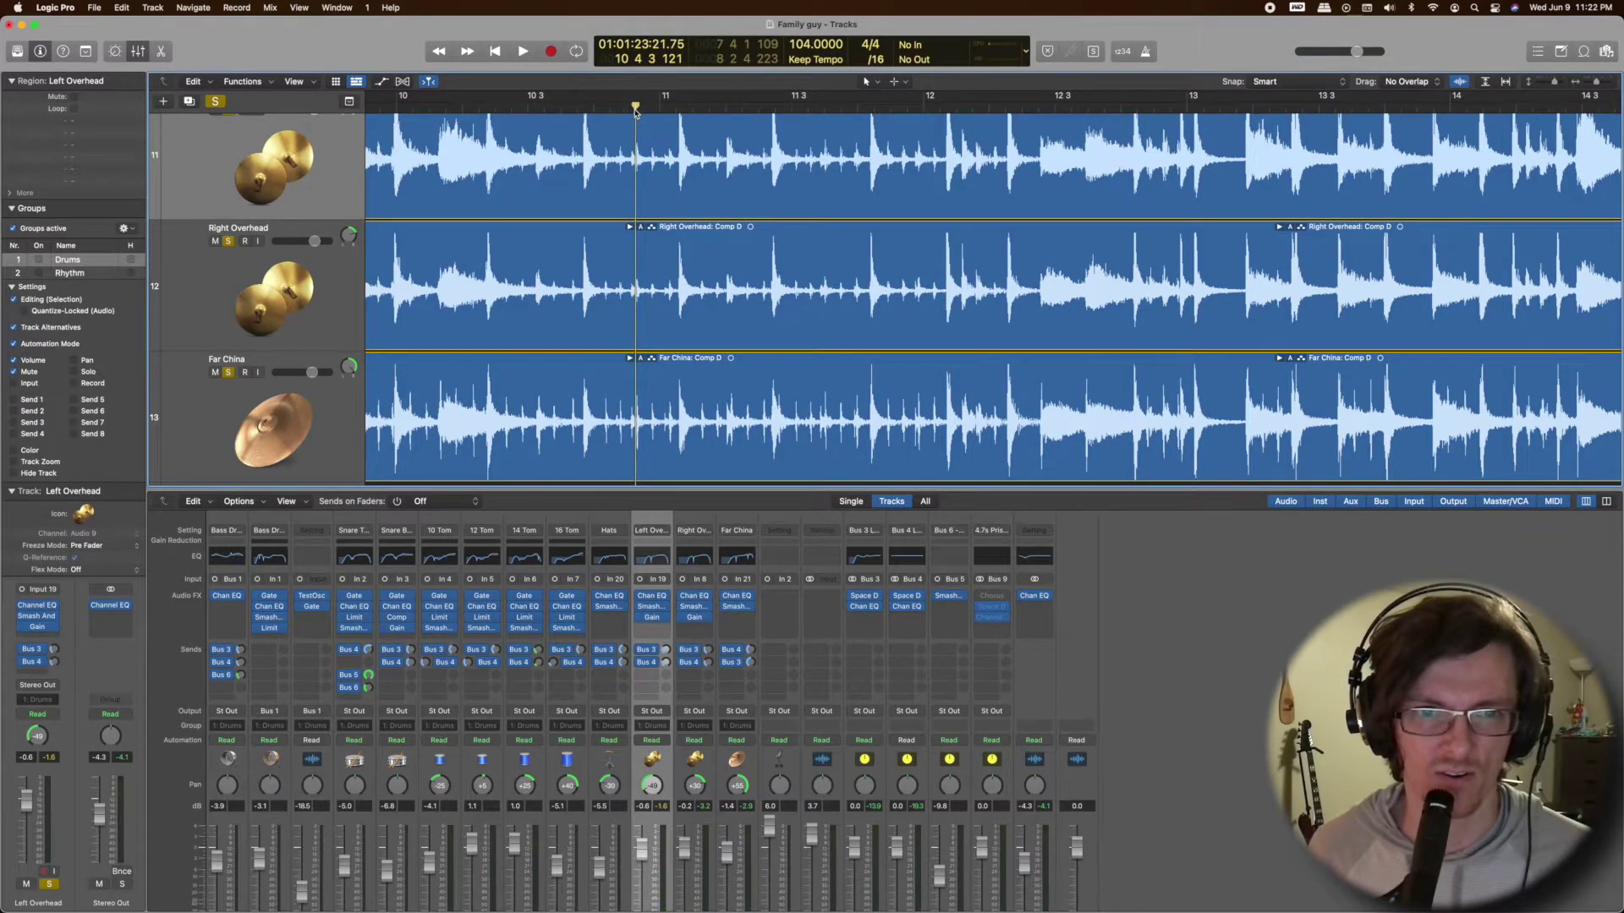
pyautogui.press('super+Right')
pyautogui.press('super+Right')
pyautogui.press('super+Right')
pyautogui.press('super+Right')
pyautogui.hscroll(-3, 647, 111)
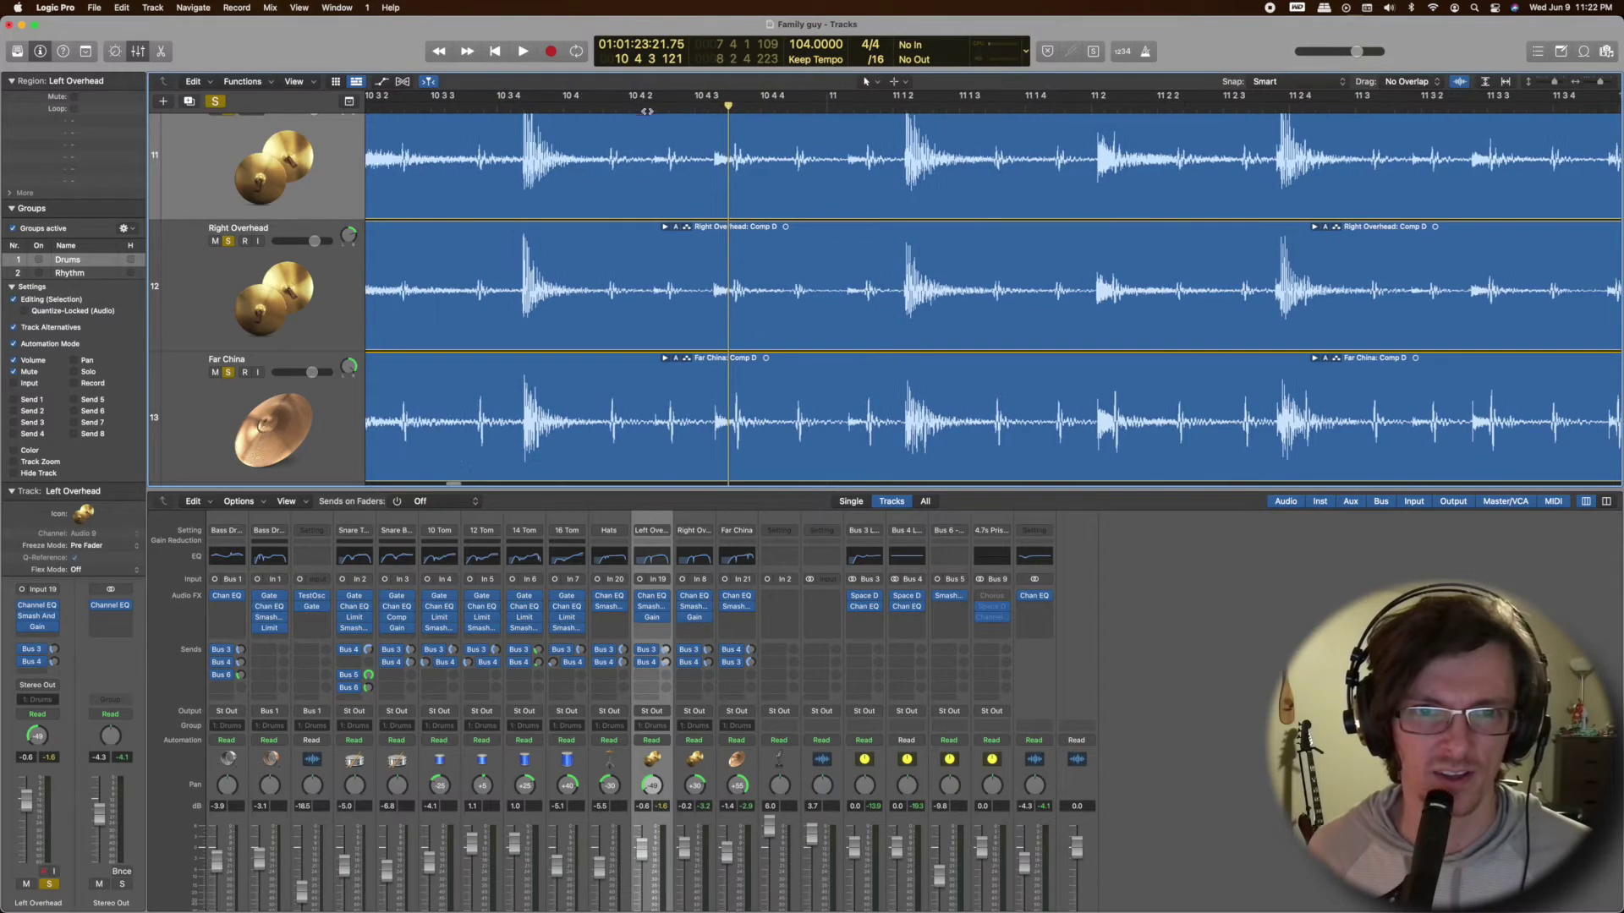
pyautogui.click(715, 112)
pyautogui.moveTo(712, 108); pyautogui.dragTo(432, 106)
pyautogui.press('space')
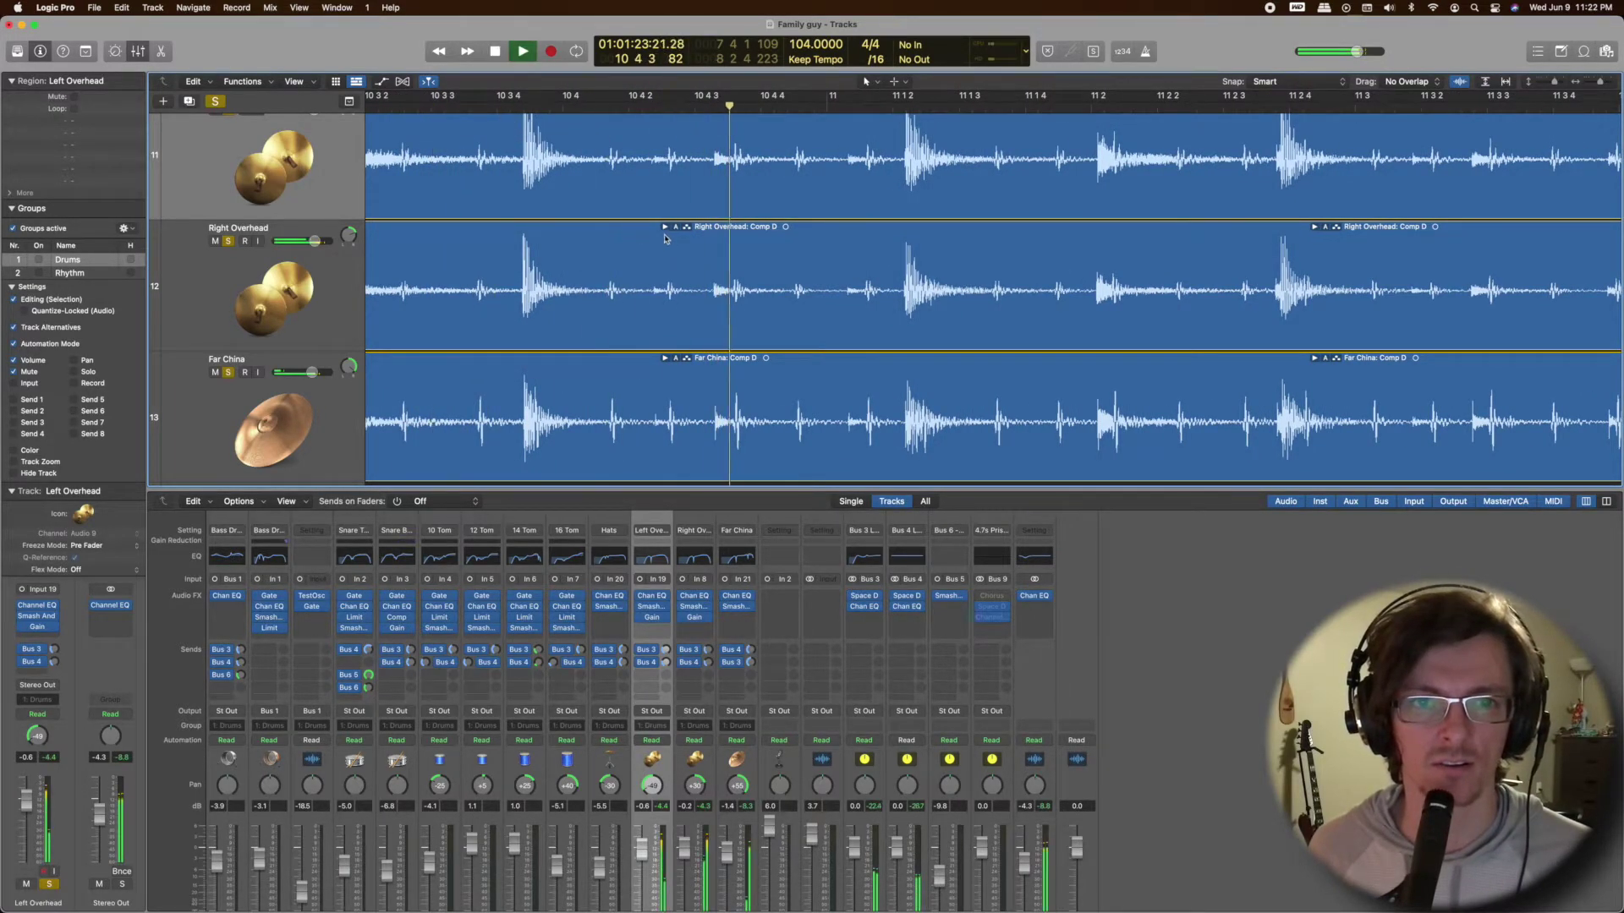
pyautogui.click(434, 108)
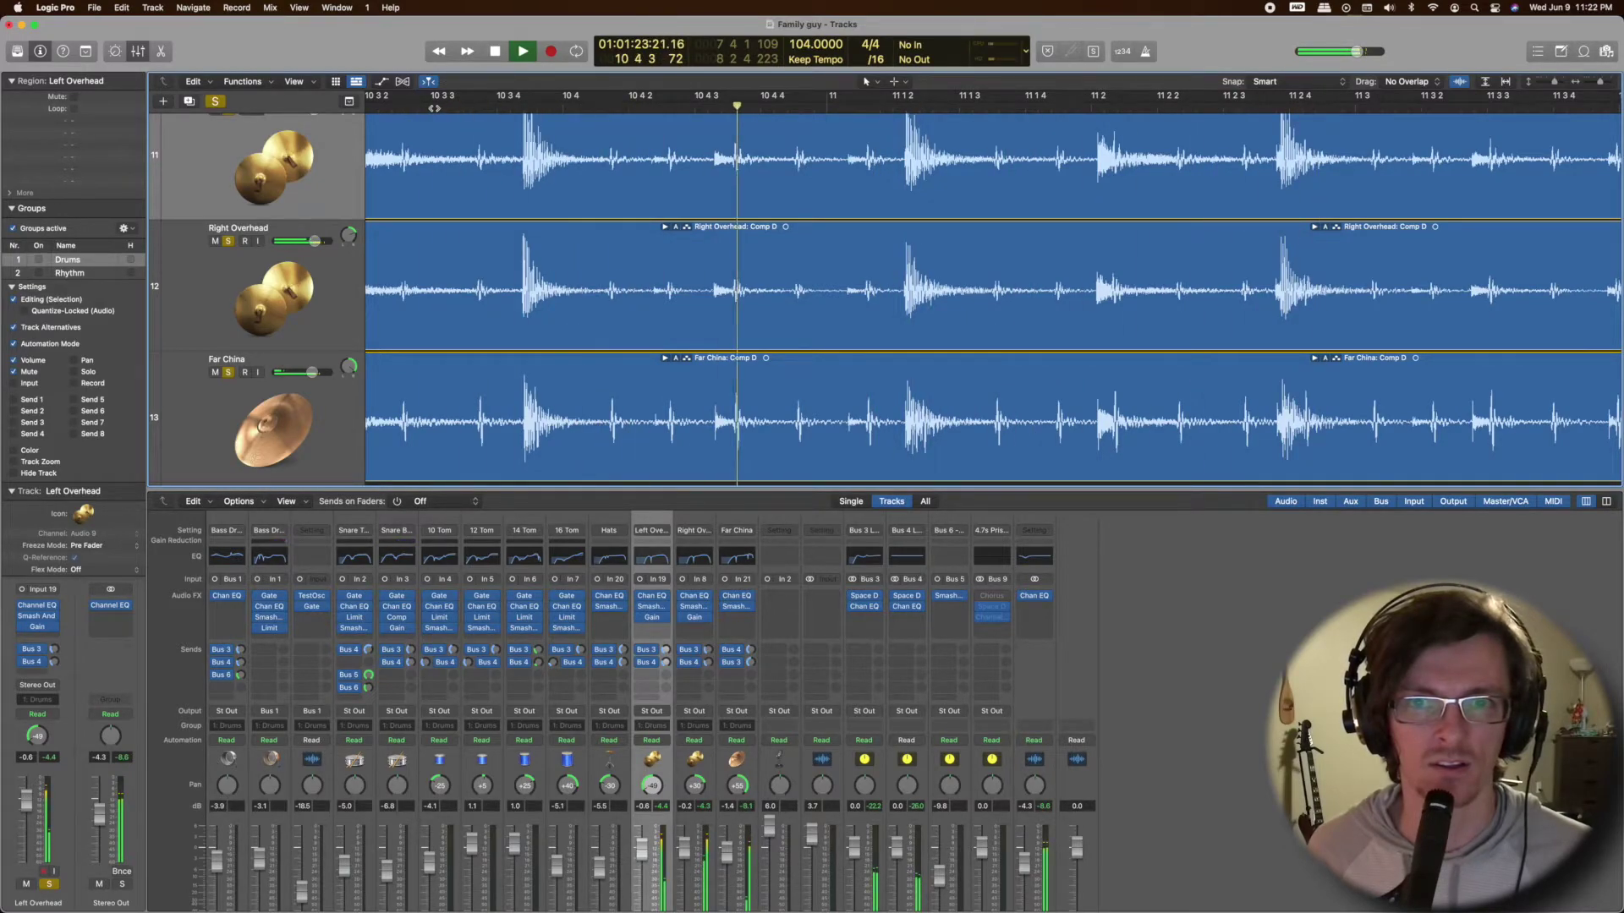
pyautogui.press('space')
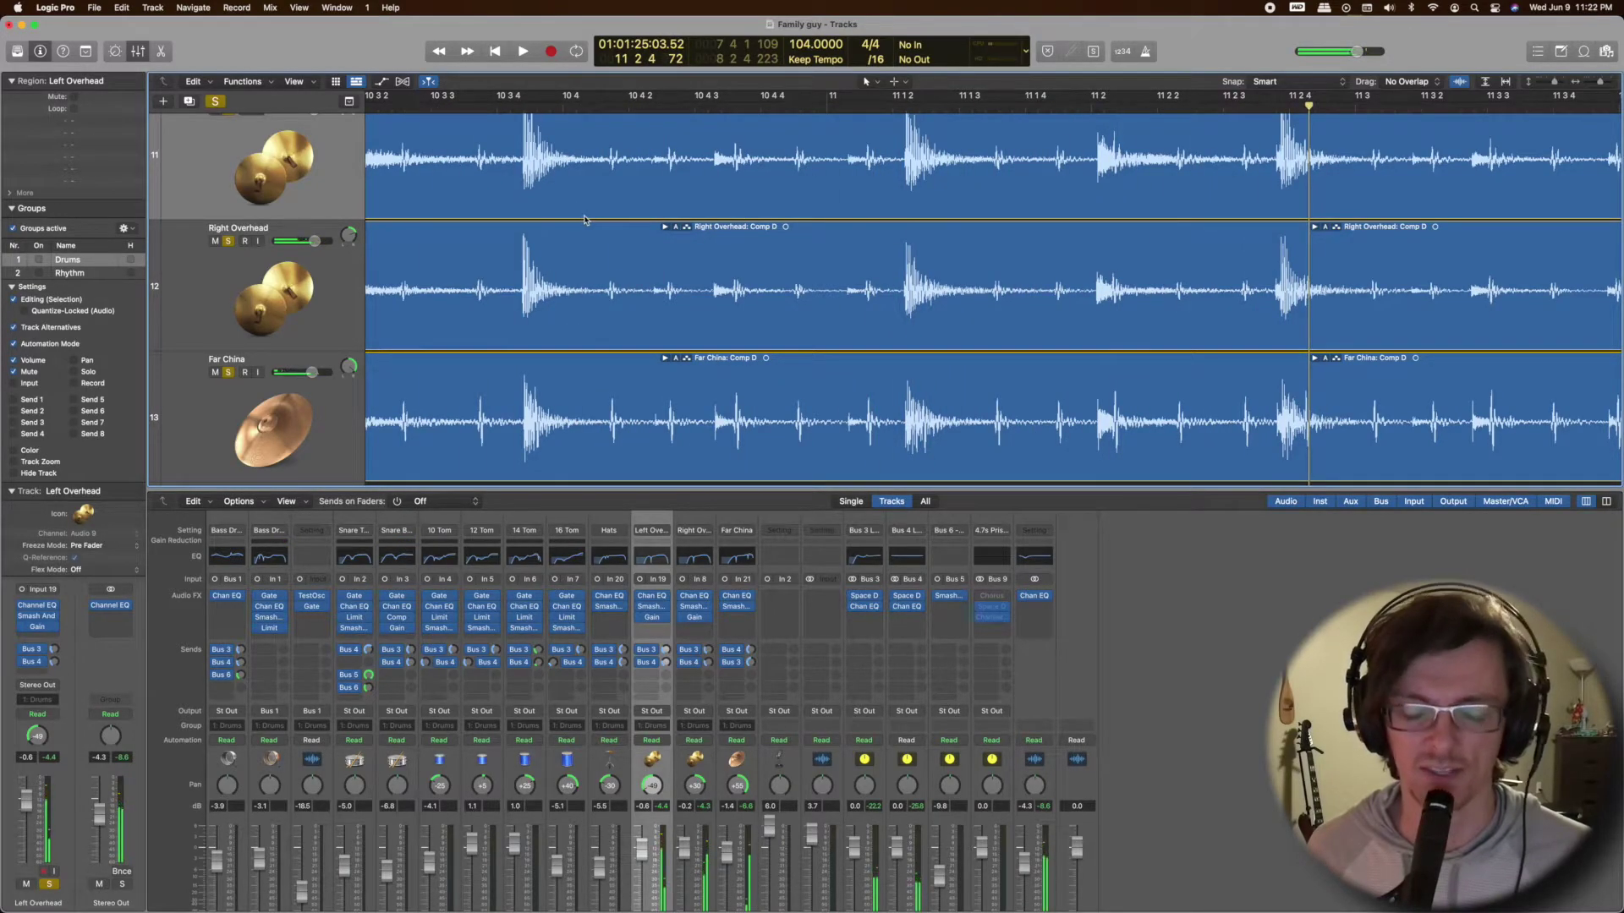
# Enlarge the tracks area above the mixer and select the Right Overhead track.
pyautogui.press('super+Left')
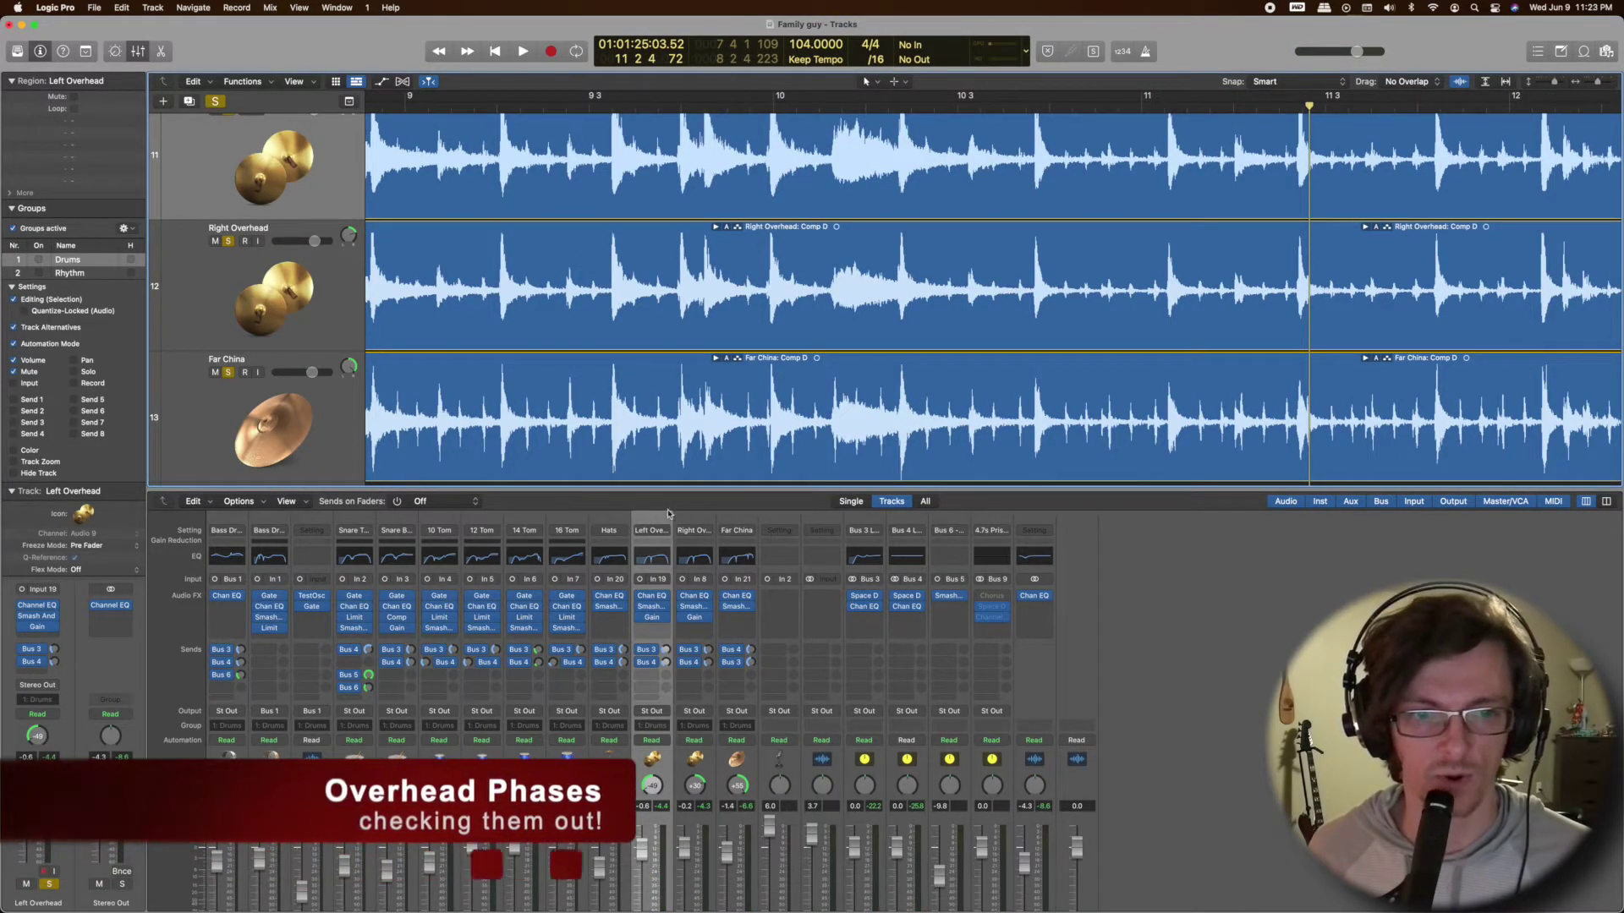
pyautogui.moveTo(668, 489); pyautogui.dragTo(670, 538)
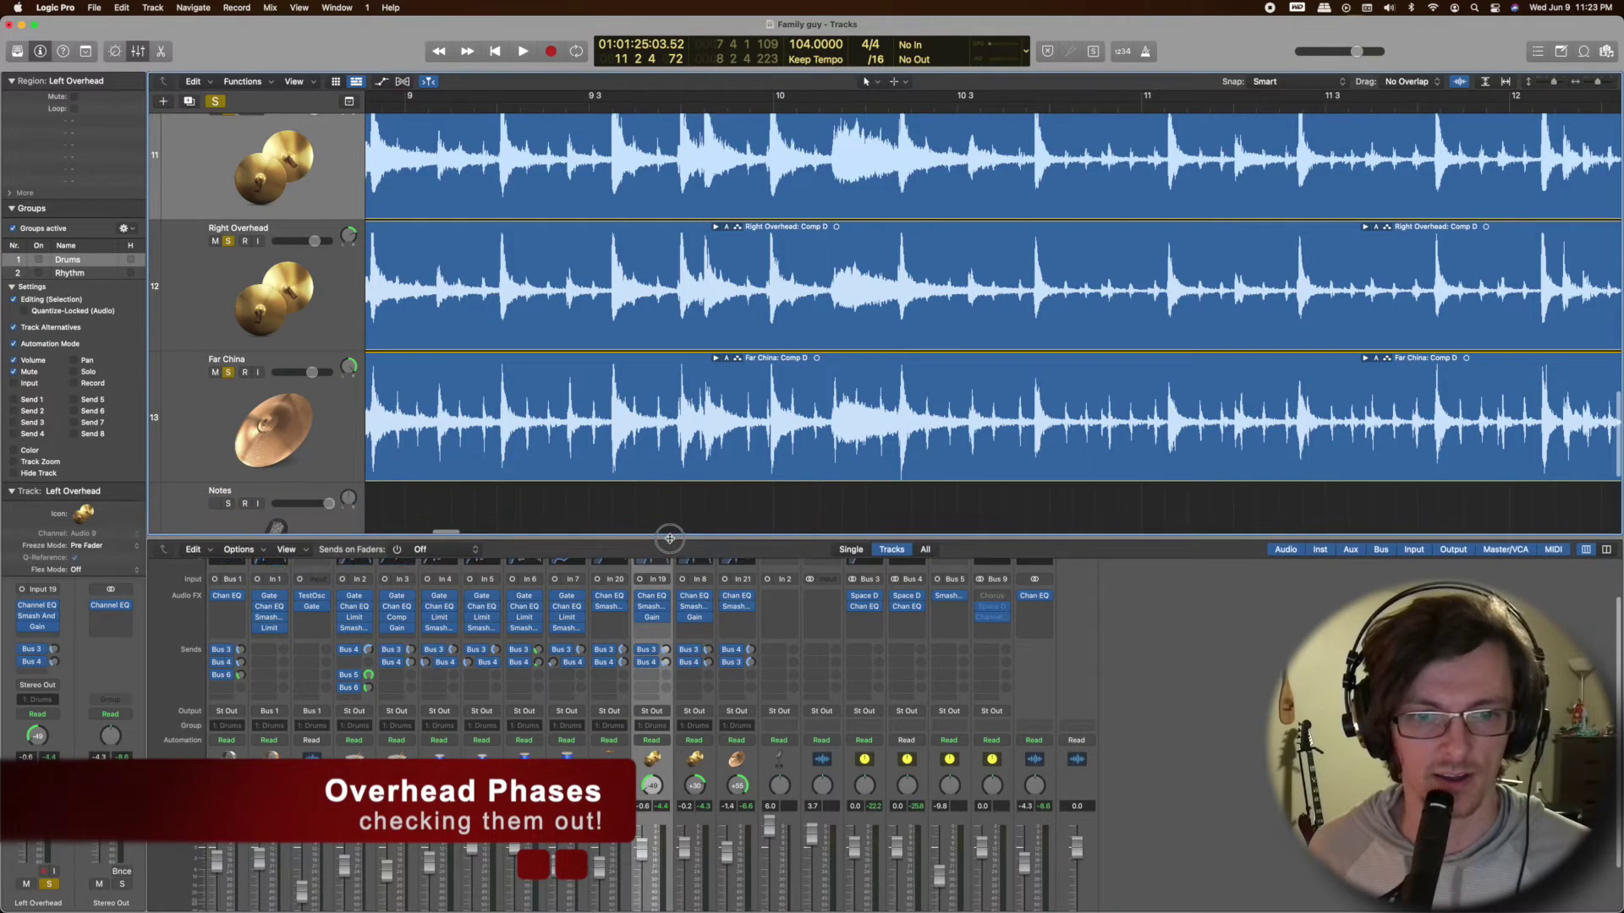
pyautogui.scroll(3, 400, 665)
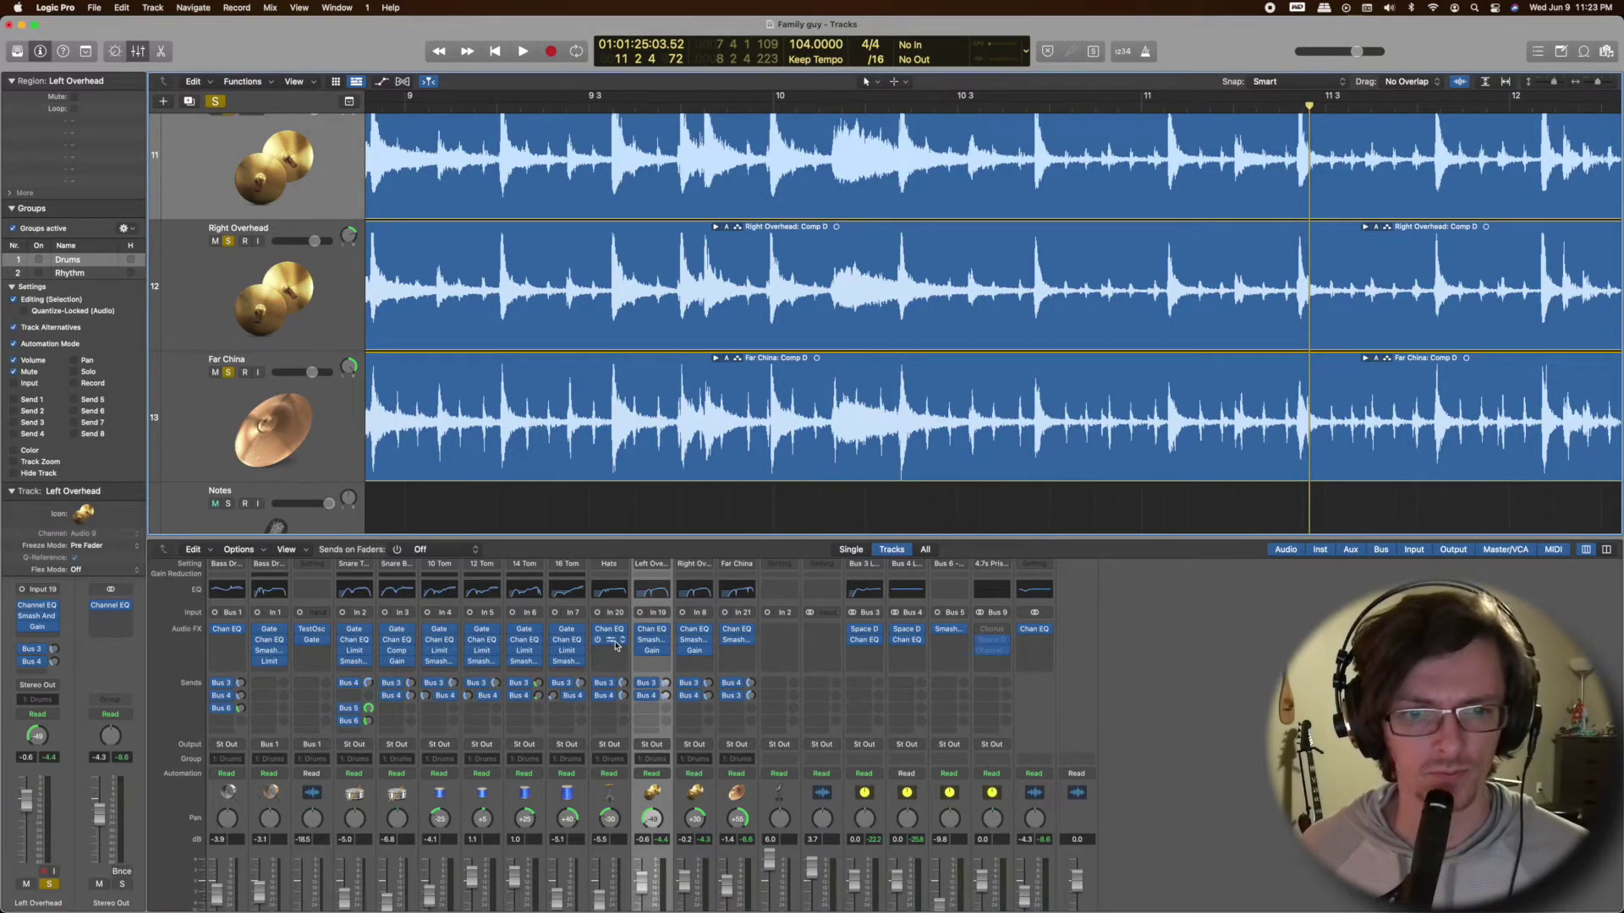
pyautogui.scroll(5, 589, 491)
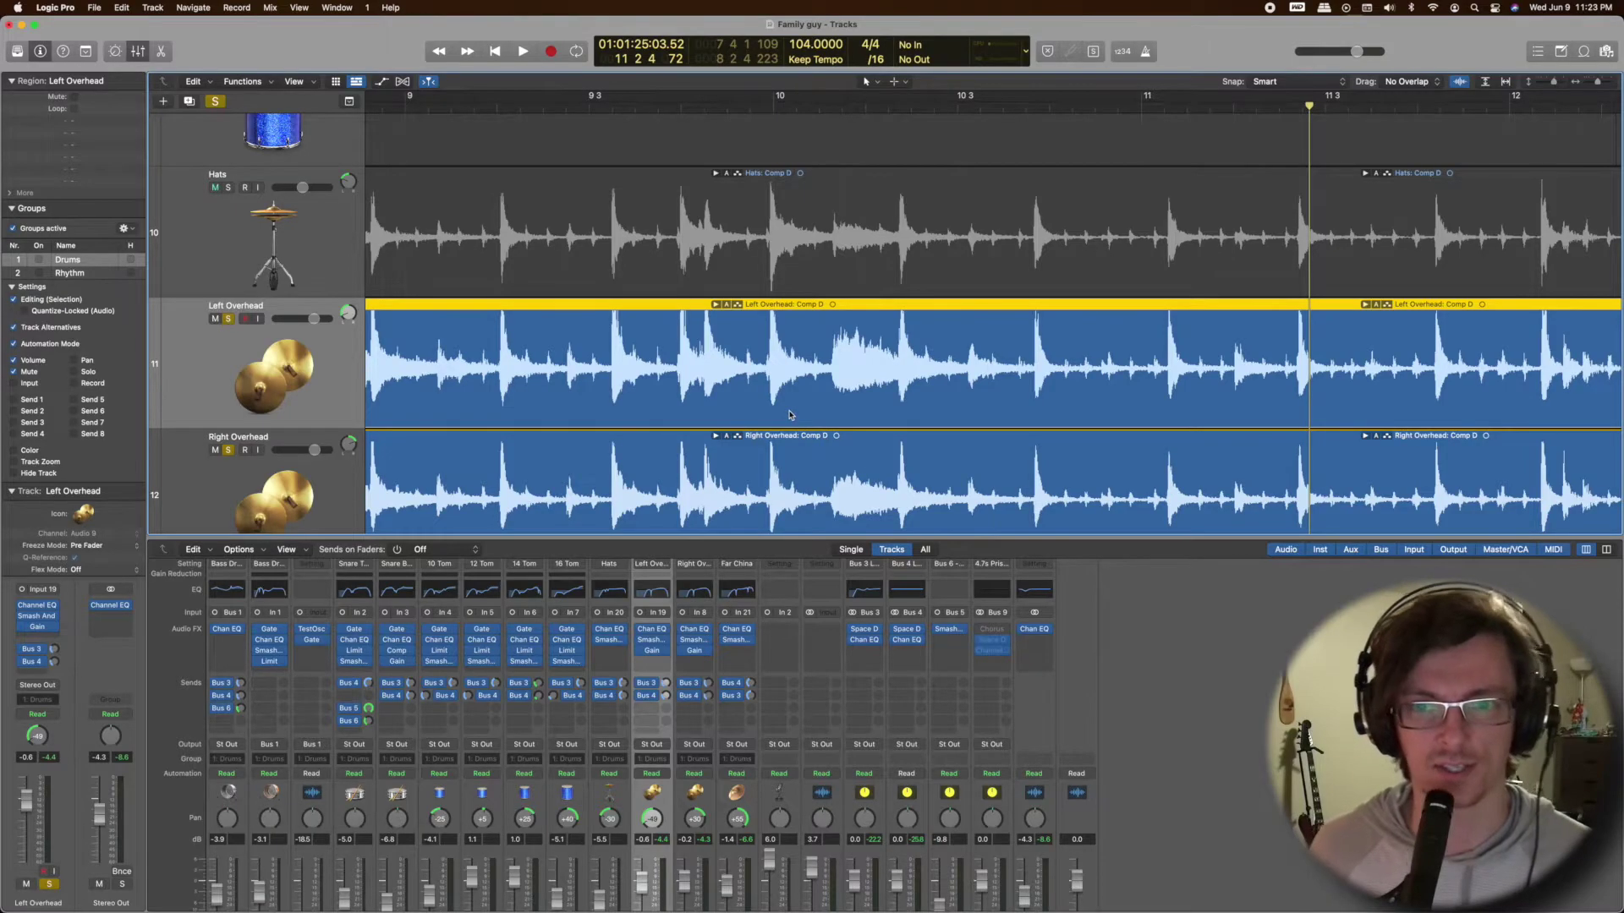
pyautogui.scroll(-3, 787, 380)
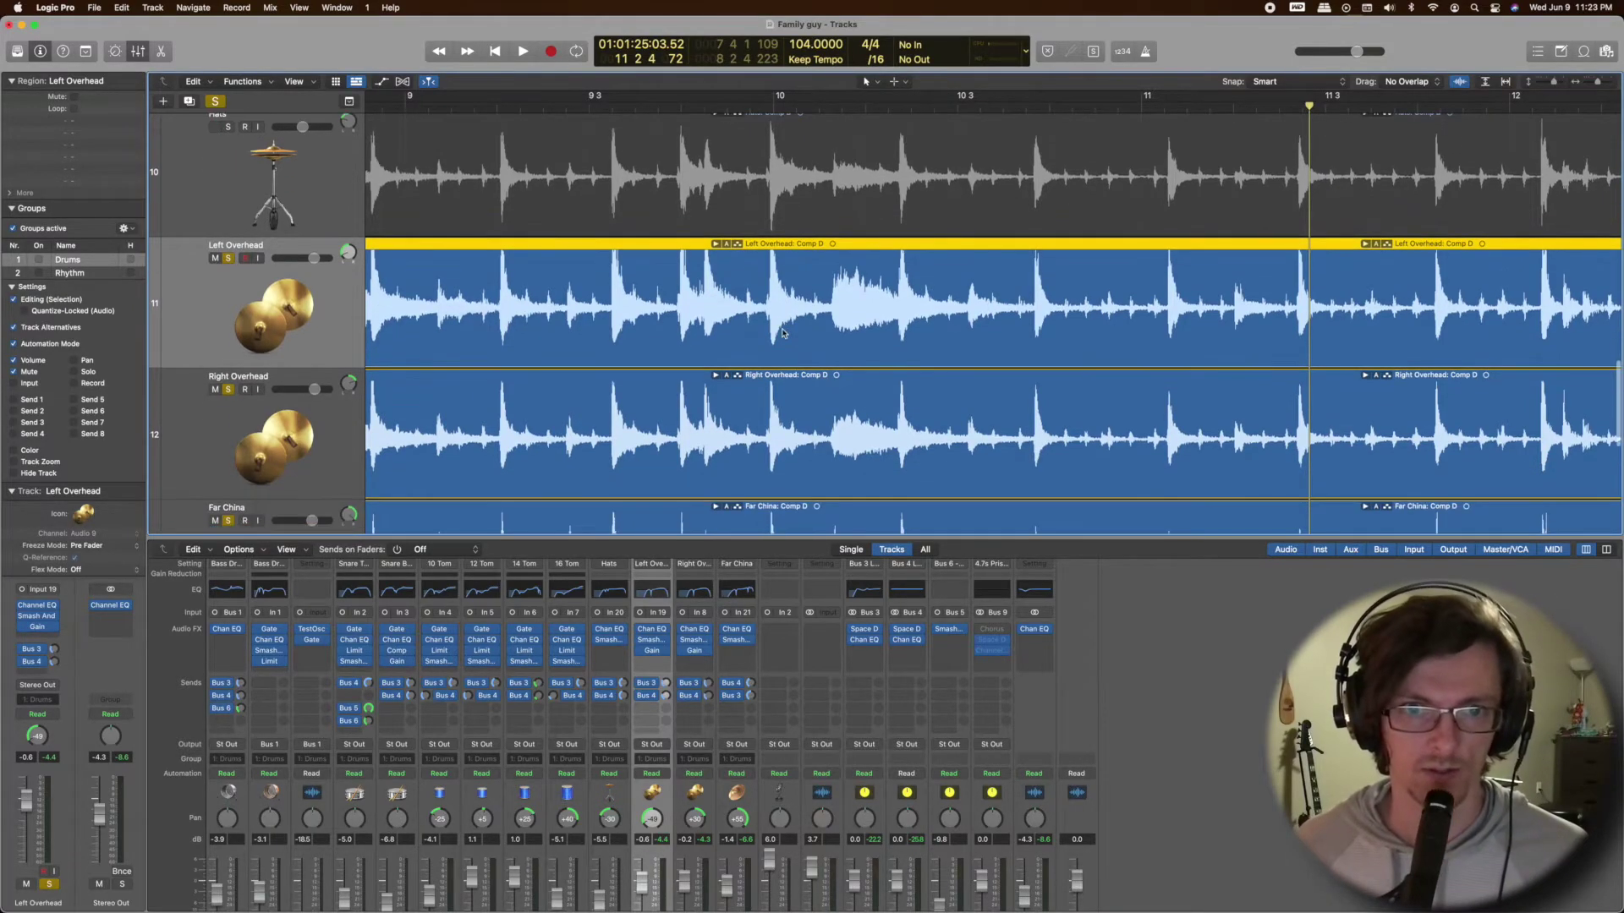
pyautogui.scroll(-2, 784, 334)
pyautogui.click(841, 494)
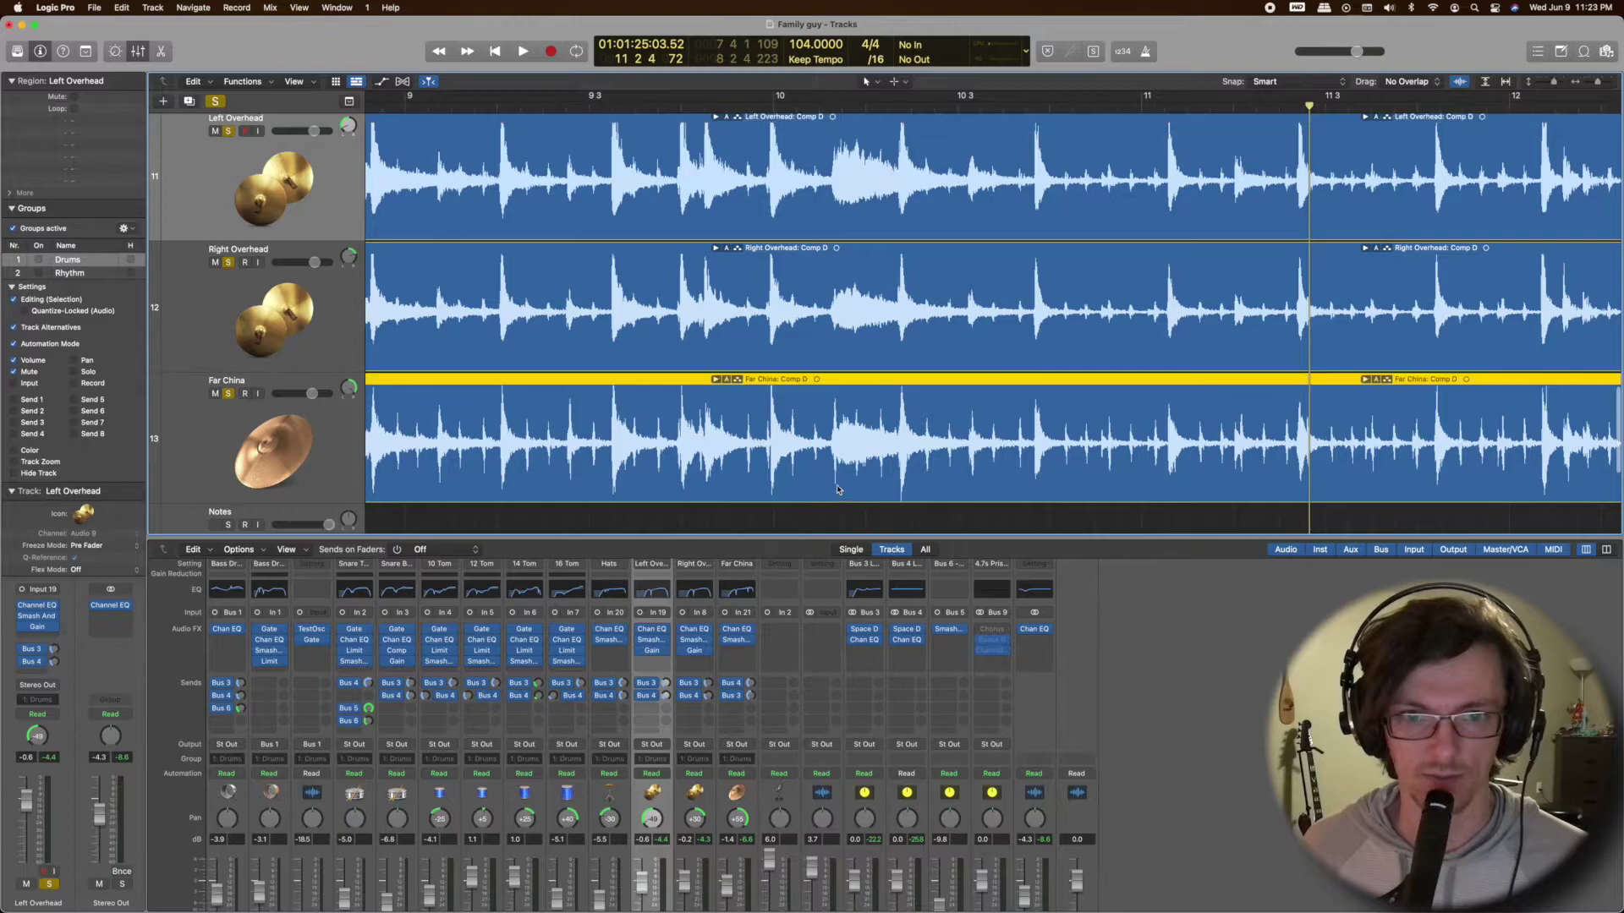
pyautogui.click(227, 292)
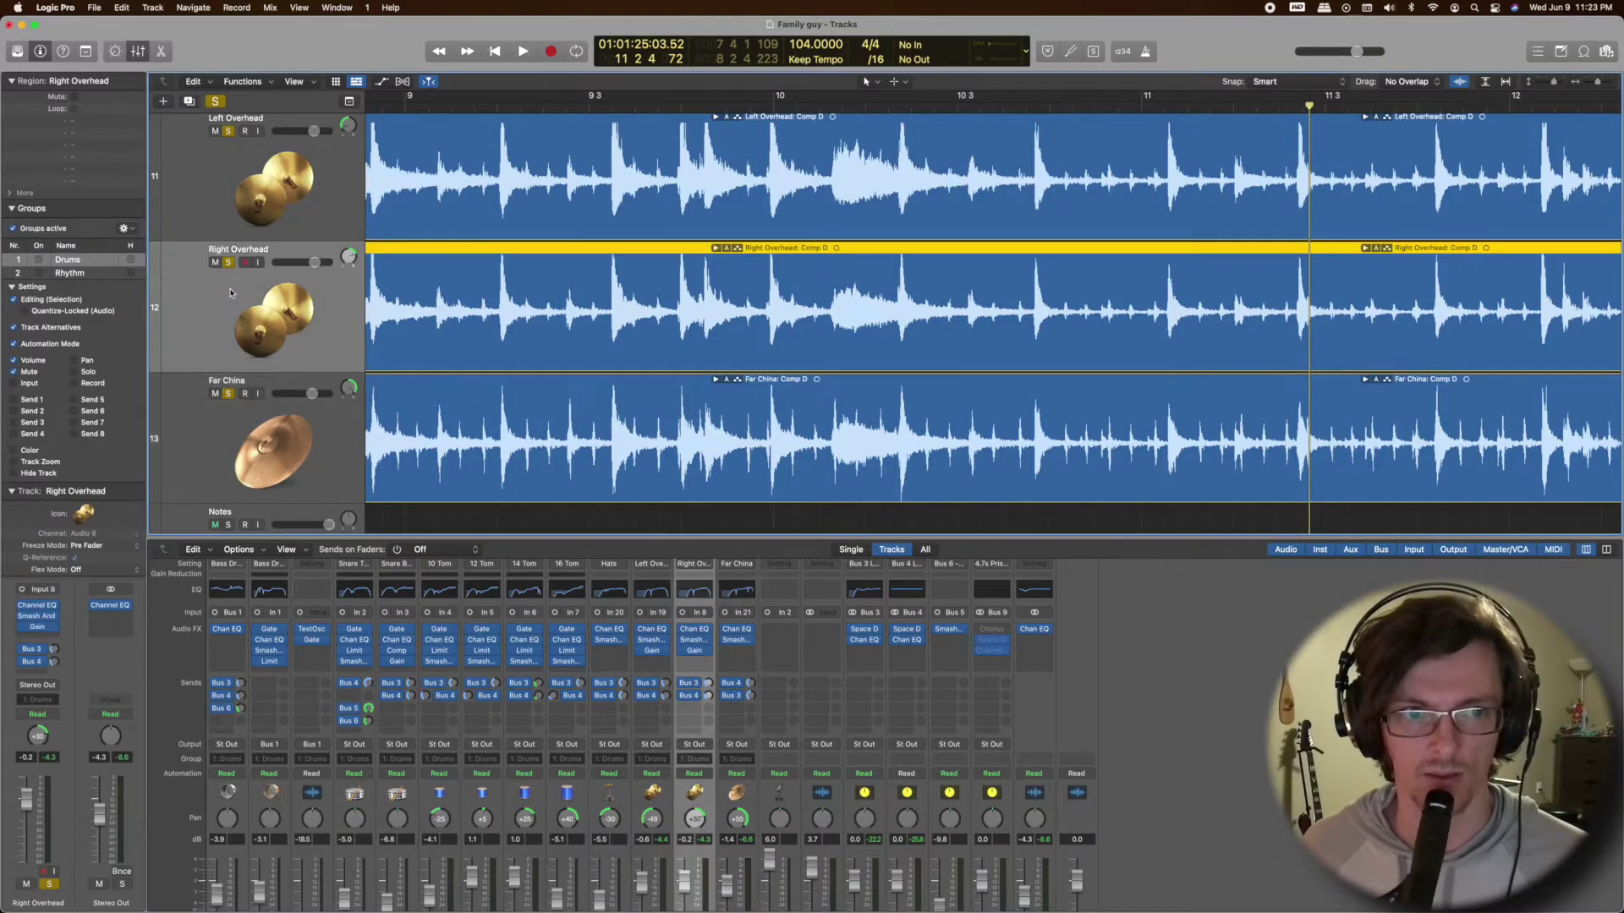
# Place the playhead at the cymbal crash near 10 1 4 and examine the overhead and Far China waveforms up close.
pyautogui.click(843, 105)
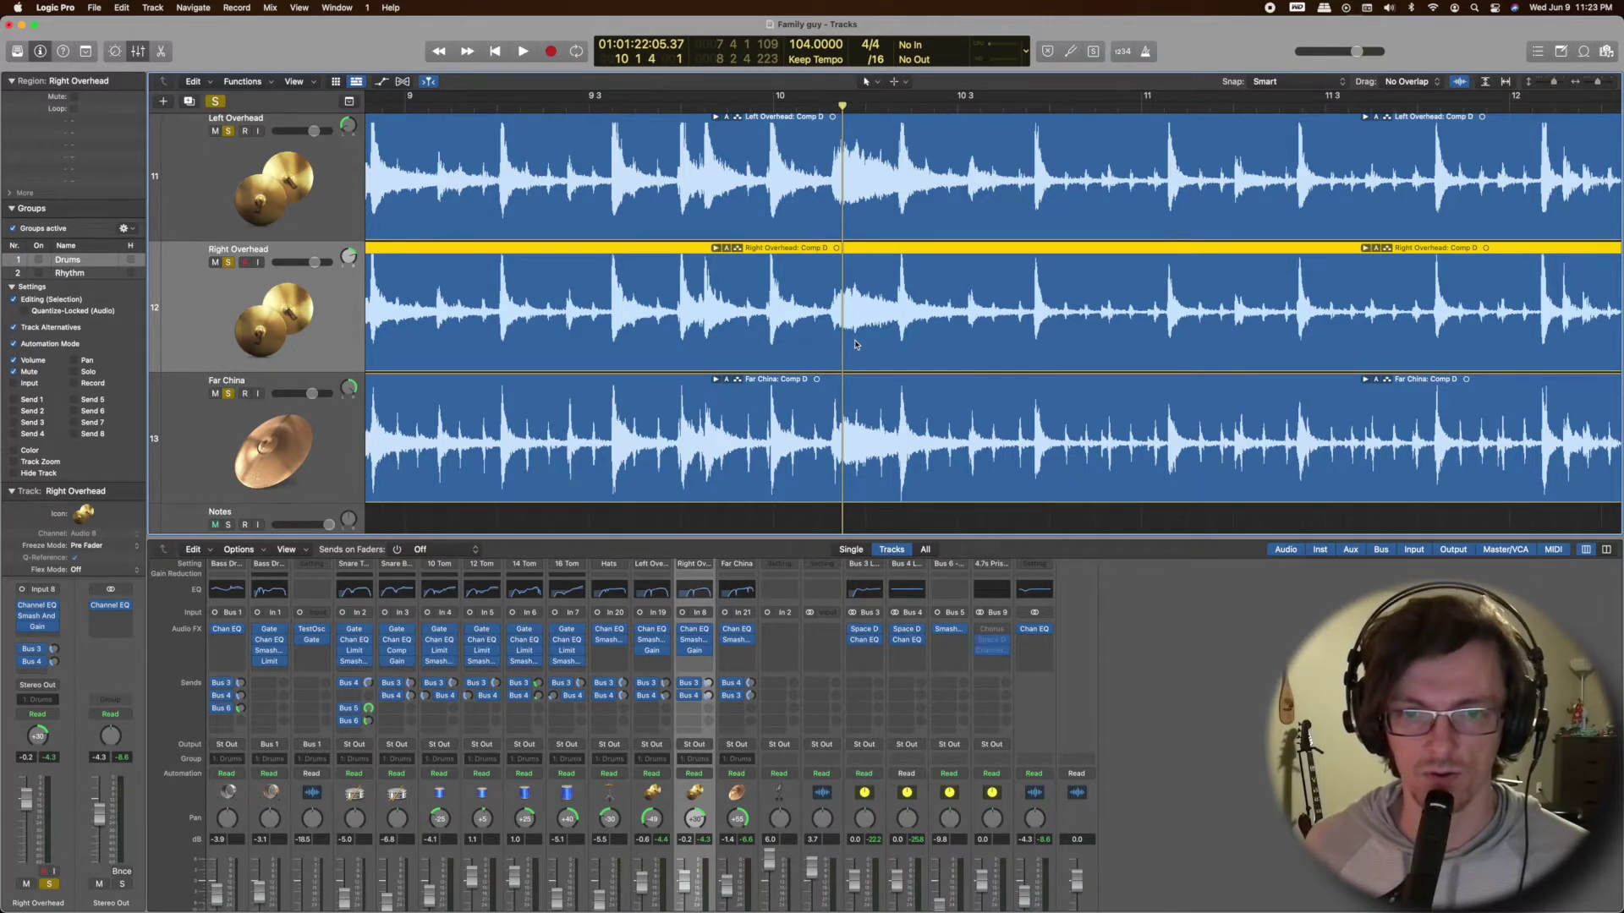
pyautogui.press('super+Right')
pyautogui.press('super+Right')
pyautogui.press('super+Right')
pyautogui.press('super+Right')
pyautogui.press('super+Right')
pyautogui.press('super+Right')
pyautogui.press('super+Right')
pyautogui.press('super+Right')
pyautogui.press('super+Right')
pyautogui.press('super+Right')
pyautogui.press('super+Right')
pyautogui.press('super+Right')
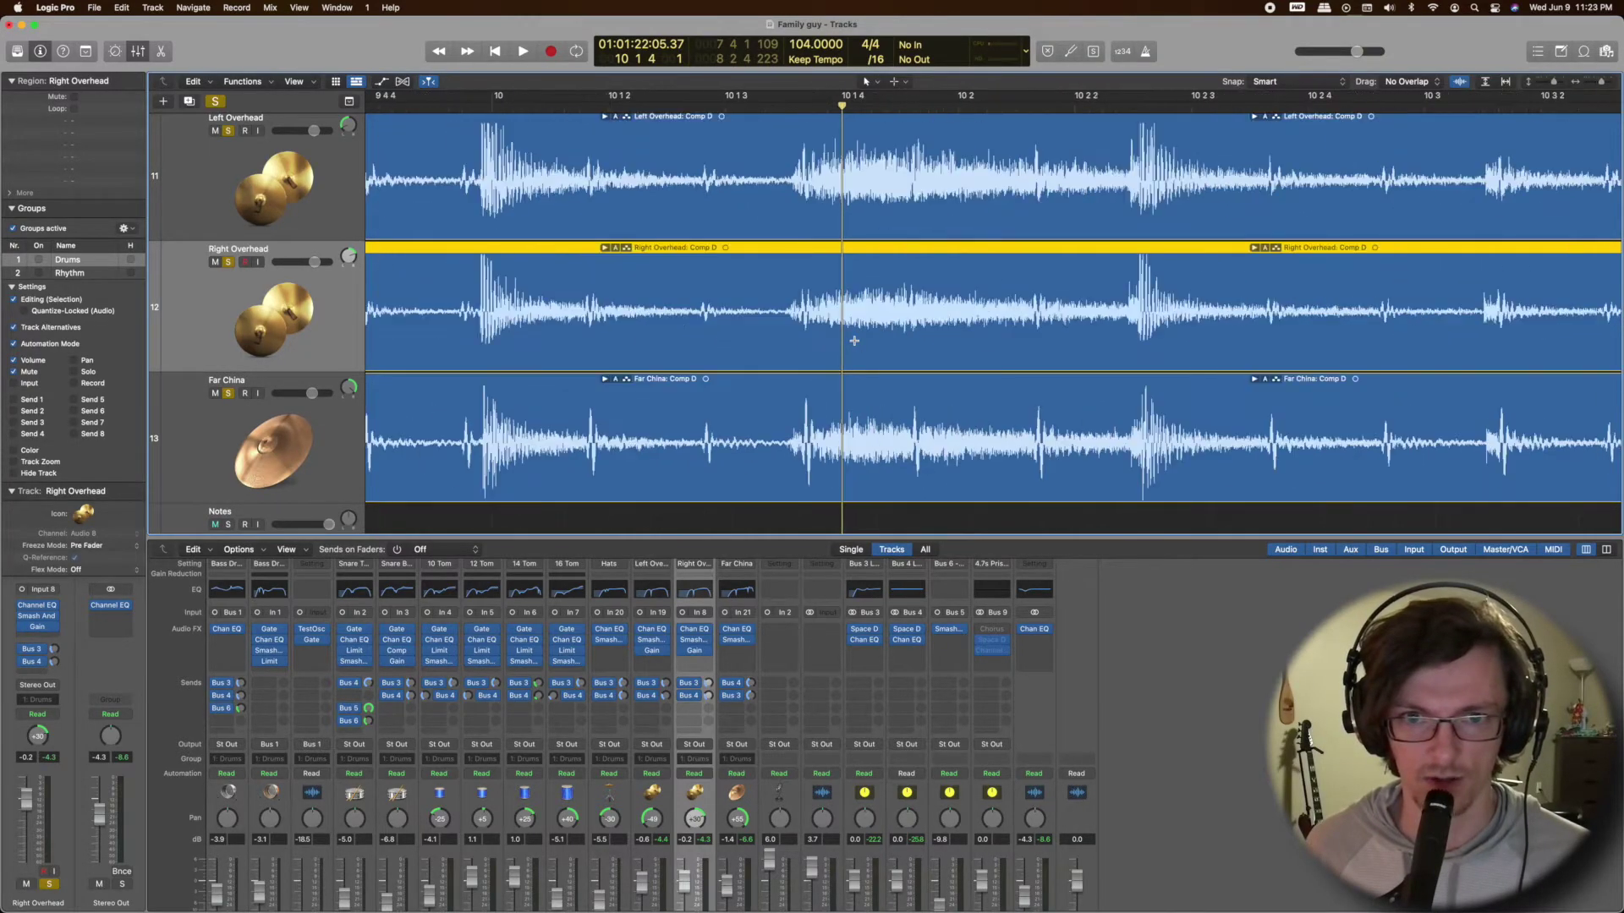
pyautogui.press('super+Right')
pyautogui.press('super+Right')
pyautogui.press('super+Right')
pyautogui.press('super+Left')
pyautogui.press('super+Left')
pyautogui.press('super+Left')
pyautogui.press('super+Left')
pyautogui.press('super+Left')
pyautogui.press('super+Left')
pyautogui.press('super+Left')
pyautogui.press('super+Left')
pyautogui.press('super+Left')
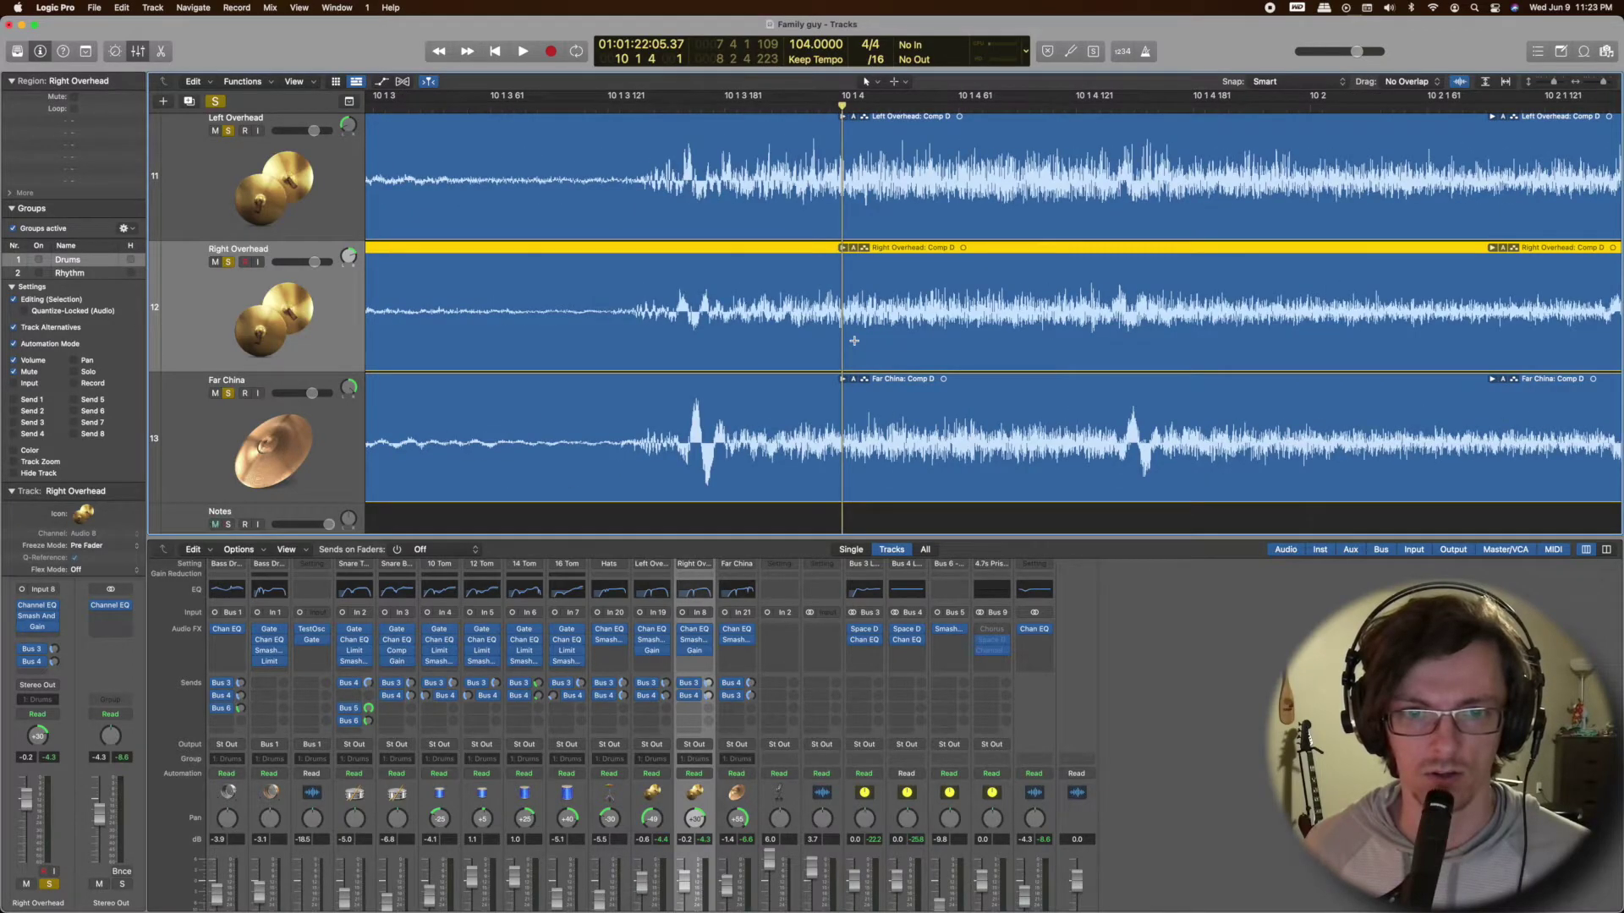
pyautogui.hscroll(-3, 854, 345)
pyautogui.scroll(1, 812, 345)
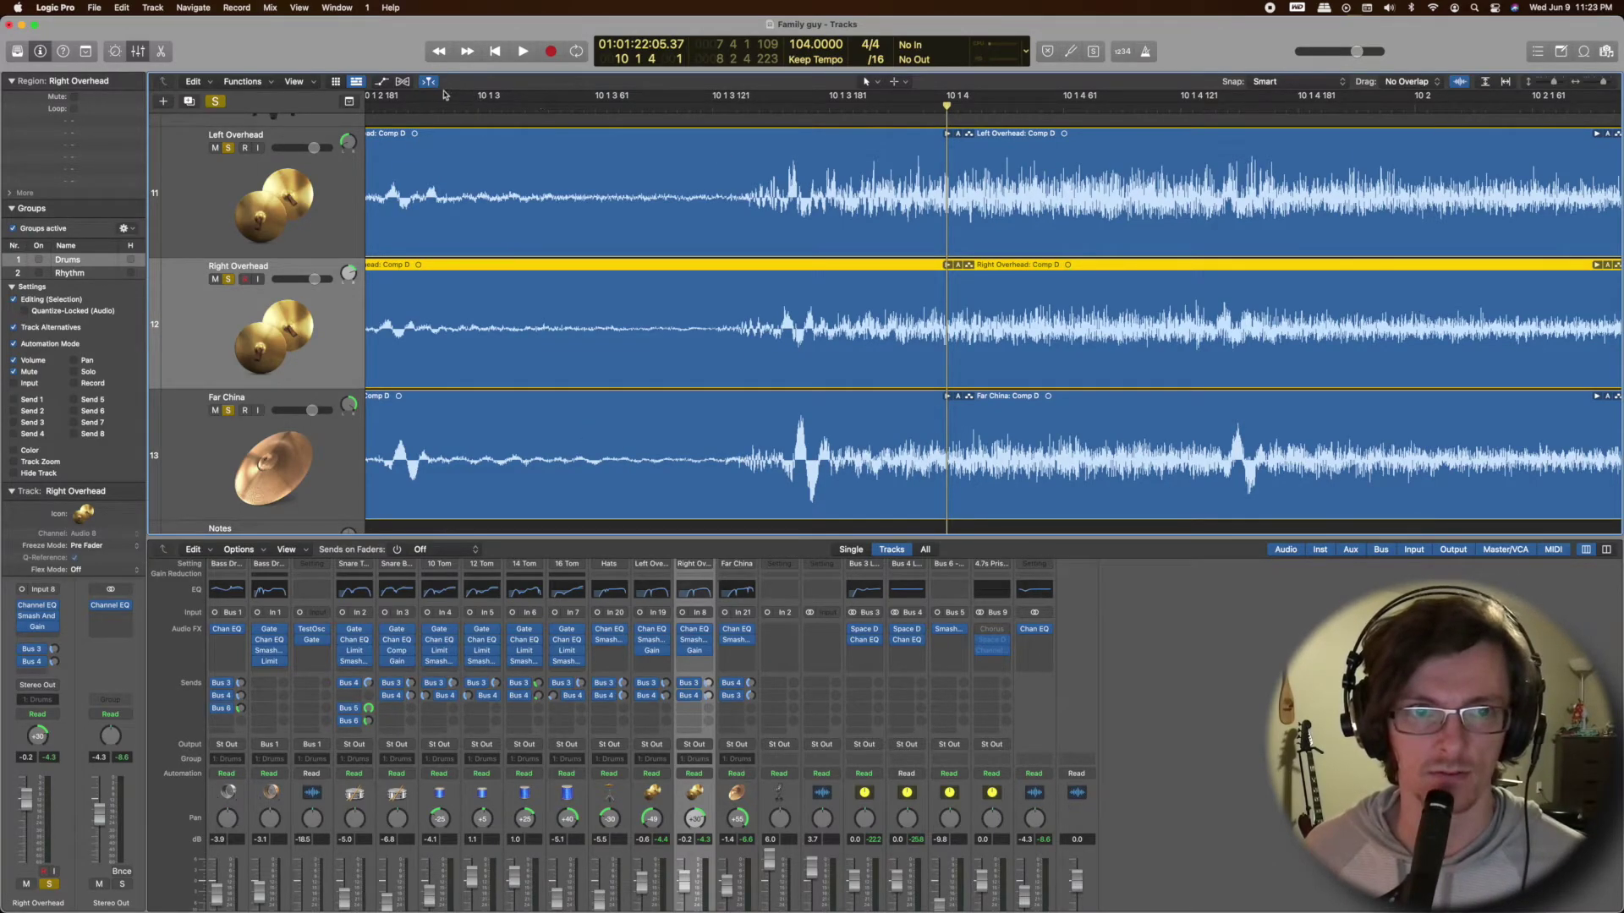
# Set a cycle range over the crash from 10 1 2 215 to 10 2 1 21 and inspect the crash's onset.
pyautogui.moveTo(429, 99); pyautogui.dragTo(1454, 103)
pyautogui.press('space')
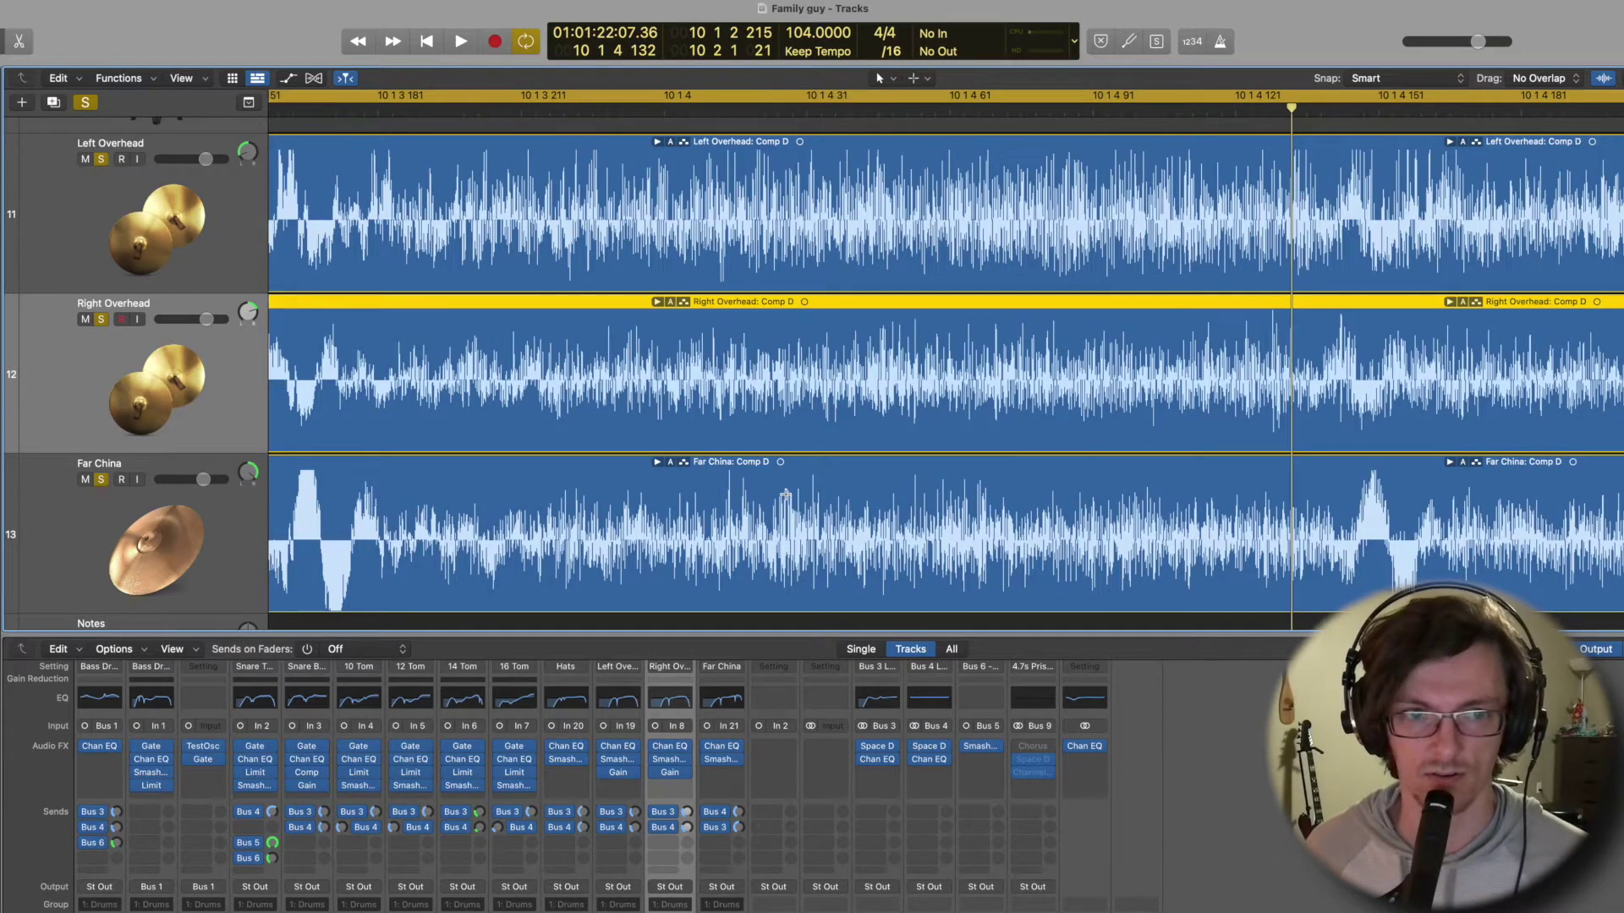
pyautogui.hscroll(-10, 928, 450)
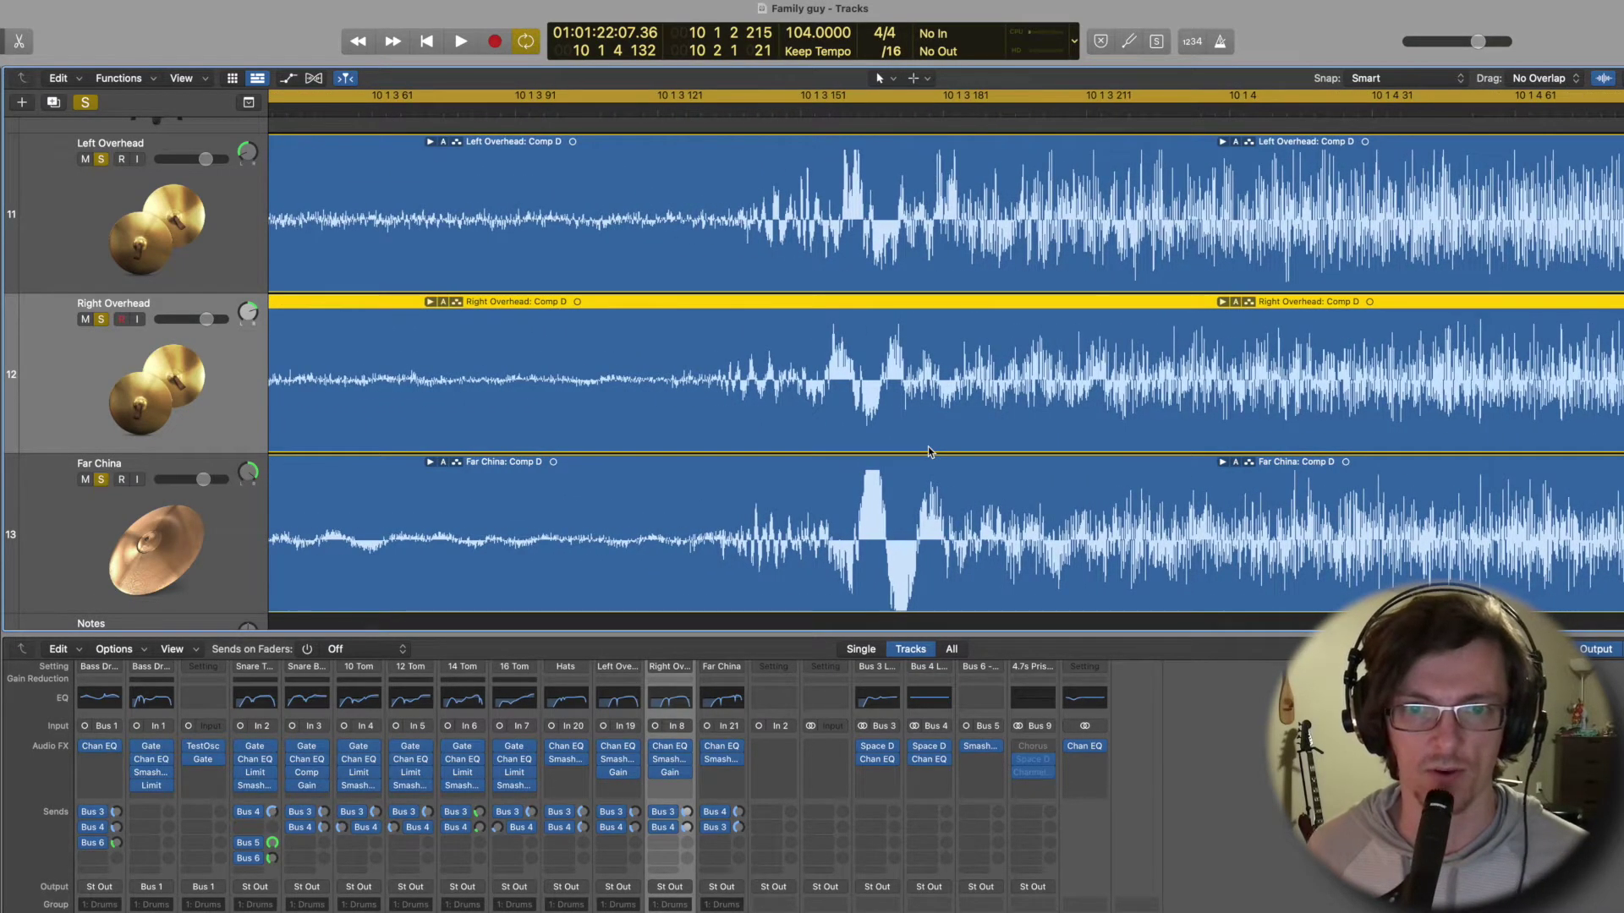
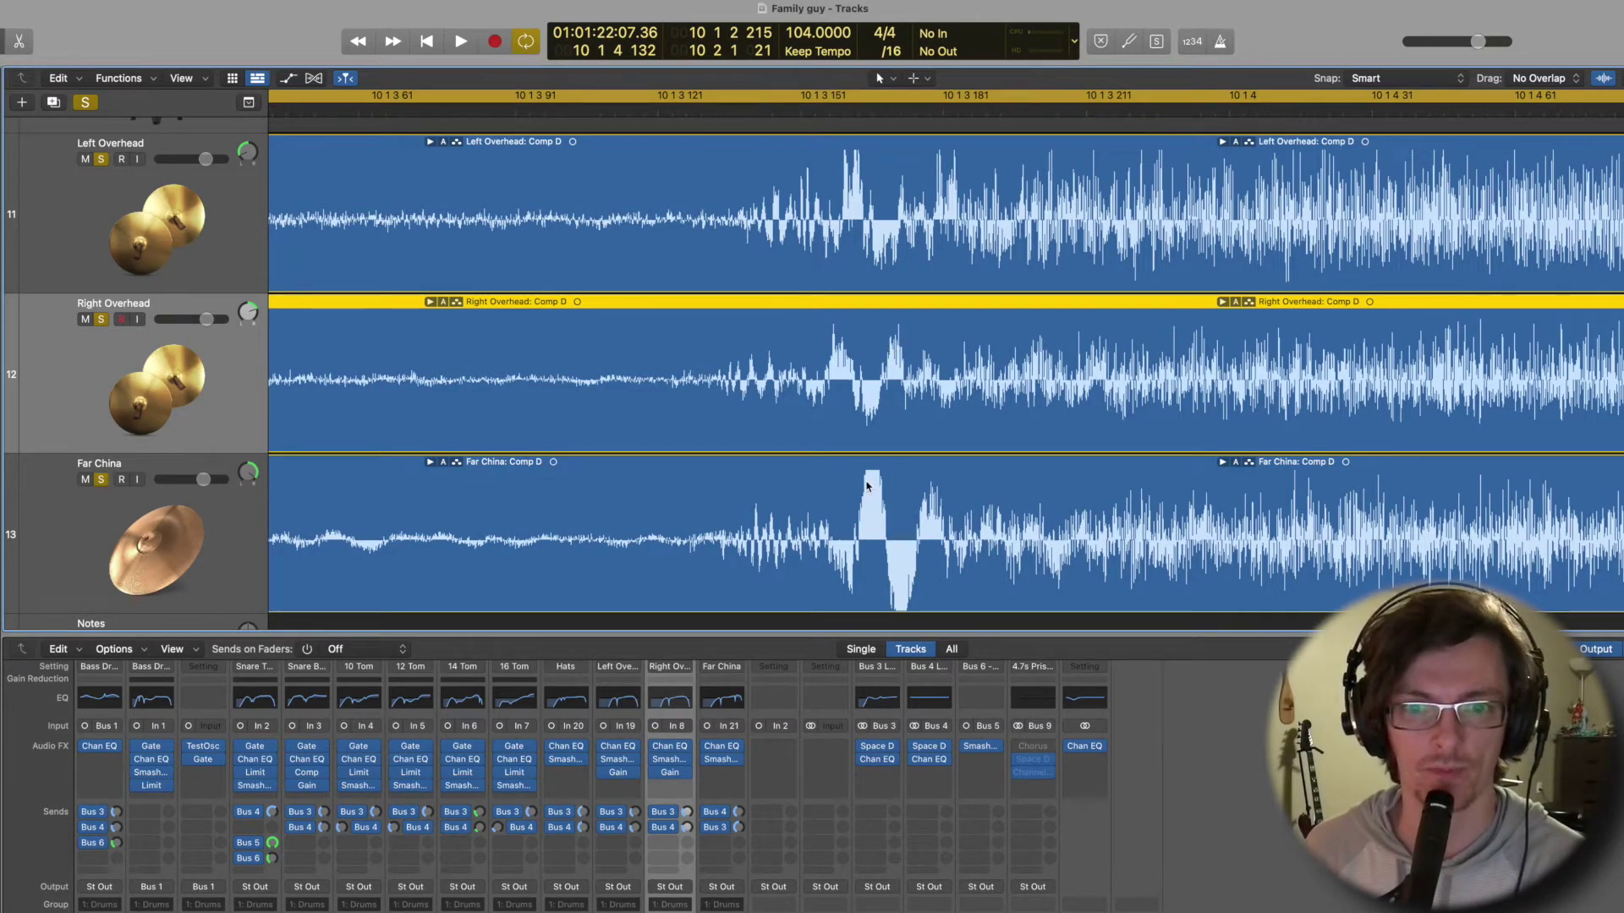
# Compare the Hats waveform with the overheads and move the Hats track between Right Overhead and Far China.
pyautogui.scroll(2, 864, 507)
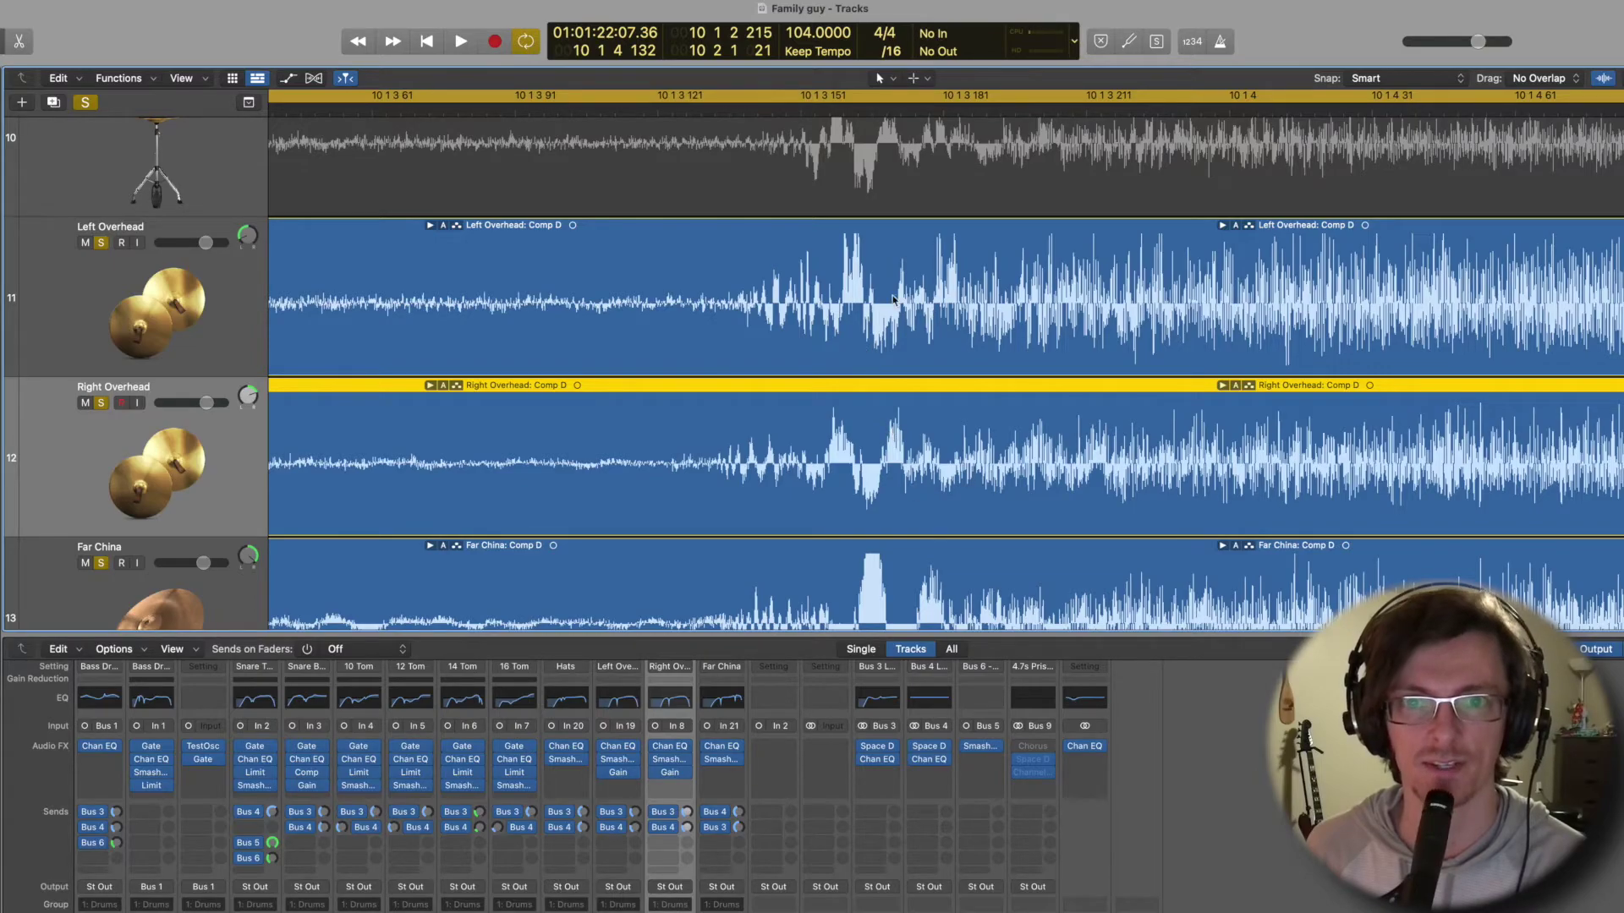
pyautogui.scroll(2, 897, 307)
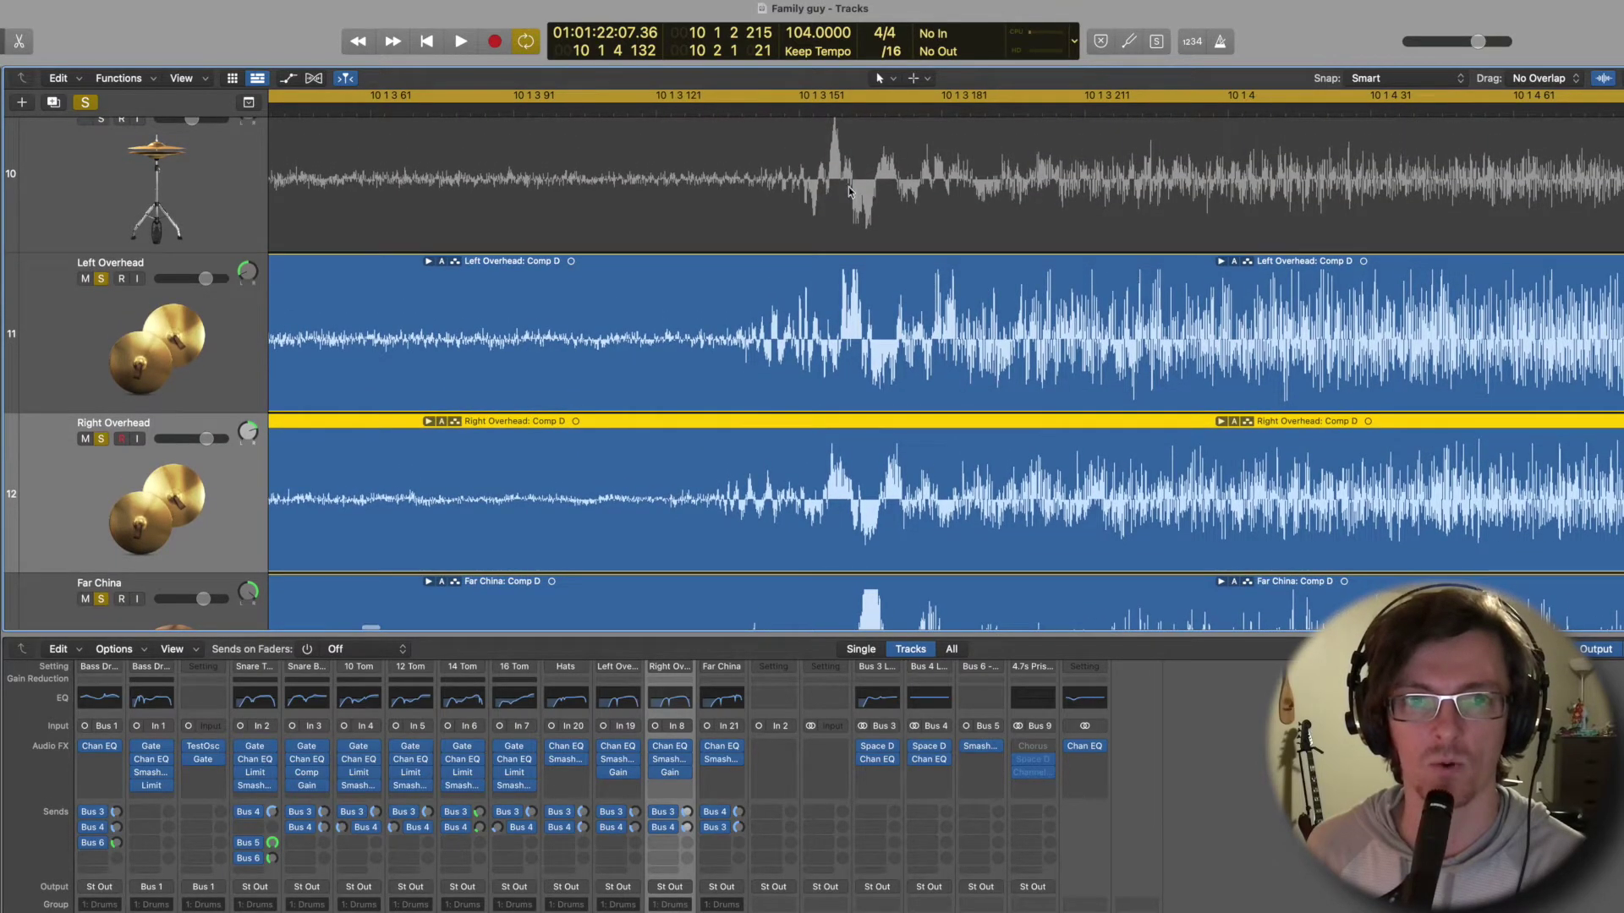
pyautogui.scroll(-2, 824, 203)
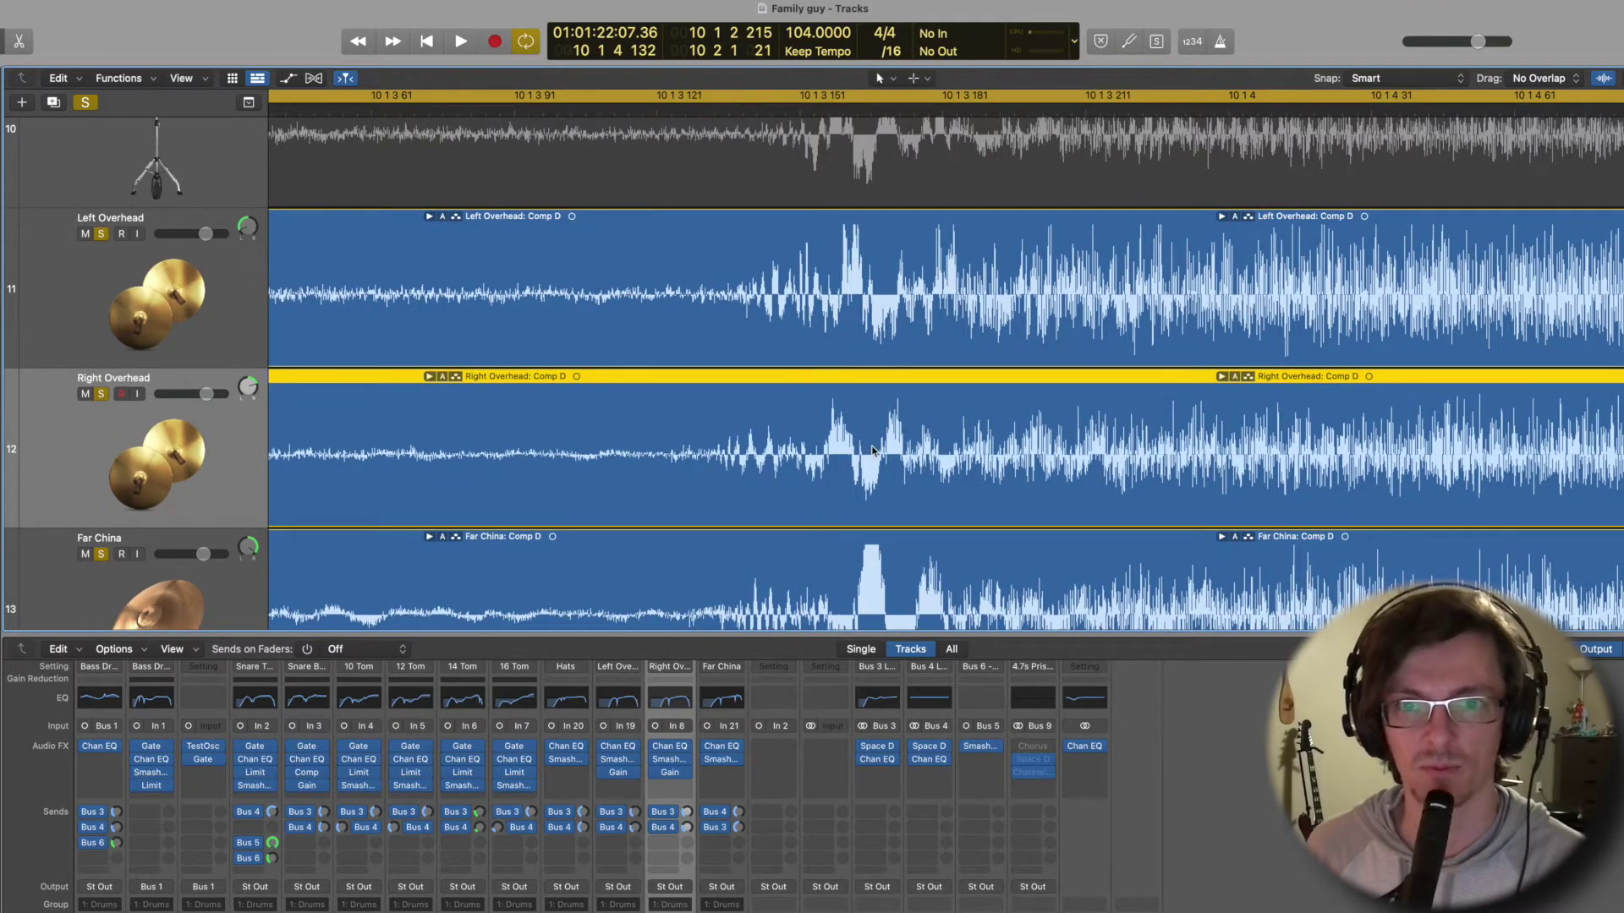
pyautogui.scroll(1, 795, 184)
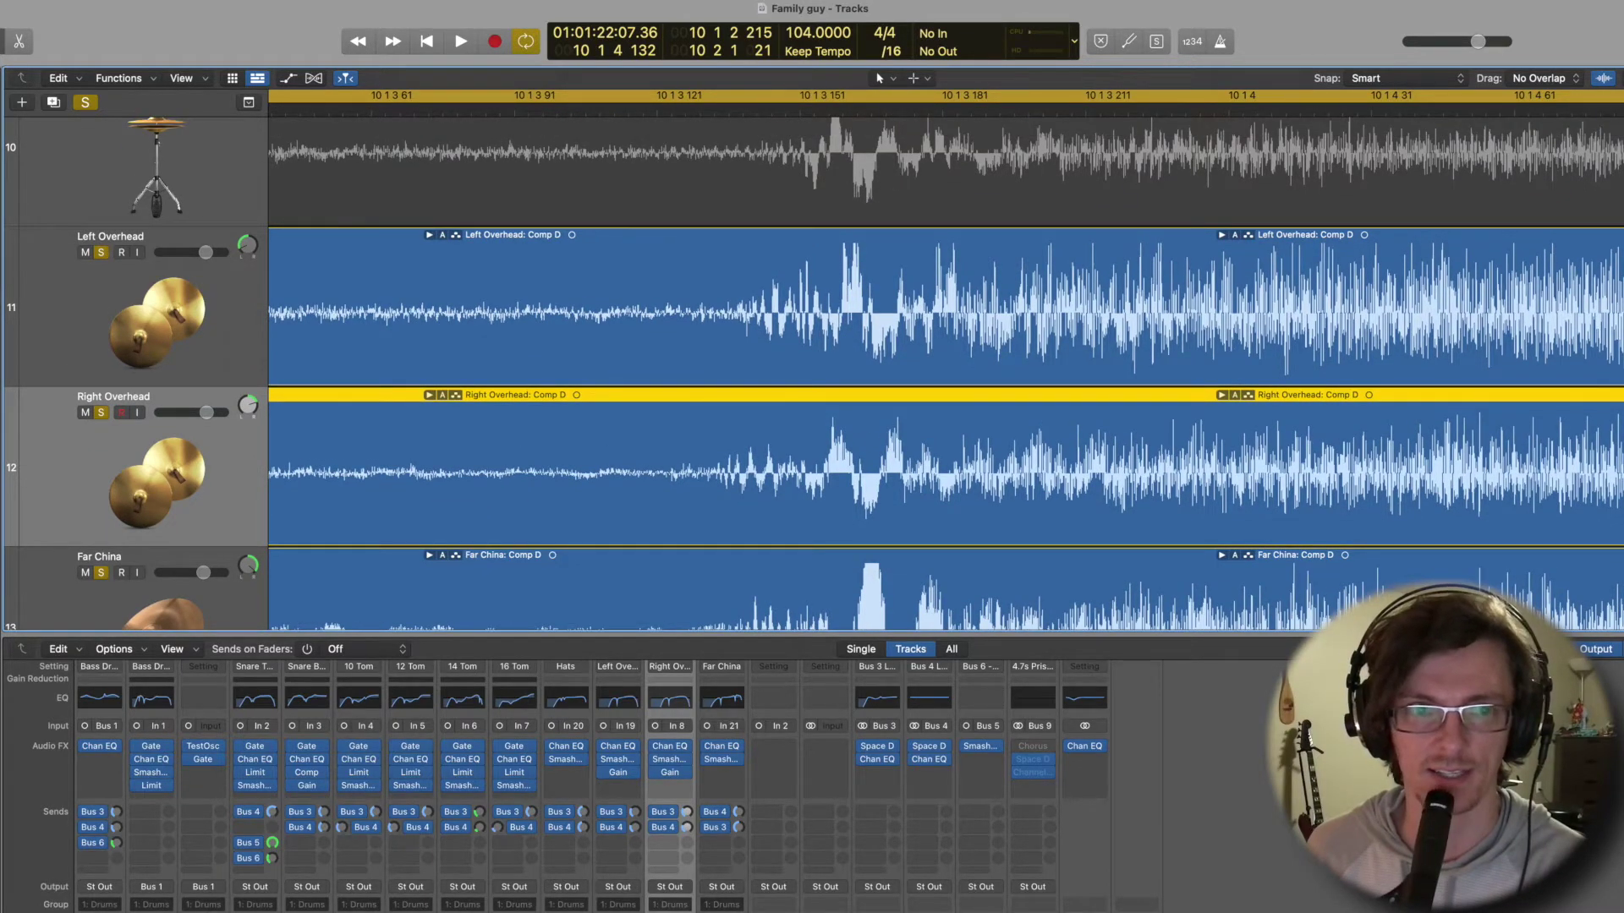
pyautogui.scroll(-4, 86, 148)
pyautogui.moveTo(86, 136); pyautogui.dragTo(101, 599)
pyautogui.scroll(-10, 267, 480)
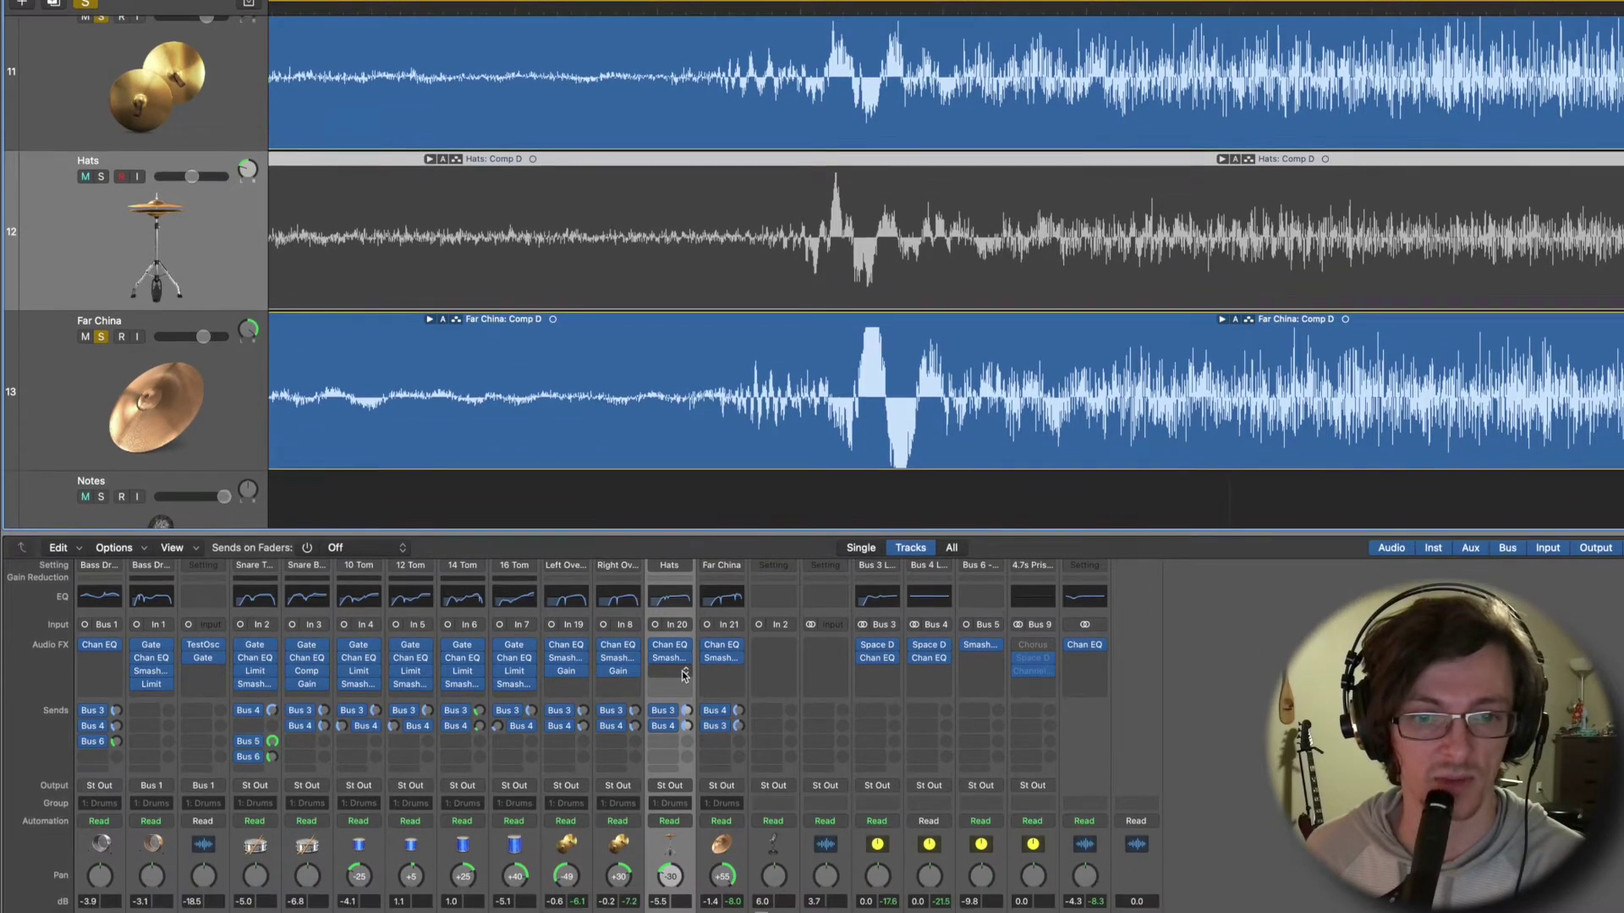
# Insert a mono Gain plug-in on the Hats channel and close its window.
pyautogui.click(679, 773)
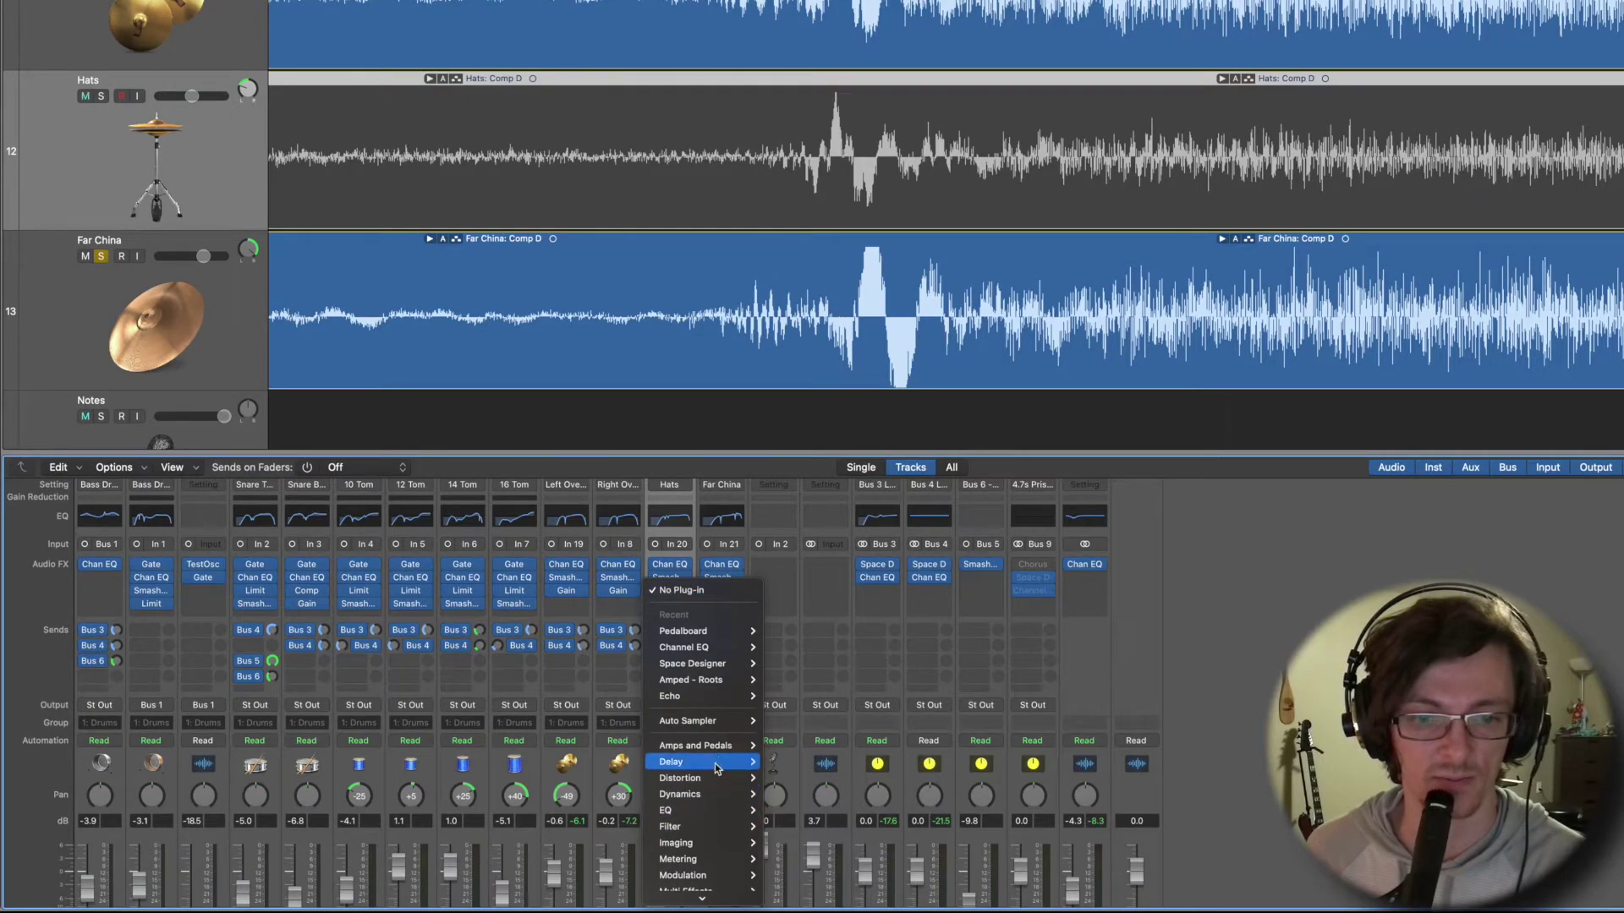
pyautogui.moveTo(719, 870)
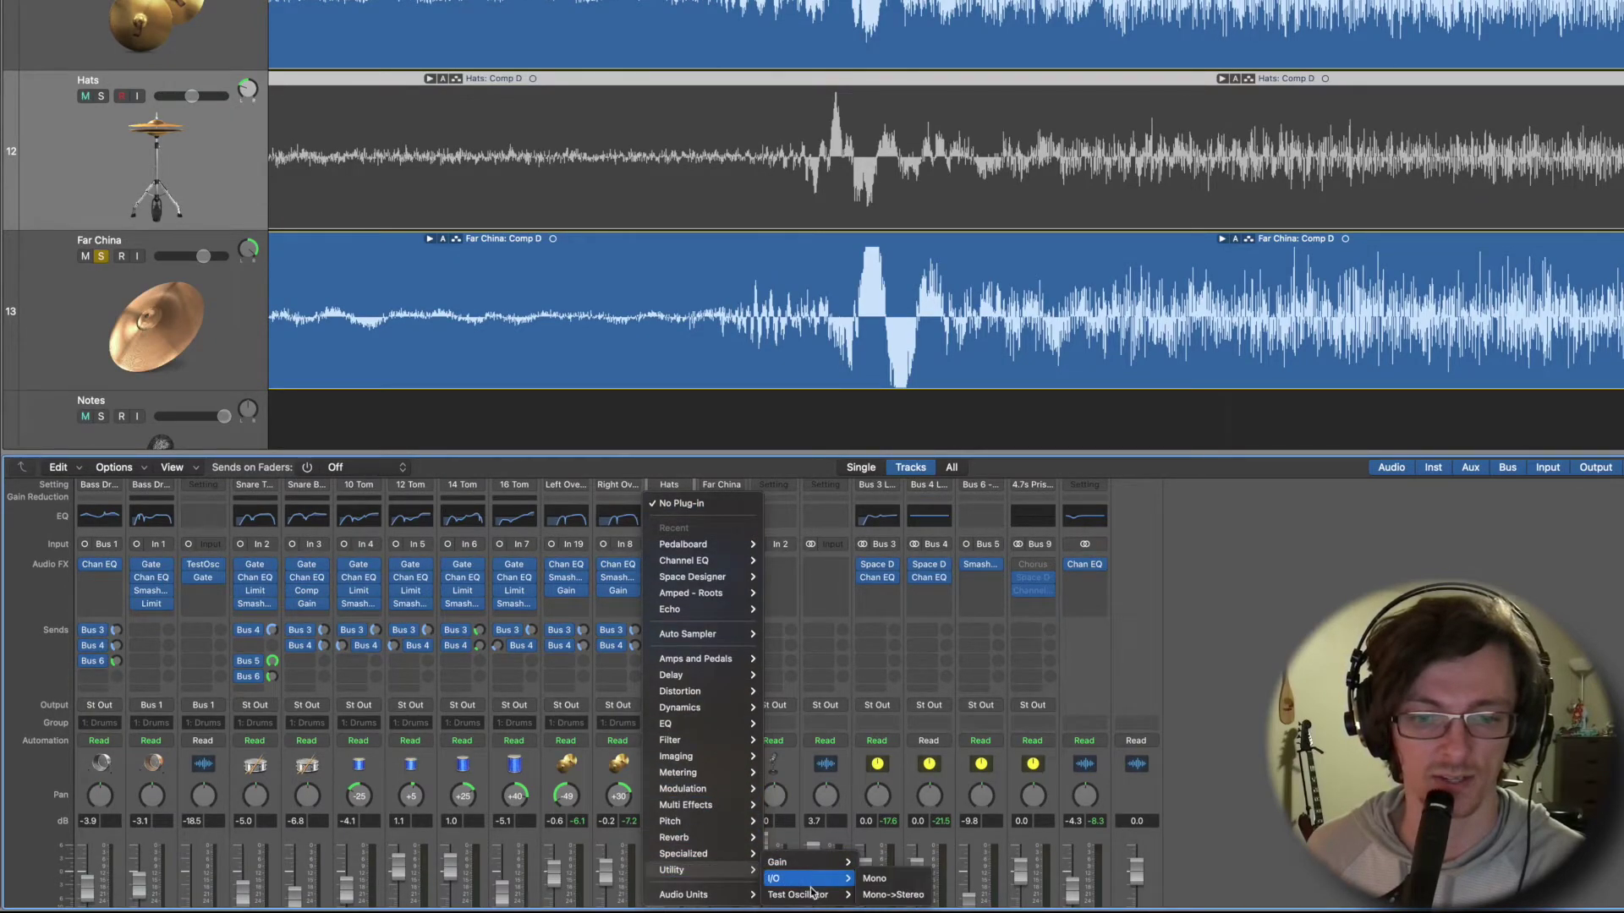
pyautogui.moveTo(808, 862)
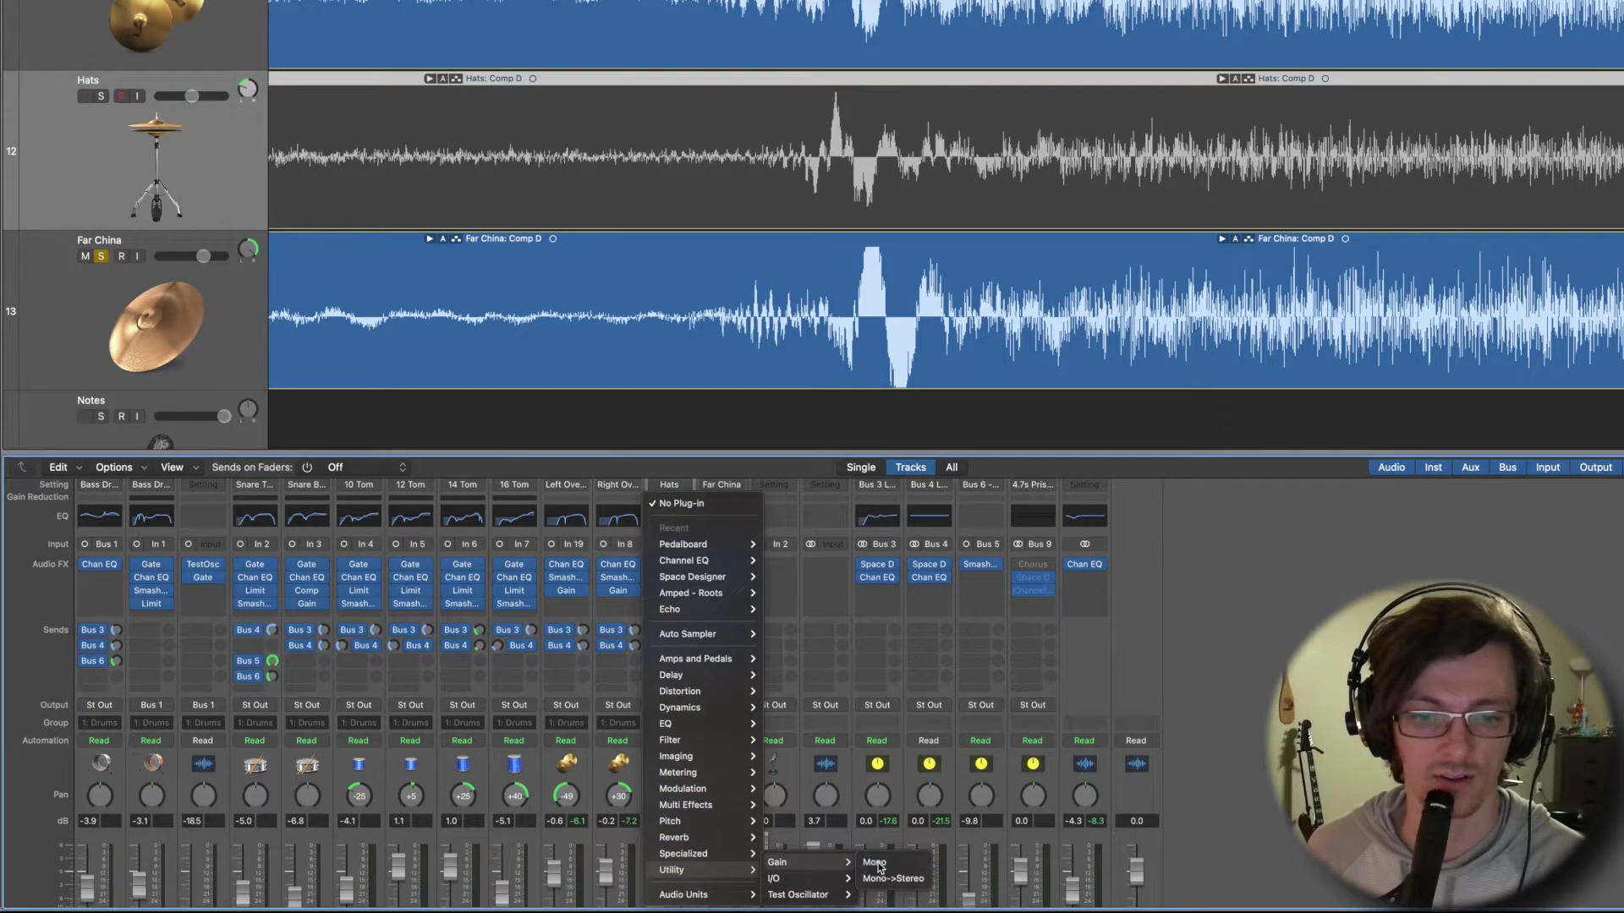
pyautogui.click(876, 864)
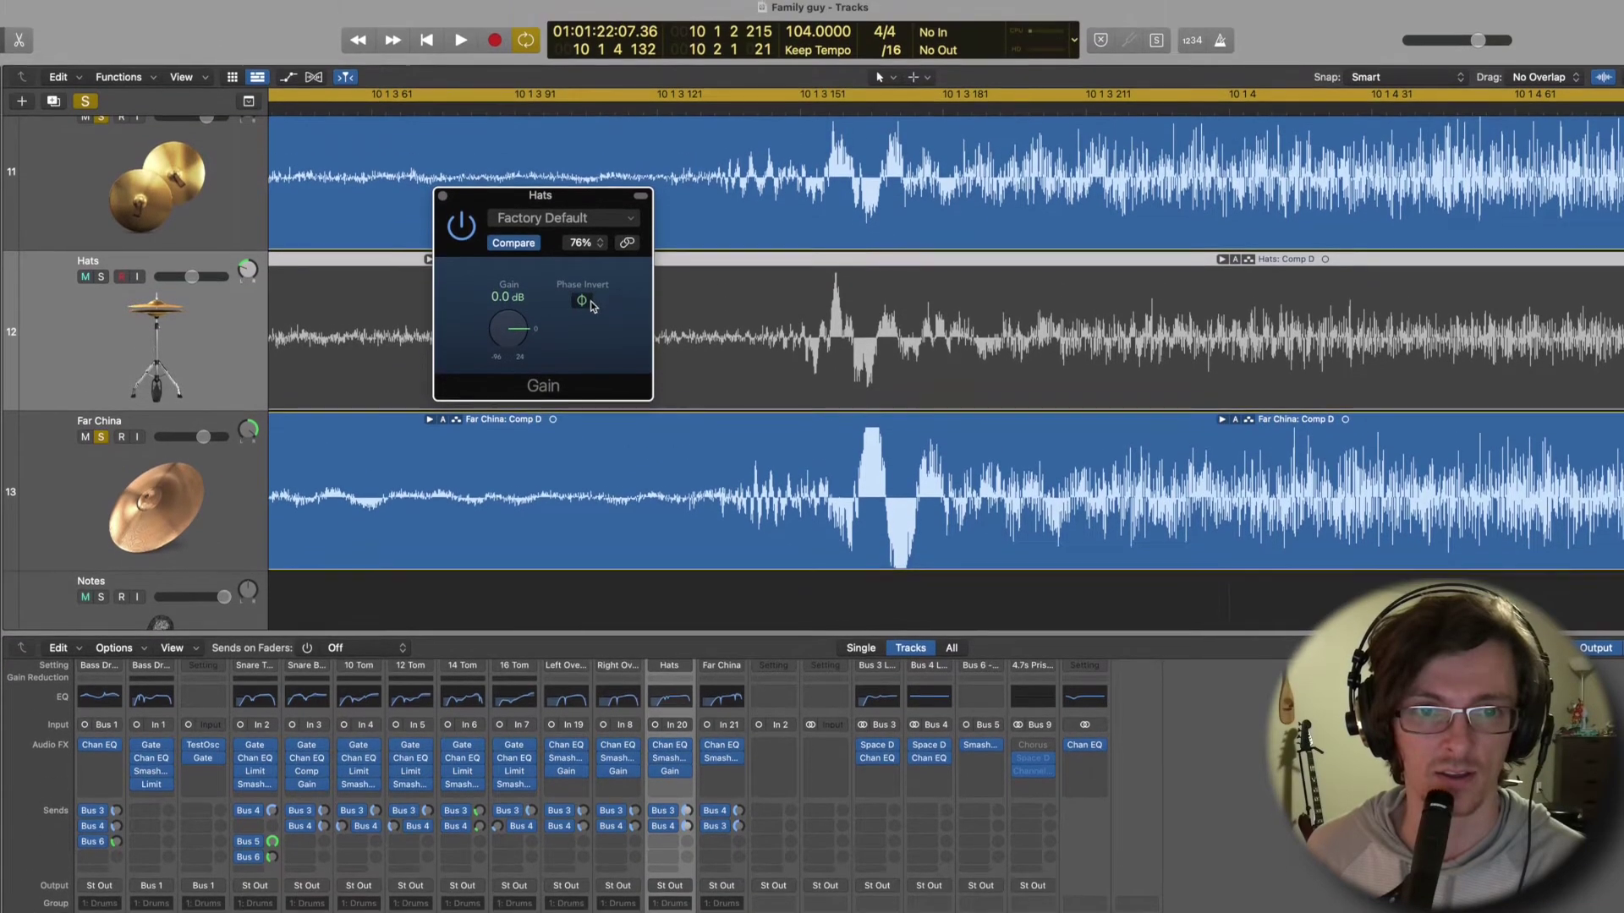
pyautogui.click(443, 198)
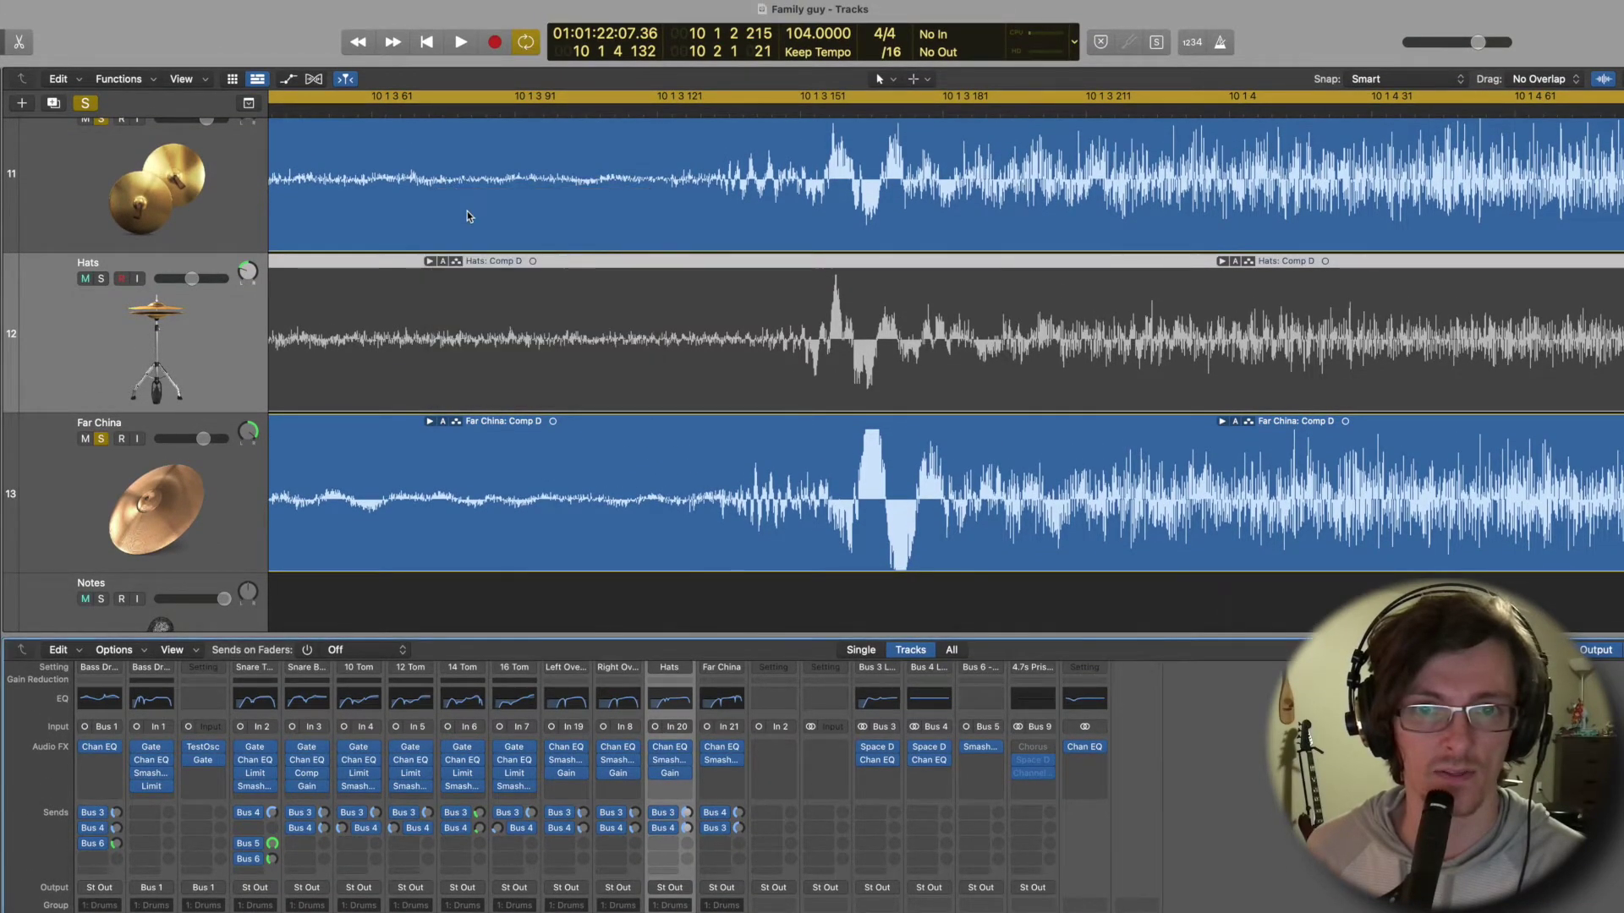
# Solo the Hats track and reduce the height of the tracks.
pyautogui.scroll(3, 830, 371)
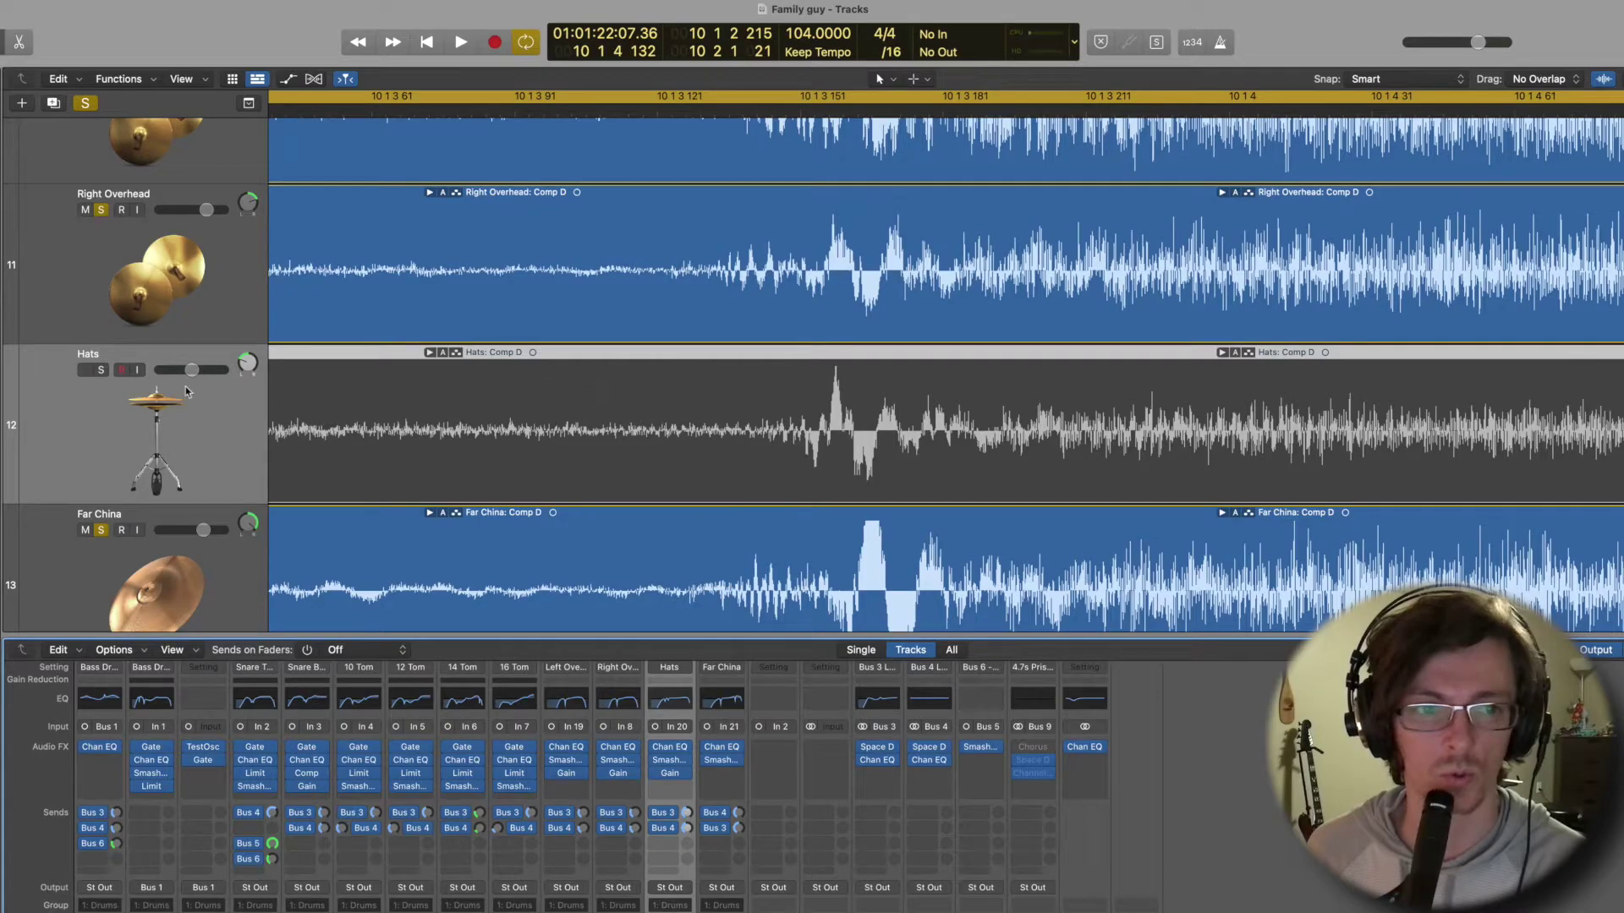
pyautogui.click(100, 373)
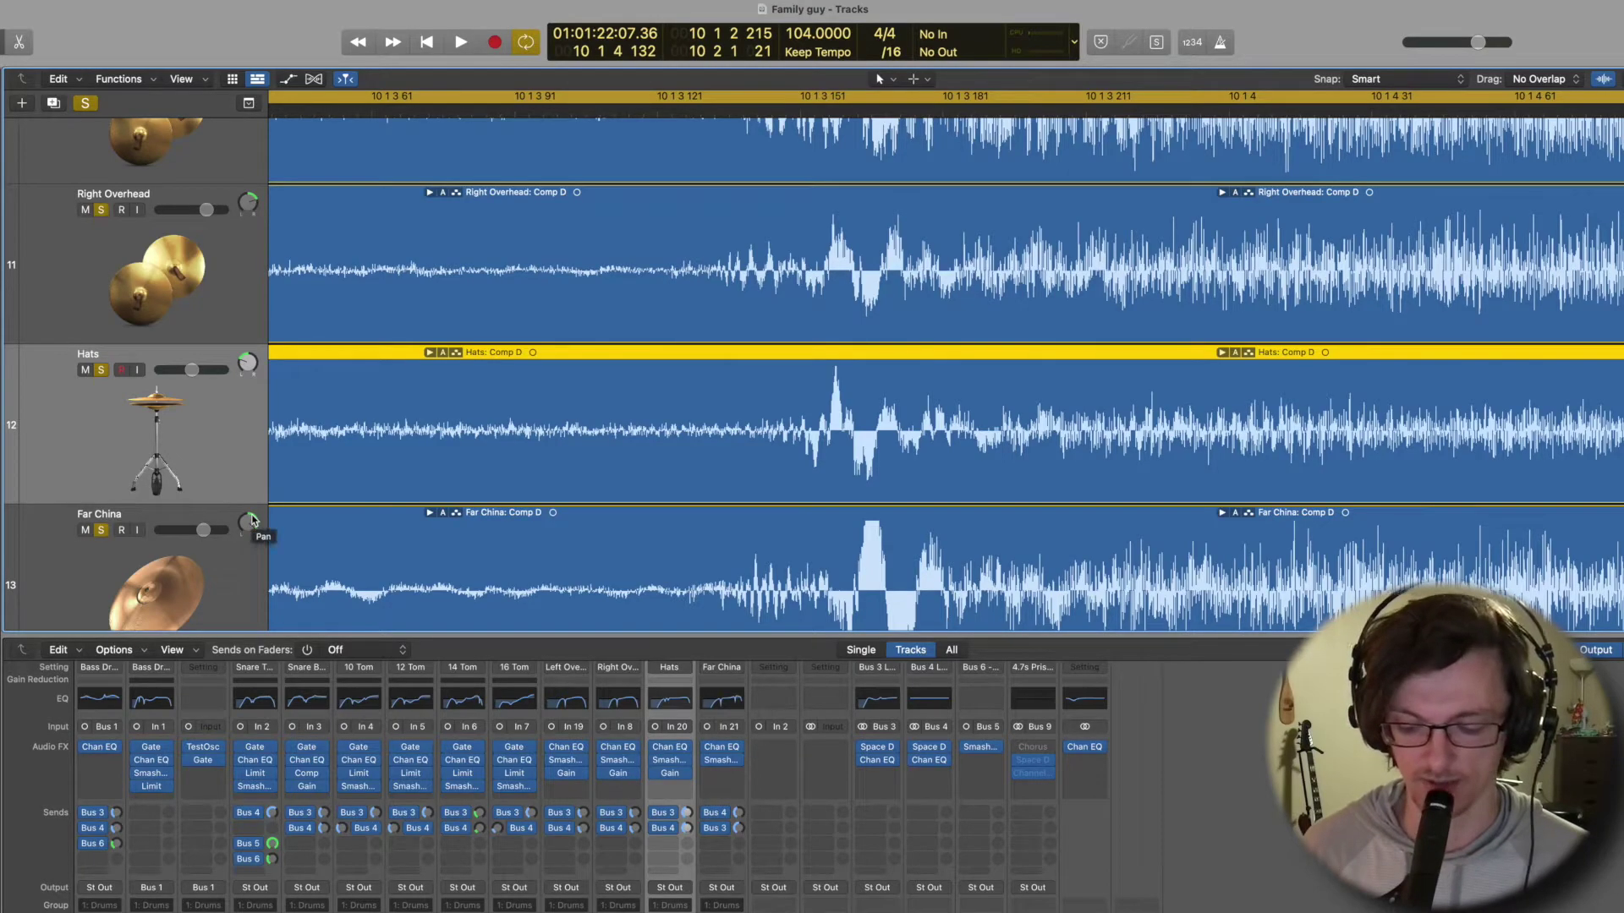
pyautogui.press('super+Down')
pyautogui.press('super+Up')
pyautogui.press('super+Up')
pyautogui.press('super+Up')
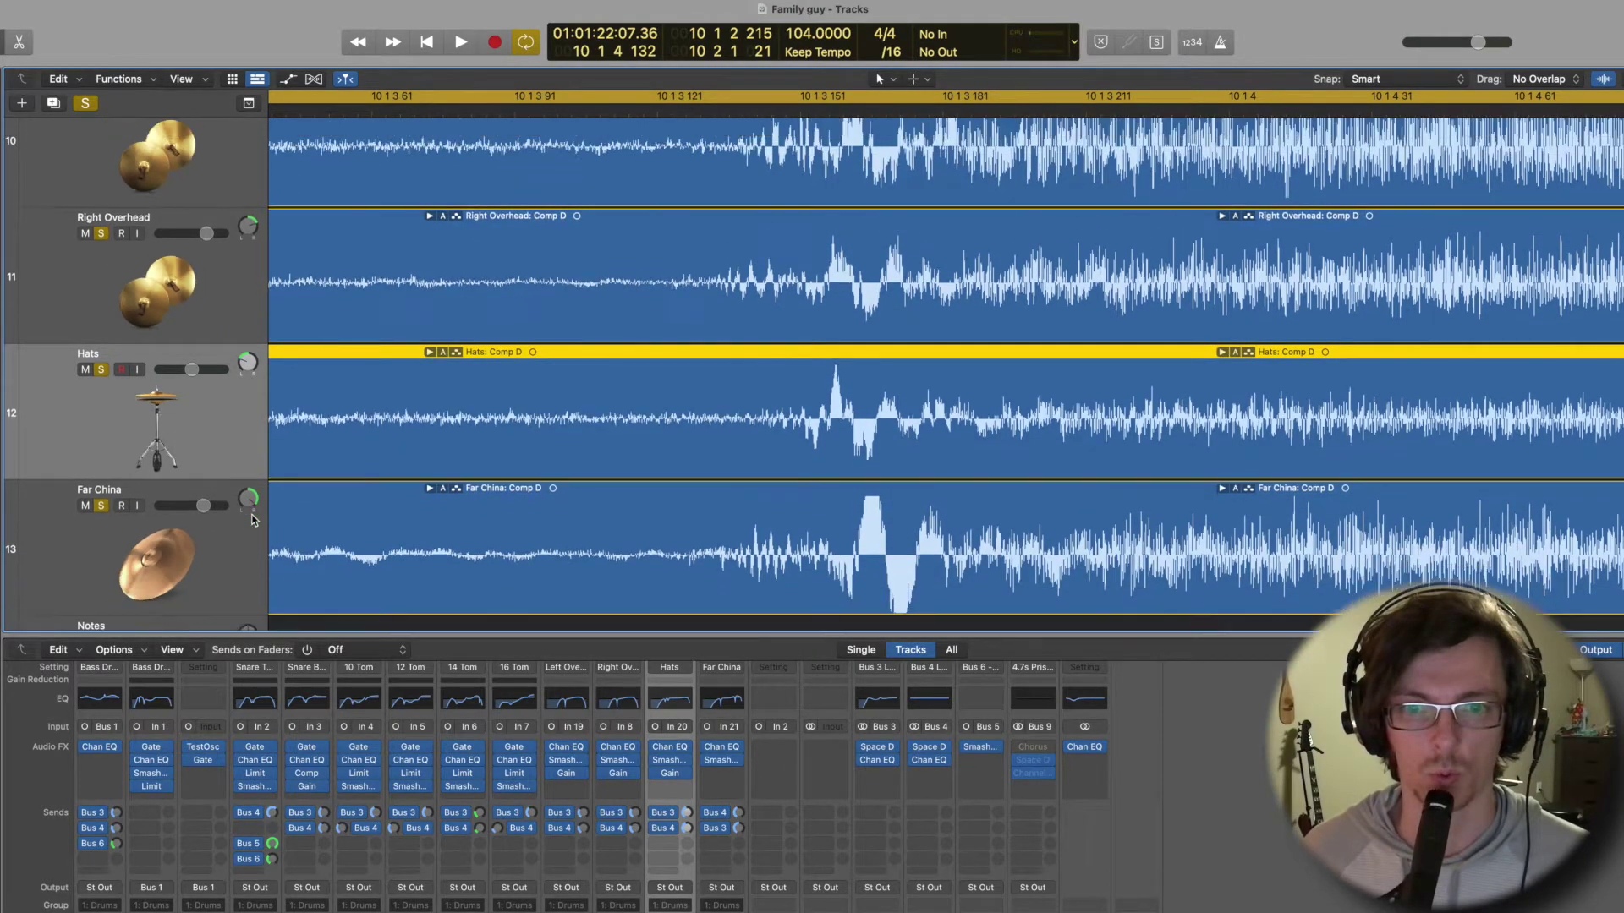
pyautogui.press('super+Up')
pyautogui.press('super+Up')
# Move the Far China track up to sit between the Sub and Snare Top tracks.
pyautogui.press('super+Left')
pyautogui.press('super+Left')
pyautogui.press('super+Left')
pyautogui.press('super+Left')
pyautogui.press('super+Left')
pyautogui.hscroll(-1, 209, 561)
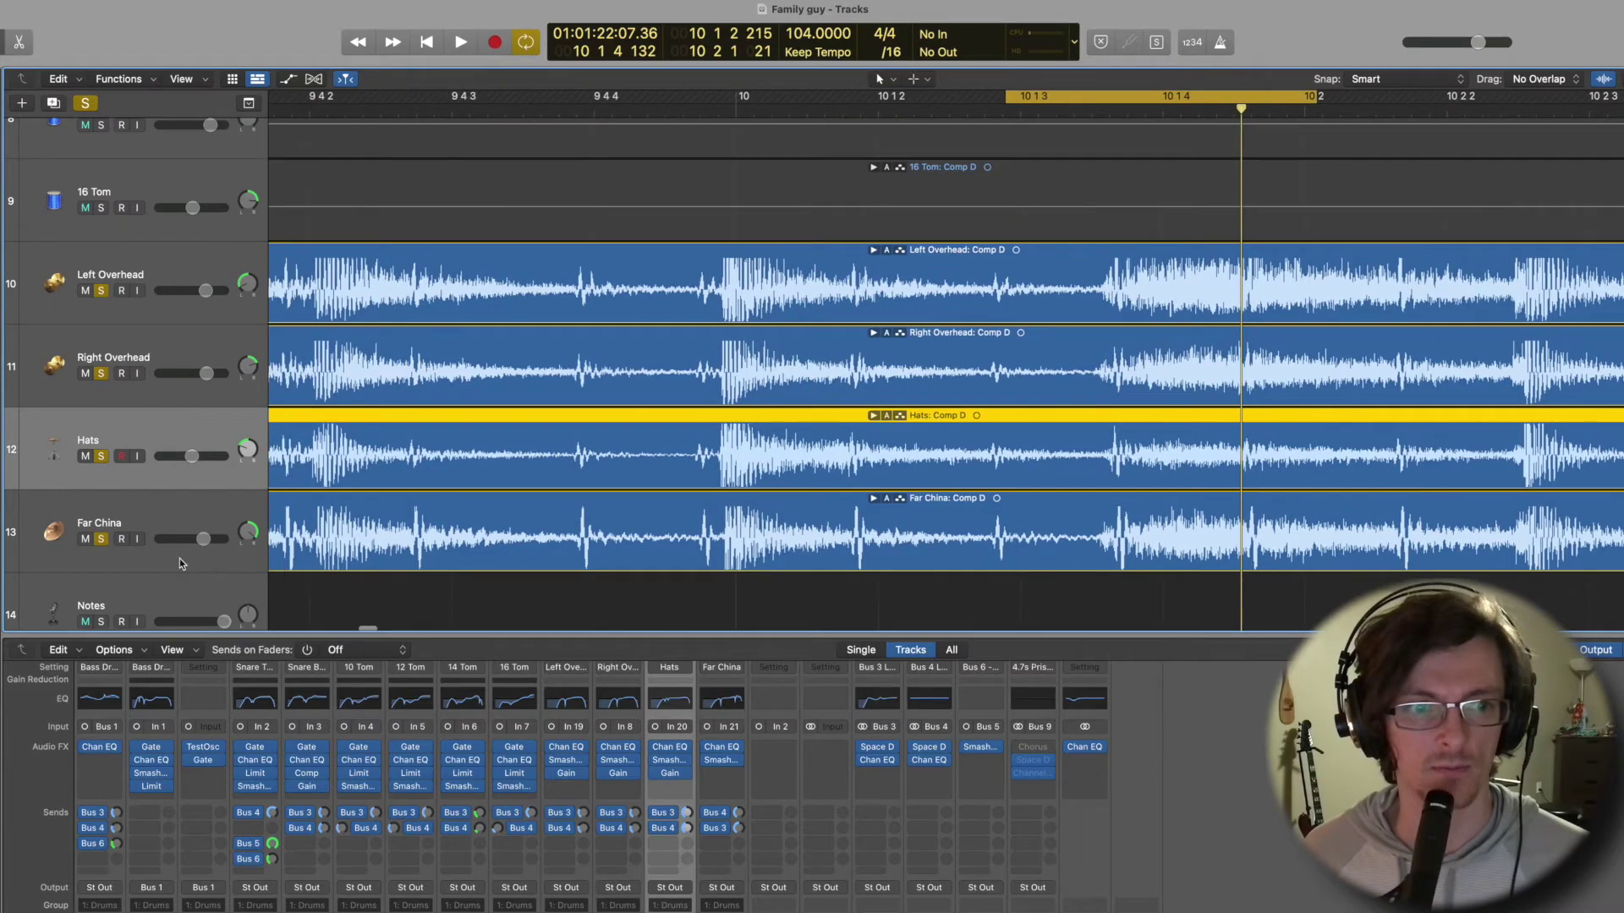
pyautogui.scroll(2, 152, 556)
pyautogui.moveTo(124, 553); pyautogui.dragTo(141, 349)
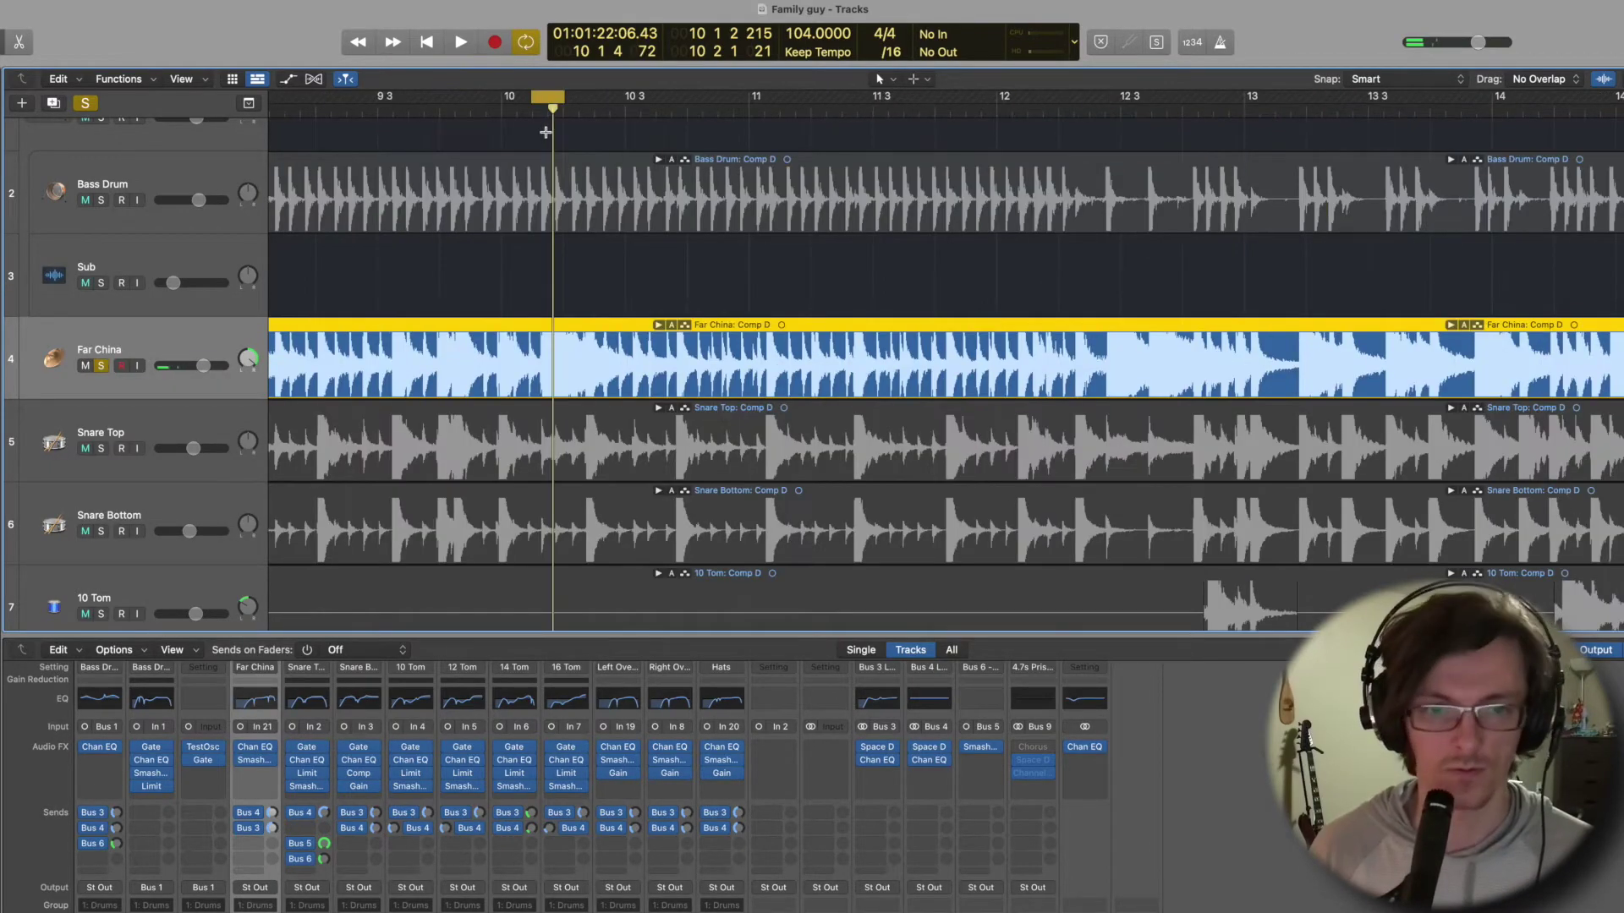
# Compare the Far China waveform with the bass drum and snare waveforms around the crash near 10 1 4.
pyautogui.press('super+Right')
pyautogui.press('super+Right')
pyautogui.press('super+Right')
pyautogui.press('super+Right')
pyautogui.press('super+Right')
pyautogui.press('super+Right')
pyautogui.press('super+Right')
pyautogui.press('super+Right')
pyautogui.press('super+Right')
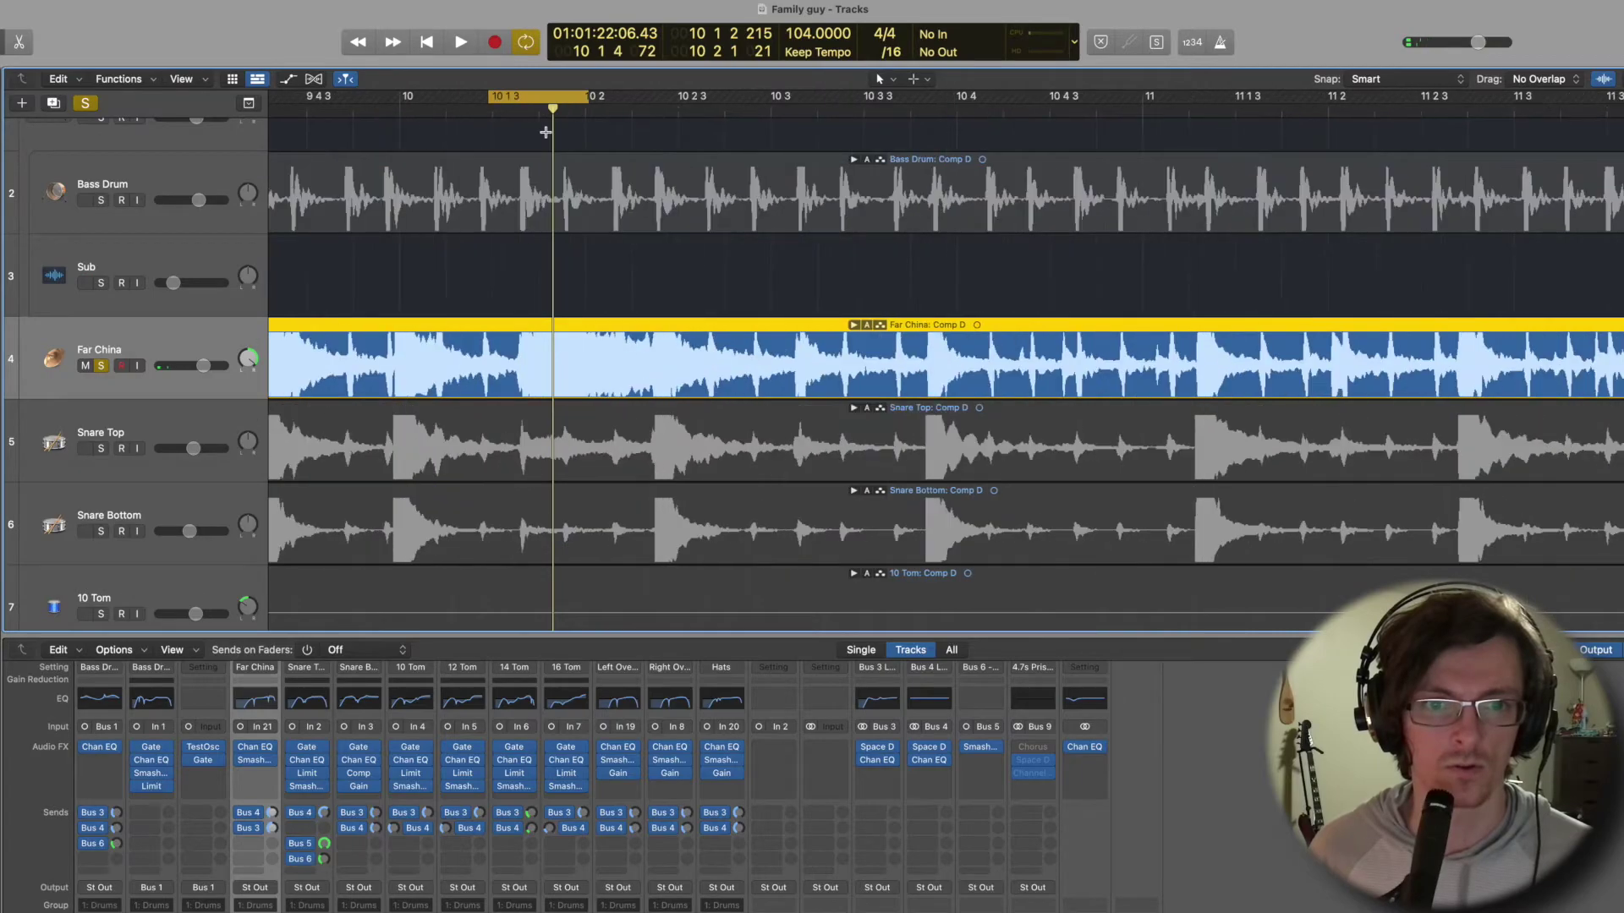
pyautogui.press('super+Right')
pyautogui.press('super+Right')
pyautogui.press('super+Right')
pyautogui.press('super+Right')
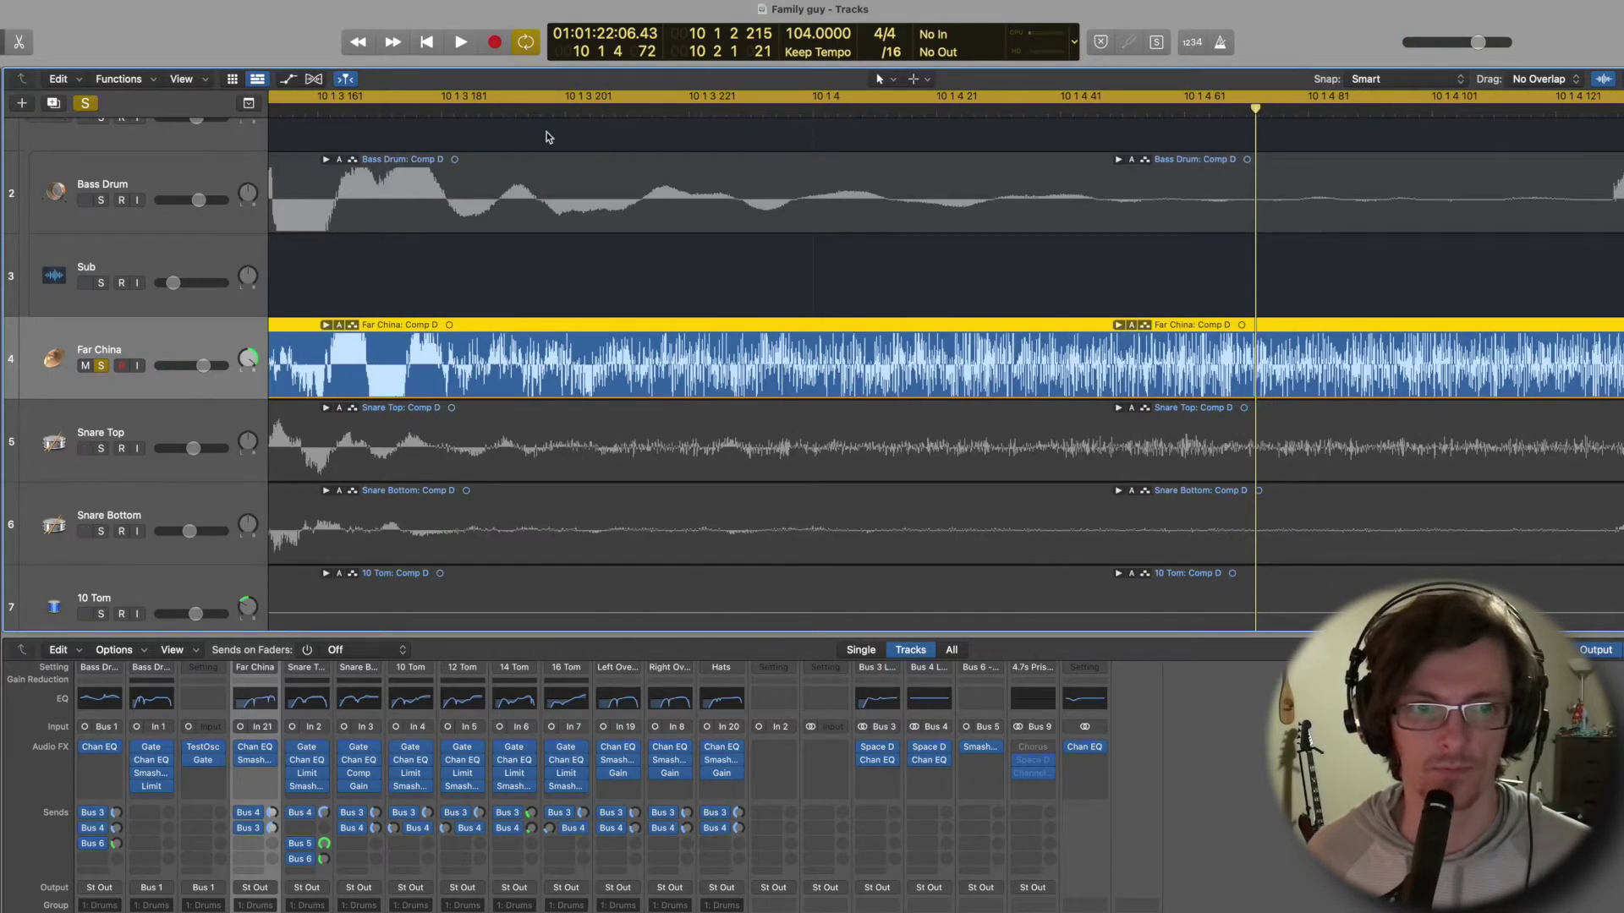
pyautogui.press('super+Right')
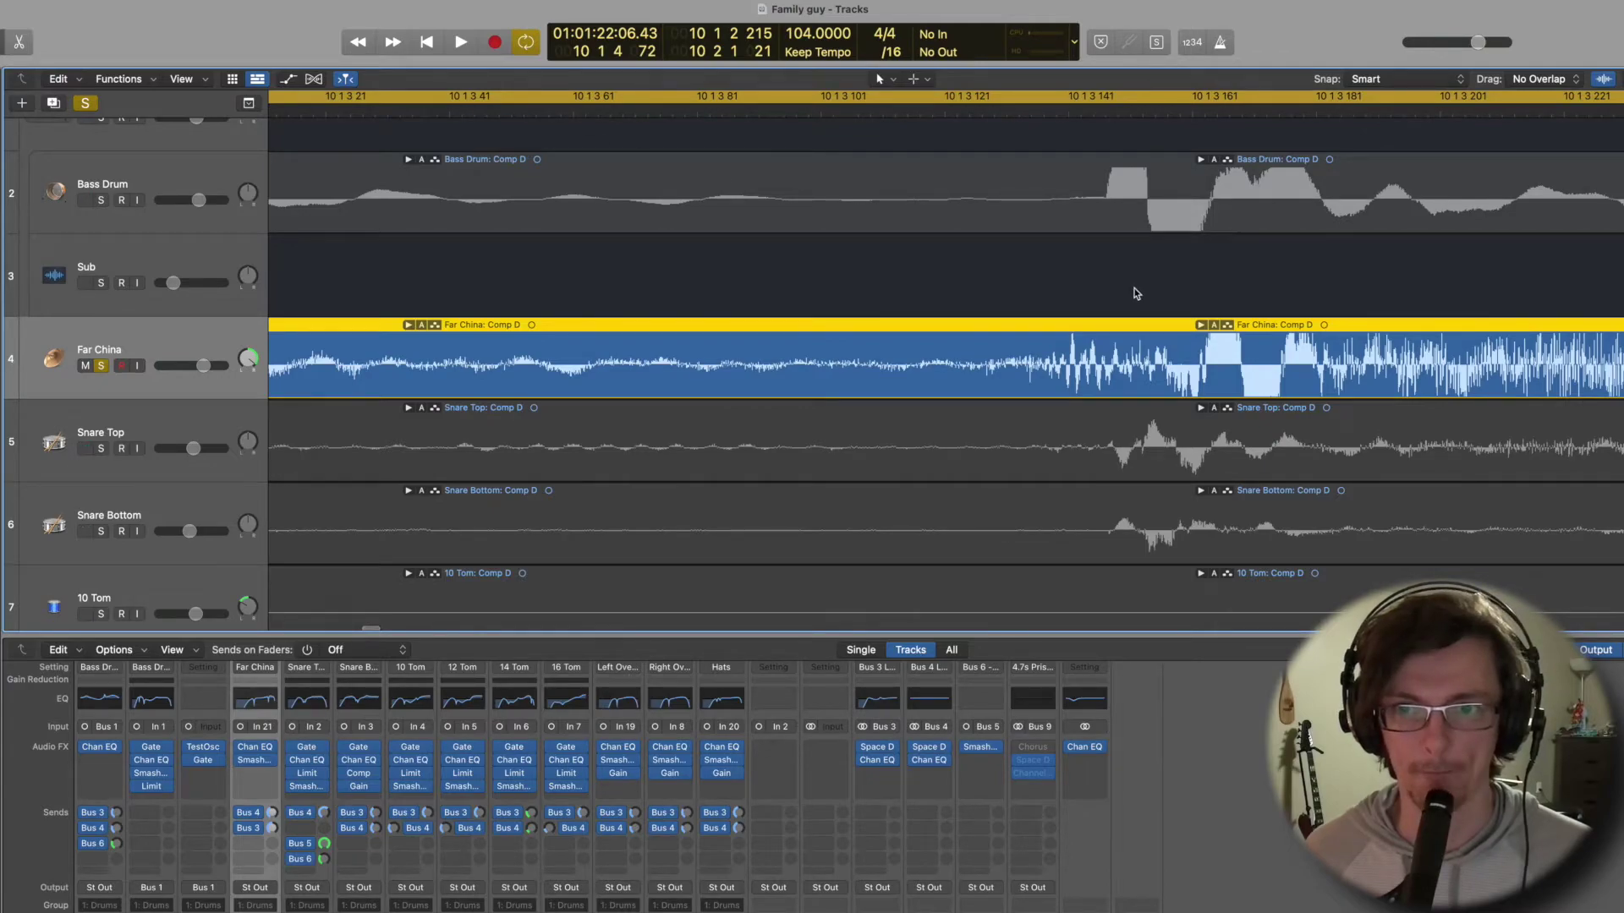
pyautogui.press('super+Left')
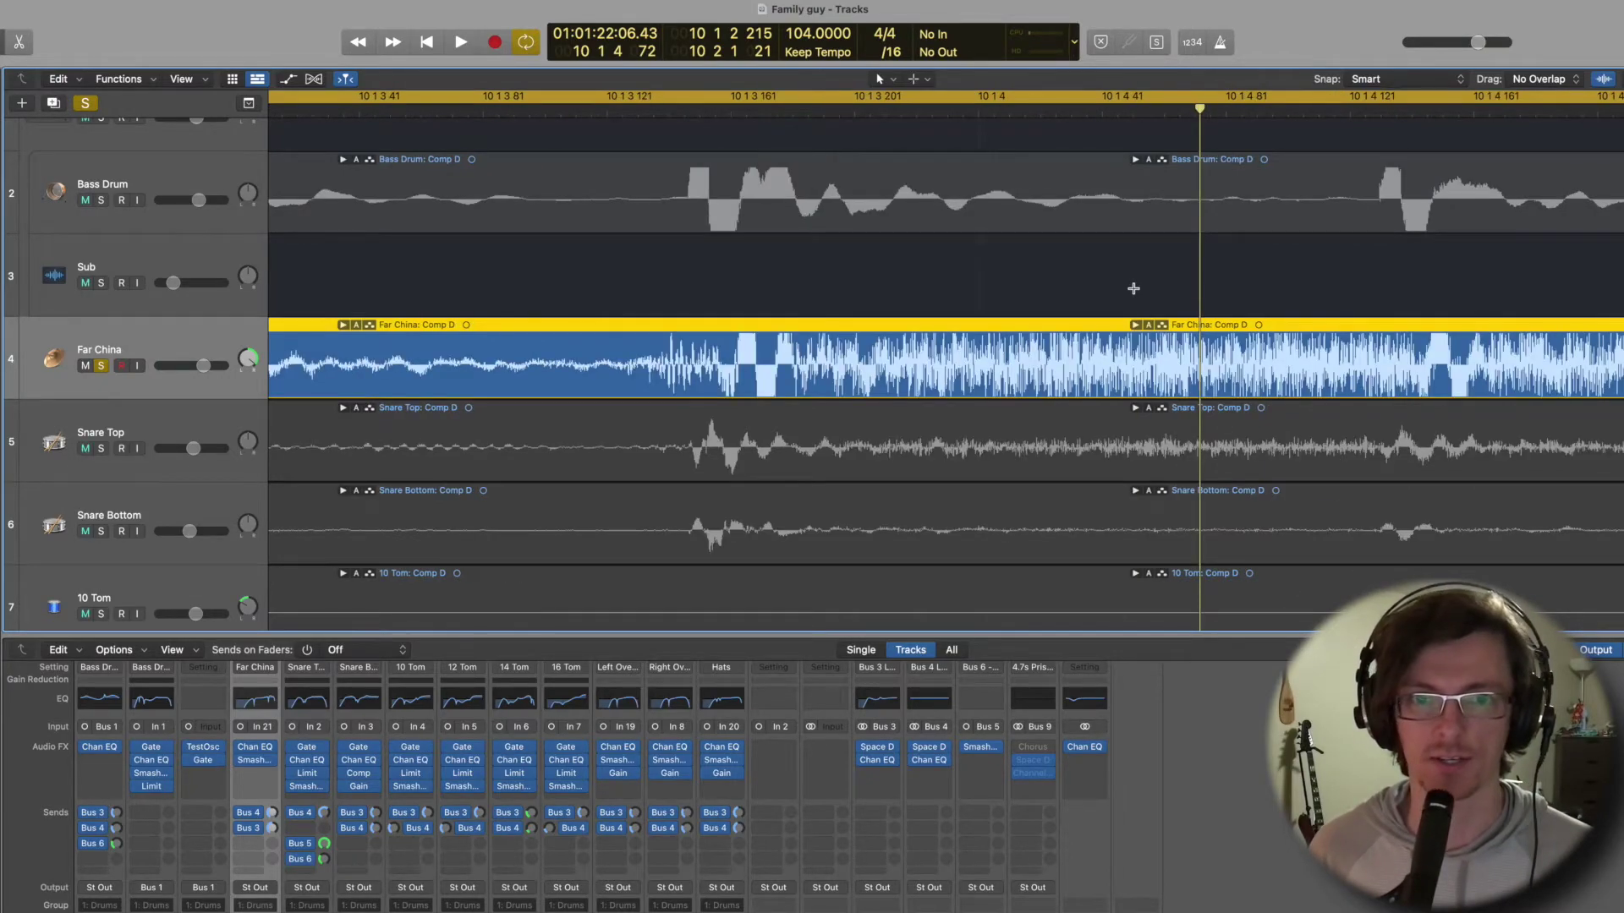
# Set a cycle range over the snare hit from 9 4 4 153 to 10 1 2 94 and place the playhead at 9 4 4 229.
pyautogui.press('super+Left')
pyautogui.hscroll(-5, 1004, 241)
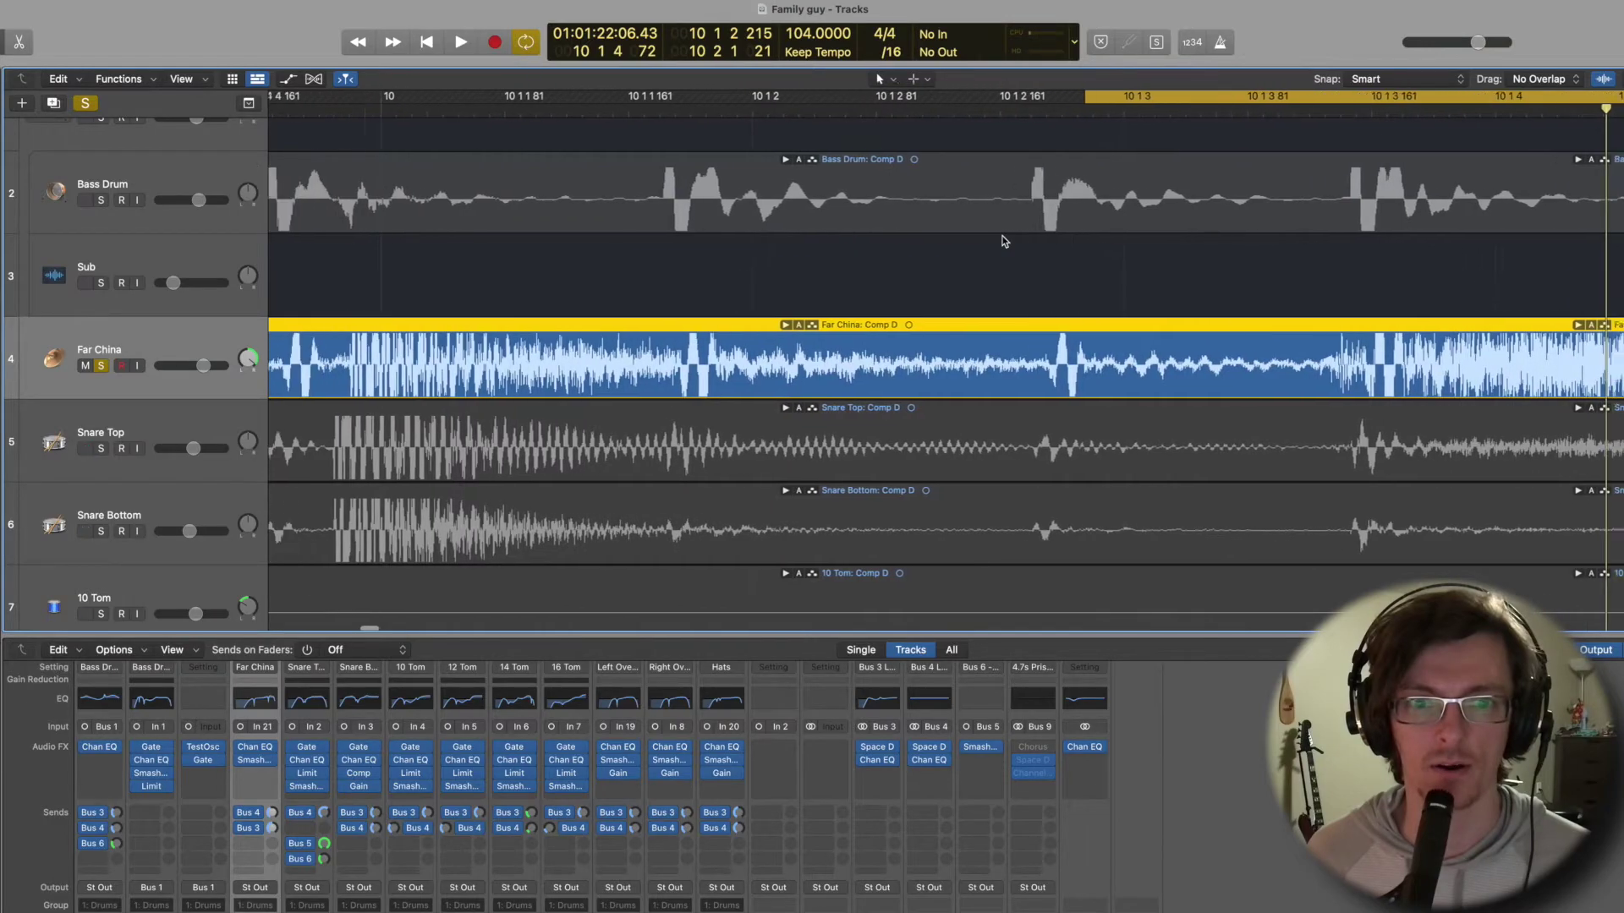
pyautogui.hscroll(-3, 1004, 241)
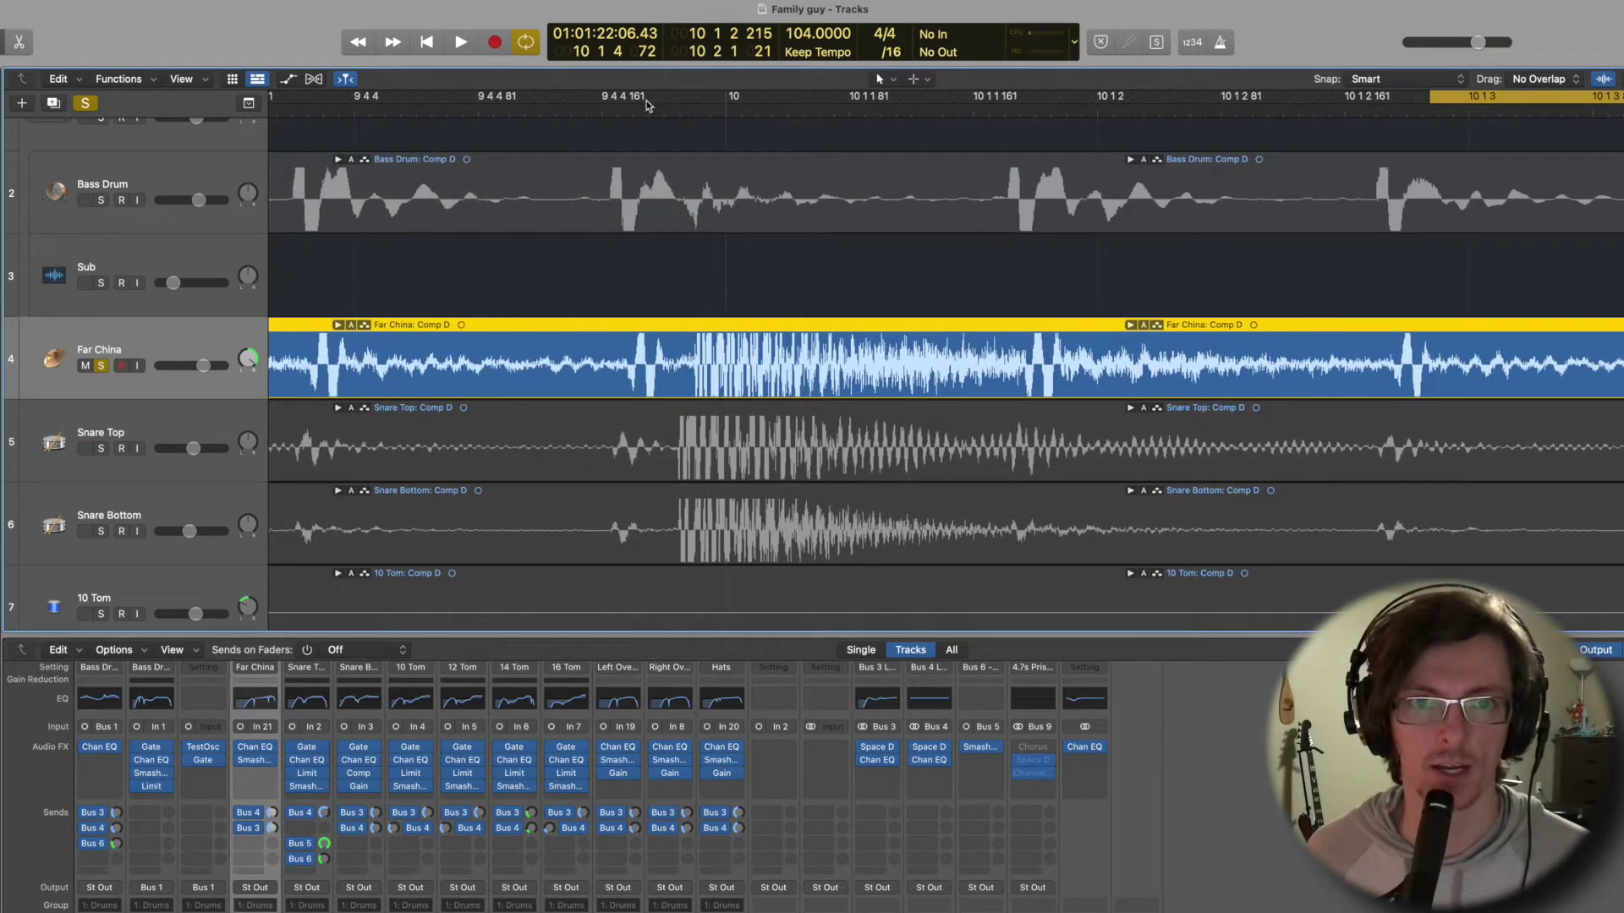
pyautogui.moveTo(590, 100); pyautogui.dragTo(1240, 100)
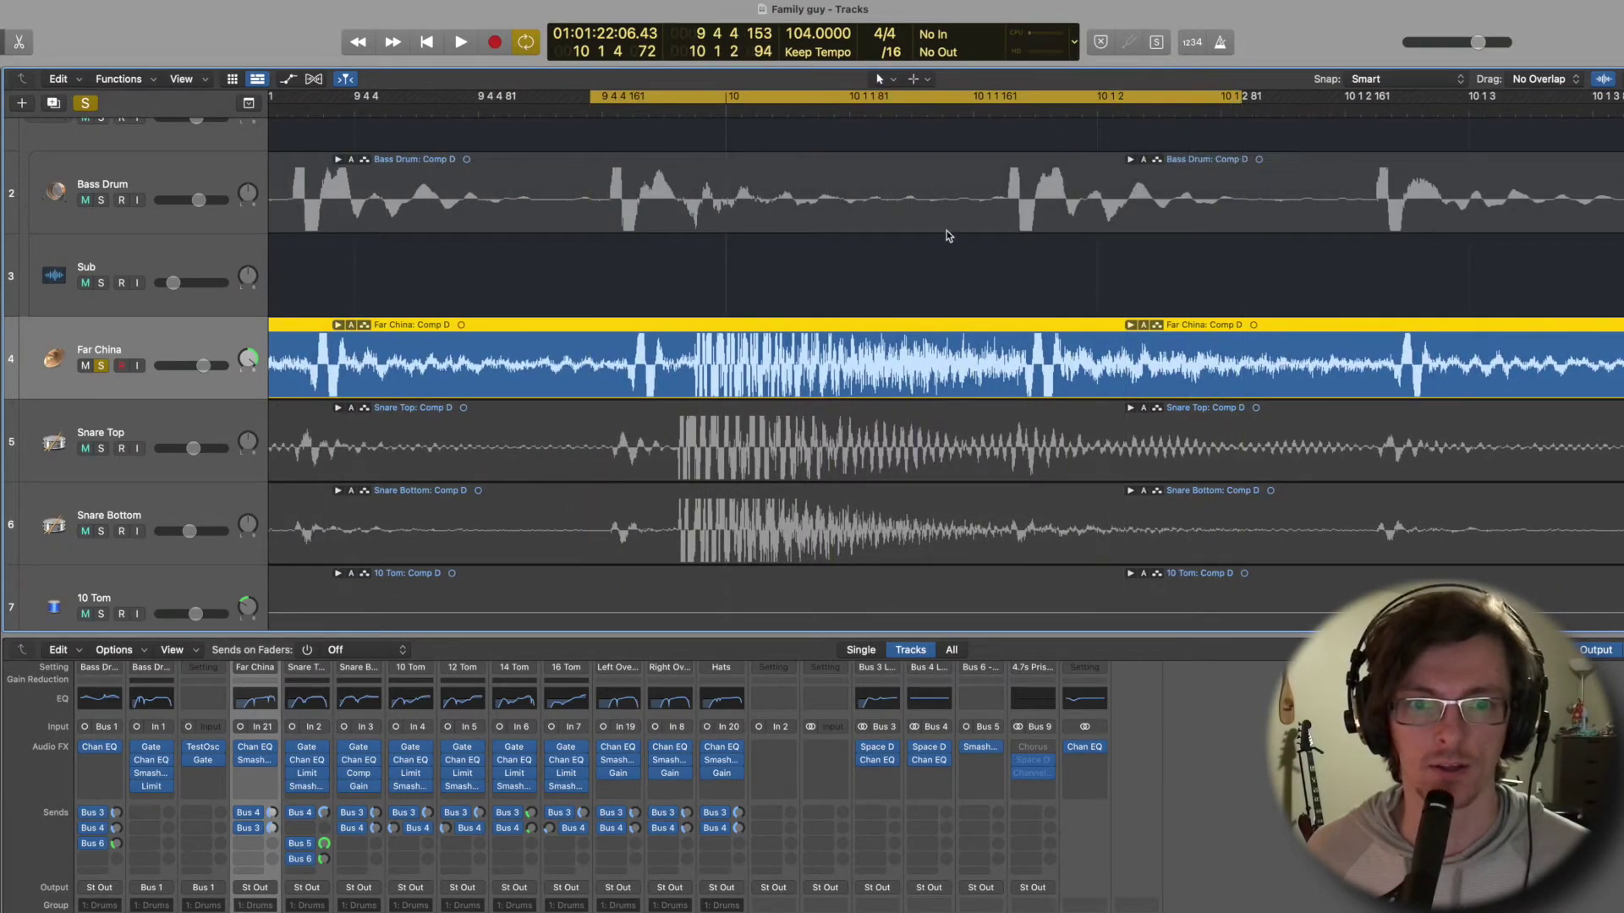
pyautogui.press('super+Right')
pyautogui.press('super+Right')
pyautogui.hscroll(10, 946, 230)
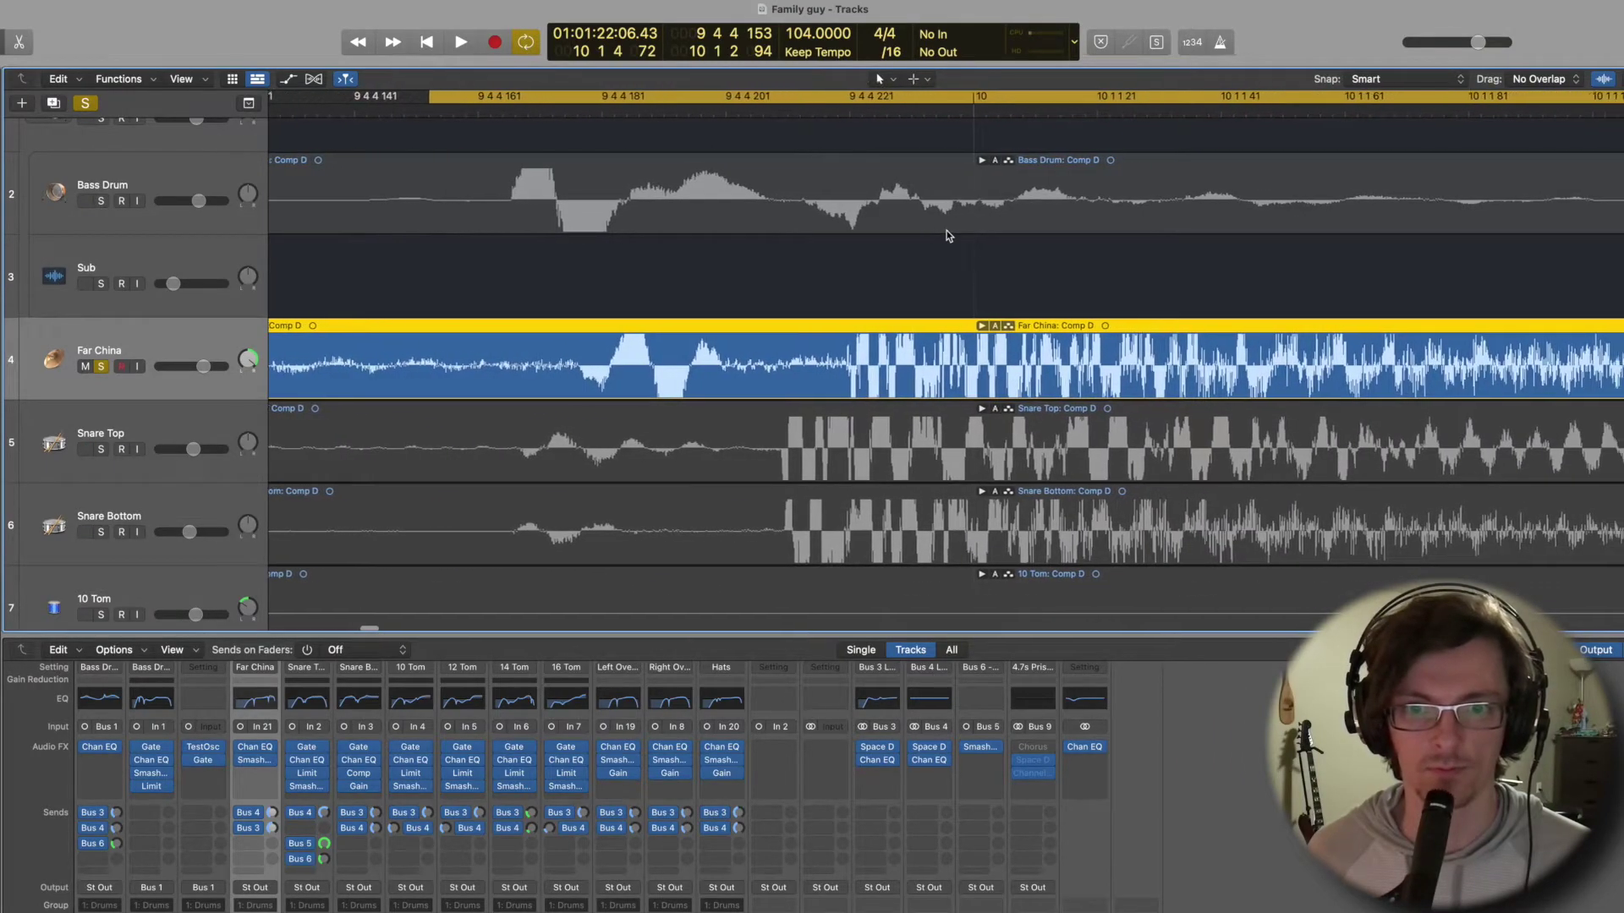
pyautogui.click(900, 112)
pyautogui.press('super+Right')
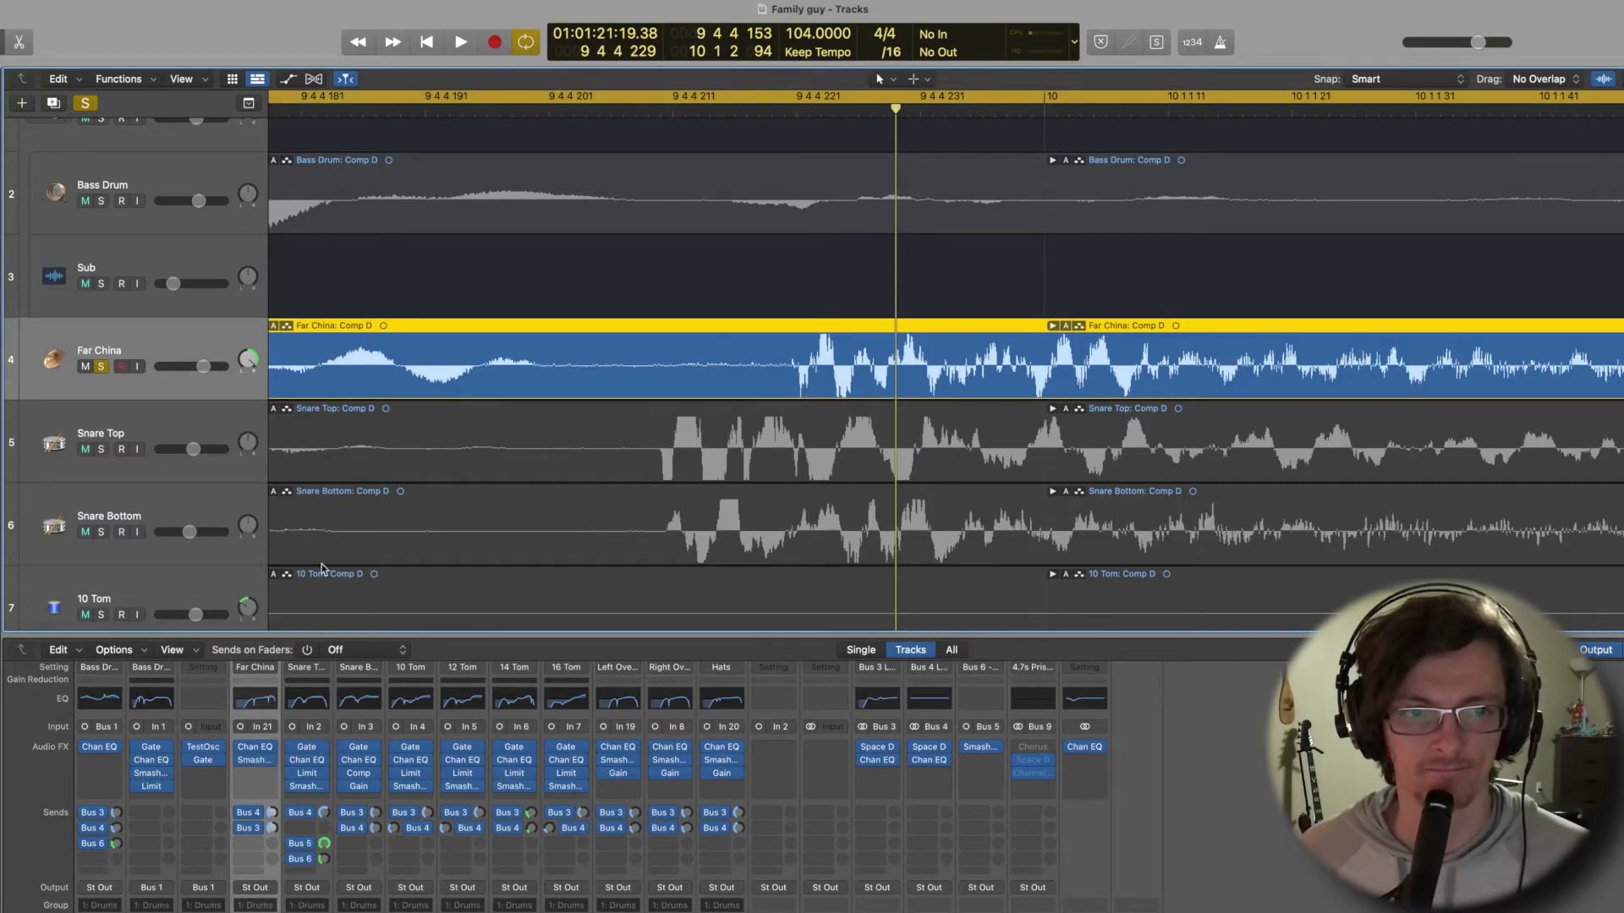
# Insert a stereo Gain plug-in on the Far China channel and close its window.
pyautogui.click(254, 773)
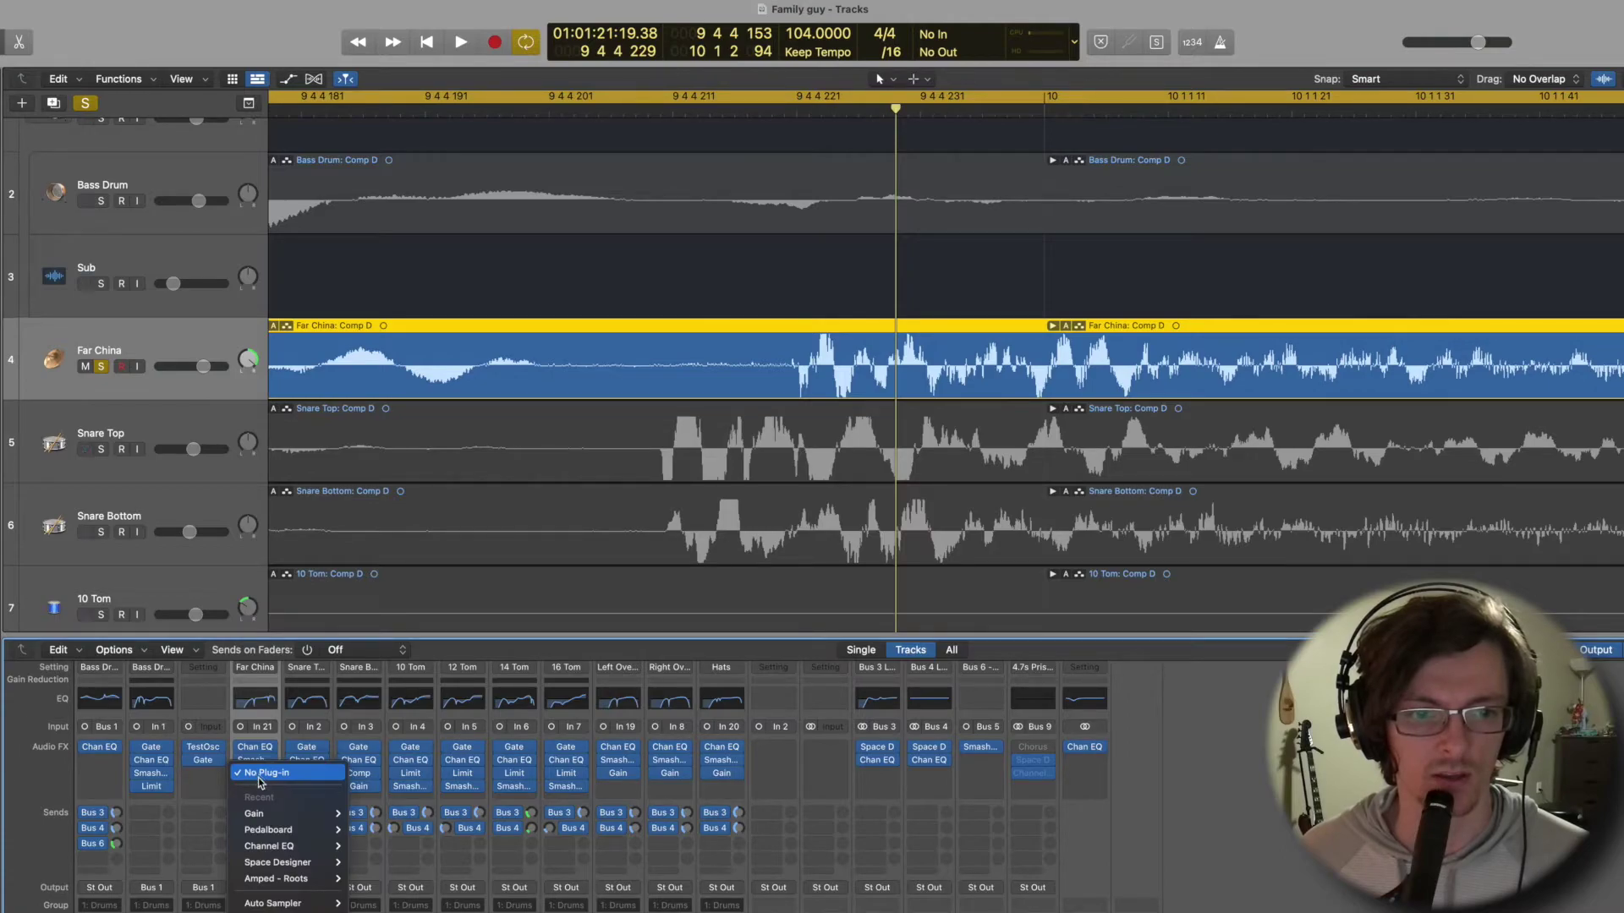
pyautogui.moveTo(298, 817)
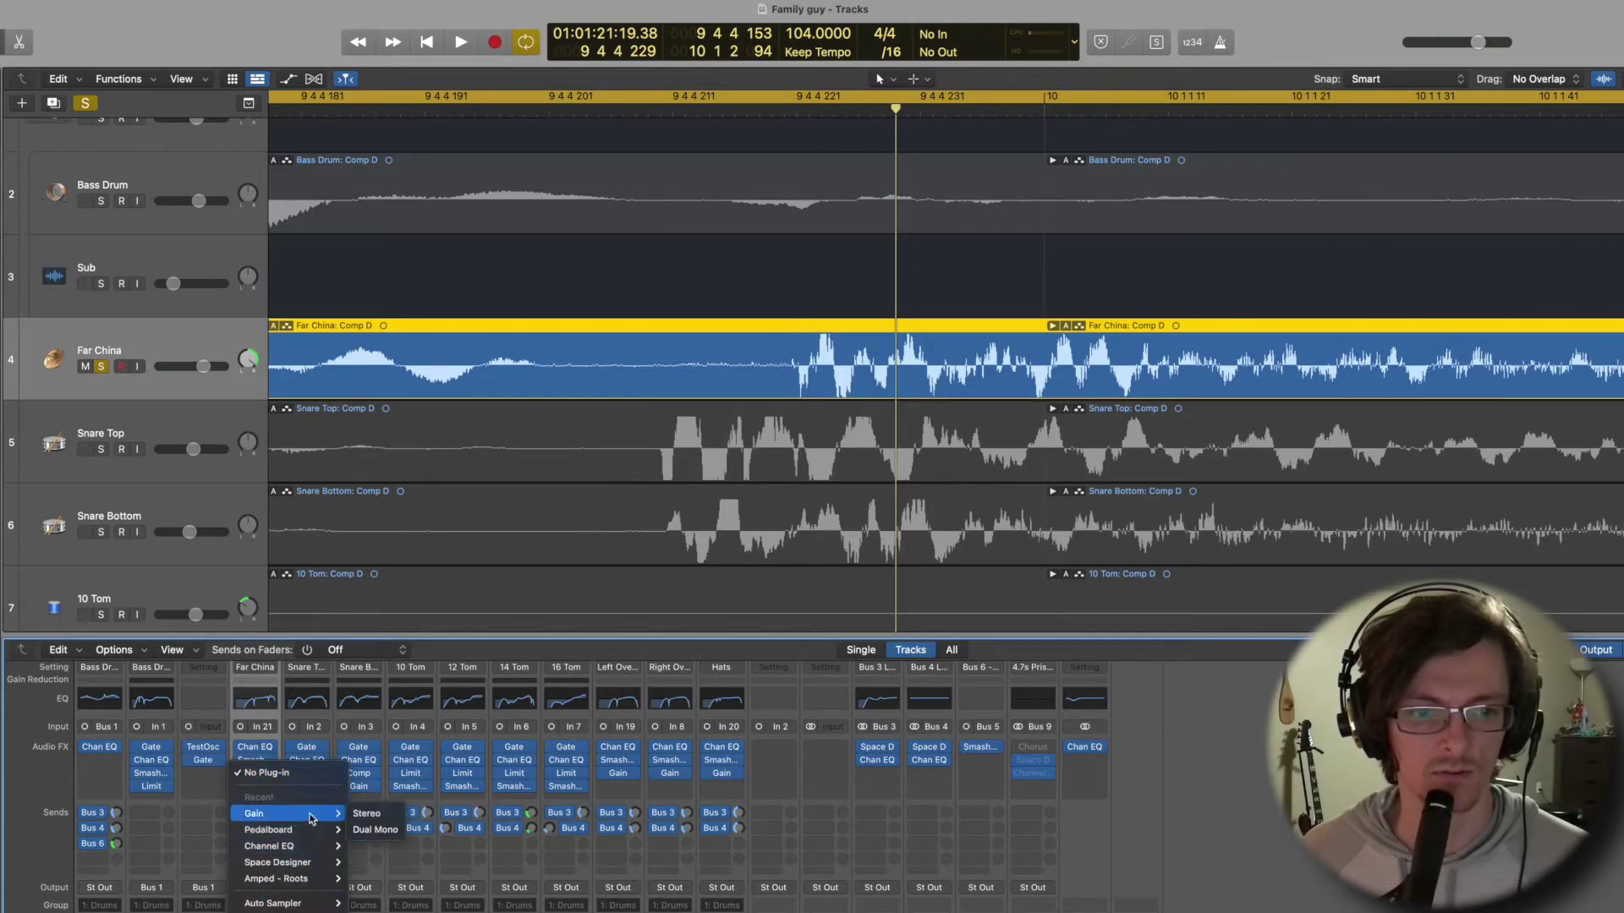
pyautogui.click(373, 817)
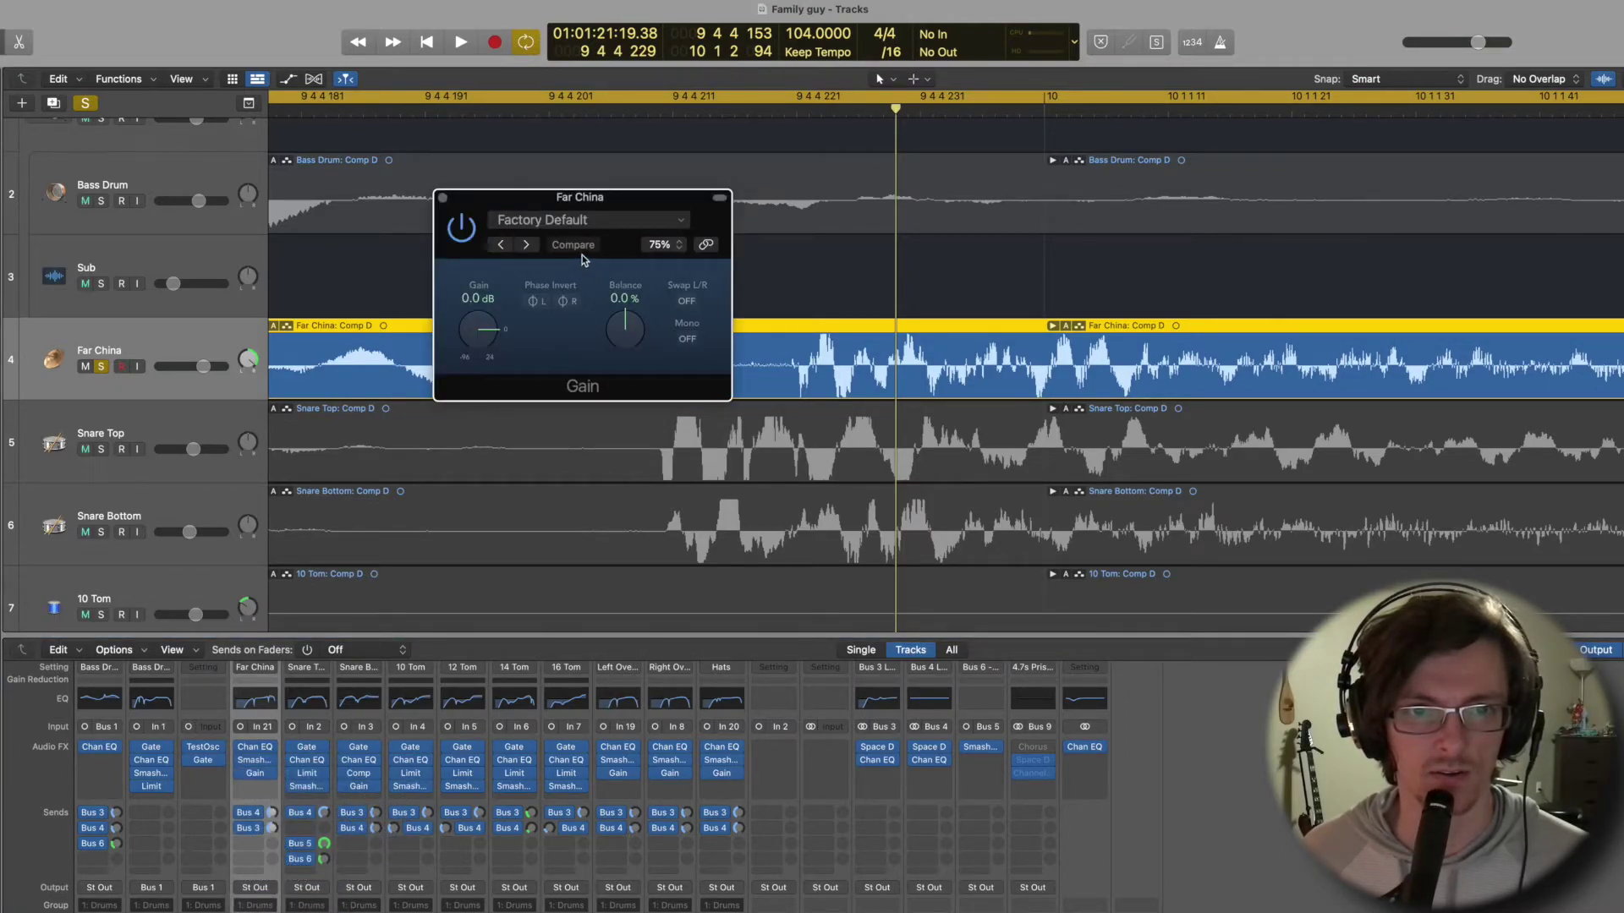
pyautogui.click(443, 198)
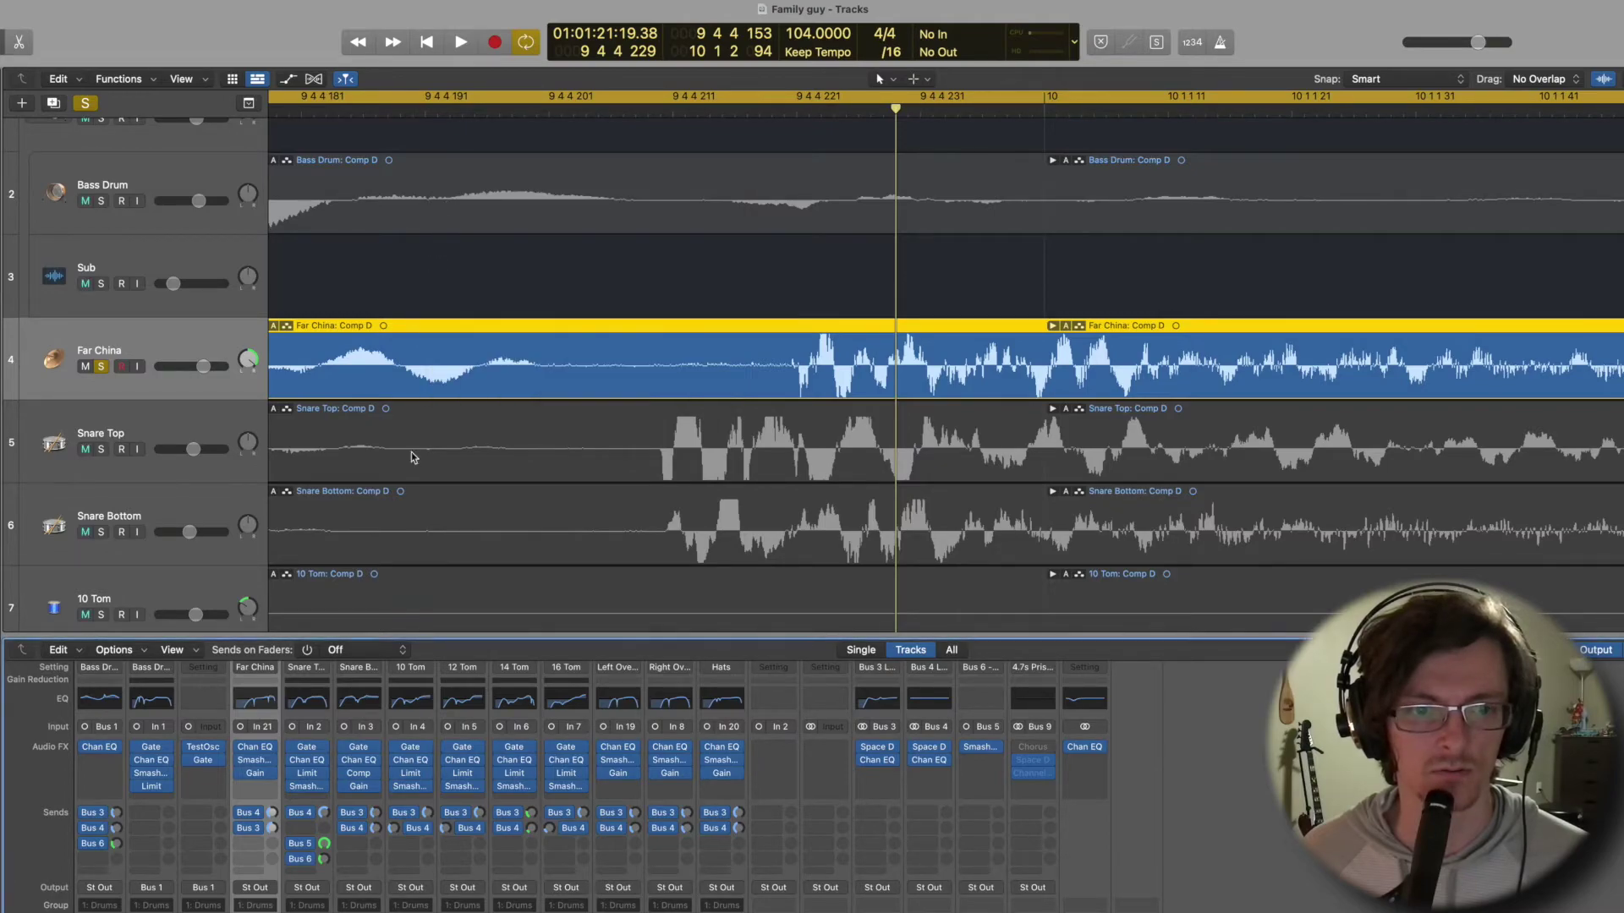
# Replace the Gain plug-in on the Far China channel with the dual mono version.
pyautogui.click(266, 776)
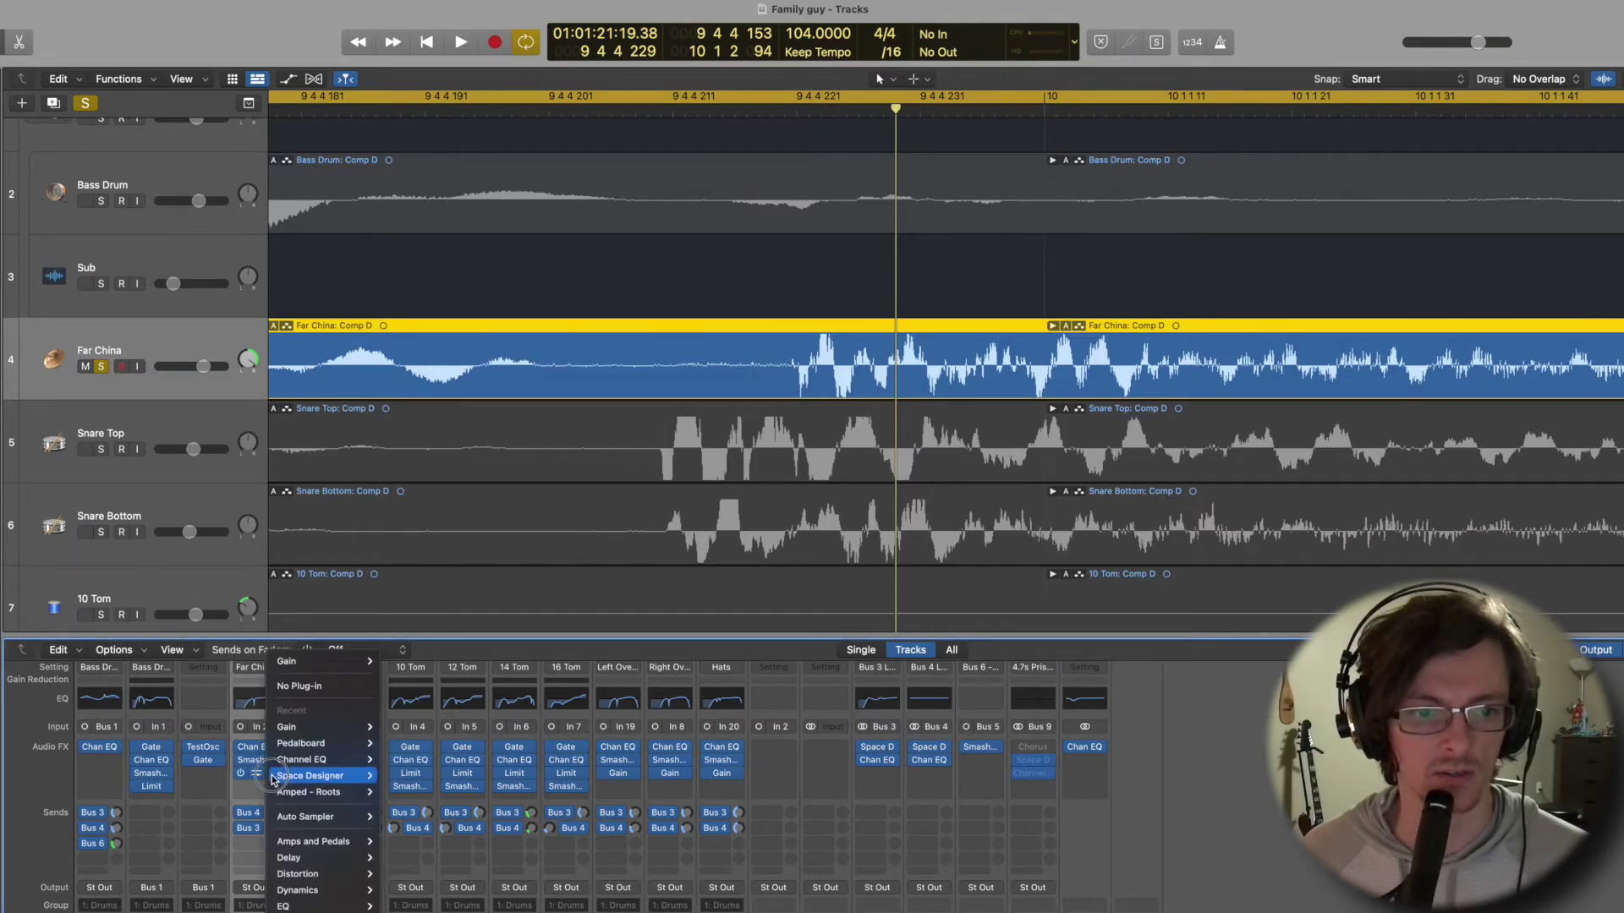
pyautogui.moveTo(363, 727)
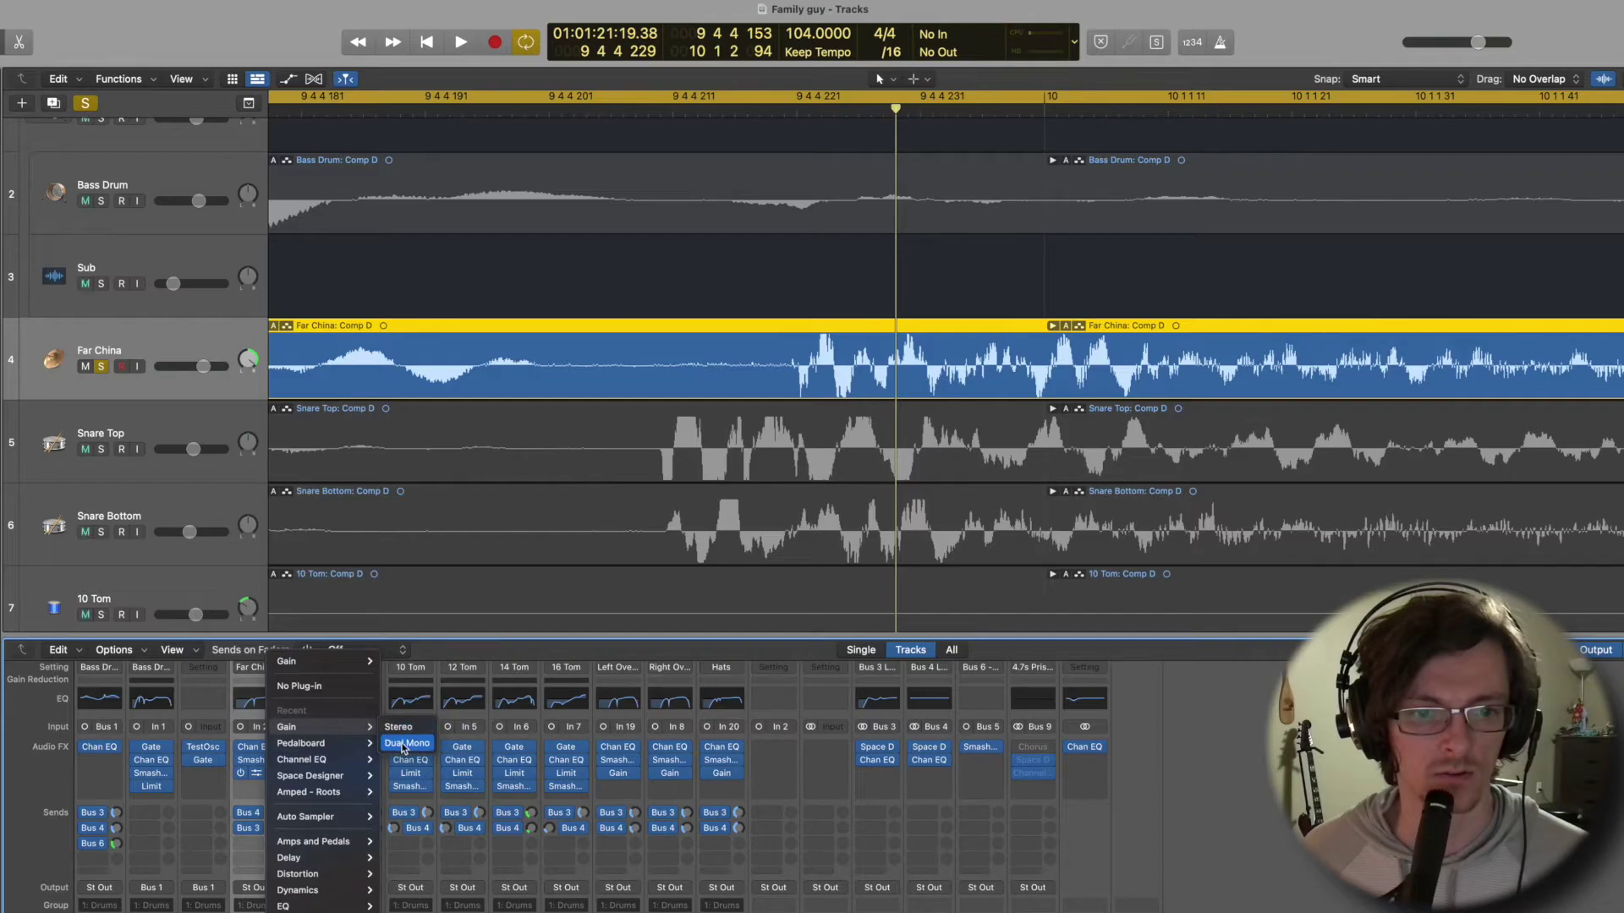
pyautogui.click(403, 745)
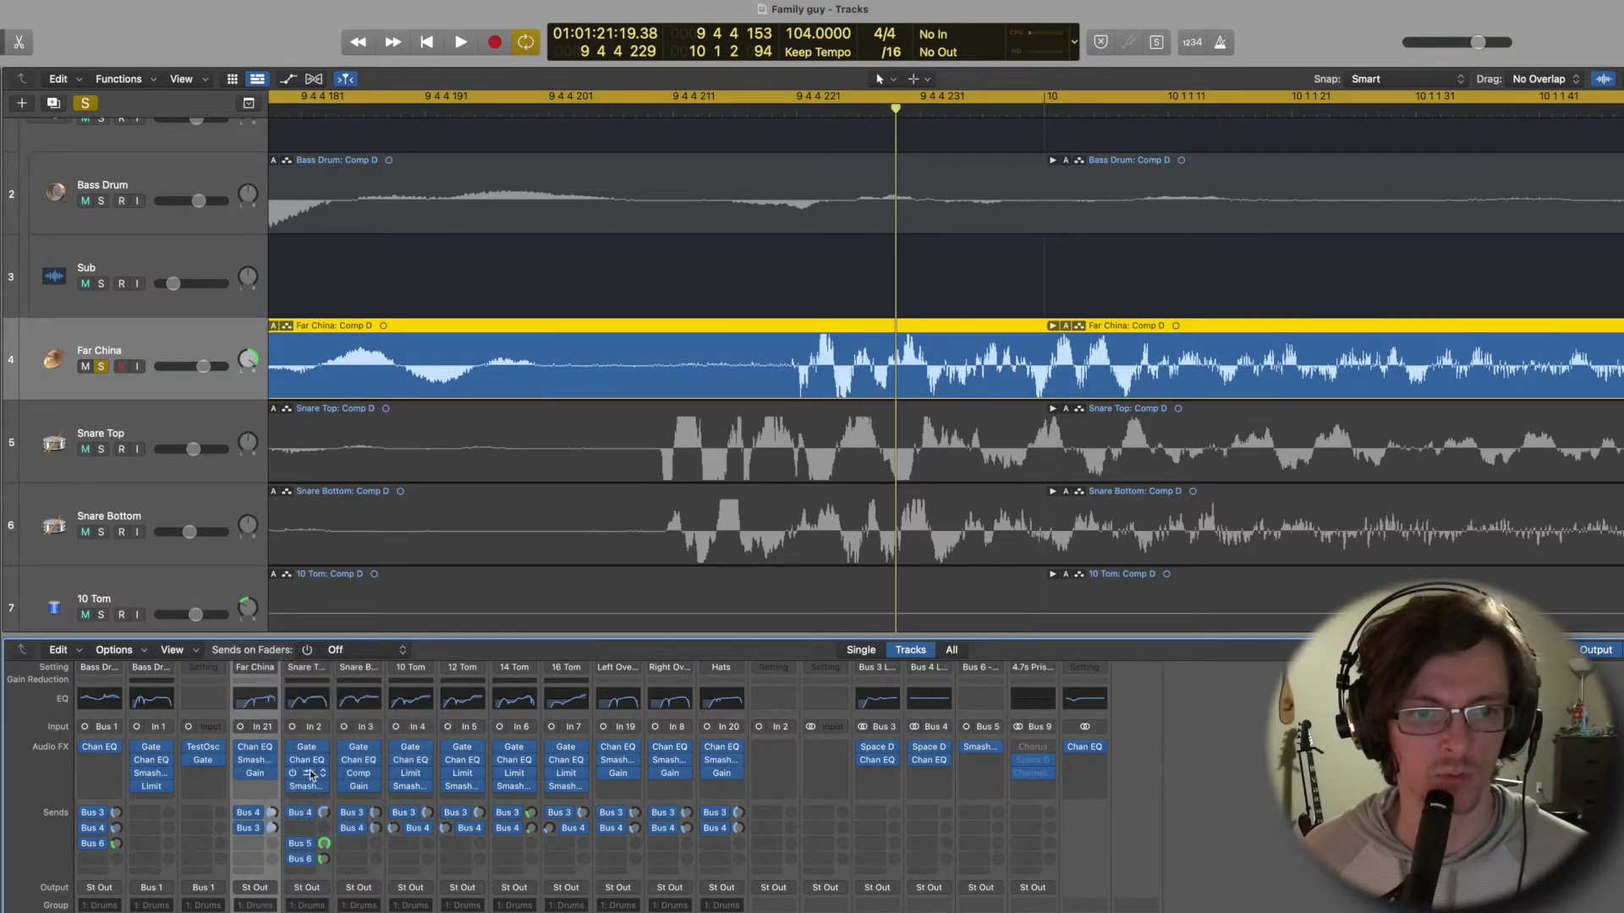
# Invert the left side's phase in Far China's Gain plug-in, close its window and briefly audition the cycle.
pyautogui.click(263, 776)
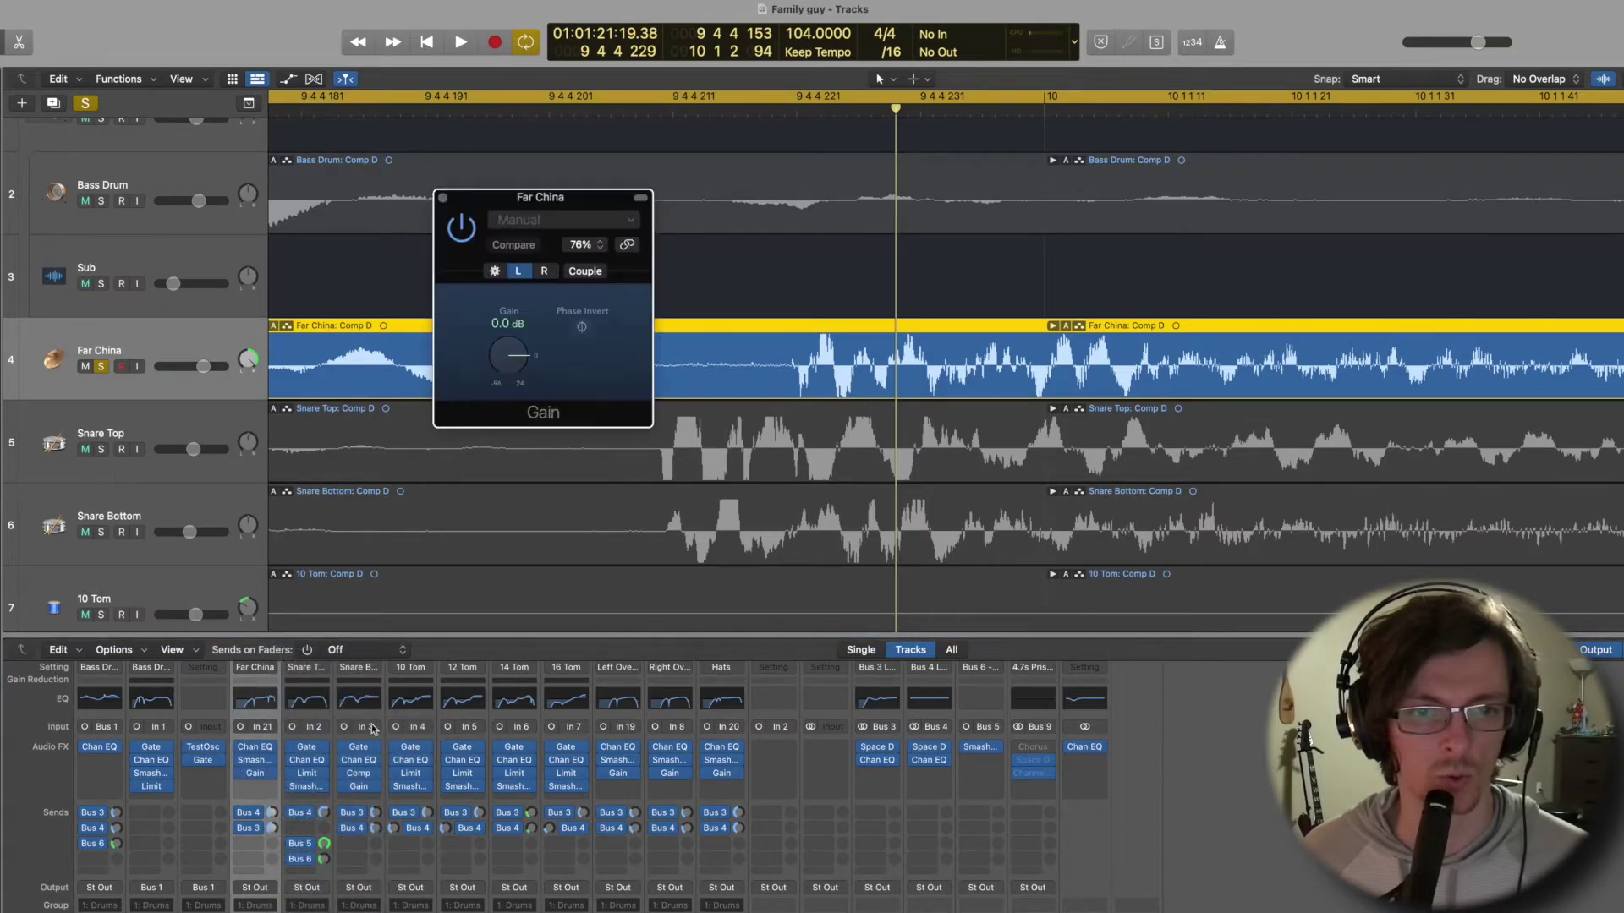
pyautogui.click(582, 328)
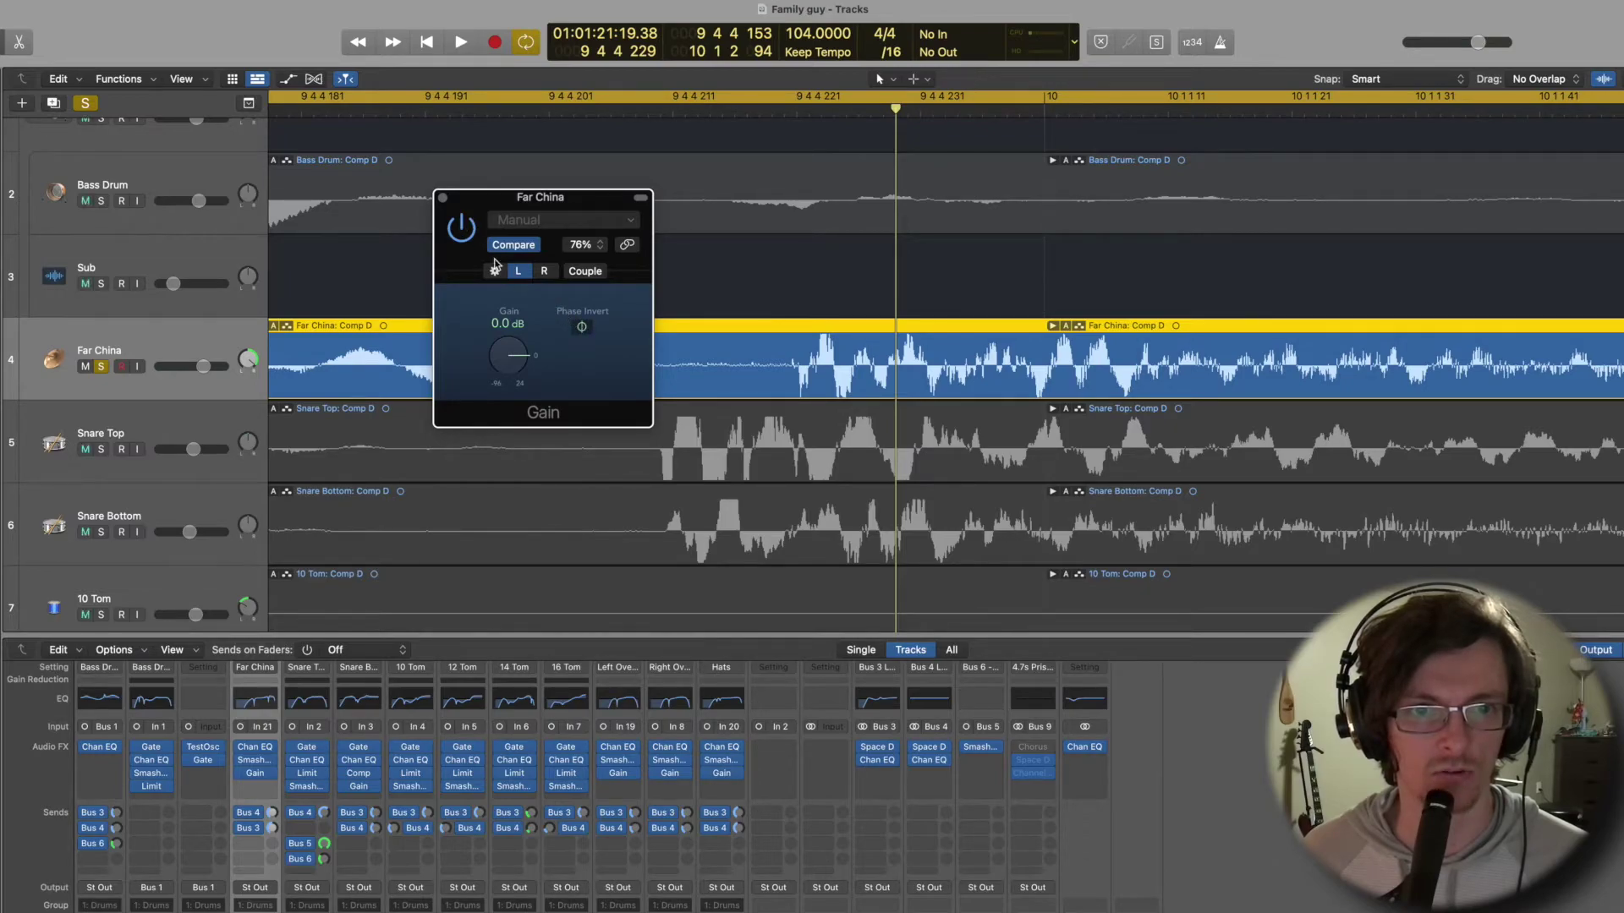
pyautogui.press('super+w')
pyautogui.press('space')
pyautogui.press('space')
# Reduce the waveform display size and move the Far China track back directly below Hats.
pyautogui.press('super+minus')
pyautogui.press('super+minus')
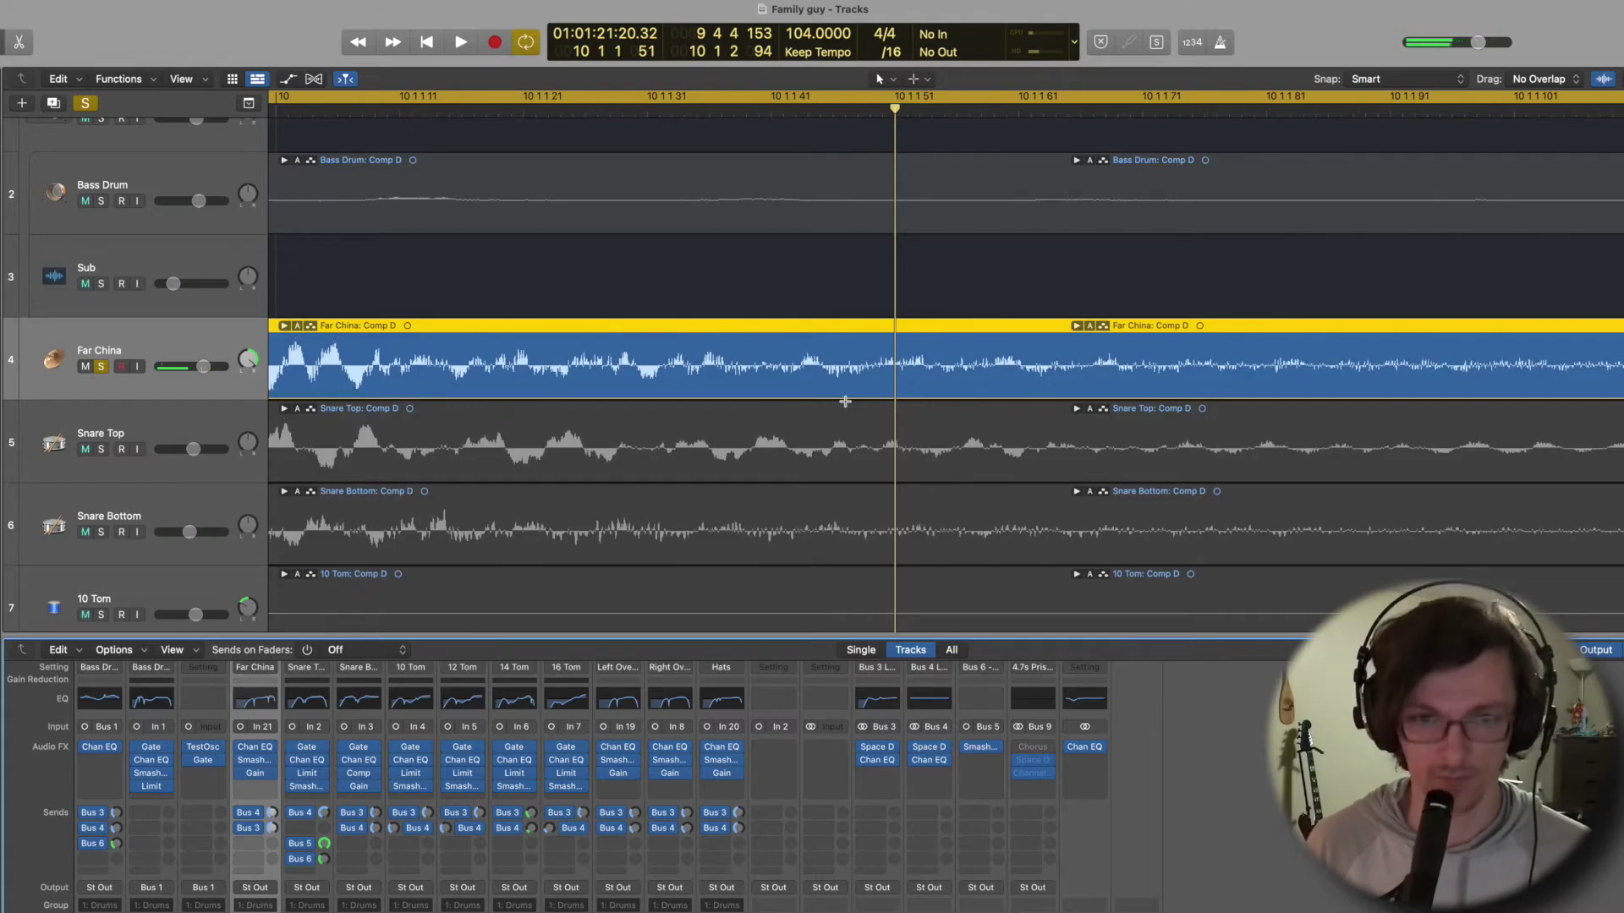
pyautogui.press('super+equal')
pyautogui.press('super+equal')
pyautogui.press('super+Left')
pyautogui.press('super+Left')
pyautogui.press('super+Left')
pyautogui.press('super+Left')
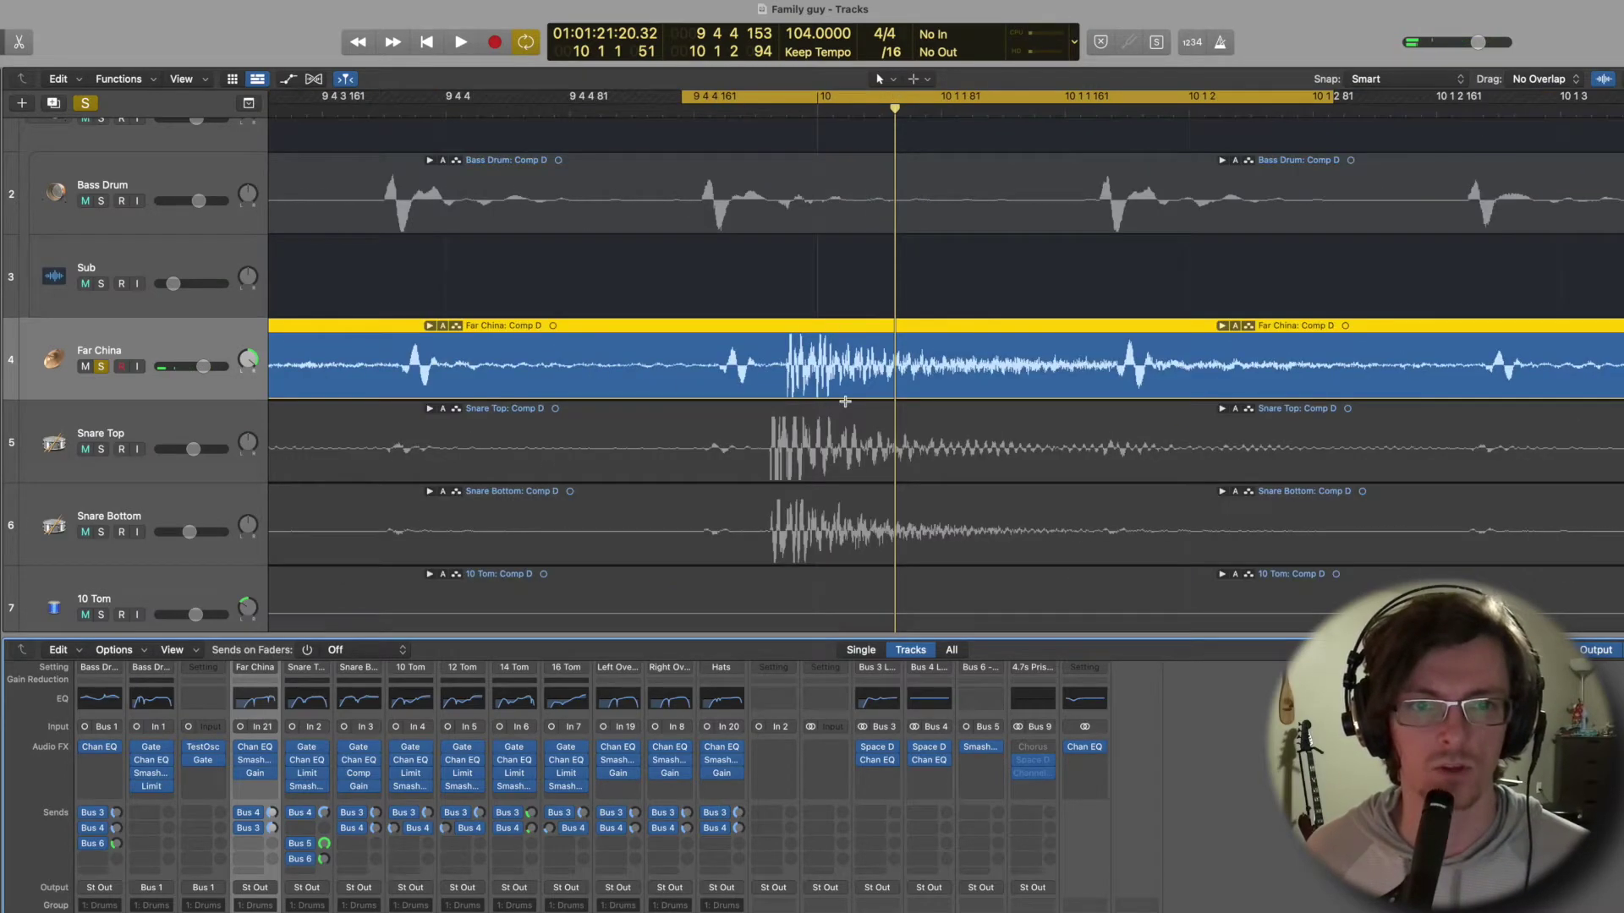
pyautogui.scroll(-3, 135, 174)
pyautogui.scroll(-9, 150, 355)
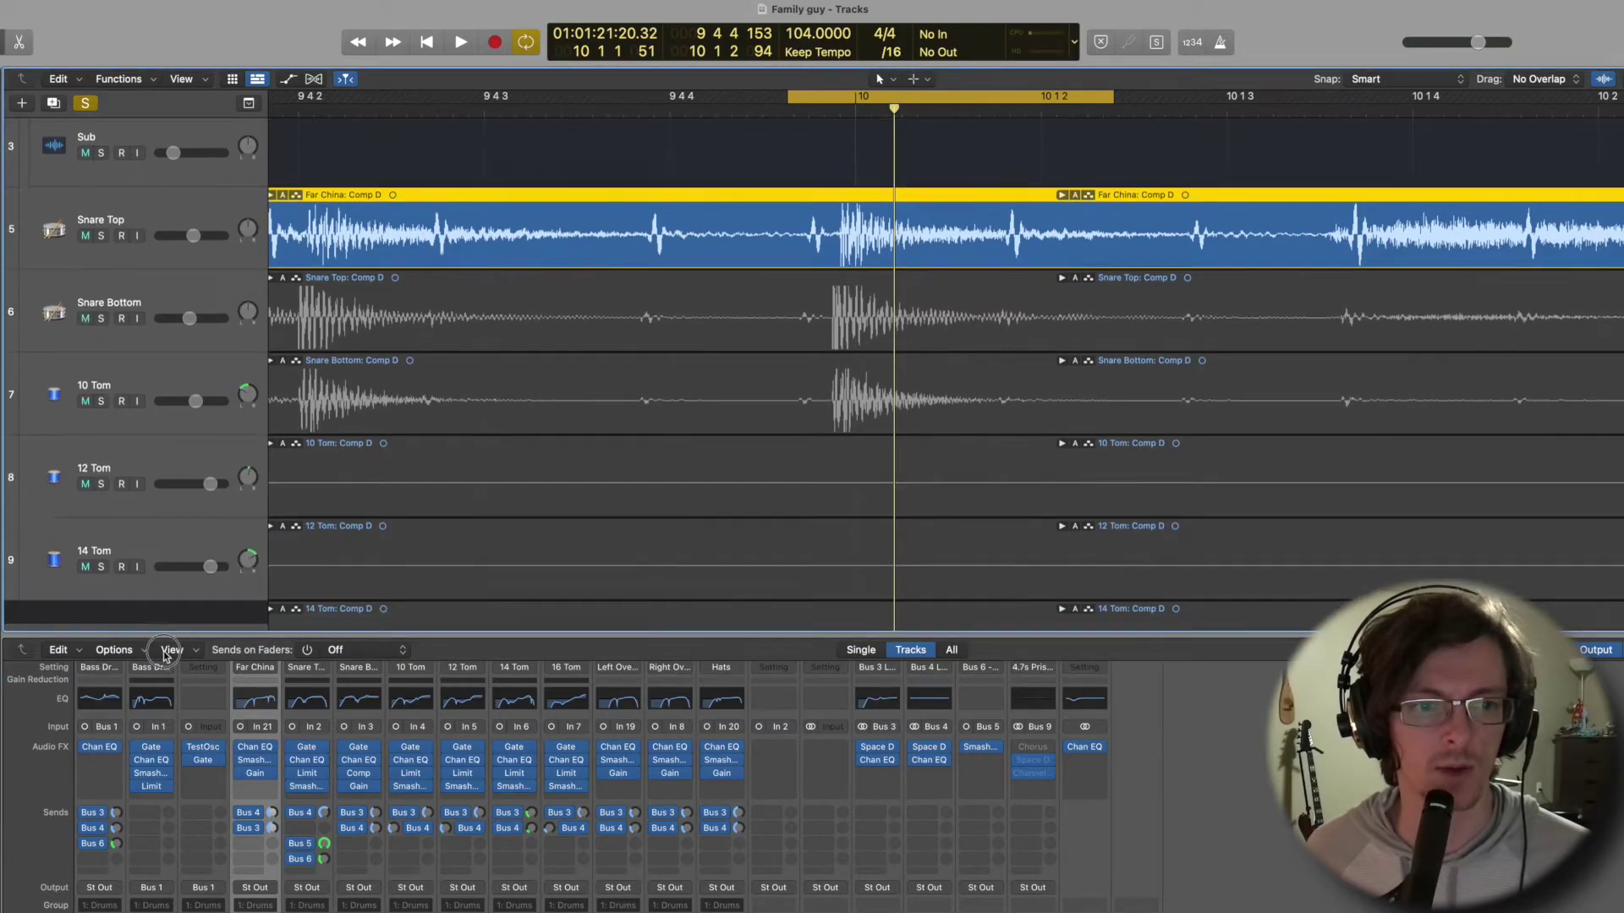
pyautogui.moveTo(165, 656); pyautogui.dragTo(150, 403)
pyautogui.scroll(3, 172, 399)
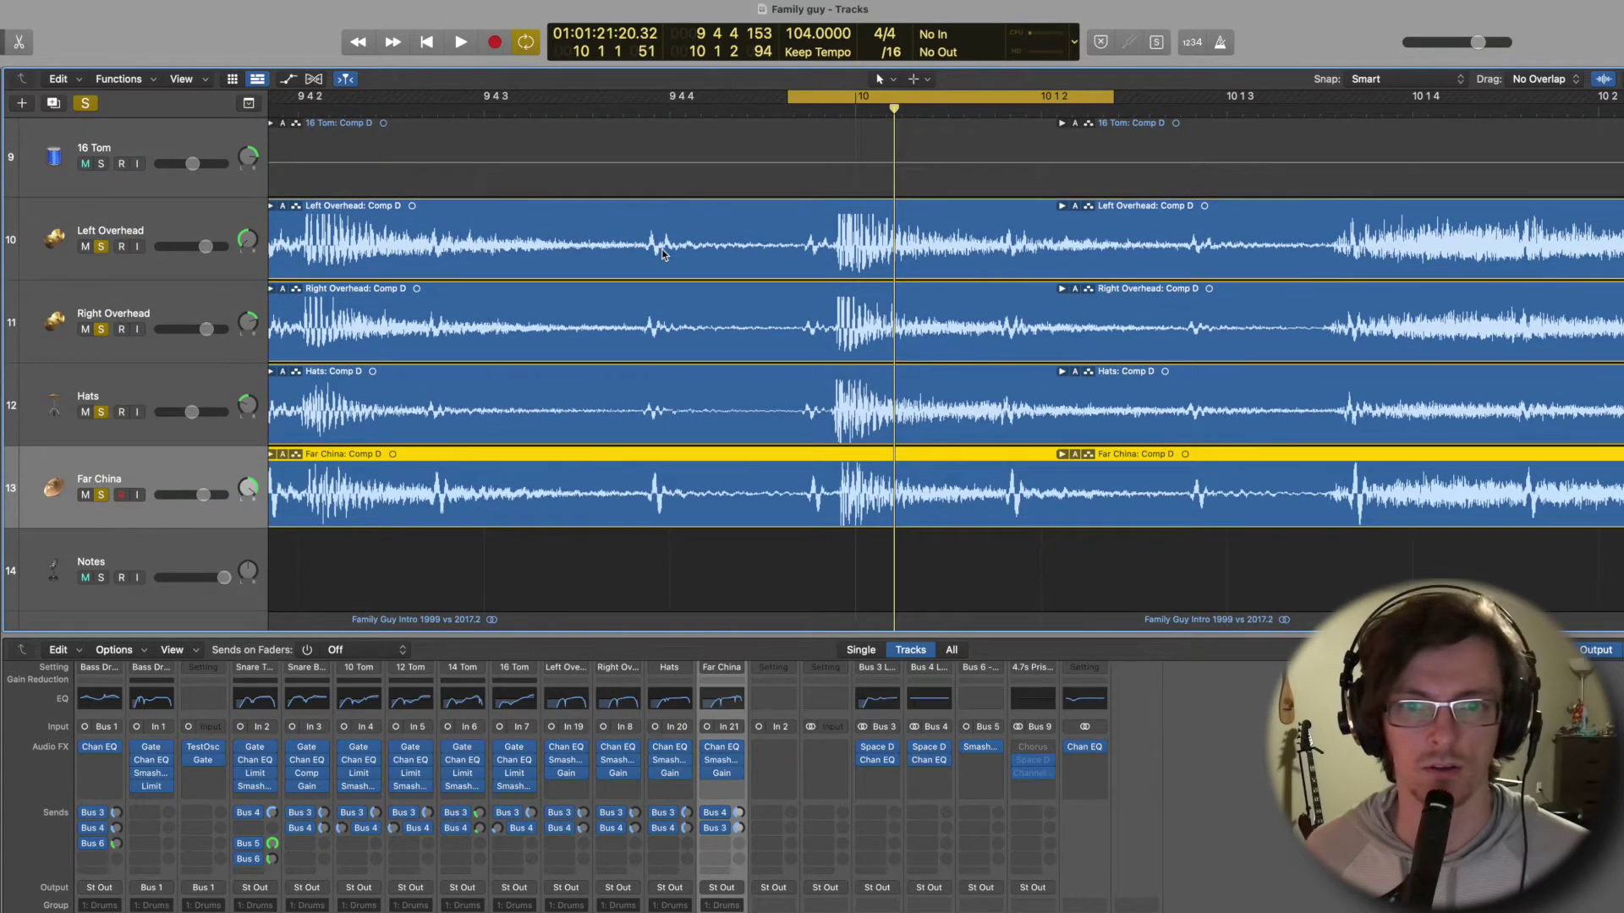
# Compare the onset of the snare hit just before bar 10 across the overhead, Hats and Far China waveforms.
pyautogui.press('super+Right')
pyautogui.press('super+Right')
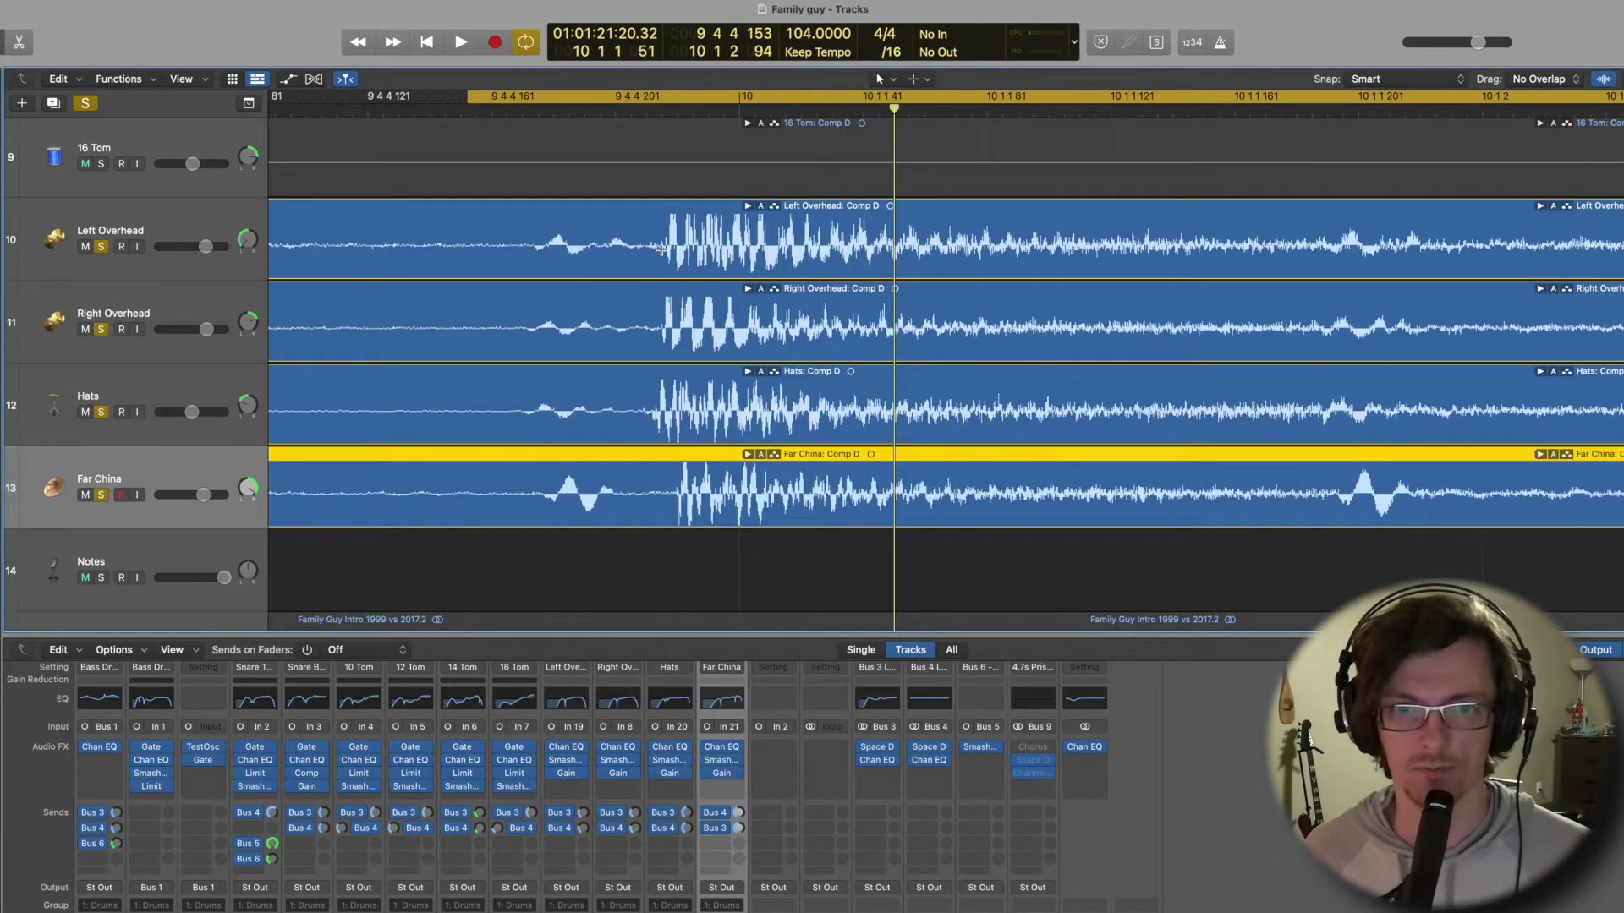
pyautogui.press('super+Right')
pyautogui.hscroll(-20, 662, 250)
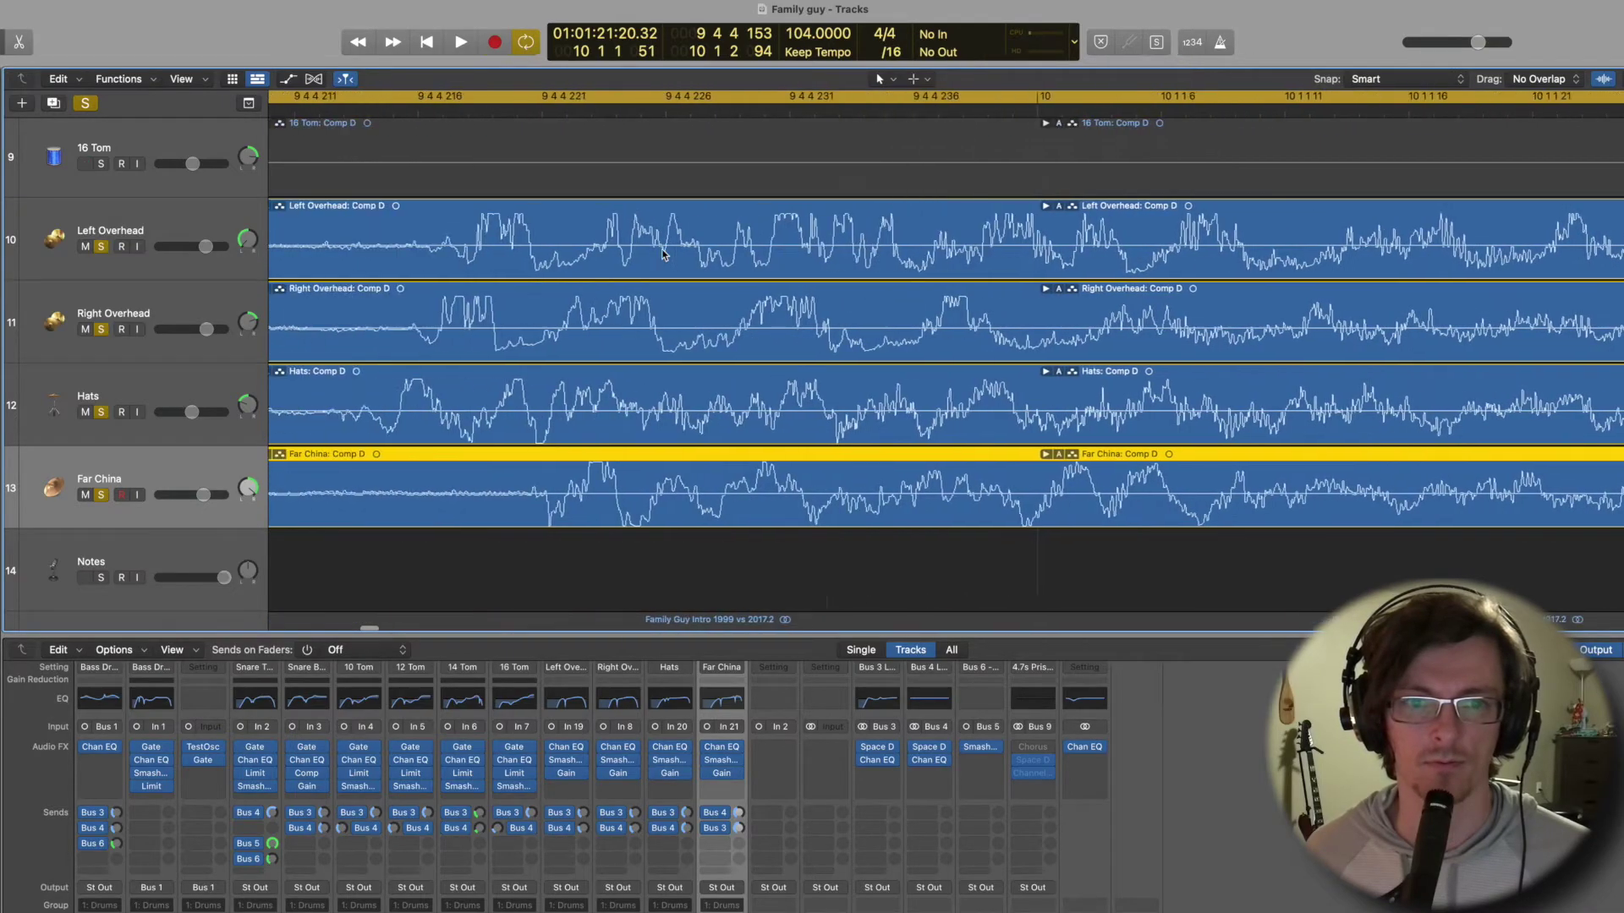
pyautogui.hscroll(10, 661, 249)
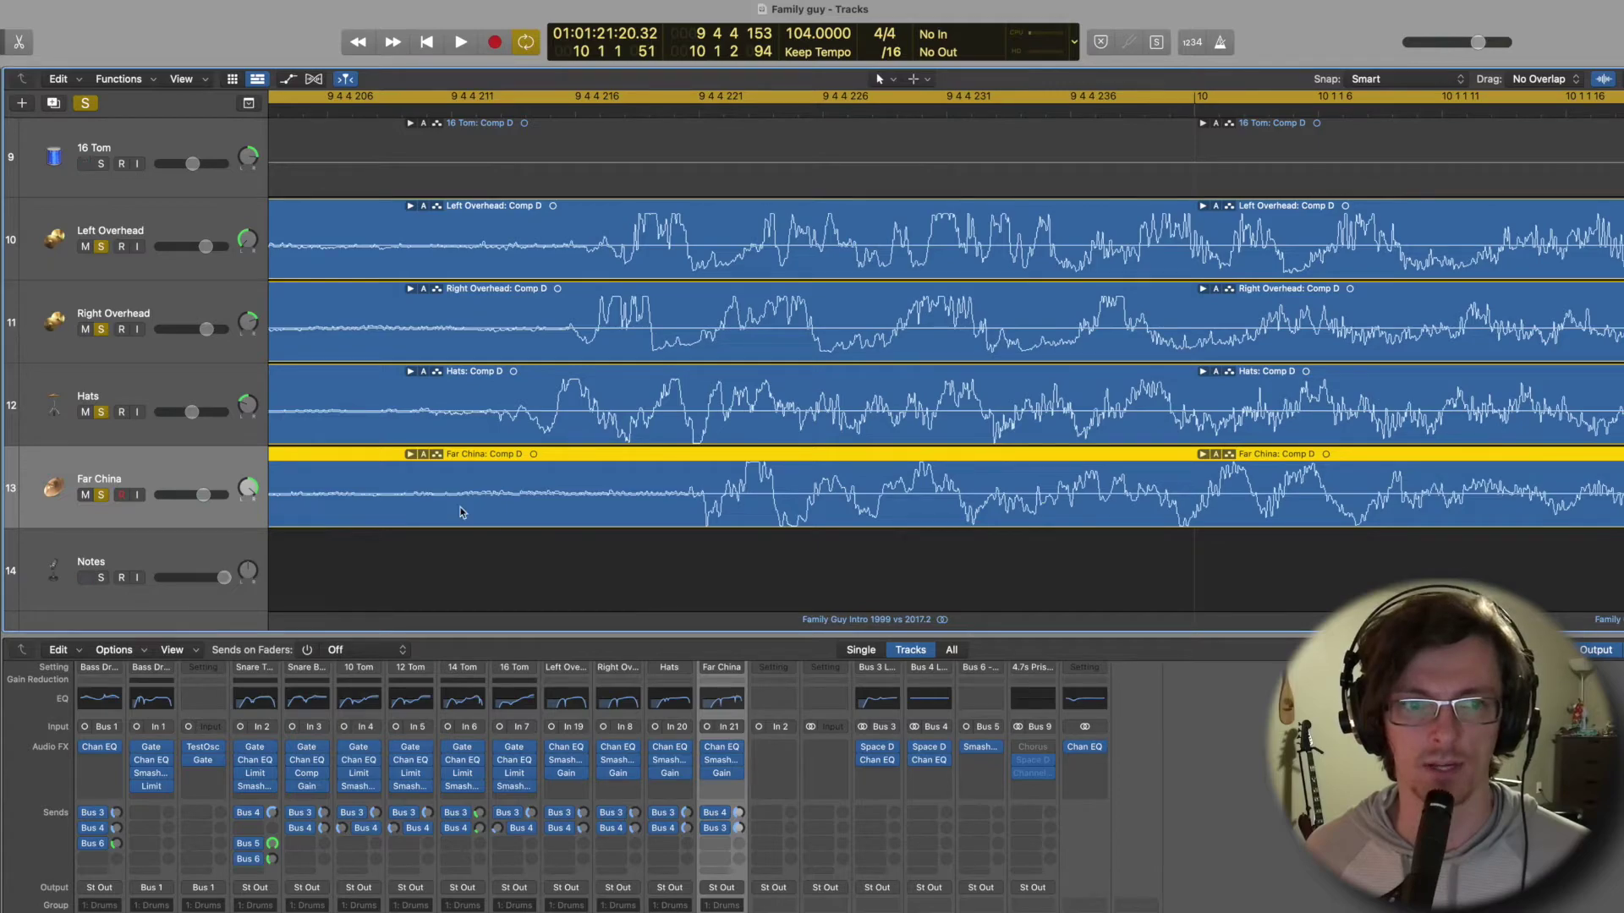
pyautogui.click(144, 391)
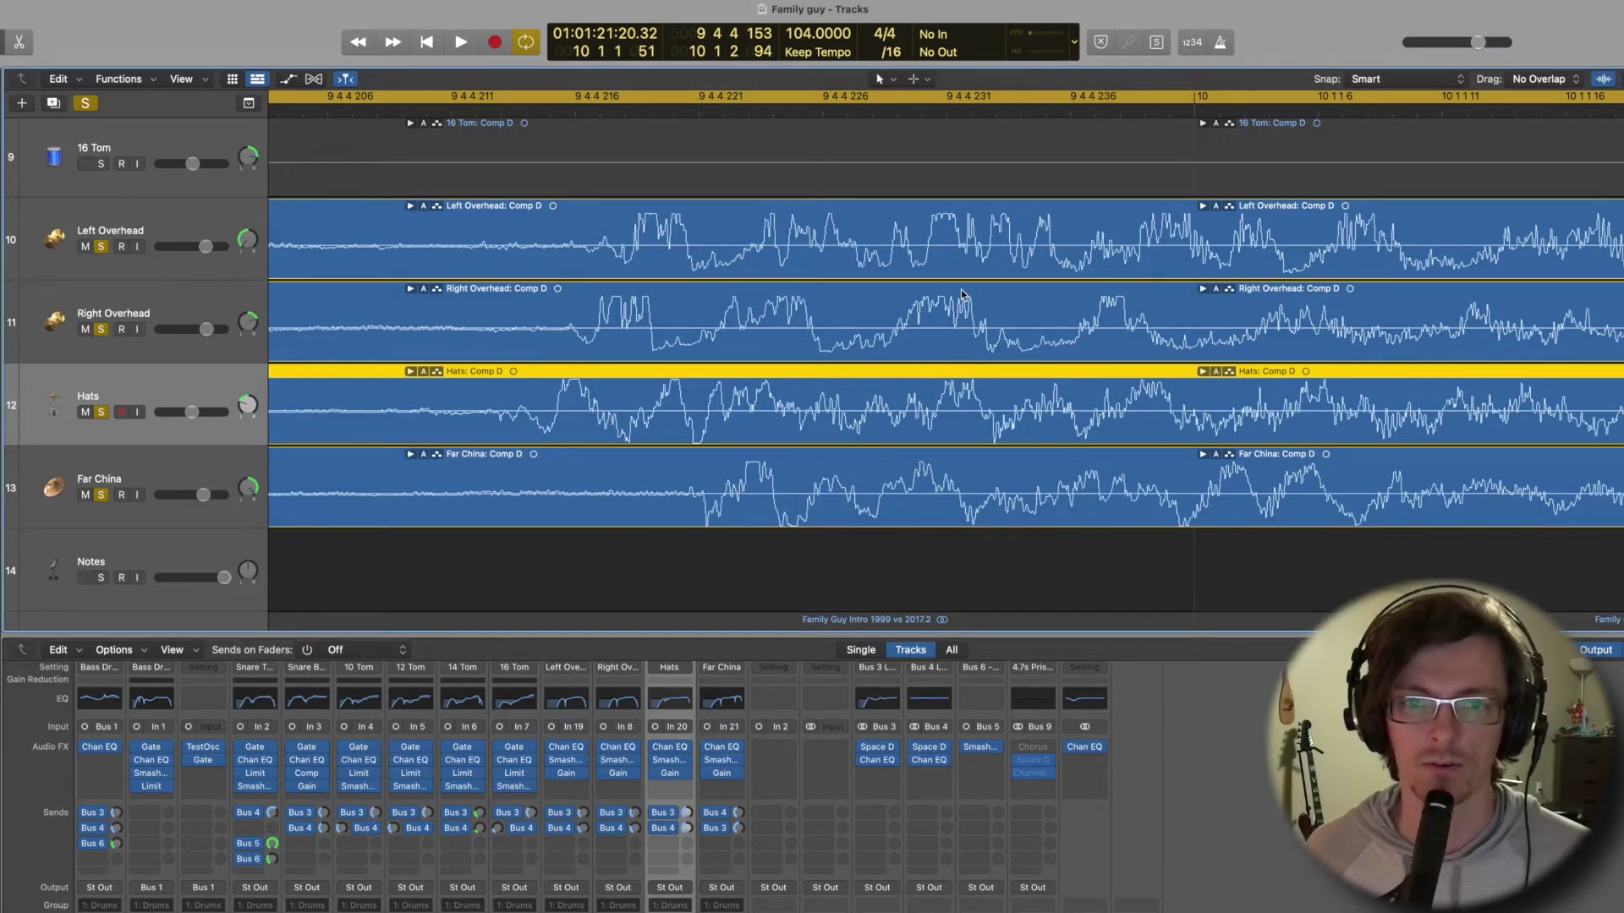
pyautogui.press('super+Left')
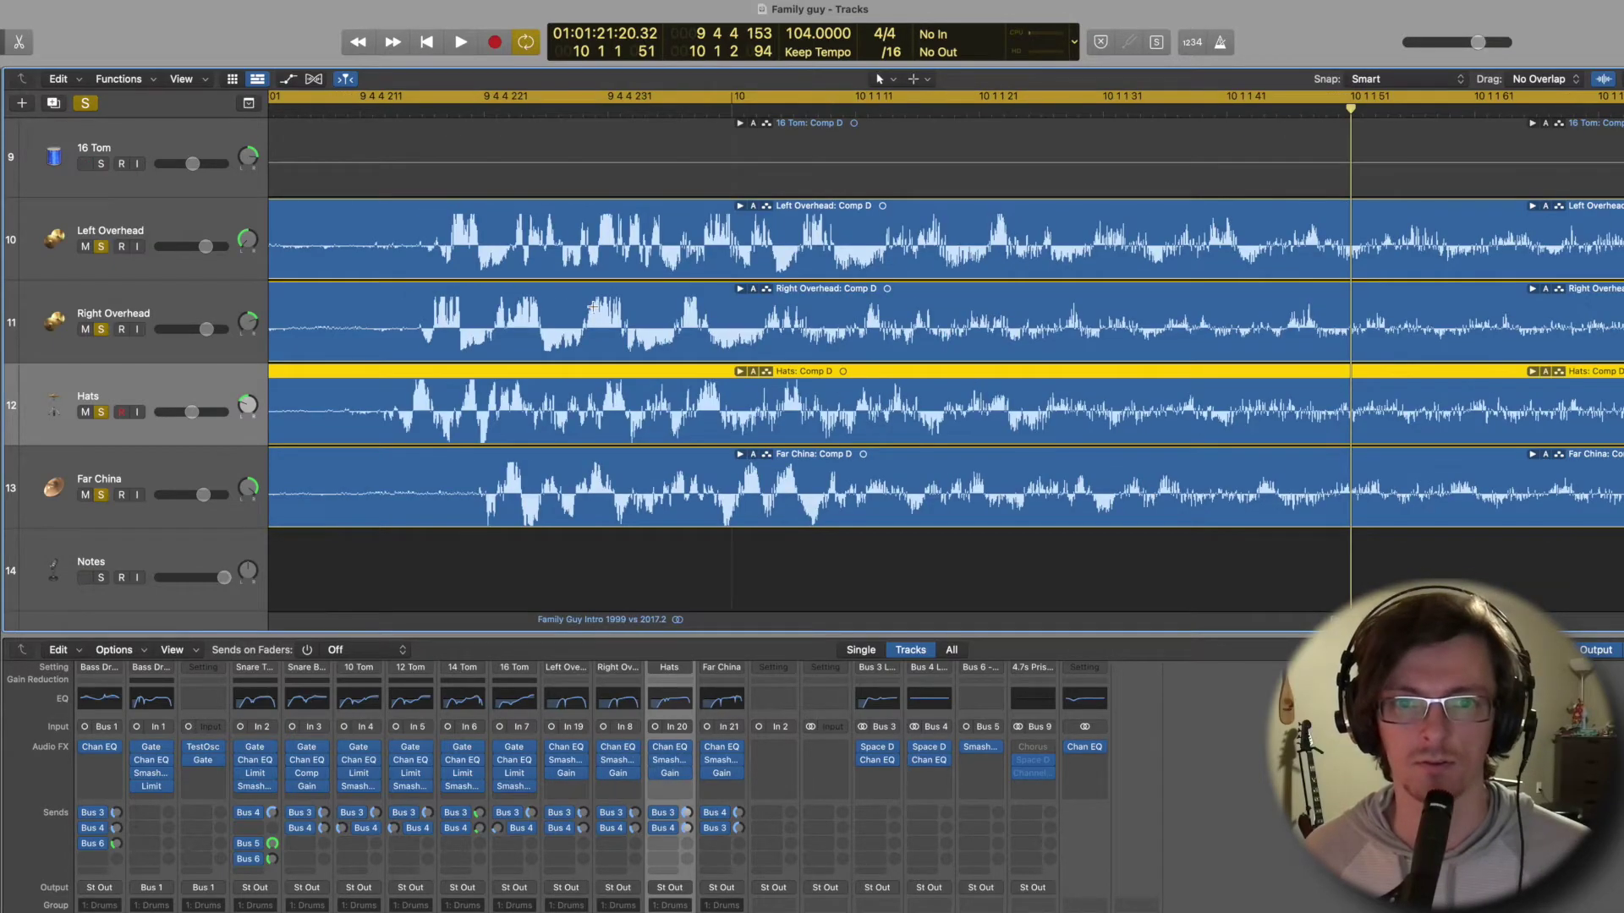
pyautogui.hscroll(-3, 597, 309)
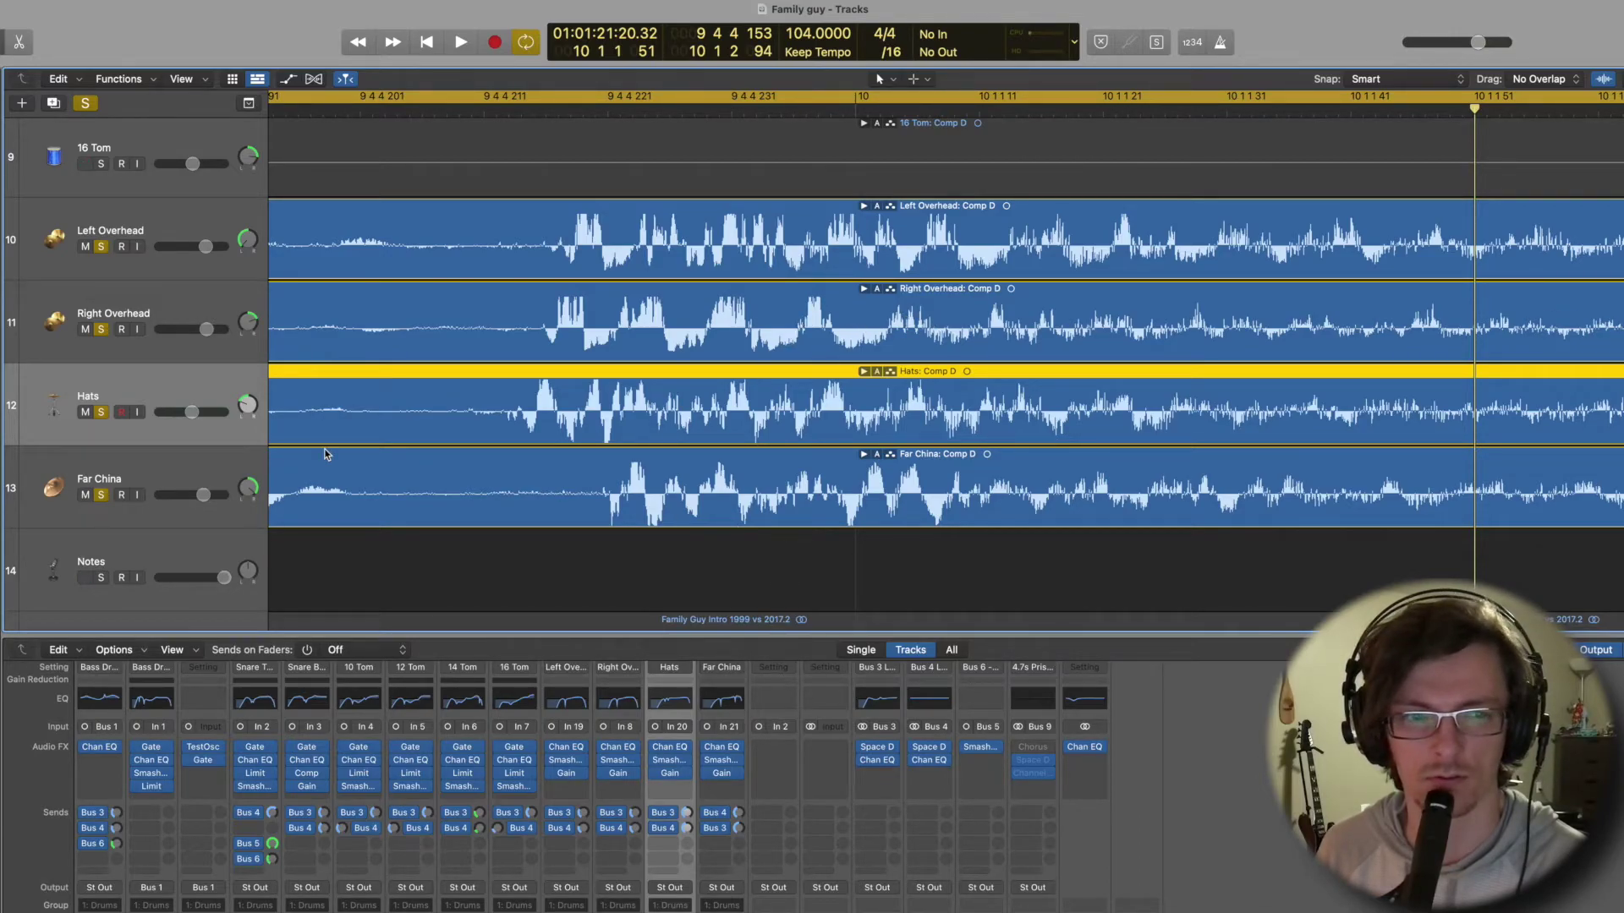
# Move the Hats track above Left Overhead and compare the four cymbal mic waveforms between 10 and 10 1 2.
pyautogui.moveTo(165, 384); pyautogui.dragTo(151, 234)
pyautogui.hscroll(-3, 532, 313)
pyautogui.hscroll(20, 655, 318)
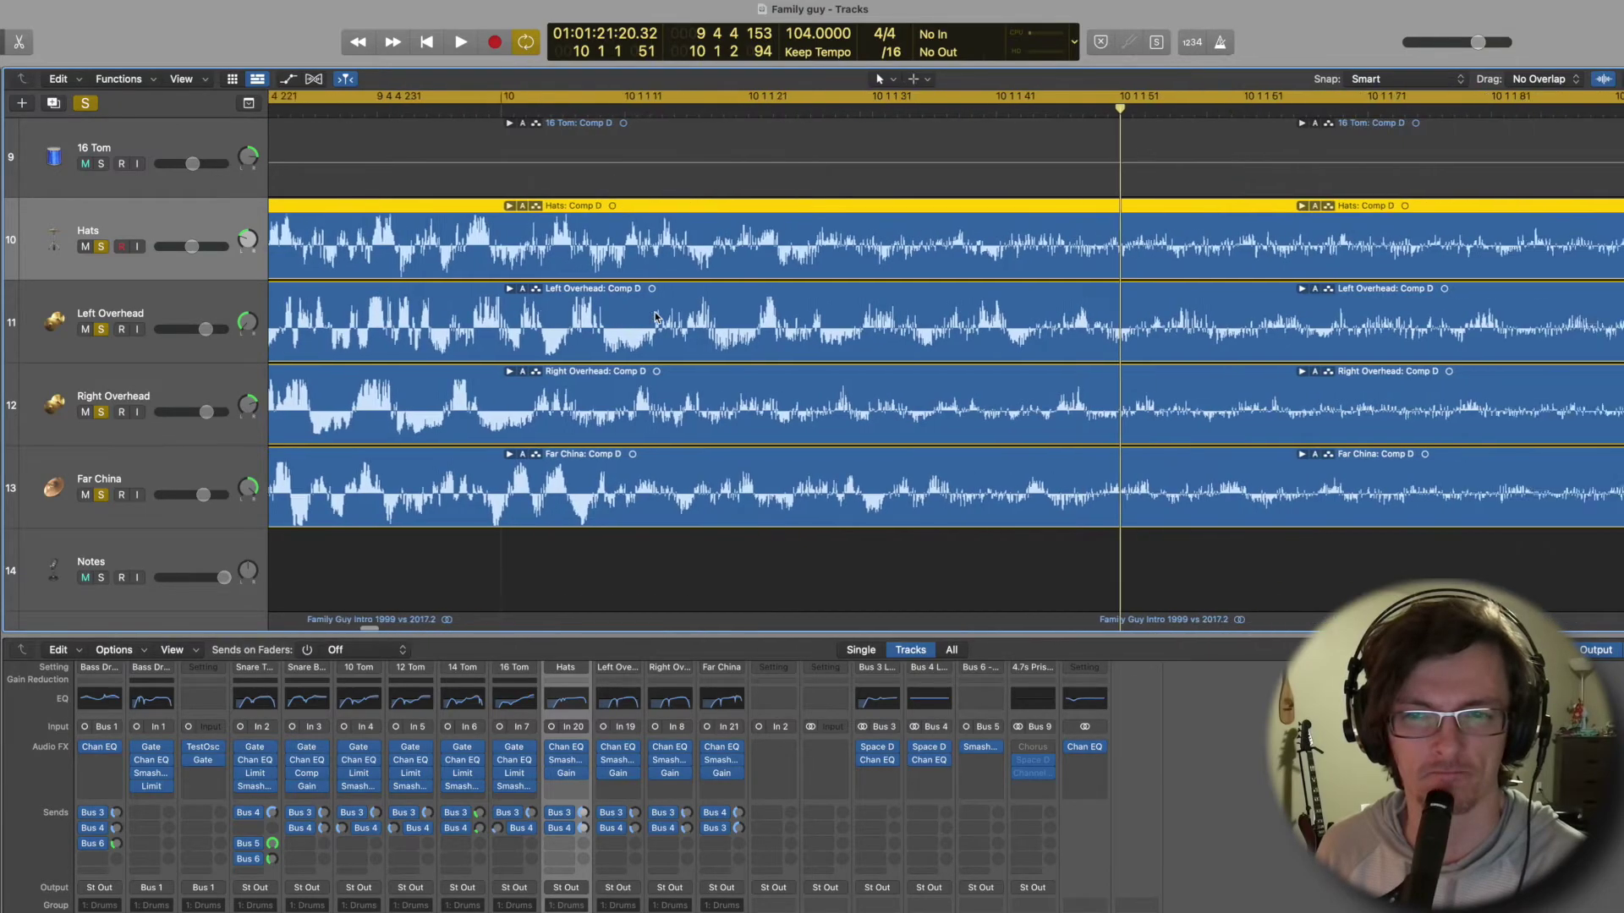
pyautogui.hscroll(-10, 655, 318)
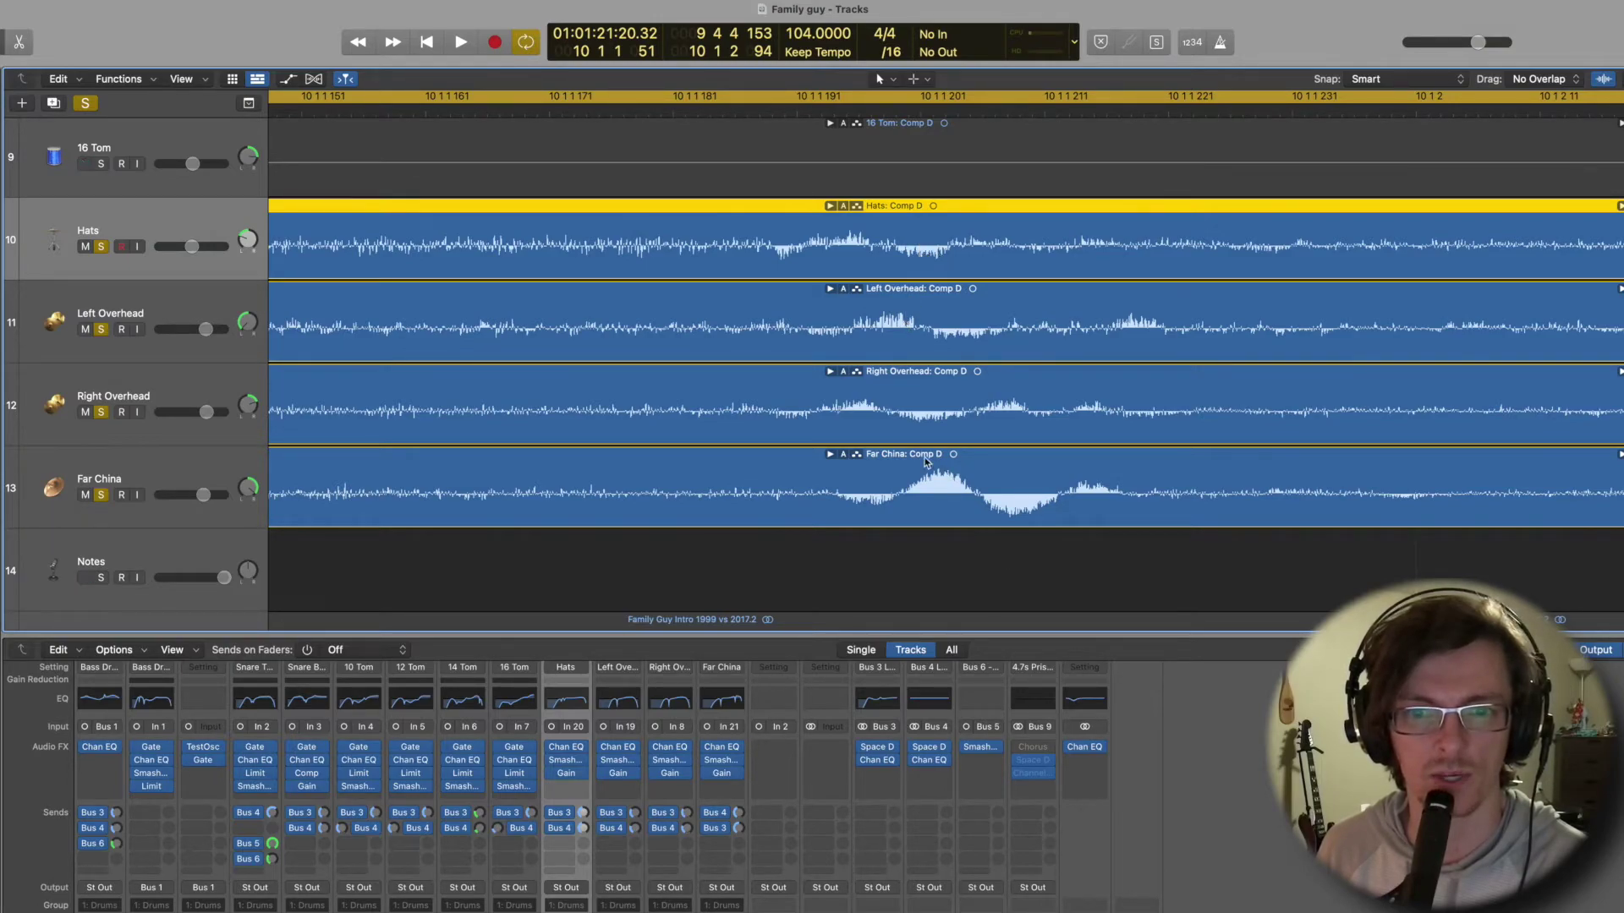
# Select the Left Overhead track and compare the four cymbal mic waveforms at the hit around 10 1 2.
pyautogui.click(926, 330)
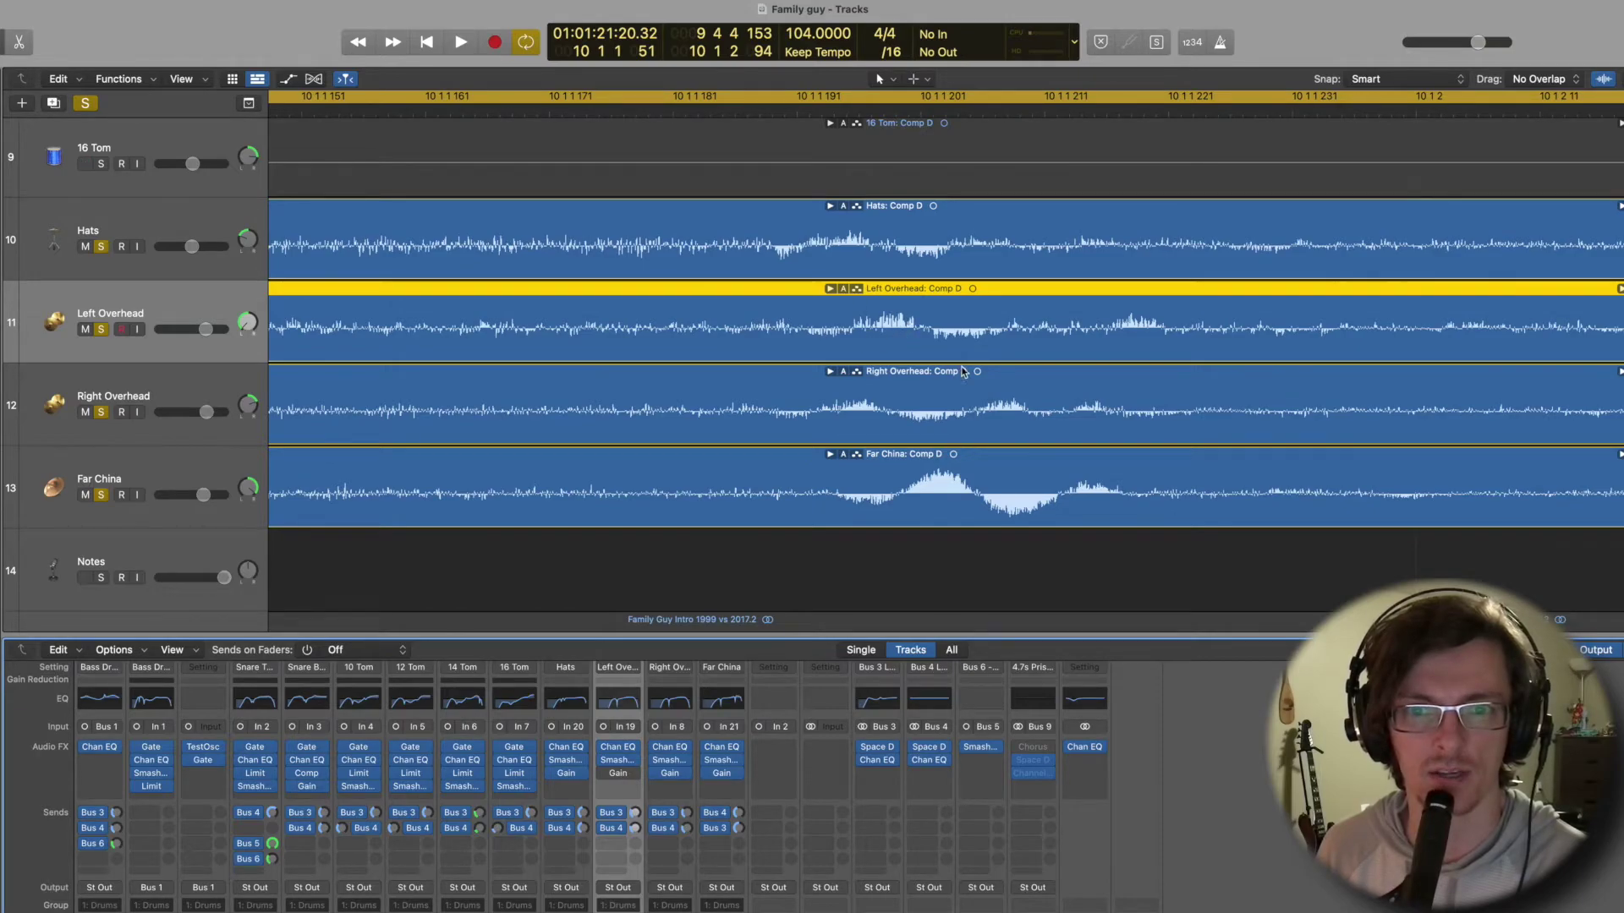
pyautogui.hscroll(10, 948, 376)
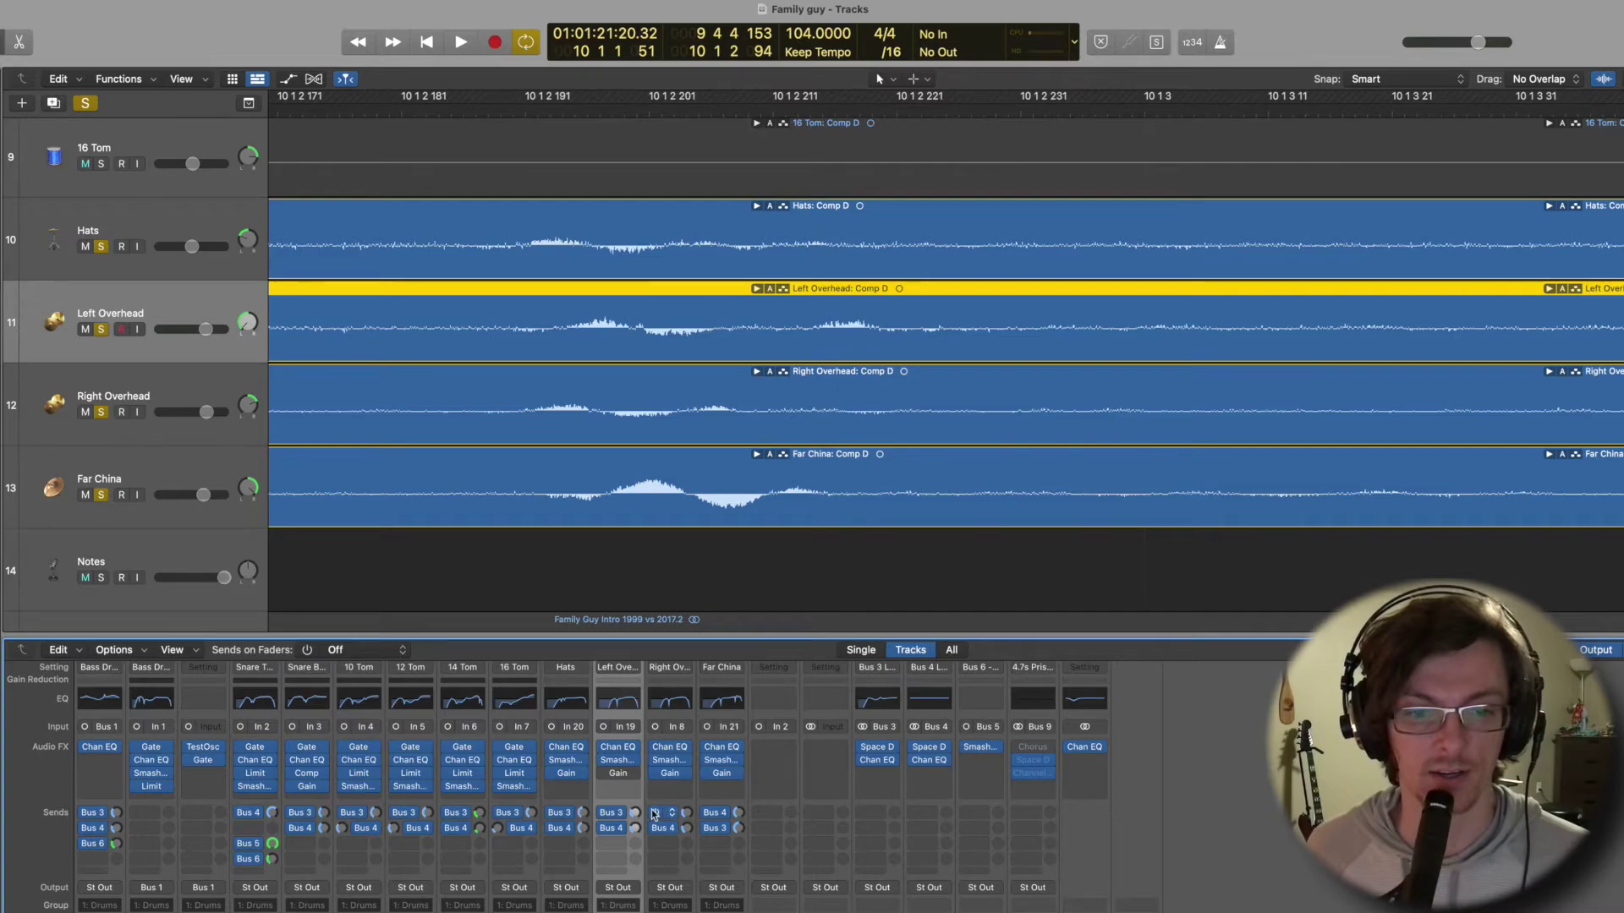
pyautogui.scroll(1, 700, 587)
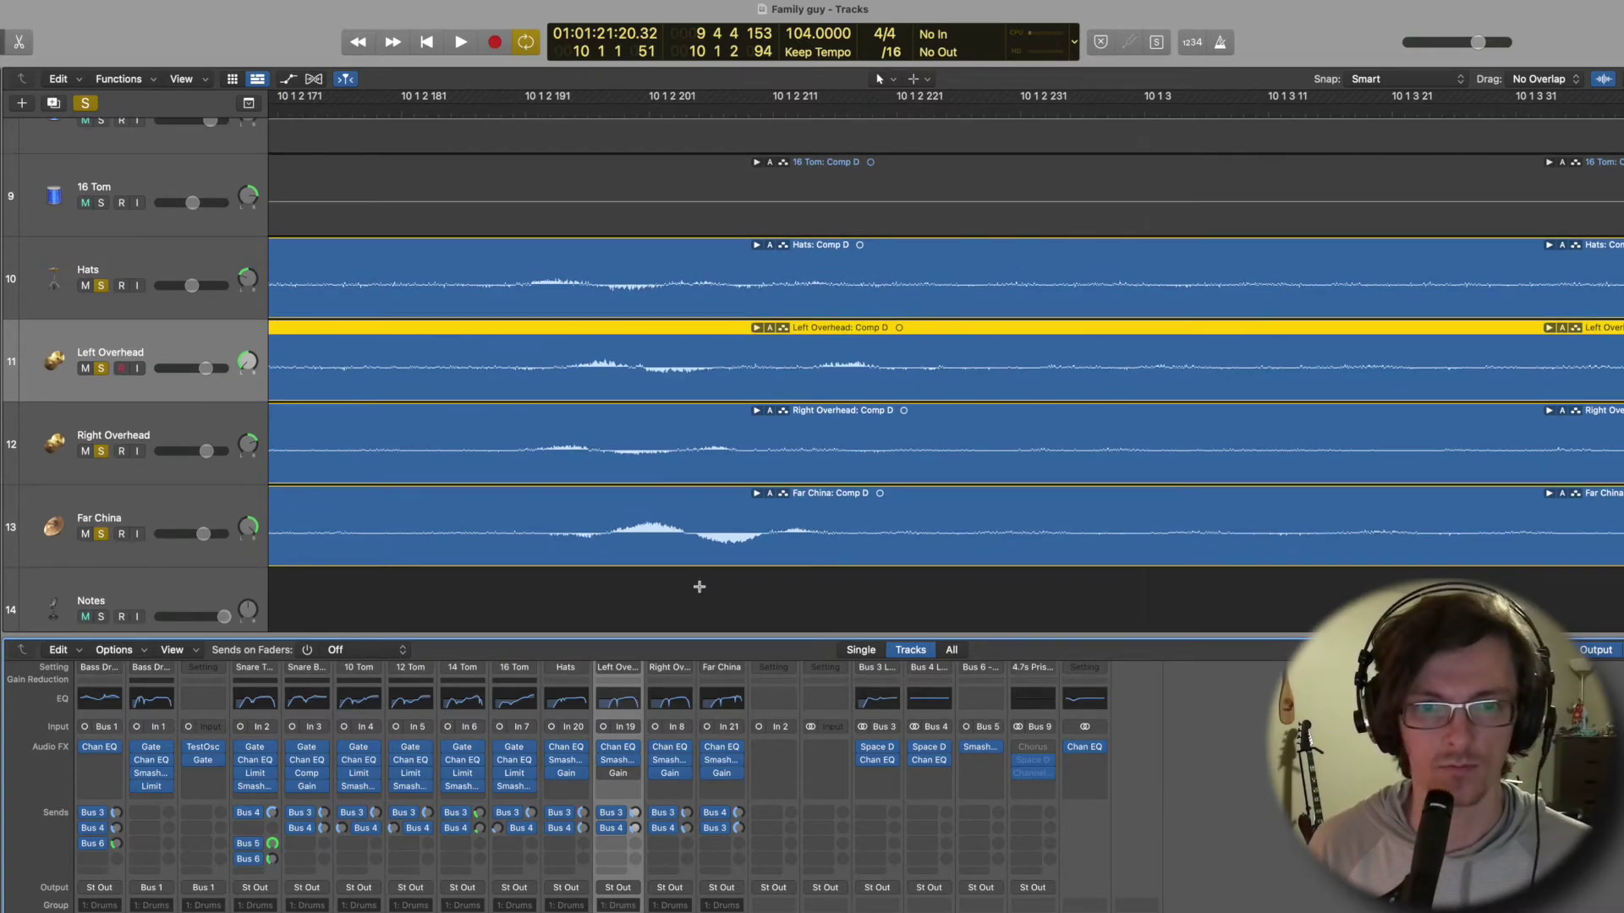
pyautogui.scroll(-5, 699, 587)
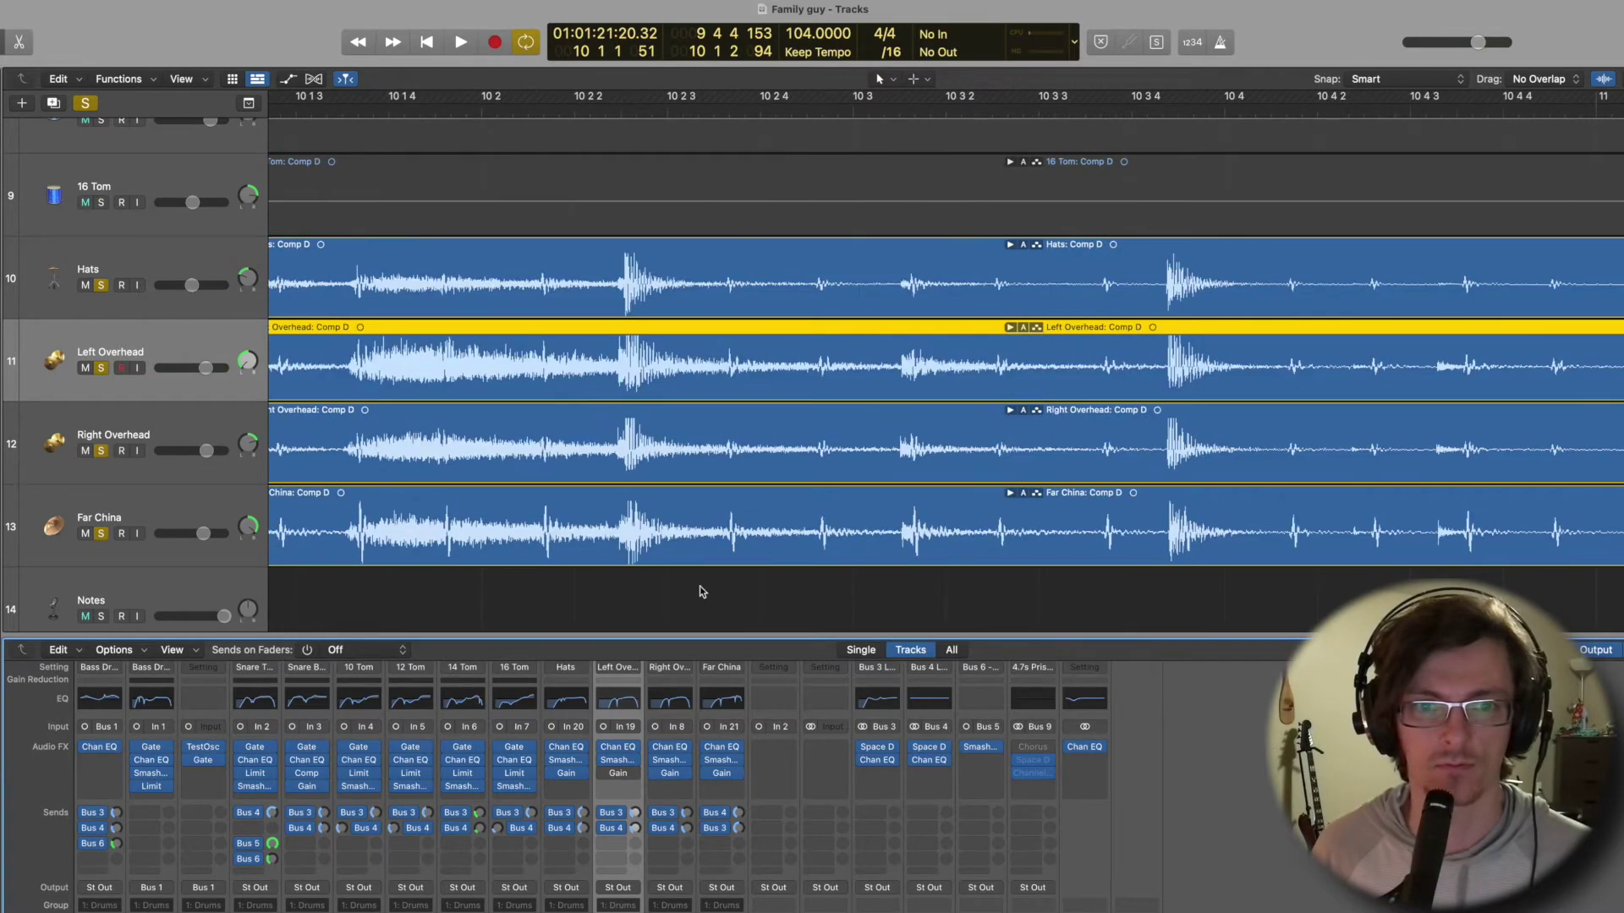
# Check the Far China and Right Overhead solos, disable cycle mode and audition the four soloed cymbal mics from around beat 9 4.
pyautogui.click(101, 534)
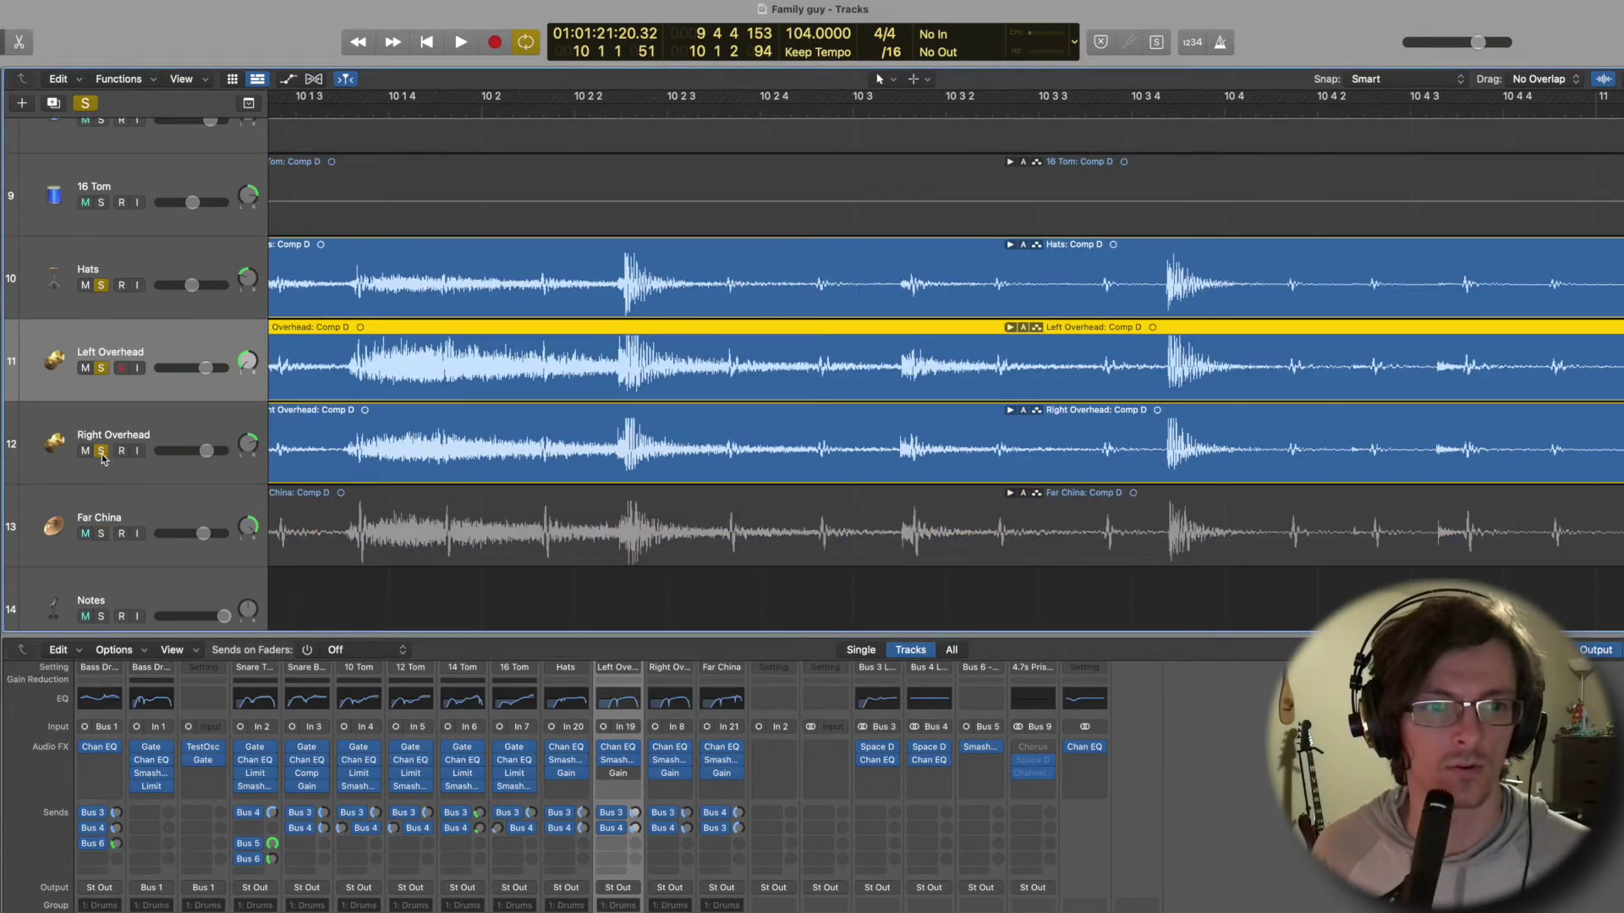
pyautogui.click(100, 451)
pyautogui.click(101, 451)
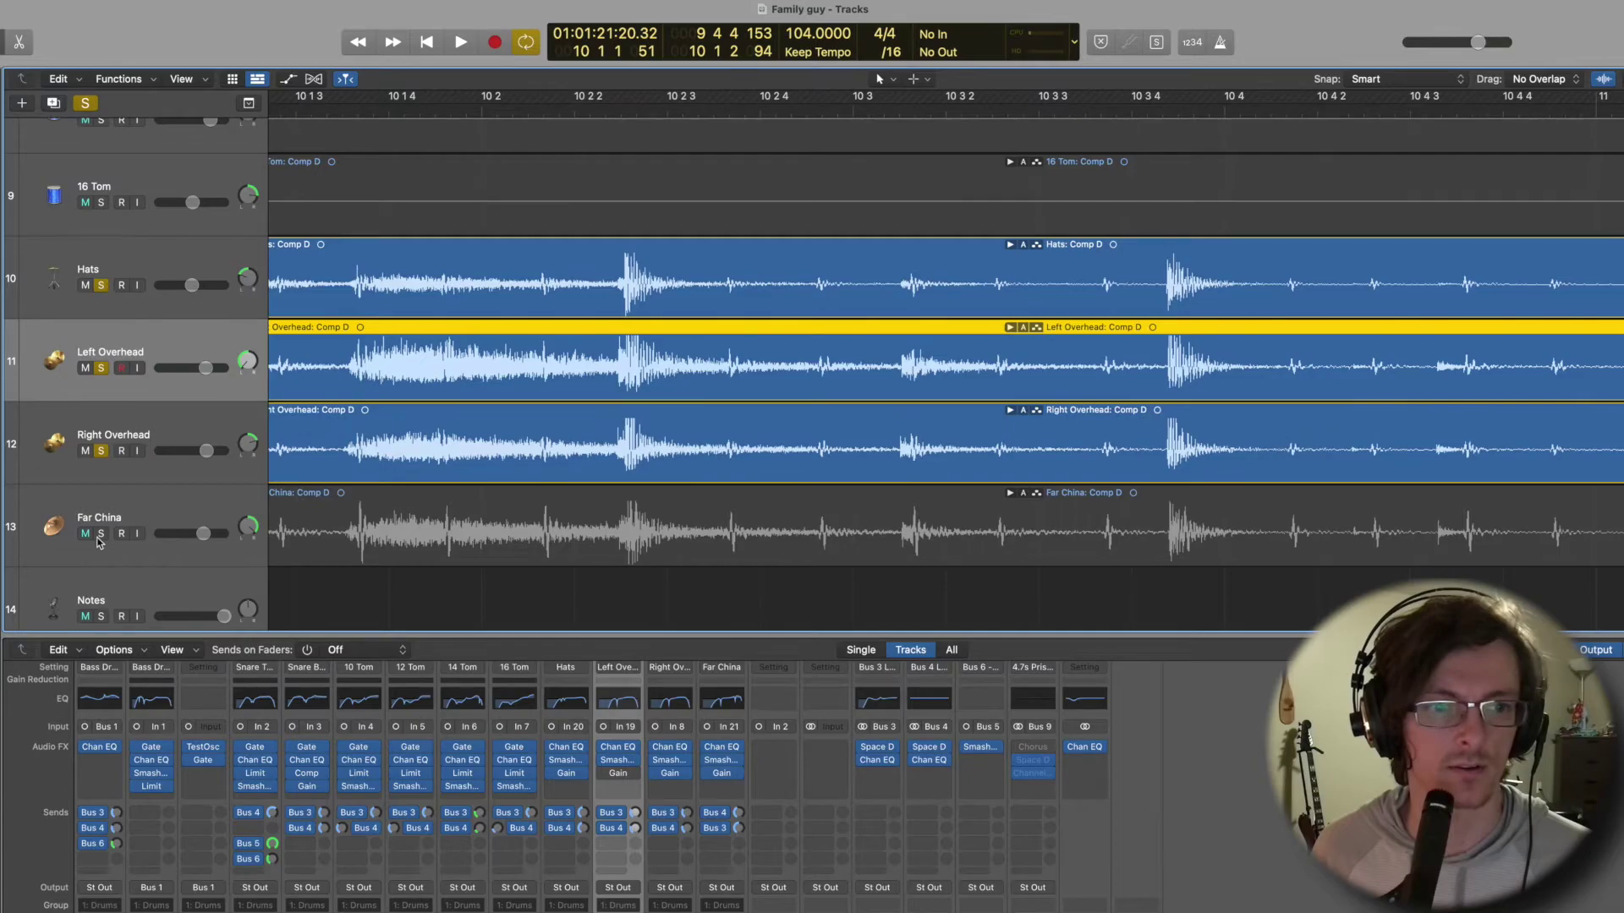
pyautogui.click(101, 534)
pyautogui.press('c')
pyautogui.hscroll(-10, 507, 144)
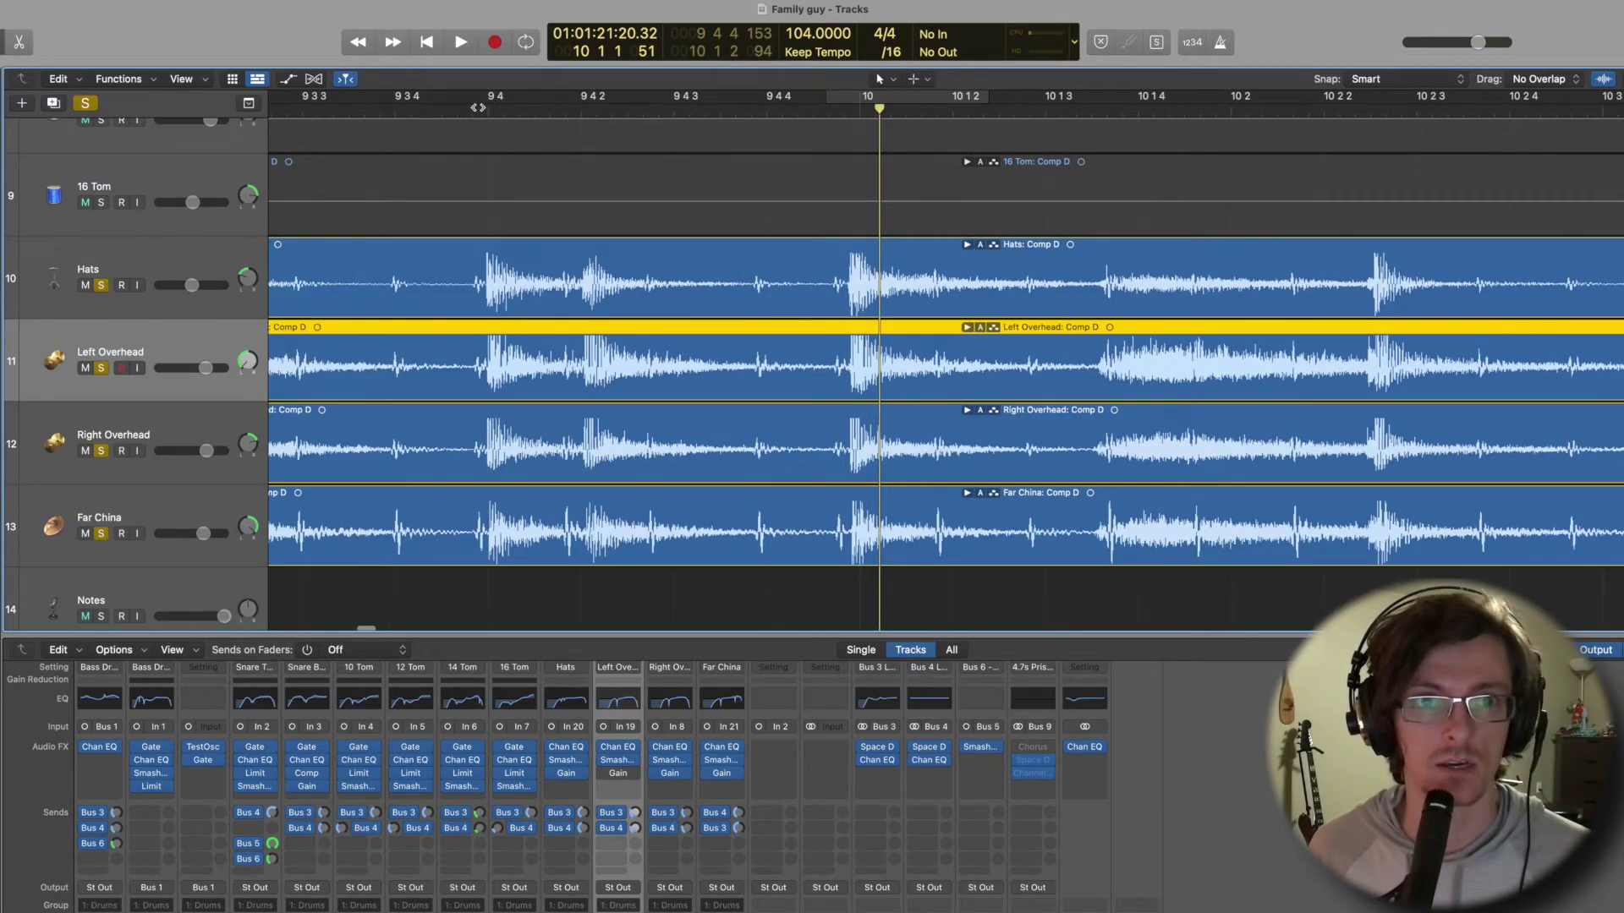
pyautogui.press('space')
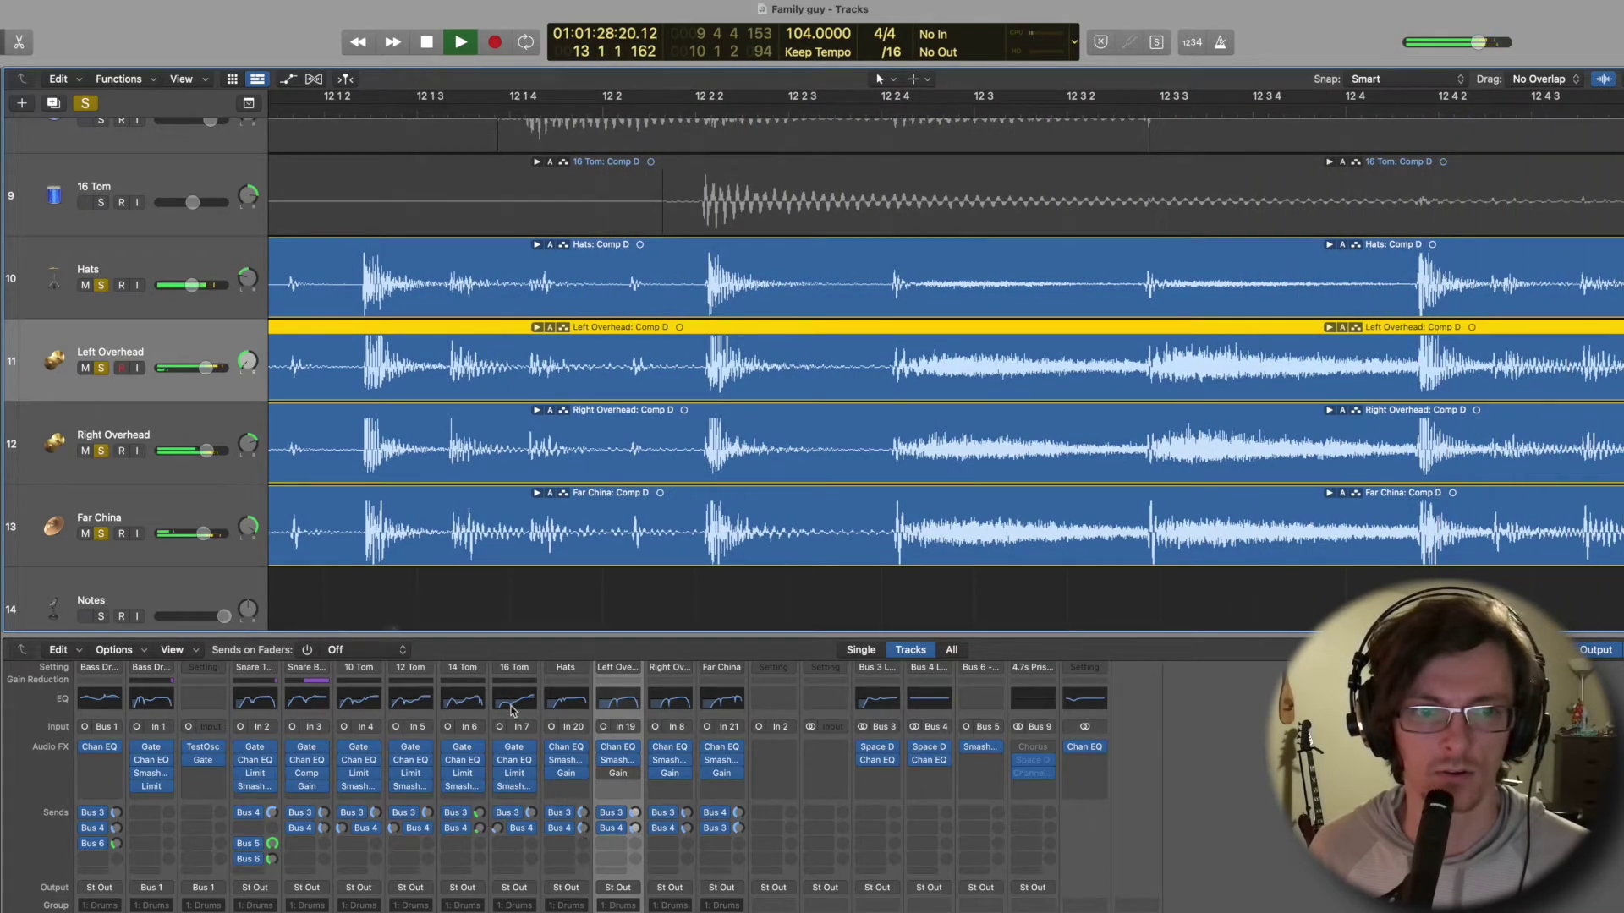
pyautogui.press('space')
# Unsolo the Far China, Right Overhead, Left Overhead and Hats tracks.
pyautogui.click(101, 534)
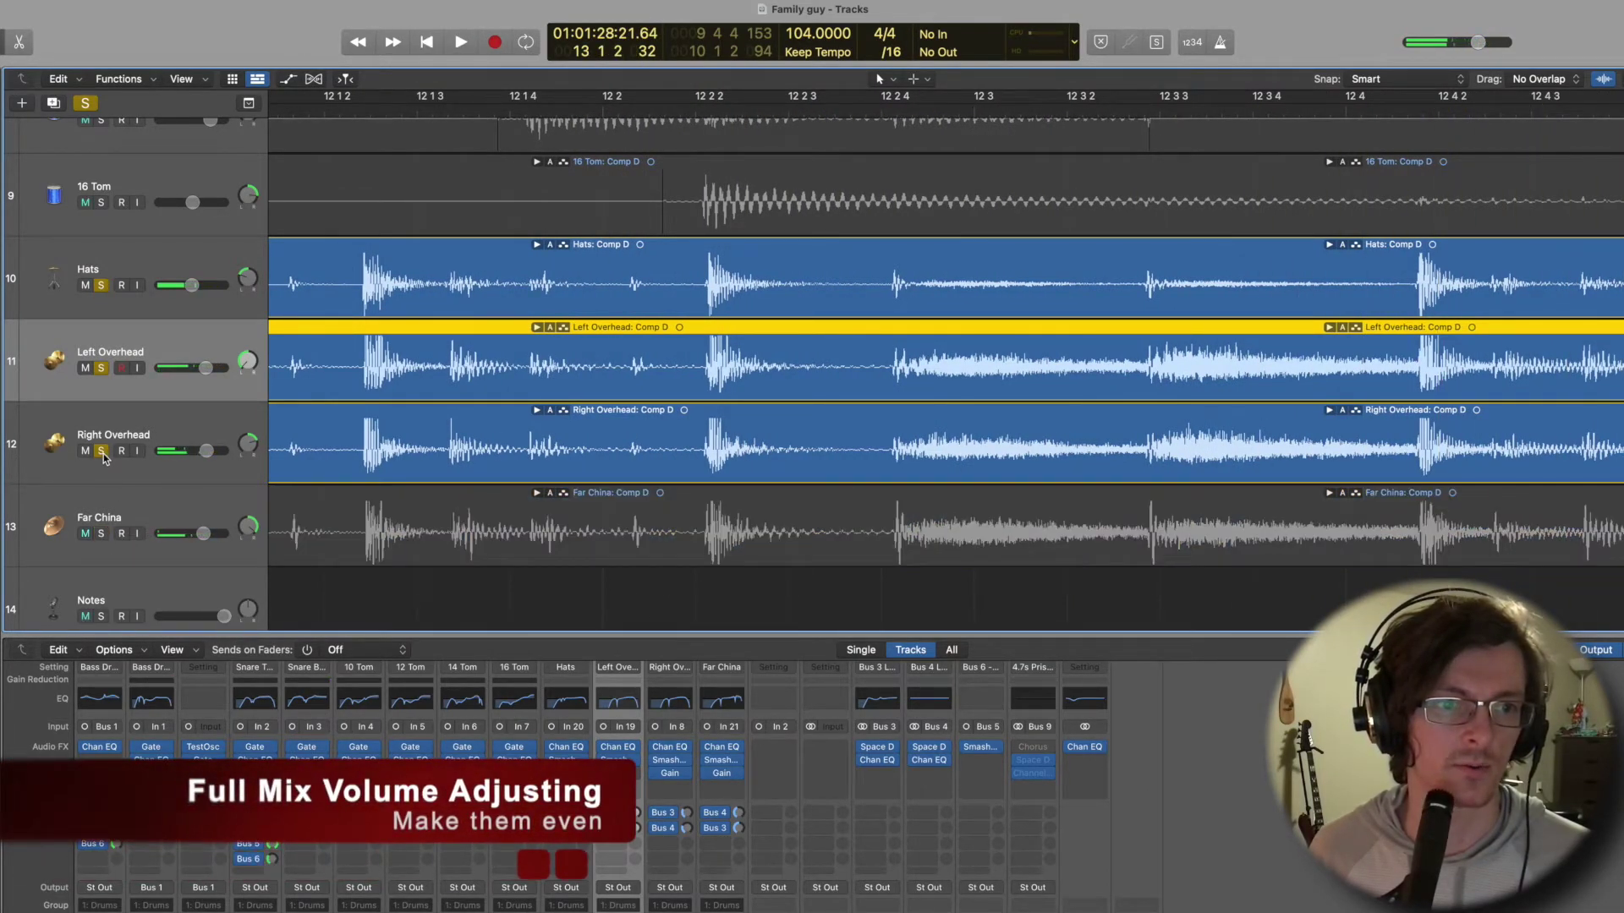
pyautogui.click(100, 451)
pyautogui.click(100, 368)
pyautogui.scroll(1, 104, 355)
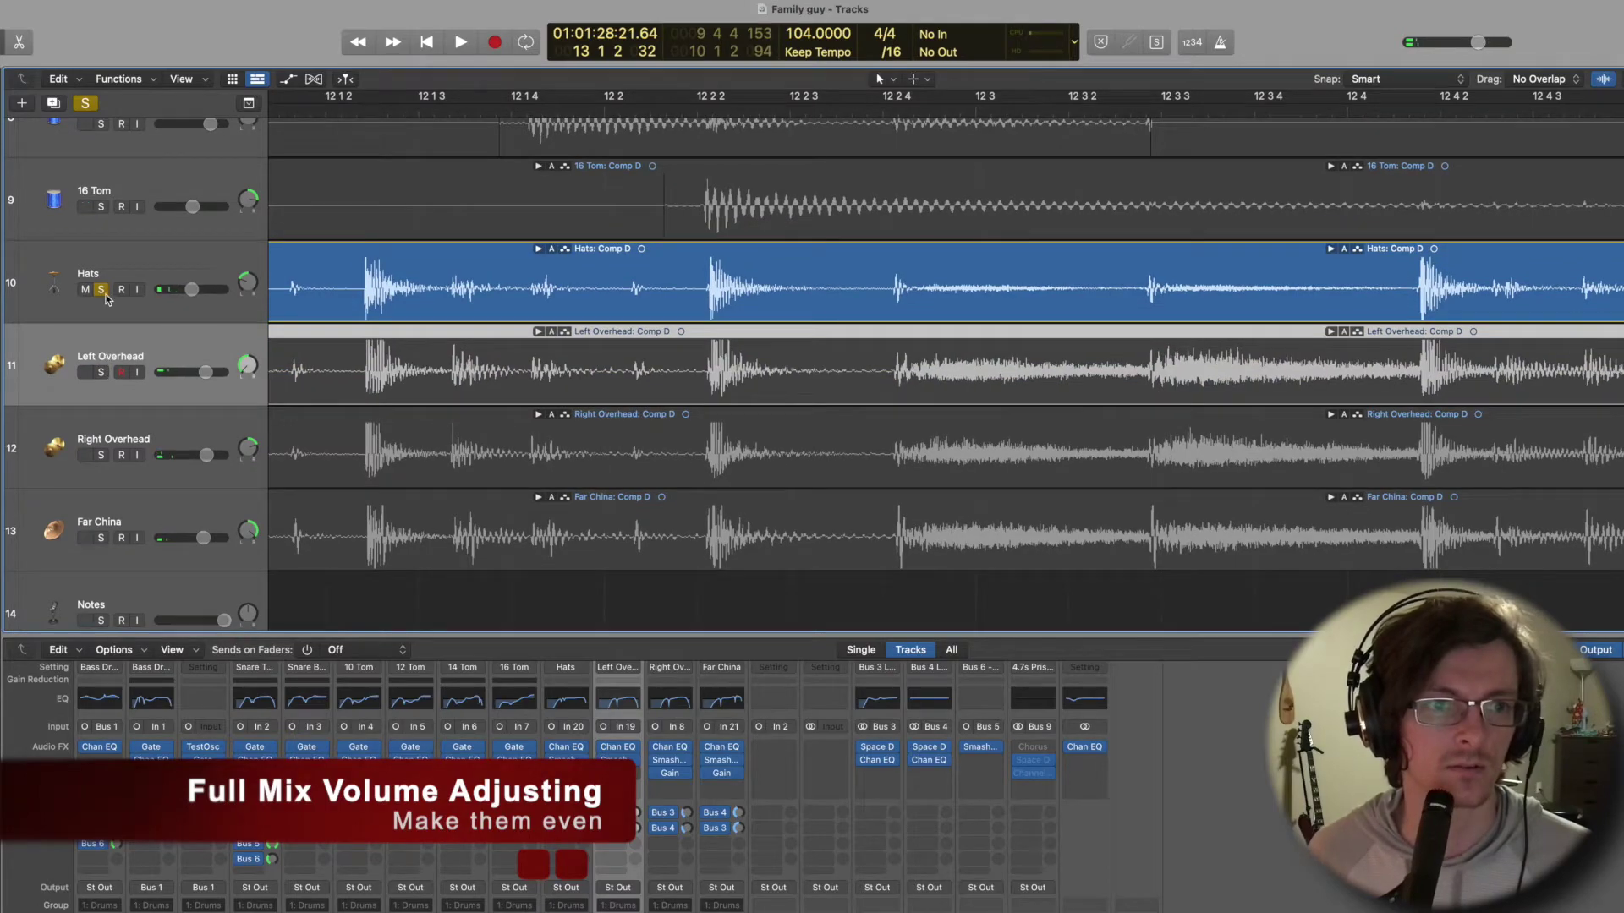
pyautogui.click(101, 289)
pyautogui.press('super+a')
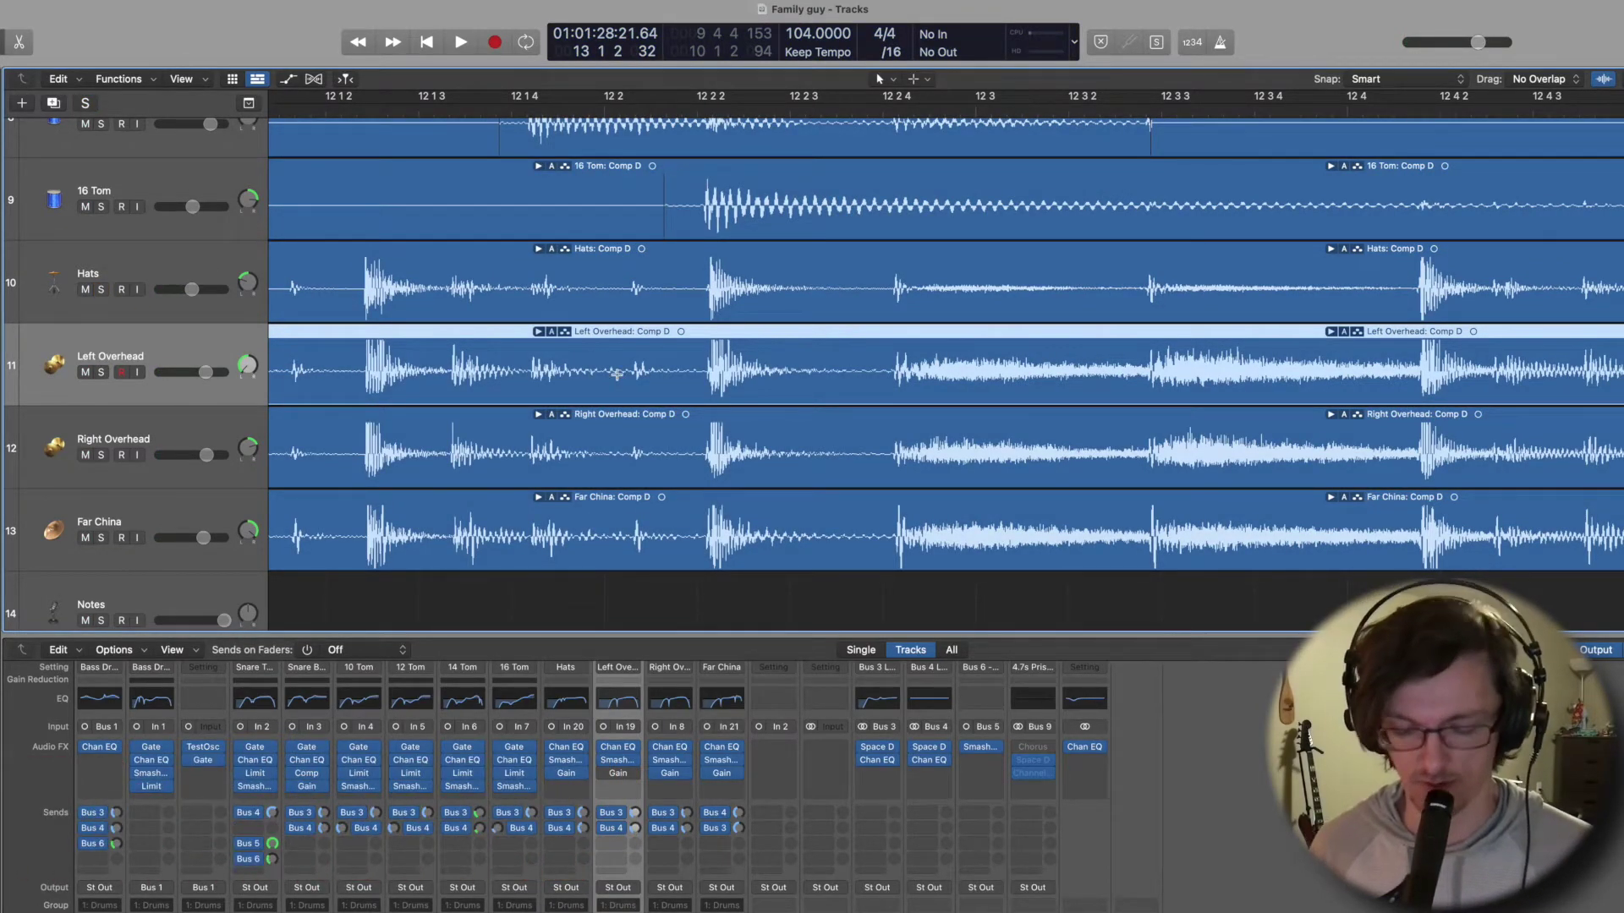
# Shrink the mixer and reduce the track zoom so all drum tracks fit in the arrangement around bars 9 and 10.
pyautogui.press('super+Left')
pyautogui.press('super+Left')
pyautogui.press('super+Down')
pyautogui.press('super+Down')
pyautogui.press('super+Up')
pyautogui.press('super+Up')
pyautogui.press('super+Up')
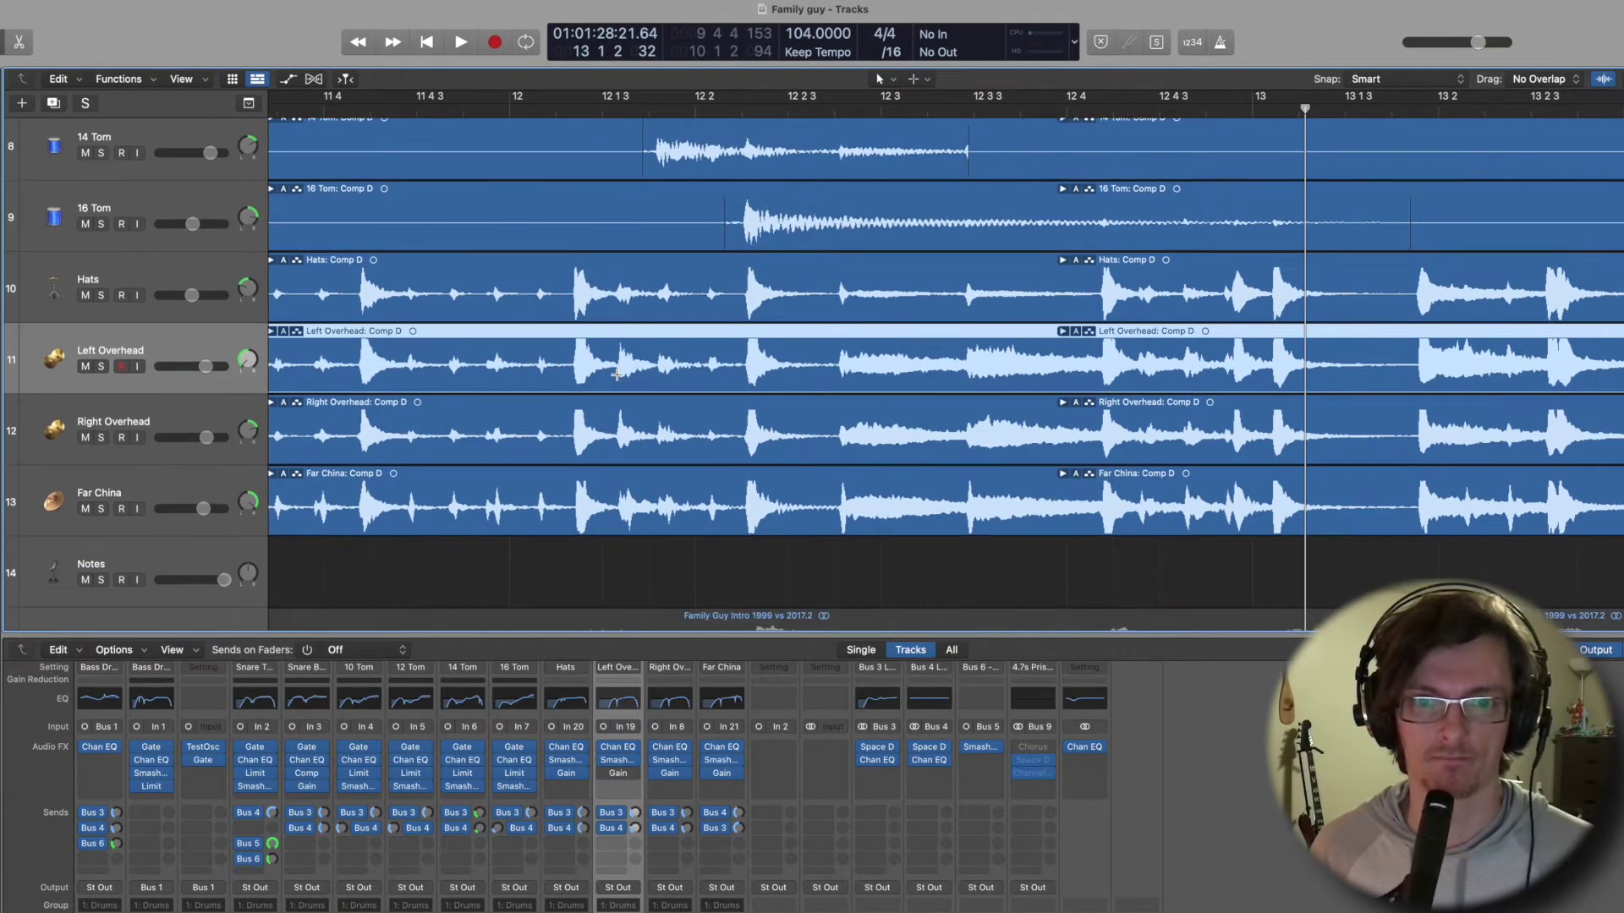
pyautogui.press('super+Up')
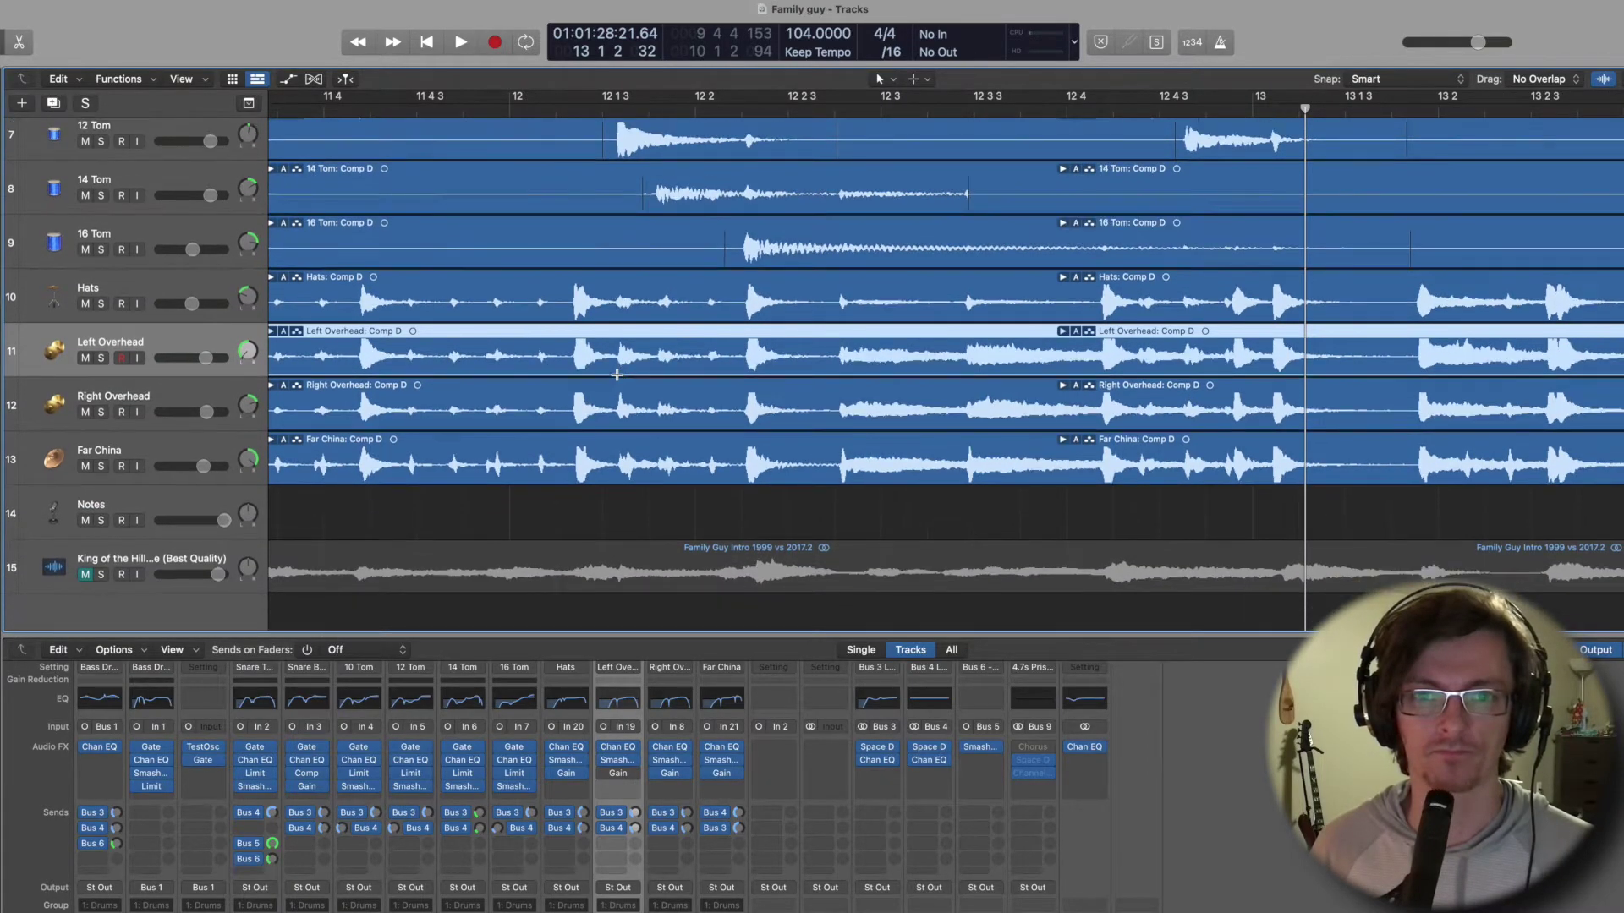
pyautogui.press('super+Up')
pyautogui.scroll(6, 616, 375)
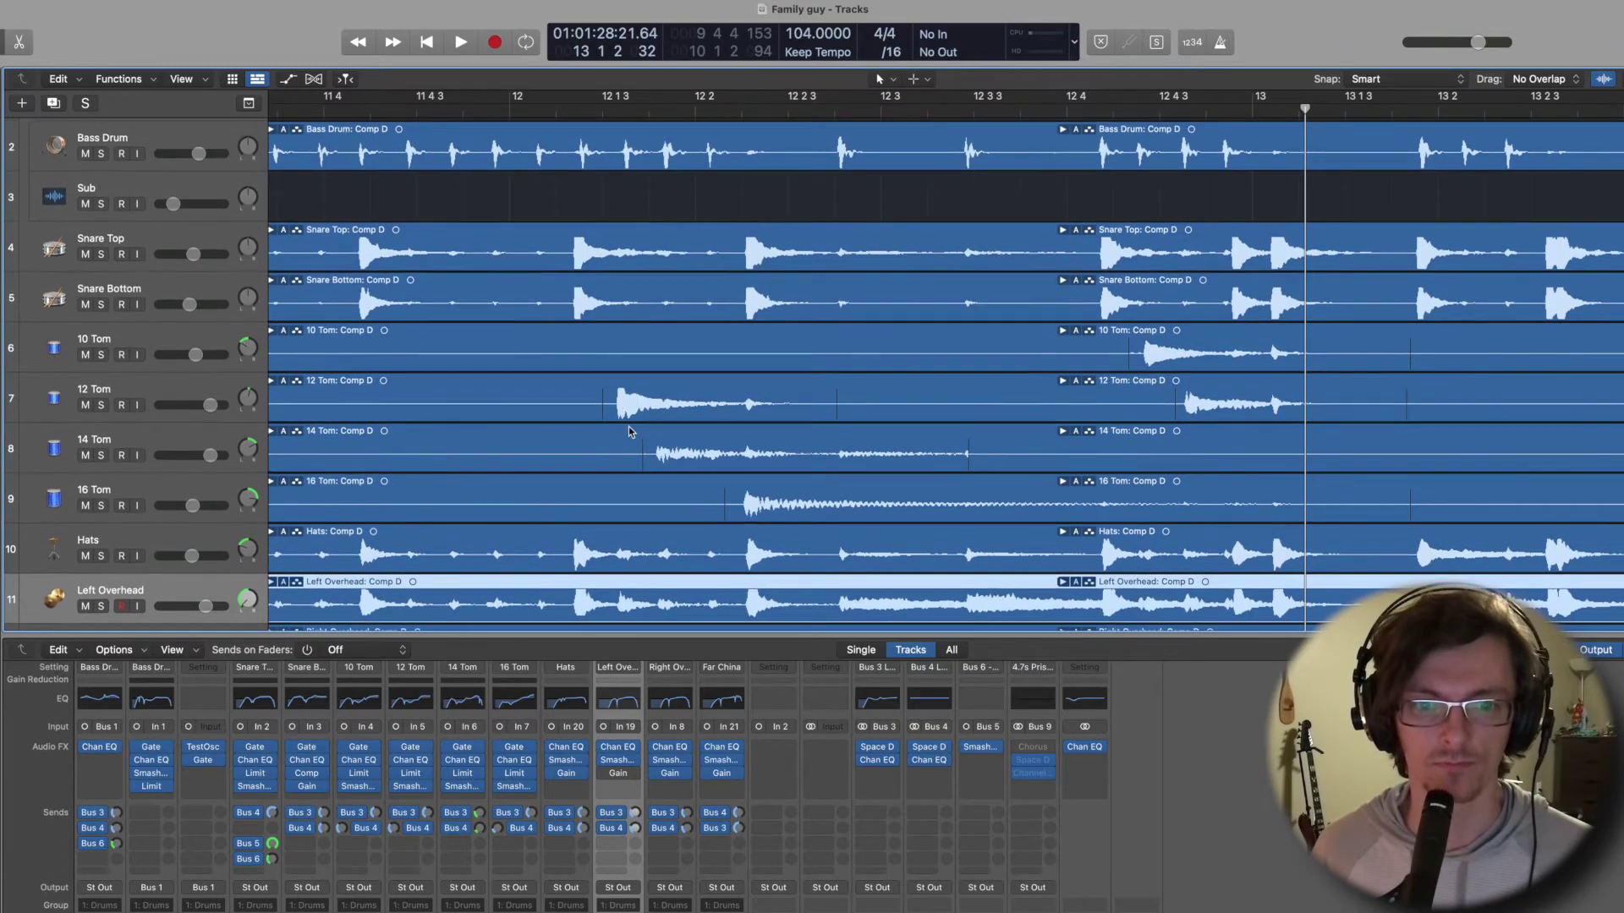
pyautogui.moveTo(829, 634); pyautogui.dragTo(830, 877)
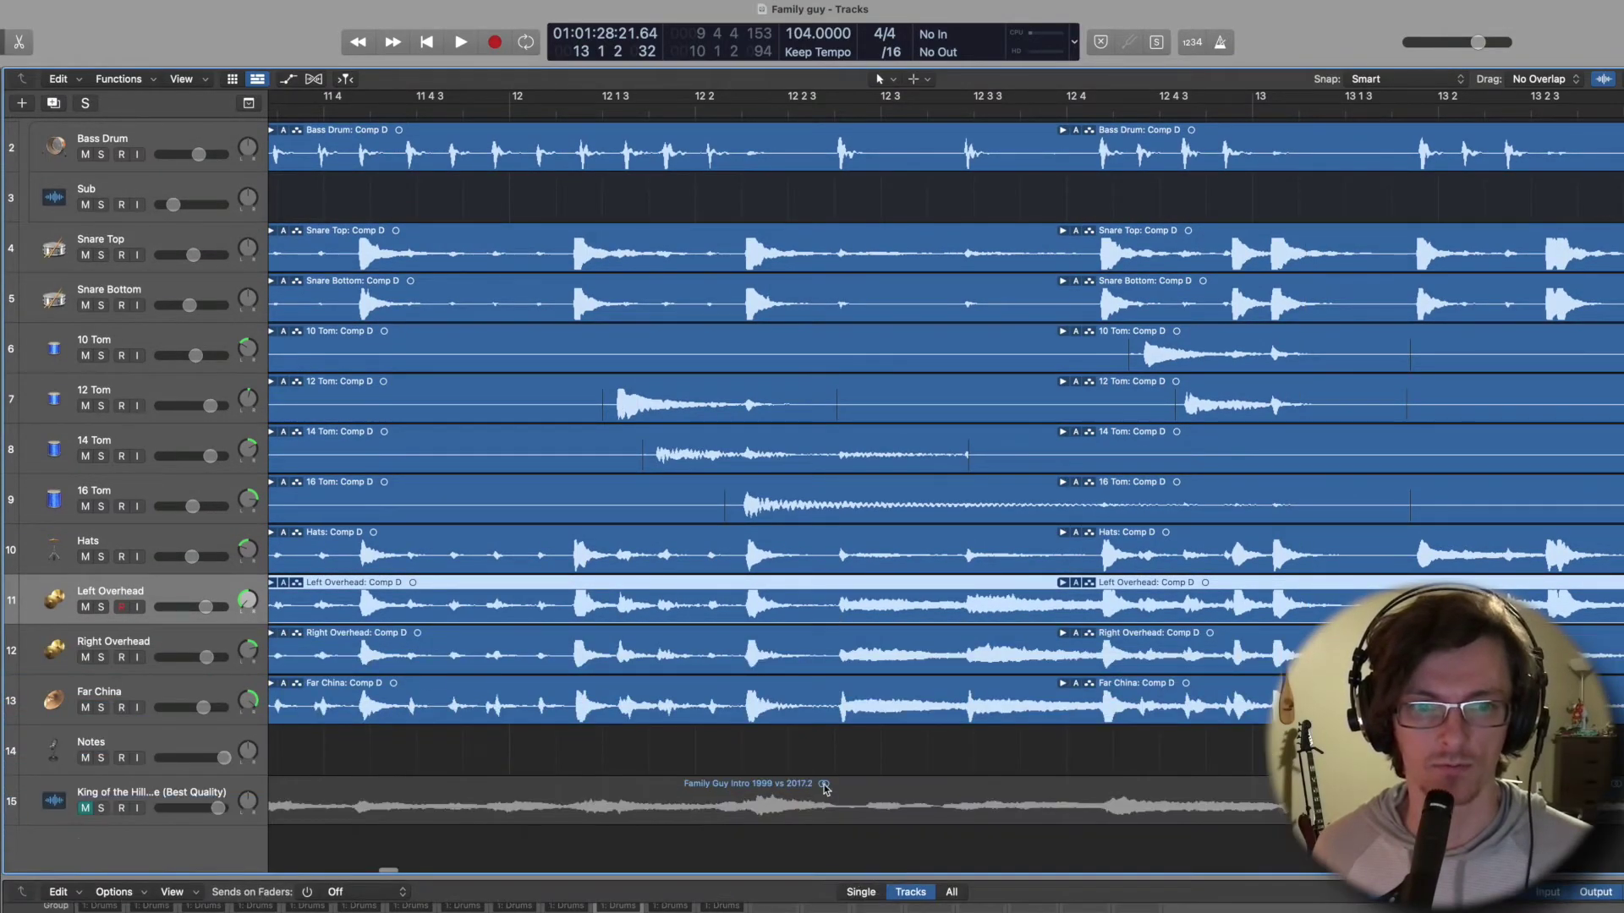
pyautogui.scroll(1, 628, 515)
pyautogui.hscroll(-20, 628, 515)
pyautogui.scroll(1, 628, 515)
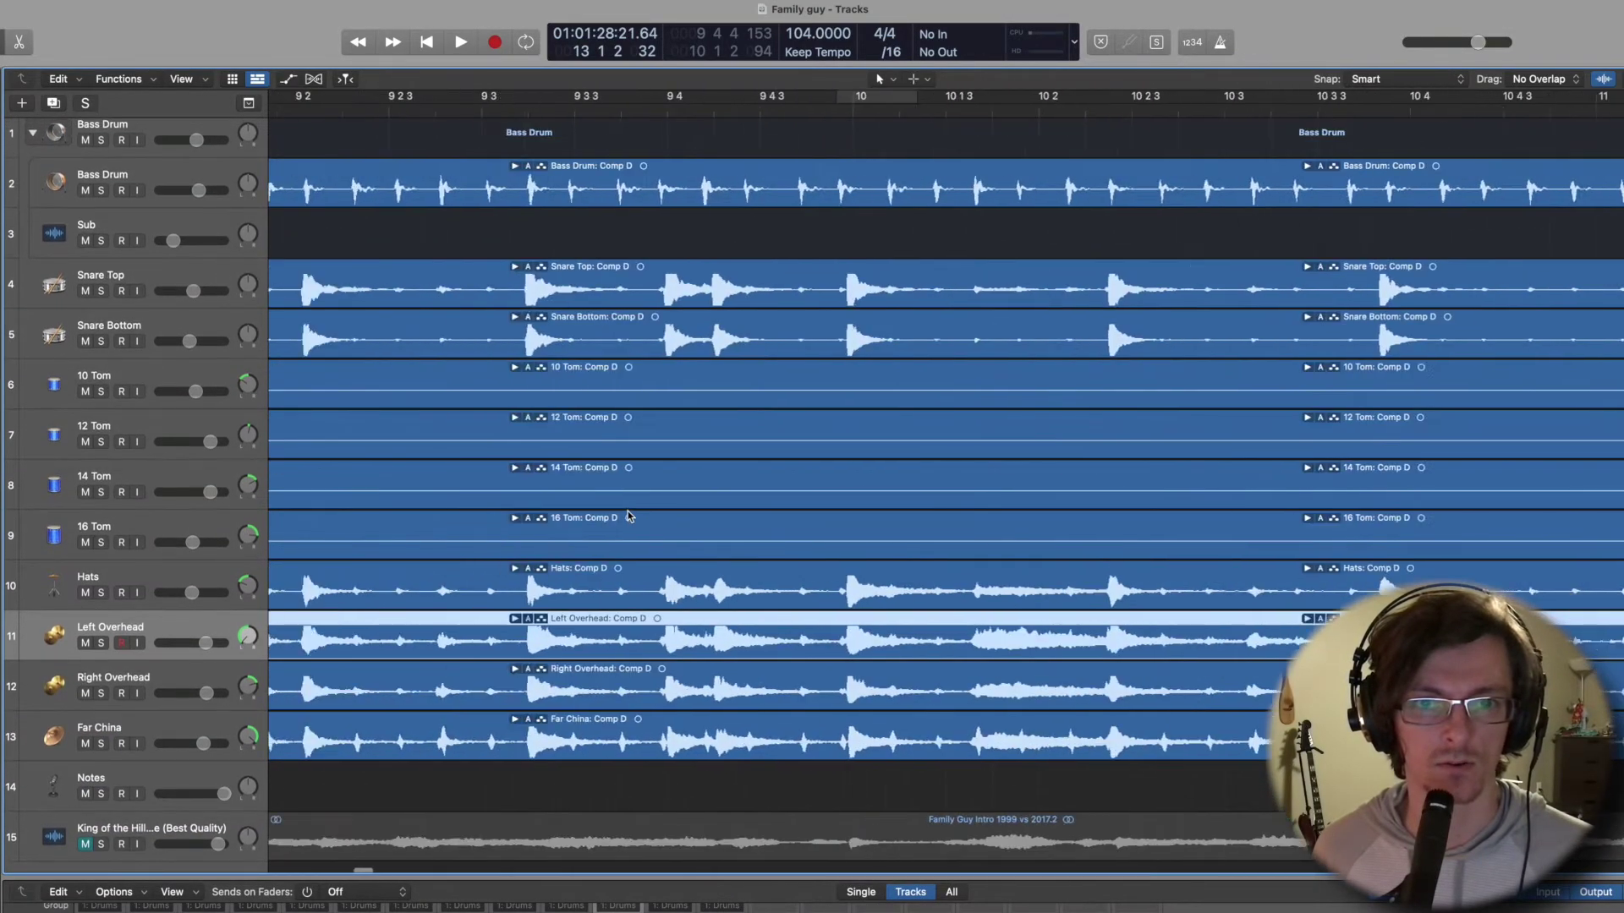
# Play the full drum mix from around bar 9 through the tom fills into bar 13.
pyautogui.click(539, 111)
pyautogui.press('space')
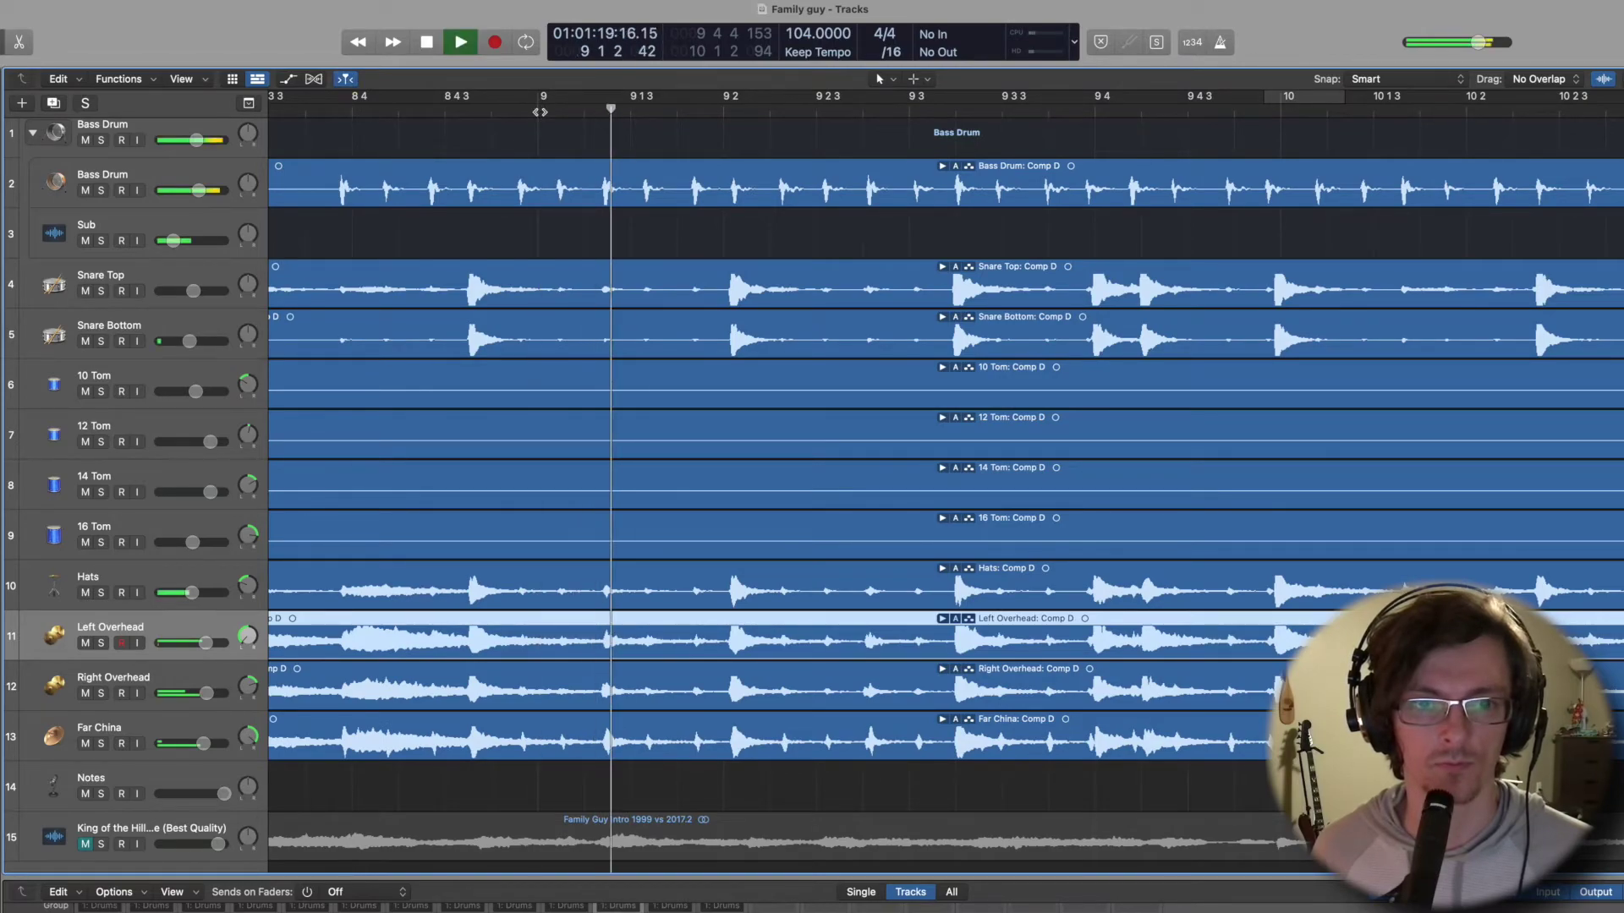
pyautogui.hscroll(3, 779, 499)
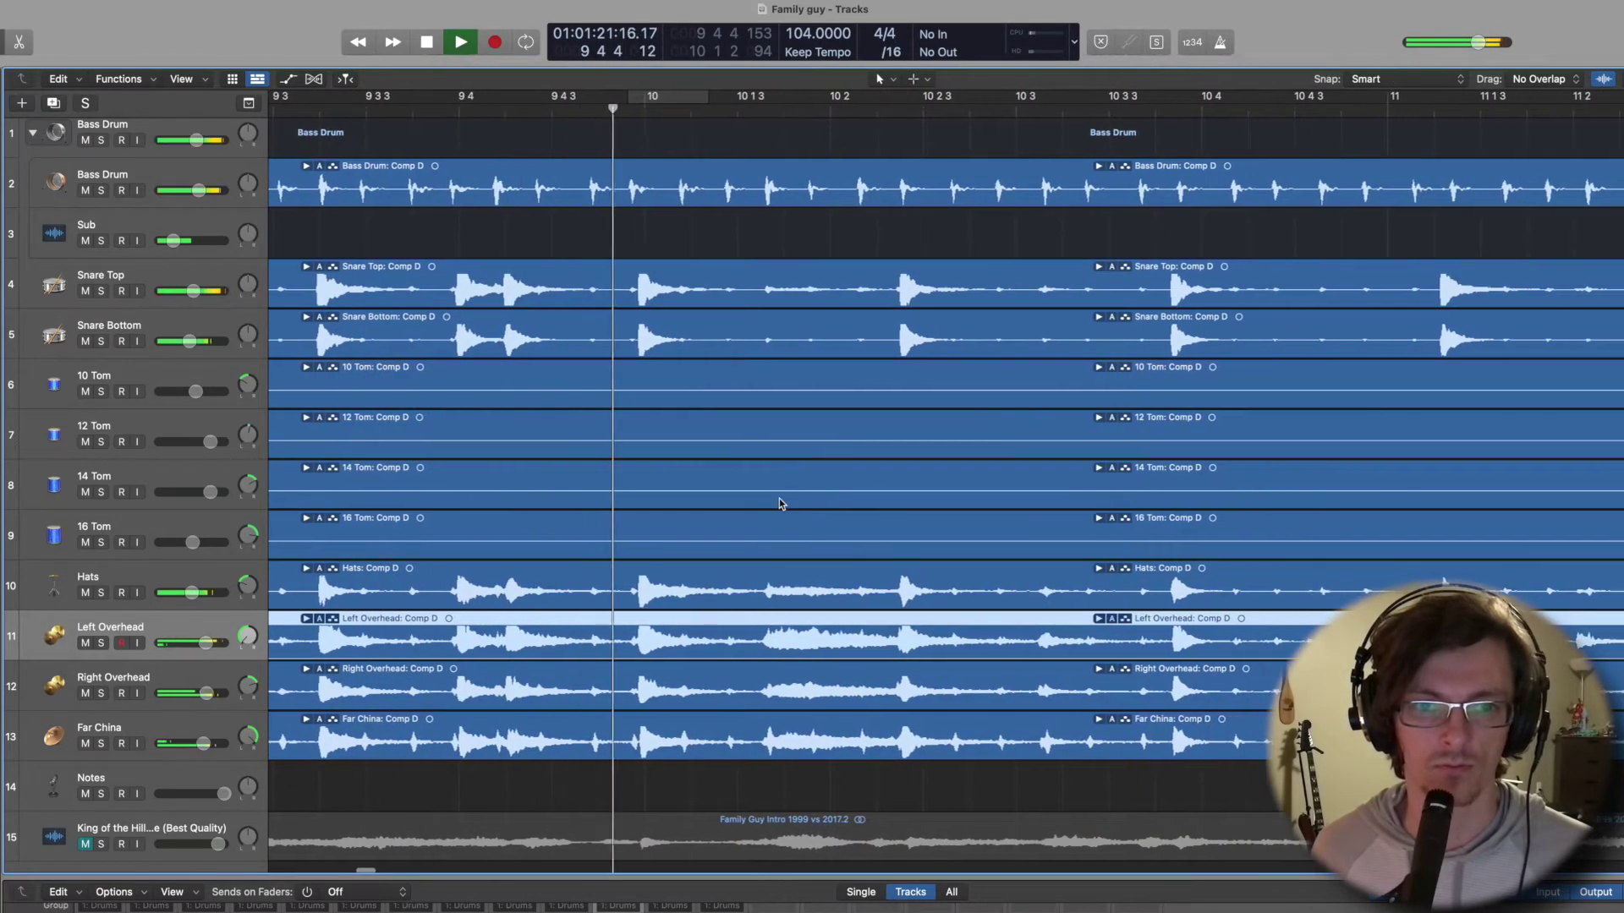
pyautogui.hscroll(12, 779, 499)
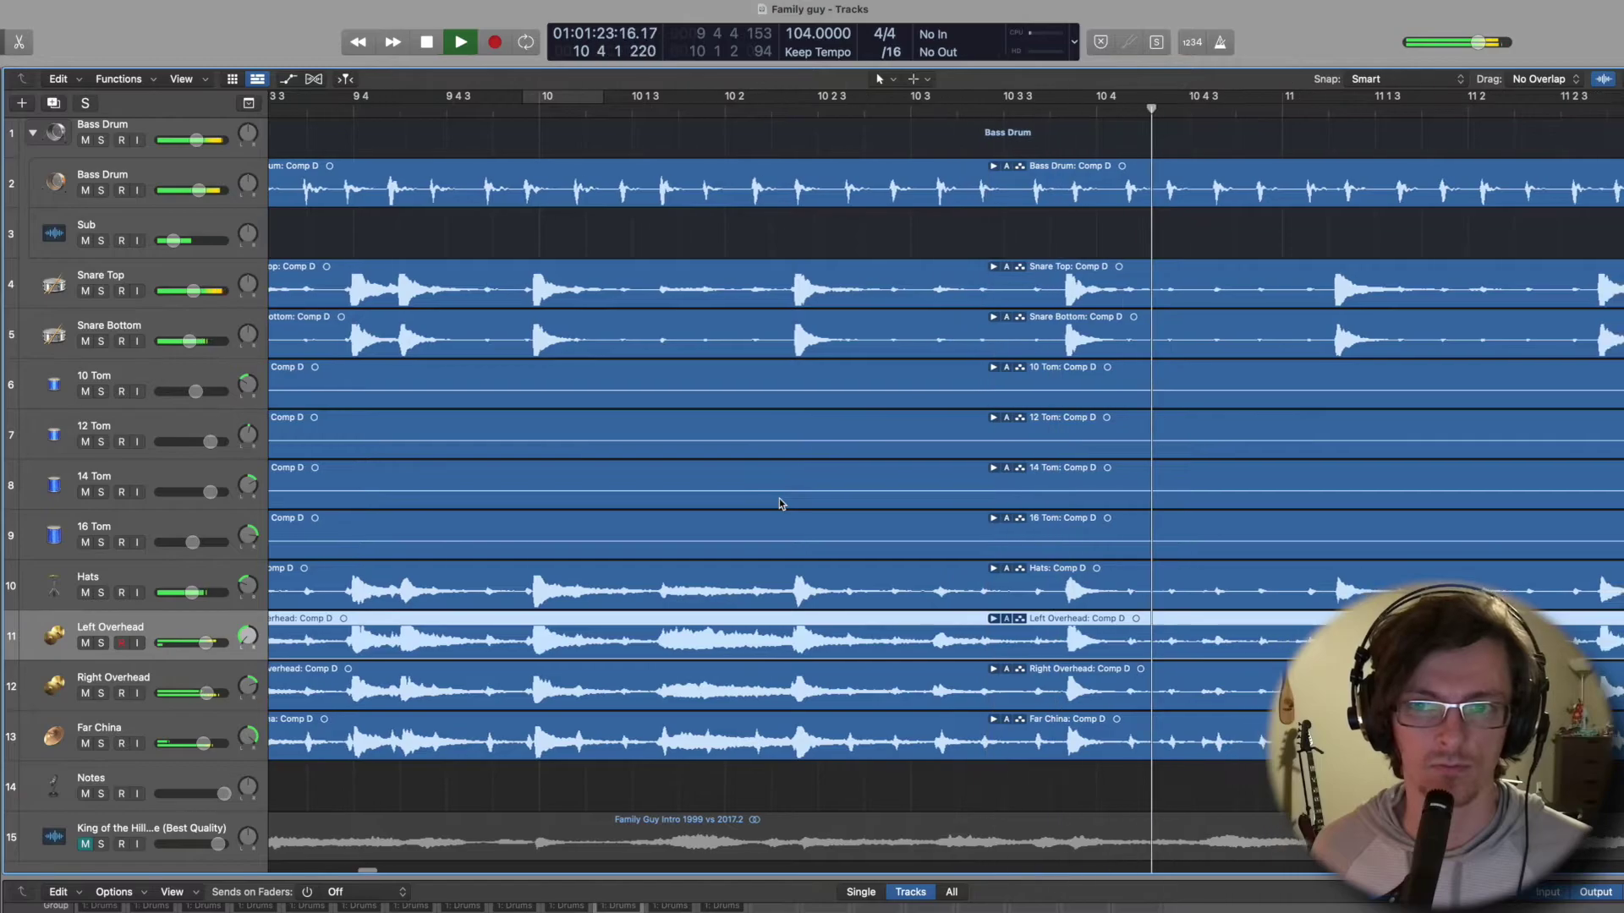
pyautogui.hscroll(2, 779, 499)
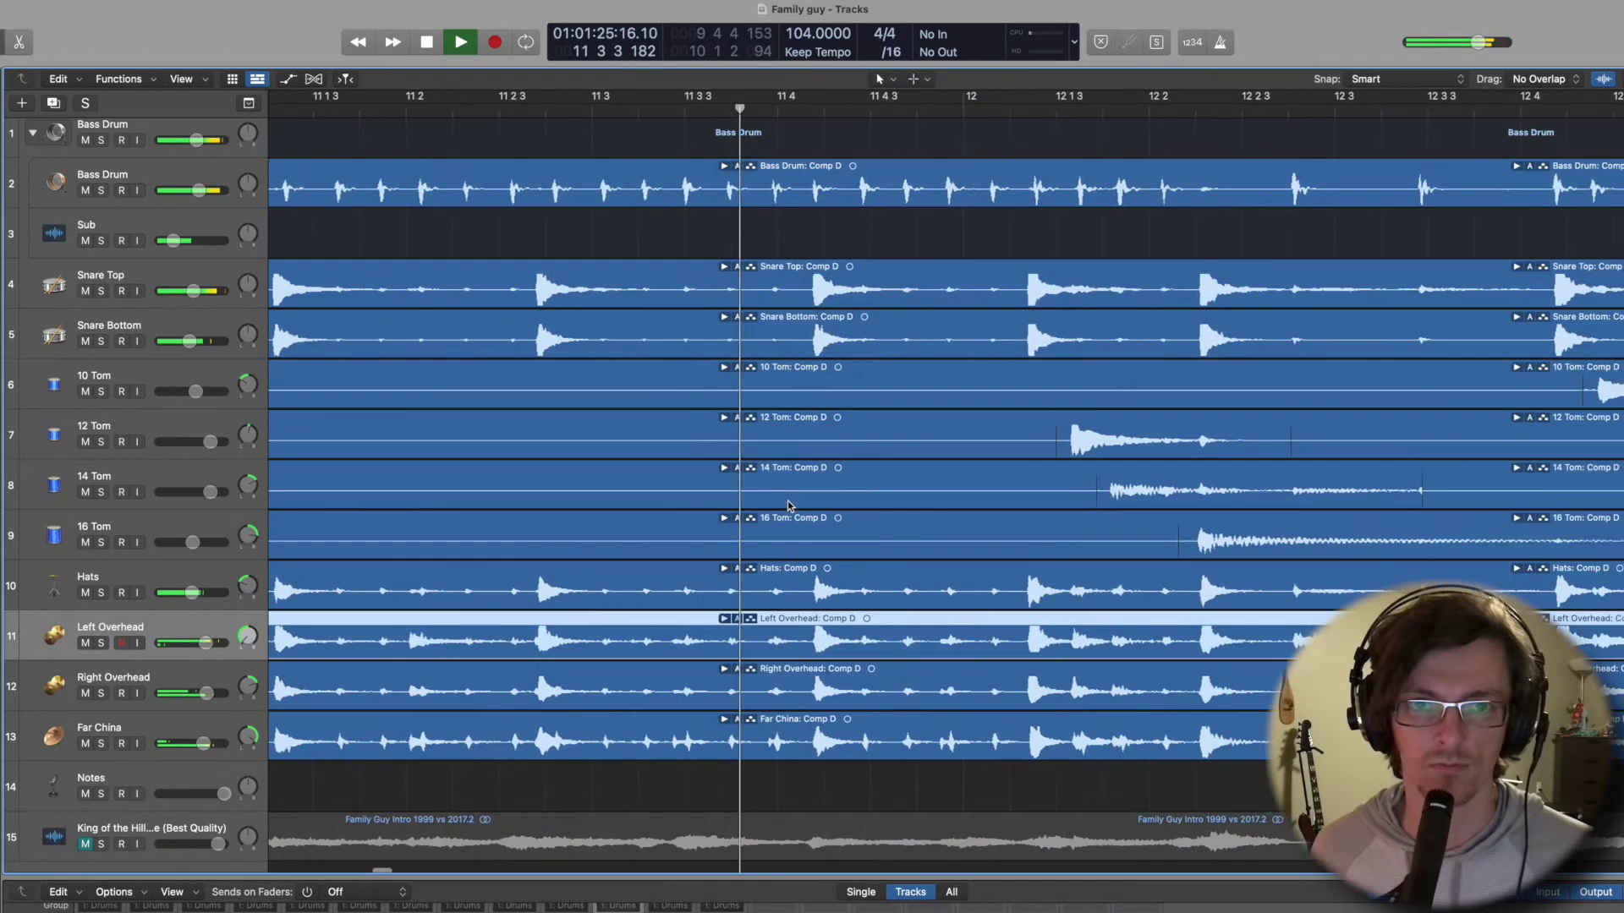
pyautogui.hscroll(8, 851, 501)
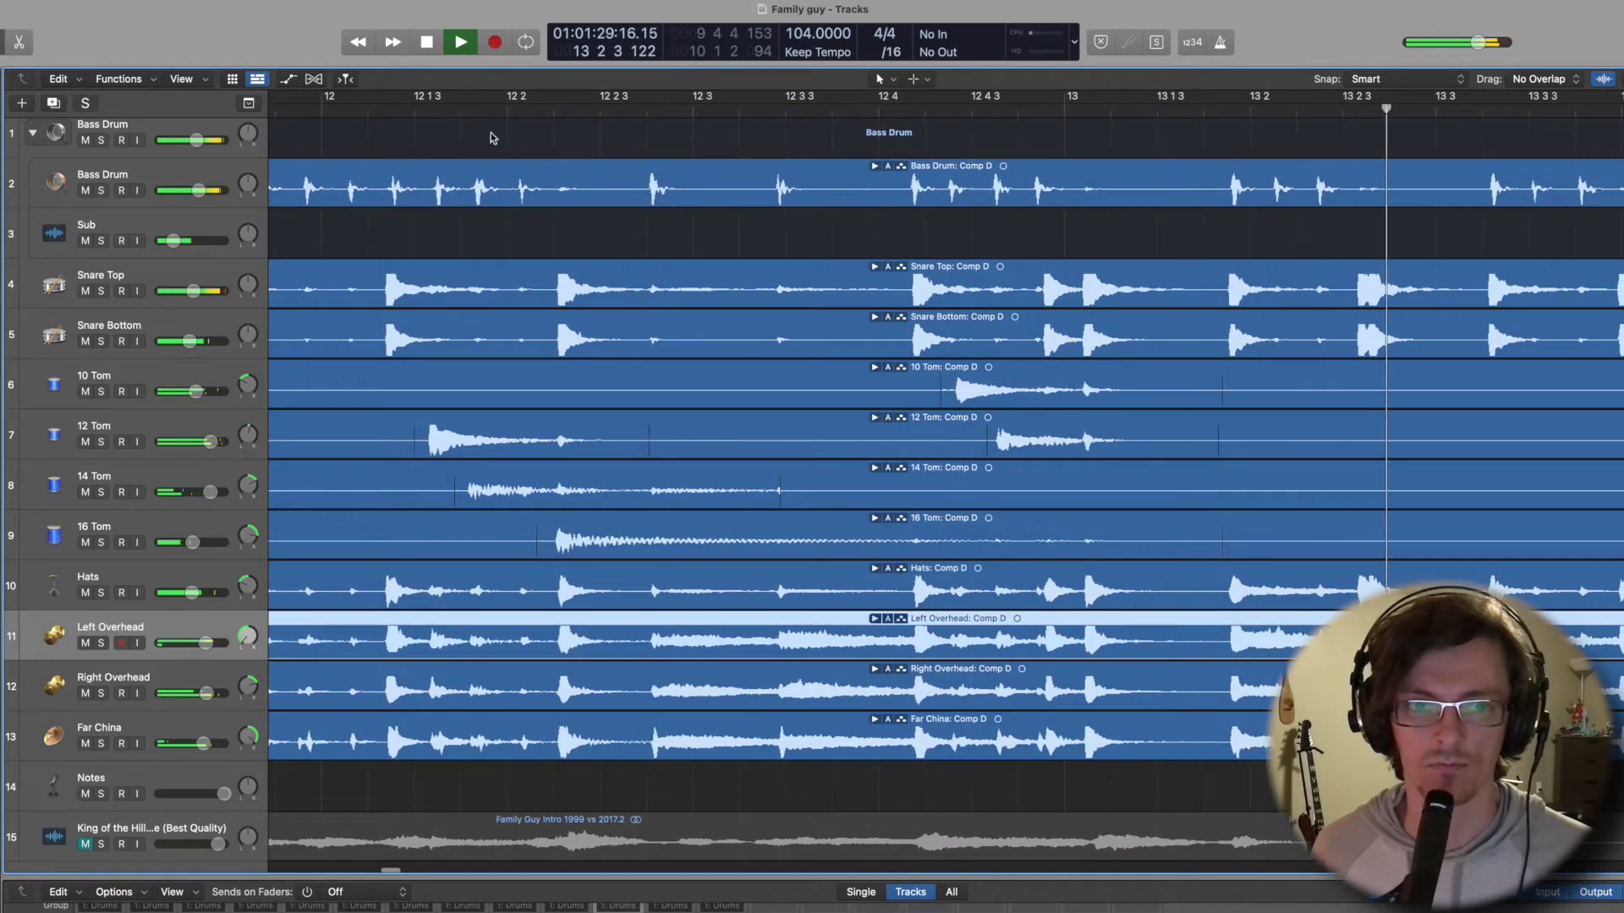
# Raise the 14 Tom's volume slightly and replay the tom fill in bar 12.
pyautogui.click(381, 109)
pyautogui.click(404, 128)
pyautogui.click(402, 110)
pyautogui.click(391, 109)
pyautogui.click(391, 109)
pyautogui.press('space')
pyautogui.moveTo(211, 492); pyautogui.dragTo(217, 491)
pyautogui.click(380, 110)
pyautogui.press('space')
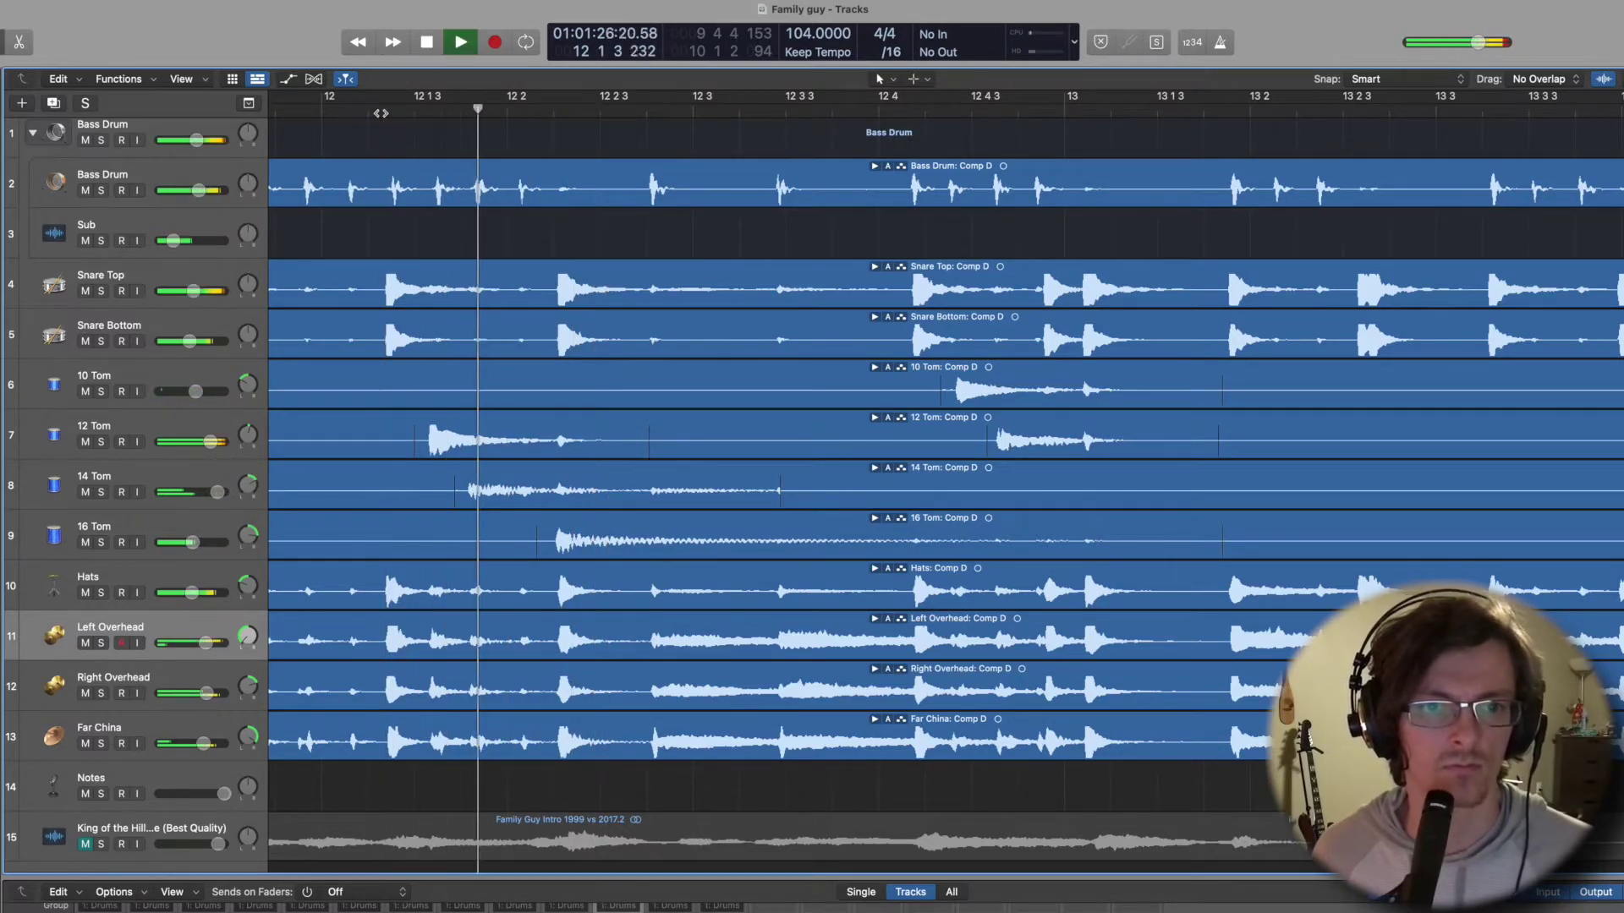
# Audition the bar 12 tom fill repeatedly to compare the levels of the 12, 14 and 16 Toms.
pyautogui.click(381, 110)
pyautogui.press('space')
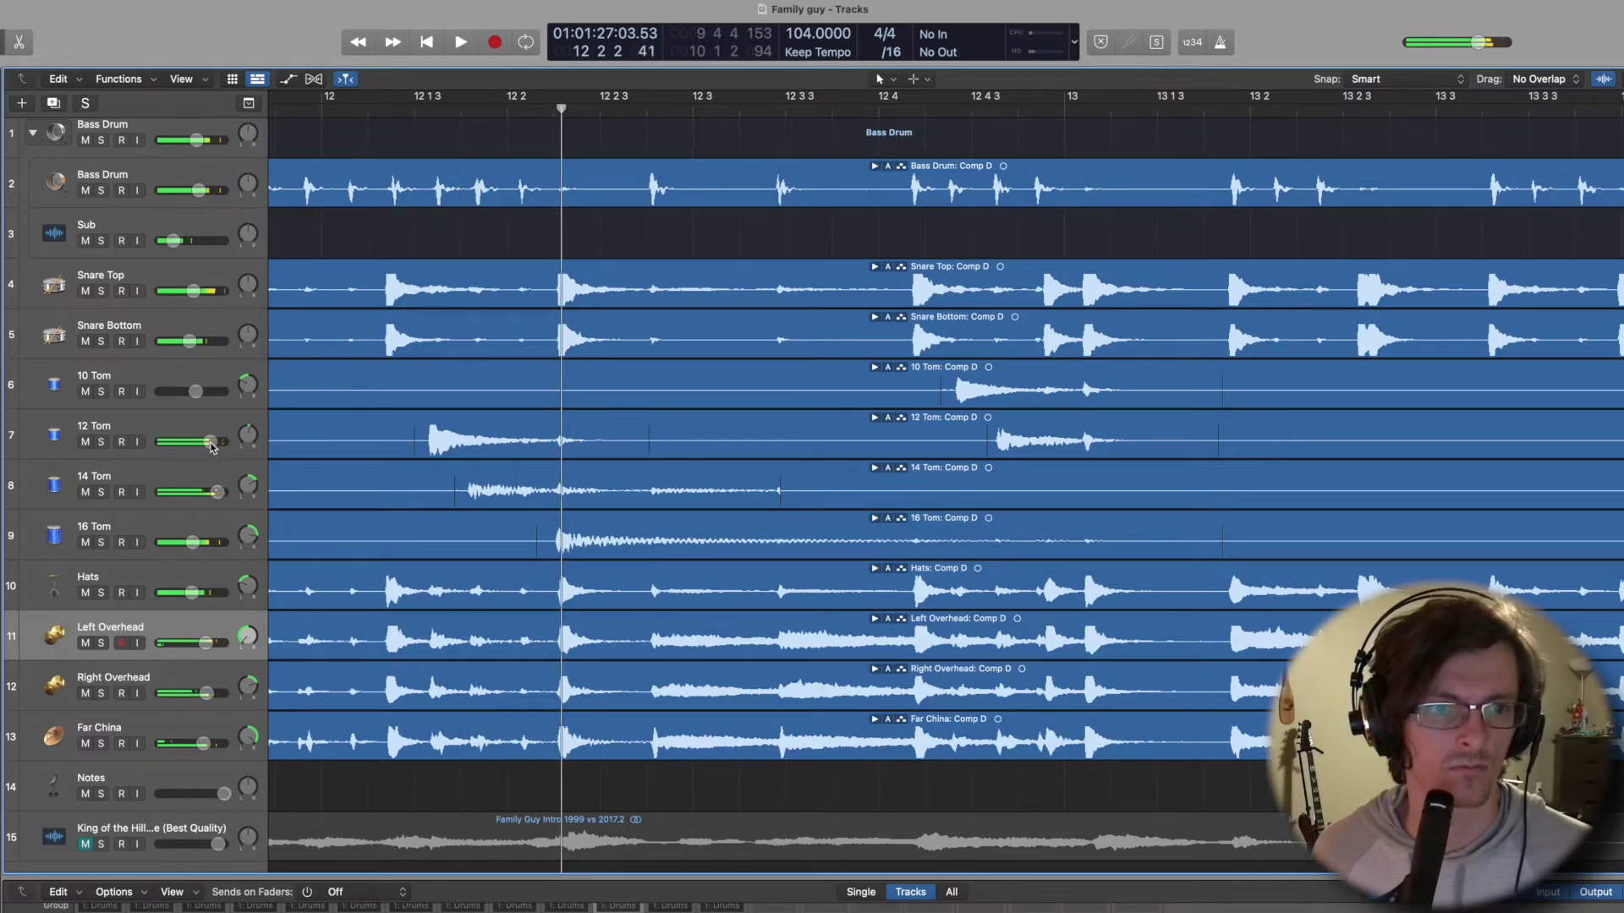
pyautogui.press('space')
pyautogui.press('space')
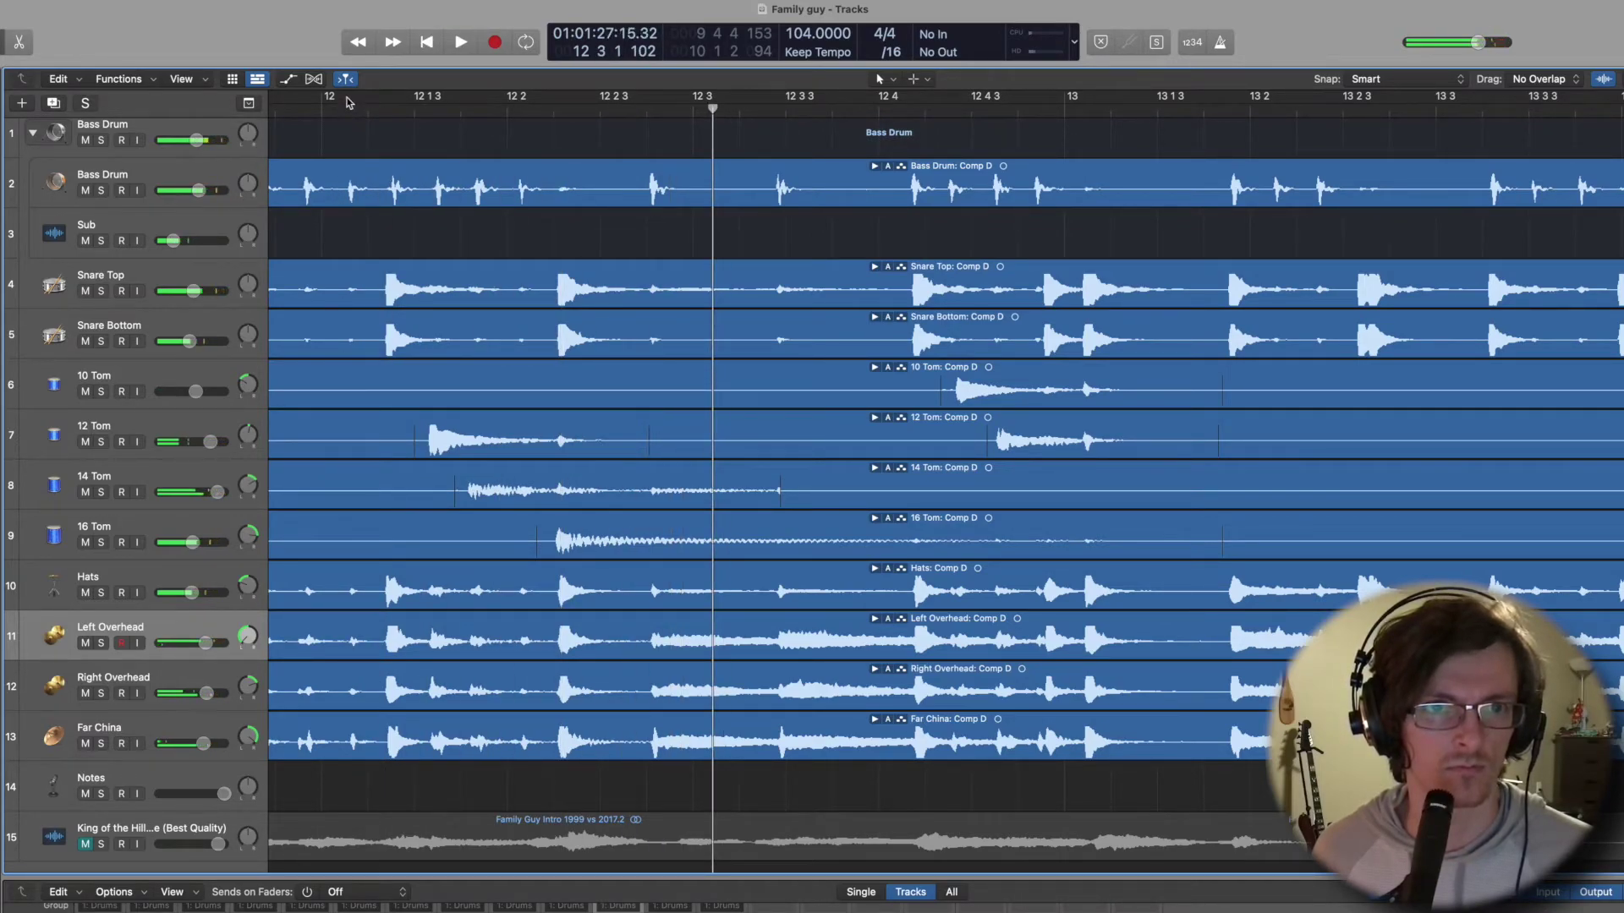
pyautogui.click(337, 111)
pyautogui.press('space')
pyautogui.press('space')
pyautogui.click(338, 111)
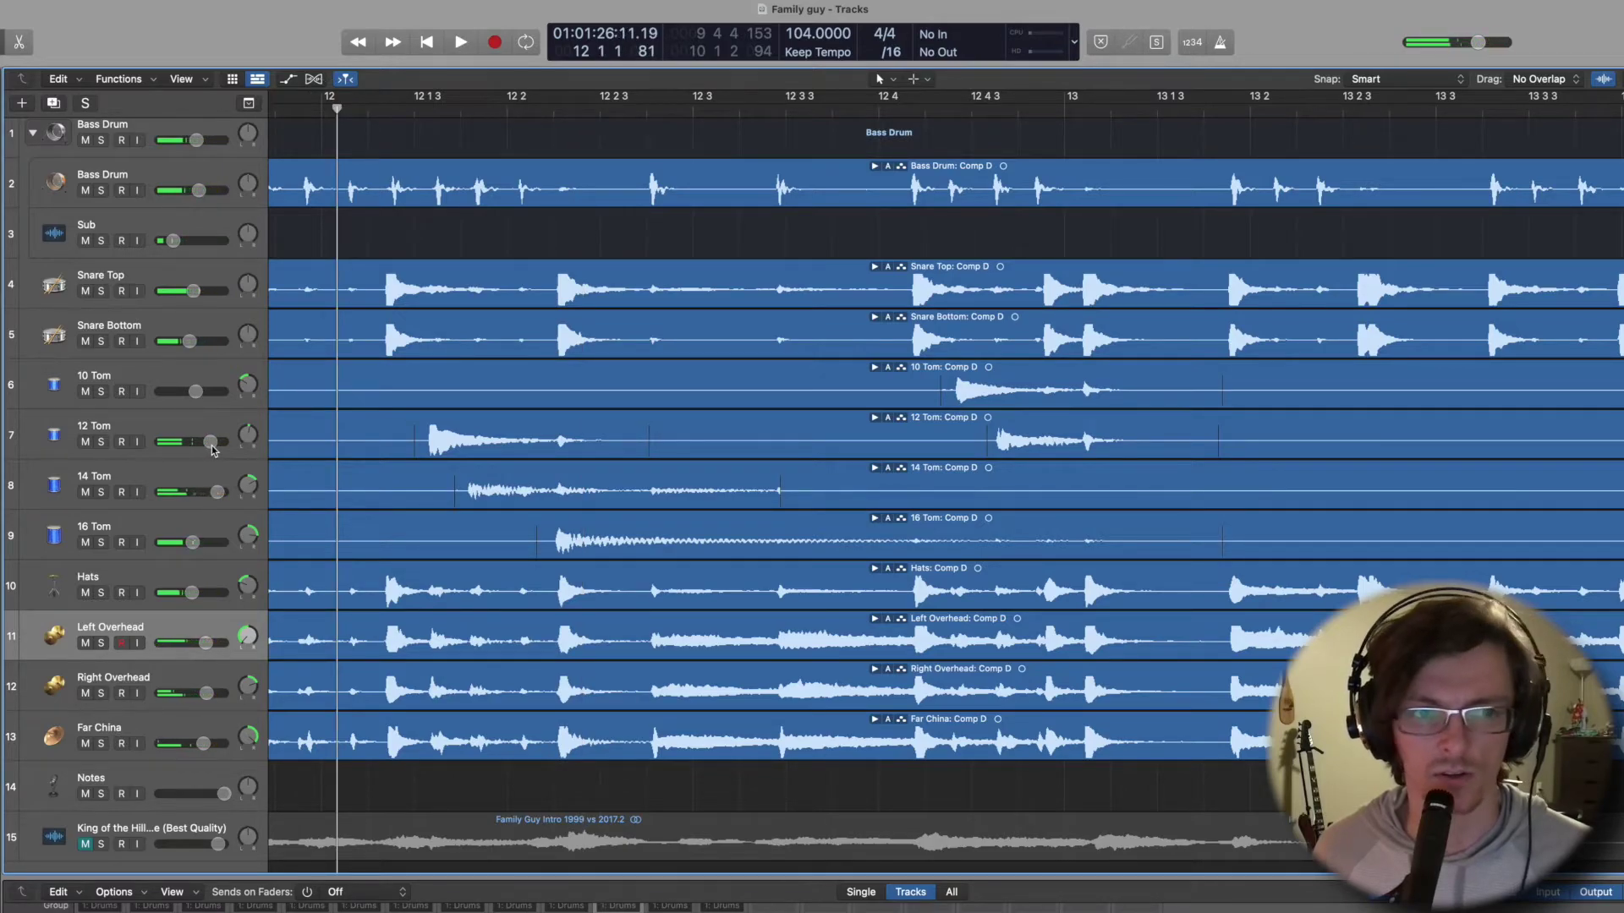
# Lower the 12 Tom's volume, set the 14 Tom to +2.9 dB and replay the bar 12 fill.
pyautogui.moveTo(194, 438); pyautogui.dragTo(175, 438)
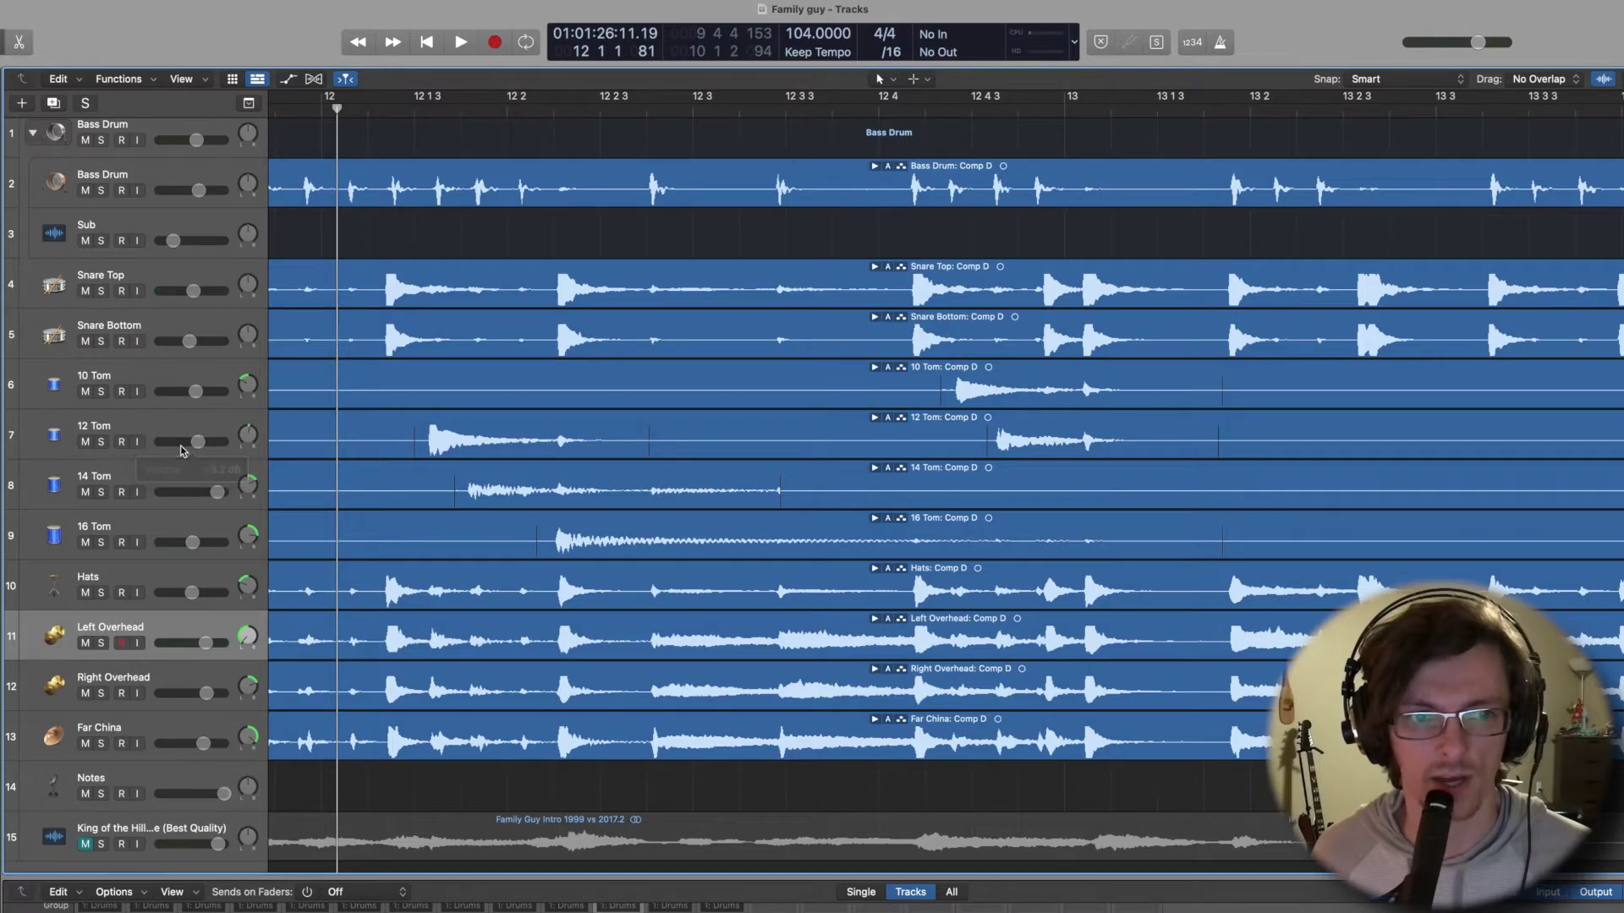
pyautogui.click(217, 494)
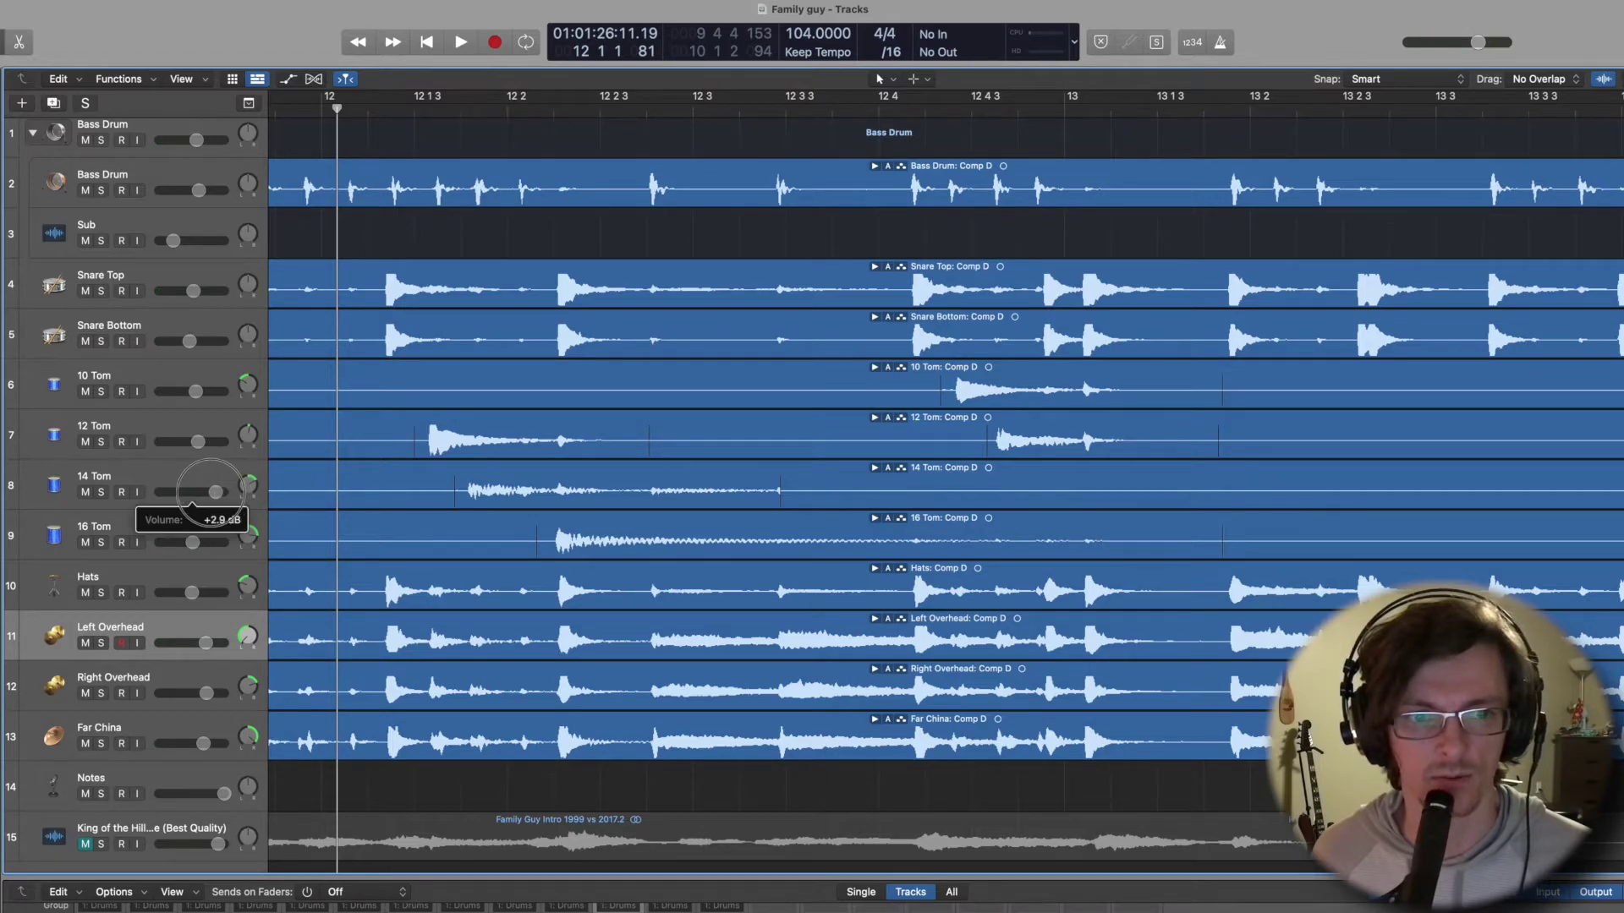
pyautogui.press('space')
pyautogui.click(331, 103)
pyautogui.press('space')
# Lower the 12 Tom and 10 Tom volumes slightly and audition the bar 12 fill.
pyautogui.moveTo(199, 443); pyautogui.dragTo(193, 393)
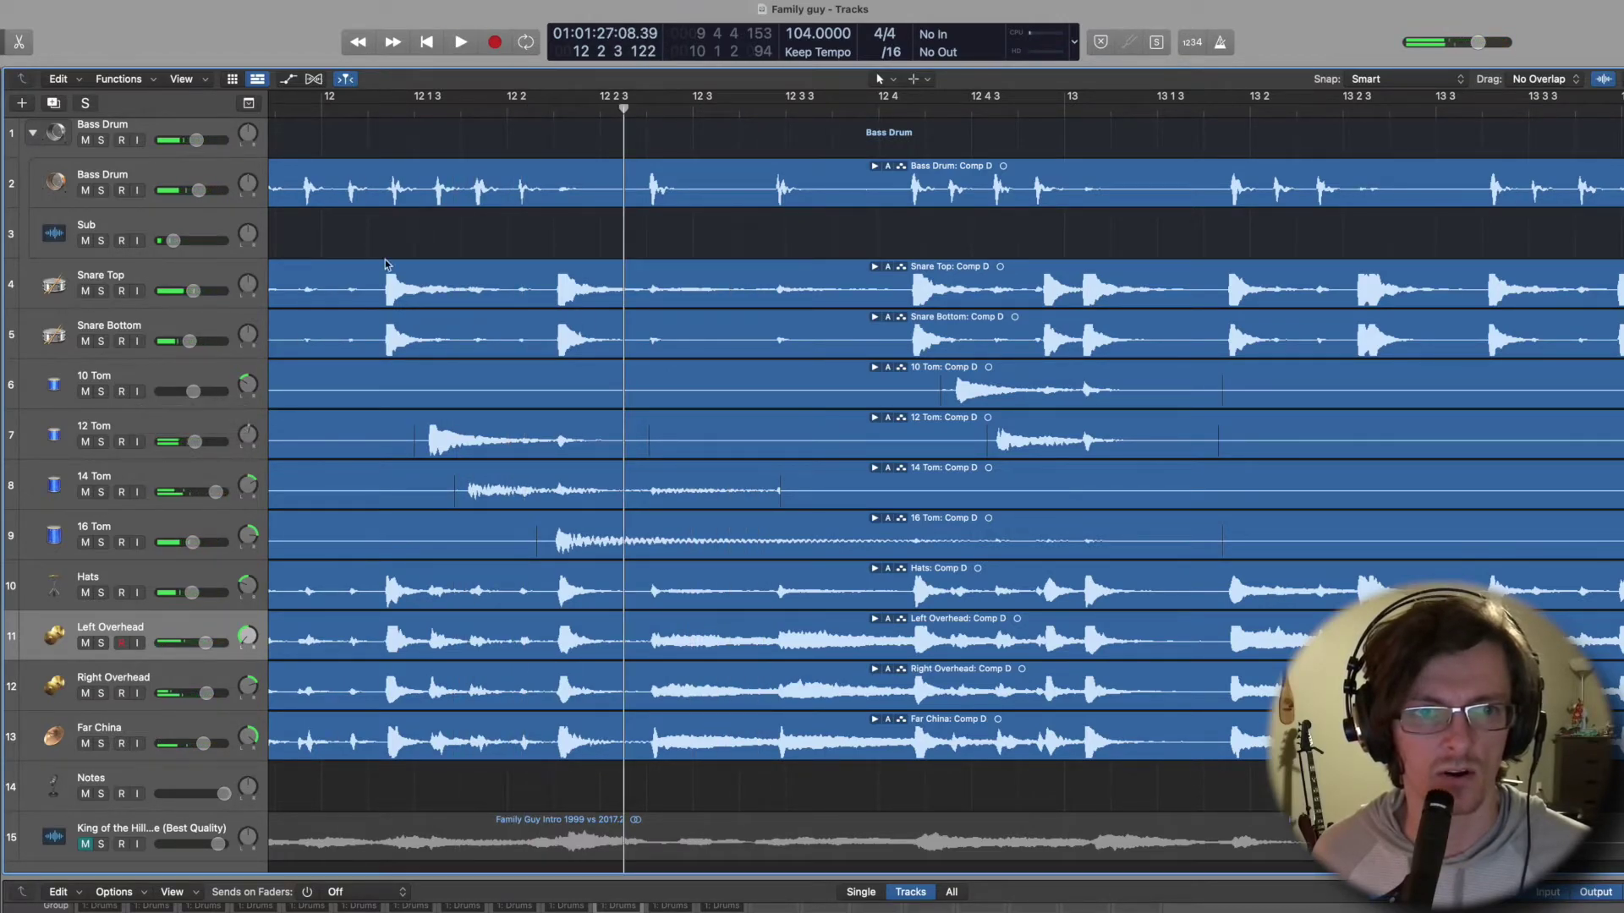
pyautogui.click(368, 108)
pyautogui.press('space')
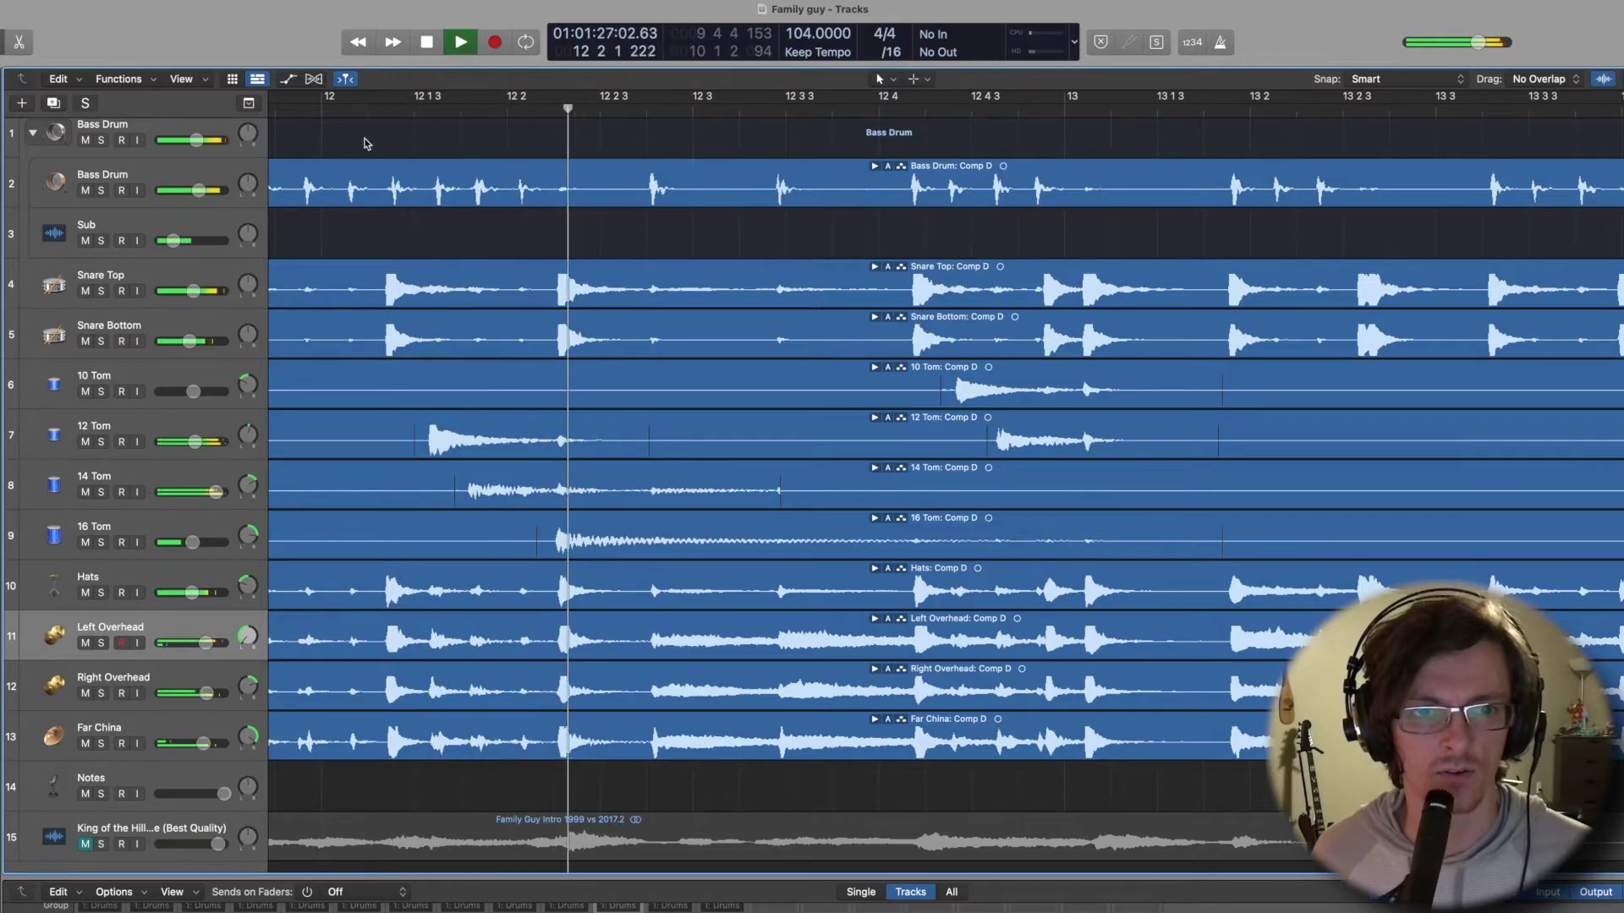
pyautogui.press('space')
# Raise the 14 Tom's volume a little above +2.9 dB and replay the fill from bar 12.
pyautogui.moveTo(215, 494); pyautogui.dragTo(219, 495)
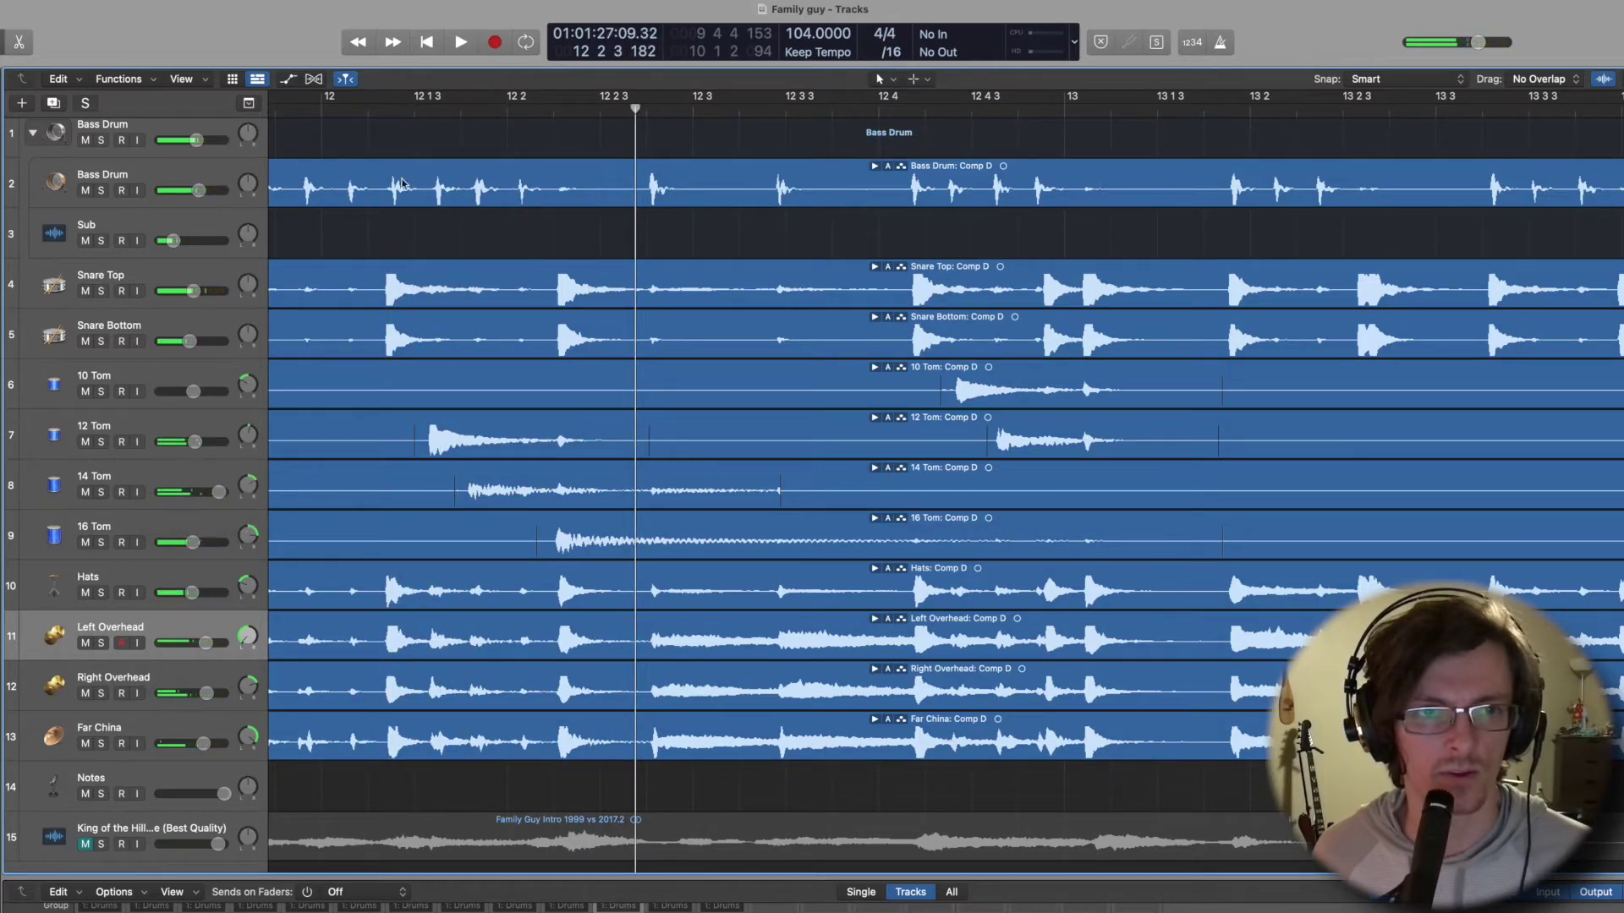
pyautogui.click(335, 108)
pyautogui.press('space')
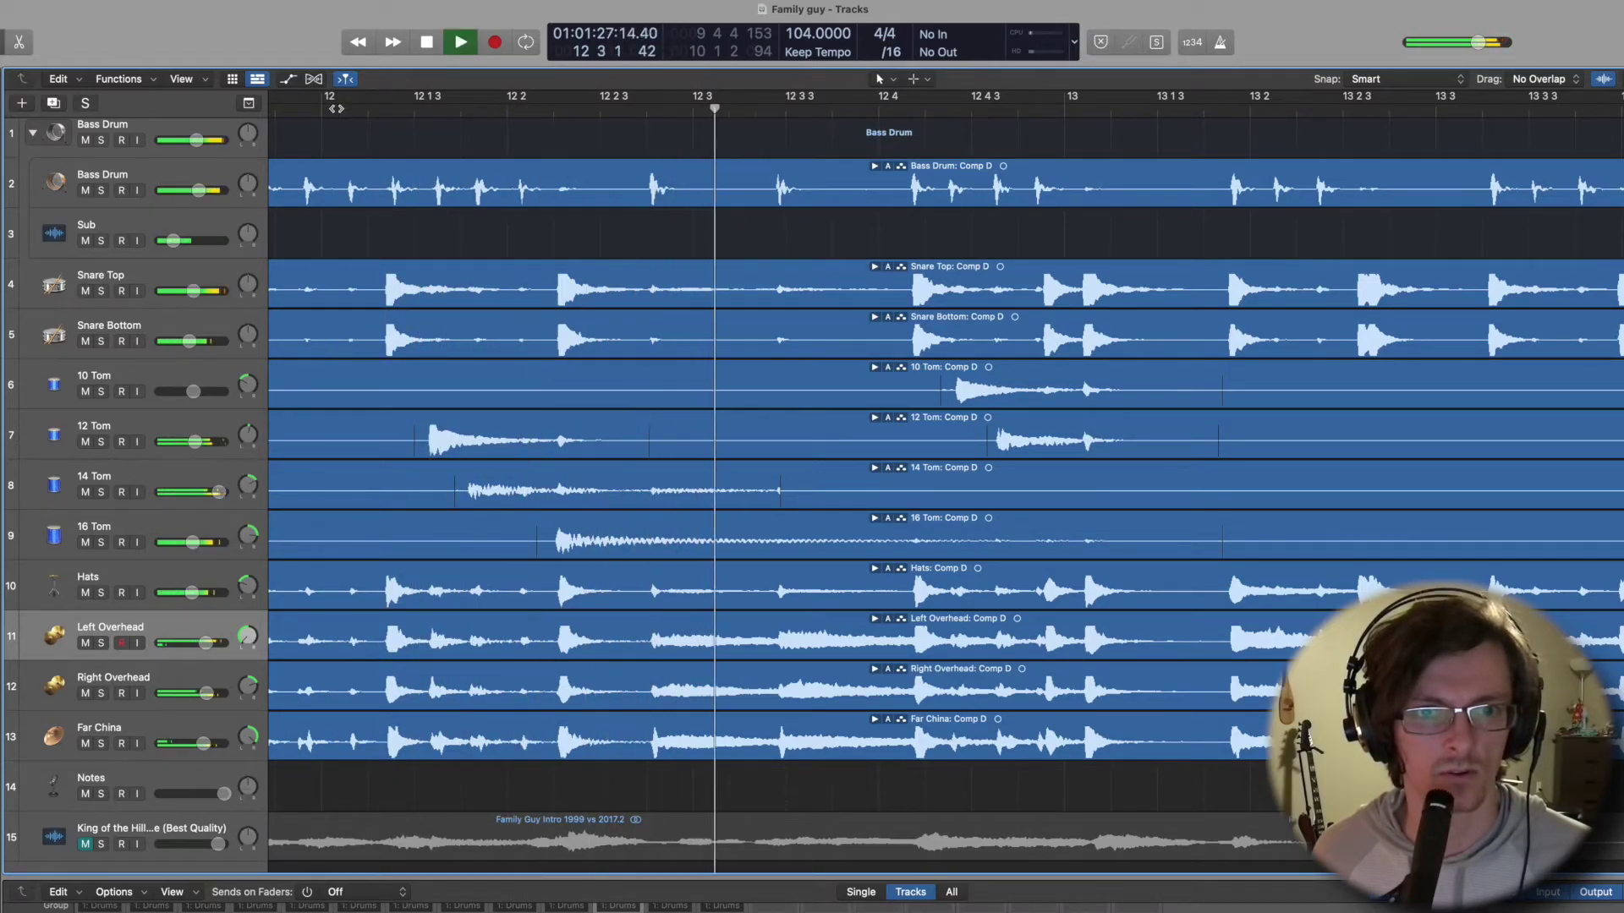
pyautogui.press('space')
# Audition the 16 Tom hit, raise the 16 Tom's volume and replay the bar 12 fill.
pyautogui.click(511, 107)
pyautogui.press('space')
pyautogui.press('space')
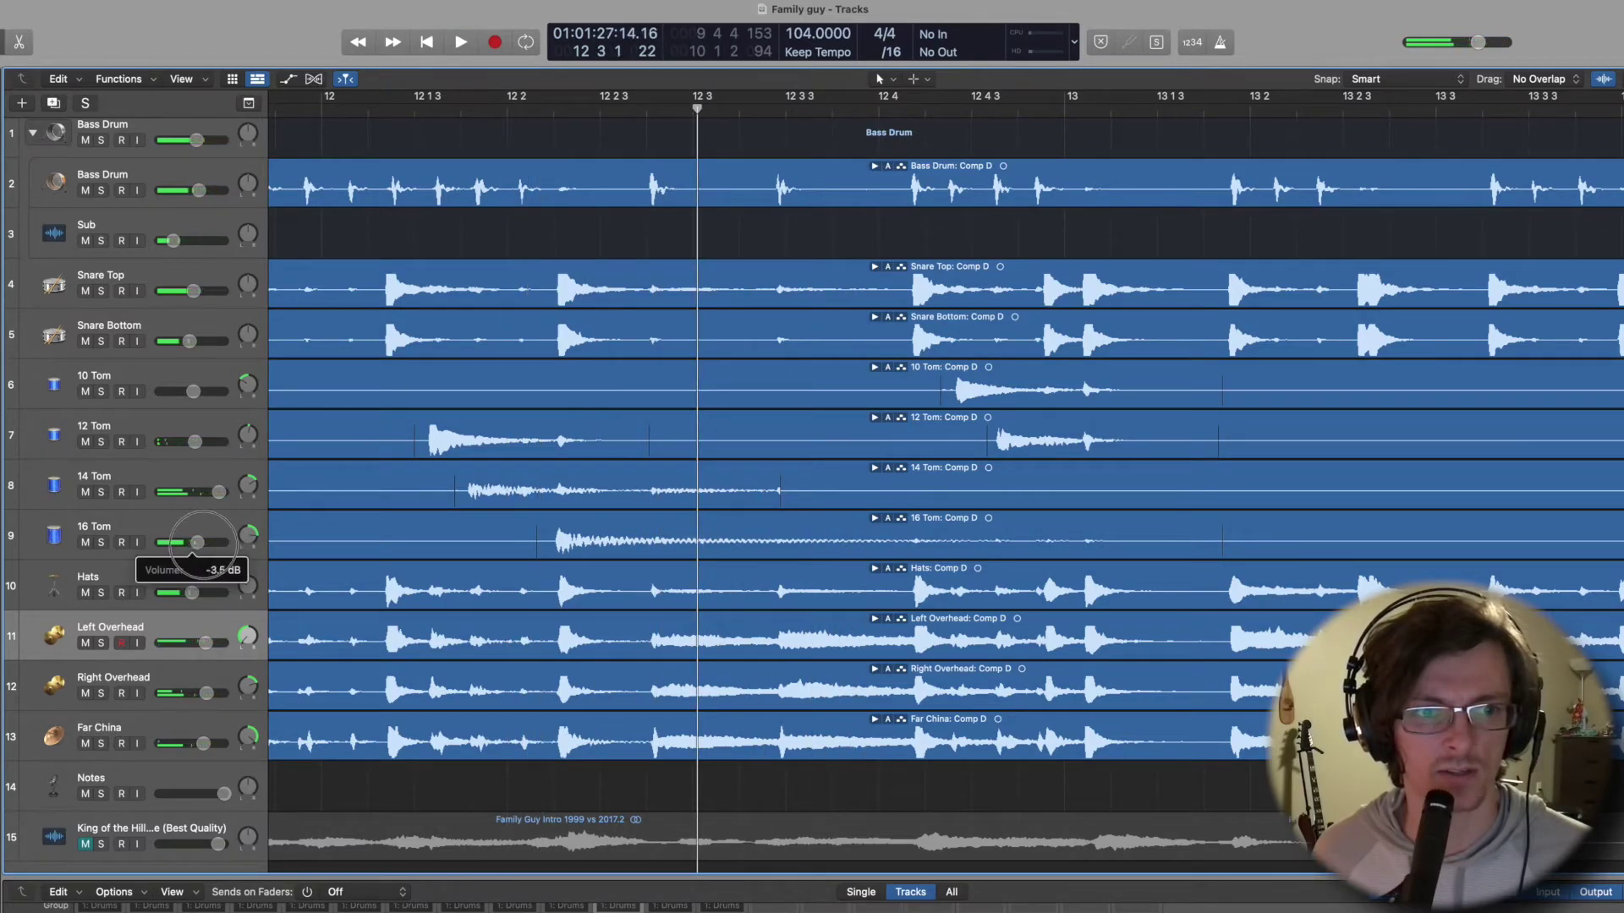
pyautogui.click(350, 110)
pyautogui.press('space')
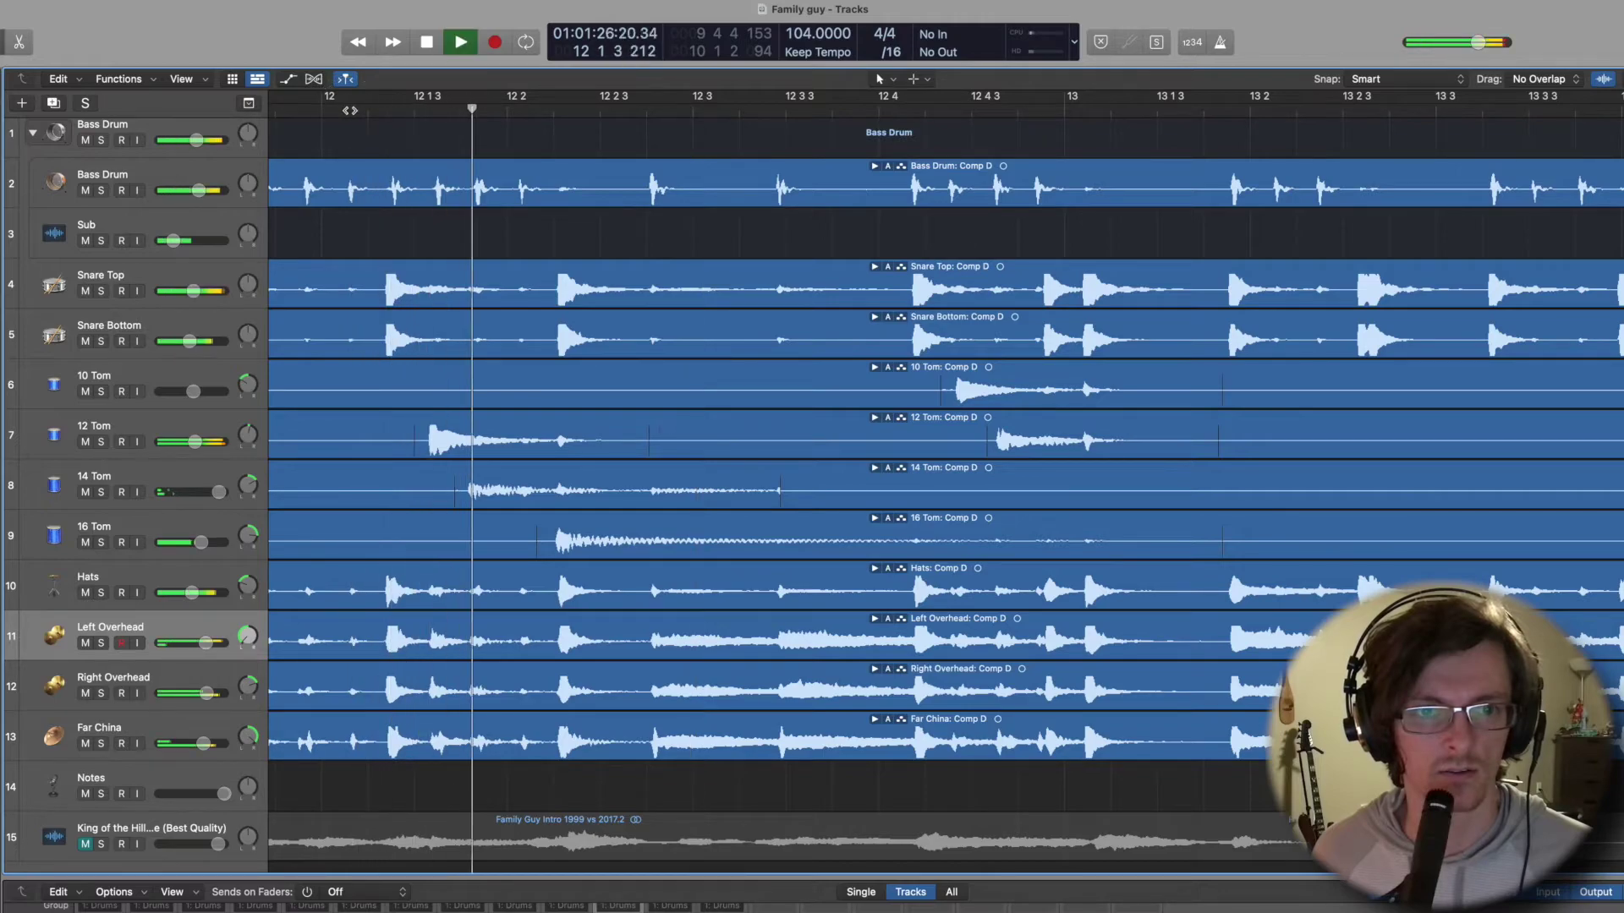
pyautogui.click(349, 110)
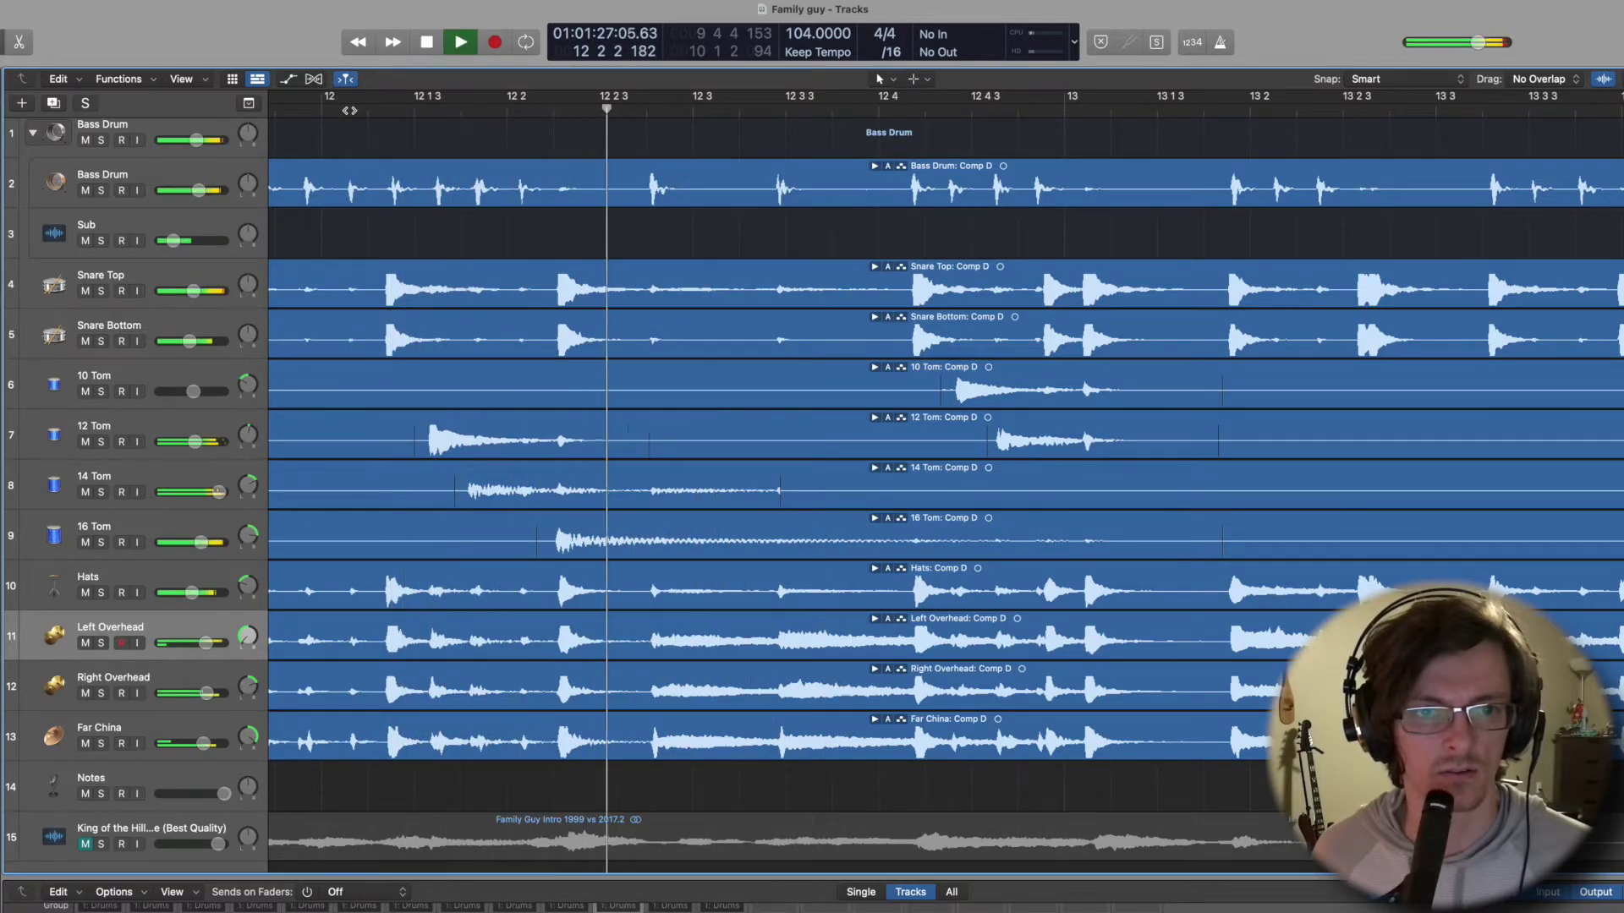
pyautogui.press('space')
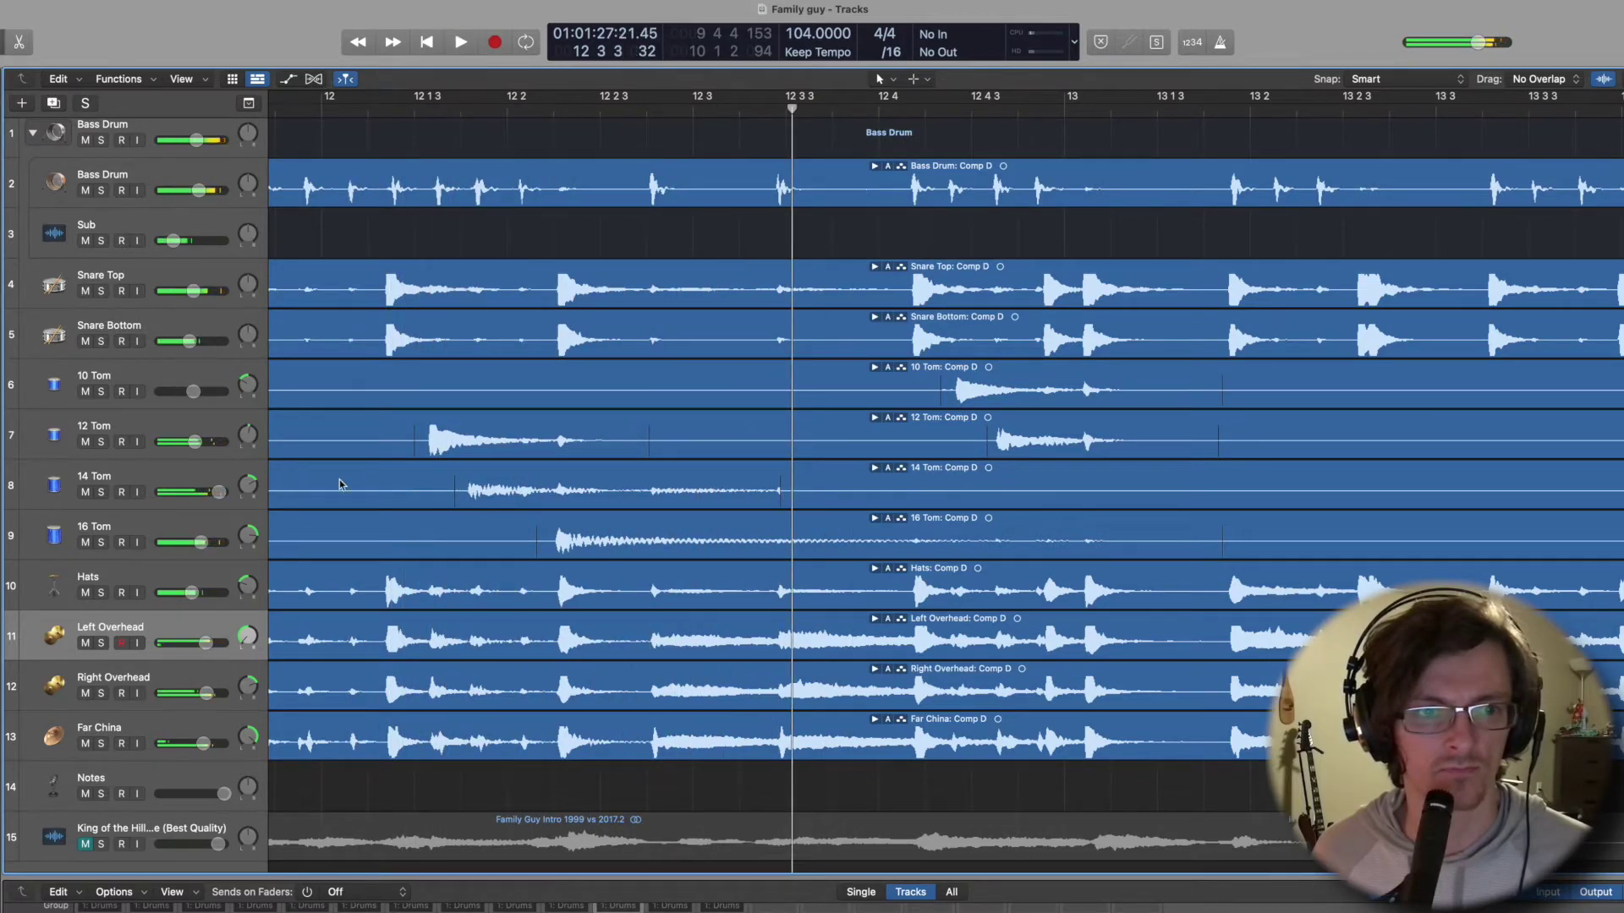
# Raise the 16 Tom's volume to +1.3 dB and play the drums from bar 12 into bar 15.
pyautogui.click(199, 543)
pyautogui.press('space')
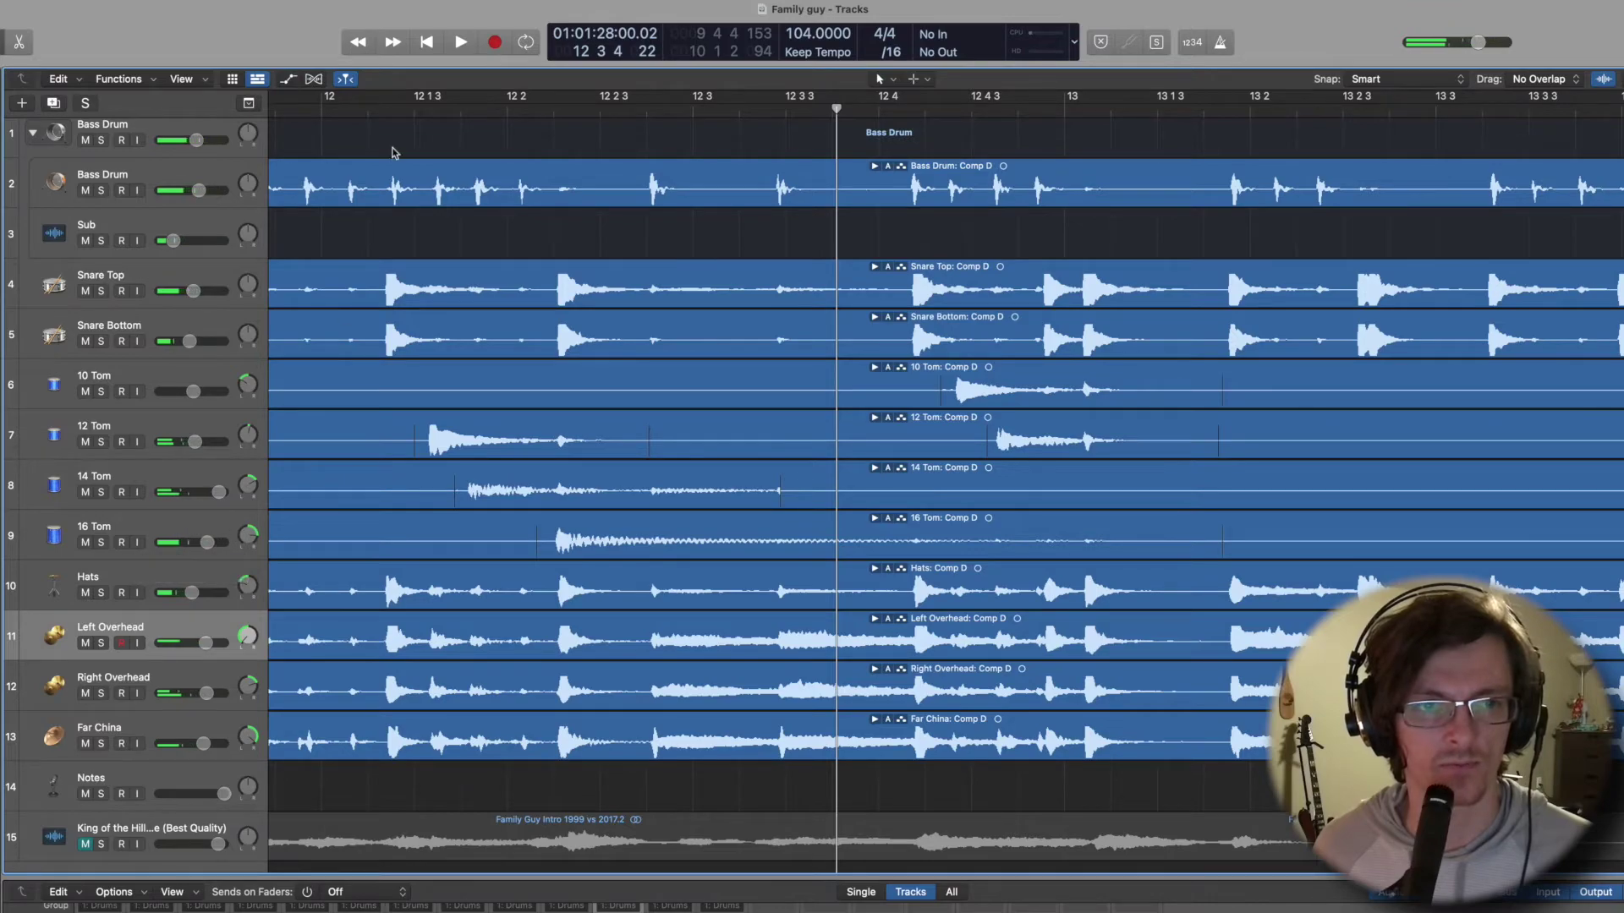
pyautogui.moveTo(229, 536); pyautogui.dragTo(232, 538)
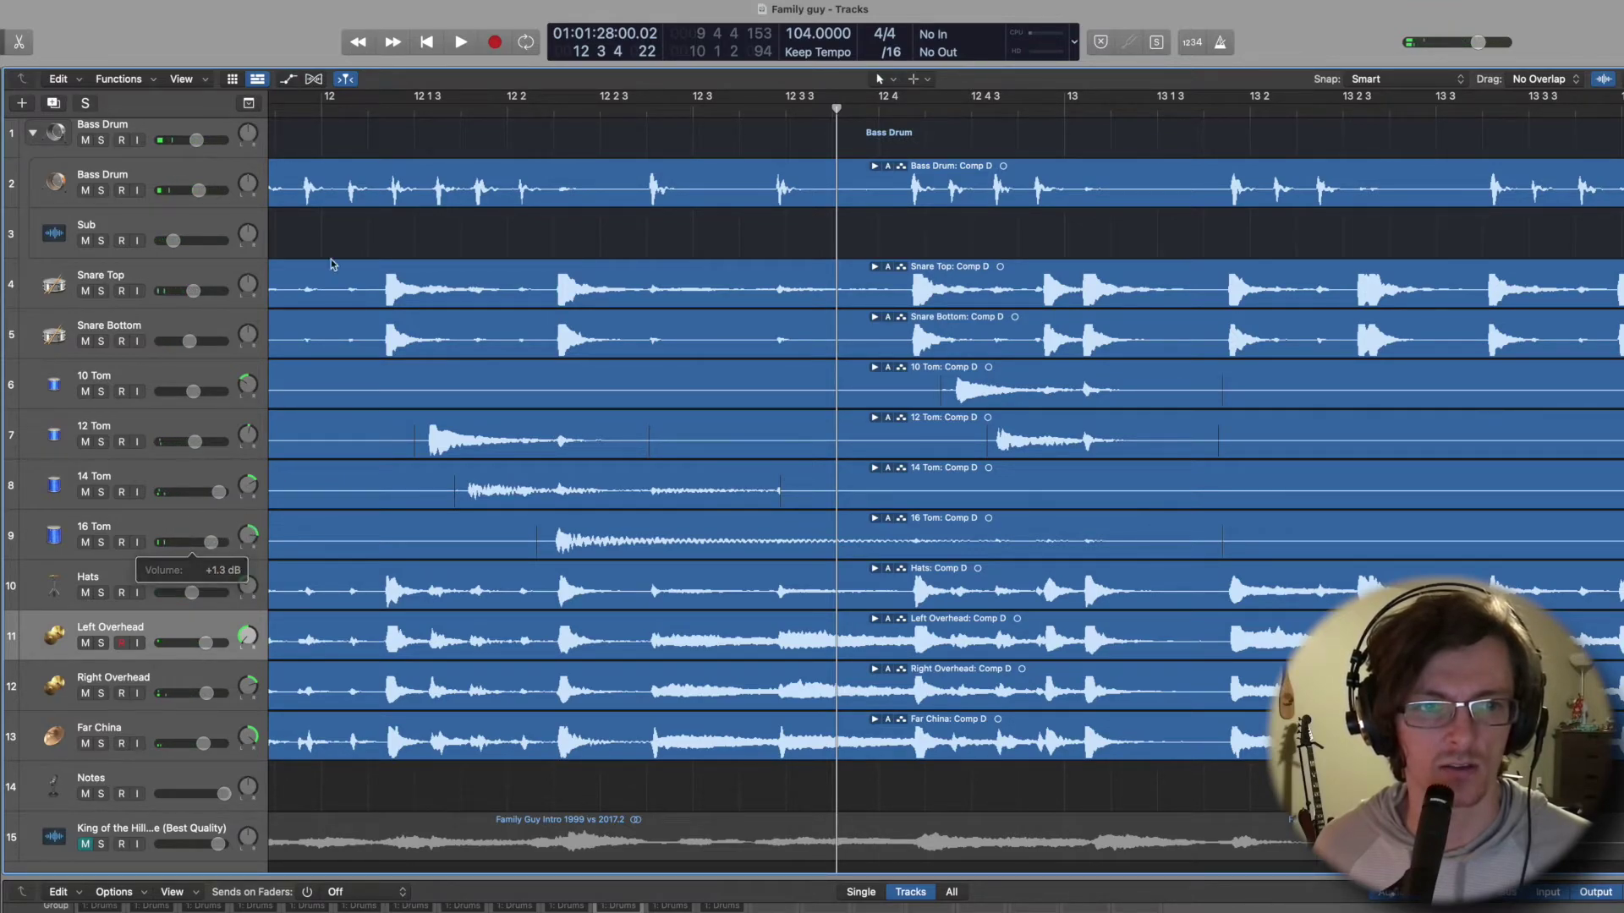
pyautogui.click(350, 110)
pyautogui.press('space')
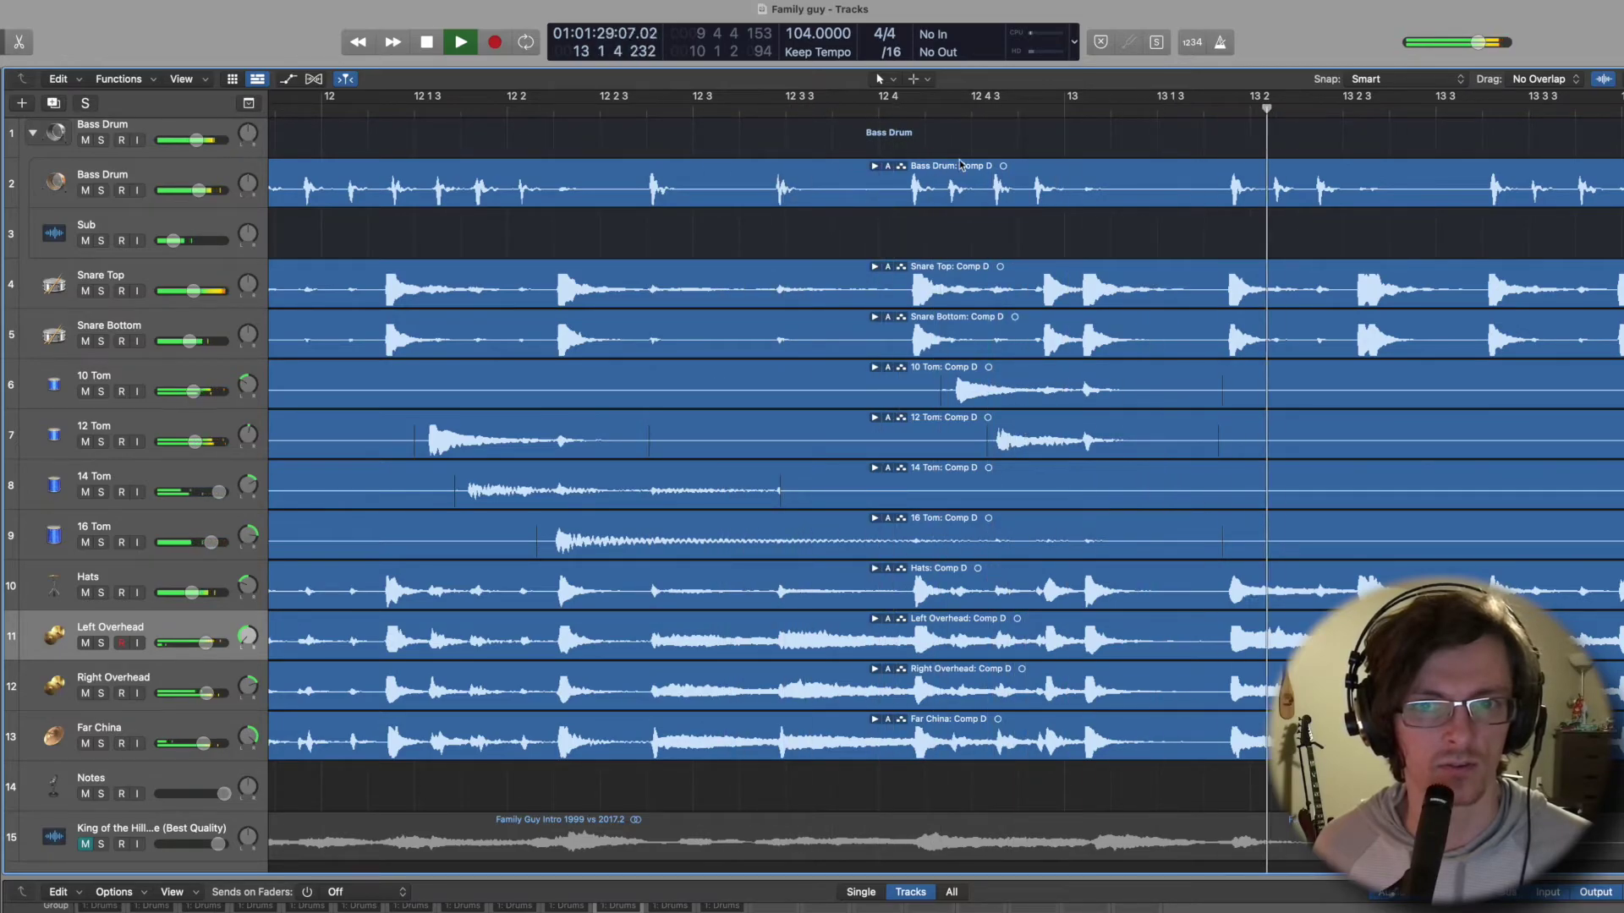
pyautogui.hscroll(3, 896, 162)
pyautogui.hscroll(5, 897, 162)
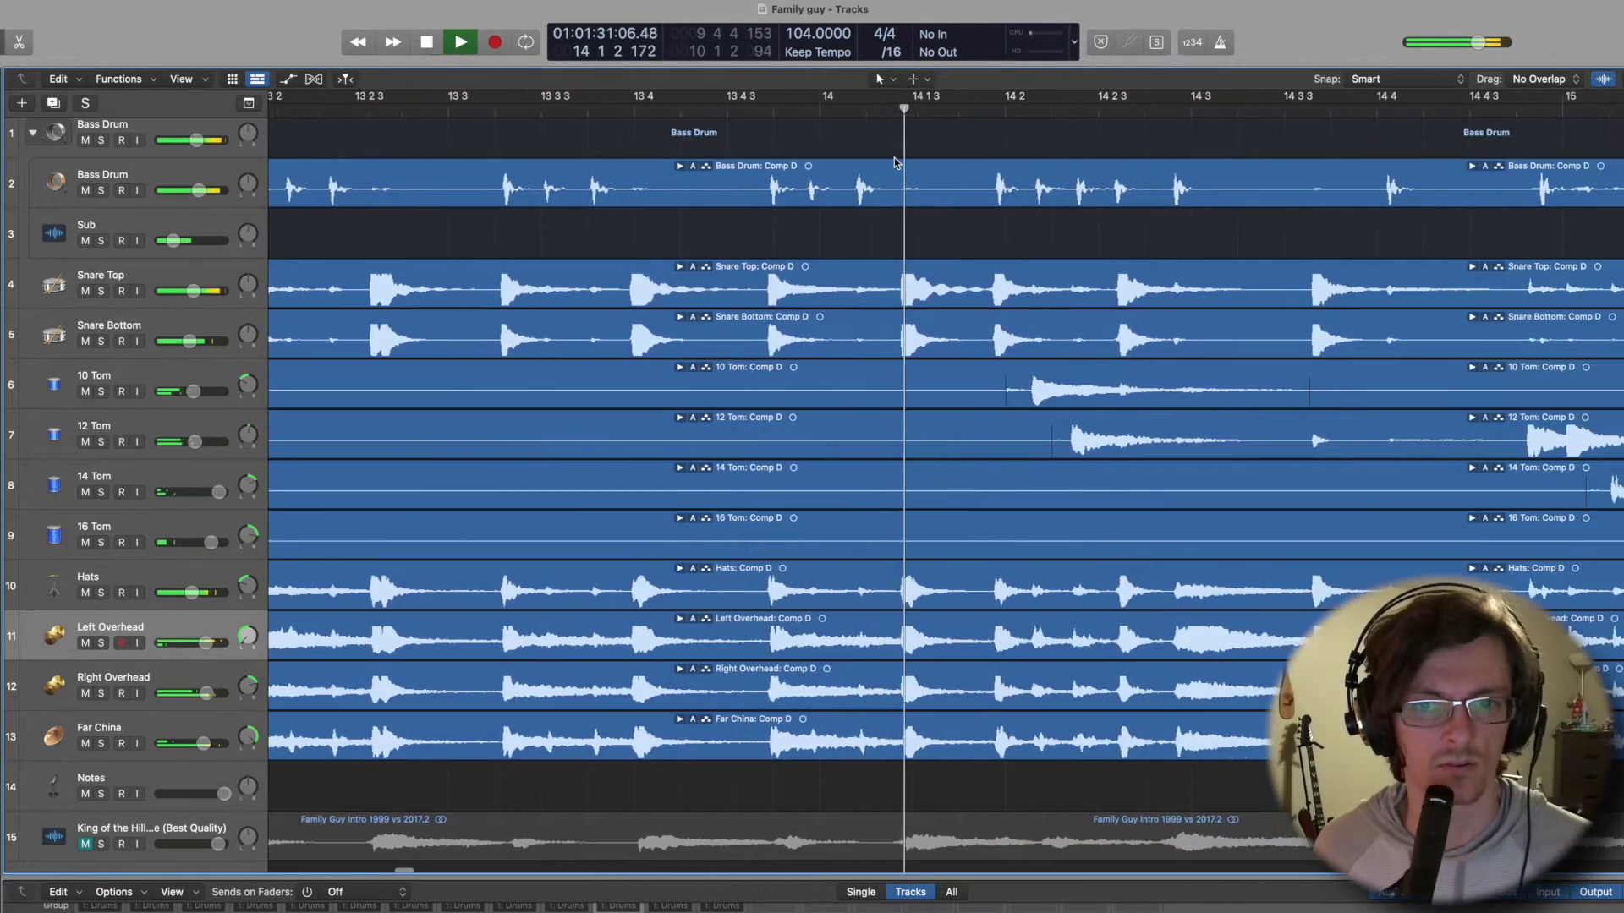
pyautogui.hscroll(3, 960, 169)
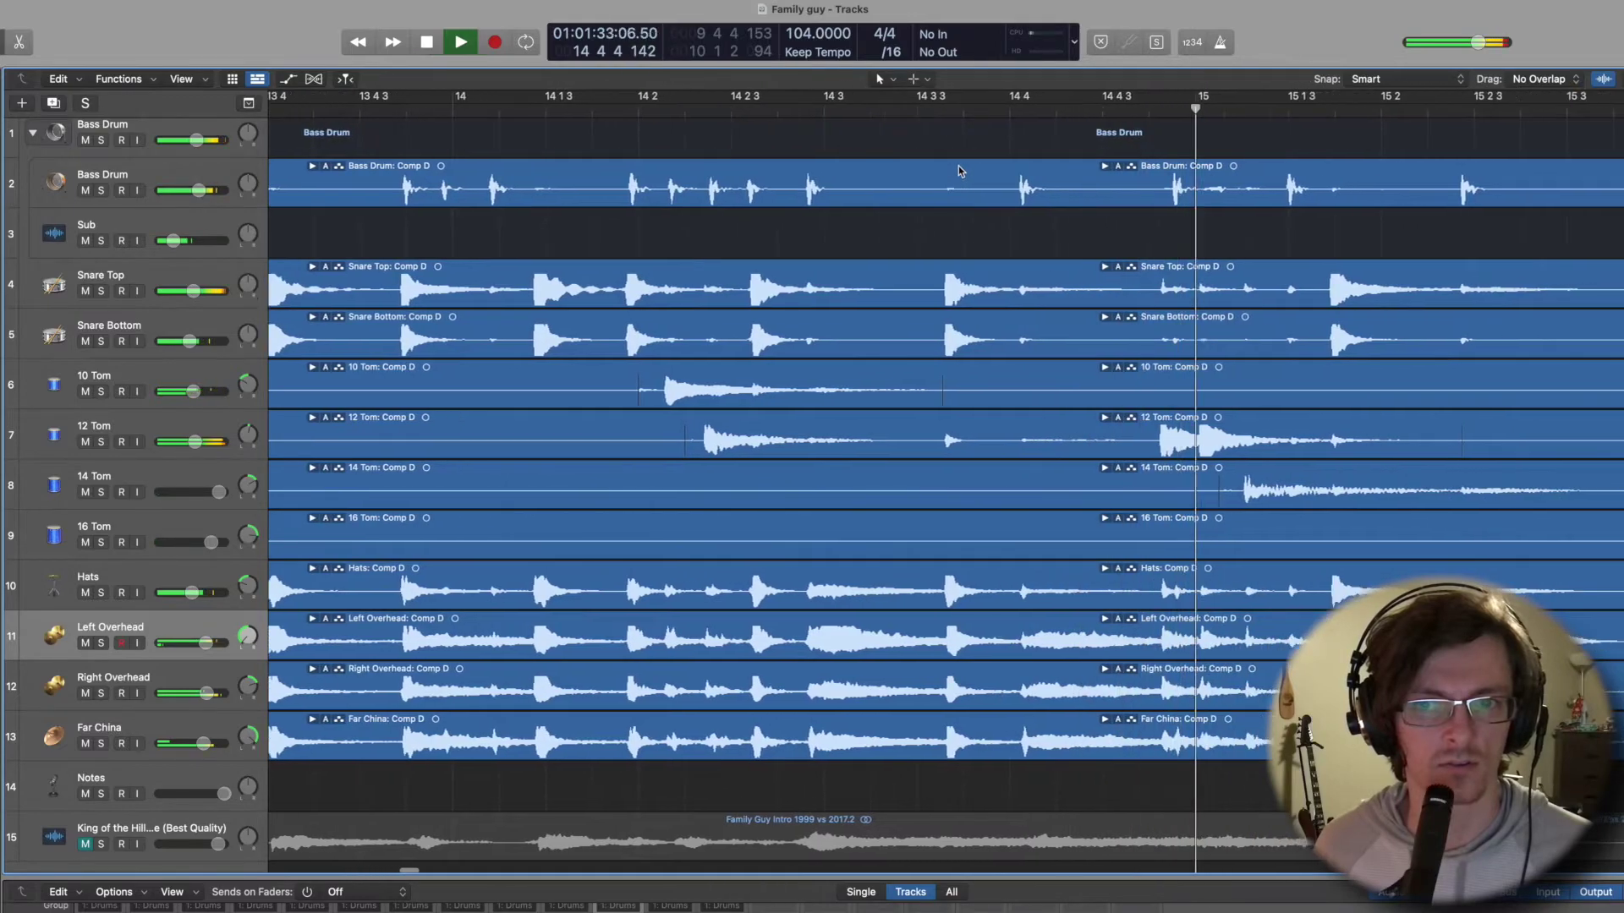
# Replay the 12 Tom and 14 Tom fill at the start of bar 15 from about 14 4 3.
pyautogui.click(1047, 106)
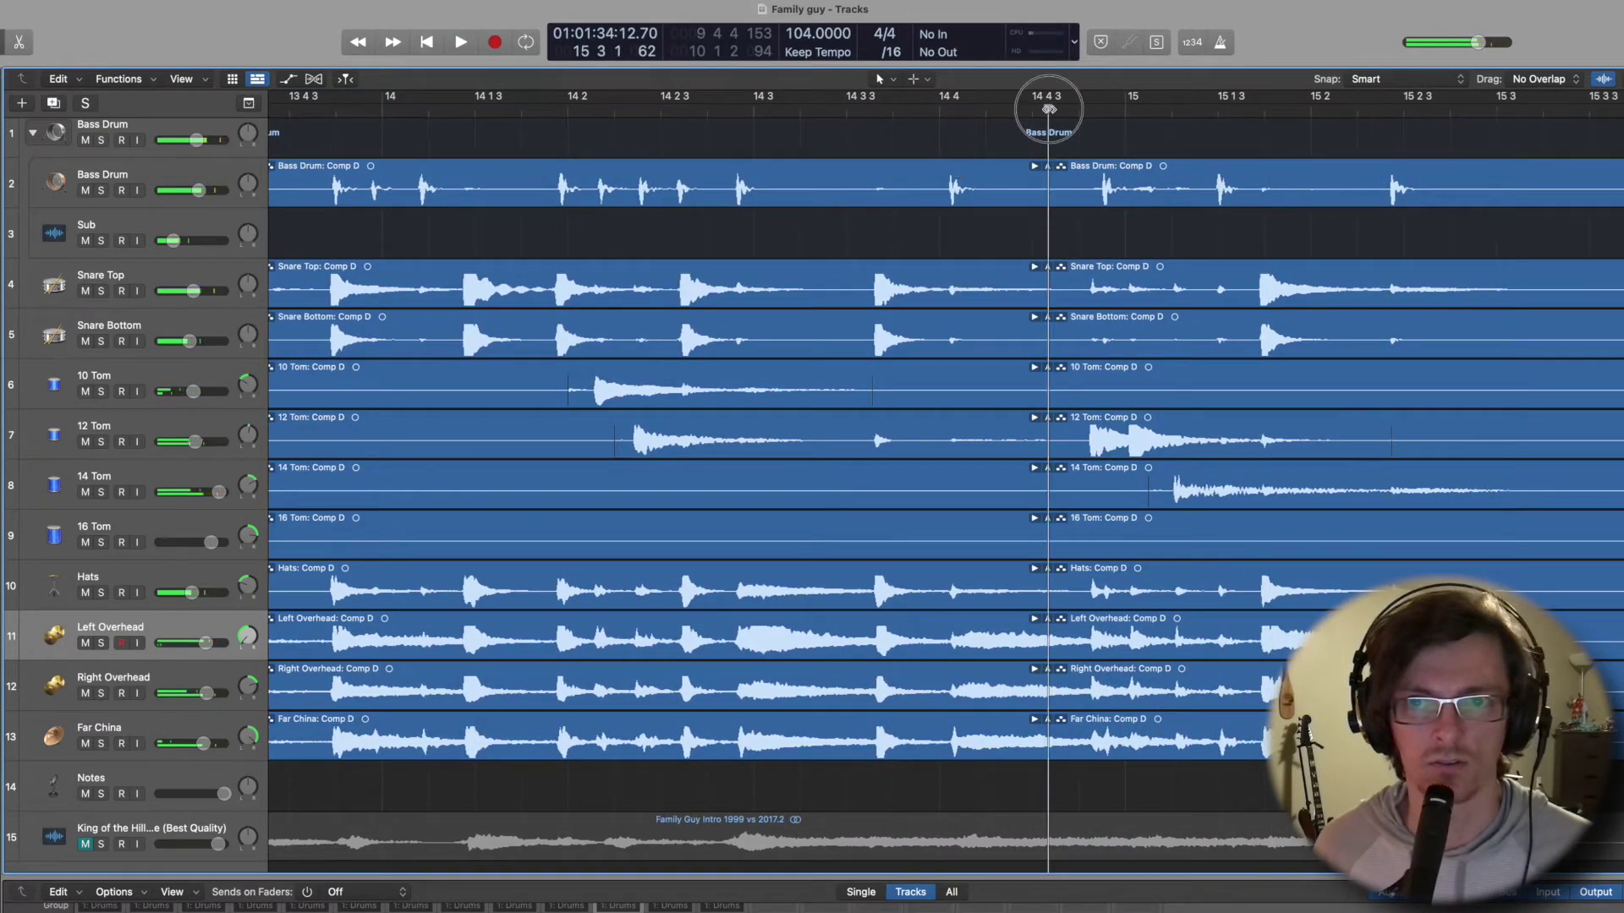
pyautogui.click(1020, 105)
pyautogui.click(1028, 108)
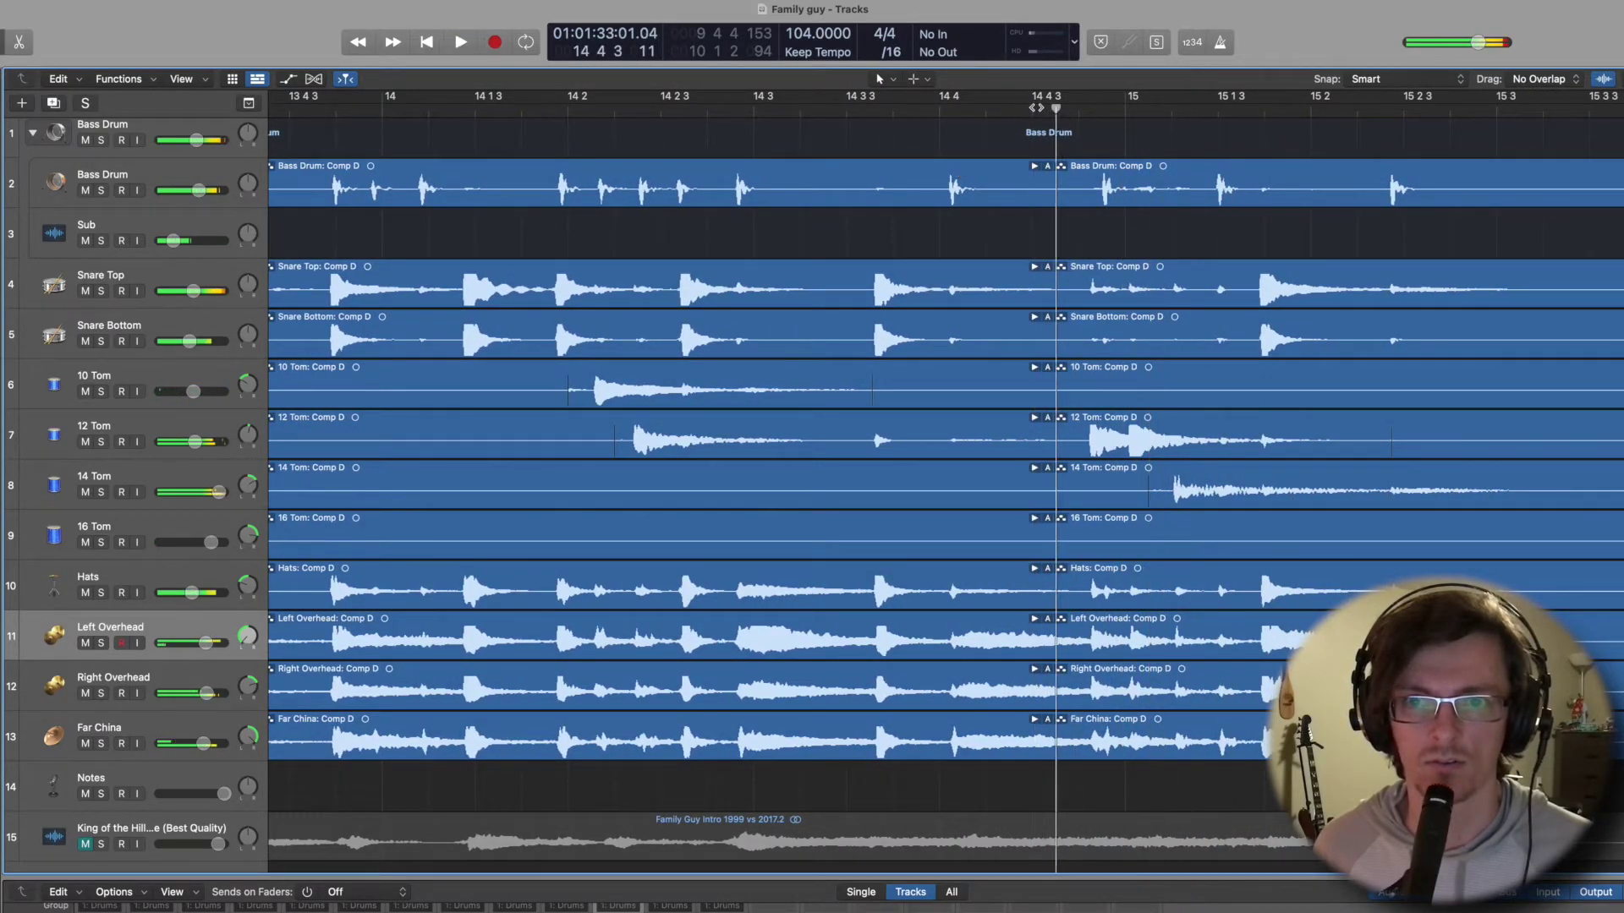
pyautogui.click(1037, 107)
pyautogui.press('space')
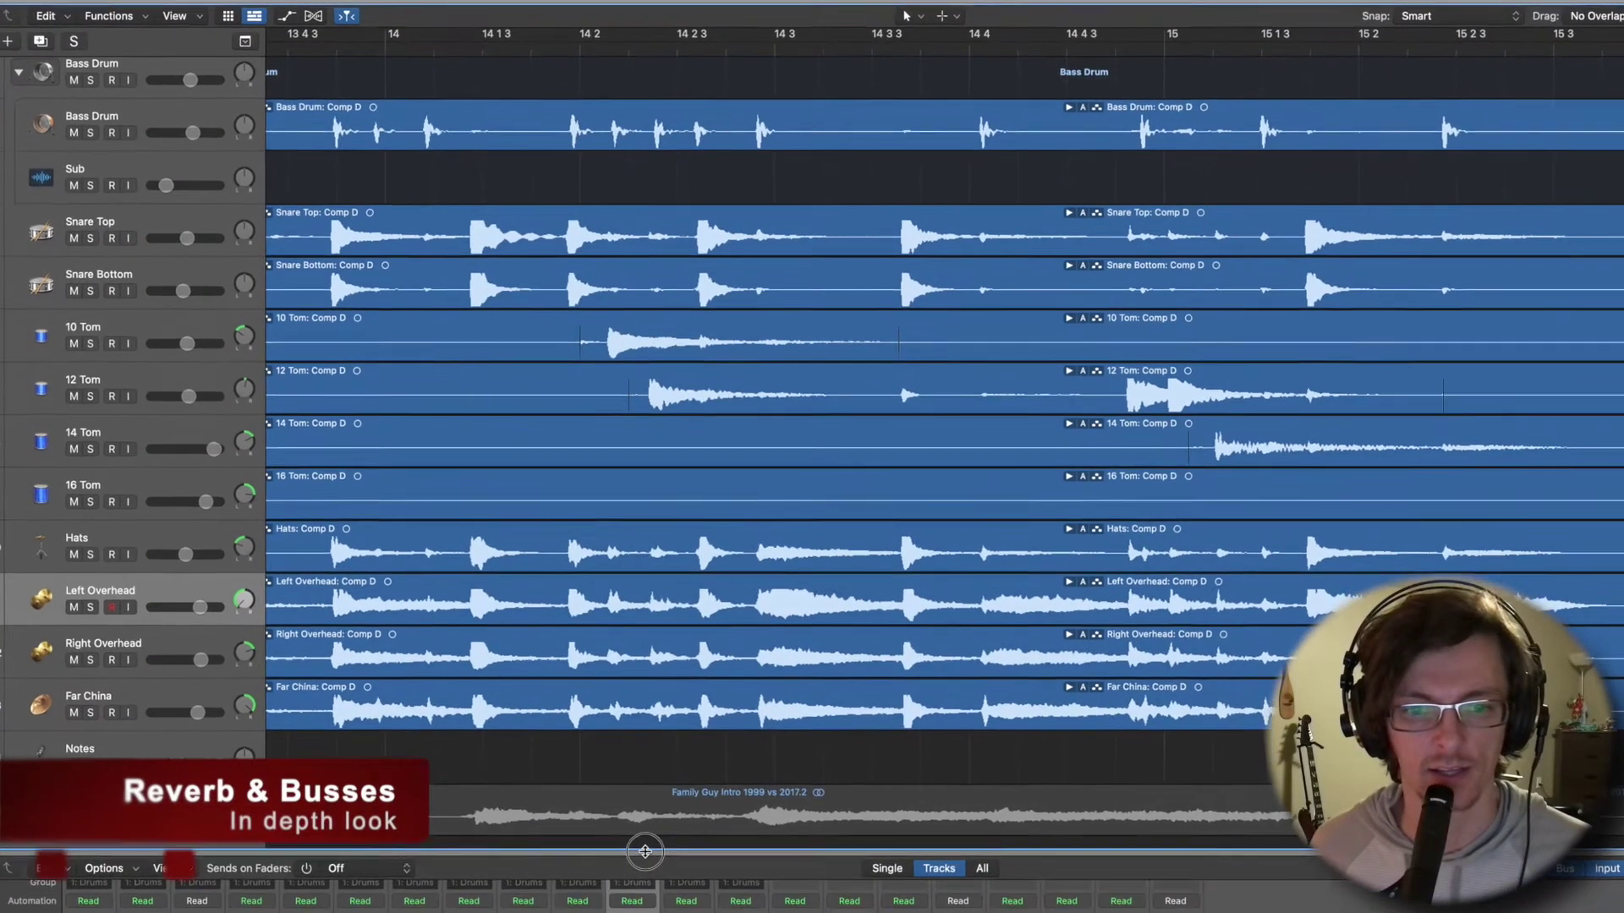
# Enlarge the mixer area and set the 4.7s Prison Main Floor reverb channel's input to Bus 6.
pyautogui.moveTo(630, 882); pyautogui.dragTo(668, 583)
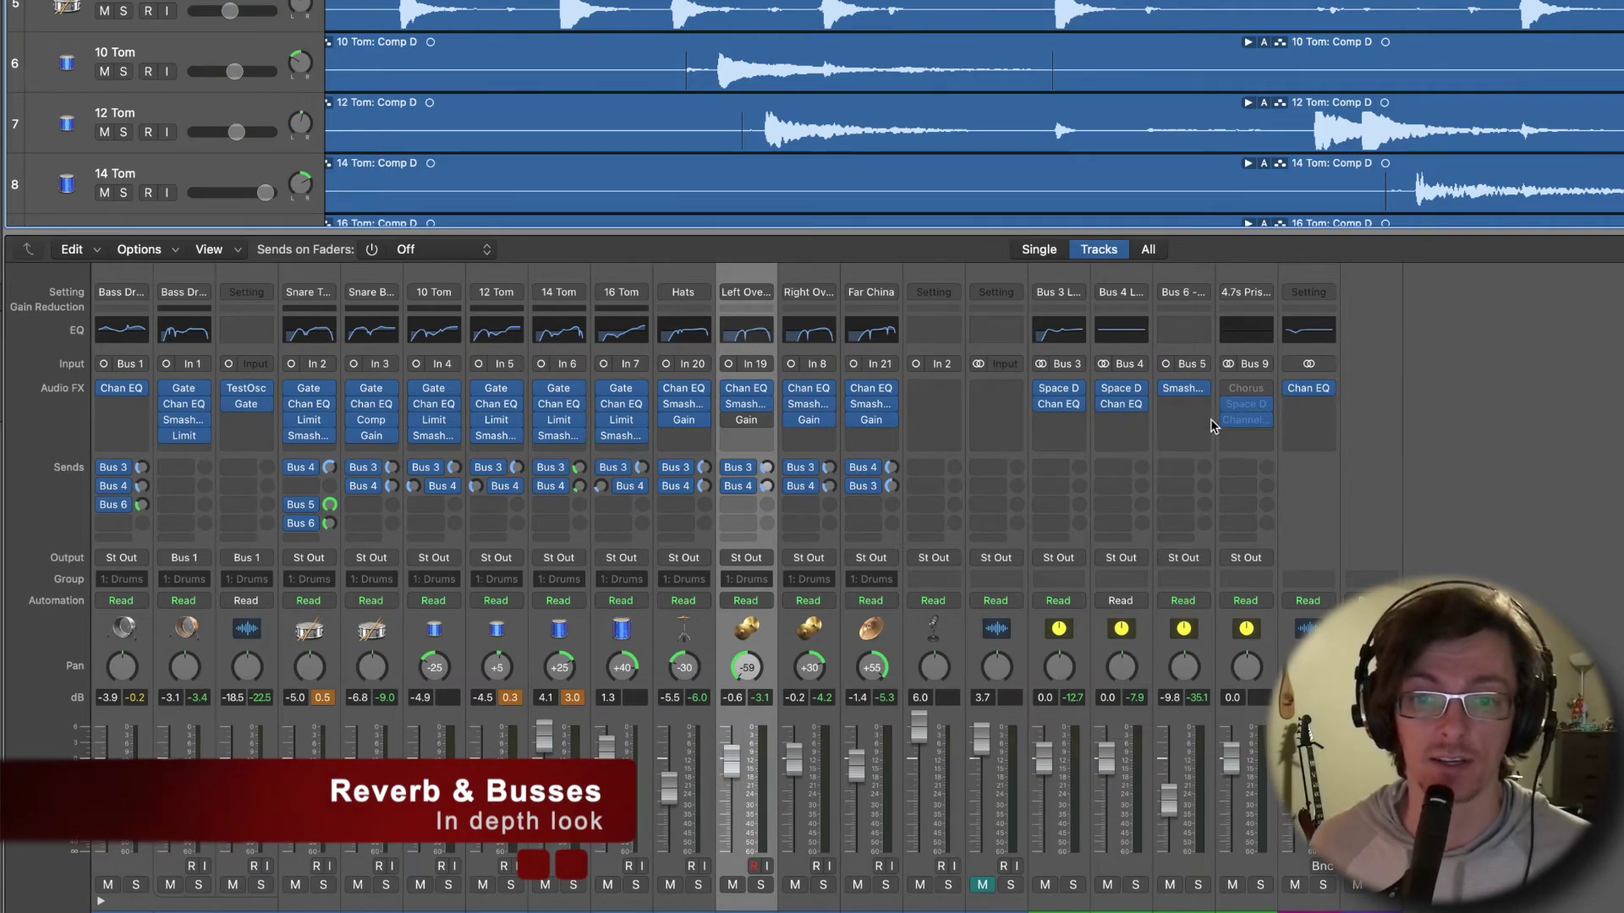
pyautogui.click(1260, 363)
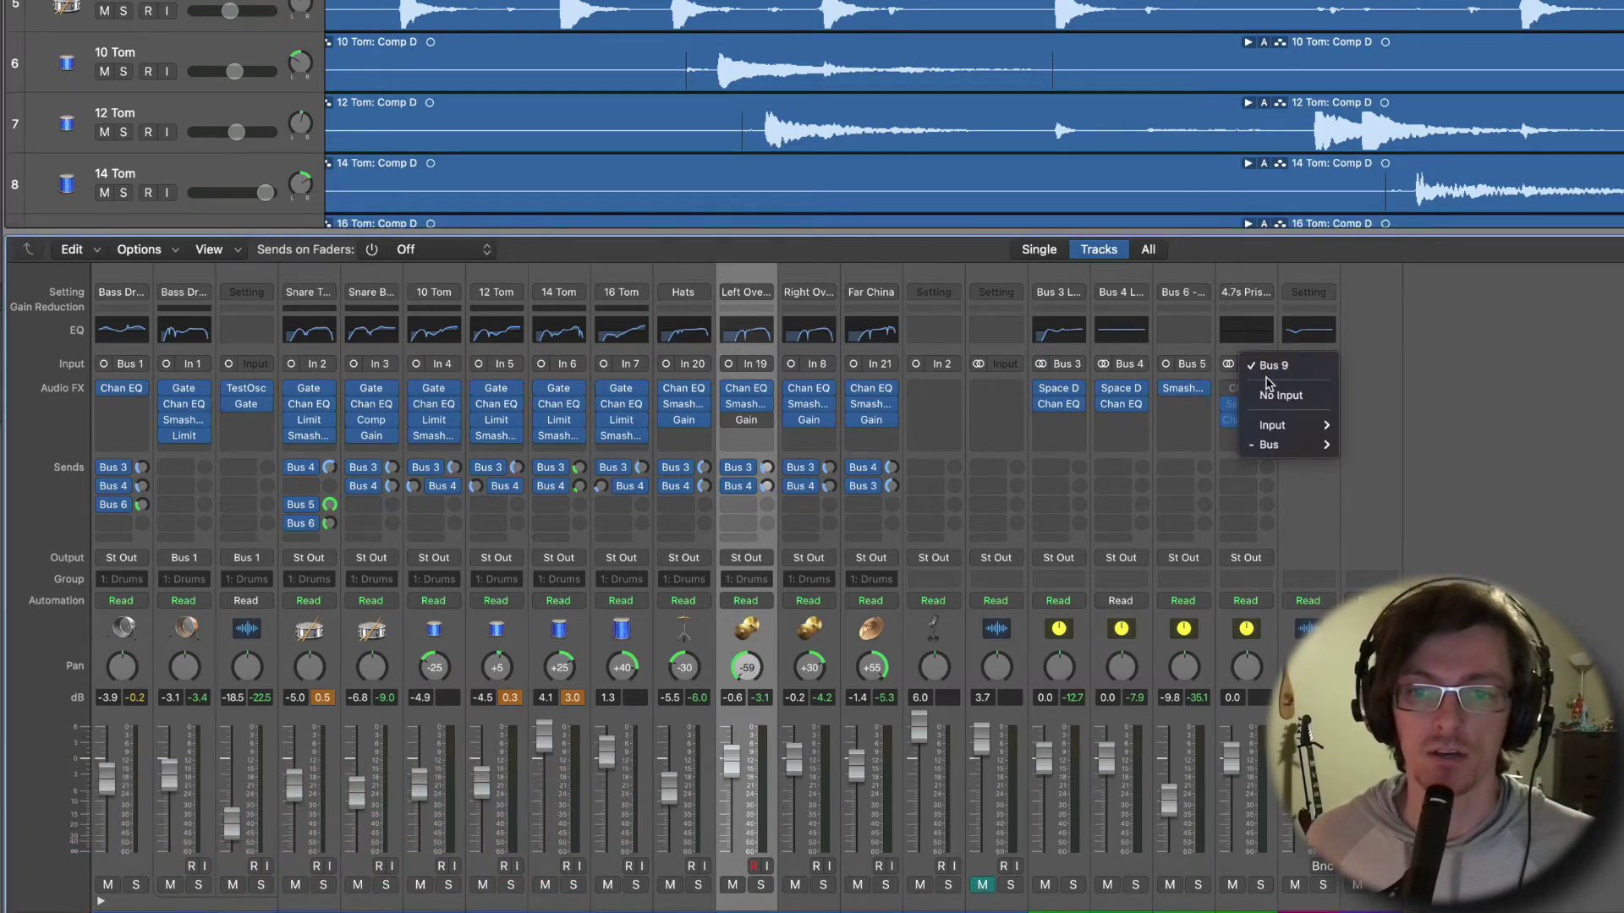
pyautogui.moveTo(1325, 450)
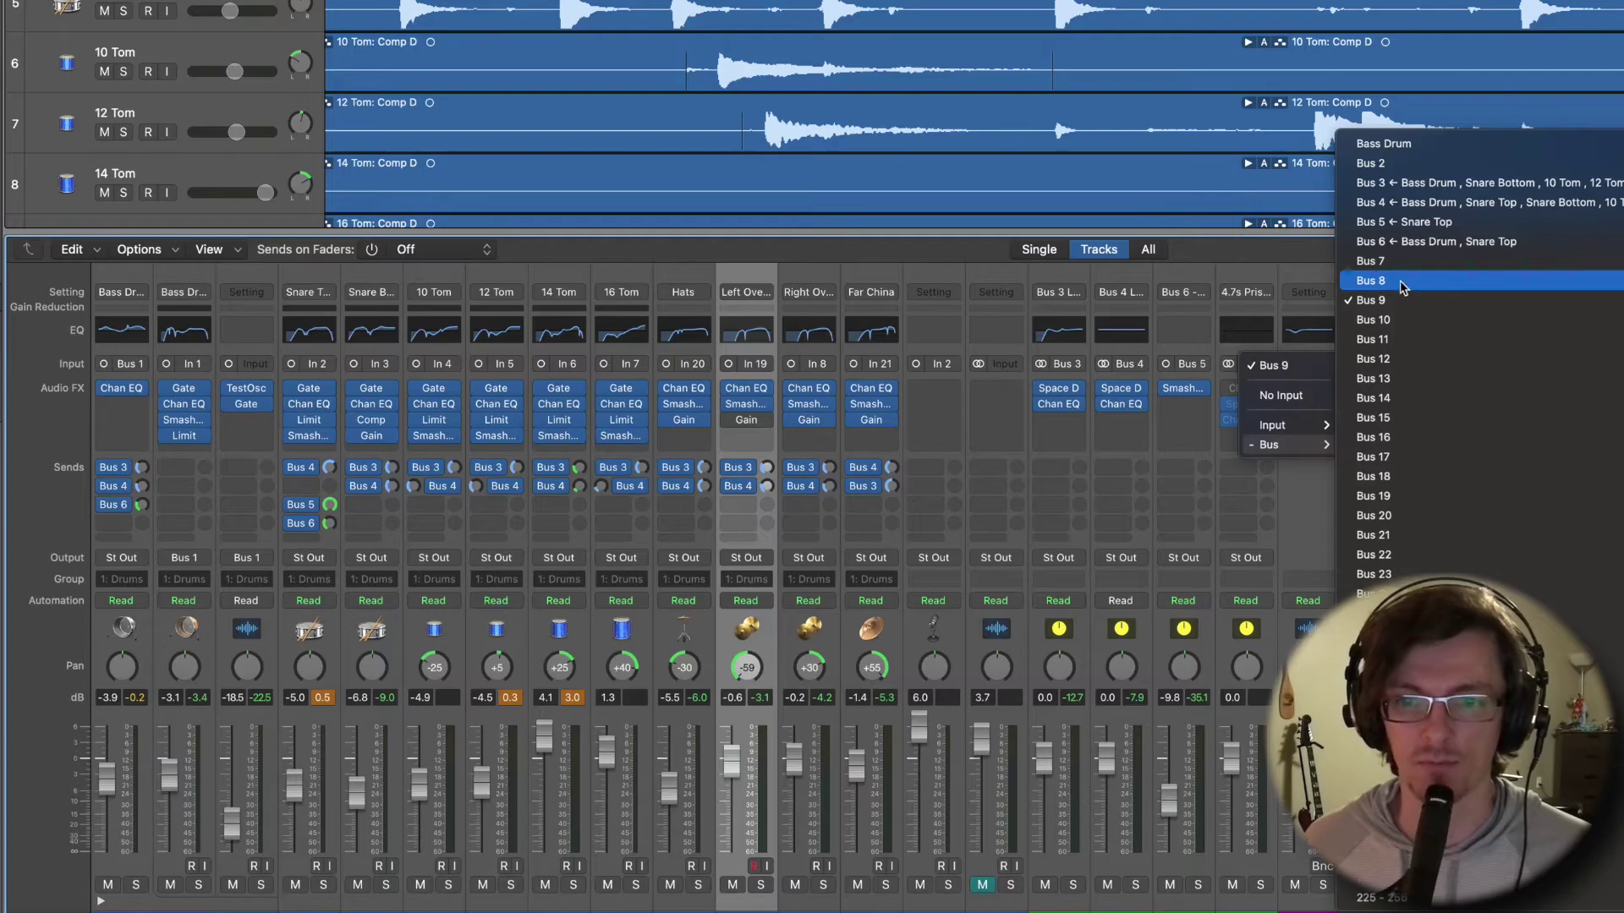
pyautogui.click(1413, 245)
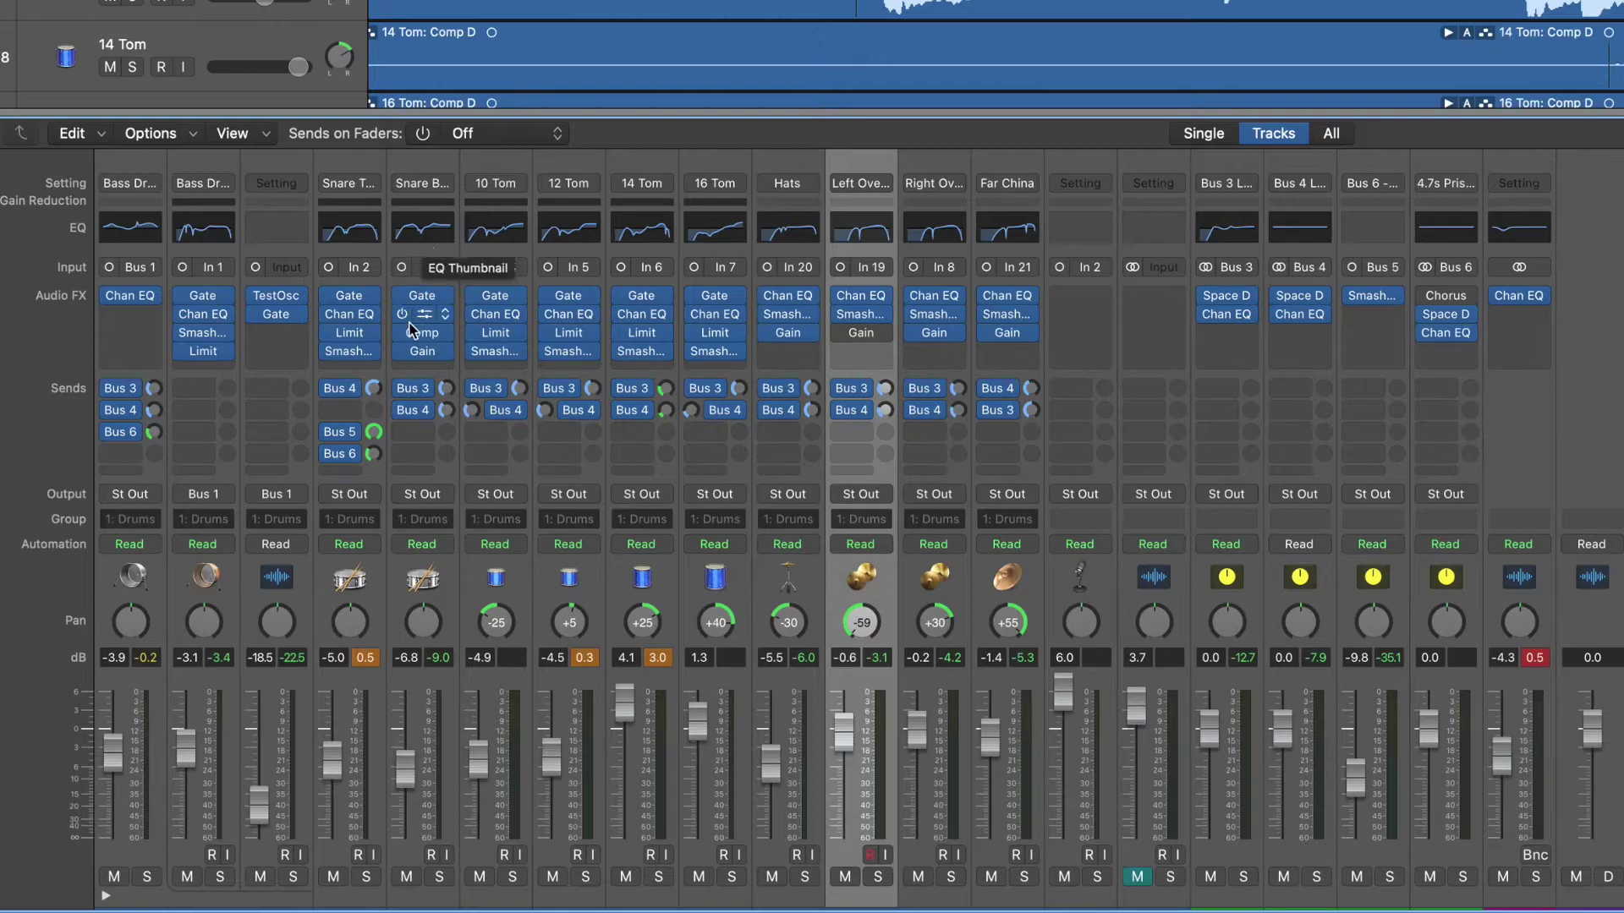
# Examine the drum channels' sends, the Snare Smash bus's Smash And Grab settings and the Bus 6 hall reverb channel.
pyautogui.moveTo(423, 393)
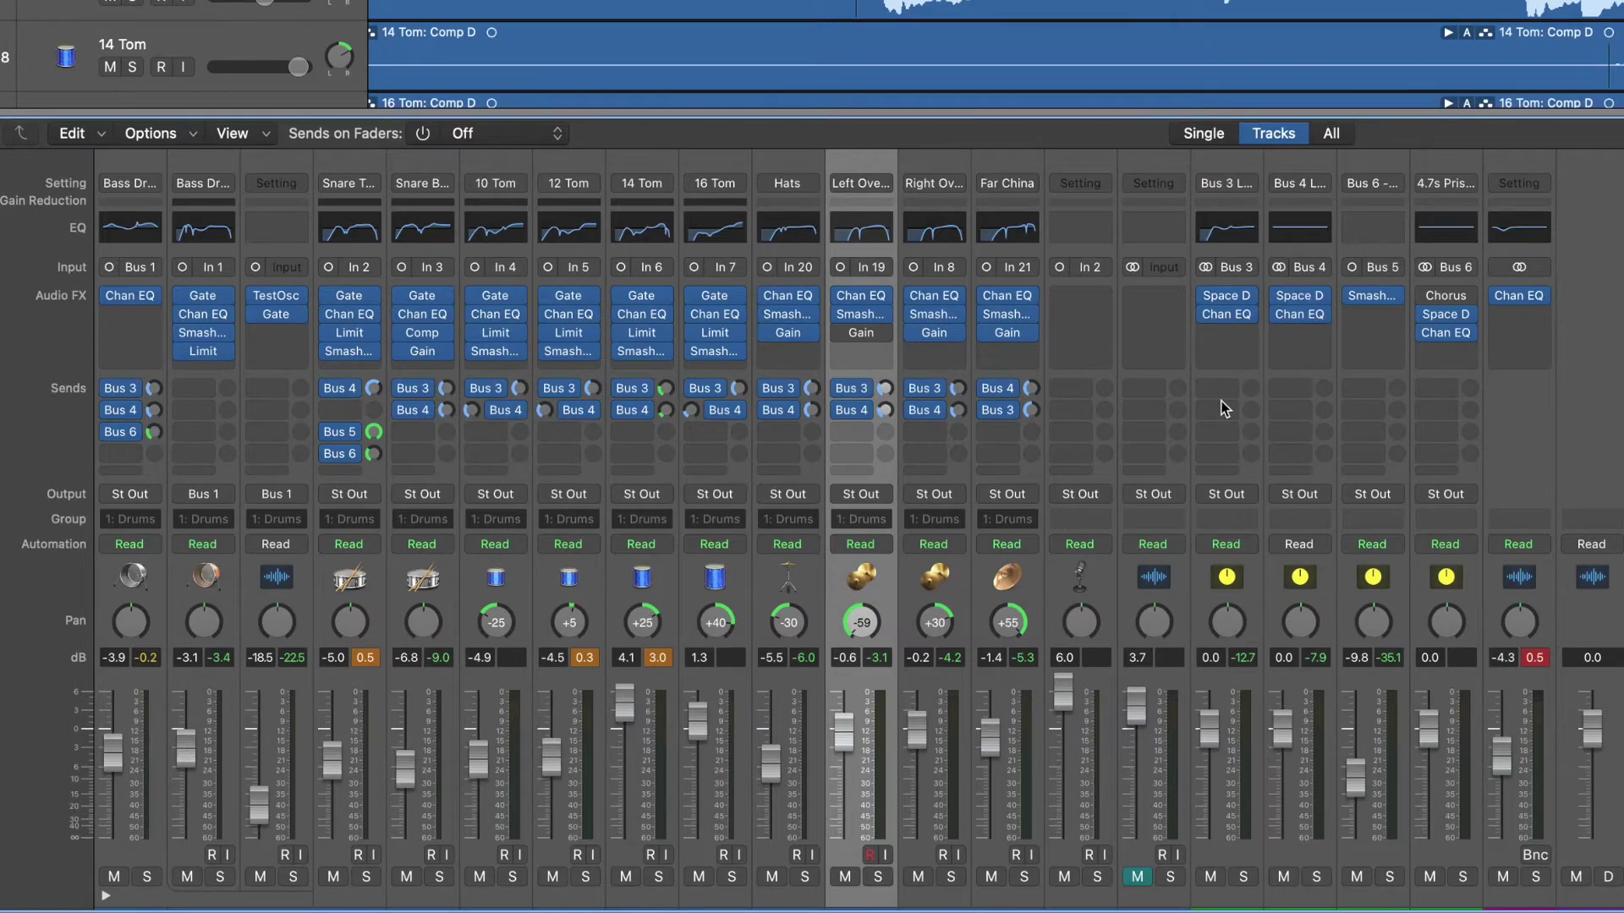
pyautogui.moveTo(1229, 397)
pyautogui.moveTo(1389, 300)
pyautogui.click(1377, 200)
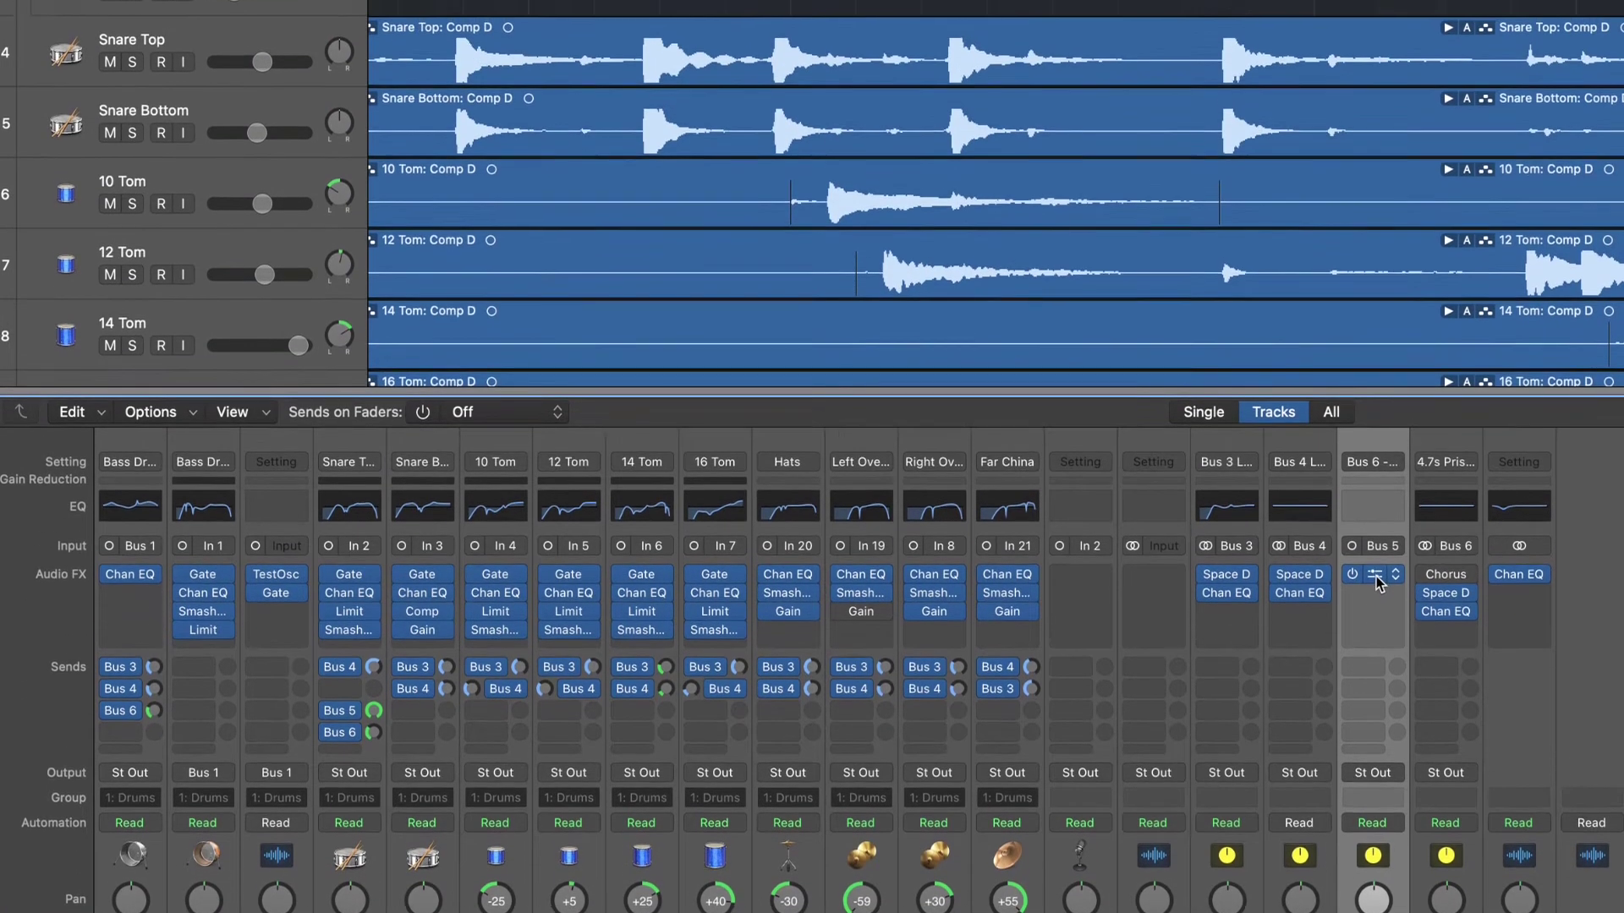
pyautogui.click(1377, 301)
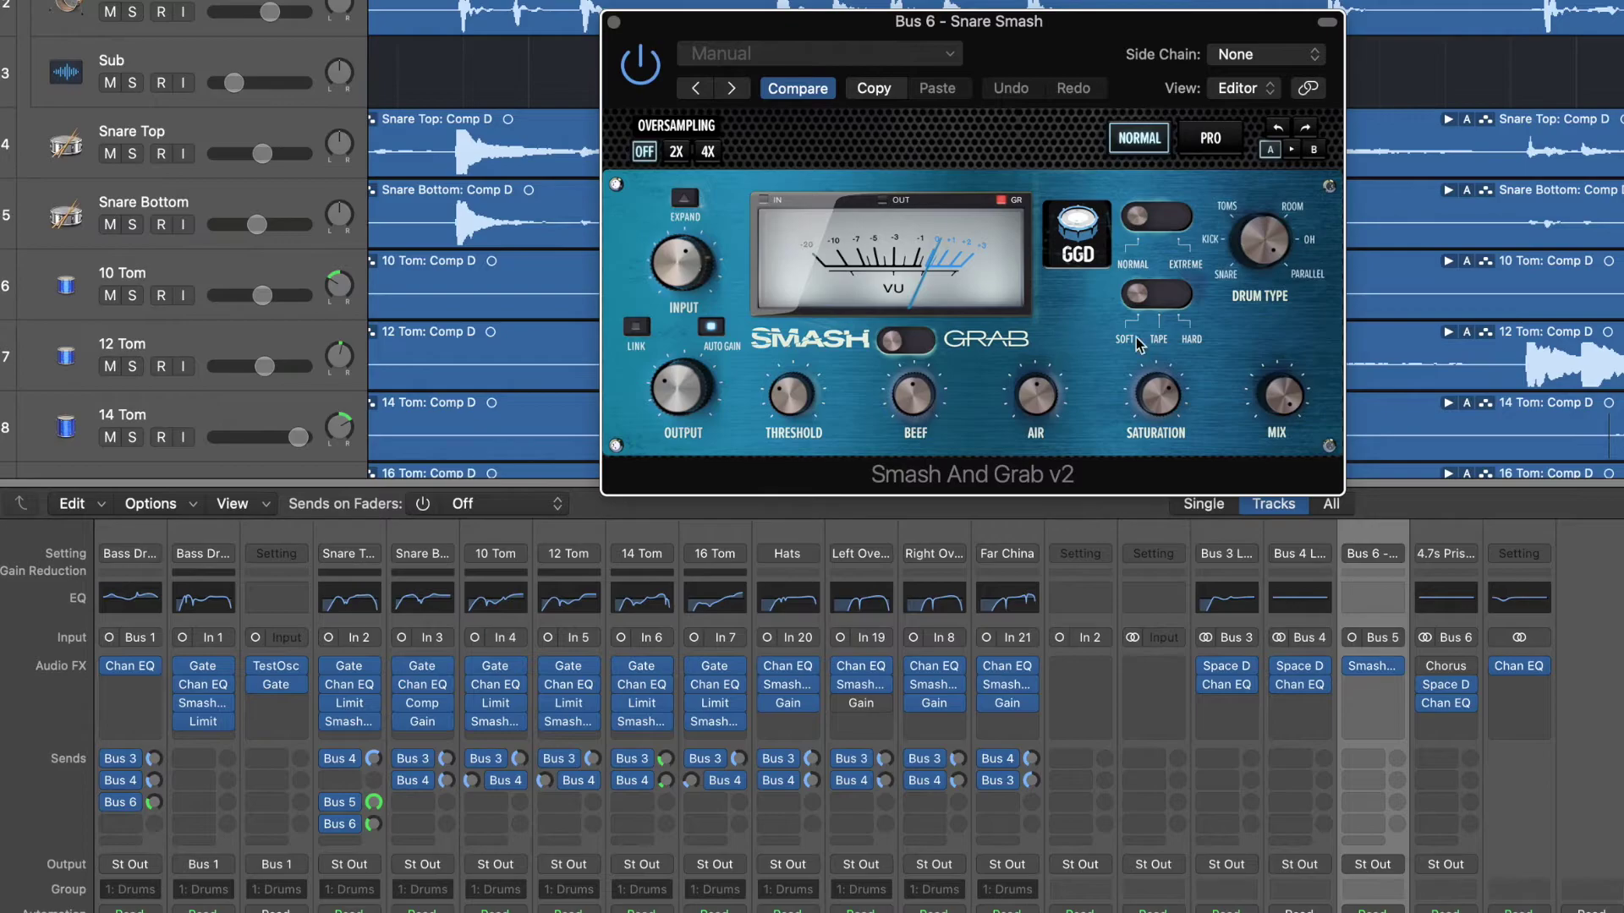
pyautogui.click(614, 21)
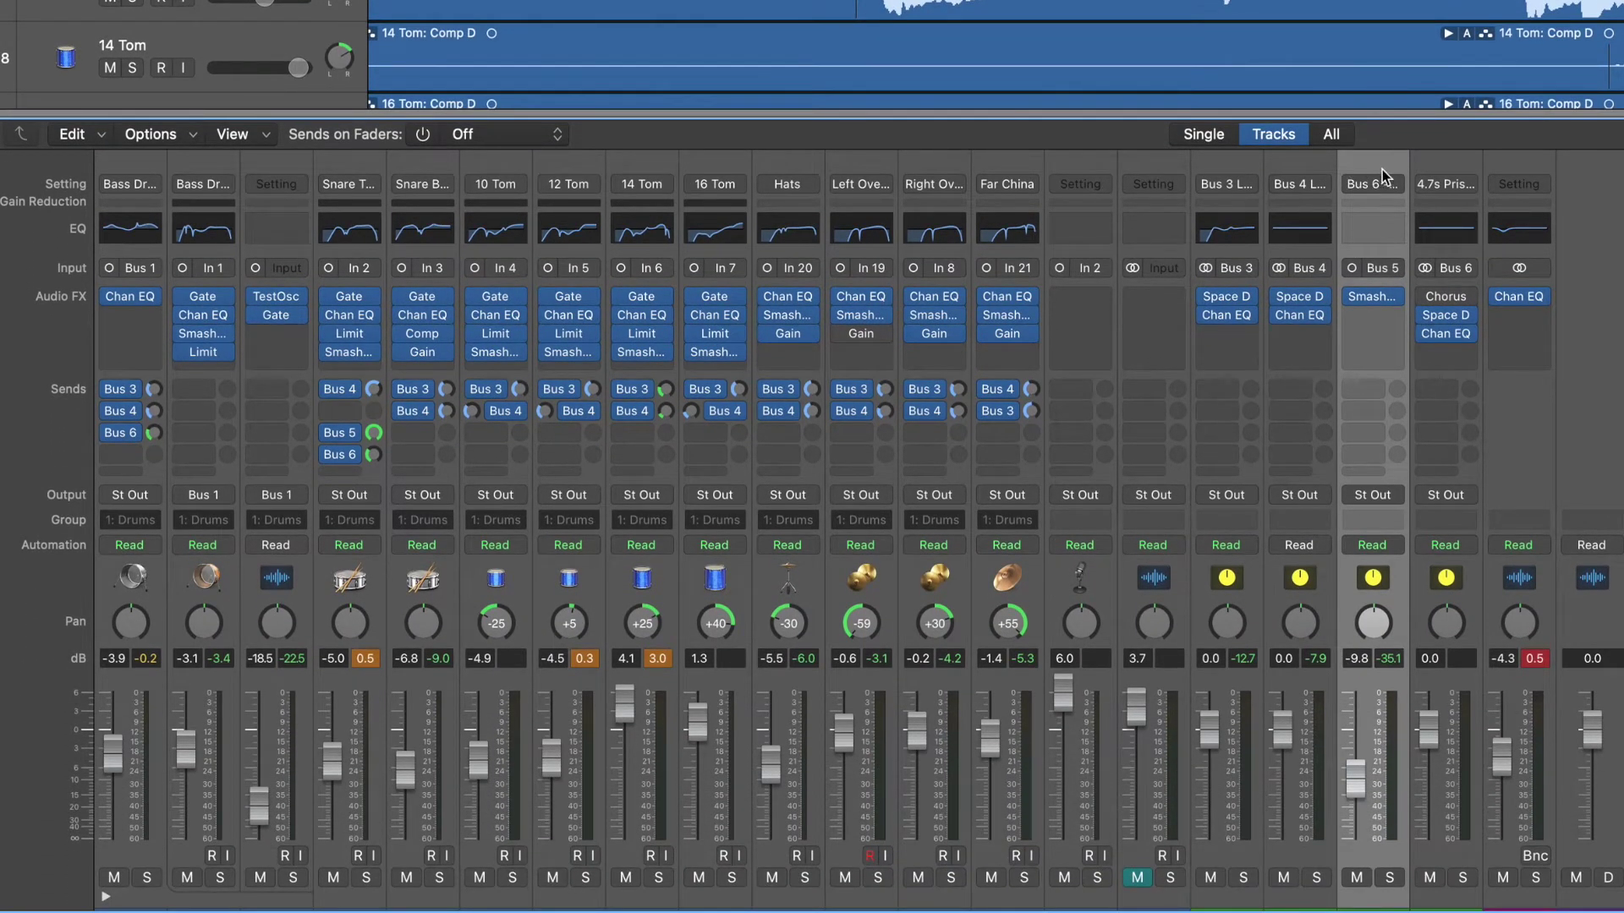
pyautogui.click(1455, 172)
pyautogui.moveTo(1446, 326)
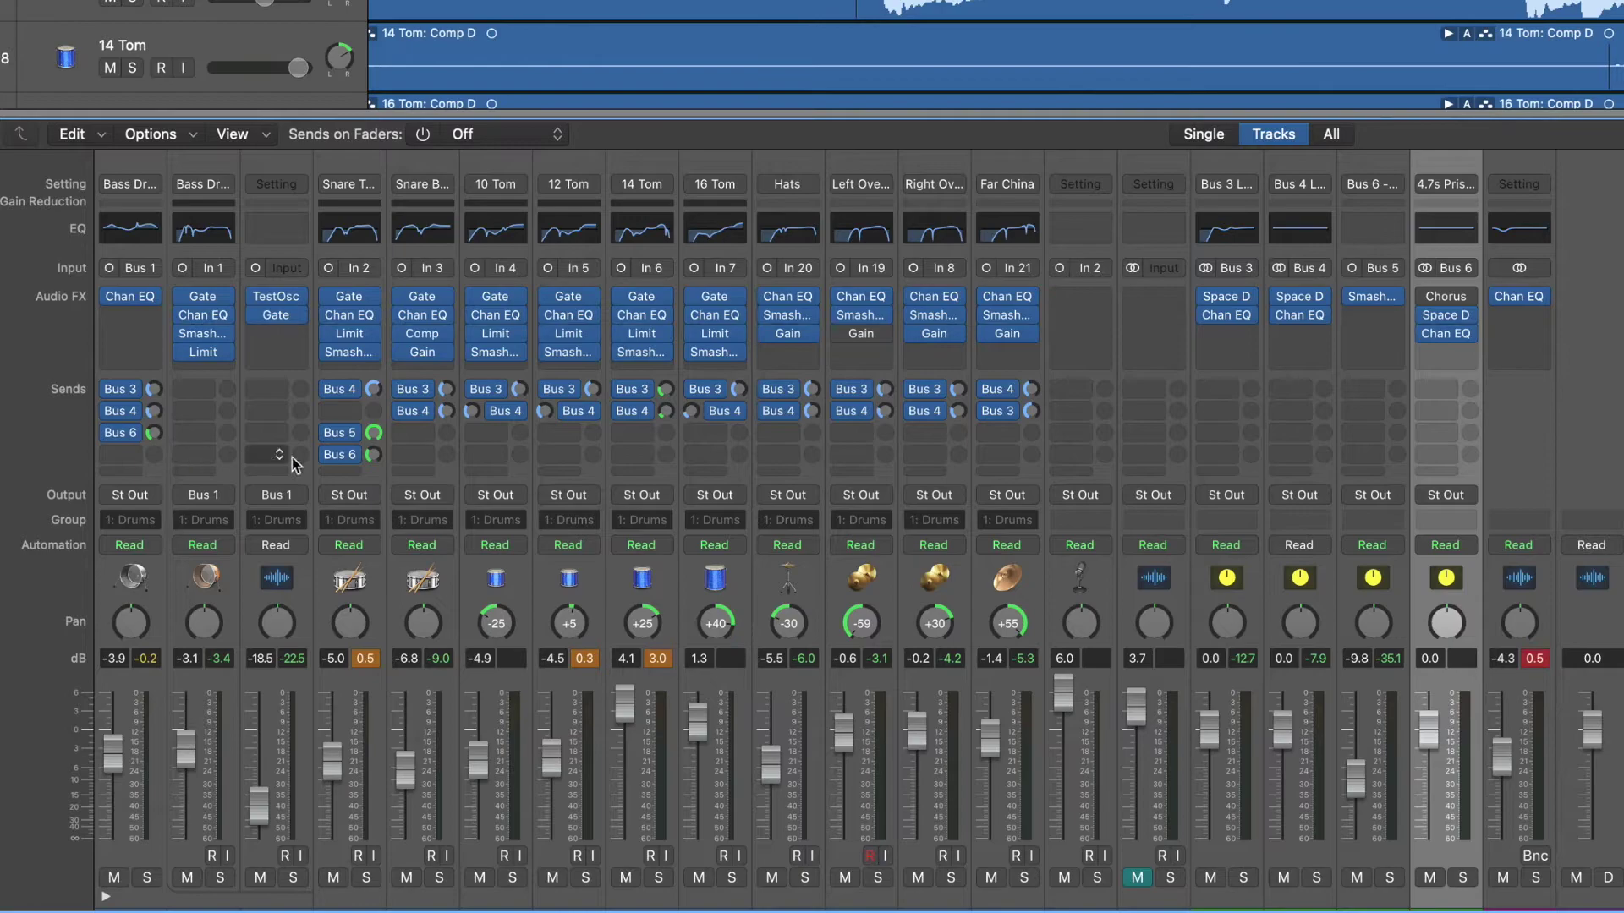
pyautogui.moveTo(345, 458)
# Solo the Bus 3 and Bus 4 reverb channels.
pyautogui.click(1228, 168)
pyautogui.click(1243, 878)
pyautogui.click(1316, 878)
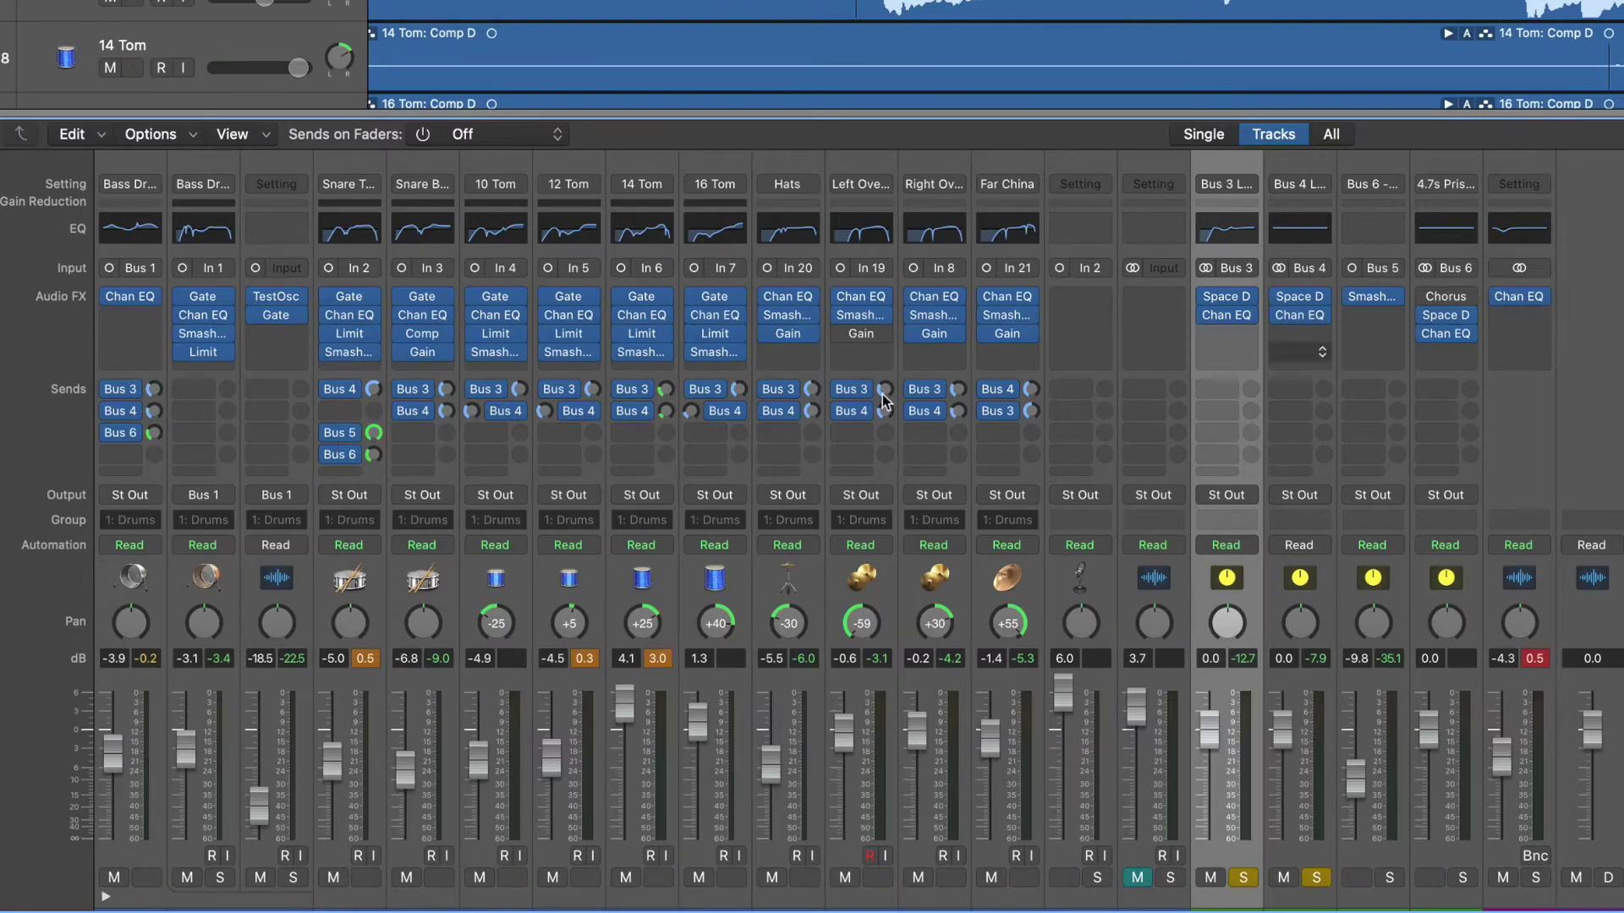
# Add a send to Bus 8 on the Snare Bottom channel and select the new aux channel it feeds.
pyautogui.click(427, 439)
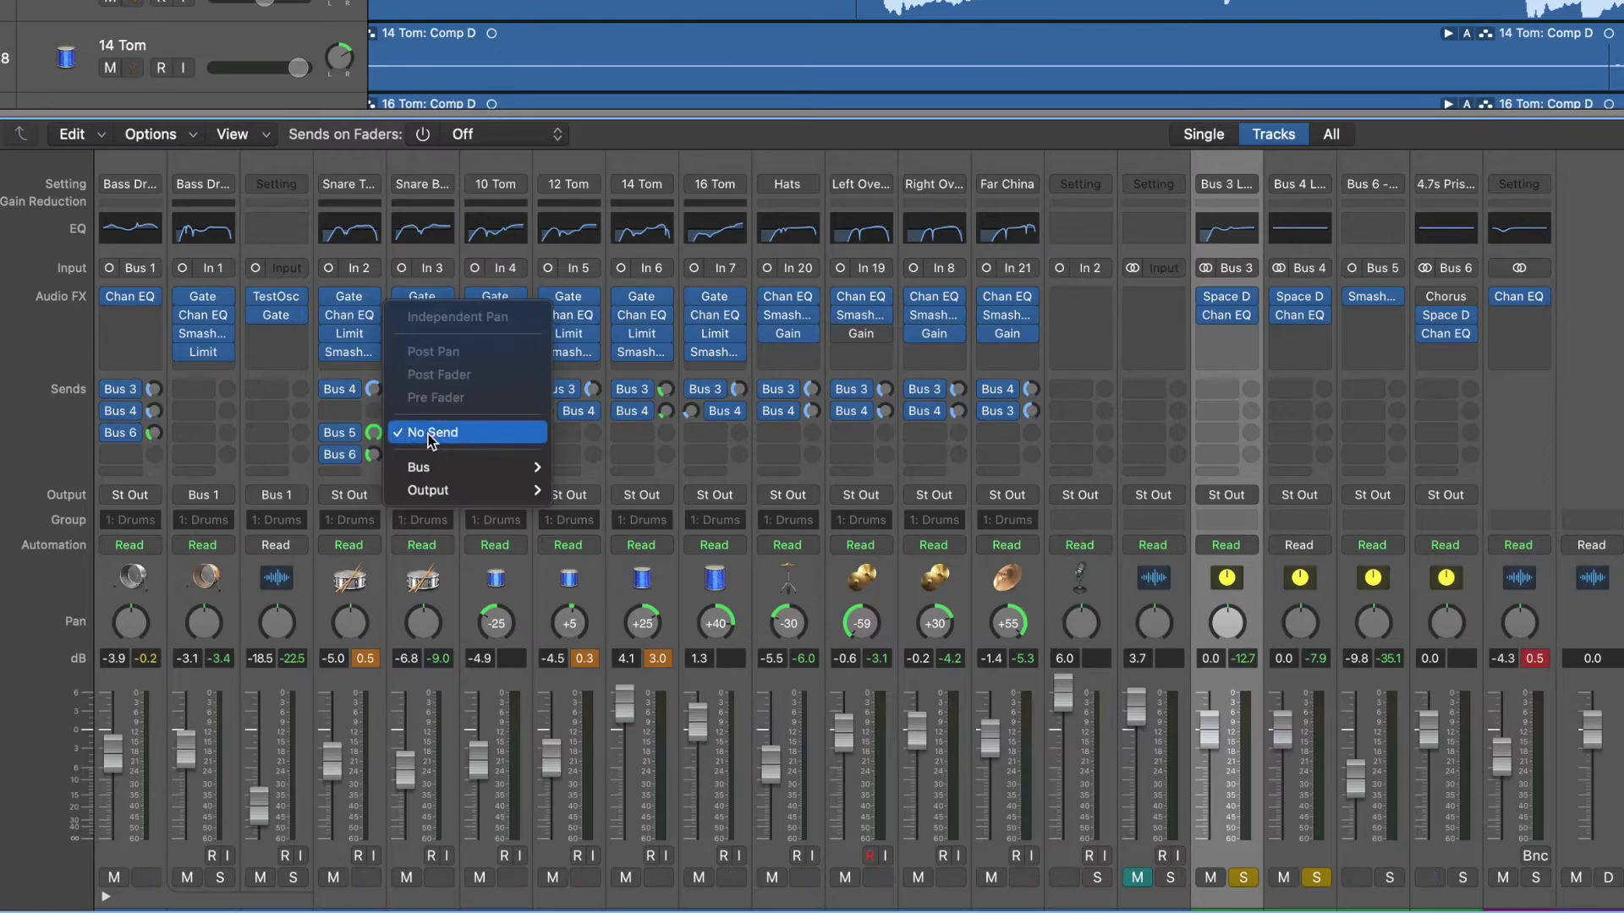
pyautogui.moveTo(478, 467)
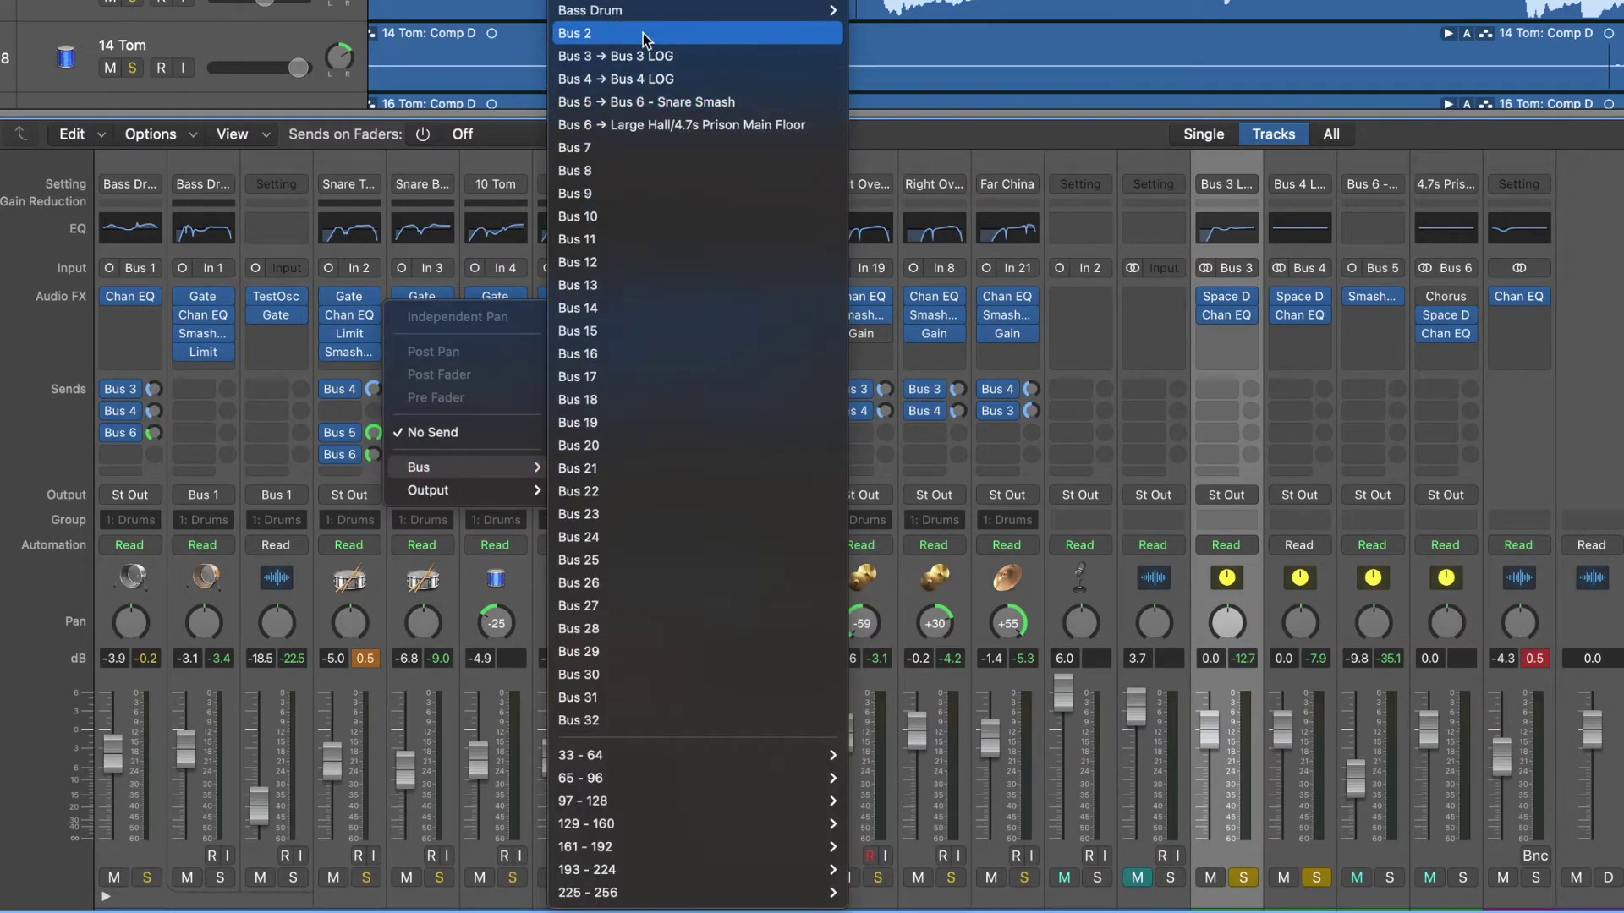
pyautogui.click(650, 173)
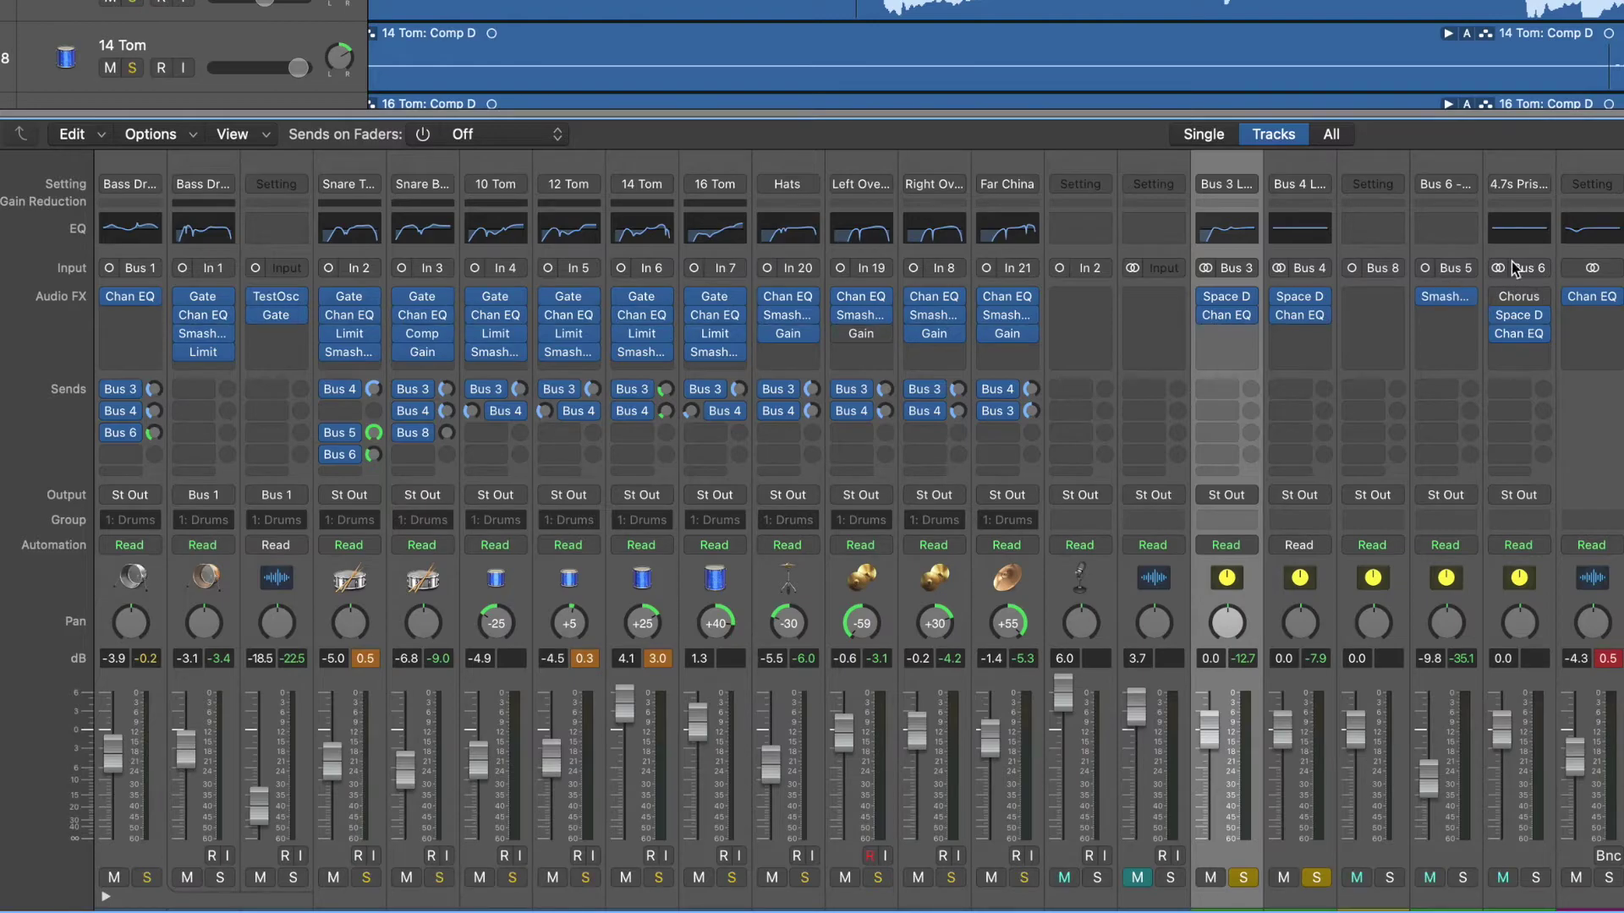
pyautogui.click(1381, 281)
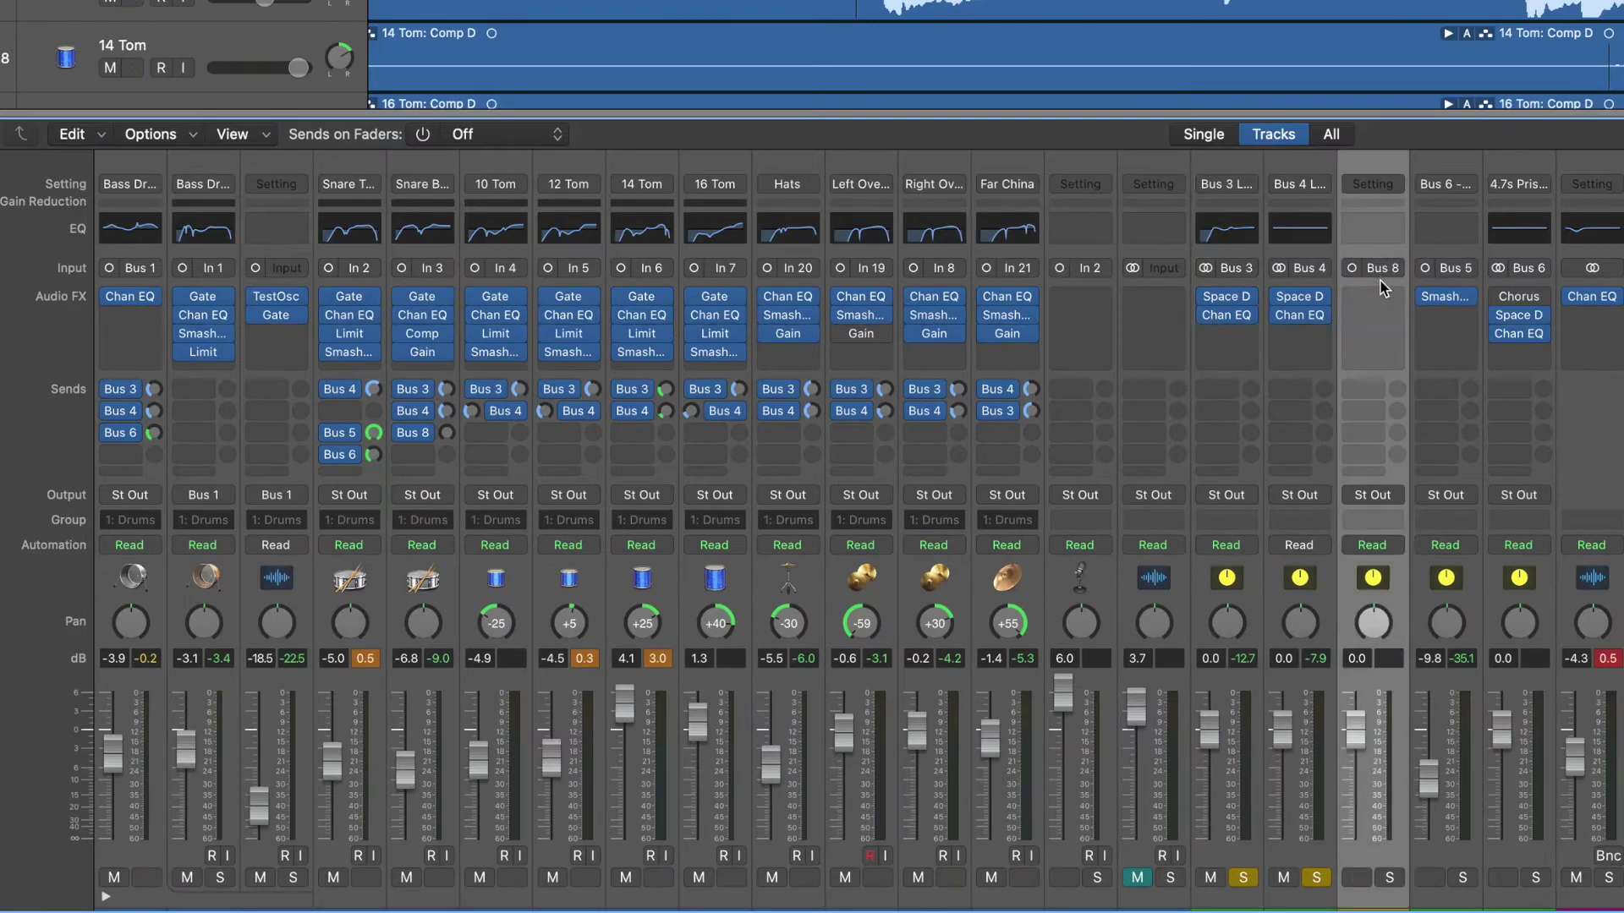
# Remove the Bus 8 send from the Snare Bottom channel and delete the Bus 8 aux channel.
pyautogui.click(421, 438)
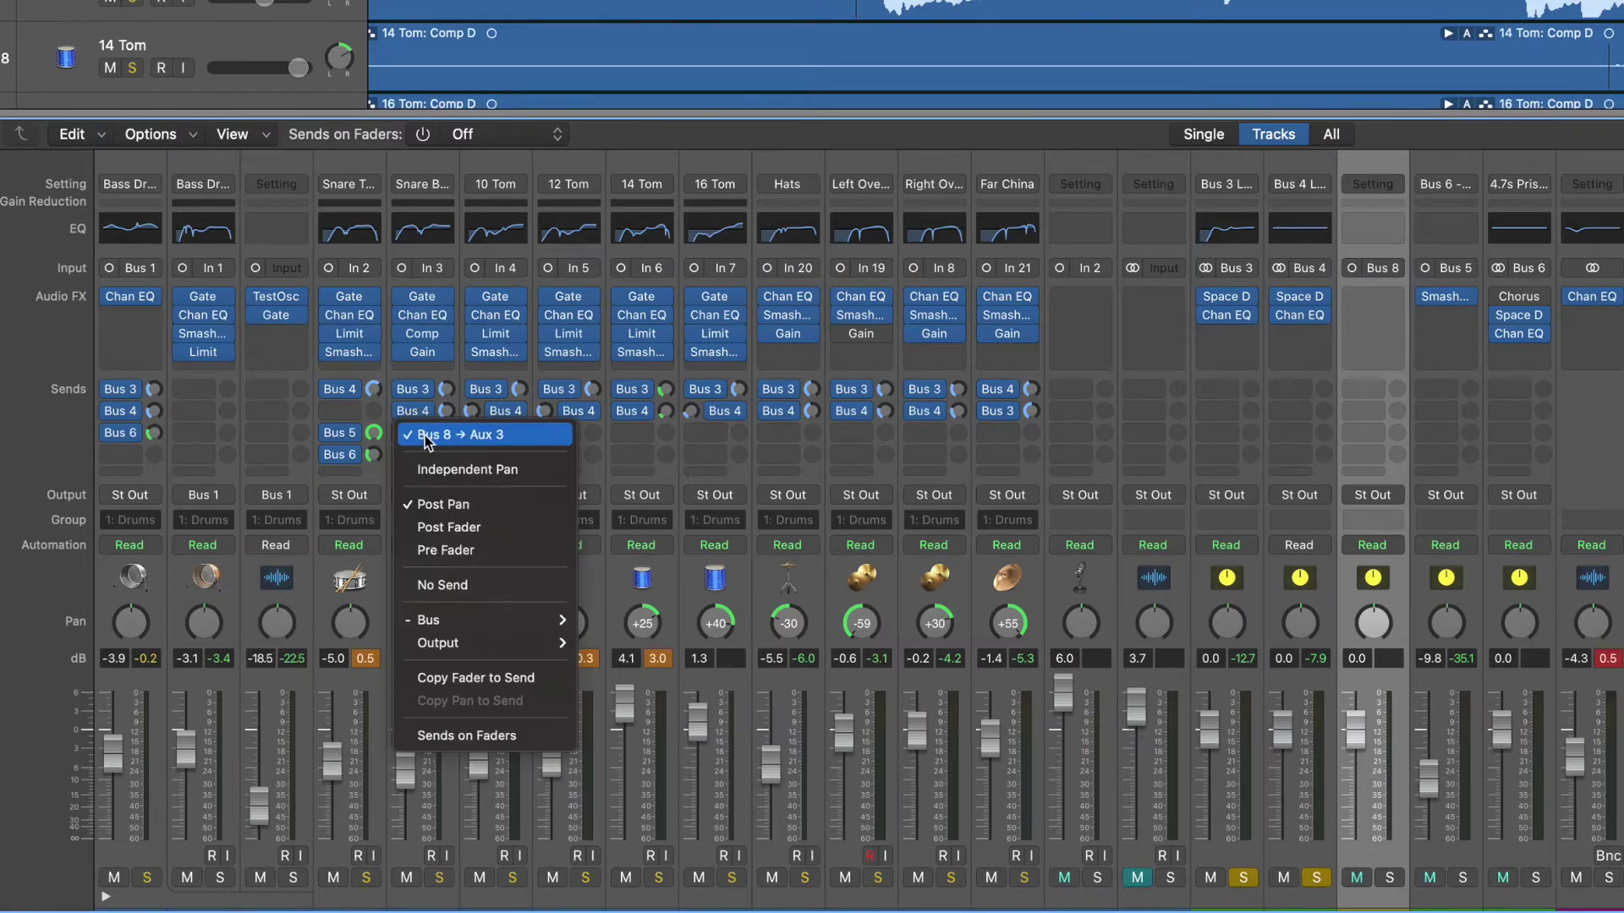
pyautogui.moveTo(479, 638)
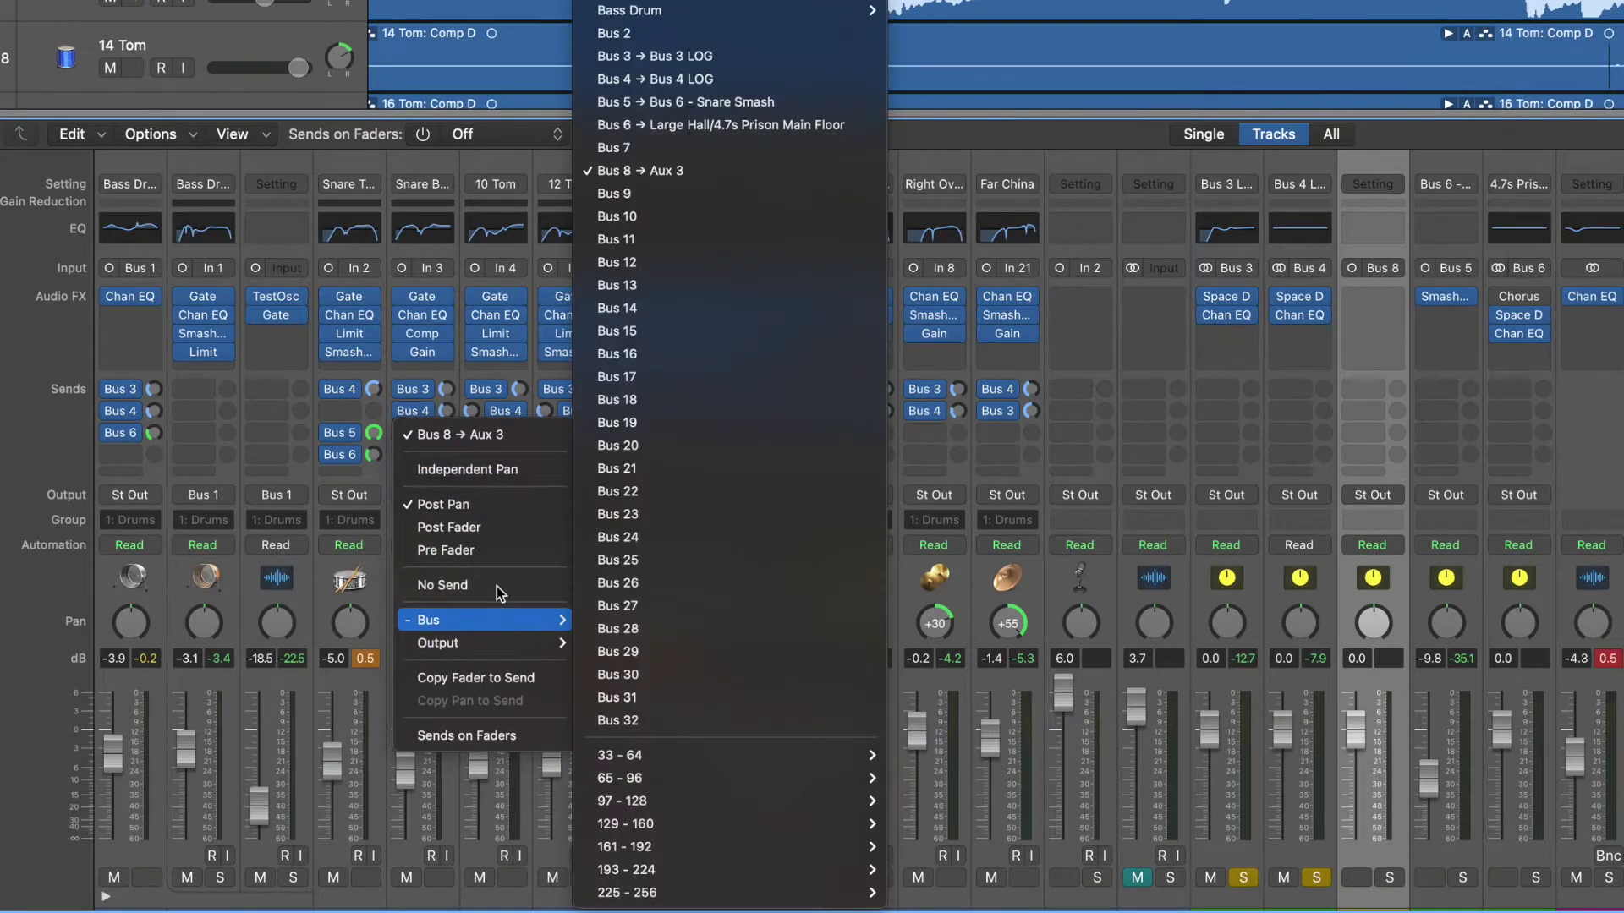
pyautogui.click(433, 584)
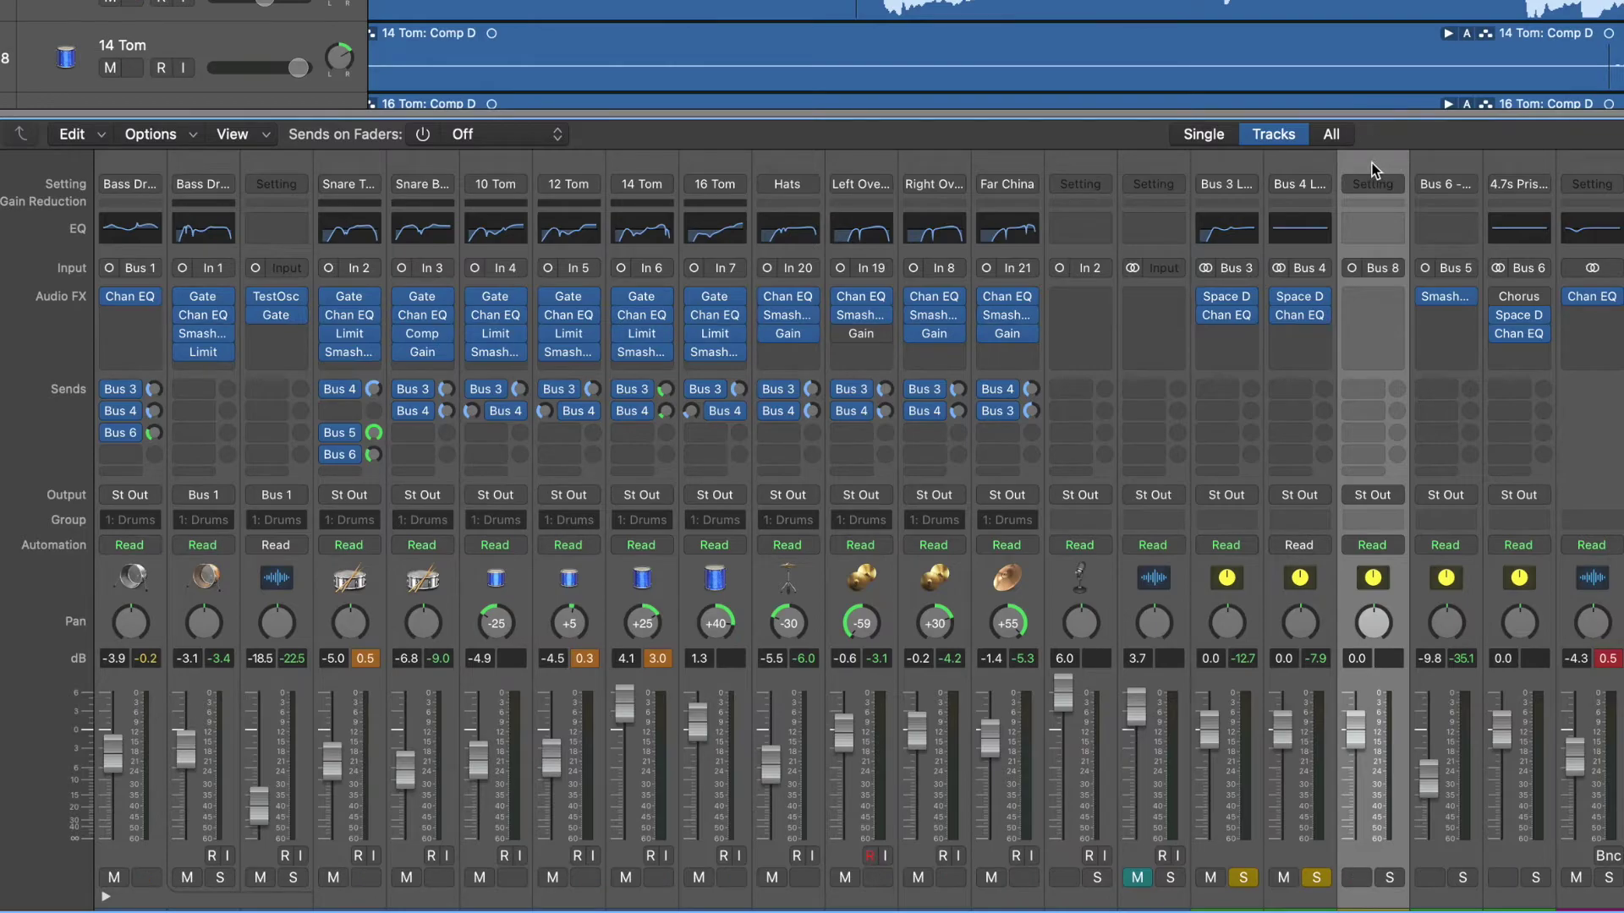
pyautogui.rightClick(1376, 167)
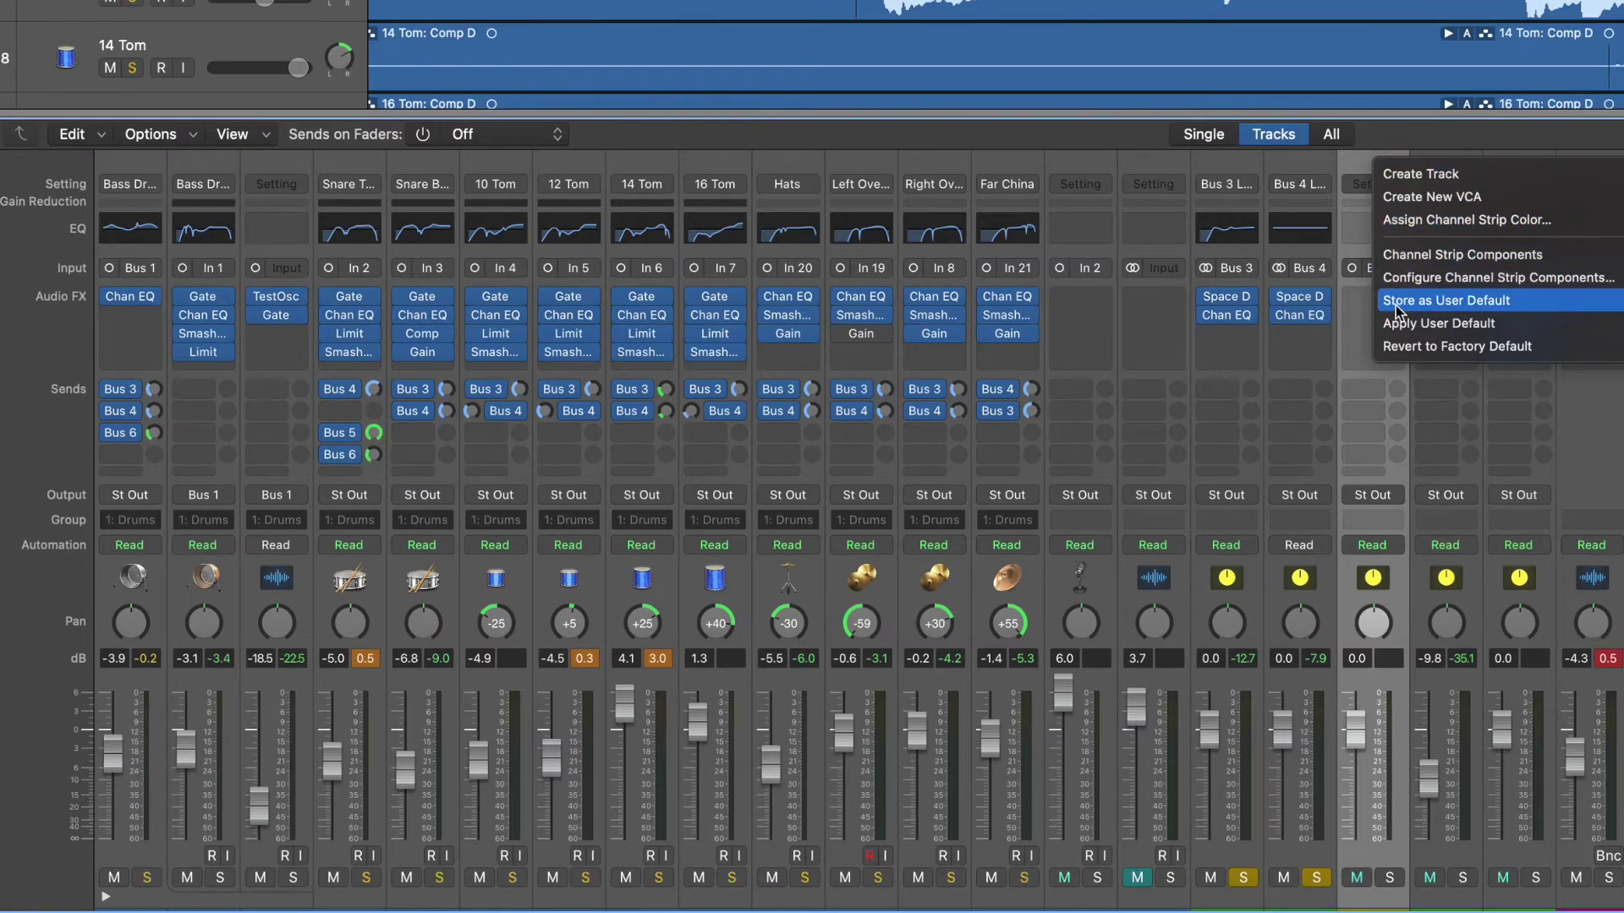
pyautogui.click(1369, 165)
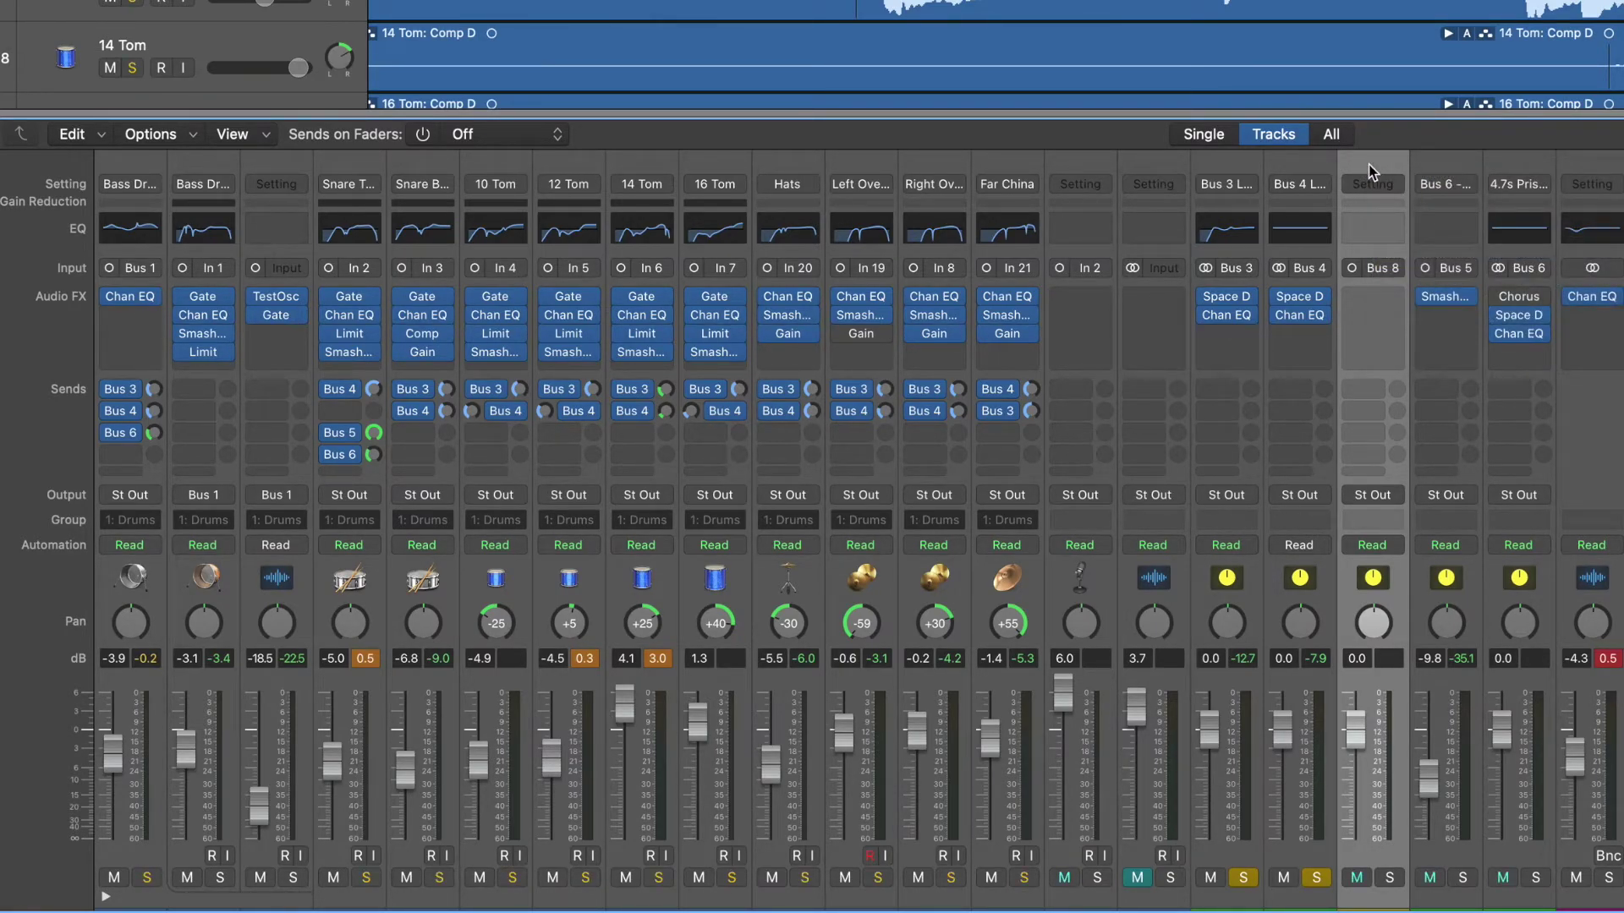
pyautogui.press('Delete')
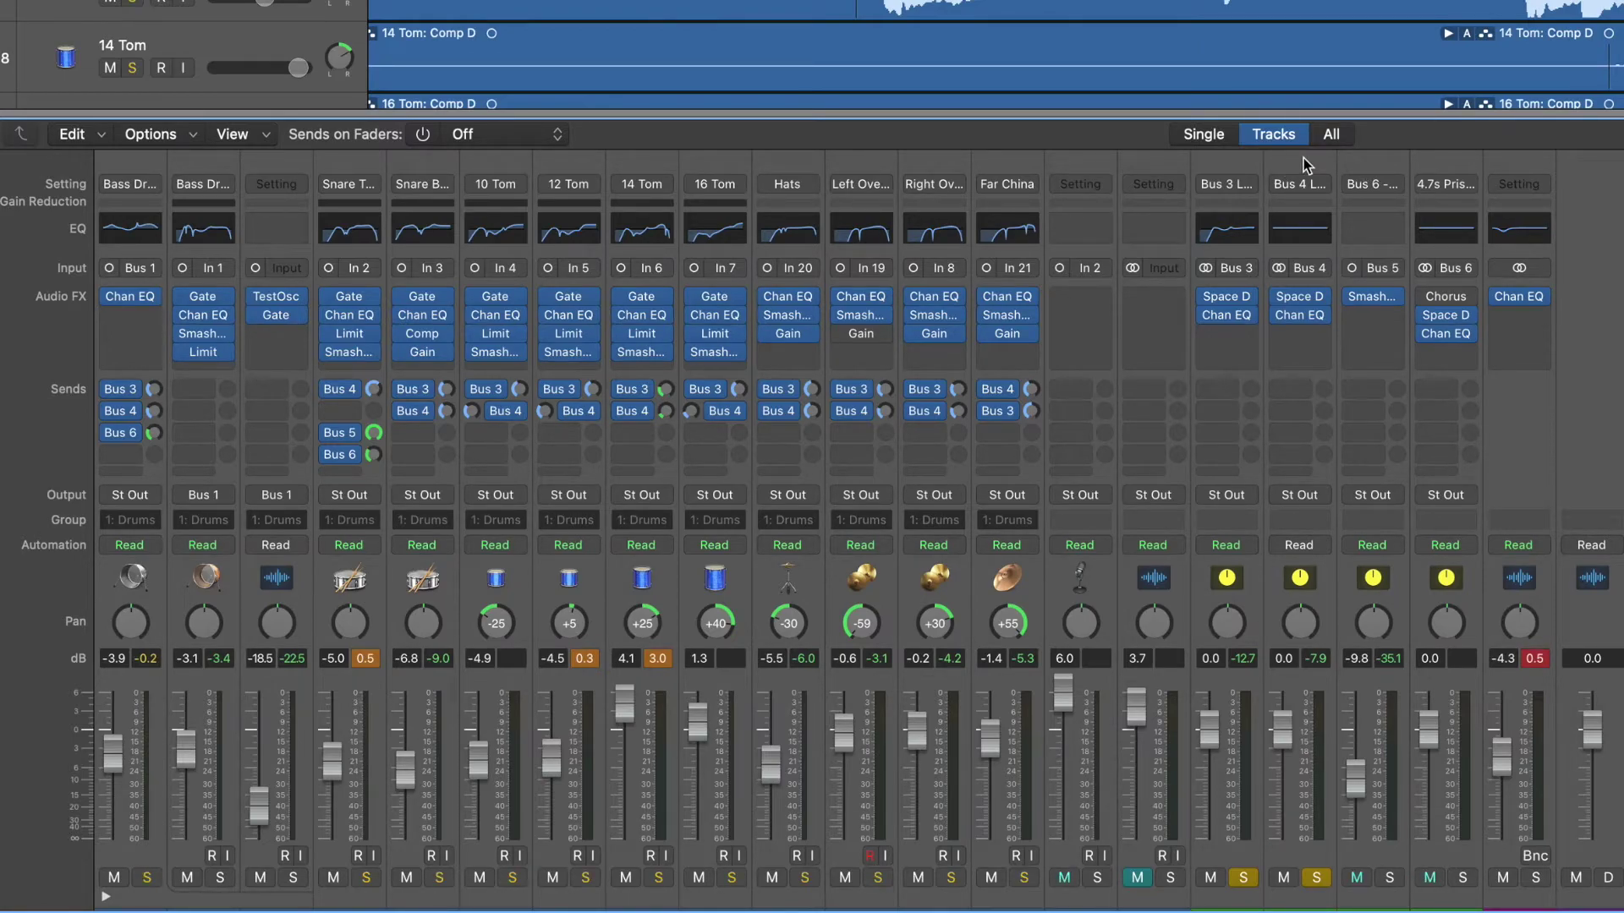
# Loop the drums from about 13 2 to 14 3 3 and unsolo Bus 4 to audition the Bus 3 room reverb alone.
pyautogui.click(1387, 163)
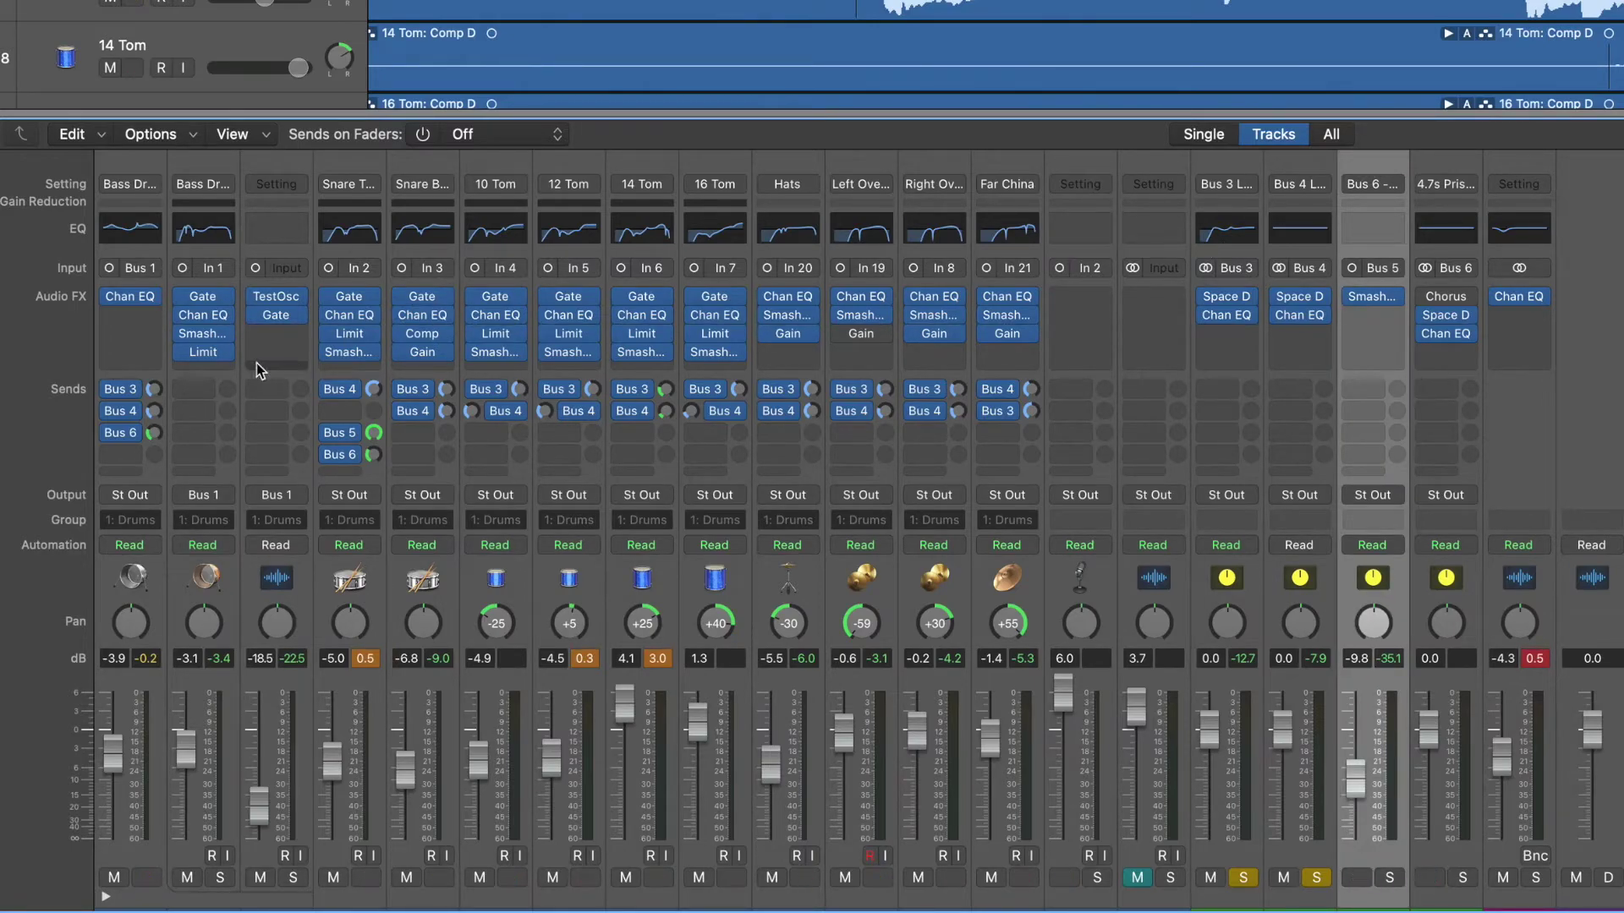
pyautogui.click(153, 389)
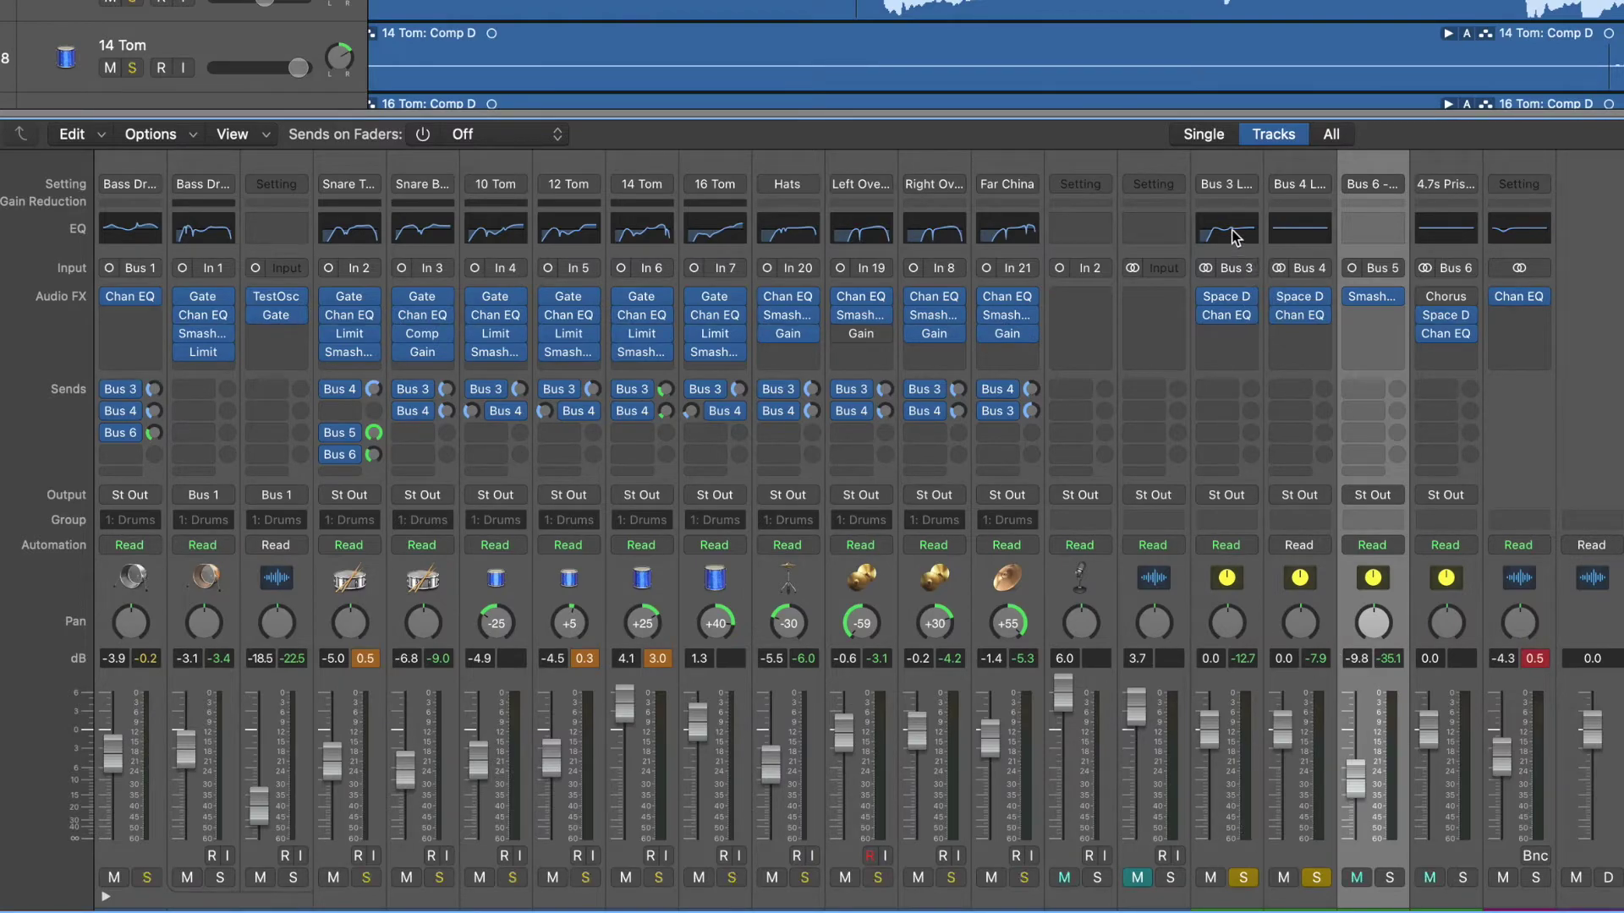
pyautogui.click(1246, 173)
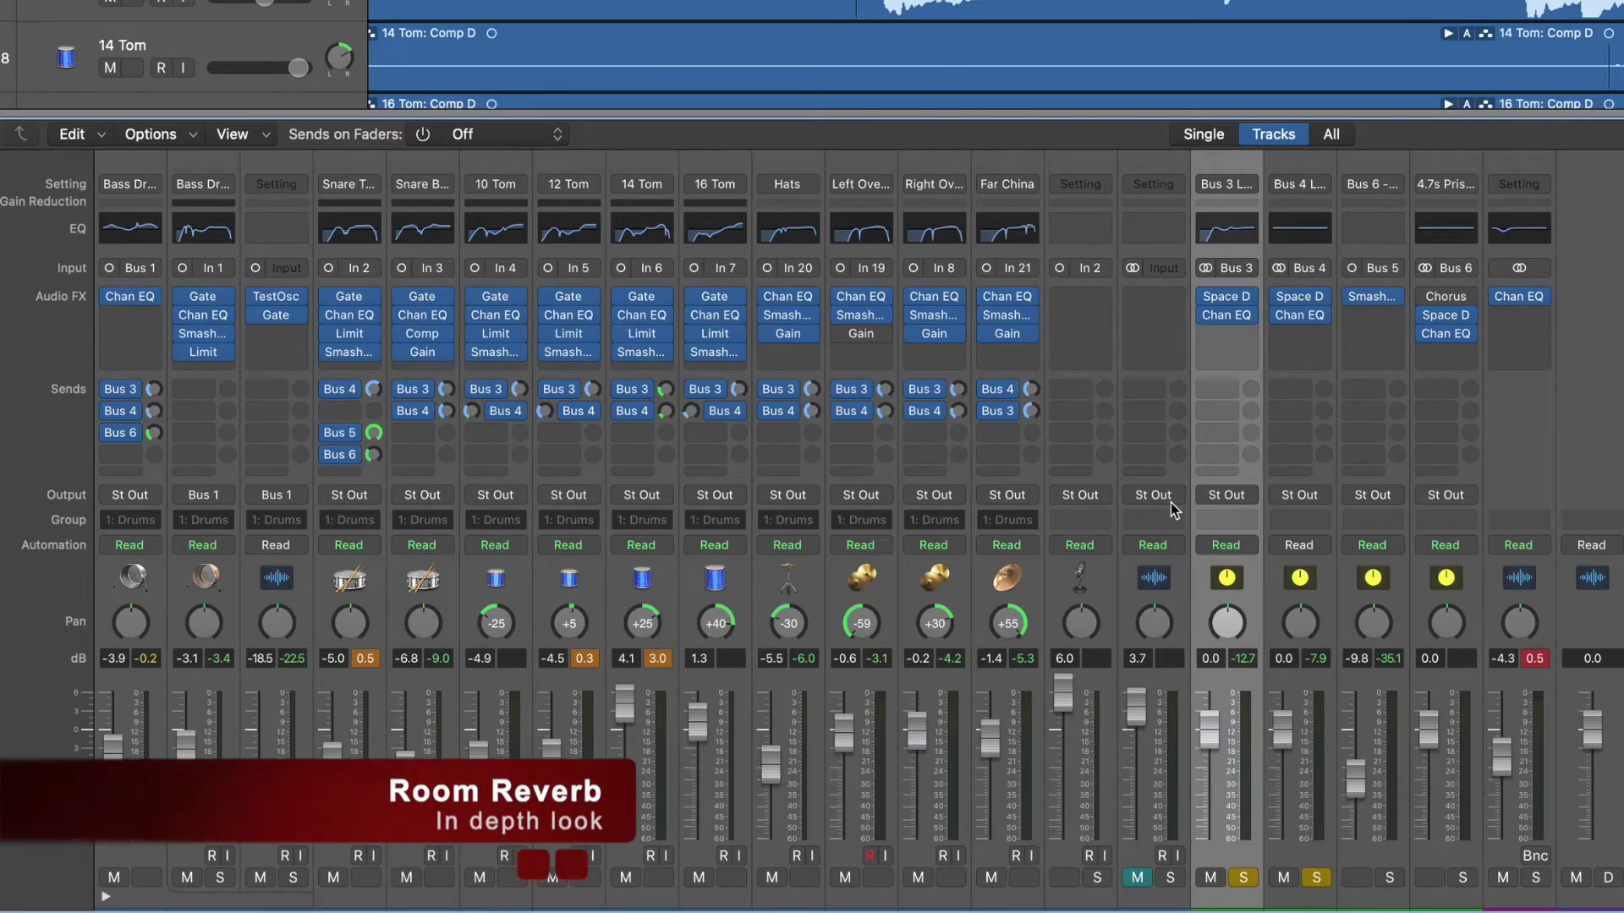
pyautogui.press('space')
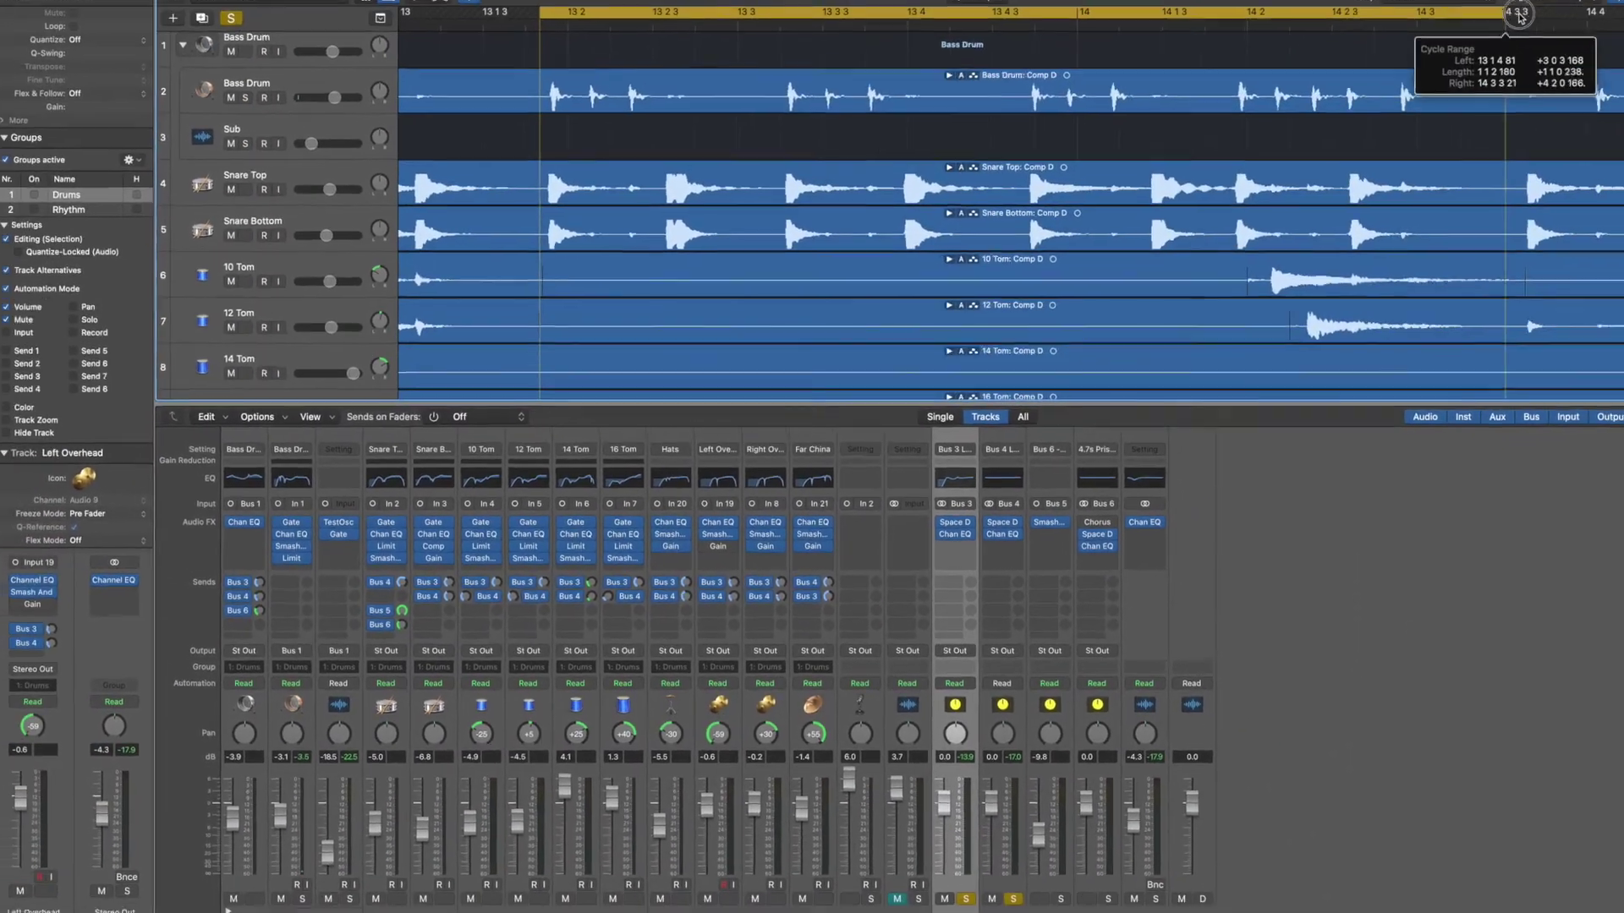
pyautogui.click(1011, 893)
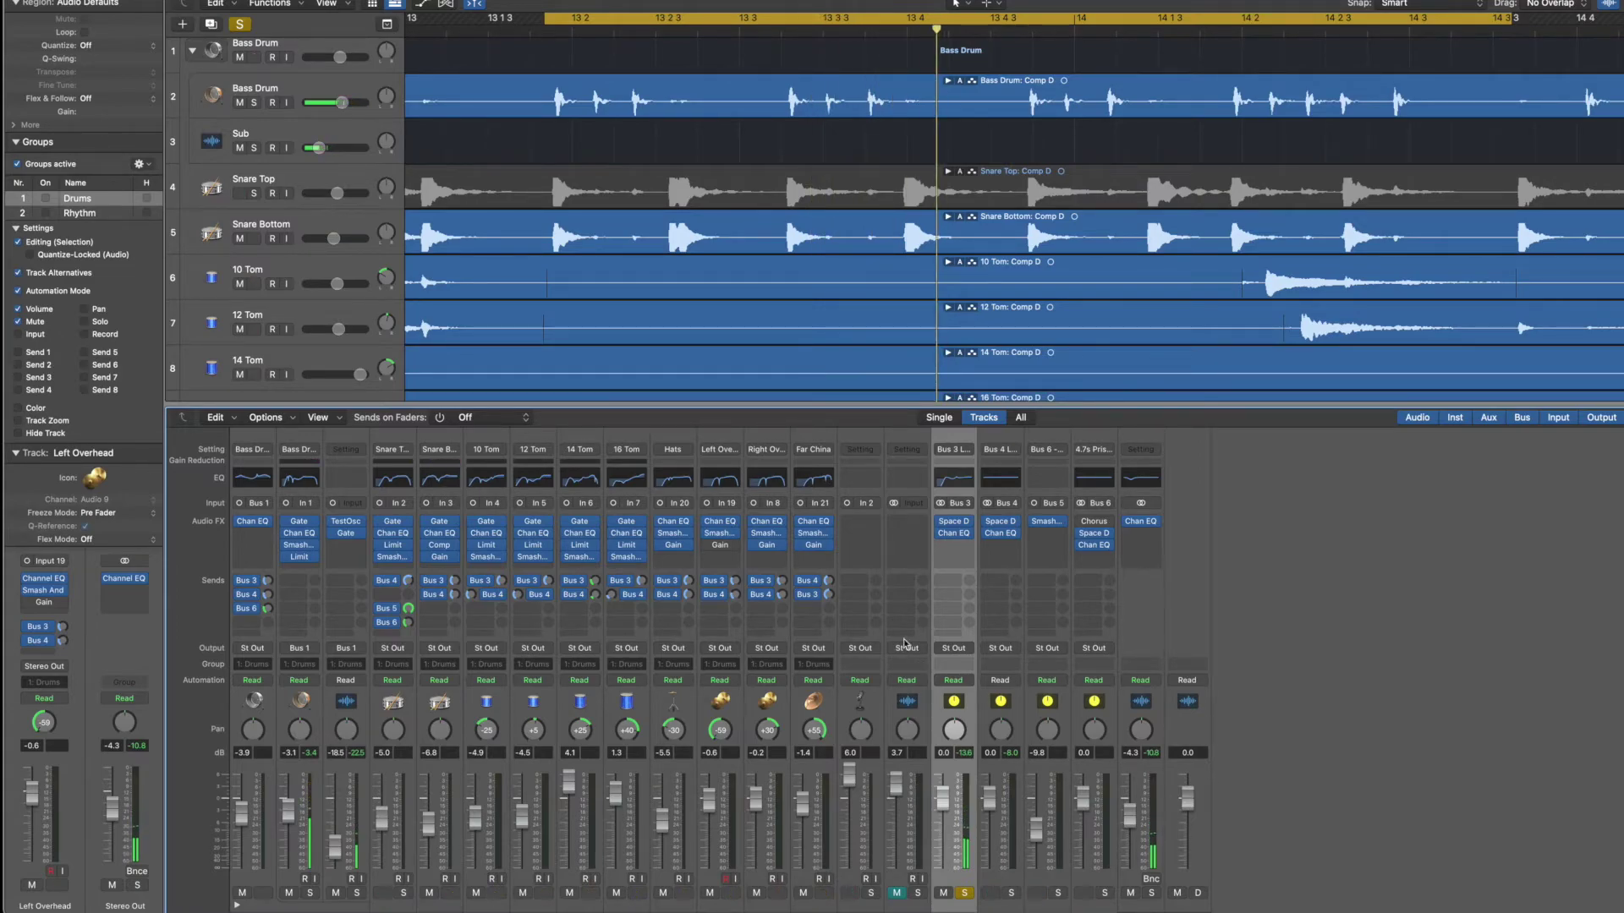
# Inspect the Space Designer on Bus 3 and look up 1.4s Nice Room among the medium-space room presets.
pyautogui.click(958, 525)
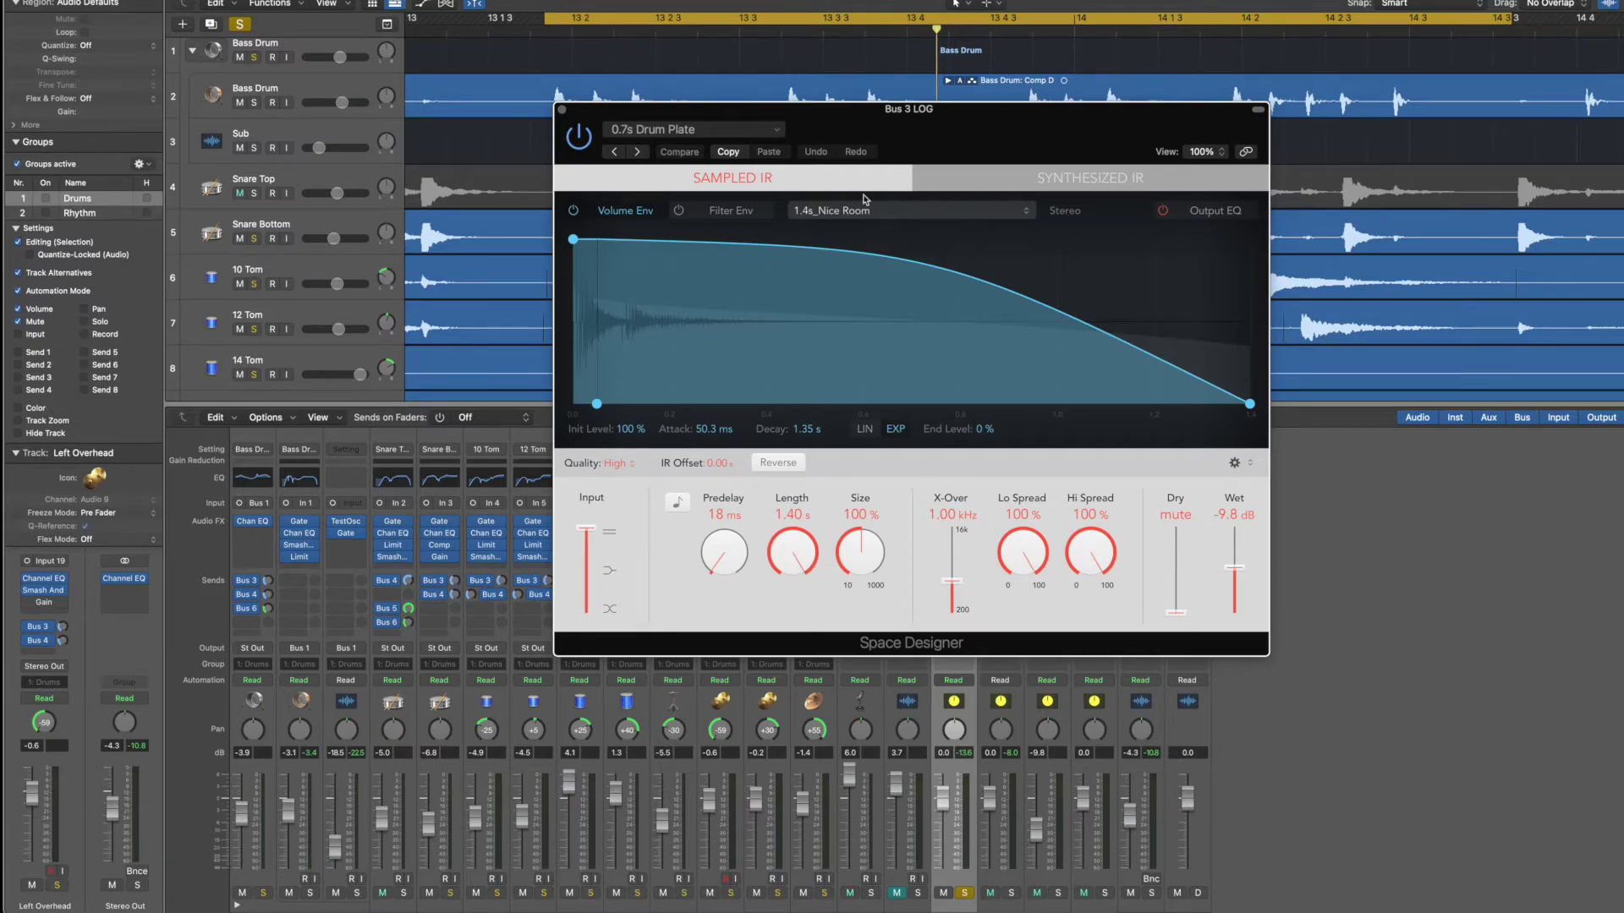
pyautogui.click(1026, 212)
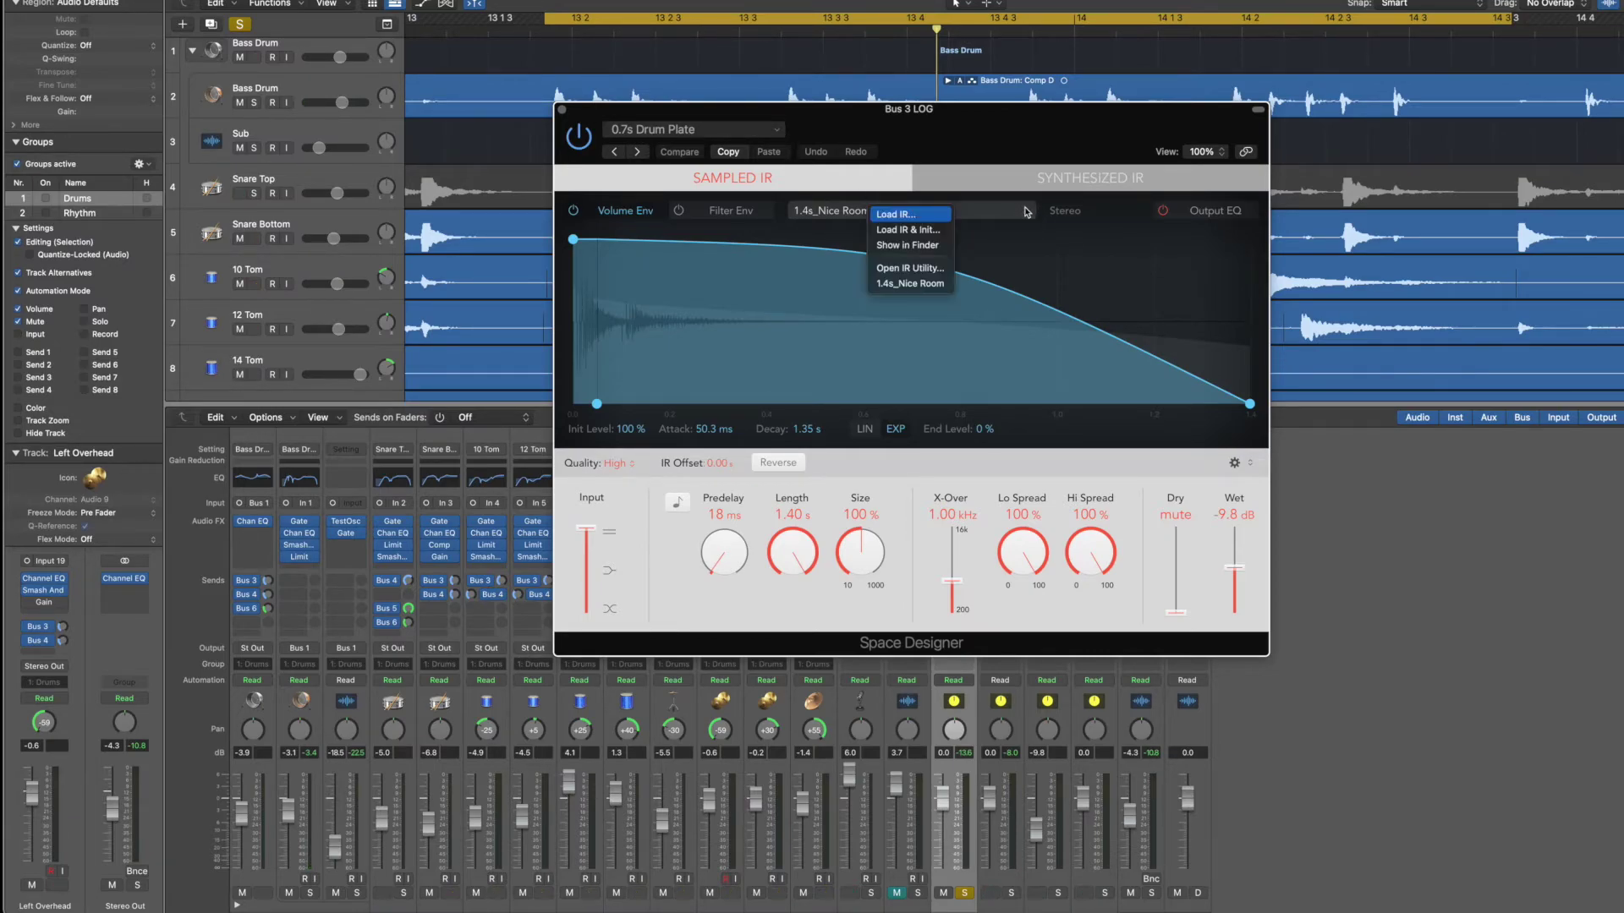
pyautogui.click(1025, 211)
pyautogui.click(744, 129)
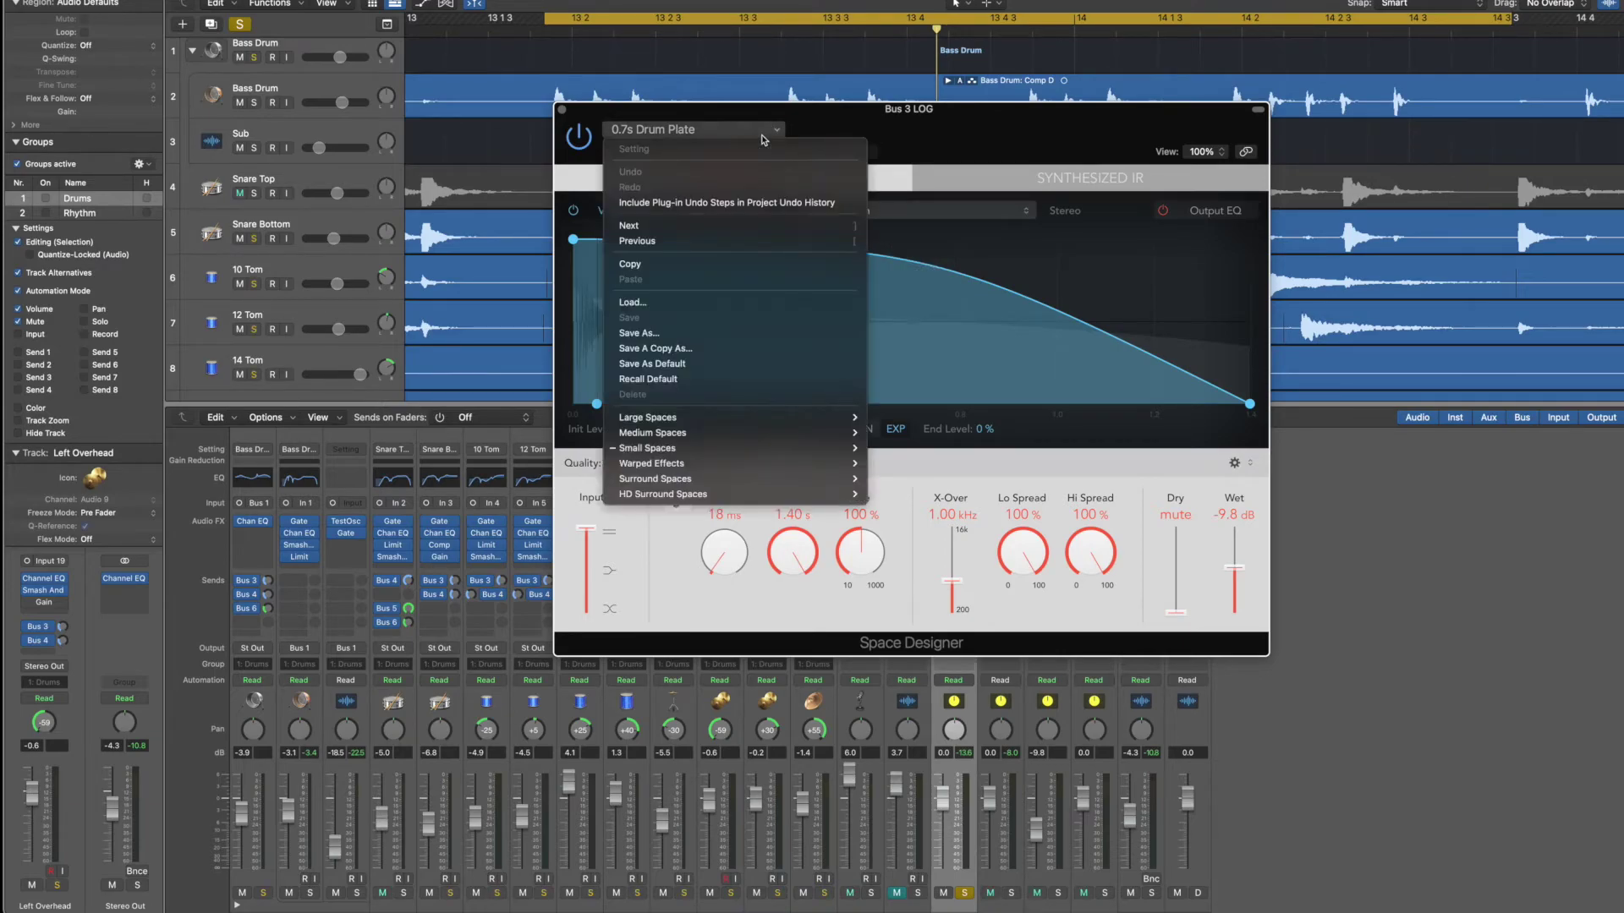
pyautogui.moveTo(766, 449)
pyautogui.moveTo(913, 478)
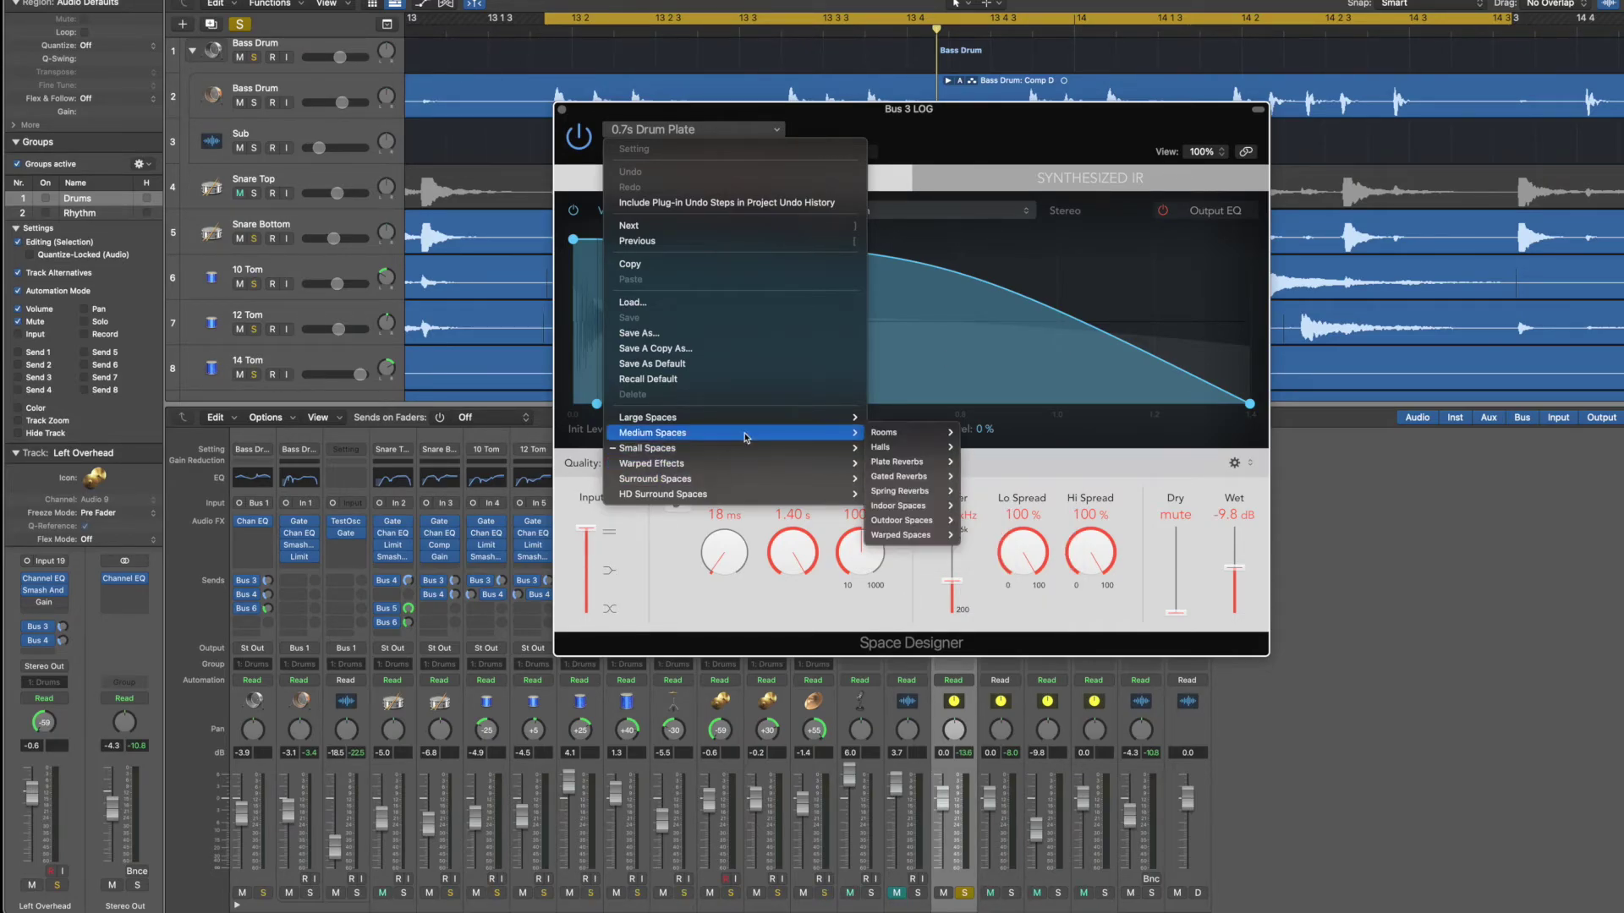
pyautogui.moveTo(922, 435)
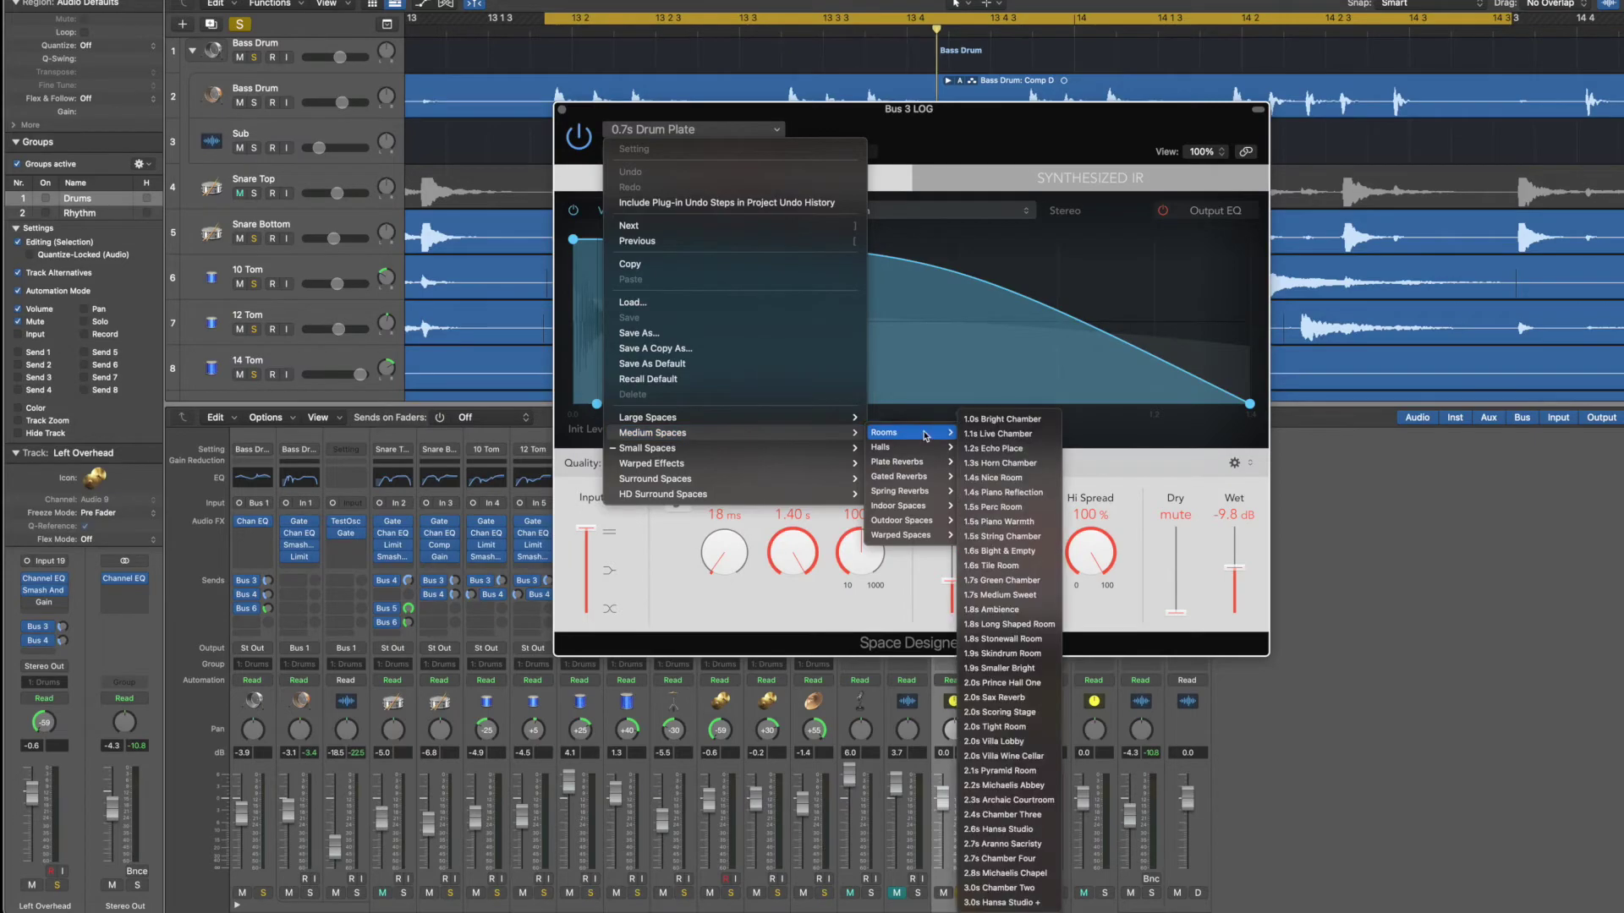
pyautogui.click(1005, 479)
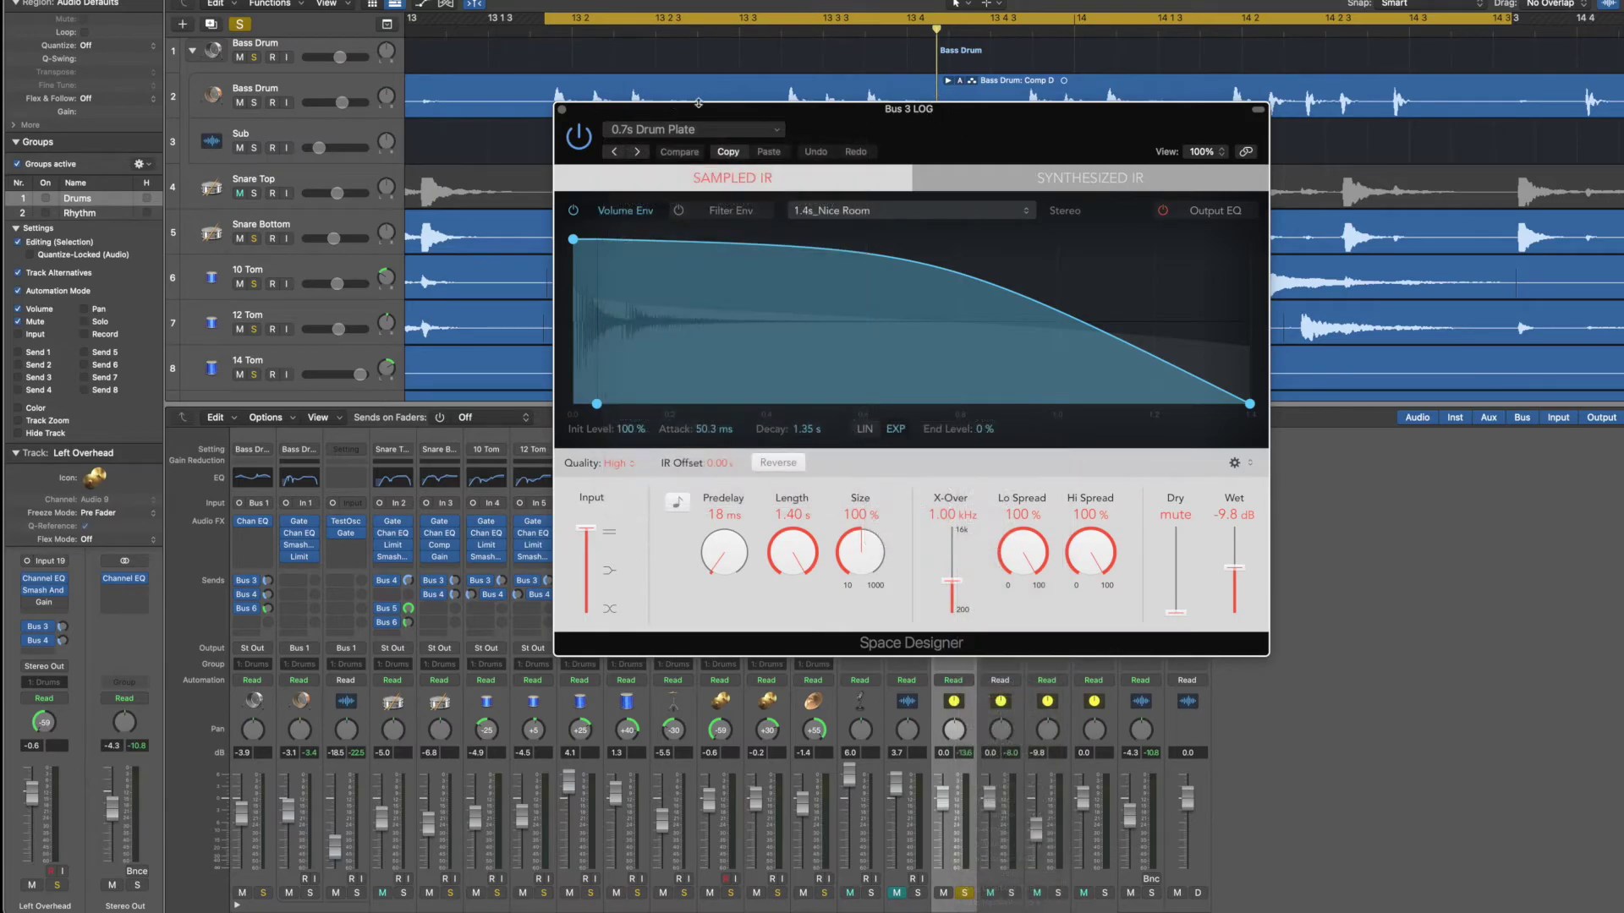
pyautogui.click(564, 112)
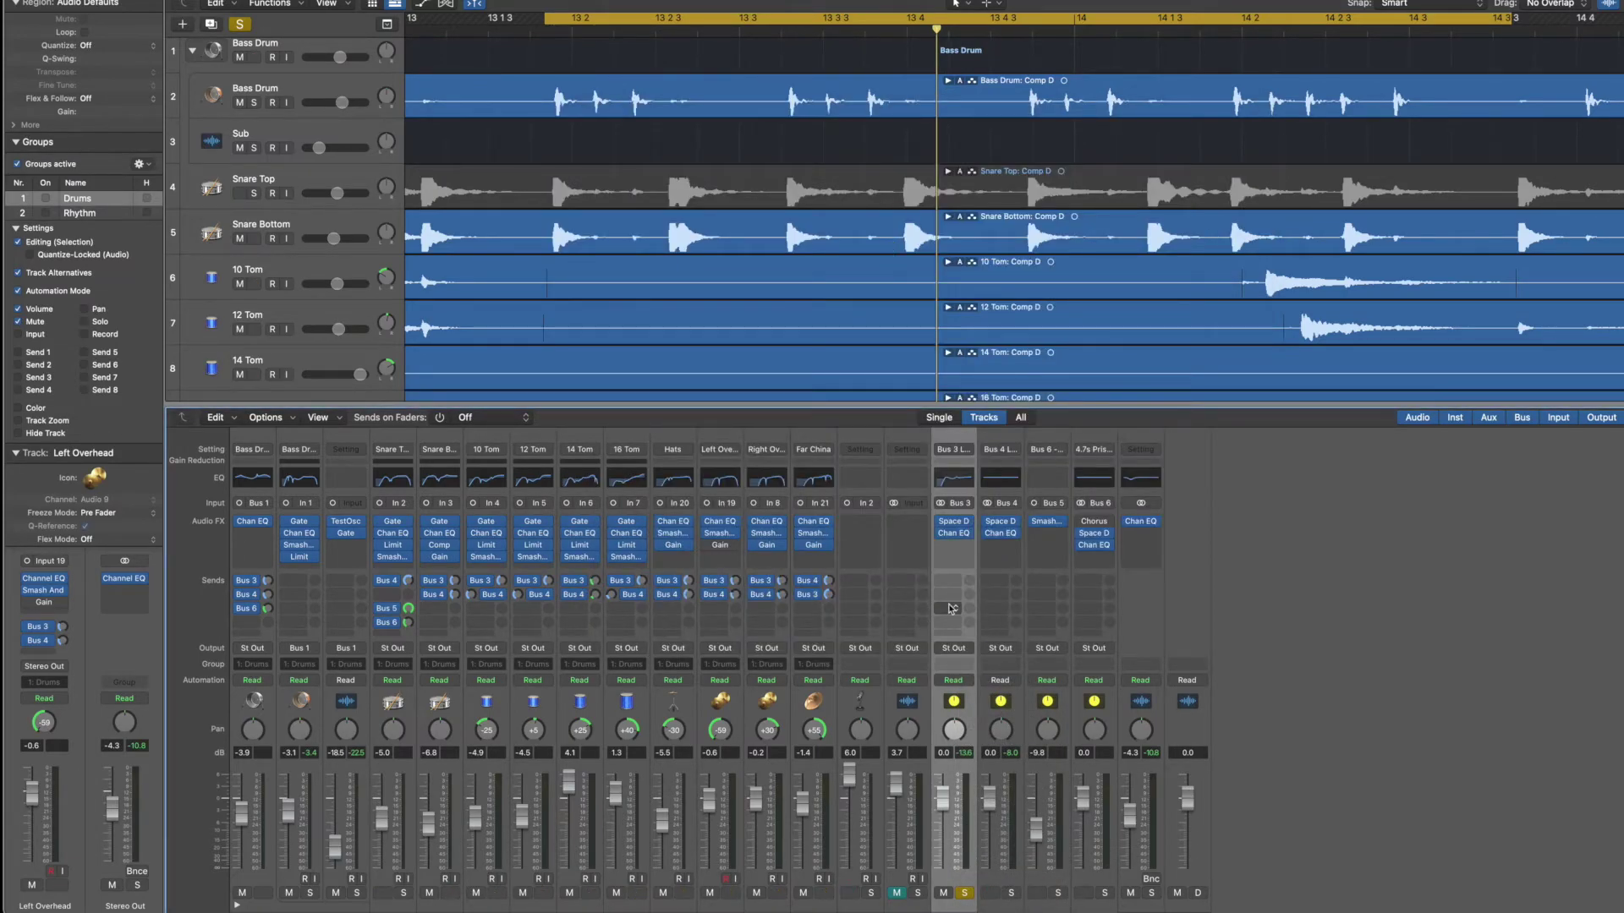
# Compare the Bus 3 reverb with the low cut and low shelf of its Channel EQ switched off and back on.
pyautogui.click(950, 533)
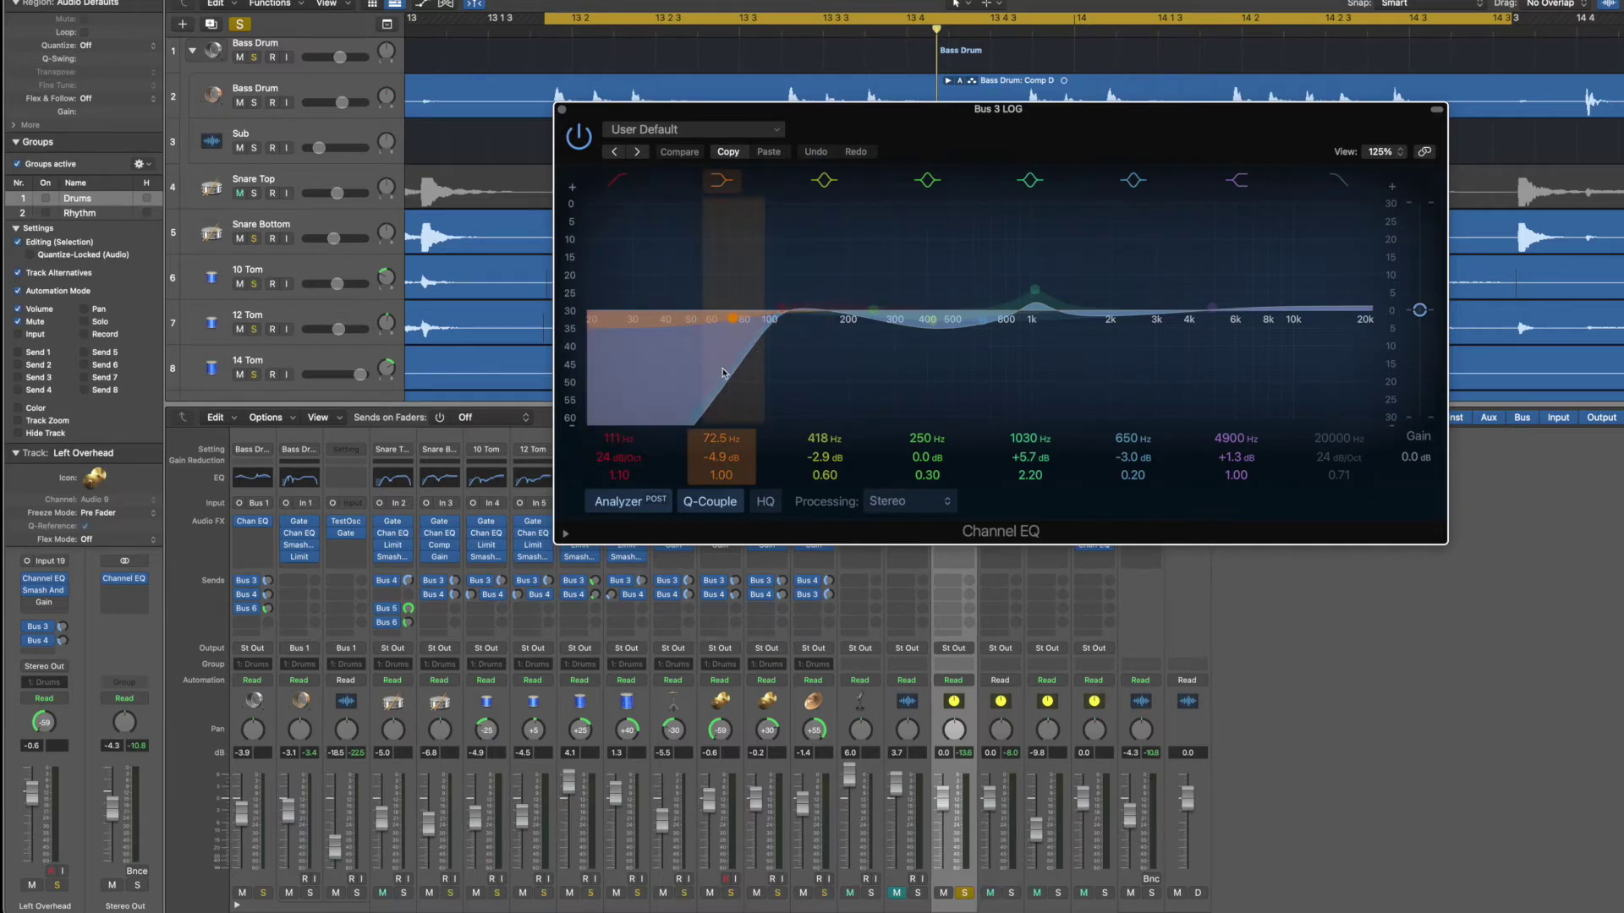
pyautogui.click(722, 182)
pyautogui.press('space')
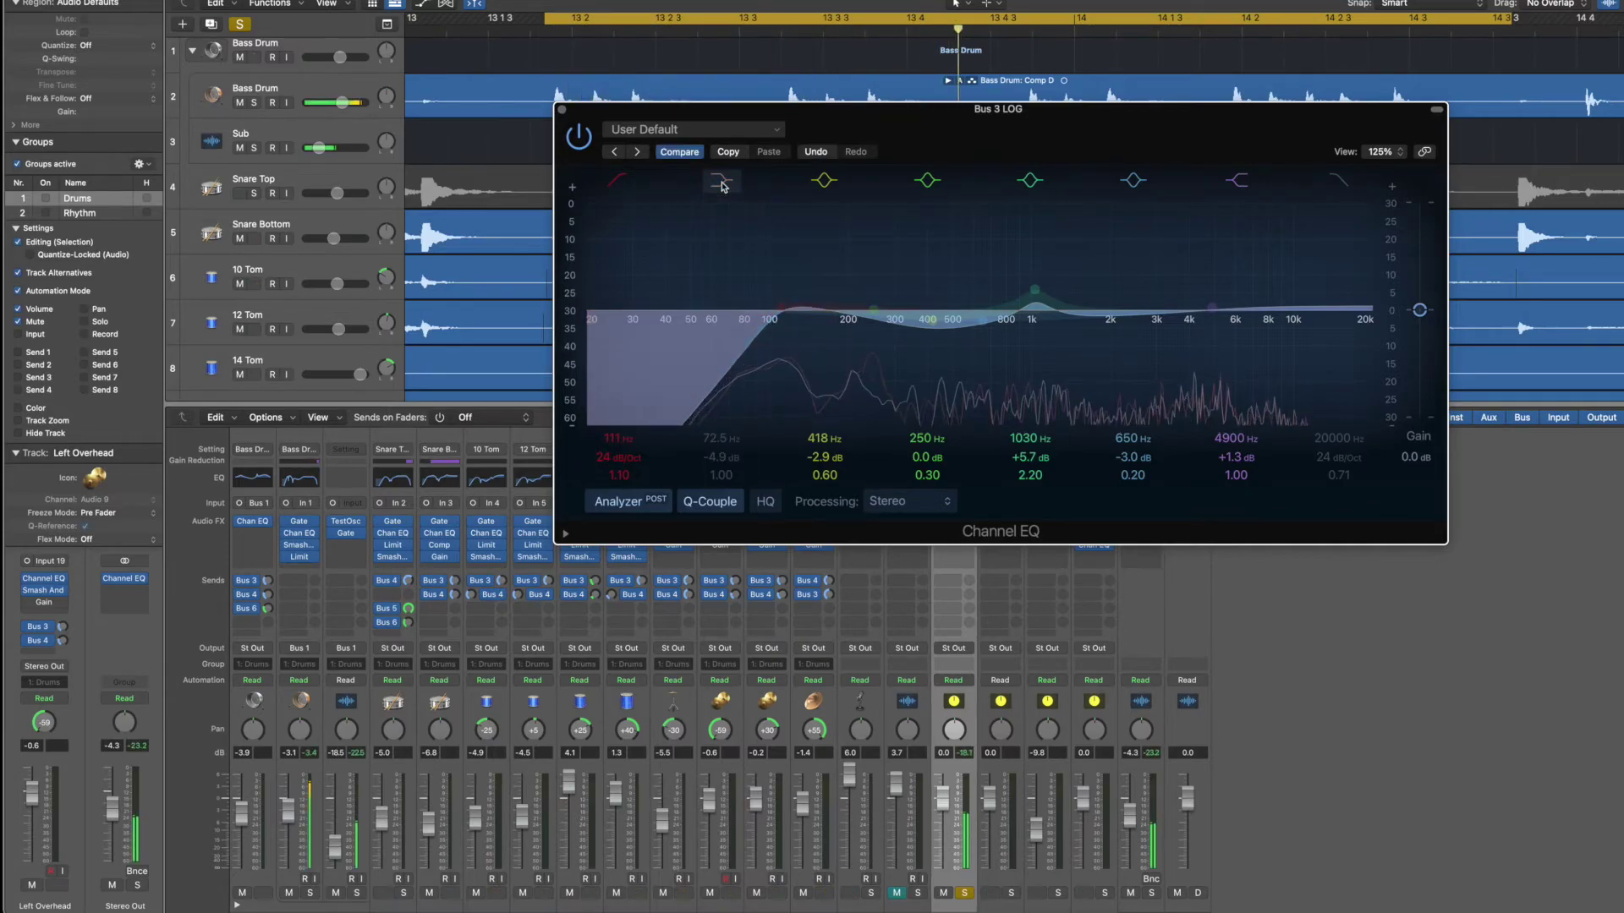
pyautogui.click(616, 181)
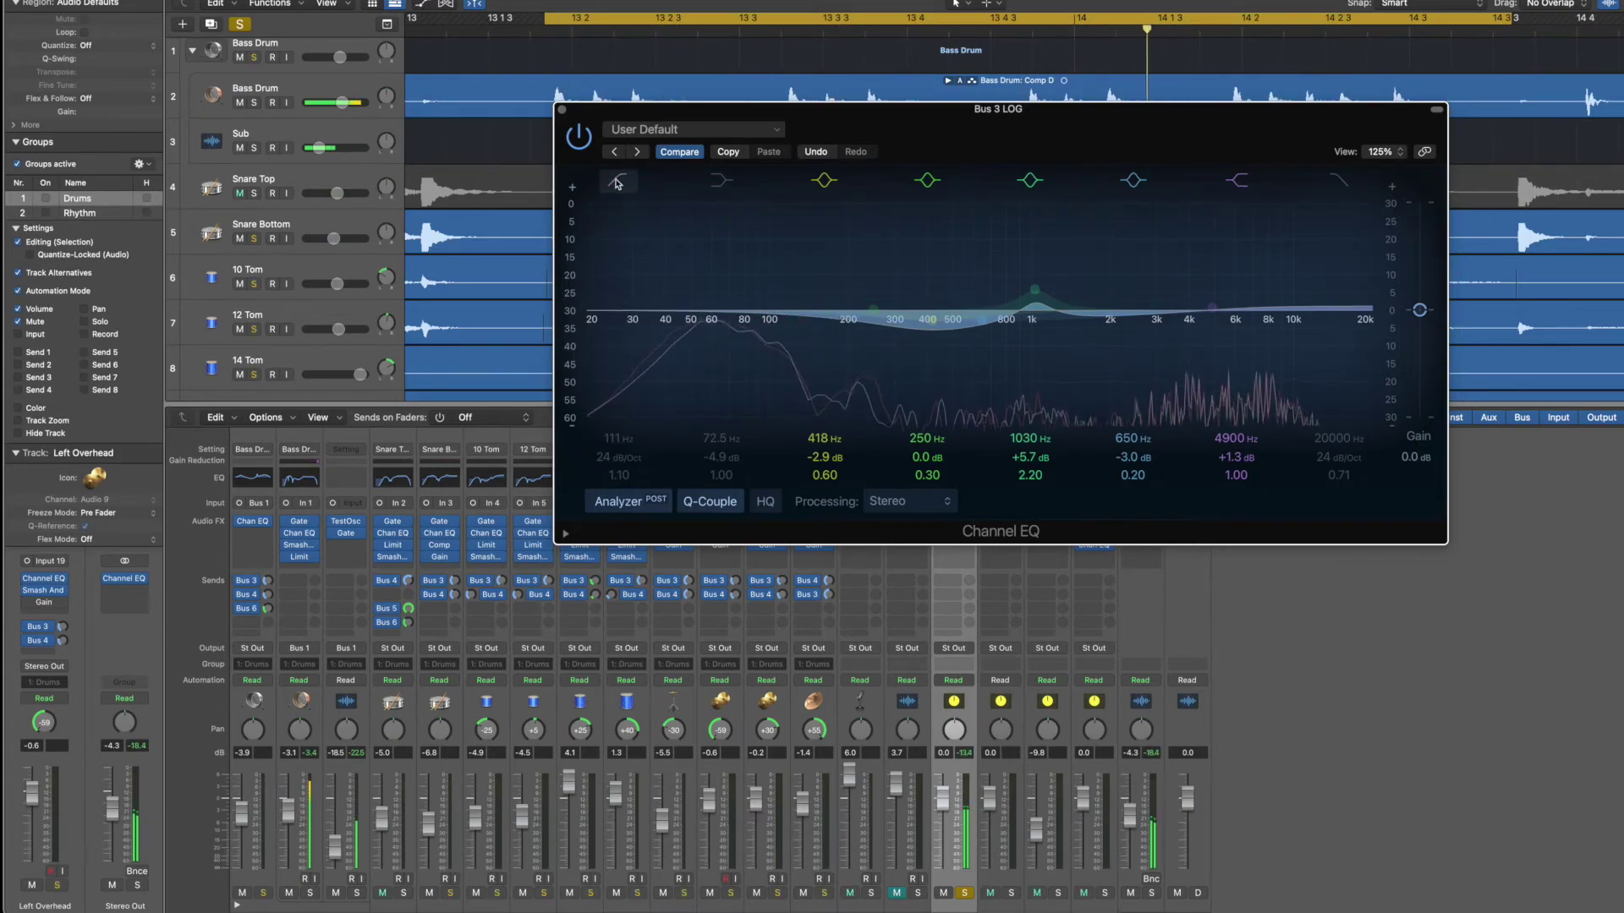
pyautogui.click(617, 182)
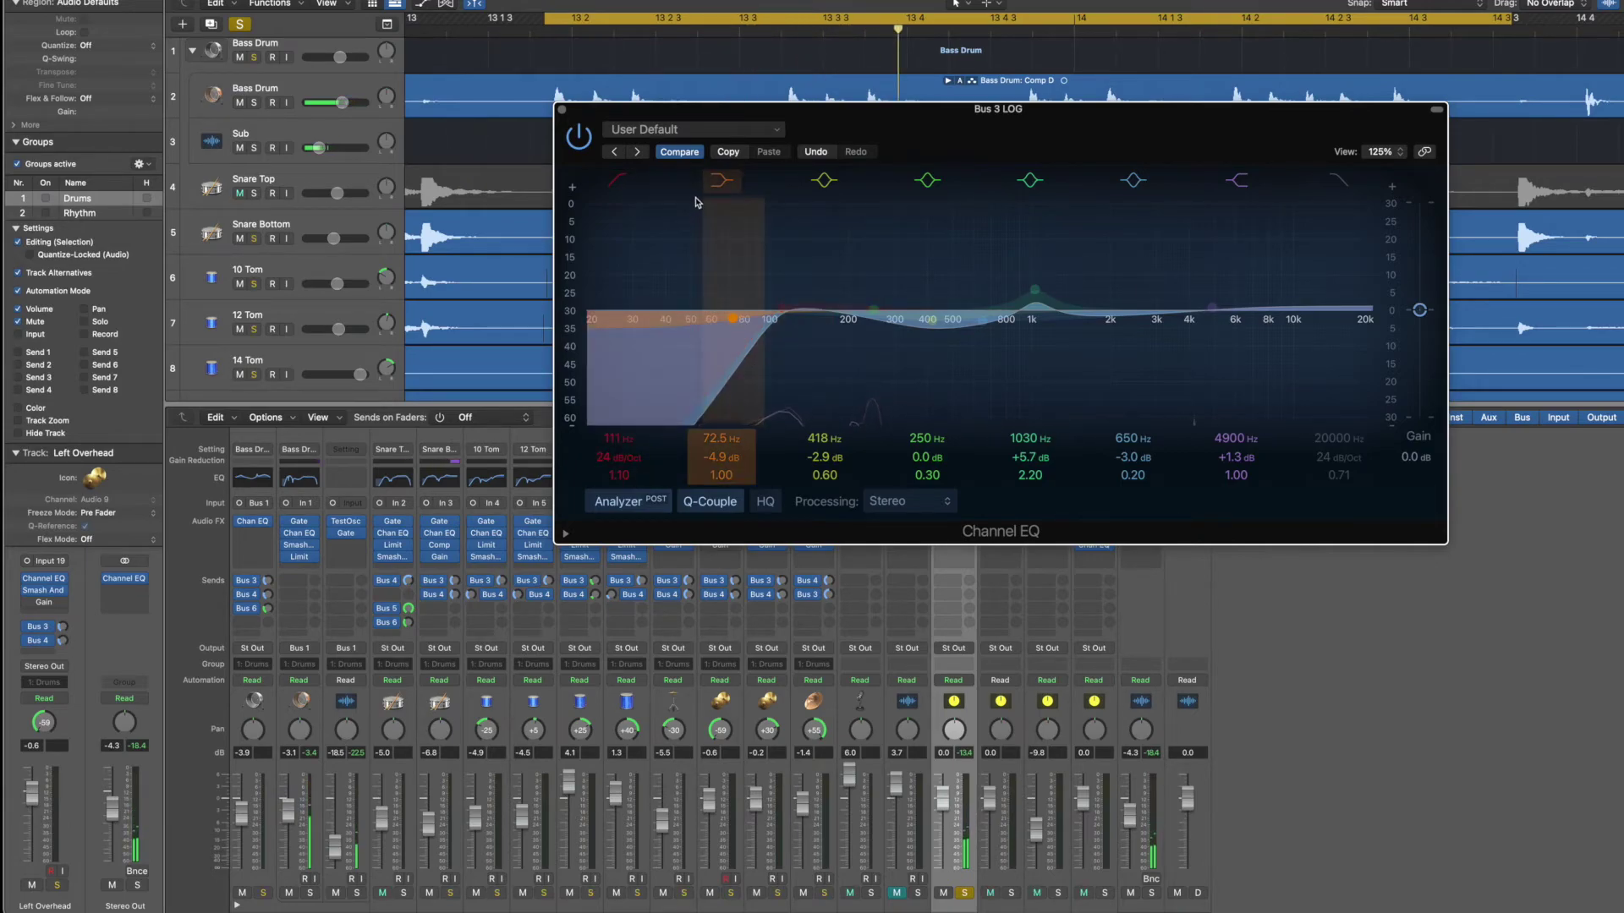
# Solo the Bass Drum stack and compare the Bus 3 reverb with the EQ's low cut and low shelf bypassed and active.
pyautogui.press('space')
pyautogui.click(254, 58)
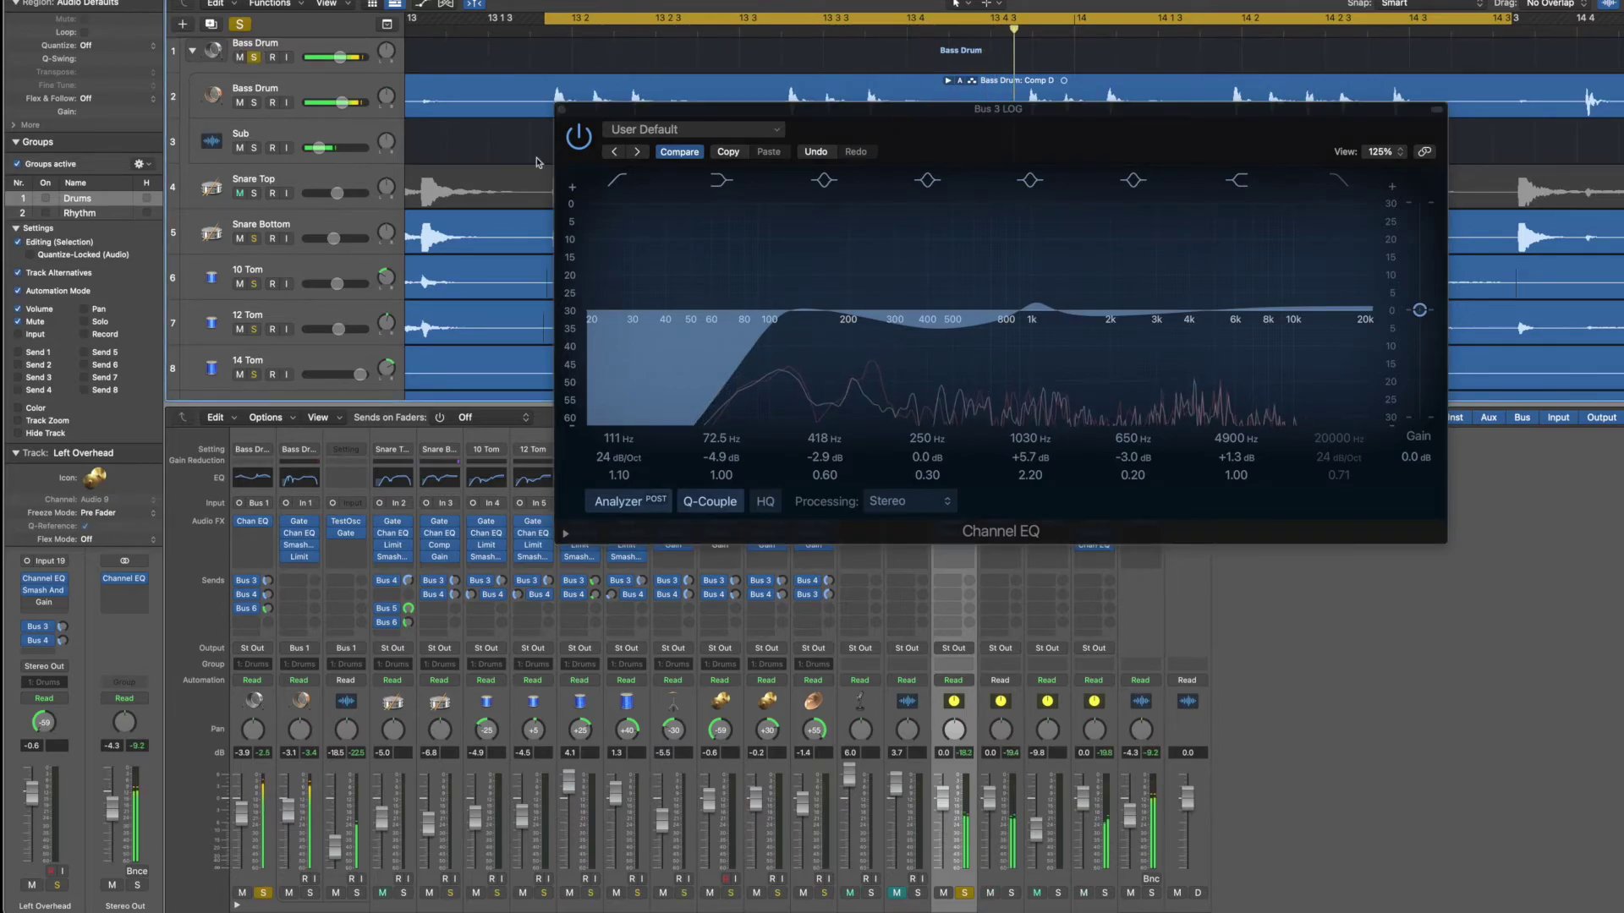
pyautogui.click(722, 182)
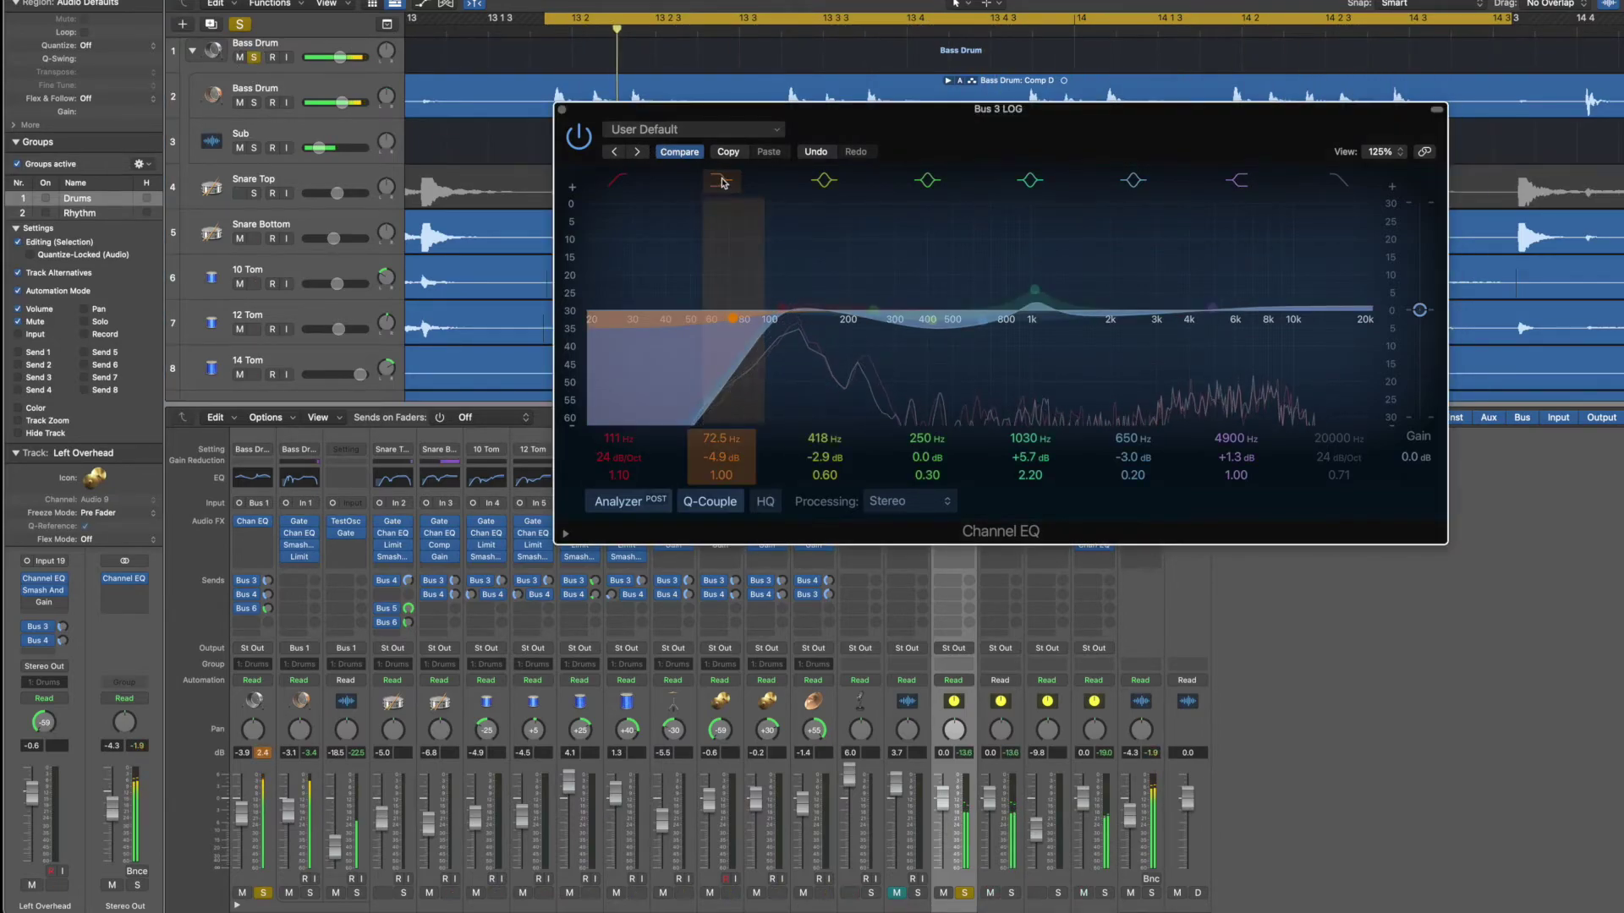
pyautogui.click(722, 181)
pyautogui.click(618, 182)
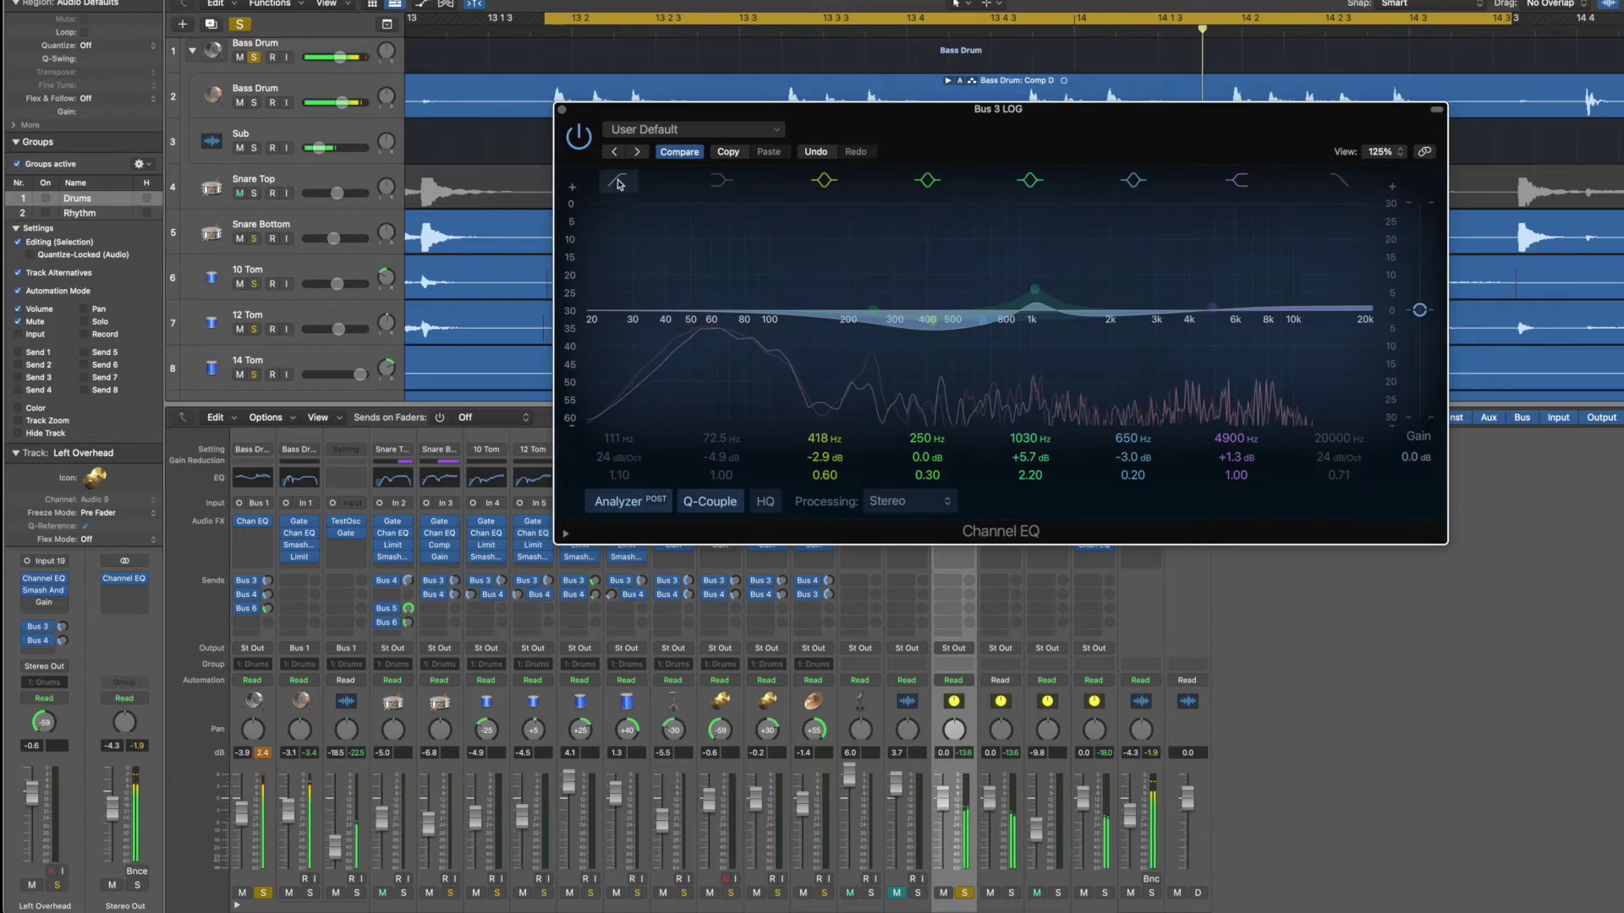
pyautogui.click(618, 182)
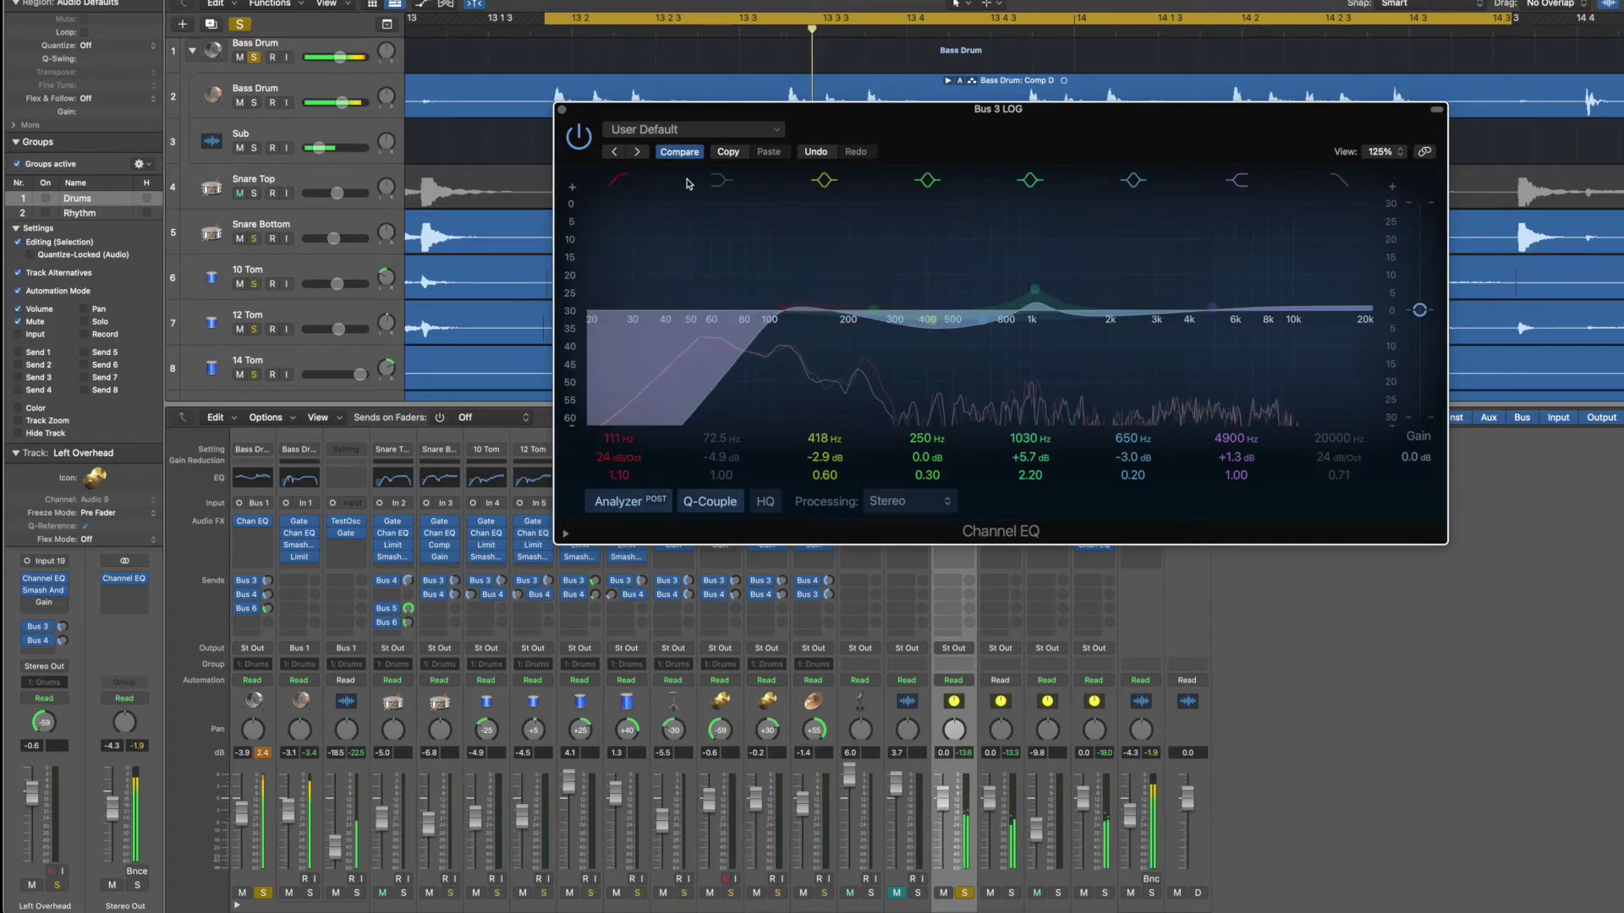
pyautogui.click(722, 181)
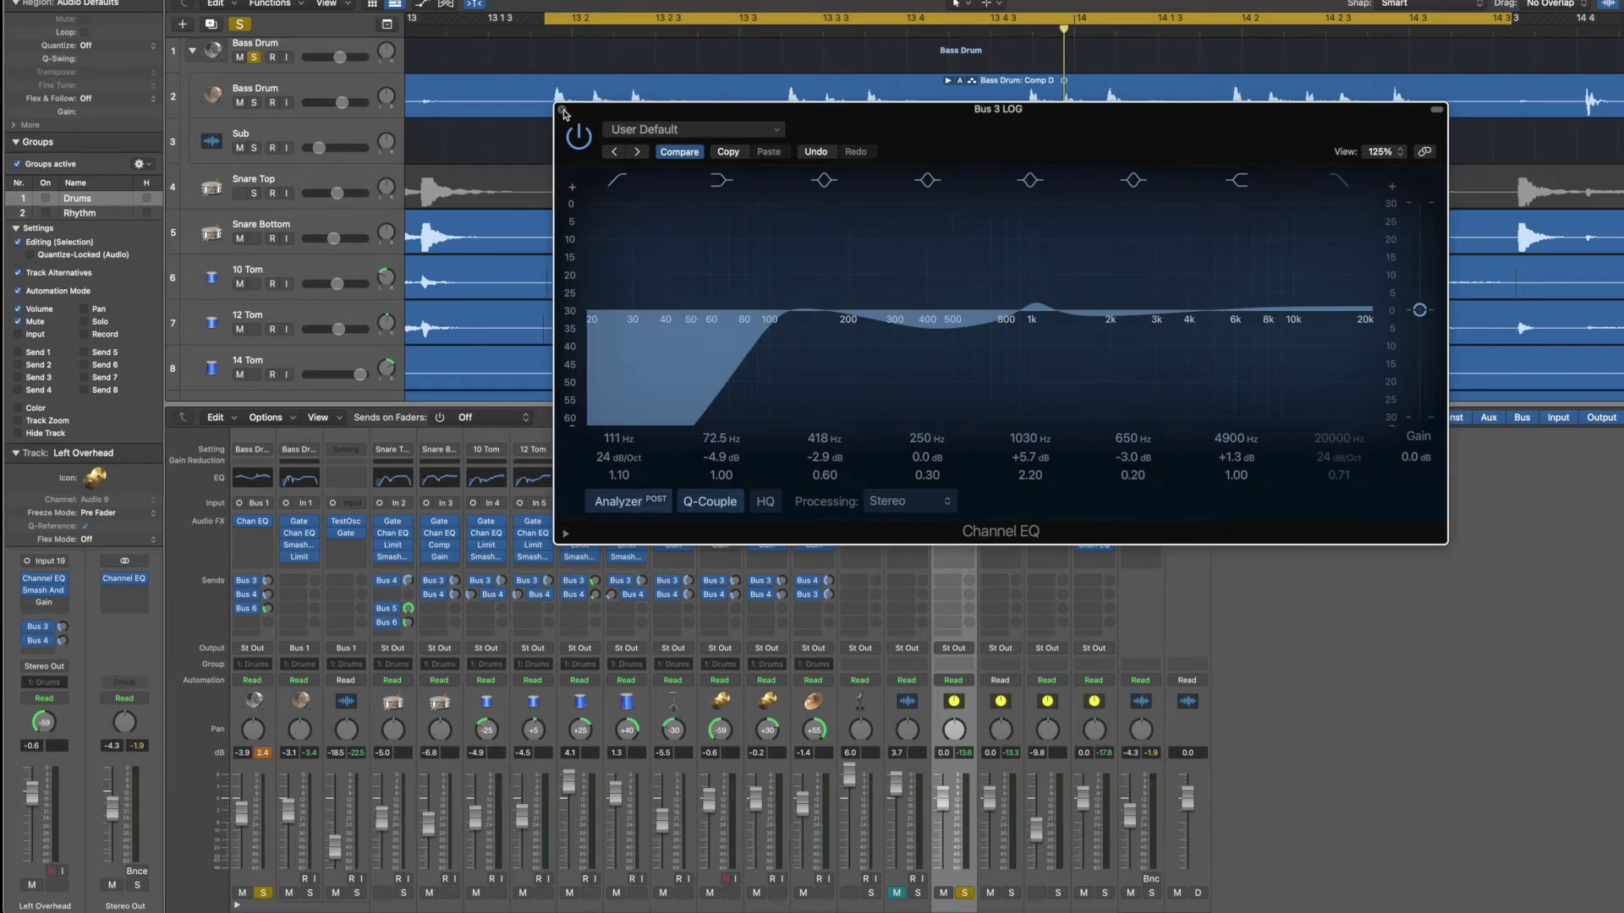
pyautogui.click(563, 111)
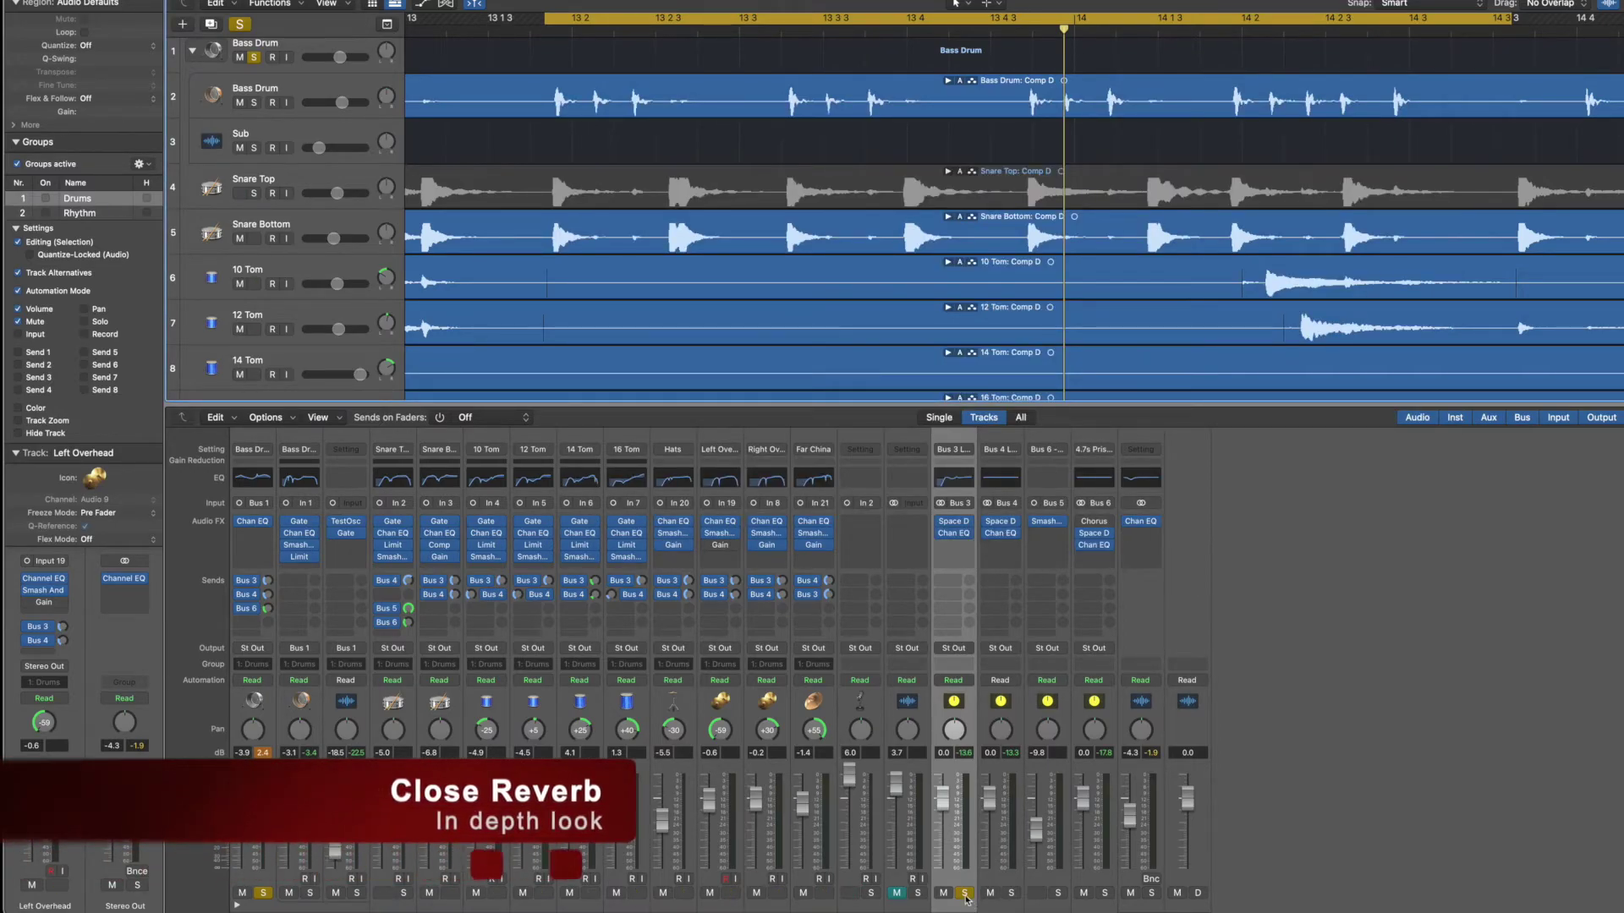
# Move the reverb solo from Bus 3 to Bus 4, start loop playback and unsolo the Bass Drum stack.
pyautogui.click(1012, 893)
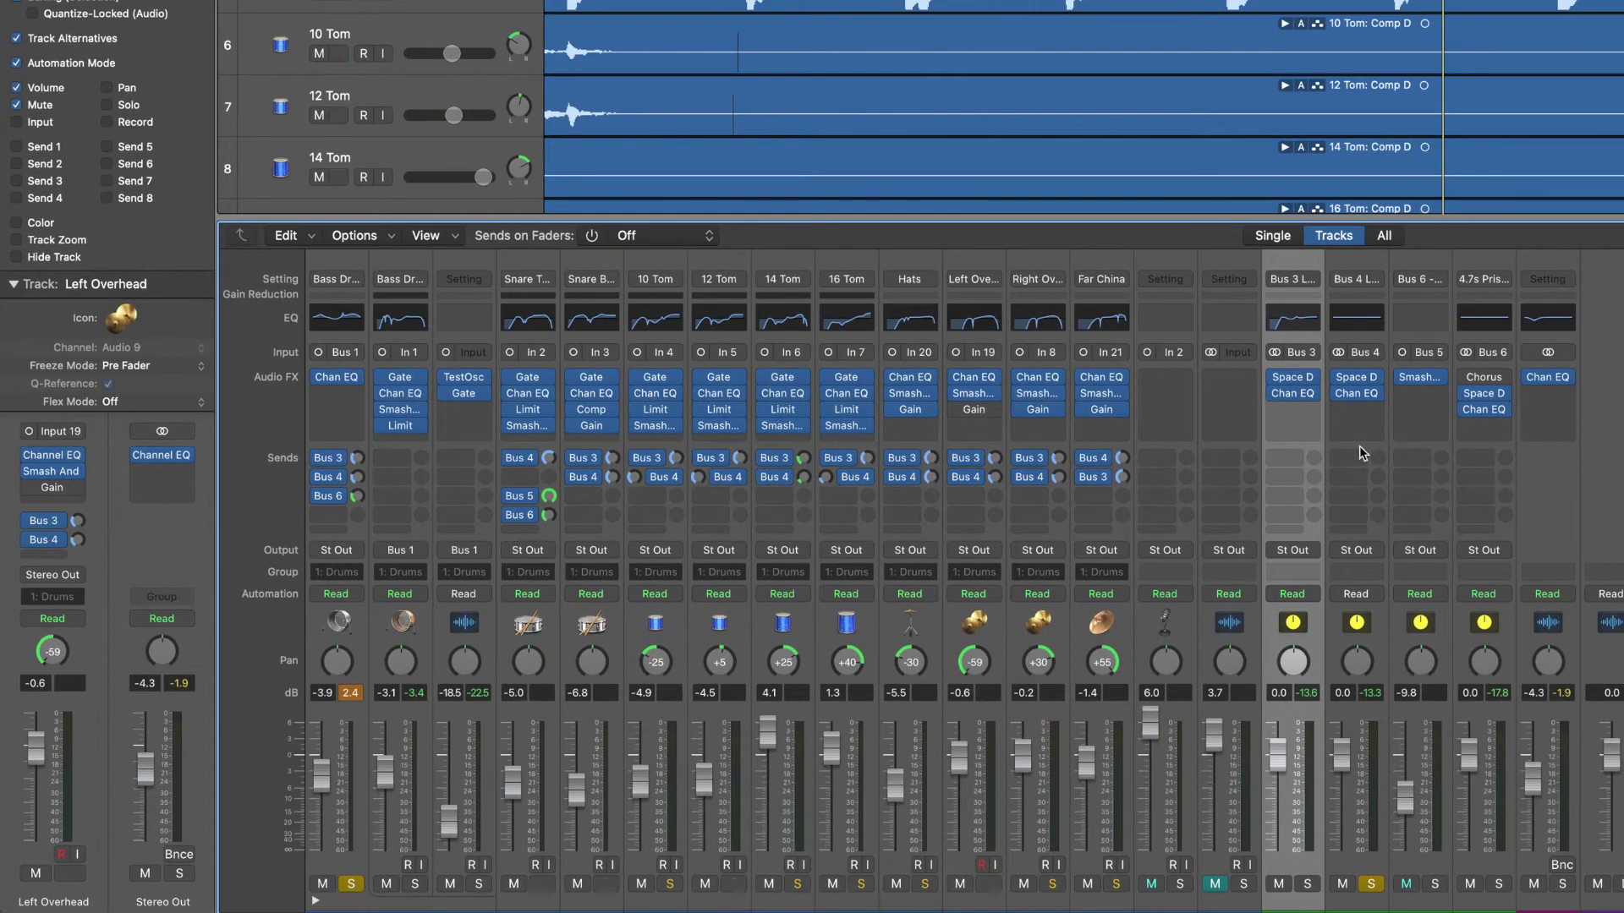
pyautogui.click(1474, 477)
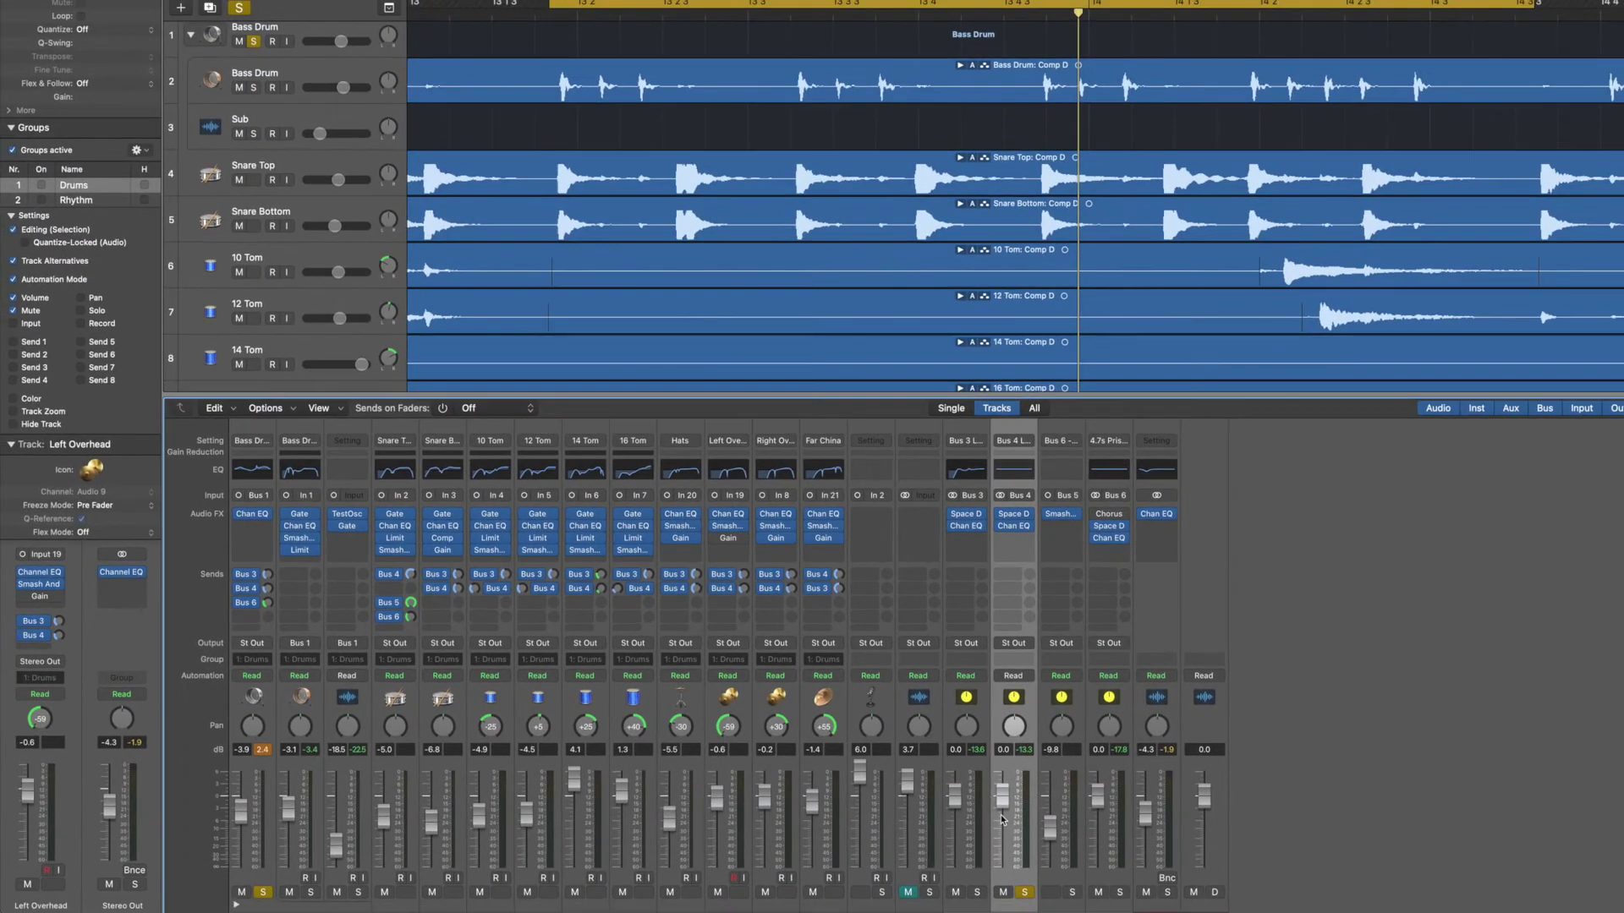
pyautogui.press('space')
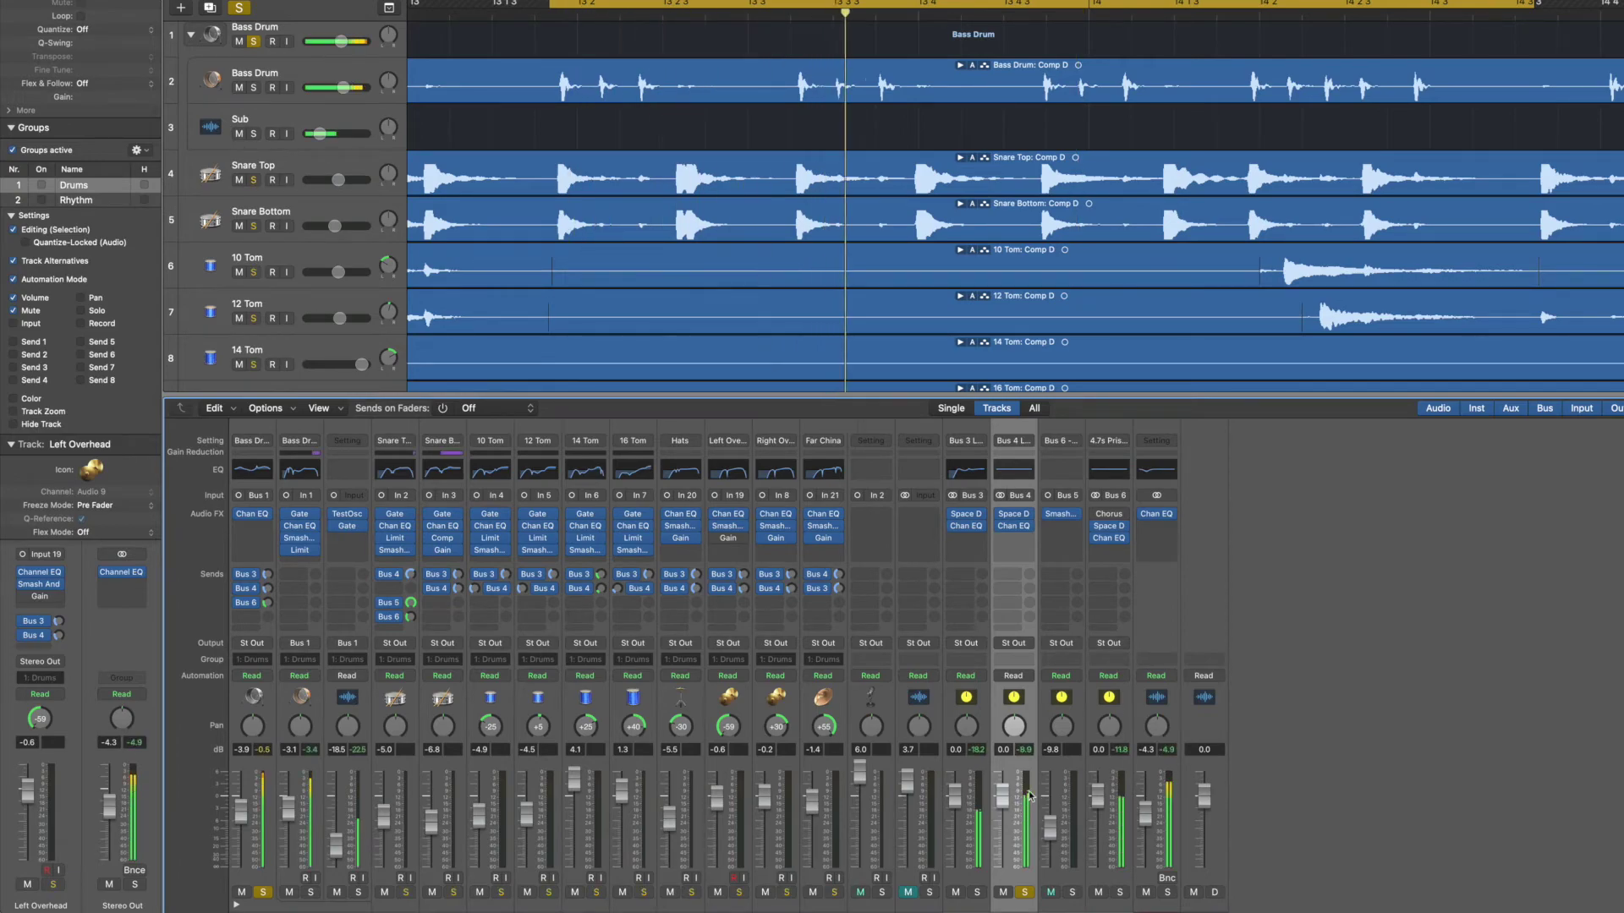
pyautogui.click(909, 347)
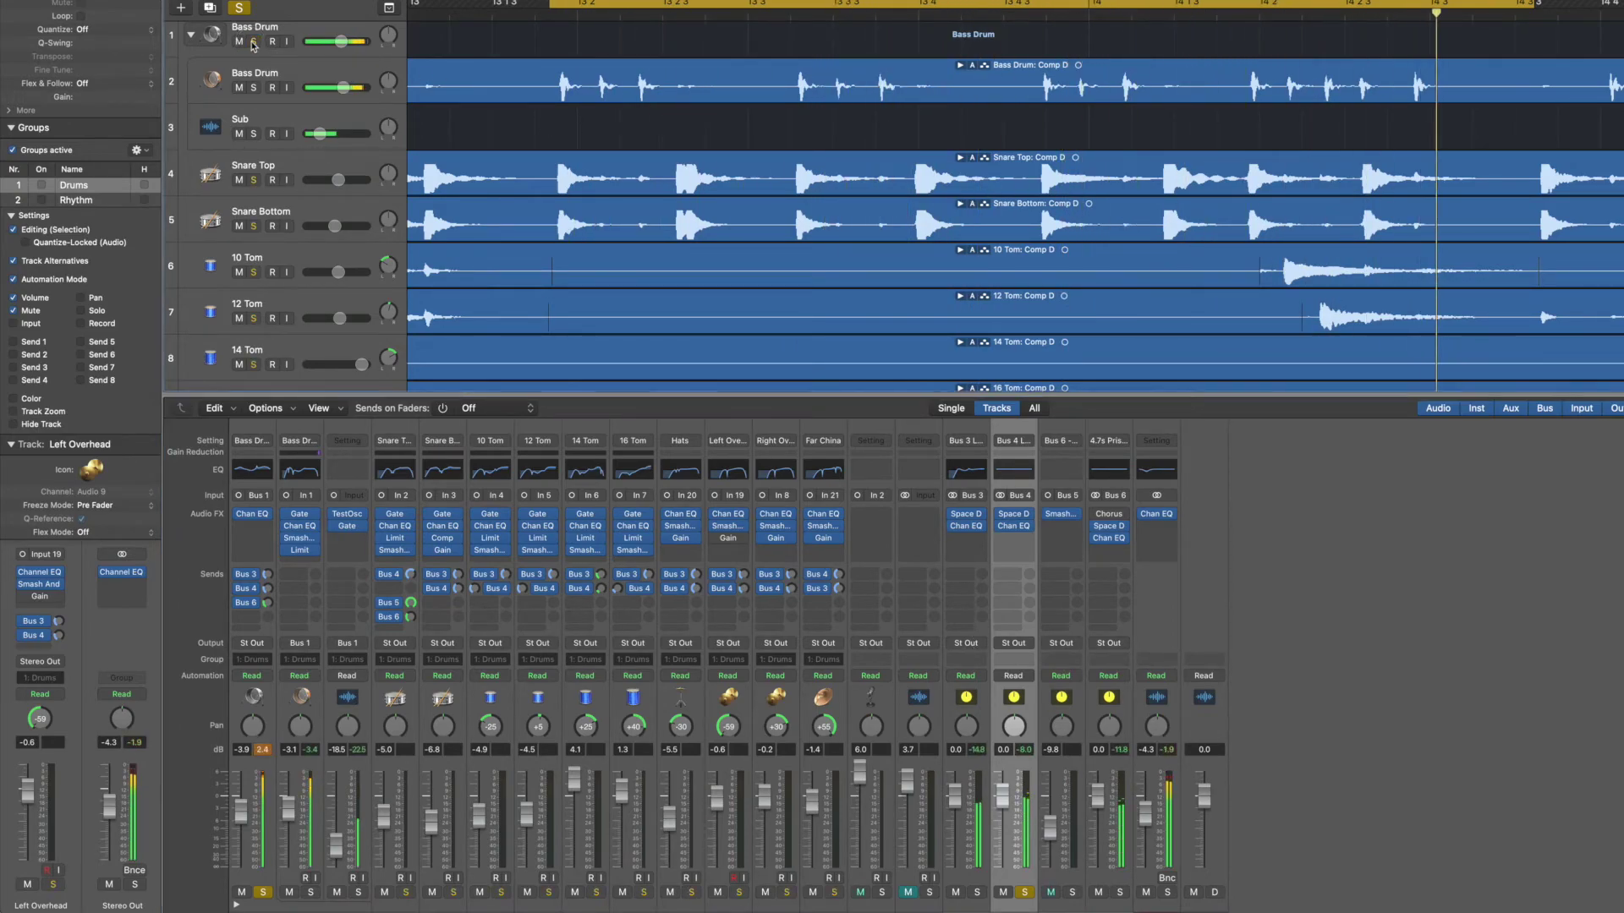
# Enlarge the track area above the mixer and bring the drum tracks from Snare Top to Far China into view.
pyautogui.moveTo(1089, 394); pyautogui.dragTo(1096, 499)
pyautogui.scroll(-3, 1042, 366)
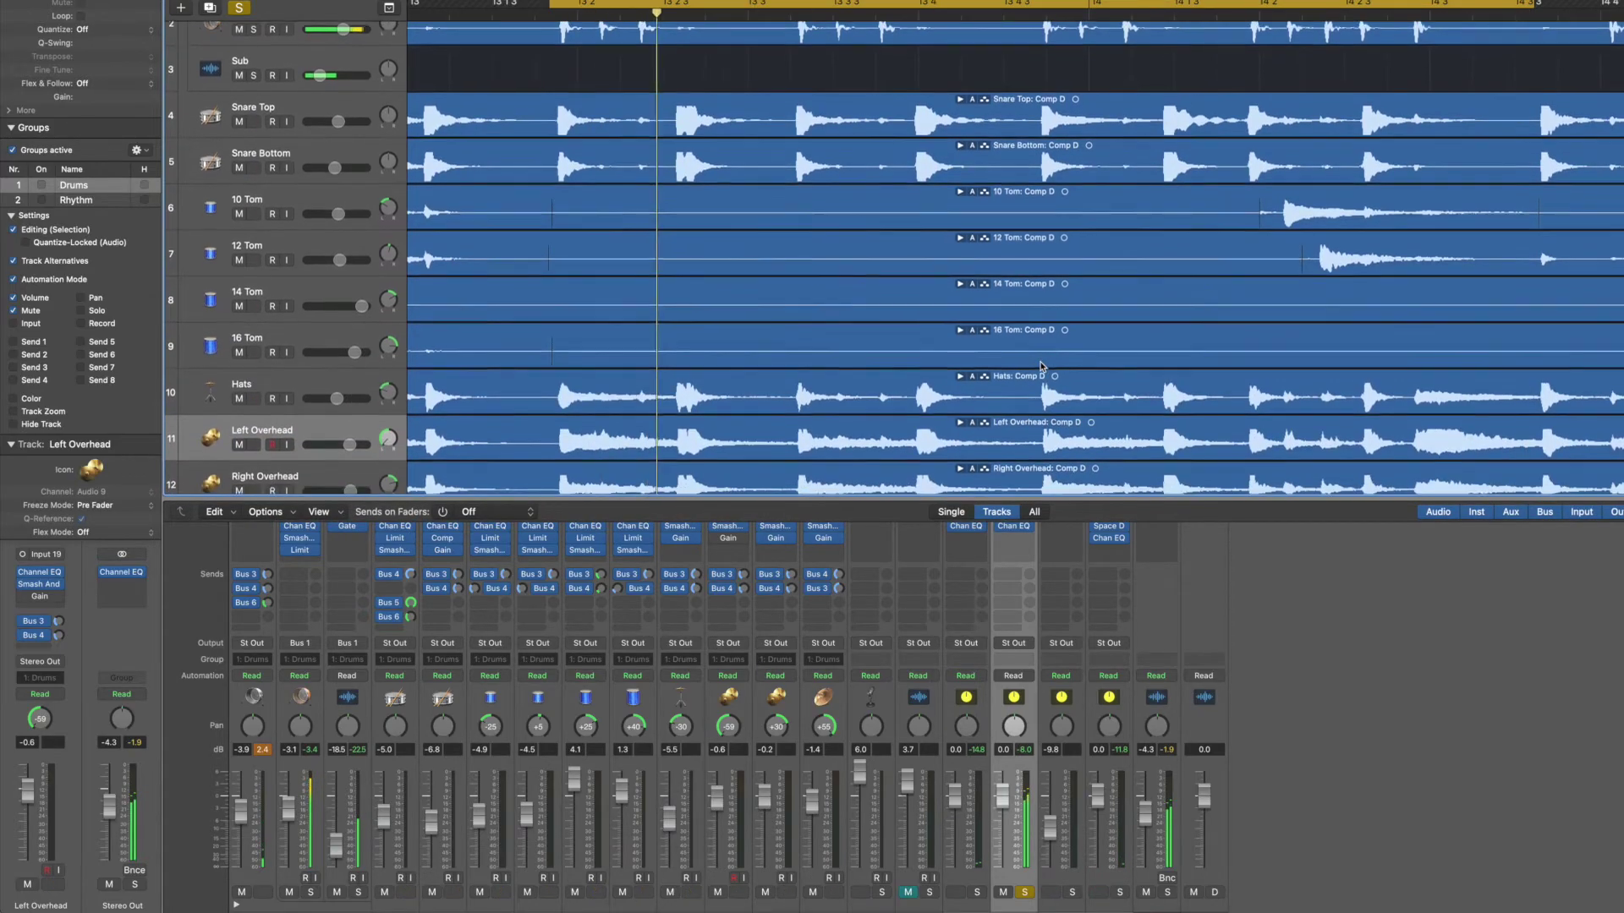
pyautogui.scroll(-2, 1042, 365)
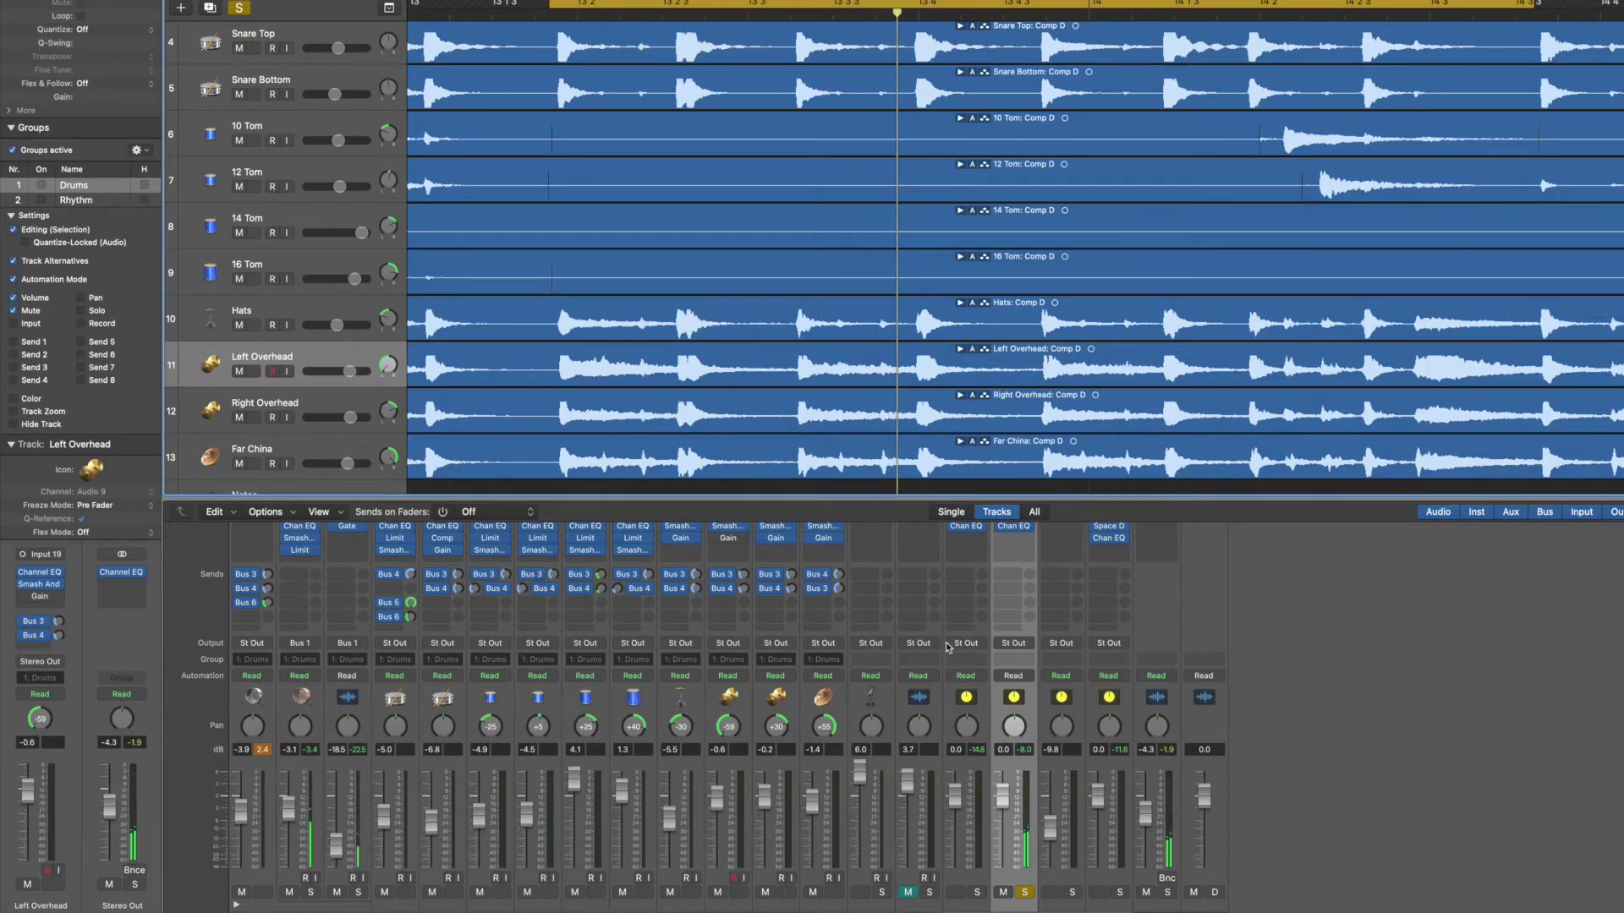
# Compare the Bus 4 and Bus 3 Space Designer settings side by side and inspect the Bus 4 Channel EQ.
pyautogui.scroll(4, 1055, 654)
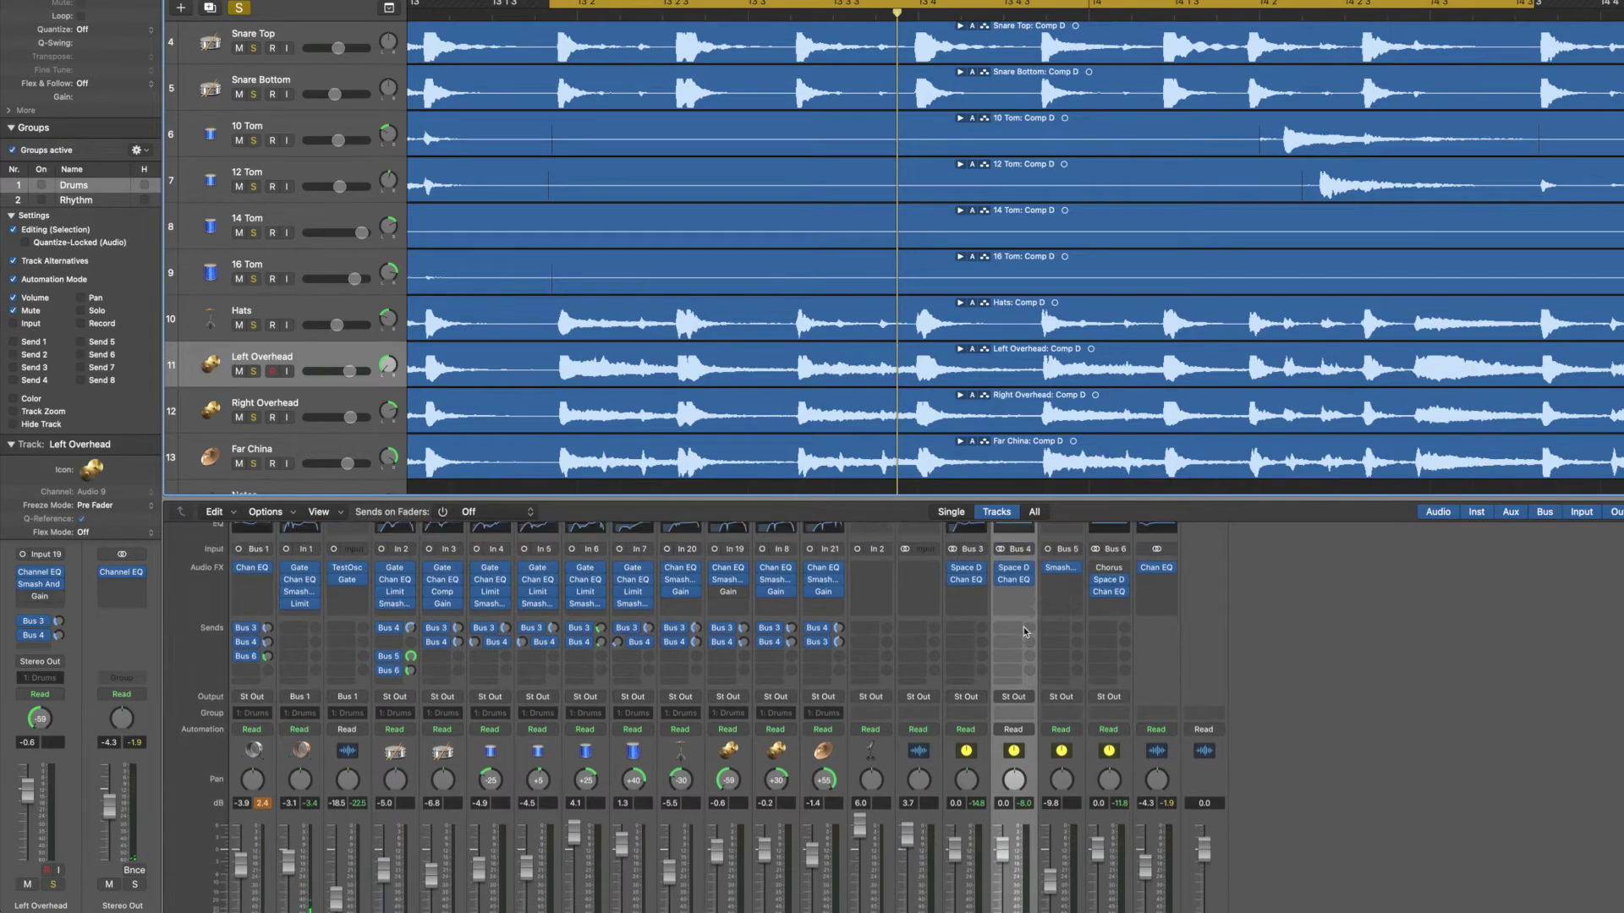
pyautogui.click(1010, 621)
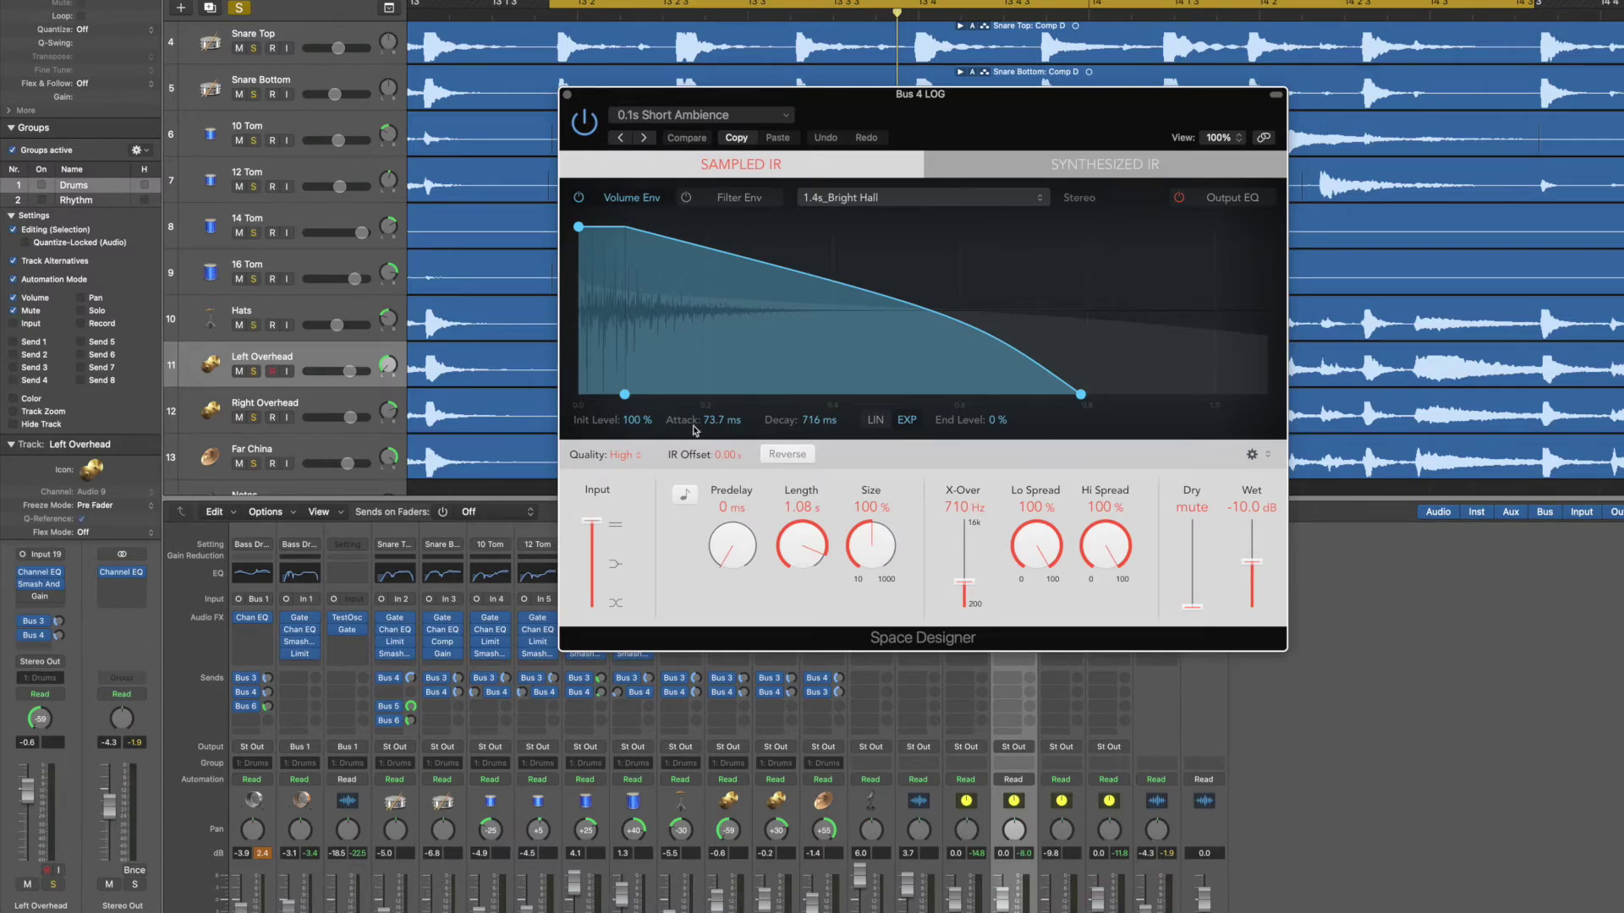
pyautogui.moveTo(911, 101); pyautogui.dragTo(1425, 116)
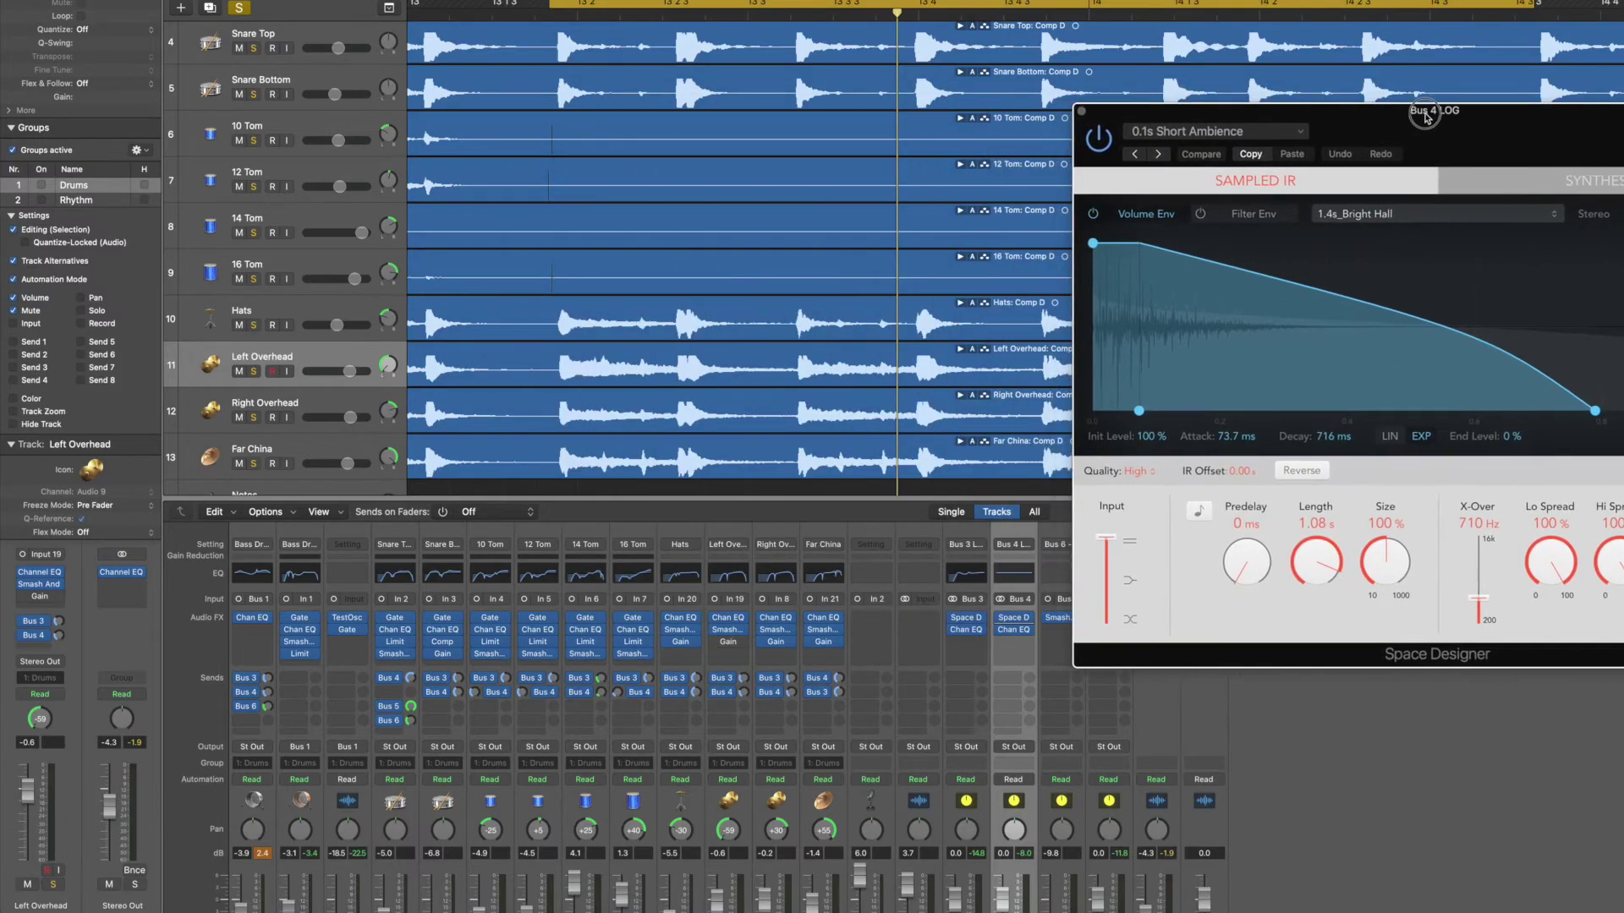
pyautogui.click(967, 620)
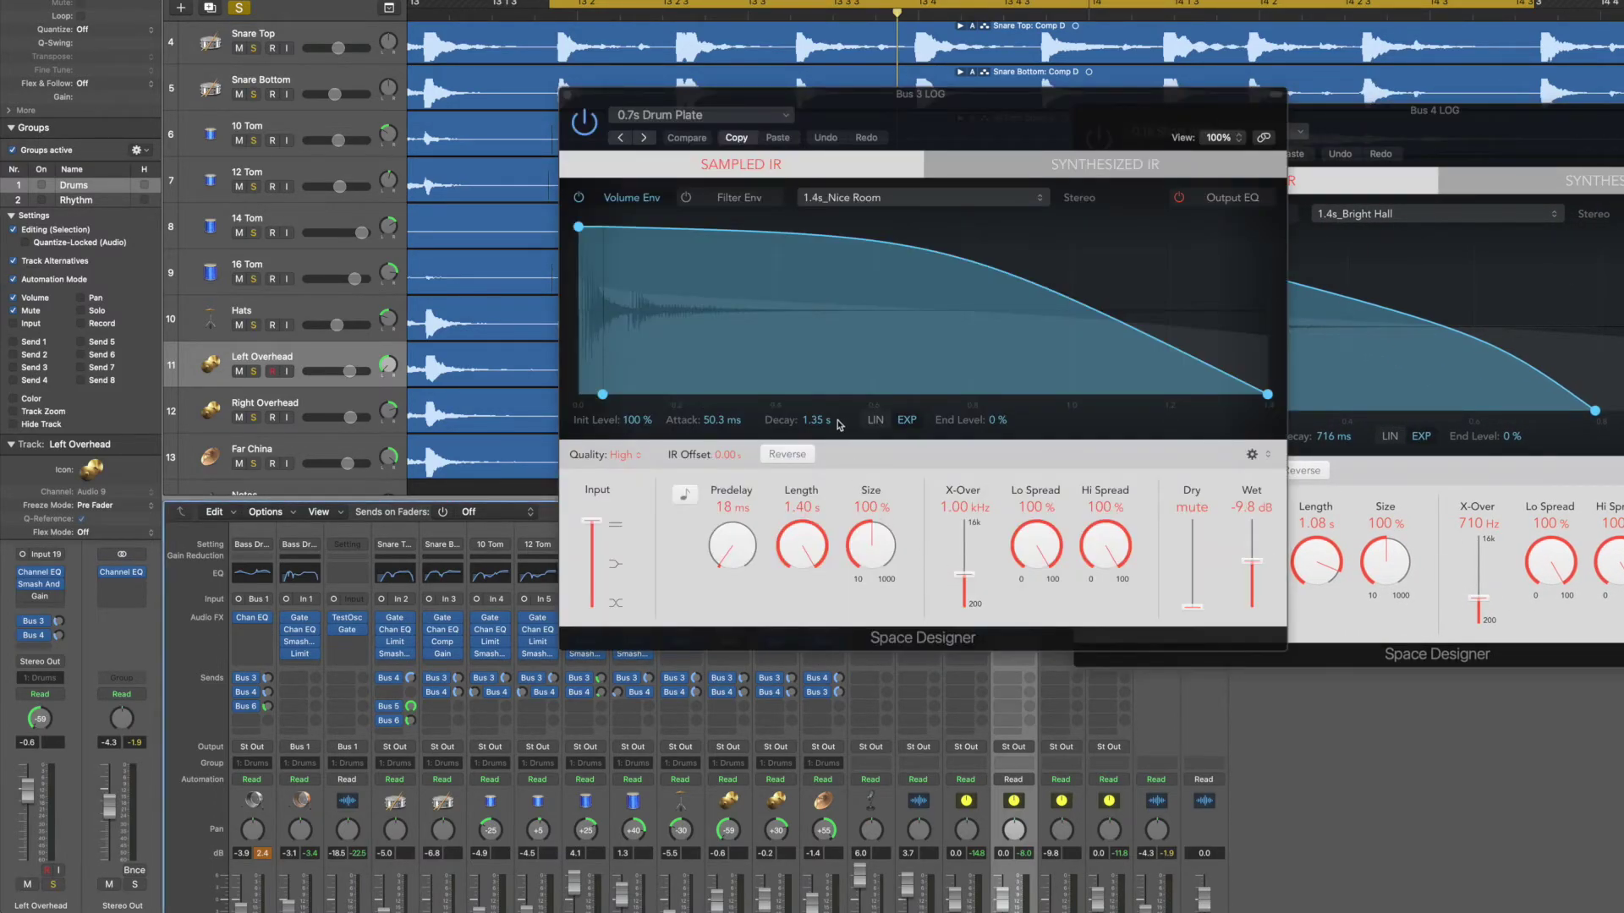
pyautogui.moveTo(956, 99); pyautogui.dragTo(640, 99)
pyautogui.moveTo(1248, 102); pyautogui.dragTo(1112, 96)
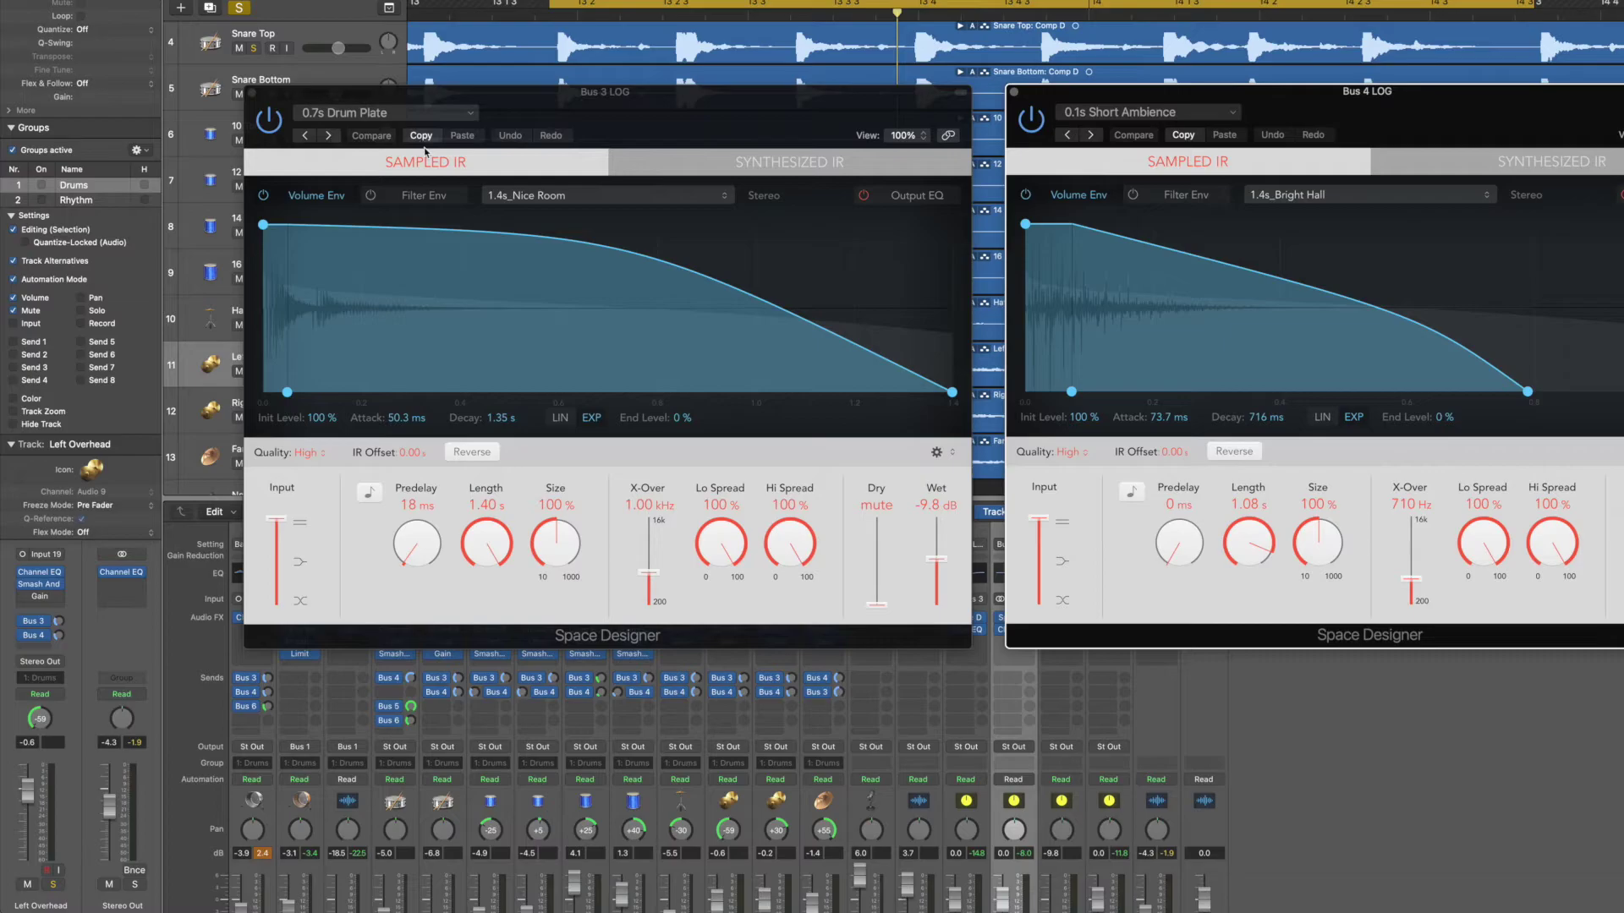
pyautogui.click(253, 91)
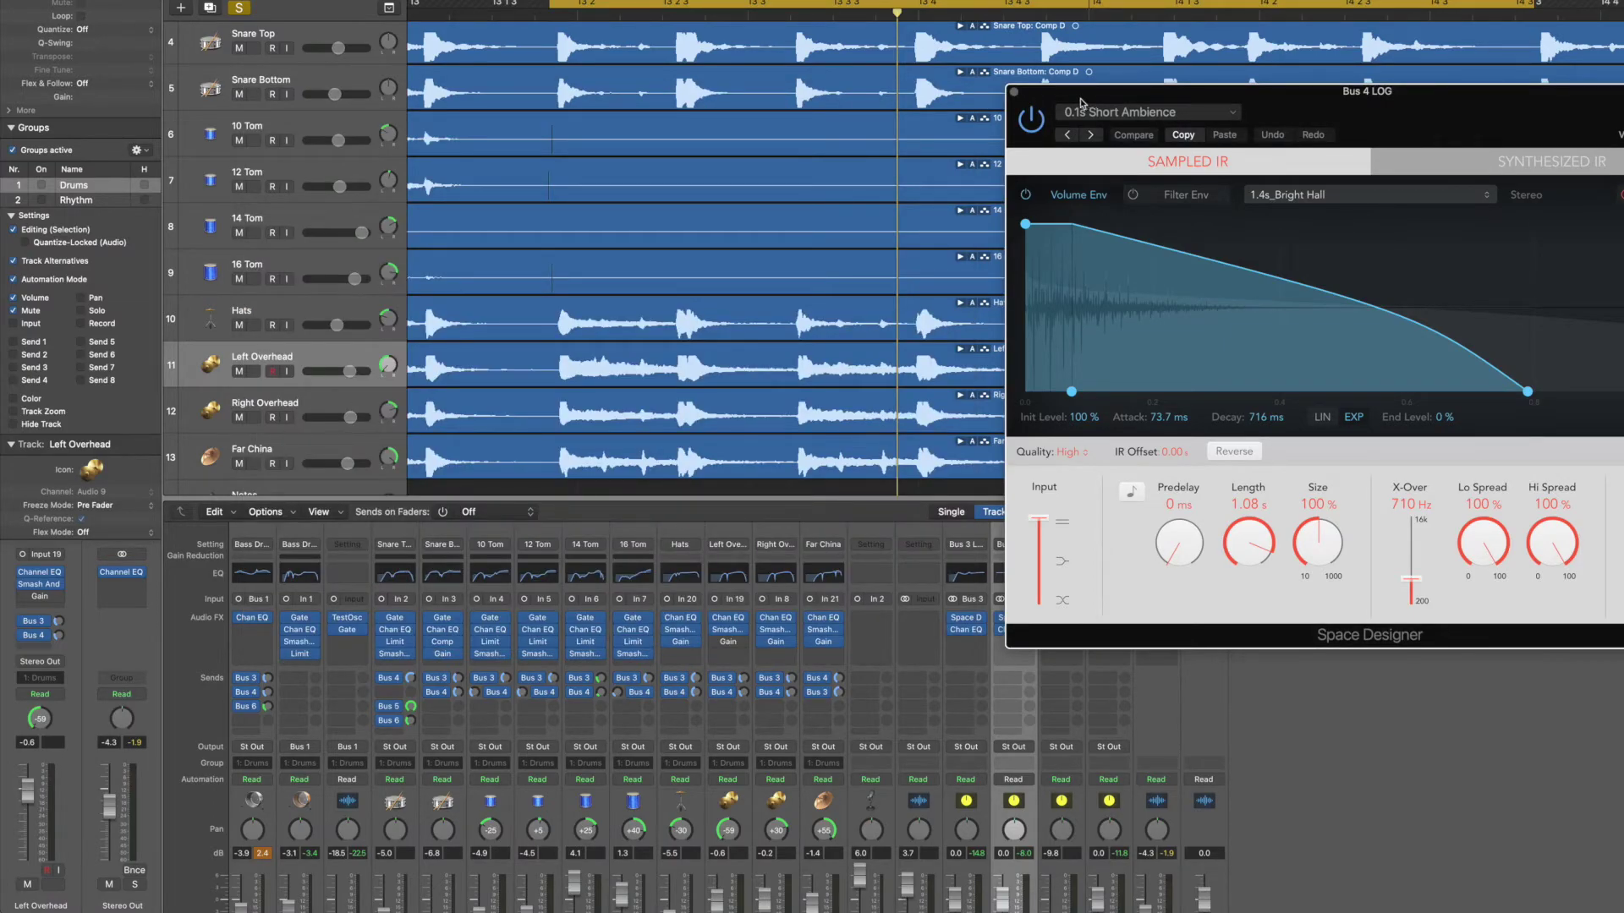
pyautogui.click(1015, 93)
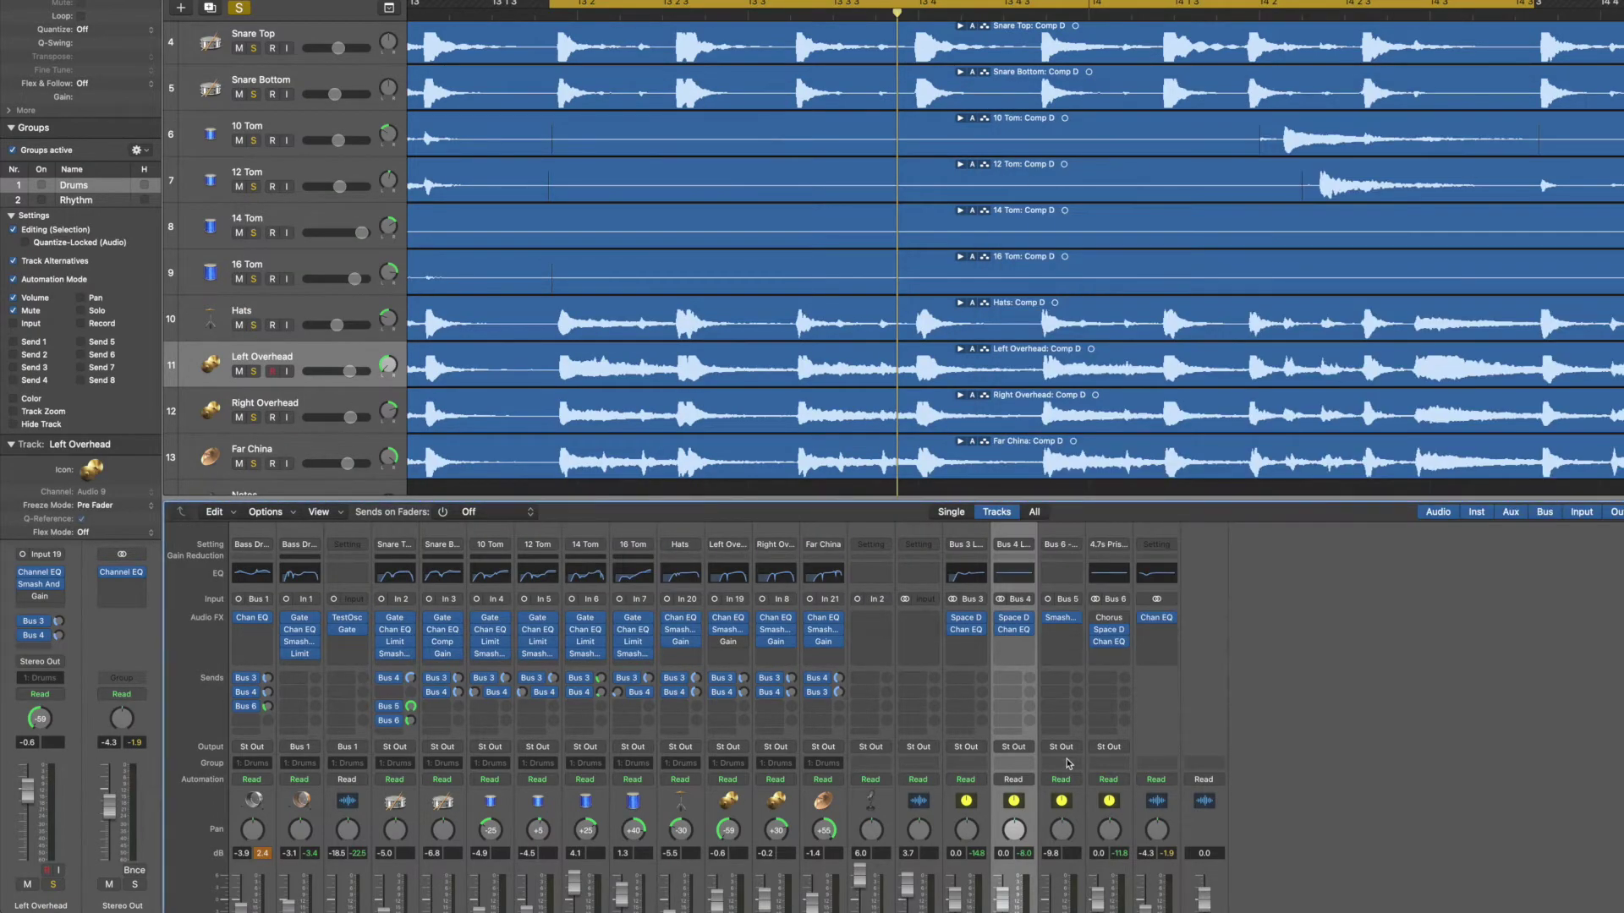
pyautogui.click(1015, 633)
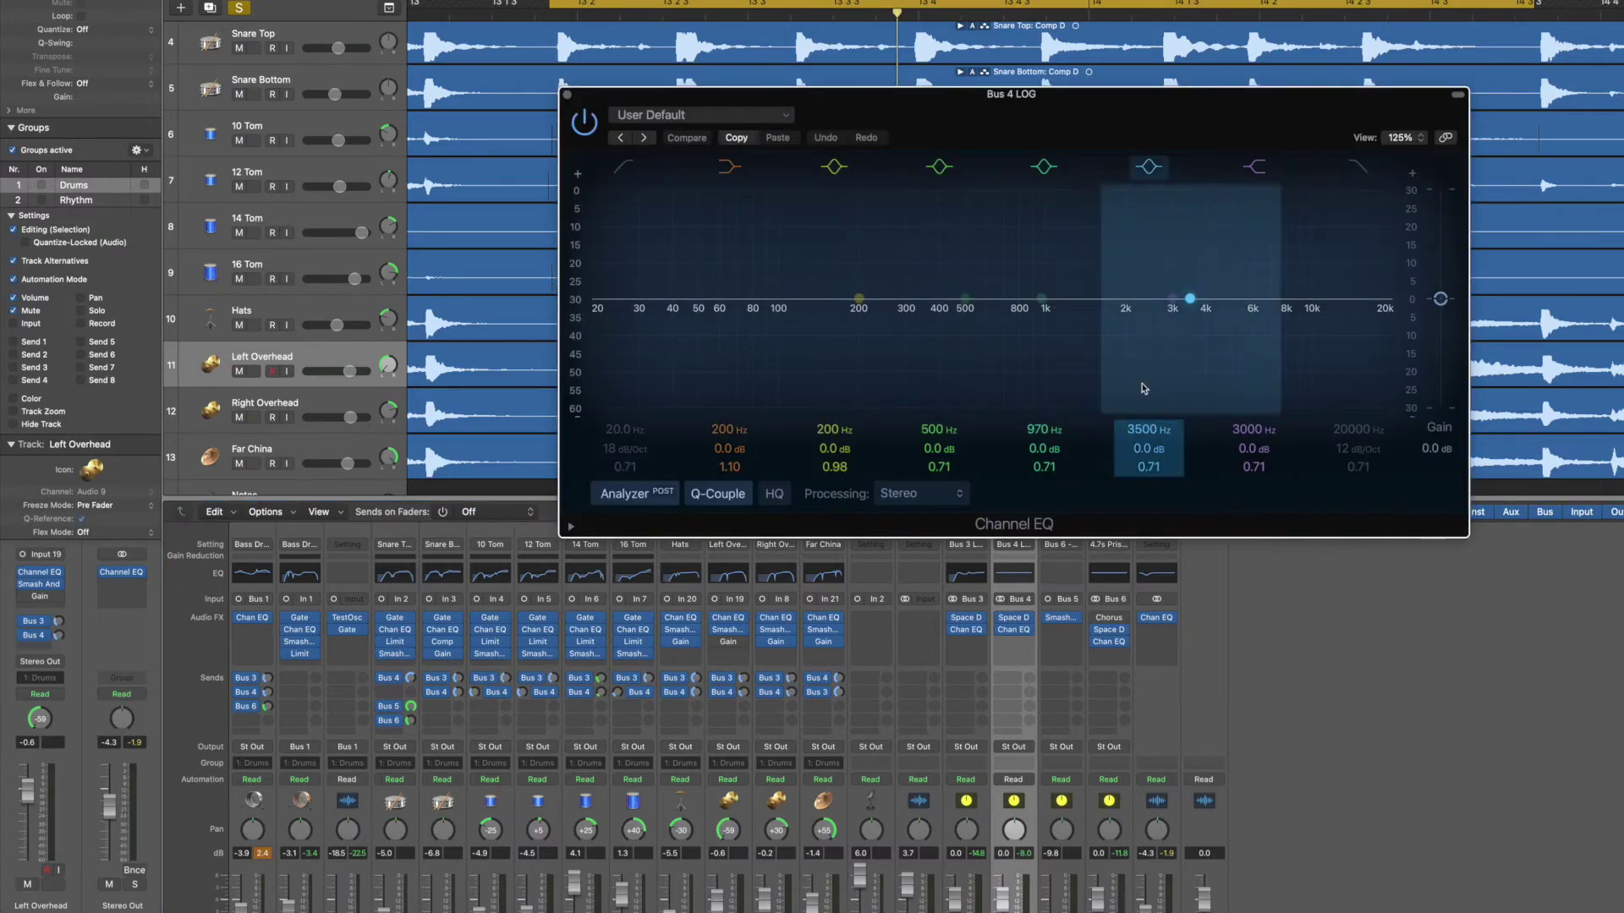
pyautogui.click(566, 94)
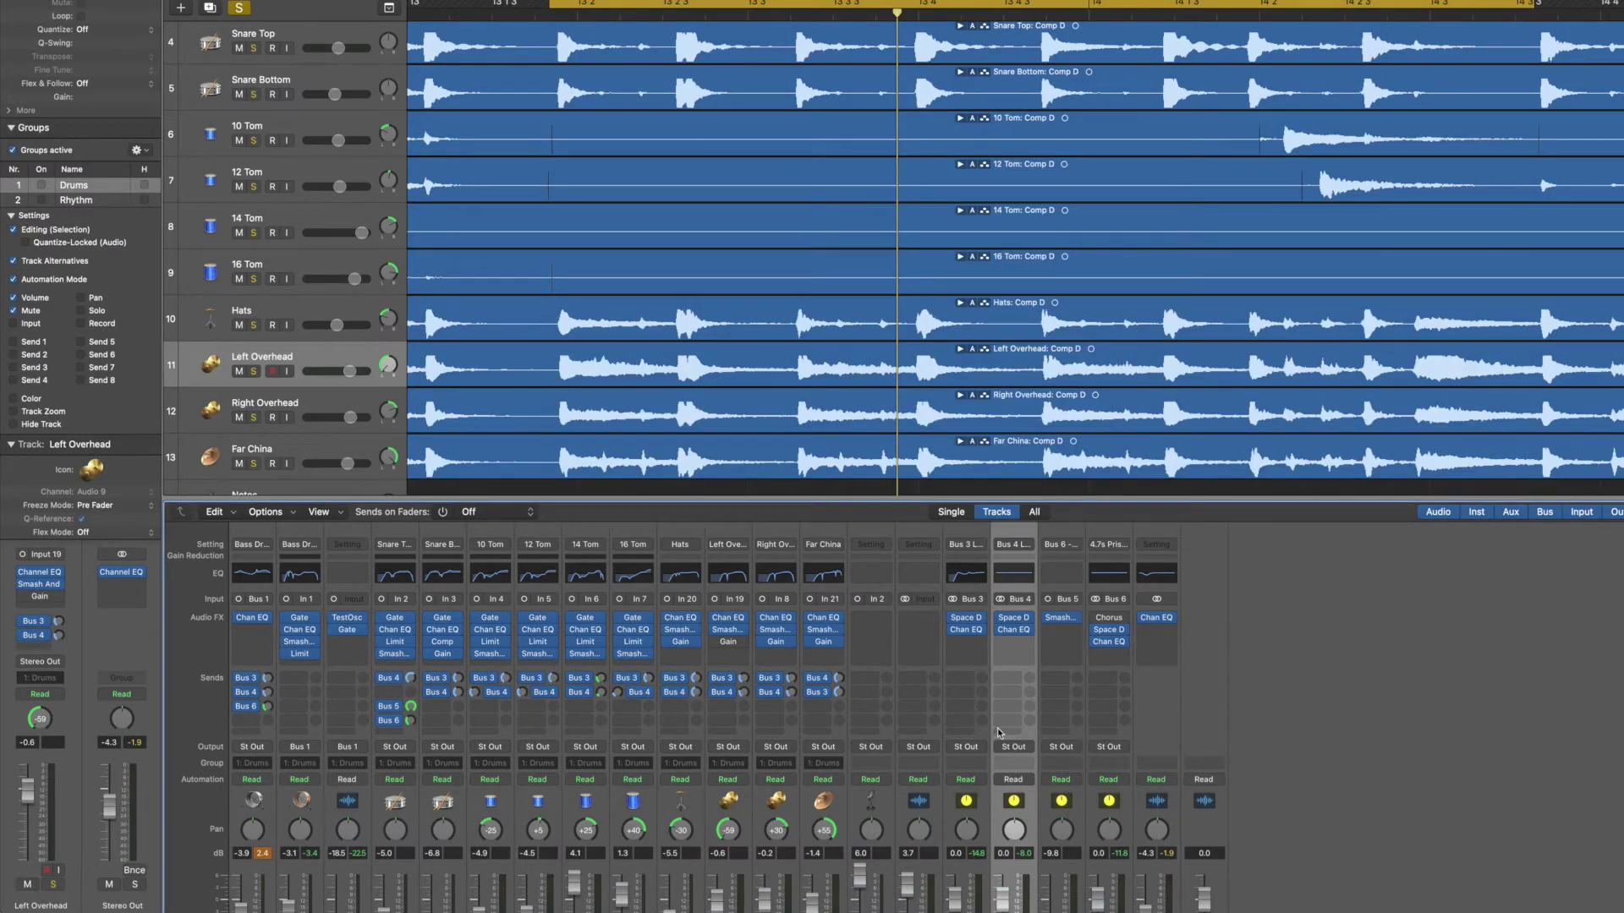
# Solo the Bus 3 reverb together with Bus 4 while the loop plays.
pyautogui.moveTo(1029, 632)
pyautogui.scroll(-1, 1029, 633)
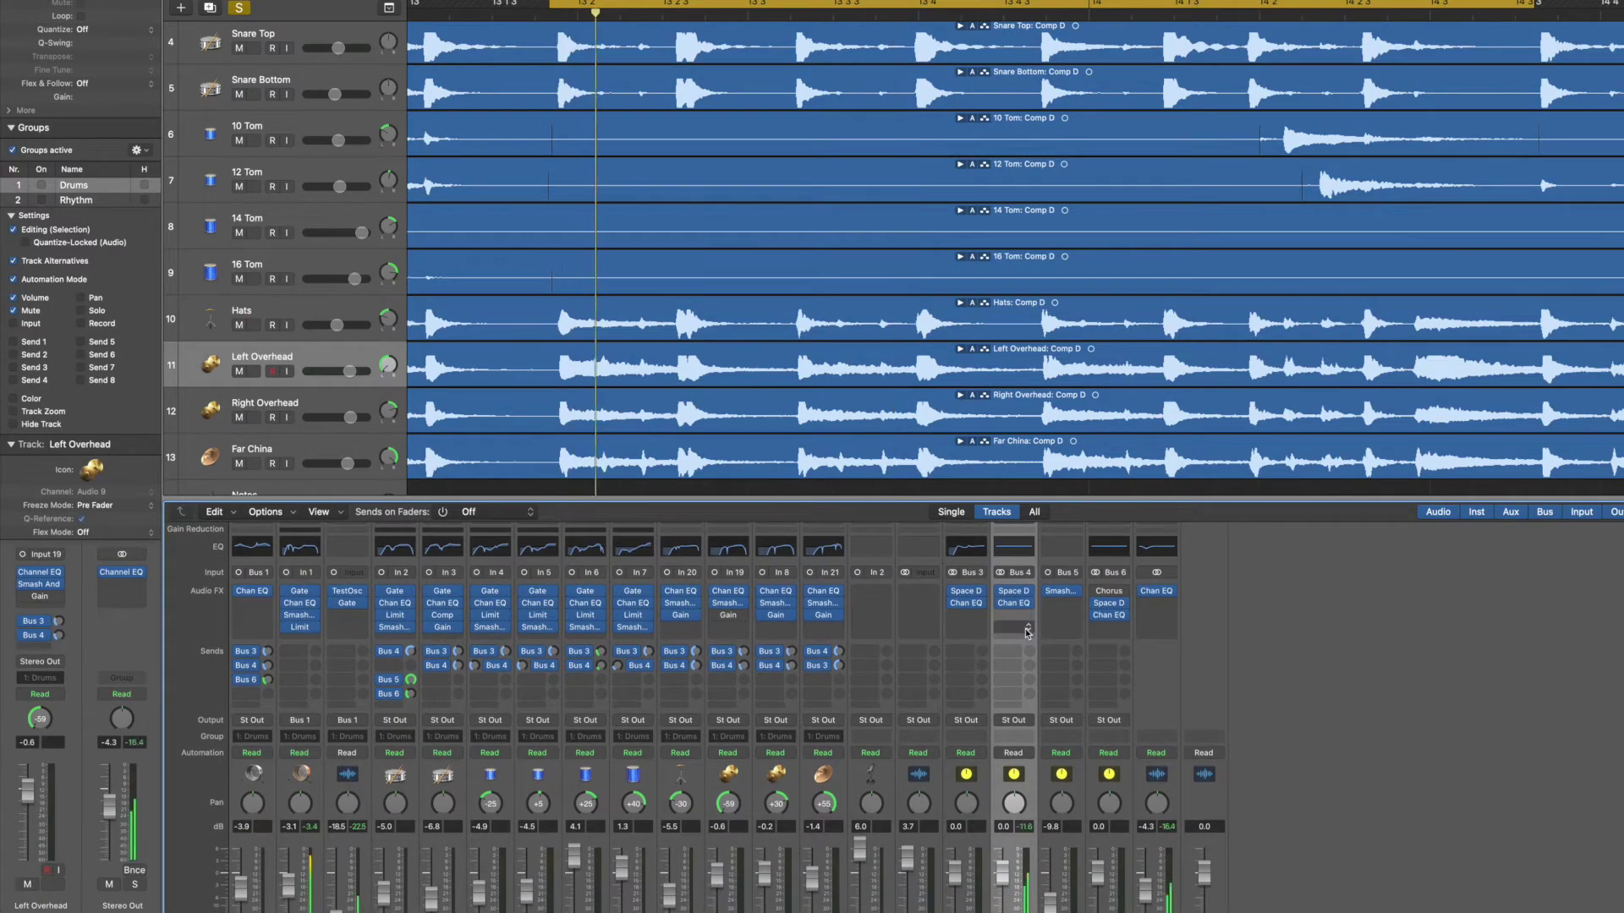
pyautogui.scroll(-3, 998, 761)
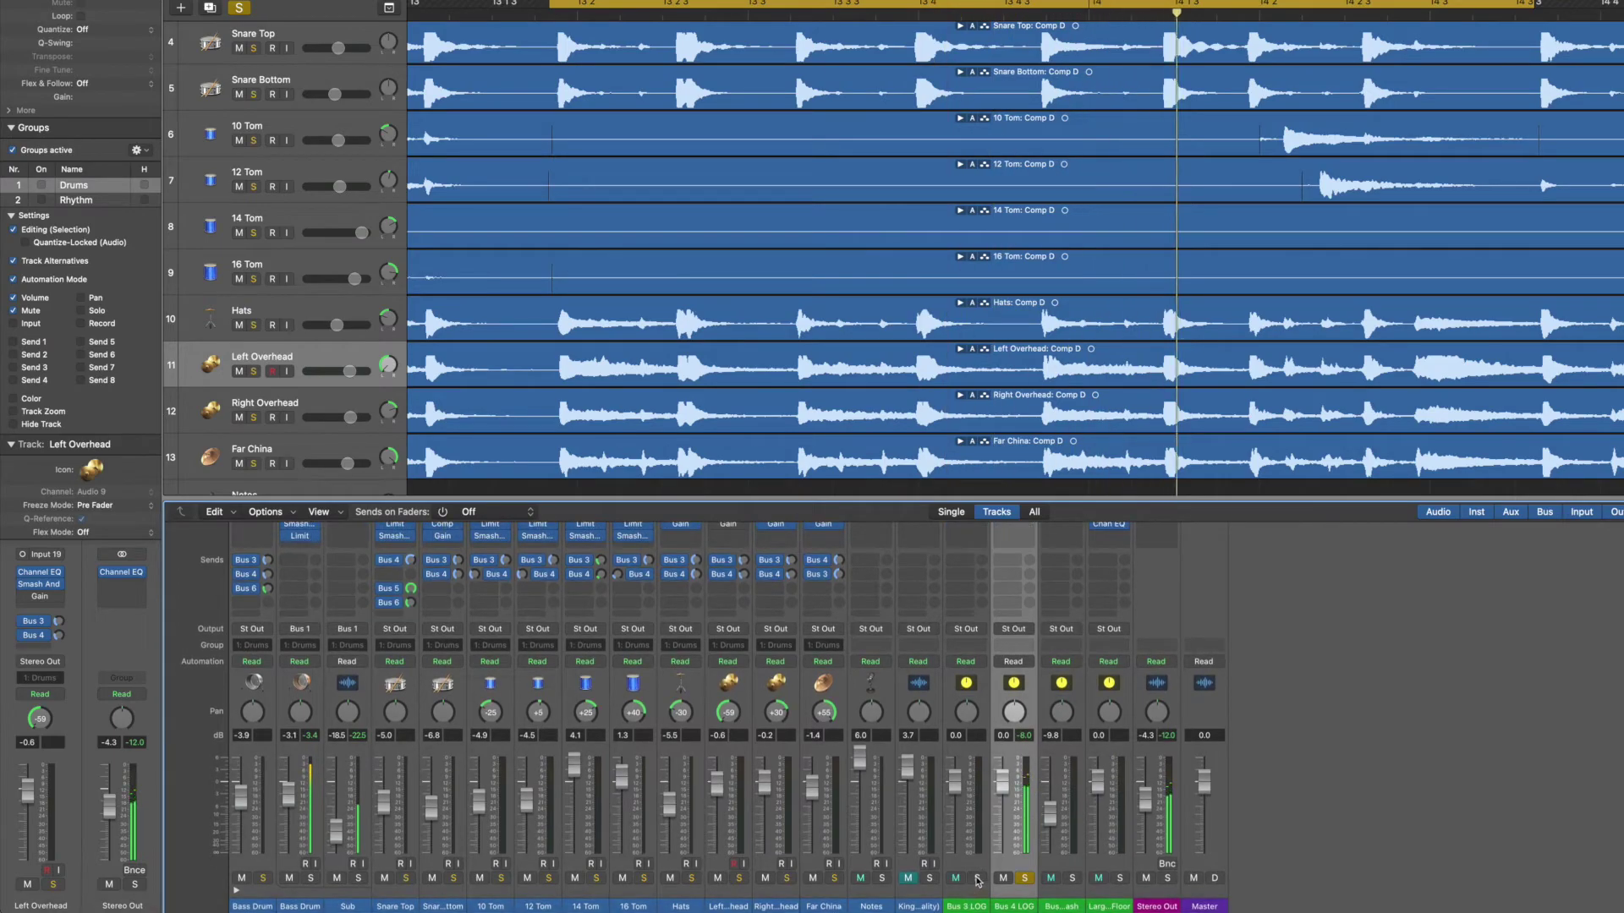
pyautogui.click(978, 877)
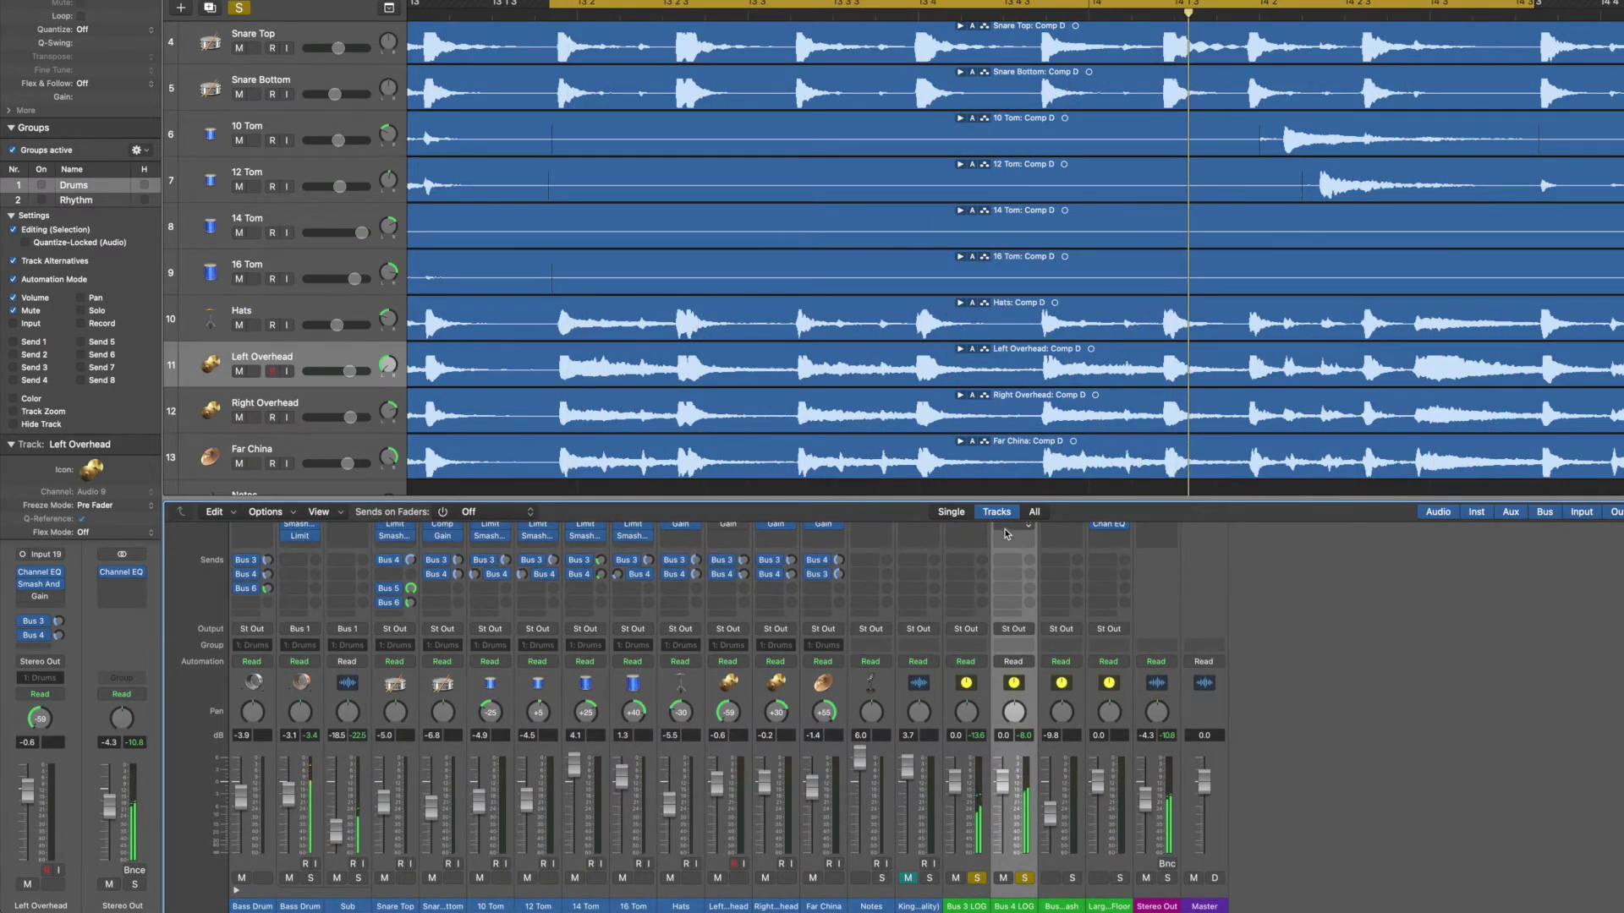
# Audition the Bus 3 reverb on its own and move the solo back to the Bus 4 reverb.
pyautogui.click(1026, 879)
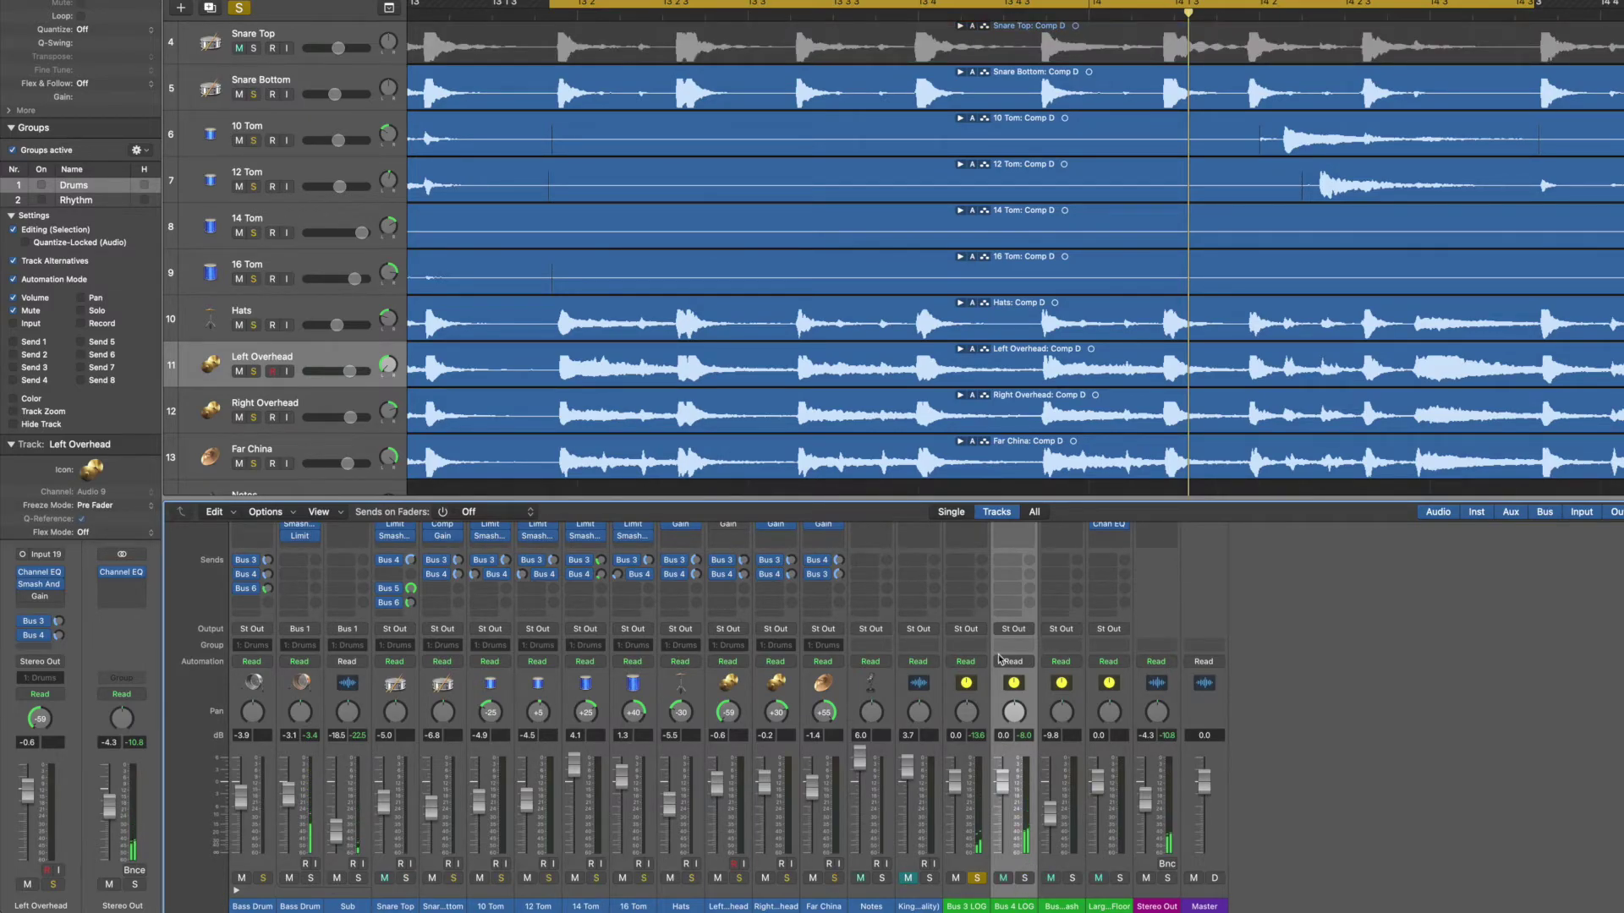
pyautogui.scroll(5, 550, 666)
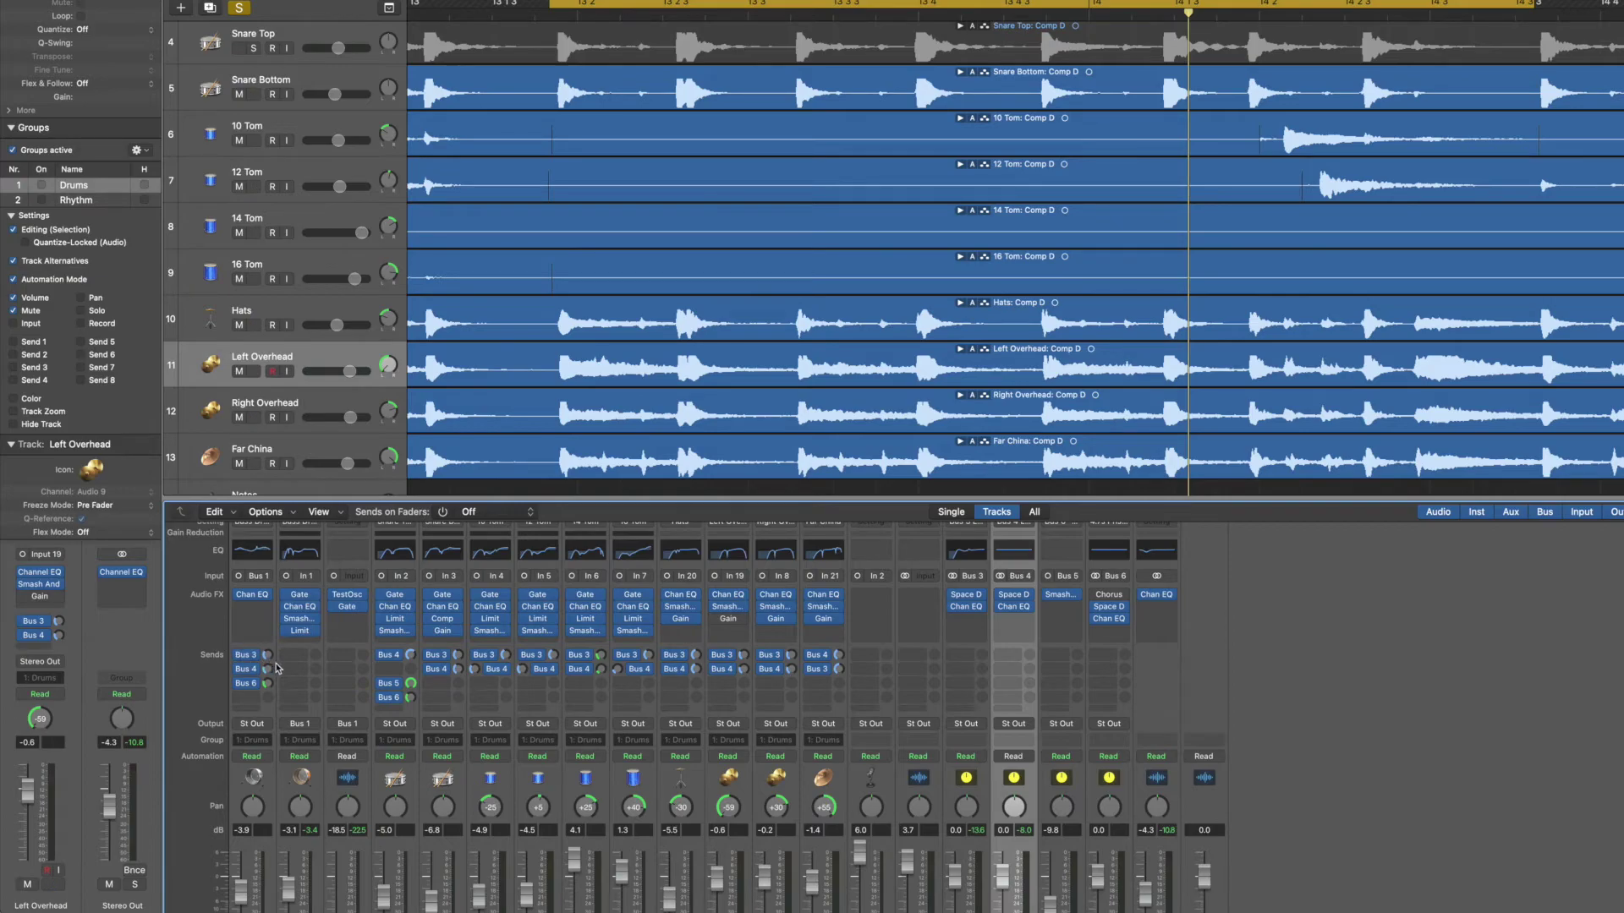
pyautogui.scroll(-5, 656, 685)
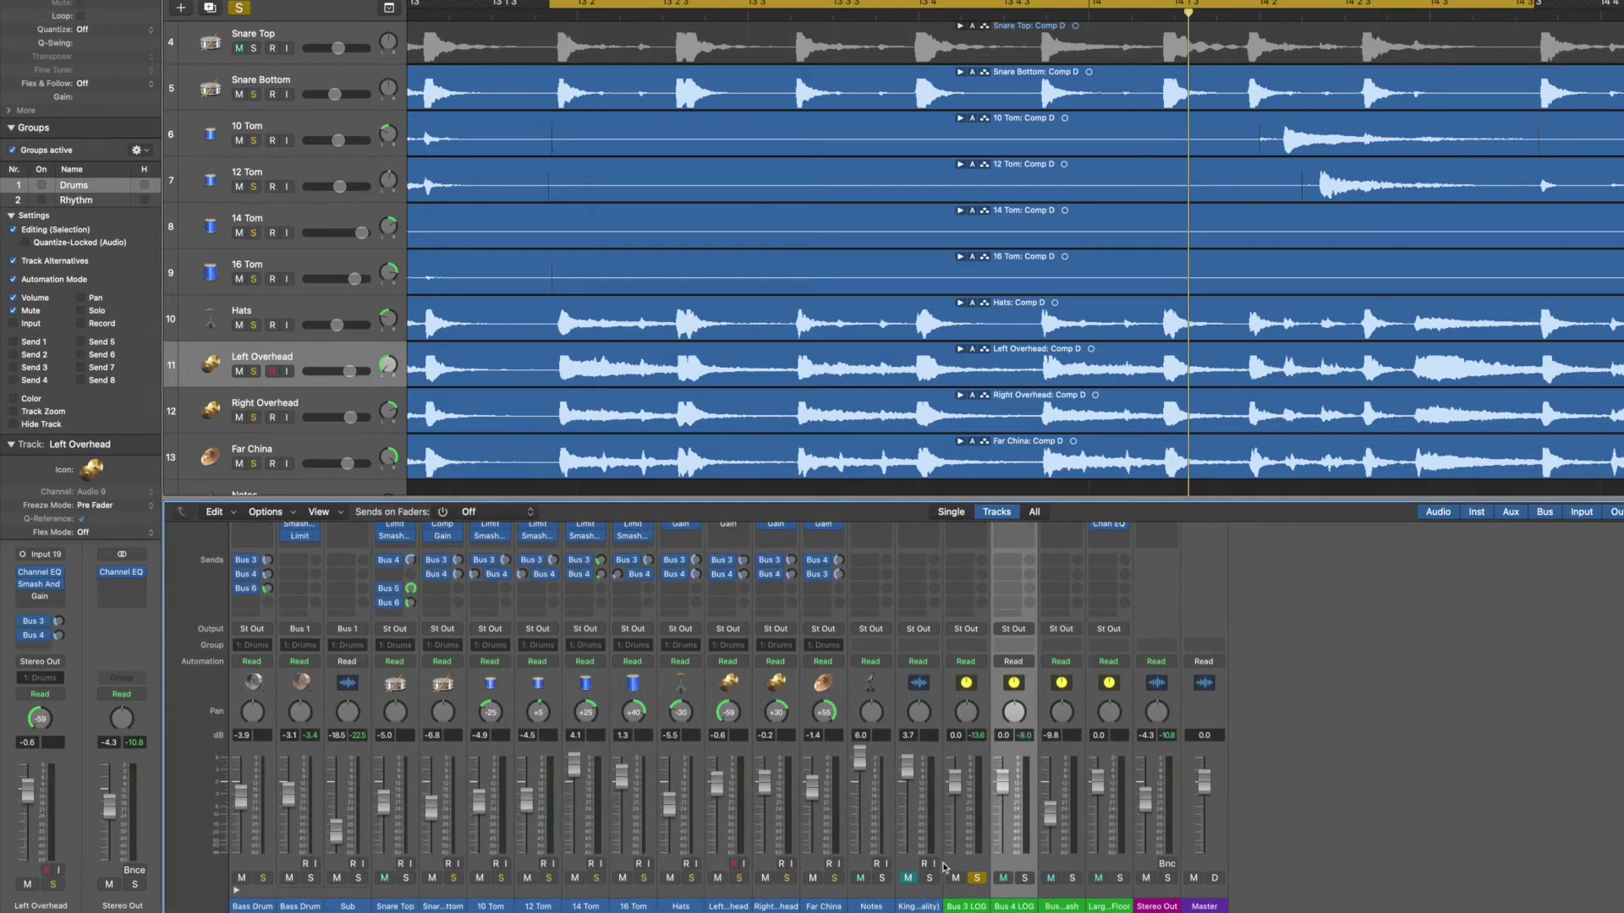
pyautogui.click(978, 877)
pyautogui.scroll(-2, 975, 680)
pyautogui.click(1026, 880)
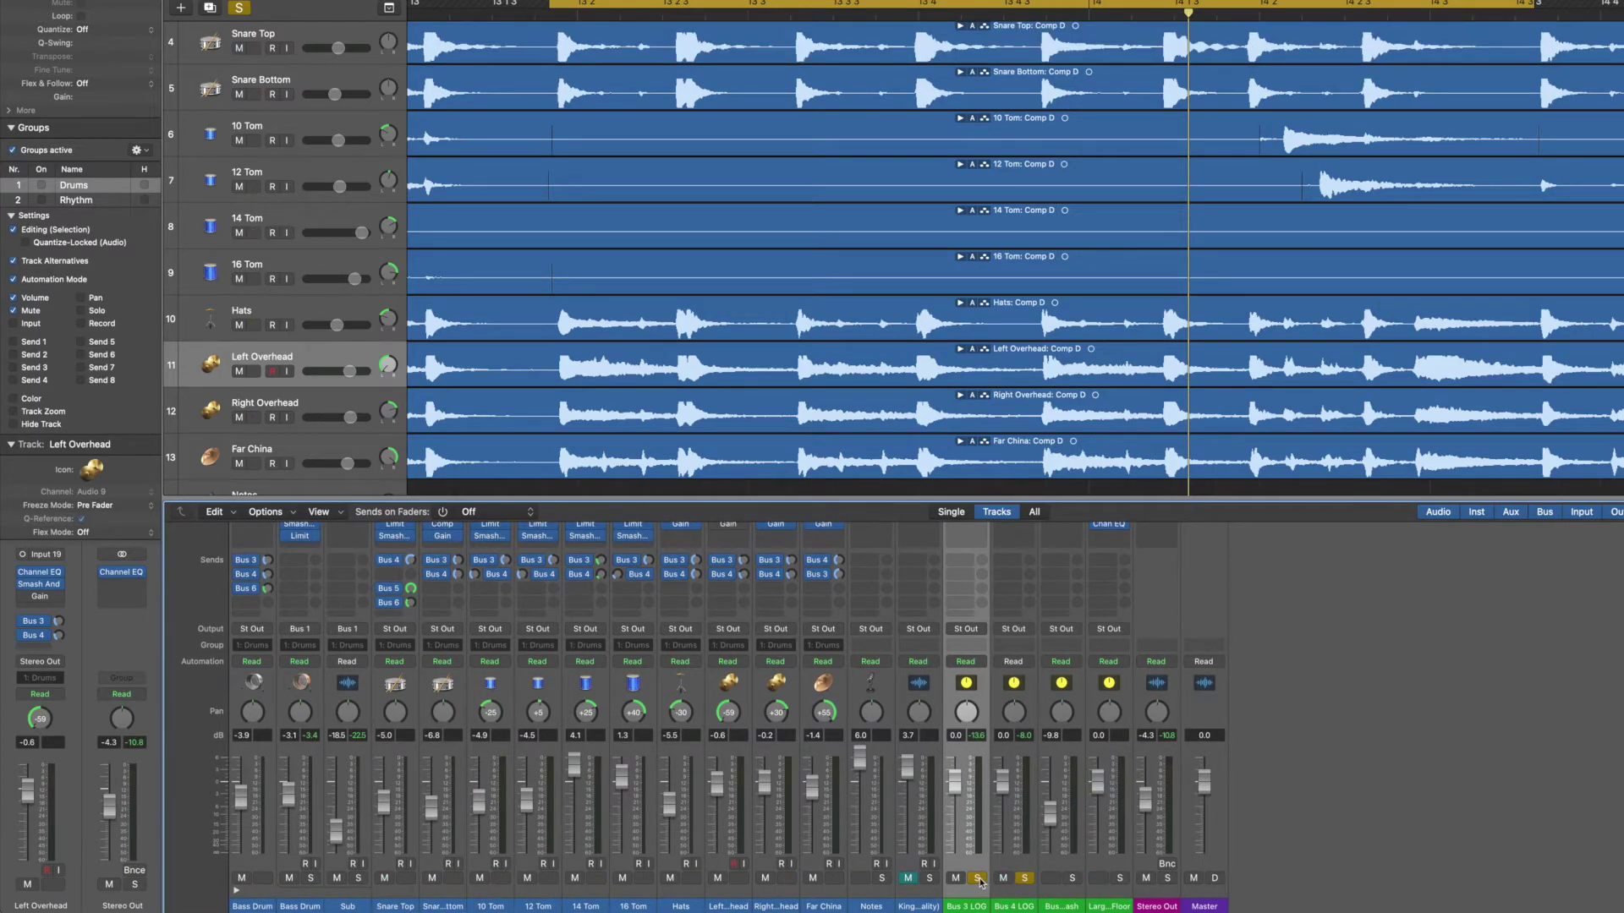
# Enlarge the mixer to show inserts and sends, start the loop and try a different Snare Top send level to Bus 4.
pyautogui.scroll(6, 1018, 707)
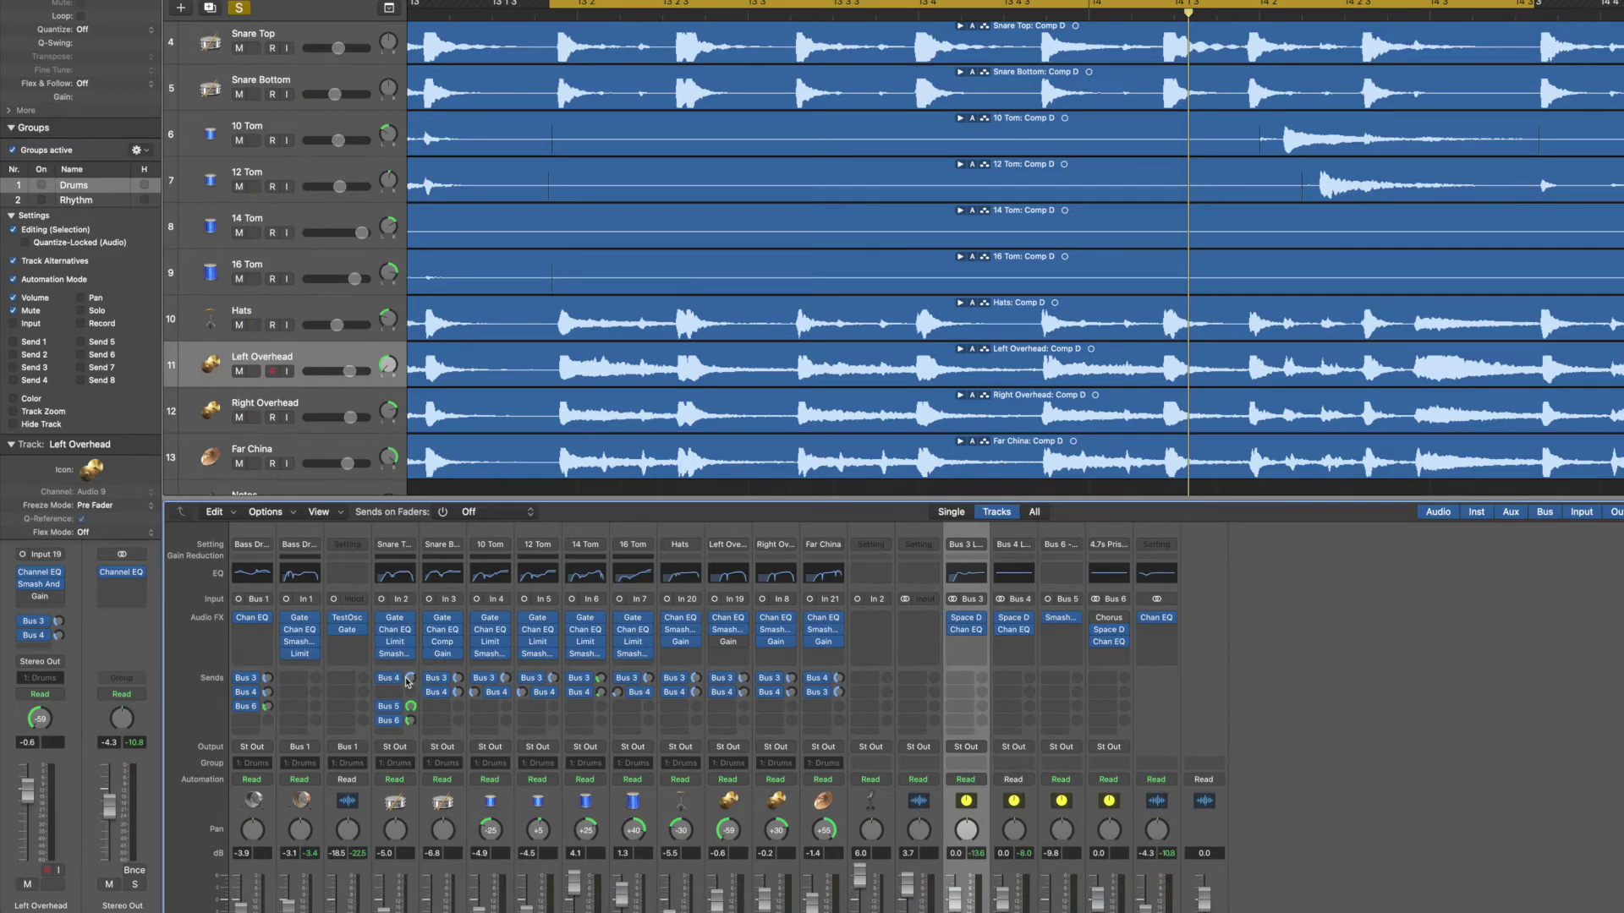
pyautogui.scroll(-3, 1012, 595)
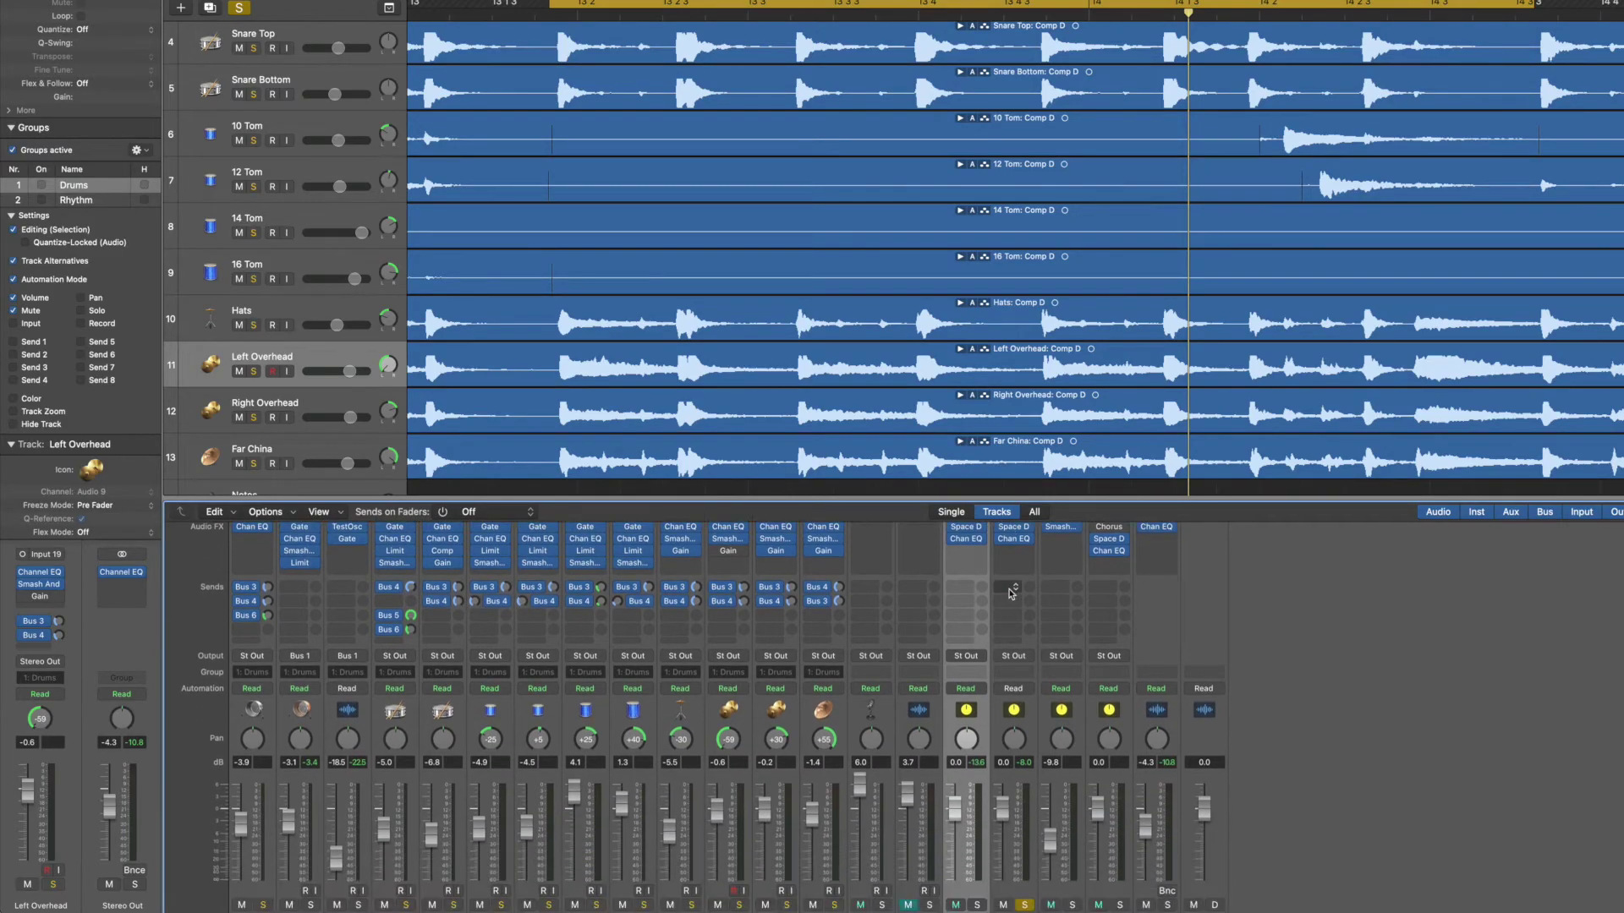
pyautogui.click(1030, 733)
pyautogui.scroll(3, 1030, 733)
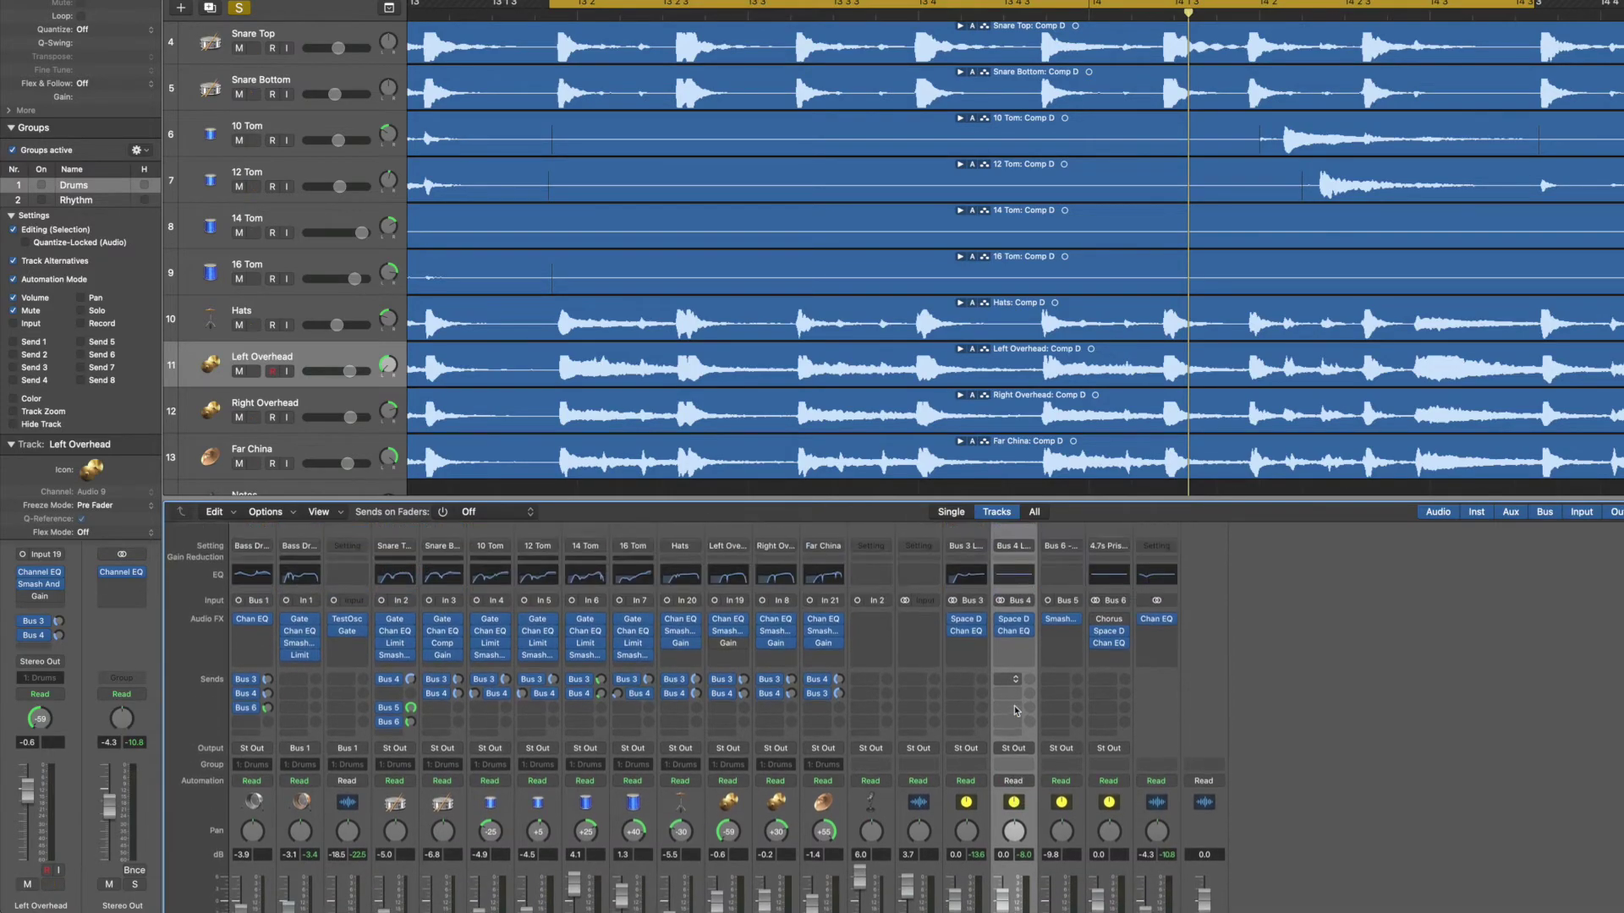
pyautogui.moveTo(958, 497); pyautogui.dragTo(952, 385)
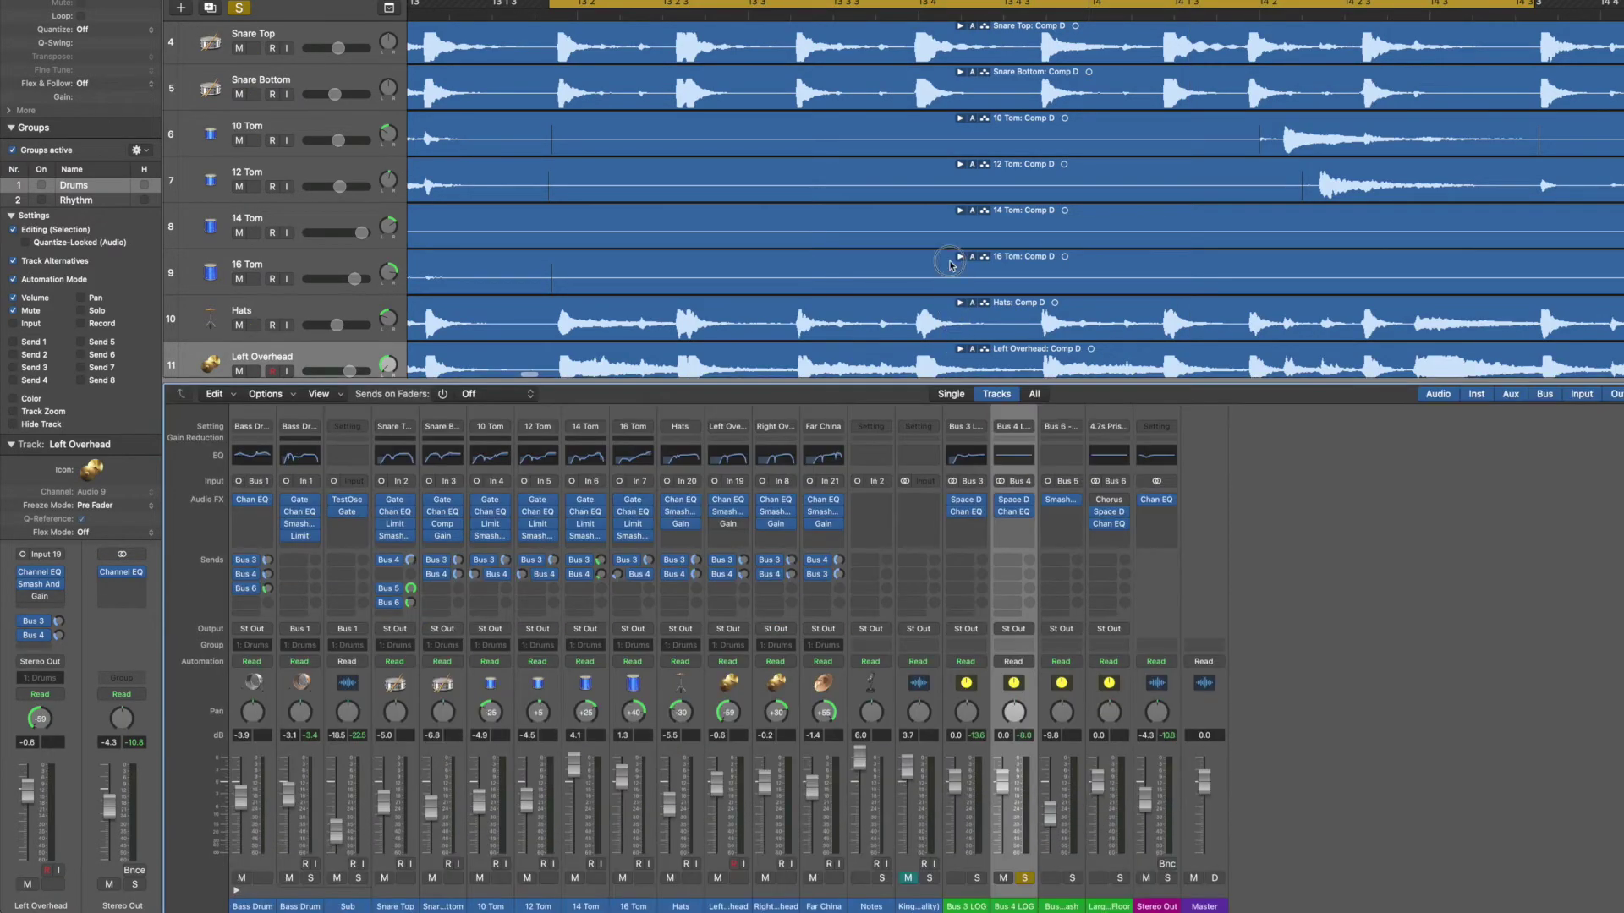
pyautogui.press('space')
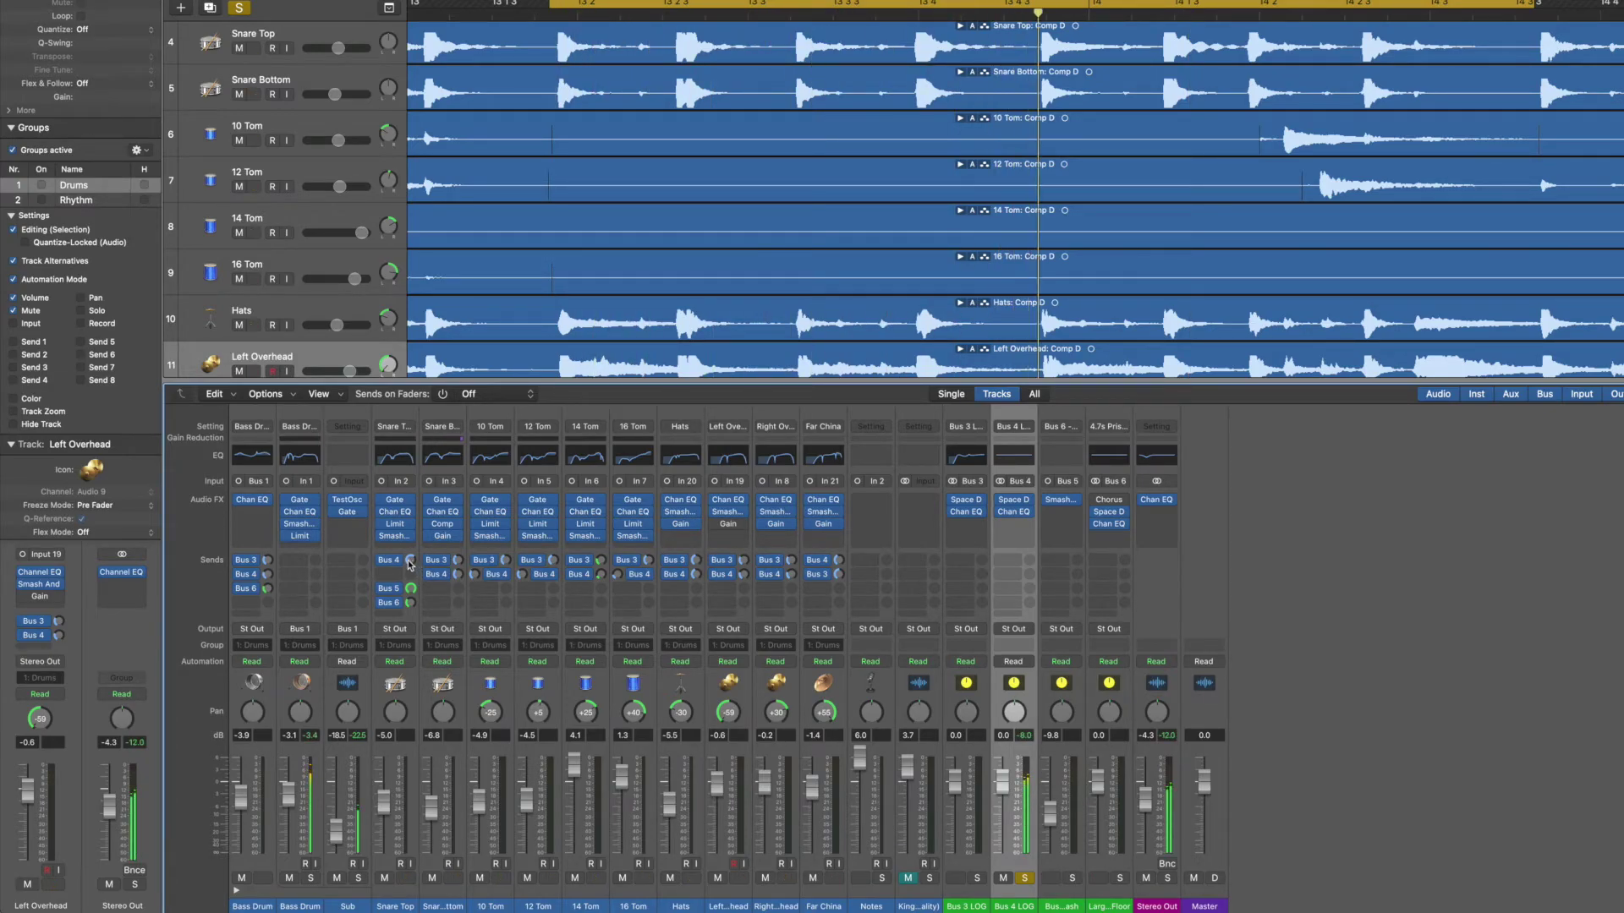
pyautogui.moveTo(409, 562)
pyautogui.mouseDown()
pyautogui.moveTo(410, 491)
pyautogui.moveTo(411, 586)
pyautogui.mouseUp()
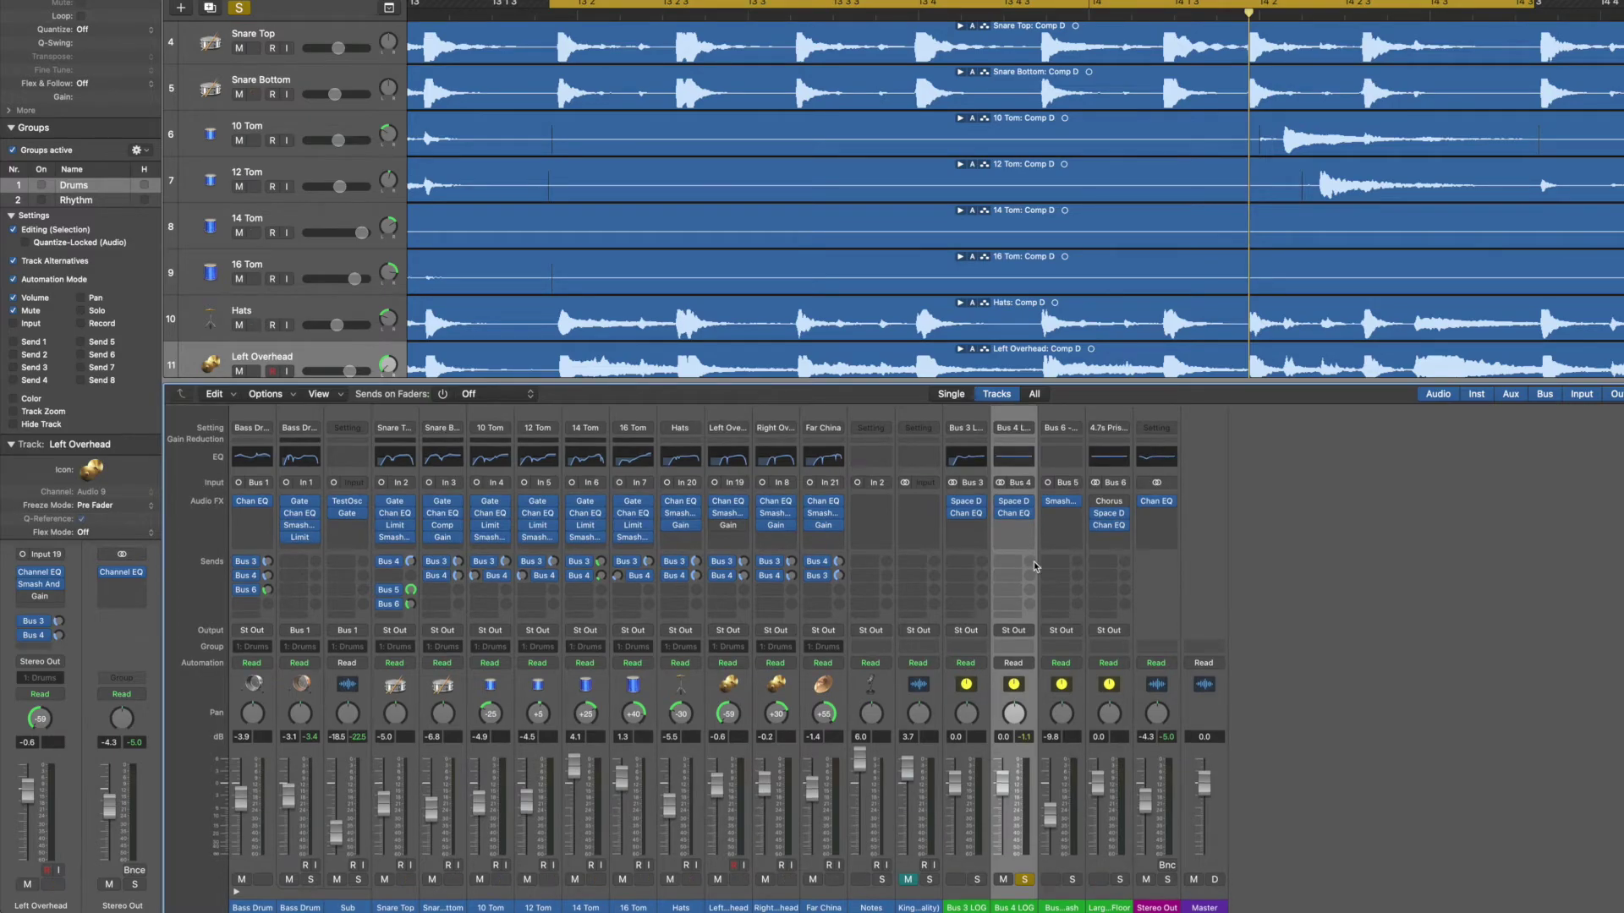
# Move the solo from the Bus 4 reverb to the snare smash bus fed by Bus 5 and bring the Snare Top track into view.
pyautogui.click(1024, 878)
pyautogui.click(1072, 878)
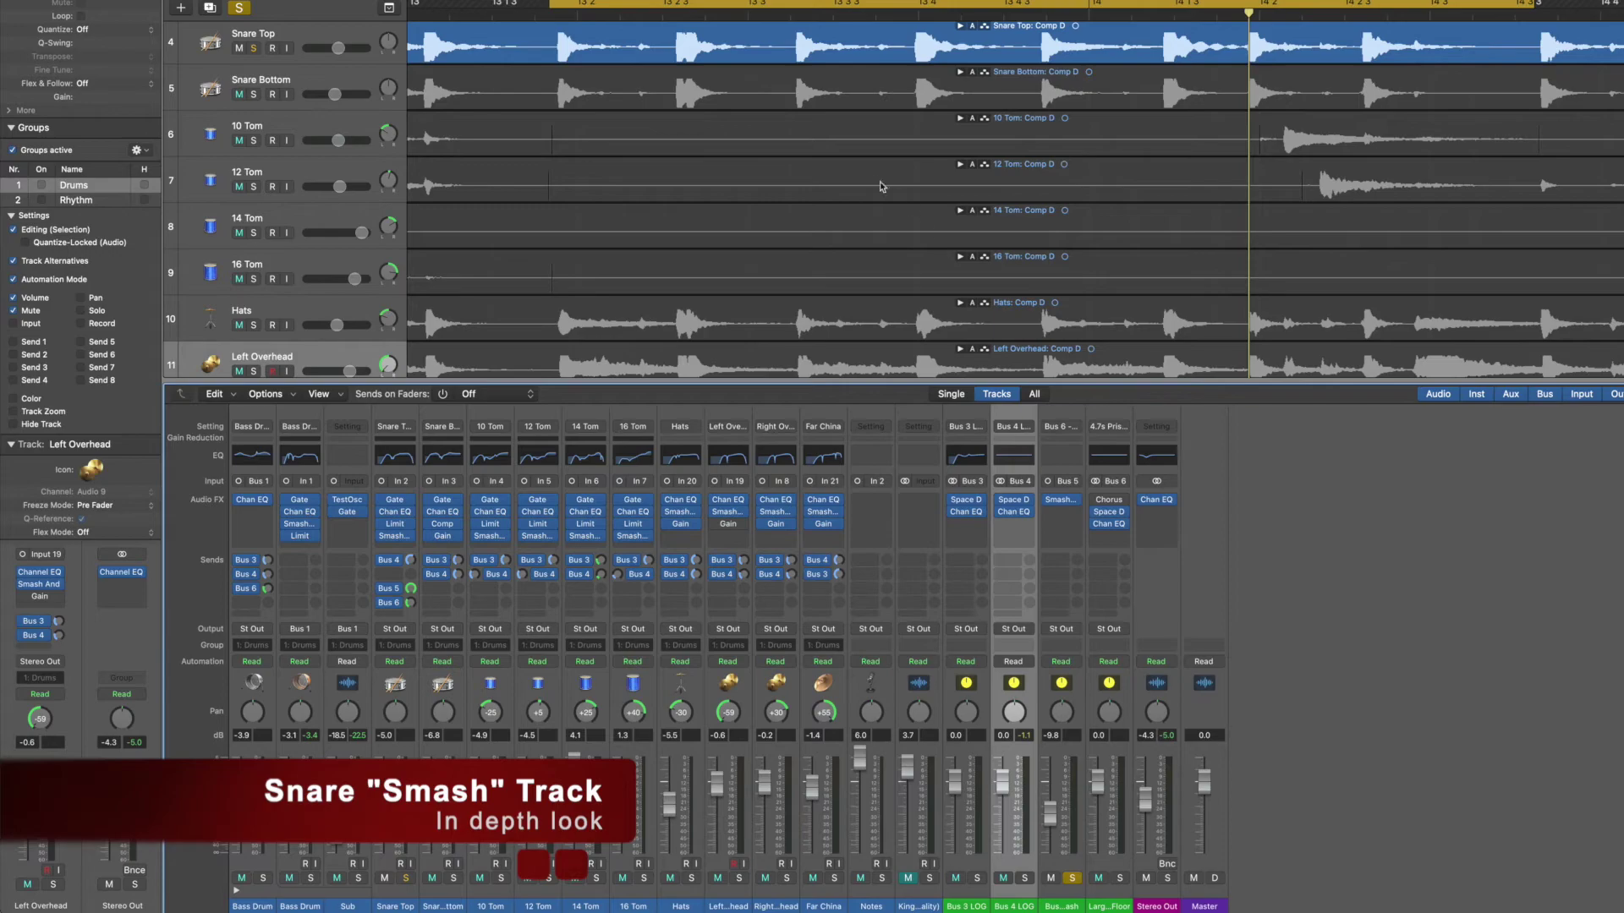
pyautogui.scroll(3, 891, 193)
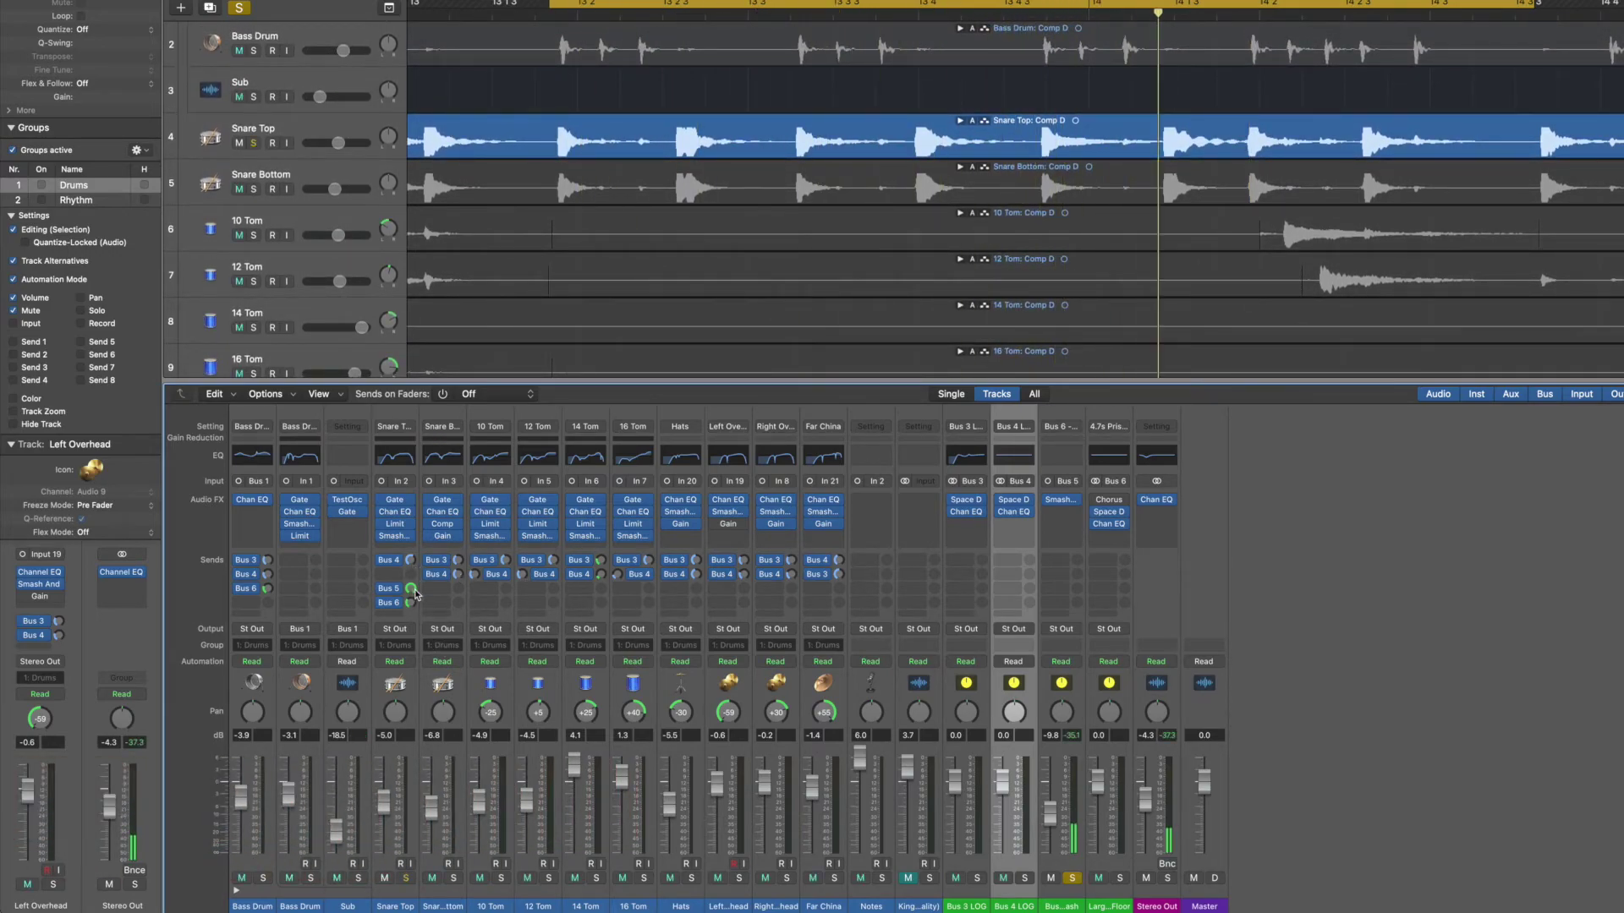
pyautogui.click(1053, 814)
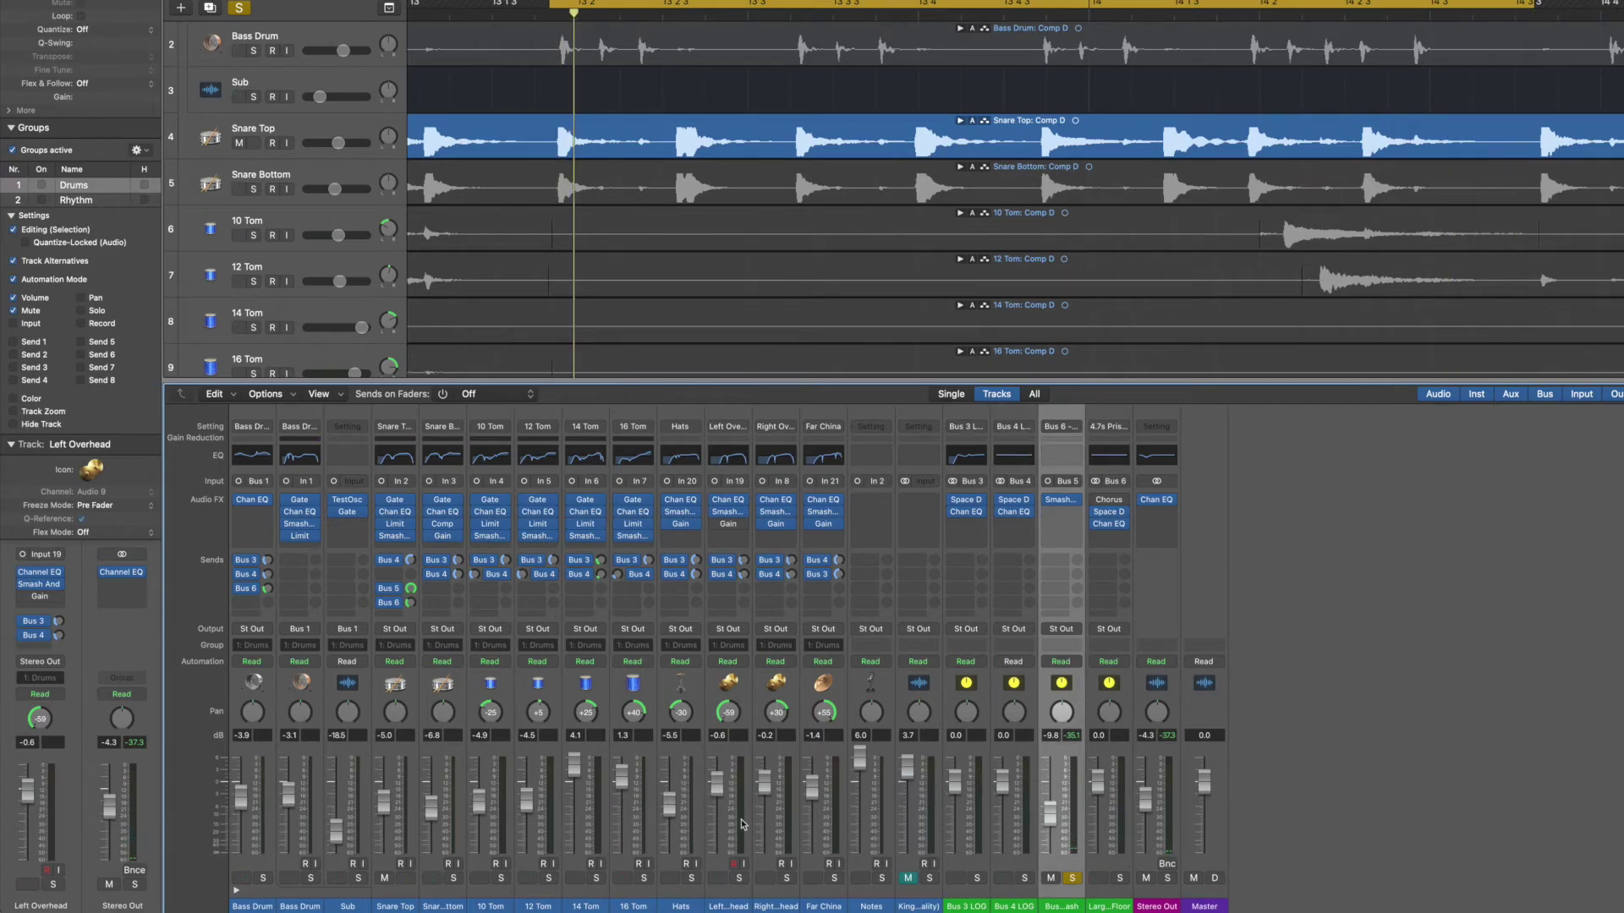
# Solo Snare Bottom as well and set the smash bus level to -9.0 dB while the loop plays.
pyautogui.click(452, 880)
pyautogui.press('space')
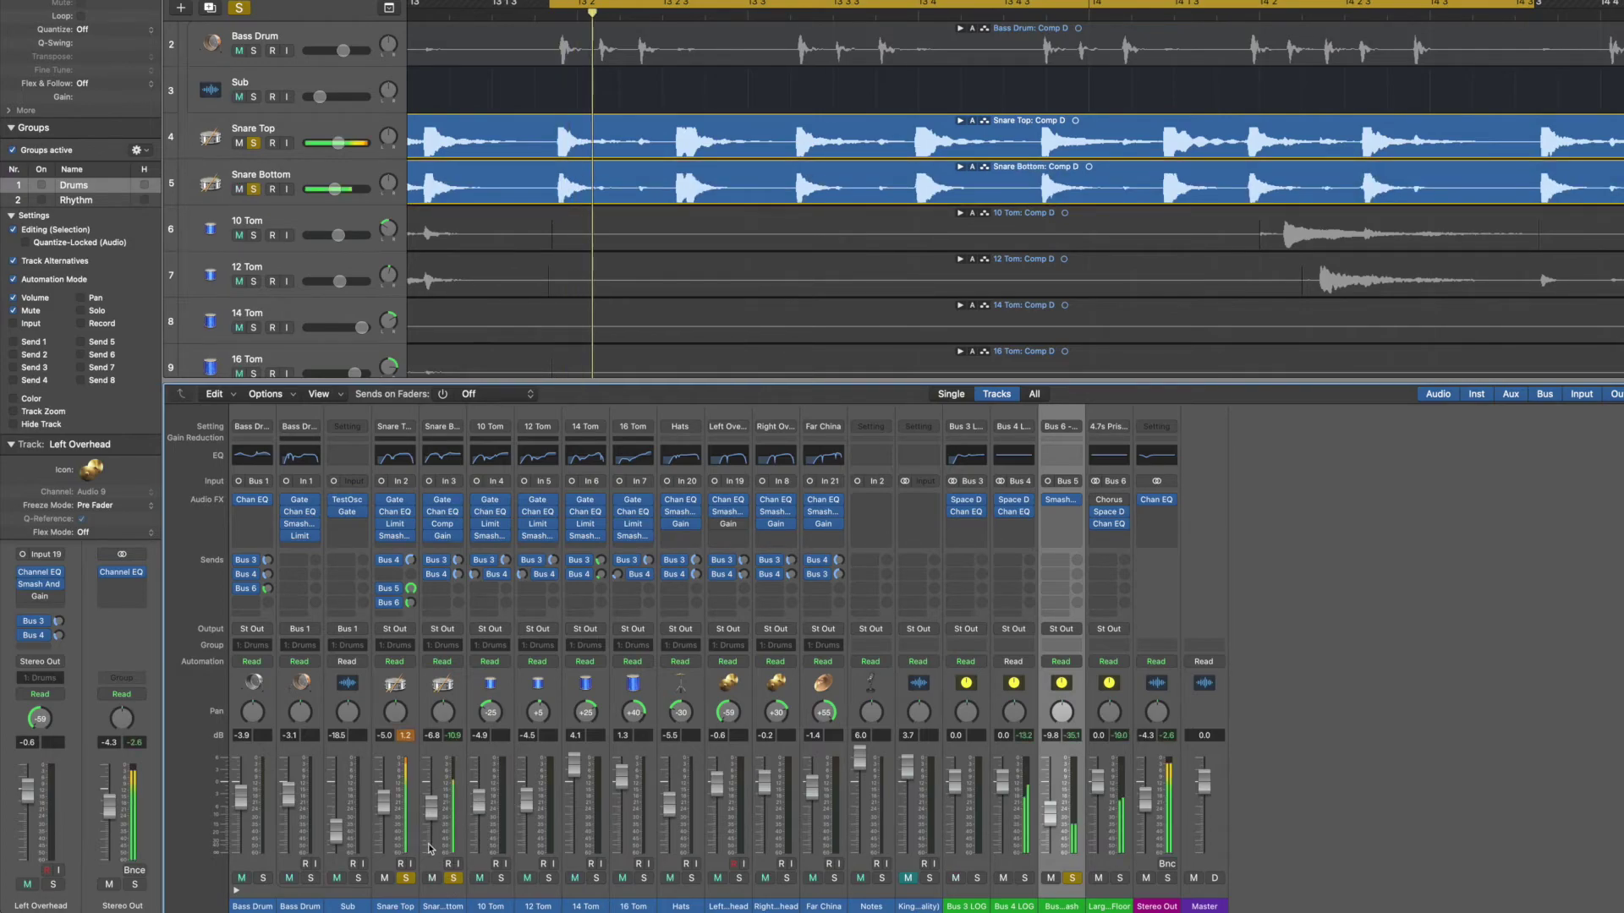
pyautogui.moveTo(1052, 814)
pyautogui.mouseDown()
pyautogui.moveTo(1061, 693)
pyautogui.moveTo(1050, 817)
pyautogui.mouseUp()
pyautogui.press('space')
pyautogui.press('space')
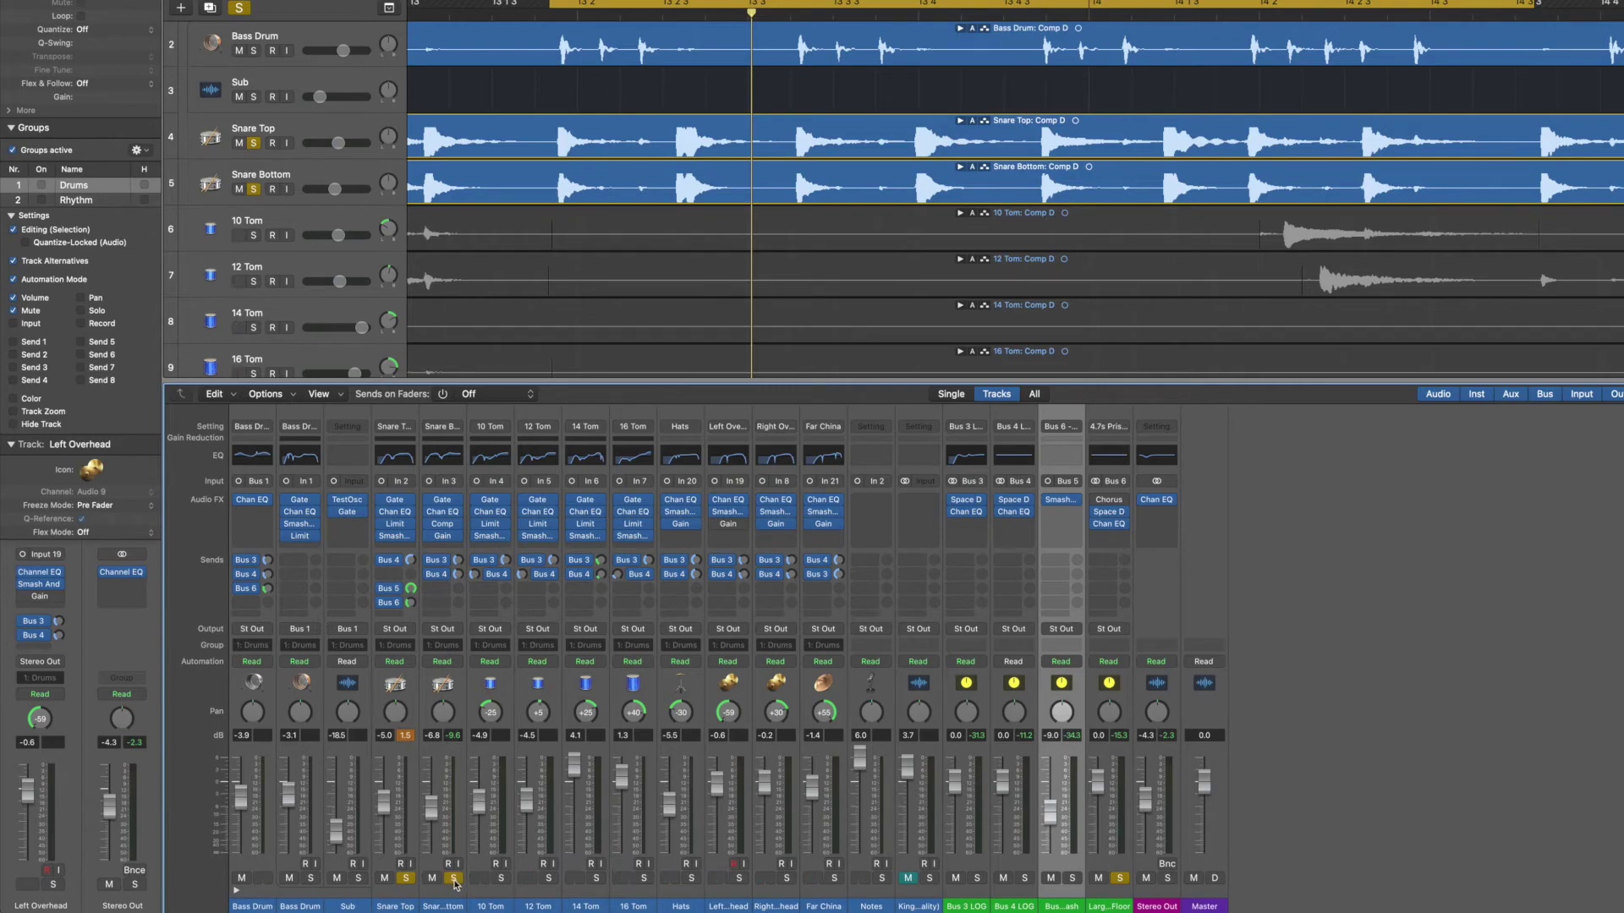
# Unsolo Snare Bottom and set the Large Hall bus's Channel EQ to a -24.0 dB low shelf at 90.5 Hz and -0.4 dB at 152 Hz.
pyautogui.click(454, 881)
pyautogui.press('space')
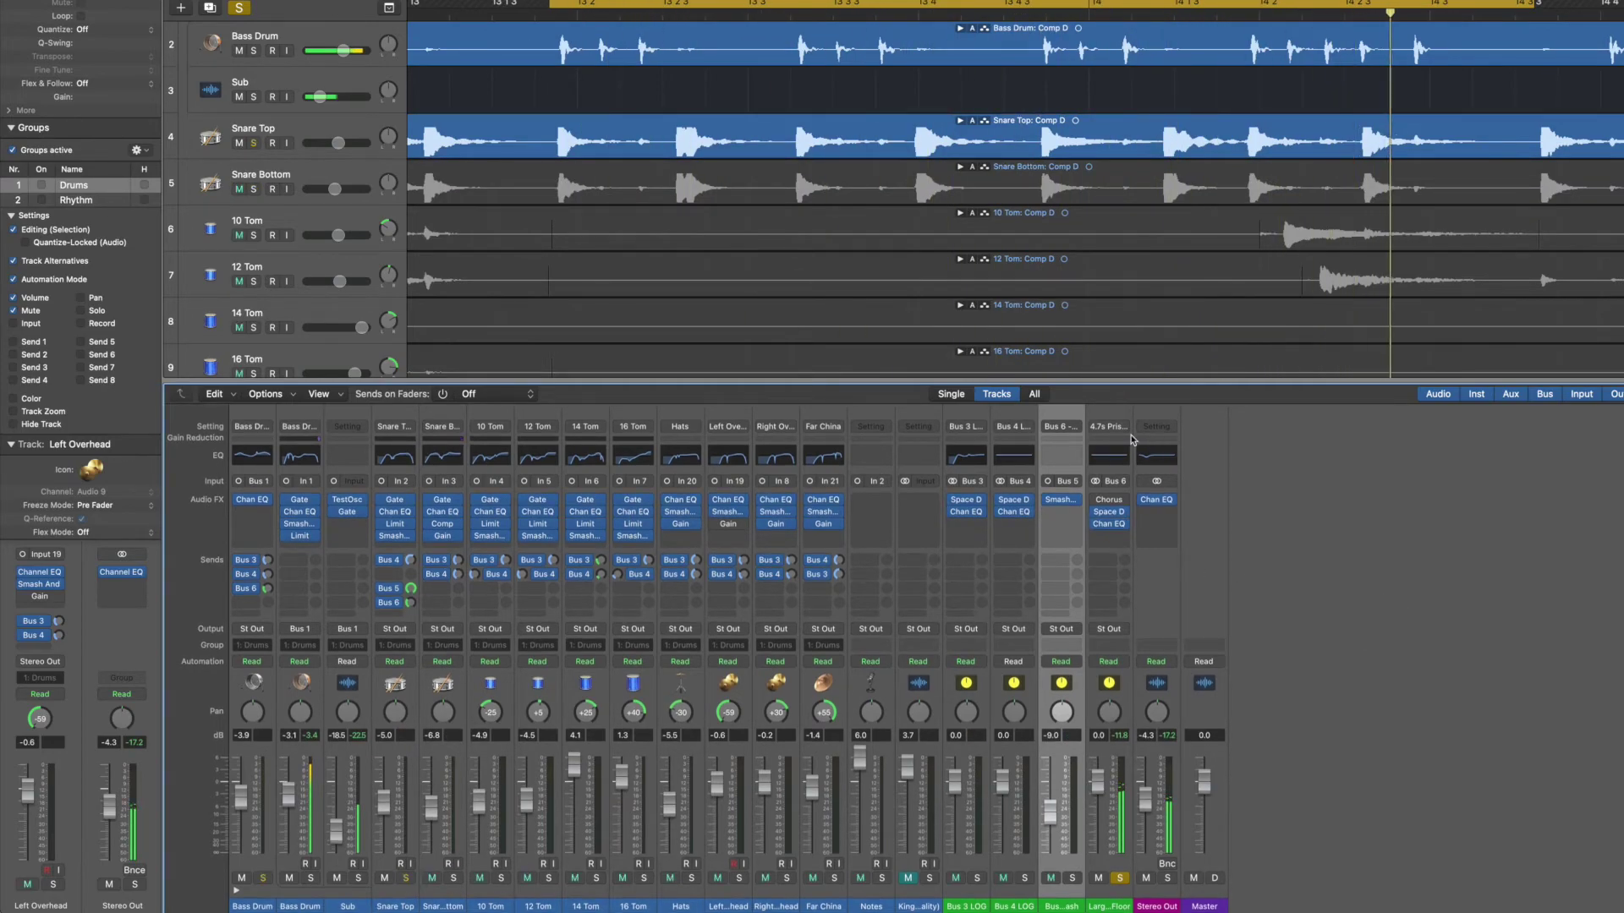
pyautogui.click(1108, 455)
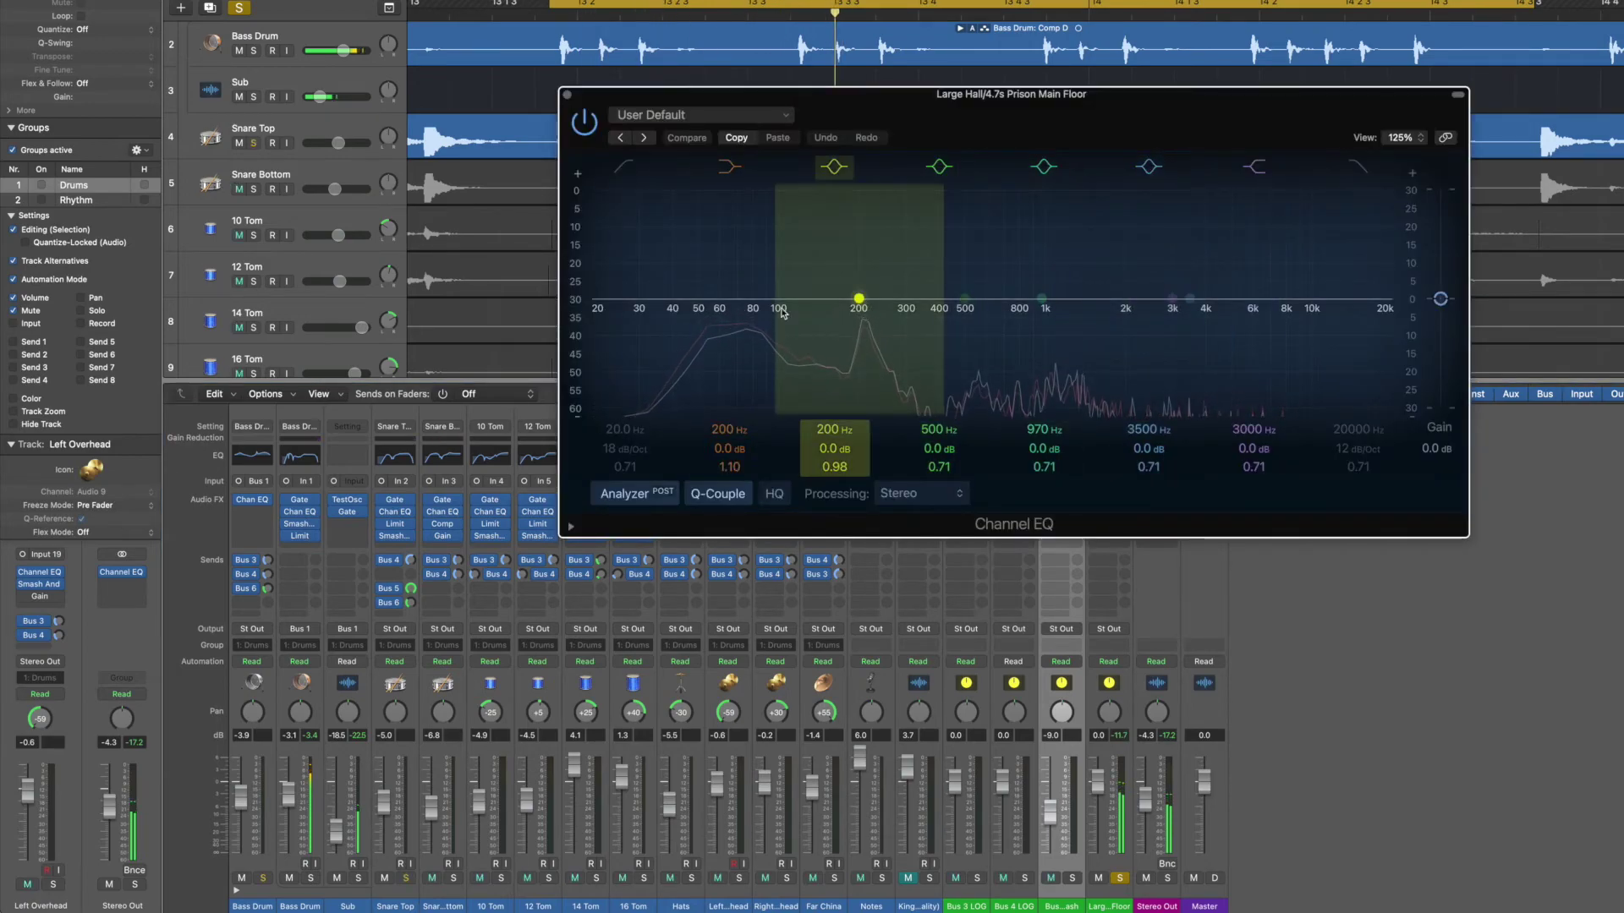
pyautogui.click(730, 169)
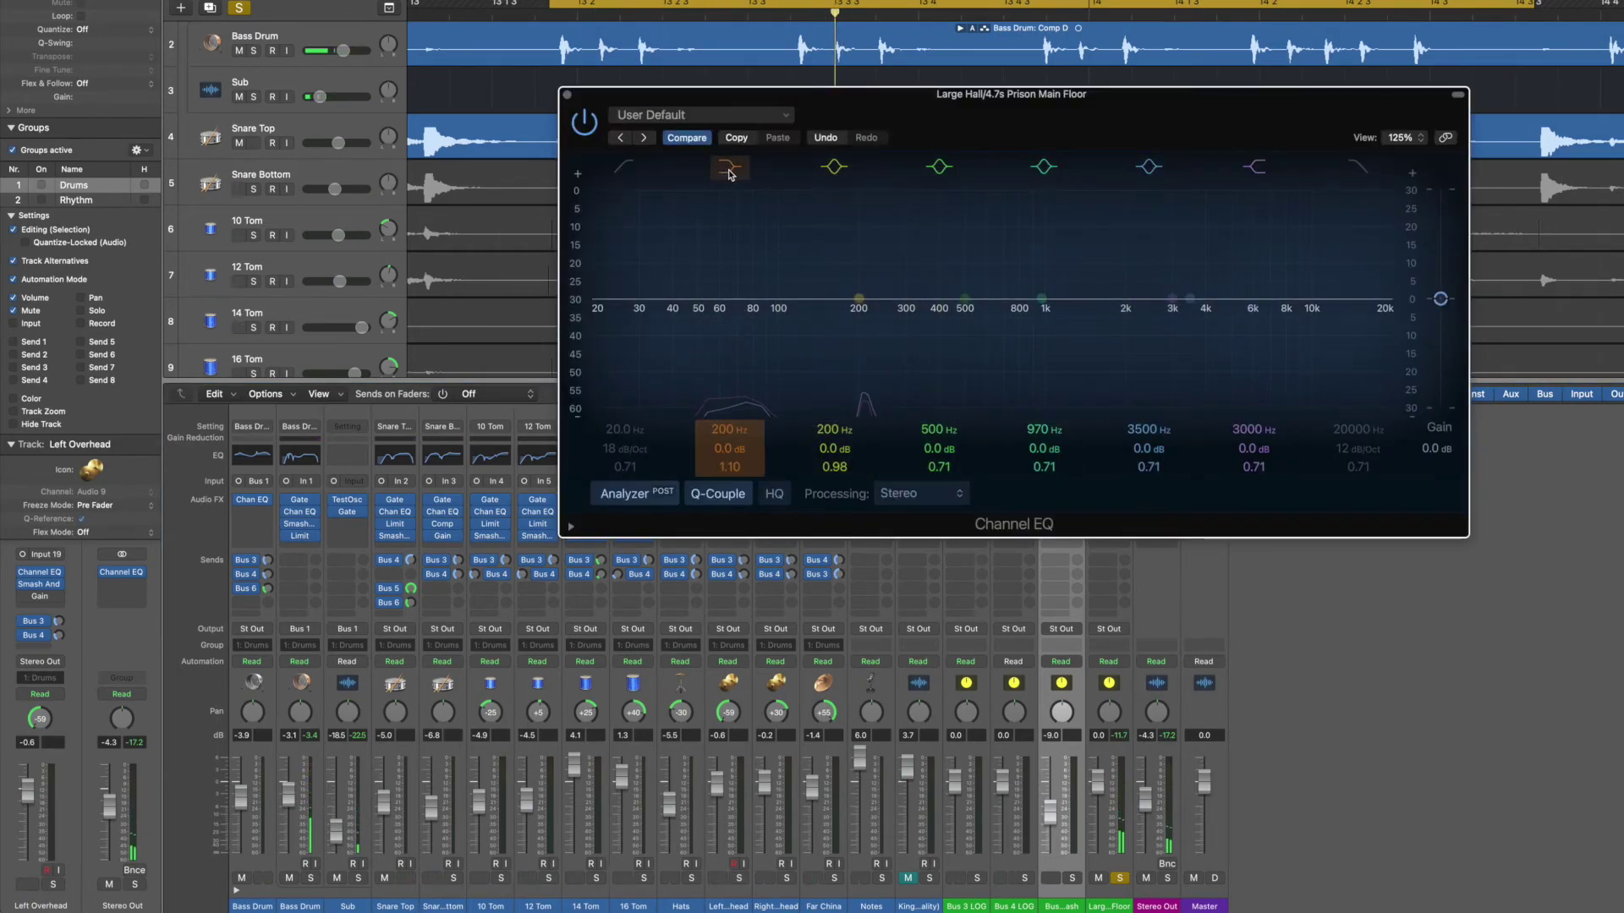
pyautogui.moveTo(858, 300); pyautogui.dragTo(832, 319)
pyautogui.moveTo(788, 352)
pyautogui.mouseDown()
pyautogui.moveTo(770, 323)
pyautogui.moveTo(860, 301)
pyautogui.moveTo(750, 339)
pyautogui.moveTo(775, 342)
pyautogui.mouseUp()
pyautogui.press('space')
pyautogui.moveTo(723, 430)
pyautogui.mouseDown()
pyautogui.moveTo(723, 402)
pyautogui.moveTo(723, 436)
pyautogui.mouseUp()
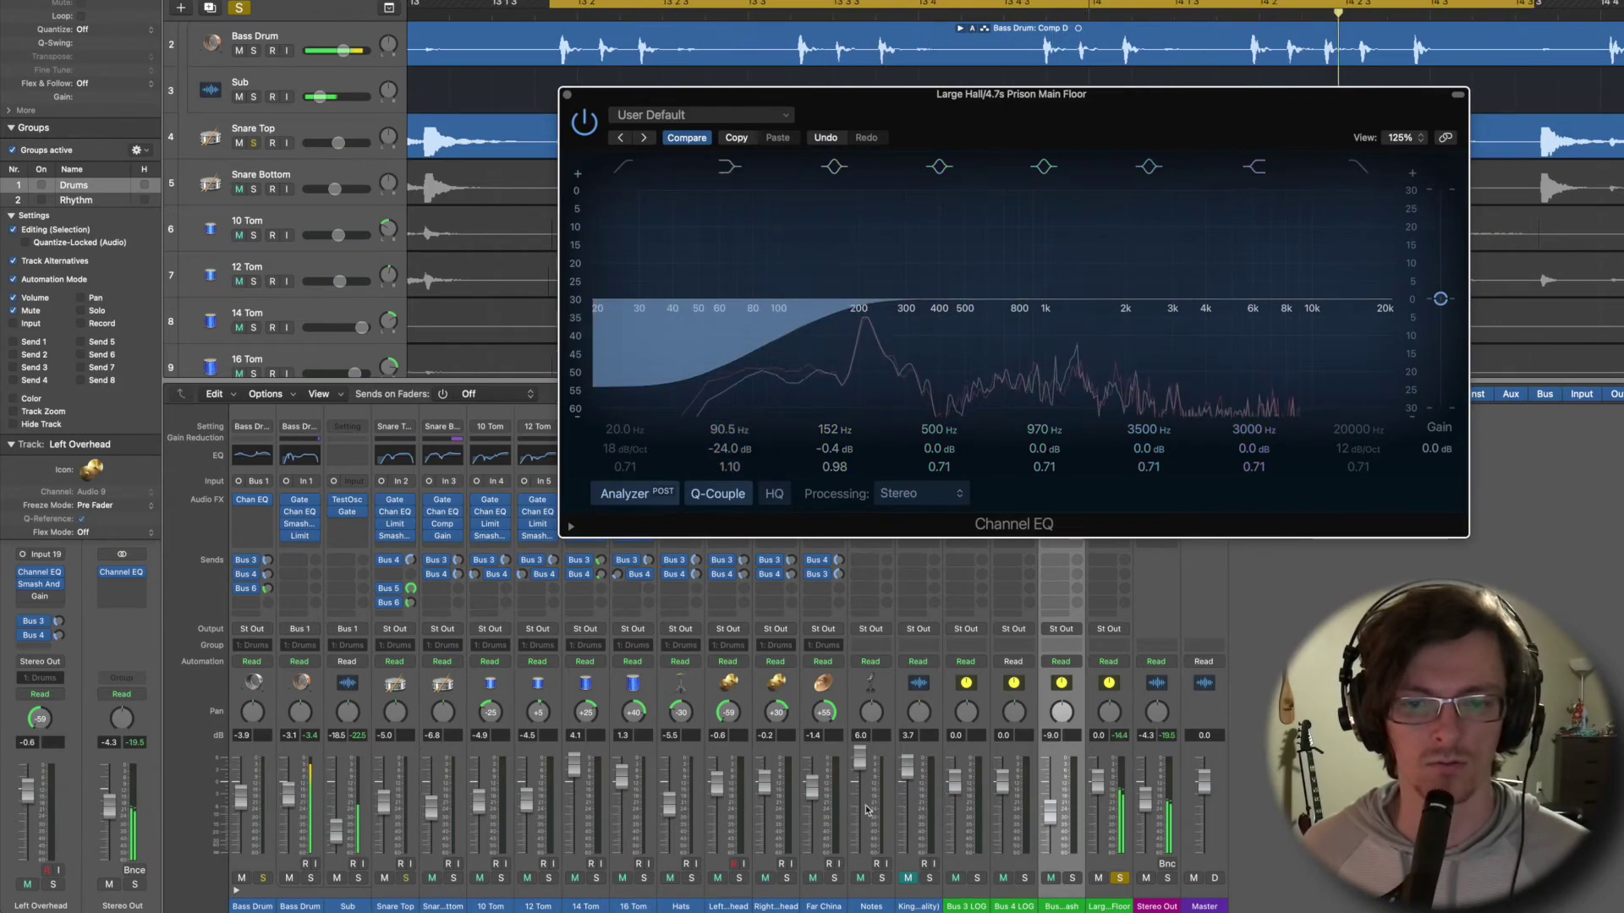
# Compare the Bus 3 and Large Hall reverbs separately and together, leave both soloed and close the Channel EQ.
pyautogui.click(978, 879)
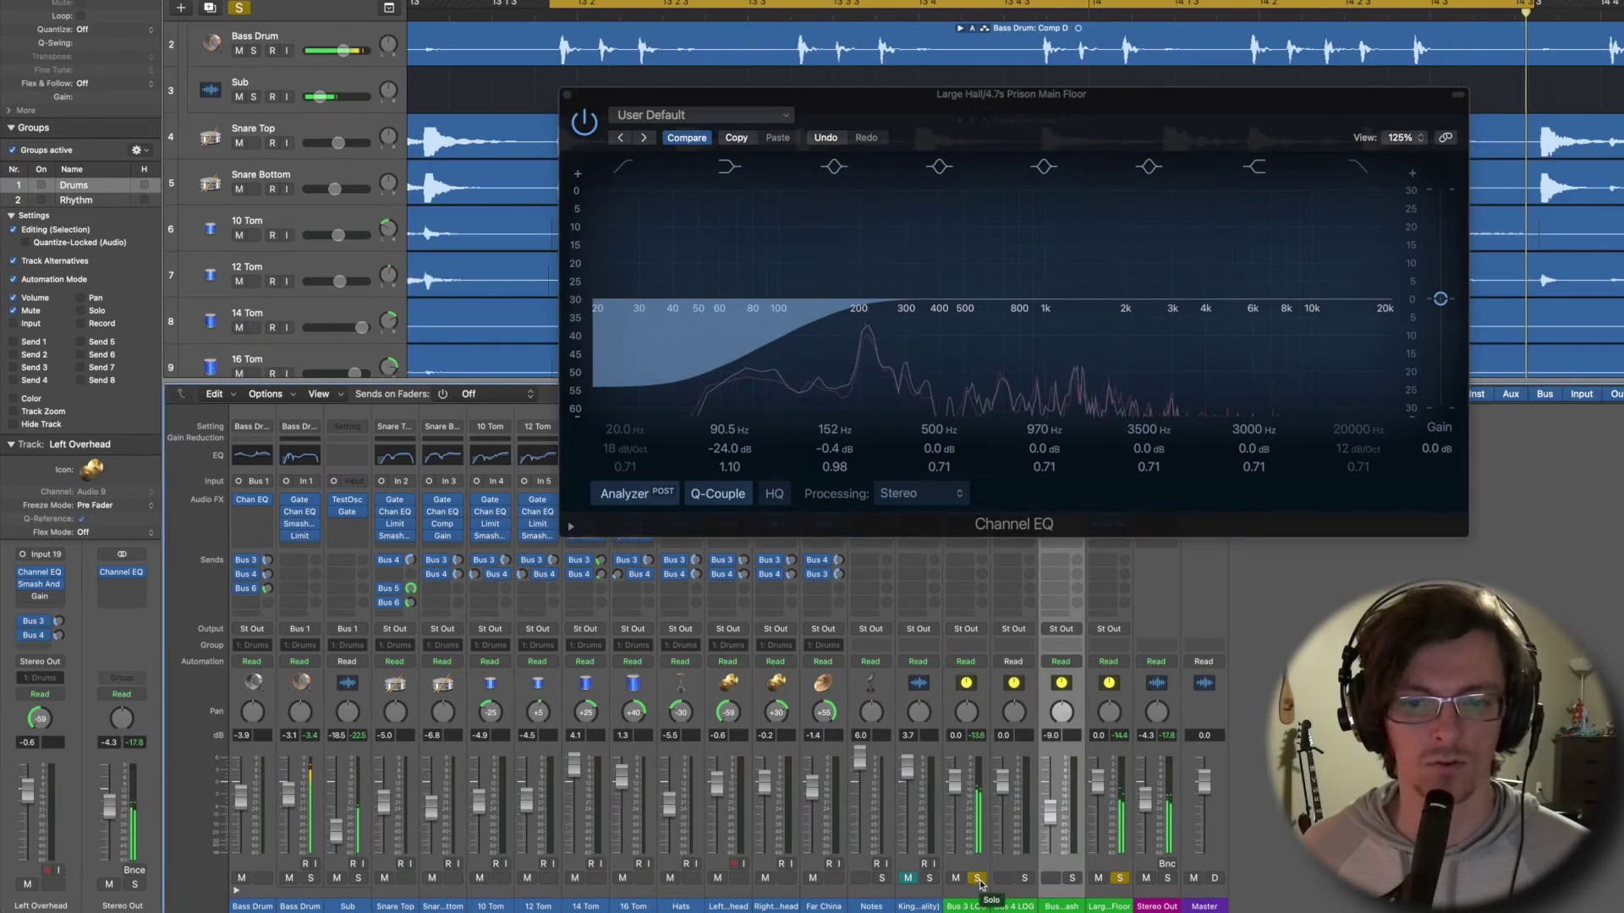
pyautogui.click(1121, 880)
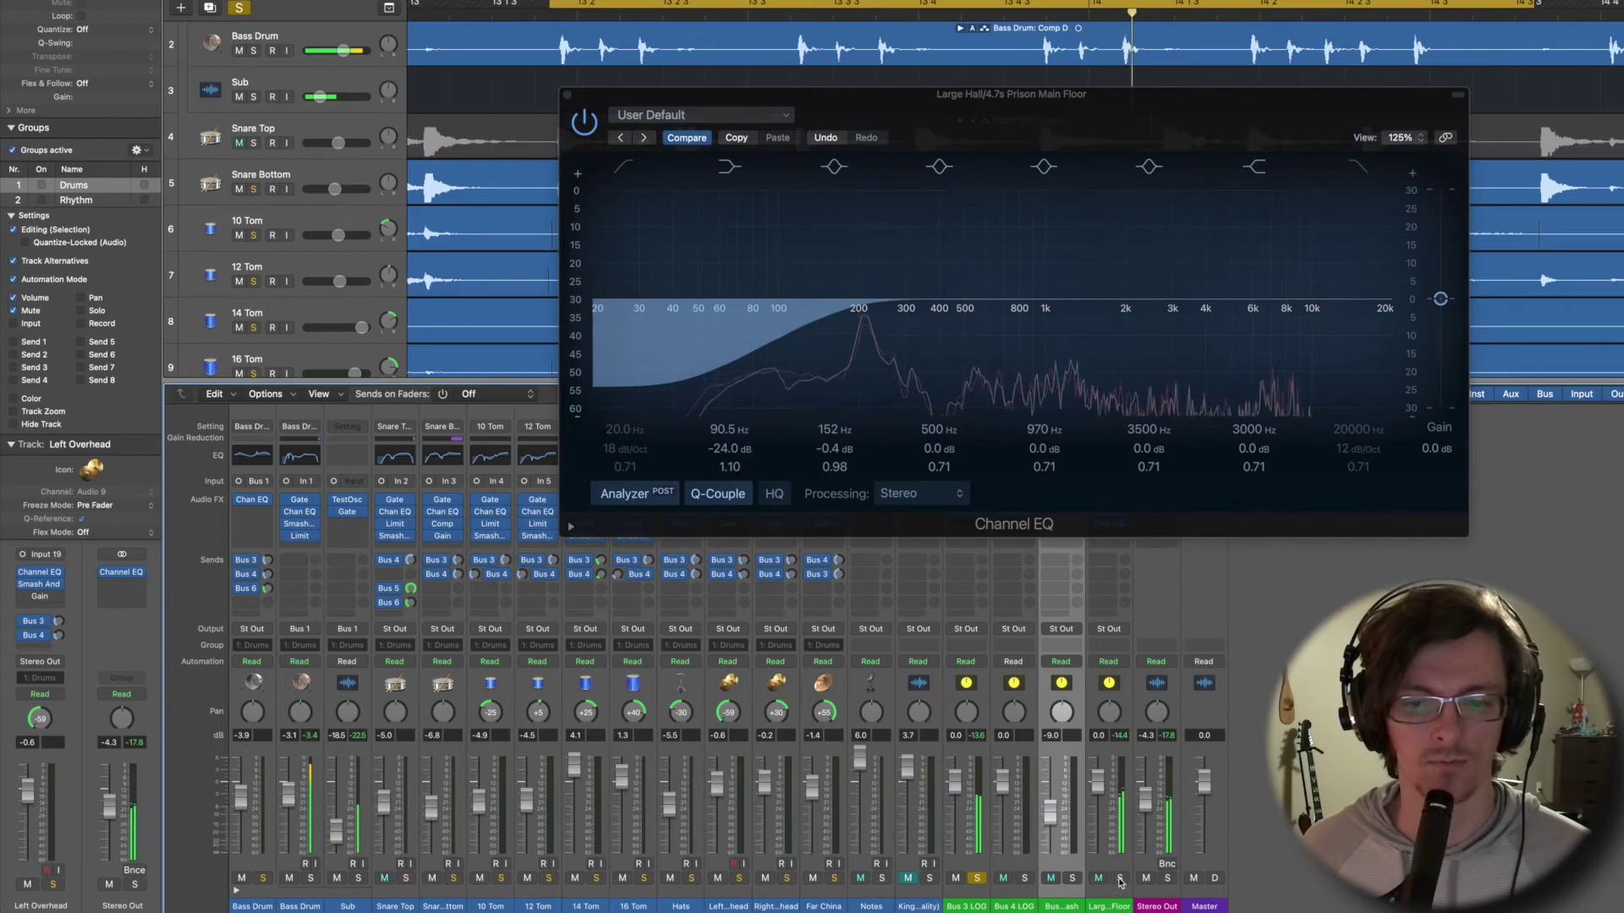
pyautogui.click(1121, 880)
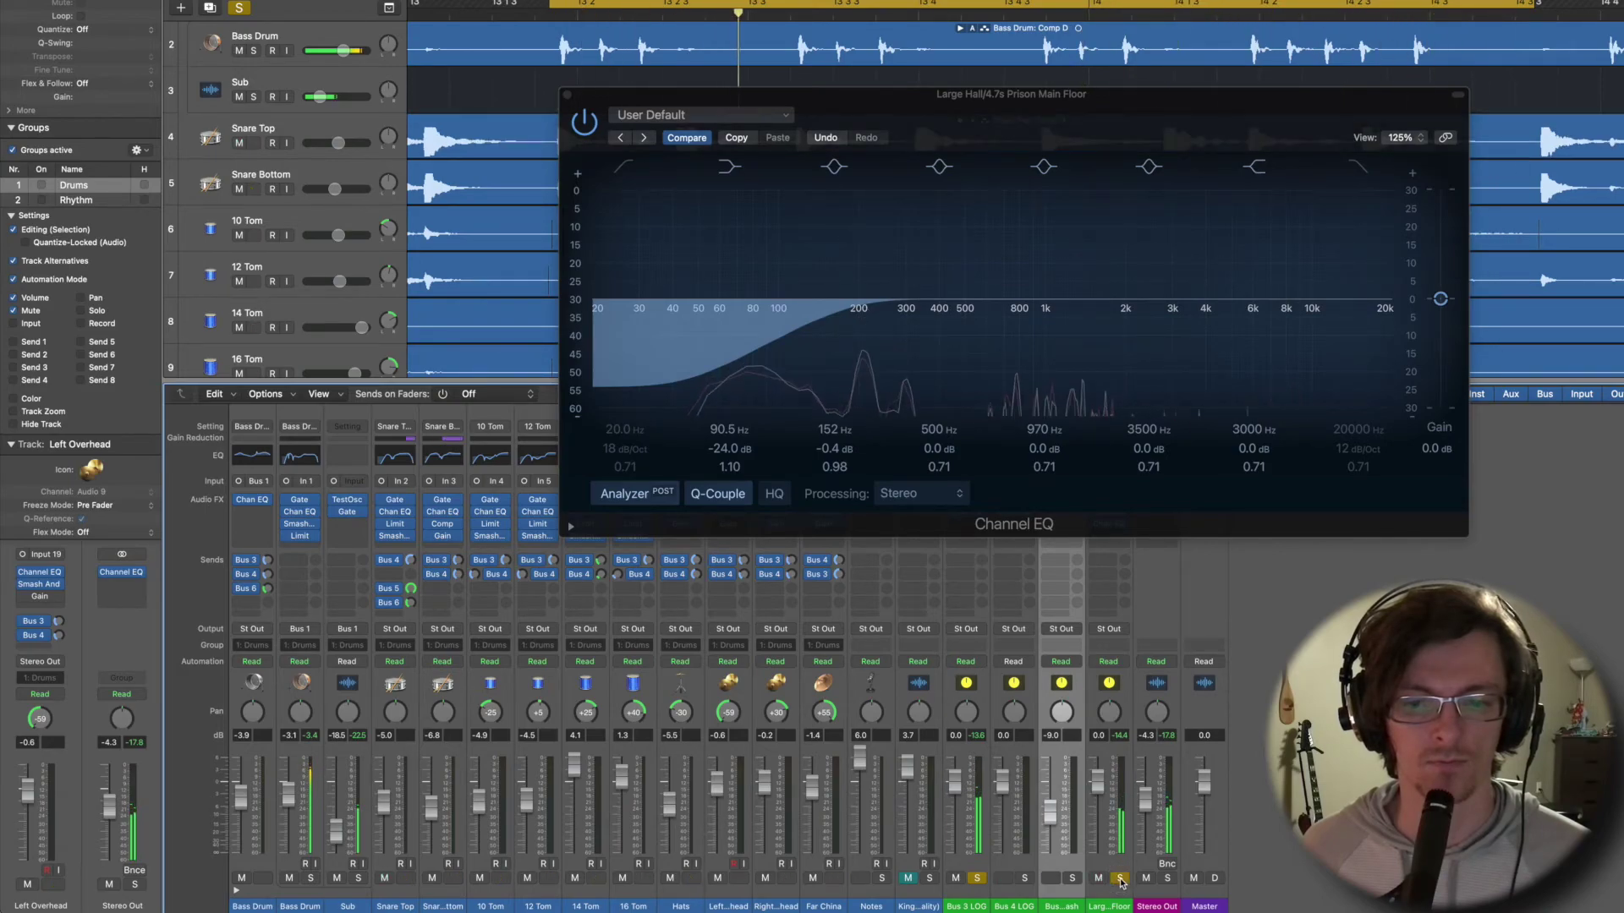
pyautogui.click(978, 880)
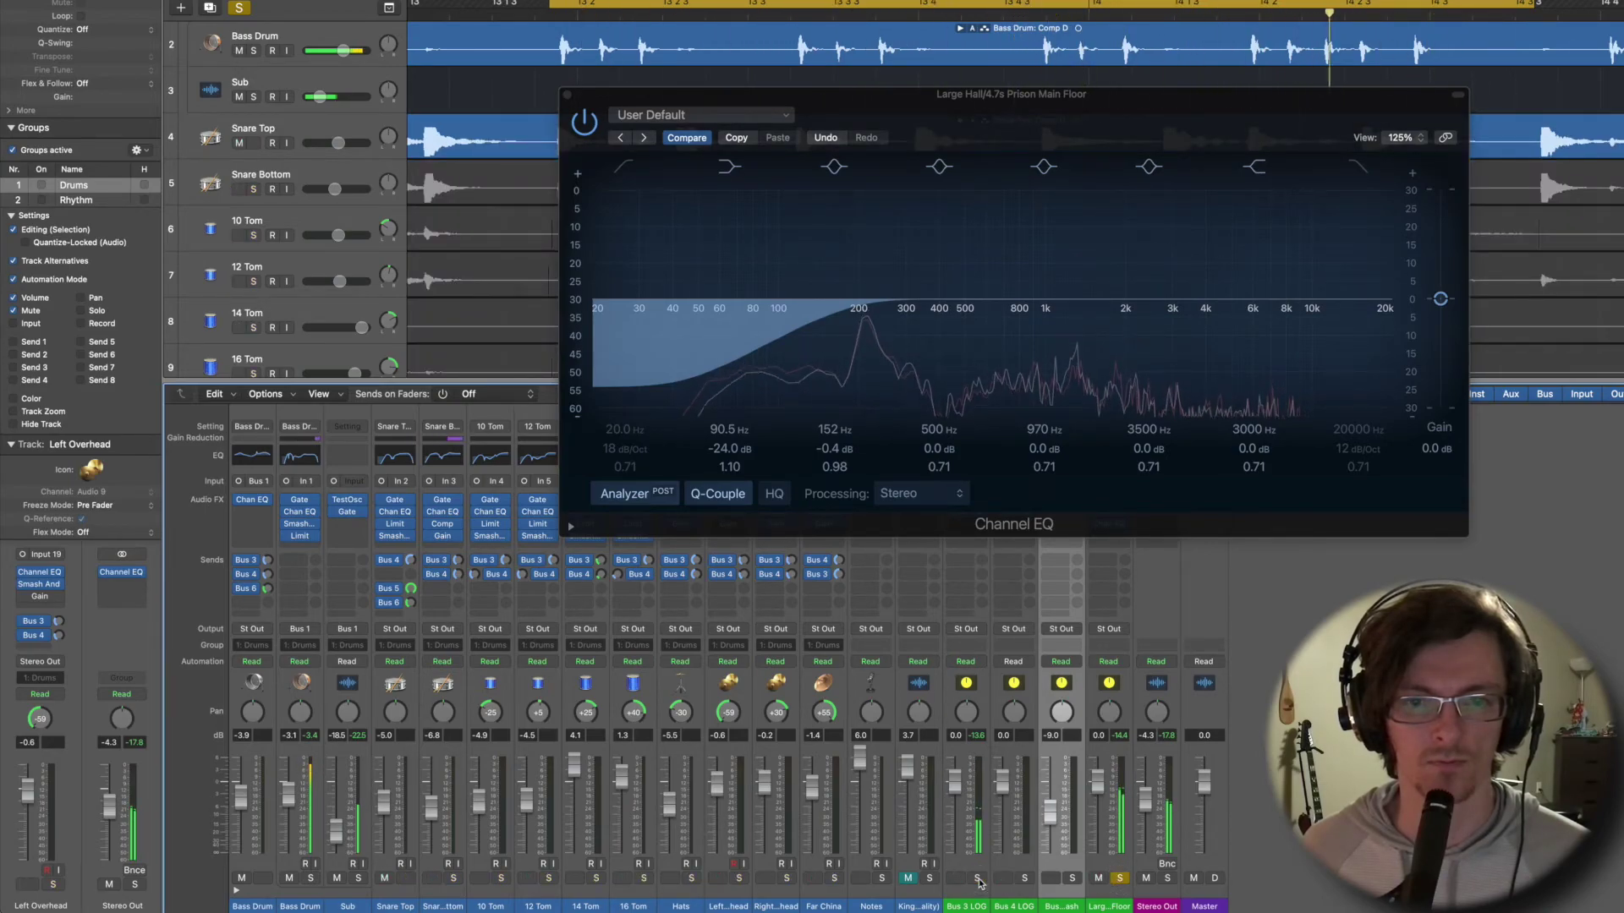
pyautogui.click(977, 880)
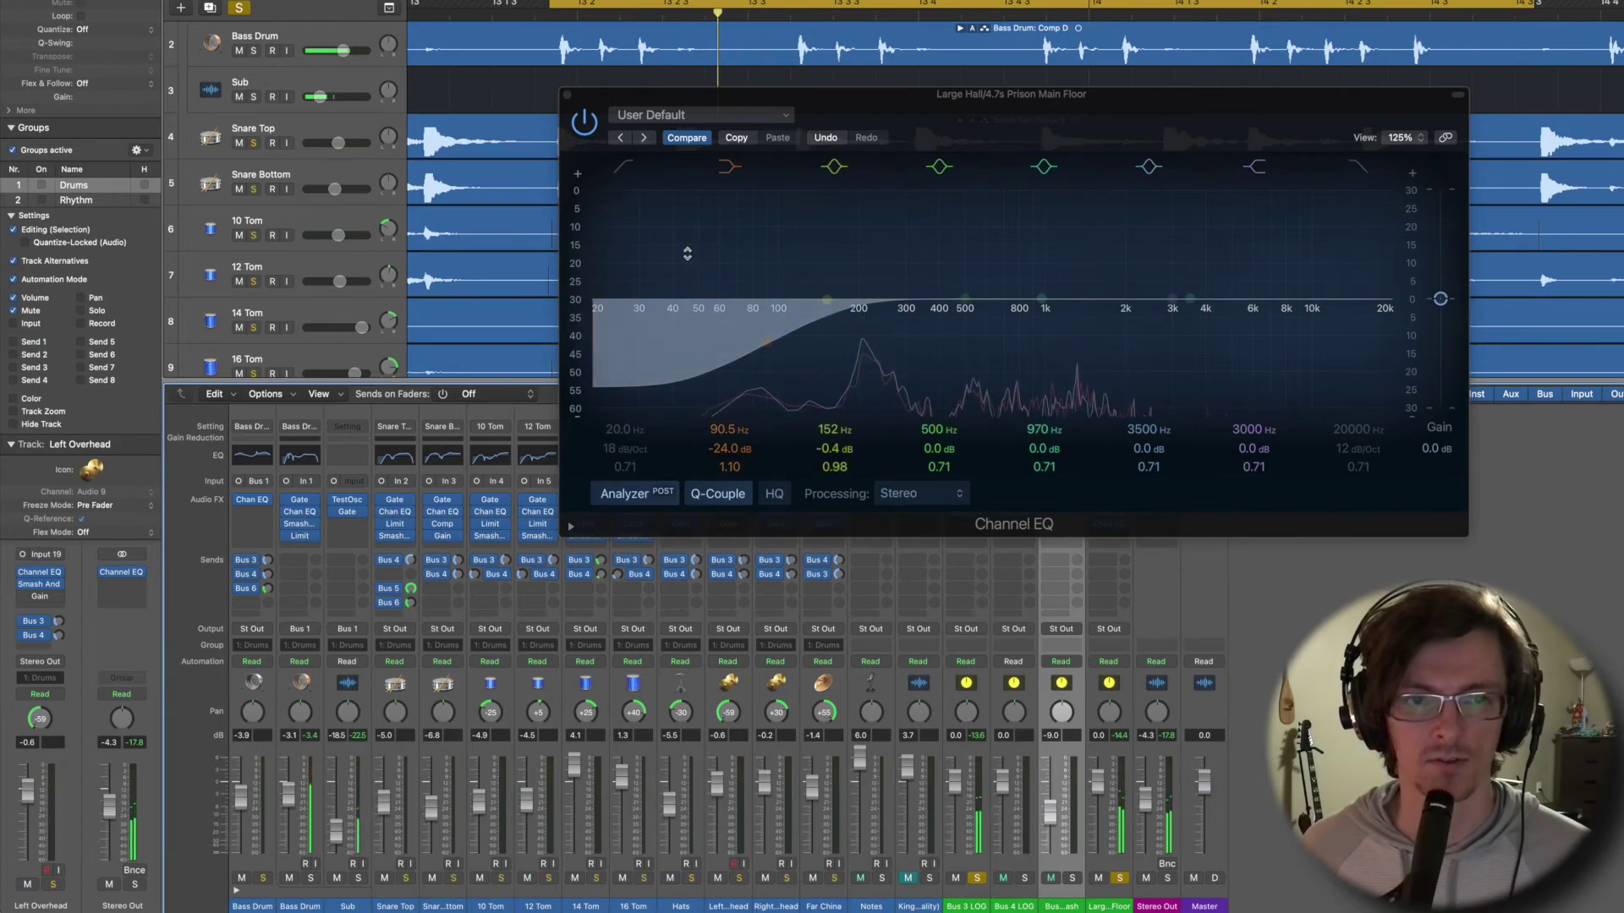
pyautogui.click(568, 95)
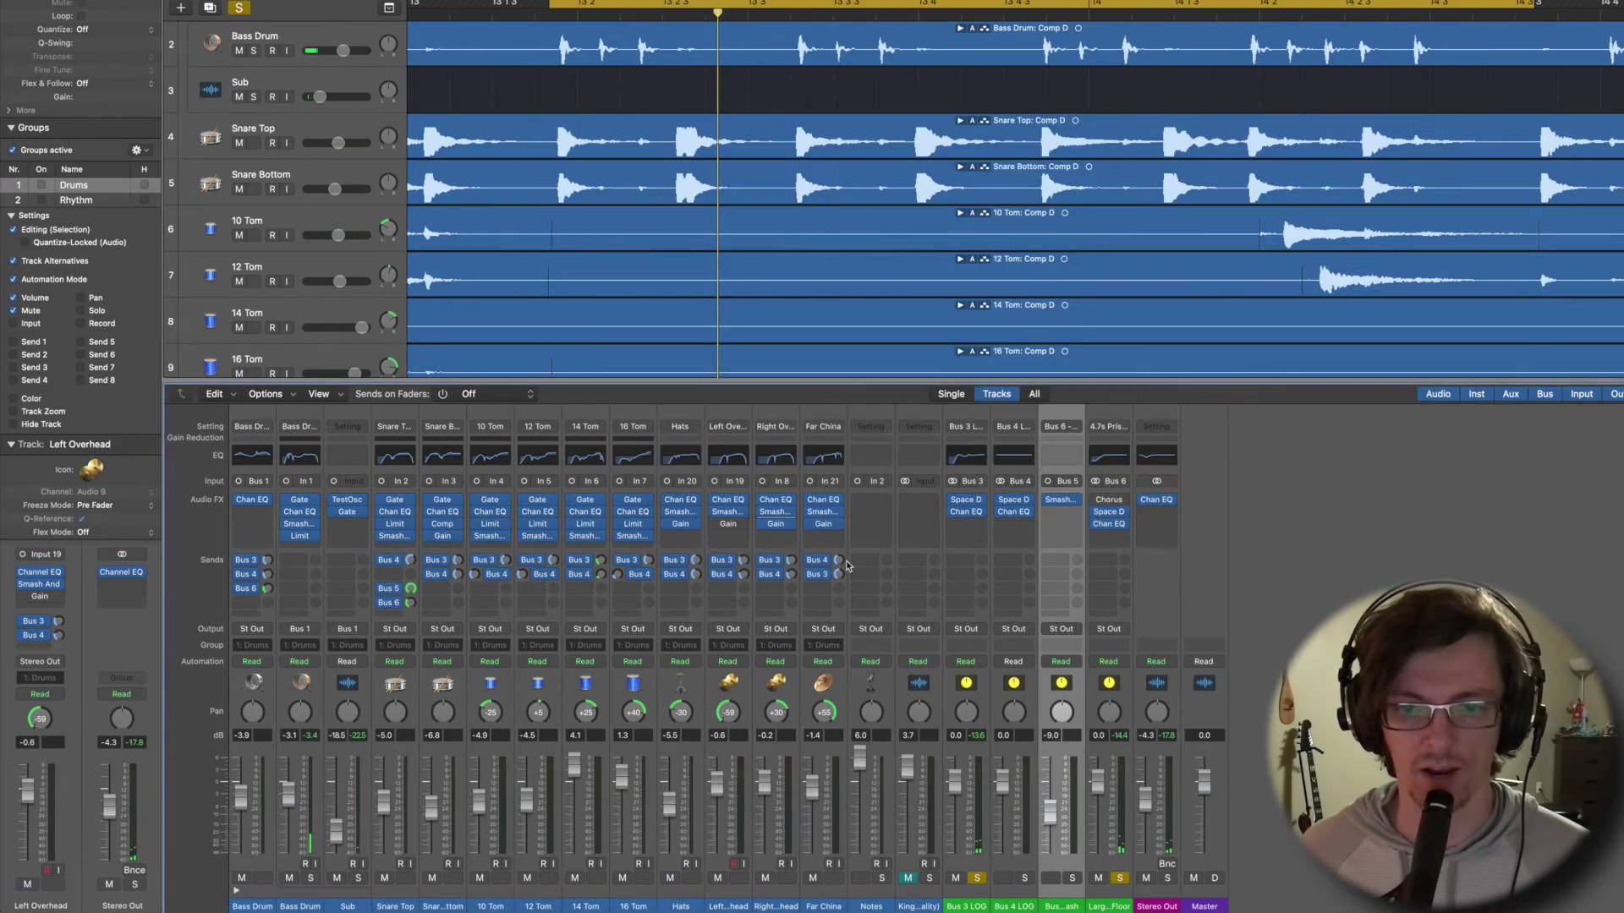
# Solo the smash and Bus 4 channels too, and lower Large Hall to -3.2 dB and the Bus 3 and Bus 4 reverbs to -0.9 dB.
pyautogui.click(969, 869)
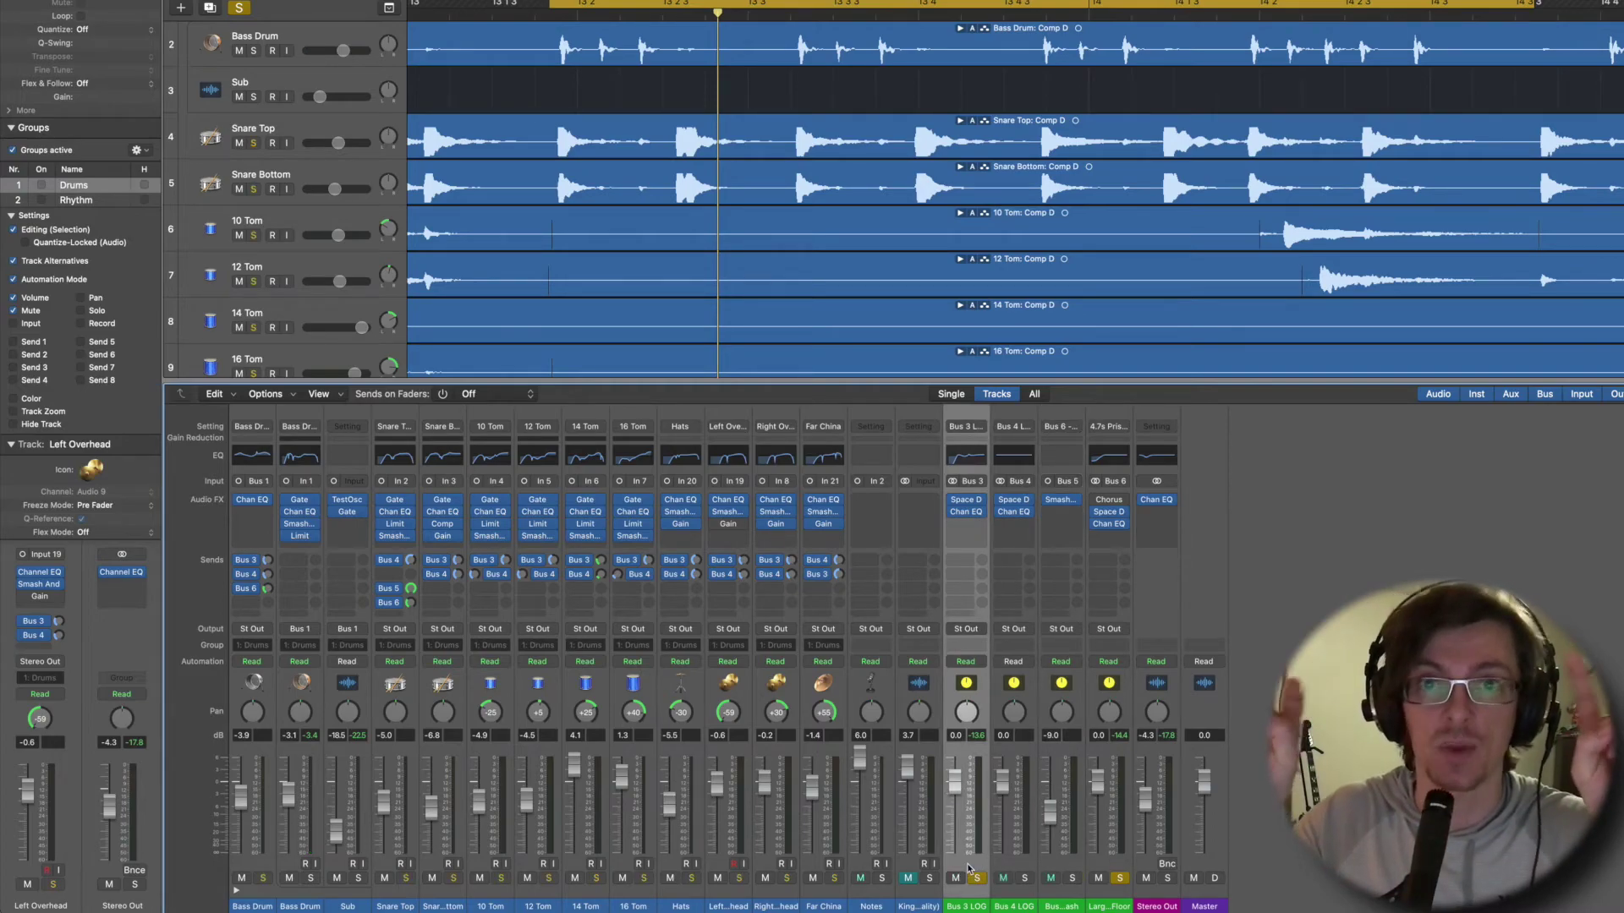
pyautogui.click(1125, 871)
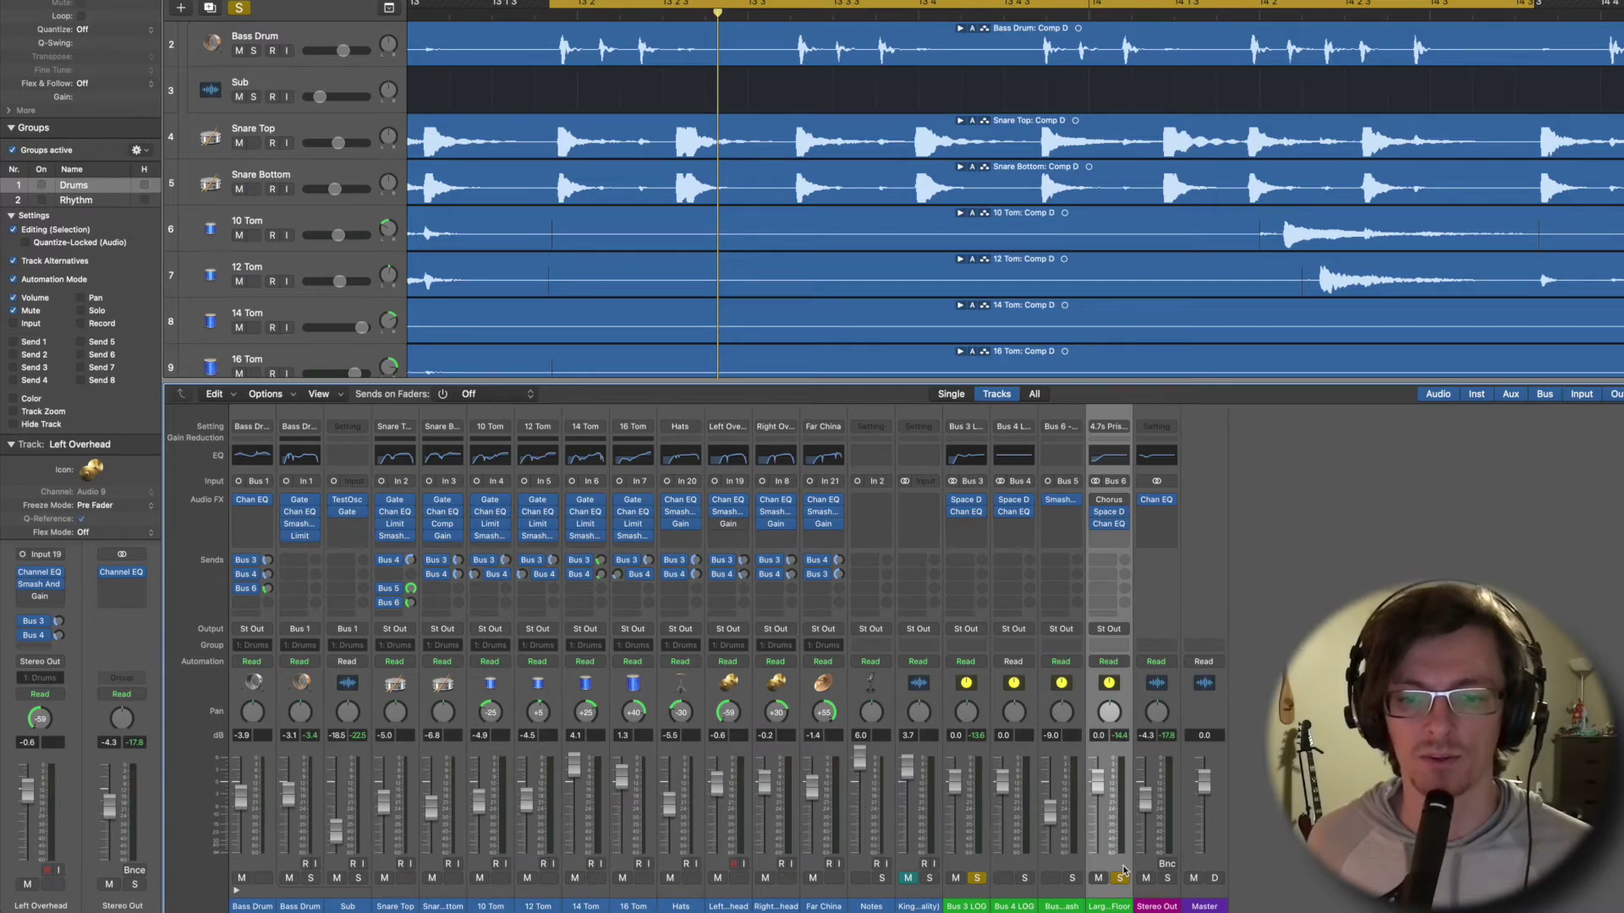
pyautogui.click(1071, 879)
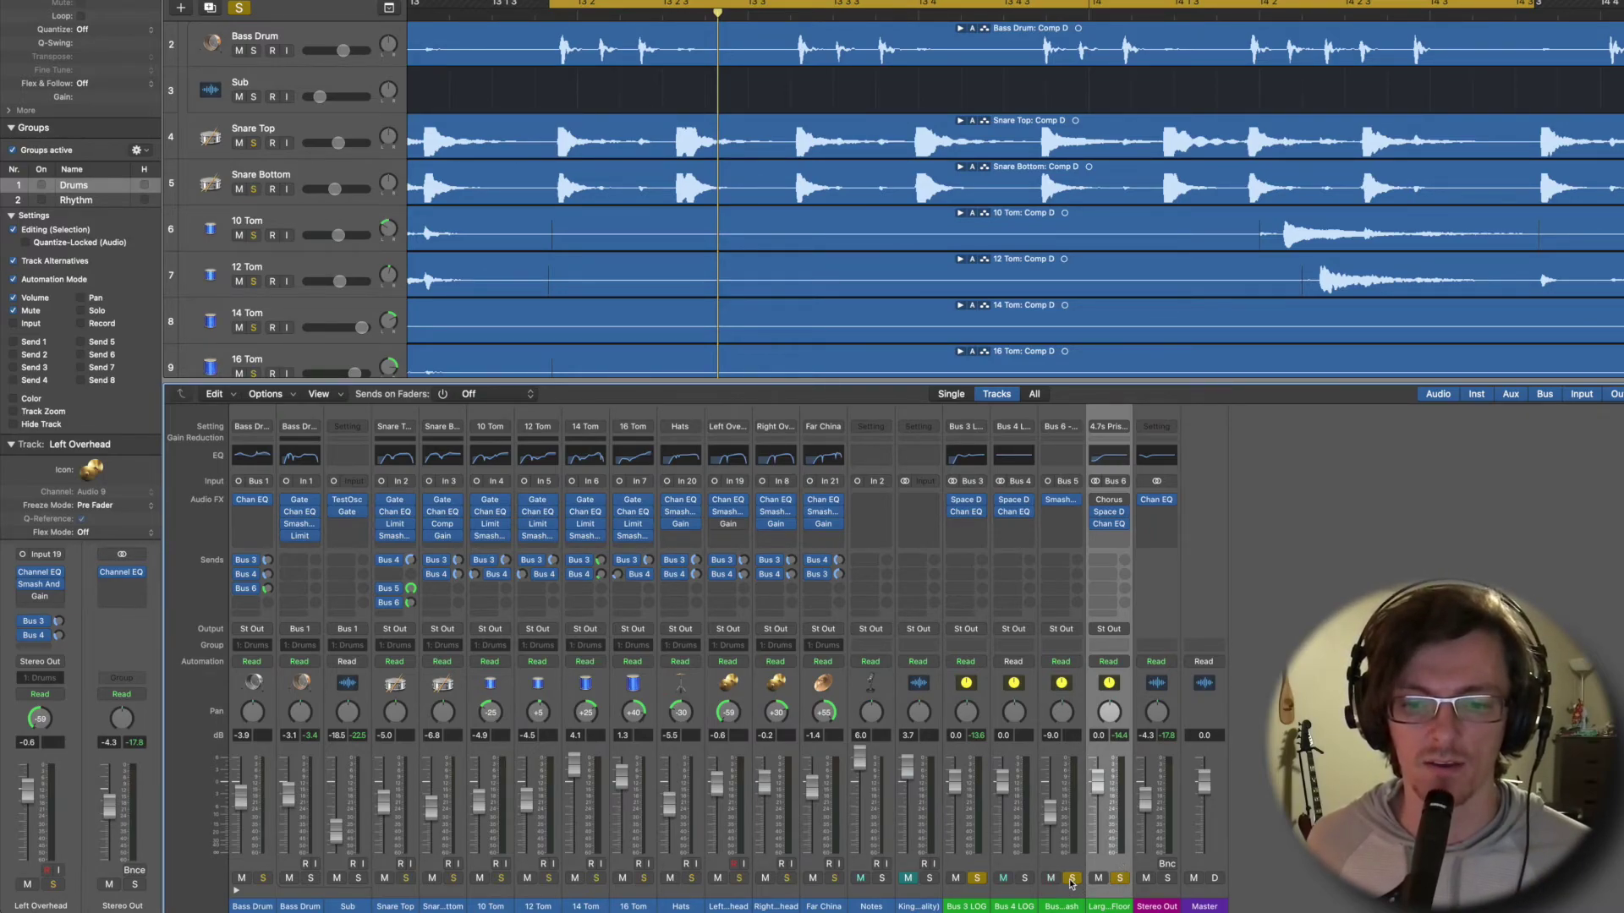
pyautogui.press('space')
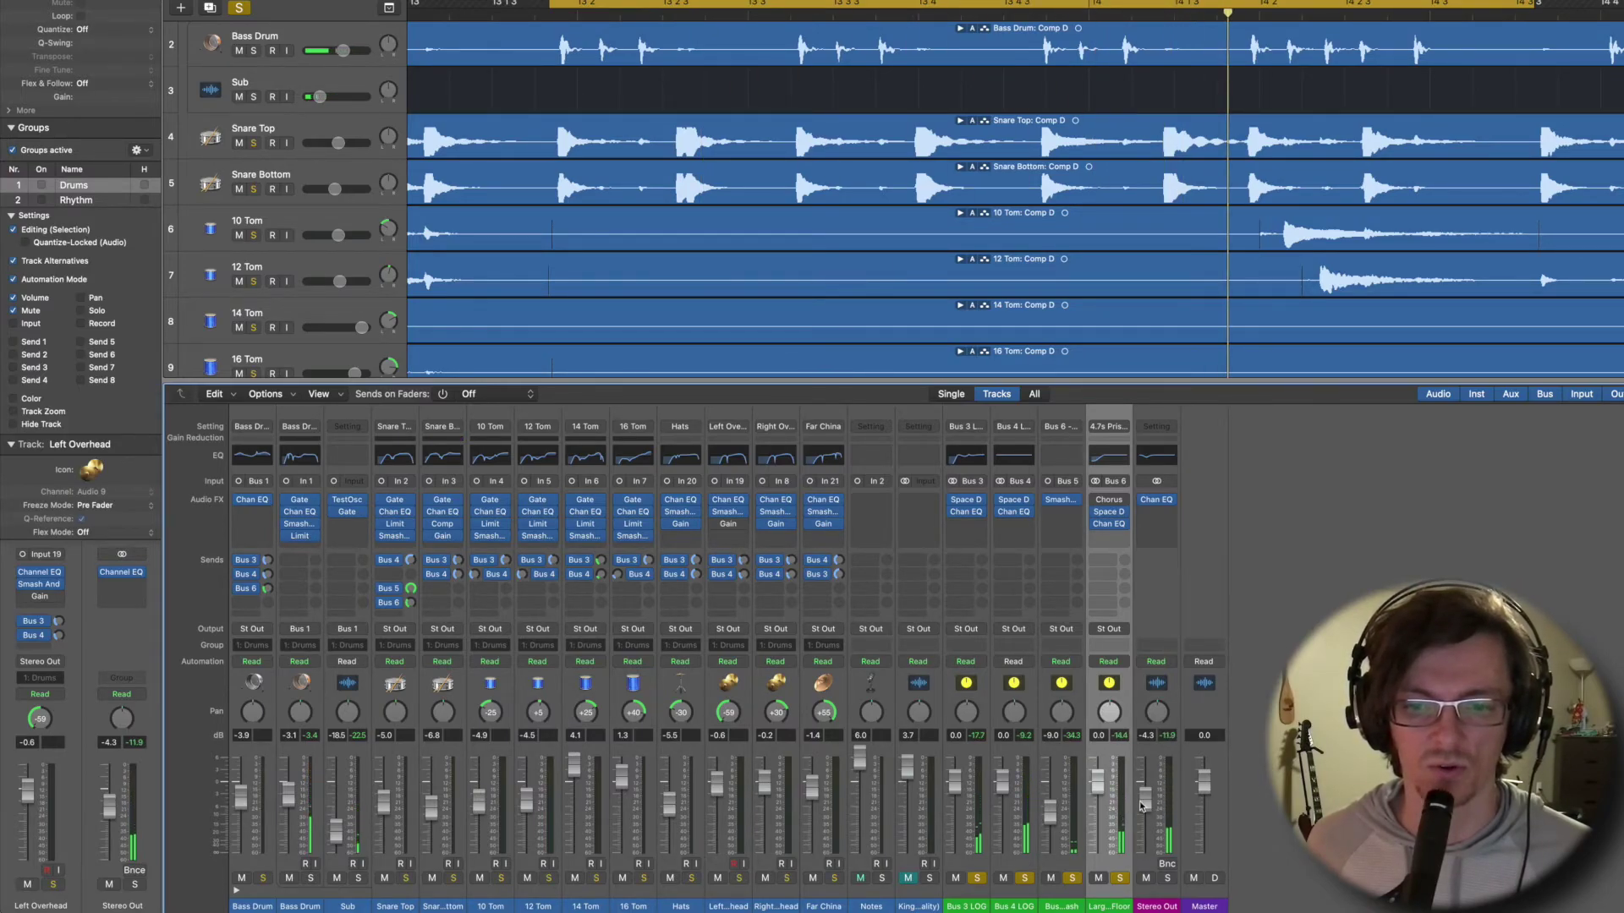
pyautogui.moveTo(1102, 791); pyautogui.dragTo(1097, 806)
pyautogui.moveTo(1002, 791); pyautogui.dragTo(1002, 797)
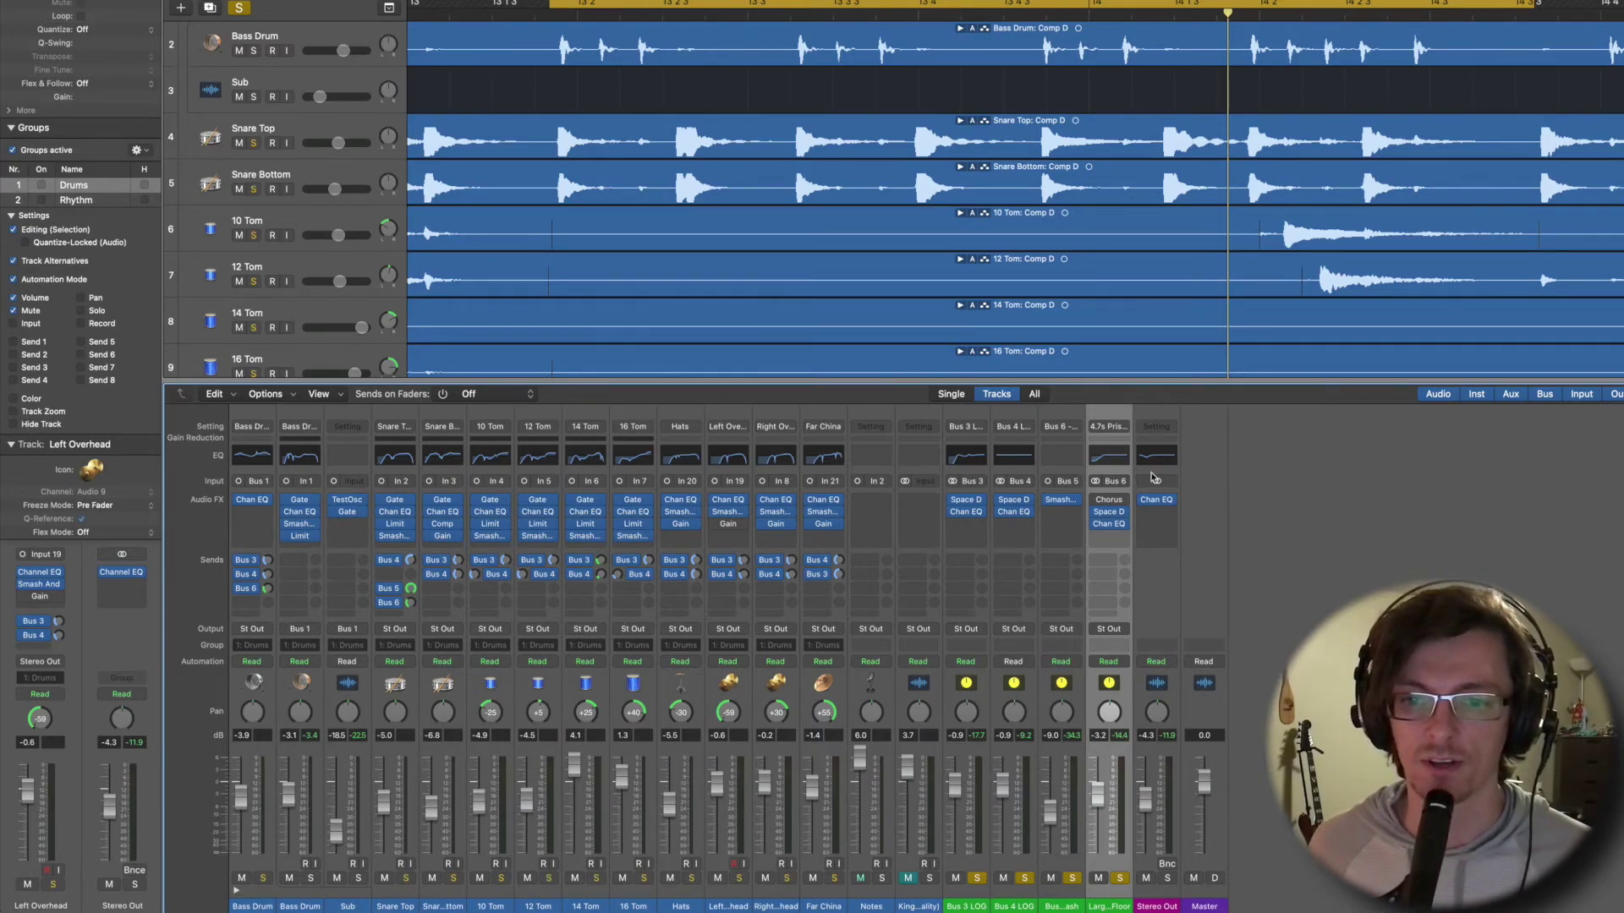
# Inspect the Channel EQ curve on the Stereo Out channel and close the plug-in.
pyautogui.click(1166, 605)
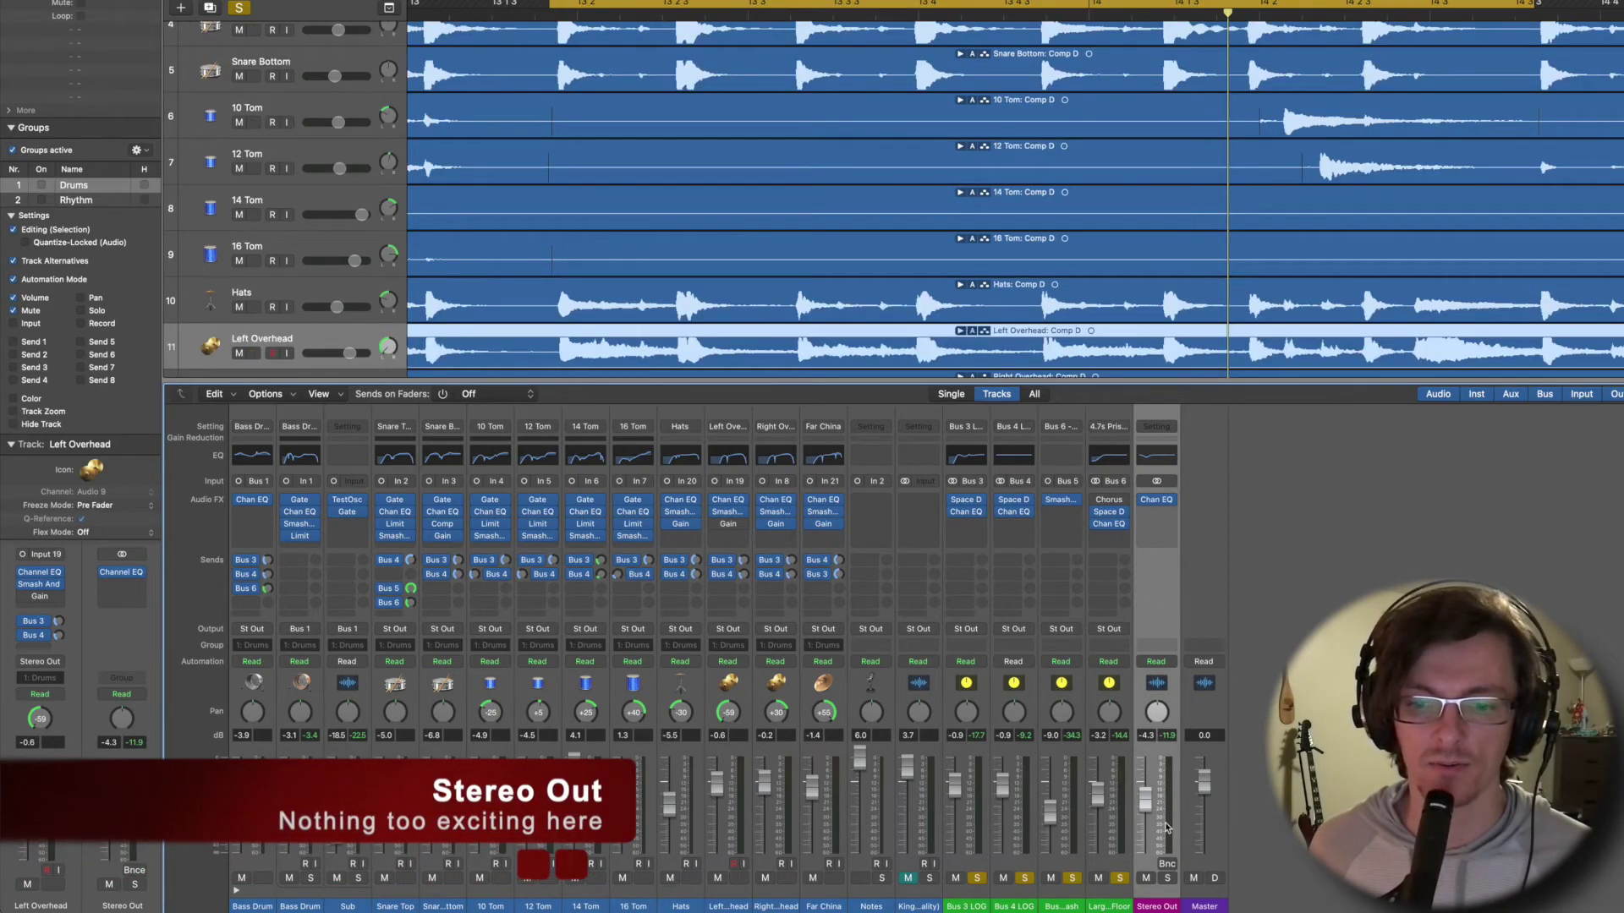
pyautogui.click(1156, 458)
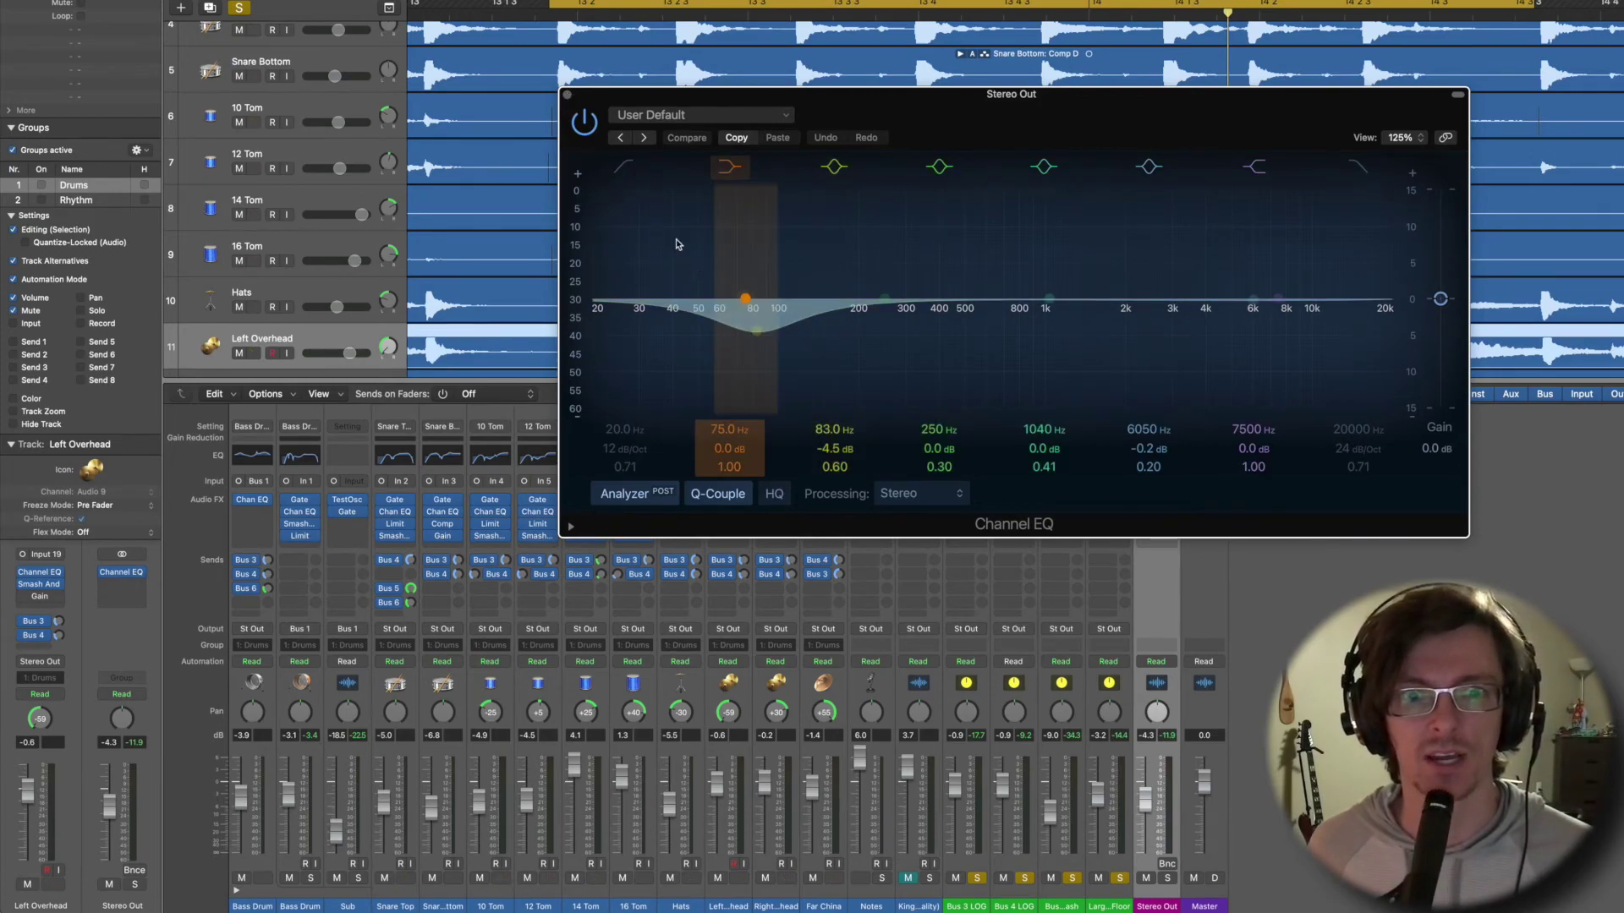
pyautogui.click(567, 95)
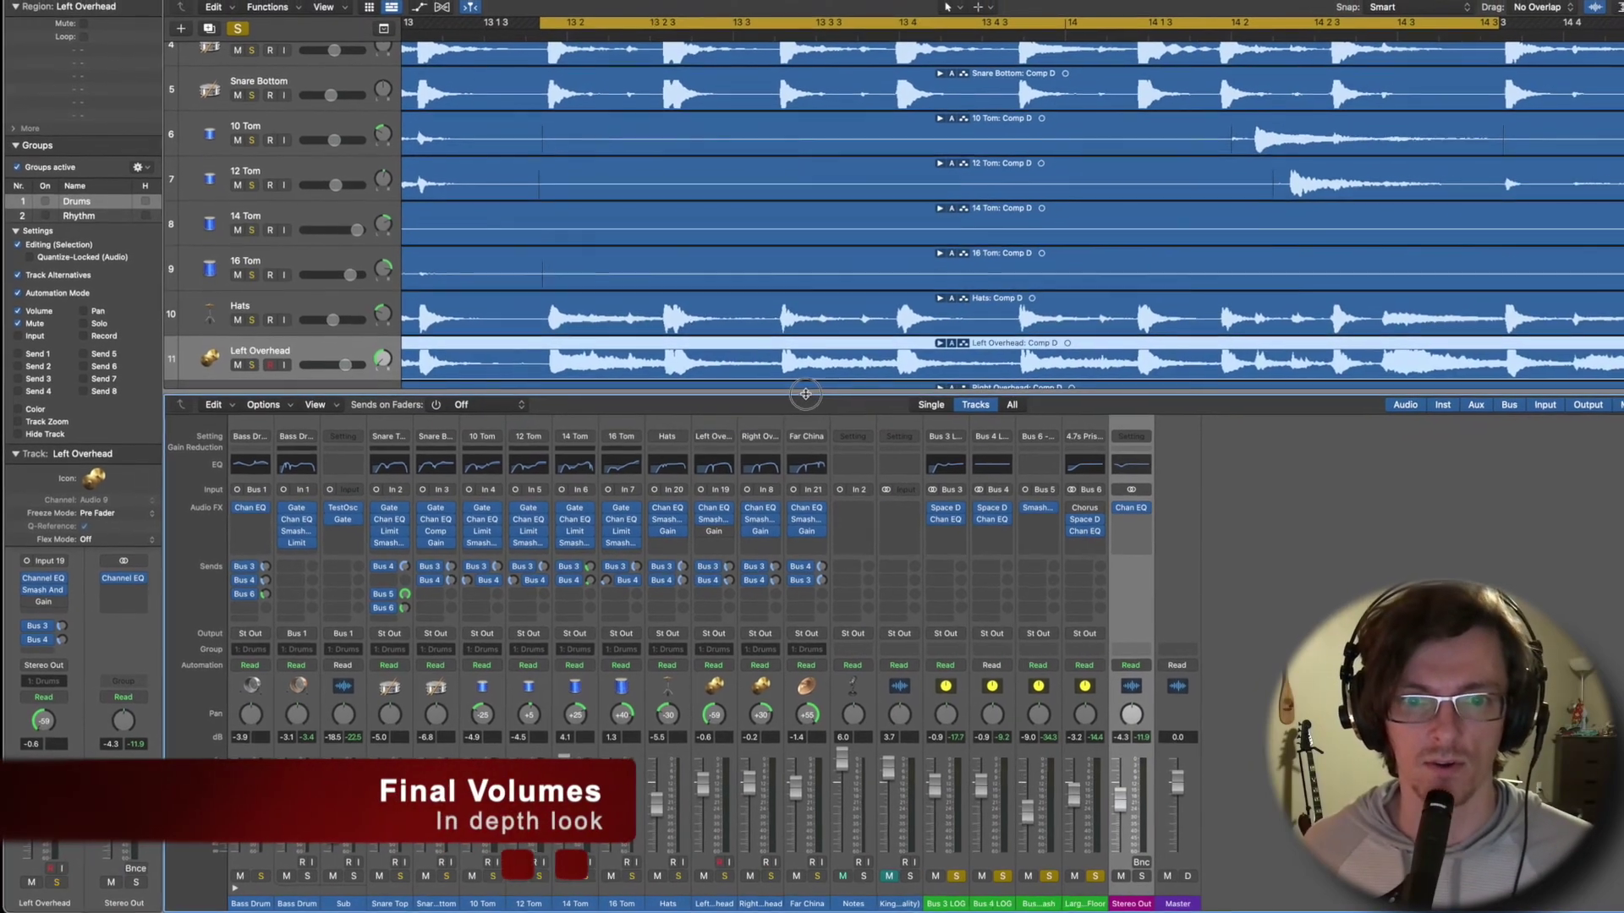
# Enlarge the track area above the mixer to show Bass Drum through Far China, keeping the mixer faders in view.
pyautogui.moveTo(828, 382); pyautogui.dragTo(831, 522)
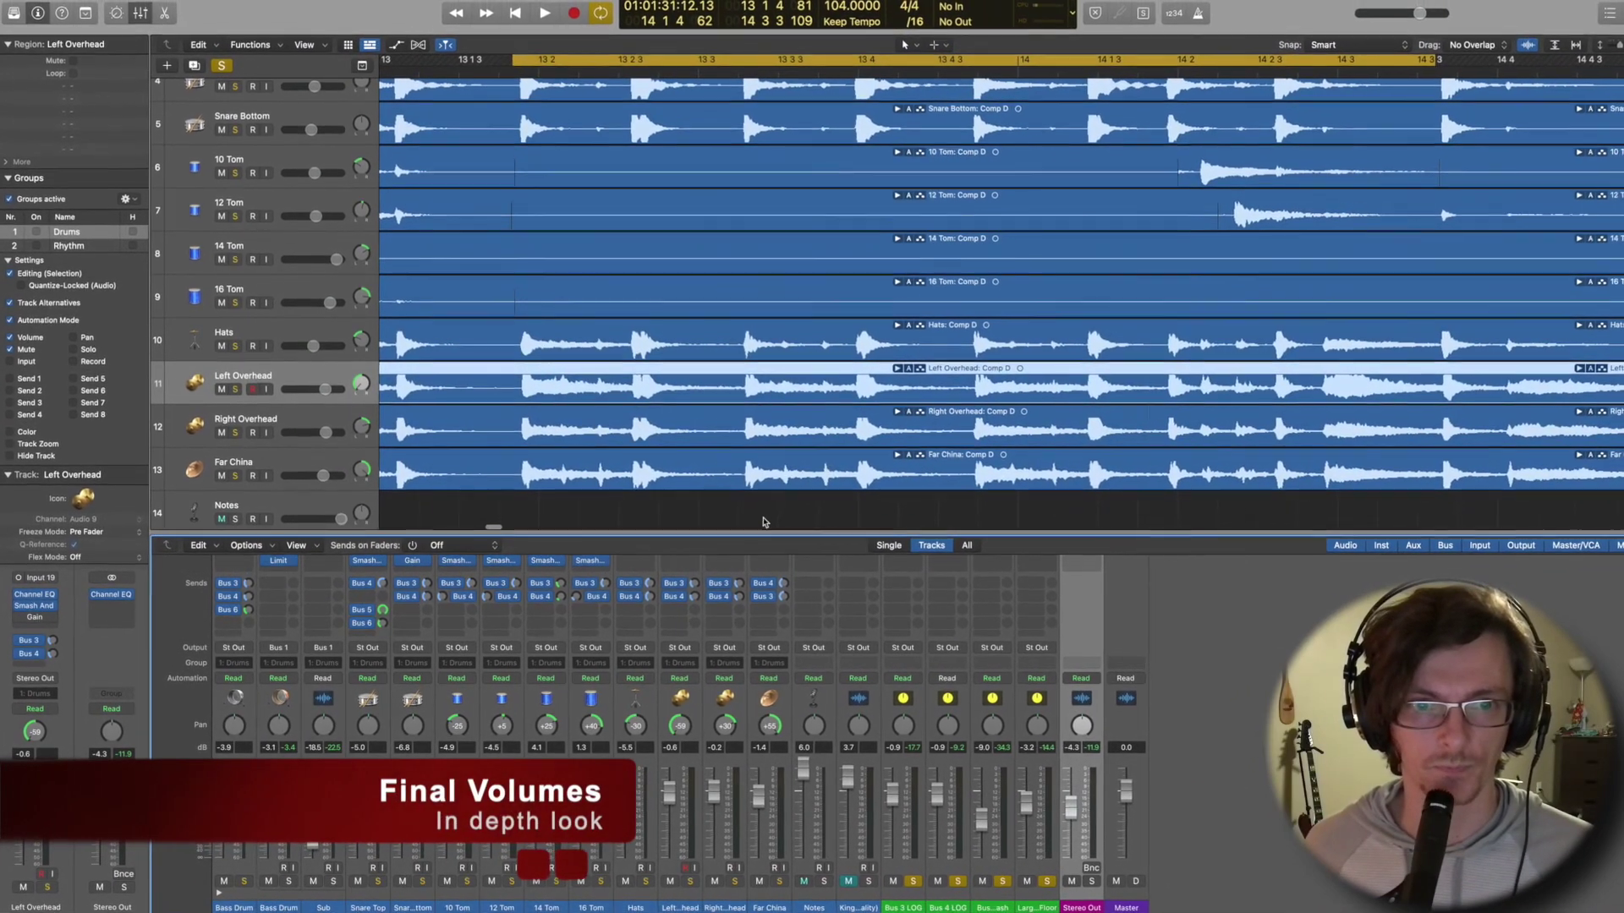
pyautogui.scroll(5, 812, 381)
pyautogui.moveTo(856, 558); pyautogui.dragTo(844, 608)
pyautogui.scroll(-1, 712, 229)
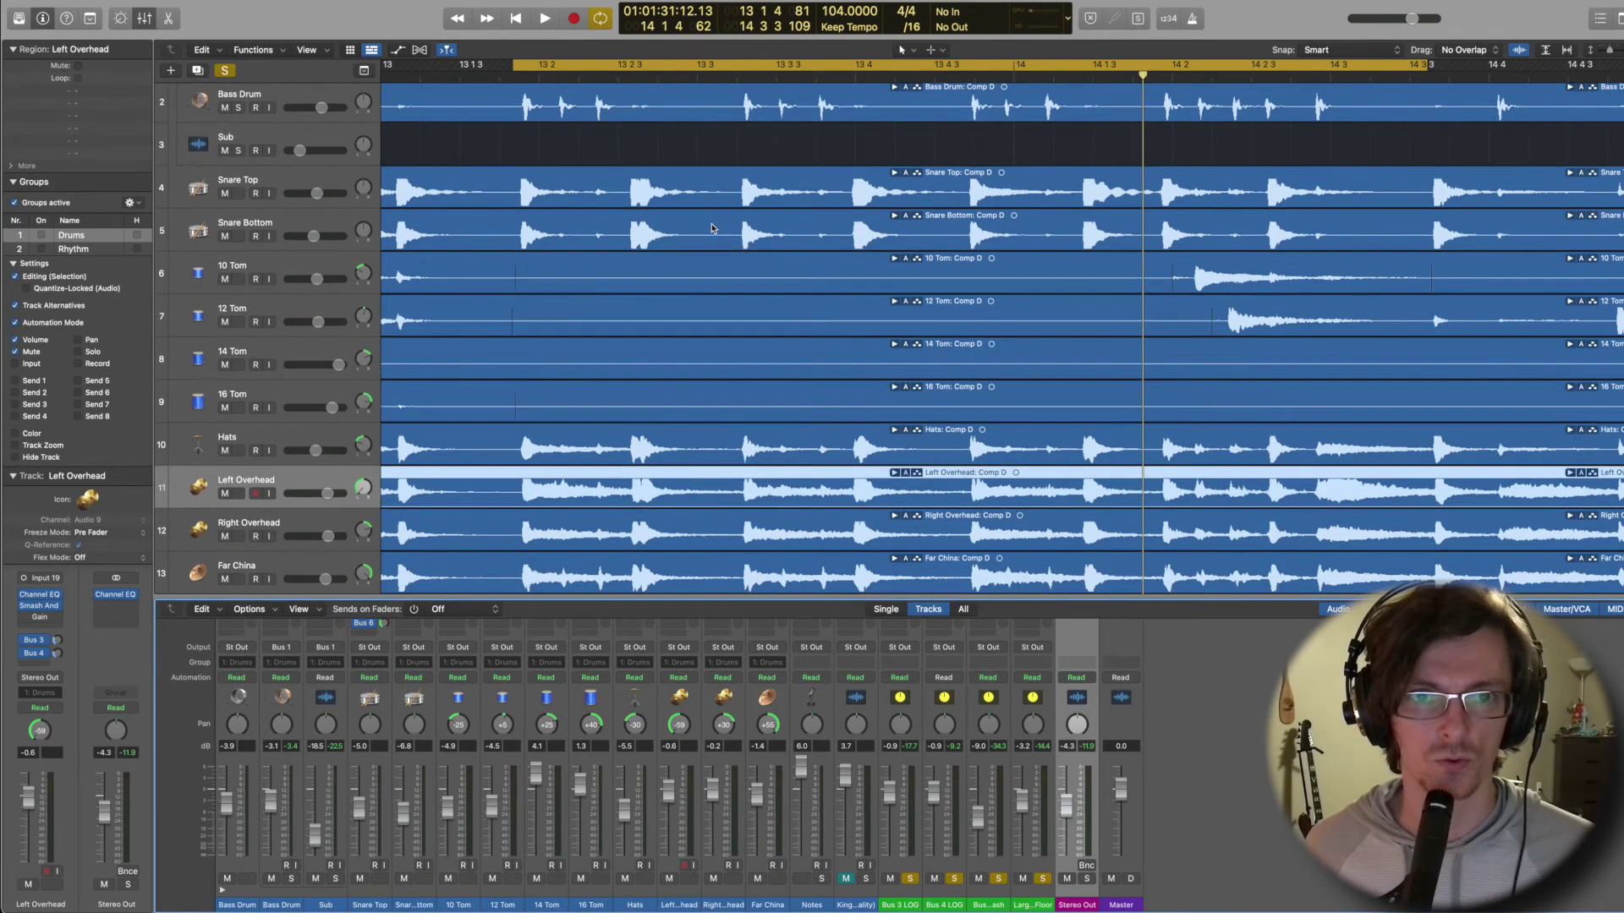
# Zoom out the track area to show more bars and turn off the cycle range around bars 13 and 14.
pyautogui.press('super+Down')
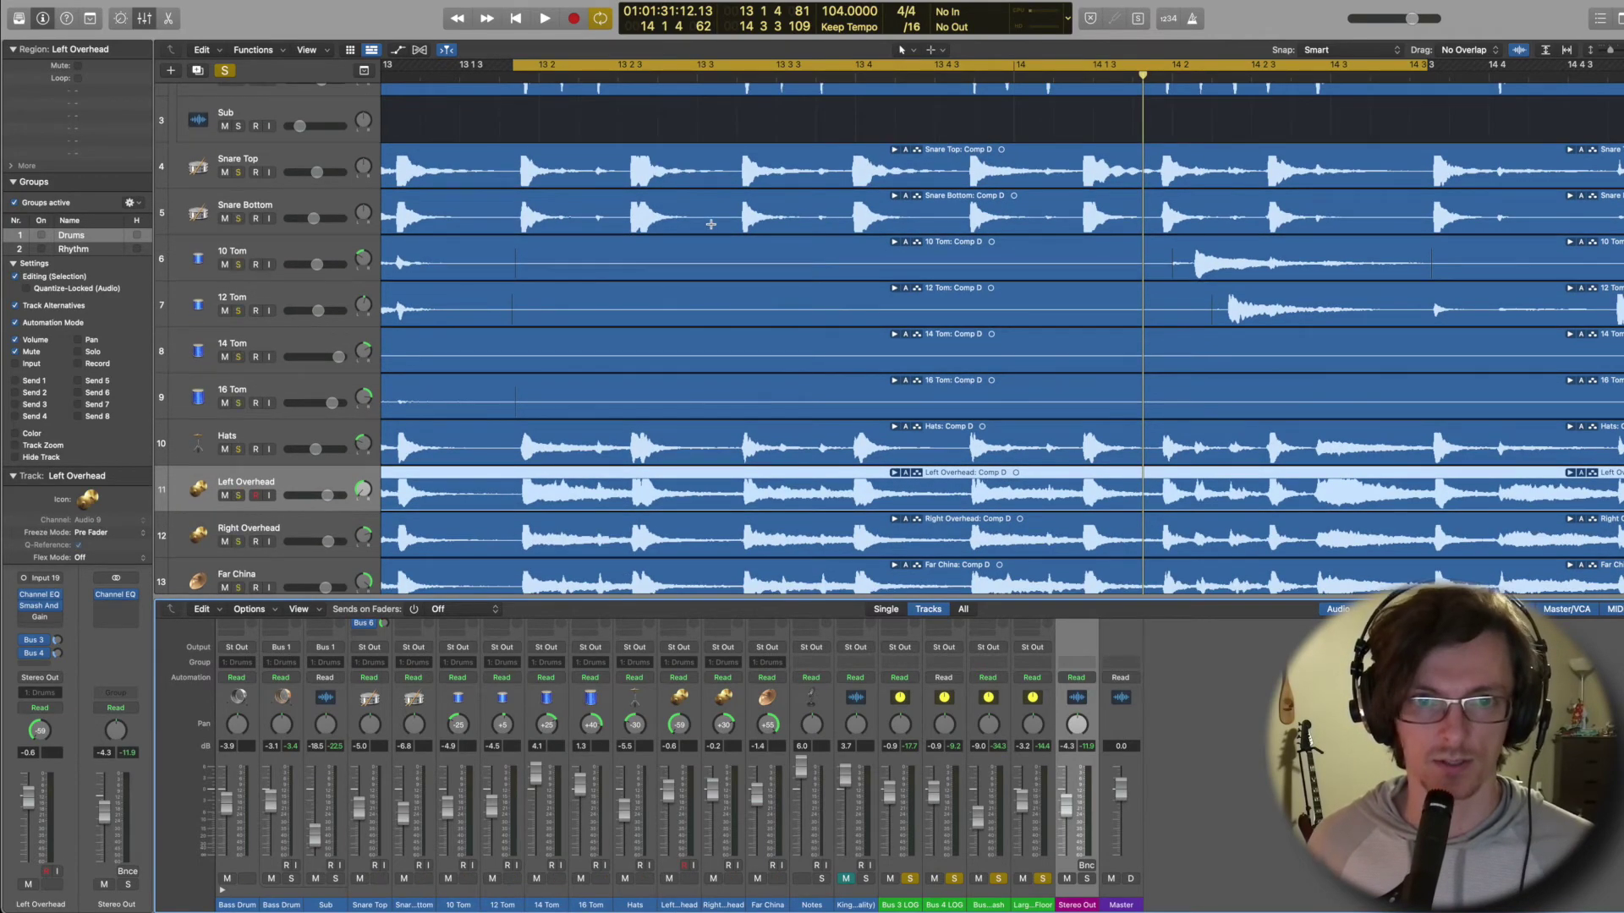
pyautogui.press('super+Up')
pyautogui.press('super+Left')
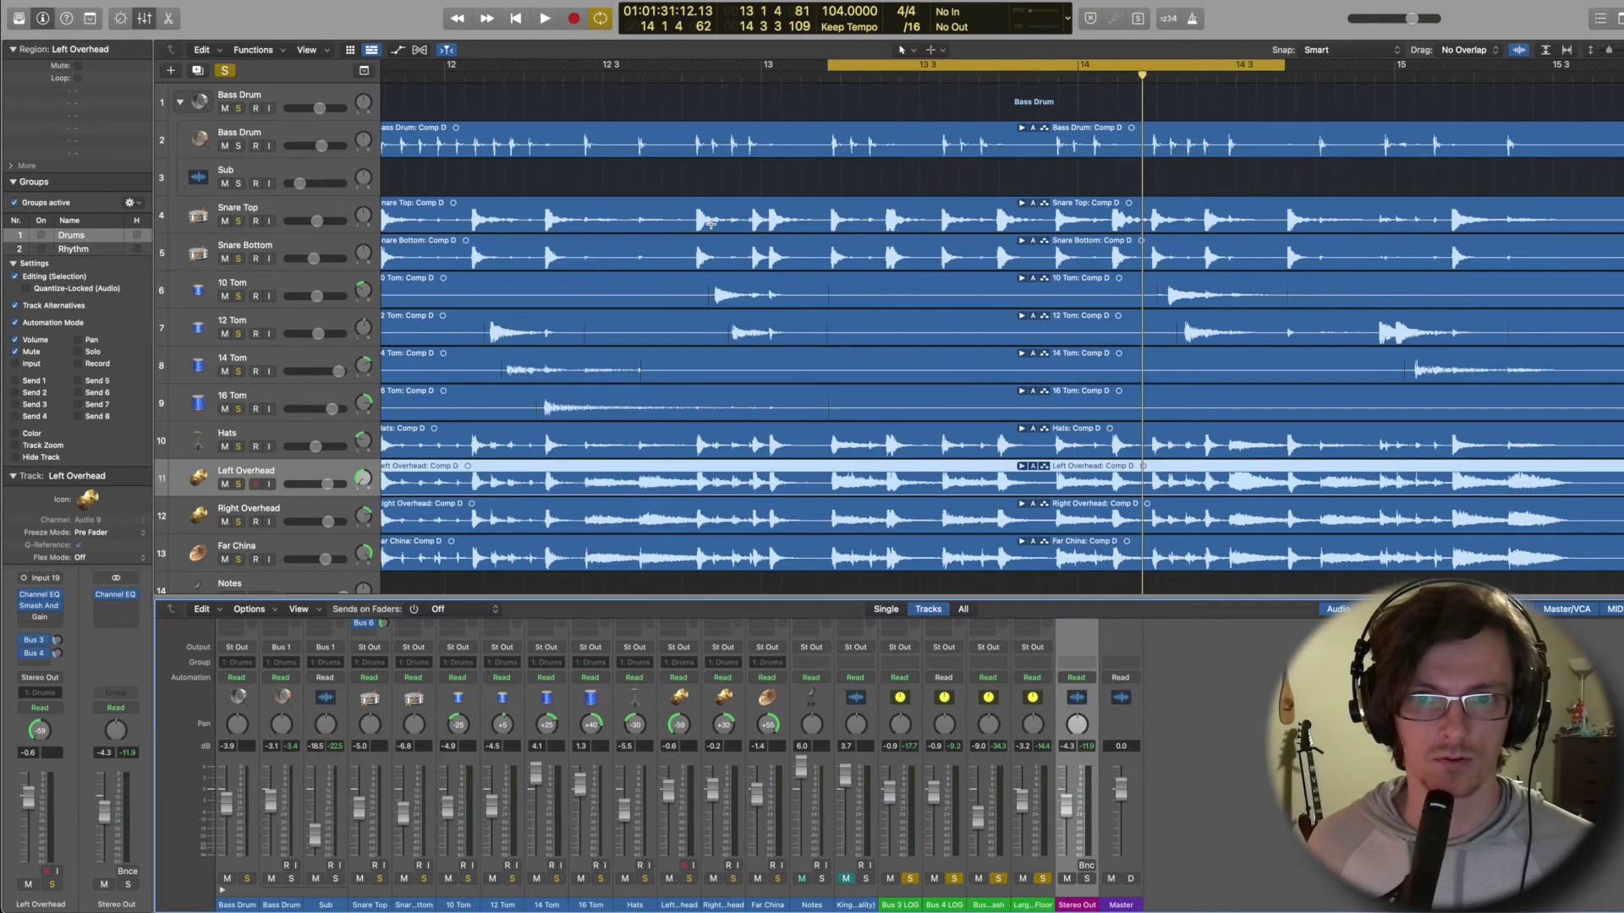
pyautogui.press('super+Left')
pyautogui.hscroll(-5, 712, 227)
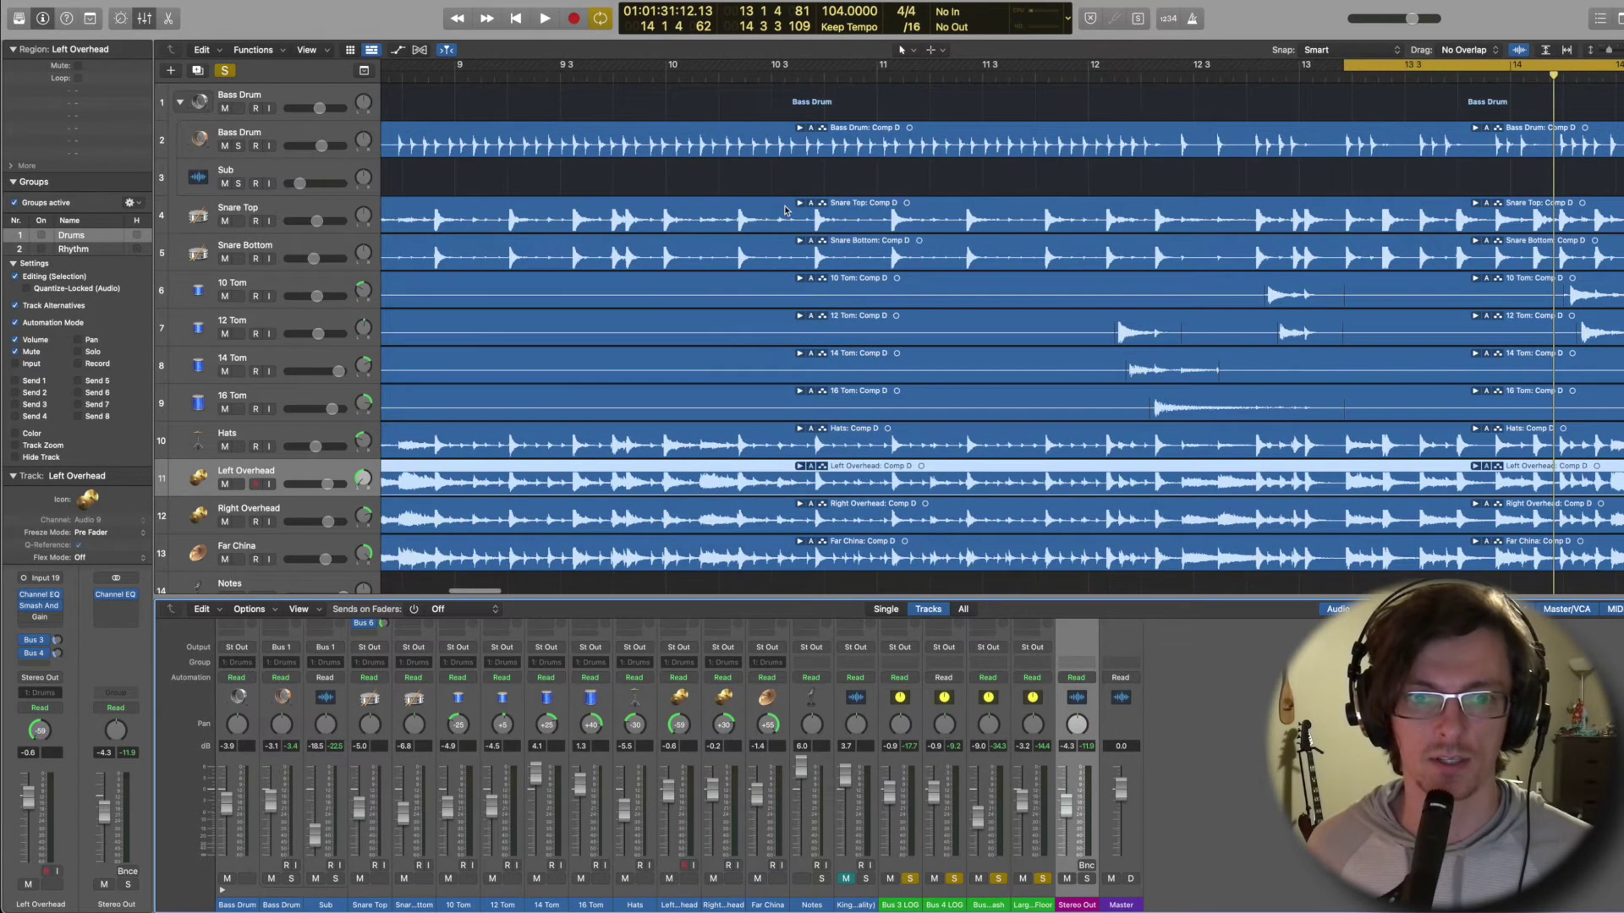
pyautogui.click(1335, 64)
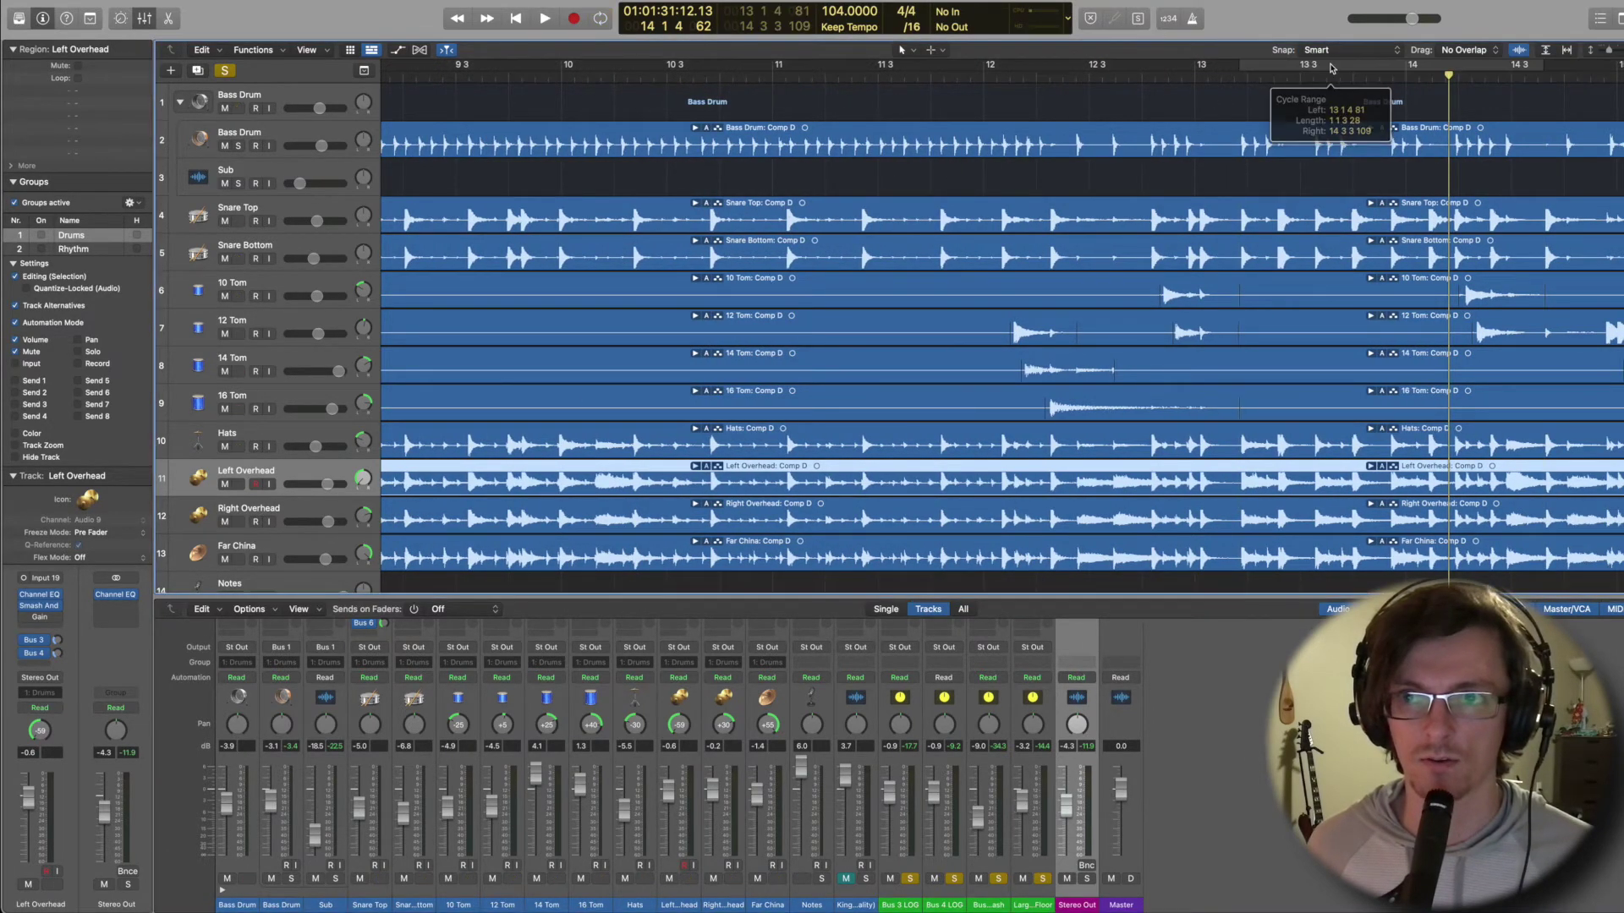
# Clear the mixer's peak readings and place the playhead in bar 2, just before the first drum hits.
pyautogui.hscroll(-8, 1148, 193)
pyautogui.hscroll(-15, 1148, 193)
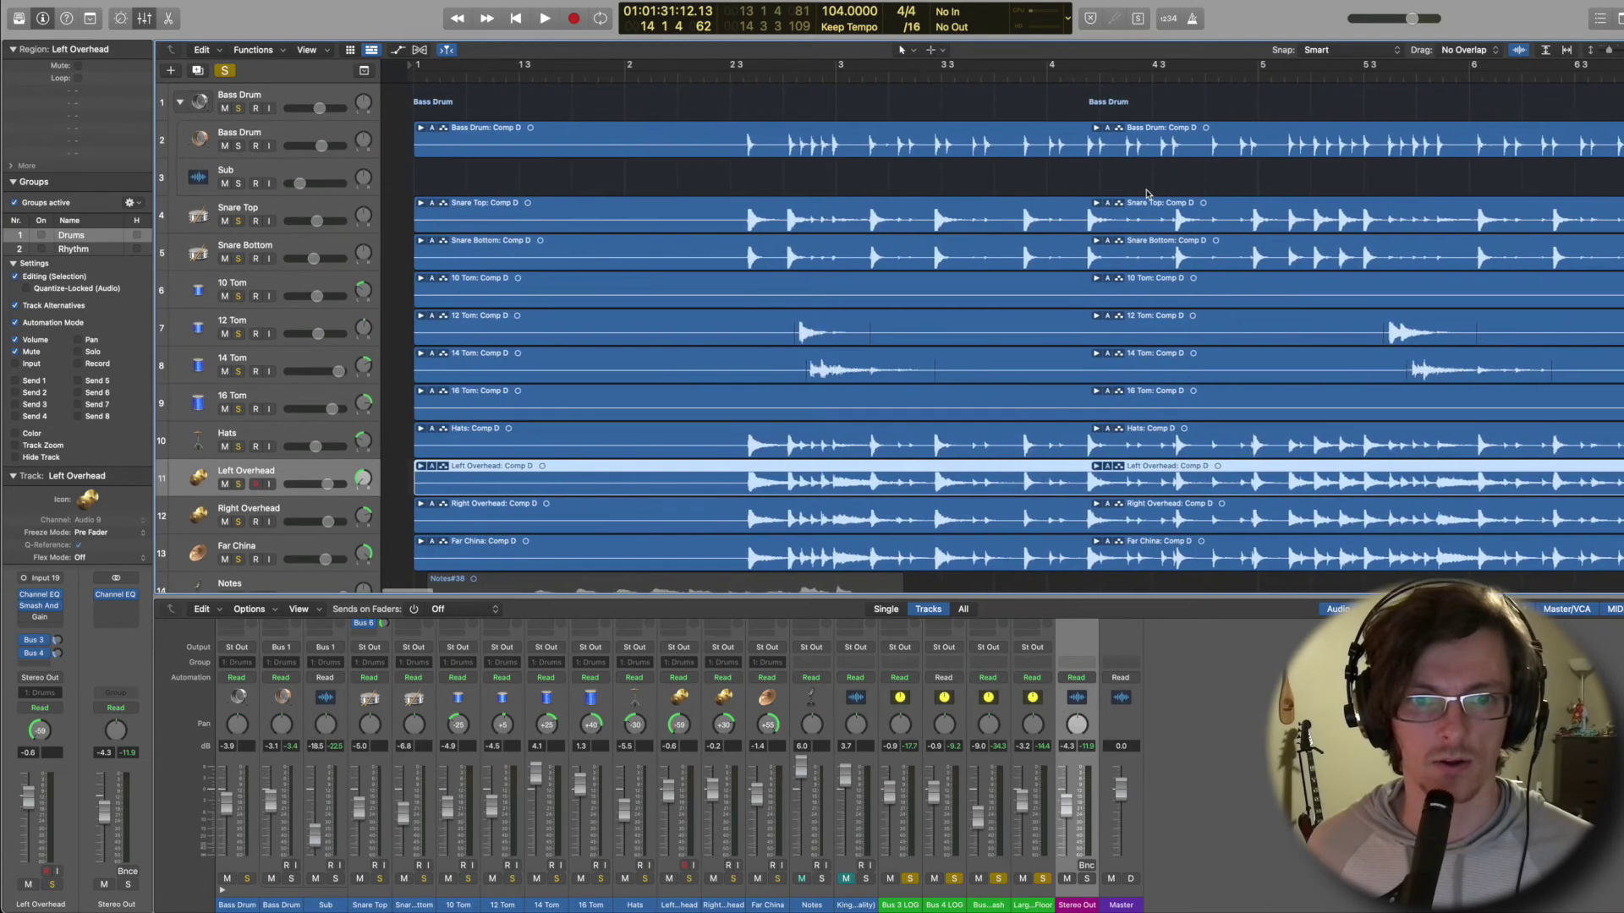
pyautogui.click(1090, 749)
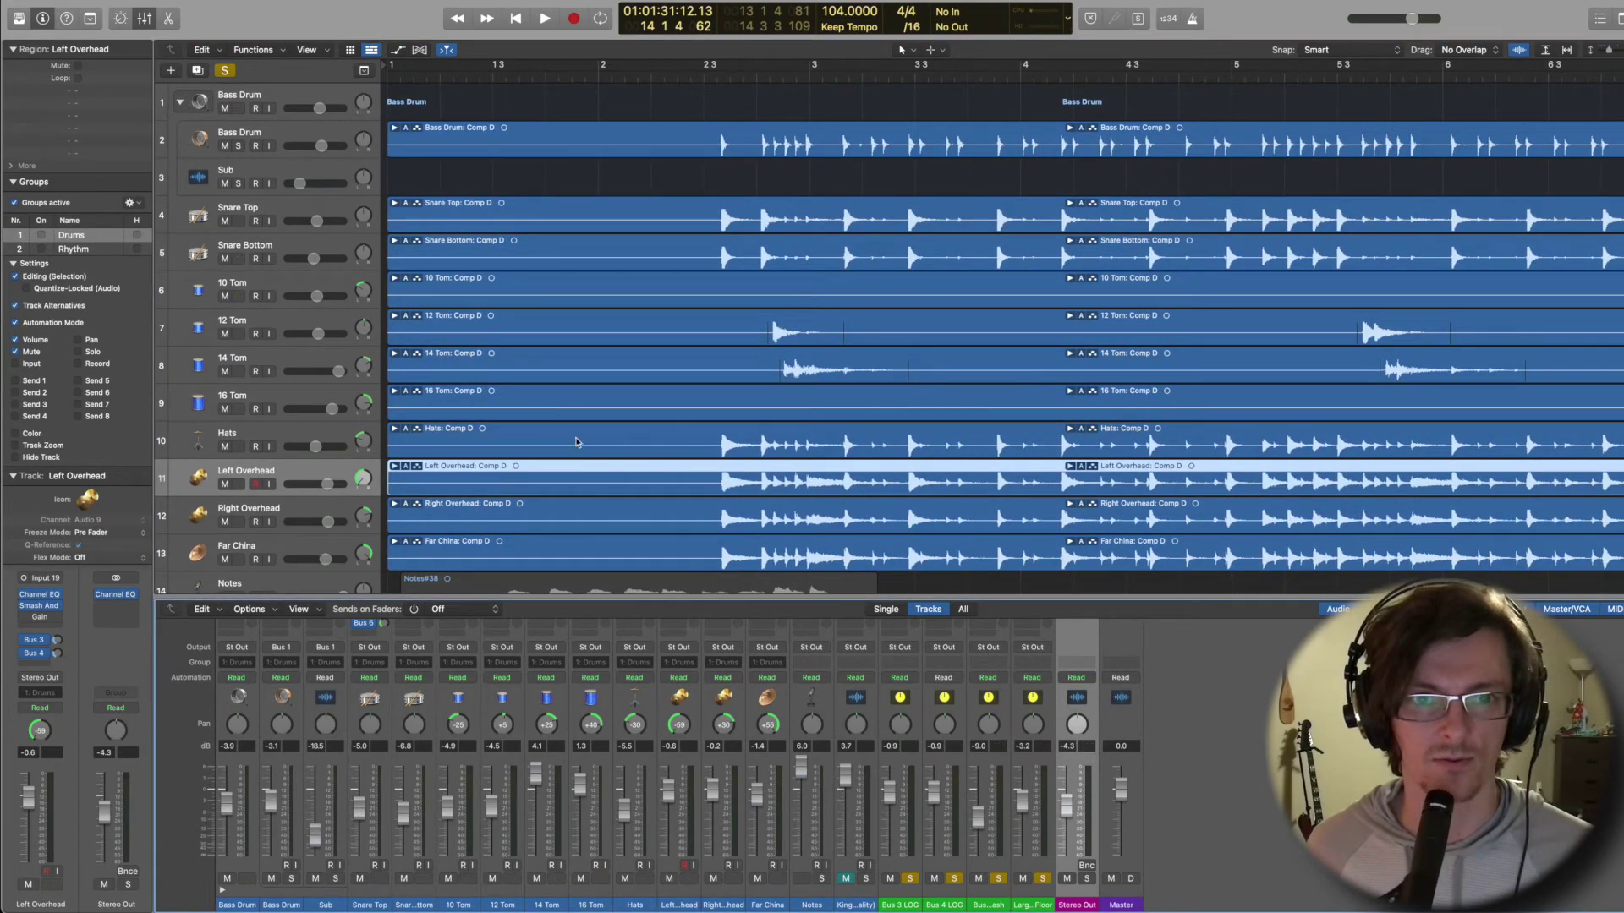
pyautogui.click(691, 77)
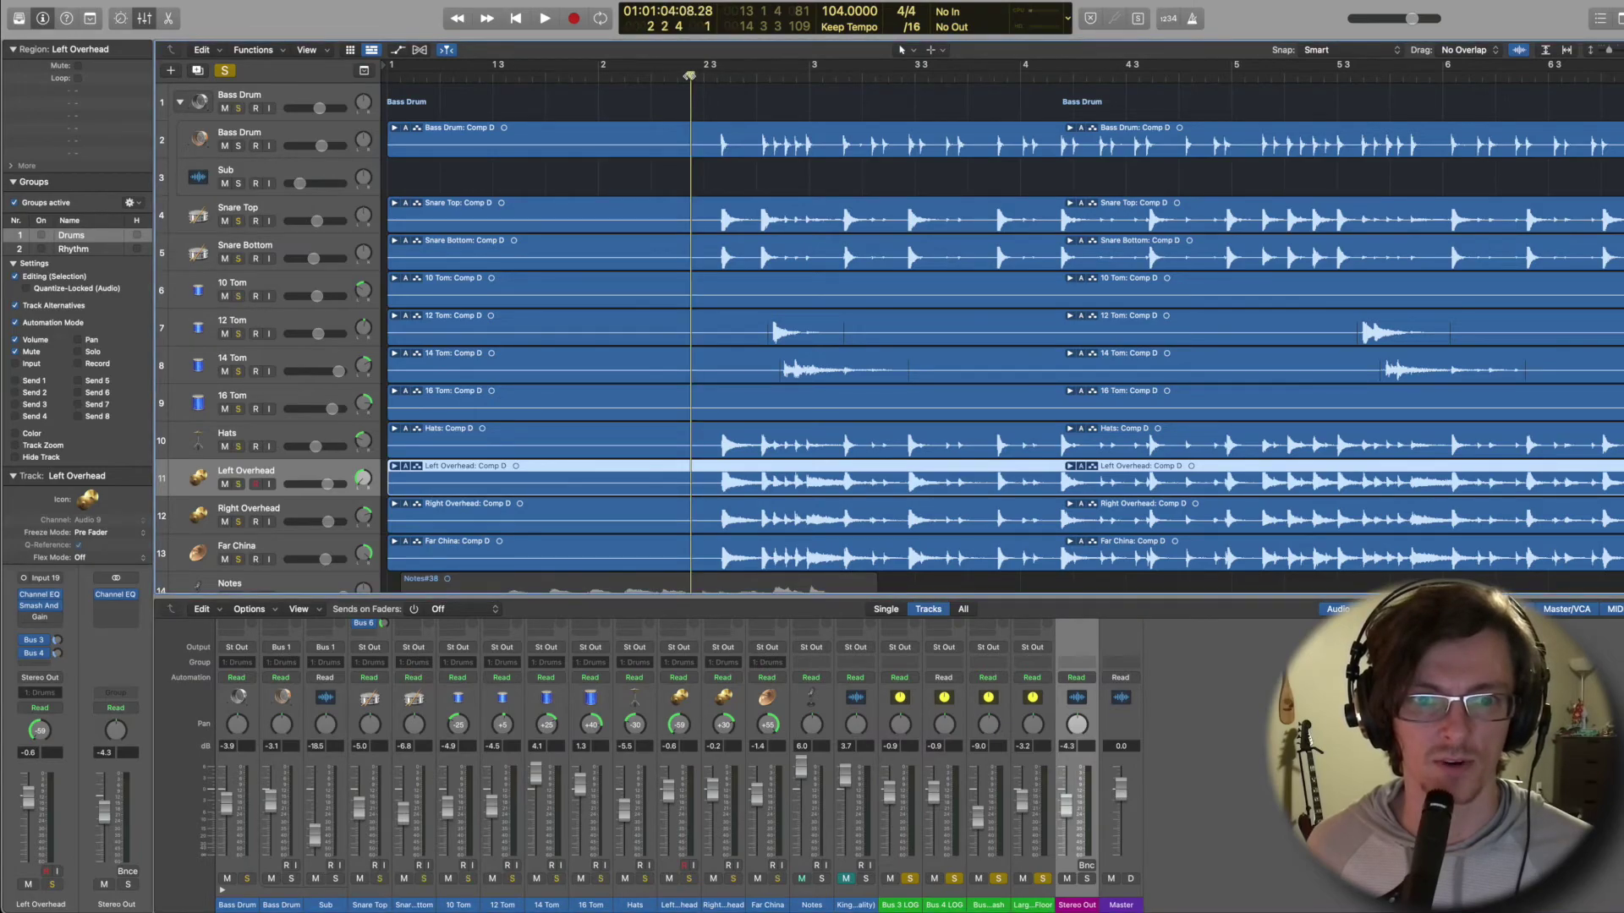
# Unsolo the Large Hall, smash, Bus 4 and Bus 3 channels so the whole mix can play.
pyautogui.scroll(-2, 690, 76)
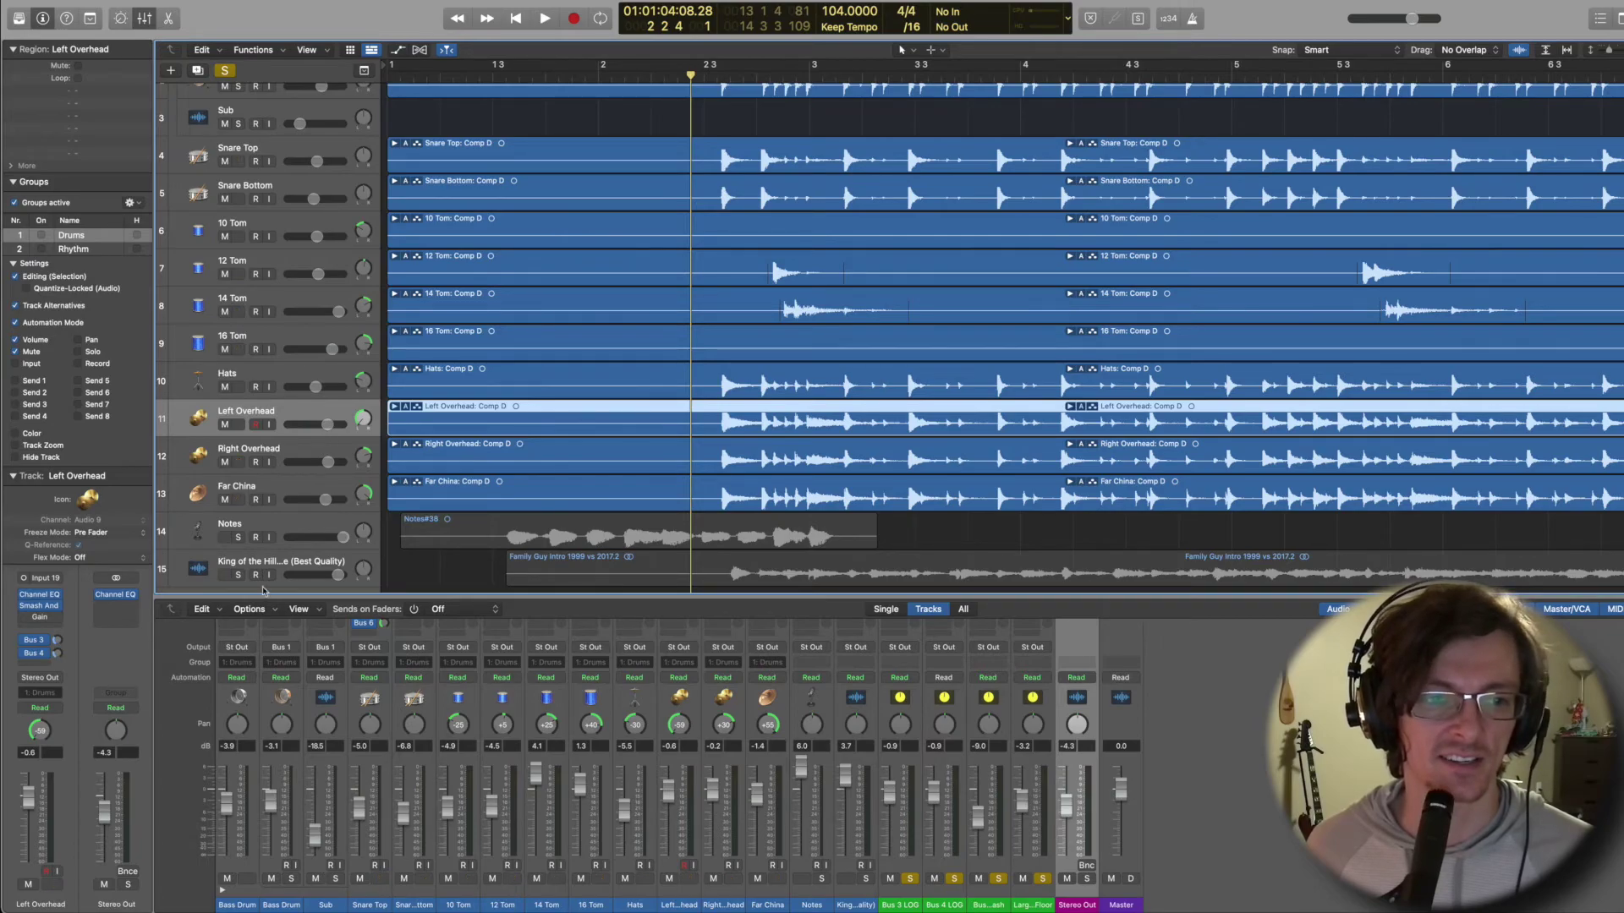
pyautogui.click(1040, 881)
pyautogui.click(999, 879)
pyautogui.click(954, 880)
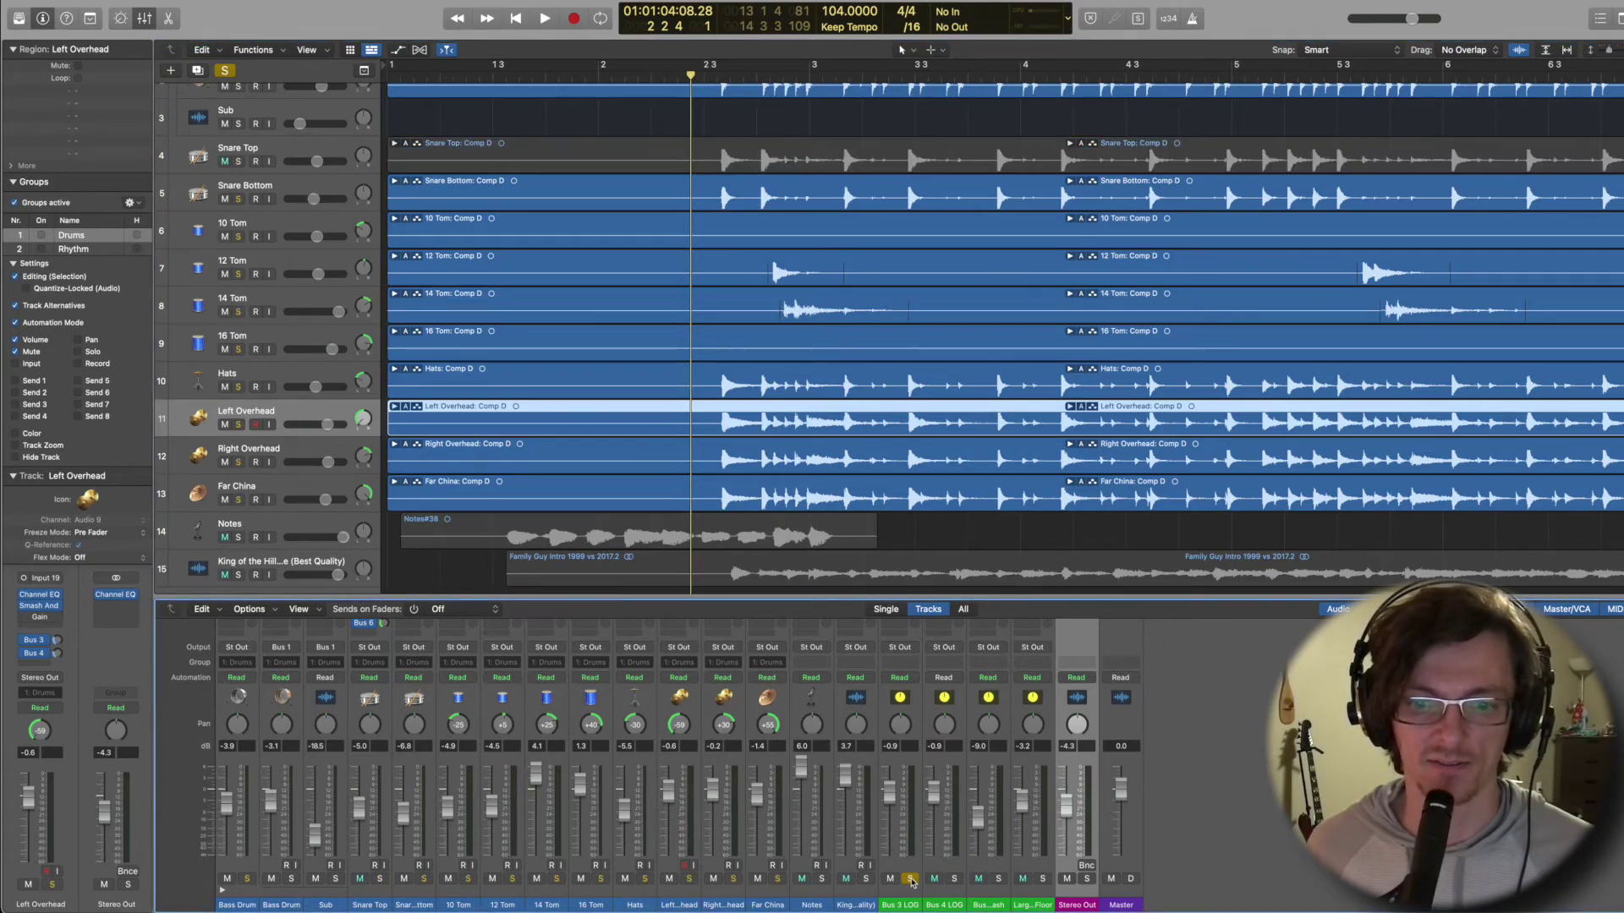
pyautogui.click(910, 879)
# Mute the Notes track while playing the full mix, and replay the intro from the start of bar 2.
pyautogui.press('space')
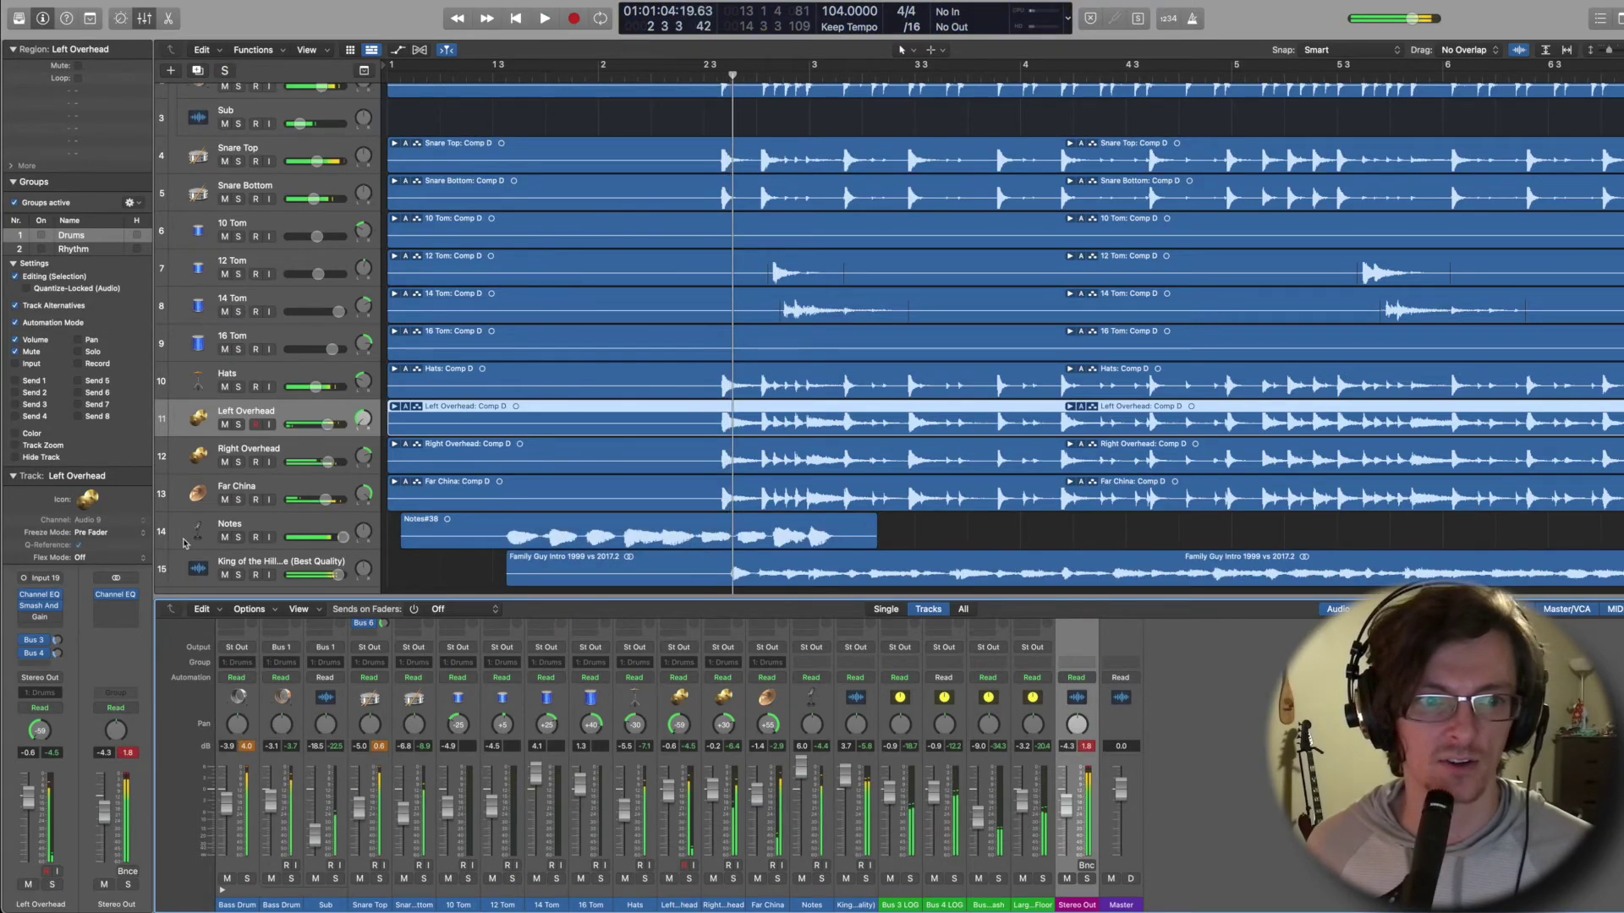
pyautogui.click(225, 539)
pyautogui.click(626, 76)
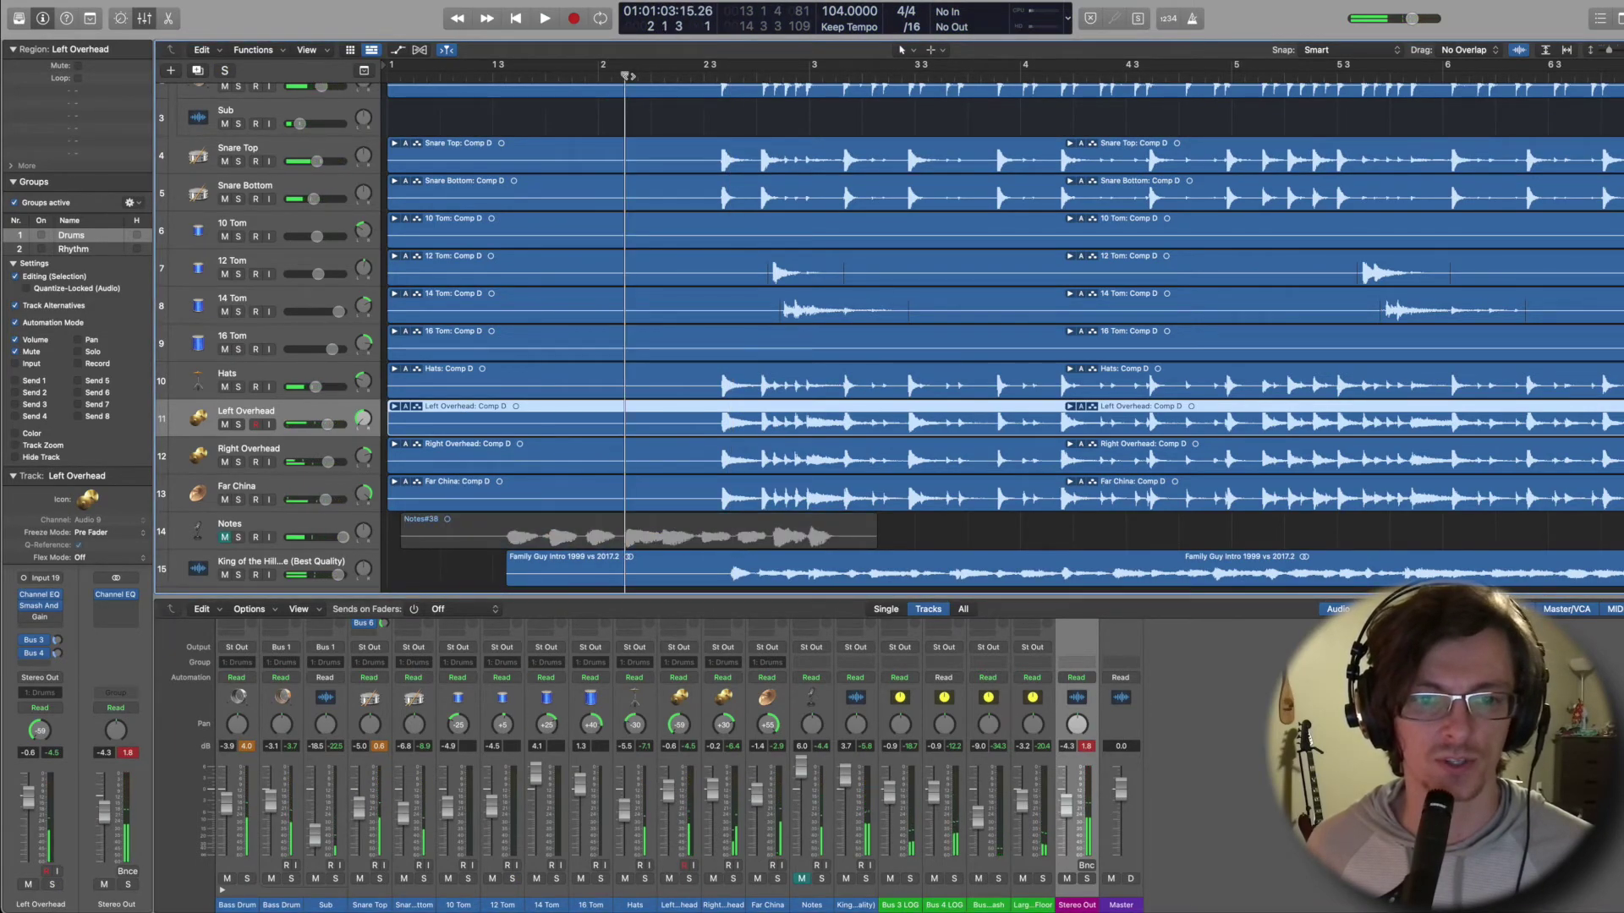
pyautogui.press('space')
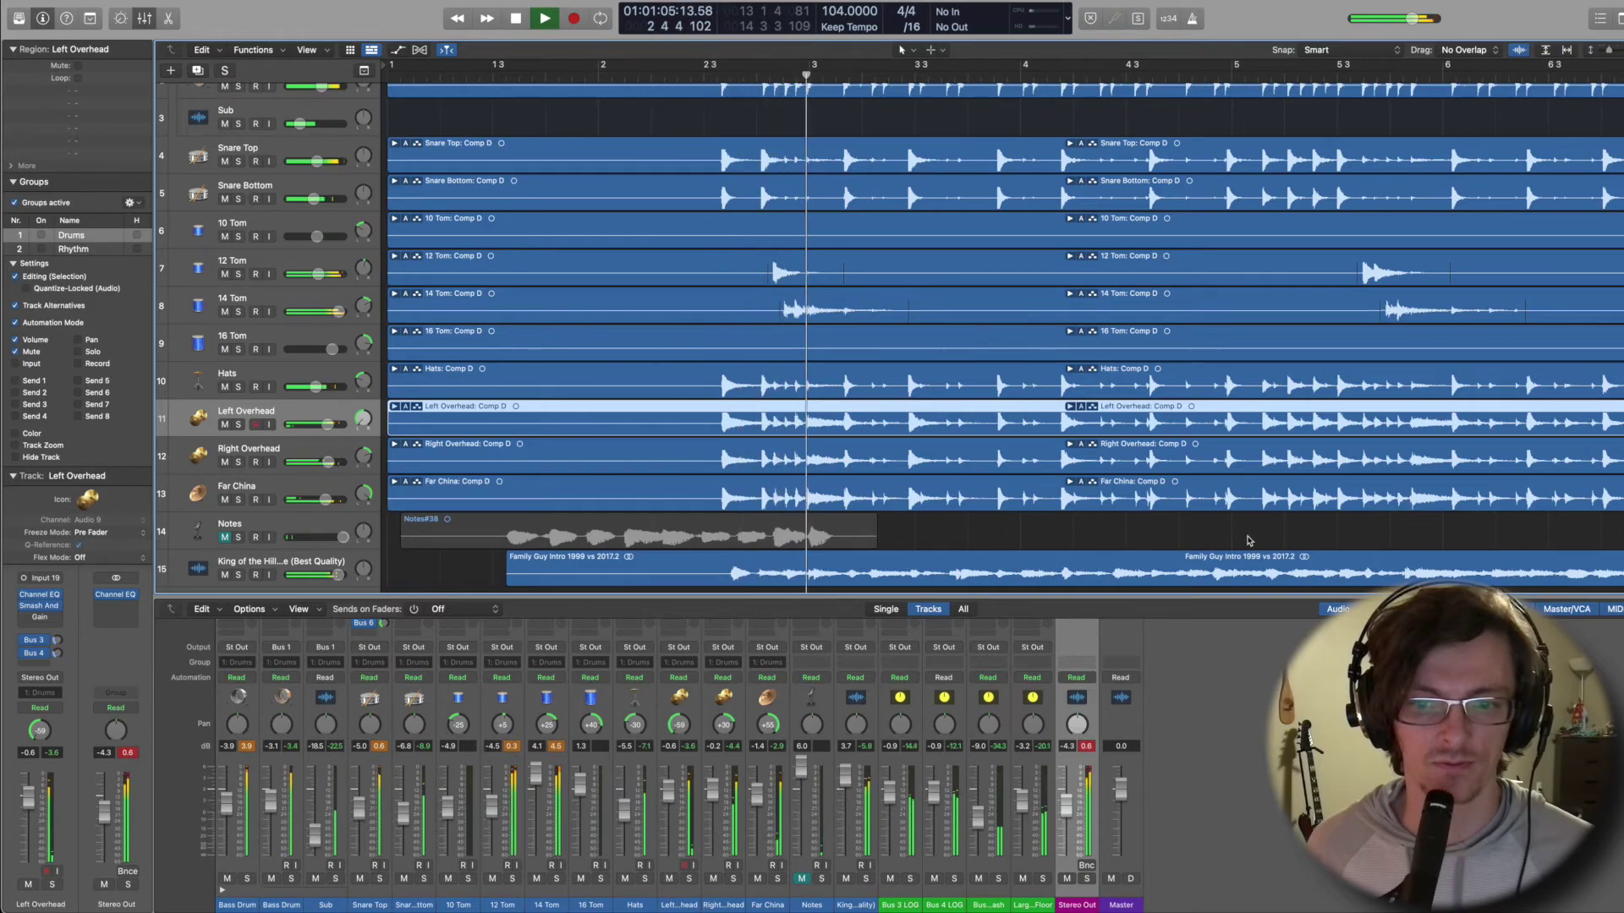
pyautogui.press('space')
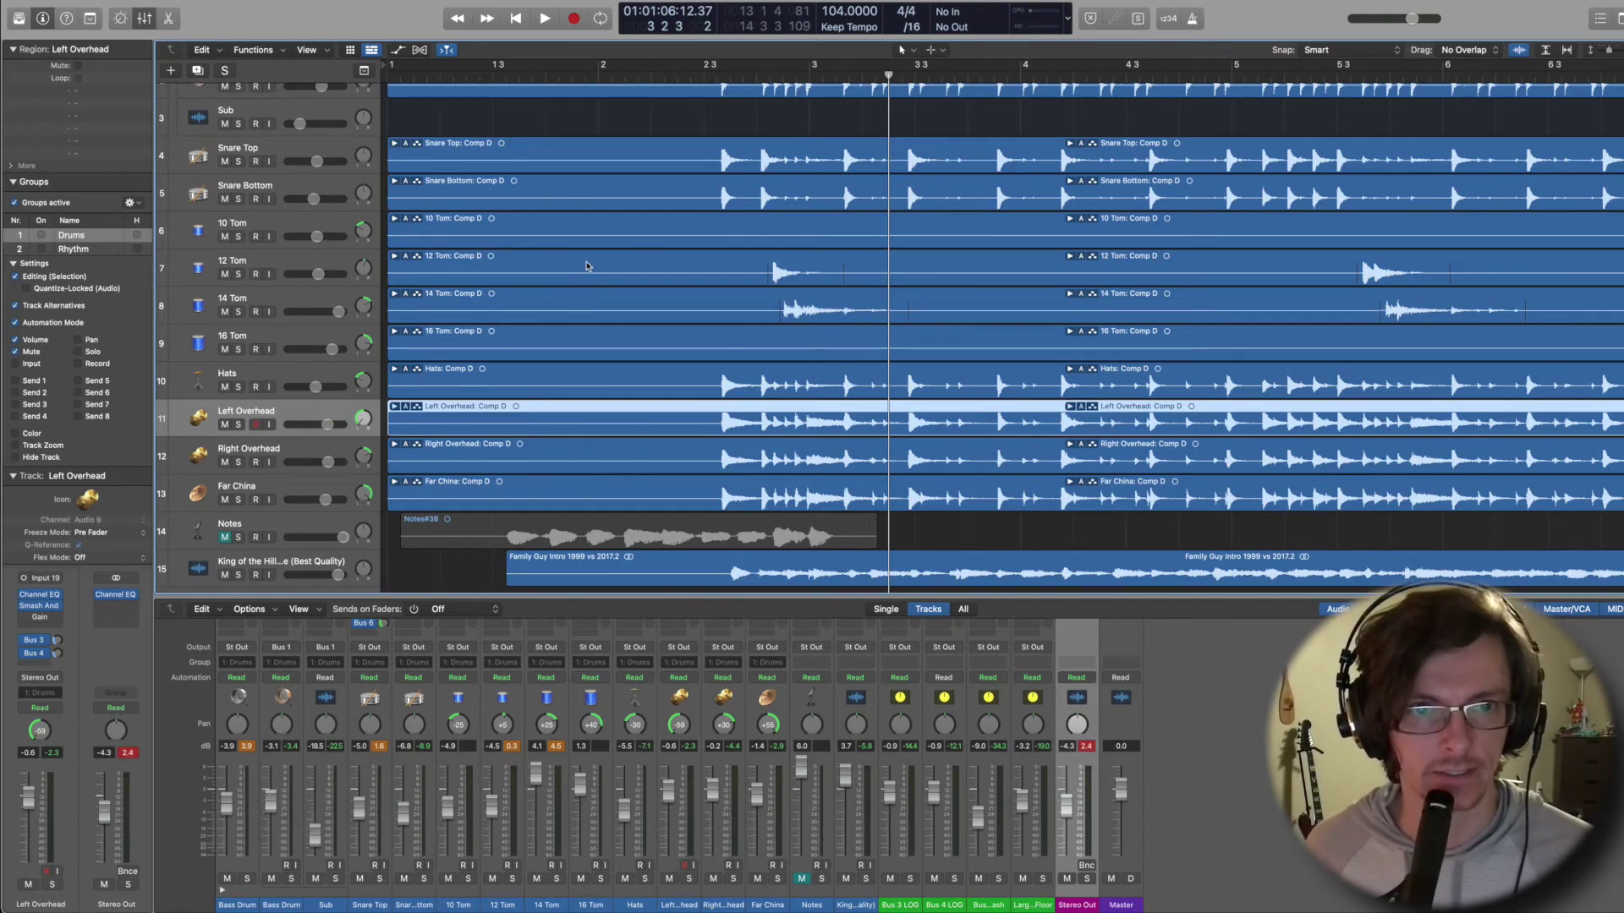
# Raise the system volume and lower the 14 Tom channel to 2.2 dB during playback from bar 2.
pyautogui.click(640, 75)
pyautogui.press('XF86AudioRaiseVolume')
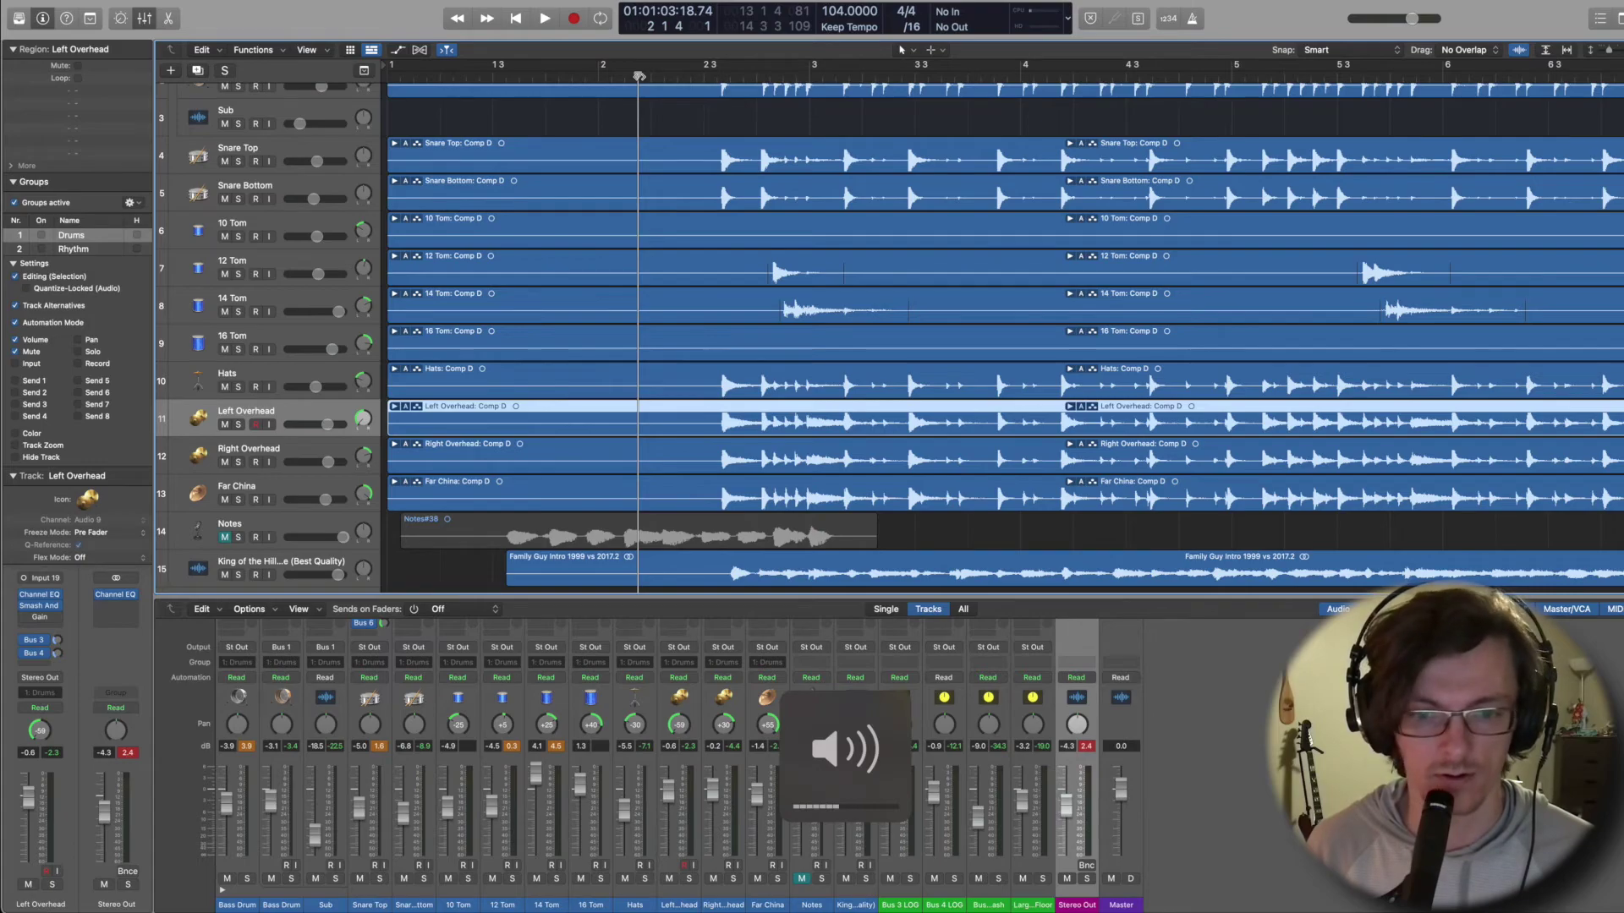
pyautogui.press('space')
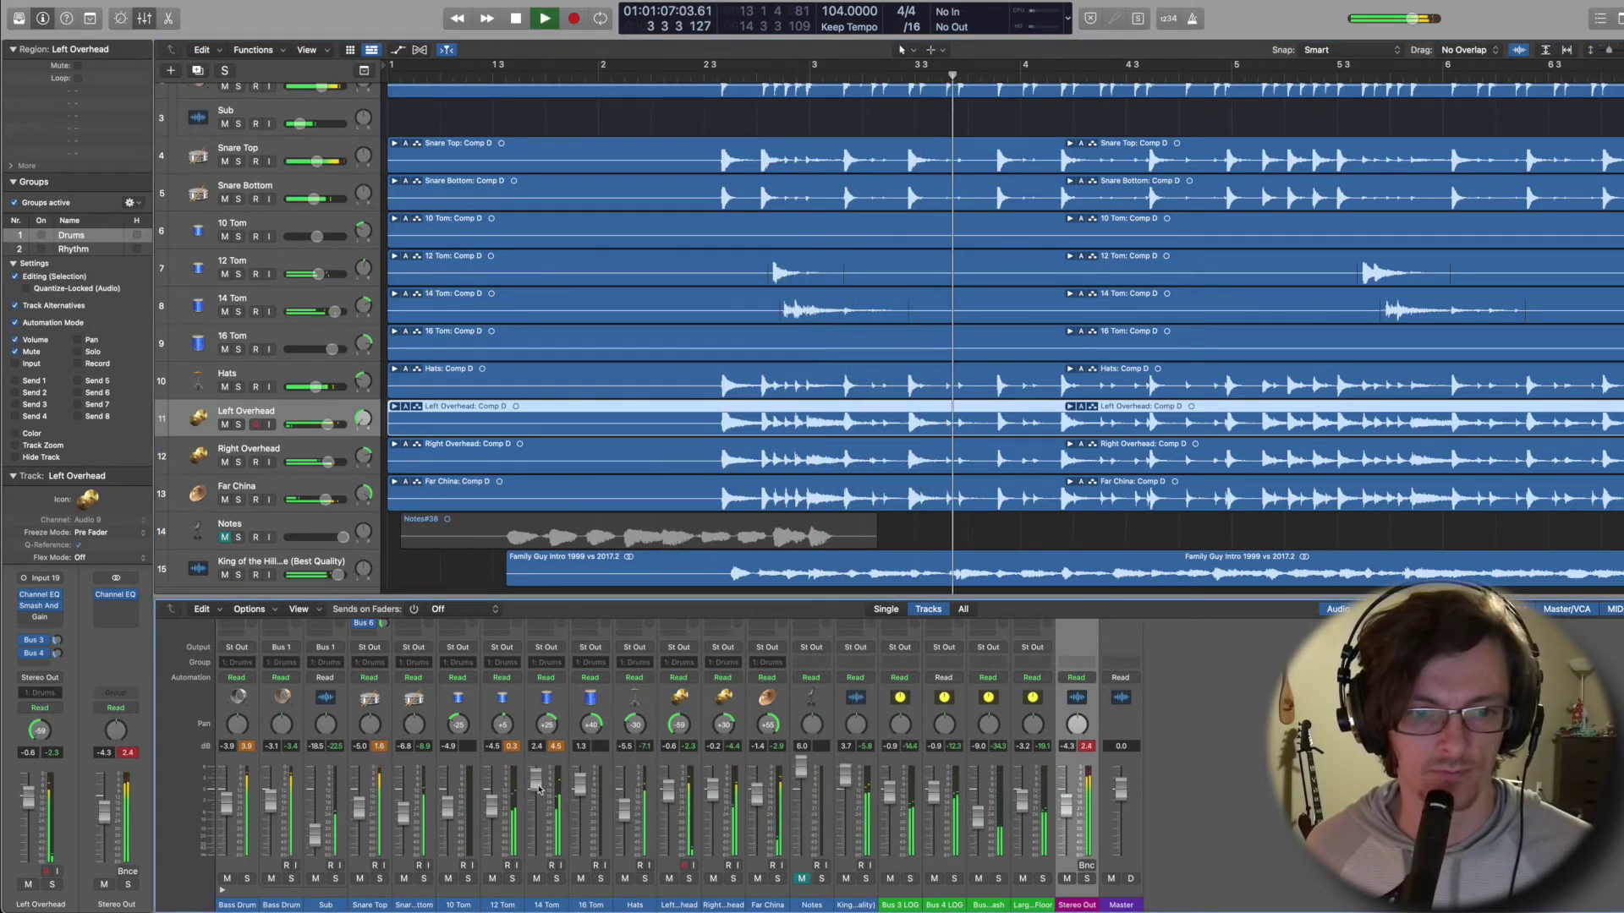
pyautogui.moveTo(534, 779); pyautogui.dragTo(535, 785)
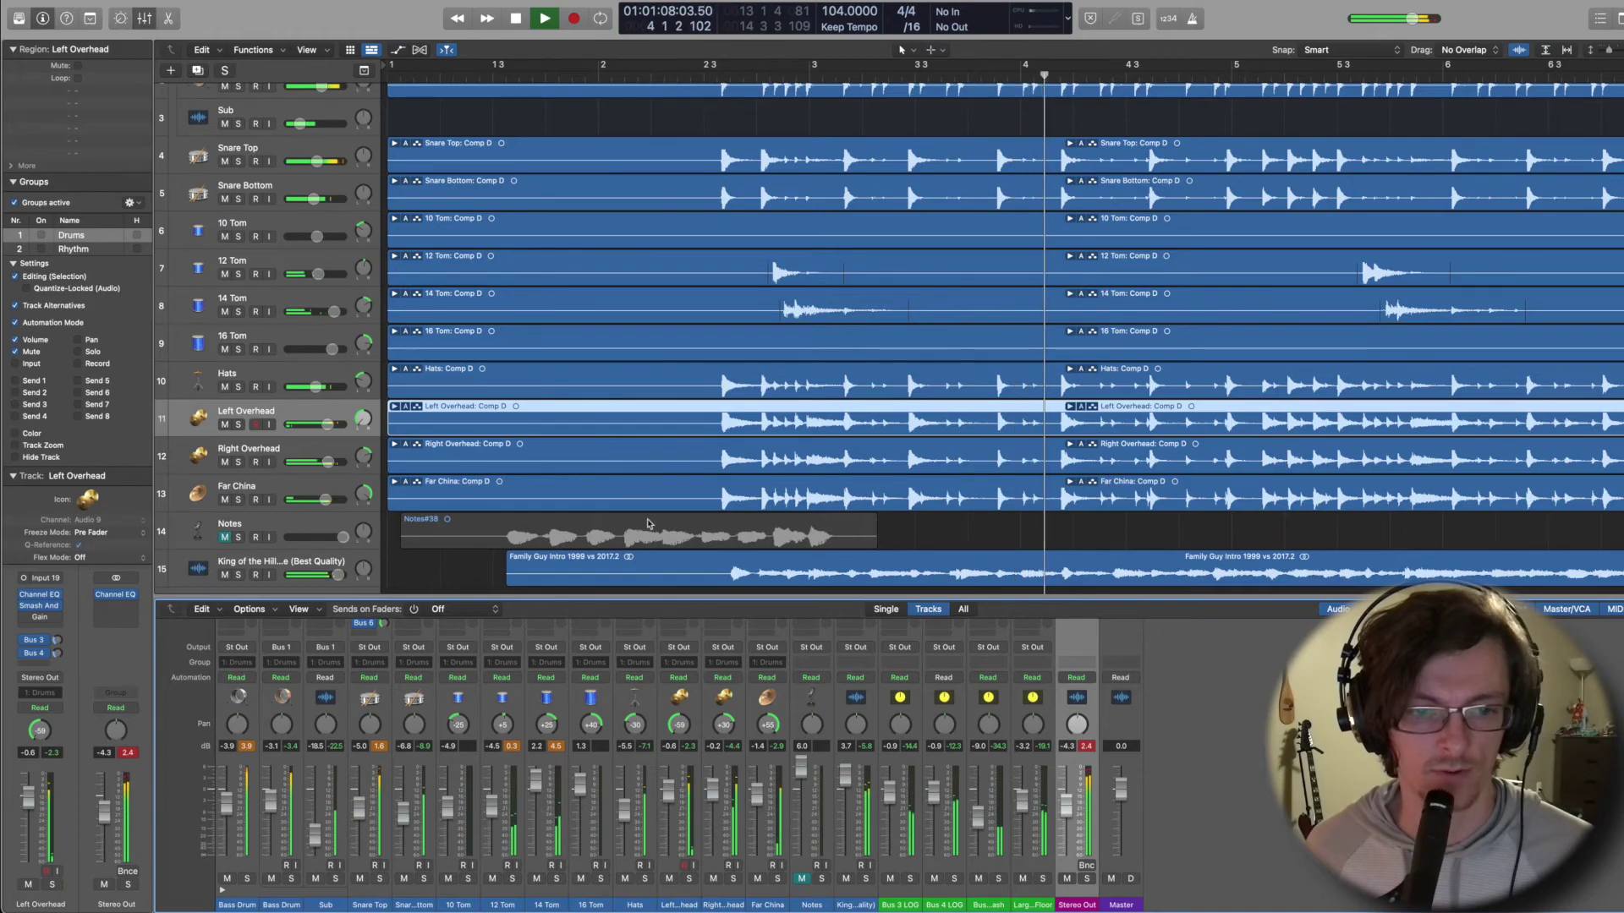
# Set a cycle range over the first tom fill, from about 2 3 3 to 3 2 1.
pyautogui.click(716, 78)
pyautogui.click(726, 71)
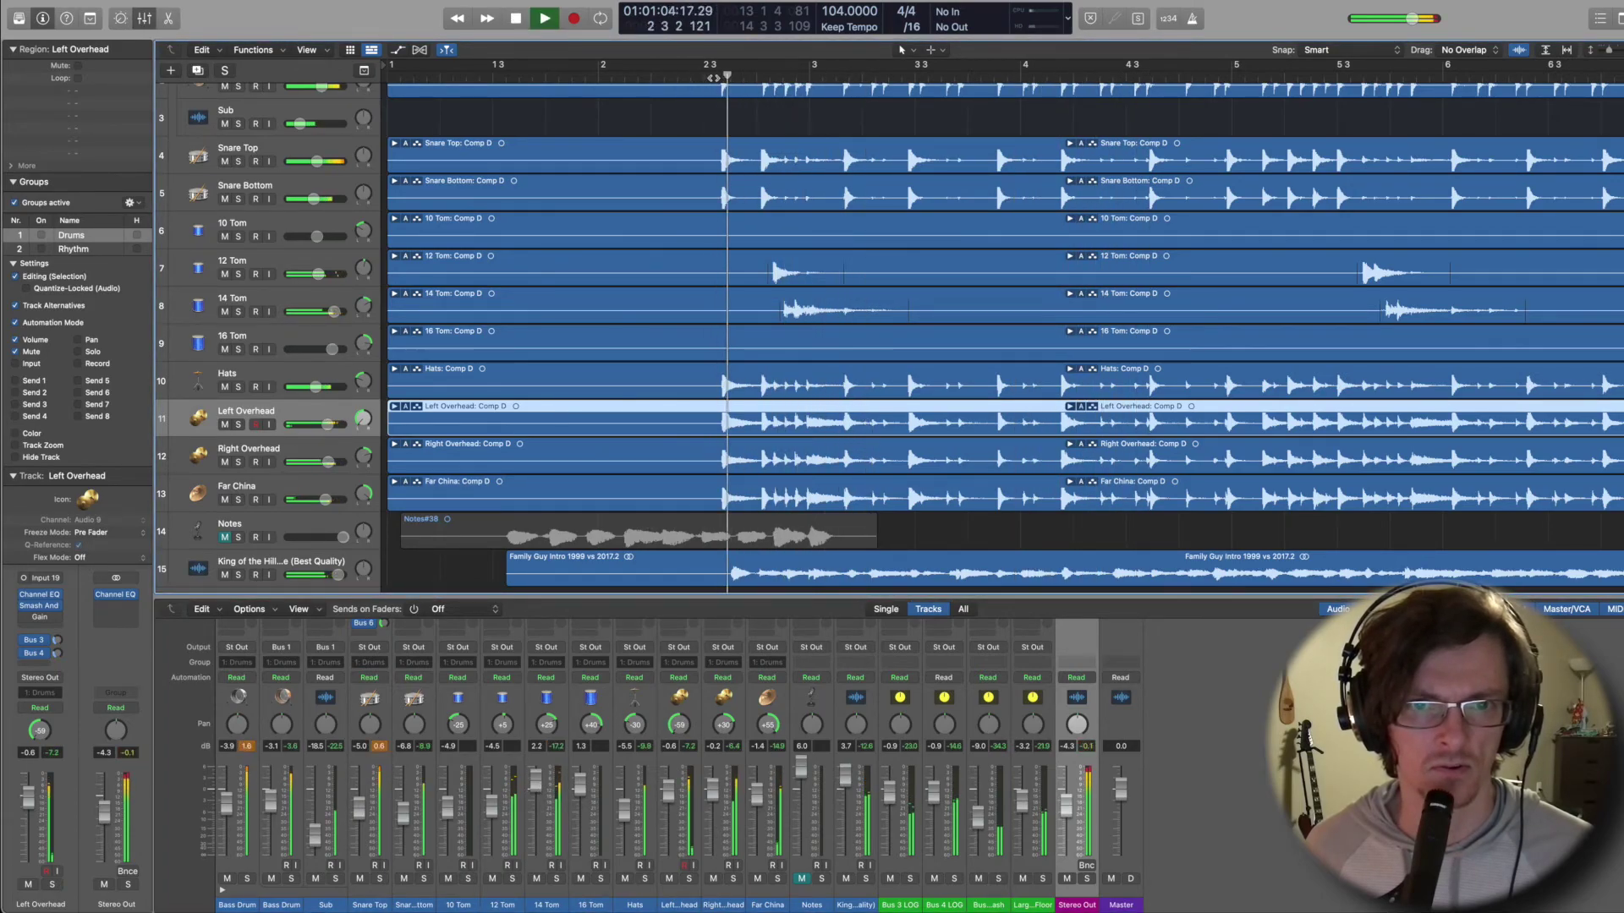
pyautogui.press('space')
pyautogui.moveTo(727, 69); pyautogui.dragTo(846, 69)
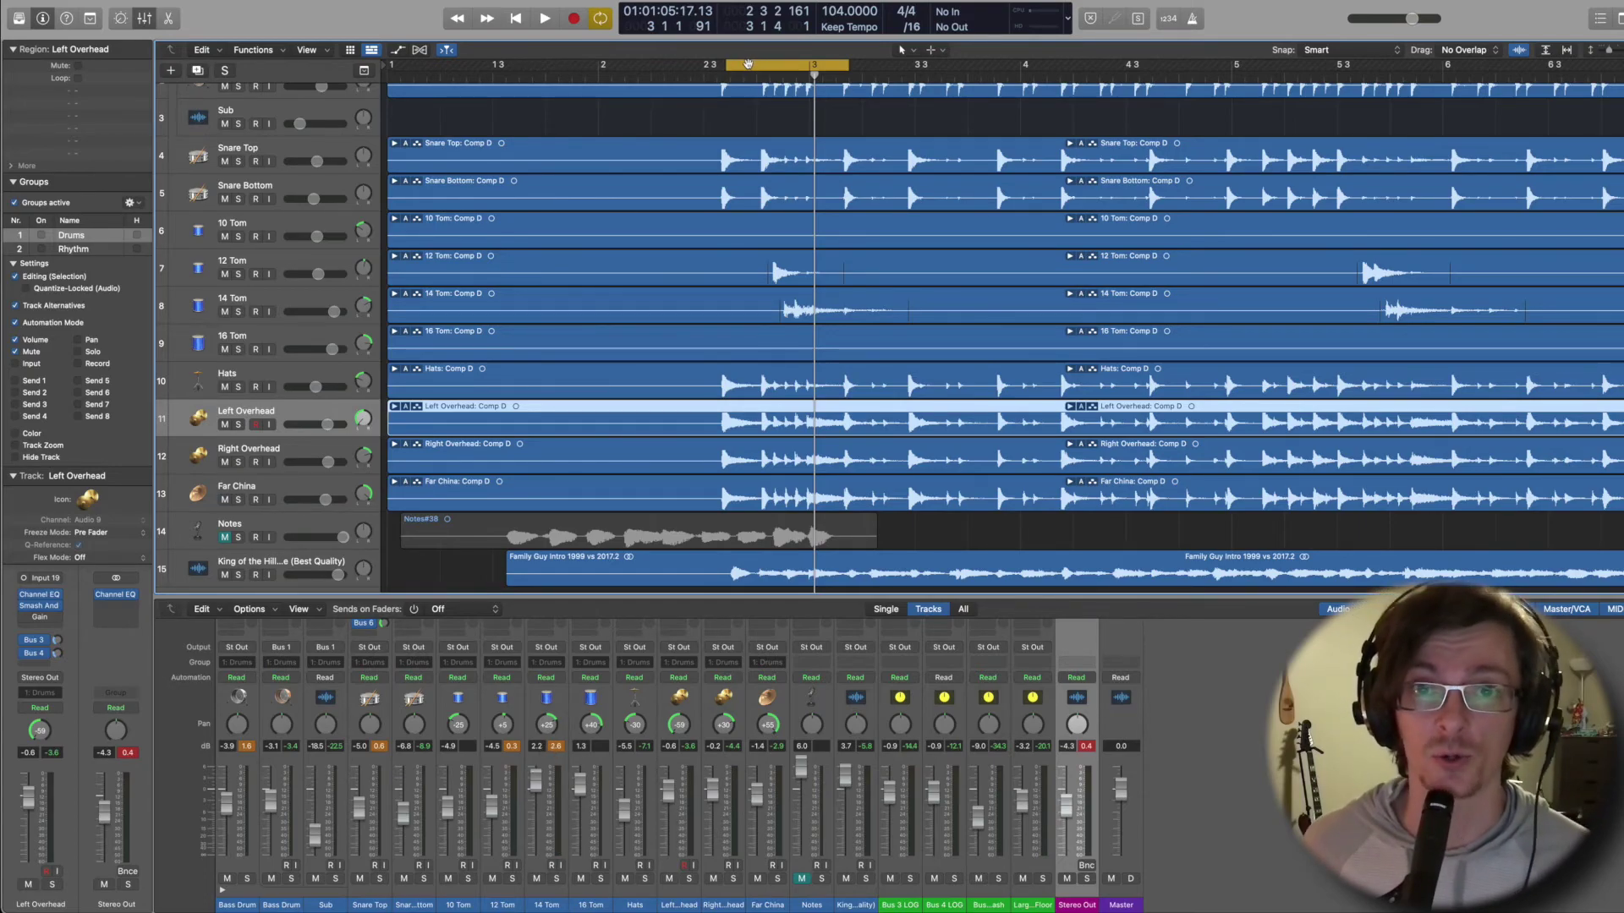
pyautogui.moveTo(802, 67); pyautogui.dragTo(815, 67)
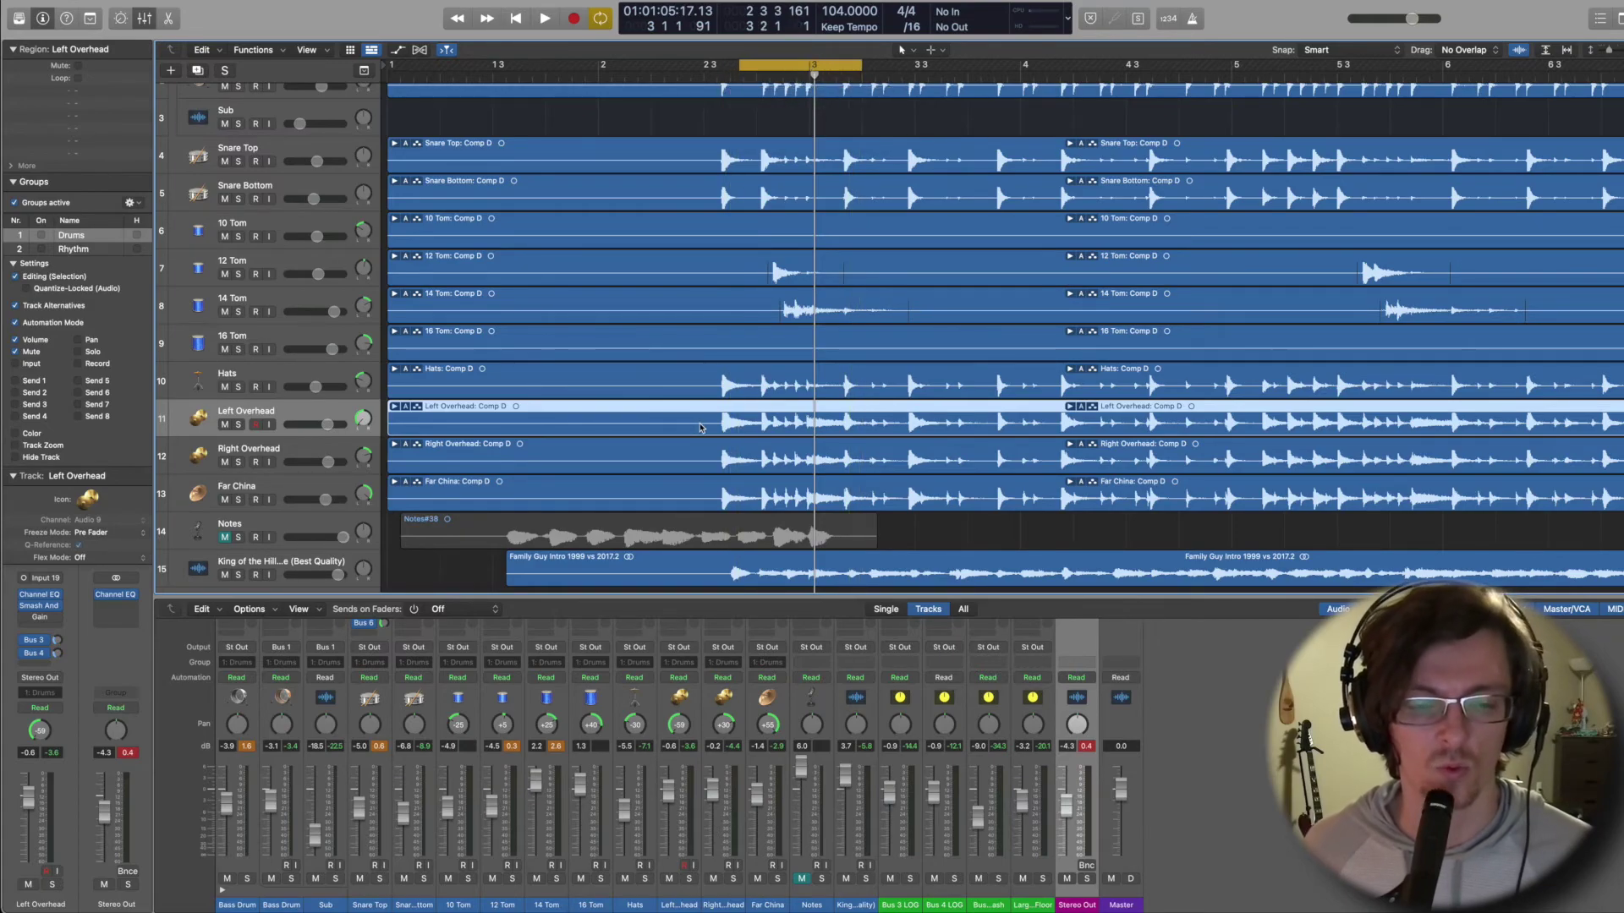
# Loop the first tom fill and lower the 14 Tom channel to -0.1 dB.
pyautogui.press('space')
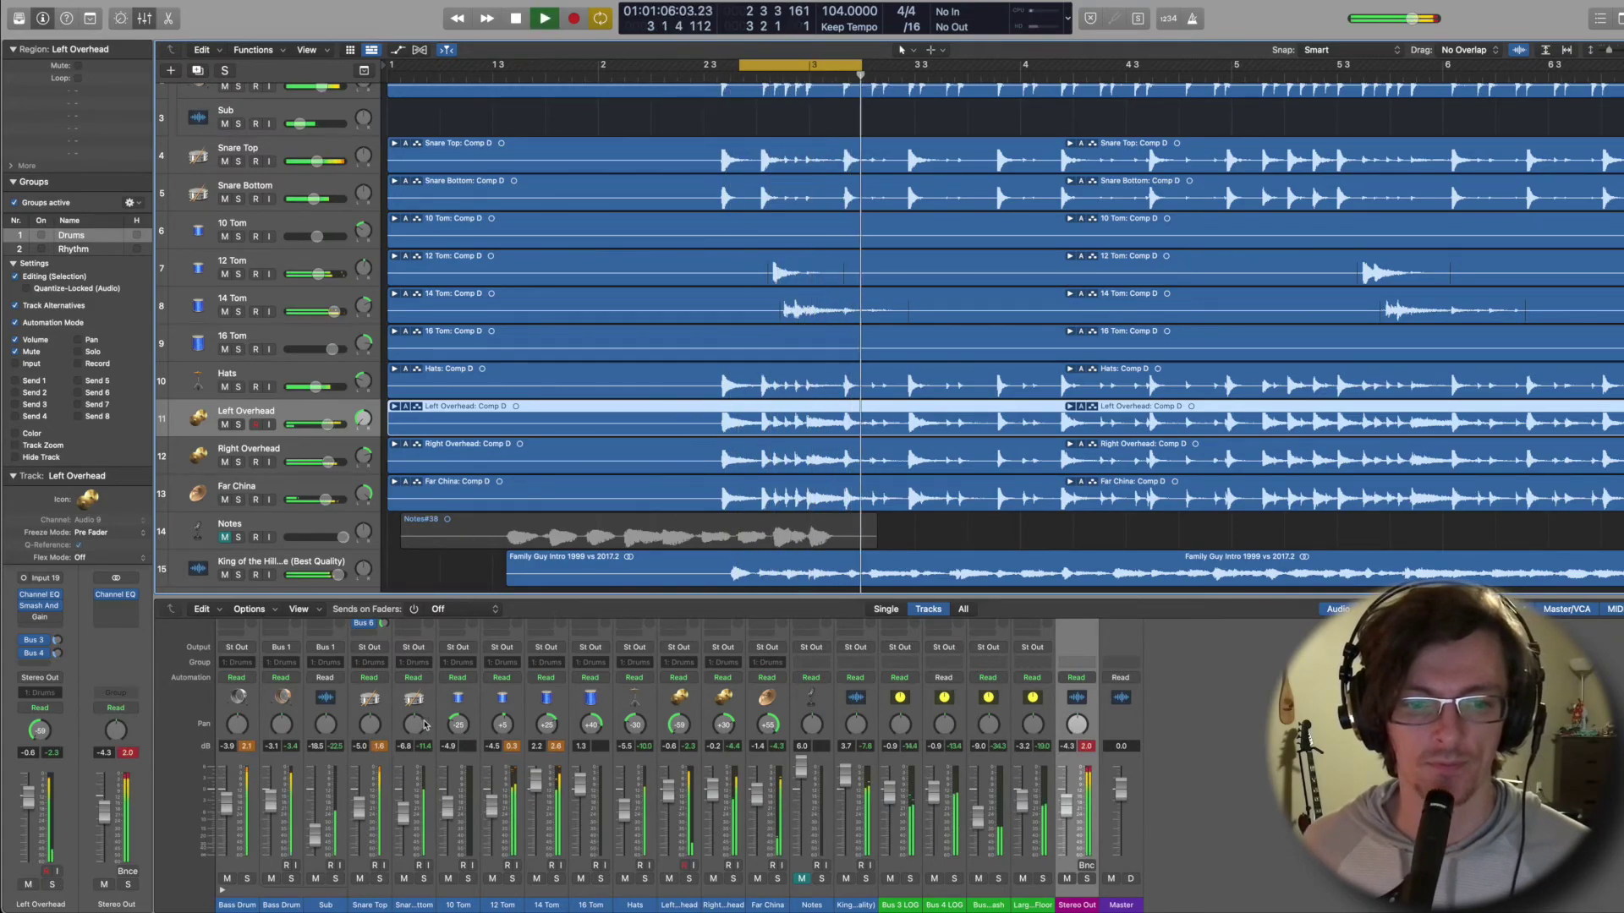
pyautogui.moveTo(539, 784); pyautogui.dragTo(539, 793)
pyautogui.press('space')
pyautogui.press('space')
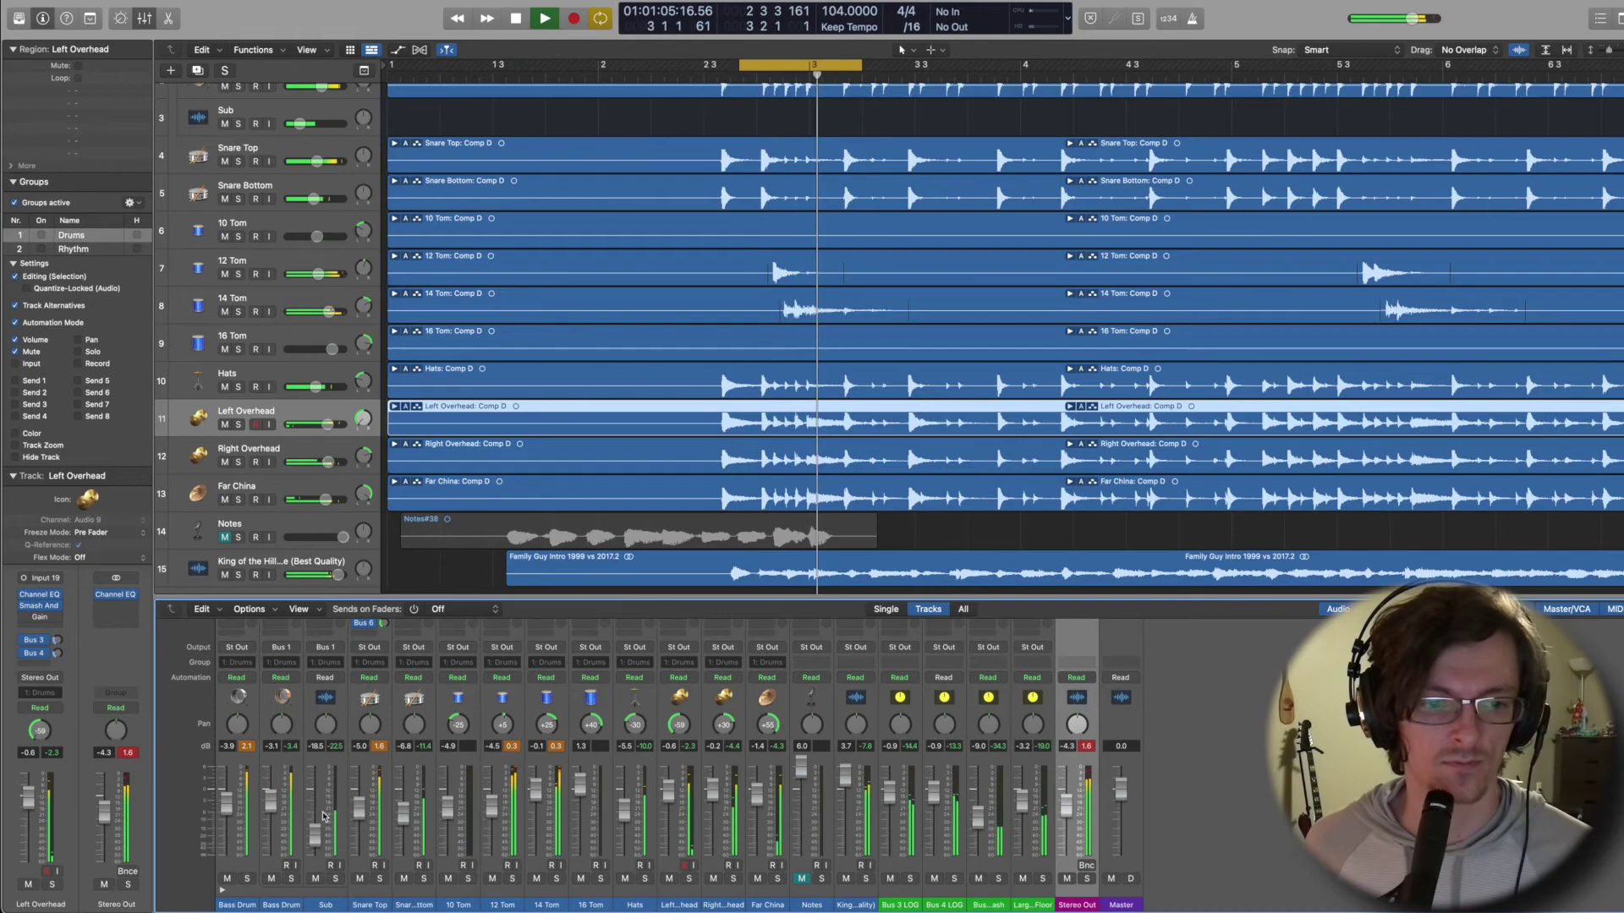
pyautogui.press('space')
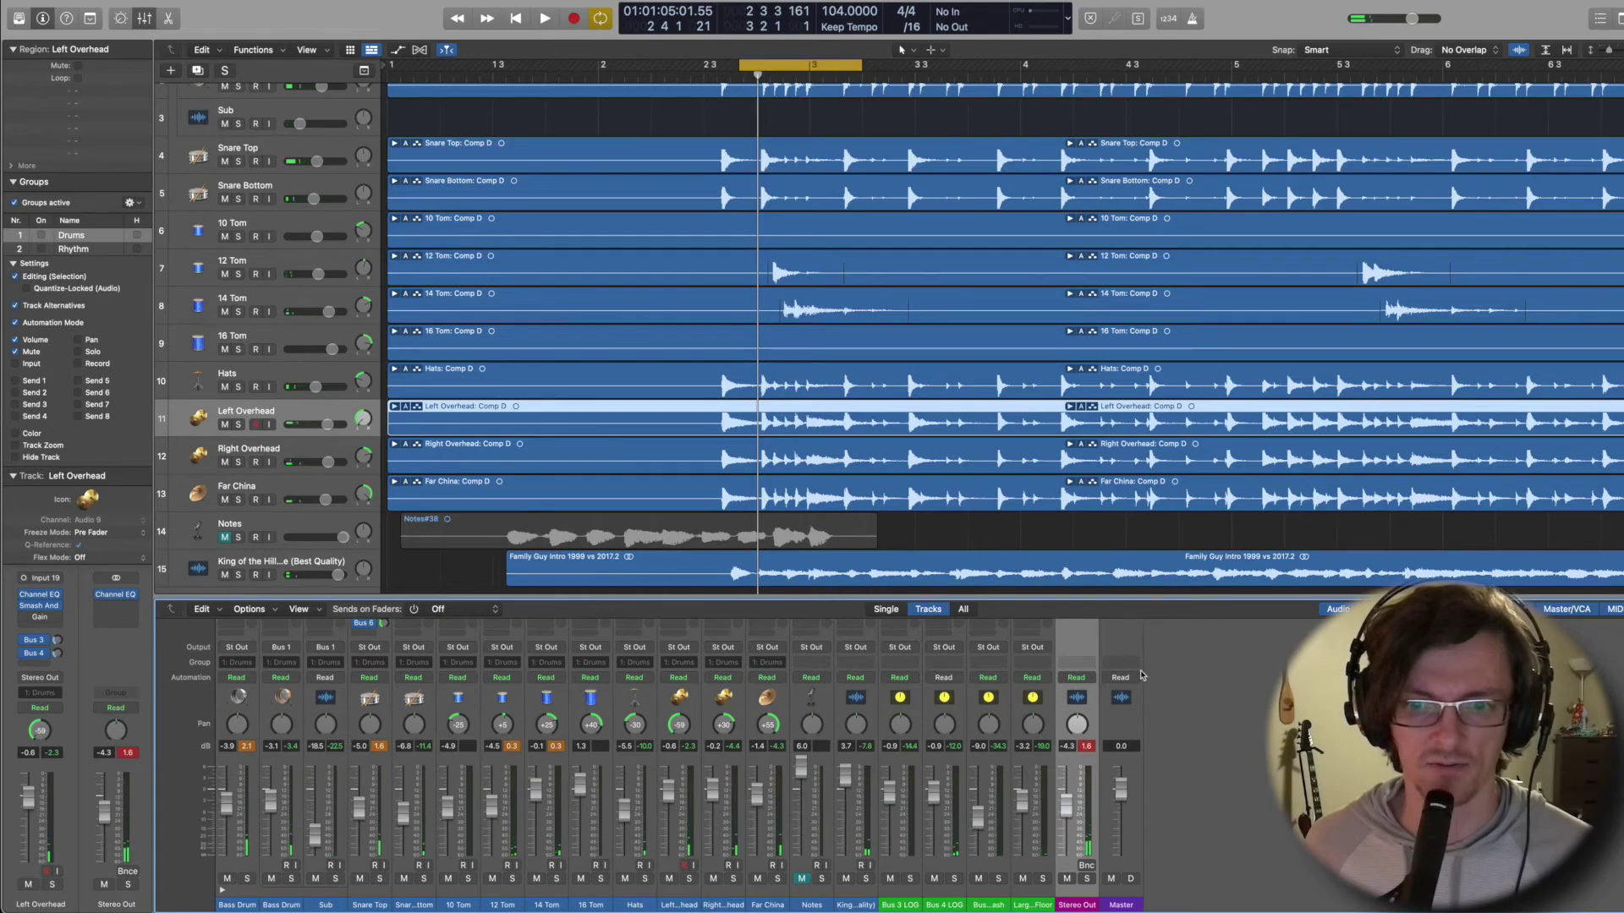
# Turn off the cycle range and play the mix from 2 3 1 through the second tom fill in bar 5.
pyautogui.click(802, 74)
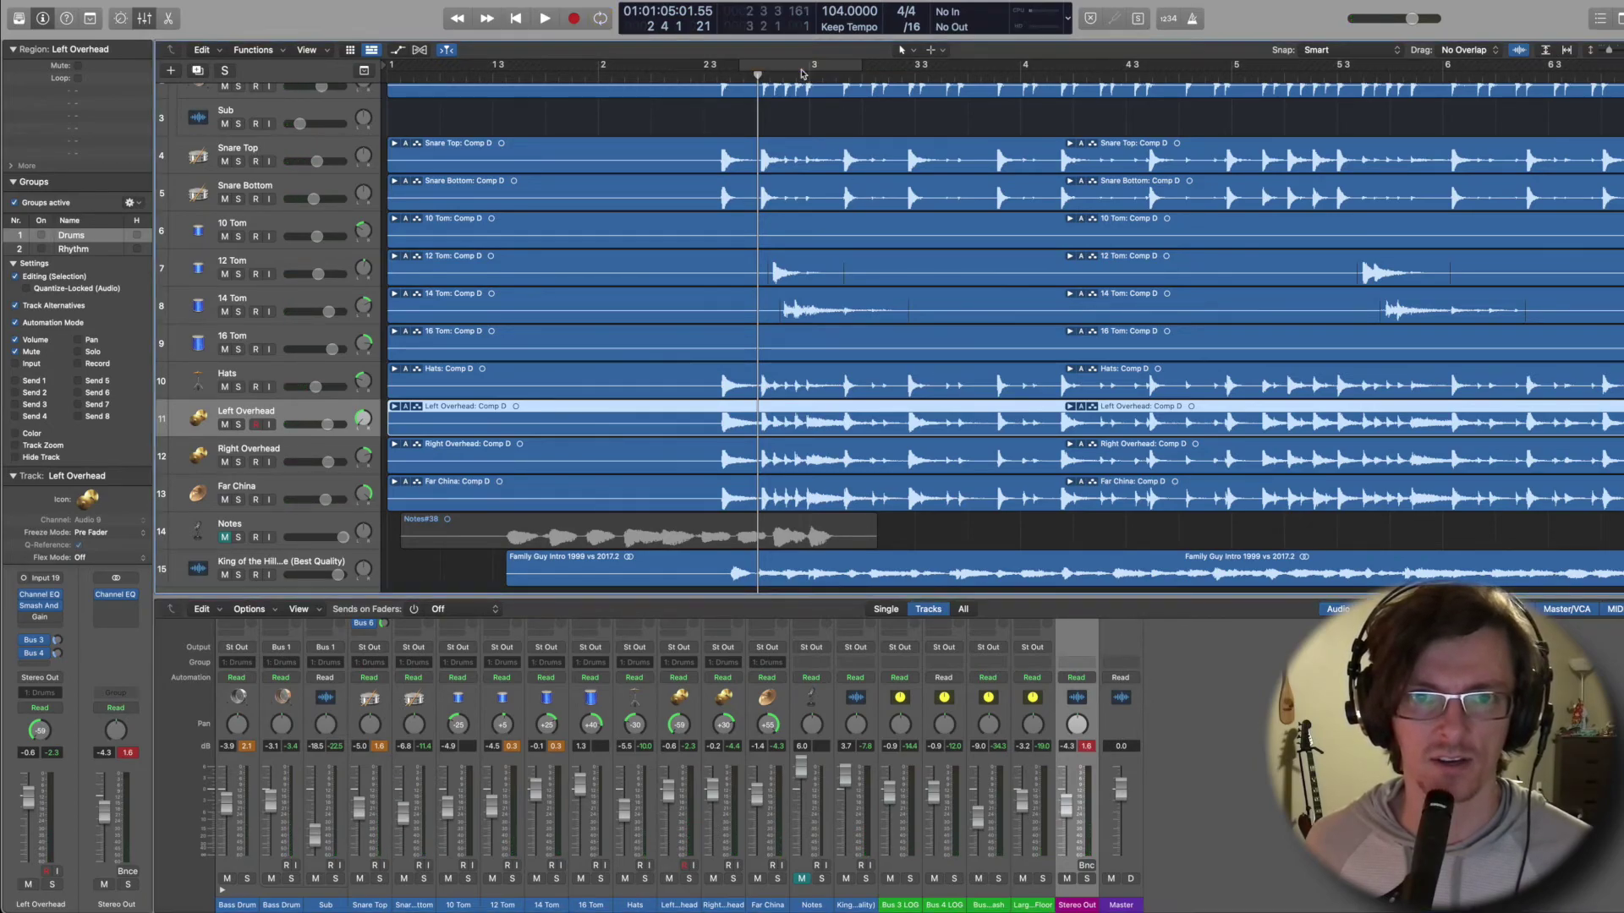
pyautogui.click(703, 75)
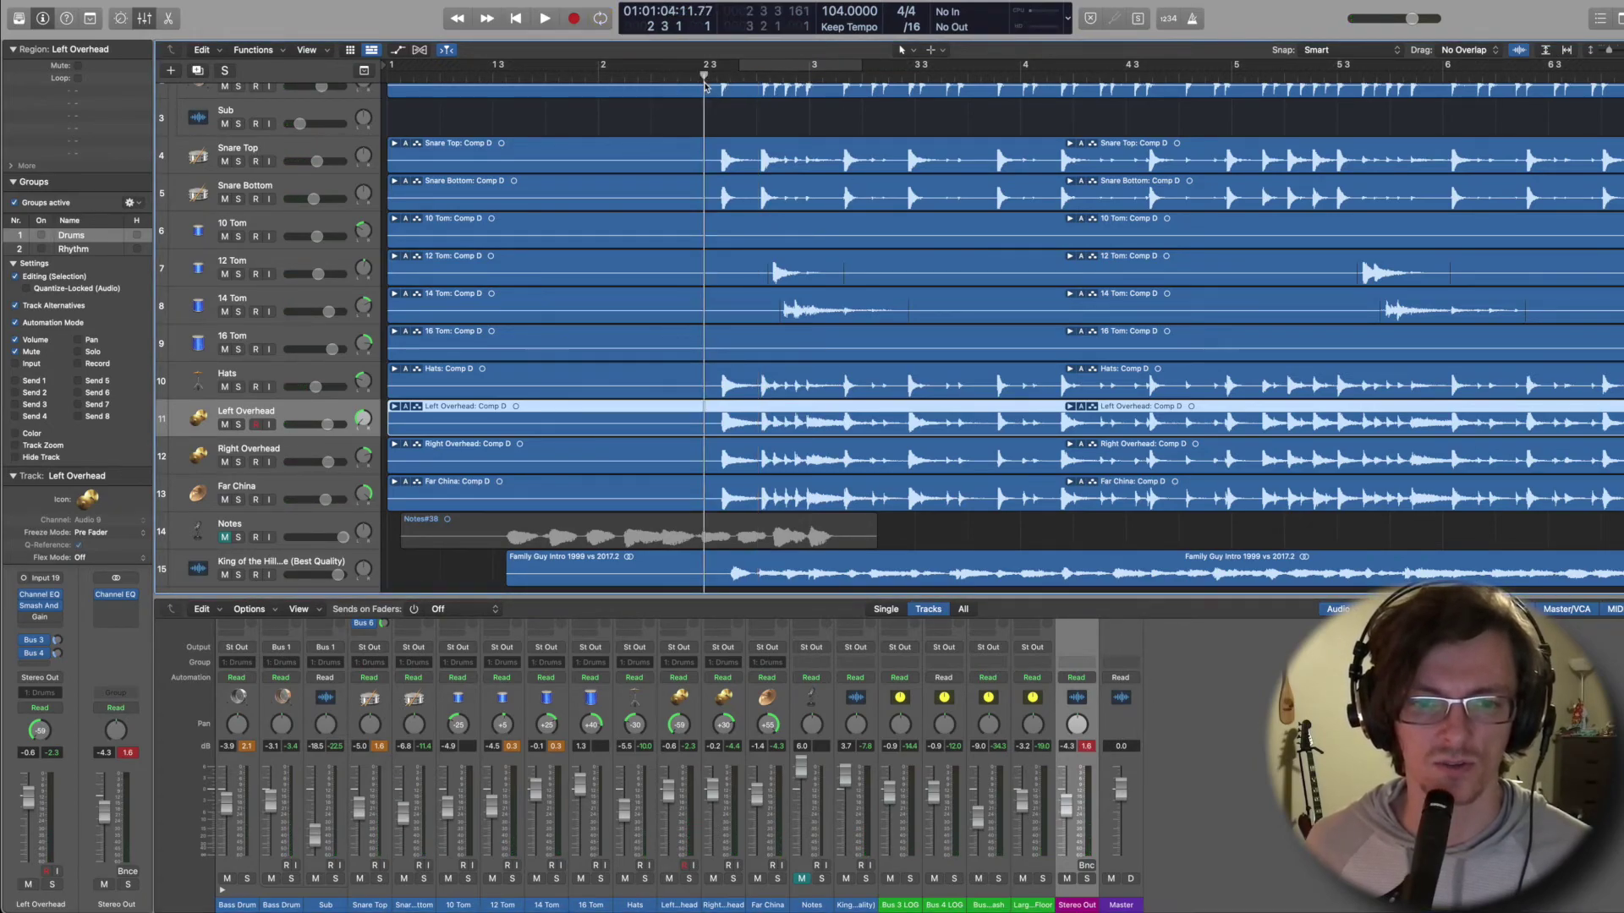
pyautogui.press('space')
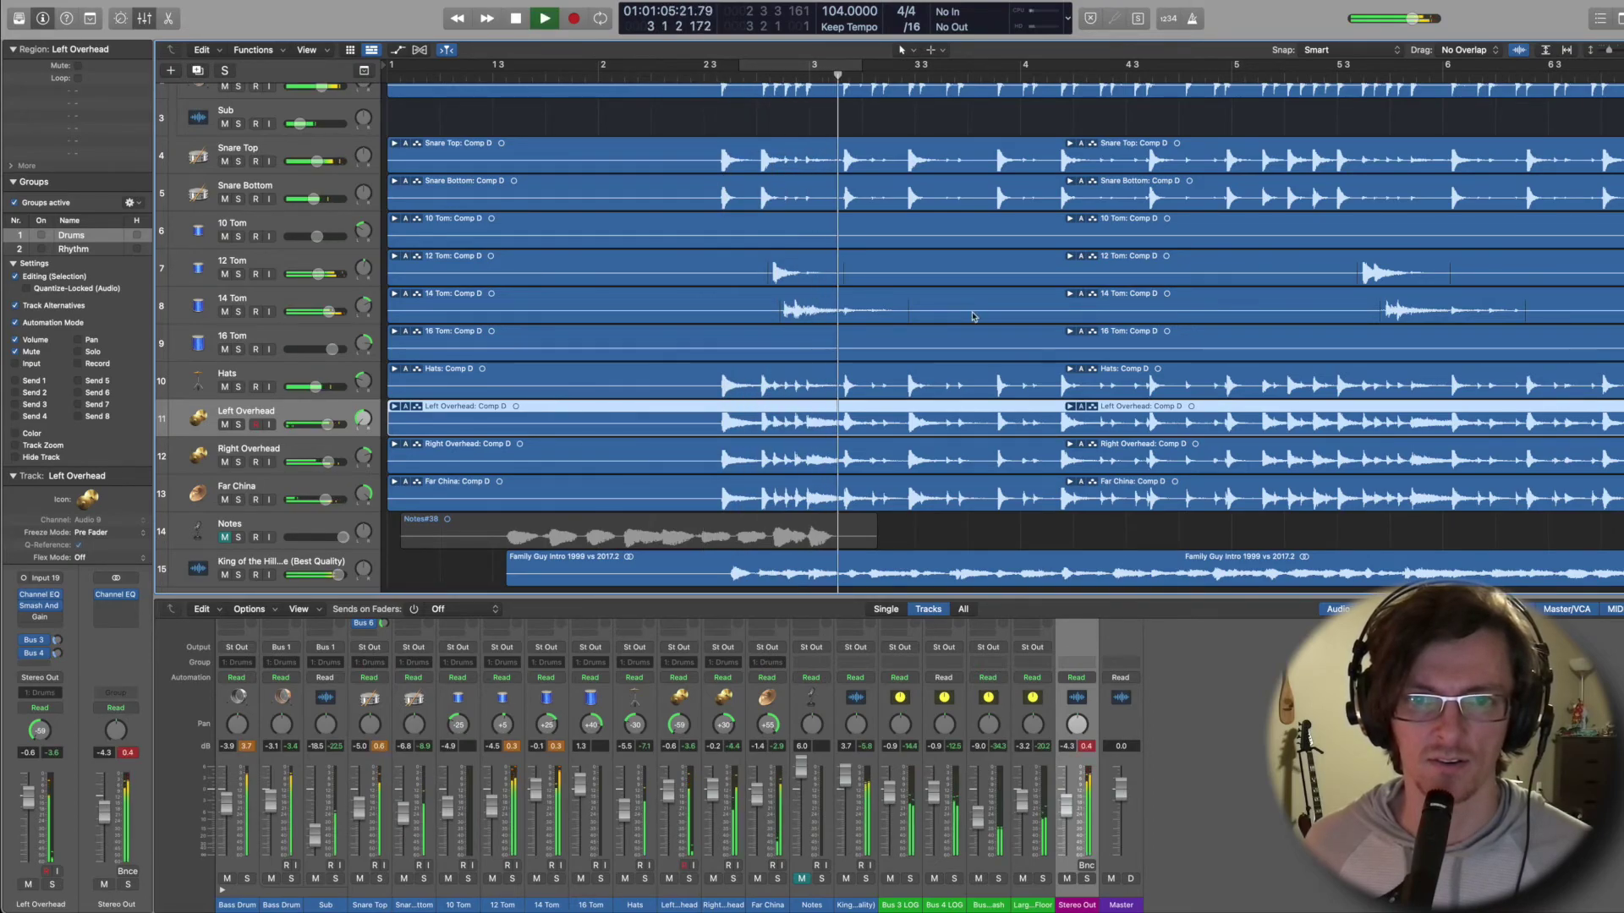
pyautogui.hscroll(5, 973, 317)
pyautogui.scroll(1, 973, 317)
pyautogui.hscroll(5, 973, 316)
pyautogui.hscroll(3, 971, 316)
pyautogui.scroll(1, 971, 316)
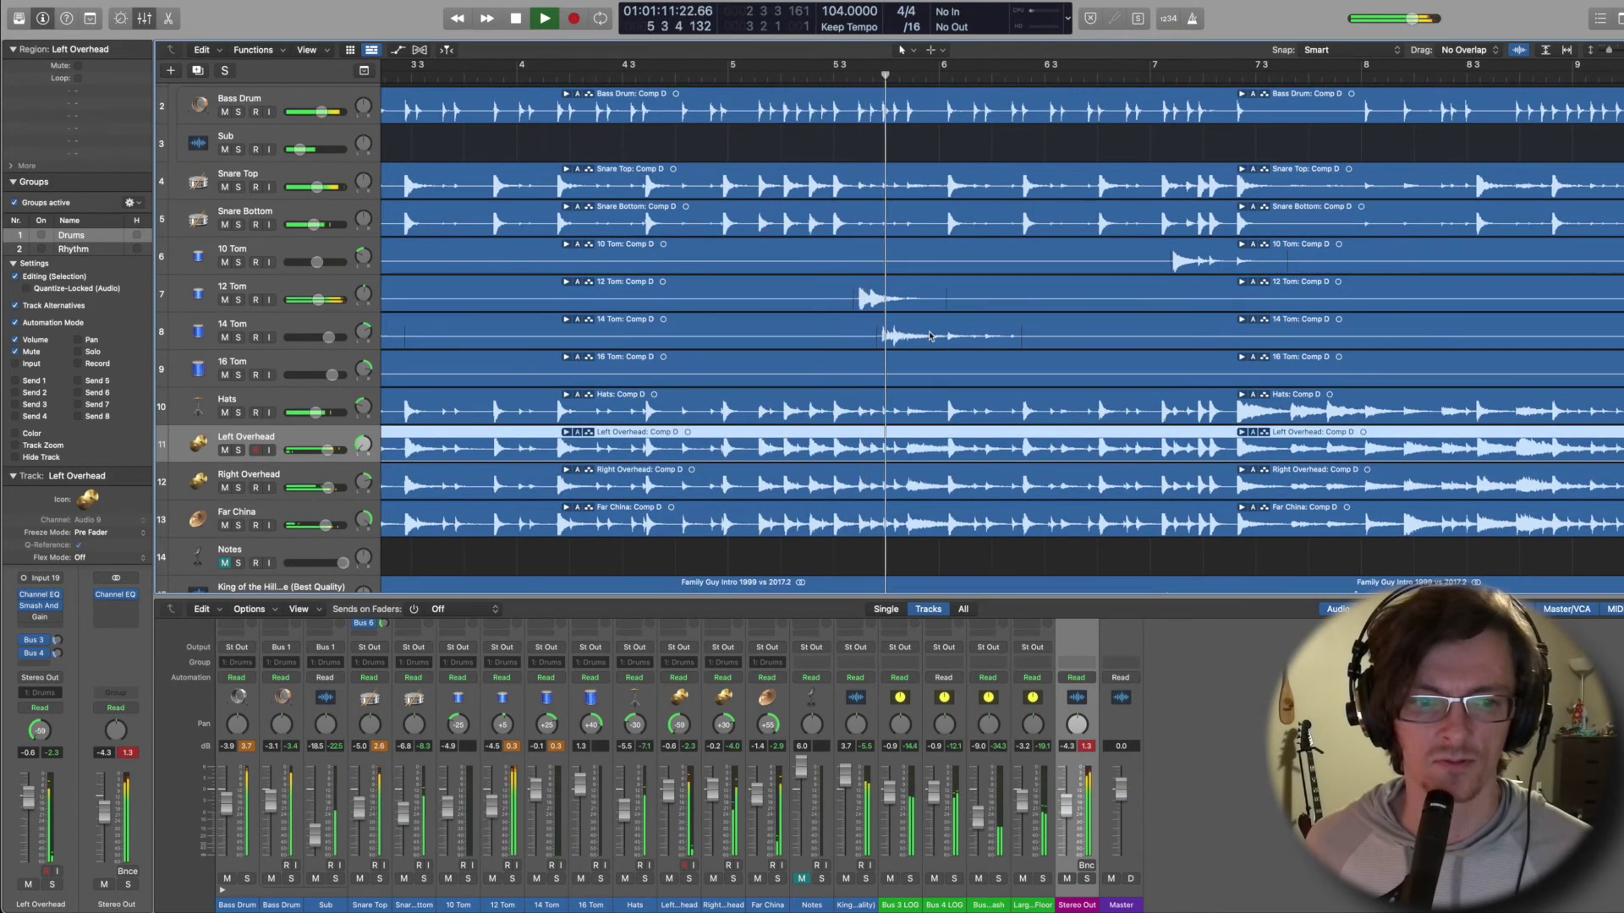
pyautogui.press('space')
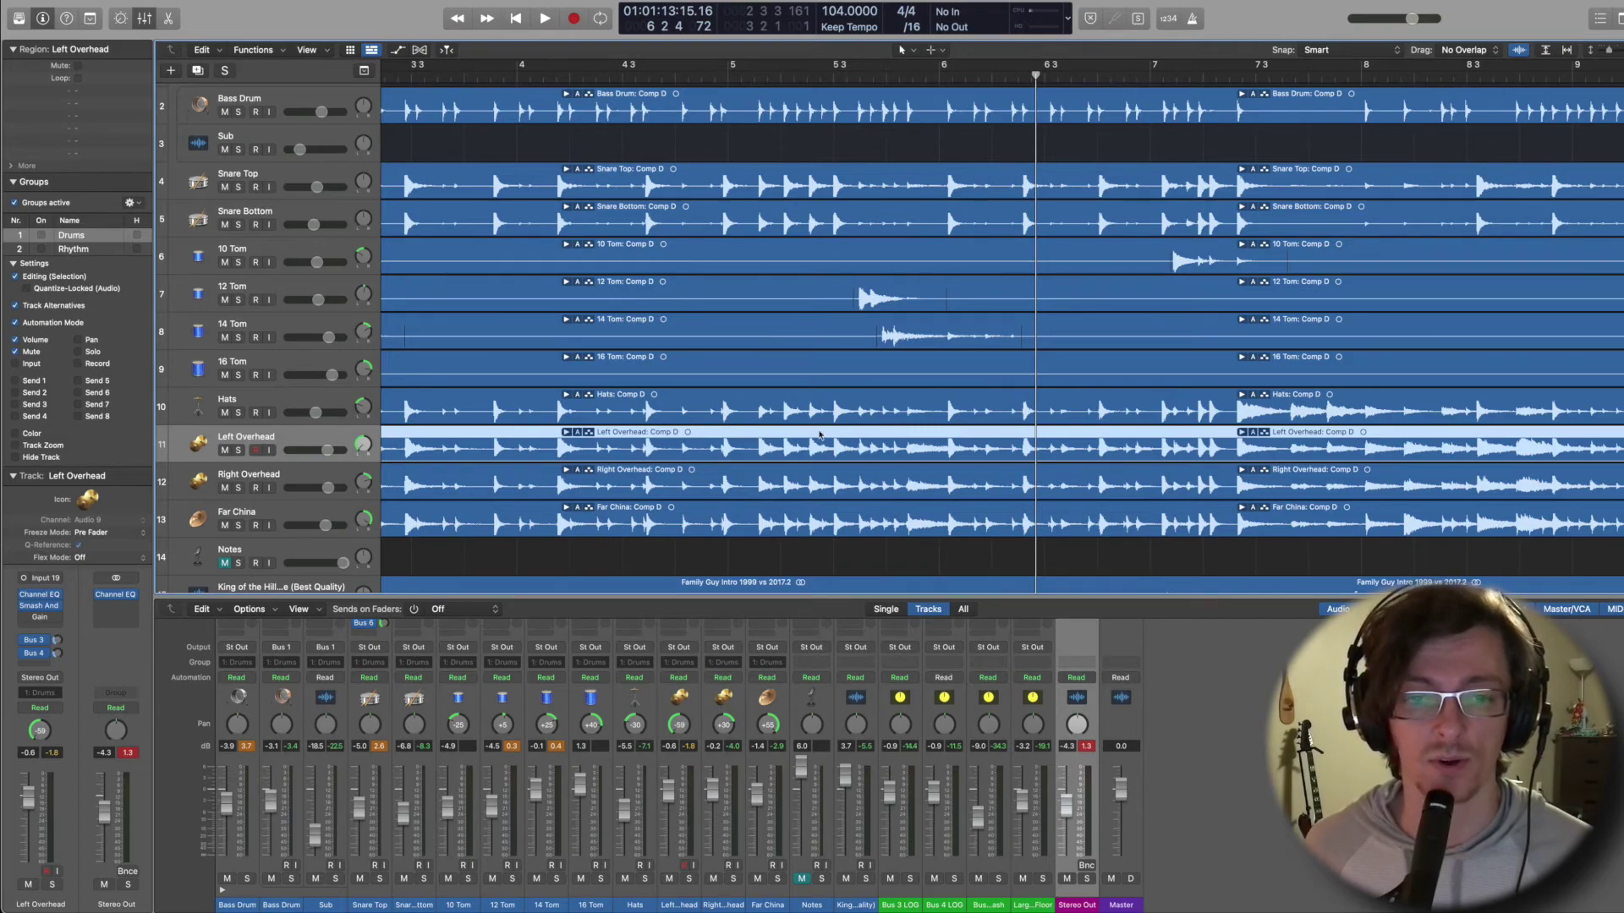
# Play the mix from about bar 6 through the descending tom fill in bar 12, listening to the balance.
pyautogui.click(1005, 77)
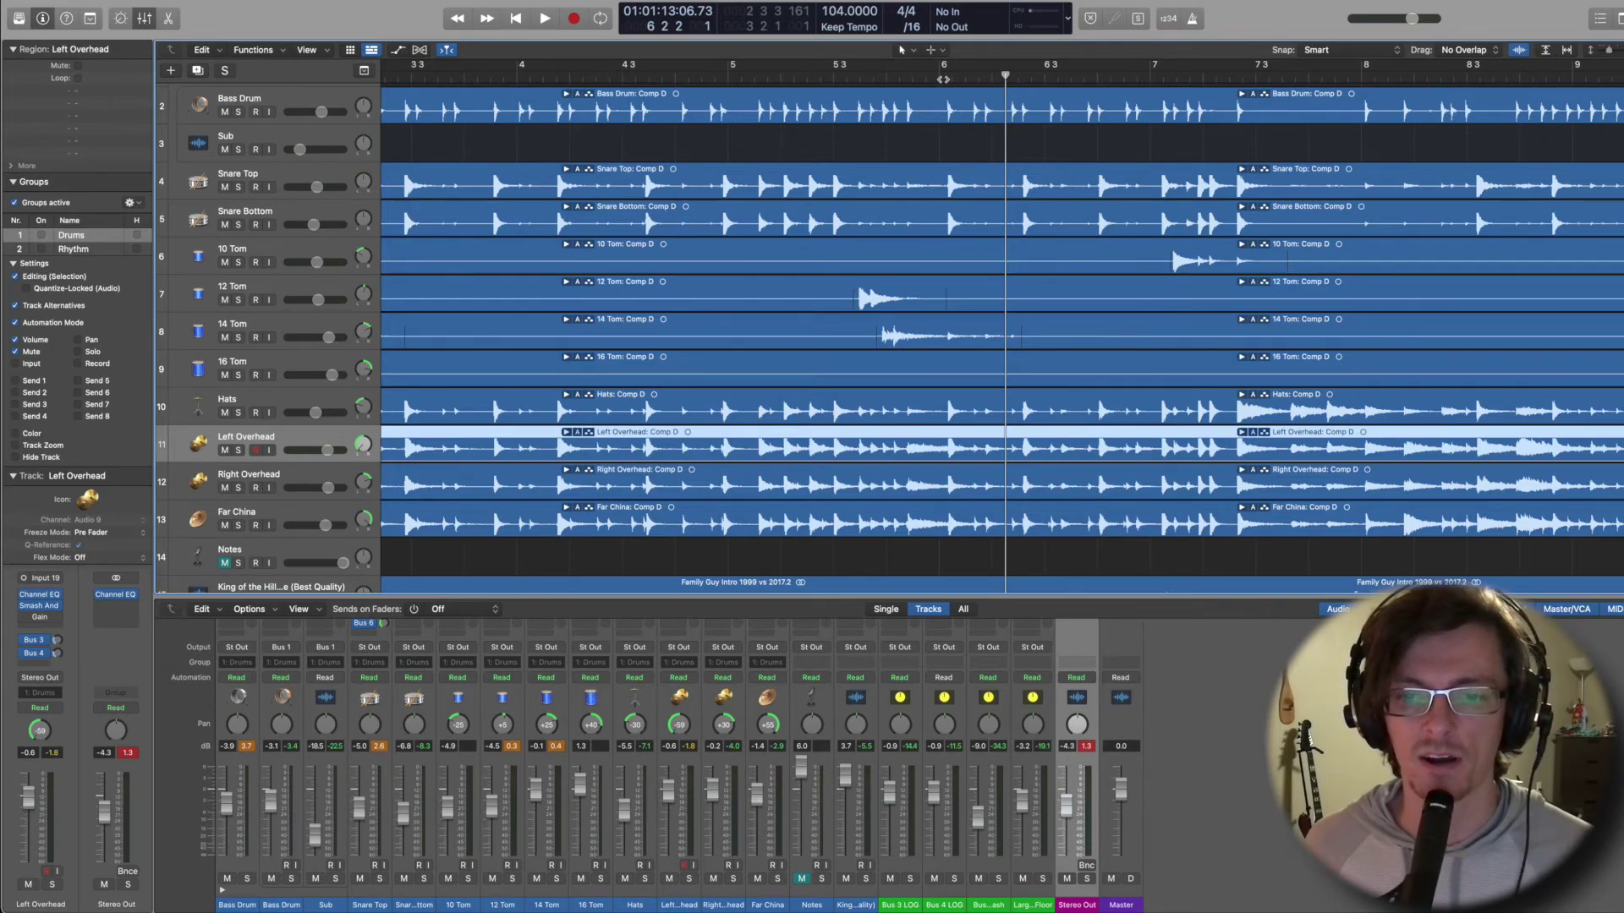
pyautogui.click(937, 77)
pyautogui.press('space')
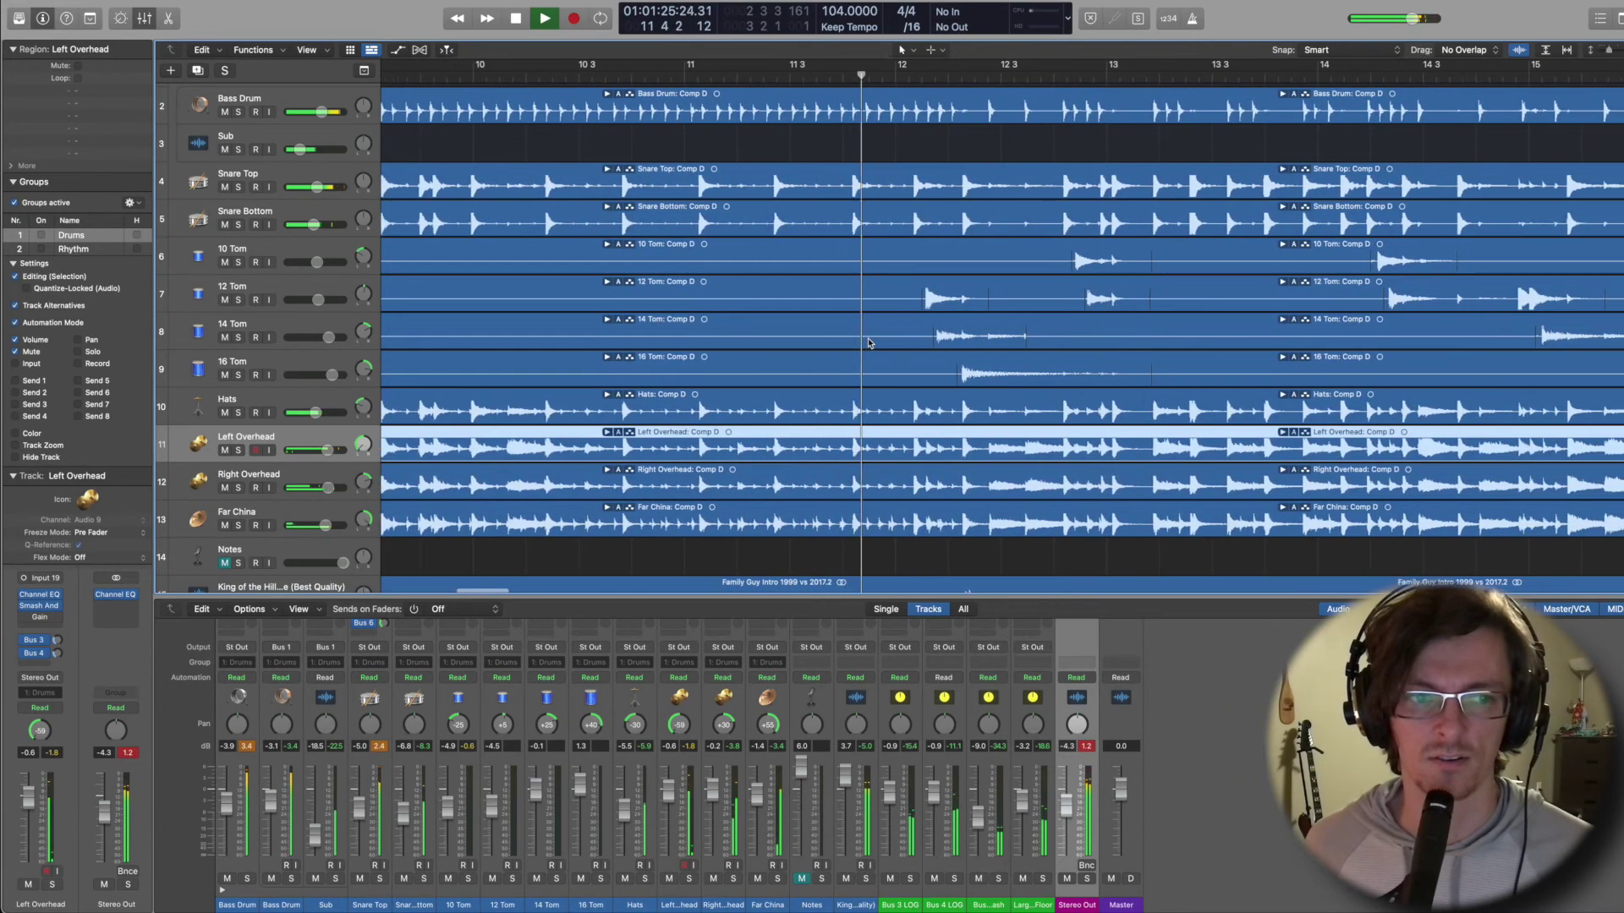
pyautogui.press('space')
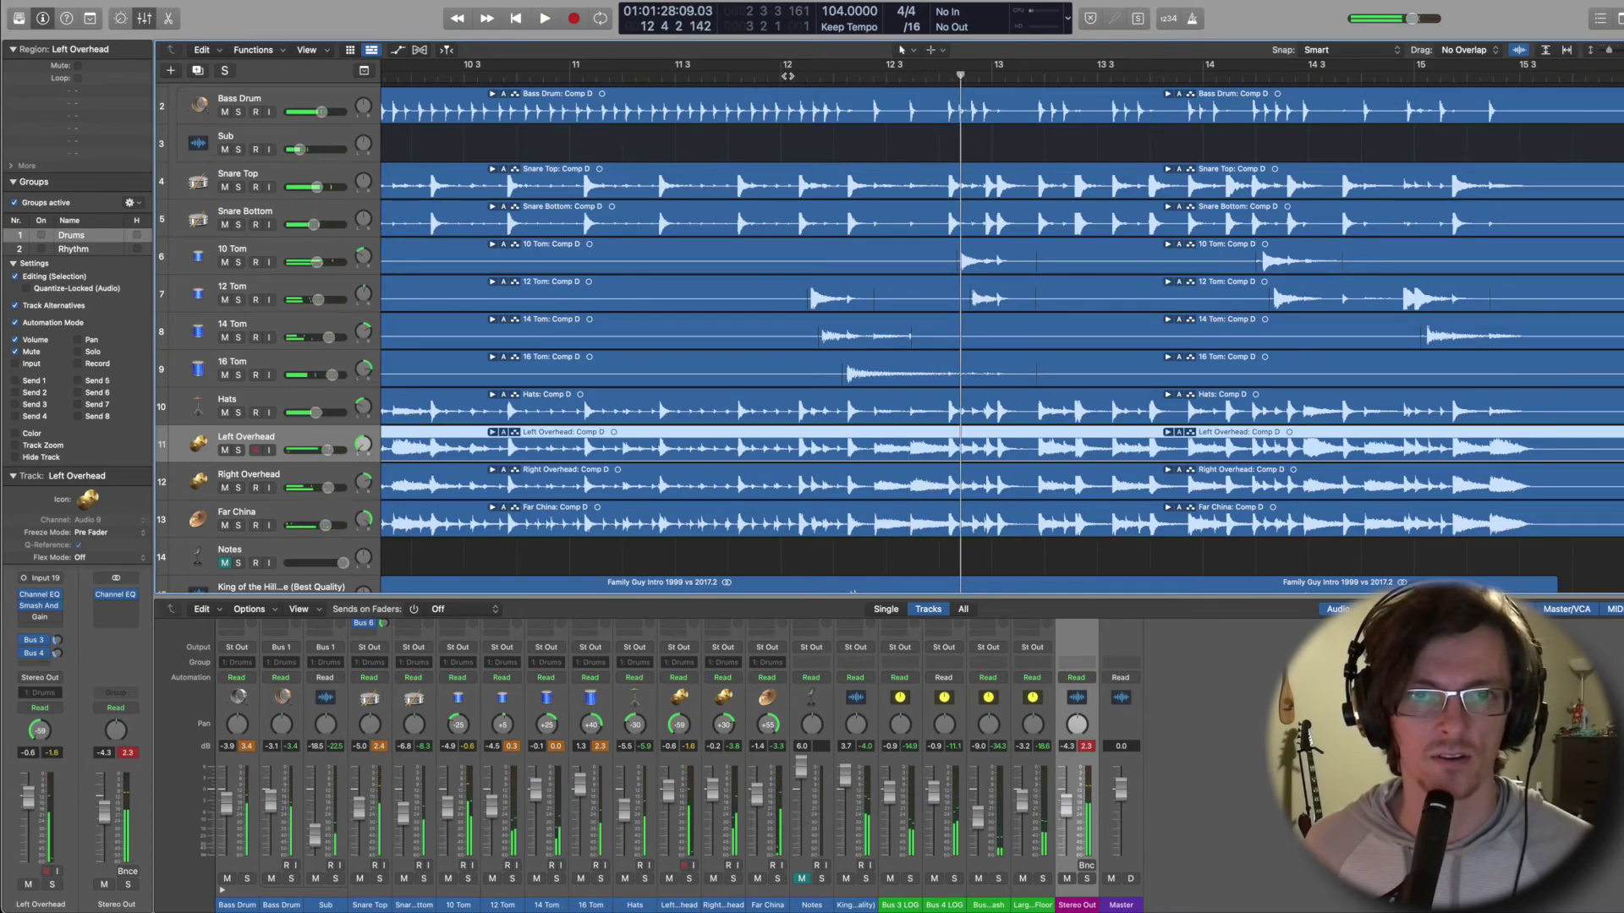
# Replay the passage from the end of bar 11 into bar 13 to check the tom levels.
pyautogui.doubleClick(787, 76)
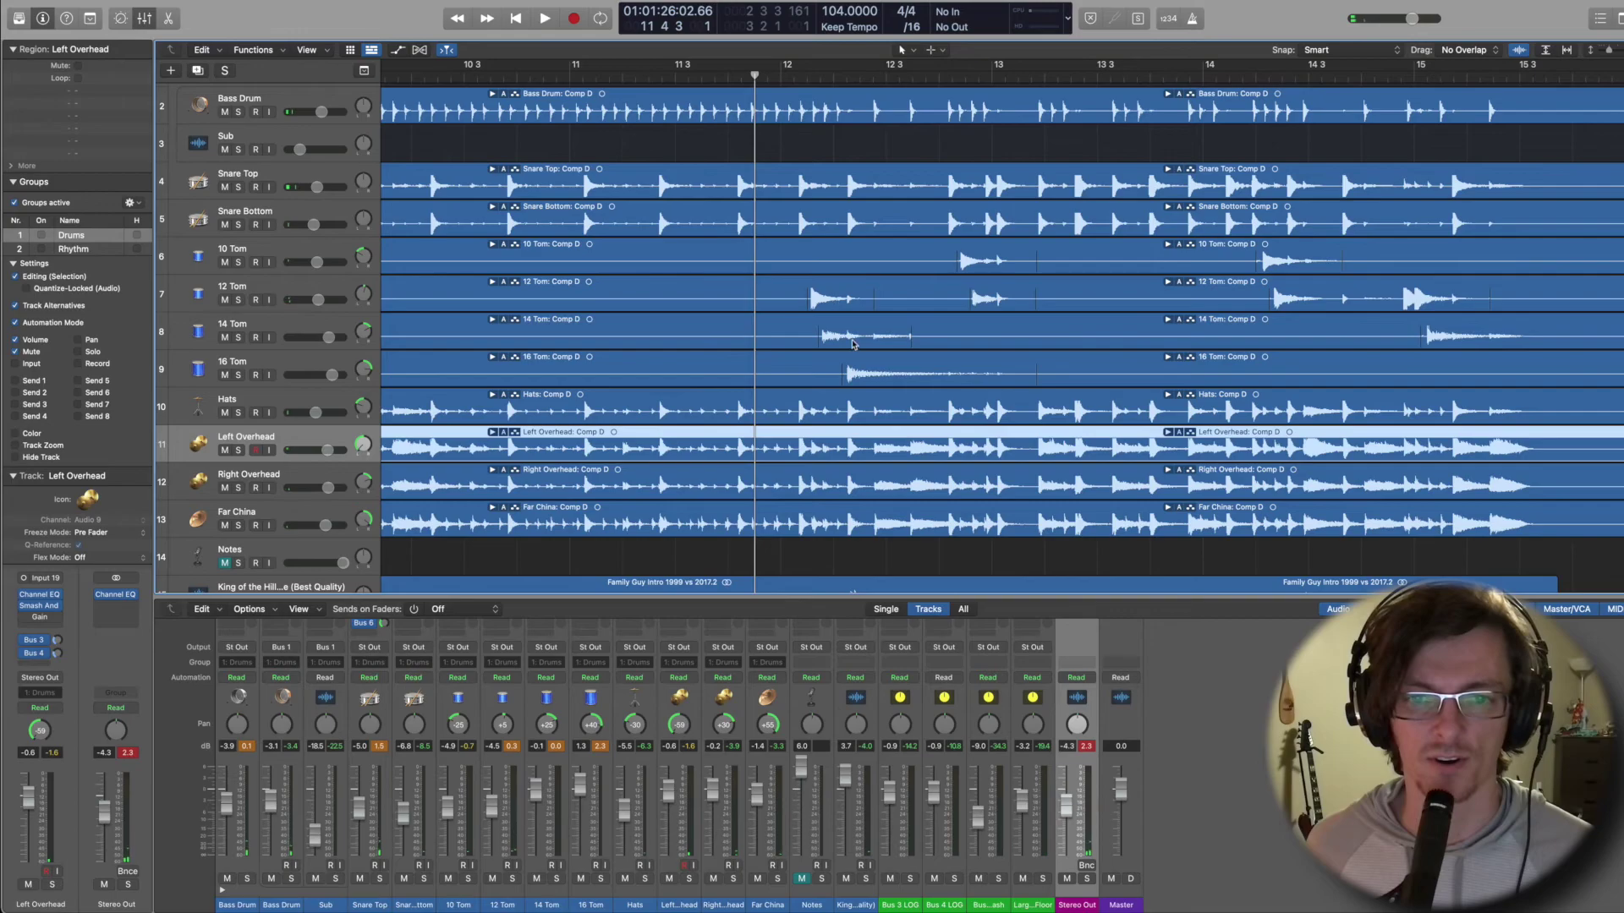
pyautogui.press('space')
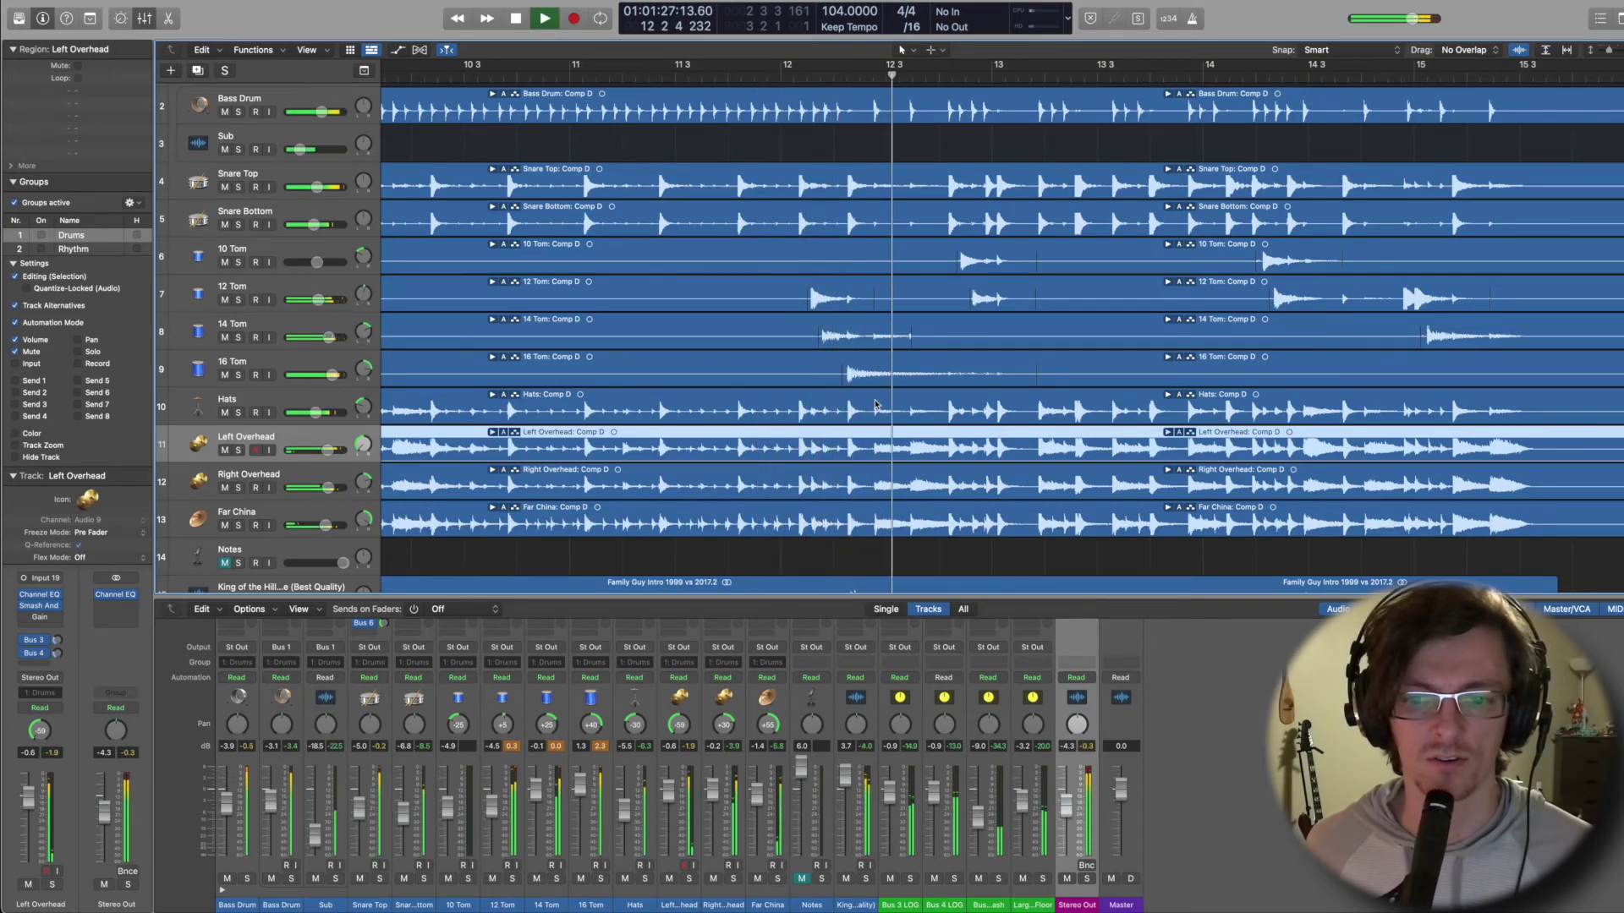
pyautogui.press('space')
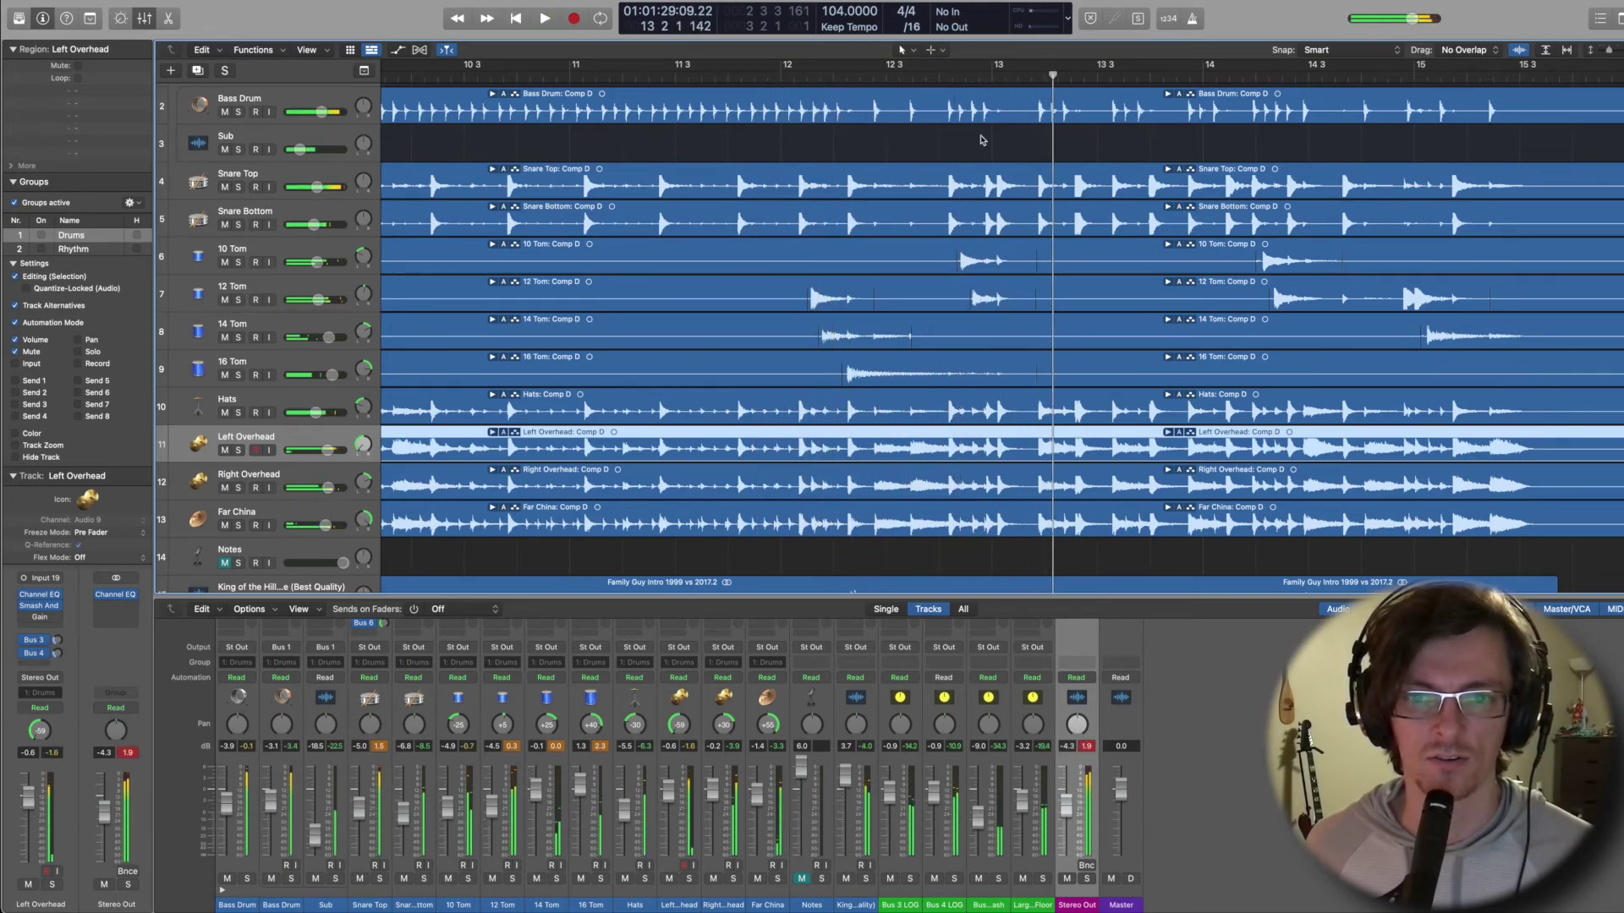
# Play the mix from about 12 4 through the closing tom fills to the end of the song.
pyautogui.doubleClick(941, 75)
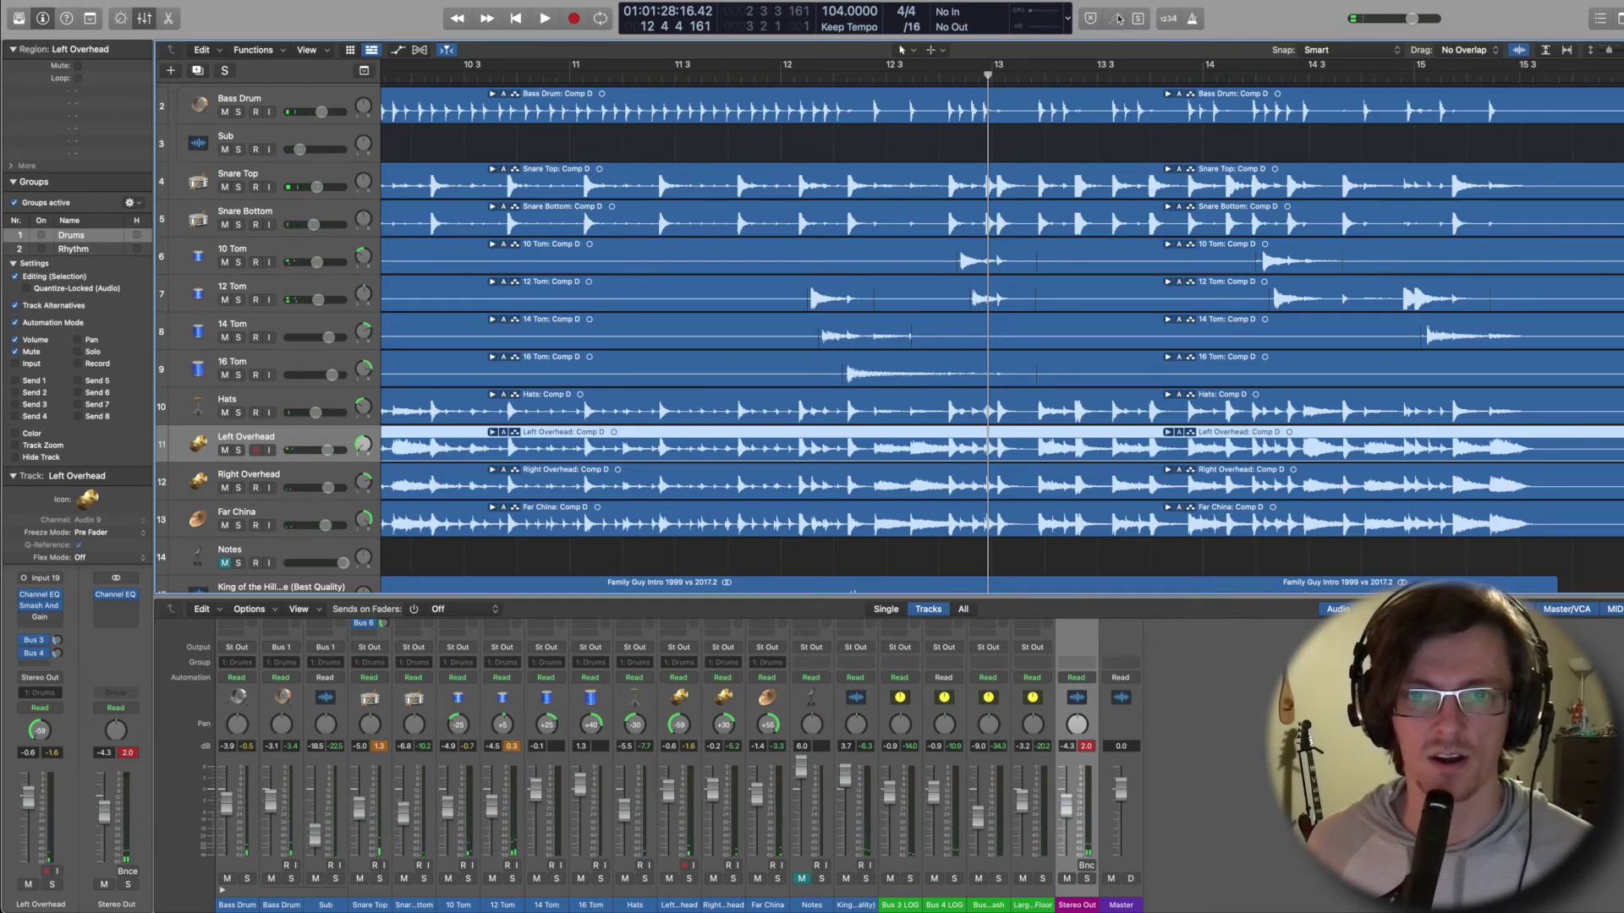
pyautogui.click(938, 76)
pyautogui.press('space')
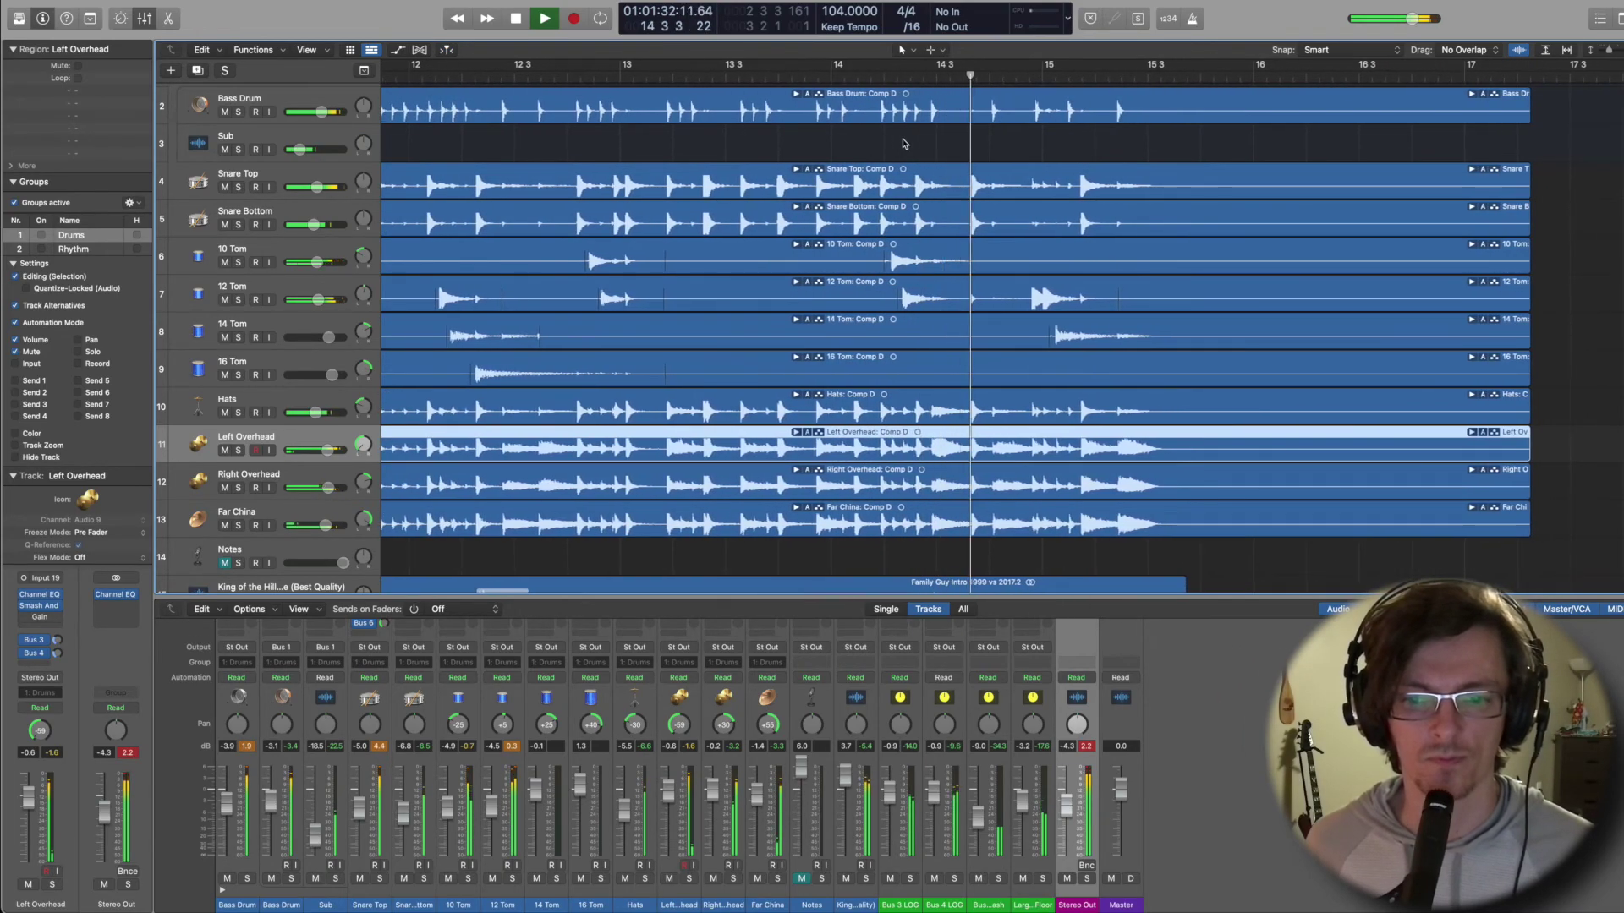
pyautogui.press('space')
pyautogui.press('space')
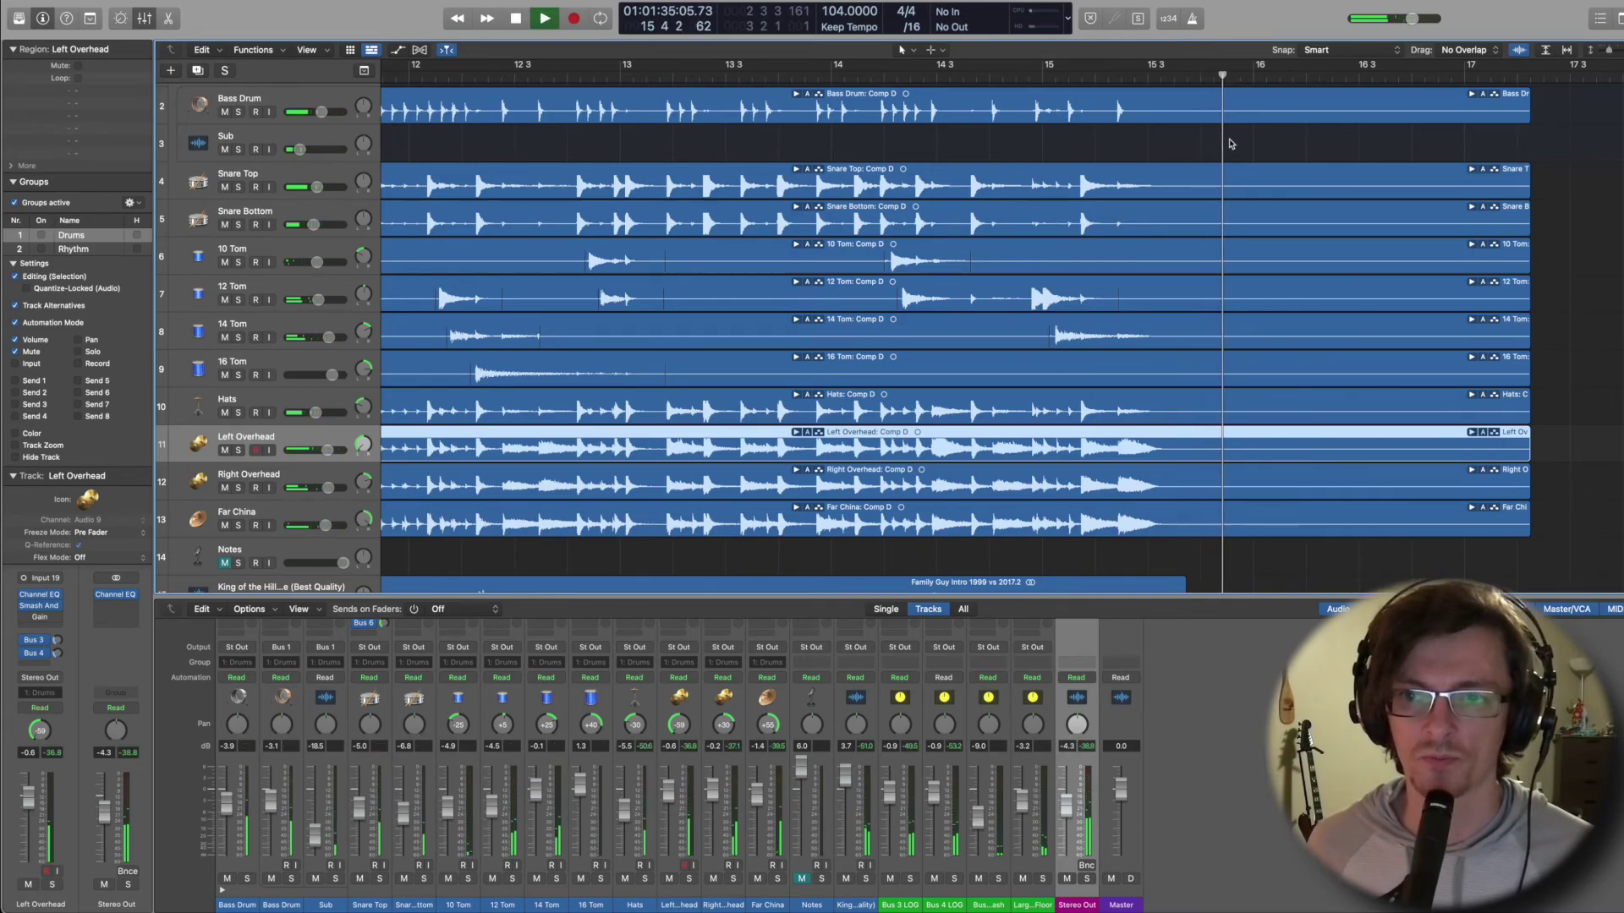
pyautogui.press('XF86AudioLowerVolume')
pyautogui.press('space')
# Replay from just before bar 16 and enlarge the track waveforms to inspect the quiet audio after the ending.
pyautogui.click(1246, 74)
pyautogui.press('space')
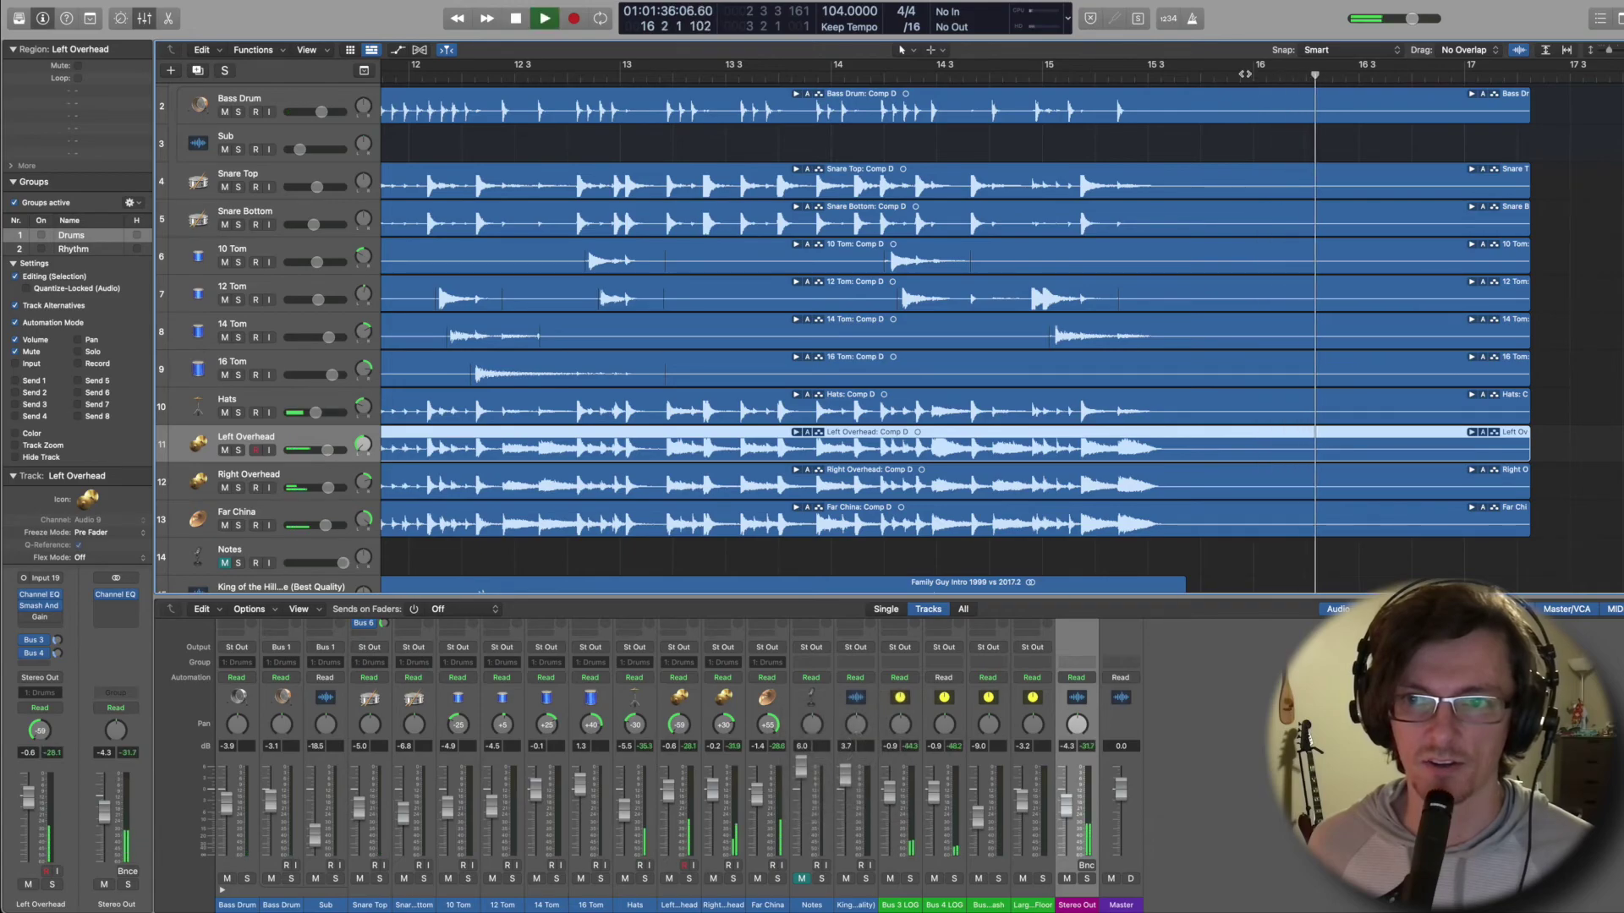
pyautogui.press('space')
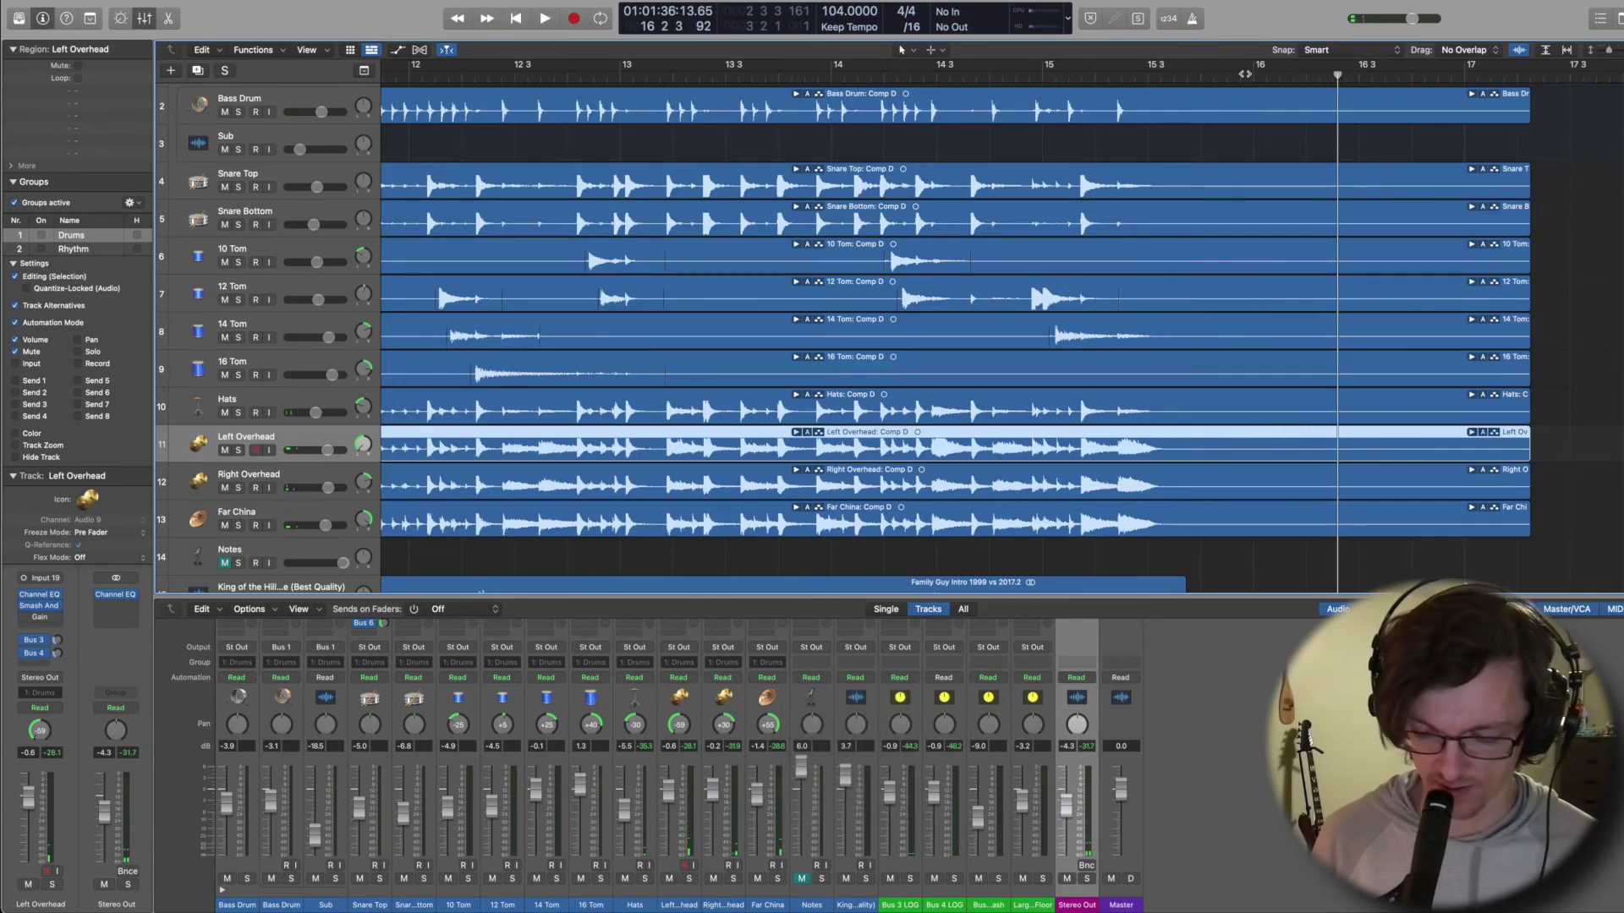
pyautogui.press('super+equal')
pyautogui.press('super+equal')
pyautogui.press('super+equal')
pyautogui.press('super+equal')
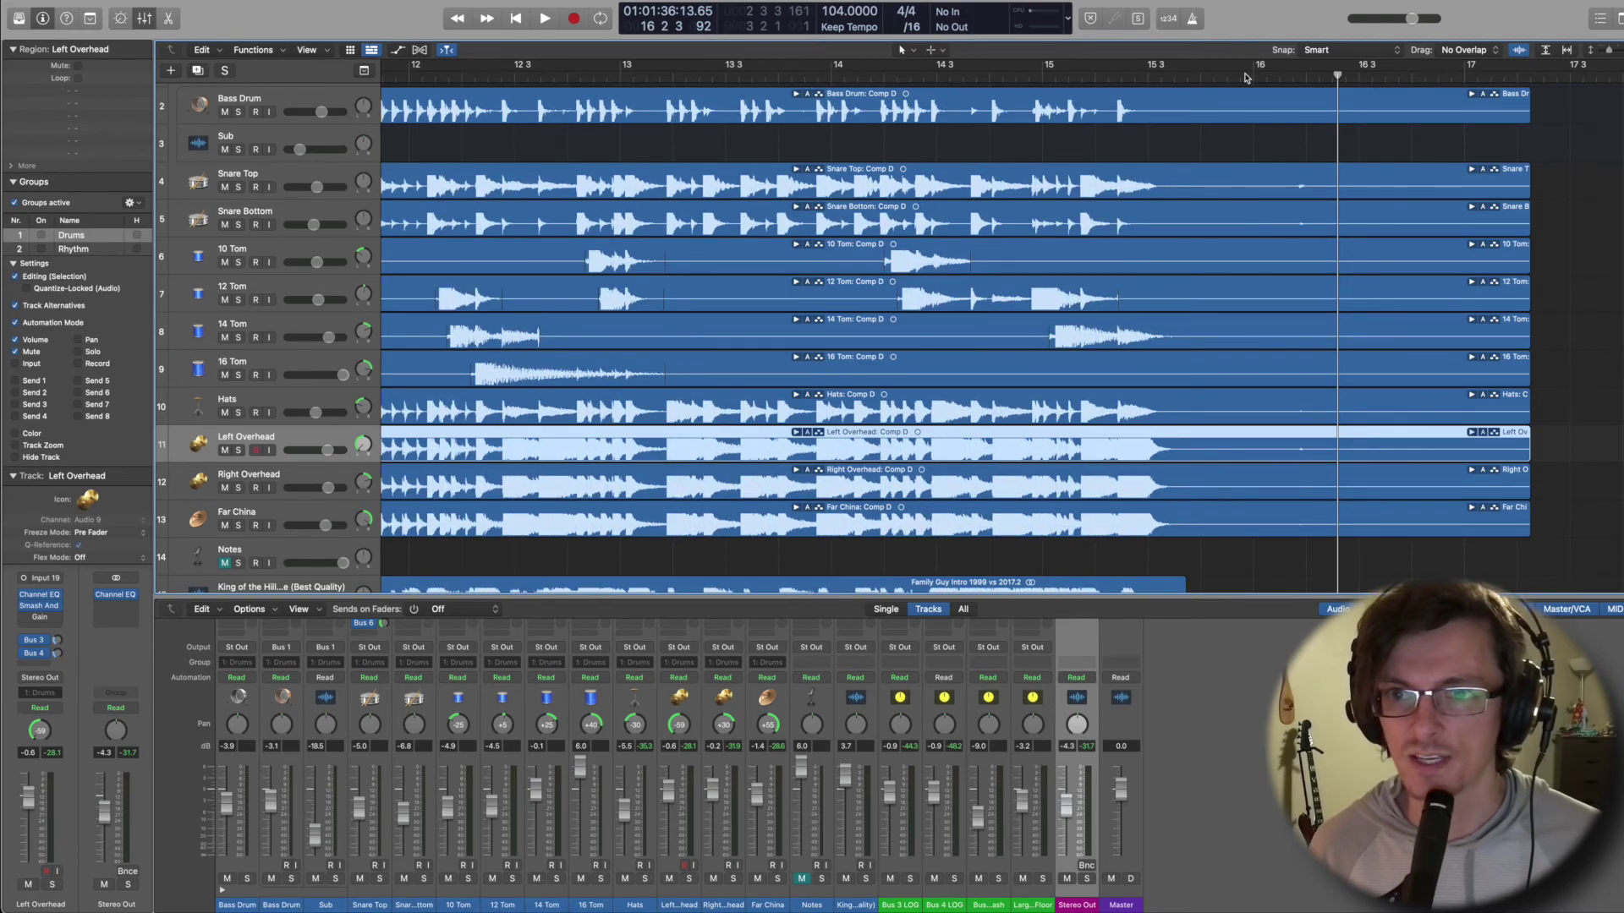
pyautogui.press('super+equal')
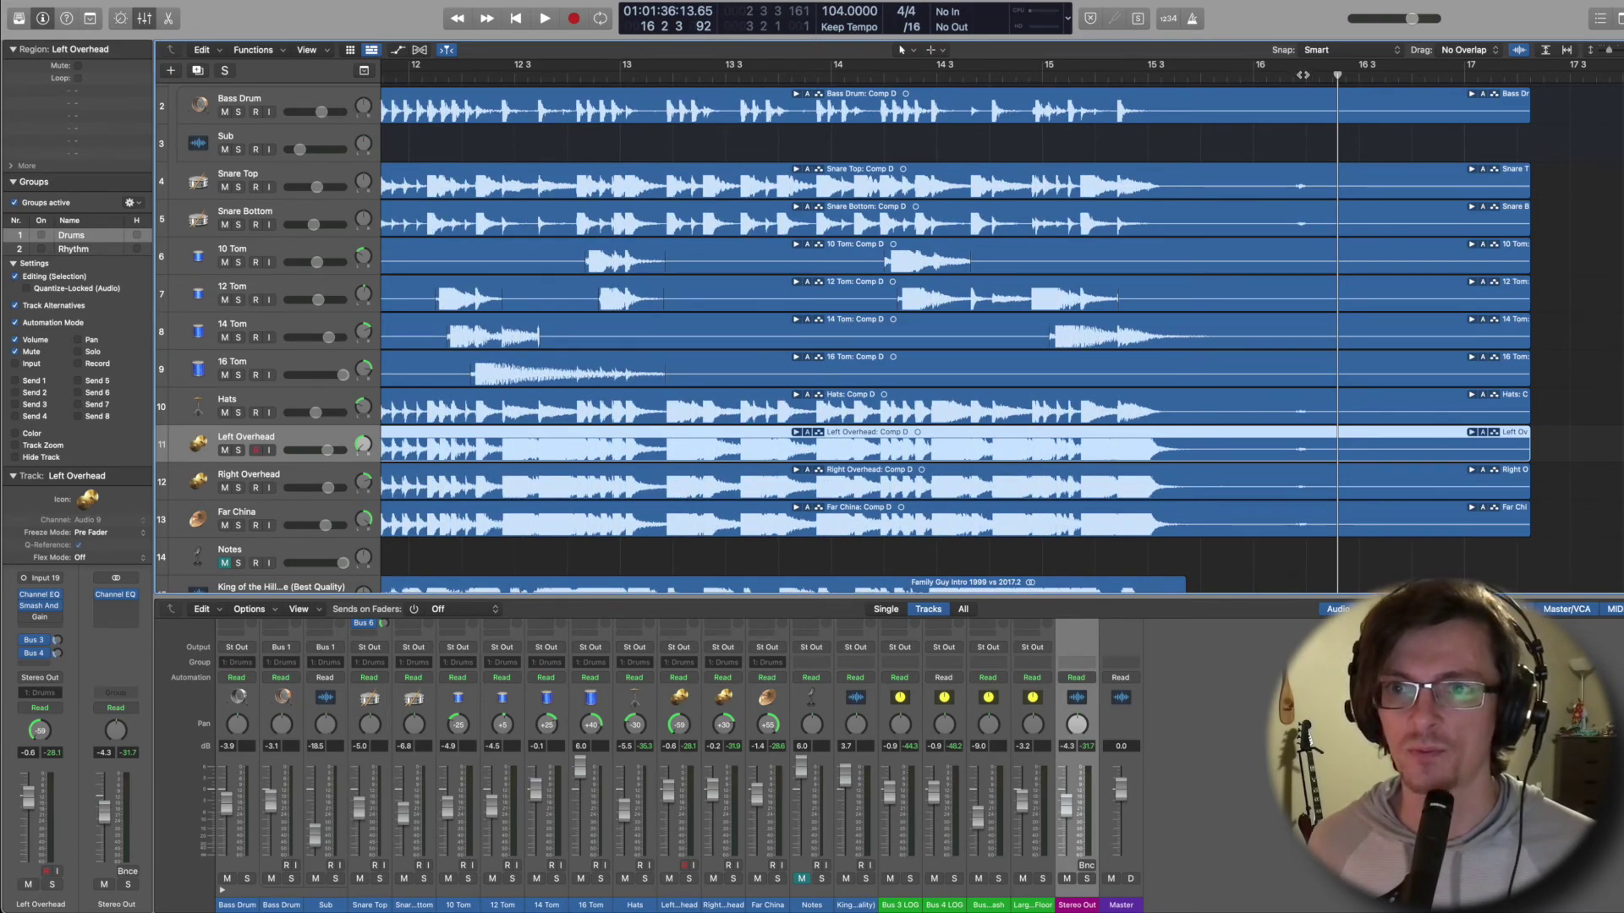
pyautogui.press('space')
pyautogui.press('space')
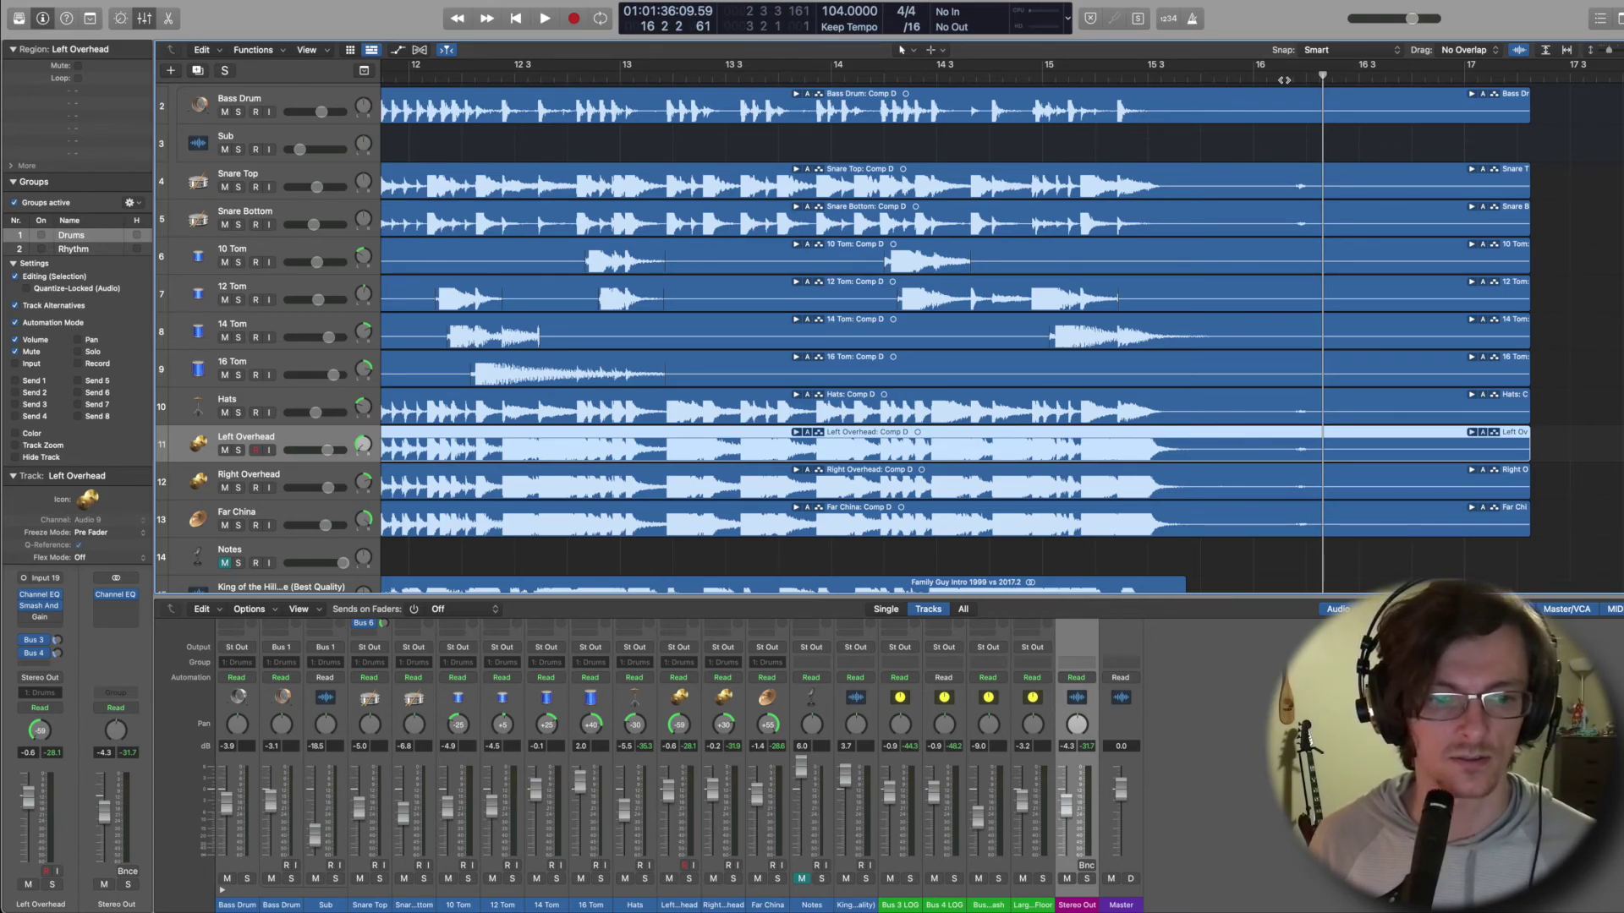
# Raise the 16 Tom channel to 3.0 dB and replay the descending tom fill in bar 12.
pyautogui.click(1226, 74)
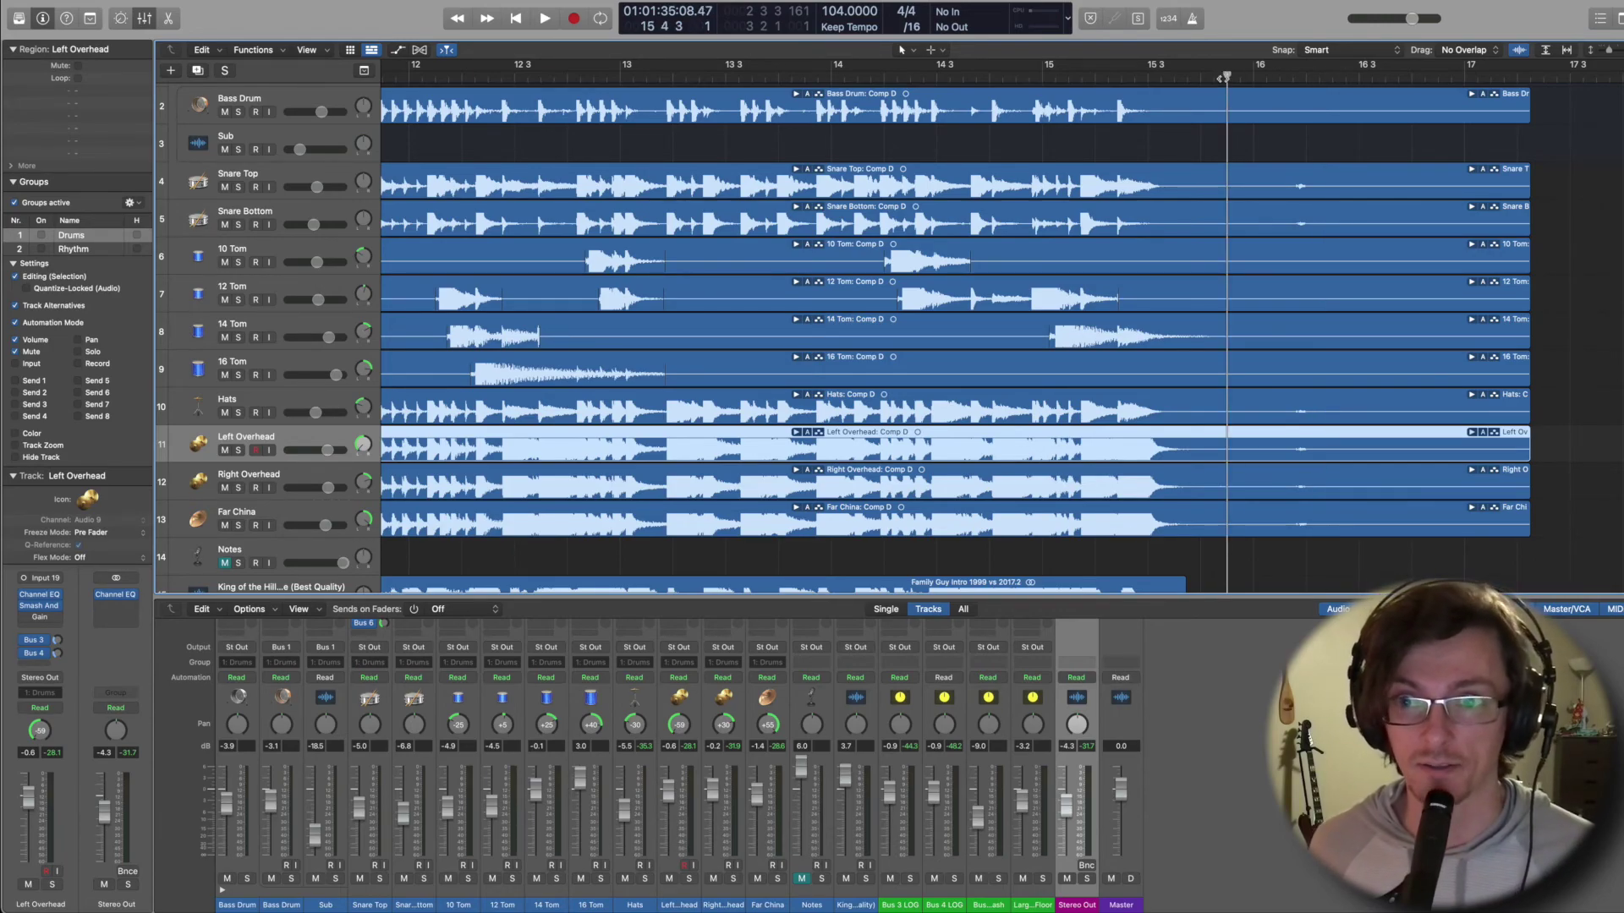
pyautogui.click(1062, 76)
pyautogui.click(988, 76)
pyautogui.click(454, 76)
pyautogui.press('space')
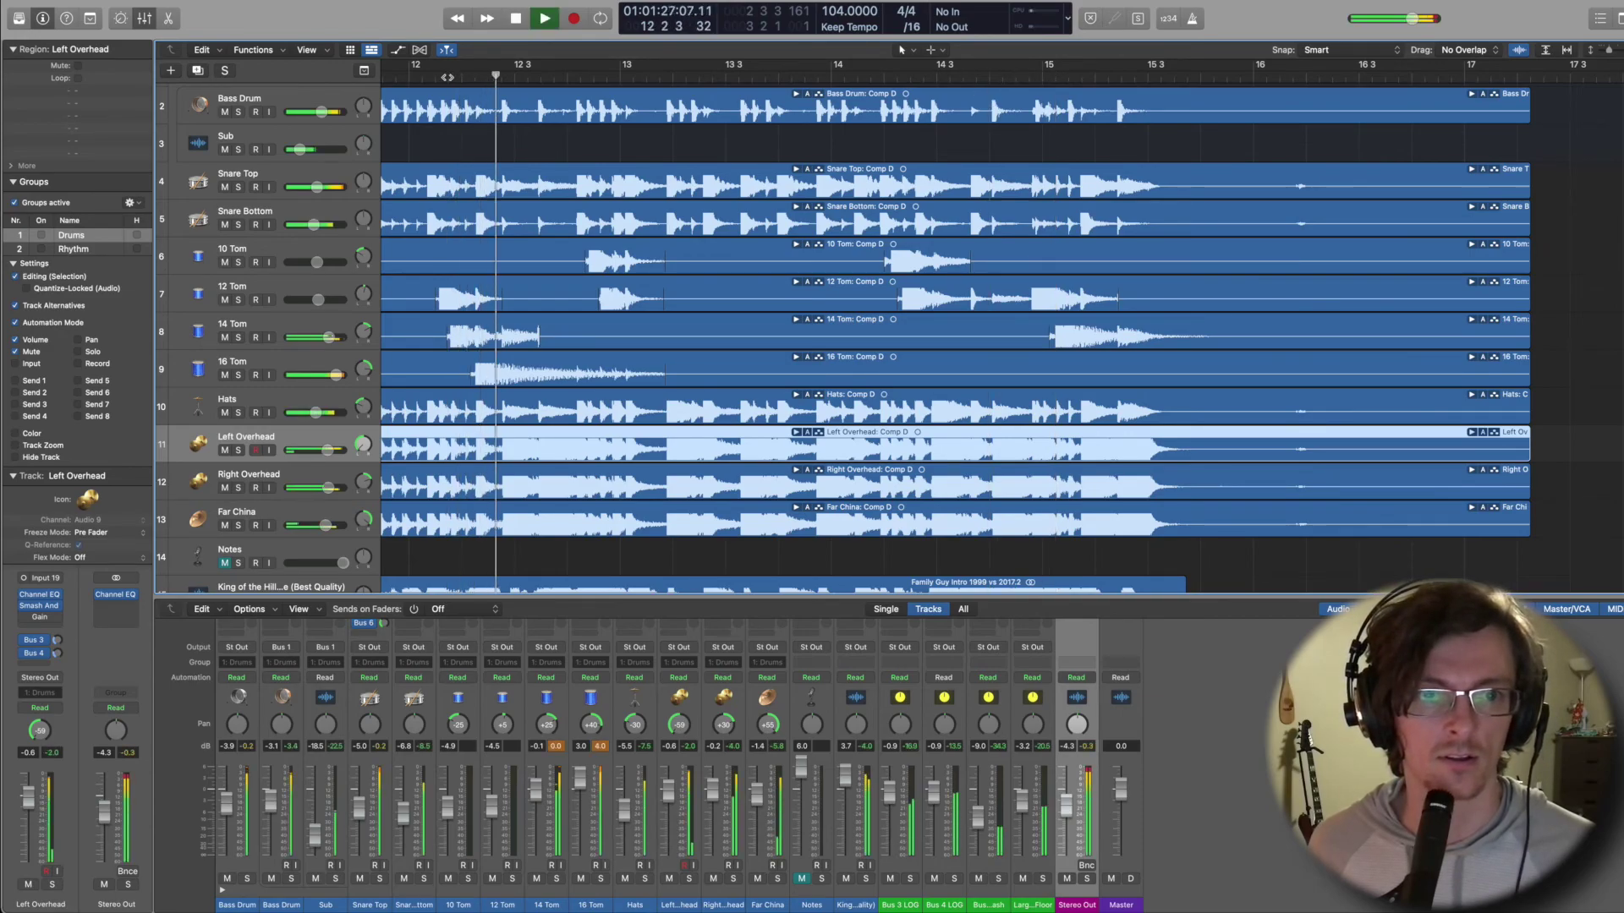
pyautogui.click(433, 75)
pyautogui.press('space')
pyautogui.press('XF86AudioRaiseVolume')
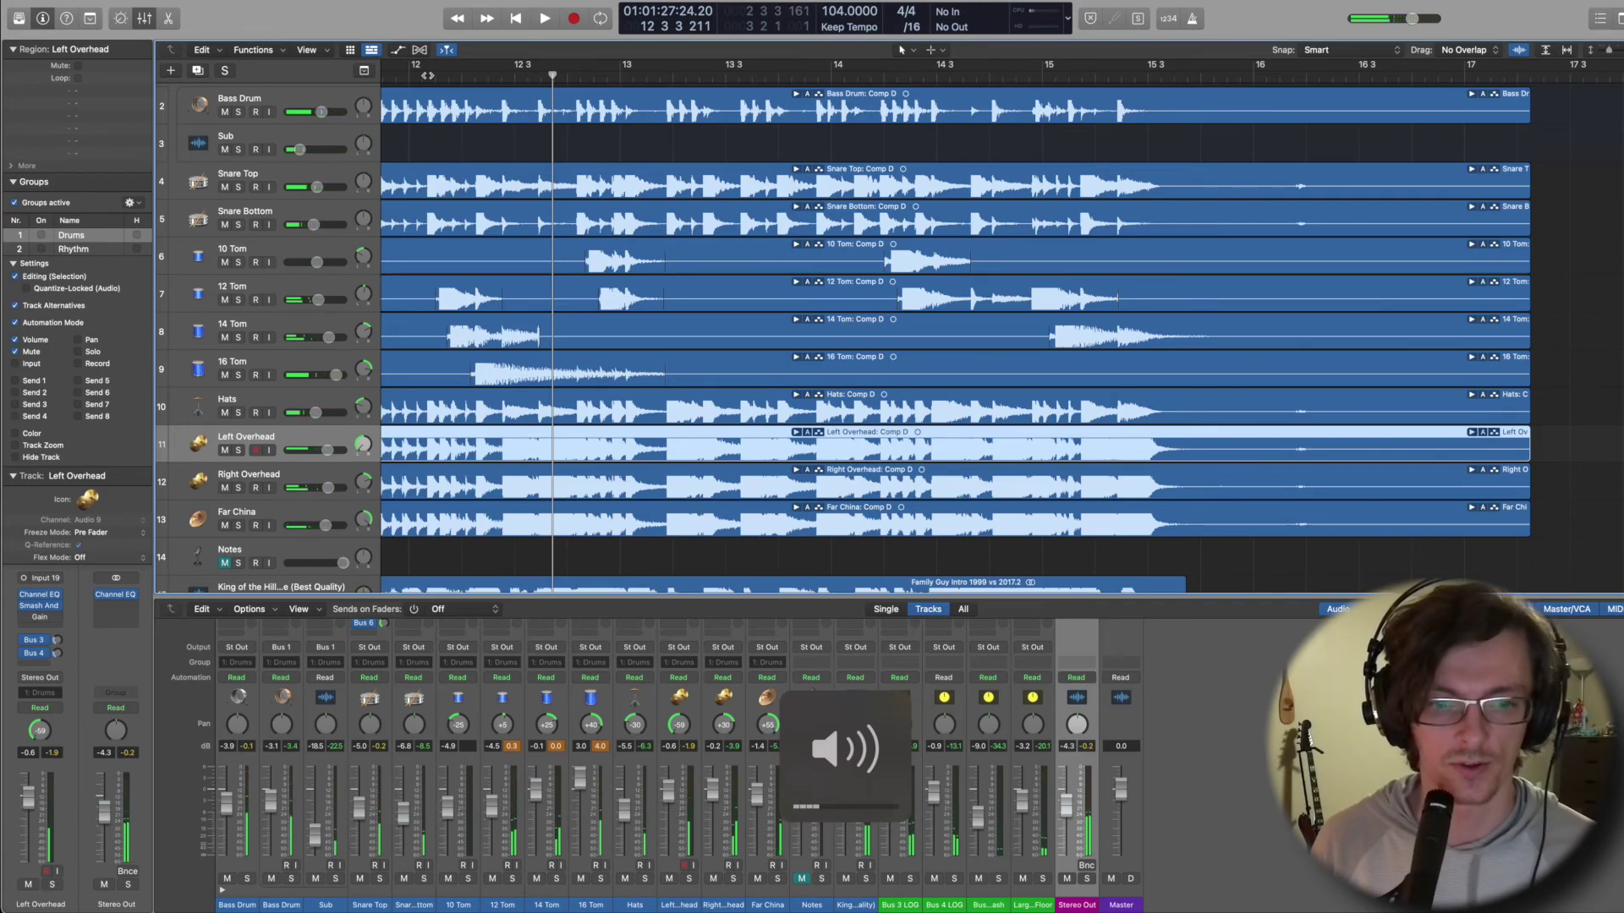
pyautogui.click(427, 76)
pyautogui.press('space')
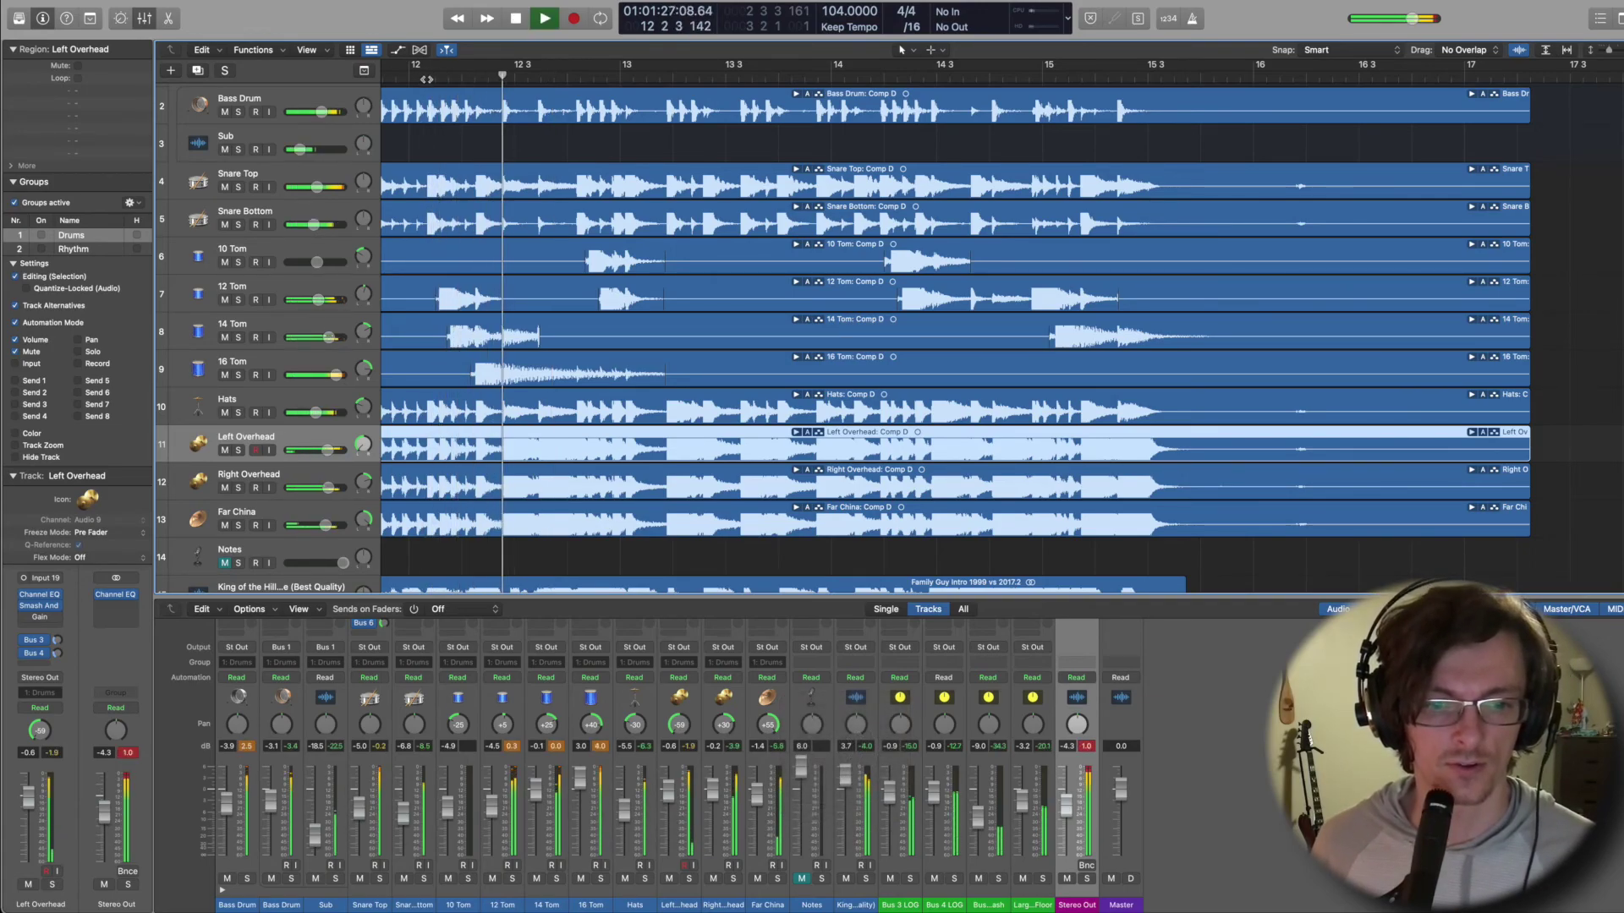
pyautogui.press('space')
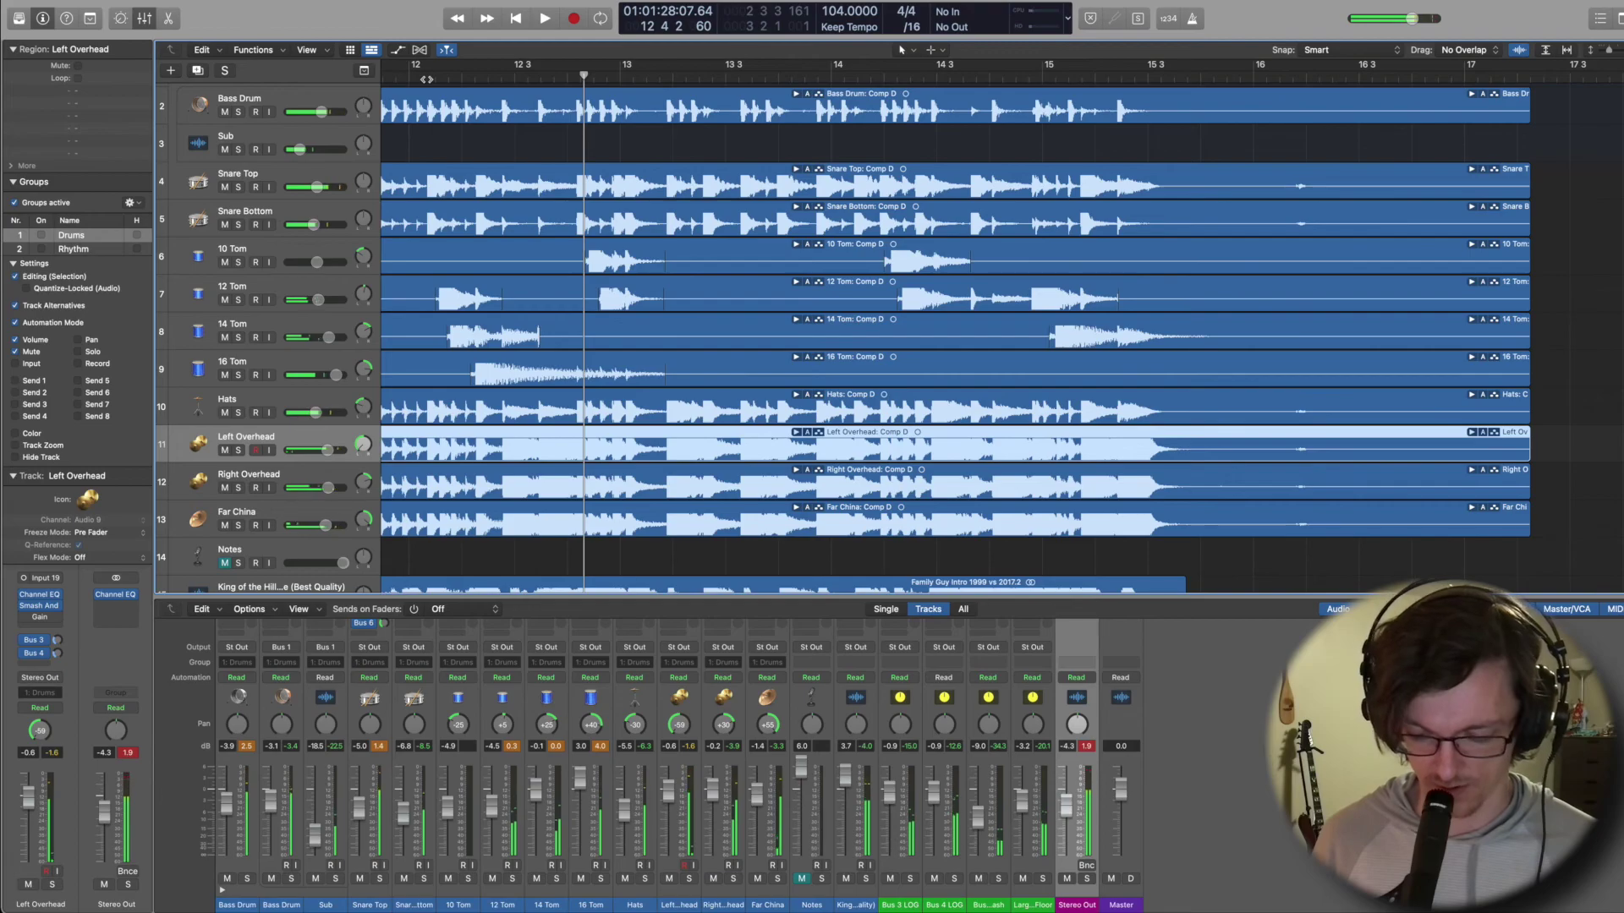
# Reduce the vertical size of the waveforms across all tracks.
pyautogui.press('super+minus')
pyautogui.press('super+minus')
pyautogui.press('super+minus')
pyautogui.press('super+minus')
pyautogui.press('super+minus')
pyautogui.press('super+minus')
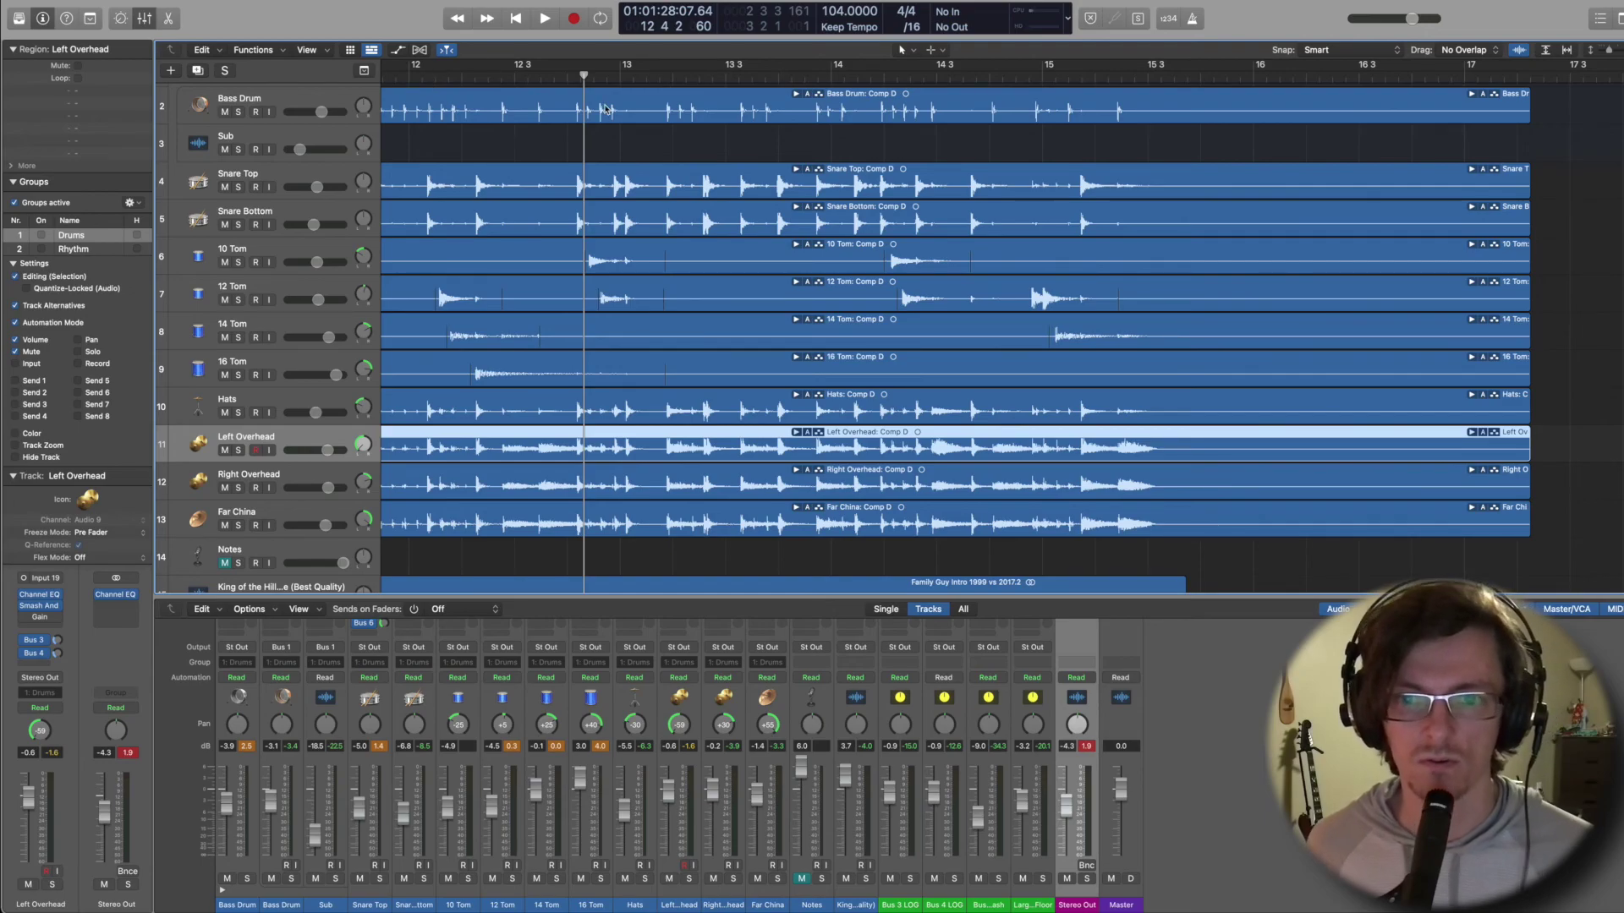
# Play the mix from about 2 3 into bar 5, listening to the snare against the full track.
pyautogui.hscroll(-15, 739, 162)
pyautogui.scroll(-3, 739, 163)
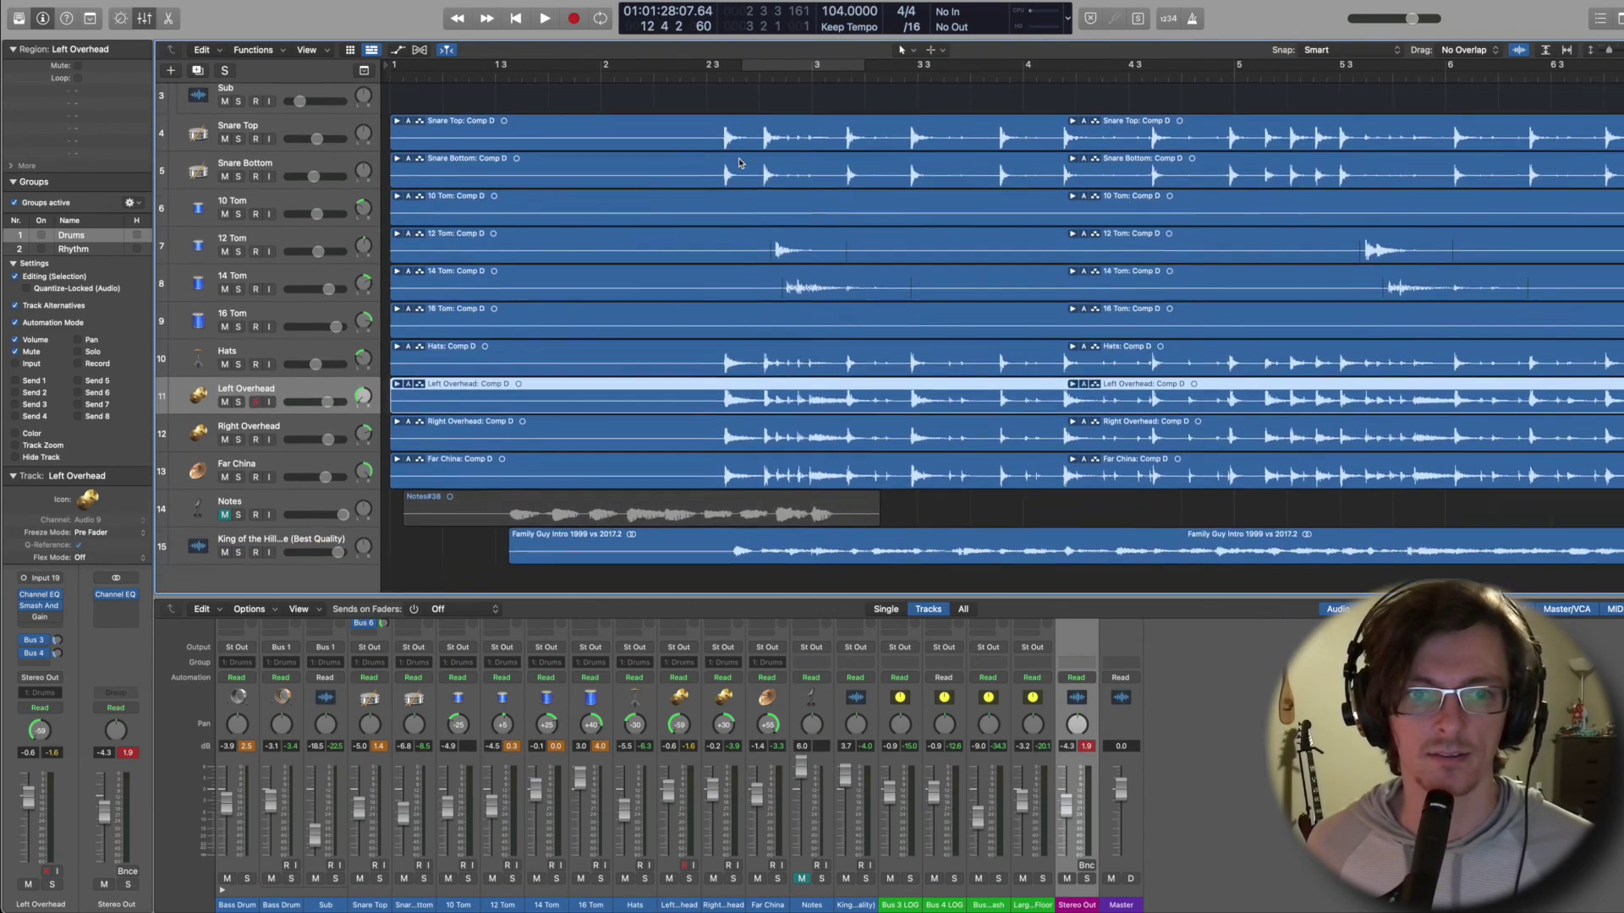
pyautogui.hscroll(15, 739, 163)
pyautogui.scroll(3, 739, 163)
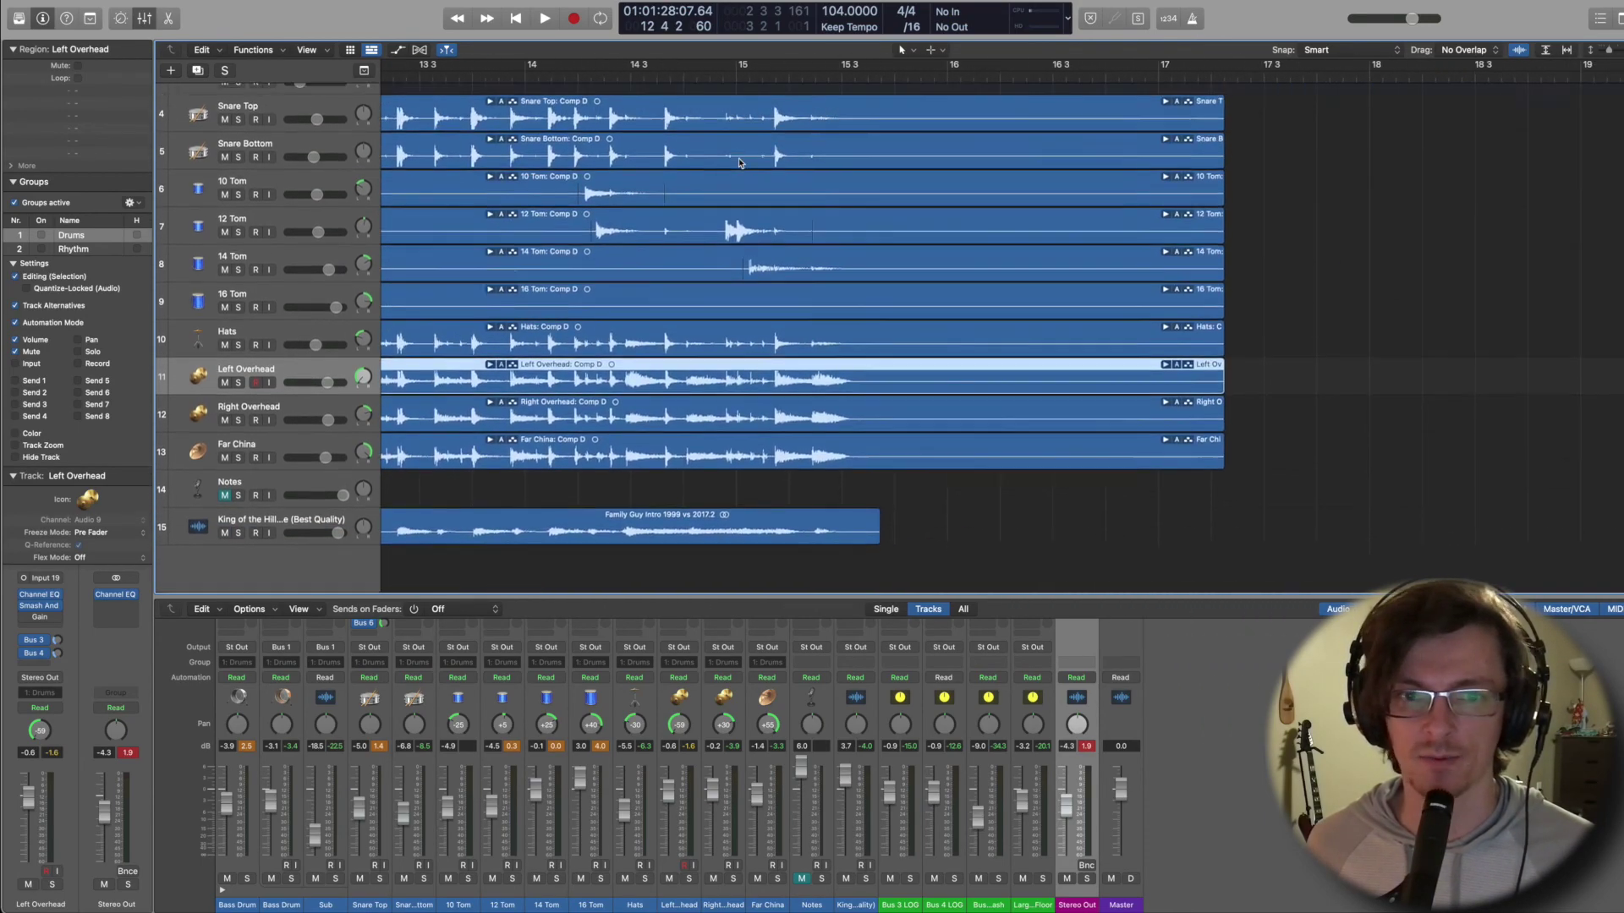
pyautogui.scroll(1, 740, 162)
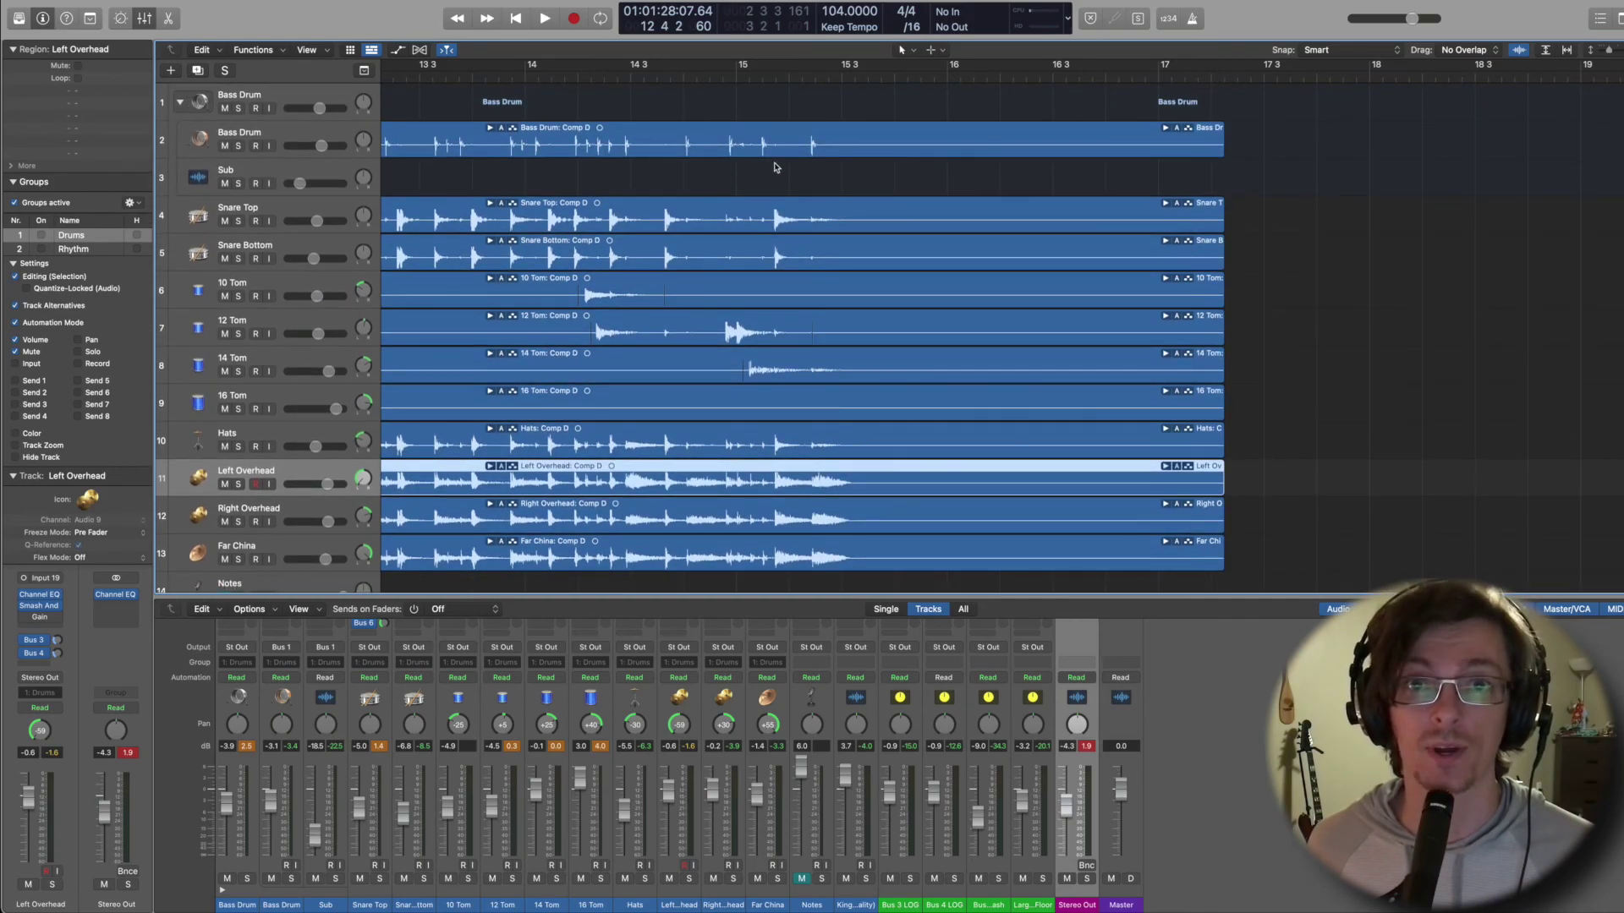
pyautogui.hscroll(-15, 756, 164)
pyautogui.scroll(-1, 756, 163)
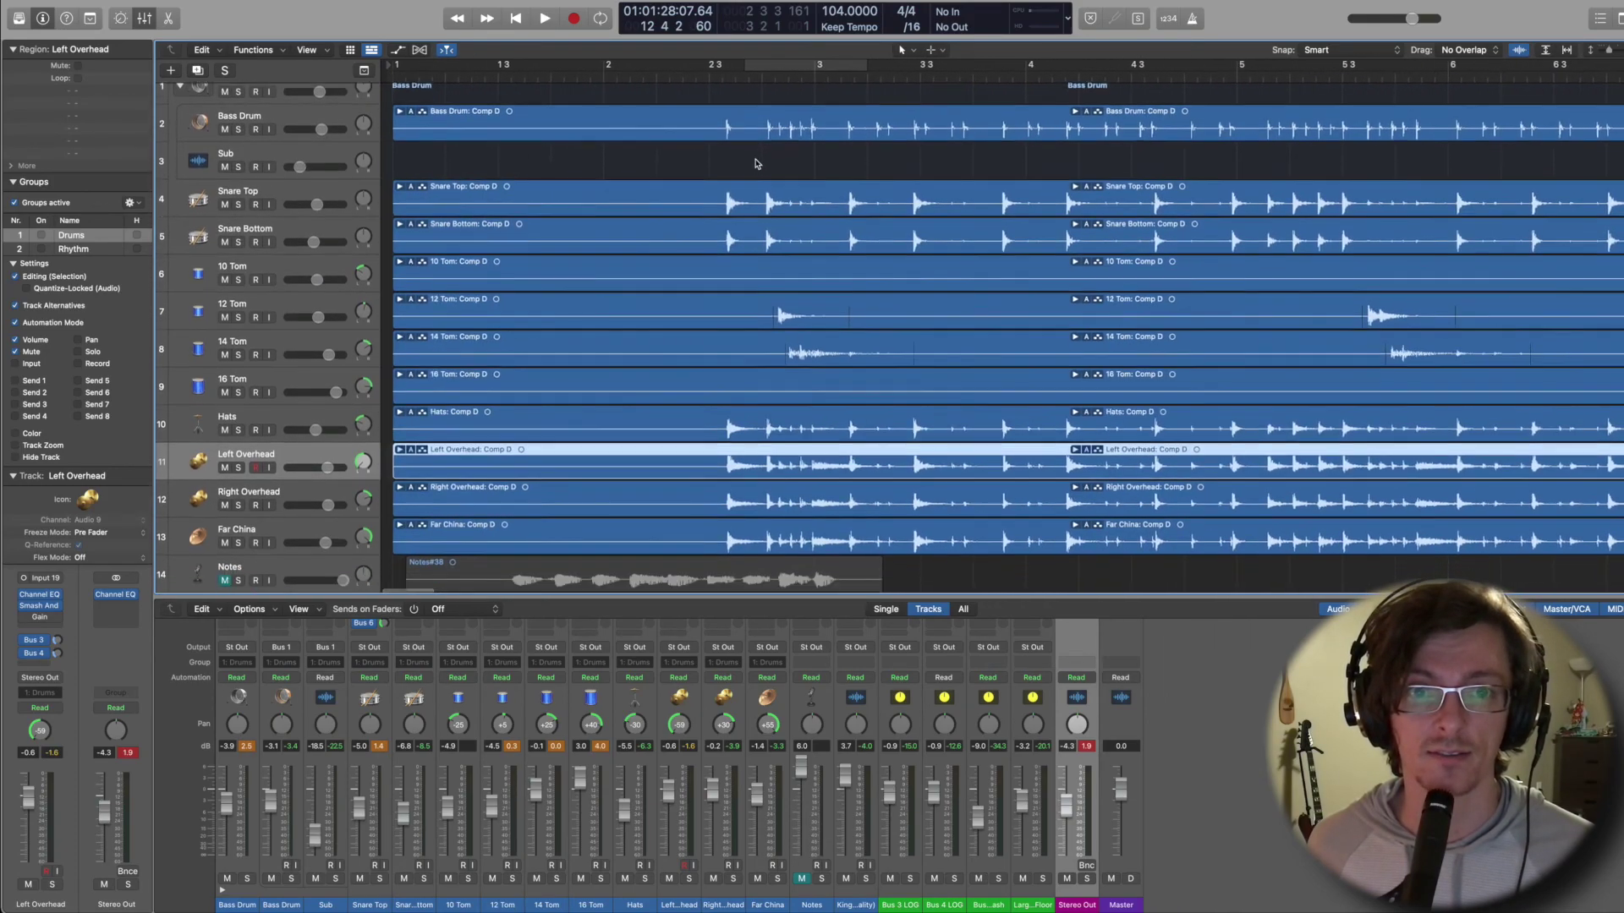
pyautogui.click(681, 82)
pyautogui.press('space')
pyautogui.scroll(-3, 662, 160)
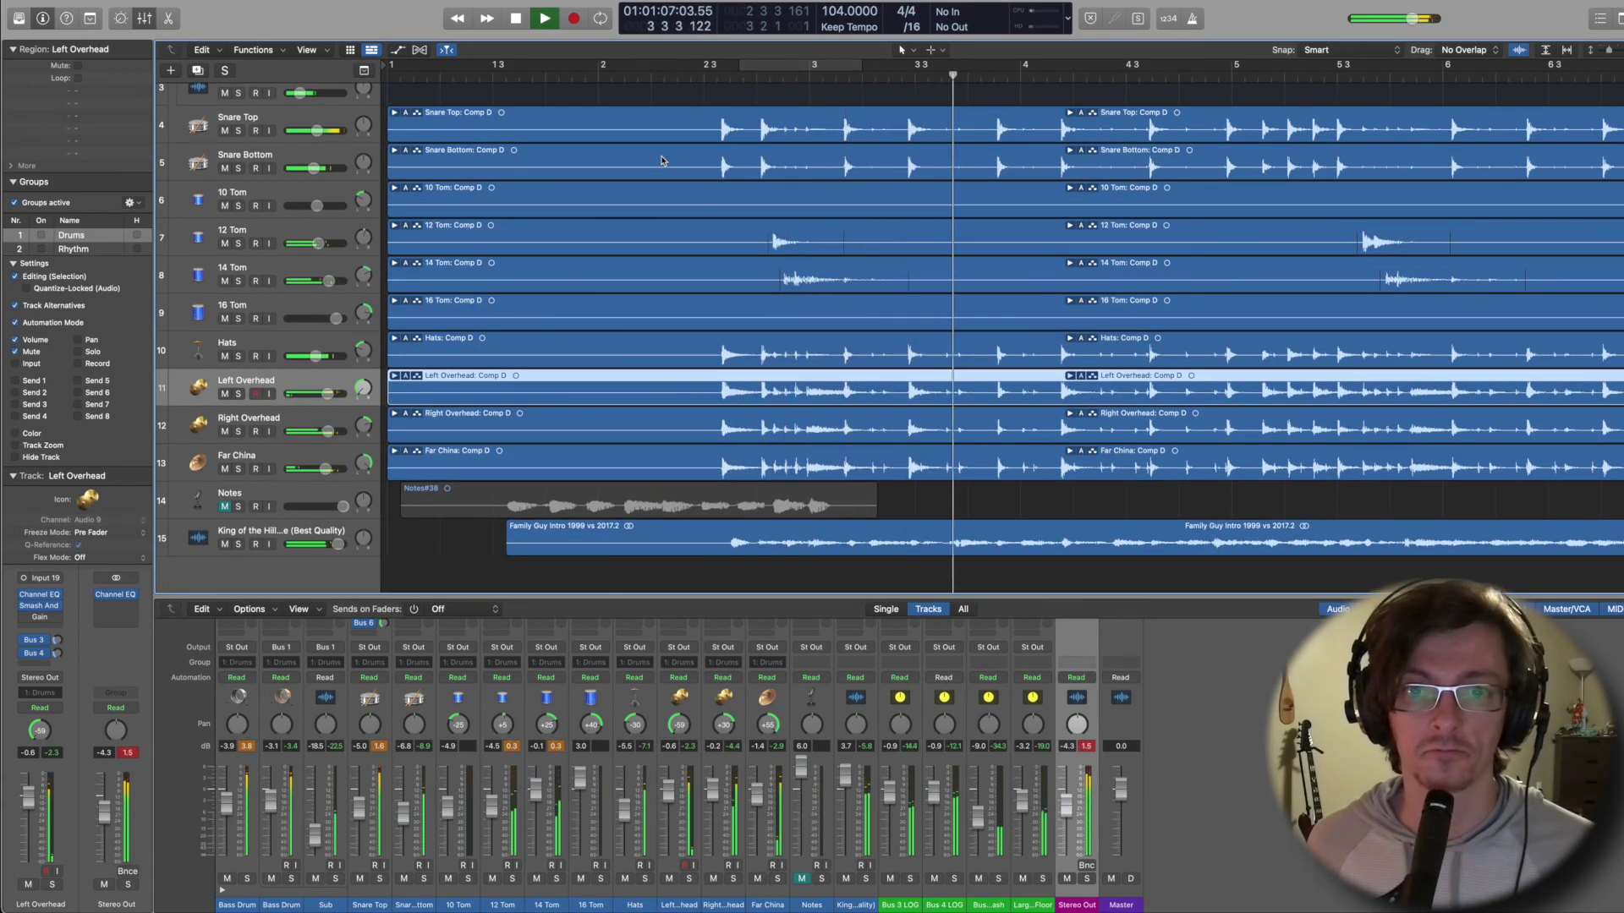
pyautogui.scroll(3, 323, 211)
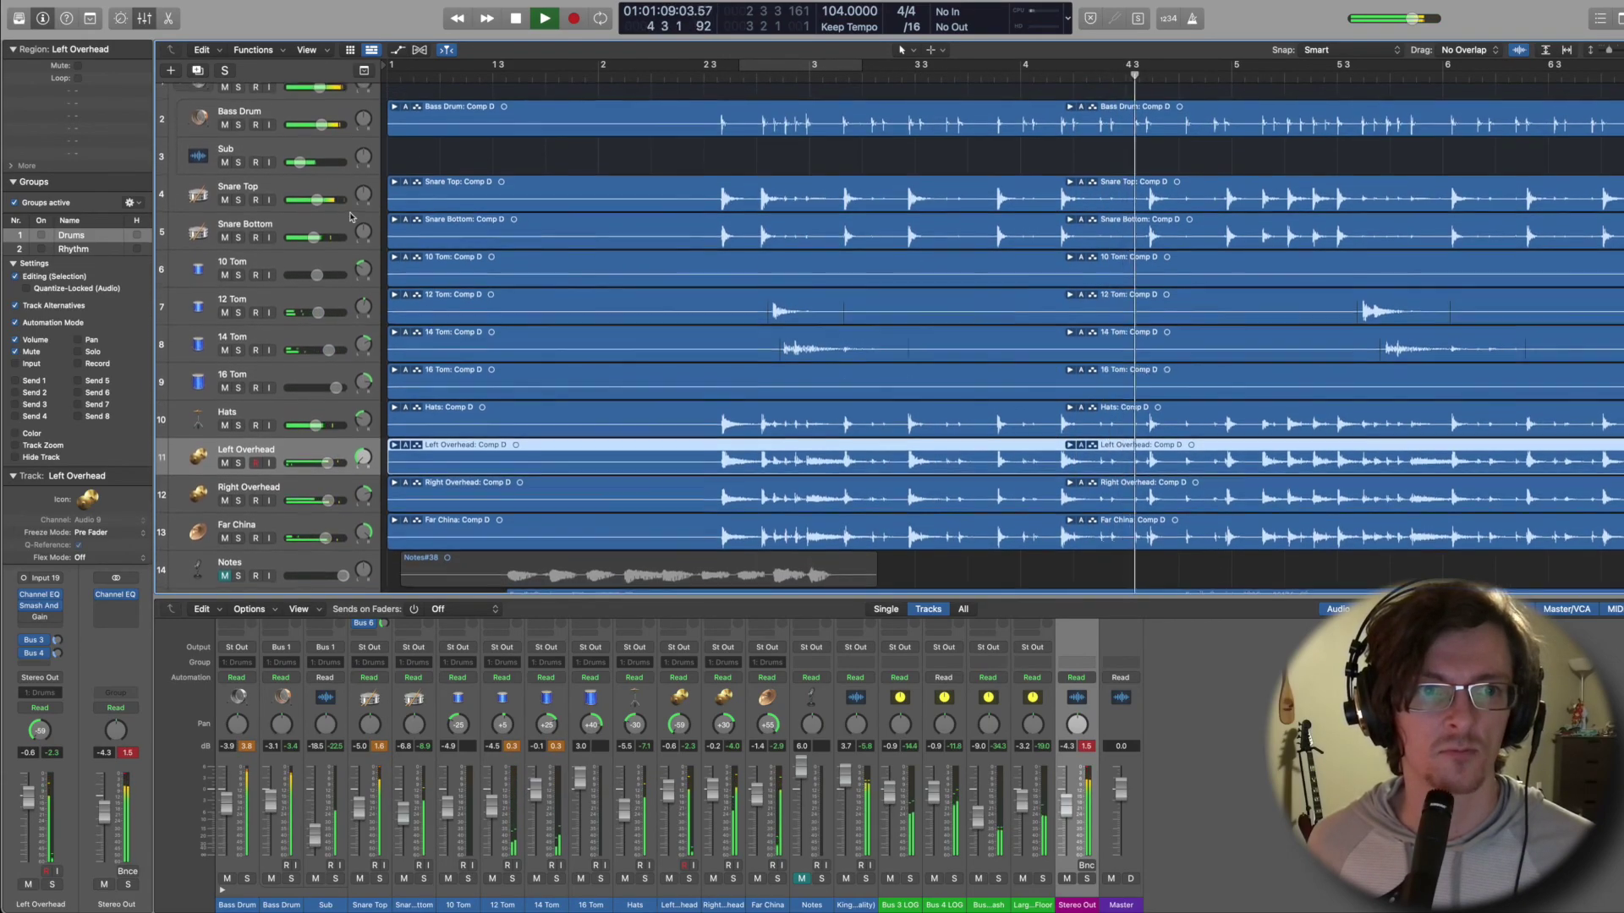
pyautogui.press('space')
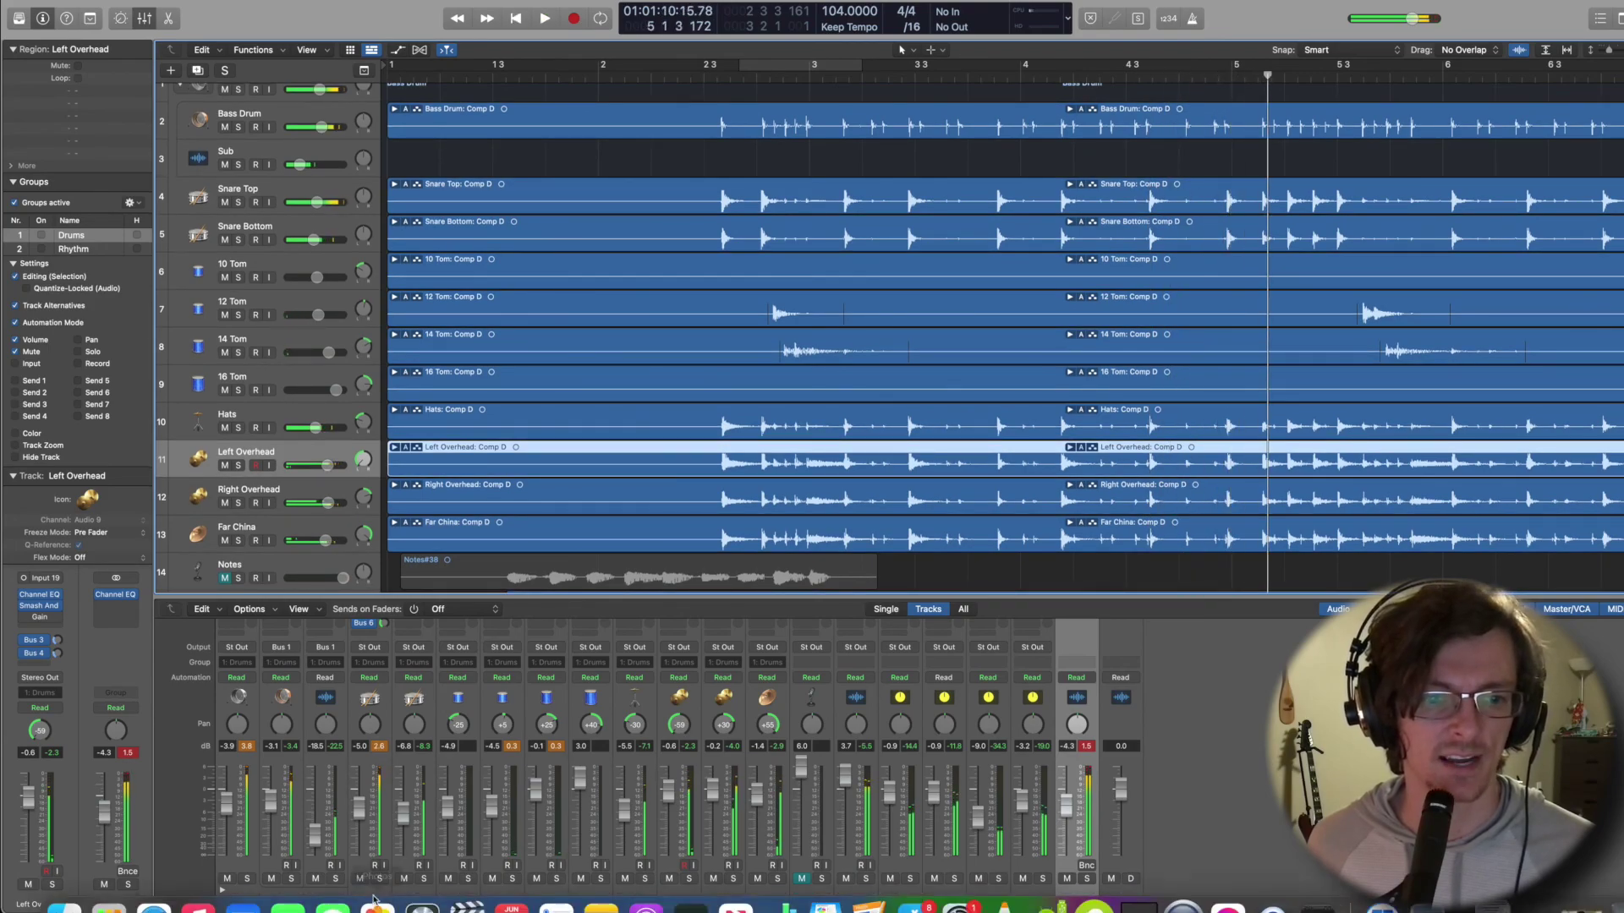
# Lower the Snare Top channel to -6.2 dB and the Snare Bottom slightly while playing on from bar 5.
pyautogui.moveTo(360, 808); pyautogui.dragTo(369, 818)
pyautogui.press('space')
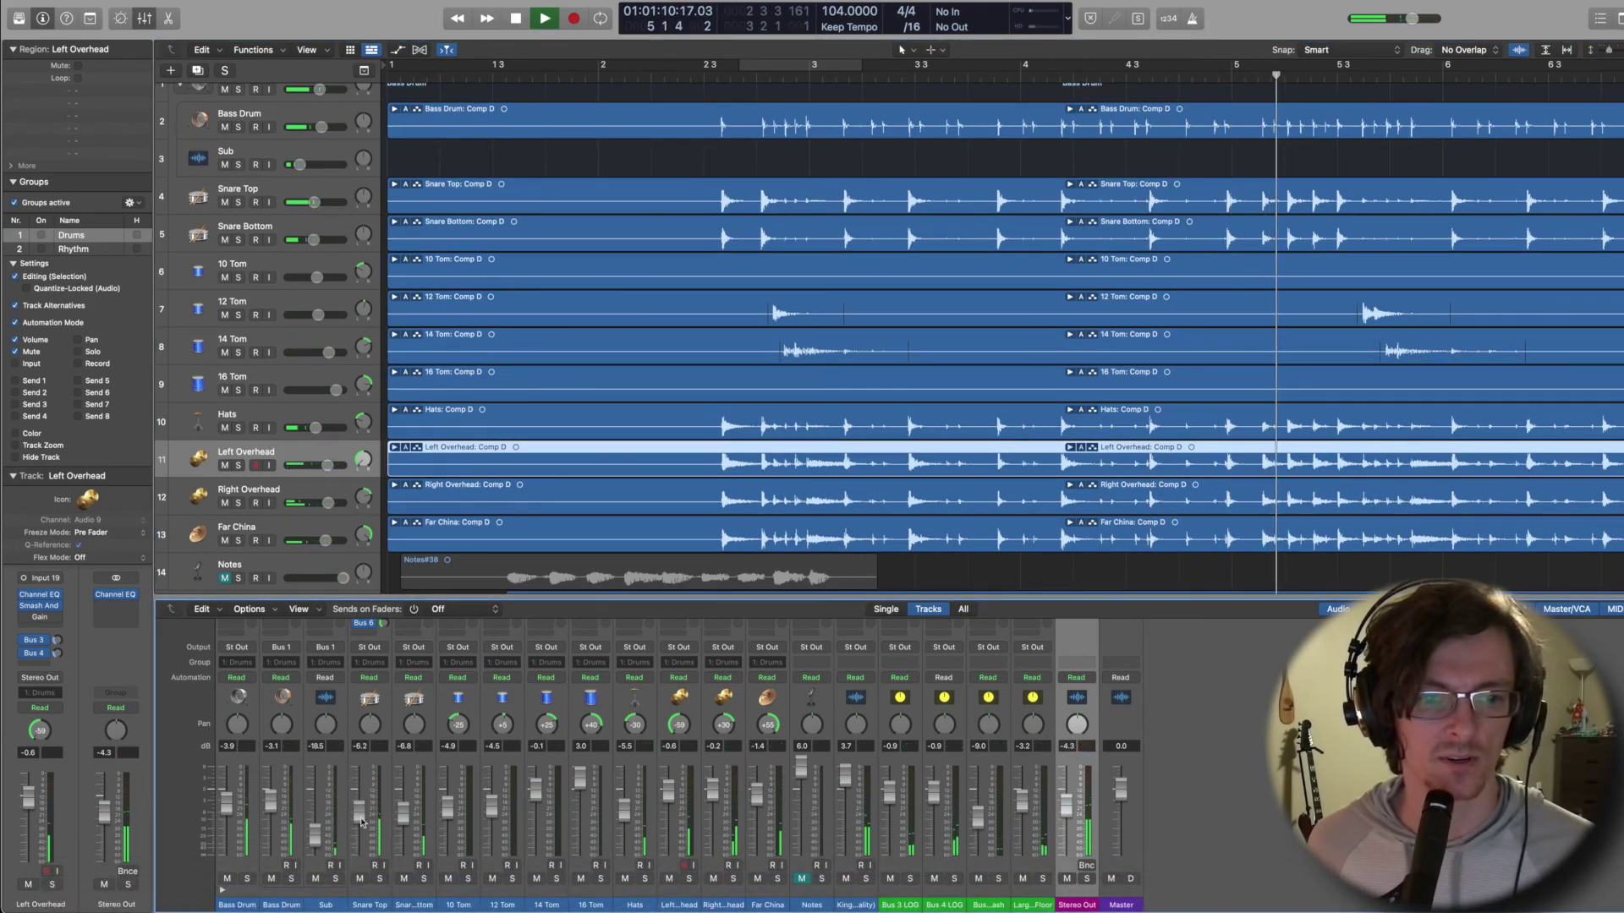
pyautogui.moveTo(404, 814); pyautogui.dragTo(404, 821)
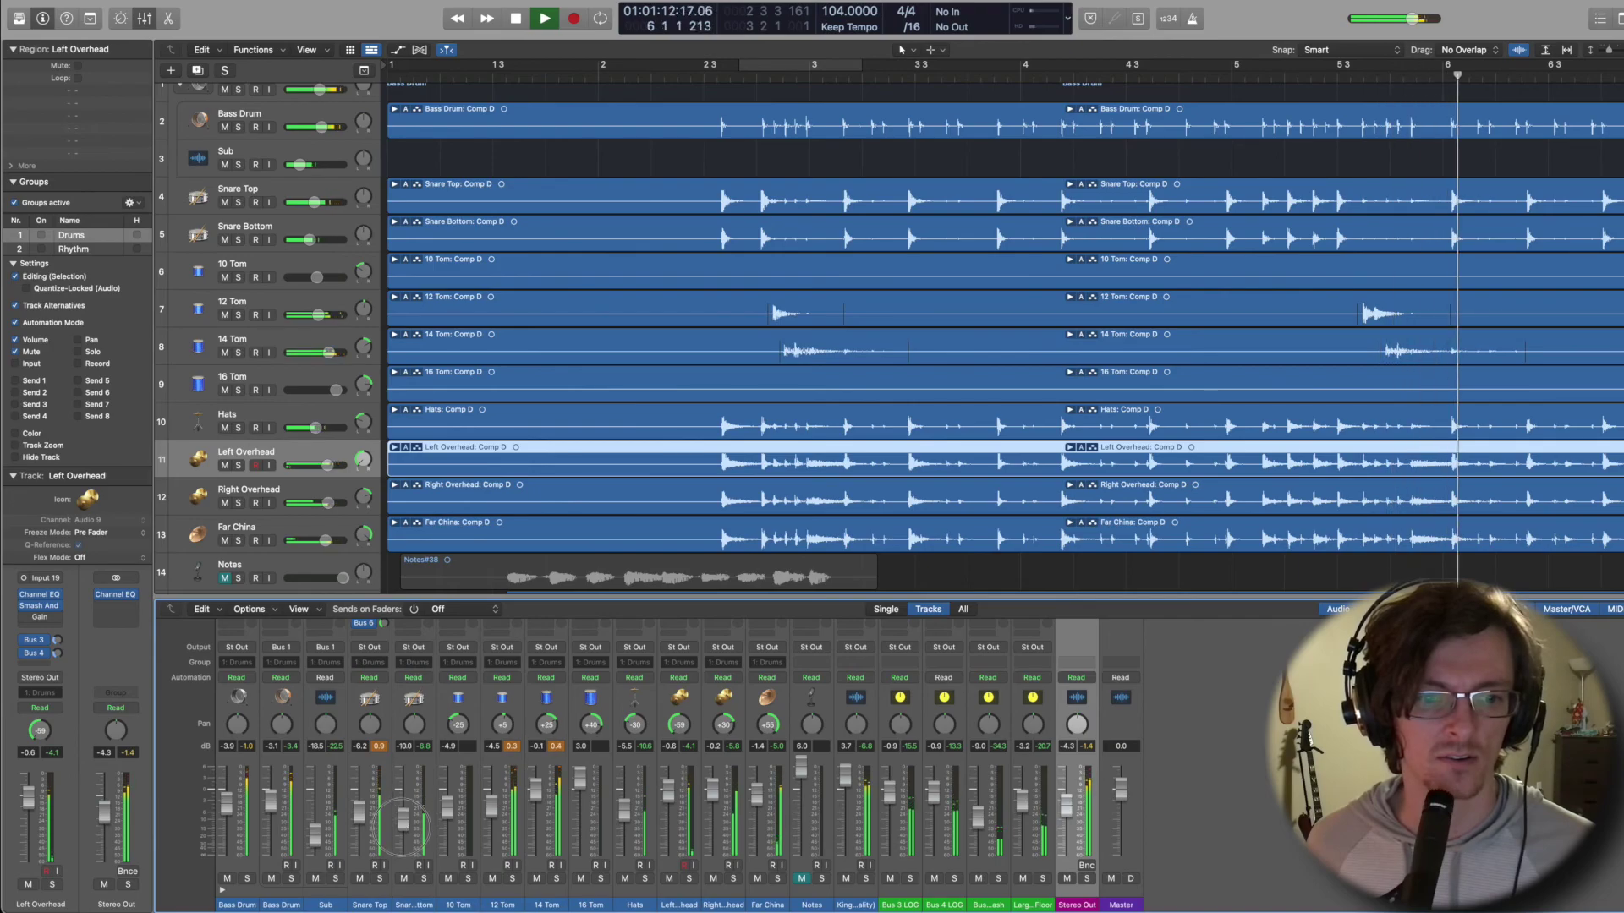
pyautogui.press('XF86AudioLowerVolume')
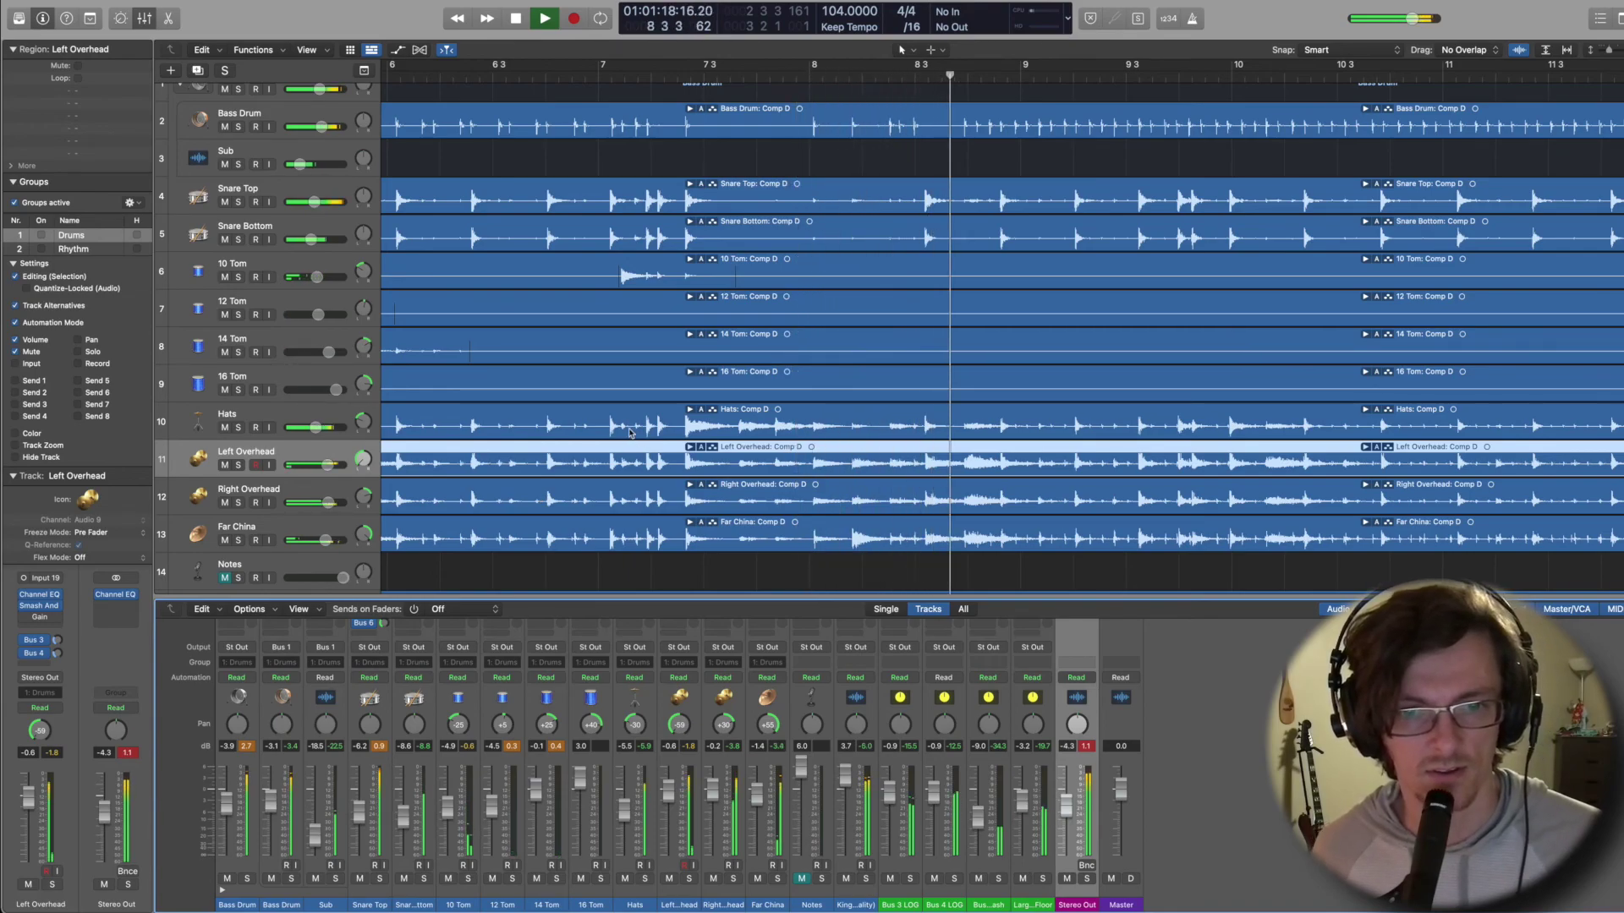
# Replay the passage from about 7 3 and make a small adjustment to the Hats pan.
pyautogui.click(693, 82)
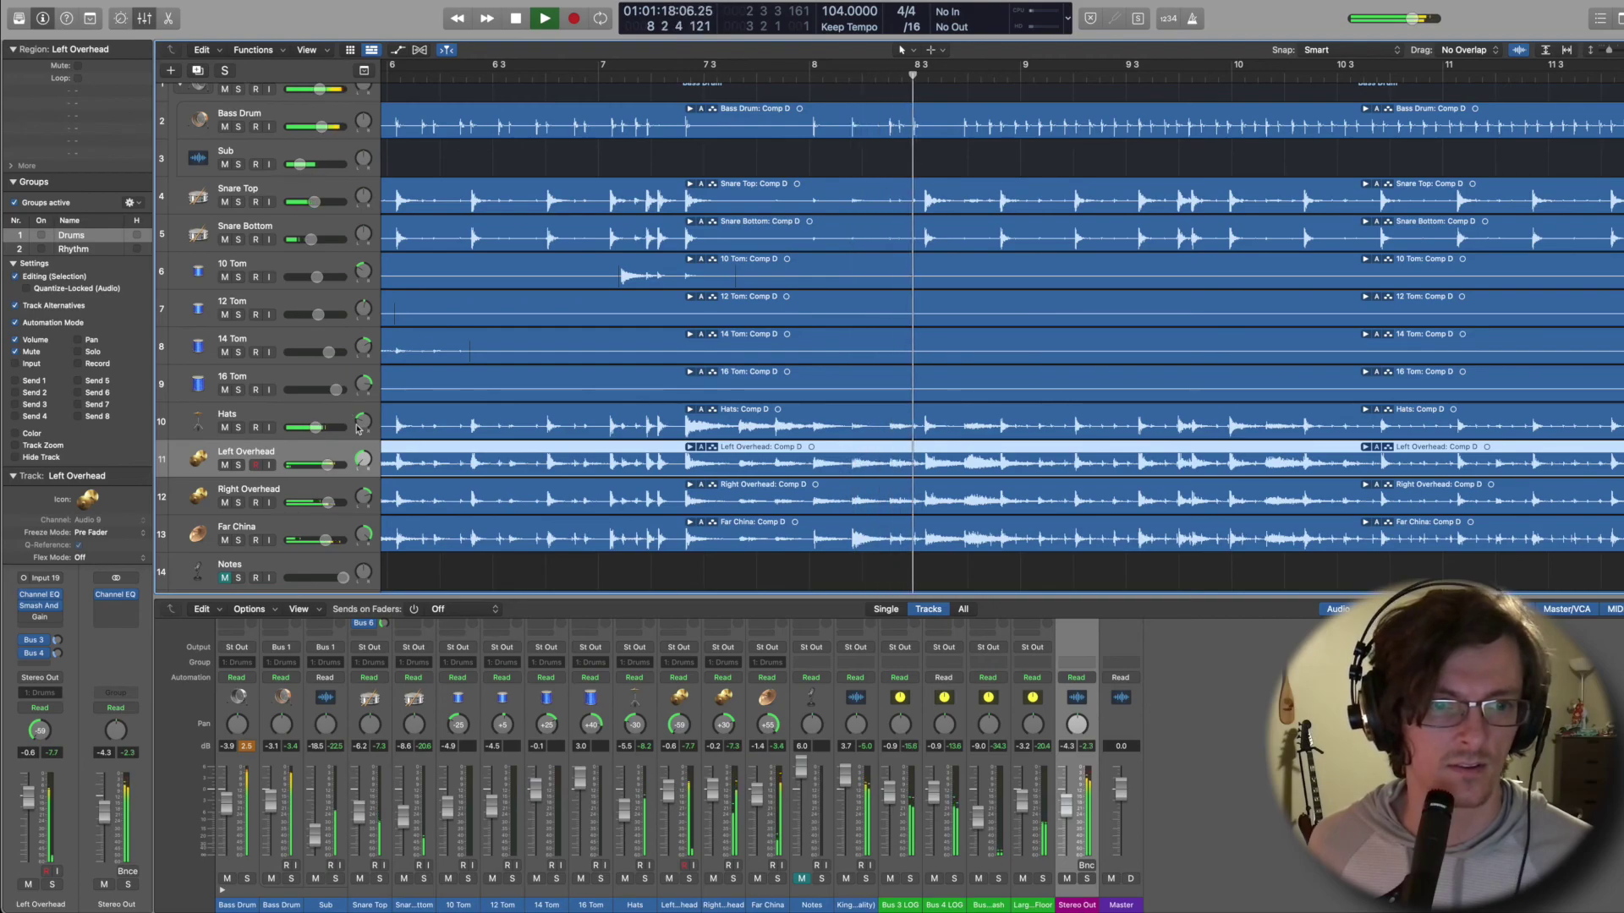
pyautogui.moveTo(360, 419); pyautogui.dragTo(357, 427)
pyautogui.click(700, 72)
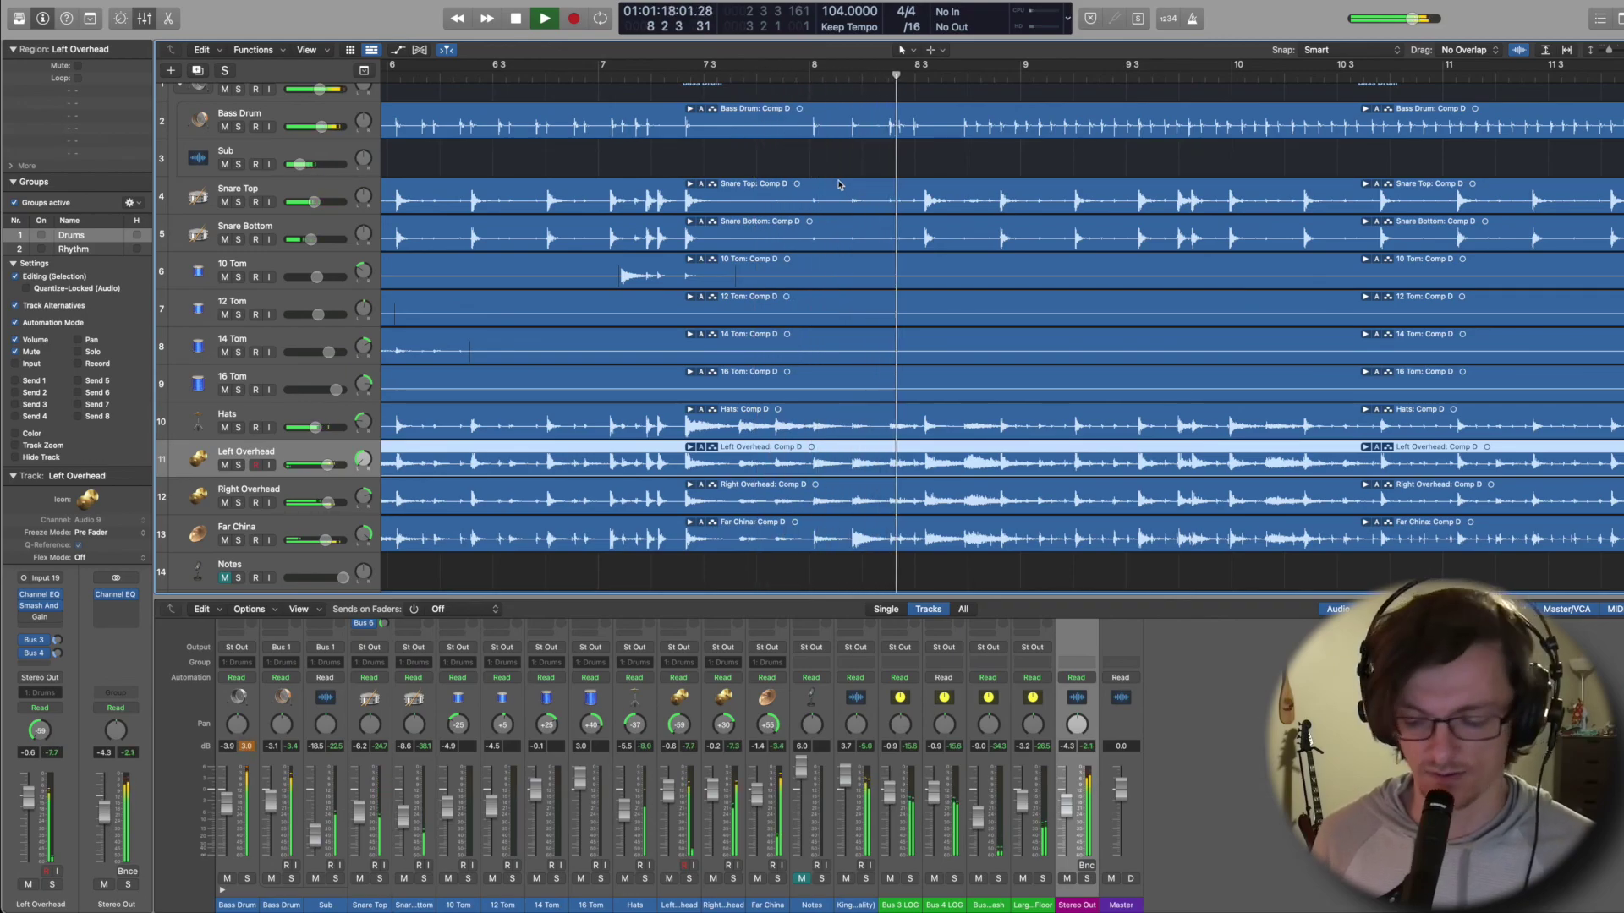
pyautogui.press('XF86AudioRaiseVolume')
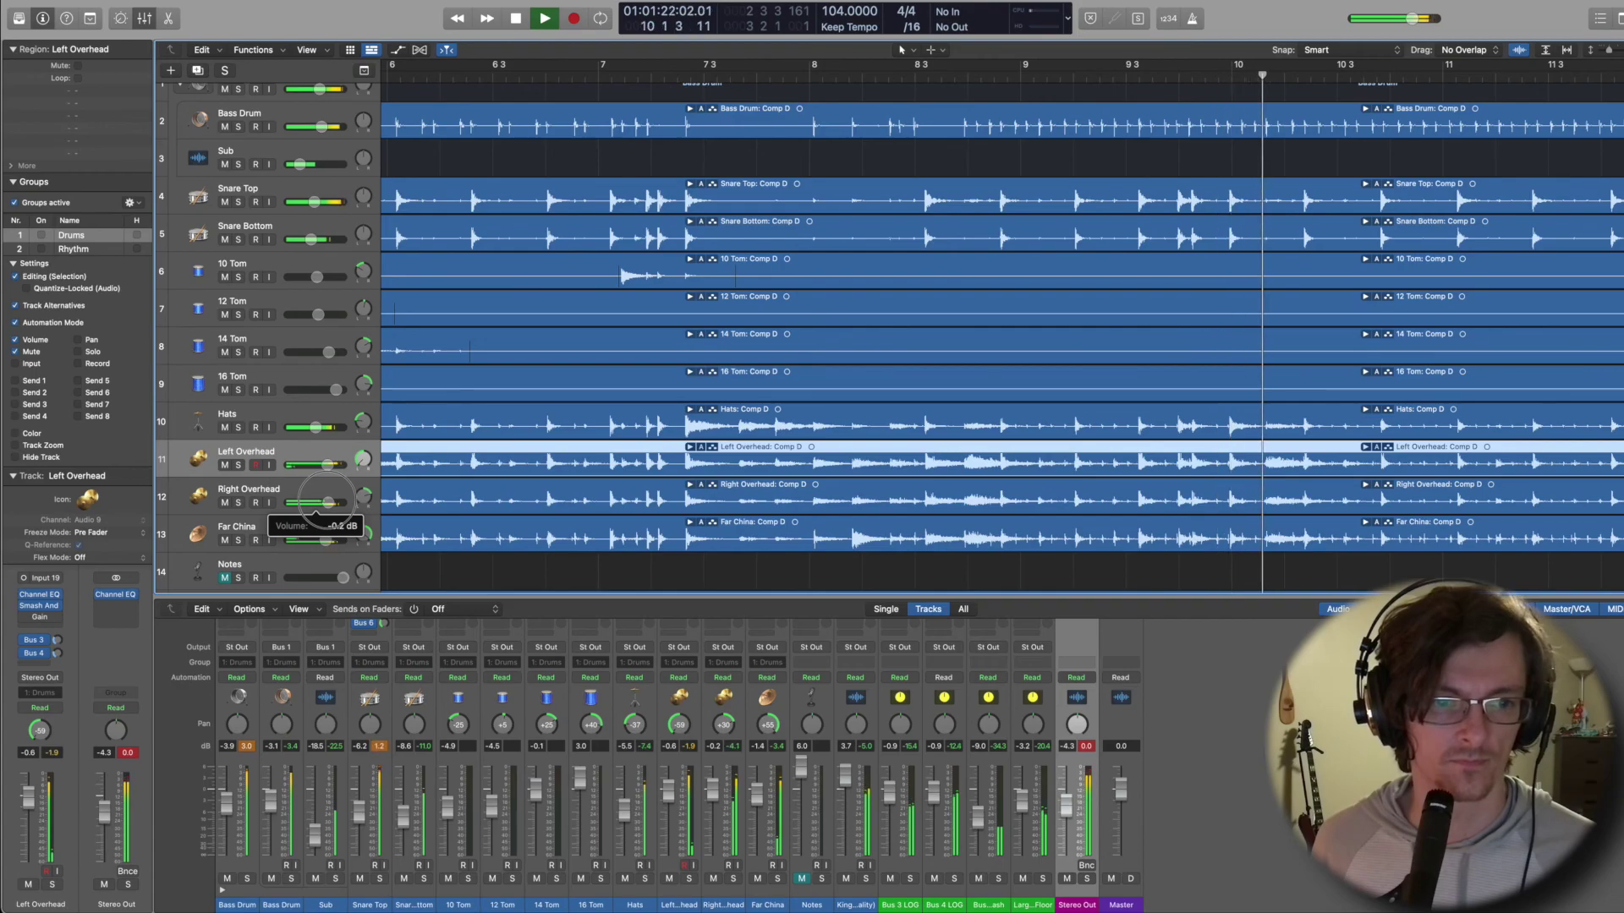
# Raise the Left Overhead to -0.2 dB and slightly adjust the Far China level, playing the mix to its end.
pyautogui.moveTo(327, 466); pyautogui.dragTo(327, 466)
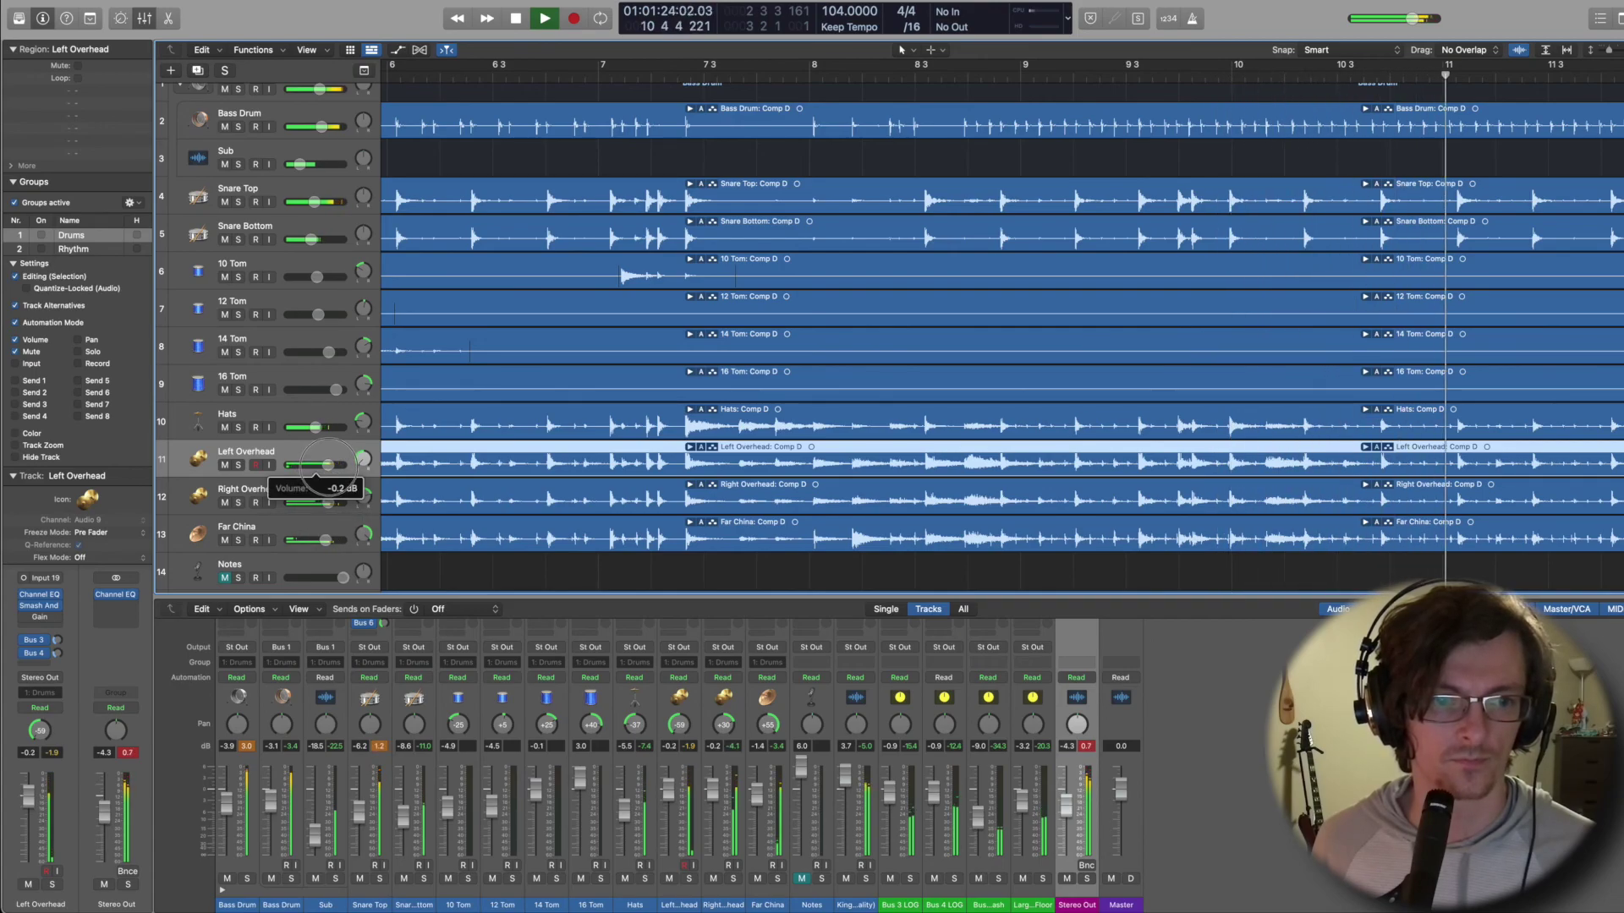
pyautogui.click(324, 540)
pyautogui.moveTo(325, 540); pyautogui.dragTo(325, 539)
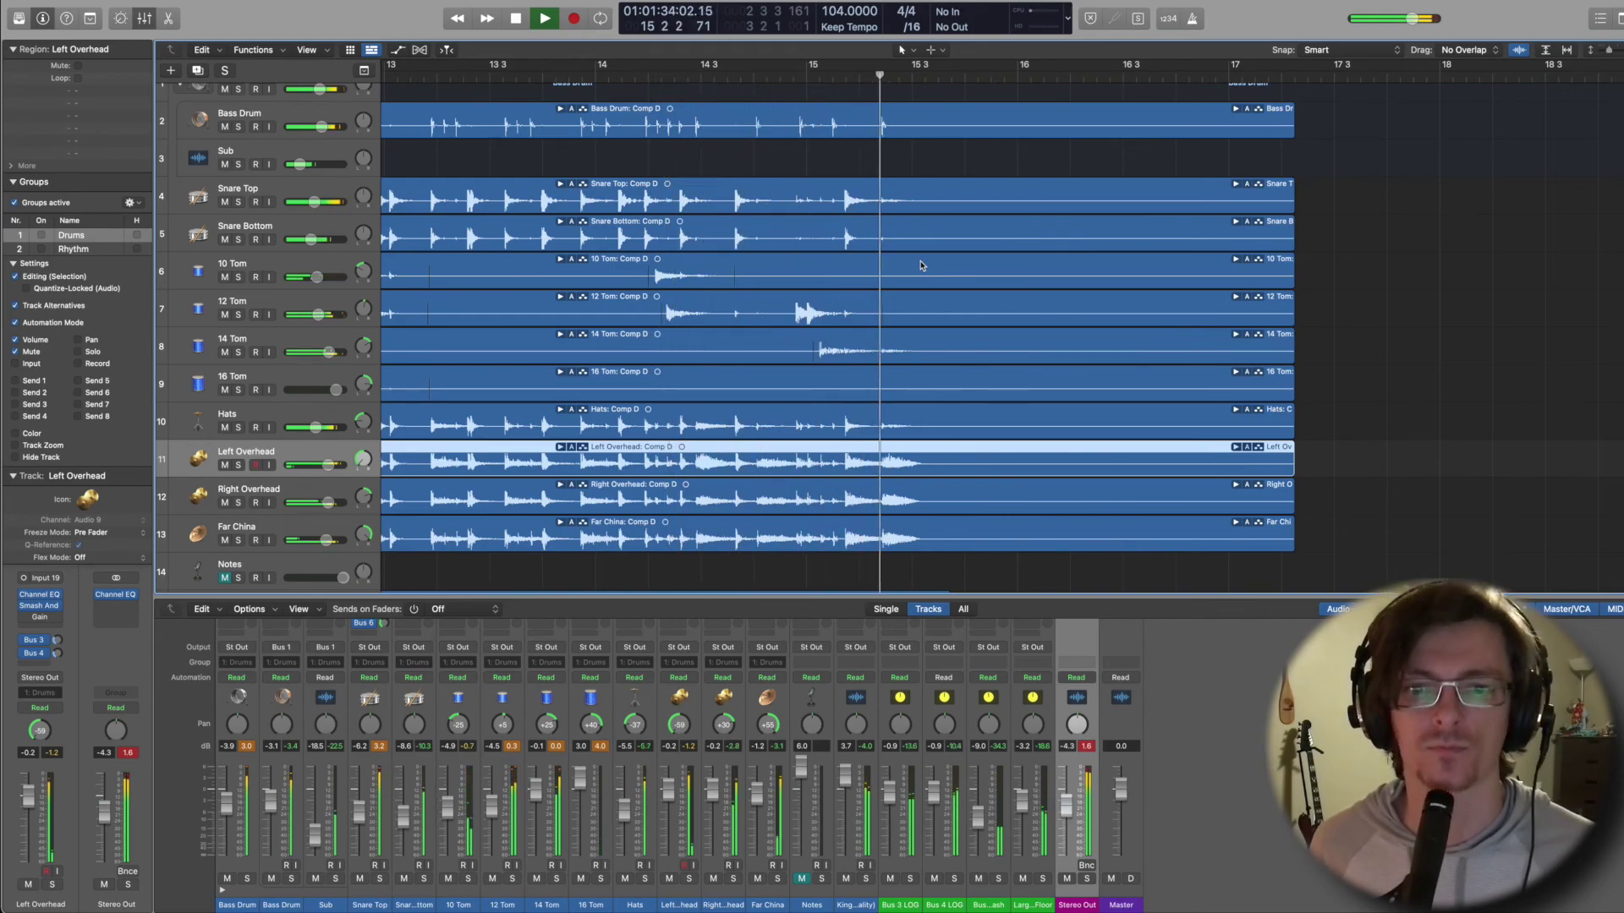
pyautogui.press('space')
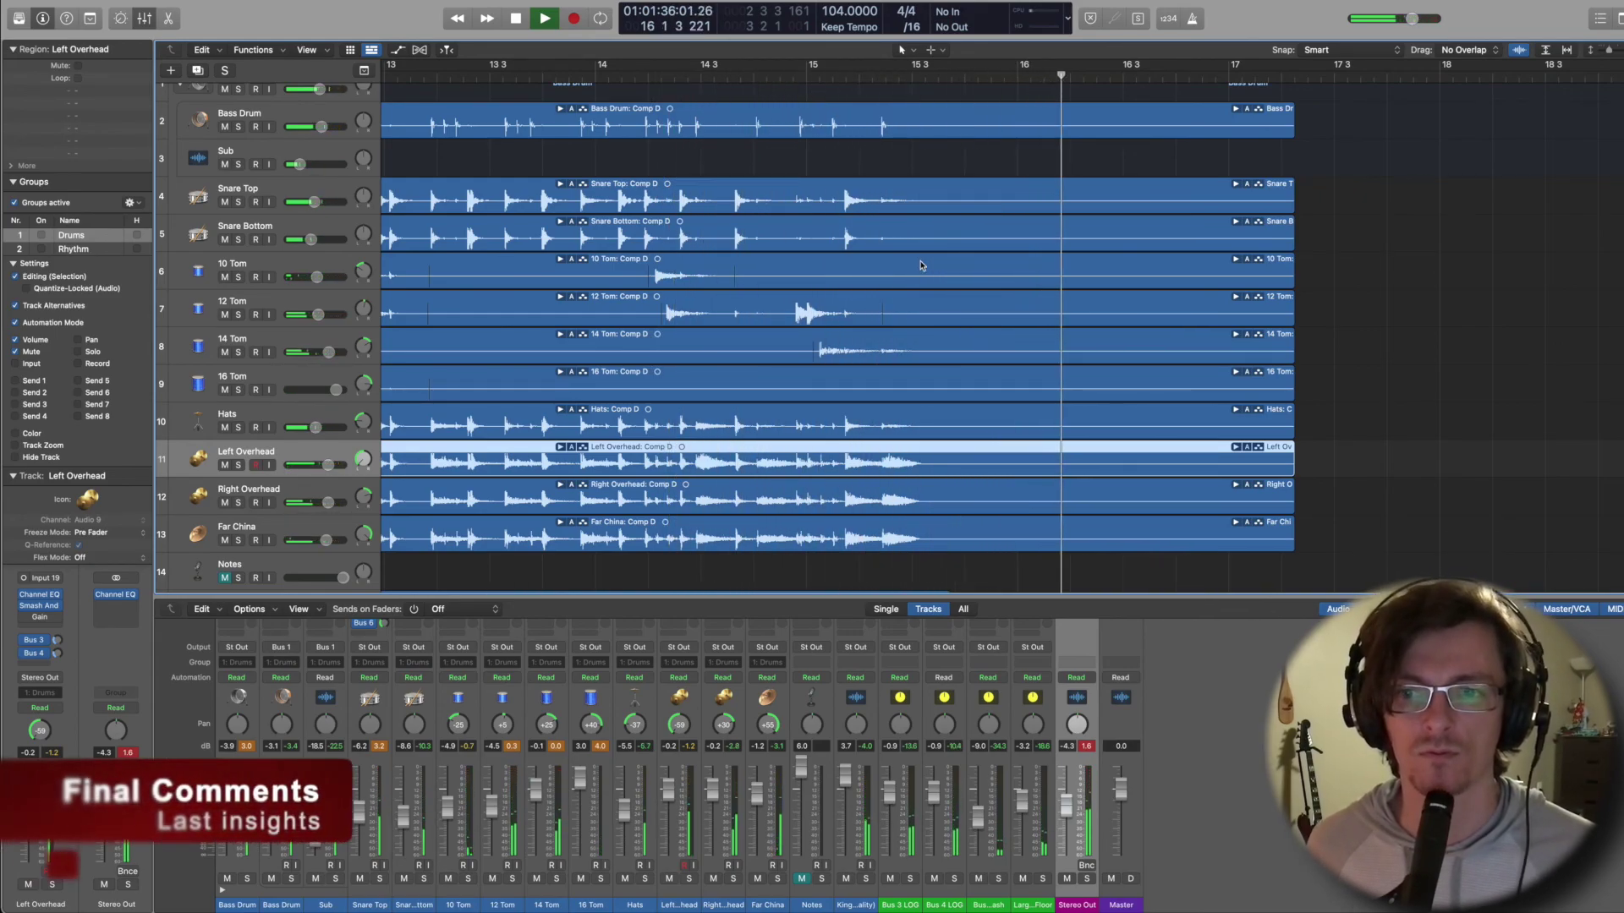